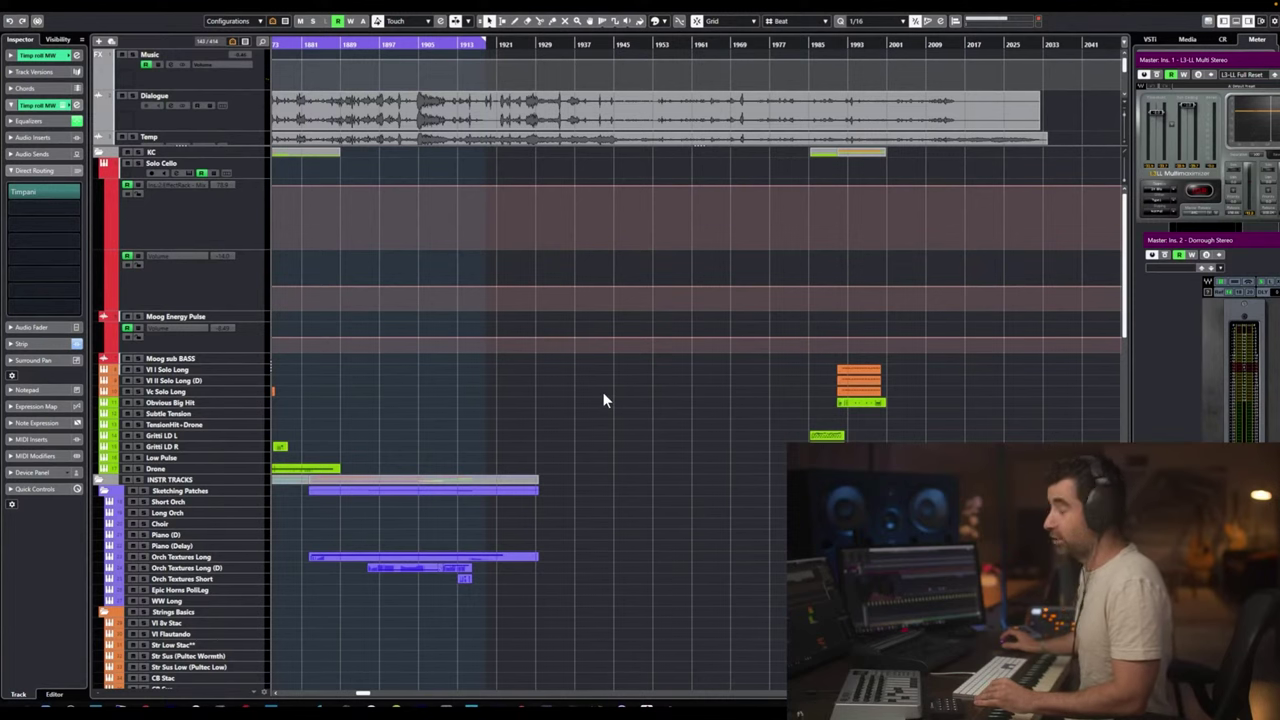
Delete the KC folder's leftover clips between about bars 1985 and 2001.
scroll(599, 398, up, 3)
scroll(599, 398, down, 2)
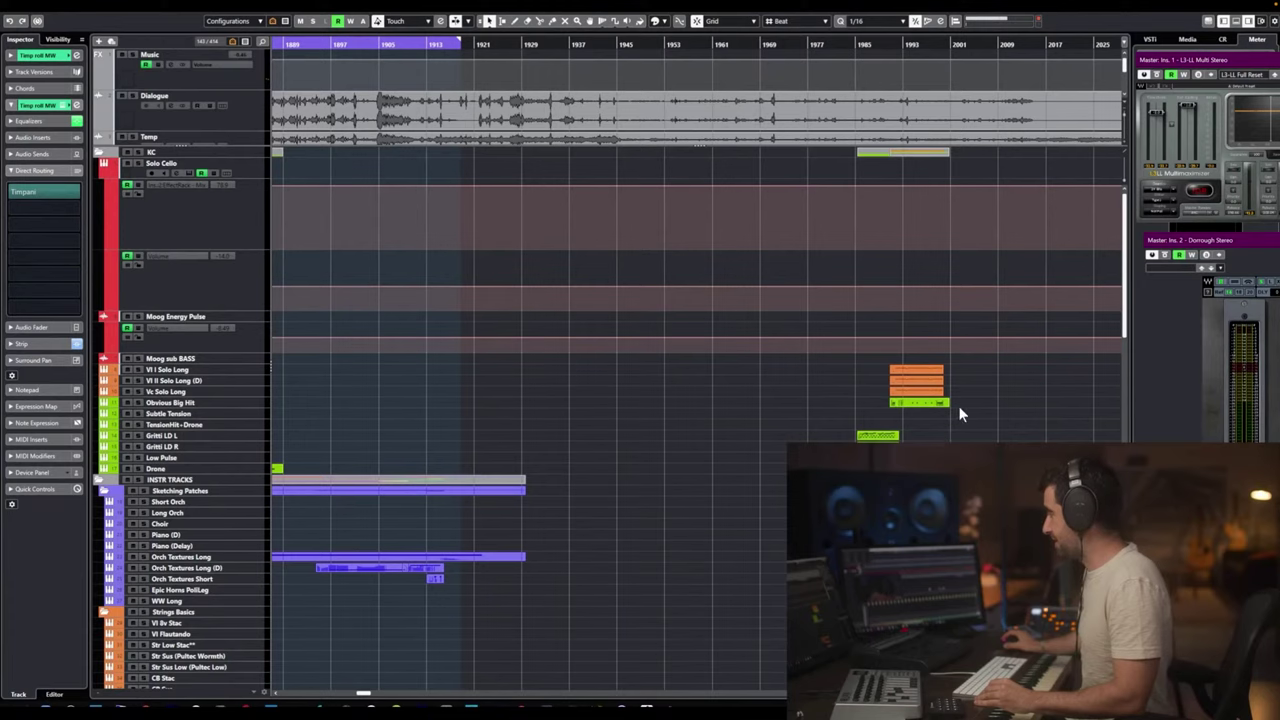
scroll(958, 405, down, 3)
scroll(958, 407, up, 3)
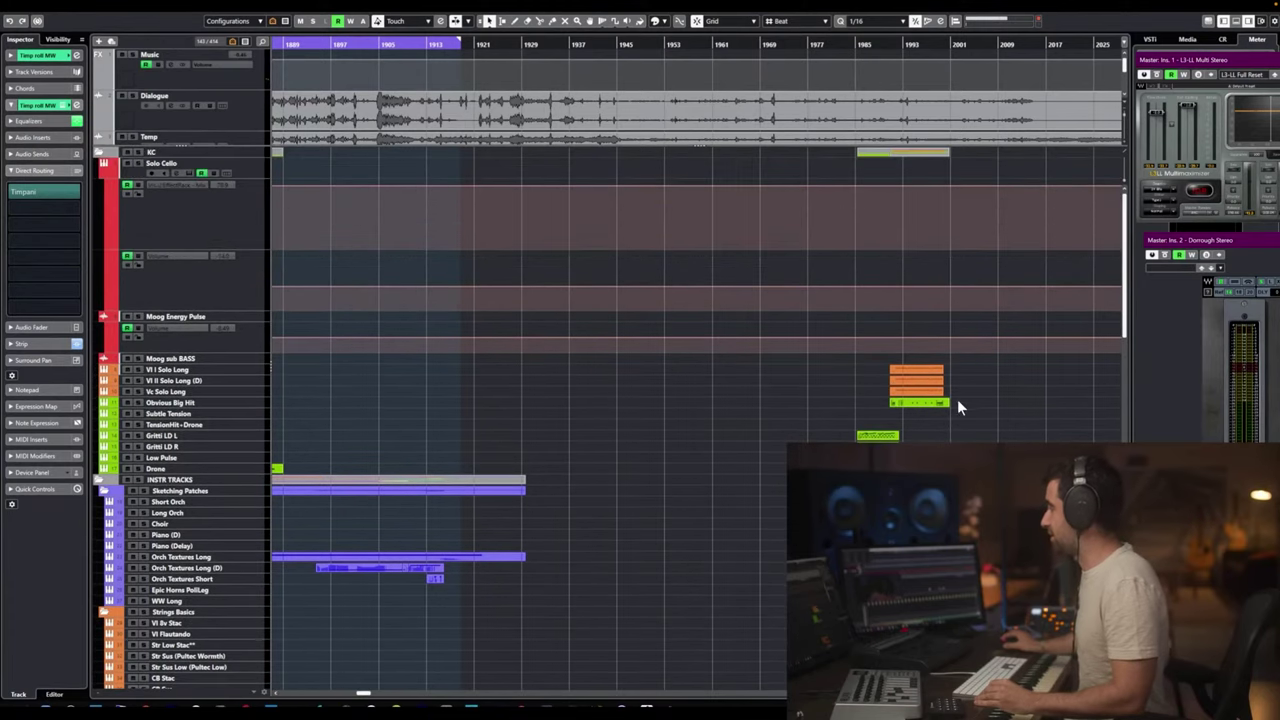
click(916, 151)
key(Delete)
click(879, 152)
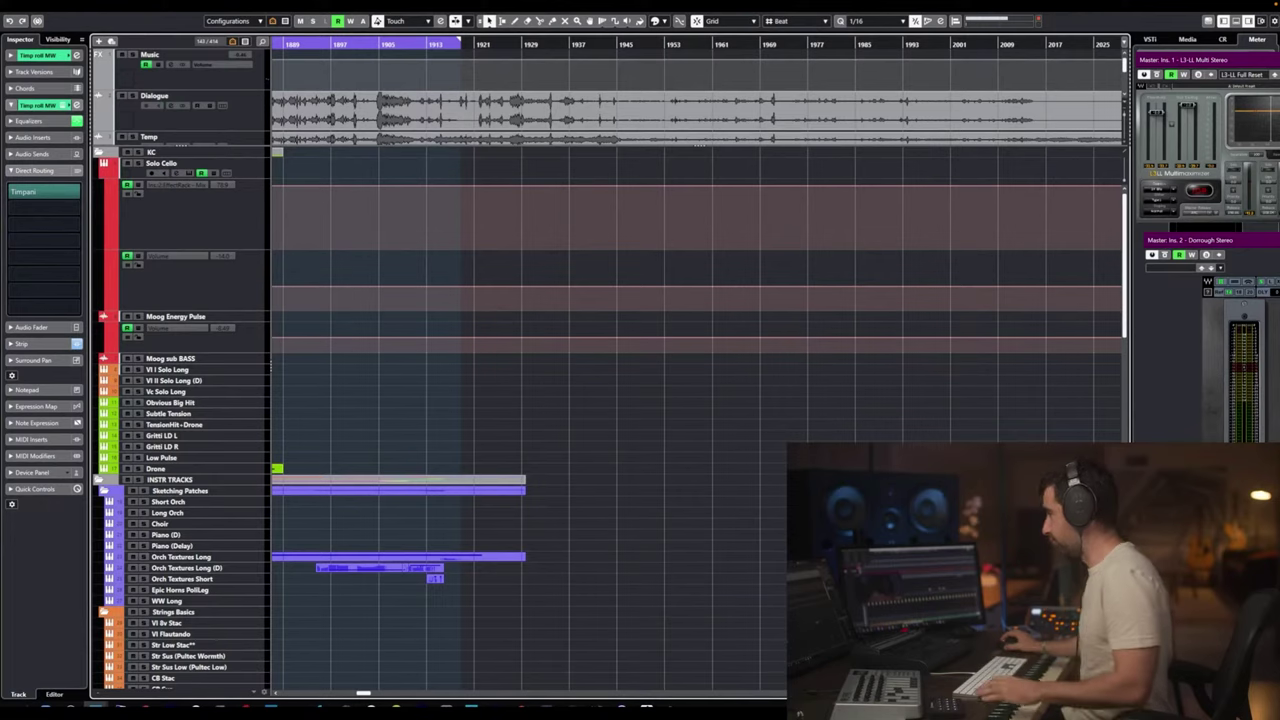
Play the end of the existing cue from about bar 1908 against the picture.
scroll(700, 415, down, 6)
scroll(698, 103, up, 5)
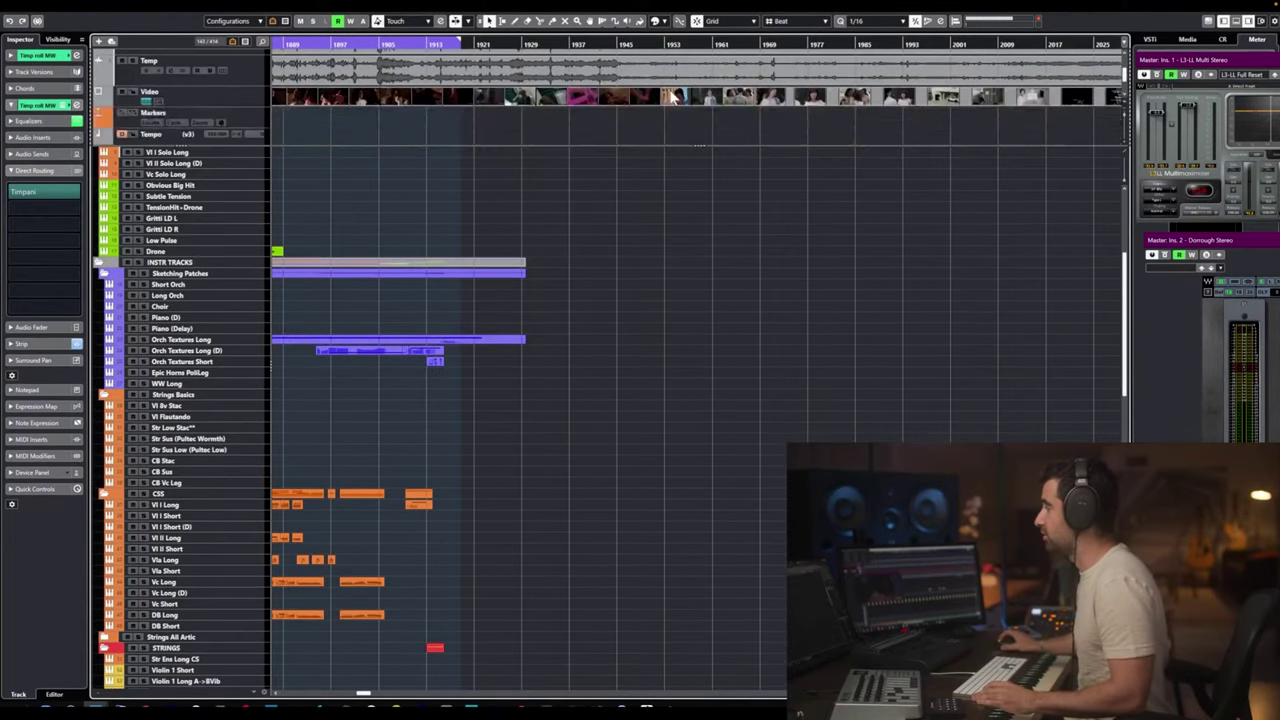
drag(518, 43, 485, 44)
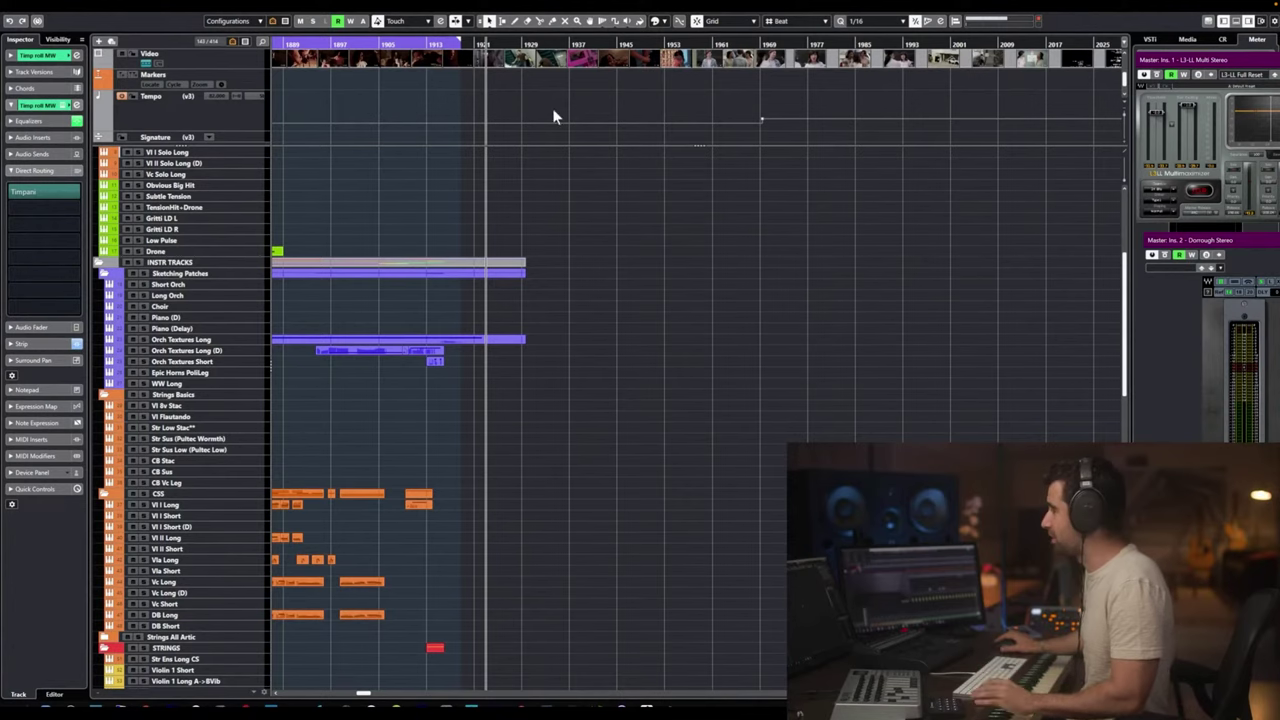
key(h)
key(h)
key(h)
drag(446, 44, 308, 44)
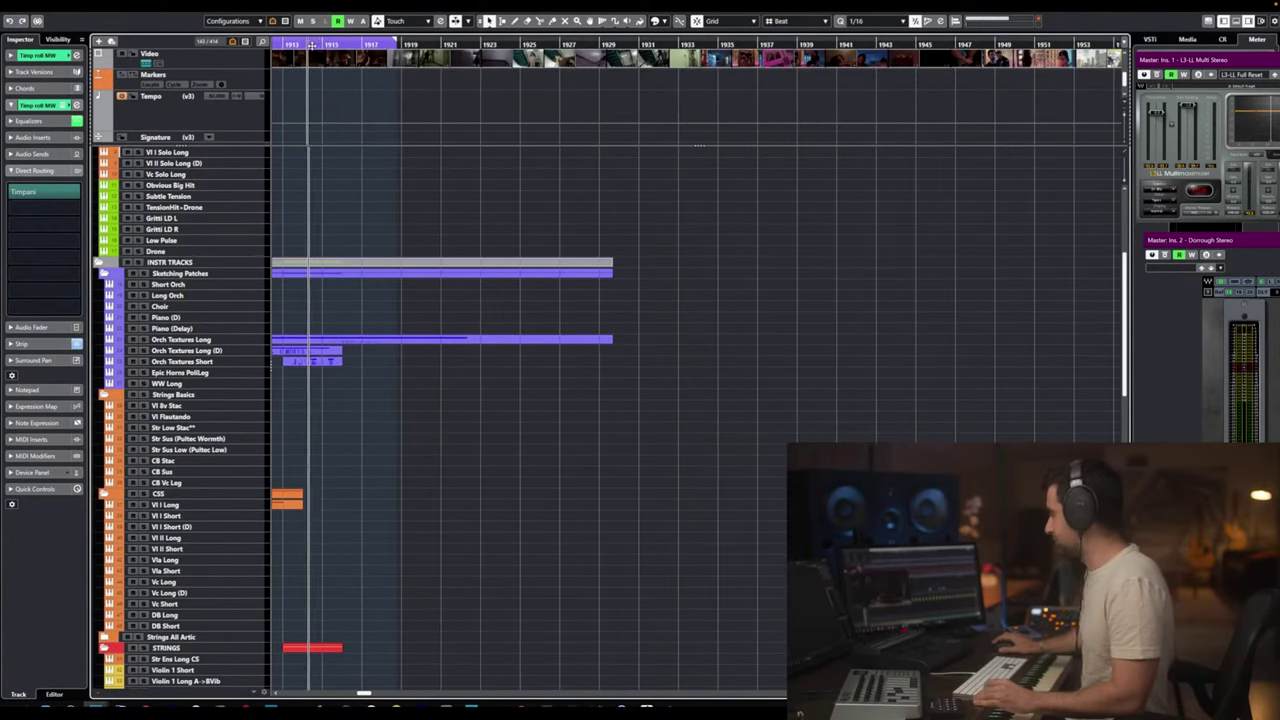
key(g)
key(g)
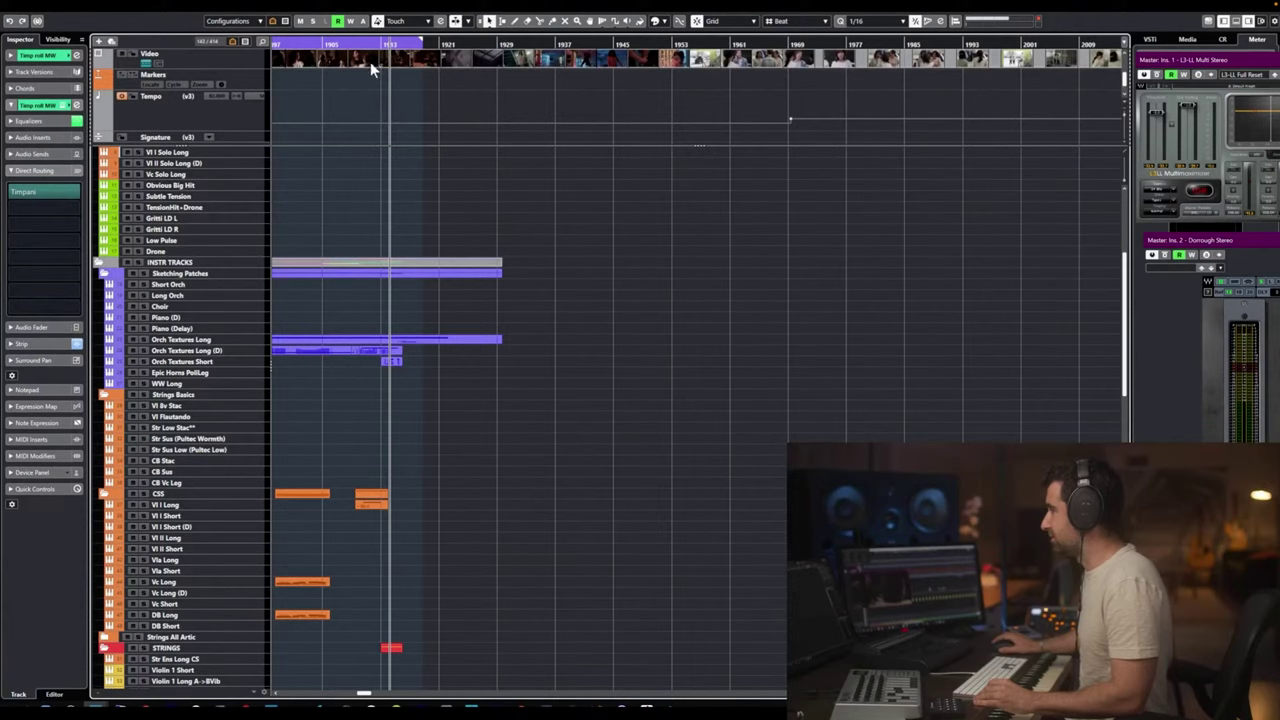
drag(375, 45, 351, 50)
key(space)
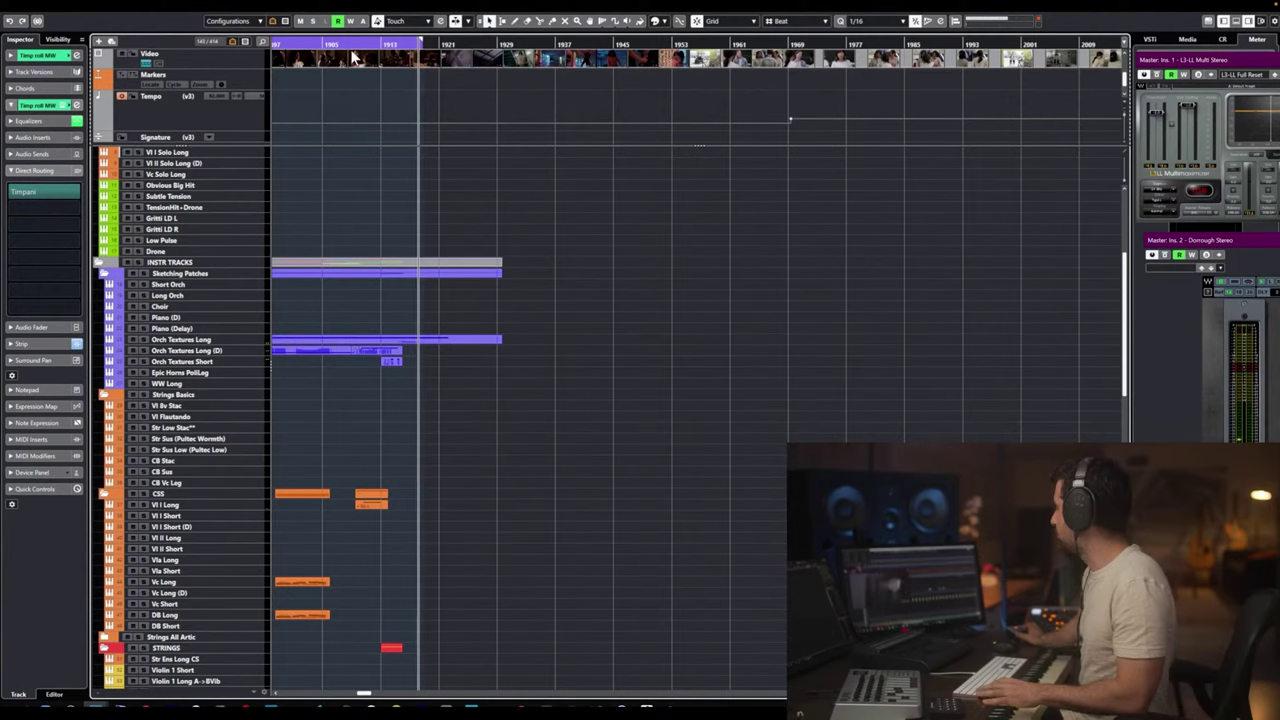
Return to the cue's start at bar 1793 and look over its arrangement through to the end.
key(KP_1)
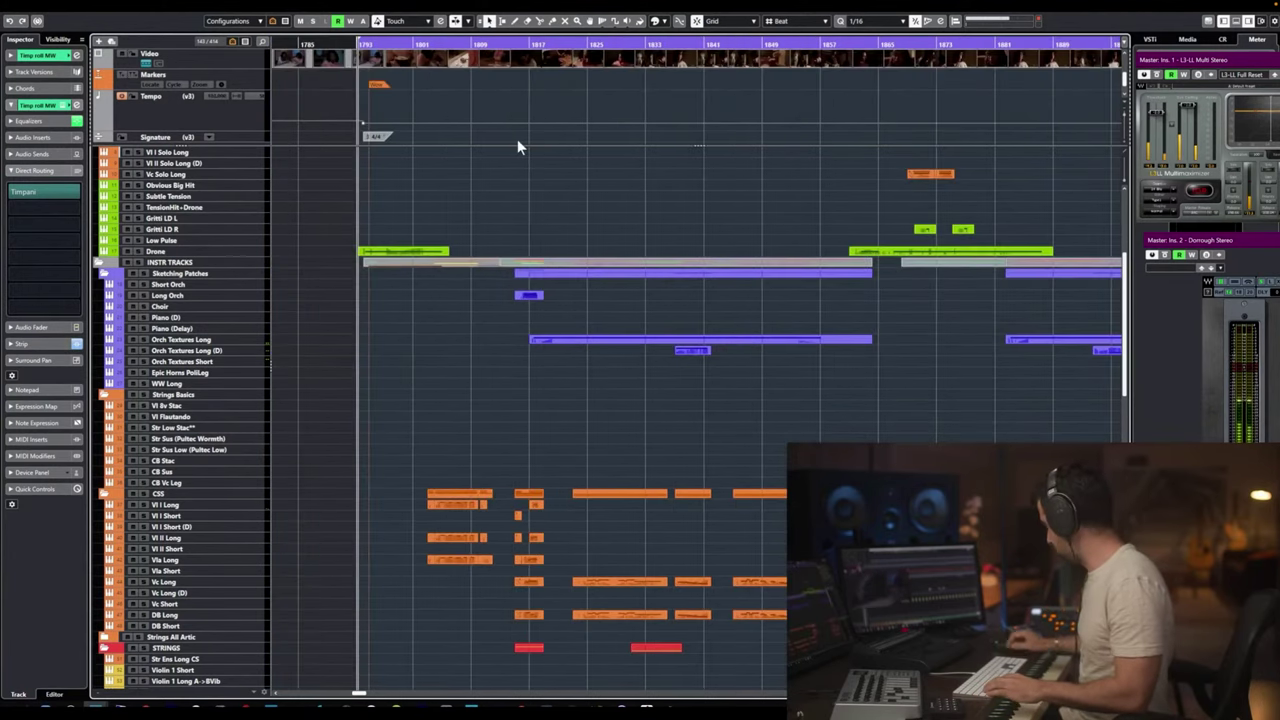
click(650, 44)
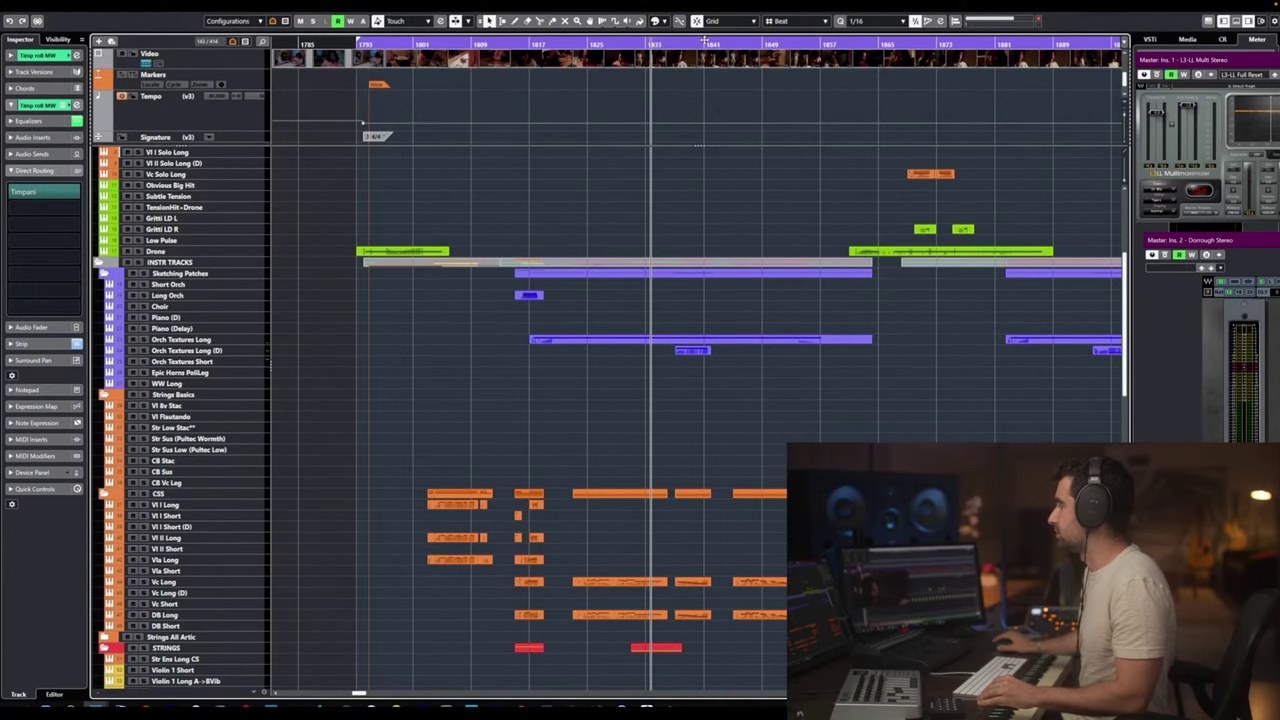
scroll(714, 134, down, 2)
scroll(697, 149, right, 3)
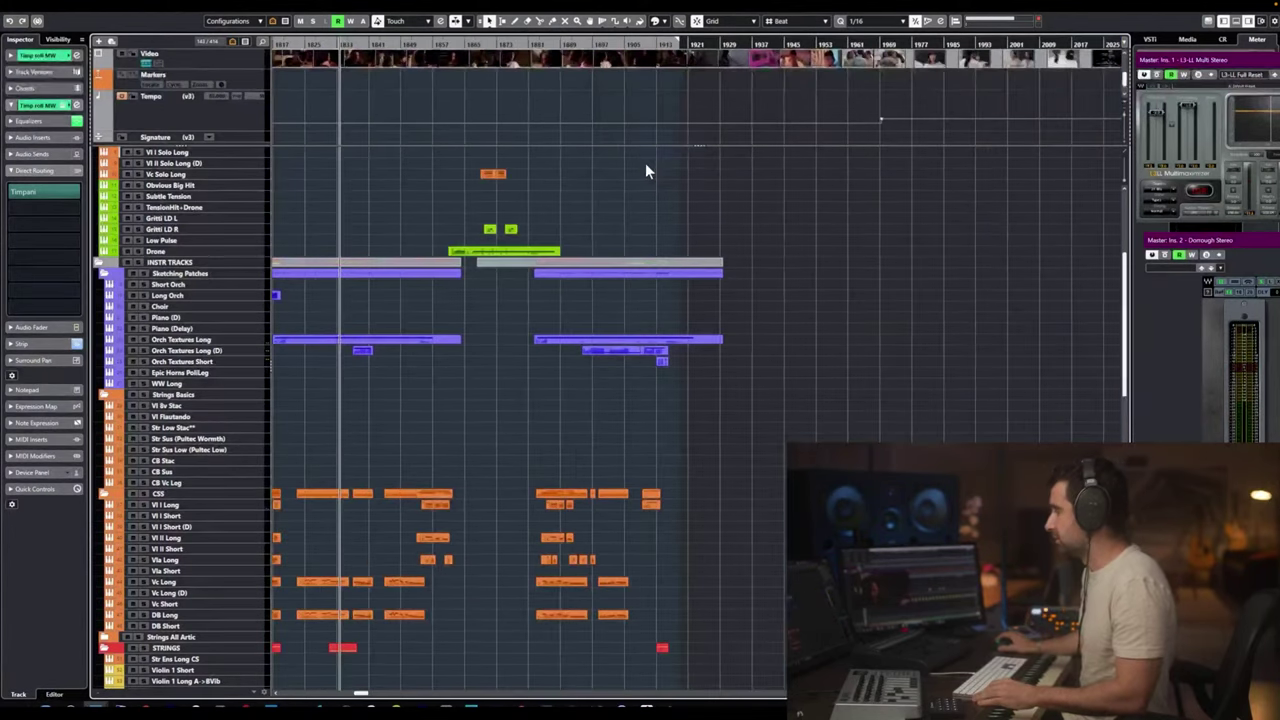
scroll(645, 164, right, 3)
scroll(554, 221, up, 5)
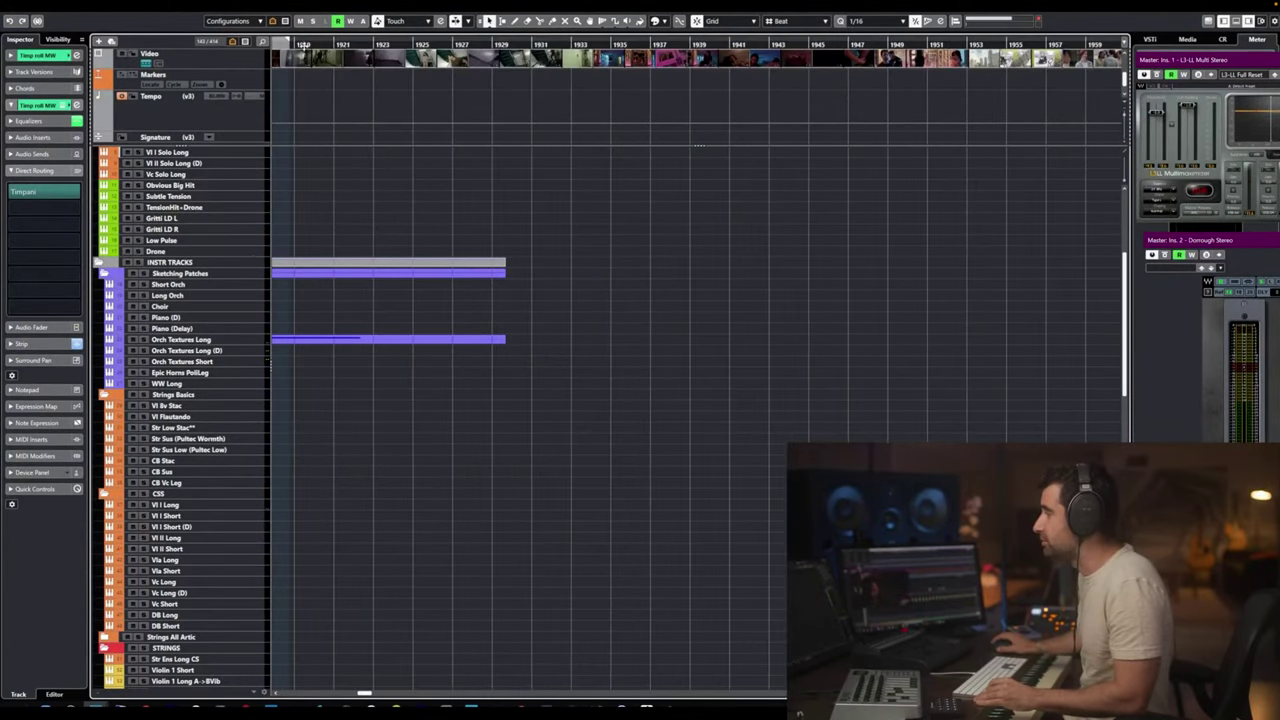
Locate the picture cut near the end of the cue and park the playhead on it at bar 1918.
click(289, 45)
key(h)
key(h)
key(h)
key(h)
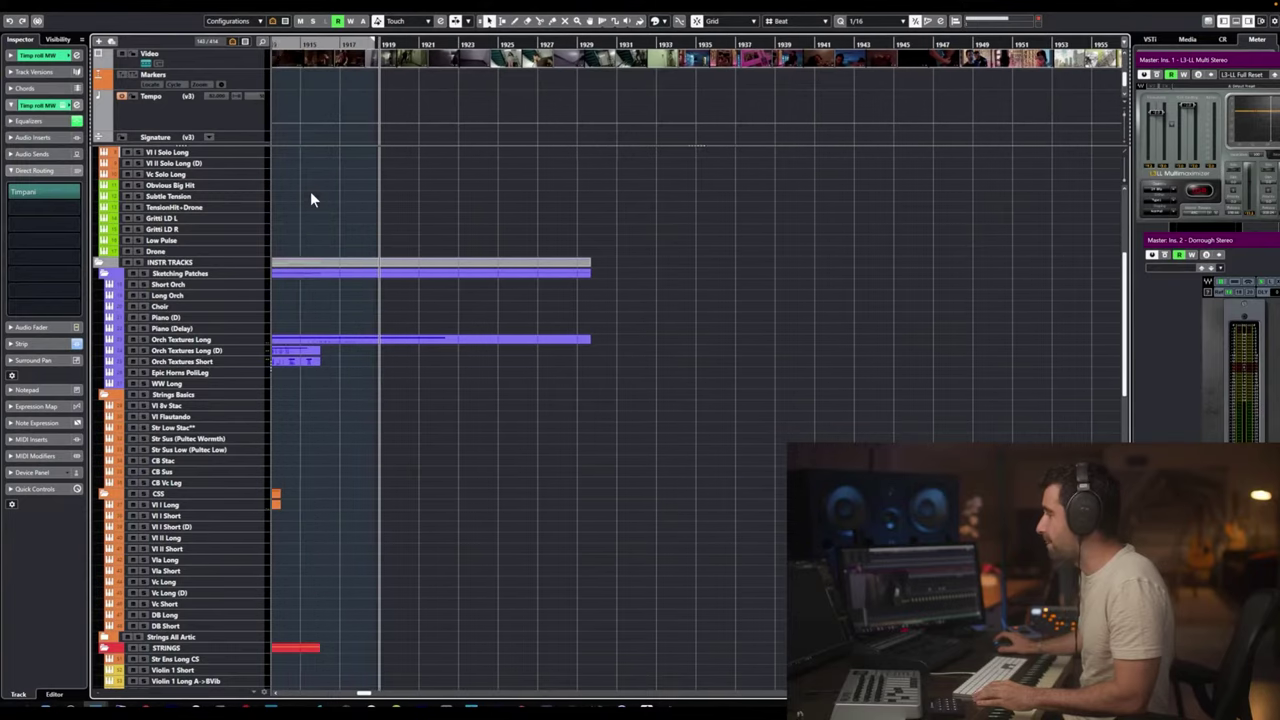
key(h)
key(h)
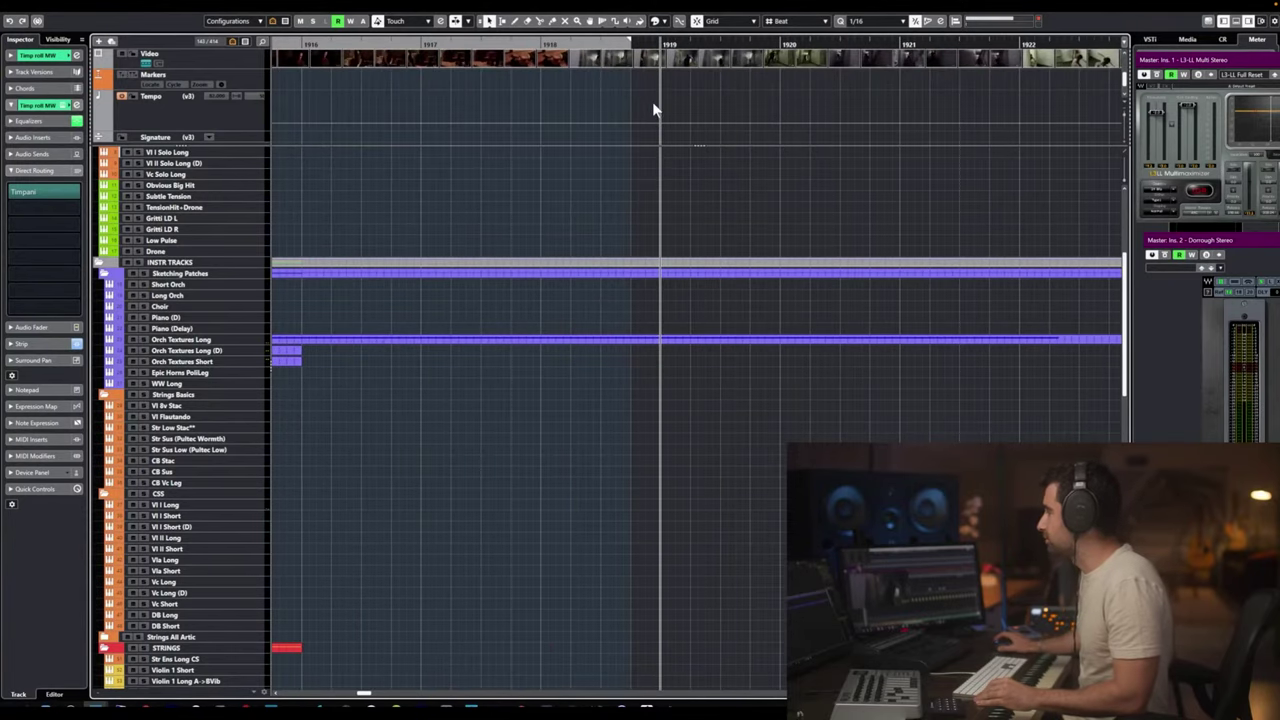
click(636, 44)
key(h)
drag(650, 45, 505, 52)
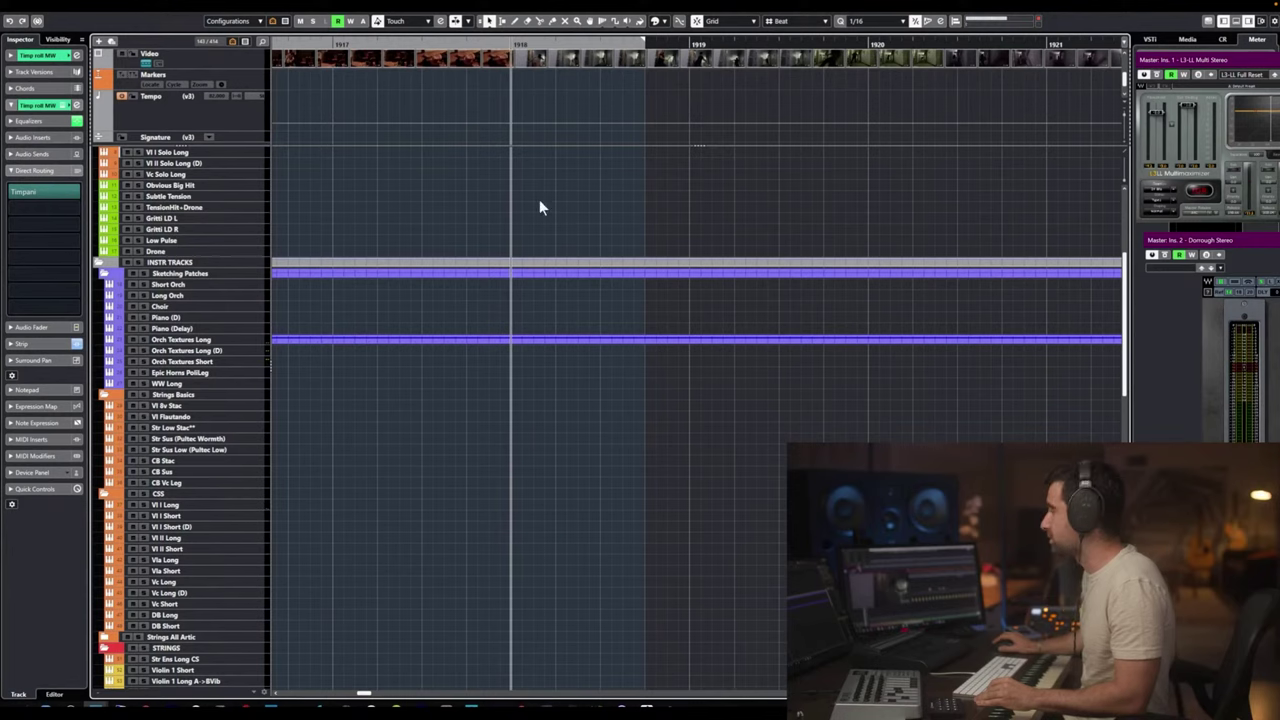
Add a marker named "Out" at bar 1918 and close the marker list.
key(Insert)
key(ctrl+m)
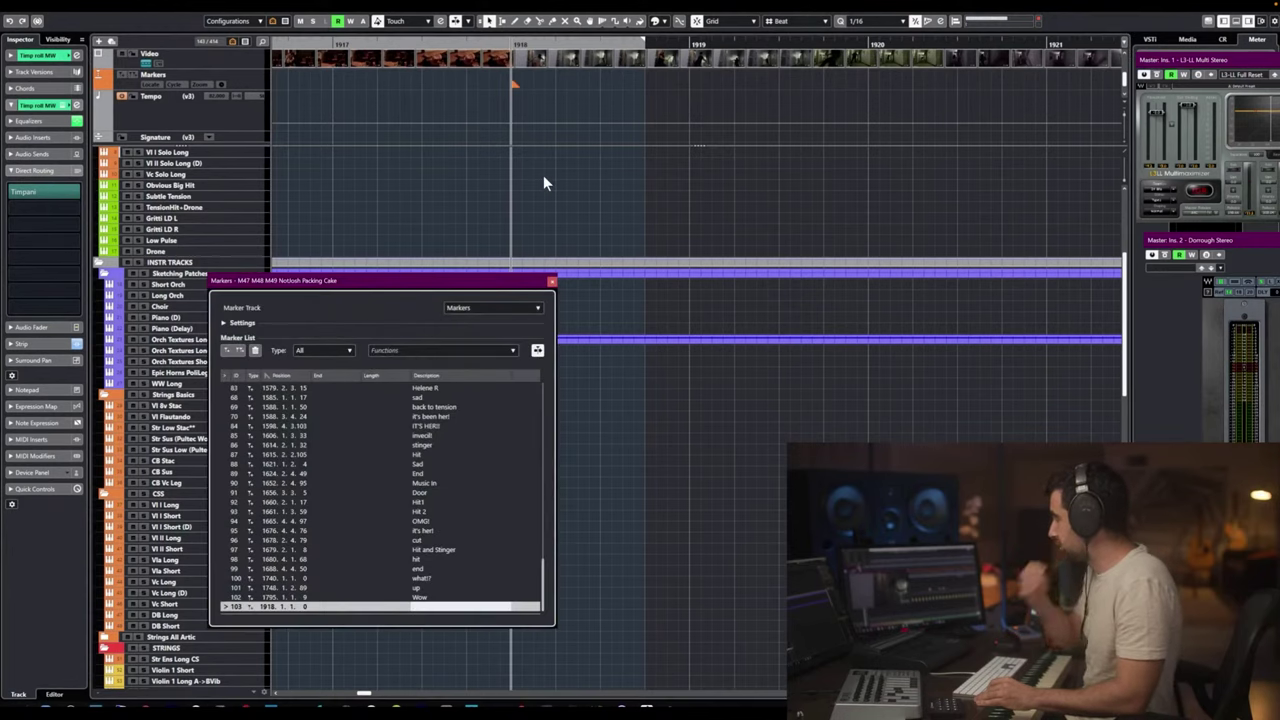
text(Out)
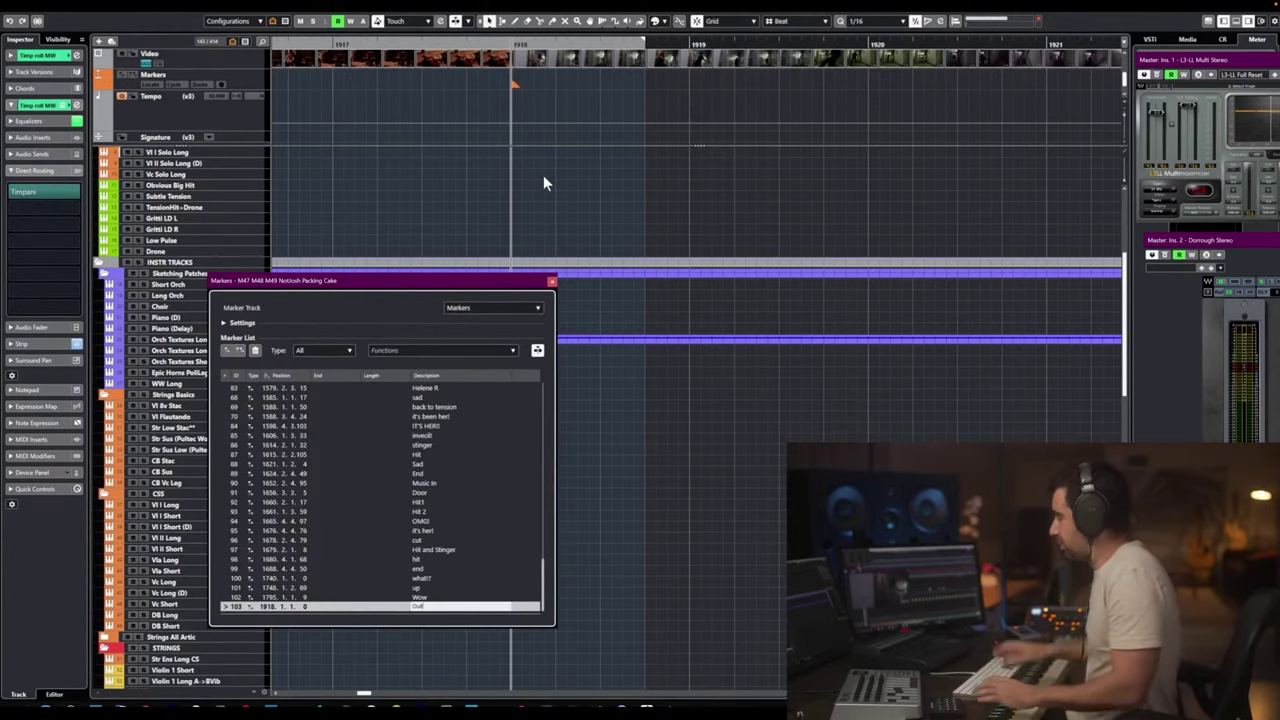
key(Return)
click(553, 283)
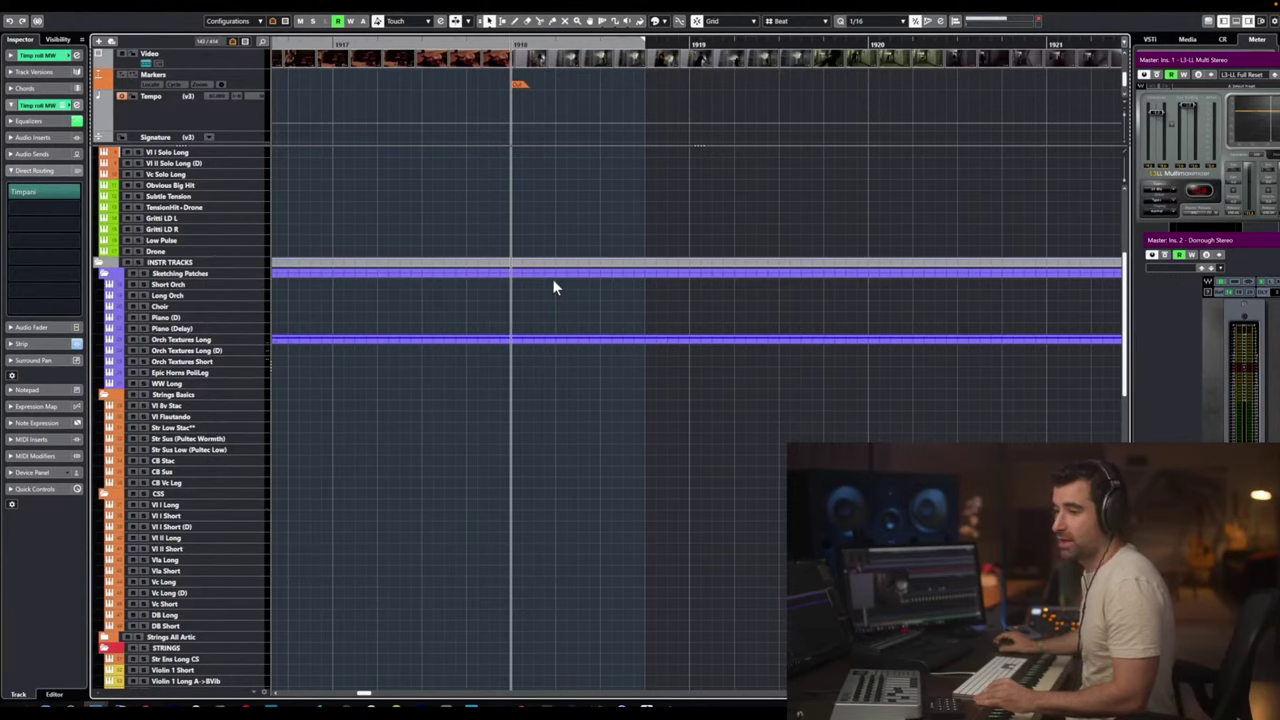
Scrub the video beyond the Out marker to about bar 1945, and return the playhead to bar 1918.
key(g)
key(g)
scroll(578, 350, right, 2)
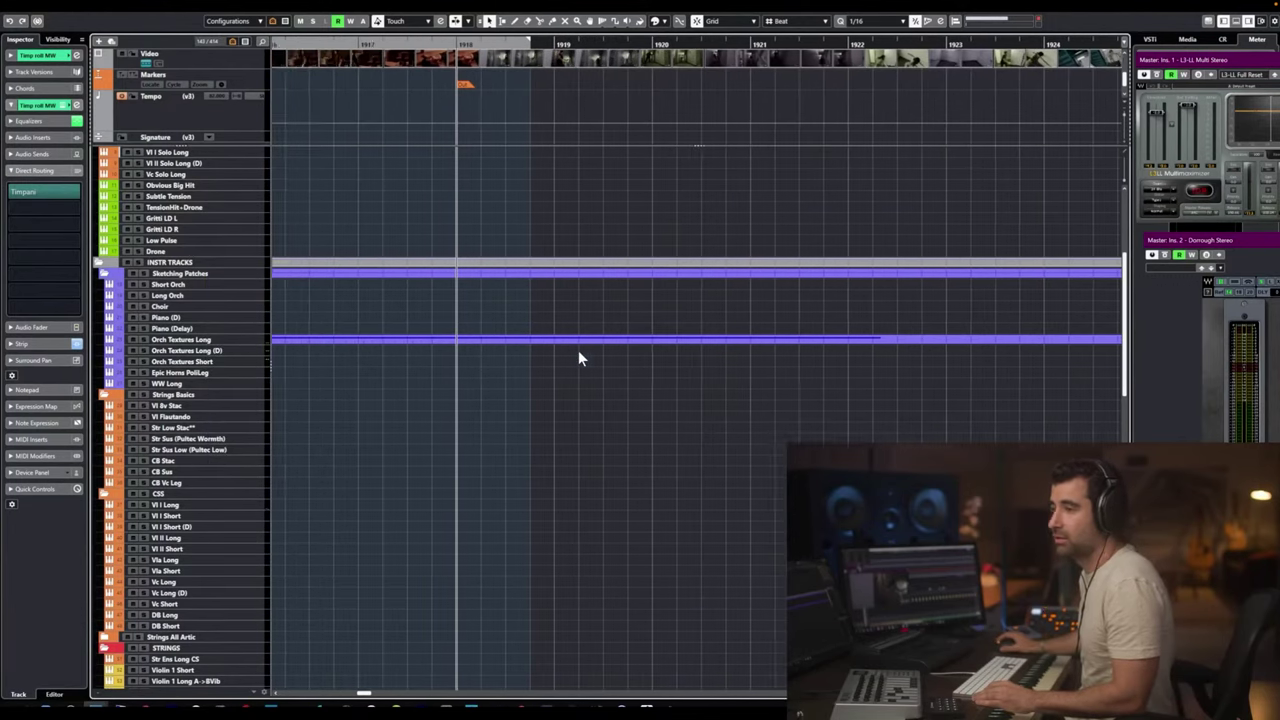
scroll(556, 358, down, 3)
key(g)
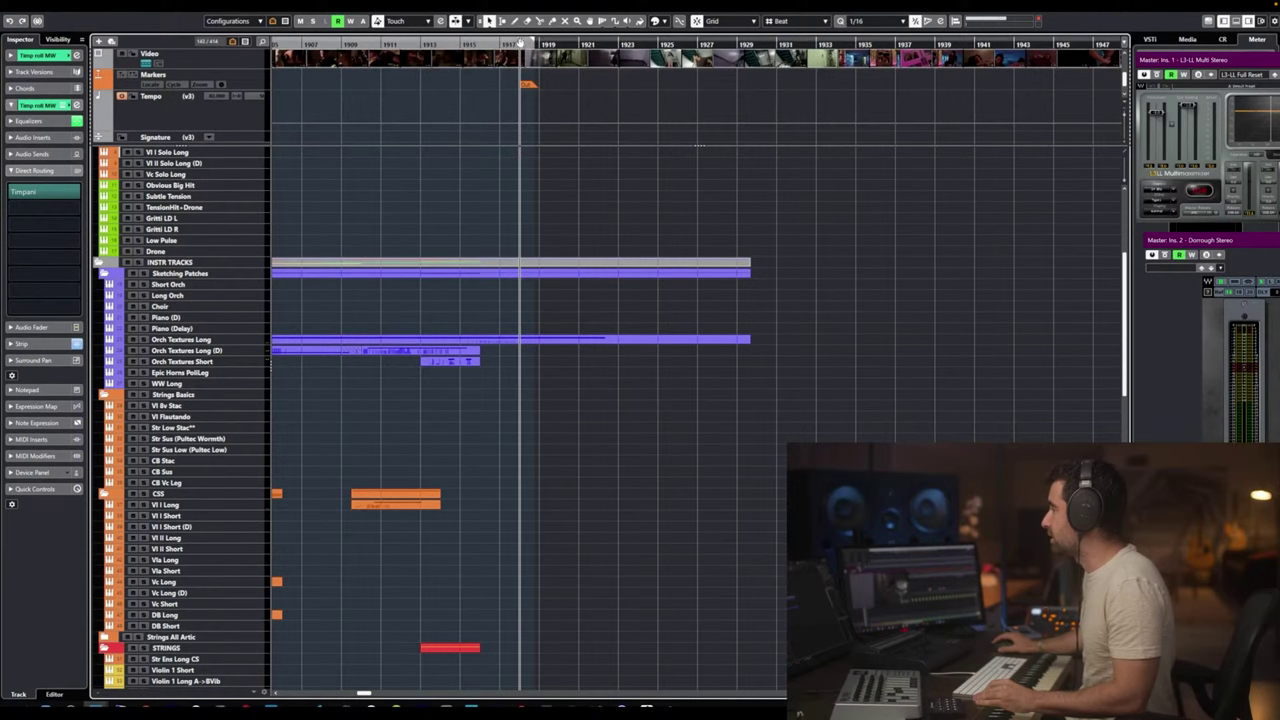
key(space)
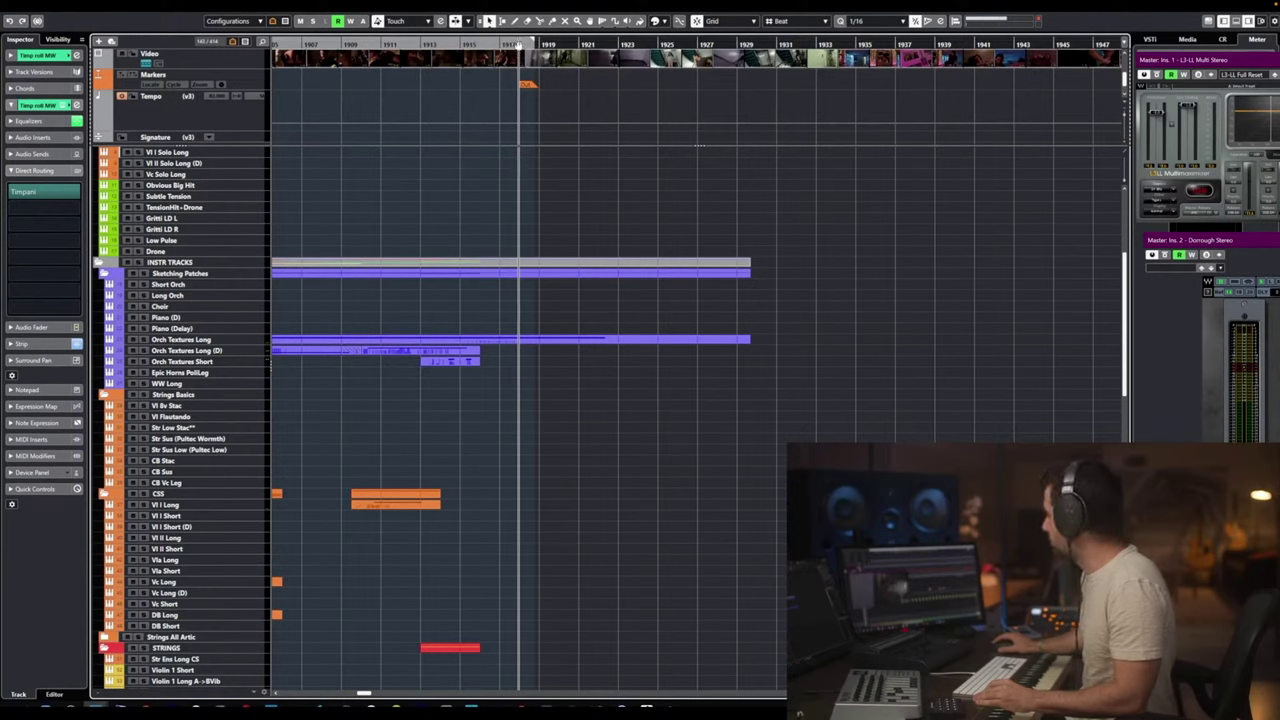
drag(519, 45, 695, 47)
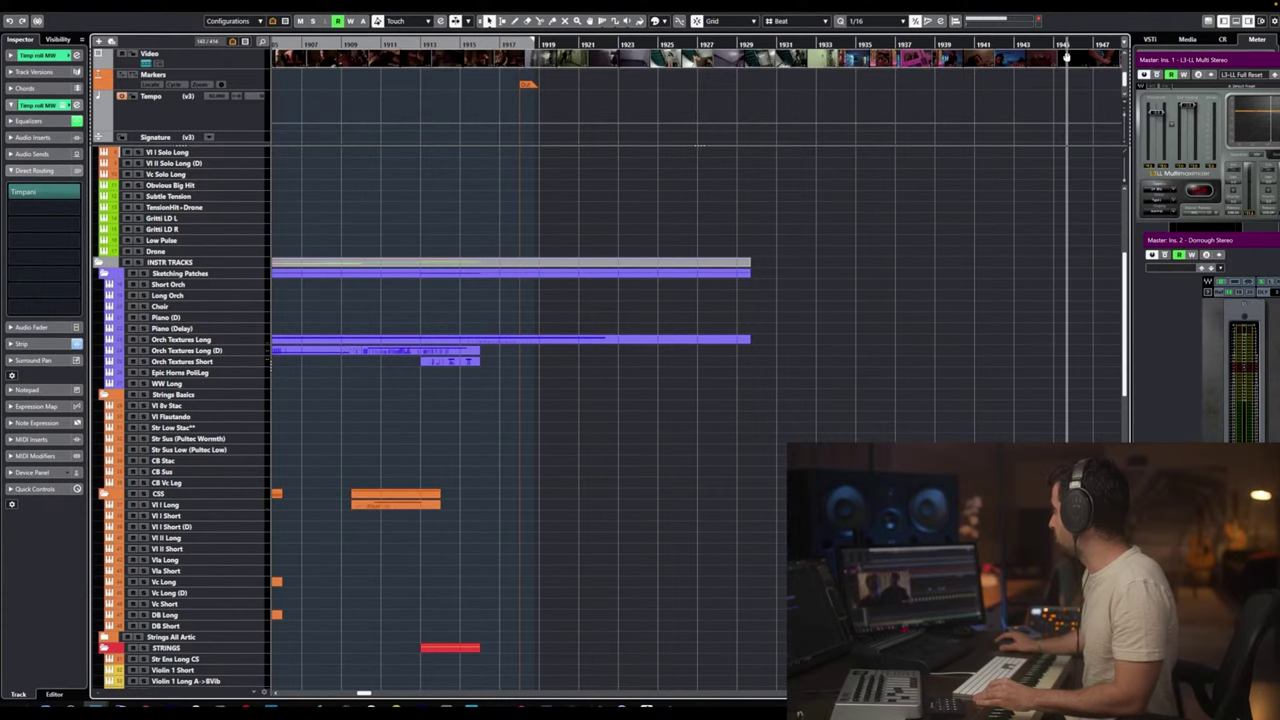
drag(1062, 45, 515, 36)
scroll(477, 164, right, 5)
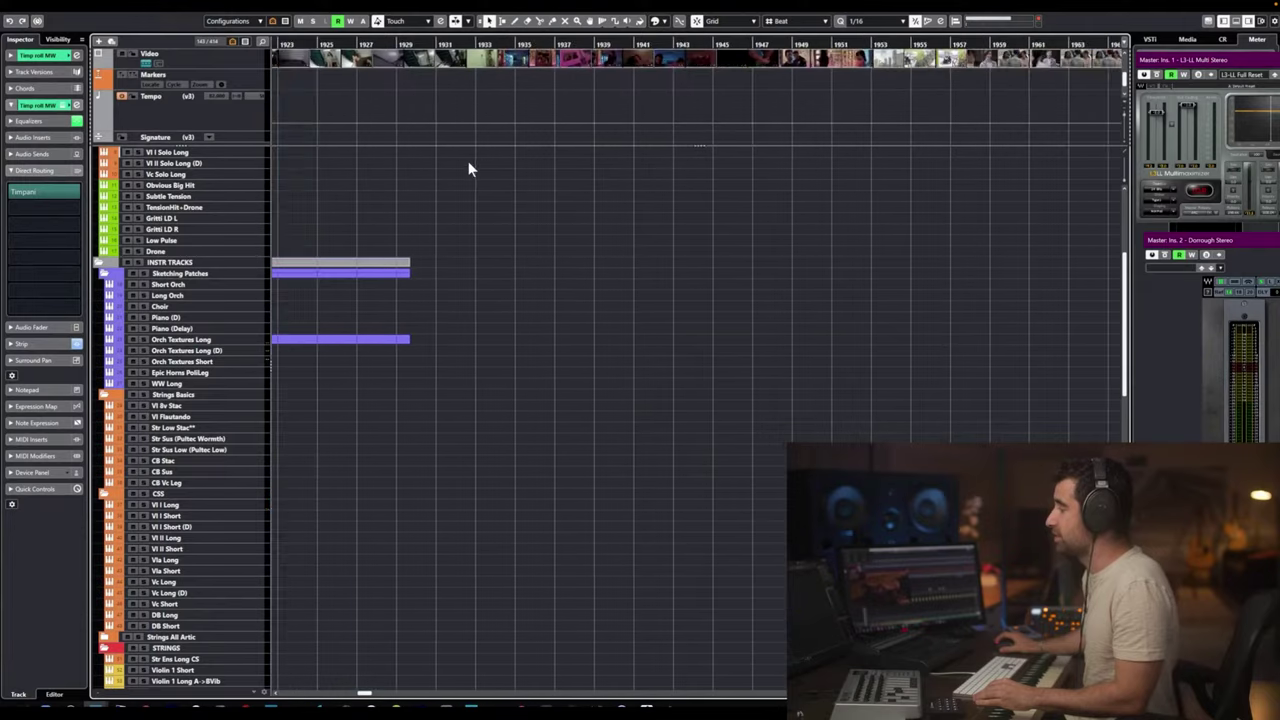
scroll(465, 164, up, 2)
scroll(368, 131, up, 4)
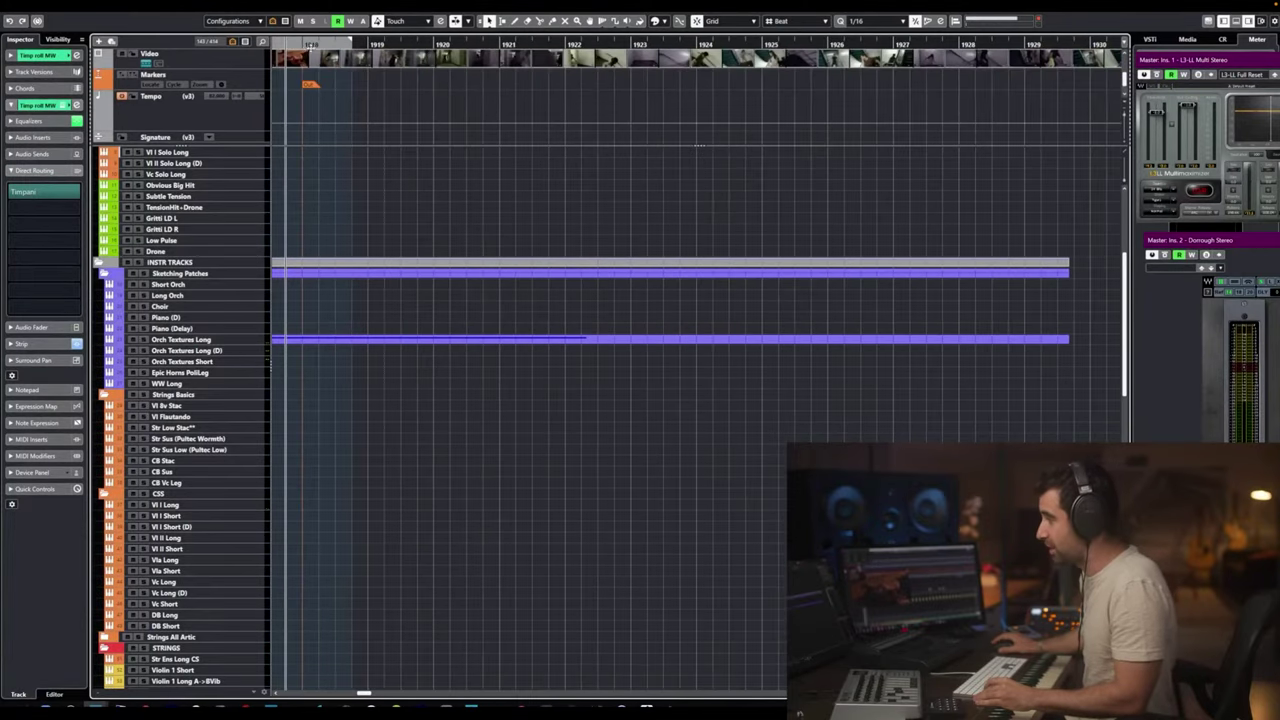
drag(296, 45, 302, 45)
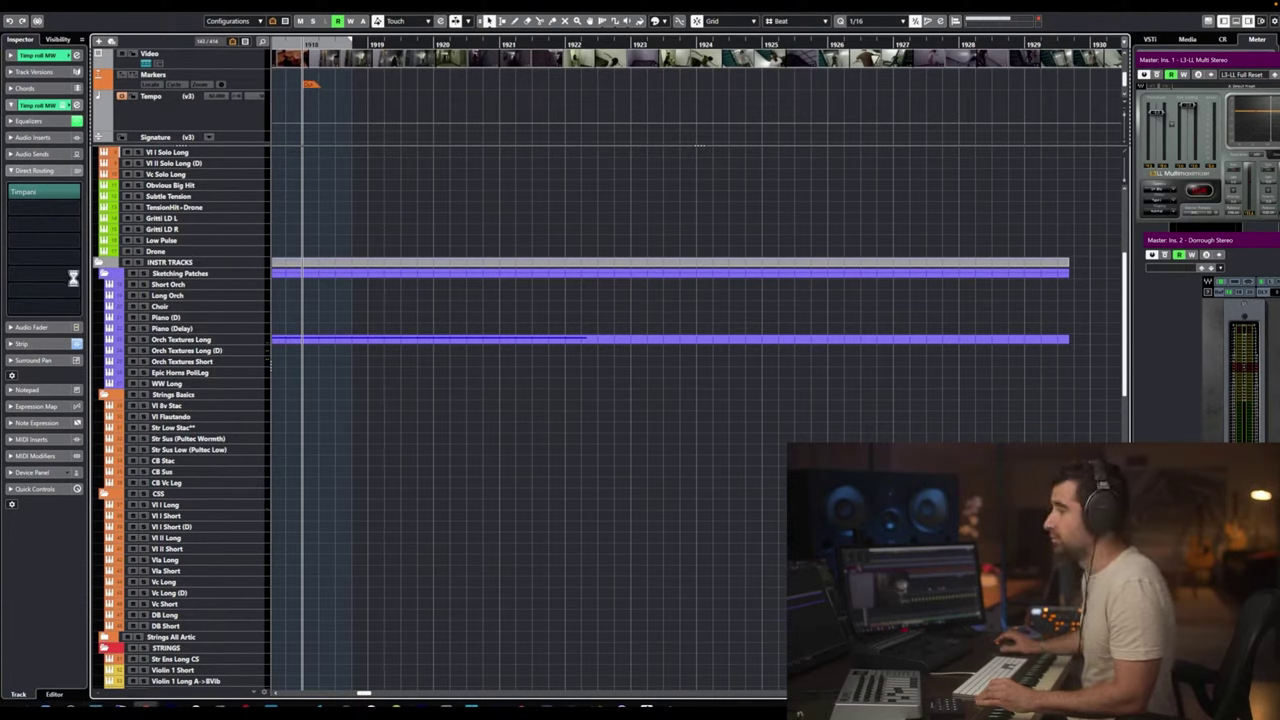
Scrub forward to the next story beat and add a marker named "He Runs" at bar 1919.
key(1)
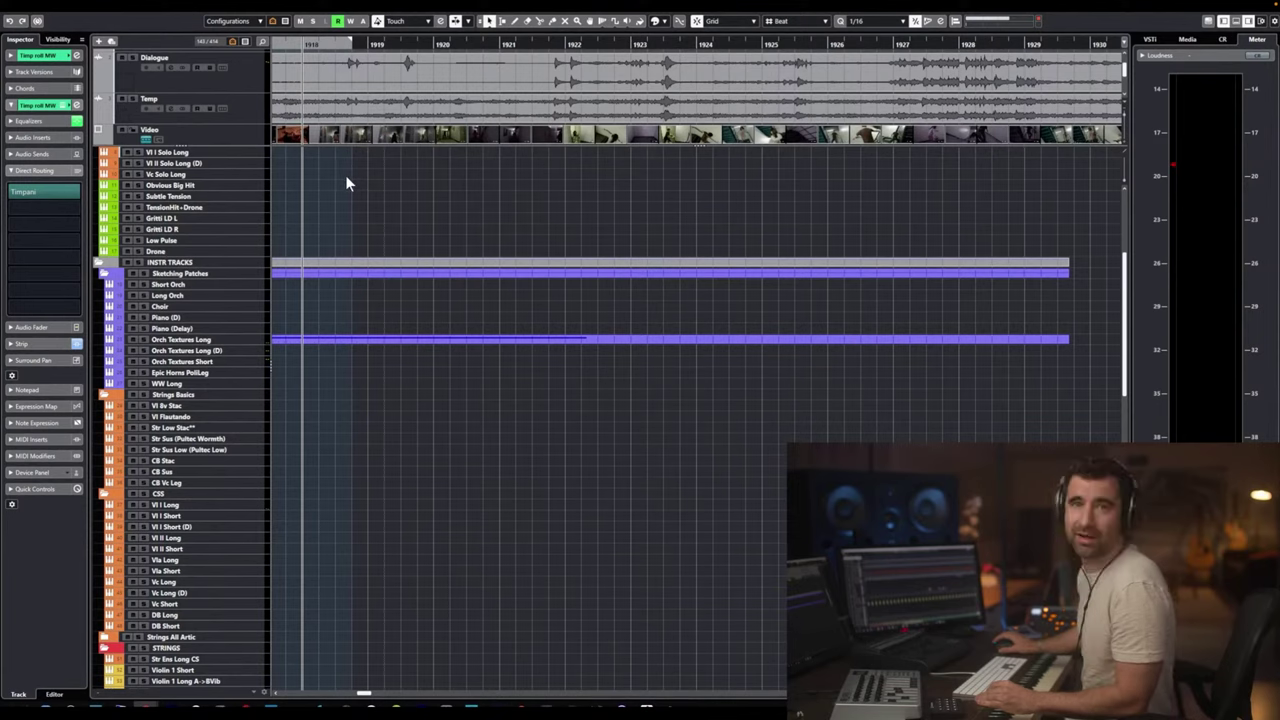
scroll(312, 195, up, 2)
scroll(312, 187, down, 3)
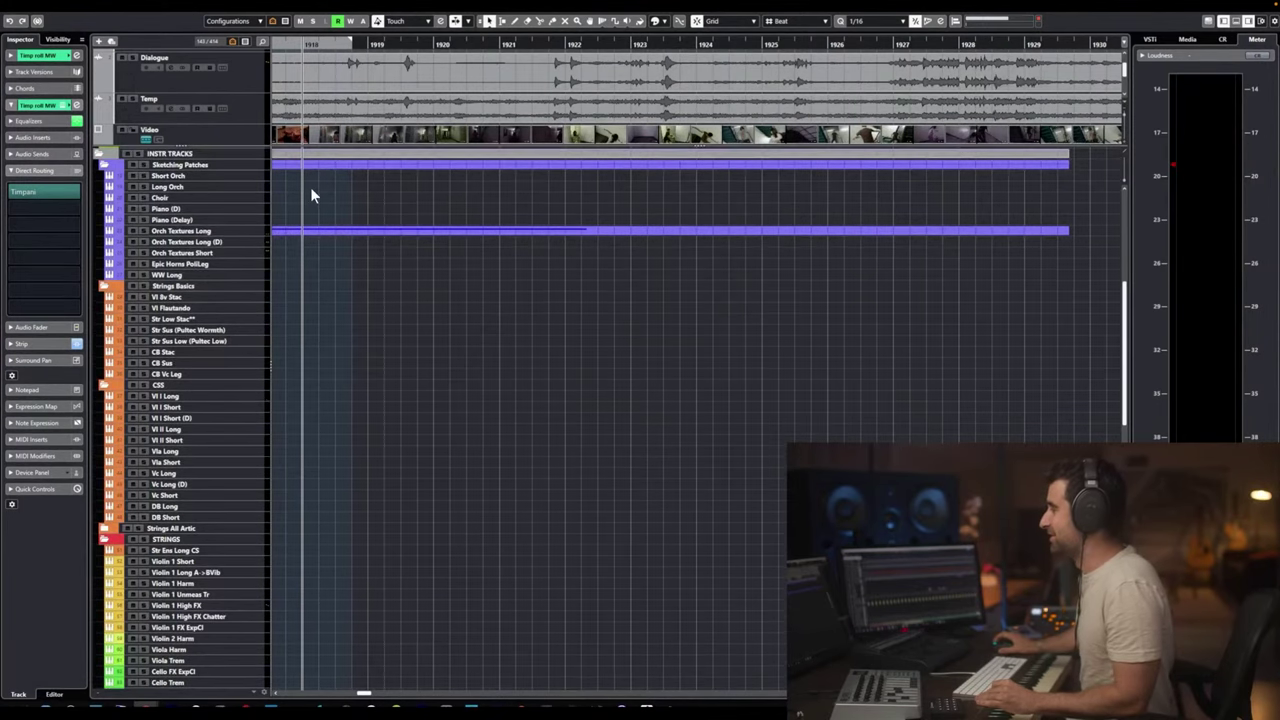
scroll(303, 191, up, 3)
scroll(303, 191, down, 2)
key(h)
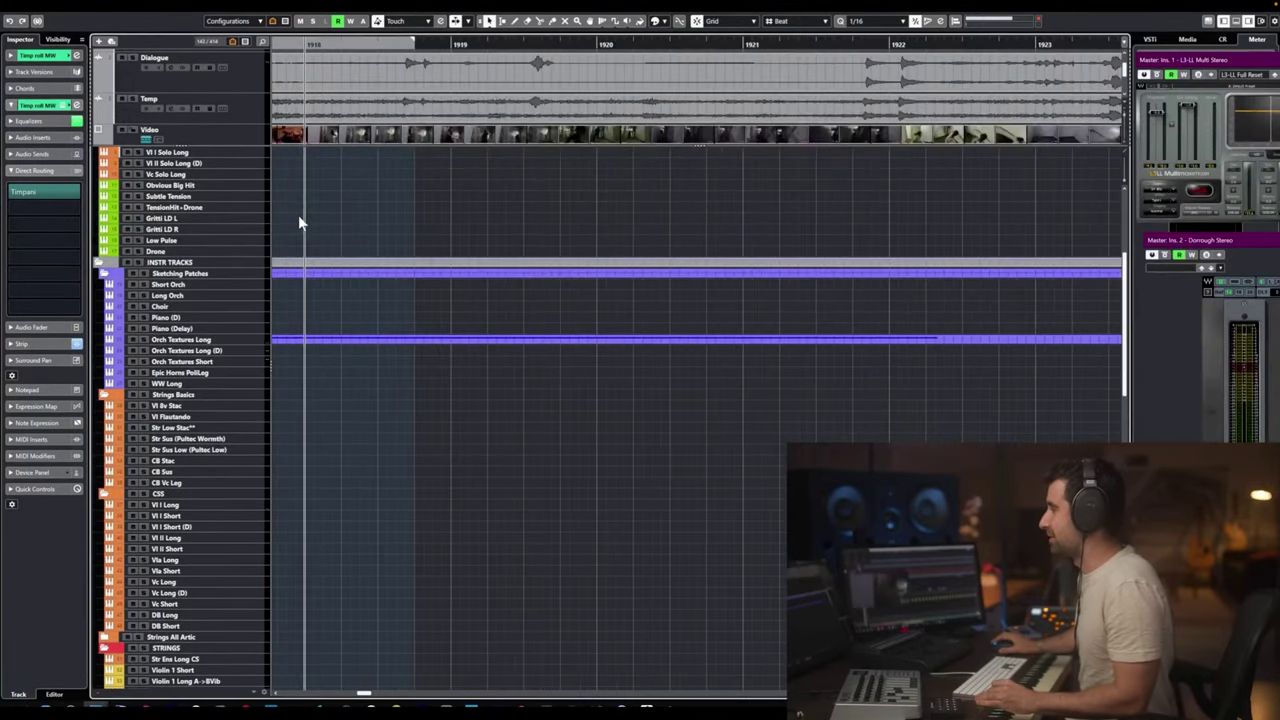
drag(303, 57, 450, 68)
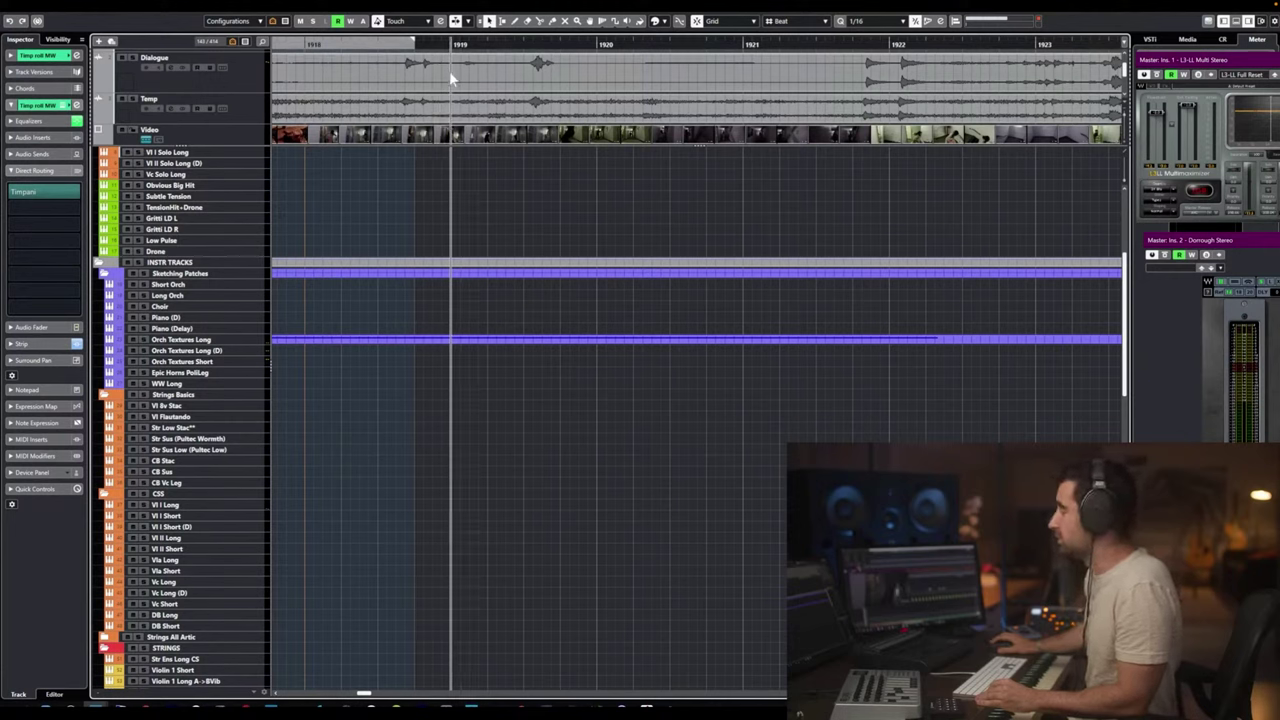
key(ctrl+m)
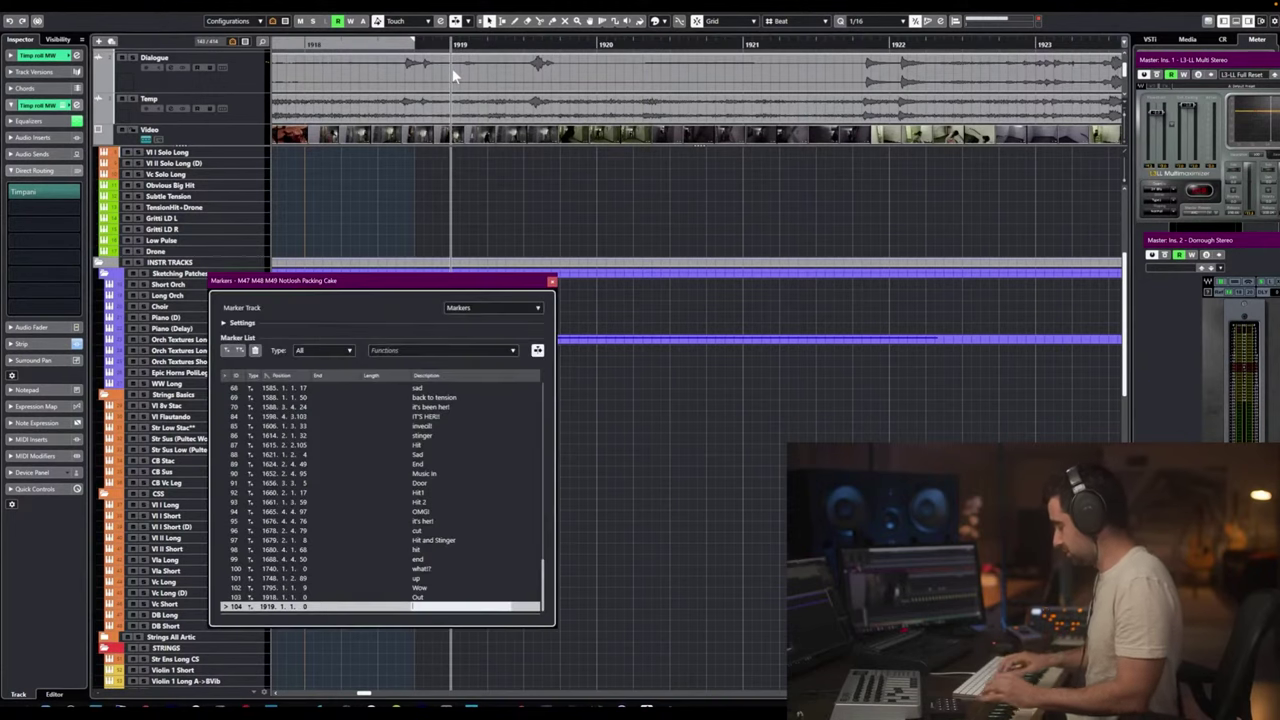
text(He Runs)
key(Return)
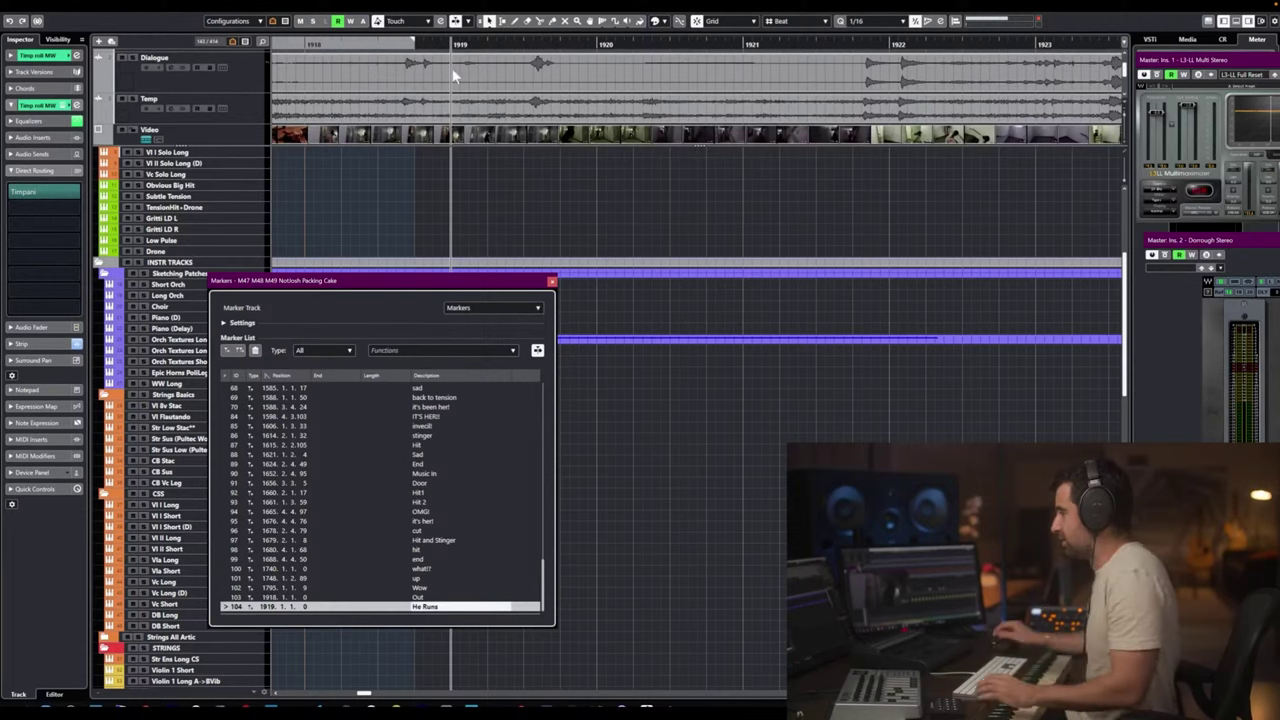
Scrub past the He Runs marker, and play the transition from about bar 1917 against the dialogue and picture.
drag(454, 47, 546, 45)
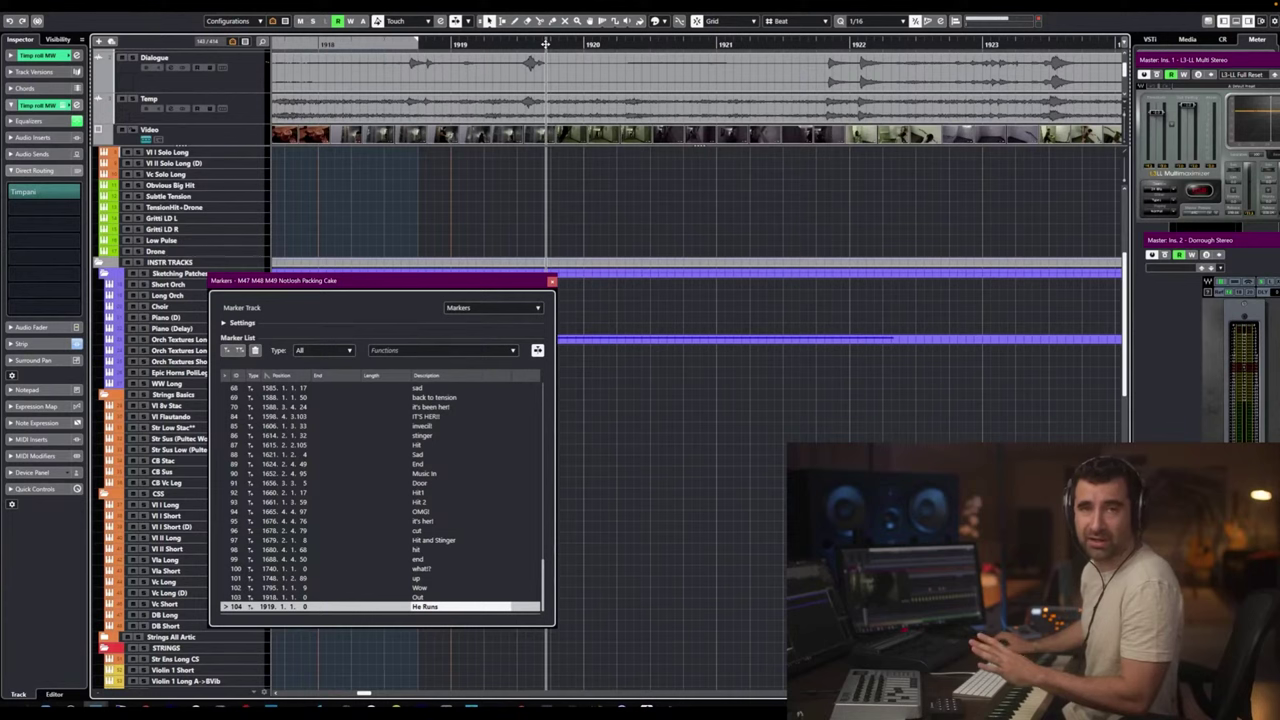
mouse_move(545, 44)
mouse_down()
mouse_move(524, 46)
mouse_move(541, 49)
mouse_up()
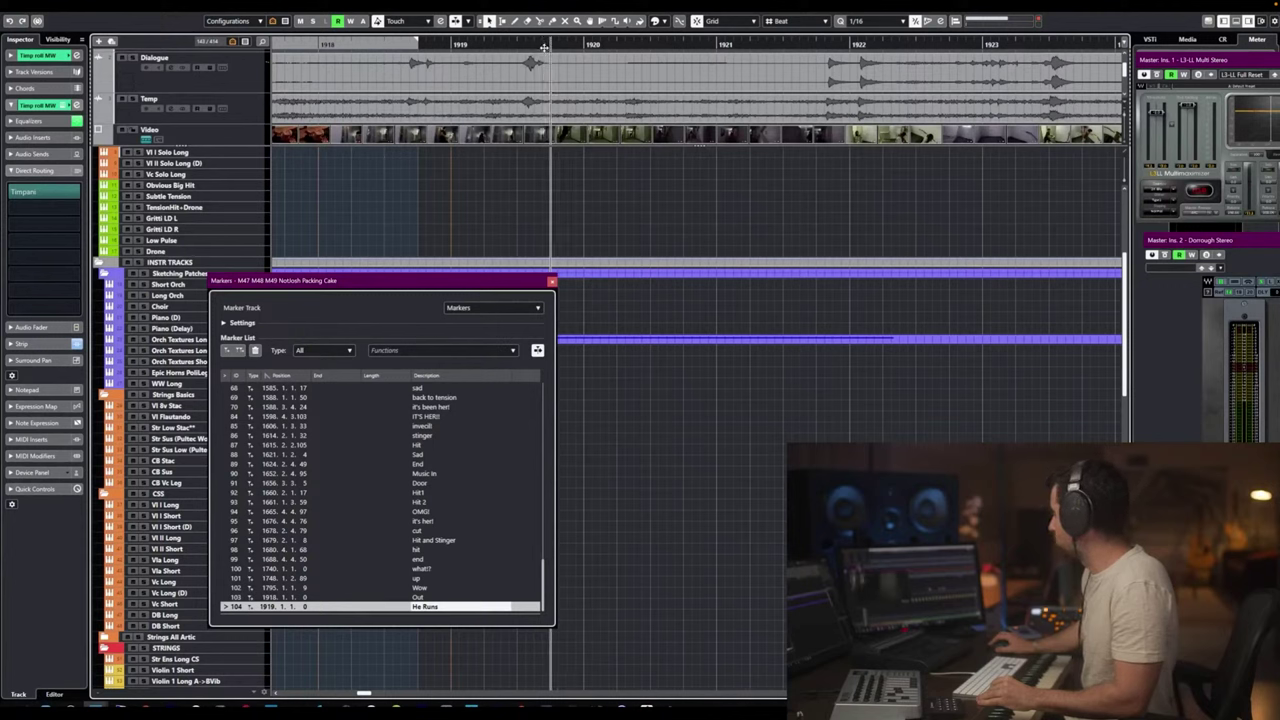
key(g)
key(g)
key(g)
key(g)
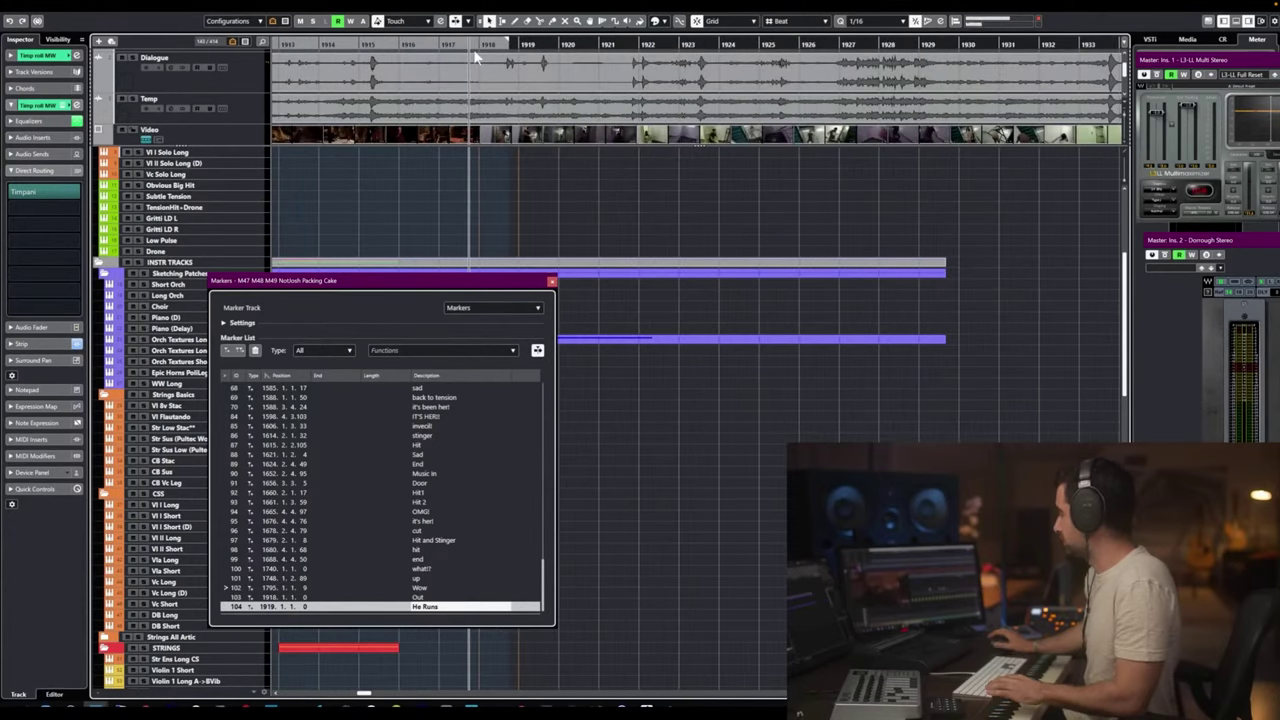
key(space)
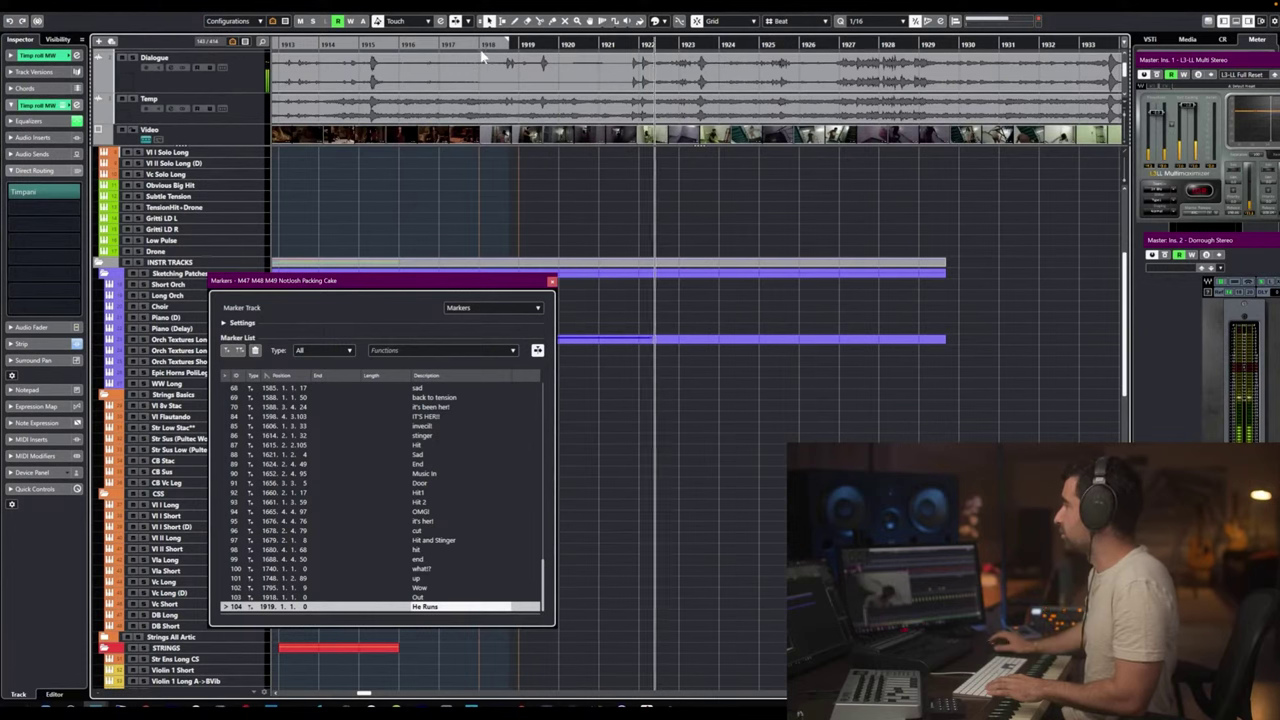
Scrub the picture back and forth around bar 1922 to find the next story beat after the He Runs marker.
click(640, 45)
click(640, 45)
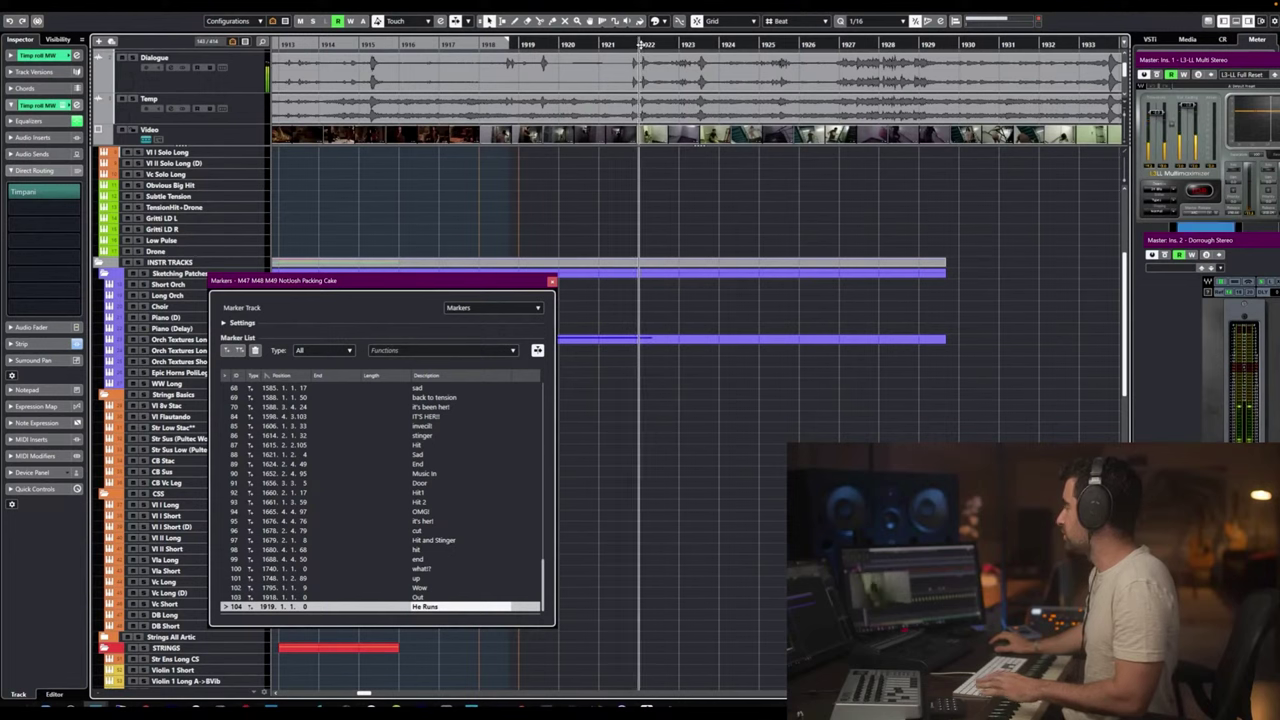
mouse_move(640, 45)
mouse_down()
mouse_move(618, 46)
mouse_move(638, 45)
mouse_up()
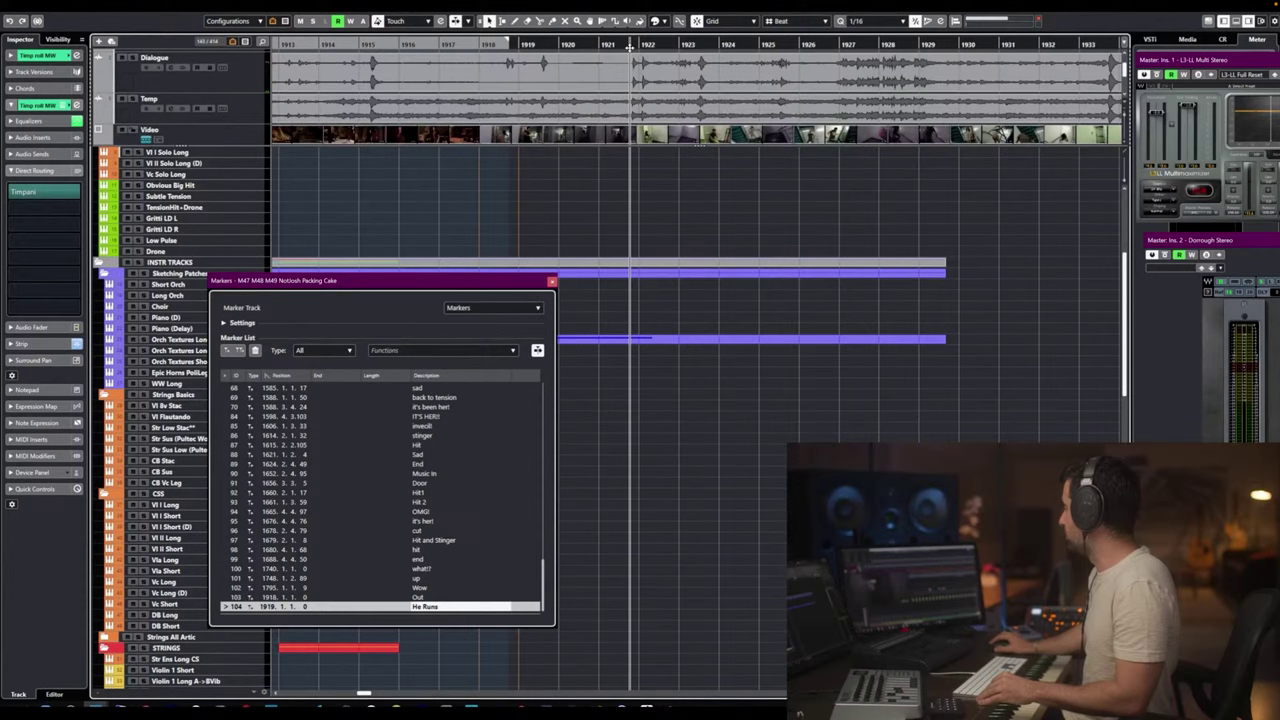
drag(629, 45, 604, 22)
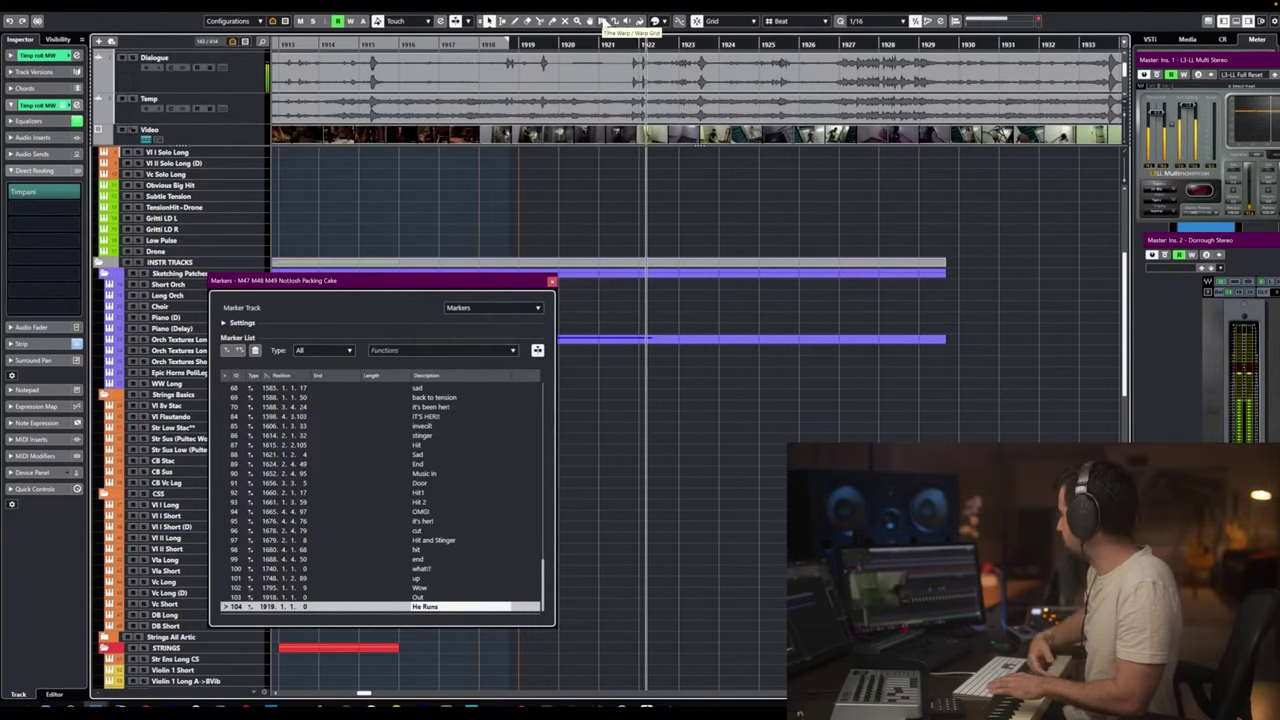
Play the passage leading into bar 1922 several times, starting between about bars 1920 and 1921.
key(space)
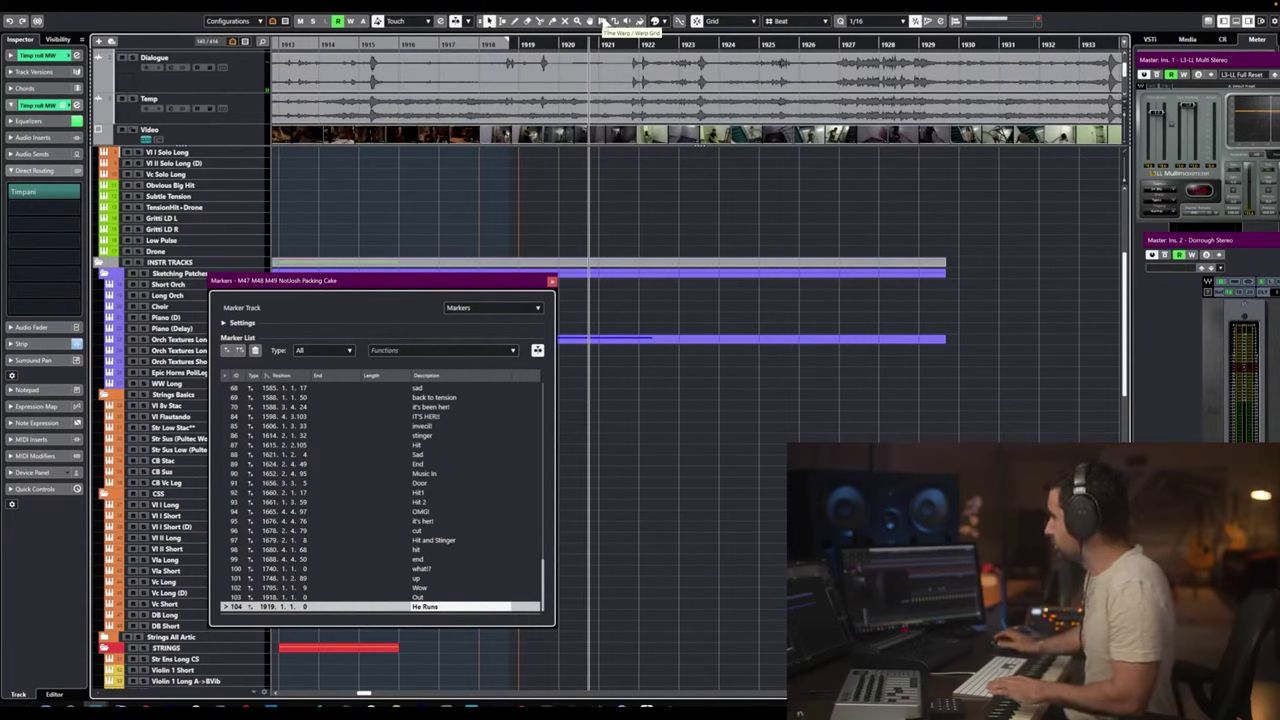
key(space)
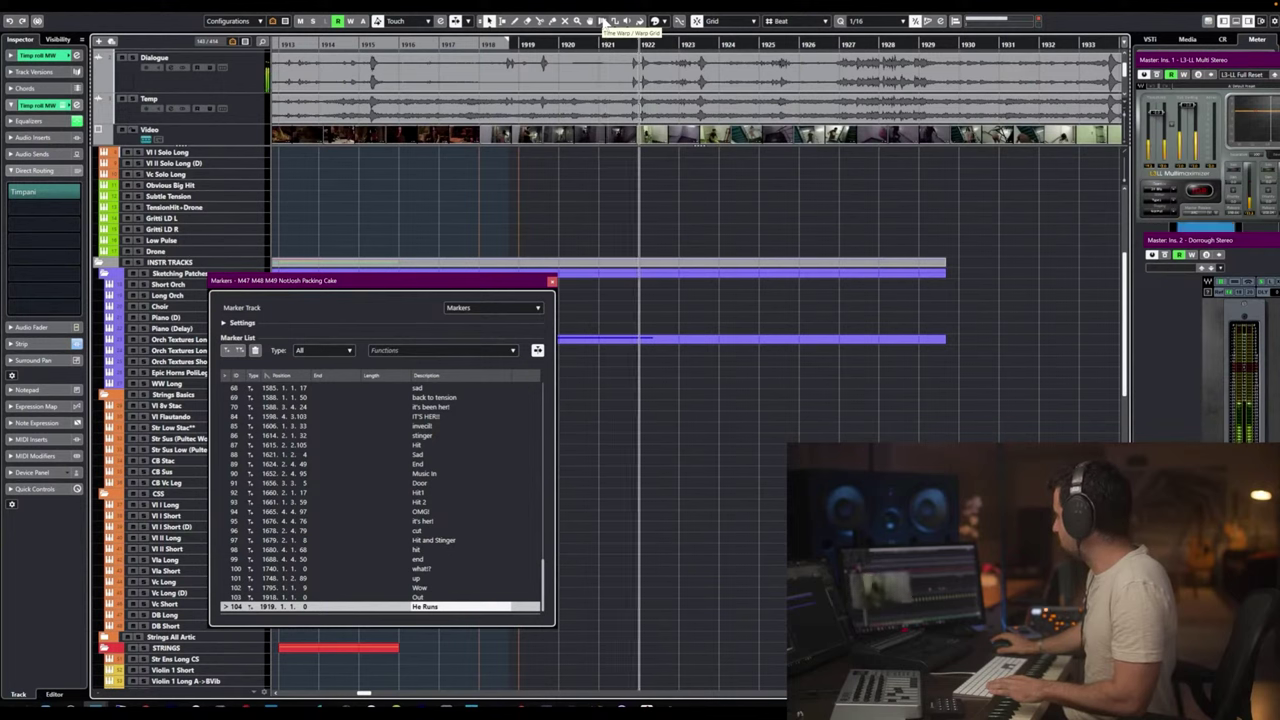
key(space)
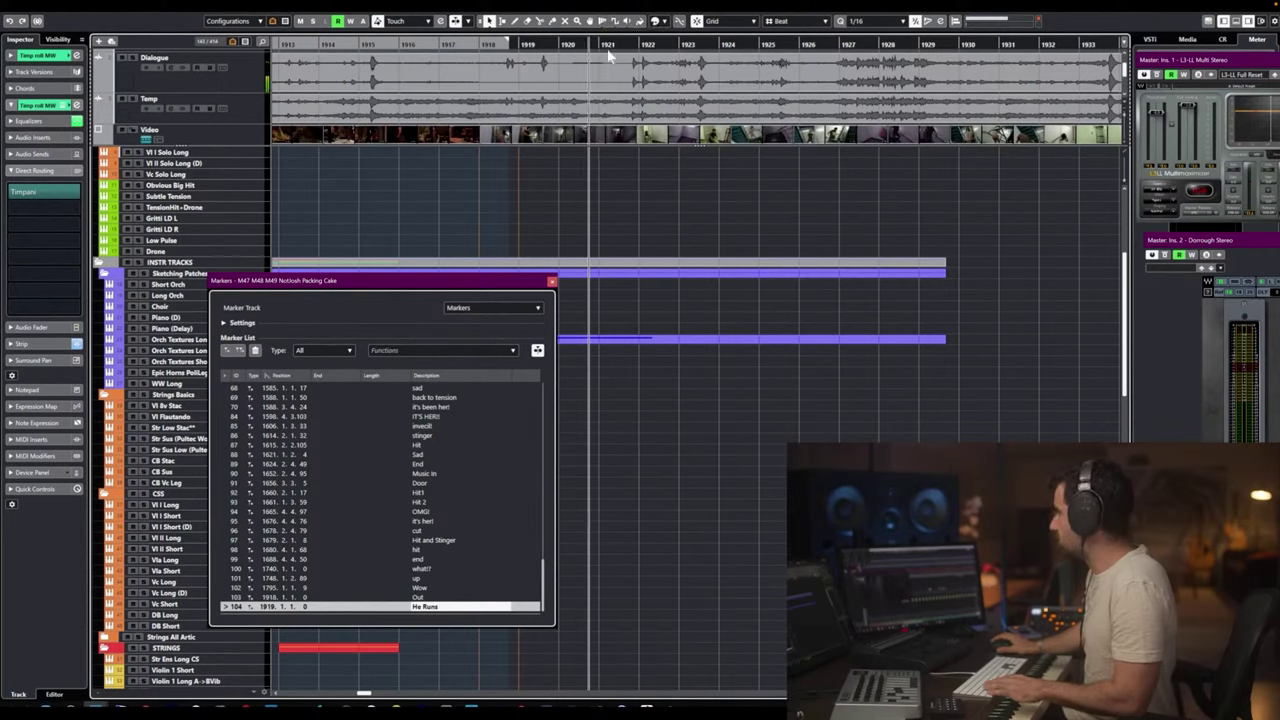
key(space)
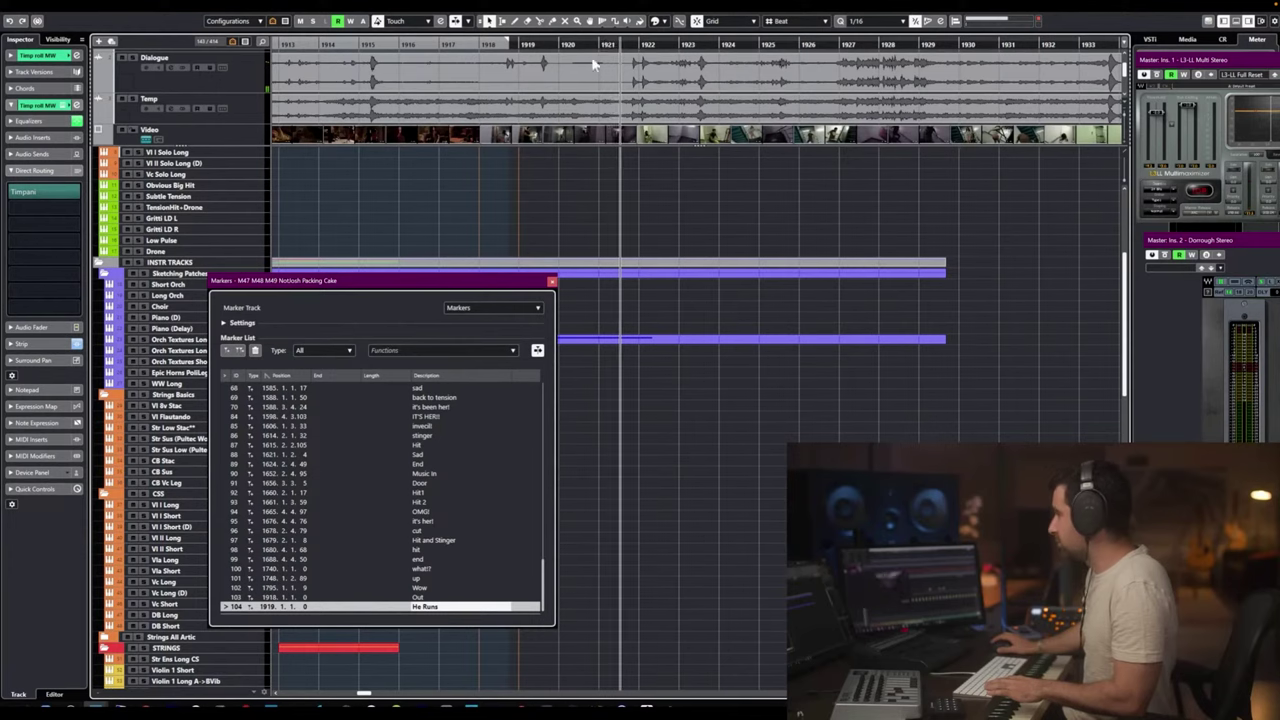
key(space)
Move the marker list clear of the track names, select the Violin 1 High FX track, and audition it from bar 1921.
drag(300, 281, 338, 291)
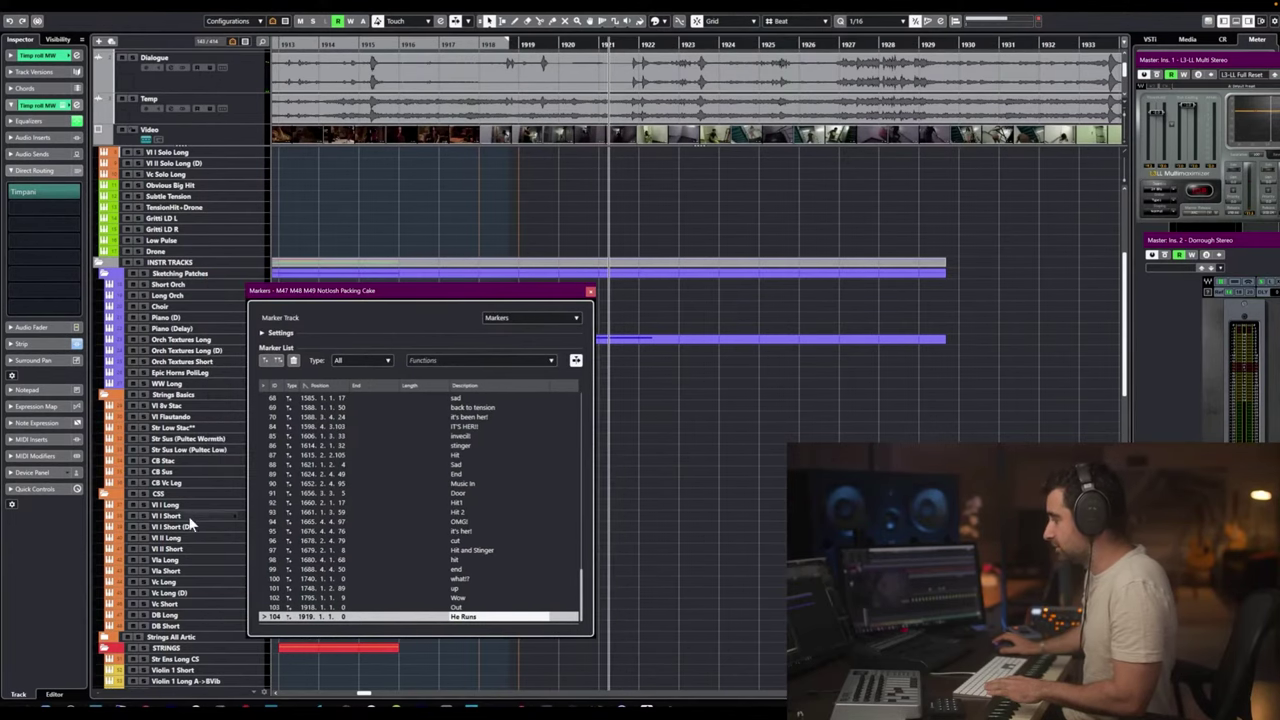
scroll(190, 525, down, 10)
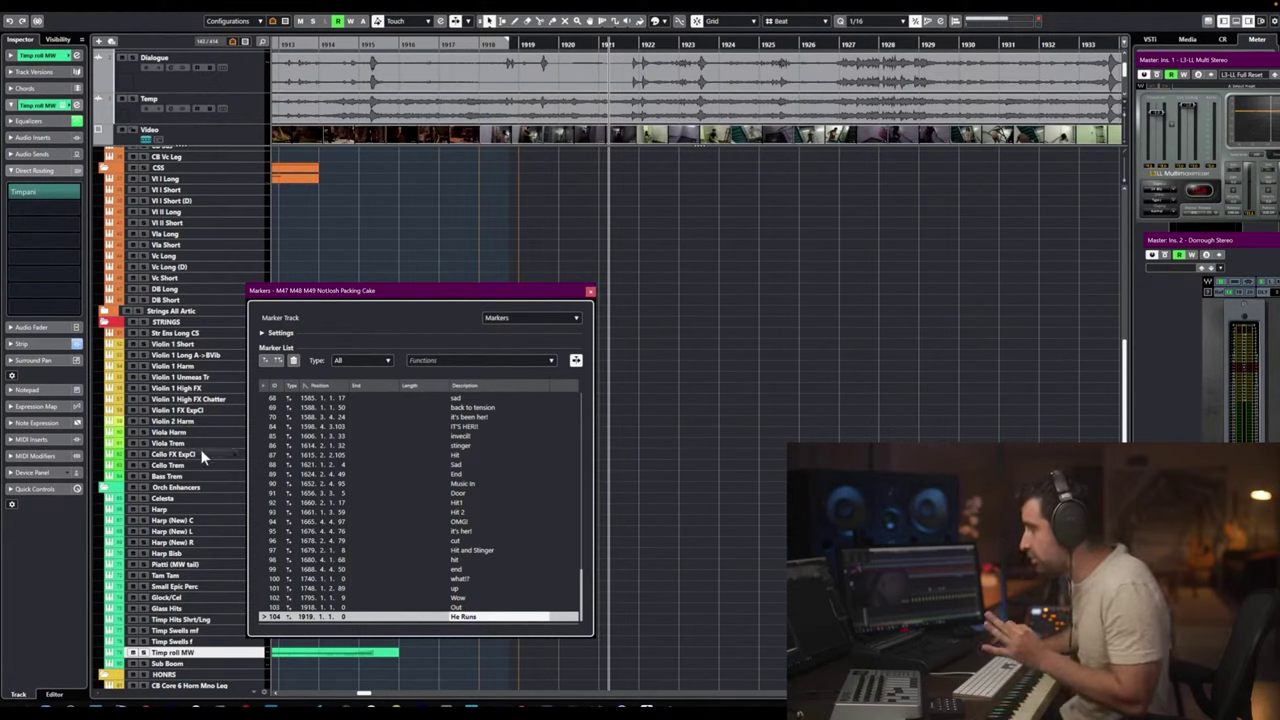
click(203, 389)
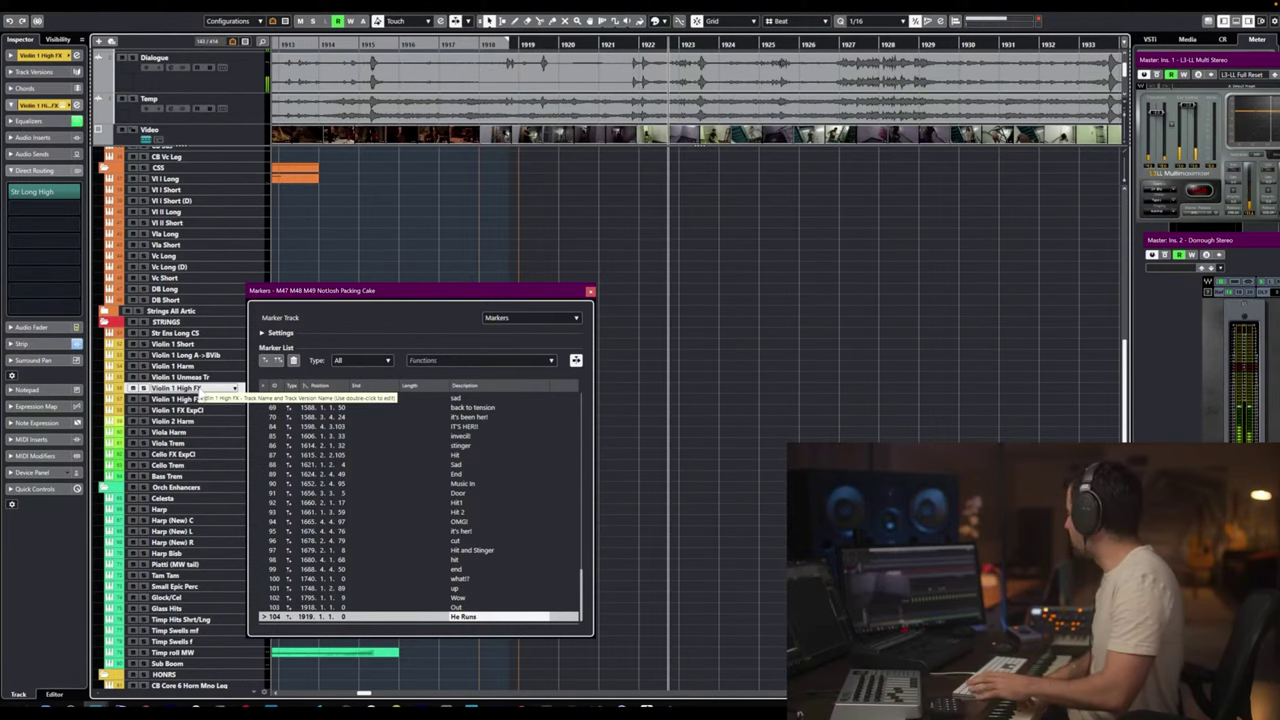
key(space)
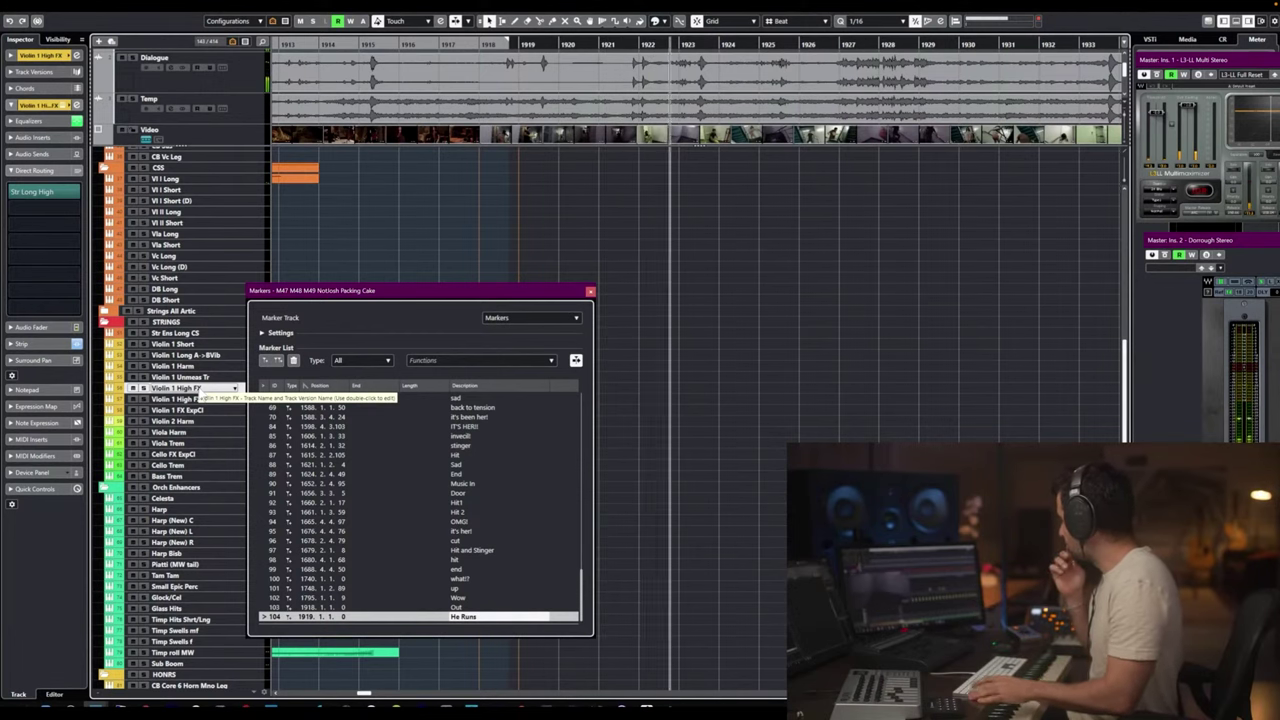
key(space)
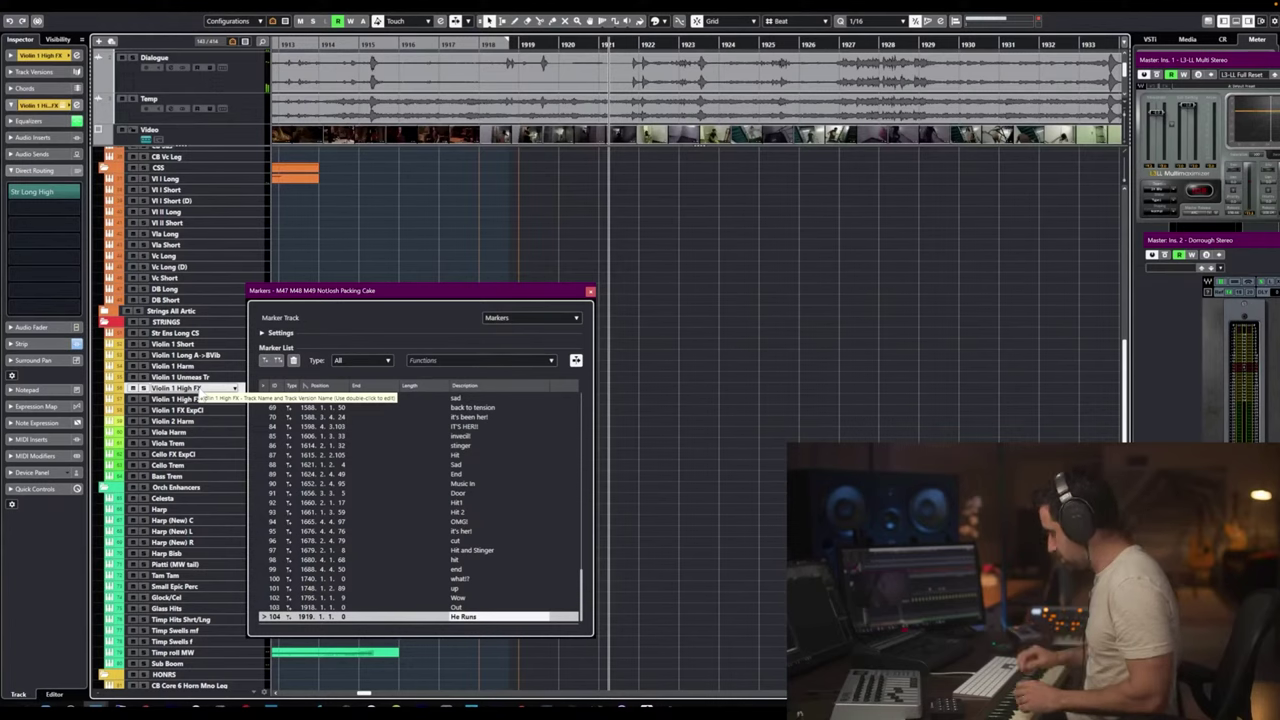
Bring the video player over the arrangement, play the scene repeatedly from bar 1921 against the picture, and close the player.
drag(782, 275, 334, 94)
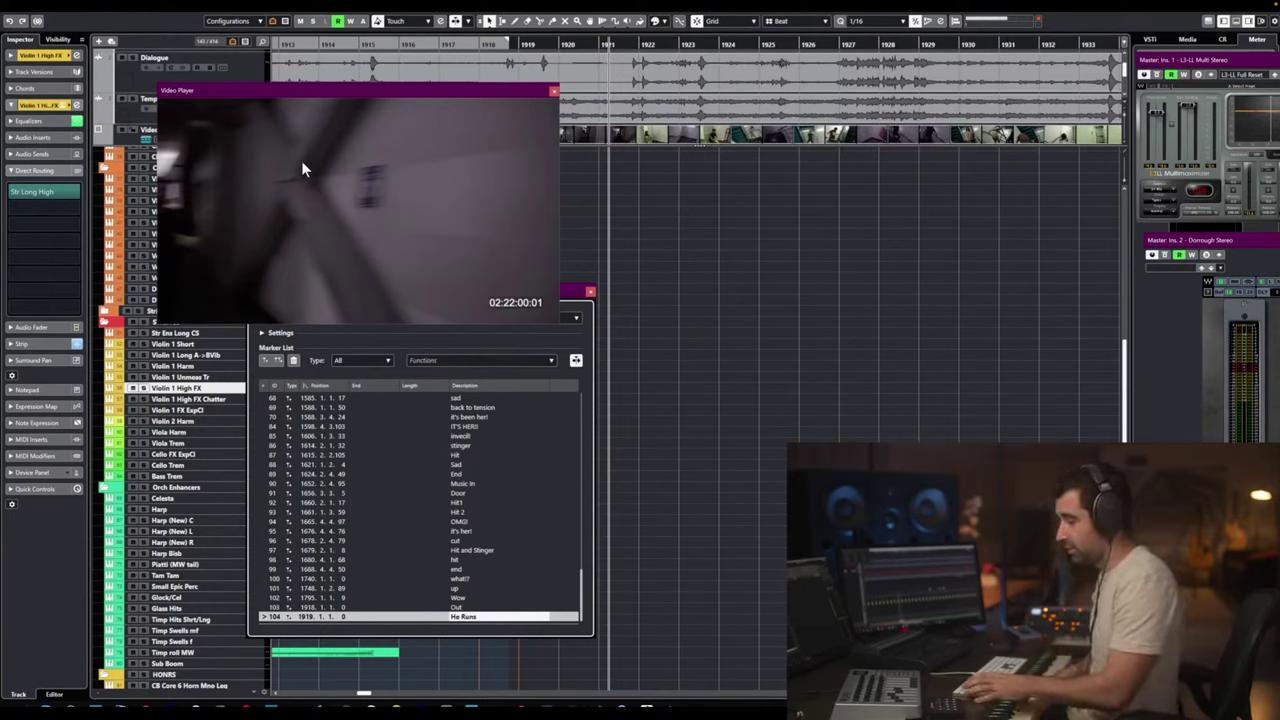
key(space)
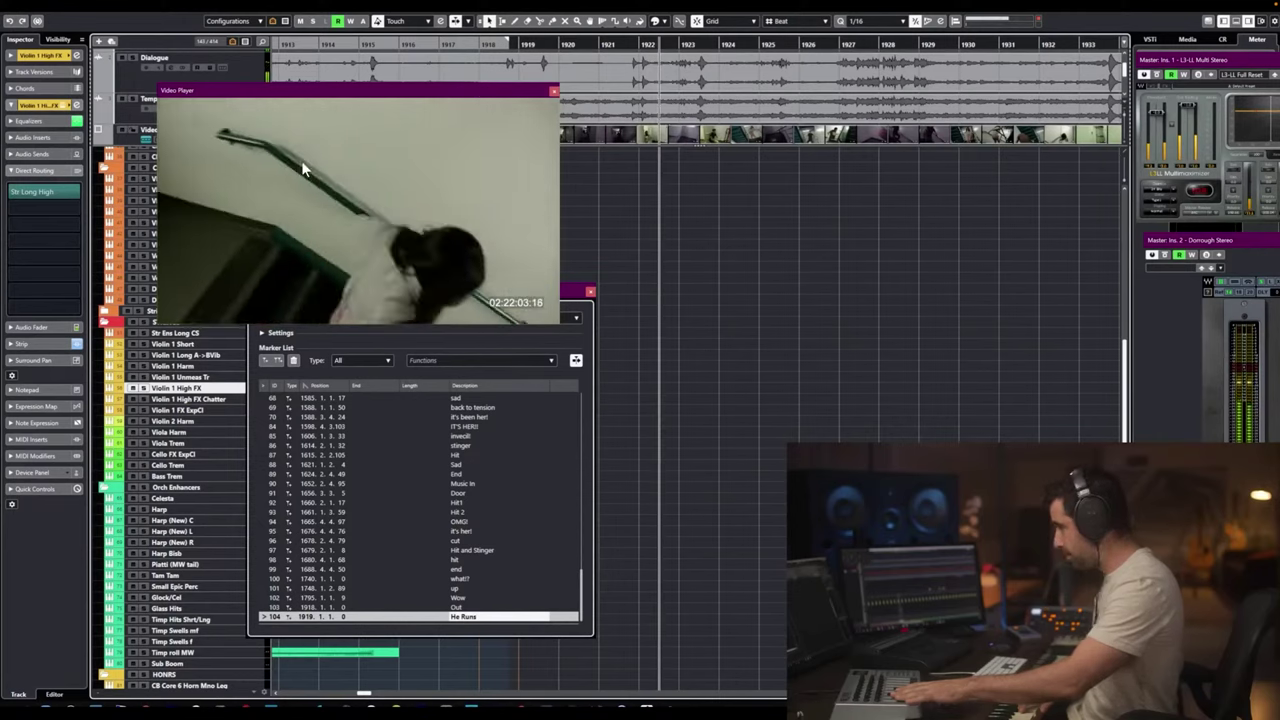
key(space)
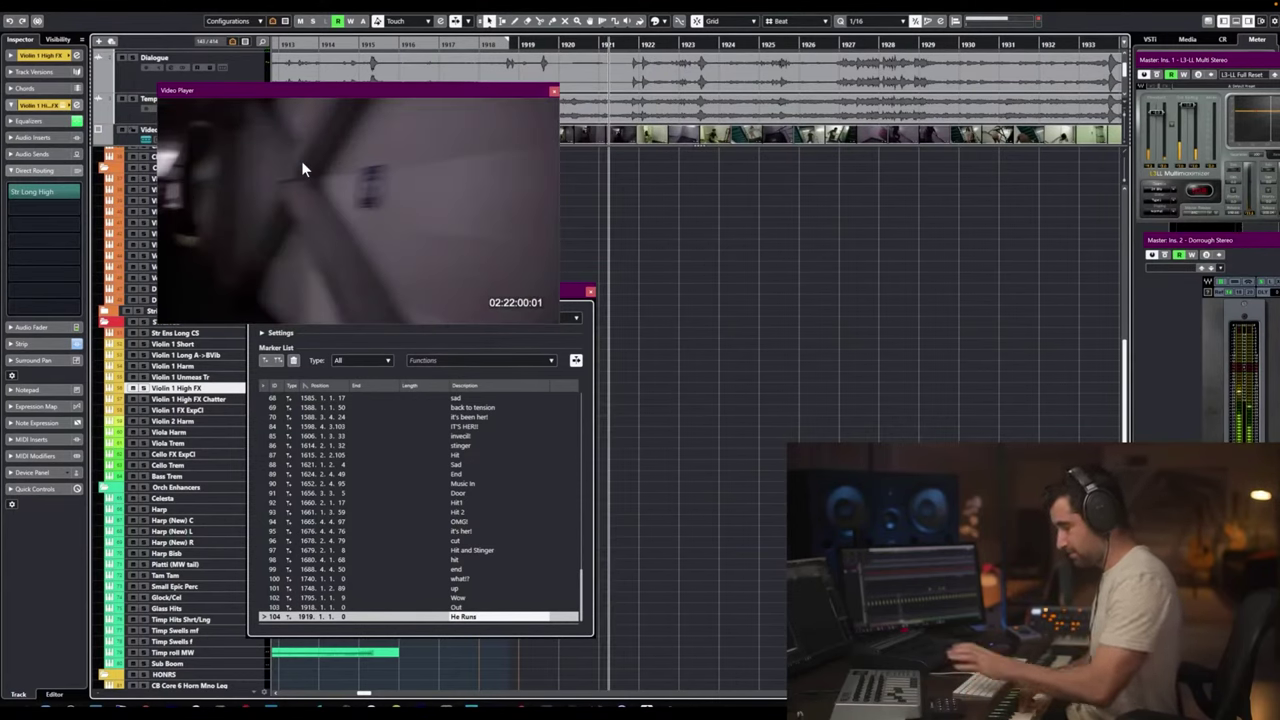
key(space)
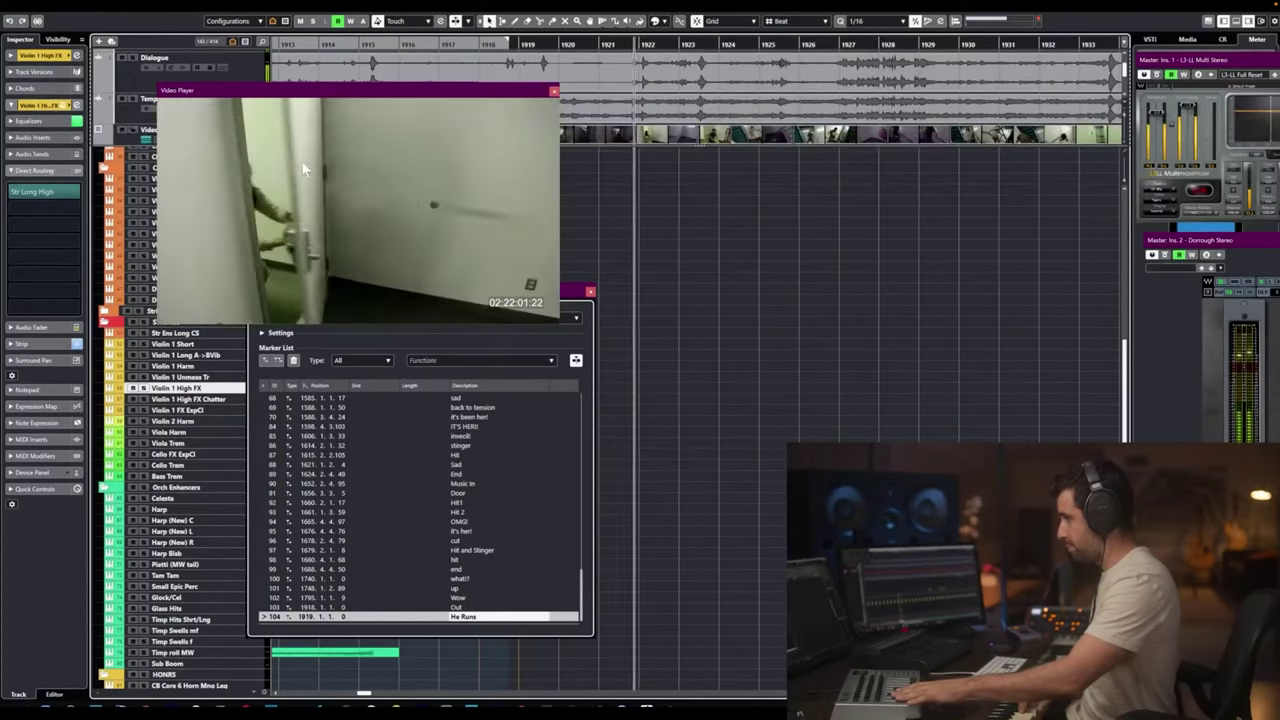
key(space)
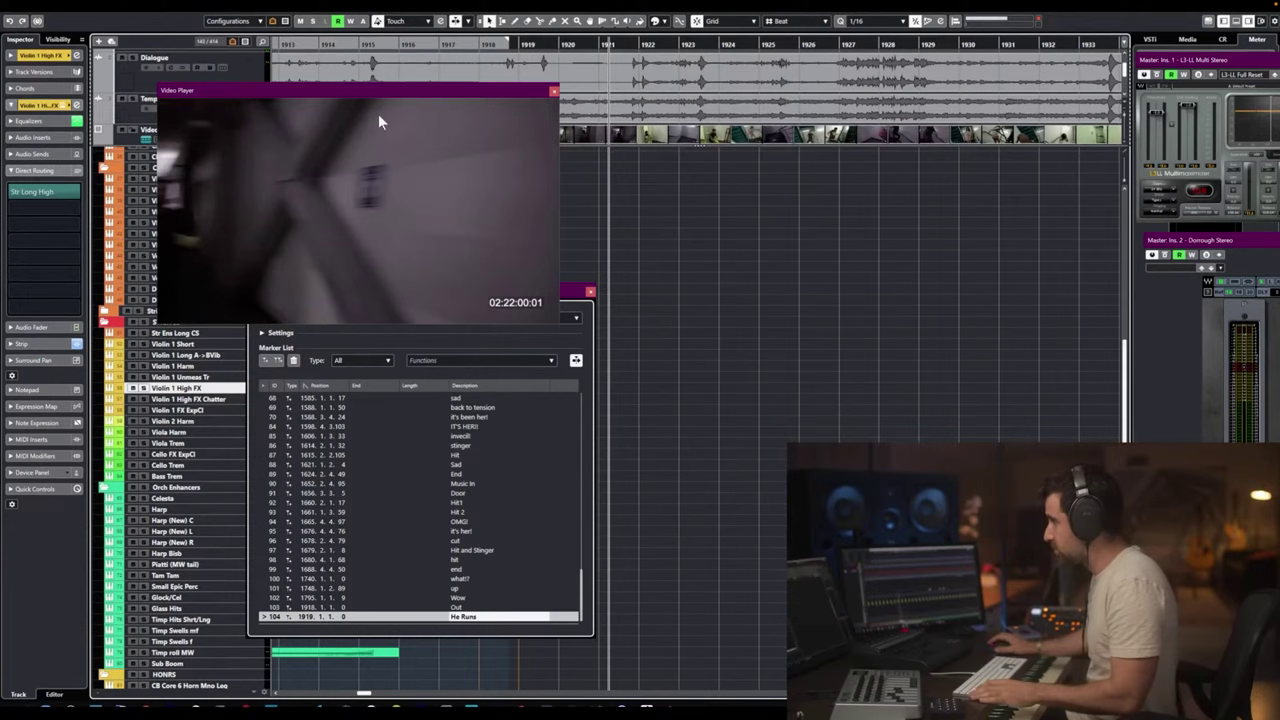
key(space)
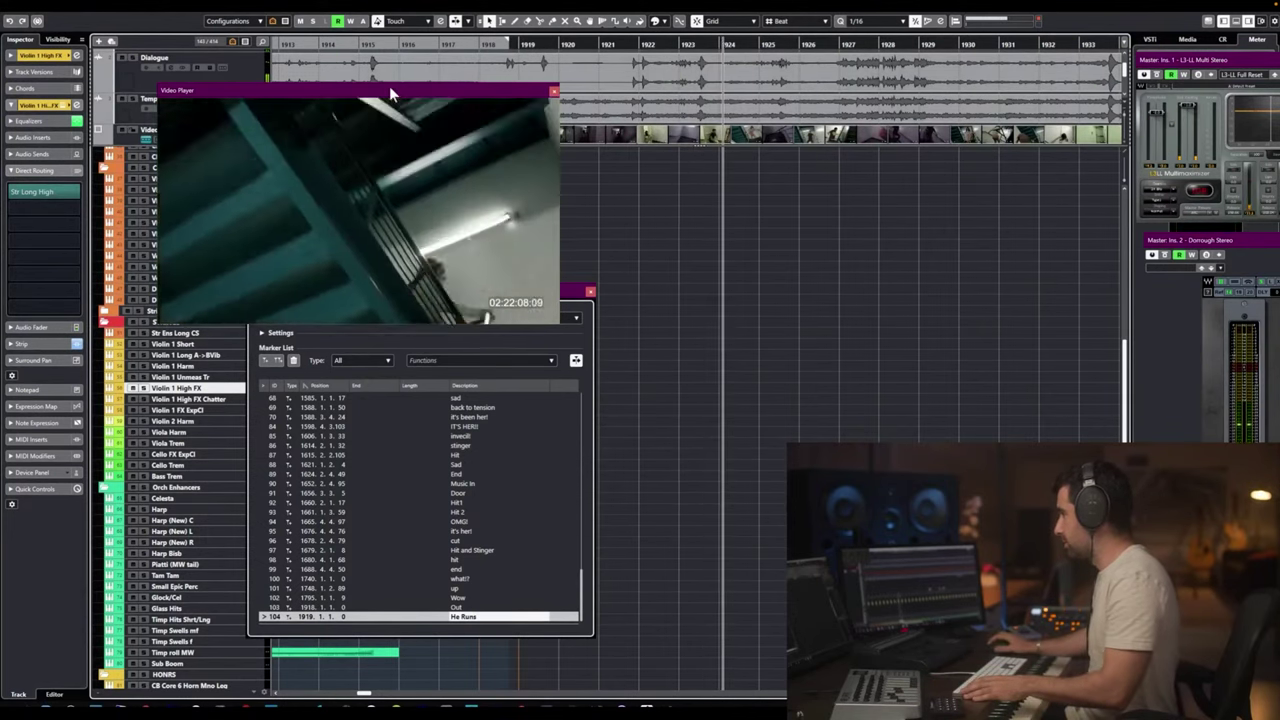
key(space)
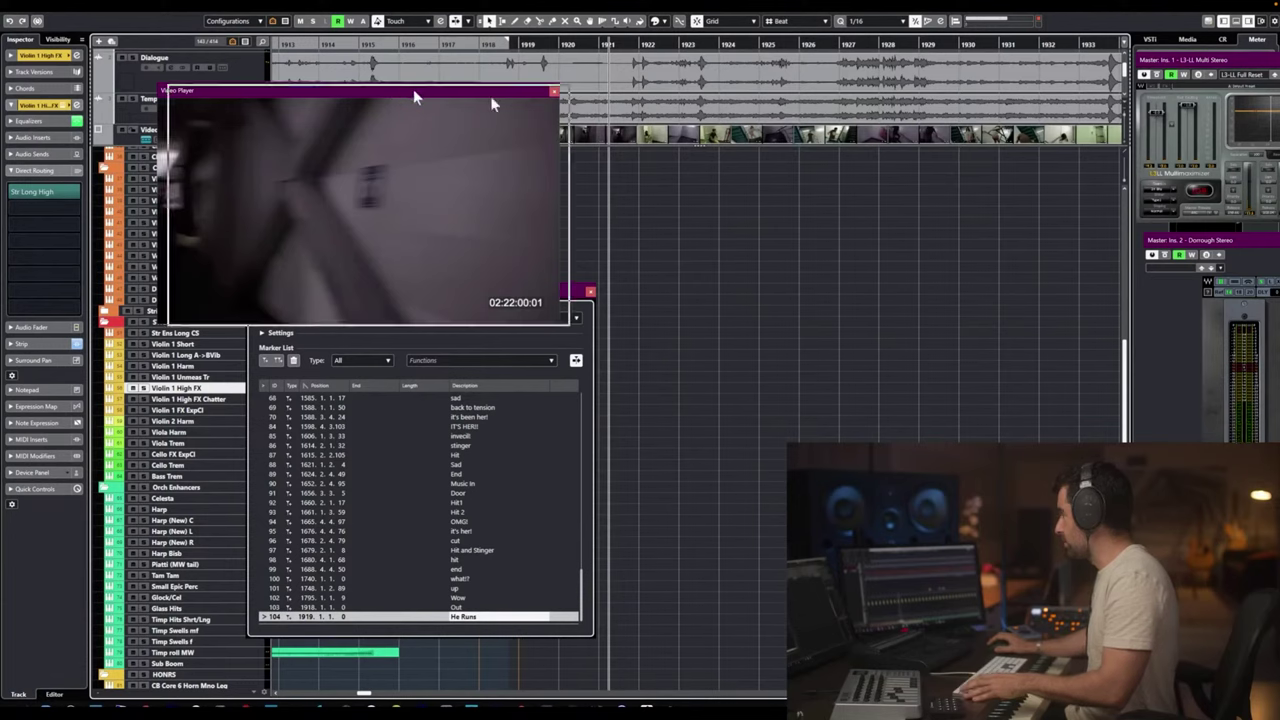
key(F8)
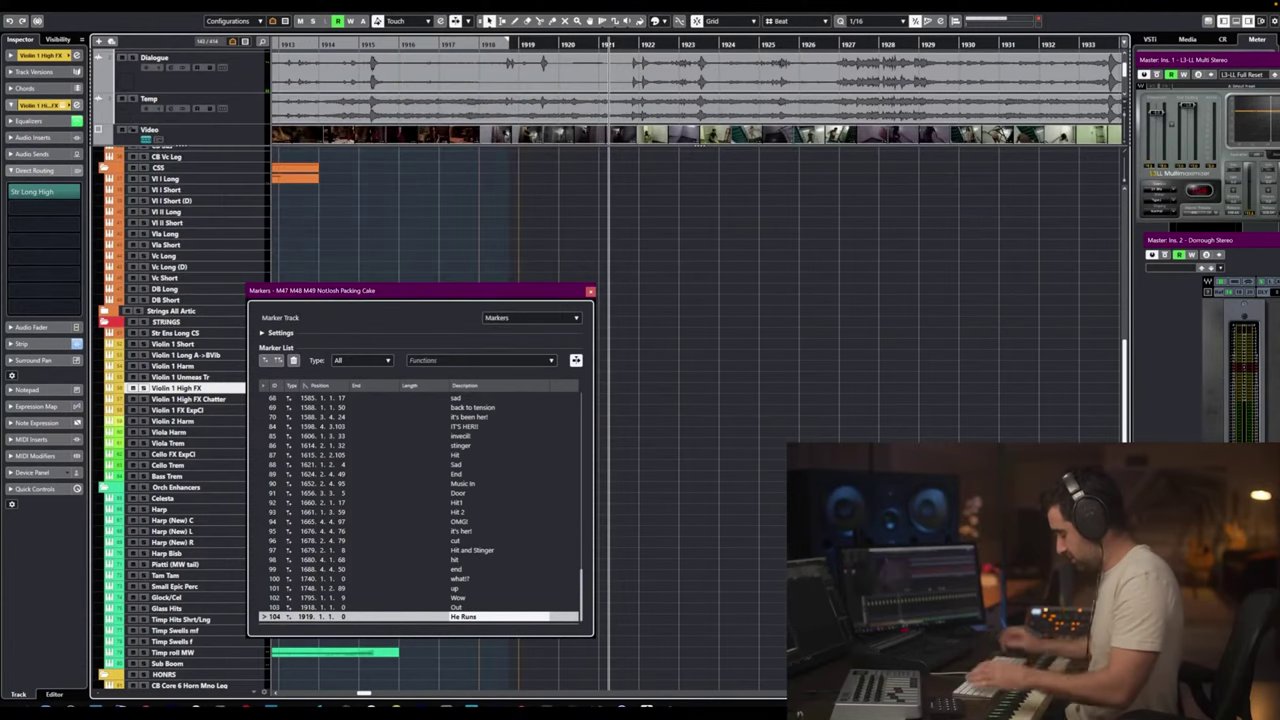
Play on from bar 1921 past bar 1926 with the Violin 1 High FX track selected, and return to bar 1921.
key(space)
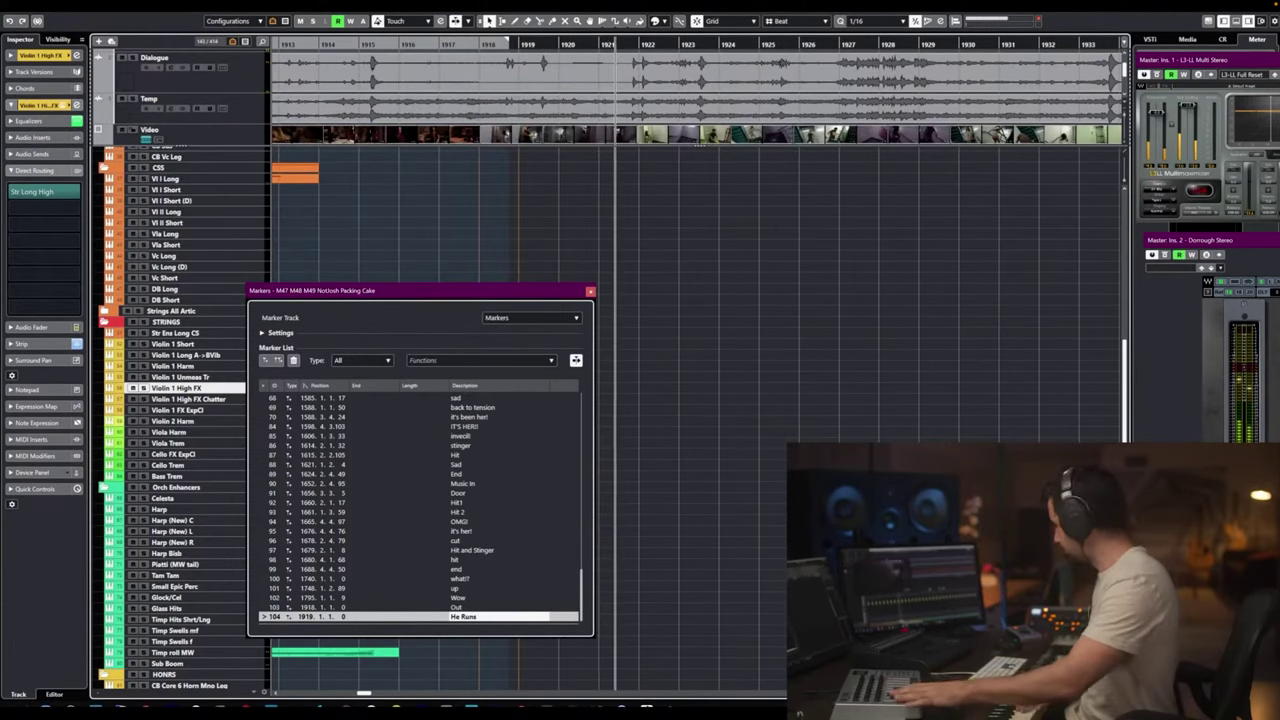
key(space)
key(space)
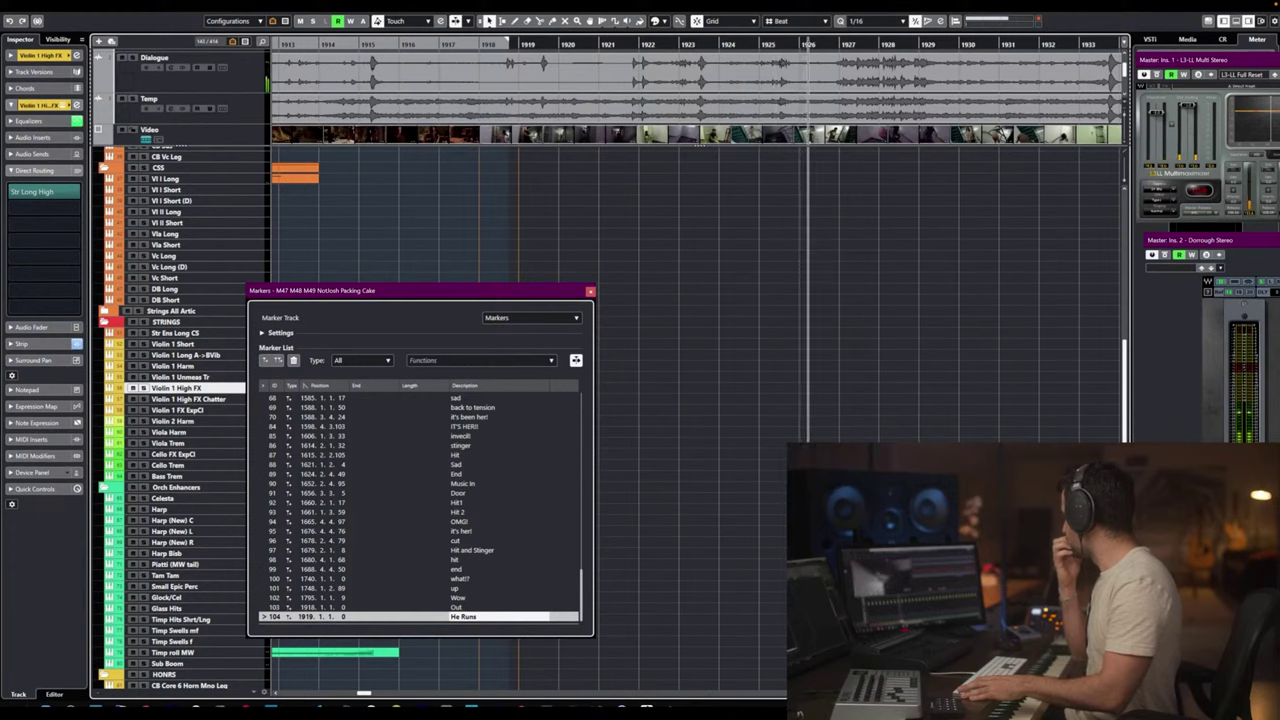
key(space)
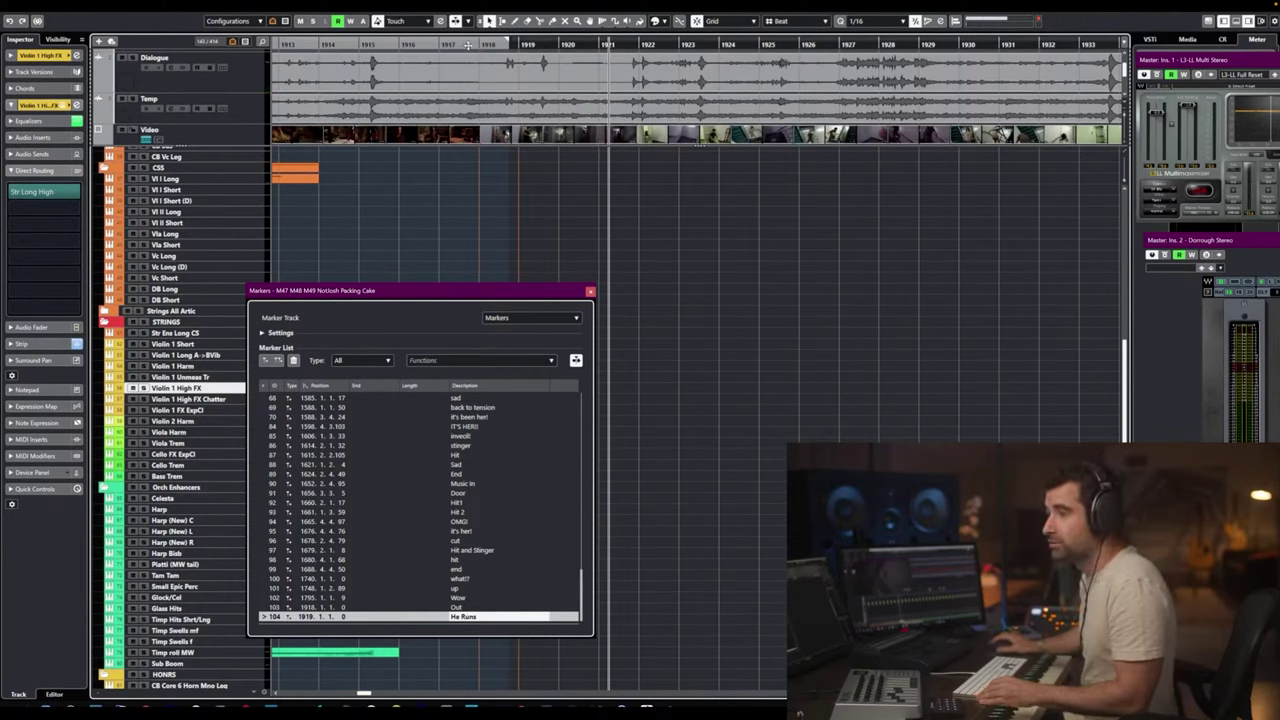
Bring the marker track into view, scrub to the door moment, and add a marker named "Door" at 1921.4.2.64.
click(446, 45)
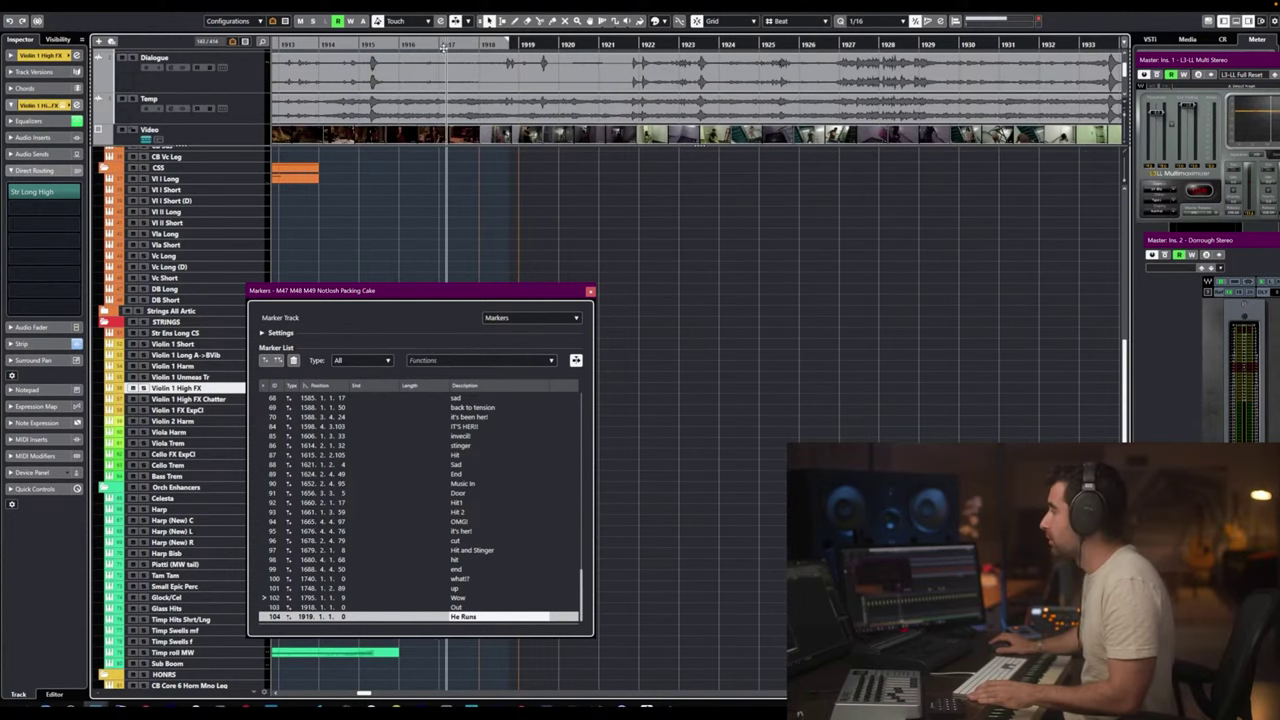
key(g)
key(g)
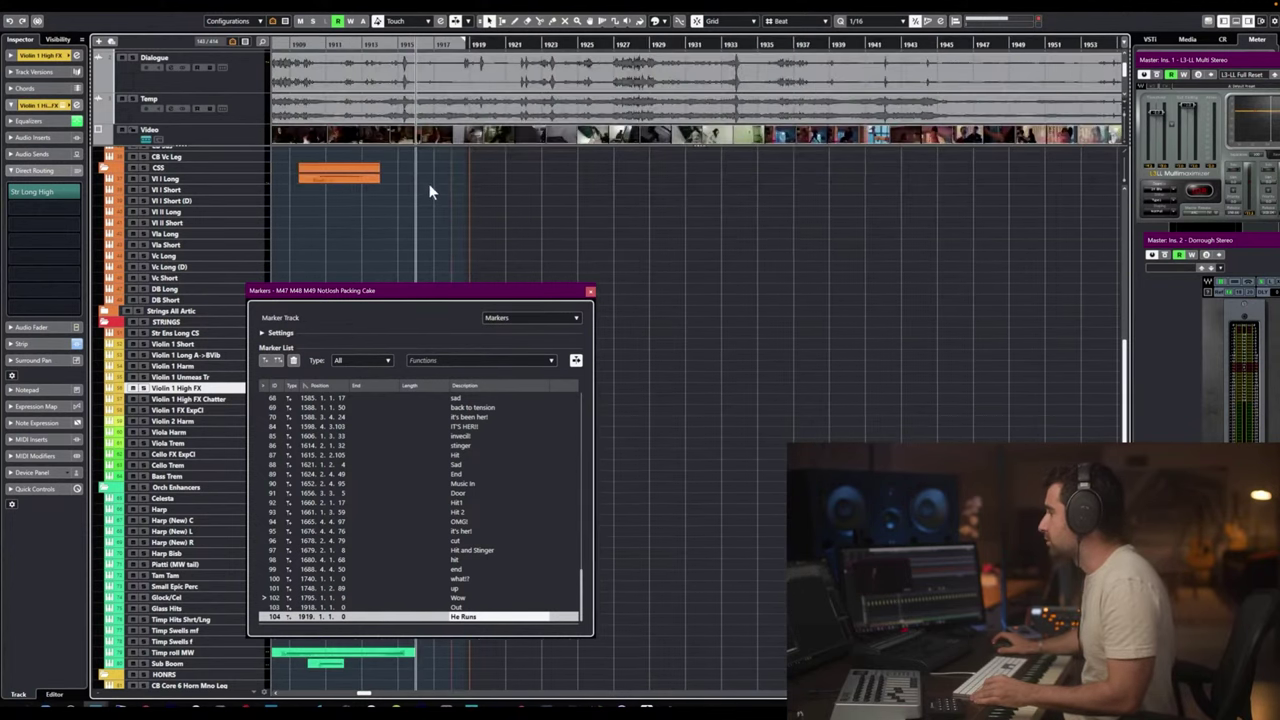
scroll(433, 184, up, 3)
scroll(478, 103, down, 2)
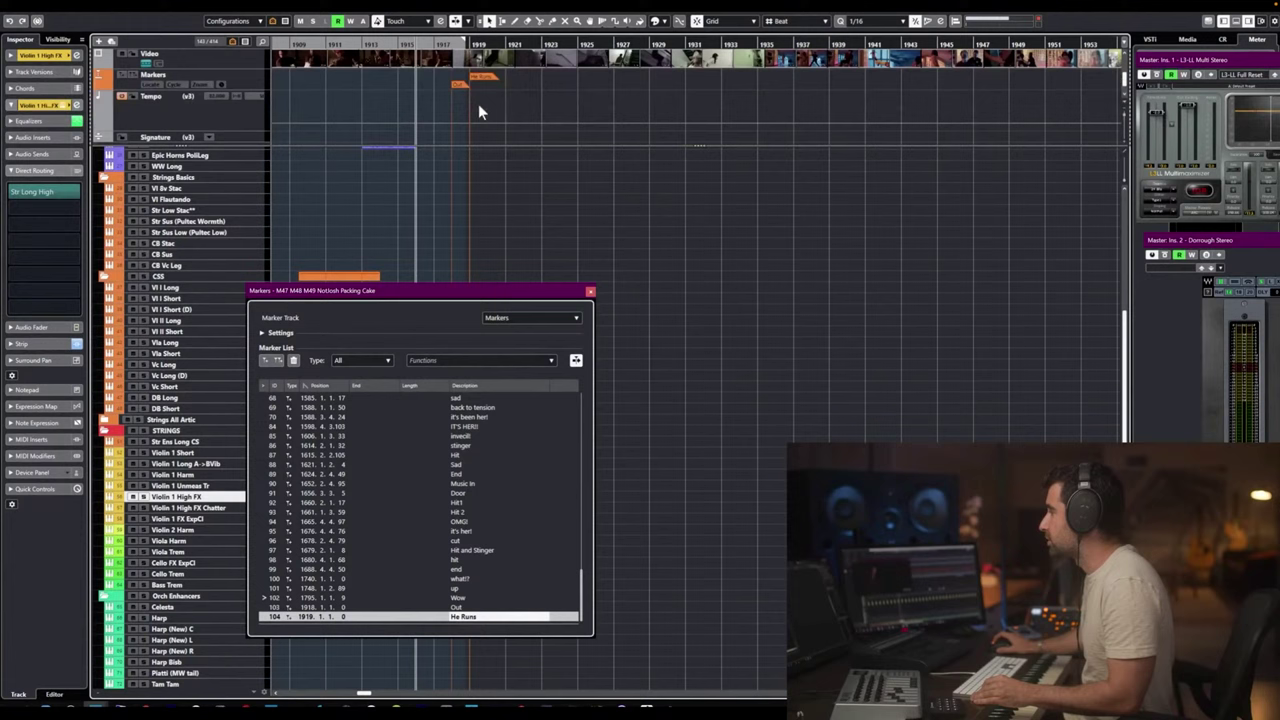
click(445, 44)
scroll(473, 83, up, 2)
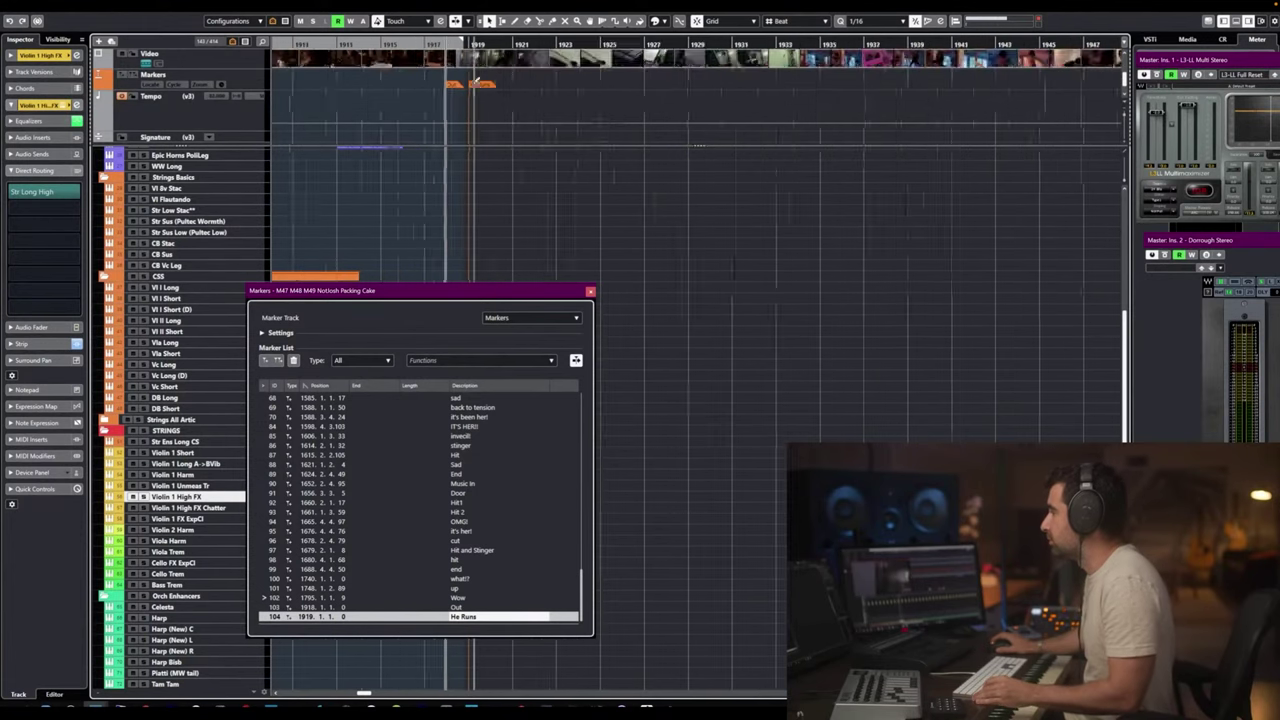
scroll(473, 83, up, 4)
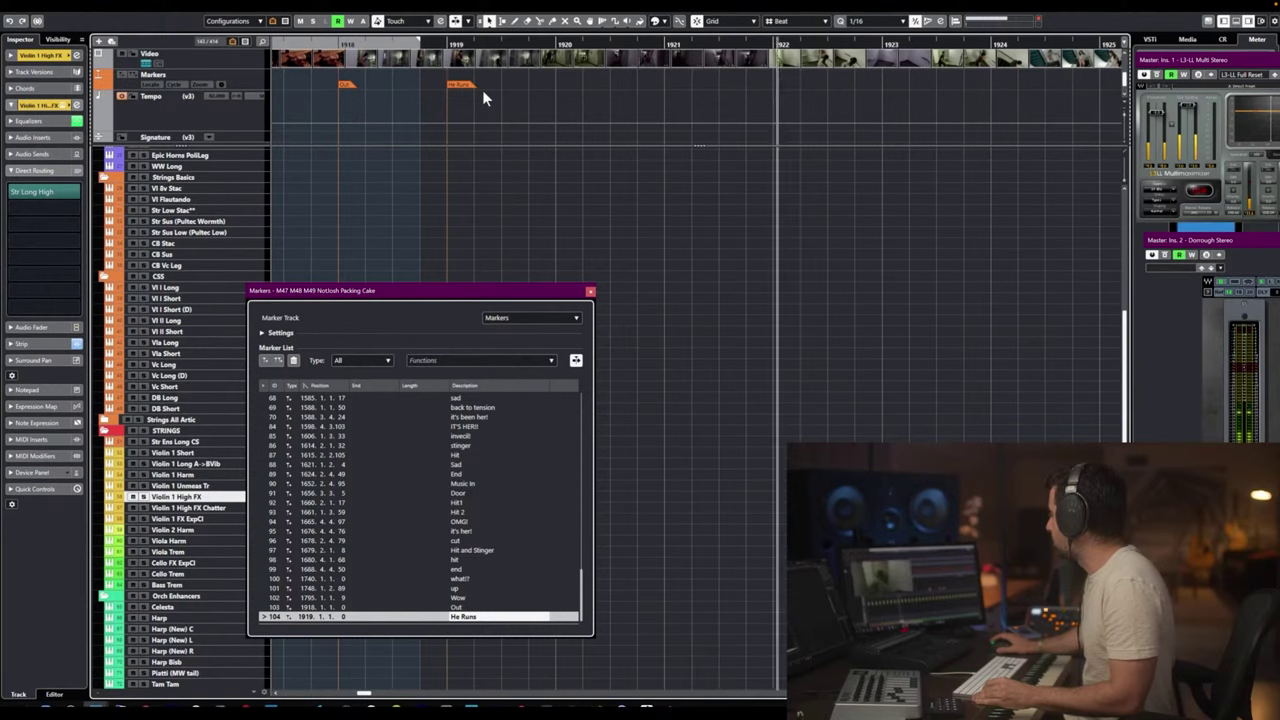
click(765, 44)
drag(765, 44, 757, 47)
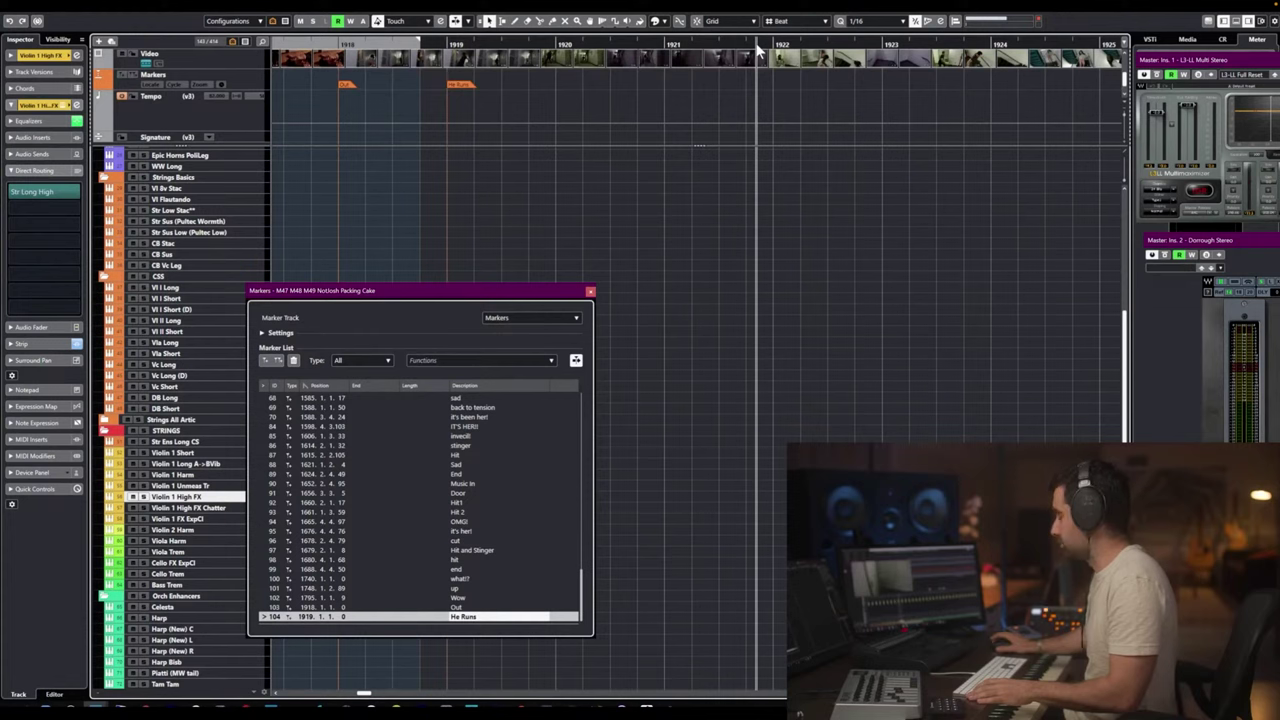
key(Insert)
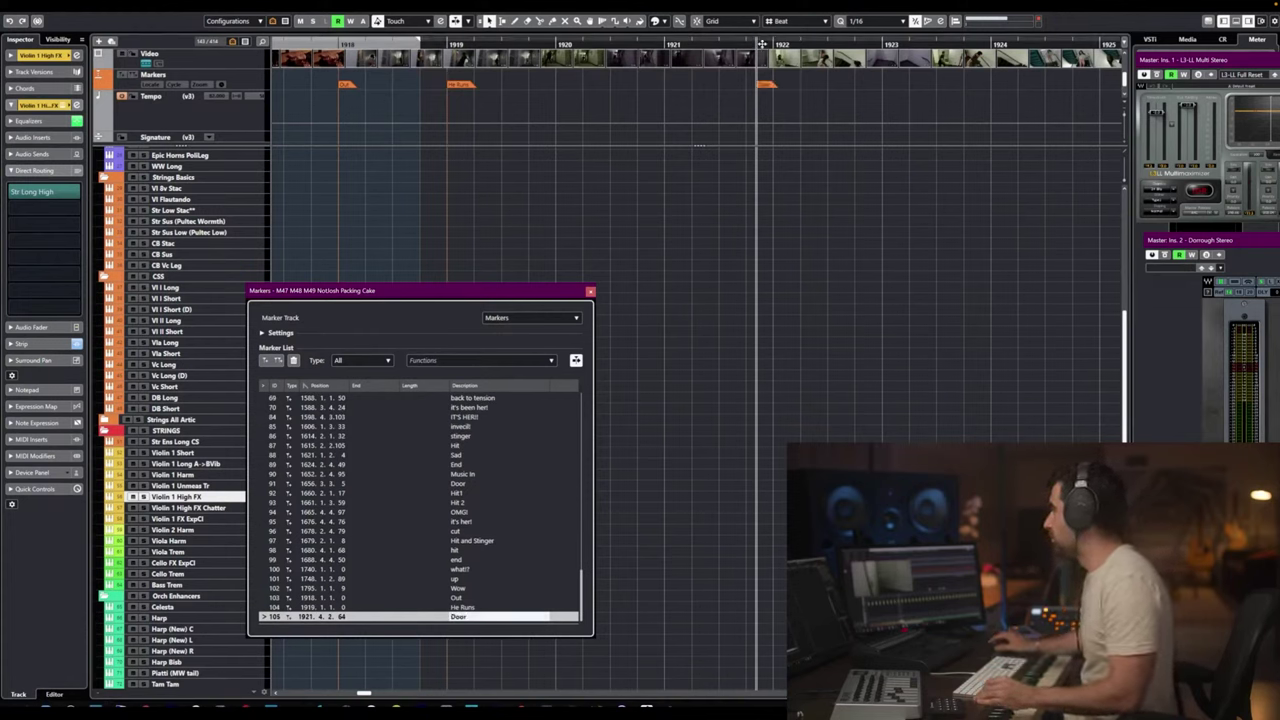
Scrub on through the scene to the second door moment and add a marker named "Door" at 1932.2.1.15.
drag(762, 44, 930, 42)
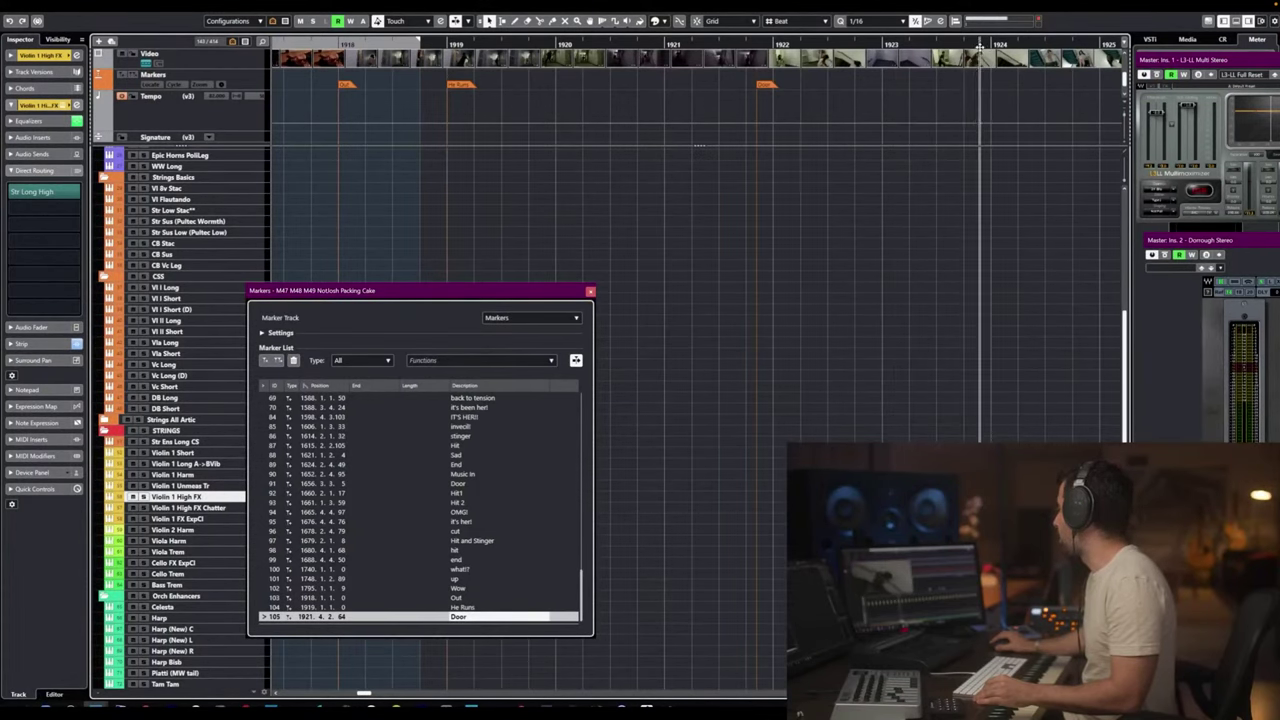
key(g)
key(g)
scroll(942, 85, right, 3)
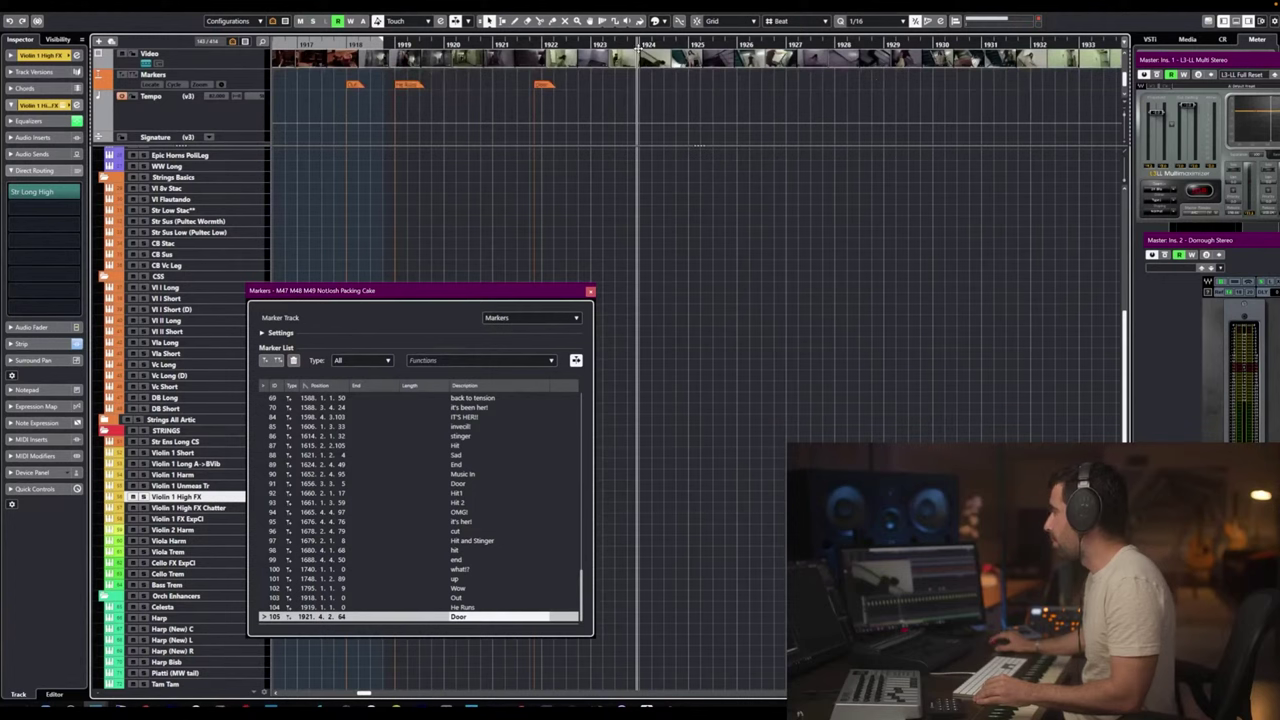
drag(638, 47, 791, 38)
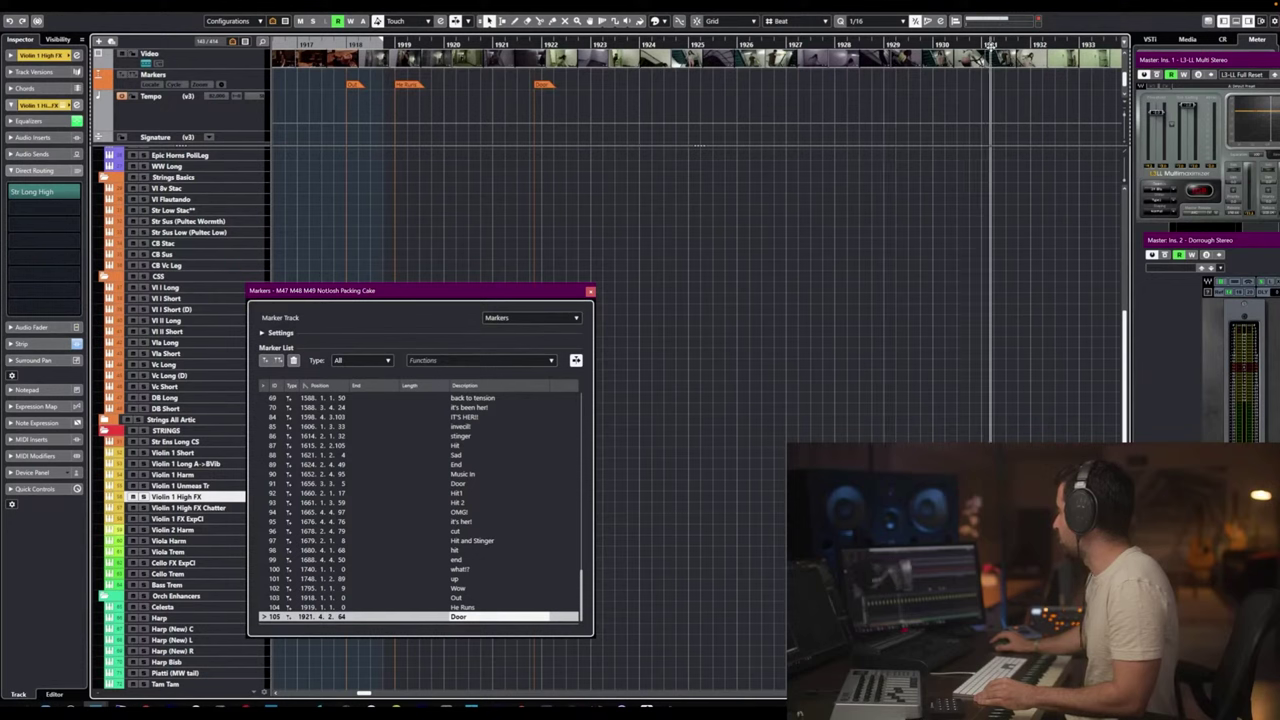
drag(1052, 44, 1034, 44)
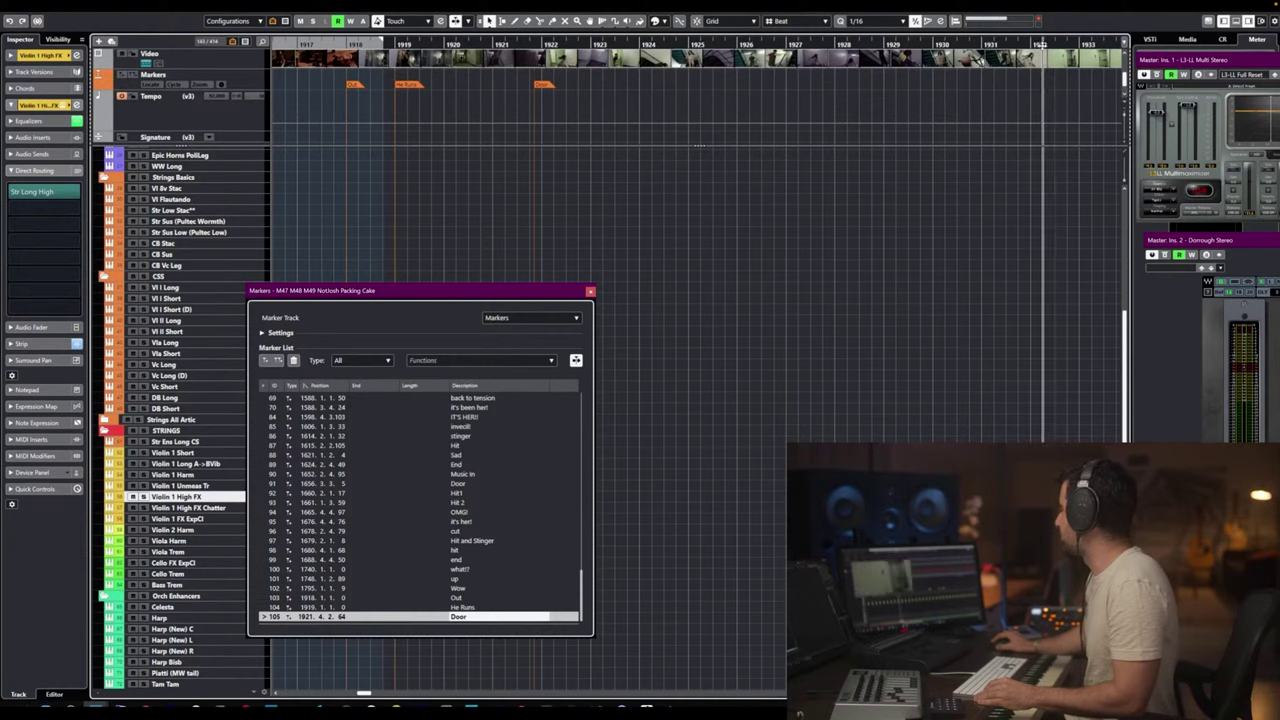
key(Insert)
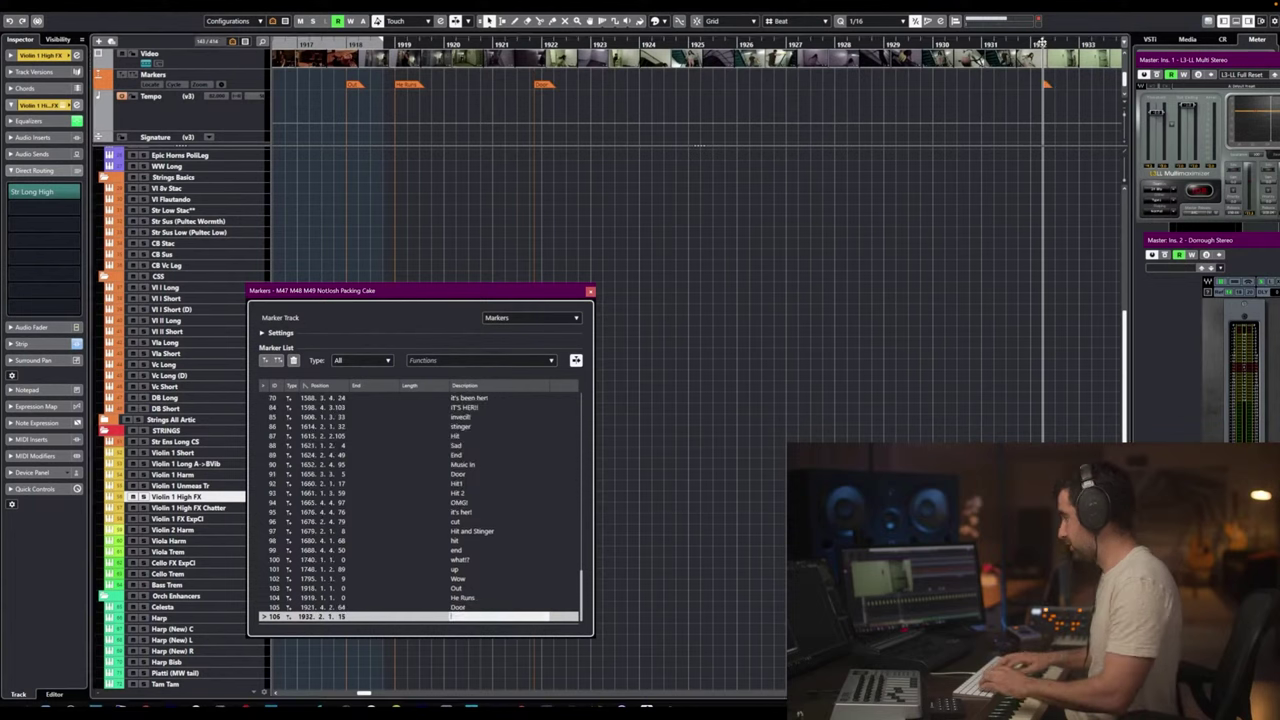
Scrub past the second Door marker and add a marker named "locked" at 1935.4.2.9.
key(g)
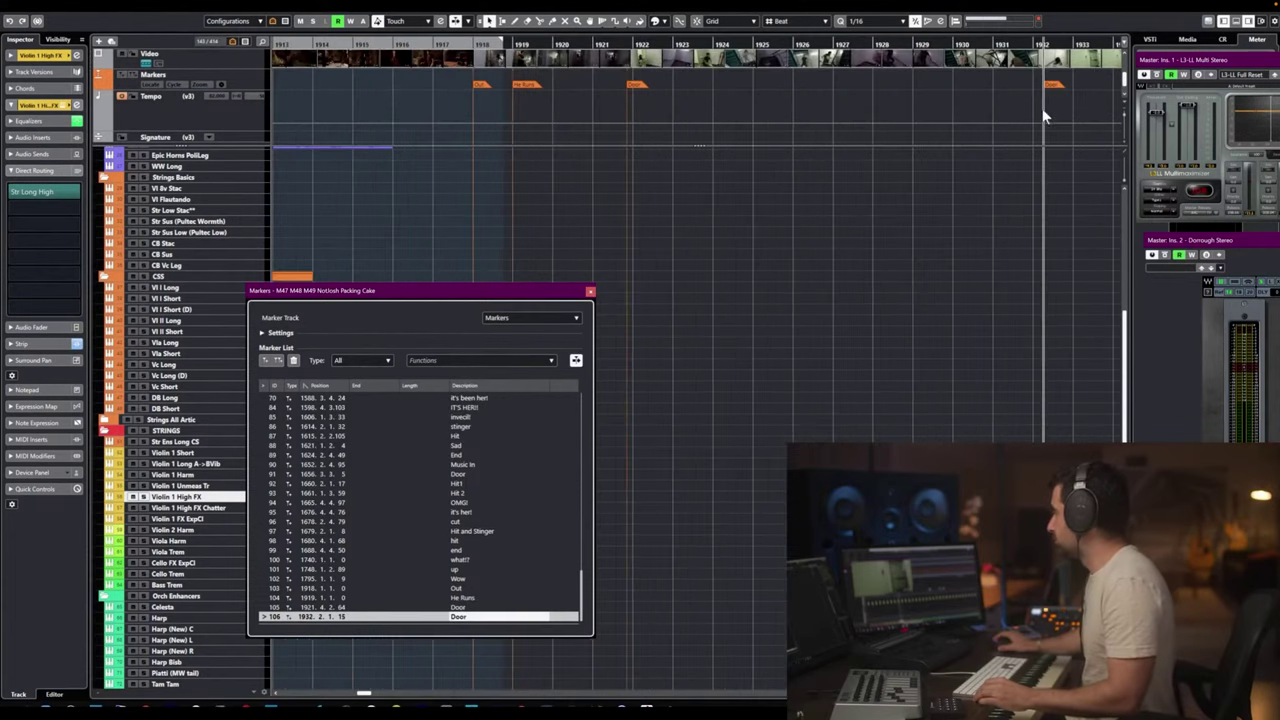
scroll(1036, 103, right, 3)
scroll(888, 88, right, 2)
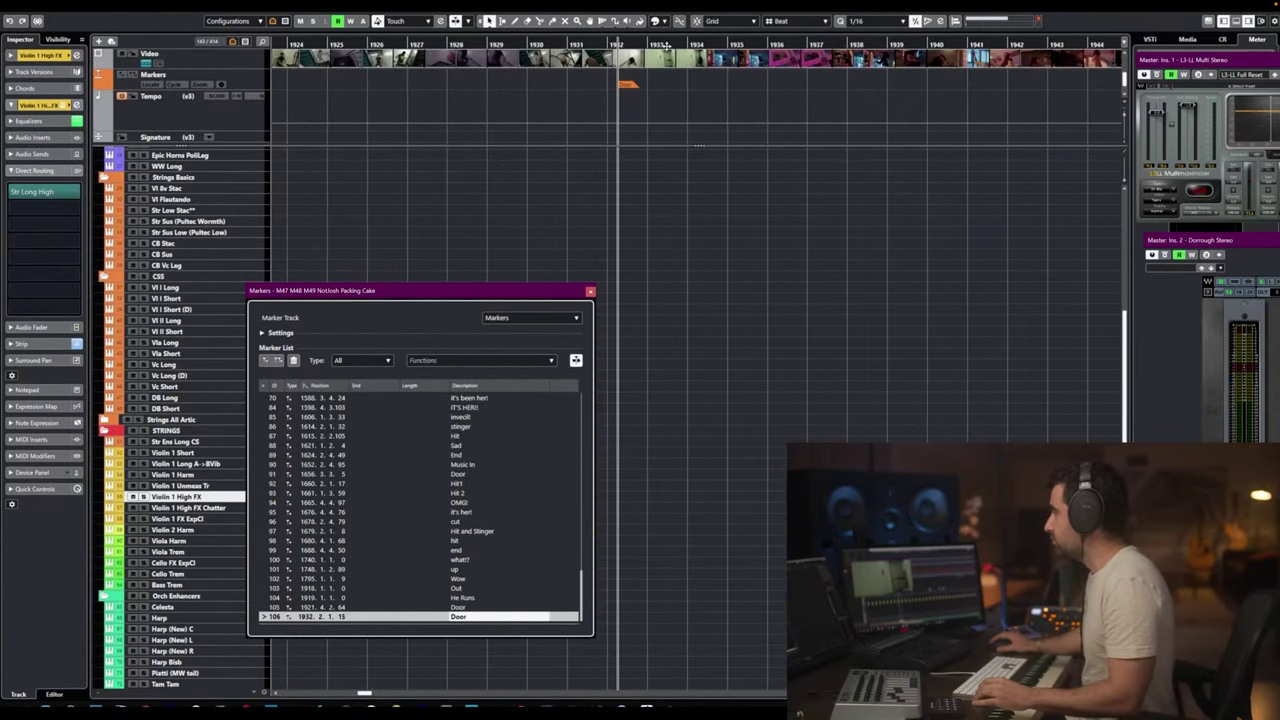
drag(619, 45, 760, 60)
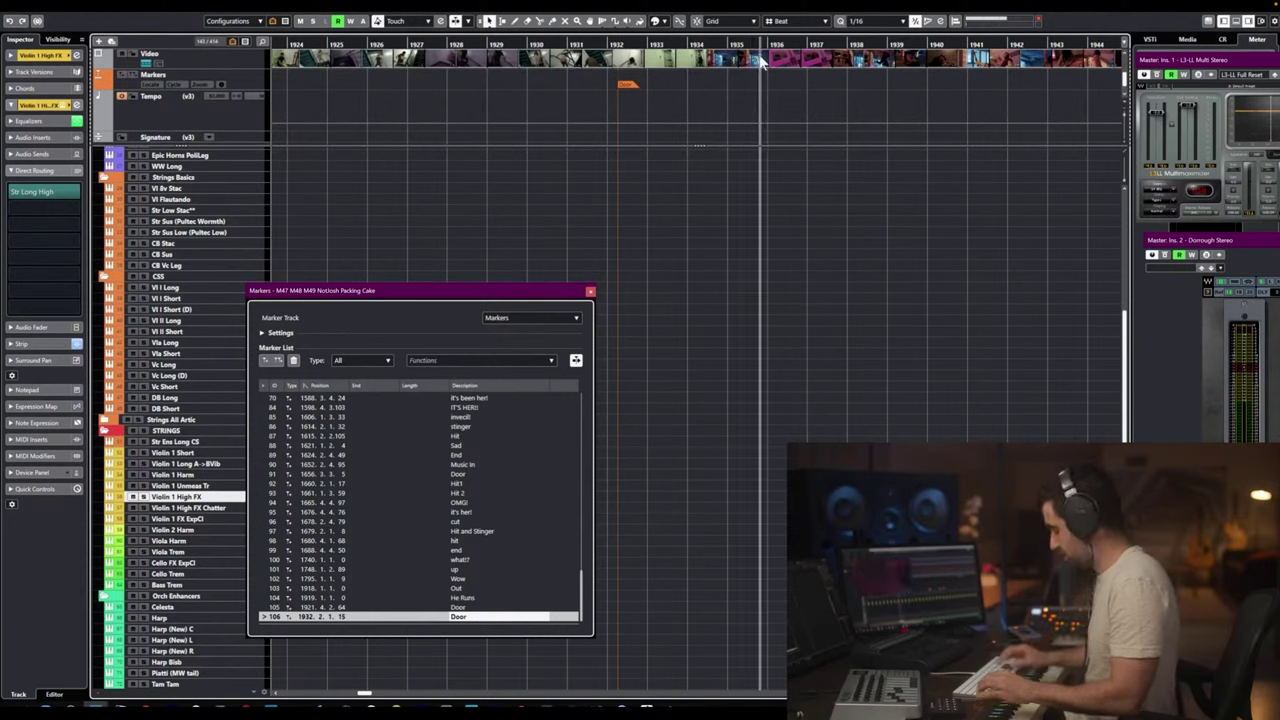
key(Insert)
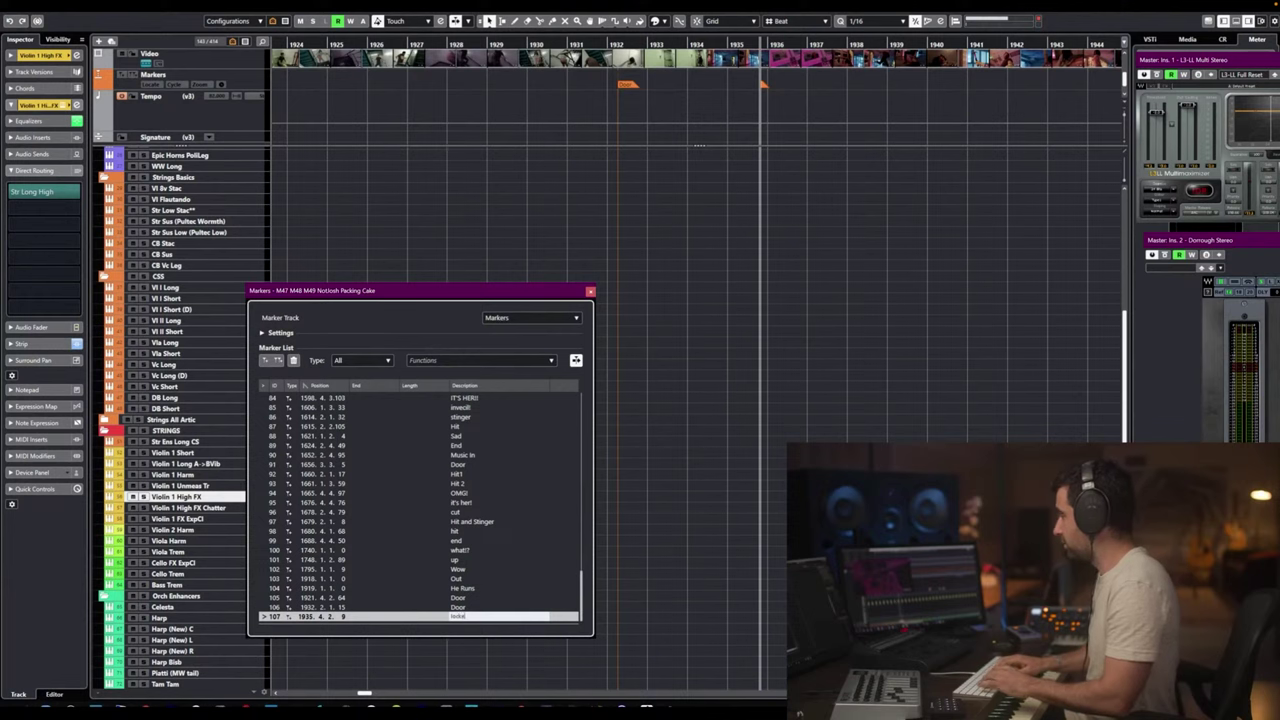
key(Return)
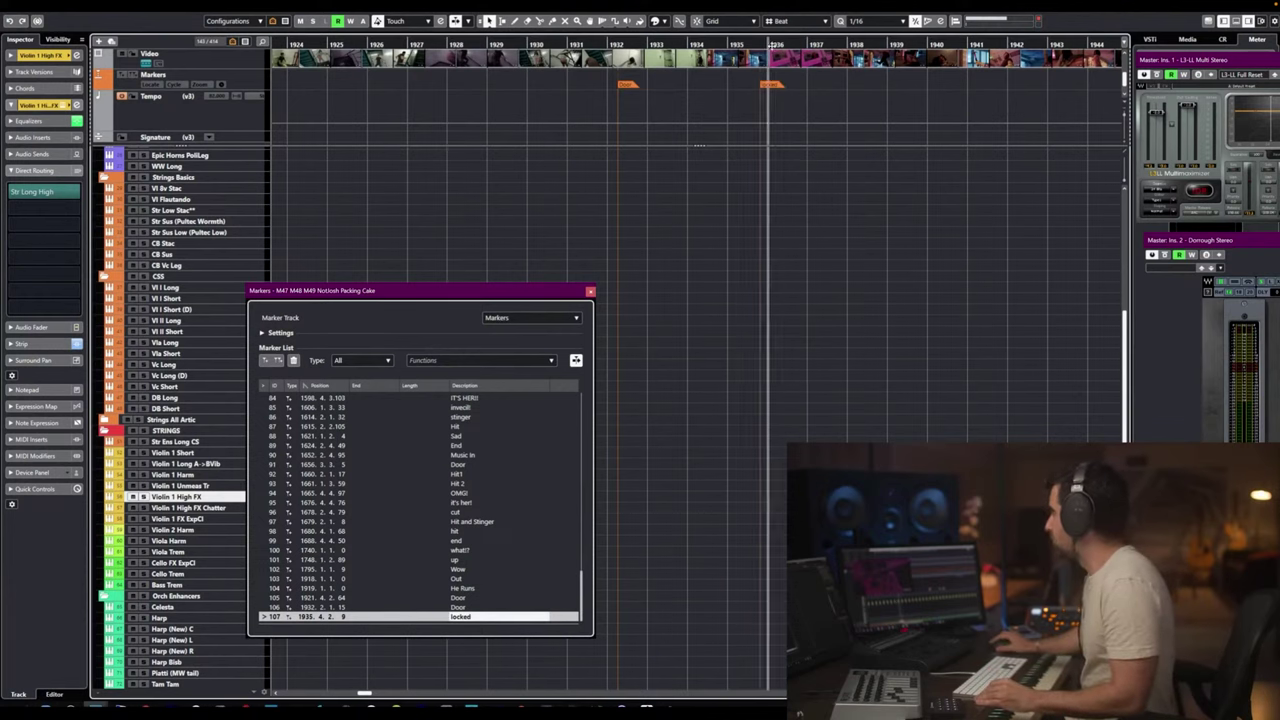
Scrub to the hammer moment and add a marker named "hammer" at 1937.2.1.109.
drag(771, 45, 808, 45)
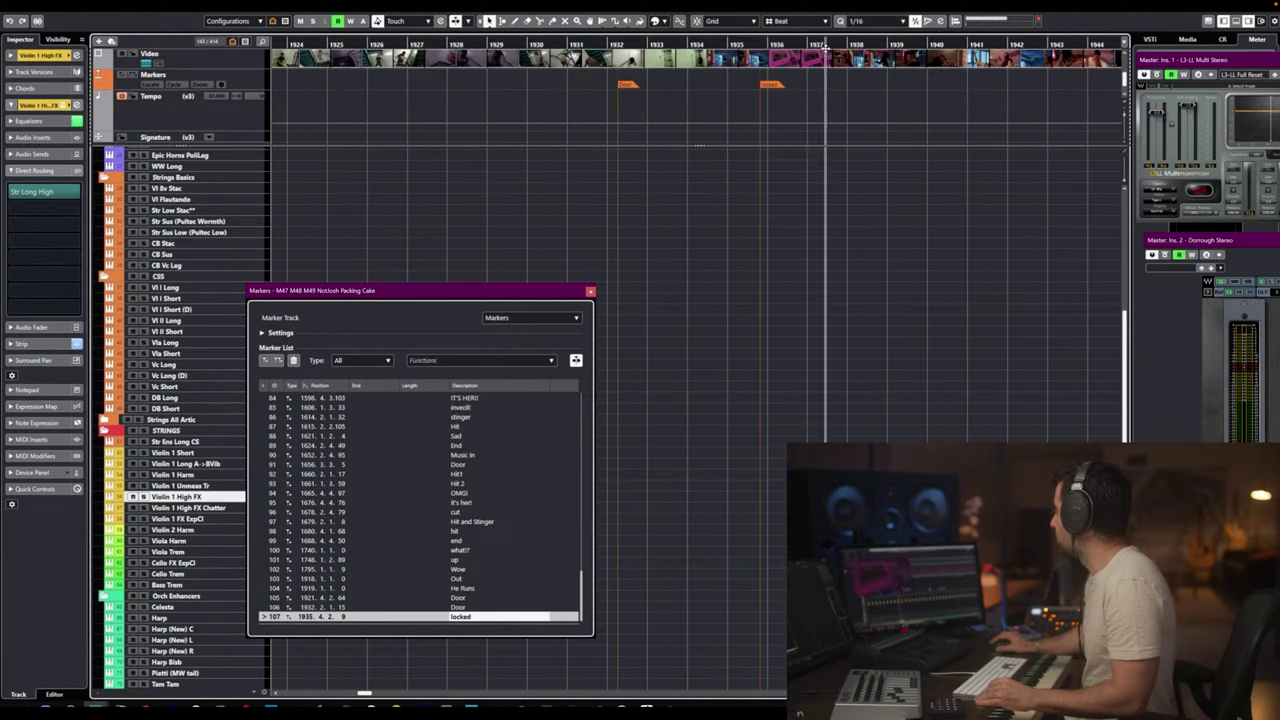
drag(825, 47, 816, 47)
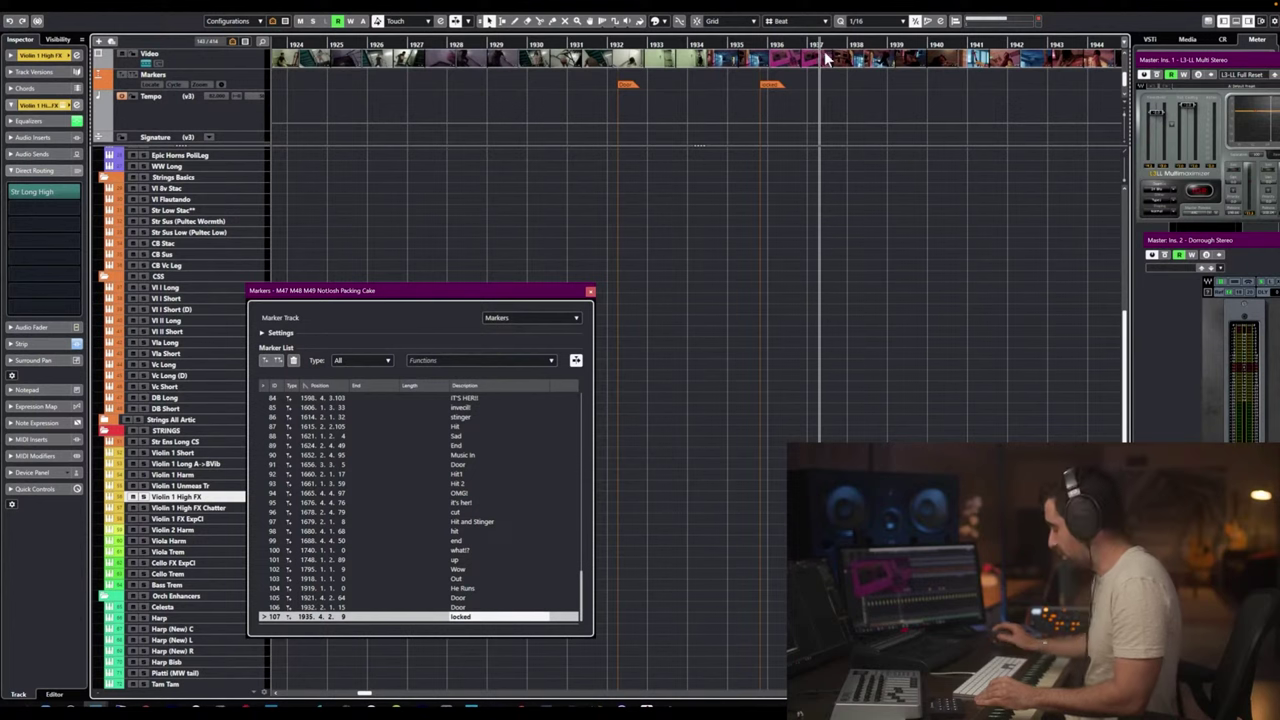
key(Insert)
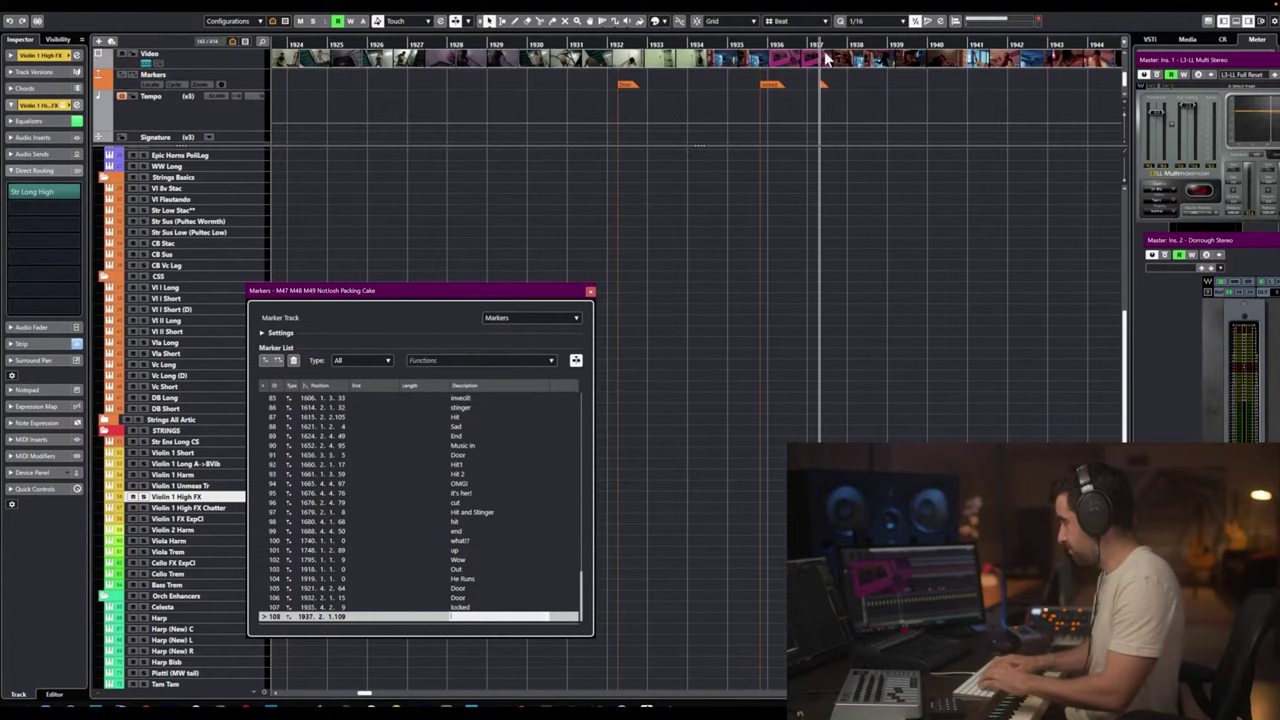
text(hammer)
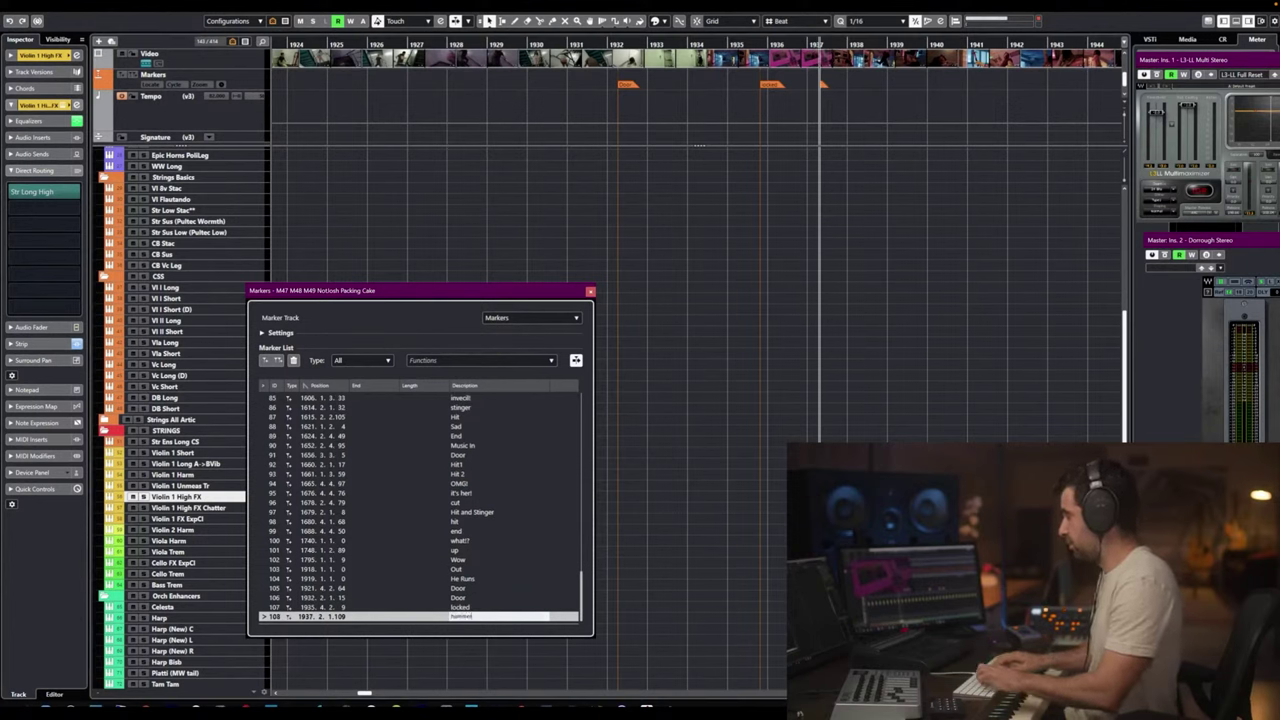
key(Return)
Scrub to the neck moment just before bar 1940 and add a marker named "neck" at 1939.4.4.56.
drag(824, 44, 870, 48)
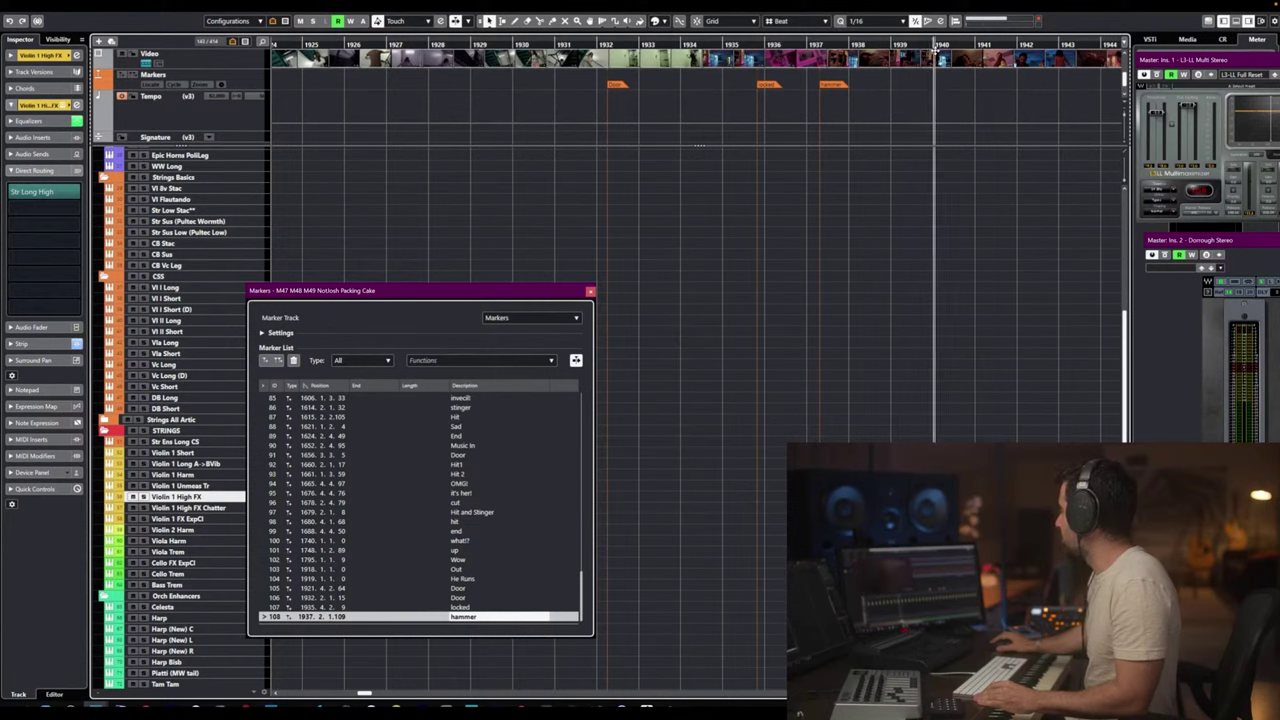
drag(935, 49, 930, 51)
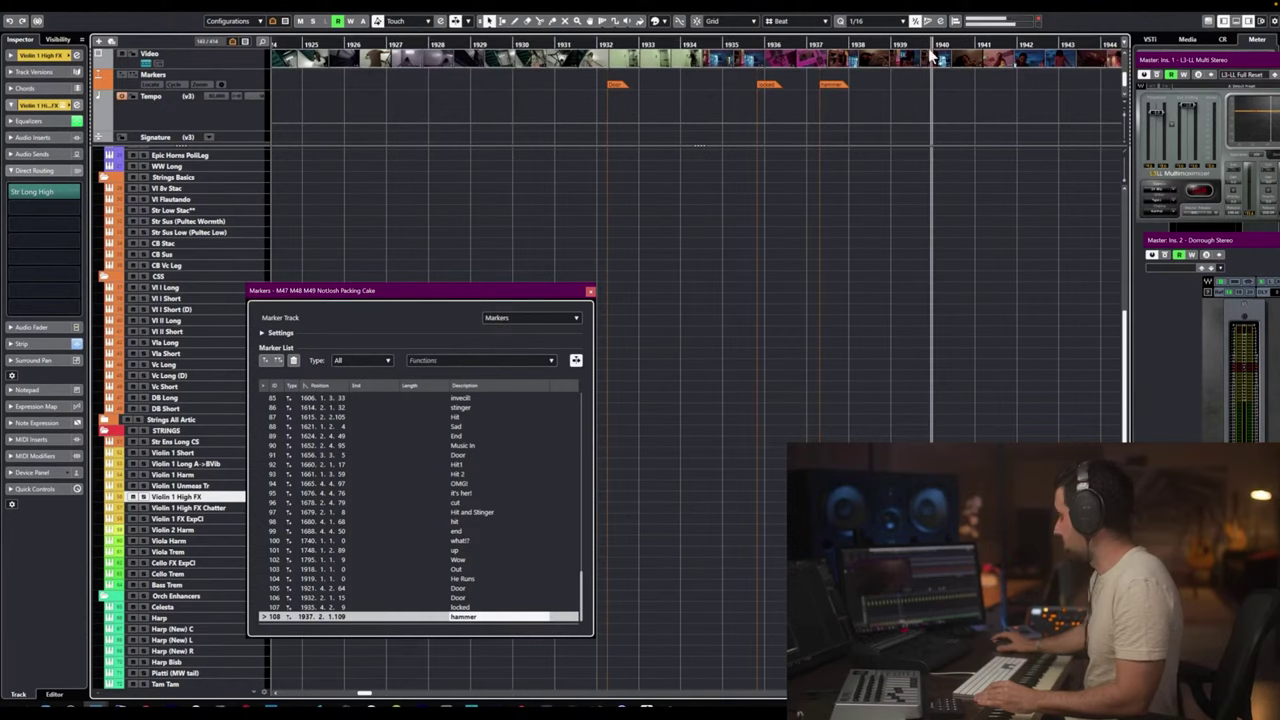
key(Insert)
text(neck)
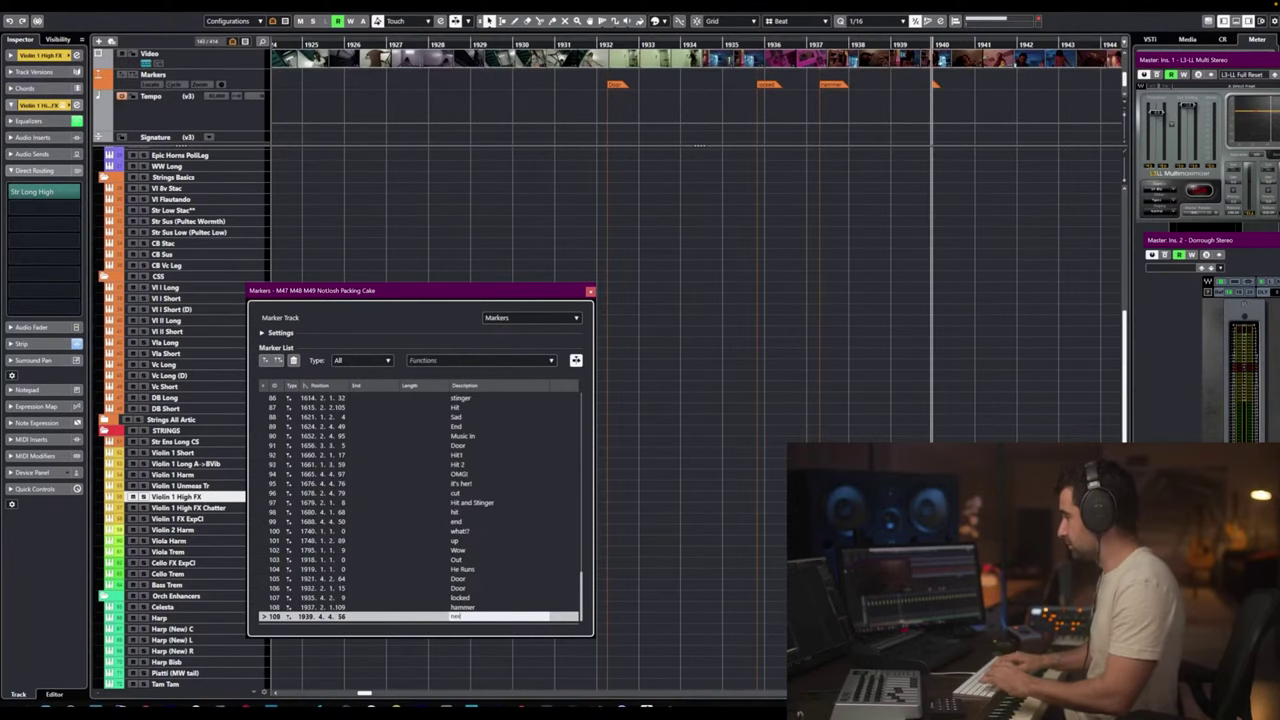
Scrub on from the neck marker to the impact and add a marker named "hit" at 1942.1.1.97.
scroll(860, 185, right, 3)
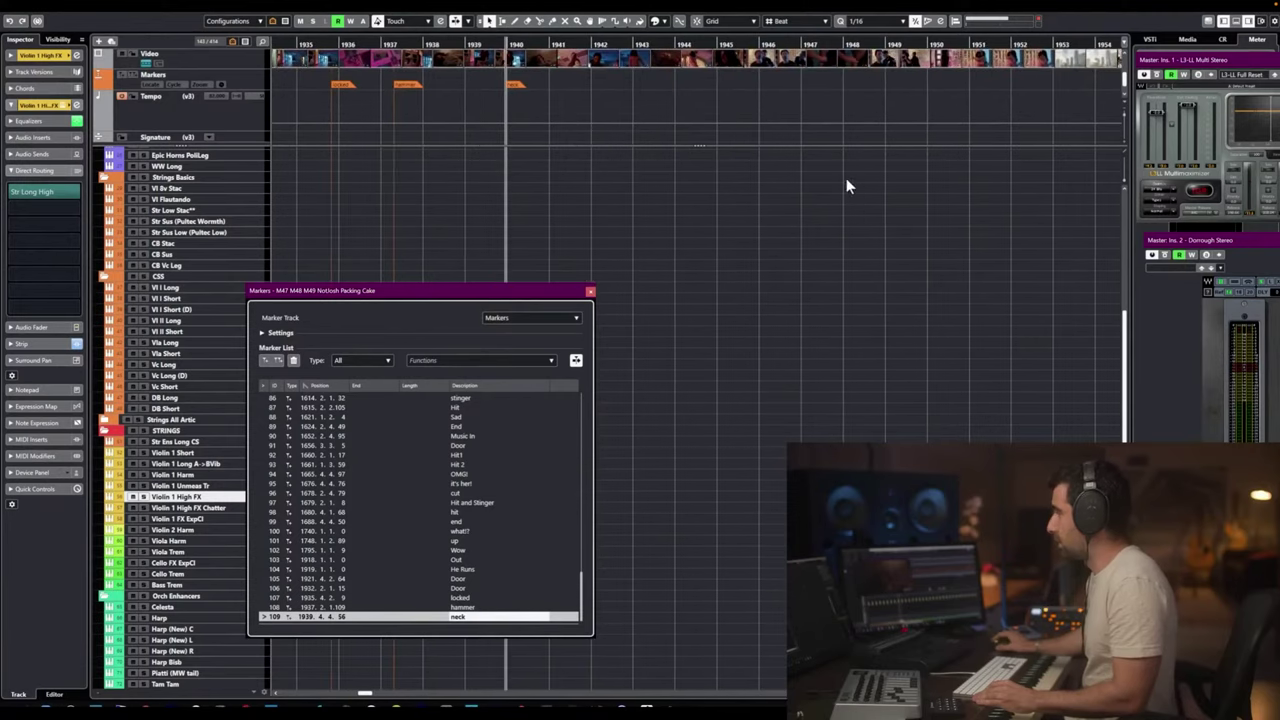
mouse_move(517, 43)
mouse_down()
mouse_move(550, 44)
mouse_move(508, 45)
mouse_up()
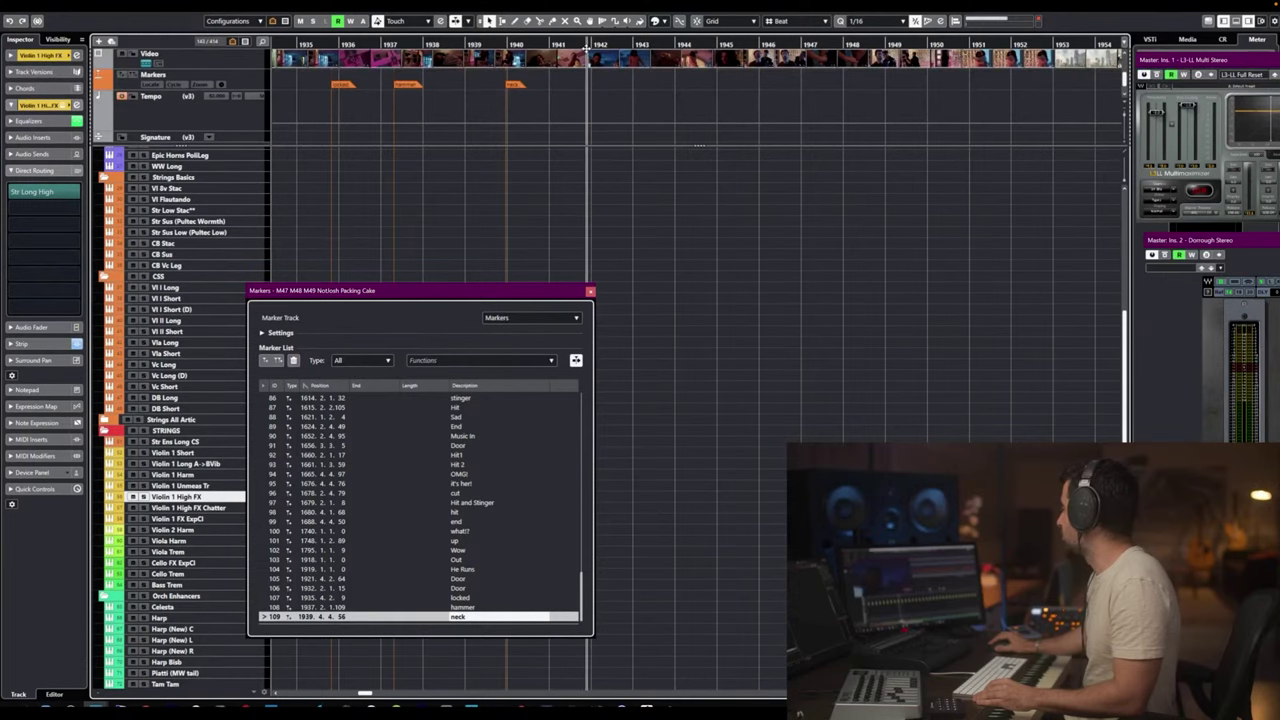
key(g)
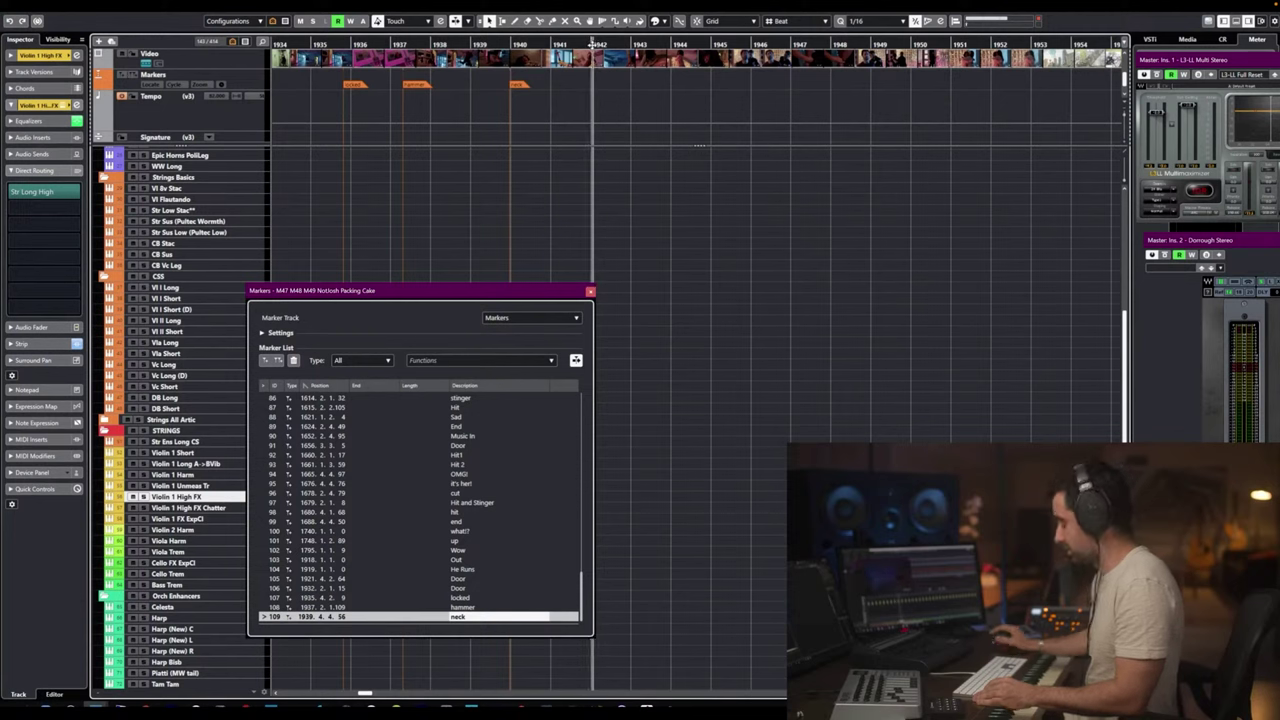
key(Insert)
text(hi)
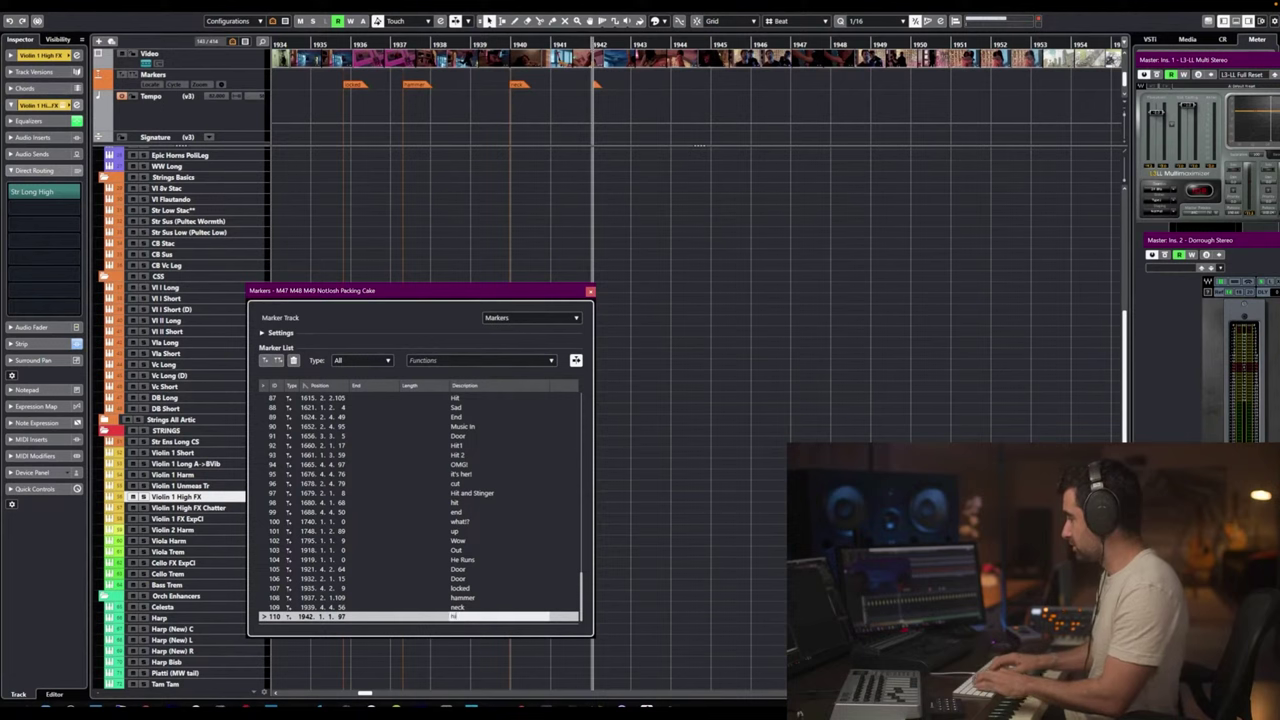
text(t)
key(Return)
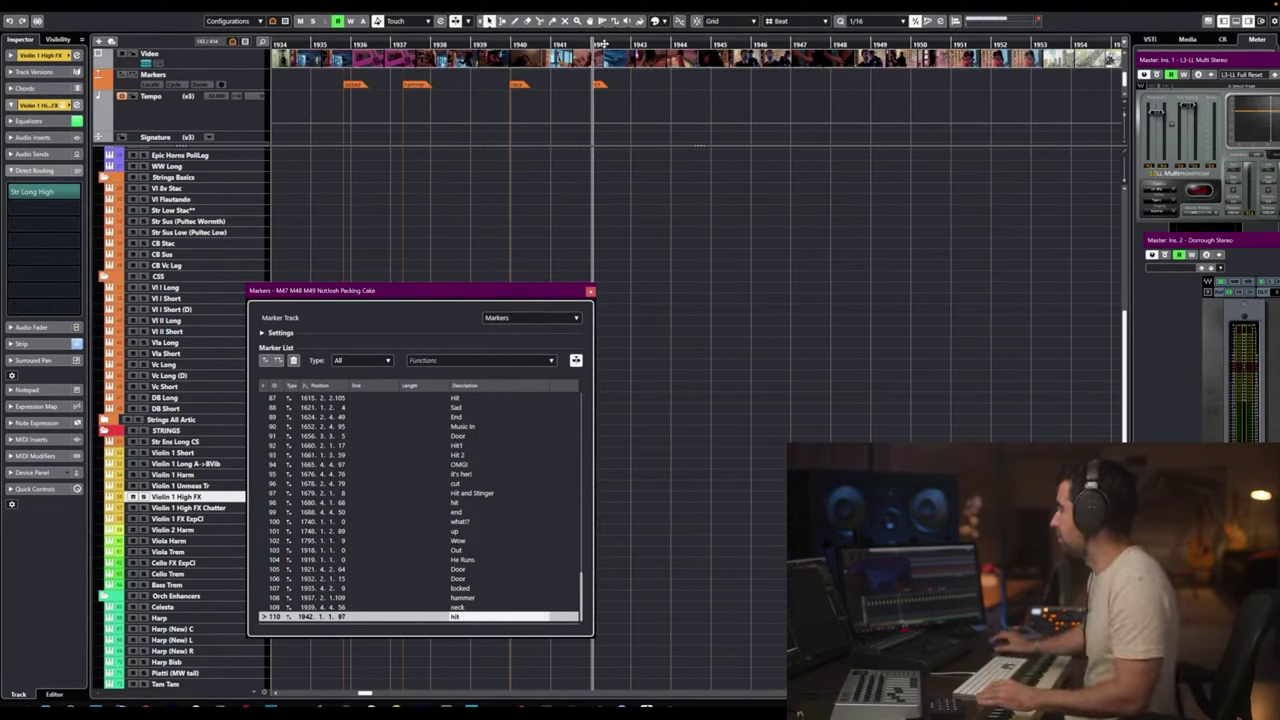
Move on from the hit marker and add a marker named "stinger" at 1943.4.1.102.
key(space)
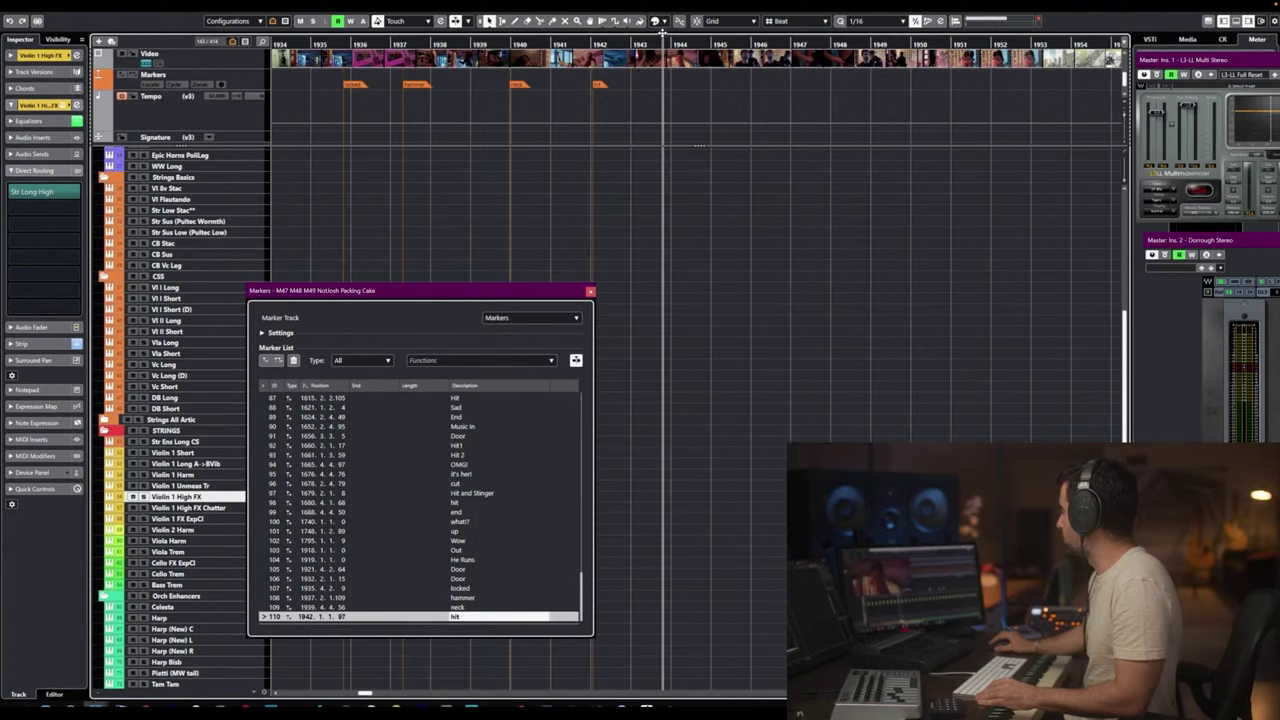
key(Insert)
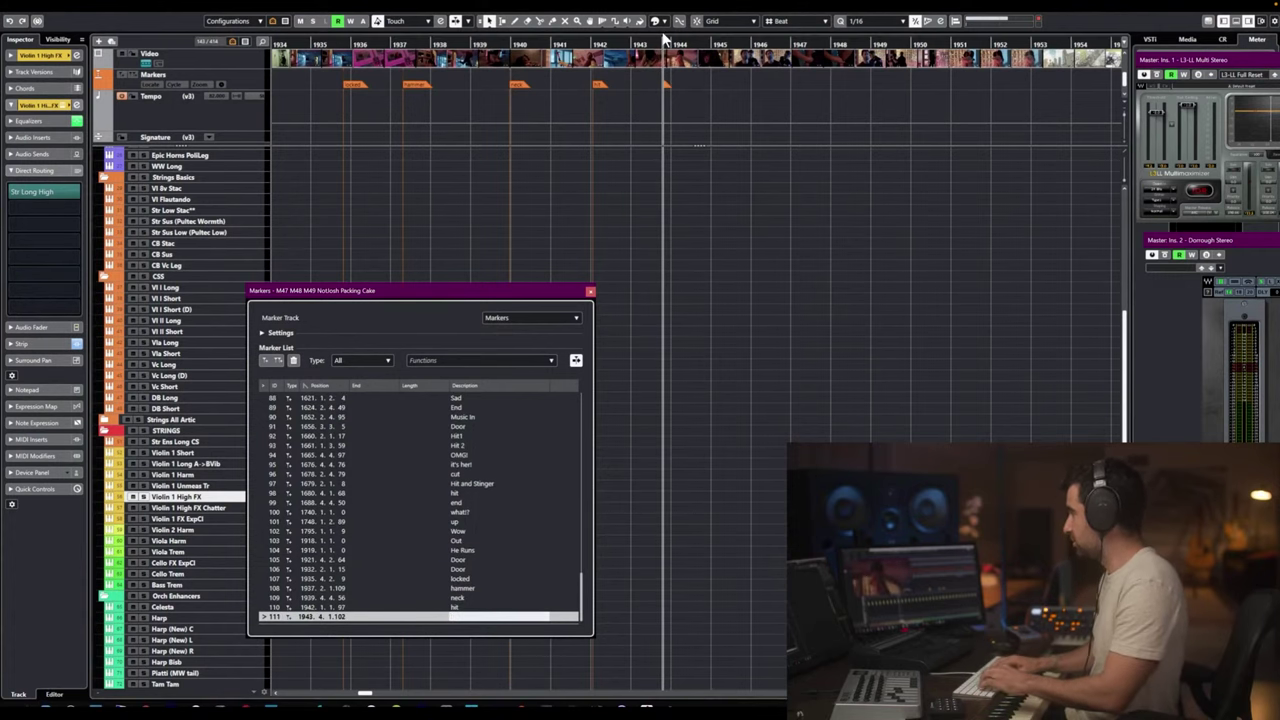
text(rtinger)
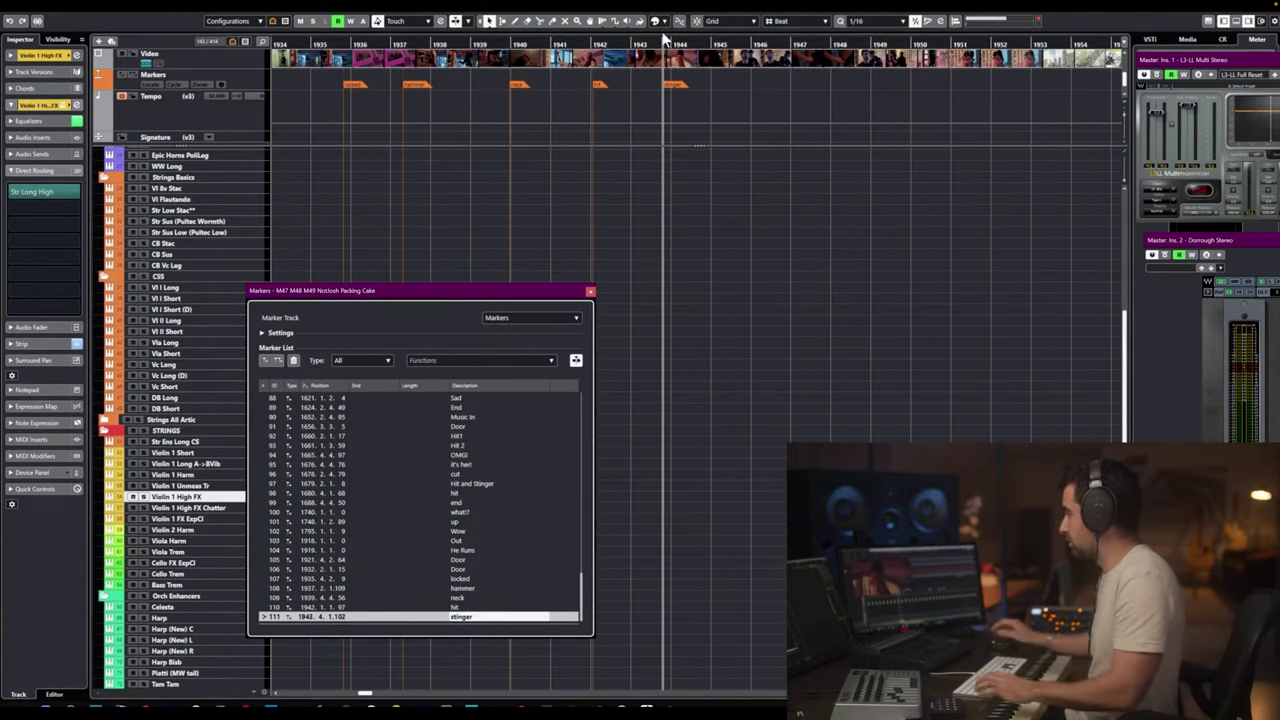
key(Return)
Move to about bar 1944, audition the Violin 1 High FX sound, and briefly play the scene from there.
mouse_move(666, 47)
mouse_down()
mouse_move(713, 43)
mouse_move(678, 44)
mouse_up()
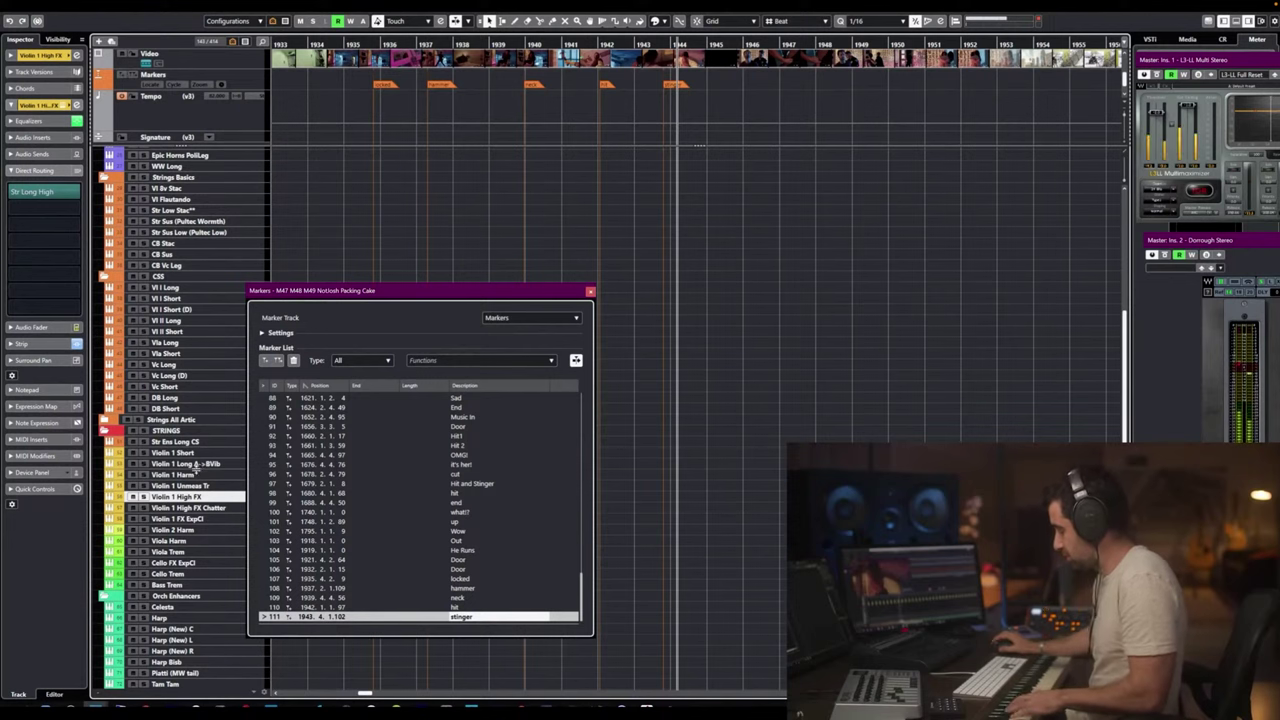
key(space)
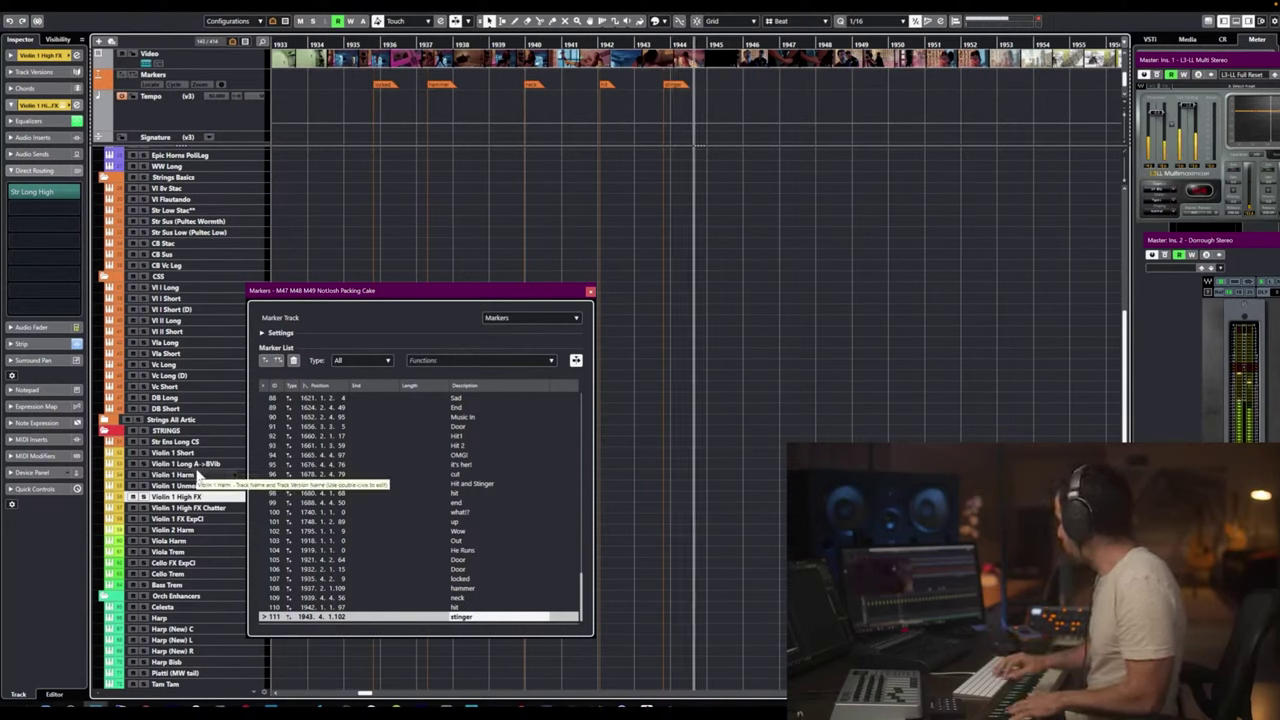
key(space)
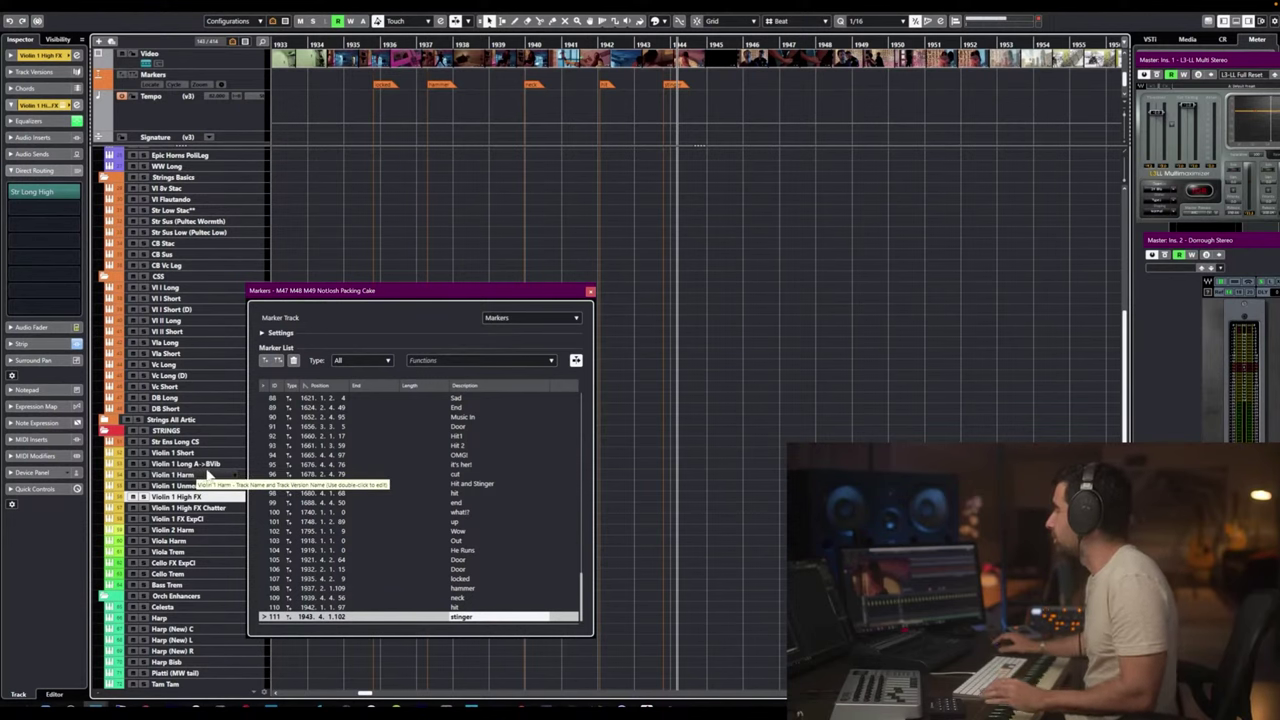
Locate the spike in the Dialogue waveform after bar 1944 and add a marker named "end stinger" at 1944.2.3.86.
mouse_move(673, 46)
mouse_down()
mouse_move(661, 46)
mouse_move(682, 48)
mouse_up()
scroll(683, 88, down, 2)
scroll(677, 94, up, 4)
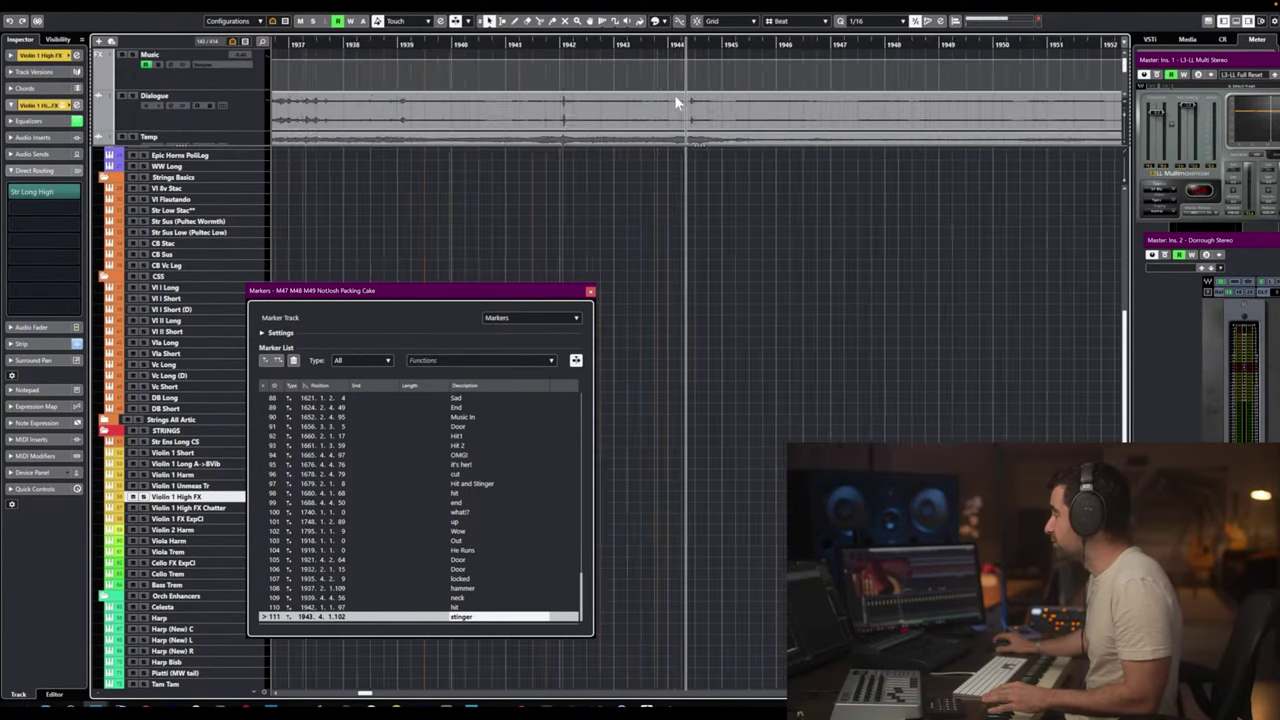
drag(722, 40, 744, 44)
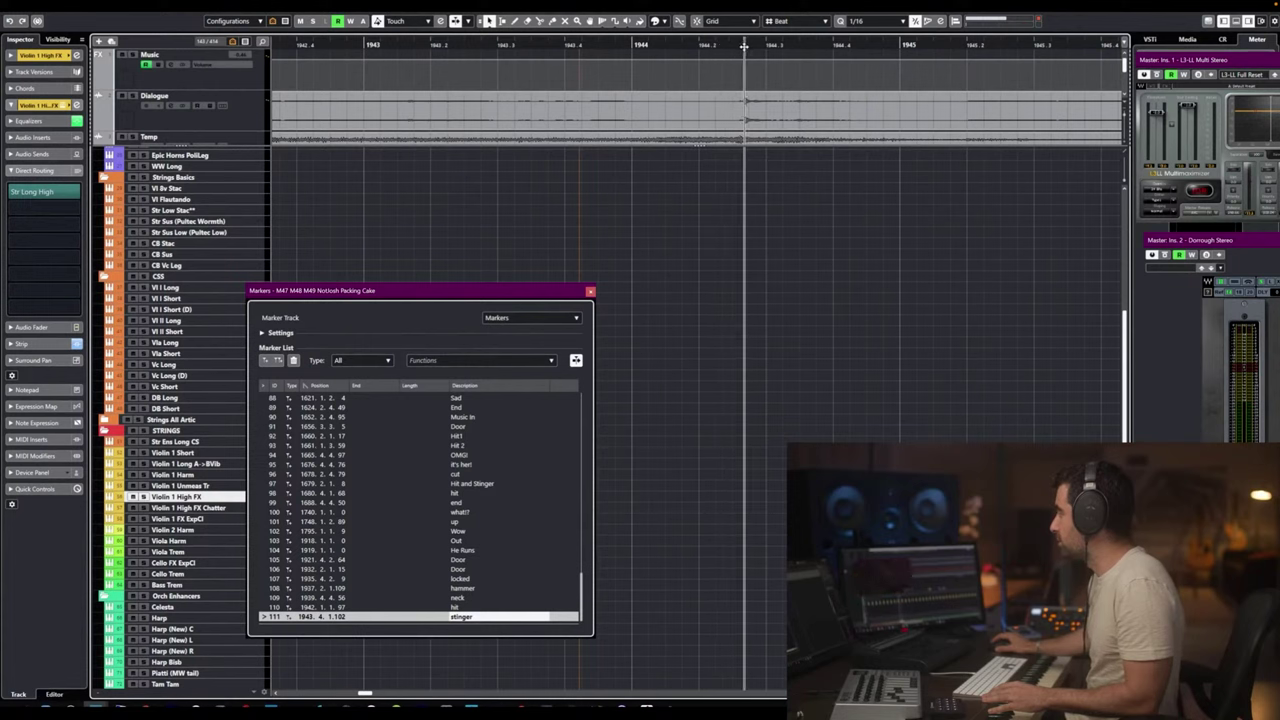
scroll(755, 108, up, 3)
scroll(756, 104, down, 2)
scroll(760, 102, up, 1)
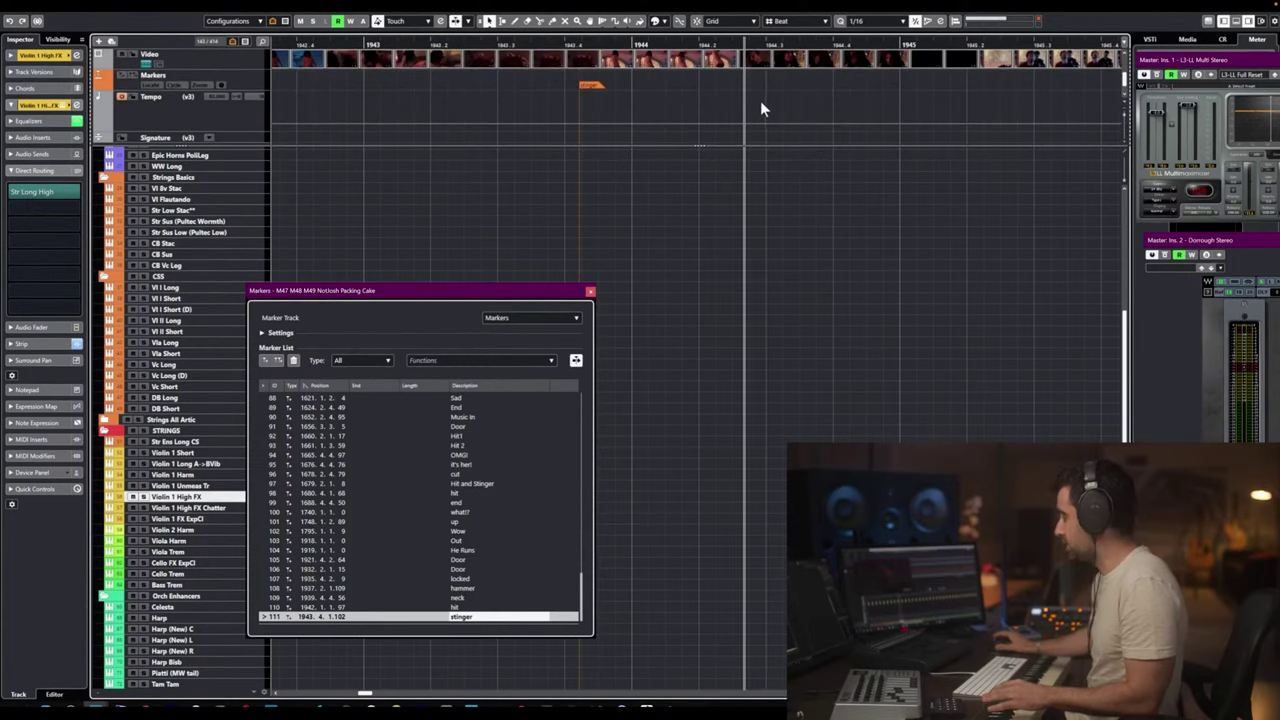
key(Insert)
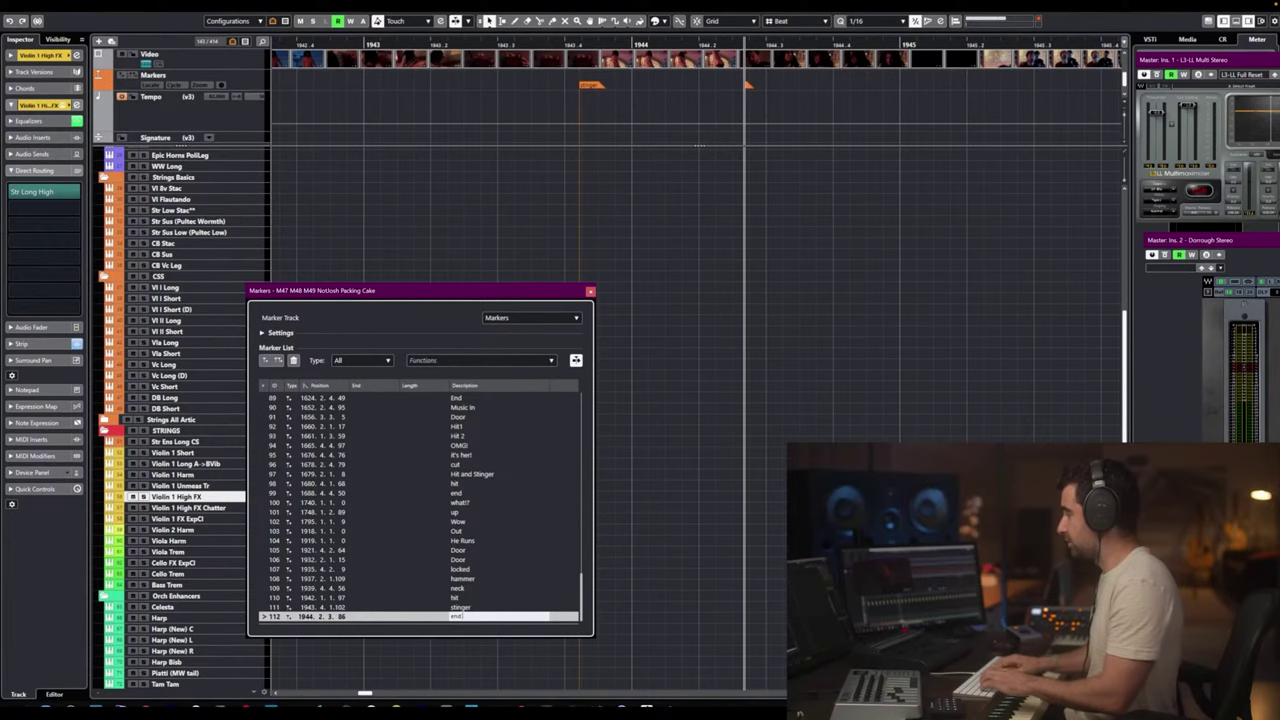
text(end stinger)
key(Return)
Play the scene from the end stinger marker past bar 1945 and return to the marker.
scroll(768, 99, down, 2)
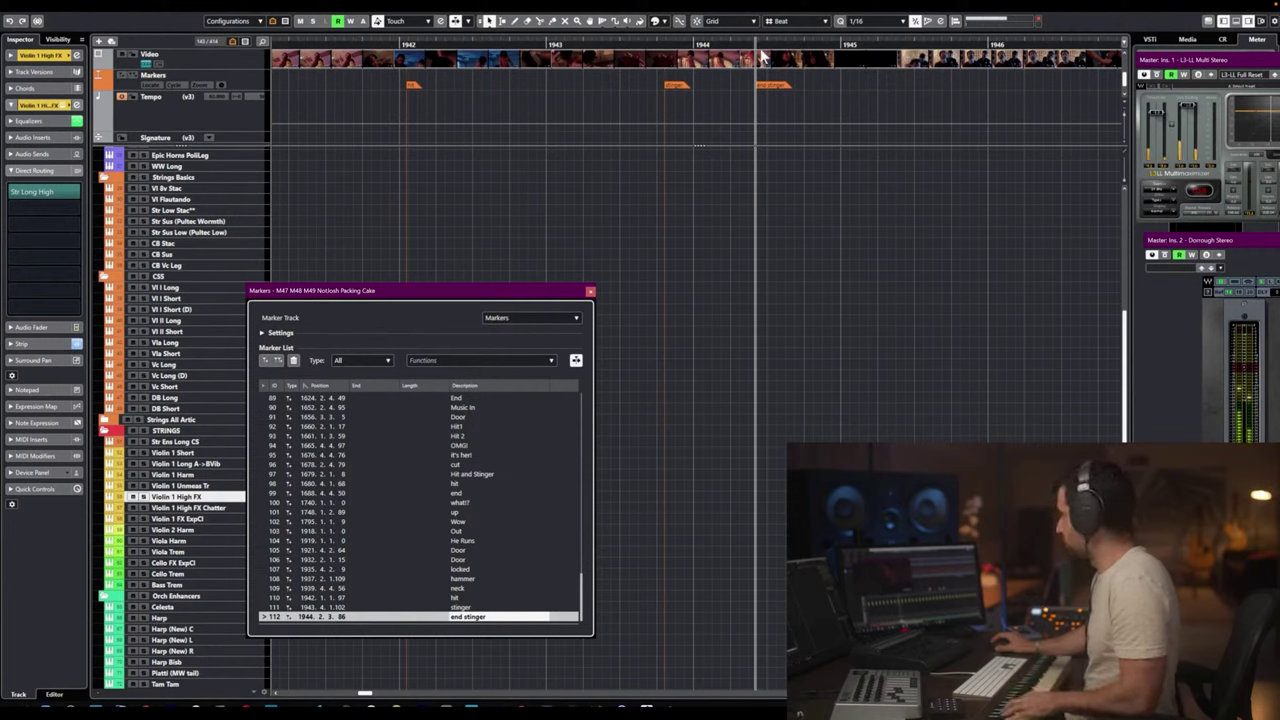
key(space)
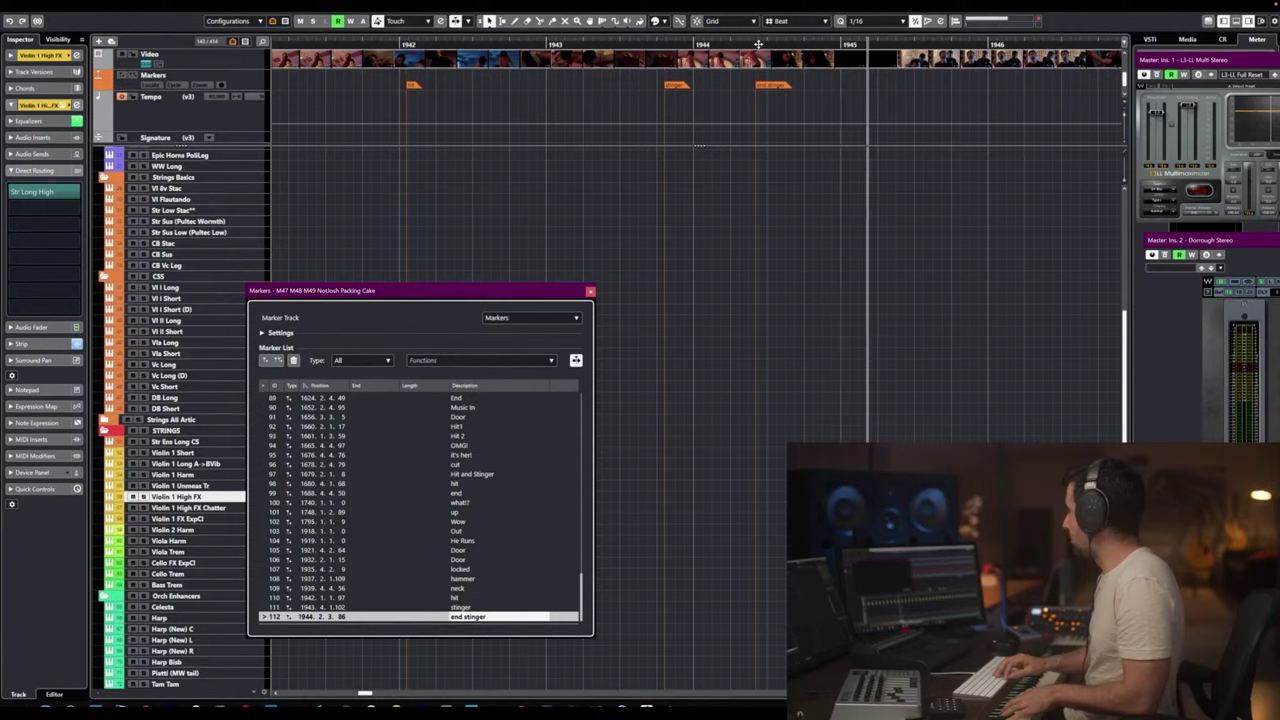
key(space)
scroll(750, 82, up, 1)
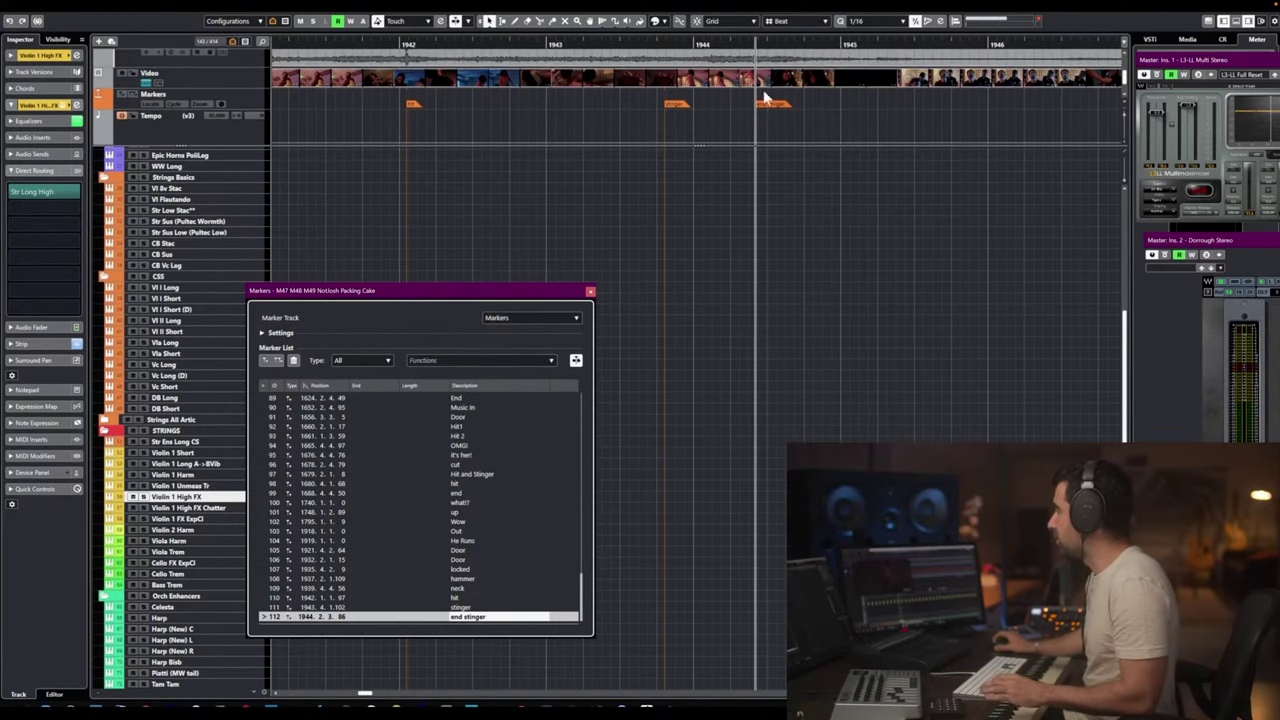
Move the end stinger marker slightly earlier to 1944.2.2.103 and play the scene from there until about bar 1950.
click(768, 104)
drag(769, 107, 763, 108)
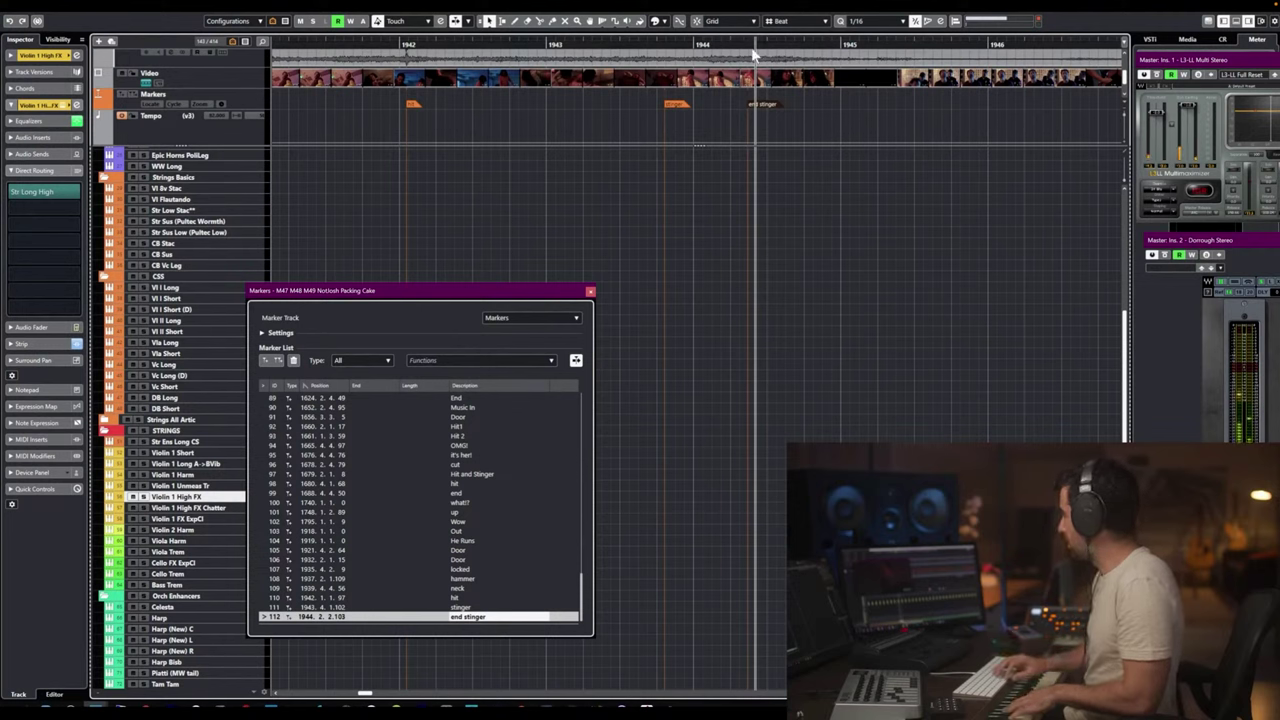
key(space)
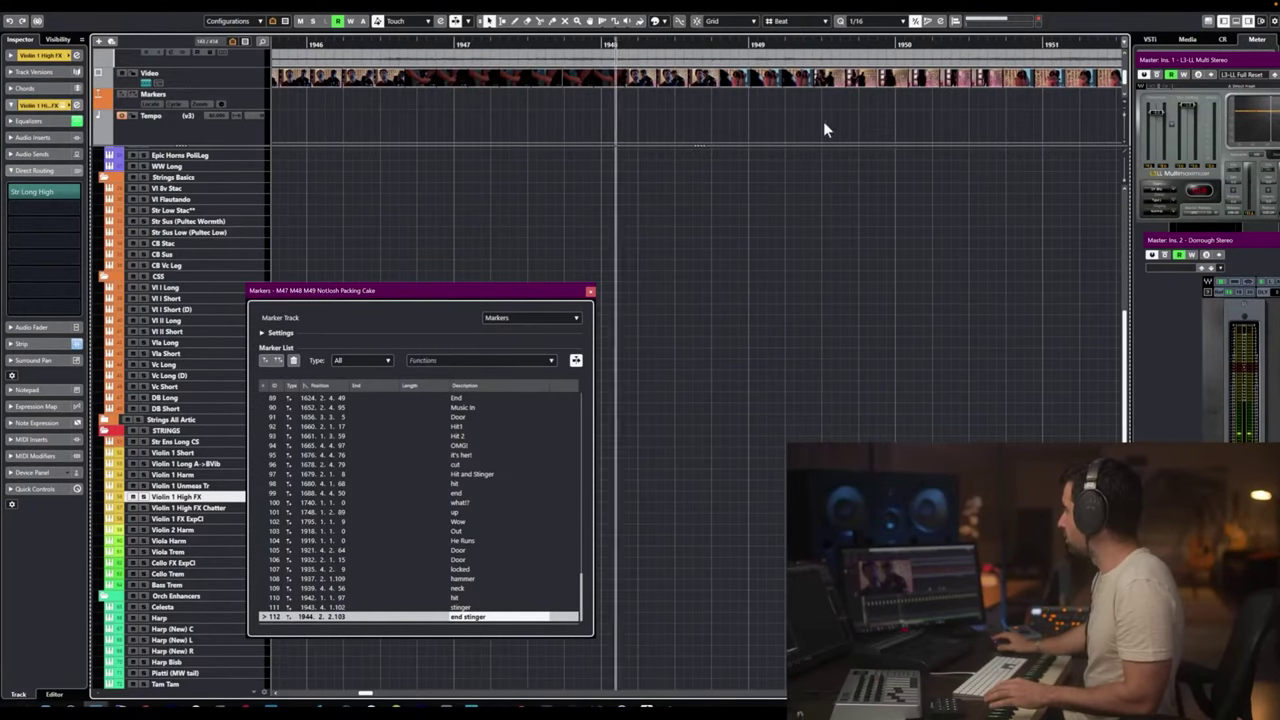
scroll(710, 219, down, 3)
key(g)
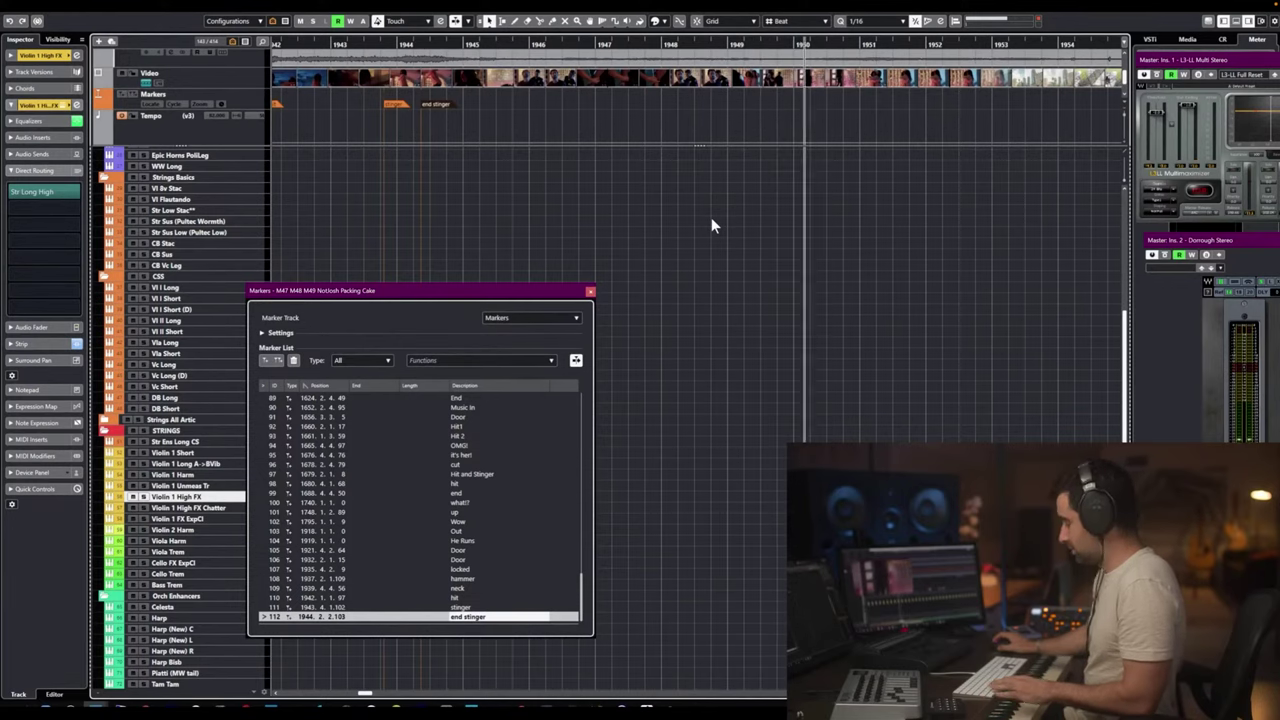
key(space)
Close the Markers window and briefly play the existing cue from its start at about bar 1793.
click(590, 292)
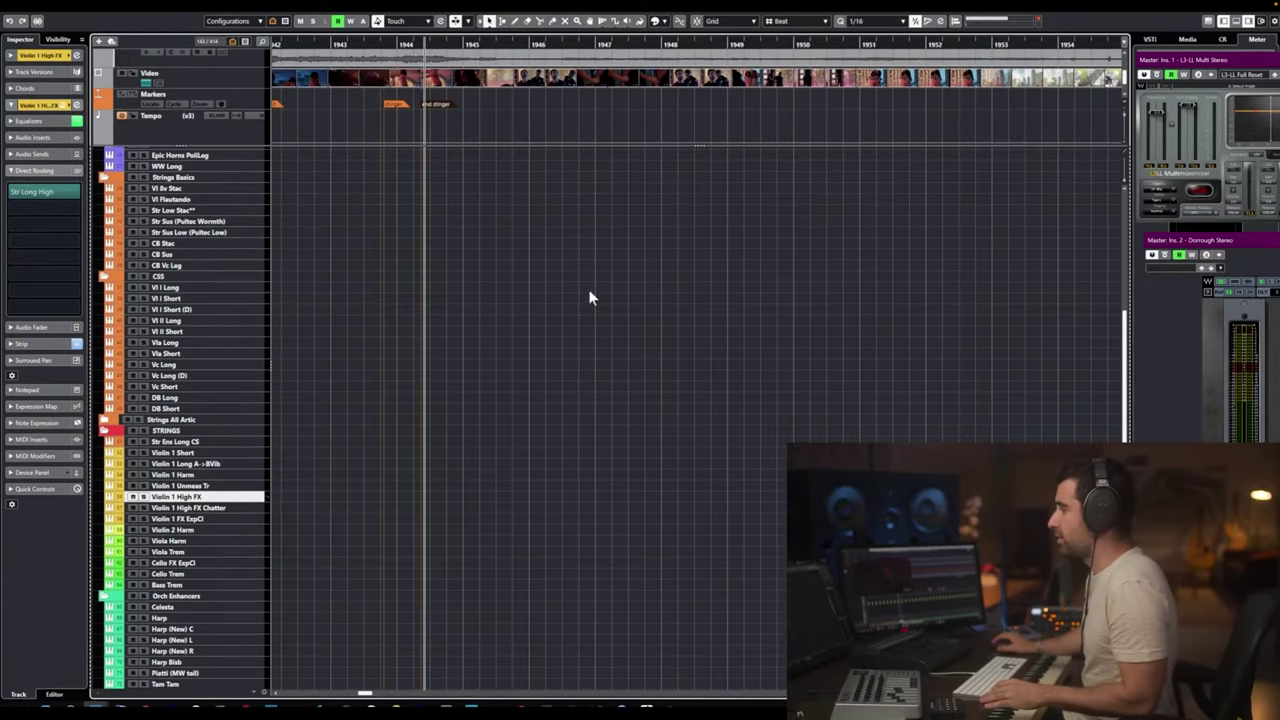
scroll(448, 240, down, 3)
scroll(418, 218, left, 2)
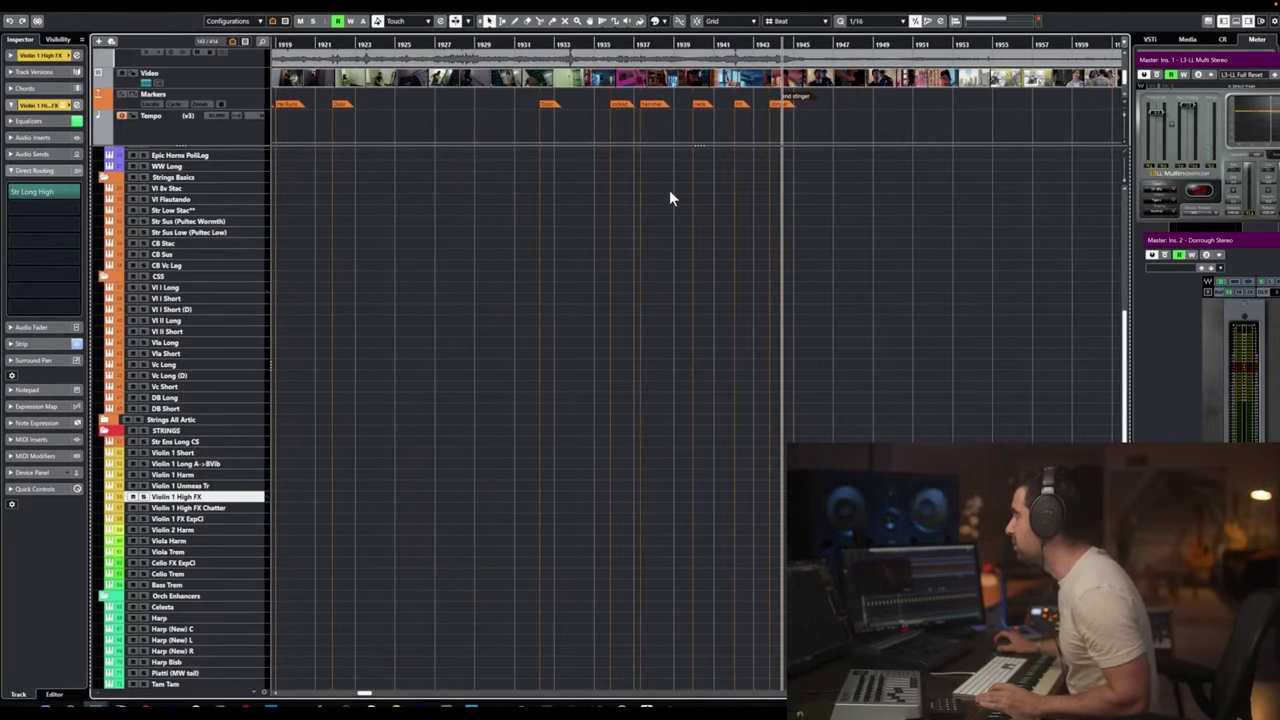
key(g)
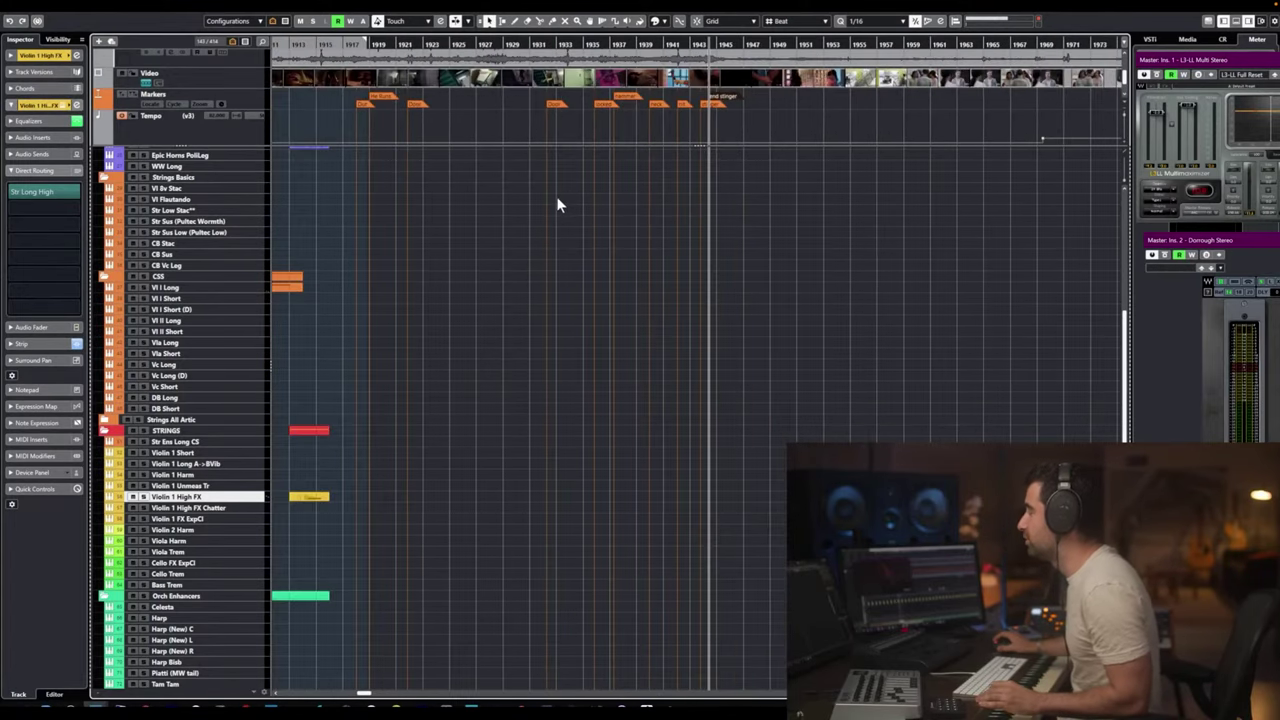
key(g)
key(g)
key(g)
key(g)
key(g)
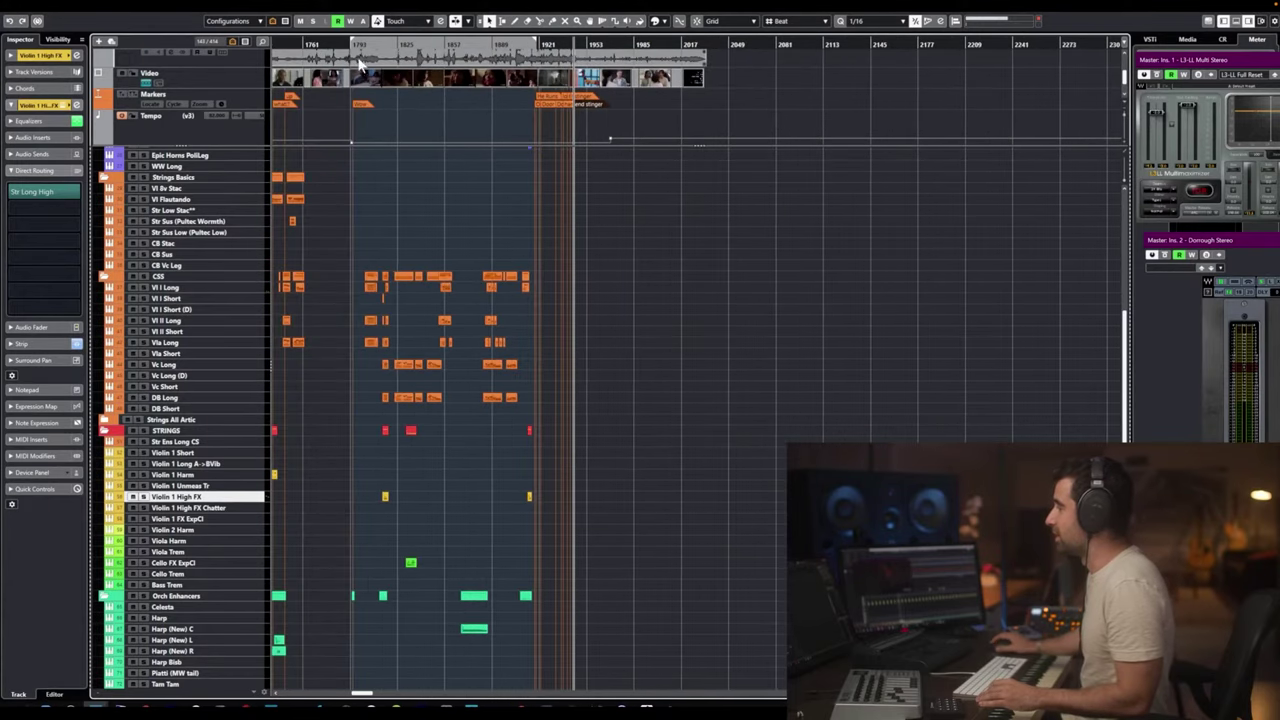
click(357, 44)
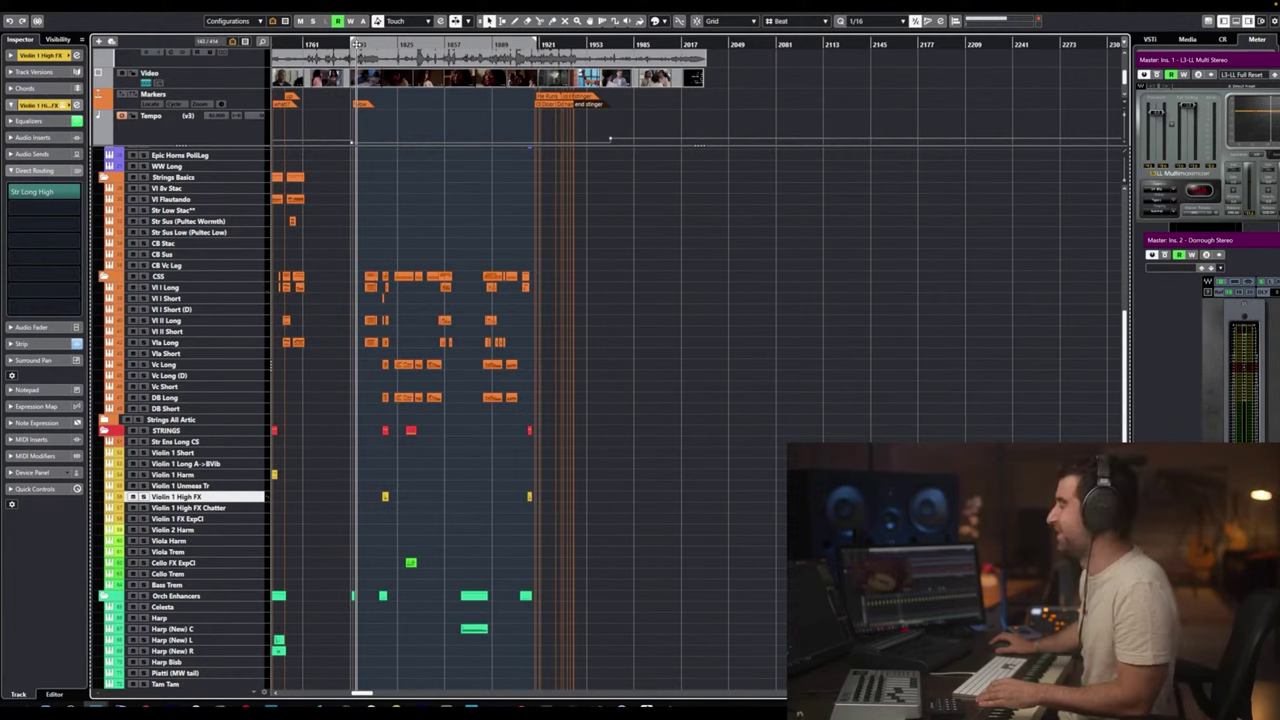
click(352, 44)
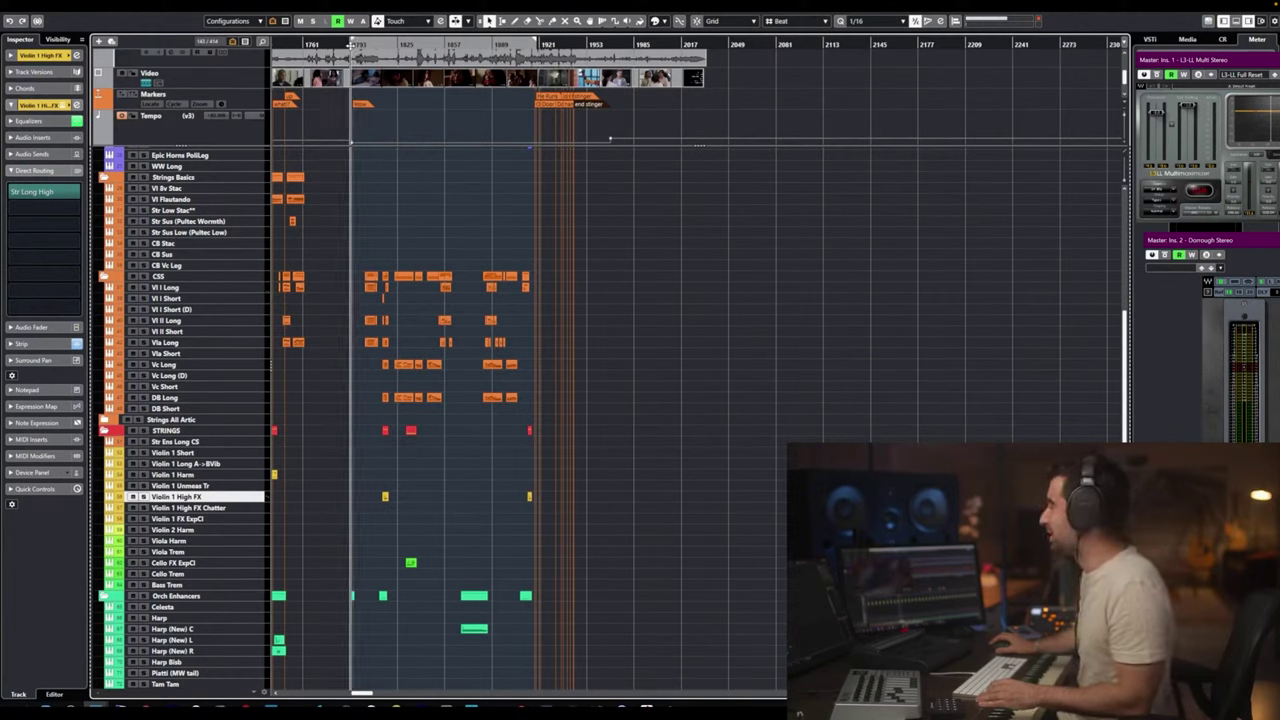
key(space)
key(space)
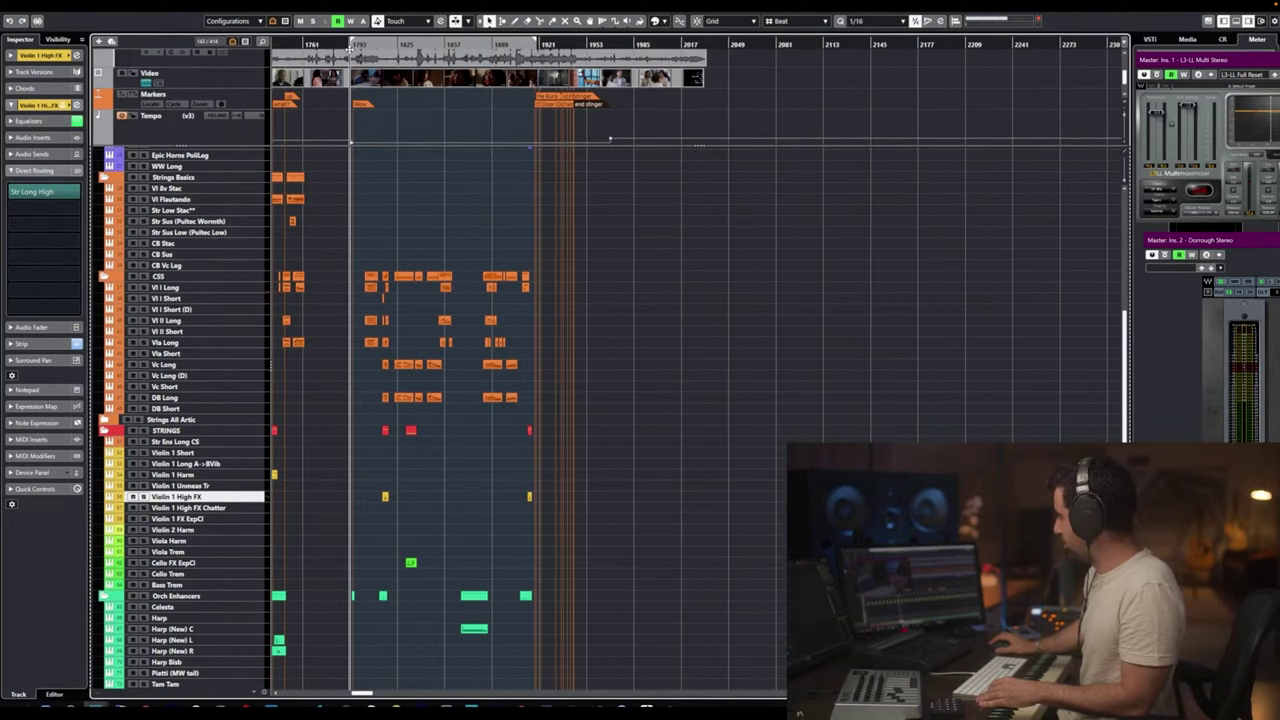
Scrub the playhead through the existing cue to its end around bar 1916 and examine the markers laid out after it.
drag(352, 46, 531, 50)
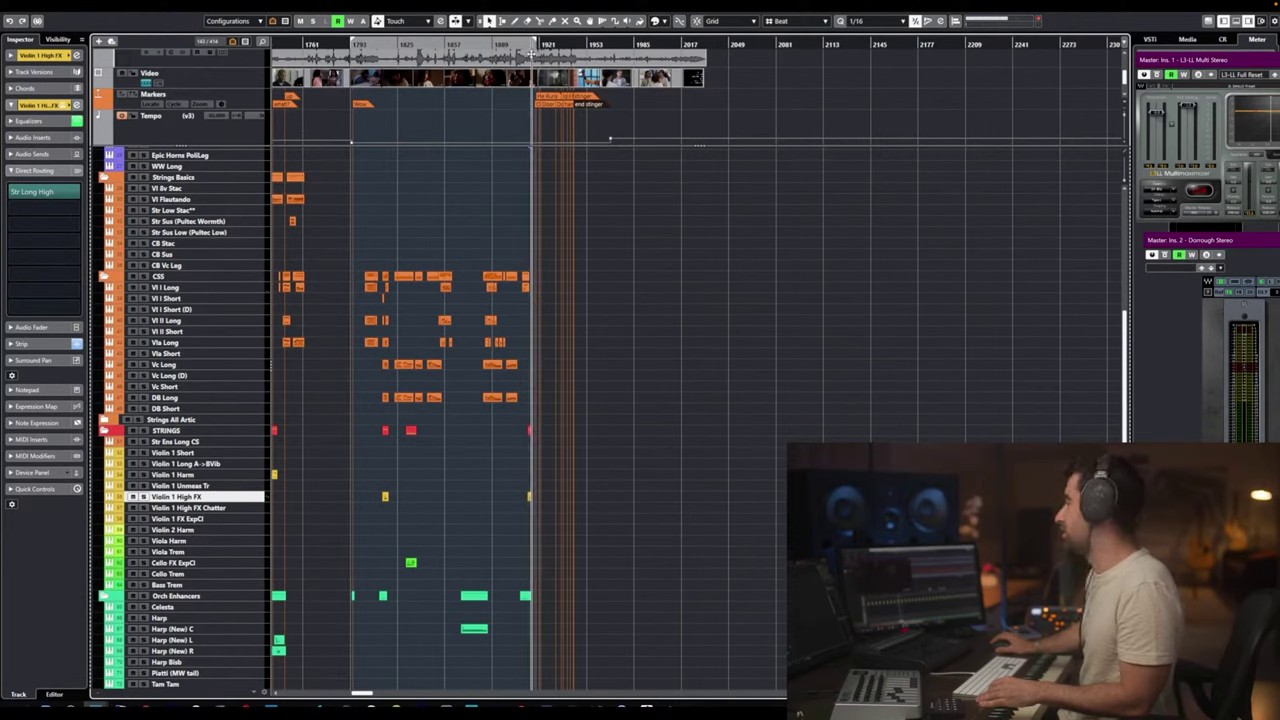
scroll(534, 198, up, 7)
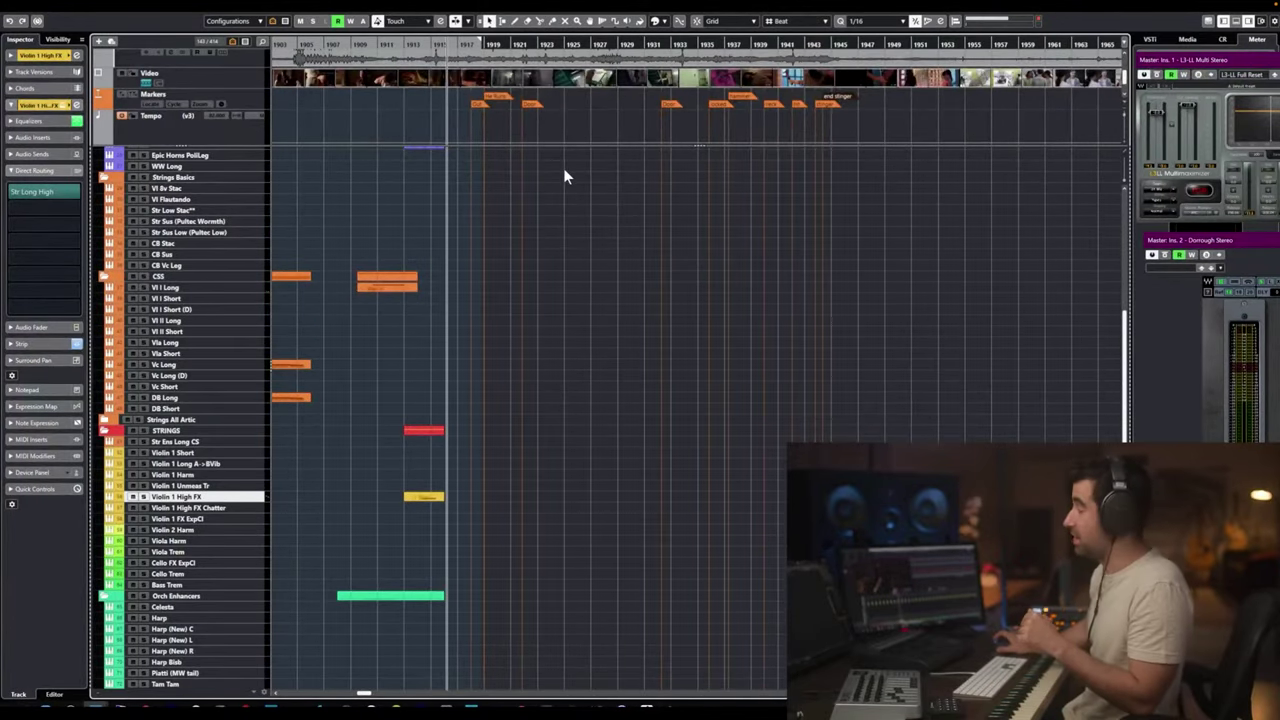
scroll(650, 198, up, 1)
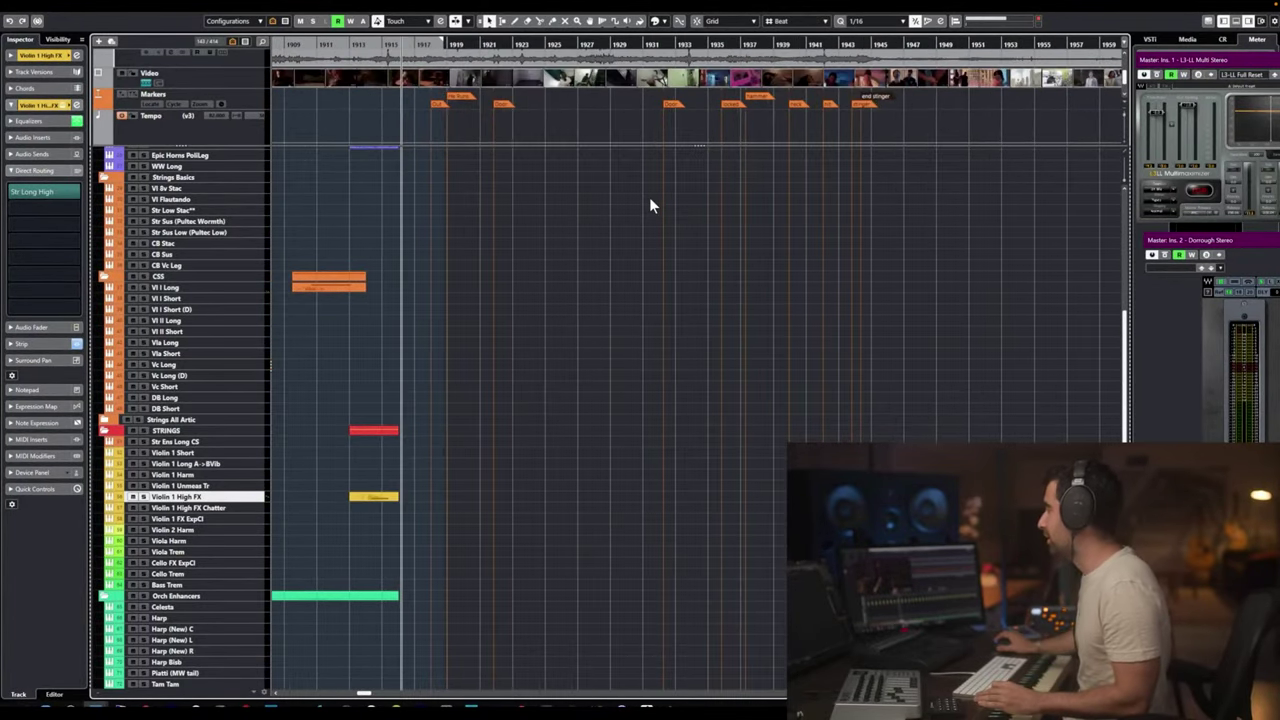
scroll(650, 198, down, 1)
scroll(647, 200, right, 3)
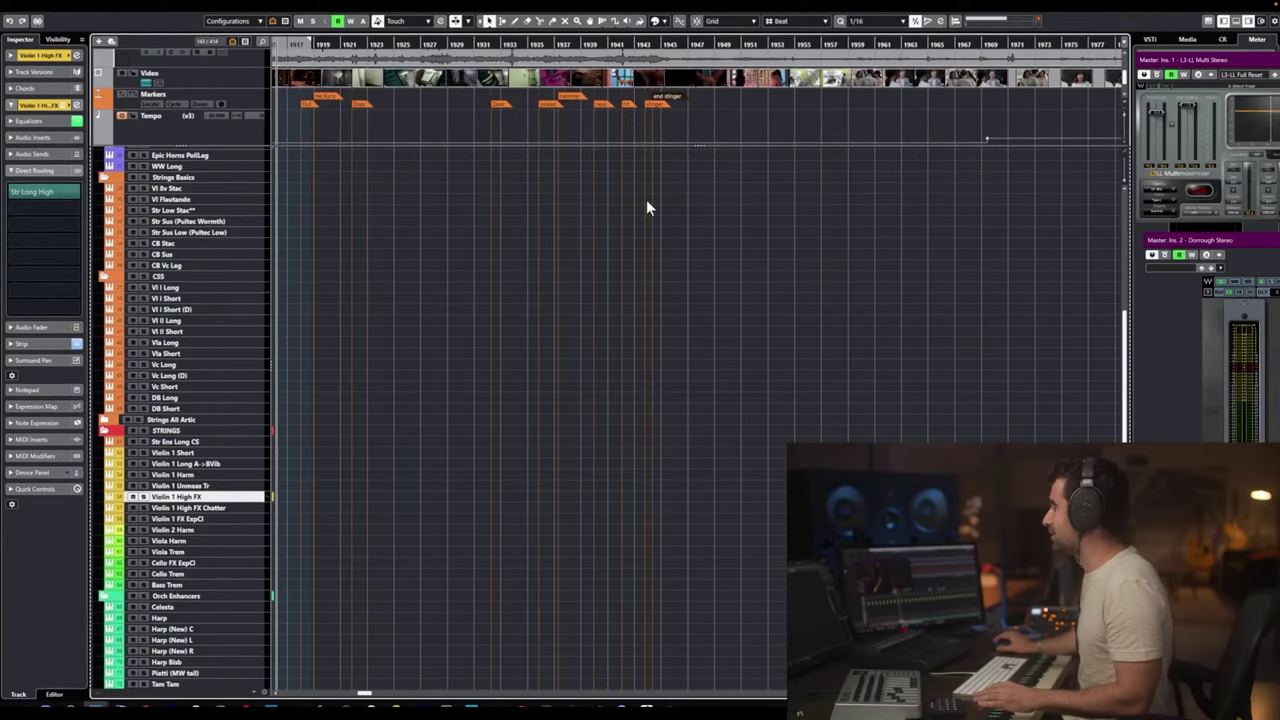
scroll(493, 191, left, 2)
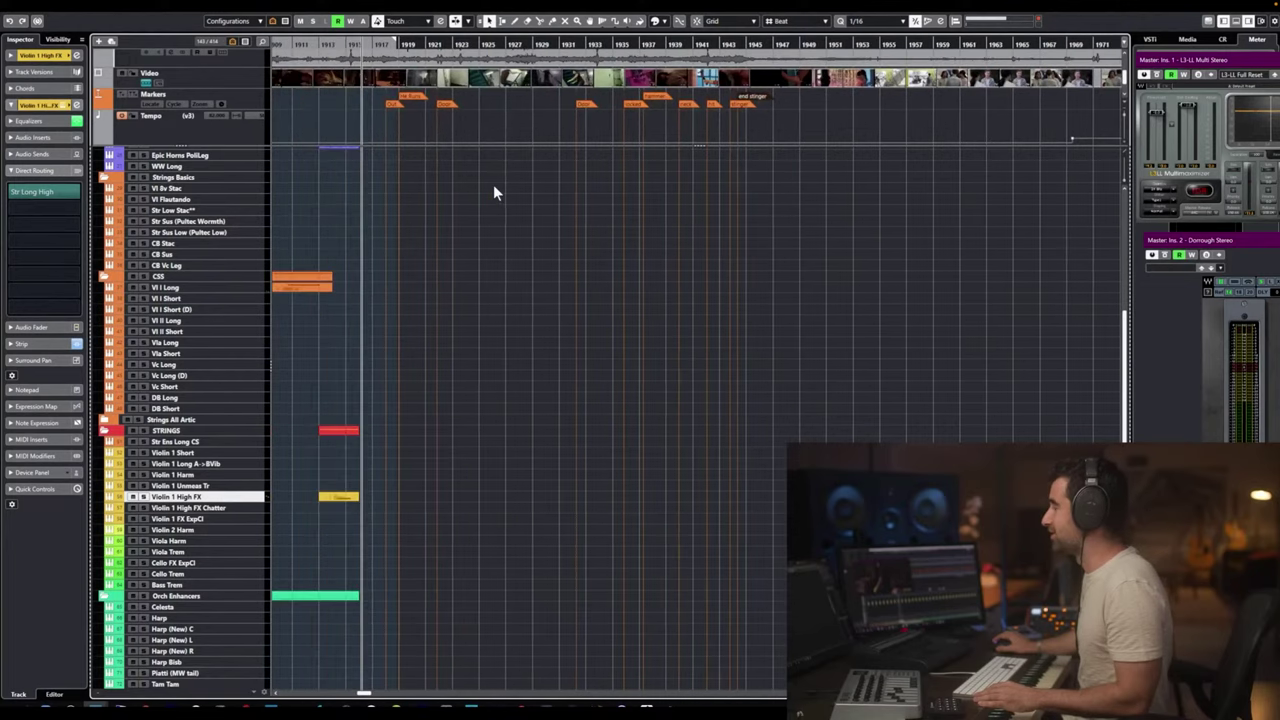
Place the playhead near the Out marker at about bar 1918 and play the scene past bar 1930.
click(399, 44)
drag(395, 42, 383, 53)
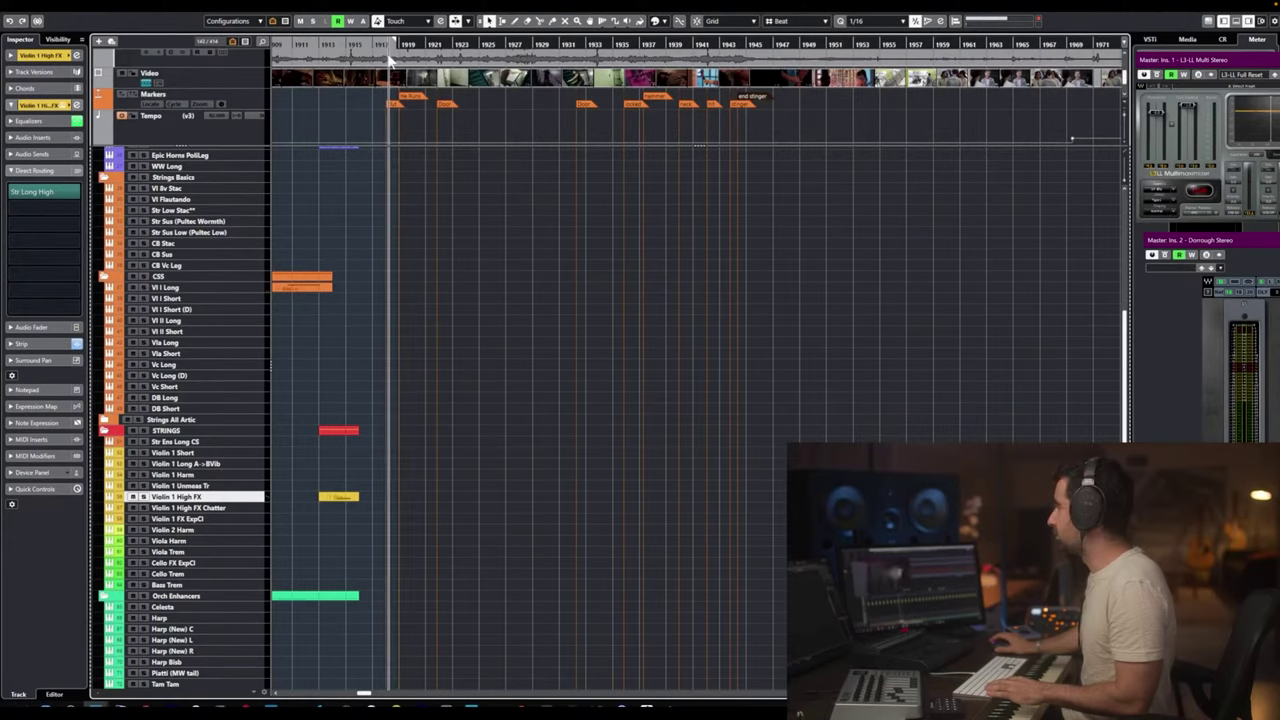
scroll(427, 258, up, 5)
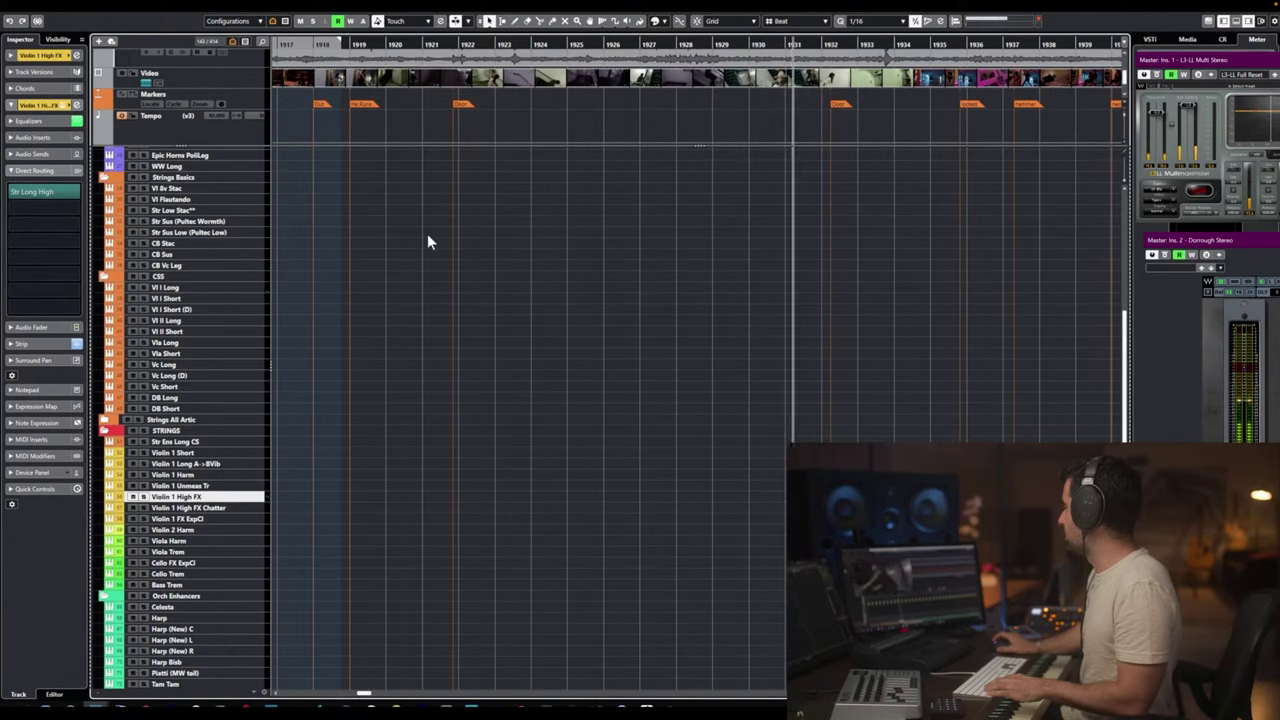
Scrub to the shot just before bar 1931 and add a marker named "he's close!!" at 1930.4.4.40.
click(736, 44)
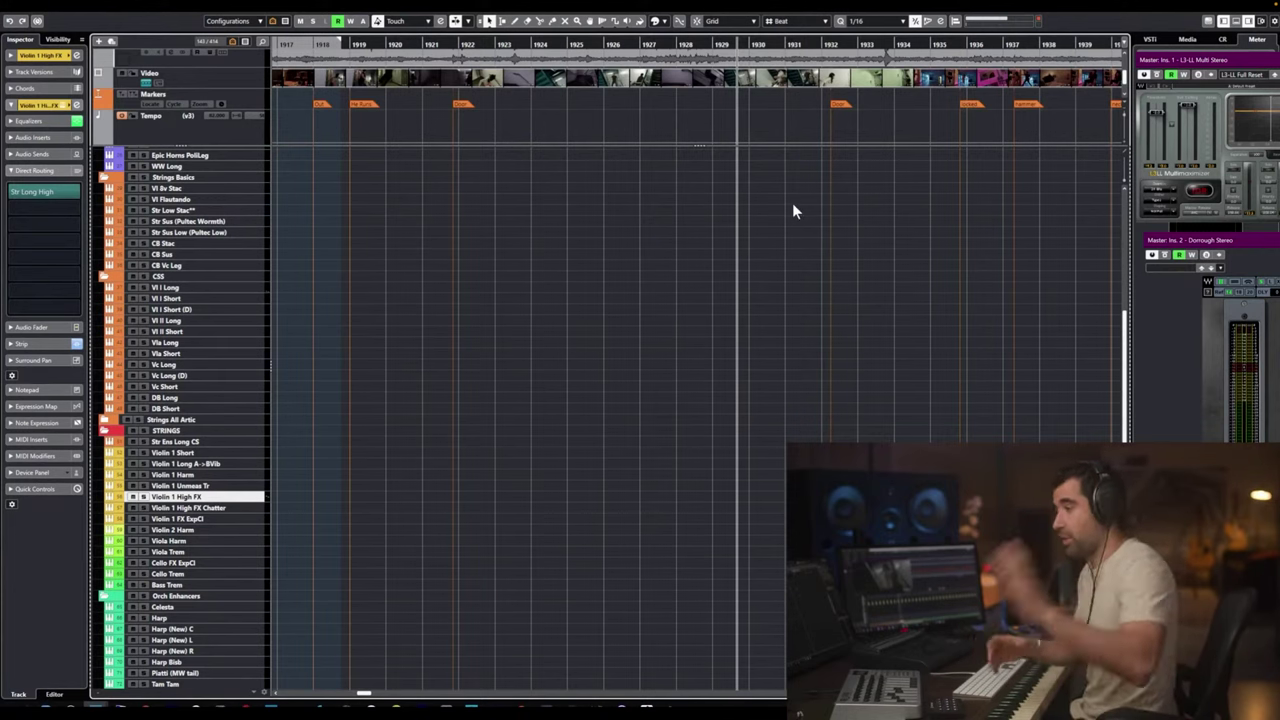
key(h)
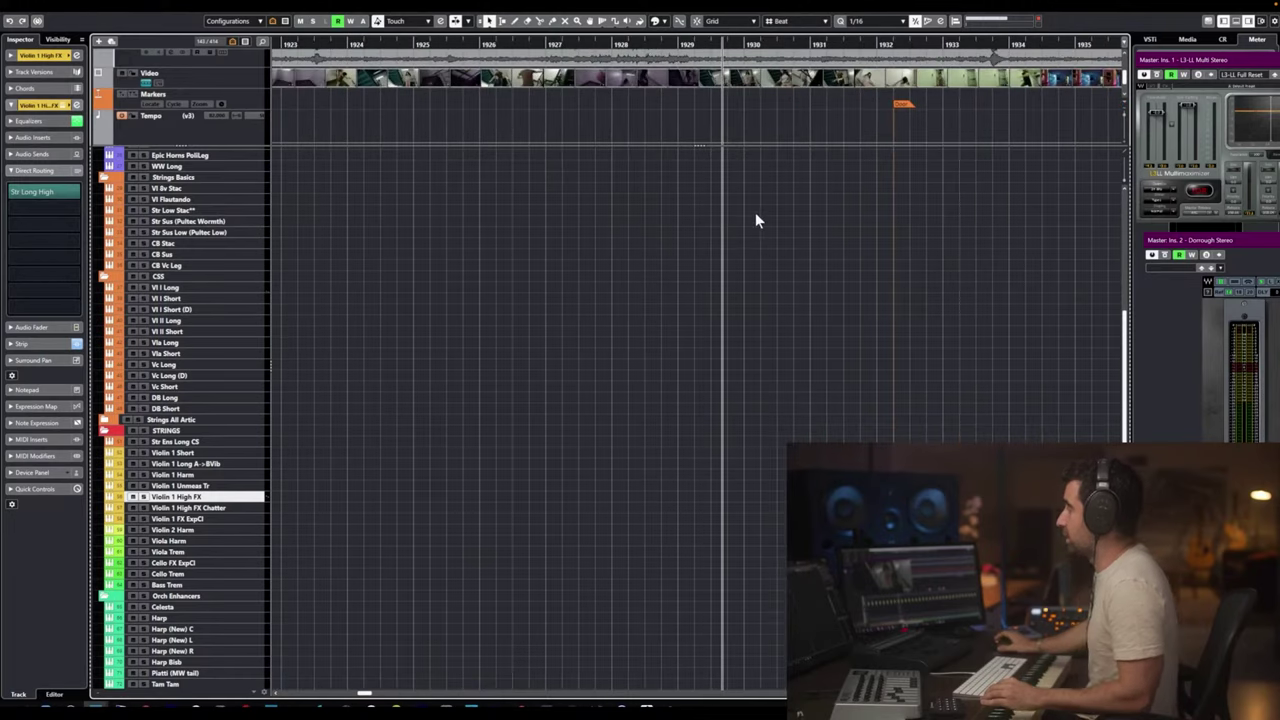
drag(716, 47, 807, 38)
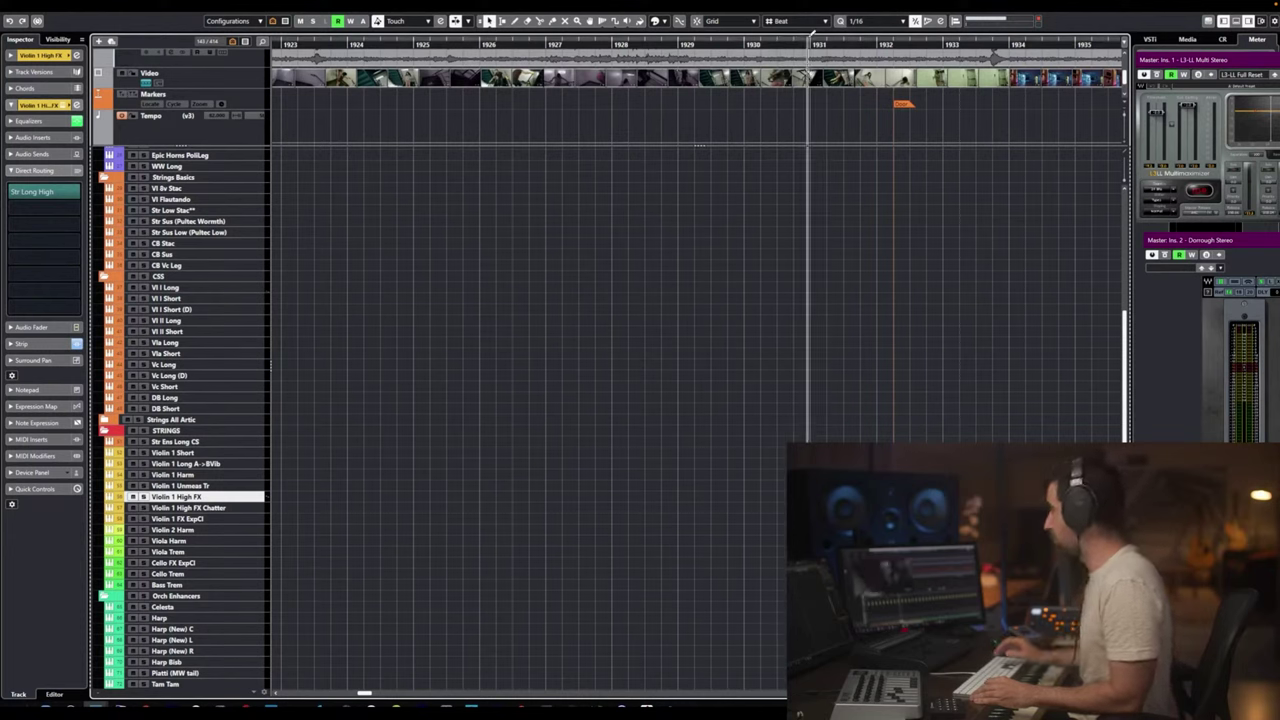
key(ctrl+m)
key(Insert)
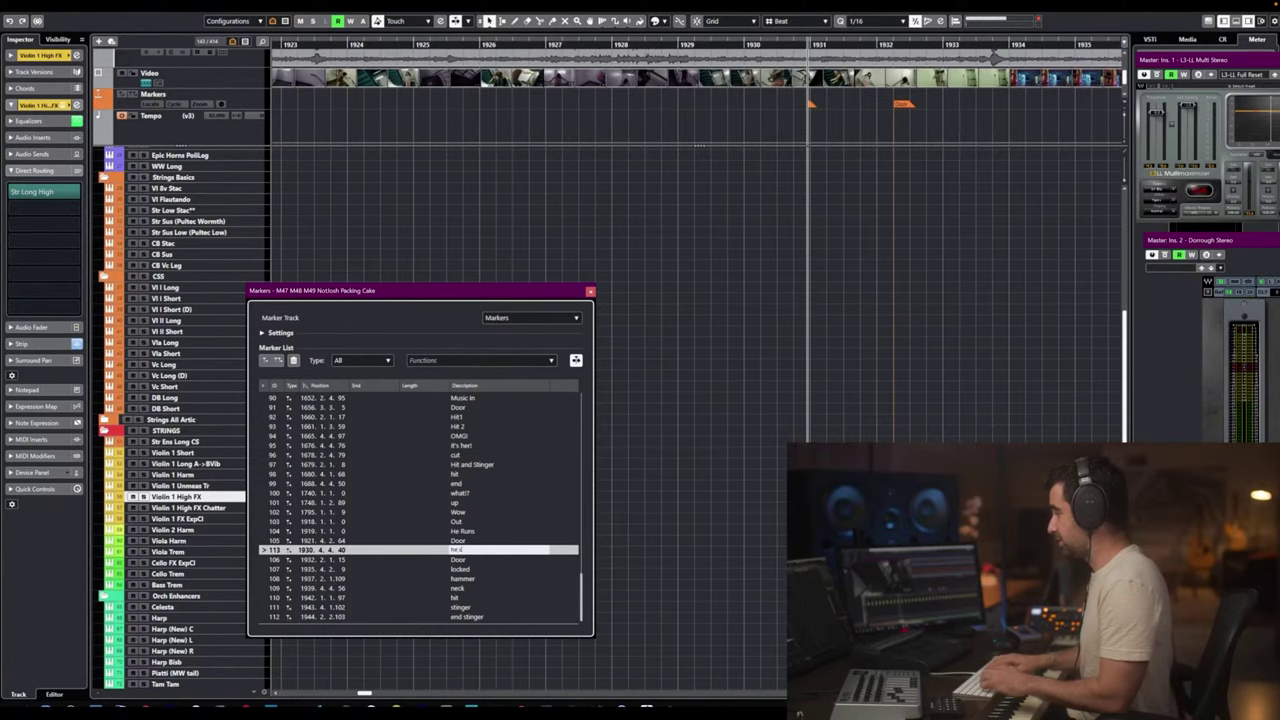
text(he's close!!)
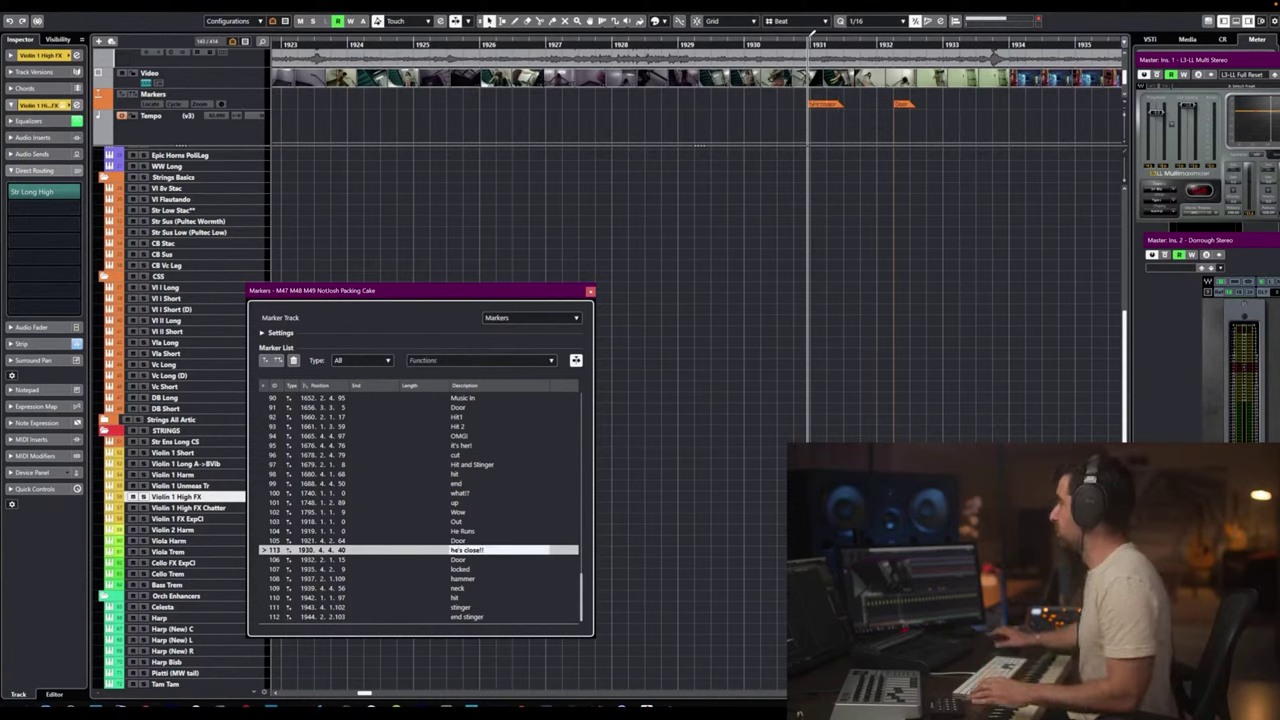
Scrub from the "he's close!!" marker past the second Door marker and examine the passage between bars 1933 and 1935.
drag(812, 43, 897, 44)
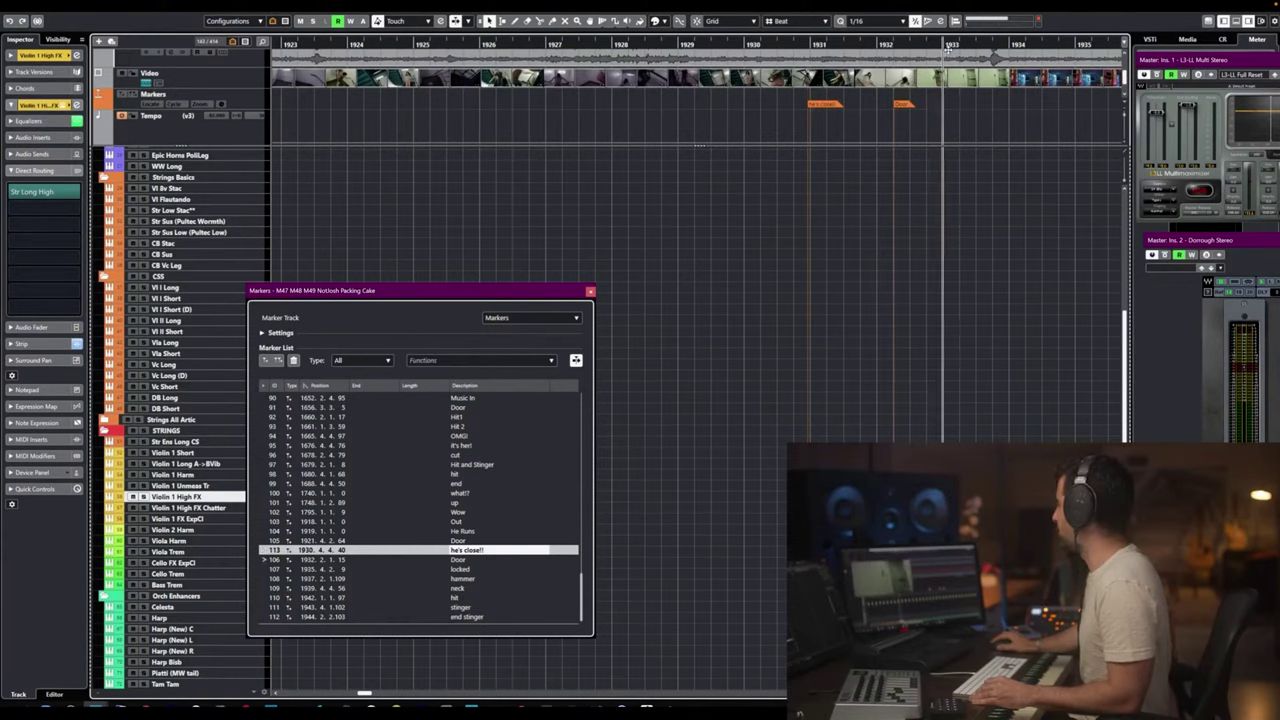
mouse_move(983, 50)
mouse_down()
mouse_move(1003, 48)
mouse_move(942, 54)
mouse_move(996, 52)
mouse_up()
key(g)
key(g)
key(g)
scroll(938, 70, right, 1)
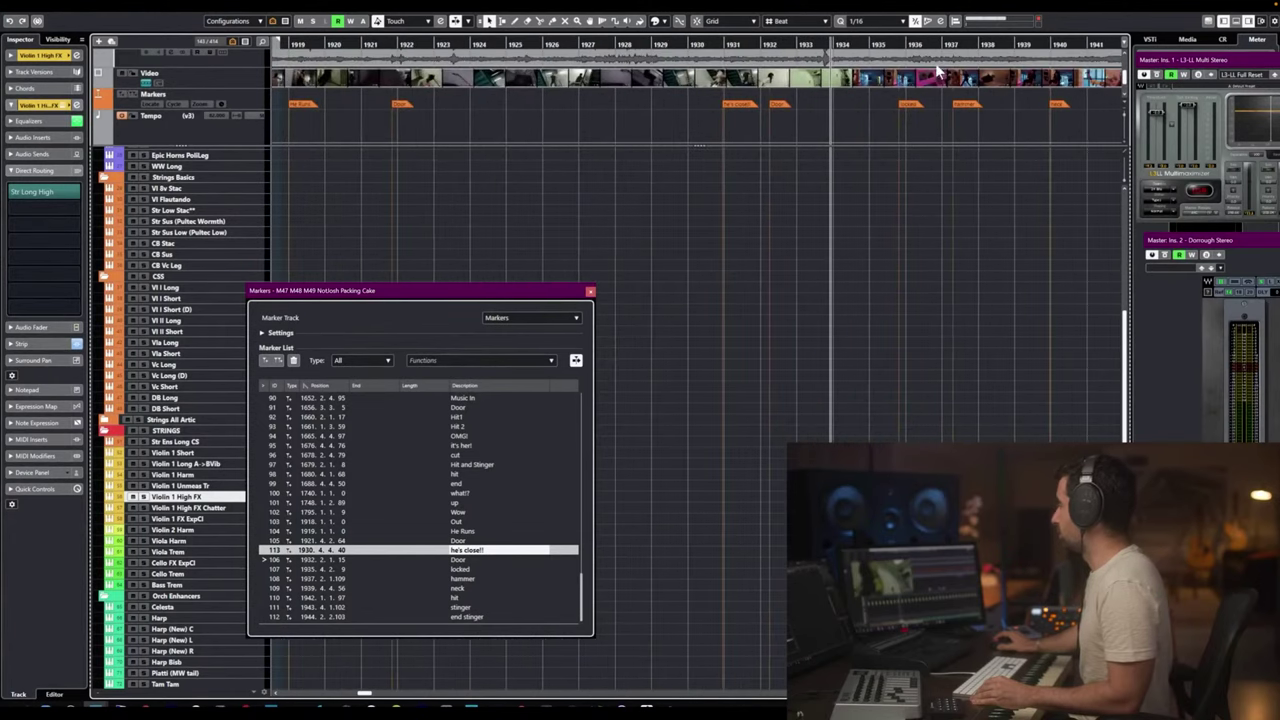
click(838, 48)
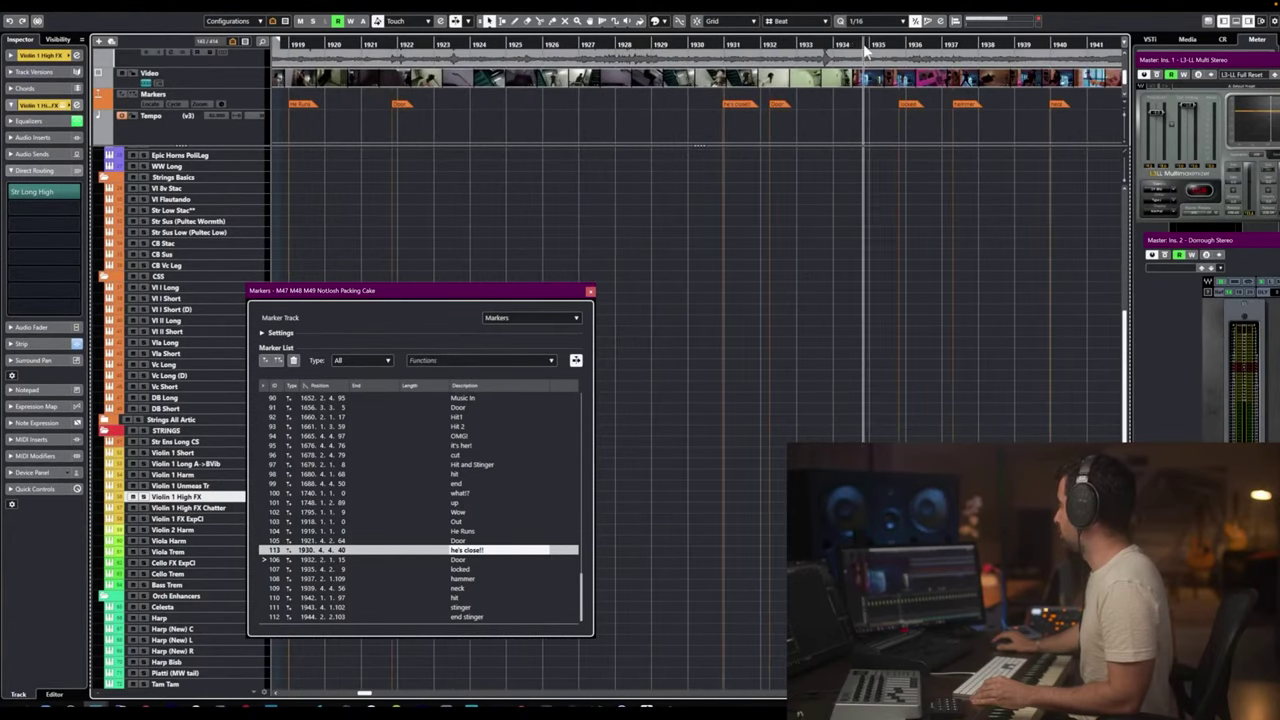
drag(855, 52, 815, 58)
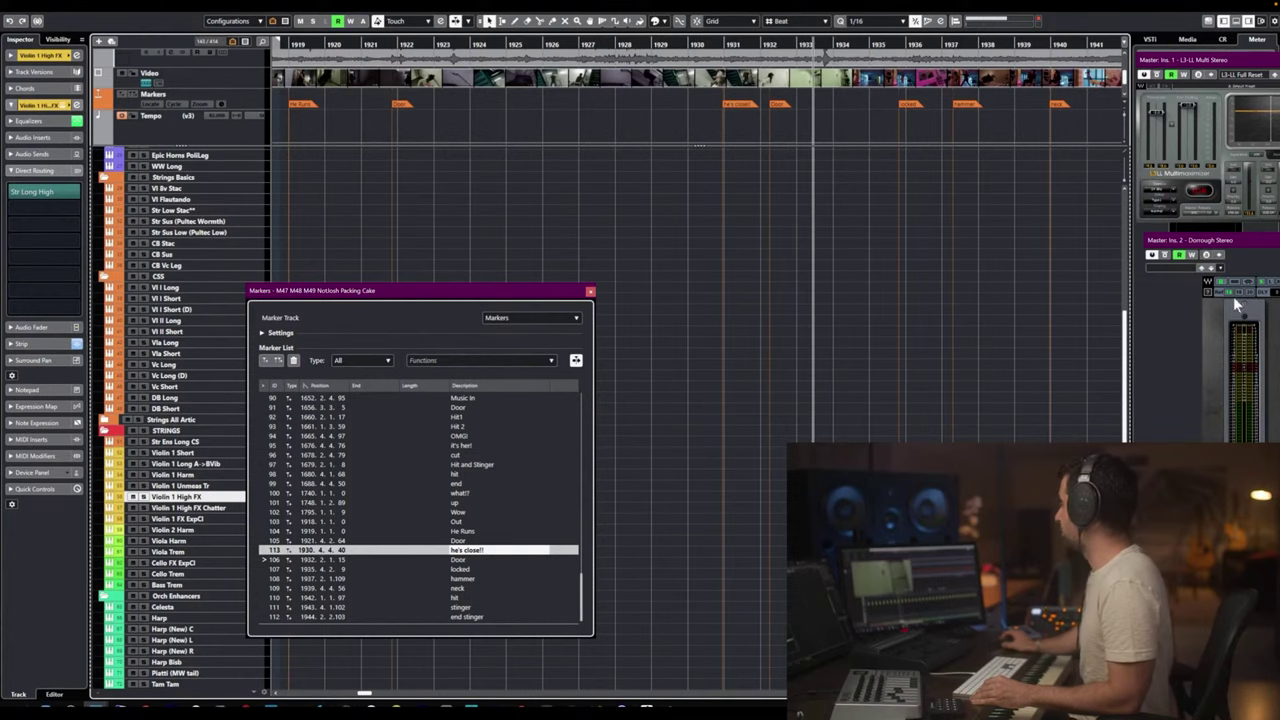
Bring the Video Player over the project, scrub the picture from about bar 1933 to 1934, and move the player back.
drag(1279, 250, 384, 197)
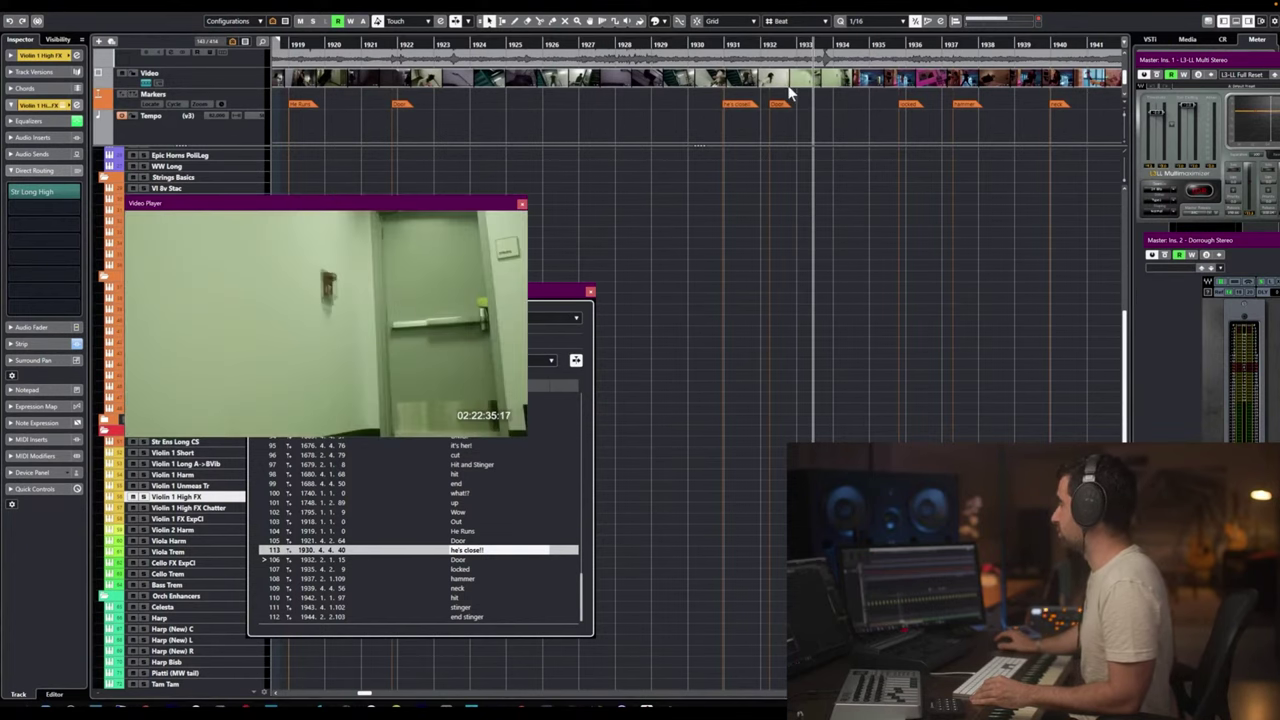
drag(815, 50, 853, 46)
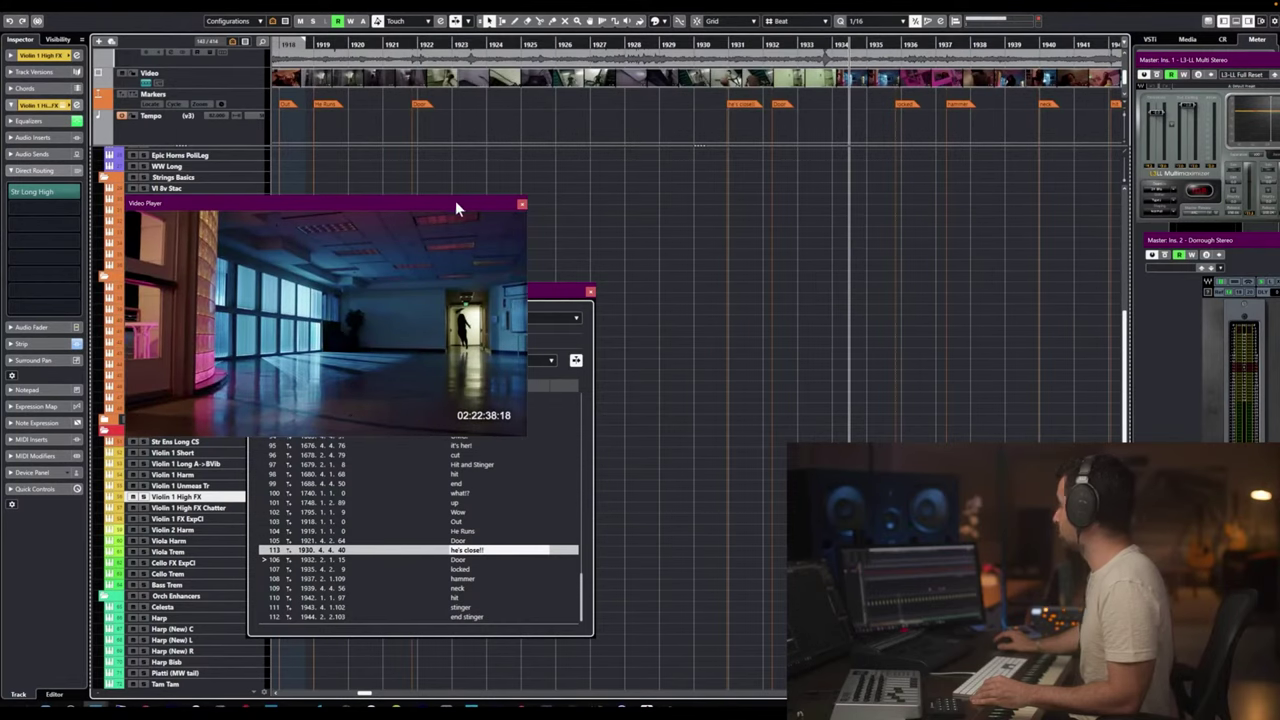
drag(455, 207, 1279, 188)
Scrub from about bar 1934 to just past the locked marker, check that moment in the Video Player, and put the player away.
scroll(897, 230, up, 2)
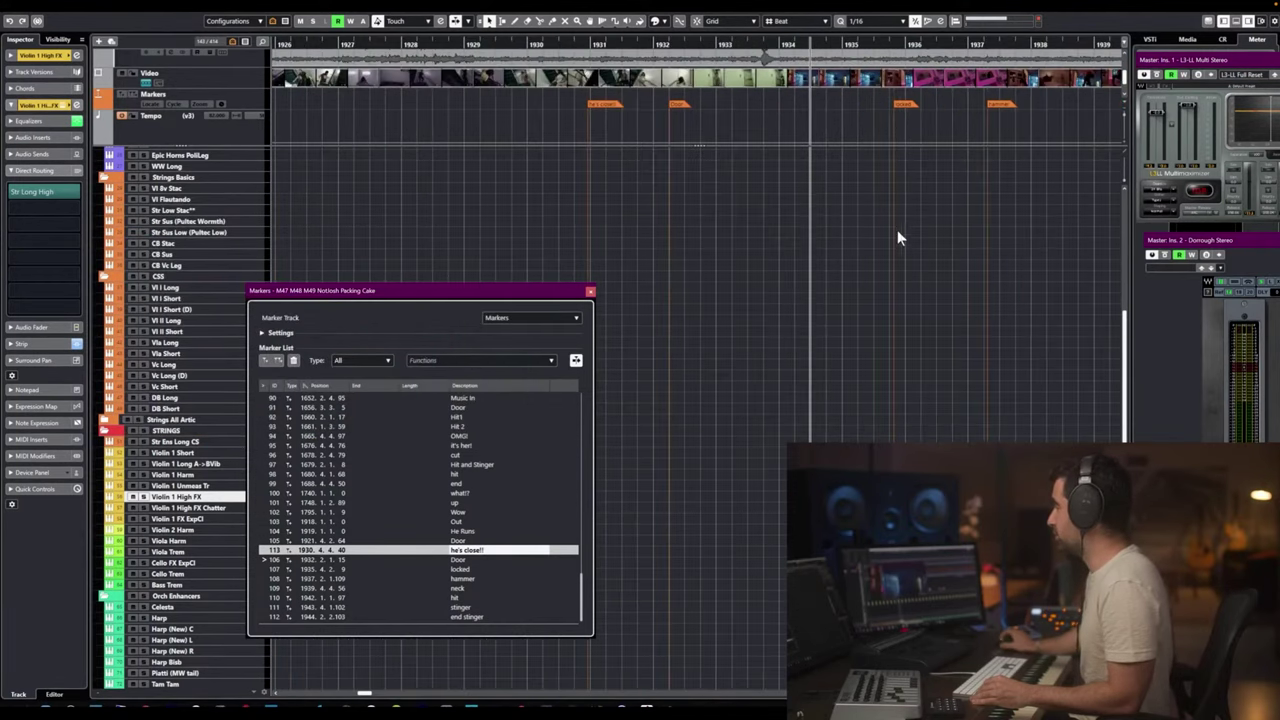
scroll(878, 212, right, 2)
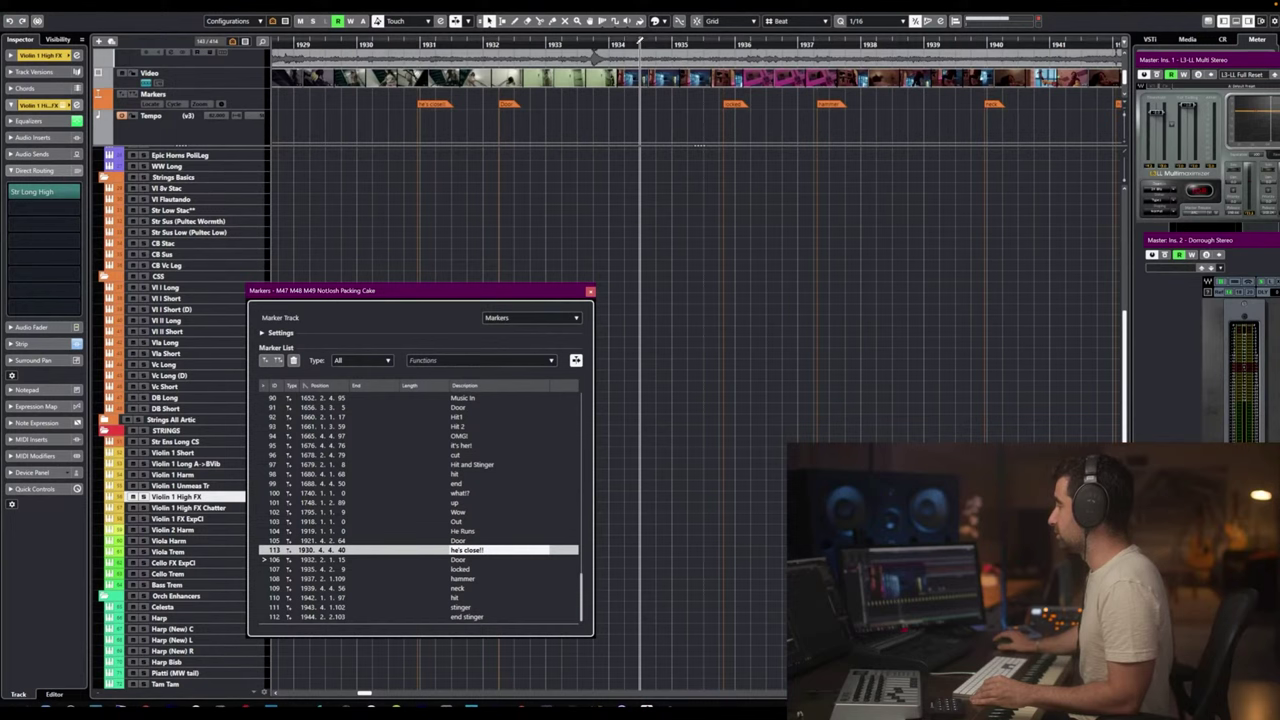
drag(642, 43, 733, 45)
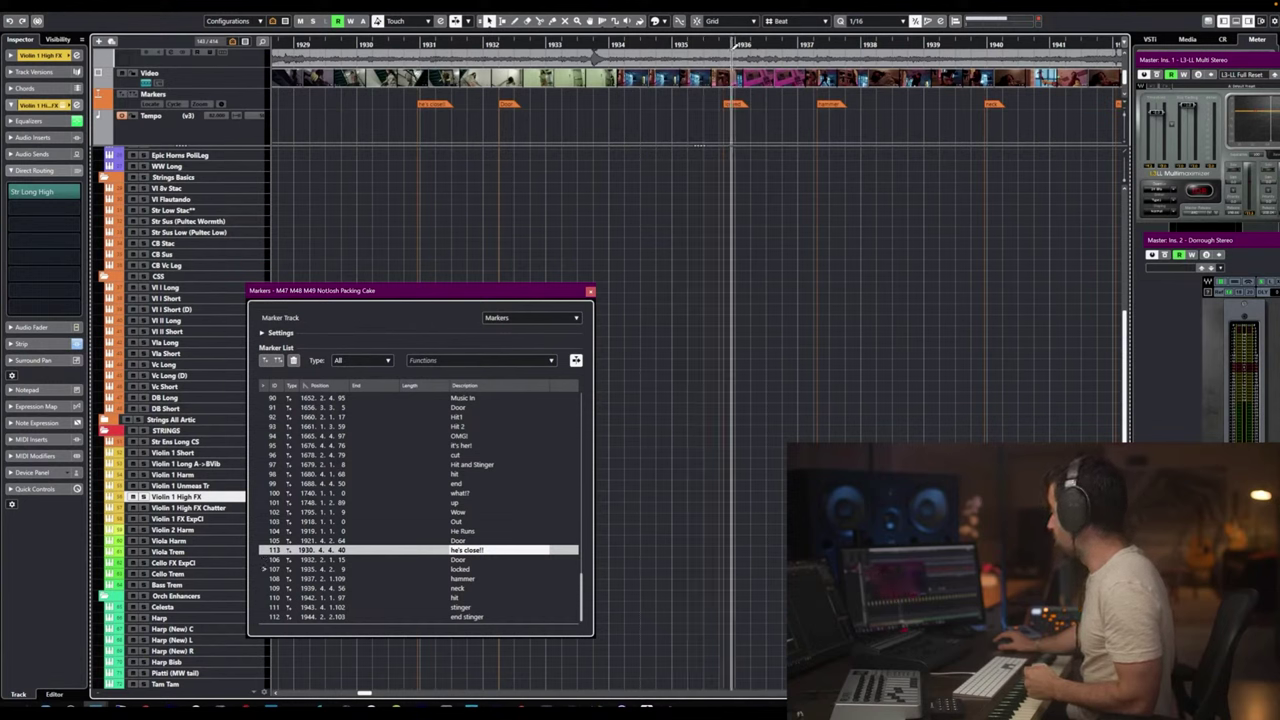
drag(569, 214, 306, 148)
mouse_move(724, 46)
mouse_down()
mouse_move(702, 45)
mouse_move(738, 45)
mouse_up()
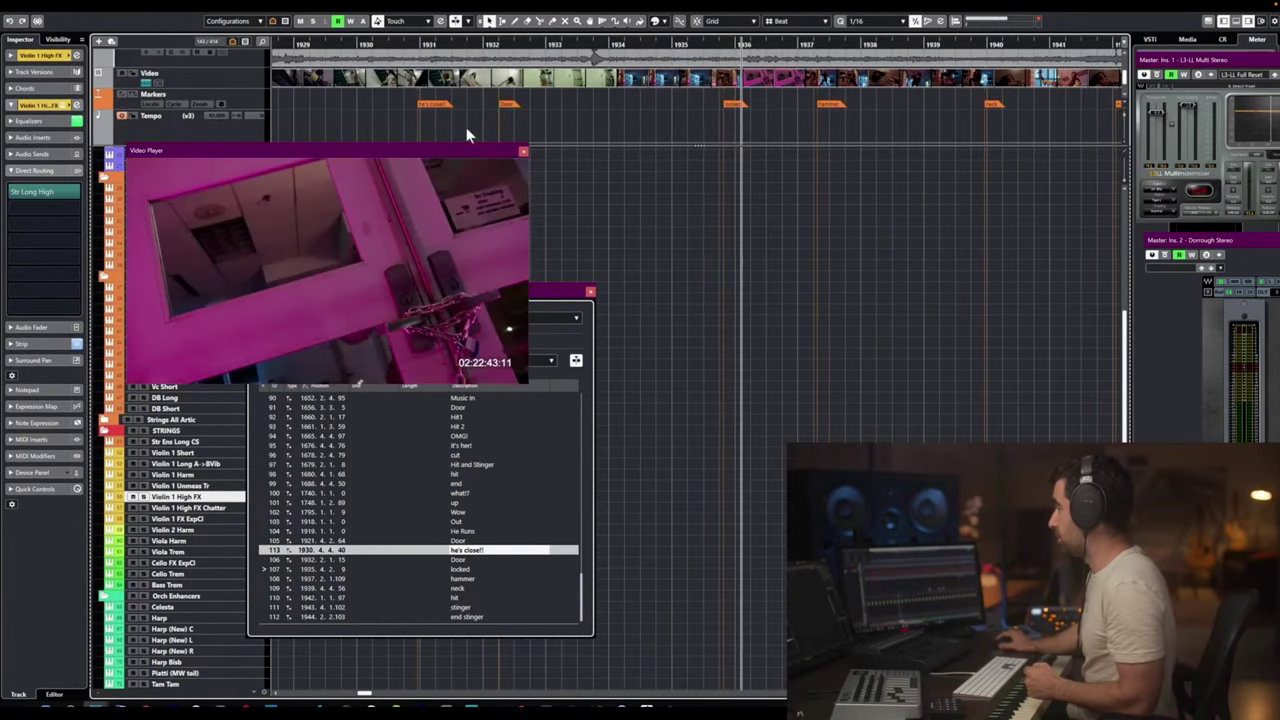
drag(440, 158, 1279, 232)
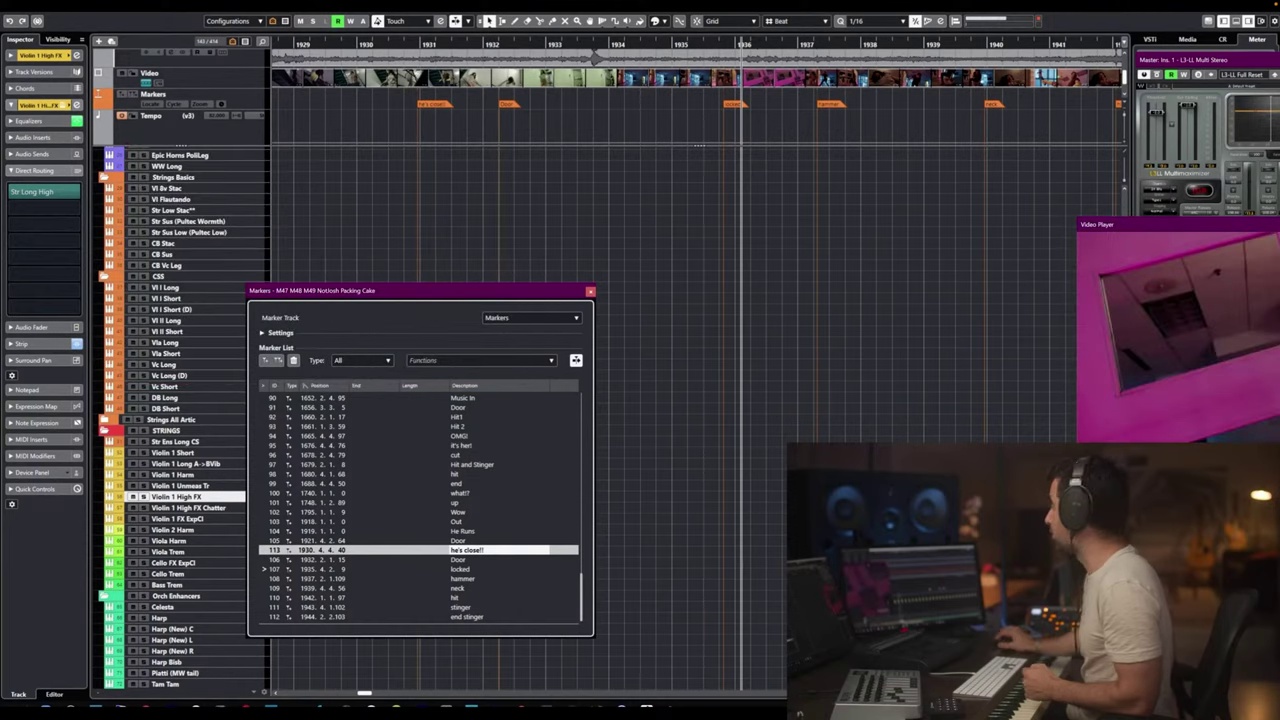
key(F8)
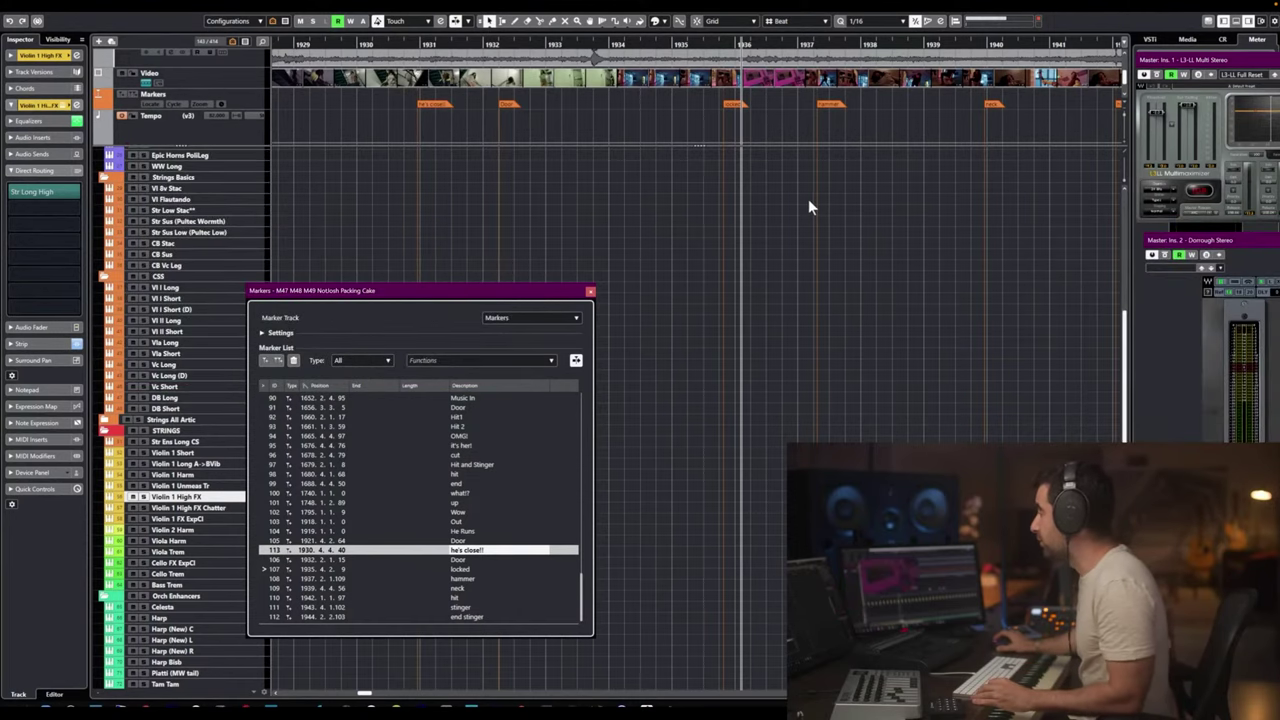
Scrub to the shot just before bar 1934 and add a marker named "open area" at 1933.4.4.48.
scroll(808, 196, up, 3)
mouse_move(658, 47)
mouse_down()
mouse_move(604, 46)
mouse_move(646, 46)
mouse_up()
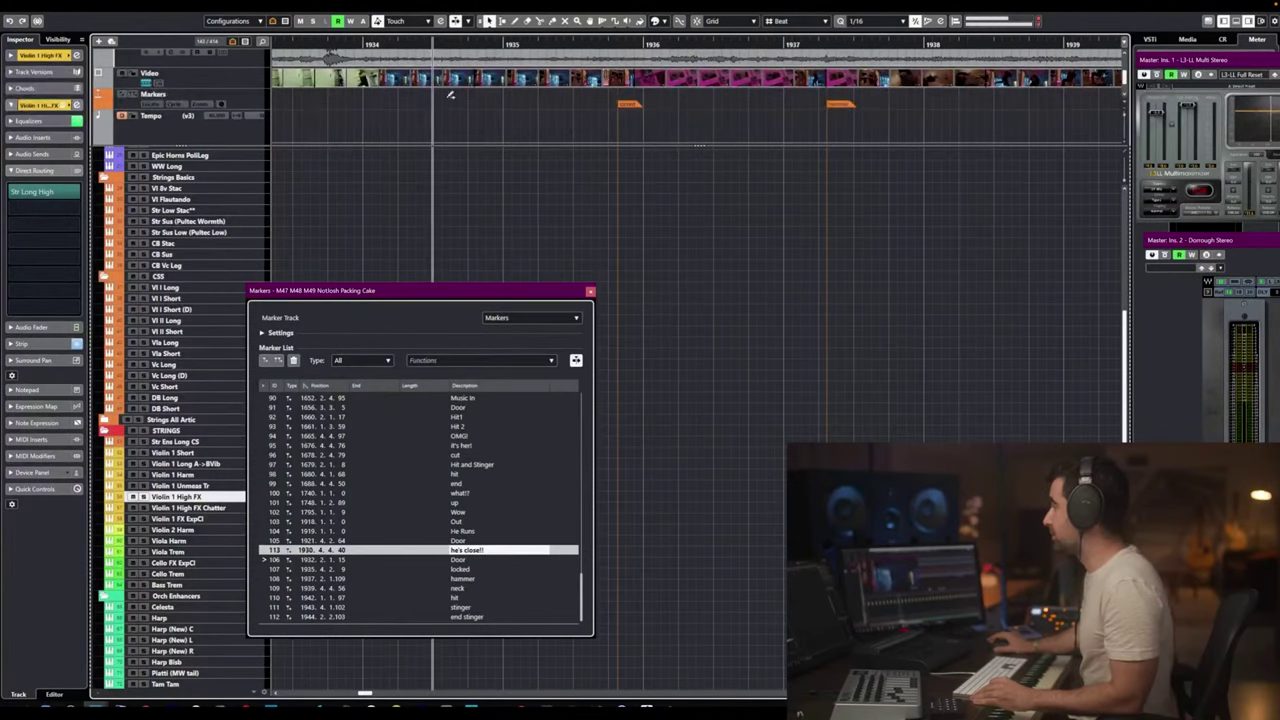
scroll(433, 102, down, 2)
scroll(432, 97, left, 3)
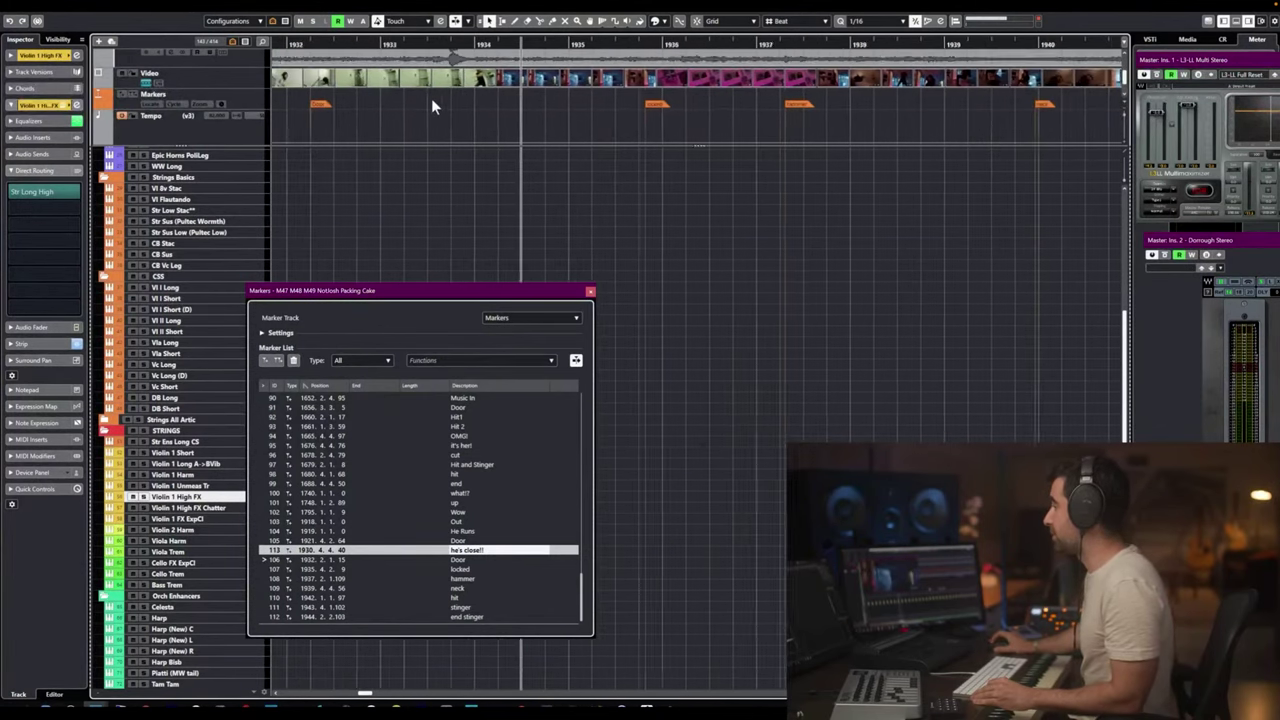
click(555, 45)
drag(597, 46, 641, 47)
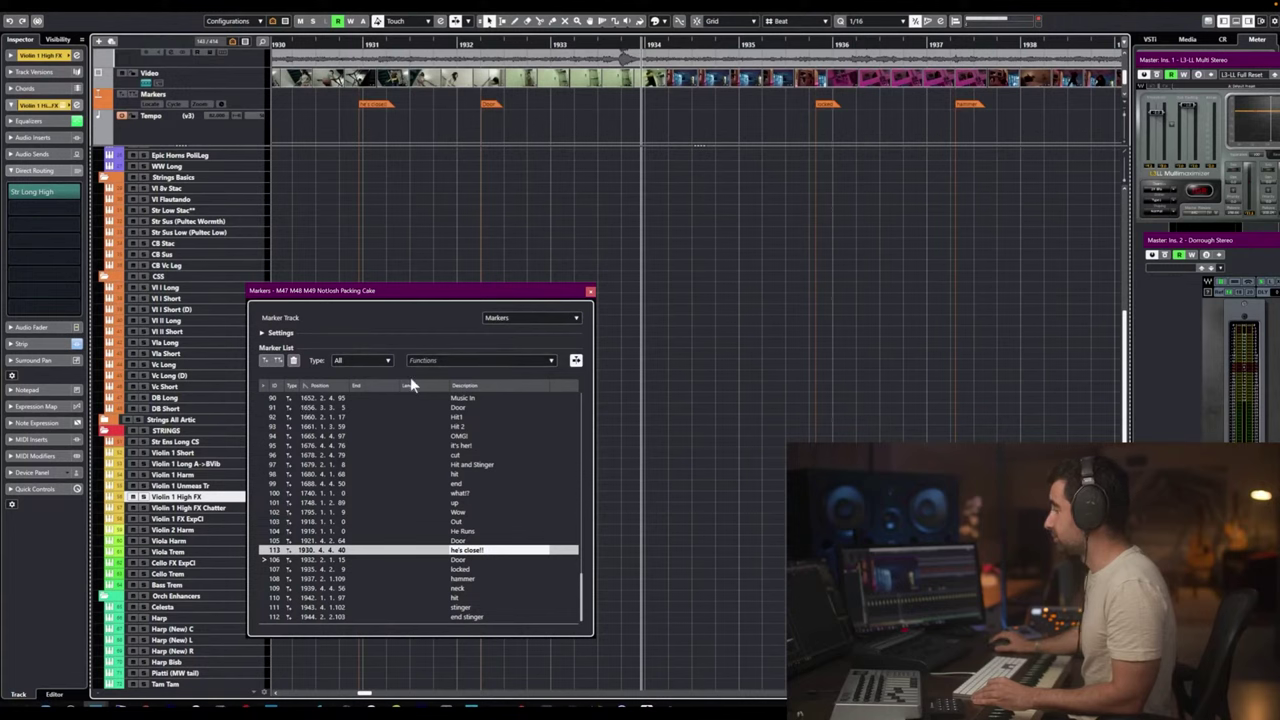
key(Insert)
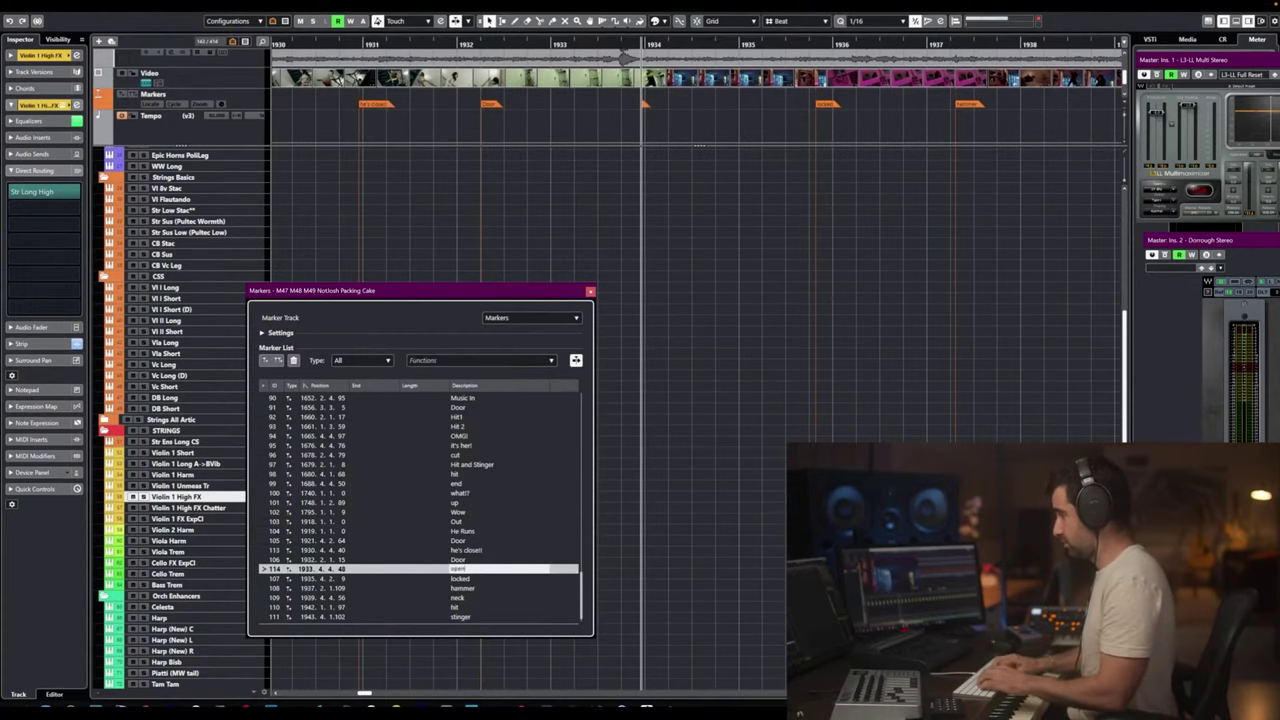
key(Return)
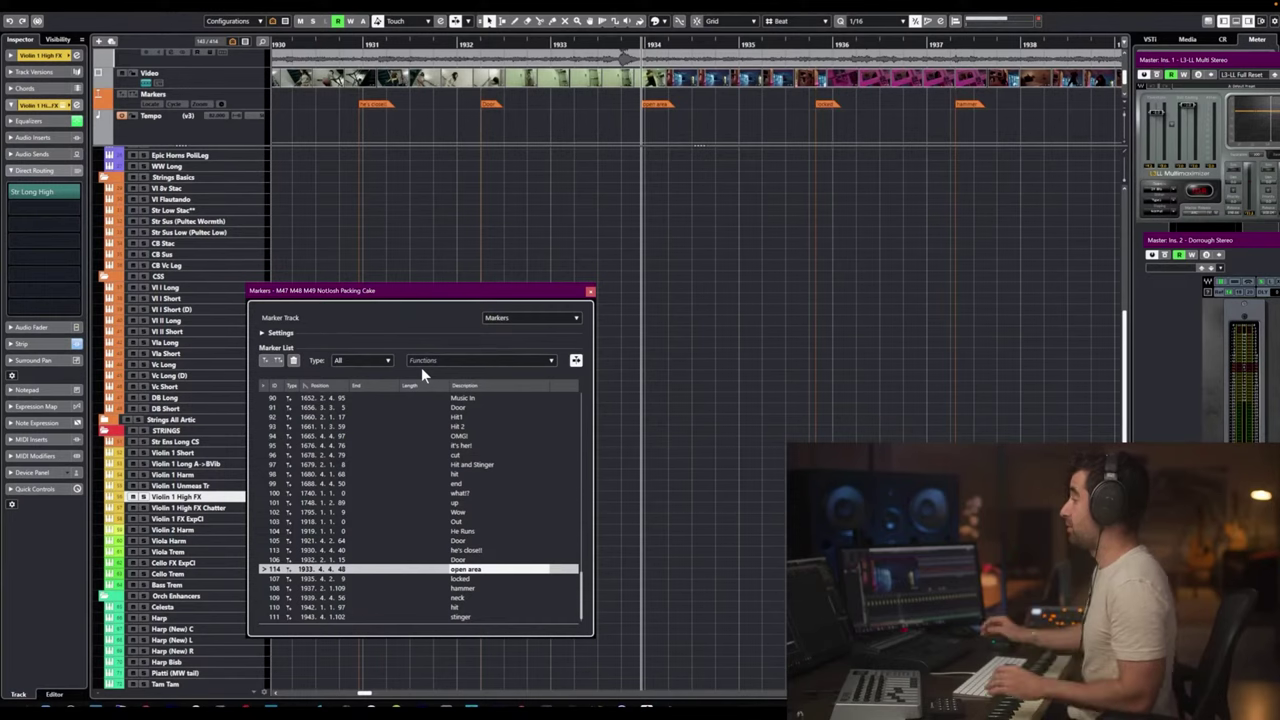
Scrub between the Door marker near bar 1922 and about bar 1925, and play the scene from that Door marker.
scroll(739, 239, down, 1)
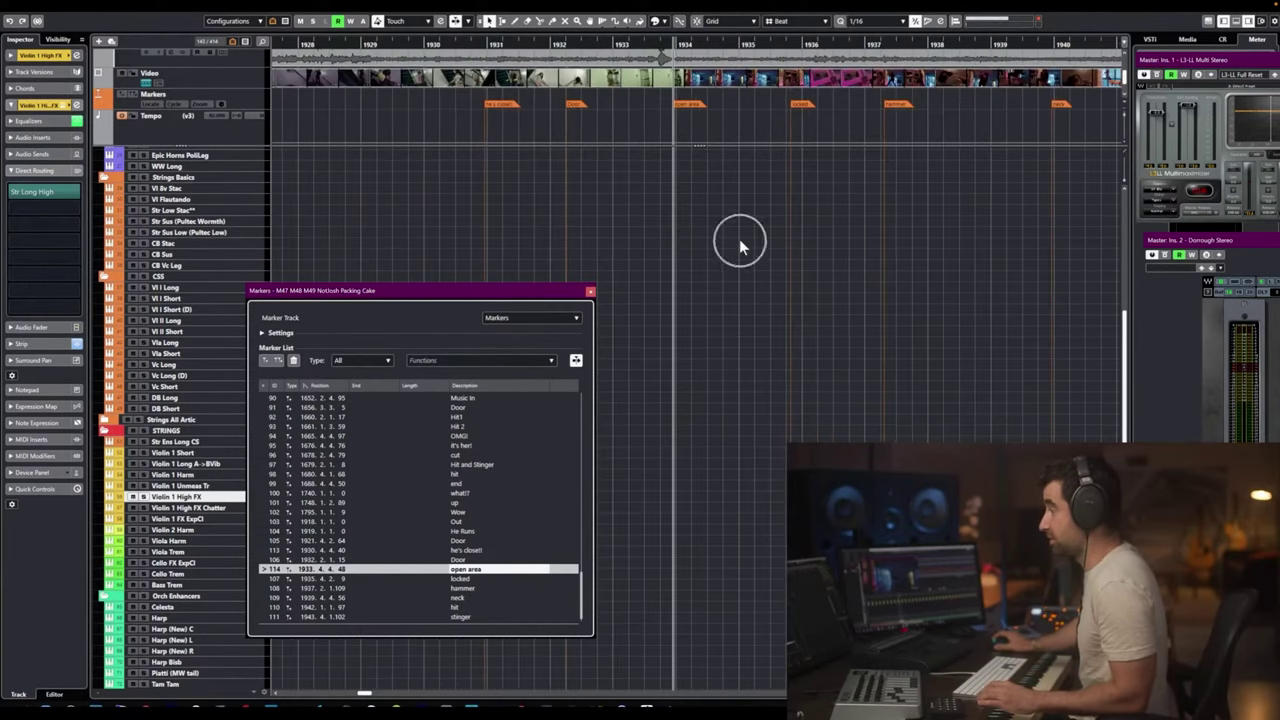
scroll(736, 218, right, 2)
scroll(736, 218, down, 1)
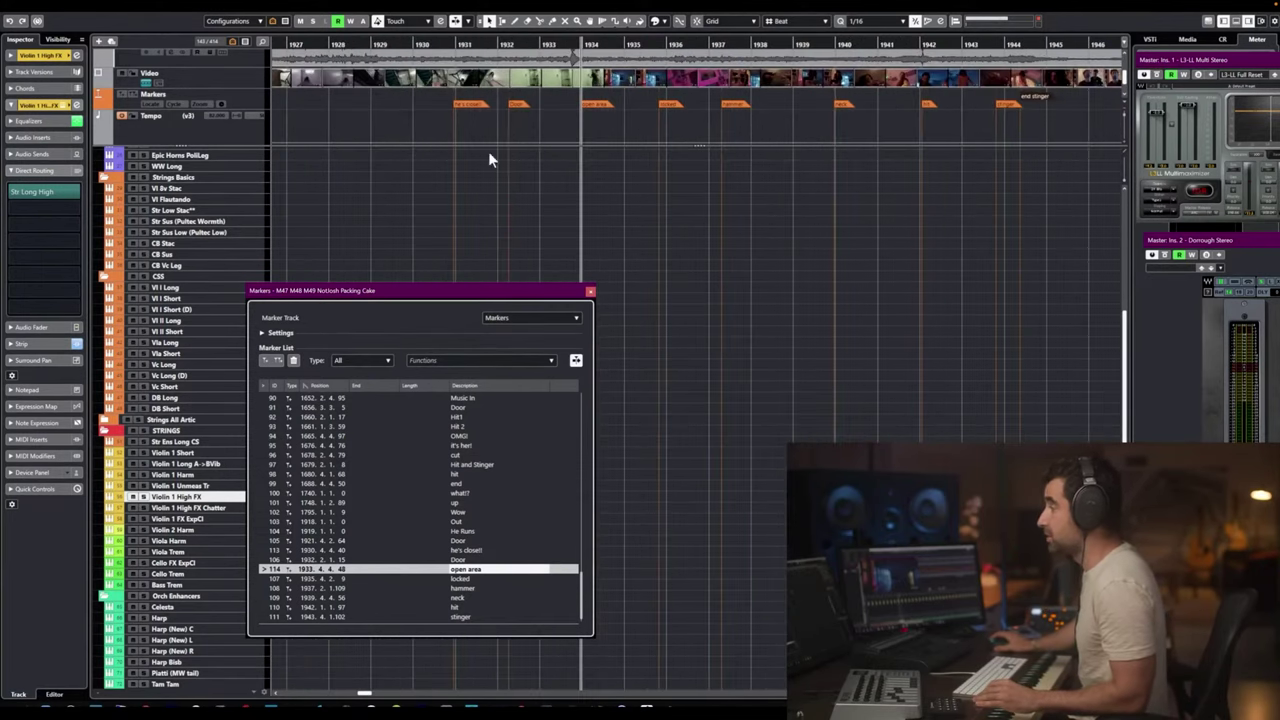
key(g)
key(g)
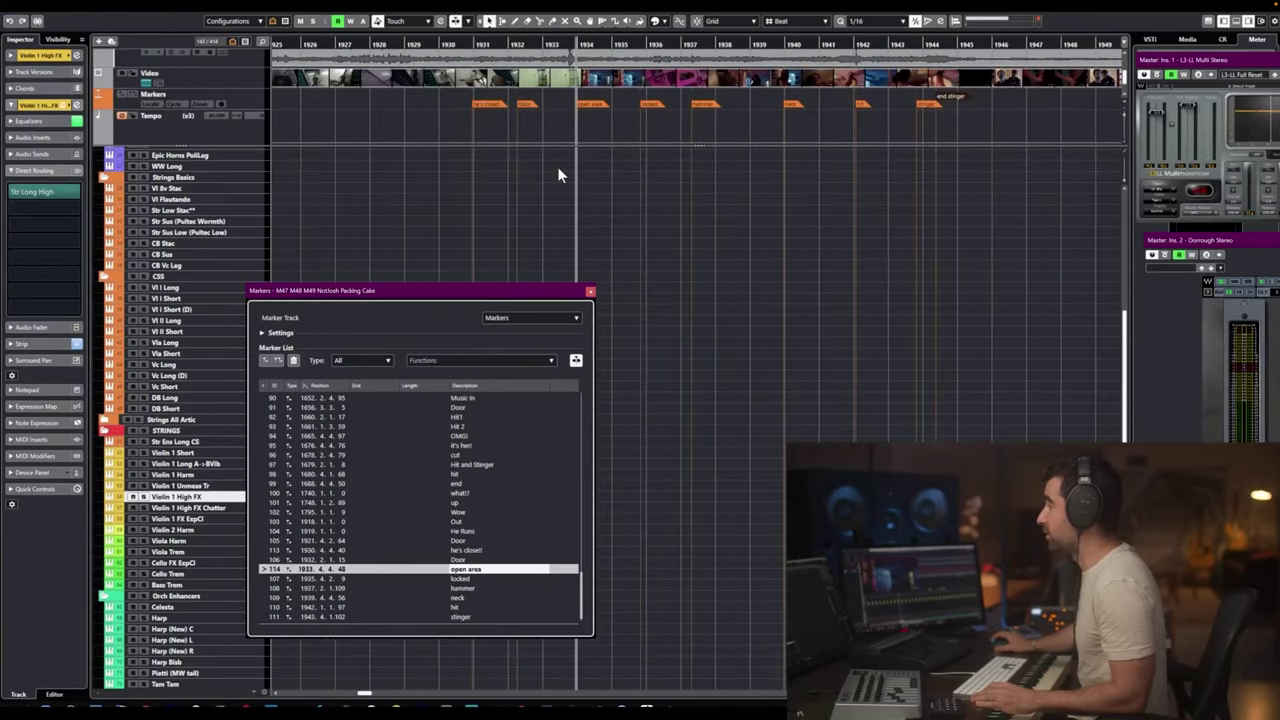
key(g)
key(g)
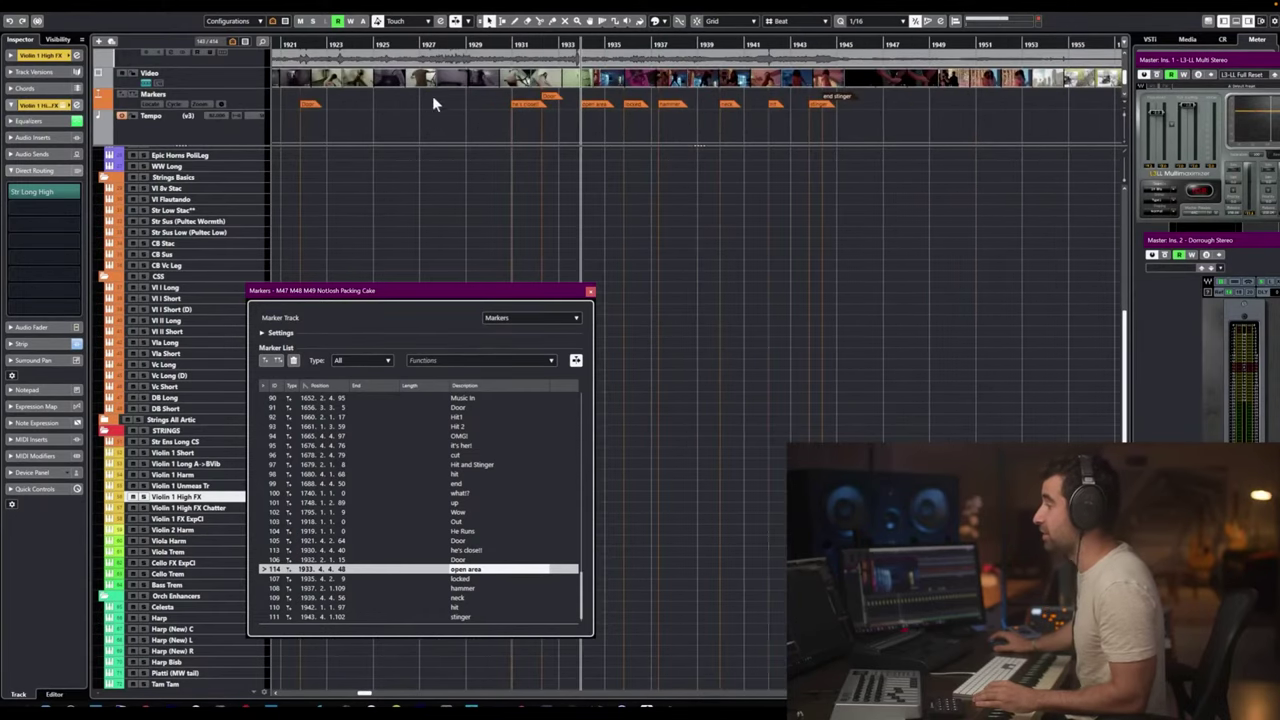
click(300, 44)
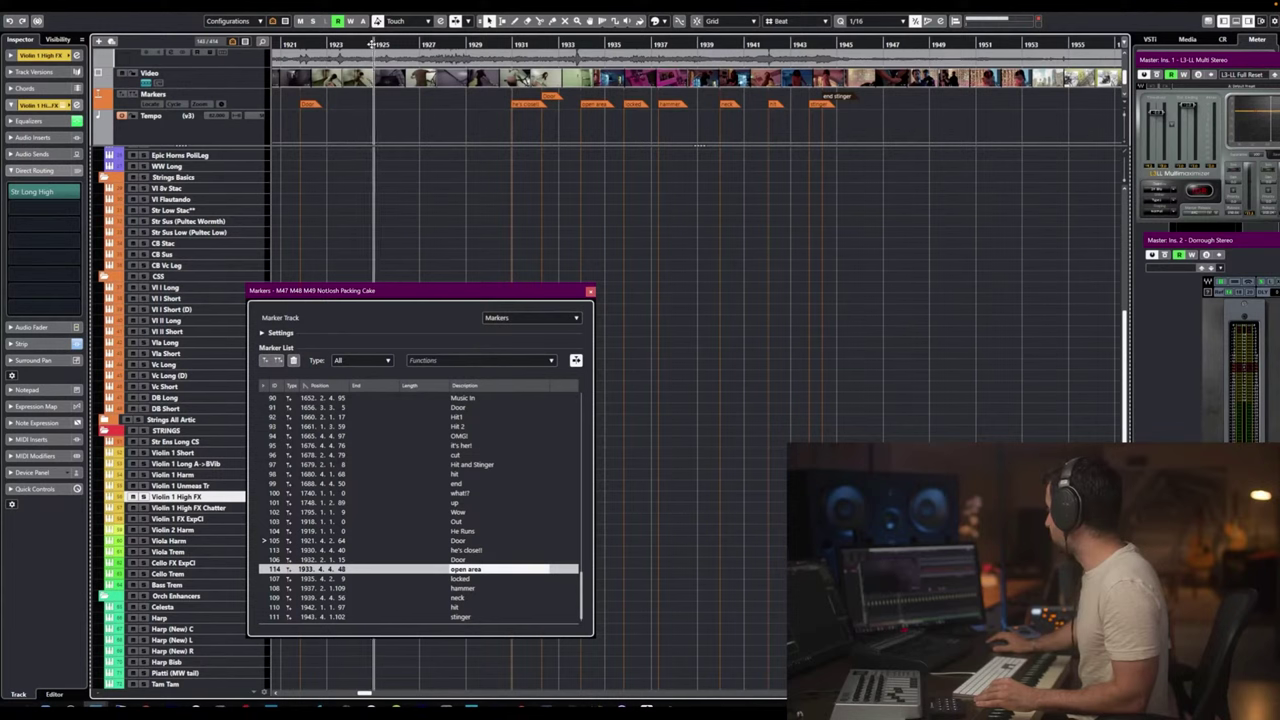
drag(327, 46, 386, 46)
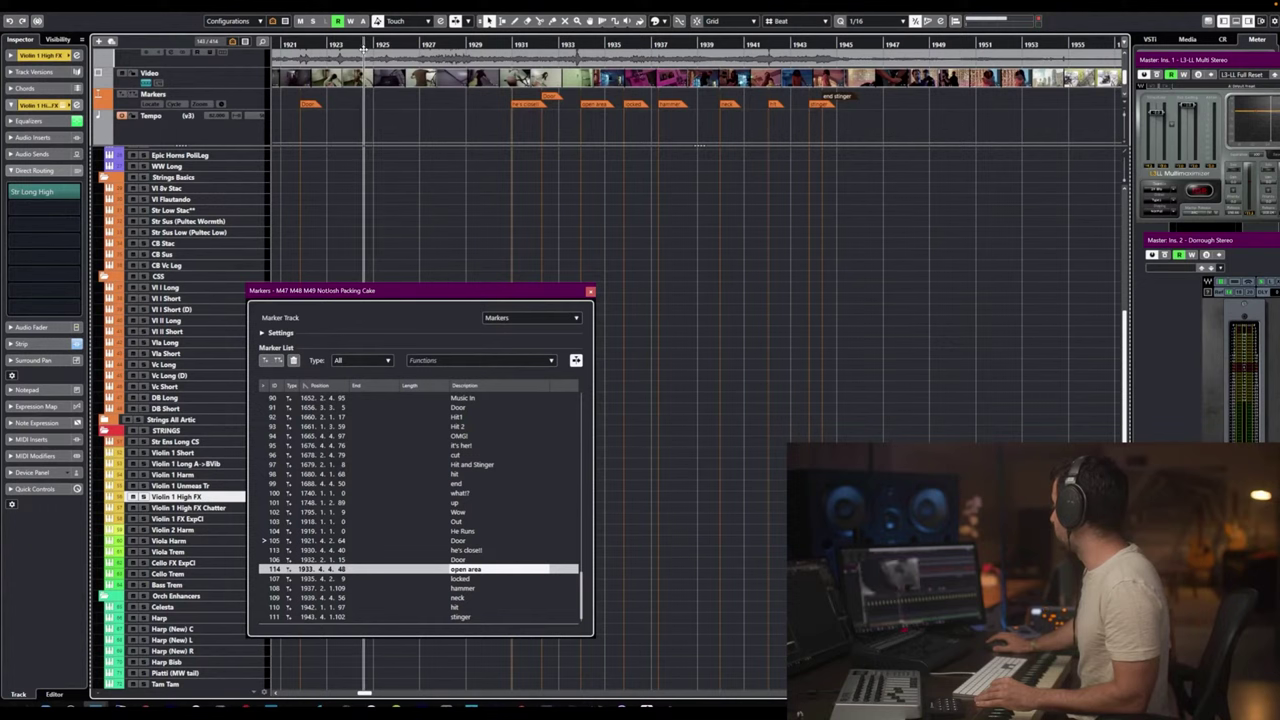
drag(388, 45, 300, 52)
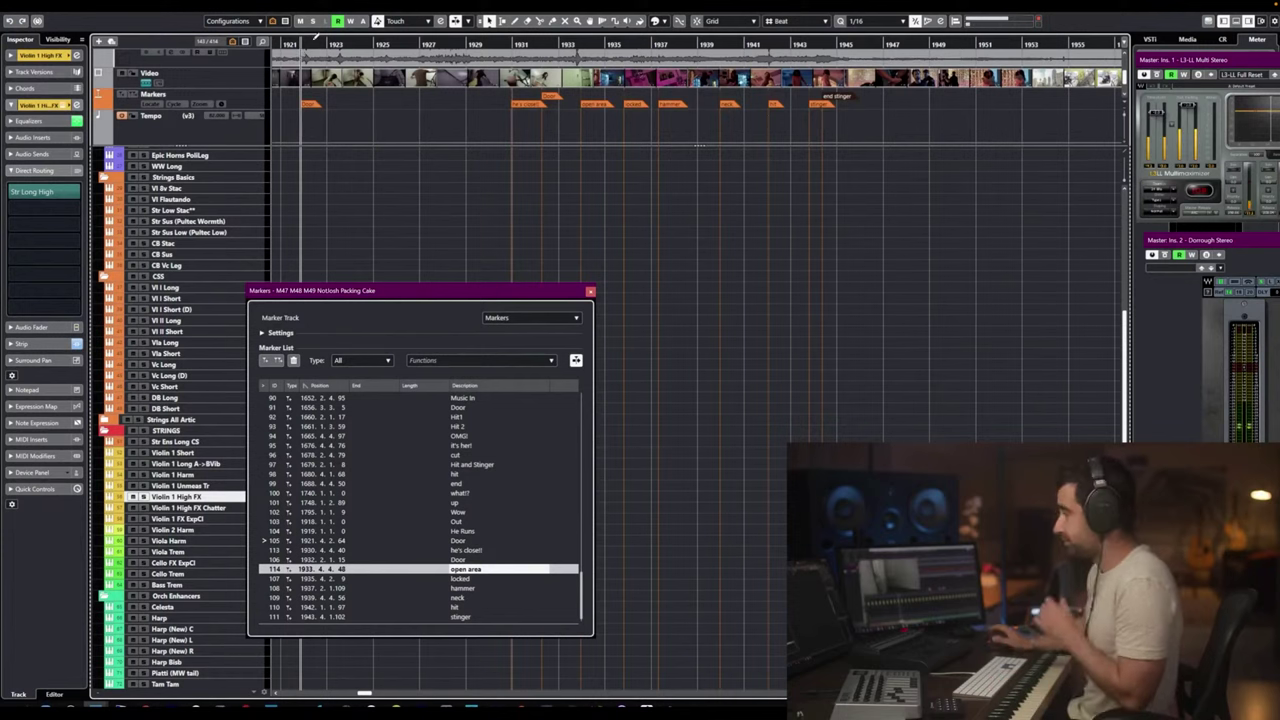
key(space)
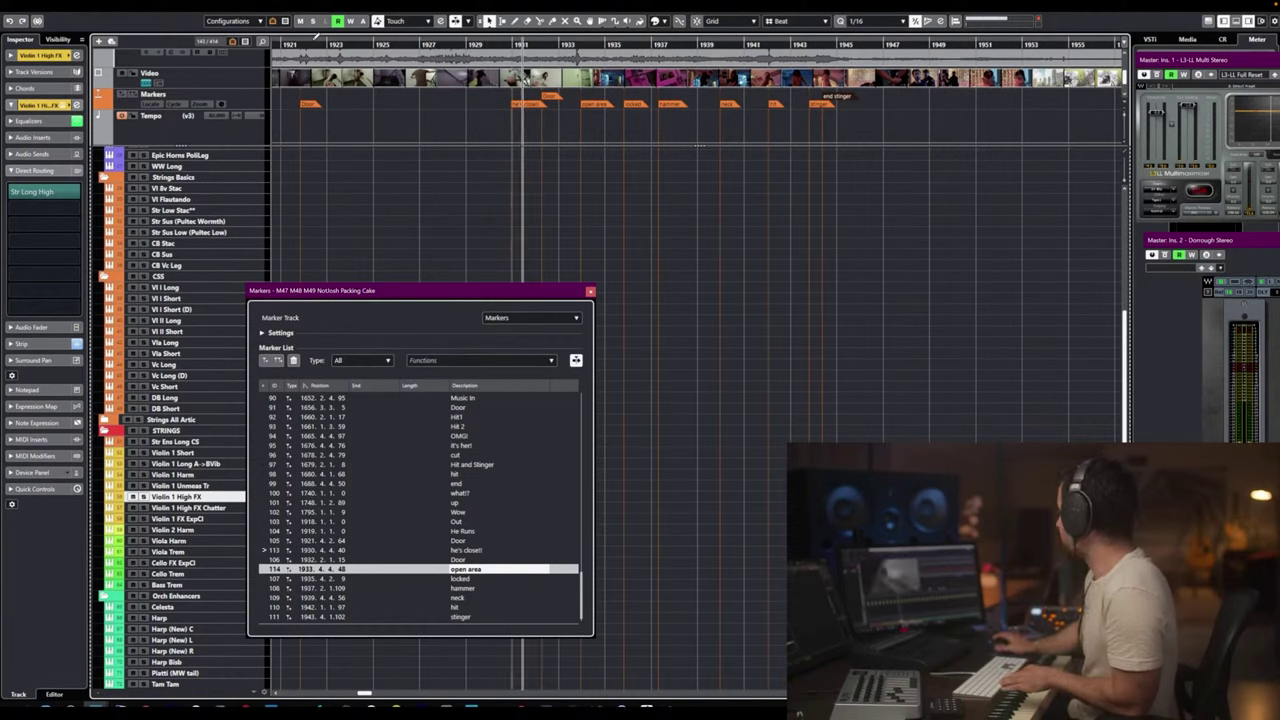
Scrub back to the shot after the first Door marker and add a marker named "door him" at 1923.2.2.93.
click(406, 44)
drag(410, 44, 301, 44)
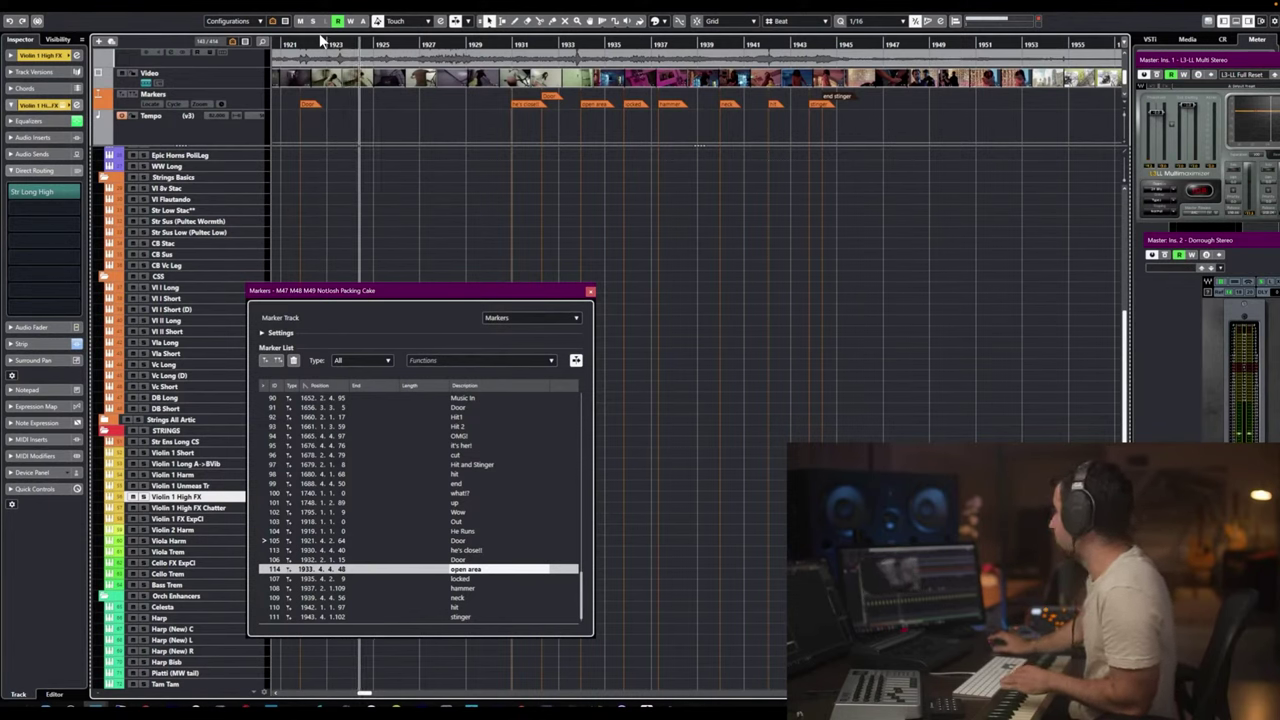
key(space)
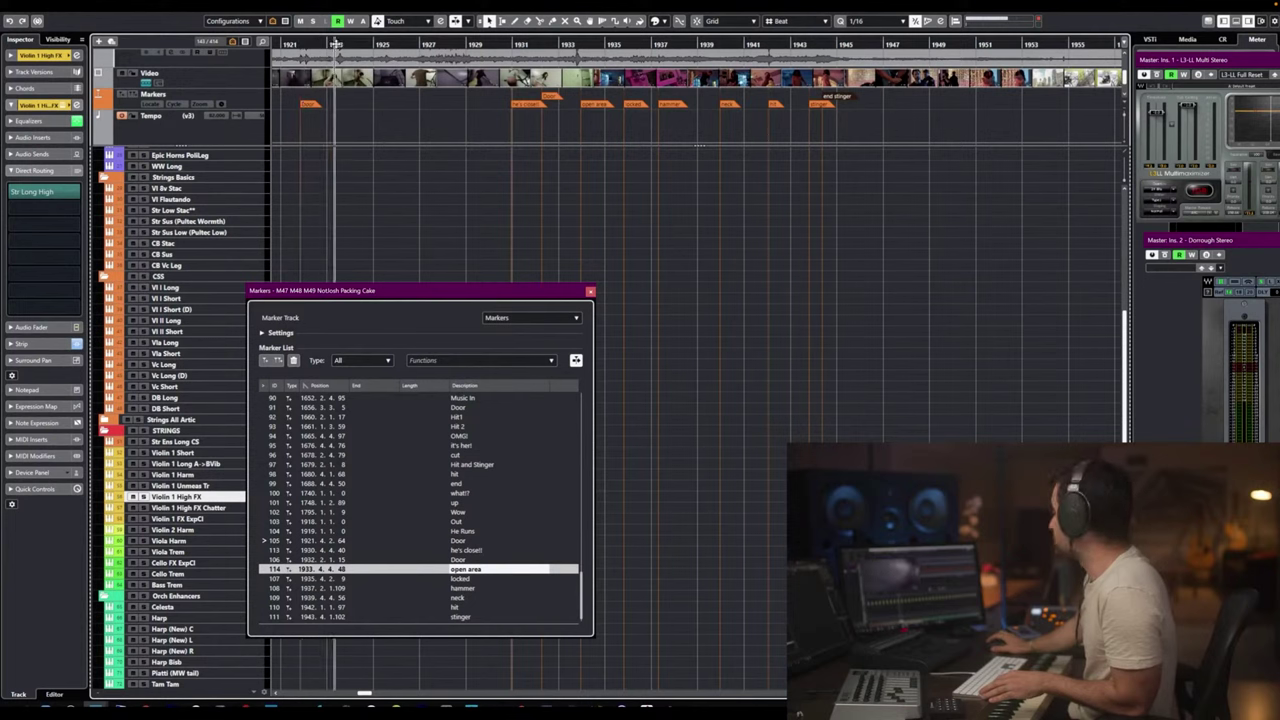
mouse_move(334, 42)
mouse_down()
mouse_move(311, 43)
mouse_move(337, 41)
mouse_up()
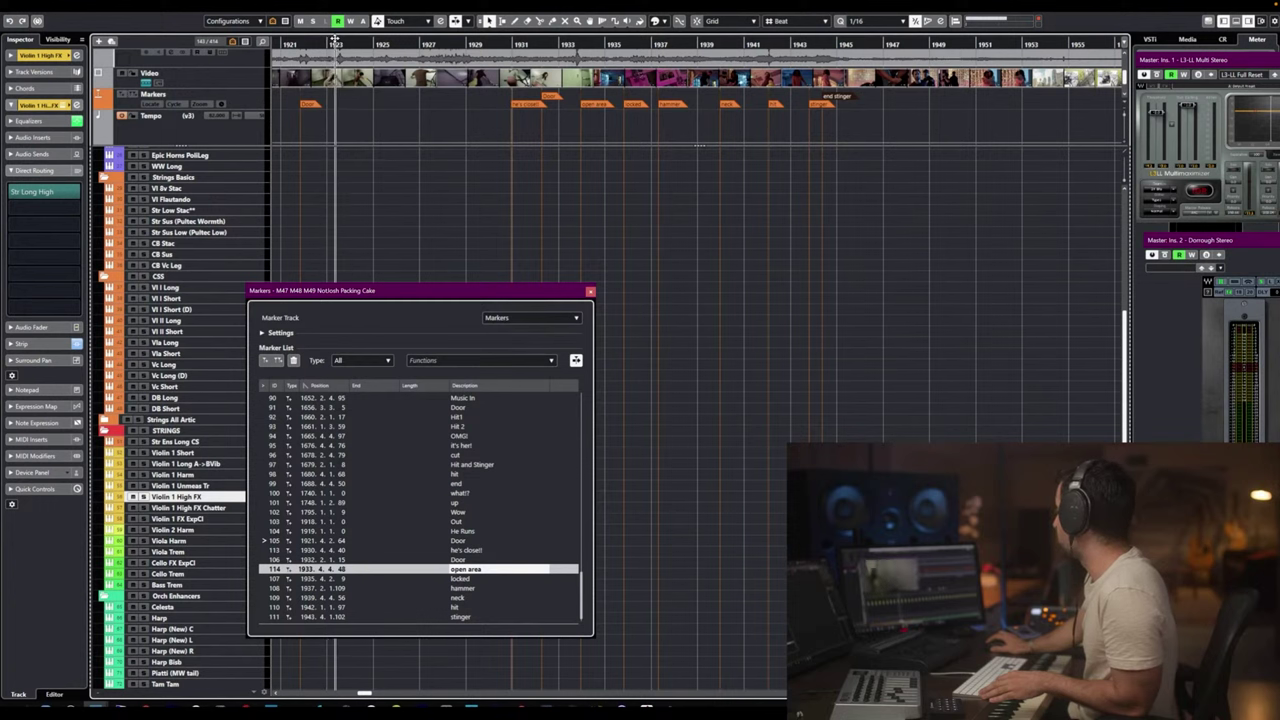
key(Insert)
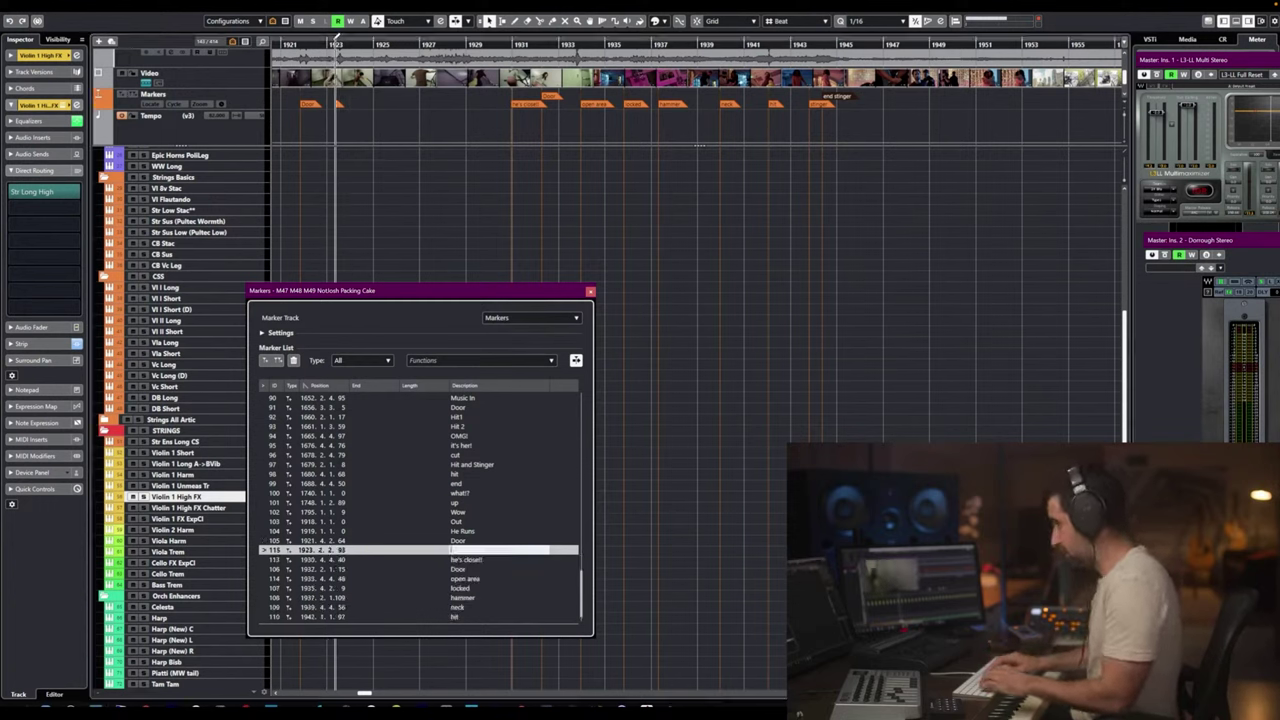
text(m)
key(Return)
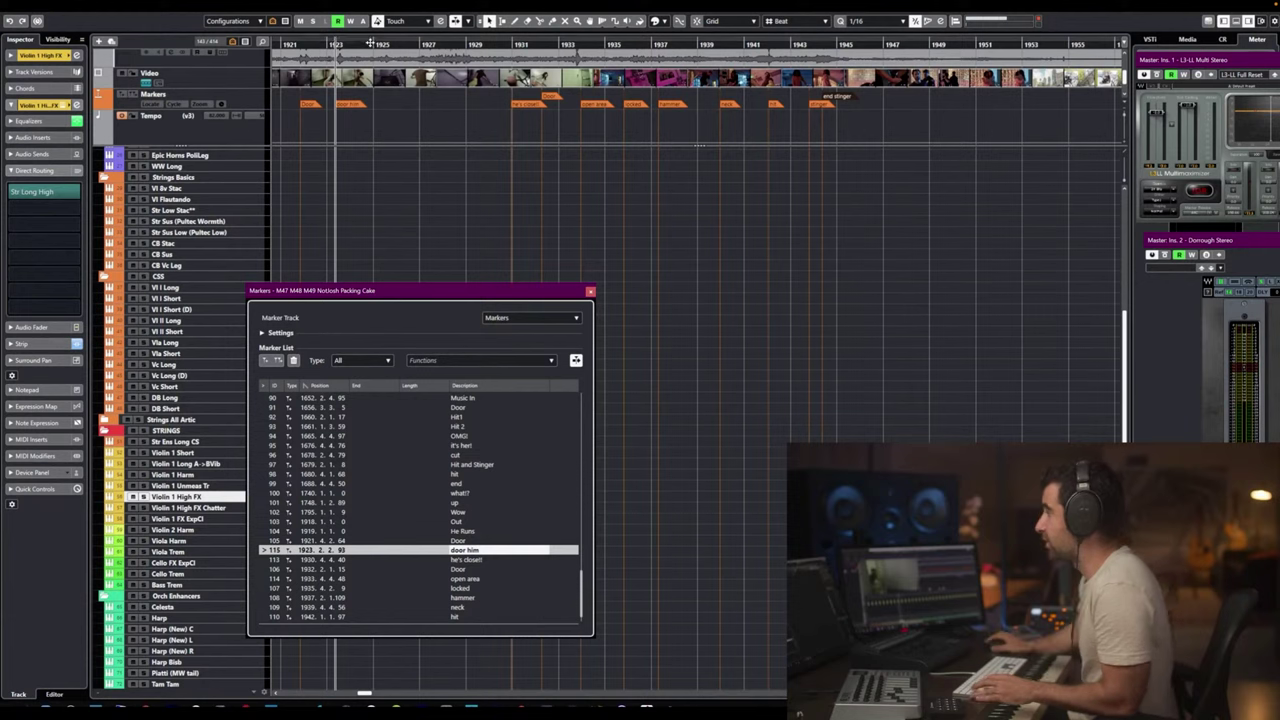
Review the scene after the "door him" marker, scrub to about bar 1926, and add a marker named "hit" at 1926.1.4.61.
drag(359, 41, 374, 37)
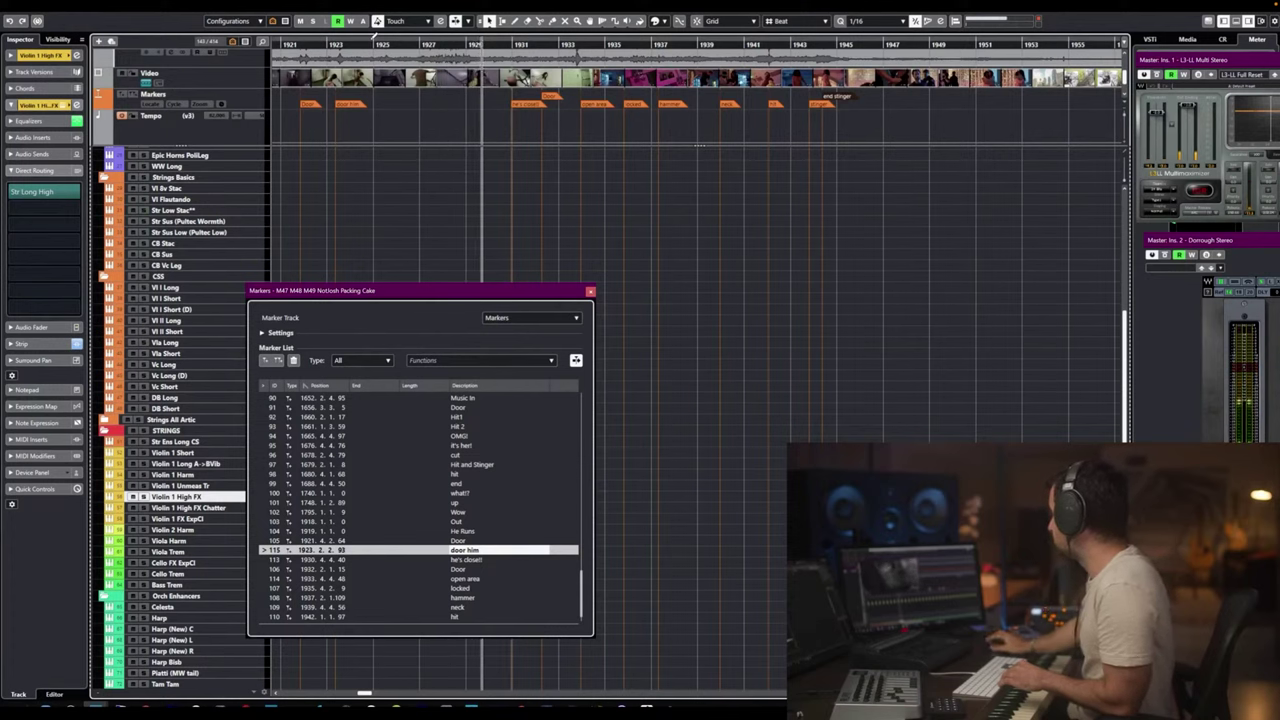
click(374, 48)
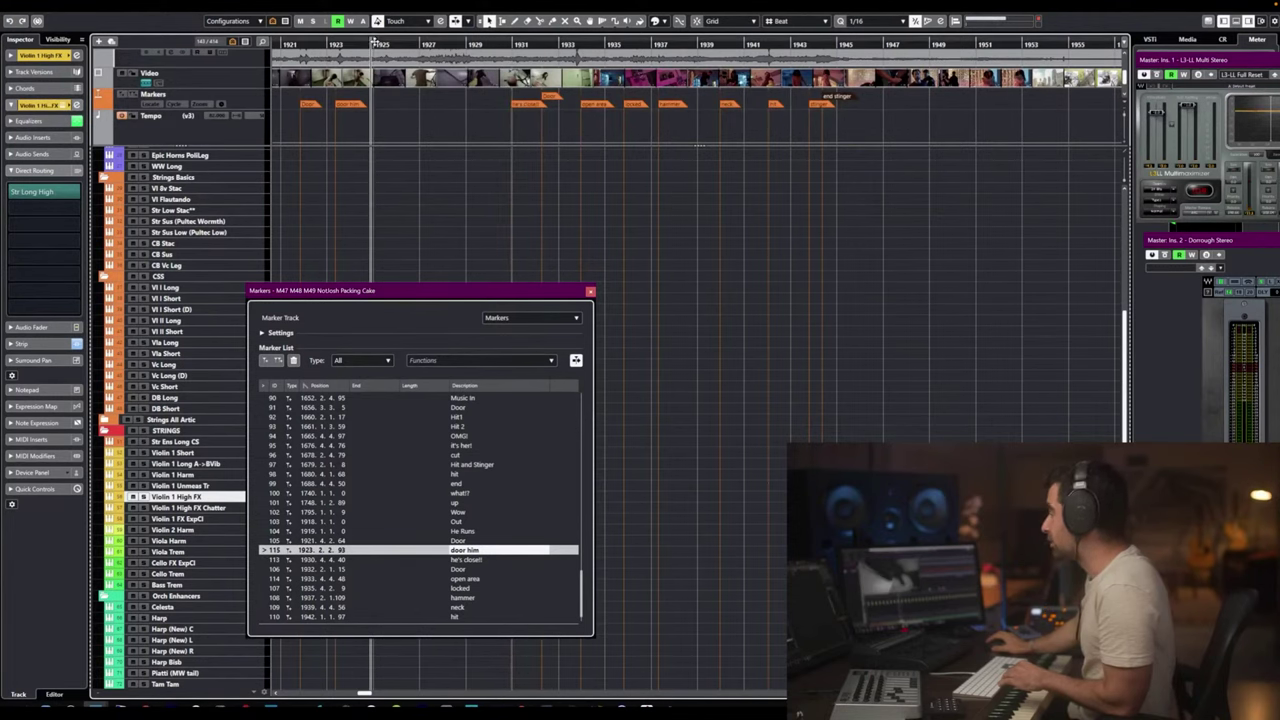
drag(375, 40, 376, 43)
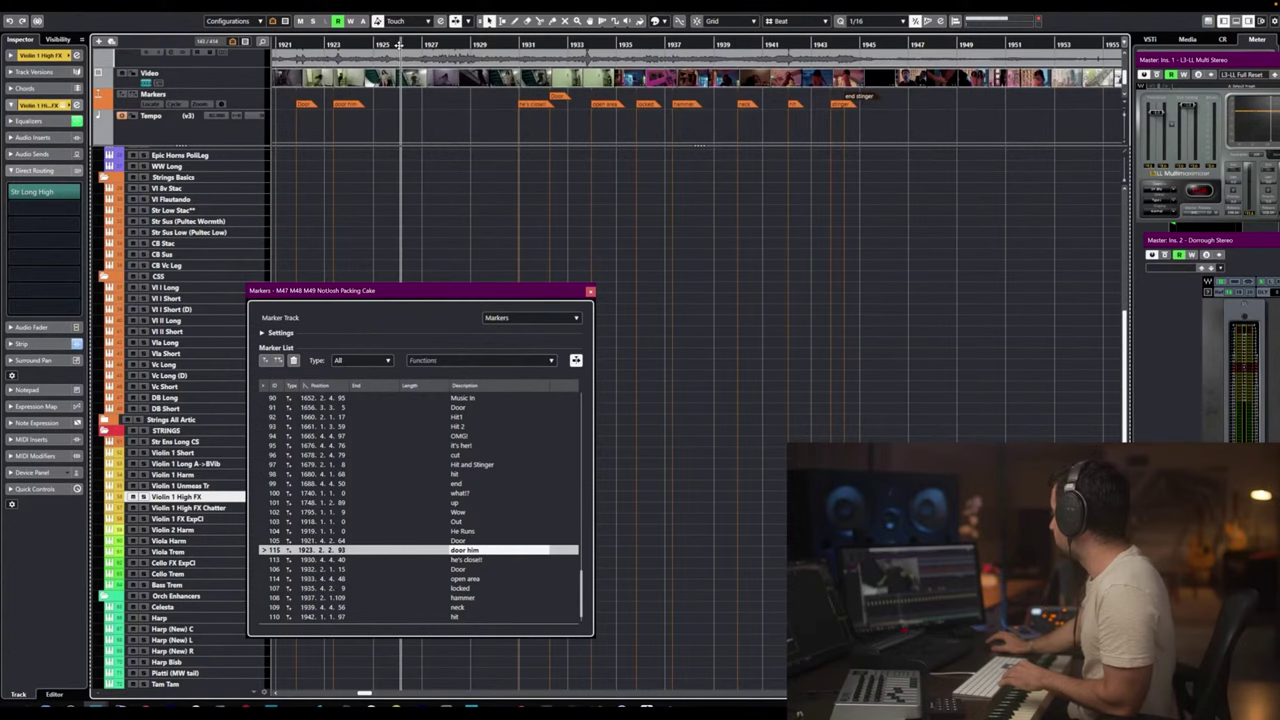
drag(399, 46, 391, 48)
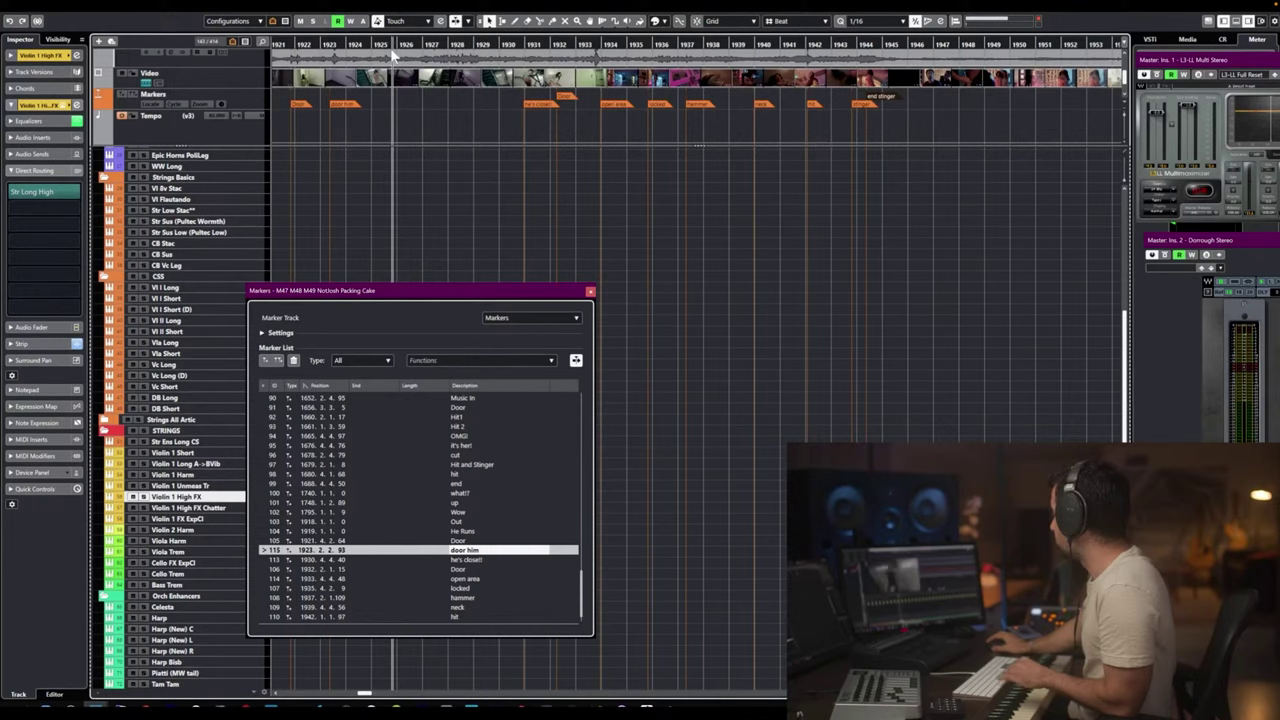
drag(393, 50, 393, 50)
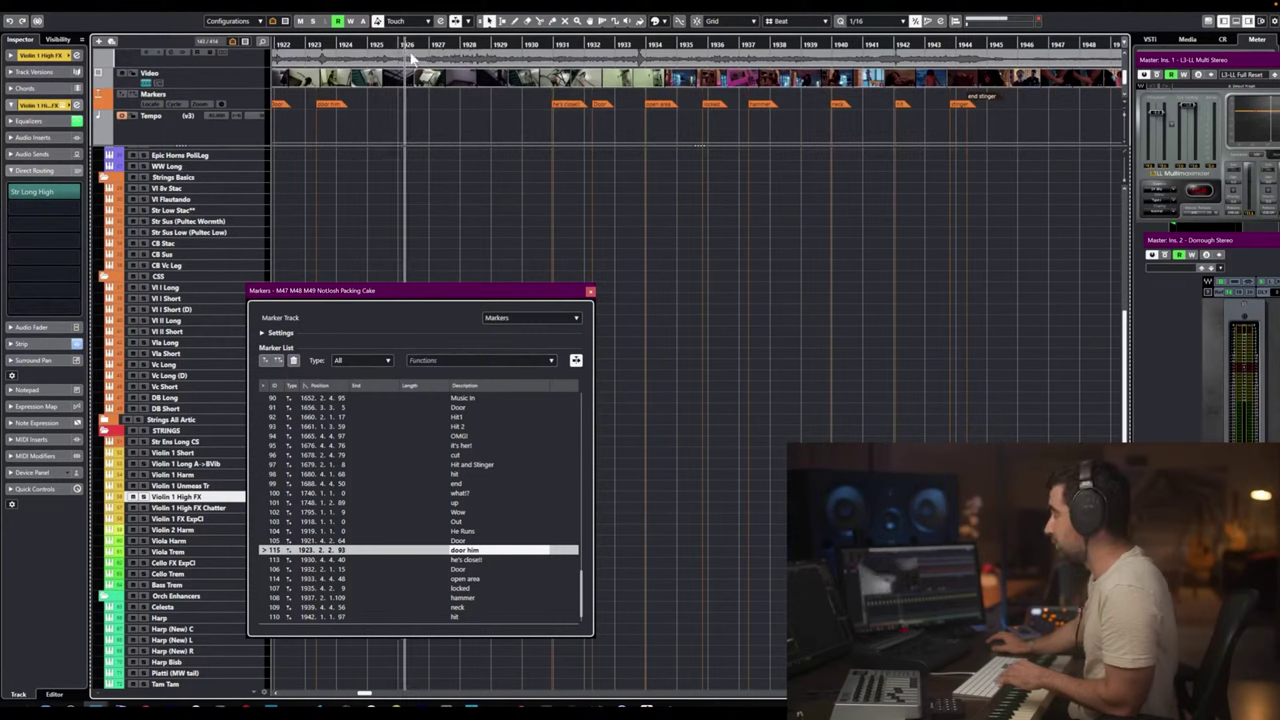
key(Insert)
text(hit)
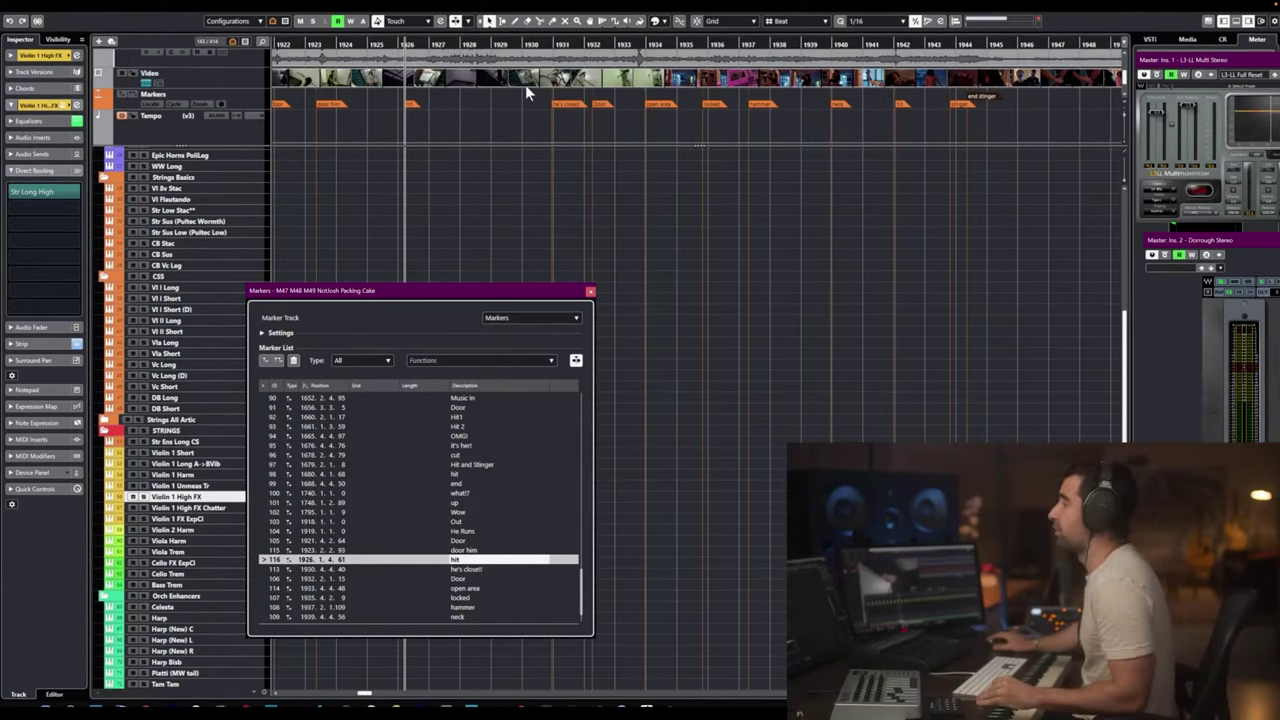
Place the playhead just before the Out marker near bar 1918 and close the Markers window.
scroll(532, 80, down, 2)
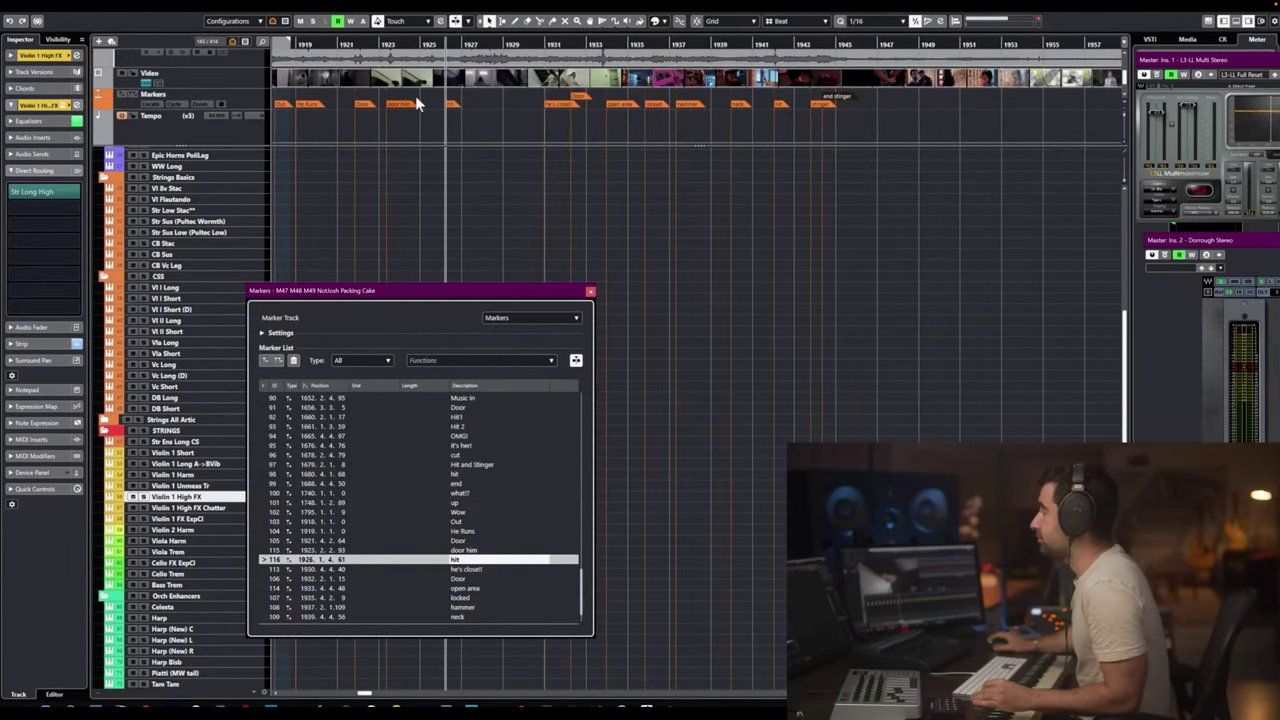
scroll(418, 103, down, 1)
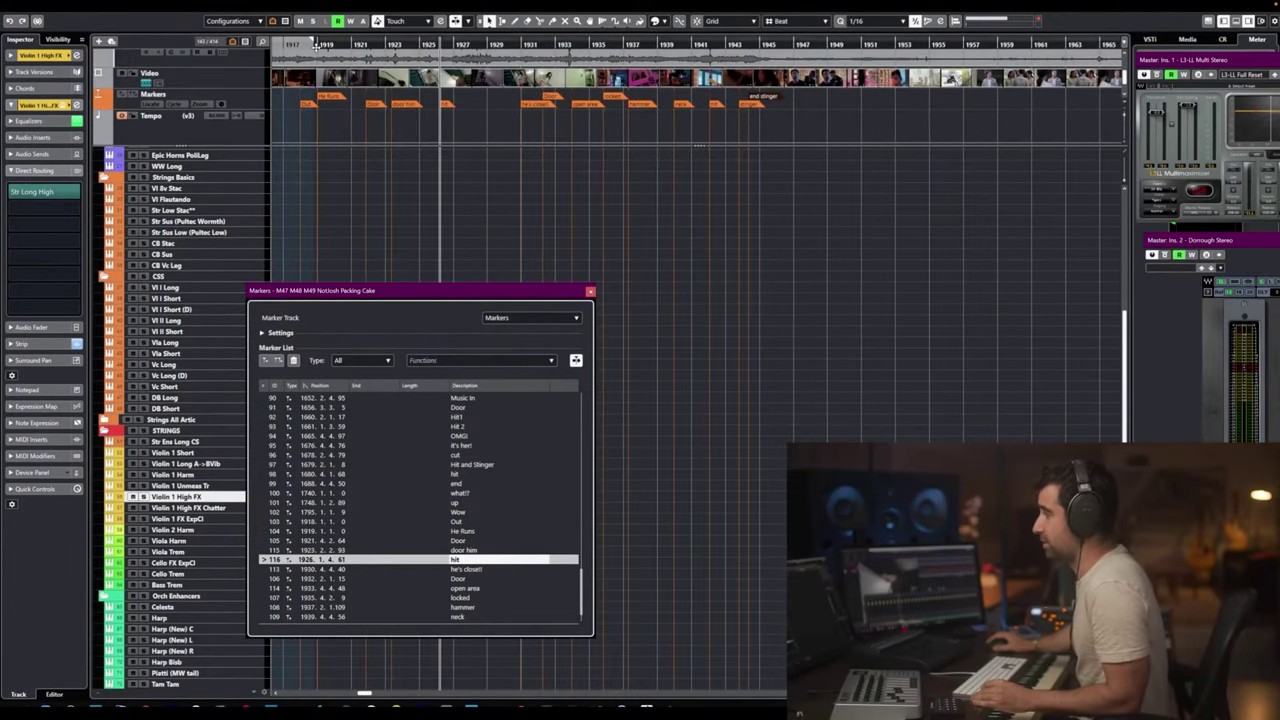
click(294, 46)
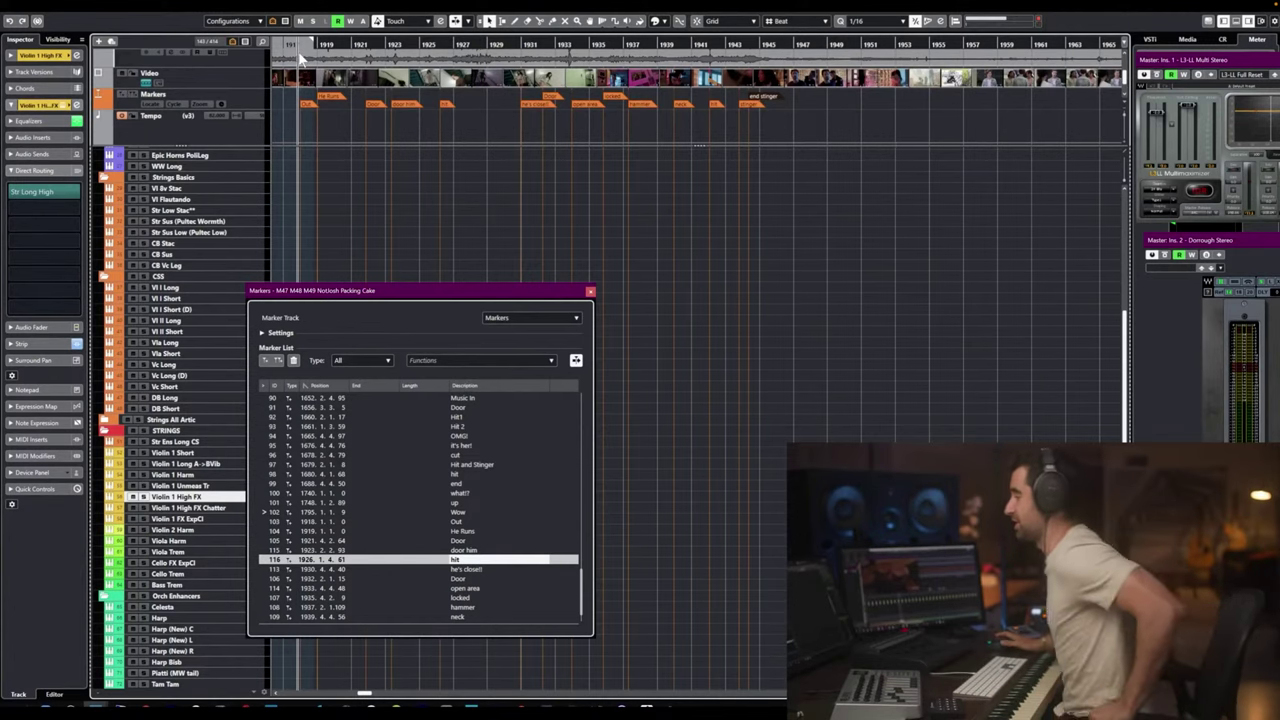
scroll(337, 173, up, 3)
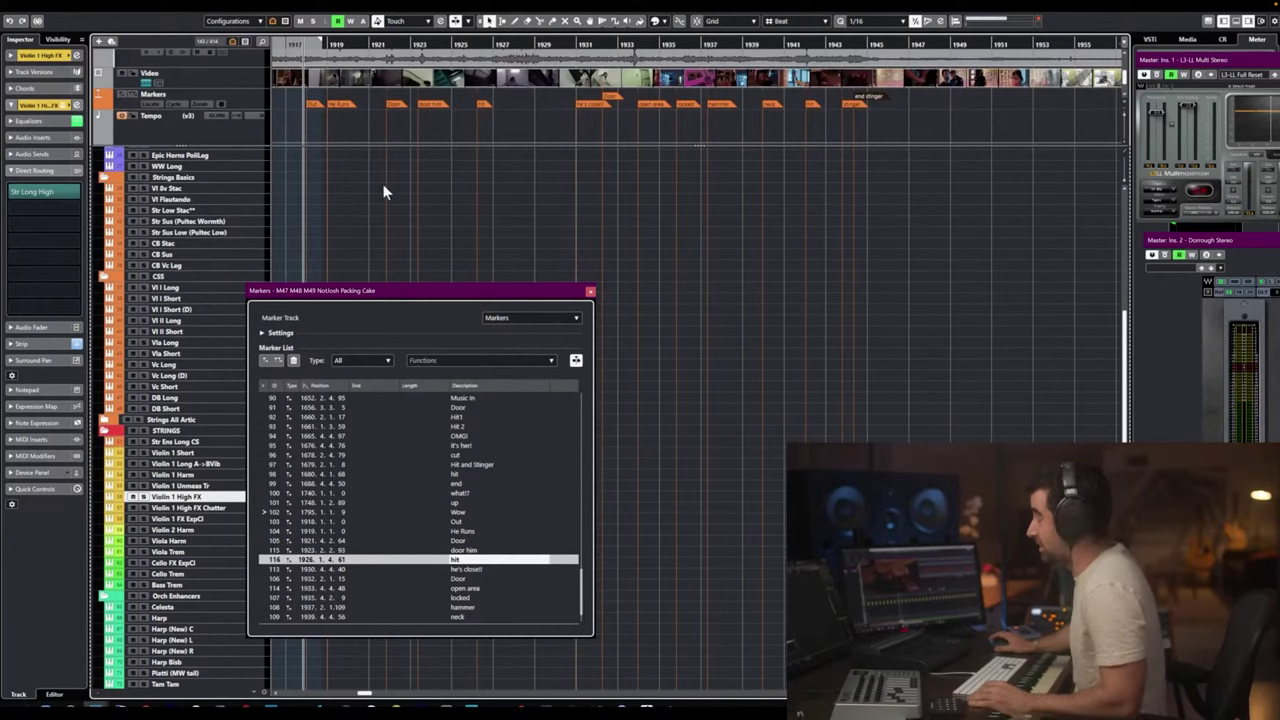
click(589, 291)
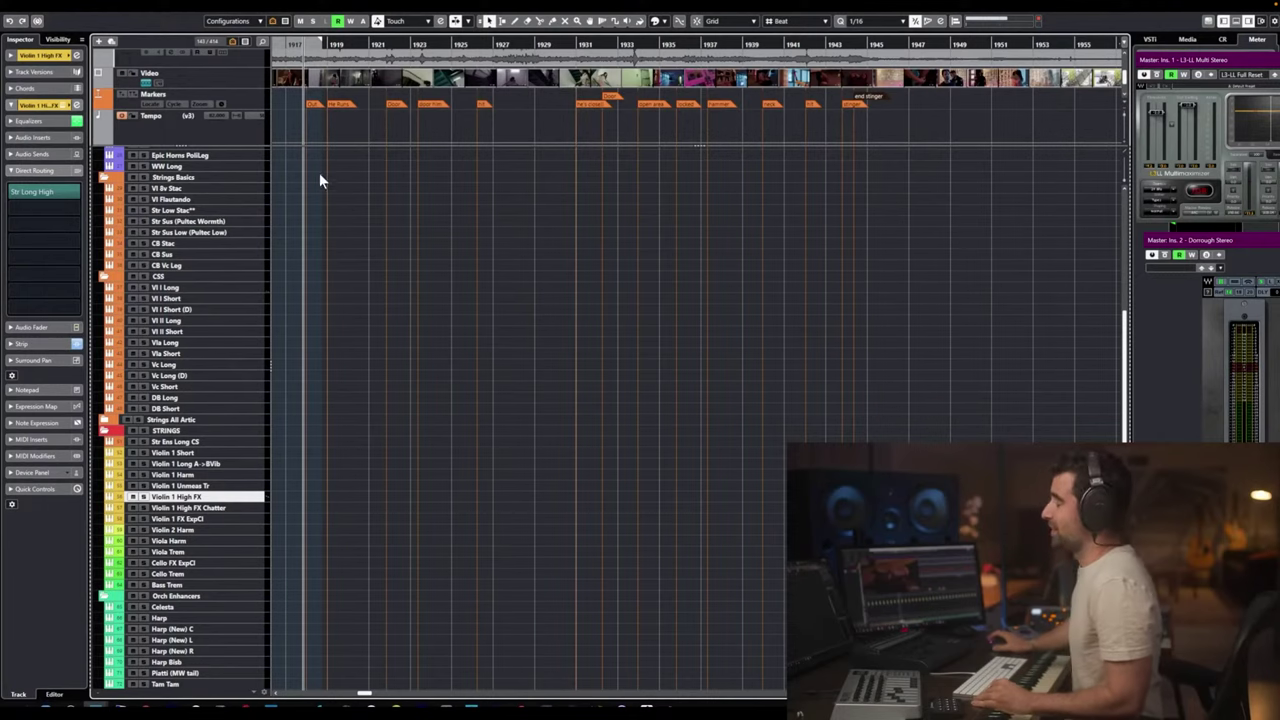
Examine the transition into the Out marker by briefly playing from just before it, and scrub back to about bar 1915.
scroll(317, 185, up, 3)
scroll(318, 184, down, 1)
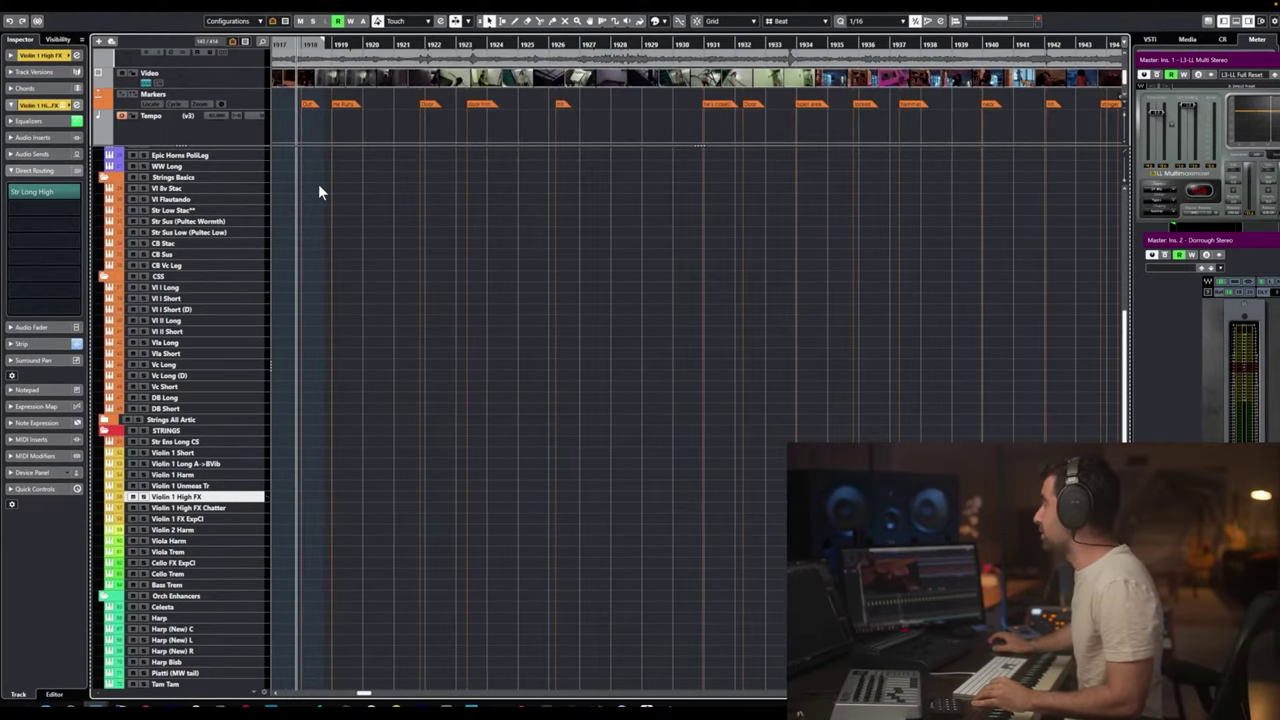
key(g)
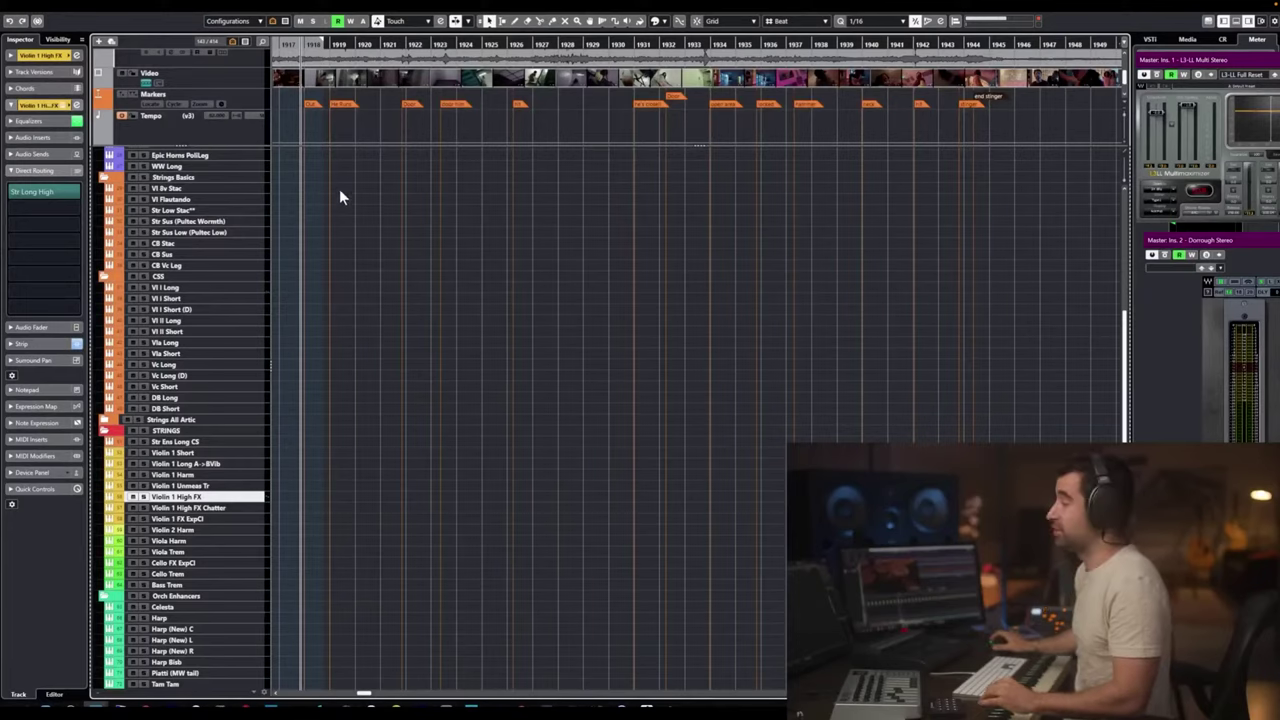
scroll(319, 189, up, 4)
scroll(295, 223, left, 3)
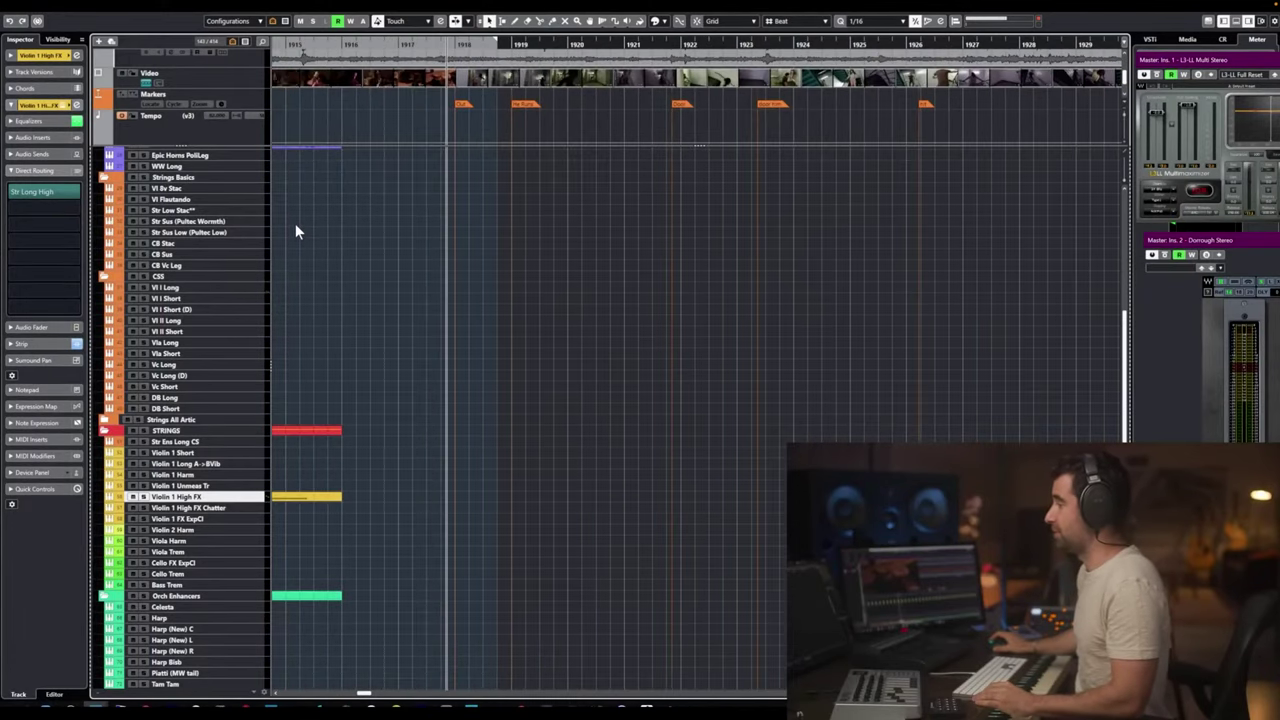
drag(442, 43, 449, 42)
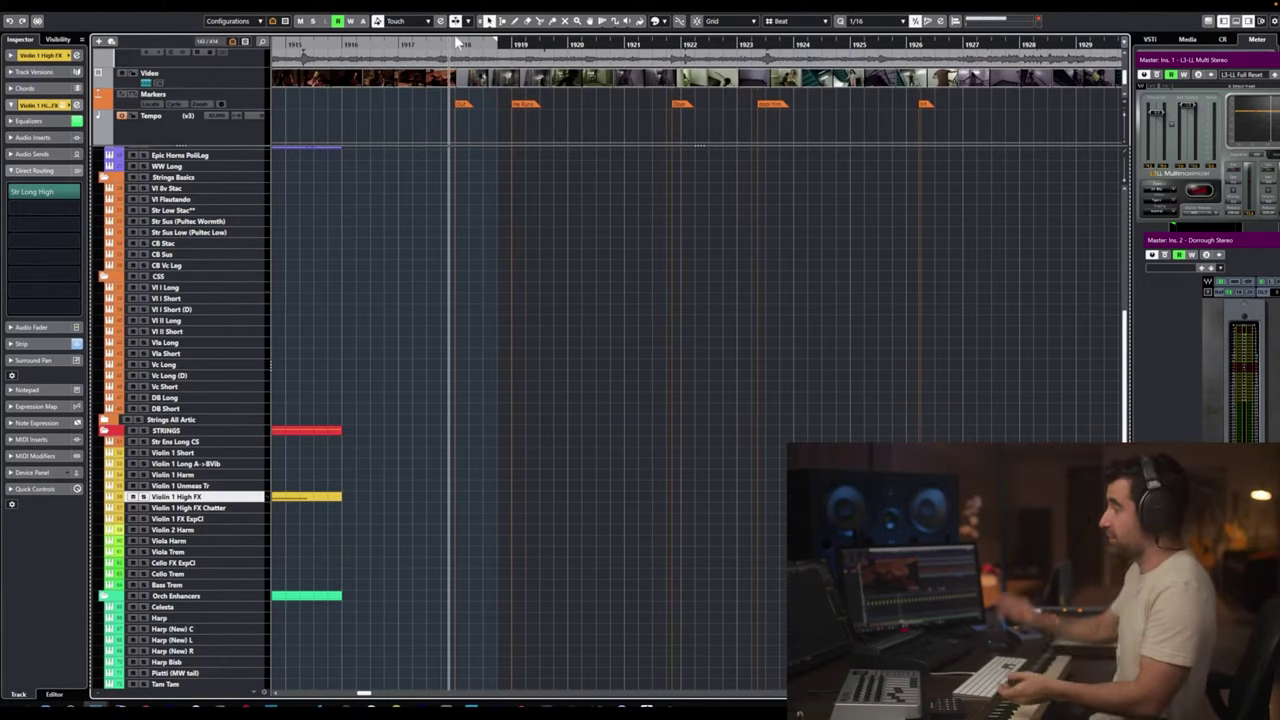
key(space)
key(space)
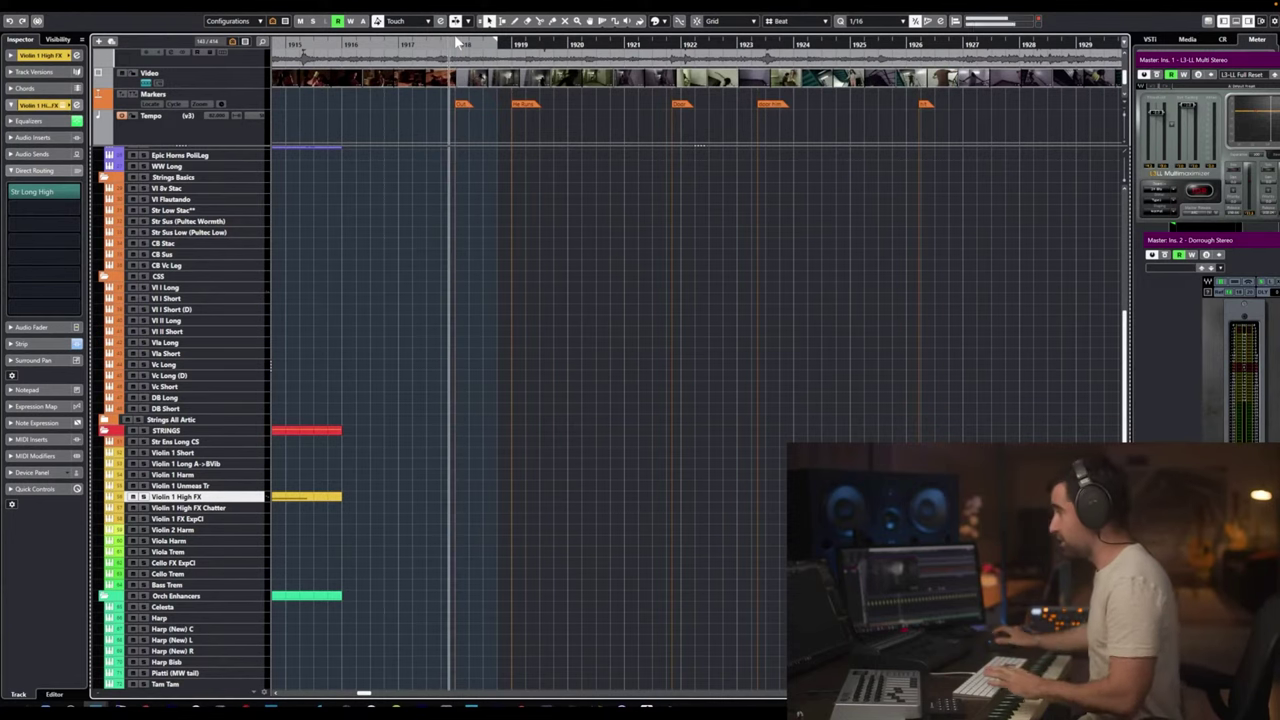
drag(425, 44, 280, 52)
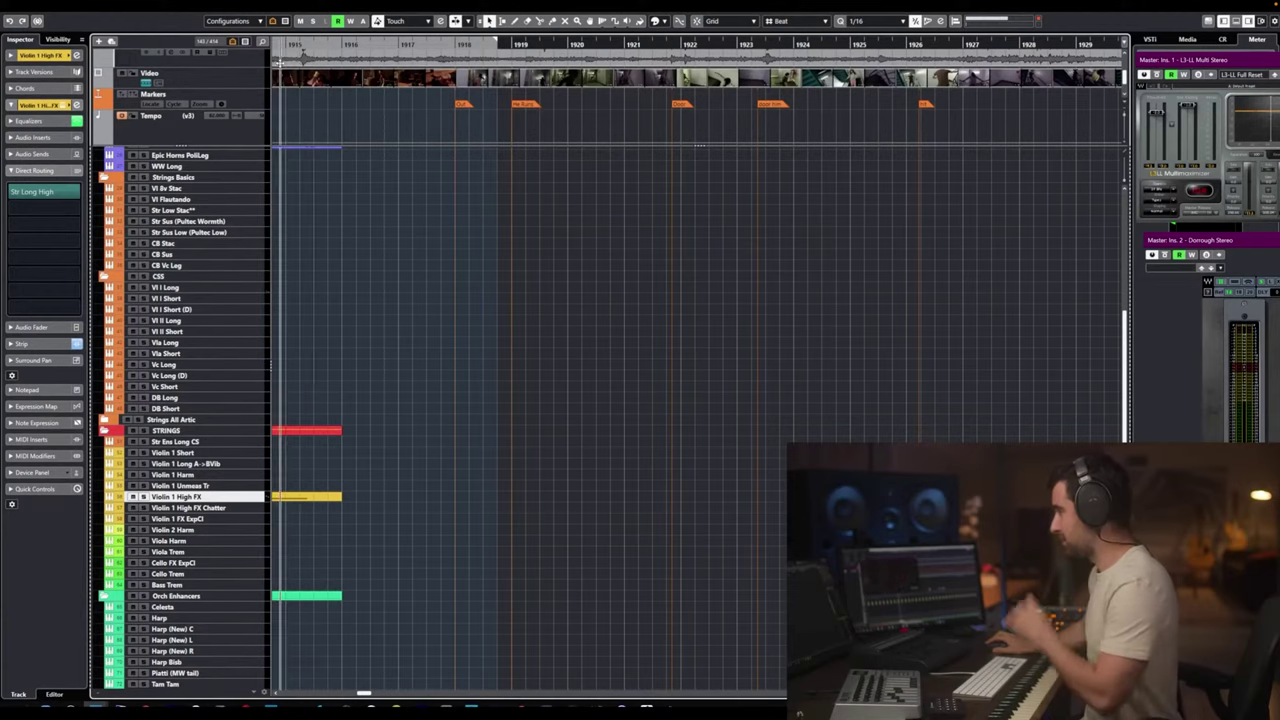
Play from about bar 1914 through the end of the existing cue and past the Out marker to review the transition.
key(g)
scroll(394, 208, right, 1)
scroll(395, 208, left, 2)
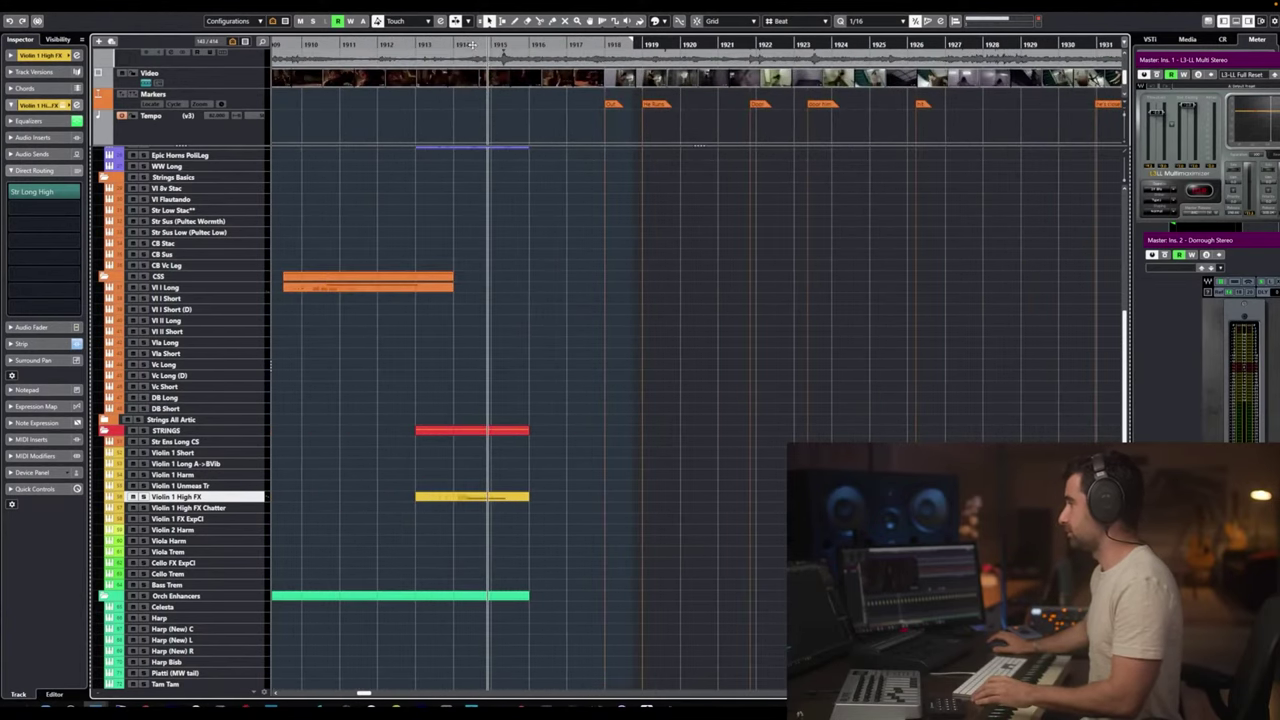
drag(474, 47, 456, 47)
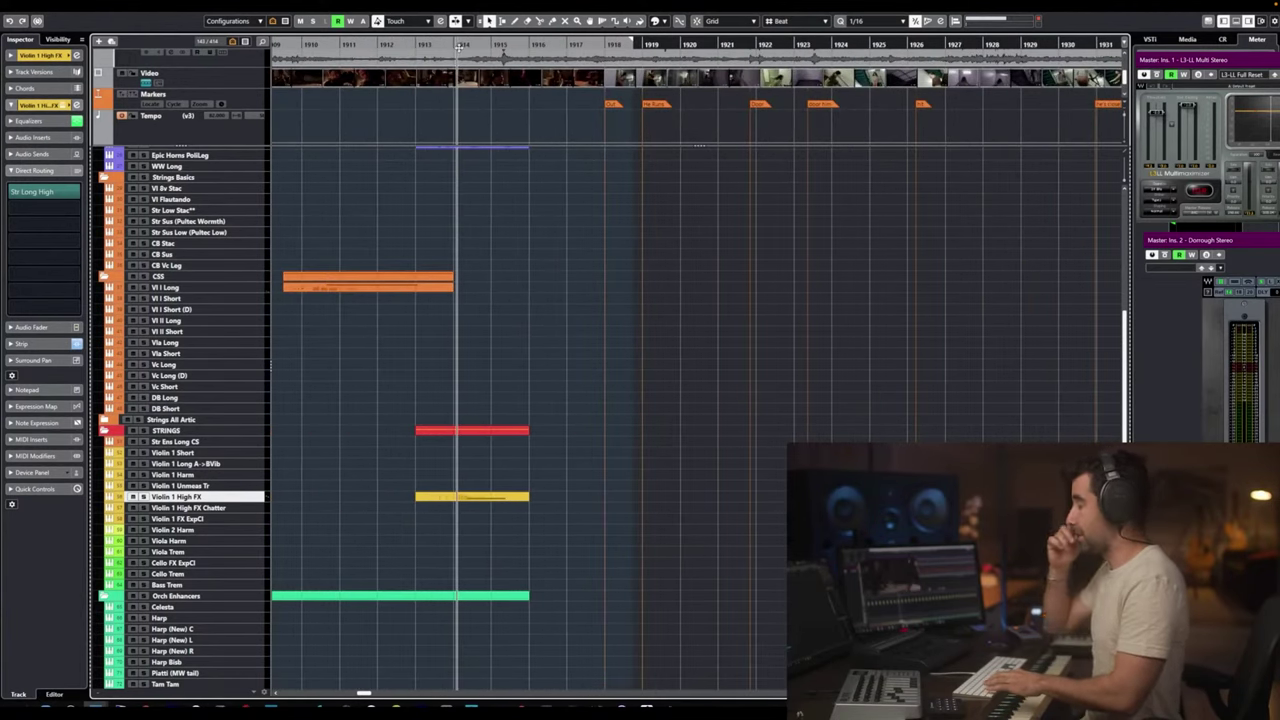
key(space)
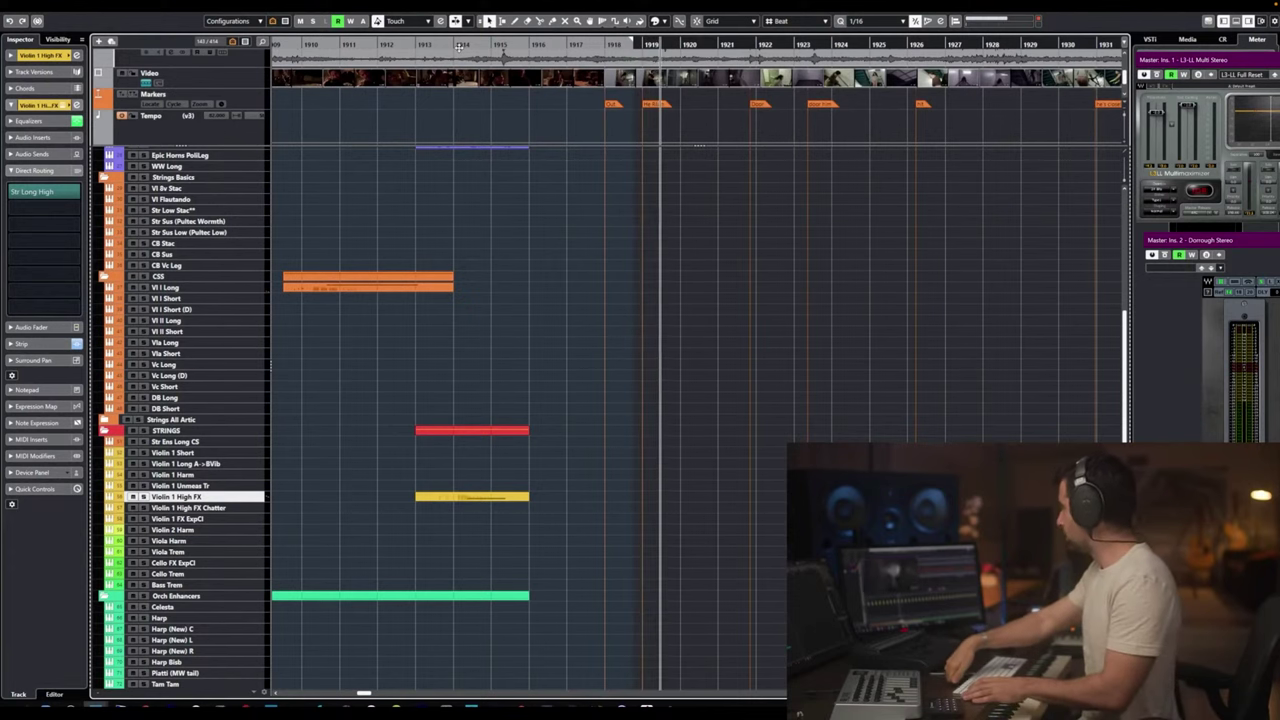
key(space)
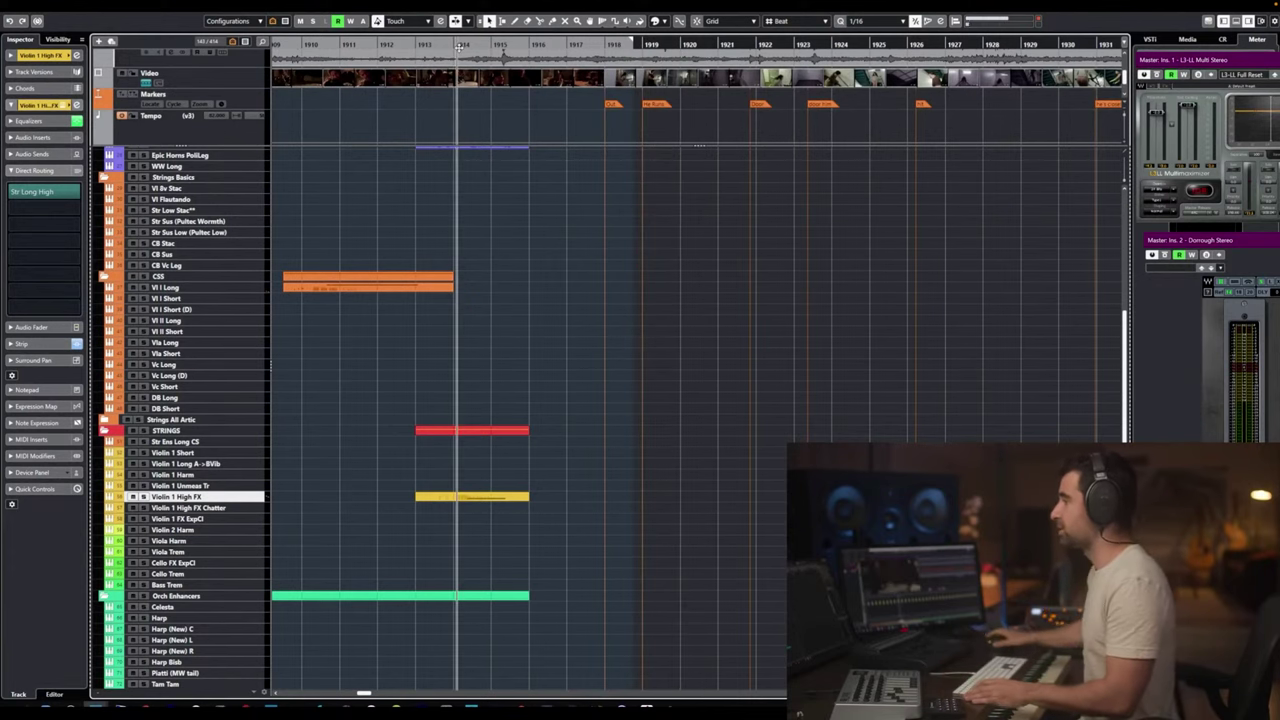
key(ctrl+w)
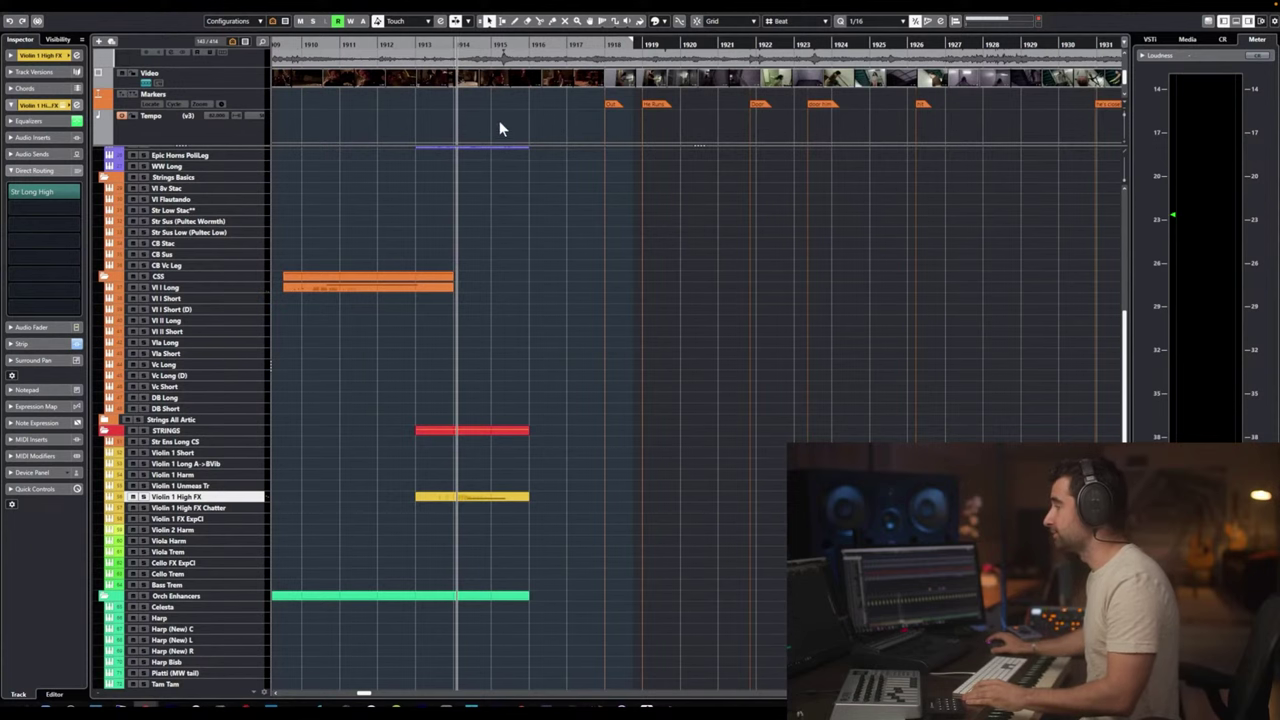
Bring the Tempo track into view and replay the end of the existing cue between bars 1914 and 1916 to examine the tempo-change spot.
scroll(499, 120, down, 1)
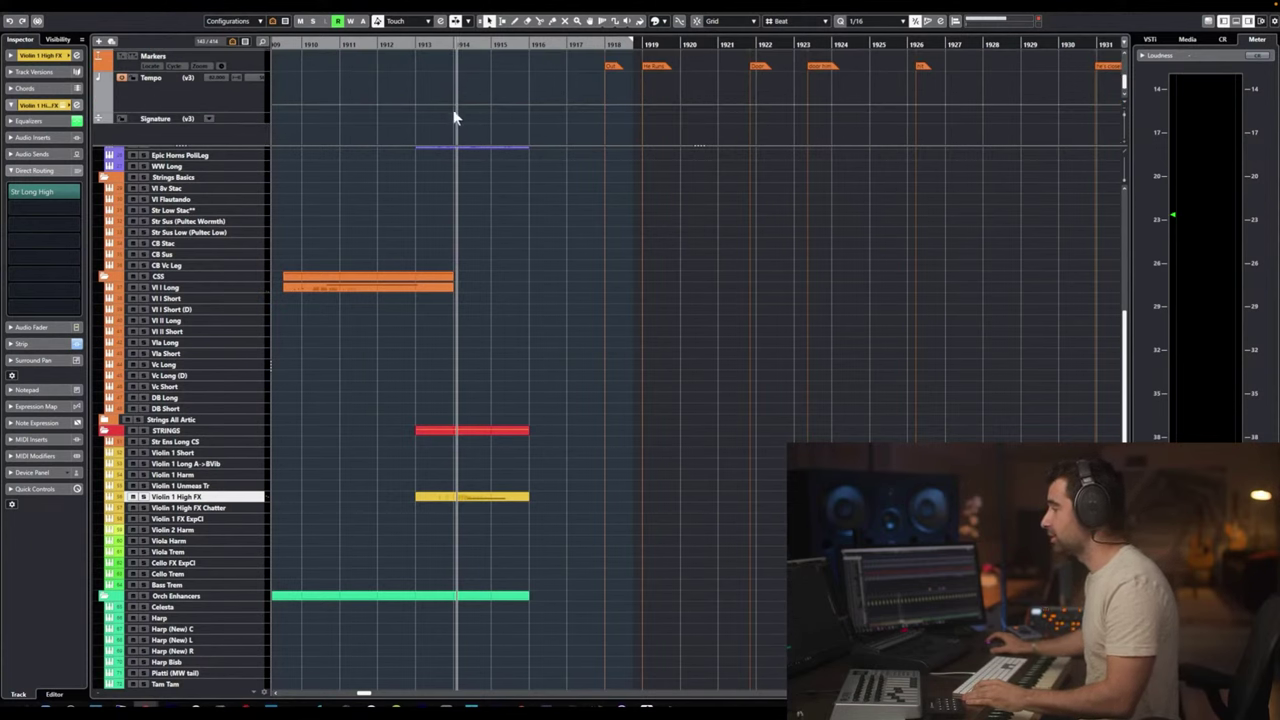
key(space)
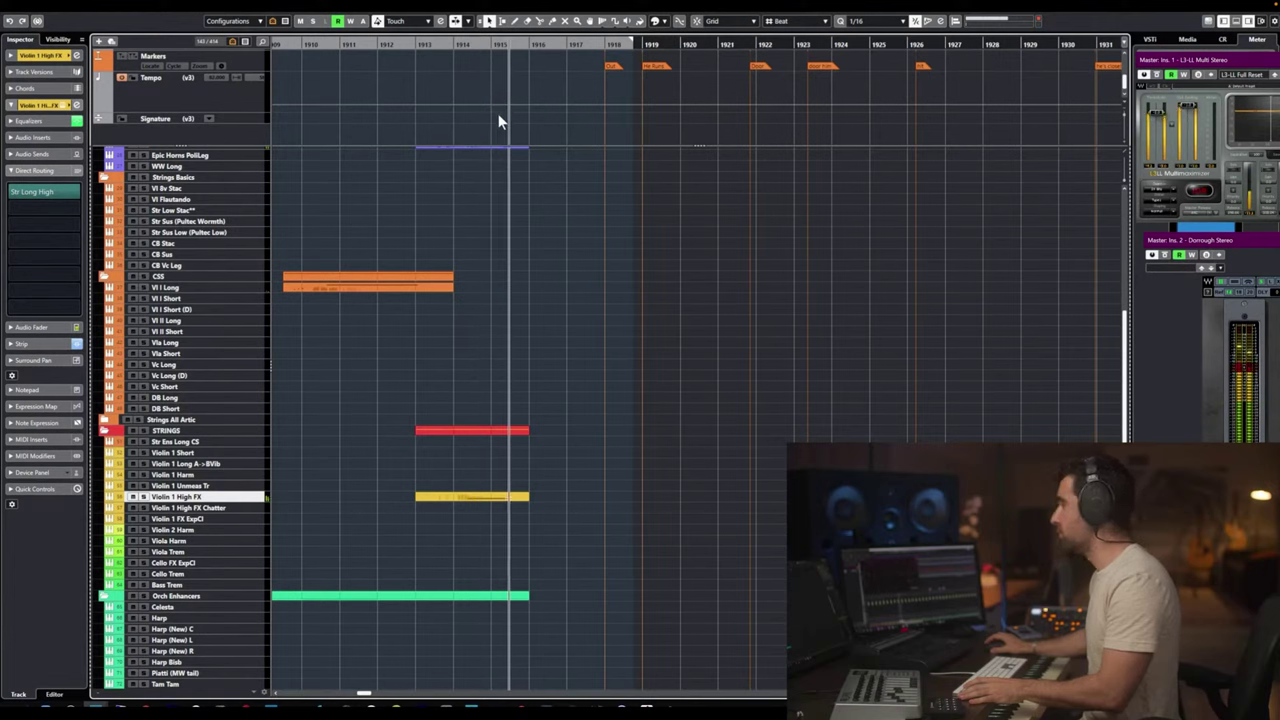
key(space)
key(space)
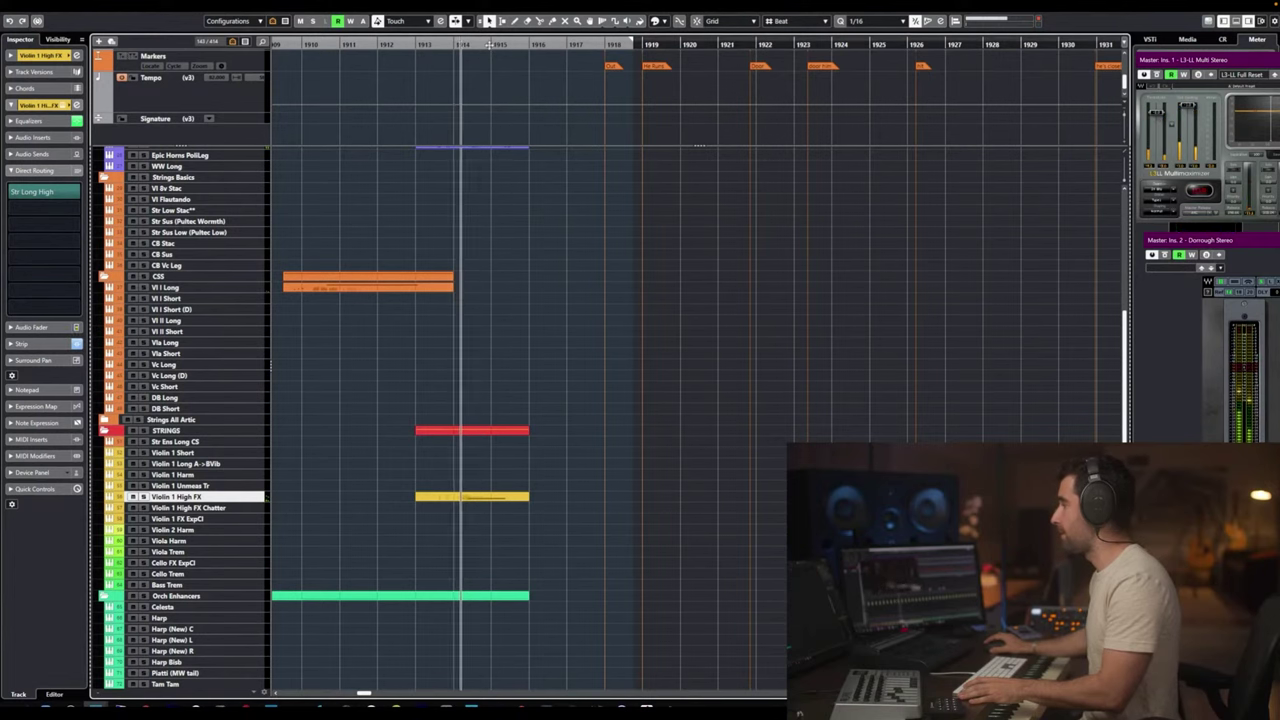
key(space)
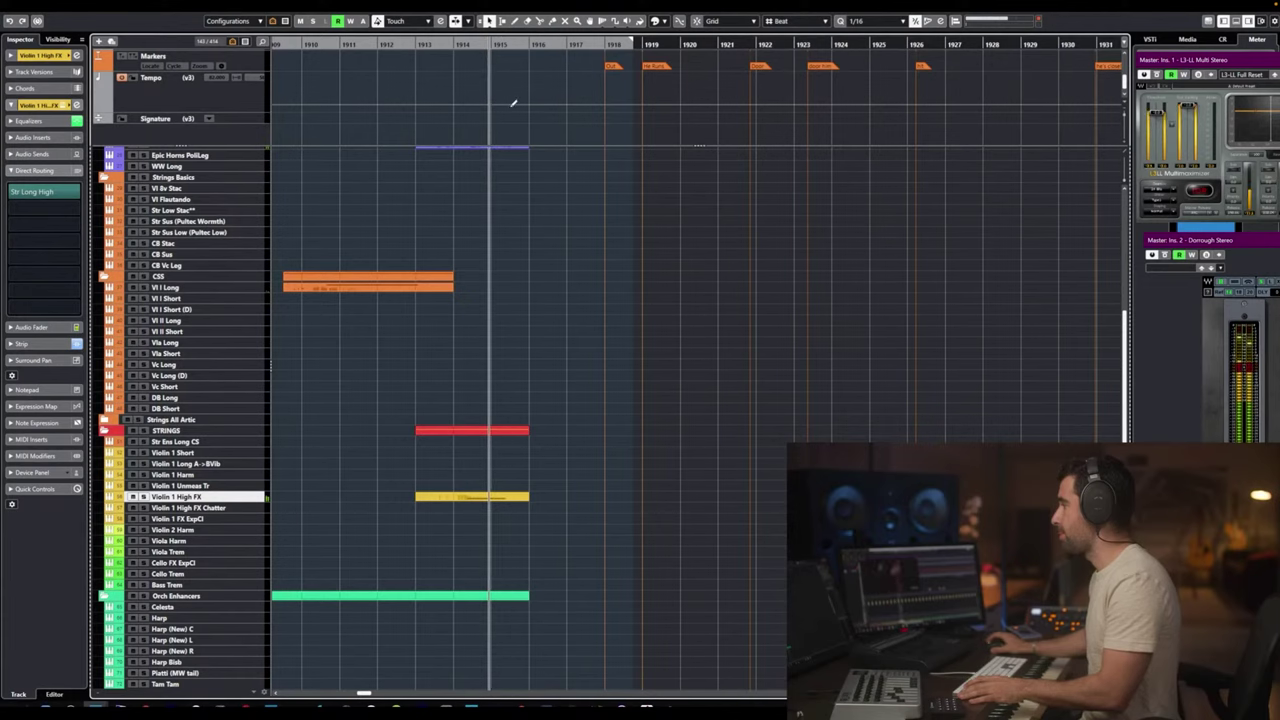
scroll(500, 100, up, 5)
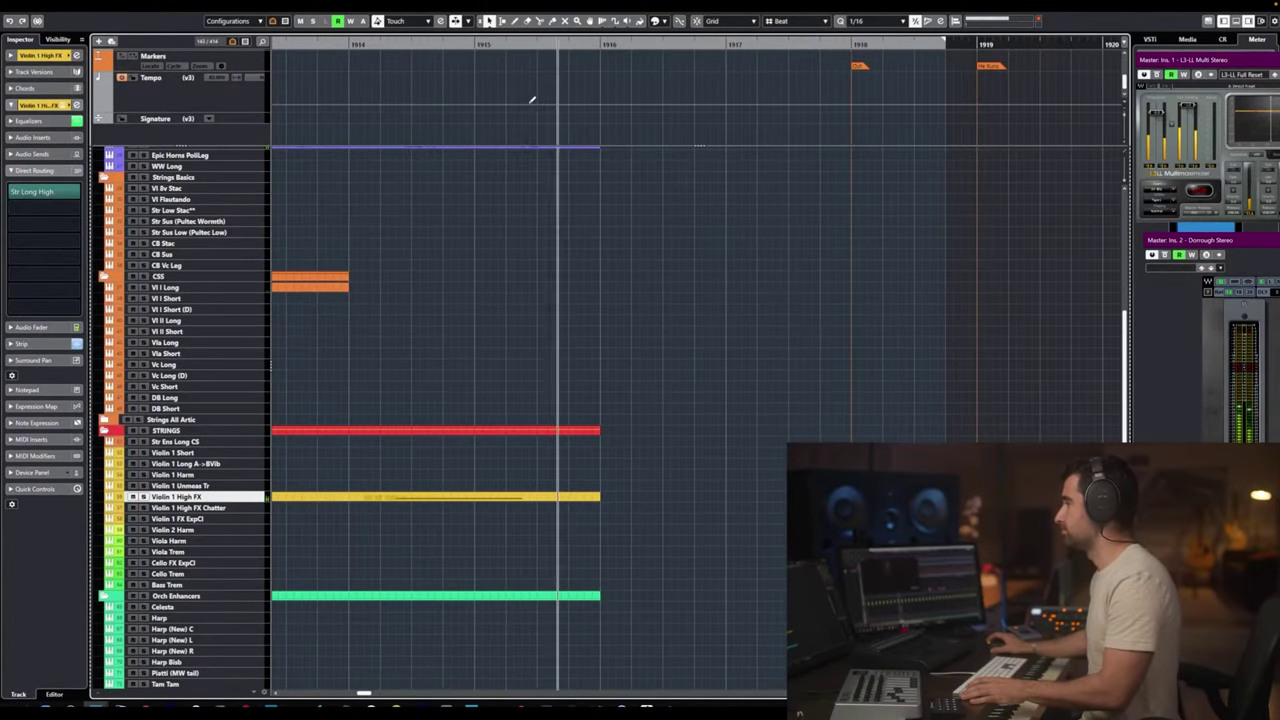
key(space)
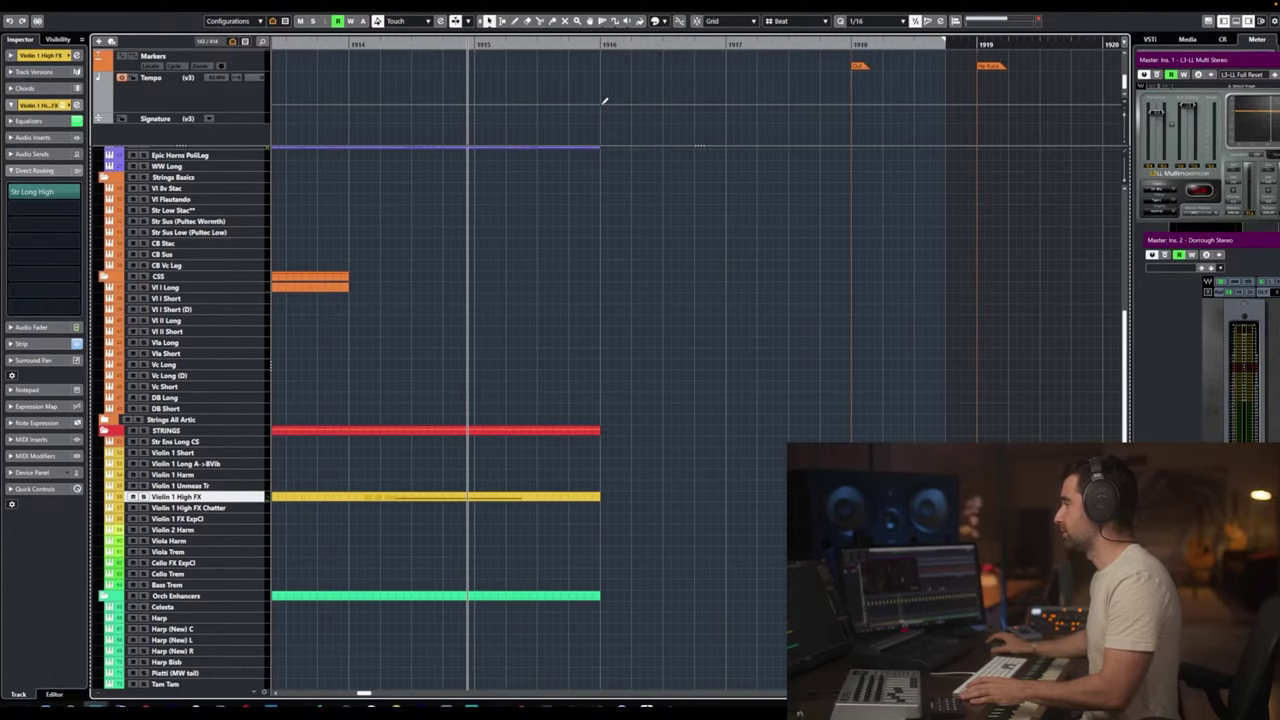
Add a tempo change to 210 BPM at bar 1916, where the existing cue ends.
drag(602, 104, 602, 94)
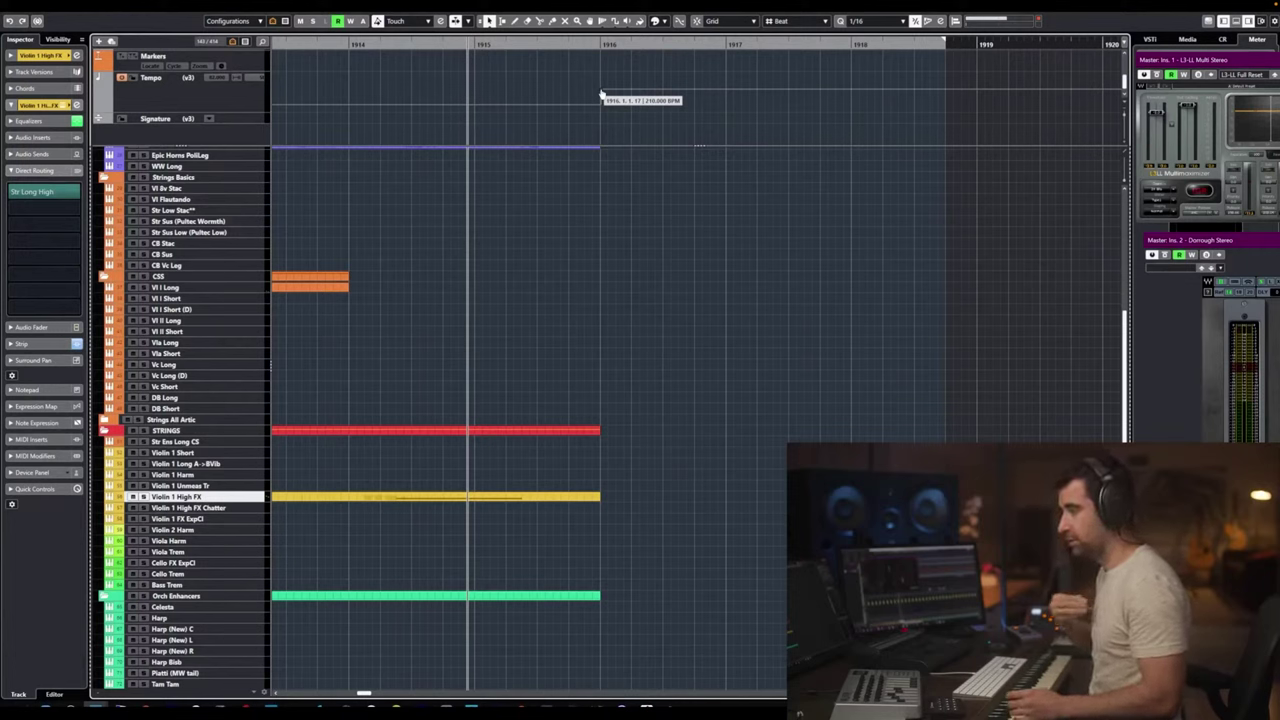
drag(601, 95, 600, 89)
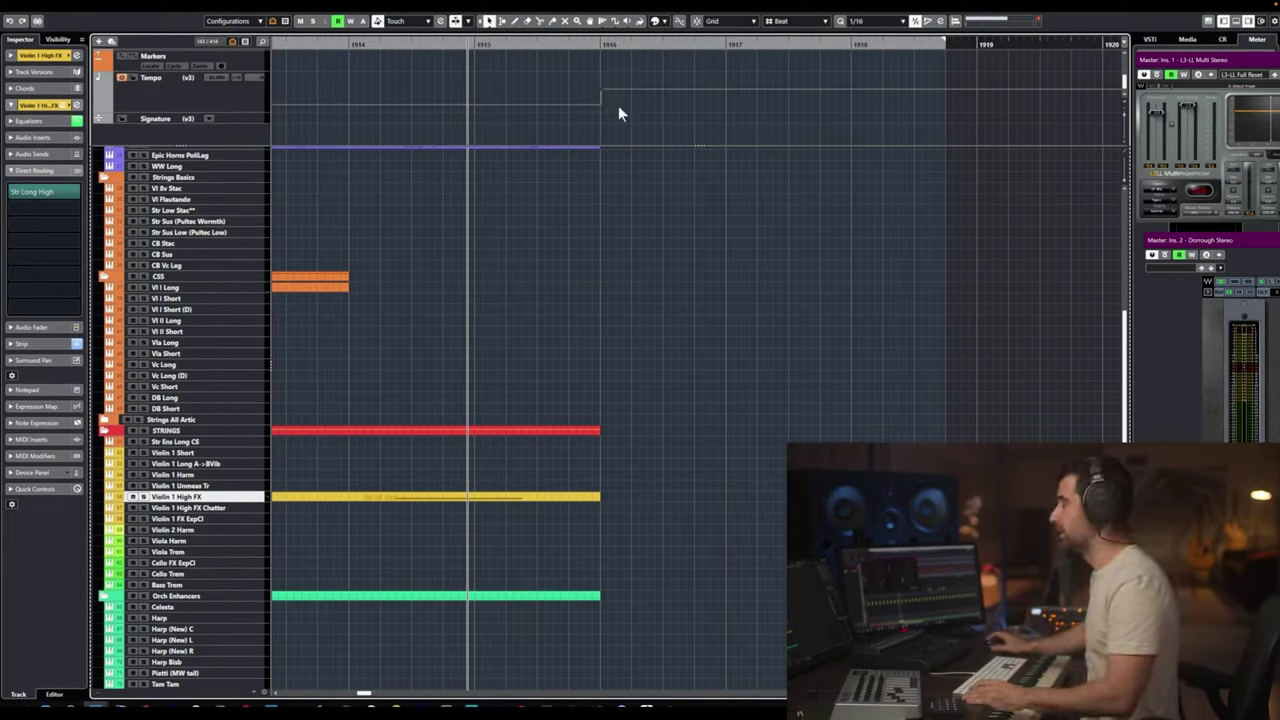
click(566, 47)
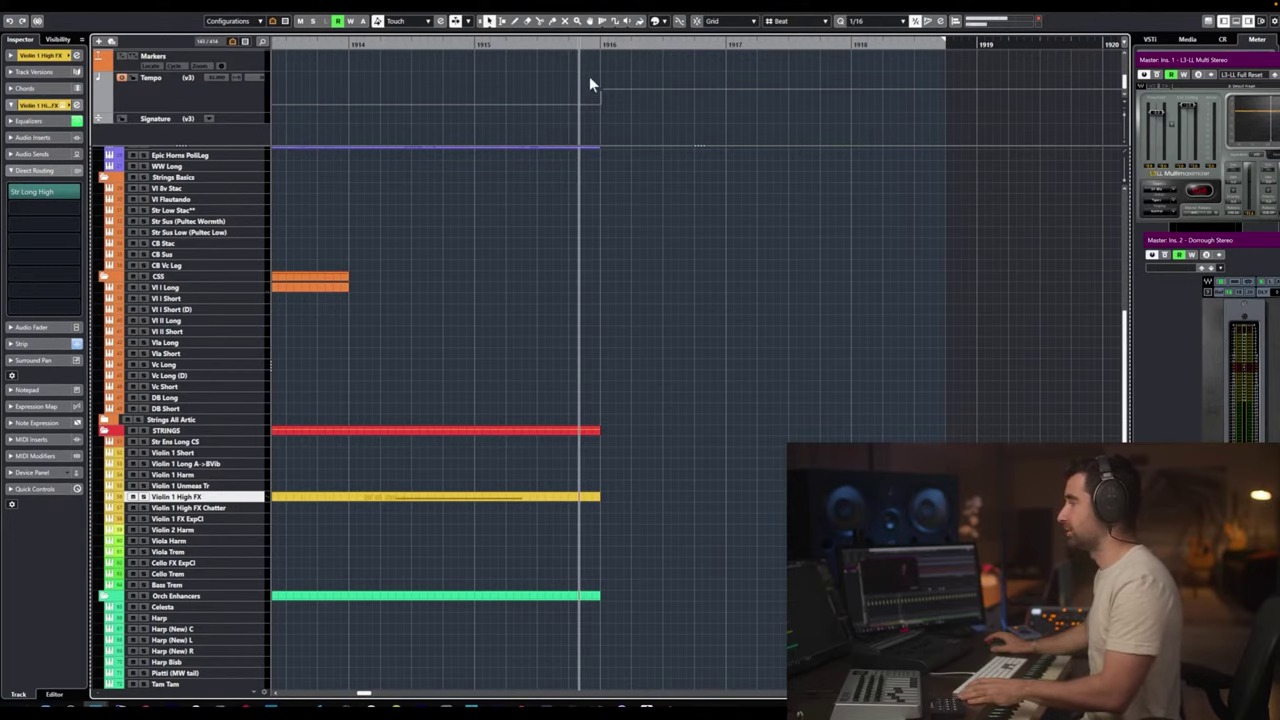
Select the "Undrs - Low 4/4" track in the Pulses Underscore folder, checking "Undrs - Perc 4/4 R-ish" first.
scroll(679, 257, down, 3)
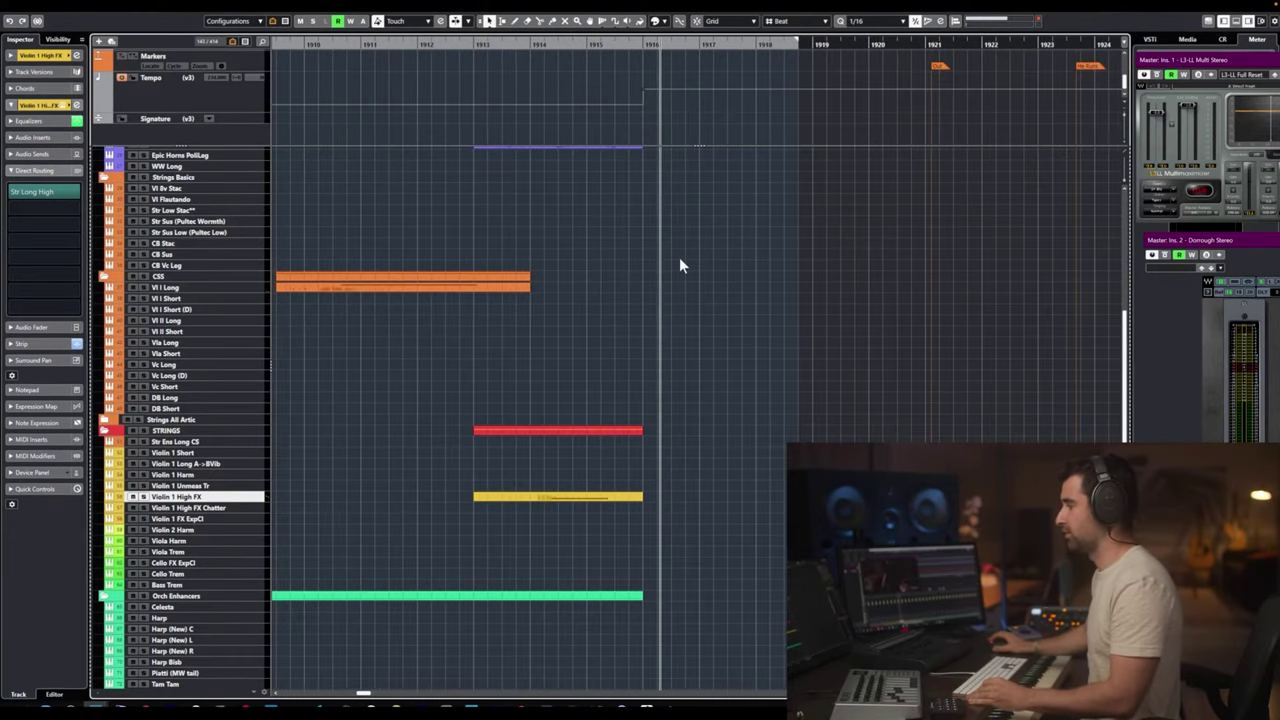
scroll(626, 333, down, 5)
scroll(170, 615, down, 5)
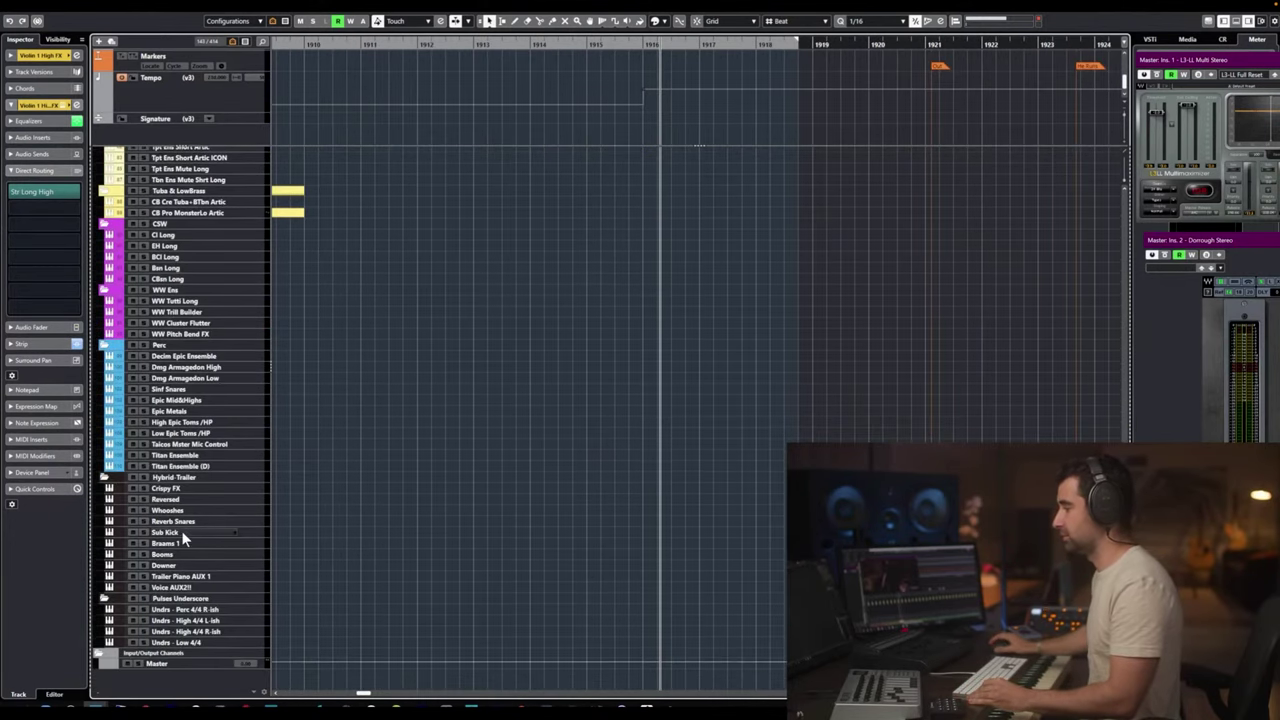
click(186, 610)
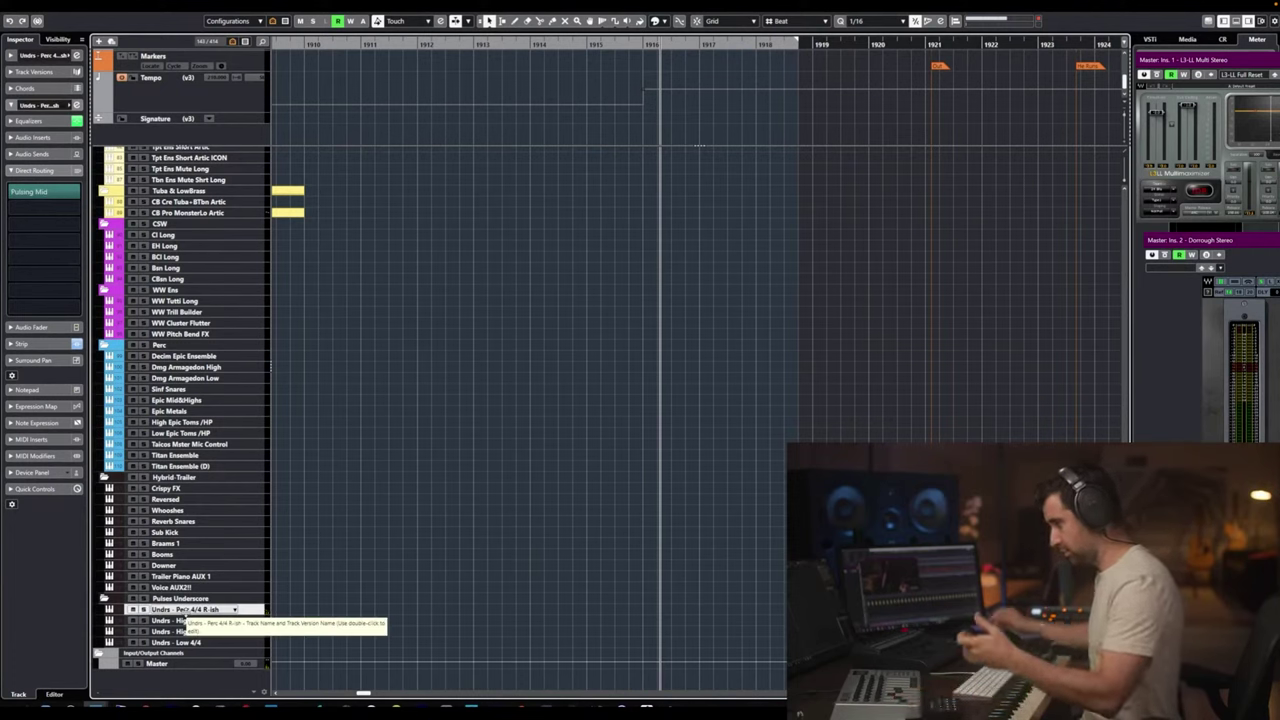
click(183, 643)
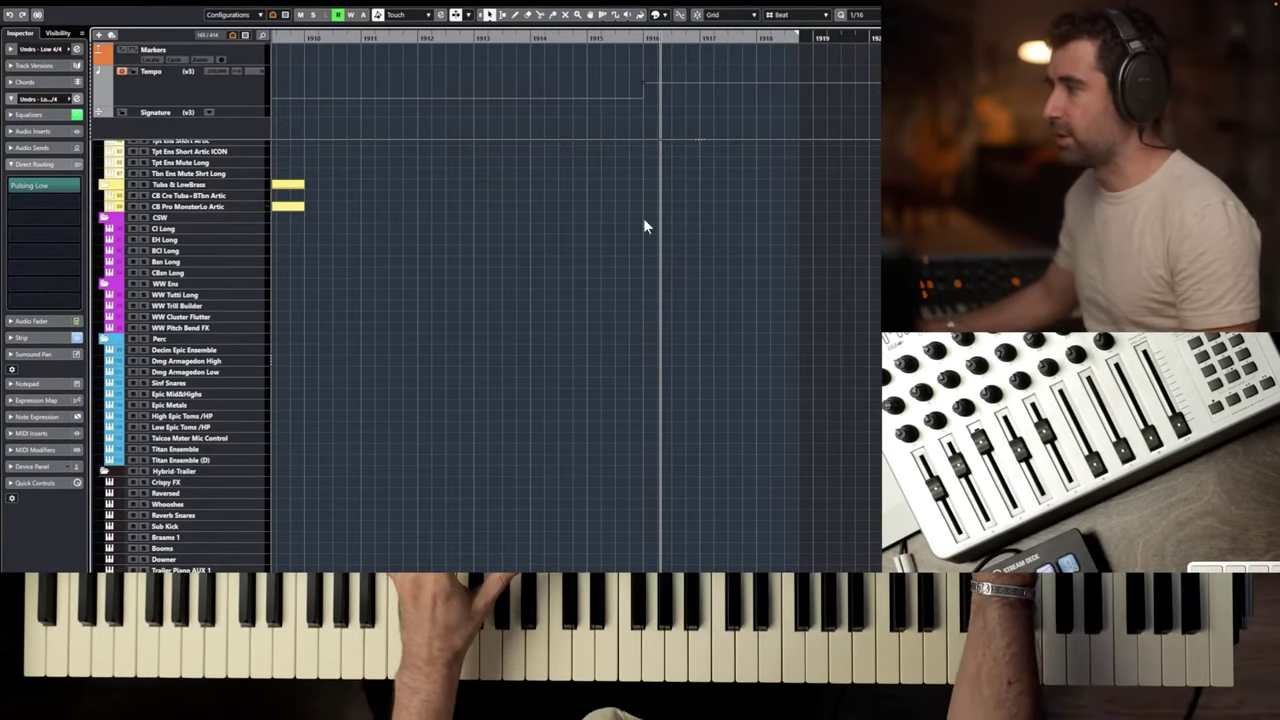
Adjust the position of the tempo change point at bar 1916 on the Tempo track.
key(h)
key(h)
key(h)
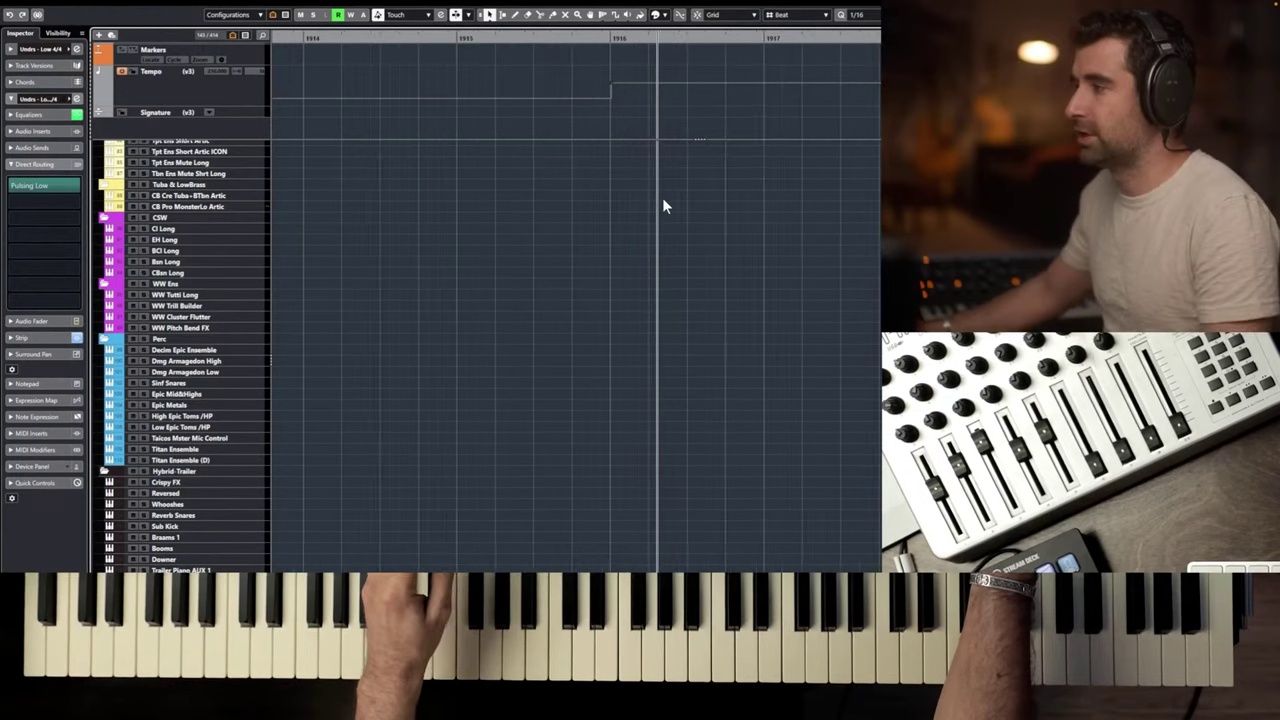
scroll(663, 199, right, 1)
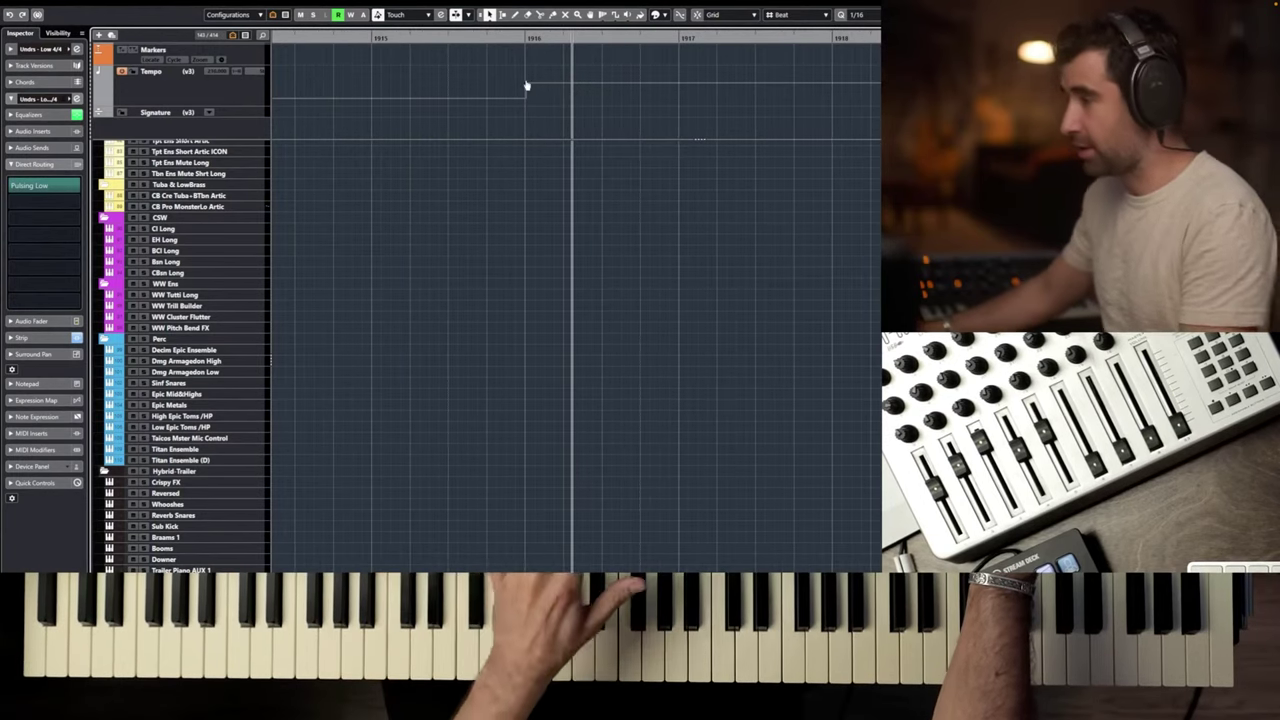
drag(526, 83, 522, 82)
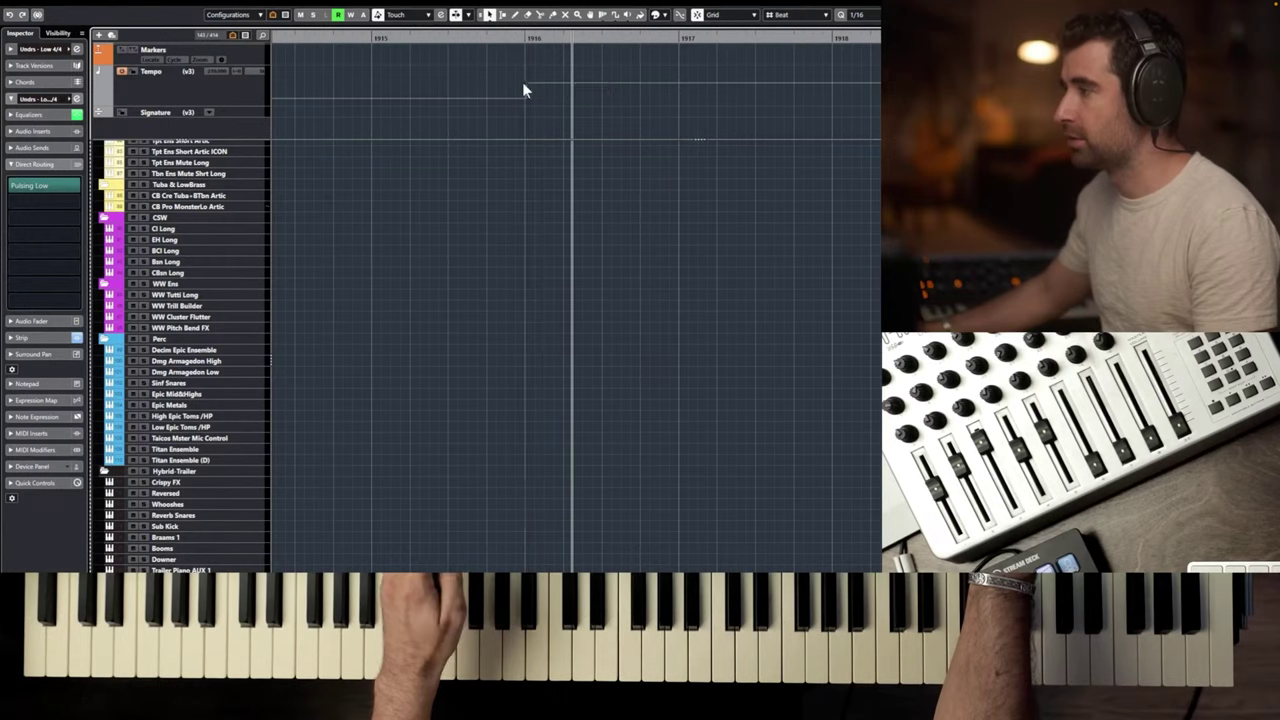
Play from just after bar 1916 to about bar 1919 several times to feel the pulse of the new tempo.
key(space)
key(space)
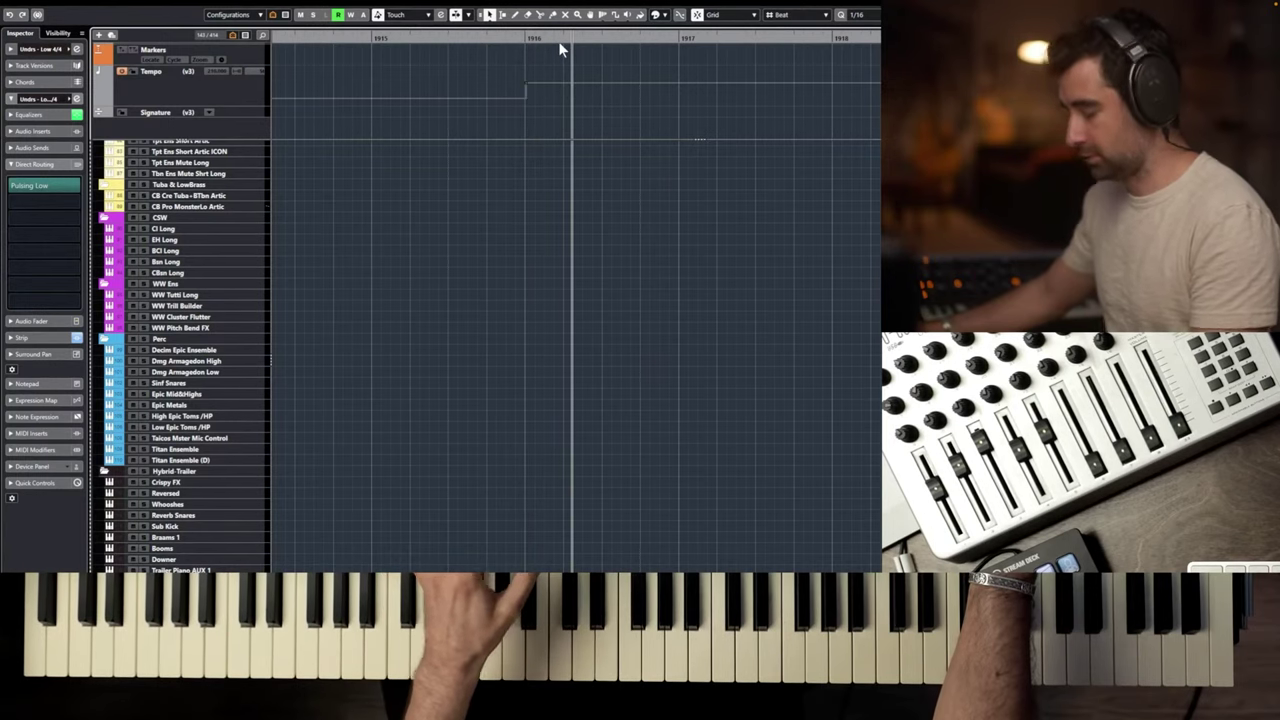
key(space)
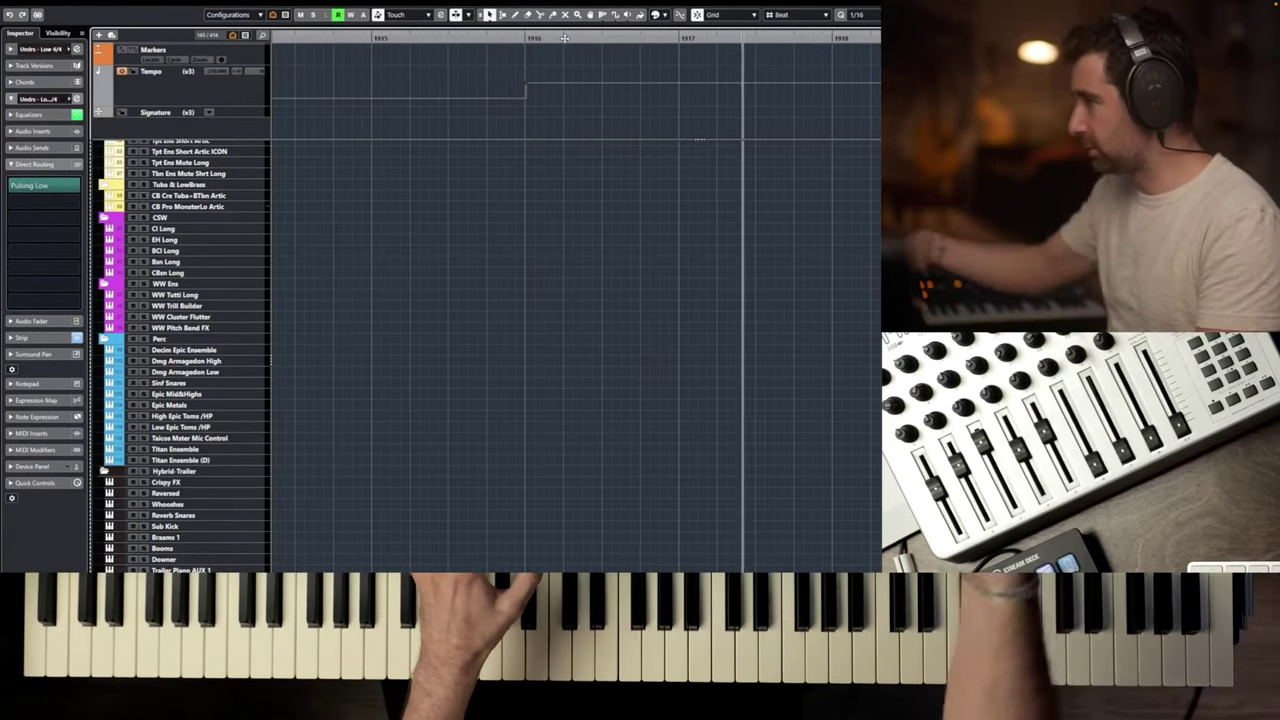
key(space)
scroll(629, 68, down, 2)
scroll(627, 70, right, 1)
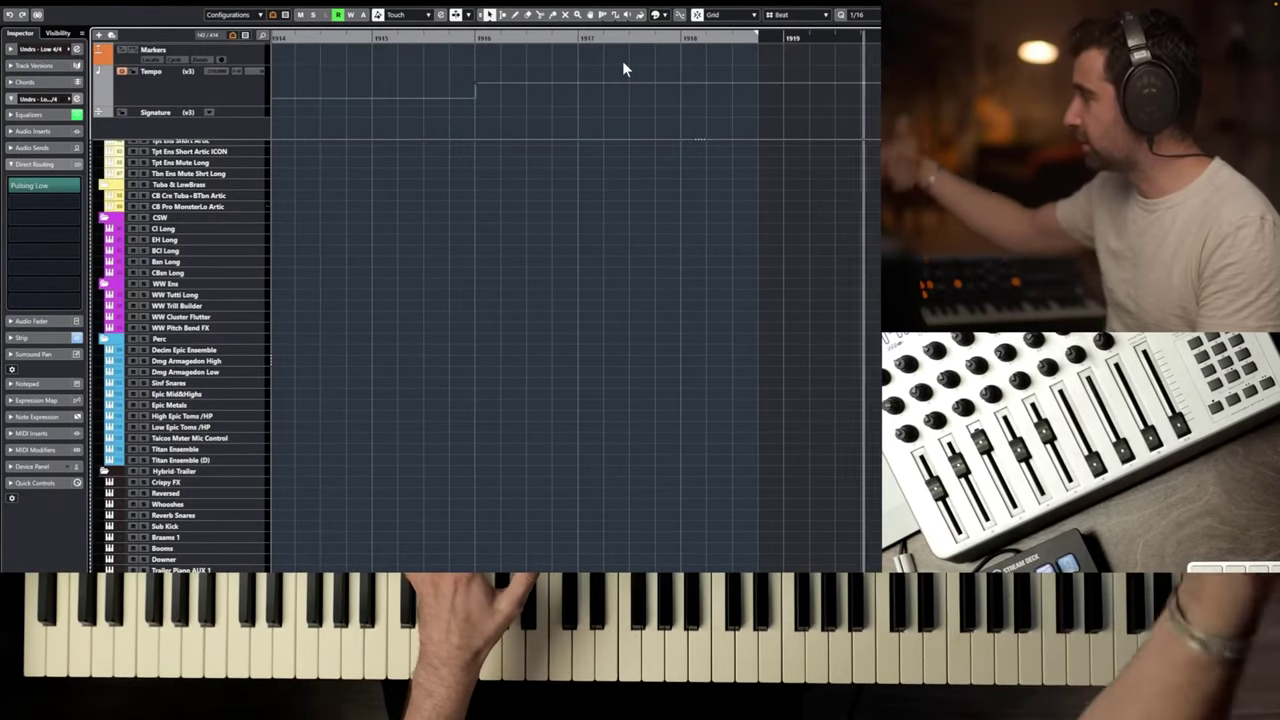
key(space)
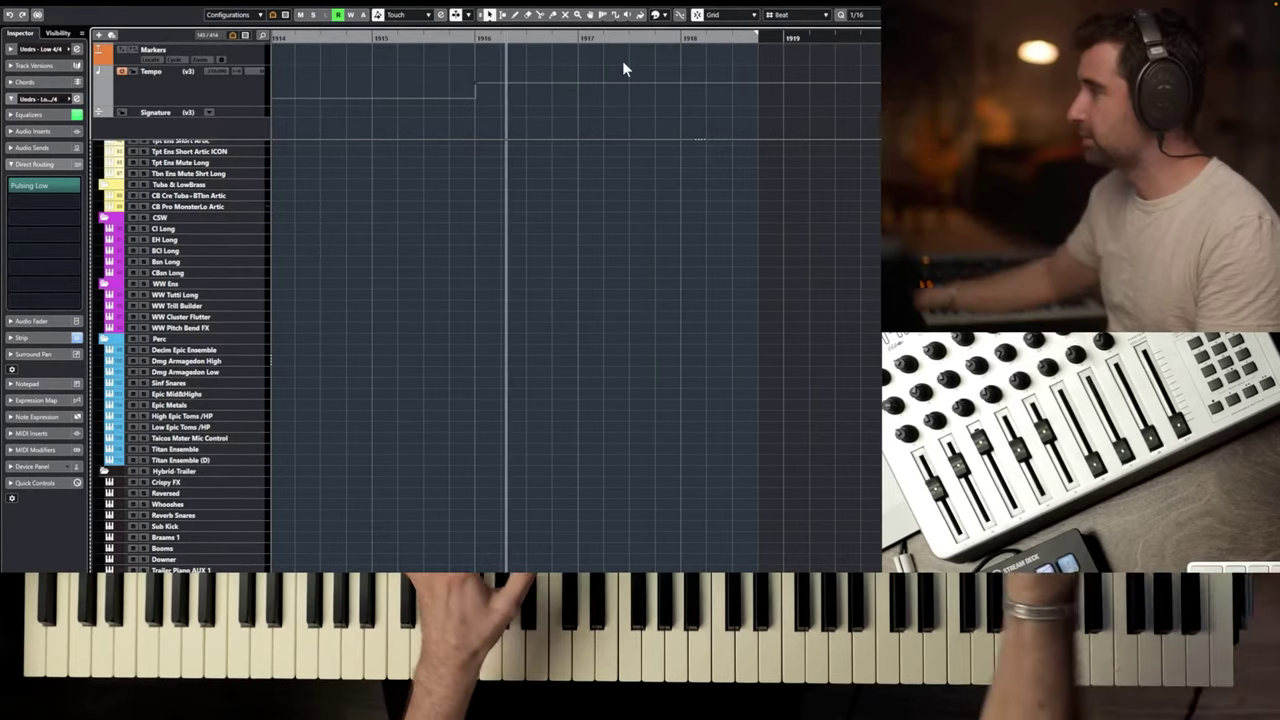
Show the floating tempo display and lower the tempo after bar 1916 until the Out marker lines up with bar 1921.
key(g)
scroll(869, 92, right, 2)
scroll(868, 92, right, 3)
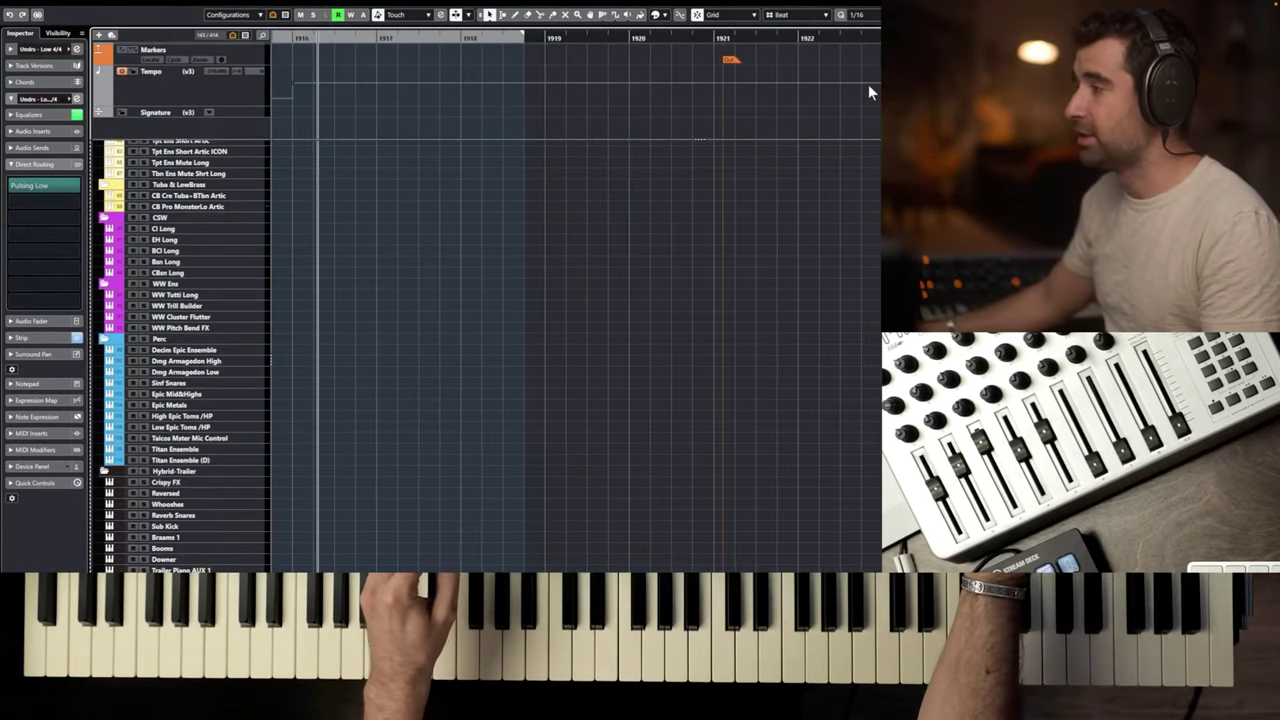
key(g)
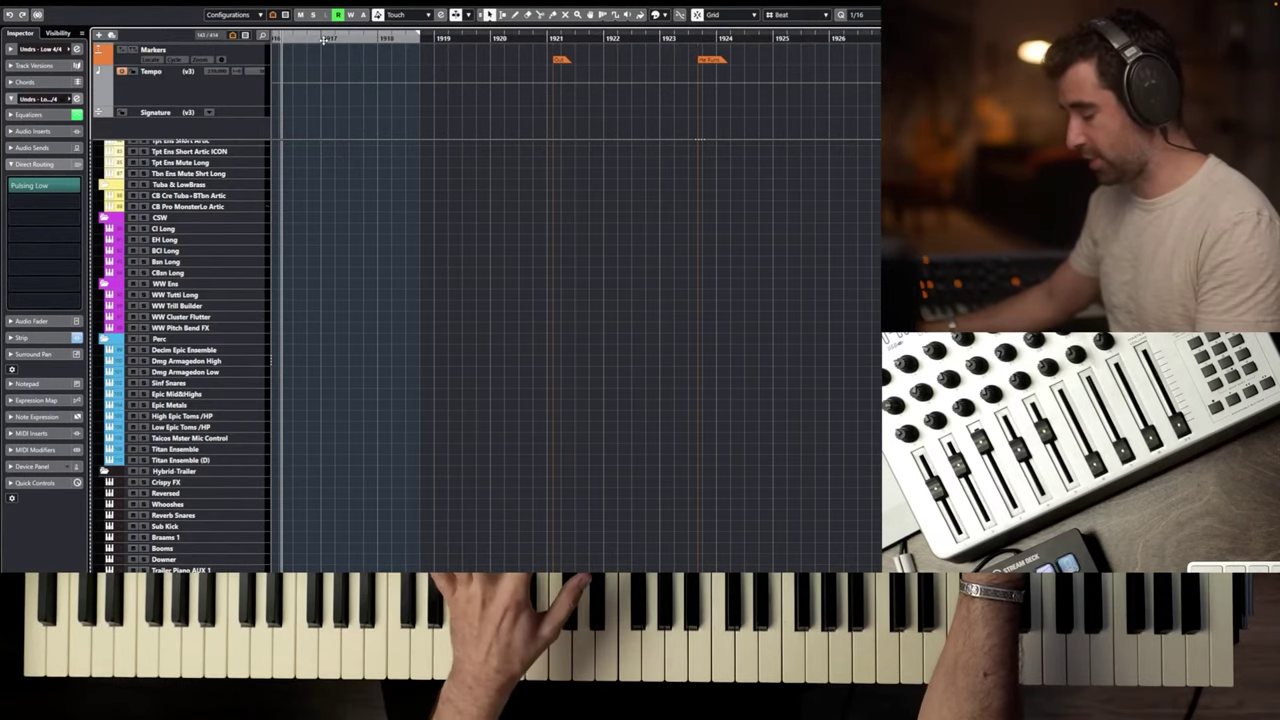
key(F2)
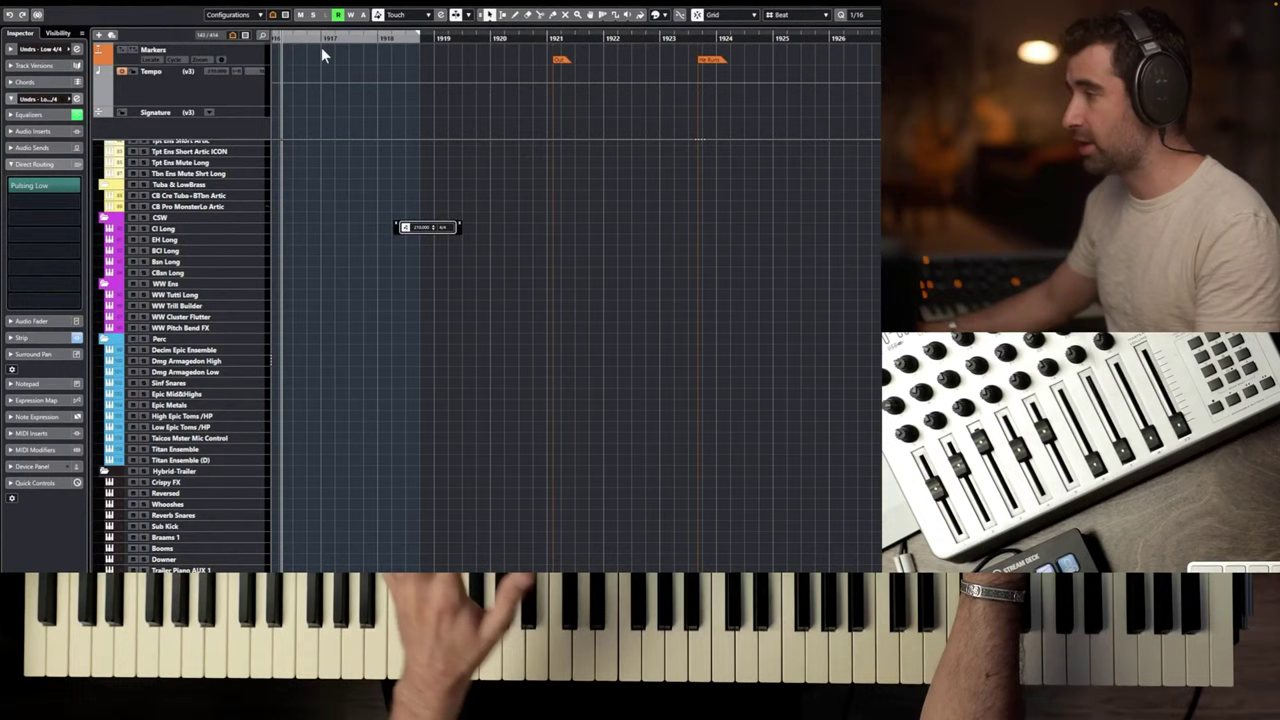
click(432, 226)
scroll(434, 229, down, 5)
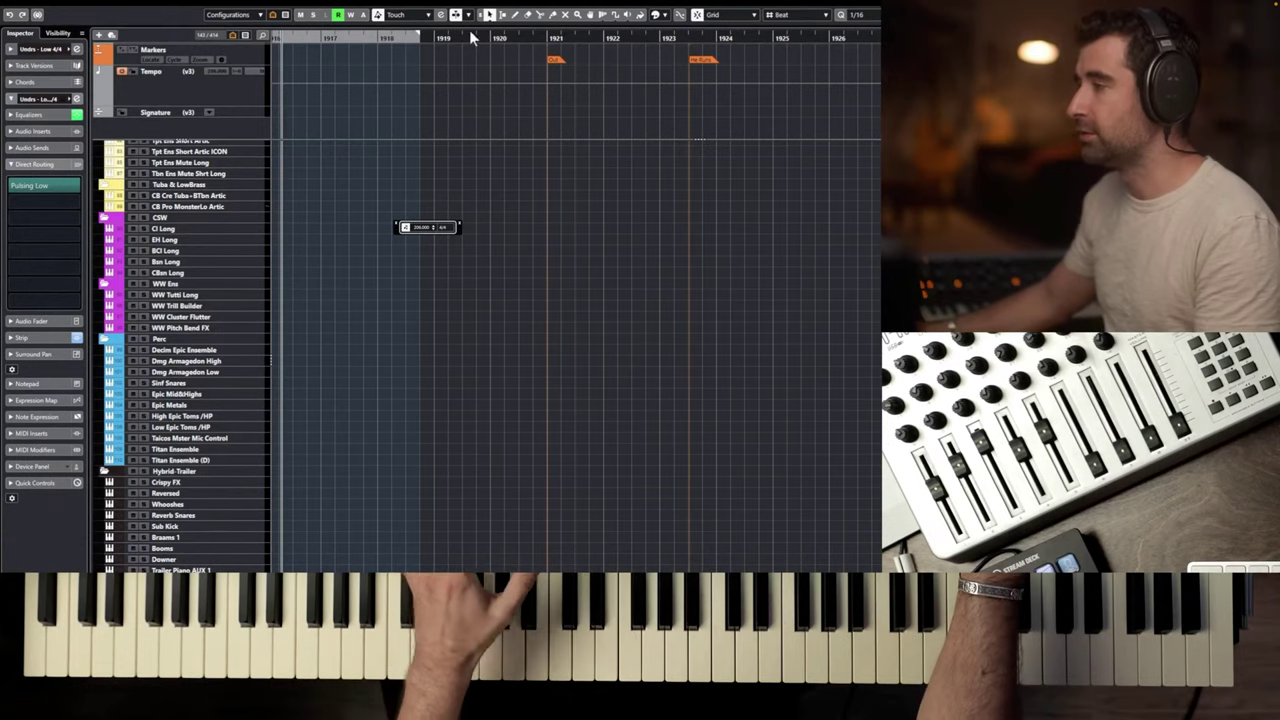
Play from about bar 1919 past the Out marker to count the beats at the adjusted tempo.
click(435, 38)
key(space)
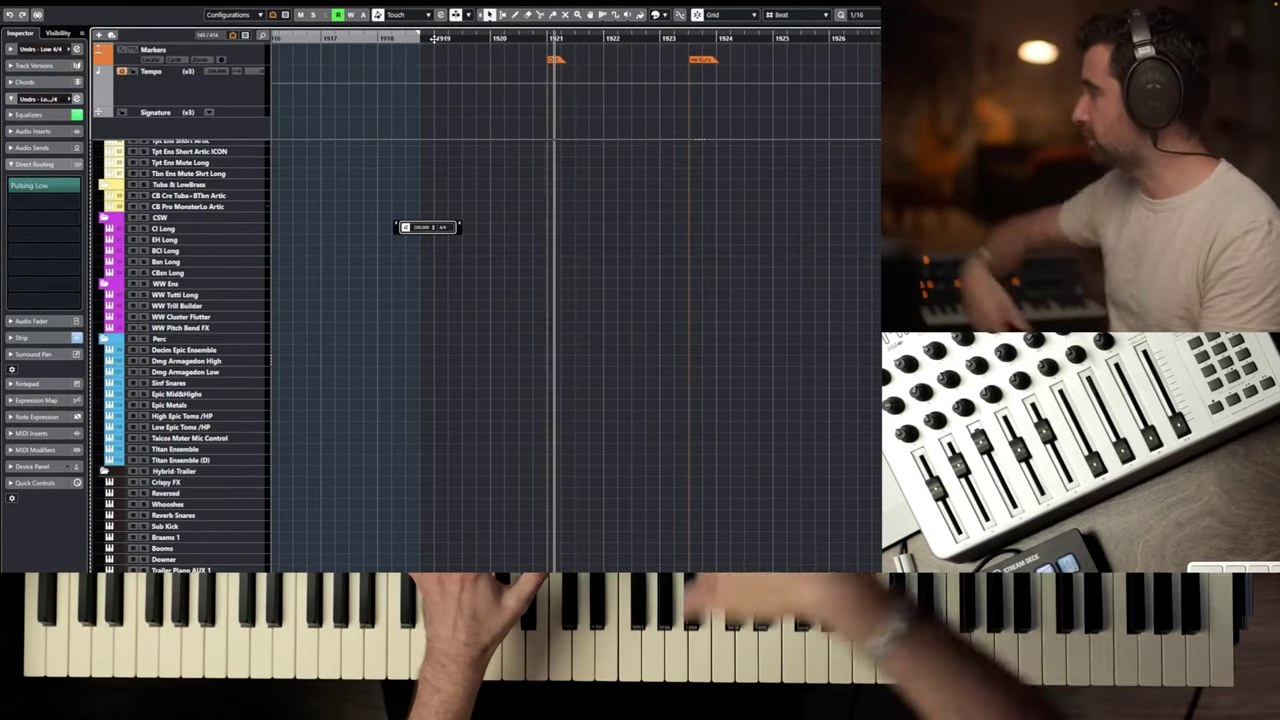
key(space)
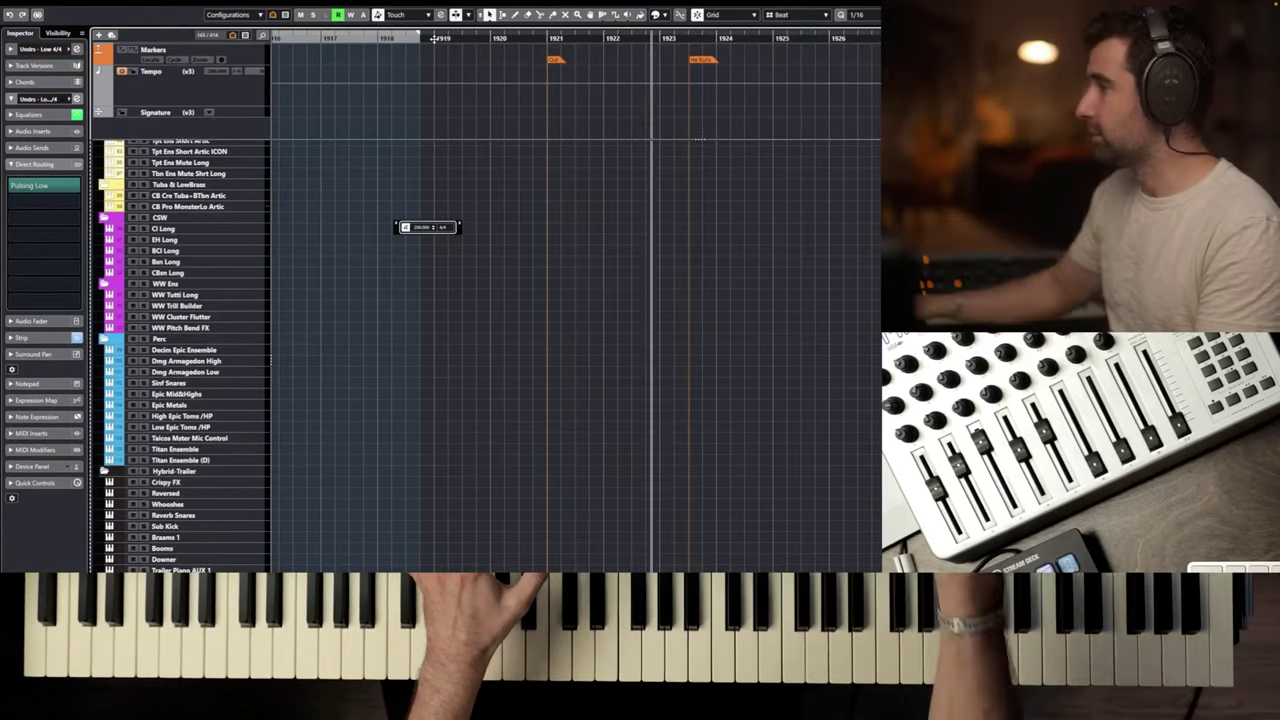
Insert a 7/8 time signature at bar 1921 under the Out marker and play from just before it.
click(548, 40)
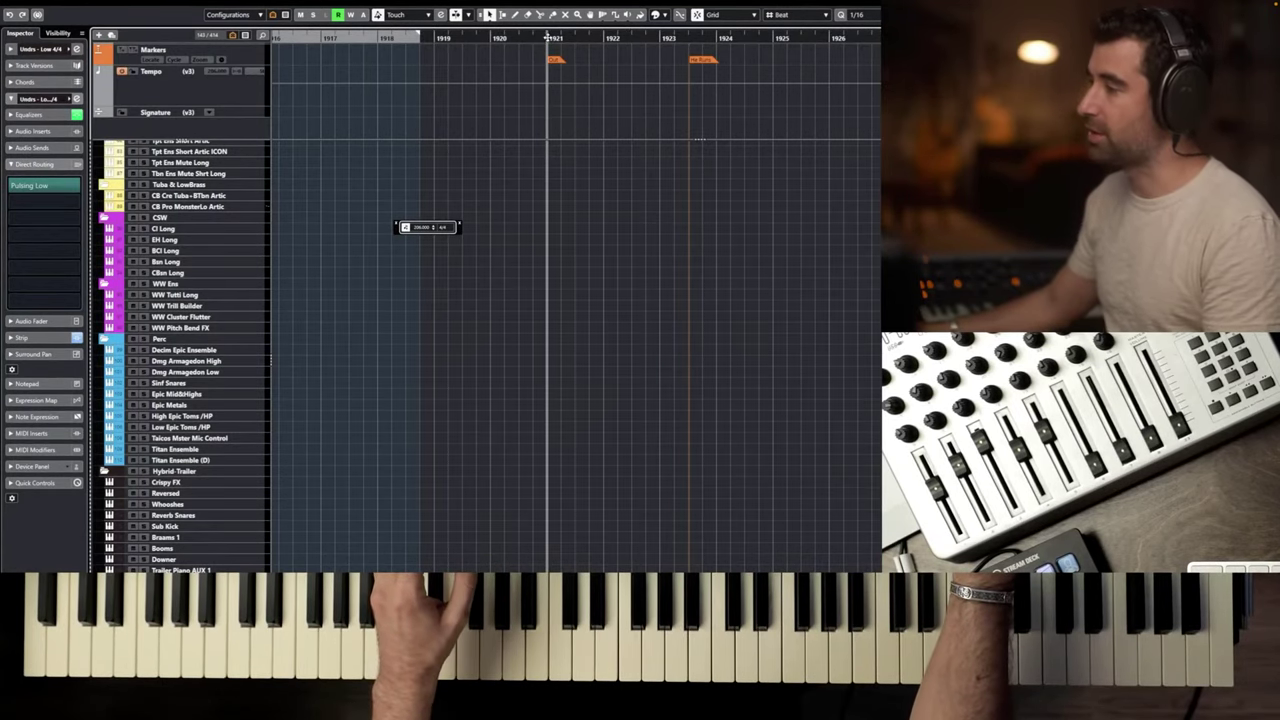
alt+click(555, 110)
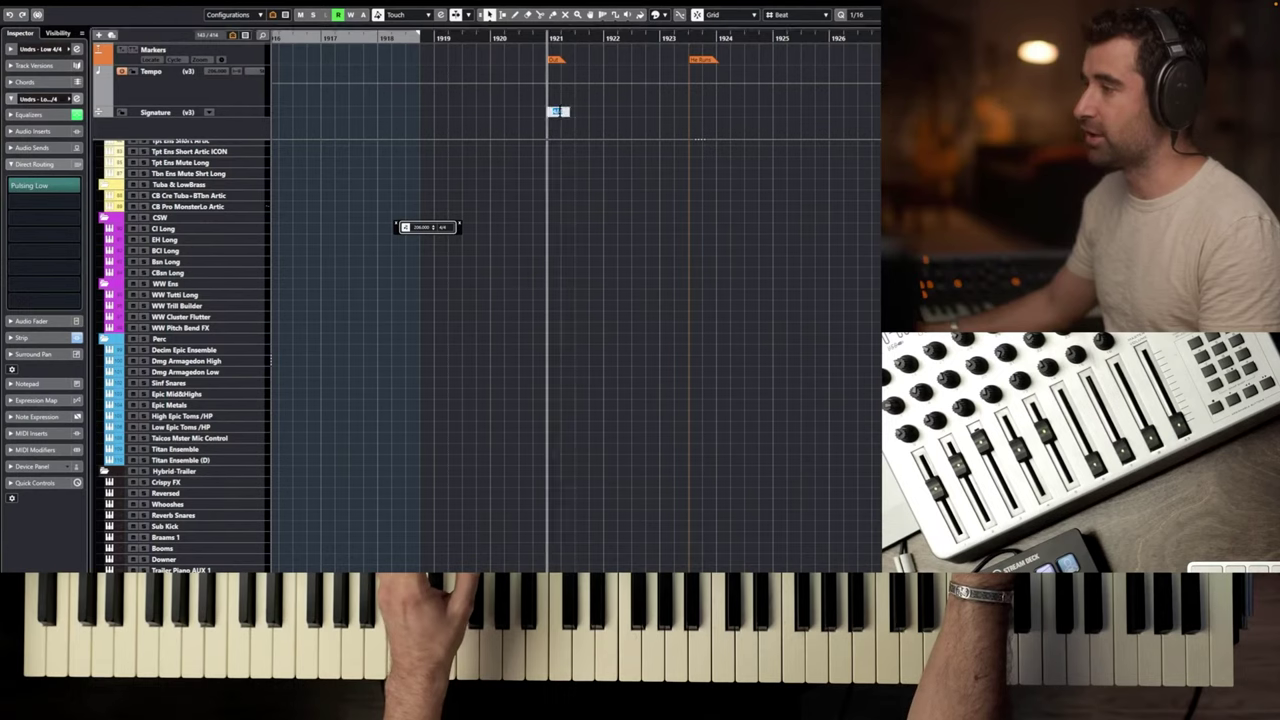
text(7/8)
key(Return)
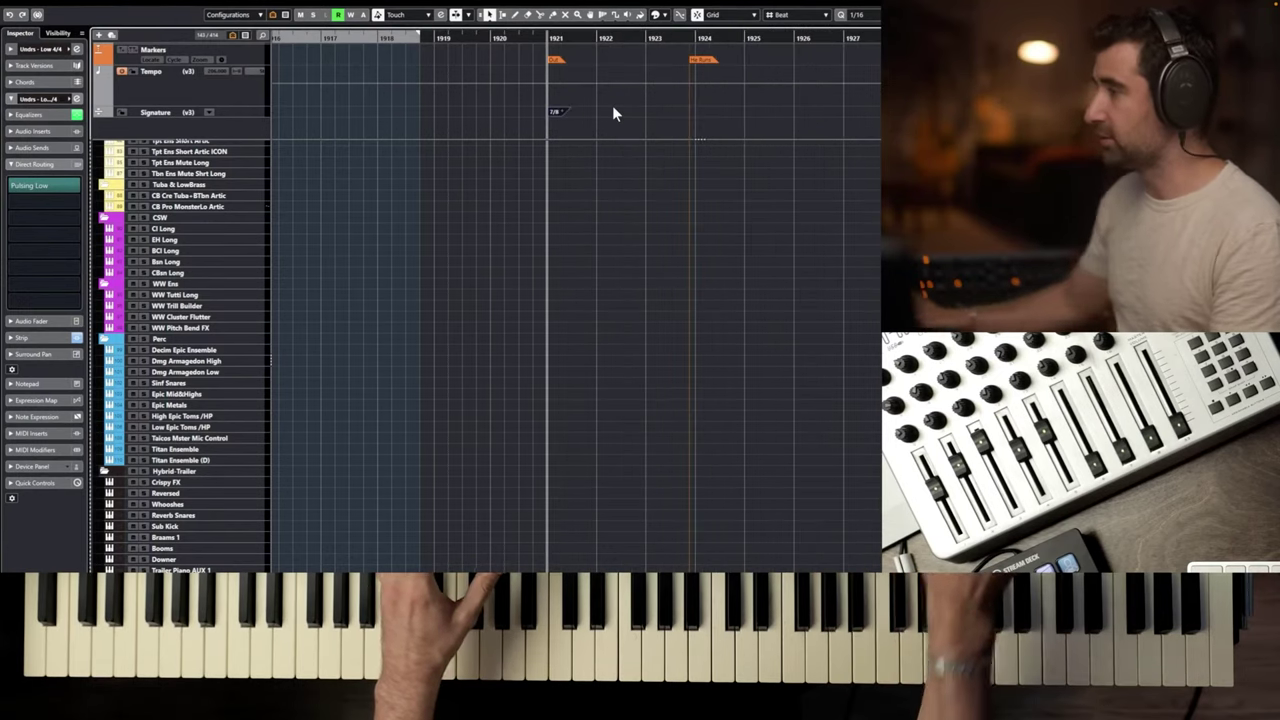
double_click(534, 37)
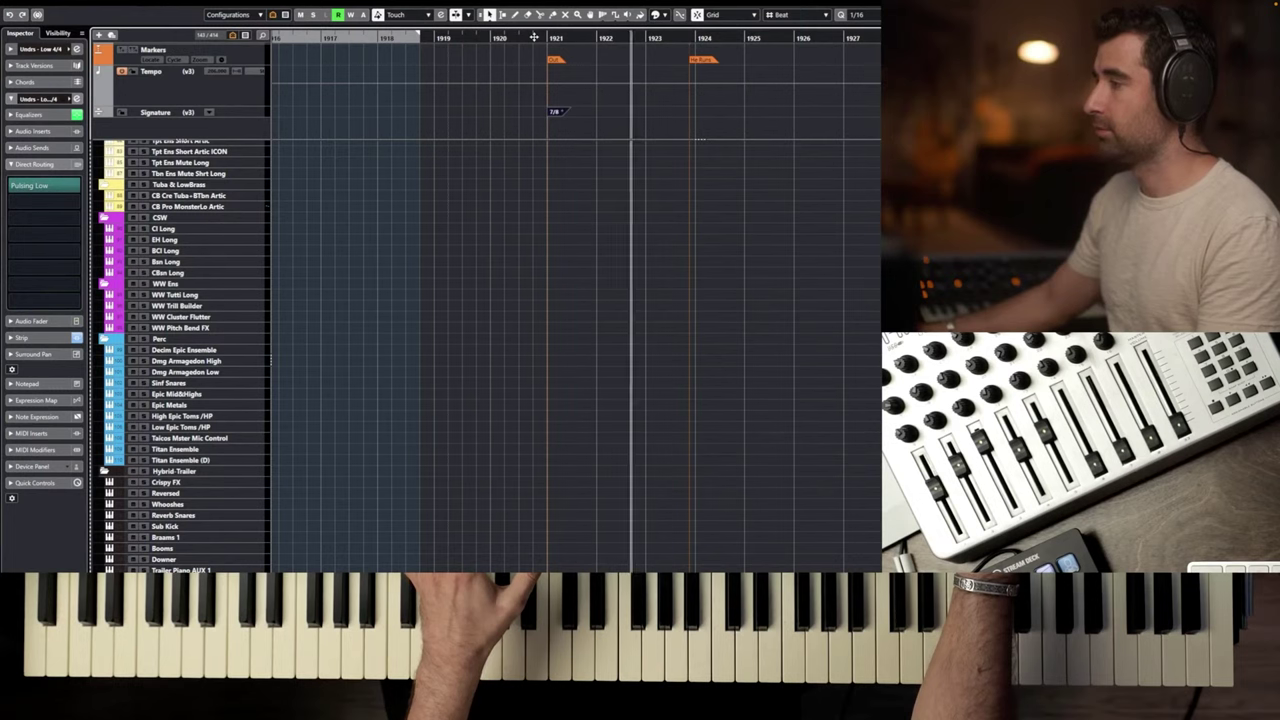
Show the floating tempo display, raise the tempo after bar 1921 until the second marker meets bar 1924, and play from just before bar 1920.
key(space)
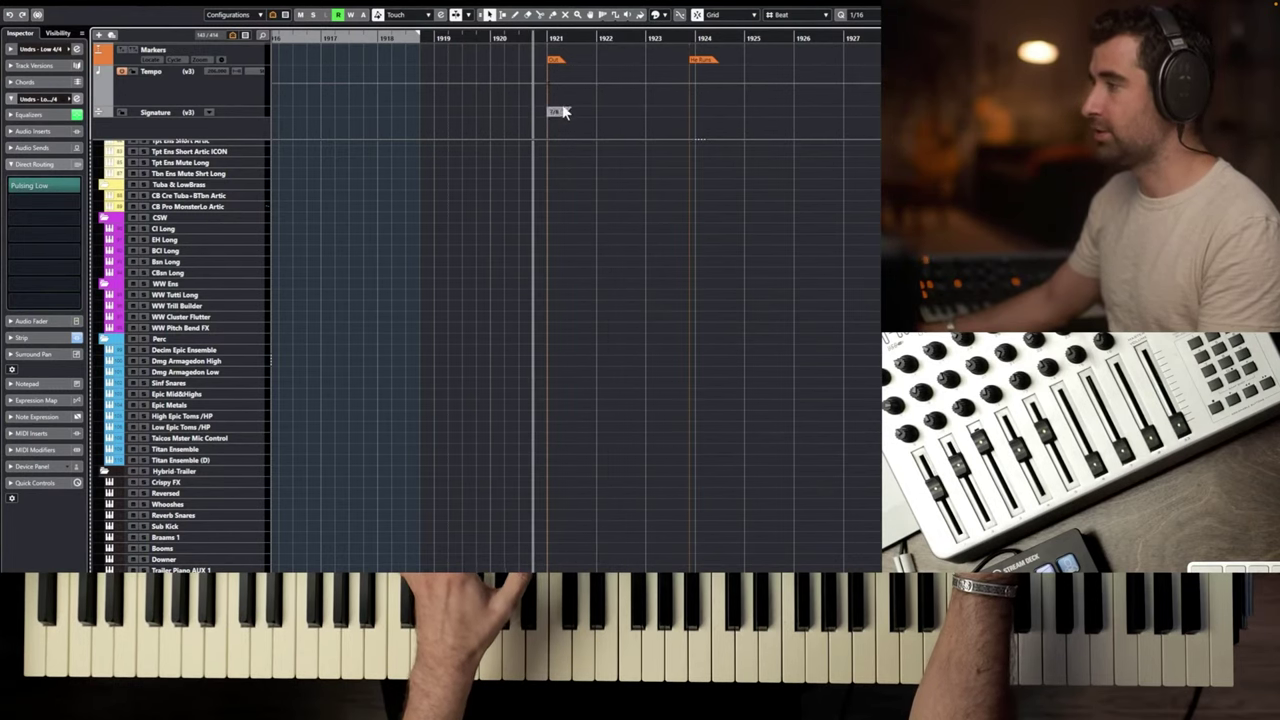
click(585, 40)
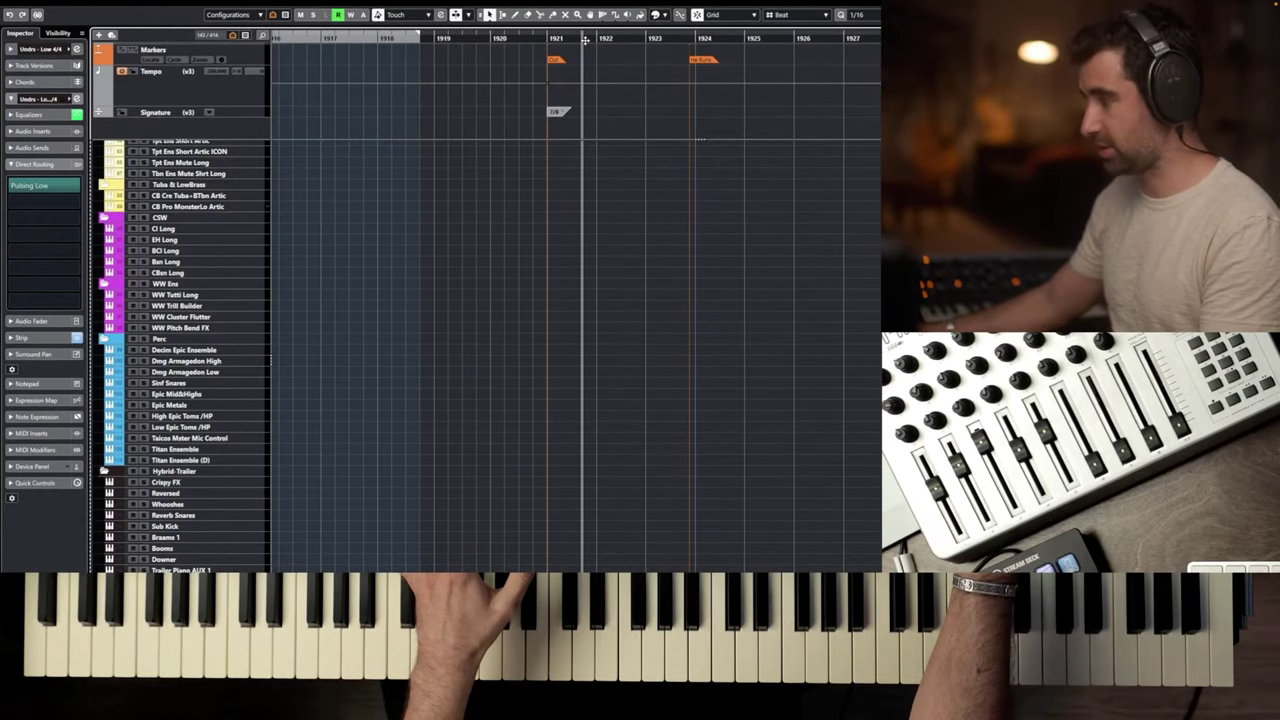
key(F2)
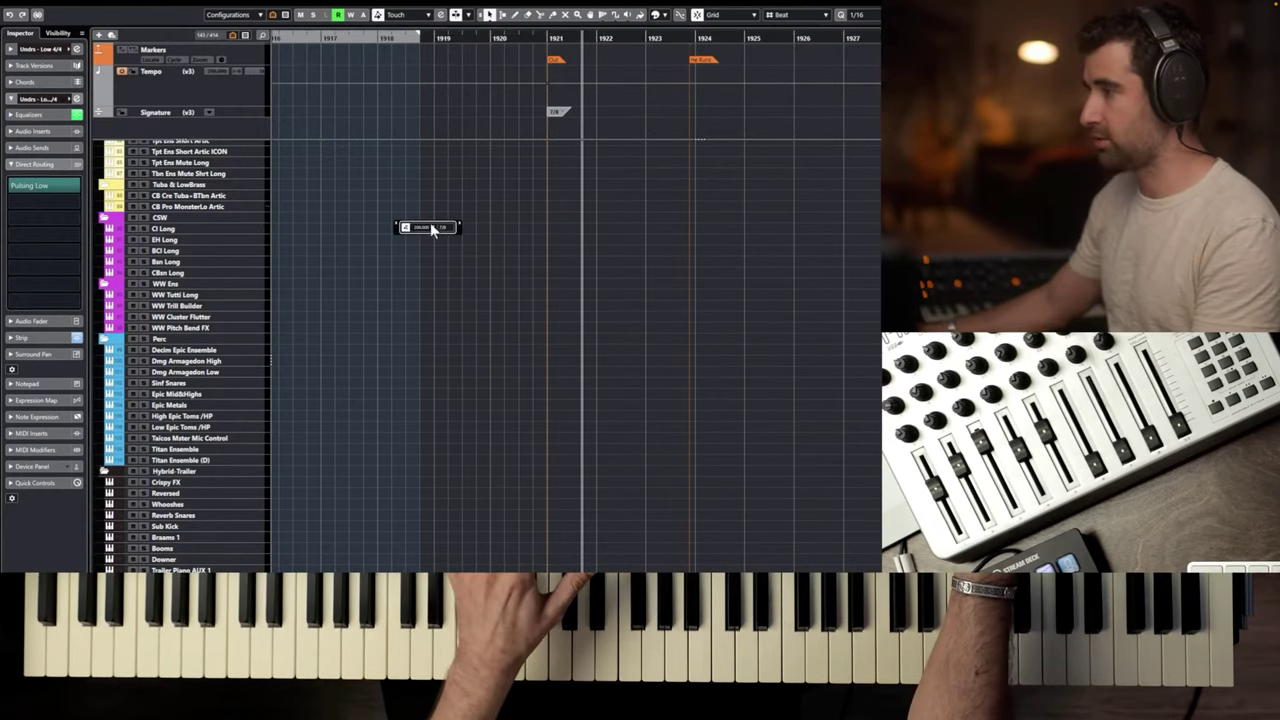
scroll(431, 225, up, 5)
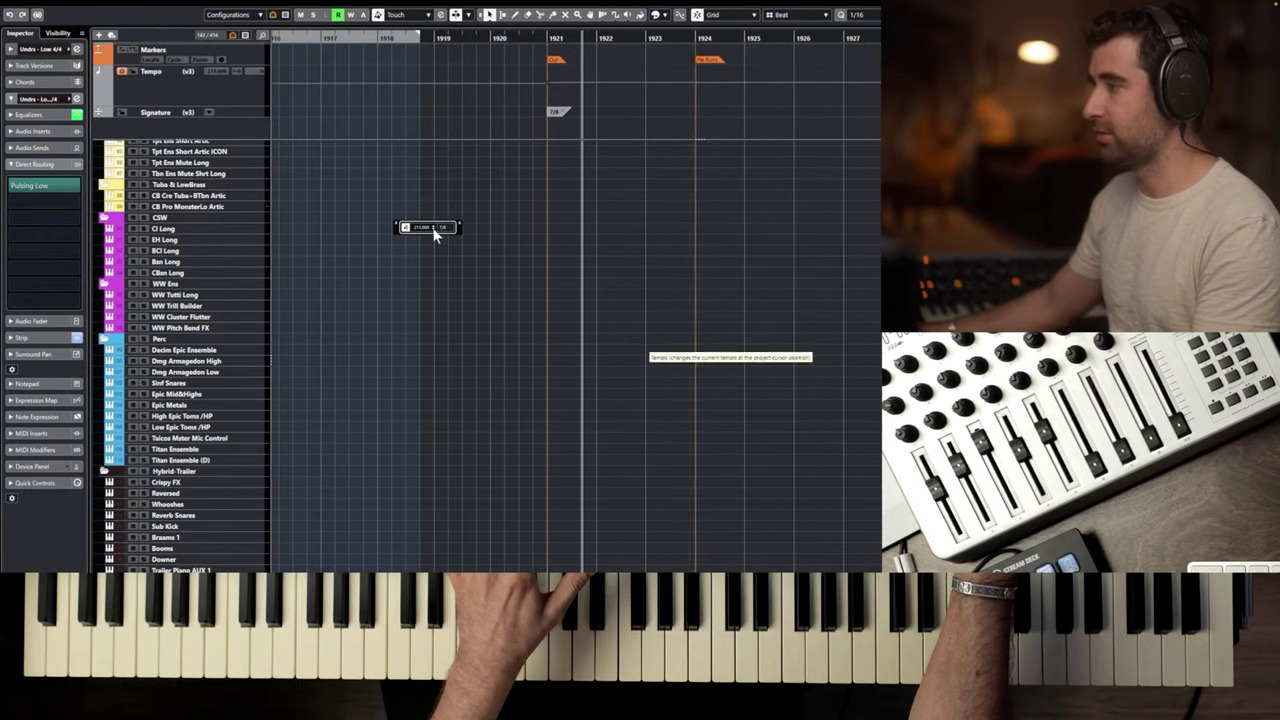
click(491, 38)
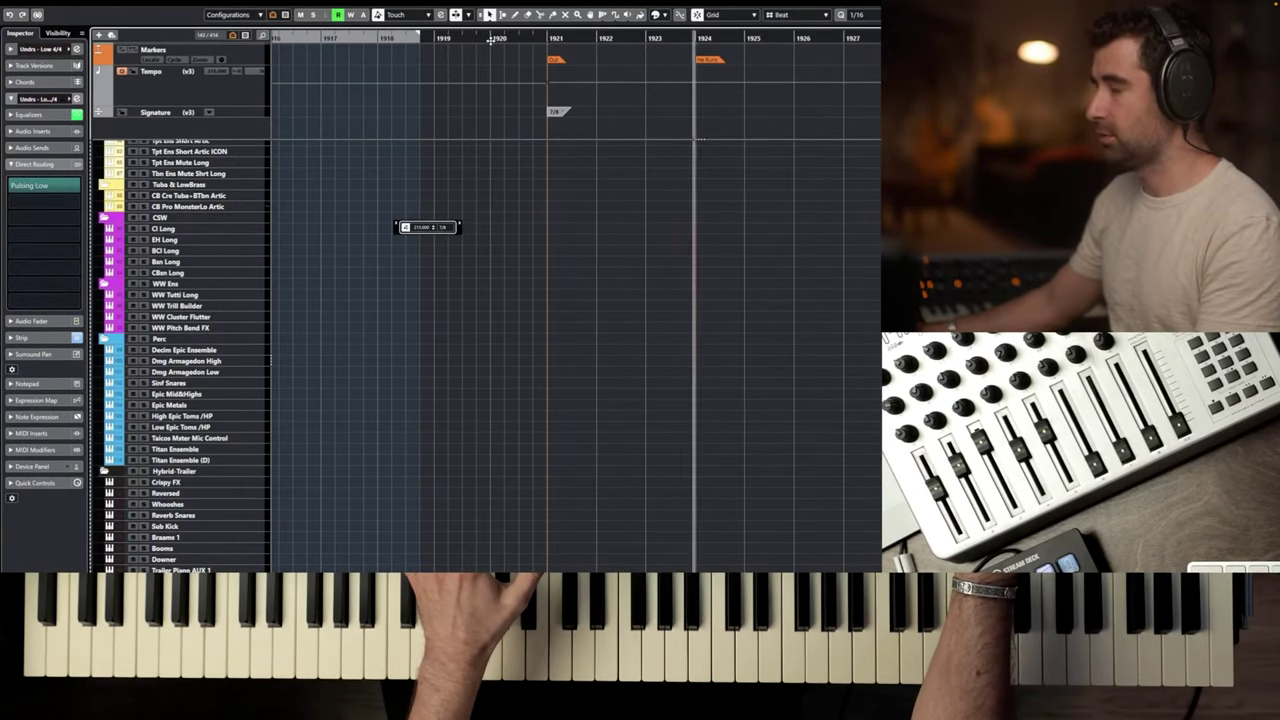
key(space)
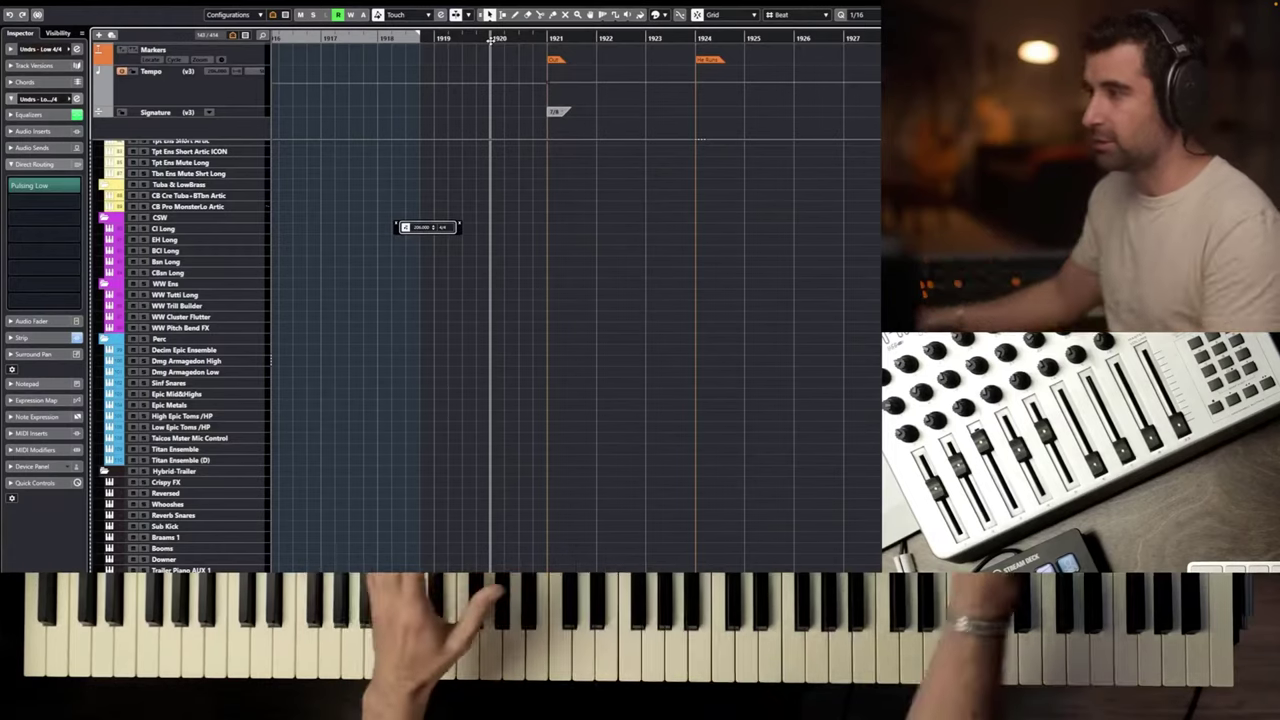
Show the full track list including disabled tracks, try to enable the Drums track, and place the cursor near bar 1921.
scroll(404, 370, up, 3)
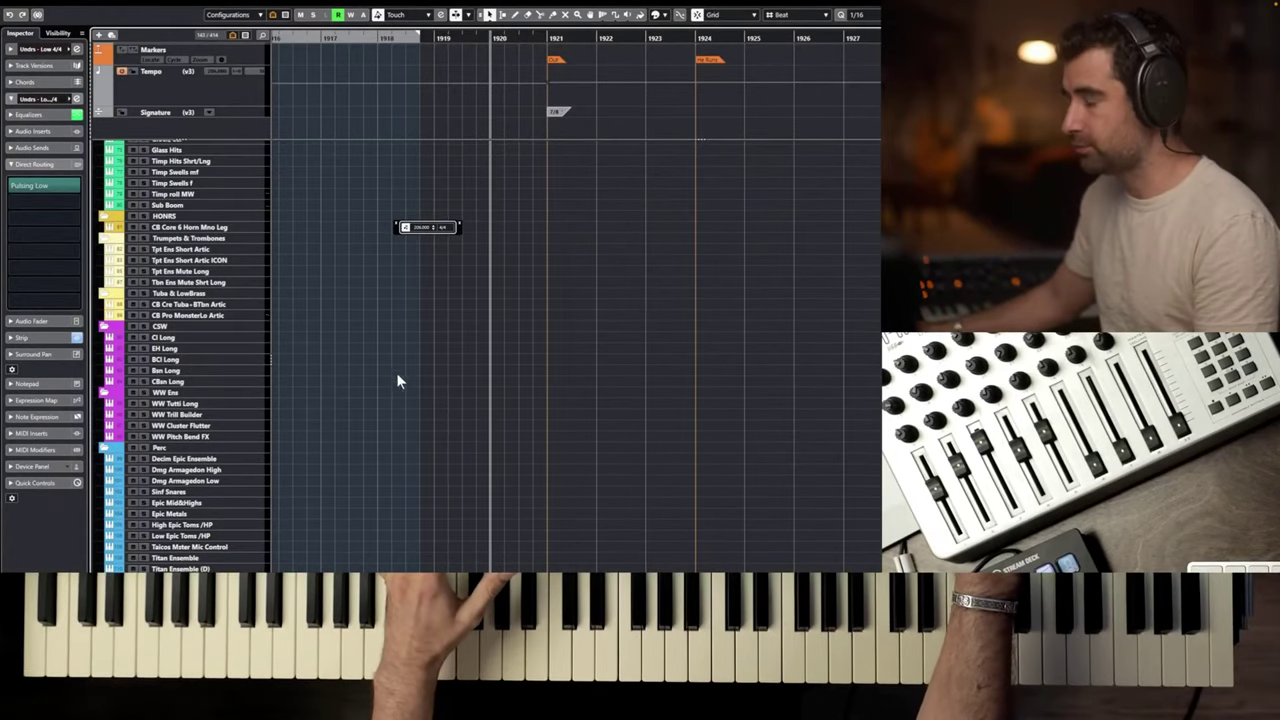
scroll(197, 375, up, 10)
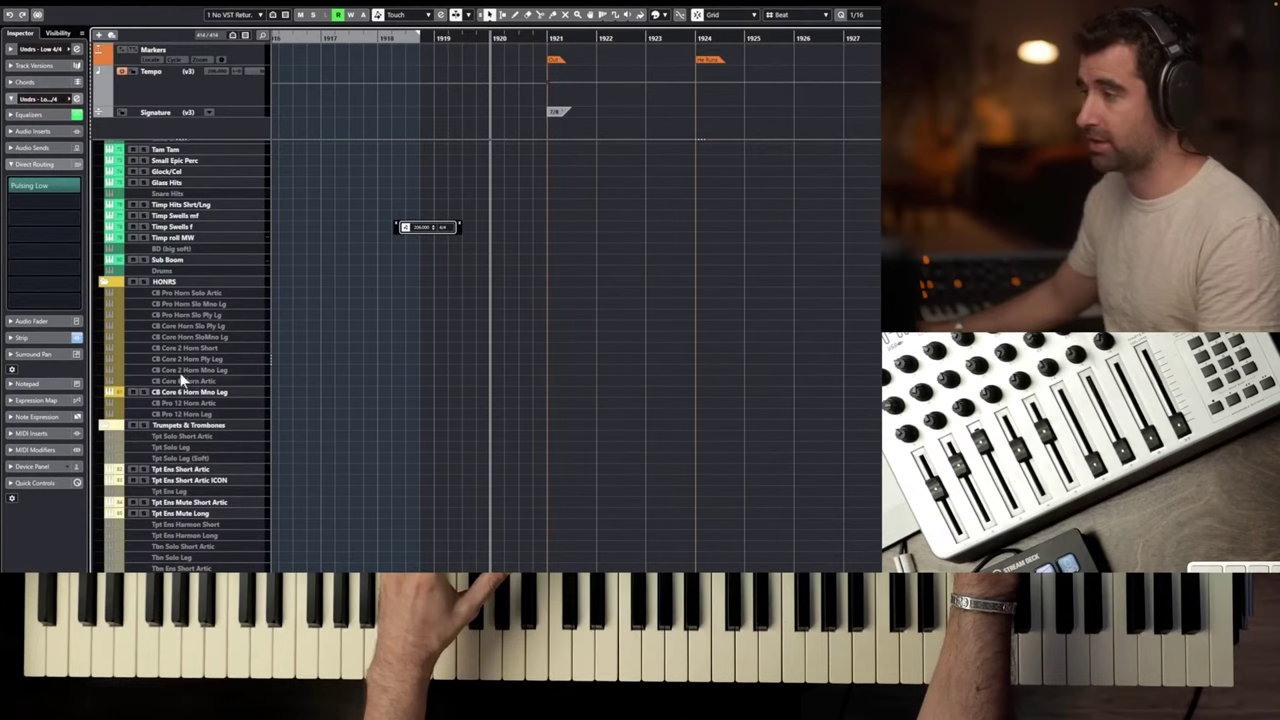
click(179, 272)
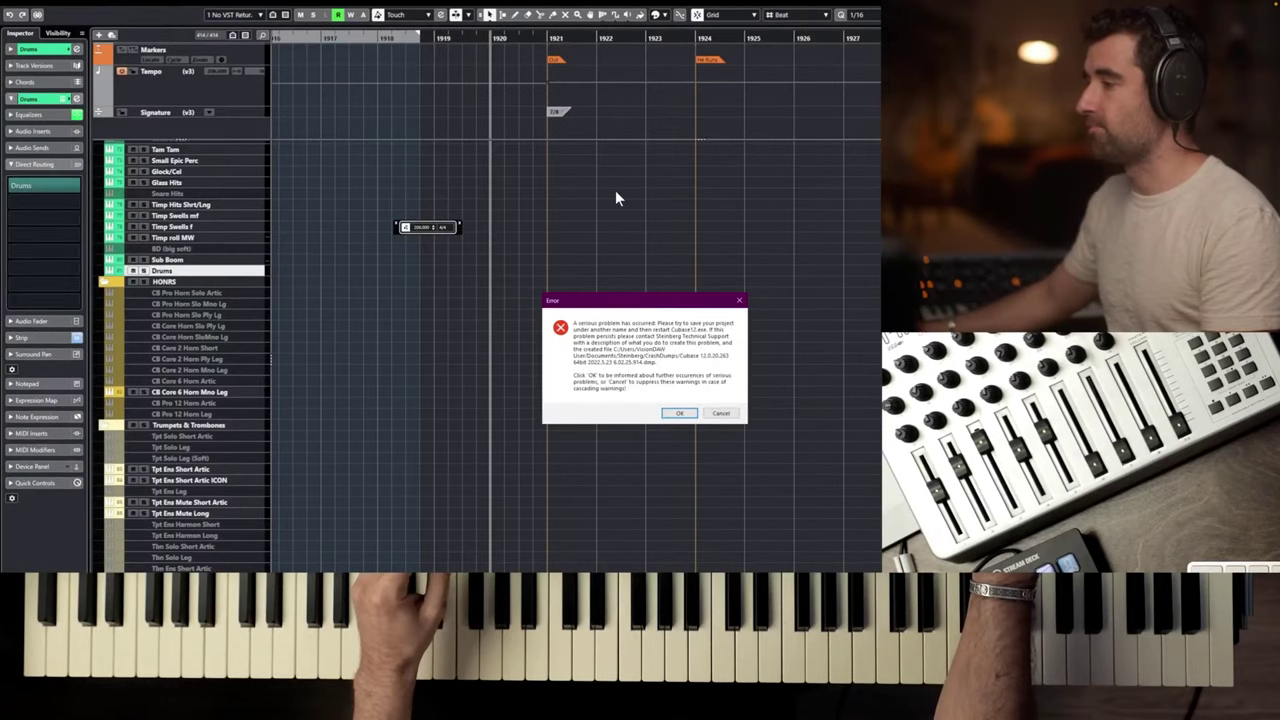
click(722, 413)
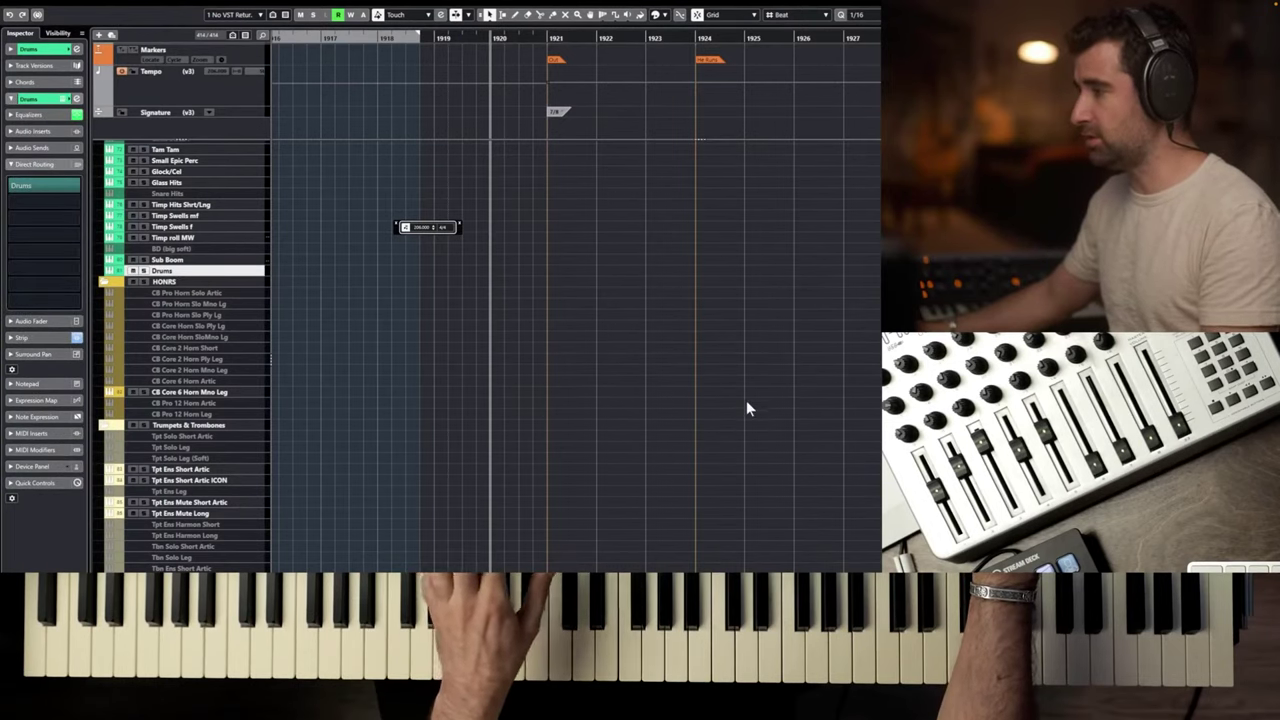
click(557, 38)
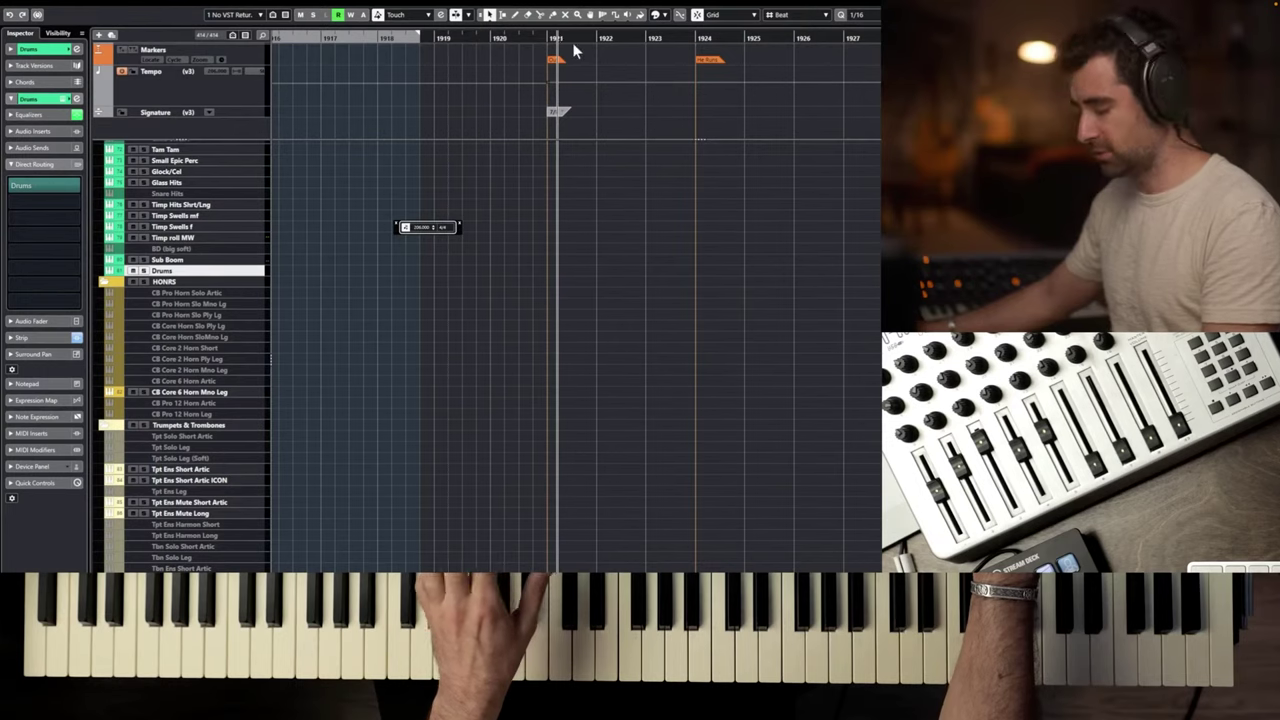
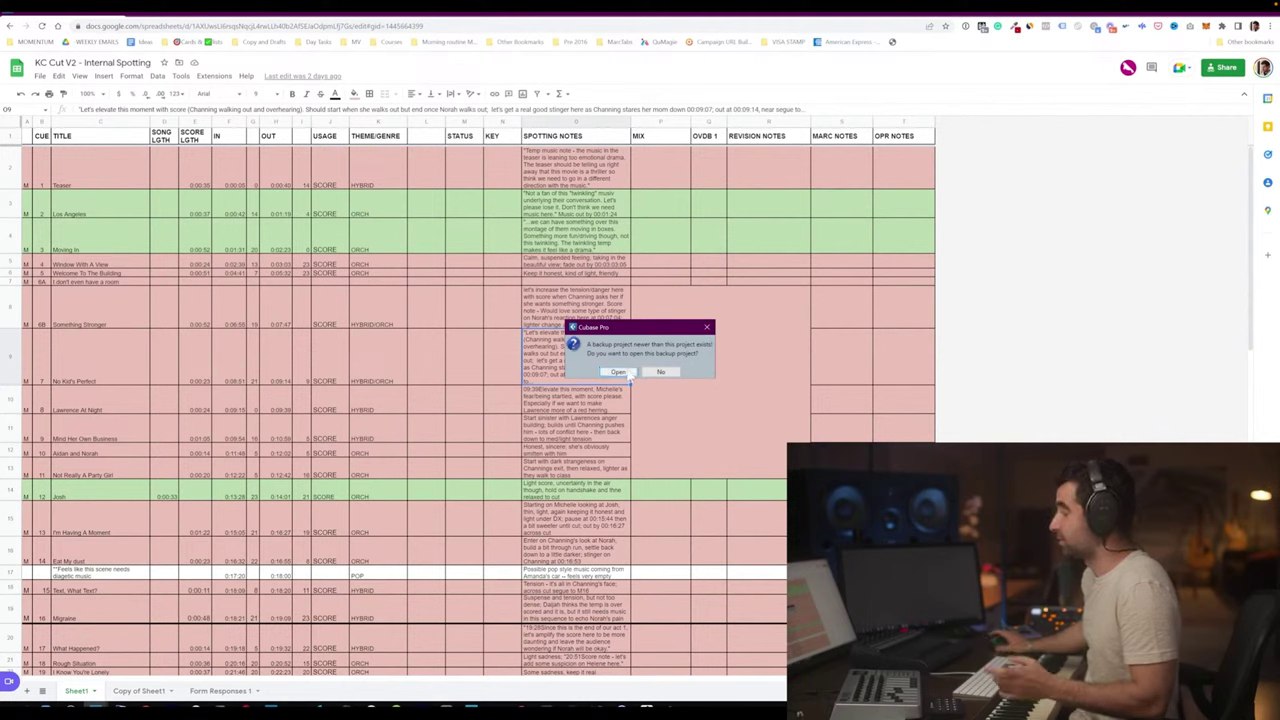
Open the newer backup project and accept its renaming to M47 M48 M49 NotJosh Packing Cake-01.cpr.
click(619, 372)
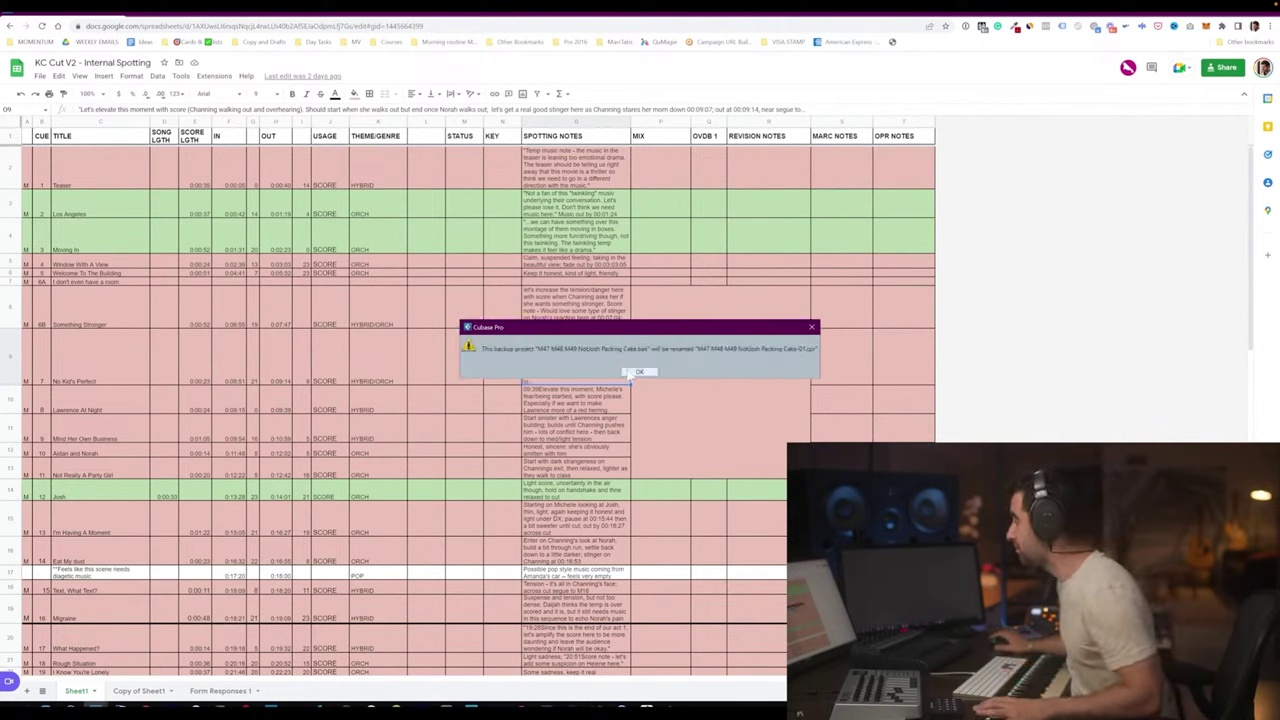
click(632, 372)
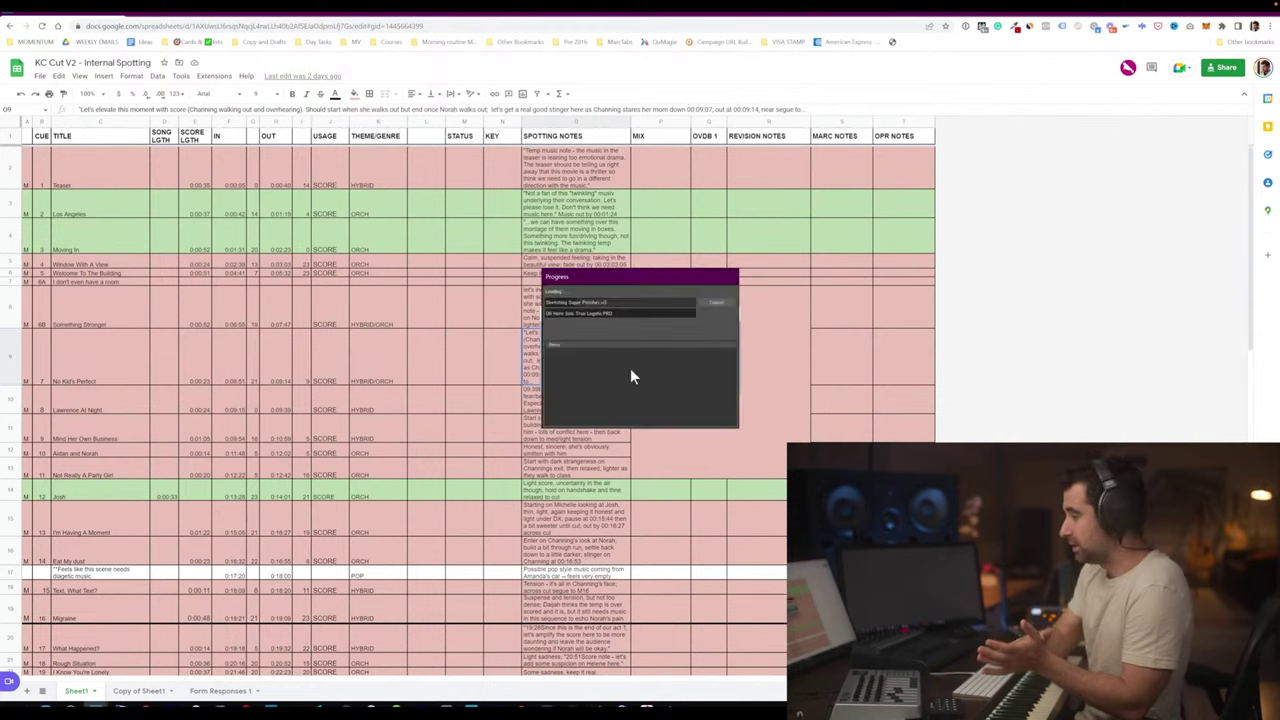
key(alt+Tab)
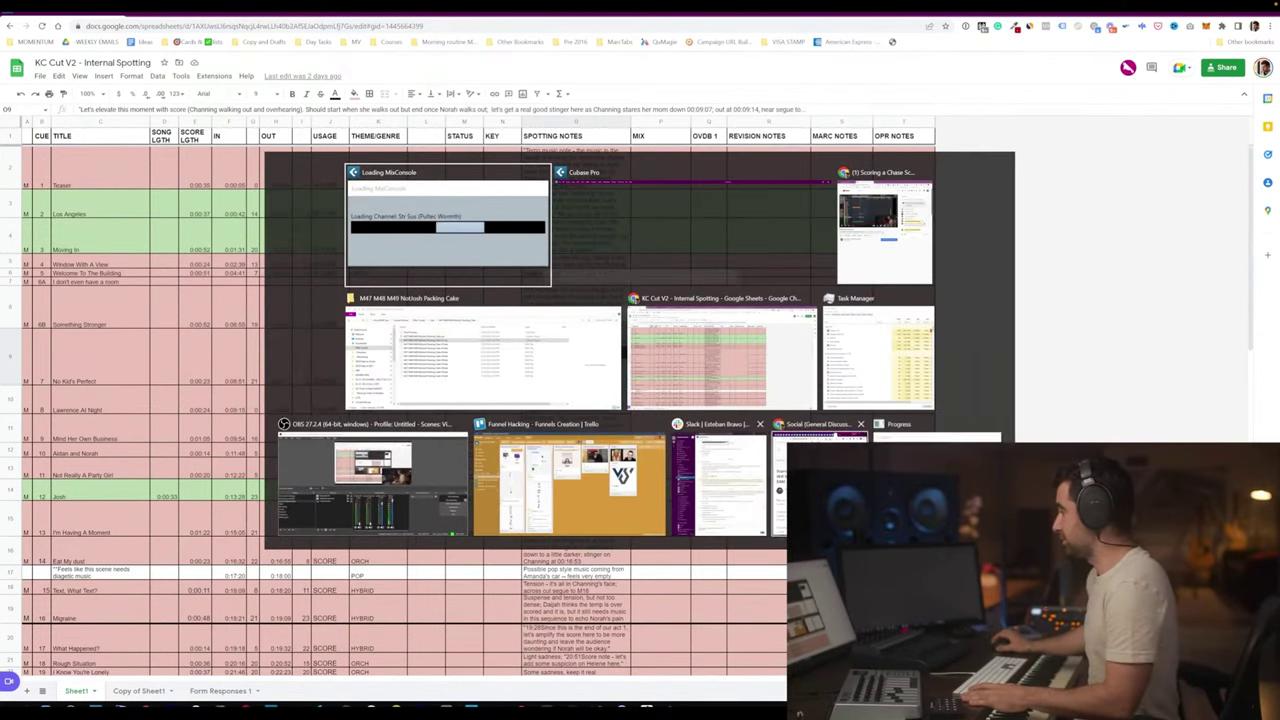
key(alt+Tab)
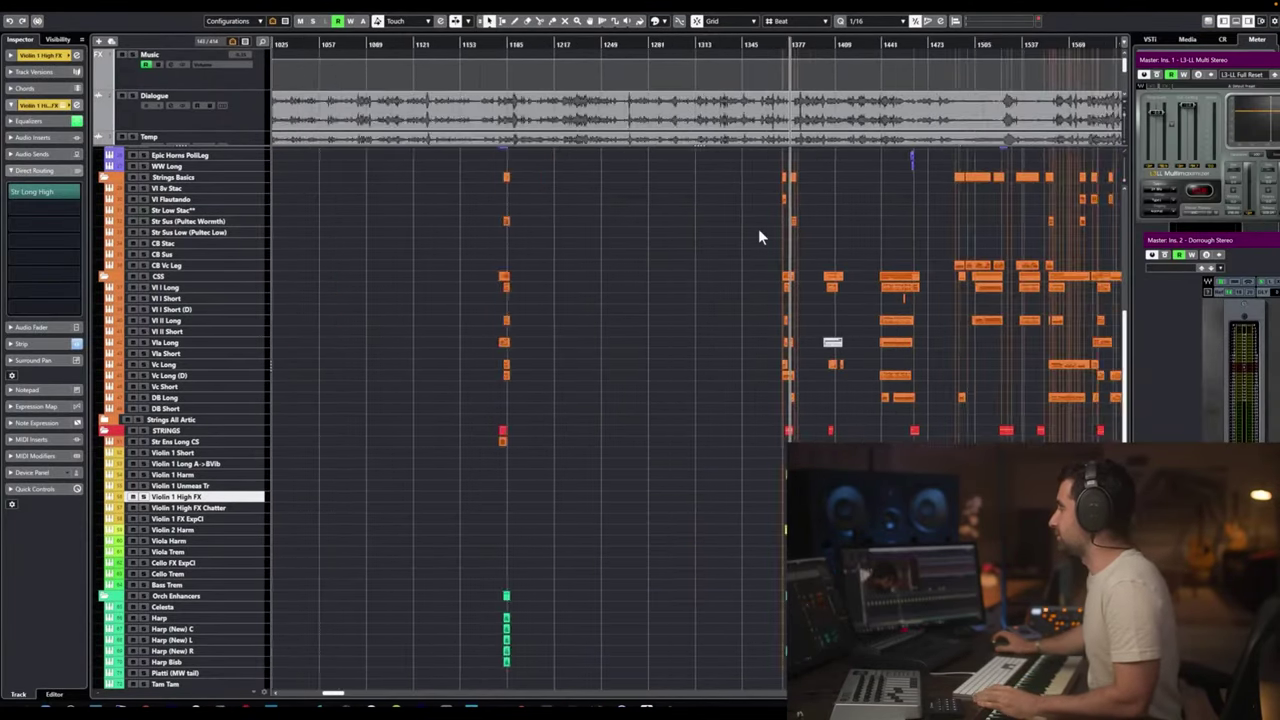
Examine the recovered project's video, markers and tempo curve from about bar 1911 onward, after the existing cue.
scroll(758, 229, right, 6)
scroll(709, 207, up, 3)
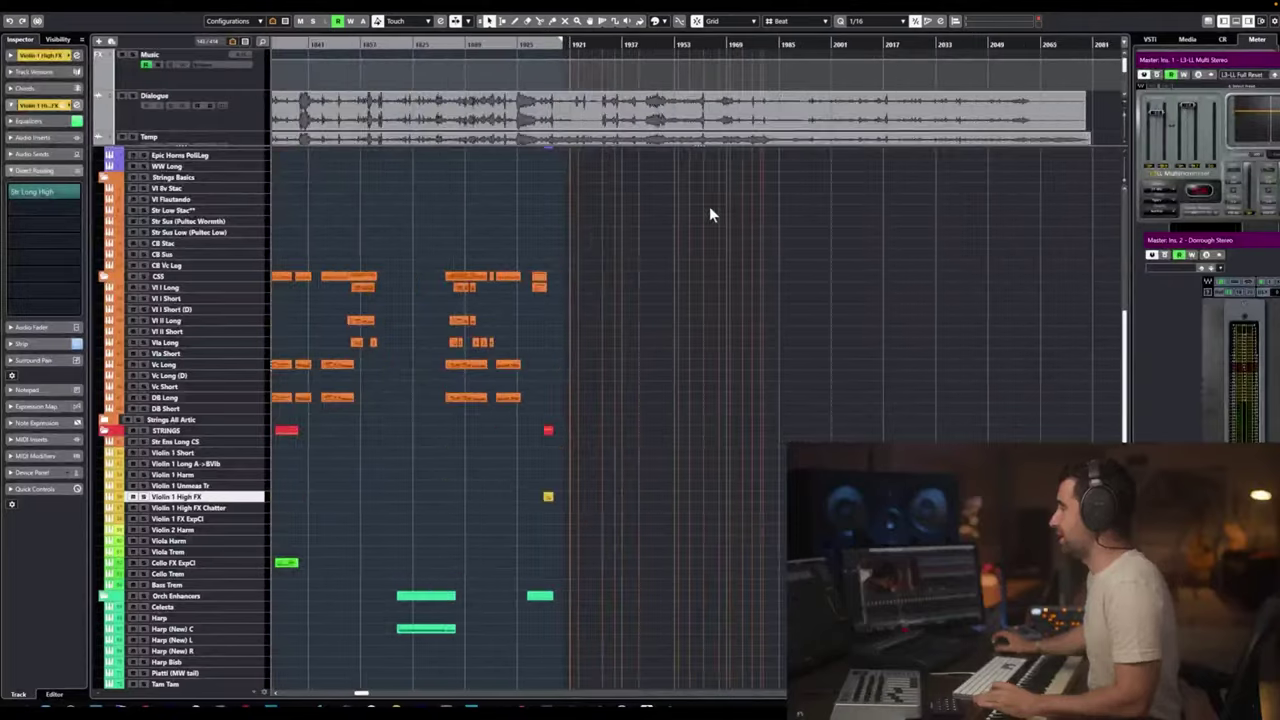
scroll(709, 208, up, 3)
scroll(641, 210, up, 6)
scroll(648, 138, down, 1)
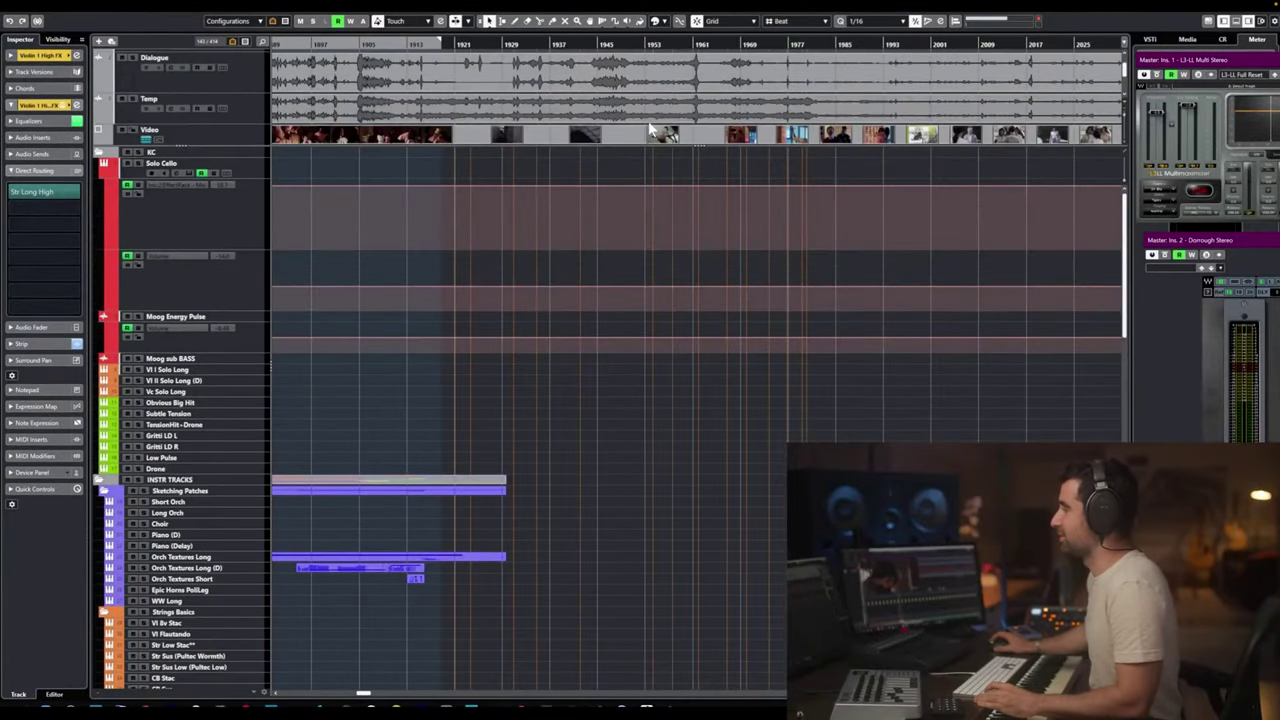
scroll(649, 126, down, 2)
scroll(649, 126, up, 1)
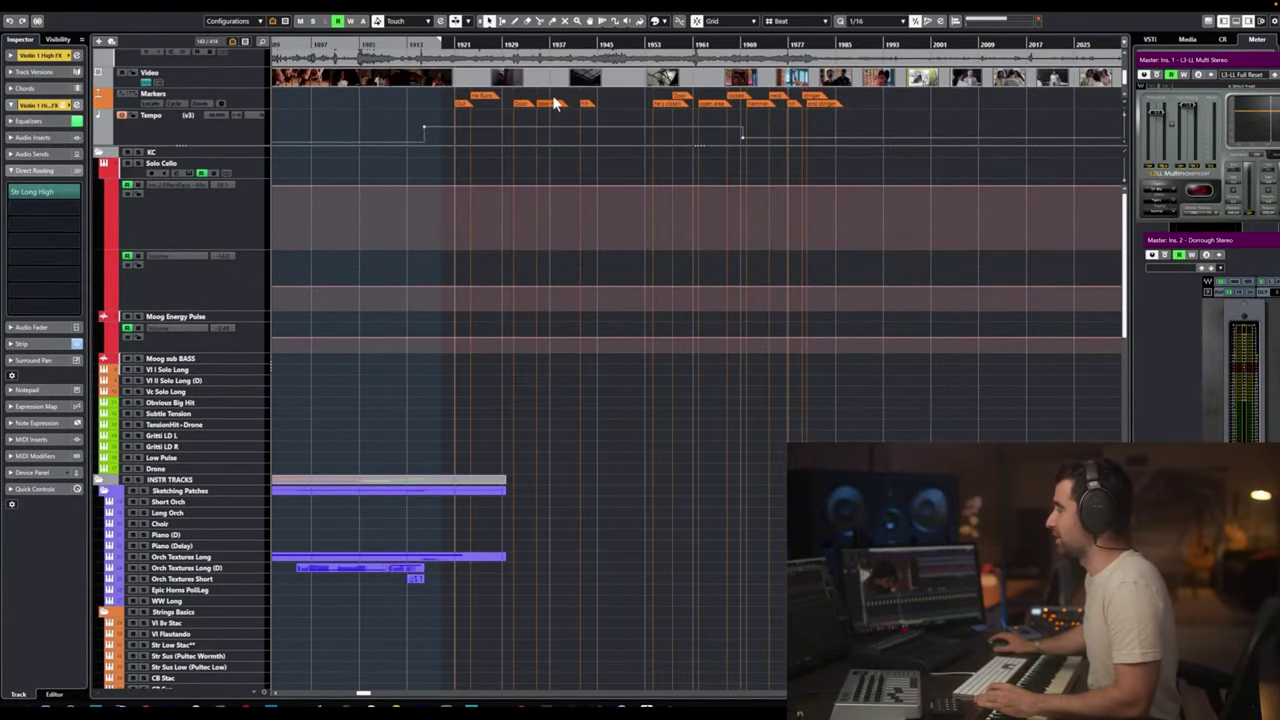
scroll(460, 112, up, 3)
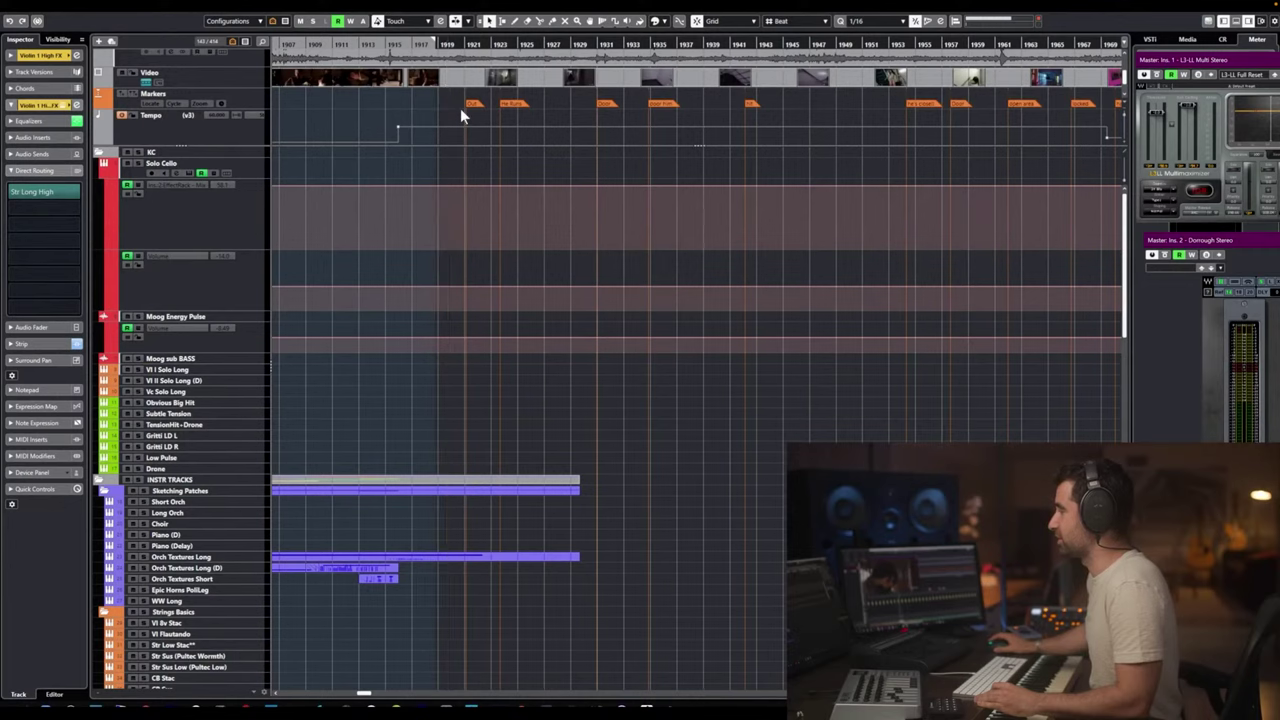
scroll(460, 108, up, 2)
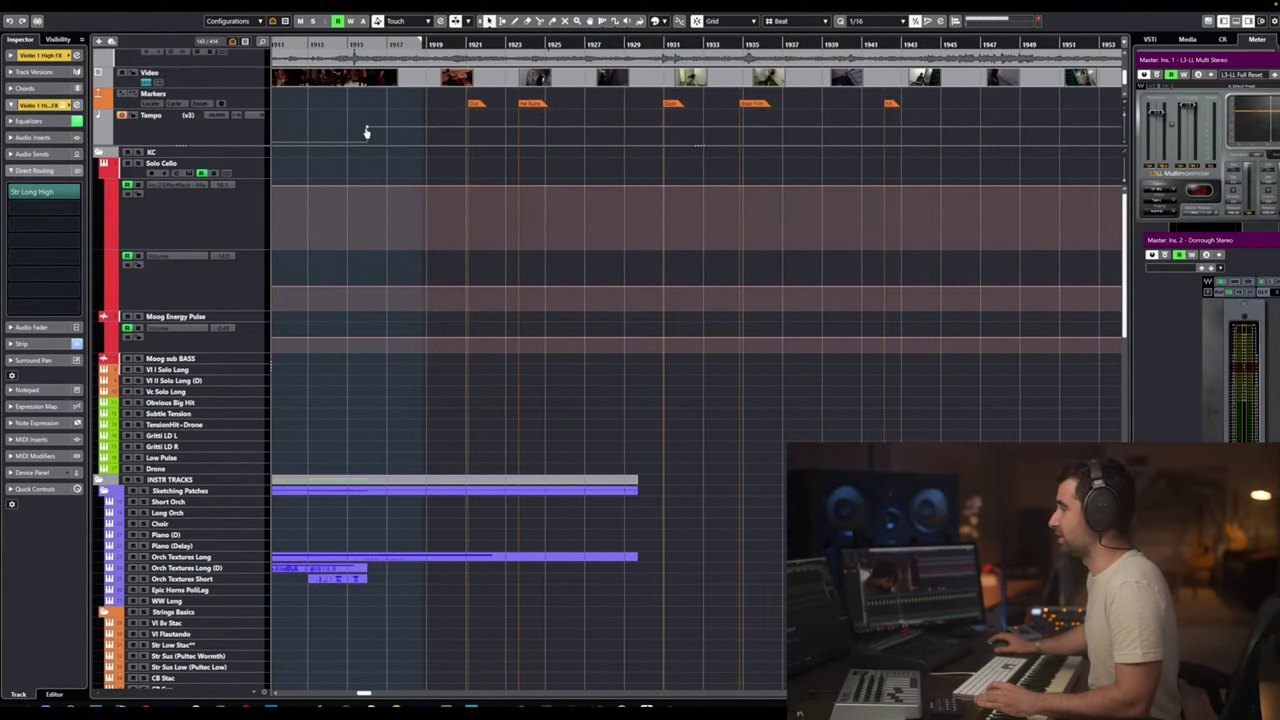
Start saving the project under a new name and go up to the Cues folder.
click(24, 15)
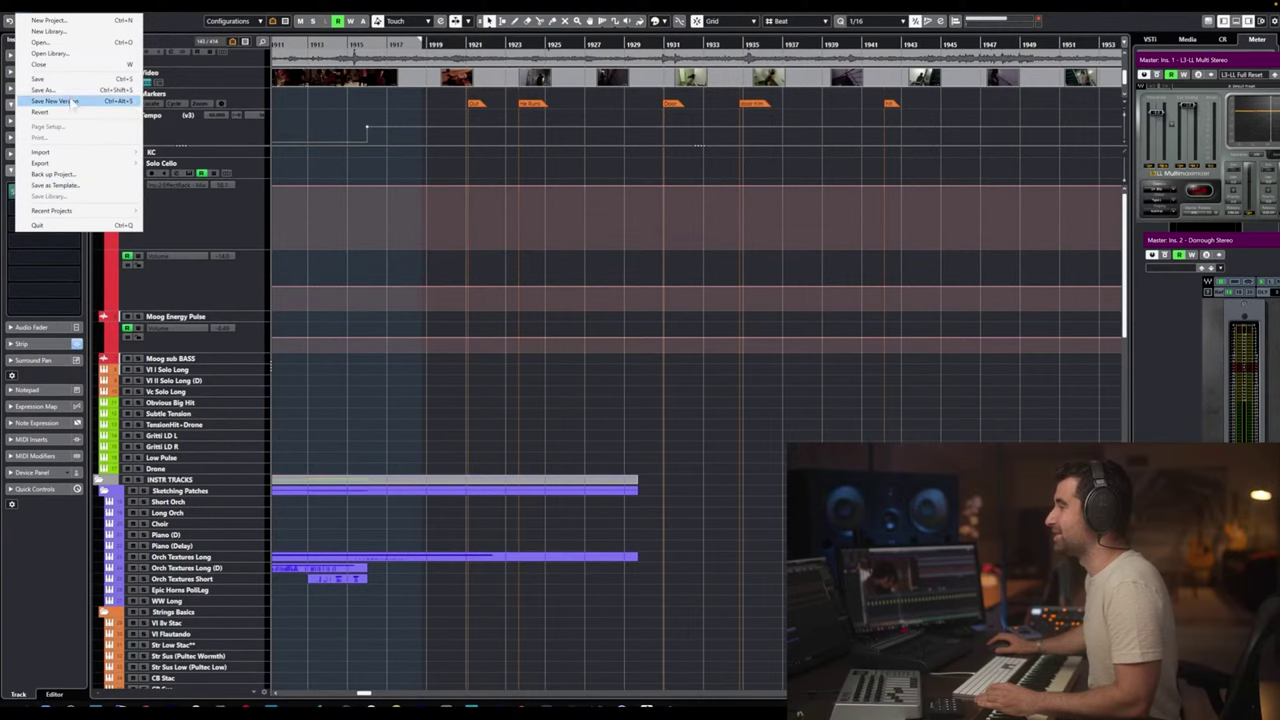
click(70, 90)
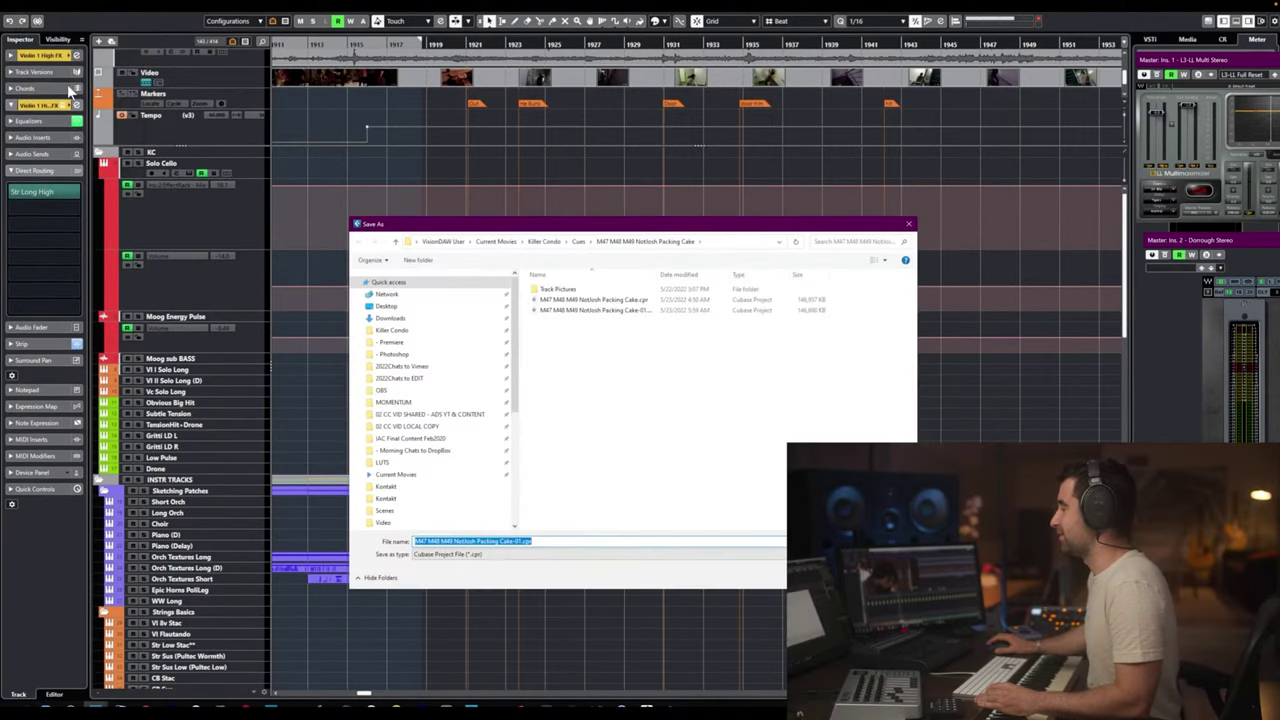
click(581, 241)
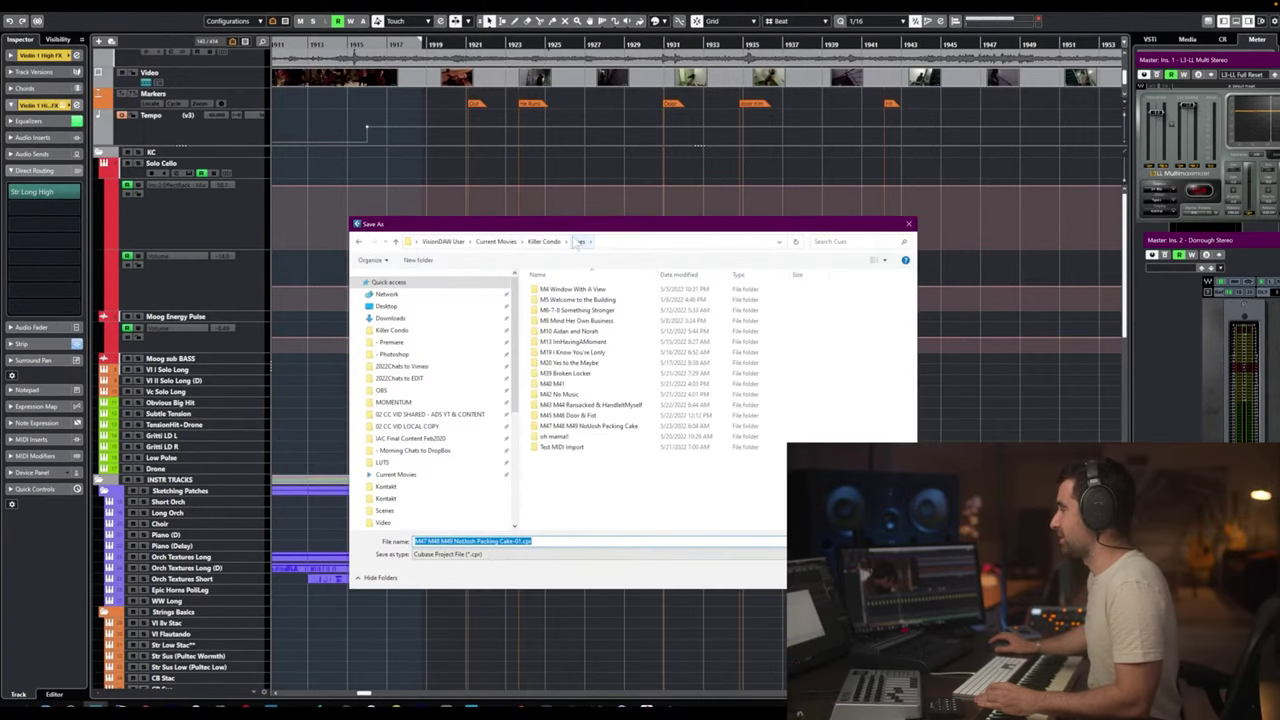
Switch to the KC Cut V2 - Internal Spotting sheet in Google Sheets, look up the chase cue's number, and return to the save dialog.
key(alt+Tab)
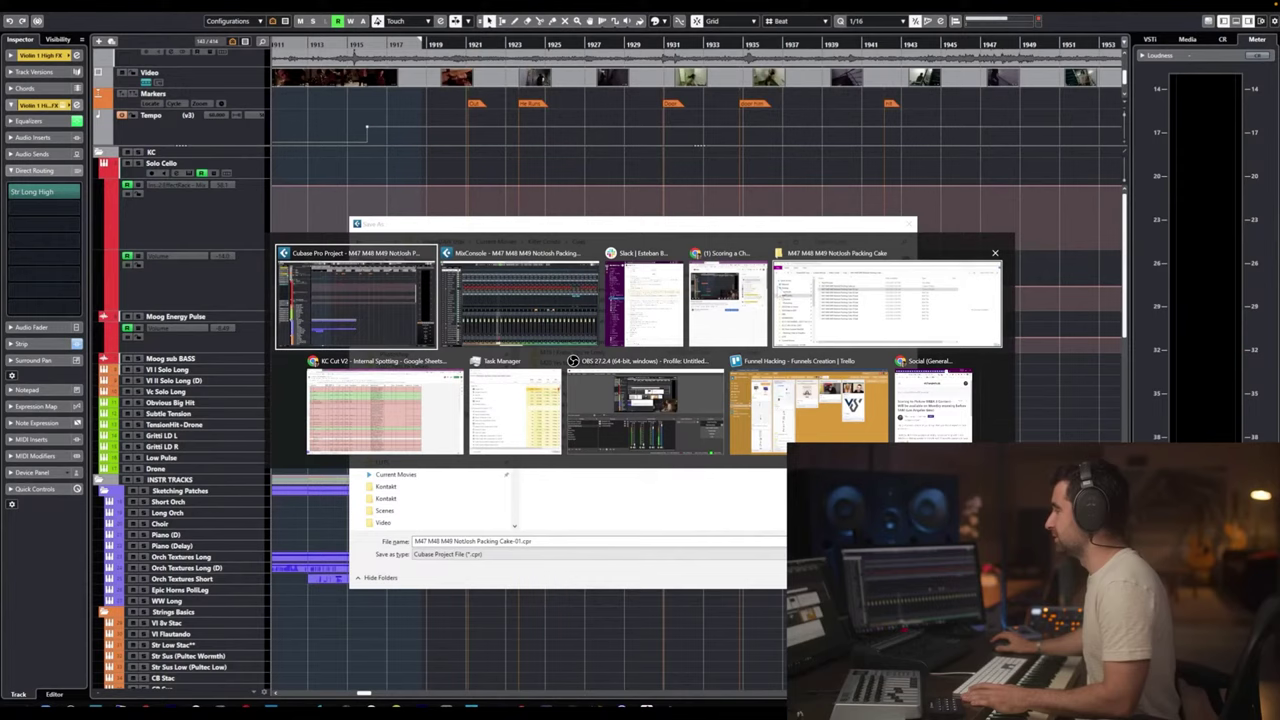
click(392, 402)
scroll(78, 617, down, 15)
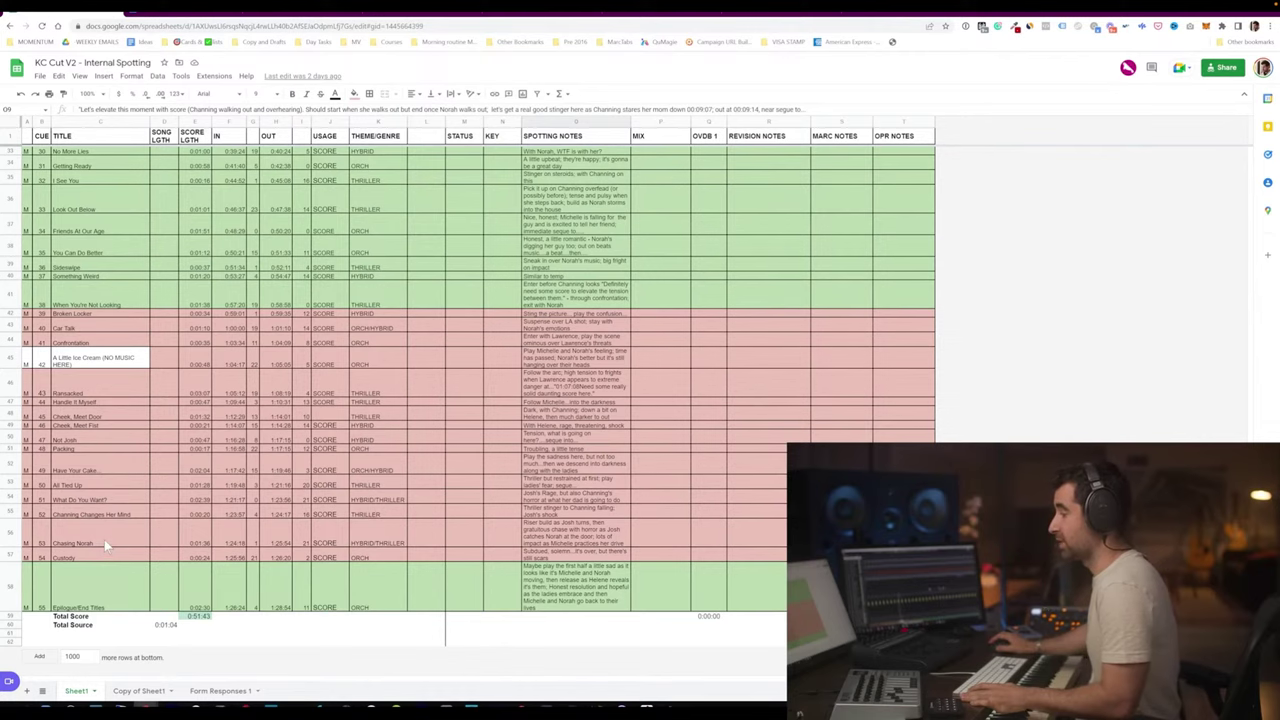
key(alt+Tab)
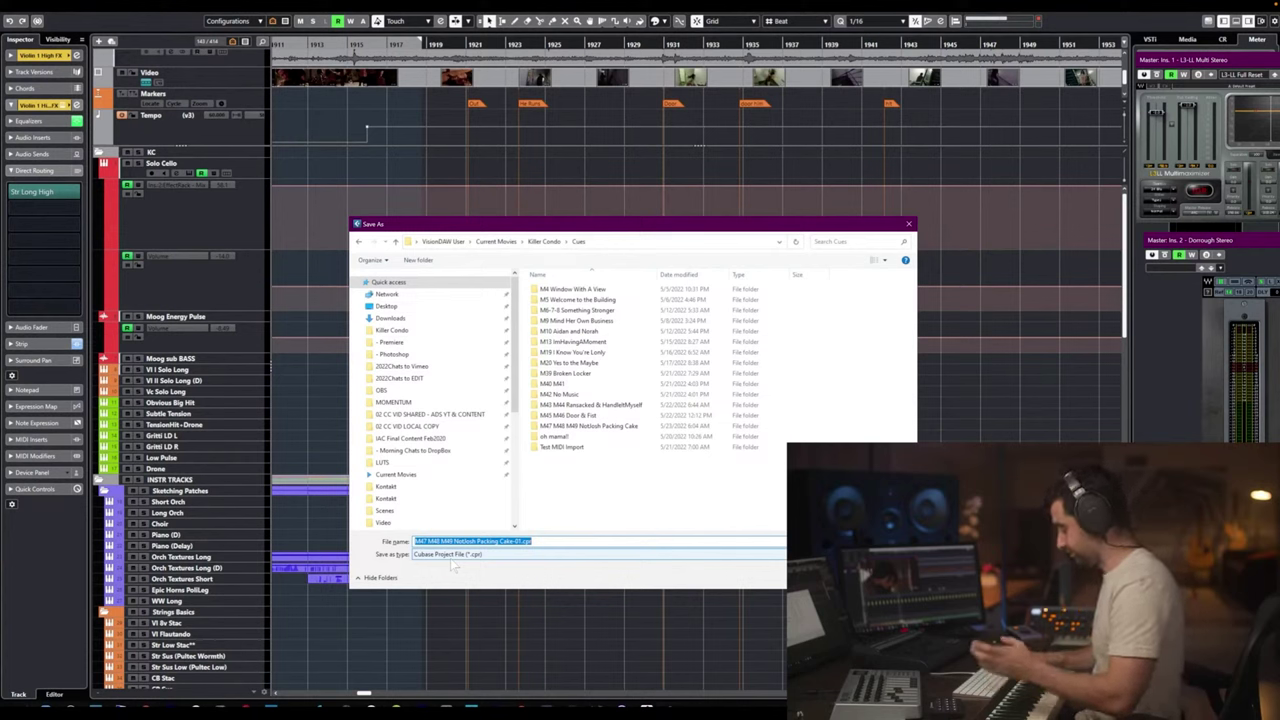
Save the project as M53 Chase.cpr in a new folder named M53 Chase inside Cues.
text(M53 Chas)
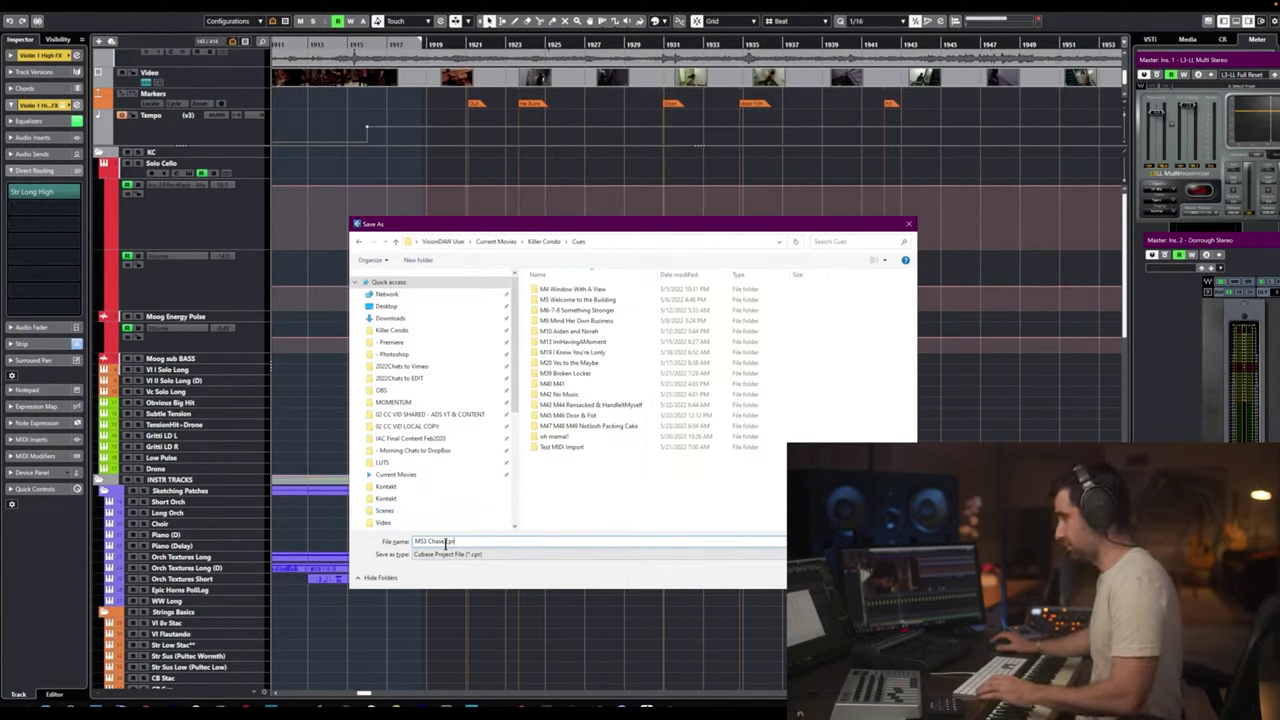
drag(442, 541, 404, 541)
key(ctrl+c)
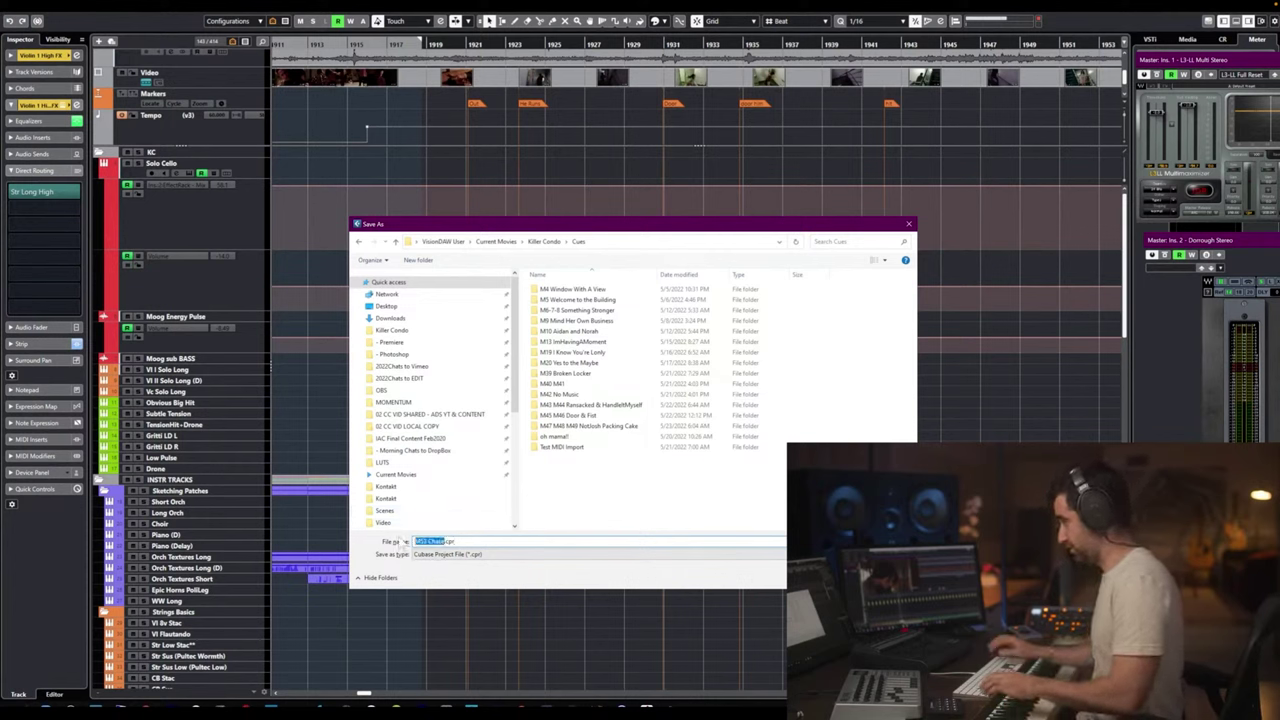
click(707, 487)
key(ctrl+shift+n)
key(ctrl+v)
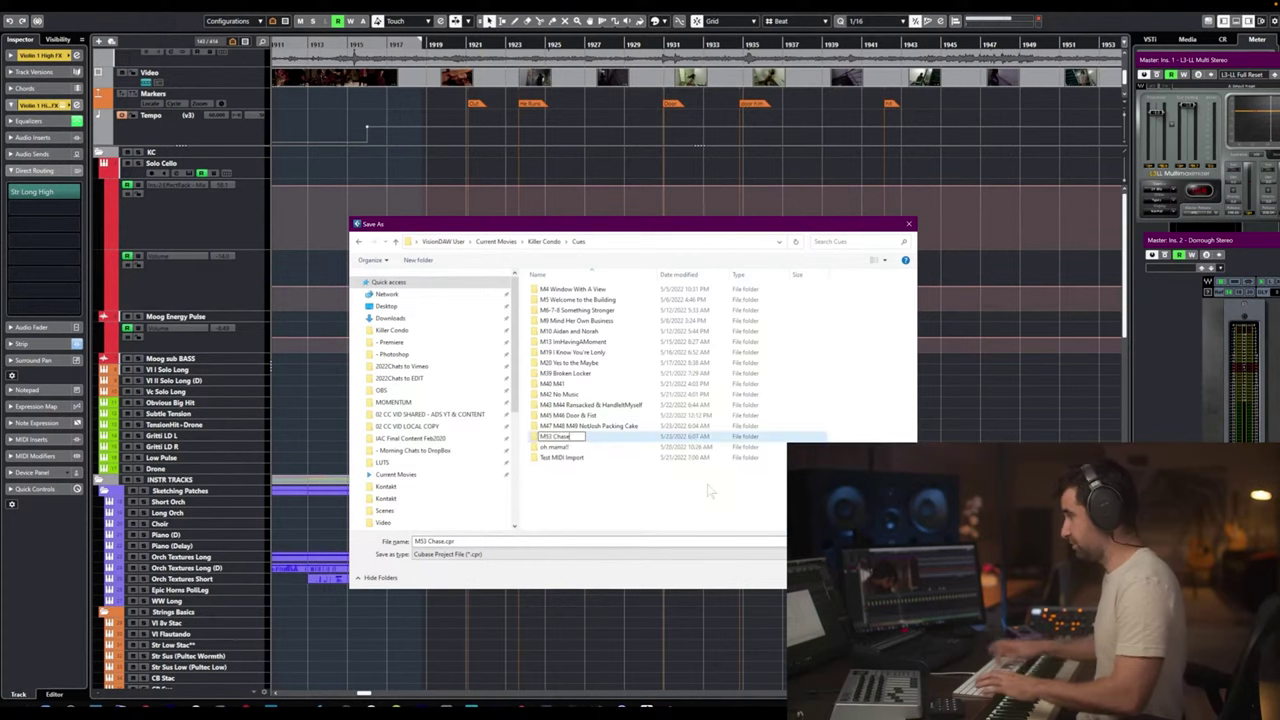
key(Return)
key(Return)
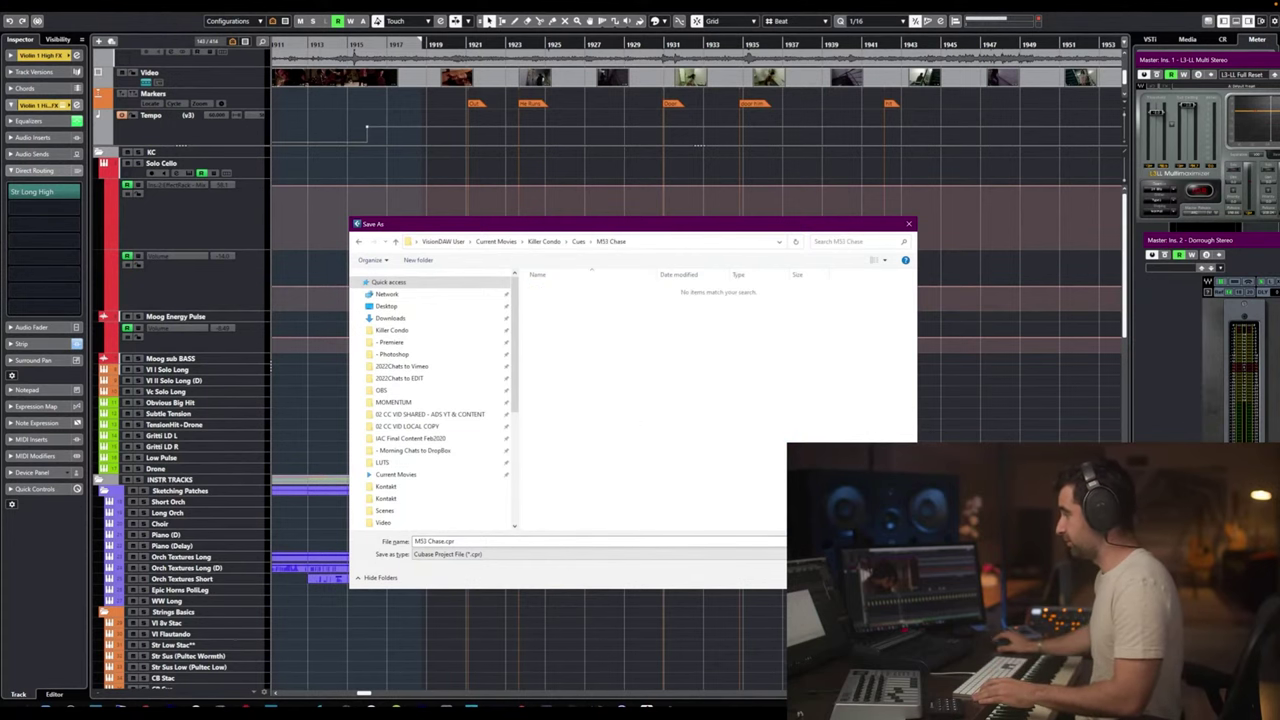
key(Return)
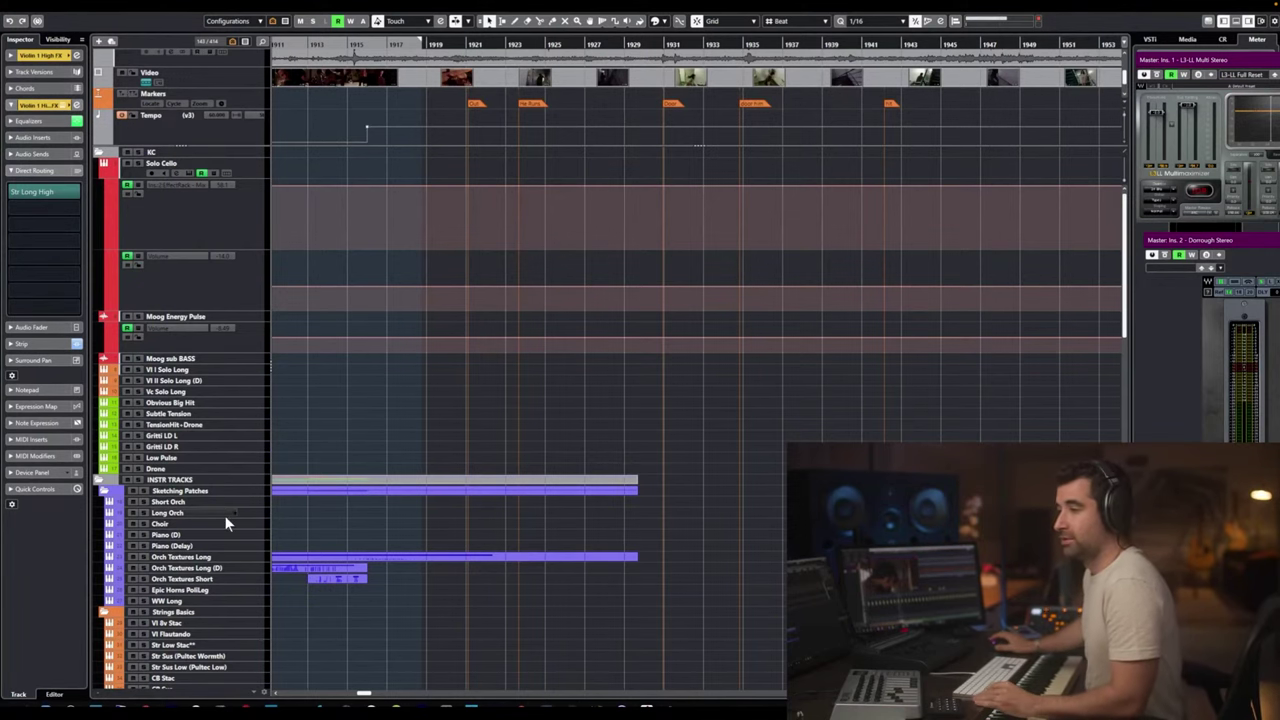
Show the disabled tracks by switching to the No VST Returns configuration, and enable the Drums track below Sub Boom.
scroll(221, 520, down, 15)
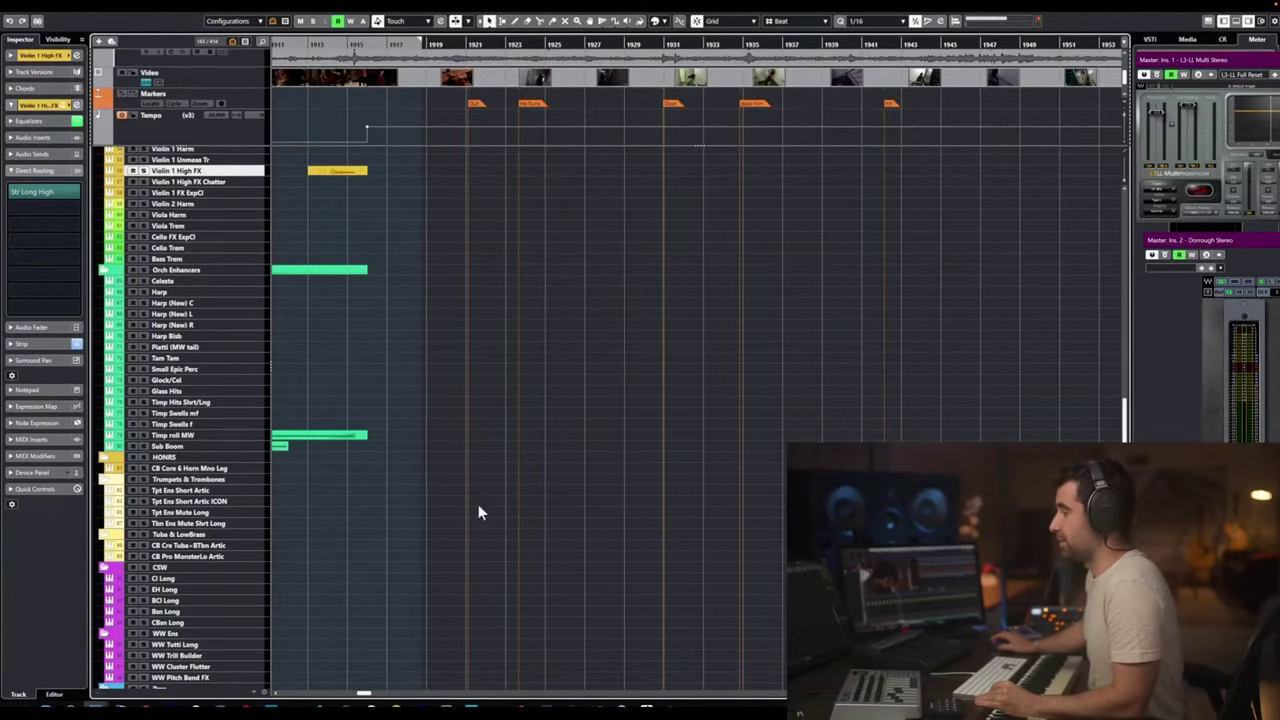
key(ctrl+1)
scroll(186, 438, down, 10)
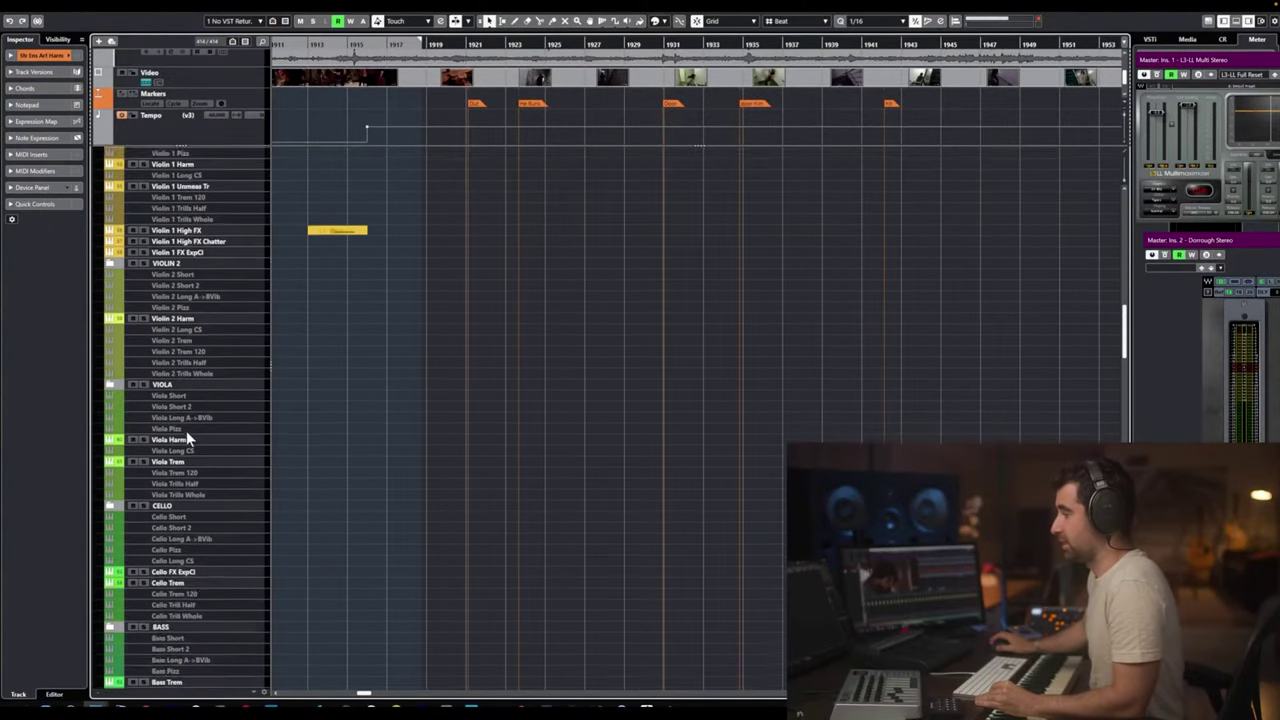
scroll(186, 438, down, 10)
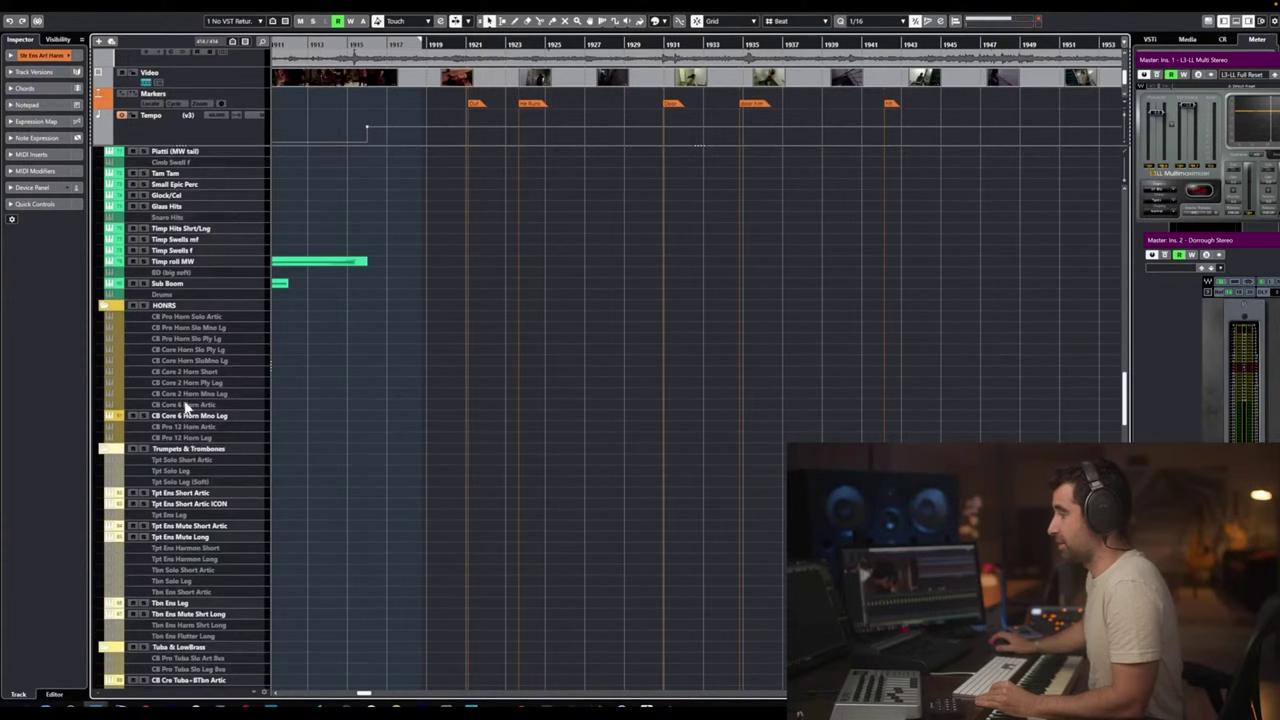
click(172, 295)
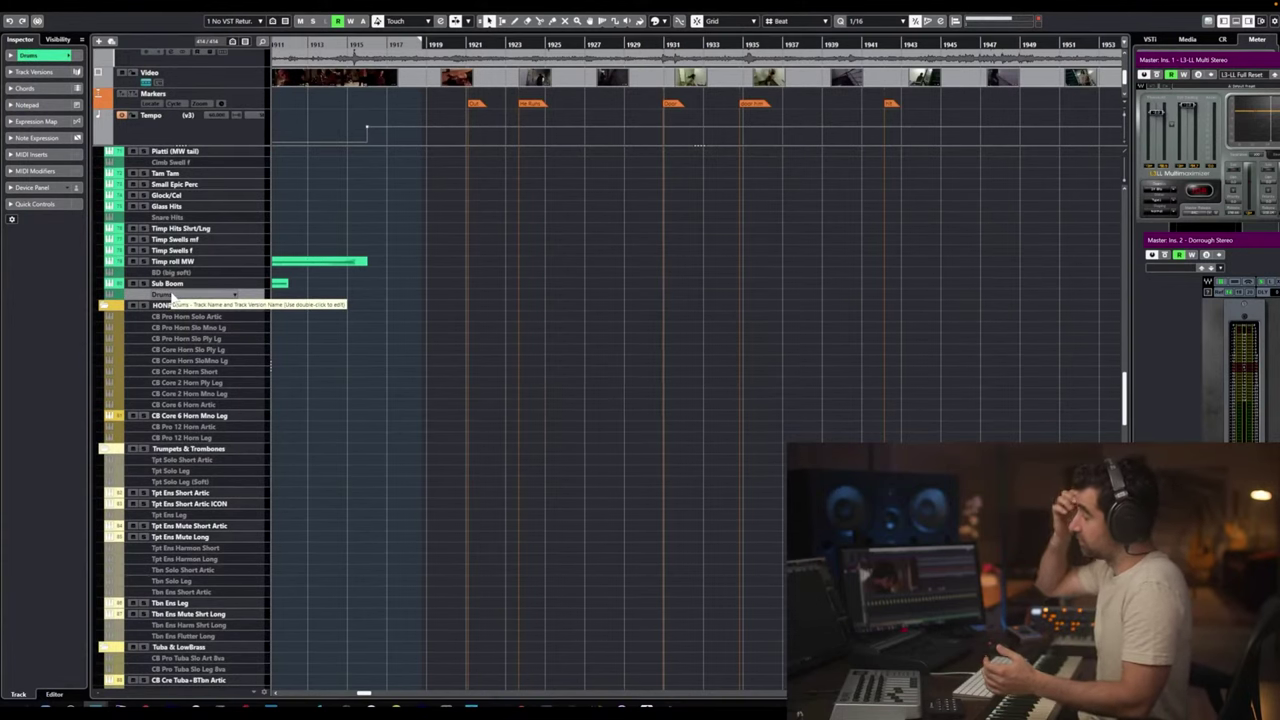
double_click(170, 296)
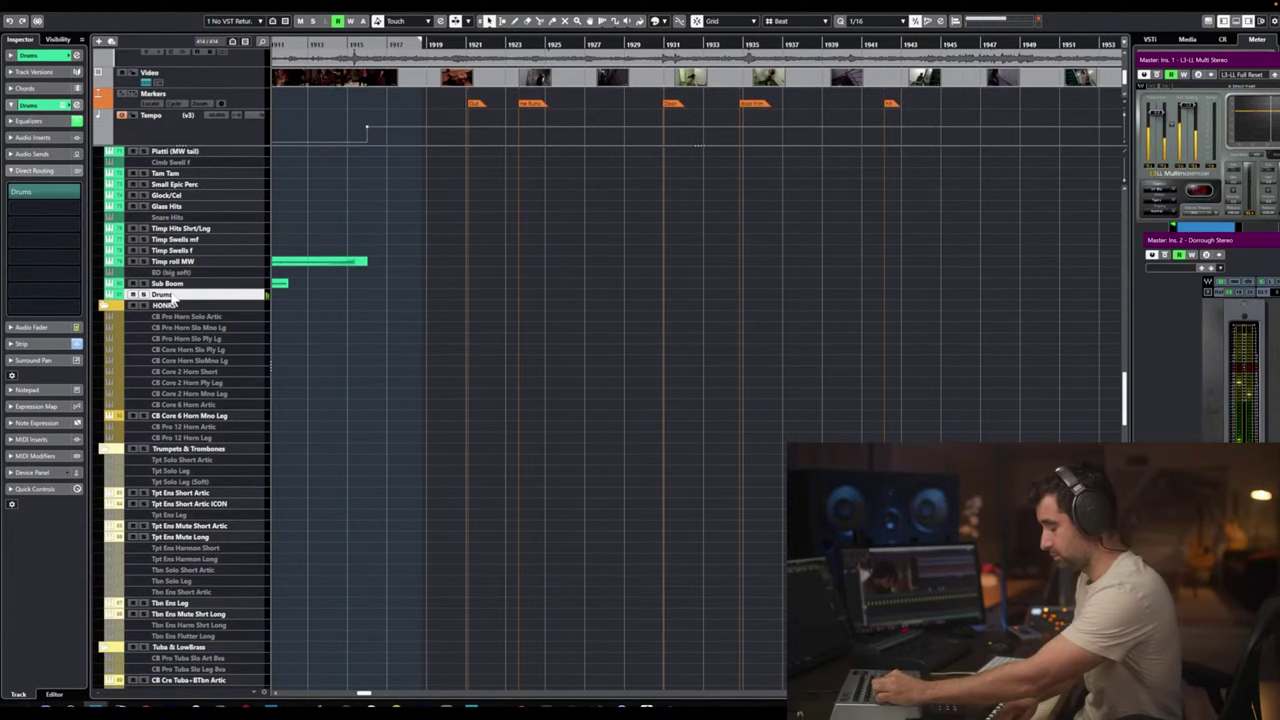
key(Return)
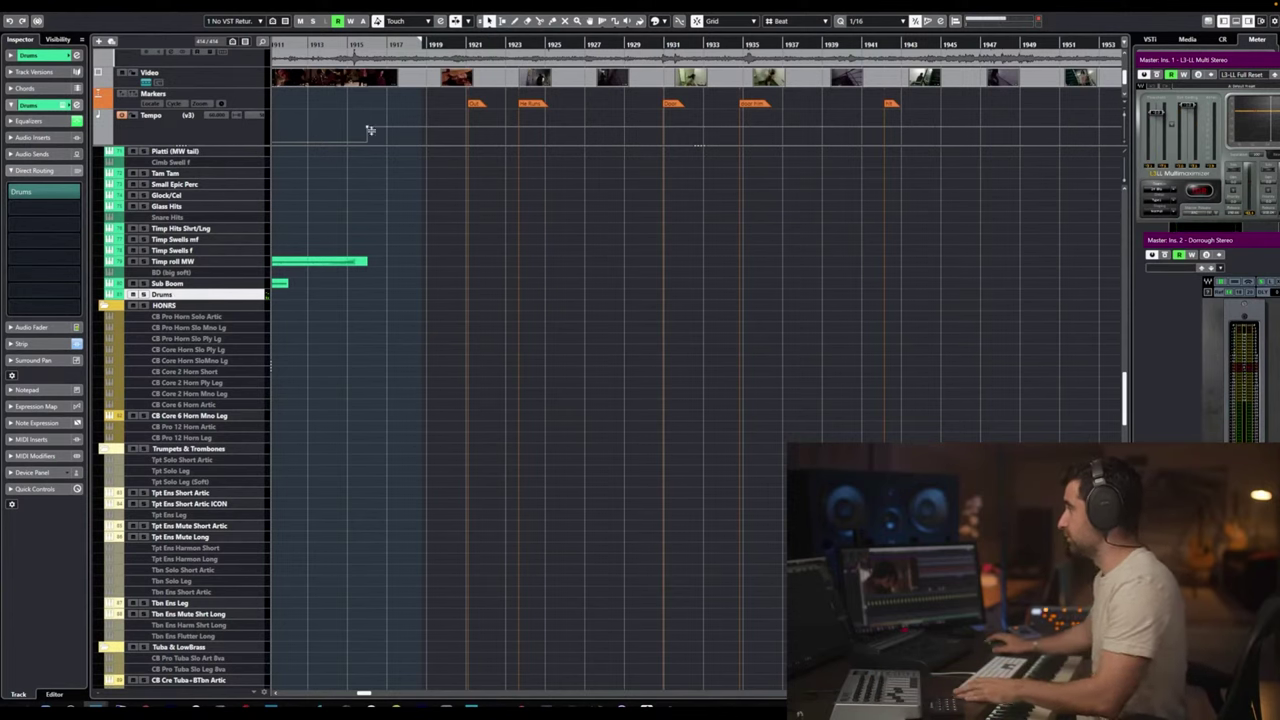
Adjust the tempo leading into the chase so the first marker after bar 1919 lands on the downbeat of bar 1921.
scroll(536, 114, down, 3)
scroll(548, 108, down, 1)
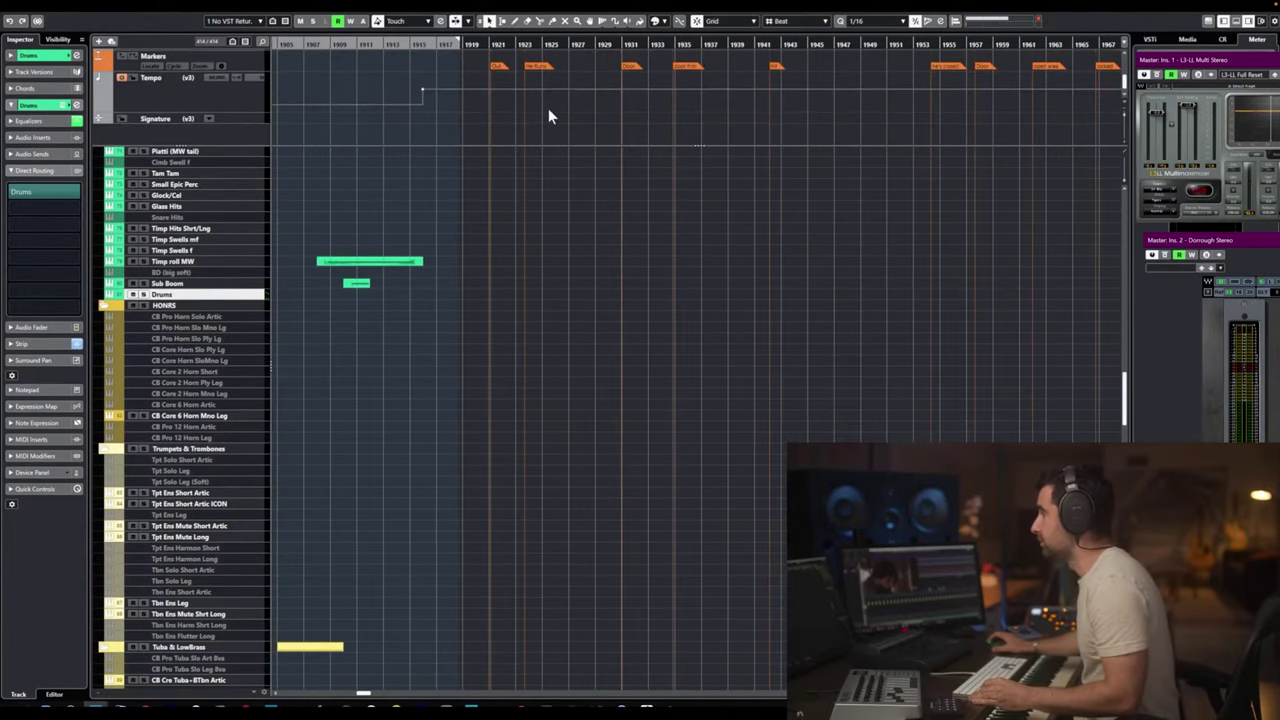
scroll(548, 112, up, 1)
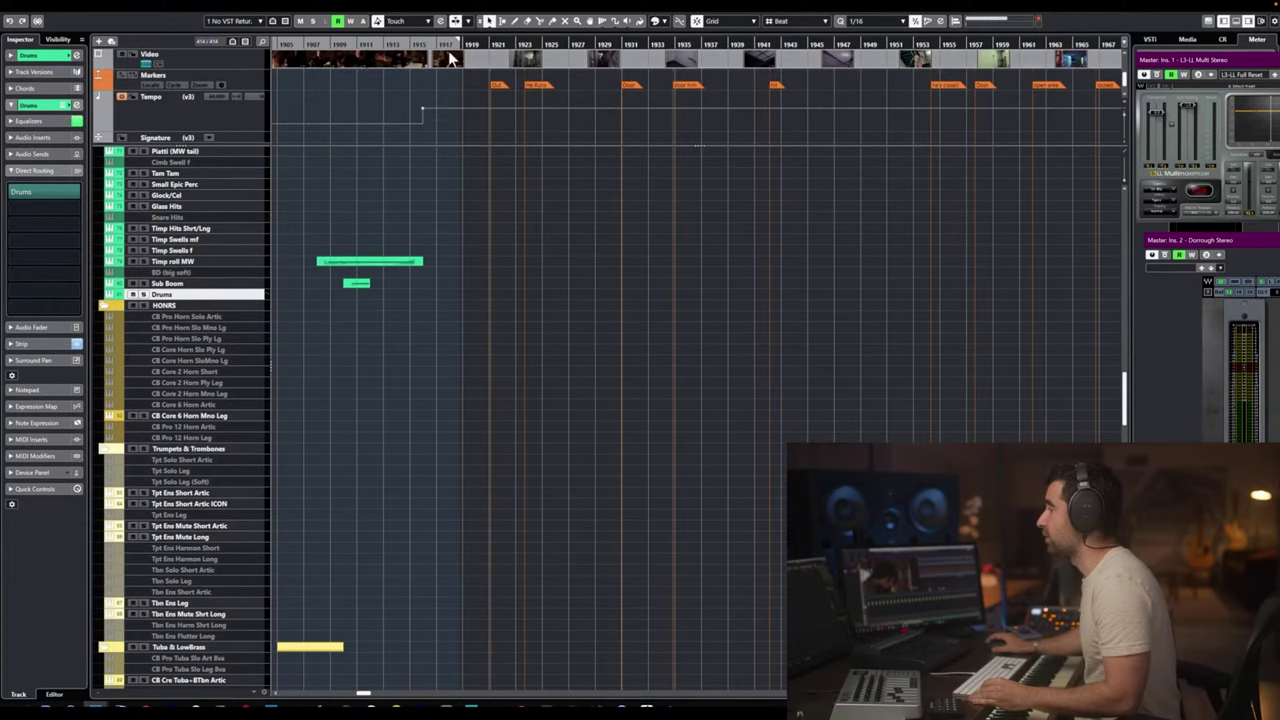
scroll(461, 98, up, 3)
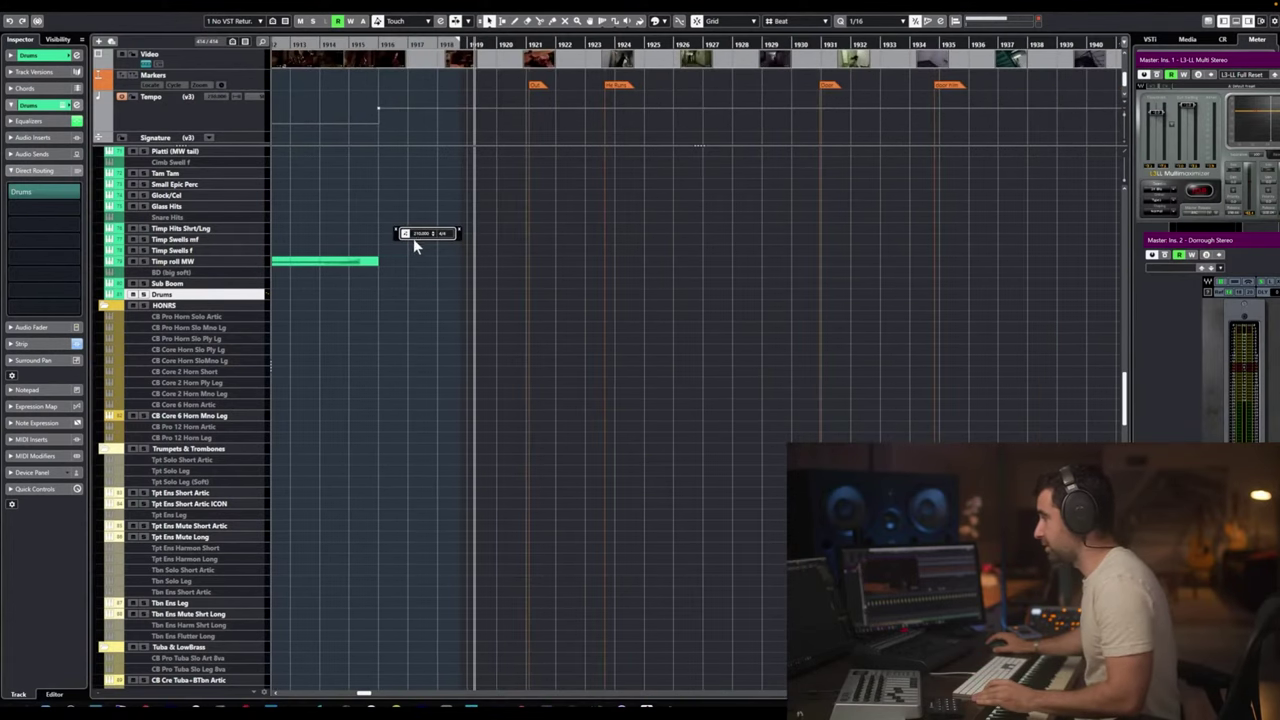
click(433, 236)
click(433, 236)
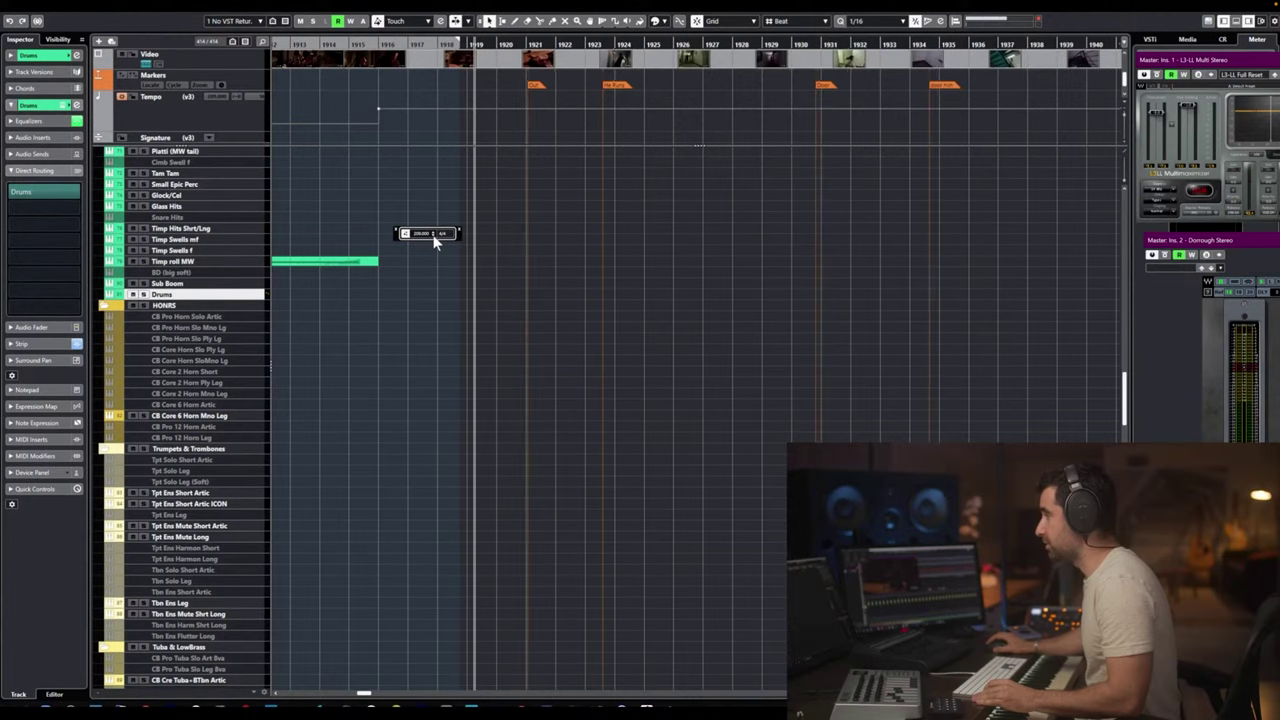
click(433, 236)
scroll(552, 193, up, 4)
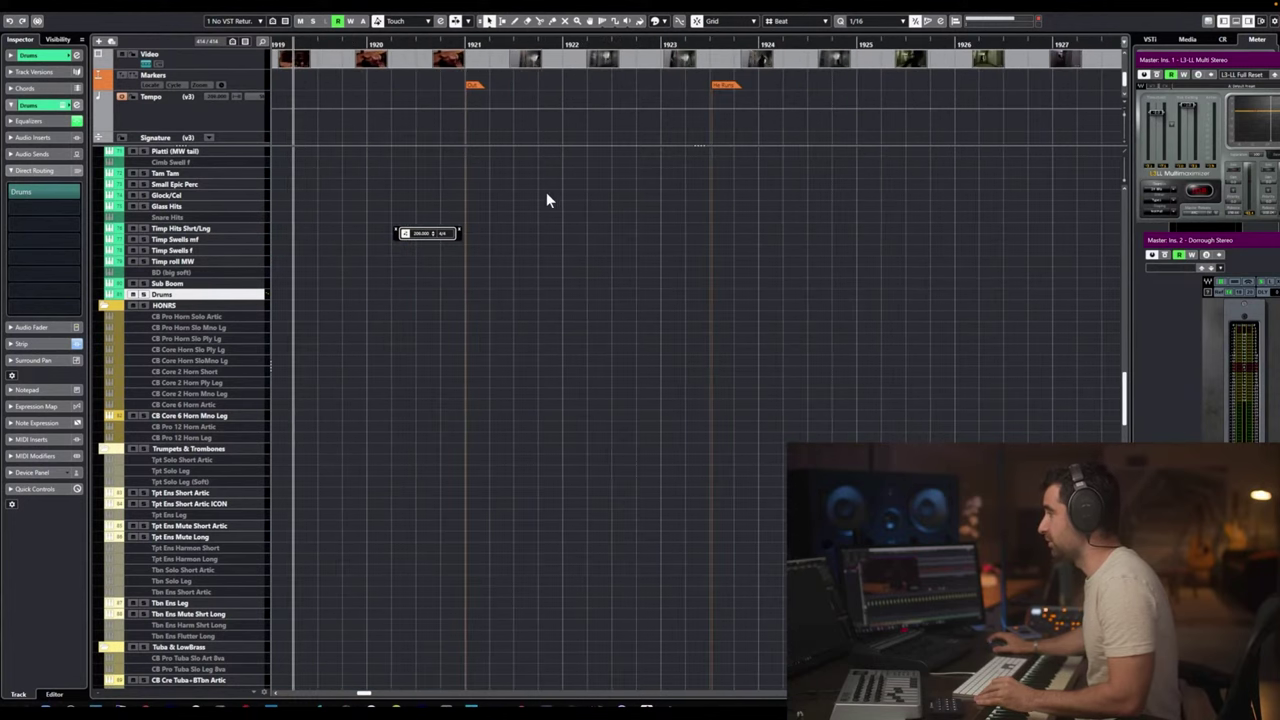
Insert a 7/8 time signature at bar 1921, at the first chase marker.
mouse_move(470, 45)
mouse_down()
mouse_move(752, 48)
mouse_move(443, 48)
mouse_move(481, 56)
mouse_up()
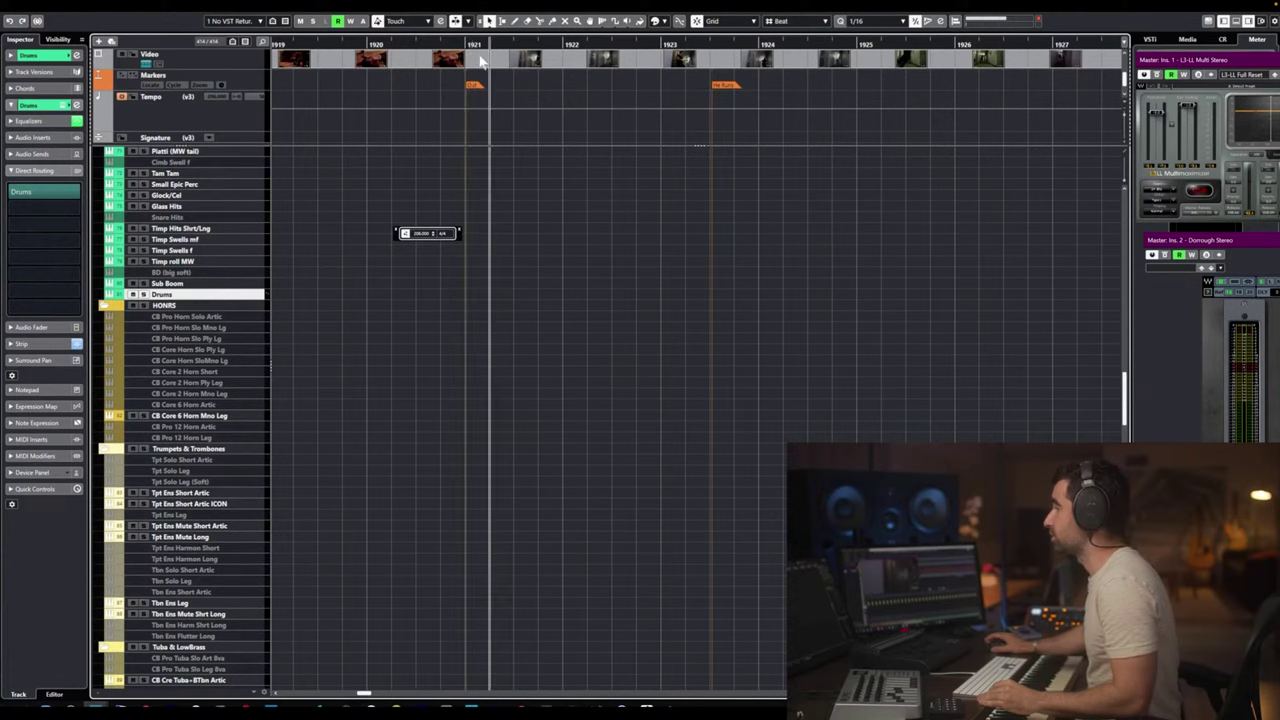
alt+click(474, 135)
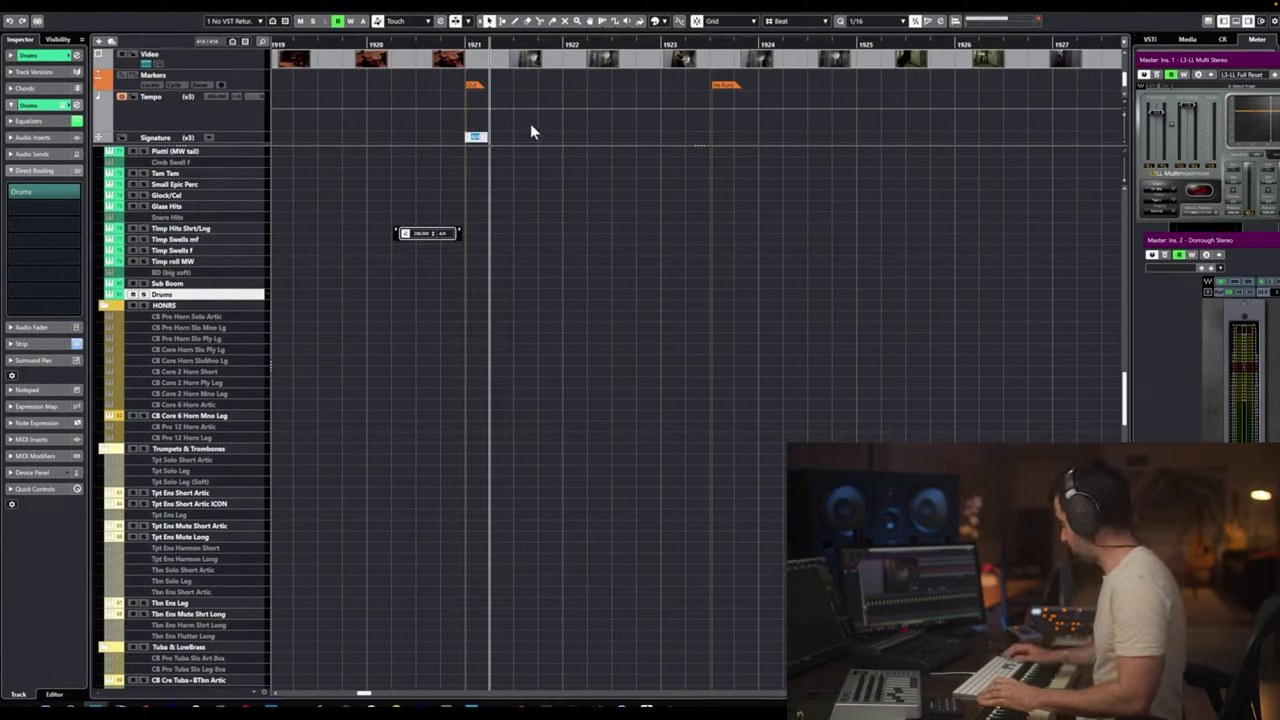
text(7/8)
key(Return)
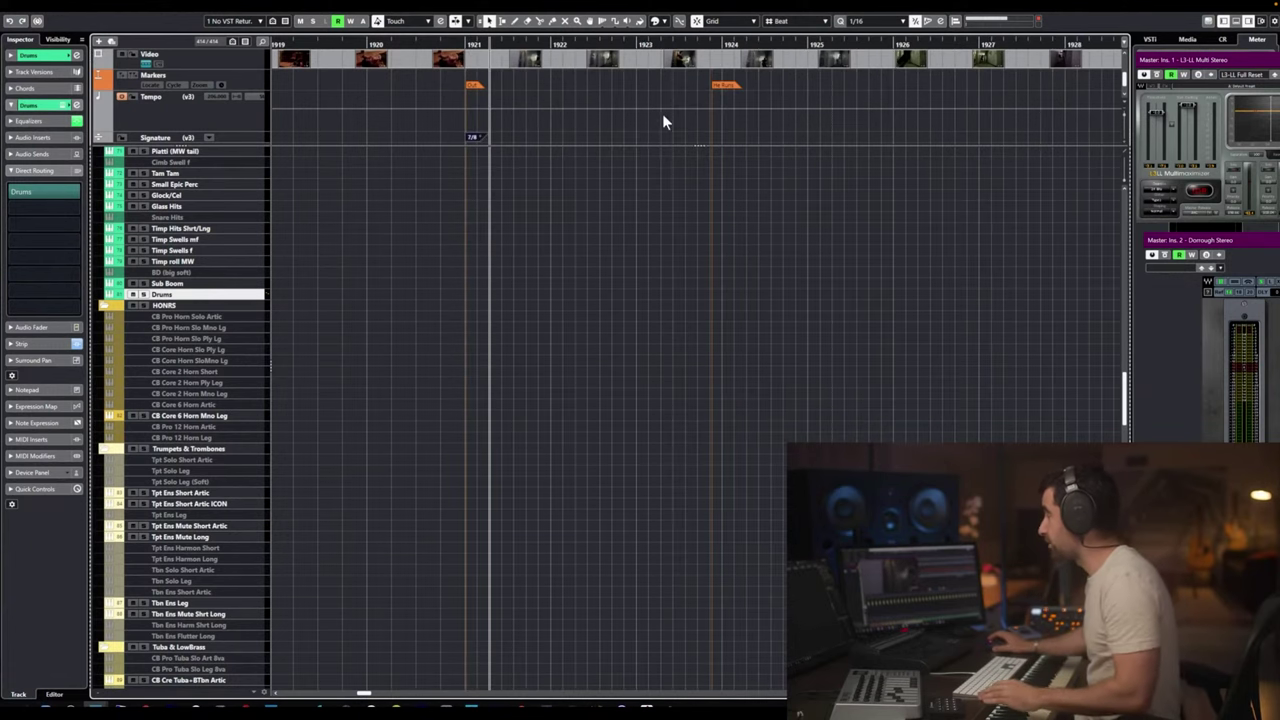
Try to raise the tempo from bar 1923 so the He Runs marker lines up with bar 1924.
click(712, 44)
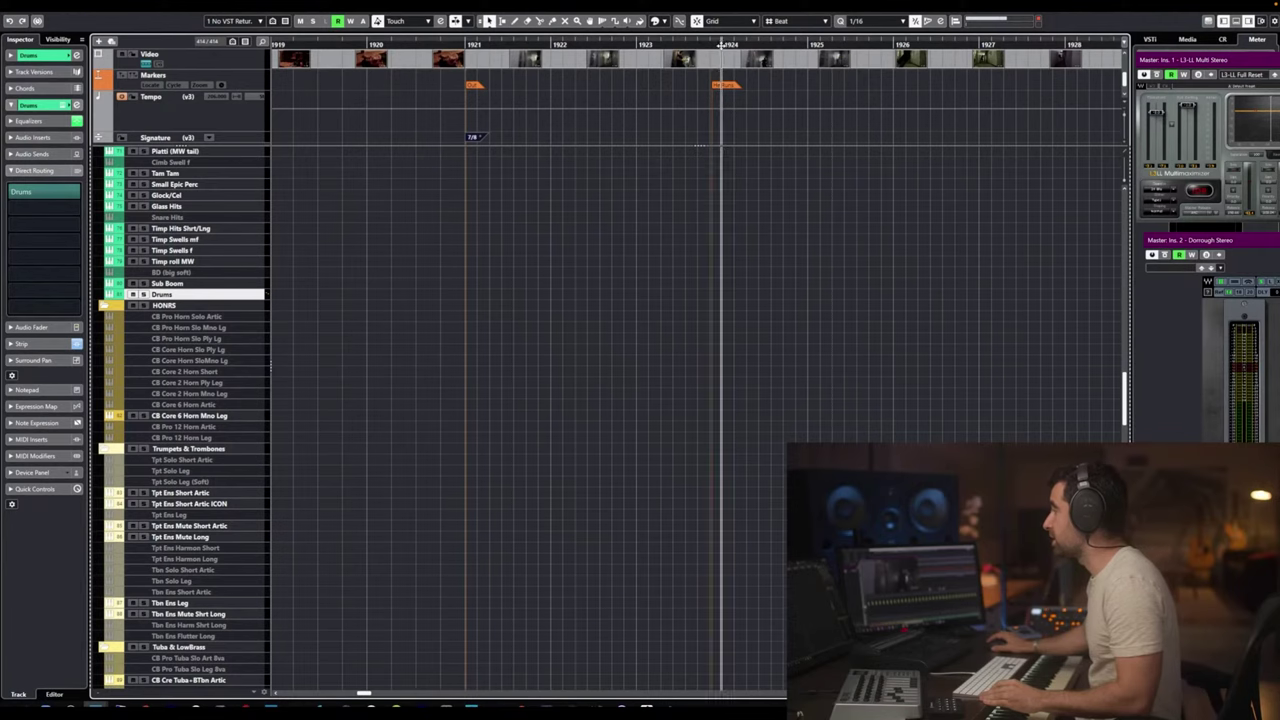
key(h)
key(g)
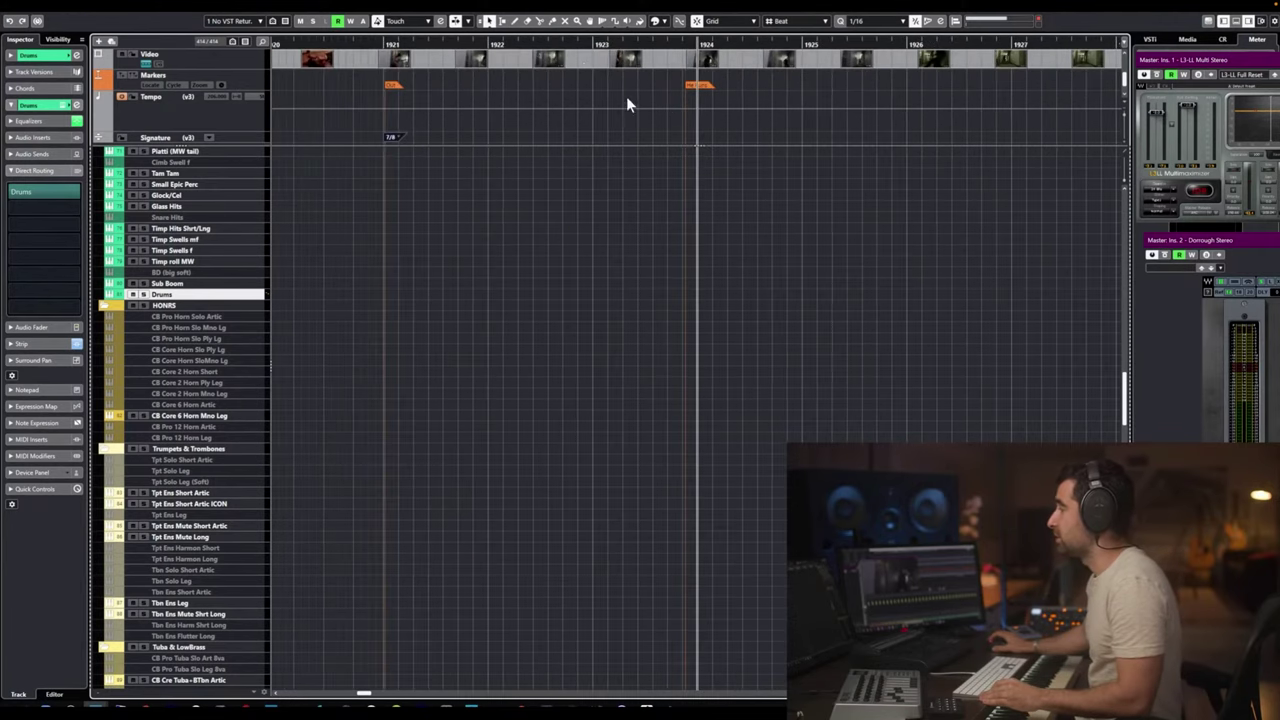
click(594, 45)
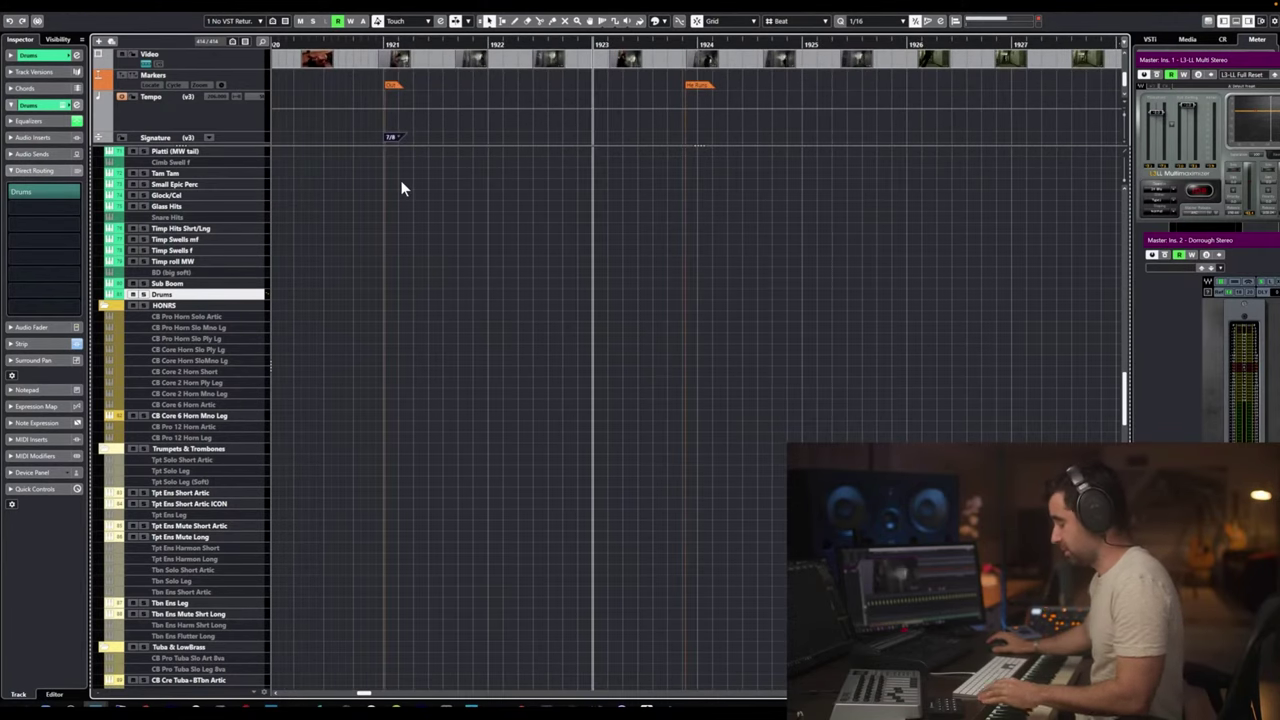
key(F2)
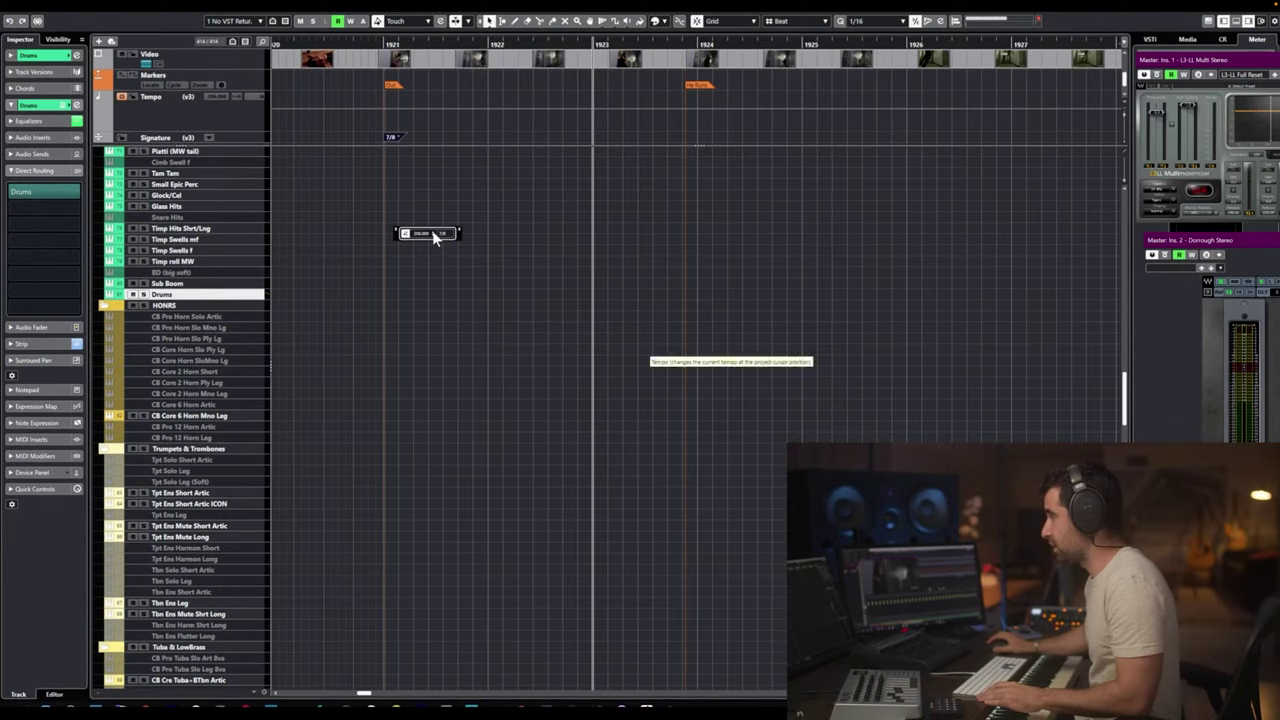
scroll(433, 233, up, 3)
scroll(432, 233, up, 1)
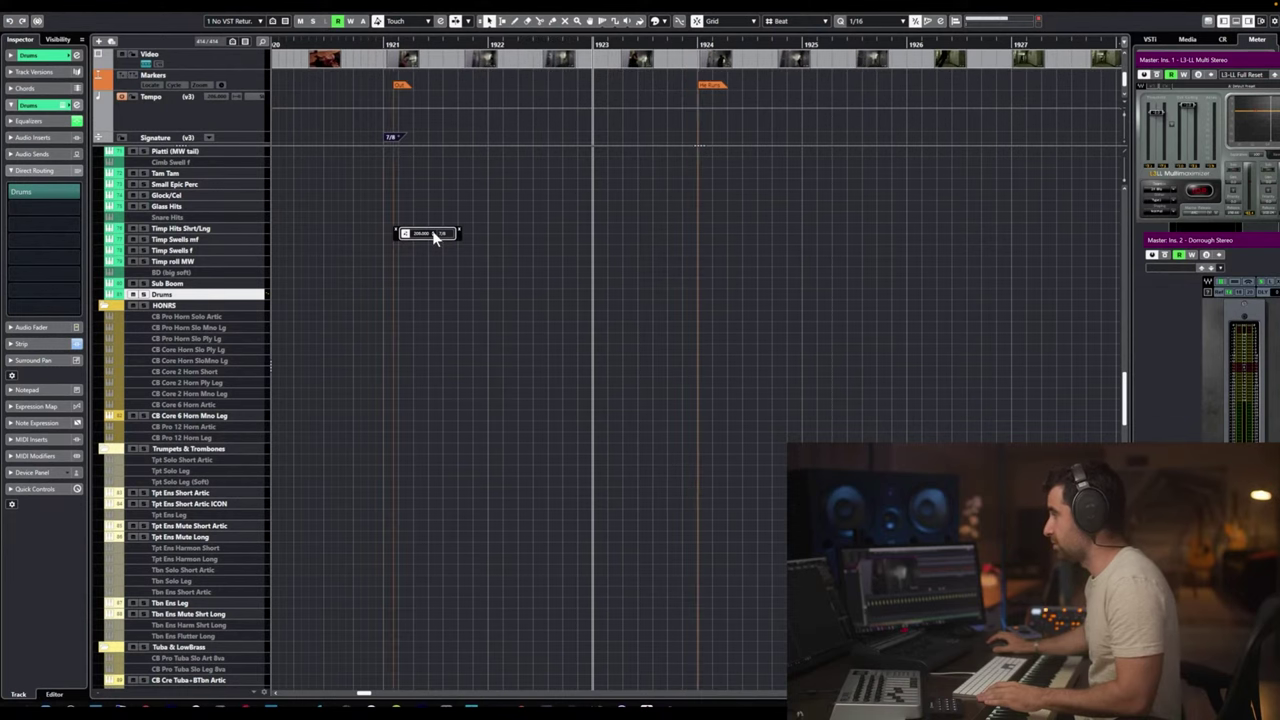
scroll(626, 108, down, 2)
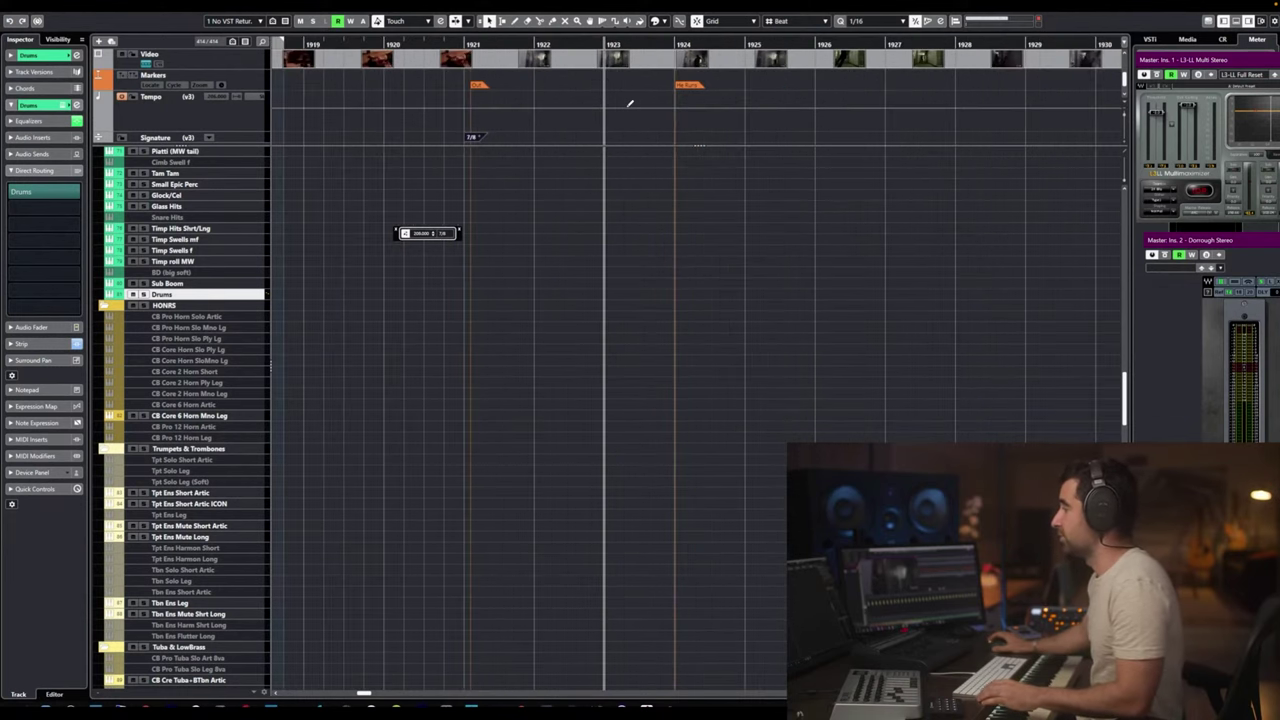
scroll(482, 122, up, 3)
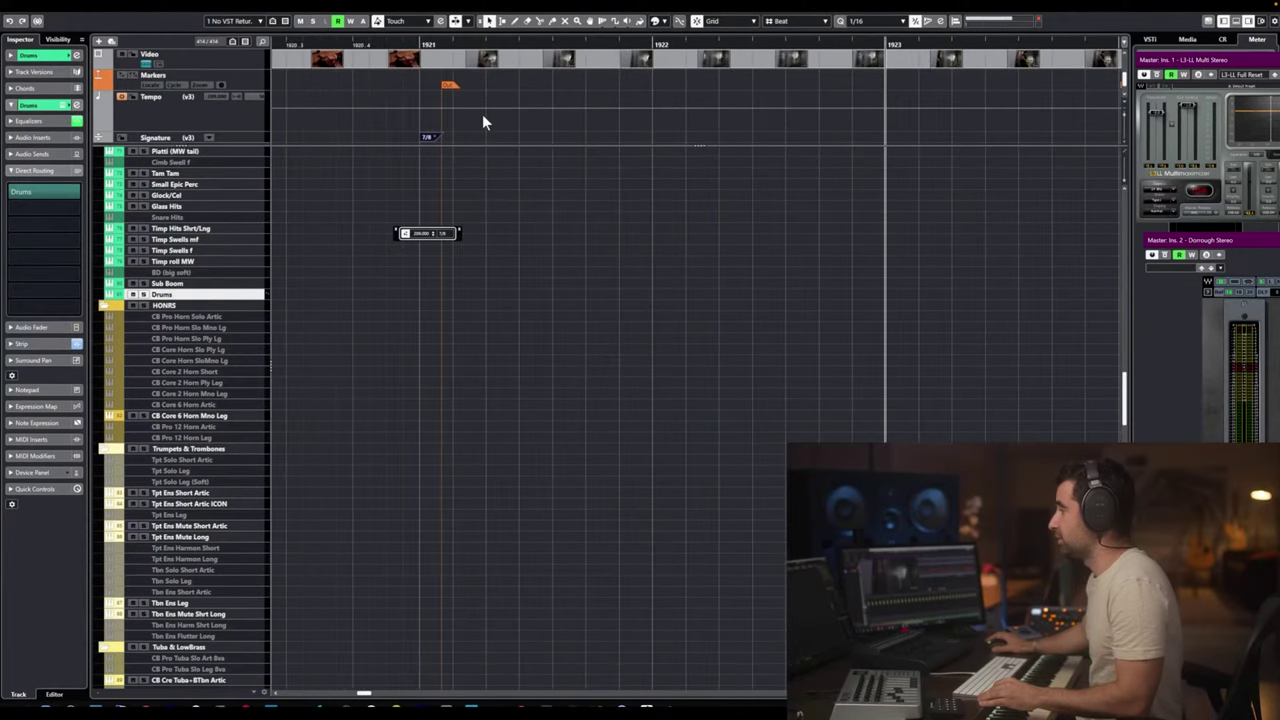
Undo the last tempo change, keeping the 7/8 time signature at bar 1921.
key(ctrl+z)
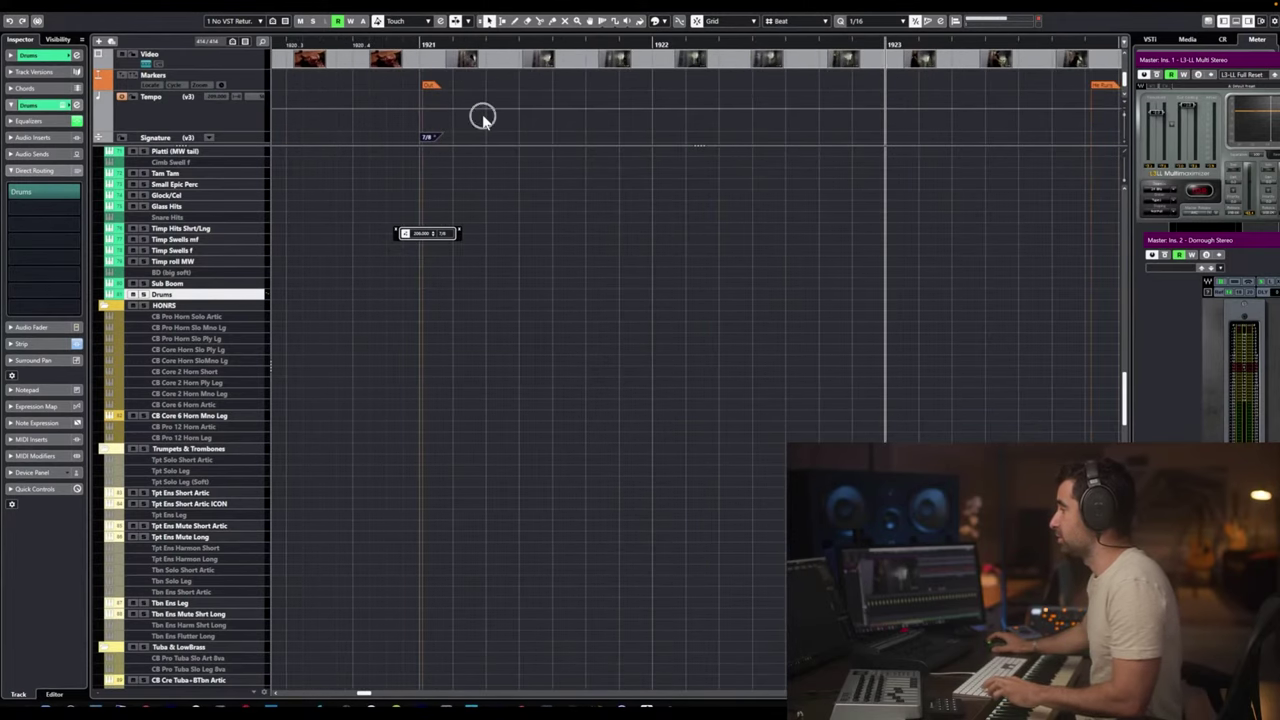
key(ctrl+z)
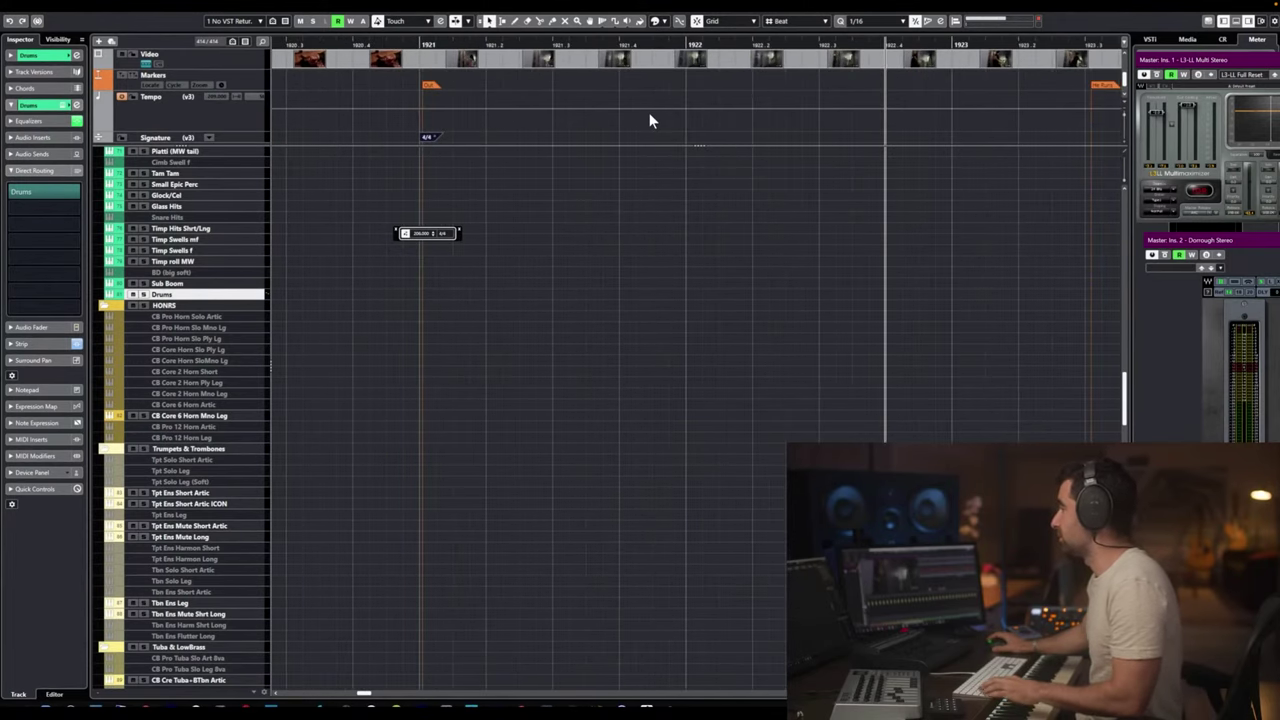
key(ctrl+shift+z)
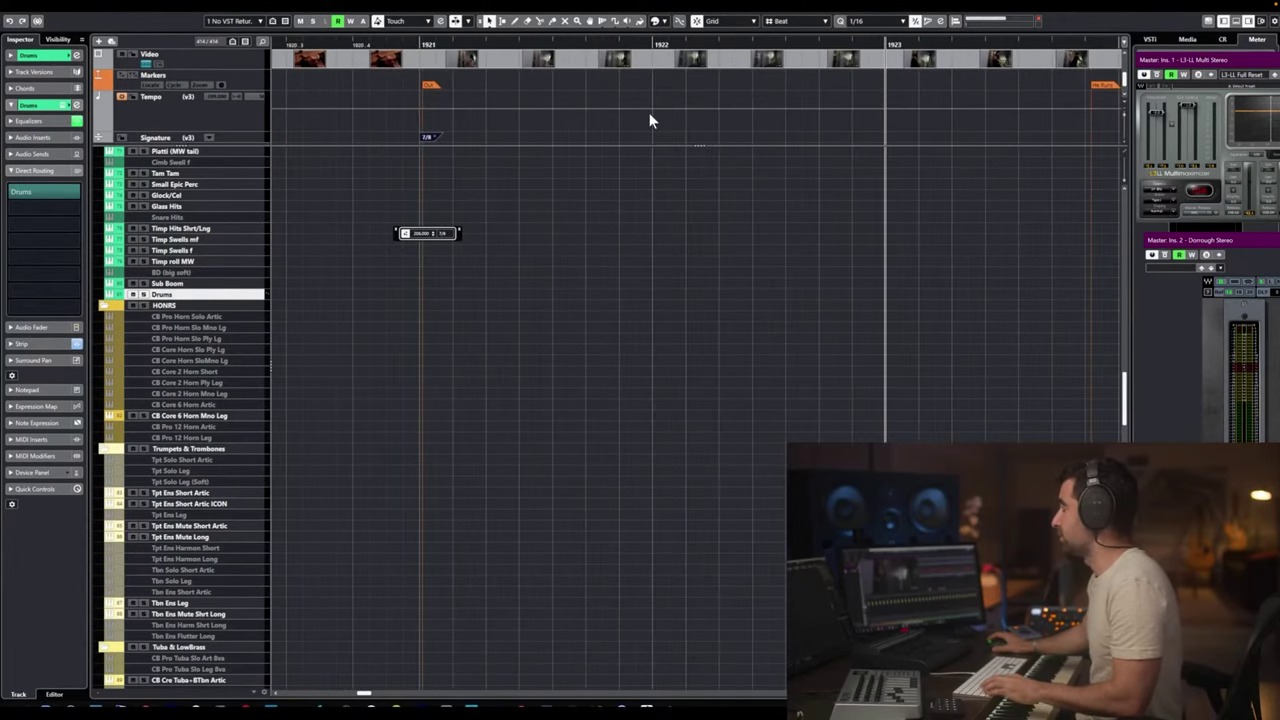
Lower the tempo slightly before bar 1921 so the first chase marker sits just ahead of the downbeat.
click(363, 43)
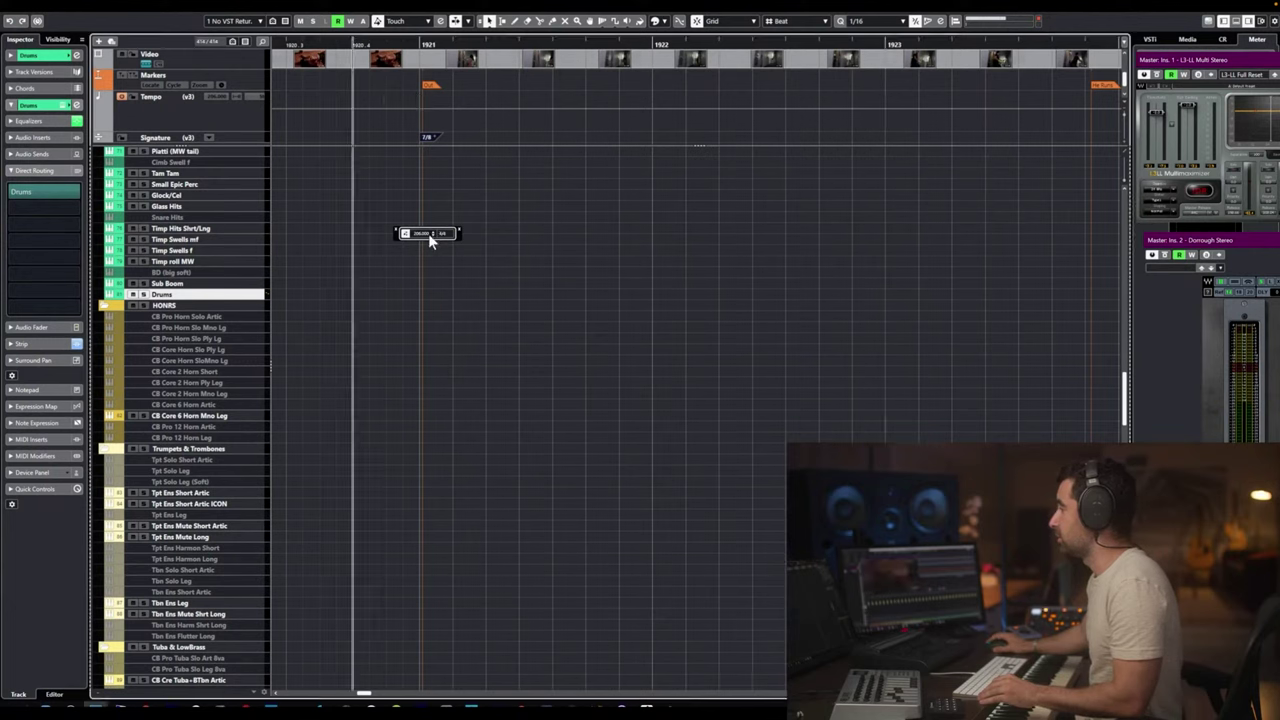
scroll(431, 236, down, 1)
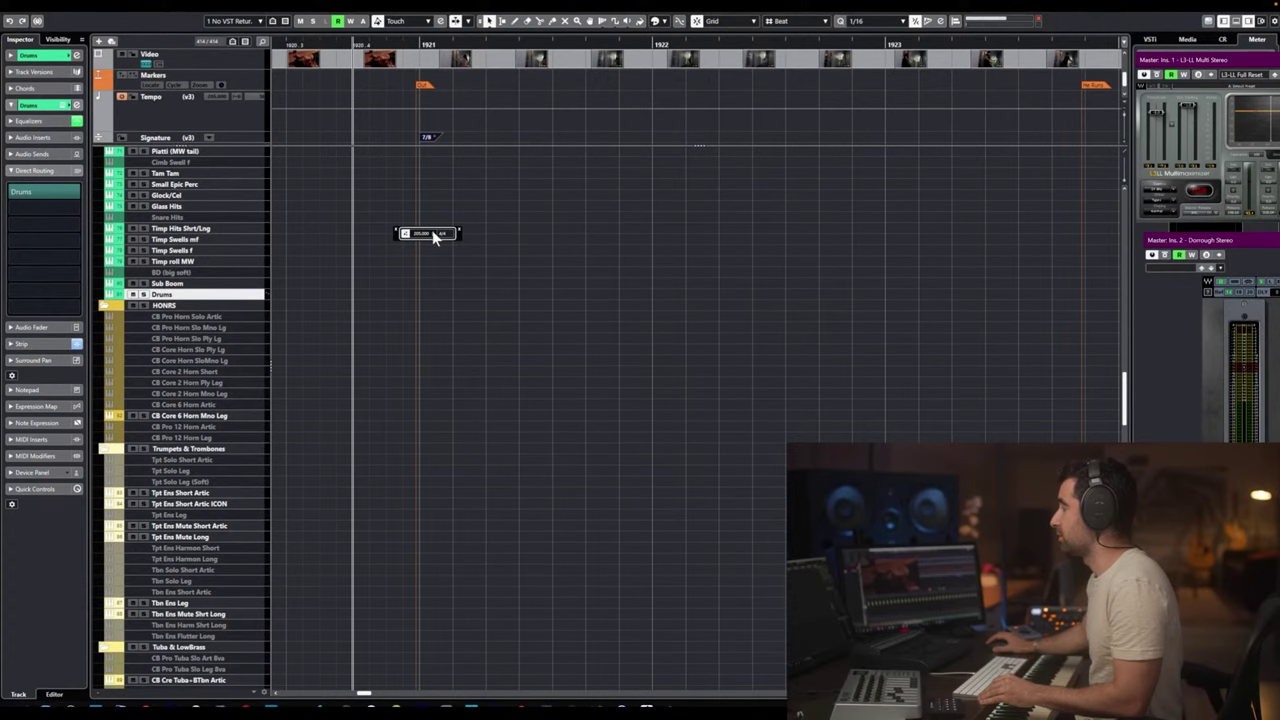
scroll(590, 84, down, 3)
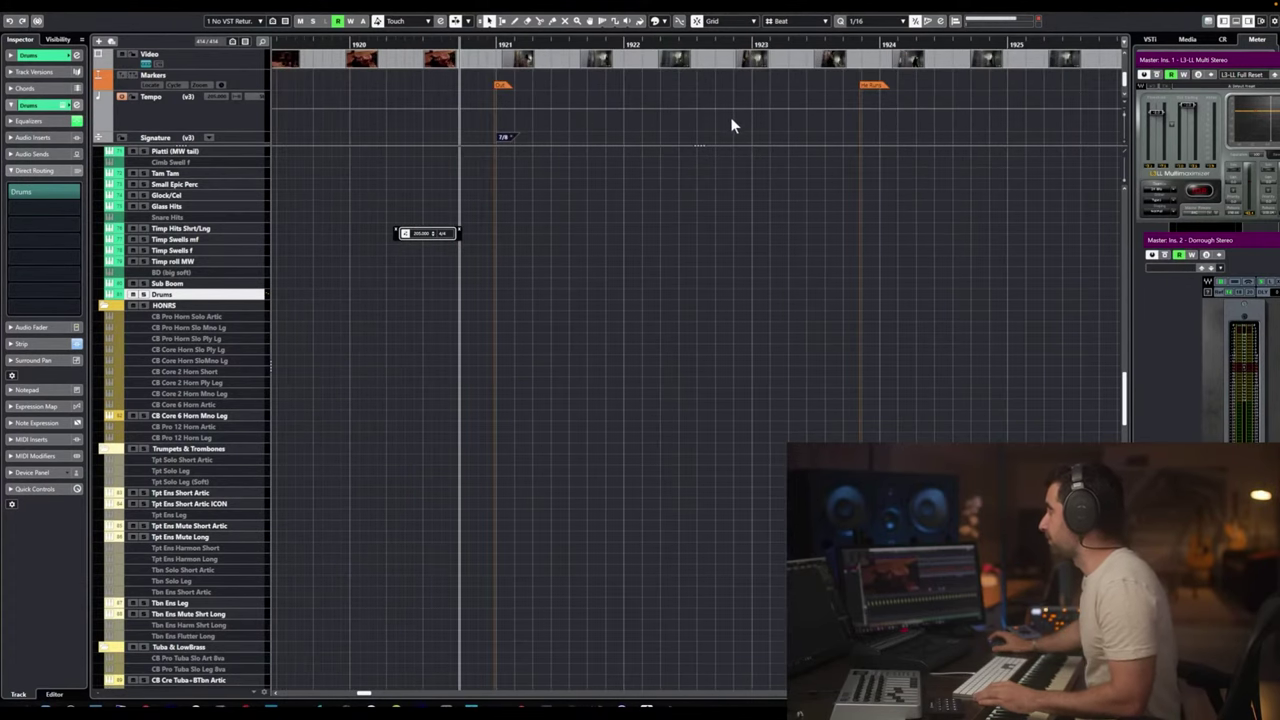
scroll(698, 122, right, 2)
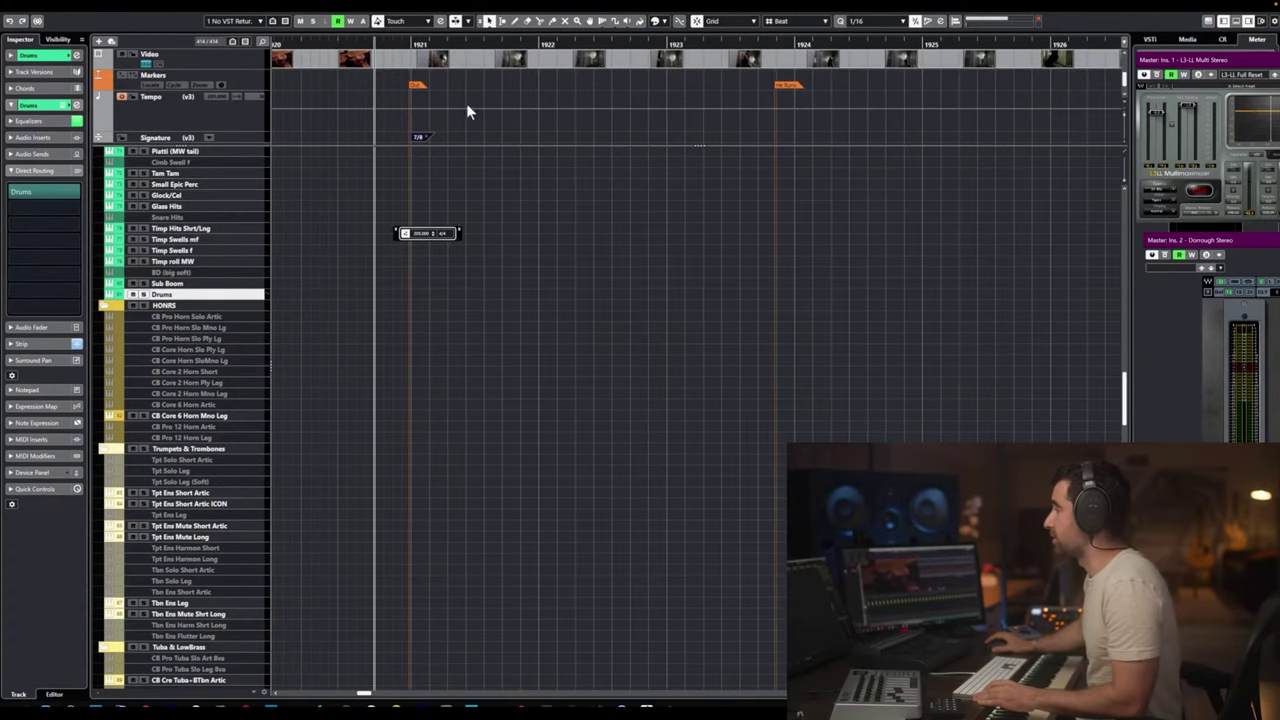
Add a tempo change at bar 1921 and raise the tempo from there until the He Runs marker lands on bar 1924.
click(413, 104)
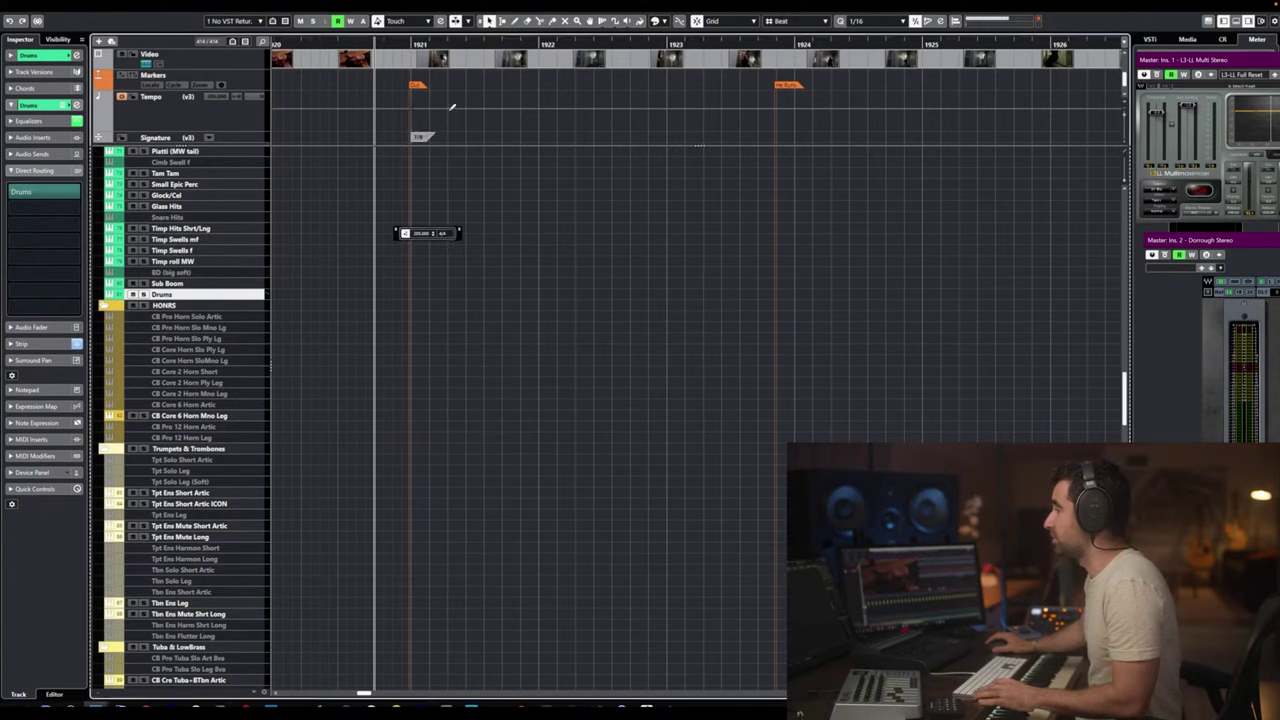
click(518, 43)
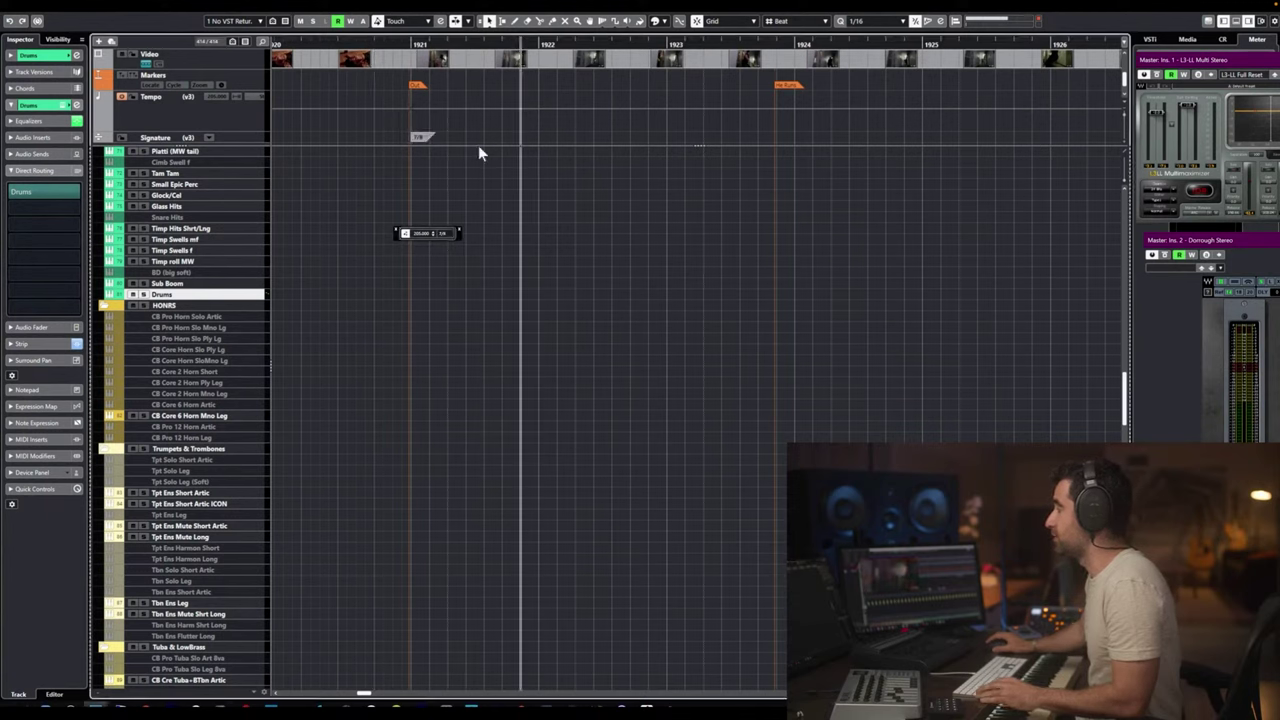
click(434, 232)
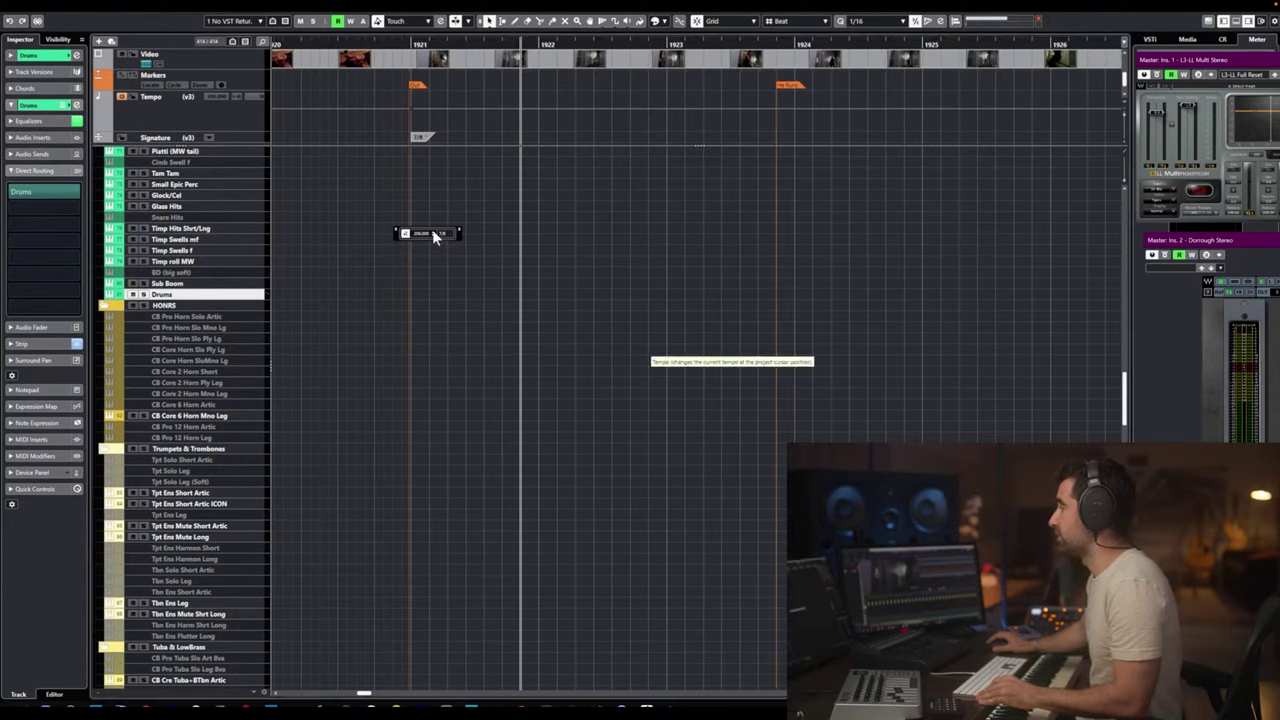
click(432, 231)
click(432, 231)
click(432, 231)
click(432, 231)
click(432, 231)
scroll(433, 234, up, 3)
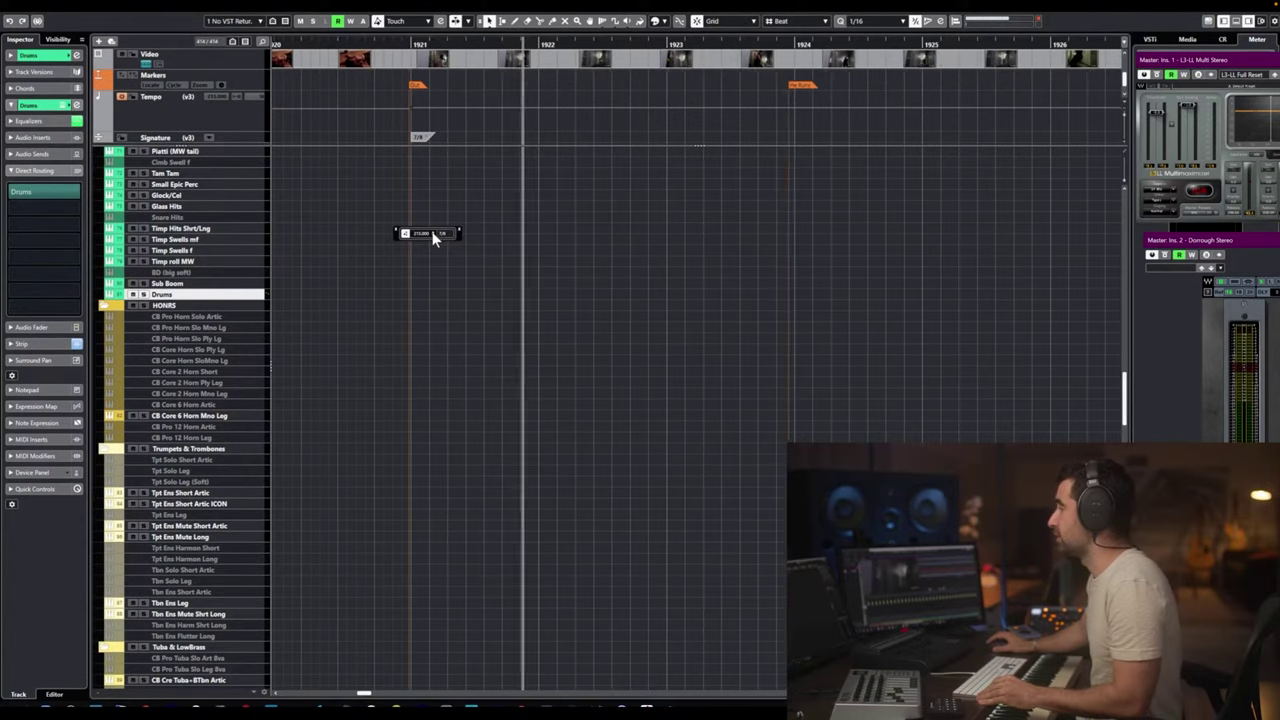
click(433, 236)
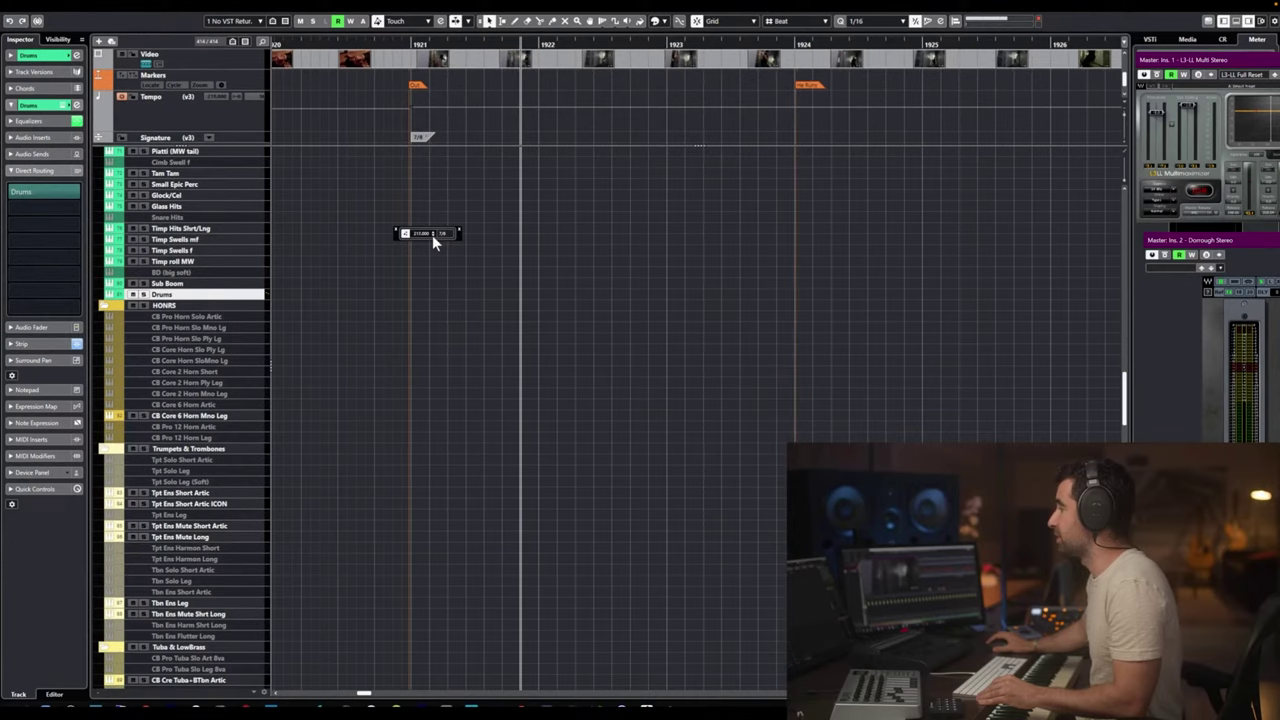
scroll(468, 119, down, 3)
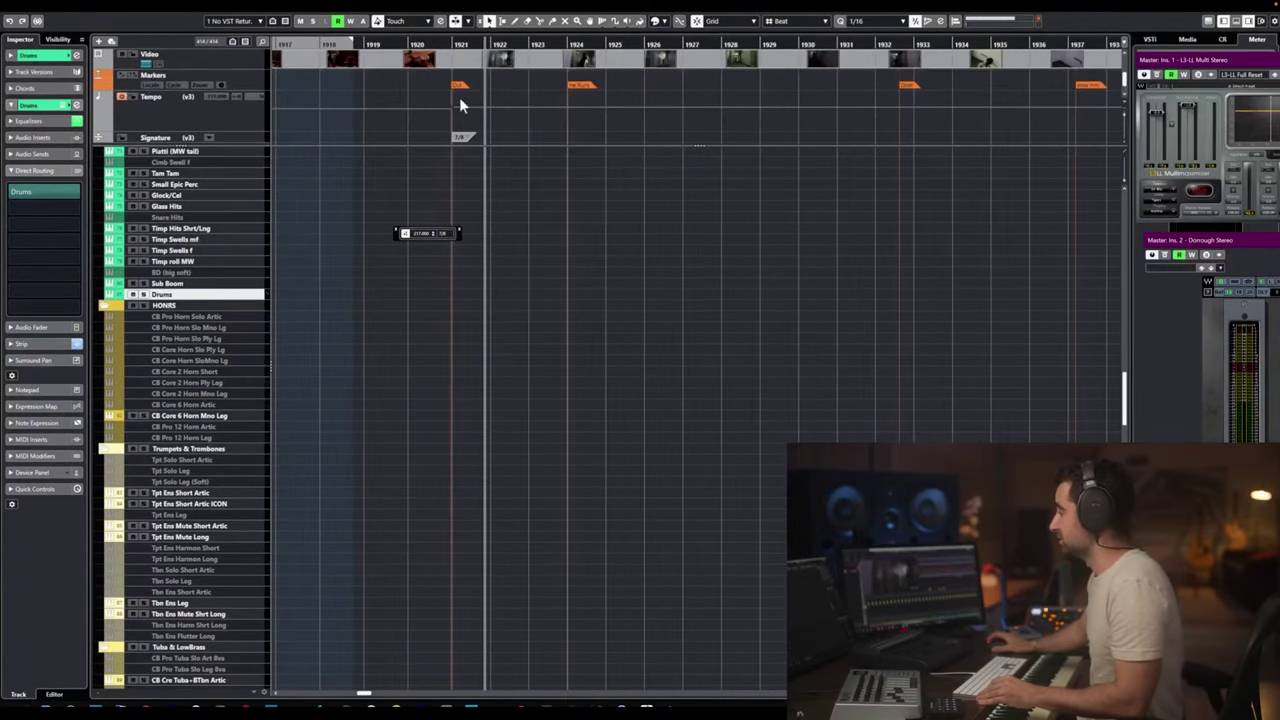
scroll(828, 121, right, 4)
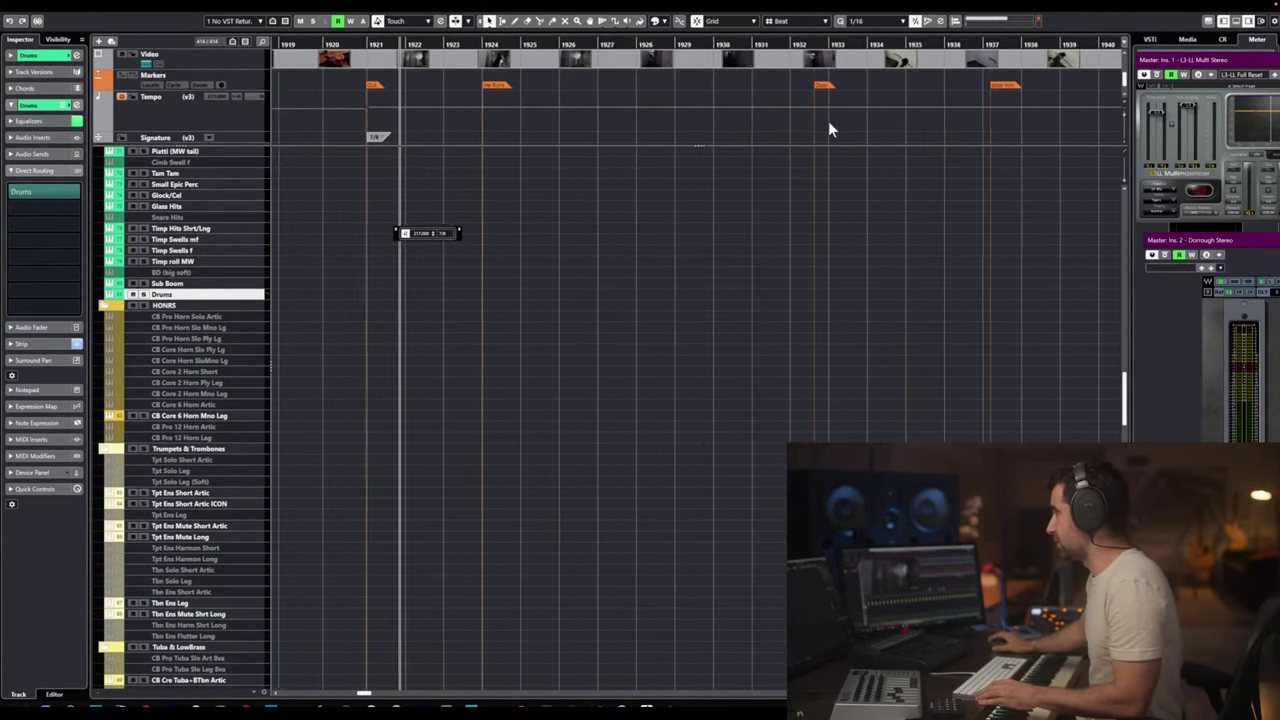
Add a tempo change at bar 1924, on the He Runs marker, redoing it after a misplaced first attempt.
scroll(514, 103, up, 1)
scroll(513, 102, down, 1)
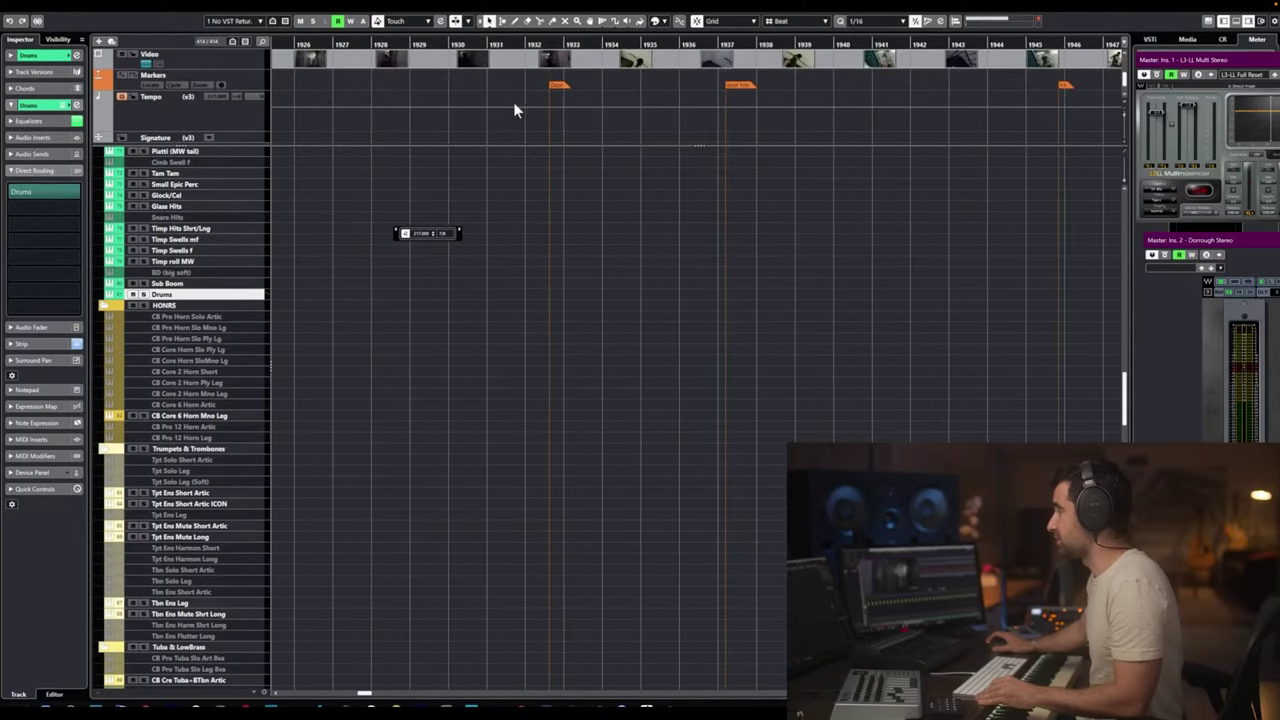
scroll(446, 108, left, 5)
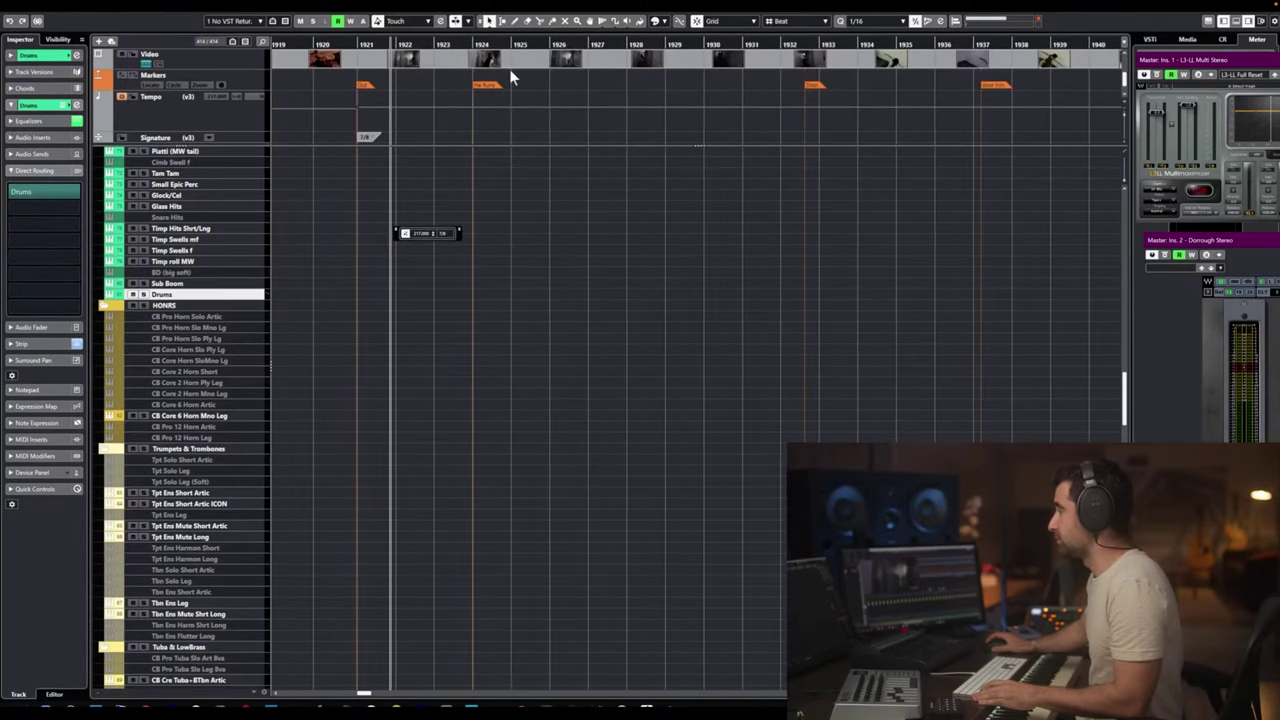
click(475, 106)
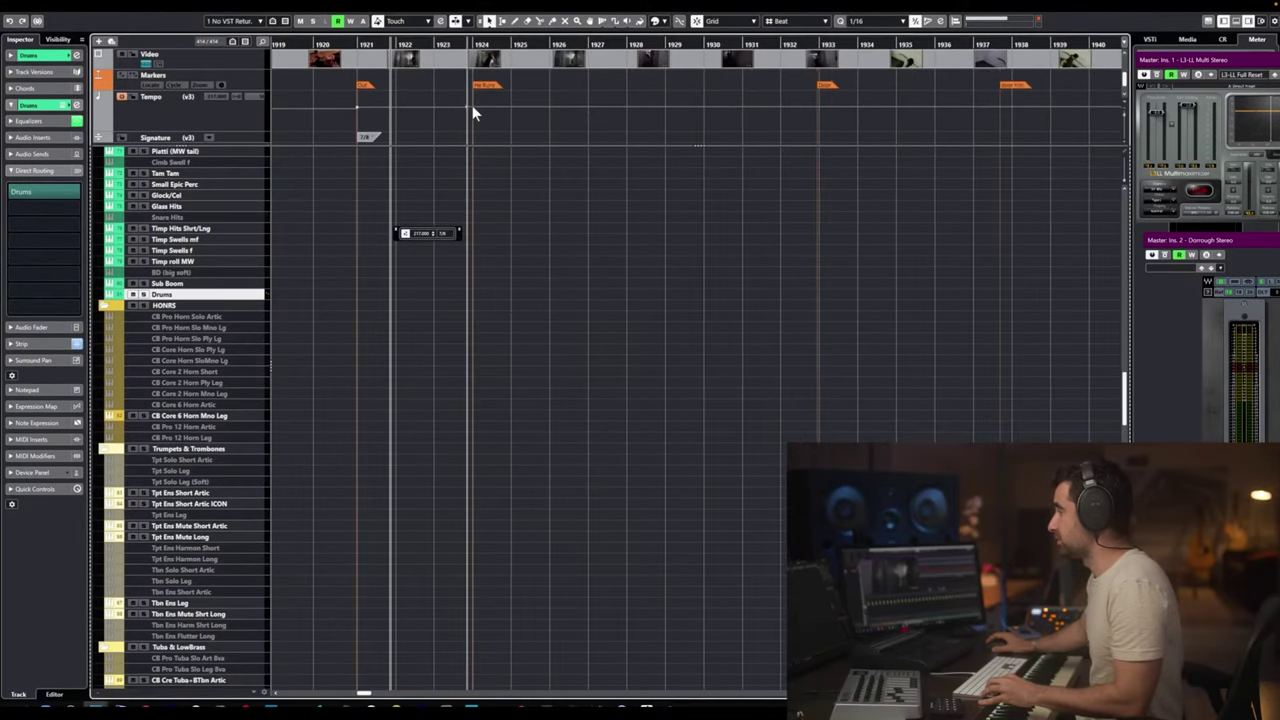
key(ctrl+z)
click(475, 105)
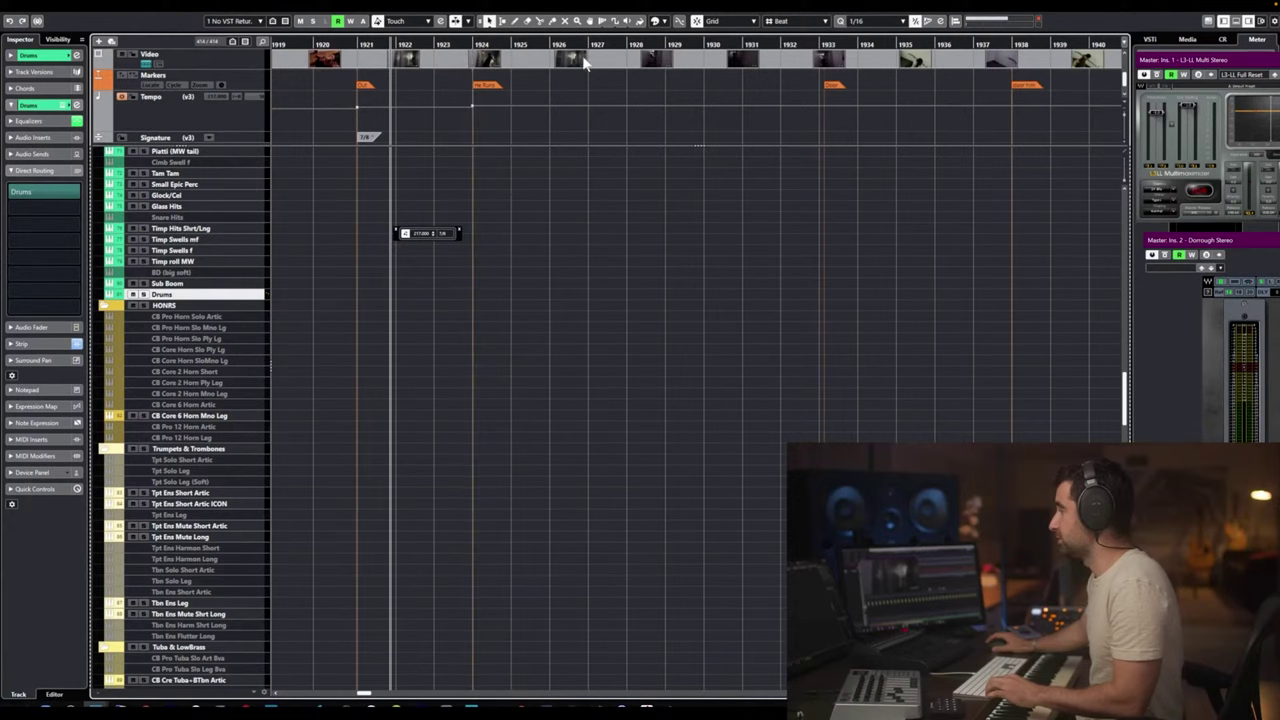
scroll(478, 114, up, 3)
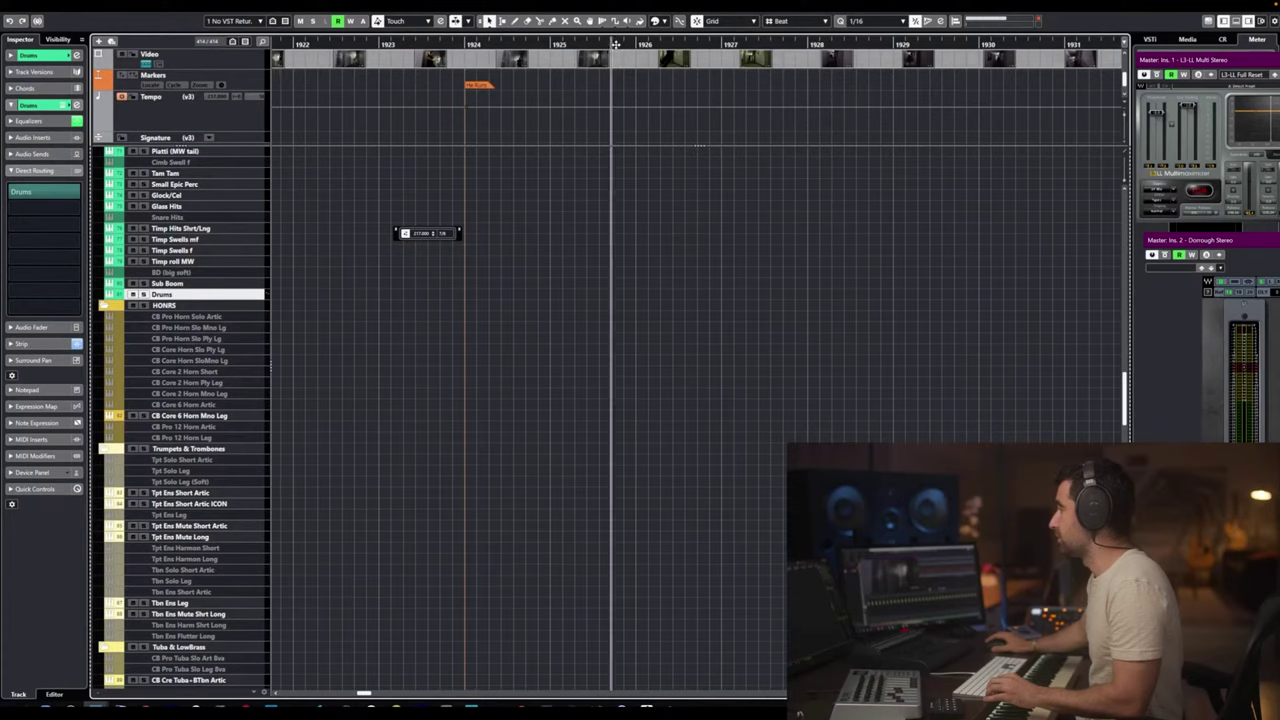
scroll(640, 80, down, 3)
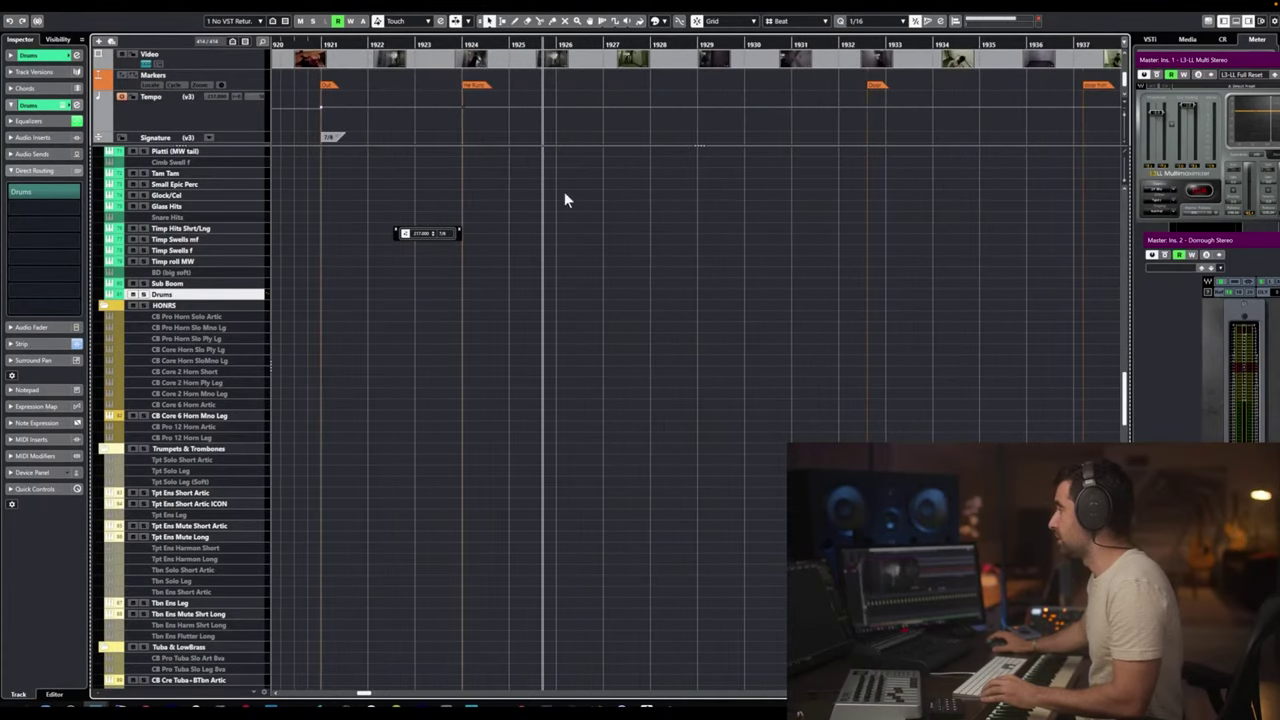
Insert a 2/4 time signature at bar 1932 and return to 7/8 at bar 1933 so the marker there falls on the downbeat.
scroll(847, 112, right, 3)
scroll(642, 106, up, 2)
scroll(578, 103, up, 1)
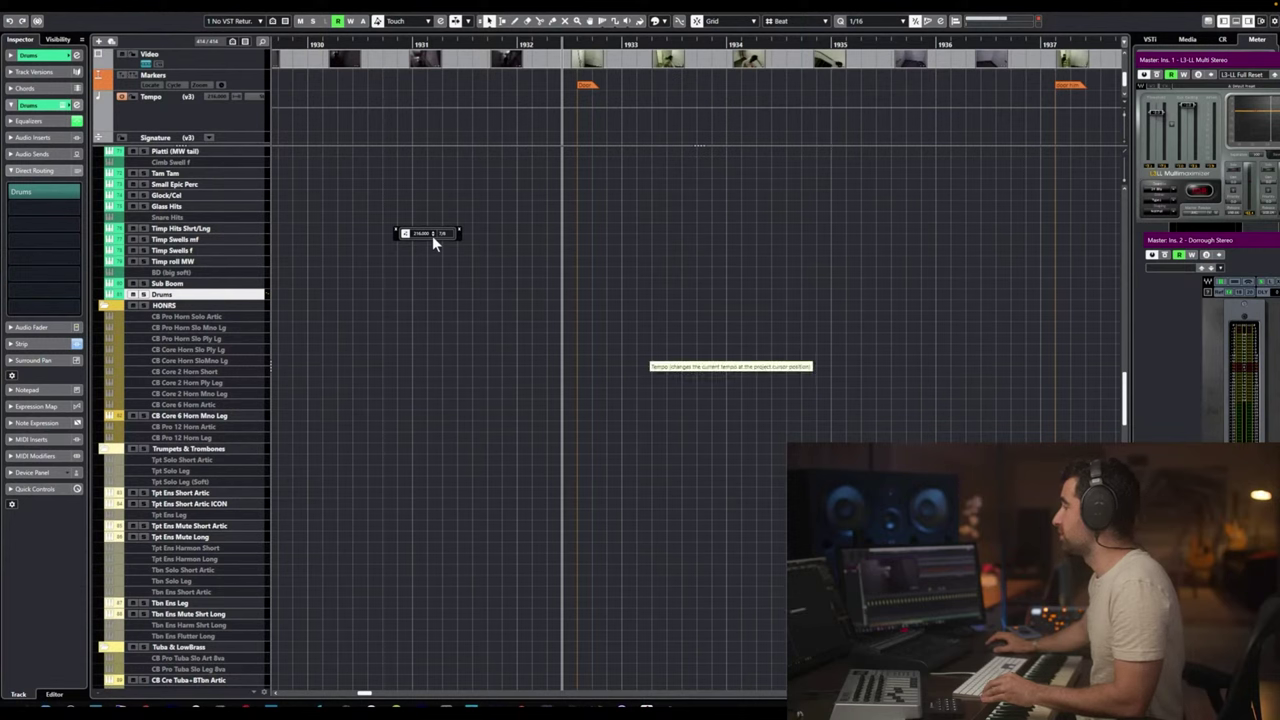
alt+click(523, 136)
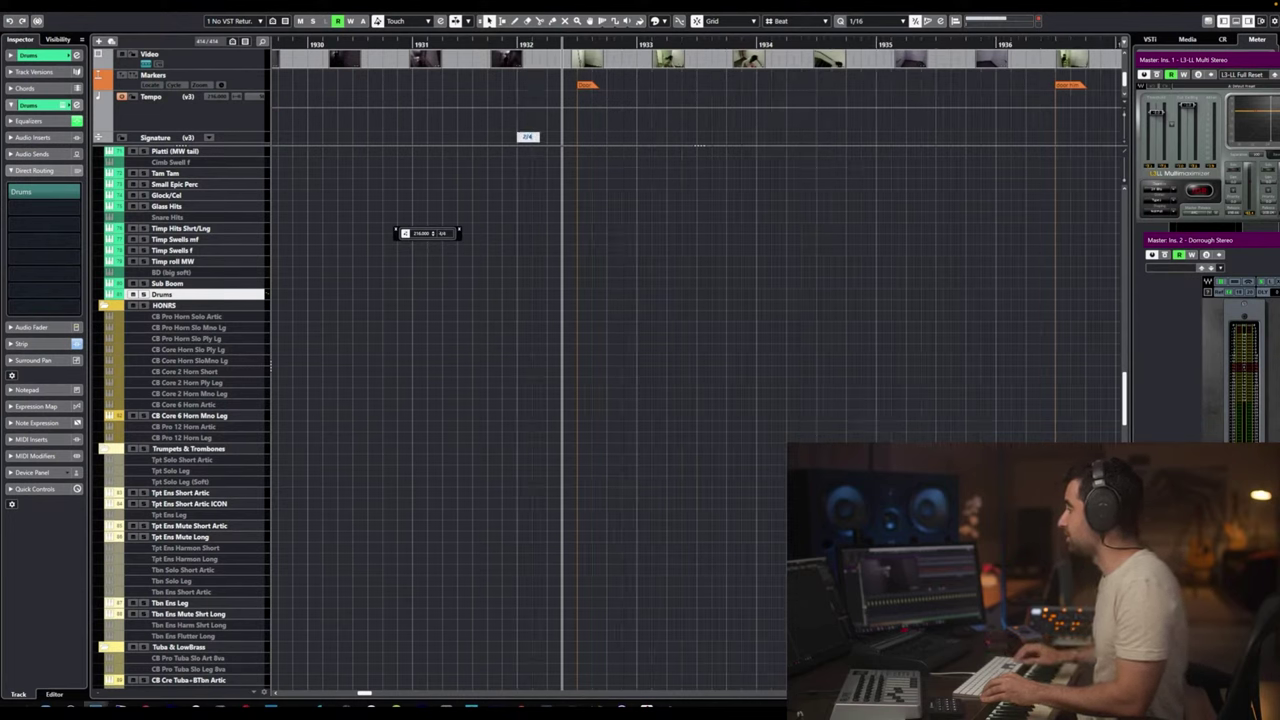
text(2)
key(Return)
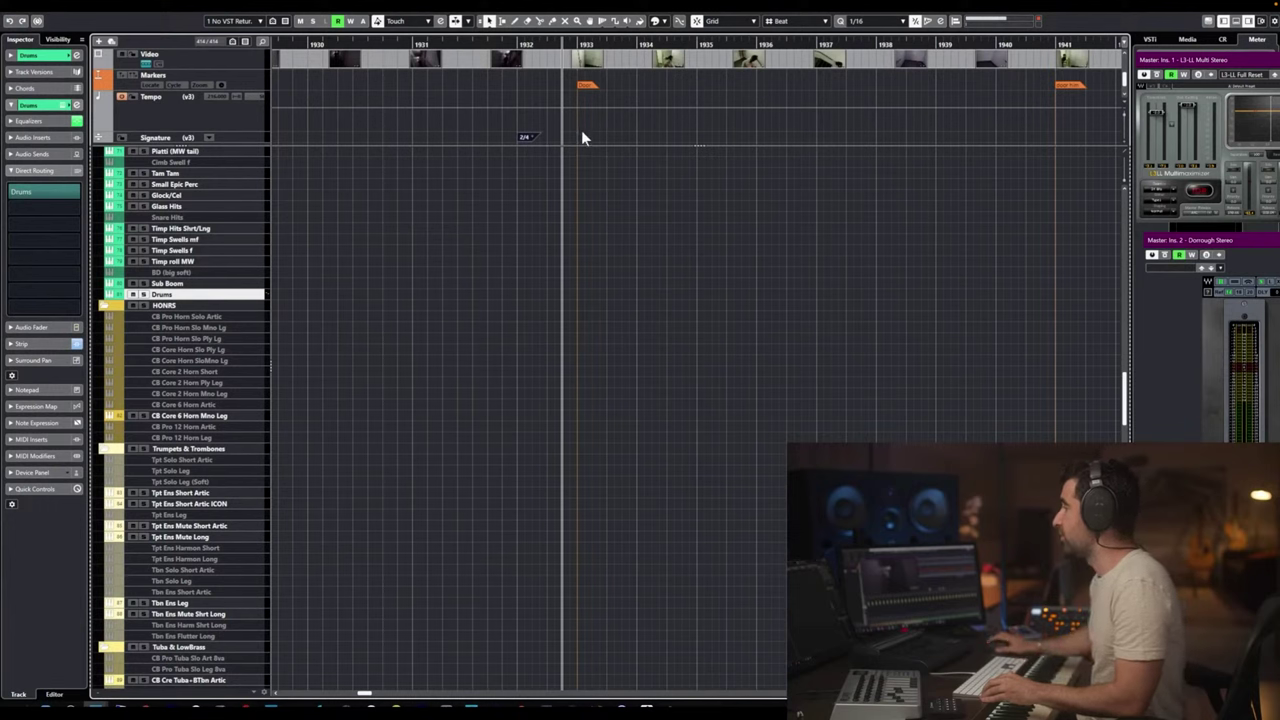
alt+click(581, 136)
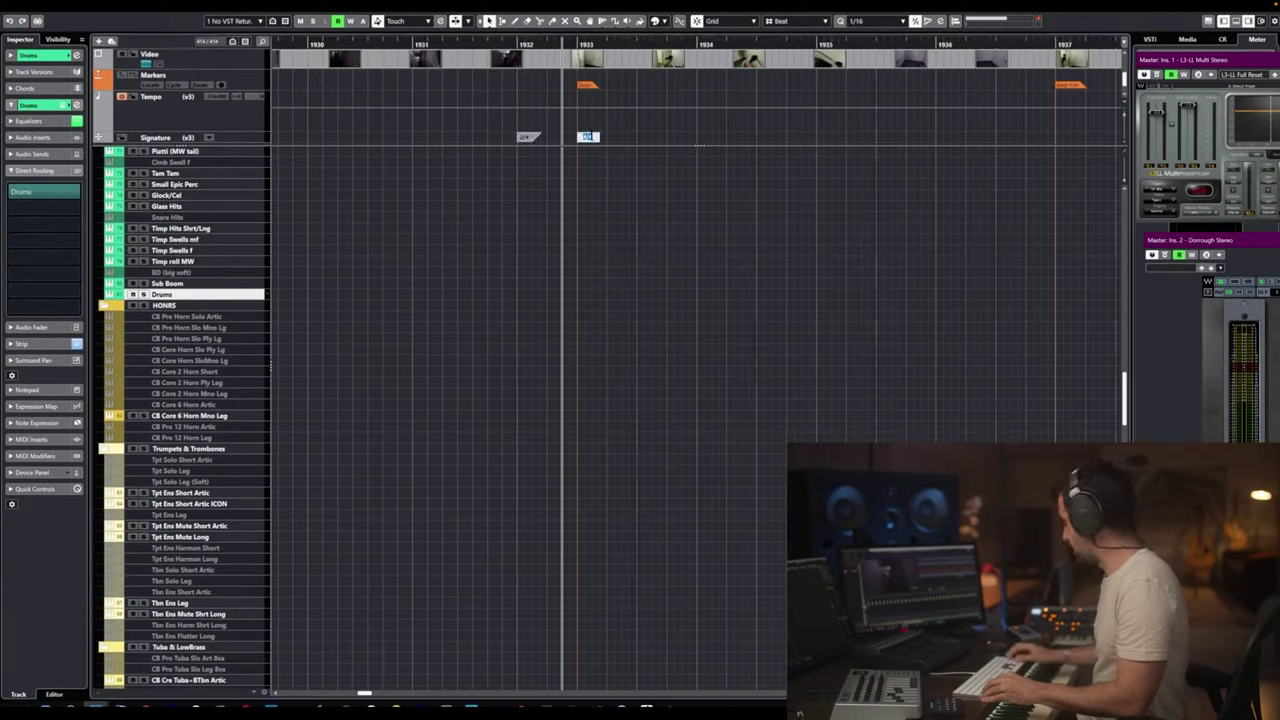
text(7/8)
key(Return)
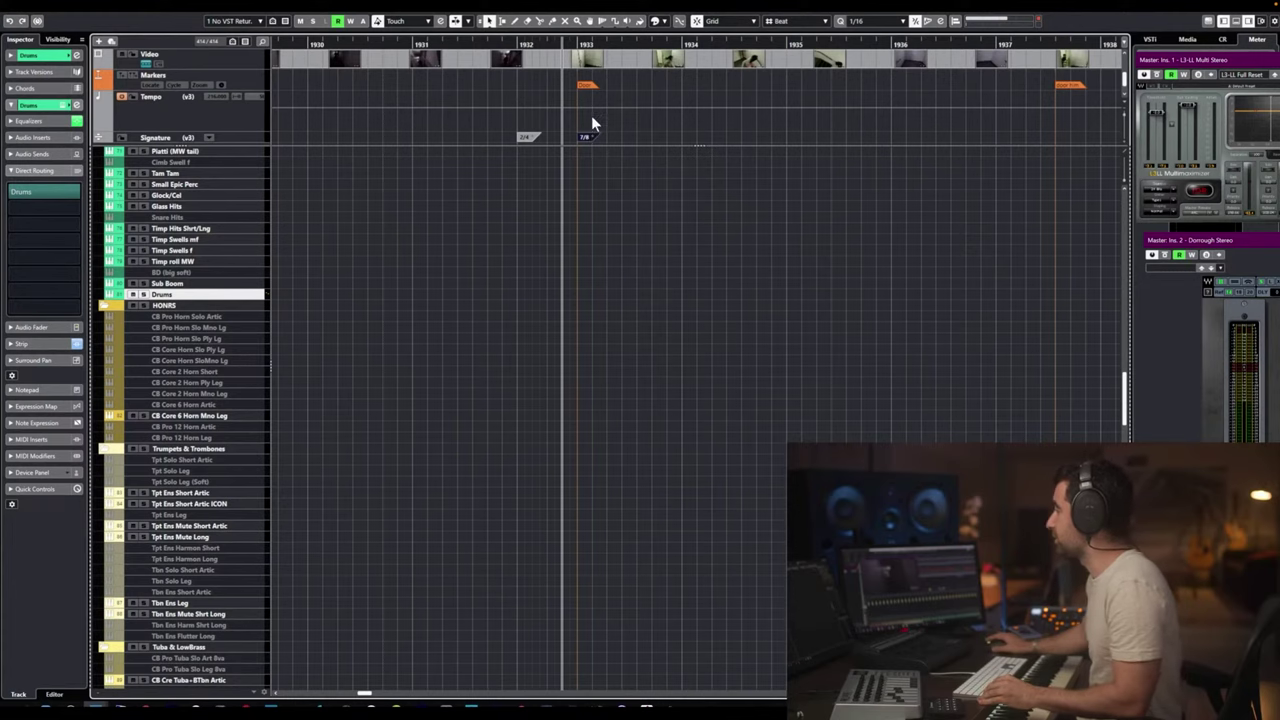
Insert a 2/4 time signature at bar 1937 and return to 7/8 at bar 1938, where the next marker sits.
scroll(1046, 130, down, 2)
scroll(1035, 119, right, 2)
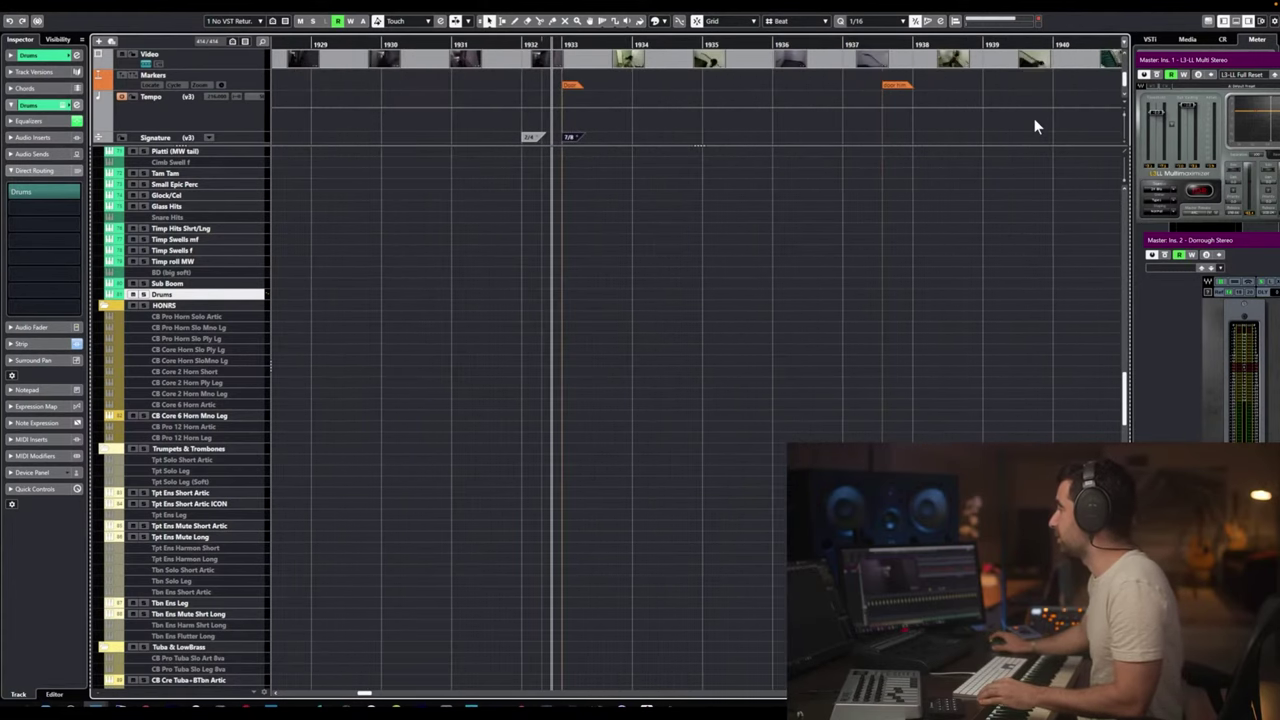
scroll(916, 117, up, 2)
scroll(913, 117, up, 1)
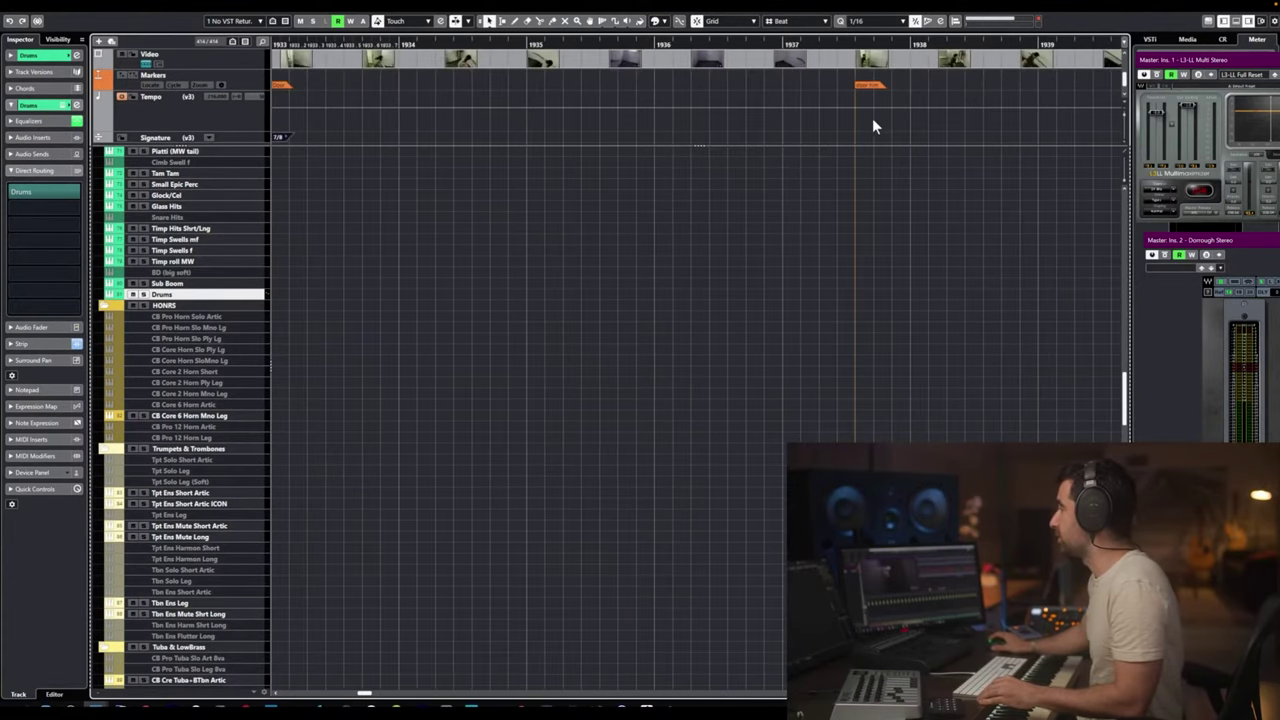
click(789, 134)
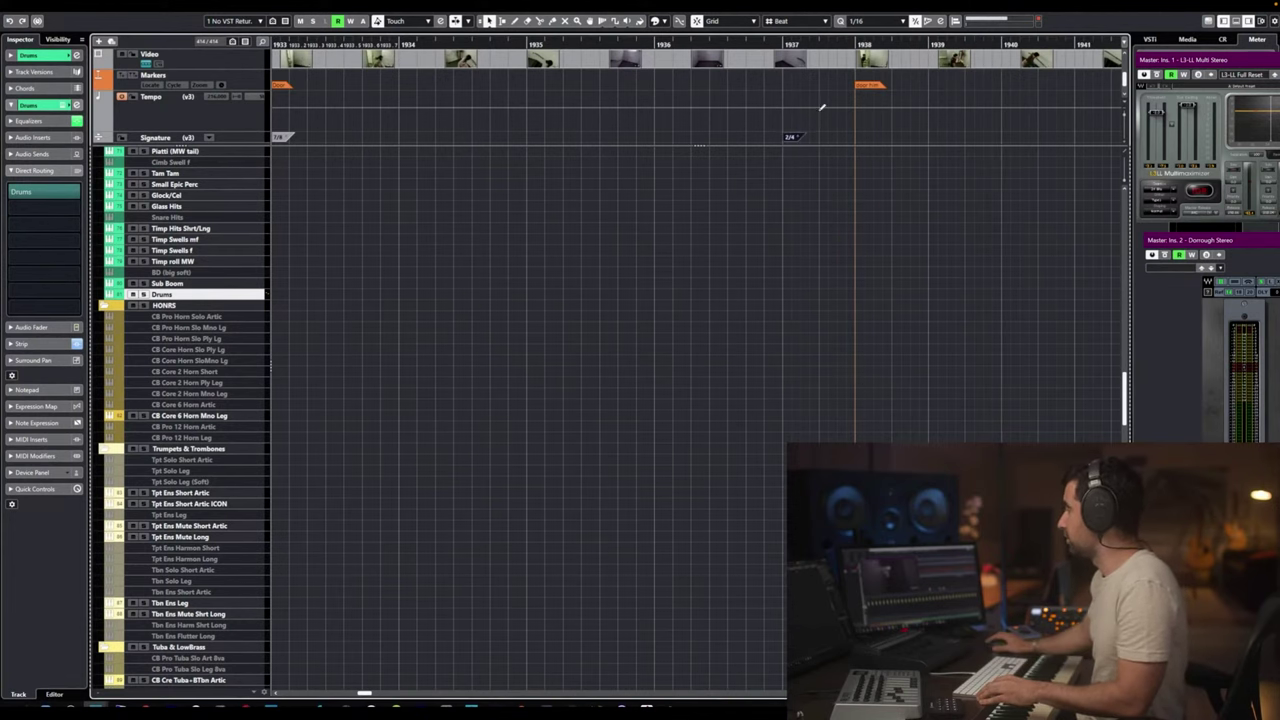
click(860, 135)
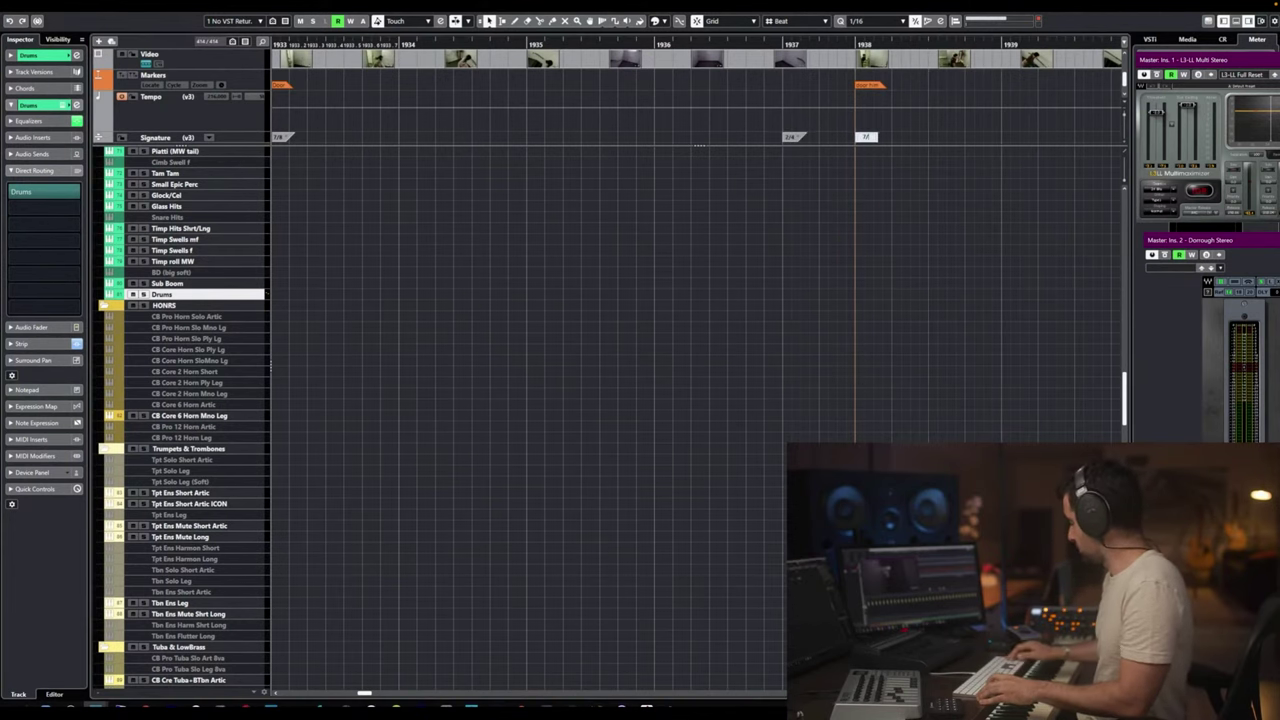
key(Return)
Insert a 2/4 time signature at bar 1946 and return to 7/8 at bar 1947 to align the following marker.
scroll(877, 123, down, 1)
scroll(877, 123, right, 3)
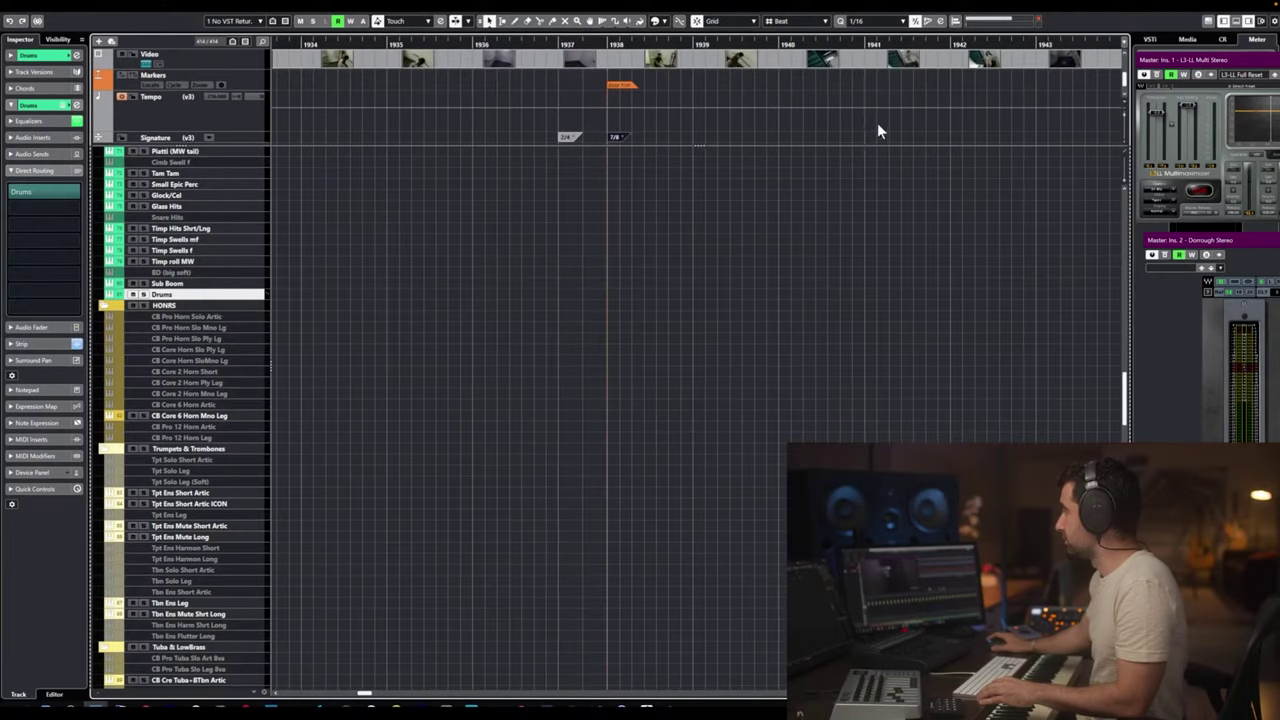
key(space)
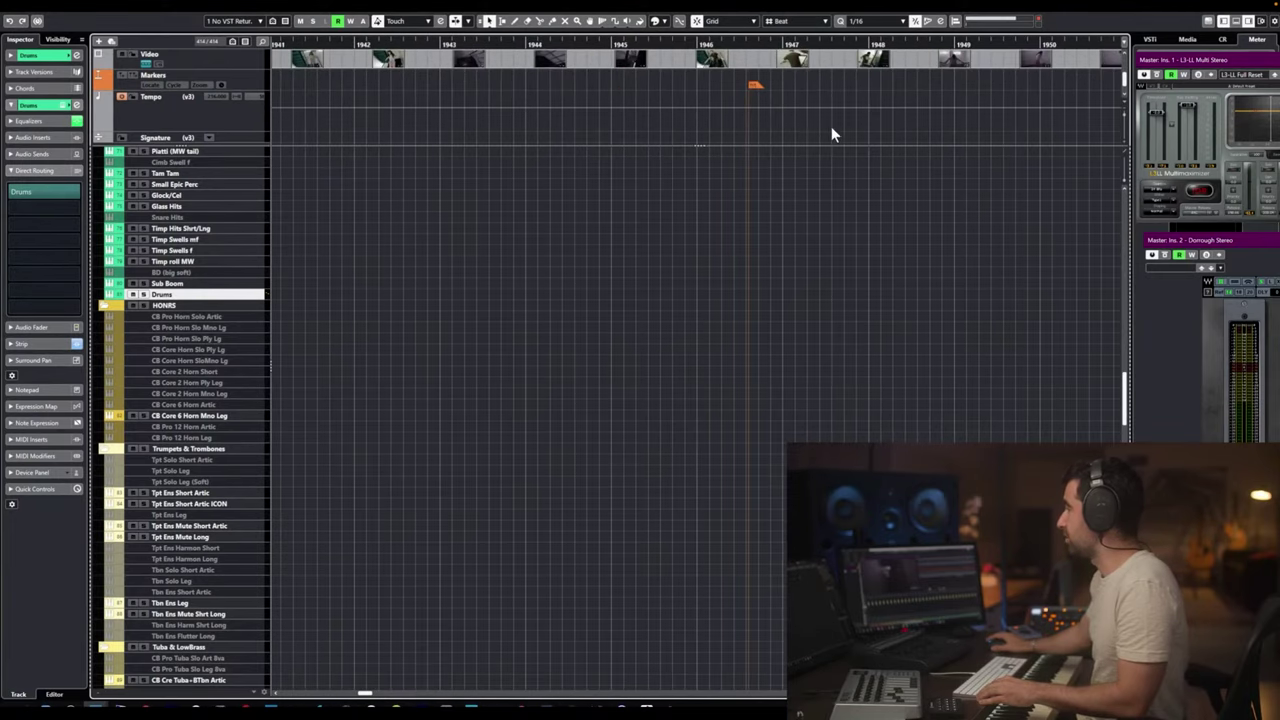
double_click(703, 140)
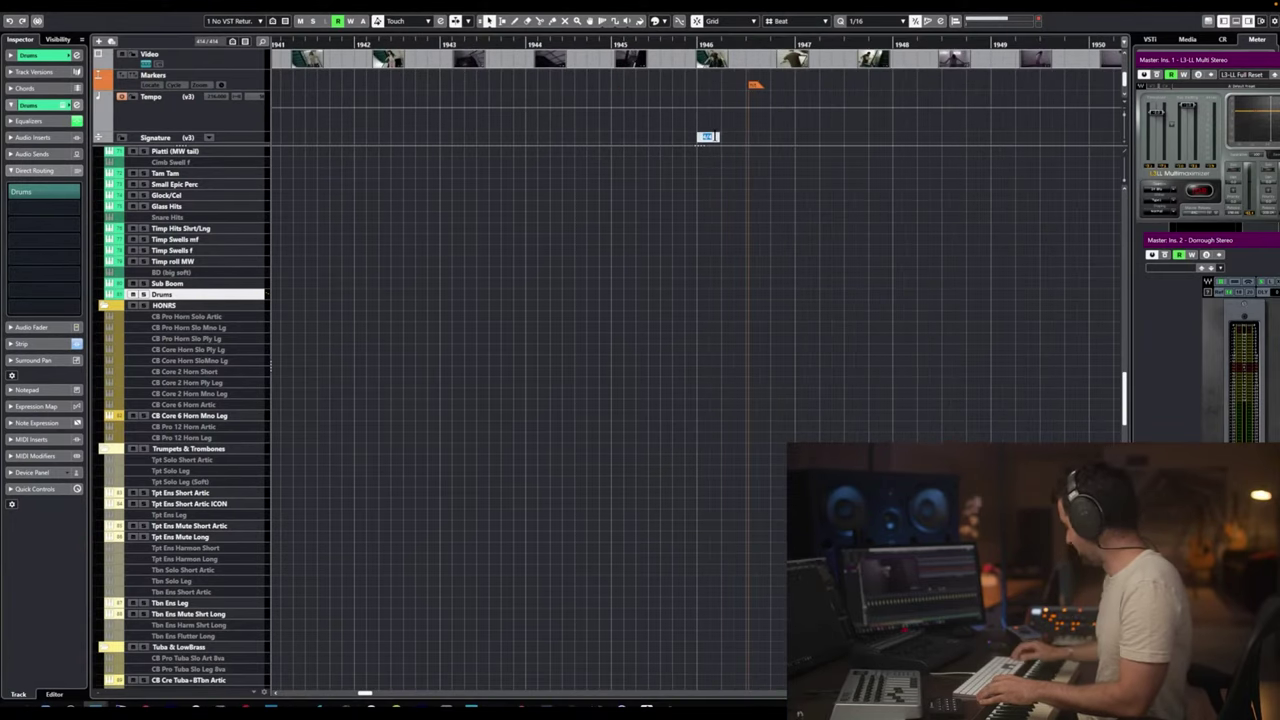
text(2/4)
key(Return)
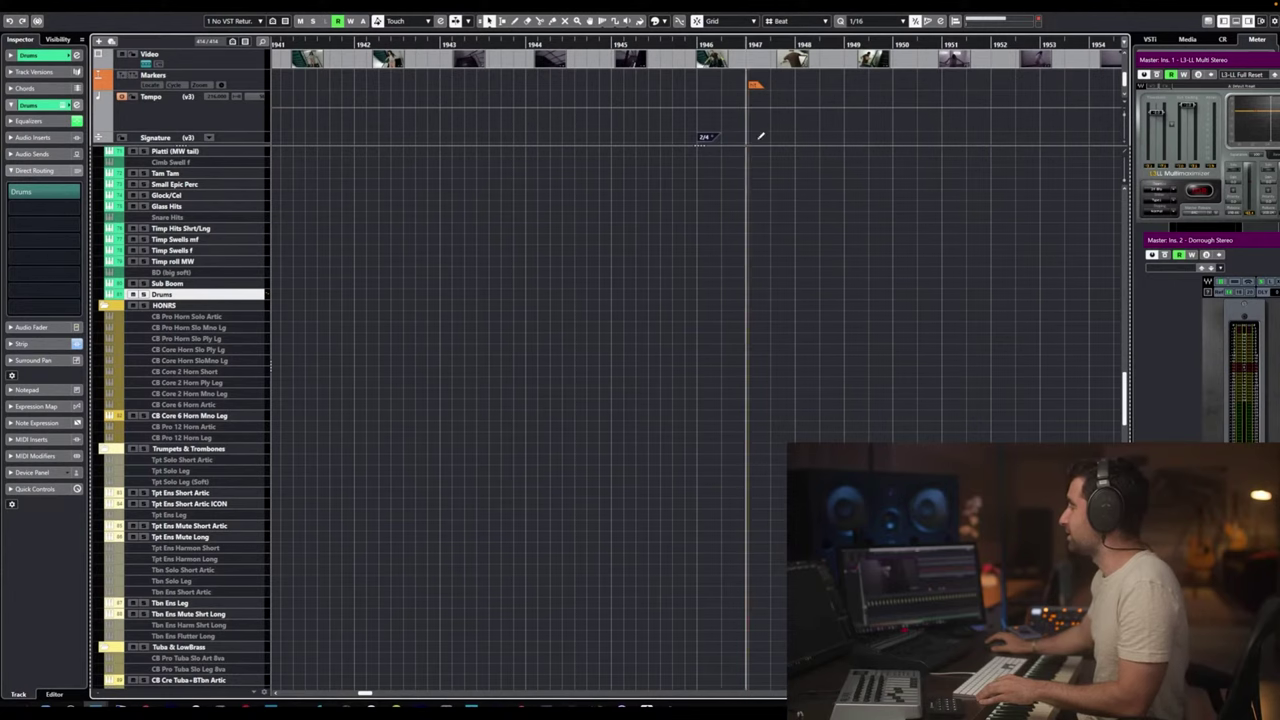
alt+click(757, 137)
text(7/8)
key(Return)
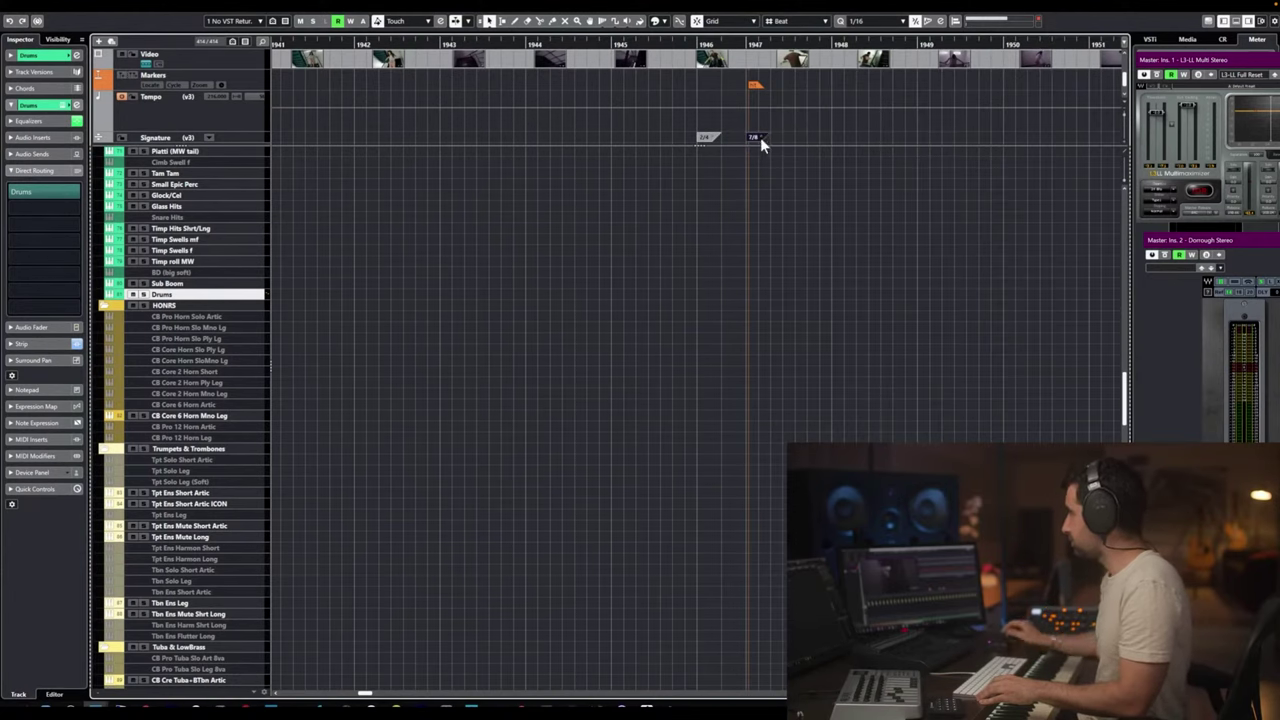
Examine the markers after bar 1947 and play the film around bar 1961 to check how they line up with the meter.
scroll(771, 132, down, 2)
scroll(772, 131, right, 2)
scroll(772, 131, right, 1)
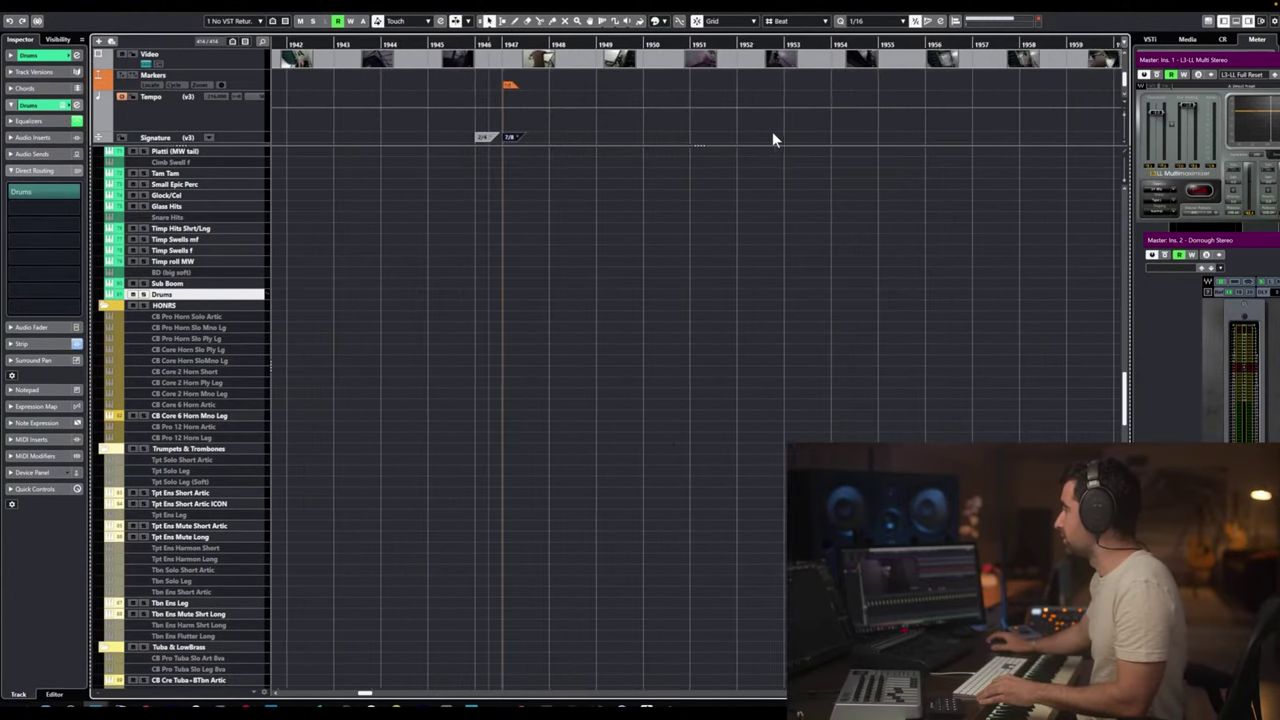
scroll(772, 131, down, 2)
scroll(772, 131, right, 1)
scroll(772, 131, right, 1)
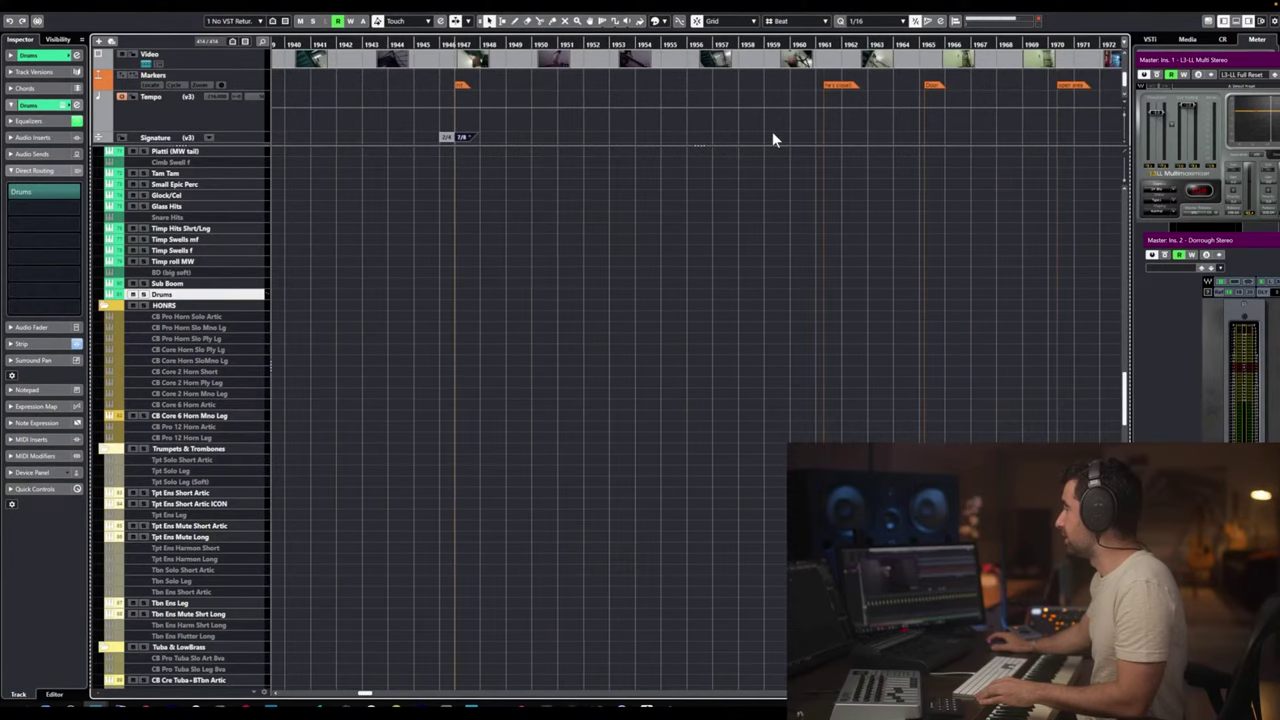
click(807, 43)
key(space)
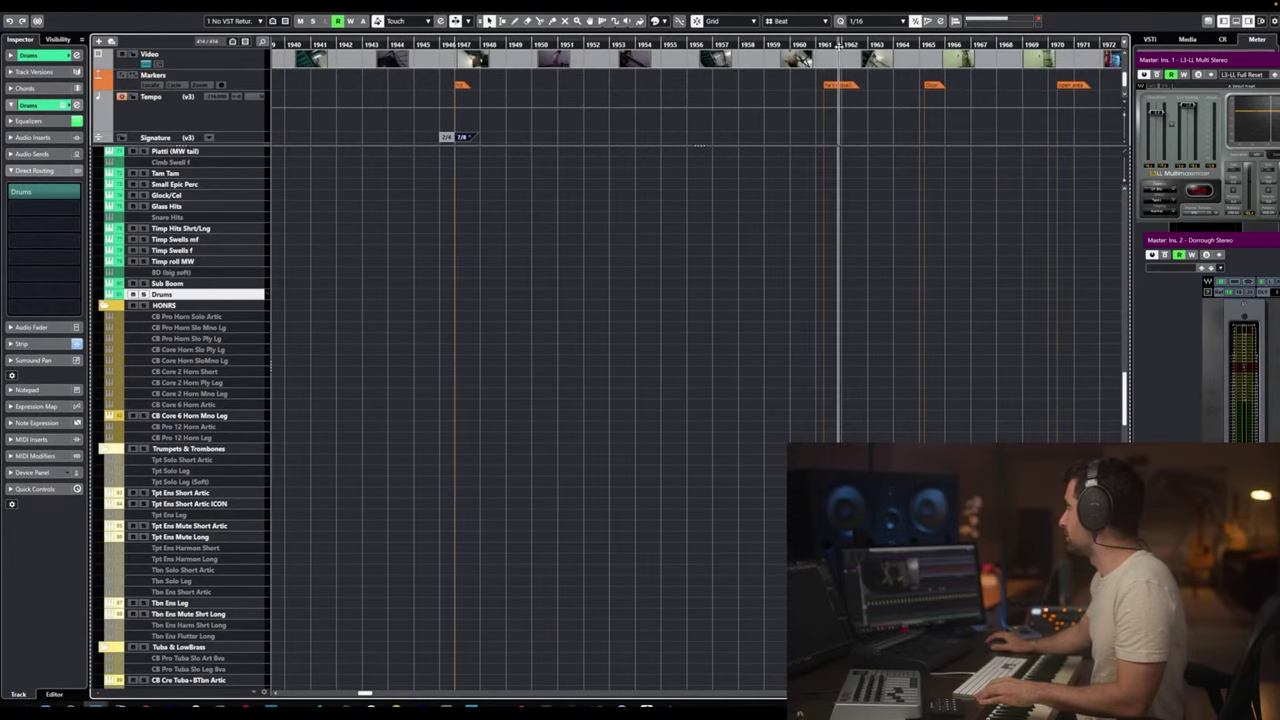
scroll(768, 92, down, 2)
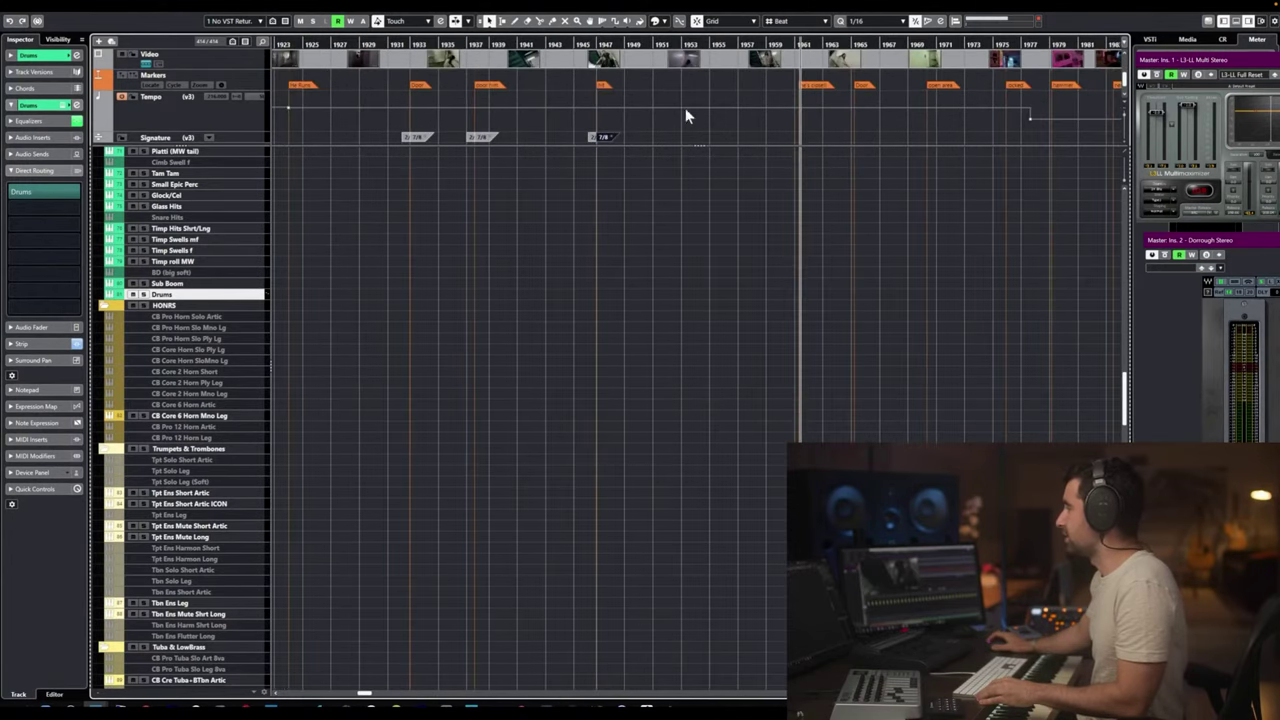
scroll(685, 108, right, 2)
Play the film from around bar 1914 toward bar 1921 to review the lead-in to the chase.
scroll(682, 101, left, 5)
scroll(729, 99, left, 2)
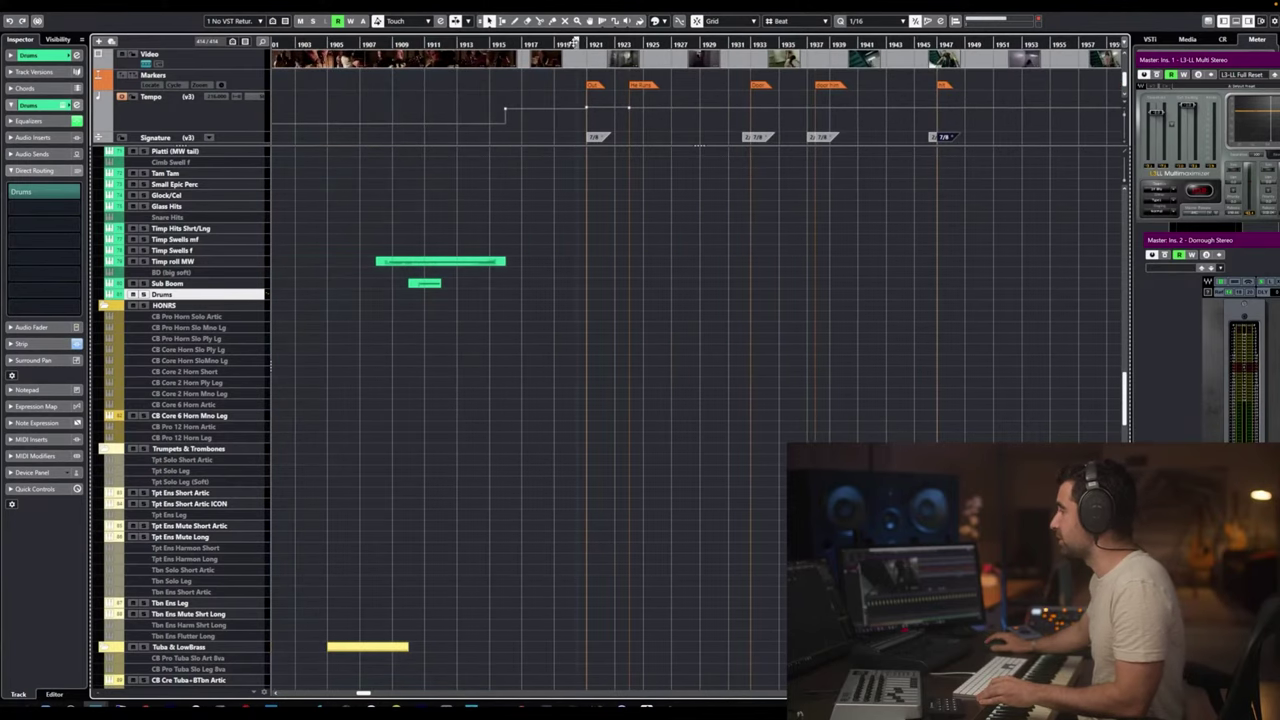
scroll(620, 168, up, 6)
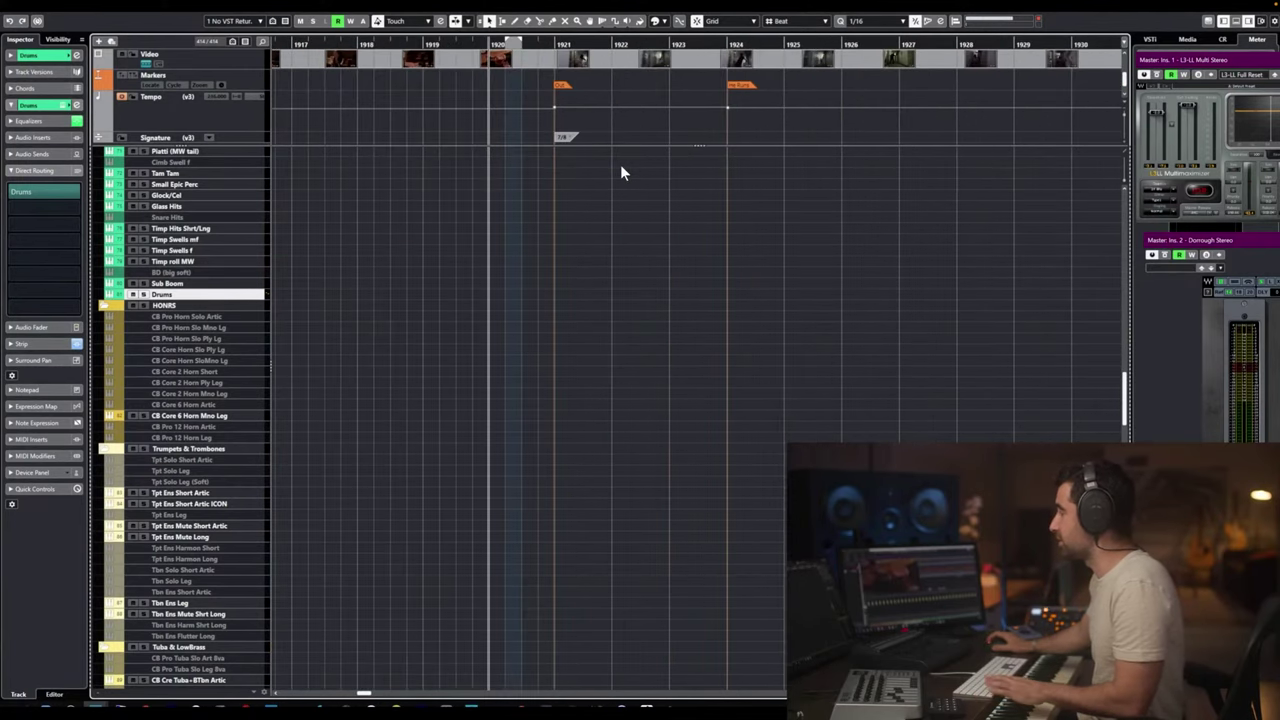
scroll(457, 197, down, 2)
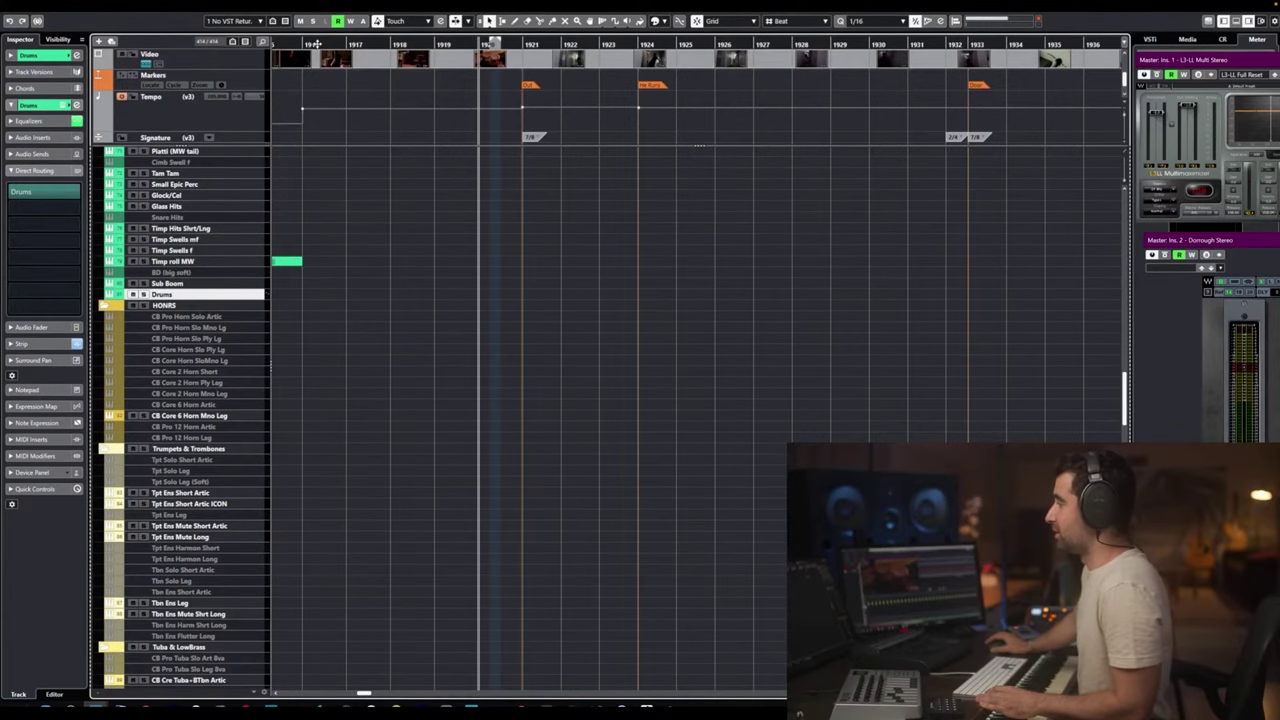
drag(344, 46, 336, 49)
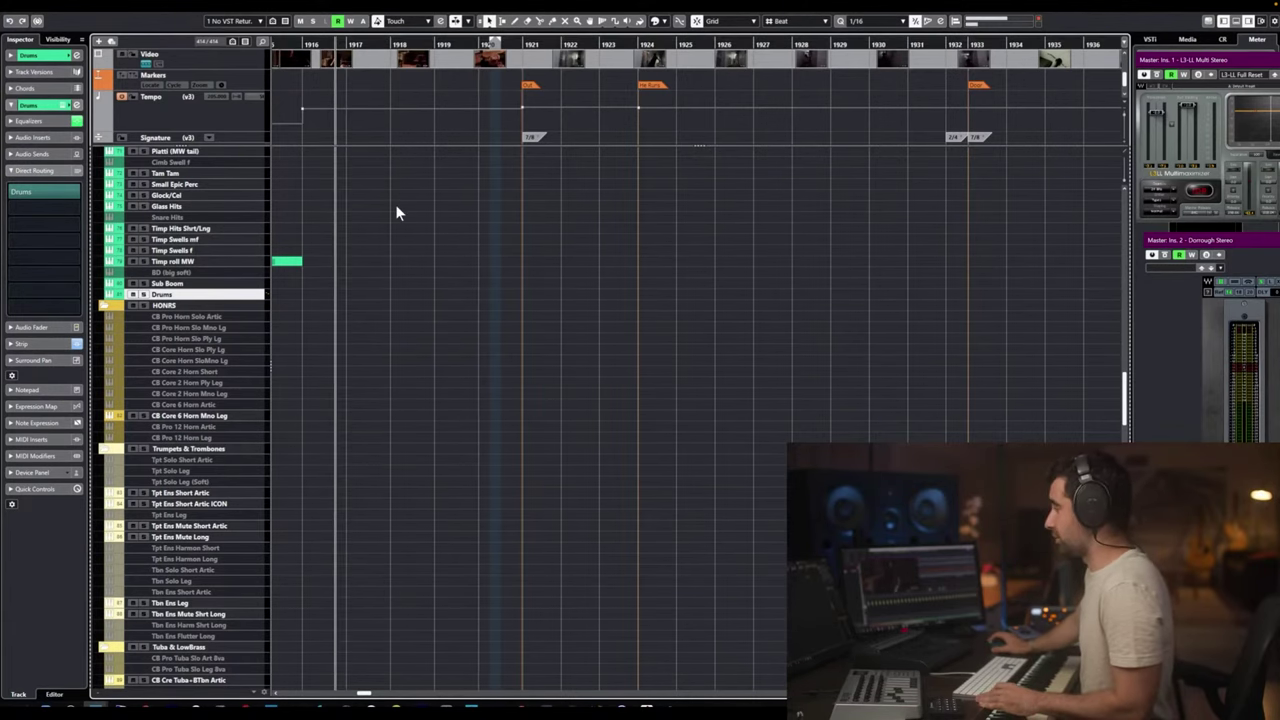
scroll(396, 201, down, 2)
scroll(396, 201, left, 2)
scroll(396, 201, right, 2)
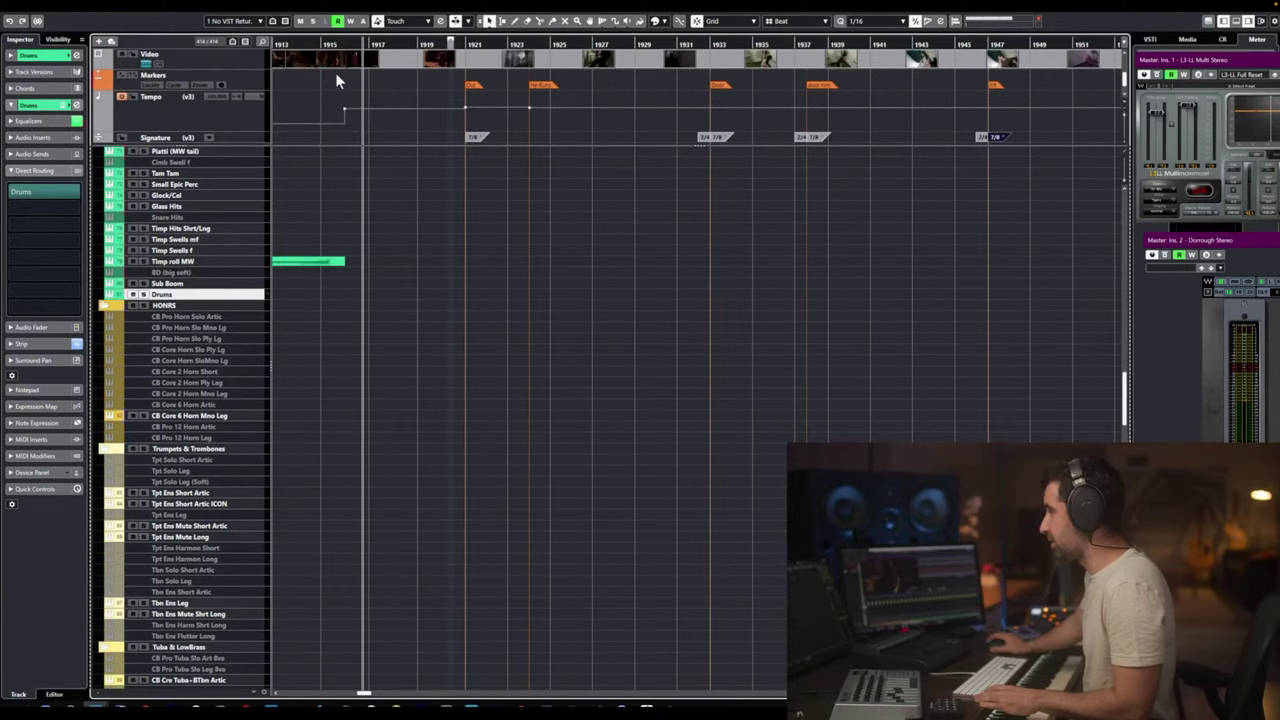
drag(309, 44, 302, 42)
key(space)
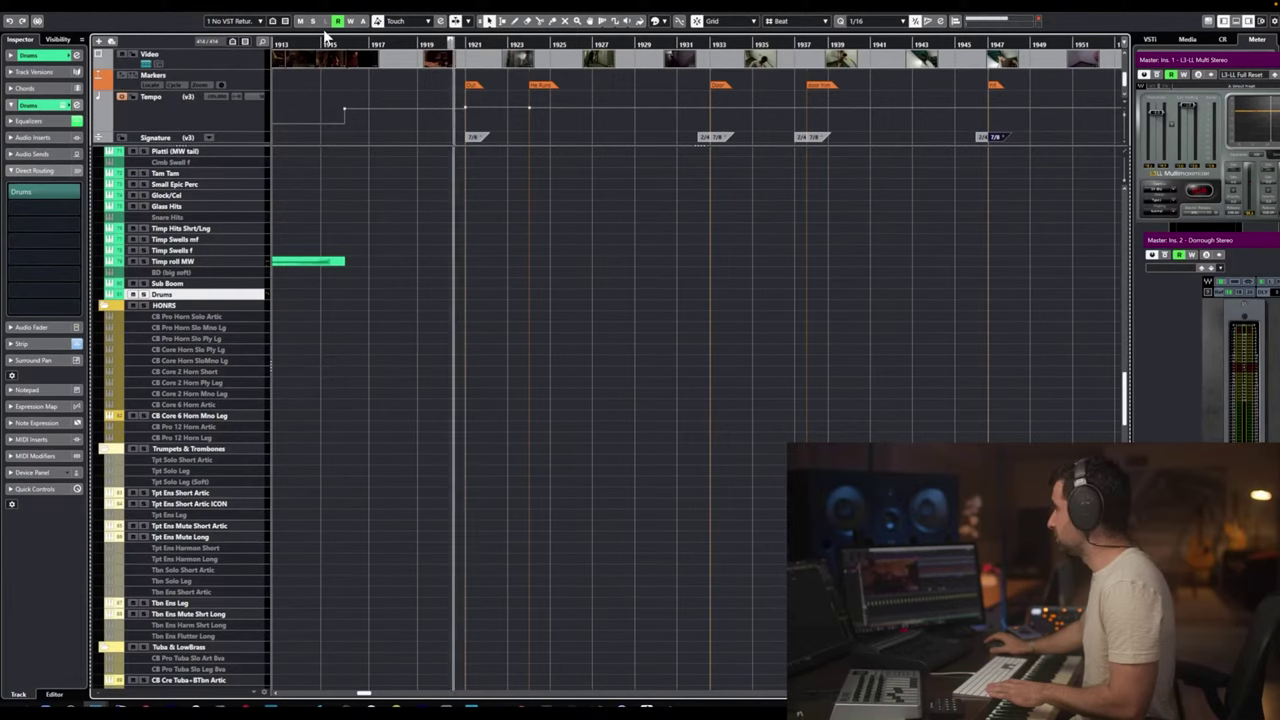
key(space)
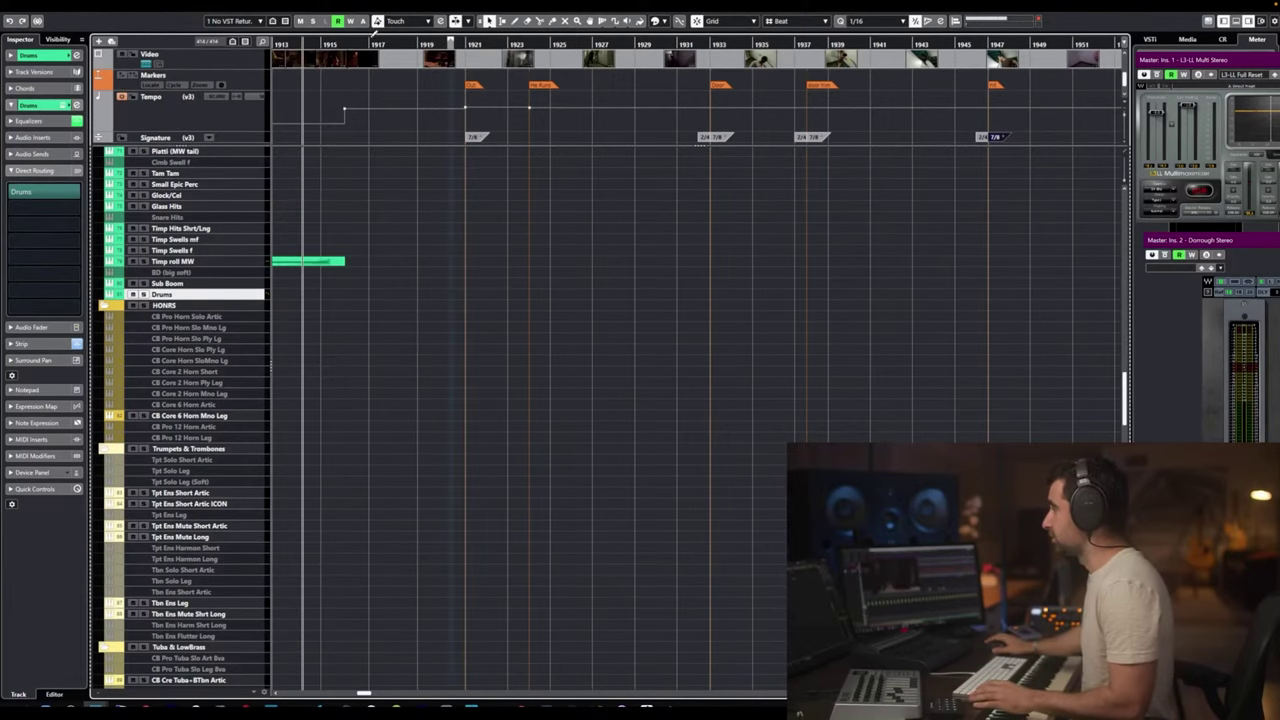
click(353, 44)
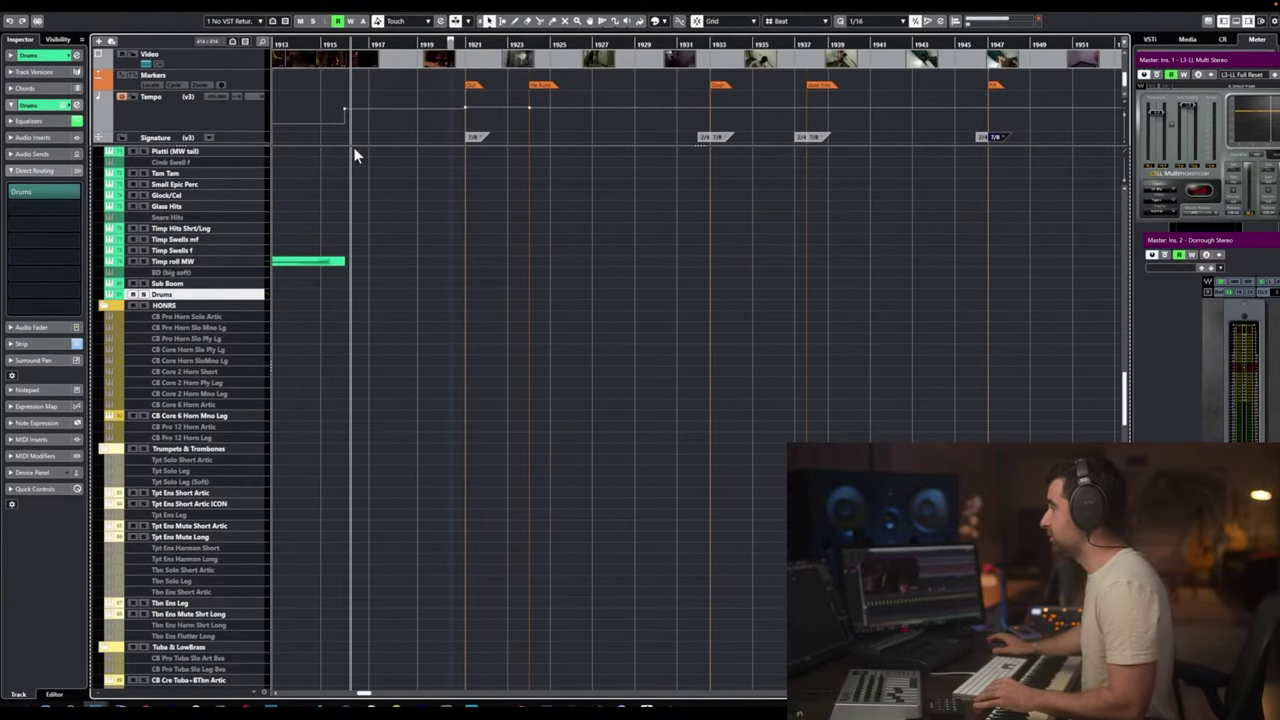
Filter the track list to hide unused tracks and browse the remaining percussion, brass and woodwind instruments.
scroll(170, 462, down, 3)
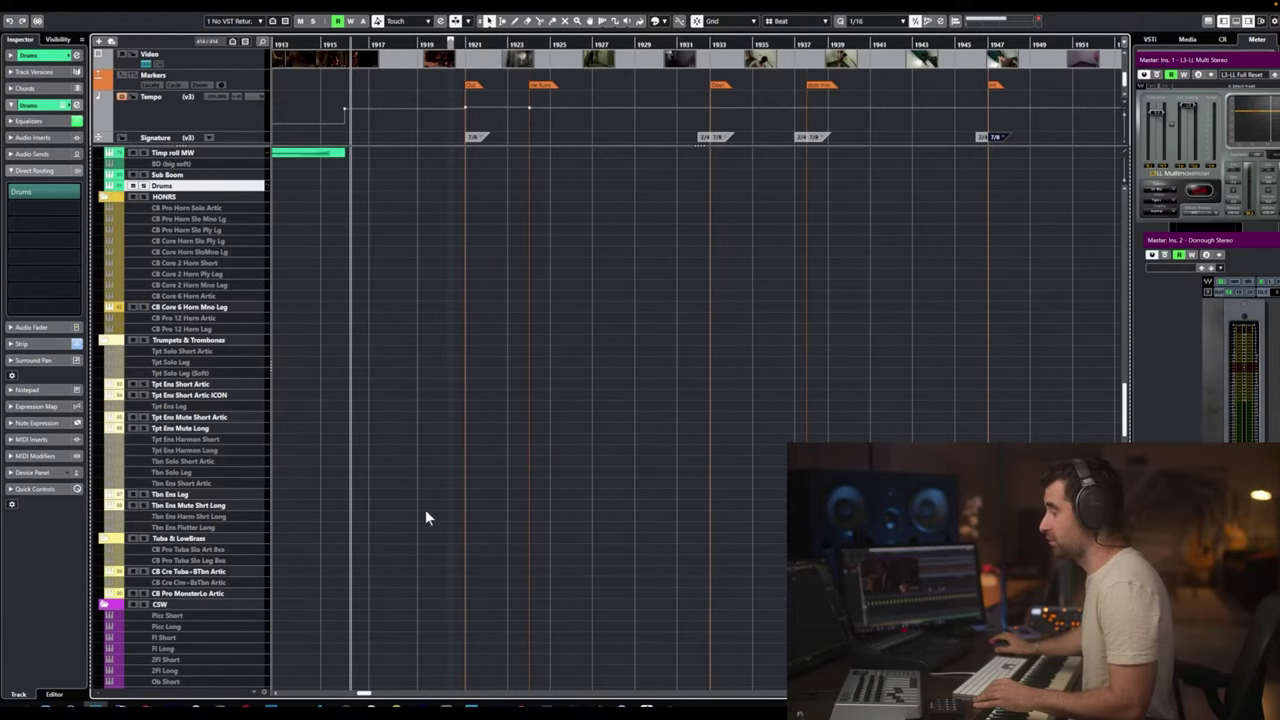
scroll(410, 512, up, 15)
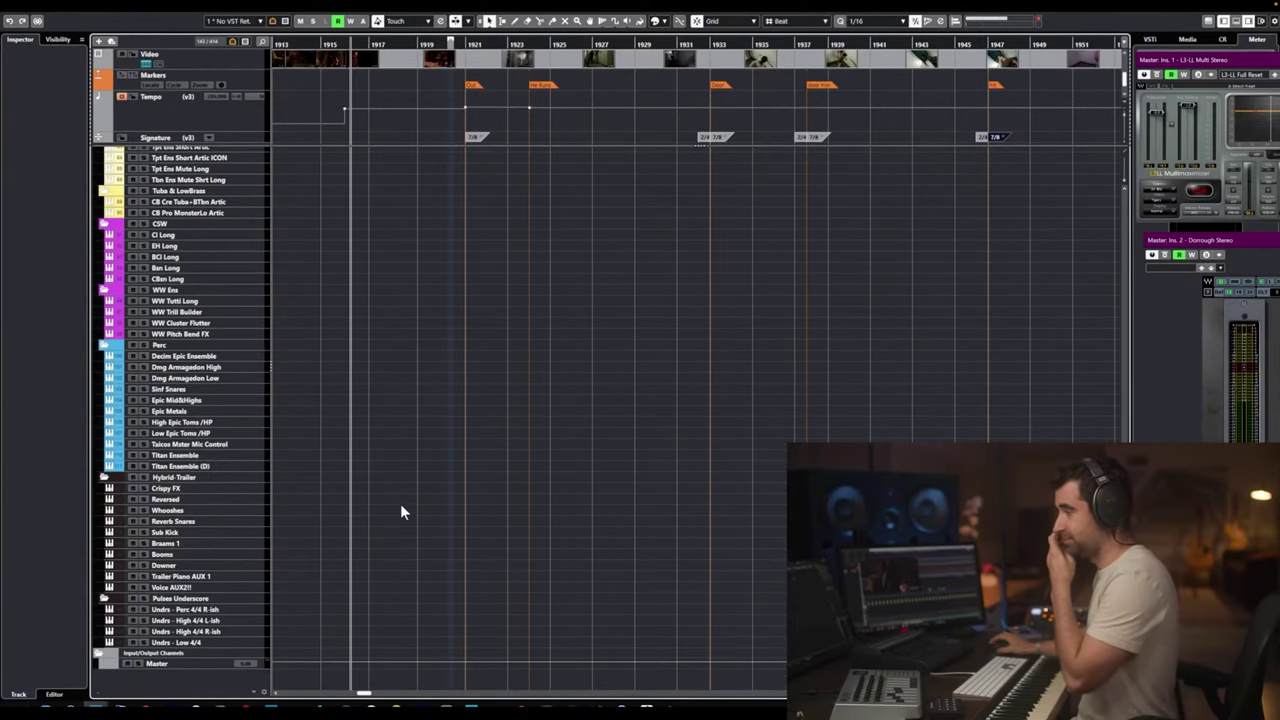
key(ctrl+h)
scroll(160, 423, up, 9)
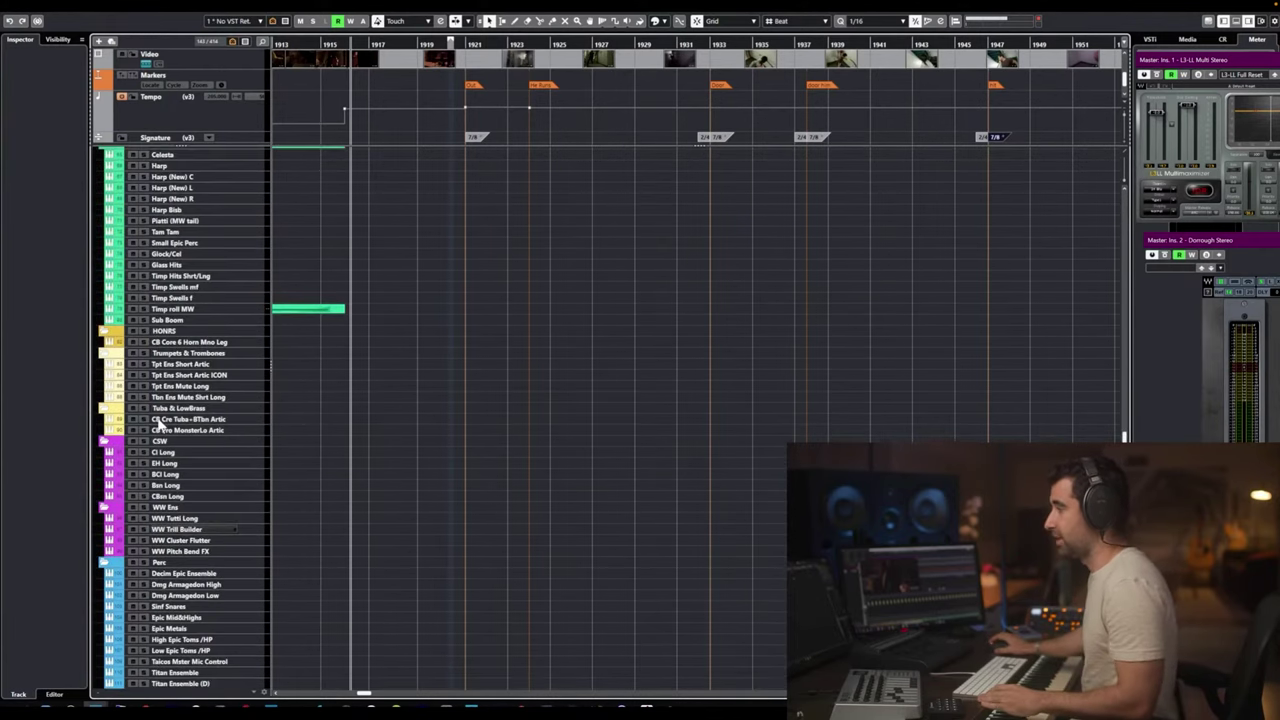
Record a rising sustained note on the Violin 1 High FX track leading into bar 1921 and play it back.
scroll(167, 420, up, 6)
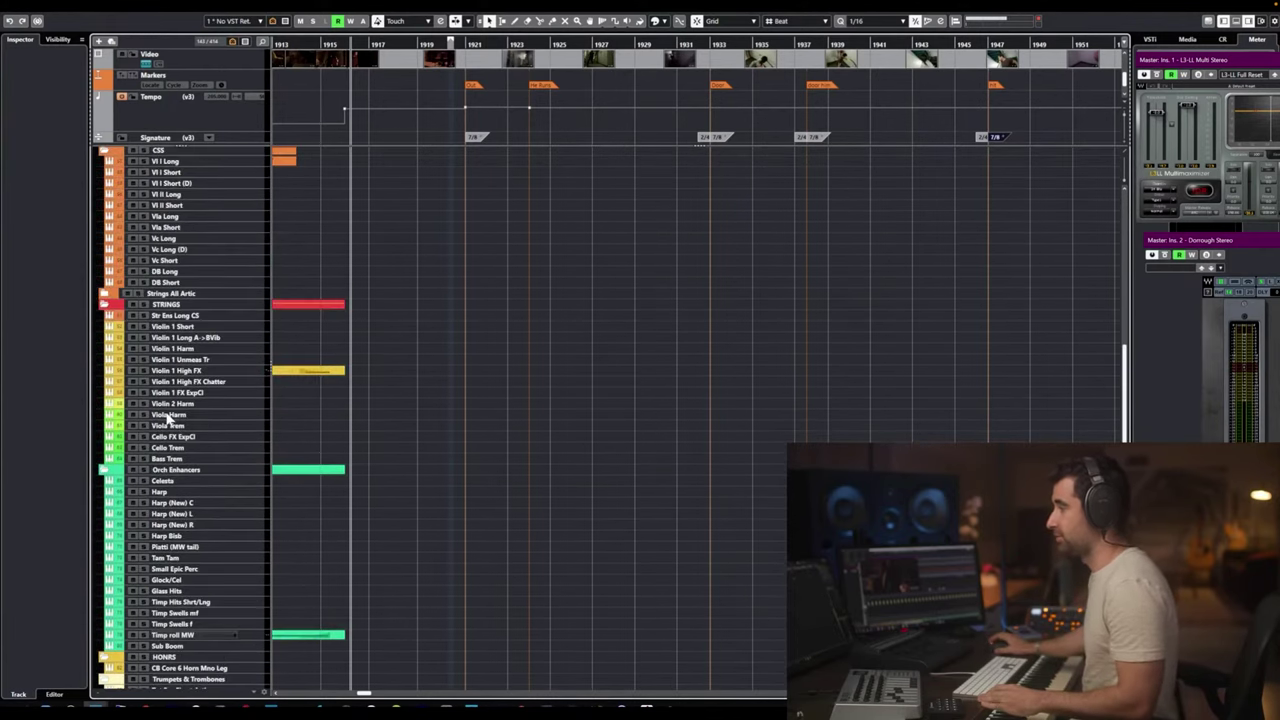
click(213, 368)
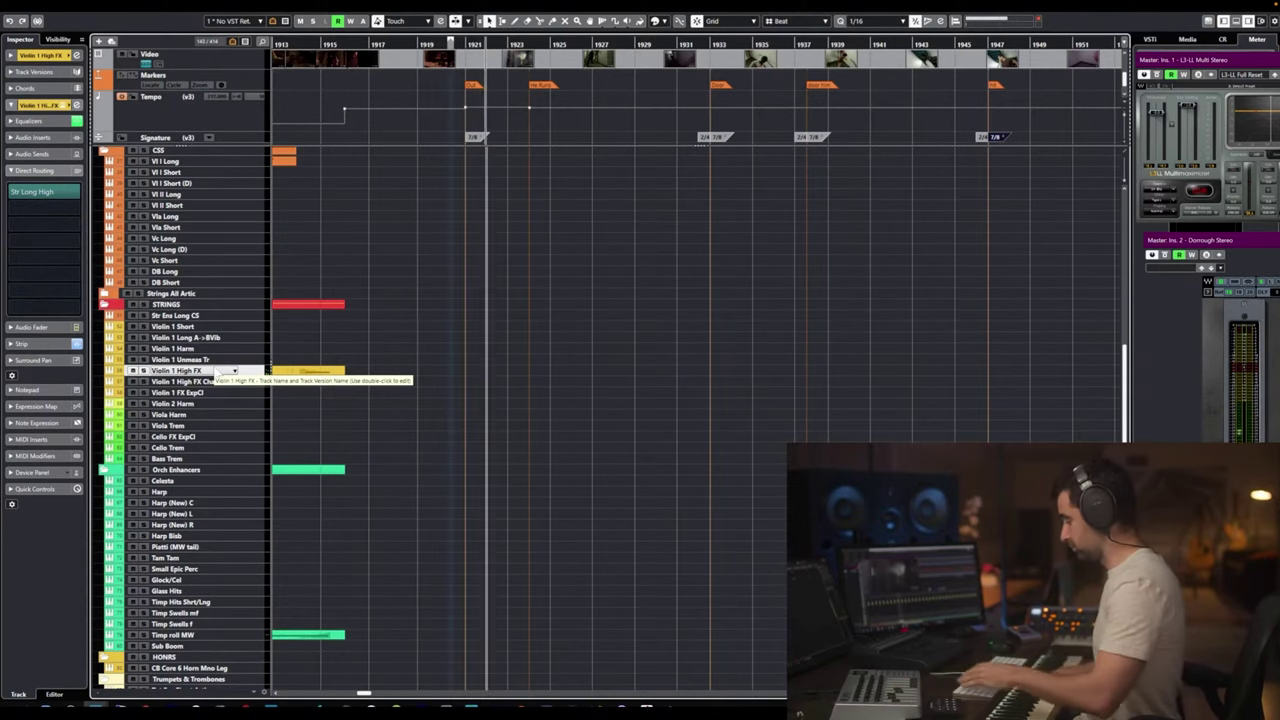
key(shift+KP_Multiply)
key(space)
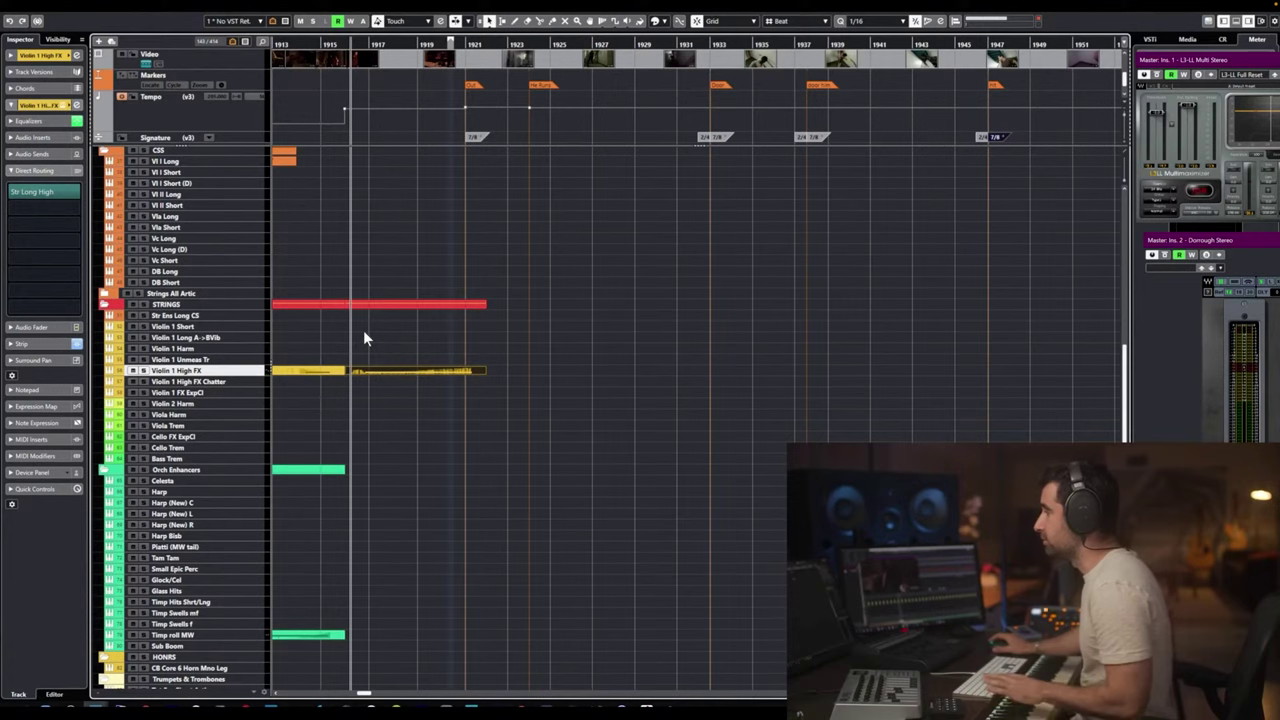
key(space)
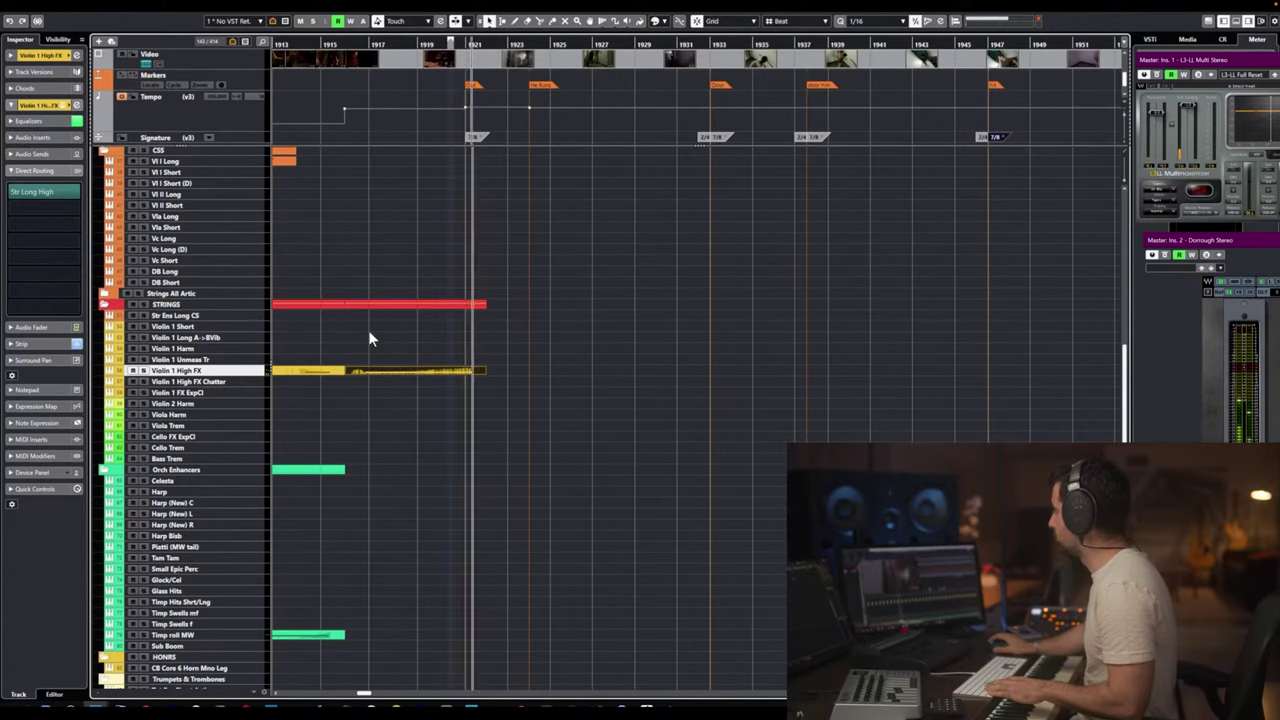
key(space)
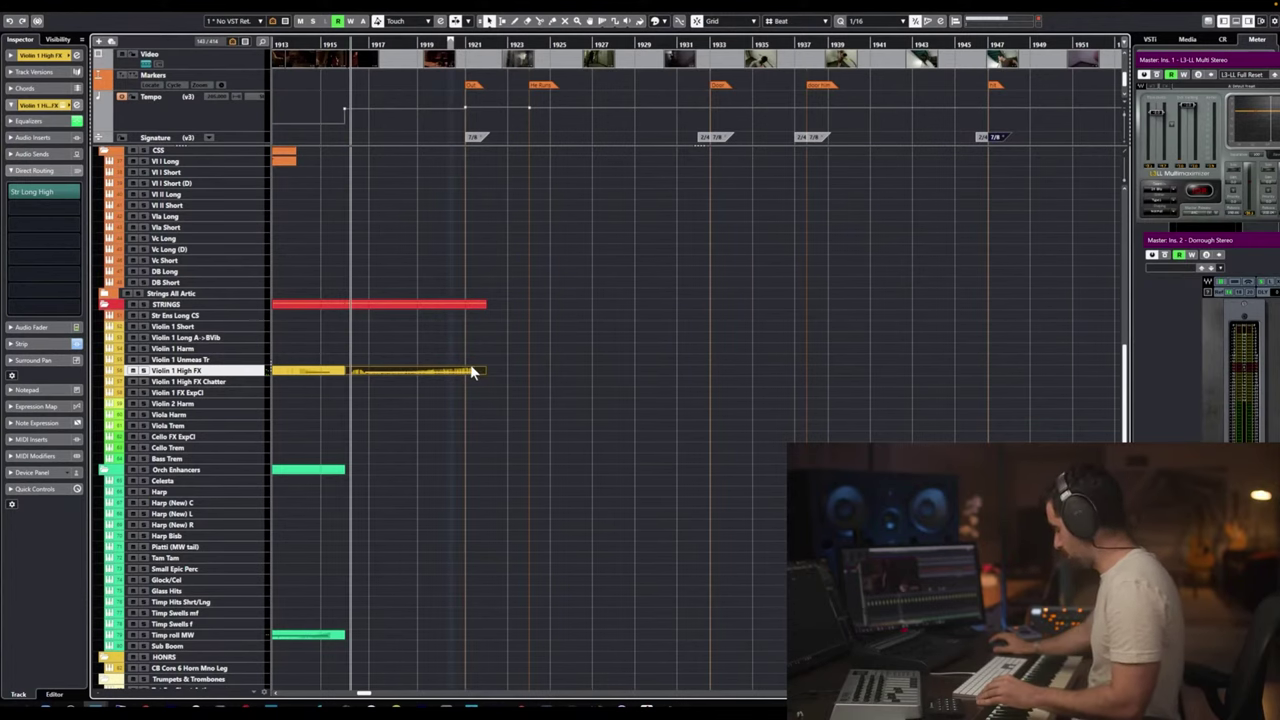
Shorten the end of the recorded Violin 1 High FX note so that it stops around bar 1921.
double_click(476, 373)
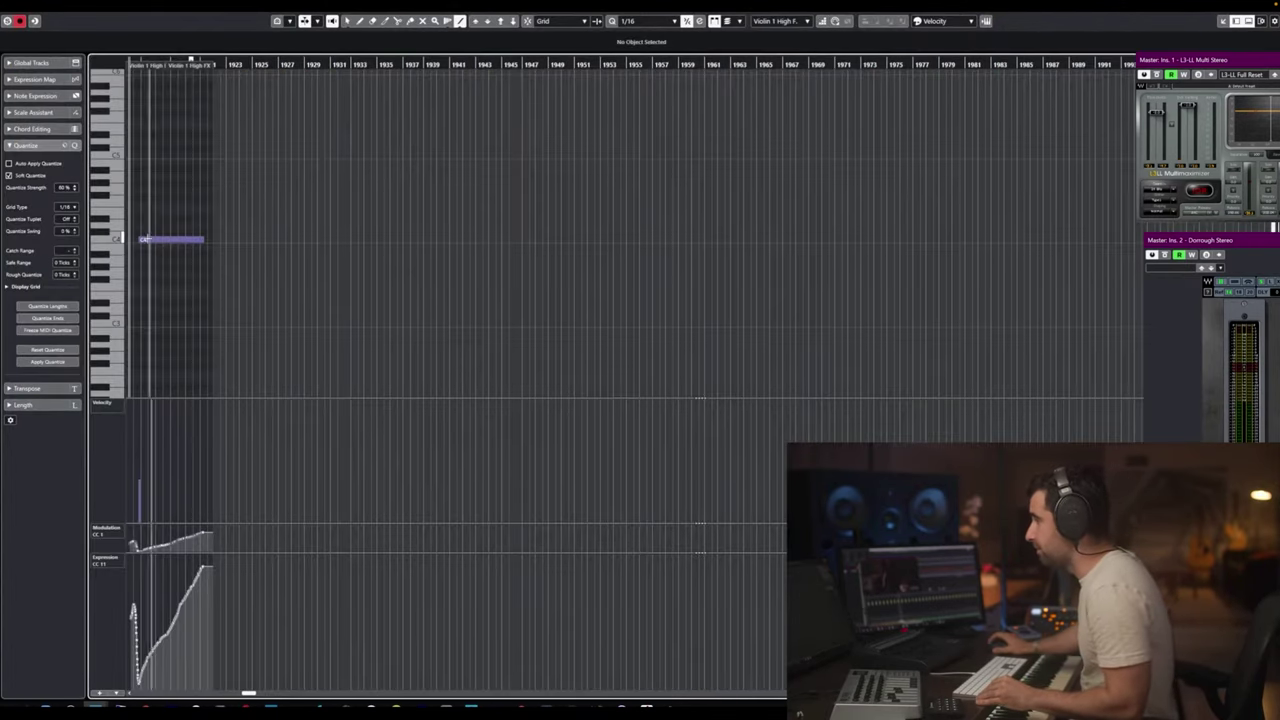
scroll(179, 240, up, 2)
right_click(233, 232)
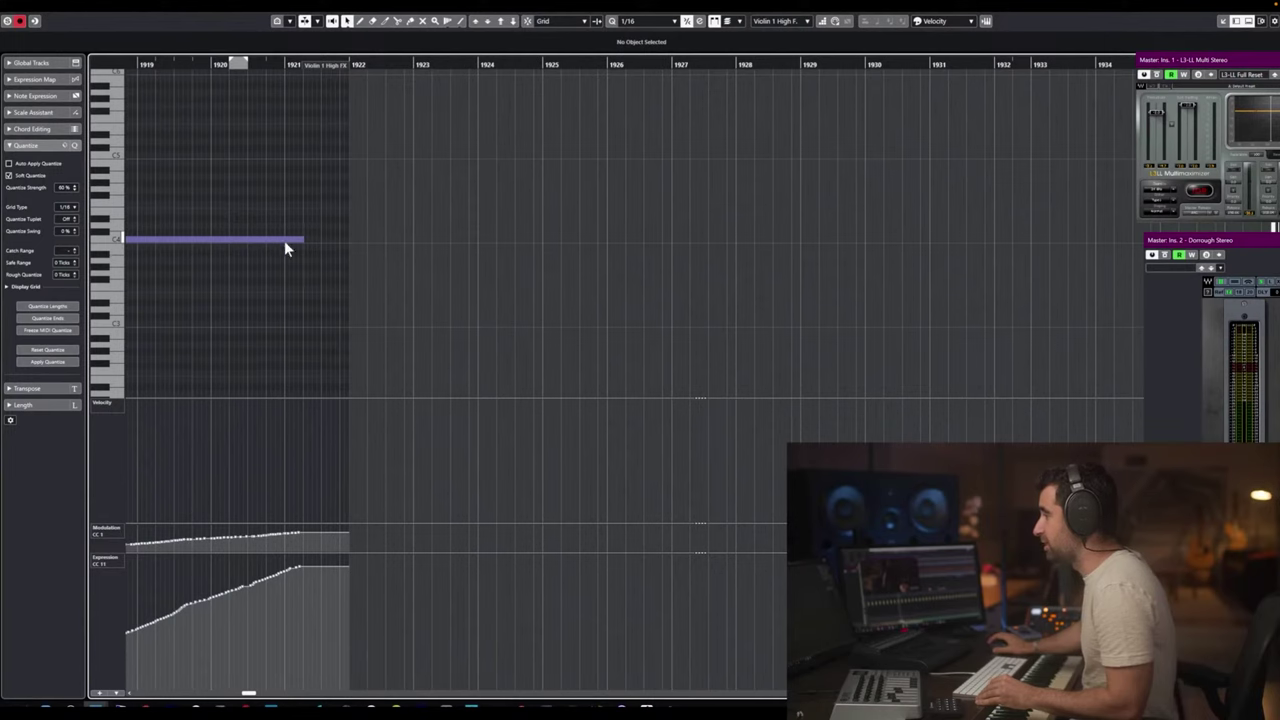
drag(301, 241, 284, 241)
key(Return)
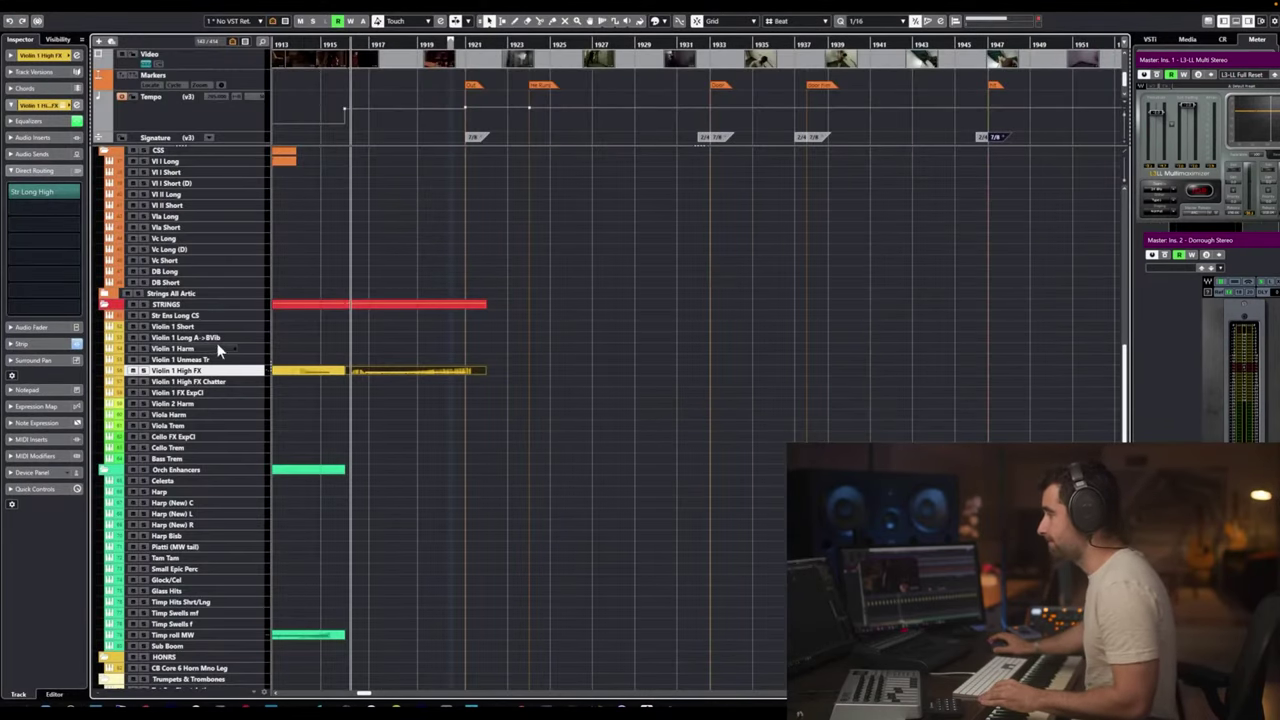
Place the playhead at bar 1921, show the hidden tracks again and select the Drums track for recording.
click(468, 42)
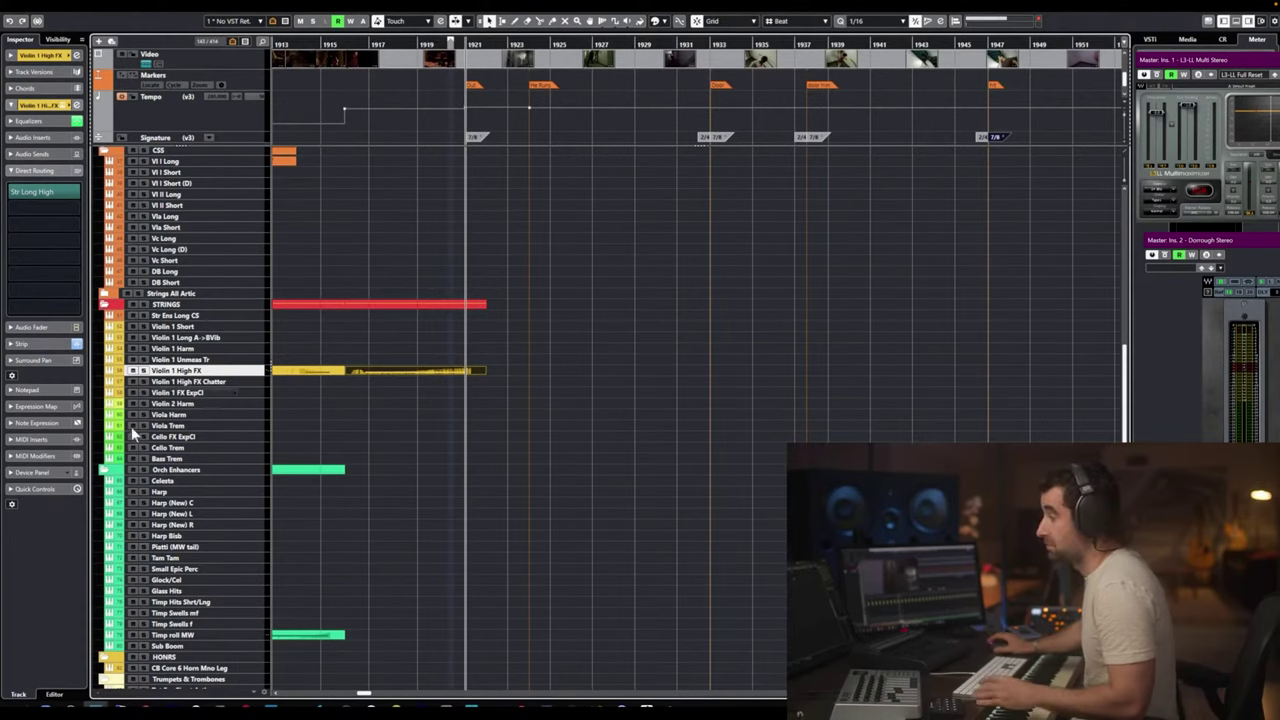
scroll(146, 455, down, 5)
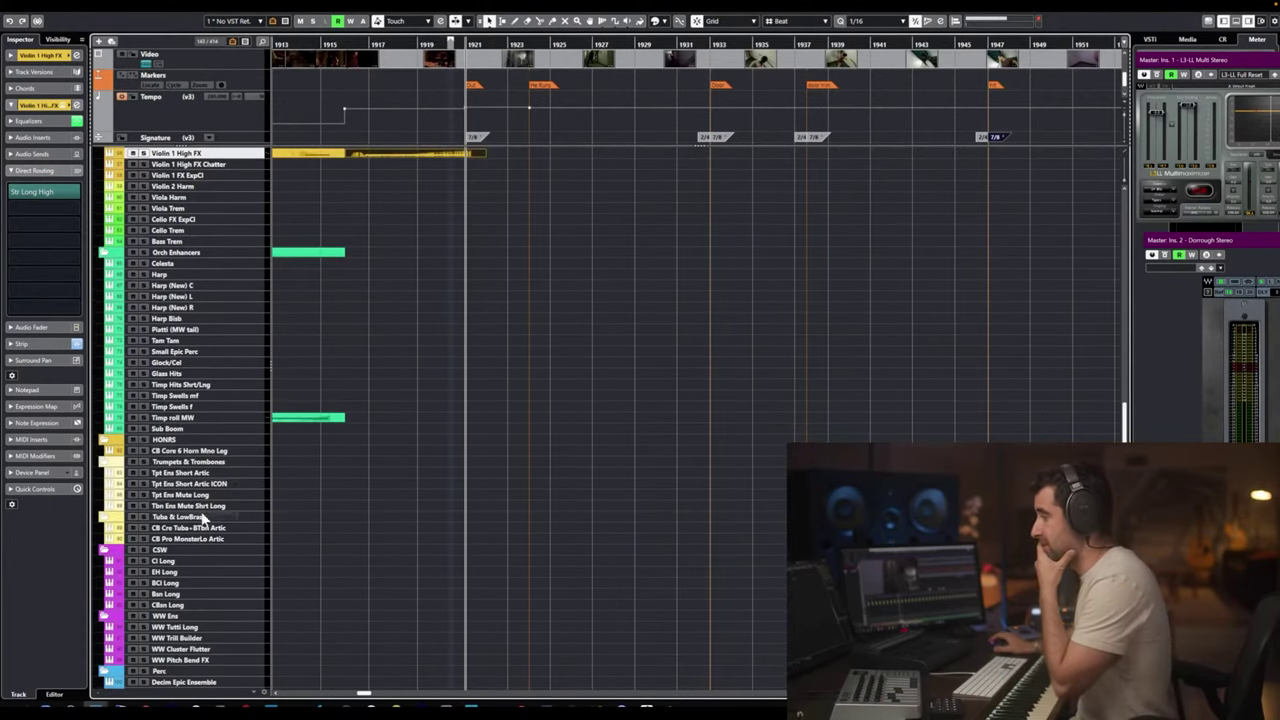
click(203, 426)
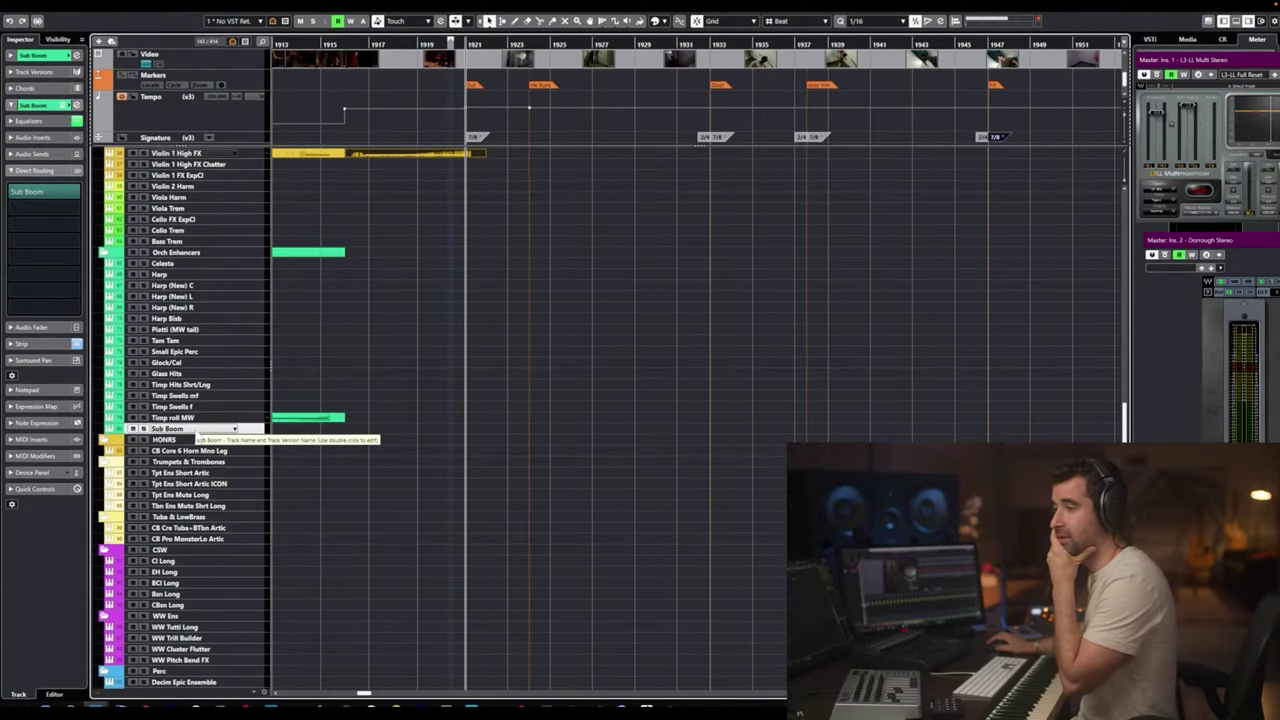
scroll(196, 436, up, 8)
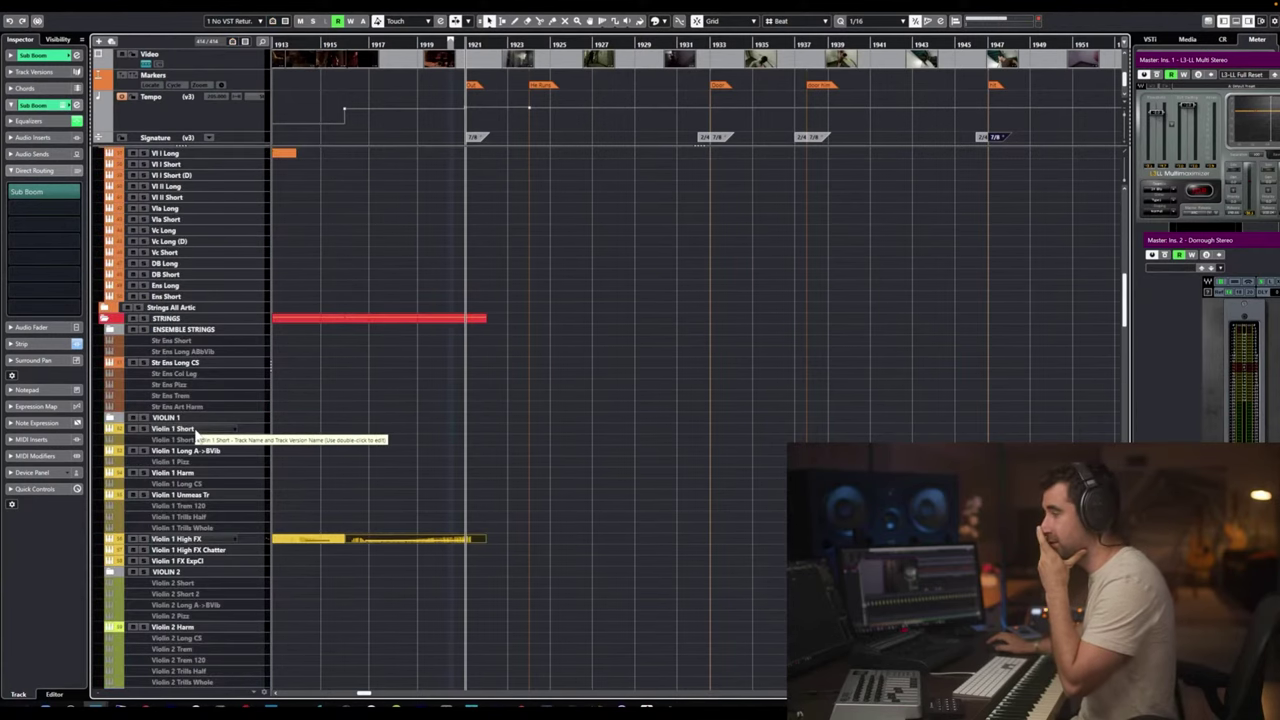
scroll(194, 427, down, 10)
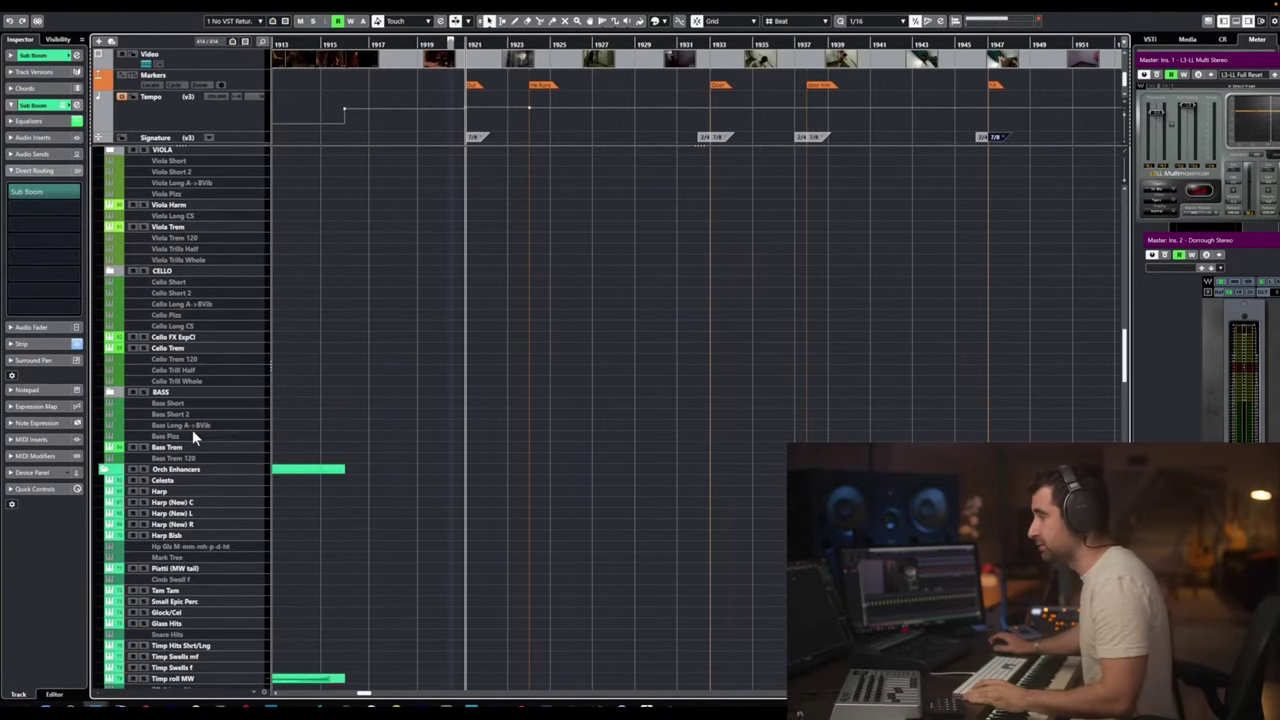
scroll(194, 437, up, 10)
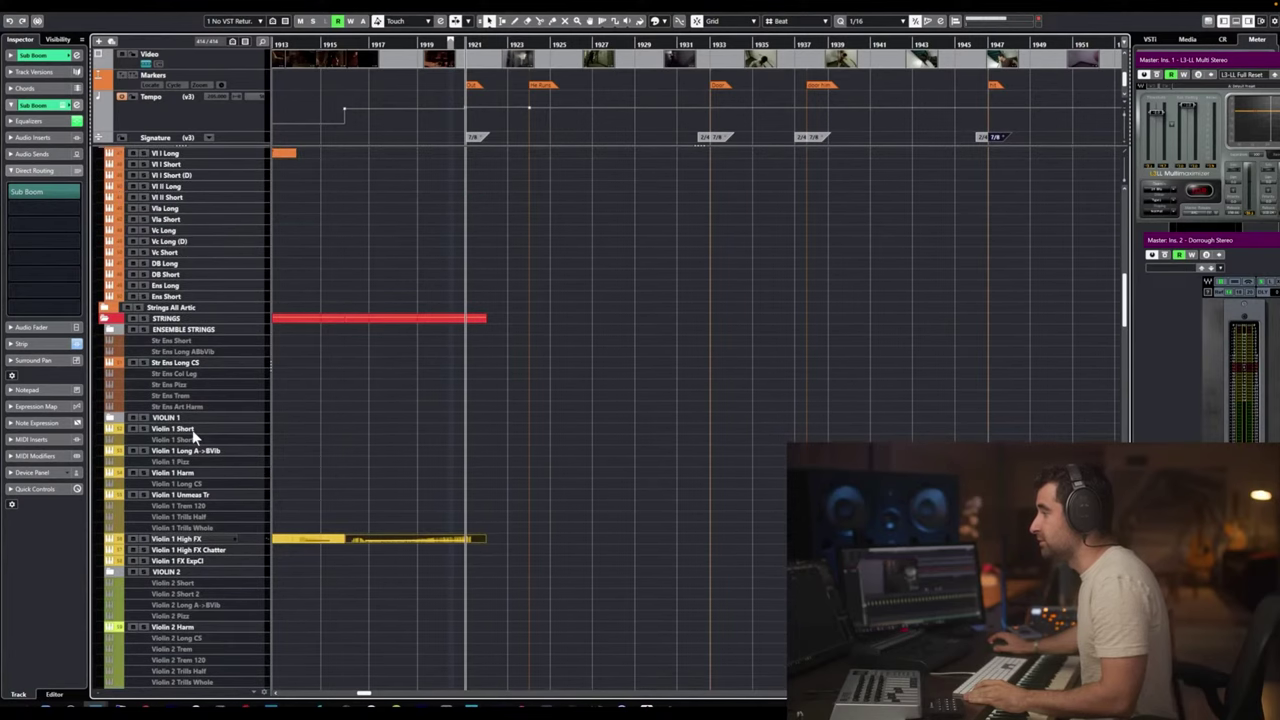
scroll(194, 433, up, 4)
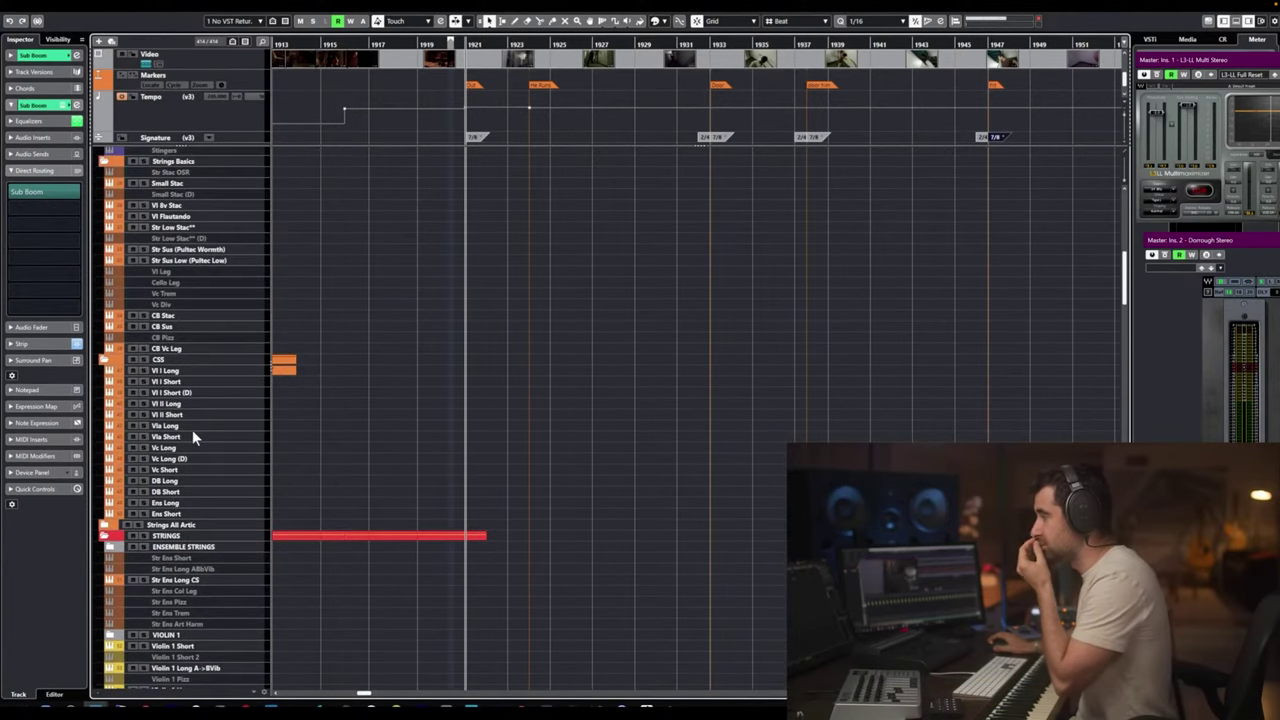
scroll(192, 430, down, 14)
scroll(192, 430, down, 3)
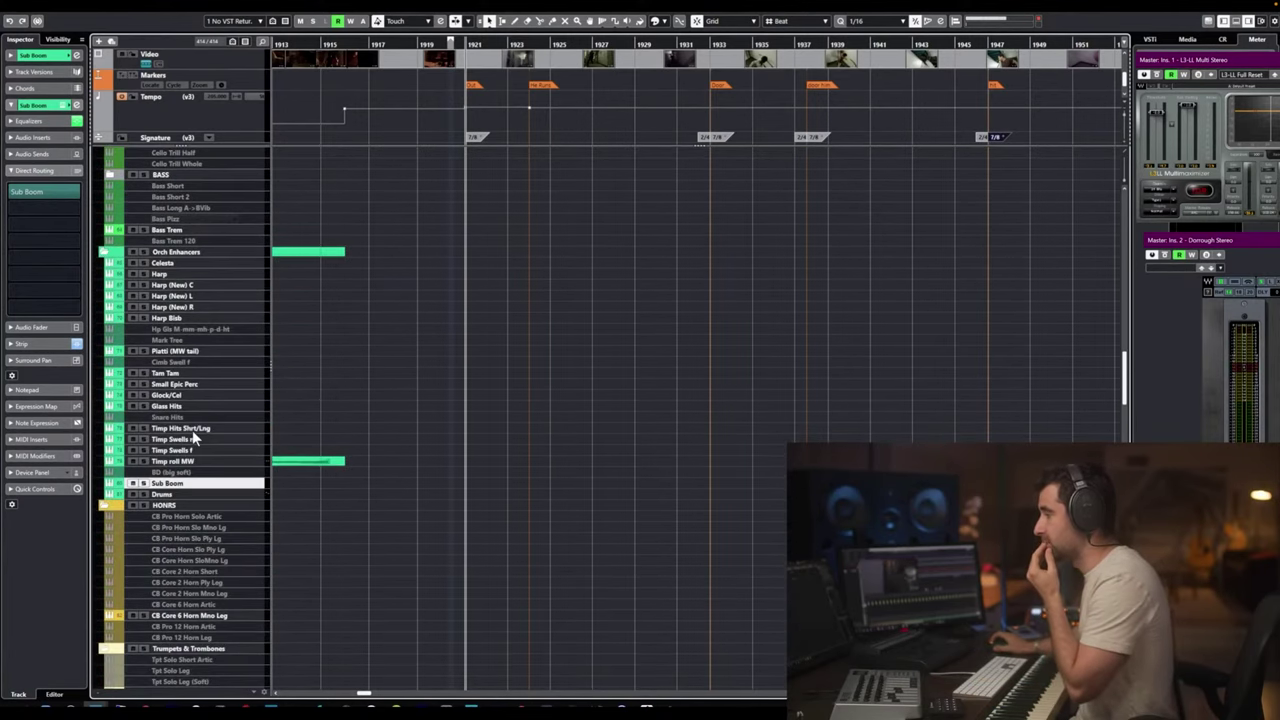
click(175, 495)
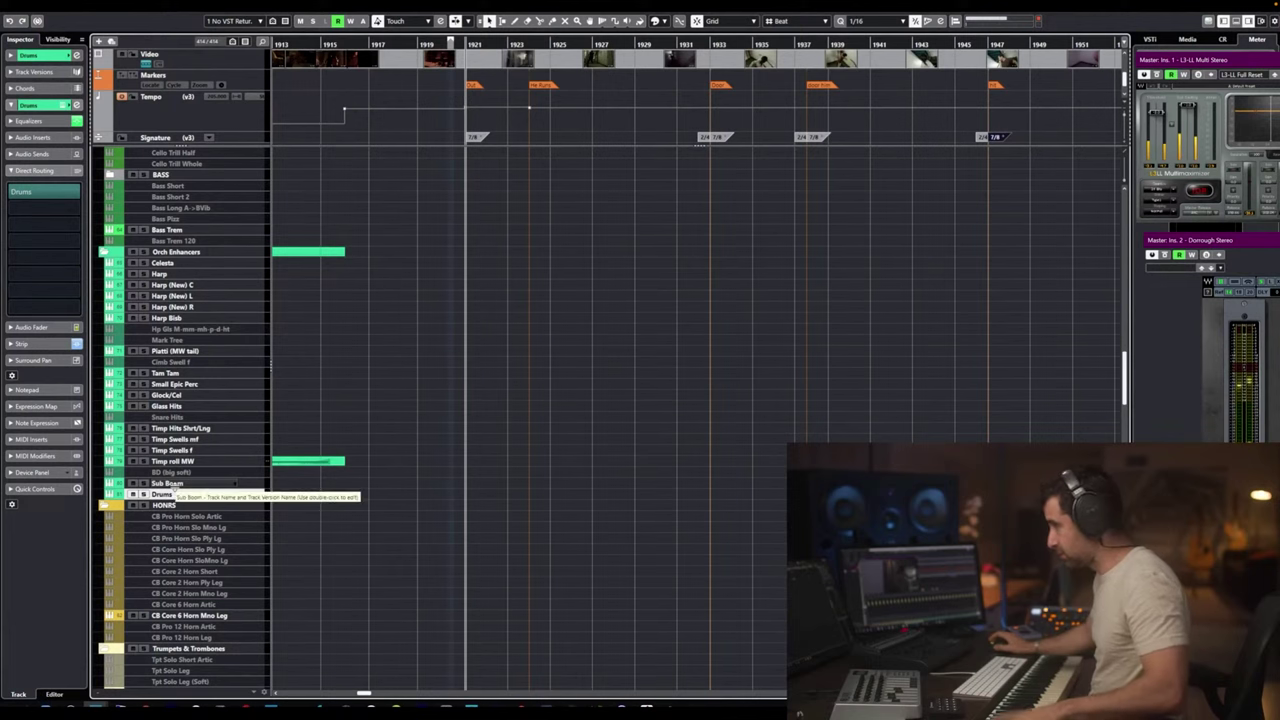
Record a 7/8 percussion pattern on the Drums track, running through to the marker at bar 1933.
key(space)
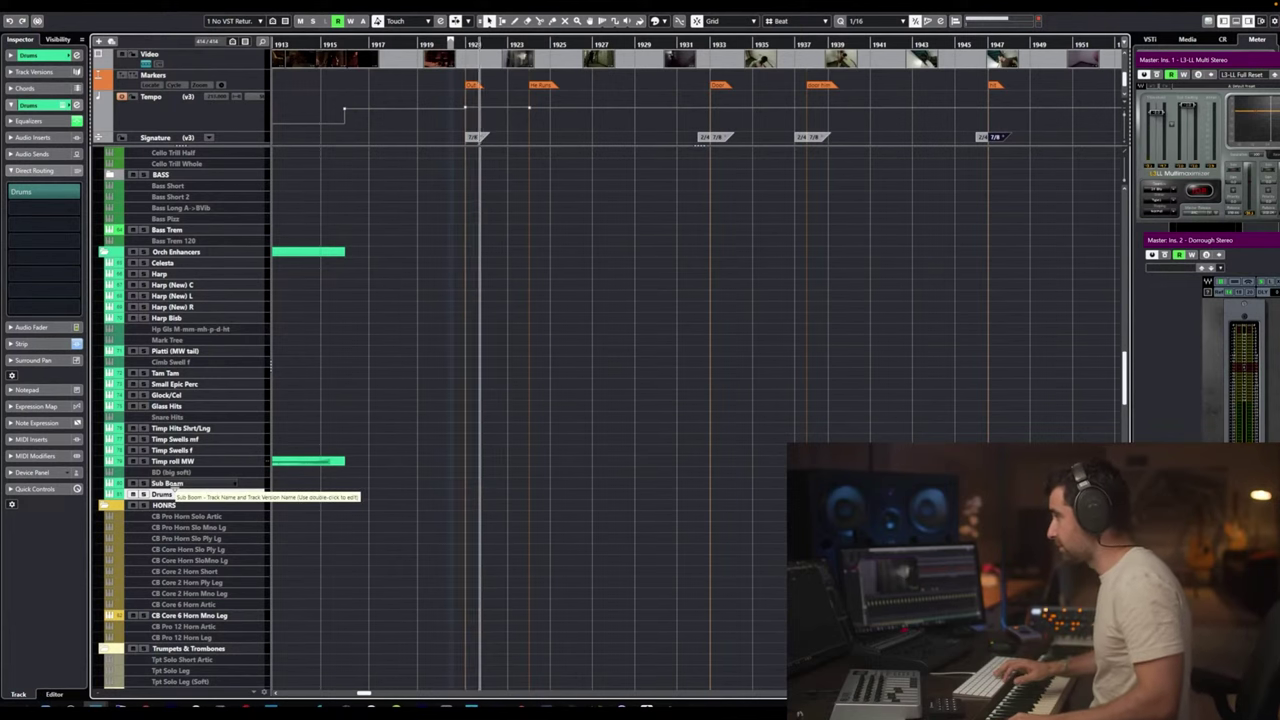
key(space)
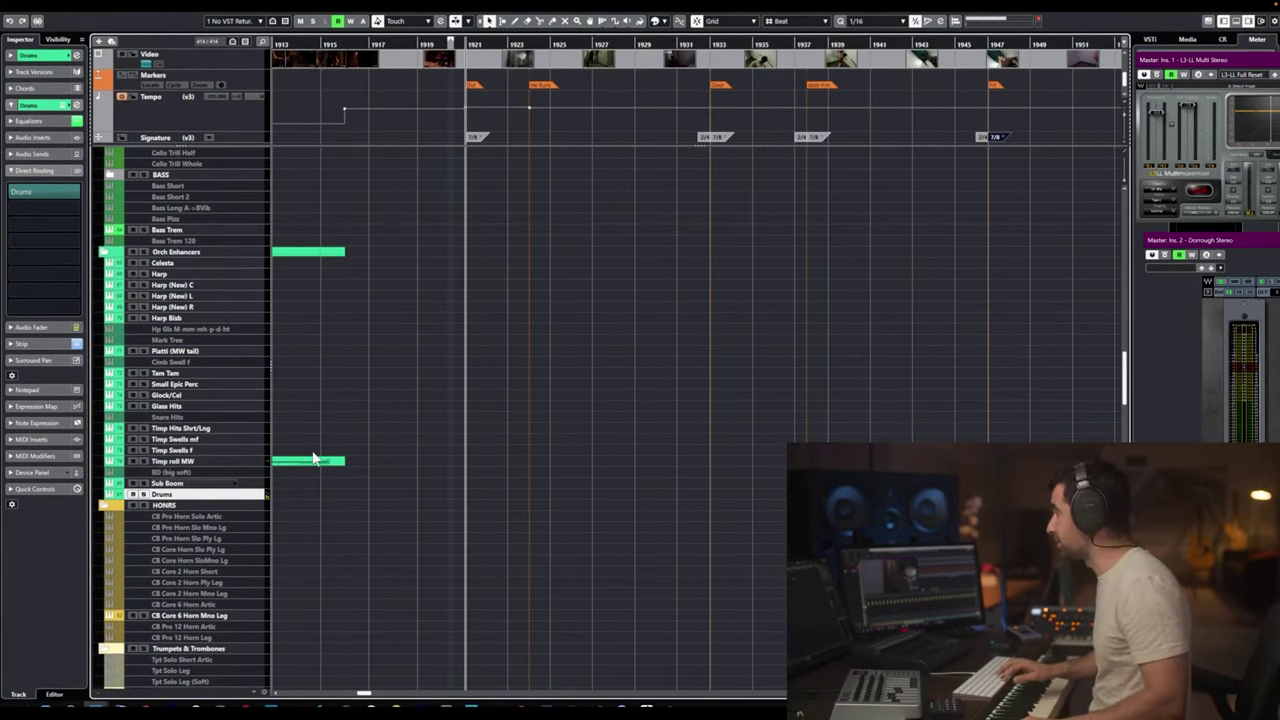
key(space)
key(space)
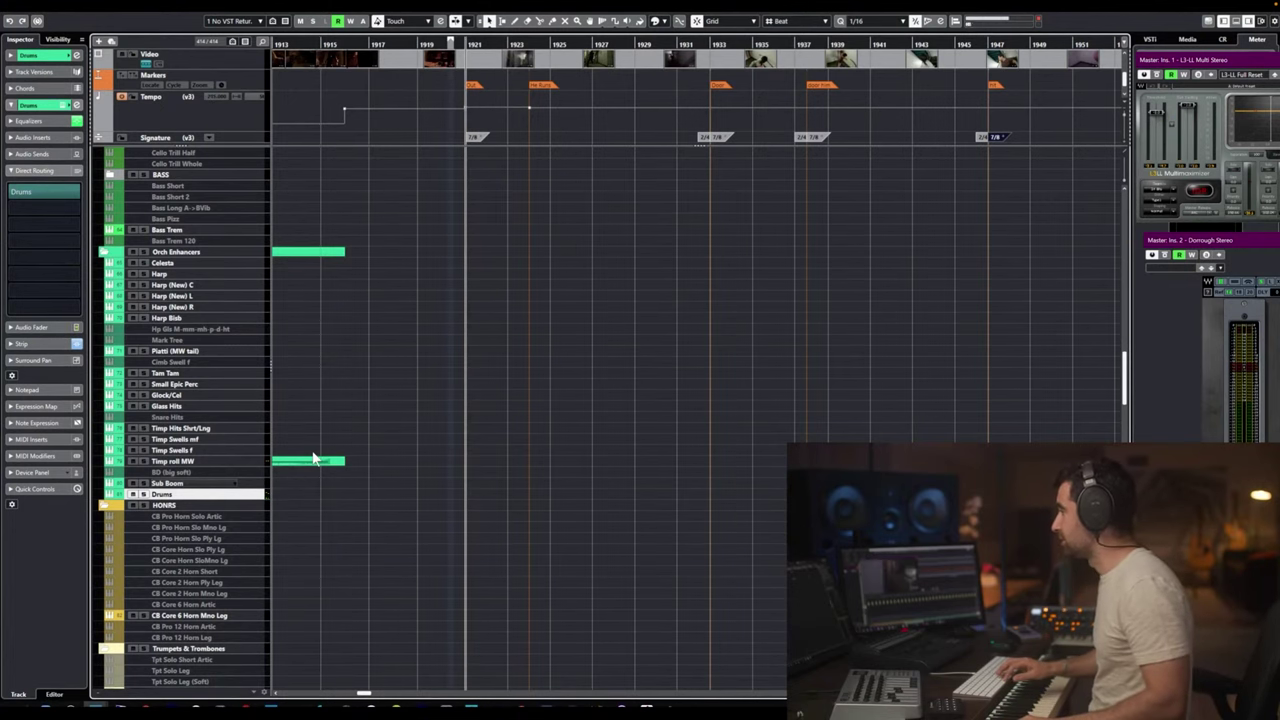
key(space)
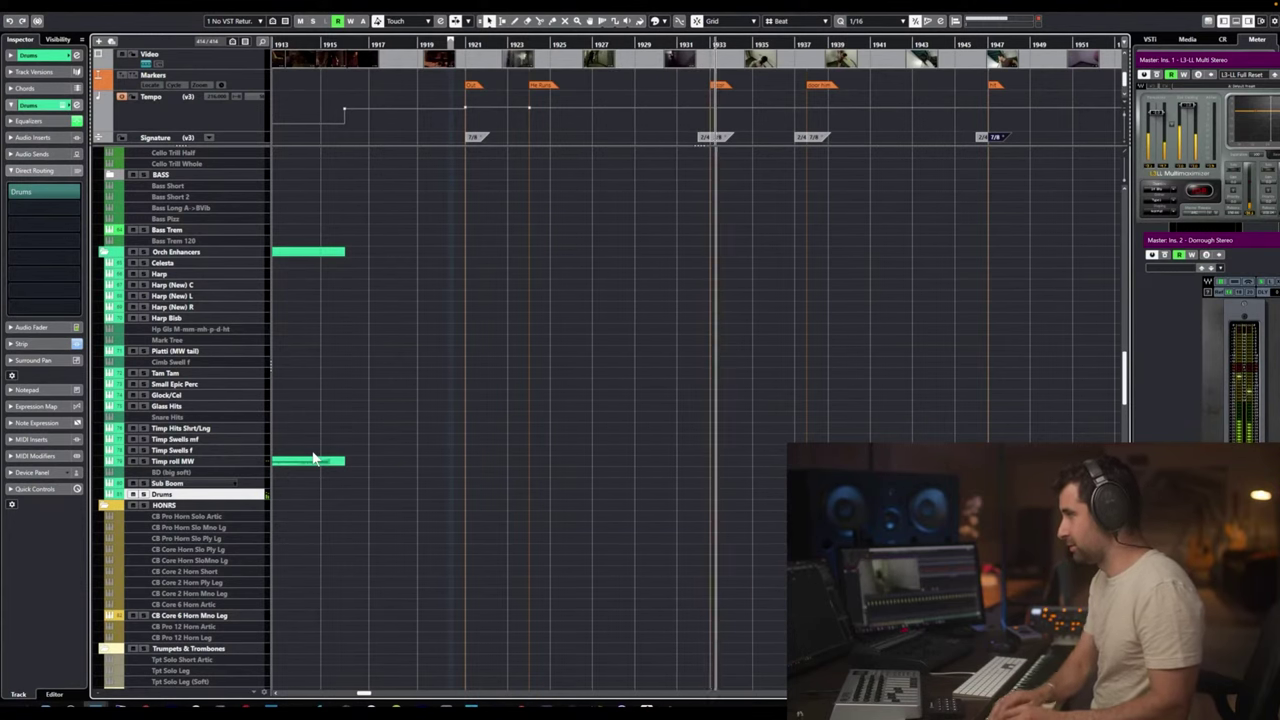
key(space)
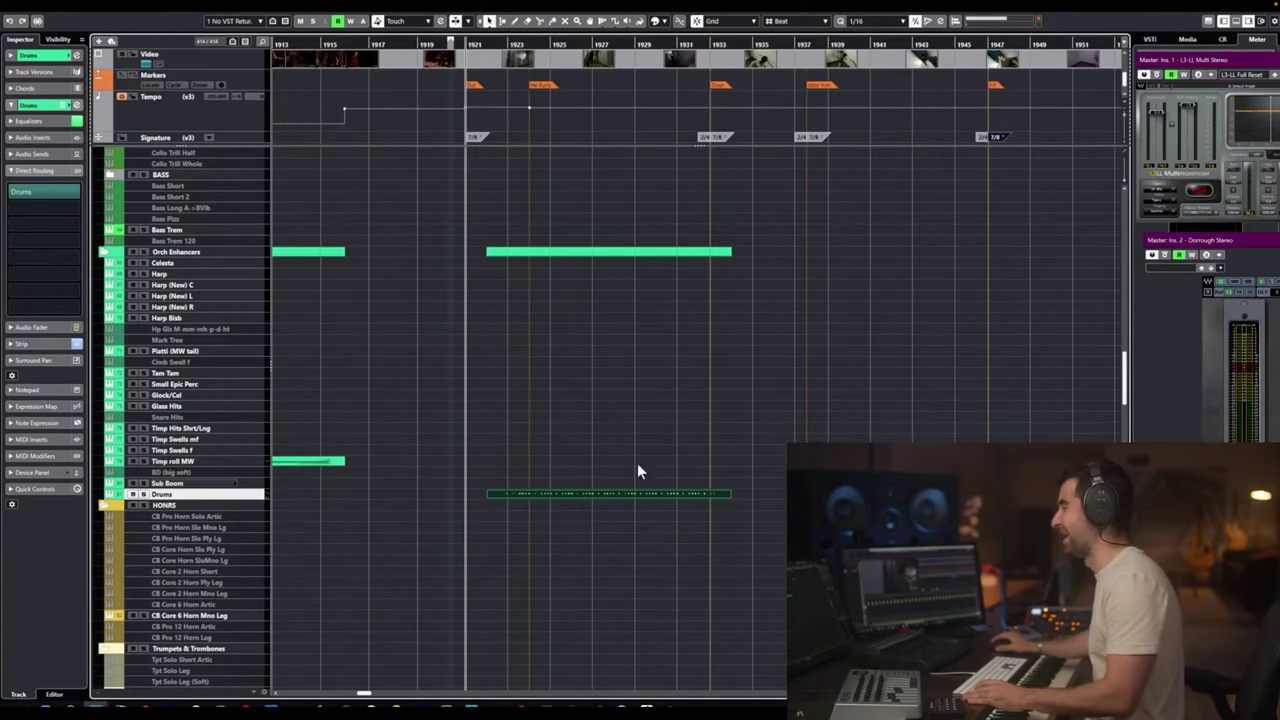
Open the recorded Drums part for note editing and set the quantize grid type to 1/8.
double_click(618, 492)
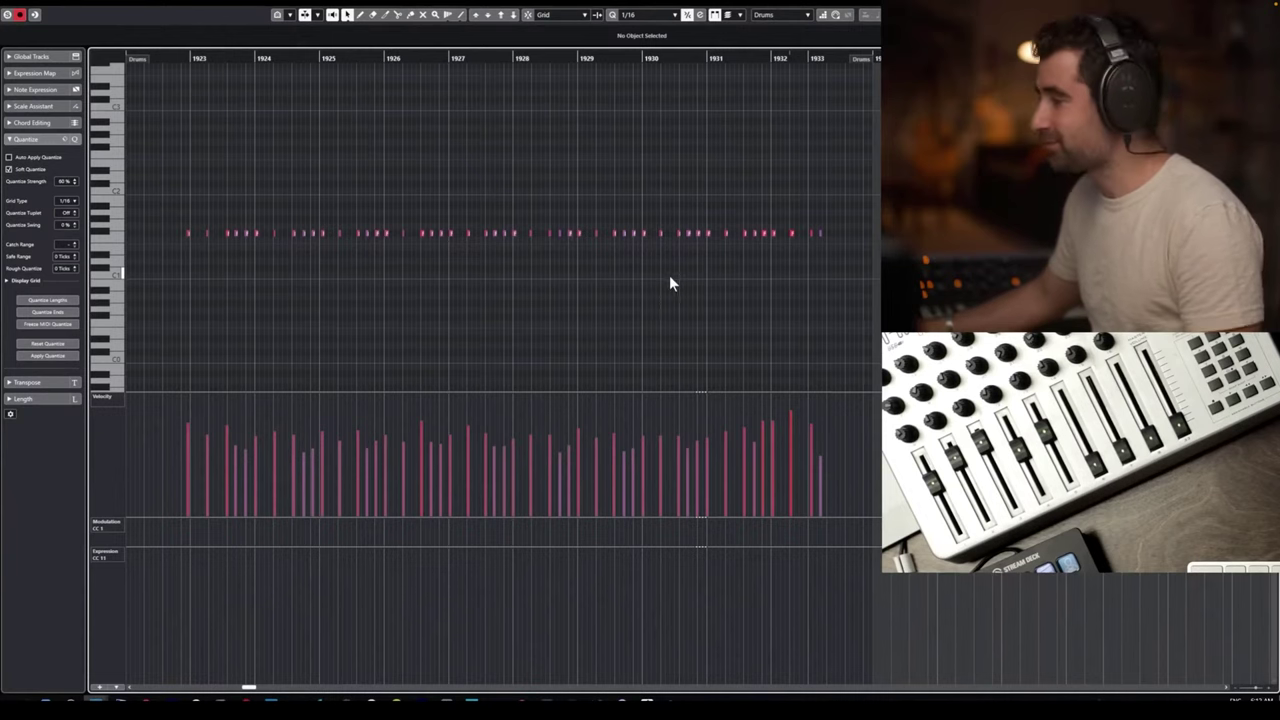
drag(880, 189, 169, 272)
scroll(185, 245, up, 5)
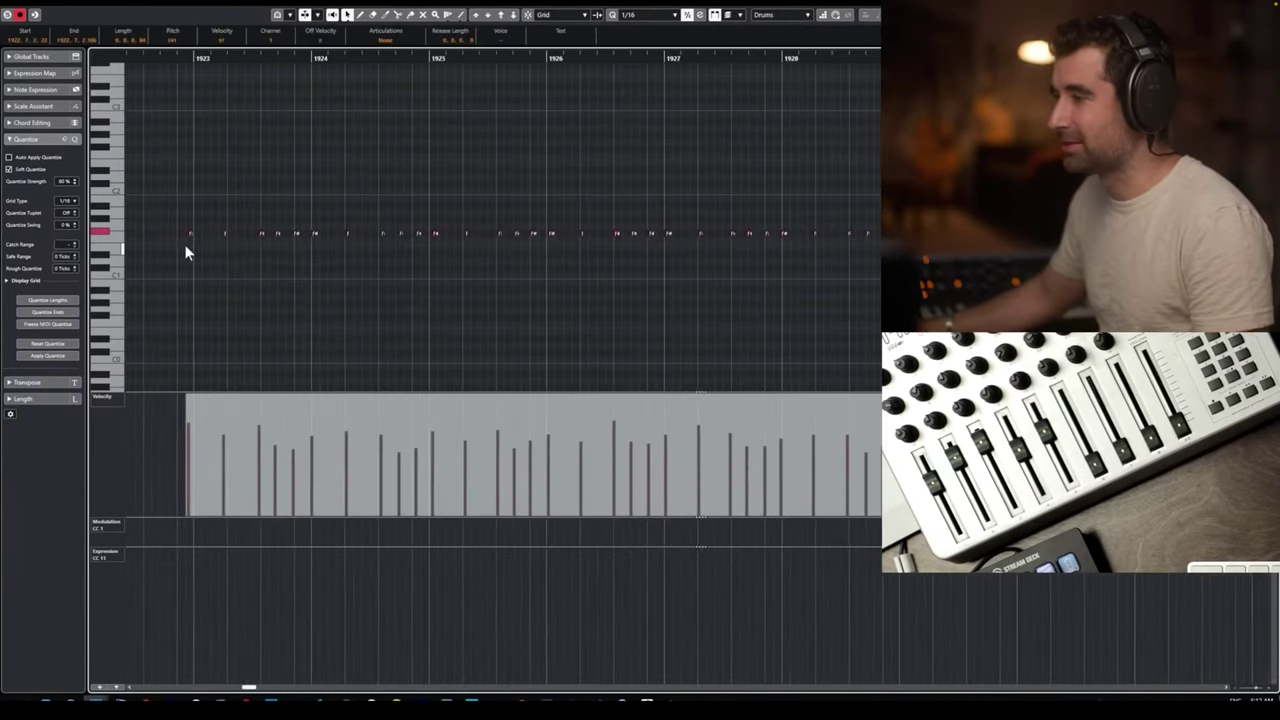
scroll(187, 244, up, 2)
drag(353, 232, 359, 232)
click(65, 202)
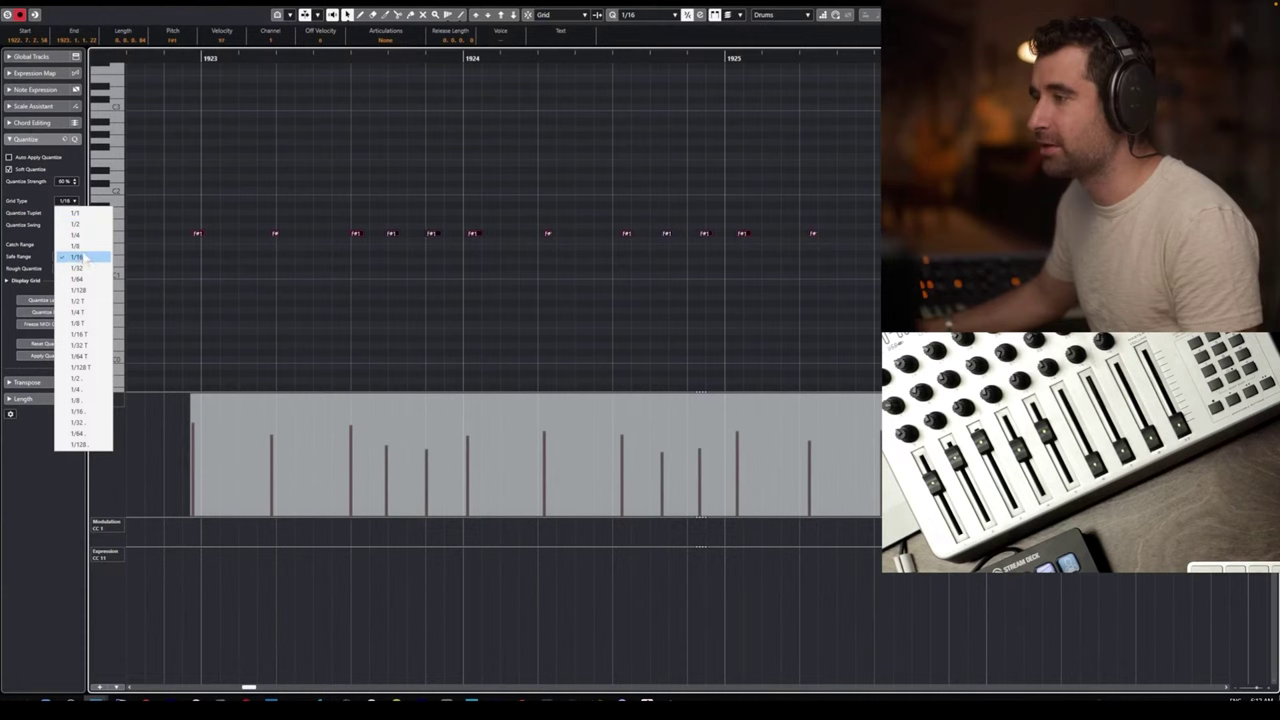
click(80, 246)
Quantize the first two drum notes at bar 1923 to the 1/8 grid.
click(250, 251)
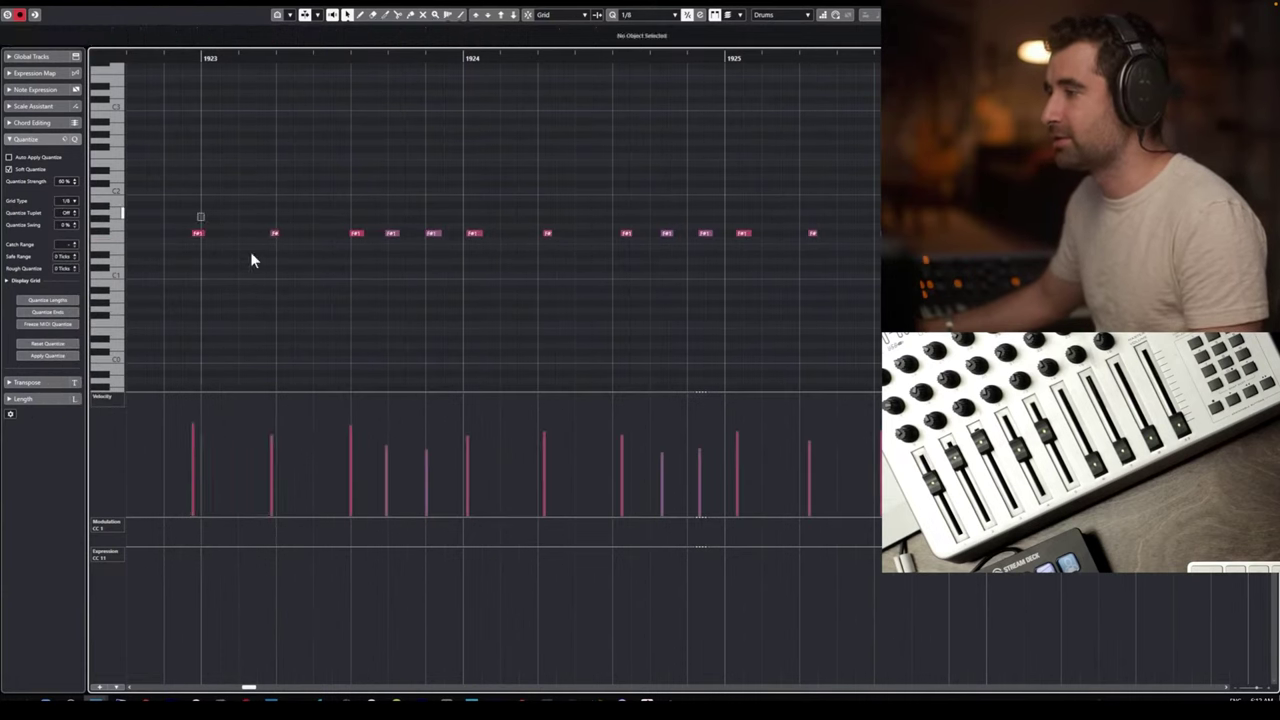
click(272, 234)
key(q)
key(q)
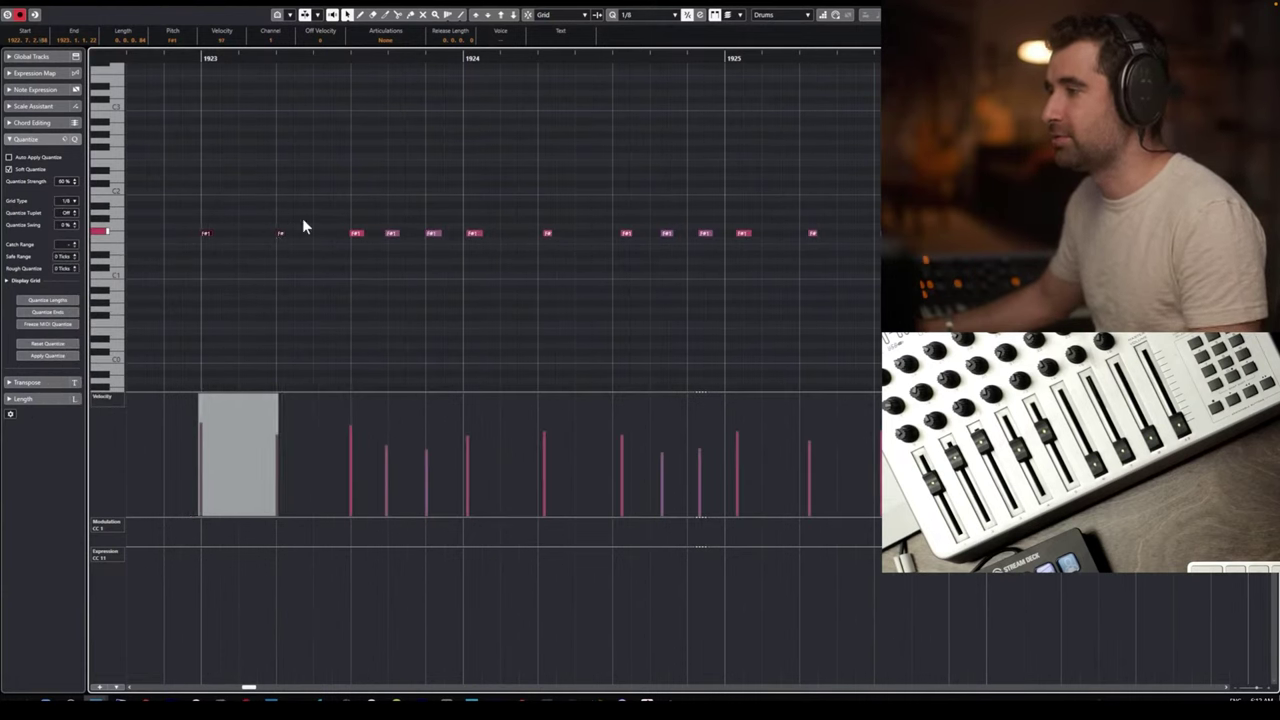
click(300, 200)
key(q)
scroll(338, 202, down, 6)
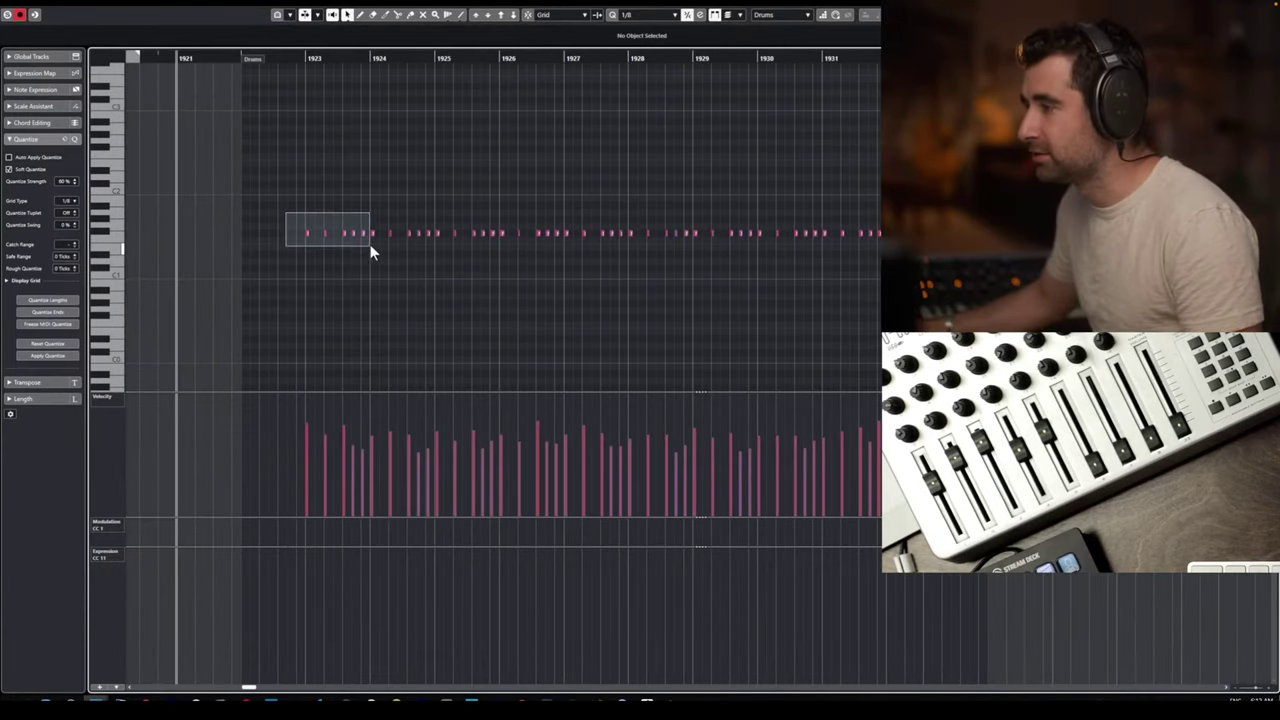
Copy the drum notes of bars 1923 and 1924 back to bar 1921 so the pattern starts at the chase marker.
drag(411, 245, 431, 246)
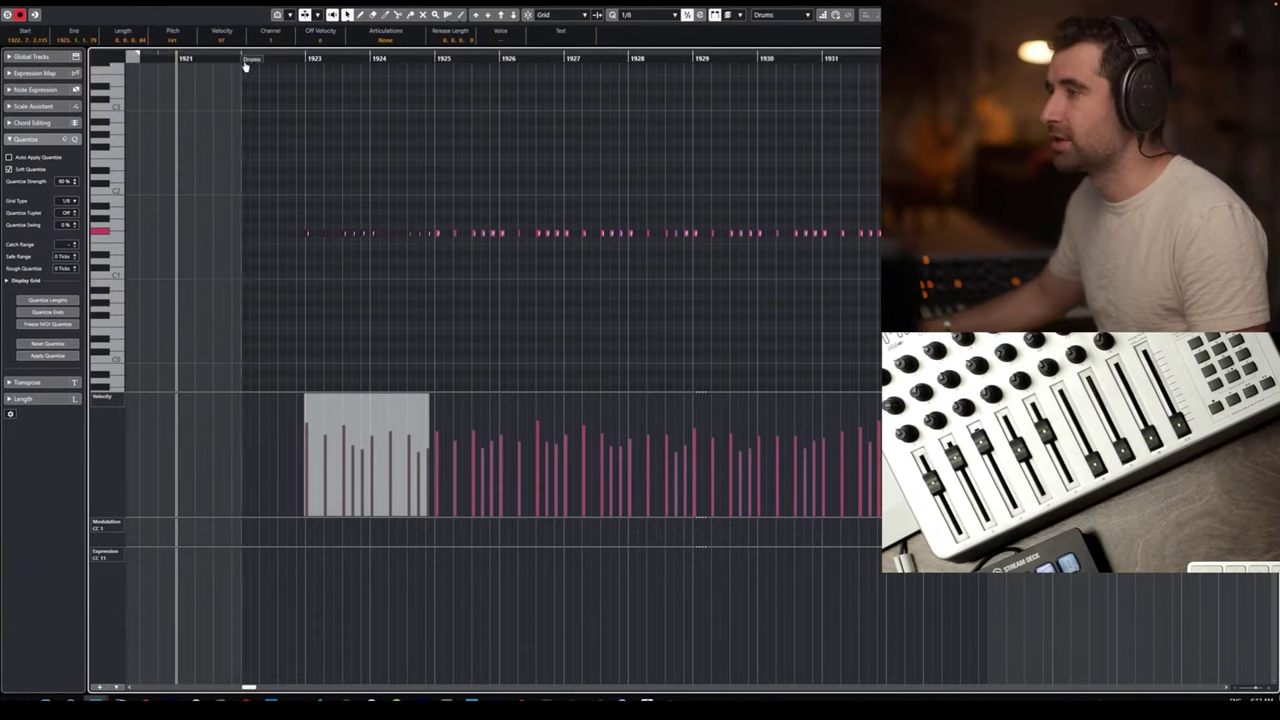
scroll(172, 102, left, 5)
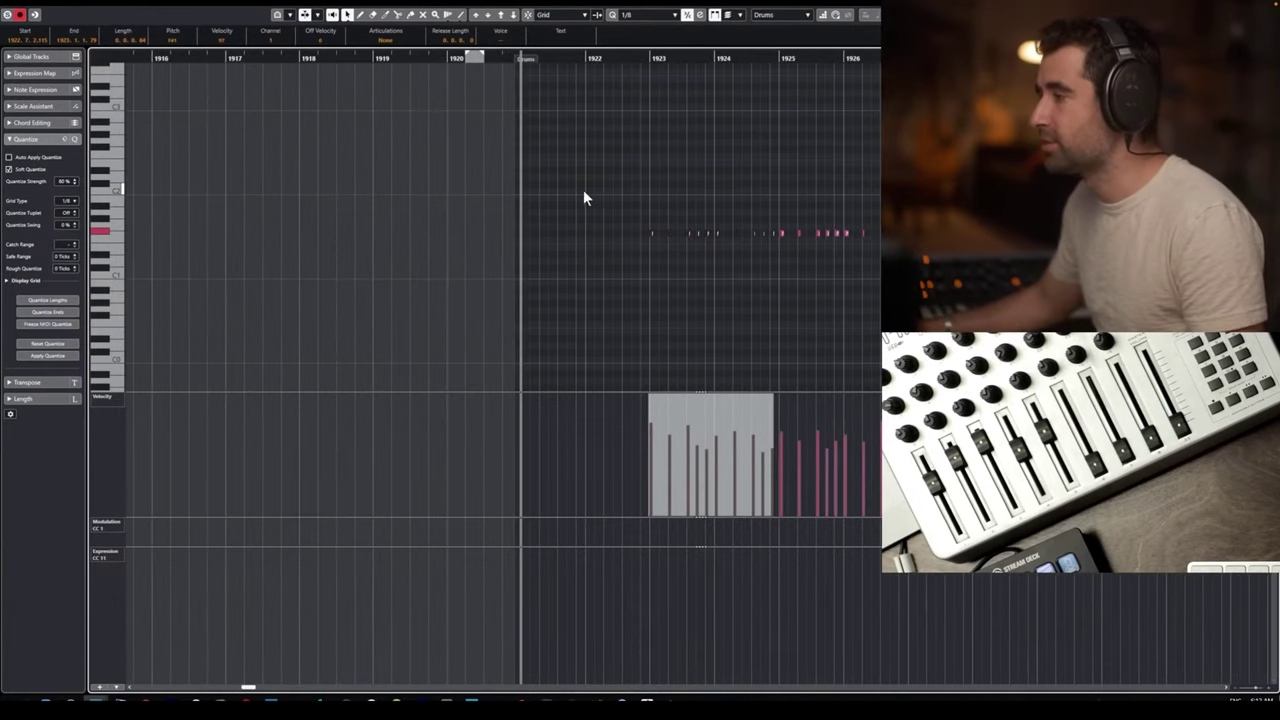
scroll(600, 195, up, 3)
drag(705, 233, 475, 242)
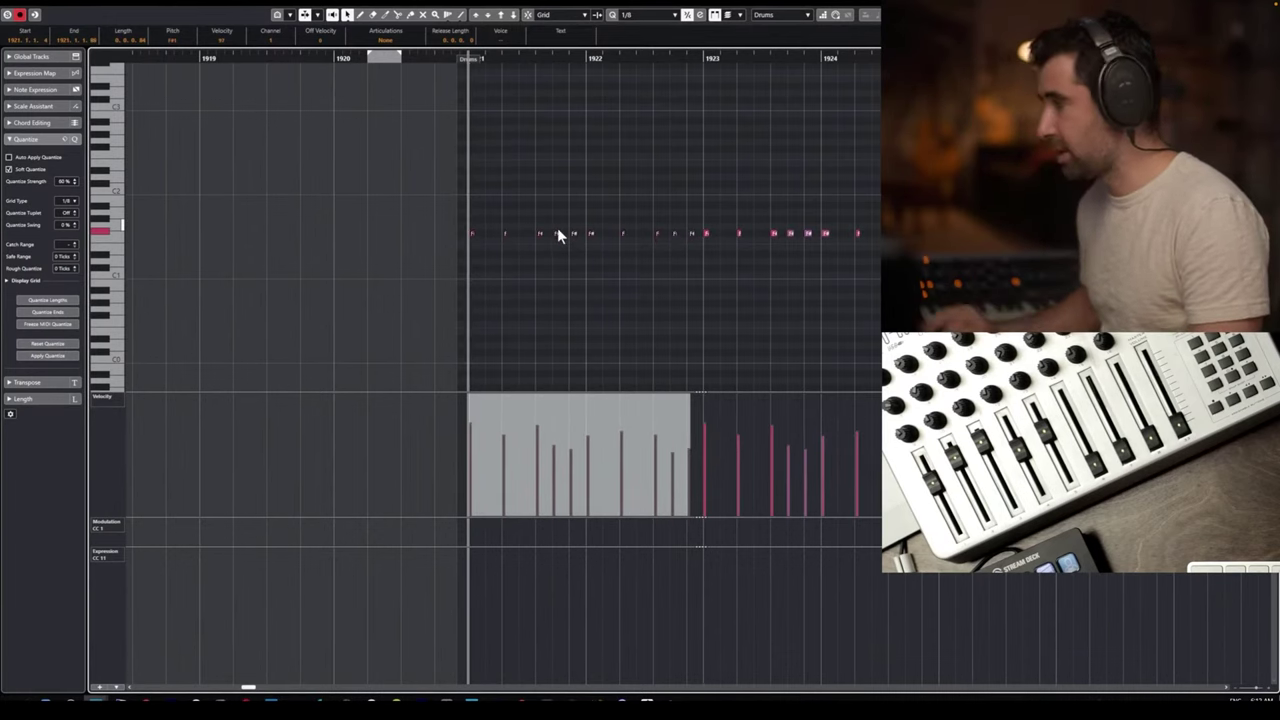
scroll(600, 206, down, 2)
key(Return)
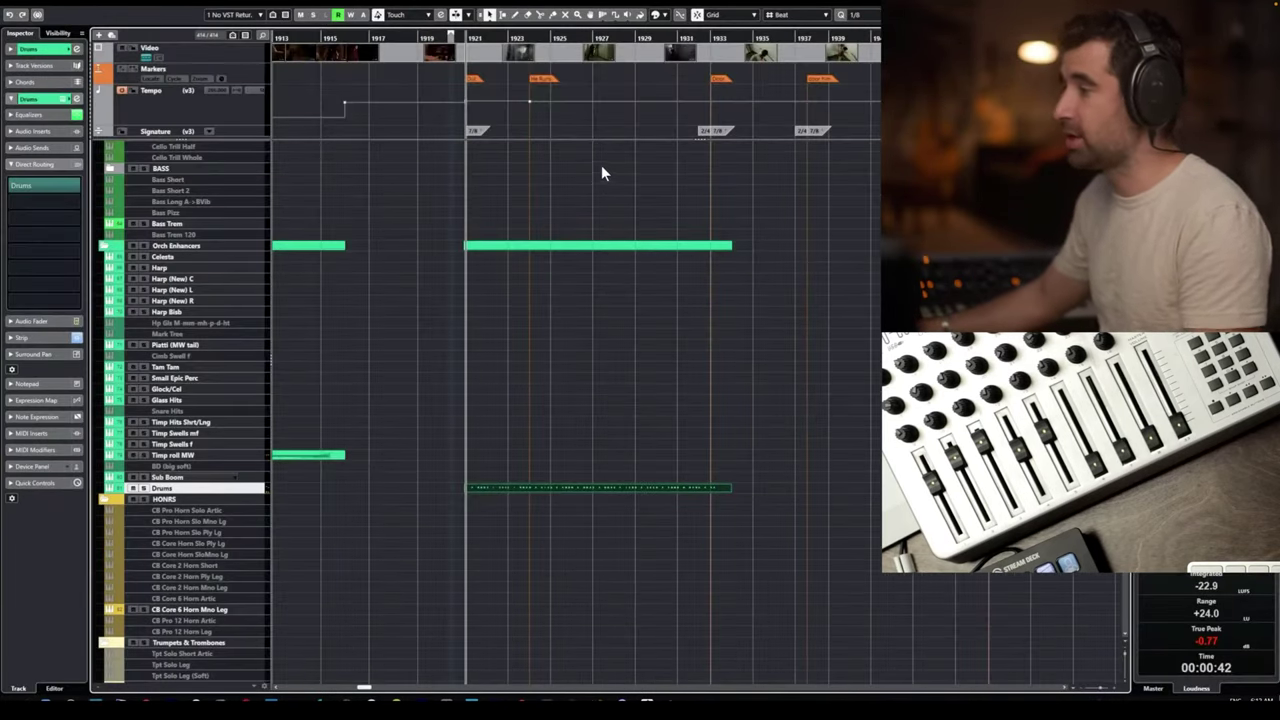
Play the drum pattern from just before bar 1921, and replay the passage around the 2/4 bar at 1932 to check its timing.
drag(468, 38, 459, 36)
key(space)
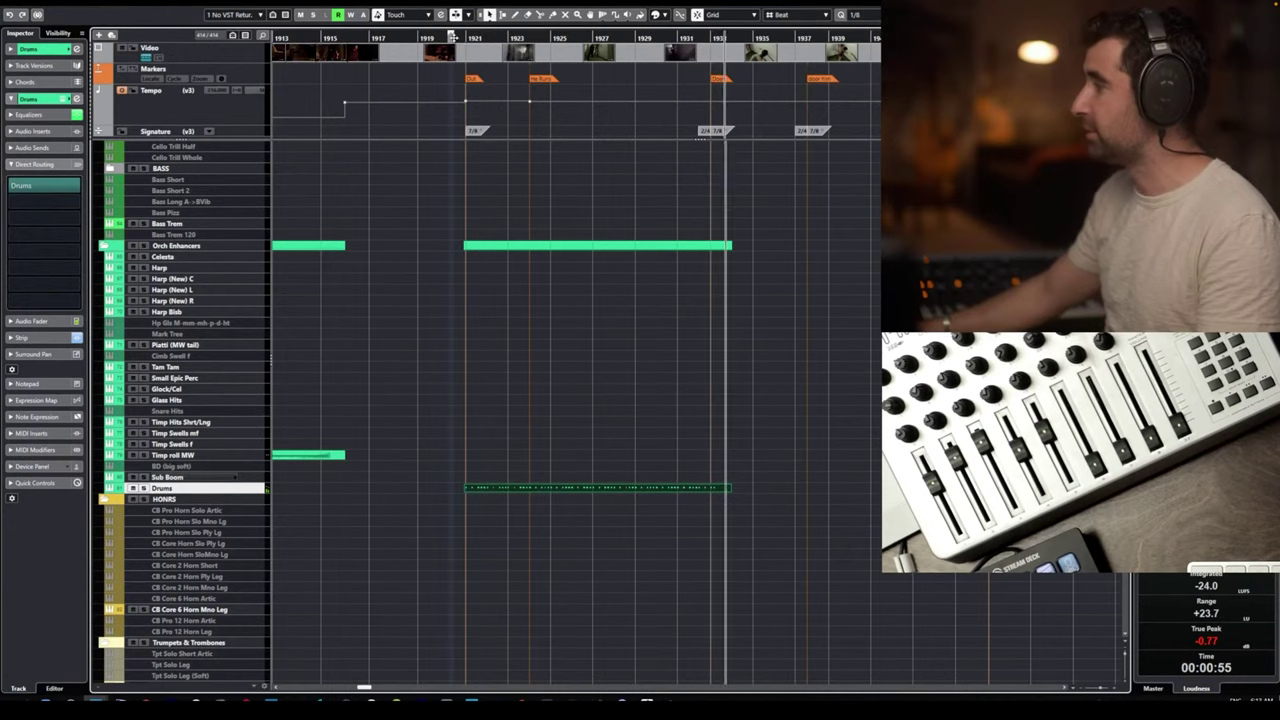
scroll(674, 354, up, 1)
scroll(781, 381, up, 2)
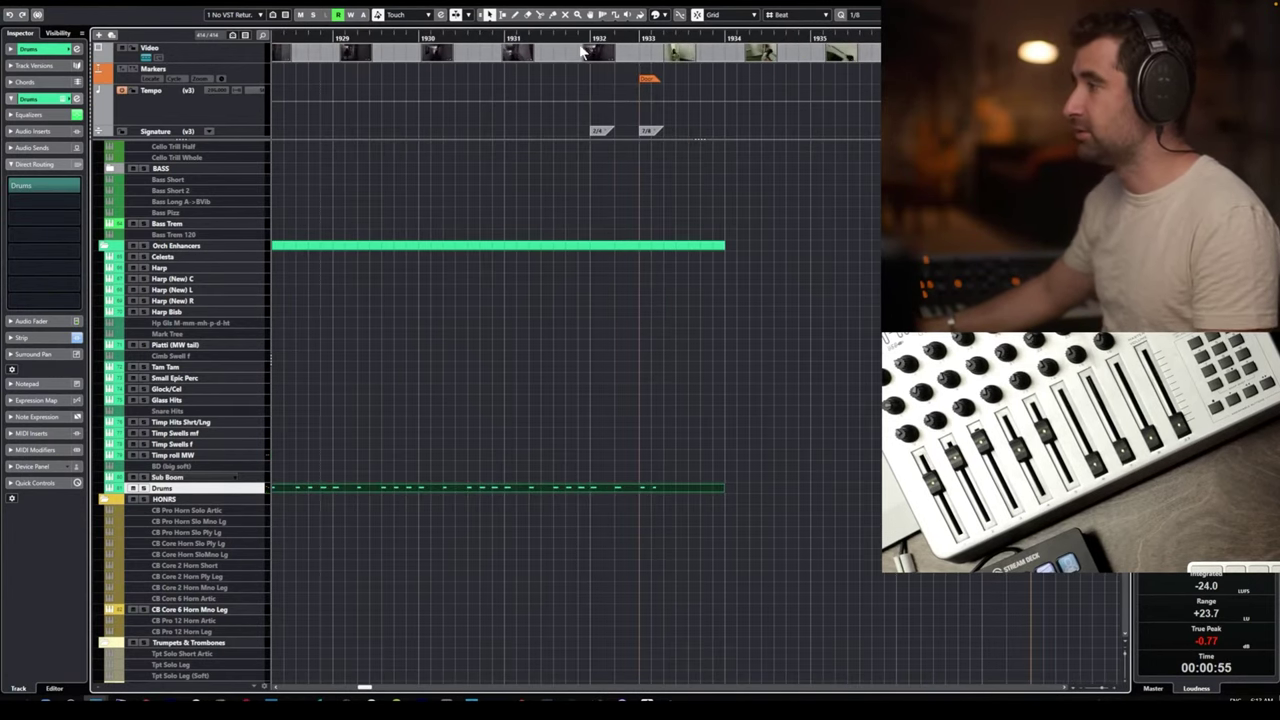
click(571, 39)
key(space)
key(space)
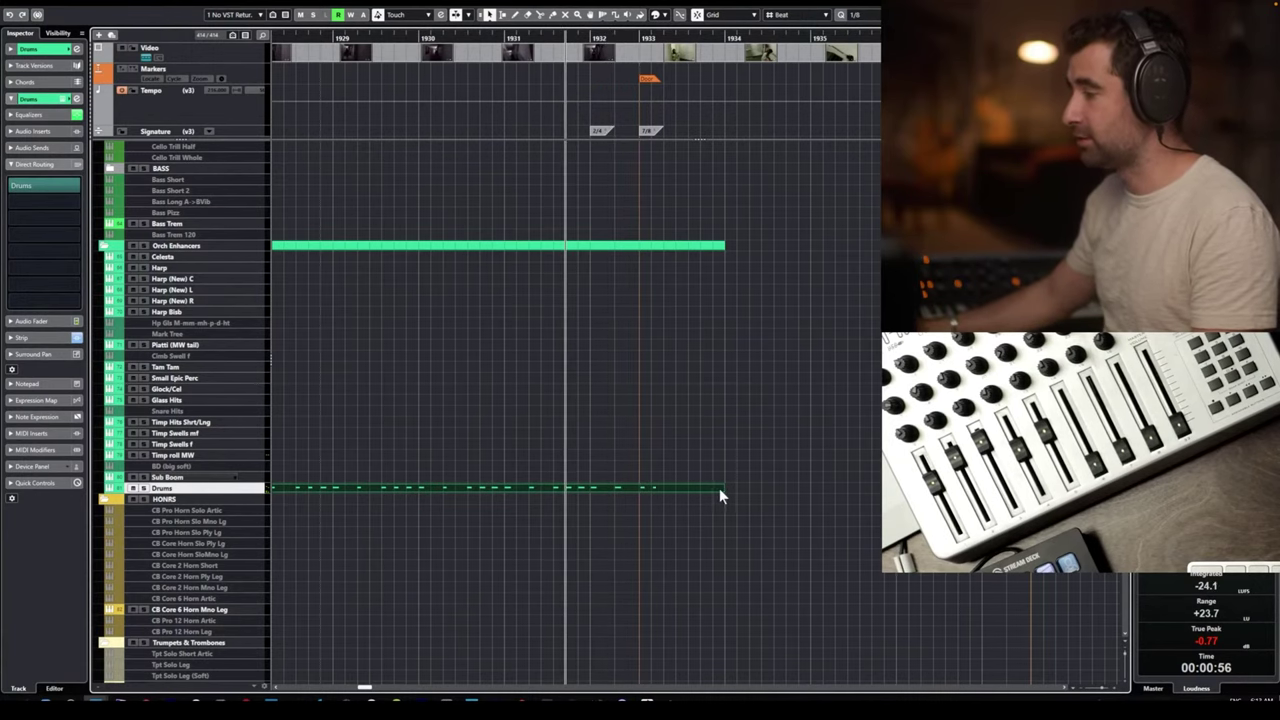
Trim the end of the Drums part back to bar 1933.
drag(722, 488, 638, 490)
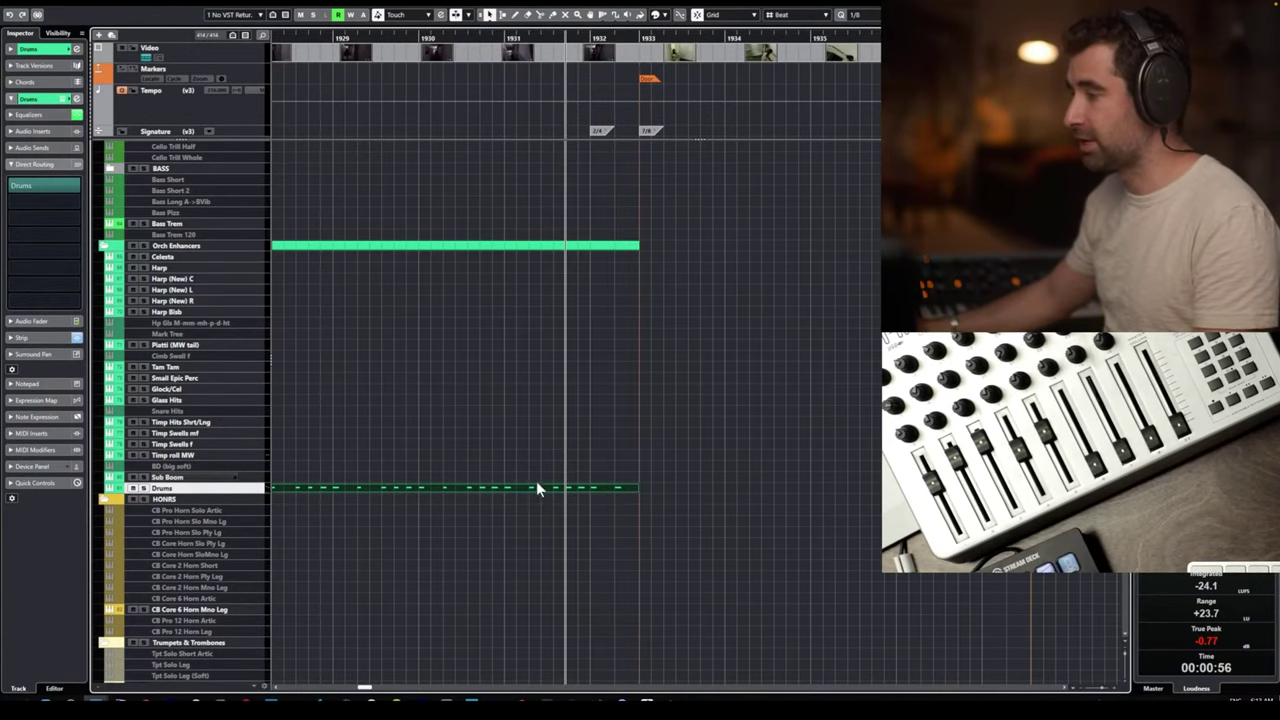
scroll(522, 472, down, 3)
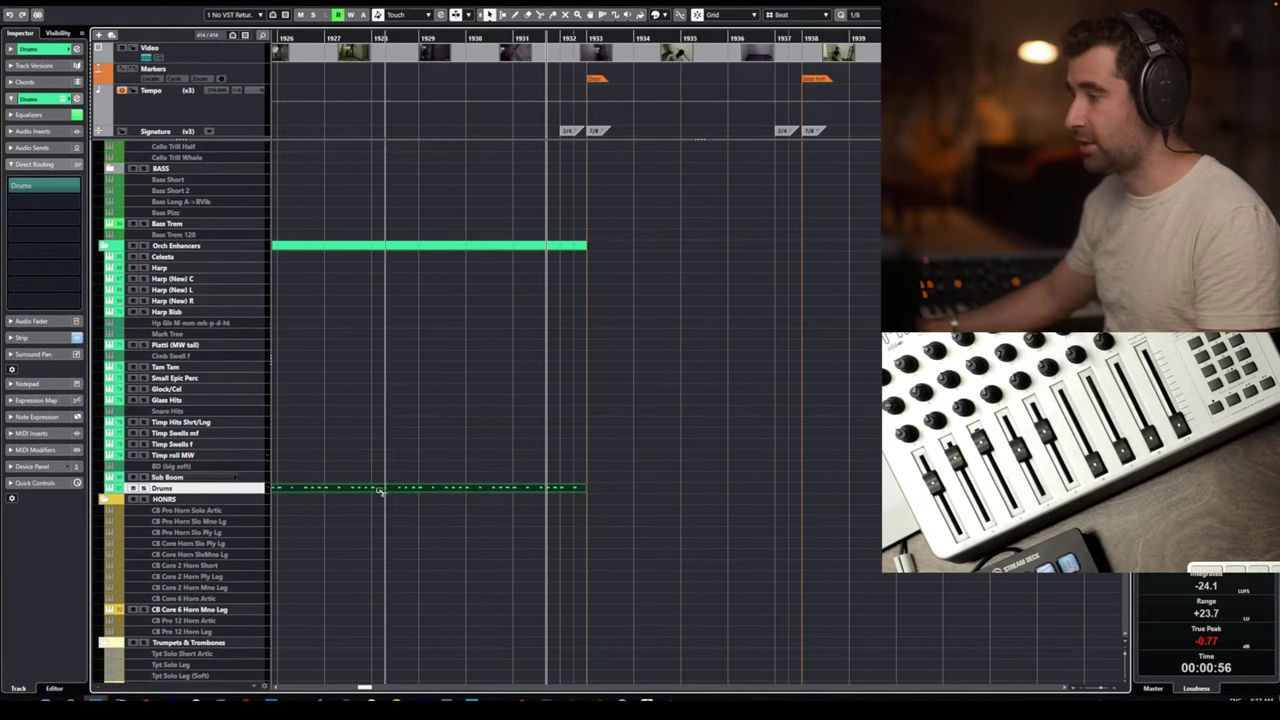
click(325, 489)
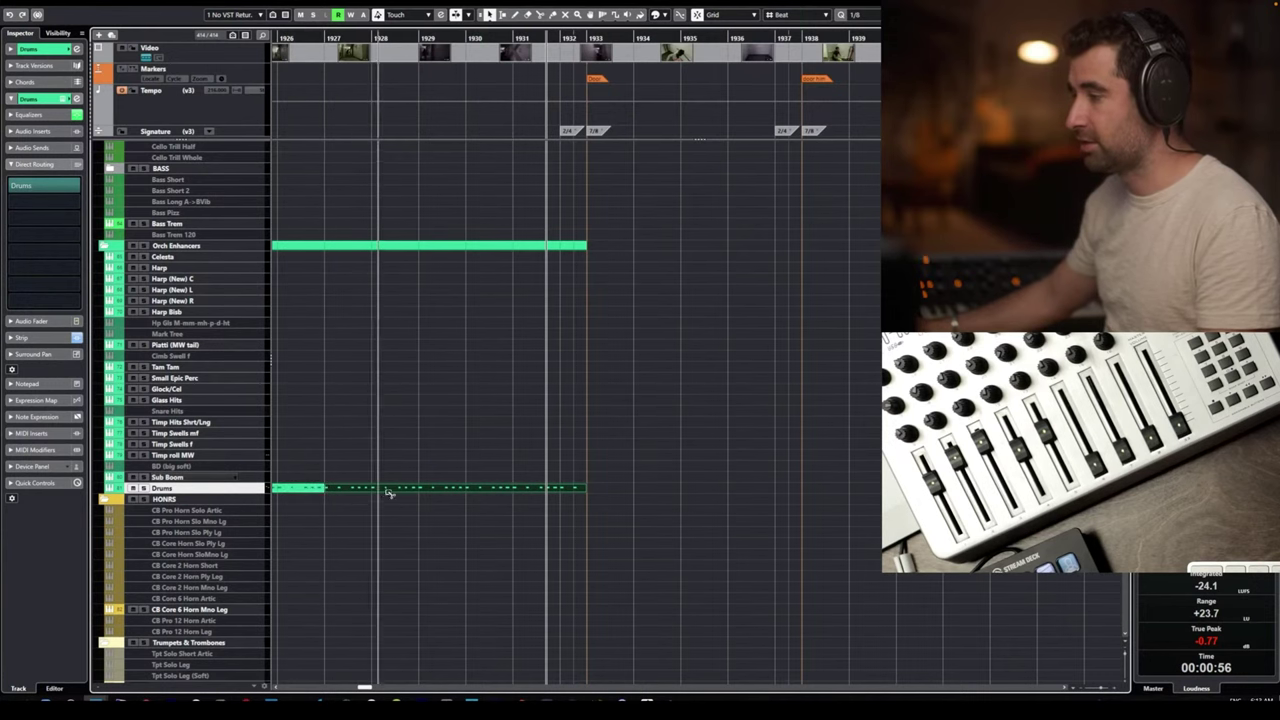
click(466, 489)
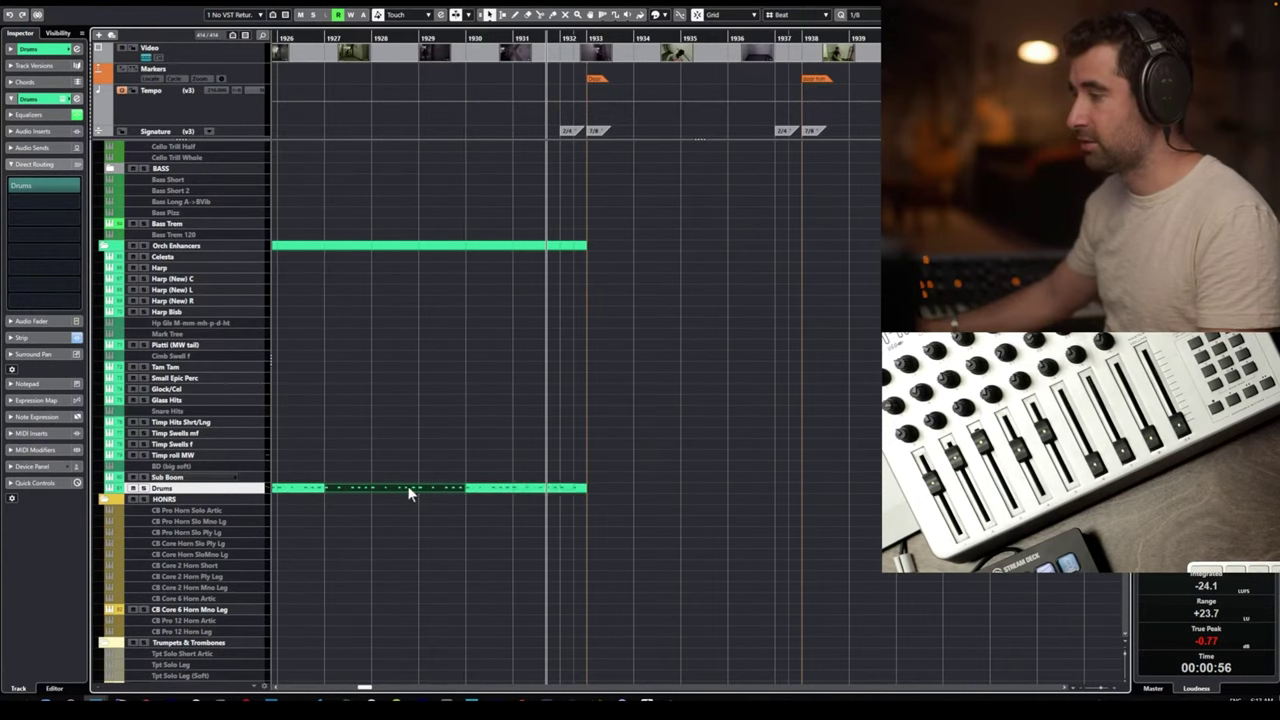
drag(407, 489, 767, 497)
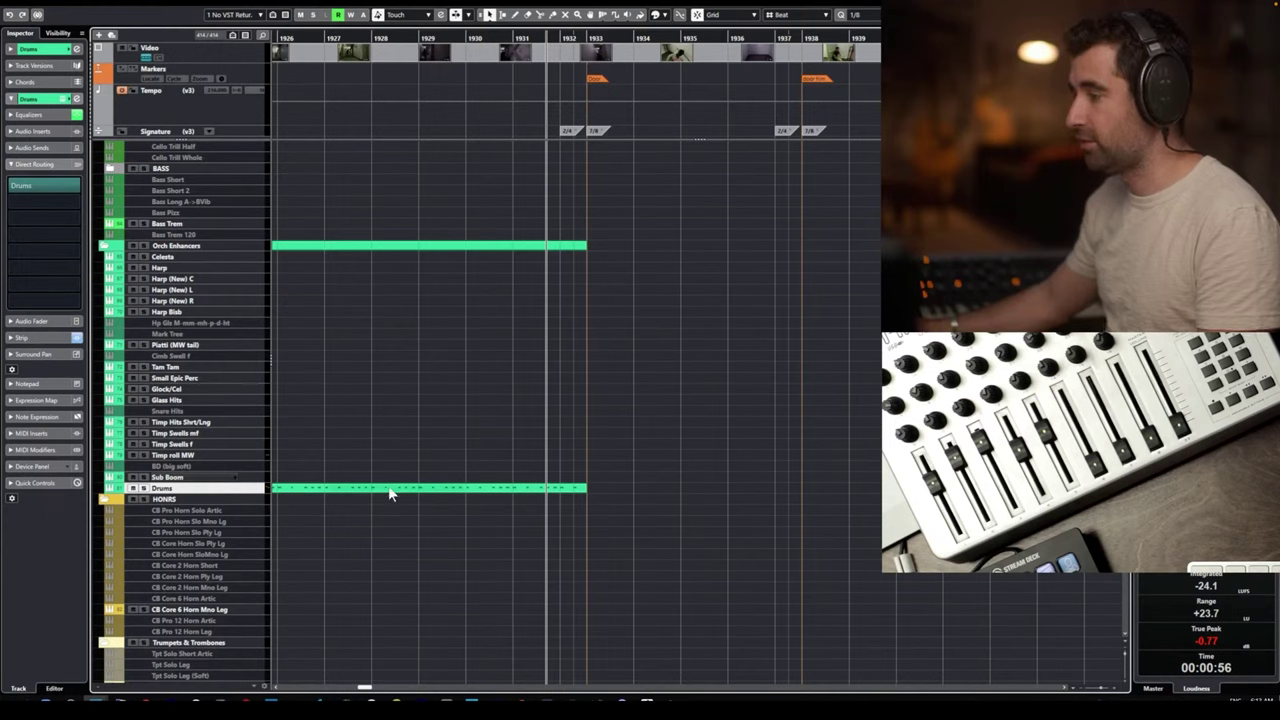
Copy the Drums passage of bars 1928 to 1932, split off at bar 1928, to start at bar 1933 and play the transition.
key(3)
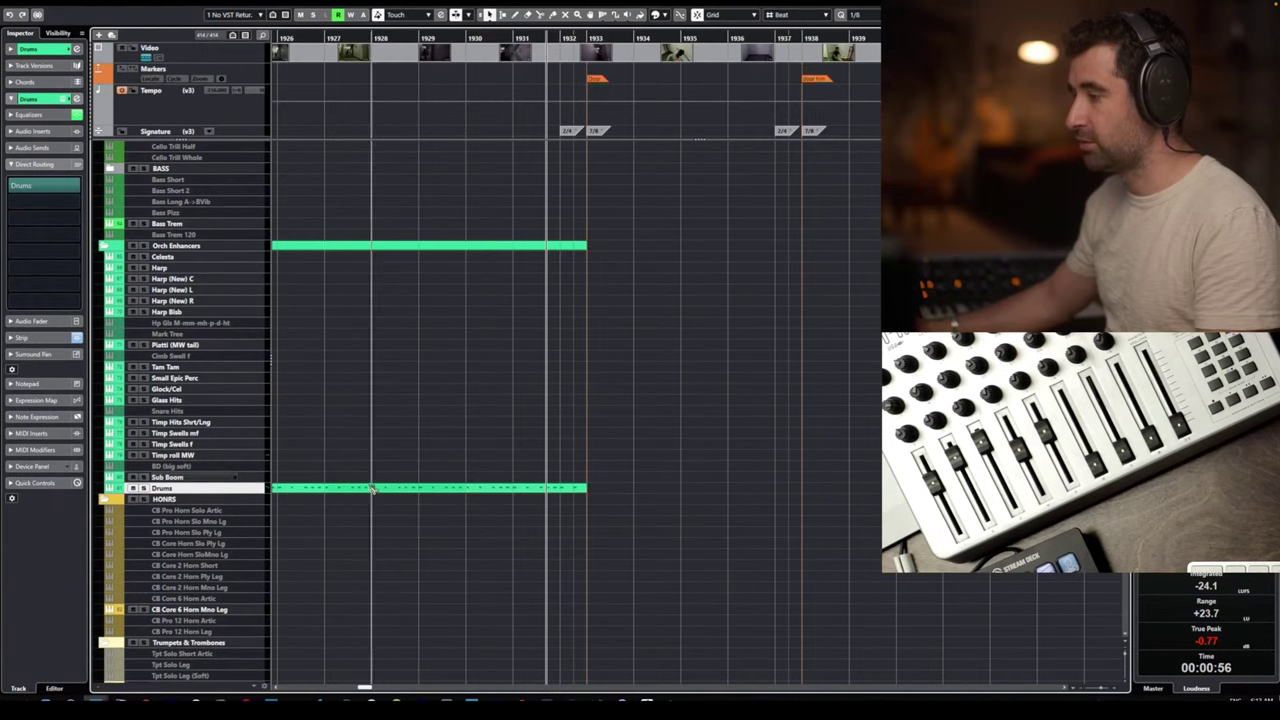
drag(571, 492, 661, 492)
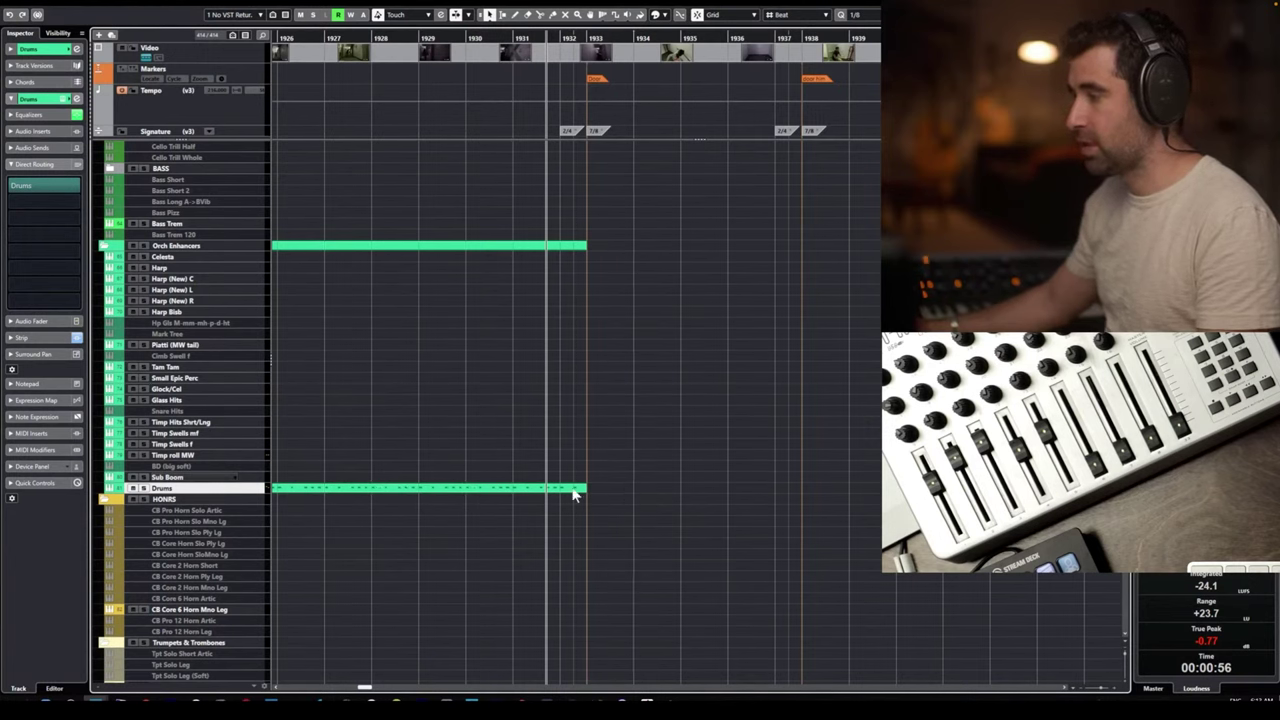
click(373, 488)
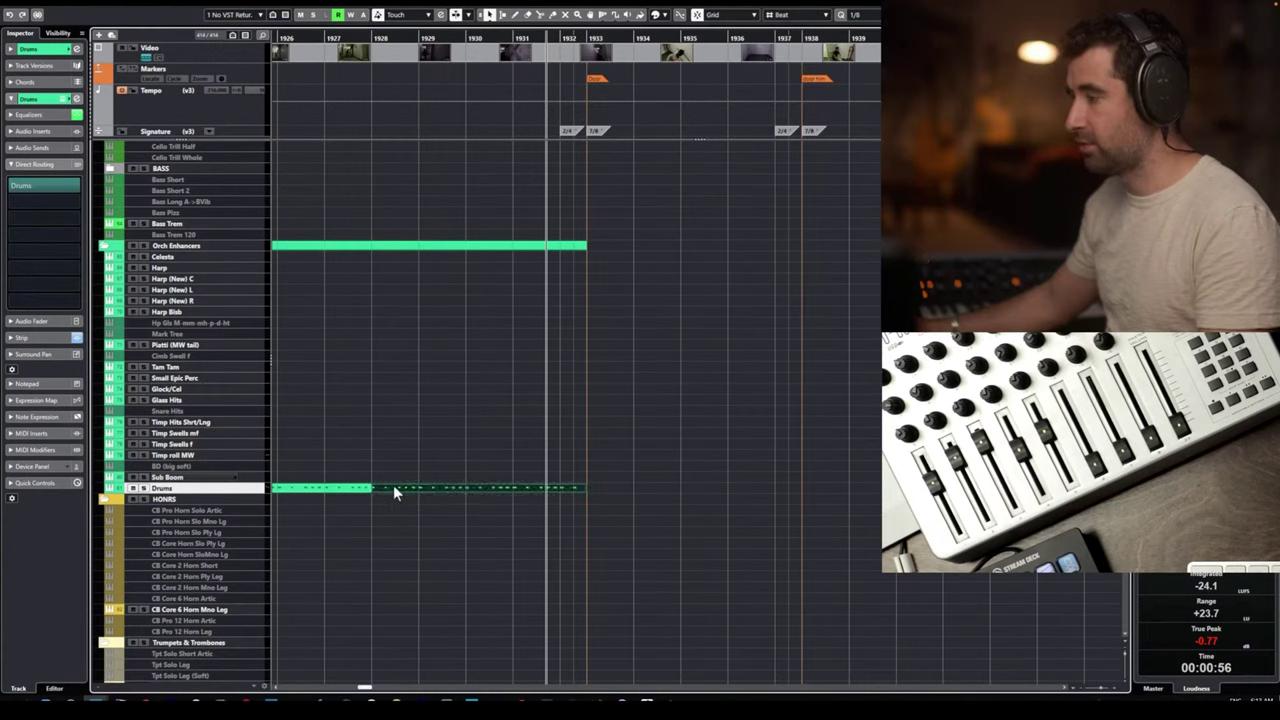
drag(394, 492, 608, 497)
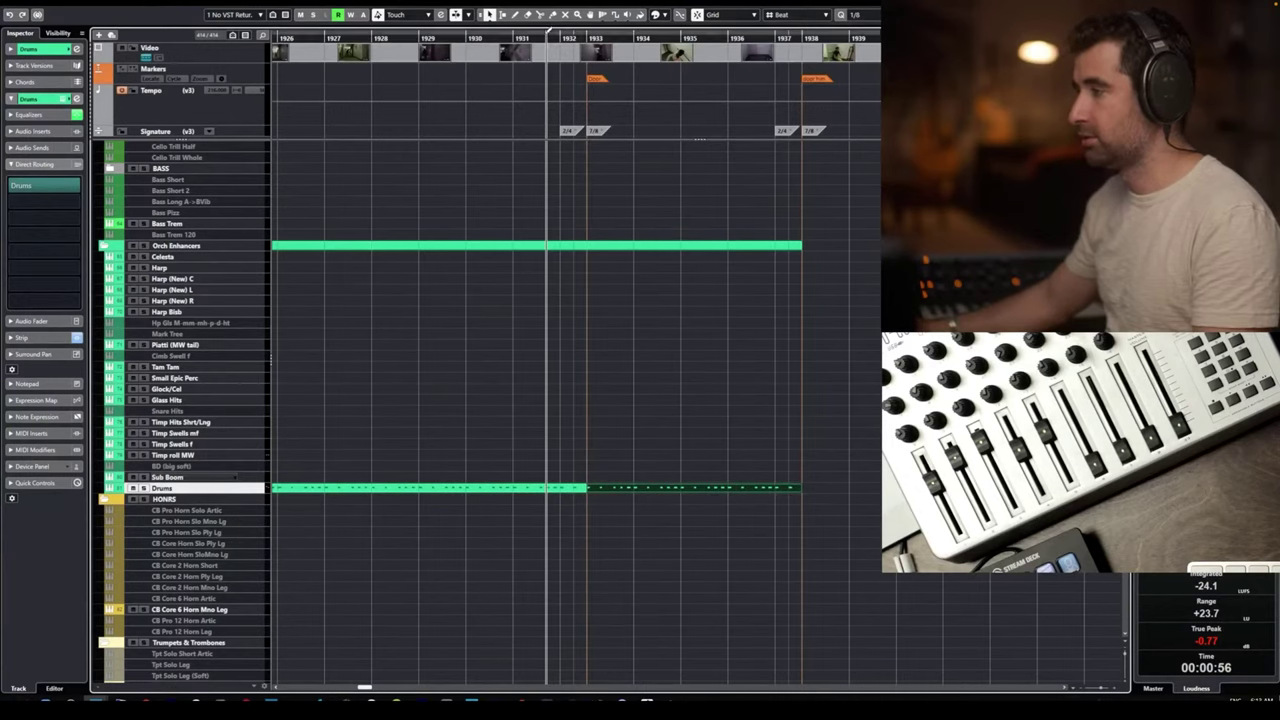
key(space)
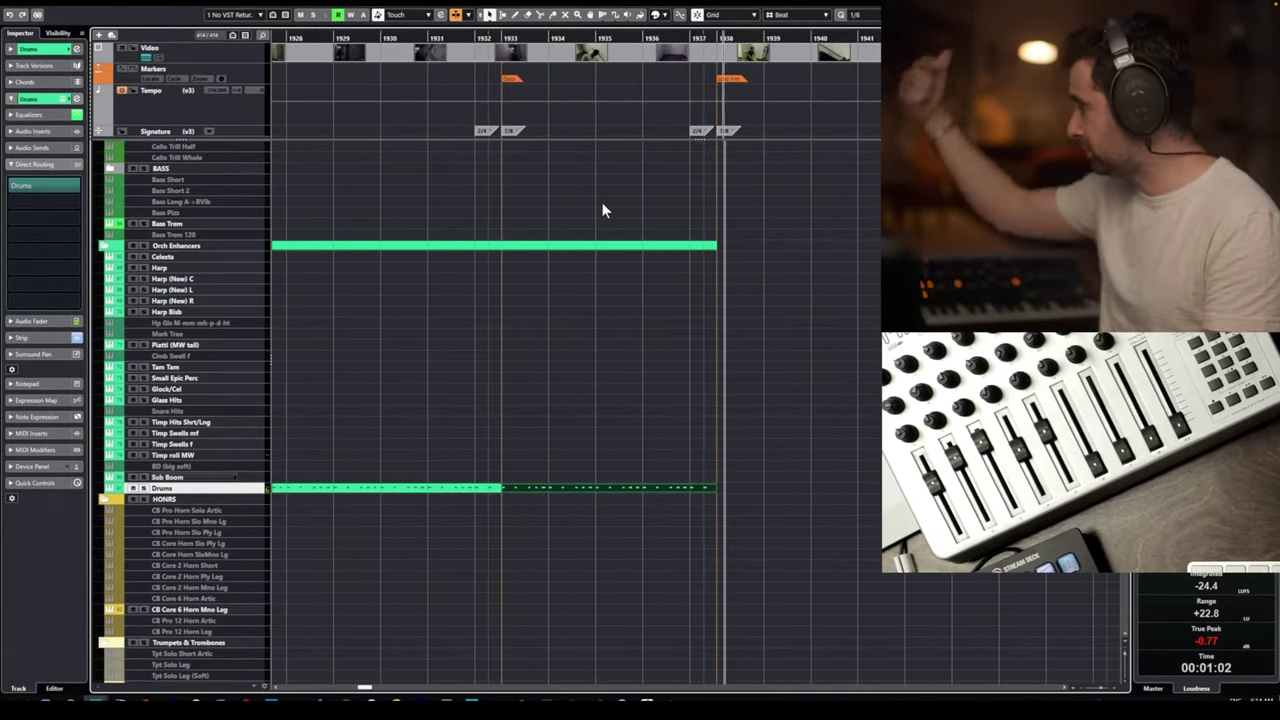
Copy the Drums part at bar 1933 forward repeatedly so the pattern runs without gaps to about bar 1950.
key(space)
drag(534, 488, 754, 488)
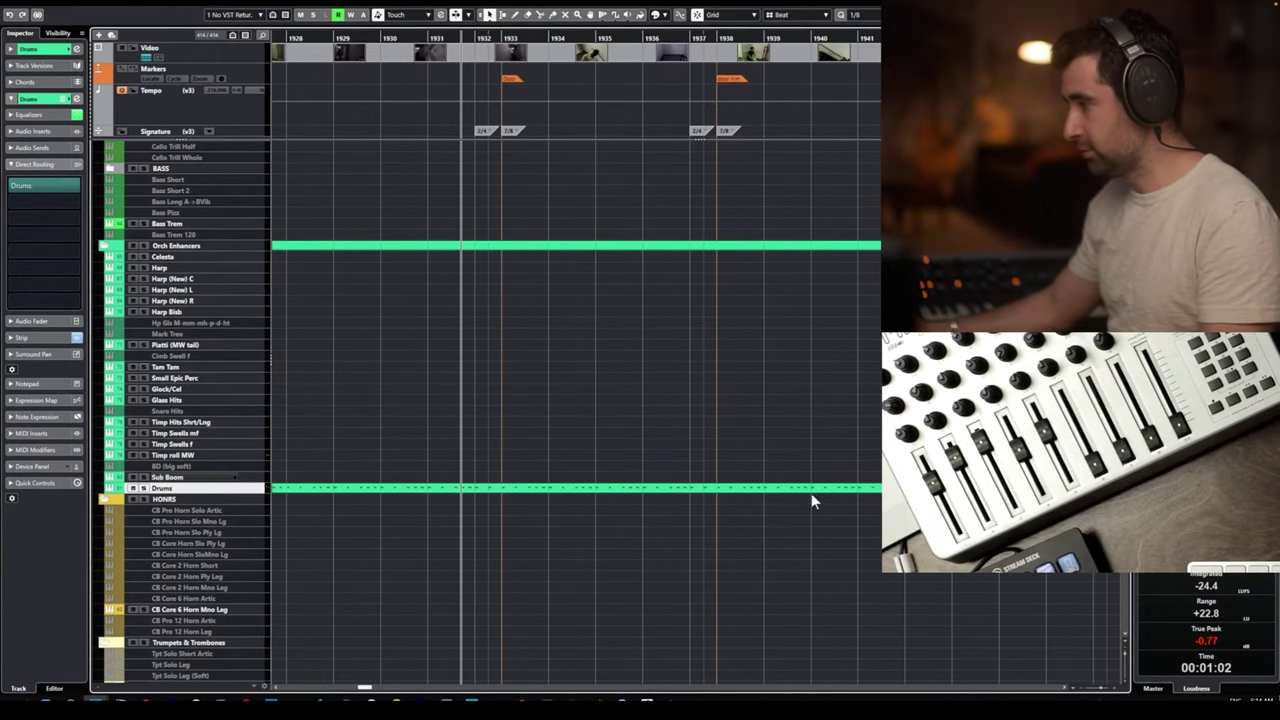
drag(786, 491, 968, 488)
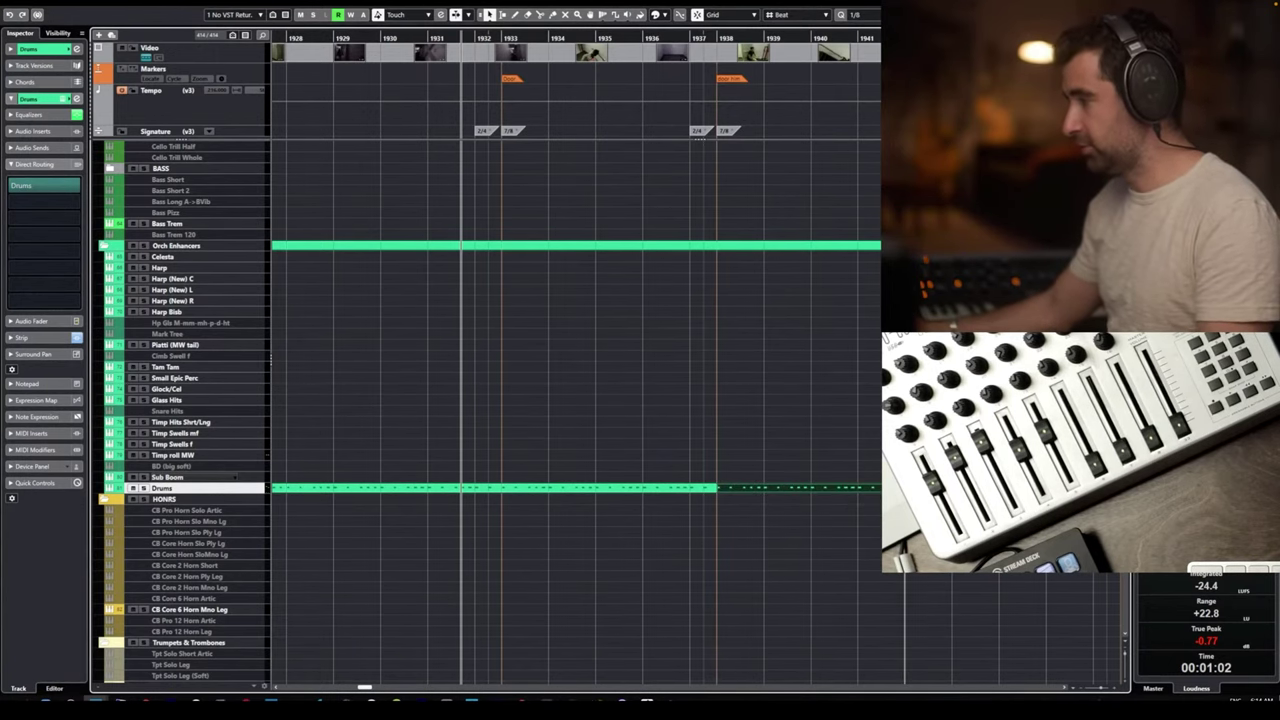
drag(461, 38, 523, 38)
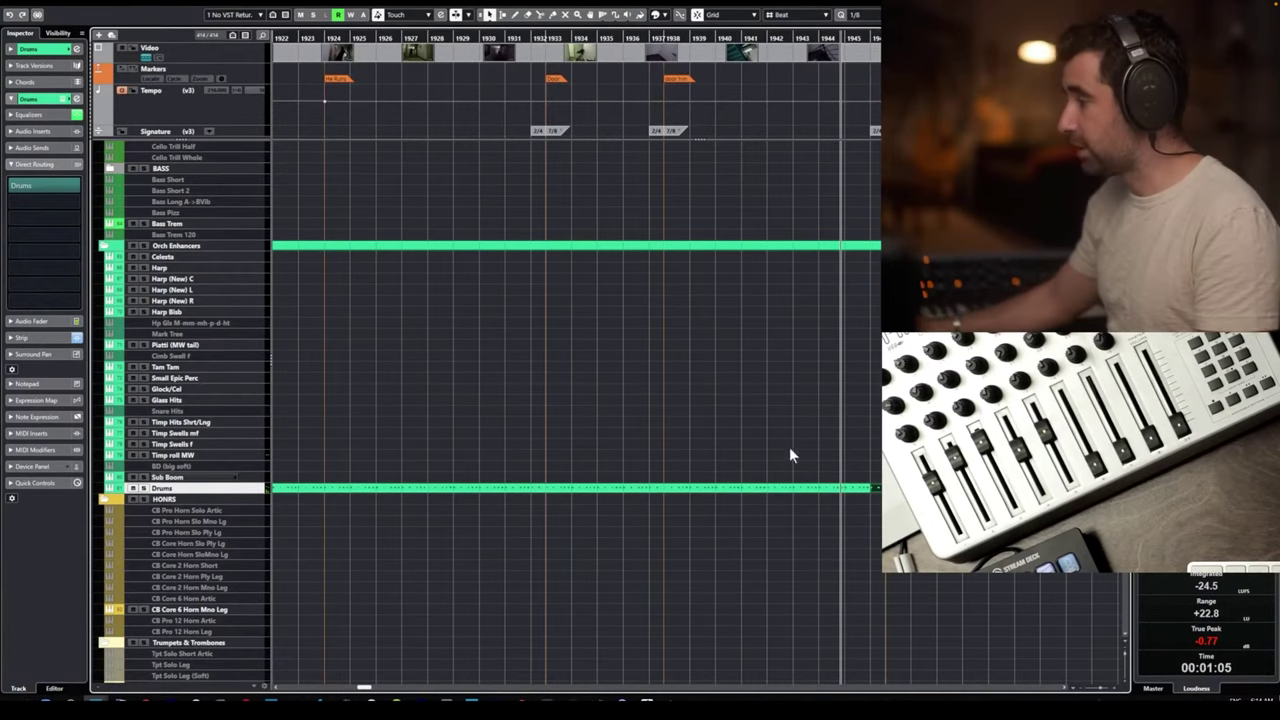
click(728, 489)
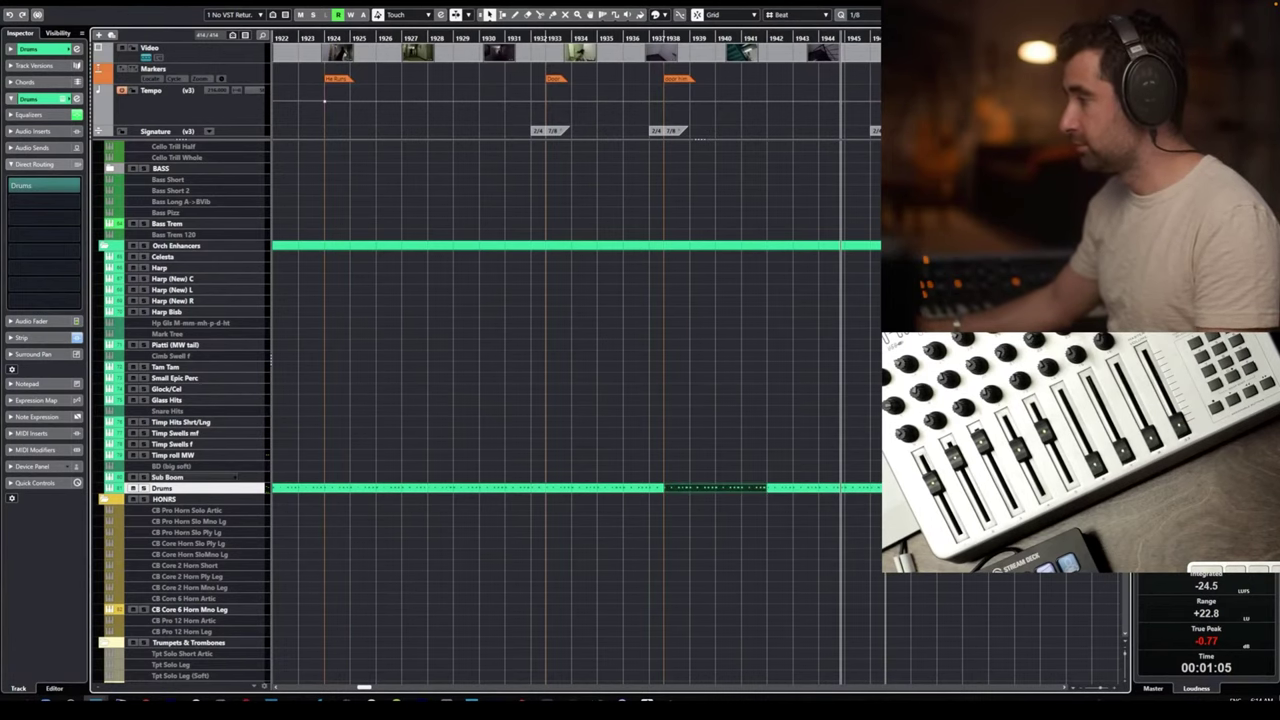
scroll(874, 426, down, 1)
scroll(865, 410, right, 2)
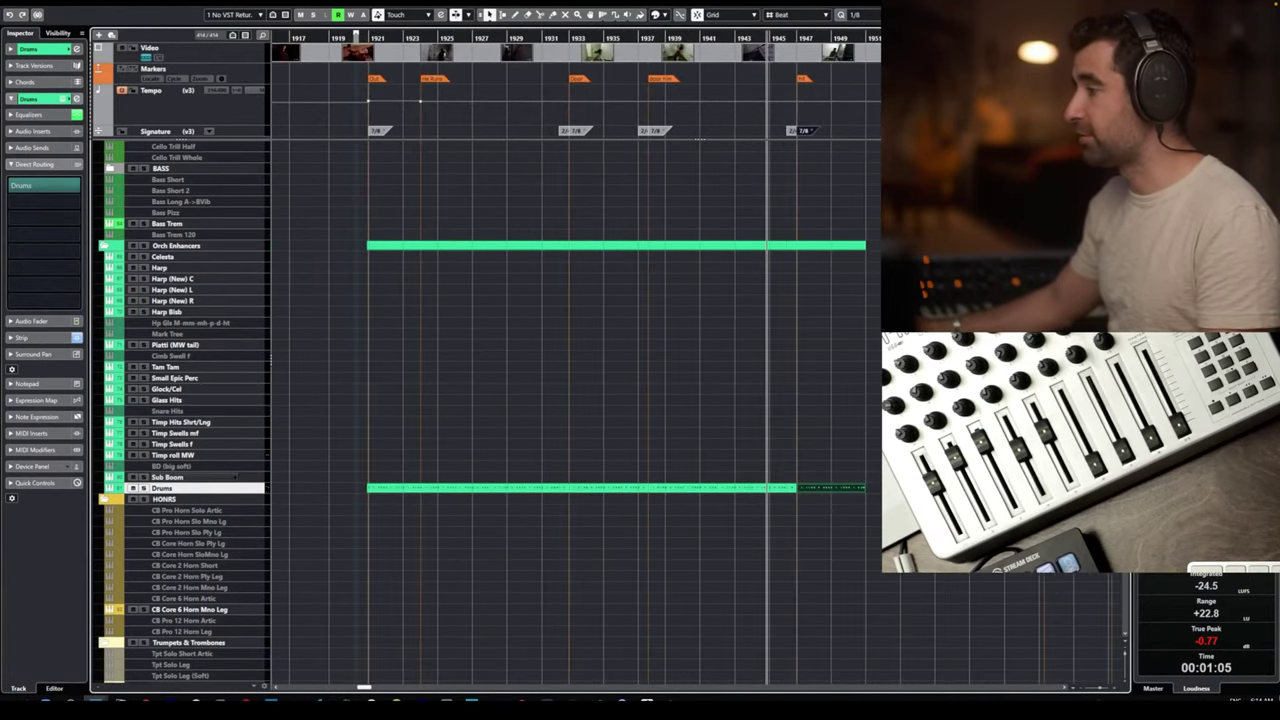
scroll(445, 250, left, 4)
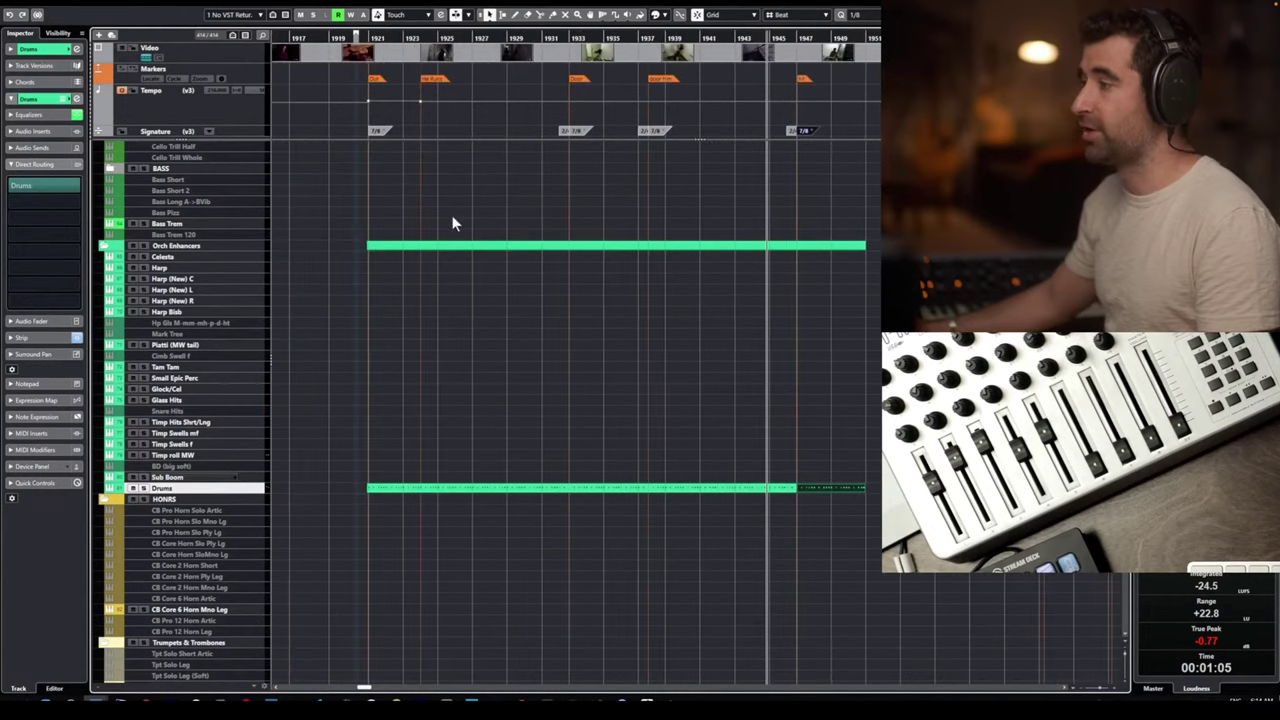
Play back the entrance of the Drums at bar 1921, starting from several points between bars 1917 and 1920.
click(362, 38)
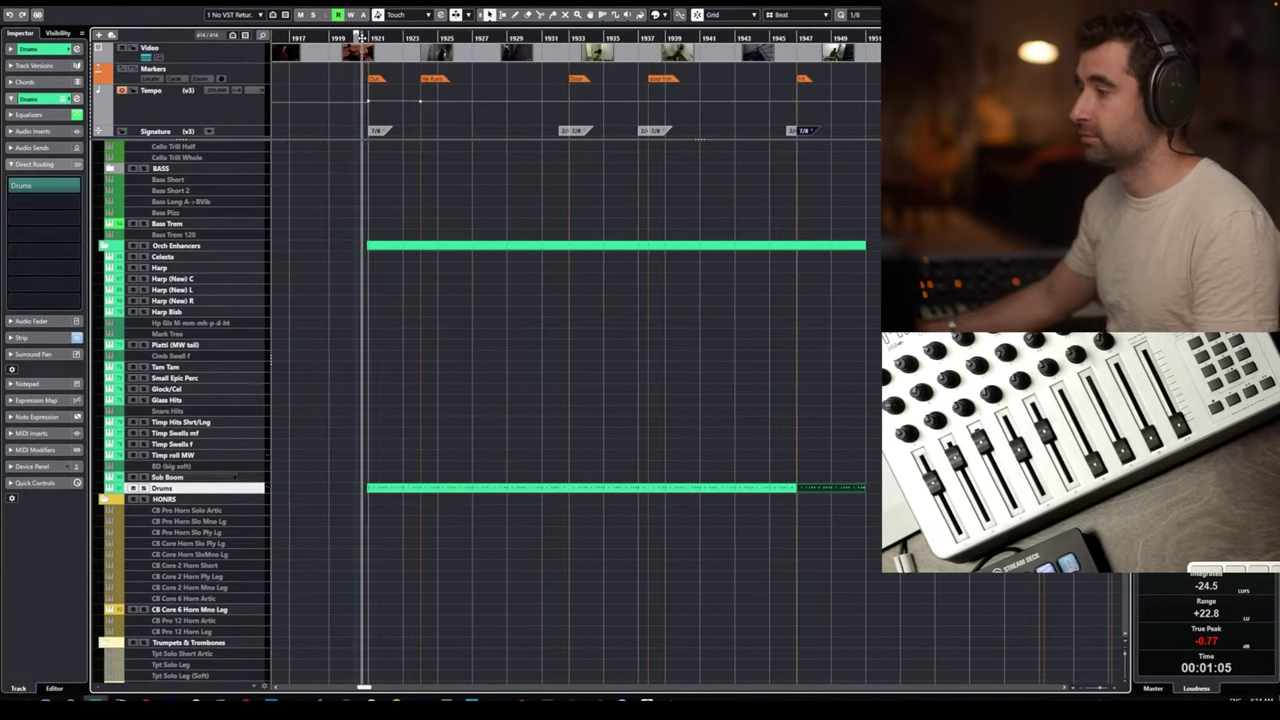
click(344, 38)
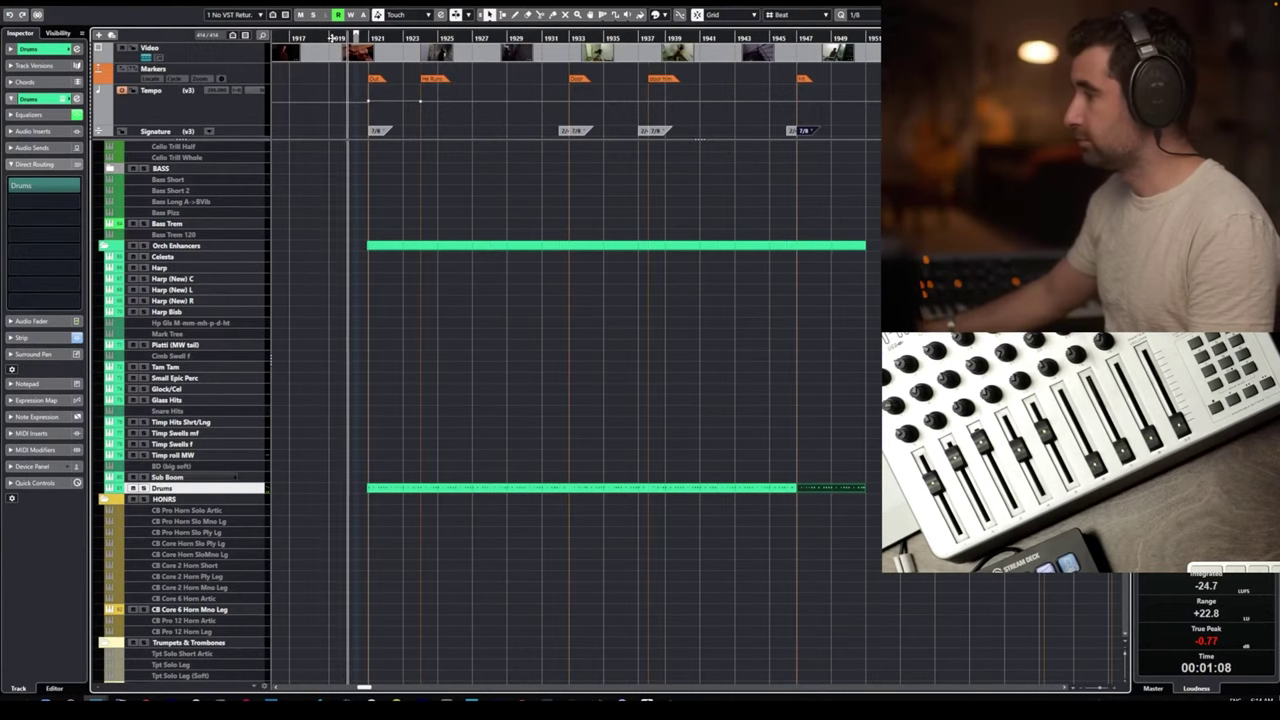
click(333, 38)
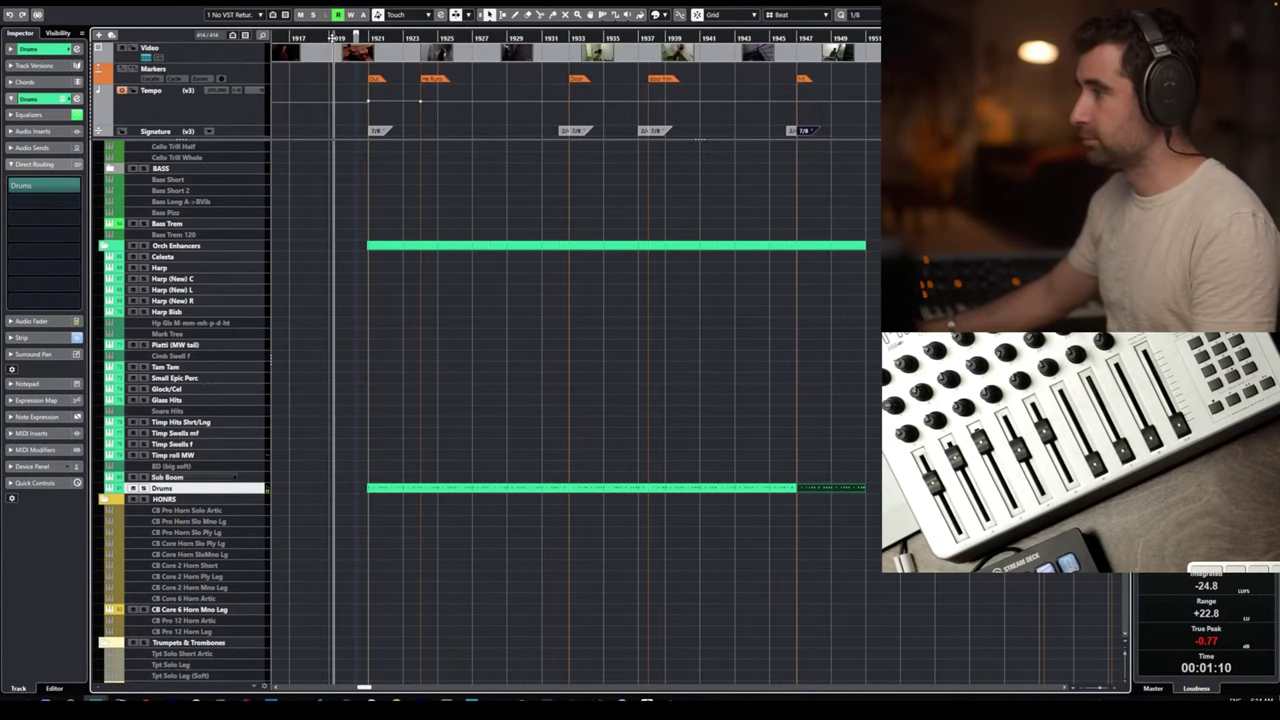
click(287, 38)
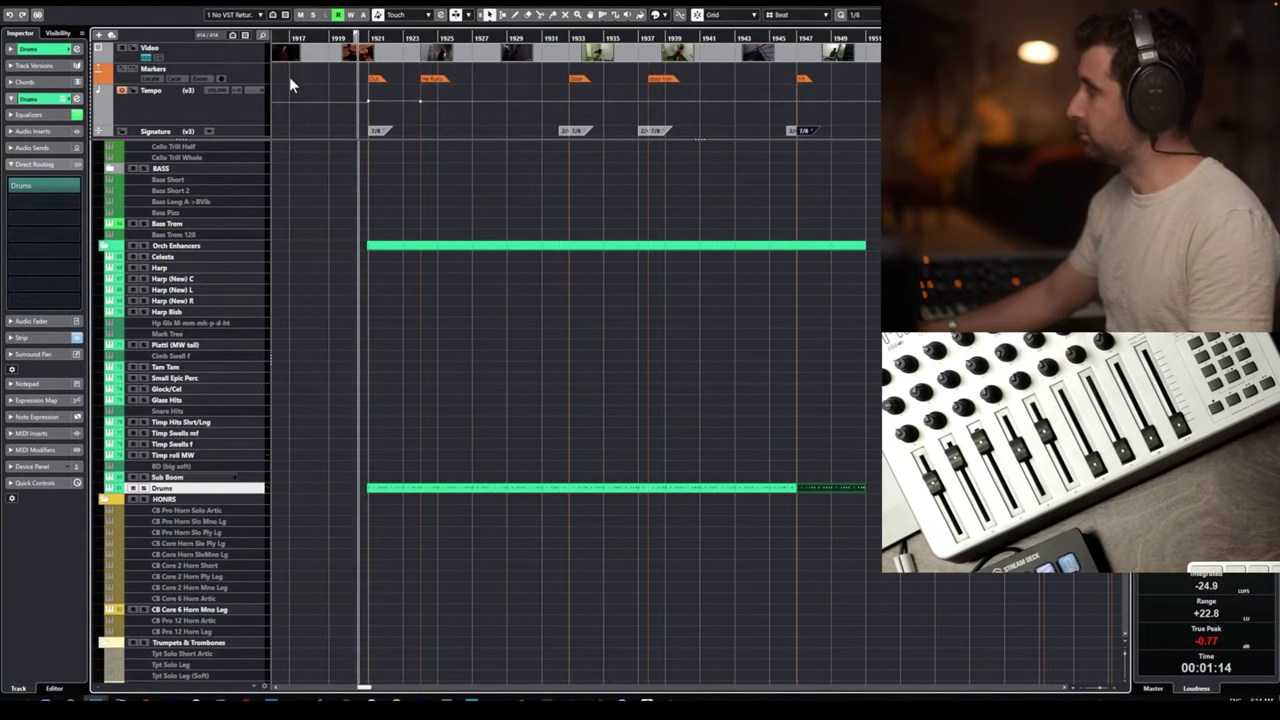
key(space)
Select the CB Pro MonsterLo Artic track and rehearse a low brass hit against playback leading into bar 1921.
scroll(394, 341, down, 4)
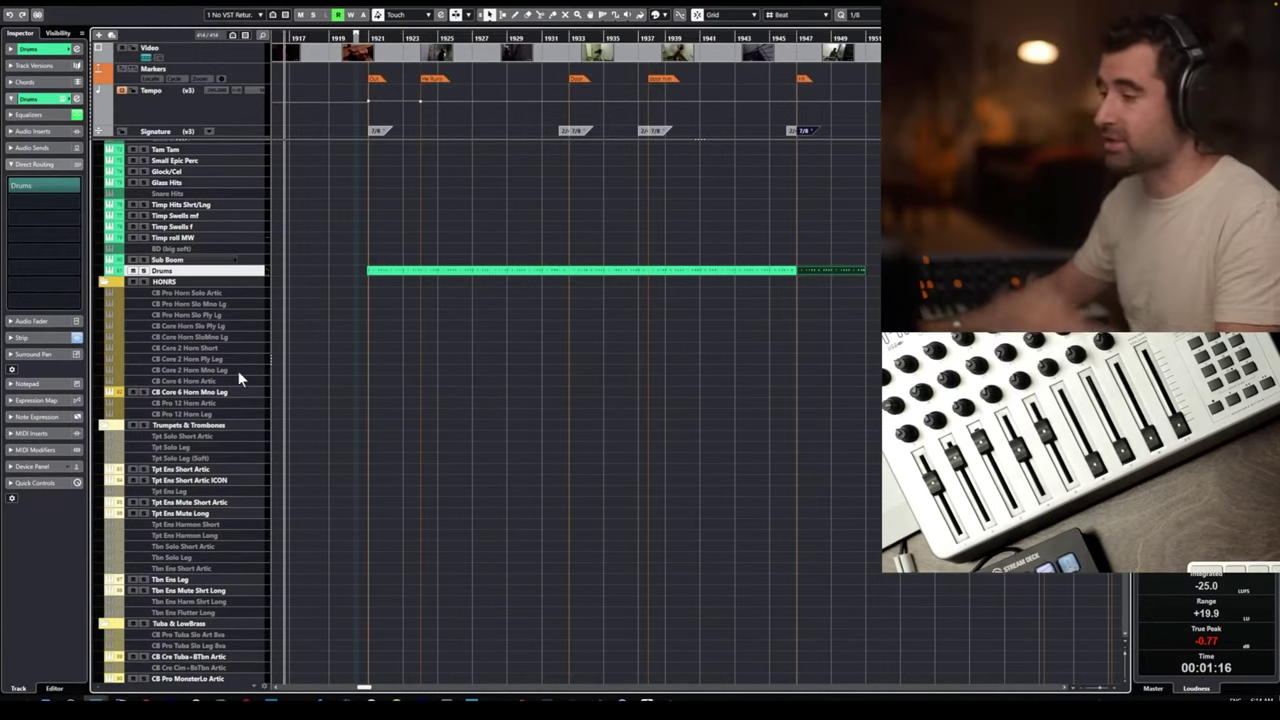
scroll(247, 507, down, 2)
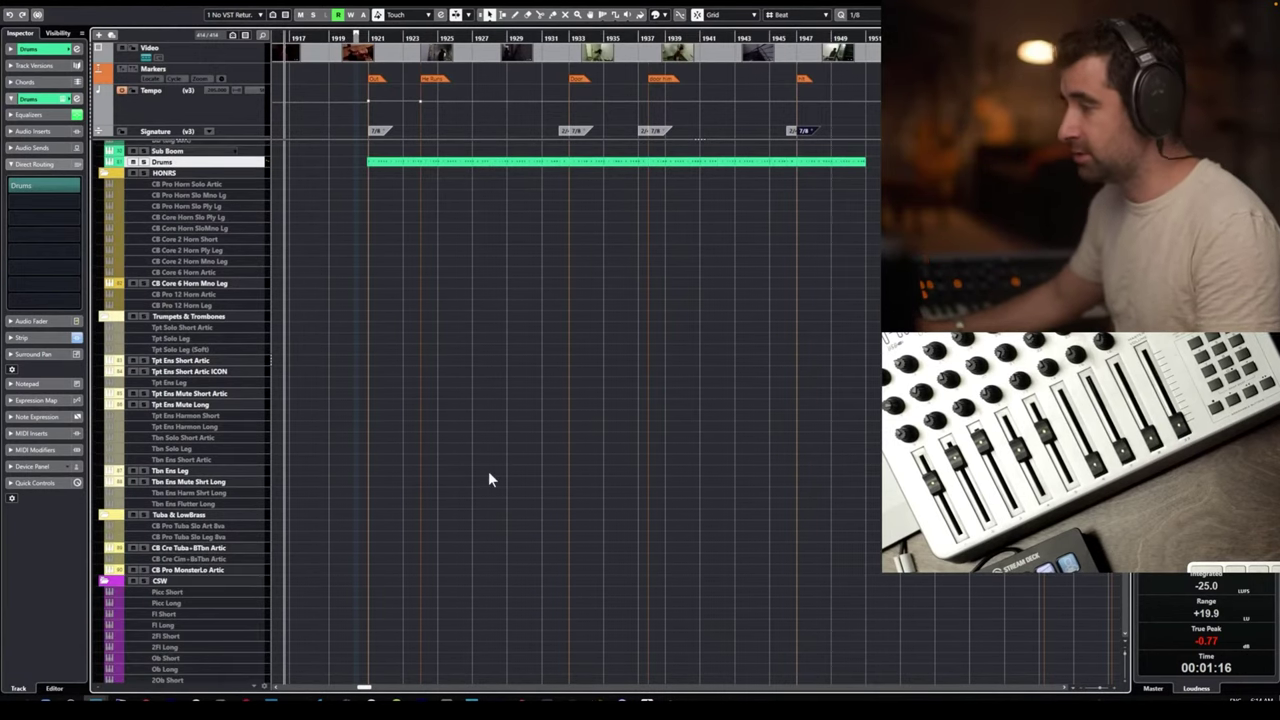
scroll(488, 478, down, 4)
click(207, 208)
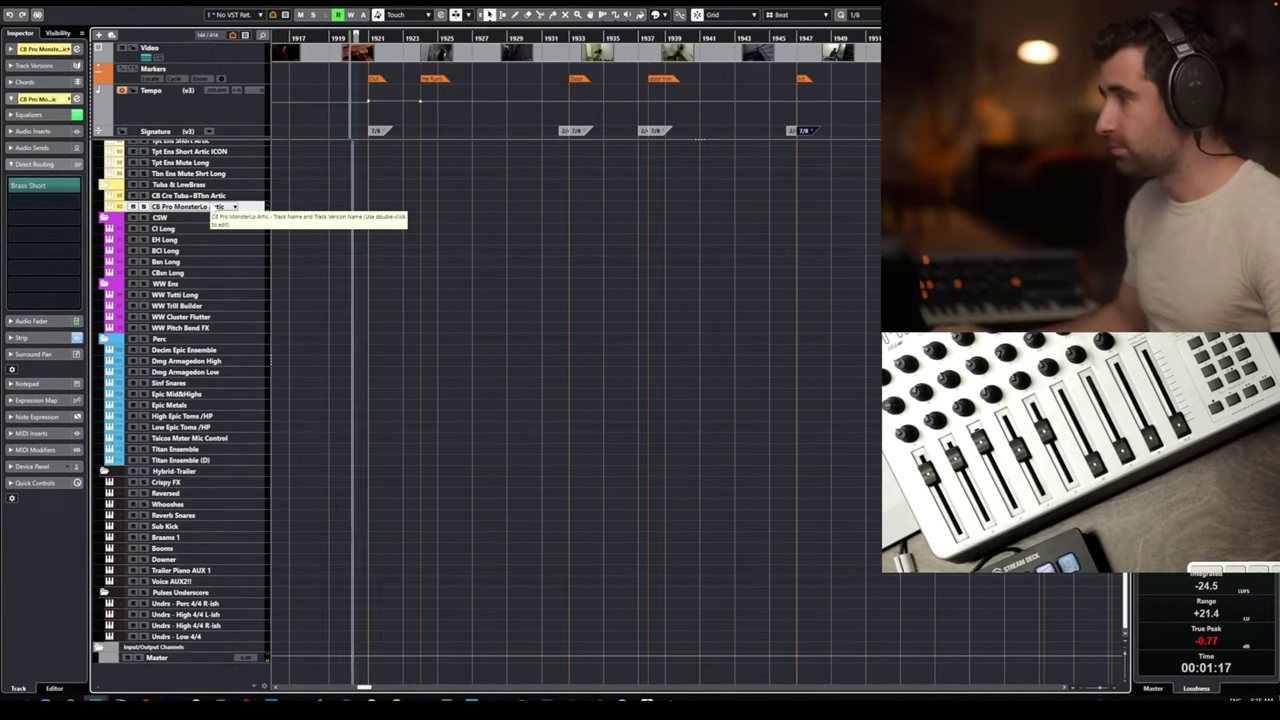
key(space)
key(minus)
key(space)
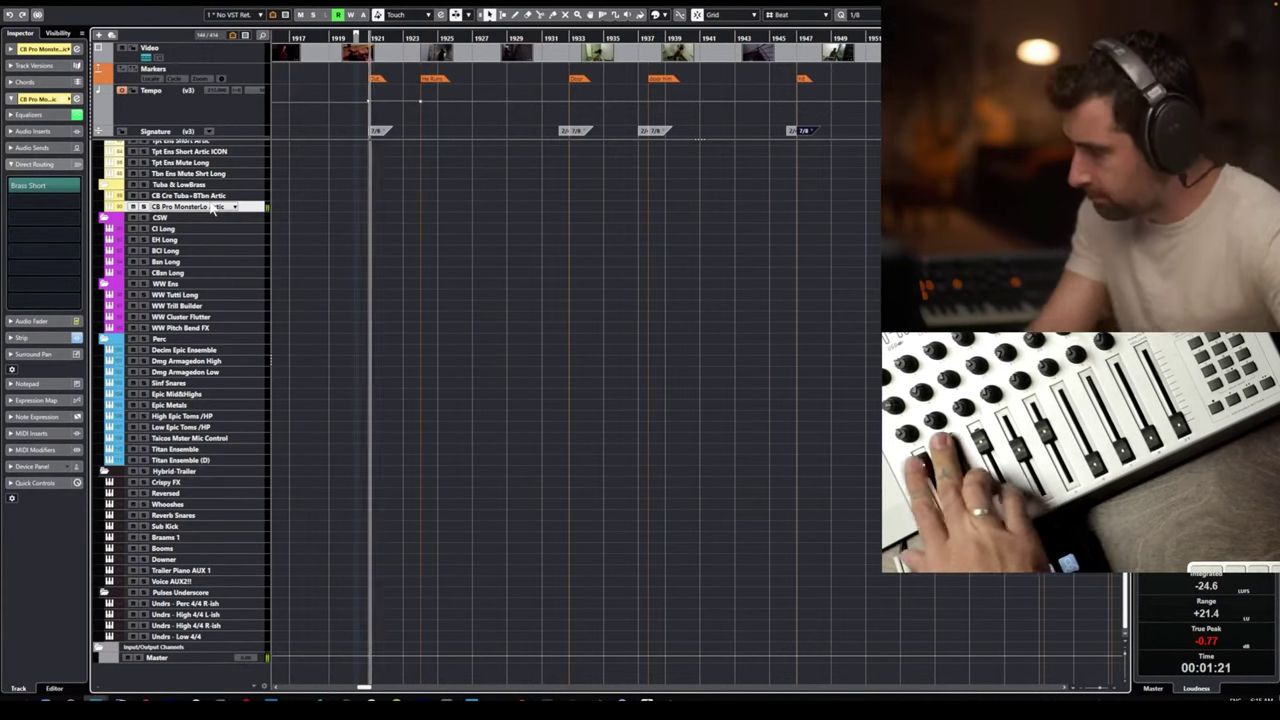
key(space)
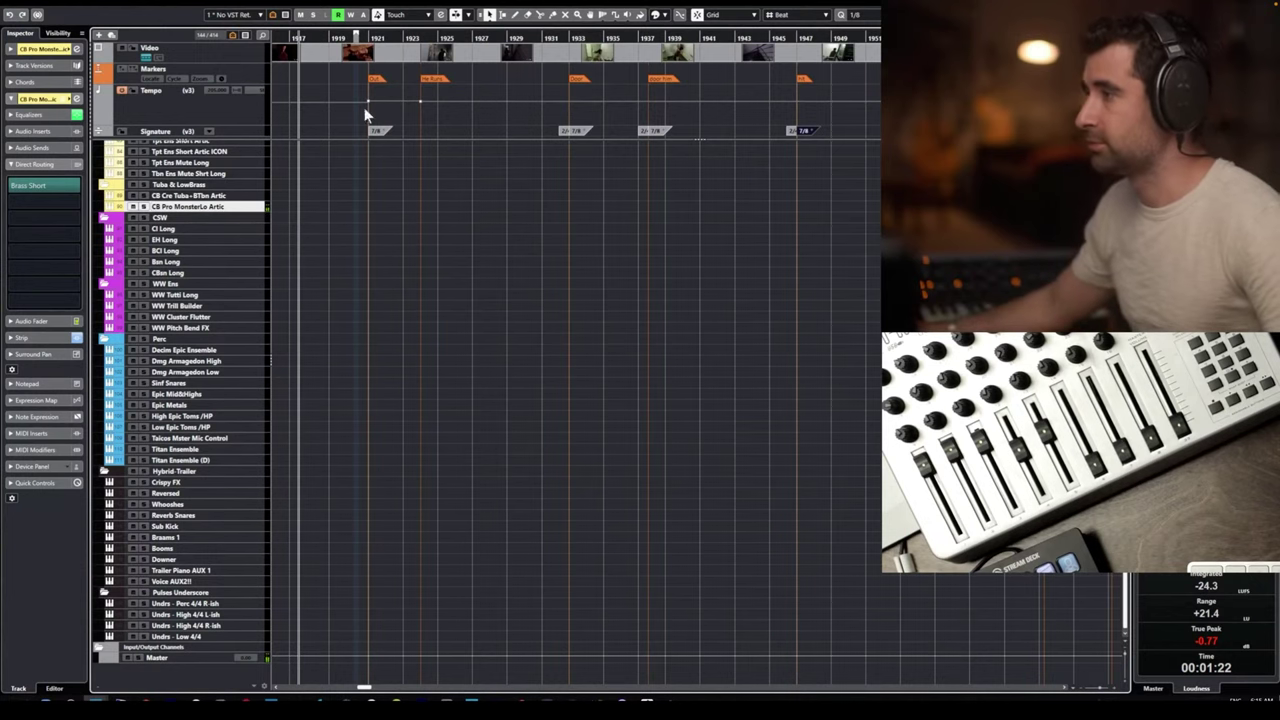
Record a low brass hit on the CB Pro MonsterLo Artic track between about bars 1919 and 1921.
click(333, 36)
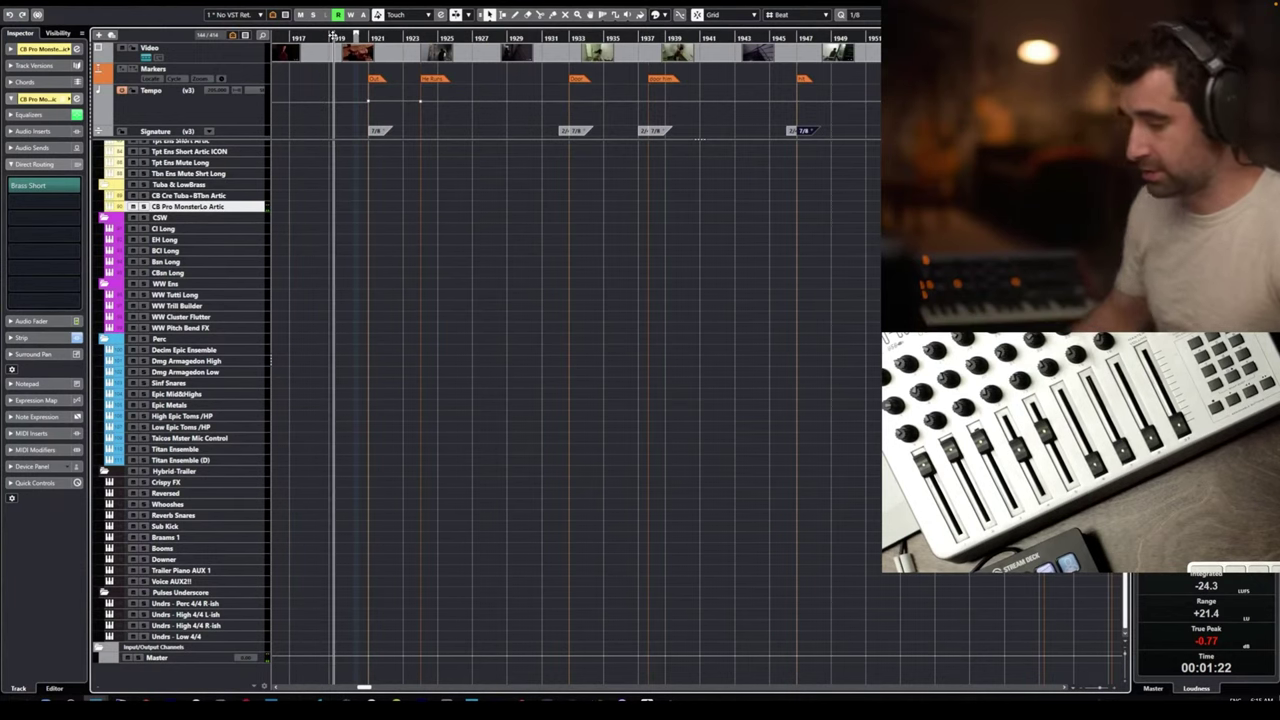
key(space)
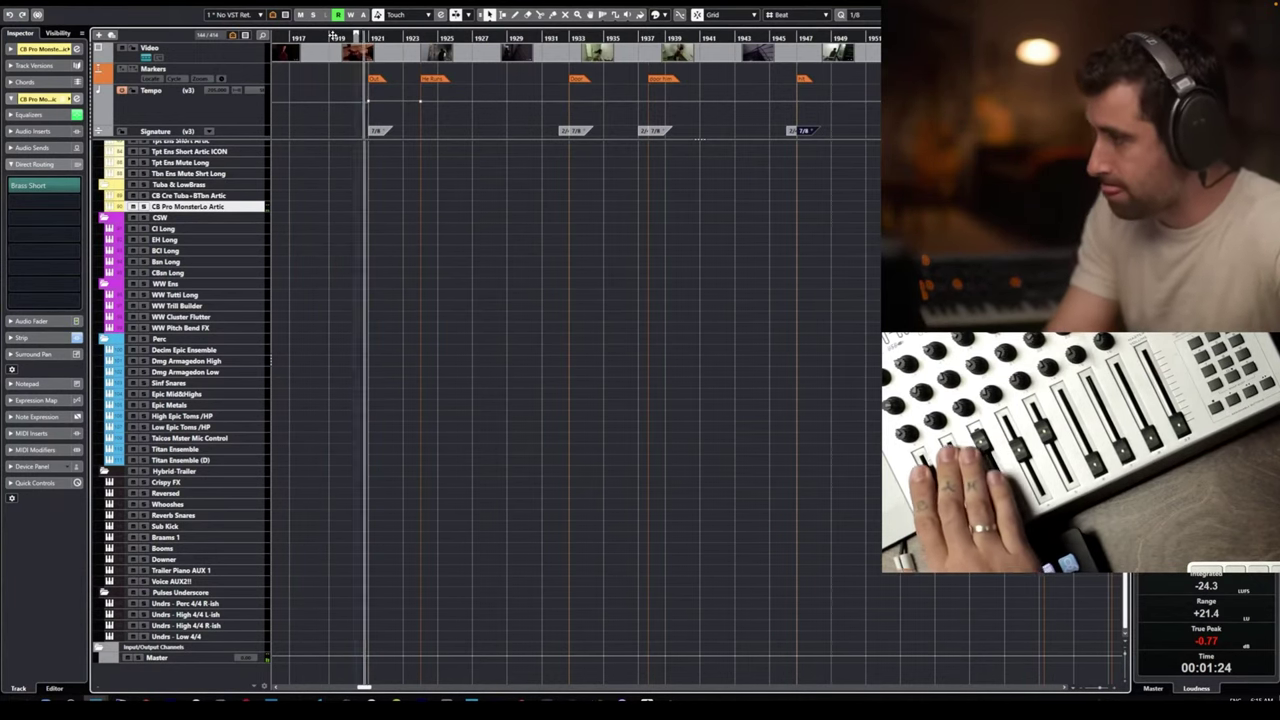
key(space)
key(space)
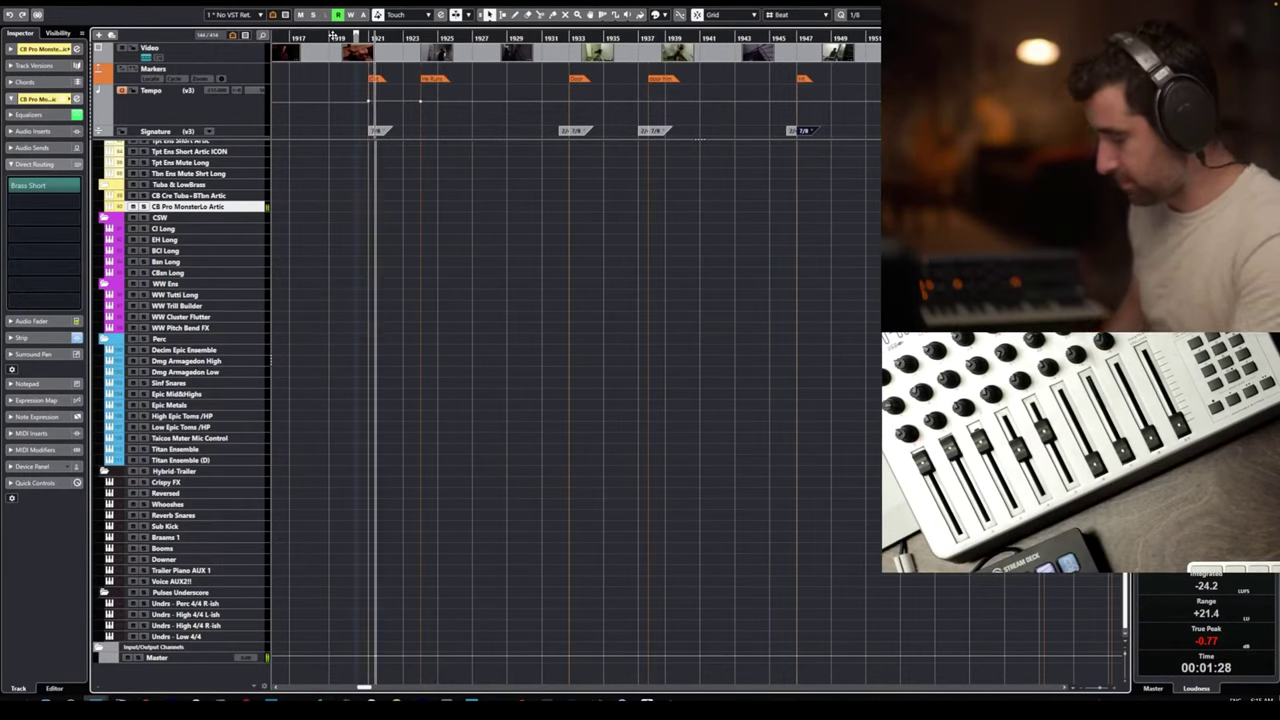
key(space)
Move the recorded CB Pro MonsterLo Artic part slightly later so it ends just past bar 1921, and play it back.
scroll(326, 191, up, 2)
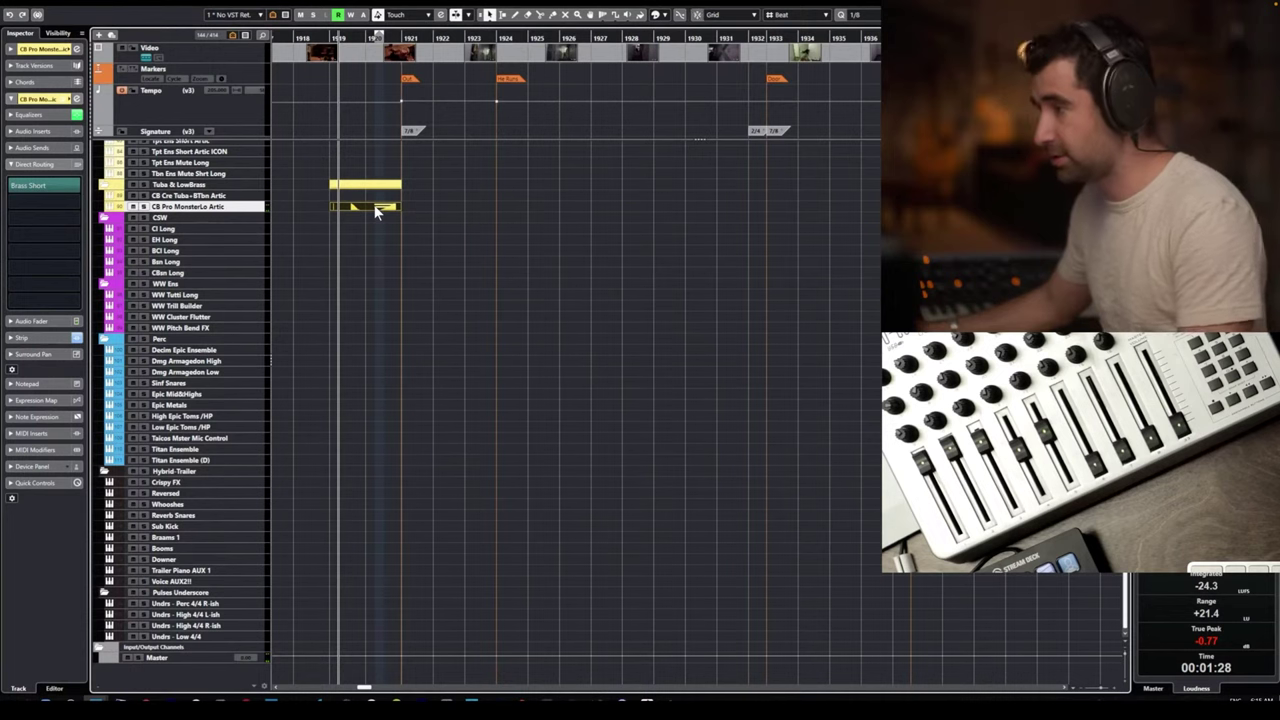
drag(376, 210, 384, 211)
key(space)
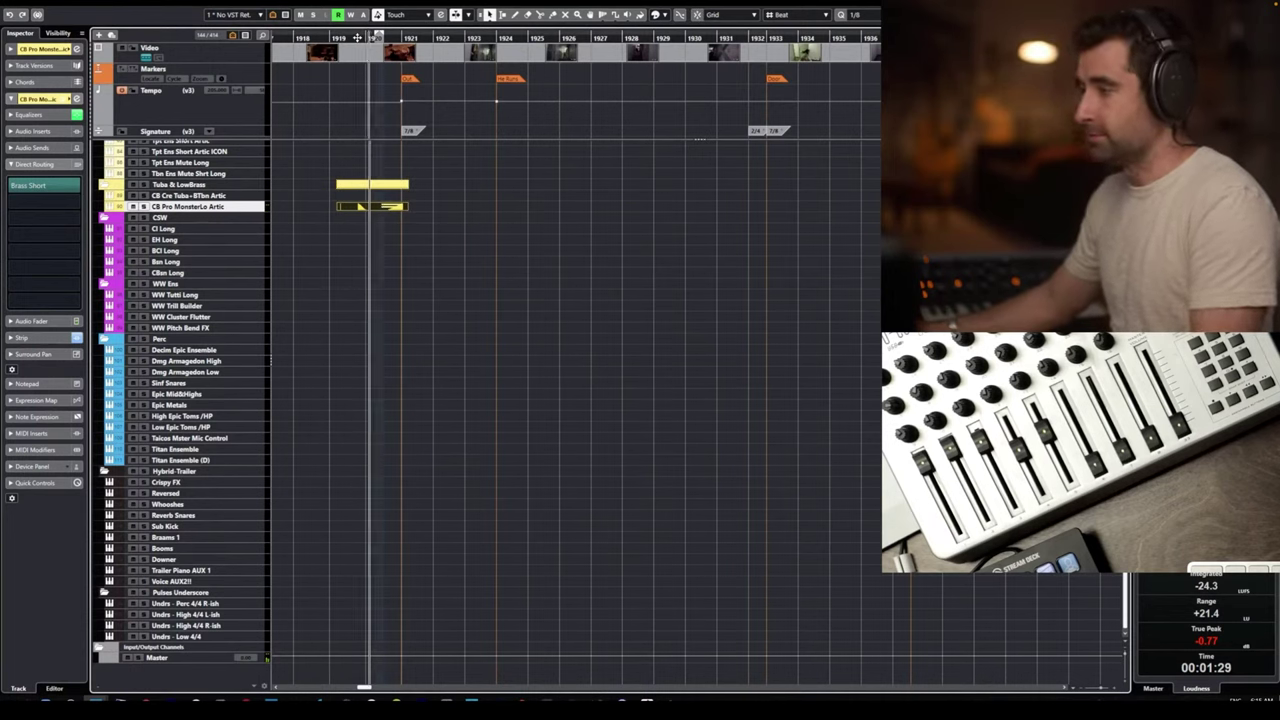
click(357, 37)
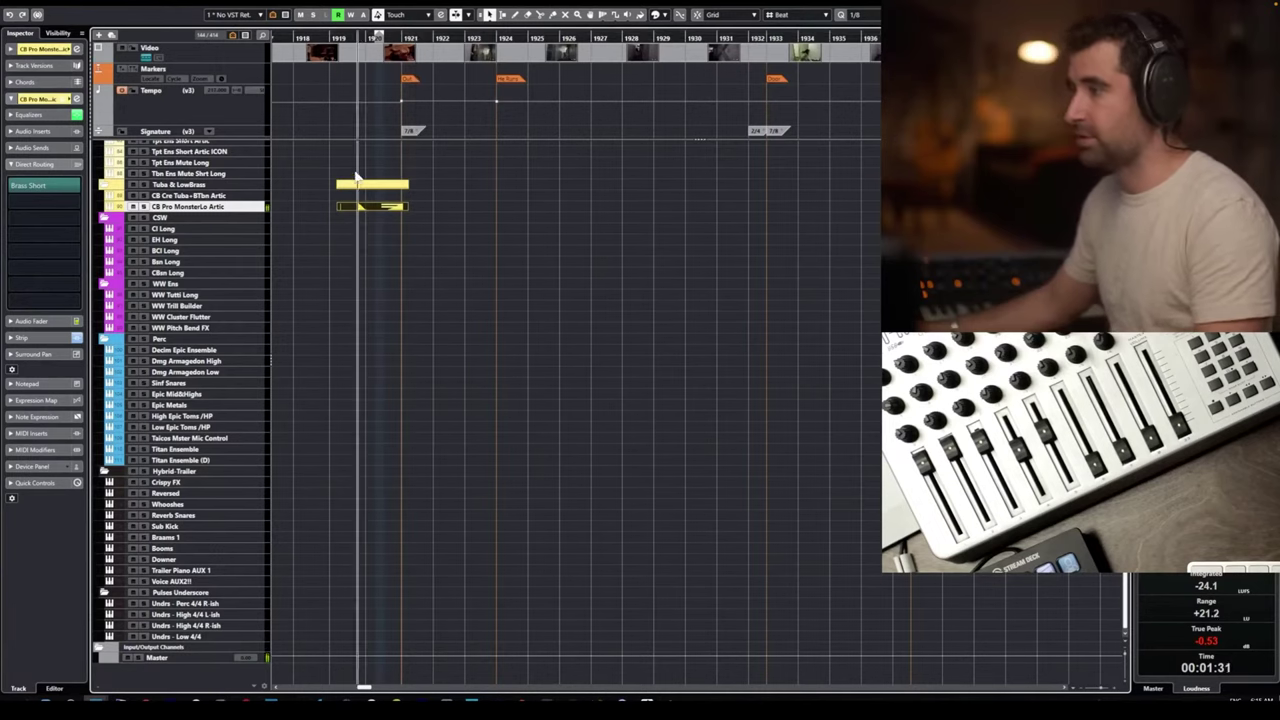
Record a short orchestral texture hit on the Orch Textures Short track just before bar 1921.
scroll(228, 198, up, 15)
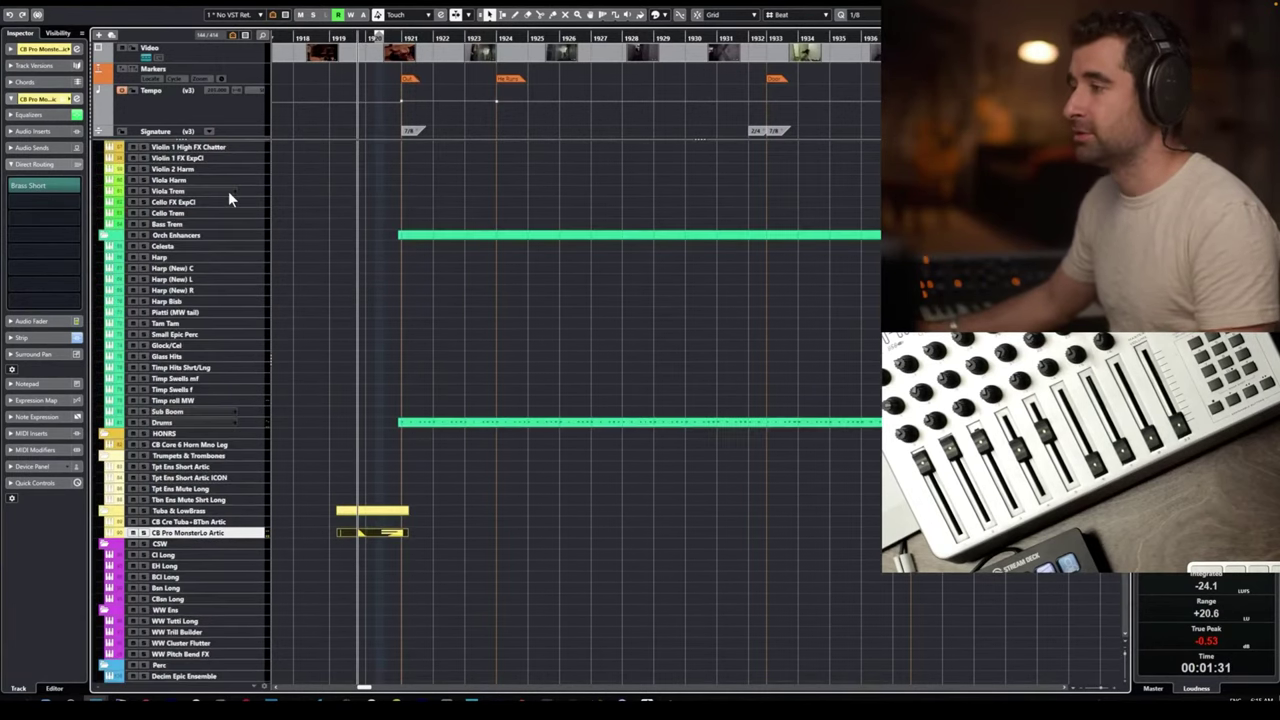
scroll(229, 191, up, 1)
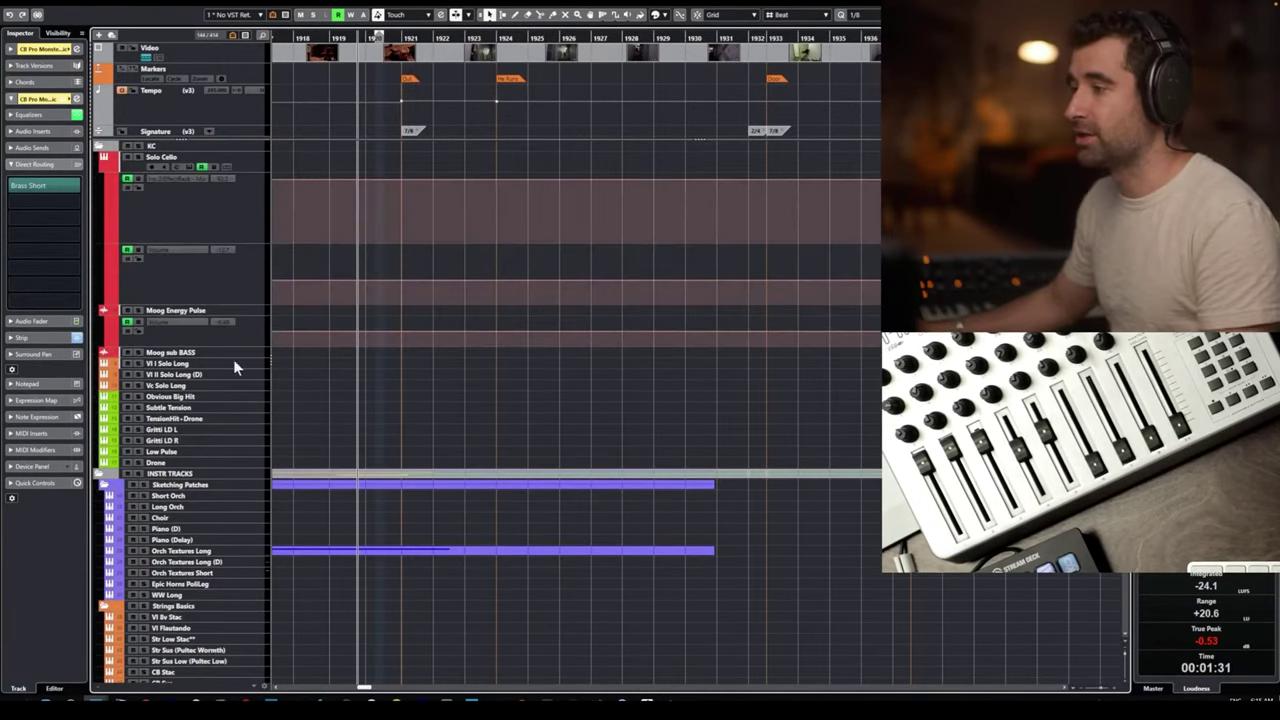
click(200, 551)
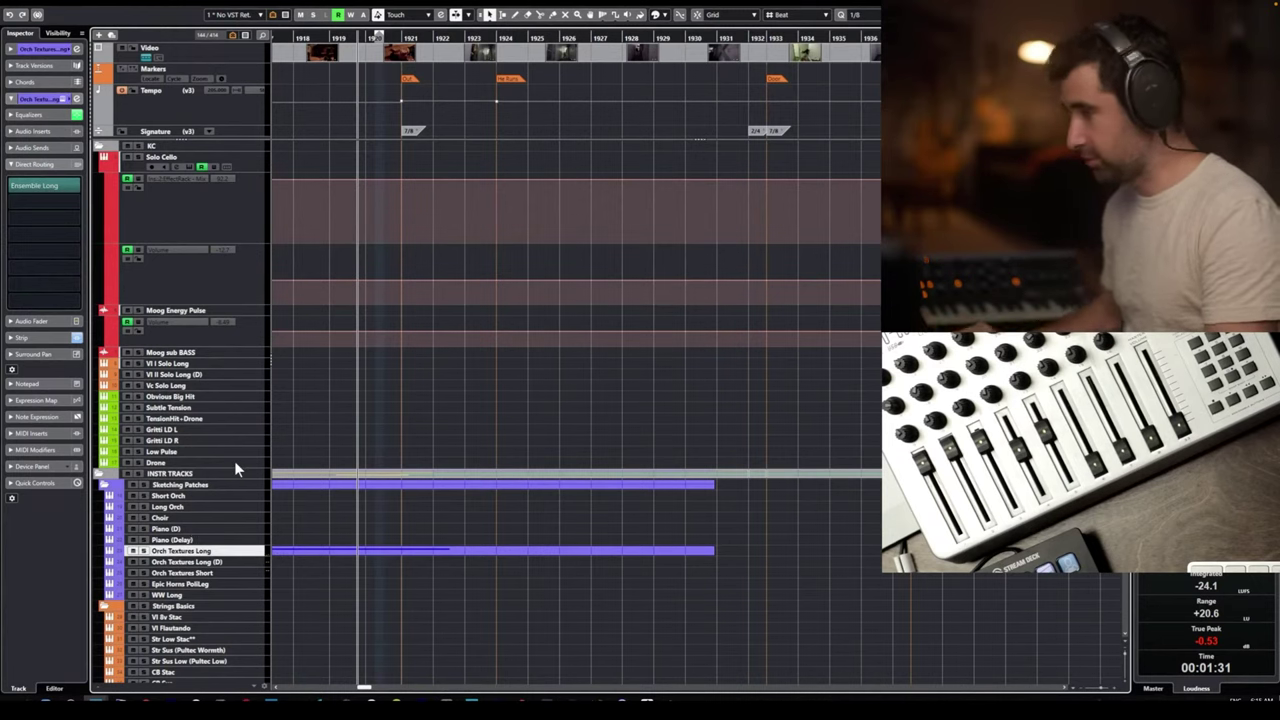
click(201, 572)
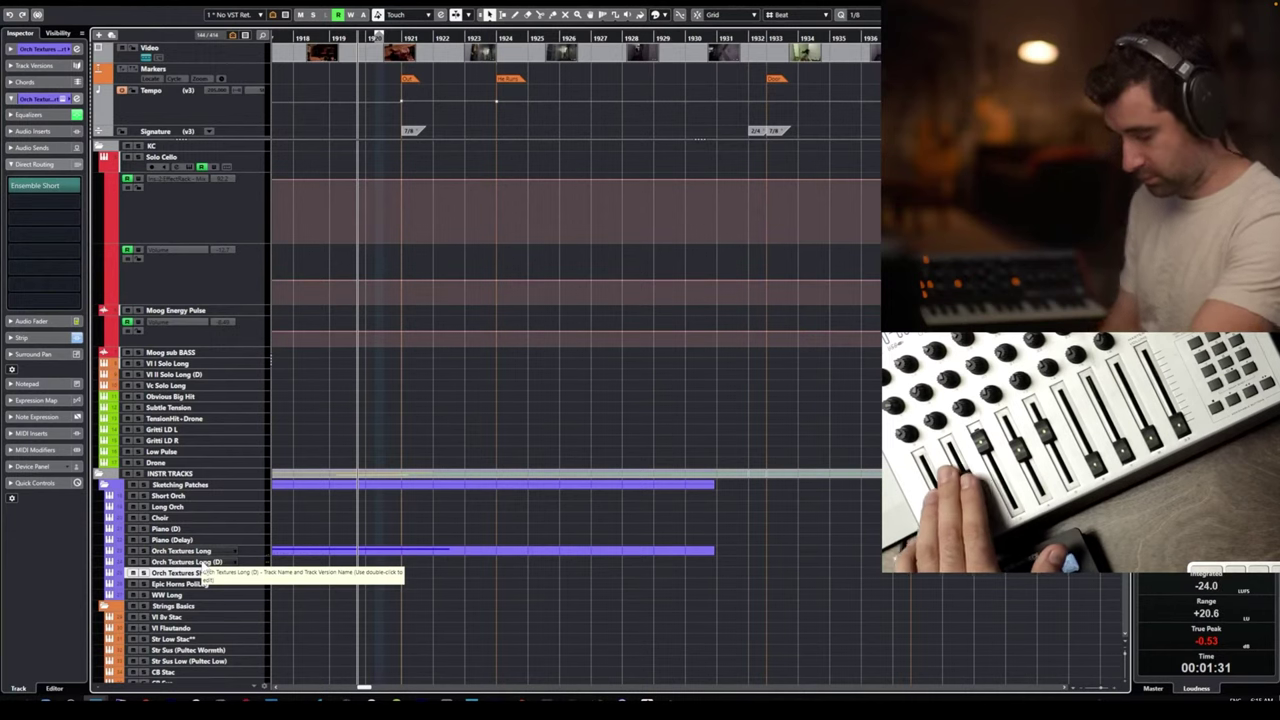
key(space)
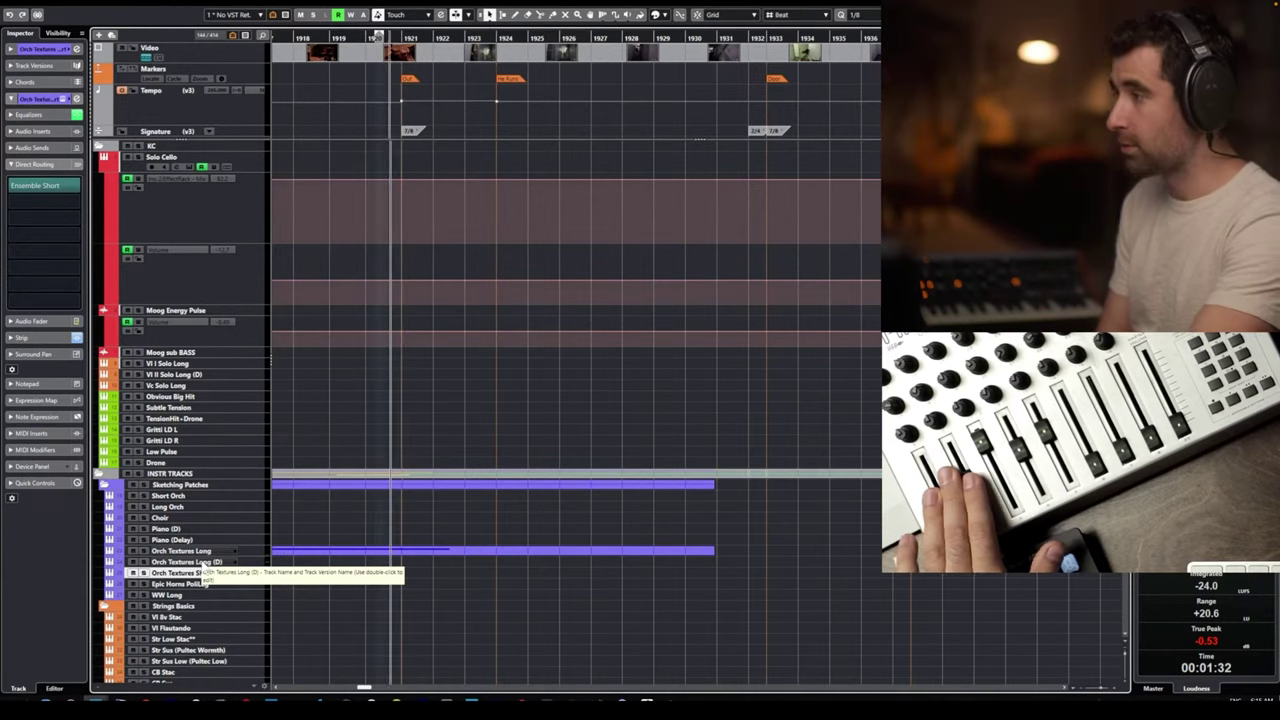
key(space)
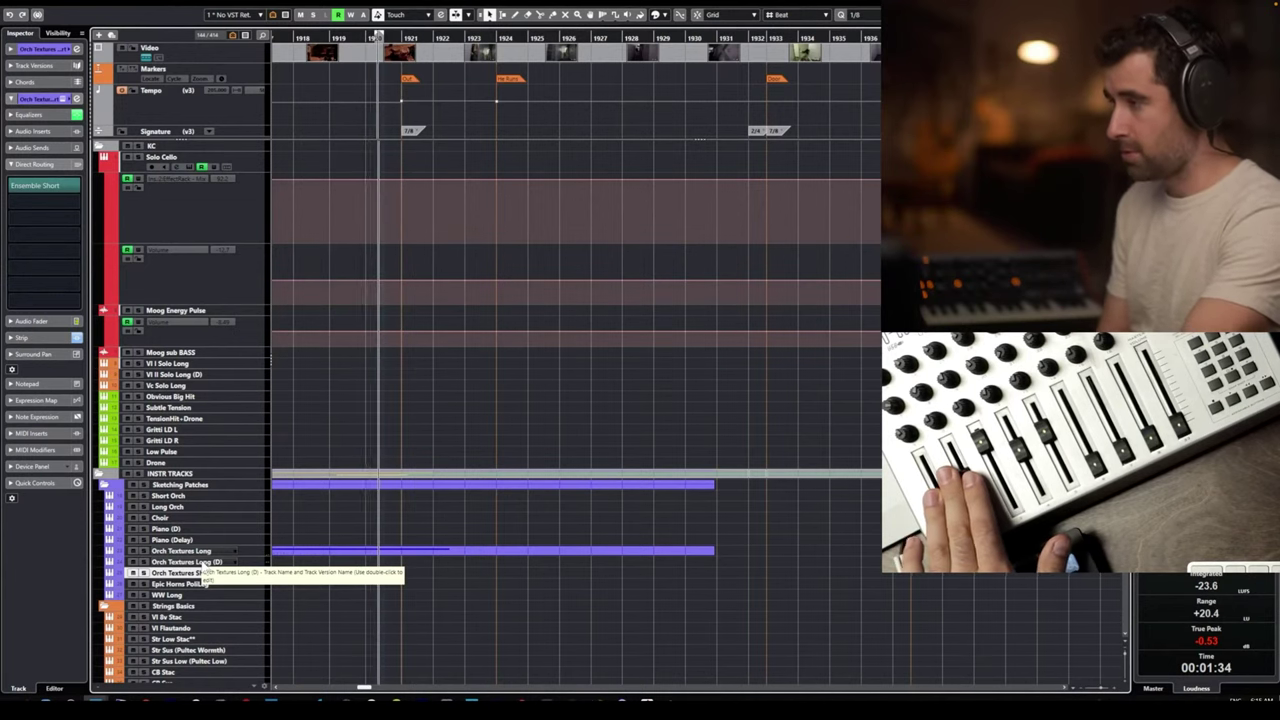
key(space)
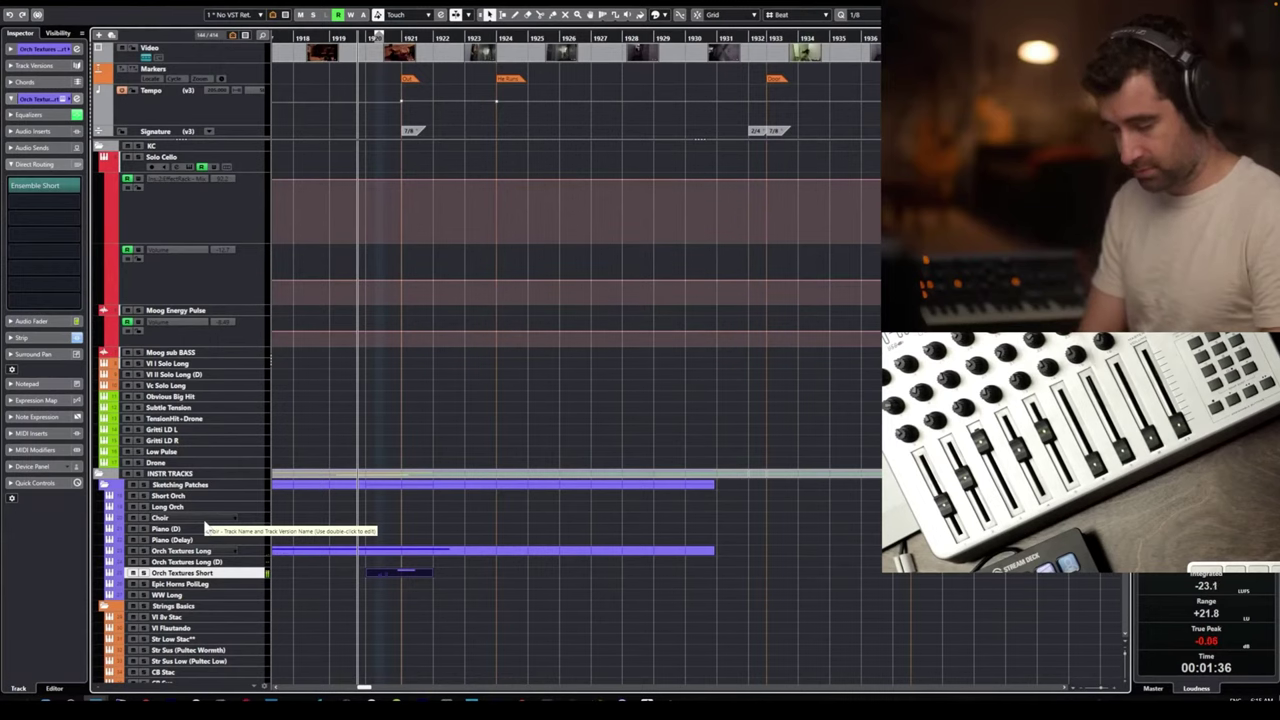
Lengthen the recorded Orch Textures Short note to about bar 1923 and set the part's end to just past bar 1924.
double_click(455, 572)
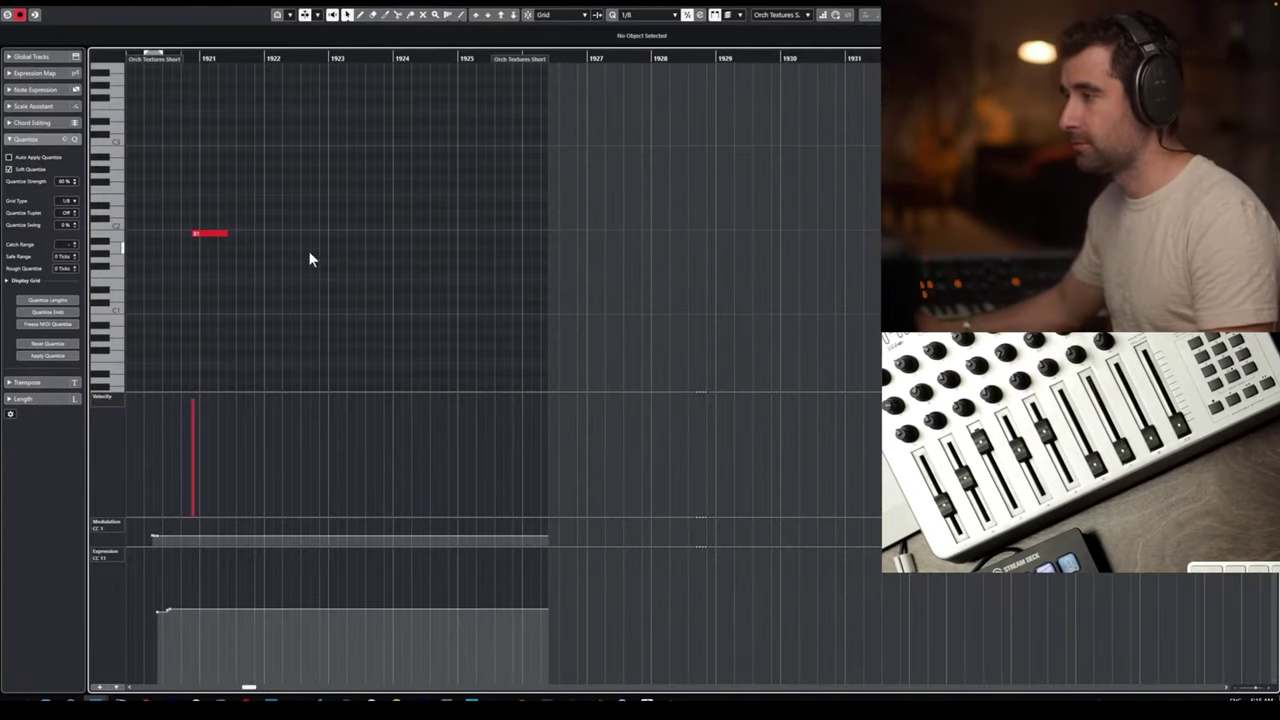
drag(228, 234, 326, 233)
scroll(321, 224, left, 2)
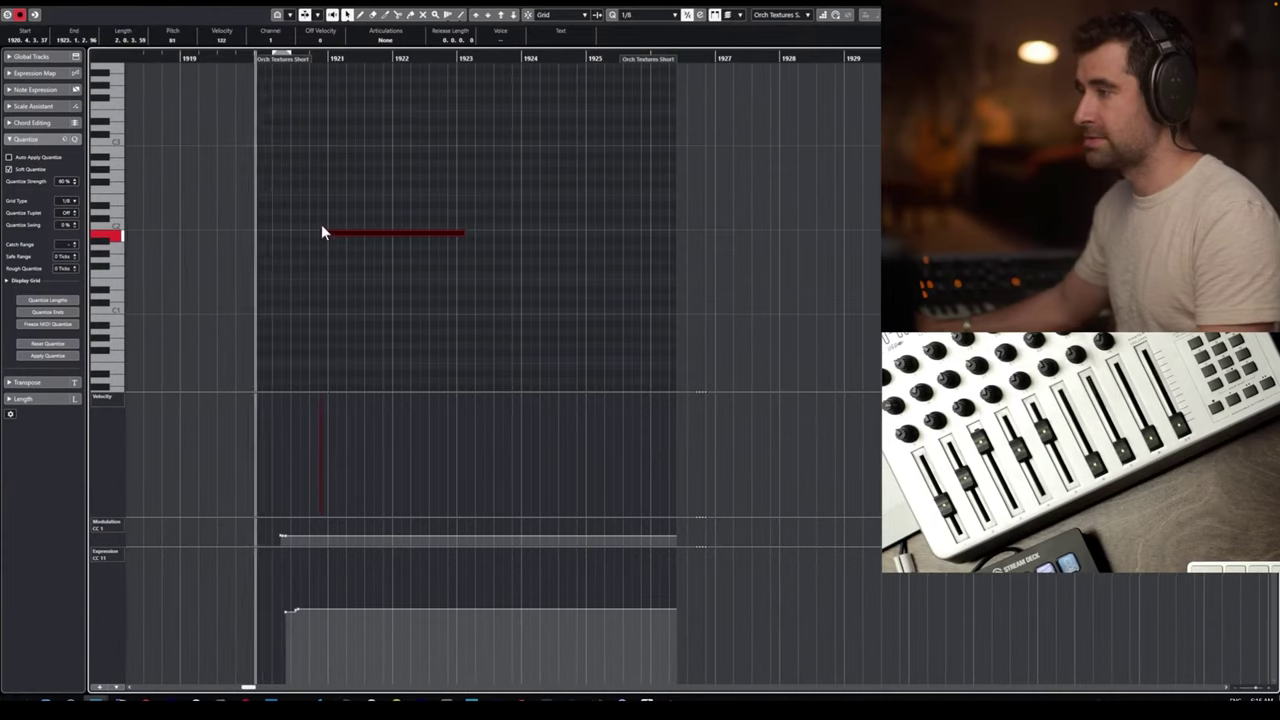
scroll(371, 197, down, 1)
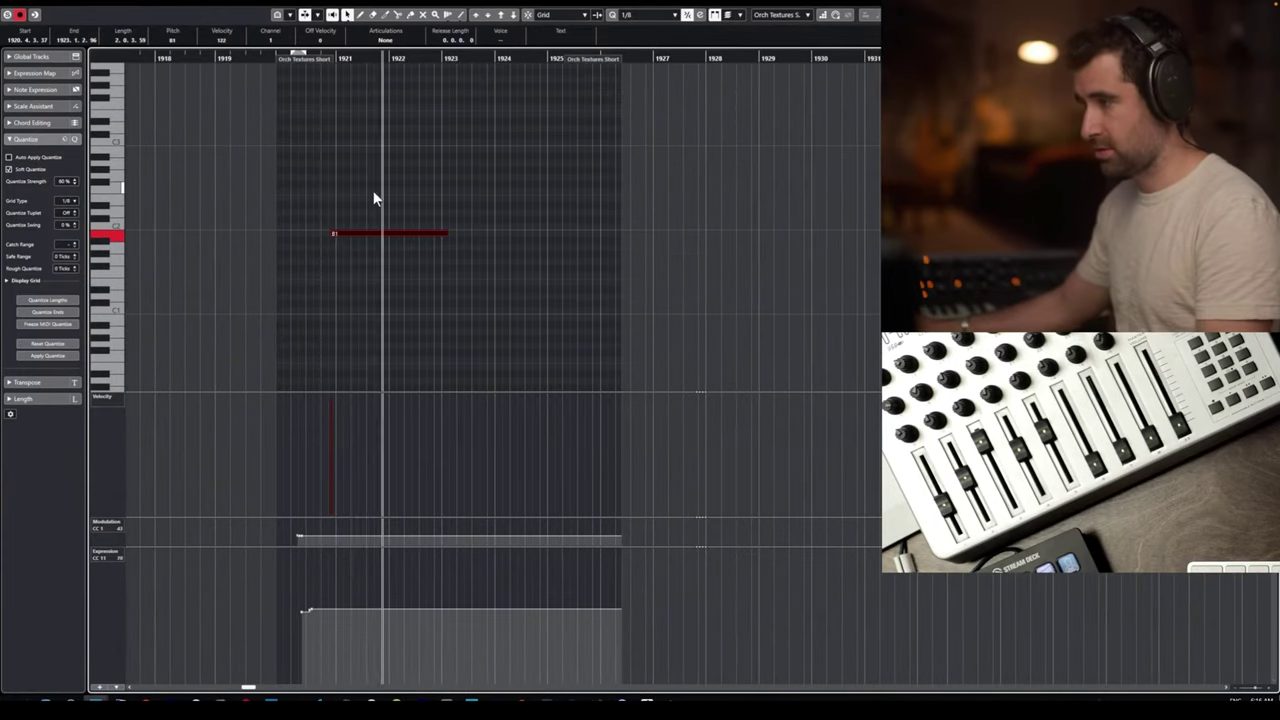
key(Return)
key(space)
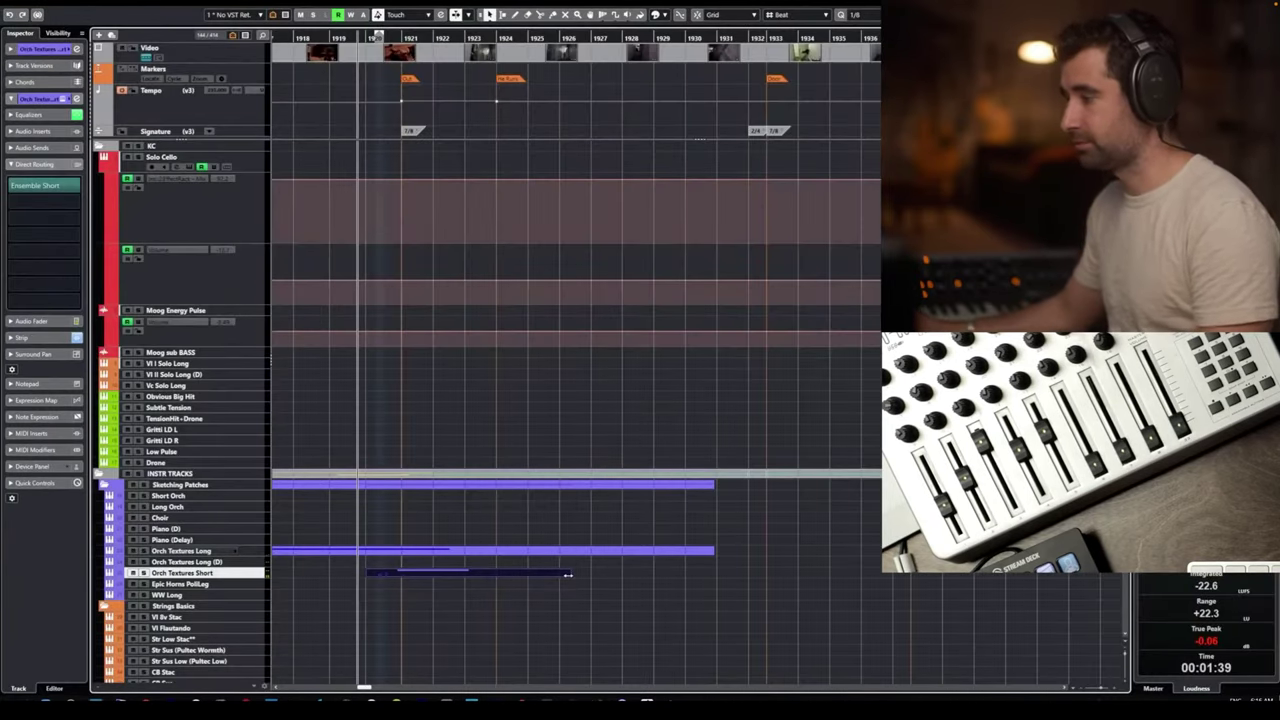
drag(568, 575, 501, 575)
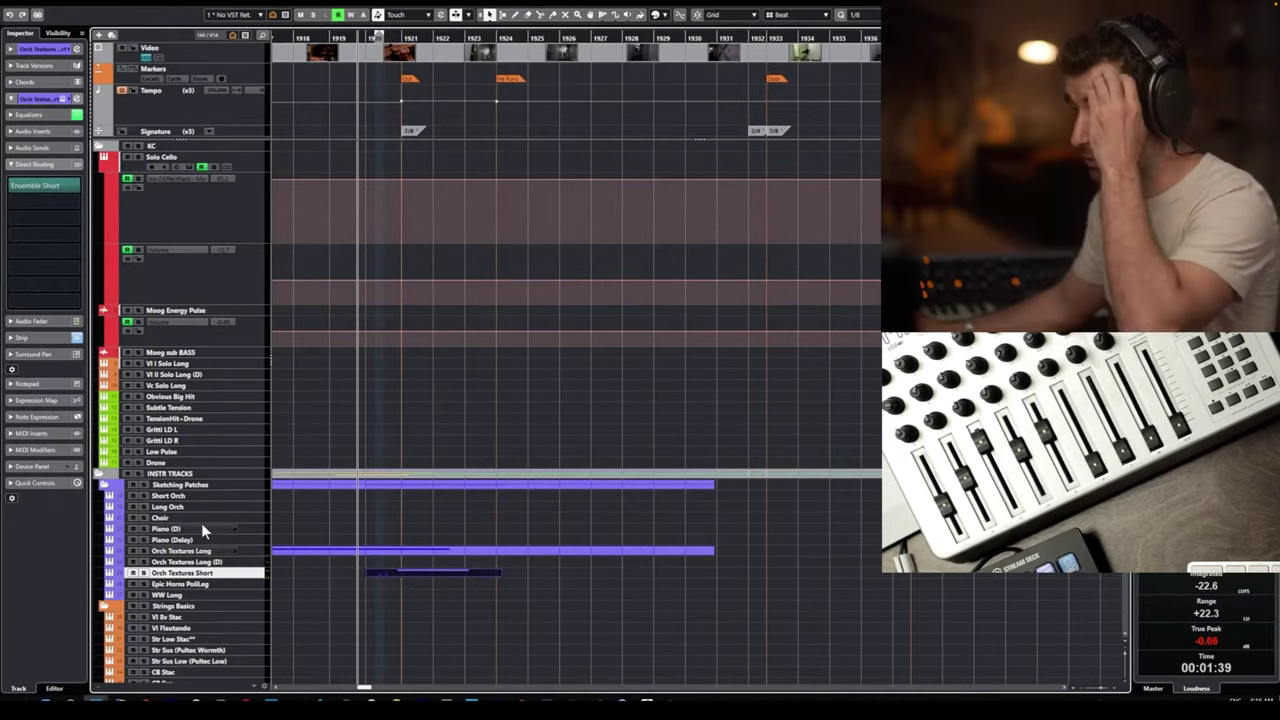
Record a short violin melody on the Vl I Short track between bars 1923 and 1927.
scroll(201, 523, down, 10)
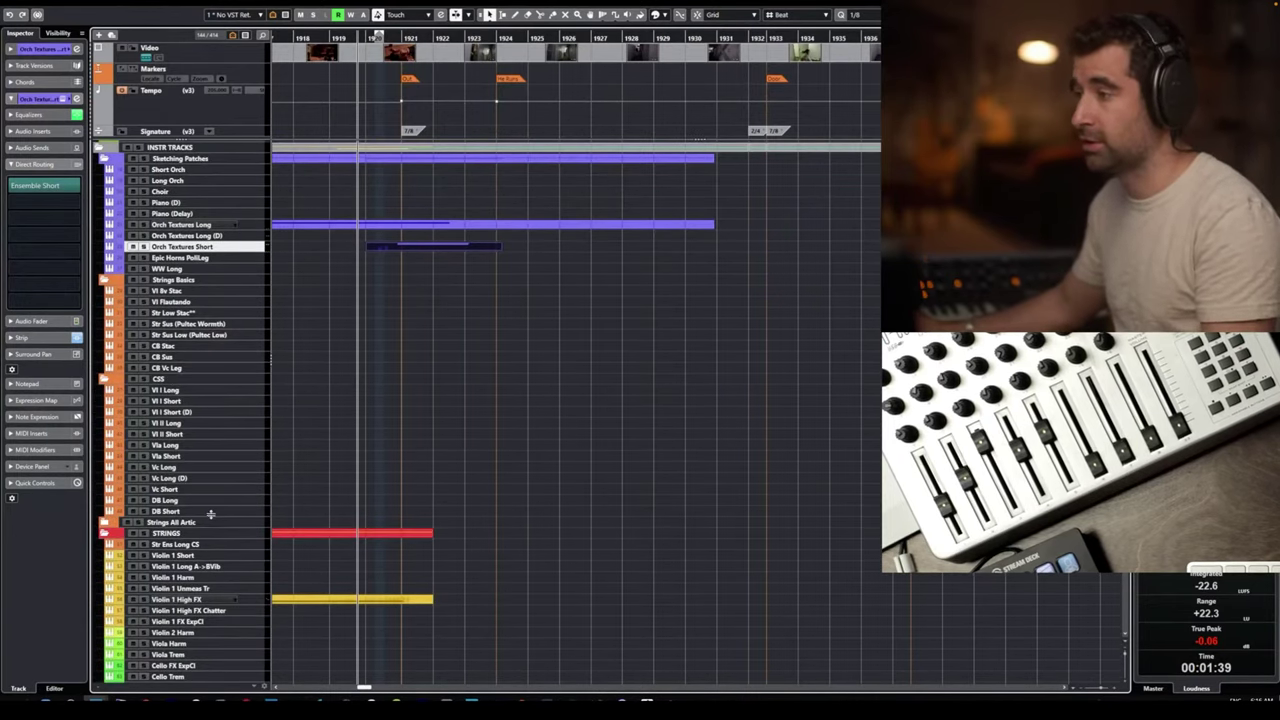
click(187, 401)
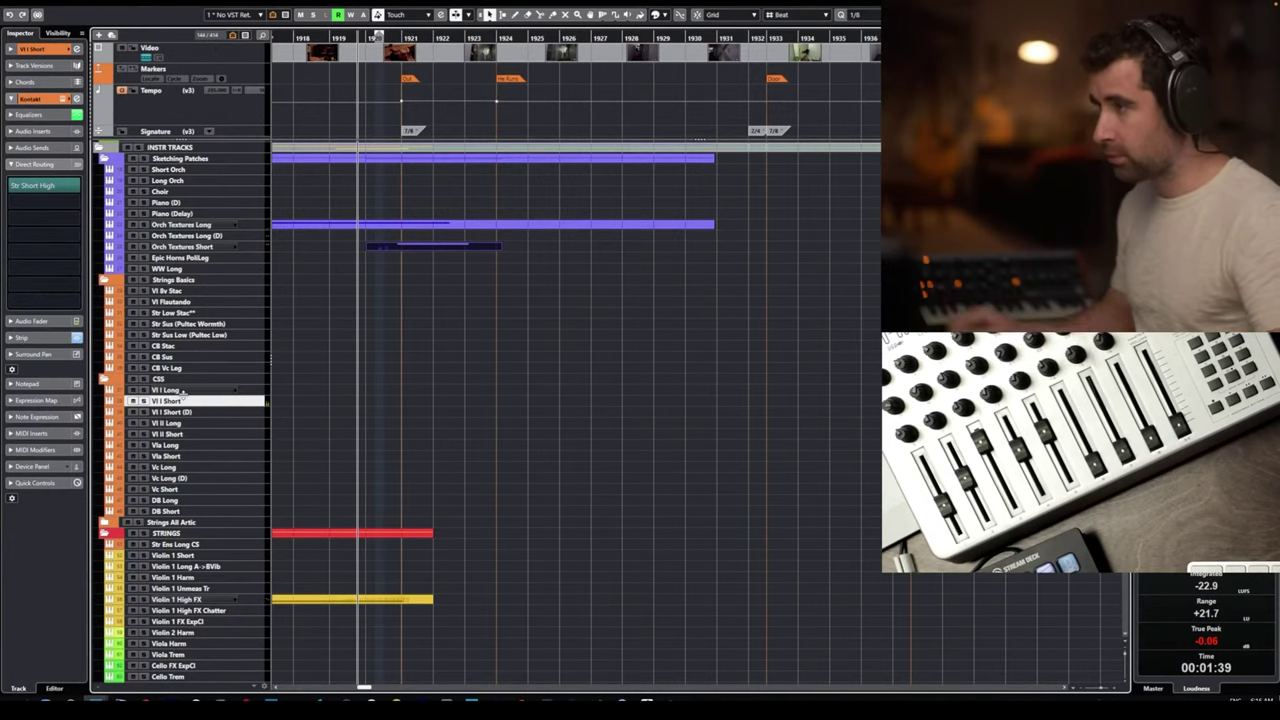
click(408, 38)
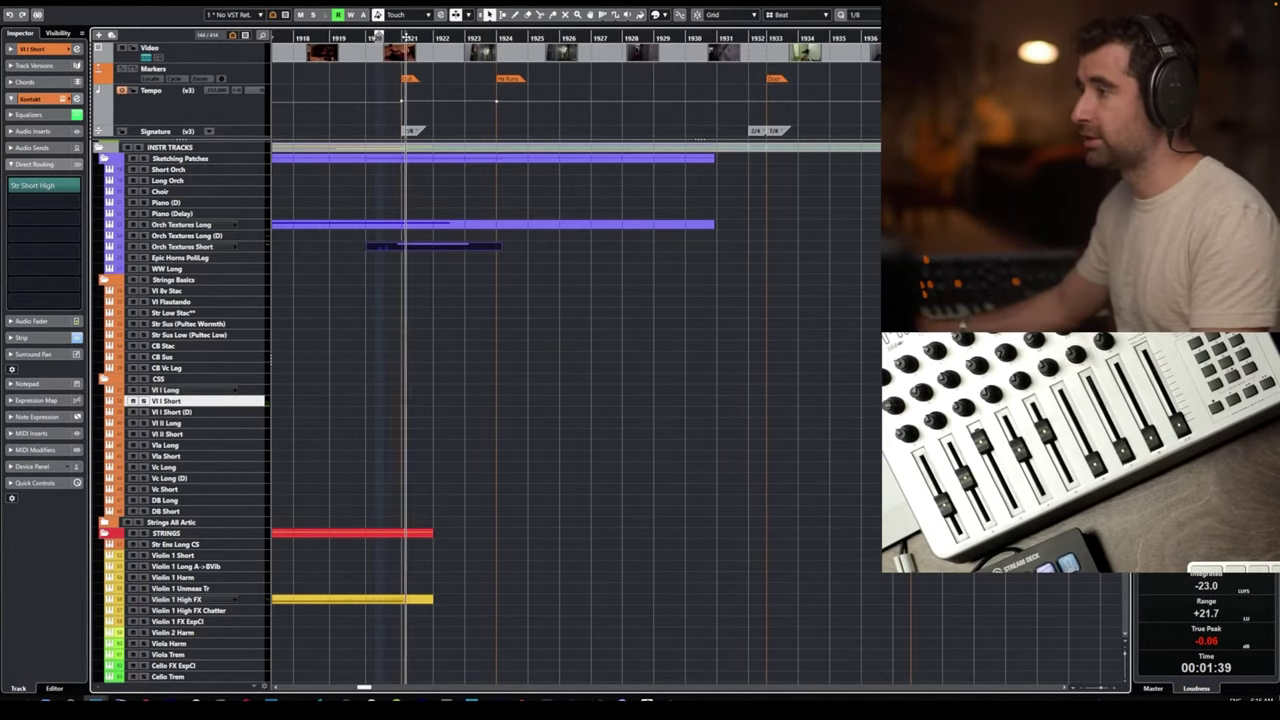
click(409, 38)
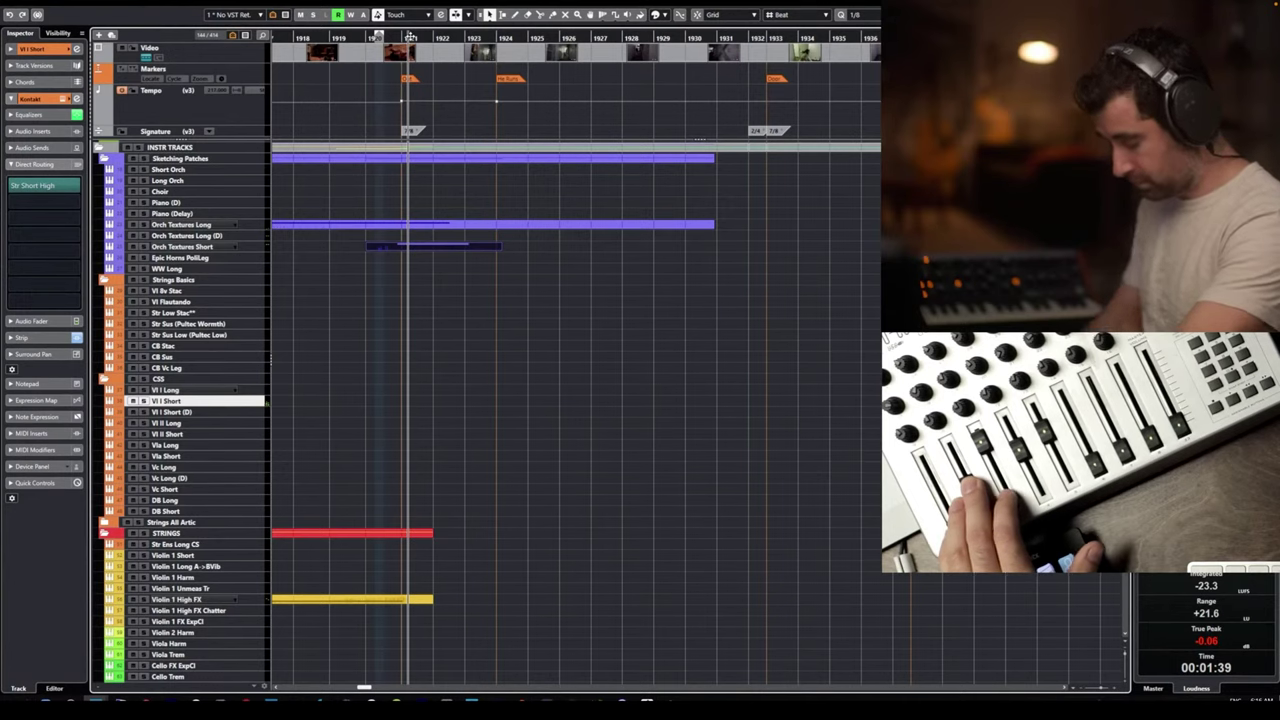
key(space)
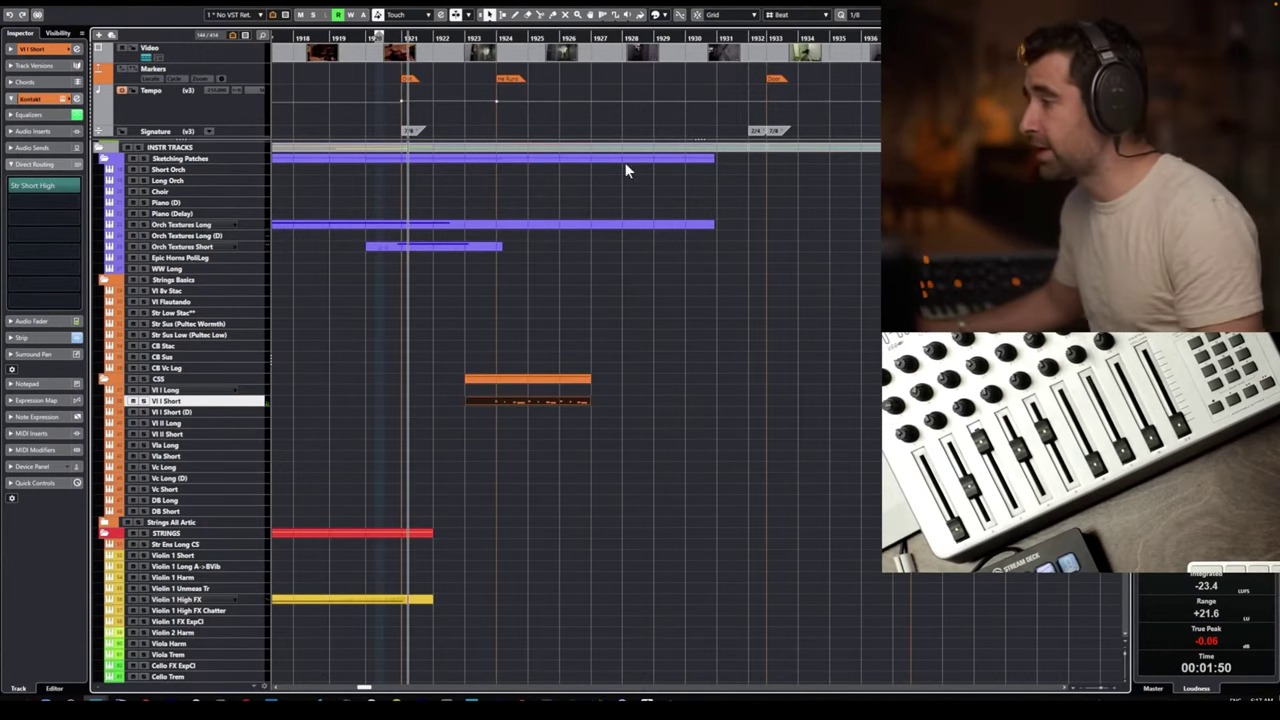
Tighten the timing of the recorded Vl I Short notes in bars 1924 to 1926 by shifting and quantizing them.
double_click(526, 400)
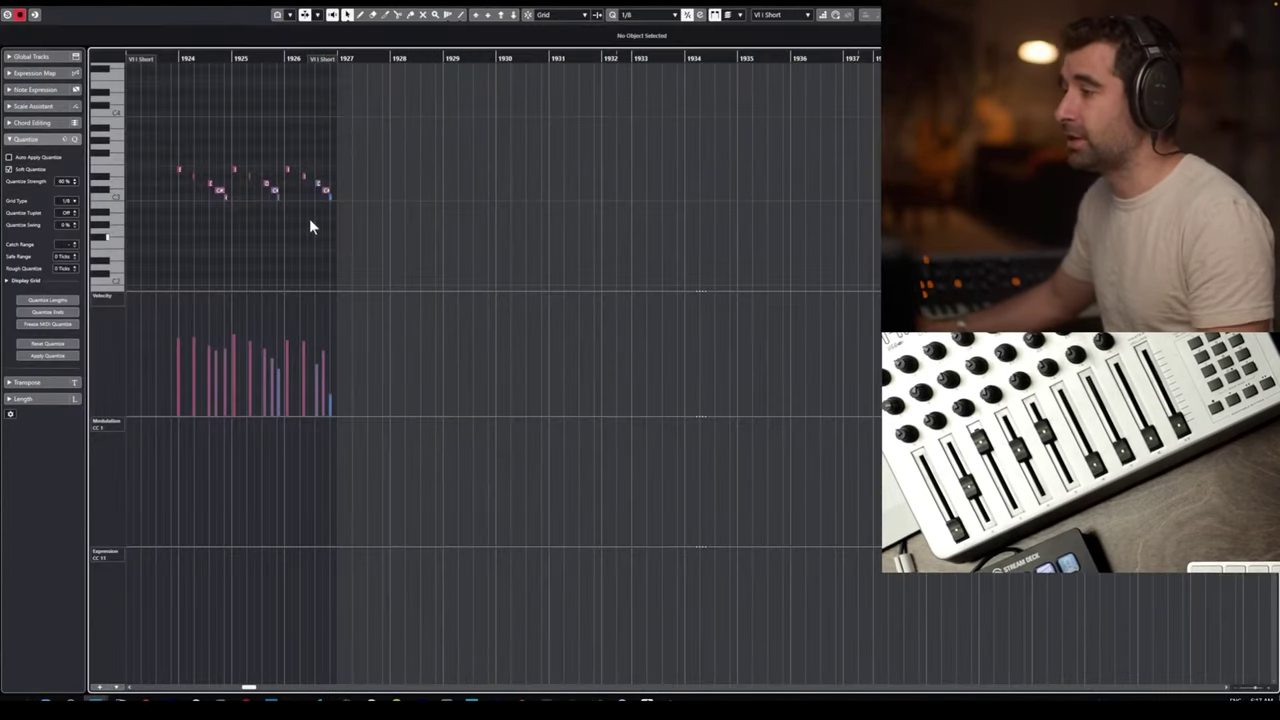
drag(250, 196, 176, 236)
scroll(171, 216, up, 4)
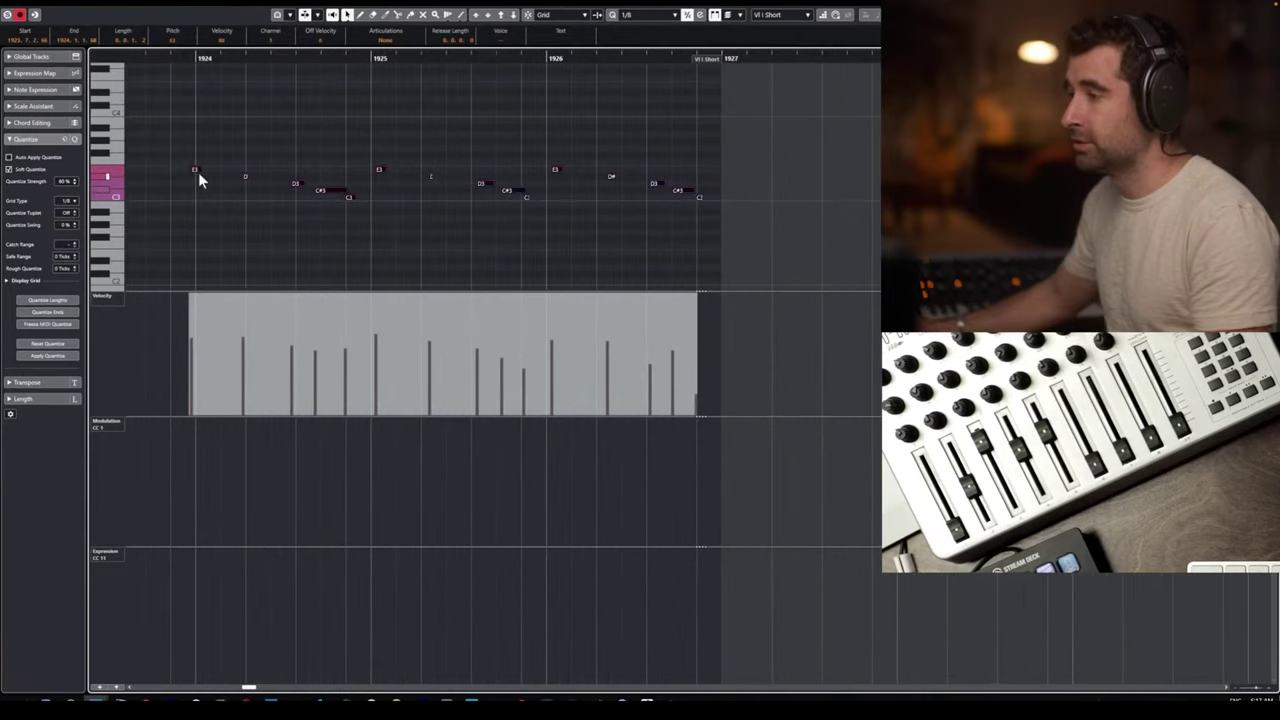
drag(196, 172, 201, 175)
drag(756, 137, 377, 225)
drag(382, 168, 376, 168)
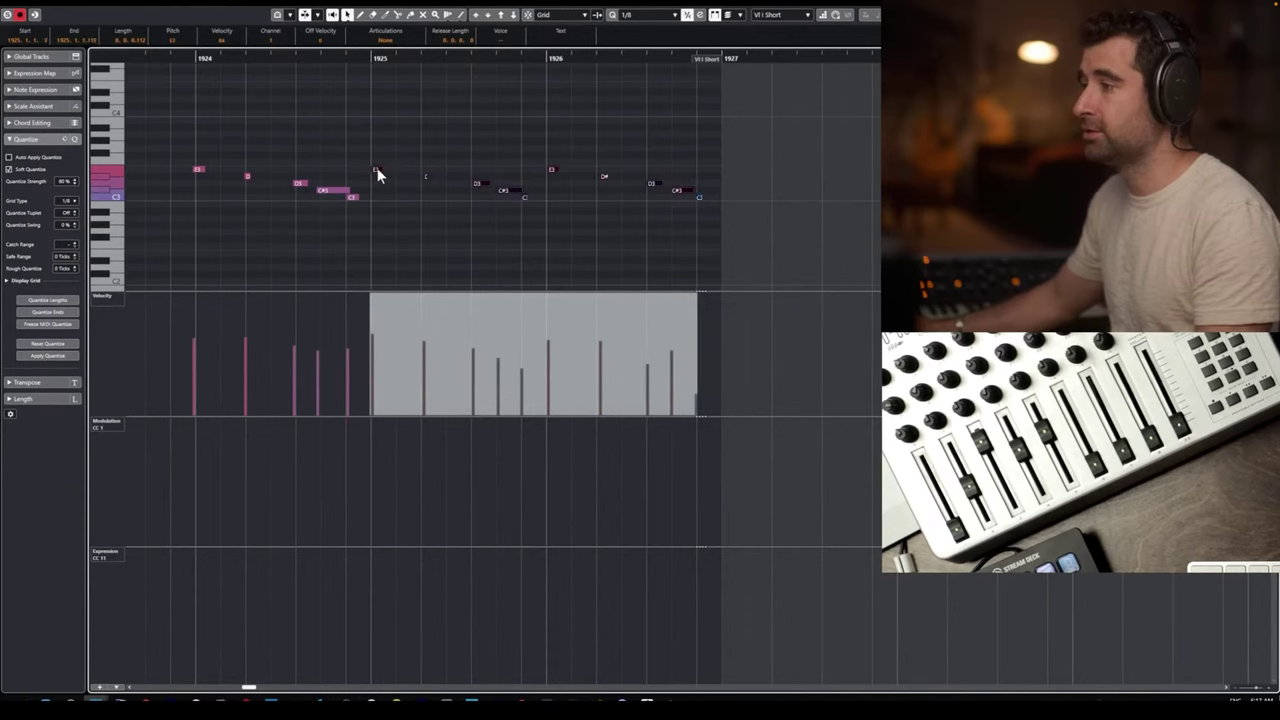
Play back the new Vl I Short melody in context from about bar 1920.
key(space)
key(space)
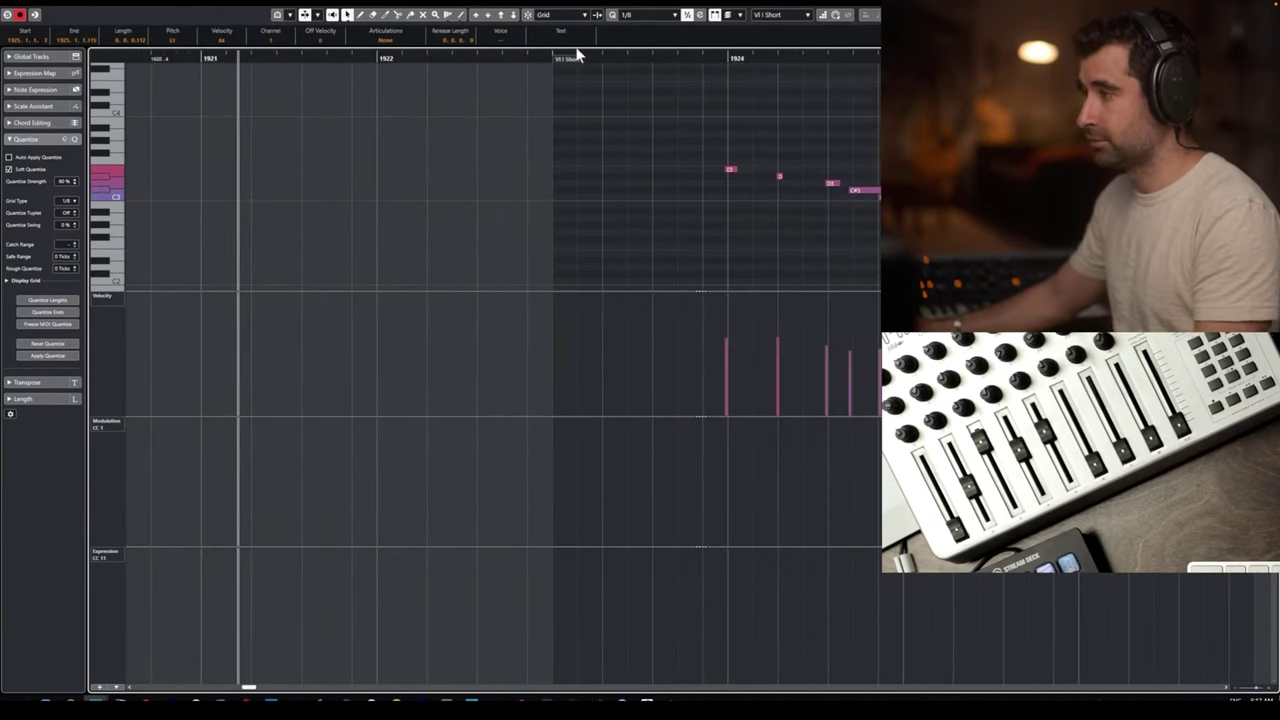
key(Return)
scroll(815, 262, down, 1)
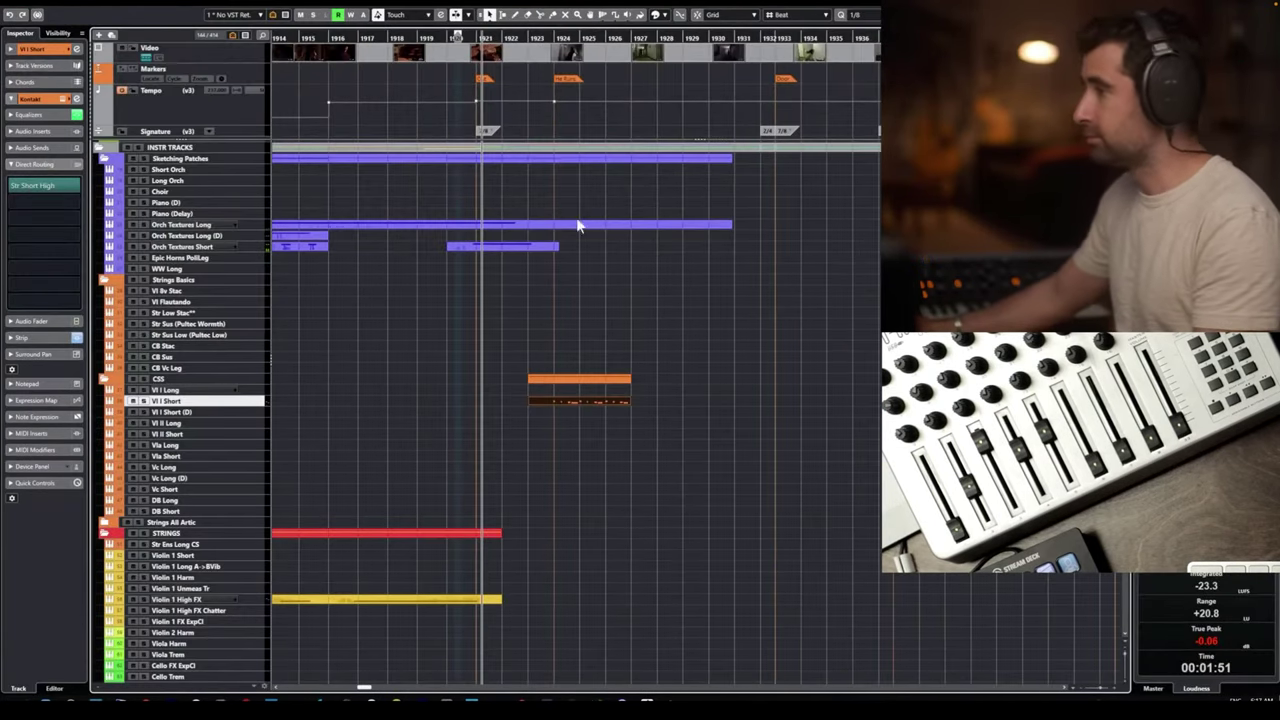
click(458, 37)
key(space)
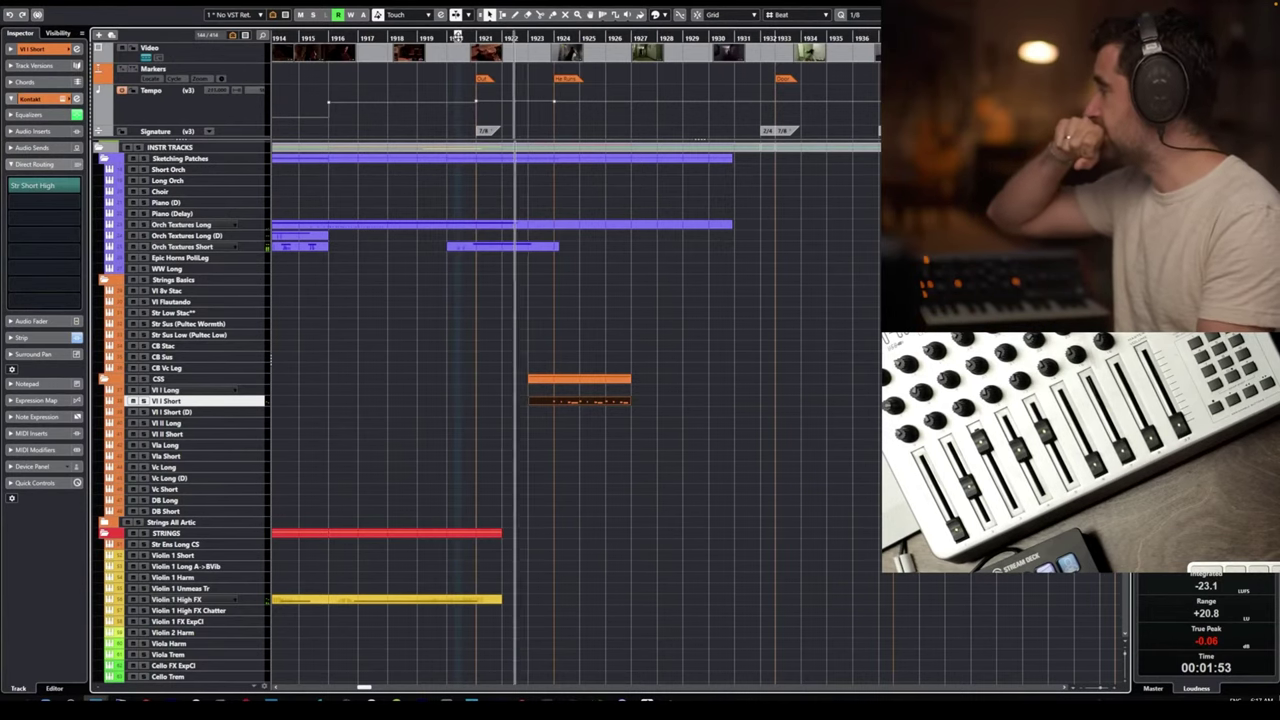
key(space)
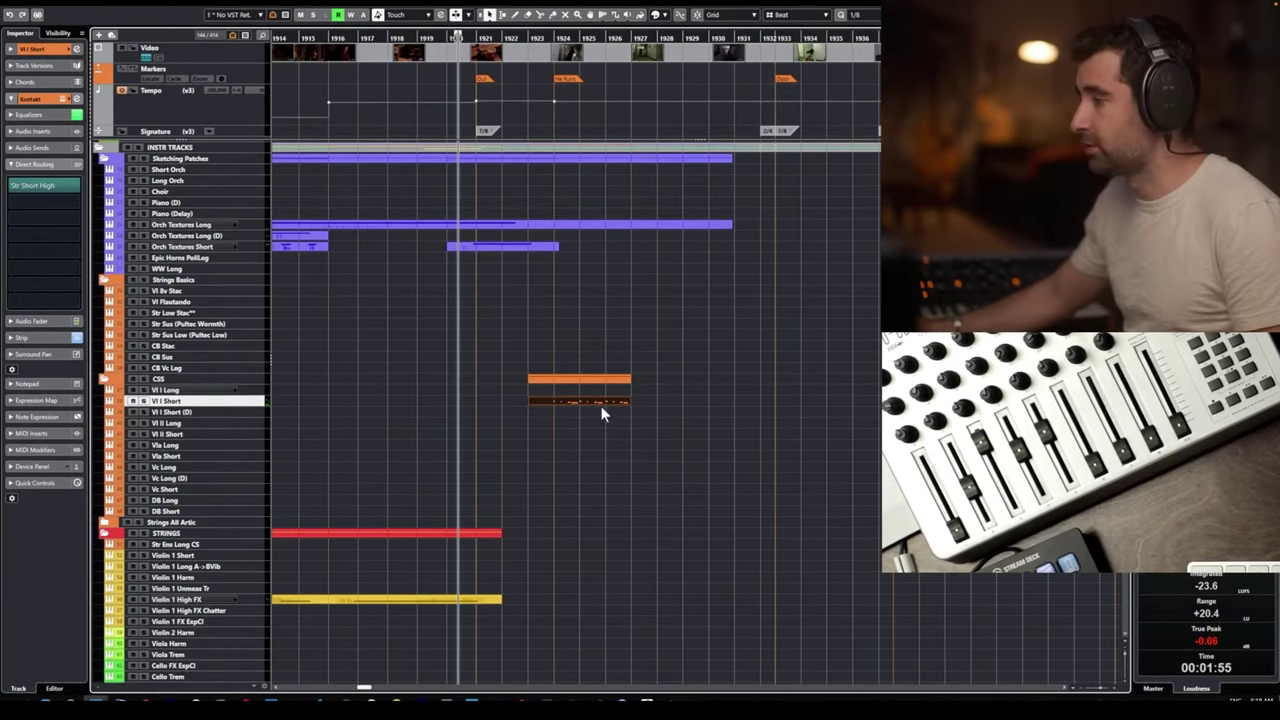
Move the Vl I Short part to start at bar 1929 and play the passage from about bar 1920.
drag(600, 404, 746, 404)
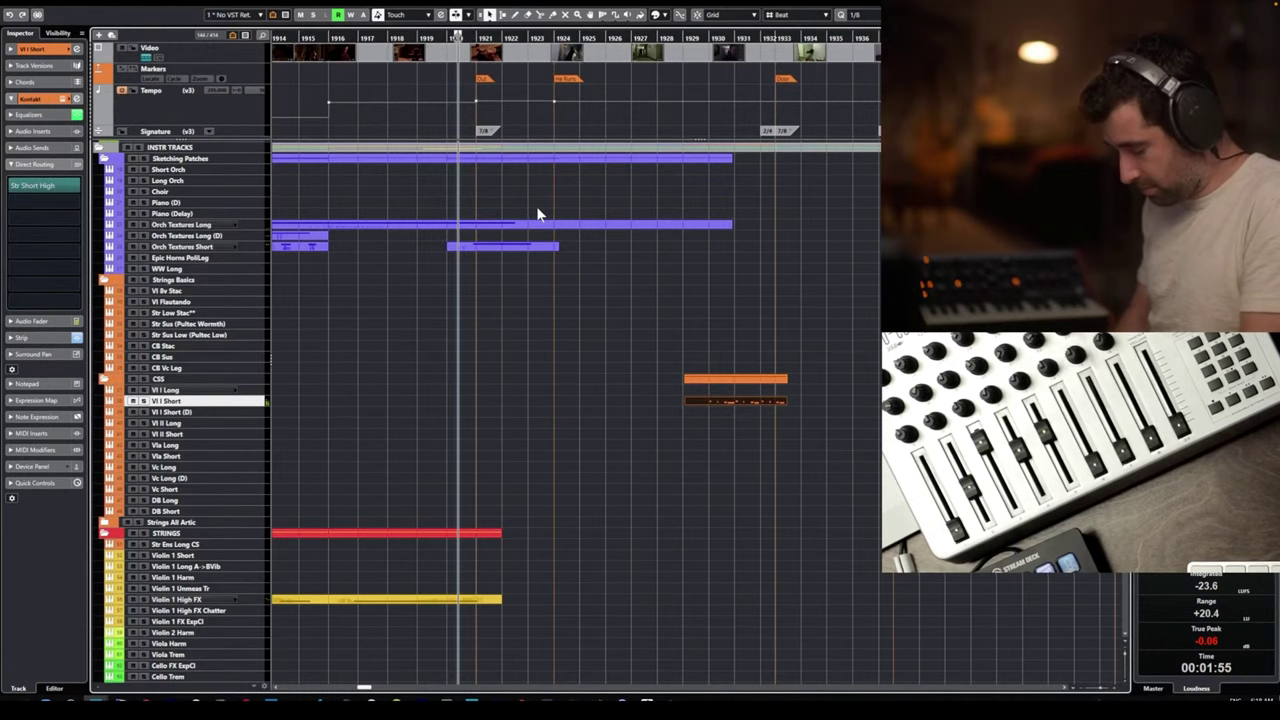
key(space)
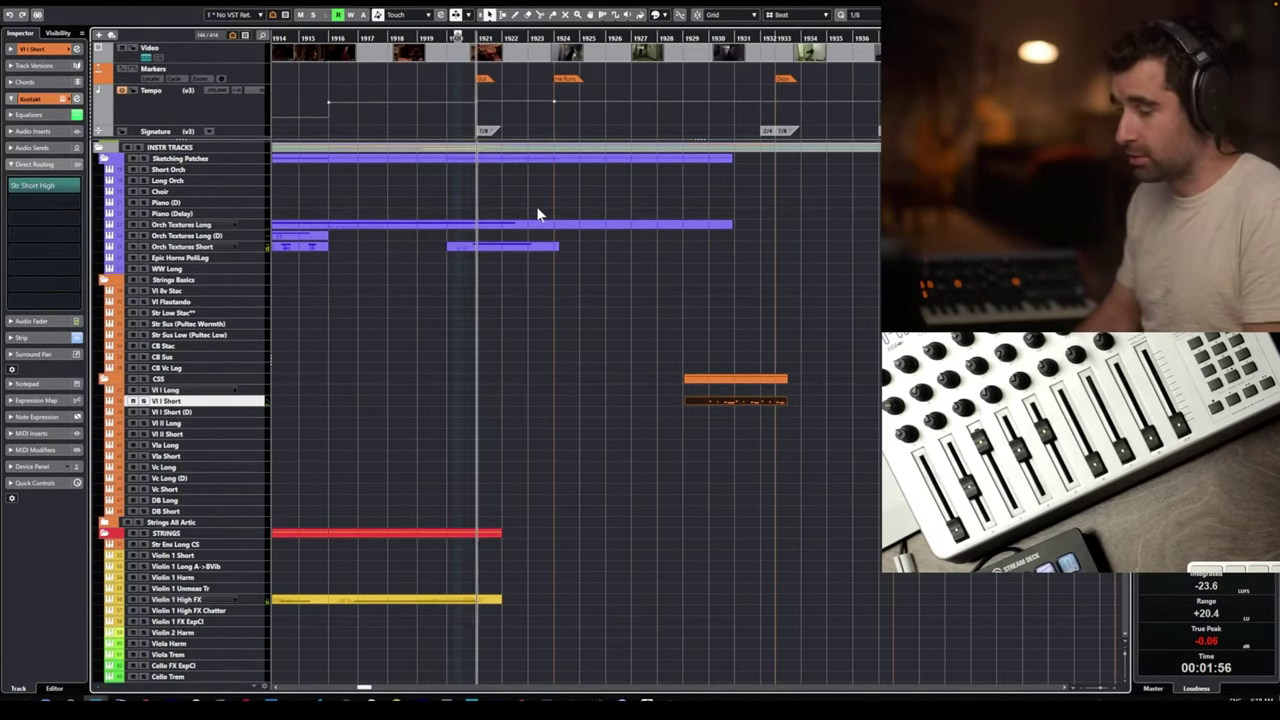
key(space)
key(space)
key(space)
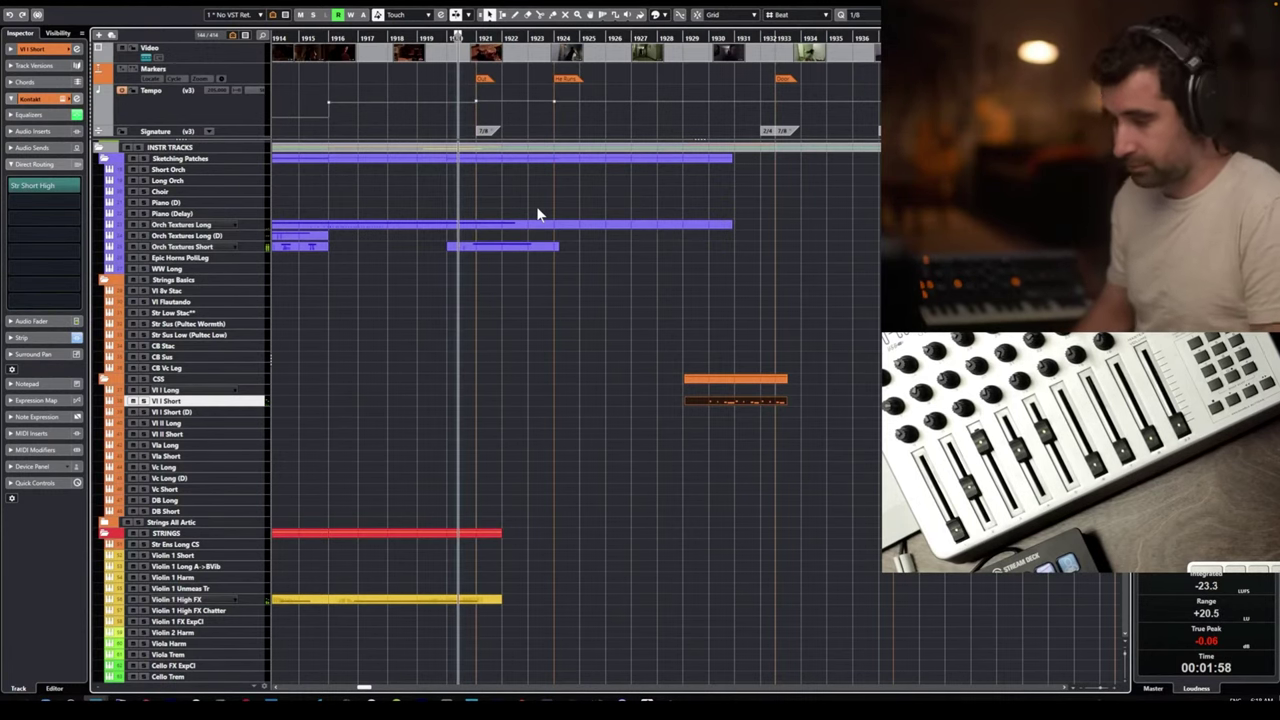
Record a short rhythmic chord pattern on the Vl I Short track from about bar 1920 to bar 1926.
click(437, 37)
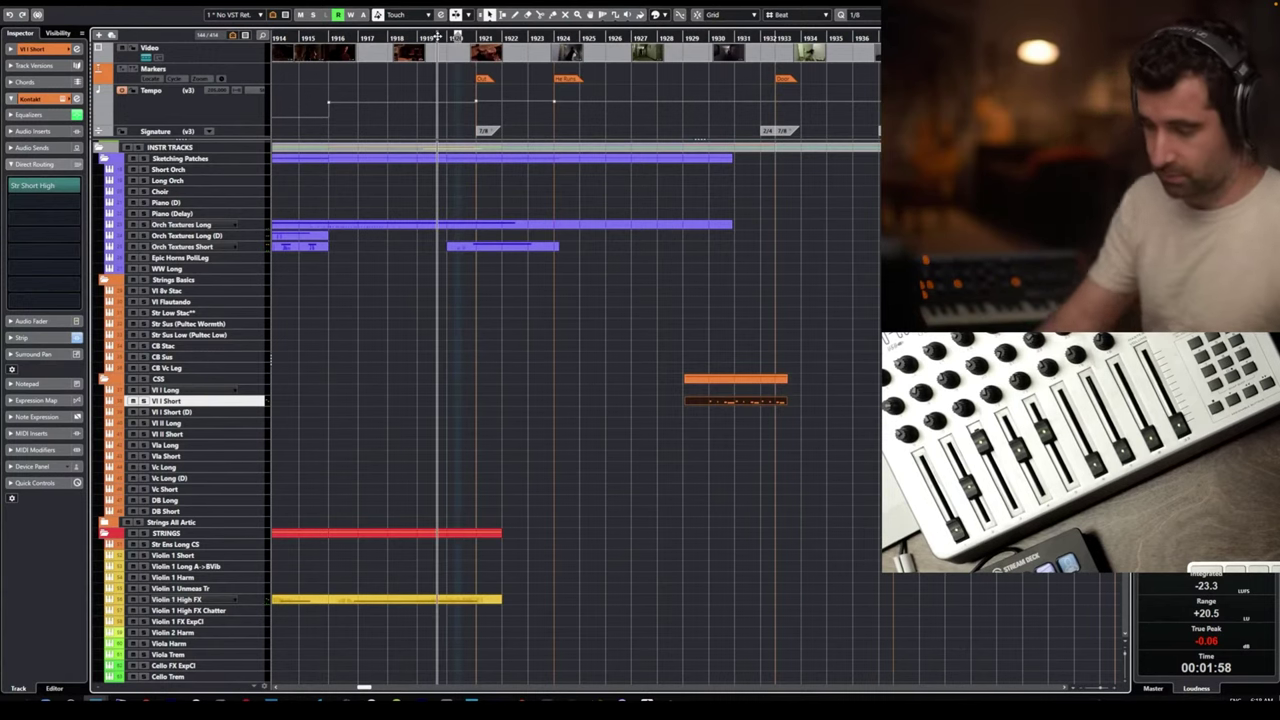
key(space)
key(space)
key(space)
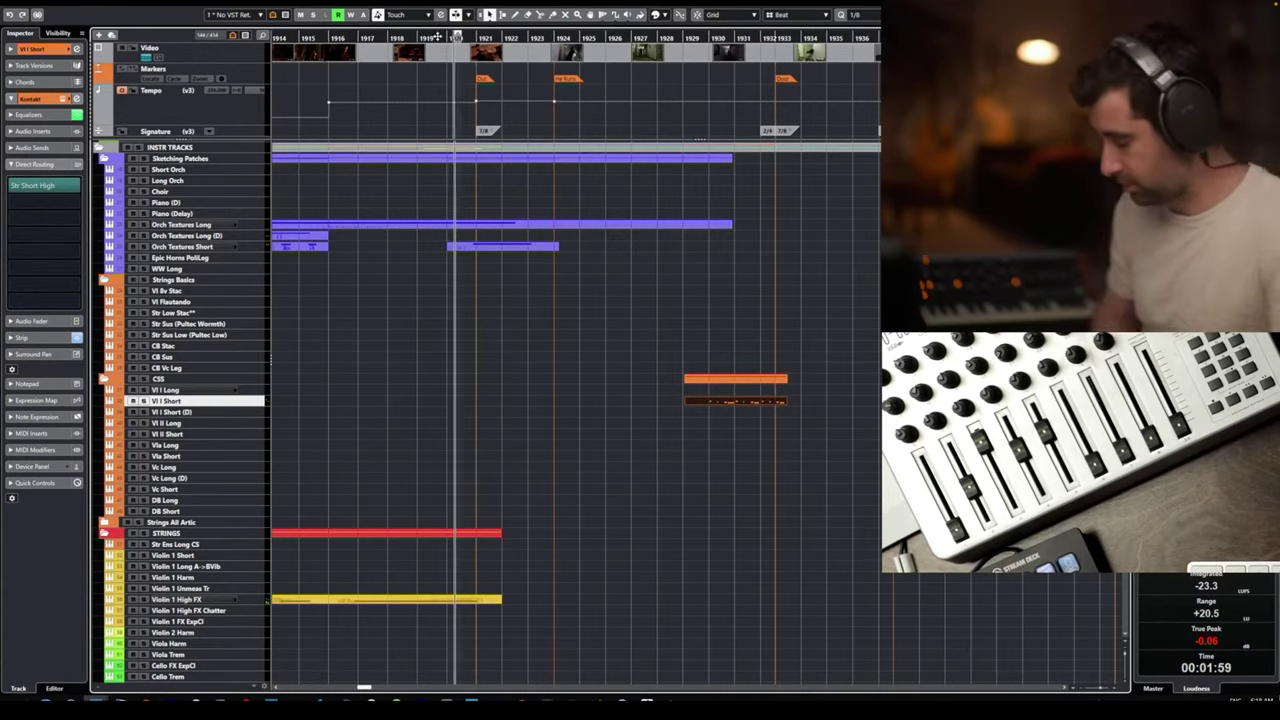
key(shift+KP_Multiply)
key(space)
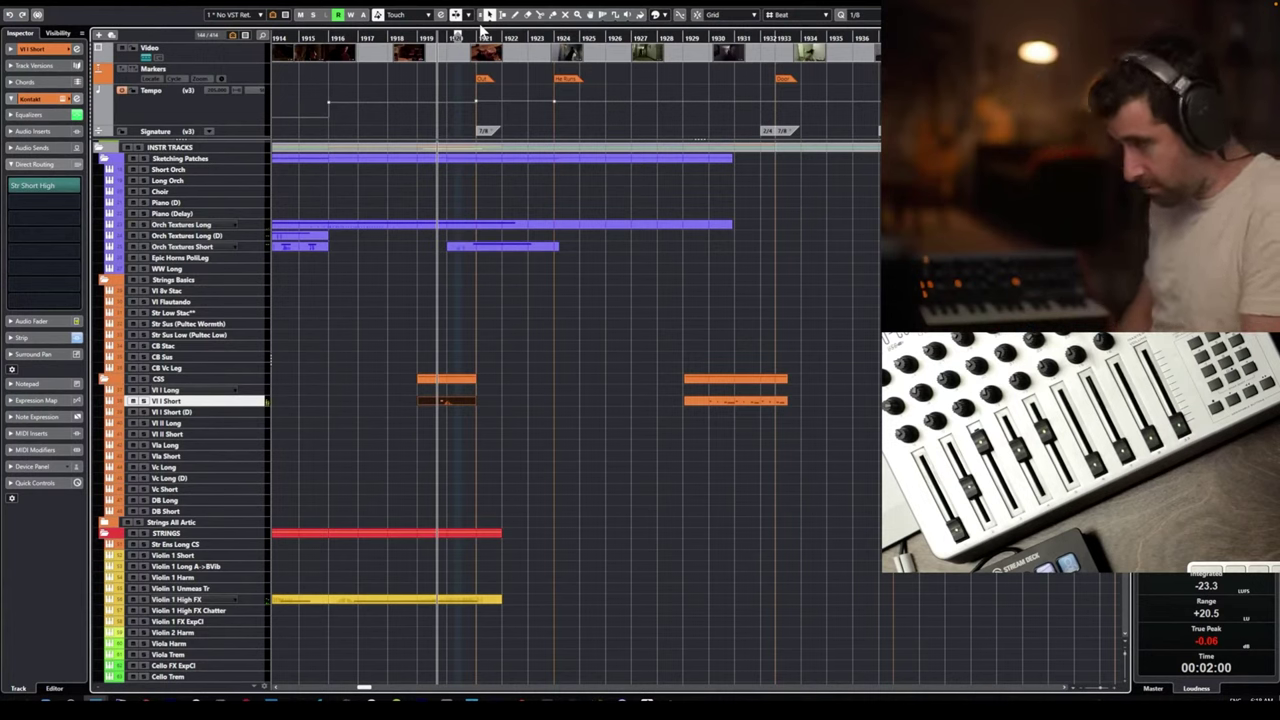
key(space)
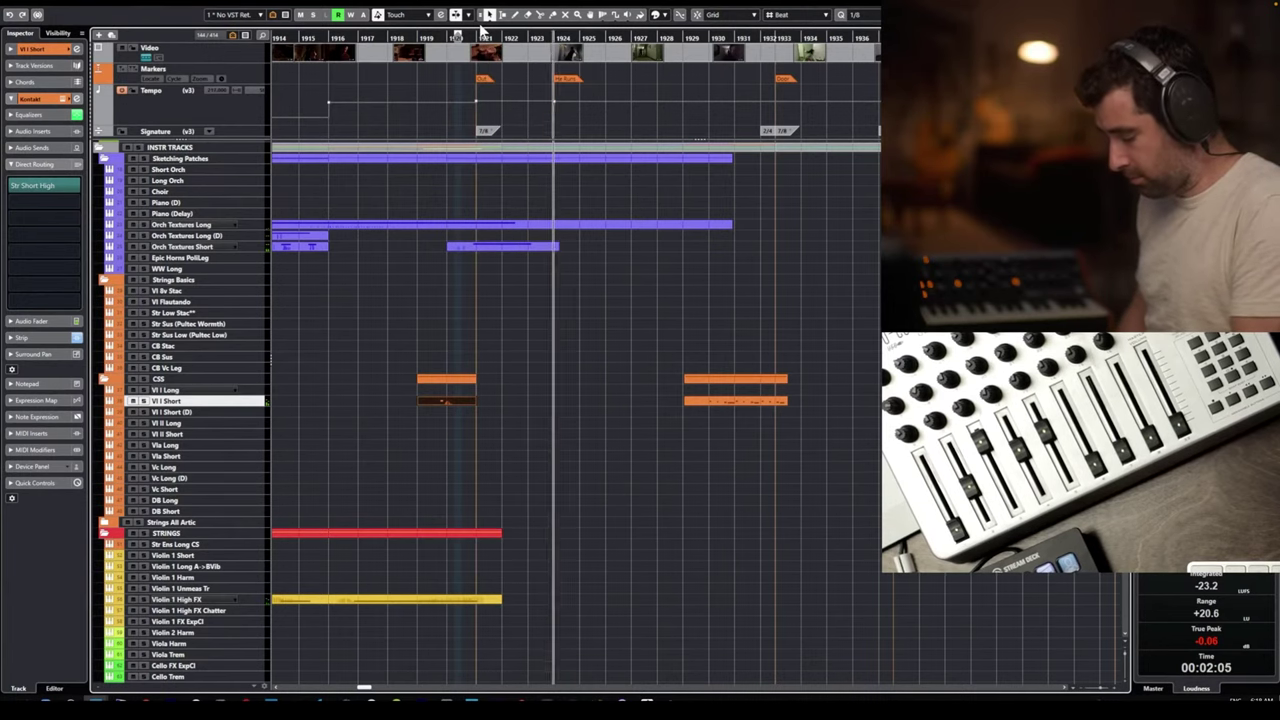
key(space)
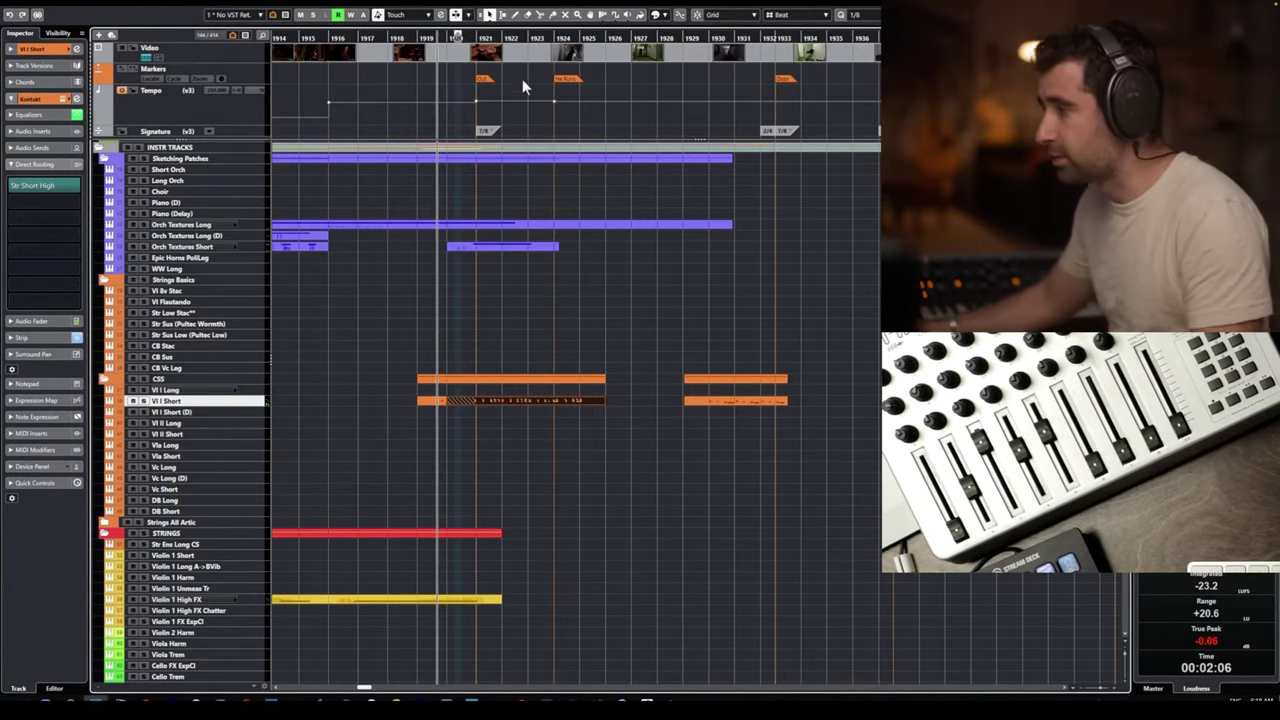
Delete all chords from bar 1923 onward in the newly recorded Vl I Short part.
double_click(488, 401)
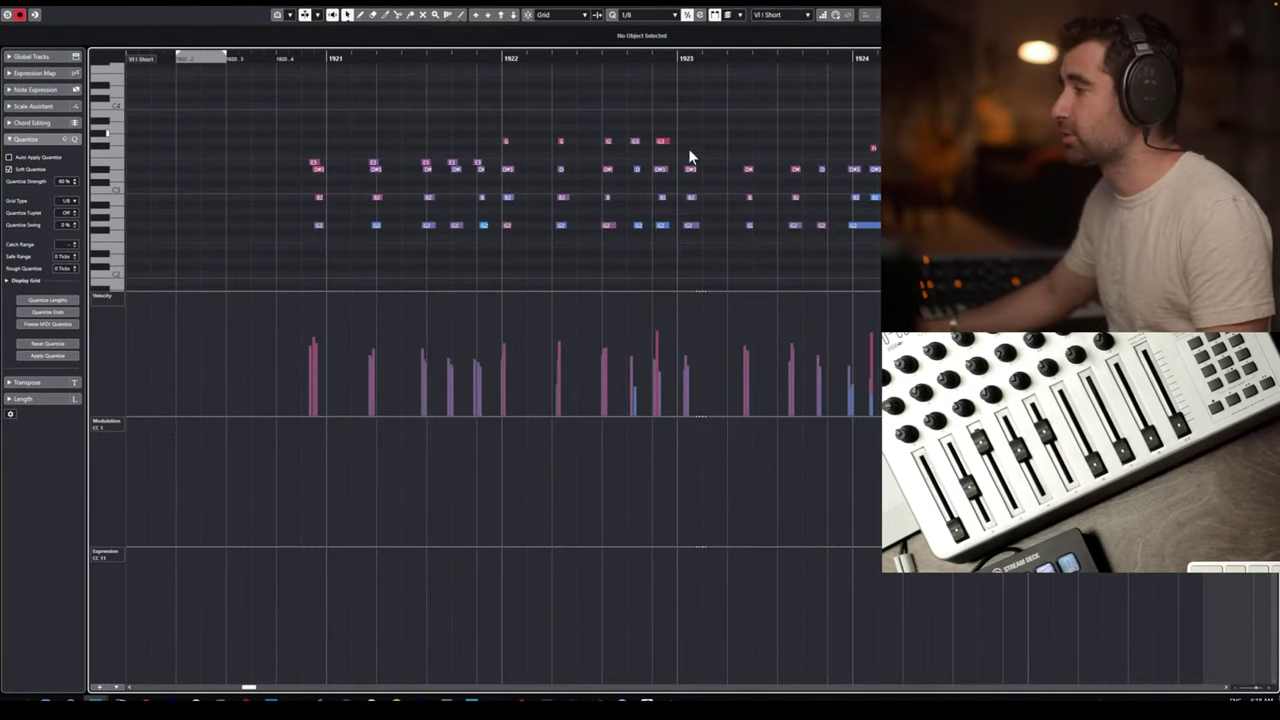
drag(689, 138, 802, 241)
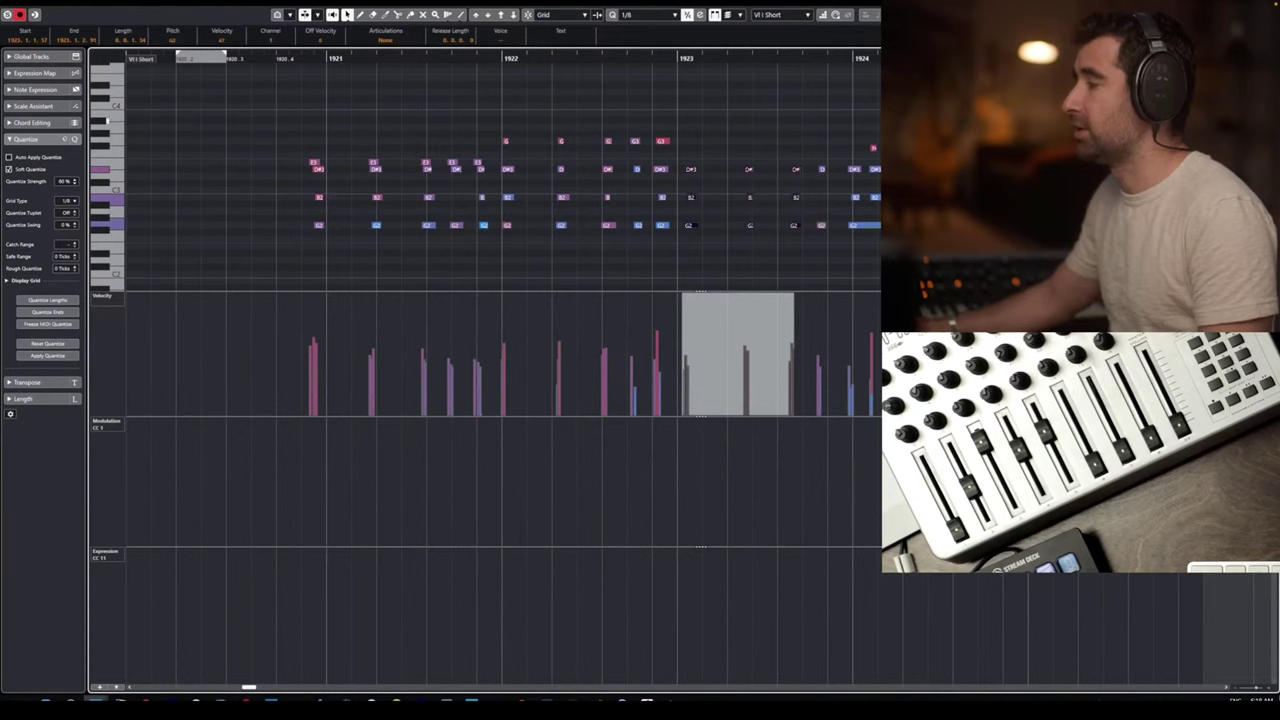
drag(878, 114, 686, 262)
key(Delete)
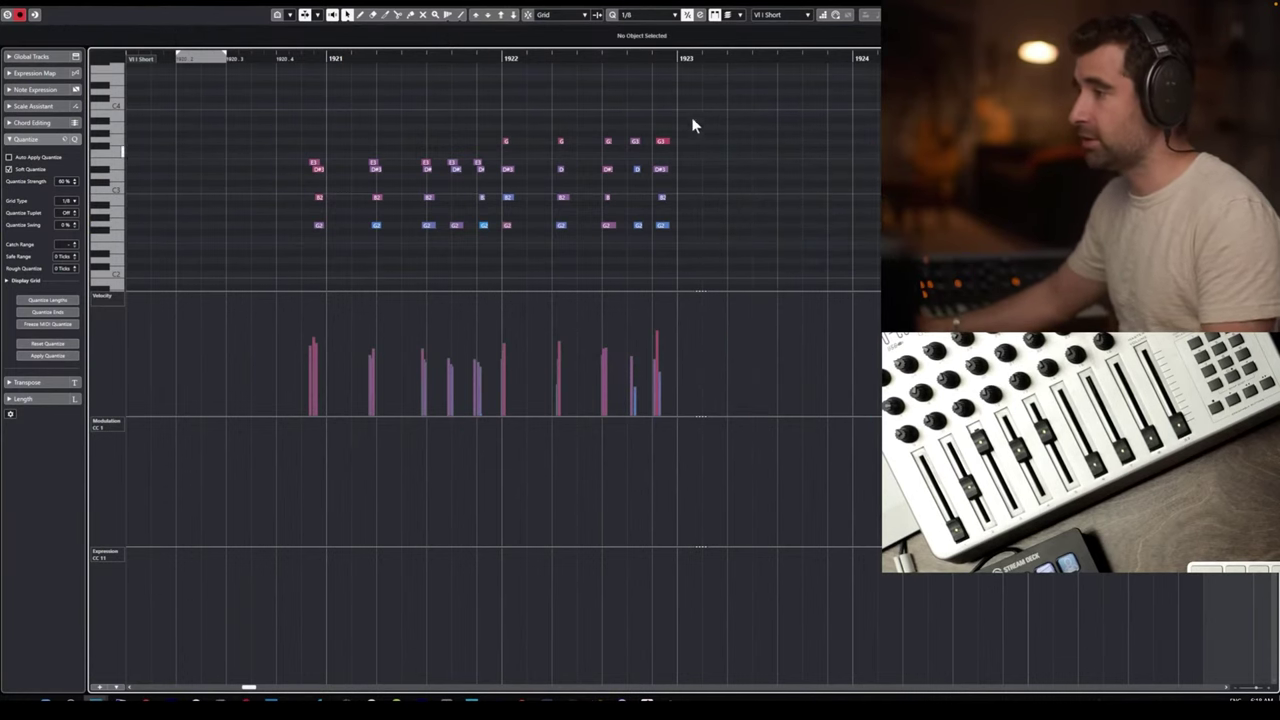
Shift the first chord later onto the start of bar 1921 and quantize it.
drag(283, 134, 480, 244)
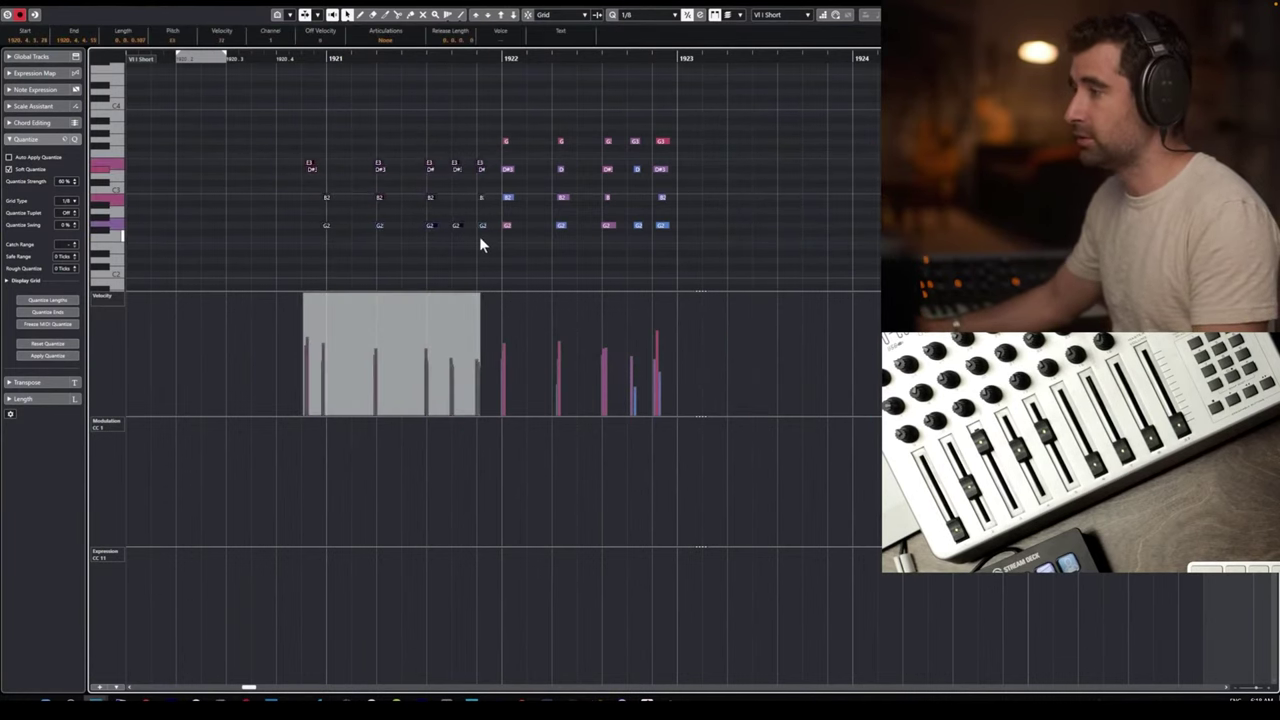
key(ctrl+z)
drag(297, 143, 330, 238)
key(q)
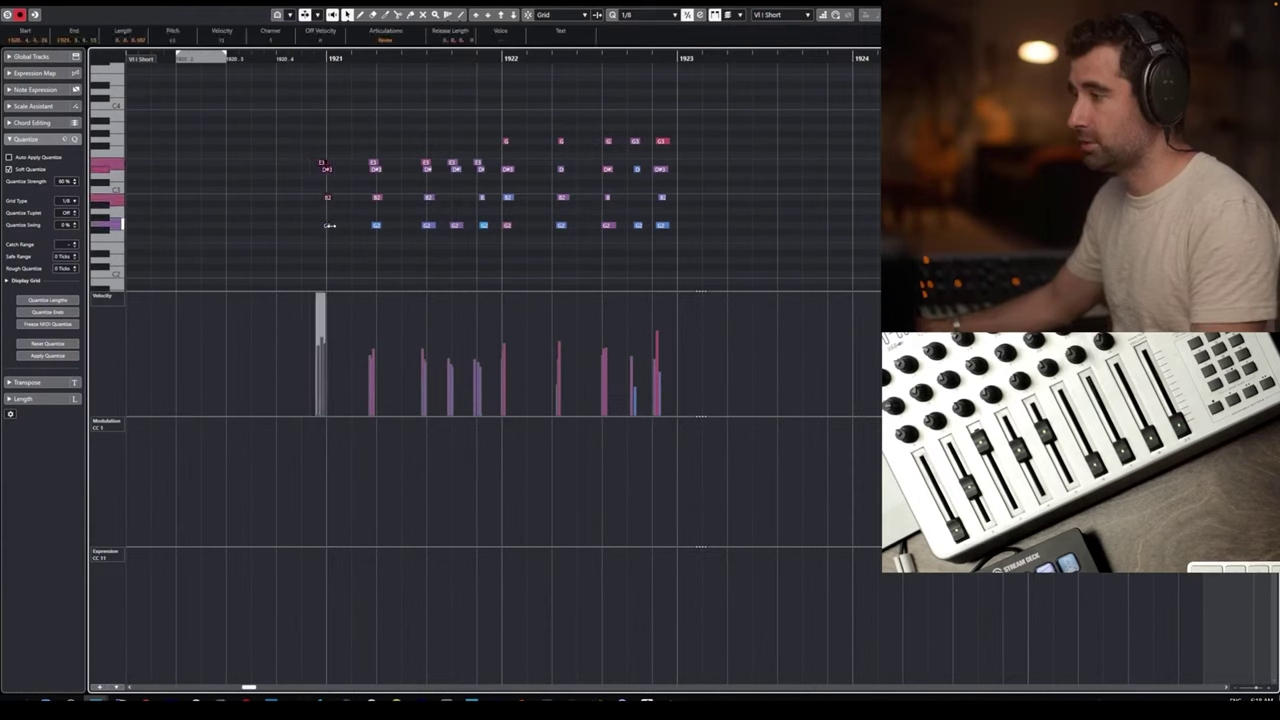
Quantize the remaining chords in bars 1921 and 1922 and copy the missing B2 note into each bar's fourth chord.
drag(357, 144, 487, 247)
click(461, 218)
drag(480, 197, 455, 197)
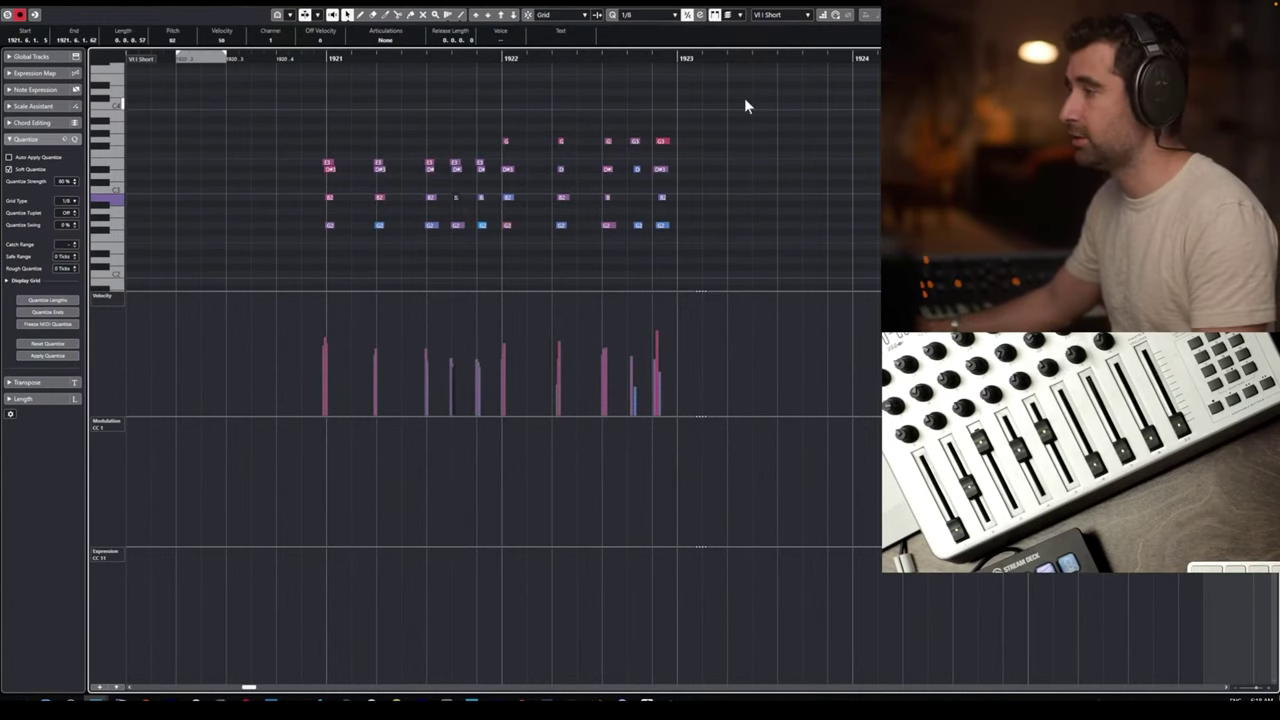
drag(721, 97, 500, 249)
click(640, 200)
drag(607, 197, 631, 199)
Even out all chord velocities, and raise the velocities of the first three chords in bars 1921 and 1922 as accents.
drag(705, 101, 320, 253)
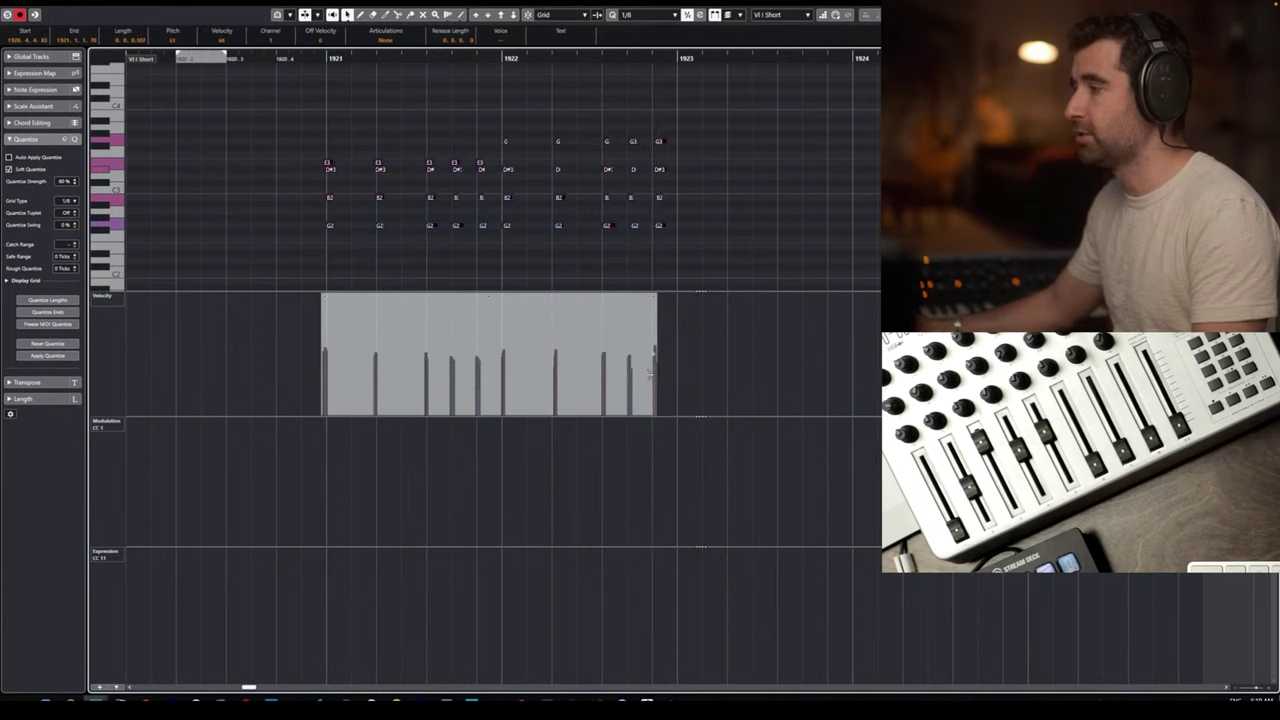
drag(314, 137, 347, 256)
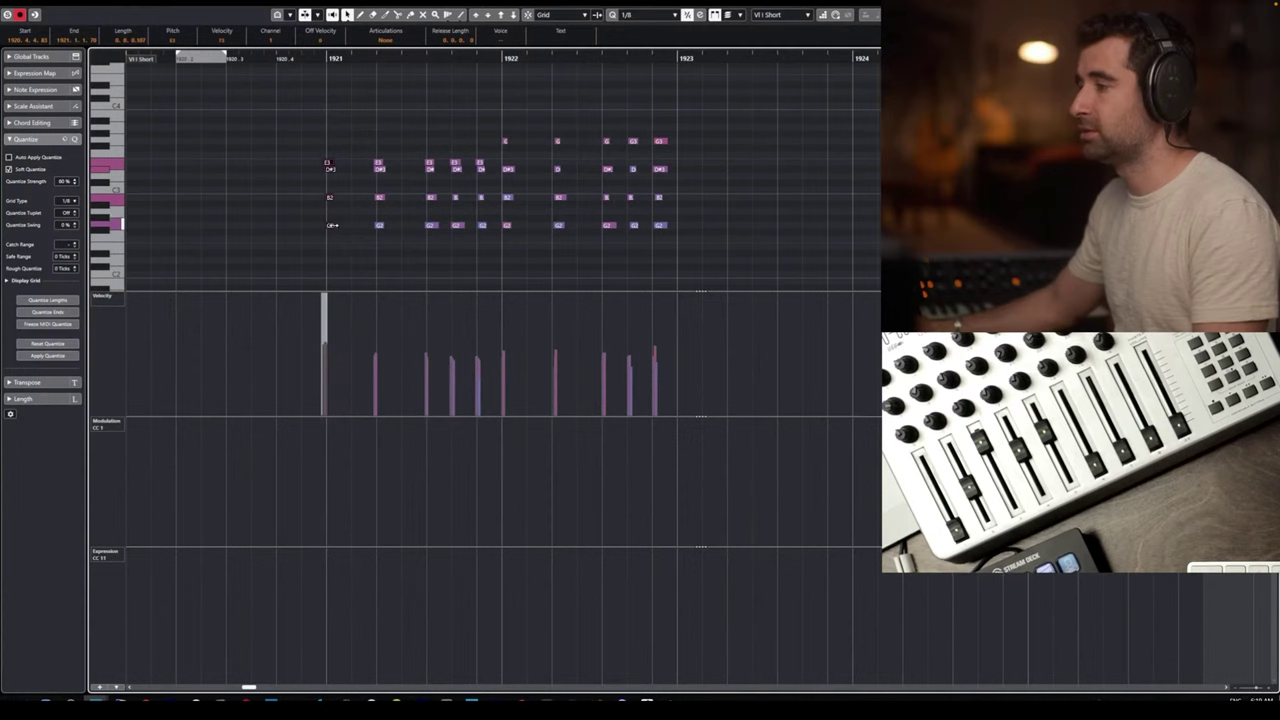
drag(390, 150, 373, 240)
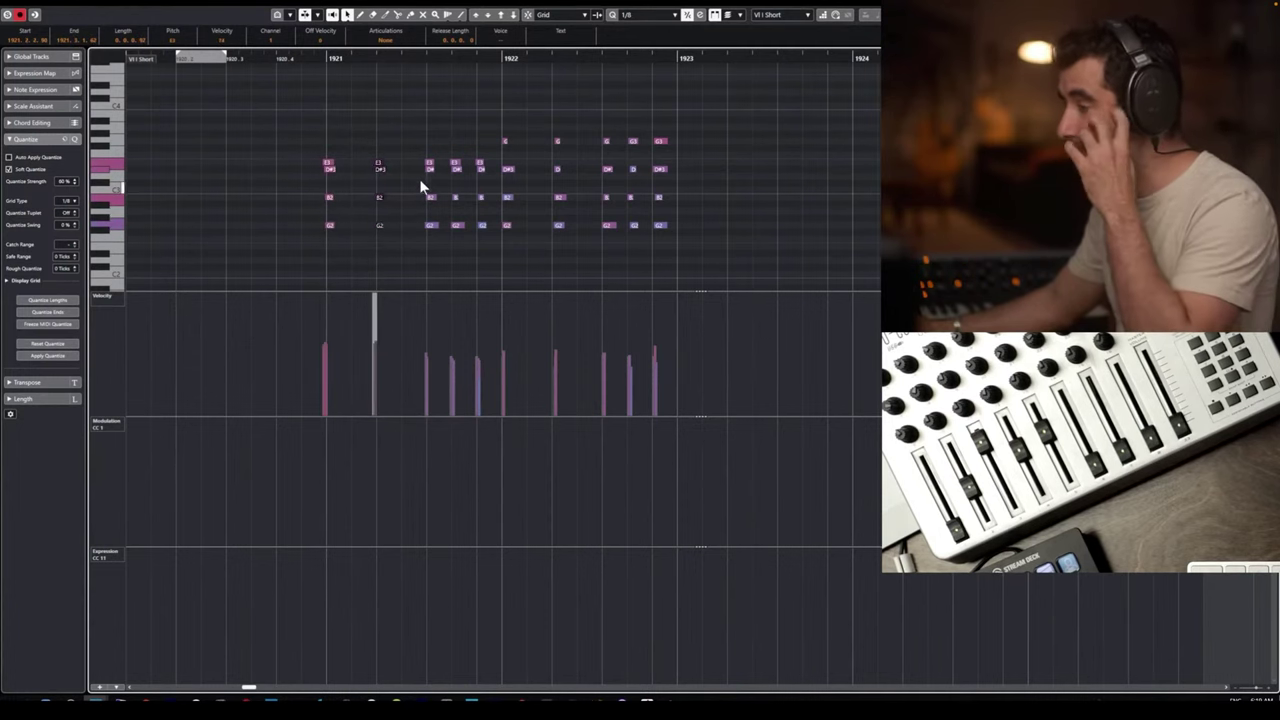
click(431, 226)
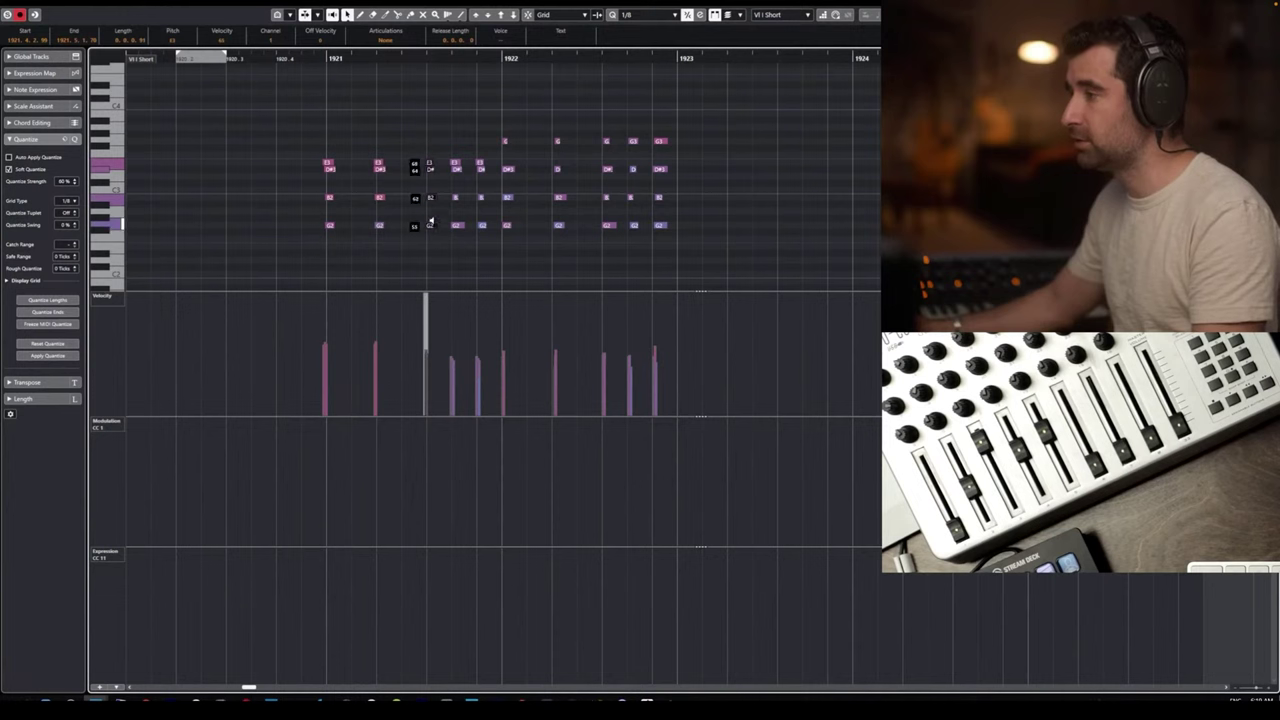
click(508, 170)
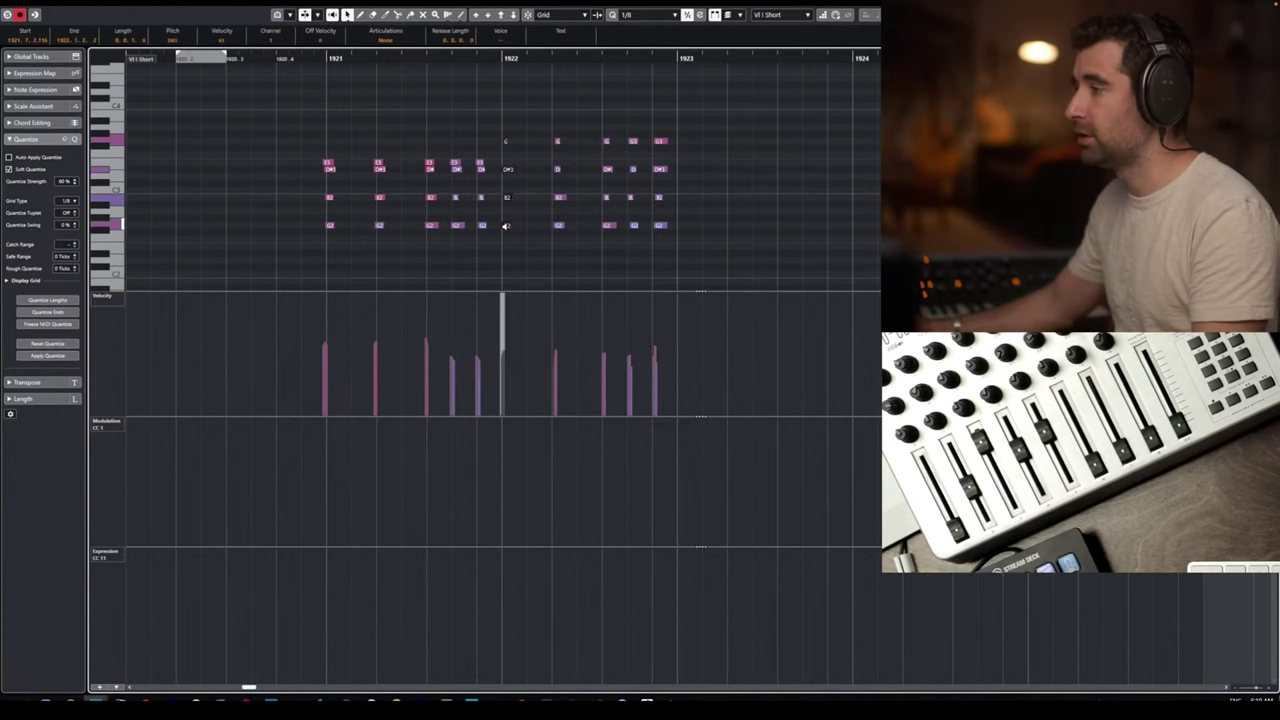
drag(535, 128, 553, 227)
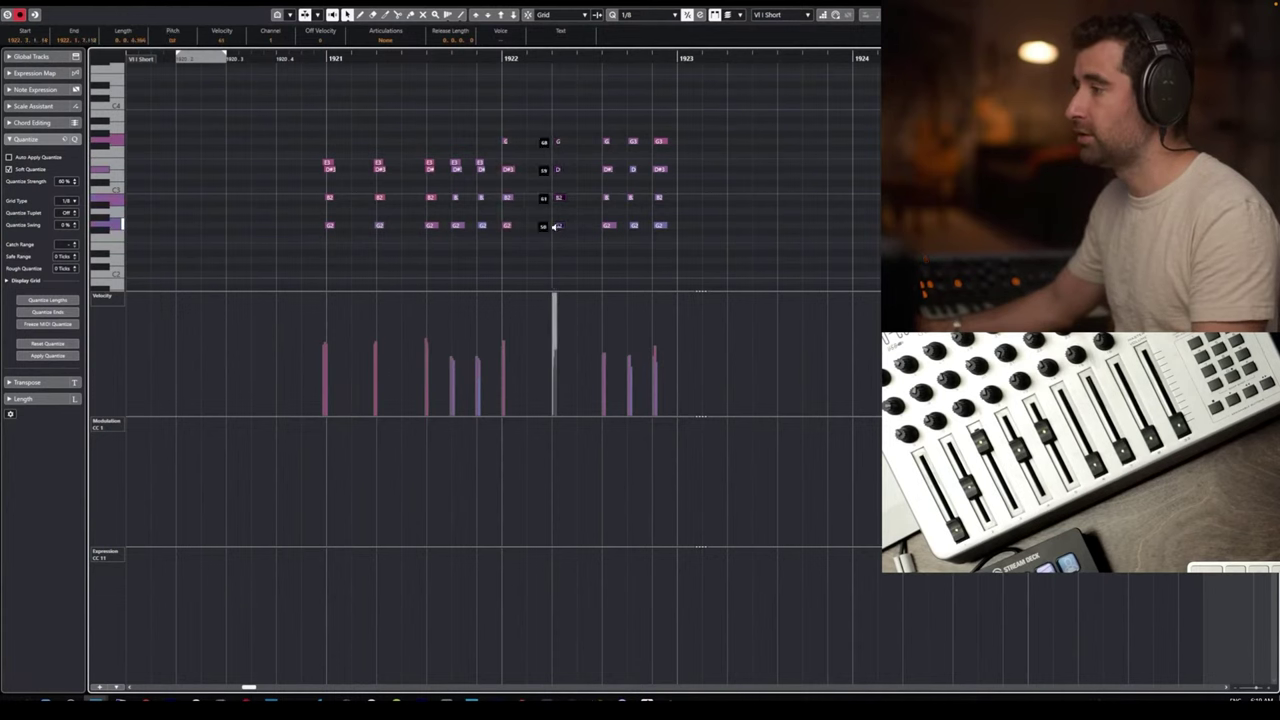
drag(594, 120, 605, 217)
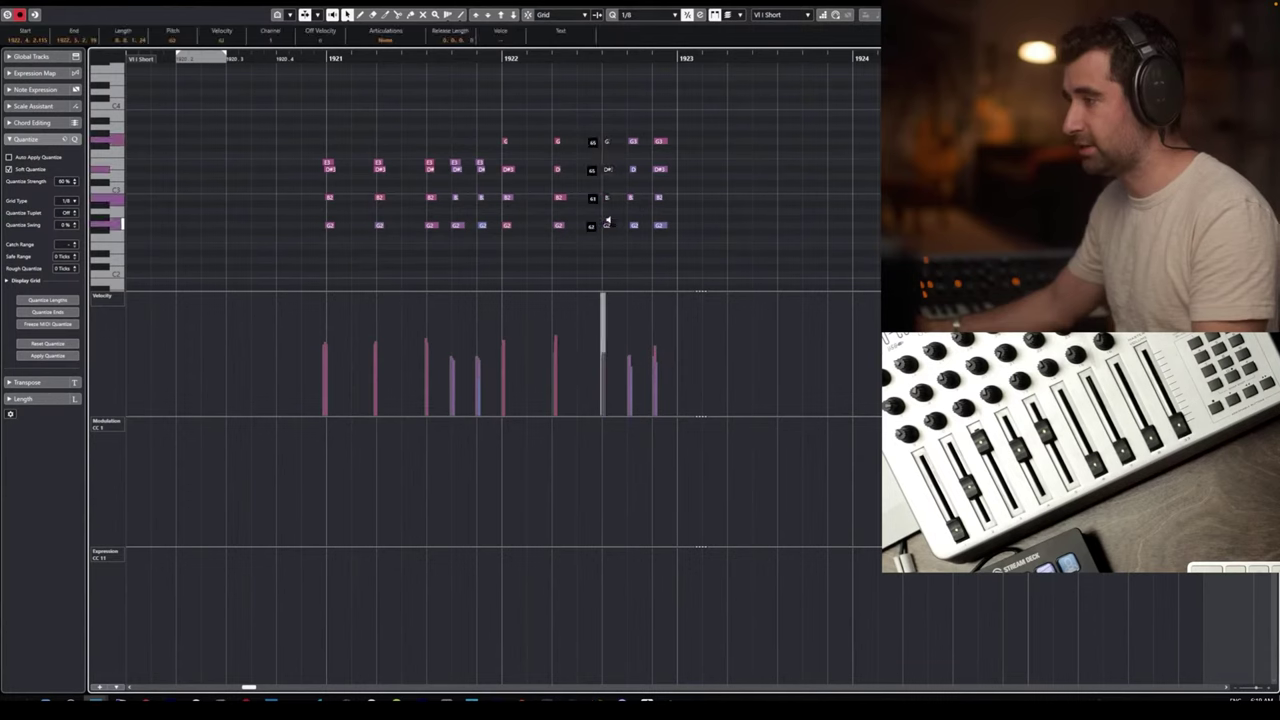
Play back the edited chord pattern from just before bar 1921.
click(290, 62)
key(space)
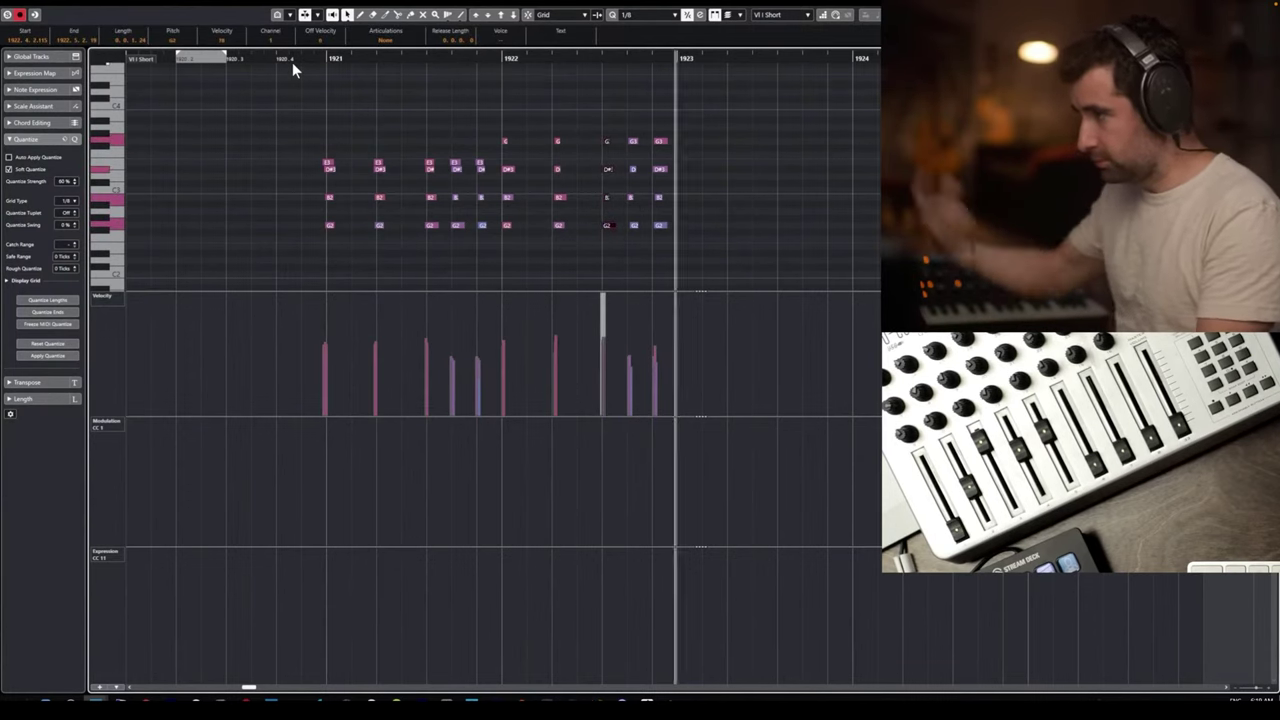
key(space)
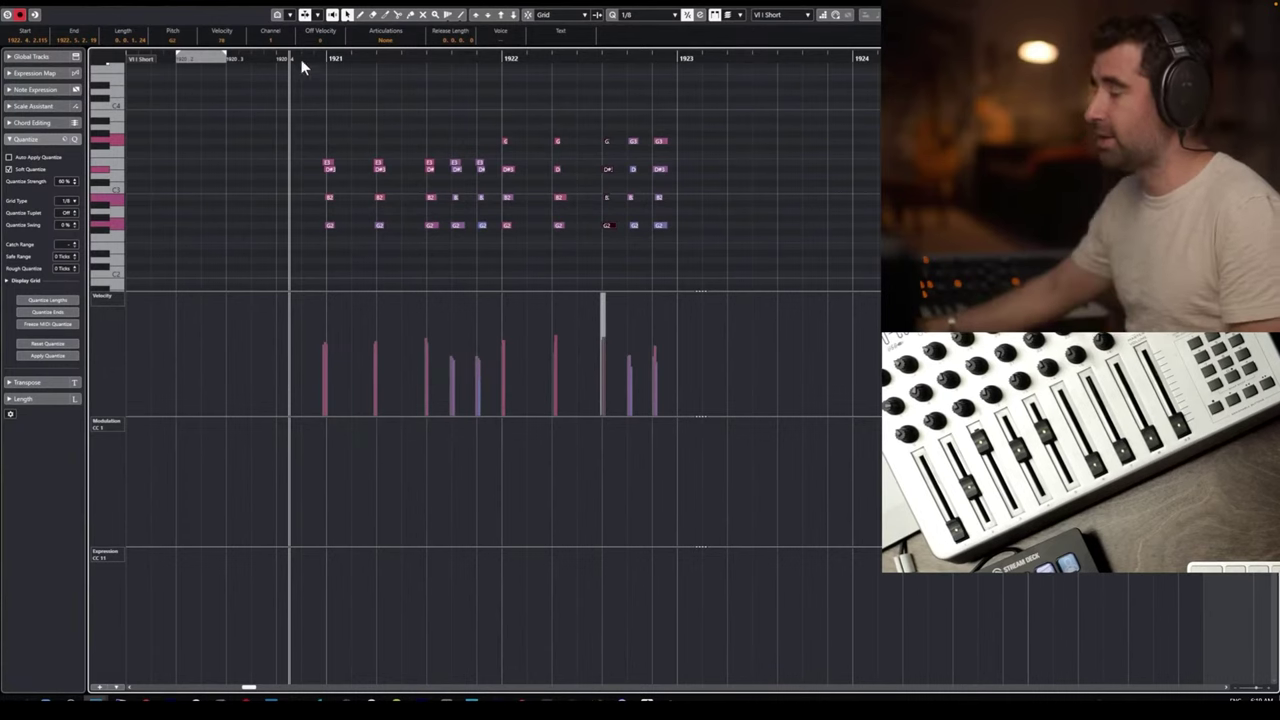
Copy the chord pattern from bars 1921 and 1922 to bar 1923, and delete the E3 notes from bar 1923's chords.
drag(700, 93, 276, 288)
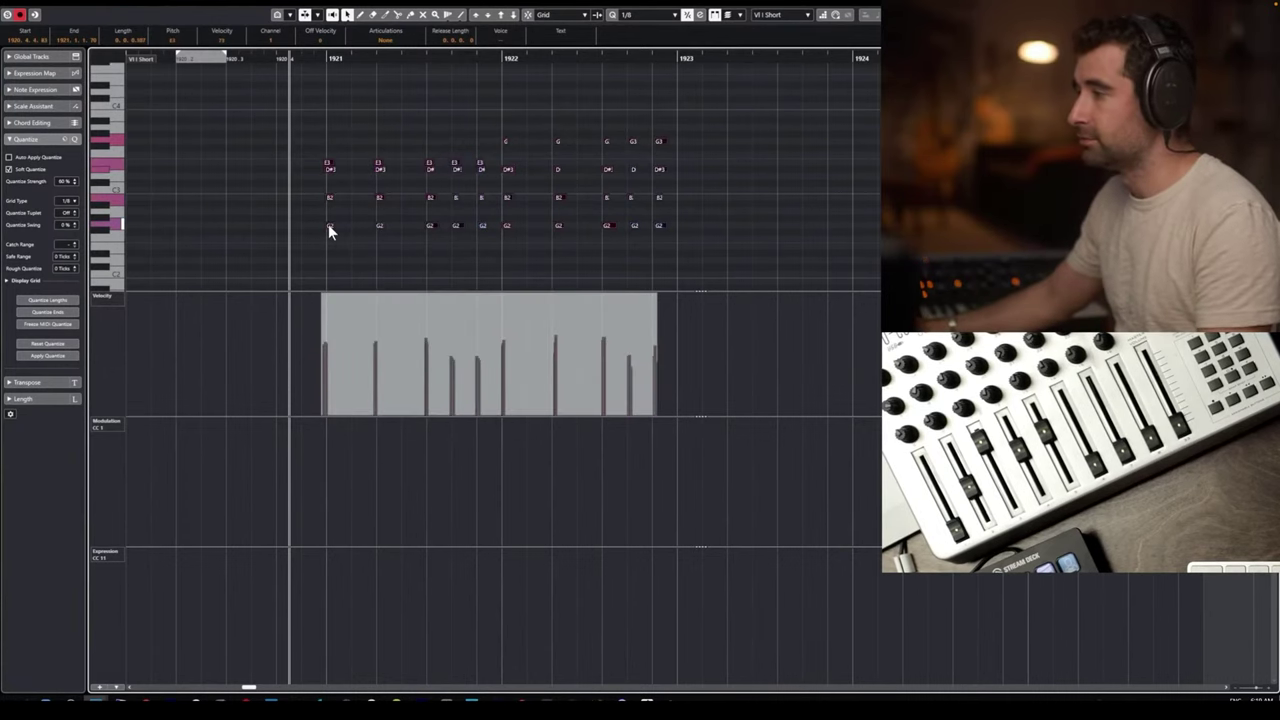
drag(329, 227, 686, 234)
click(697, 146)
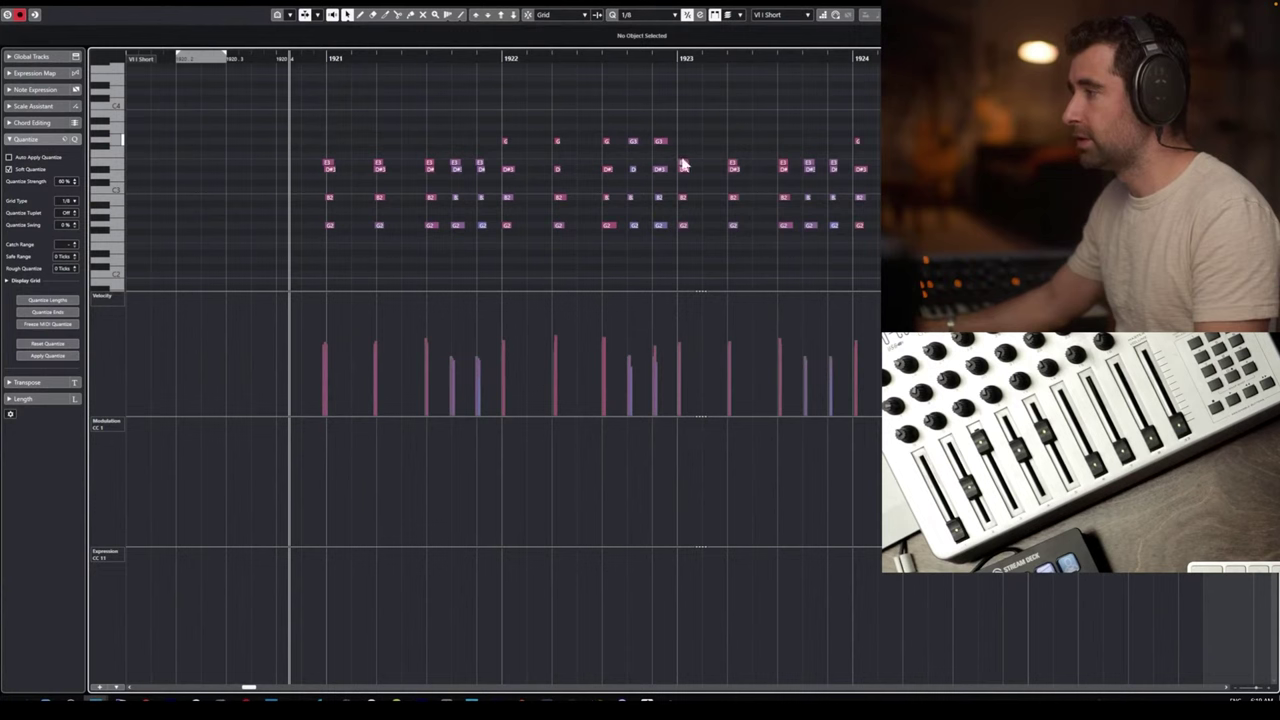
drag(678, 147, 839, 170)
key(Delete)
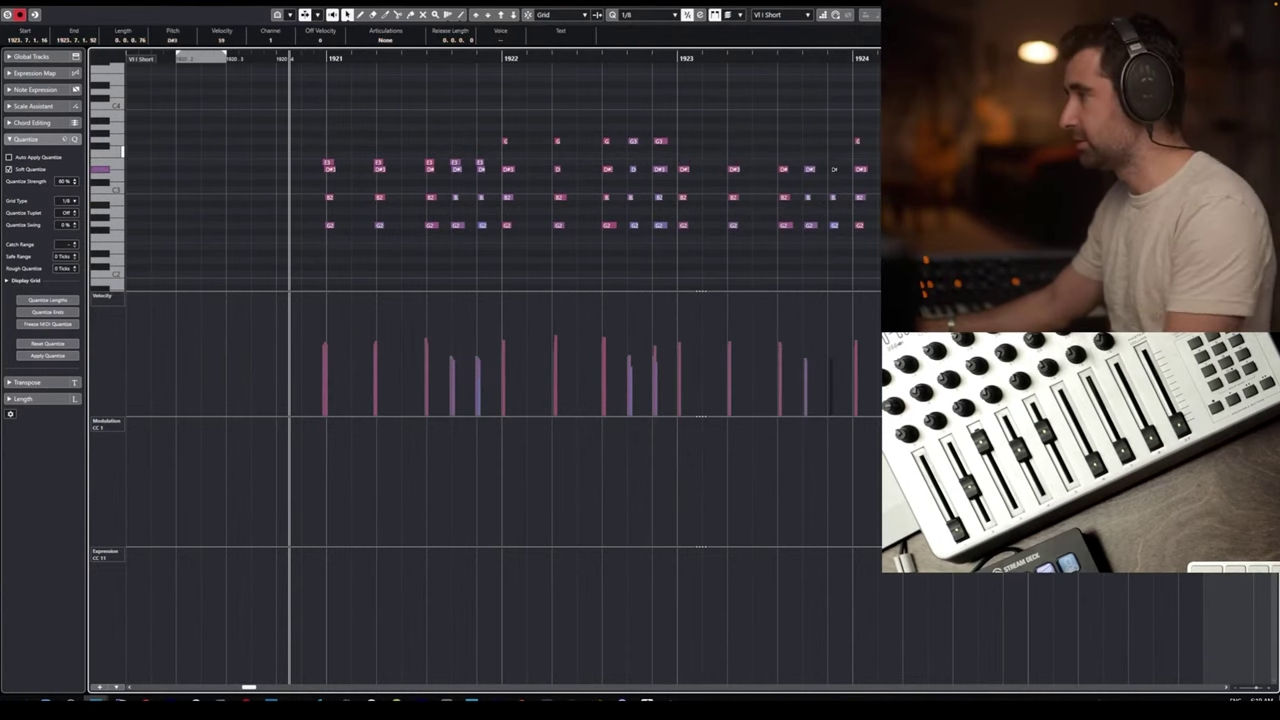
Lower the top G3 notes in bar 1924 to F#3 and play back the extended pattern.
drag(1100, 130, 848, 141)
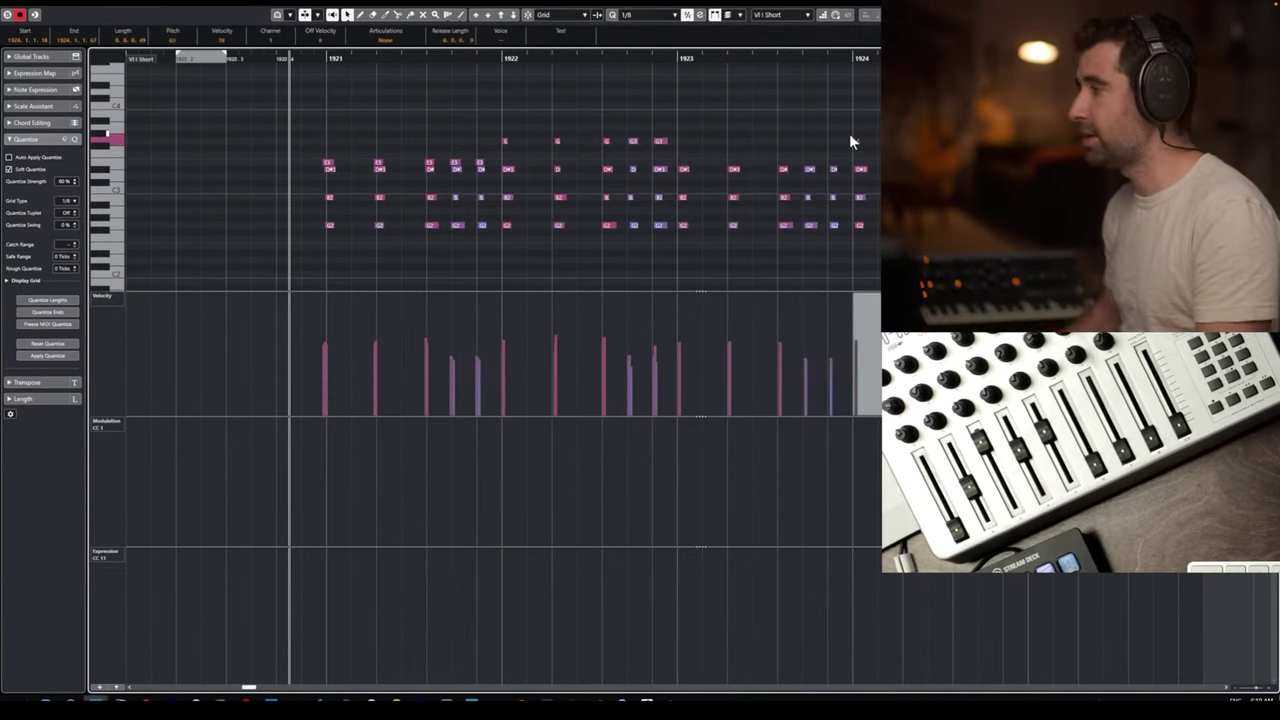
key(Down)
key(space)
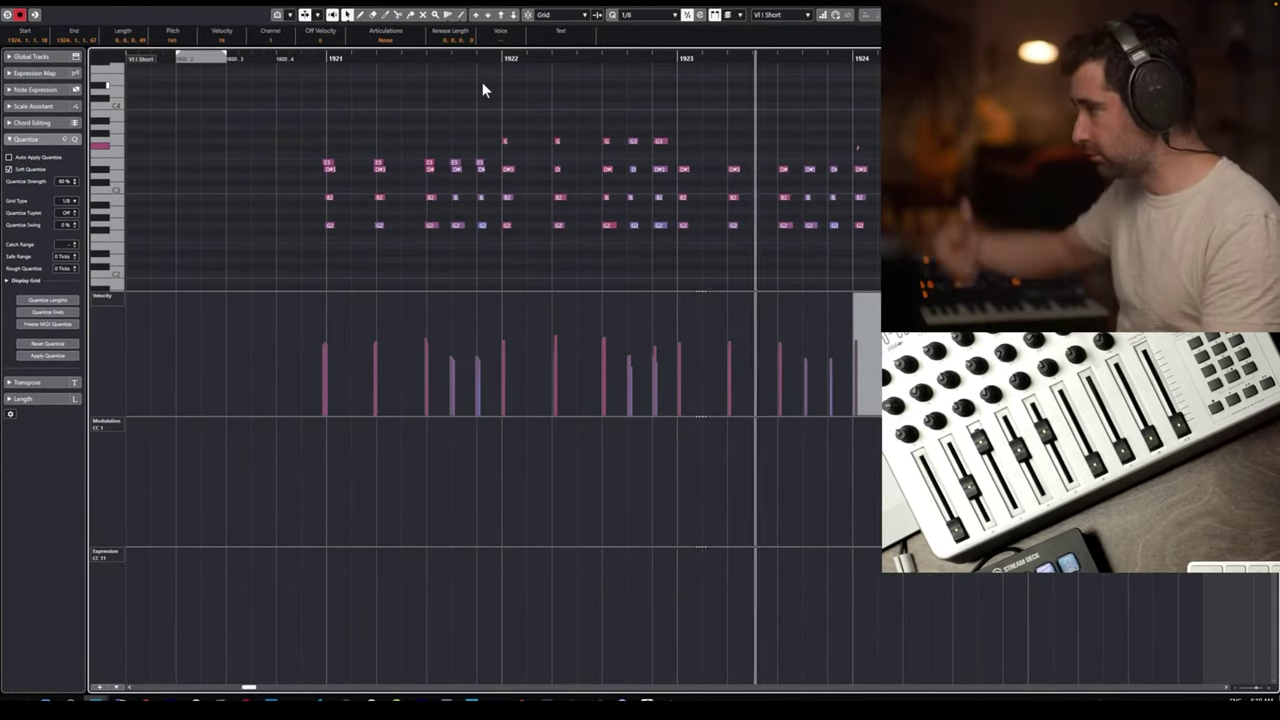
key(space)
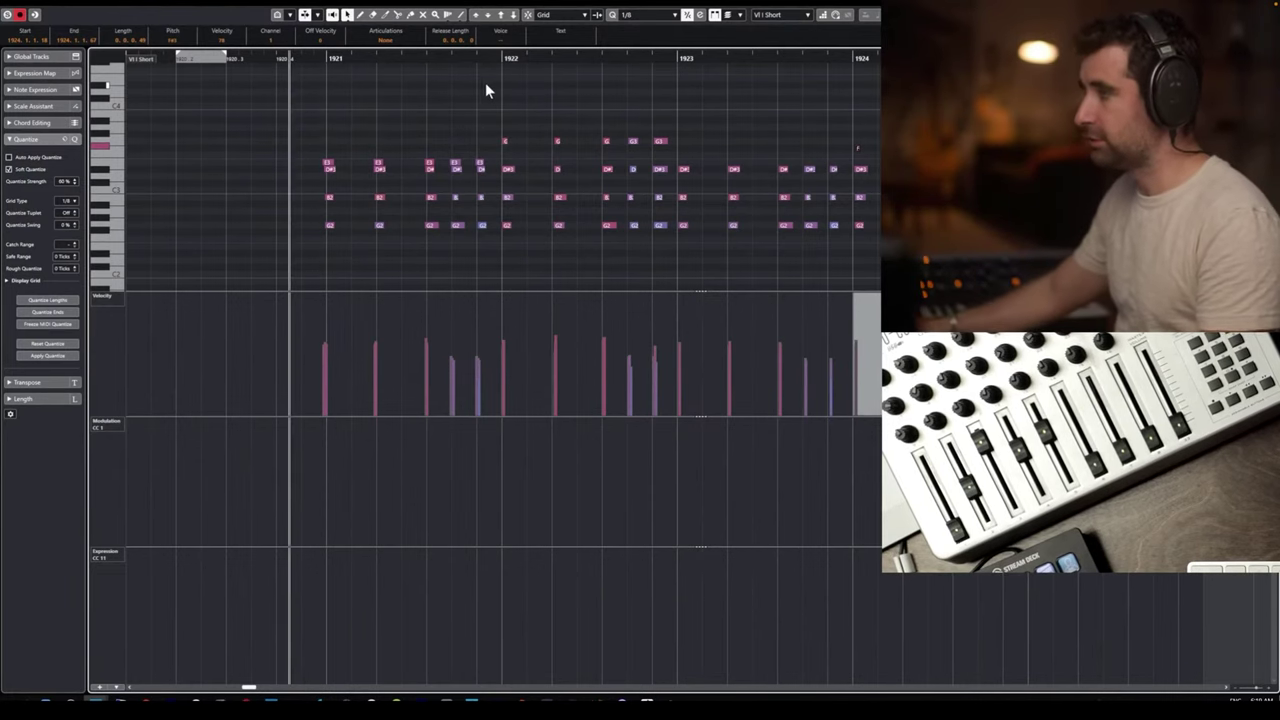
Copy the four-bar chord pattern from bars 1921–1924 to bar 1925, enlarging the part, and nudge the copy slightly earlier.
scroll(485, 127, down, 2)
scroll(485, 133, down, 1)
scroll(485, 133, right, 2)
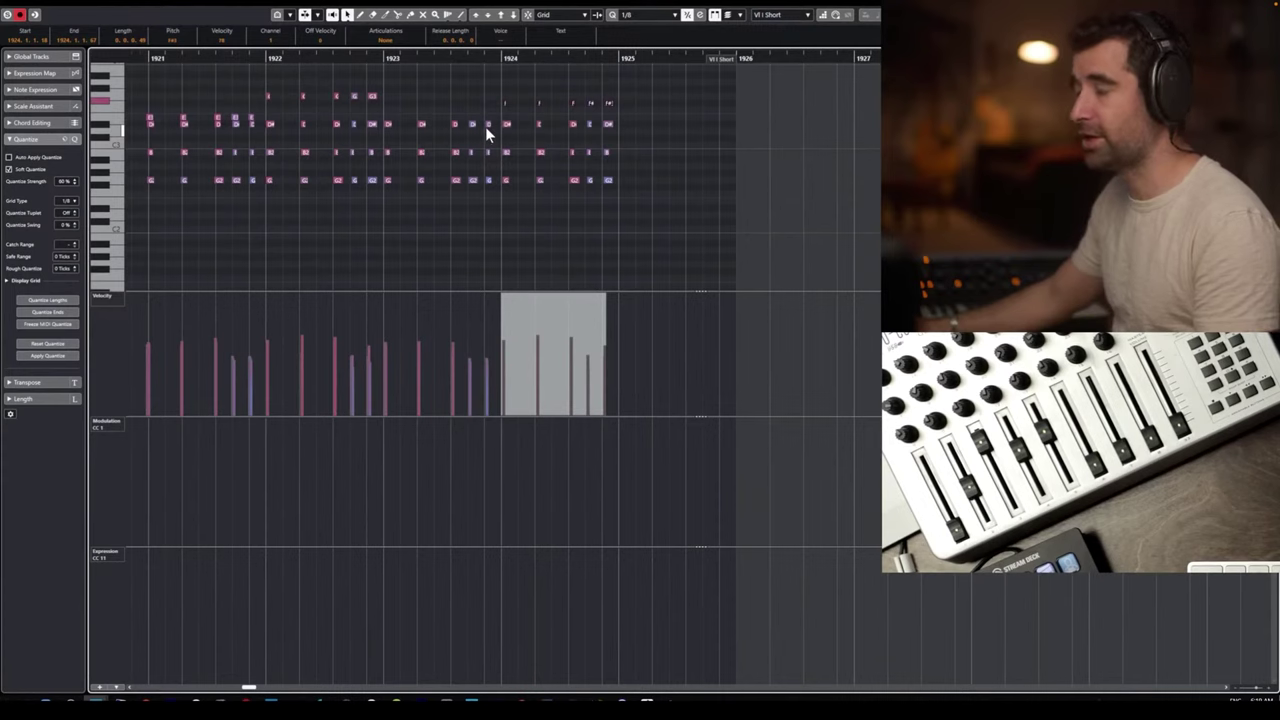
scroll(490, 124, up, 2)
scroll(495, 121, down, 2)
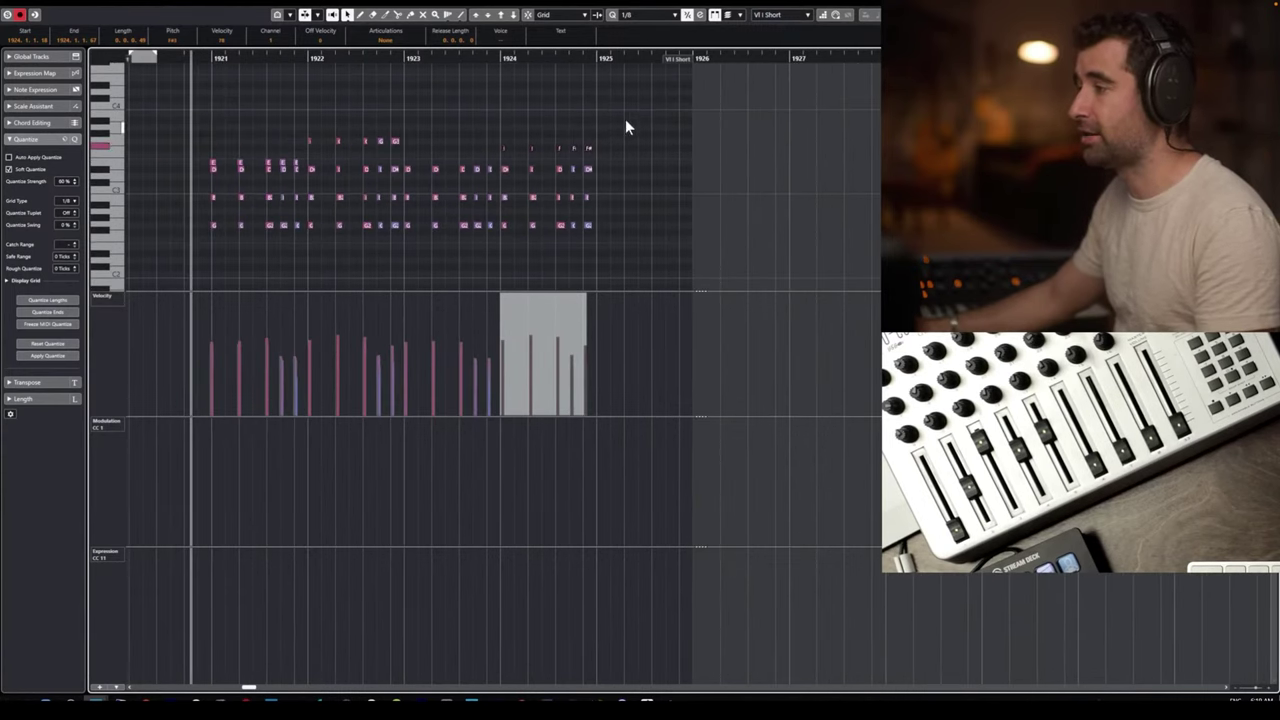
drag(628, 110, 613, 224)
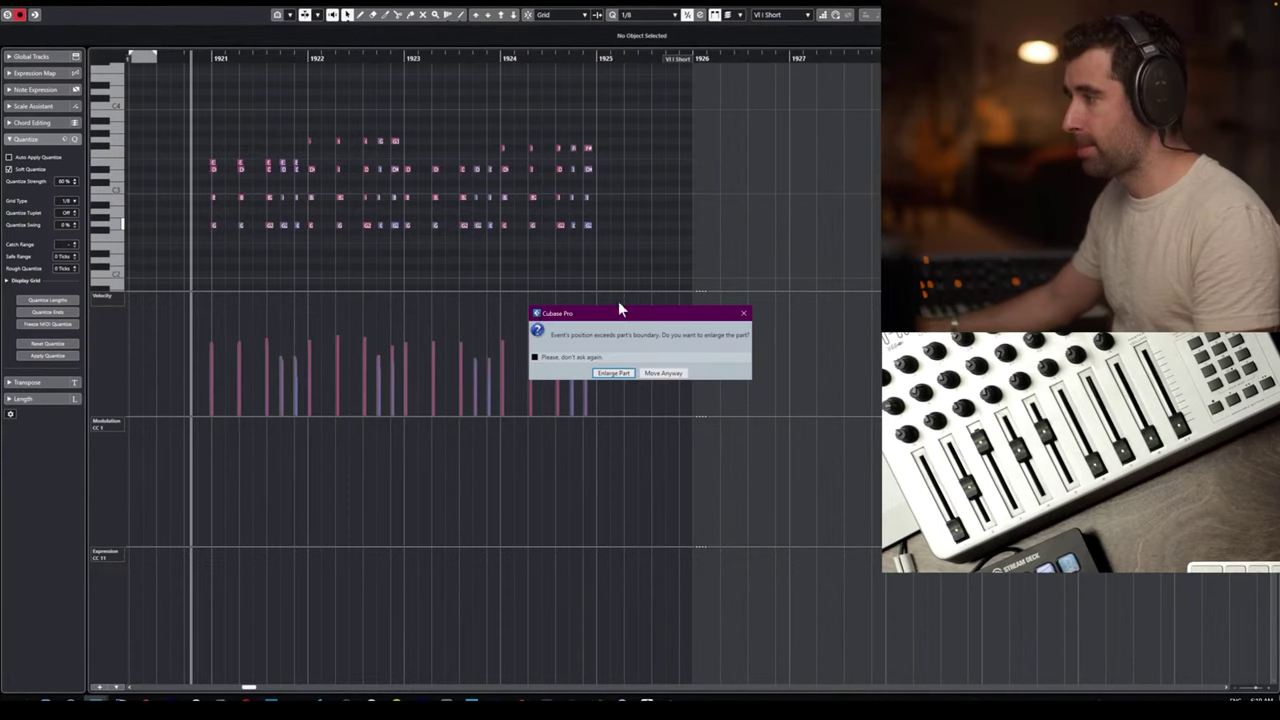
click(625, 375)
scroll(649, 147, up, 3)
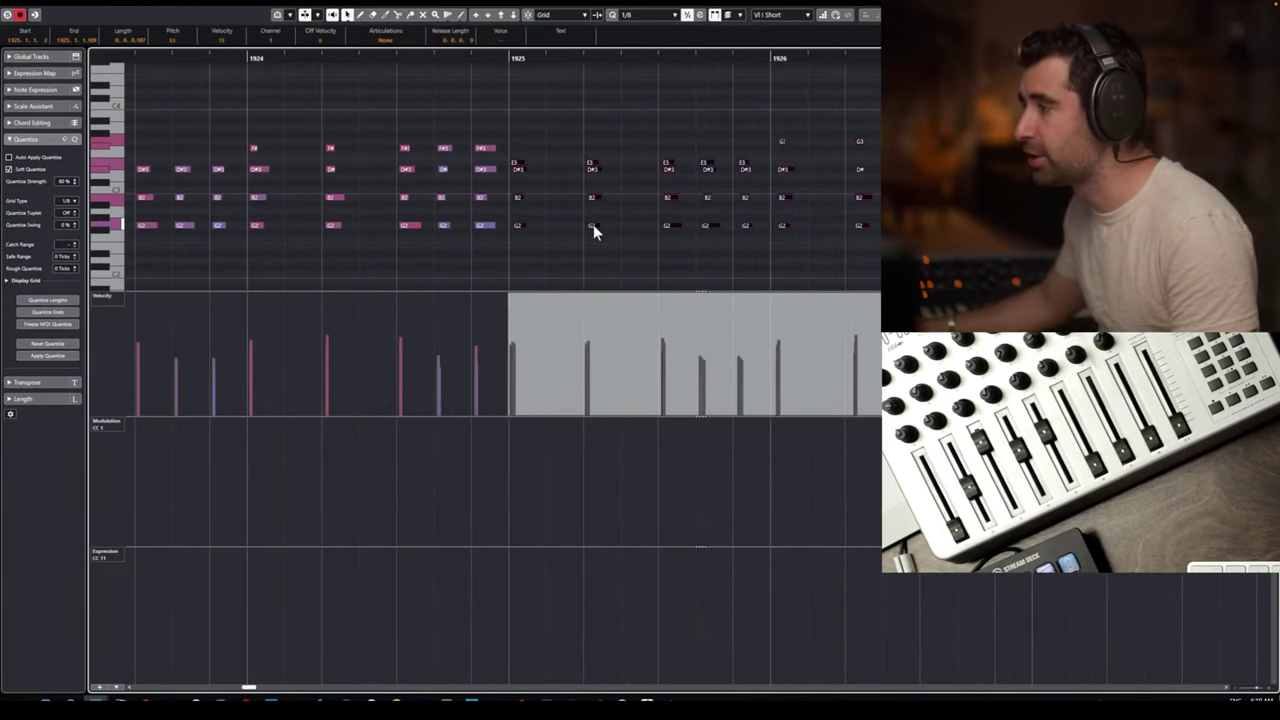
drag(593, 224, 591, 224)
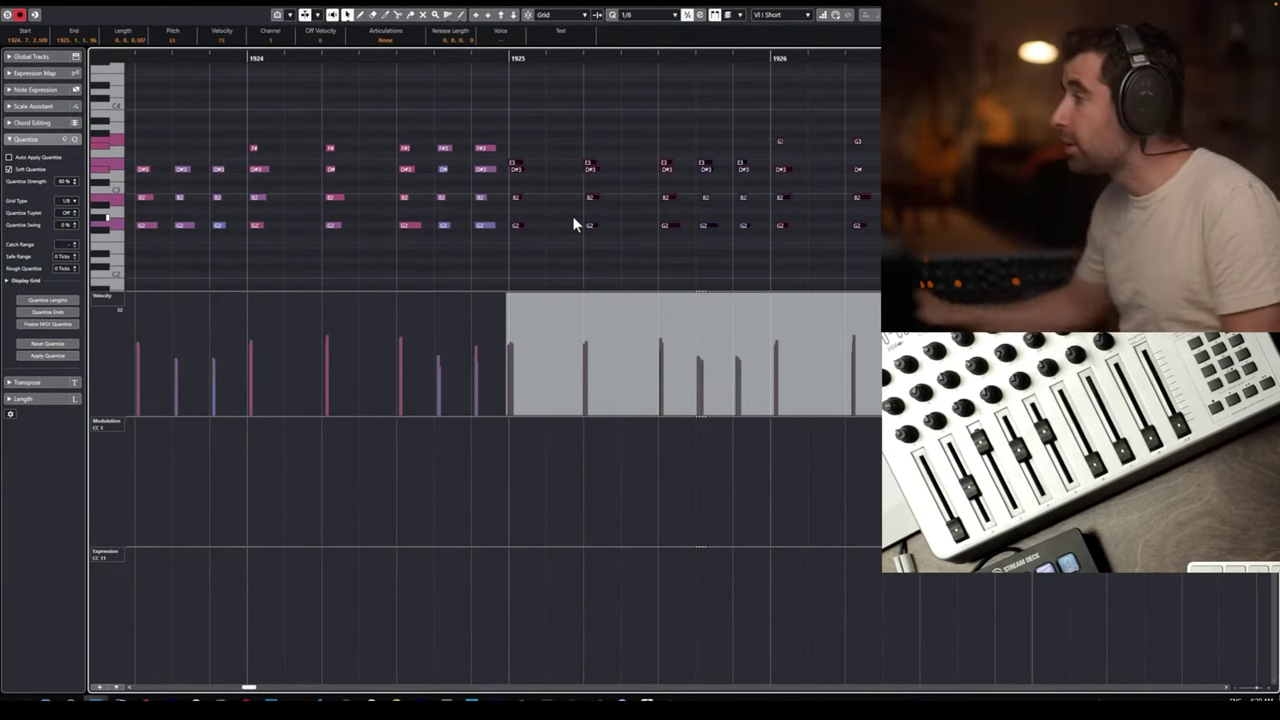
Lower the top G3 notes of the chords in bar 1926 to C3.
drag(758, 116, 880, 145)
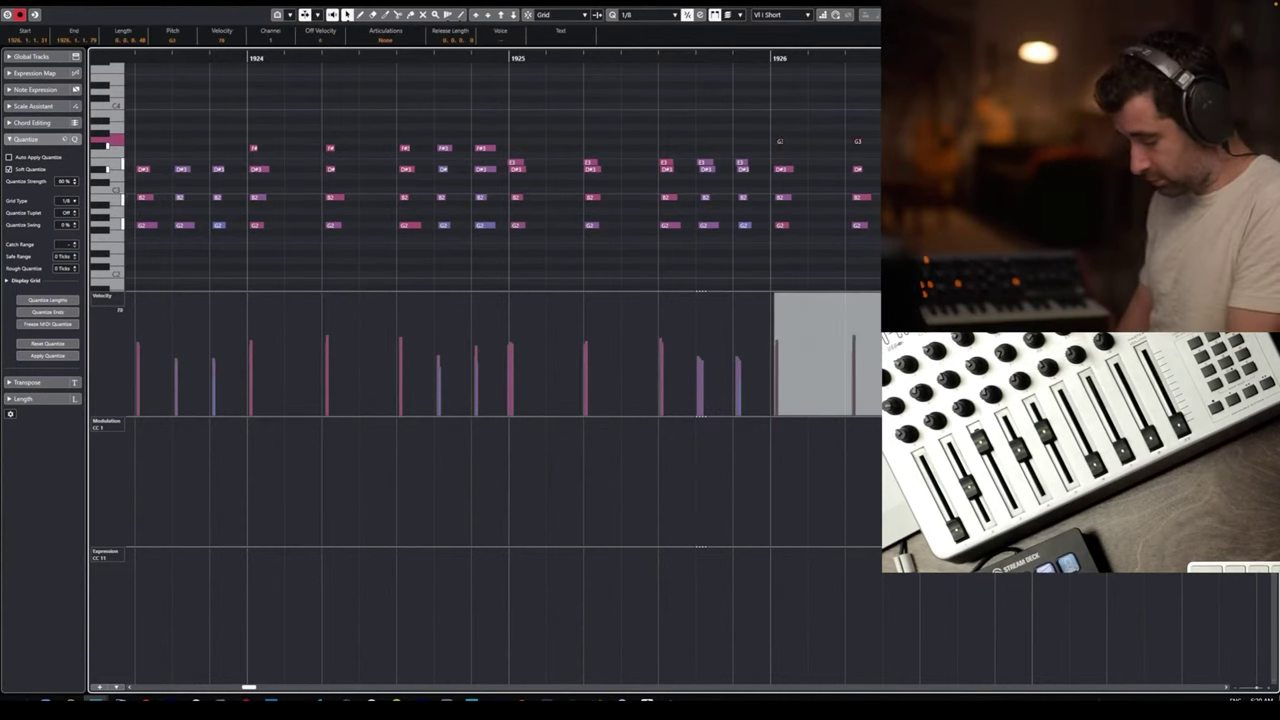
key(Down)
key(Down)
key(Down)
key(Down)
key(Down)
key(Down)
key(Down)
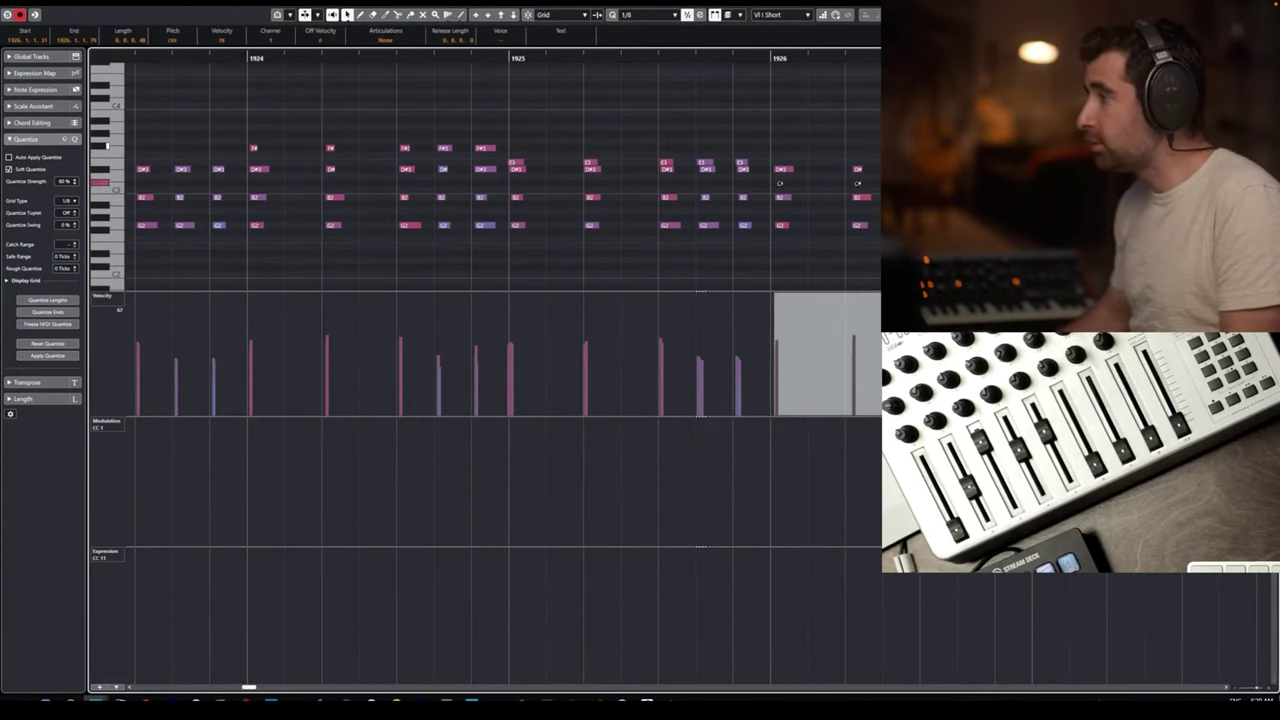
key(g)
scroll(502, 180, right, 2)
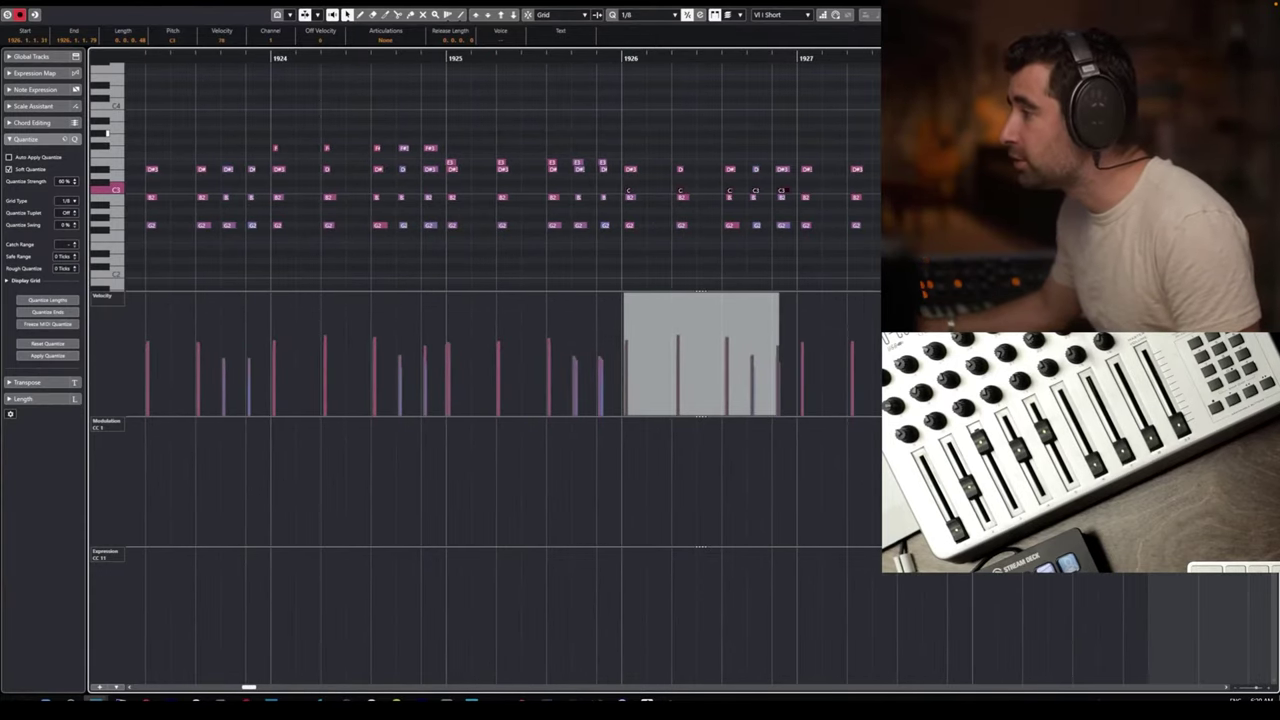
scroll(502, 180, right, 1)
drag(876, 106, 515, 226)
key(h)
key(h)
key(h)
drag(494, 128, 425, 228)
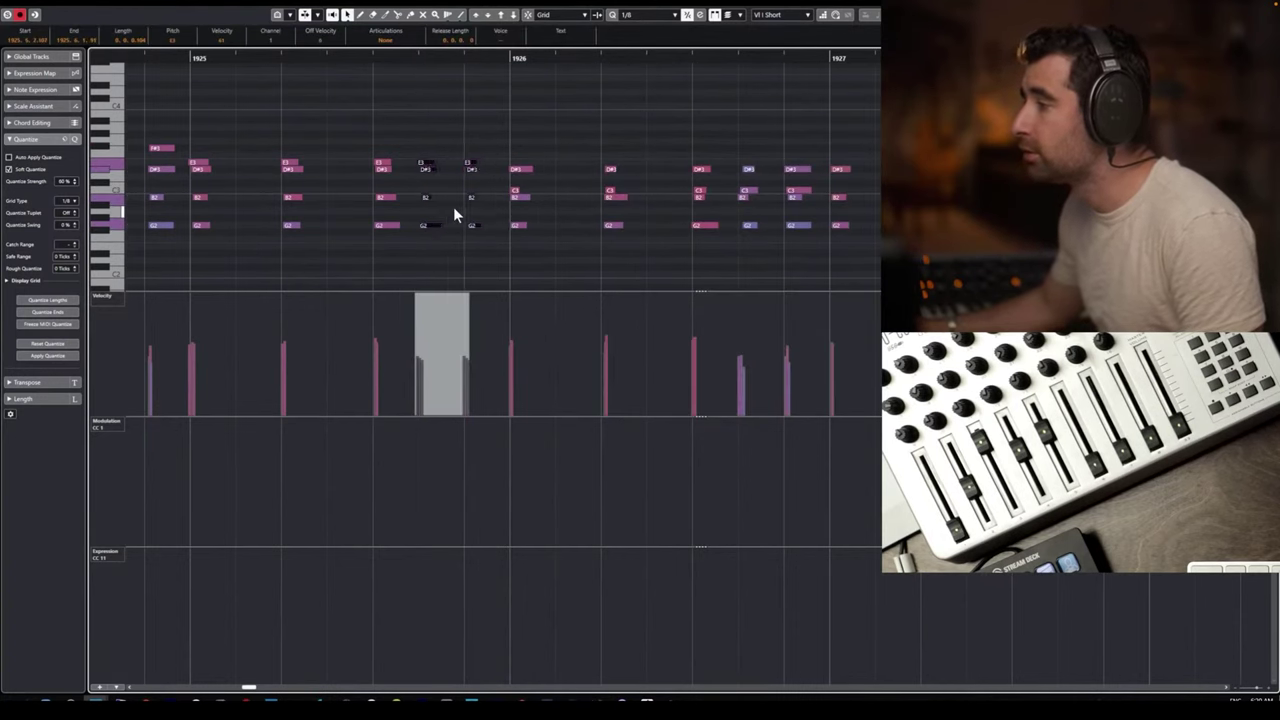
Lower the top F#3 notes of the chords in bar 1928 to A#2.
key(g)
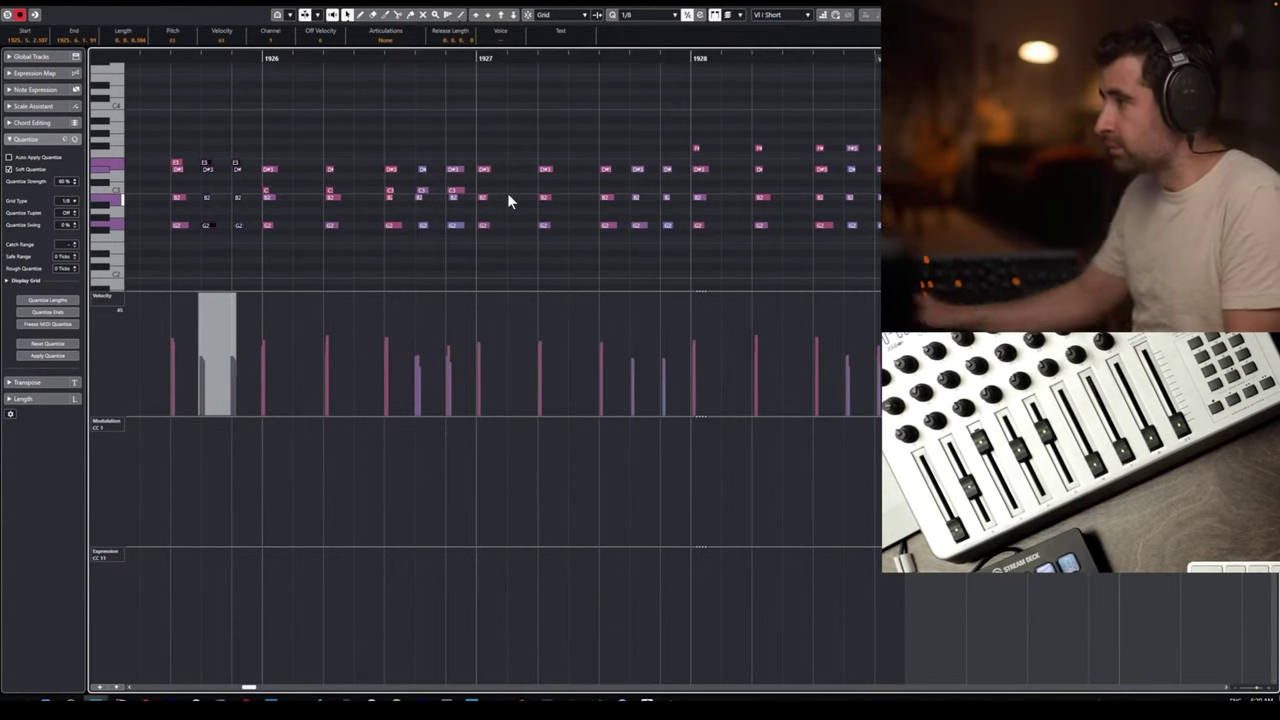
drag(874, 124, 700, 149)
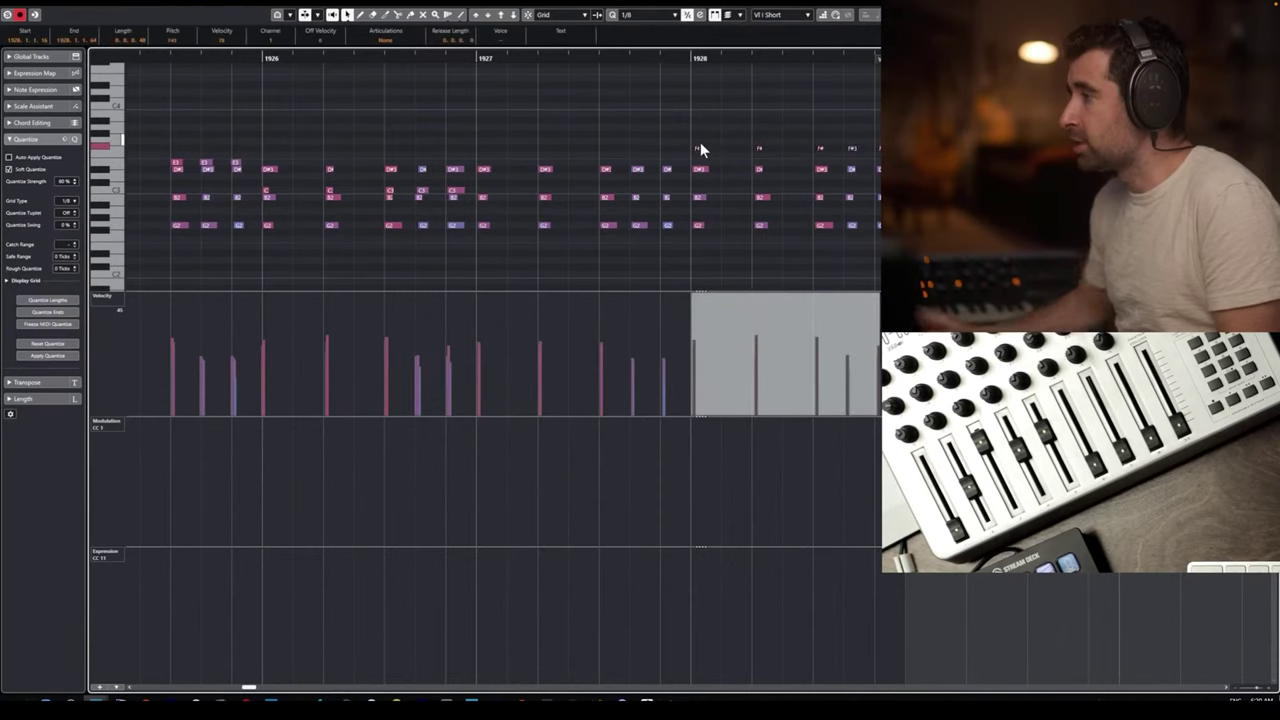
key(Down)
key(Down)
key(Down)
key(Down)
key(Down)
key(Down)
key(Down)
key(Down)
key(Down)
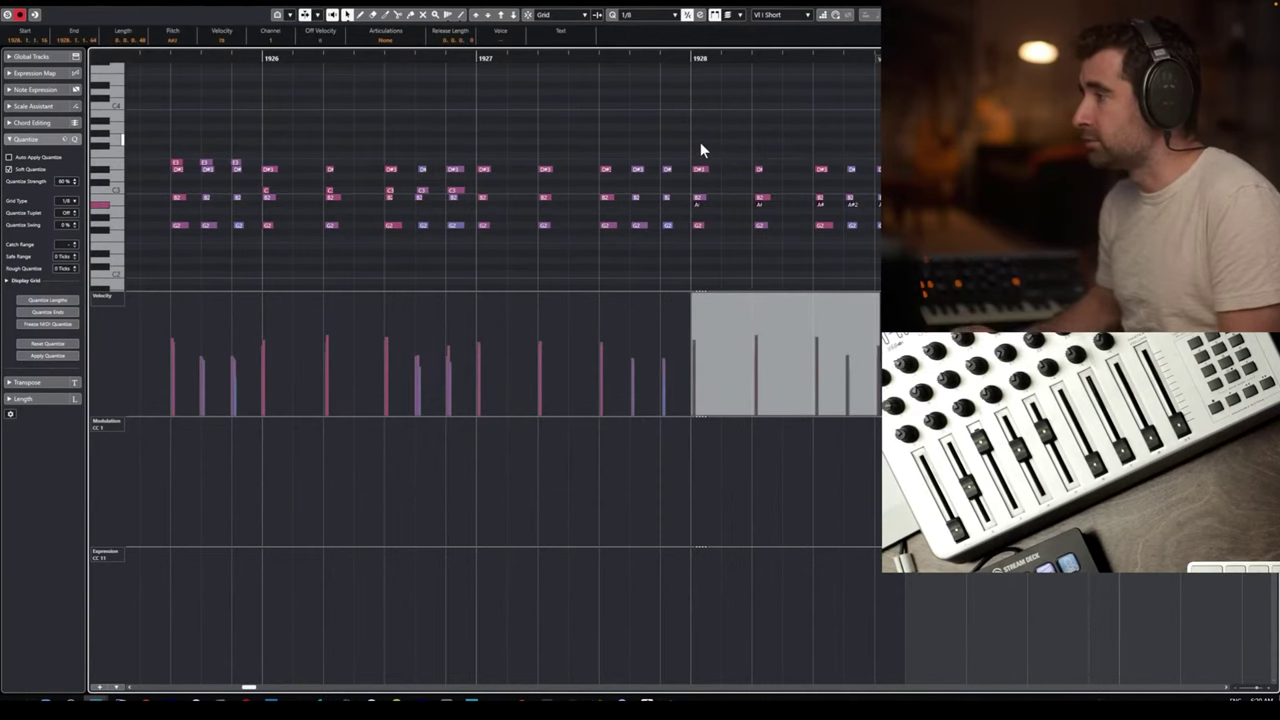
Play back the full chord pattern from just before bar 1921 through bar 1928, and return to the arrangement.
scroll(697, 146, down, 6)
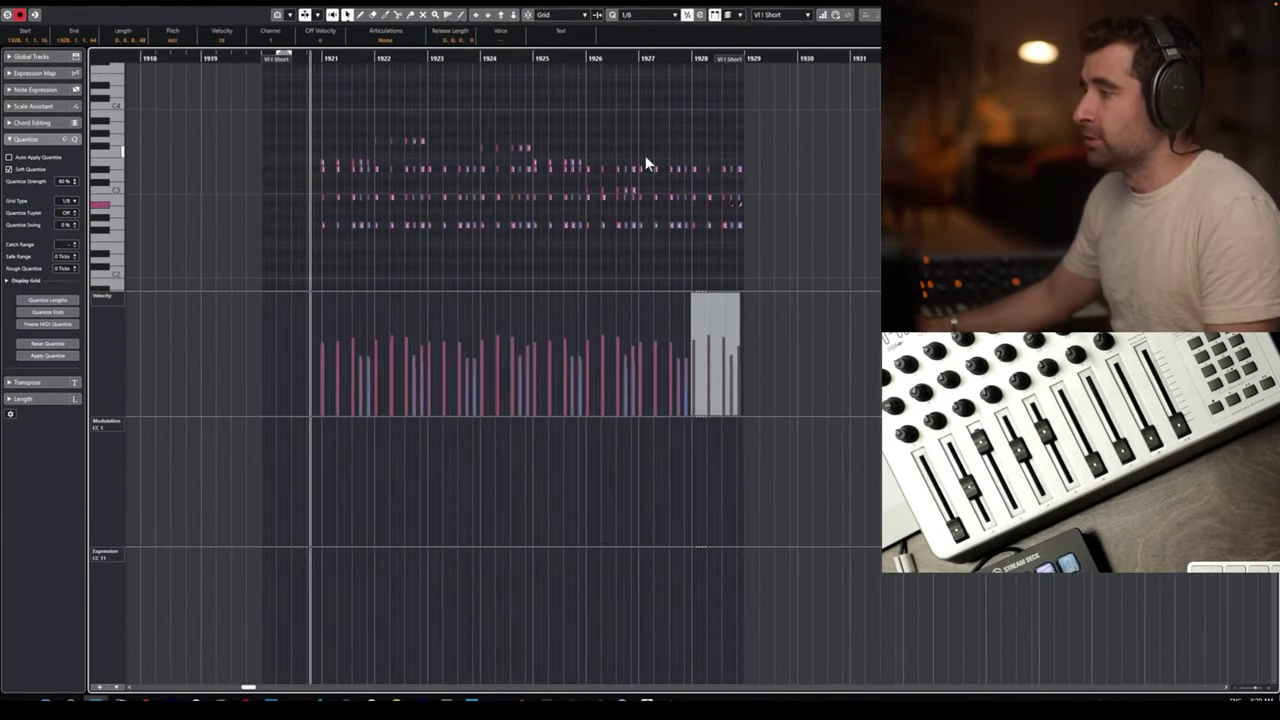
key(space)
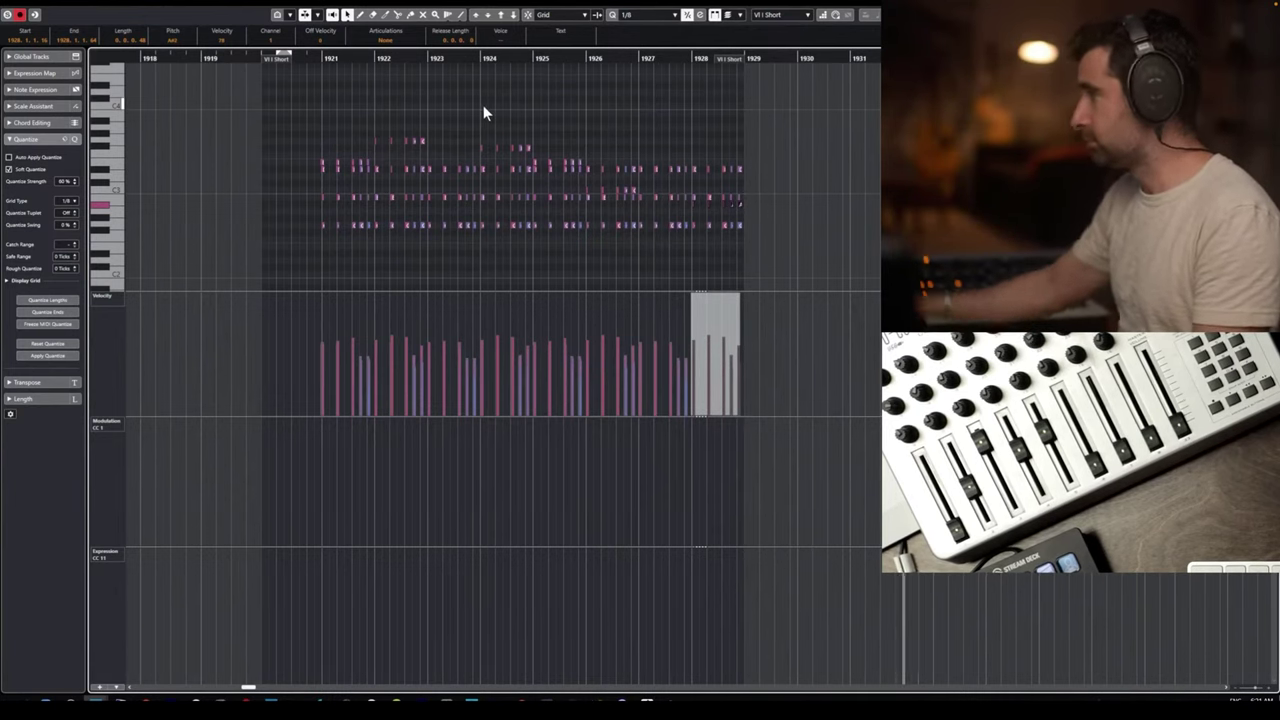
key(space)
scroll(578, 144, down, 2)
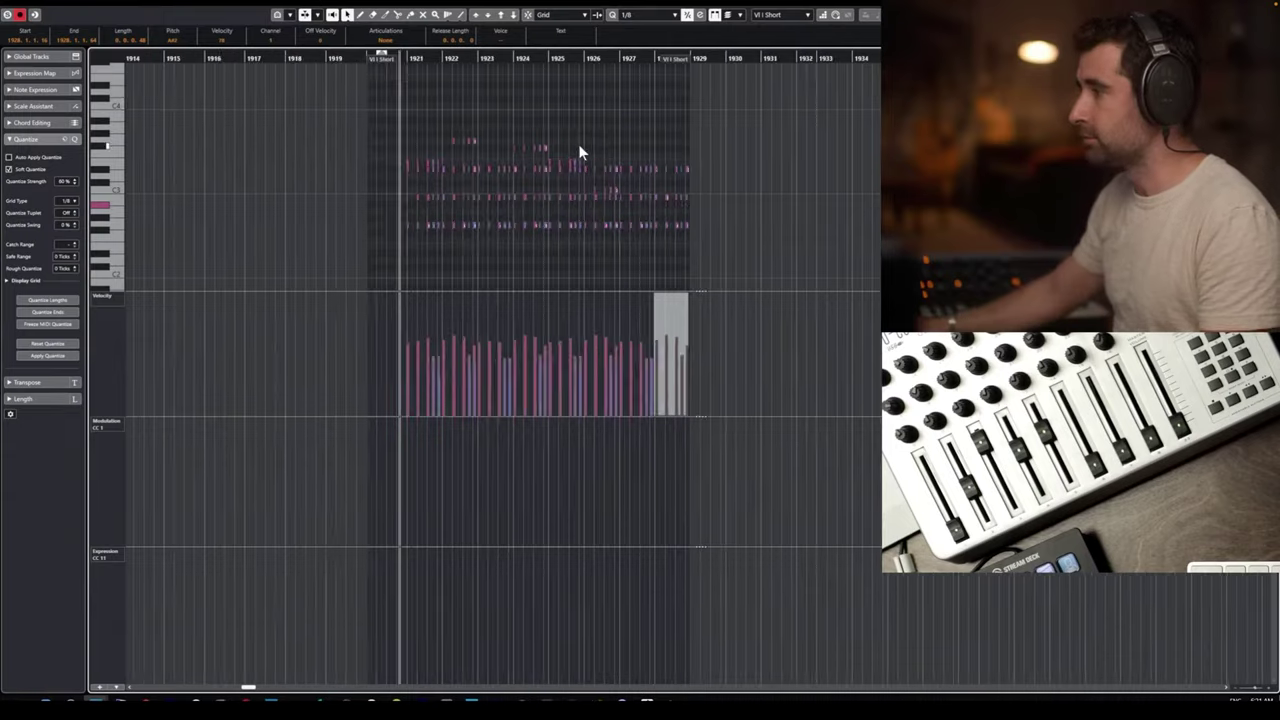
scroll(574, 147, right, 3)
click(547, 145)
key(Return)
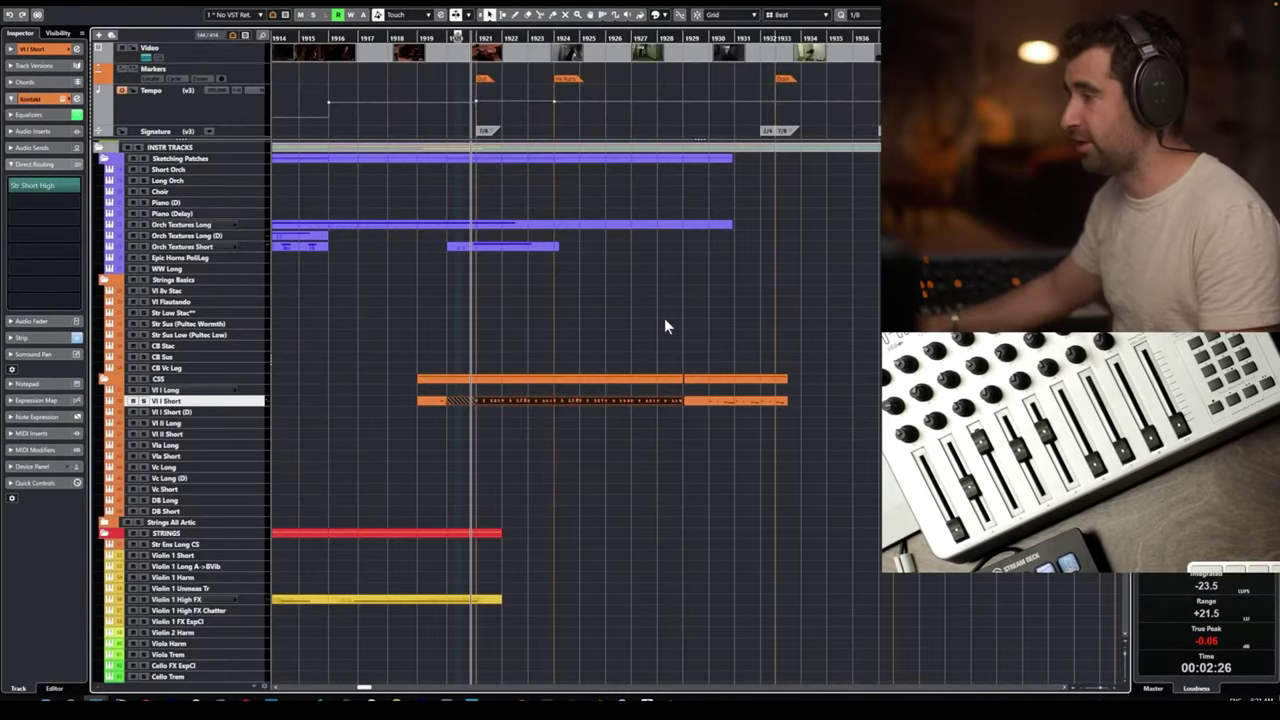
Move the VI I Short part that follows the chord pattern later, so it starts around the middle of bar 1931.
scroll(688, 334, up, 4)
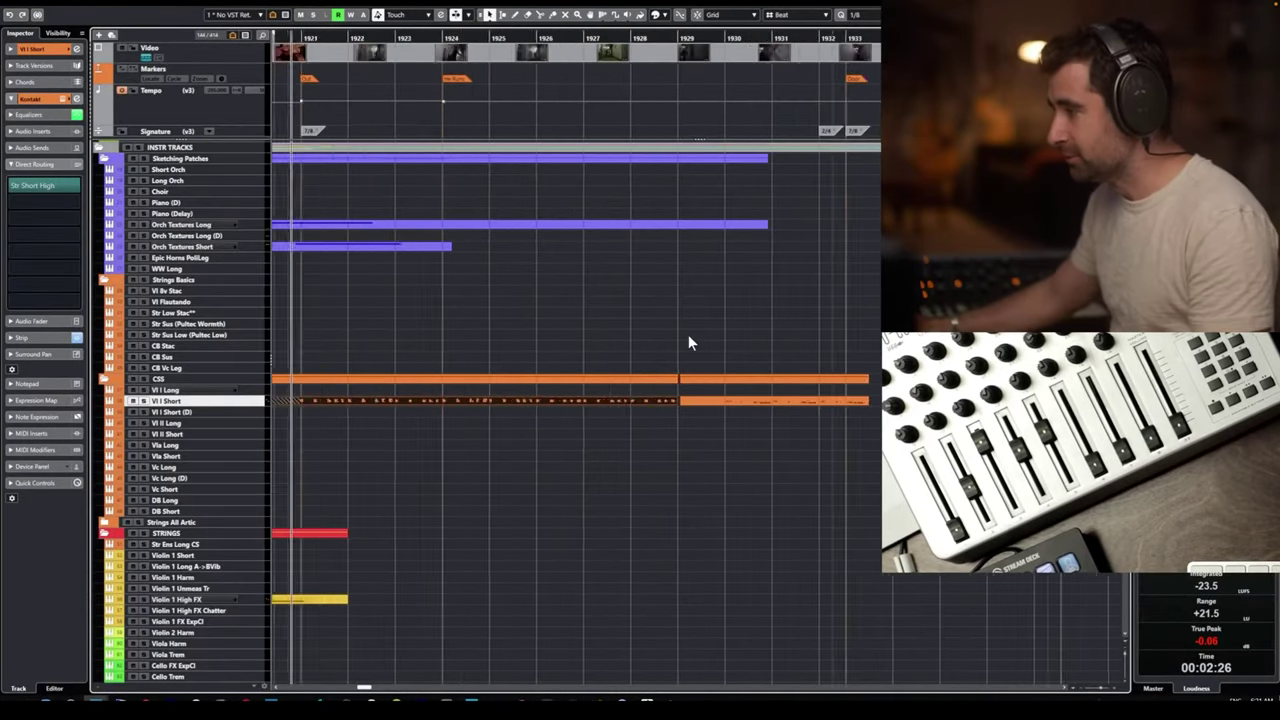
scroll(688, 334, up, 1)
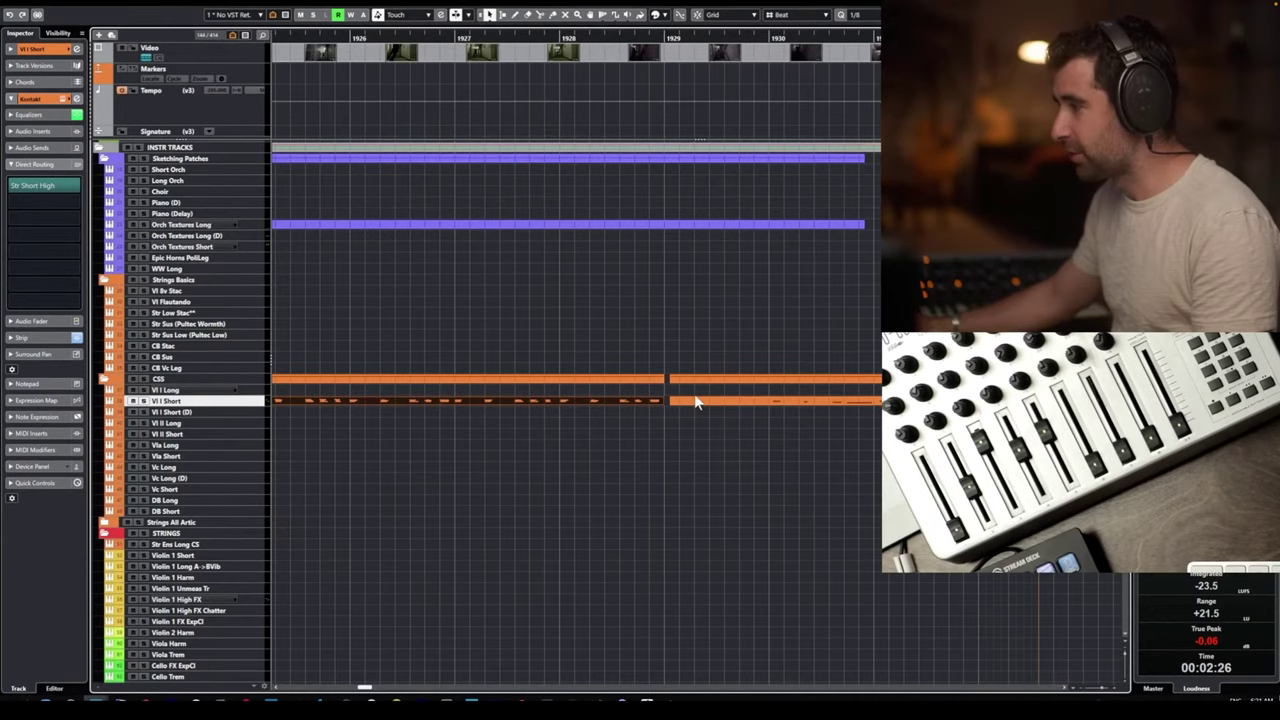
drag(693, 400, 685, 400)
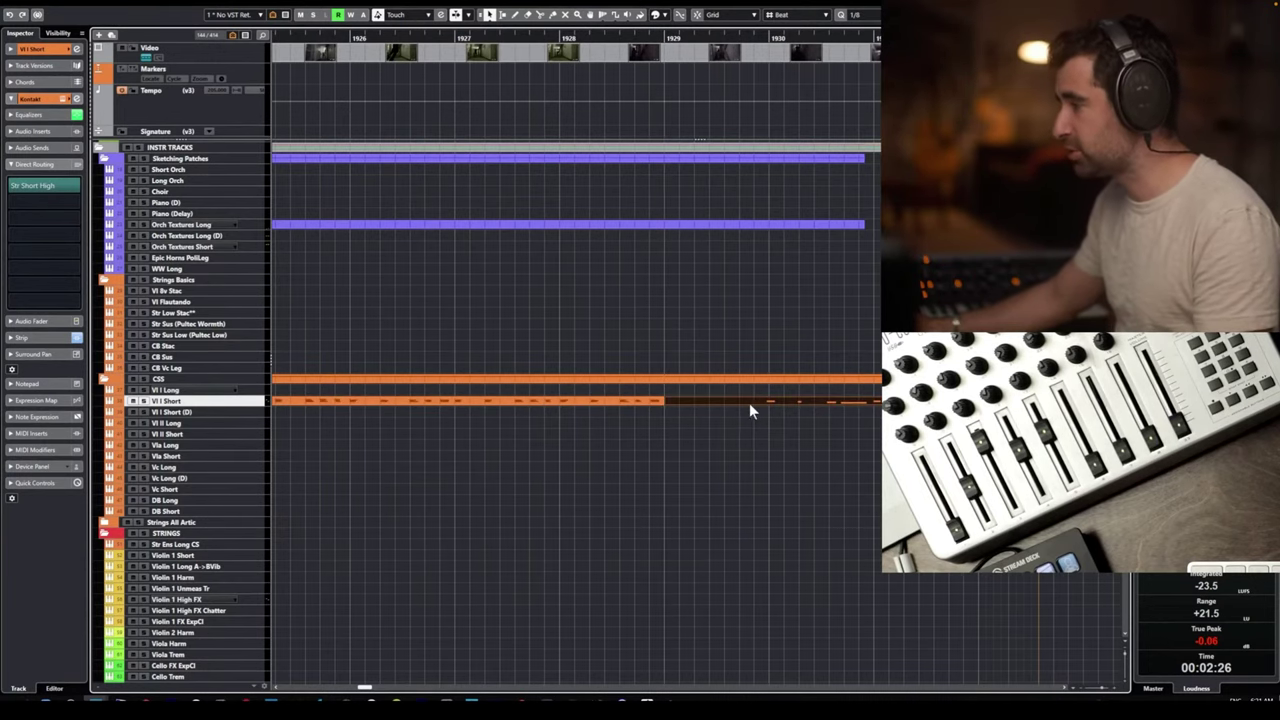
scroll(749, 403, down, 1)
scroll(815, 390, right, 1)
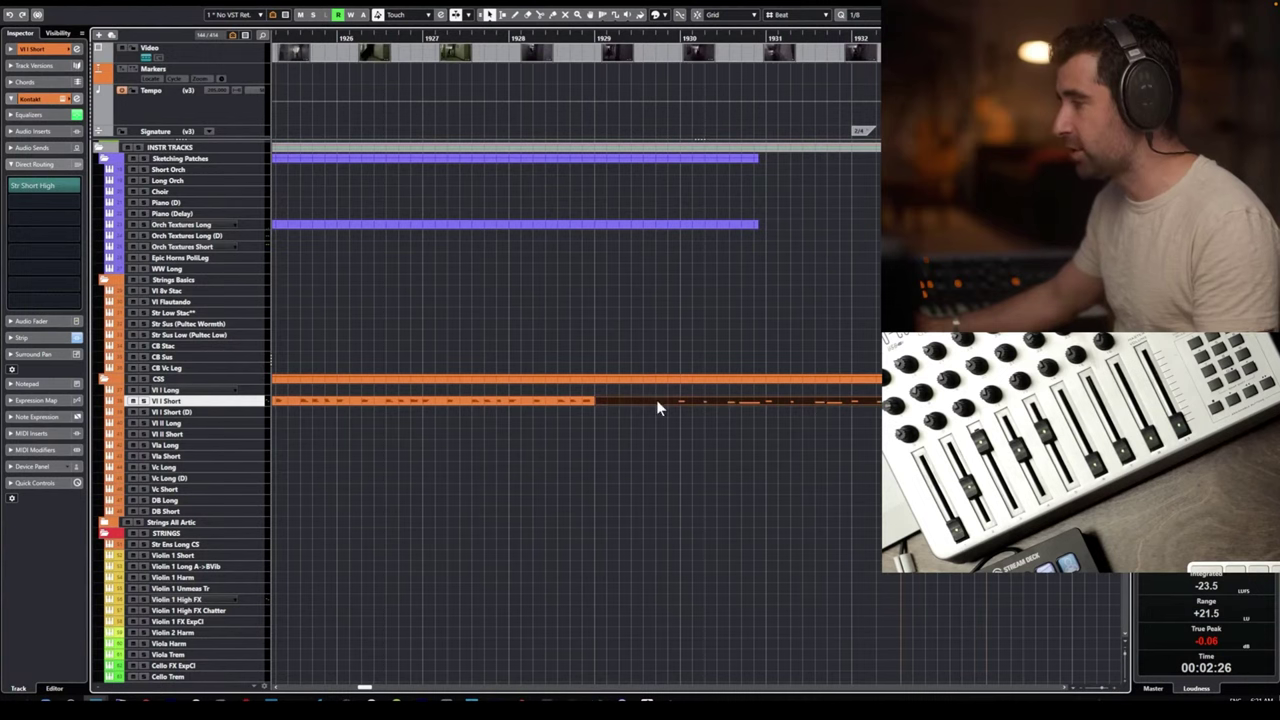
drag(651, 400, 897, 410)
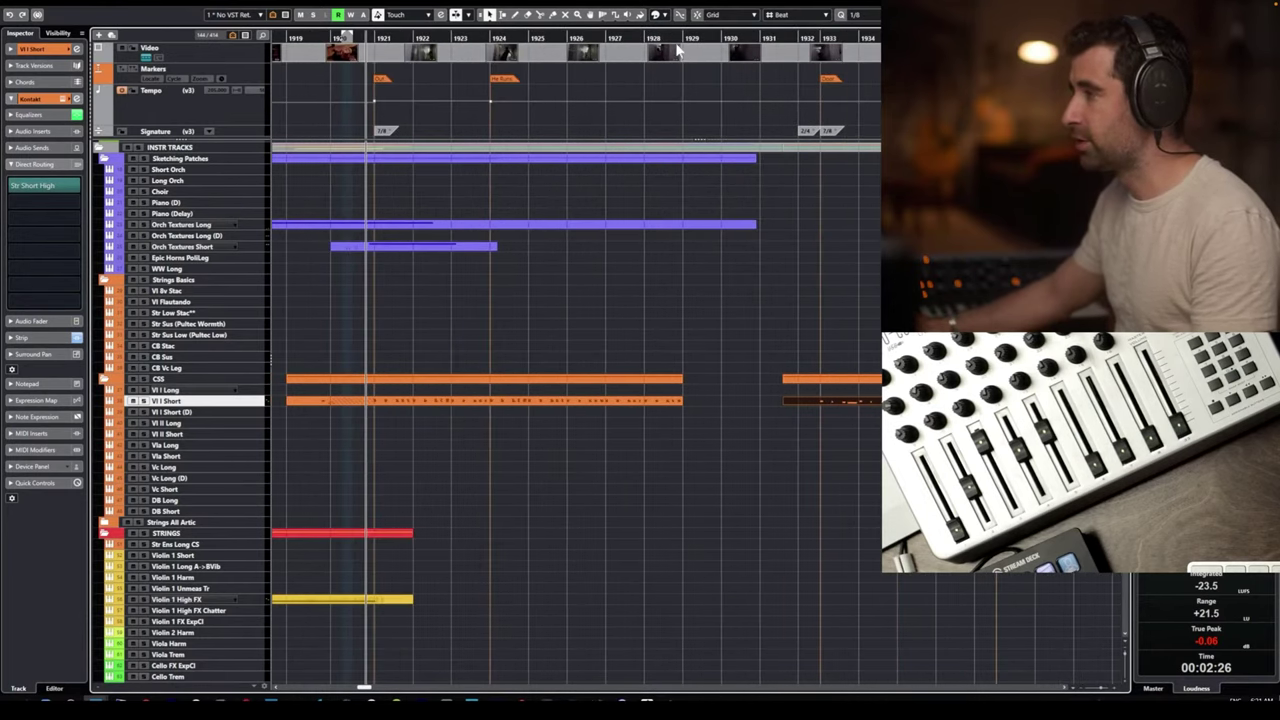
Play back the transition from bar 1928 to the Door marker.
drag(672, 40, 661, 37)
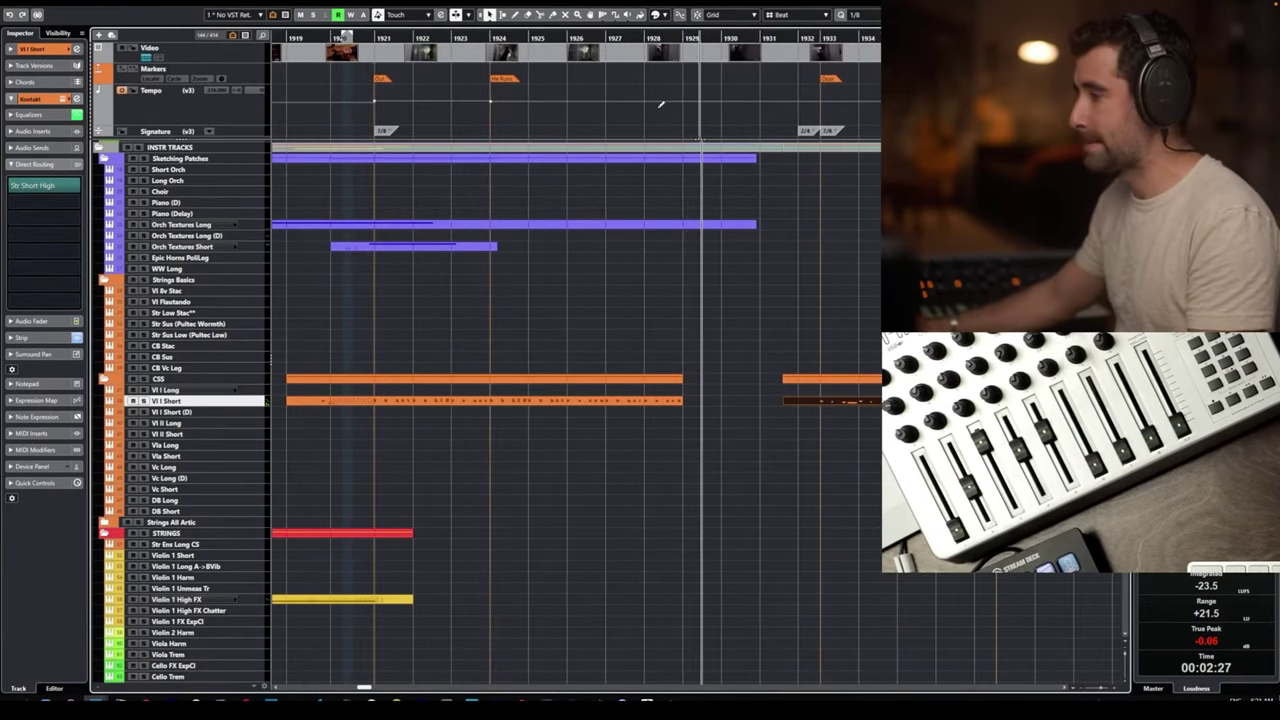
key(space)
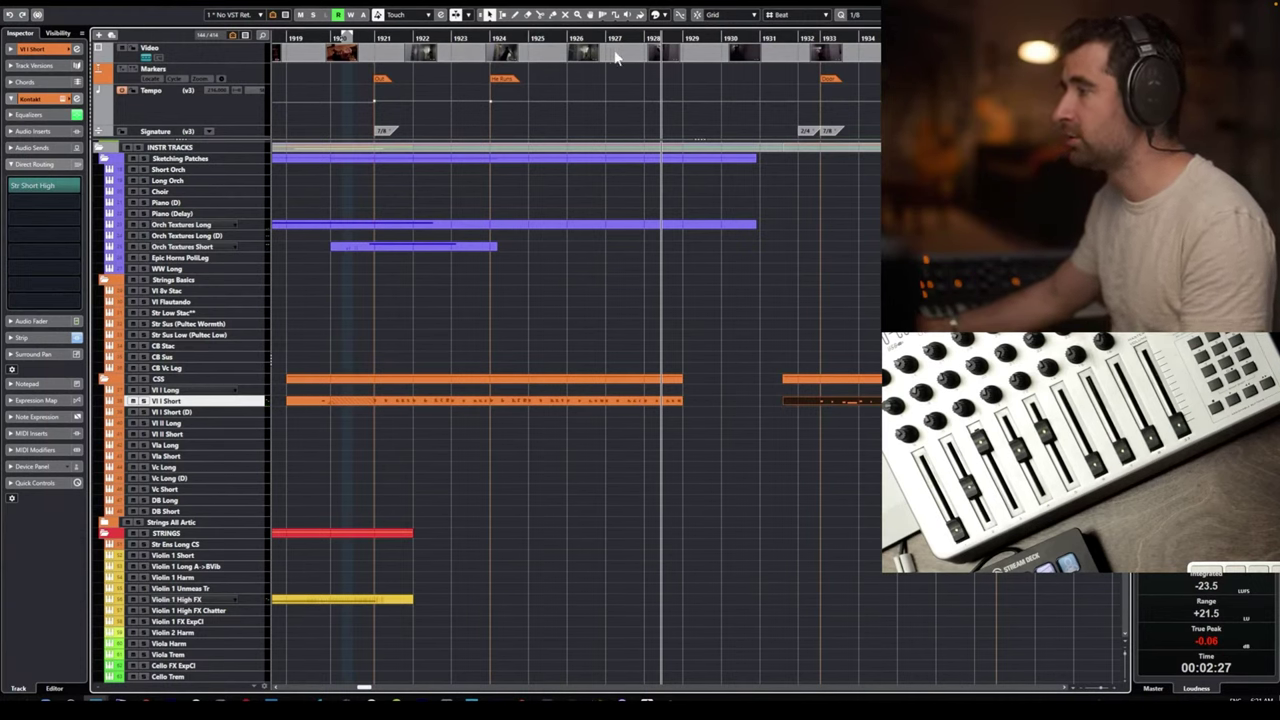
key(space)
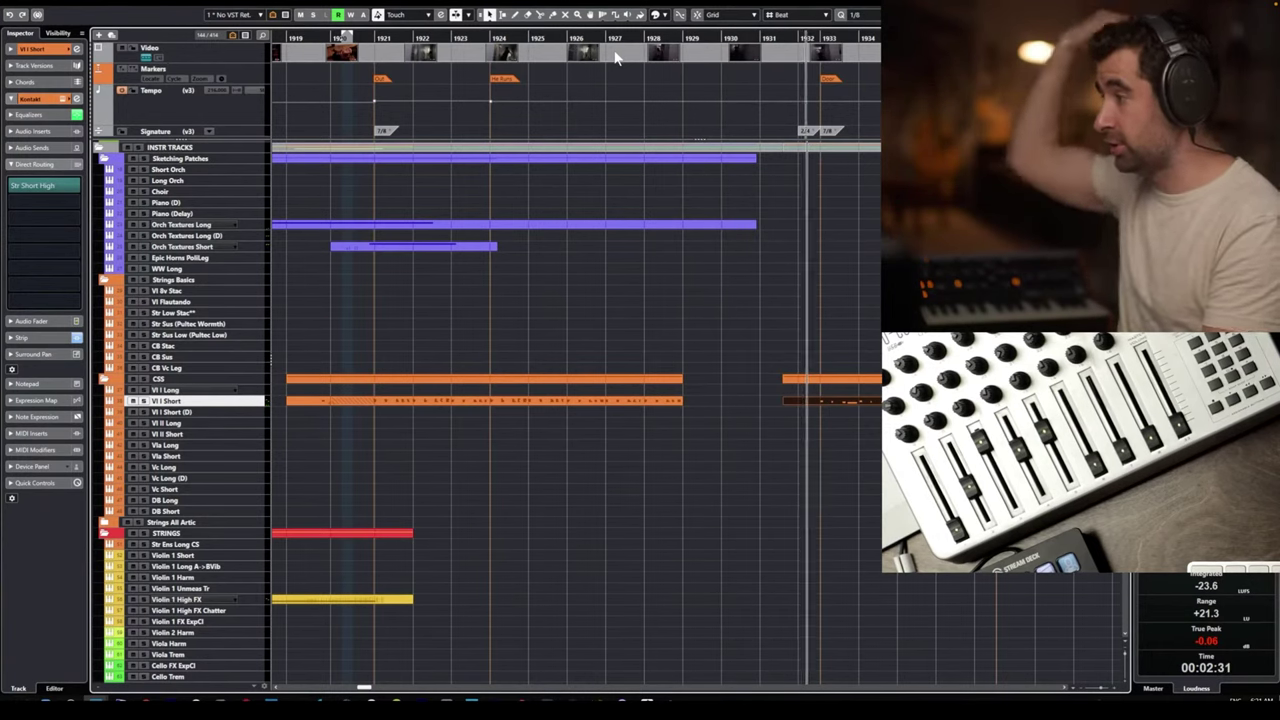
key(space)
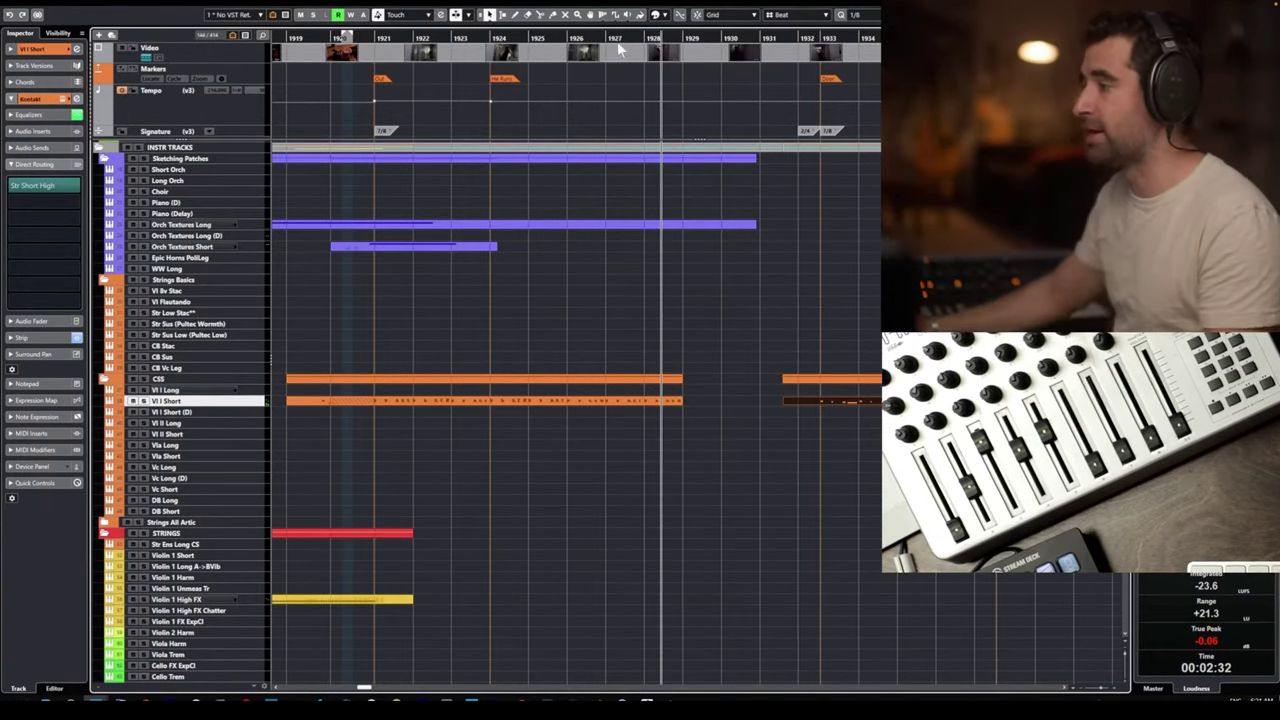
Extend the VI I Short chord part into bar 1932, removing the empty start of the part that follows it.
click(399, 403)
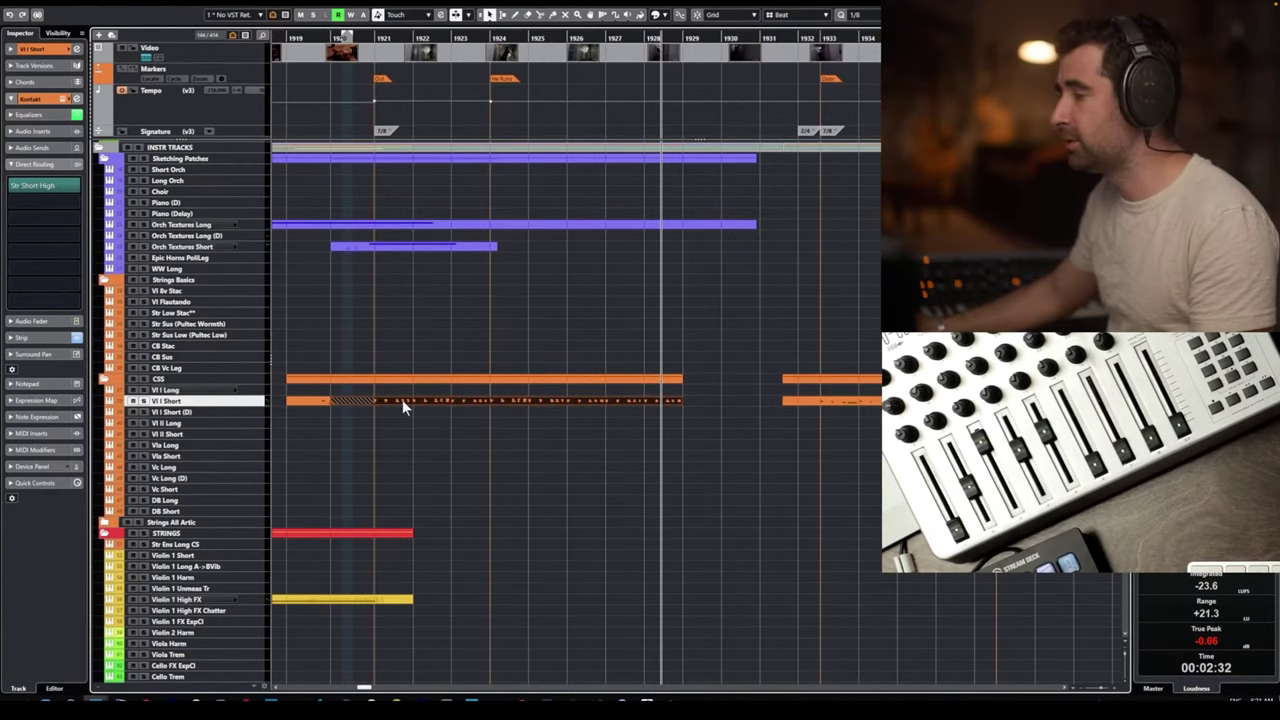
drag(688, 401, 803, 414)
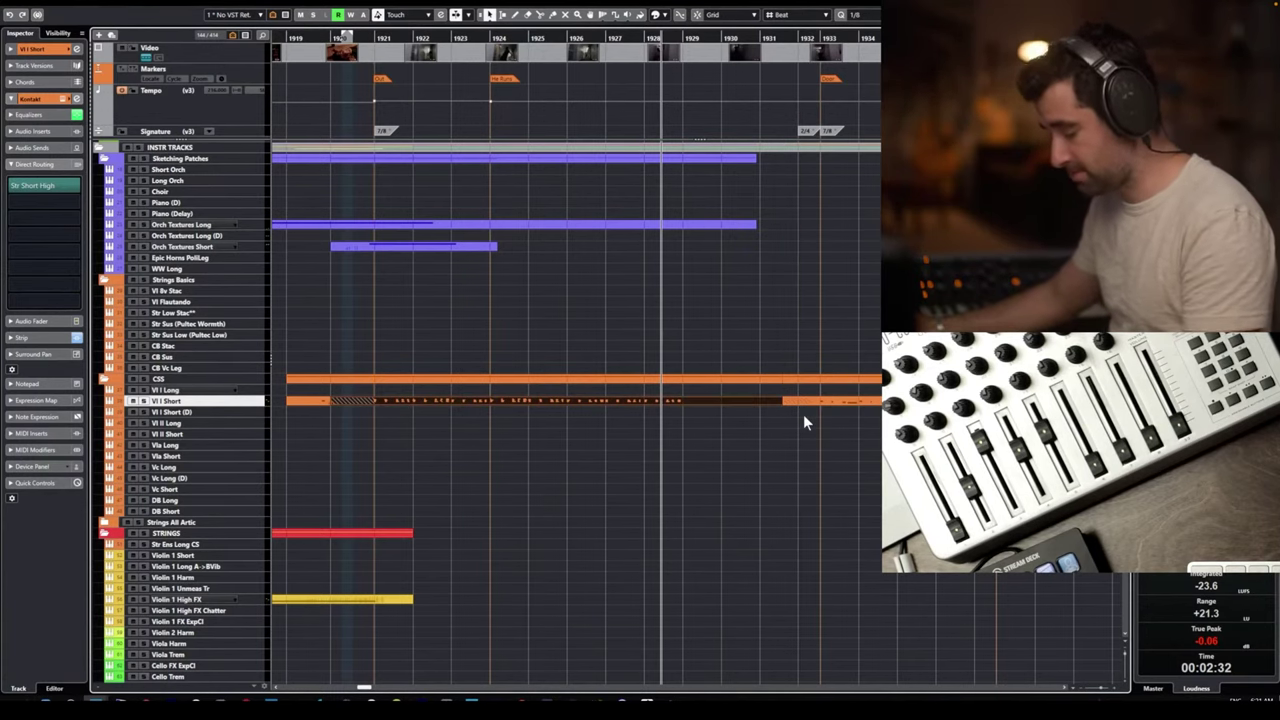
scroll(803, 428, down, 1)
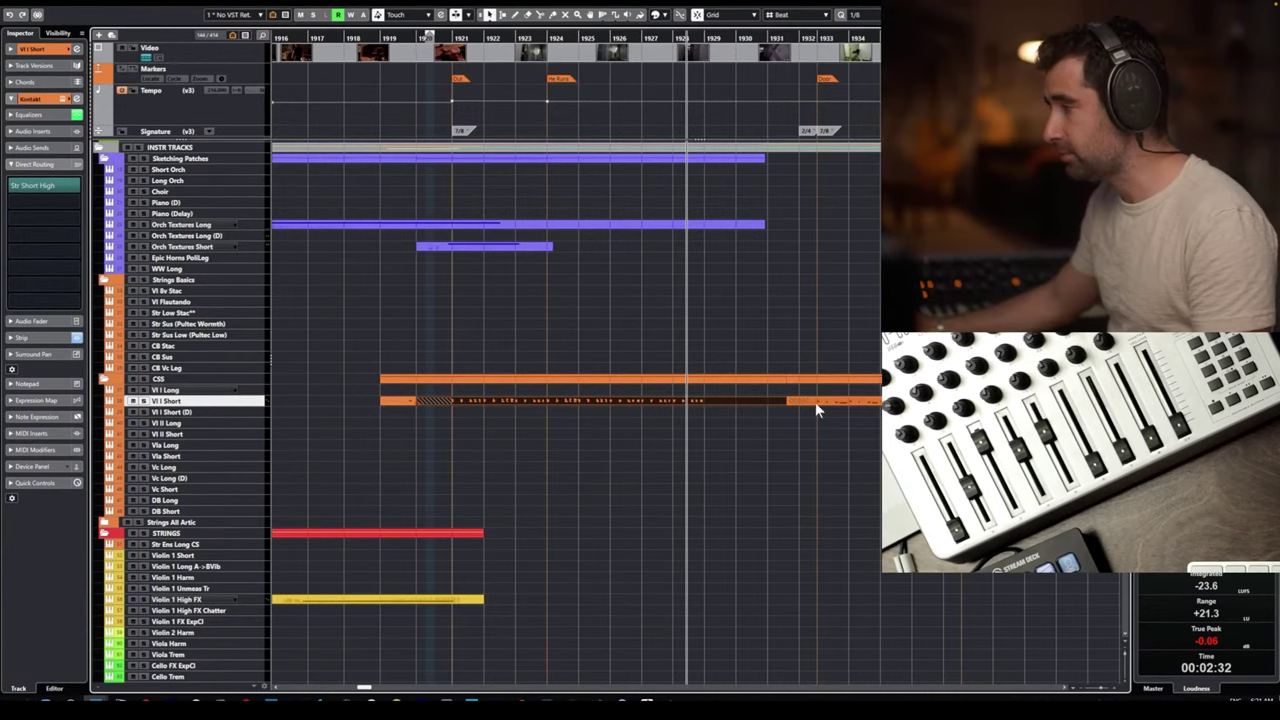
alt+click(808, 400)
click(801, 401)
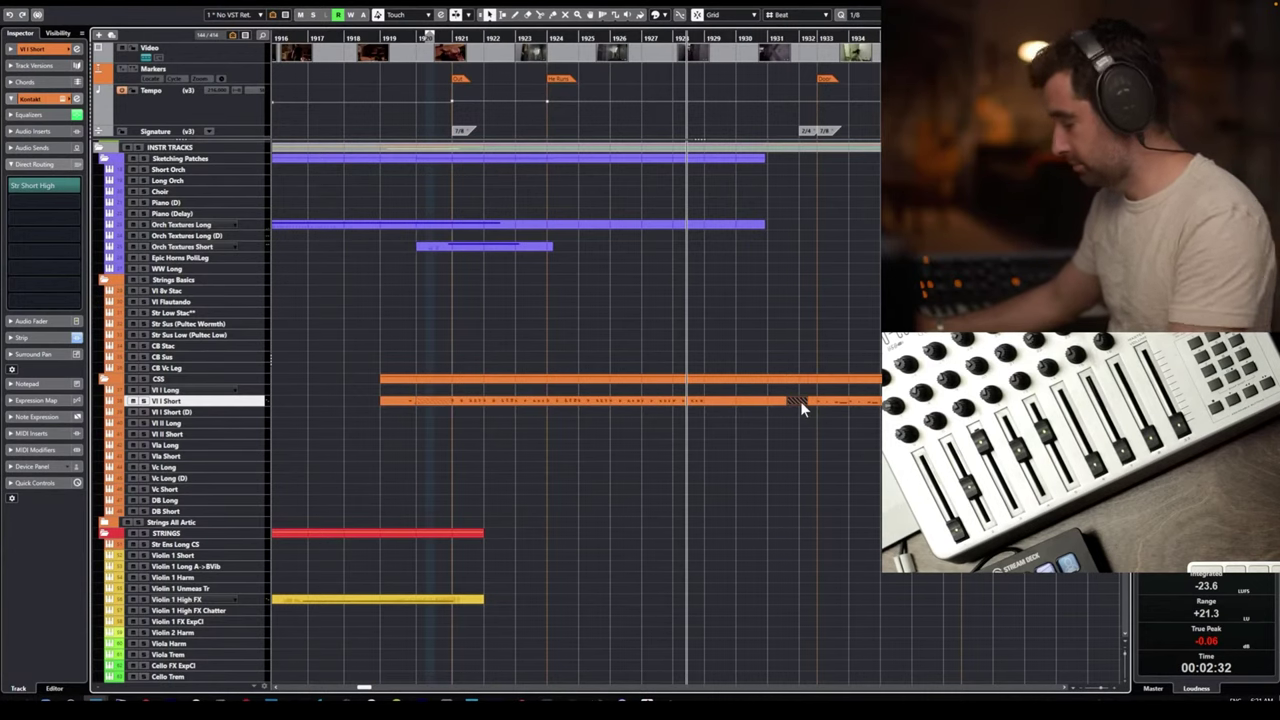
drag(805, 408, 818, 408)
Copy the VI I Short chords of bars 1921 to 1923 to the end of the pattern, starting at bar 1929.
double_click(719, 401)
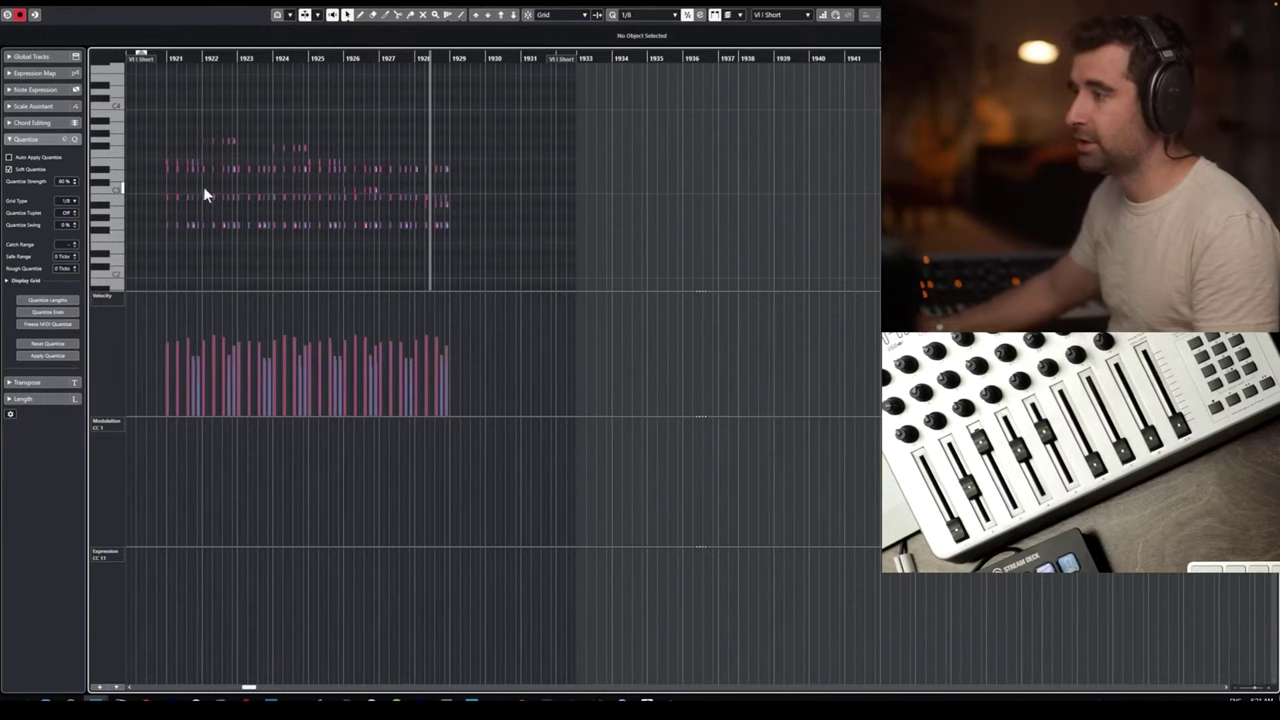
drag(150, 134, 271, 241)
scroll(215, 209, up, 3)
scroll(215, 210, left, 2)
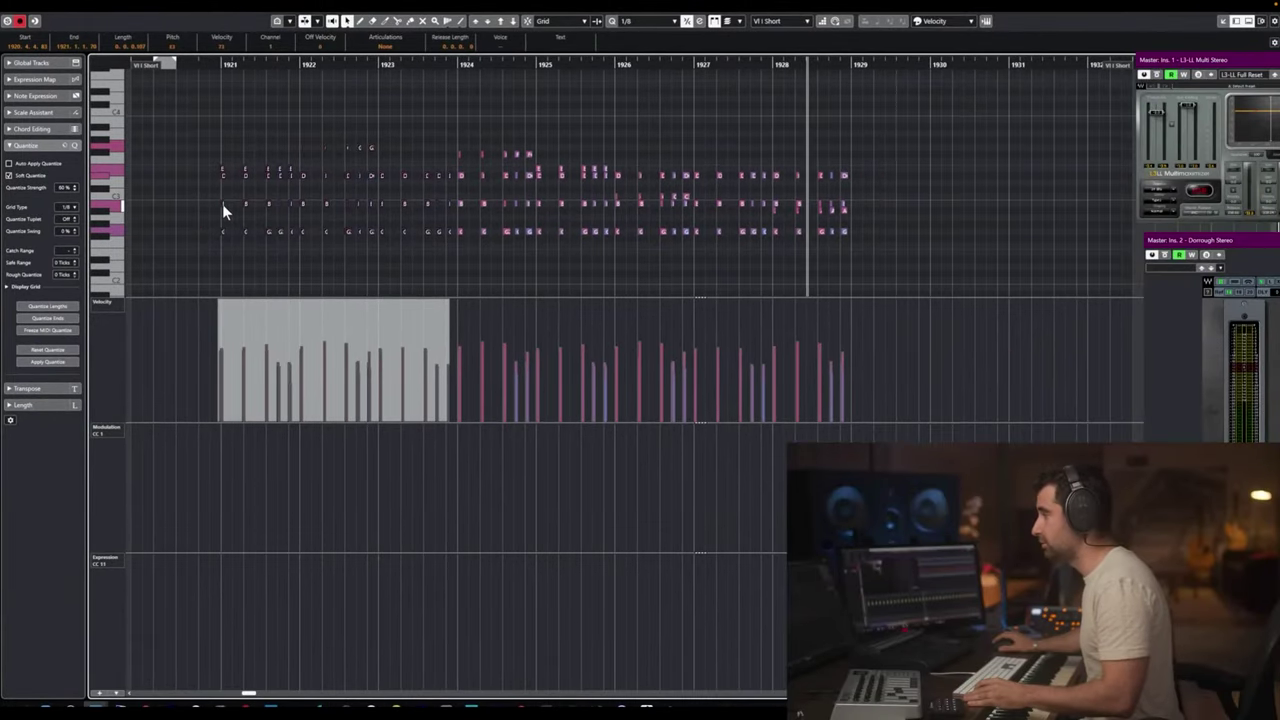
drag(222, 204, 855, 211)
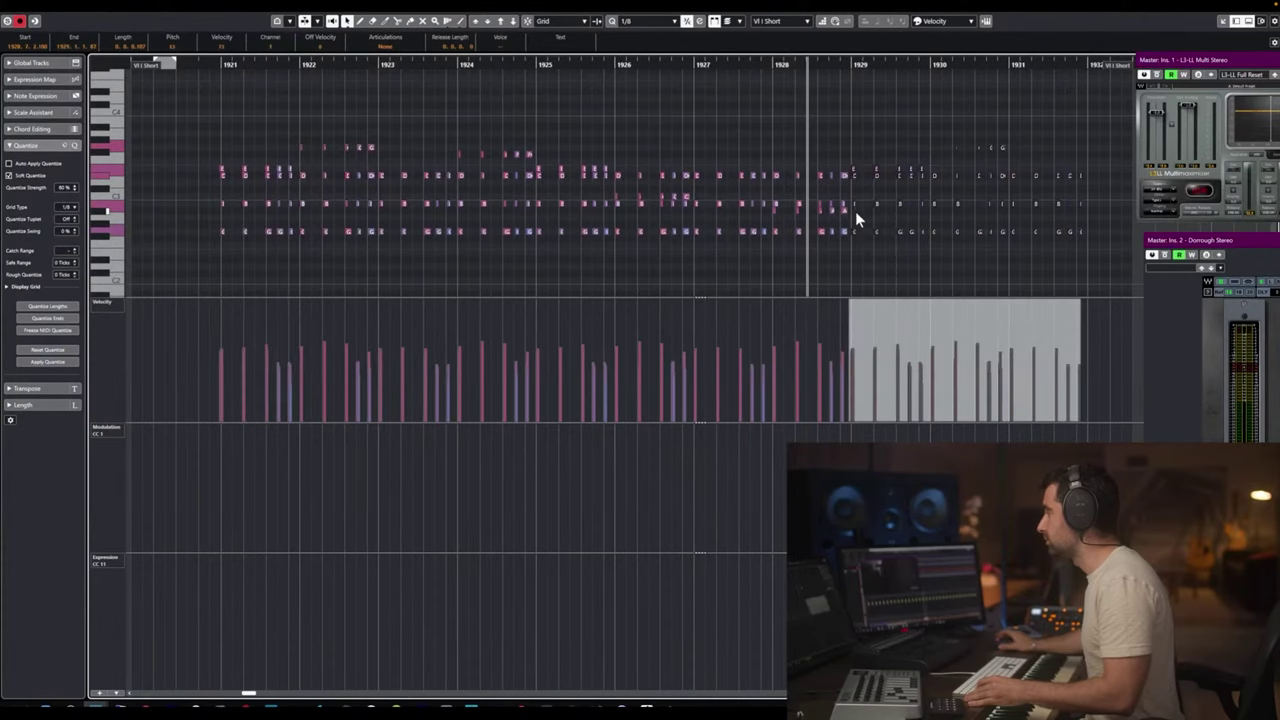
scroll(862, 210, up, 3)
scroll(875, 208, left, 1)
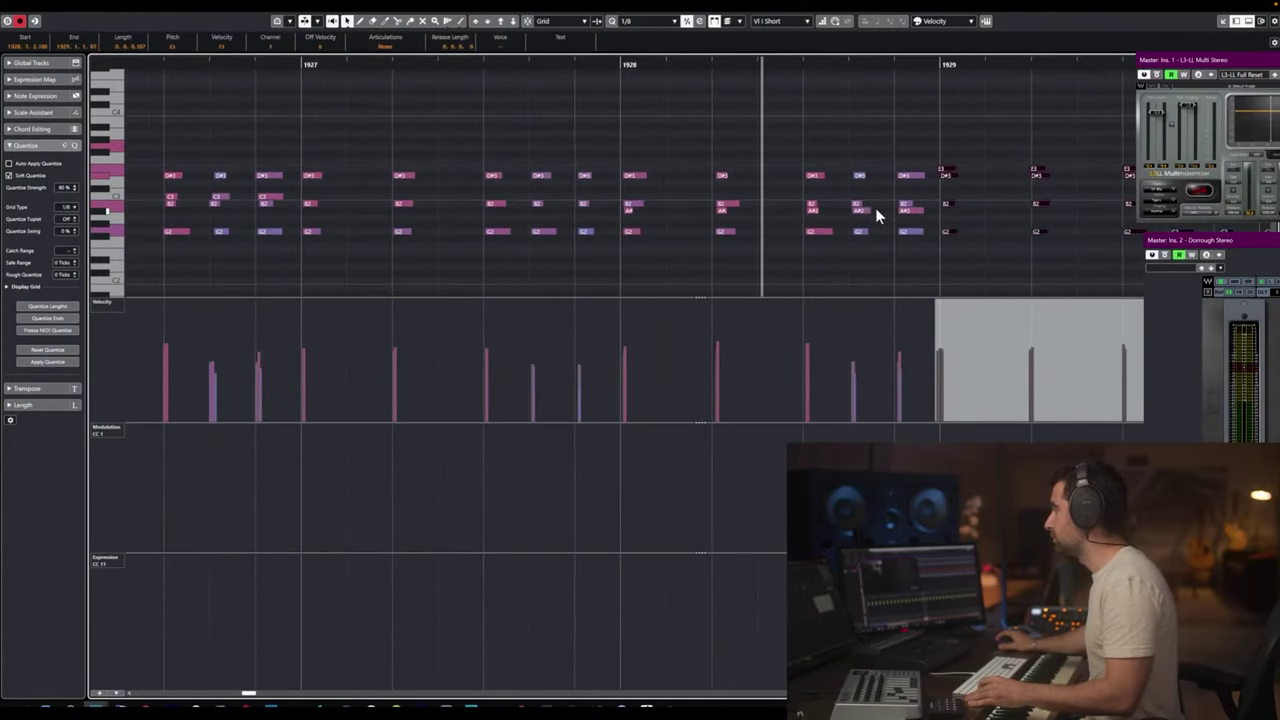
scroll(875, 207, right, 10)
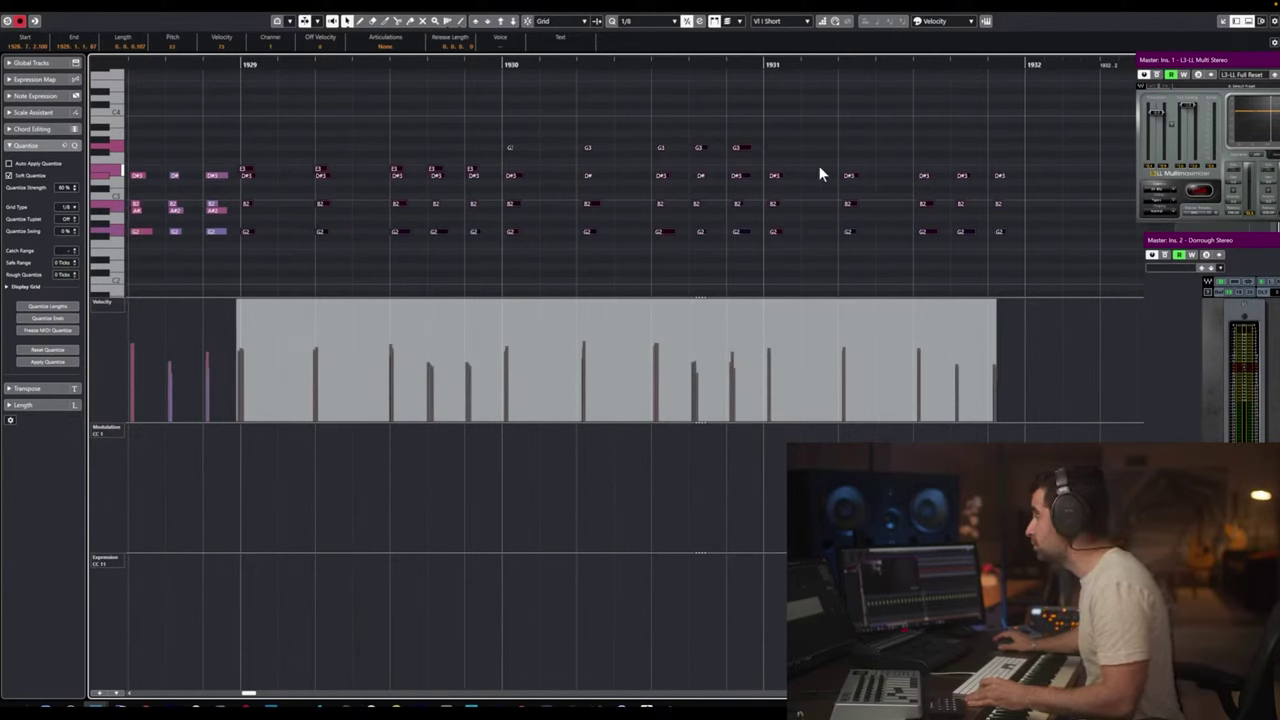
Copy the top G3 notes of the chords in bar 1930 onto the chords of bar 1931, raised to G#3.
drag(1030, 254, 495, 120)
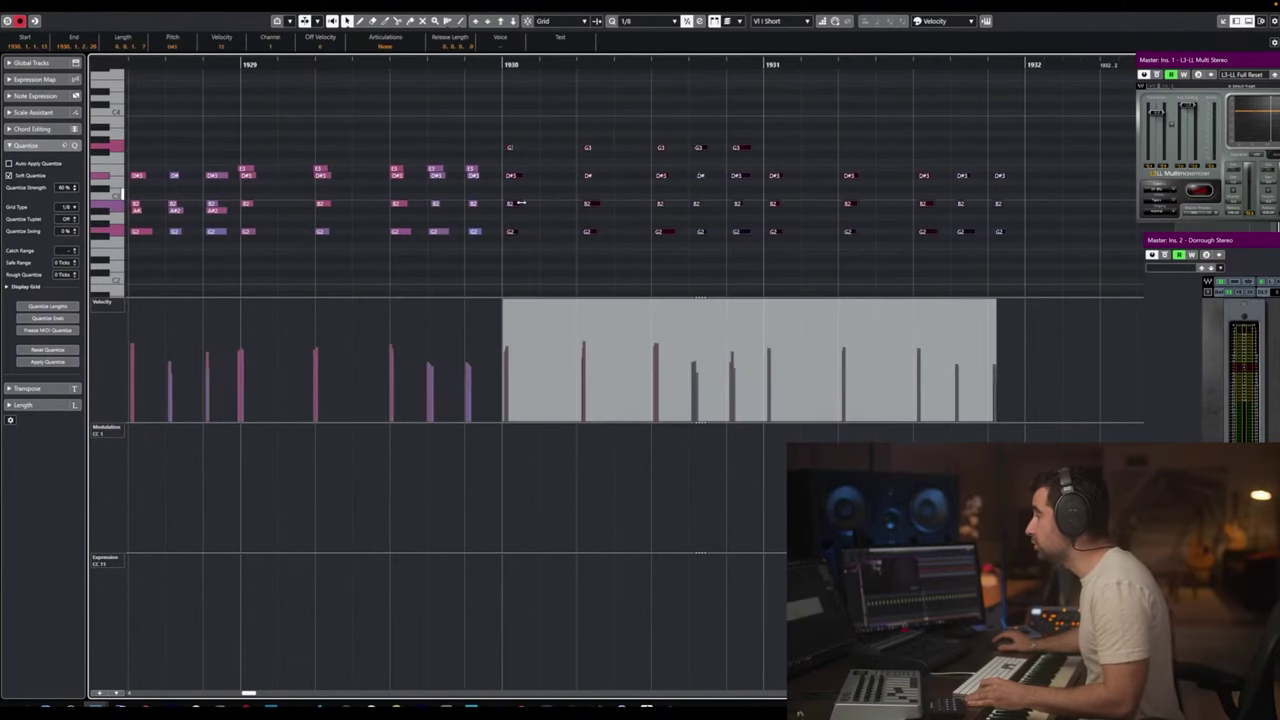
drag(512, 233, 508, 232)
scroll(754, 204, down, 1)
scroll(754, 204, right, 2)
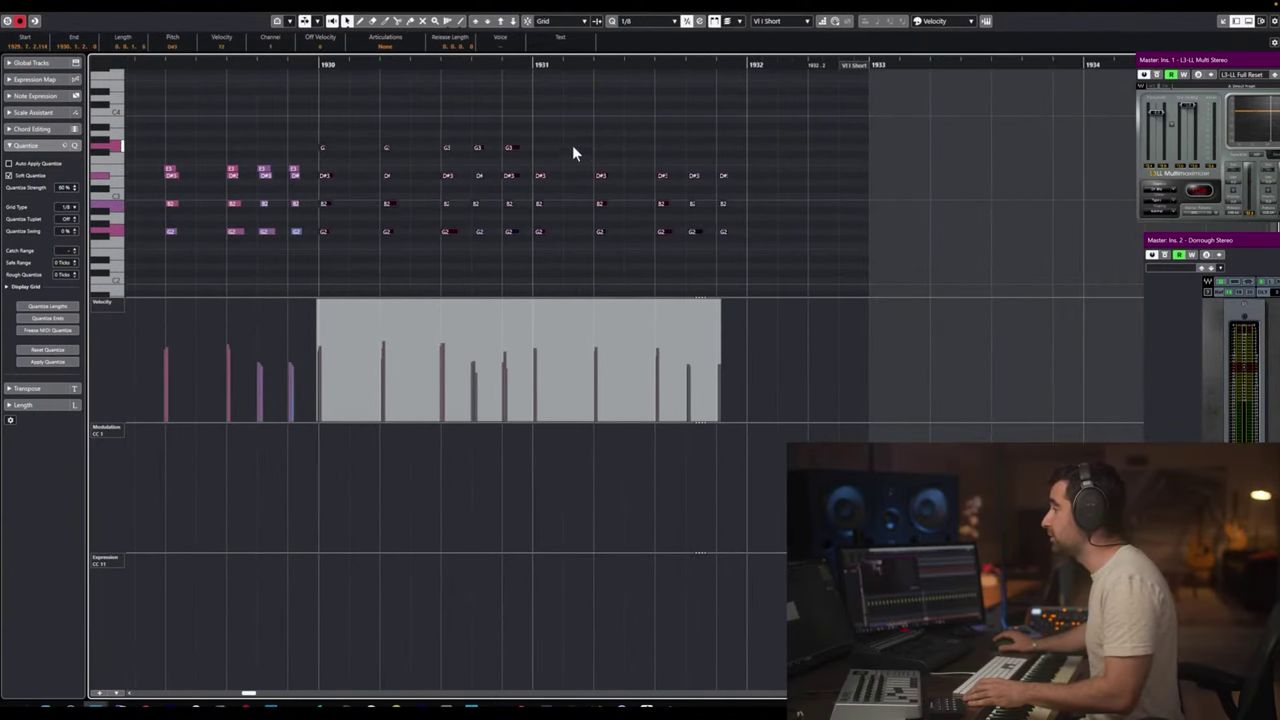
mouse_move(577, 134)
mouse_down()
mouse_move(360, 163)
mouse_move(315, 150)
mouse_move(487, 160)
mouse_move(577, 145)
mouse_move(566, 147)
mouse_up()
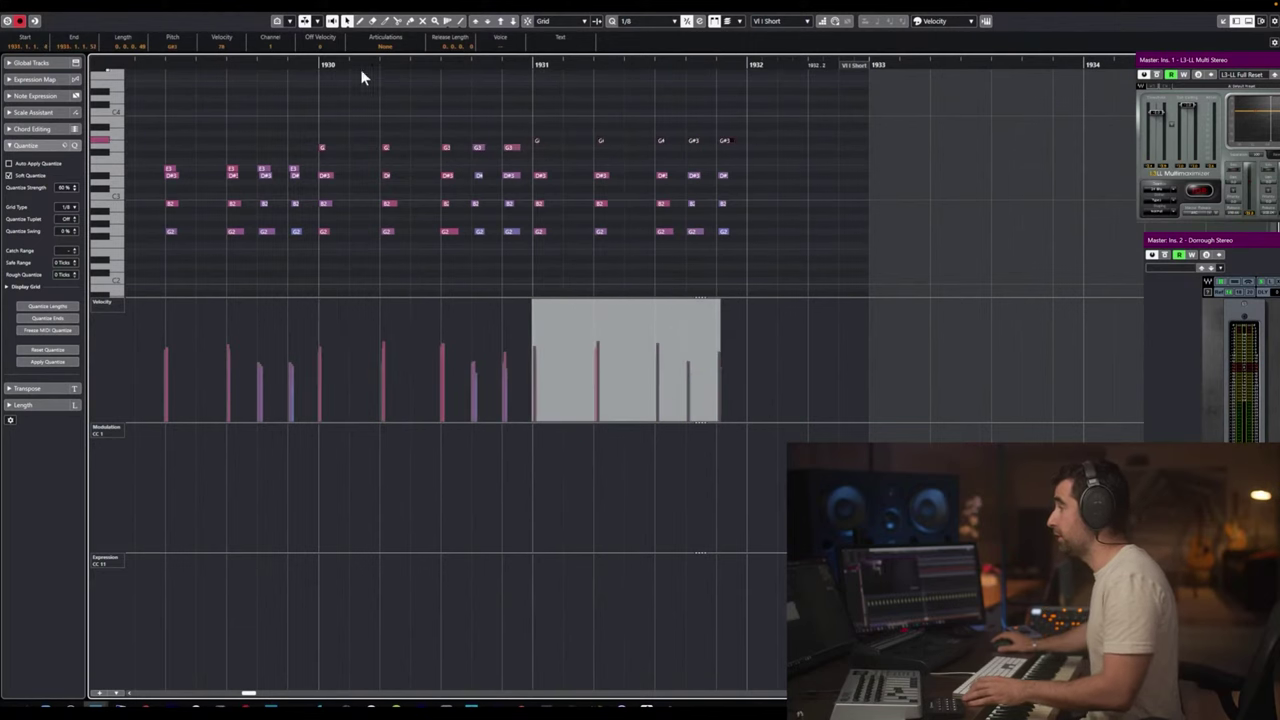
Play back the extended chords from just before bar 1930, and return to the arrangement.
click(300, 65)
key(space)
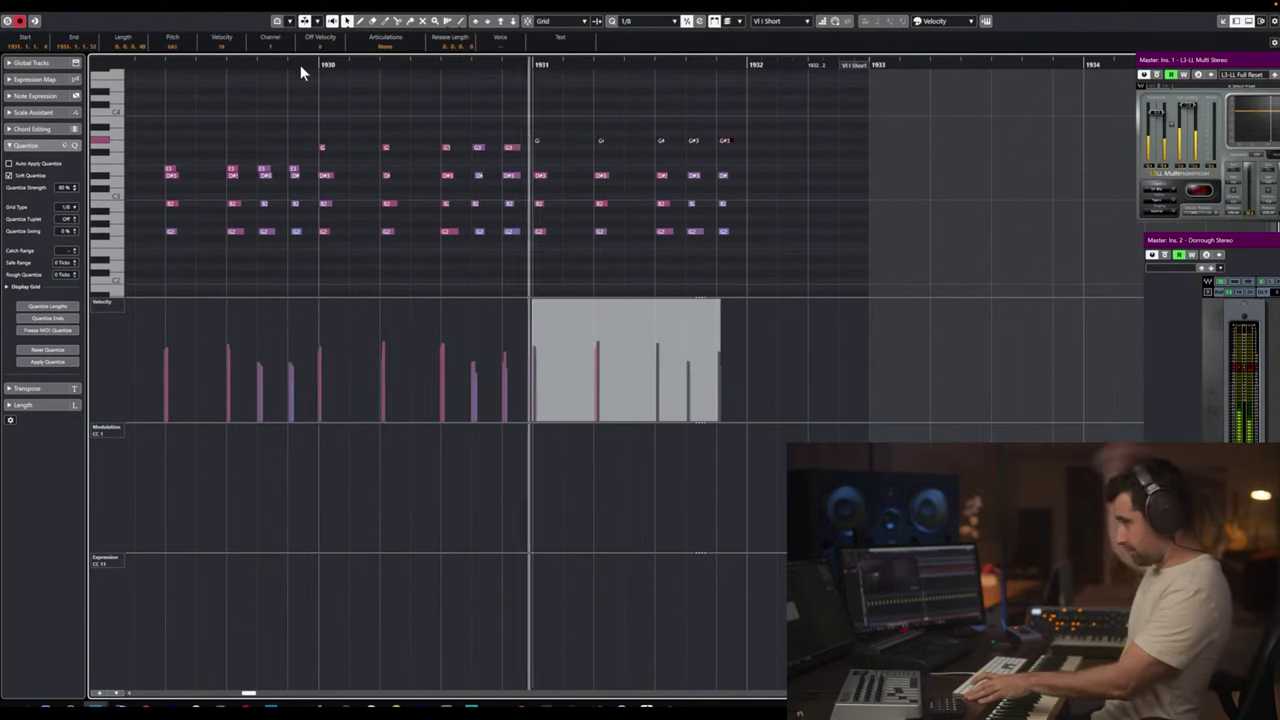
key(space)
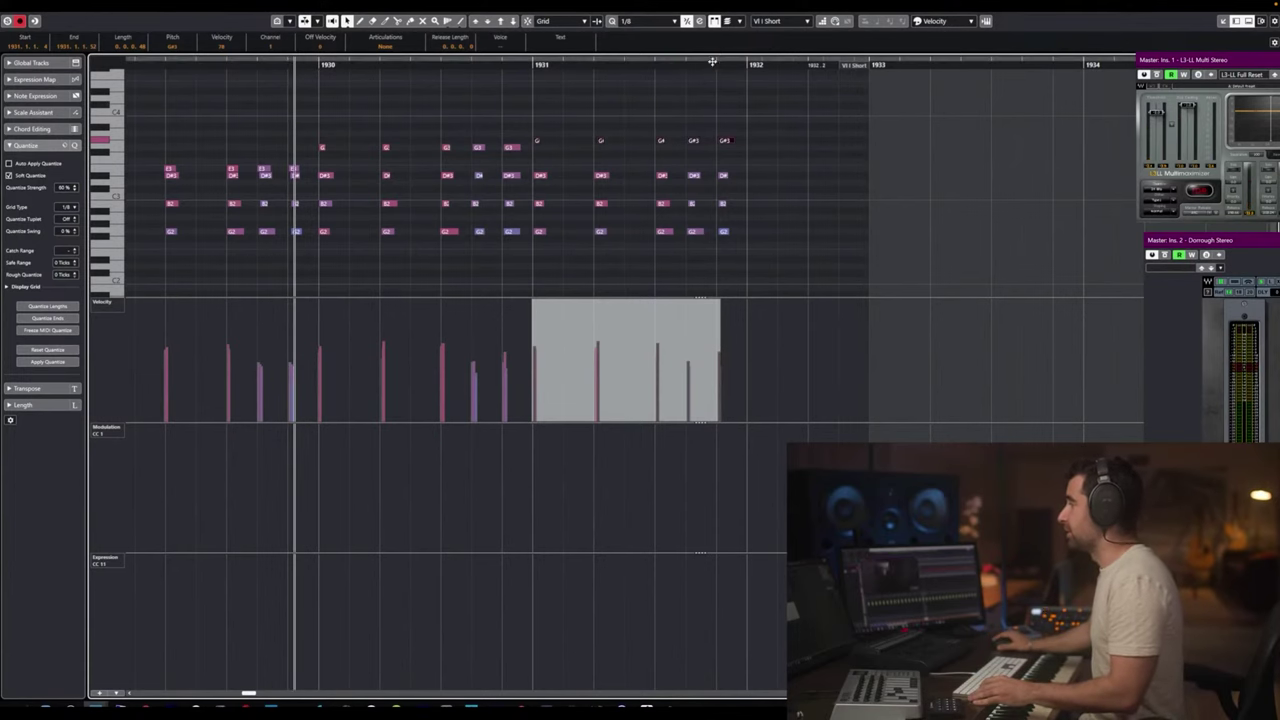
key(Return)
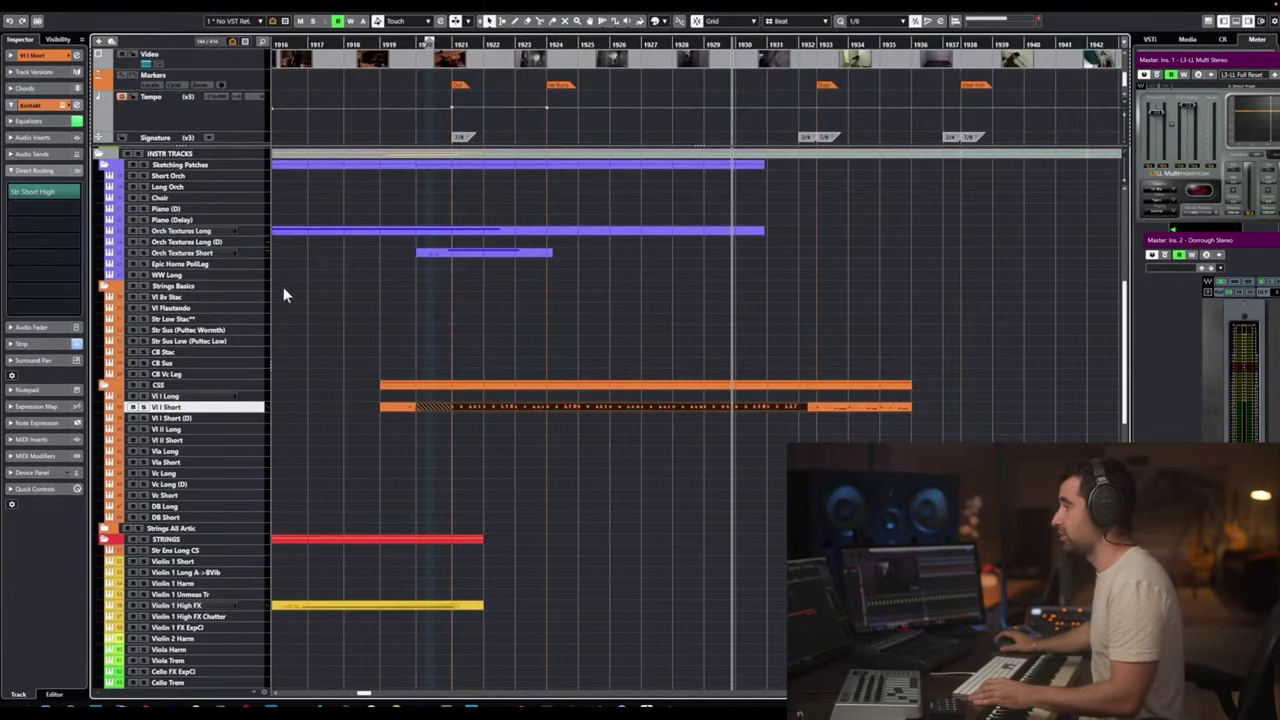
Select the Short Orch track and play back from bar 1931 to the Door marker to rehearse a part.
click(182, 177)
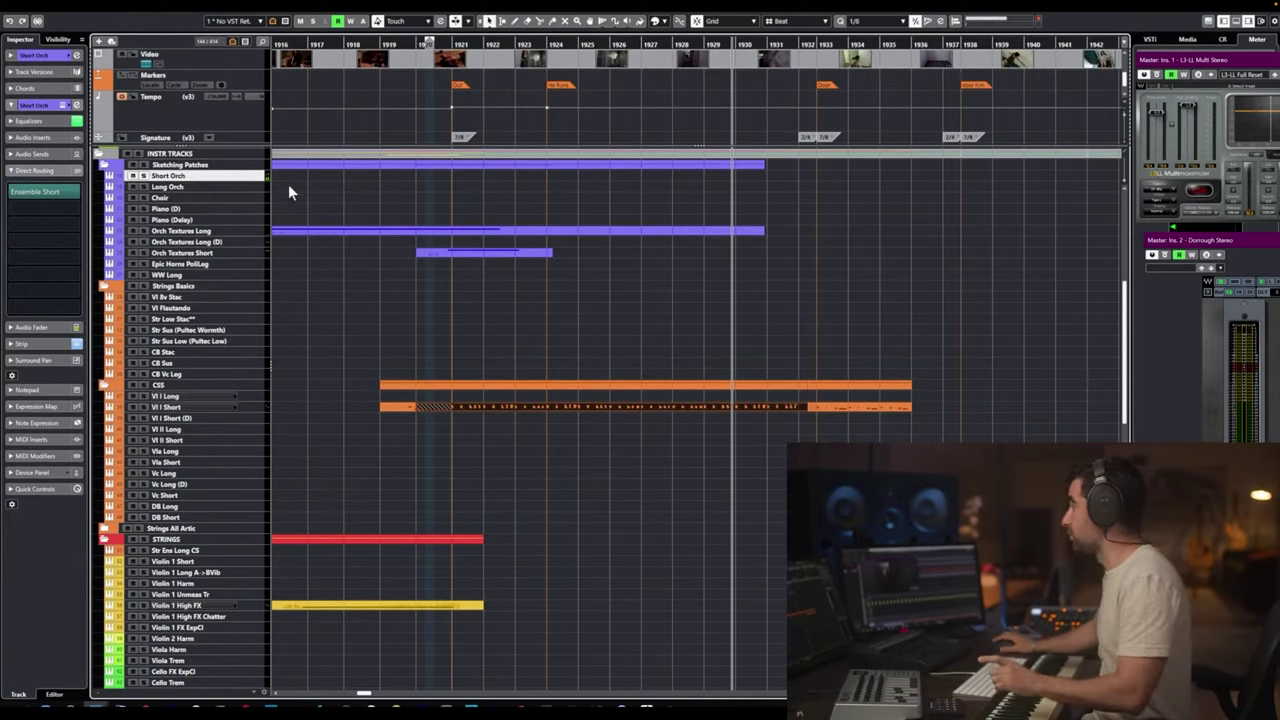
click(784, 44)
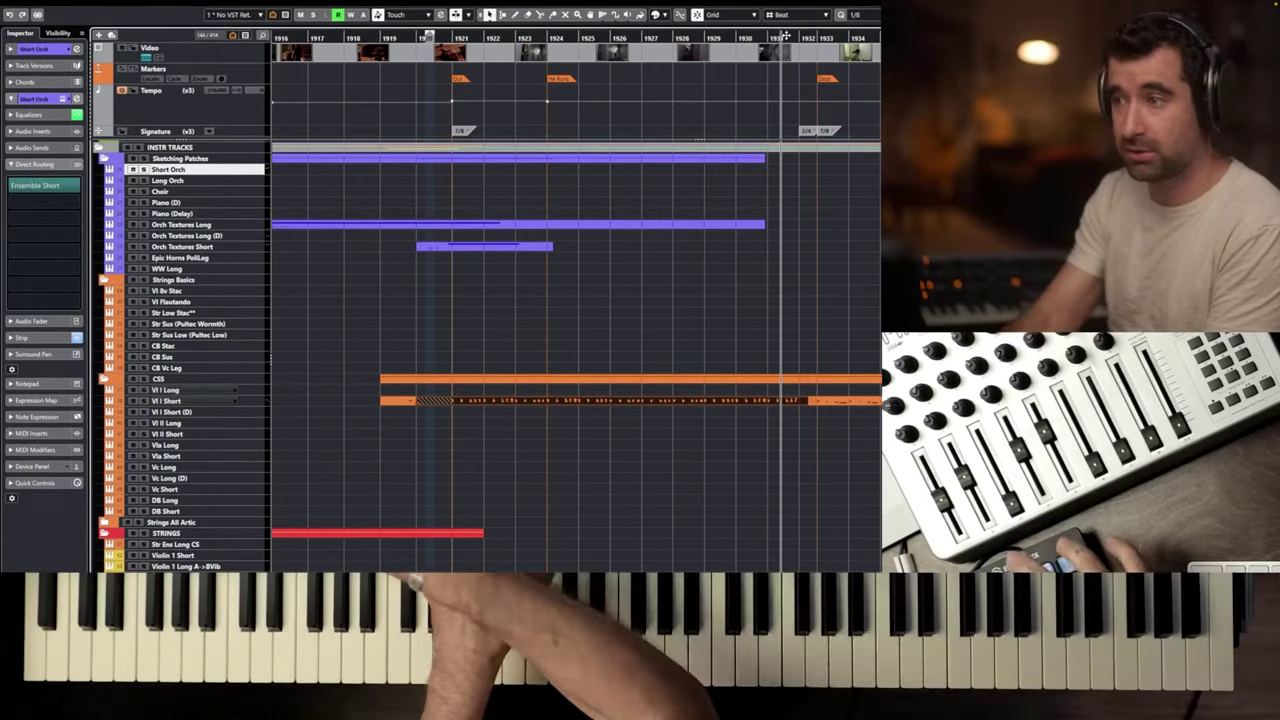
key(space)
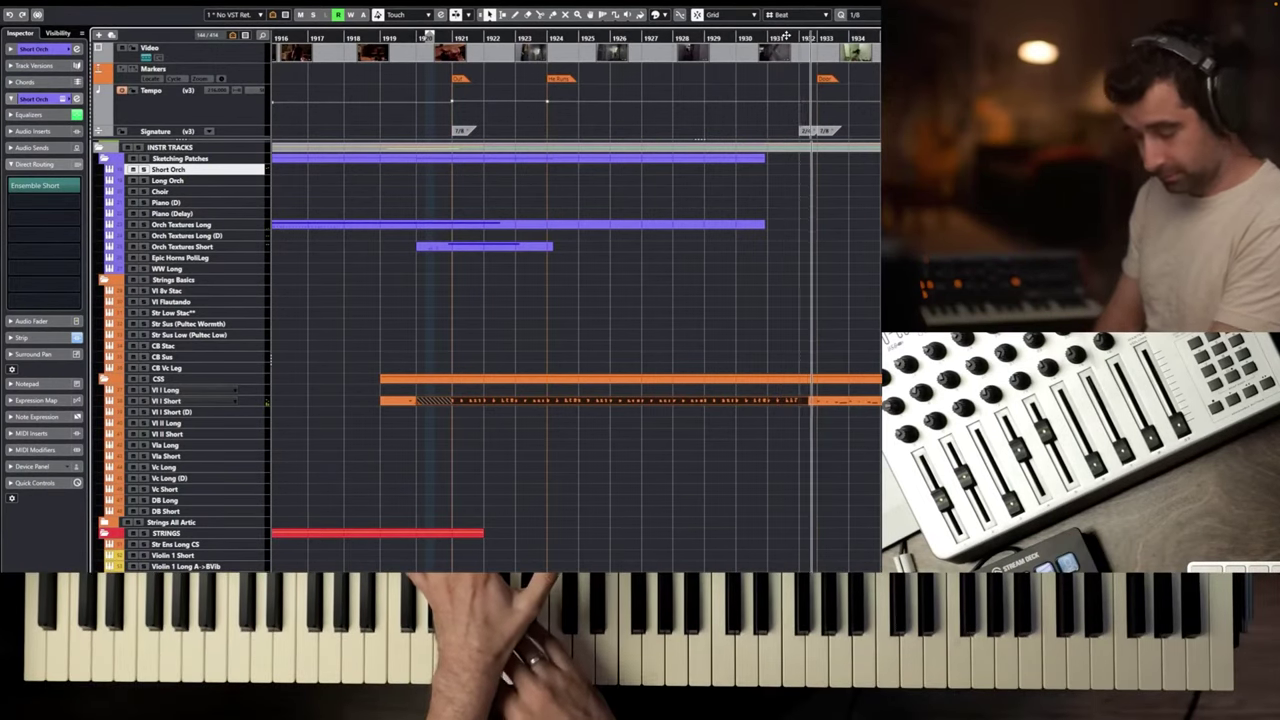
key(space)
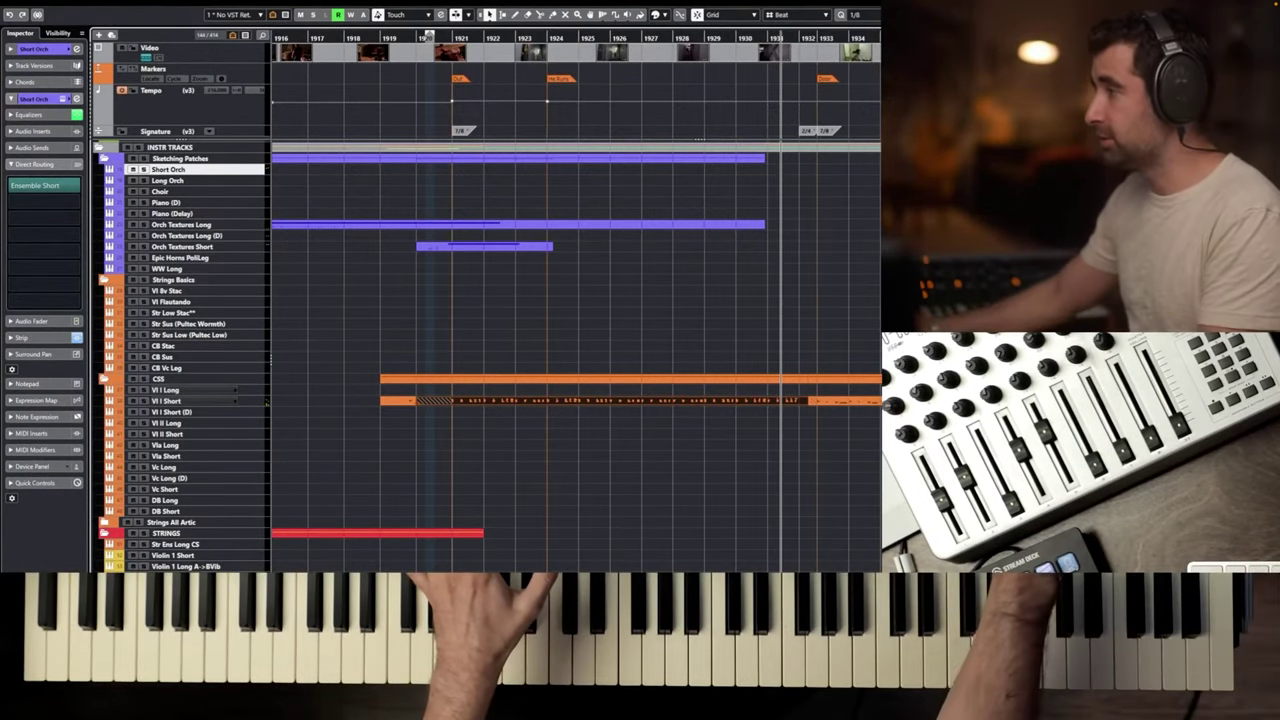
Record a Short Orch part from around bar 1930 up to the Door marker at bar 1933, and play it back.
drag(772, 36, 755, 36)
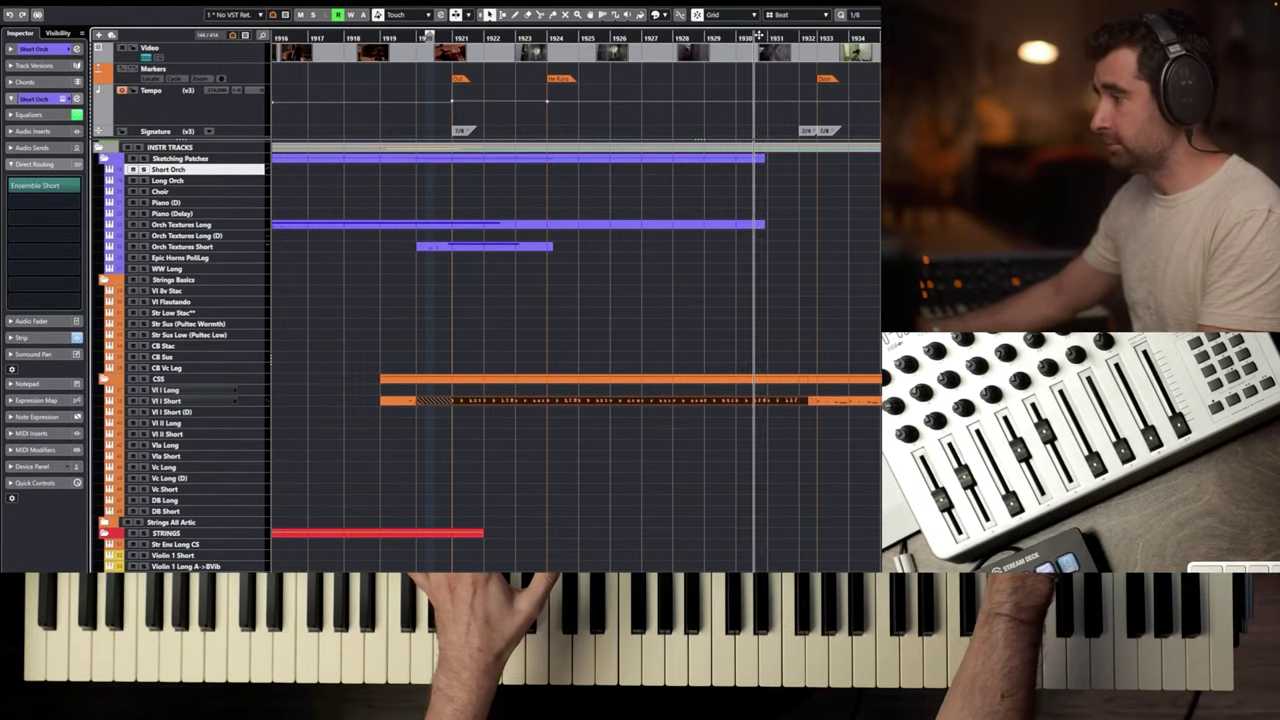
key(space)
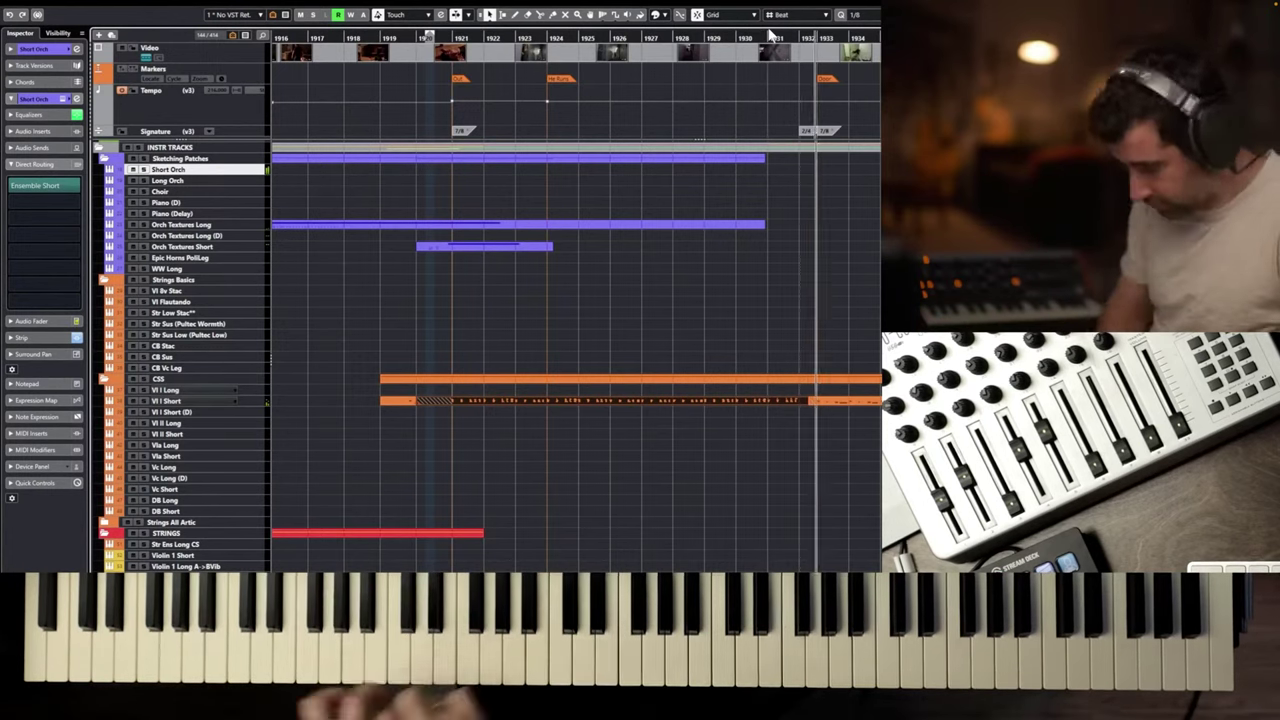
key(space)
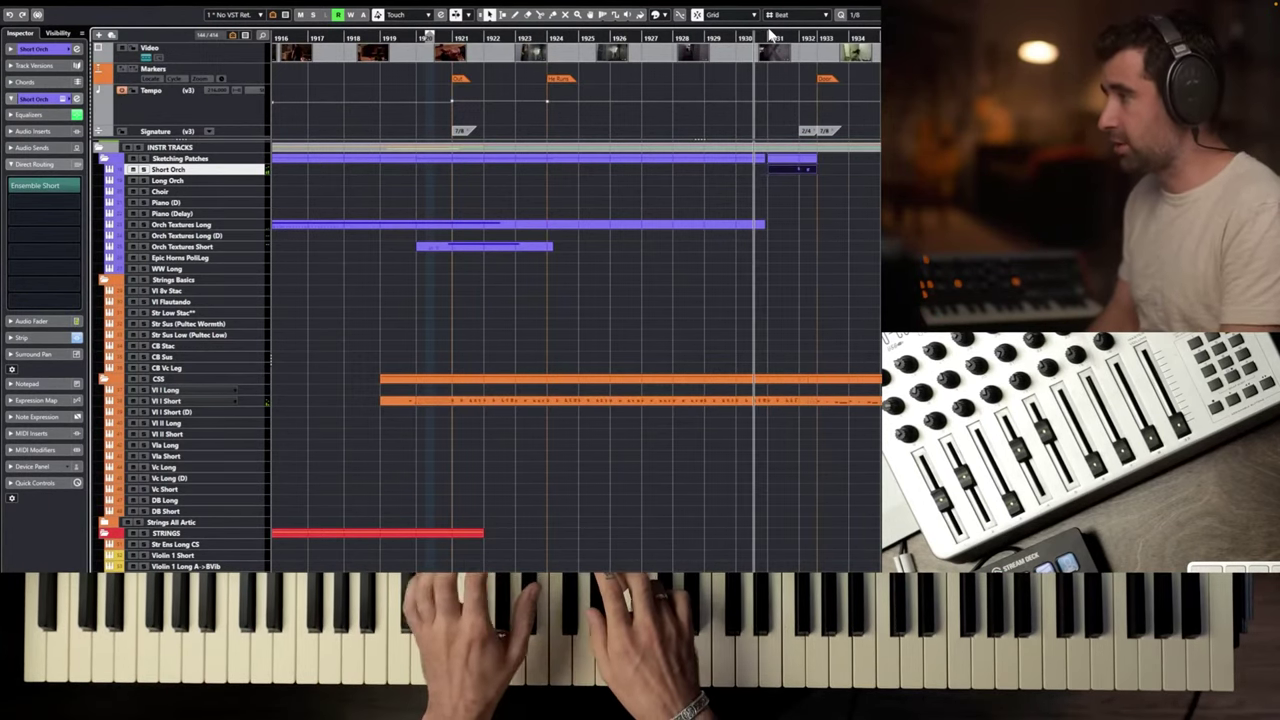
key(space)
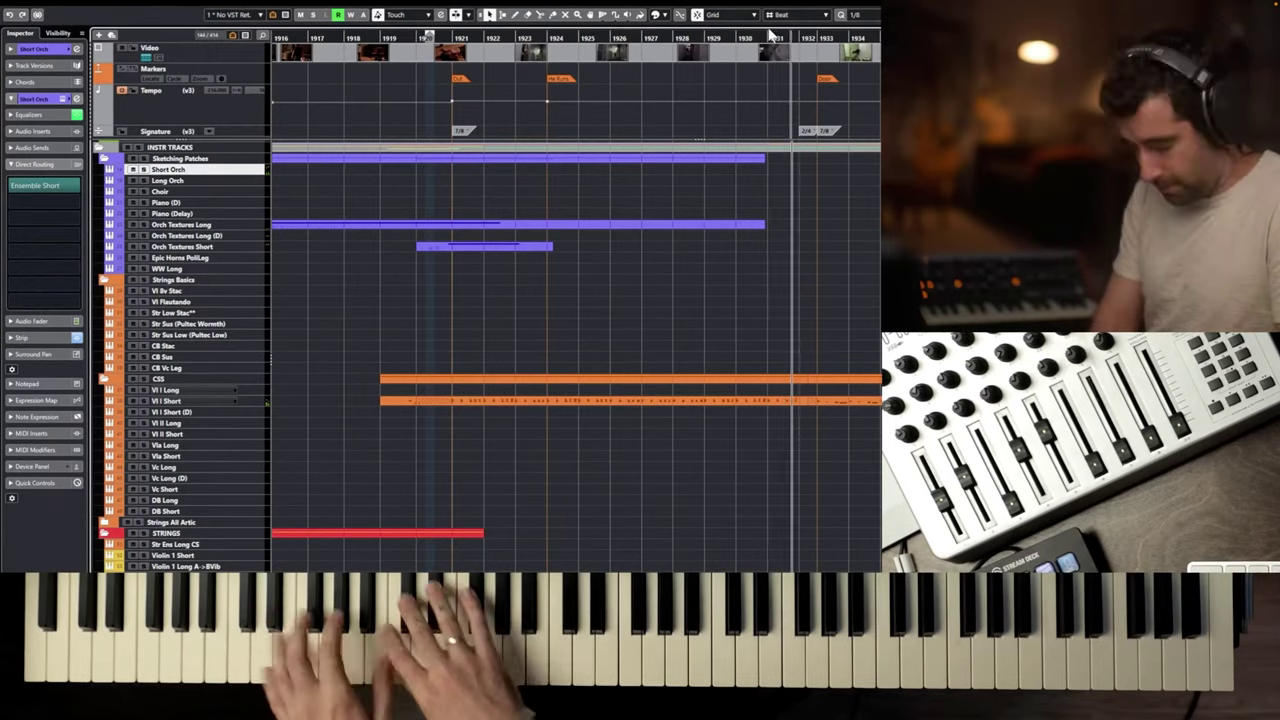
key(space)
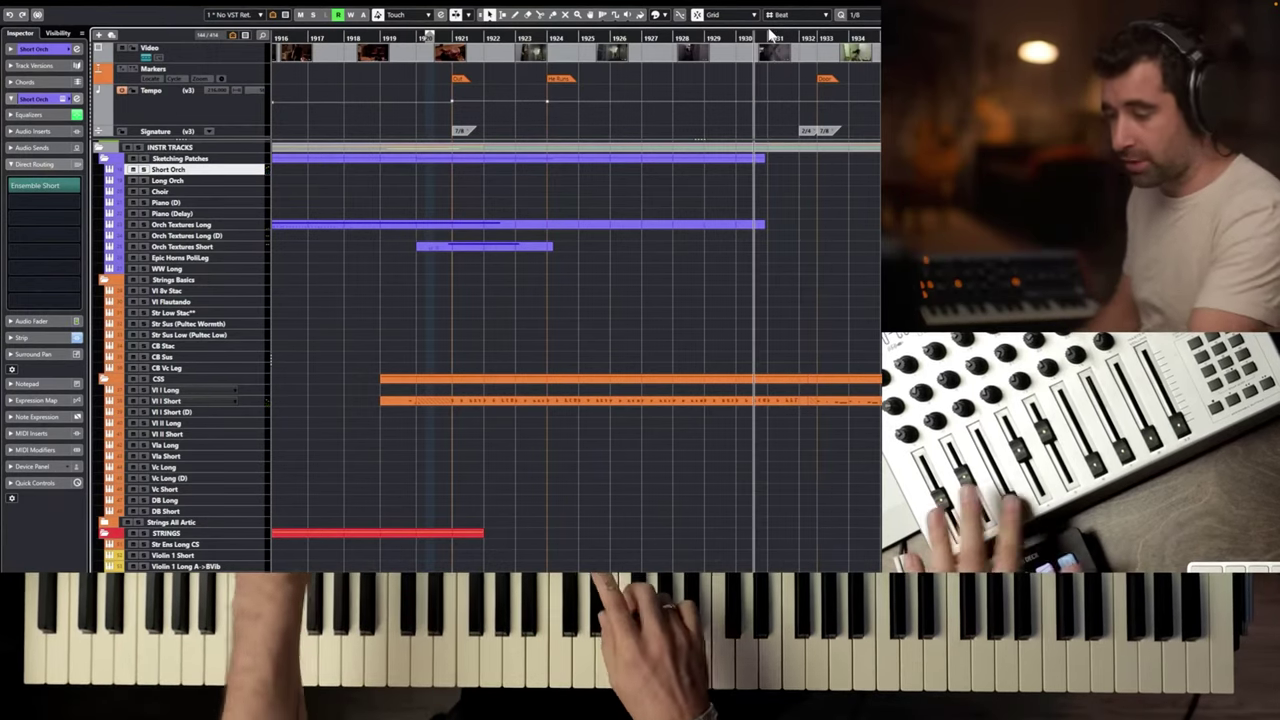
key(space)
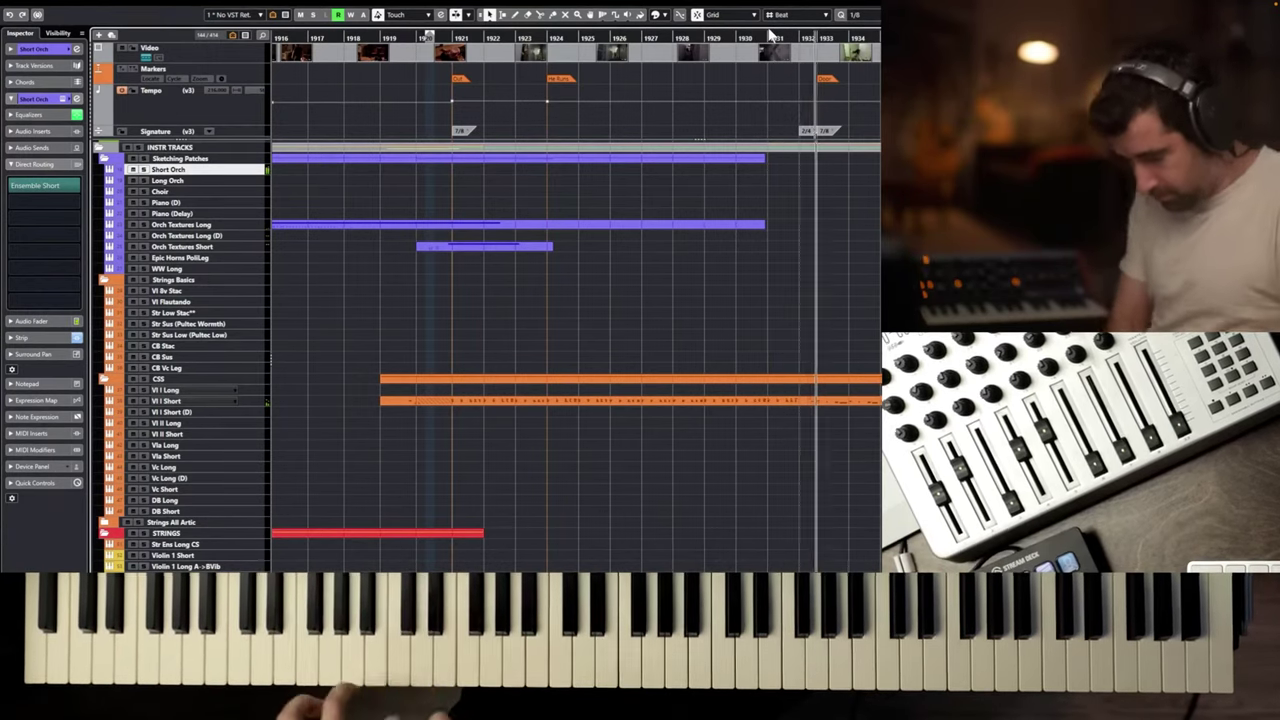
key(space)
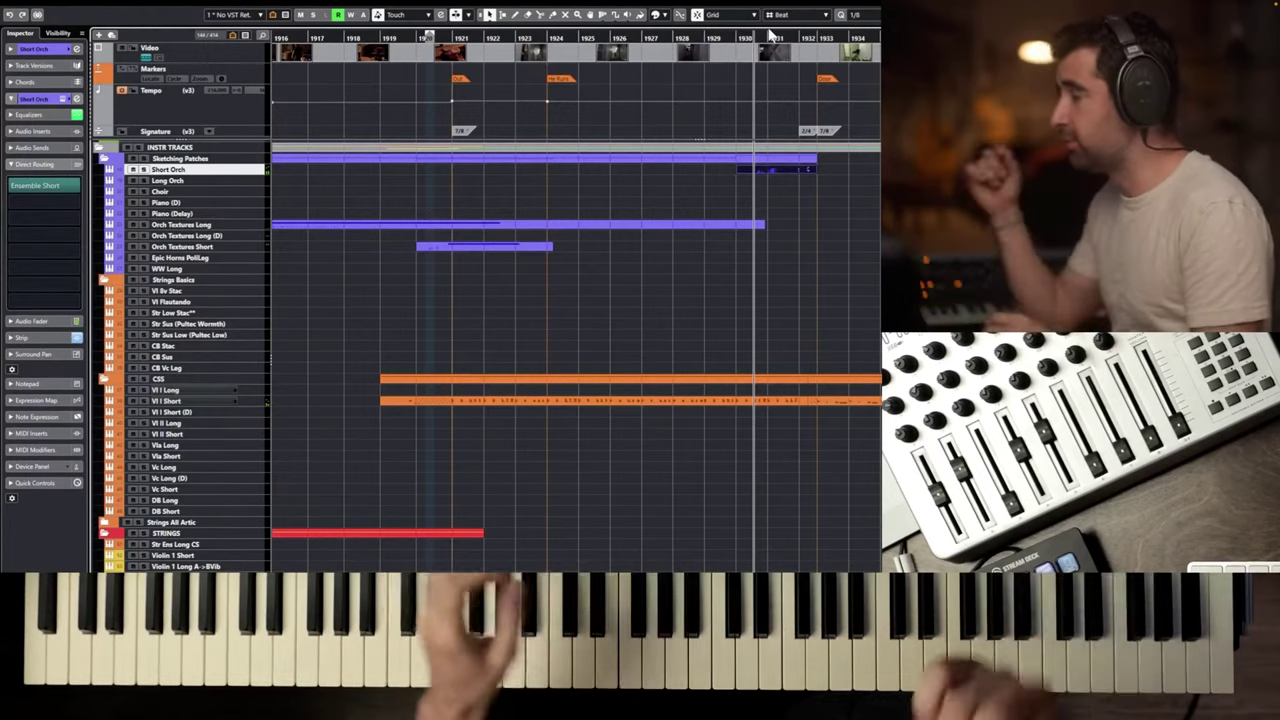
key(space)
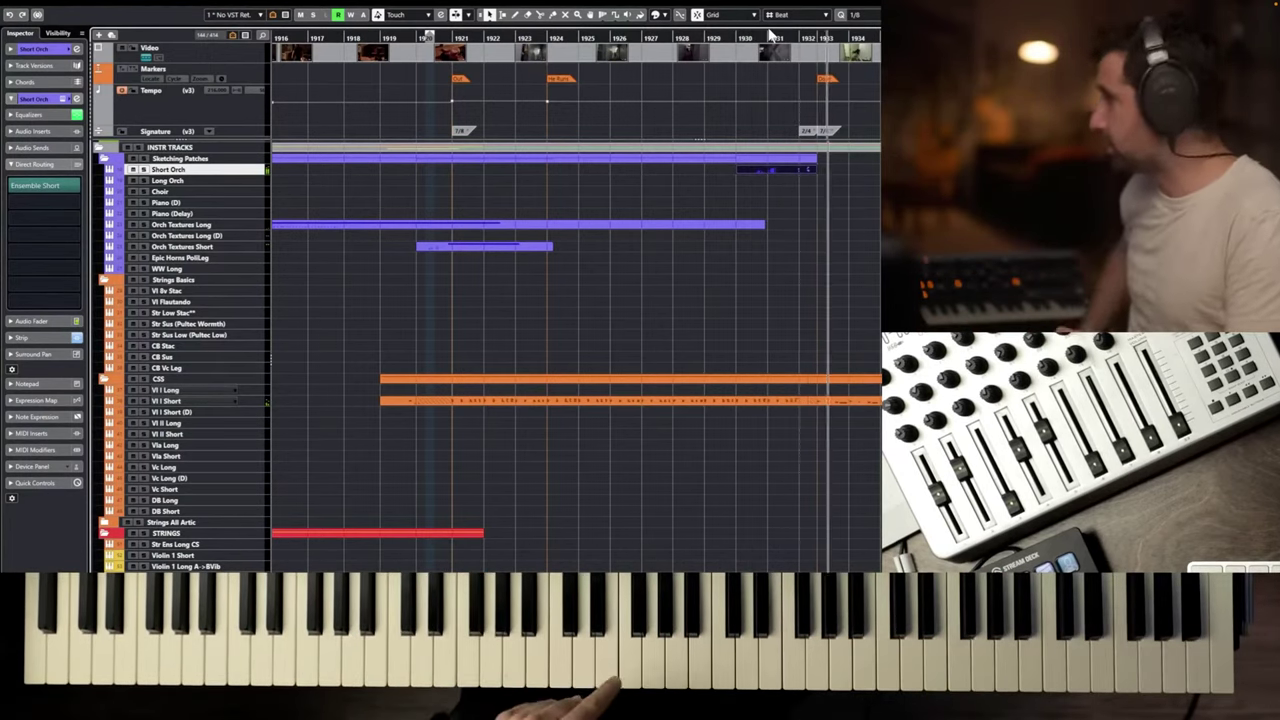
key(space)
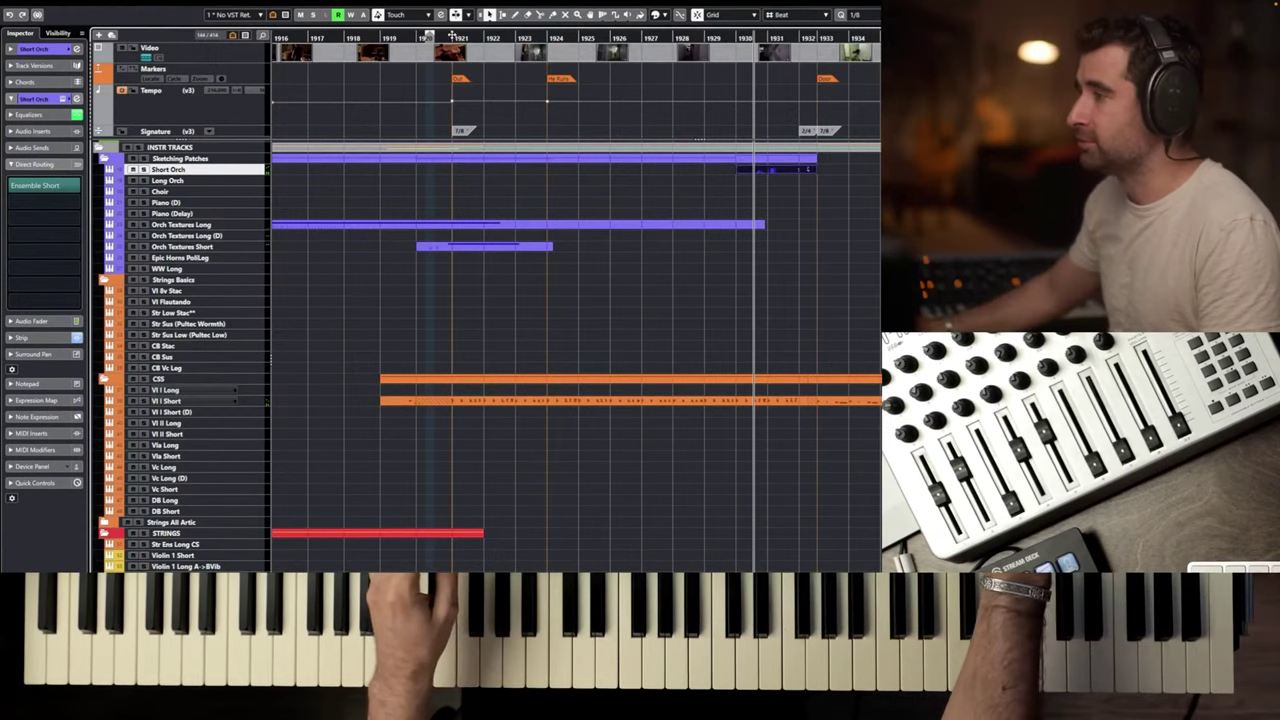
Record a Short Orch part around bar 1921, starting playback from the middle of bar 1920 and running past the Door marker.
drag(452, 35, 434, 35)
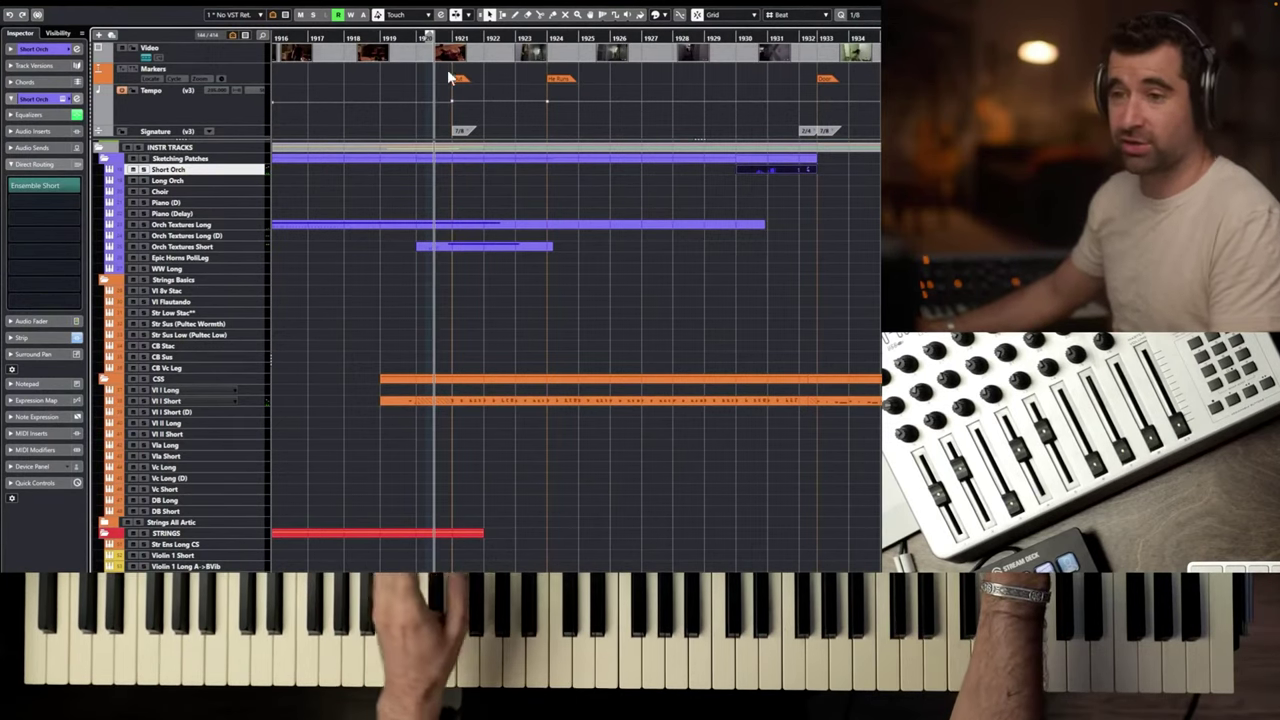
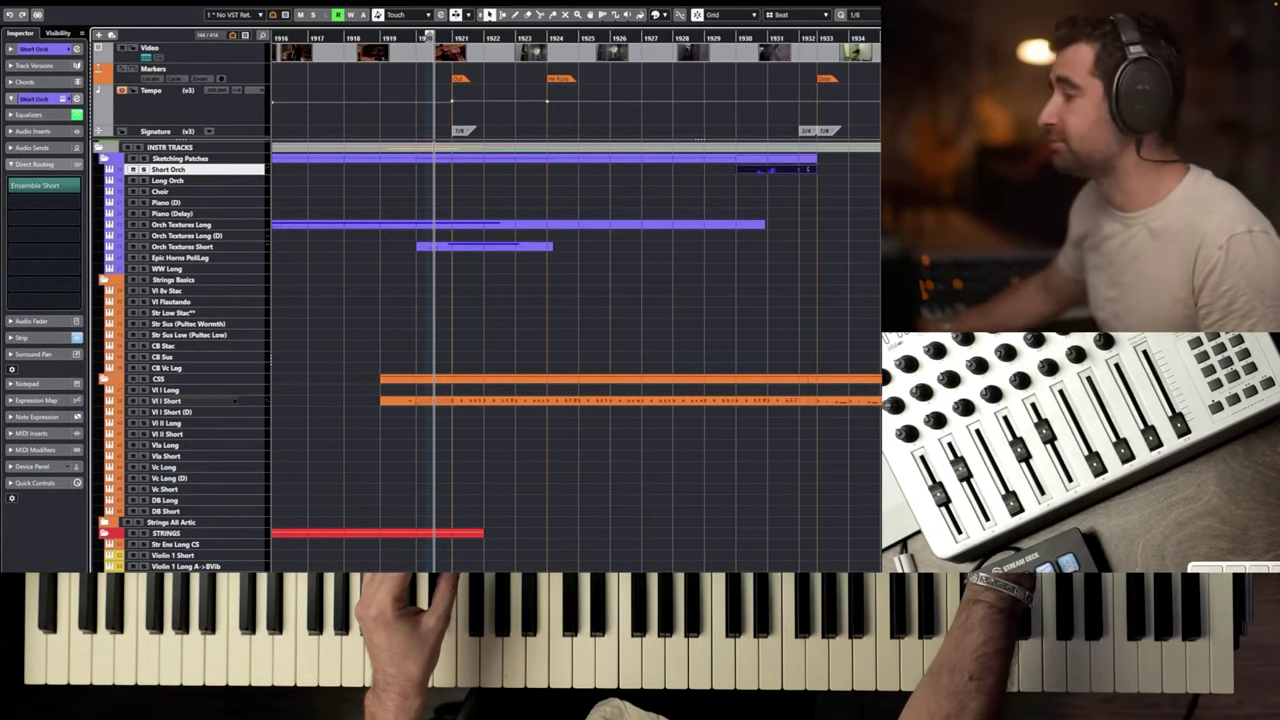
ctrl+scroll(531, 431, down, 2)
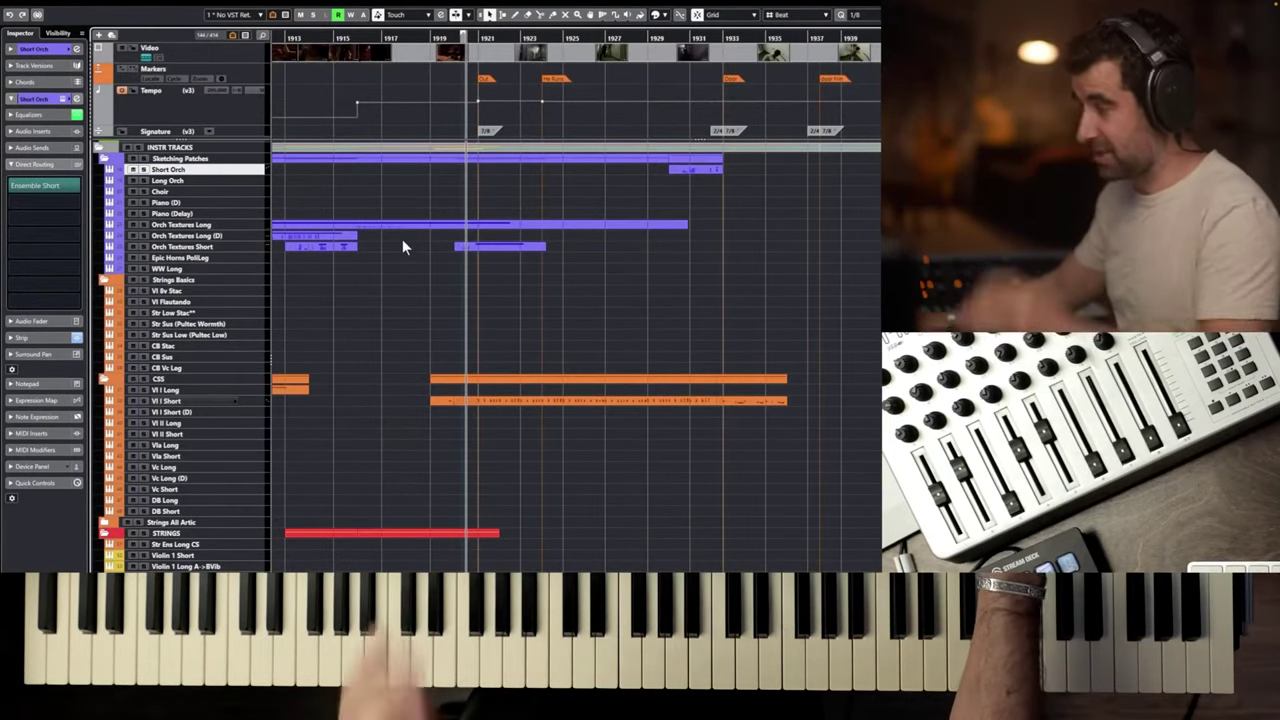
ctrl+scroll(443, 319, down, 1)
scroll(425, 300, right, 2)
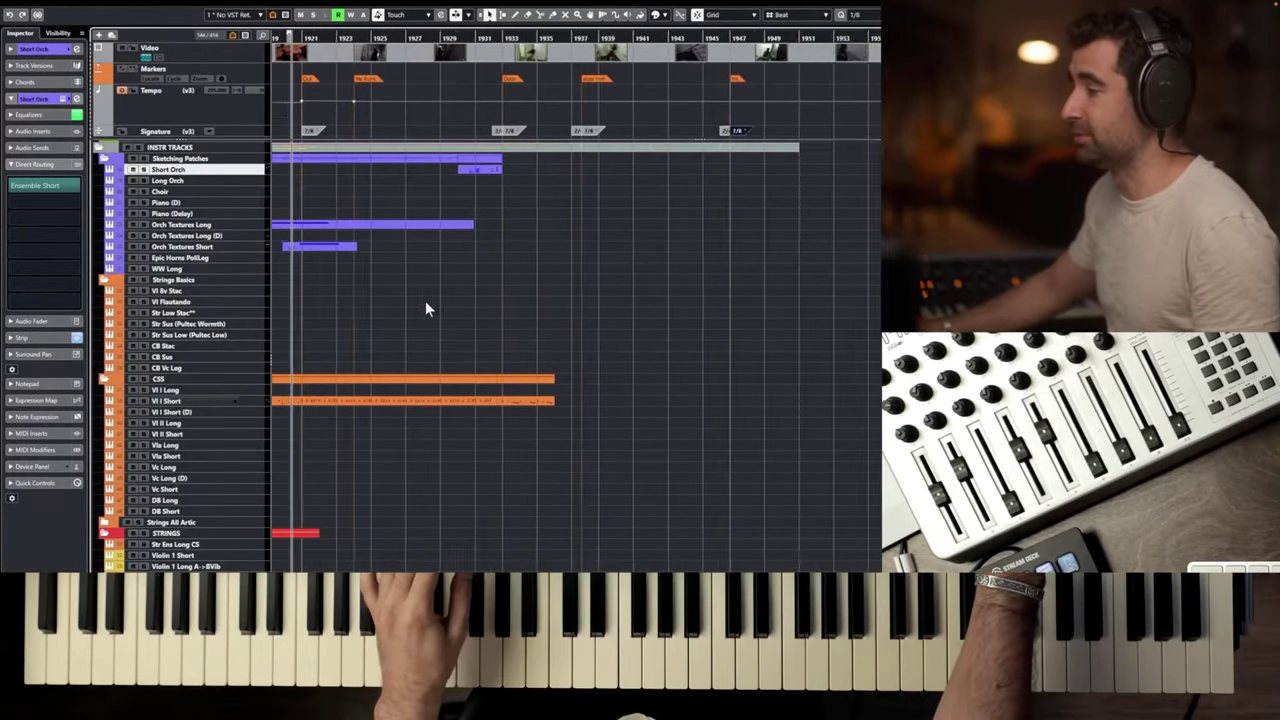
scroll(426, 299, left, 3)
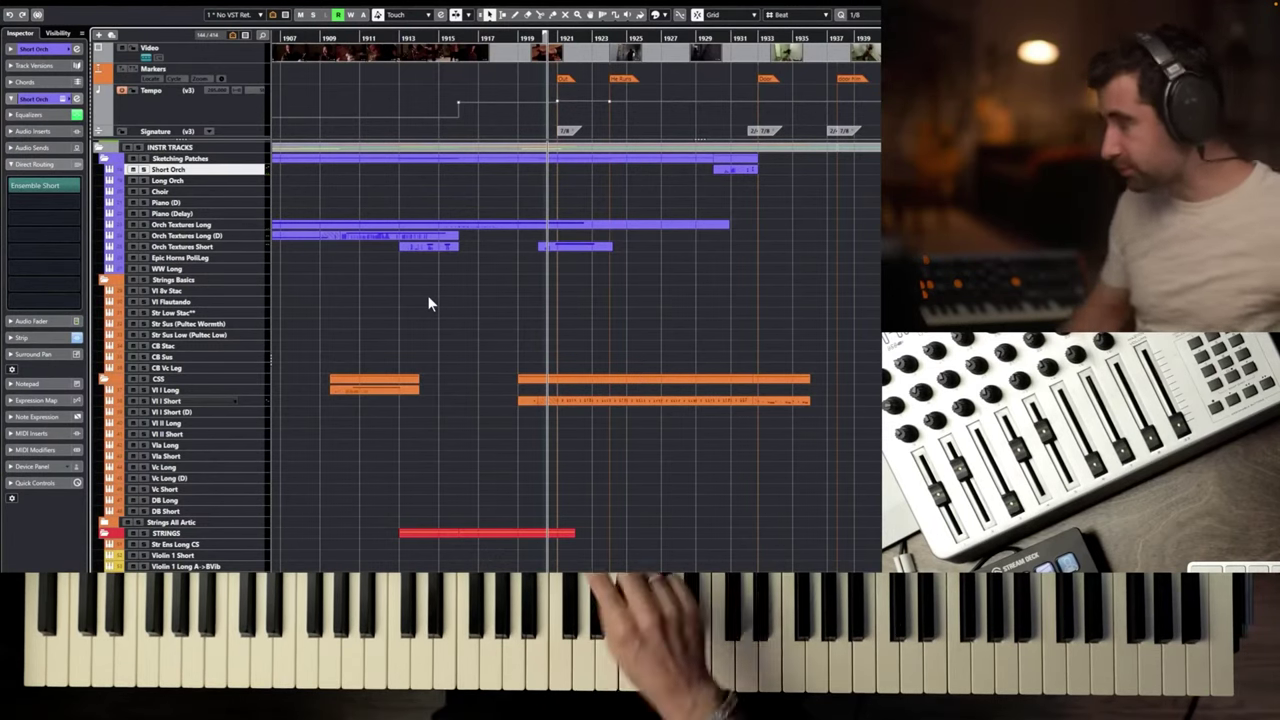
key(space)
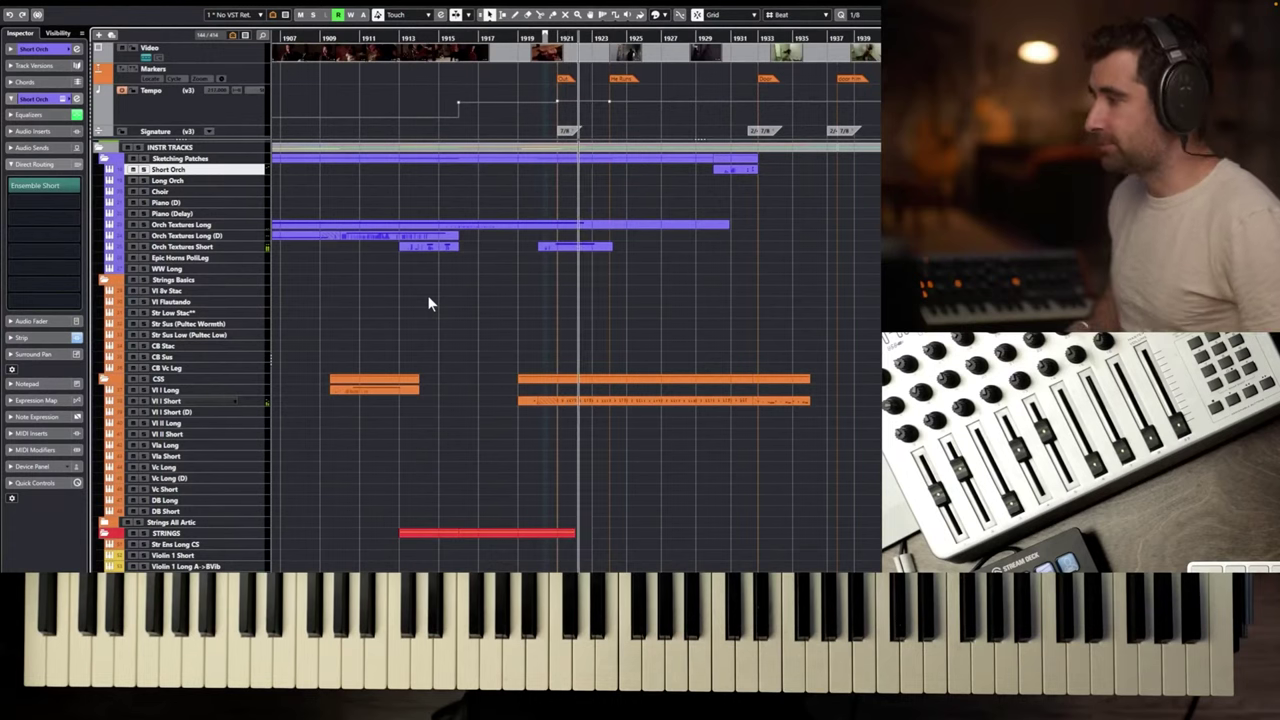
key(space)
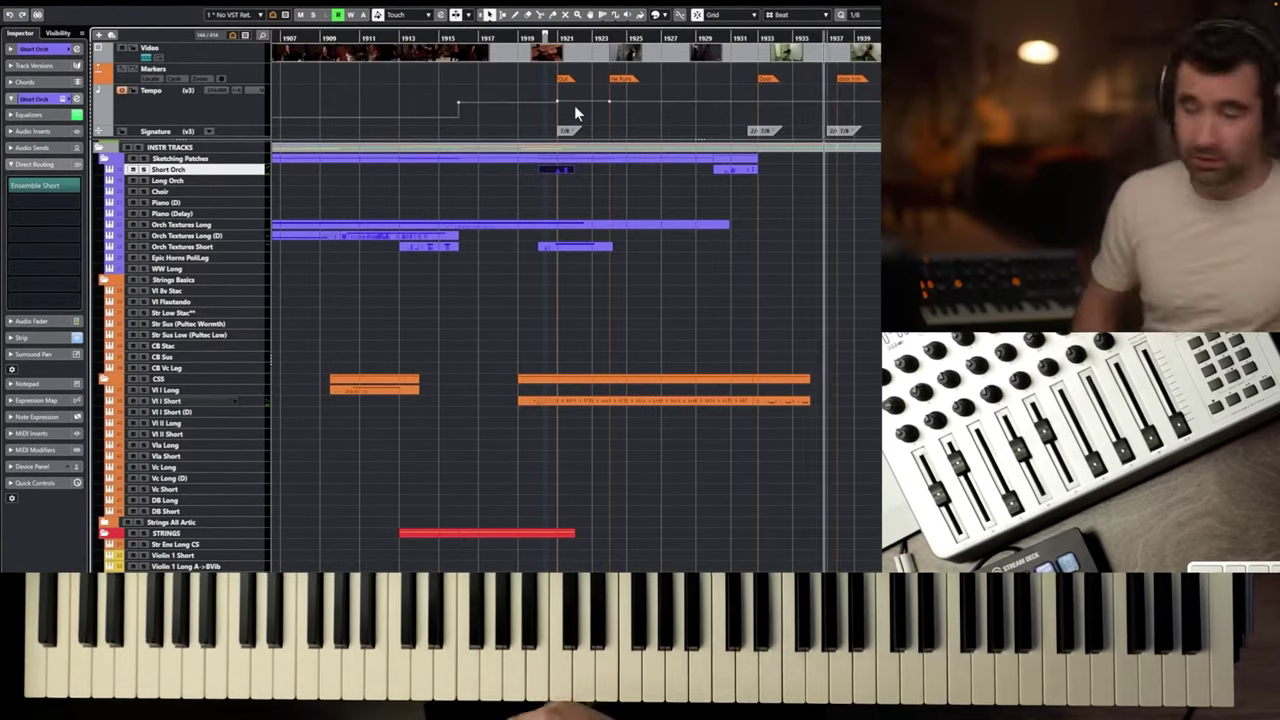
Play back repeatedly from the middle of bar 1920, with the Orch Textures Short track selected, to rehearse a part.
key(space)
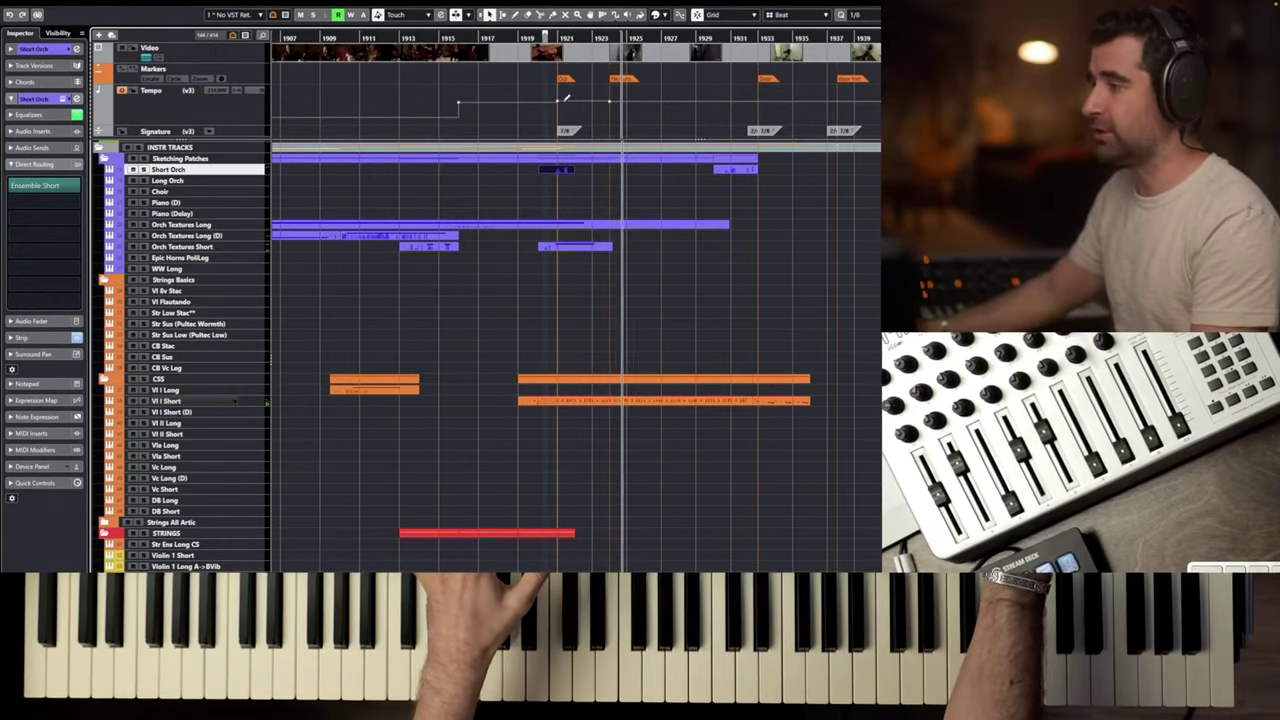
key(space)
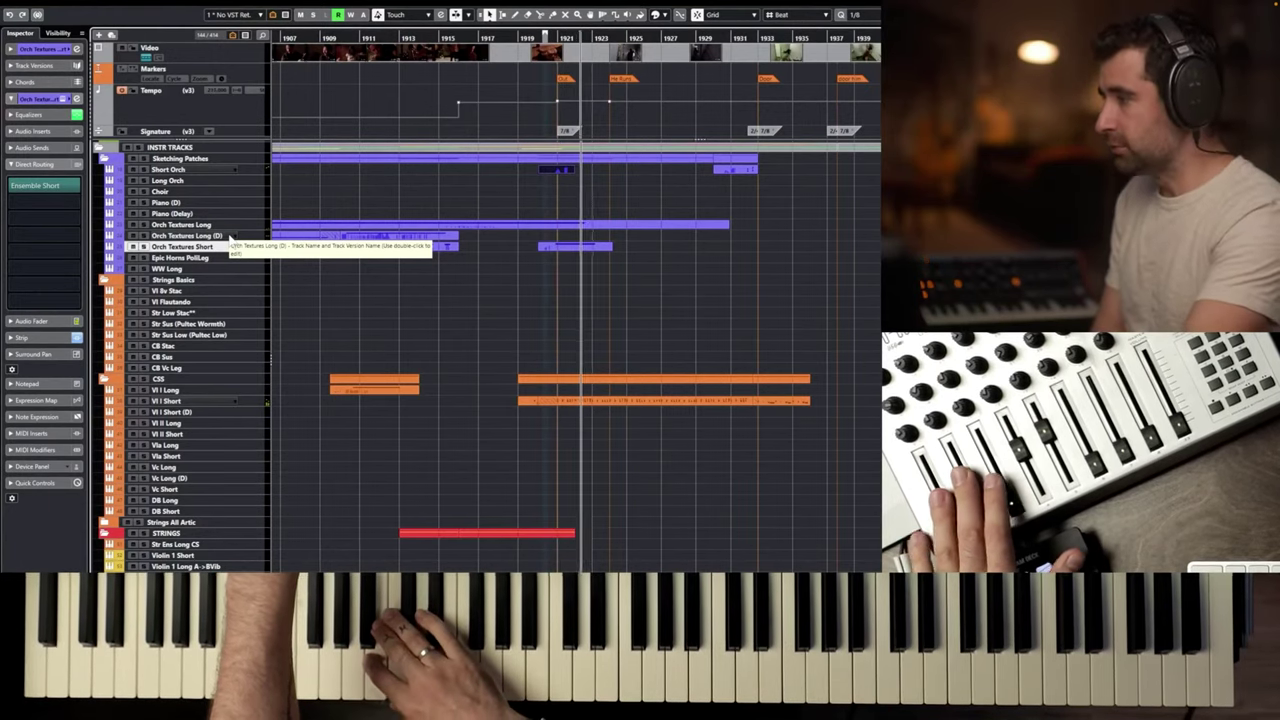
key(space)
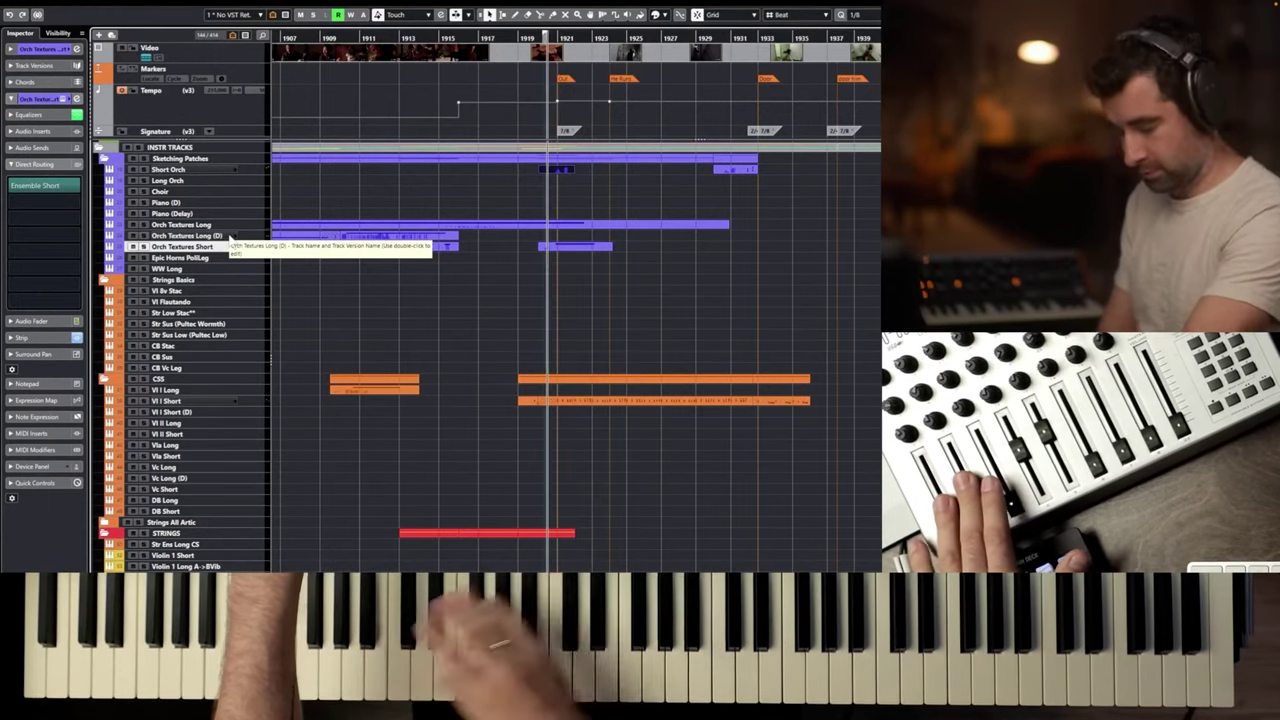
key(space)
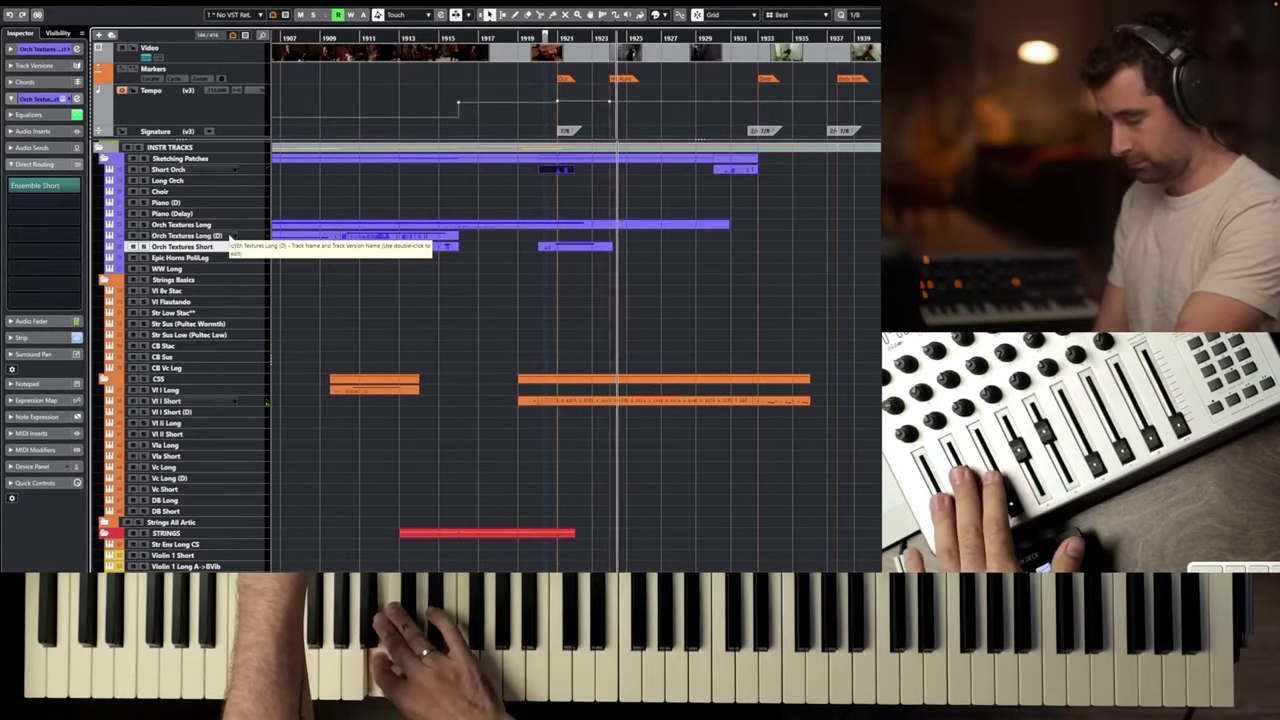
key(space)
key(space)
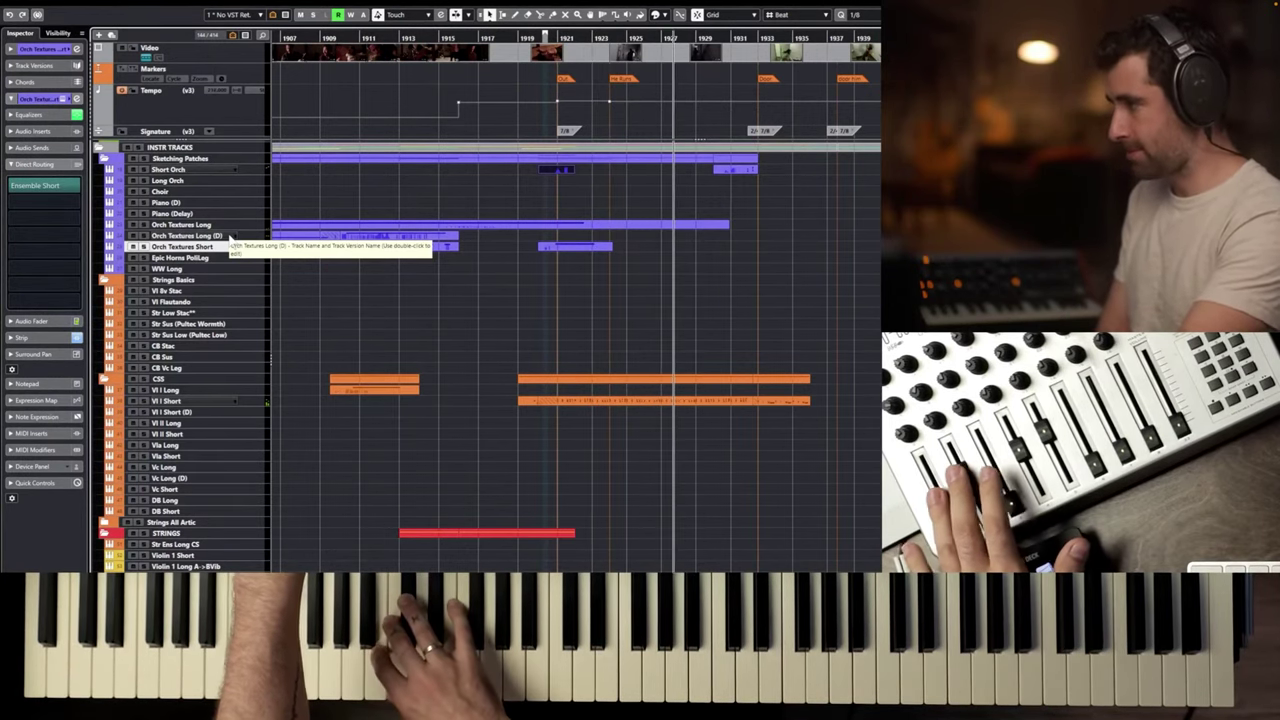
key(space)
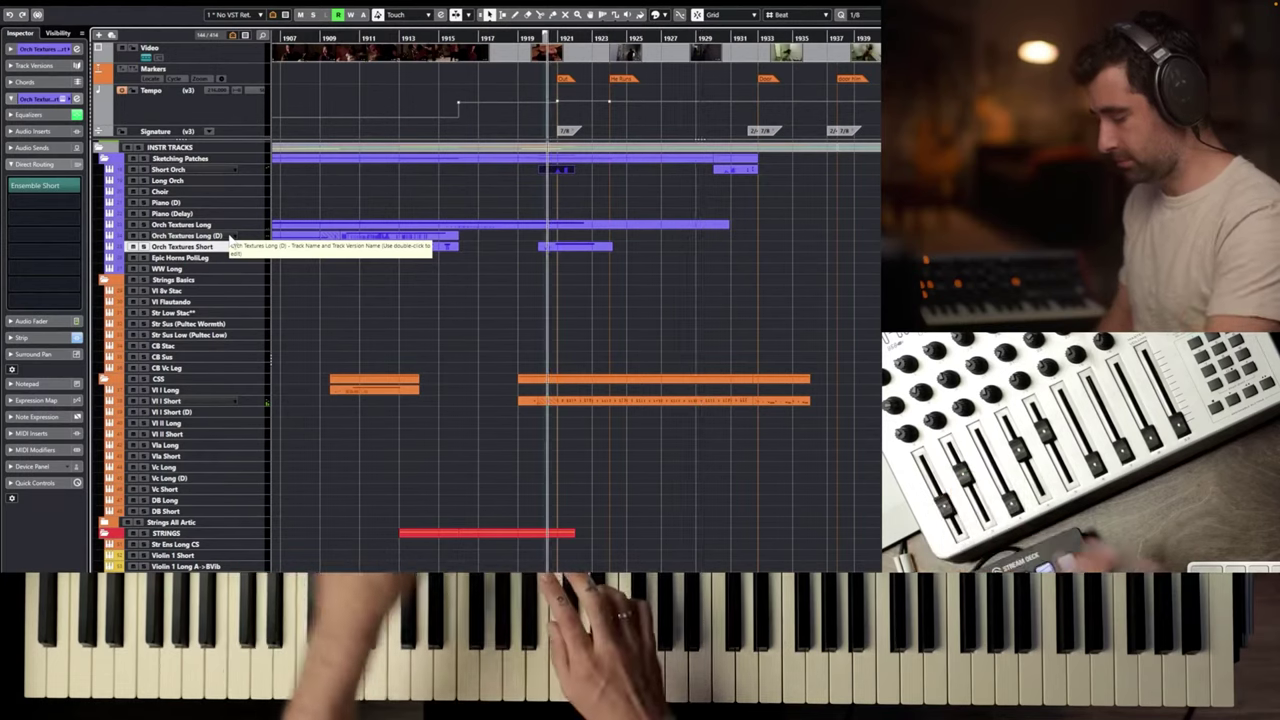
Record an Orch Textures Short part over bars 1923 to 1926, open it for note editing and play it back.
key(shift+KP_Multiply)
key(space)
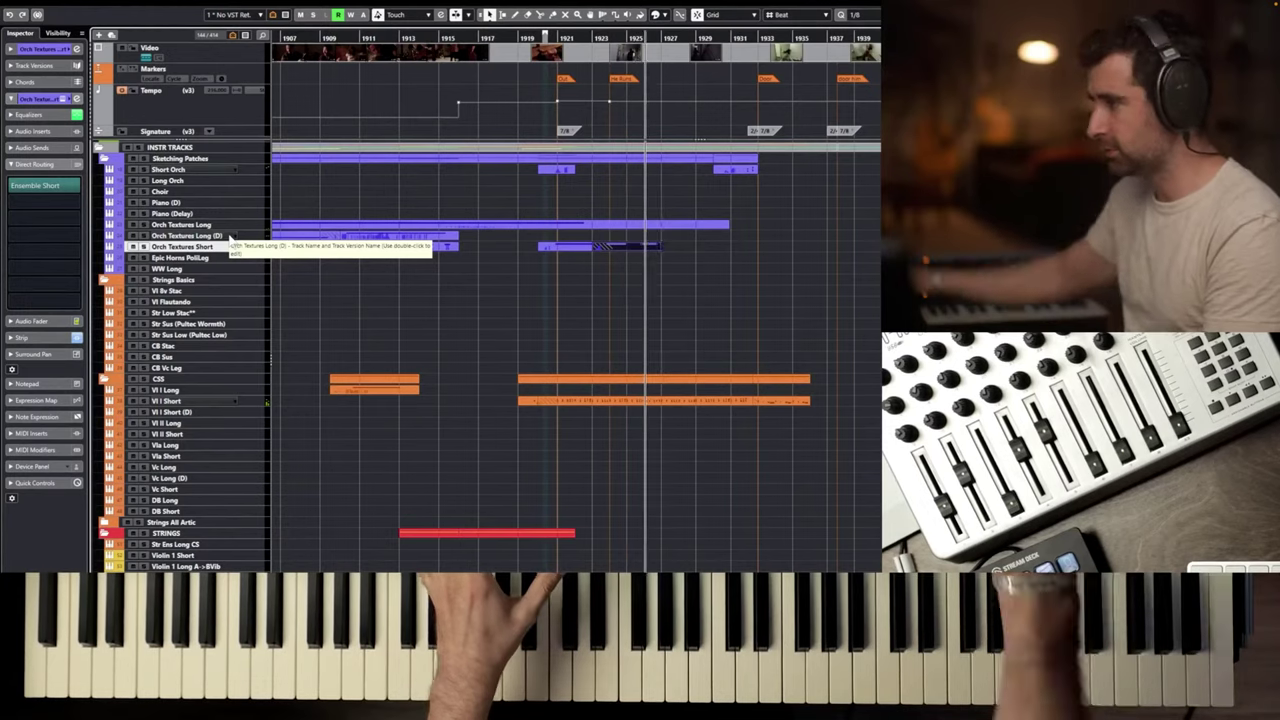
key(space)
double_click(636, 246)
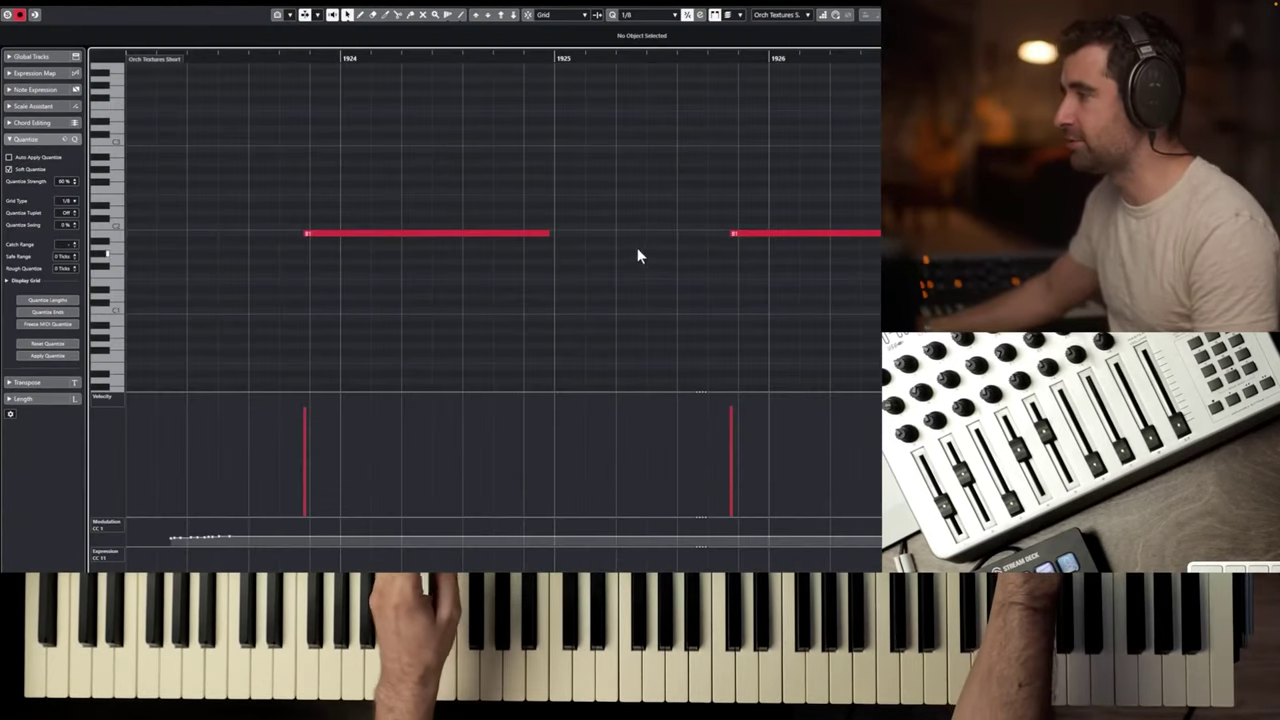
key(space)
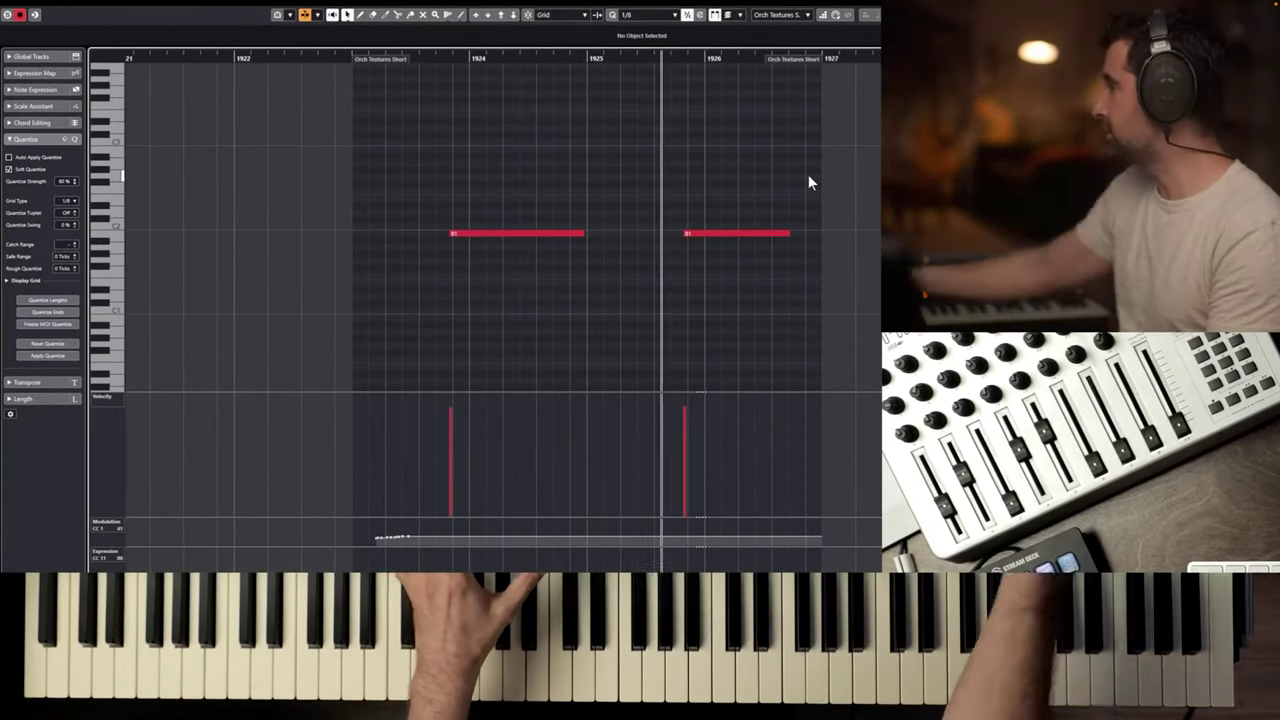
key(space)
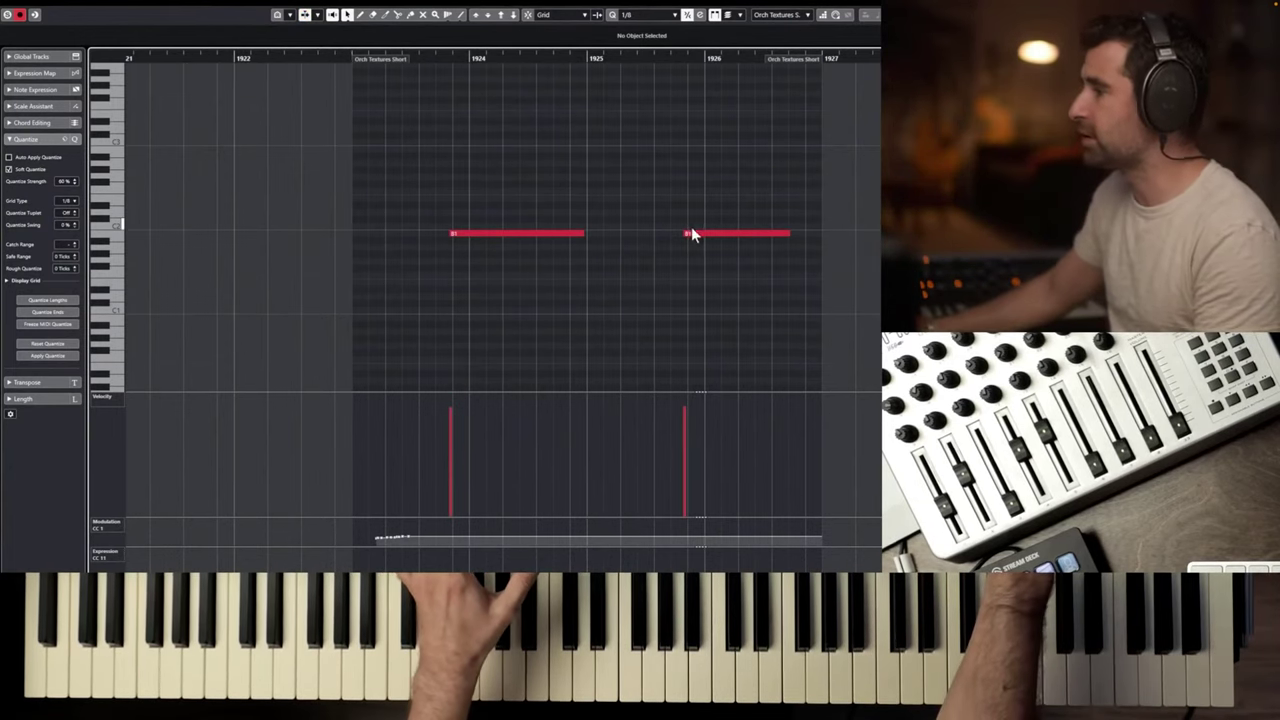
Try starting the second B1 note just before bar 1926, and play it back from the middle of bar 1925.
drag(687, 233, 701, 233)
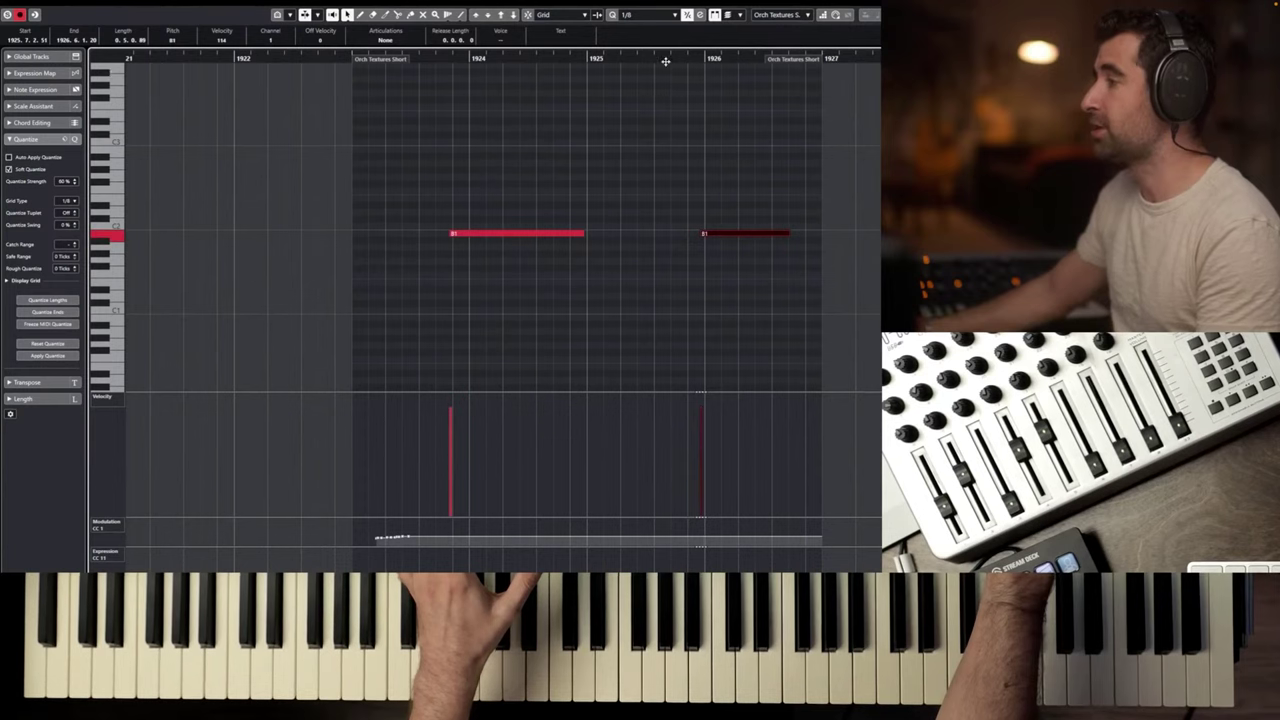
drag(664, 59, 643, 59)
key(space)
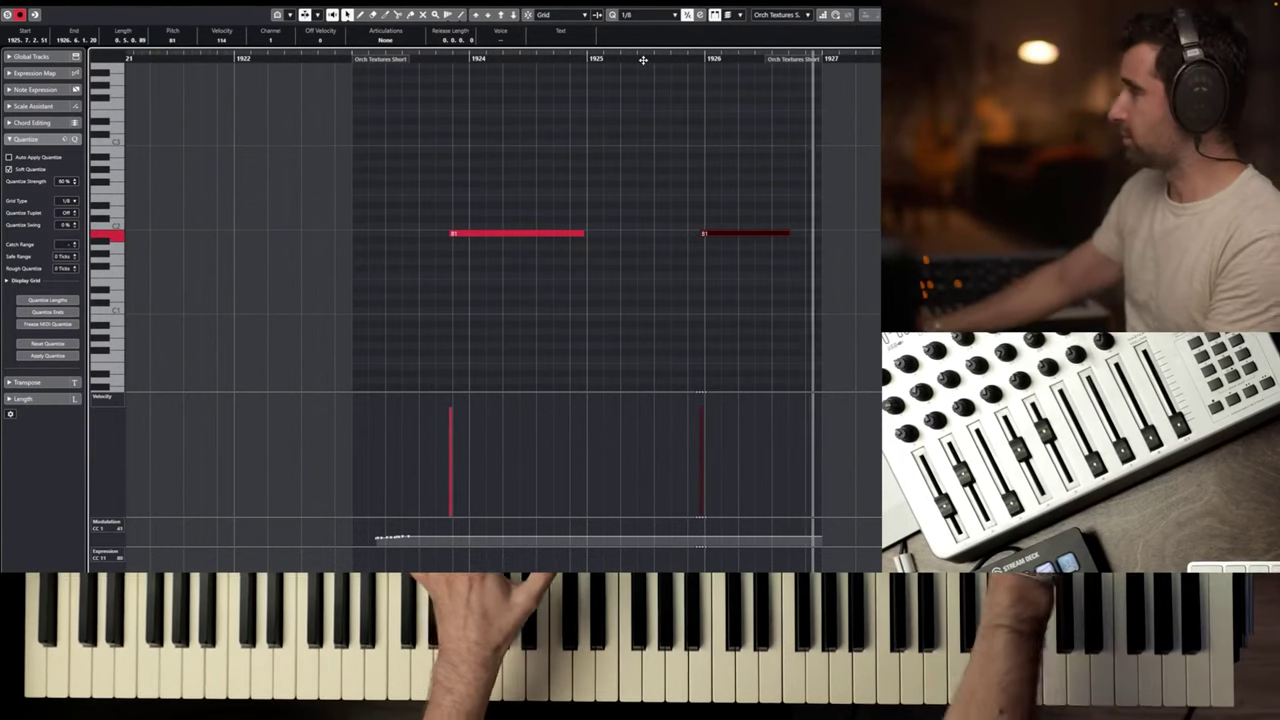
key(space)
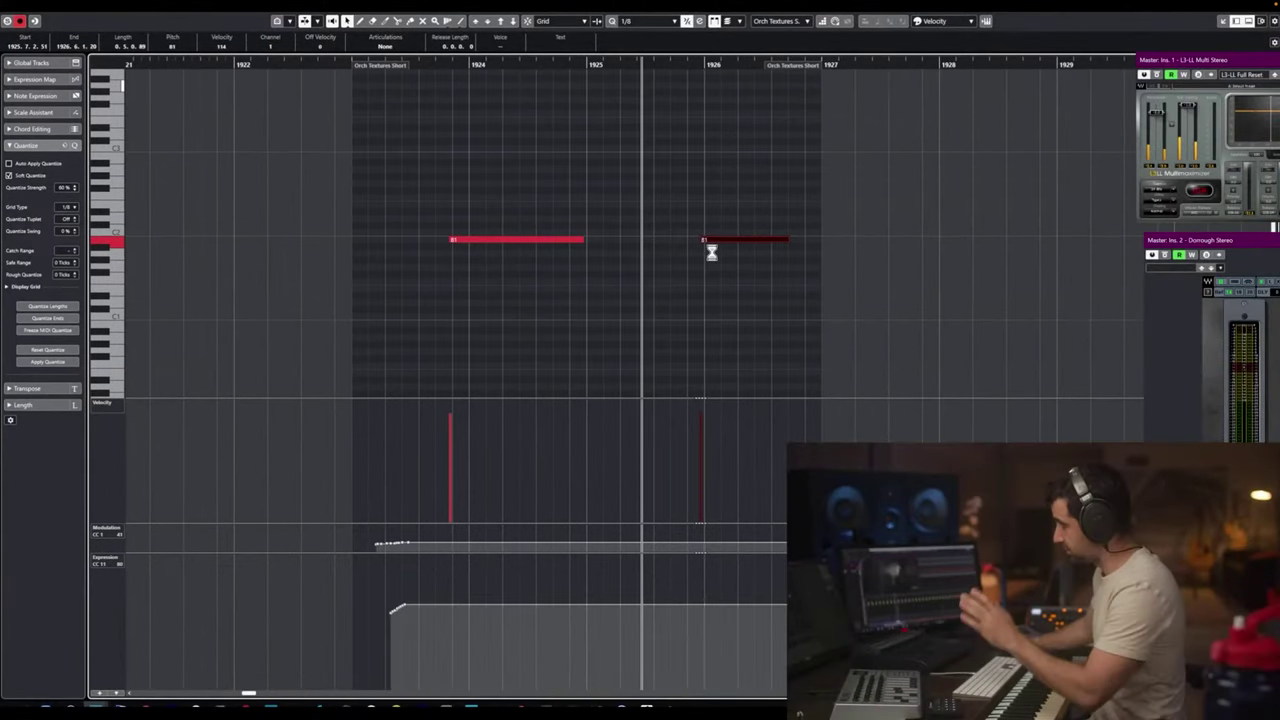
Extend the start of the second B1 note back to 1925.4.2.55, play it in context, and return to the arrangement.
drag(702, 241, 657, 241)
key(space)
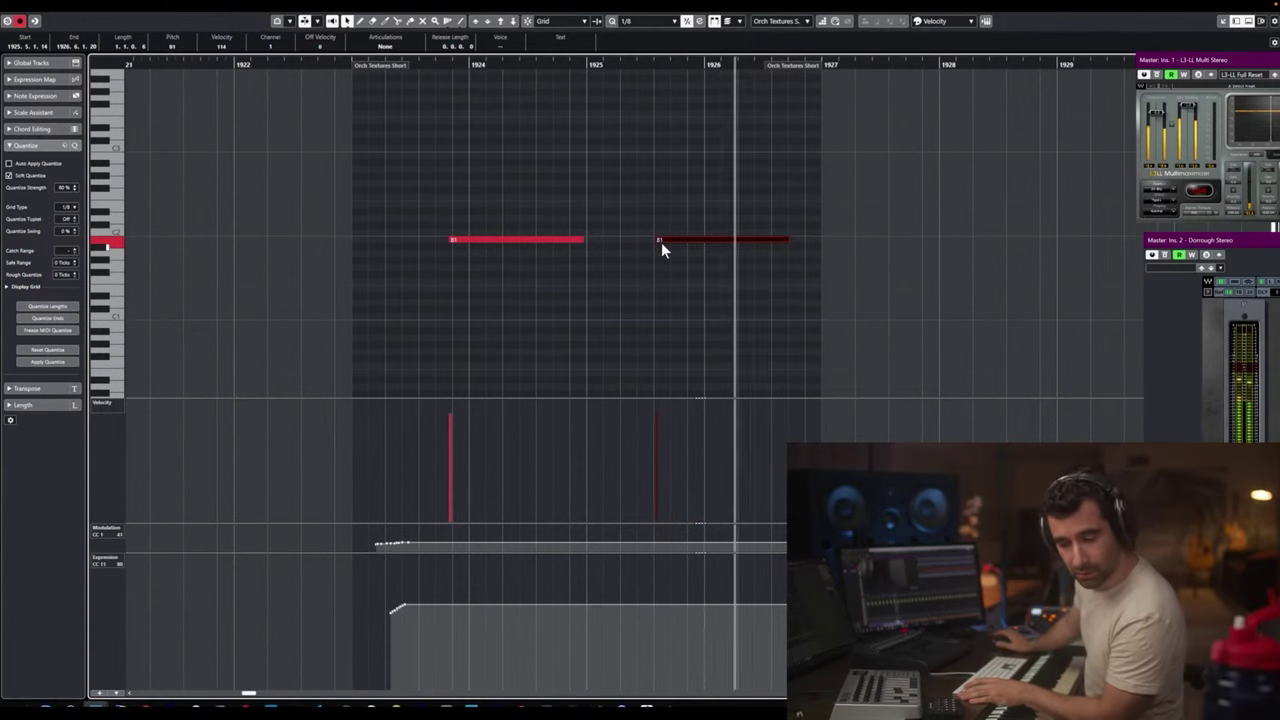
key(space)
key(space)
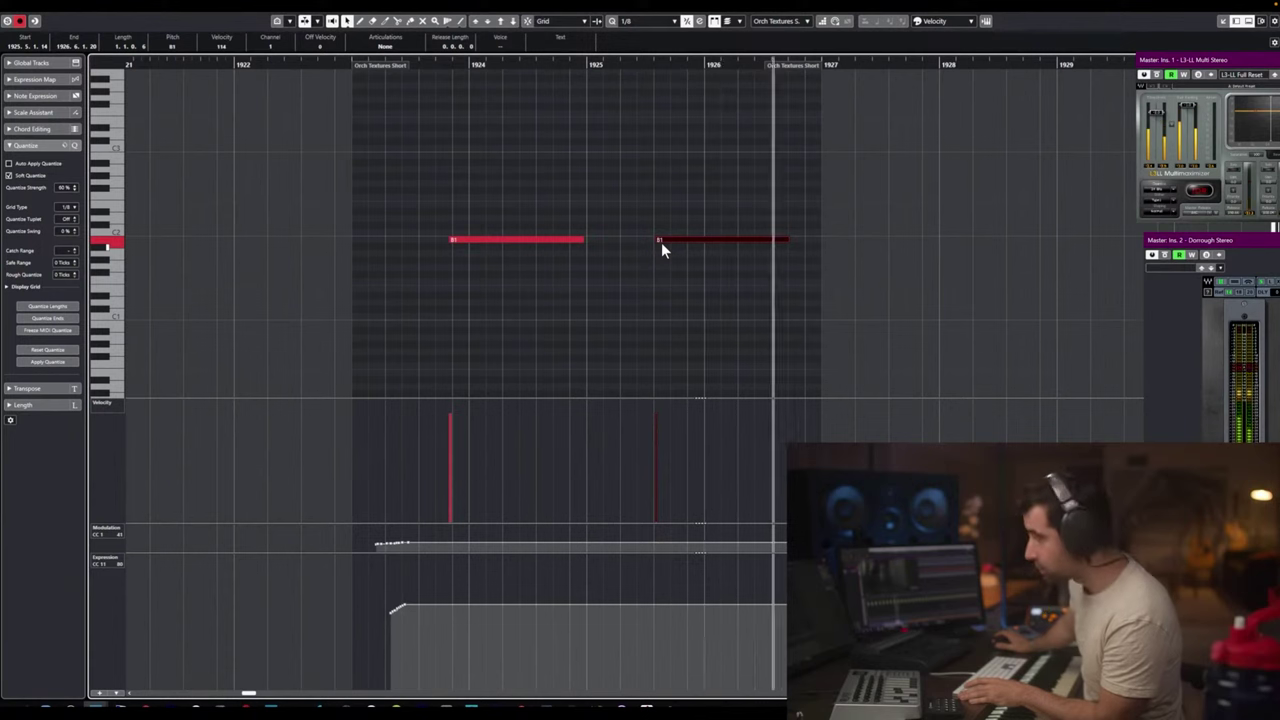
key(space)
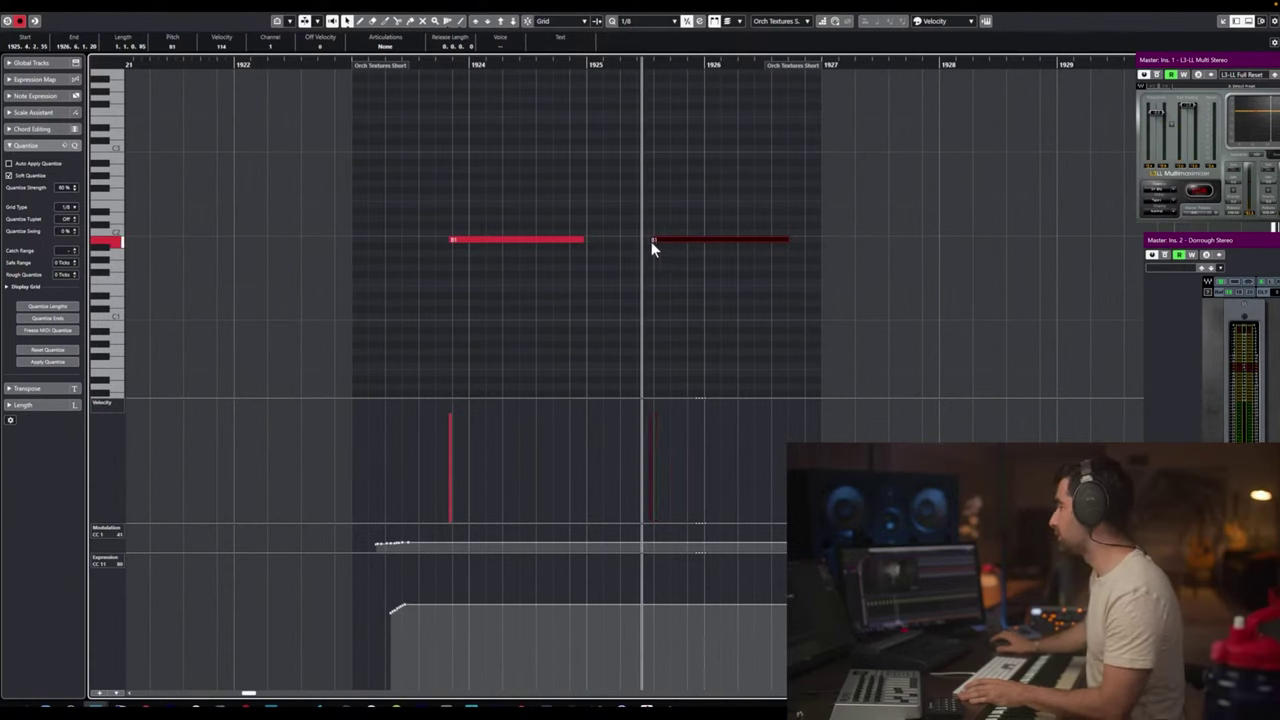
click(584, 62)
key(space)
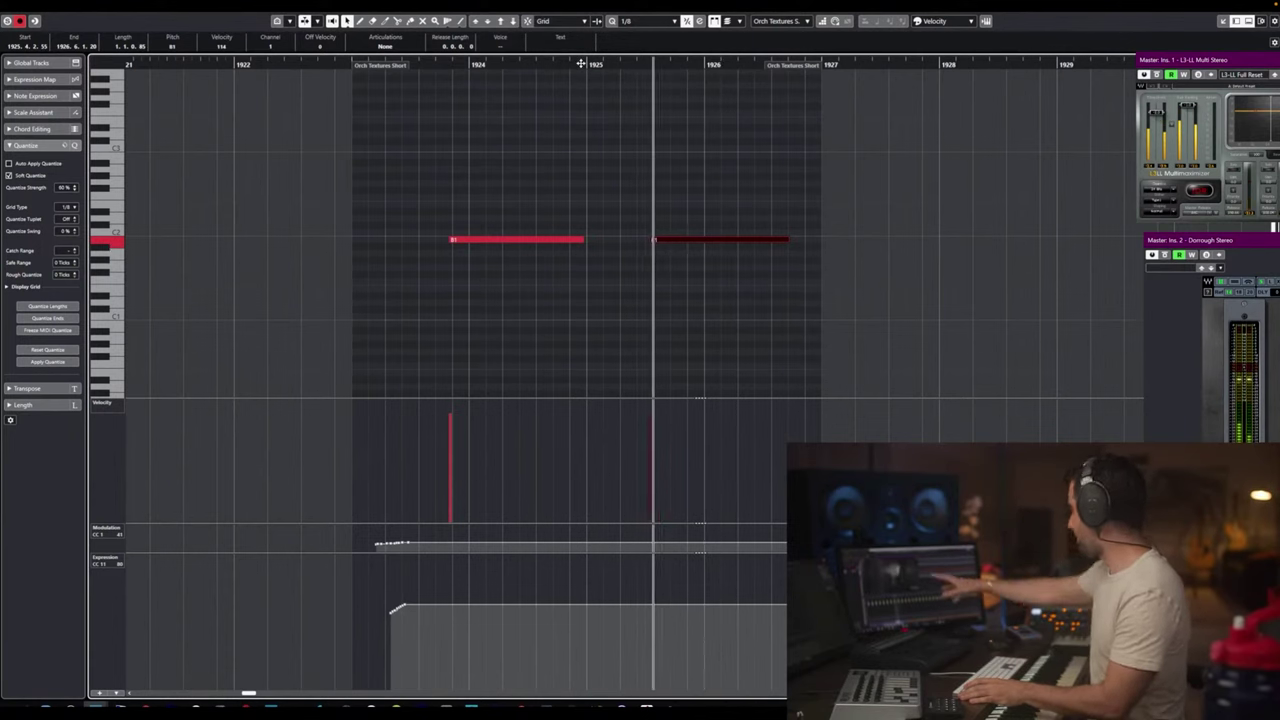
key(space)
key(ctrl+e)
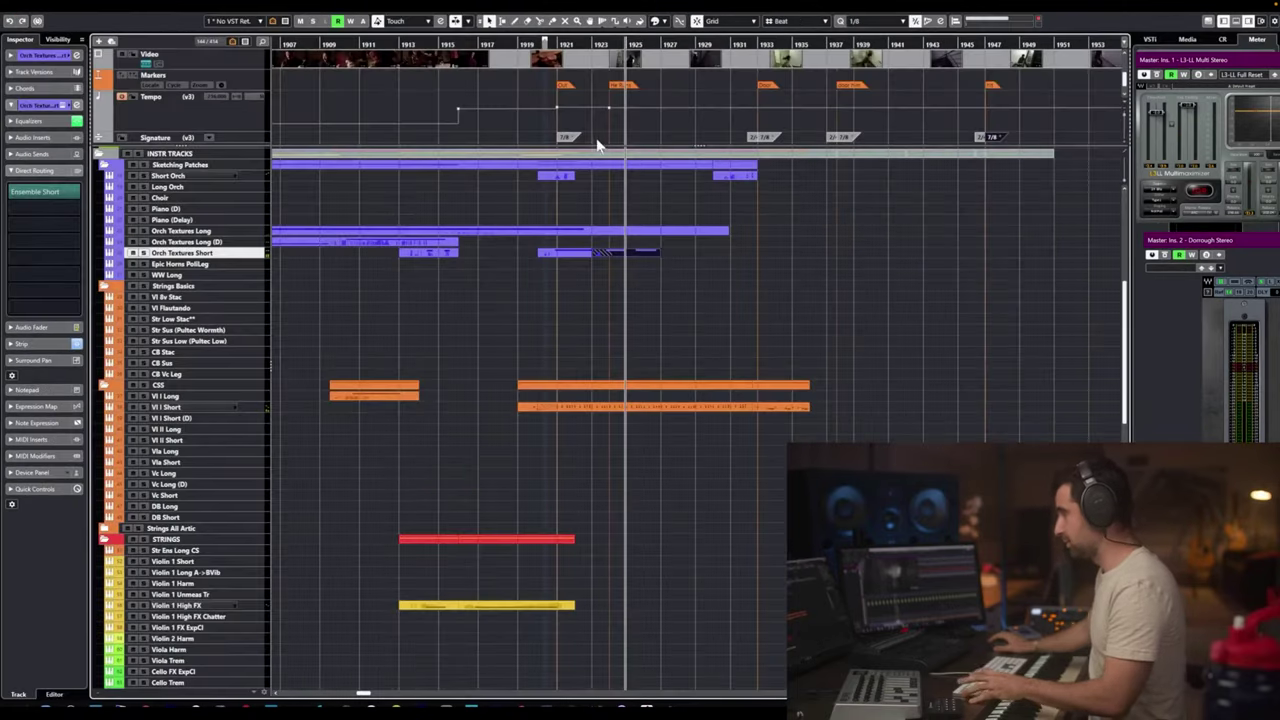
Record timpani hits on the Timp Hits Shrt/Lng track leading up to the marker at bar 1923, and play them back.
scroll(170, 455, down, 6)
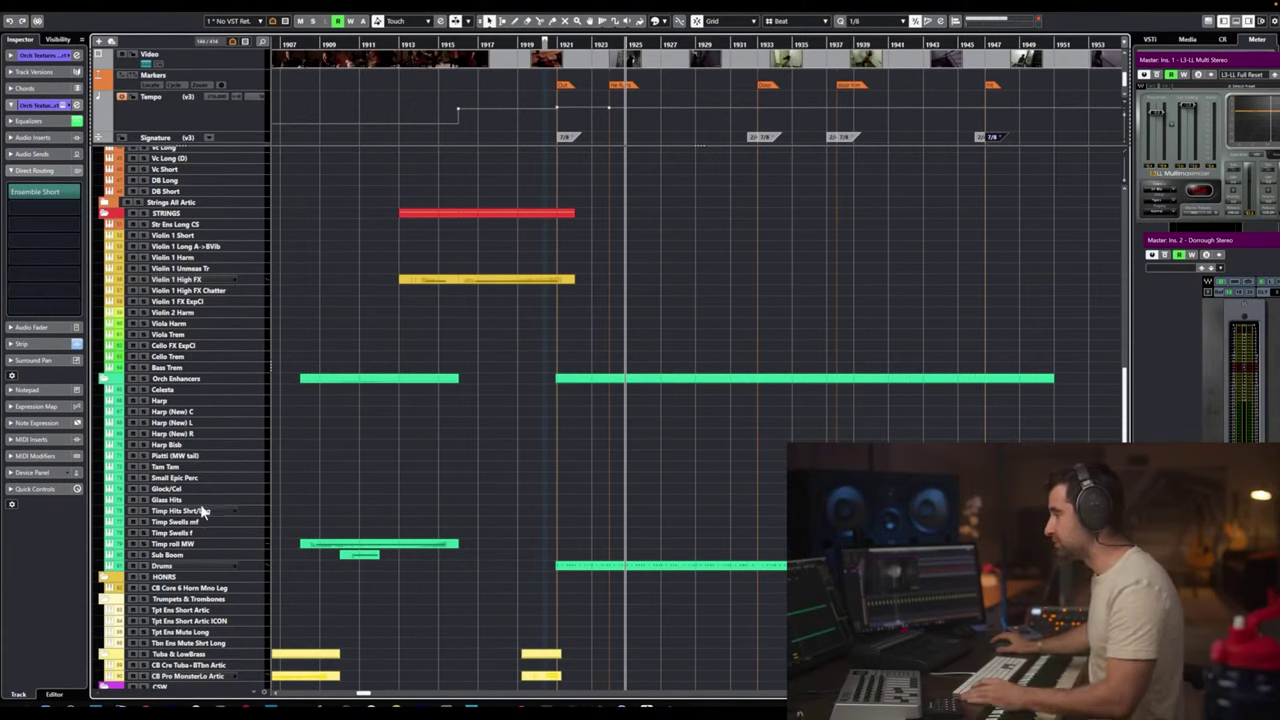
click(208, 508)
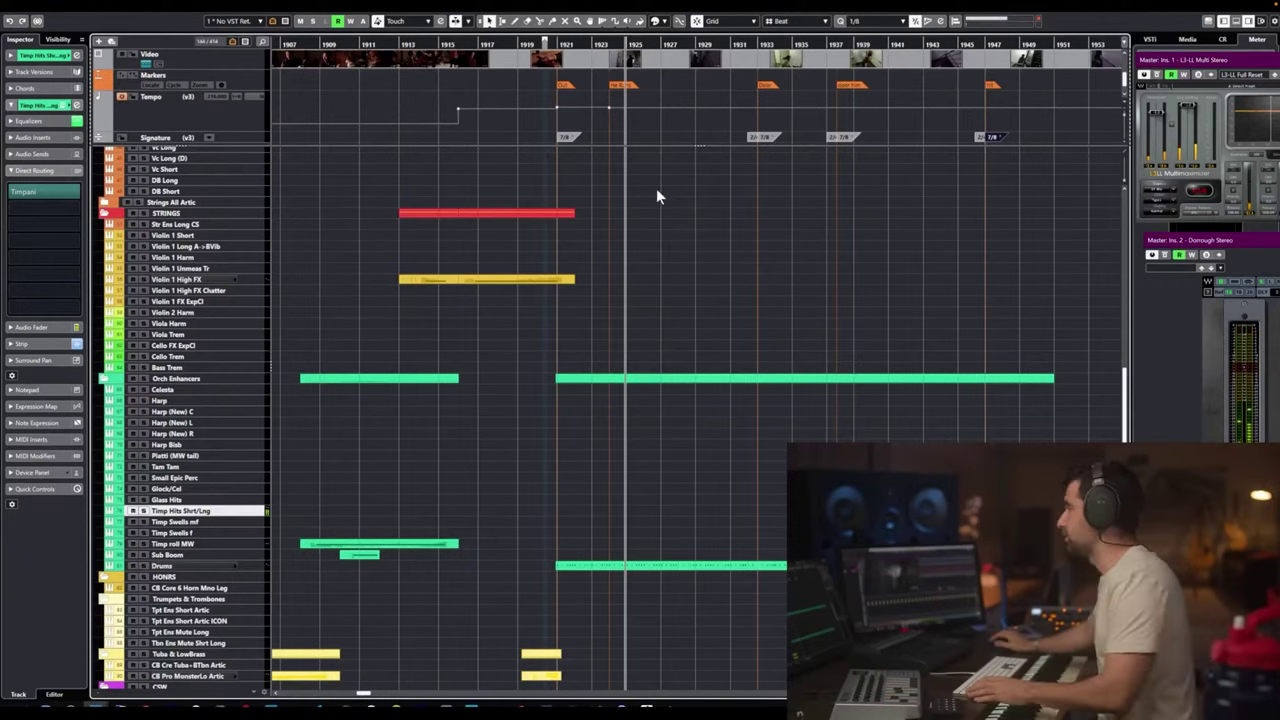
key(space)
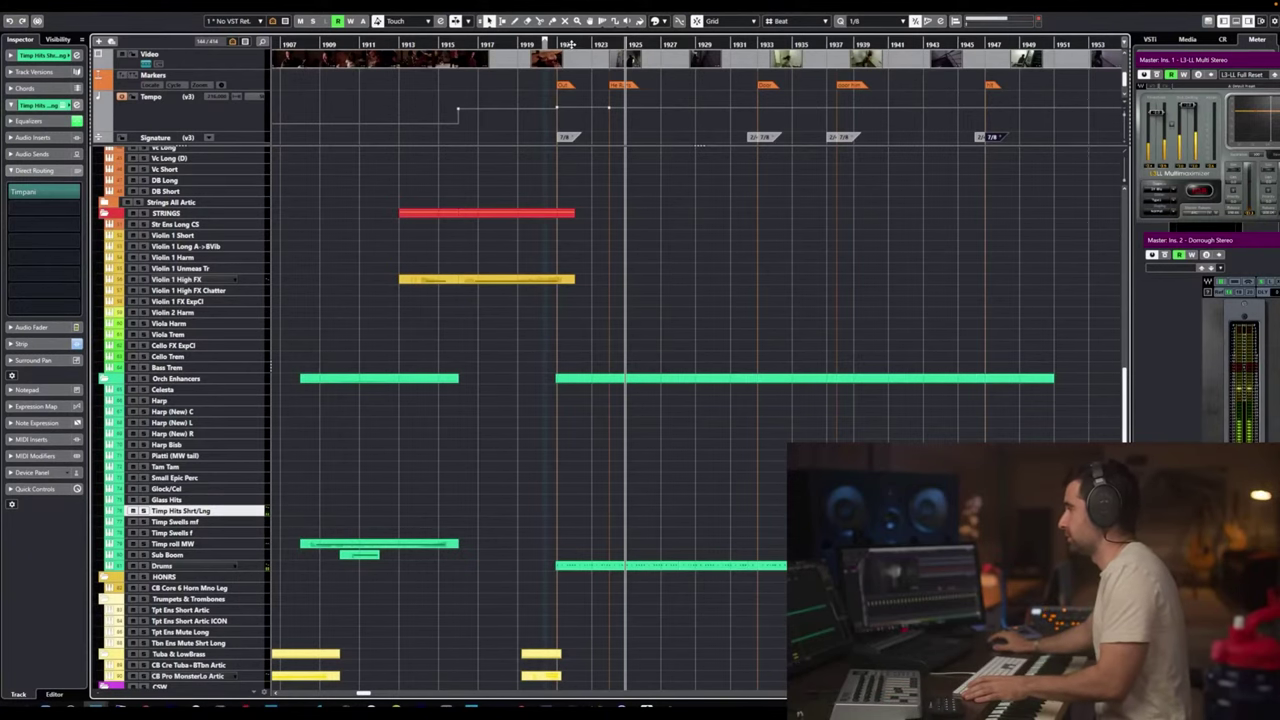
drag(572, 44, 532, 47)
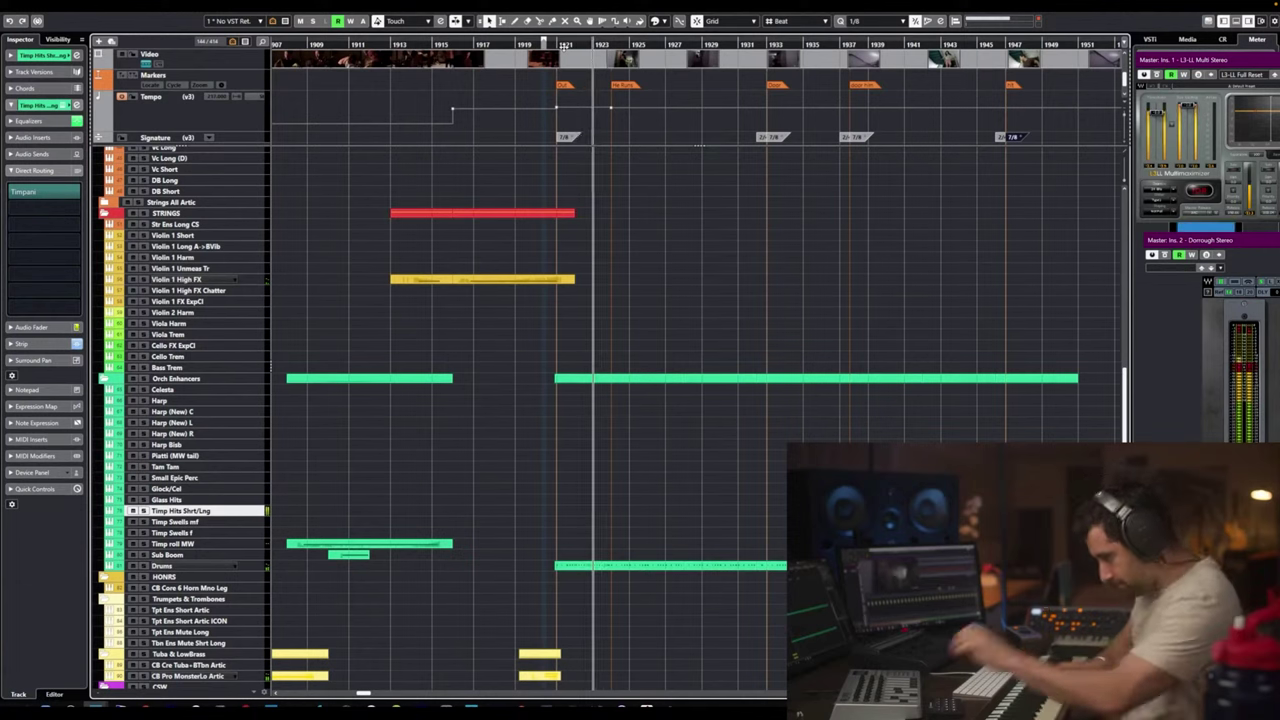
key(shift+KP_Multiply)
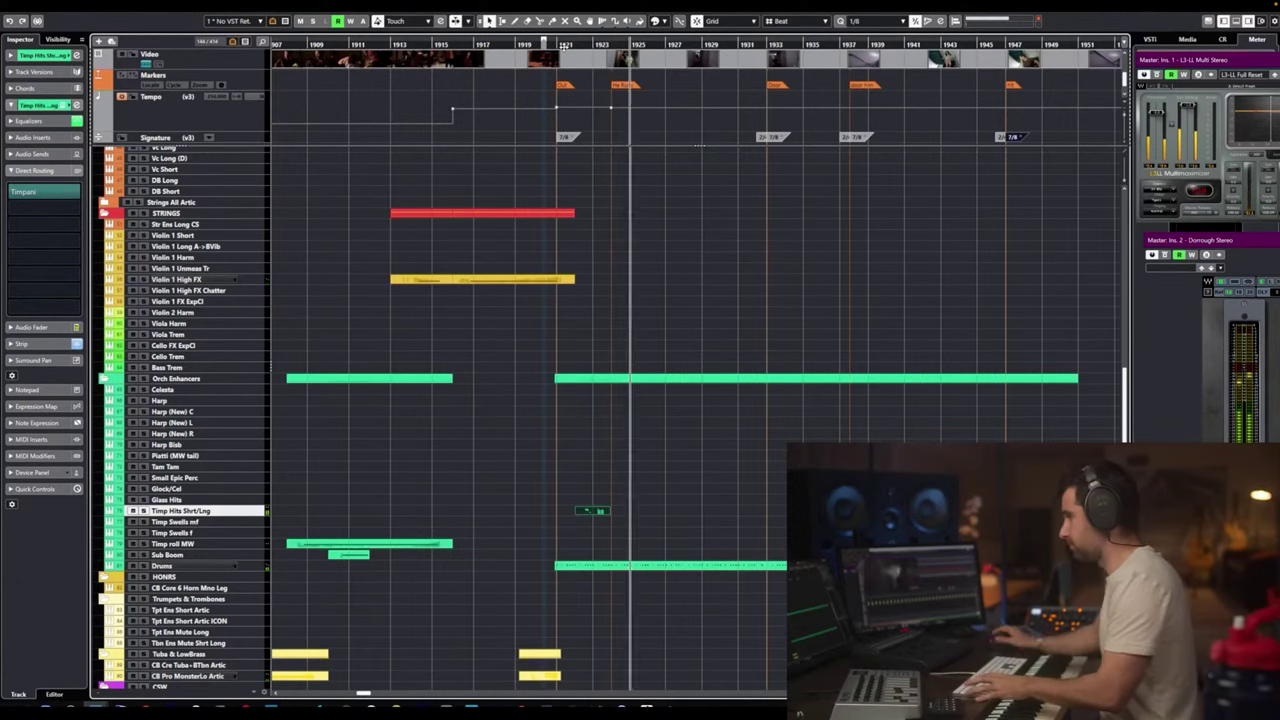
key(space)
key(space)
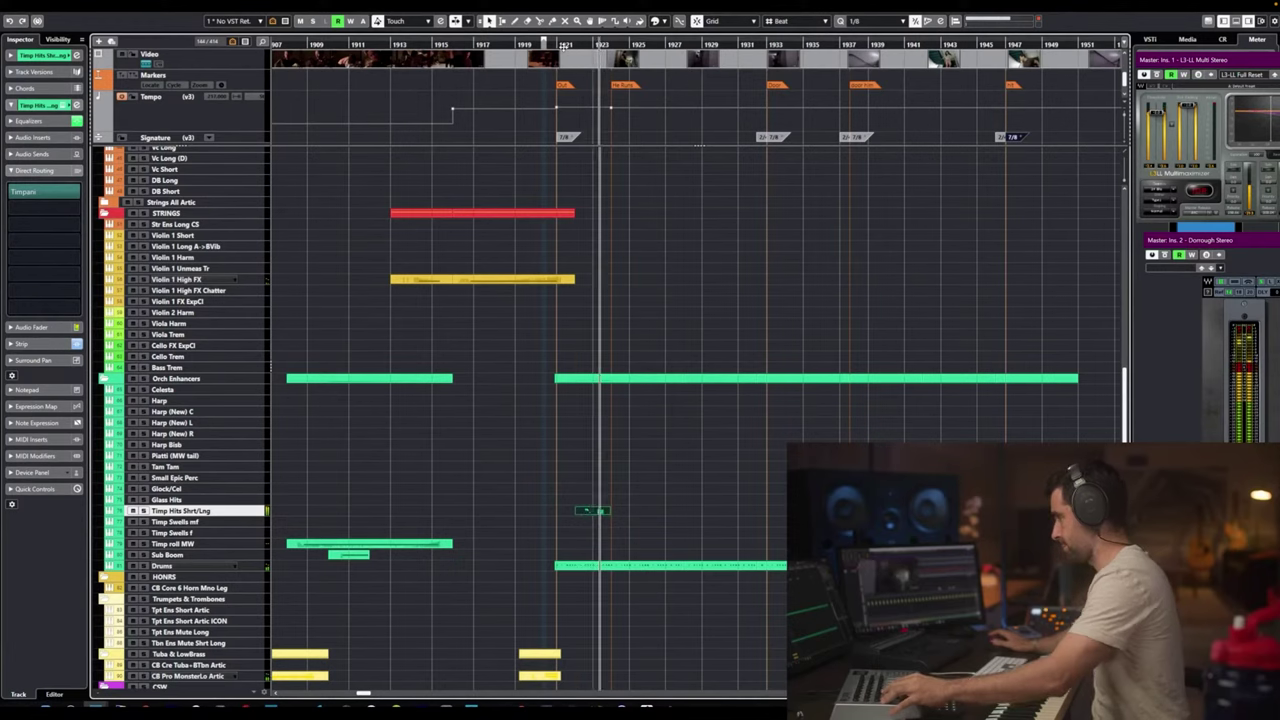
Open the recorded timpani part and delete the stray short note just below the E2 hit in bar 1922.
click(587, 513)
key(g)
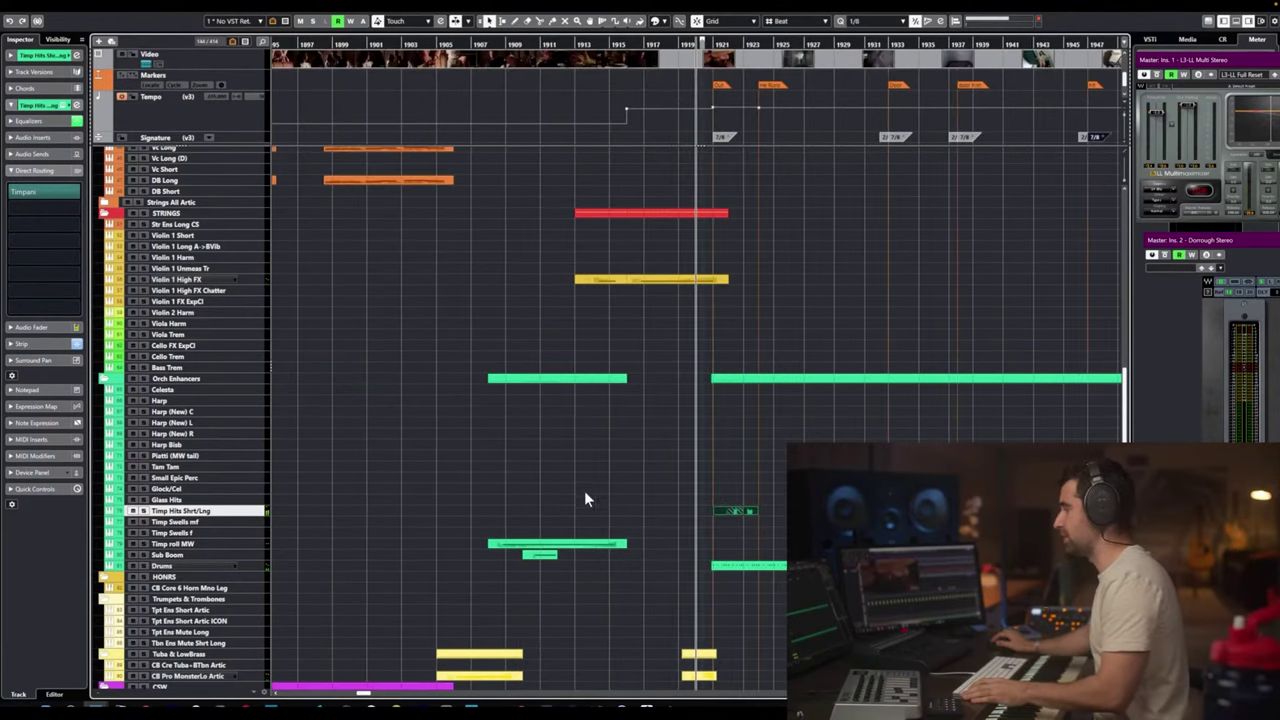
double_click(733, 513)
scroll(288, 252, up, 3)
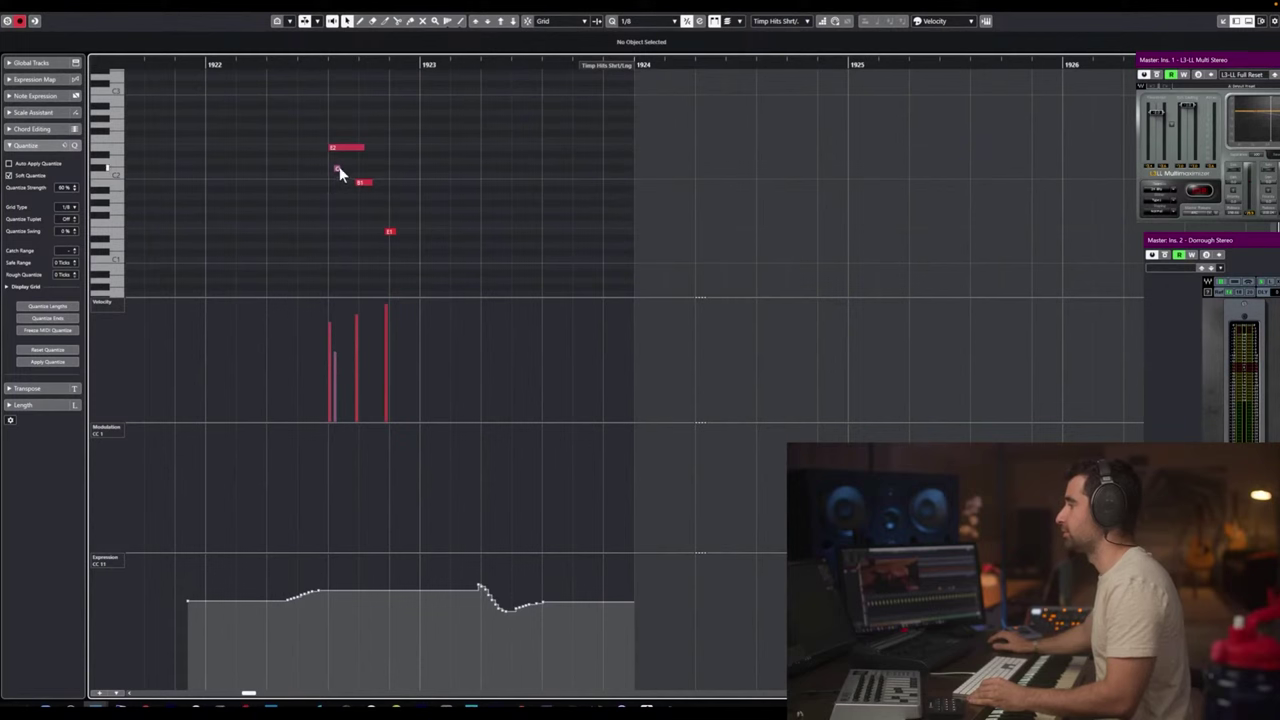
click(335, 169)
key(Delete)
click(358, 183)
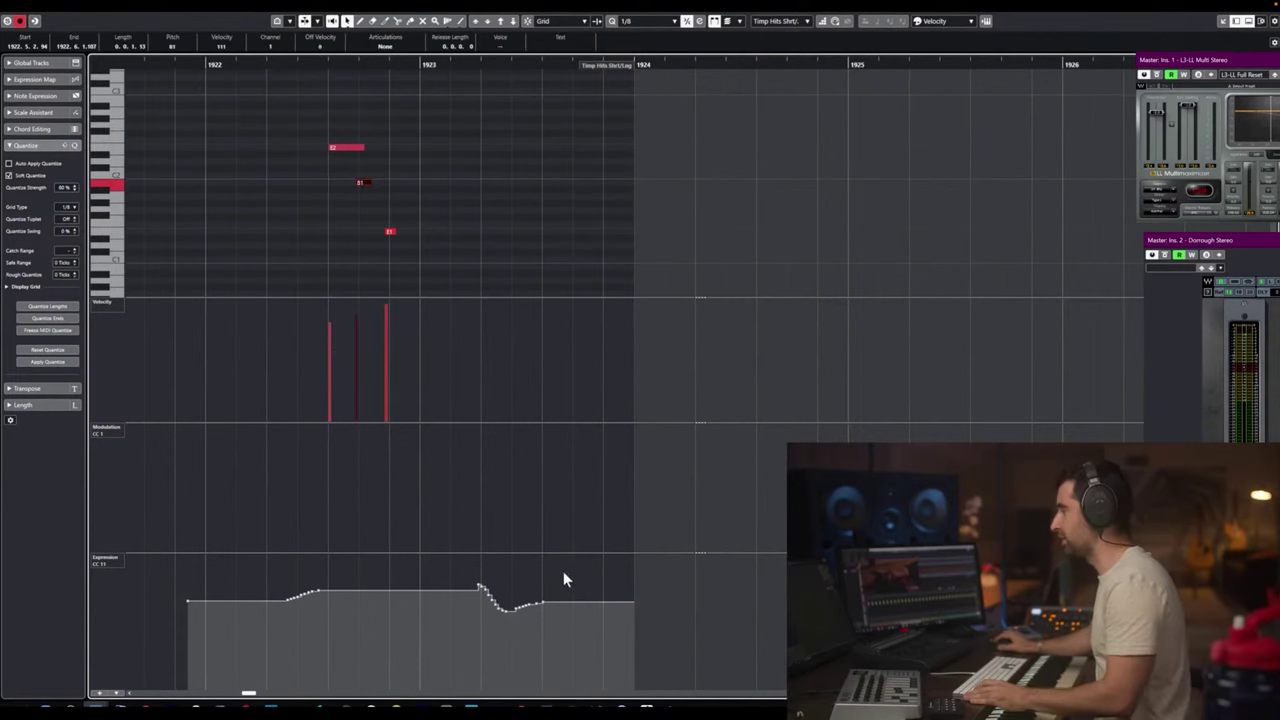
Delete the timpani part's first and last expression (CC 11) points, and lower the remaining rise before the hits.
drag(563, 575, 448, 635)
key(Delete)
drag(319, 600, 300, 580)
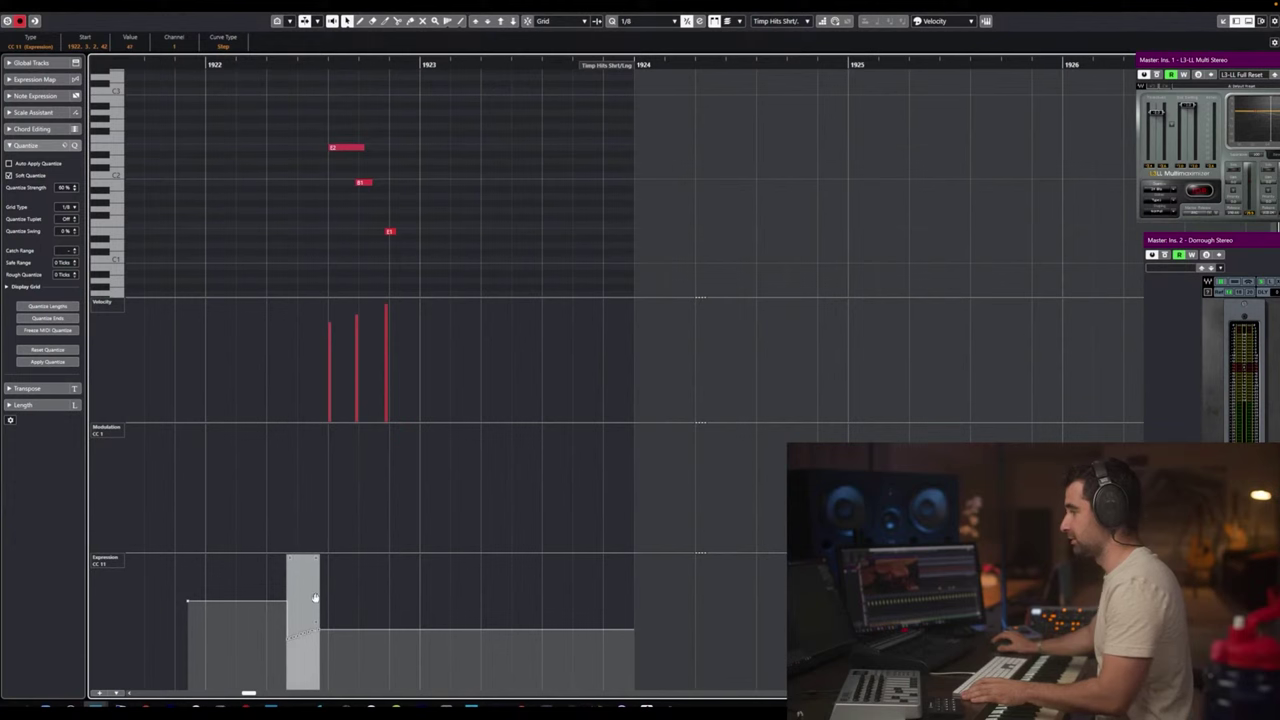
drag(171, 579, 217, 611)
key(Delete)
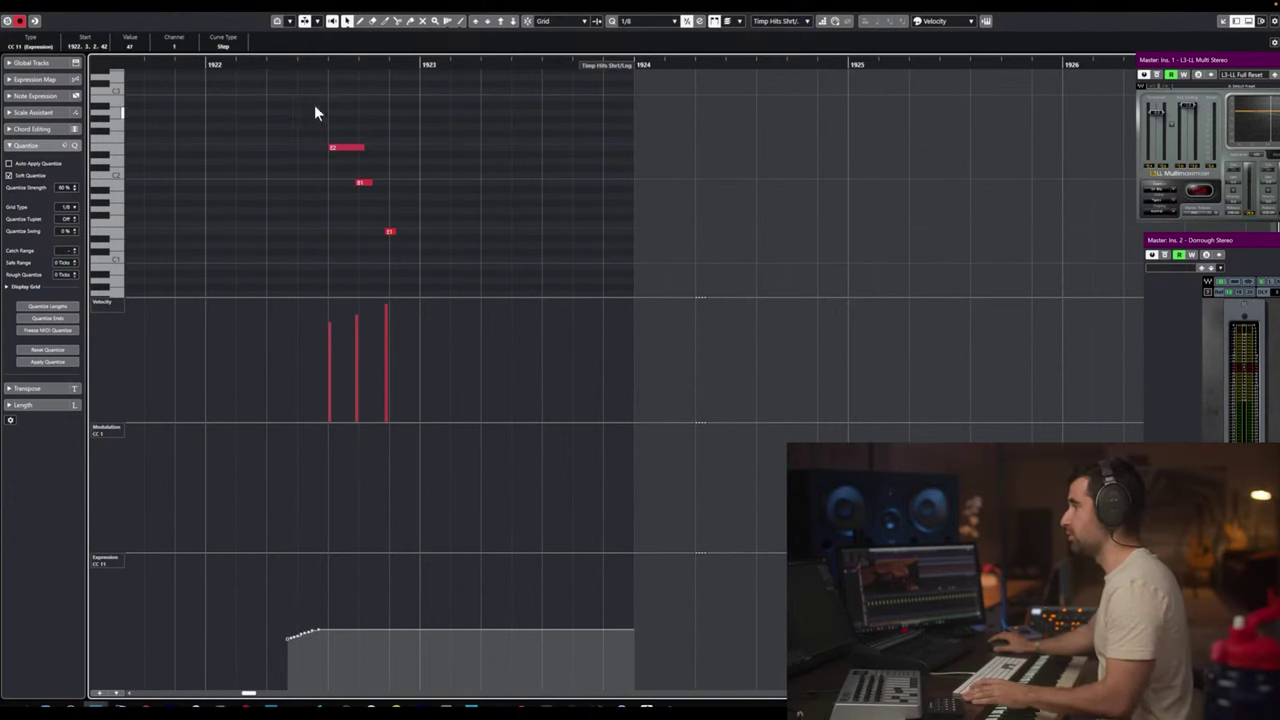
Play from before the timpani hits, record an expression (CC 11) fade from bar 1923 onward, and return to the arrangement.
click(266, 62)
key(space)
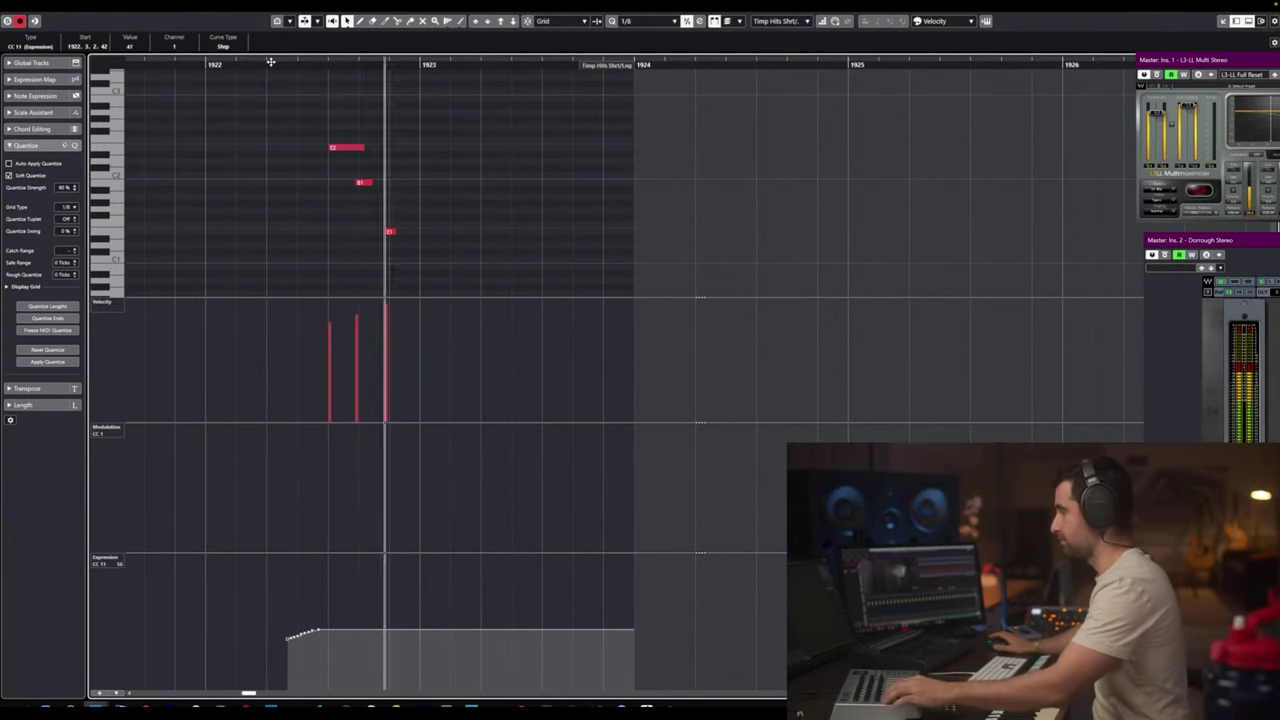
key(space)
key(space)
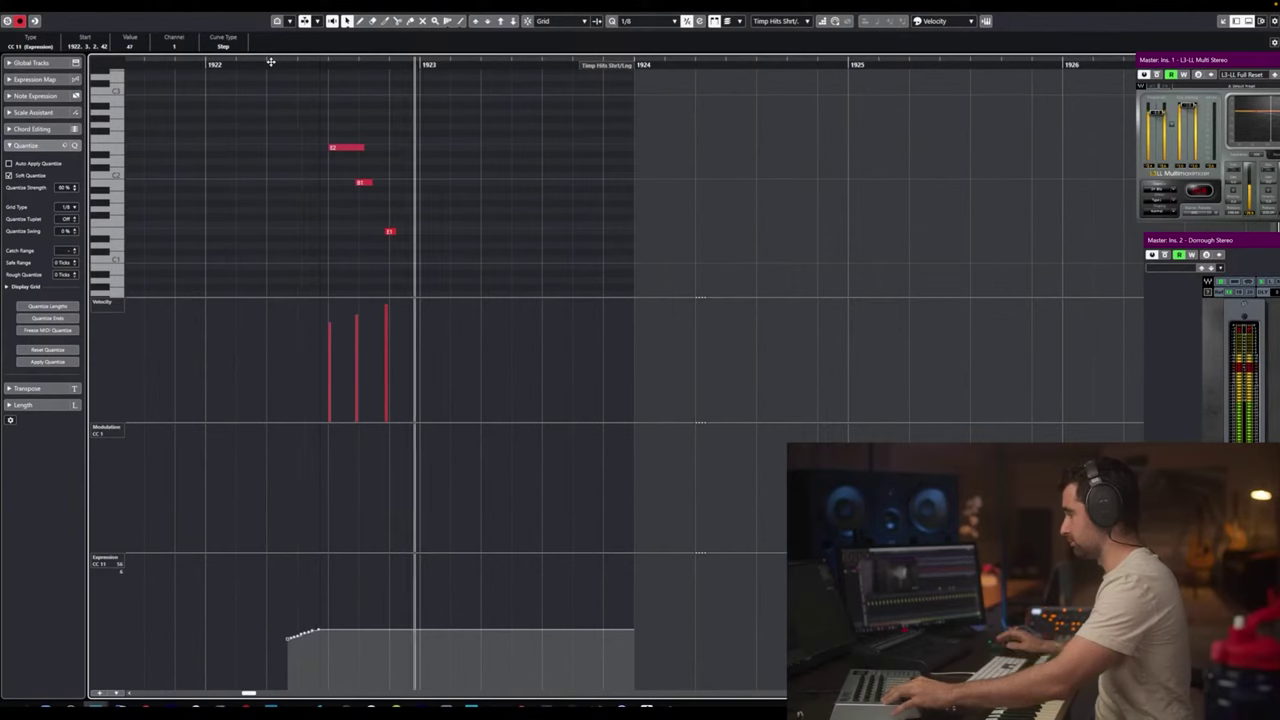
key(space)
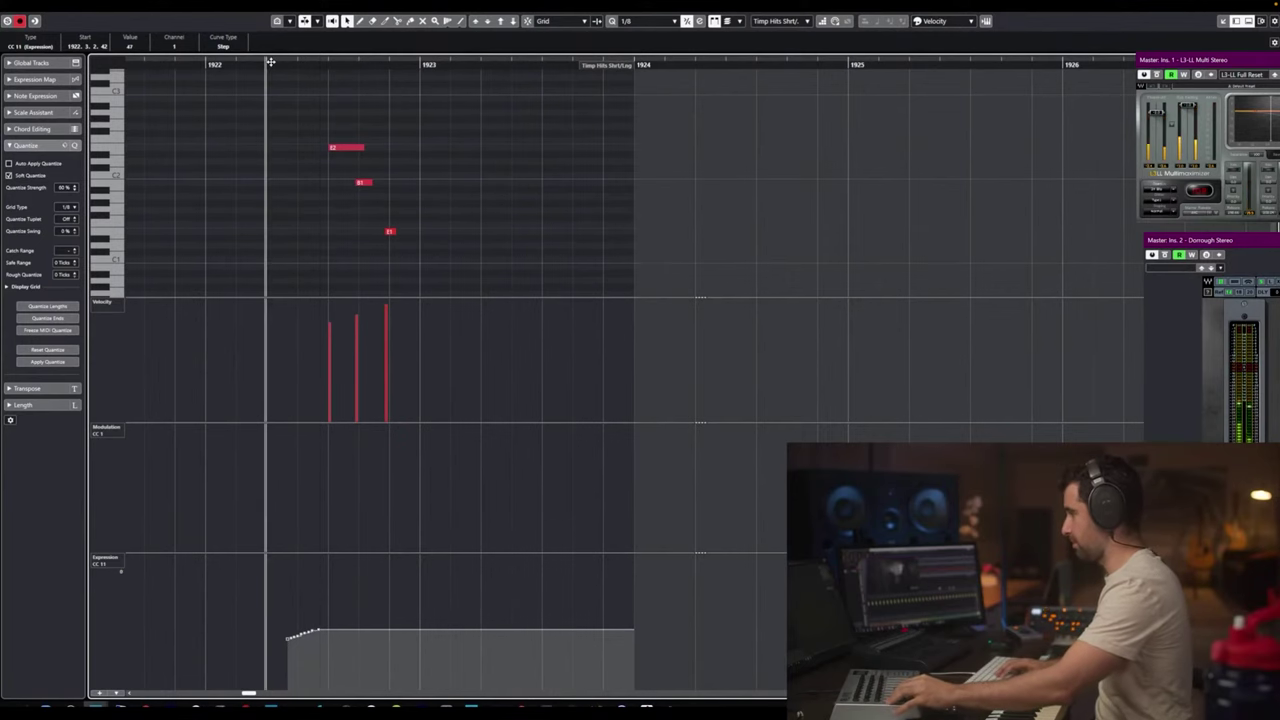
key(space)
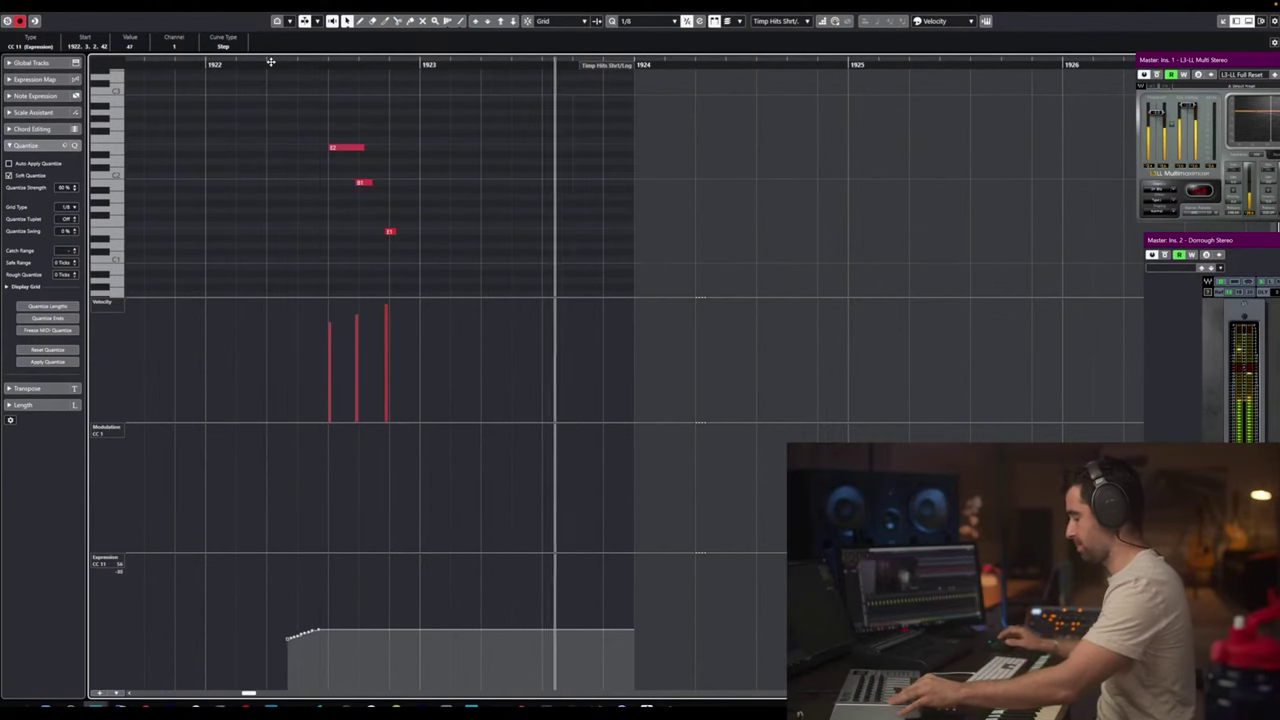
key(space)
scroll(422, 131, down, 3)
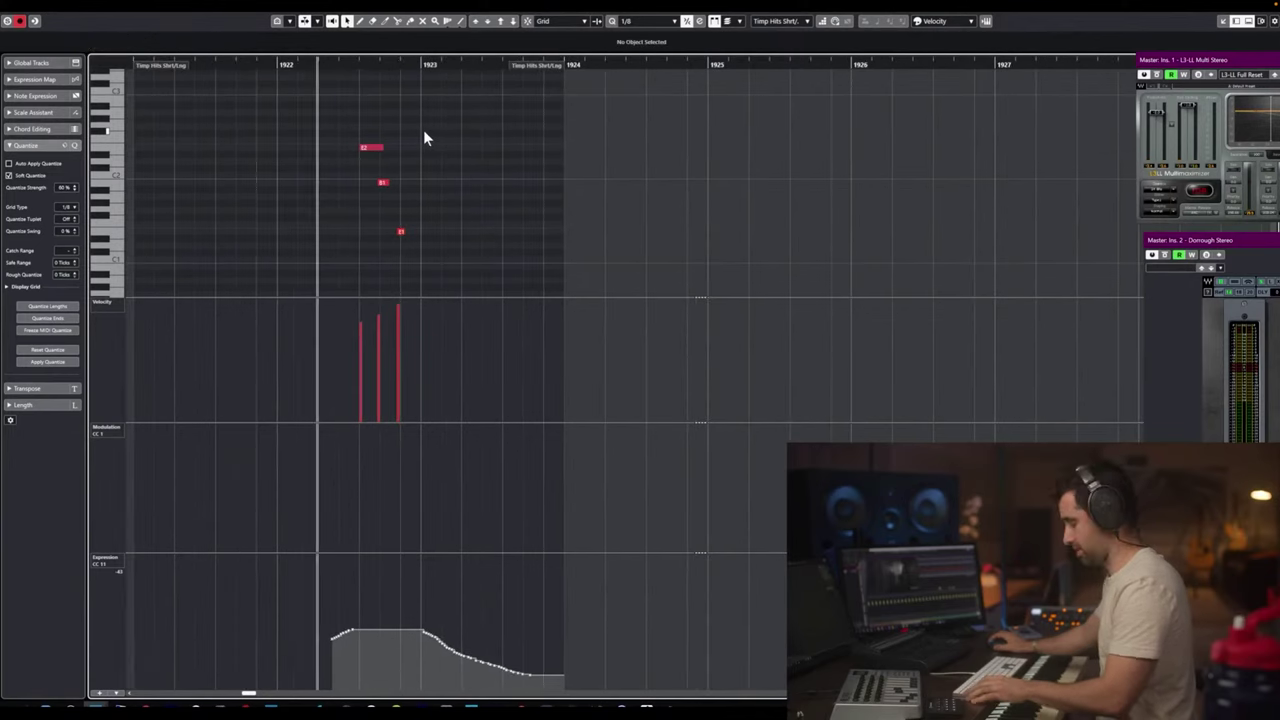
key(Return)
scroll(643, 222, right, 2)
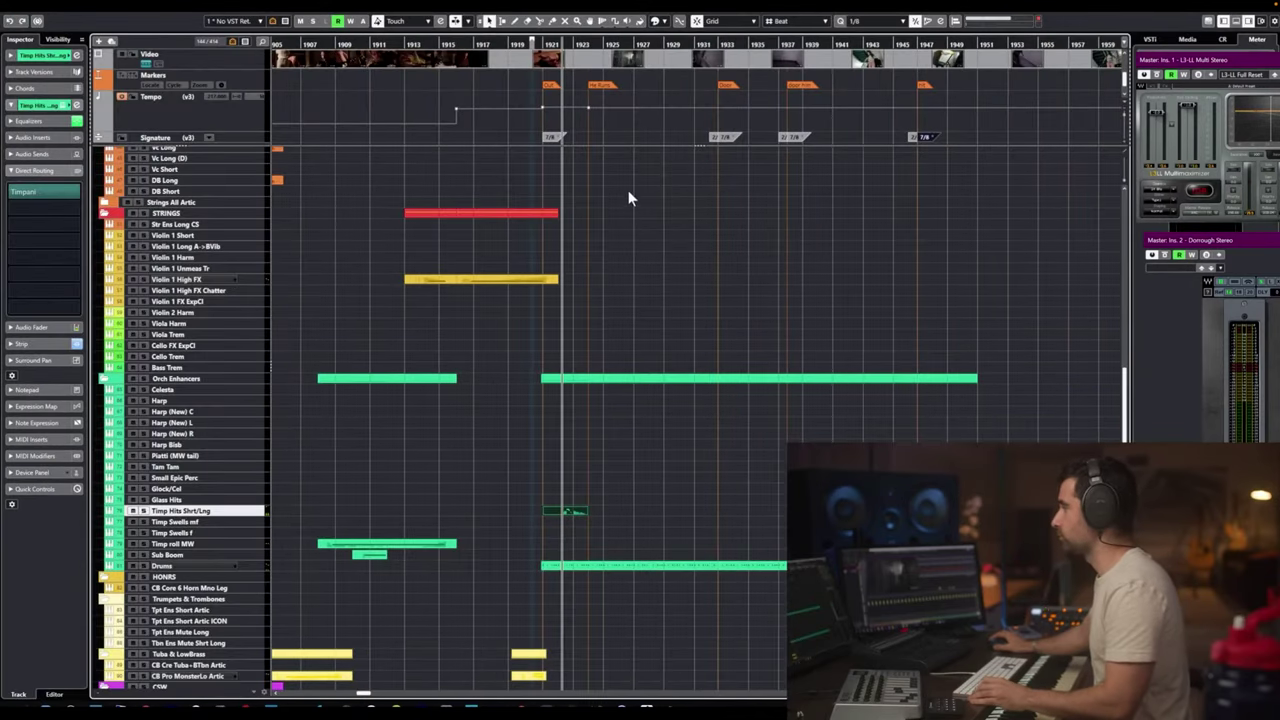
Play the cue from just before bar 1921 and delete the second long note, near bar 1925, from the Orch Textures Short part.
click(540, 44)
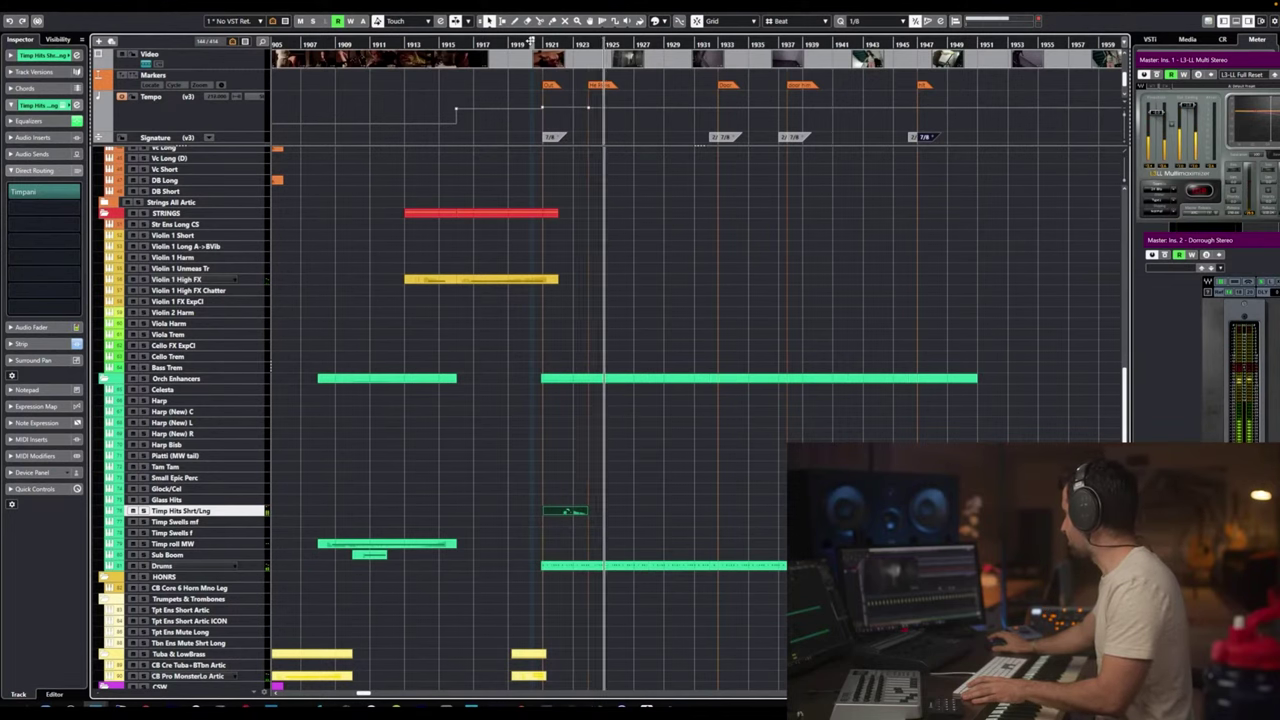
key(space)
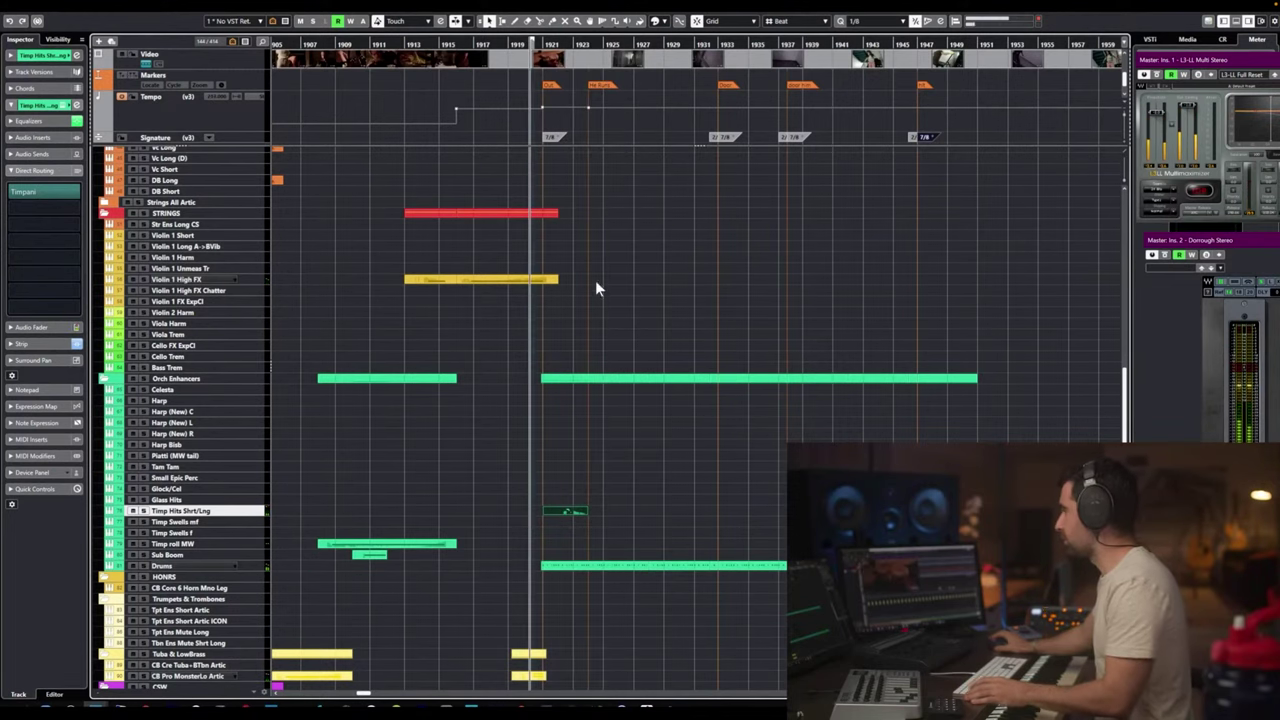
scroll(636, 299, up, 5)
scroll(635, 296, up, 5)
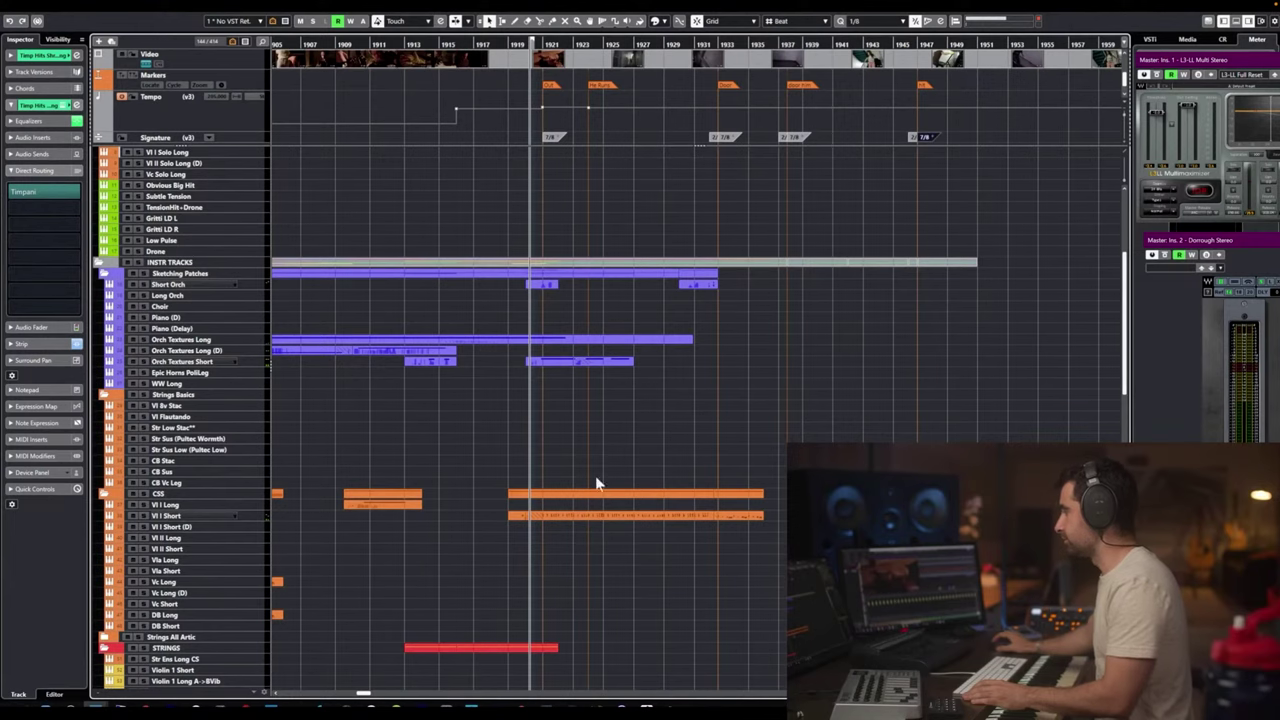
double_click(598, 363)
click(600, 238)
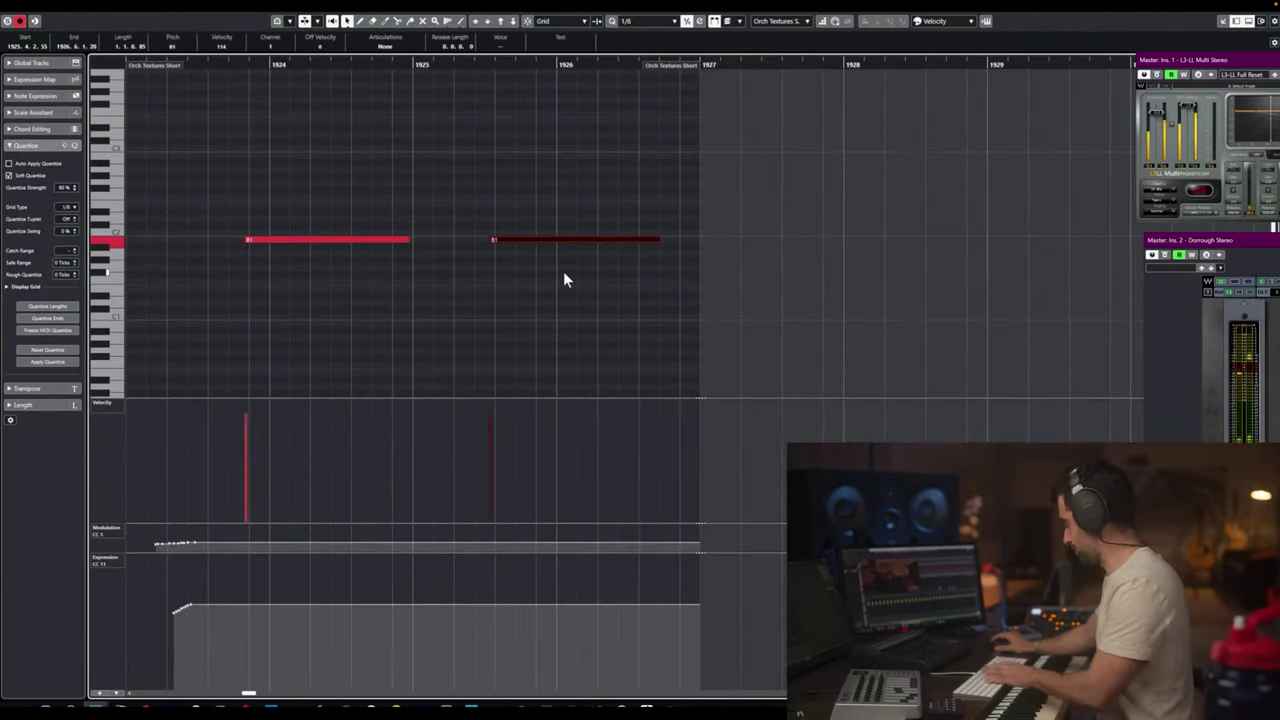
key(Delete)
key(Return)
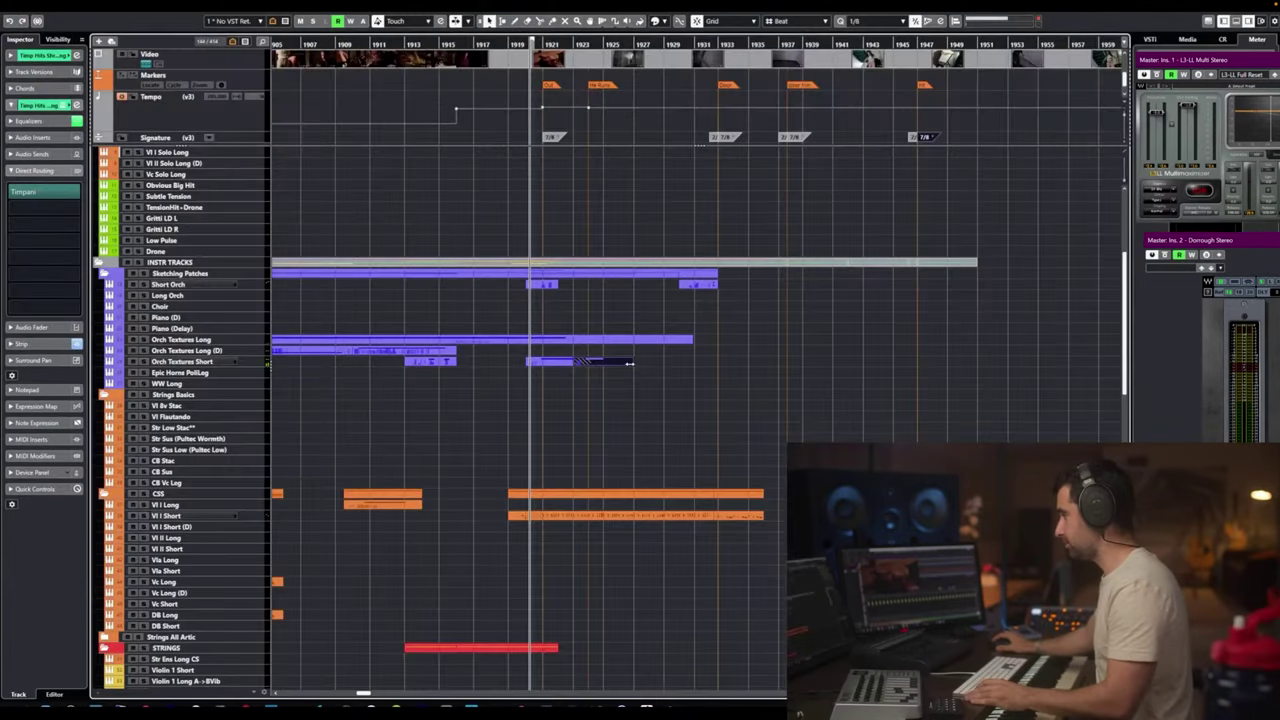
Shorten the Orch Textures Short part so that it ends at about bar 1926.
key(ctrl+z)
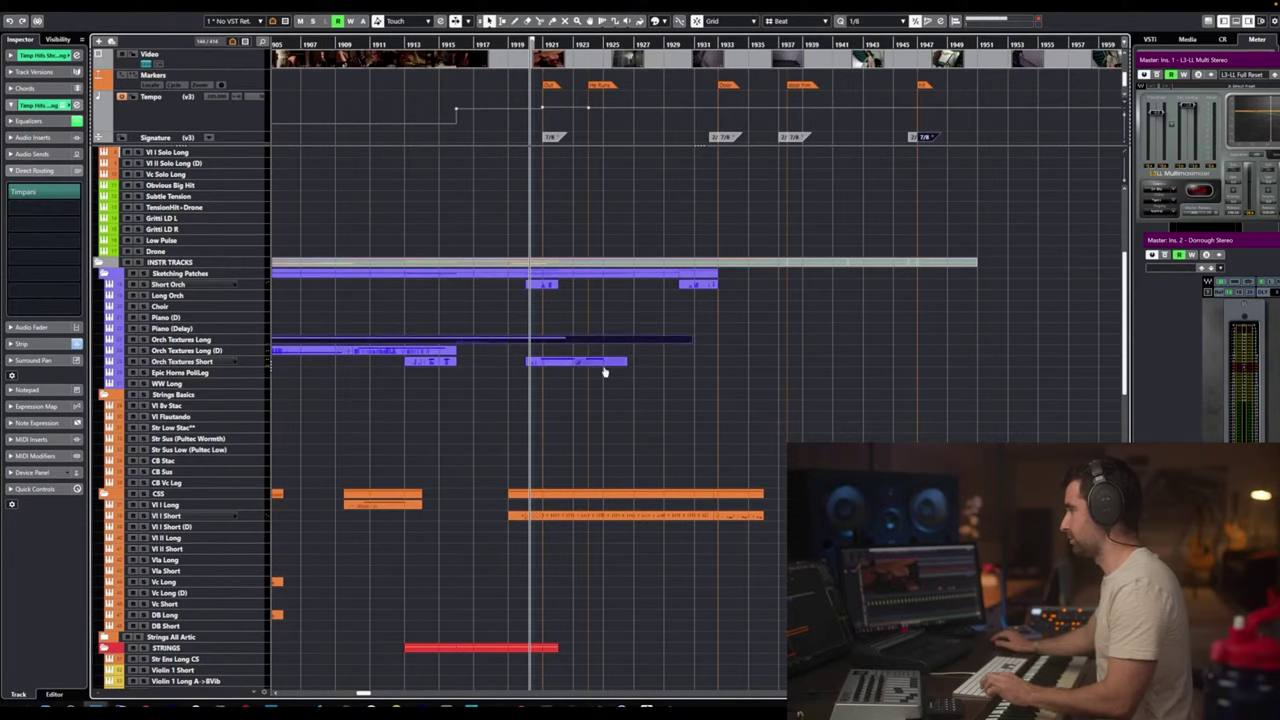
drag(612, 373, 561, 360)
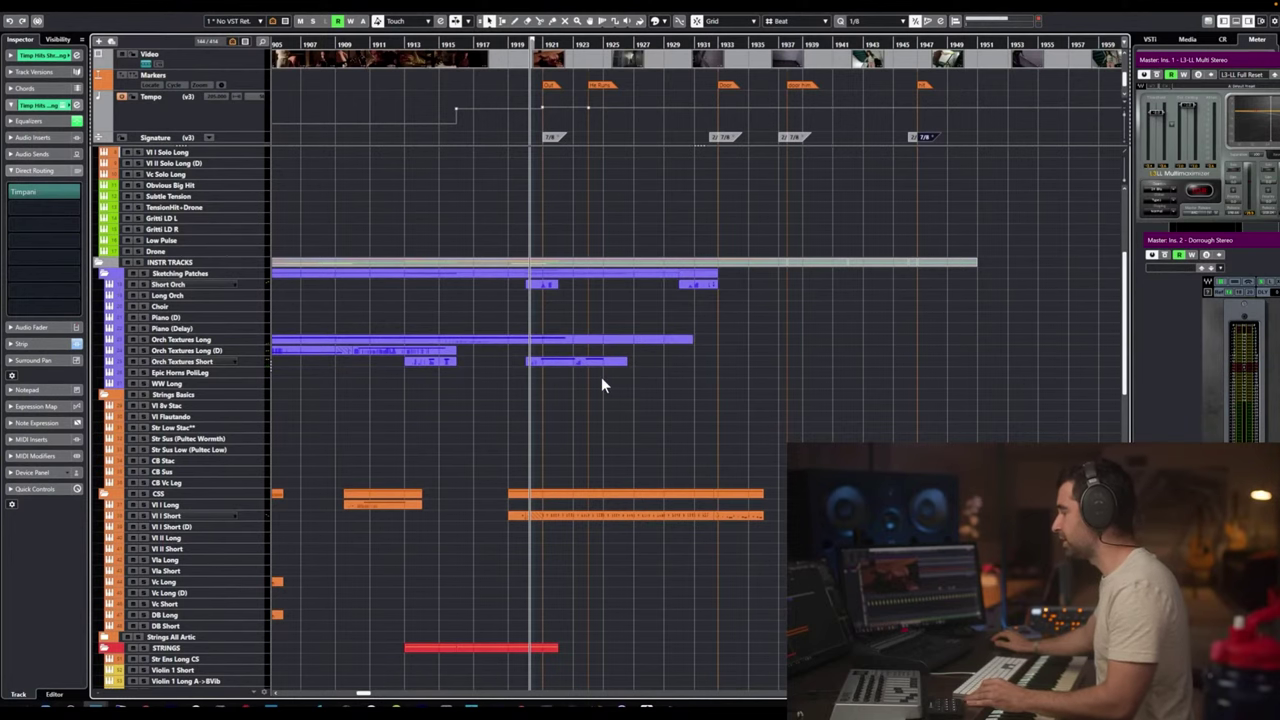
scroll(593, 405, down, 2)
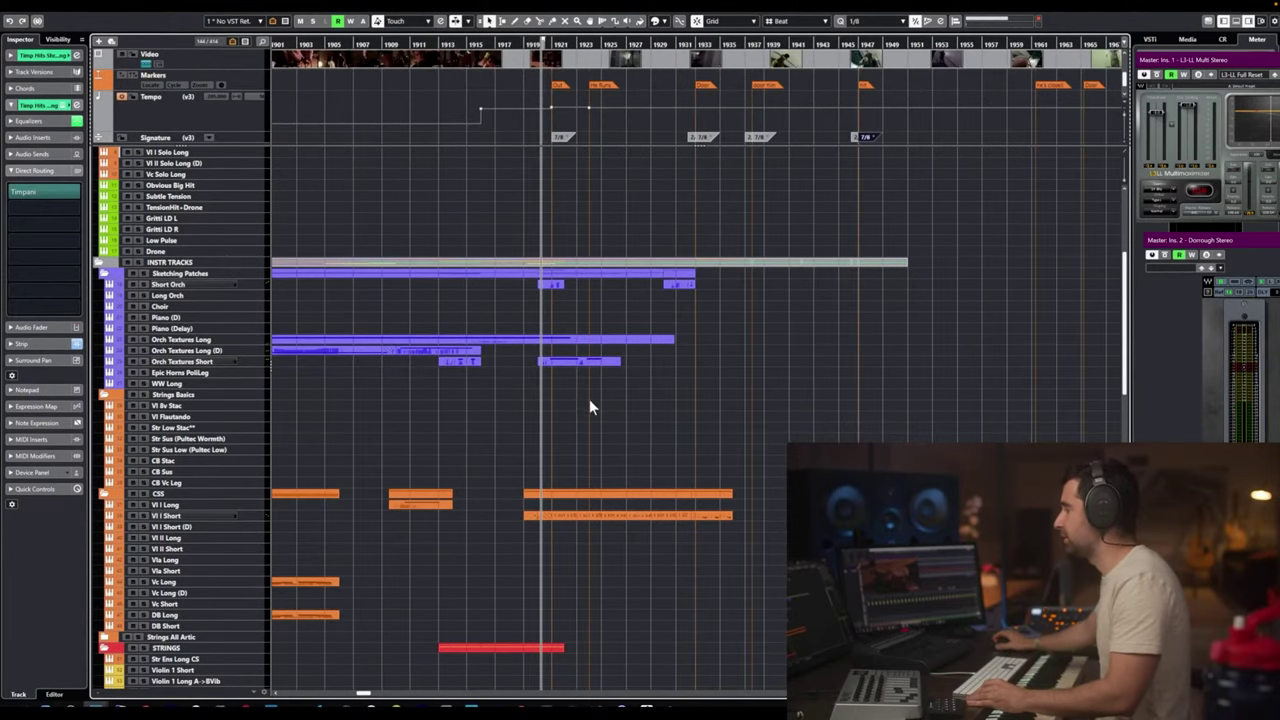
Select the VI II Short track and record a short-note line from bar 1921 to about bar 1928.
click(210, 504)
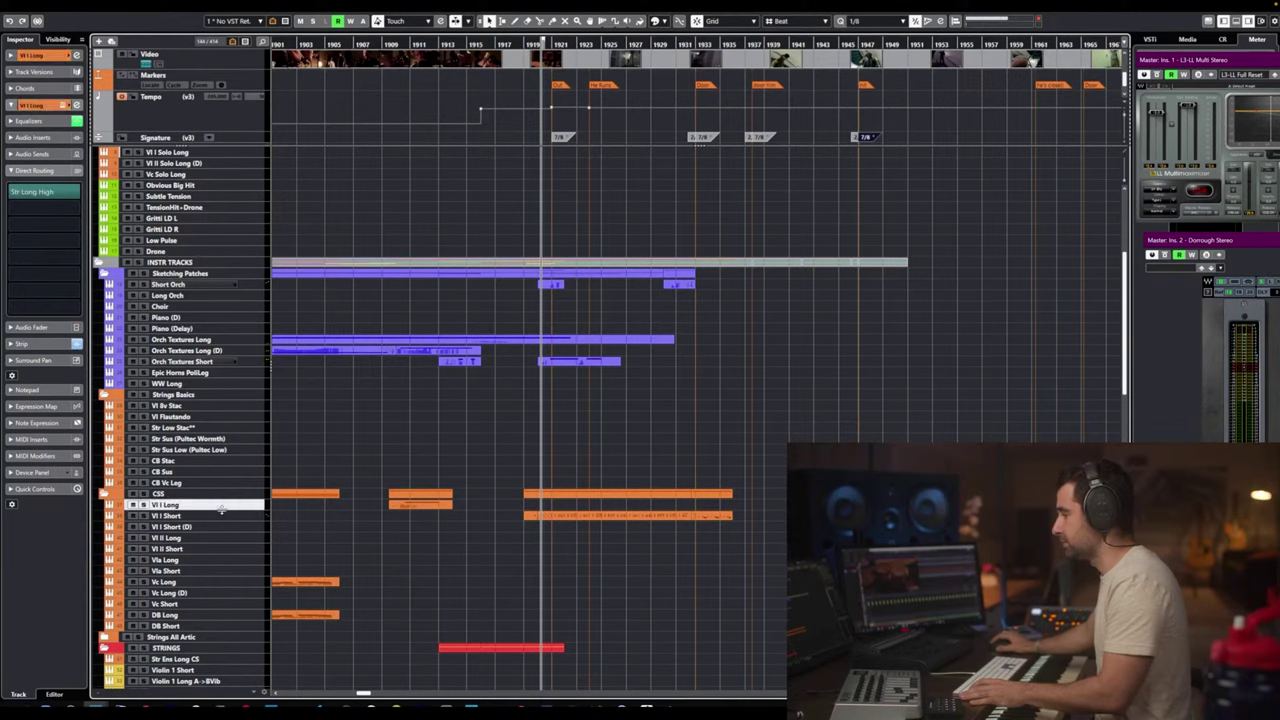
click(224, 514)
click(218, 538)
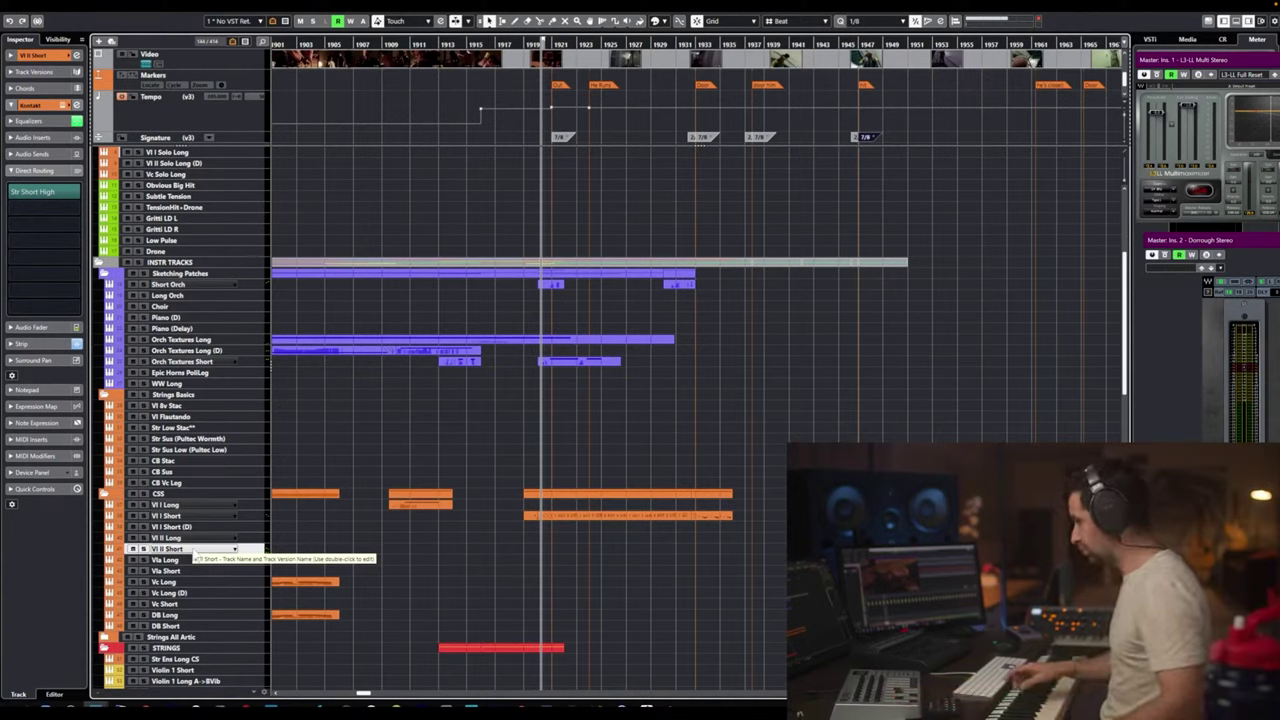
key(KP_Subtract)
key(KP_Subtract)
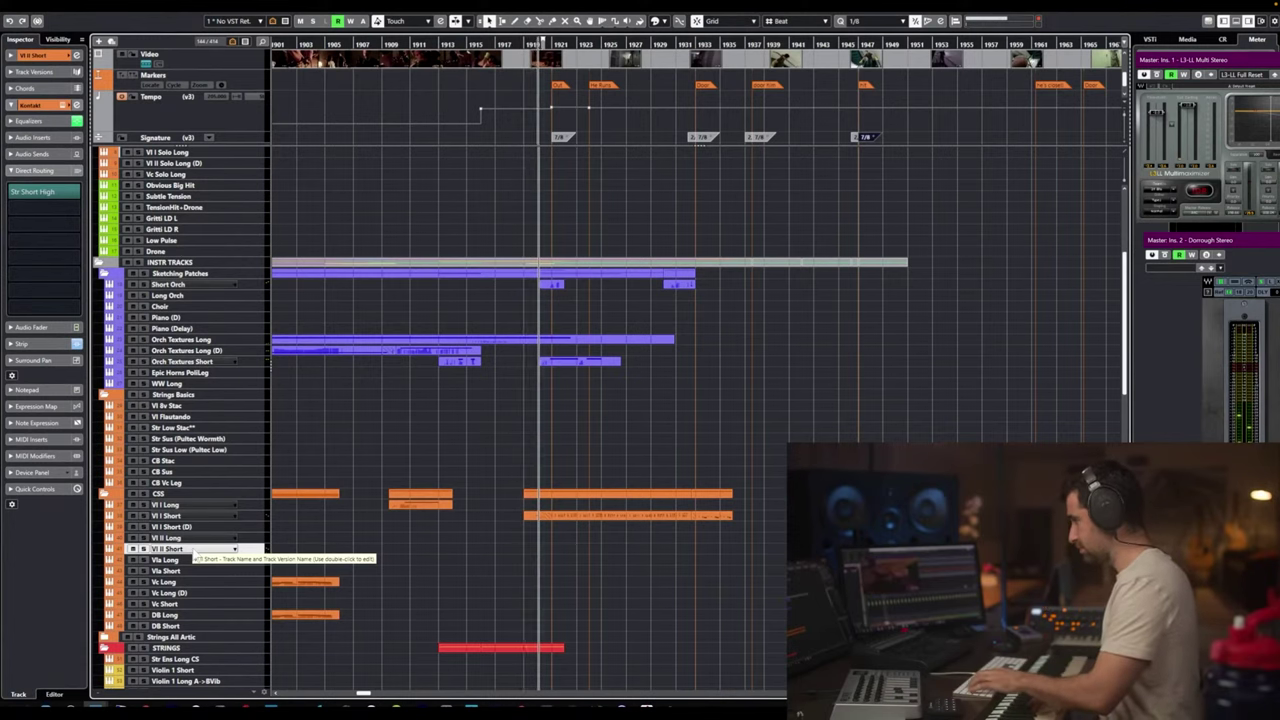
key(space)
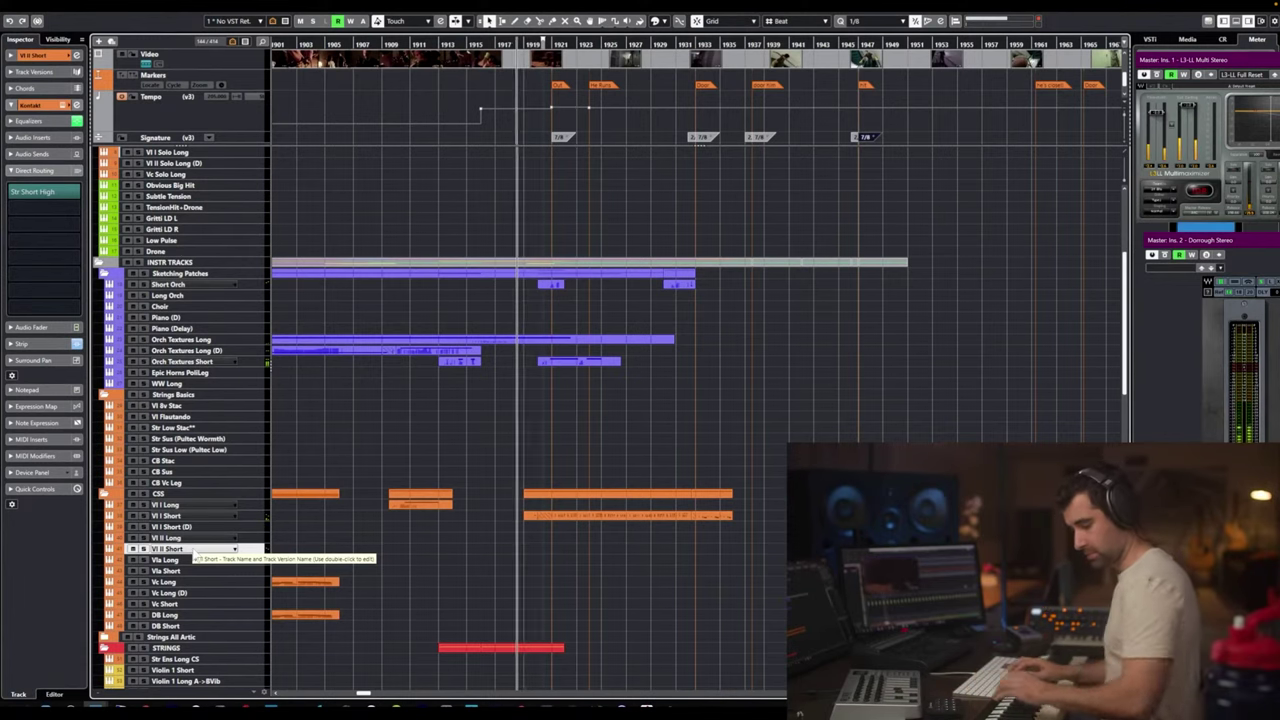
key(space)
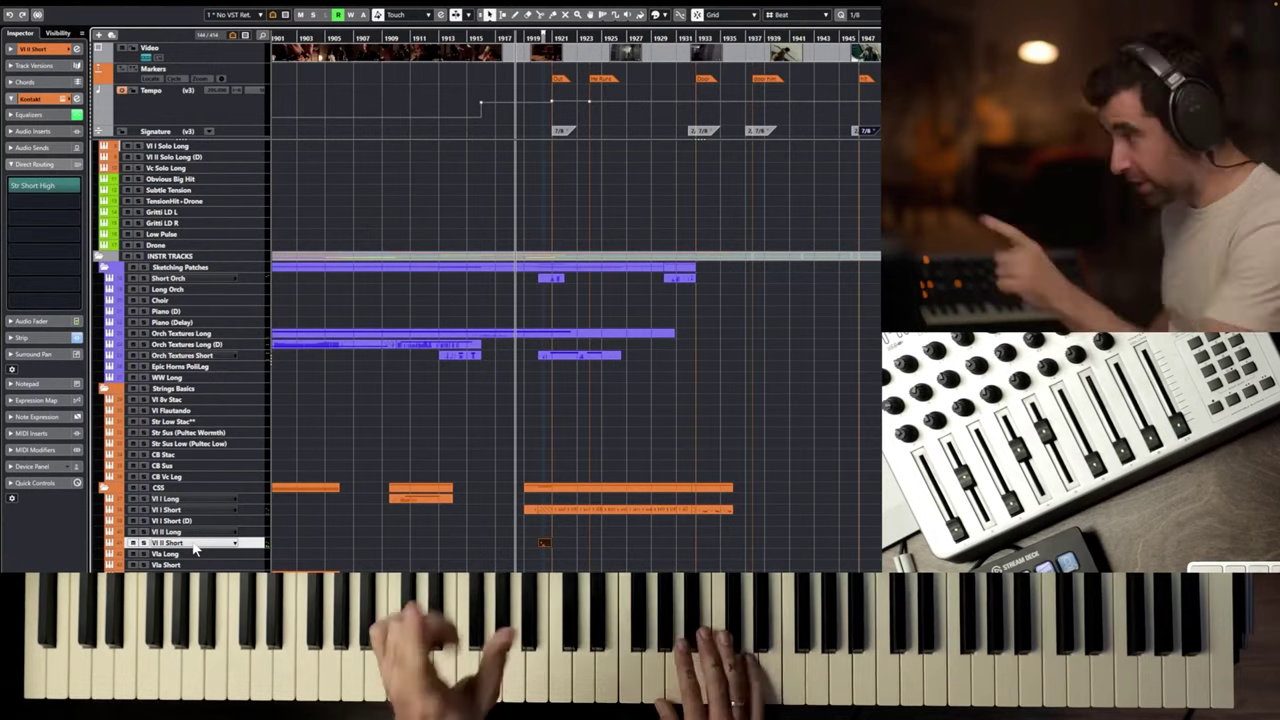
key(space)
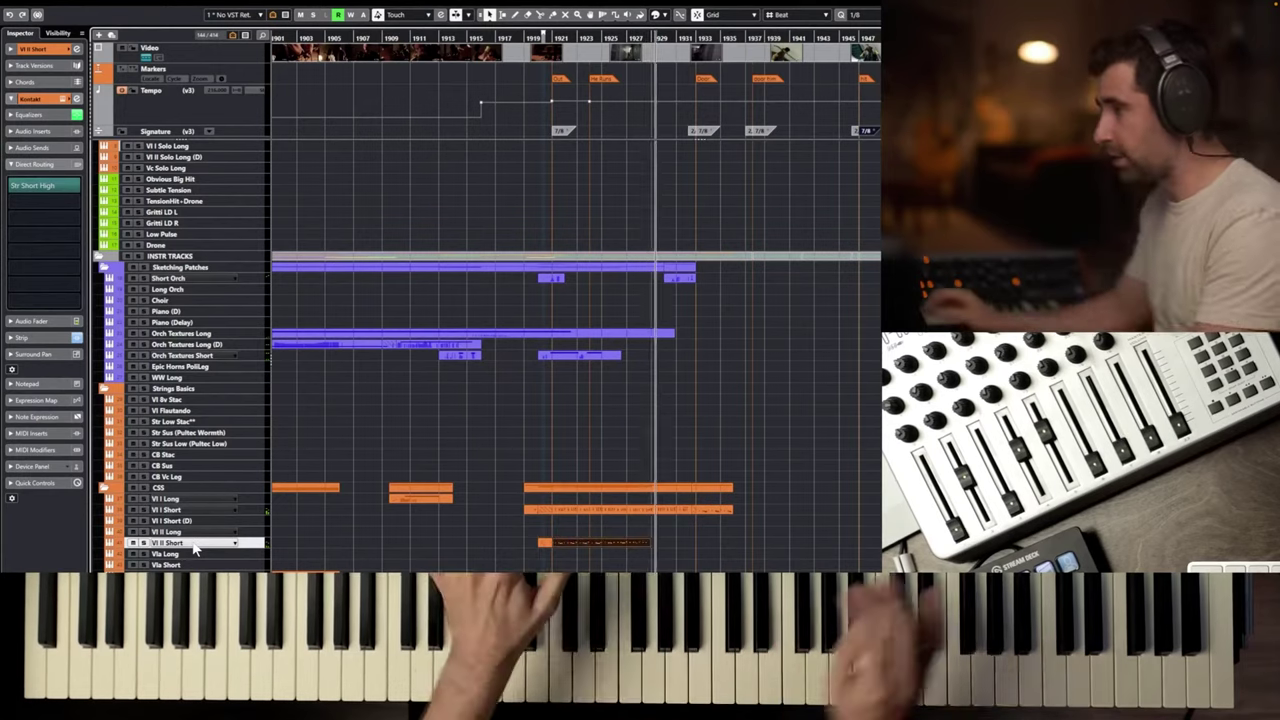
key(space)
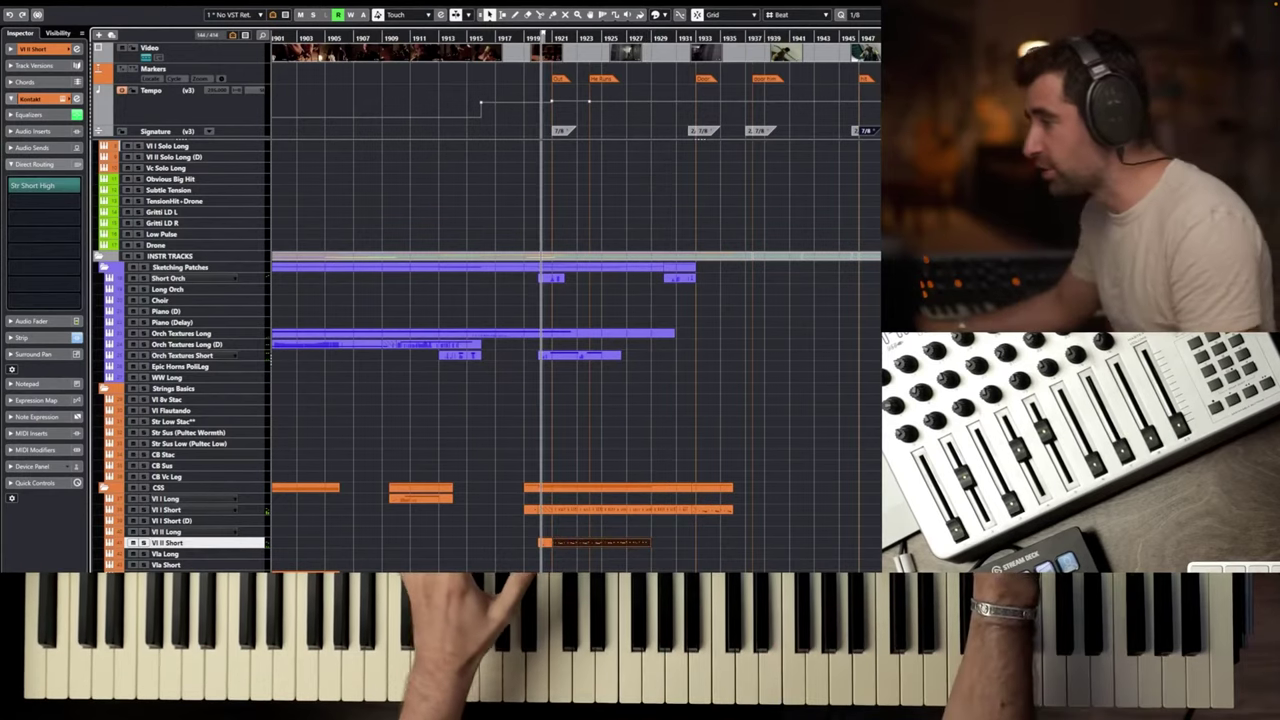
Open the recorded VI II Short part and delete its last notes from bar 1928 onward.
double_click(633, 540)
scroll(800, 141, right, 3)
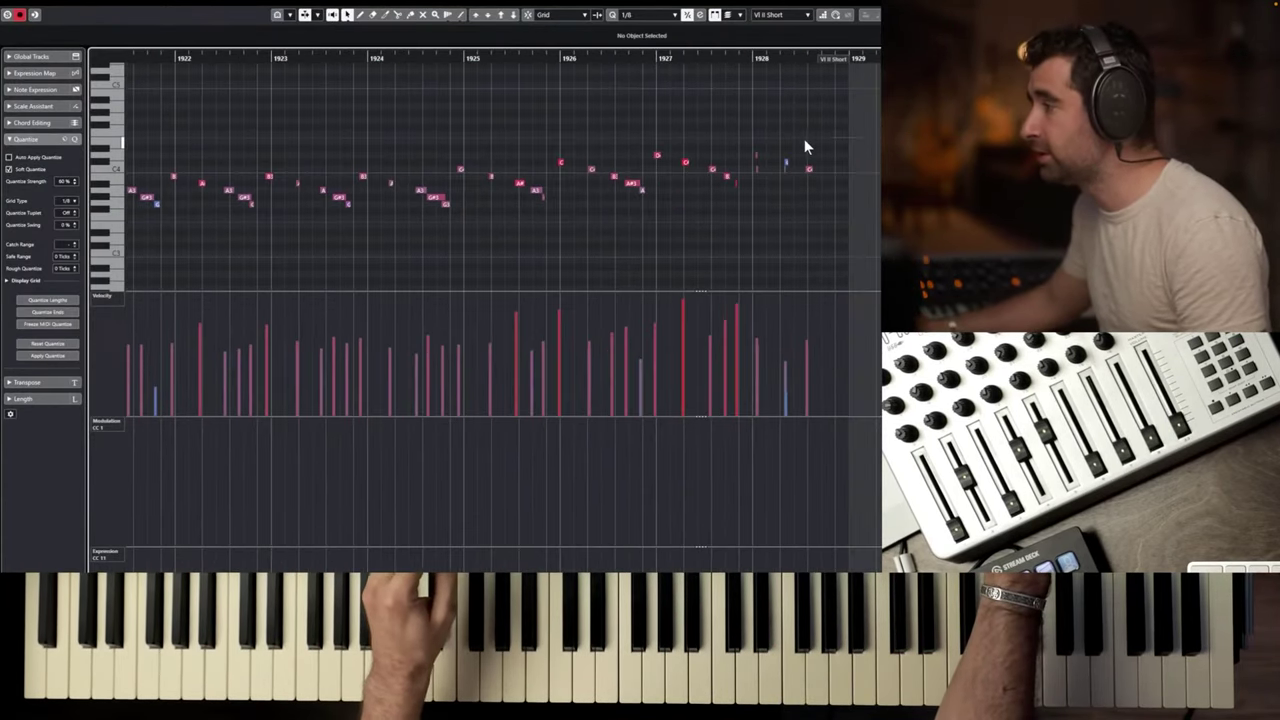
drag(853, 131, 756, 185)
key(Delete)
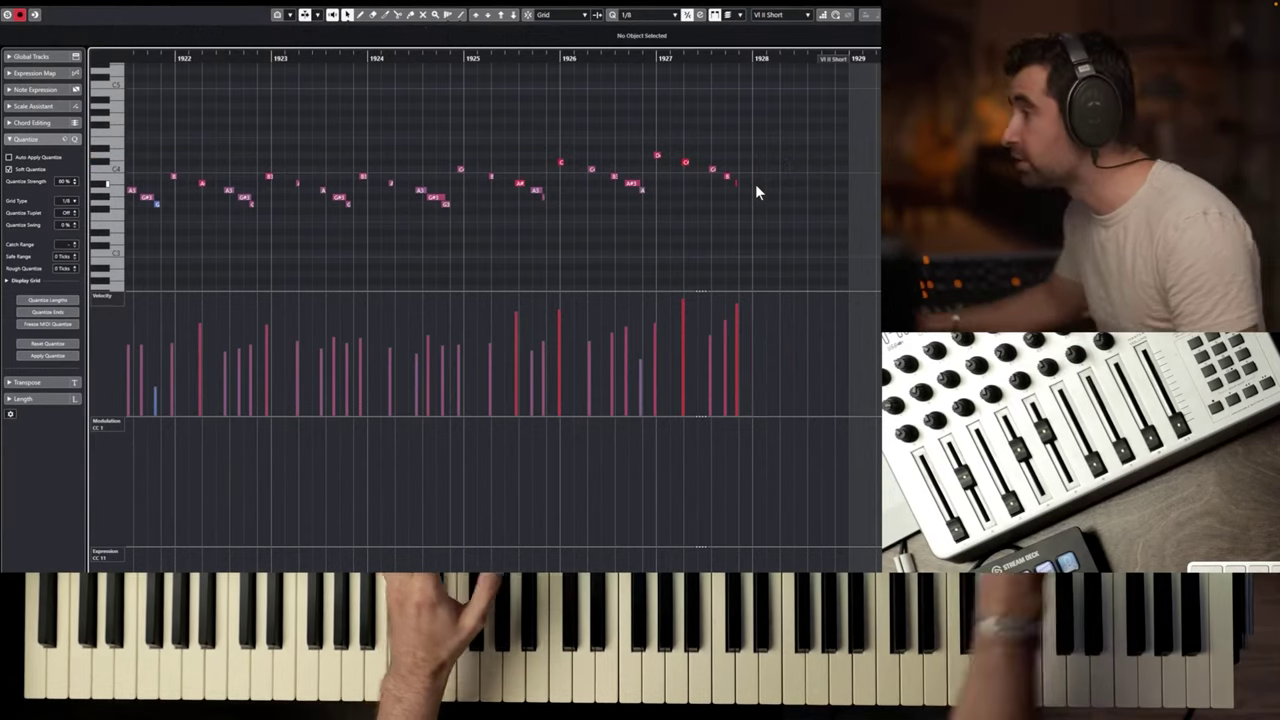
Record the continuation of the VI II Short line past bar 1931 and delete its last notes from bar 1931 onward.
drag(614, 61, 580, 62)
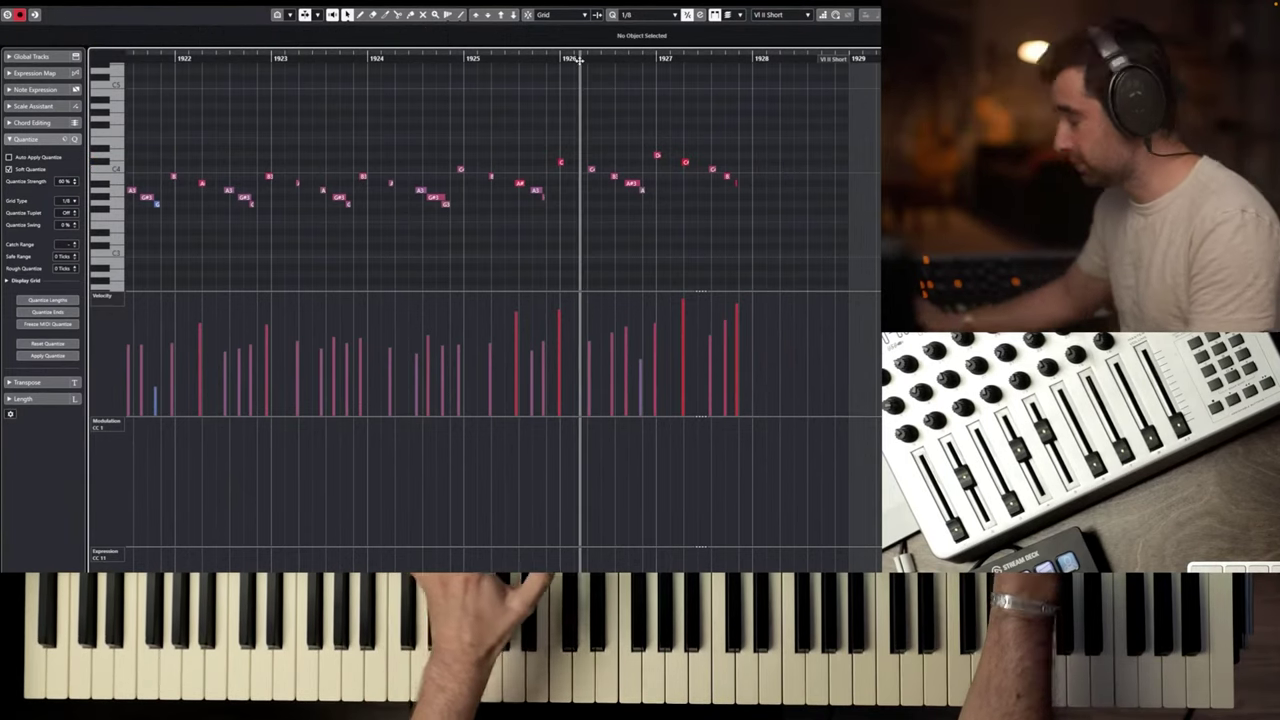
key(space)
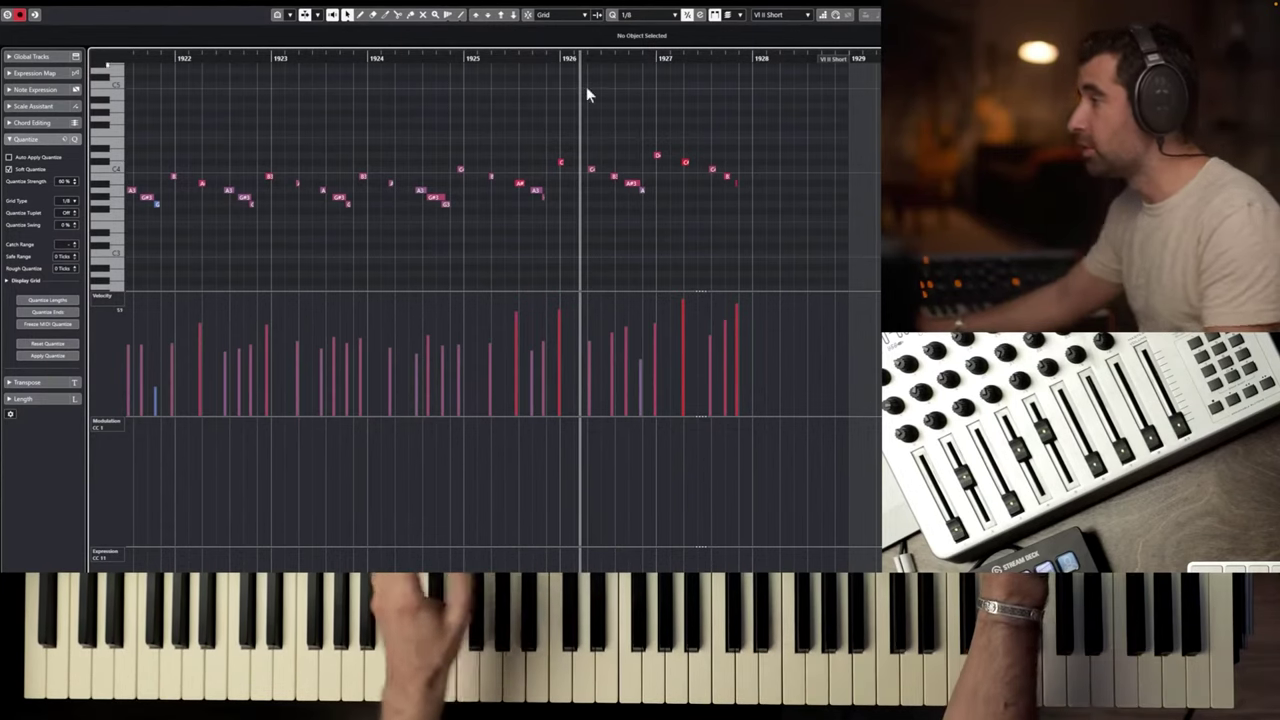
scroll(621, 135, down, 1)
scroll(620, 135, right, 2)
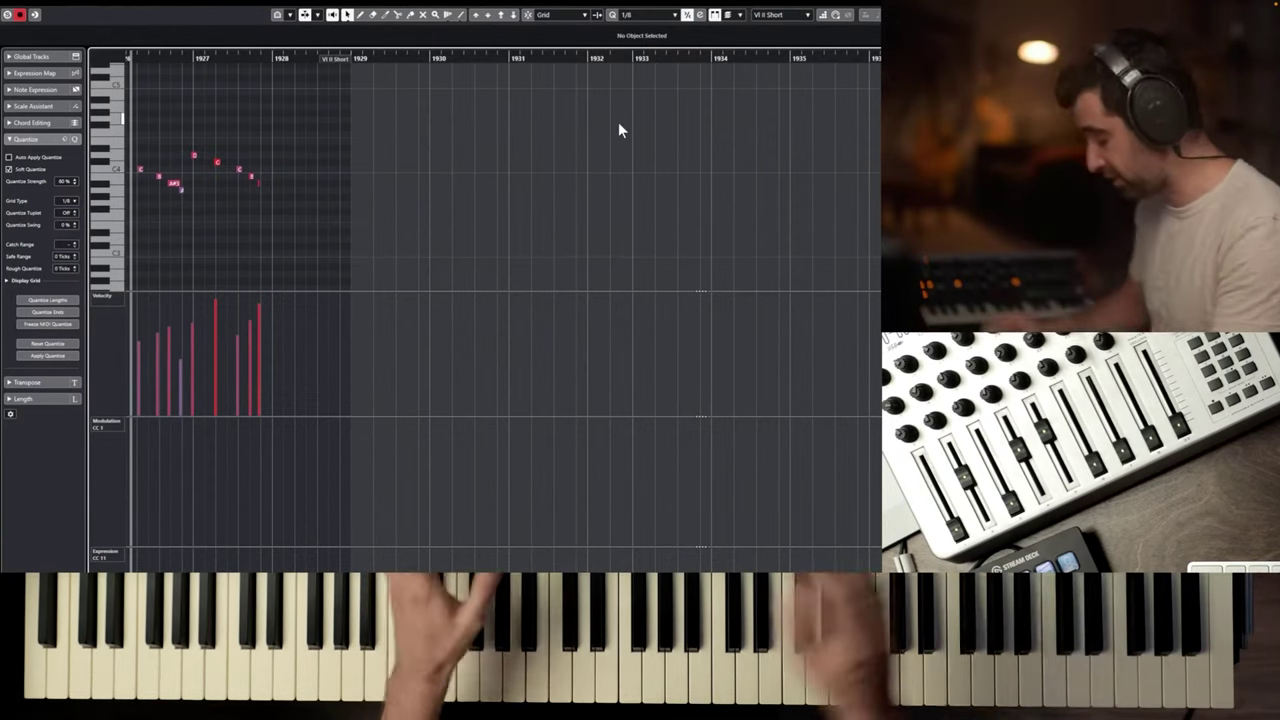
key(space)
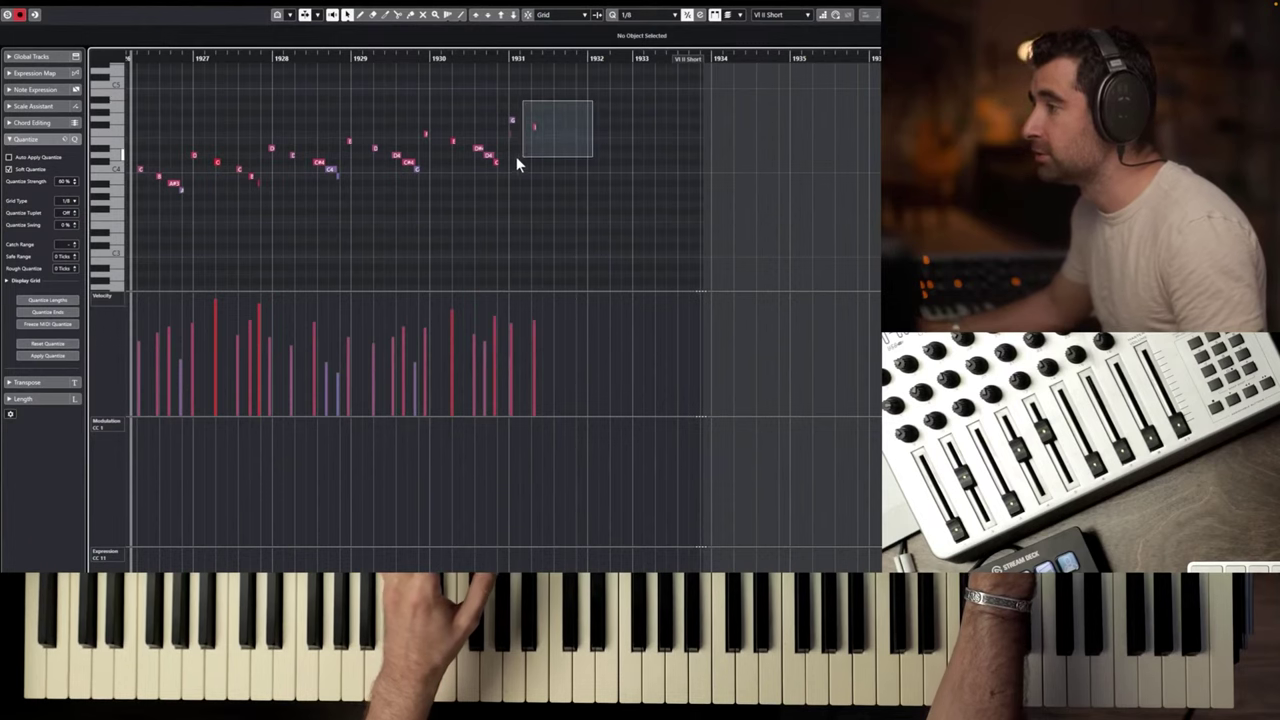
drag(507, 158, 507, 158)
key(Delete)
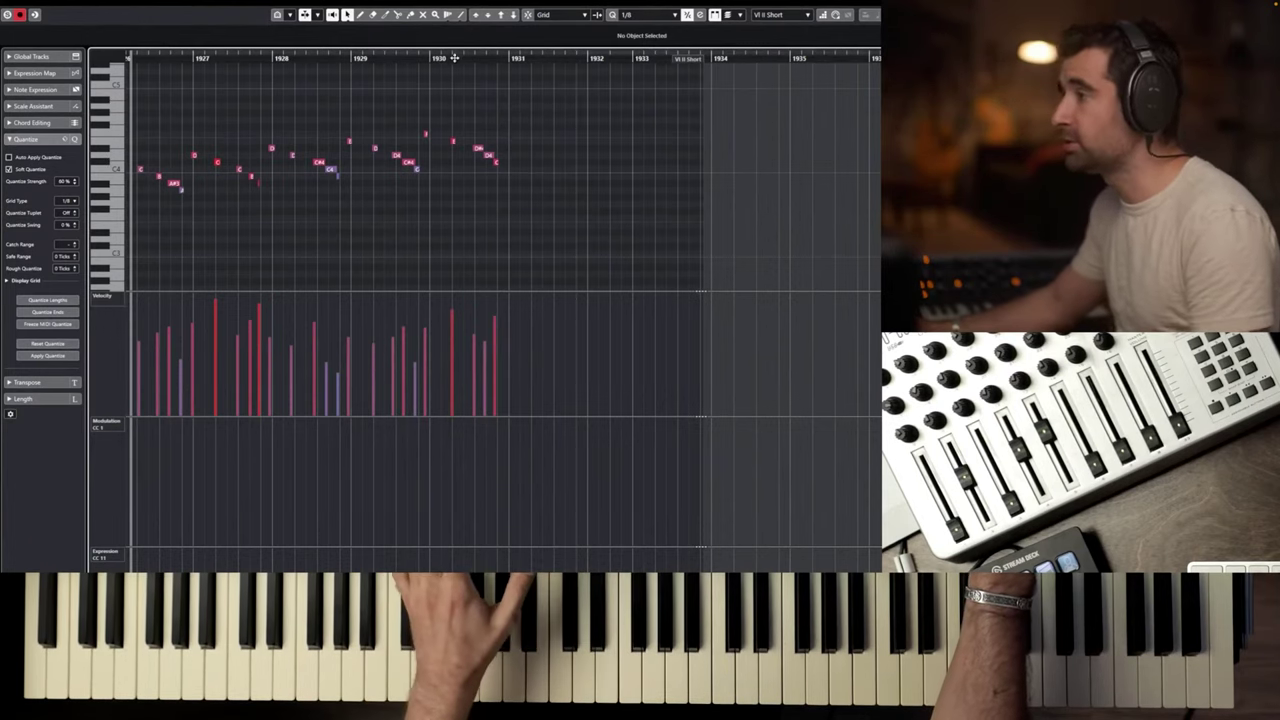
Record the line's rising ending from just before bar 1930 to about bar 1932 and delete the stray notes after it.
click(420, 53)
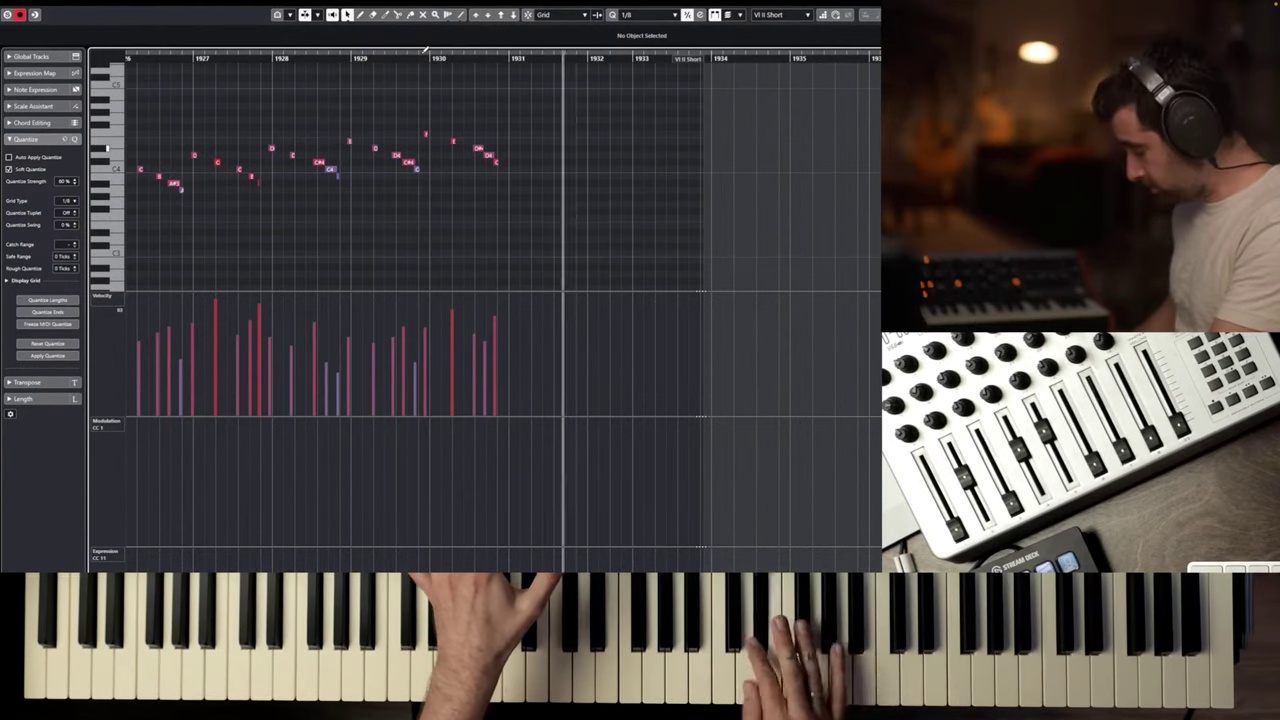
key(space)
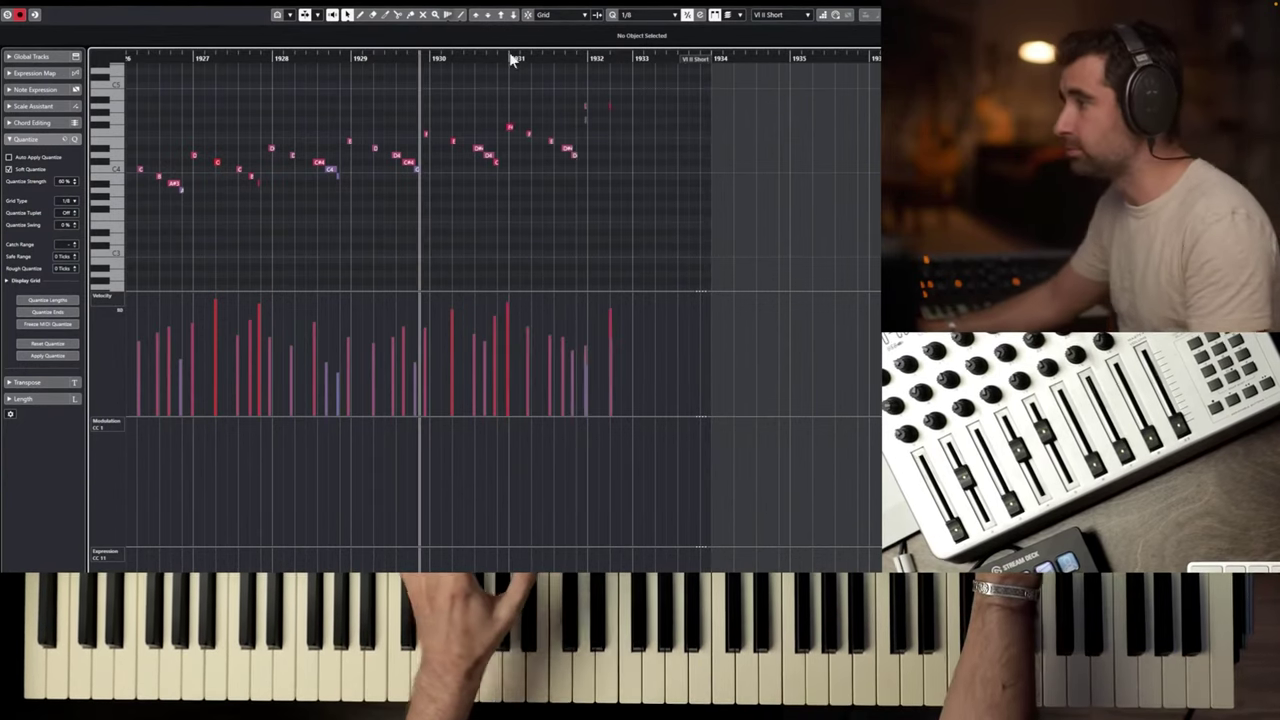
drag(621, 124, 178, 232)
key(Delete)
Shift all VI II Short notes slightly later, quantize them to 1/8, and even out their velocities.
key(g)
key(g)
key(h)
key(h)
key(h)
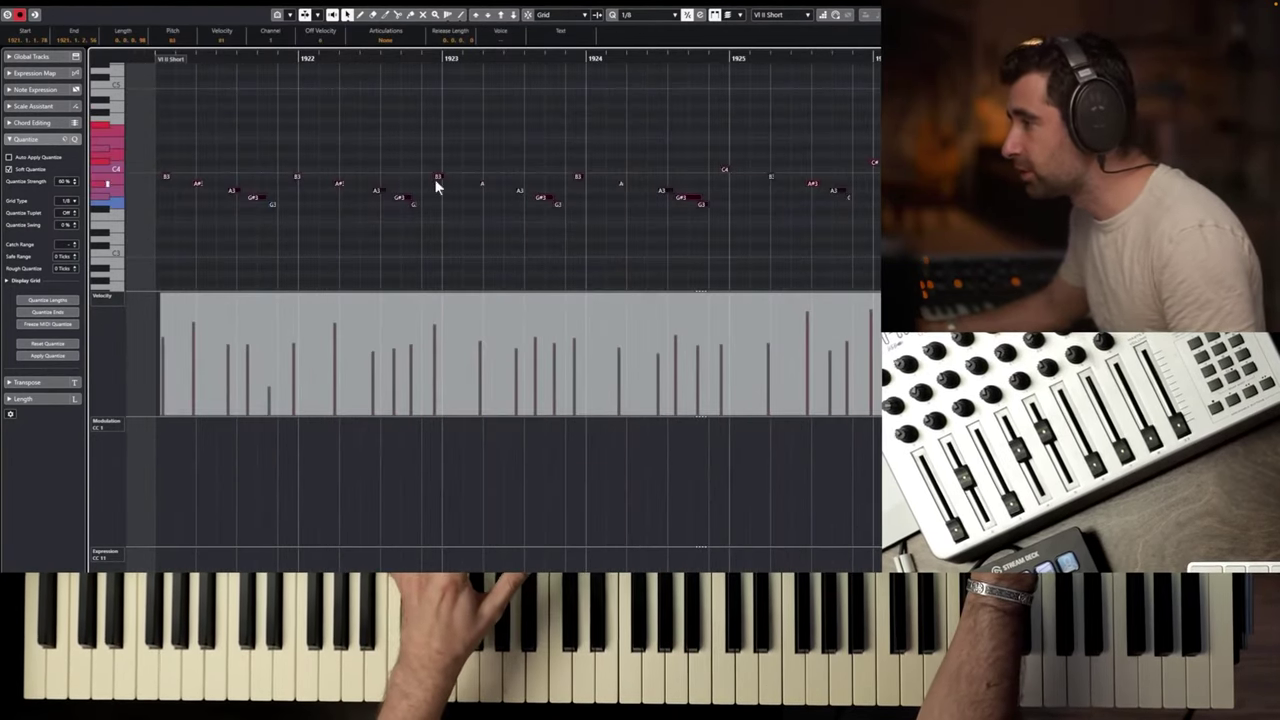
drag(440, 180, 447, 181)
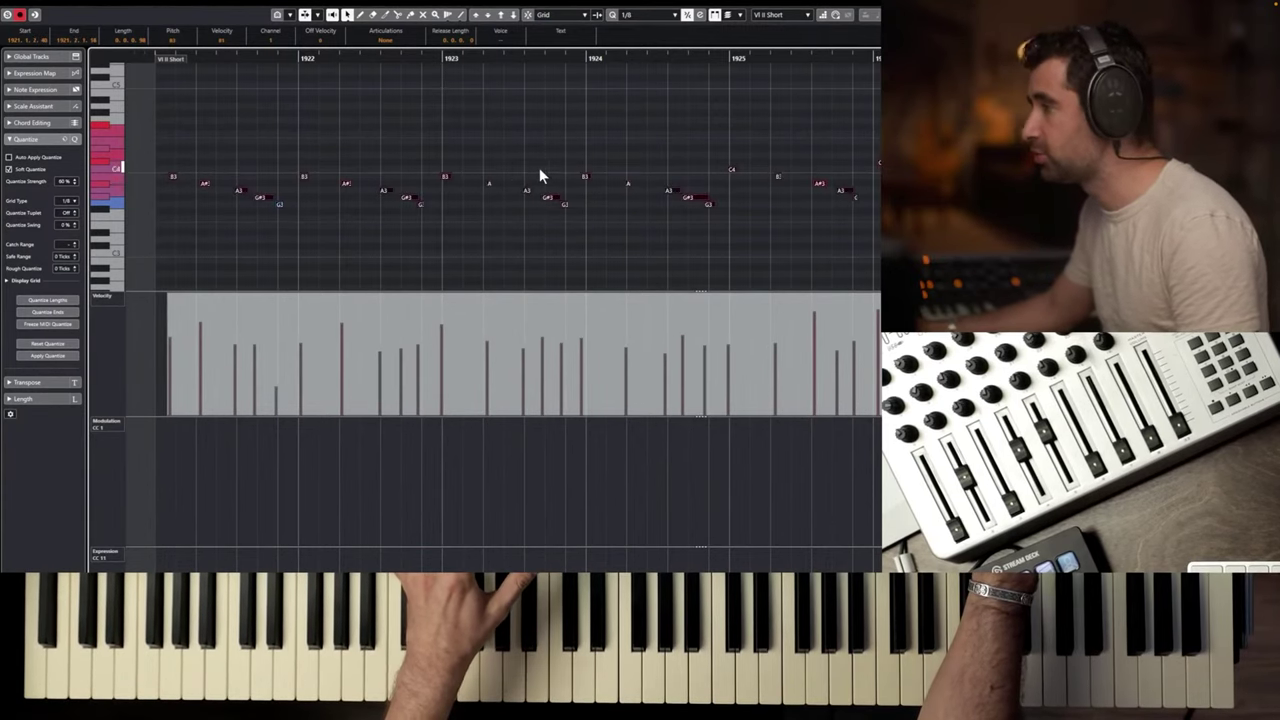
key(q)
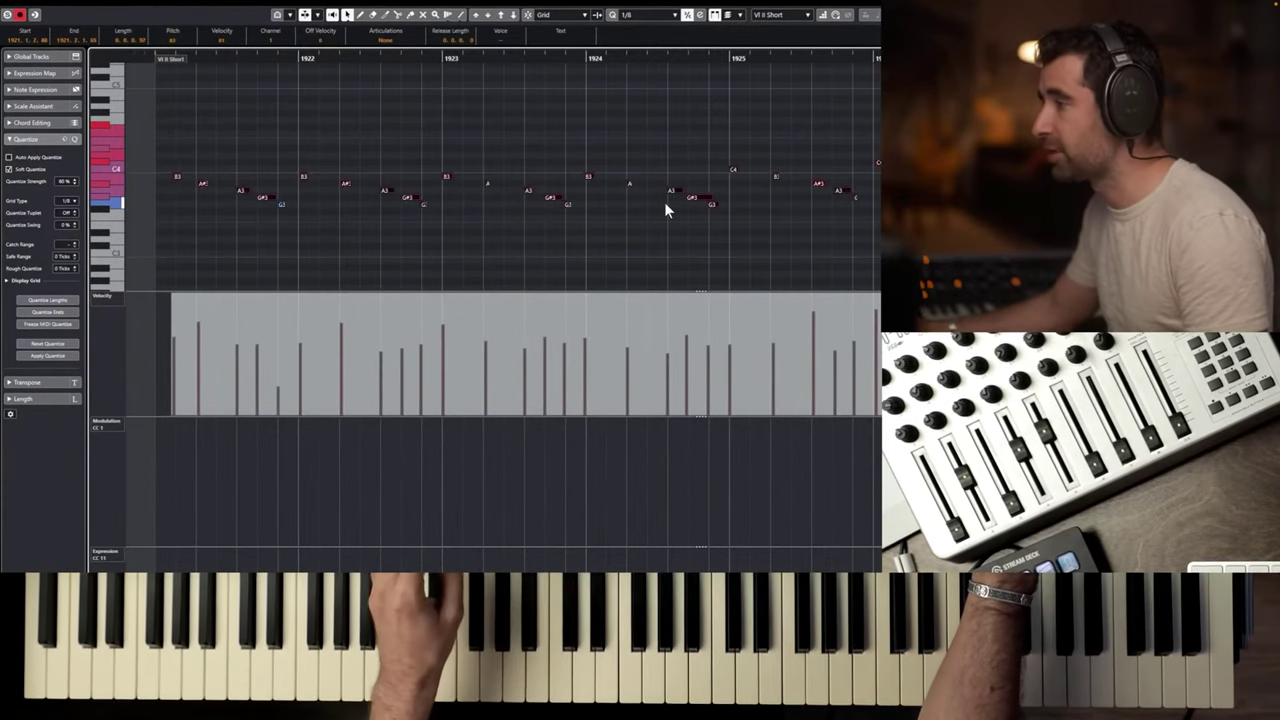
scroll(665, 204, down, 3)
scroll(675, 208, right, 3)
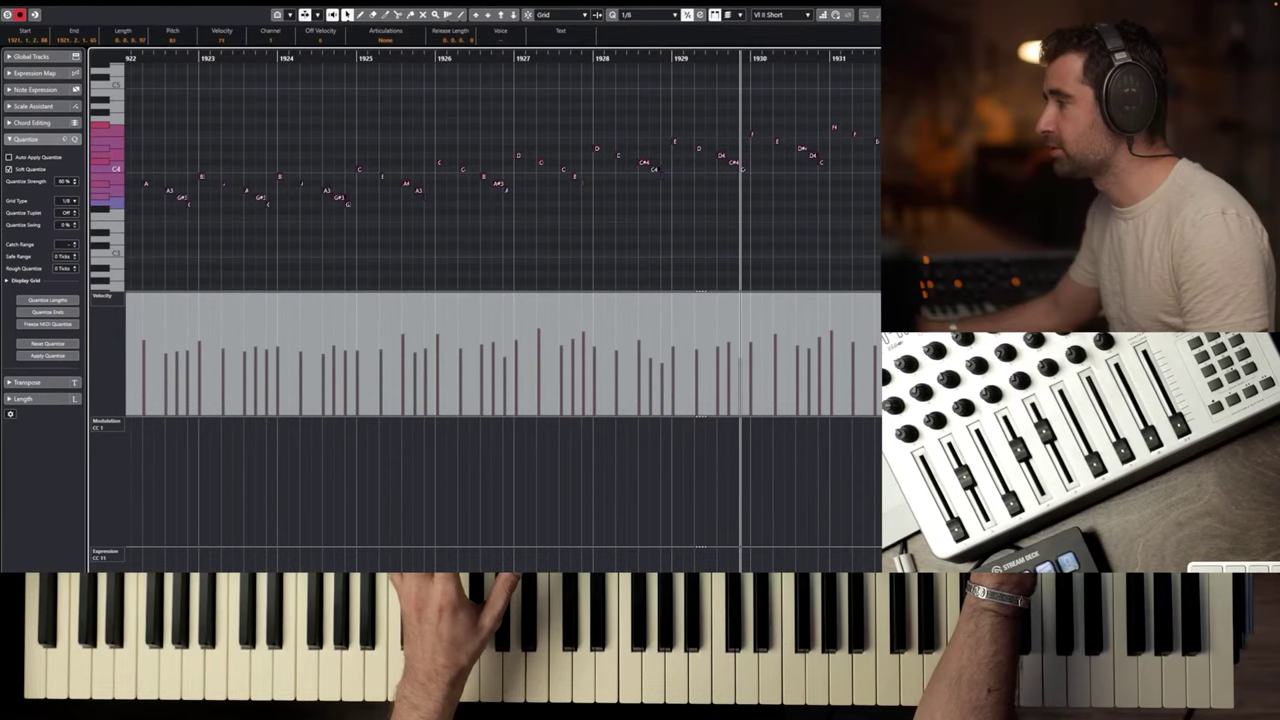
Play the finished VI II Short line from just before its first note and return to the arrangement.
key(g)
key(g)
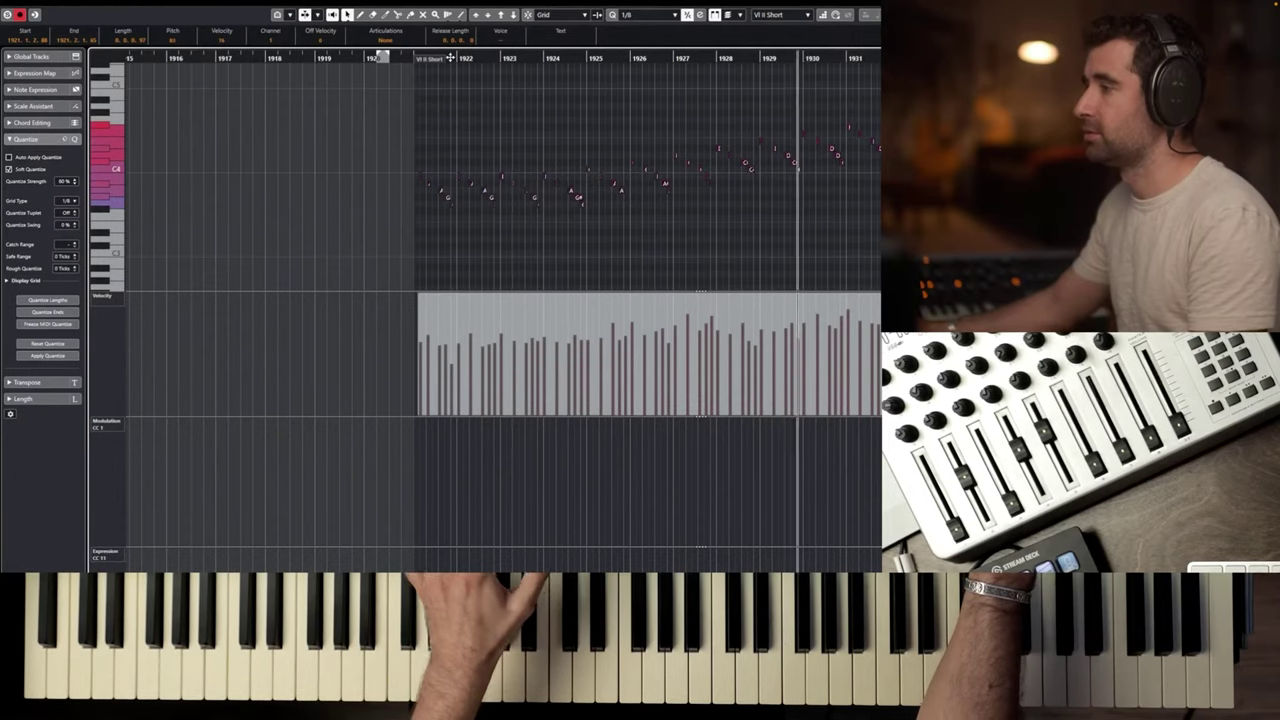
click(400, 57)
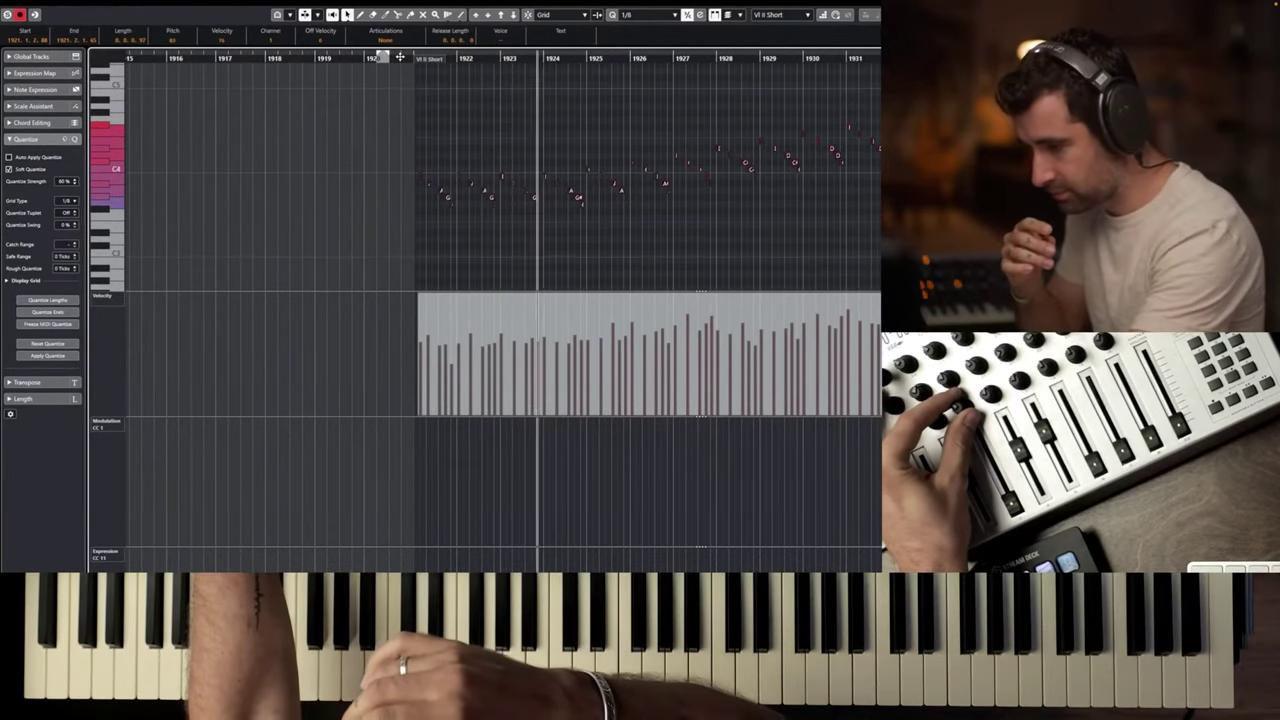
key(space)
key(Return)
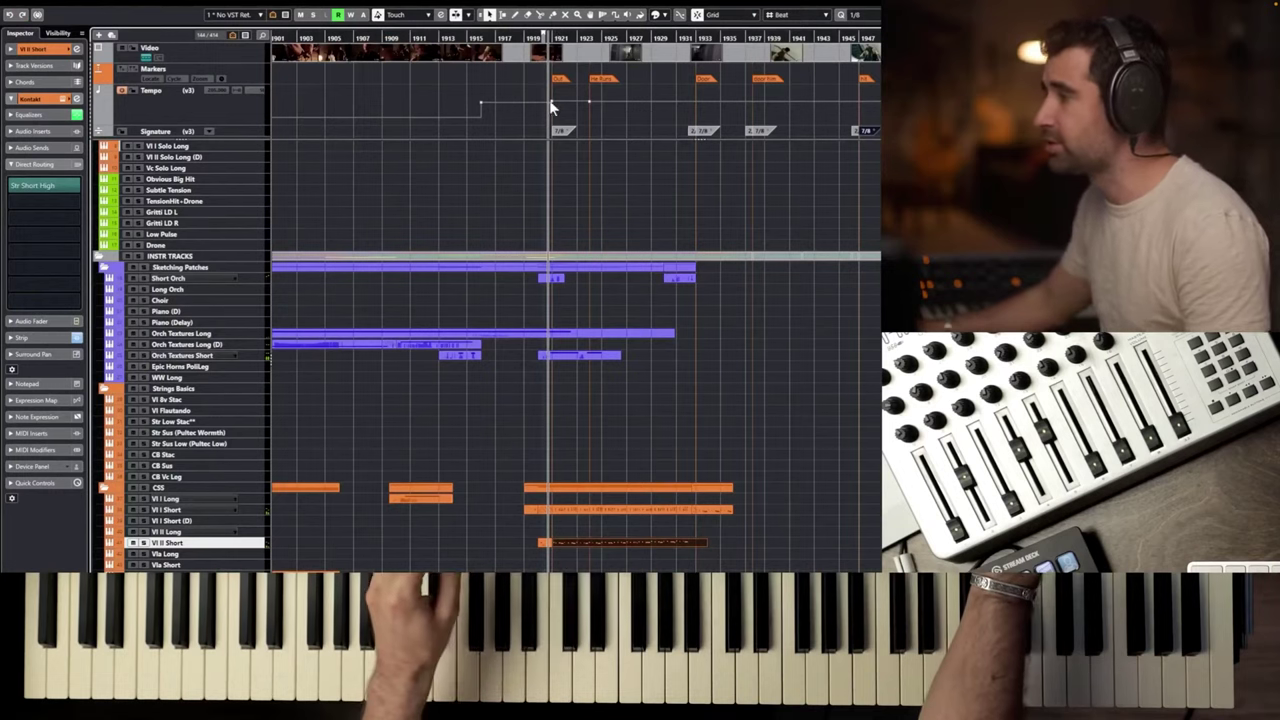
scroll(561, 131, up, 2)
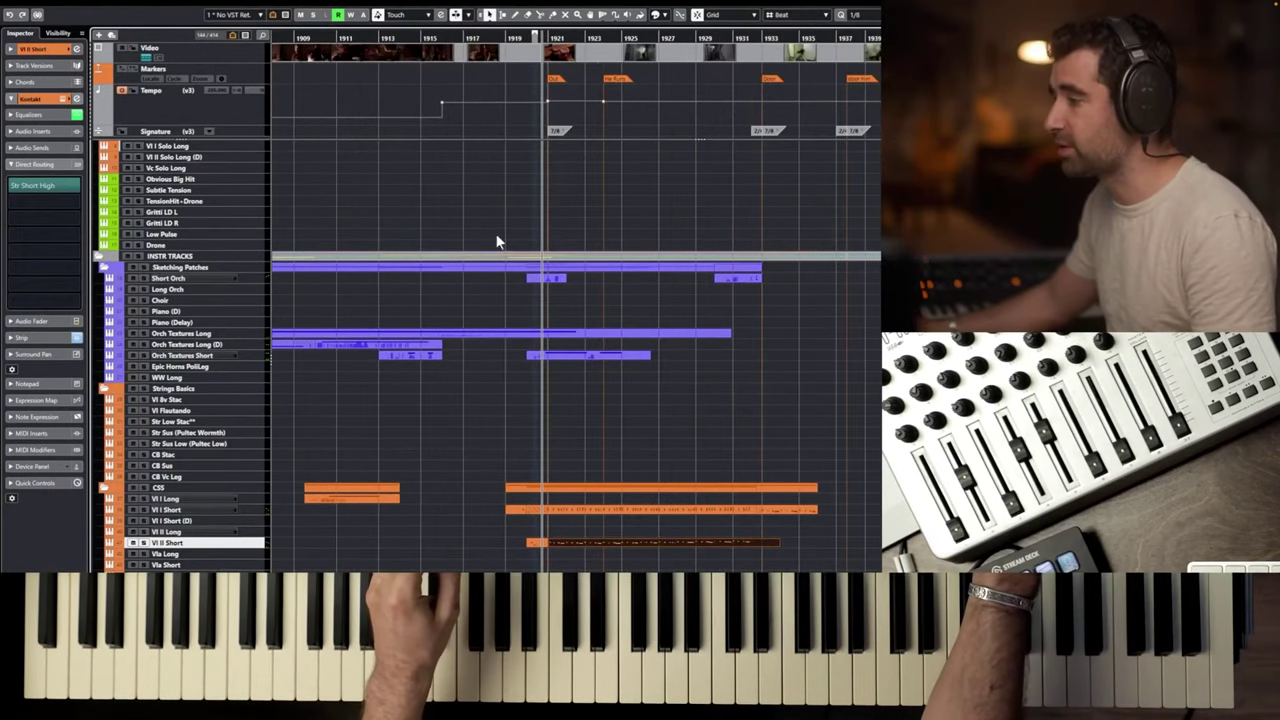
click(530, 37)
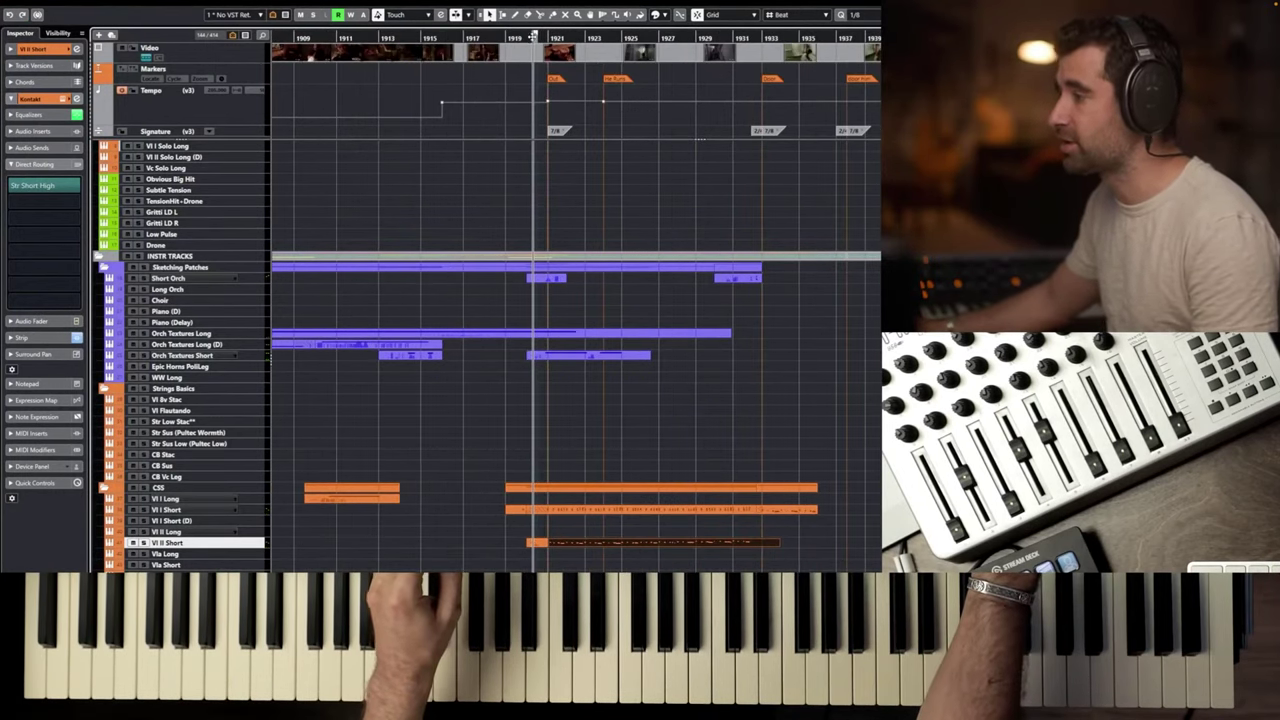
click(215, 519)
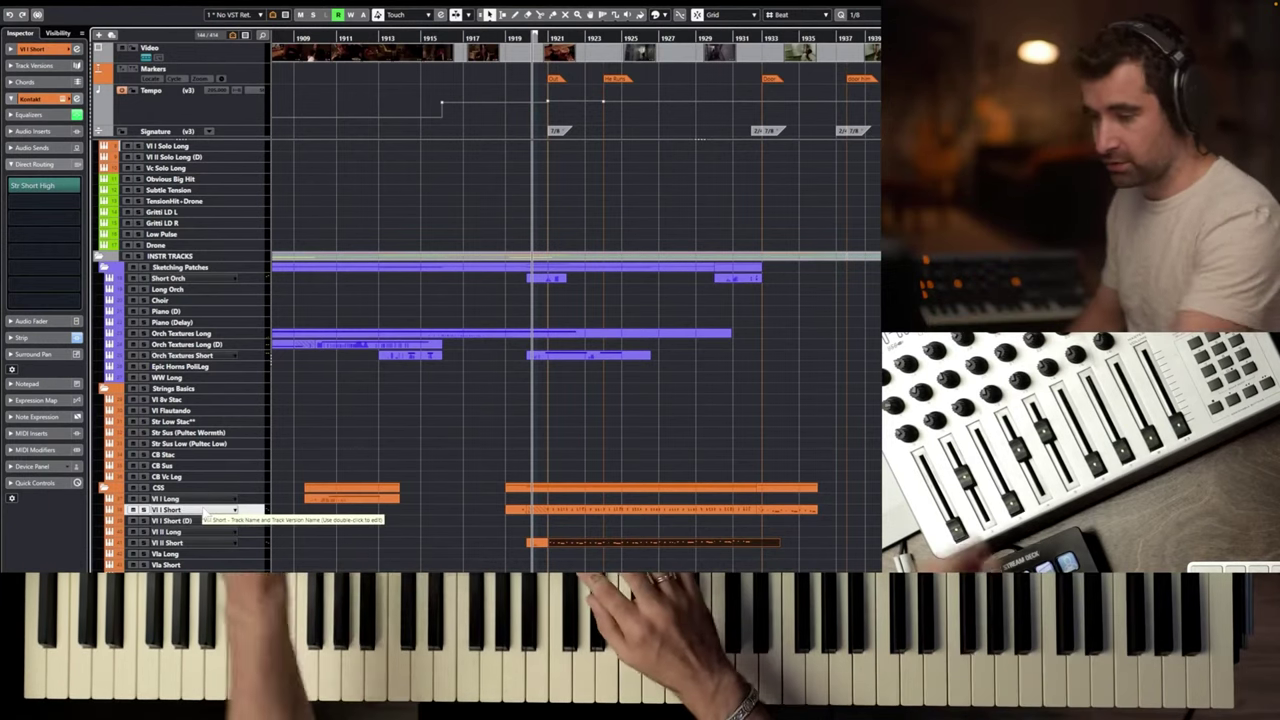
key(KP_Multiply)
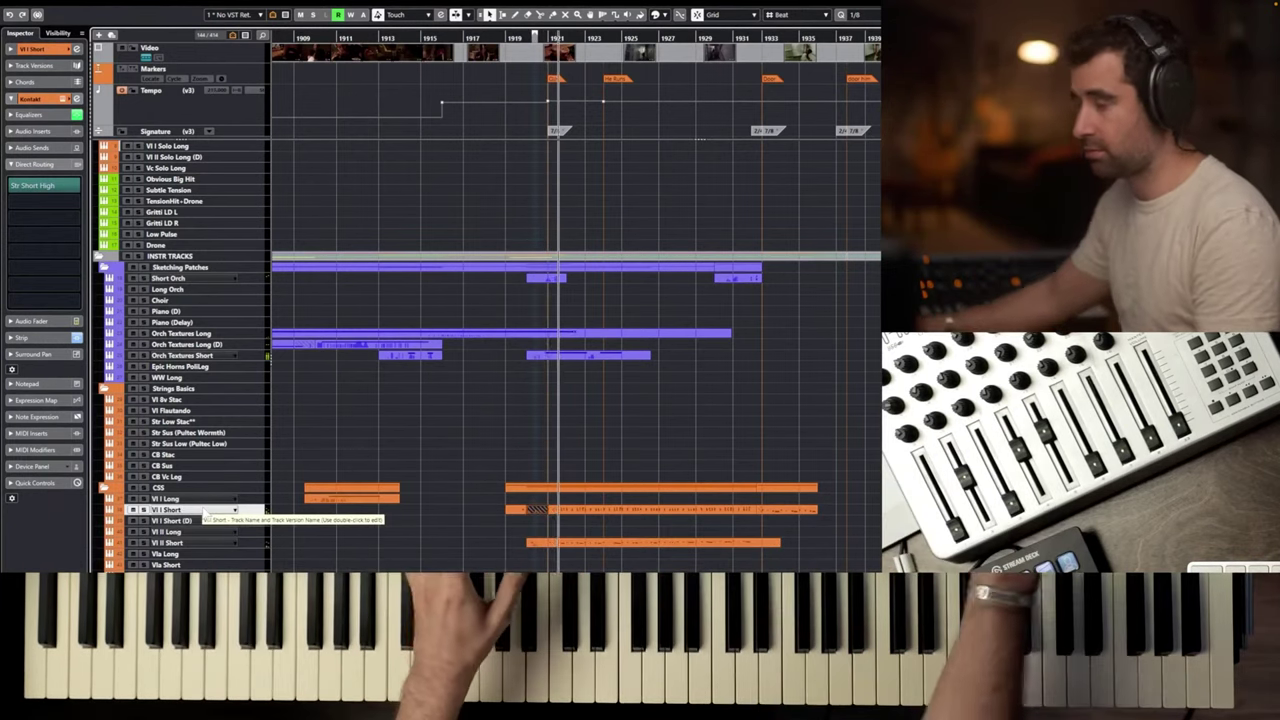
key(space)
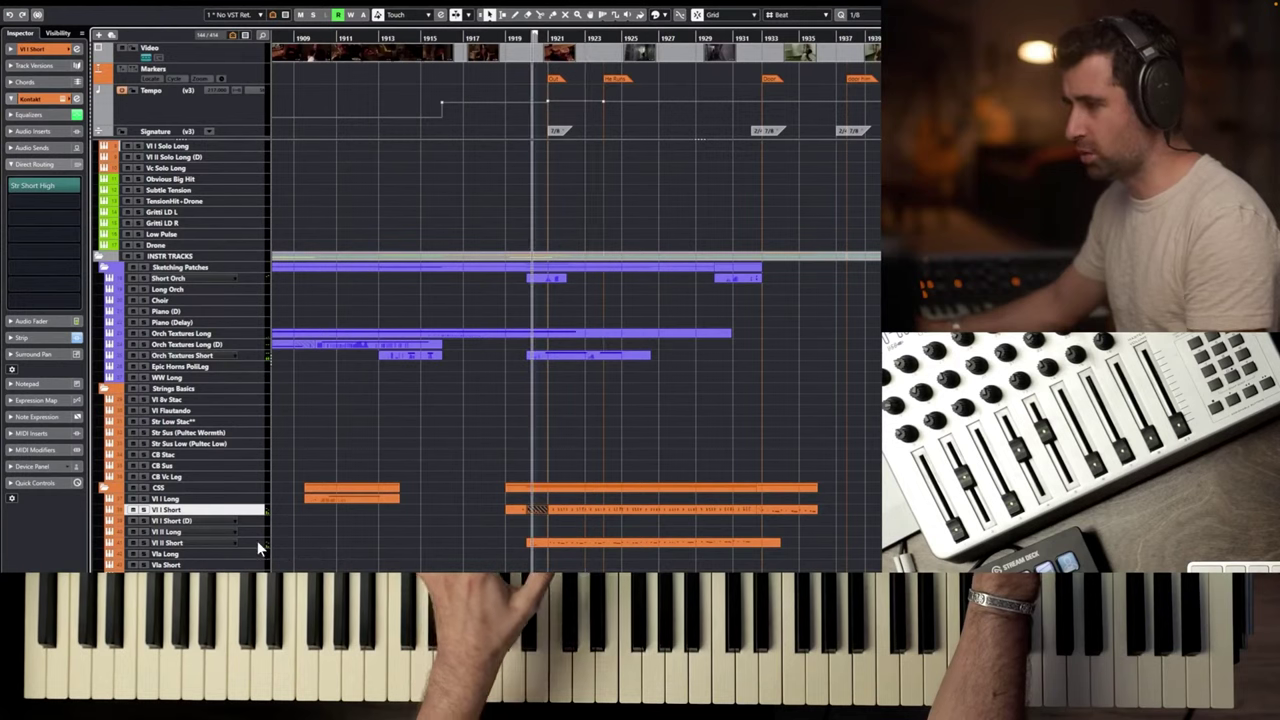
Select VI II Short and play the passage from just before bar 1921 past the Door marker at bar 1933.
click(258, 543)
key(KP_Multiply)
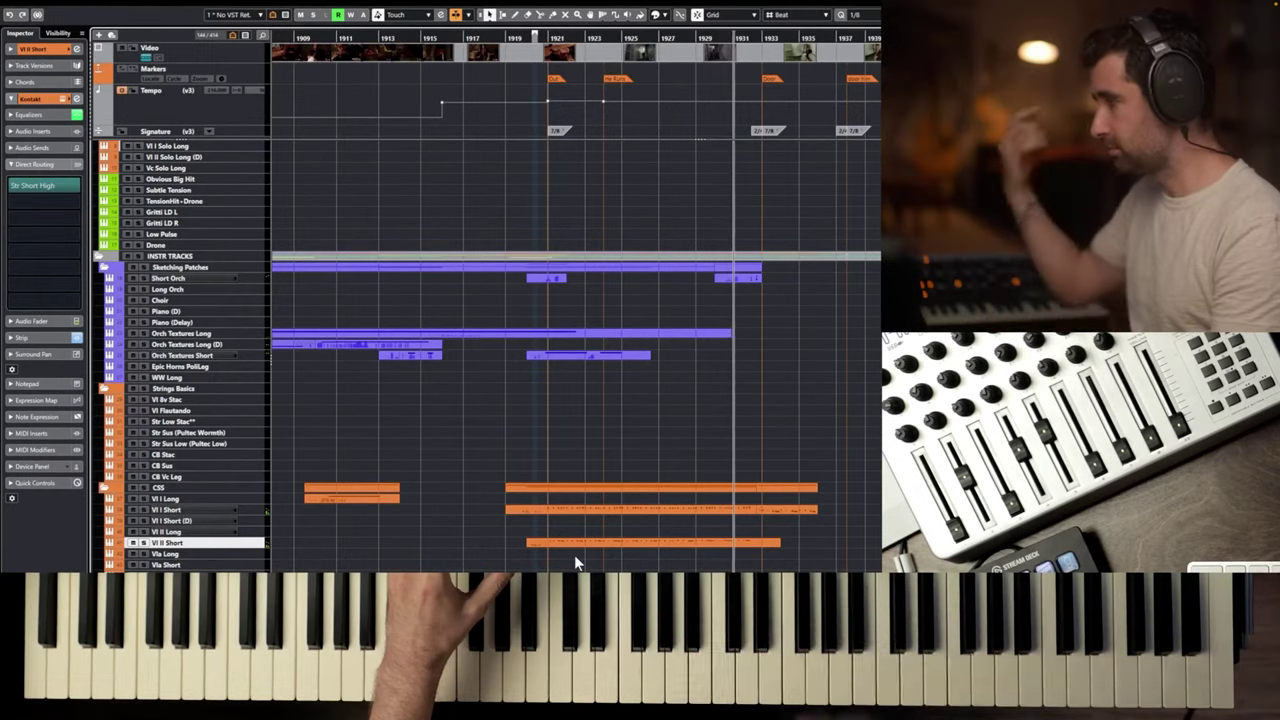
key(space)
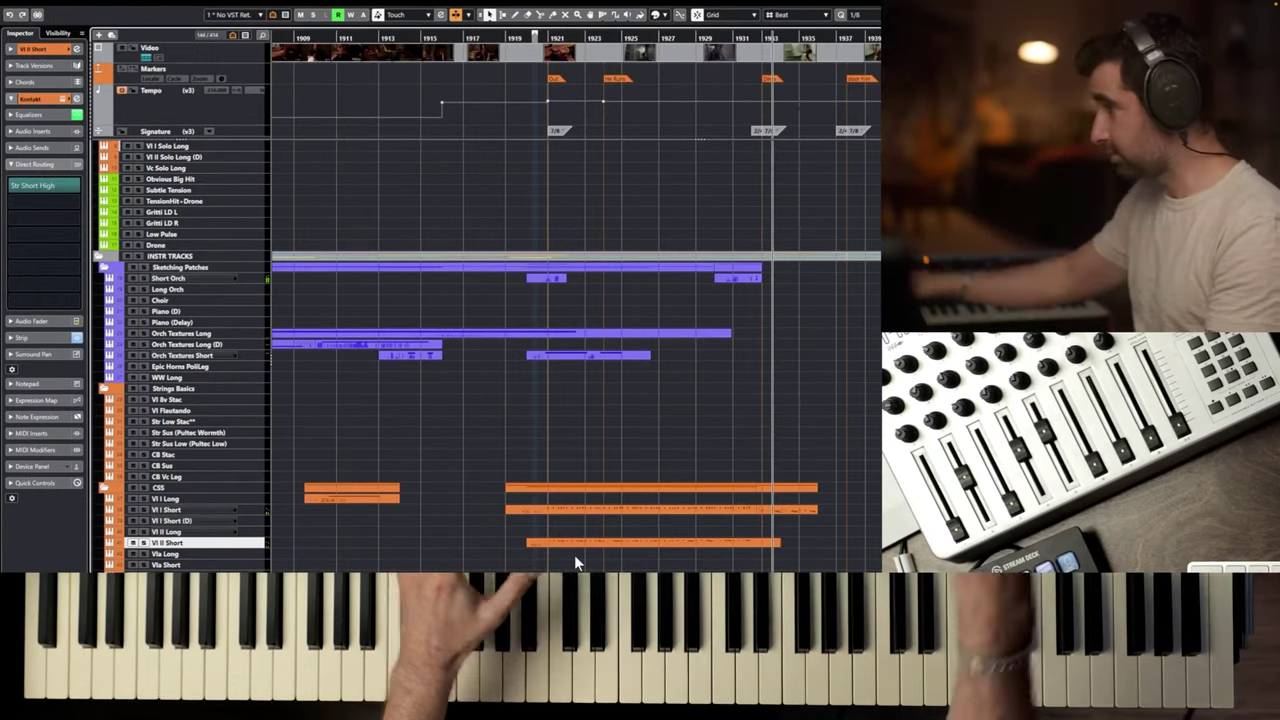
Record two low-brass hits on CB Pro MonsterLo Artic around bar 1932, starting from about bar 1931.
scroll(196, 514, down, 10)
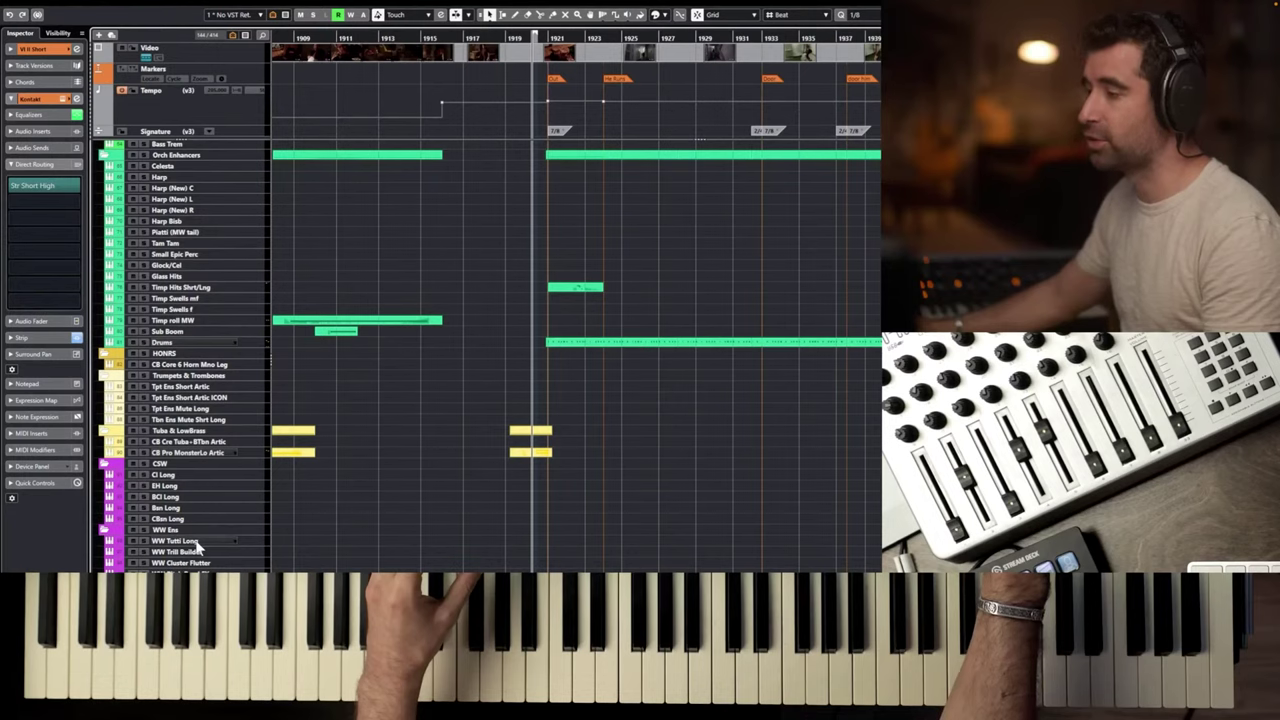
click(197, 453)
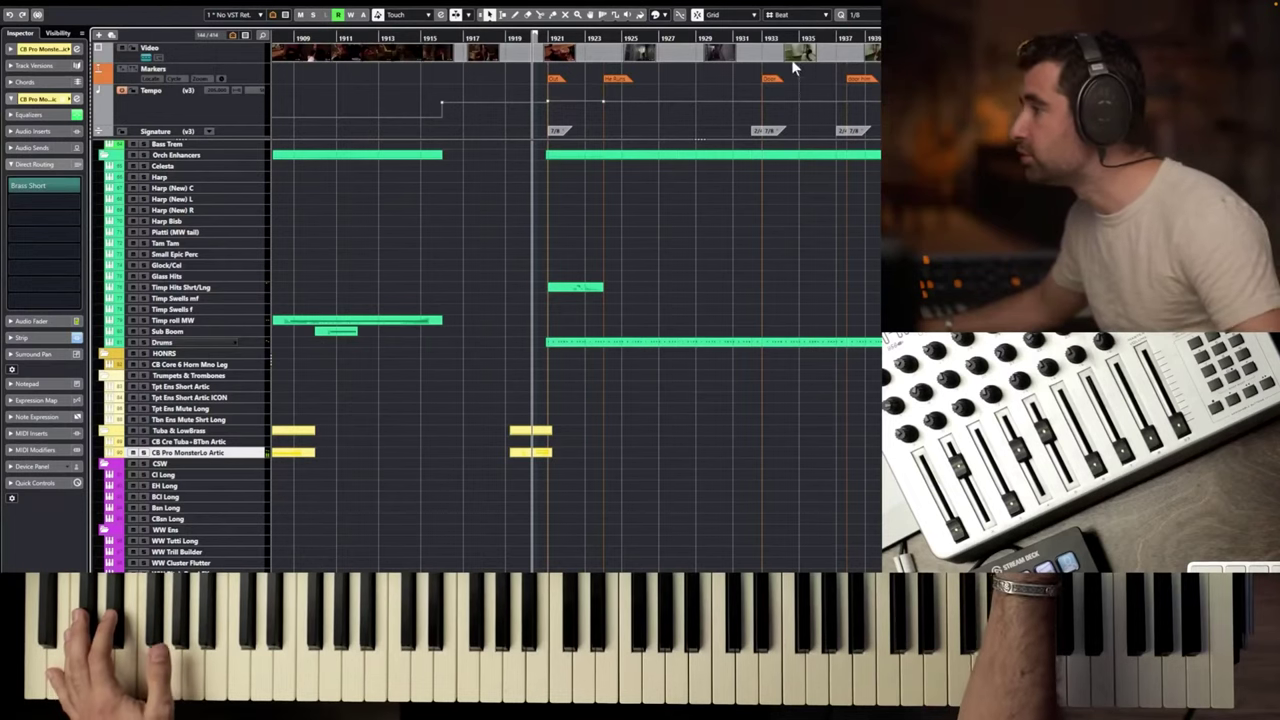
click(740, 38)
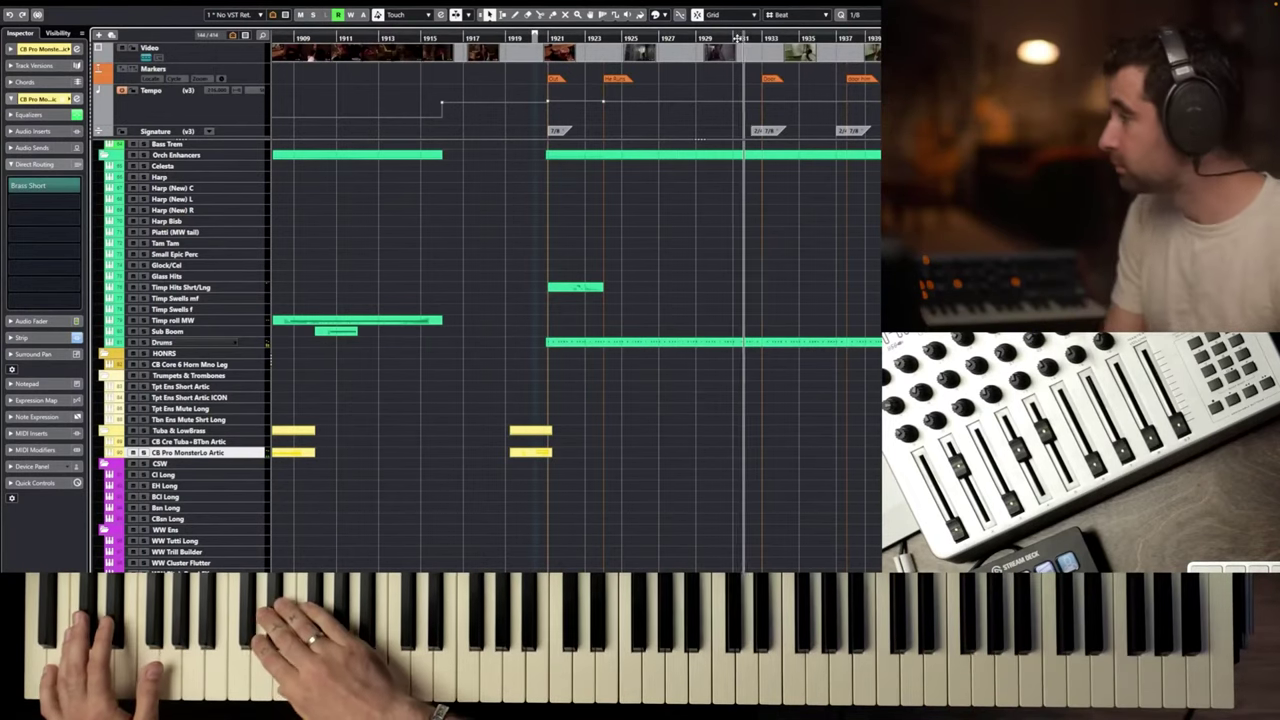
key(space)
key(space)
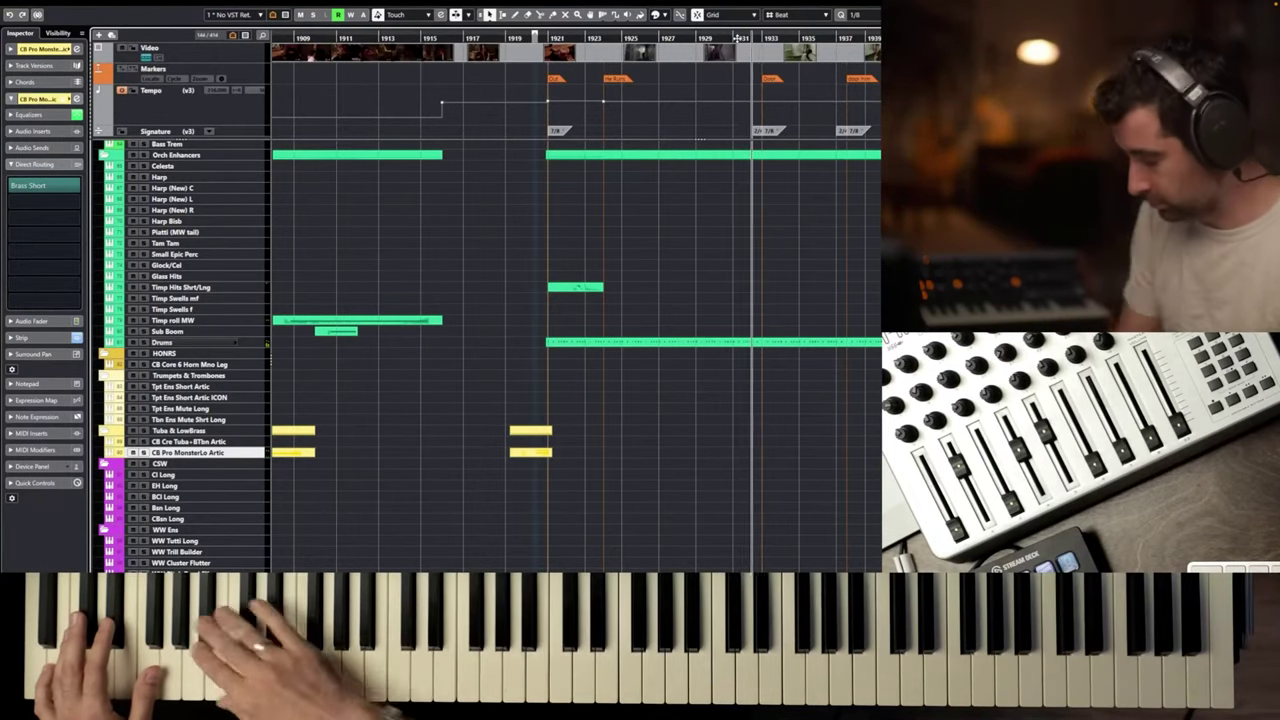
key(space)
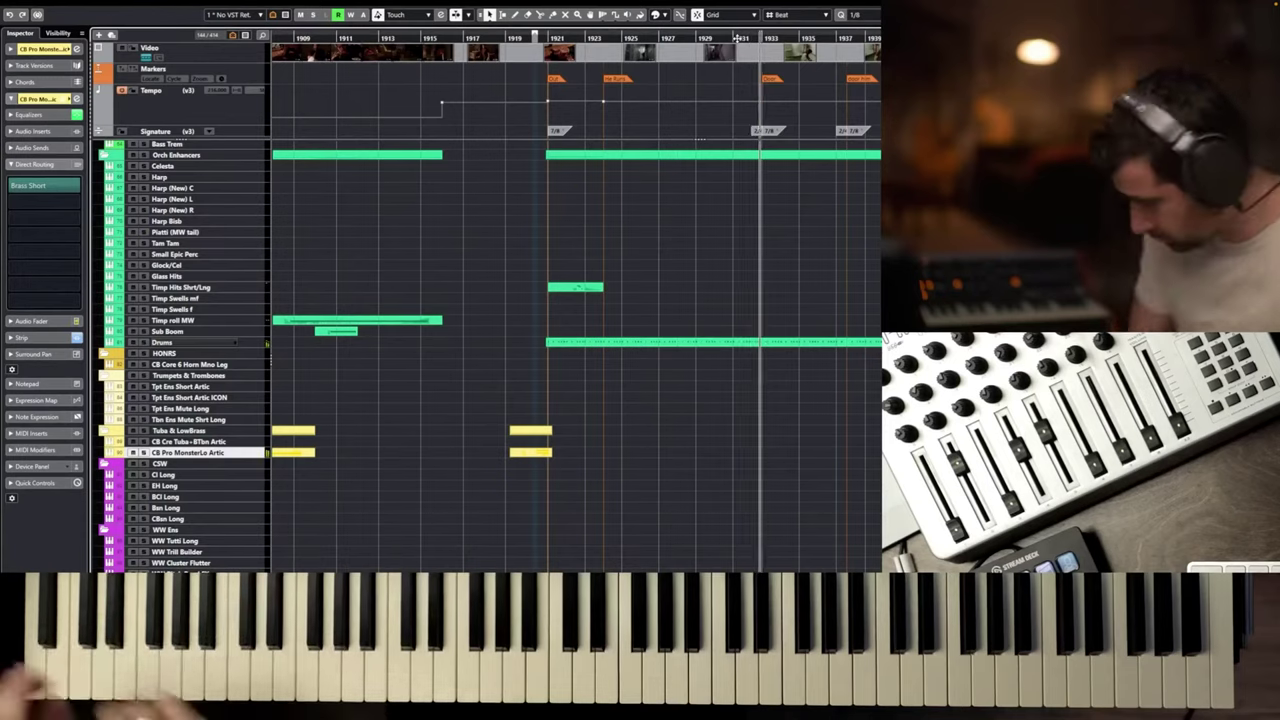
key(space)
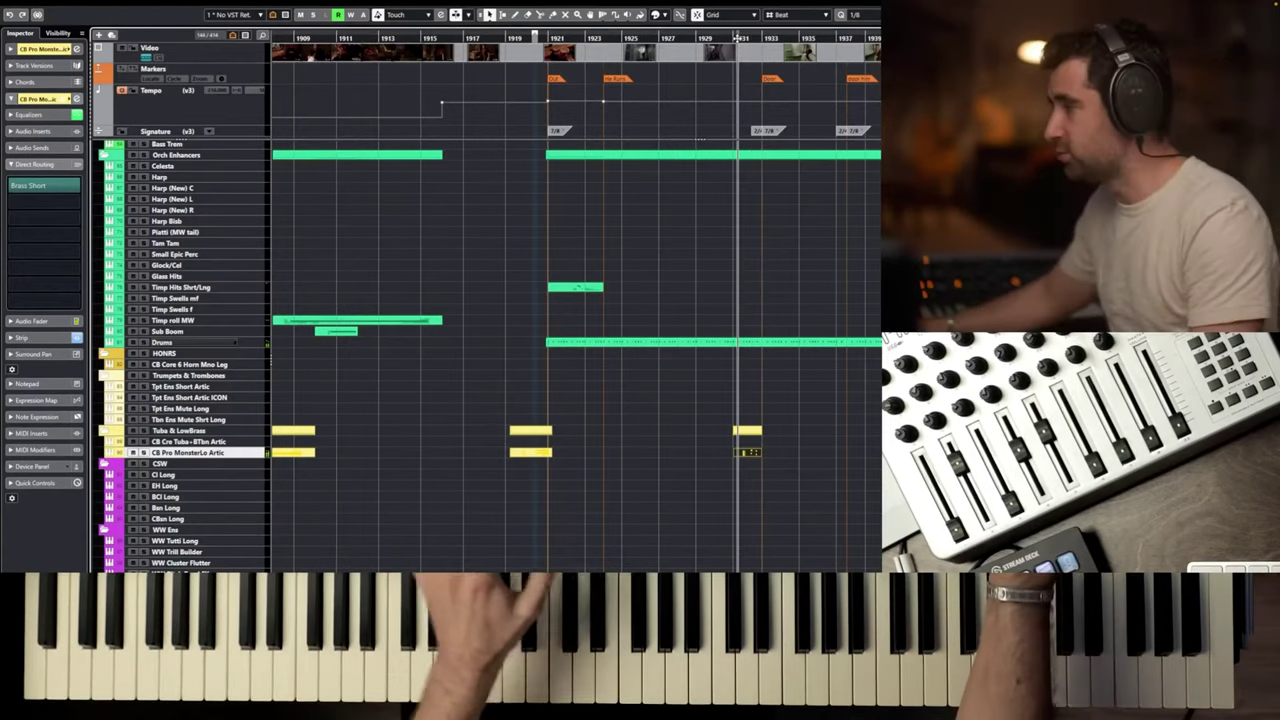
Quantize all the new CB Pro MonsterLo Artic notes at bar 1932 to 1/8 and play them back in the arrangement.
double_click(747, 452)
scroll(166, 243, up, 4)
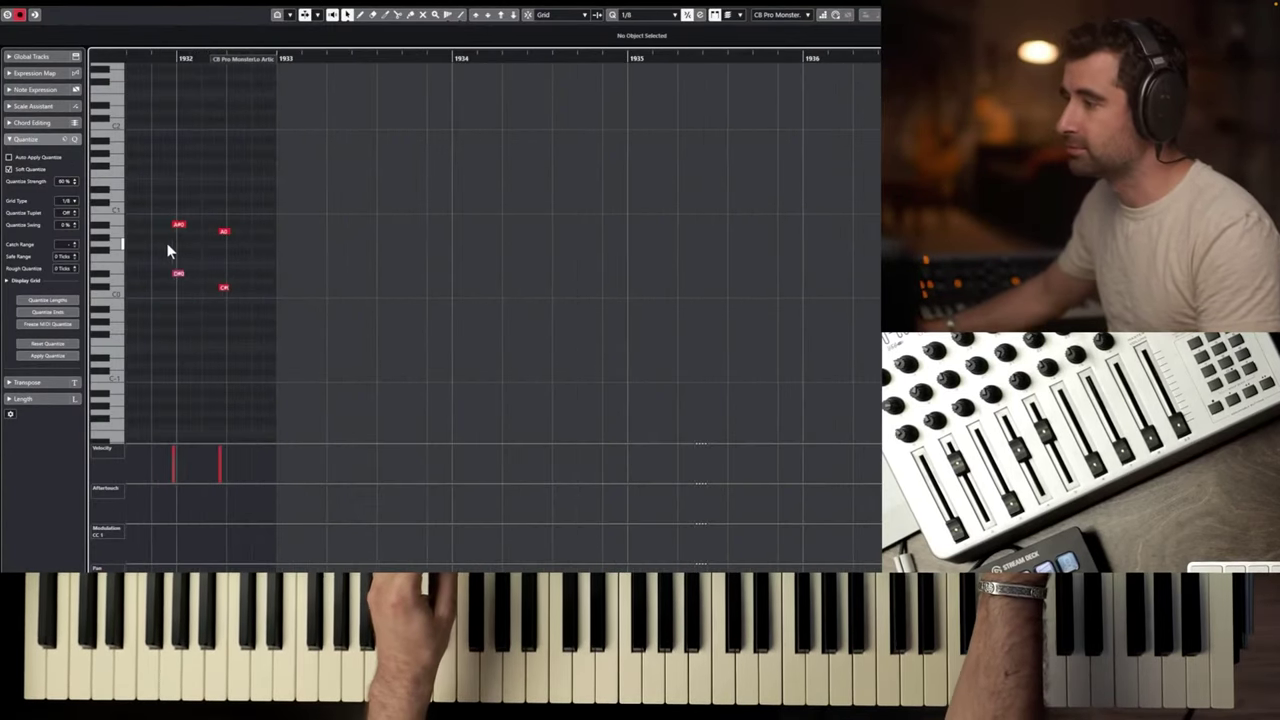
drag(283, 198, 173, 325)
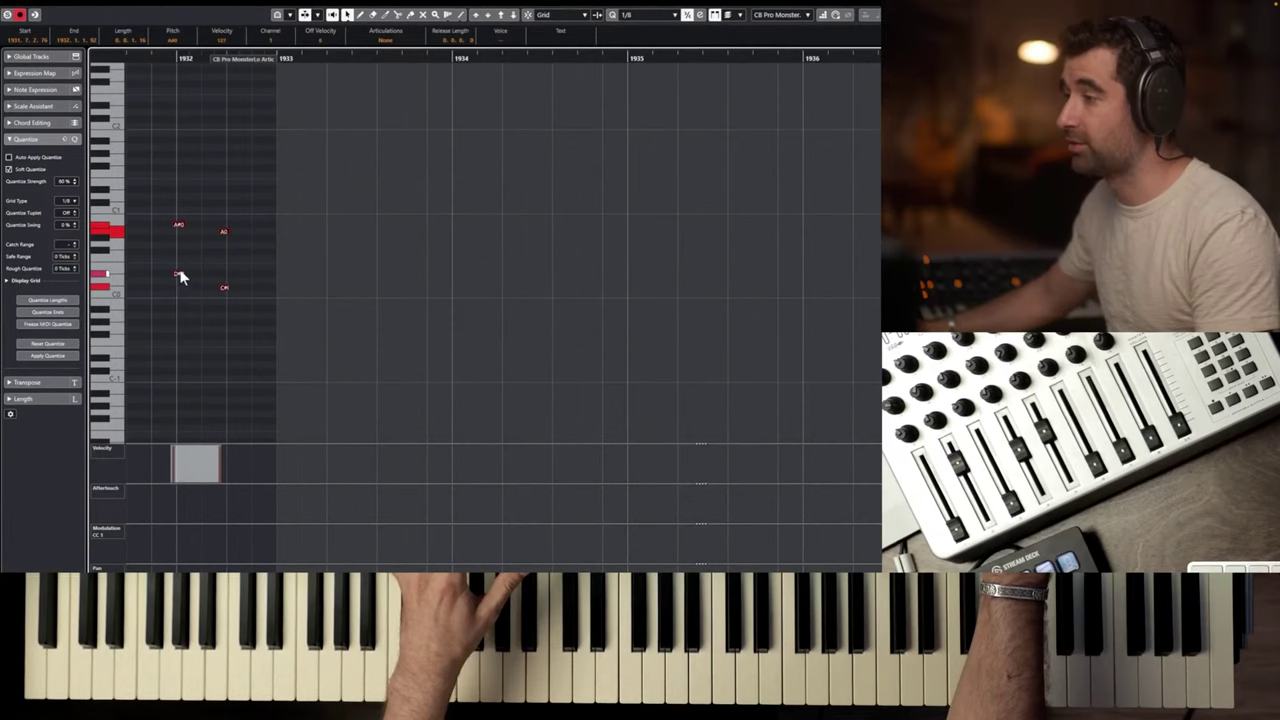
key(q)
key(q)
click(205, 284)
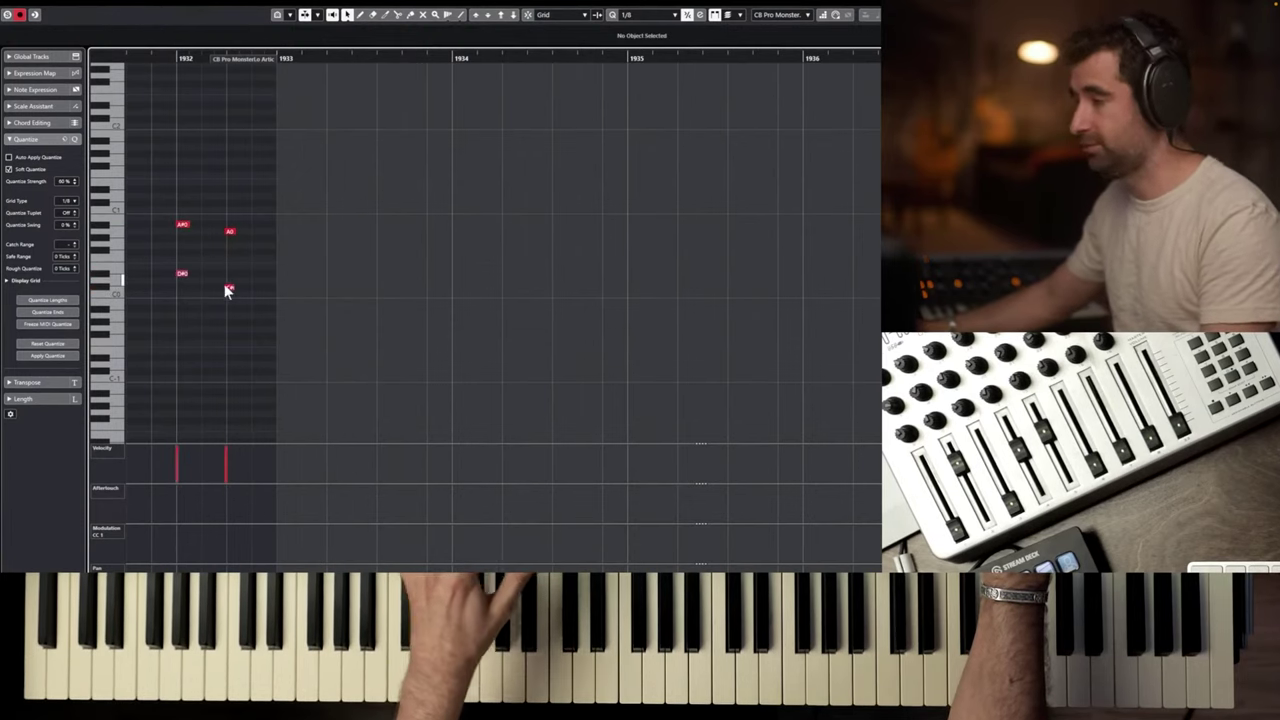
key(Escape)
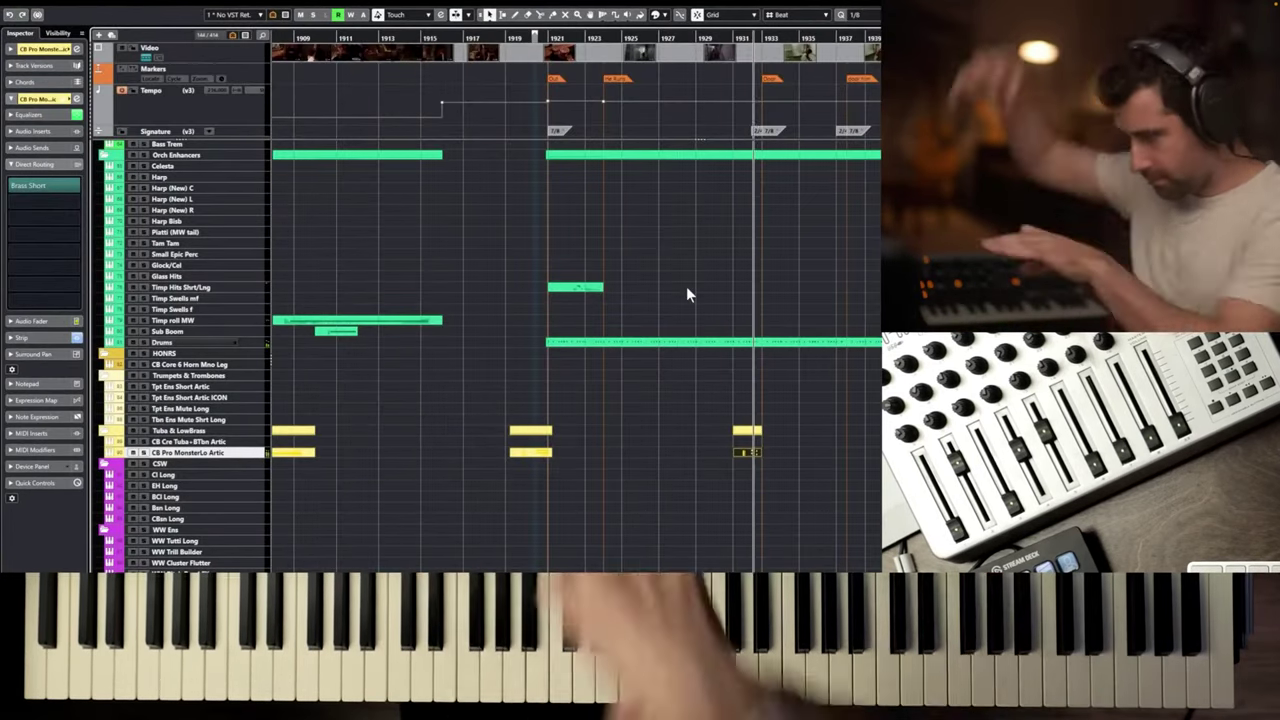
key(space)
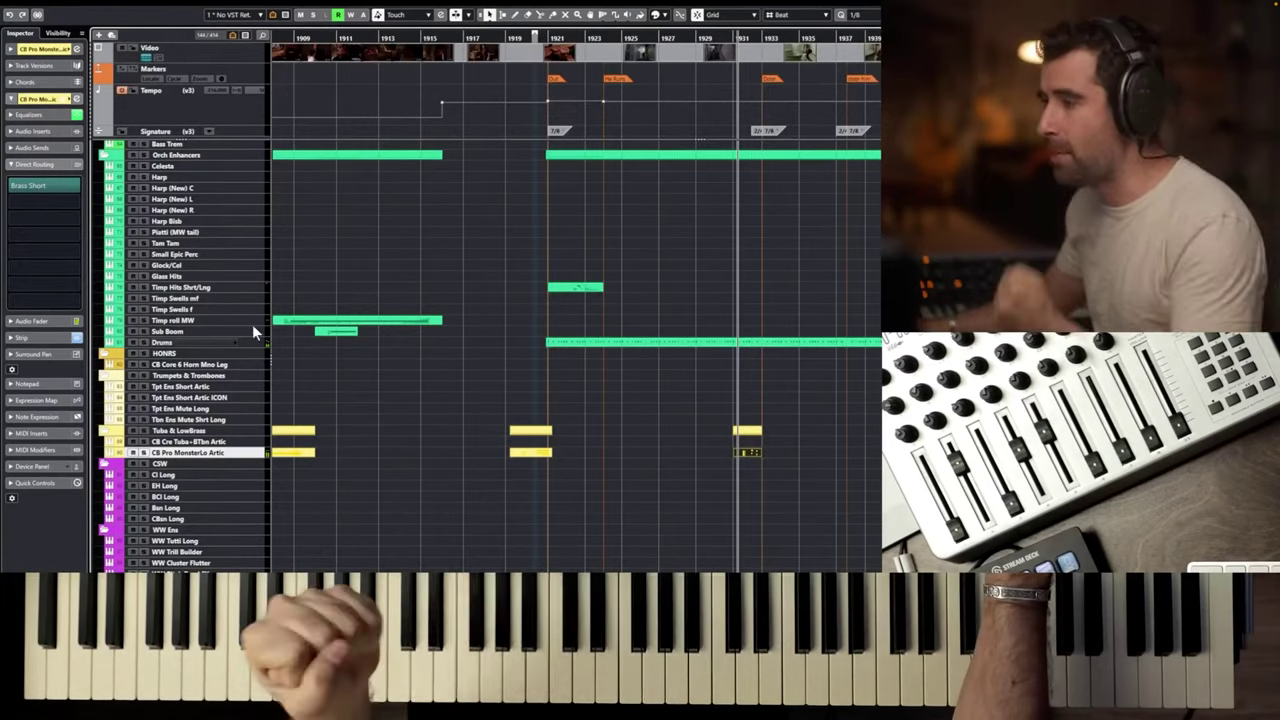
Record two C3 hits on Titan Ensemble in bar 1932, just before the Door marker, and quantize them.
scroll(183, 400, down, 5)
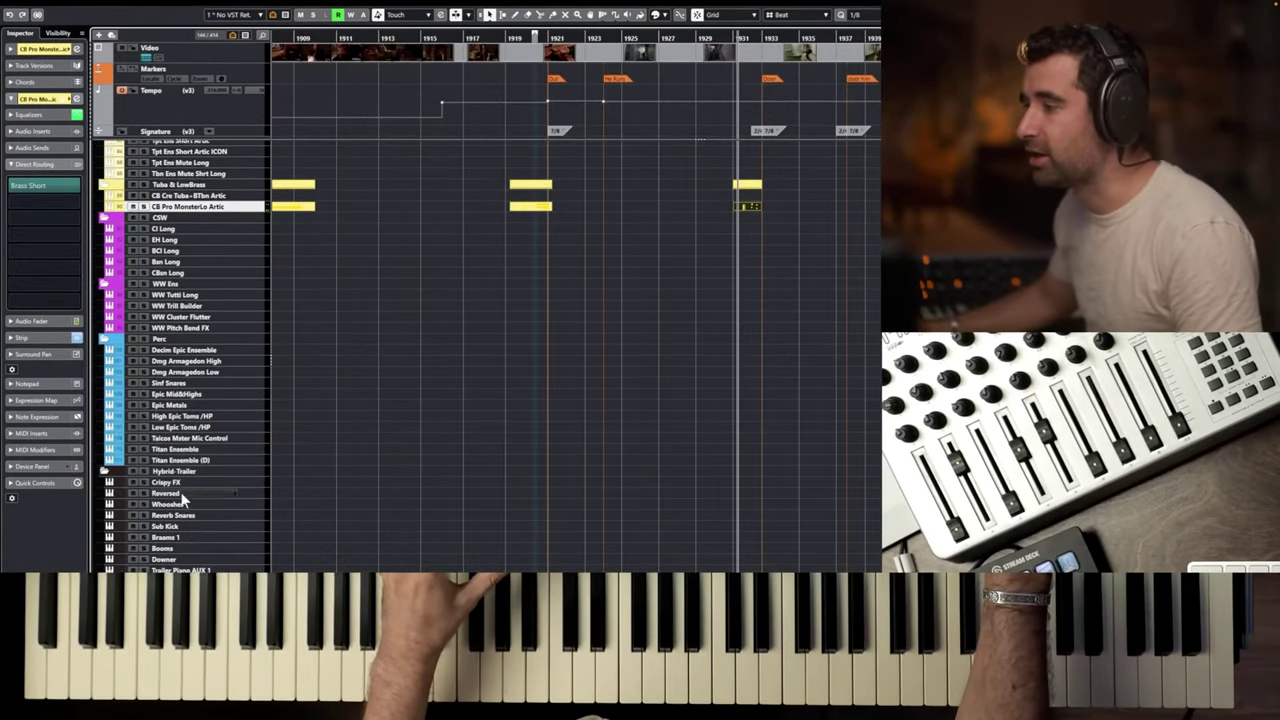
click(194, 450)
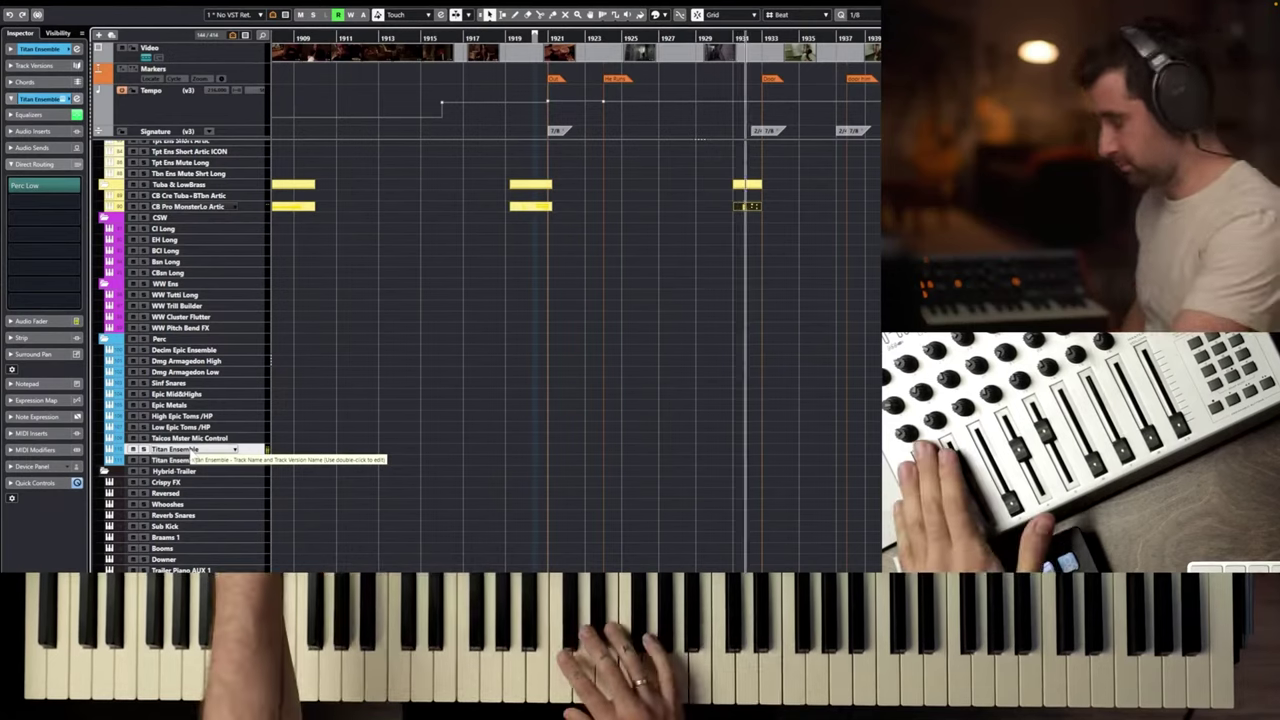
key(space)
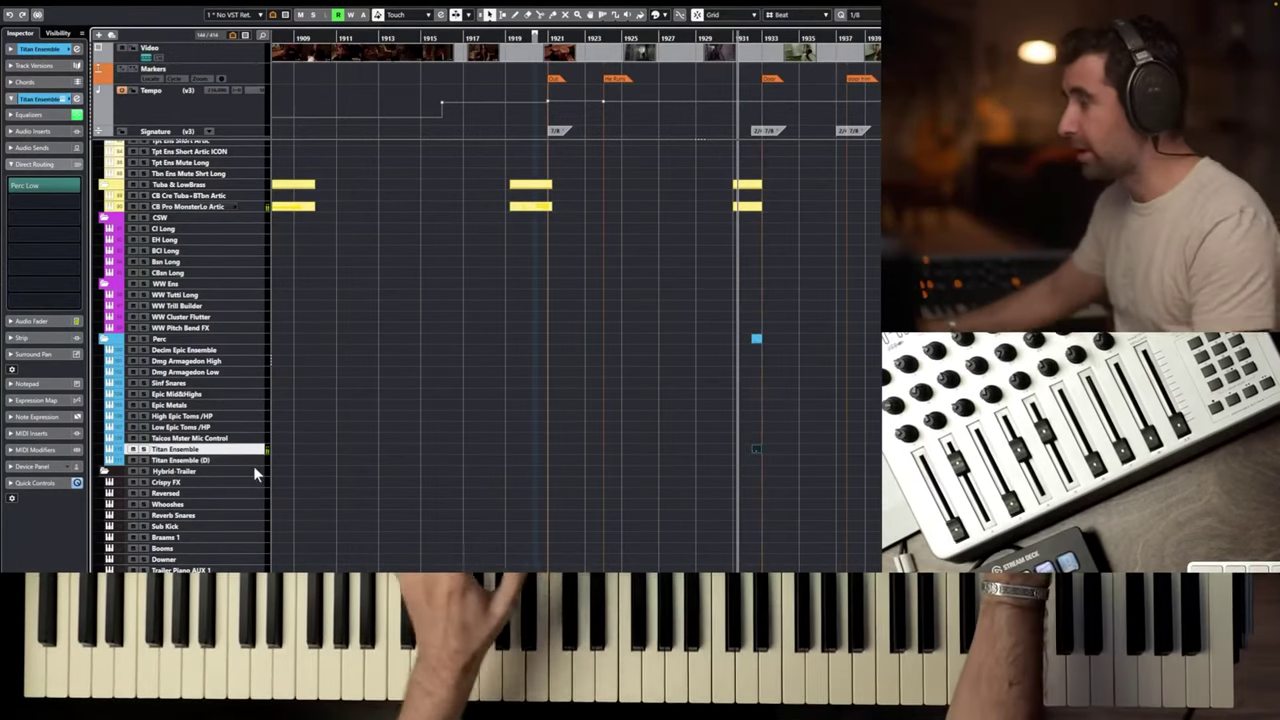
key(KP_Multiply)
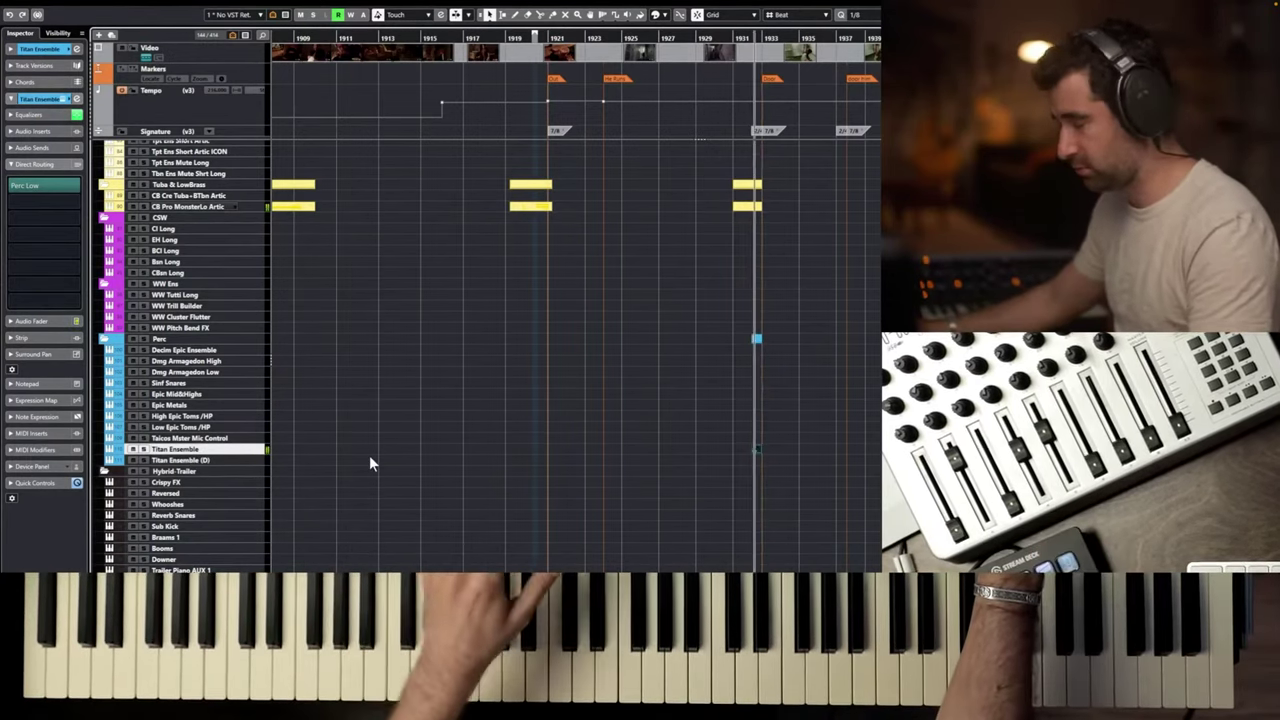
key(space)
key(space)
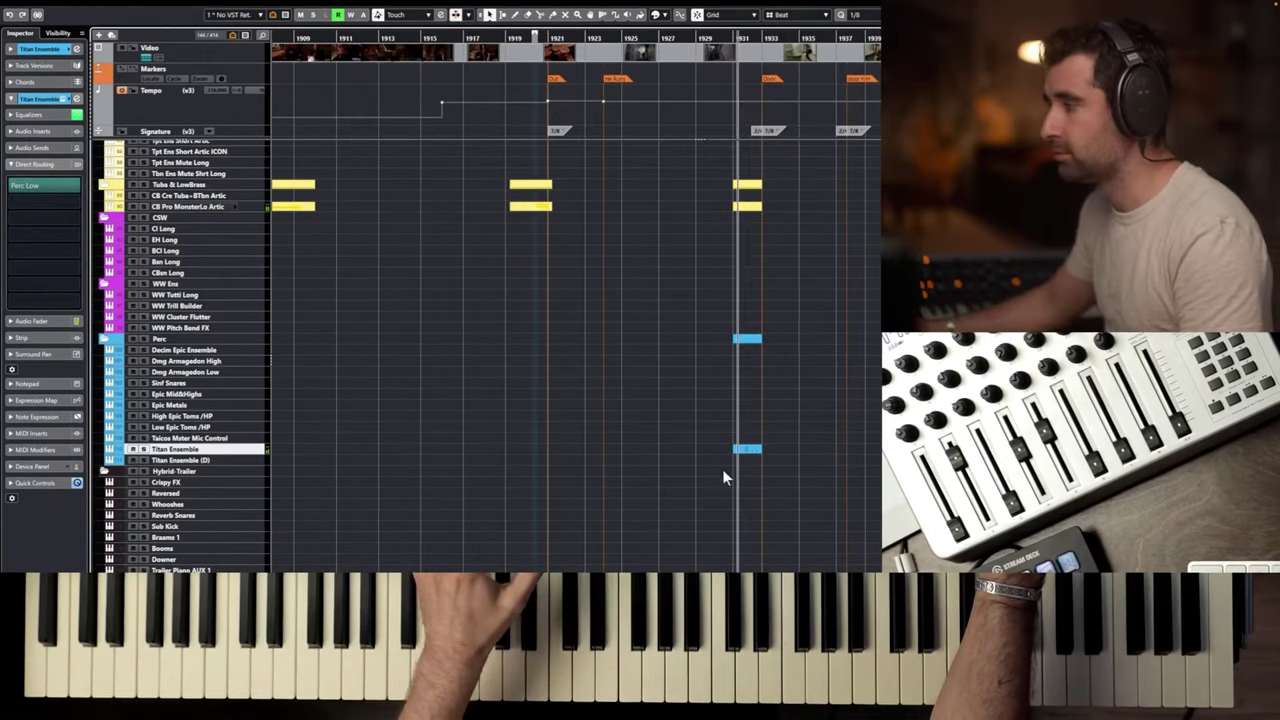
double_click(752, 449)
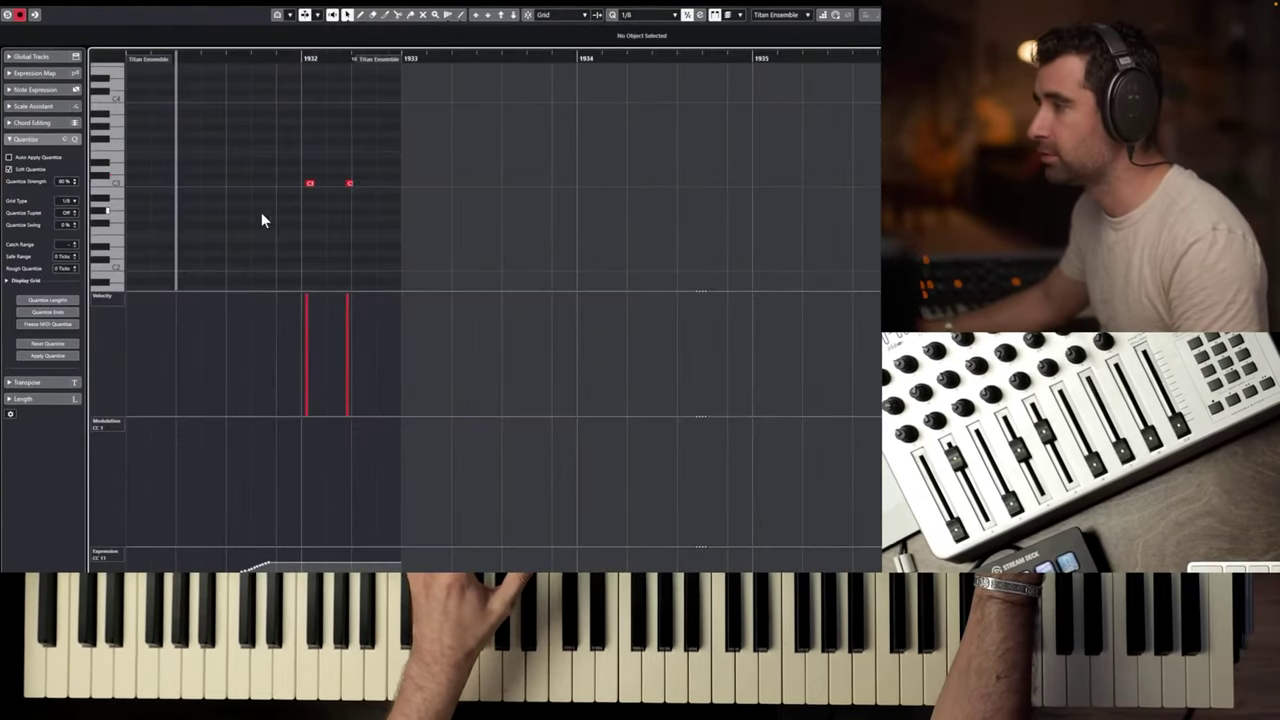
key(Return)
Record timpani hits on Timp Hits Shrt/Lng from about bar 1931 up to the Door marker at bar 1933.
scroll(160, 355, up, 5)
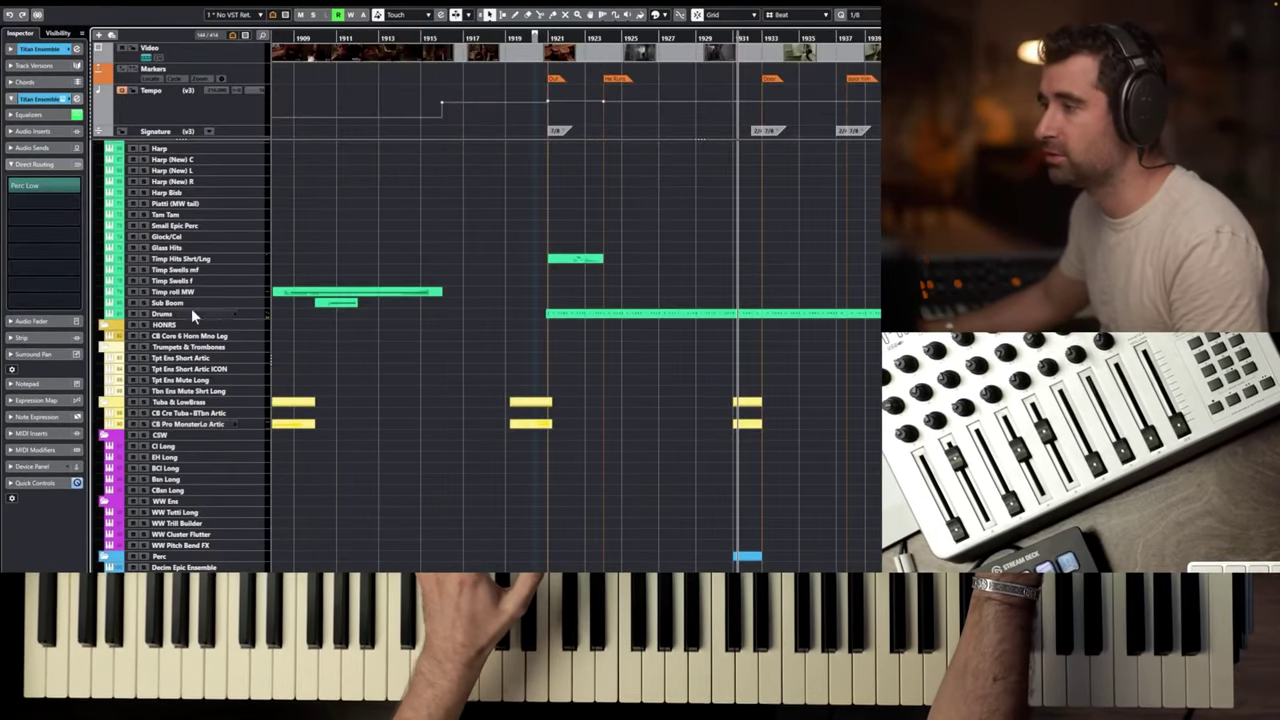
scroll(215, 265, up, 3)
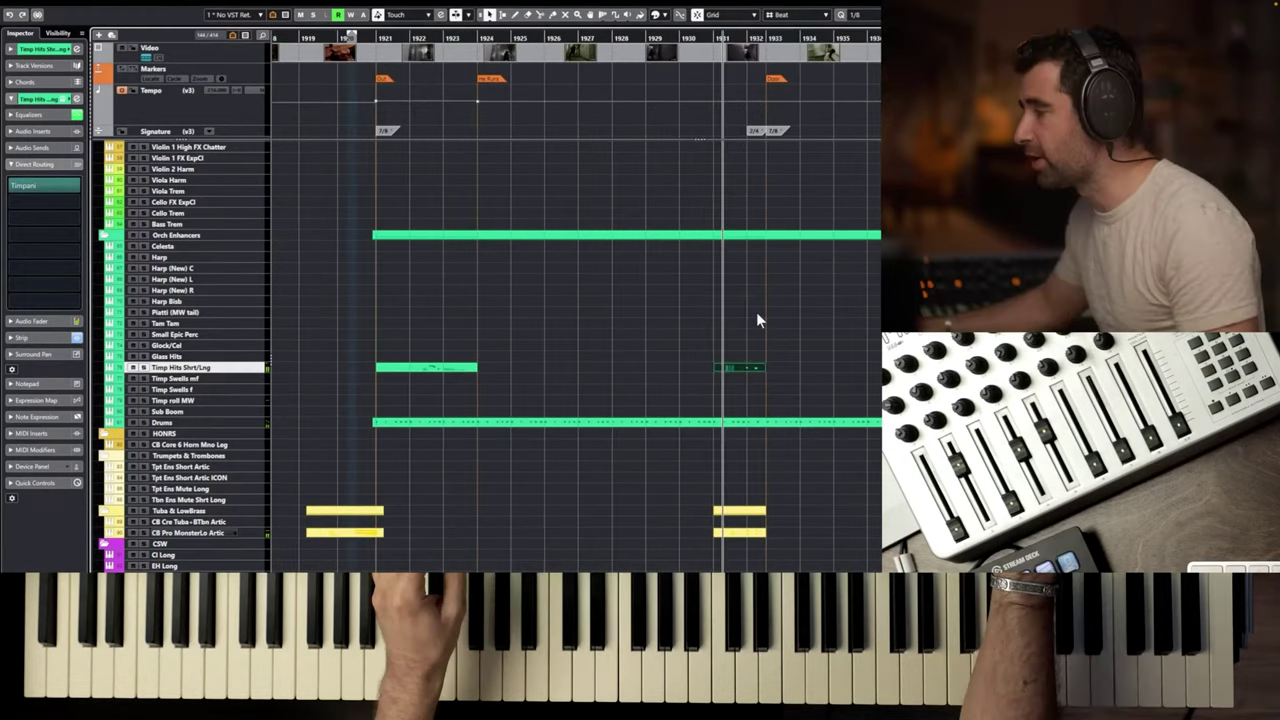
key(h)
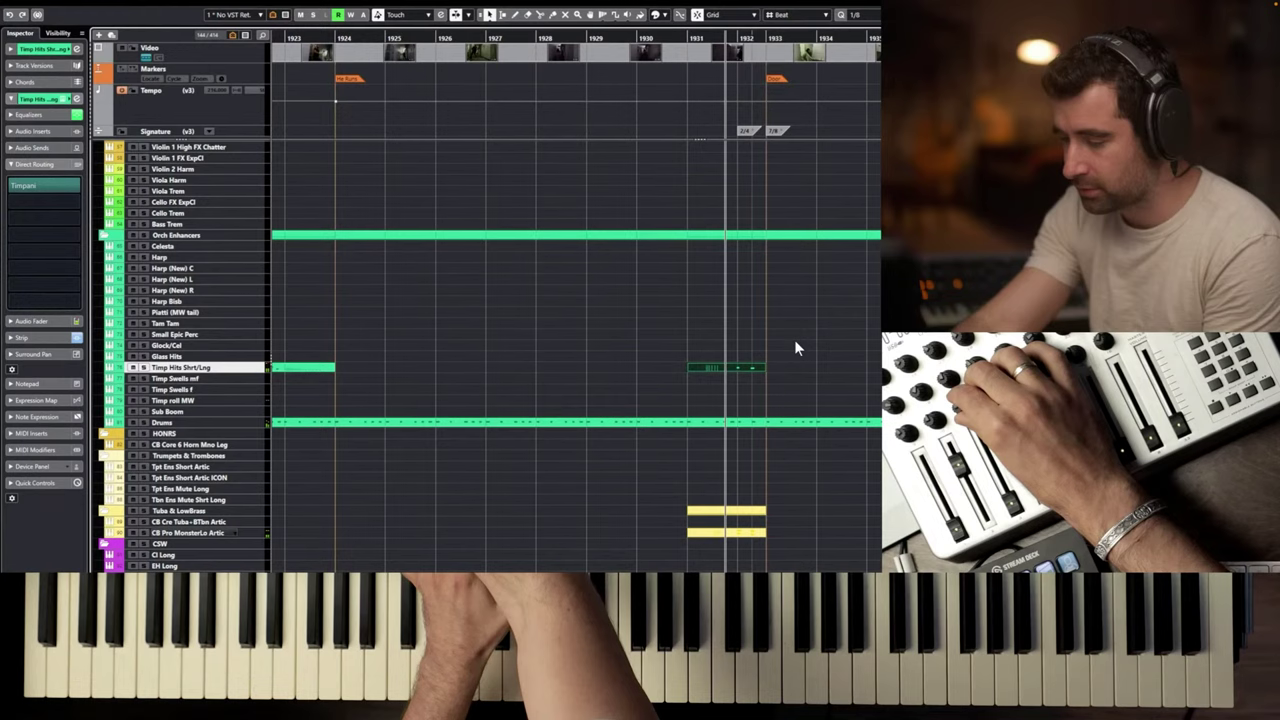
Play the Titan Ensemble hits in the note editor and inspect their velocity, pan and expression data.
scroll(724, 480, down, 5)
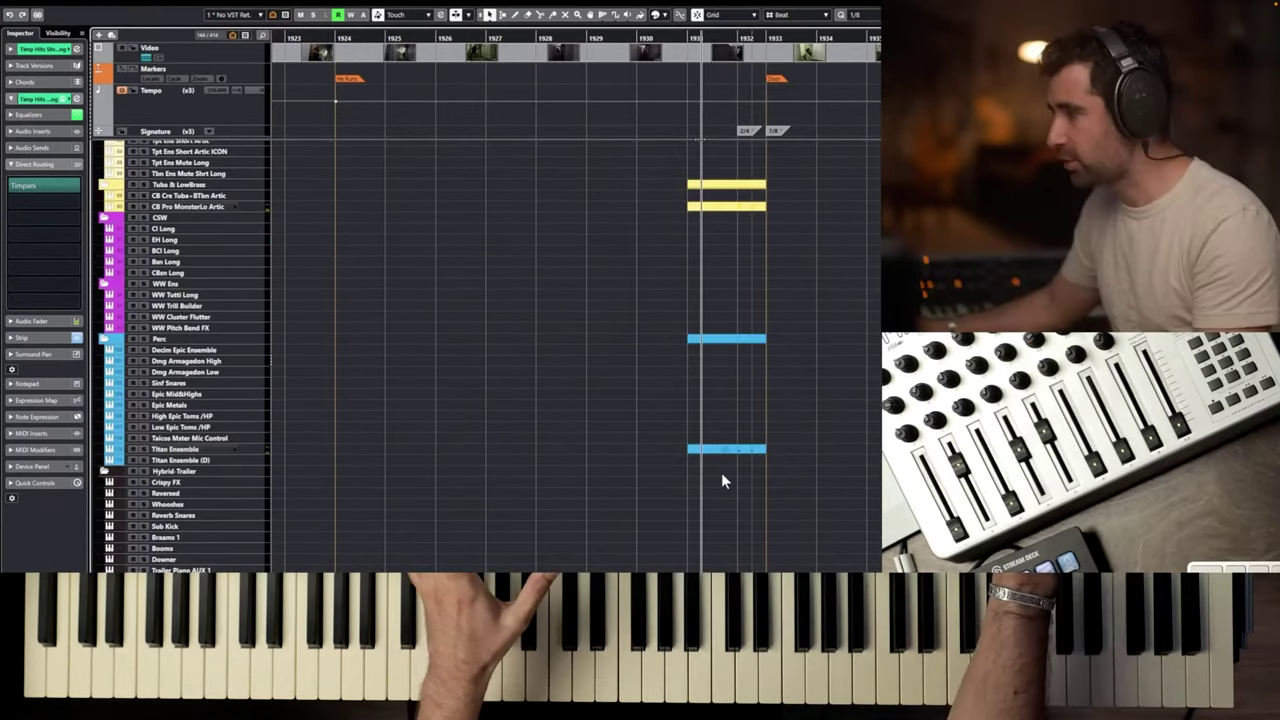
double_click(727, 449)
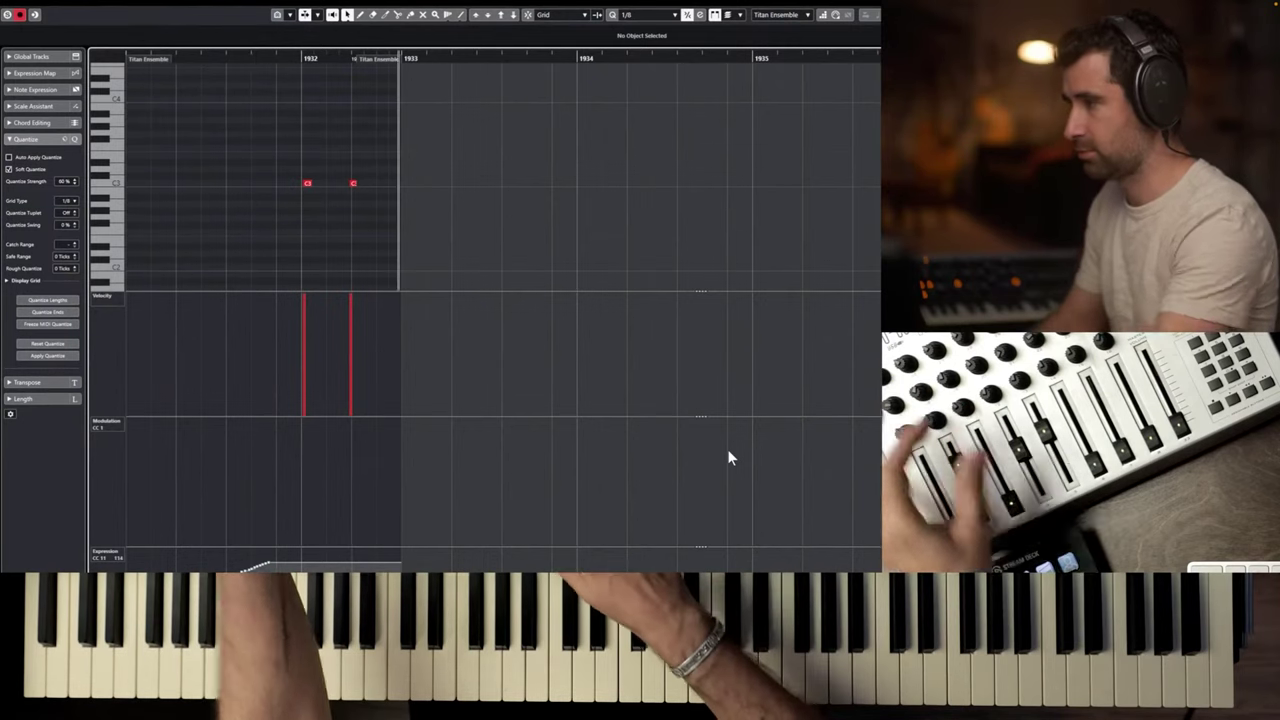
key(space)
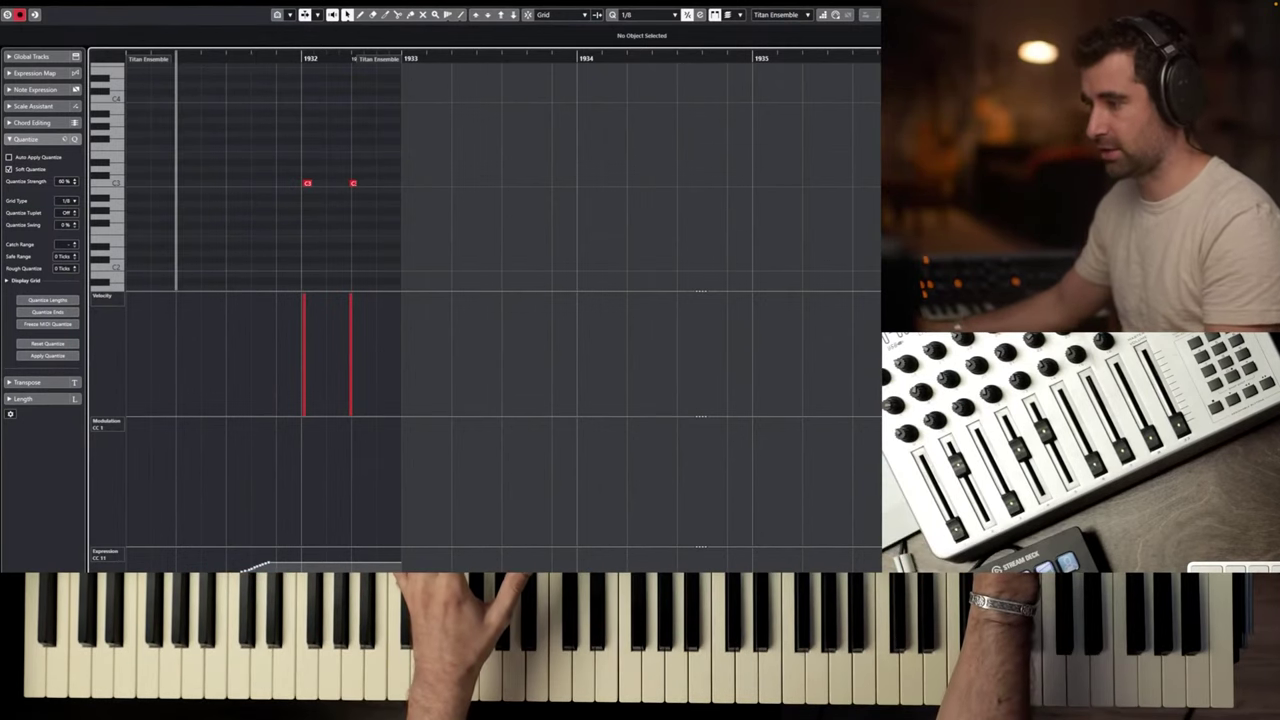
click(96, 568)
click(117, 514)
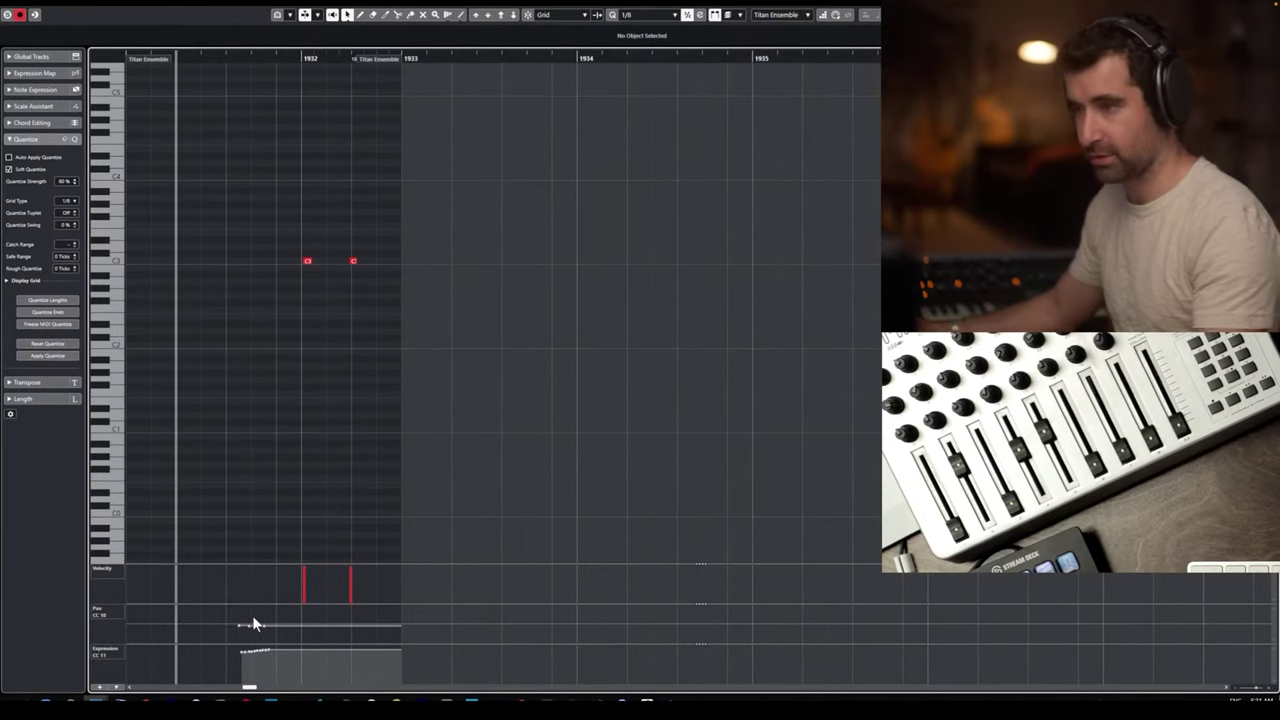
key(Return)
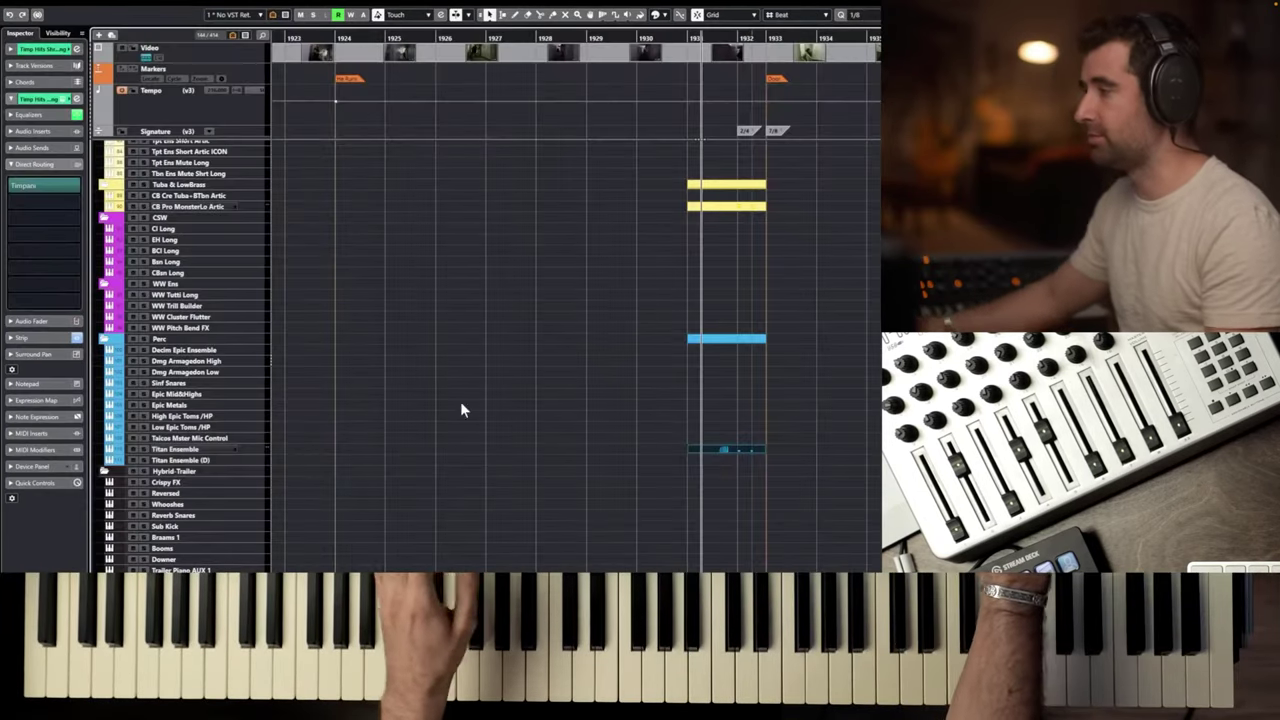
Play the layered brass and percussion hits from just before bar 1931 through the Door marker.
scroll(670, 216, down, 2)
scroll(668, 217, right, 2)
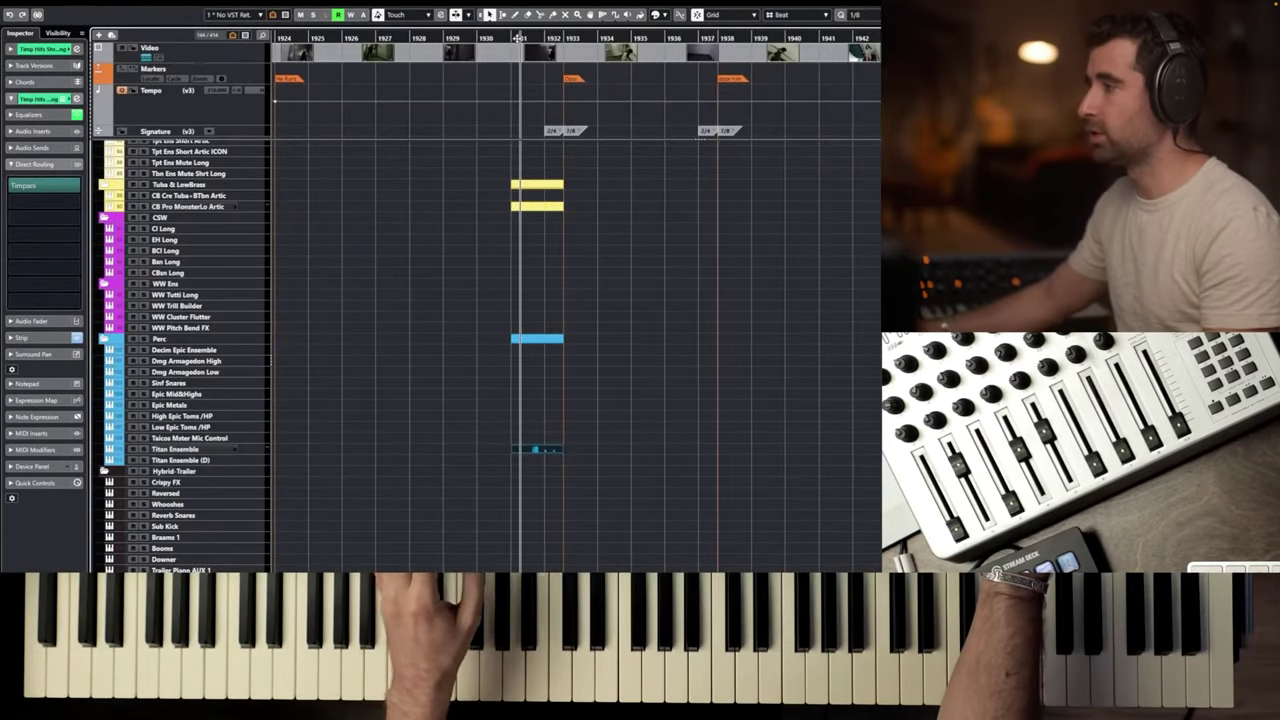
drag(517, 39, 512, 40)
key(space)
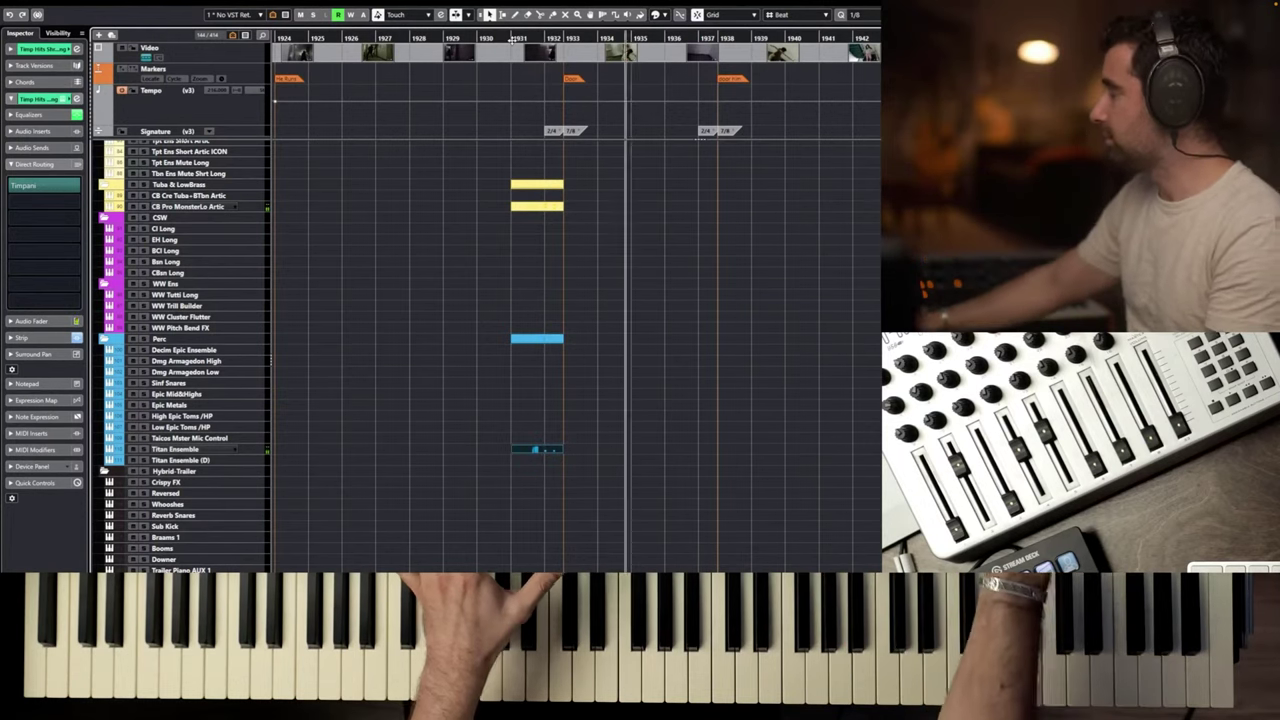
key(space)
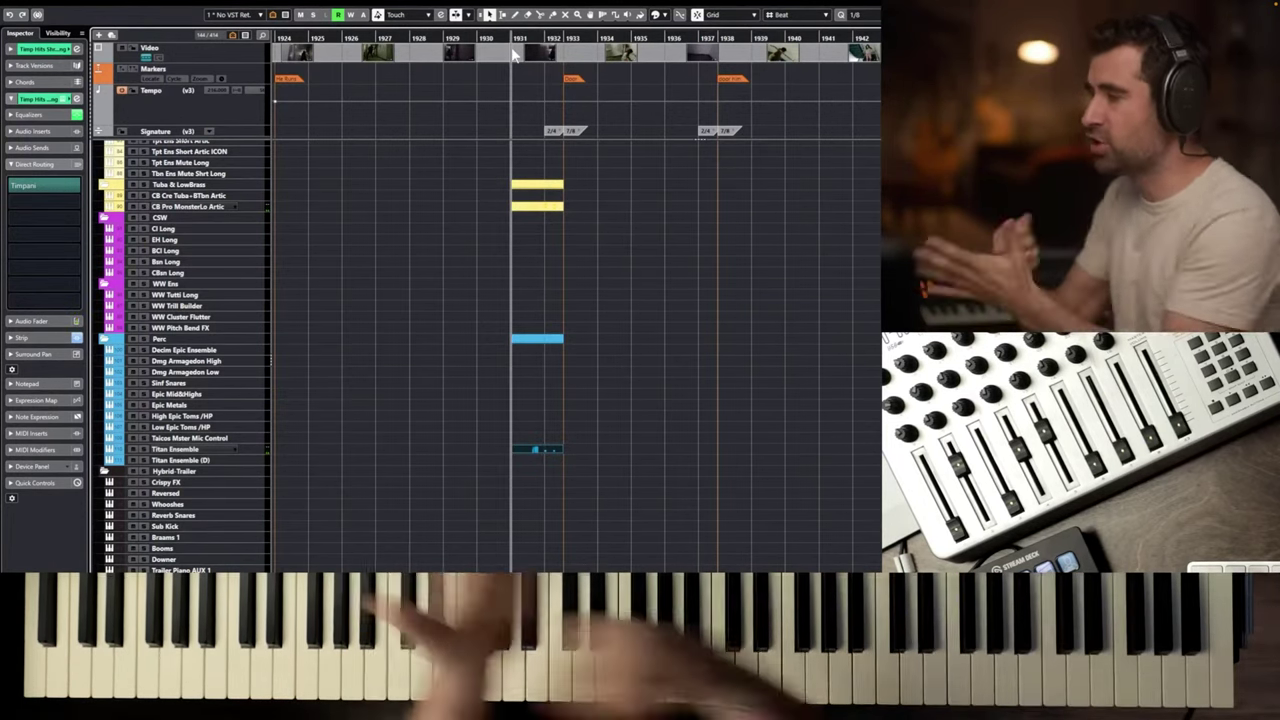
Show all tracks, including the disabled instrument tracks, and select VI I Short for recording.
scroll(582, 179, up, 2)
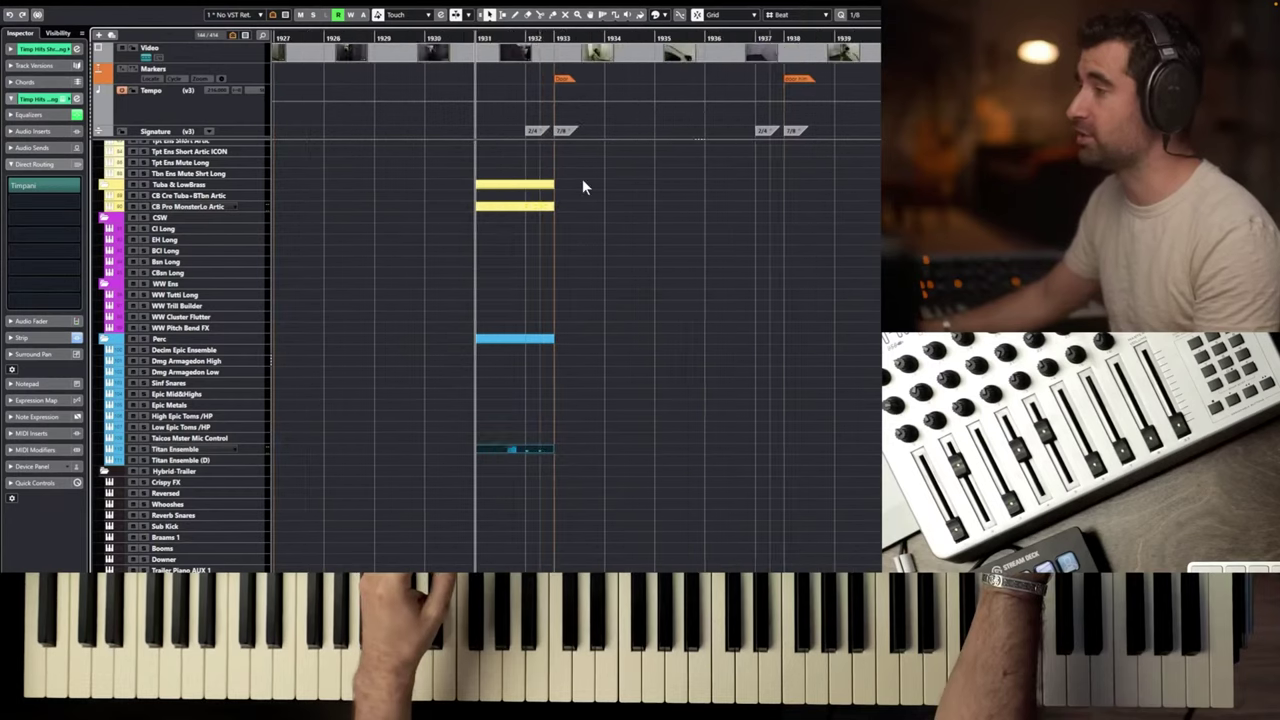
scroll(582, 179, up, 1)
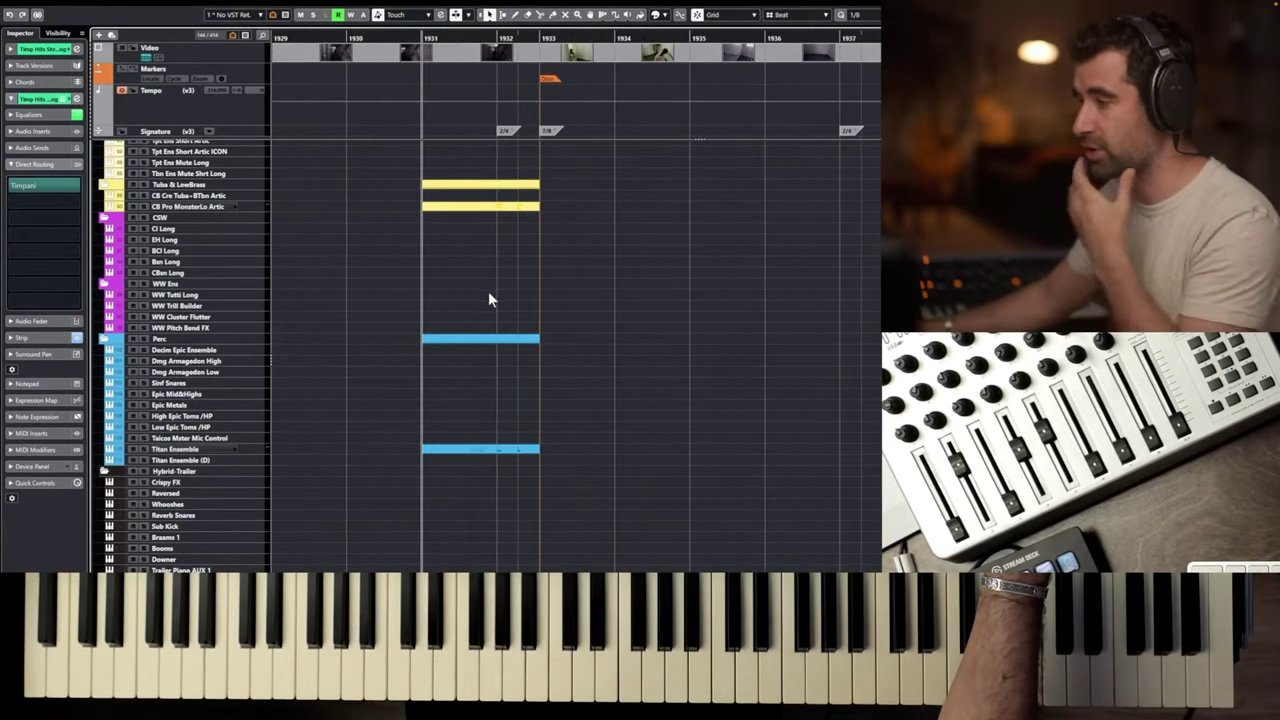
key(ctrl+shift+a)
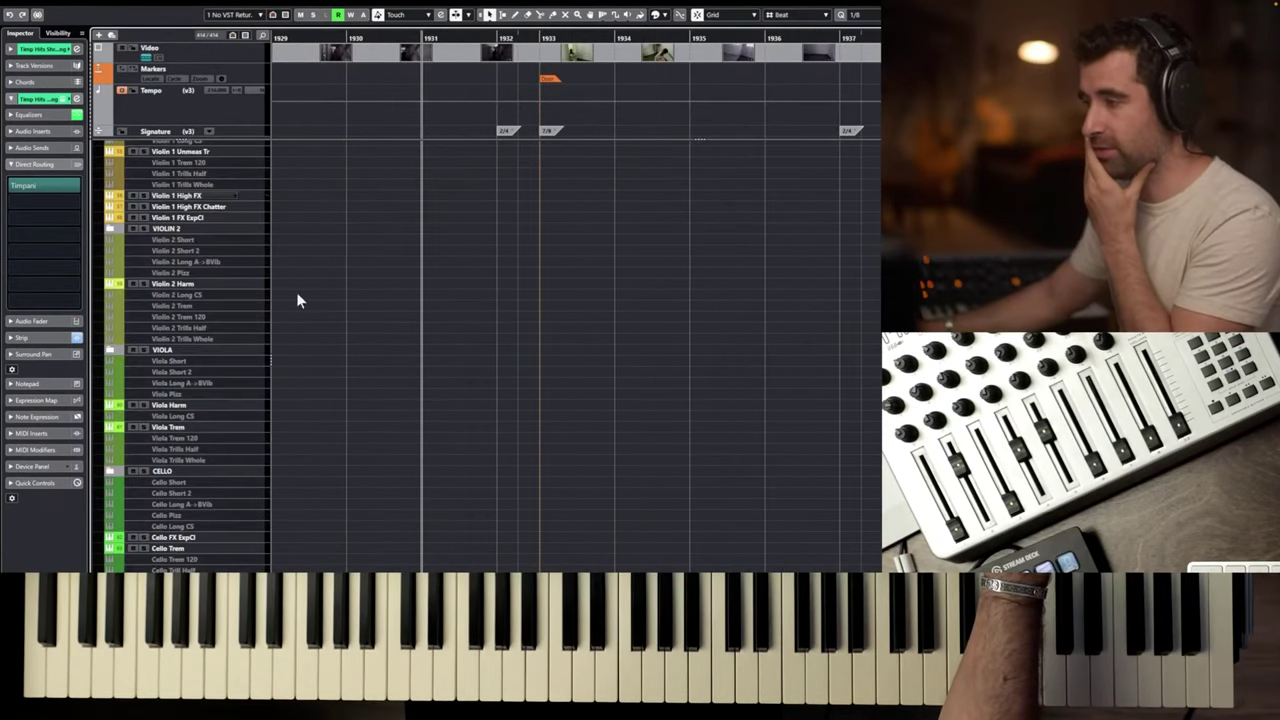
scroll(186, 292, down, 10)
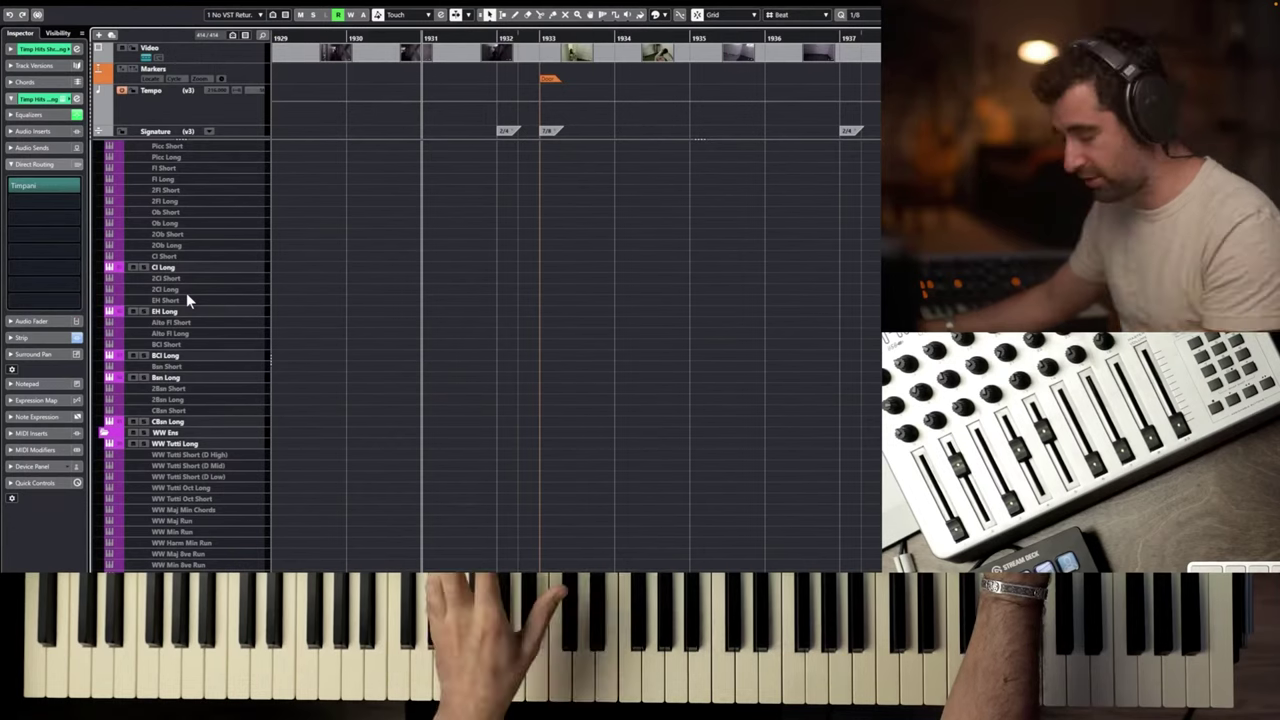
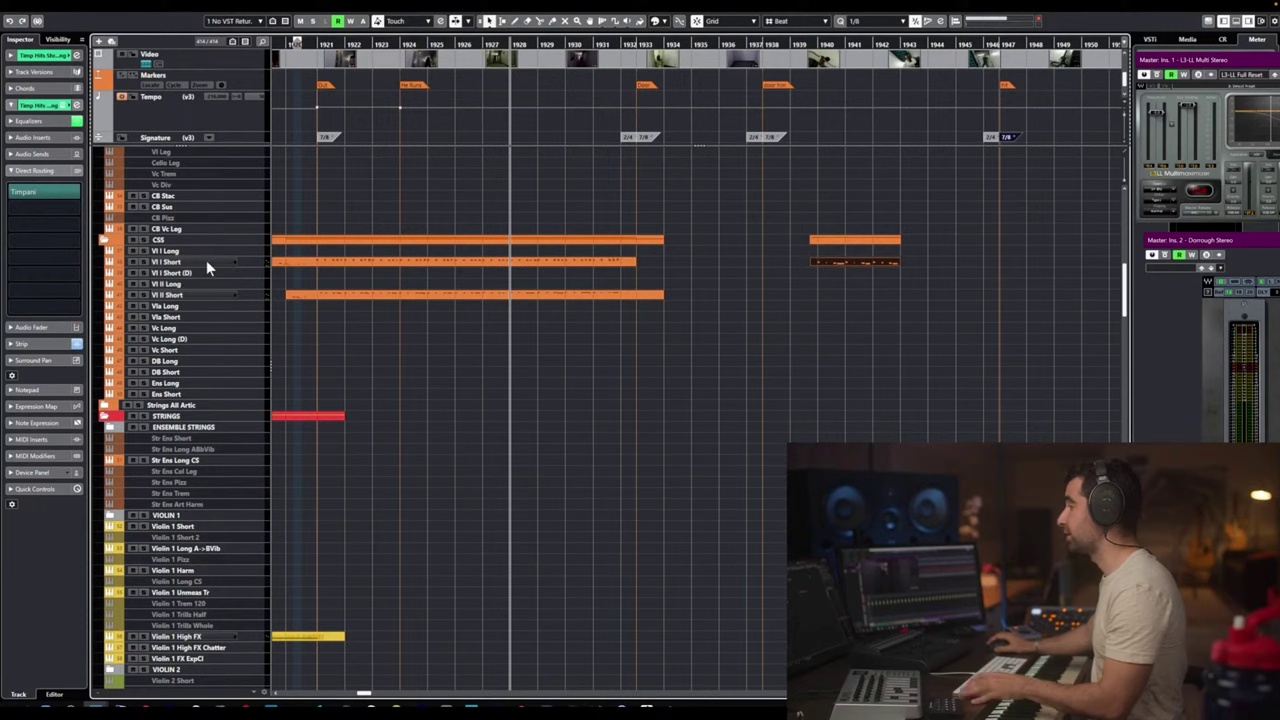
click(210, 263)
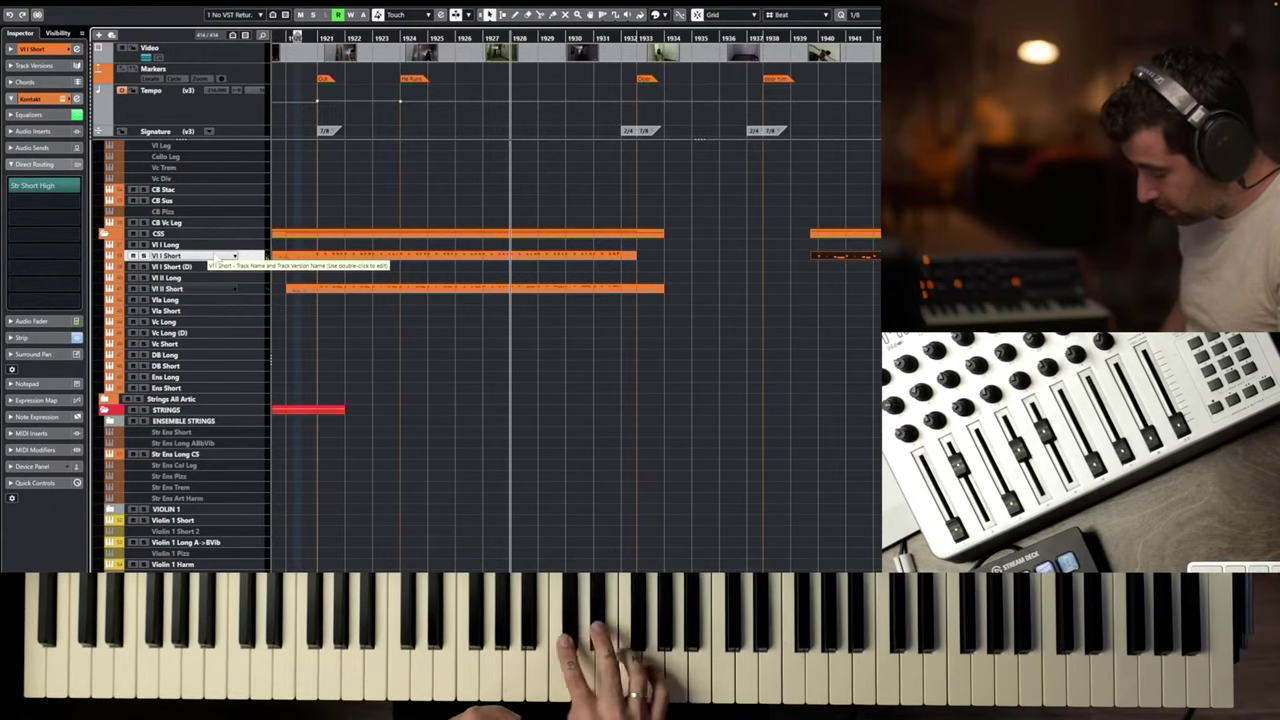
Try recording a violin phrase on VI I Short across the Door marker at bar 1933.
key(space)
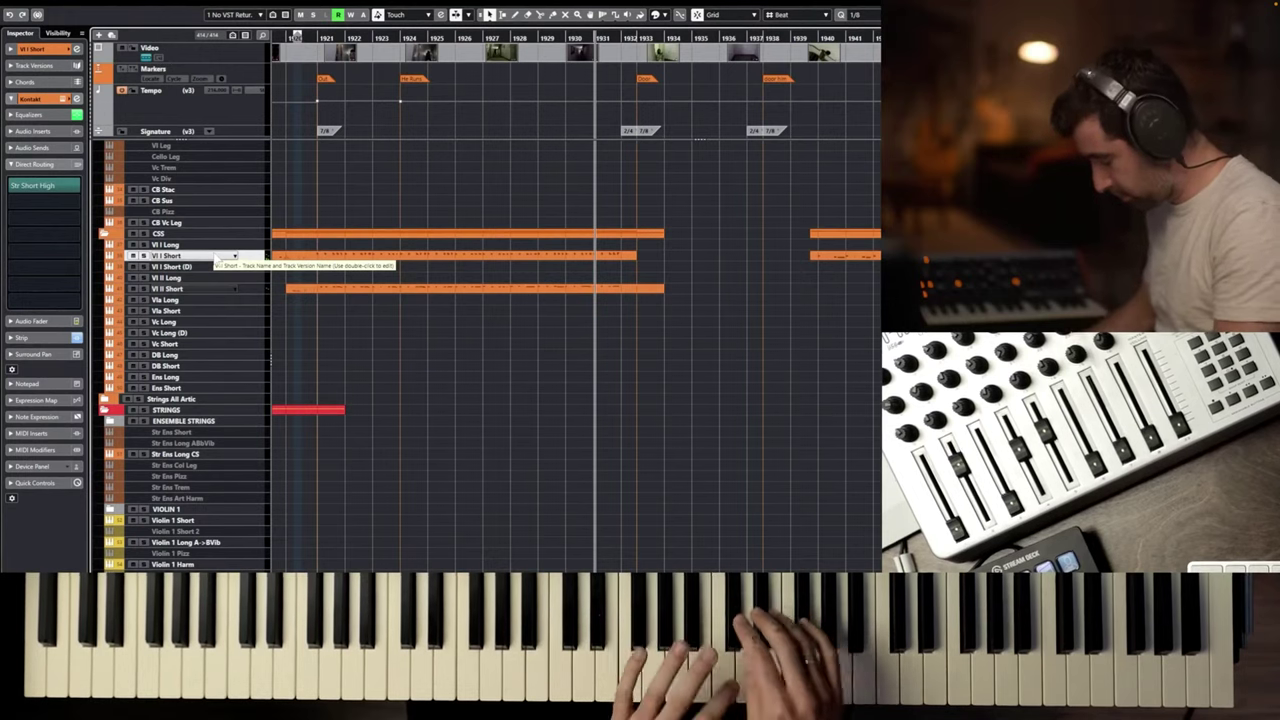
key(space)
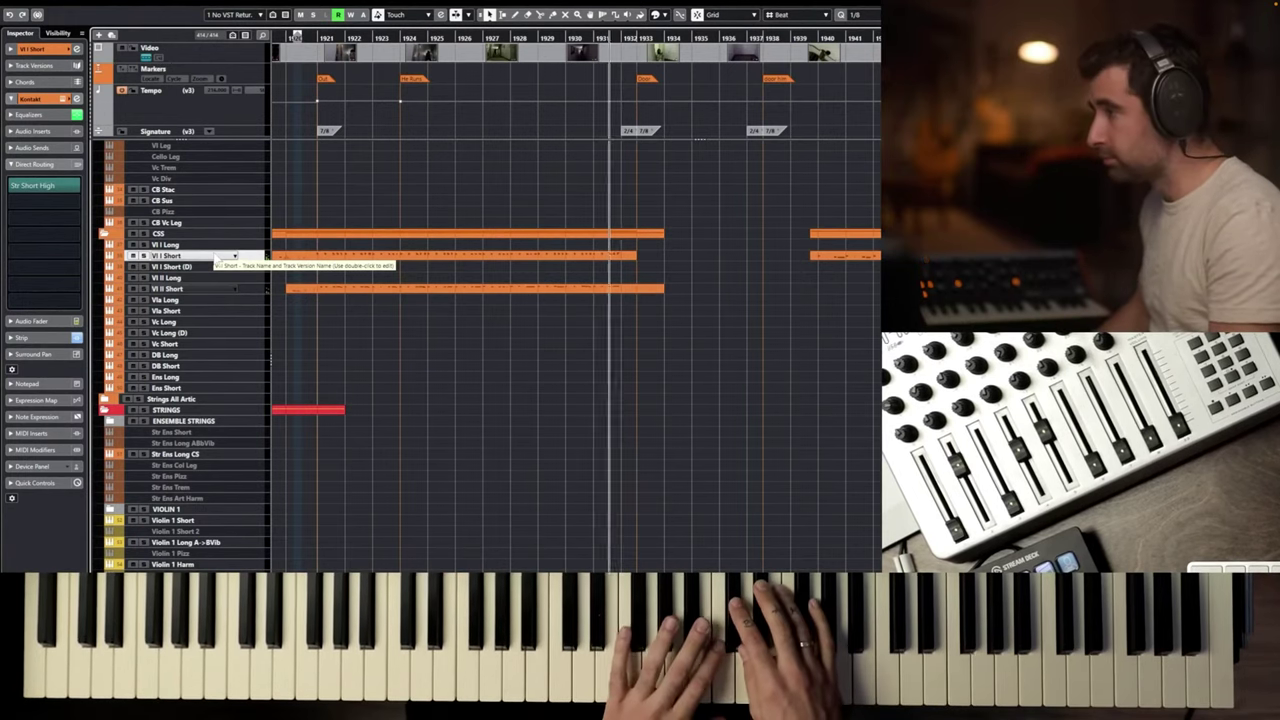
key(space)
key(space)
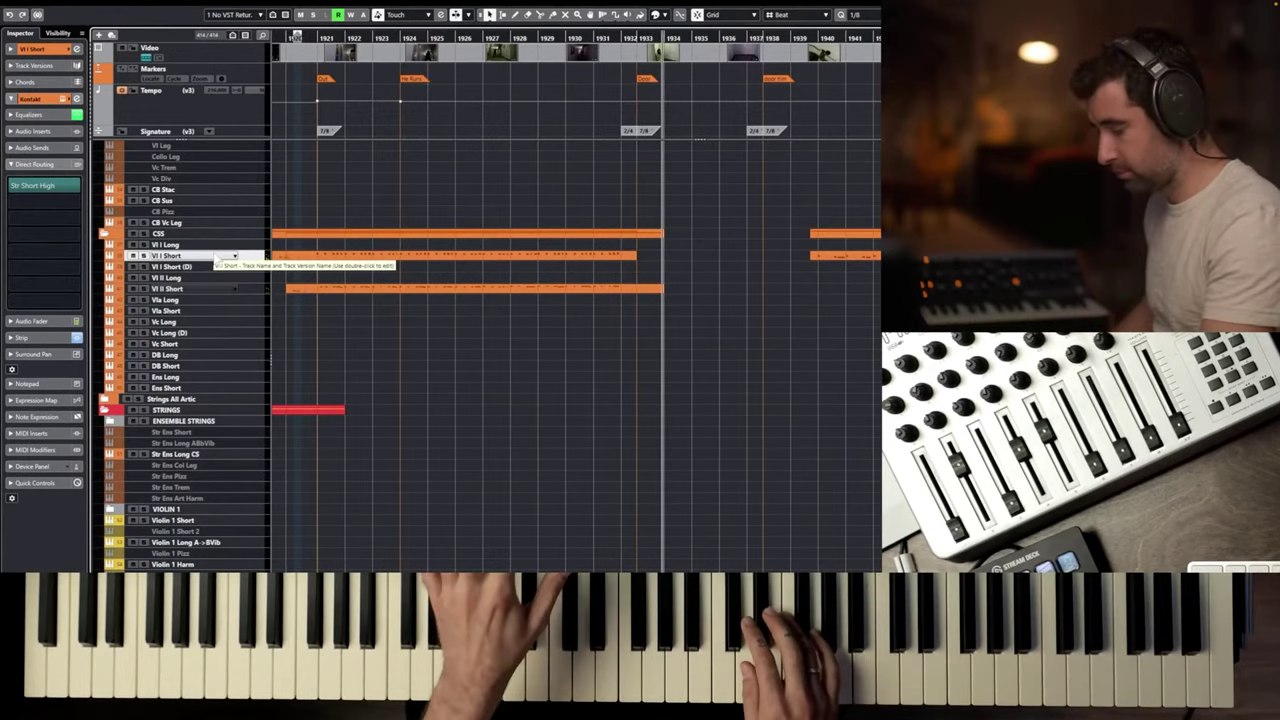
key(space)
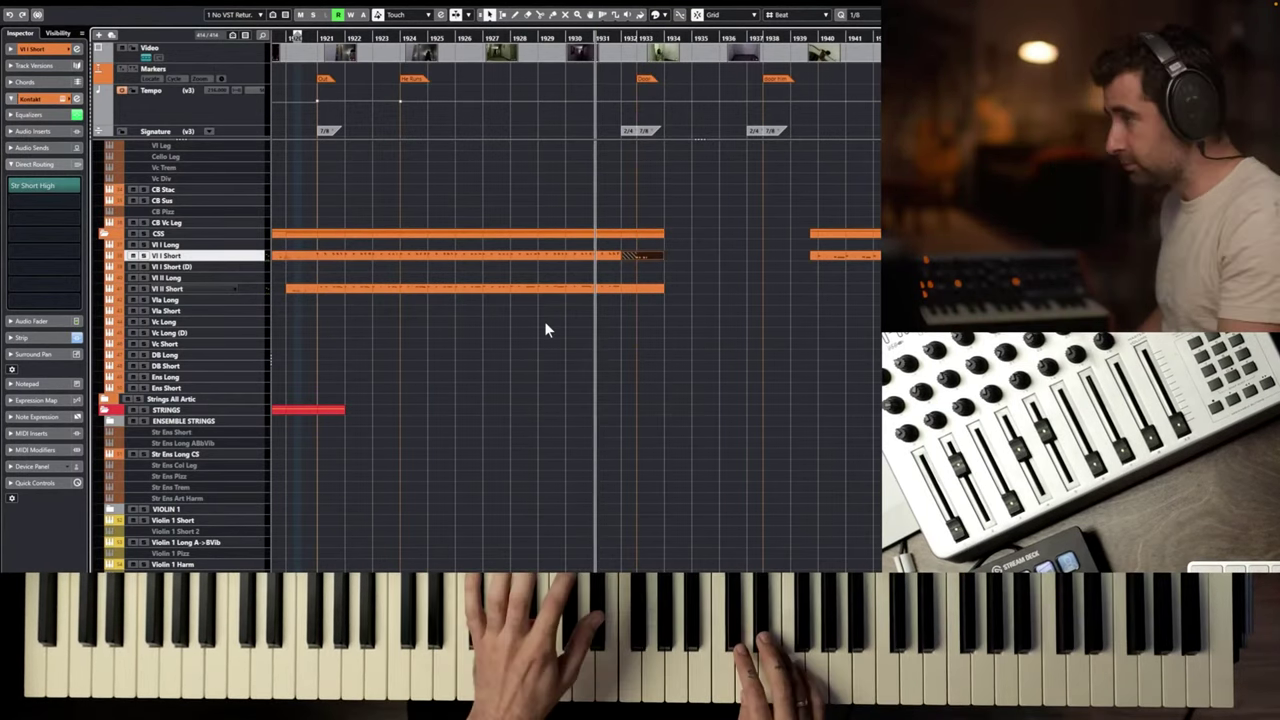
key(space)
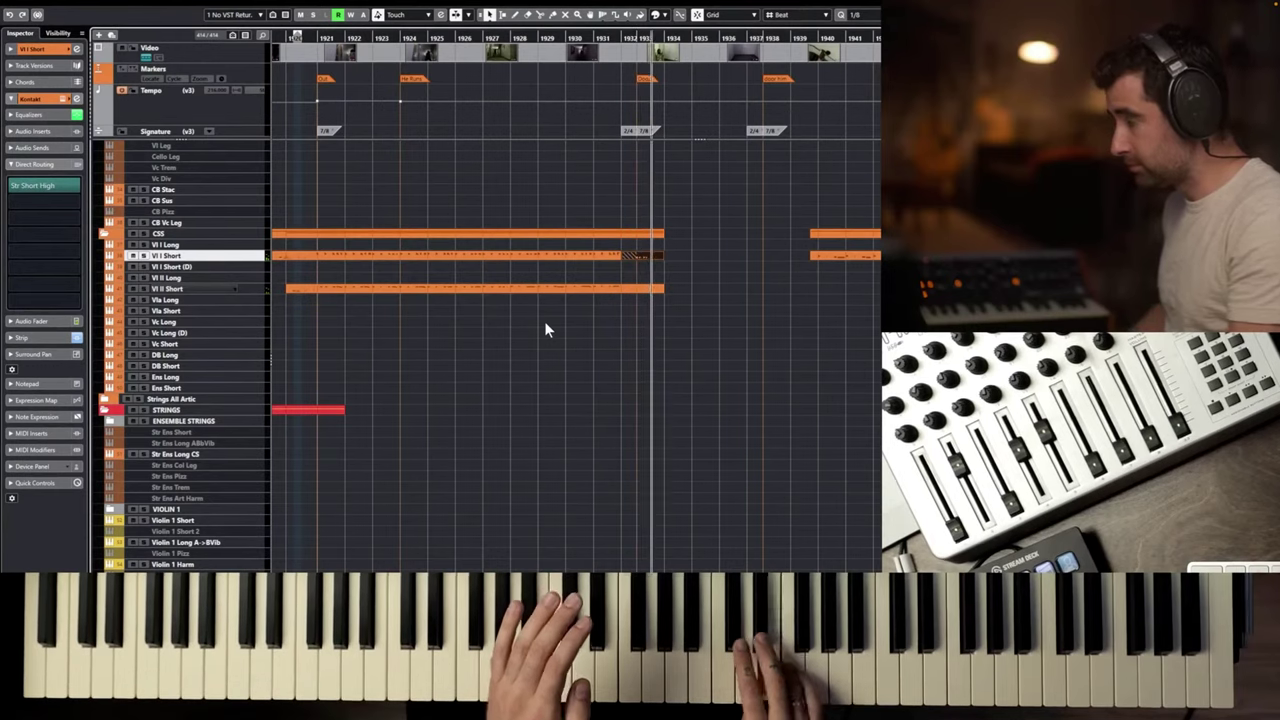
key(space)
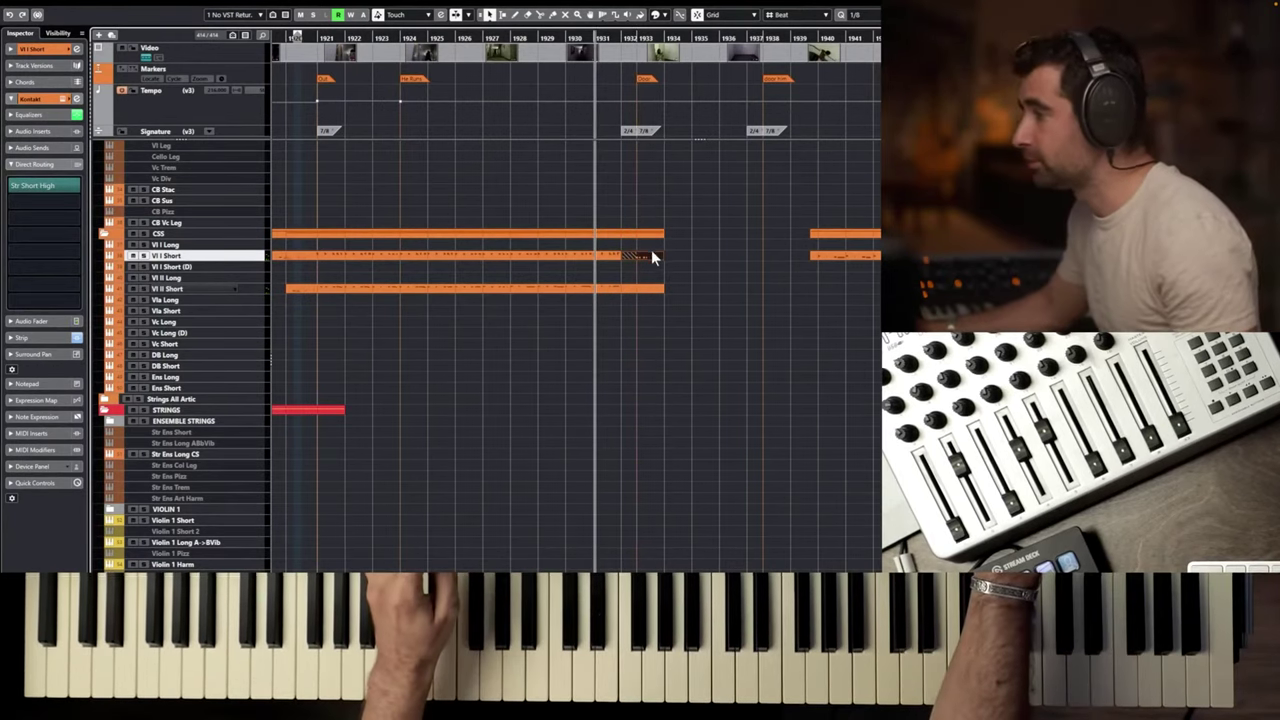
double_click(651, 255)
key(Return)
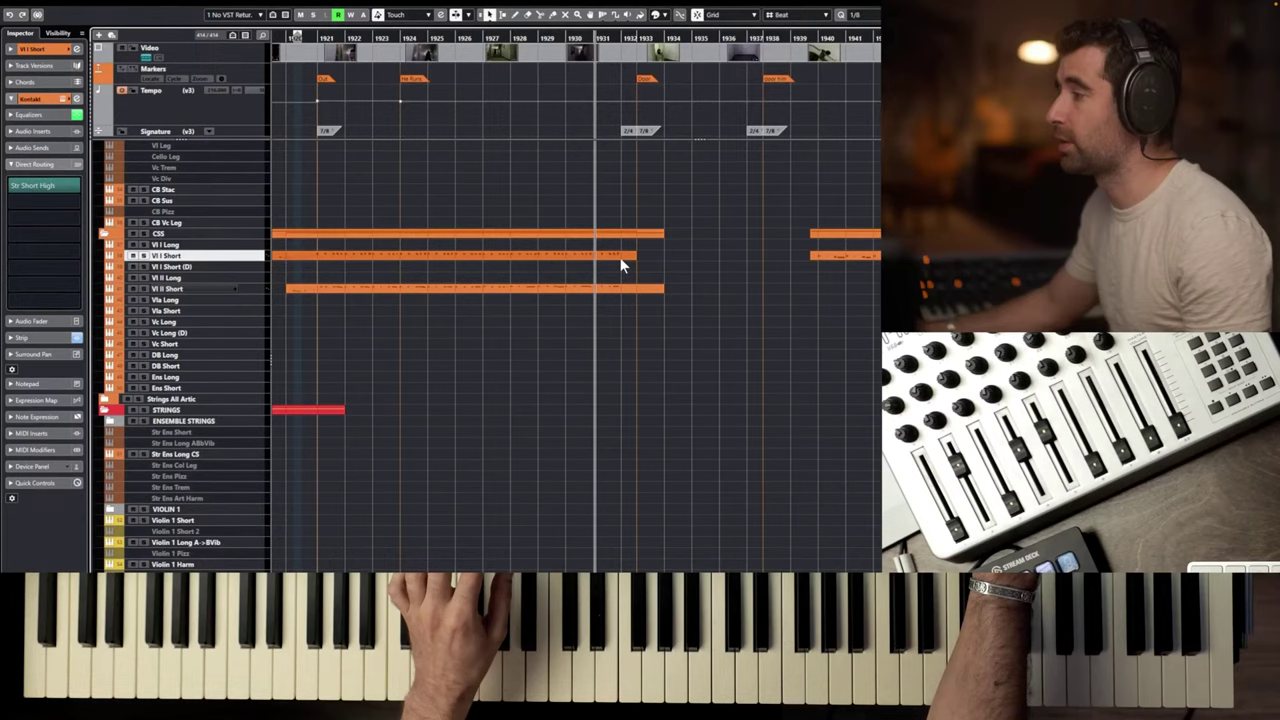
Record a short violin phrase on VI I Short from about bar 1934 to bar 1937.
click(666, 38)
key(space)
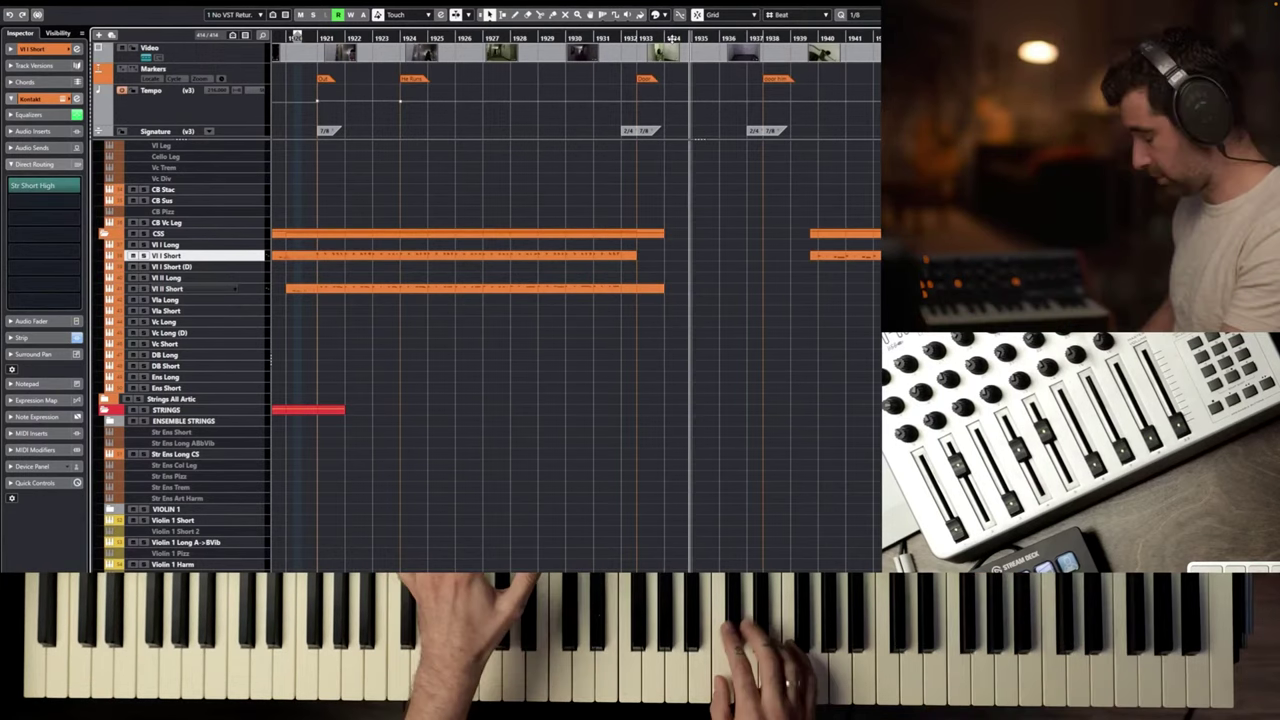
key(space)
key(space)
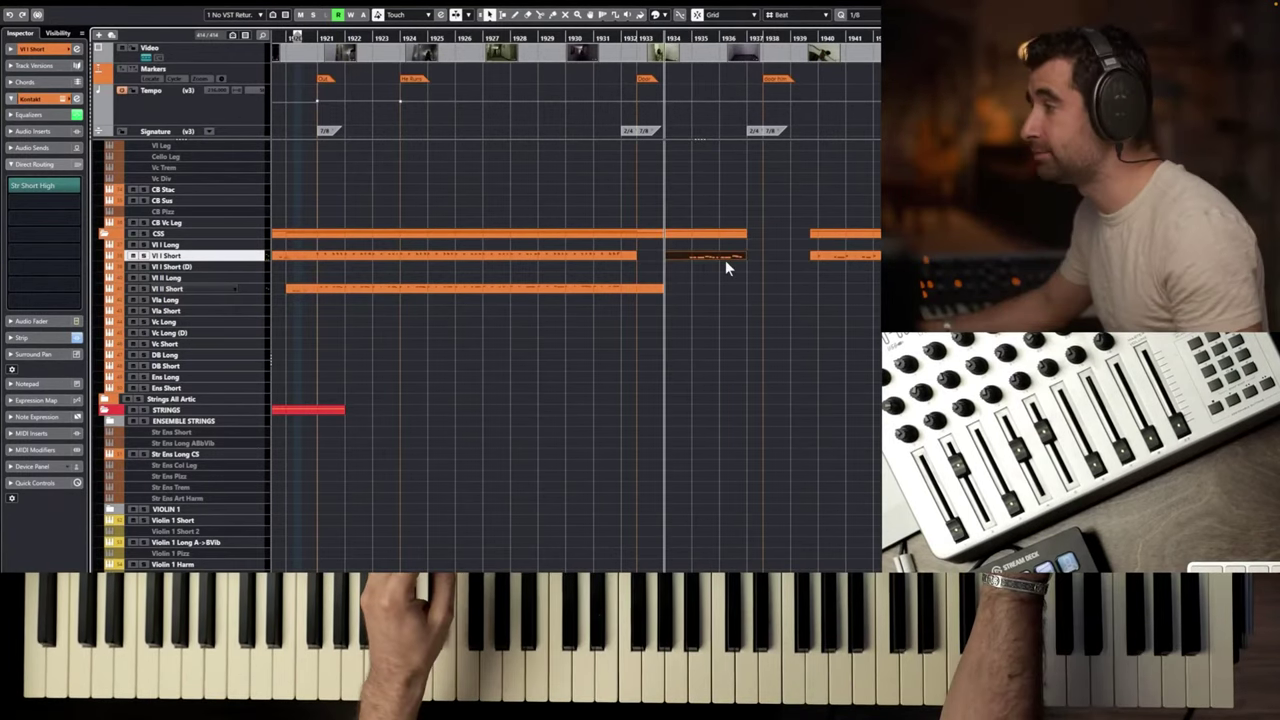
Open the new VI I Short part in the note editor and quantize all its notes to the 1/8 grid.
scroll(723, 260, up, 3)
scroll(721, 262, up, 3)
double_click(687, 366)
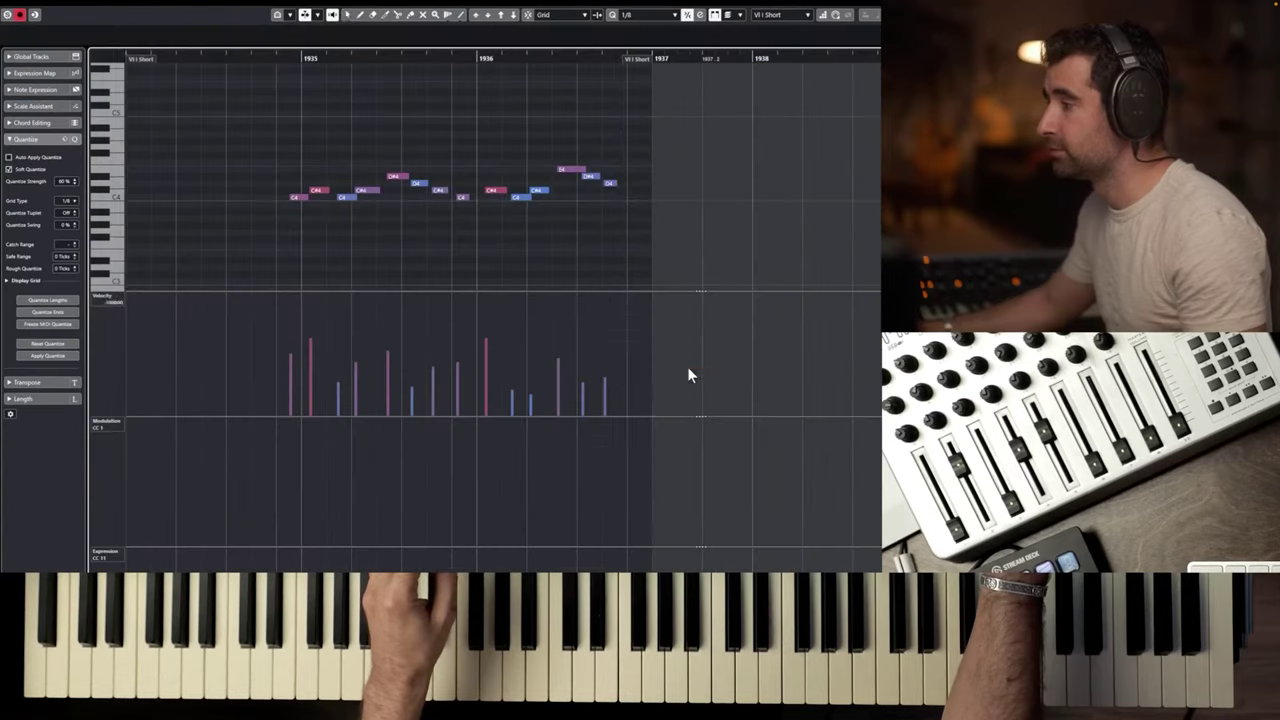
drag(630, 123, 309, 200)
key(q)
key(q)
scroll(423, 176, down, 2)
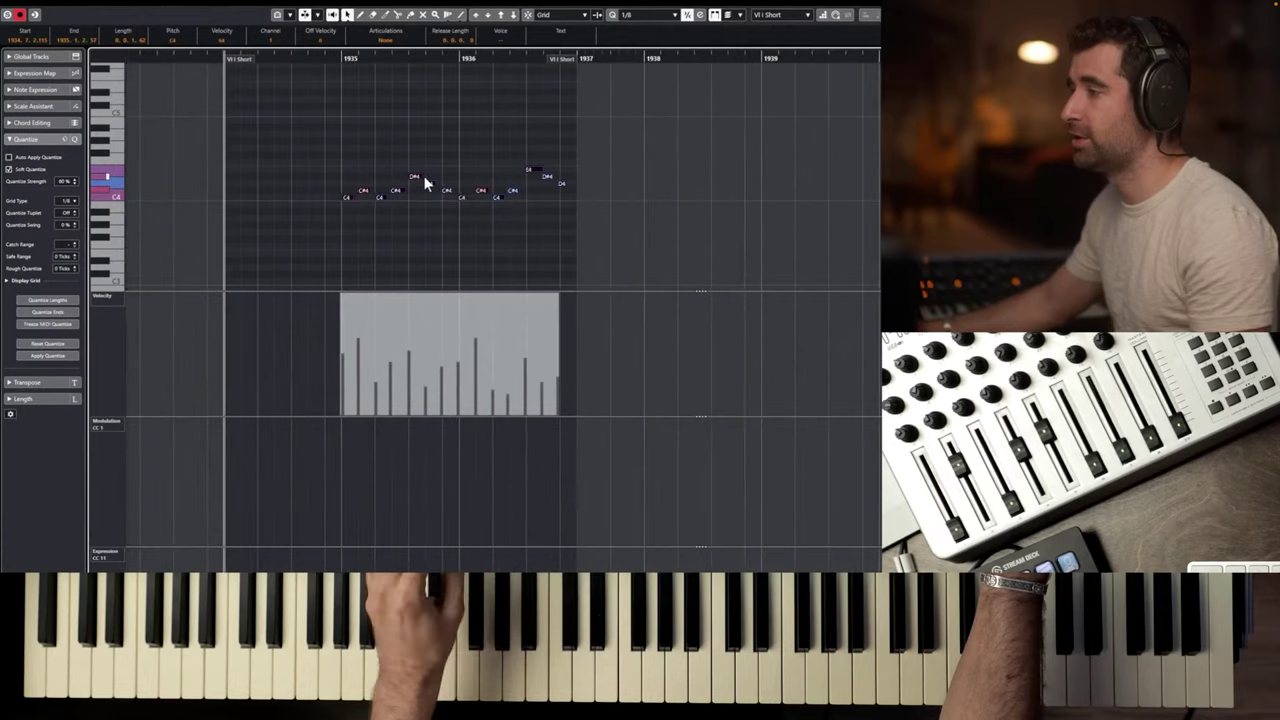
Raise the velocity of the E4 in bar 1936 and tighten the timing of the phrase's last six notes.
scroll(424, 177, right, 3)
scroll(423, 175, up, 3)
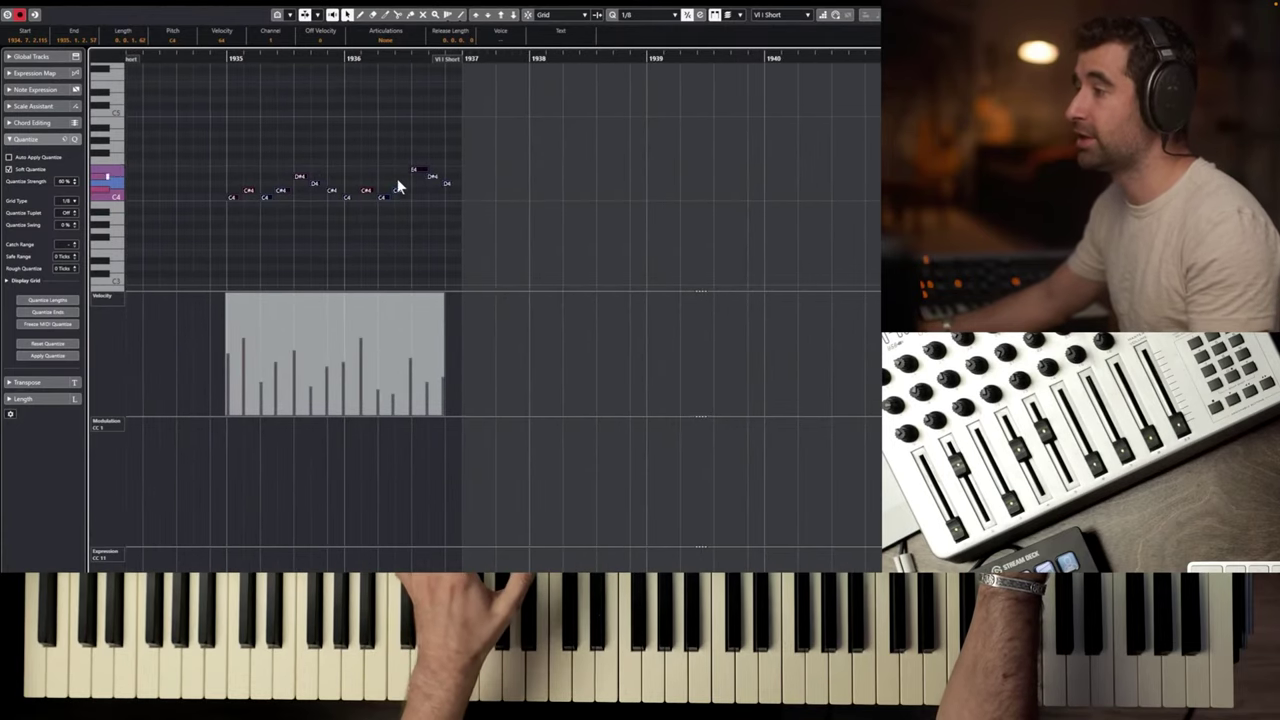
click(420, 147)
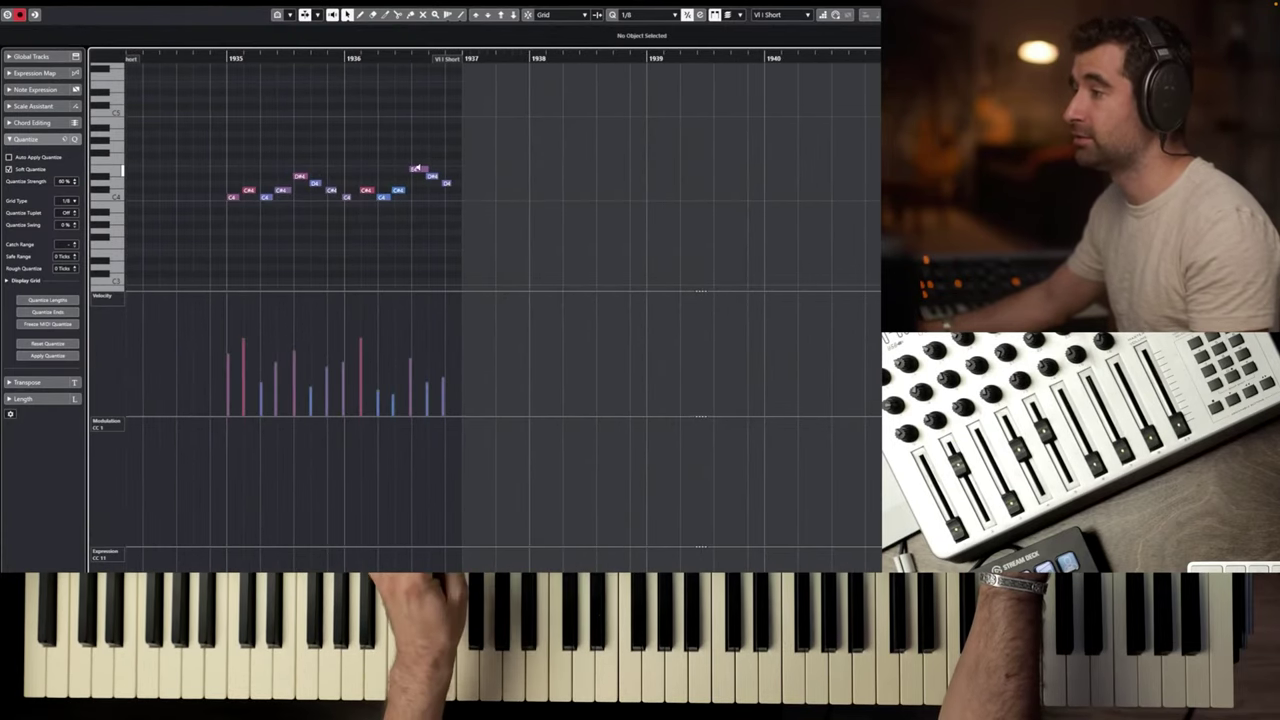
drag(459, 141, 358, 212)
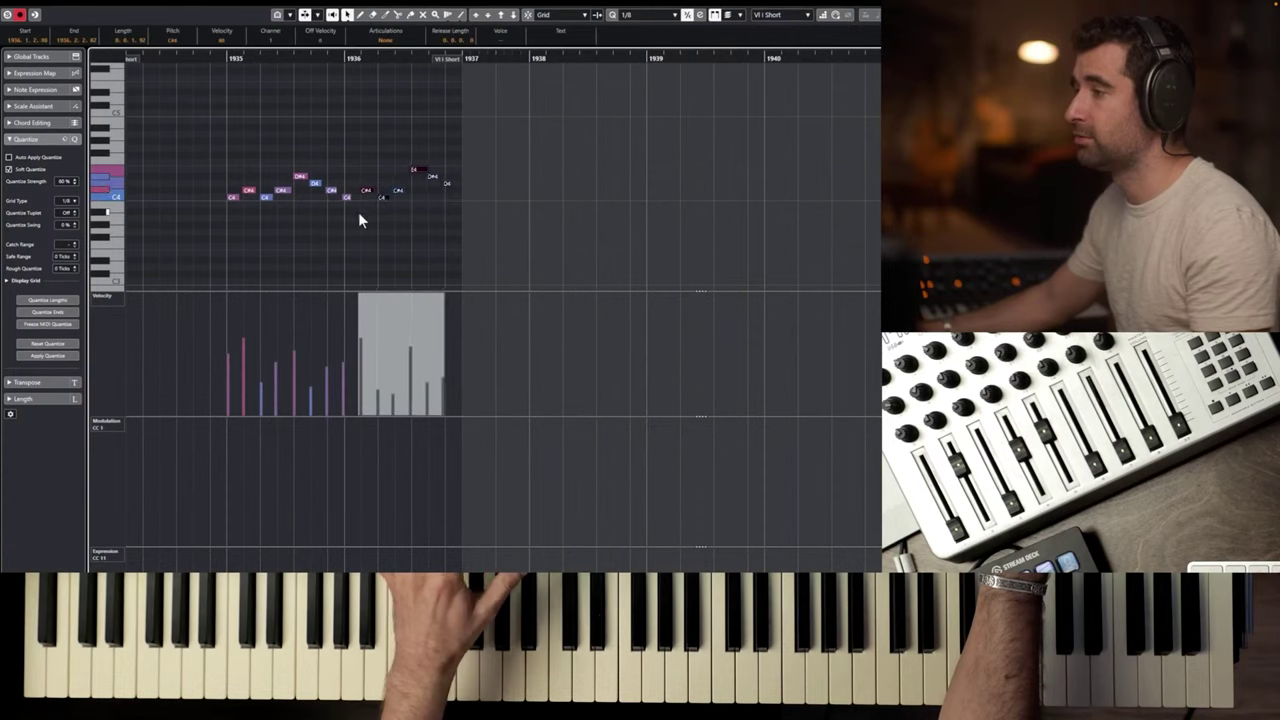
Reshape the phrase's accents in bars 1935 and 1936, raising the C4 and D4 velocities and lowering the C#4 that follows each bar's first C4.
click(347, 198)
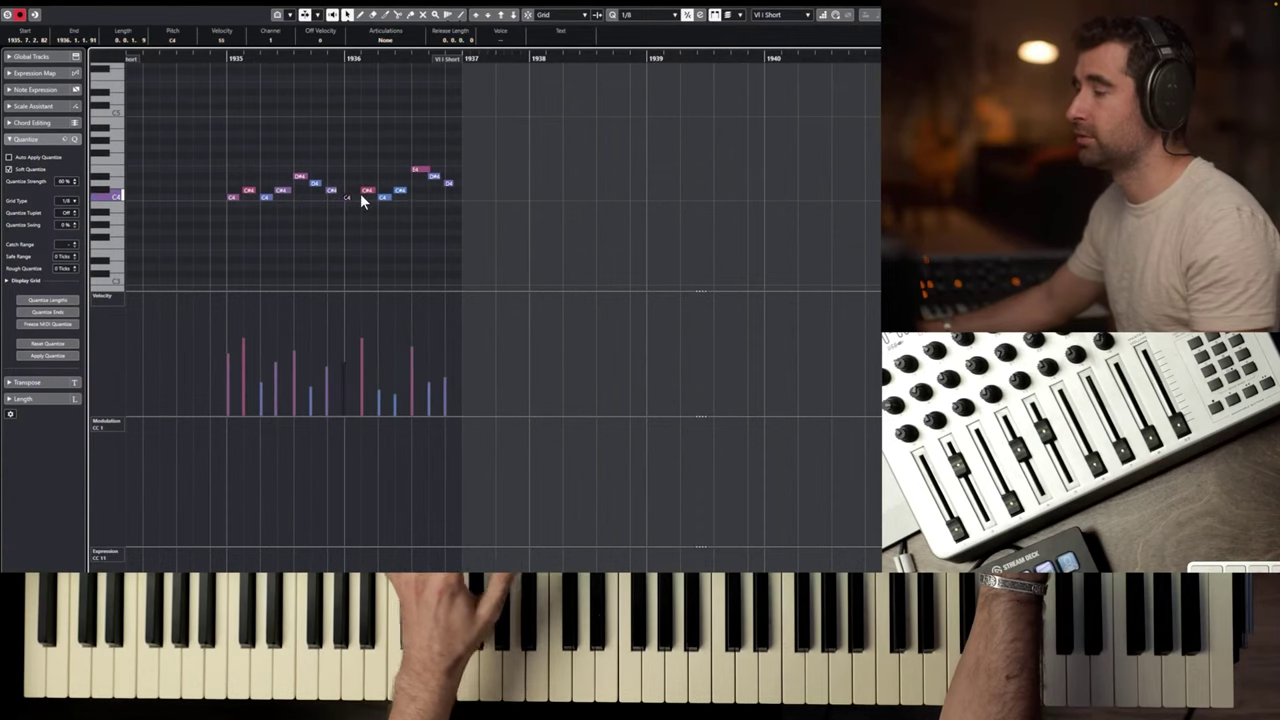
scroll(436, 157, down, 2)
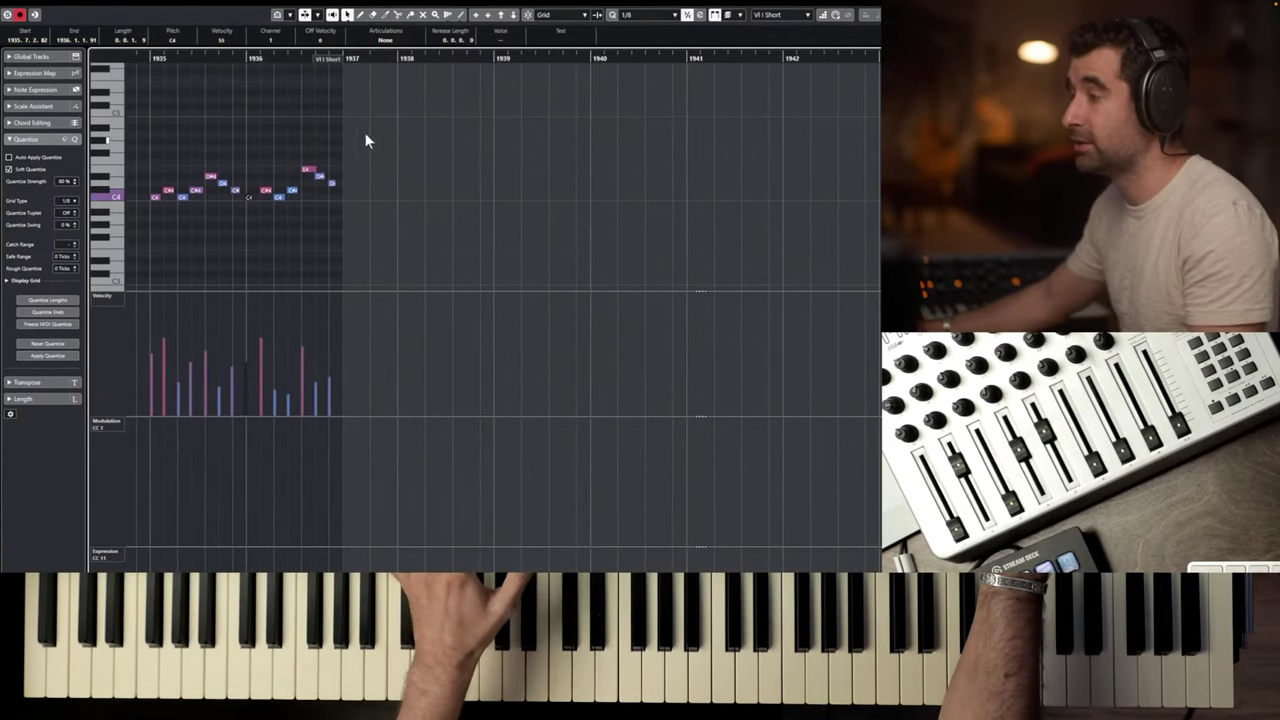
click(301, 60)
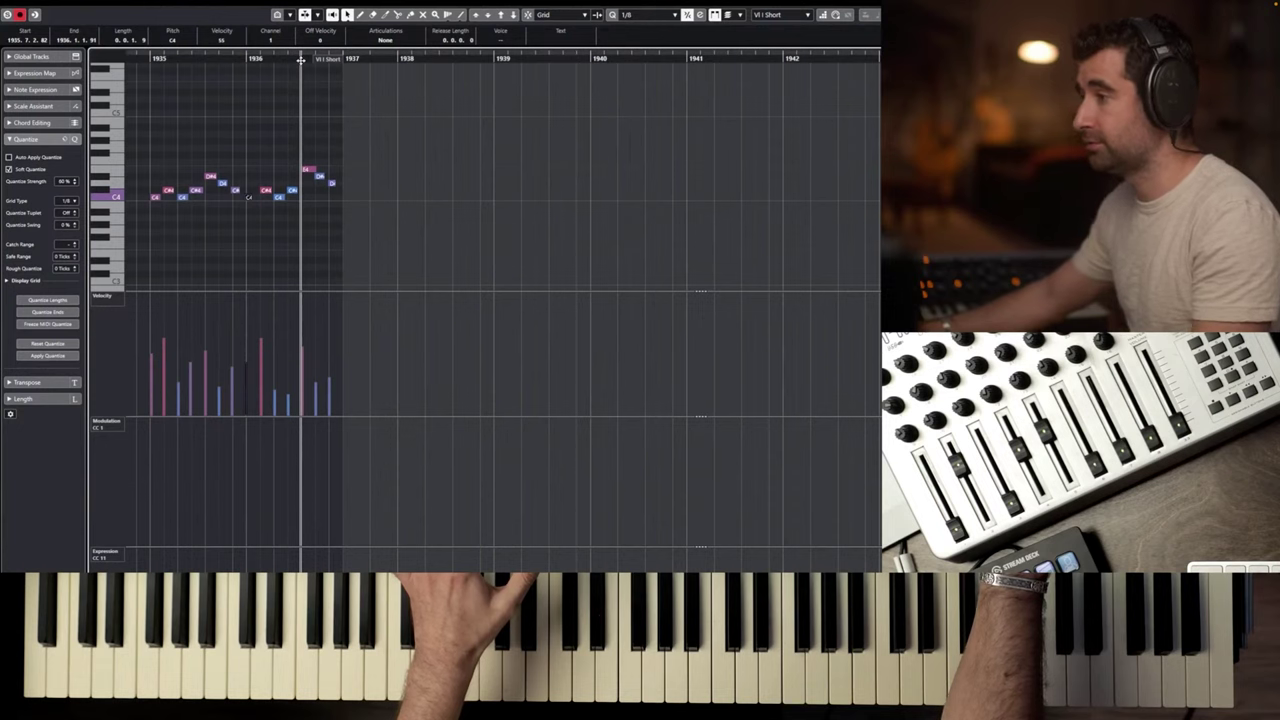
drag(301, 56, 265, 57)
click(254, 142)
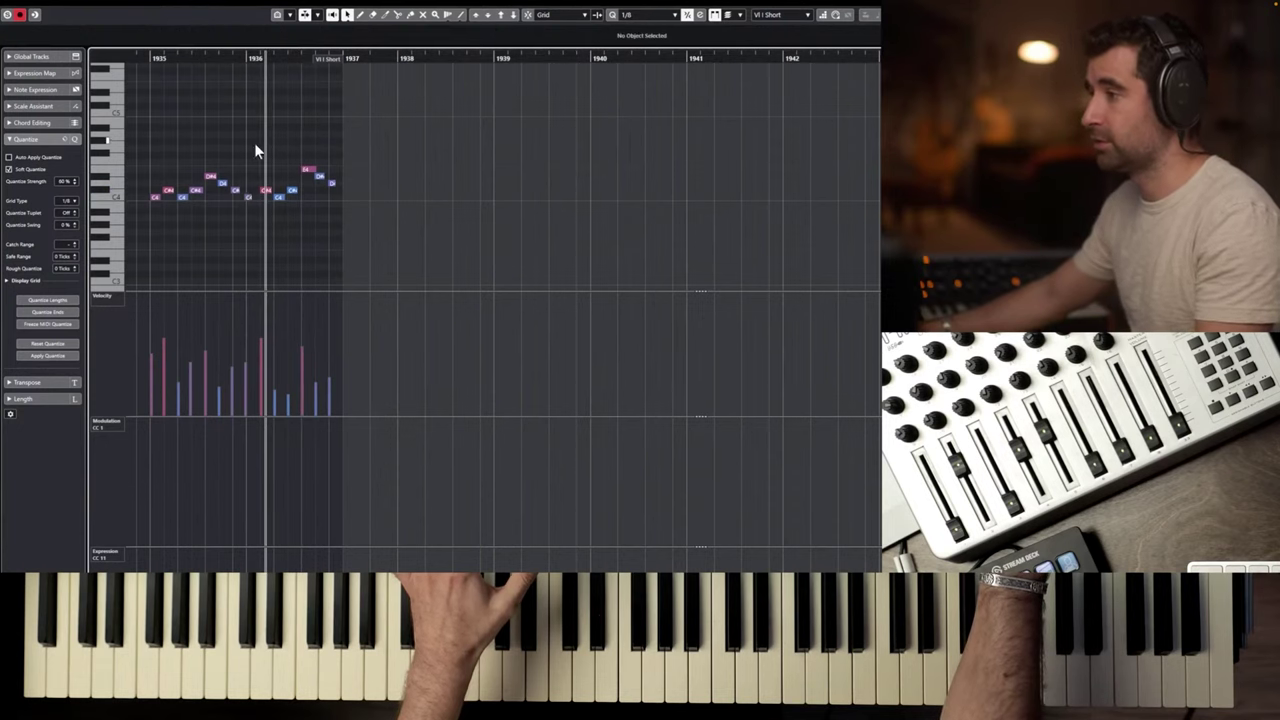
ctrl+shift+click(248, 197)
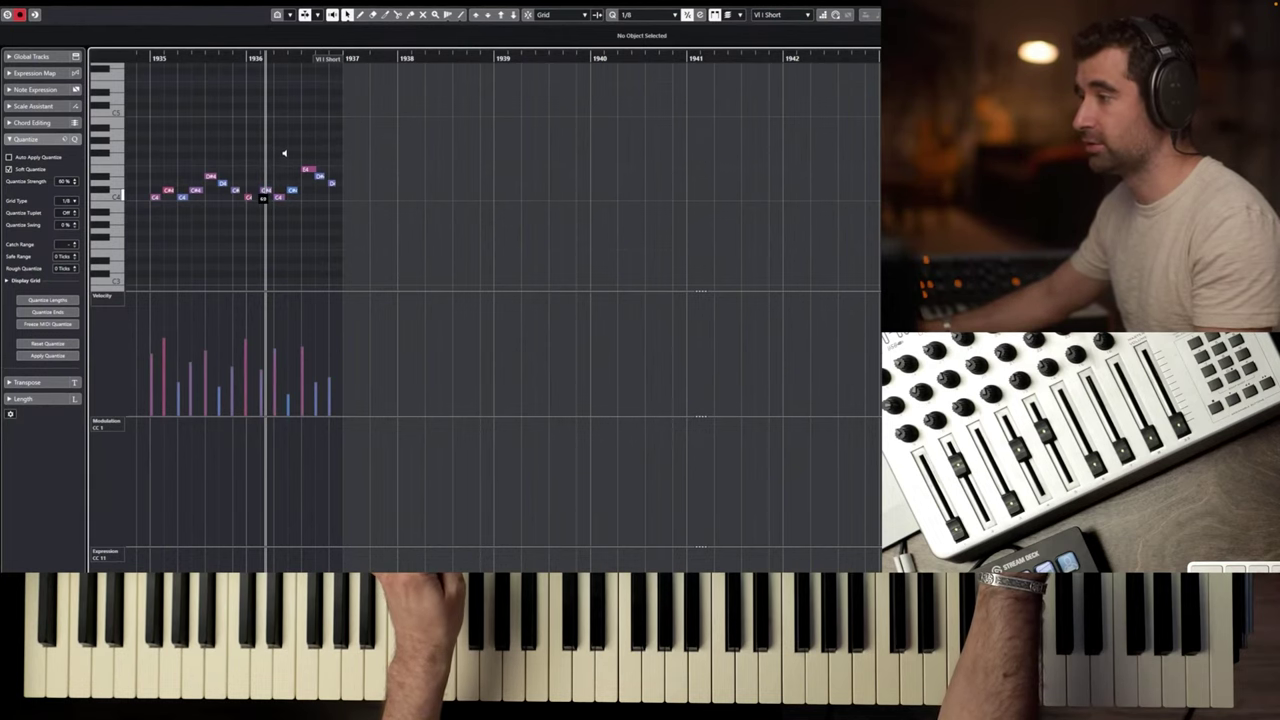
scroll(289, 147, down, 1)
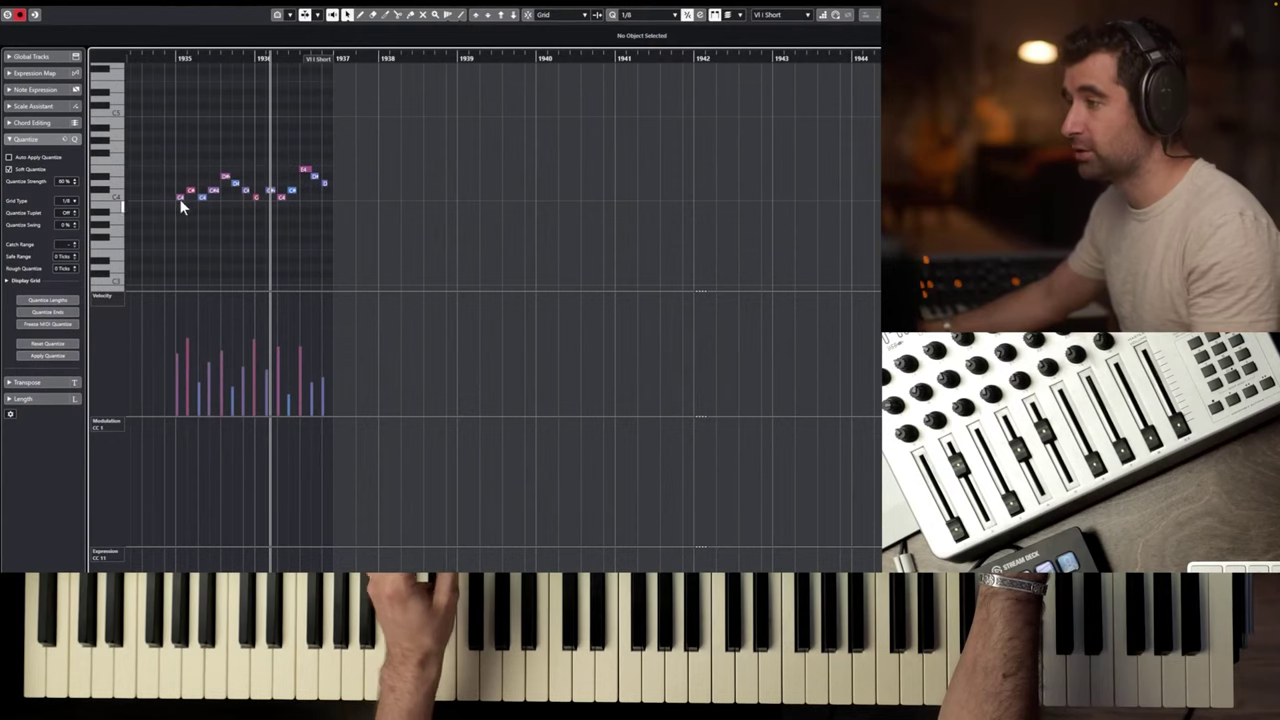
mouse_move(180, 198)
mouse_down()
mouse_move(180, 176)
mouse_move(189, 191)
mouse_up()
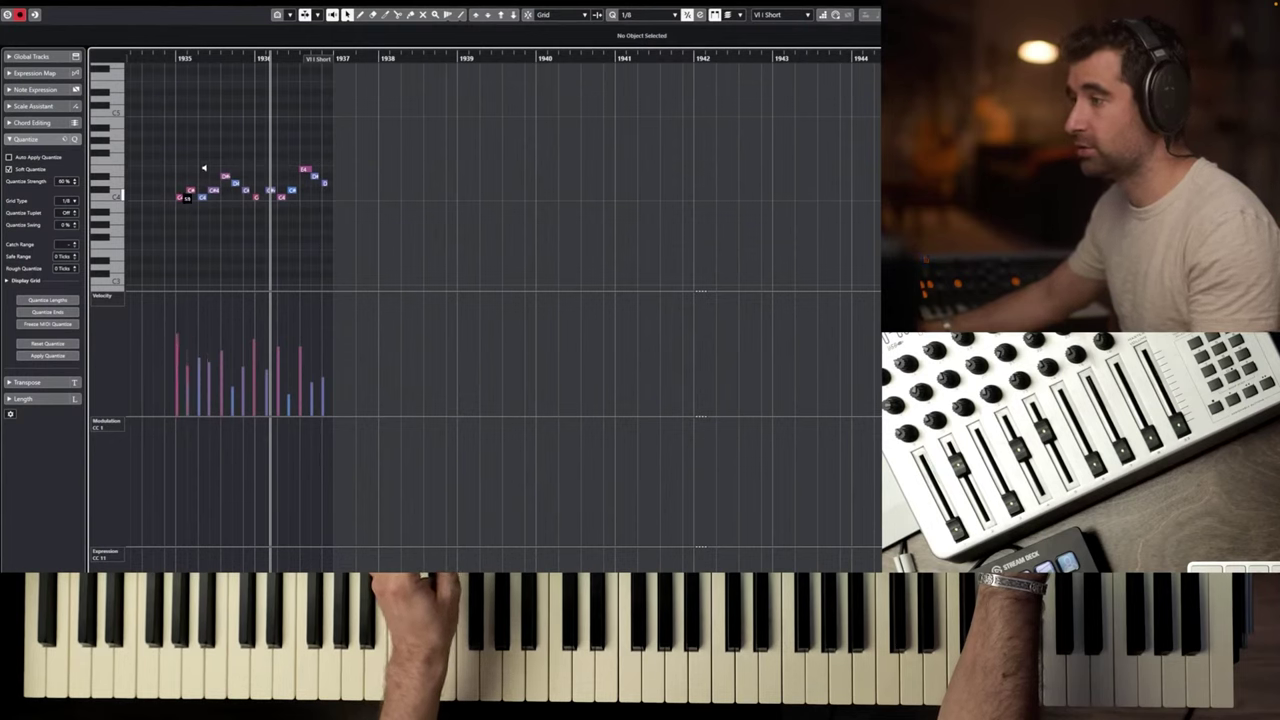
click(211, 156)
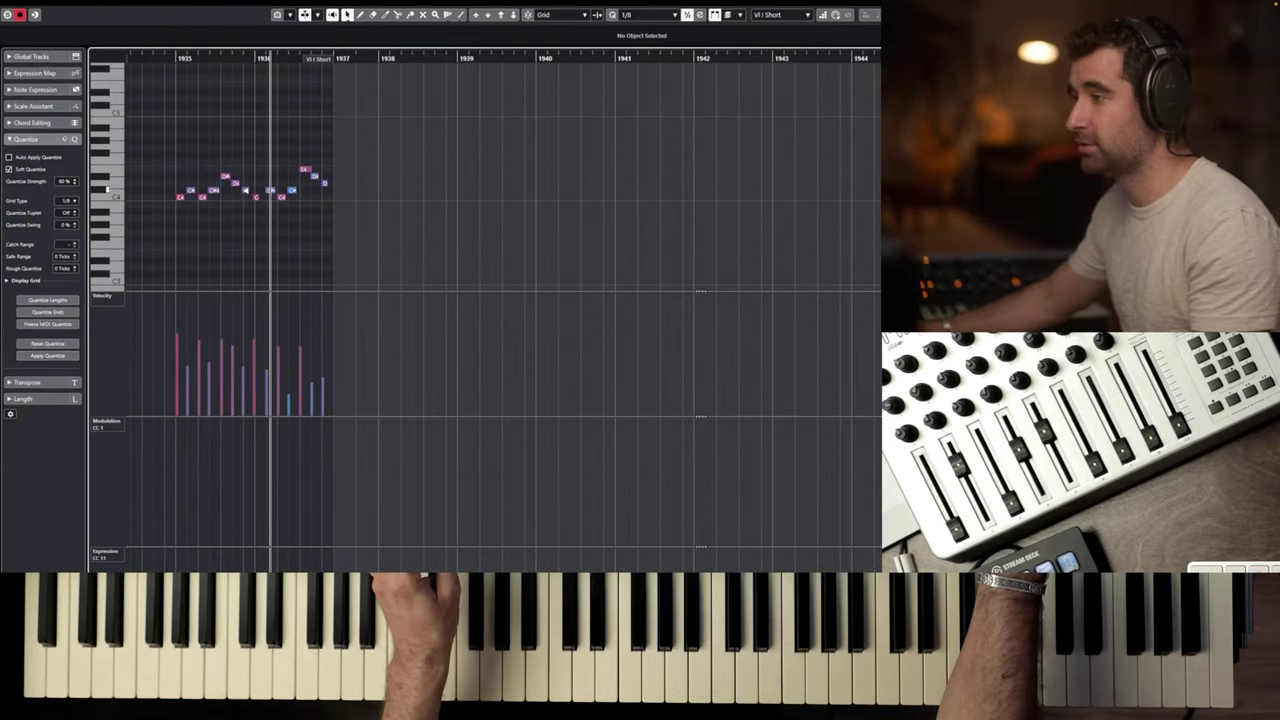
click(165, 58)
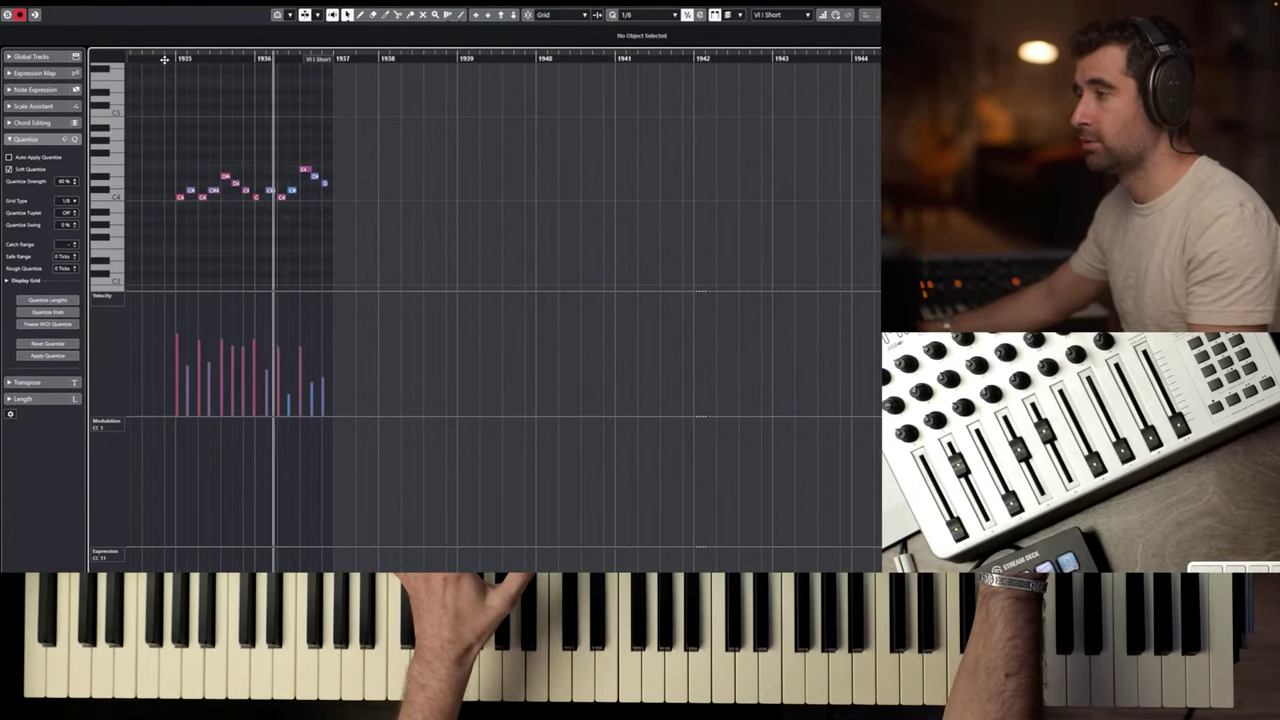
key(space)
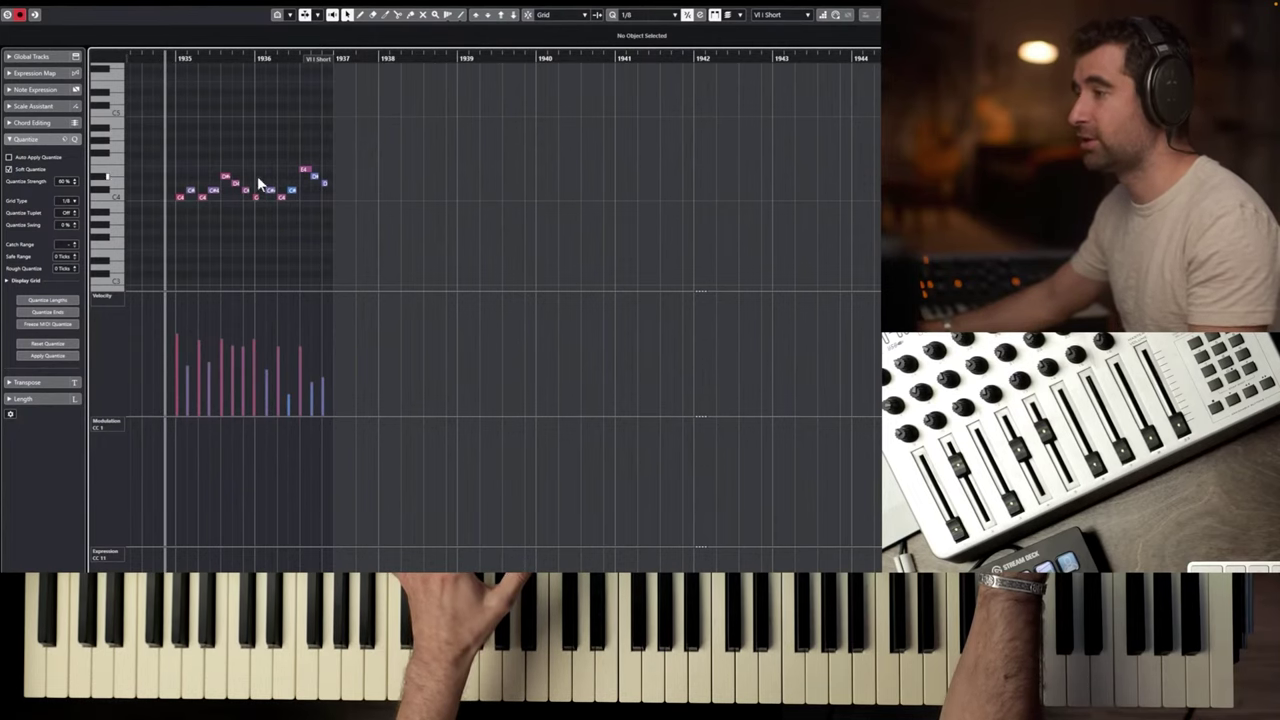
Copy the phrase to bar 1937, enlarging the part to fit, and delete the copy's last six notes.
drag(316, 177, 340, 200)
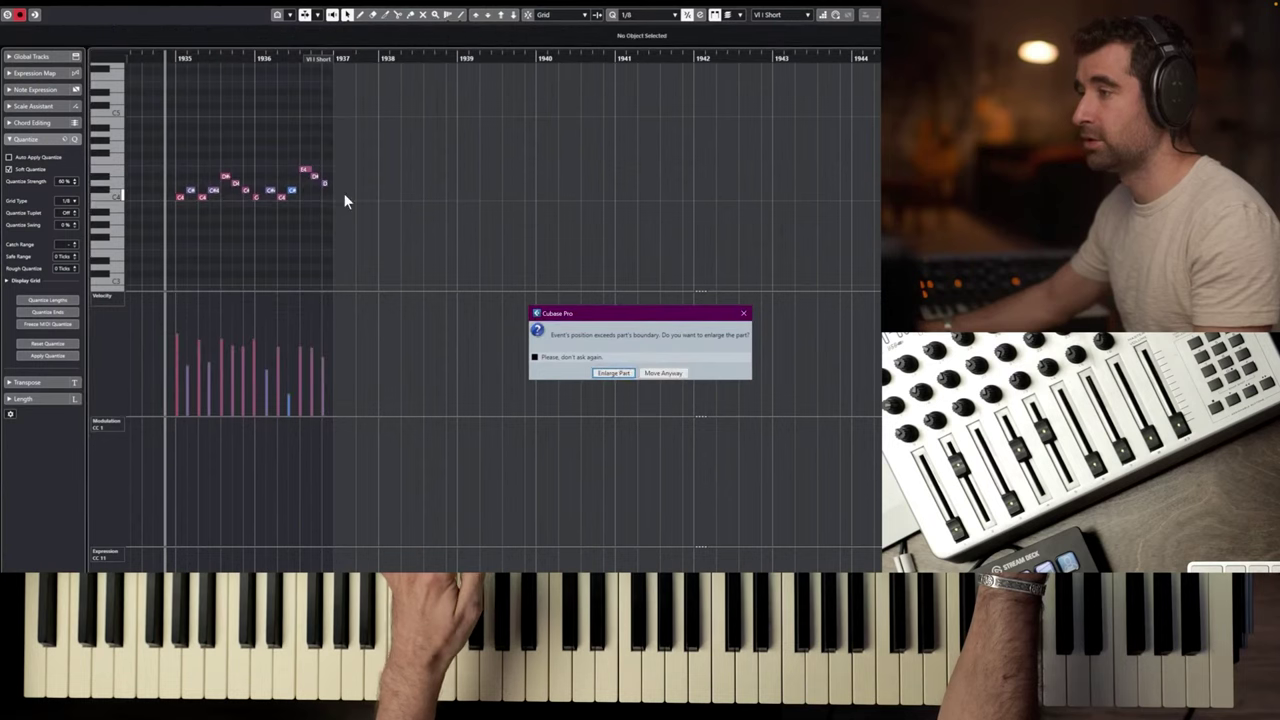
click(619, 373)
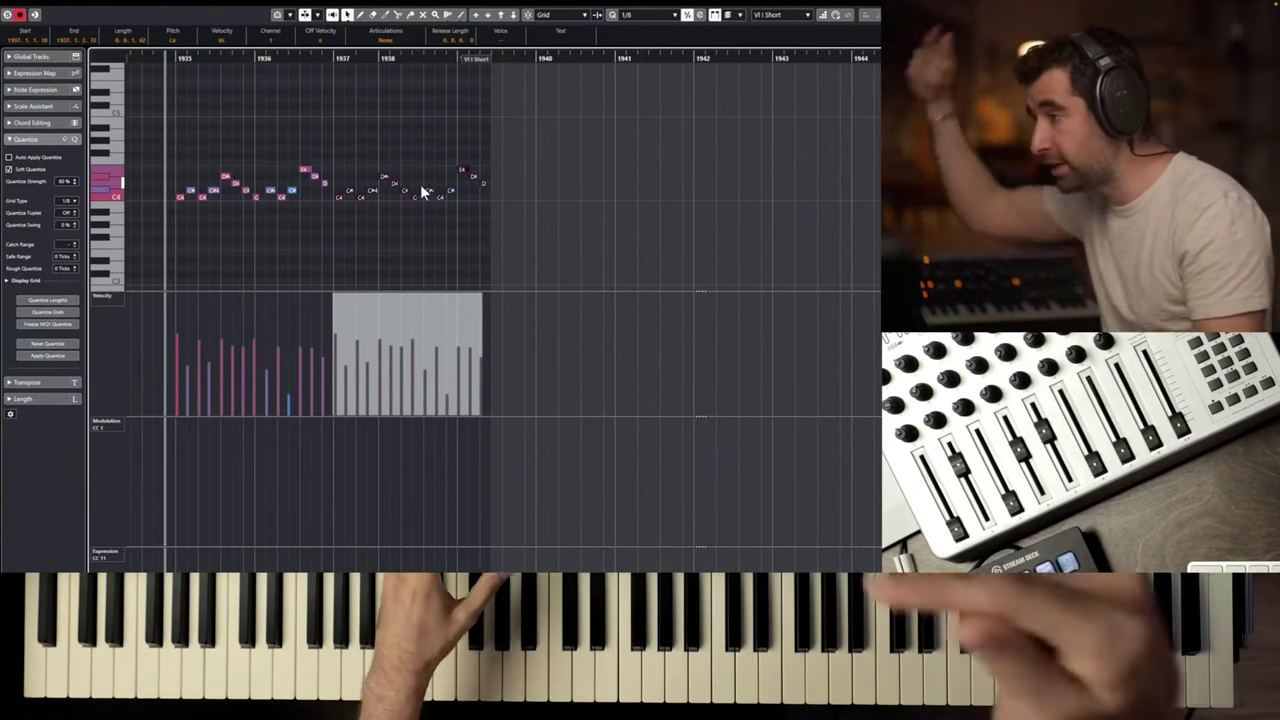
scroll(436, 139, up, 2)
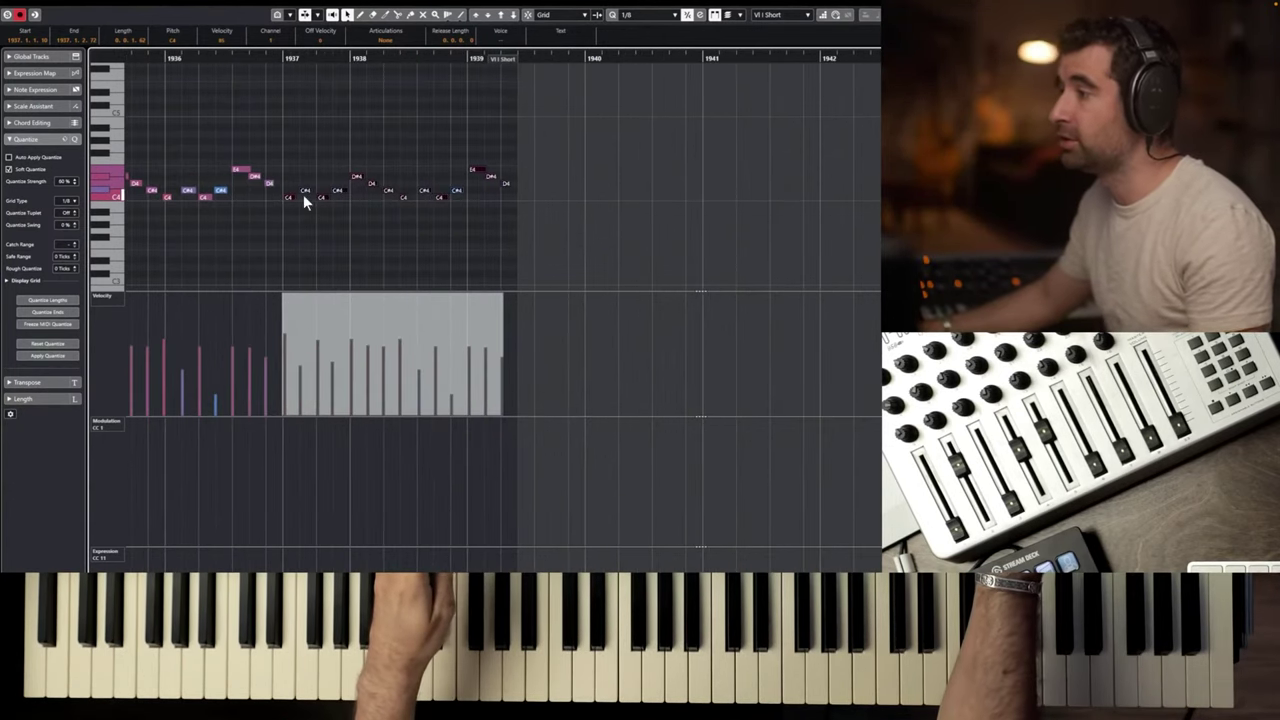
scroll(310, 194, down, 2)
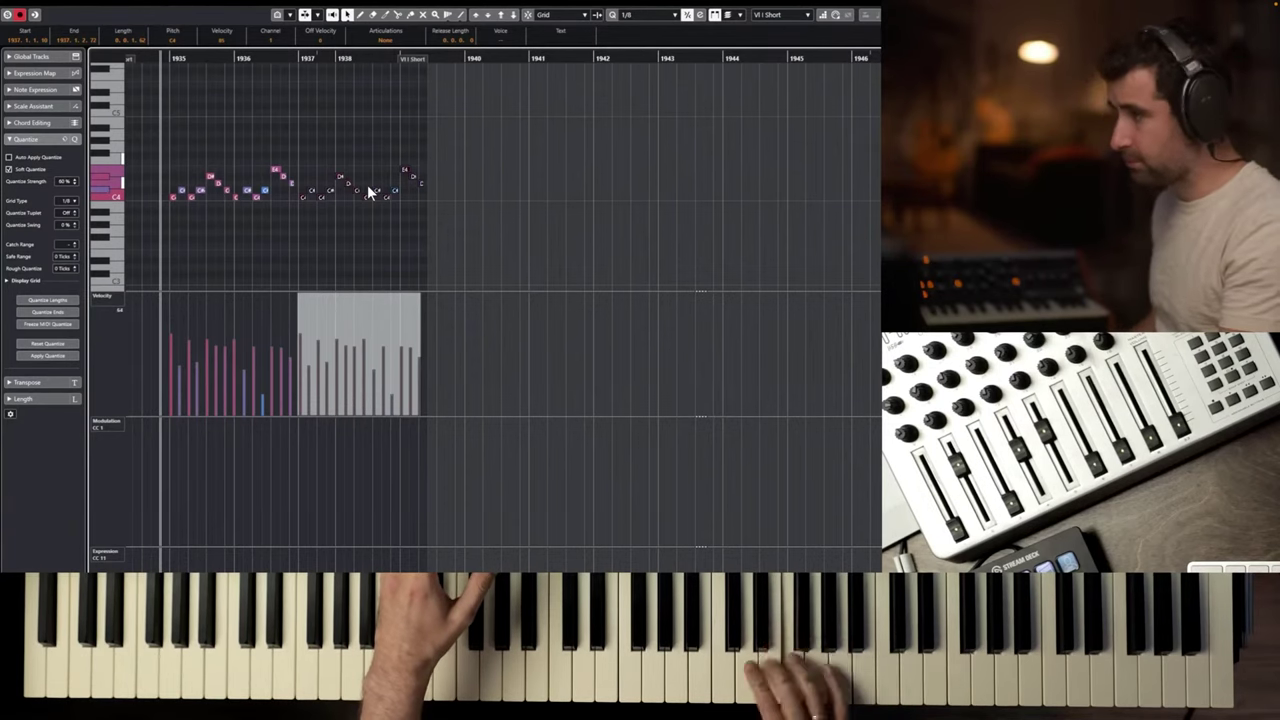
drag(440, 143, 373, 206)
key(Delete)
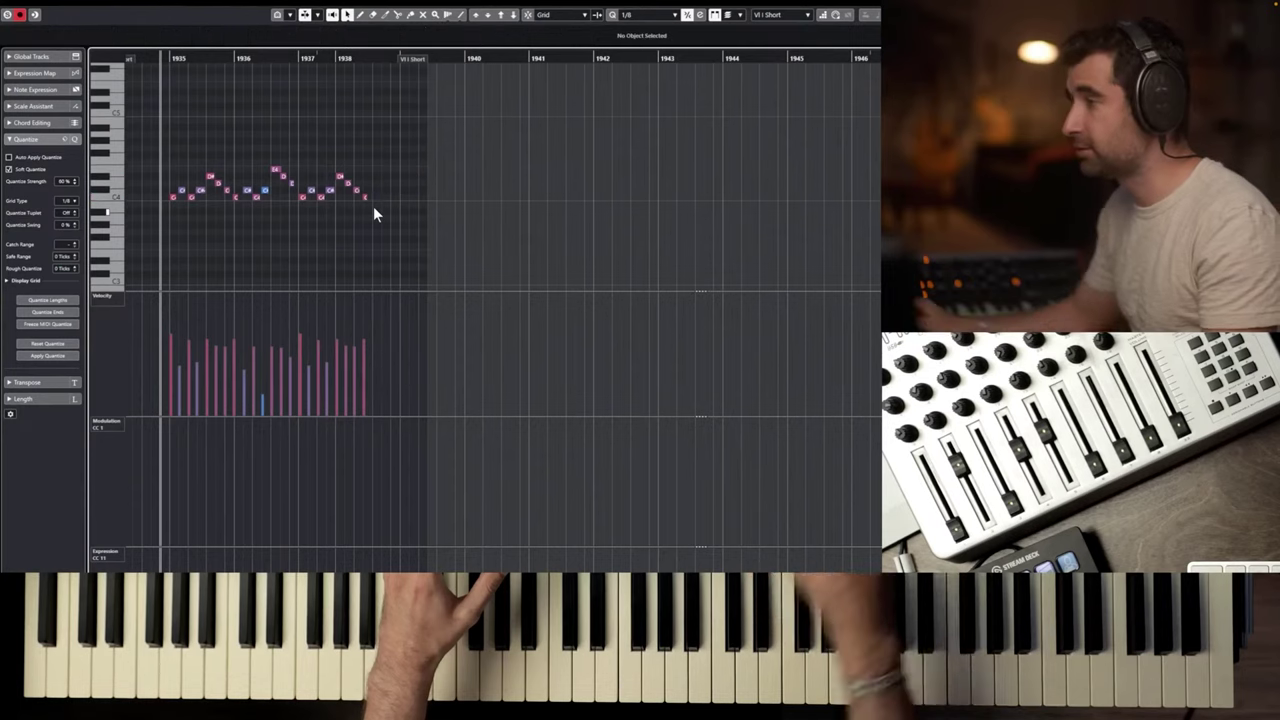
Record a seven-note rising continuation, E4, D#4, F4, E4, F#4, F4, E4, onto the end of the VI I Short phrase in bars 1938 and 1939.
click(288, 59)
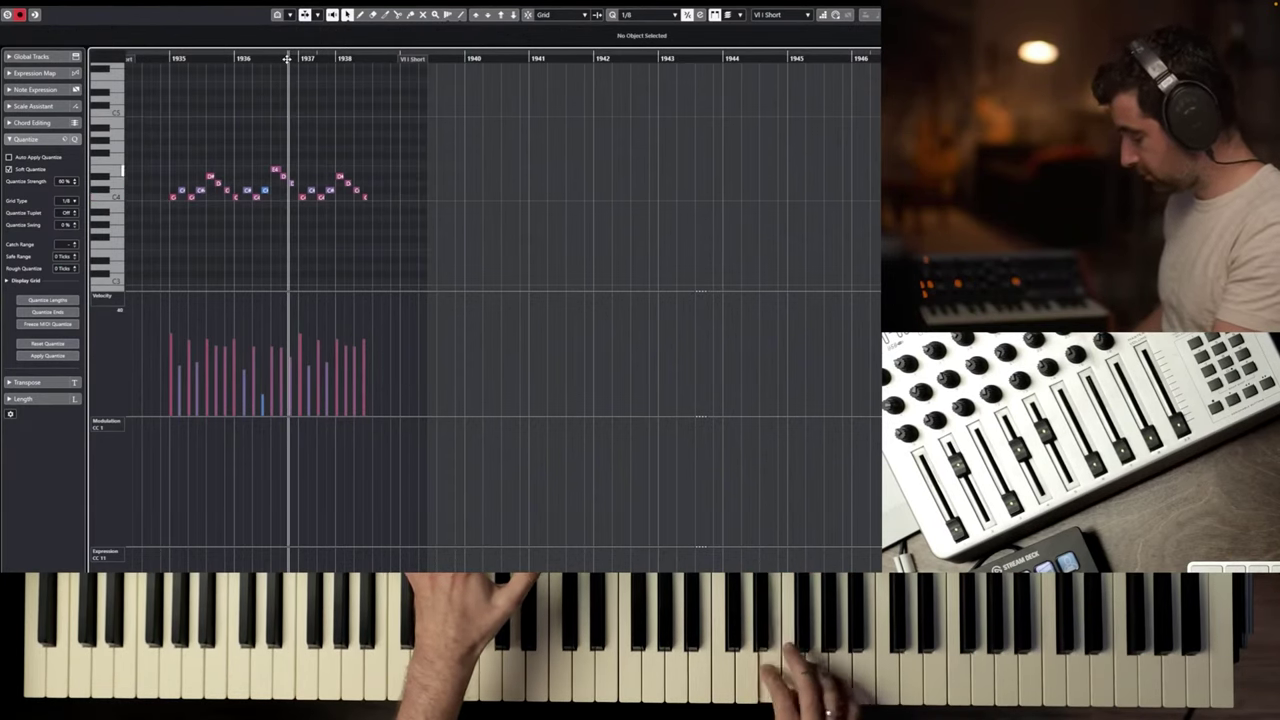
key(space)
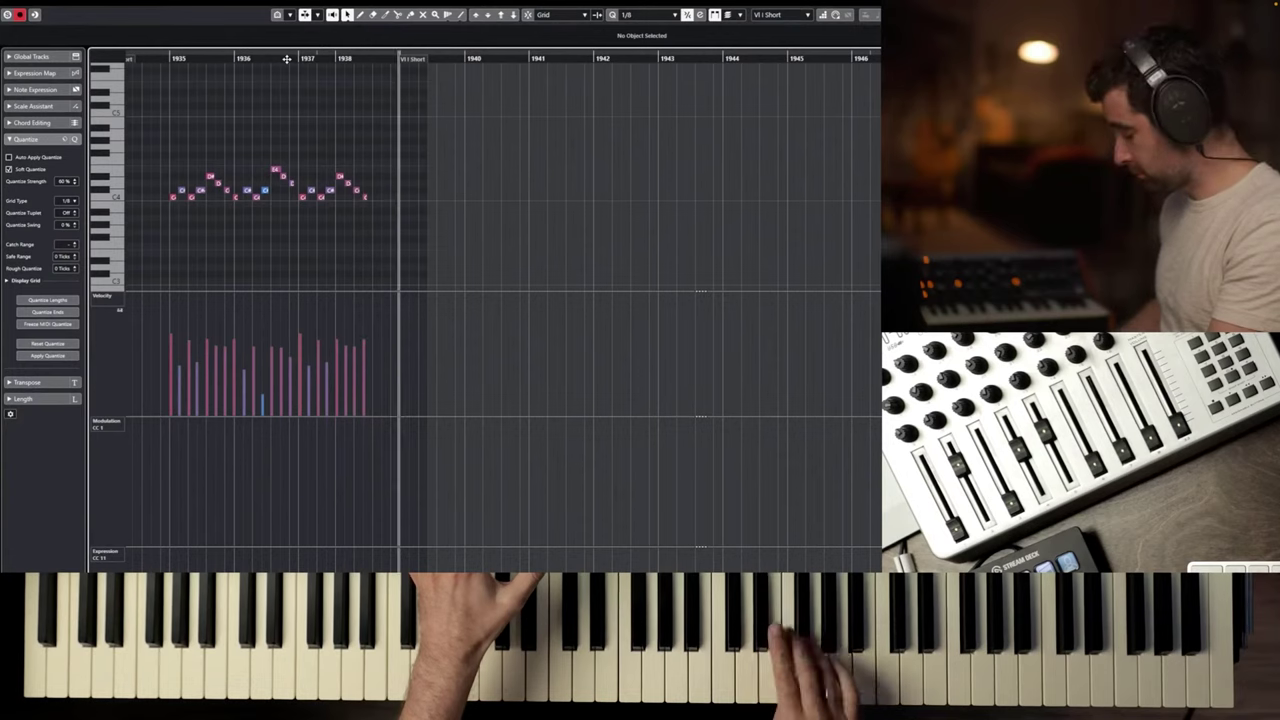
key(space)
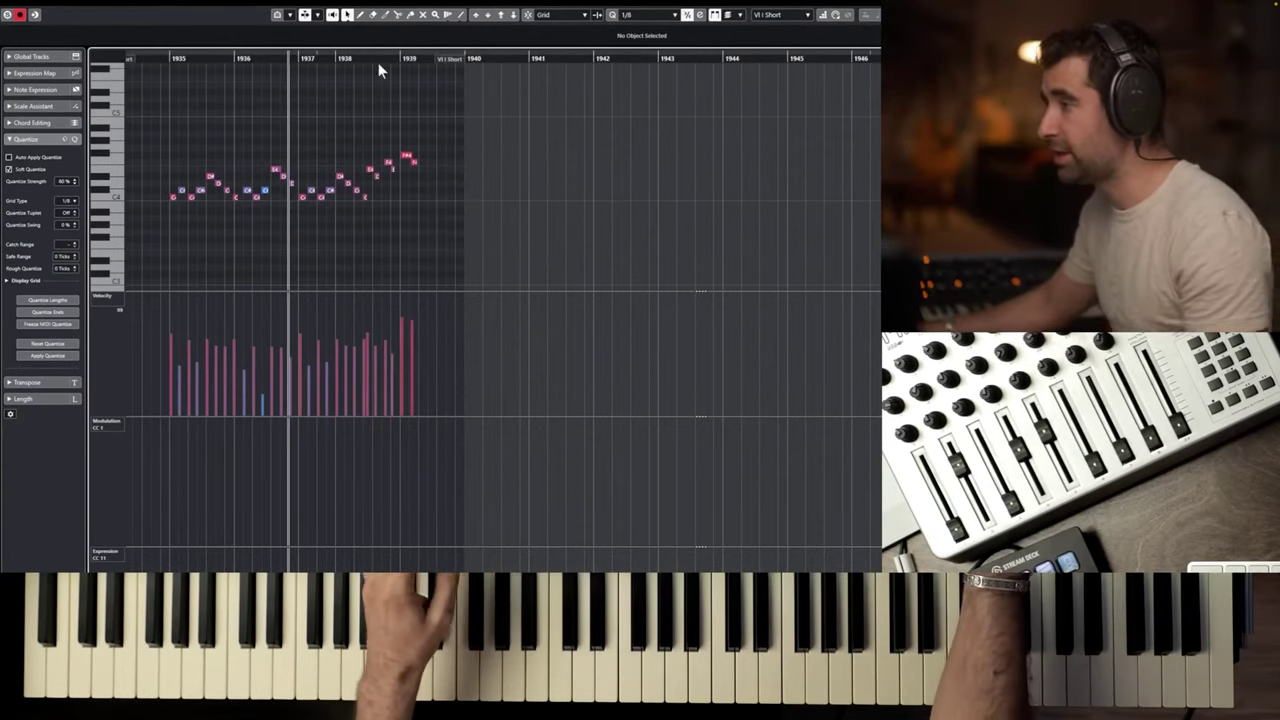
Shift the seven newly recorded notes in bars 1938 and 1939 slightly later so they follow the phrase's last C4.
drag(412, 158, 421, 168)
drag(435, 211, 366, 142)
scroll(367, 144, up, 4)
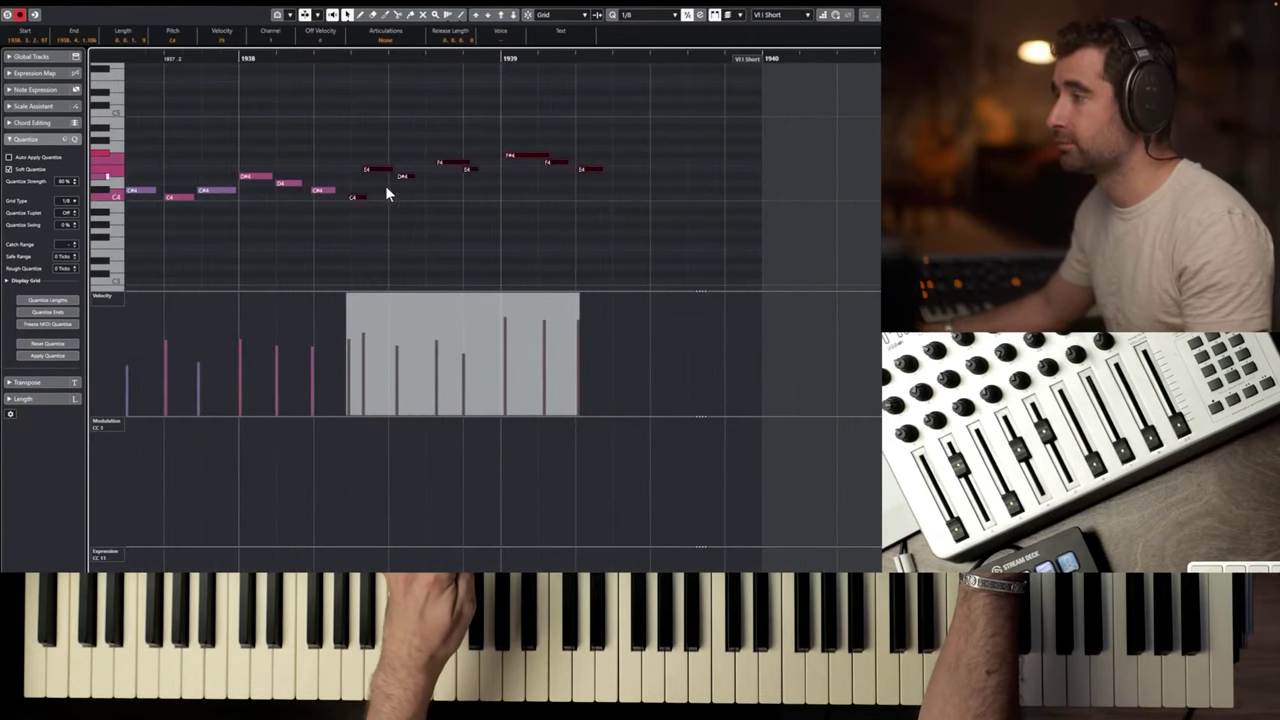
drag(649, 211, 380, 171)
drag(370, 127, 578, 212)
drag(375, 170, 402, 168)
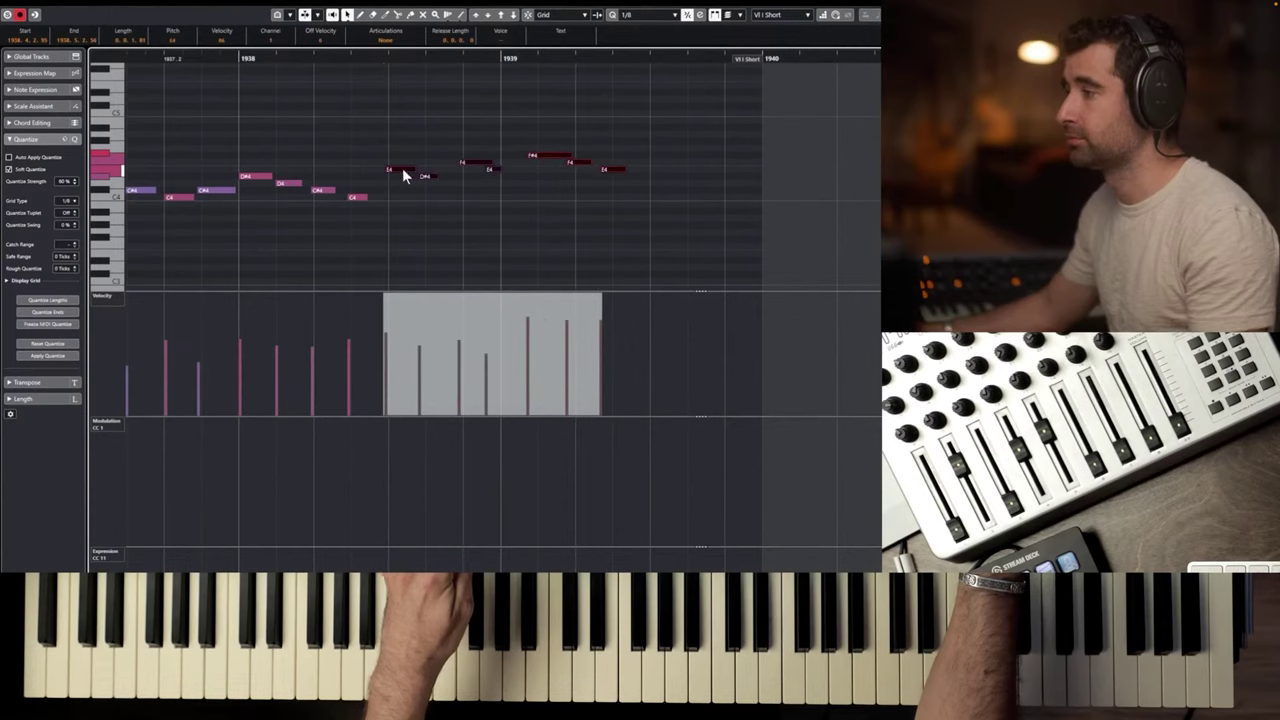
Move the short E4 before bar 1939 onto the barline and tighten the timing of the seven new notes to the 1/8 grid.
scroll(438, 172, down, 1)
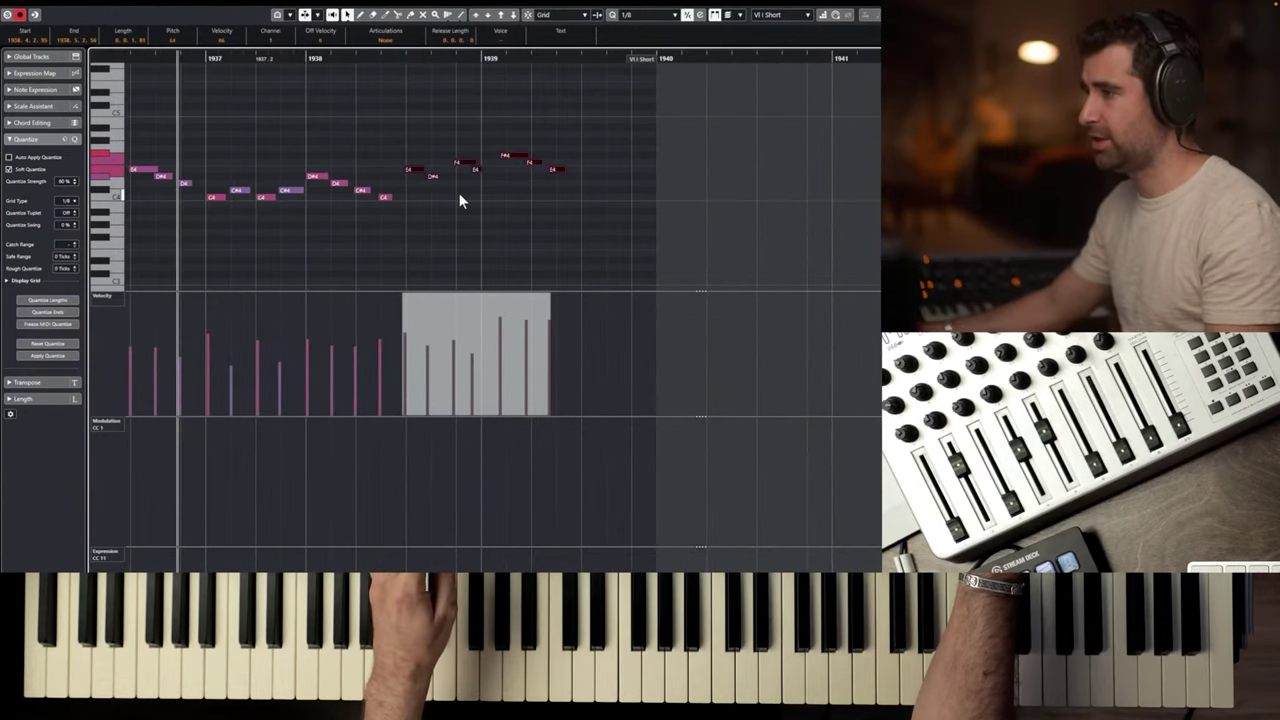
click(509, 193)
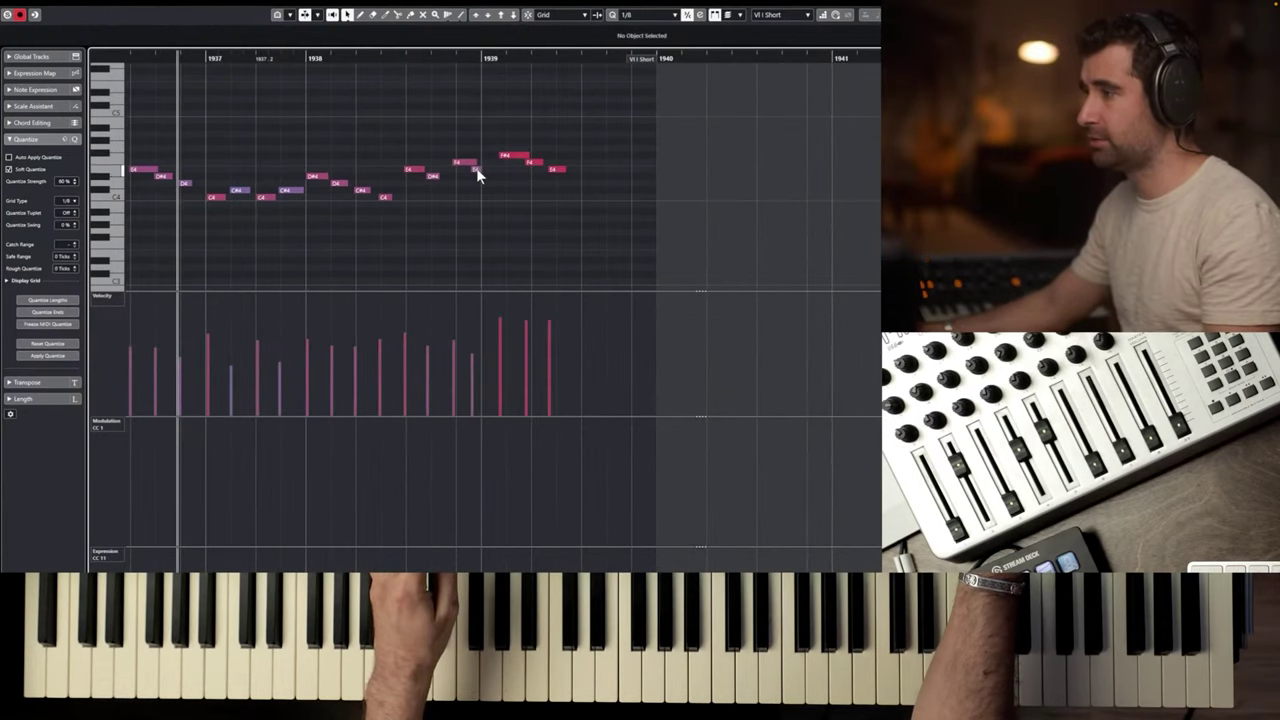
drag(477, 170, 486, 171)
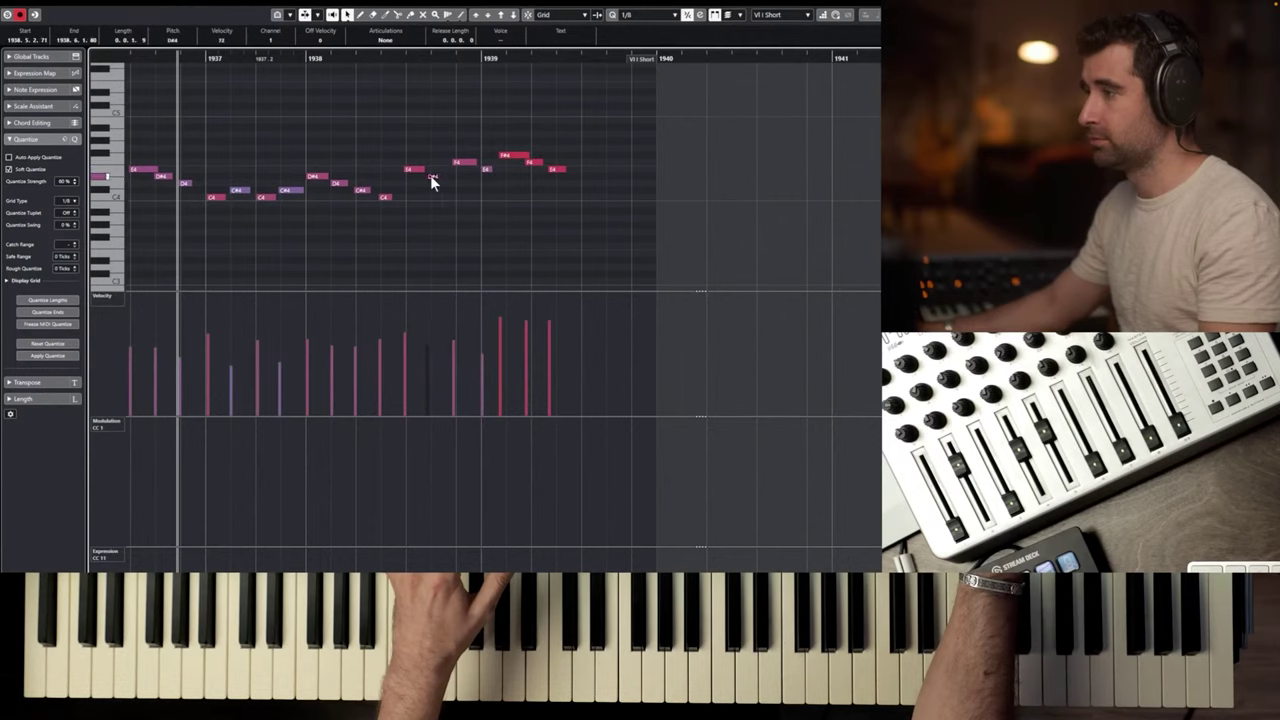
drag(408, 151, 570, 205)
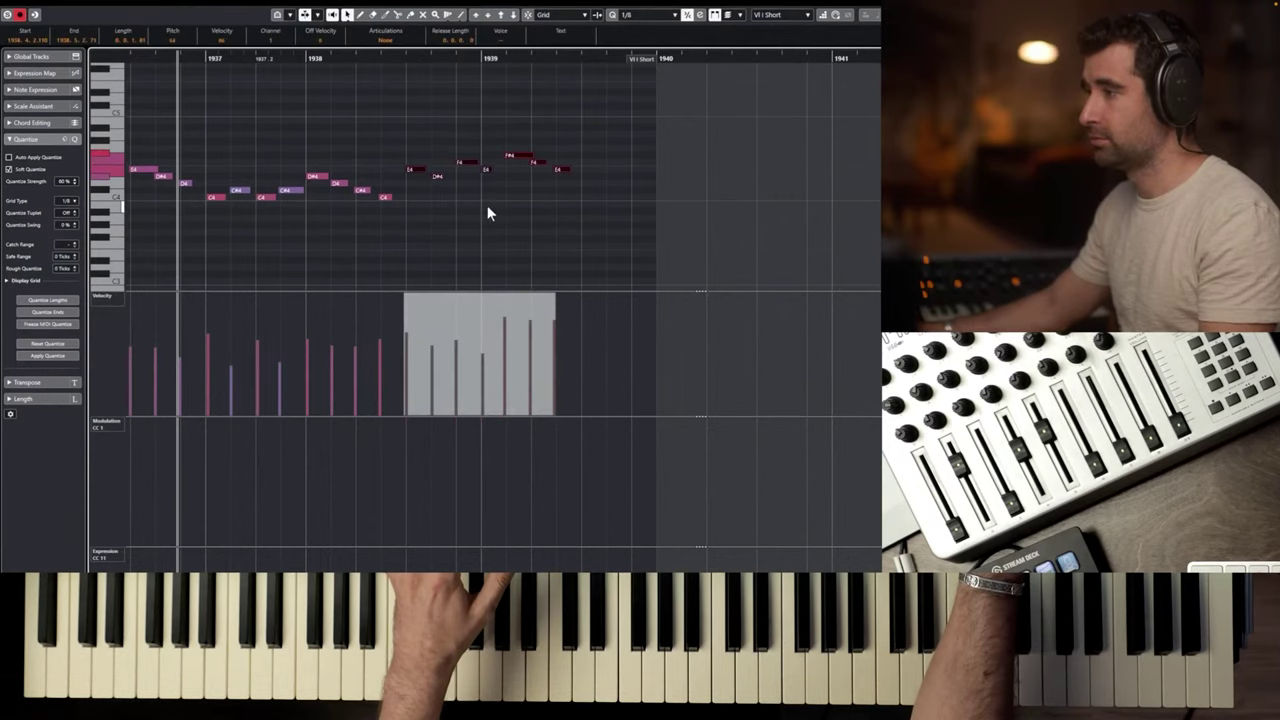
click(451, 202)
scroll(450, 199, down, 2)
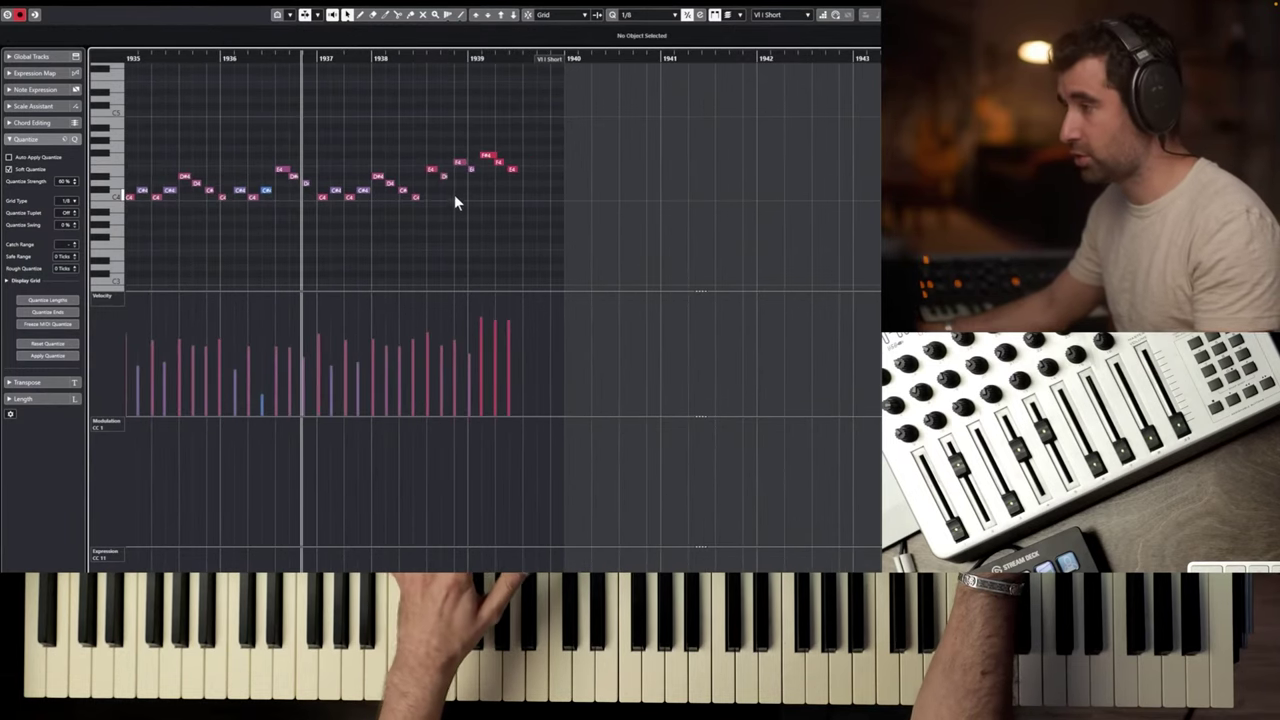
Trim the new VI I Short part's empty start and move it to the Door marker at bar 1933, ending the part at bar 1938.
key(Return)
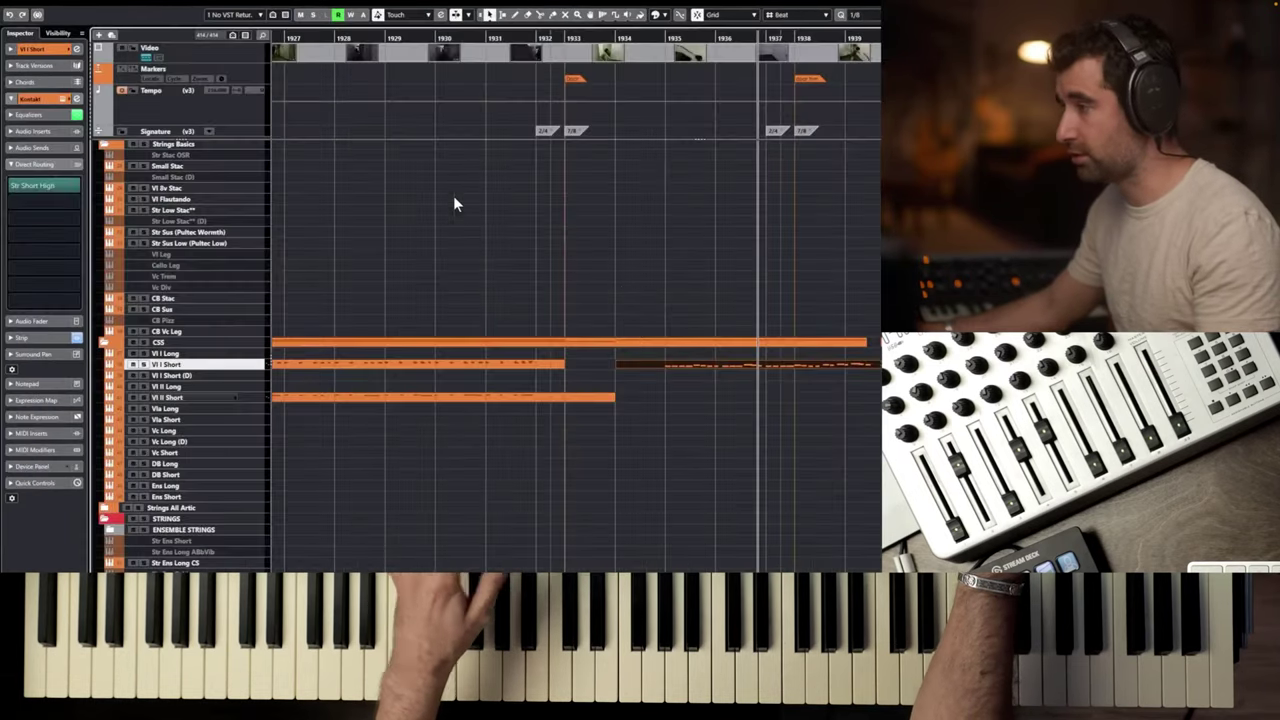
double_click(662, 367)
drag(222, 198, 227, 196)
click(238, 168)
key(Return)
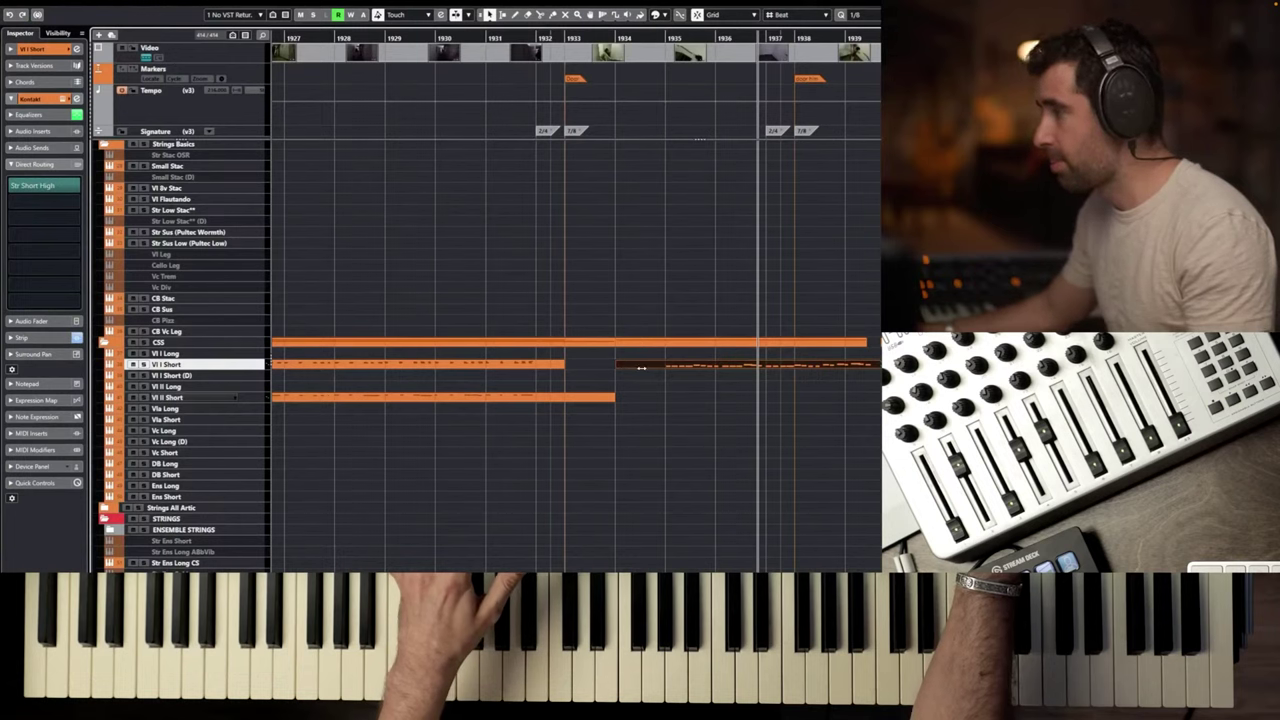
drag(617, 367, 586, 370)
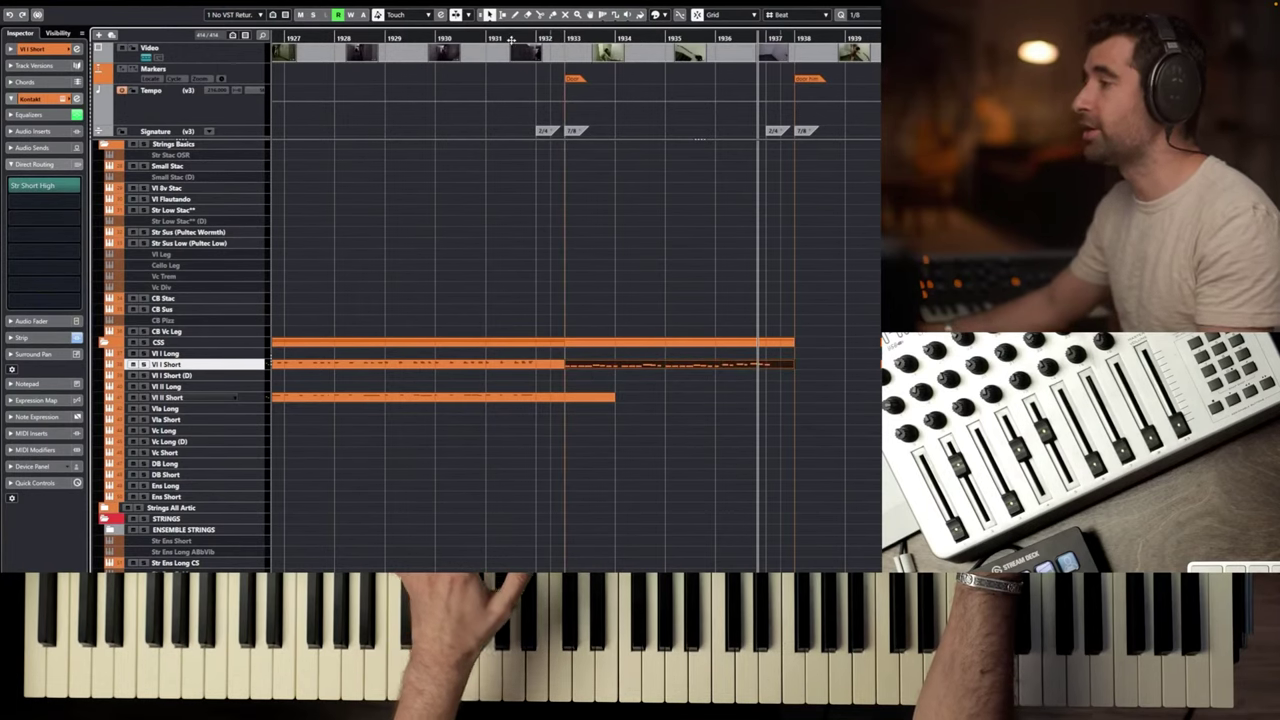
Play the moved phrase from bar 1931, and open it in the note editor to check it again from bar 1934.
click(515, 38)
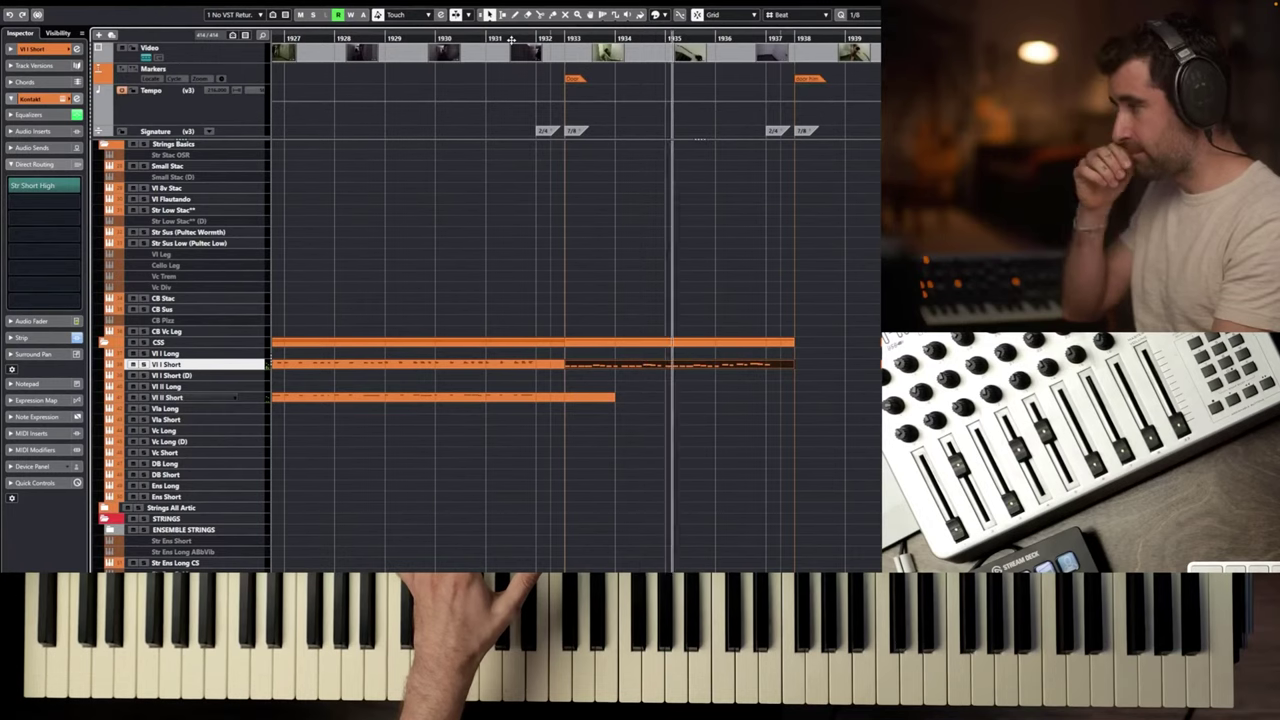
key(space)
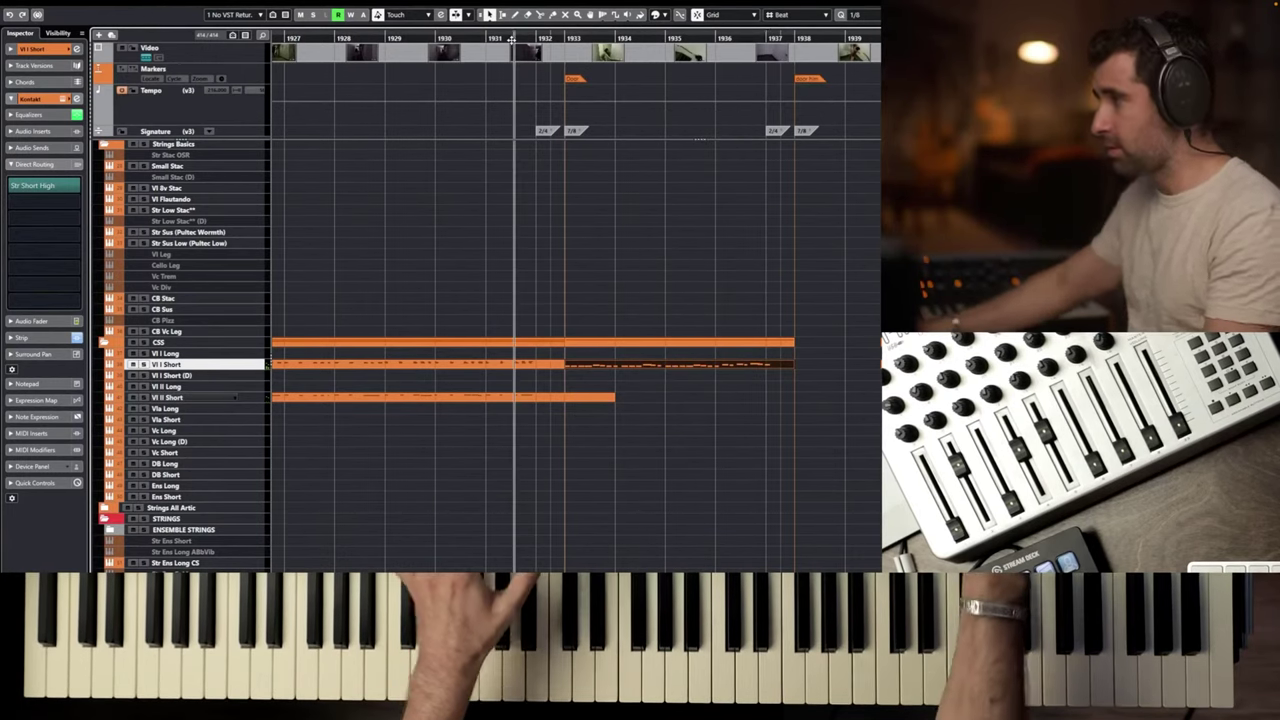
double_click(714, 365)
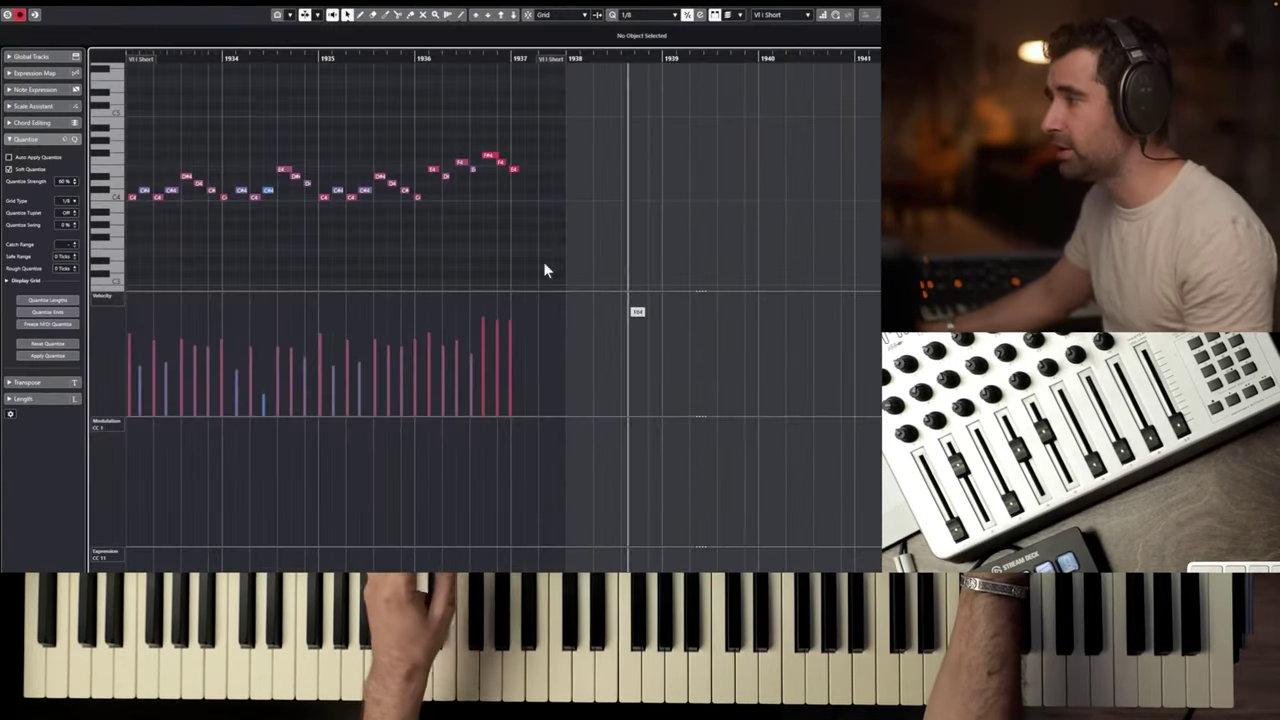
double_click(296, 59)
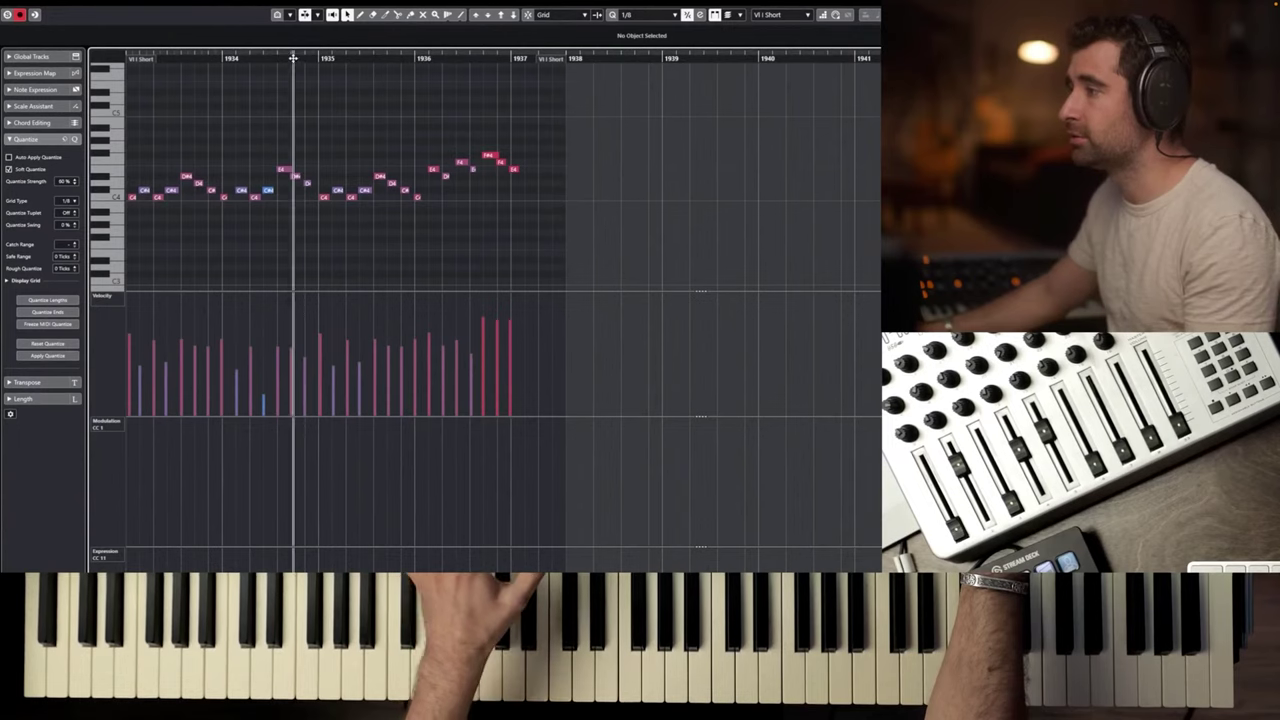
key(space)
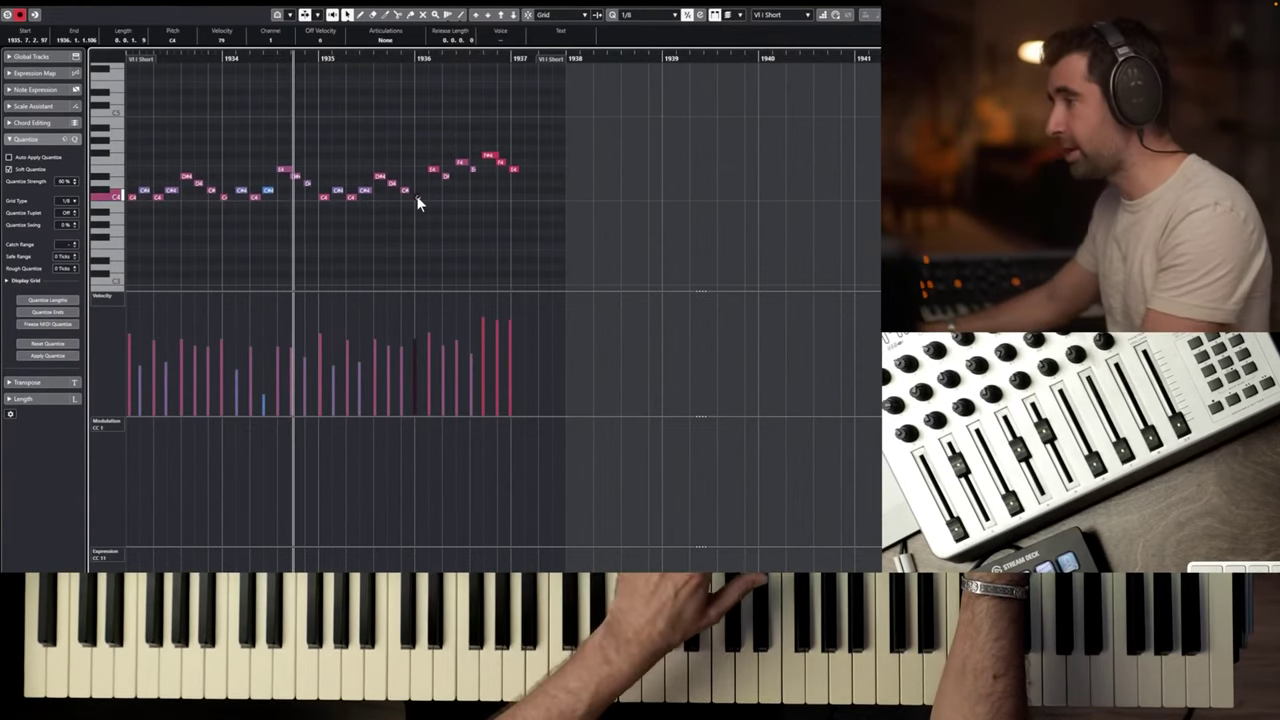
Delete the C4 just before bar 1936, move the last seven notes earlier to start at bar 1936, and play the phrase.
drag(584, 126, 422, 171)
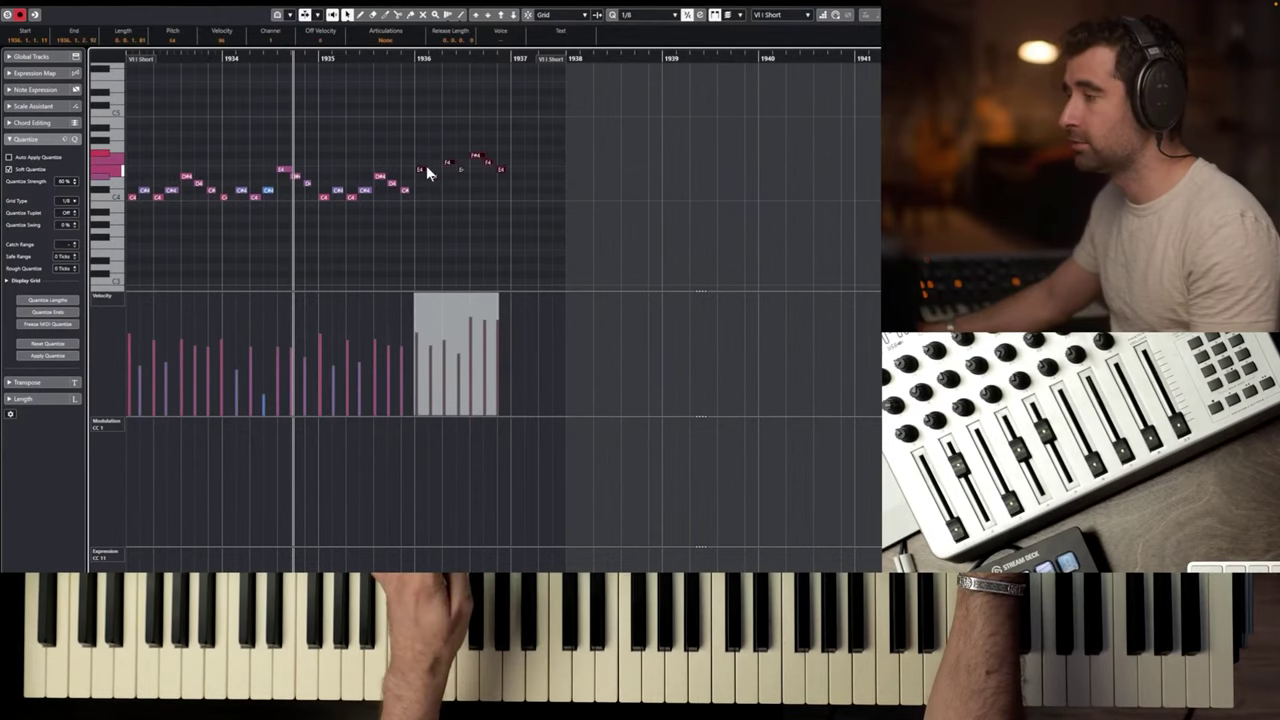
scroll(426, 165, up, 3)
key(space)
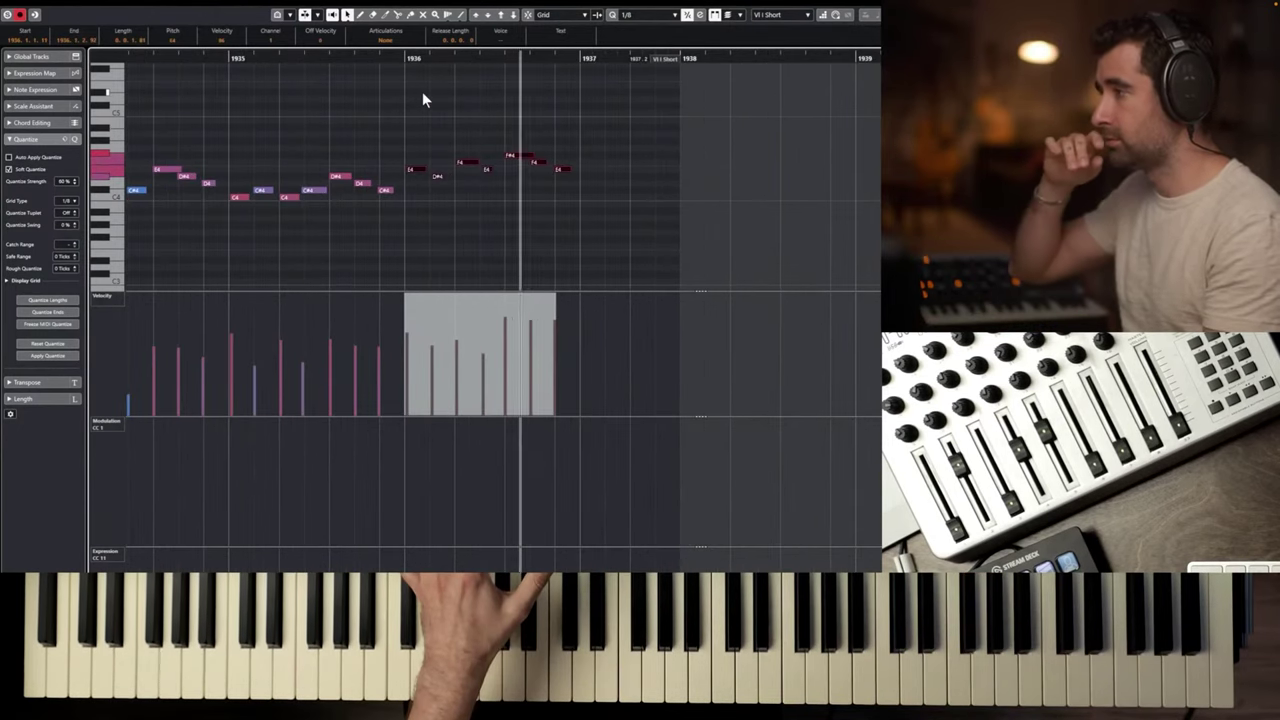
key(space)
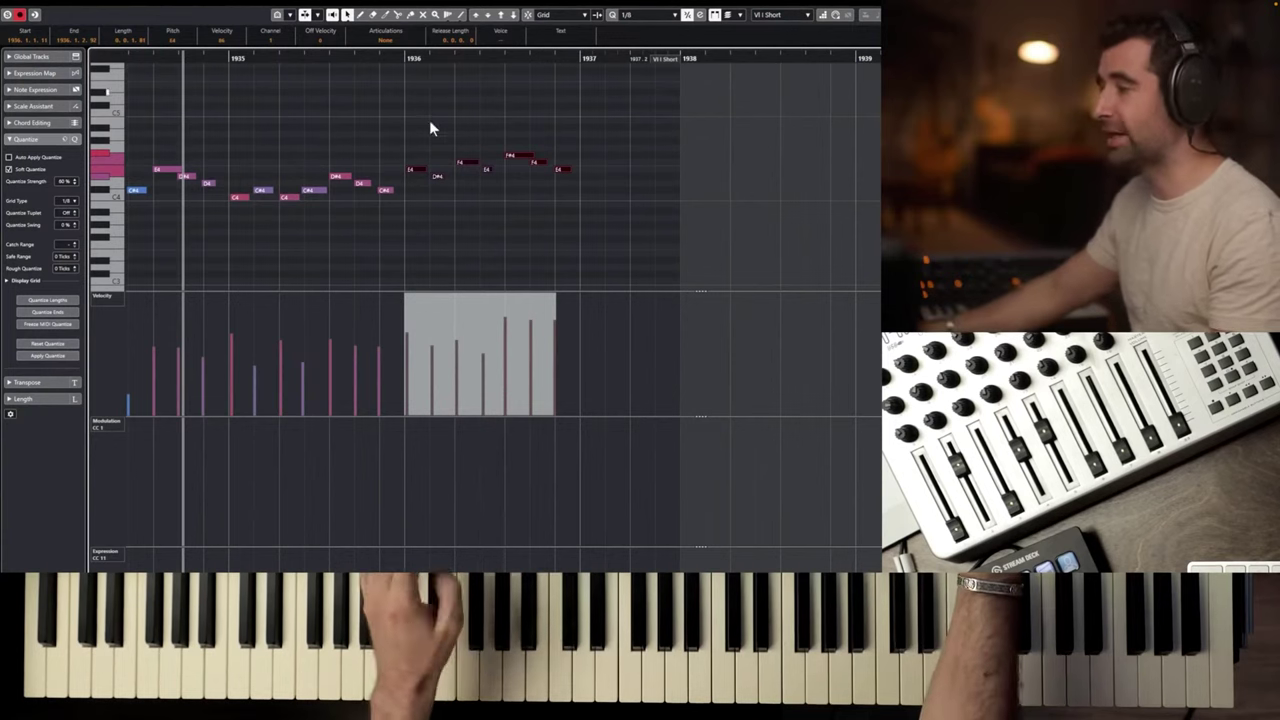
click(464, 100)
key(Return)
Switch to the Timp Swells track and audition a timpani swell against the picture from bar 1937.
scroll(834, 206, down, 1)
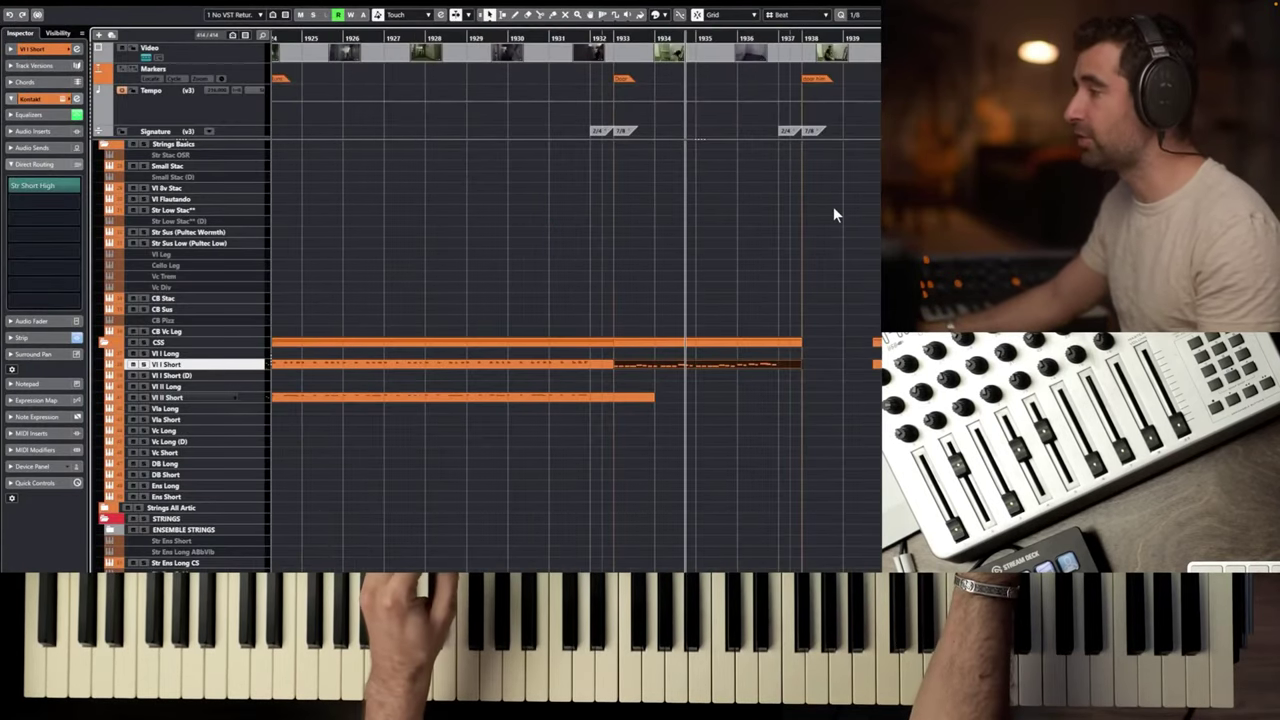
scroll(834, 207, right, 2)
click(608, 50)
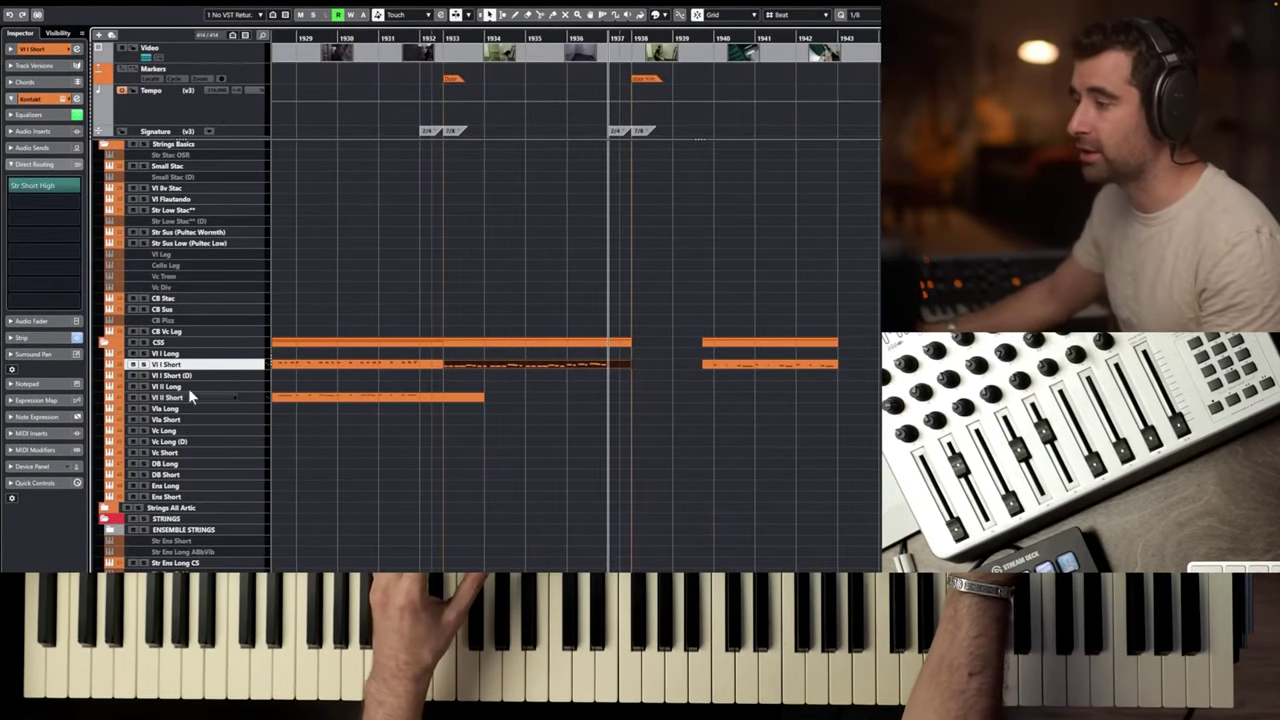
click(200, 451)
scroll(200, 445, down, 4)
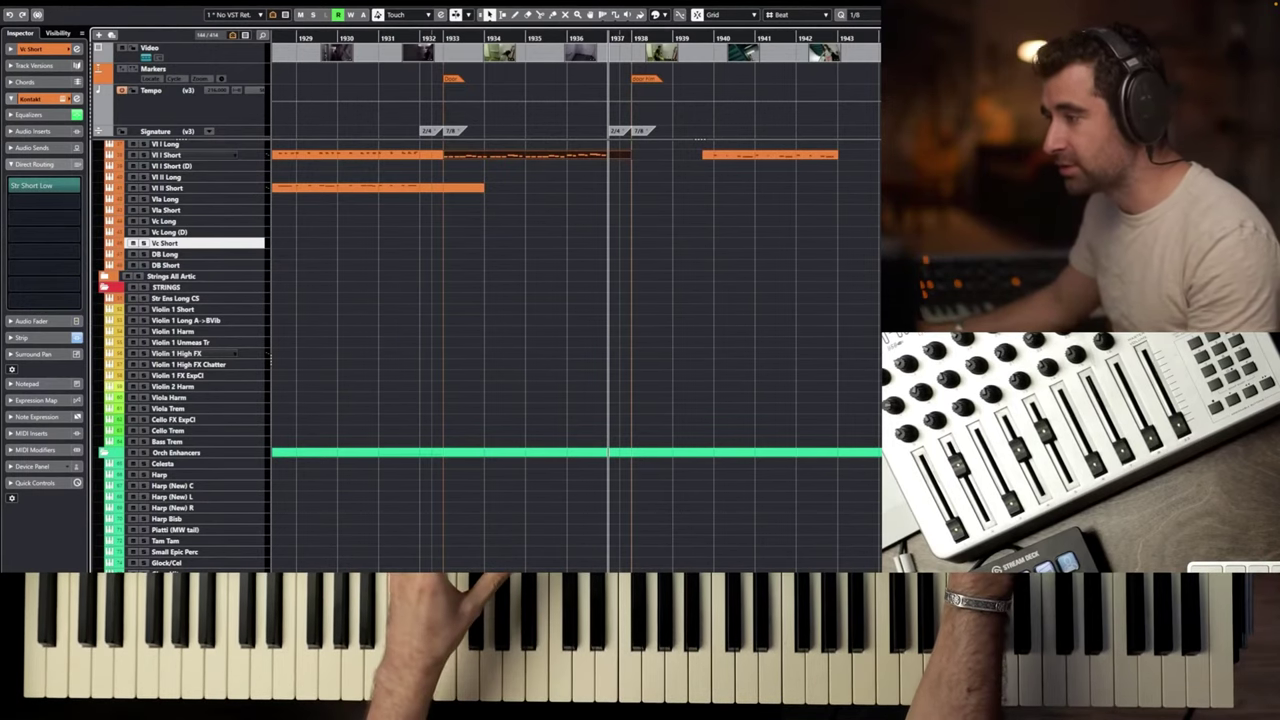
key(Down)
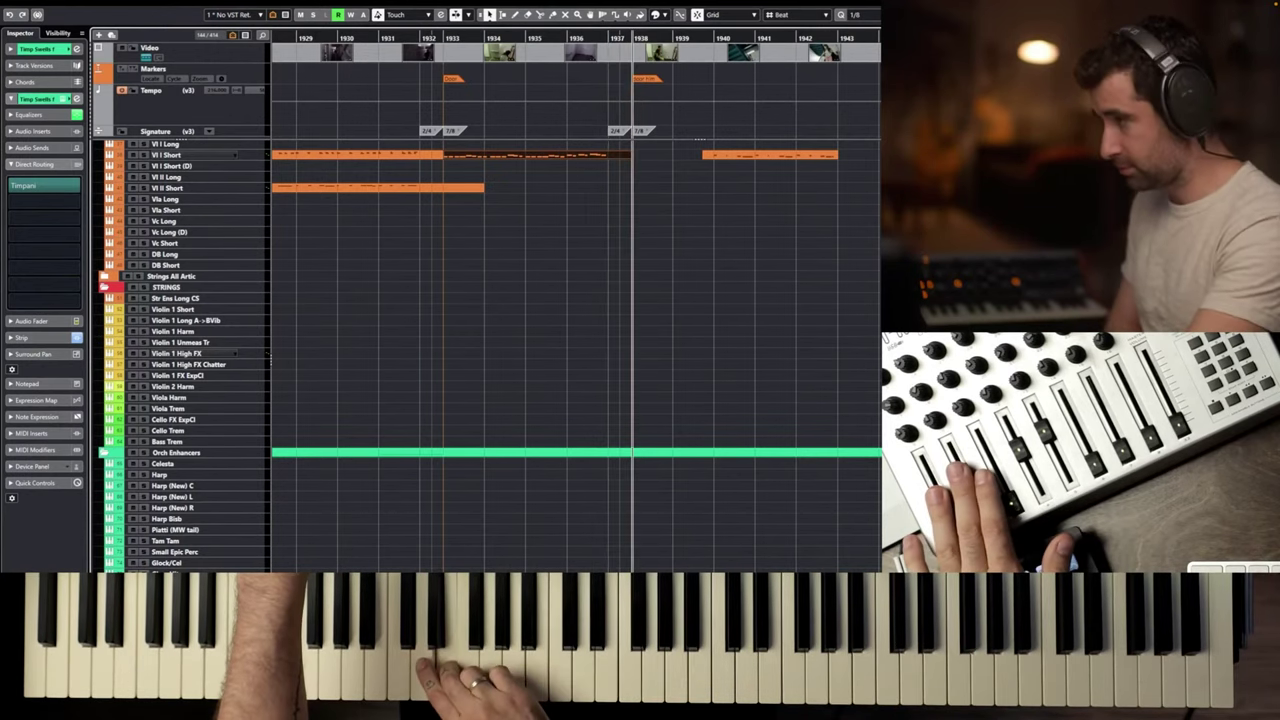
key(space)
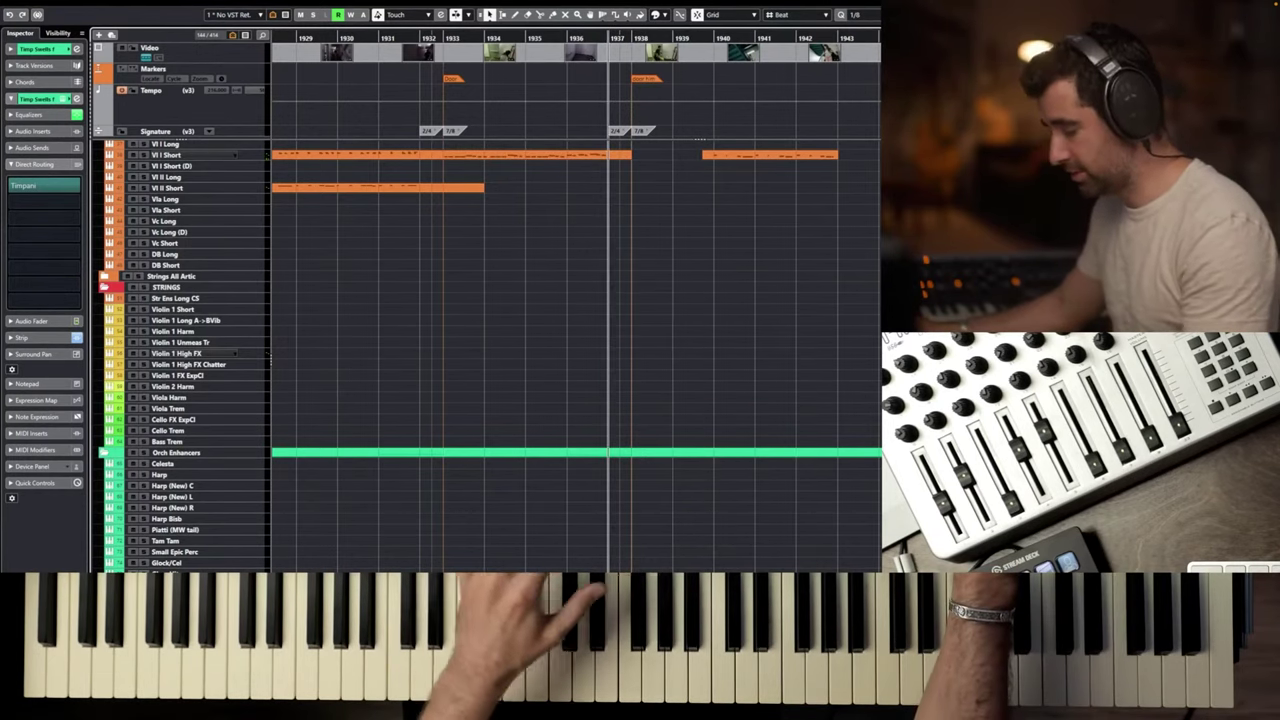
key(space)
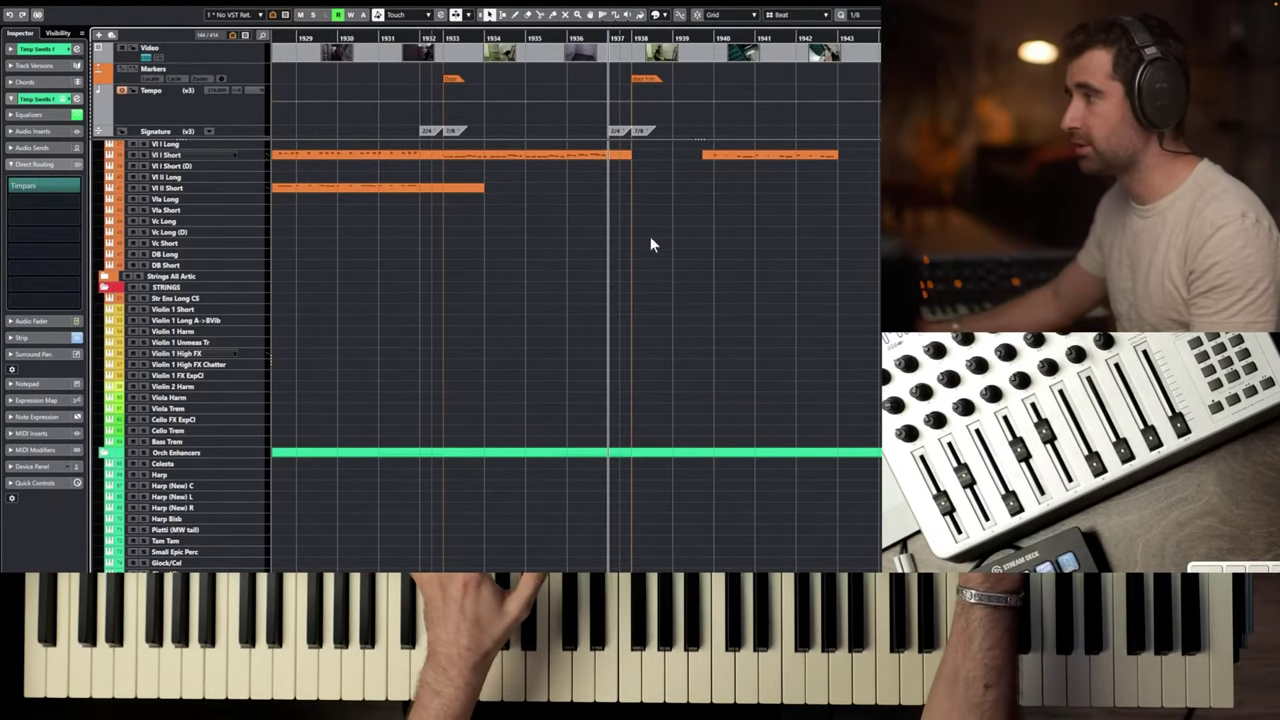
Play the lead-in from bar 1936 to the marker at bar 1938 repeatedly to judge where the timpani swell belongs.
click(586, 37)
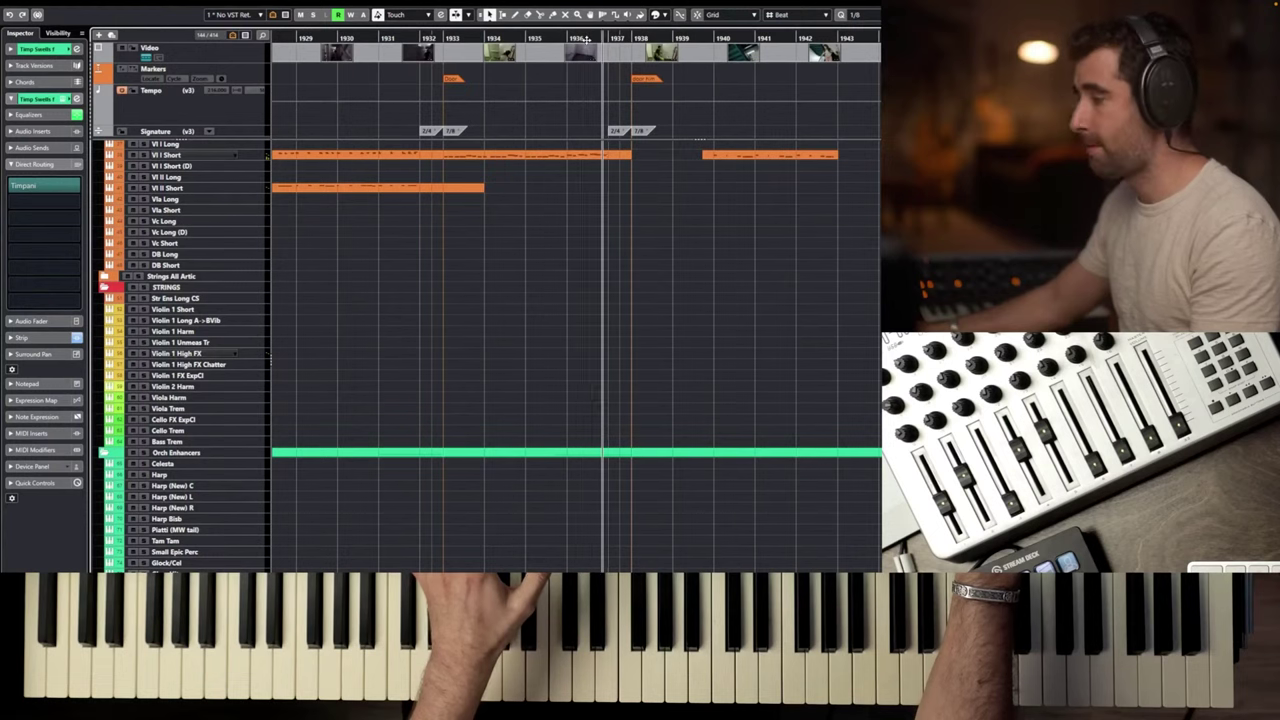
key(space)
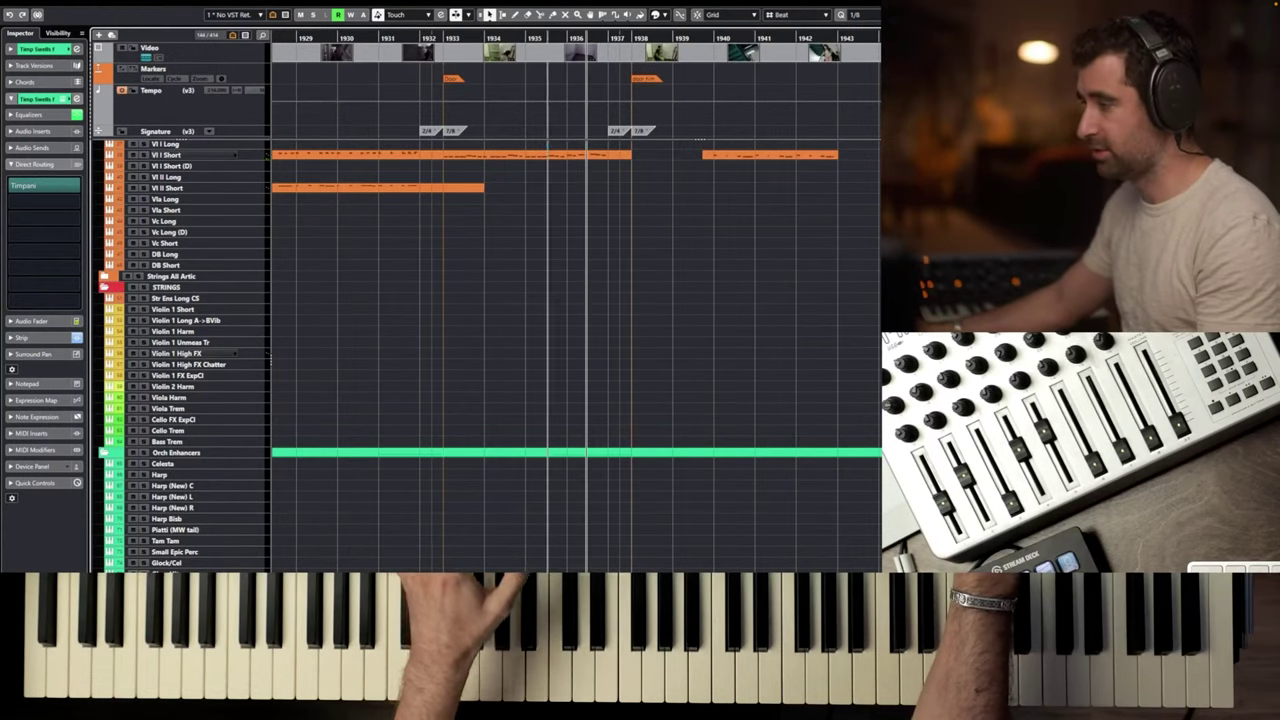
key(space)
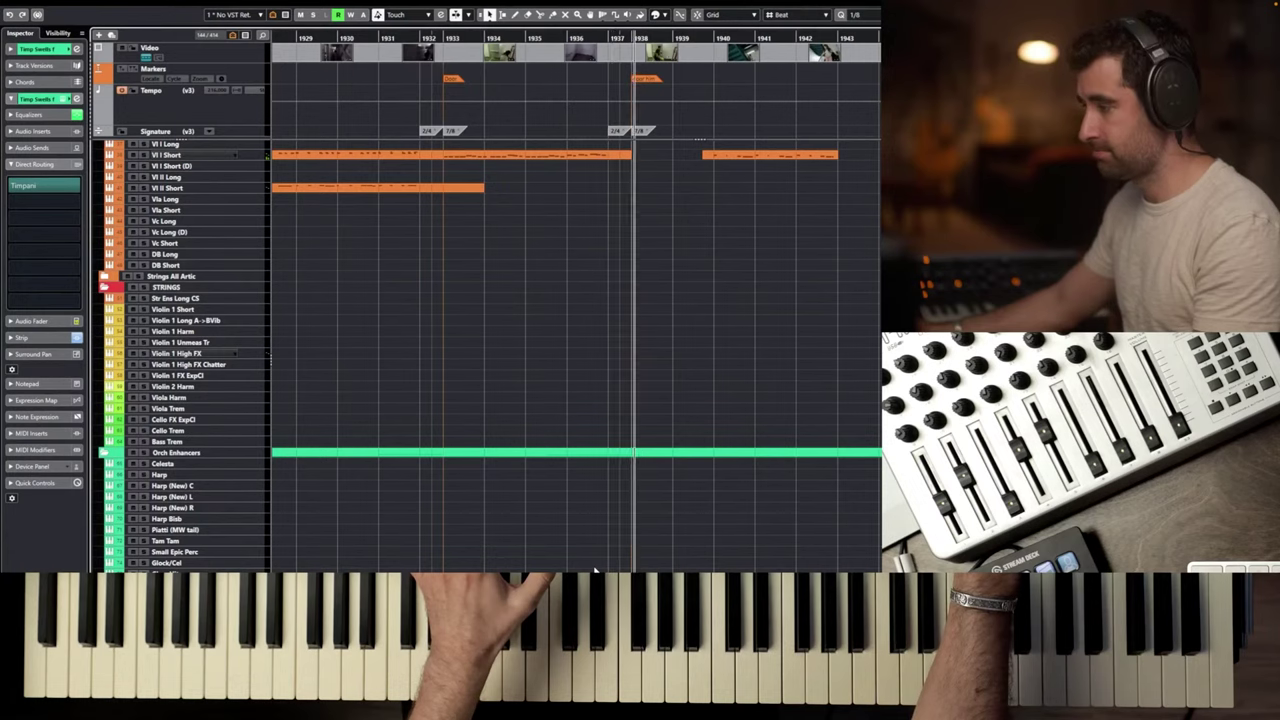
key(space)
key(h)
key(h)
key(space)
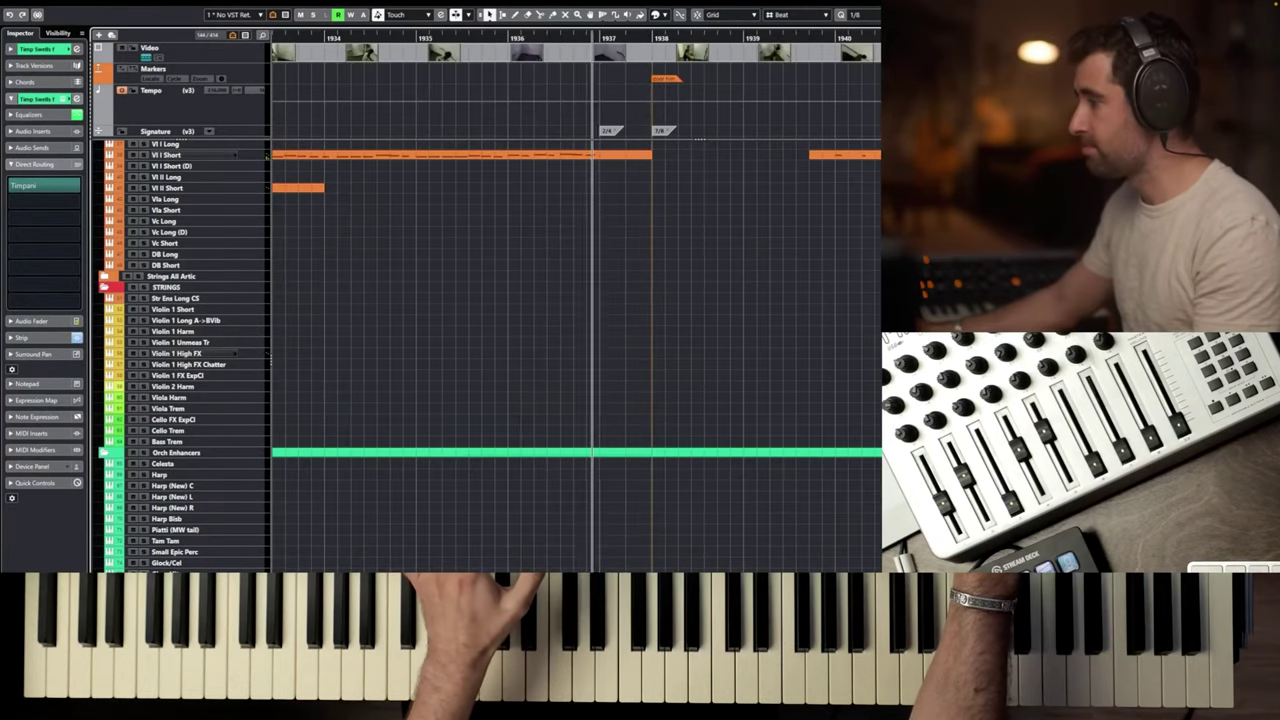
key(space)
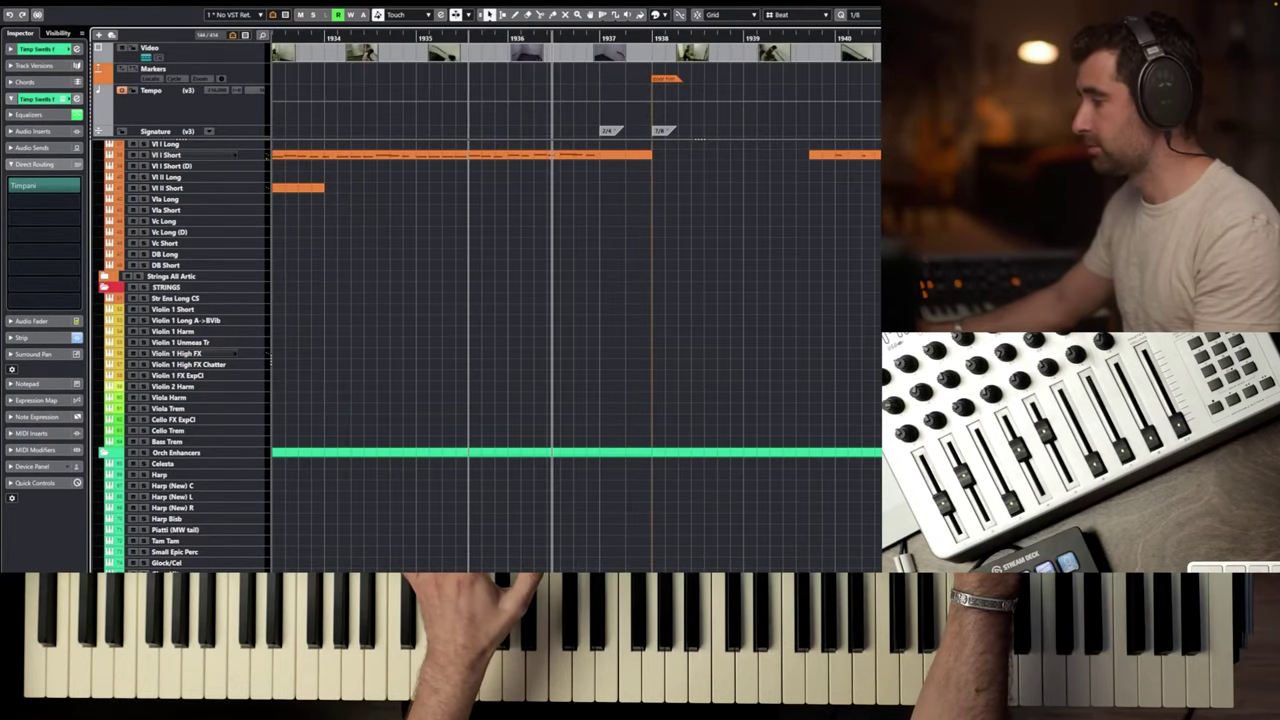
Record a sustained G2 timpani swell from late in bar 1936 into bar 1938 and open the part in the note editor.
key(space)
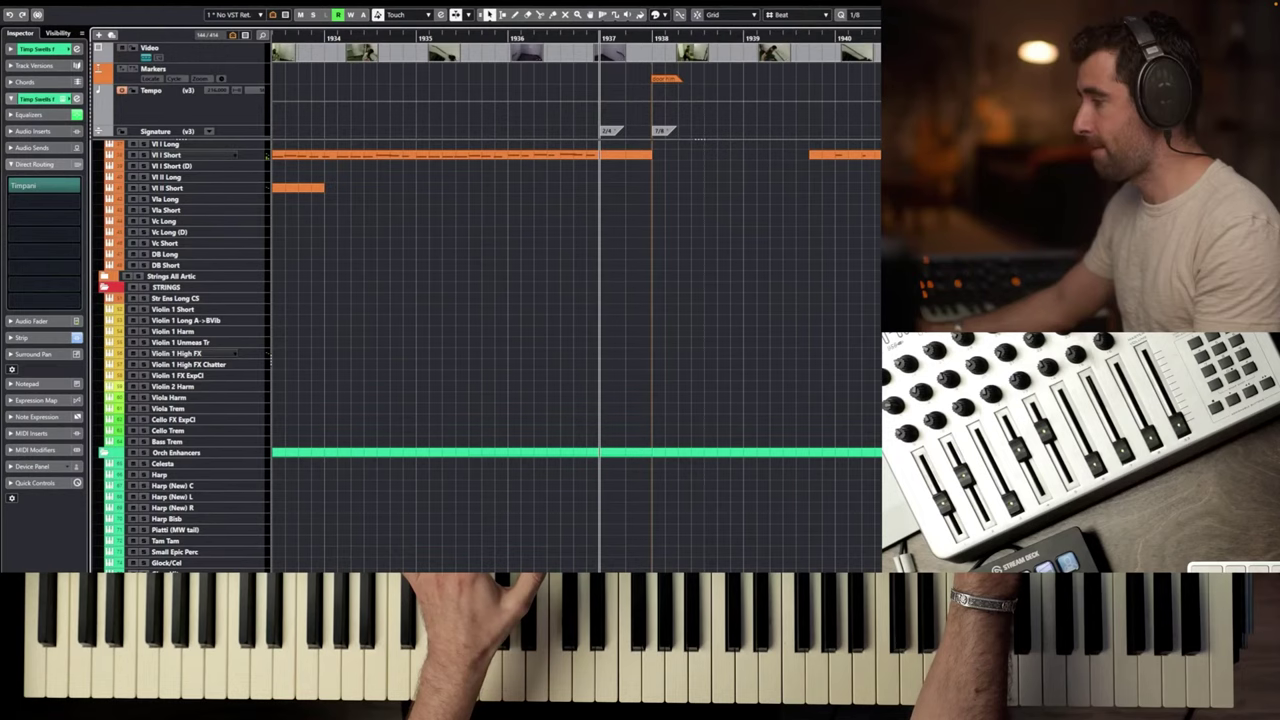
key(space)
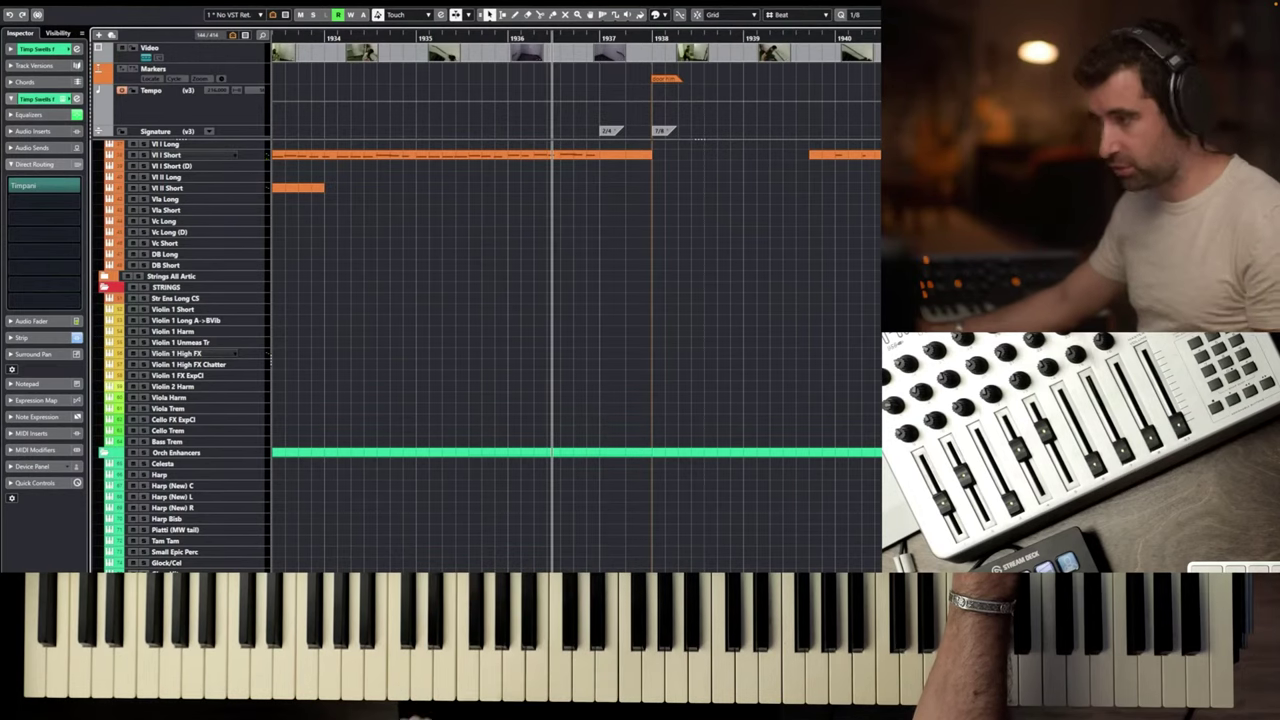
key(Return)
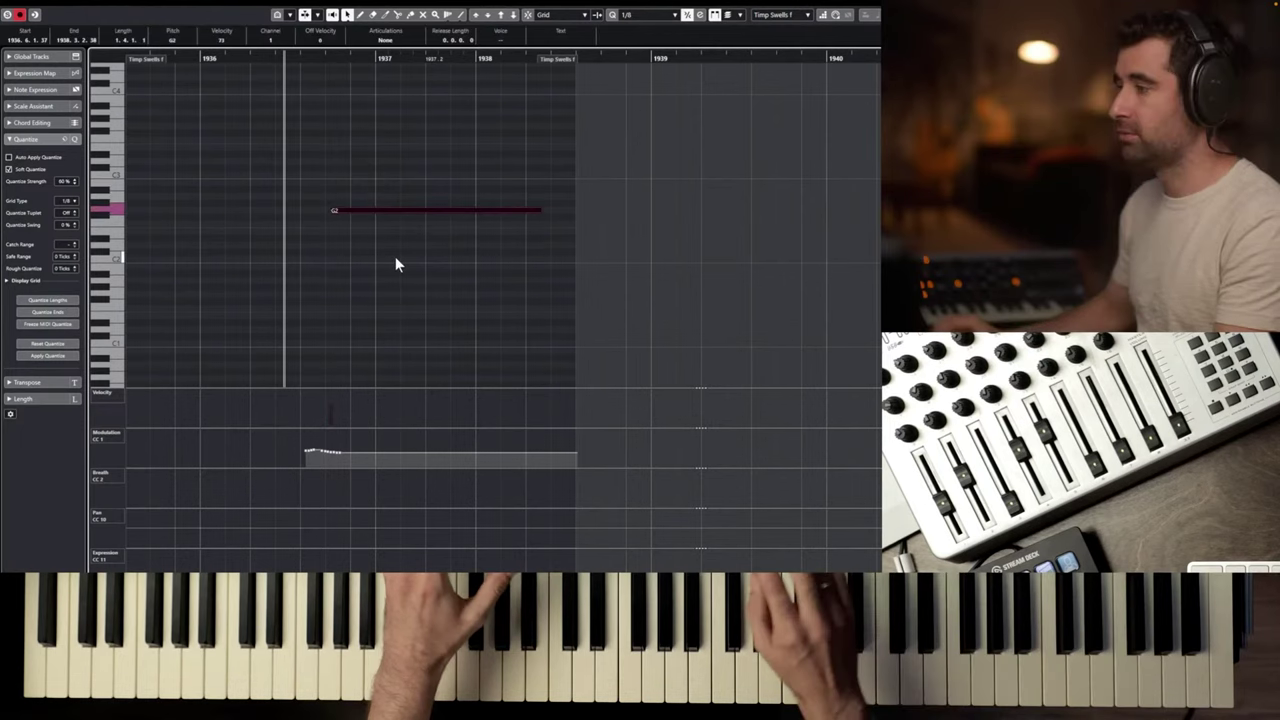
Return to the full arrangement and play the cue against the picture from just before bar 1921.
key(Return)
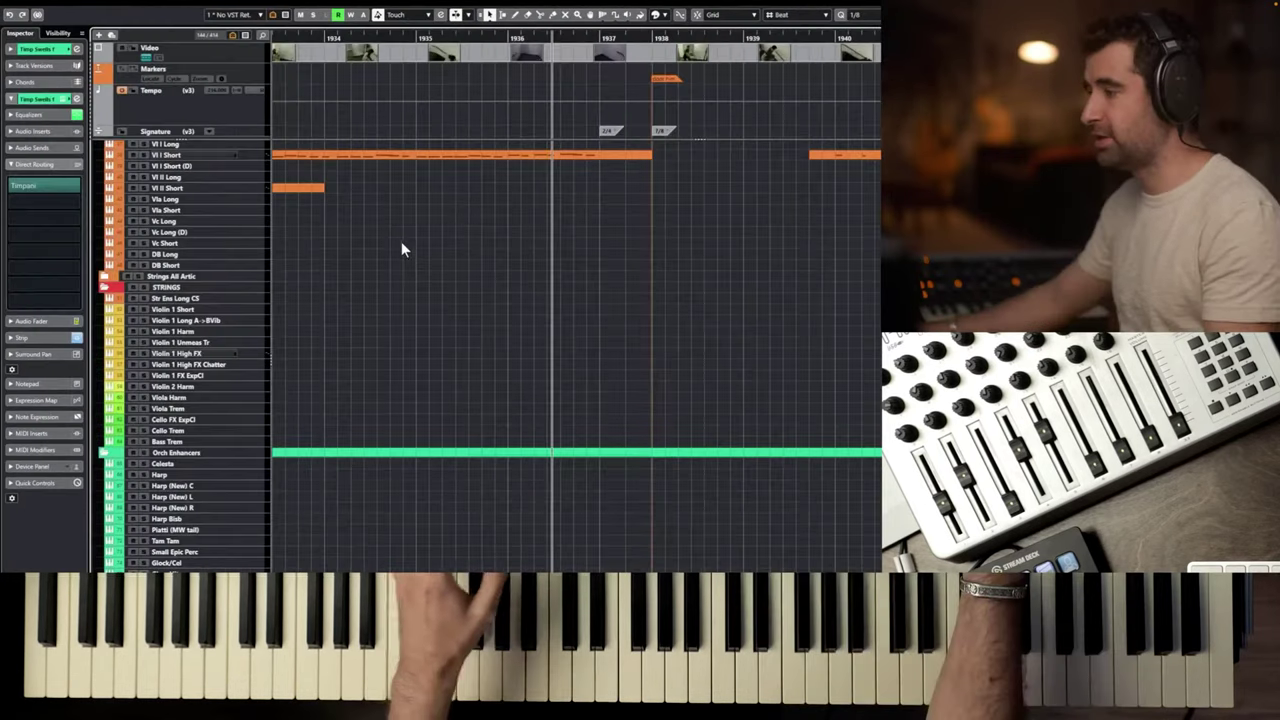
ctrl+scroll(424, 259, down, 3)
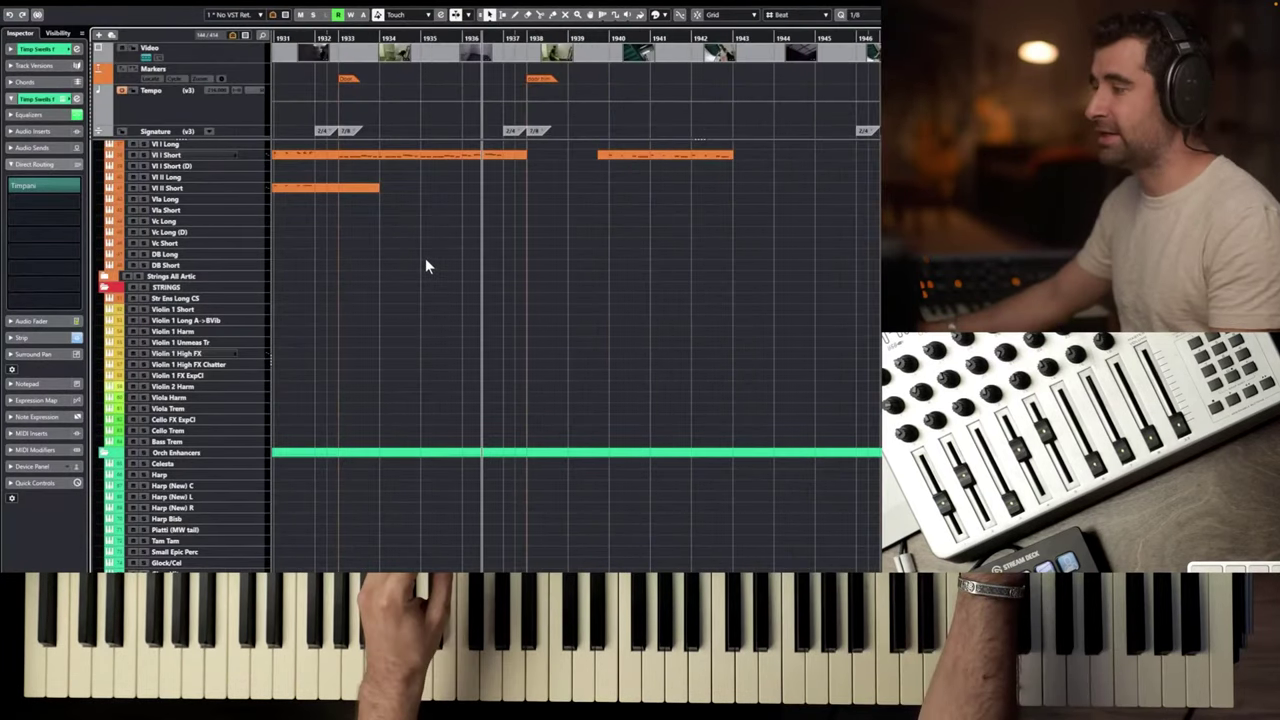
click(409, 40)
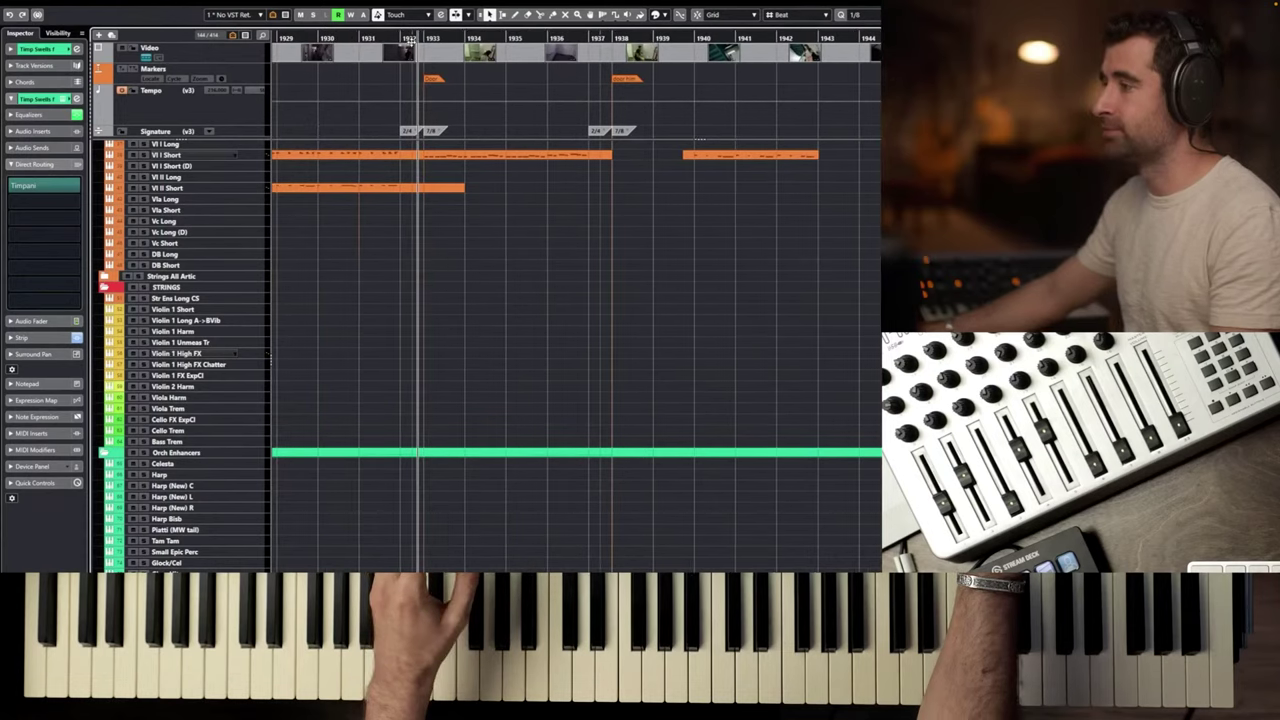
drag(410, 42, 405, 28)
scroll(458, 211, left, 2)
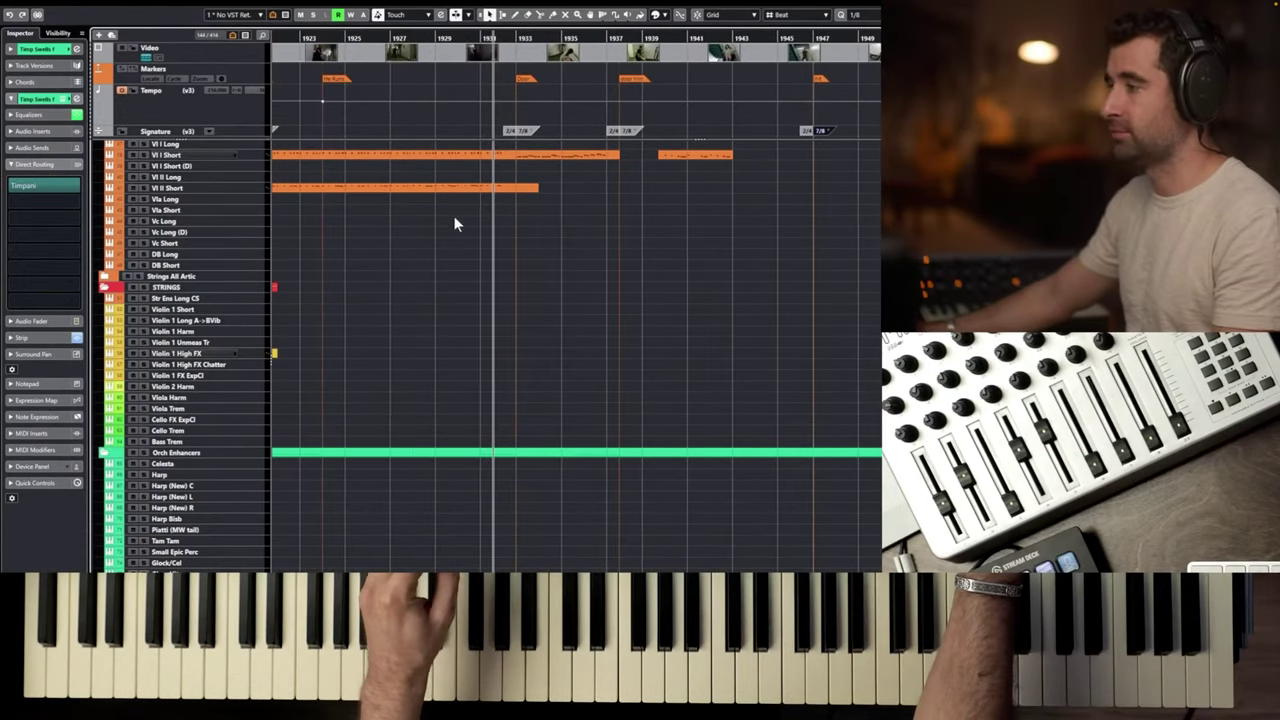
ctrl+scroll(469, 219, down, 2)
click(327, 37)
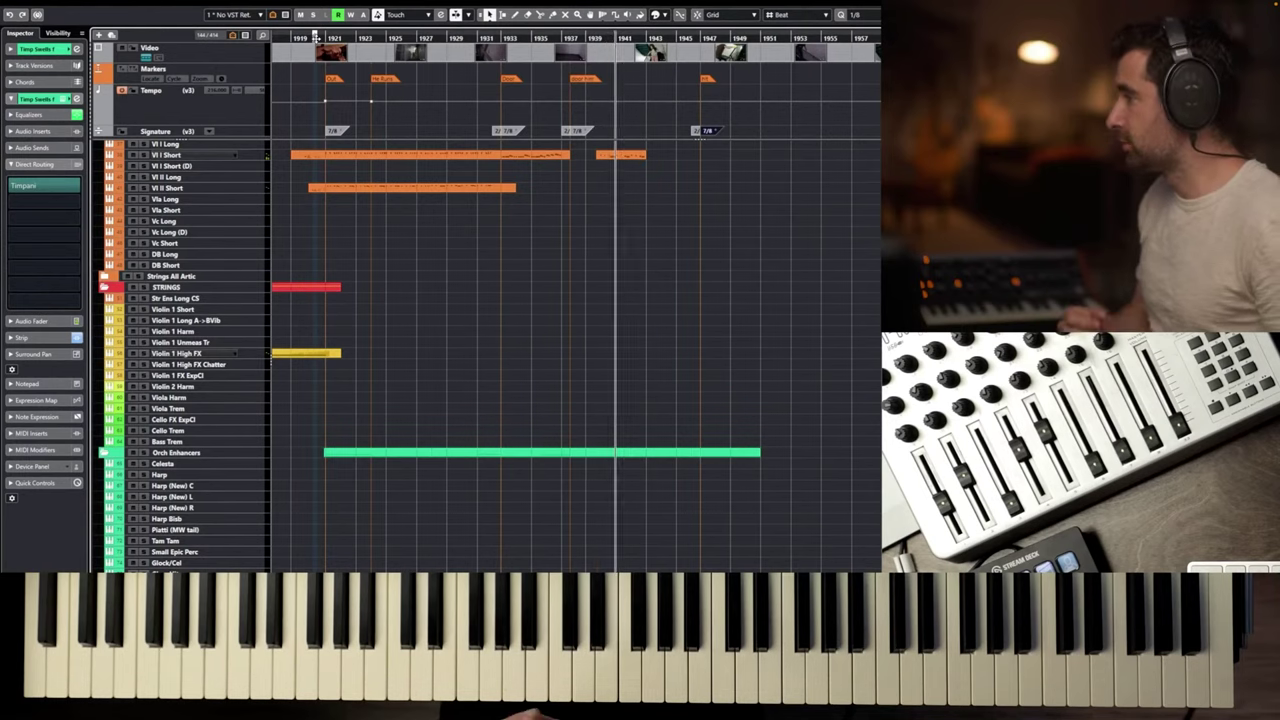
key(space)
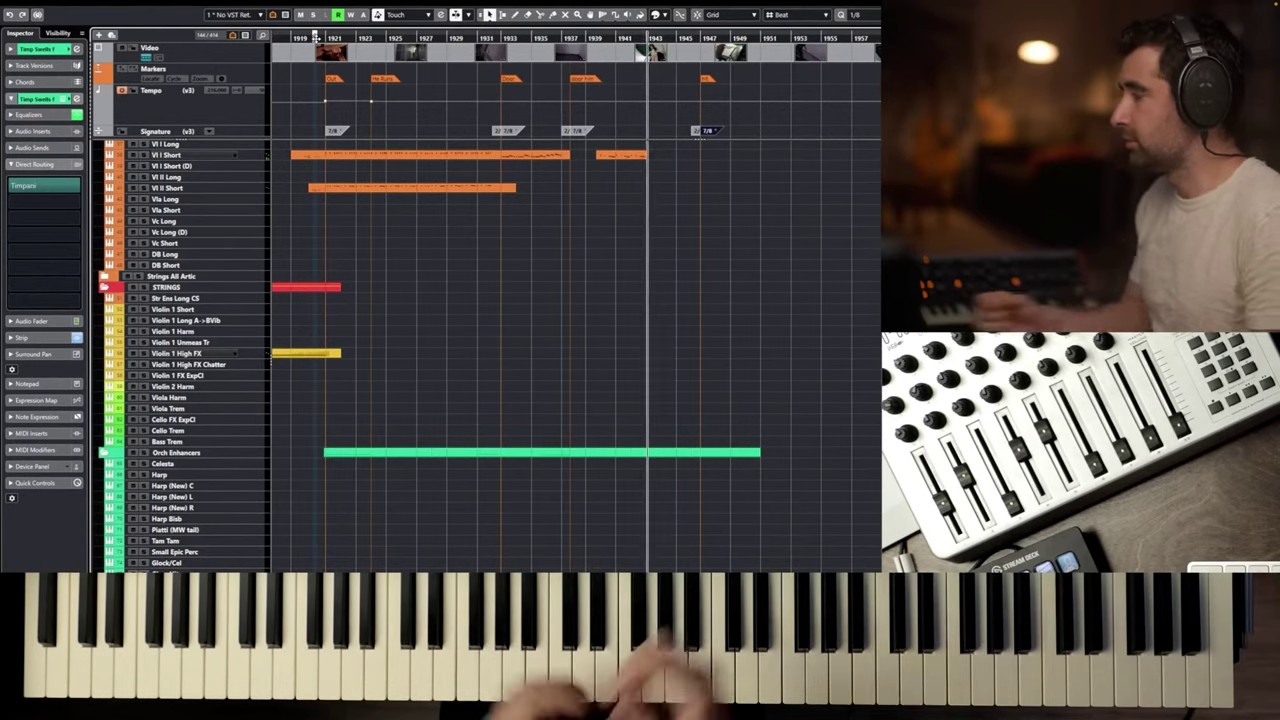
Duplicate the three-bar VI I Short figure at bar 1940 to start at bar 1943, enlarging the part to fit.
double_click(627, 157)
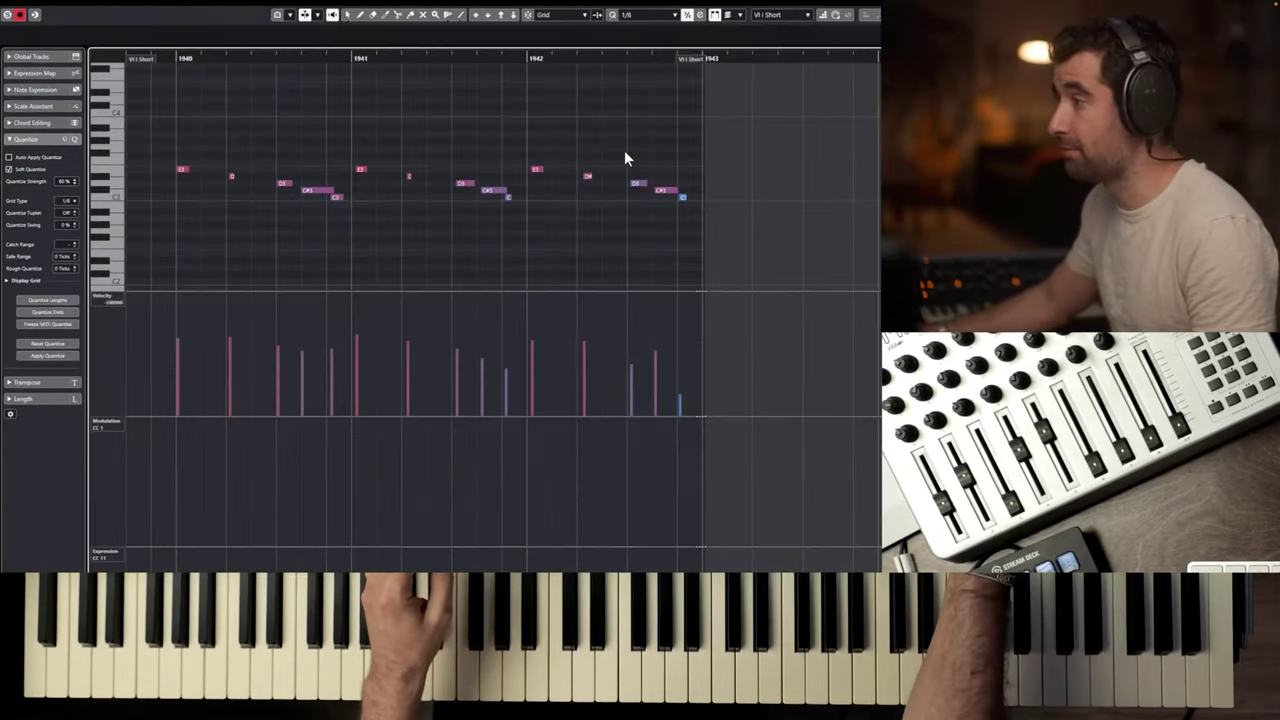
scroll(503, 132, down, 4)
scroll(503, 127, up, 3)
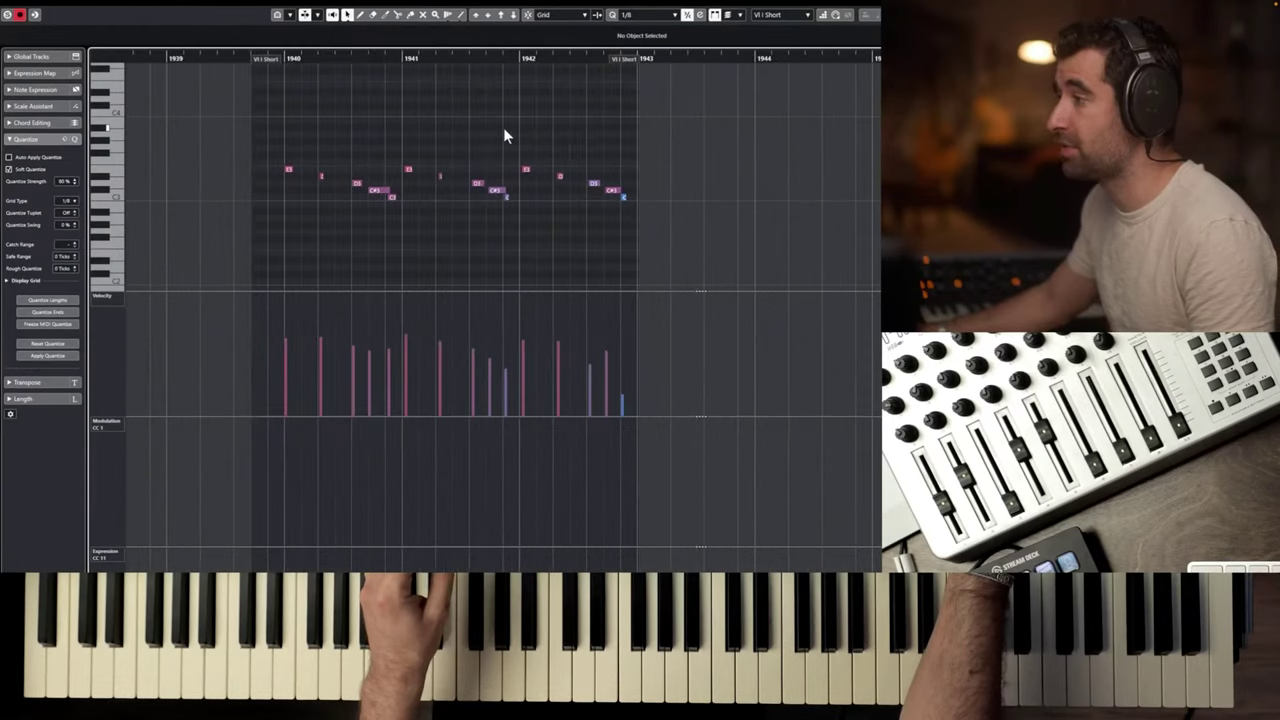
drag(646, 112, 284, 236)
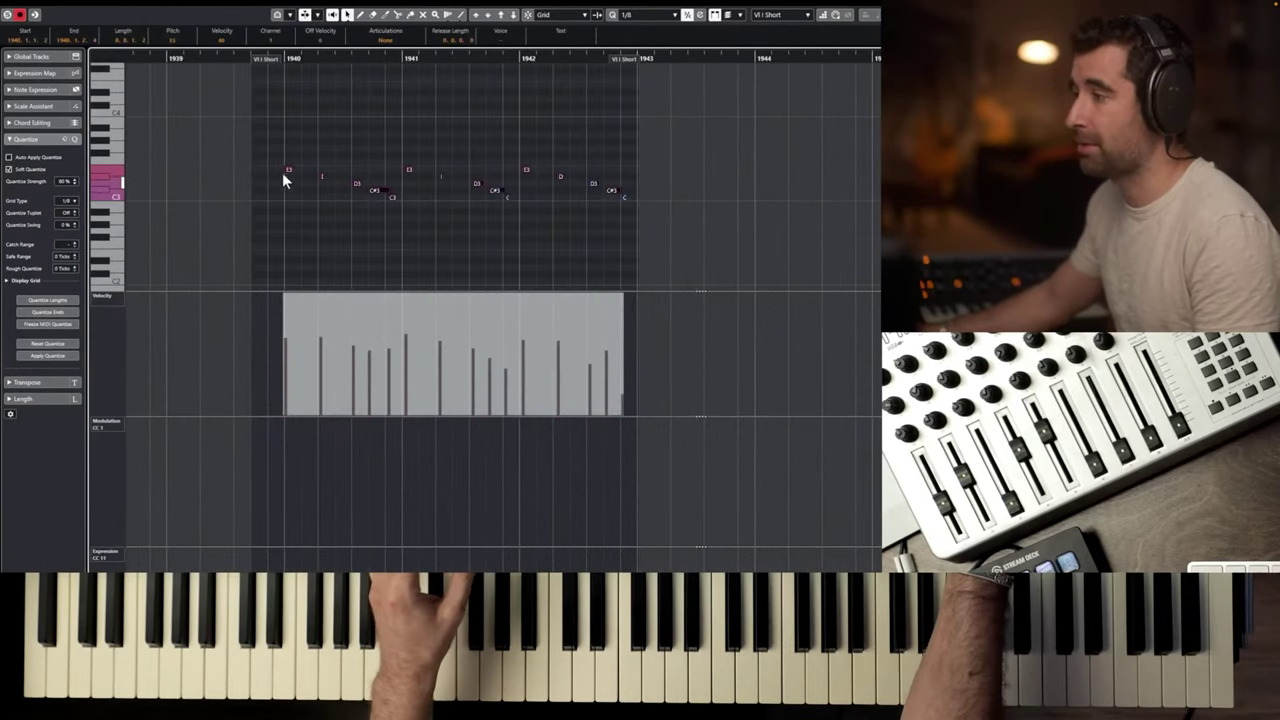
drag(287, 168, 648, 178)
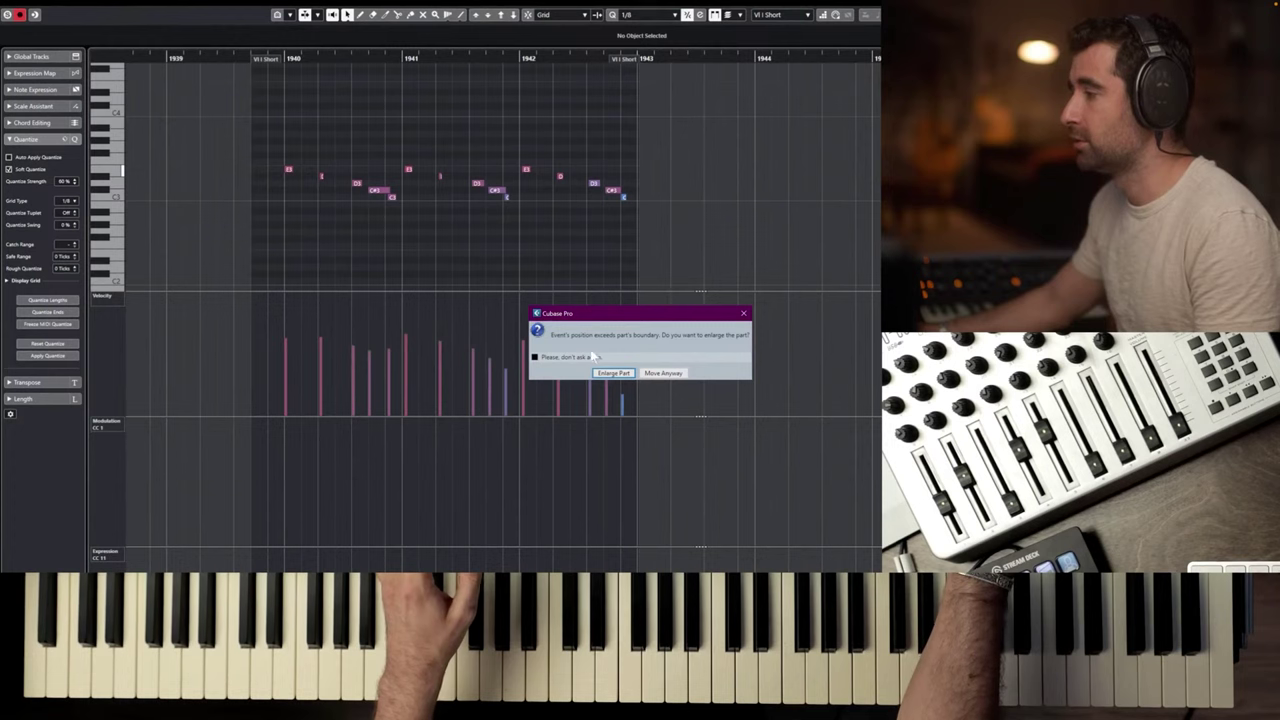
click(618, 373)
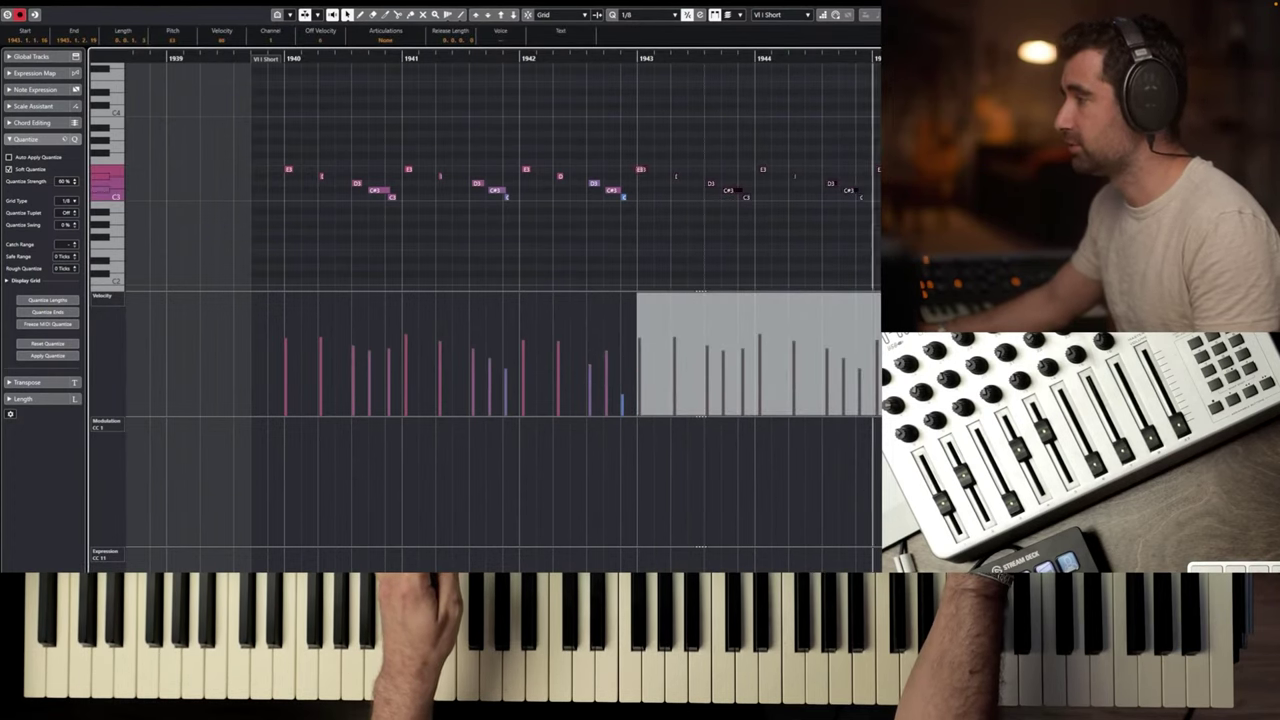
drag(876, 169, 873, 166)
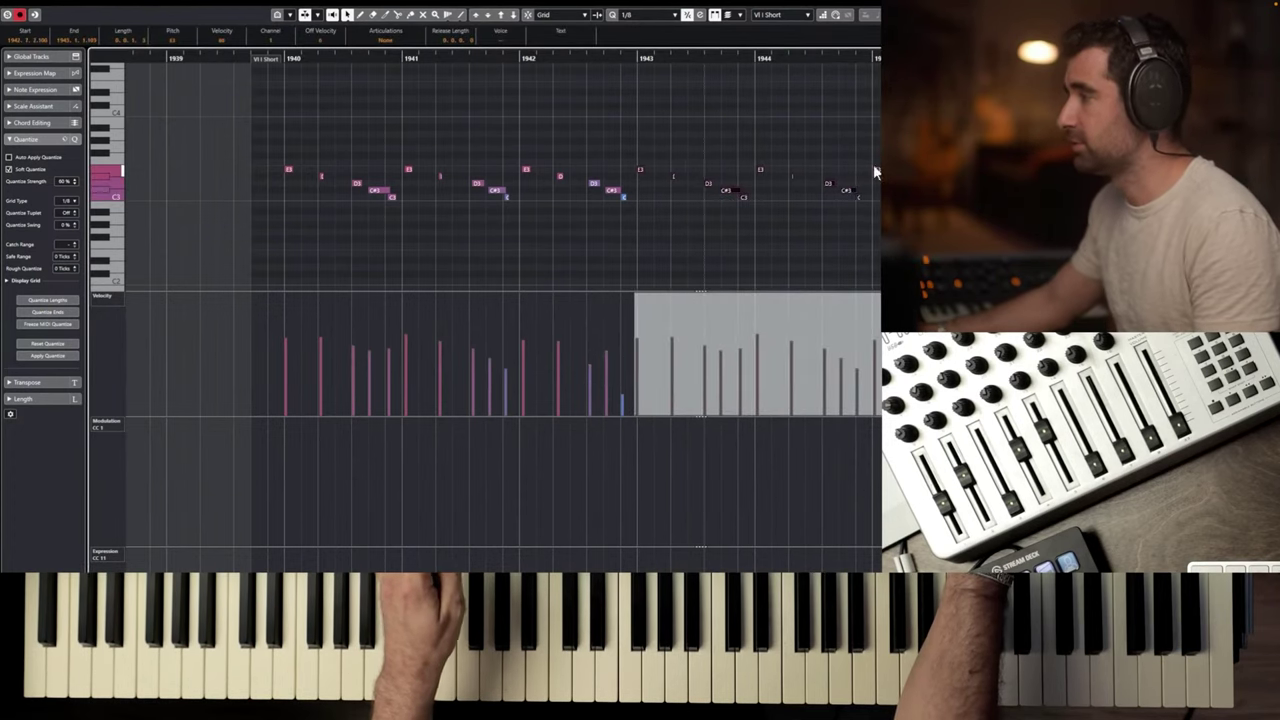
Play the figure from just before bar 1940 and duplicate all six bars to start at bar 1946.
click(261, 58)
key(space)
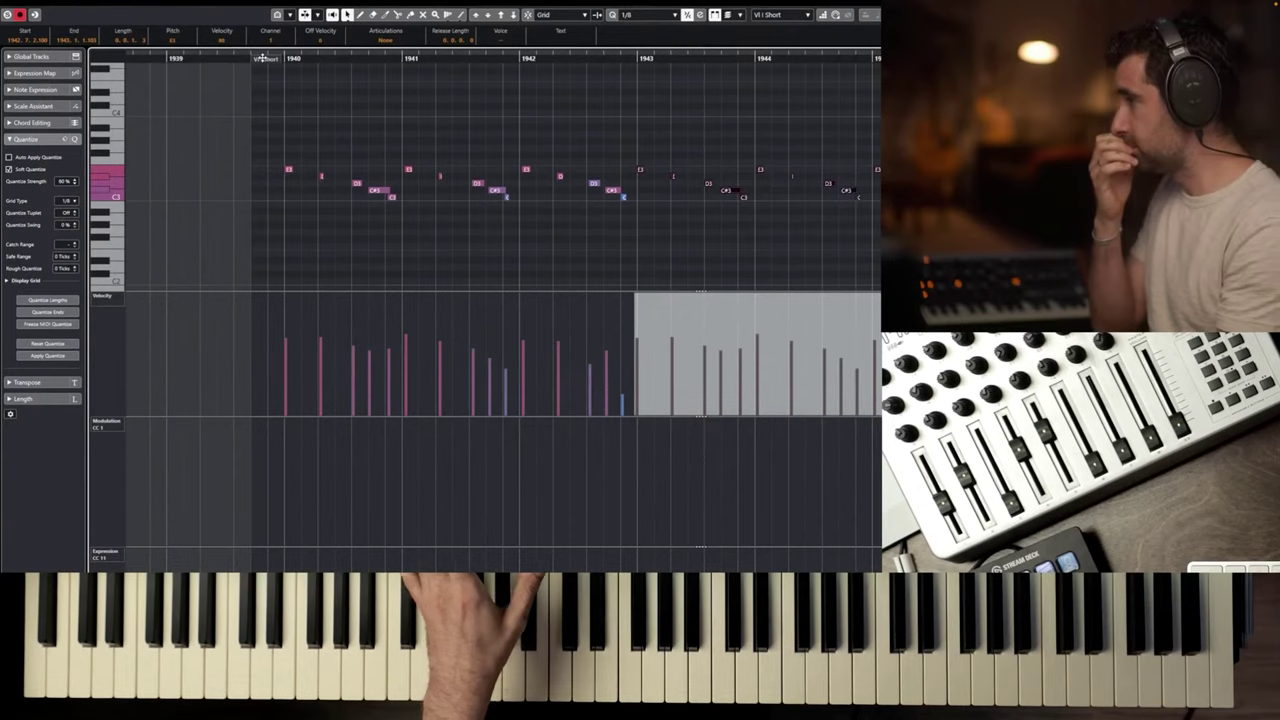
key(space)
scroll(384, 107, down, 3)
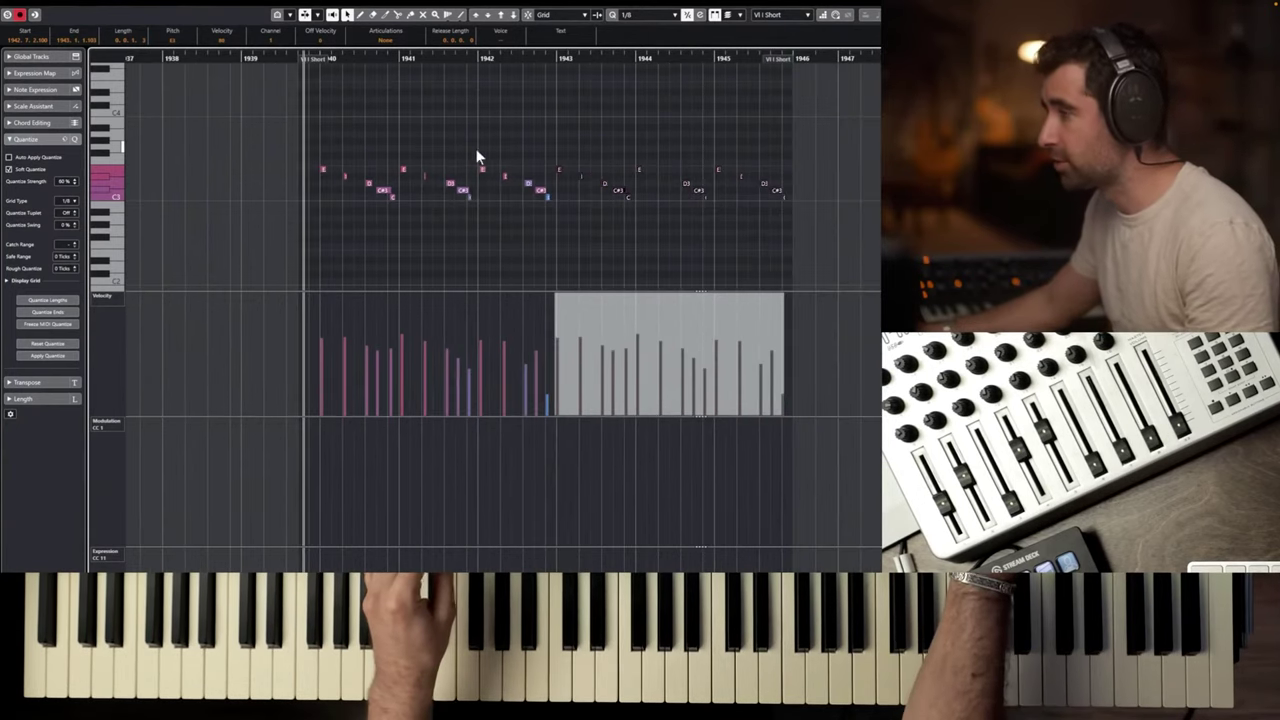
drag(842, 118, 322, 252)
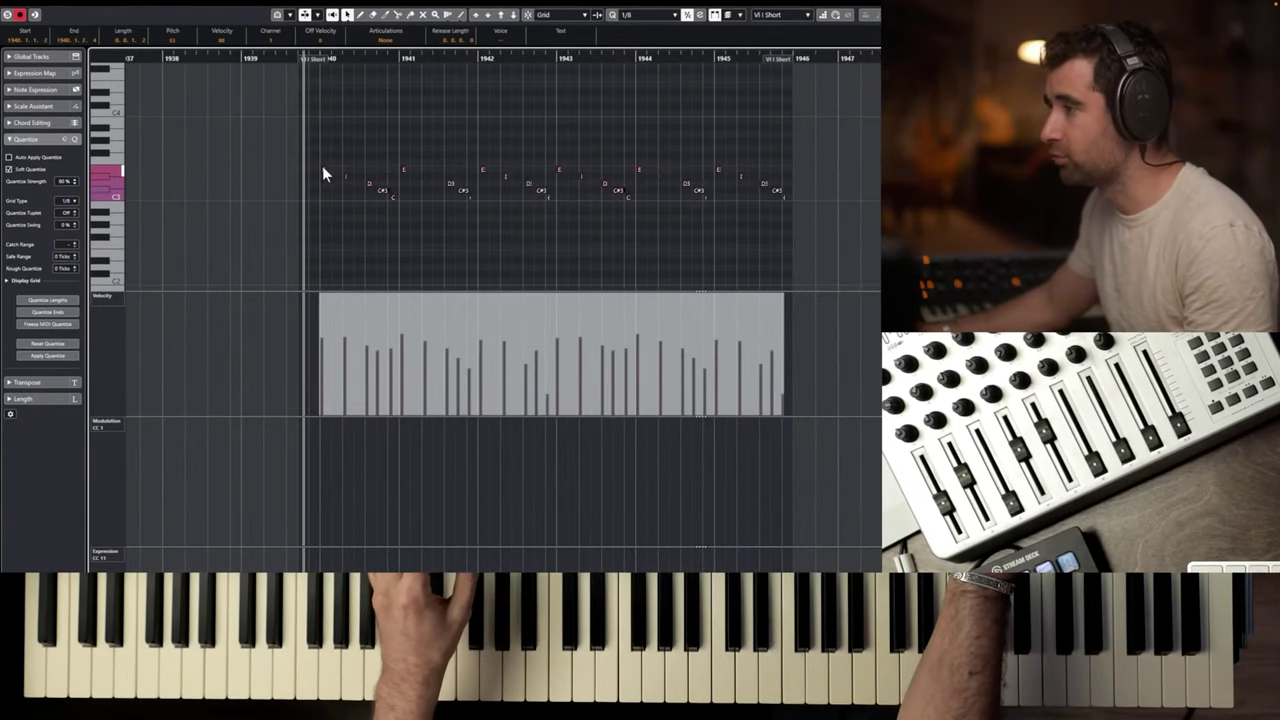
drag(322, 172, 796, 174)
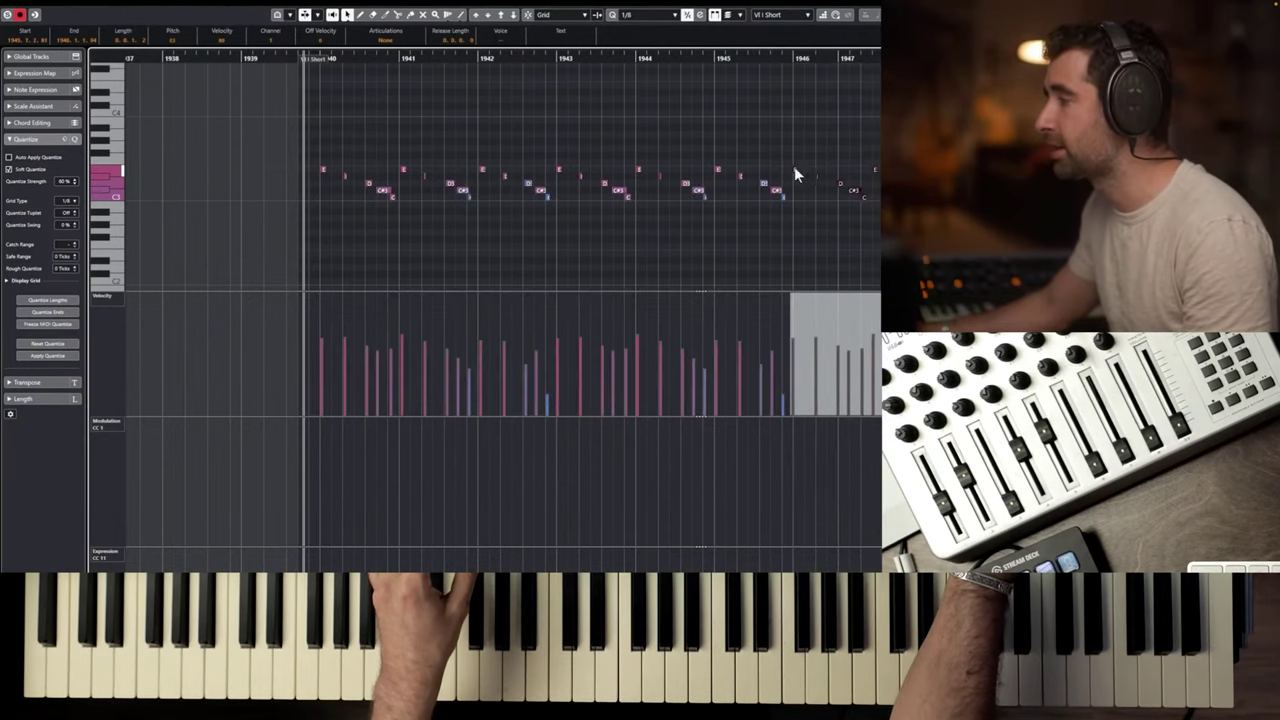
Play the extended VI I Short figure repeatedly from before bar 1940 to judge it against the picture, and close the note editor.
key(space)
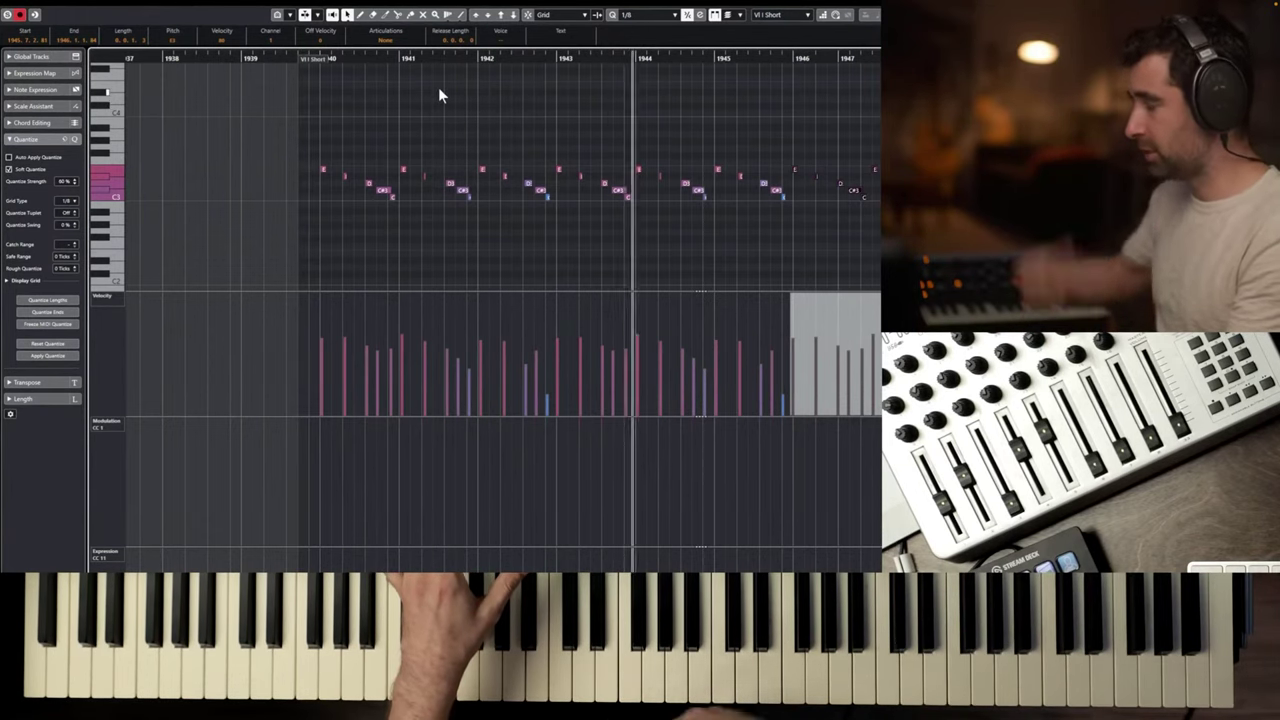
key(space)
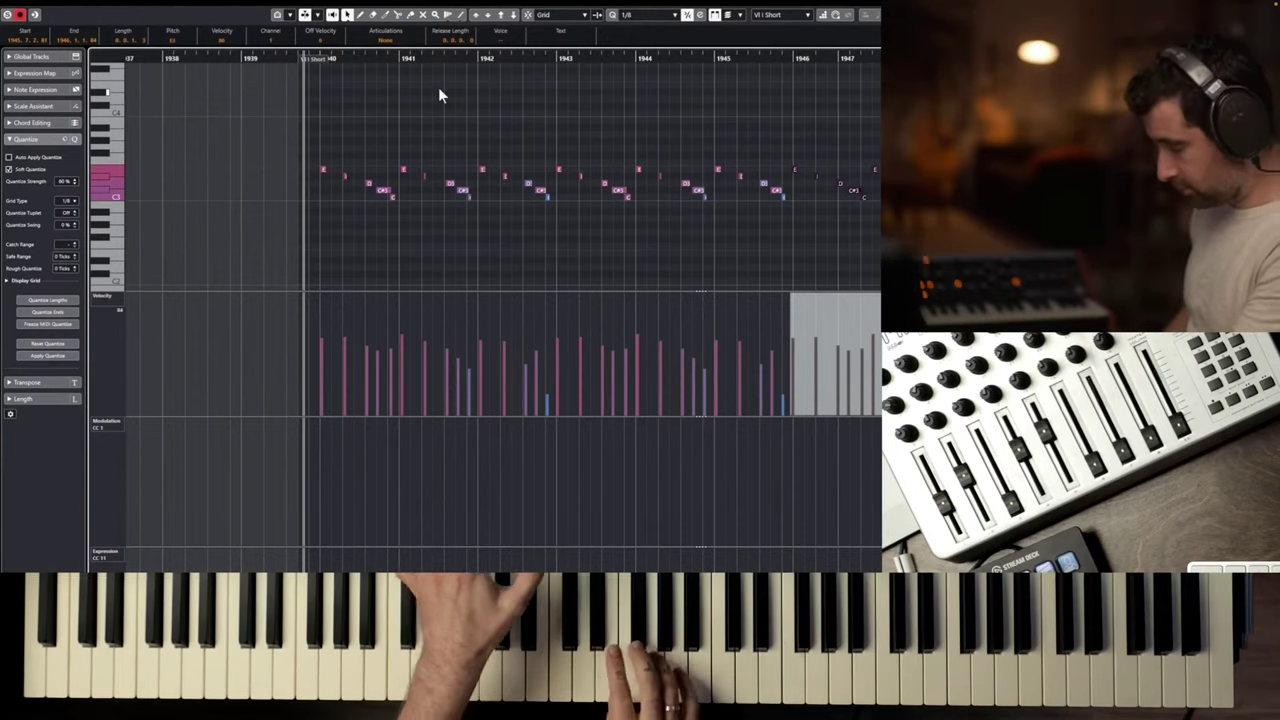
key(space)
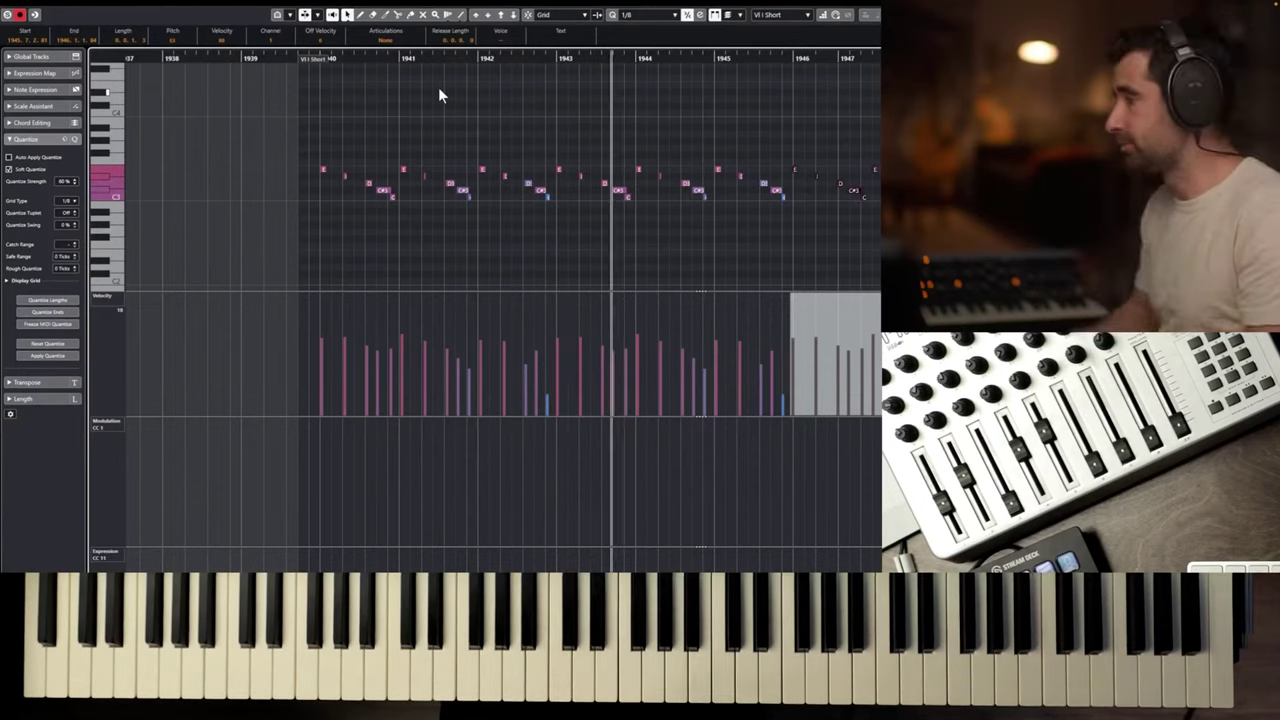
scroll(581, 164, down, 3)
scroll(581, 164, right, 2)
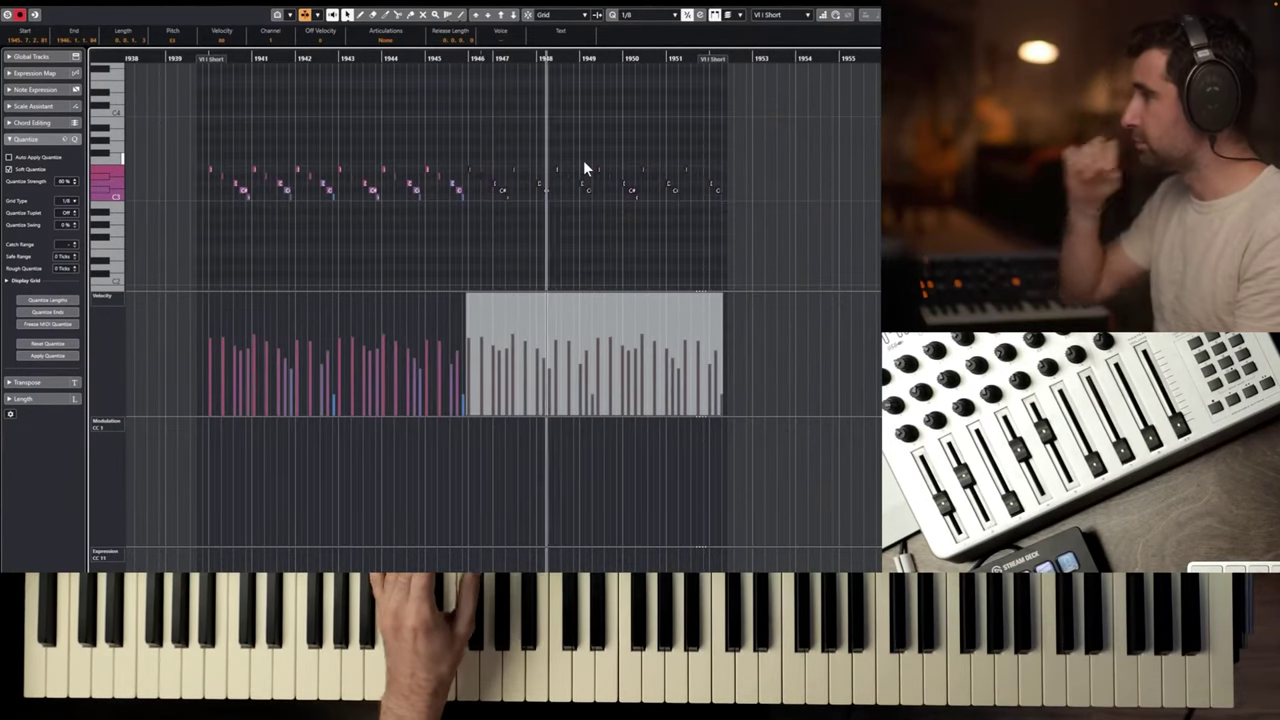
key(space)
key(Return)
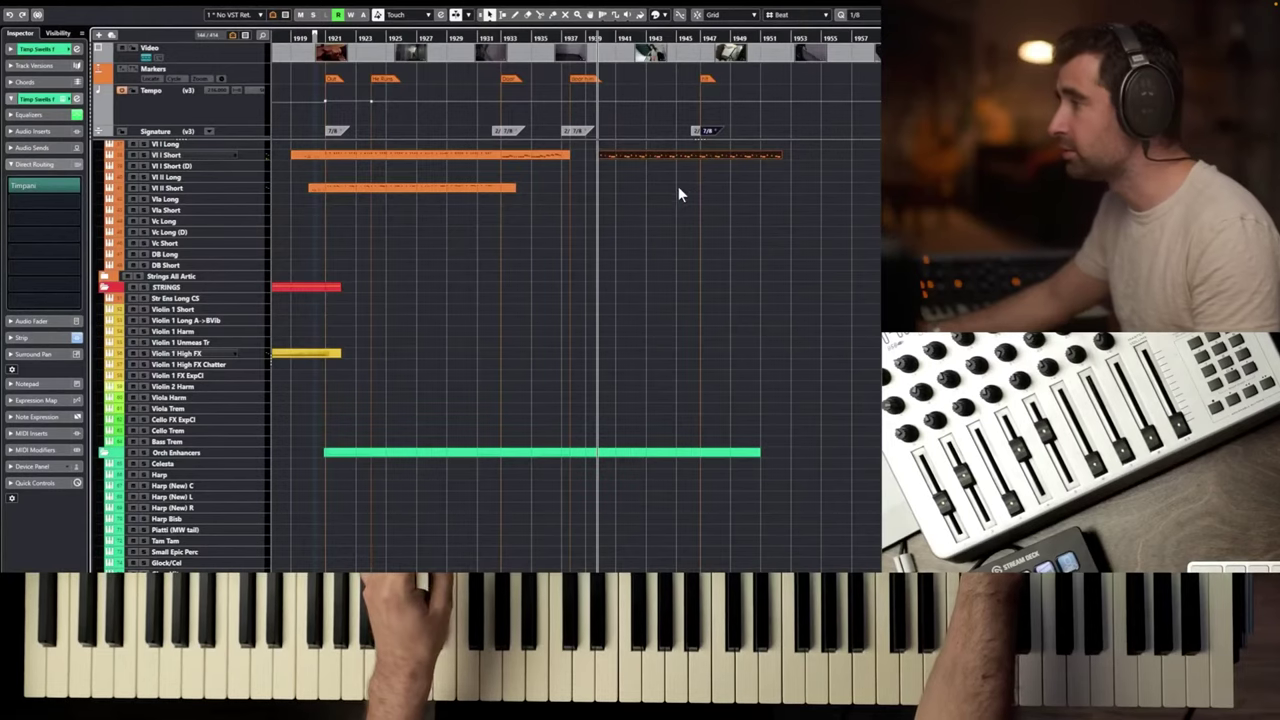
Split the extended VI I Short part at the marker on bar 1947 and delete everything after the split.
key(h)
key(h)
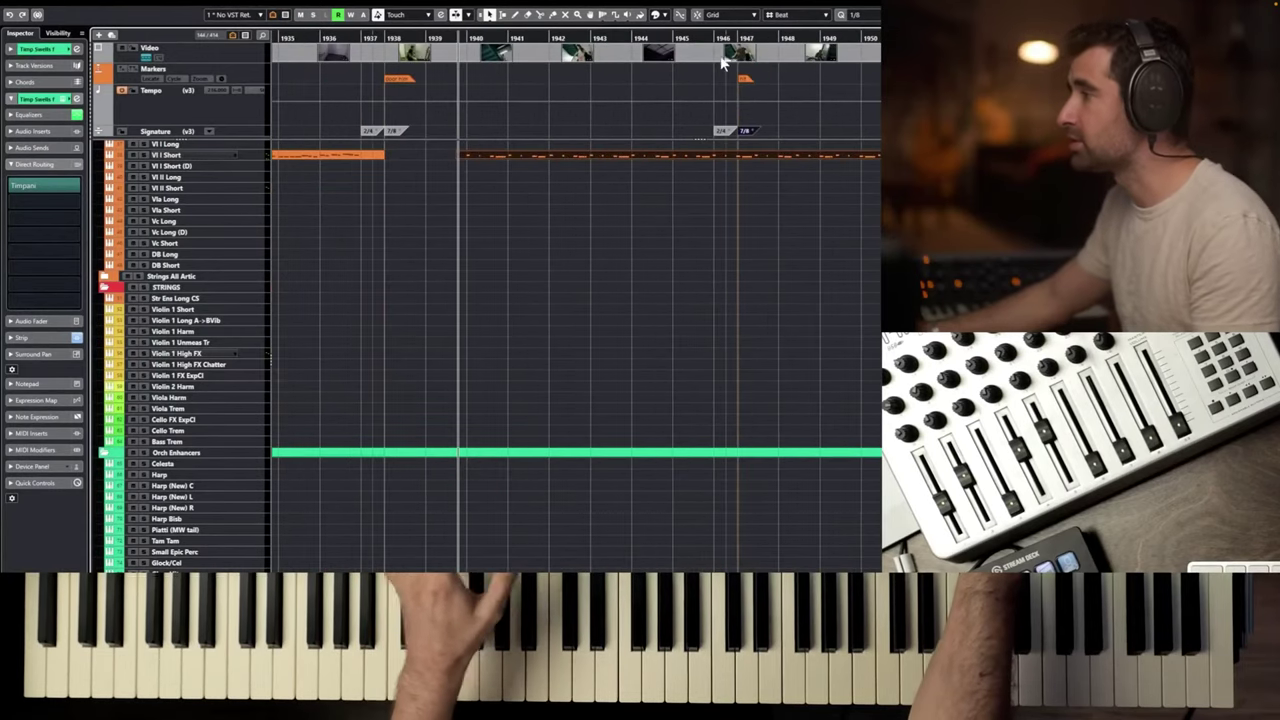
click(668, 38)
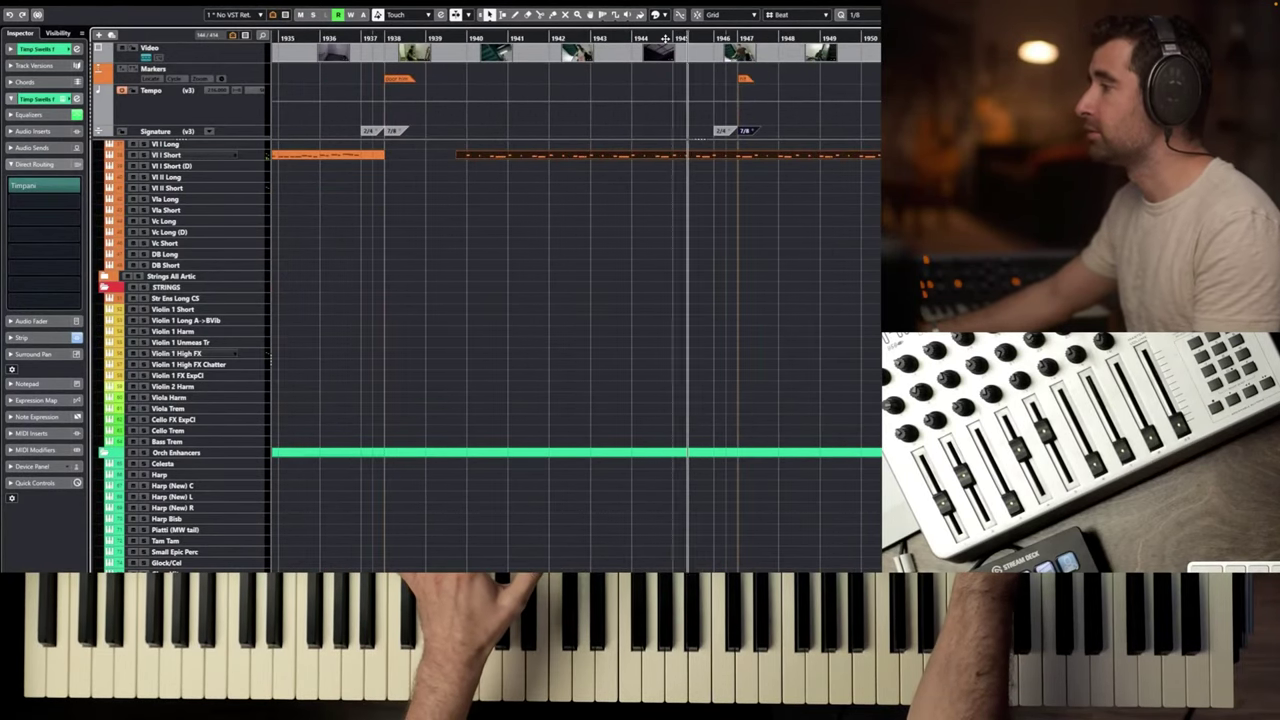
alt+click(737, 155)
key(Delete)
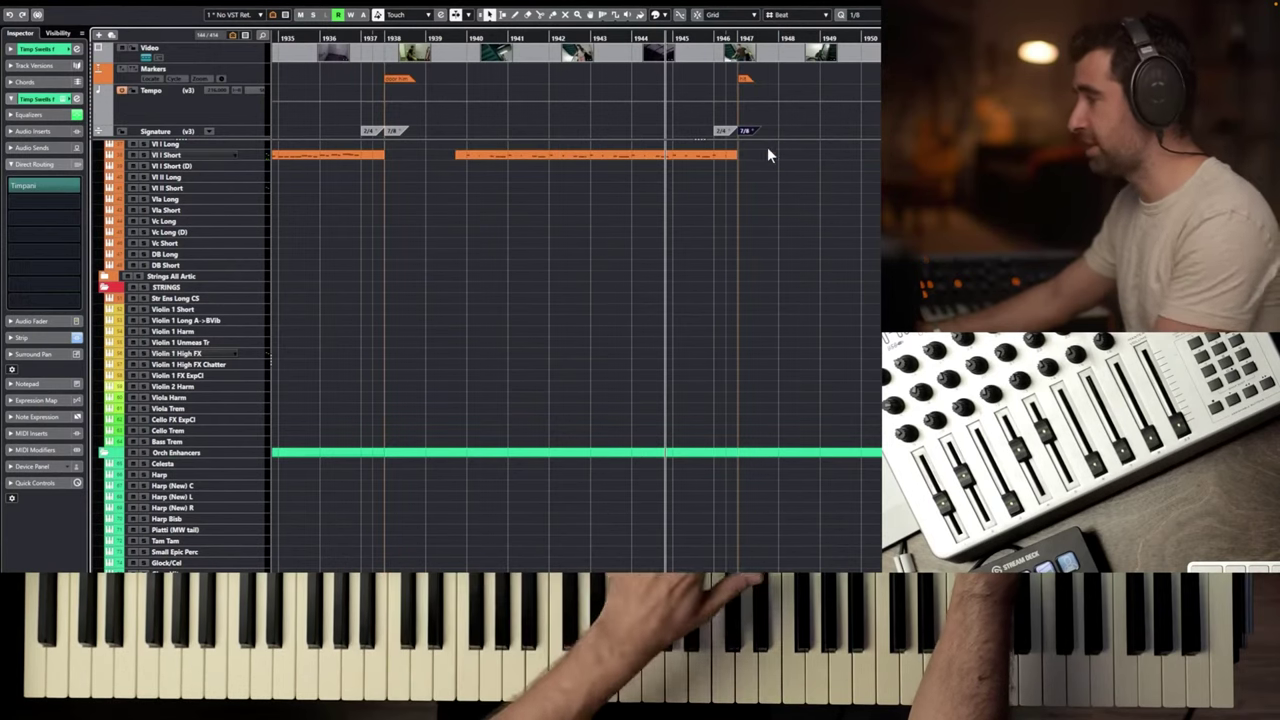
Audition chords over the lead-in to bar 1947, and record short chord stabs on the VI I Short track from bar 1947.
click(712, 38)
key(space)
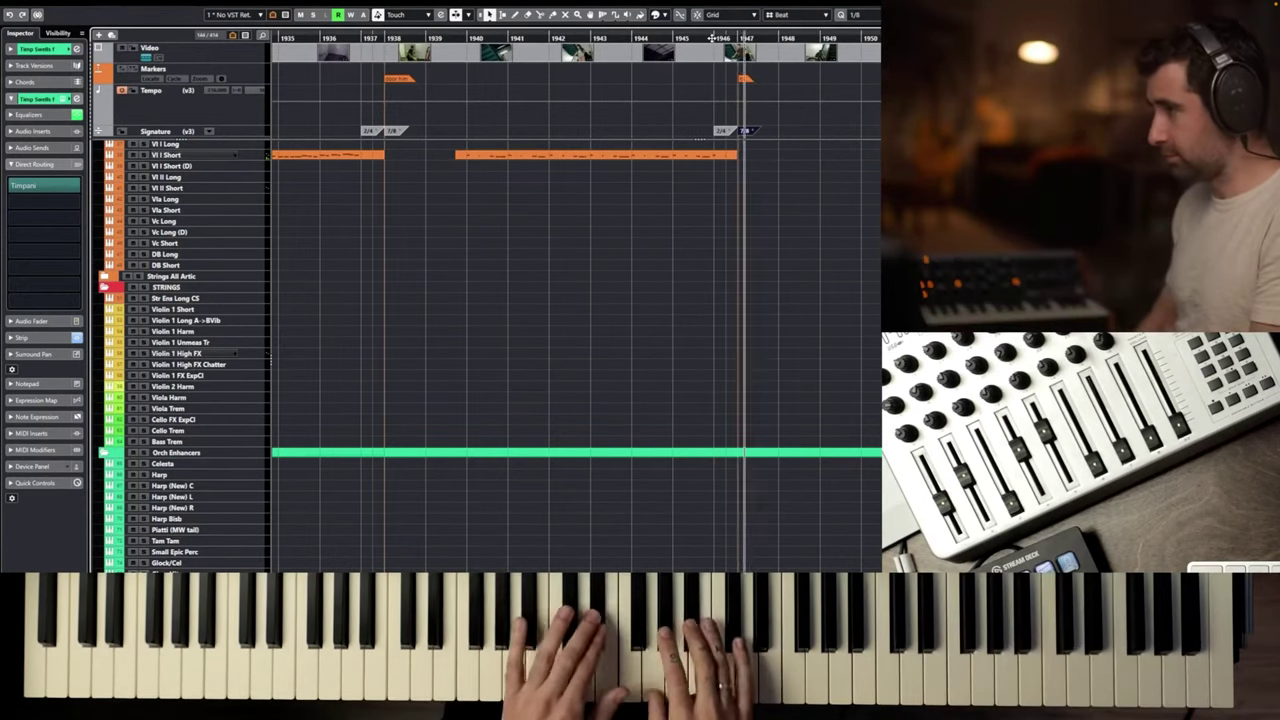
key(space)
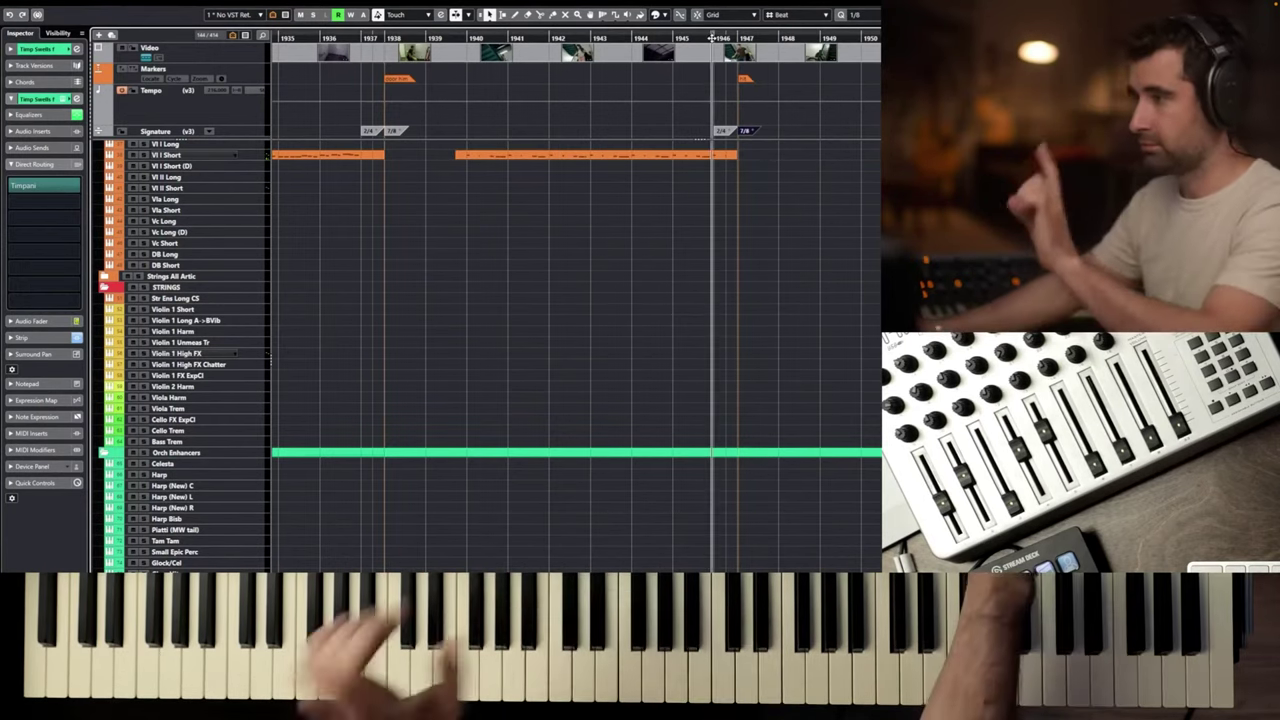
click(191, 158)
key(space)
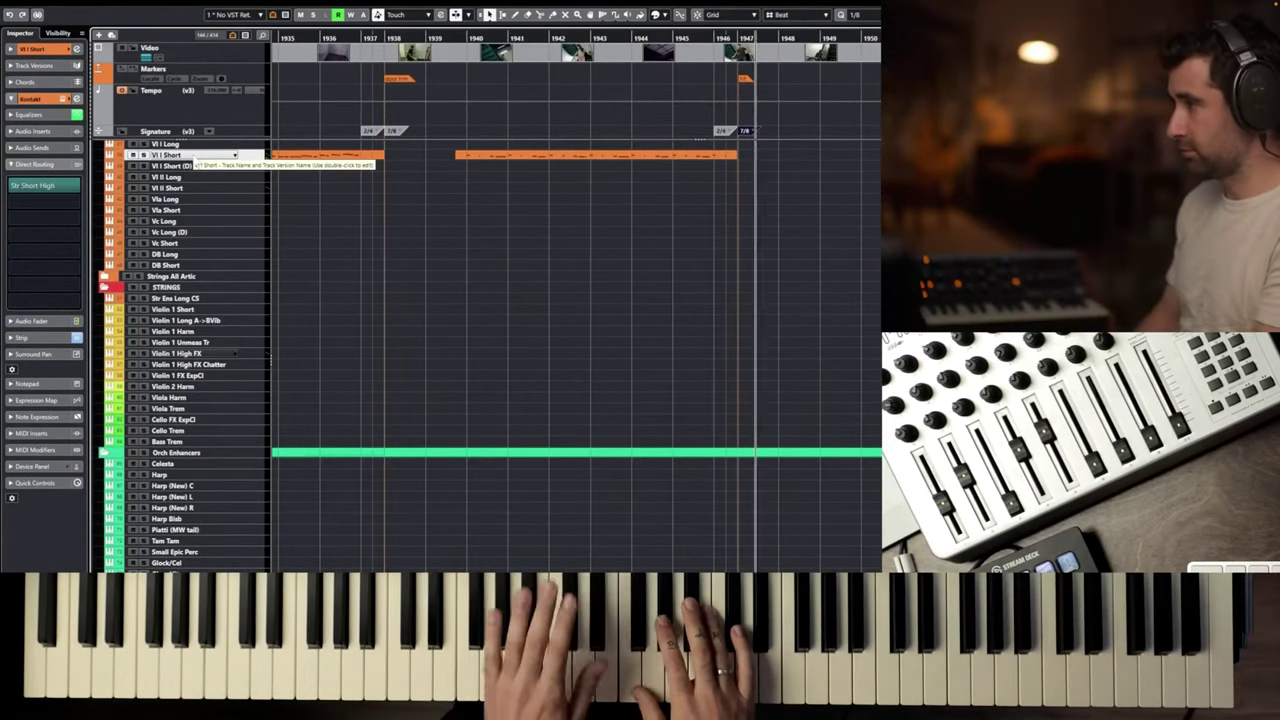
key(space)
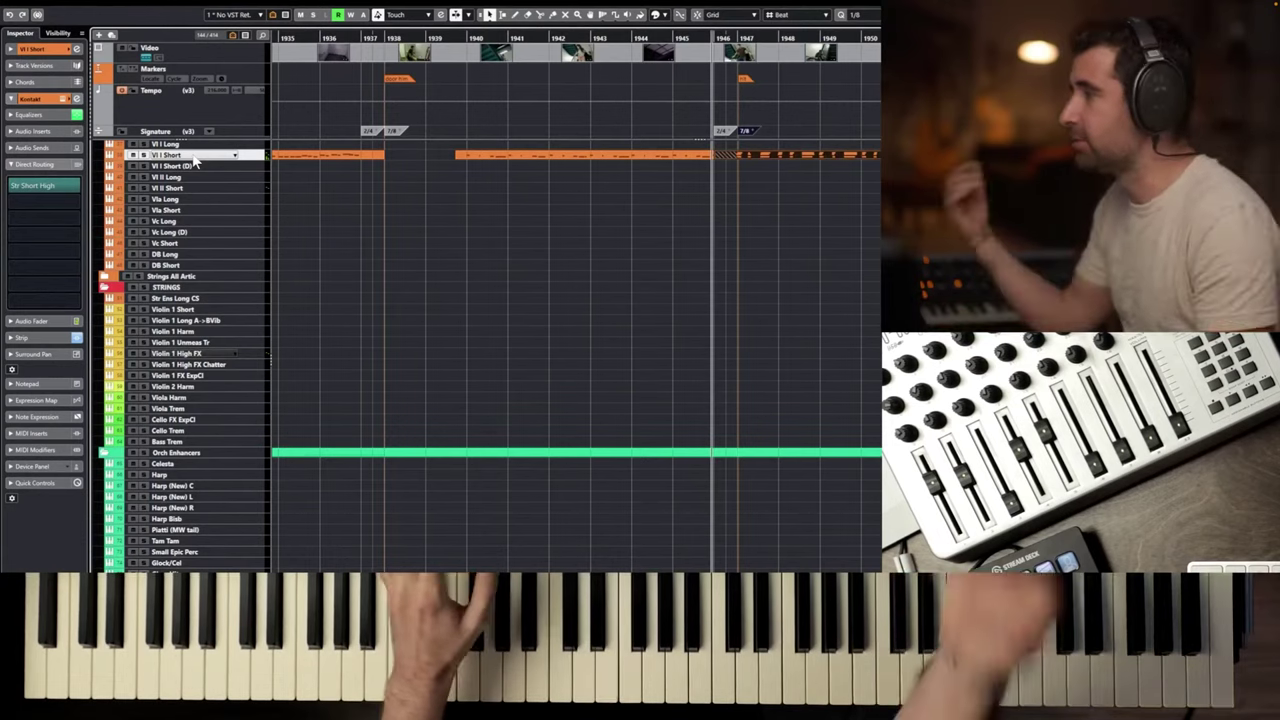
Overdub another pass on VI I Short from bar 1946 to bar 1948 while riding the modulation fader.
key(space)
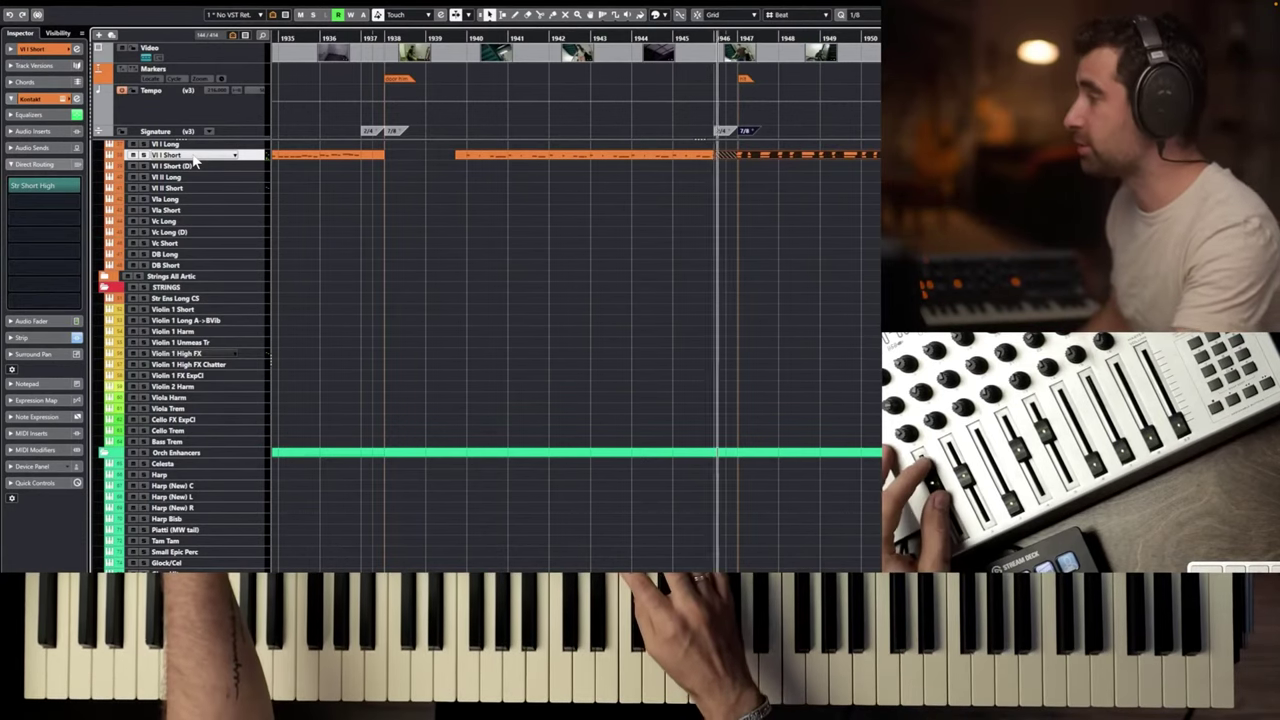
key(space)
key(space)
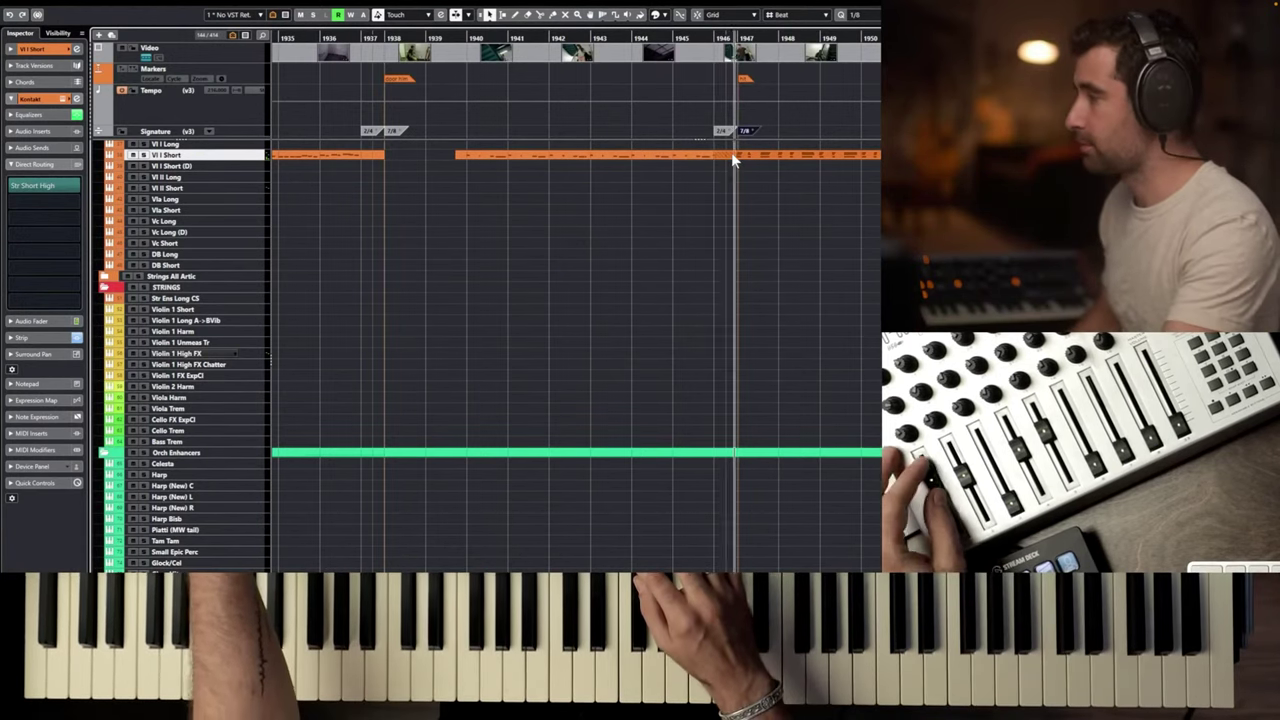
key(space)
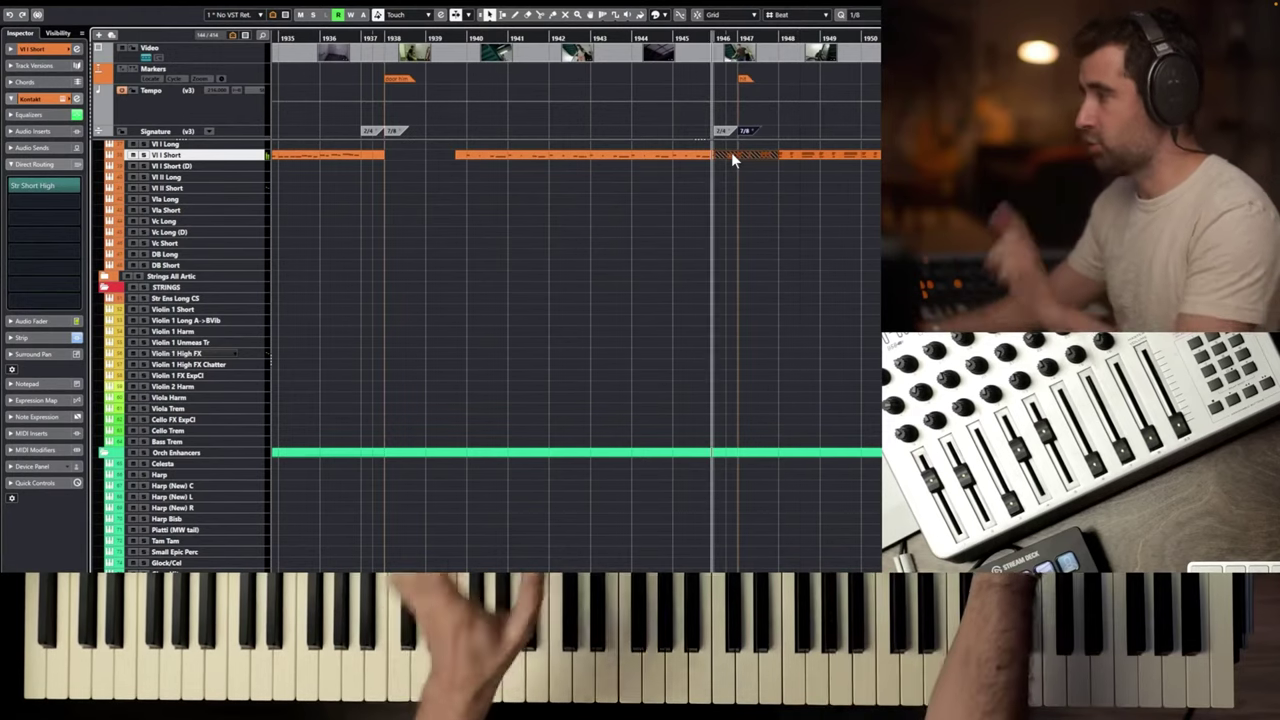
Open the VI I Short parts around bar 1947 together in the note editor and delete the stray D3 at bar 1947.
drag(864, 177, 652, 147)
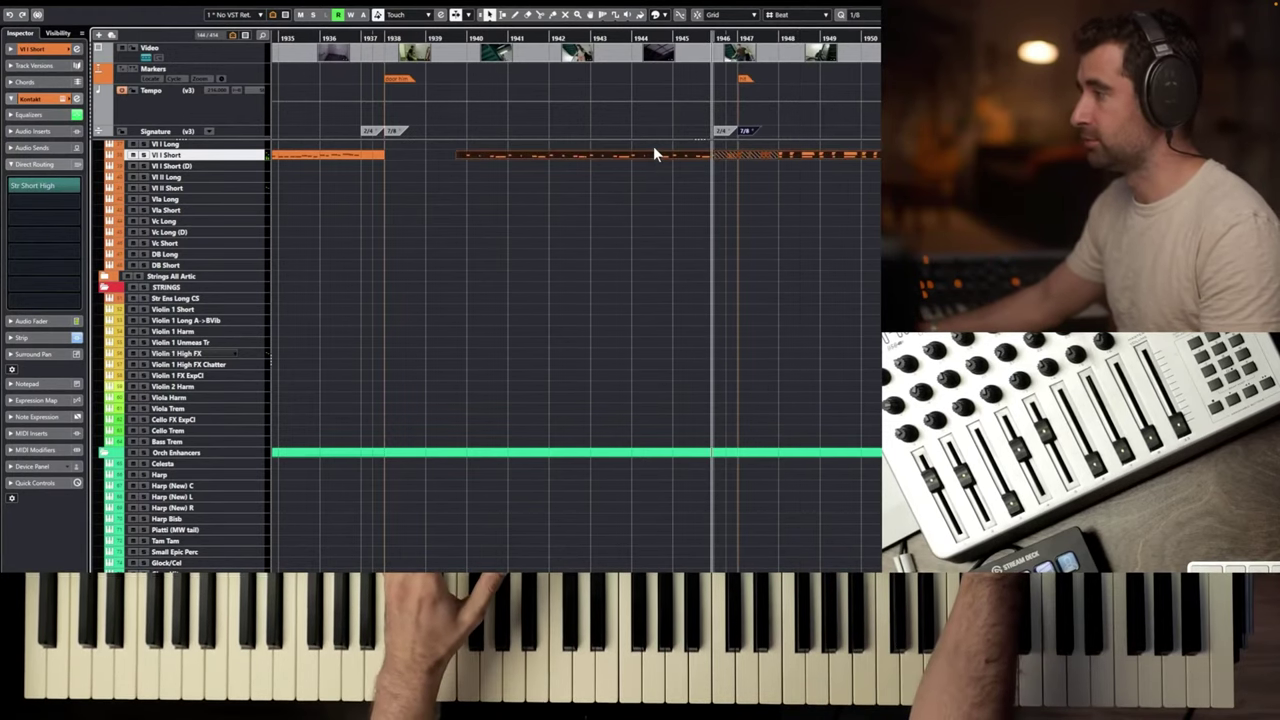
click(653, 147)
double_click(748, 157)
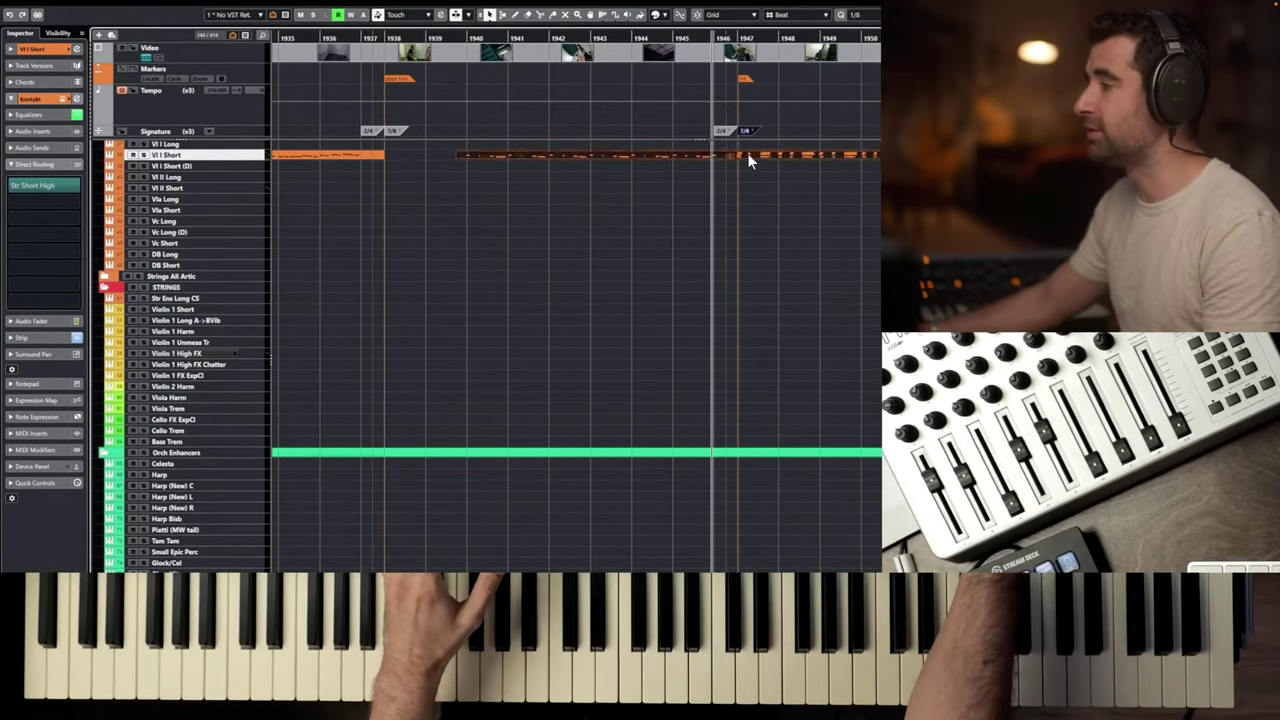
scroll(435, 142, up, 4)
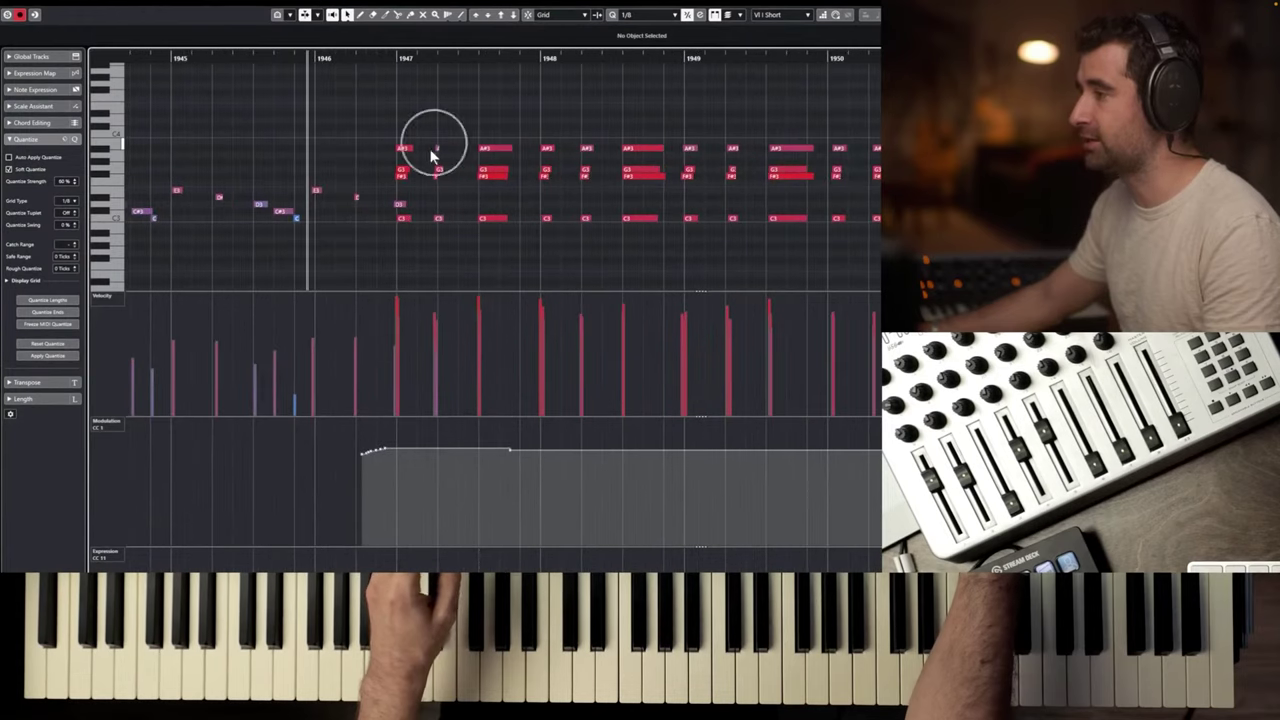
click(400, 205)
key(Delete)
scroll(644, 160, down, 2)
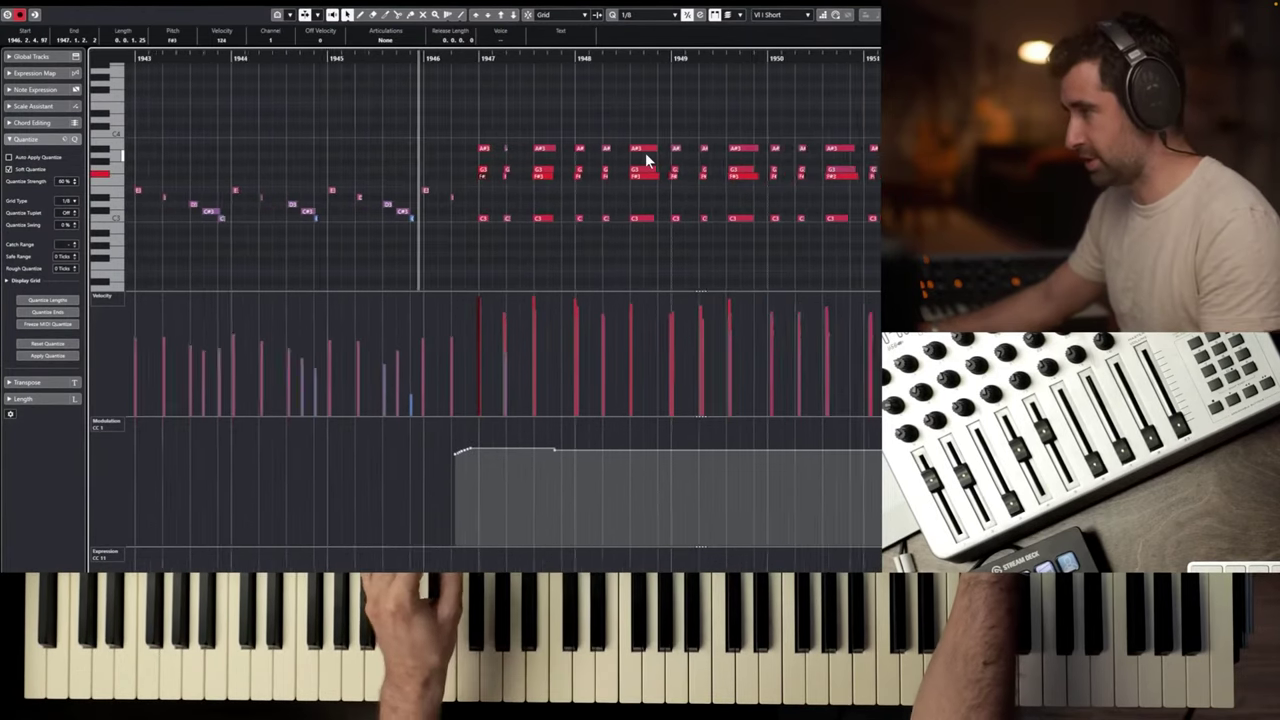
Quantize all the recorded chord stabs from bar 1947 through bar 1952 to the 1/8 grid.
scroll(646, 160, right, 1)
drag(882, 106, 395, 236)
drag(358, 110, 724, 225)
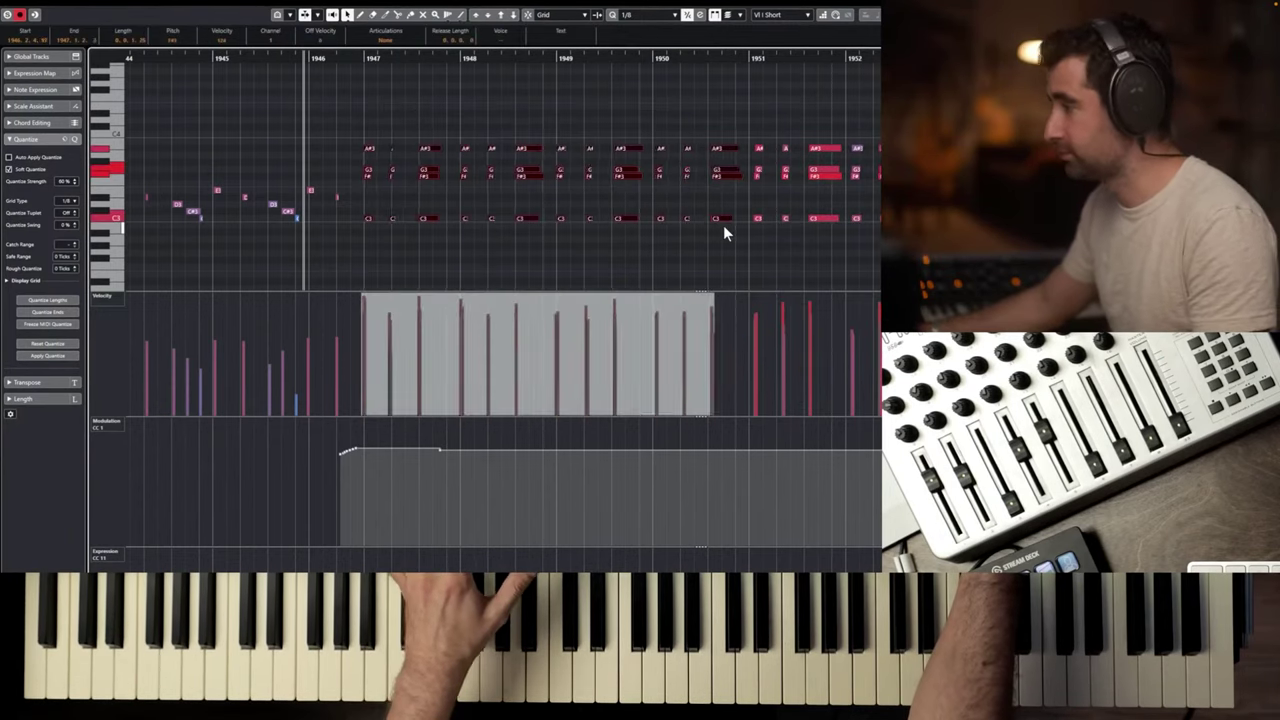
drag(788, 101, 752, 215)
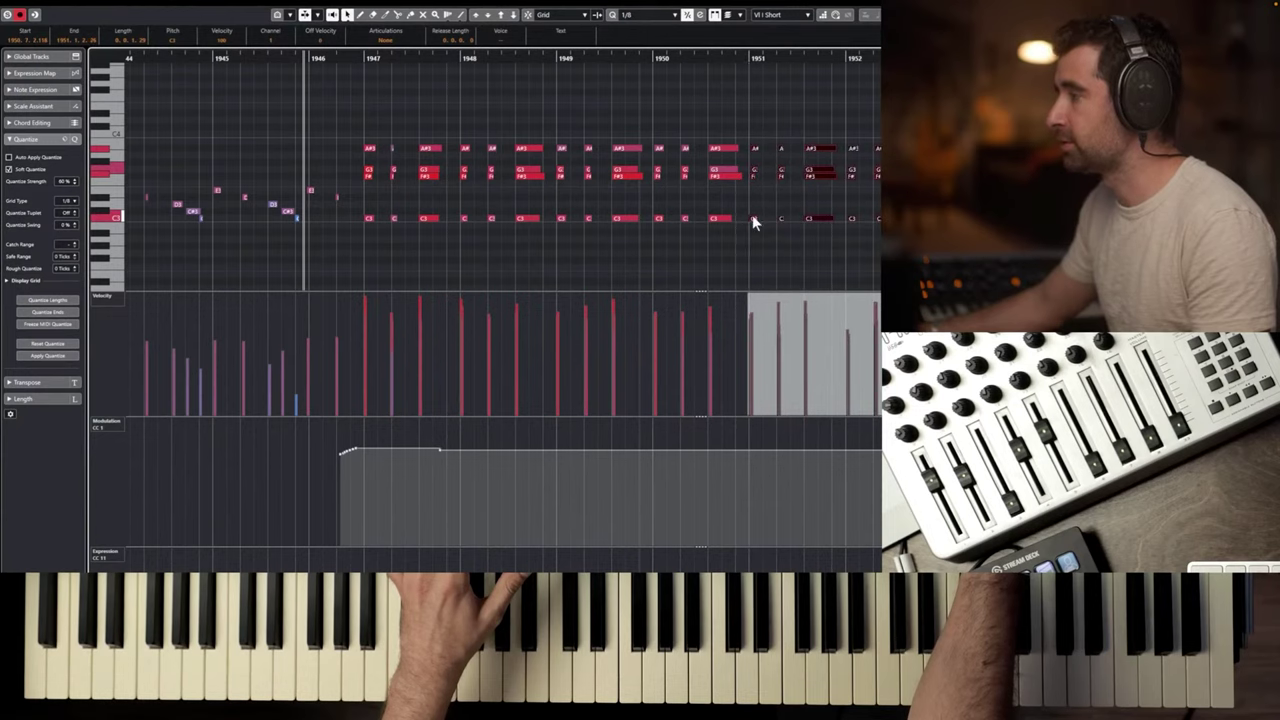
scroll(879, 131, right, 3)
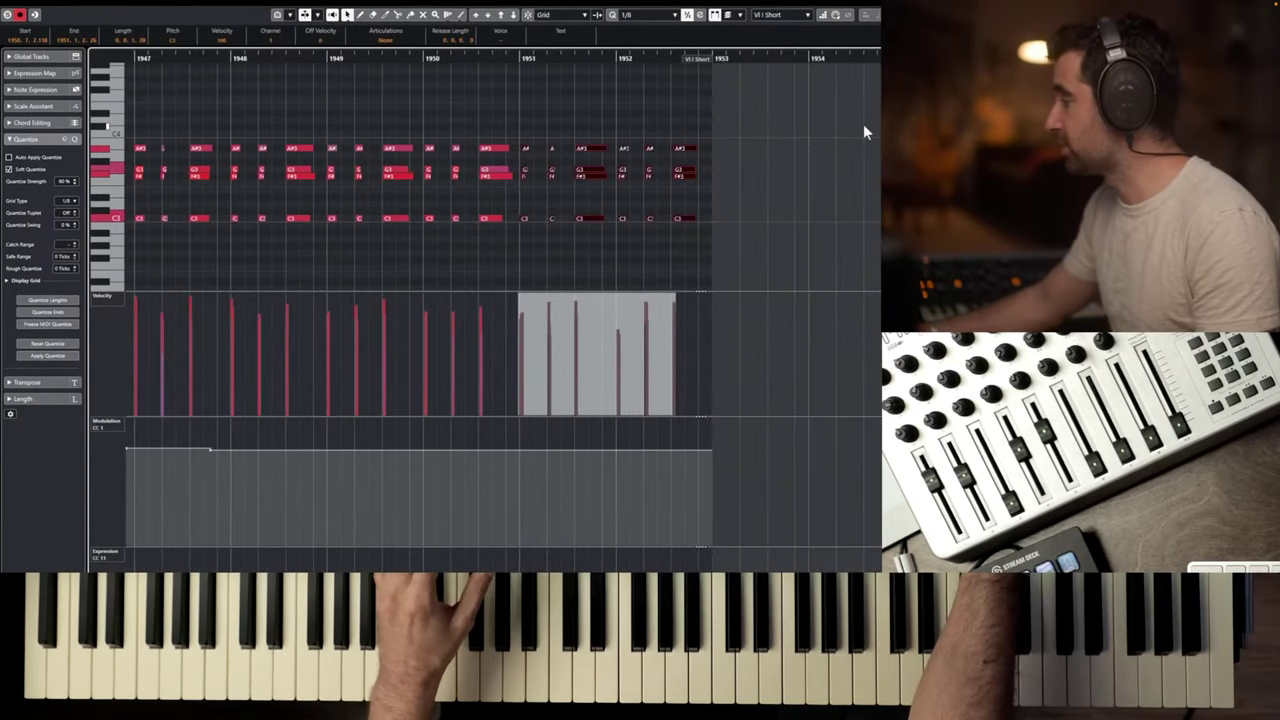
click(617, 122)
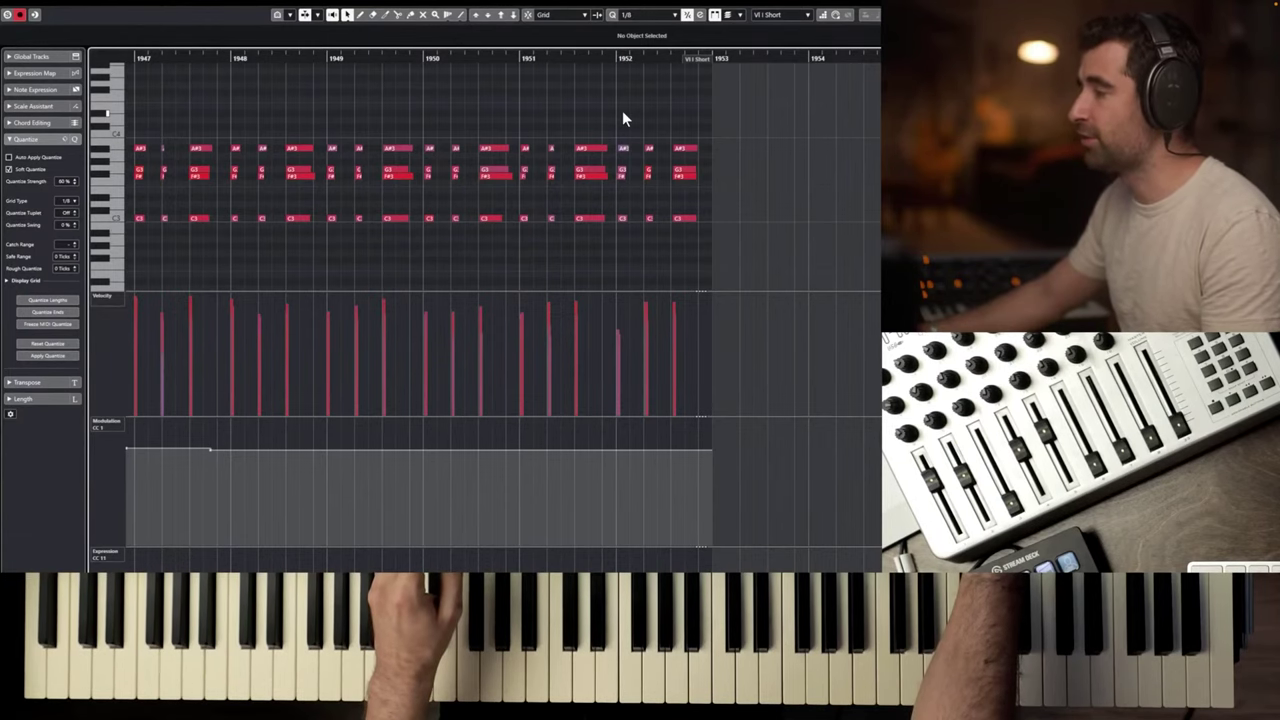
Draw a flat modulation (CC 1) line from the fader ride in bar 1946 back to the figure's start at bar 1940.
ctrl+scroll(528, 256, down, 3)
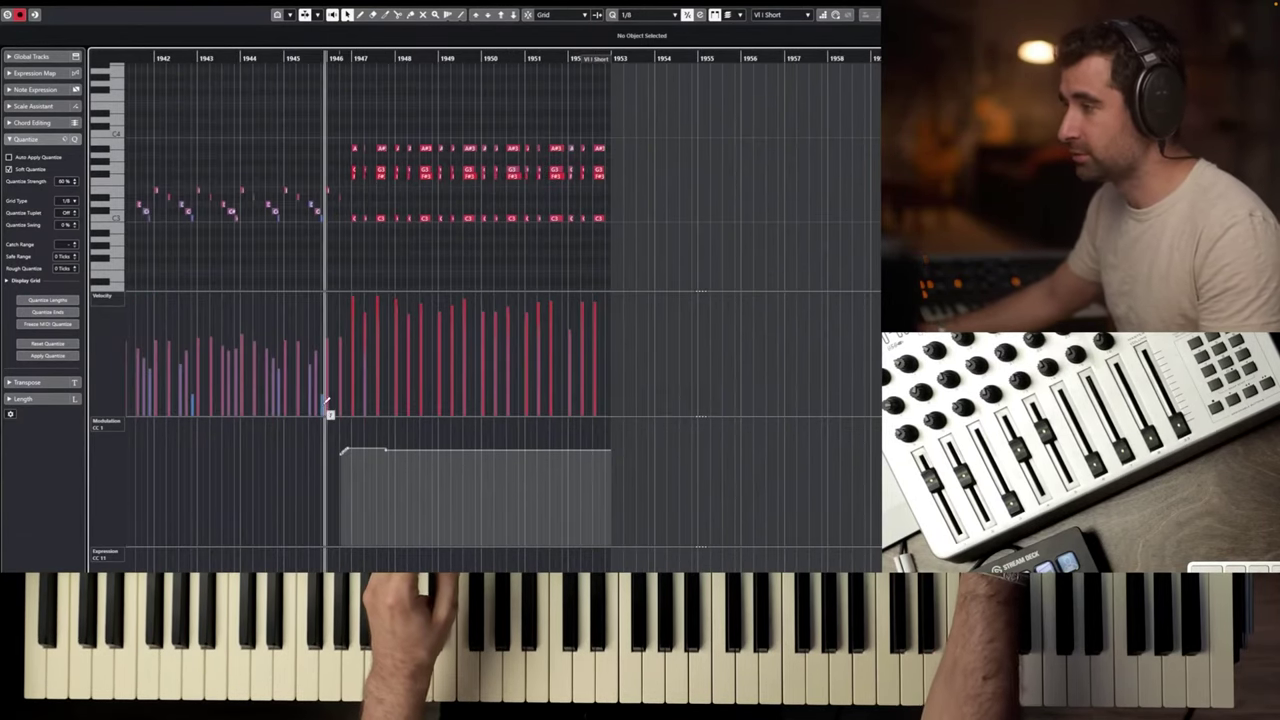
ctrl+scroll(307, 446, down, 2)
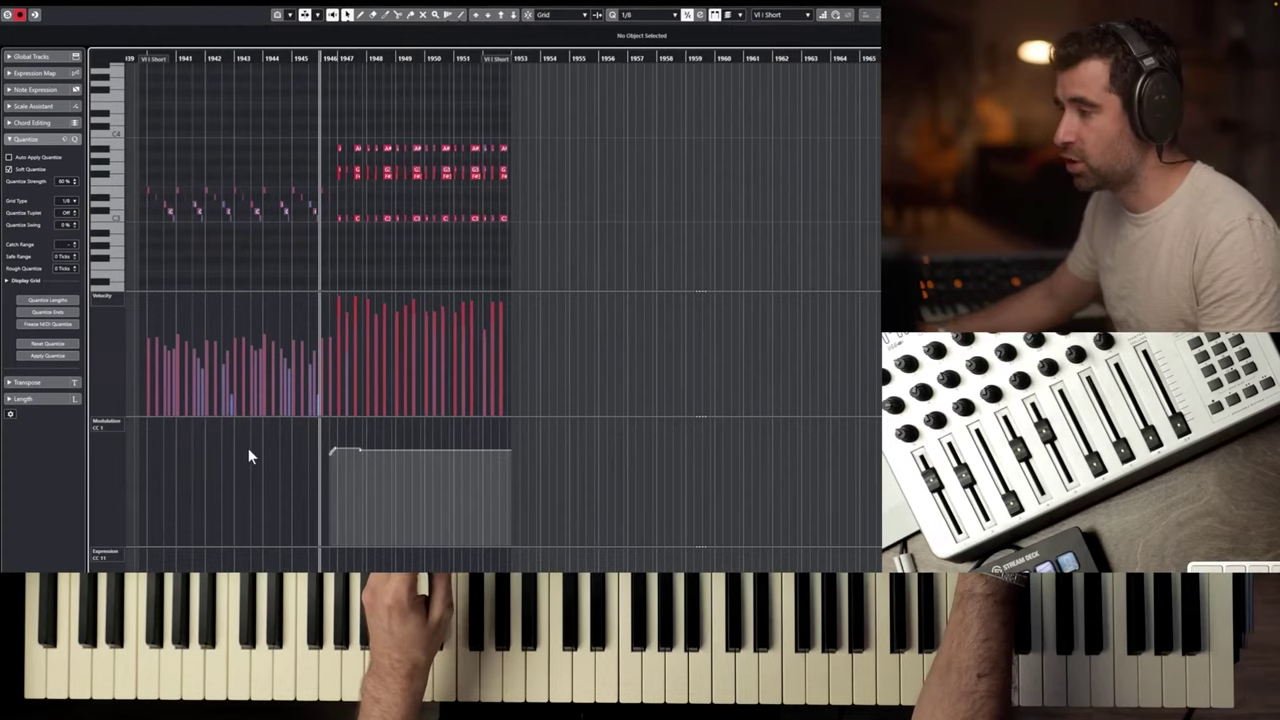
ctrl+scroll(248, 448, down, 2)
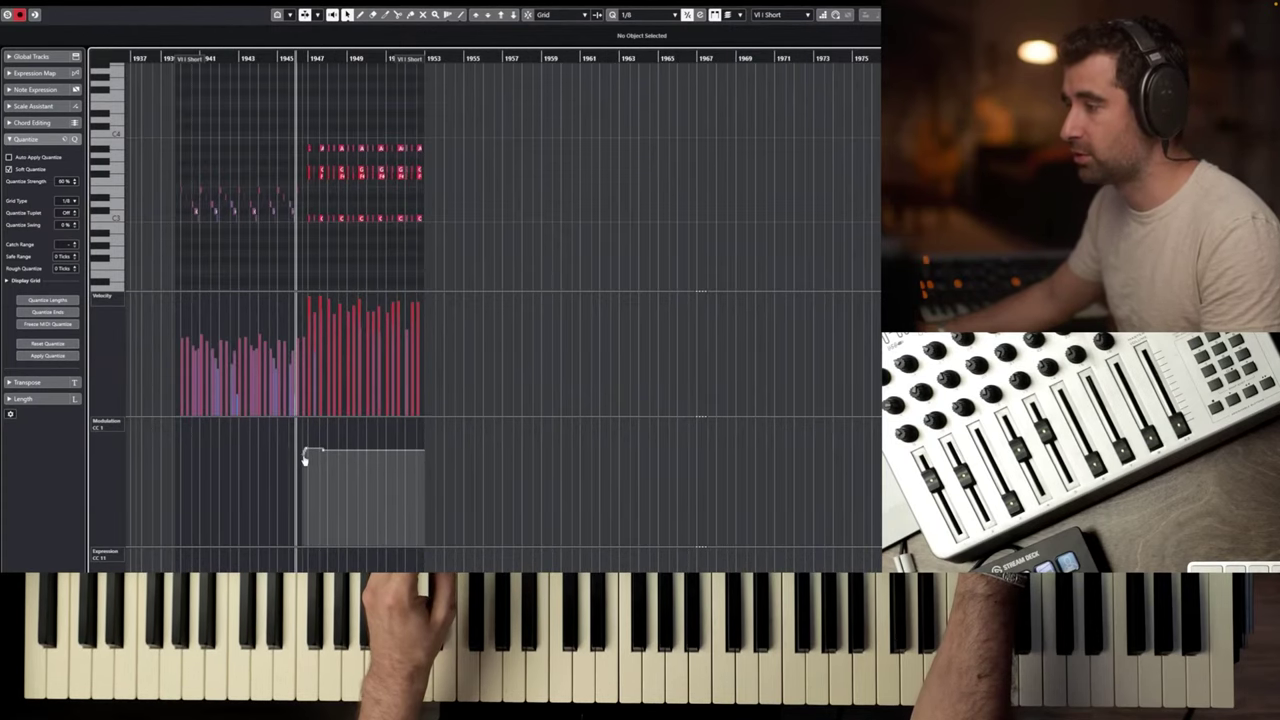
mouse_move(305, 458)
mouse_down()
mouse_move(191, 436)
mouse_move(161, 446)
mouse_move(180, 450)
mouse_up()
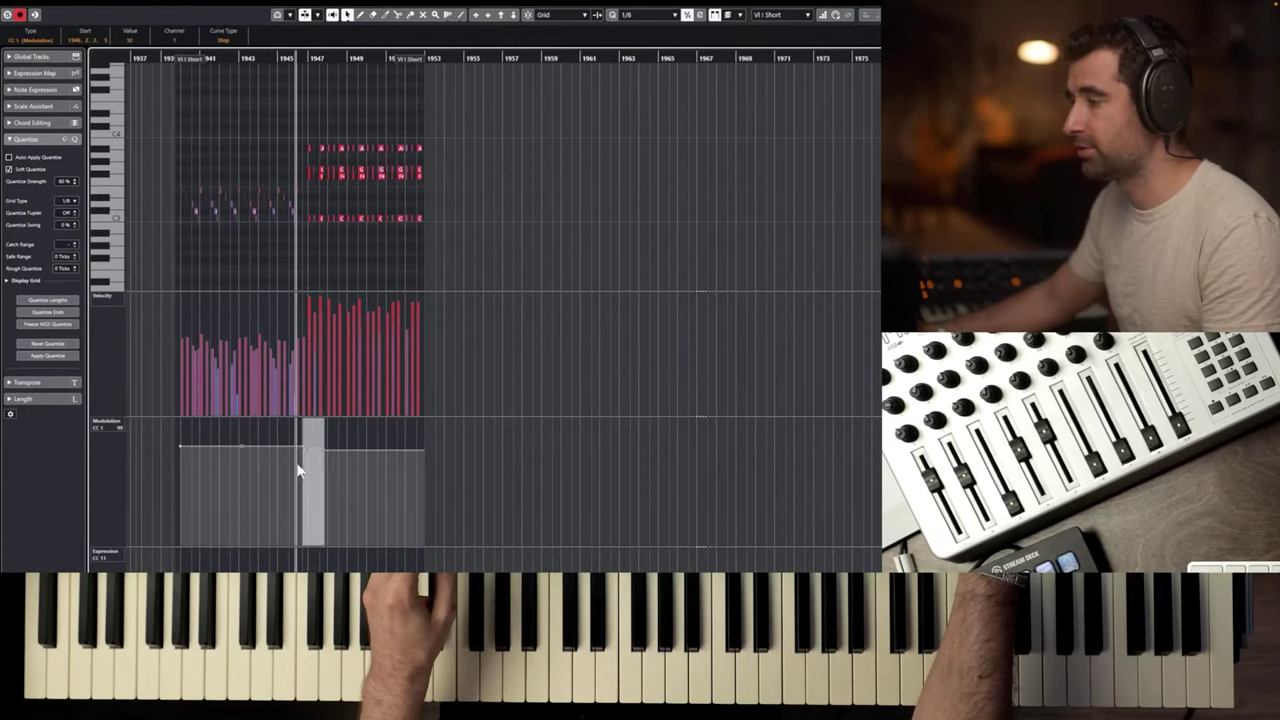
Delete the leftover fader-ride modulation points in bars 1946 and 1947, and select the remaining step point late in bar 1947.
ctrl+scroll(302, 457, up, 4)
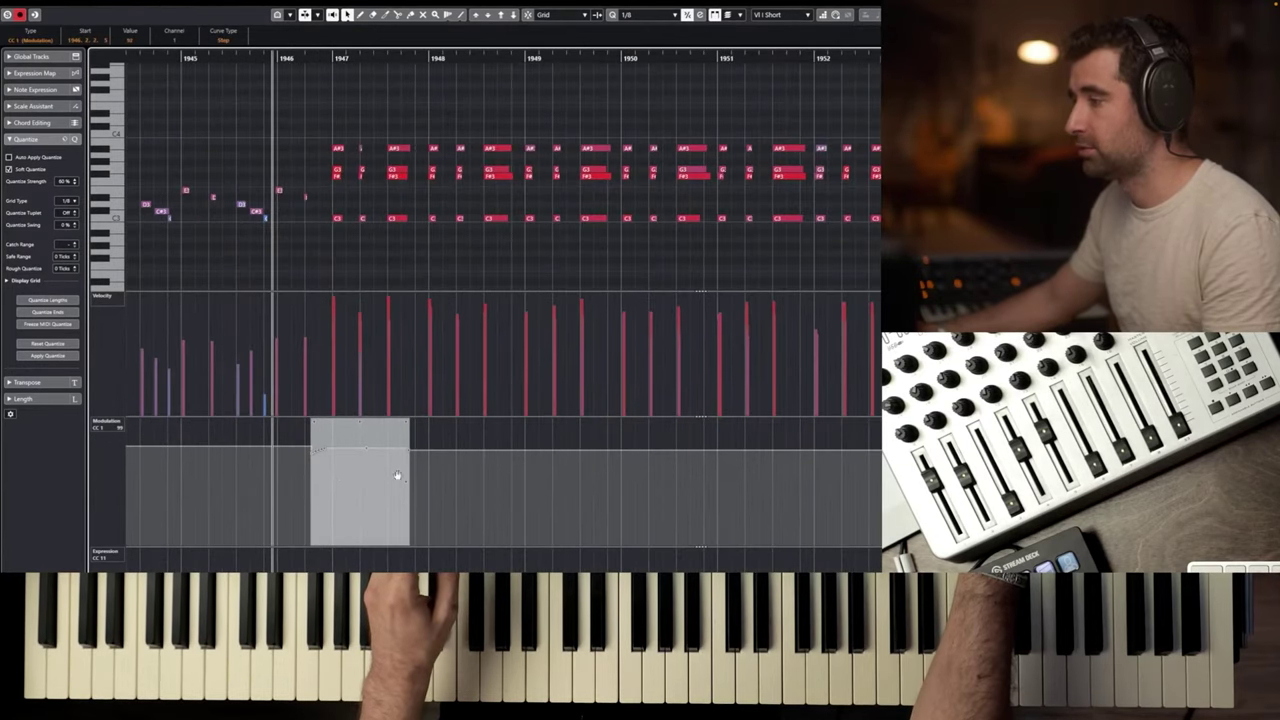
click(345, 475)
drag(345, 475, 304, 446)
key(Delete)
click(408, 451)
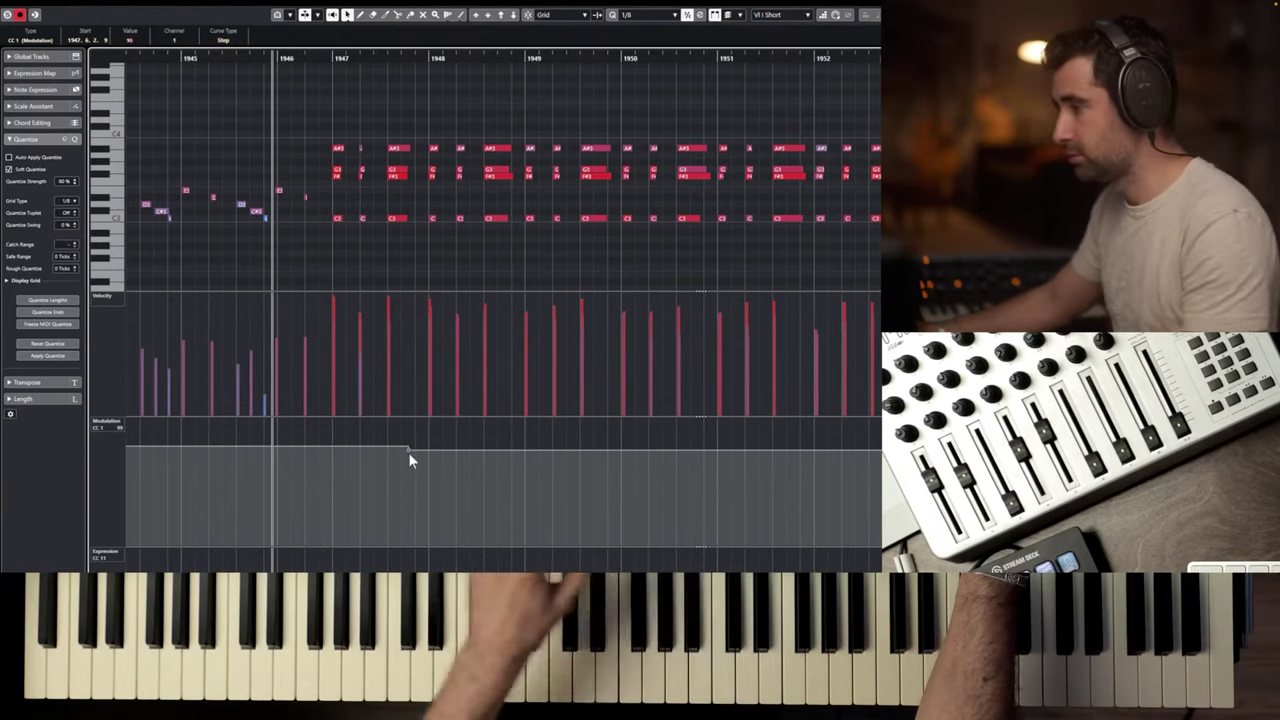
Move the modulation step on the VI I Short track to just before bar 1947 and lower the level from there.
drag(403, 451, 331, 482)
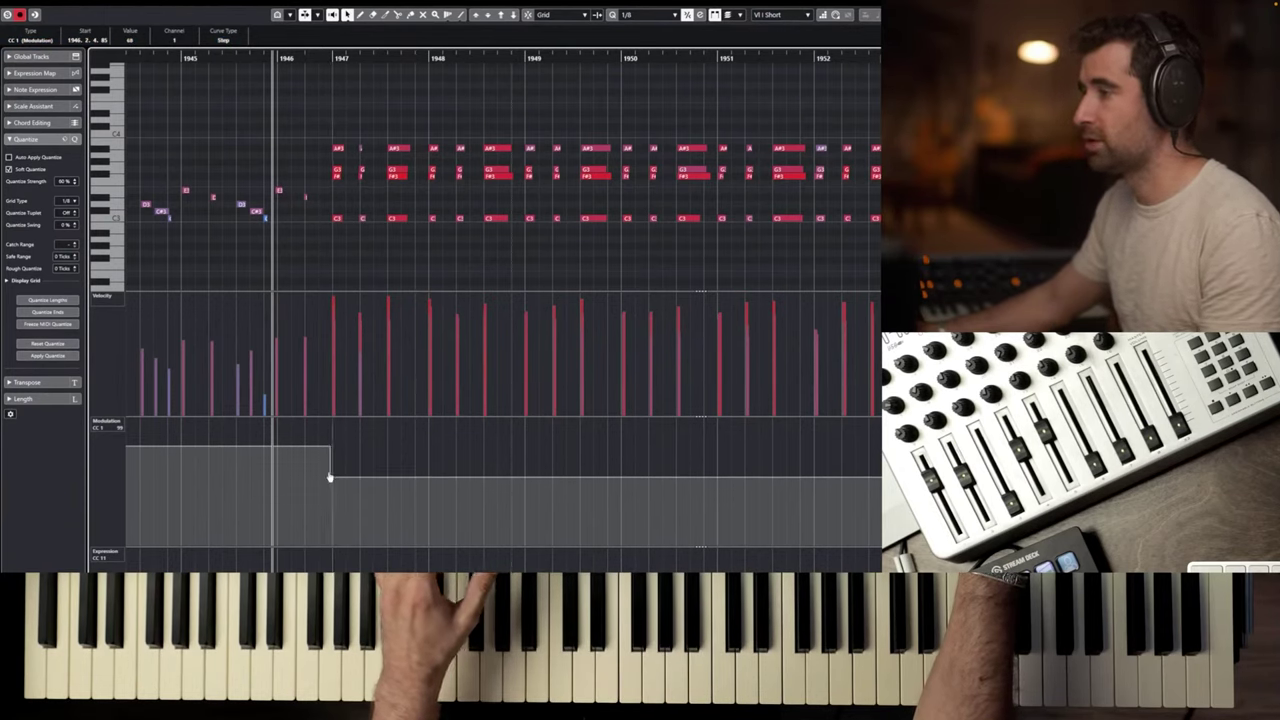
scroll(317, 231, down, 8)
scroll(317, 231, up, 8)
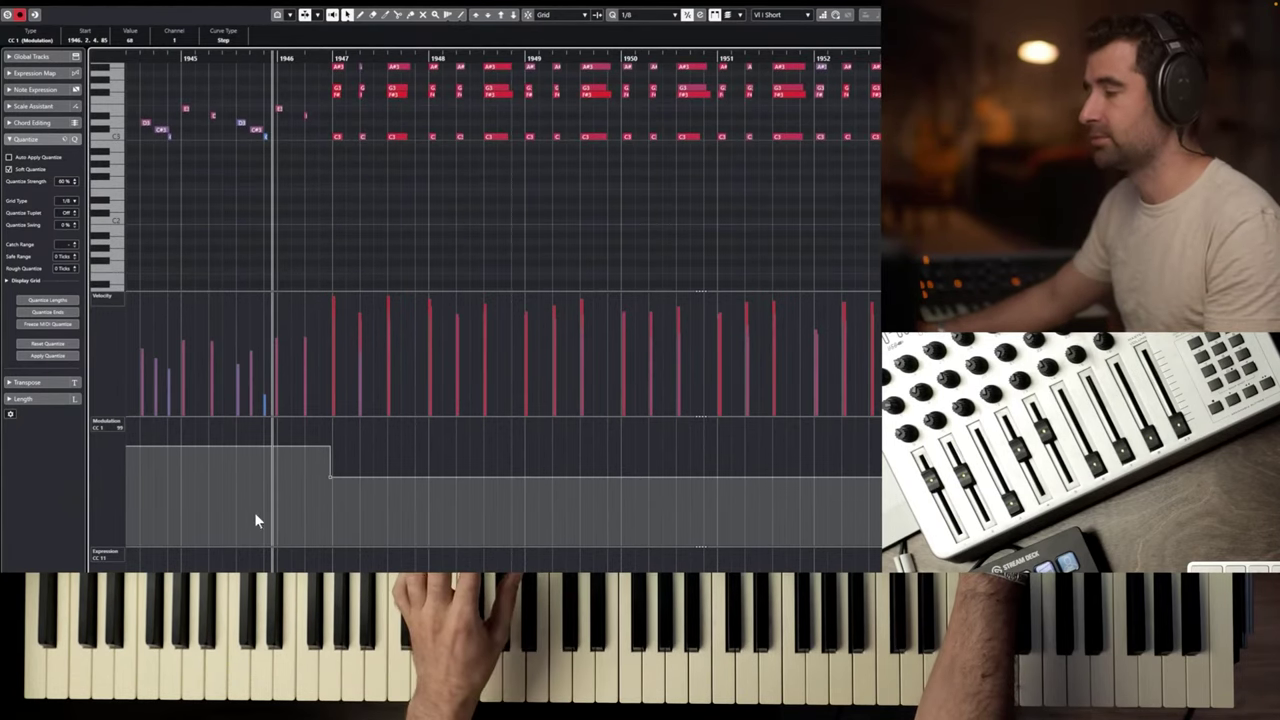
click(333, 520)
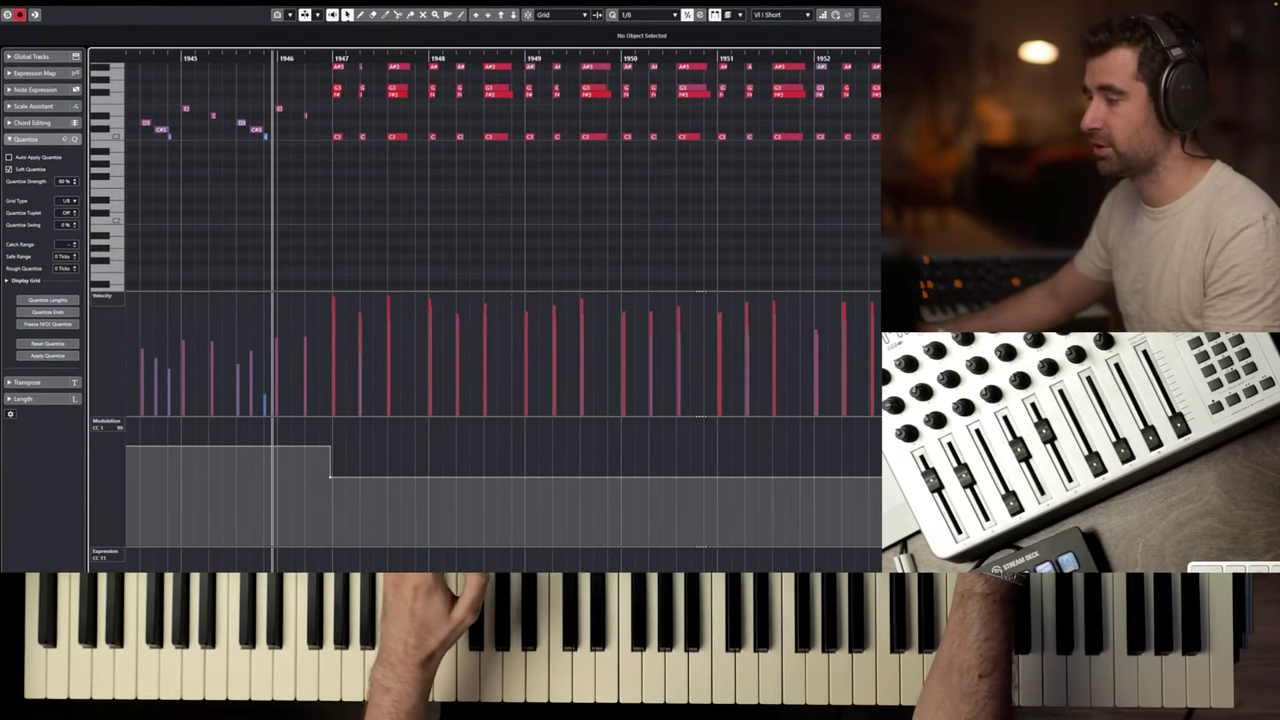
Drop the modulation to zero for the opening phrase from bar 1940 and slightly raise the level starting just before bar 1947.
key(g)
scroll(503, 310, left, 5)
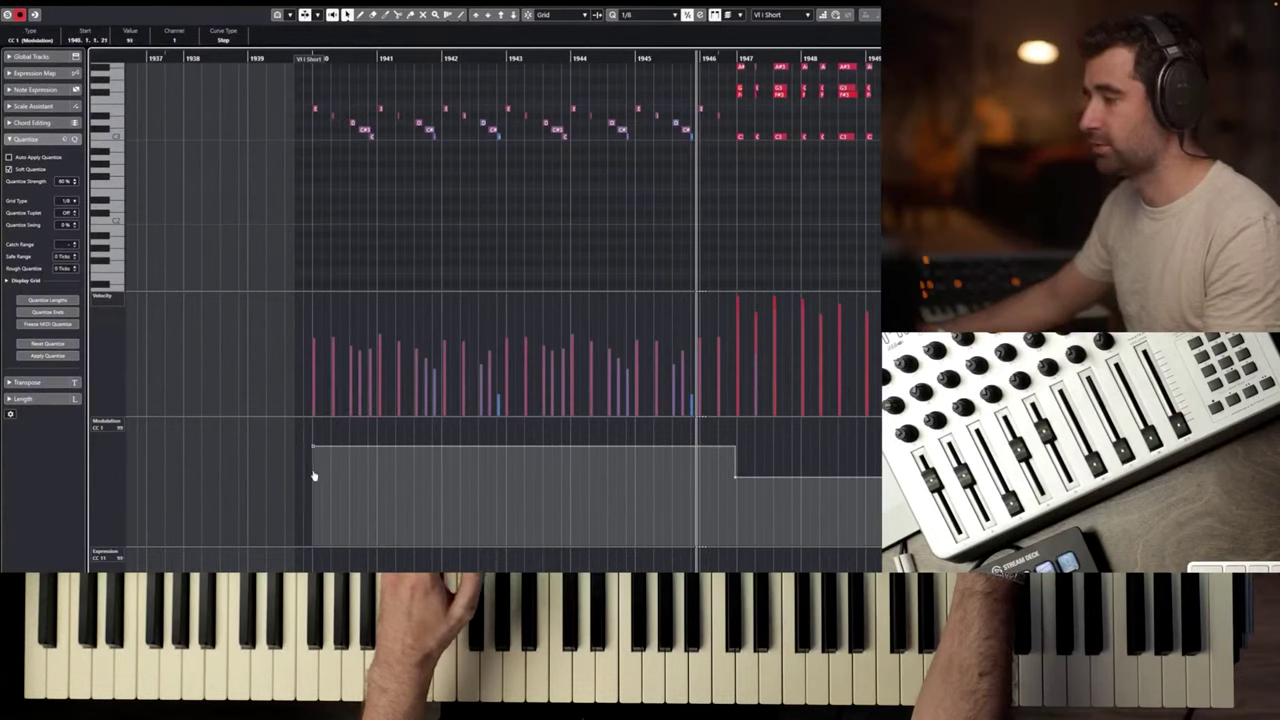
drag(313, 476, 311, 560)
key(space)
mouse_move(736, 482)
mouse_down()
mouse_move(734, 497)
mouse_move(734, 477)
mouse_up()
Play back the transition into bar 1947 in the editor and in the arrangement to judge the modulation change.
key(space)
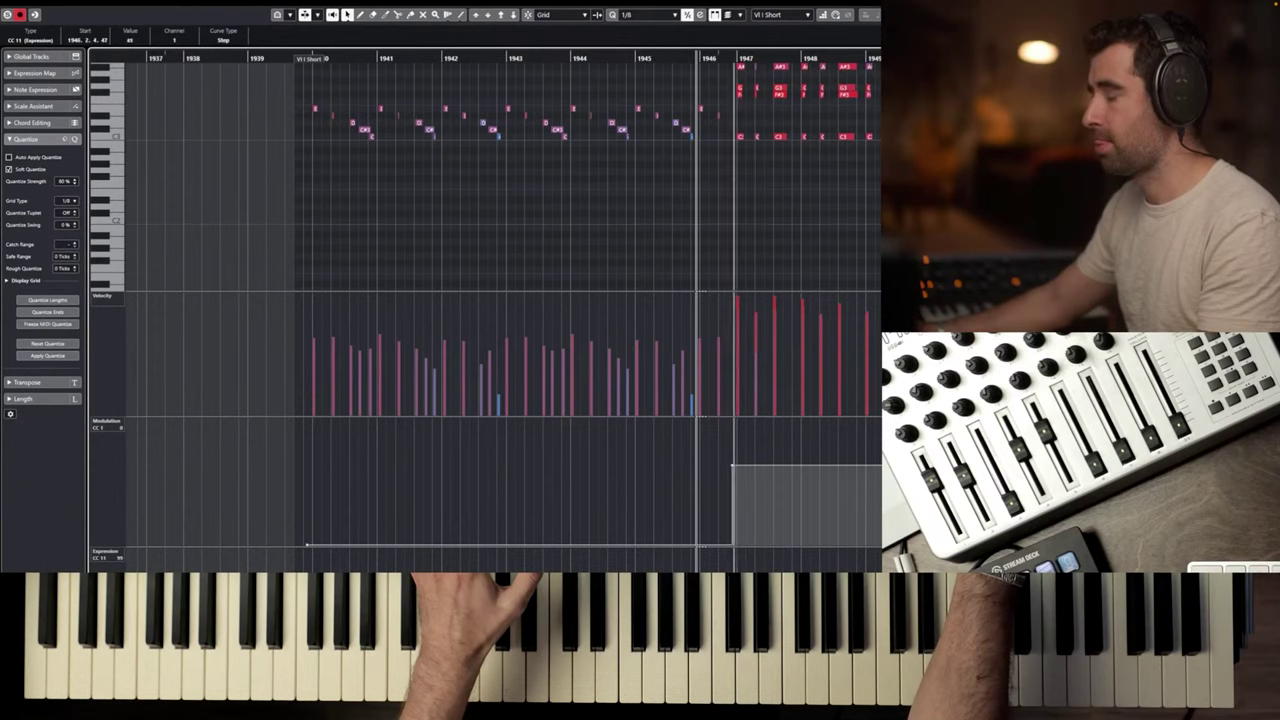
key(space)
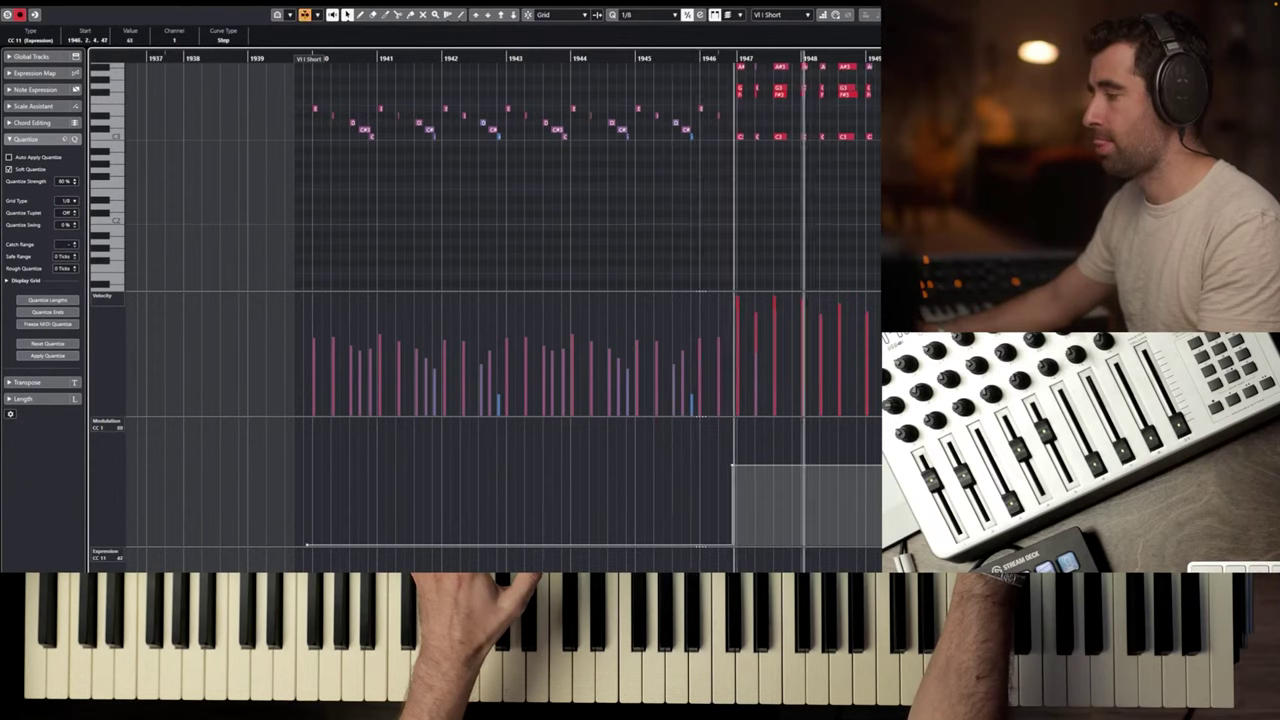
key(space)
key(space)
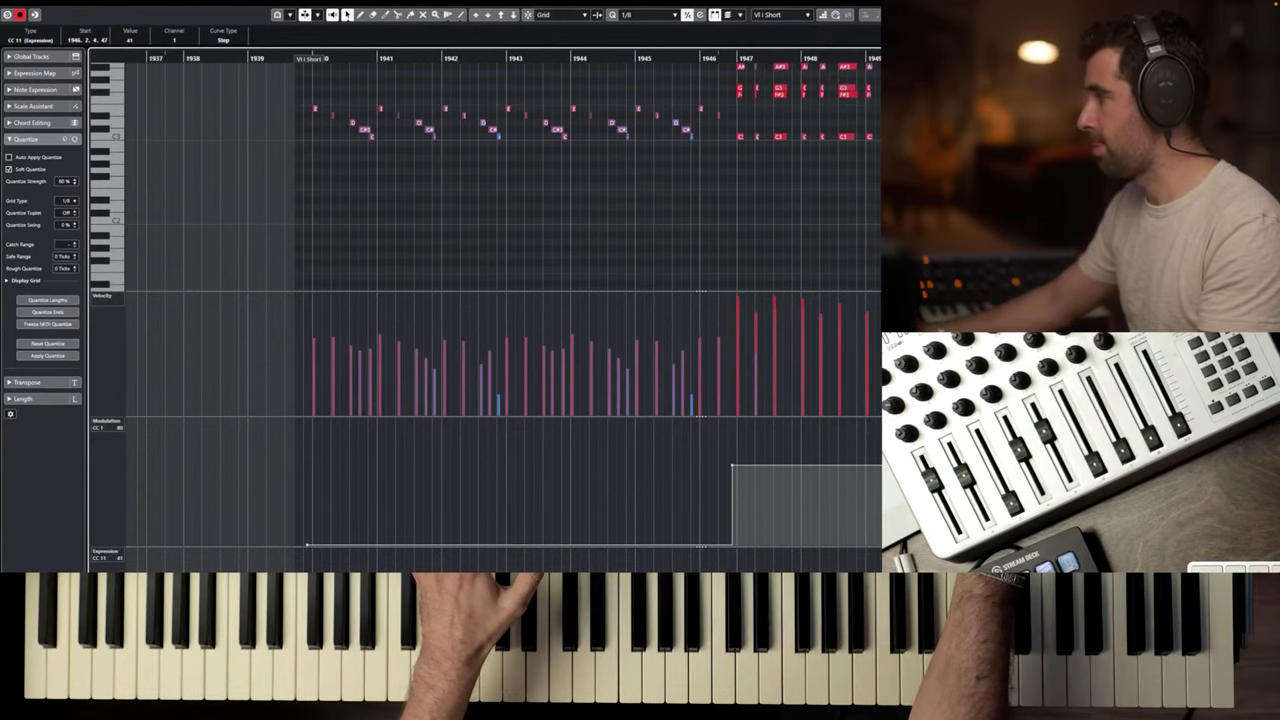
key(space)
key(Return)
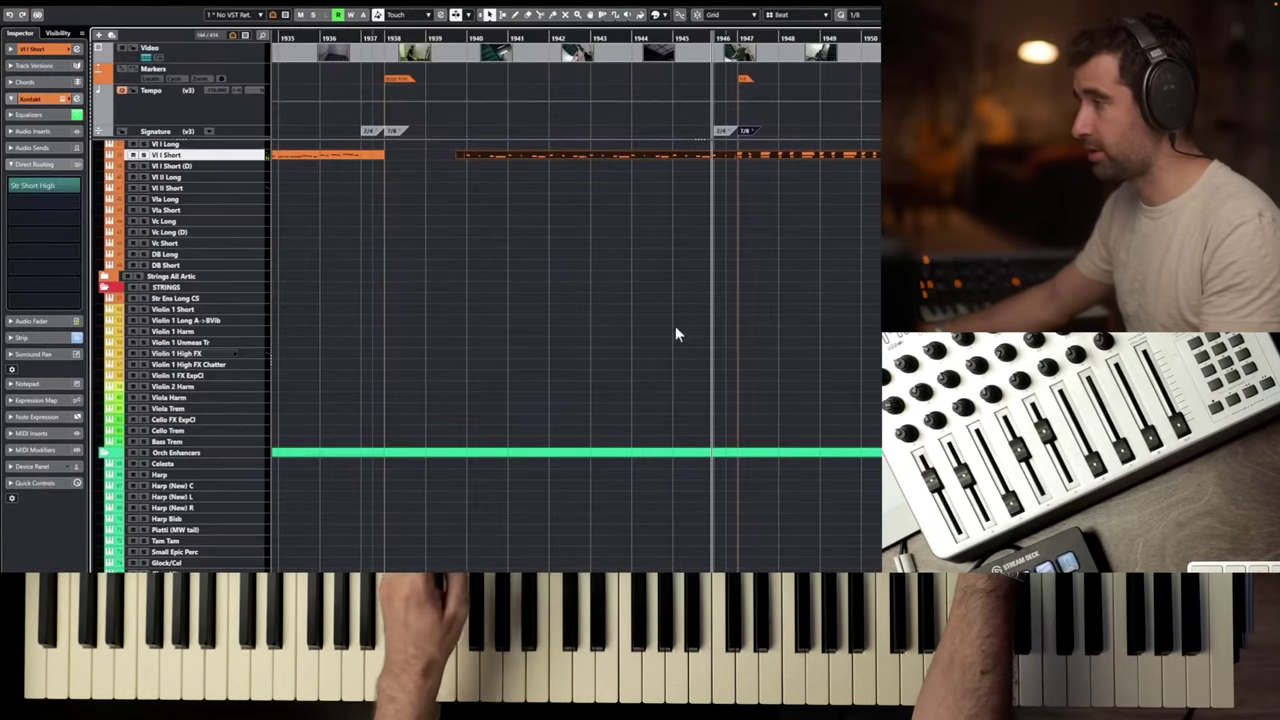
key(space)
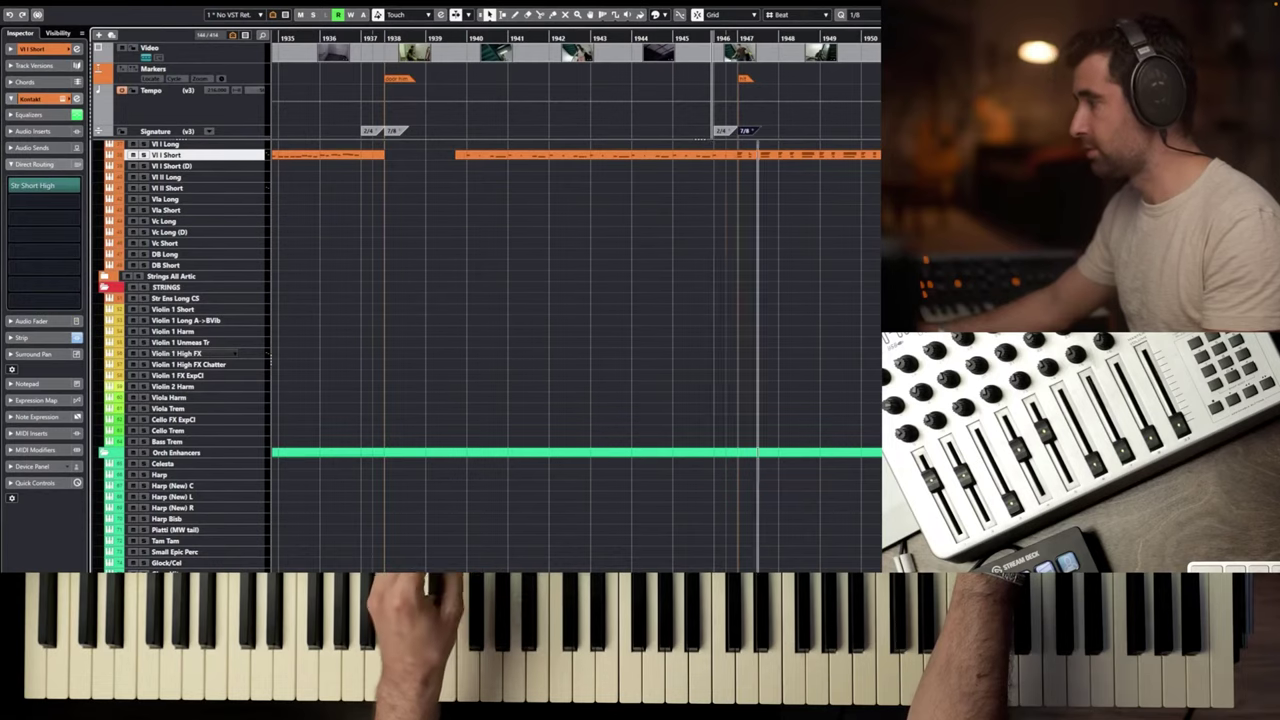
key(g)
key(space)
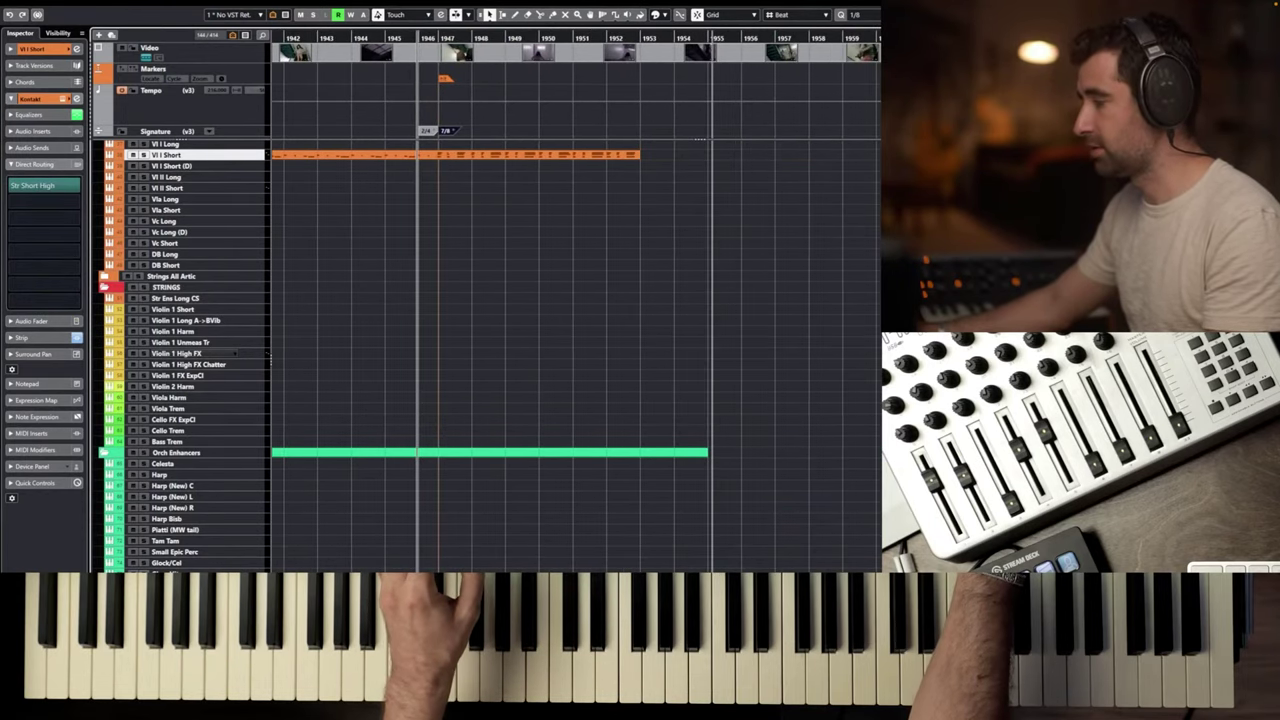
Play the arrangement from about bar 1920 to hear the cue leading into the gap before bar 1940.
scroll(651, 320, up, 10)
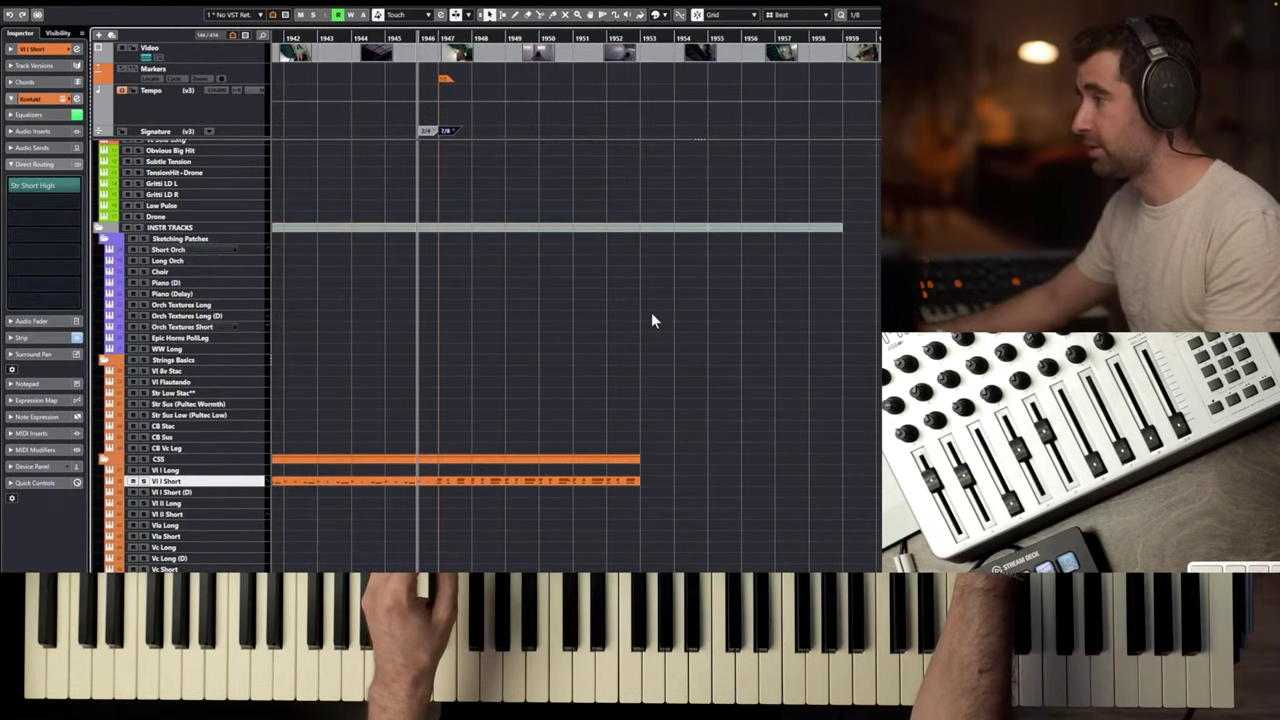
scroll(650, 313, down, 3)
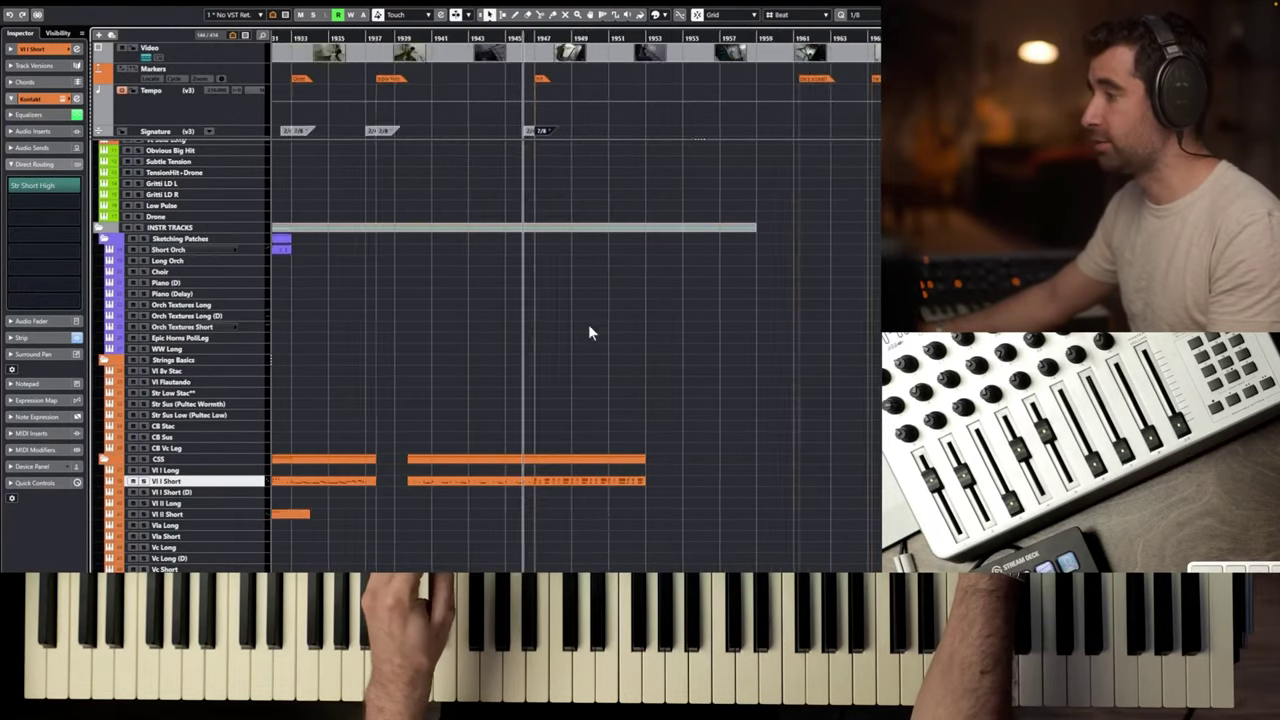
scroll(580, 323, left, 5)
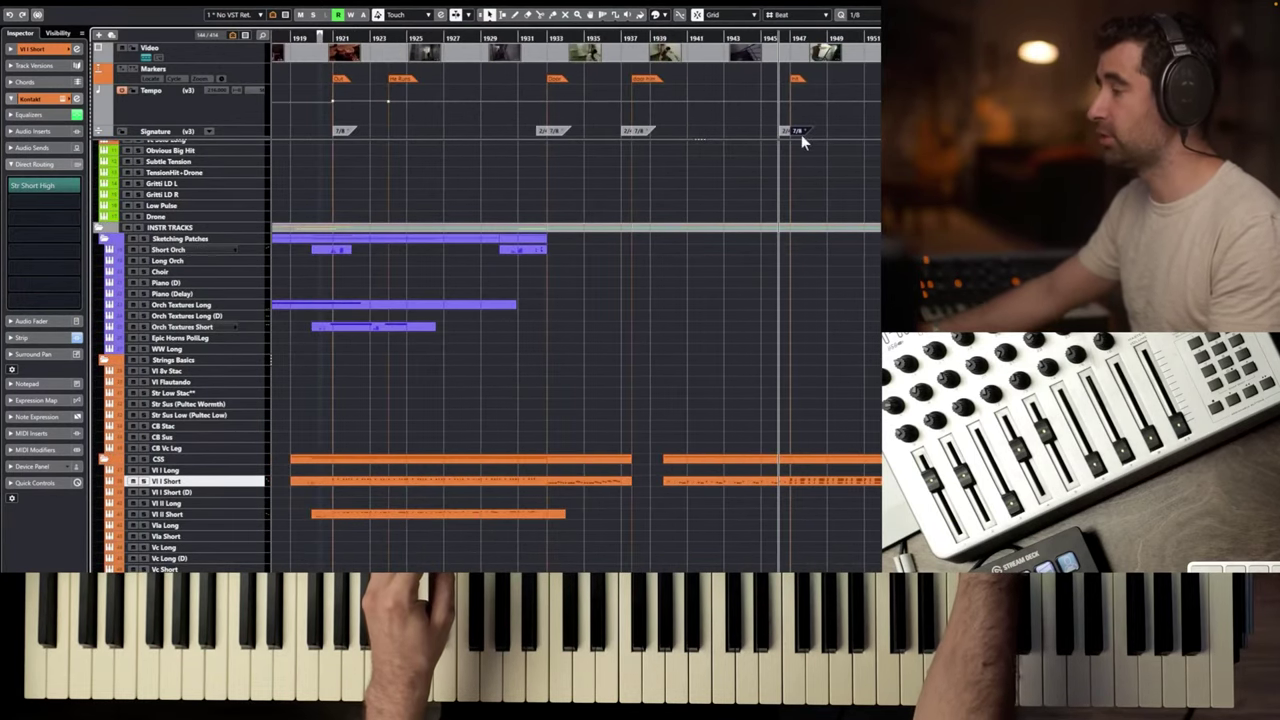
click(325, 36)
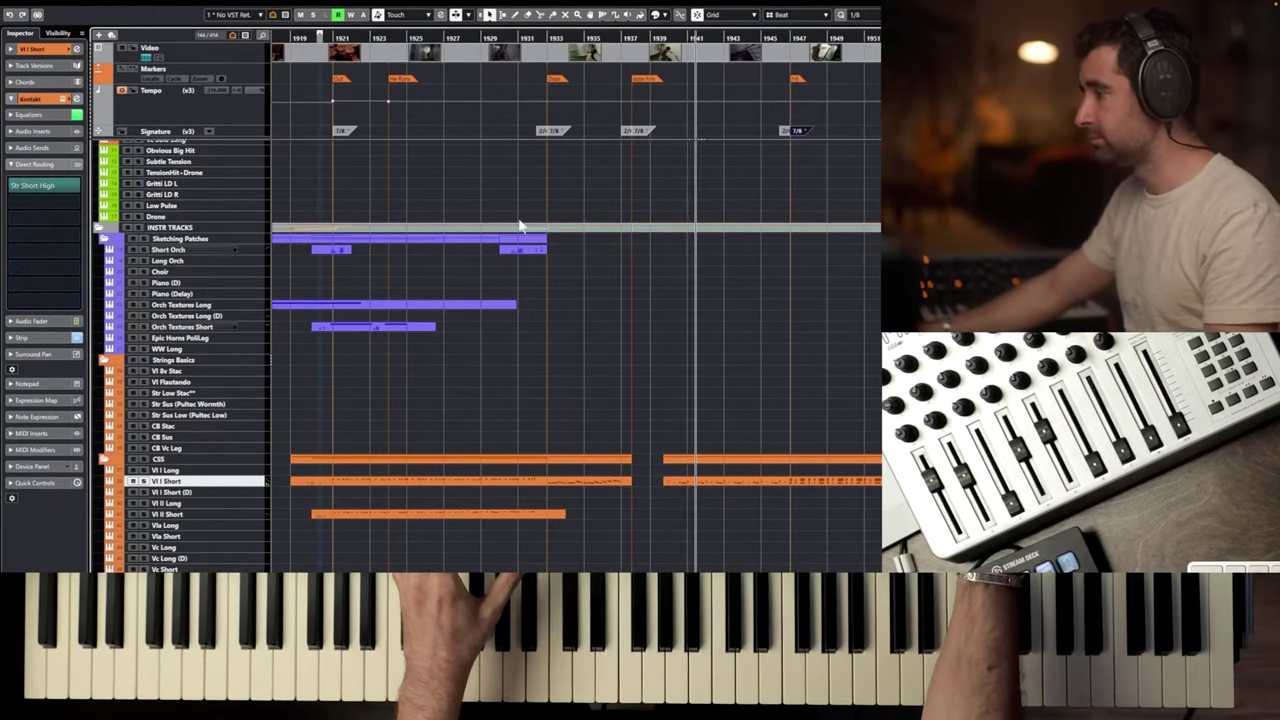
key(space)
Extend the later VI I Short clip's start back to the preceding clip and copy its two-bar phrase from bar 1940 to bar 1938.
click(697, 480)
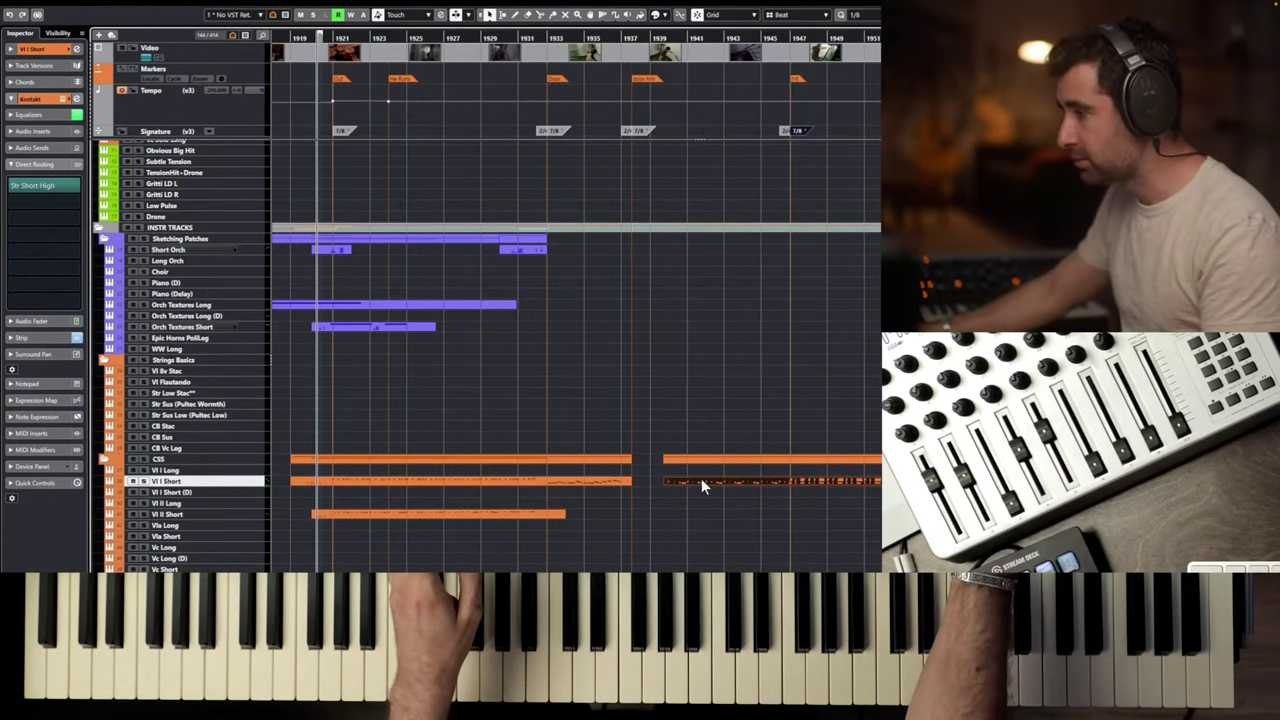
drag(665, 481, 637, 482)
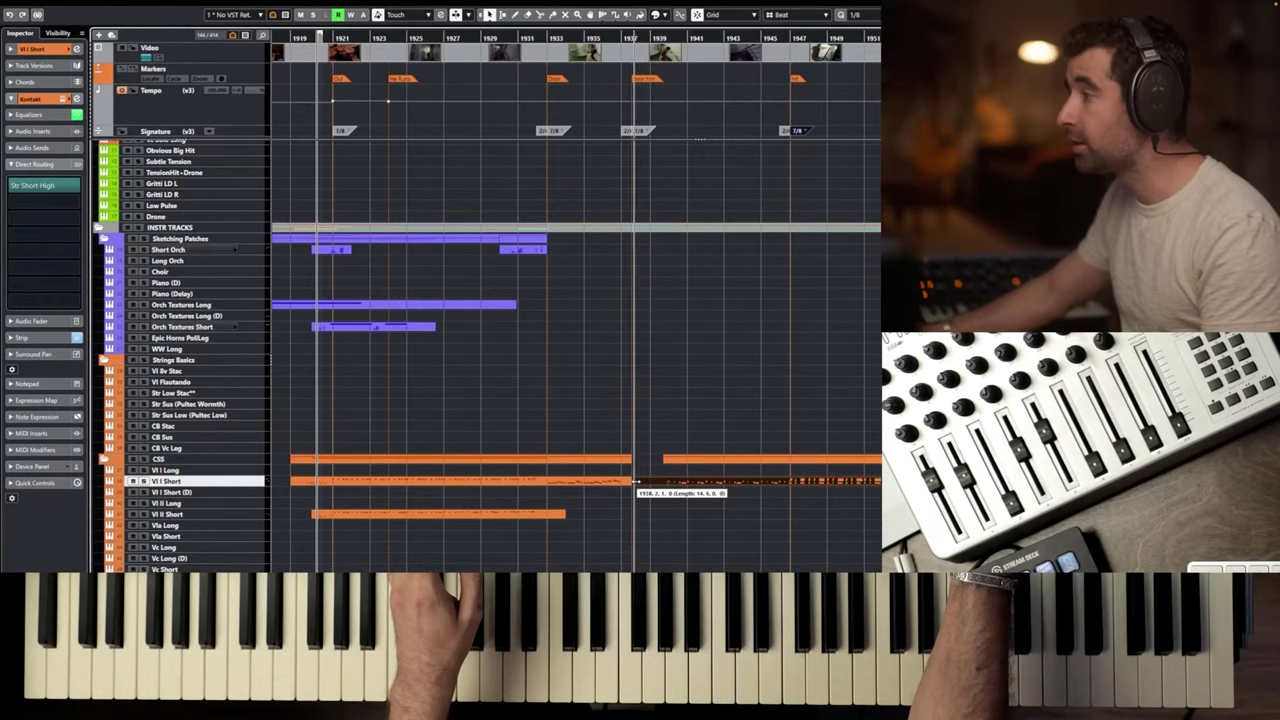
double_click(652, 481)
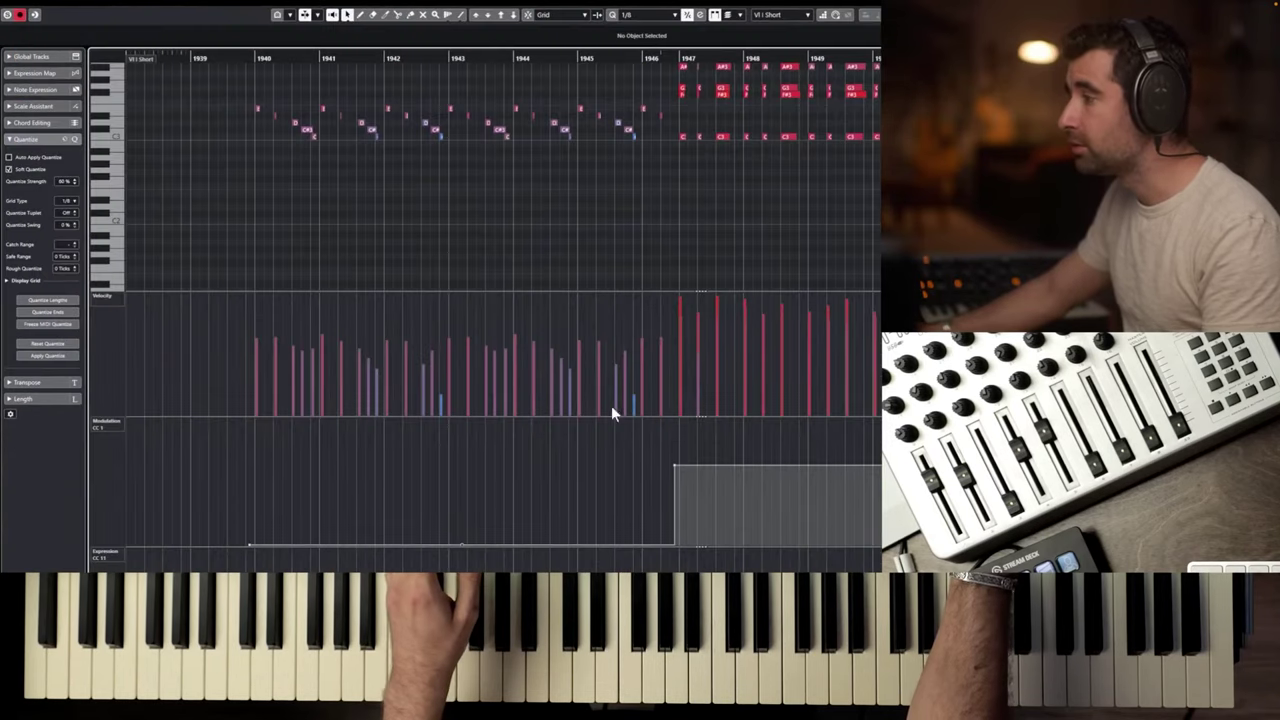
scroll(234, 156, left, 5)
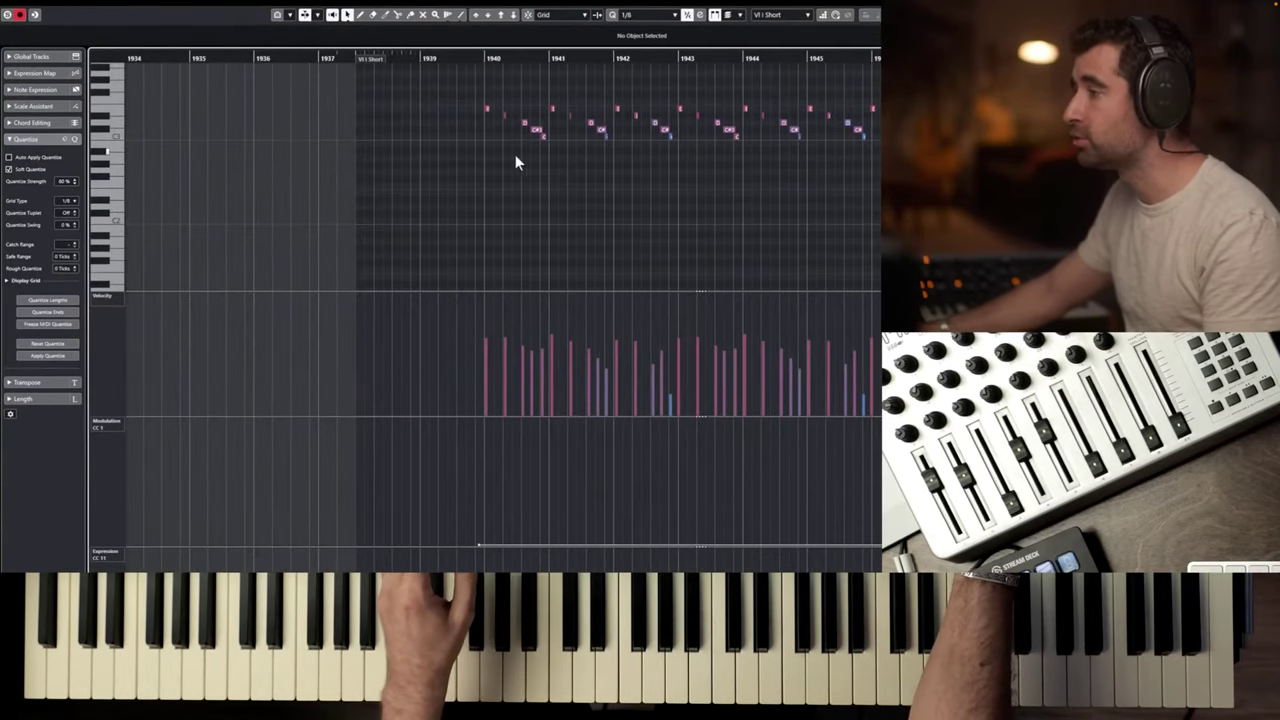
drag(604, 169, 450, 104)
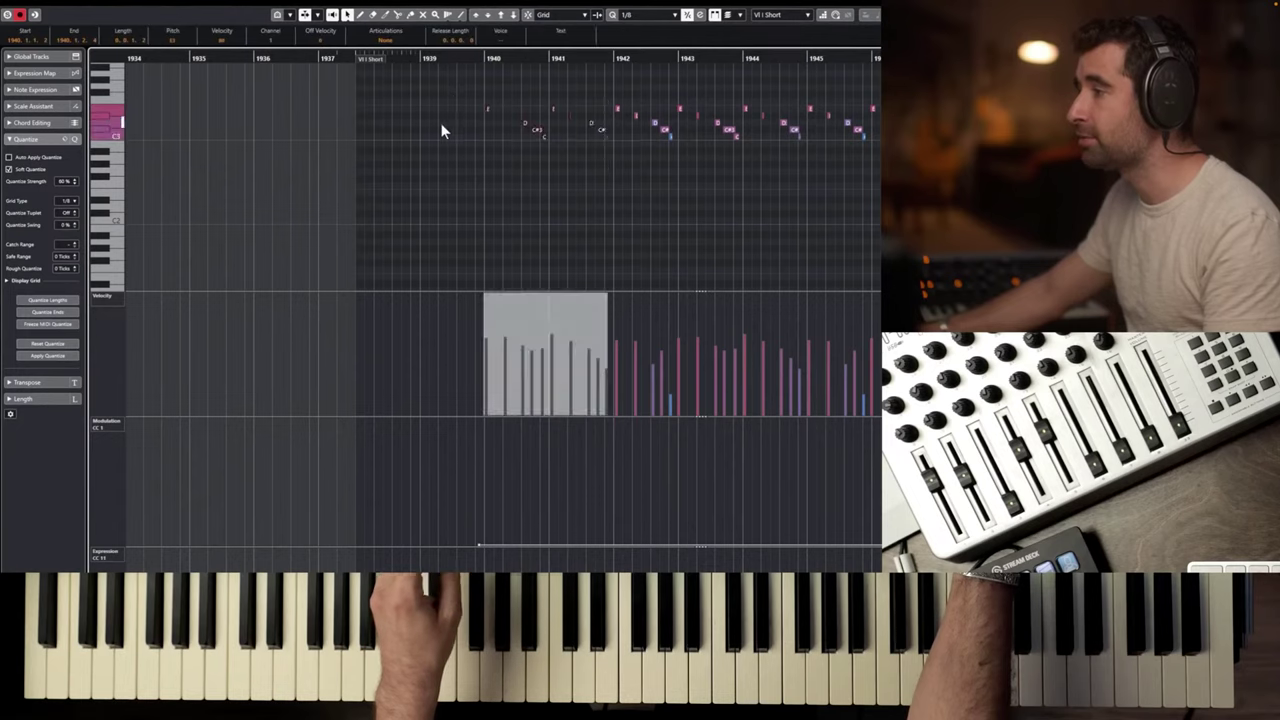
scroll(440, 126, up, 3)
drag(566, 110, 218, 115)
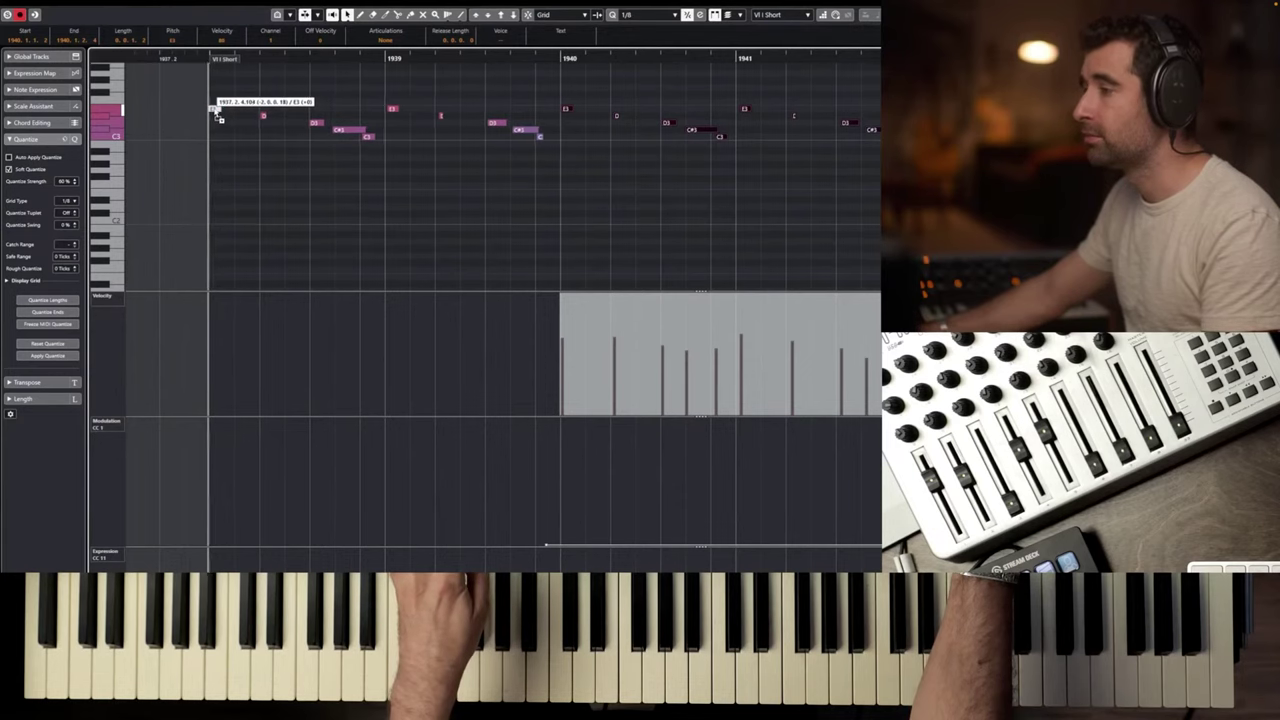
drag(218, 116, 220, 114)
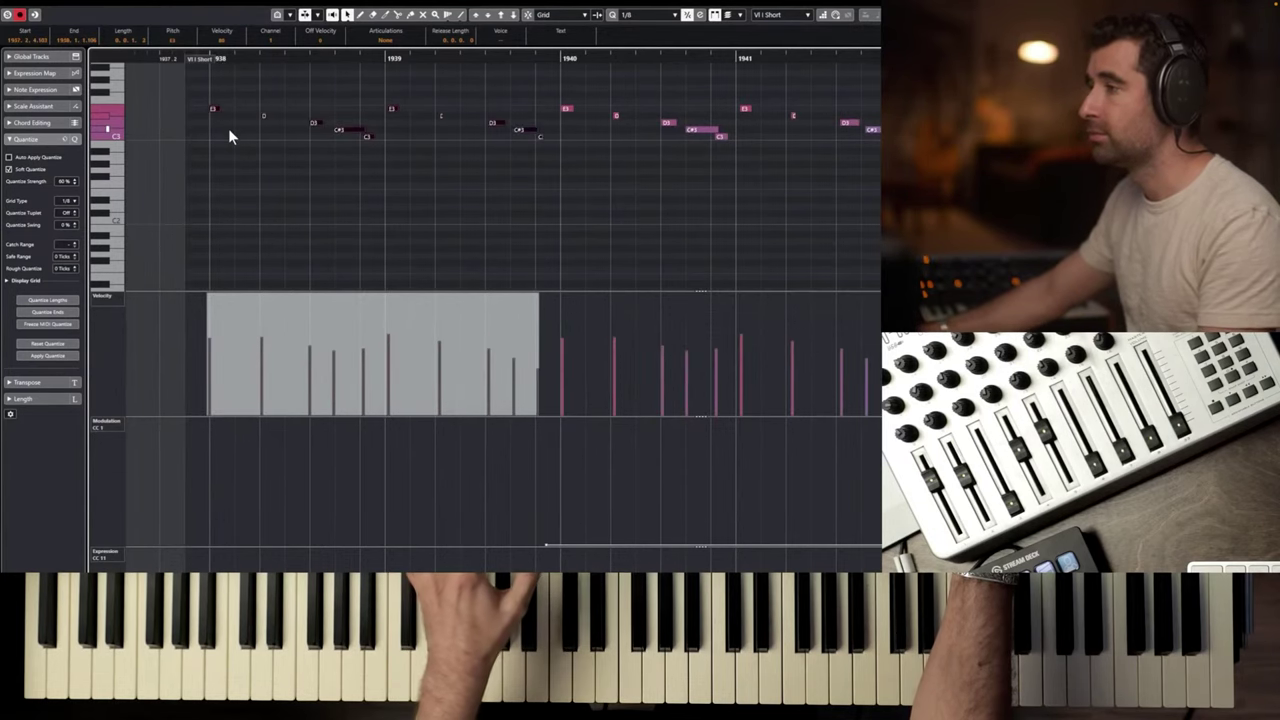
click(229, 129)
key(Return)
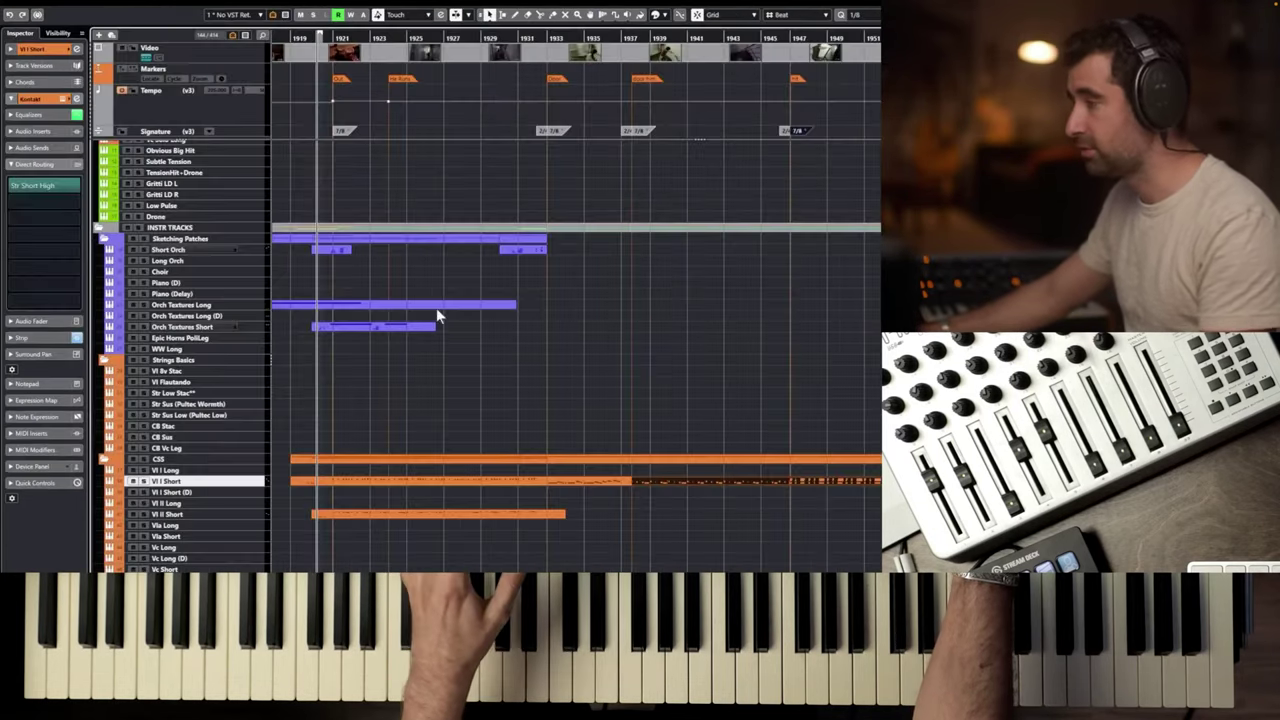
Play the VI I Short part from bar 1933 through the copied phrase at bar 1938.
double_click(629, 483)
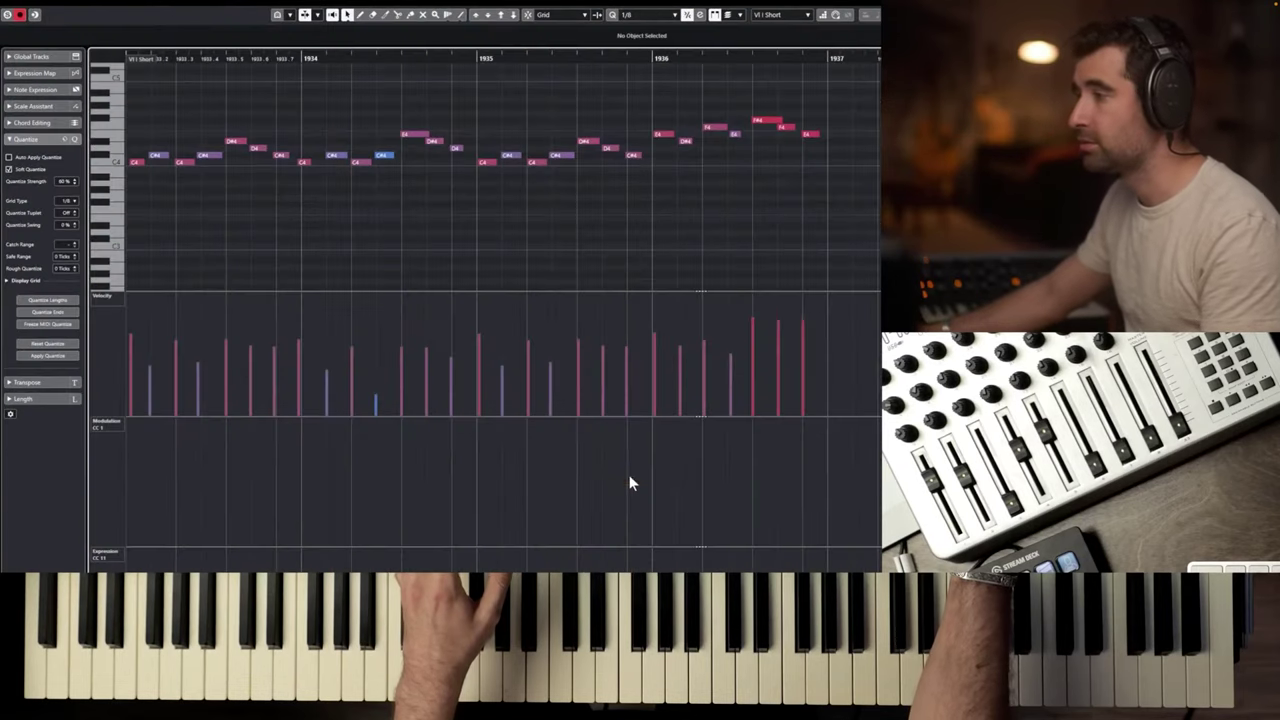
scroll(284, 212, up, 4)
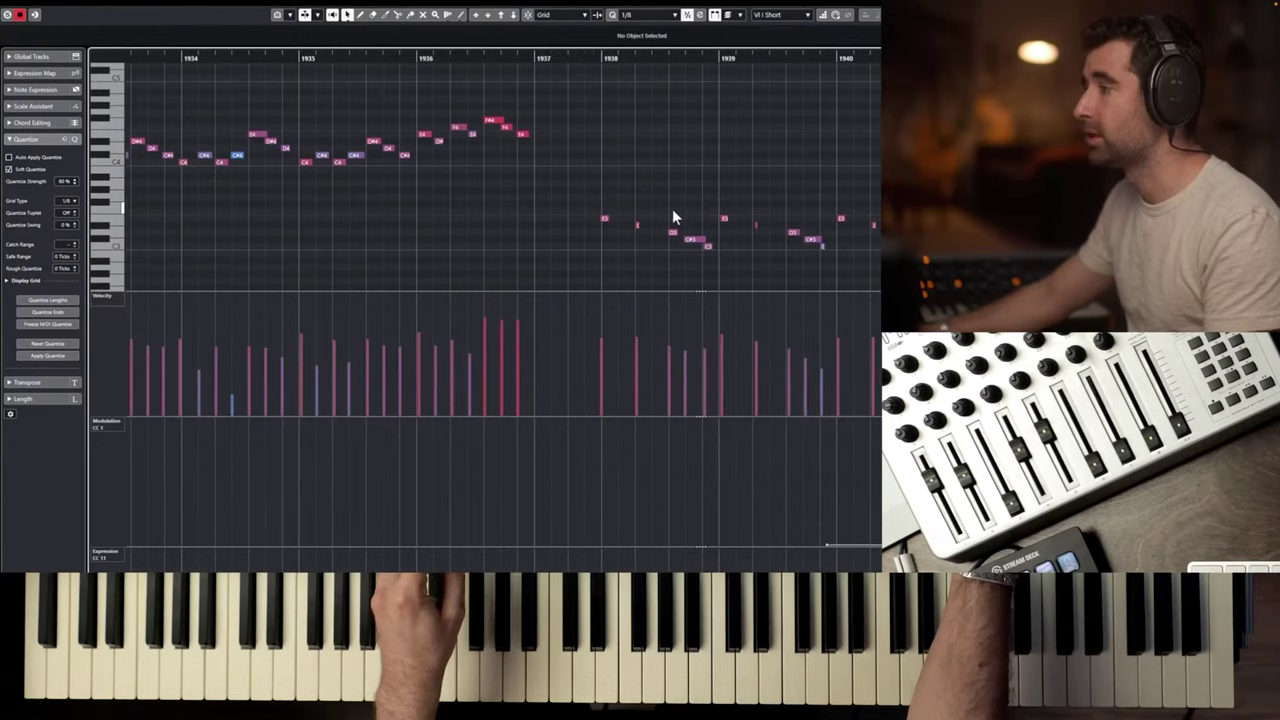
scroll(505, 130, down, 2)
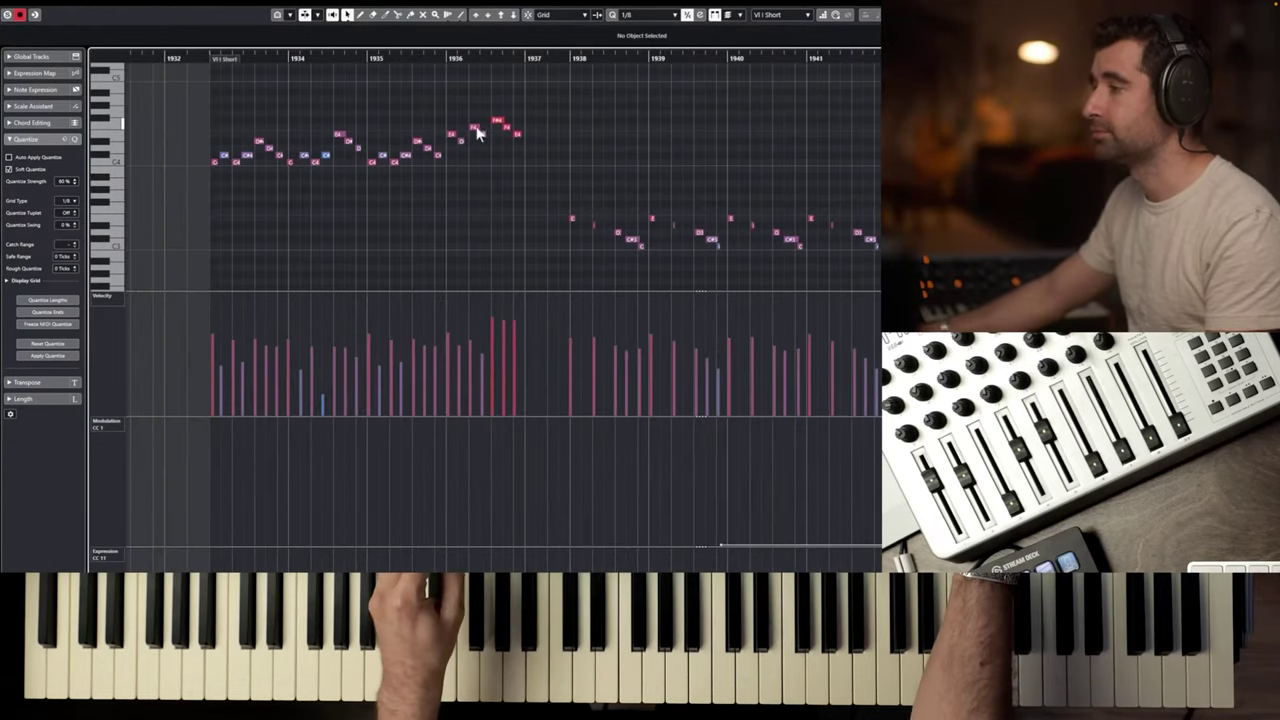
click(205, 62)
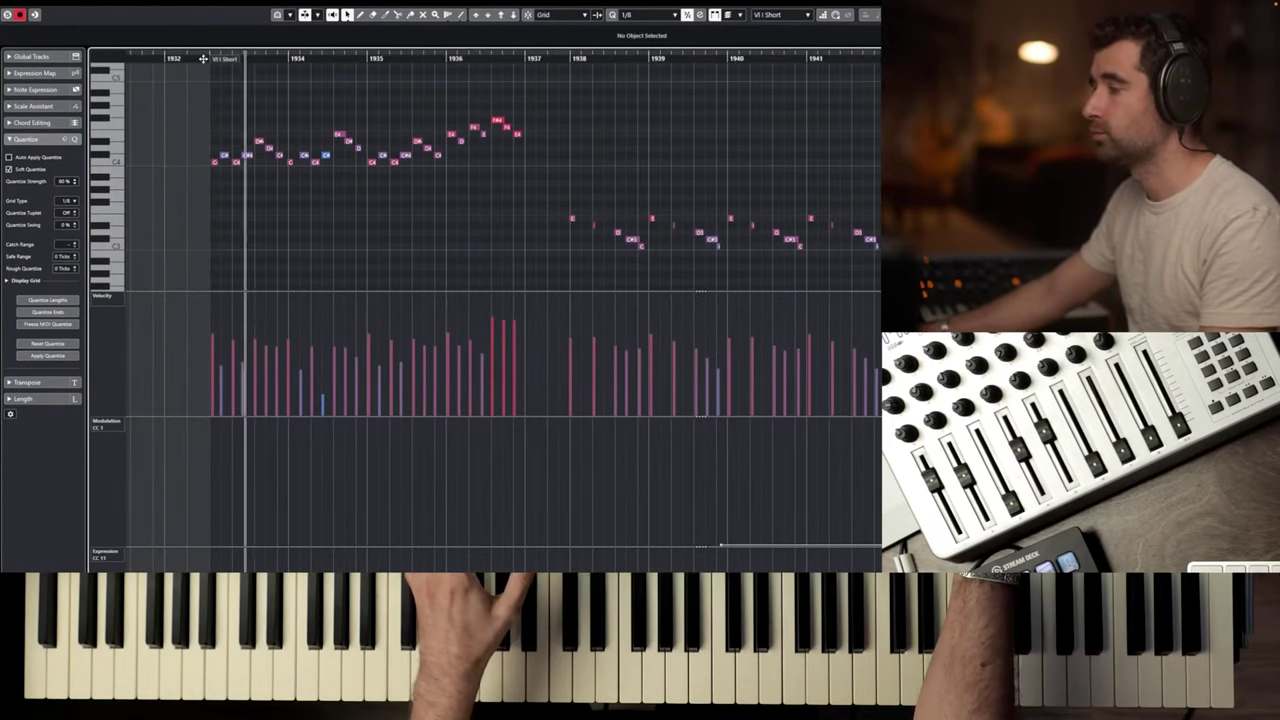
key(Return)
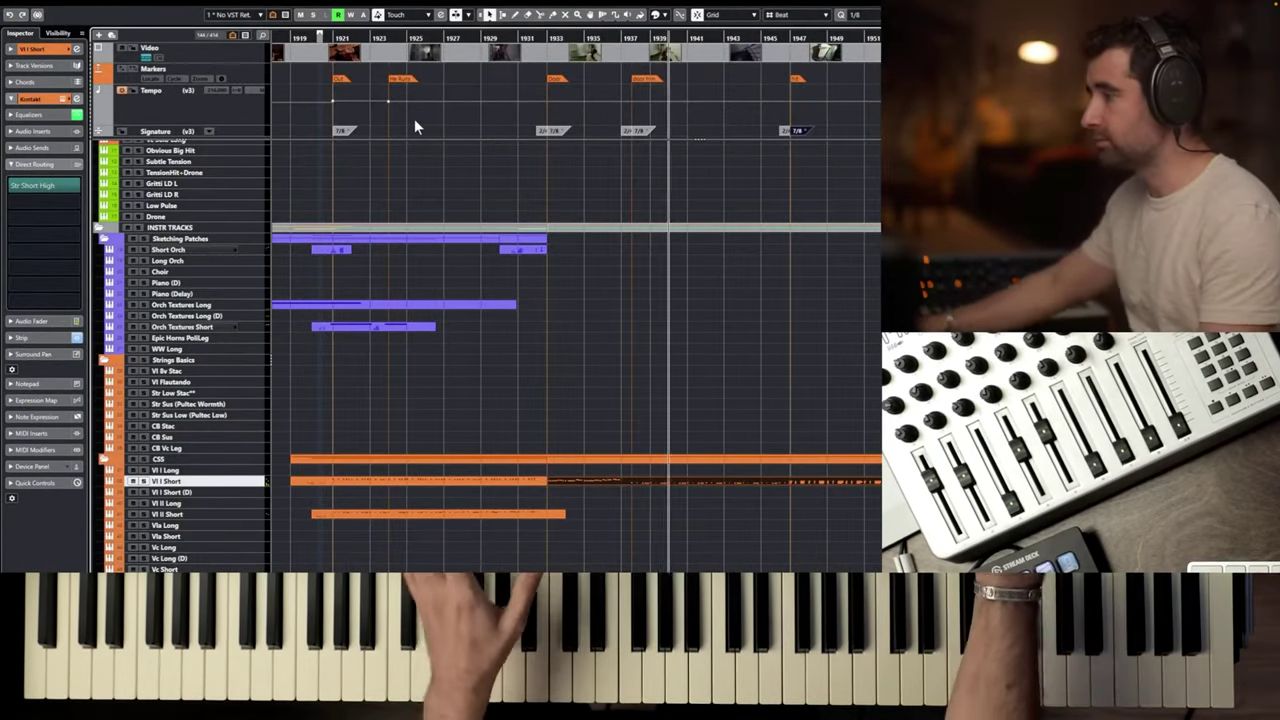
key(space)
Inspect the Timp Swells f clip before bar 1938 and play back its swell into that bar.
scroll(647, 466, down, 6)
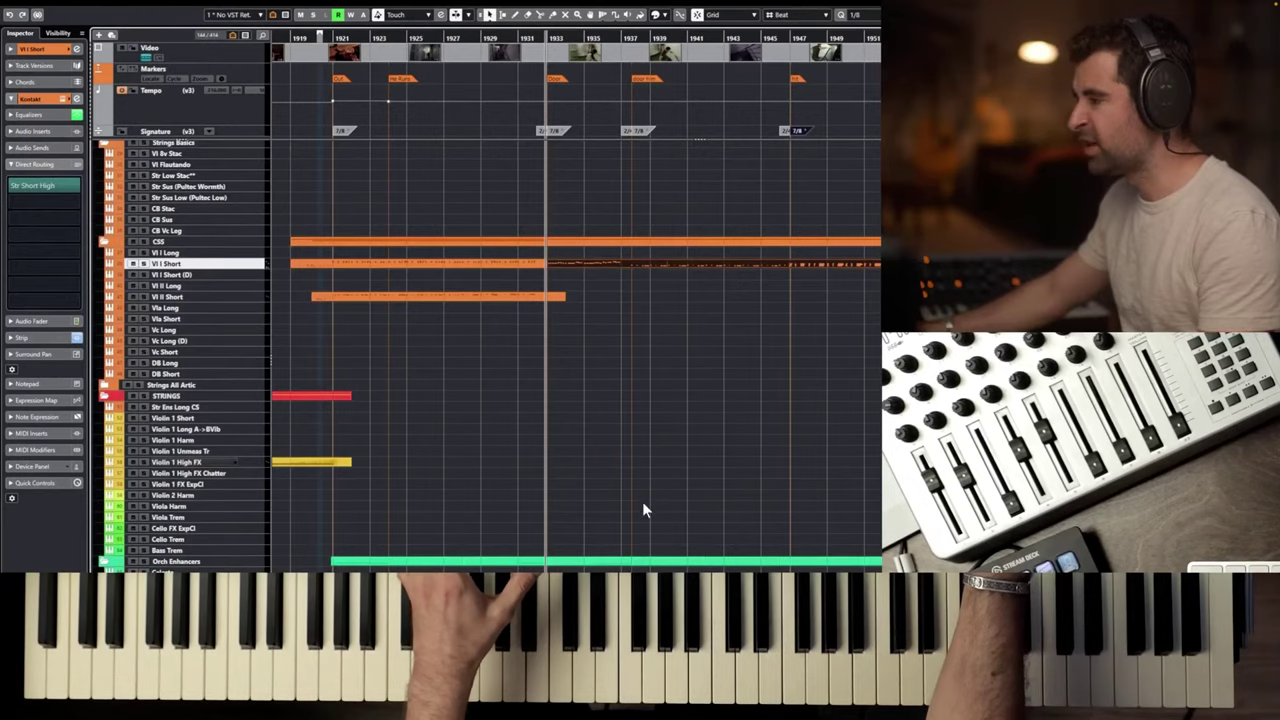
scroll(642, 501, down, 8)
double_click(628, 394)
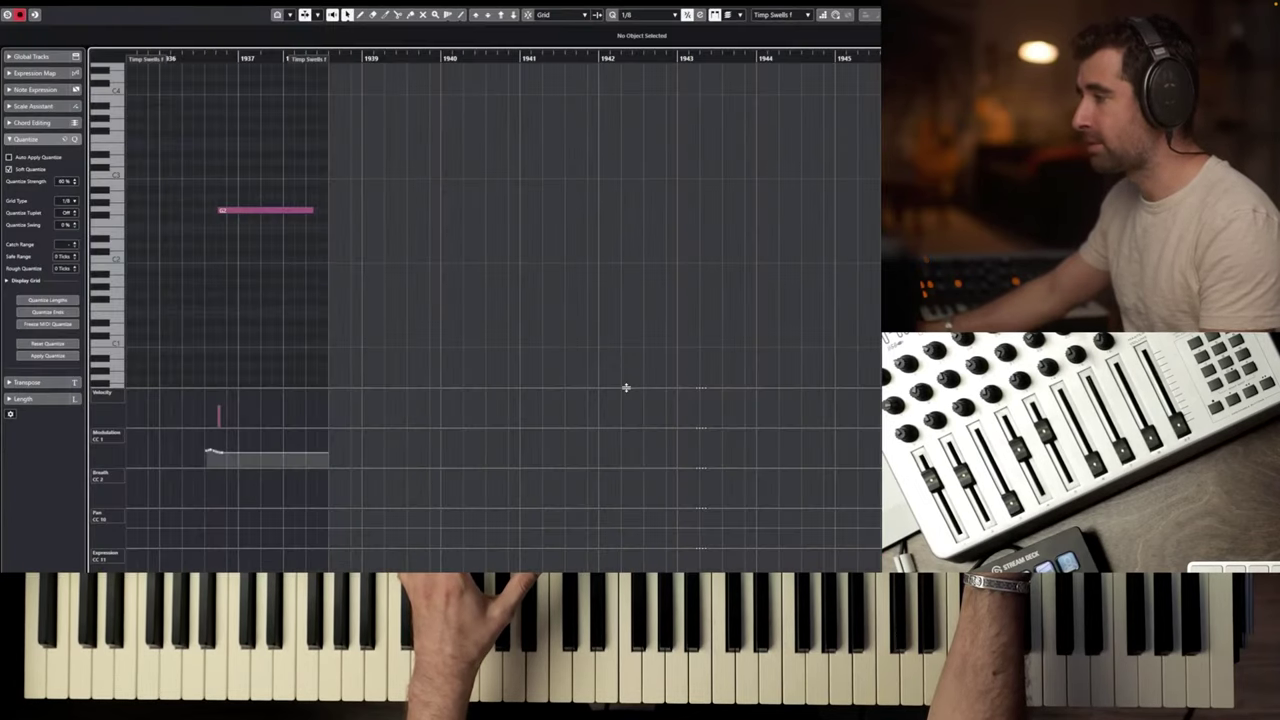
key(Return)
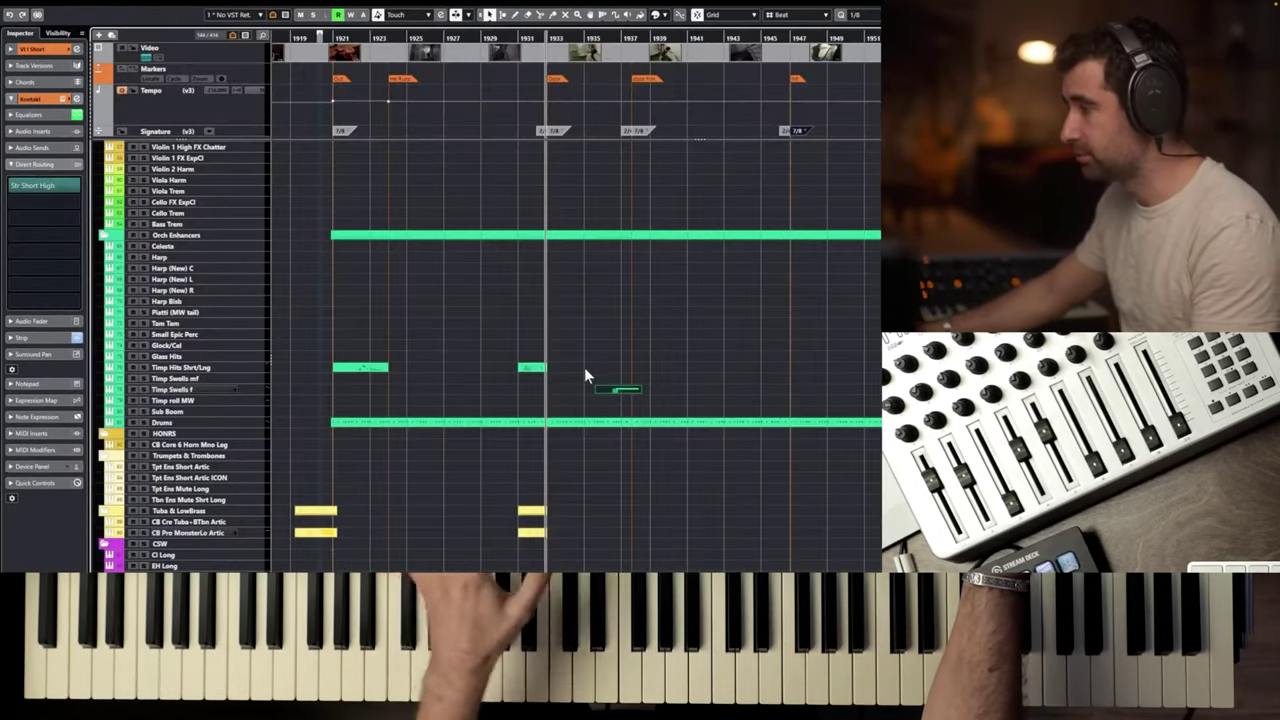
scroll(618, 357, up, 4)
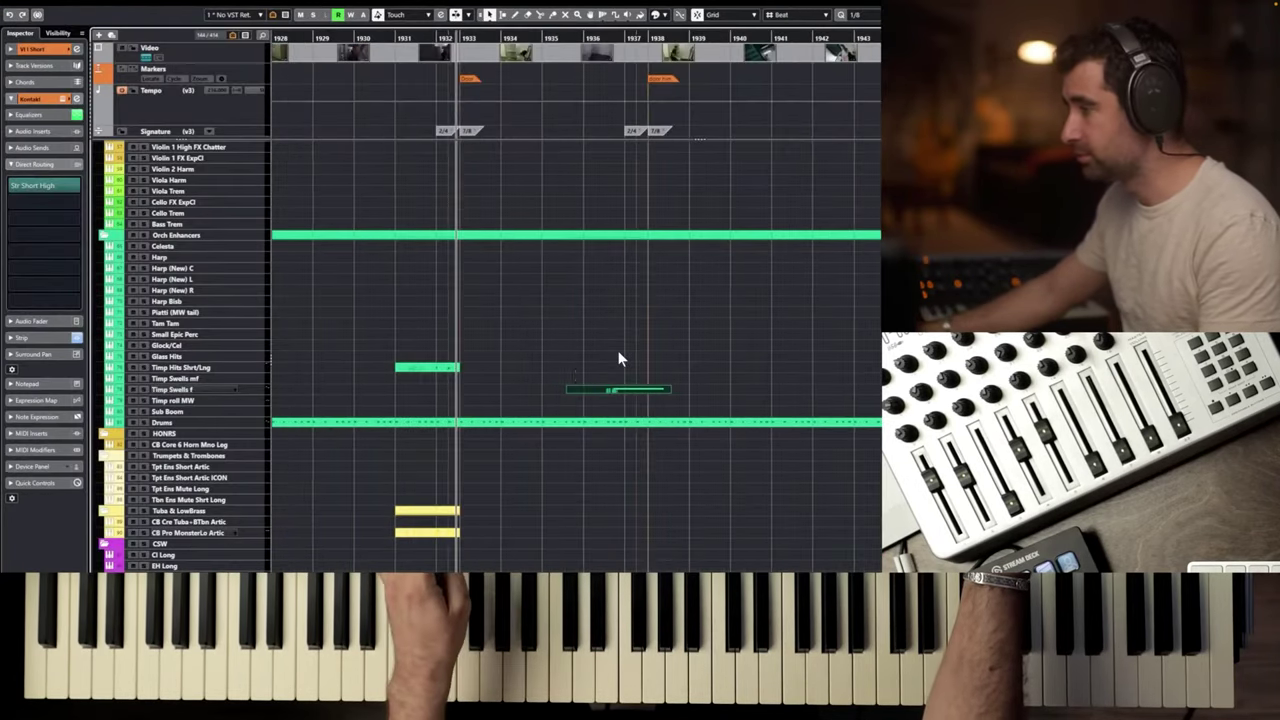
click(606, 38)
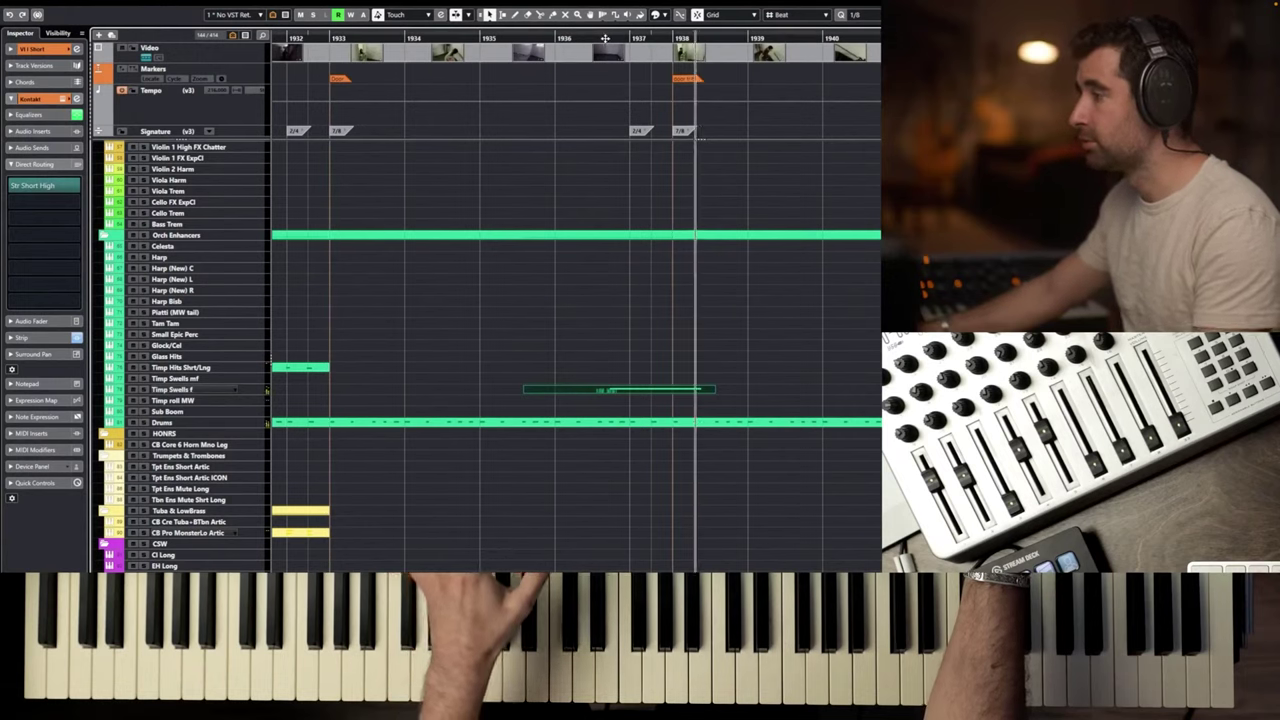
key(space)
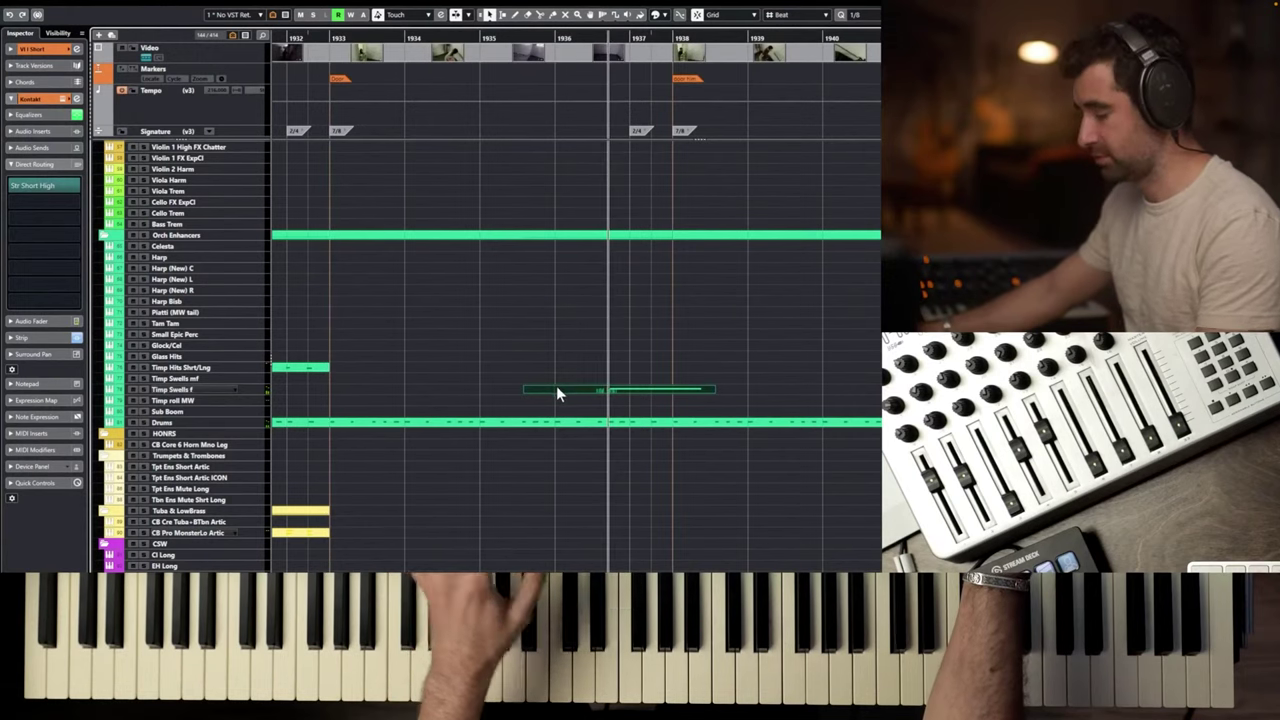
Move the Timp Swells f clip earlier to start at bar 1935 and play it back from bar 1936.
drag(557, 385, 521, 386)
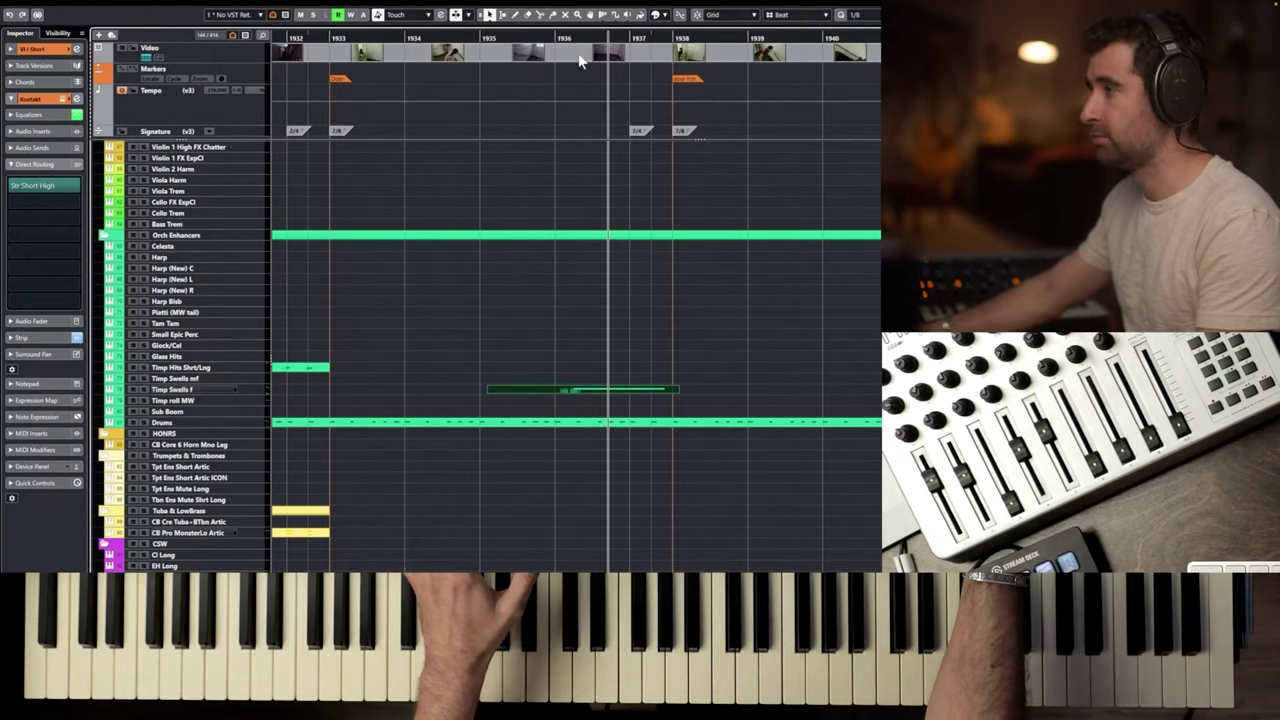
click(556, 38)
key(space)
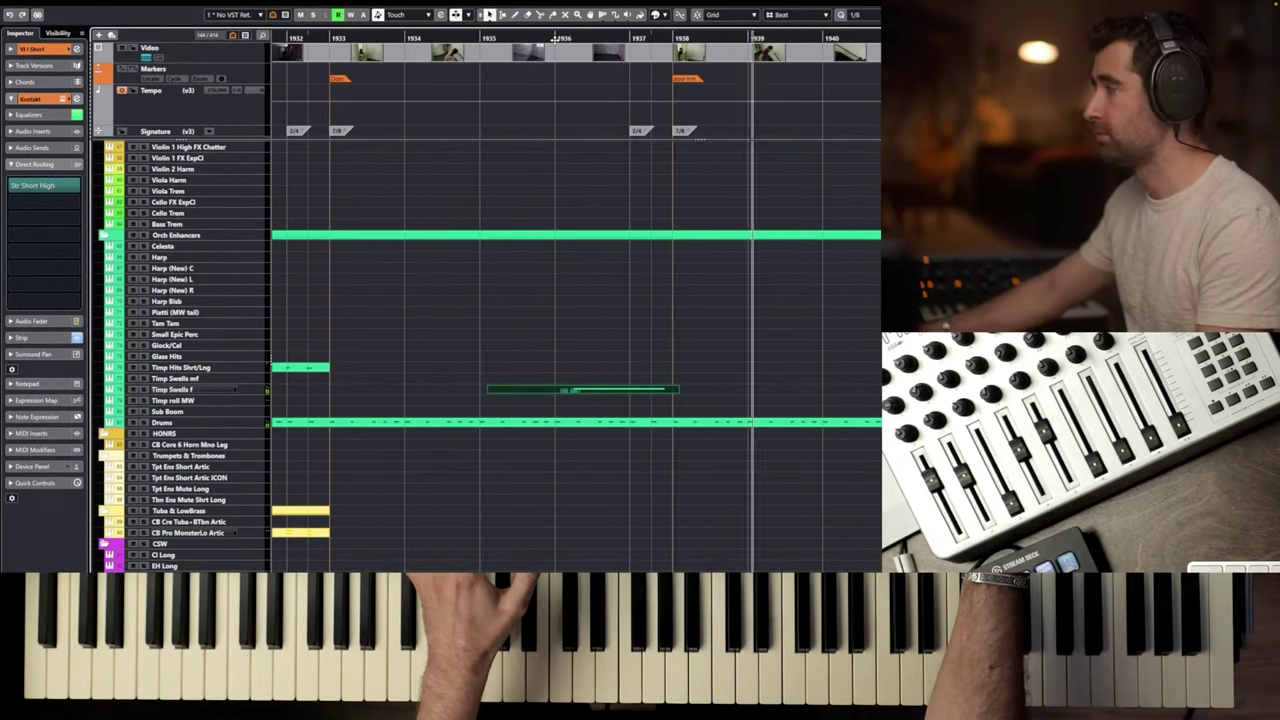
Play back the passage following the timpani swell through bar 1939, keeping the project open.
key(space)
key(space)
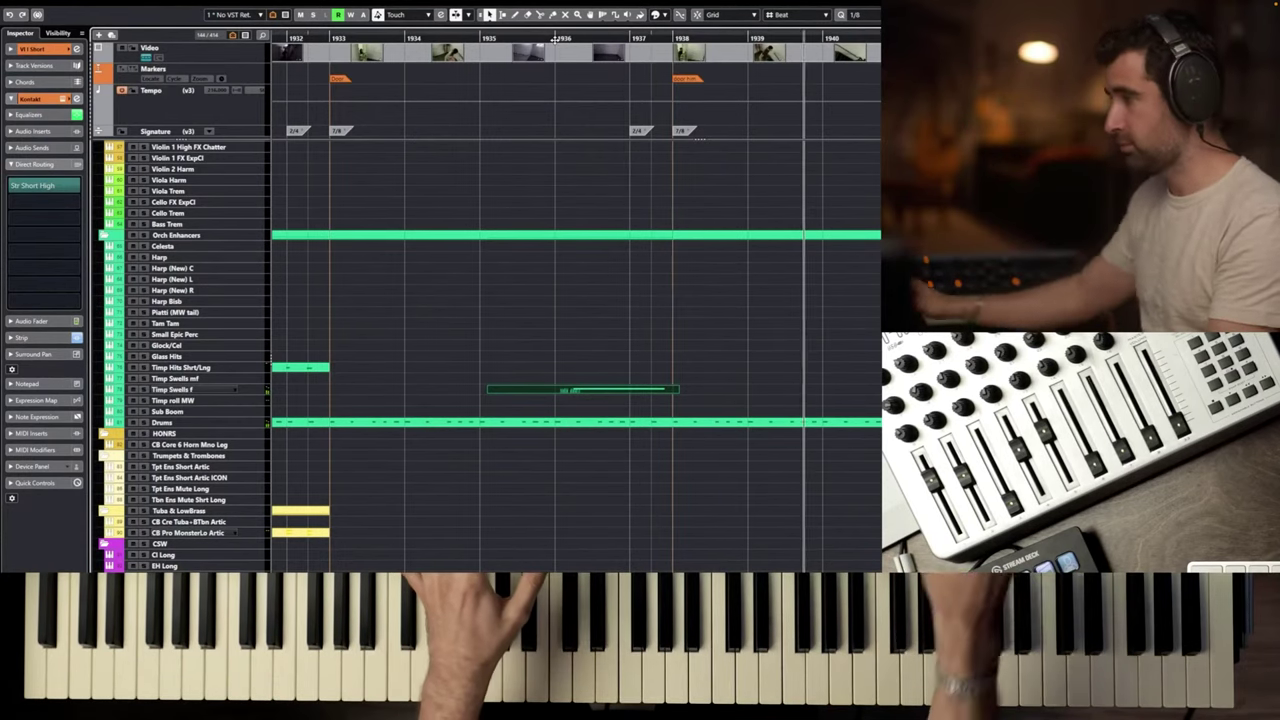
key(ctrl+w)
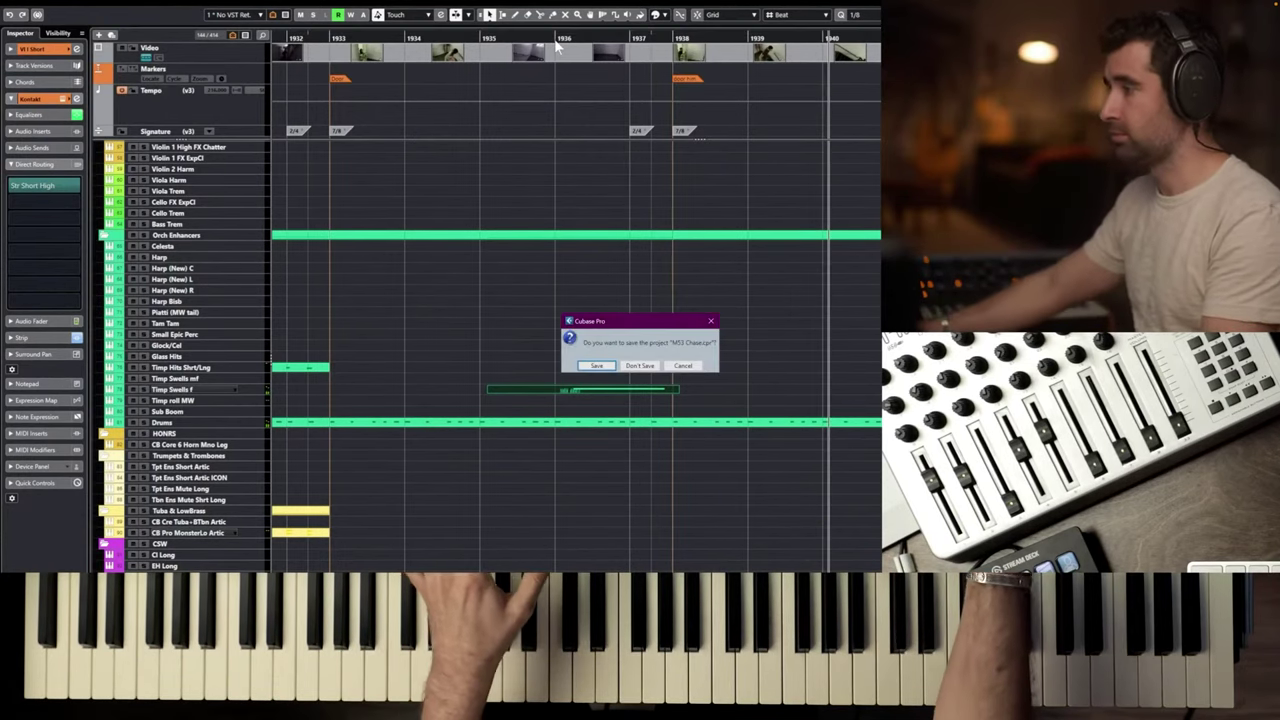
click(683, 366)
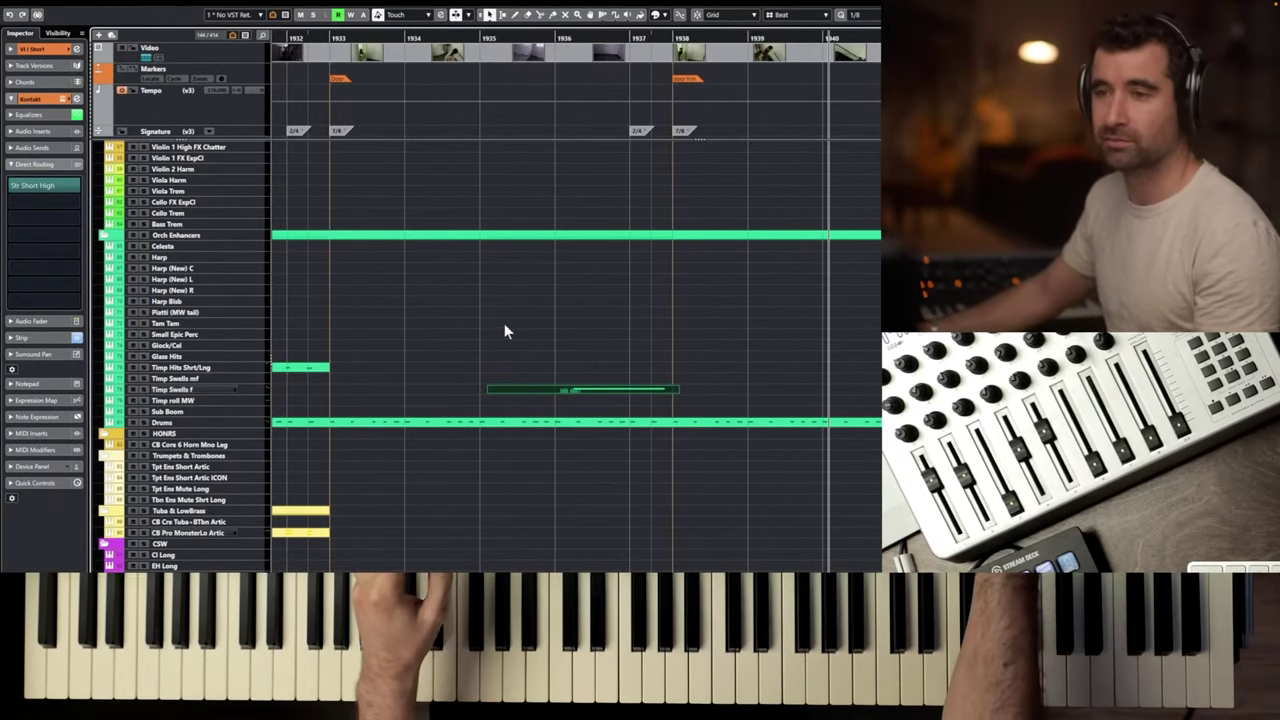
Move the playback position back to just before the cue section starting at bar 1921.
key(g)
key(g)
key(g)
key(g)
key(g)
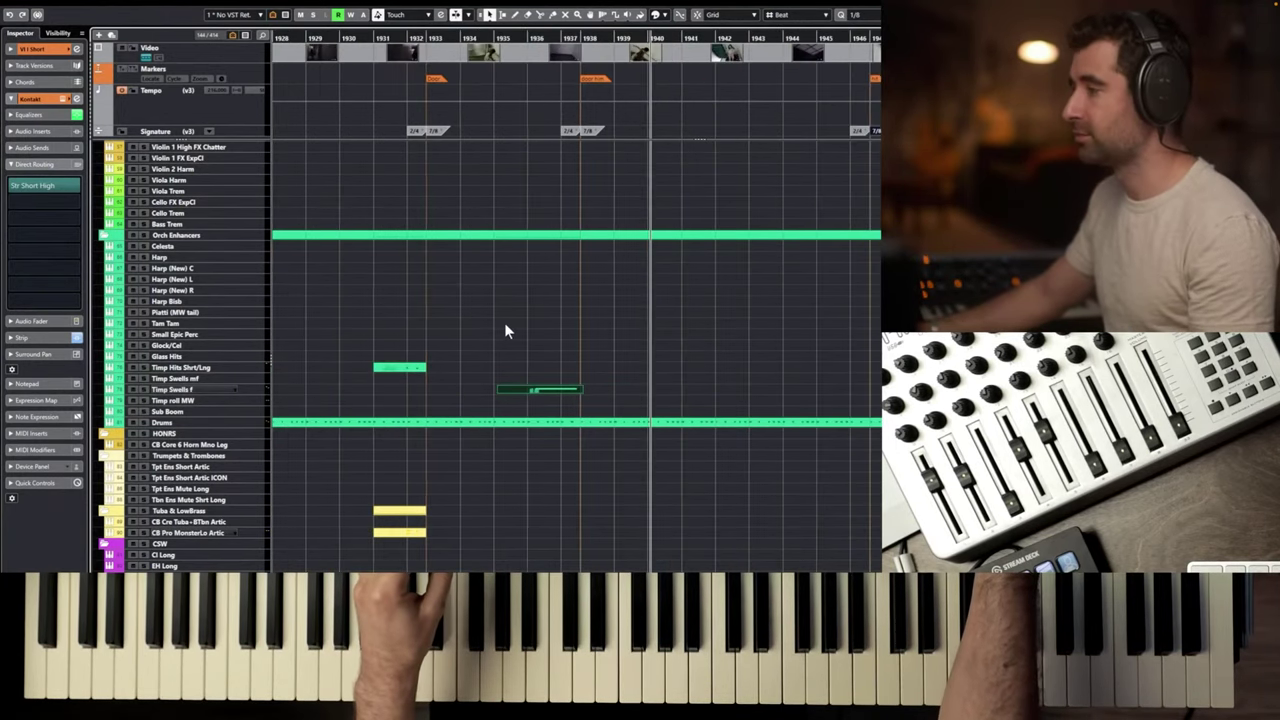
key(g)
key(g)
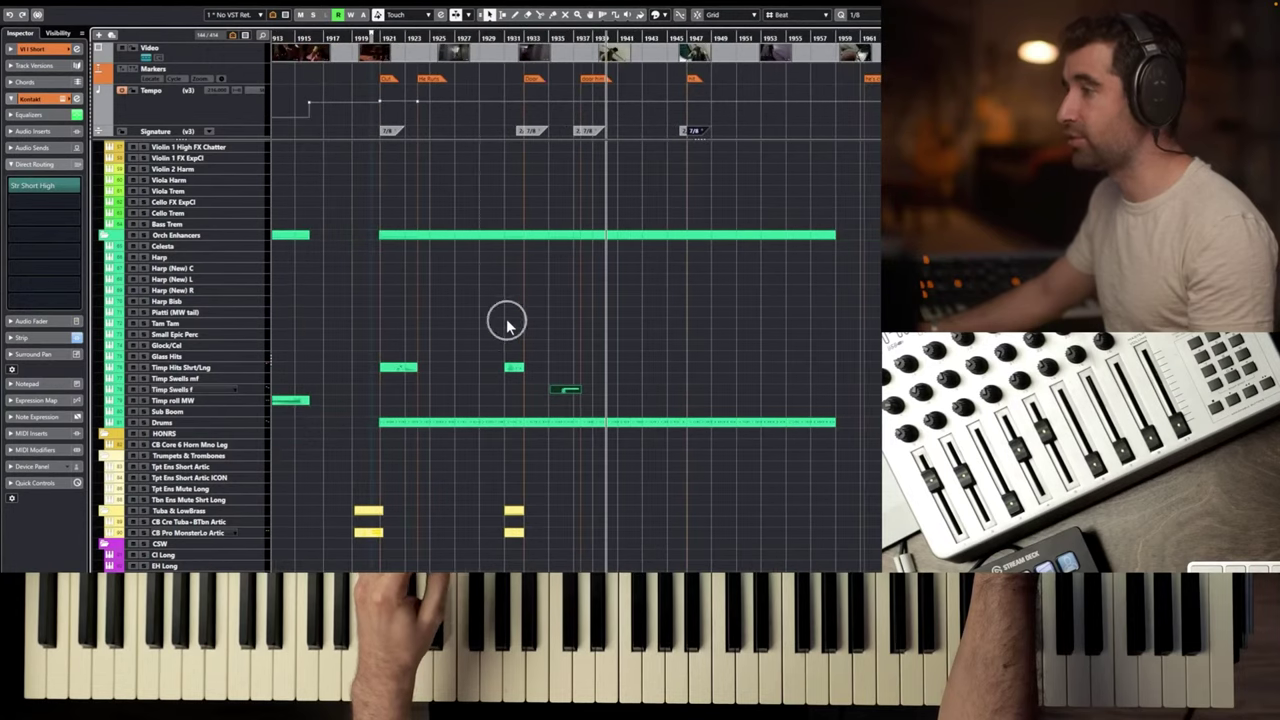
drag(398, 39, 372, 36)
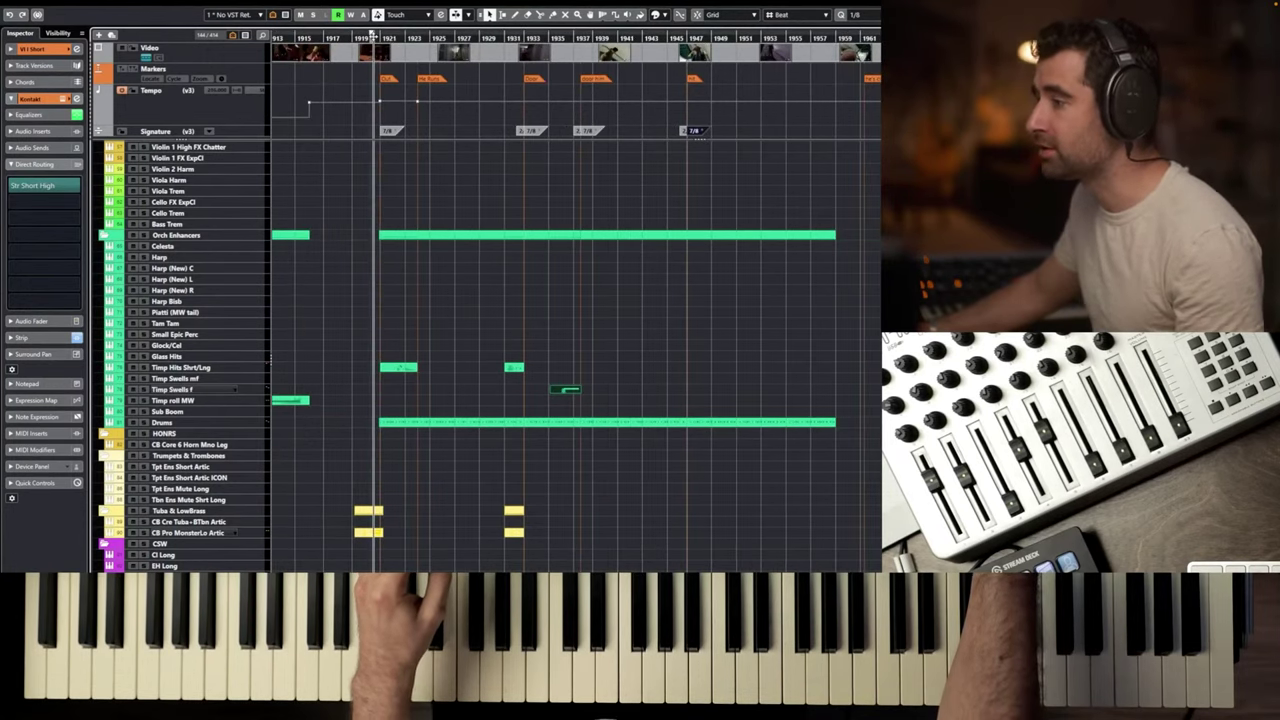
Play the cue from between bars 1919 and 1920 to past bar 1947 to review the whole section.
key(h)
key(h)
key(h)
key(h)
key(h)
key(h)
key(h)
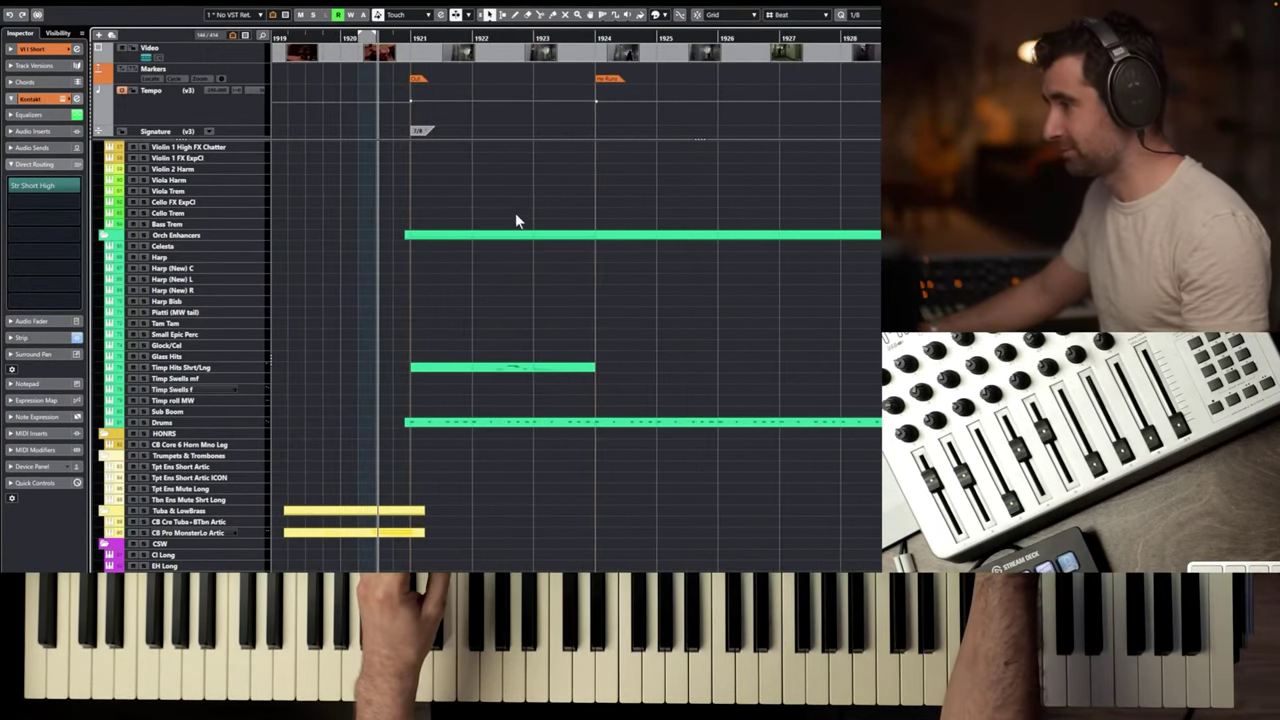
key(g)
key(g)
click(516, 216)
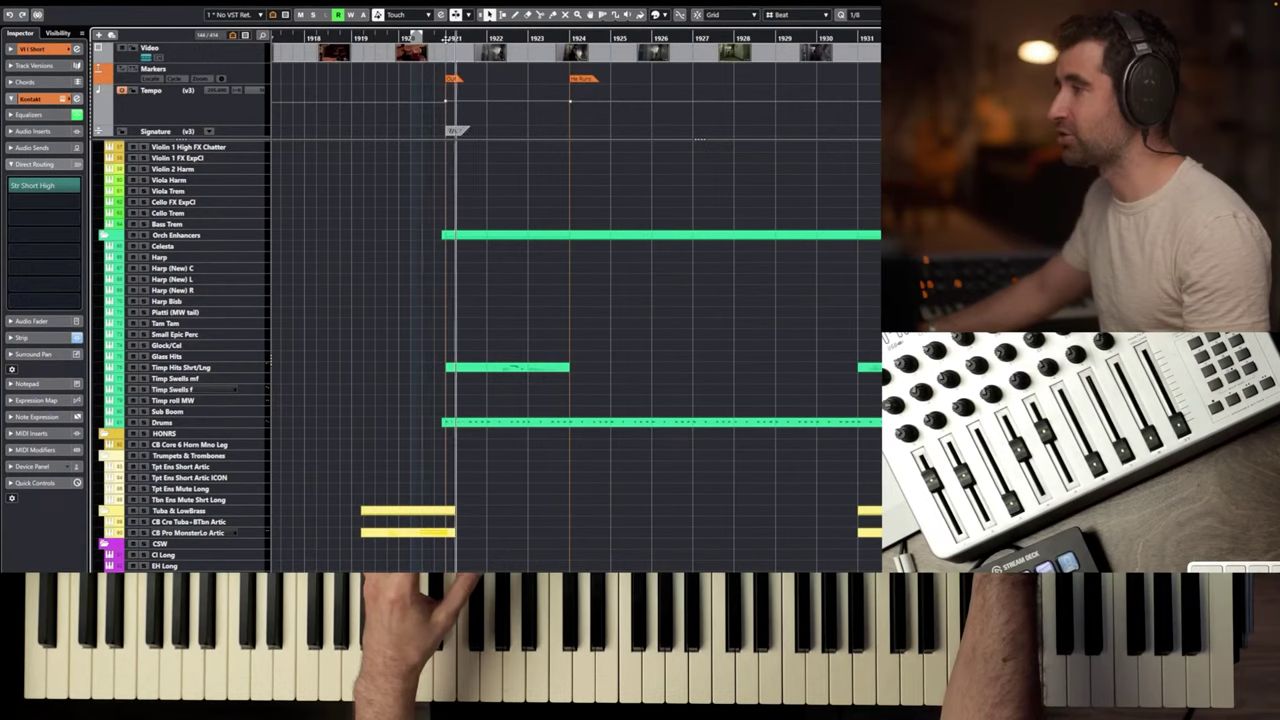
key(g)
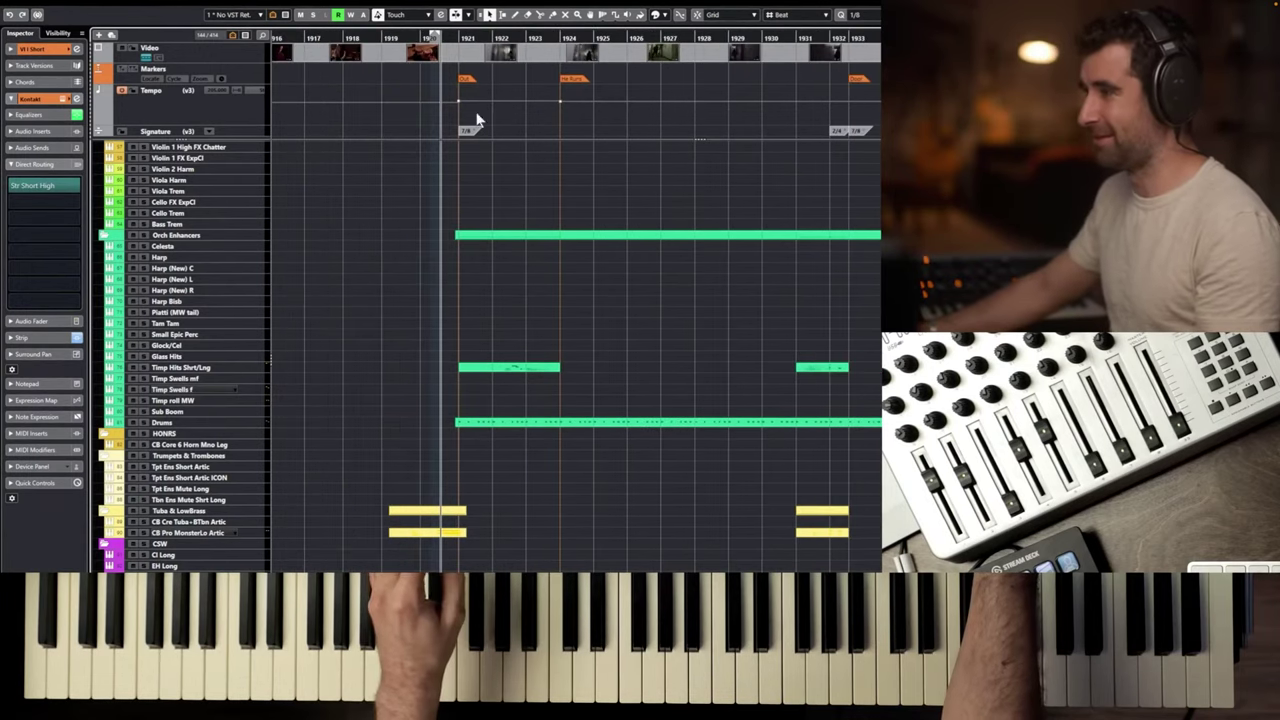
click(405, 40)
key(space)
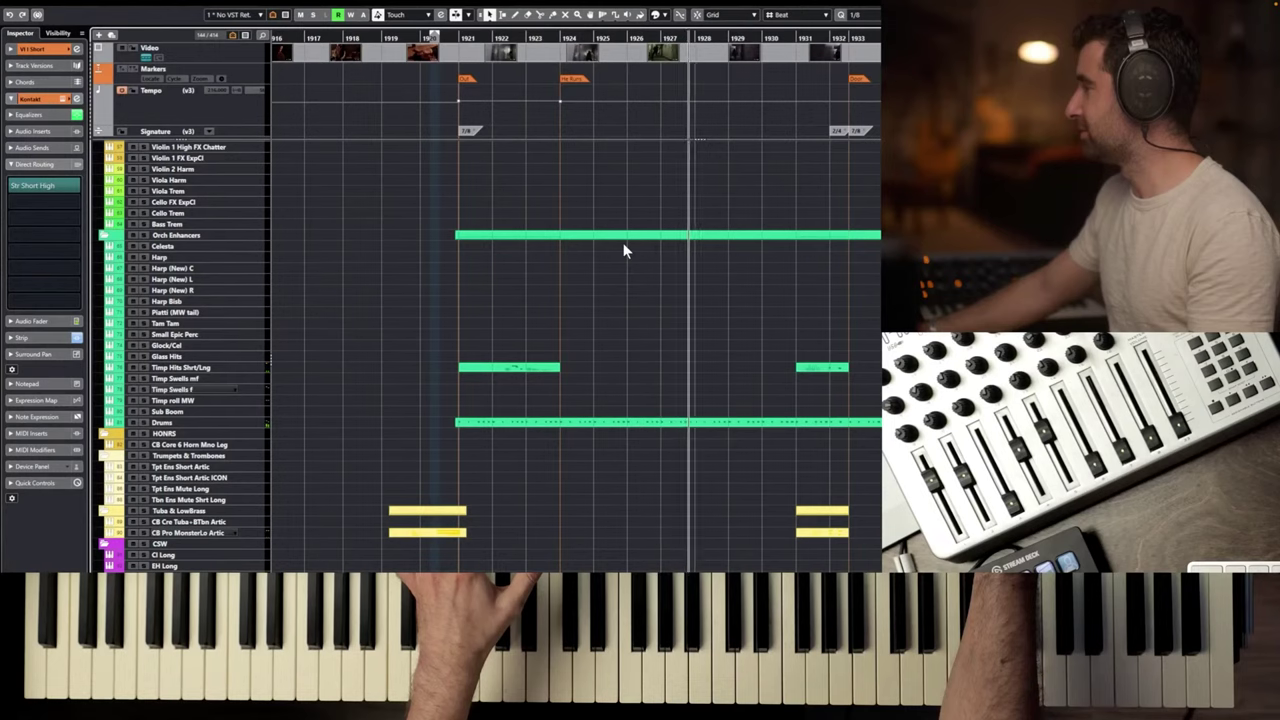
scroll(817, 354, down, 2)
scroll(815, 352, right, 2)
scroll(779, 341, right, 2)
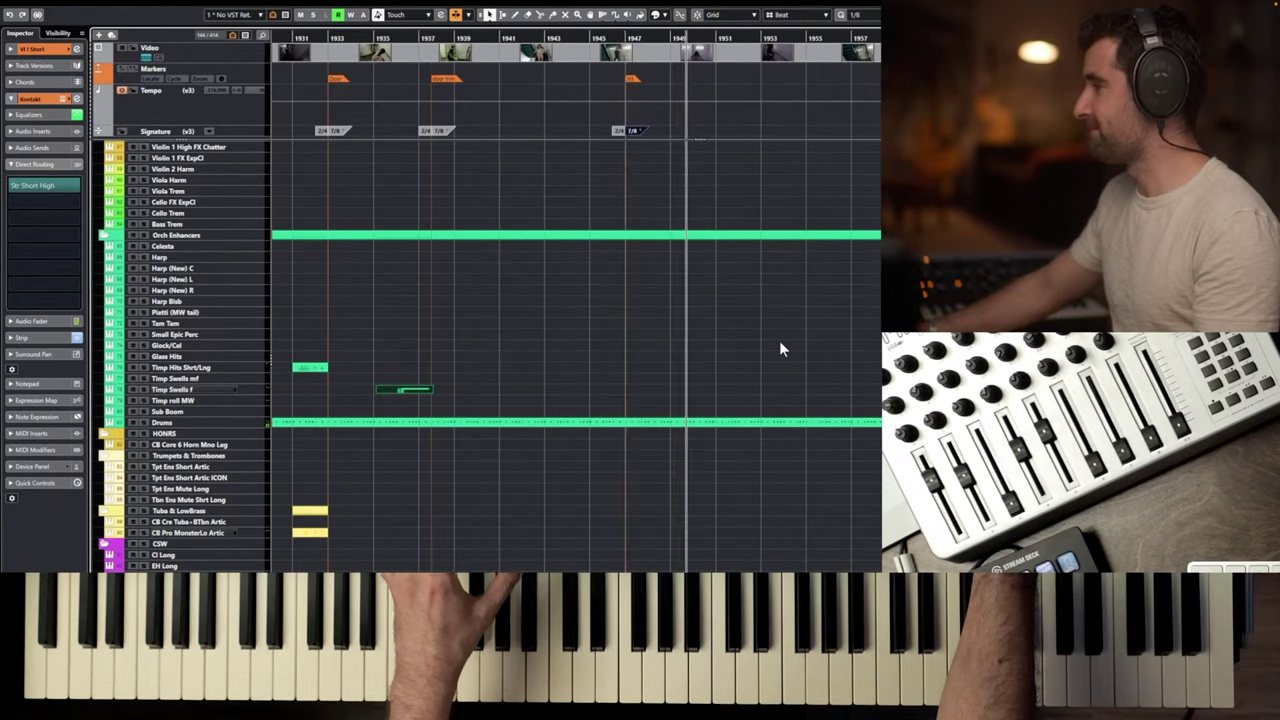
Replay the transition into bar 1947 from about bar 1944 and check the Drums clip leading up to it.
click(588, 37)
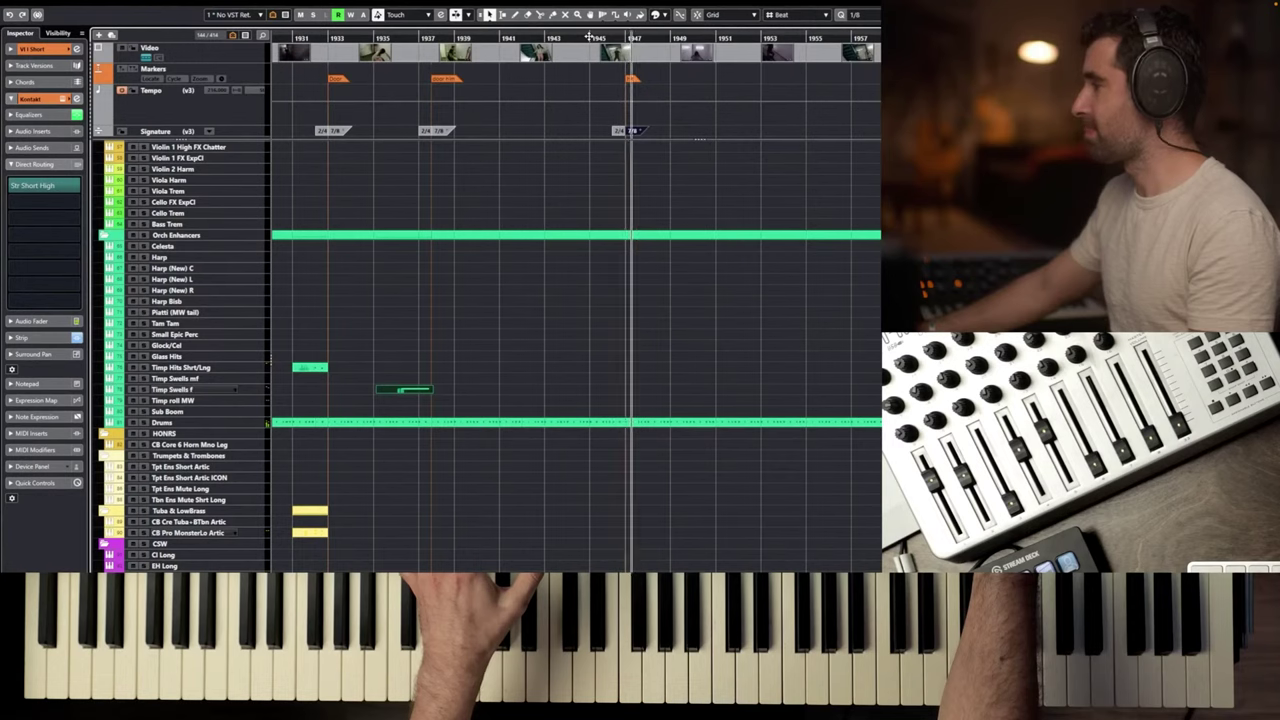
key(space)
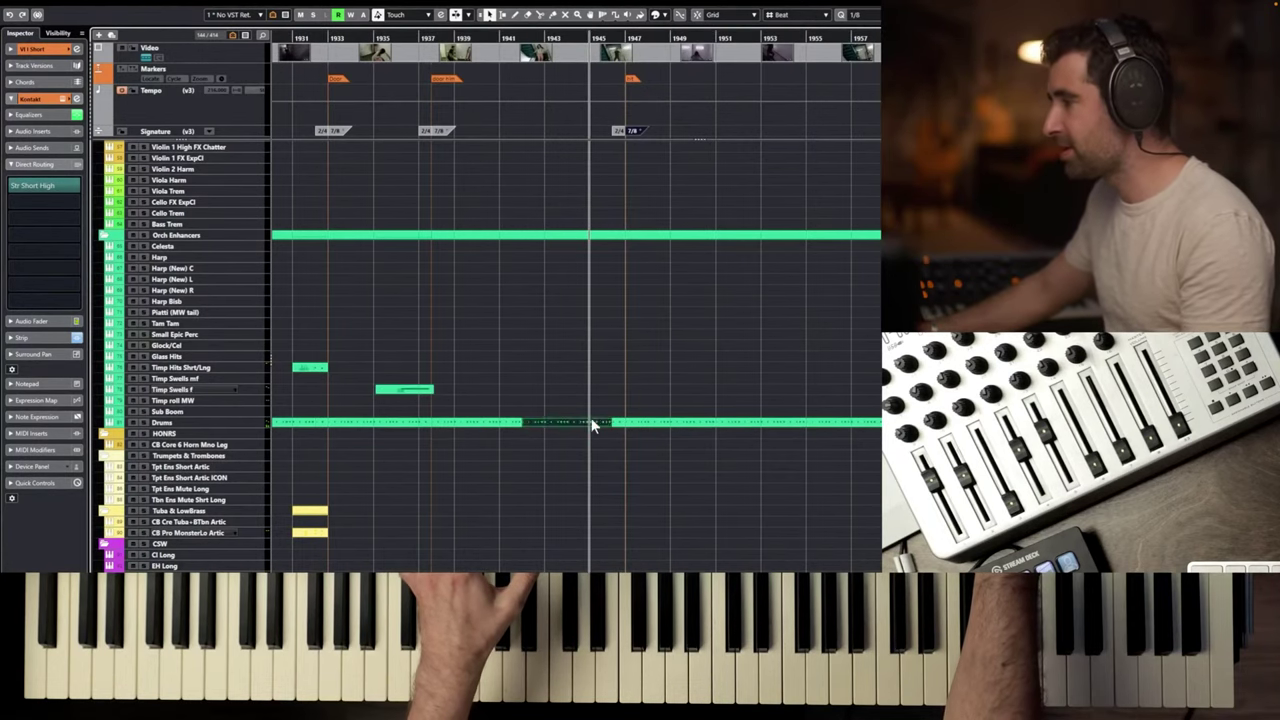
double_click(592, 425)
key(Return)
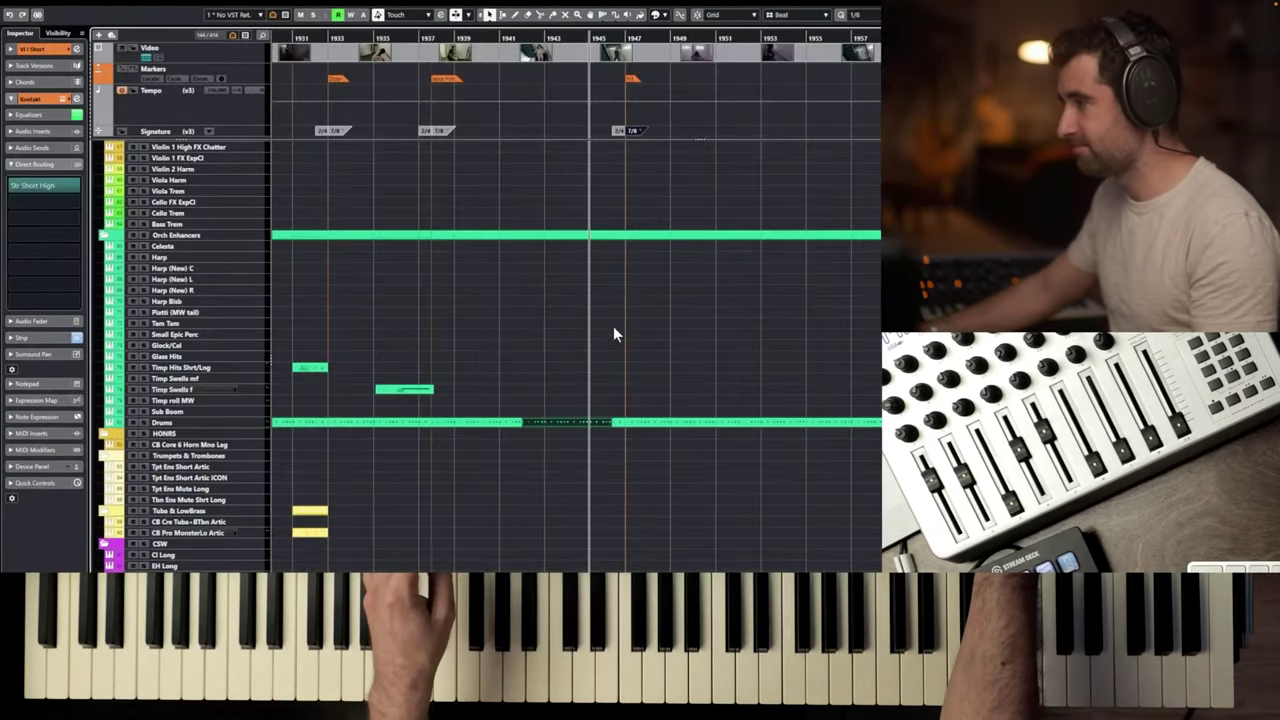
Open the VI I Short clip's notes for editing and delete the stray notes in bar 1946.
scroll(633, 356, up, 8)
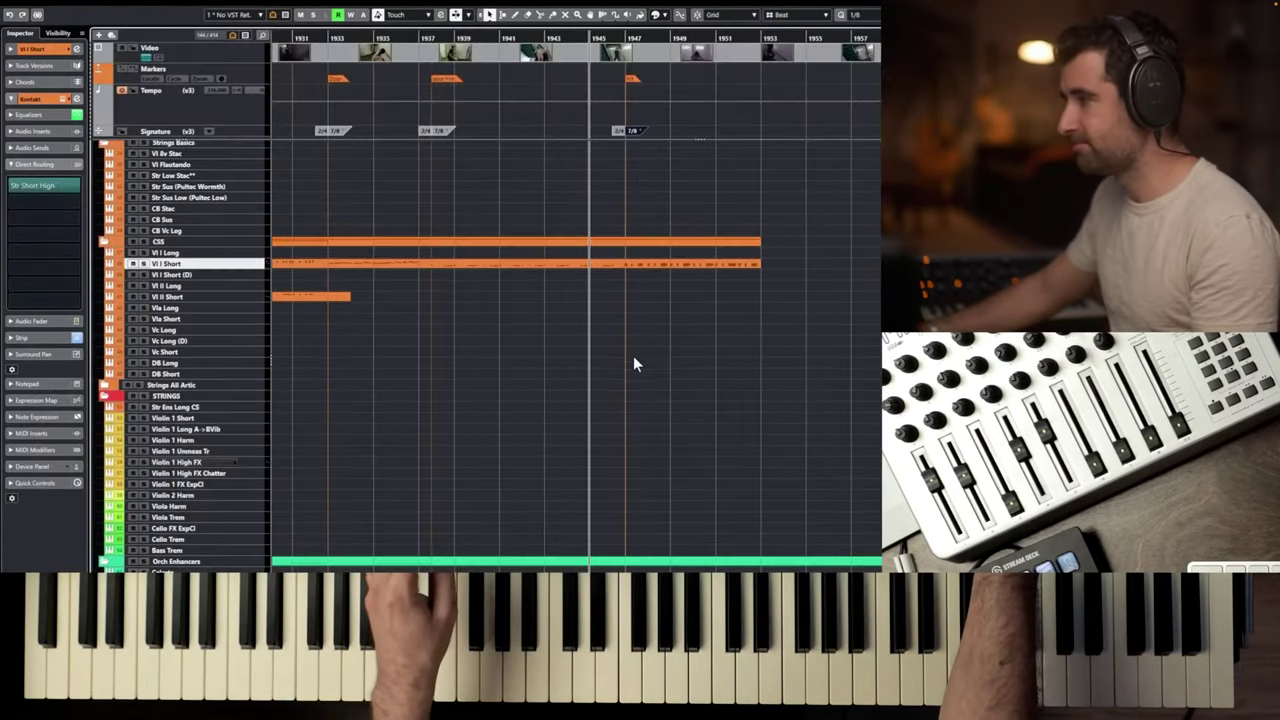
double_click(605, 264)
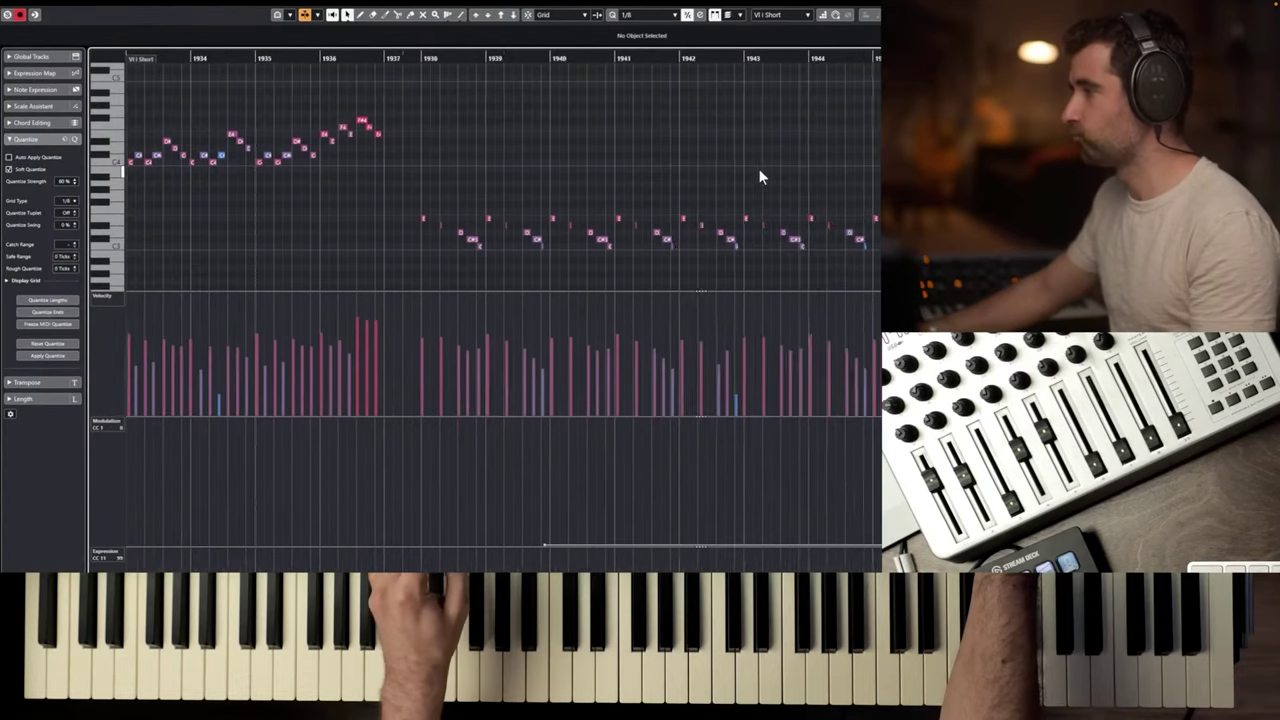
drag(820, 196, 839, 229)
key(Delete)
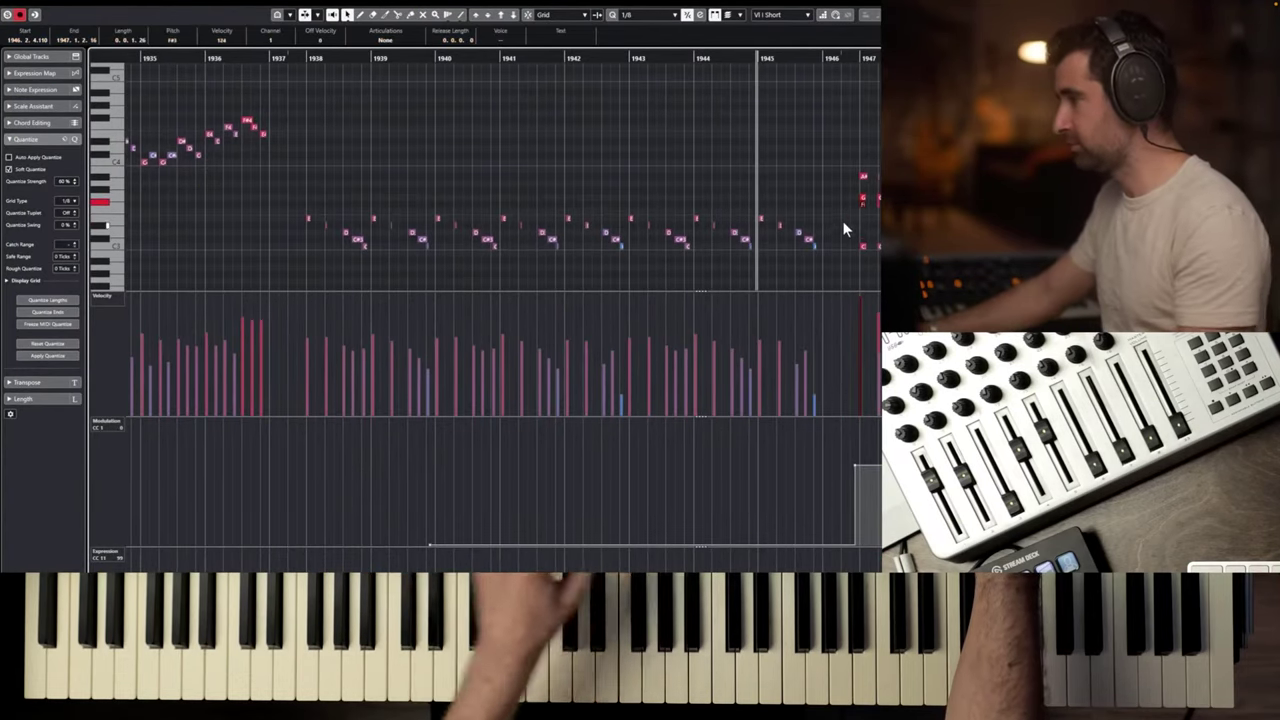
Play the VI I Short part from bar 1945 to hear its lead-in to bar 1947.
click(768, 57)
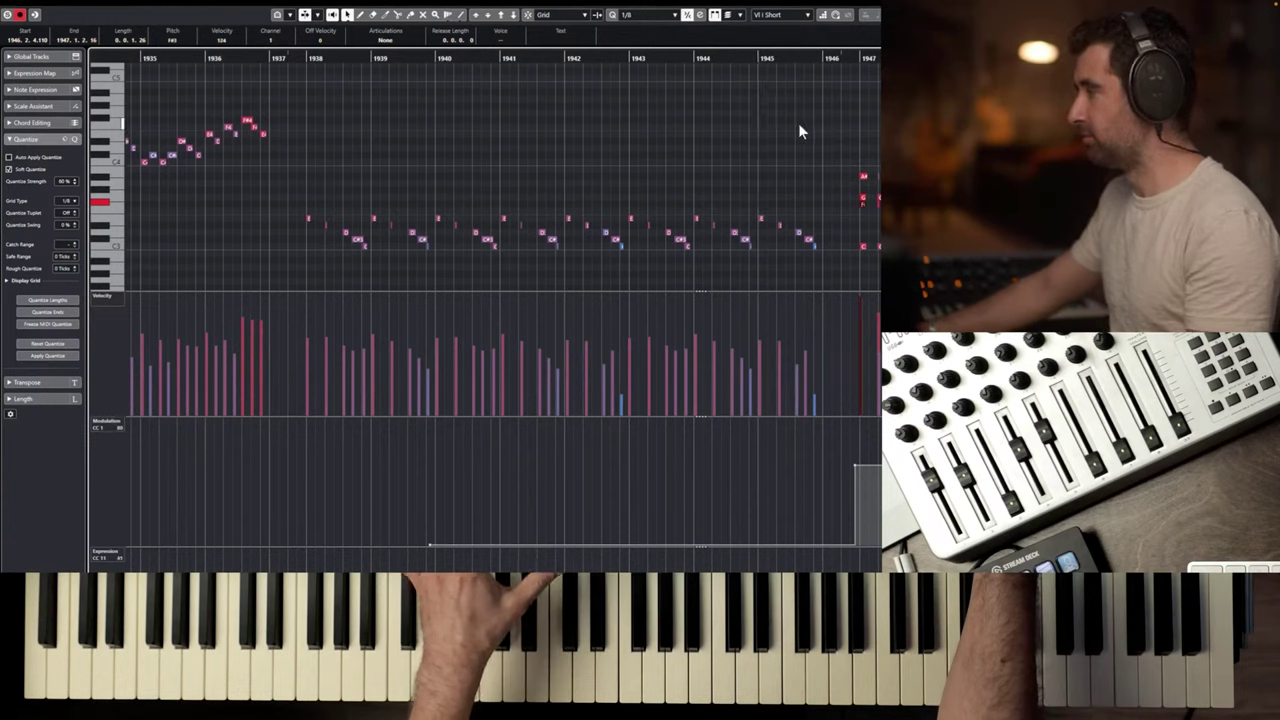
key(space)
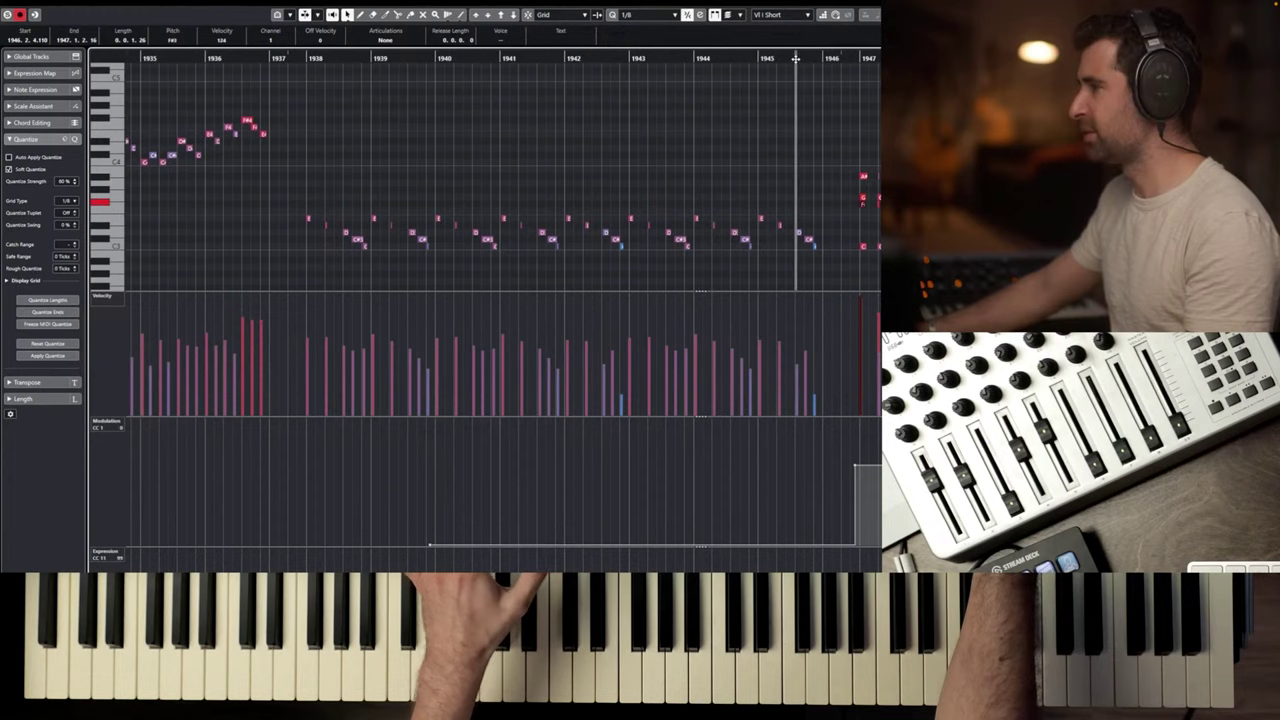
click(796, 58)
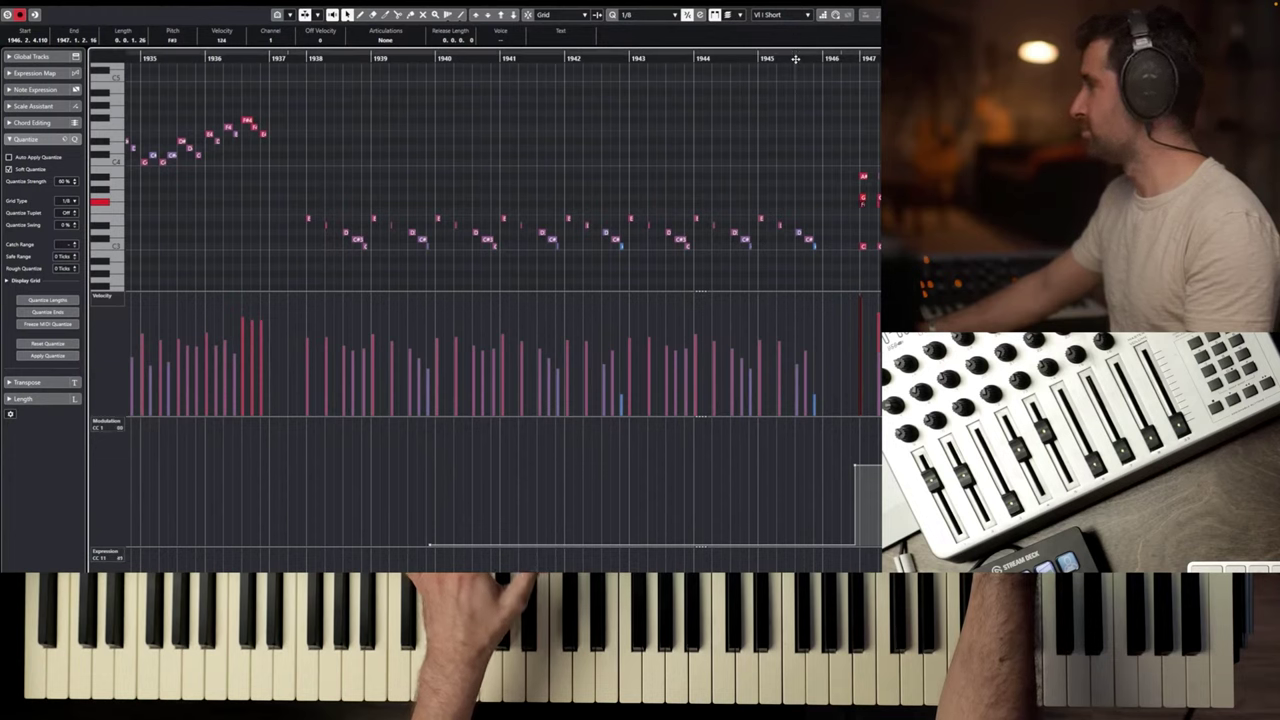
Delete the VI I Short chords in bars 1947 and 1948 and play the result through bar 1952.
drag(857, 148, 882, 262)
key(Delete)
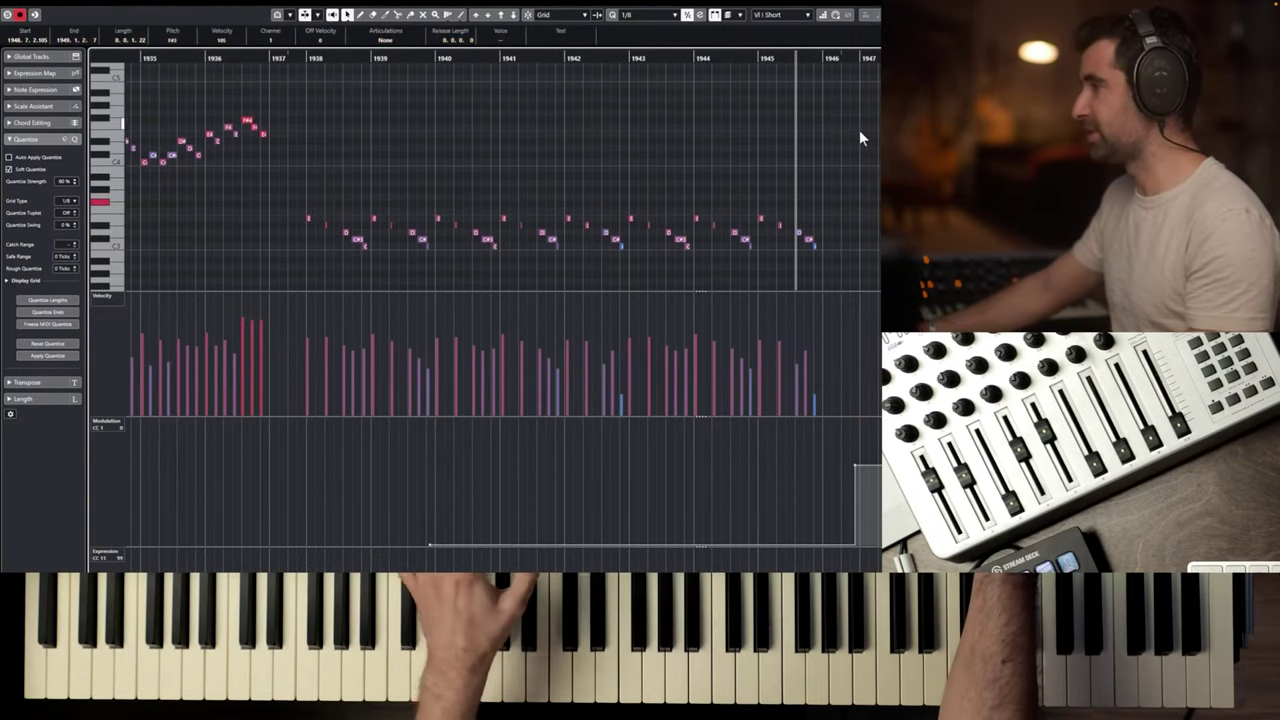
key(space)
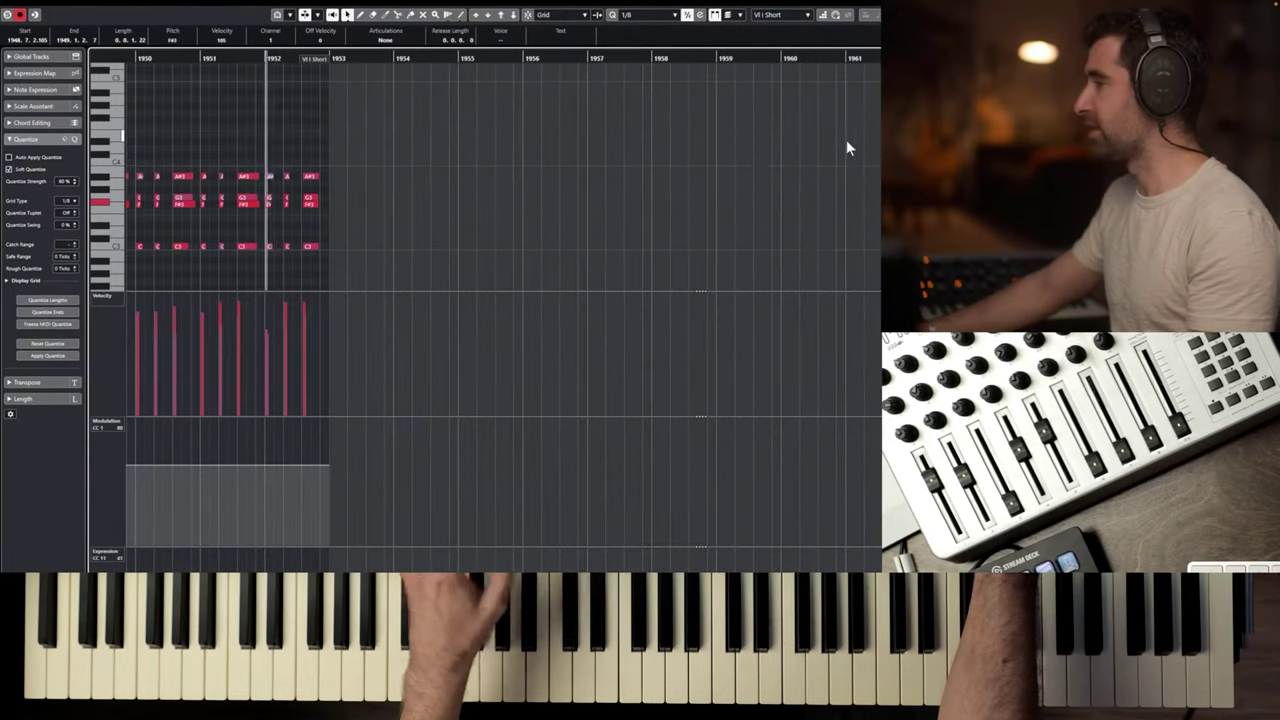
key(Return)
Play the cue from about bar 1923 and again from about bar 1919 to judge the opening strings.
scroll(616, 218, down, 2)
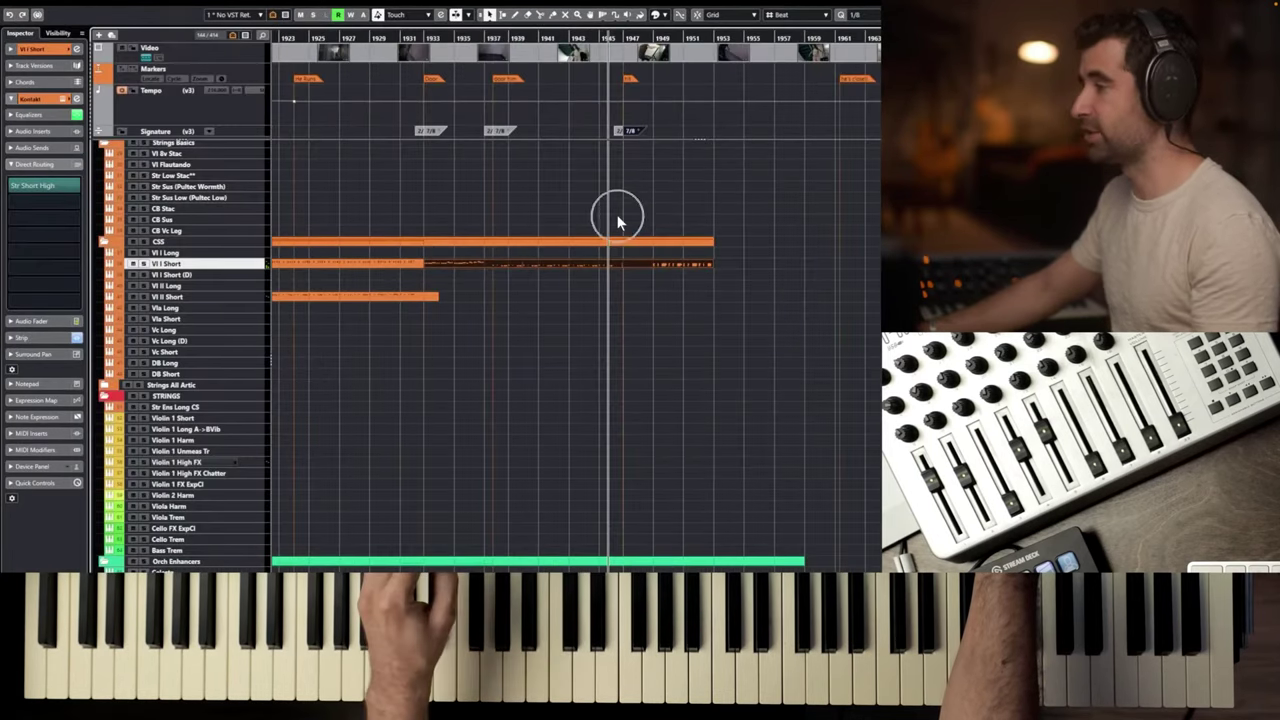
click(416, 42)
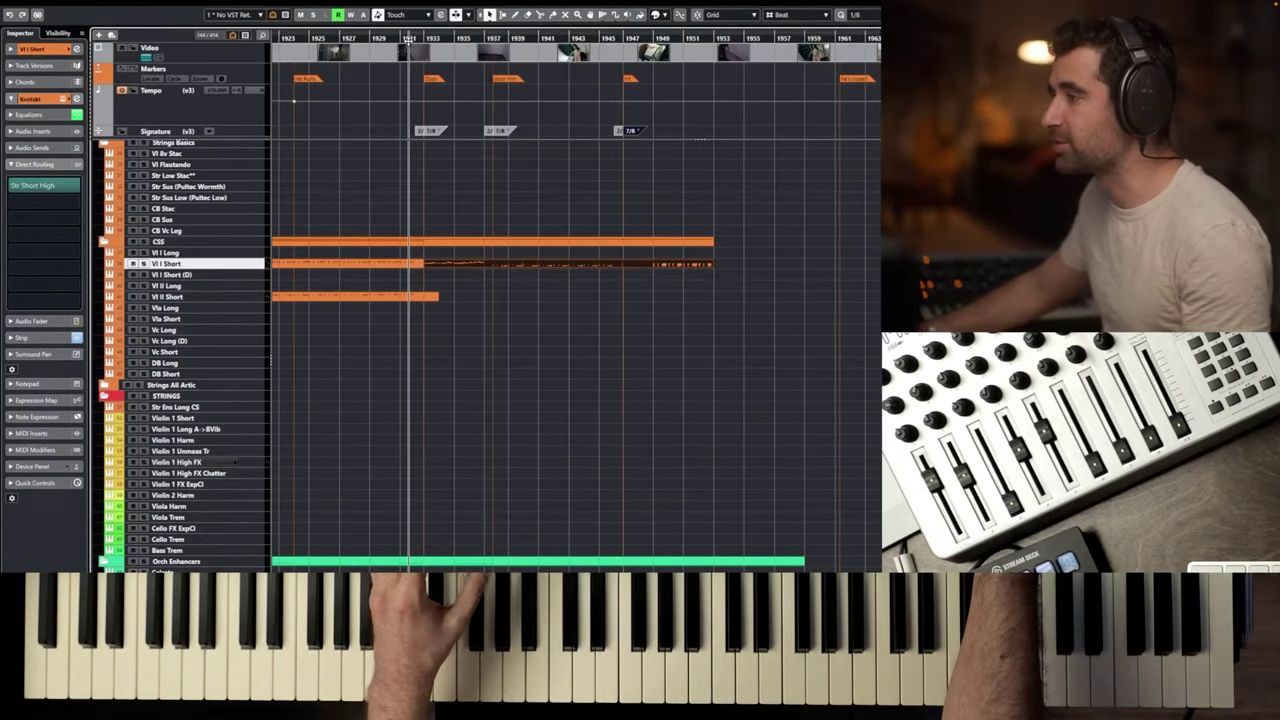
click(283, 38)
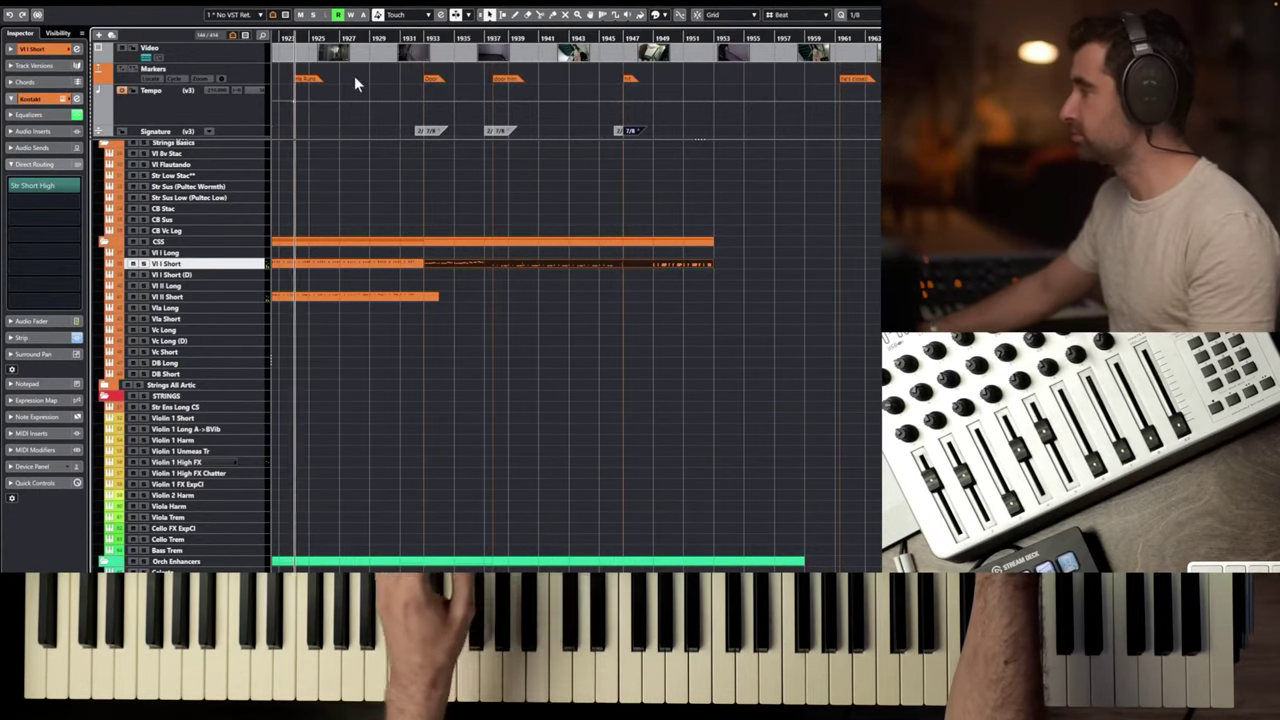
key(space)
scroll(388, 157, down, 2)
scroll(388, 156, right, 1)
scroll(388, 156, left, 2)
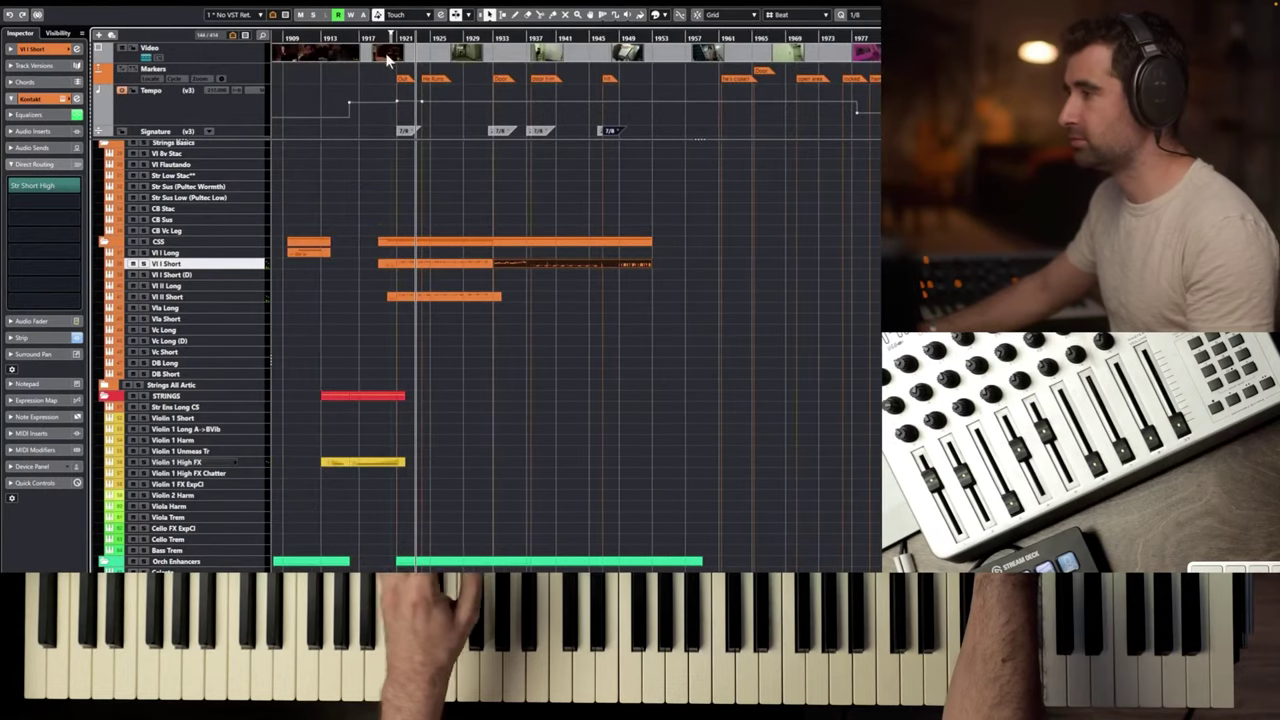
click(386, 39)
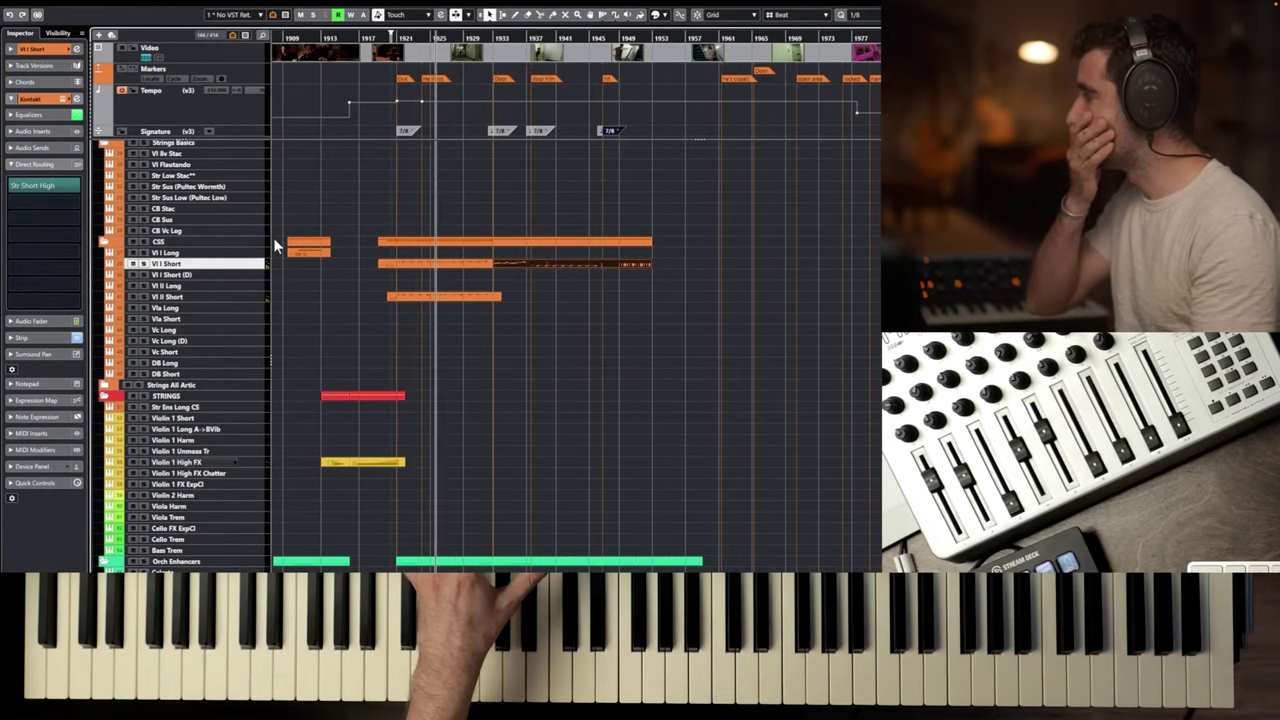
key(space)
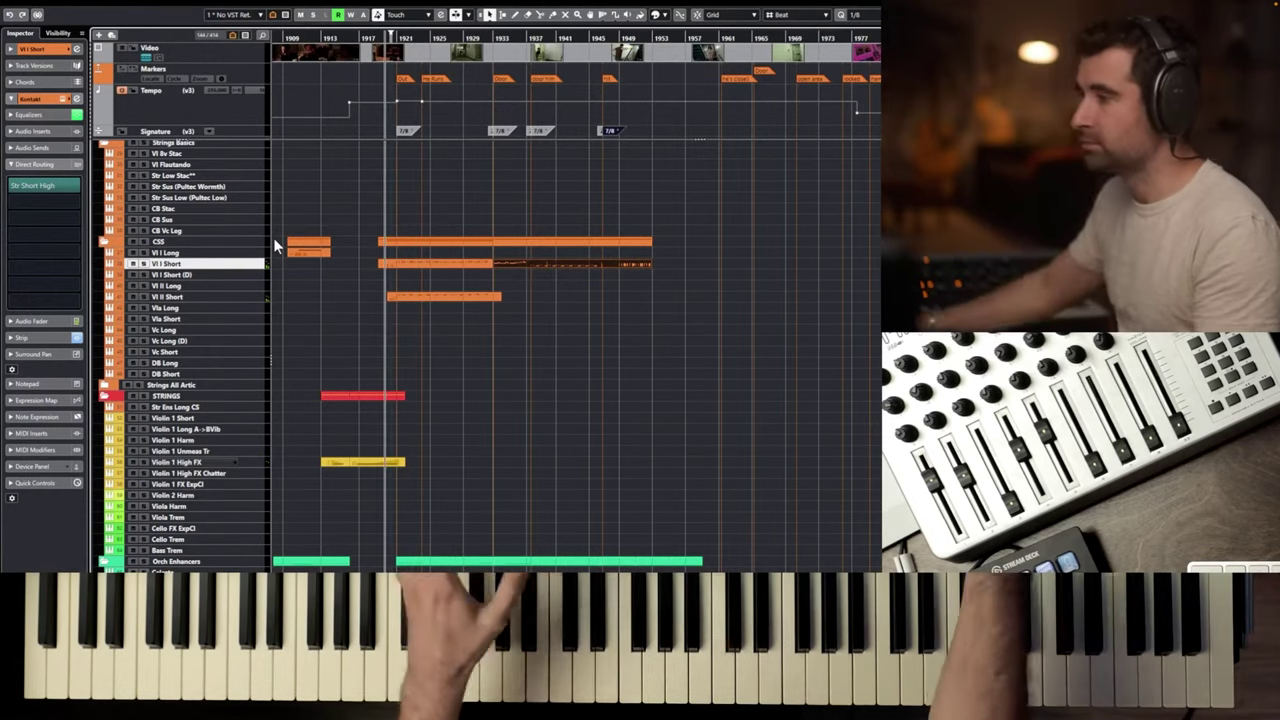
Try out the CB Stac sound, then record low staccato chords on the Str Low Stac** track from bar 1920 to bar 1923.
click(172, 210)
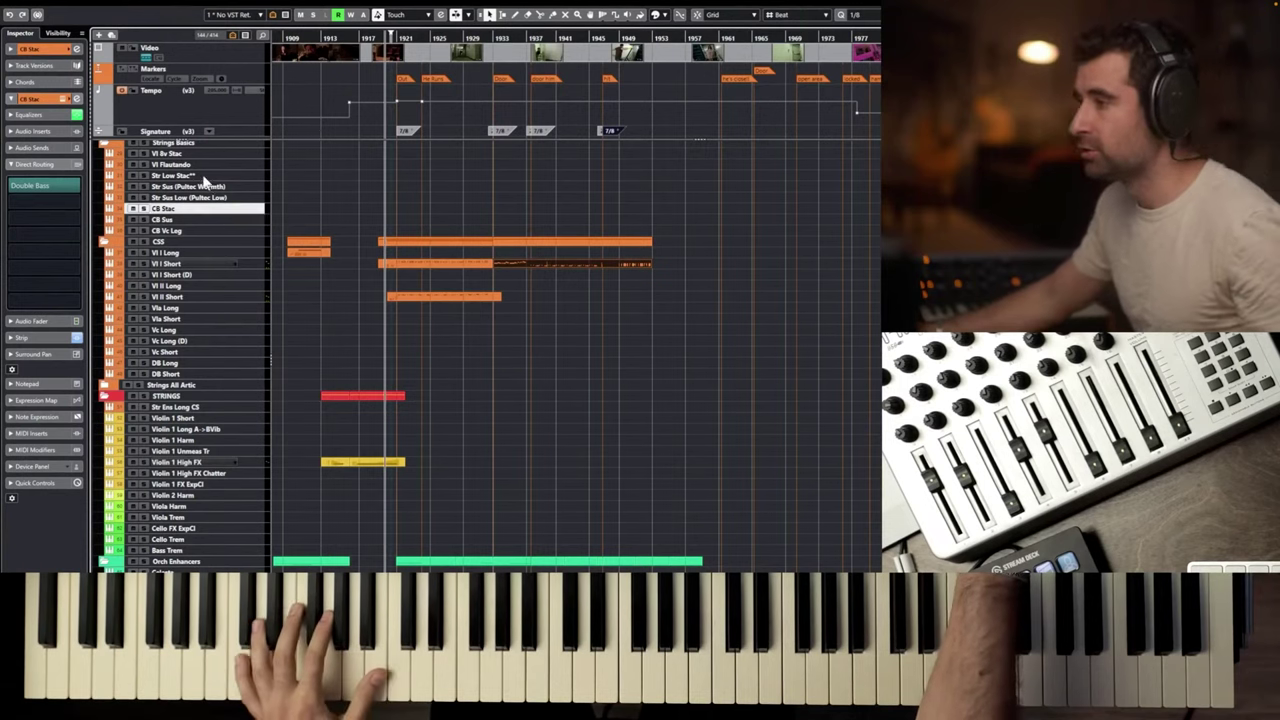
click(205, 176)
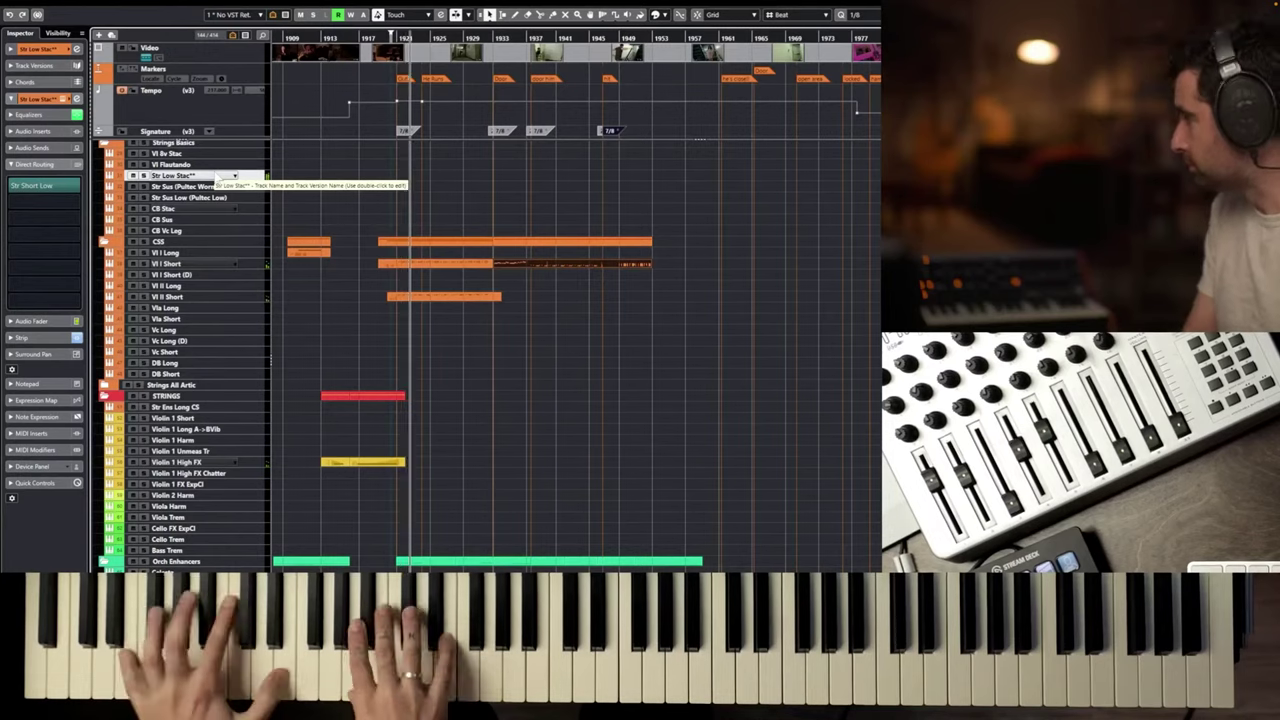
key(space)
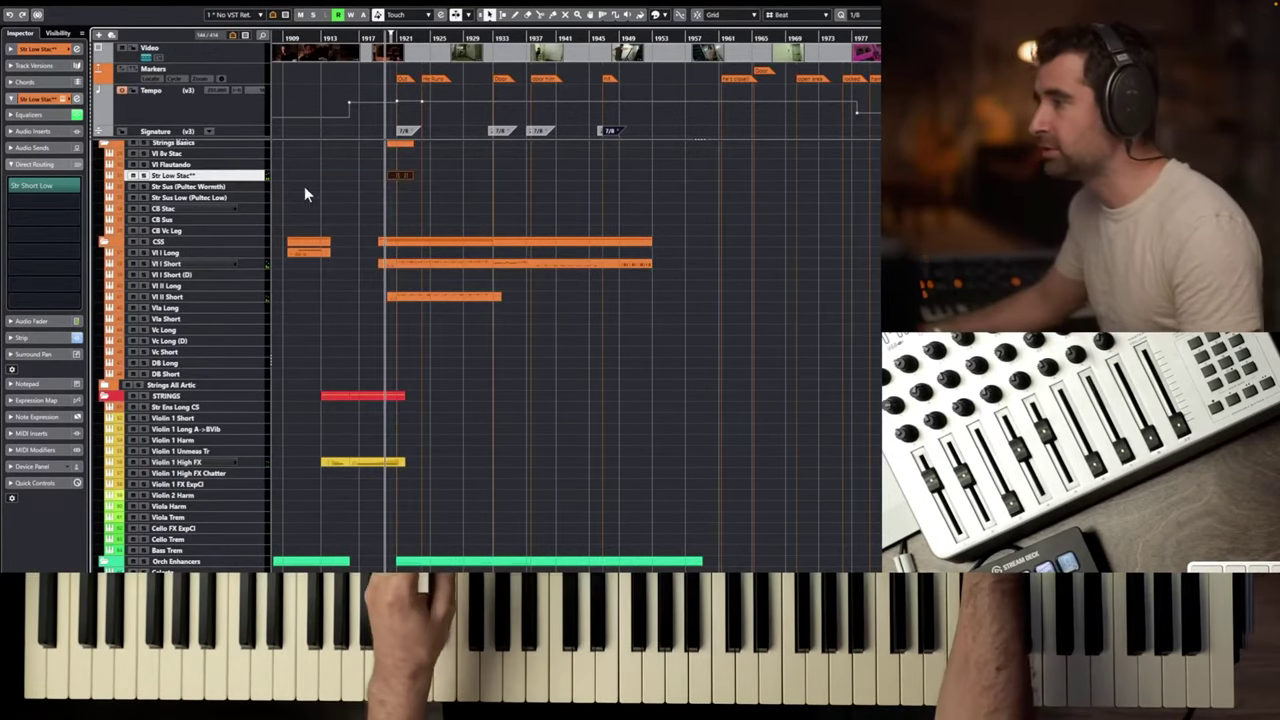
Extend the Str Low Stac** clip's start back to bar 1919 and play it back to bar 1923.
ctrl+scroll(304, 186, up, 2)
ctrl+scroll(389, 165, up, 2)
ctrl+scroll(534, 171, up, 2)
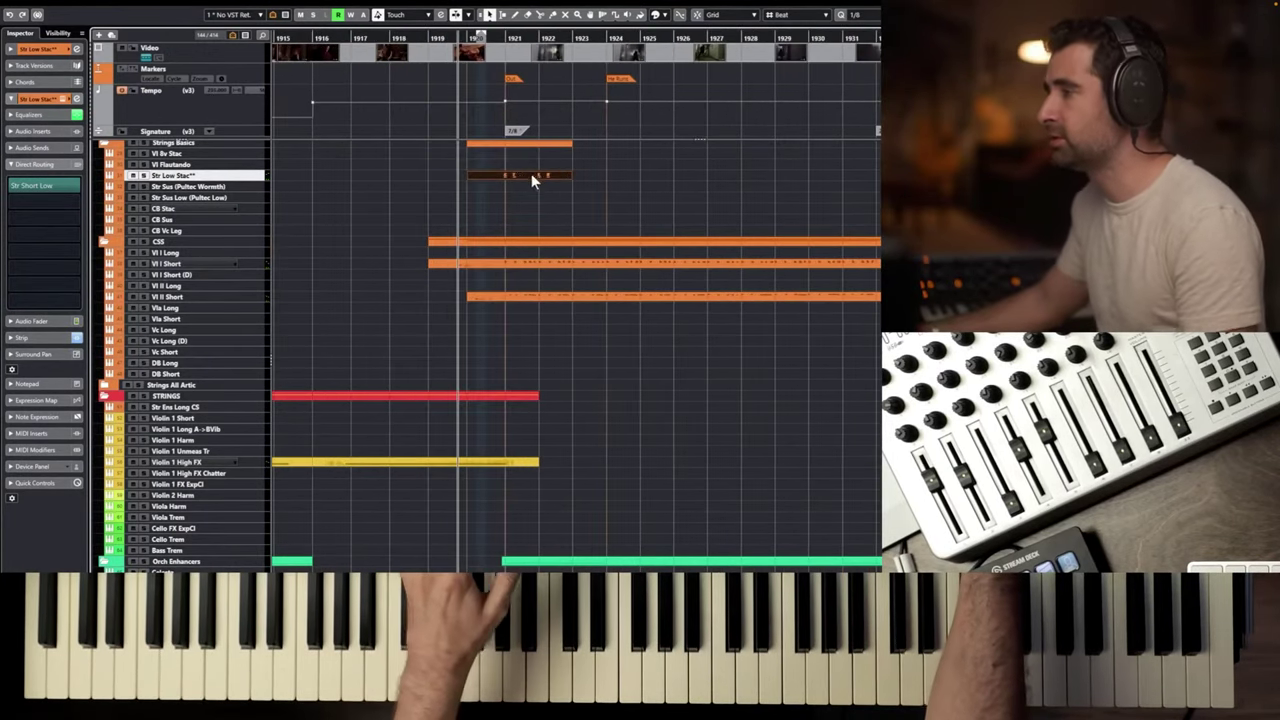
key(space)
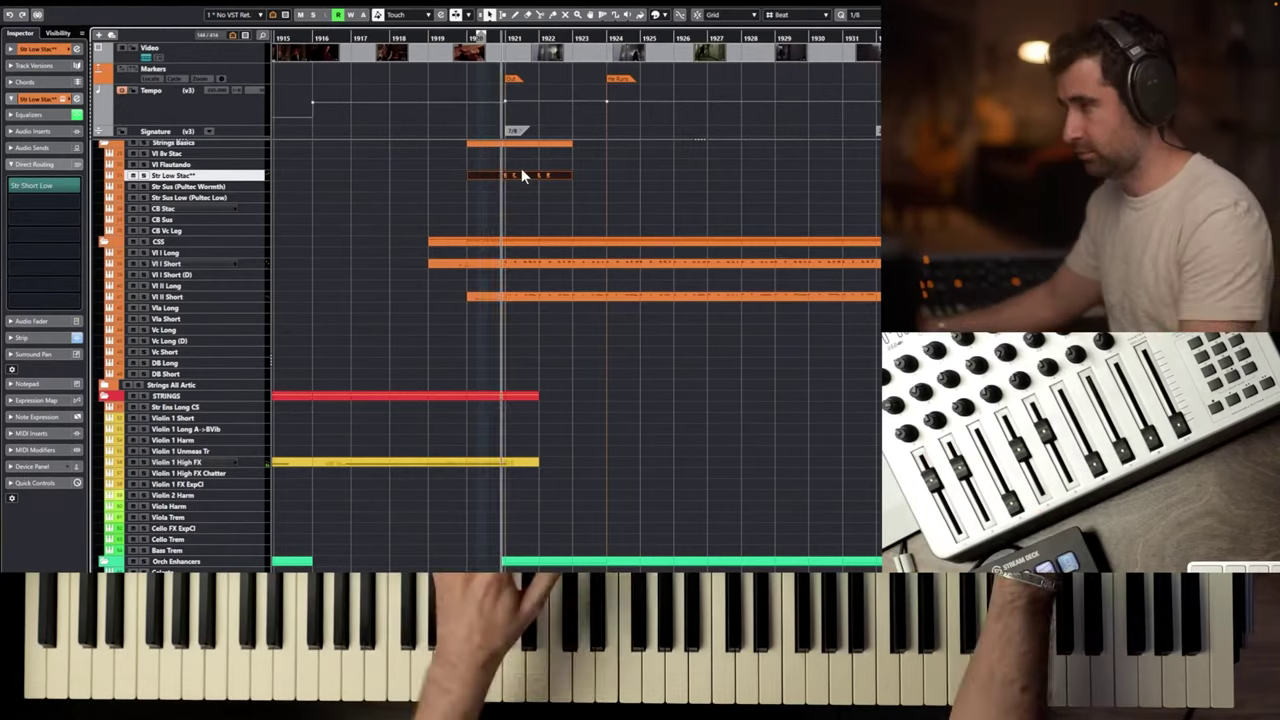
key(shift+KP_Multiply)
click(520, 174)
click(443, 194)
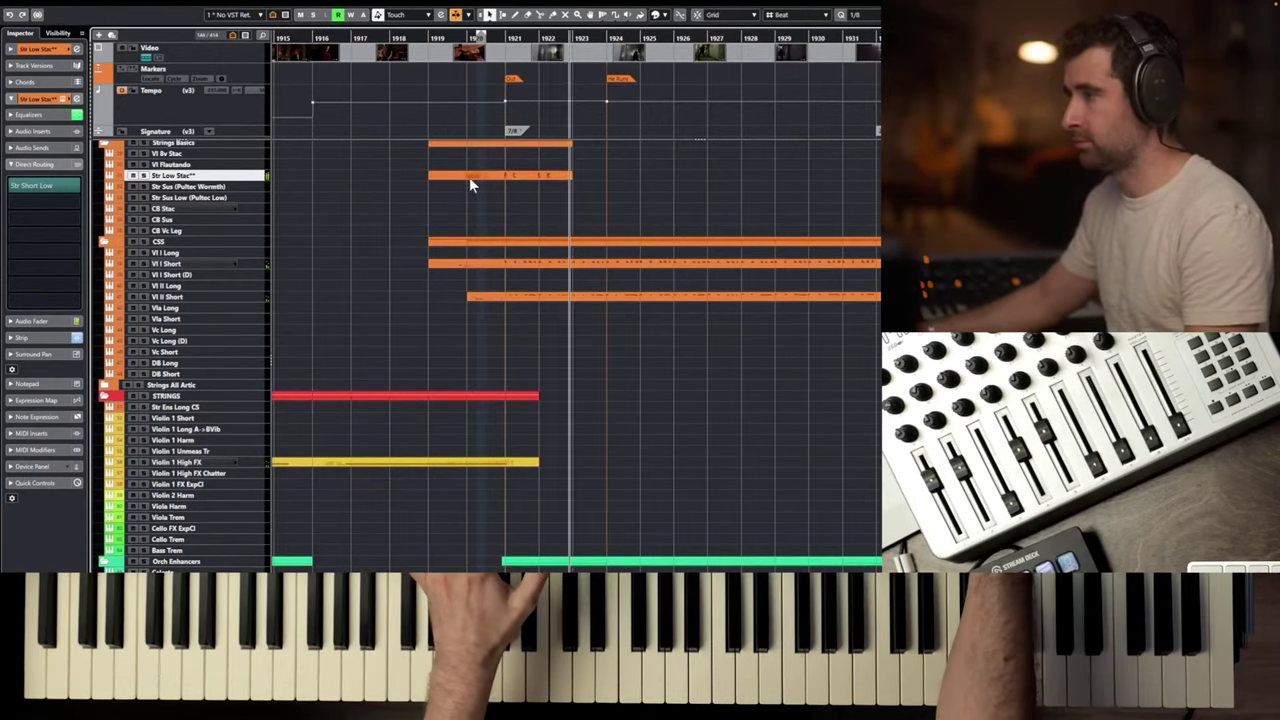
key(space)
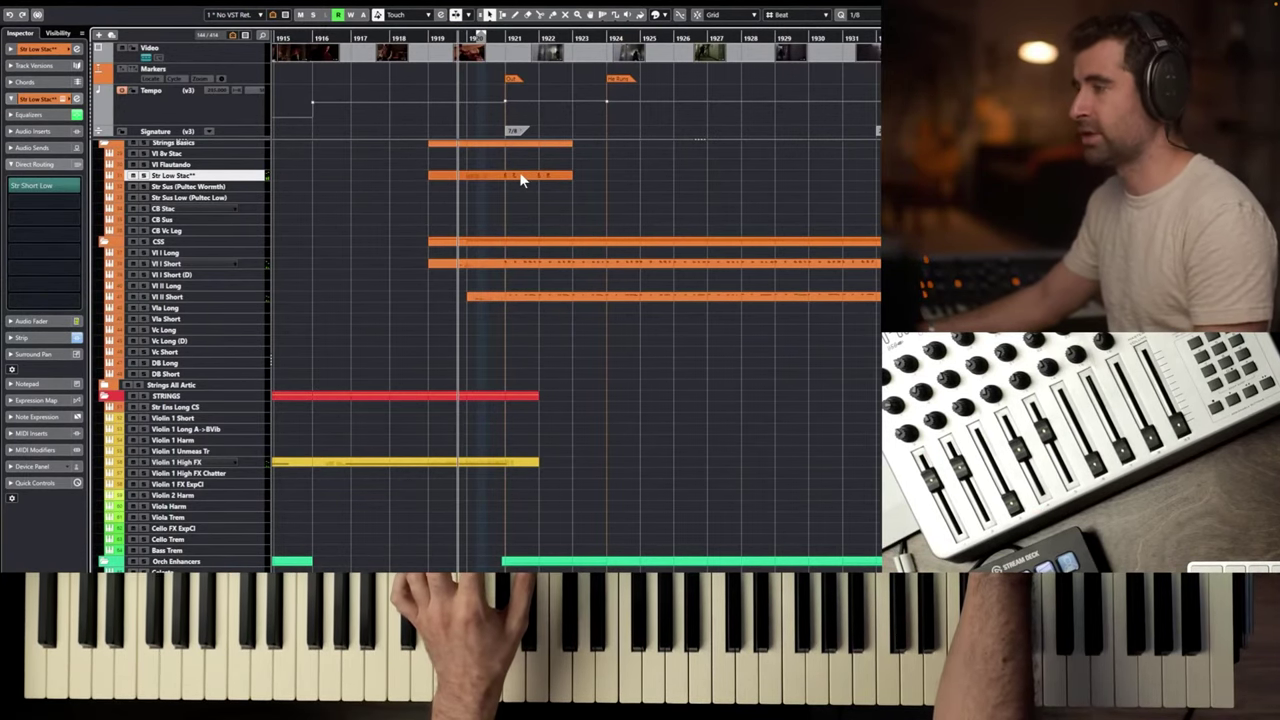
Replace the chords around bar 1921 in the Str Low Stac** clip with two short octave notes starting on D#.
double_click(519, 178)
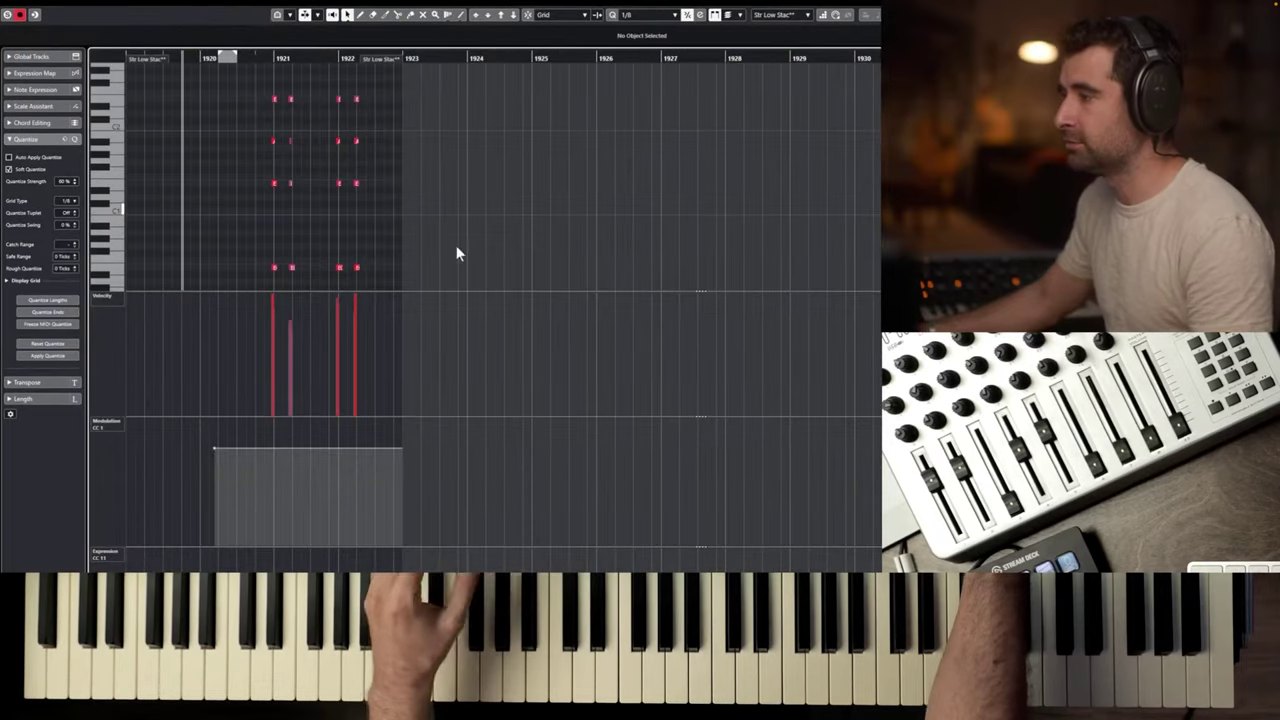
drag(261, 87, 311, 264)
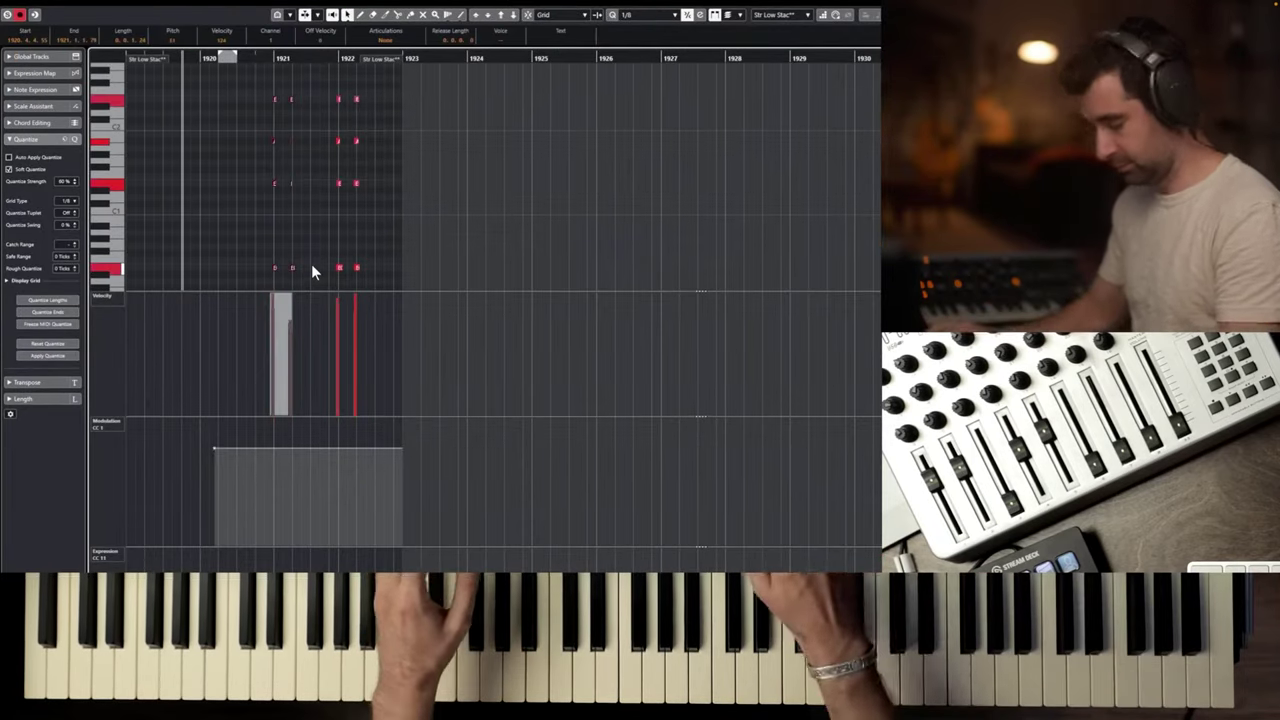
key(Delete)
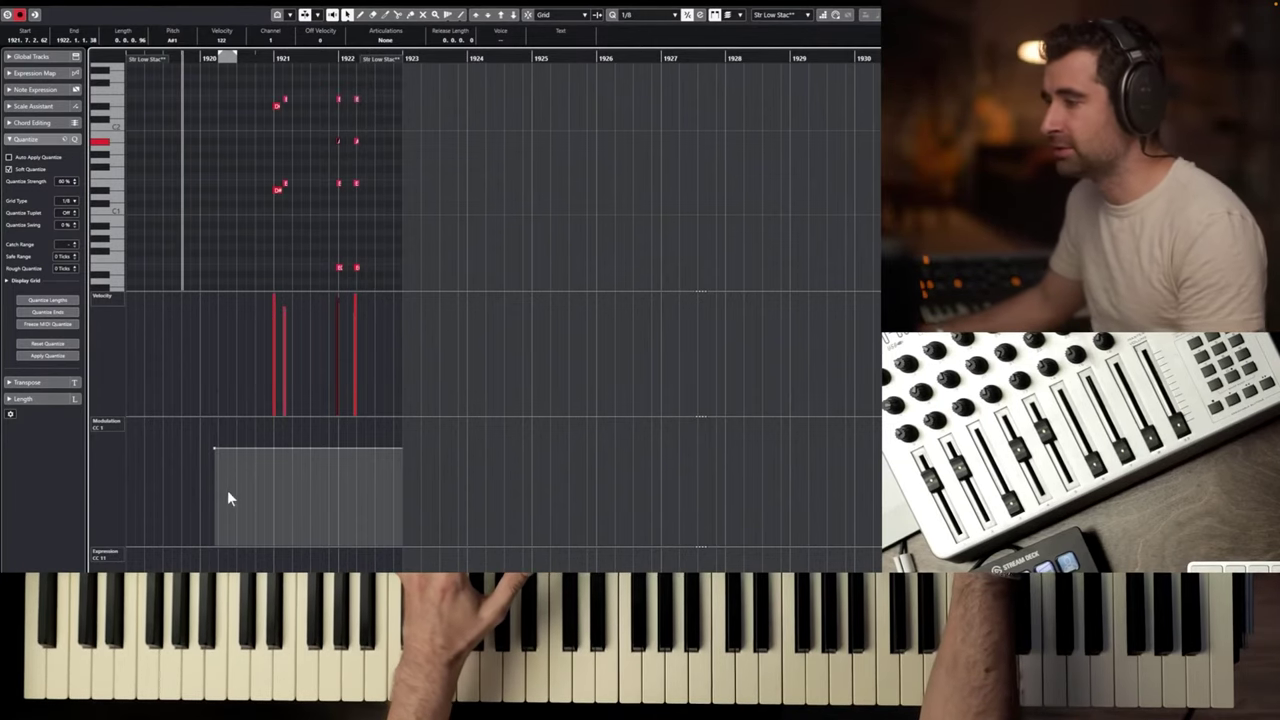
drag(250, 565, 180, 568)
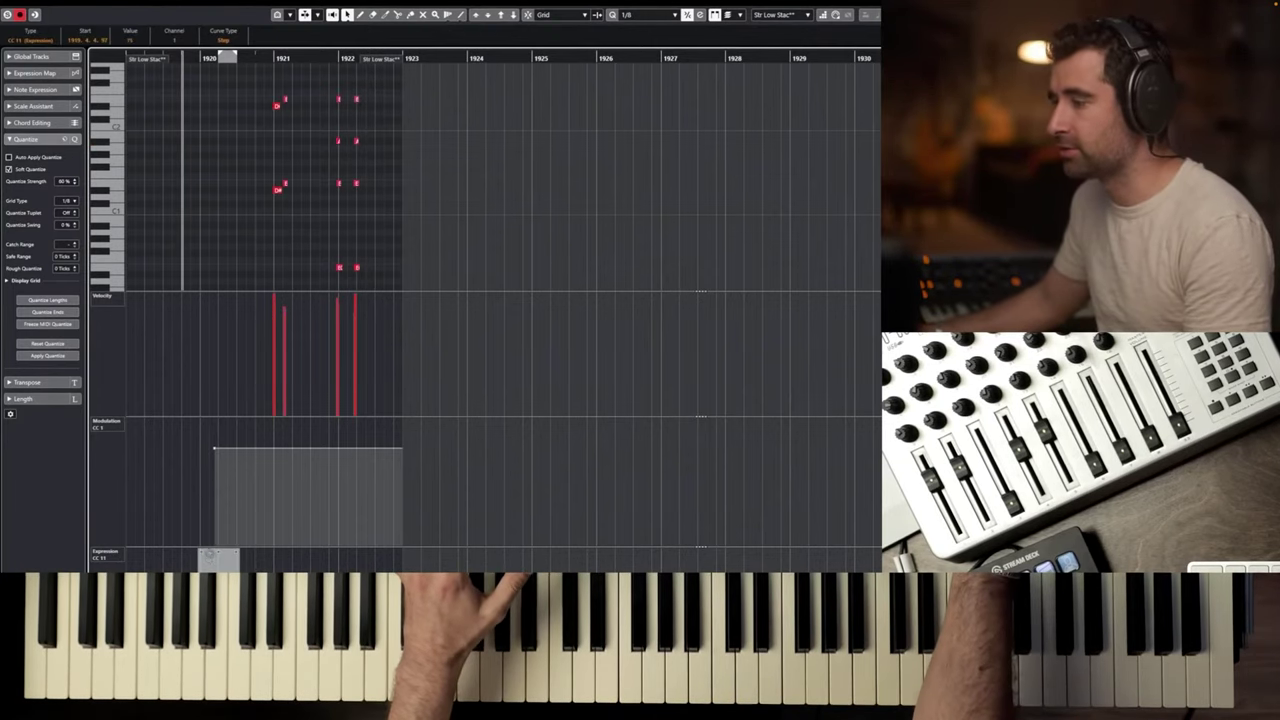
drag(287, 345, 277, 292)
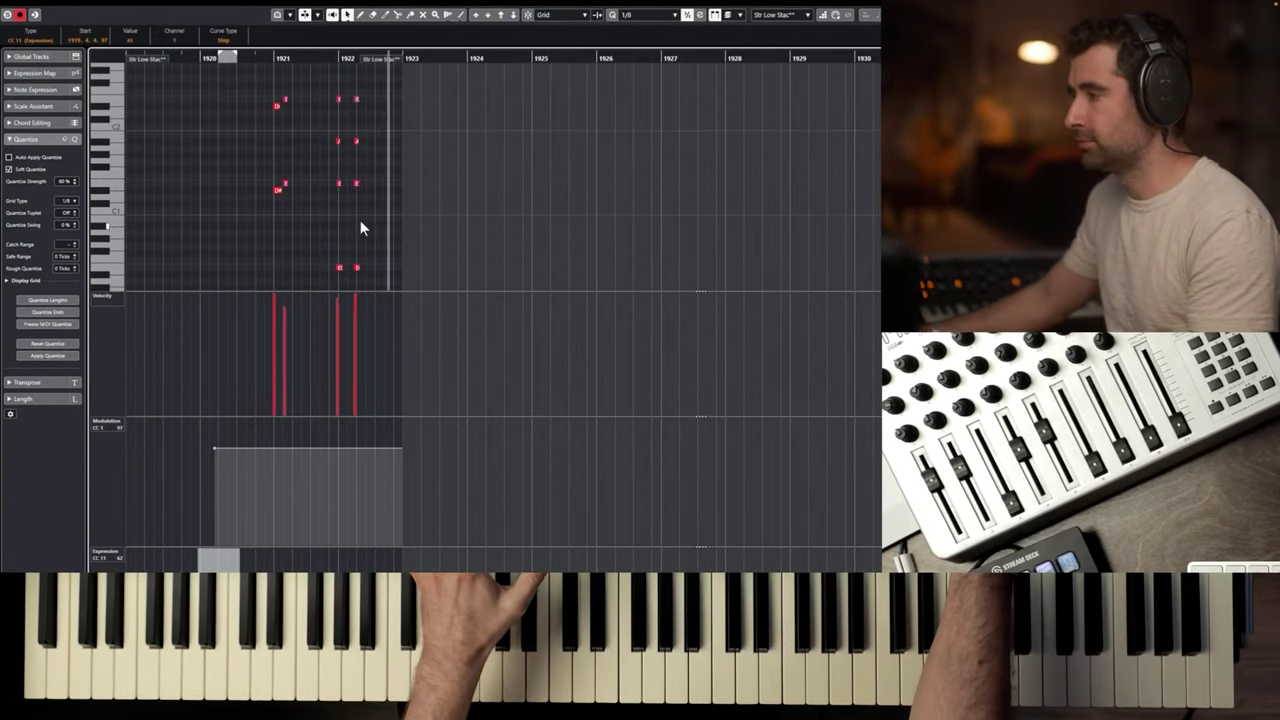
Select the bar 1922 chords, return to the arrangement and play the low staccato phrase up to about bar 1923.
key(space)
drag(383, 97, 326, 278)
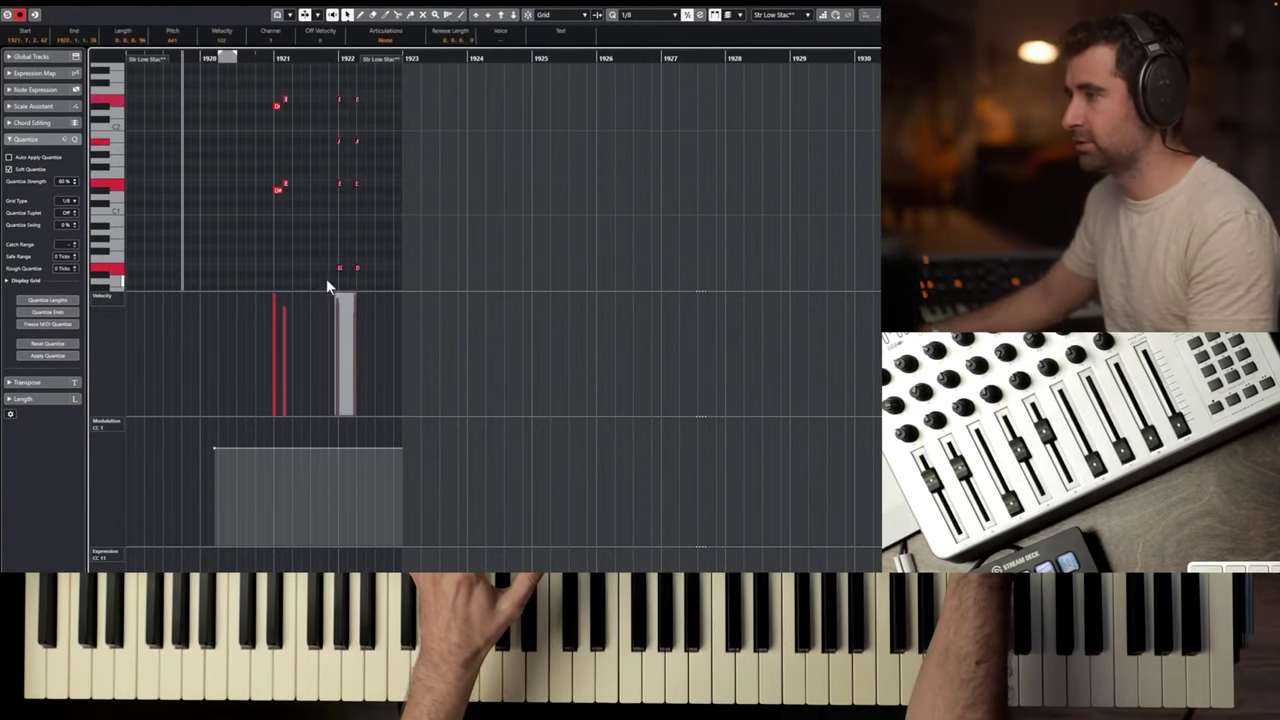
key(Return)
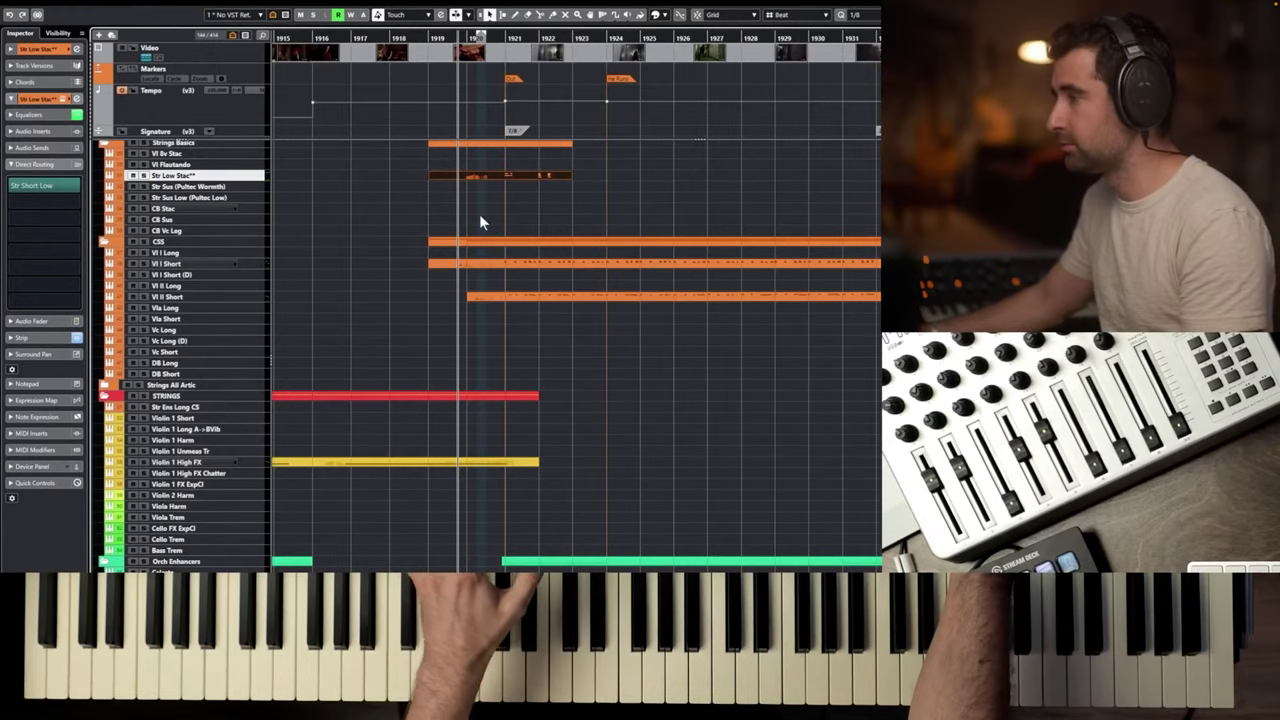
click(531, 191)
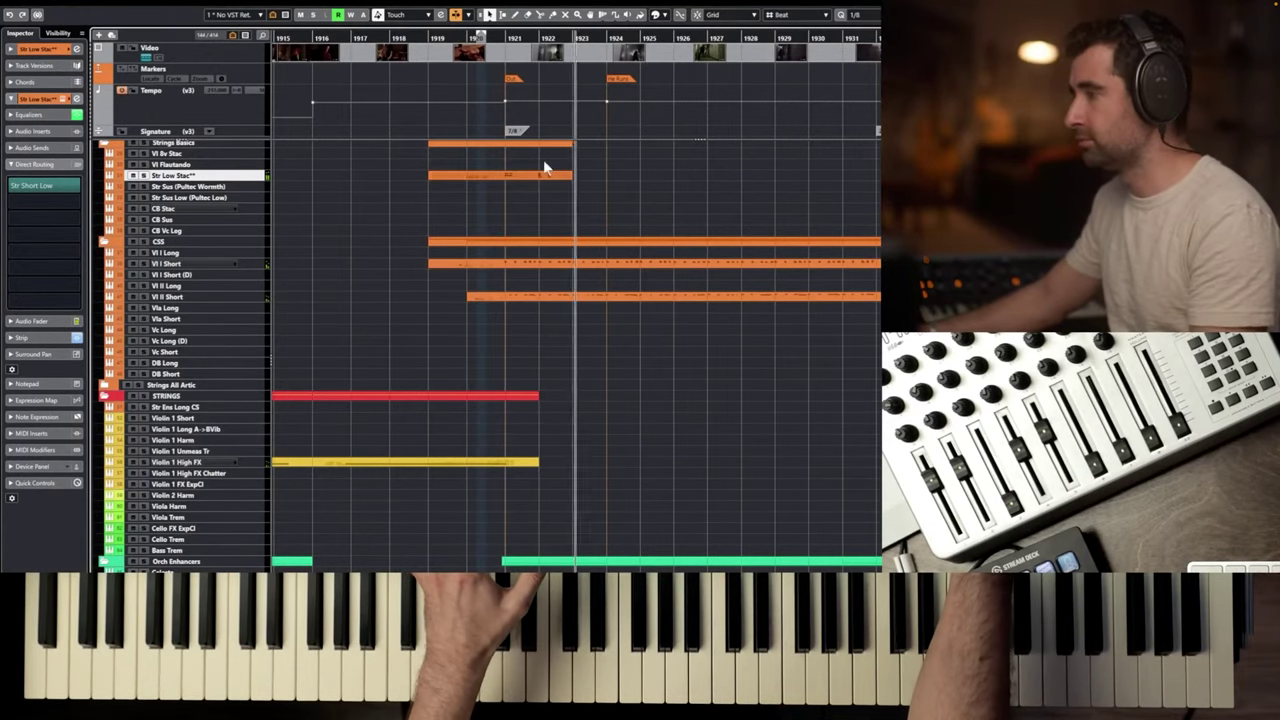
drag(536, 38, 490, 40)
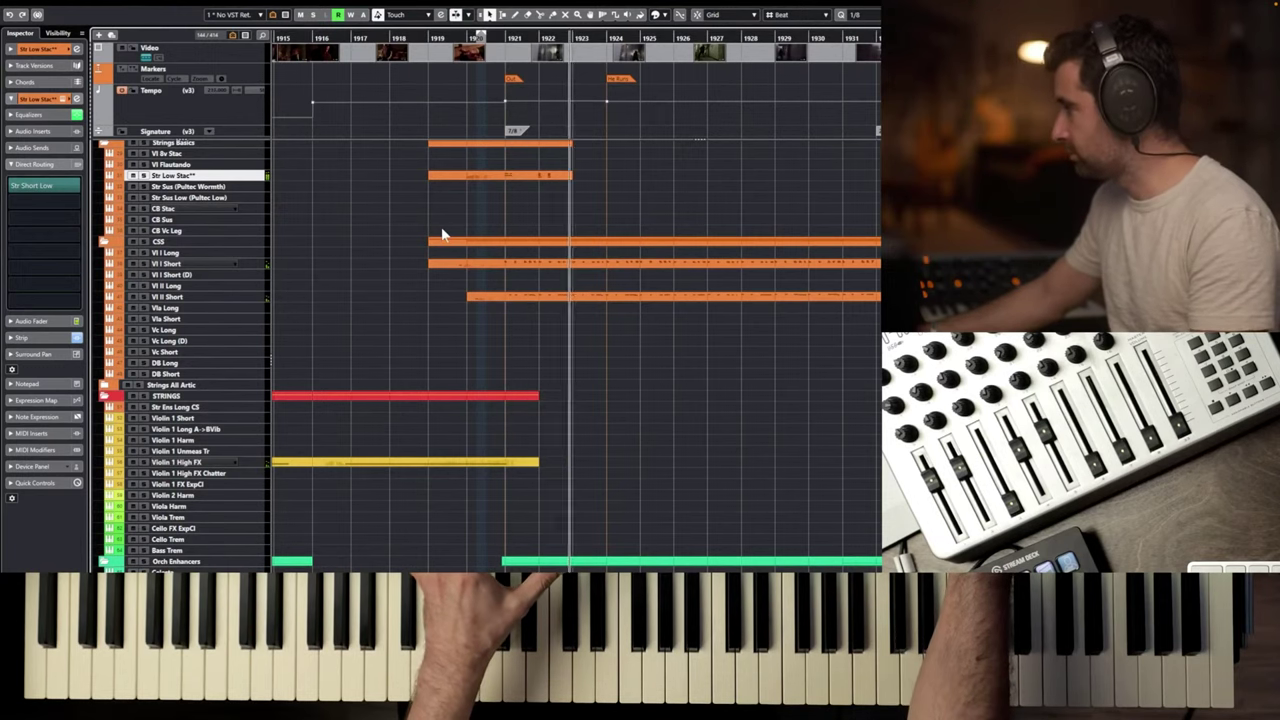
key(space)
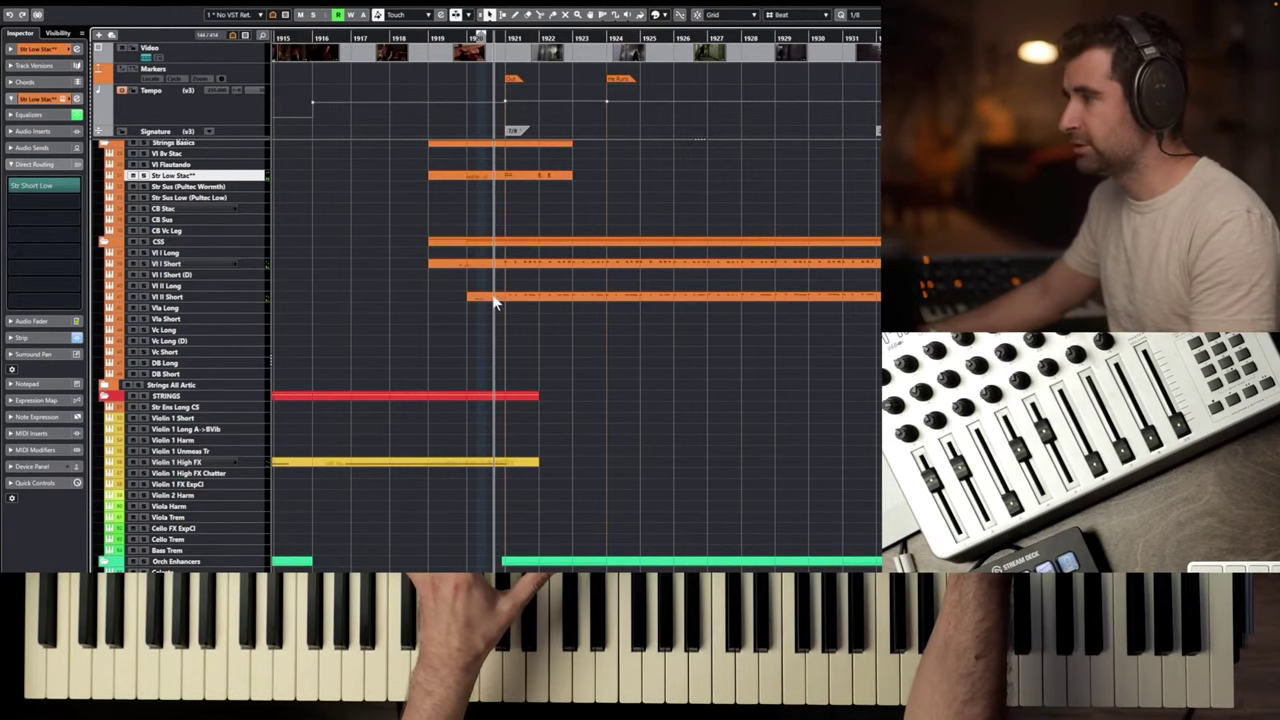
Play the string passage from about bar 1920 through bar 1926 to judge how it continues.
scroll(555, 280, down, 4)
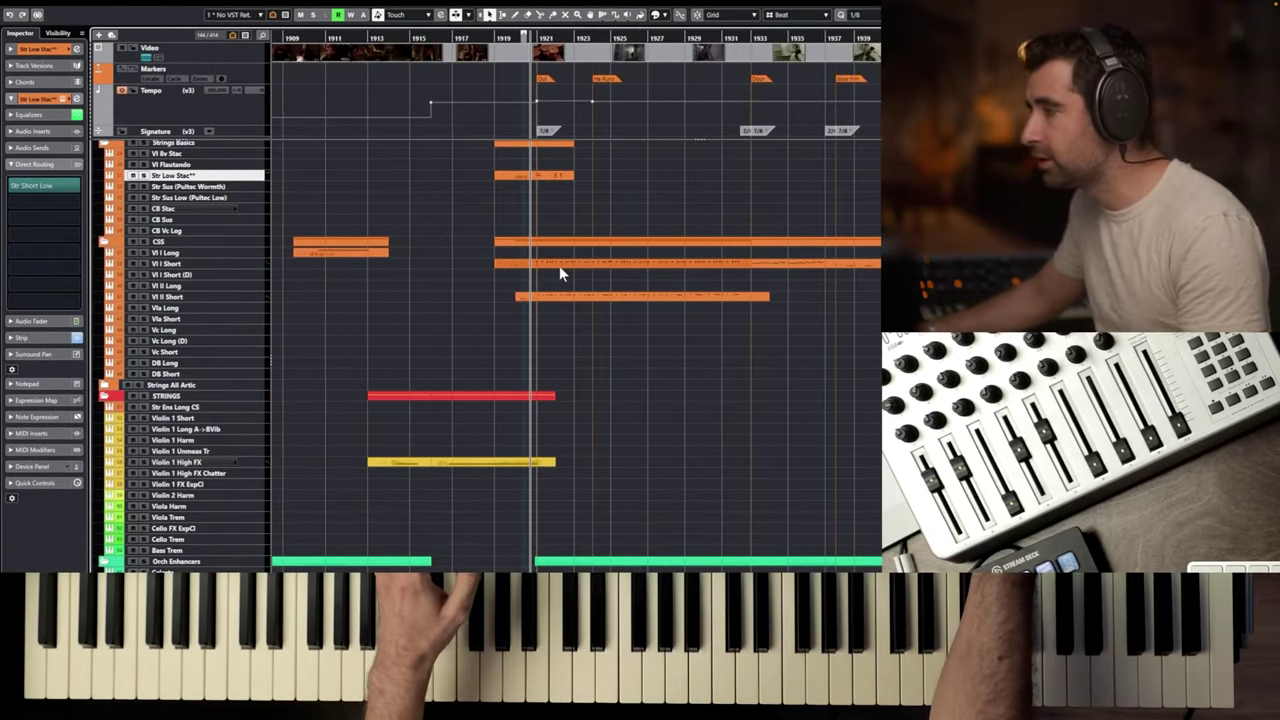
scroll(560, 266, up, 2)
key(space)
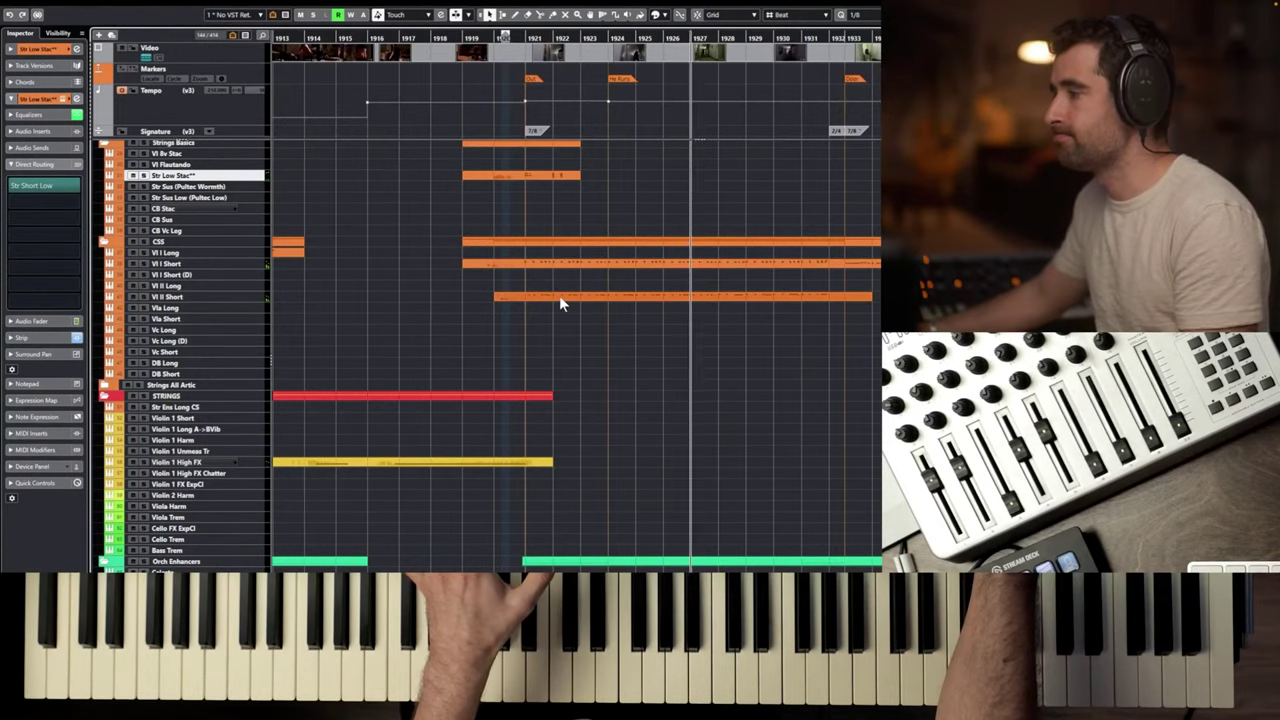
key(space)
Copy the VI II Short clip to the Vla Short track, keeping its start at bar 1920.
drag(559, 295, 547, 327)
key(Delete)
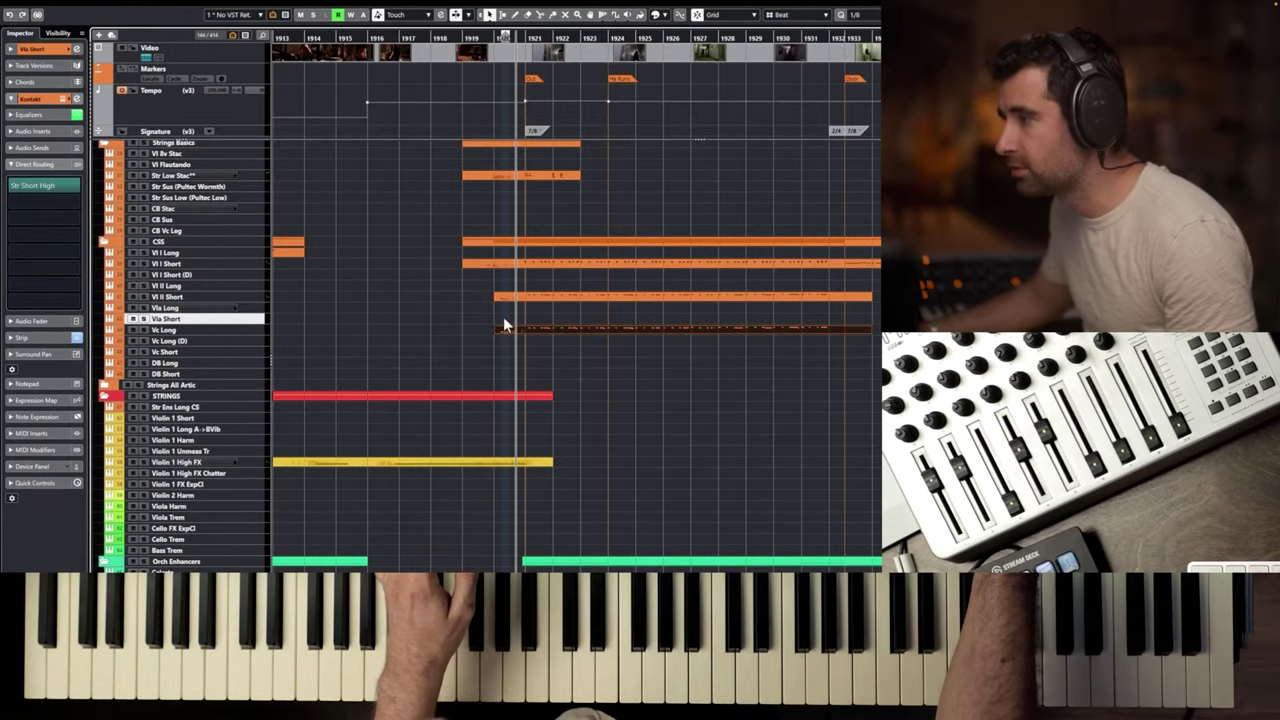
drag(540, 333, 540, 316)
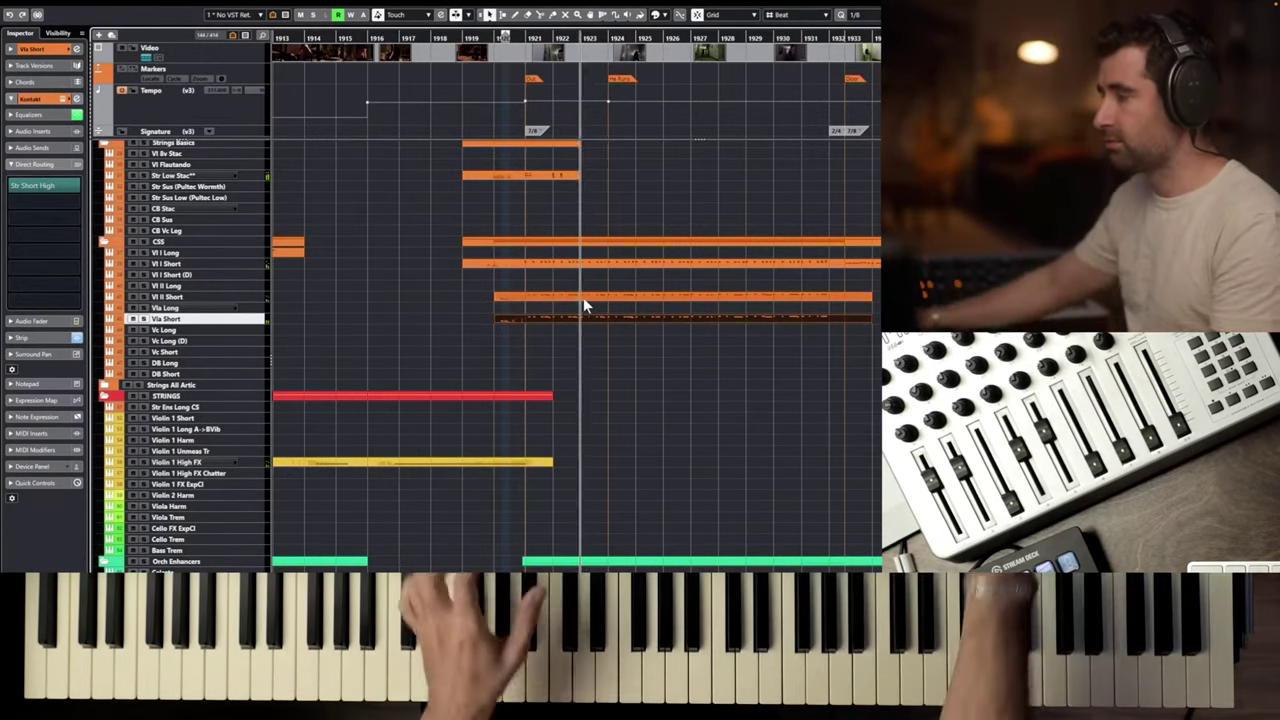
Transpose the copied Vla Short notes from bar 1921 onward down one octave and play the result.
double_click(626, 320)
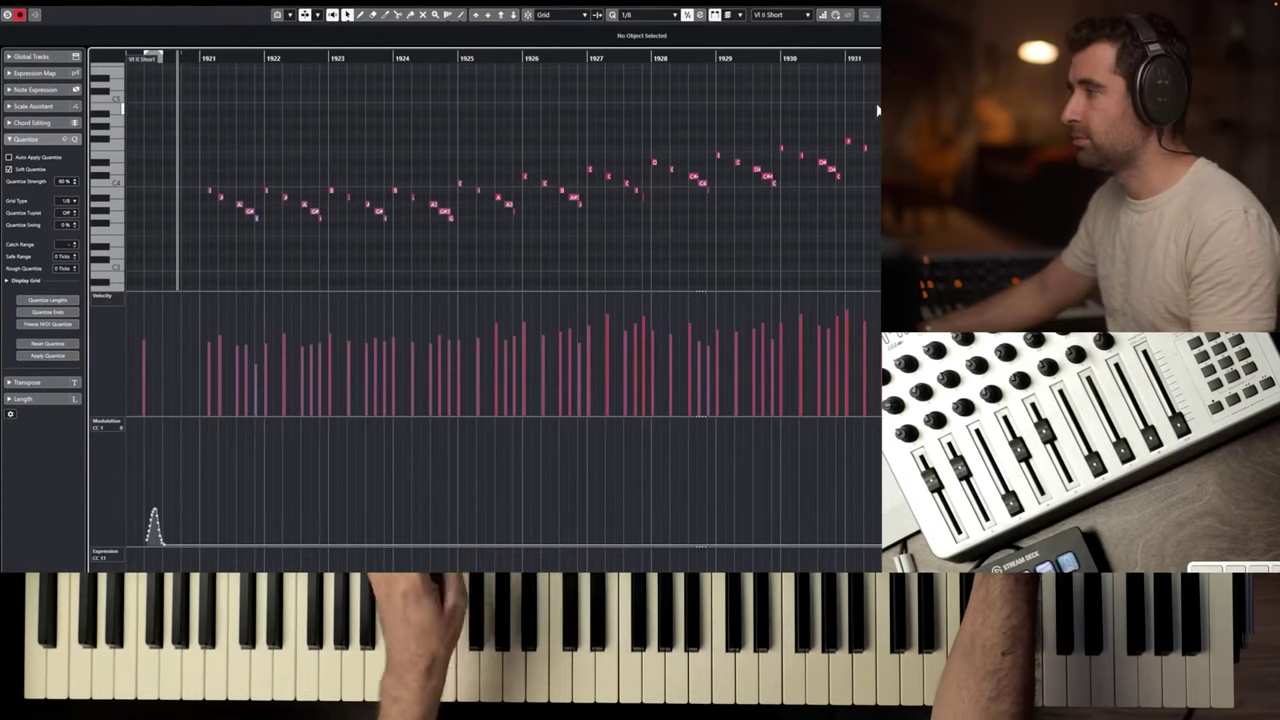
drag(392, 230, 162, 255)
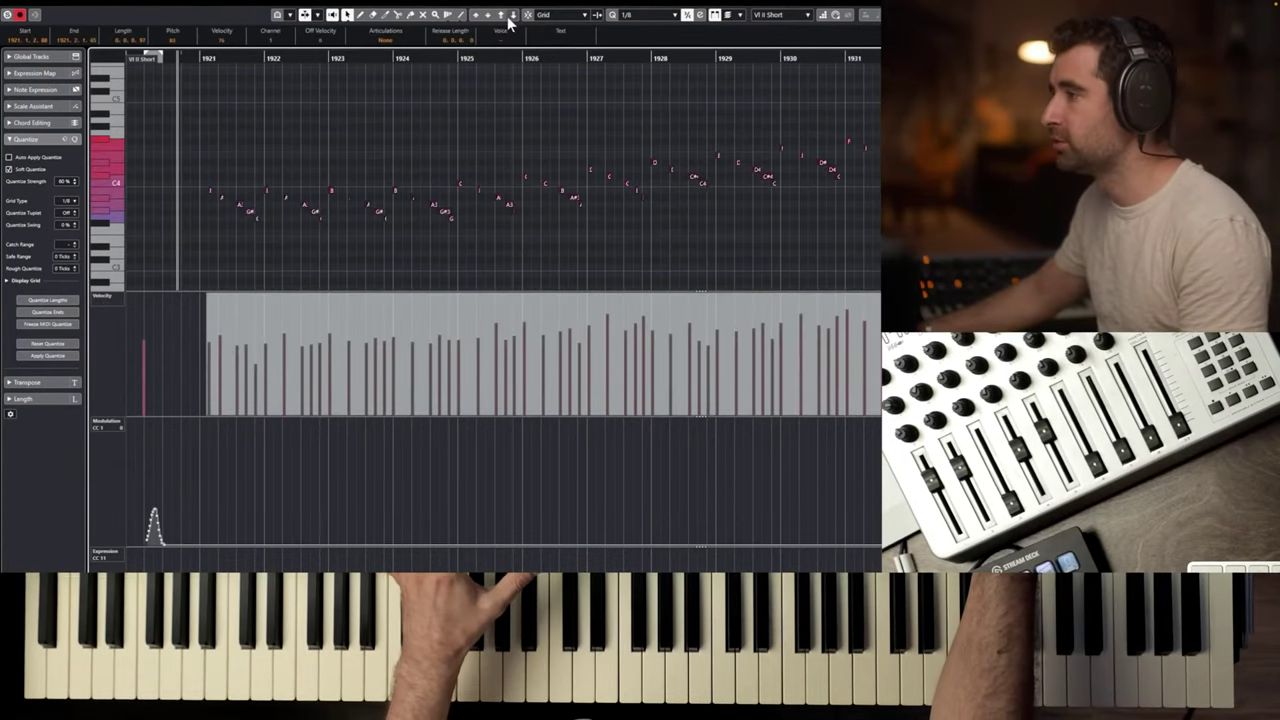
click(511, 15)
key(space)
scroll(466, 143, down, 3)
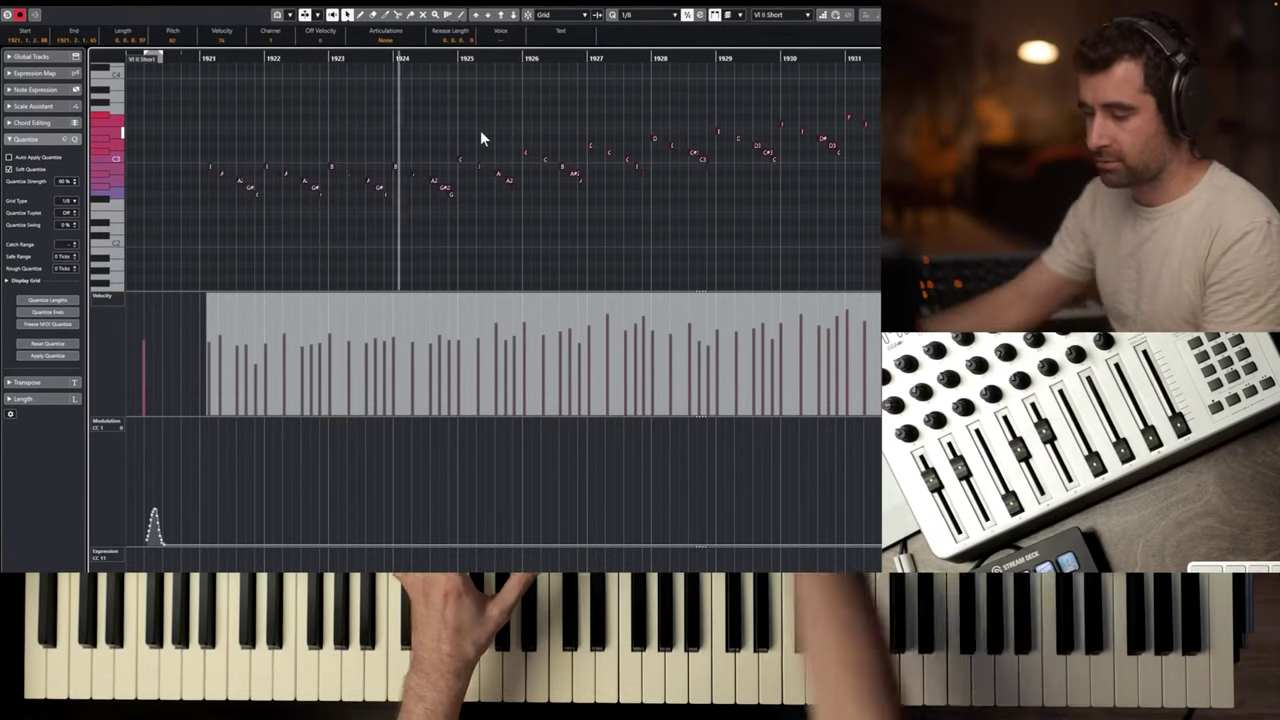
Replay the lowered viola line from bar 1921 and return to the arrangement.
key(space)
key(space)
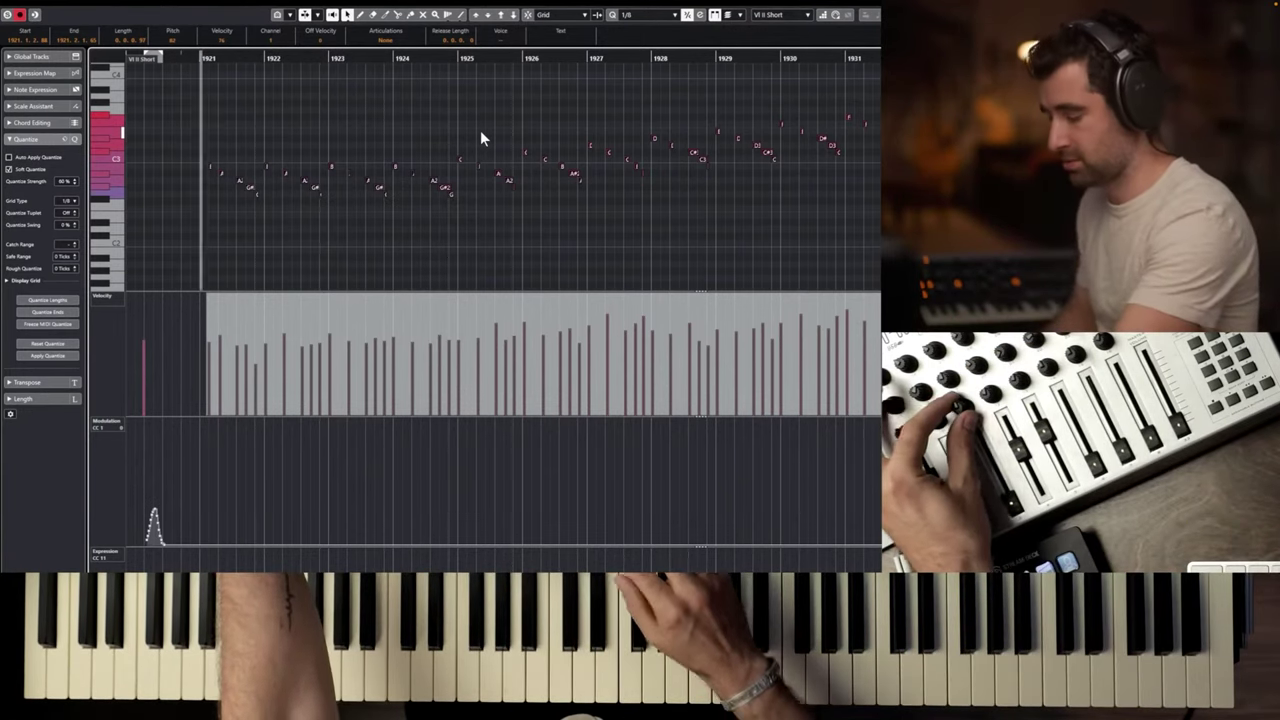
key(space)
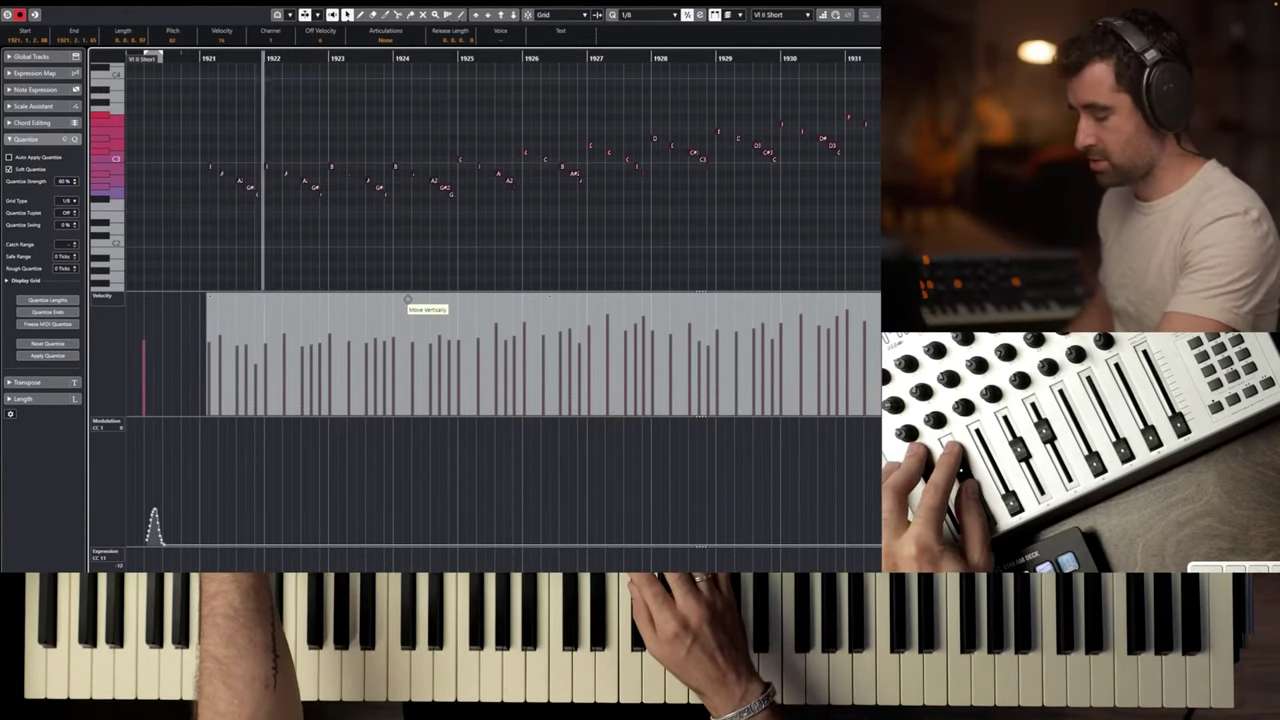
key(Return)
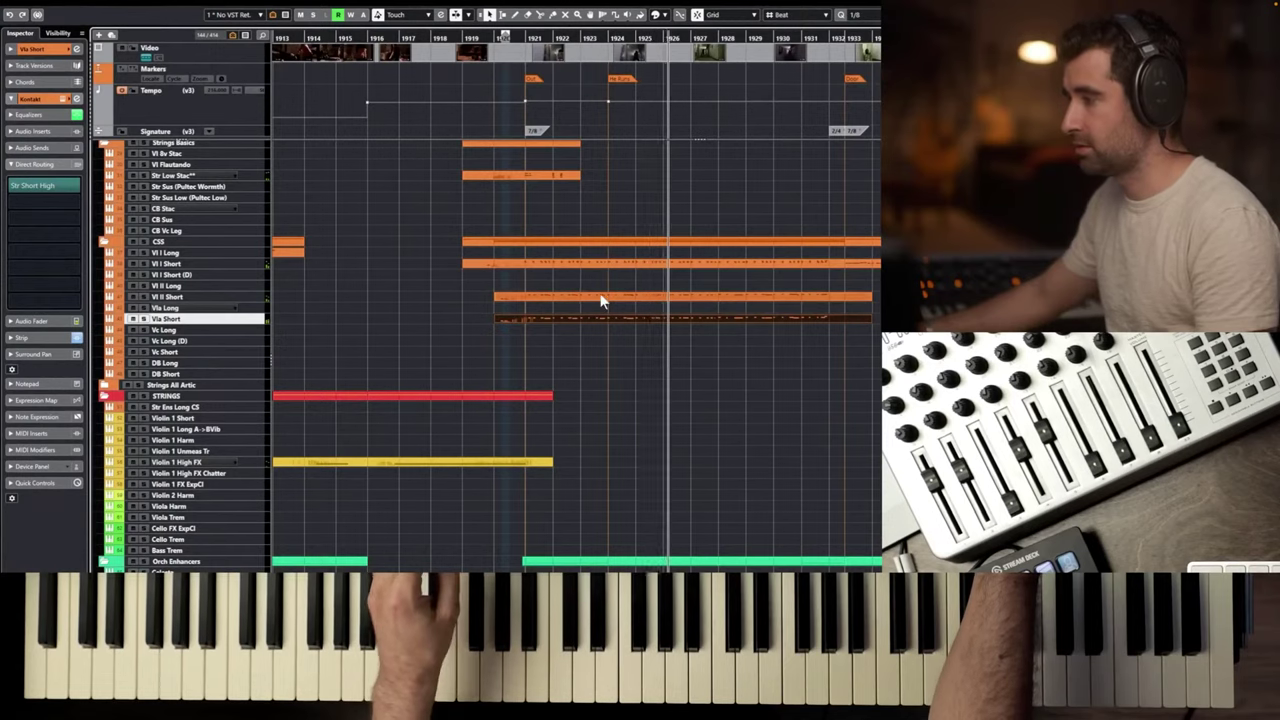
Split the Vla Short clip at bar 1927 and delete the part before it.
scroll(600, 296, down, 2)
key(space)
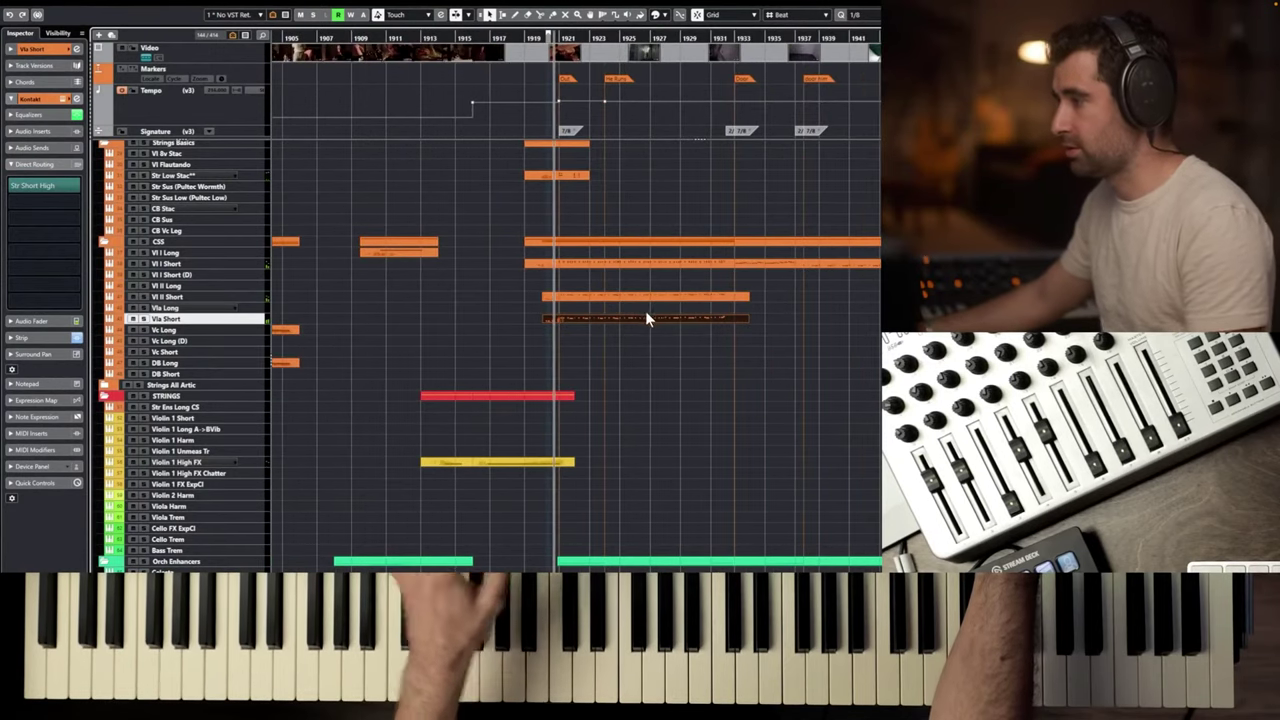
key(alt)
scroll(649, 319, up, 4)
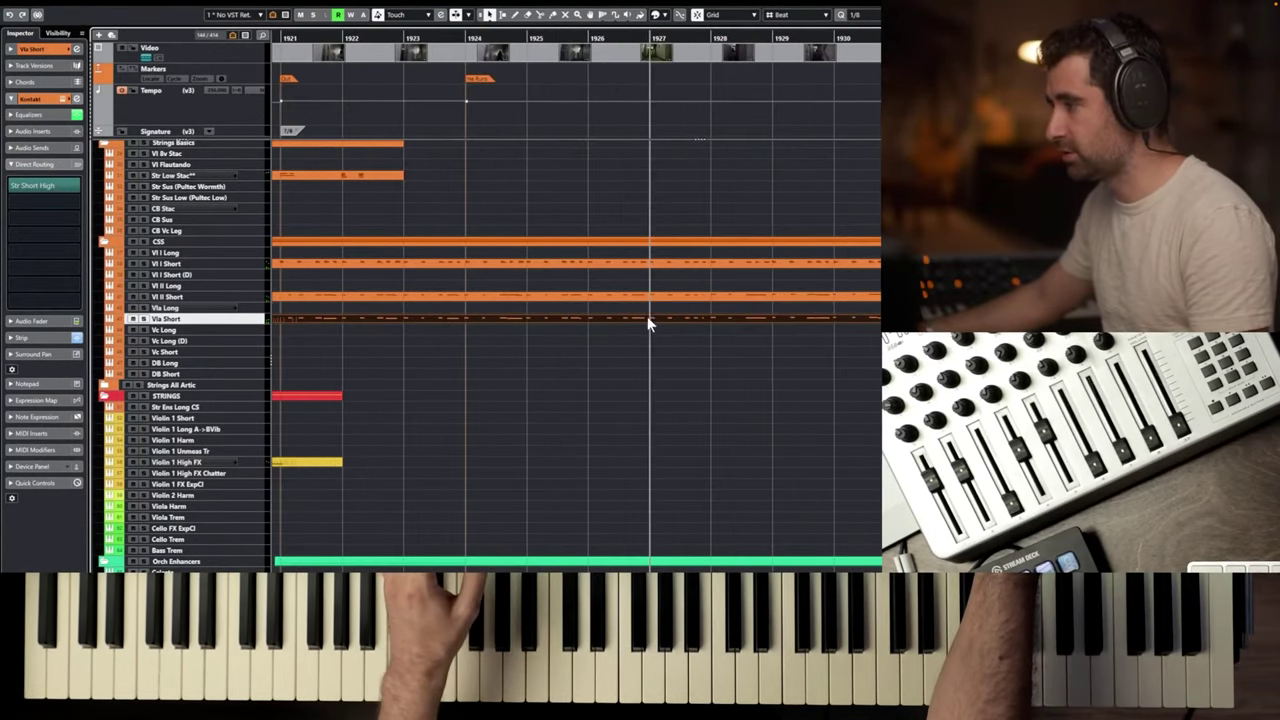
alt+click(649, 319)
click(628, 317)
key(Delete)
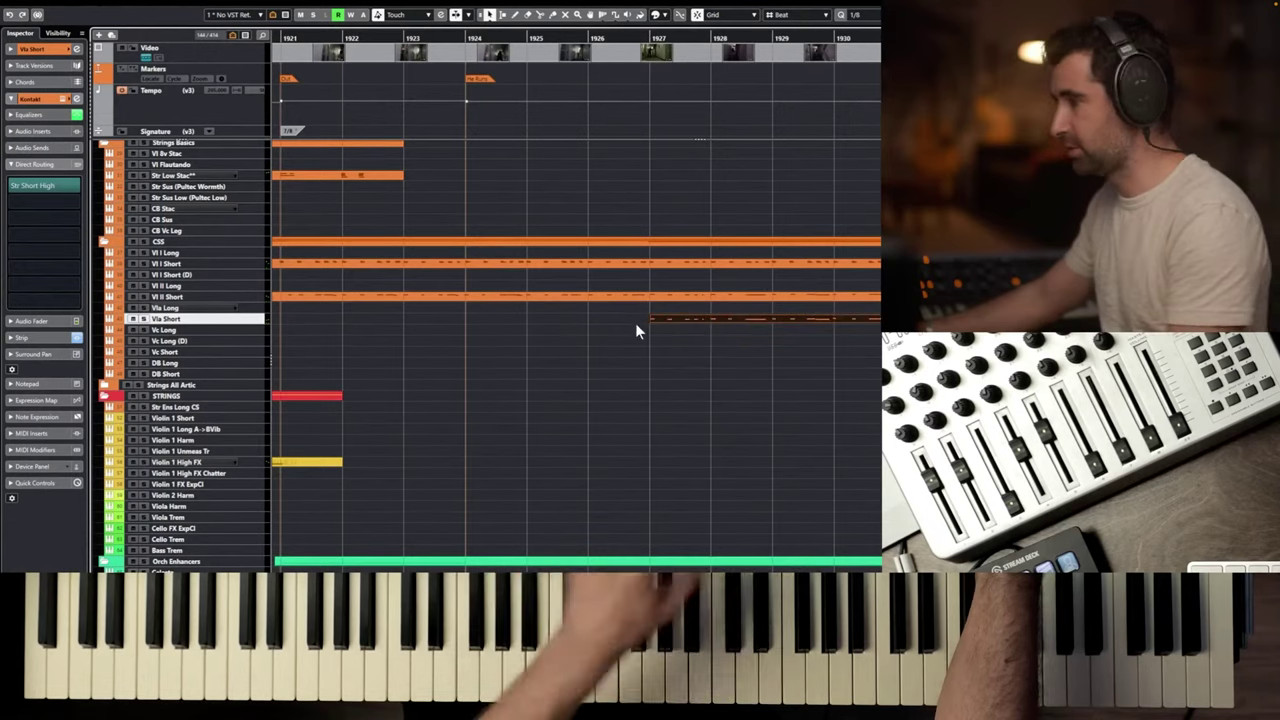
Record a new short viola part on the Vla Short track from about bar 1920 and trim its end to bar 1927.
scroll(403, 193, down, 3)
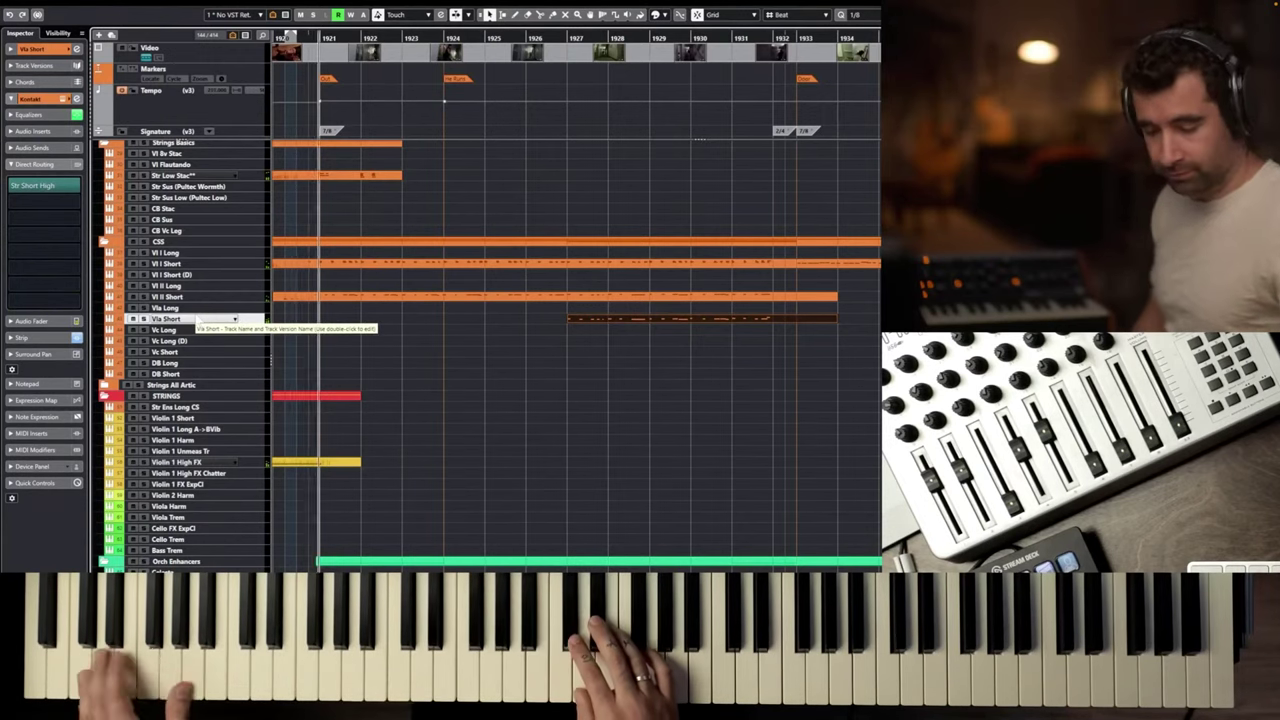
click(195, 319)
scroll(514, 283, down, 1)
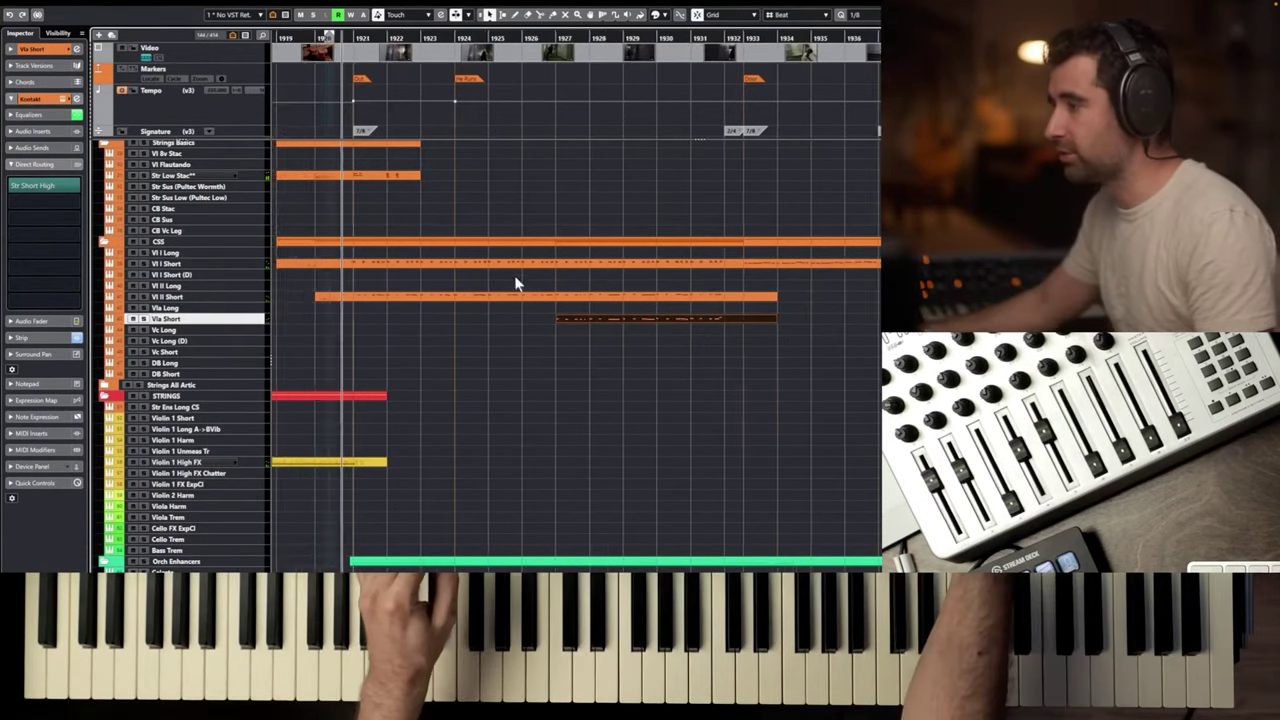
scroll(517, 272, left, 2)
click(412, 37)
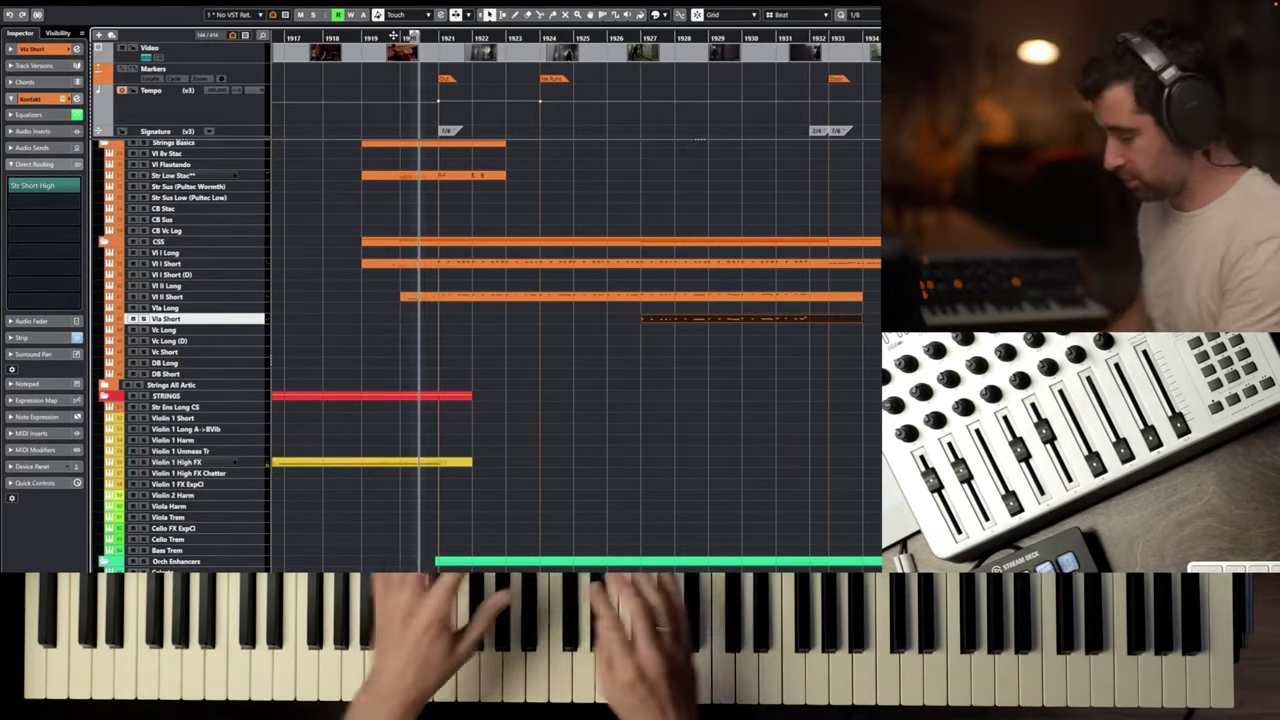
key(KP_Multiply)
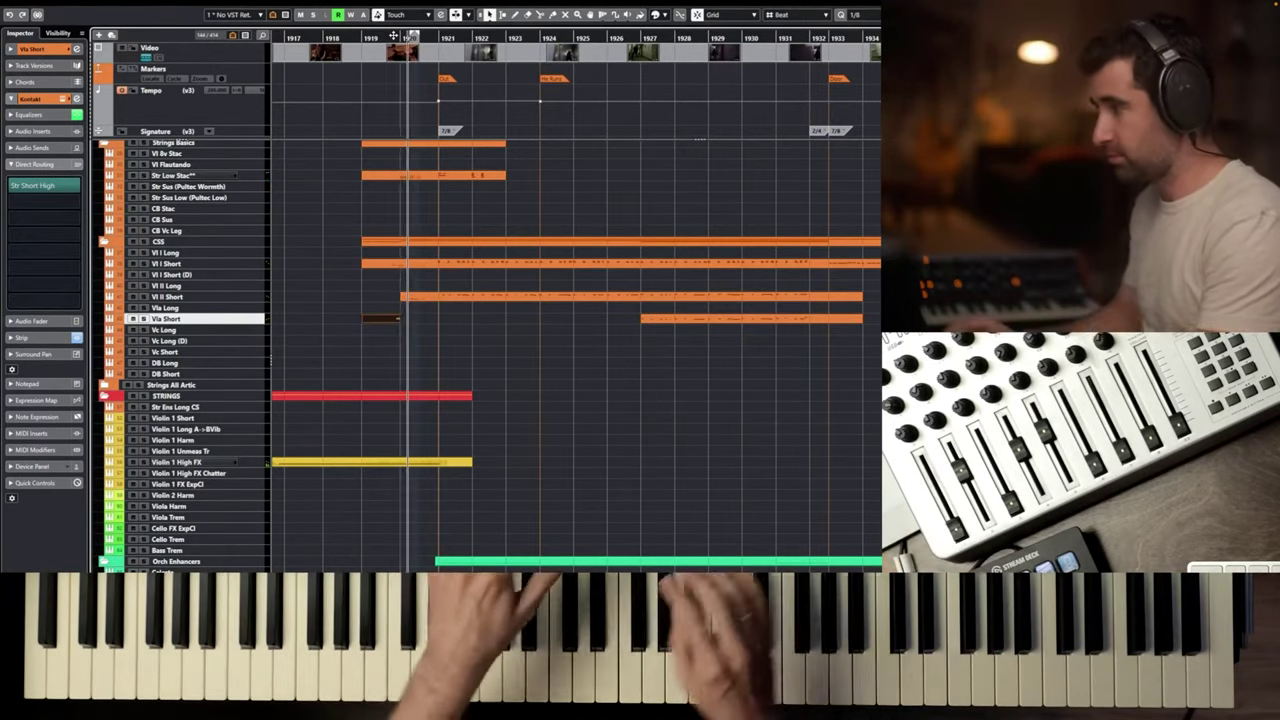
key(shift+m)
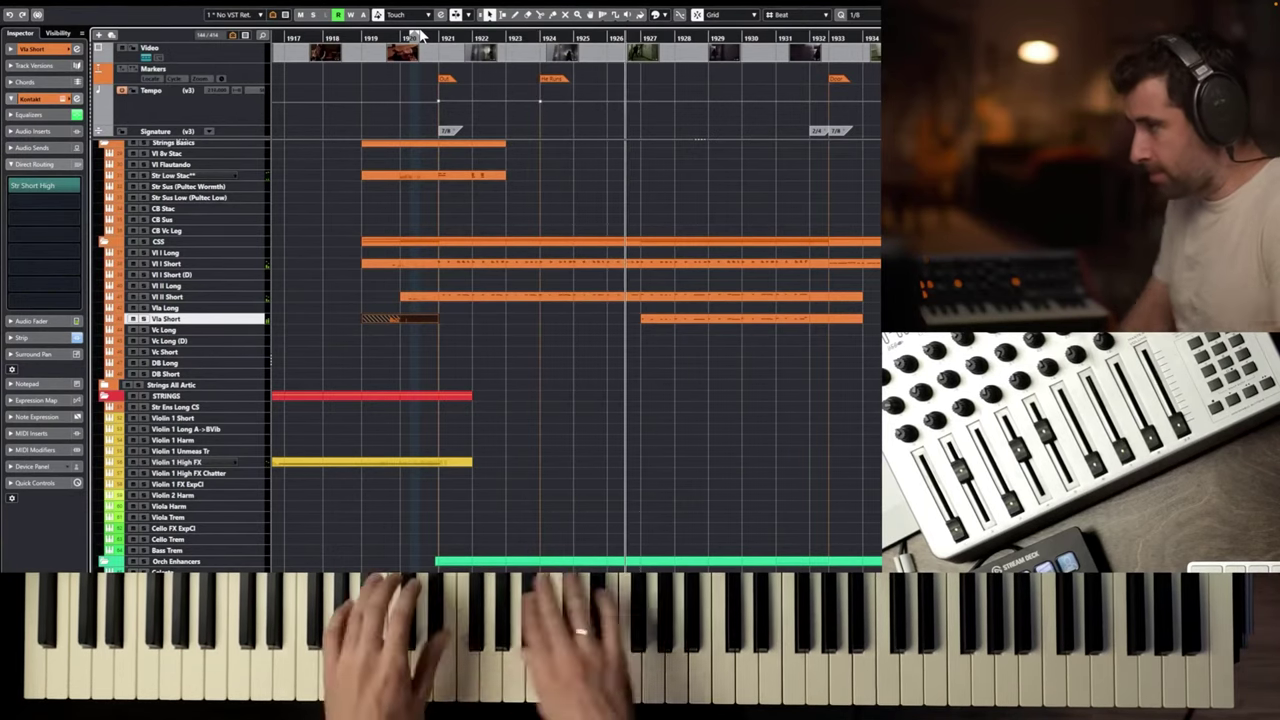
key(space)
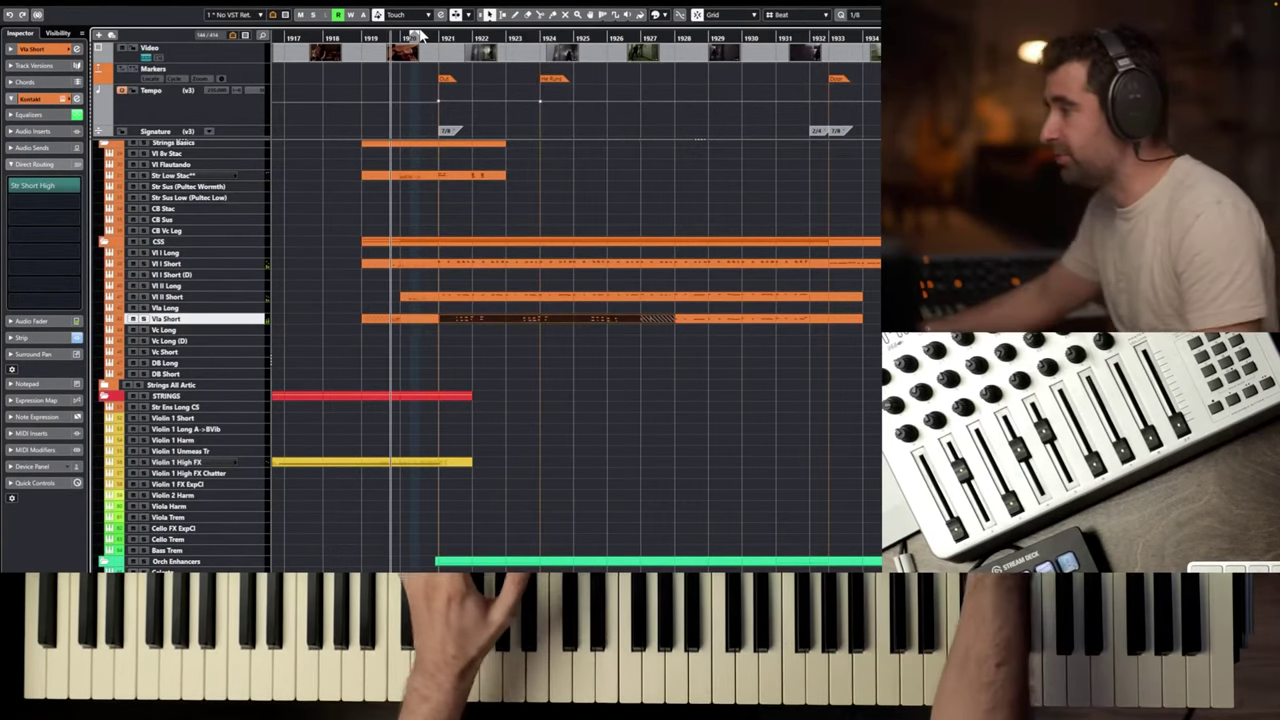
drag(673, 318, 636, 317)
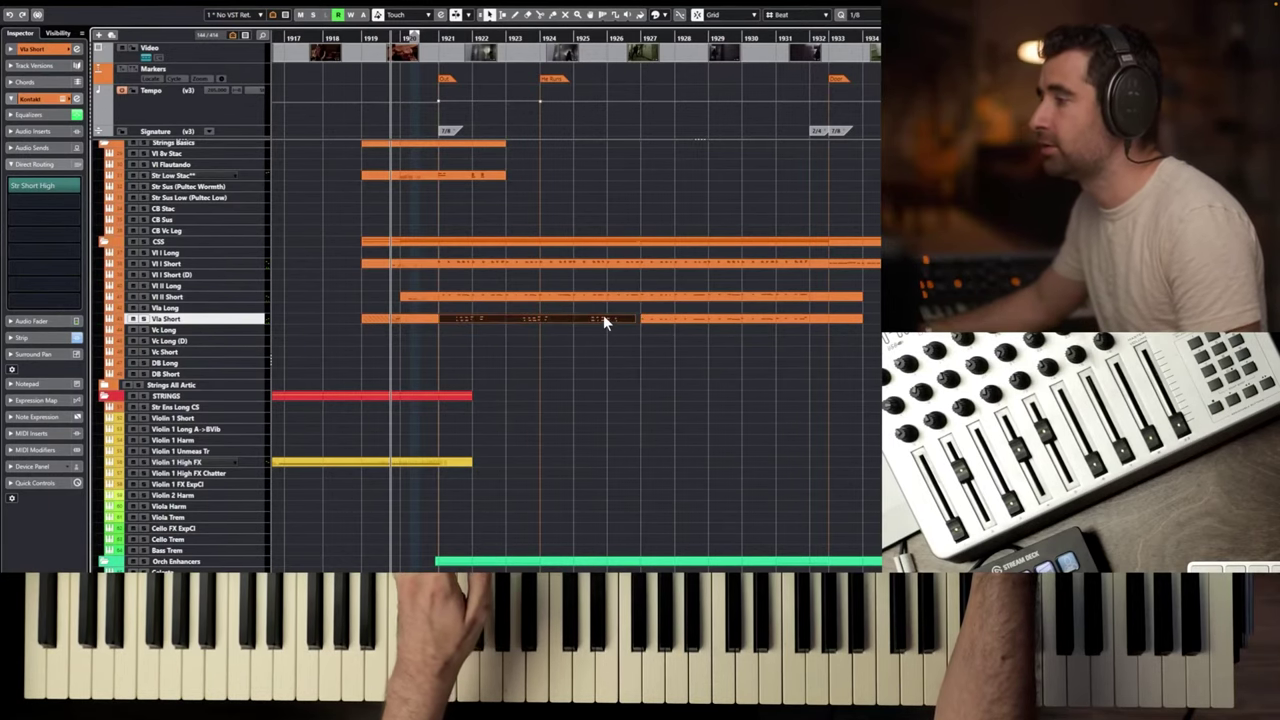
Quantize the recorded Vla Short notes in bars 1921 to 1926 to 1/8, shift them slightly later and play them back.
double_click(603, 318)
scroll(411, 173, left, 4)
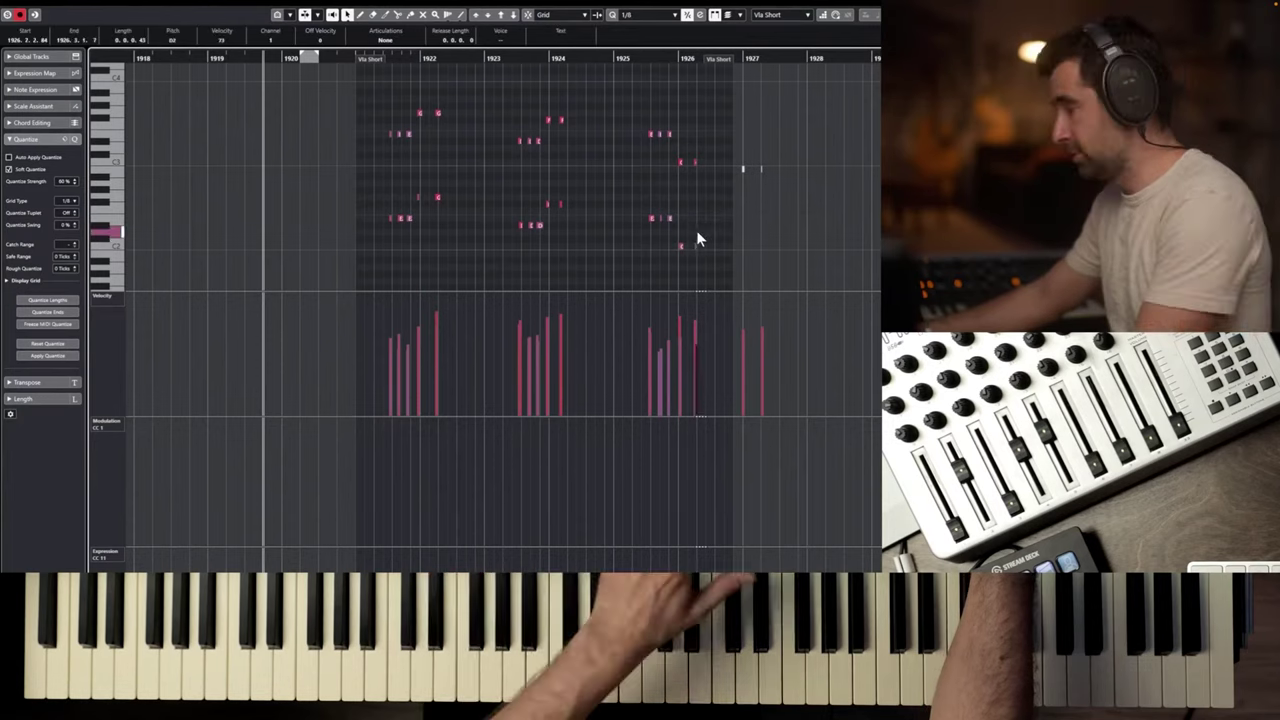
drag(358, 95, 711, 220)
scroll(503, 176, up, 2)
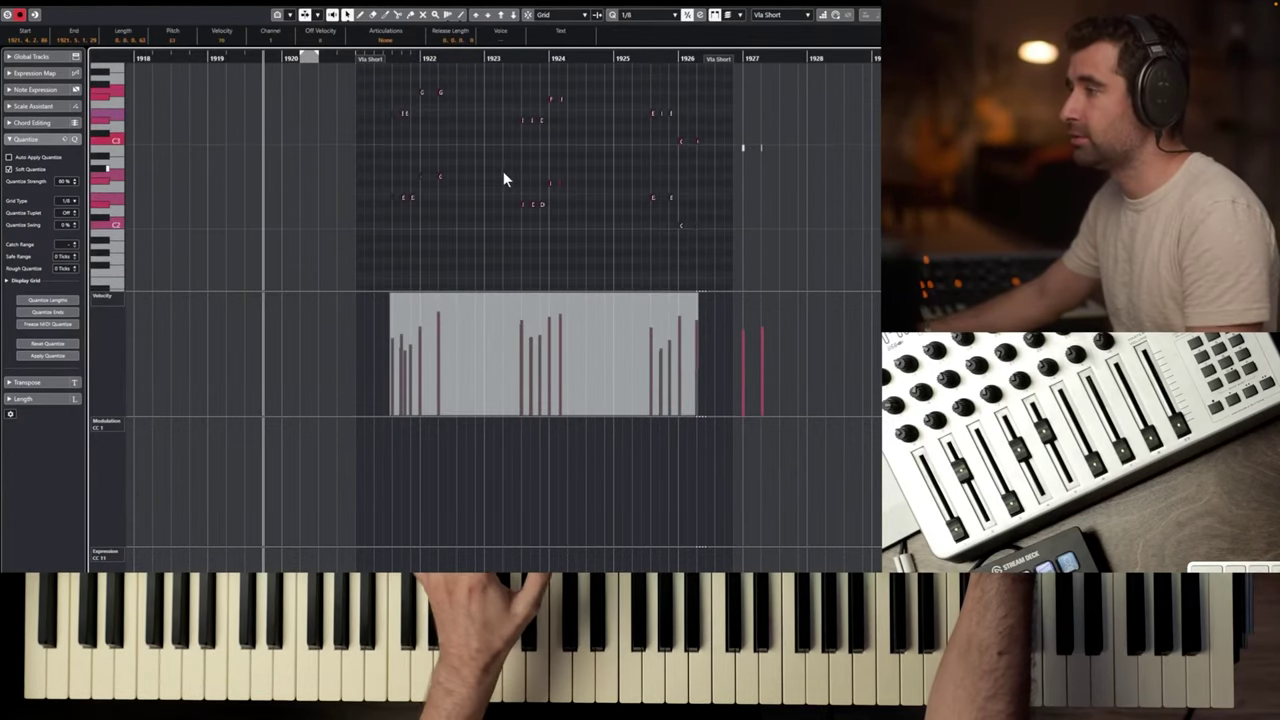
key(q)
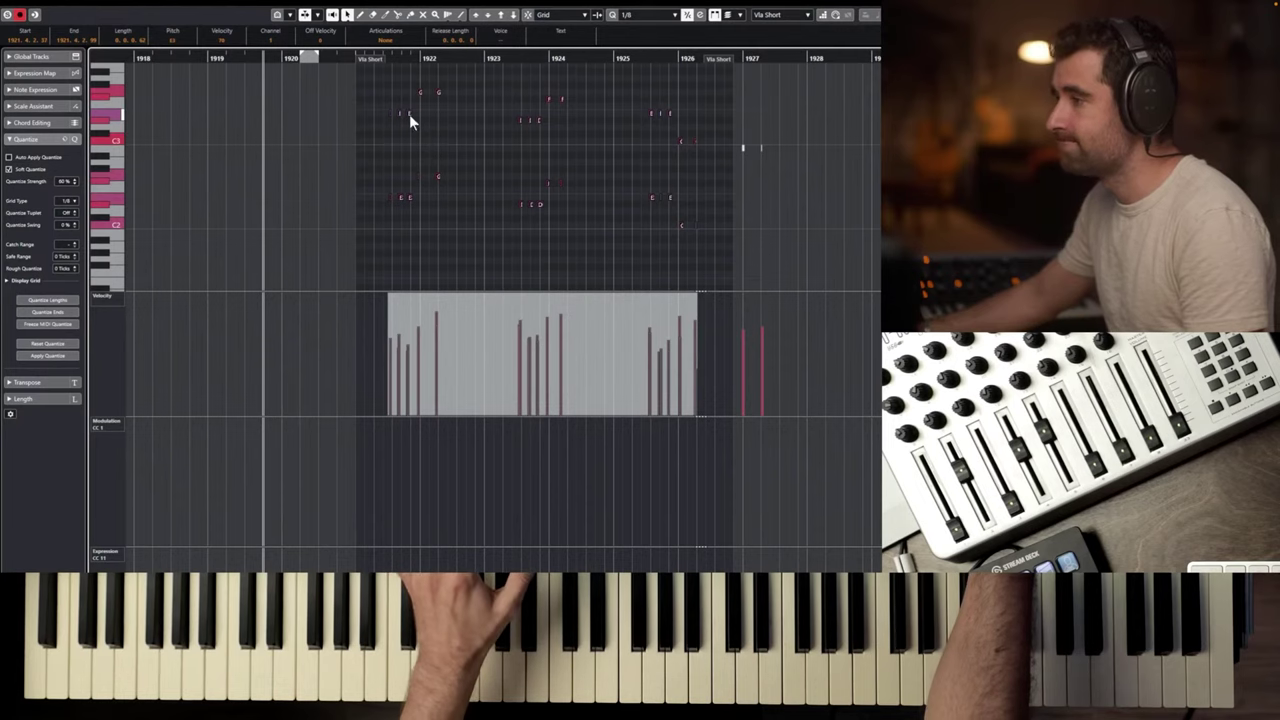
drag(409, 114, 411, 119)
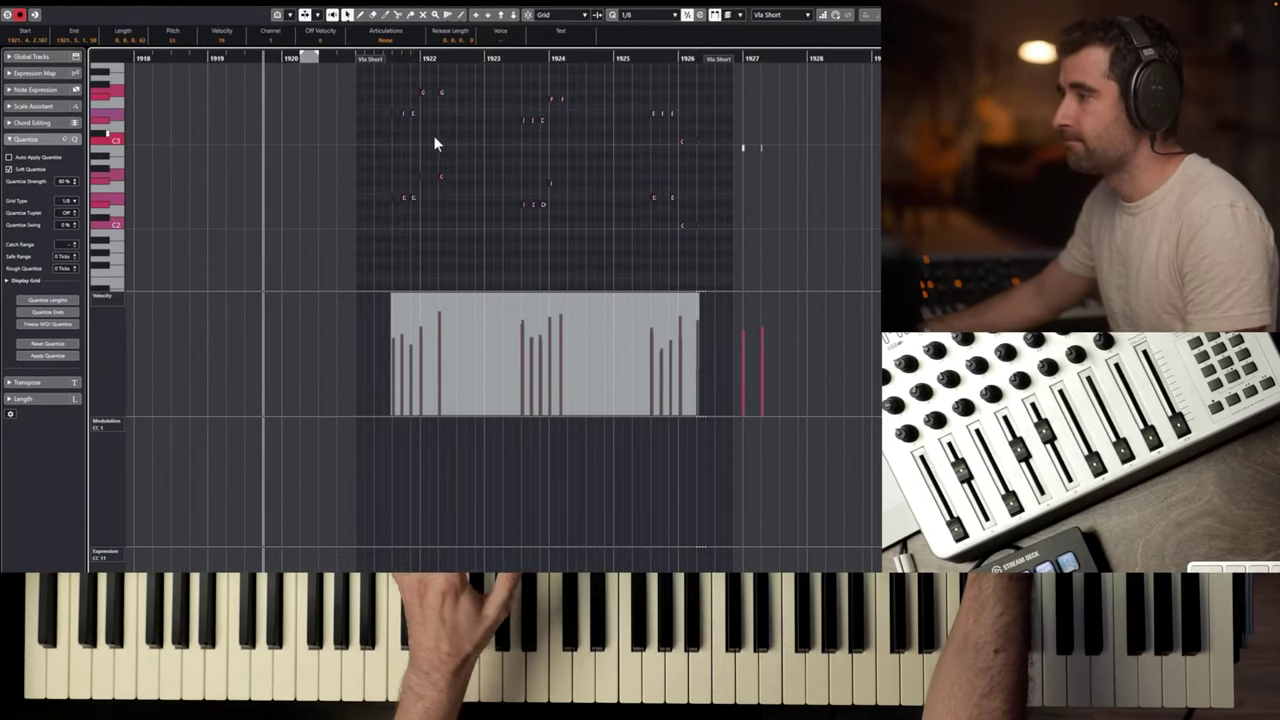
key(f)
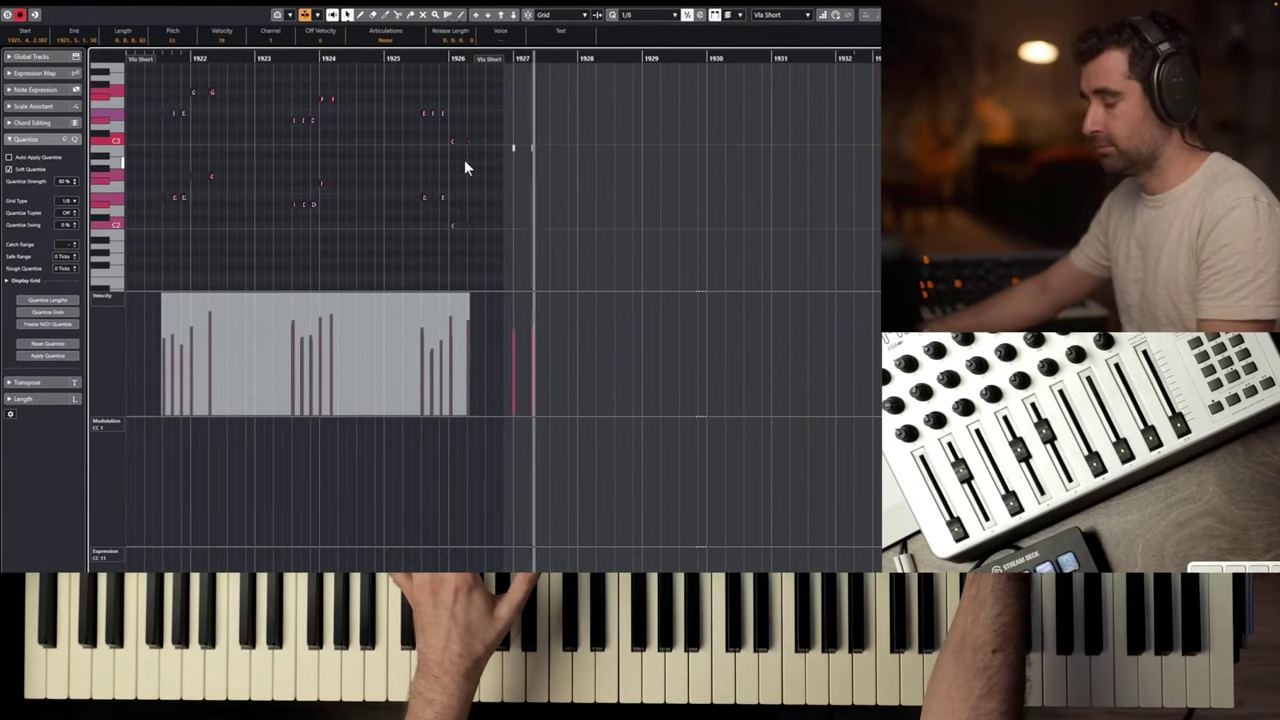
Examine the notes of the Vla Short clip after bar 1927 in the note editor and return to the arrangement.
key(Return)
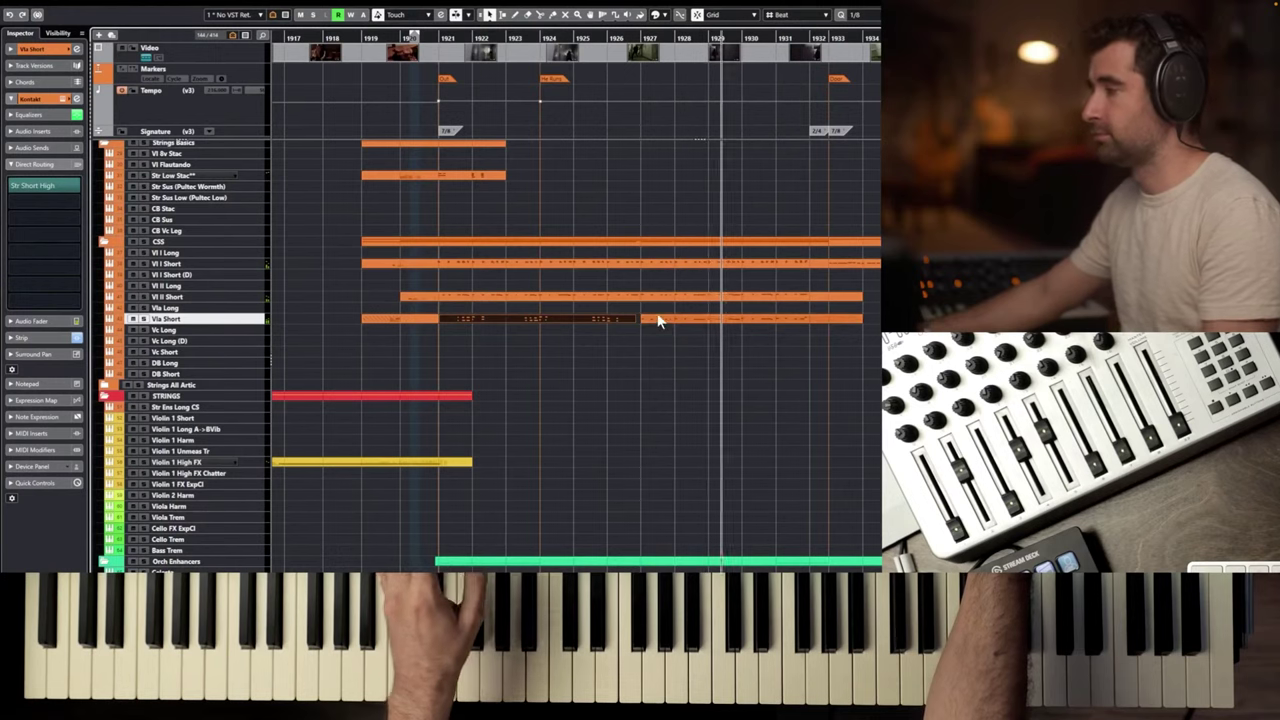
click(770, 320)
key(Return)
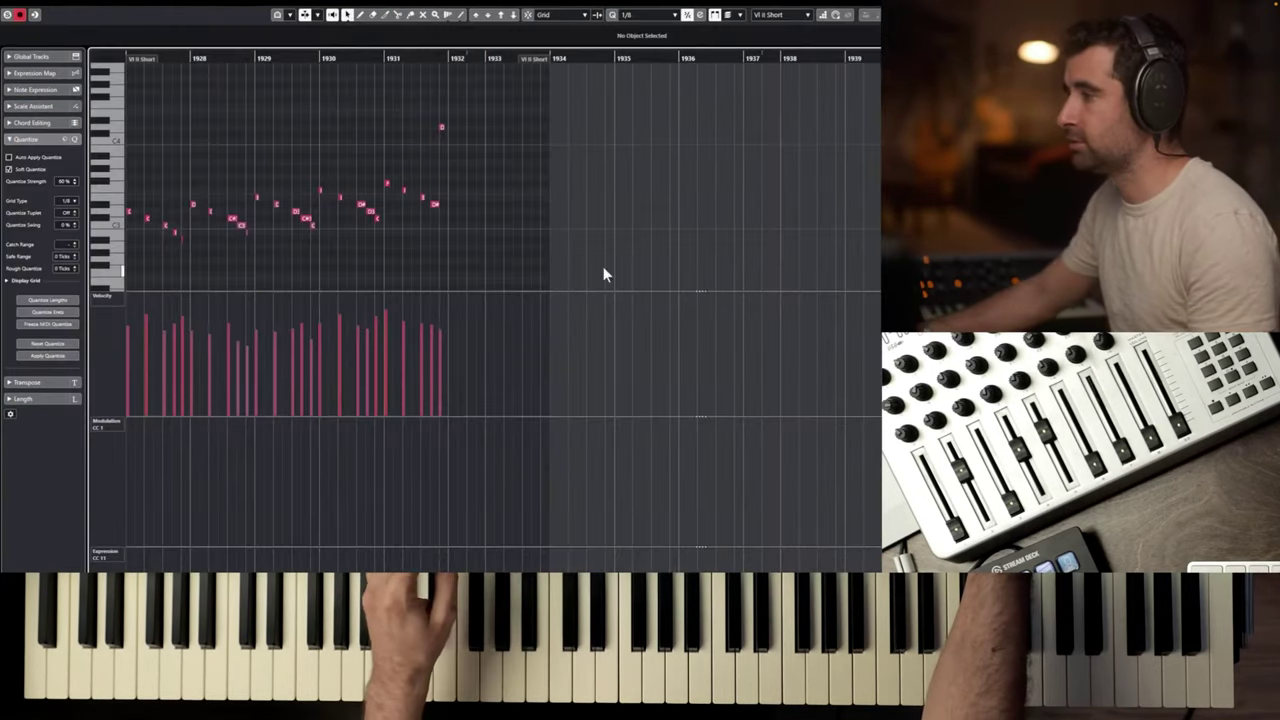
key(Return)
Overdub an extra part on the Short Orch track from about bar 1930 to 1932 and select the overlapping clips.
scroll(576, 355, up, 10)
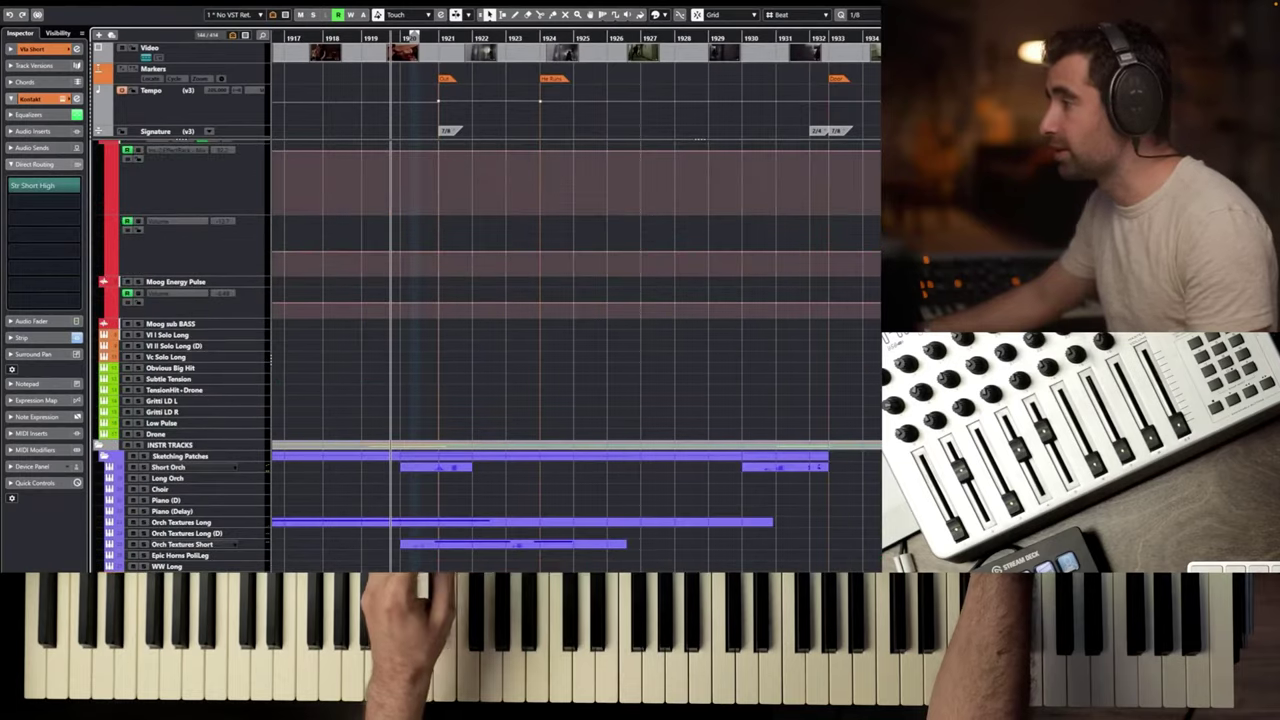
click(761, 37)
key(space)
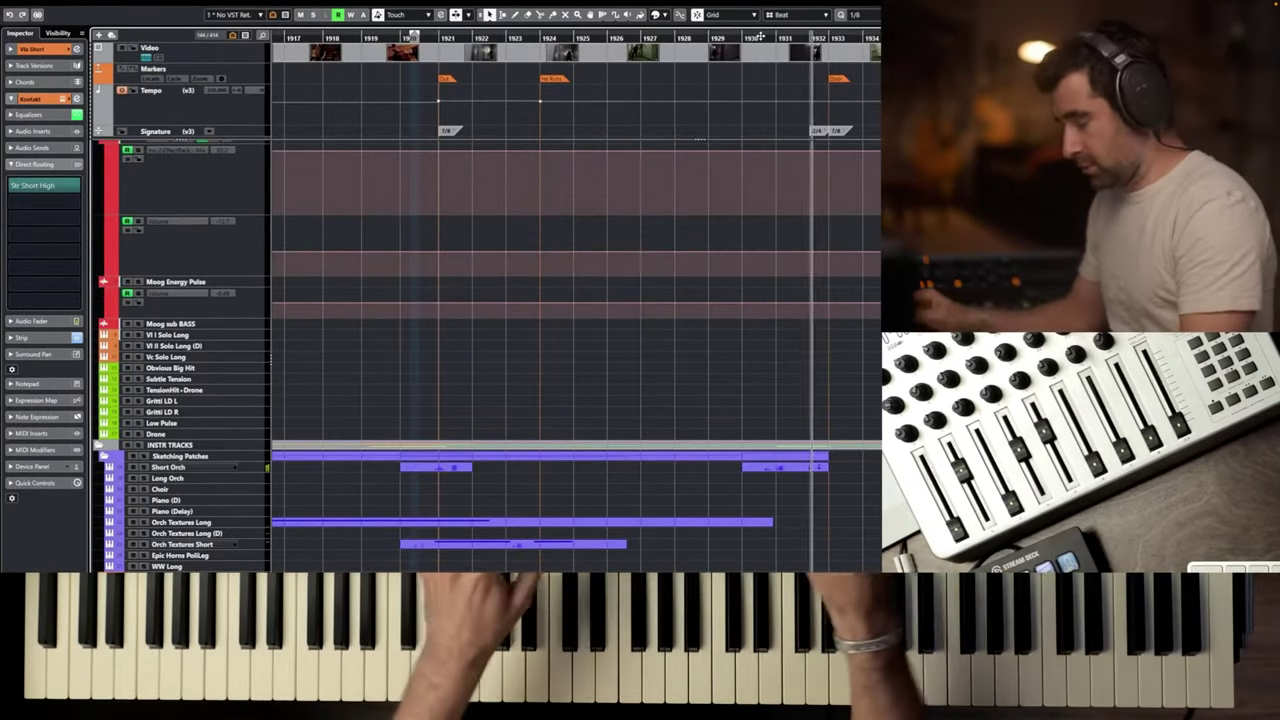
key(space)
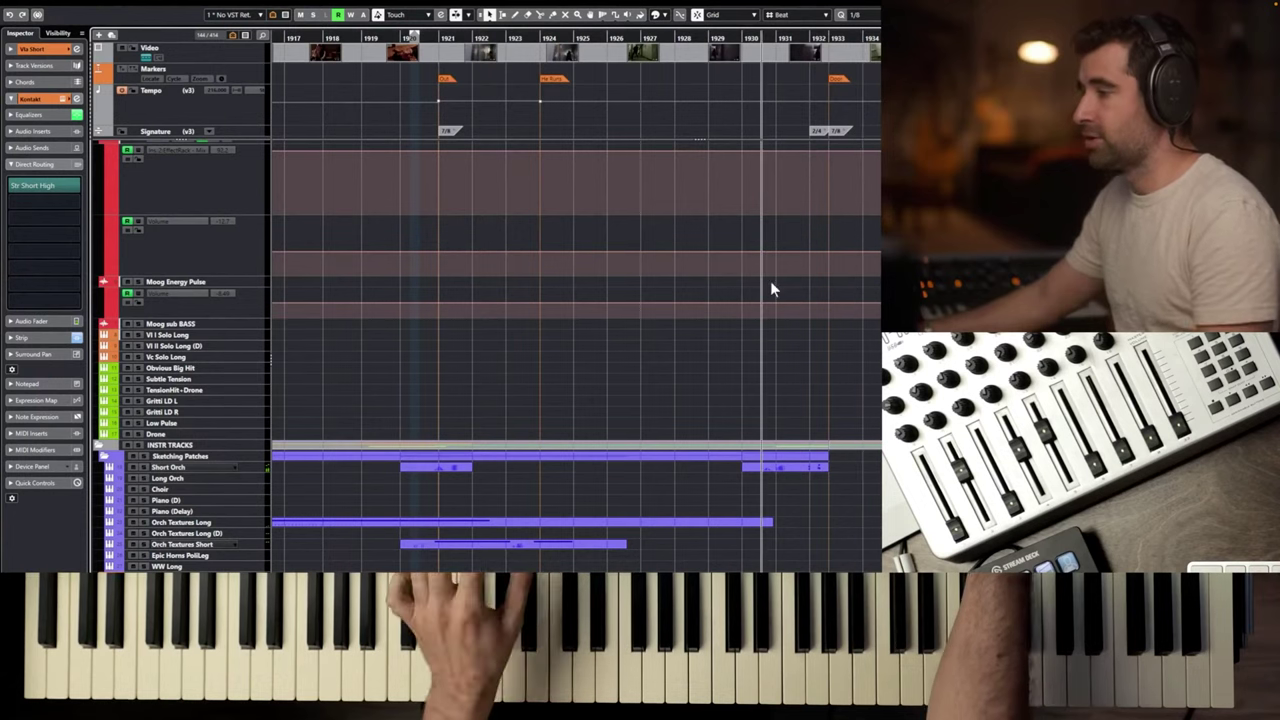
click(240, 472)
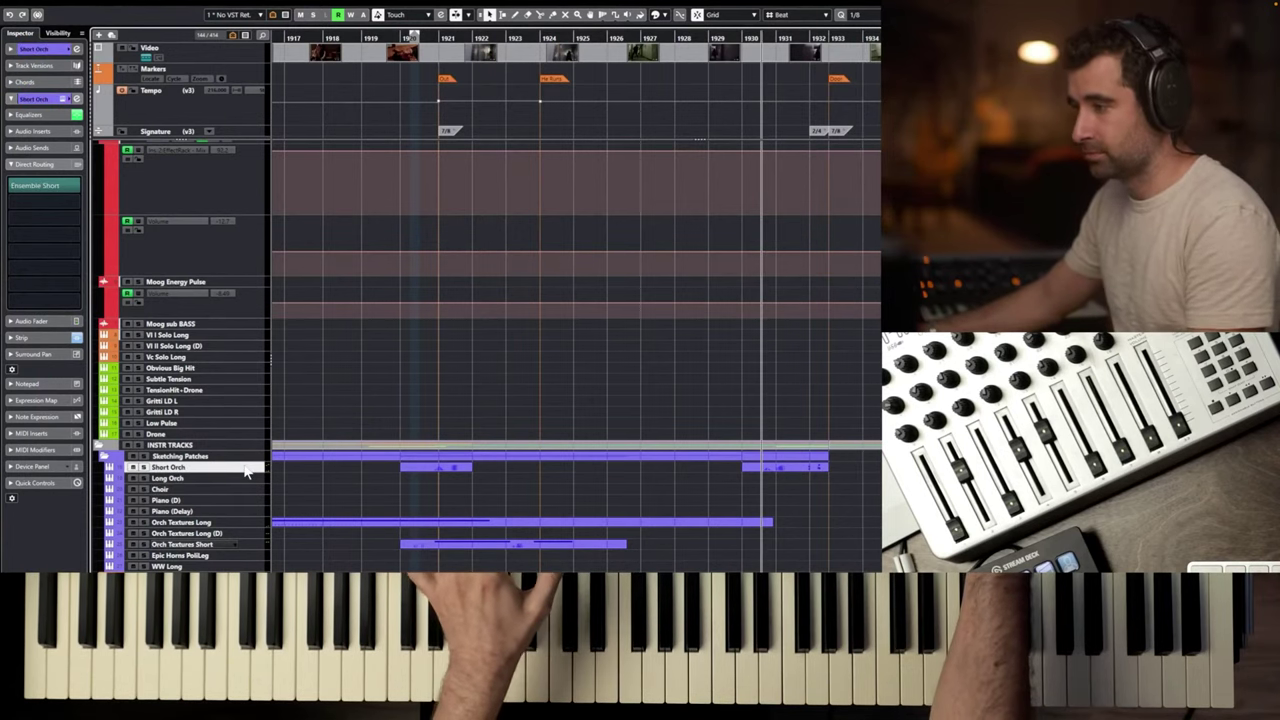
key(space)
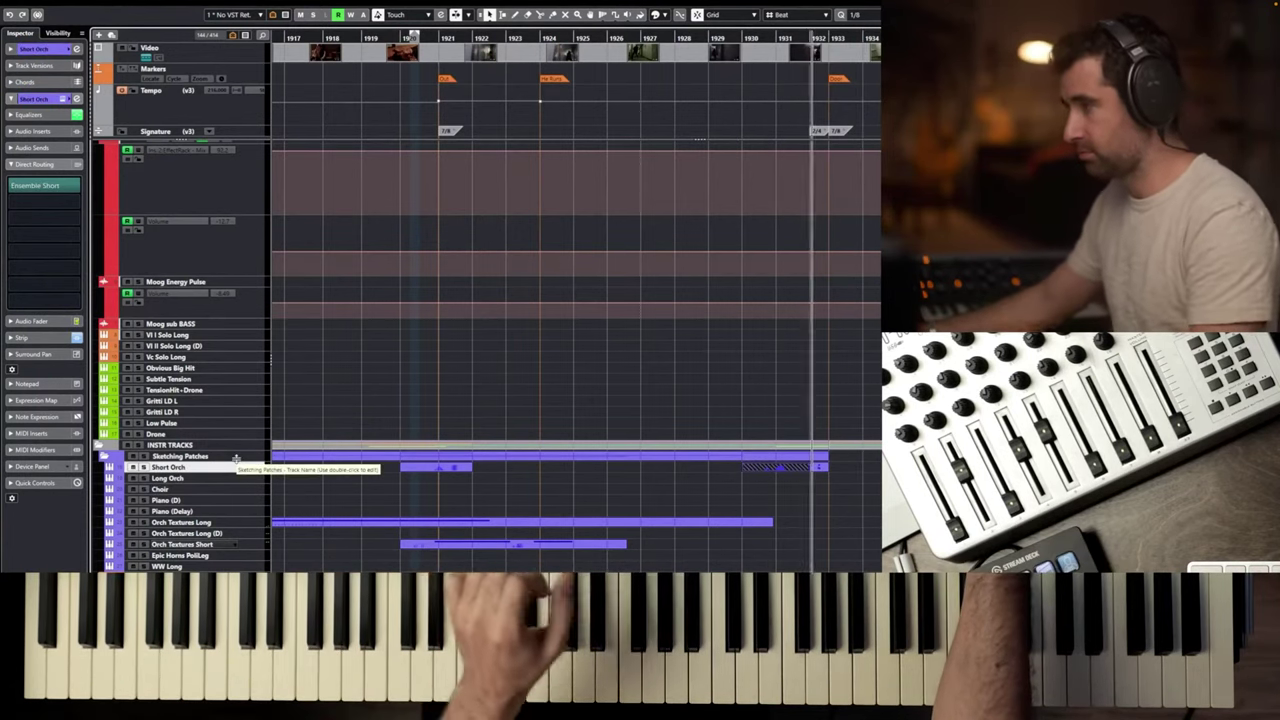
drag(851, 484, 736, 463)
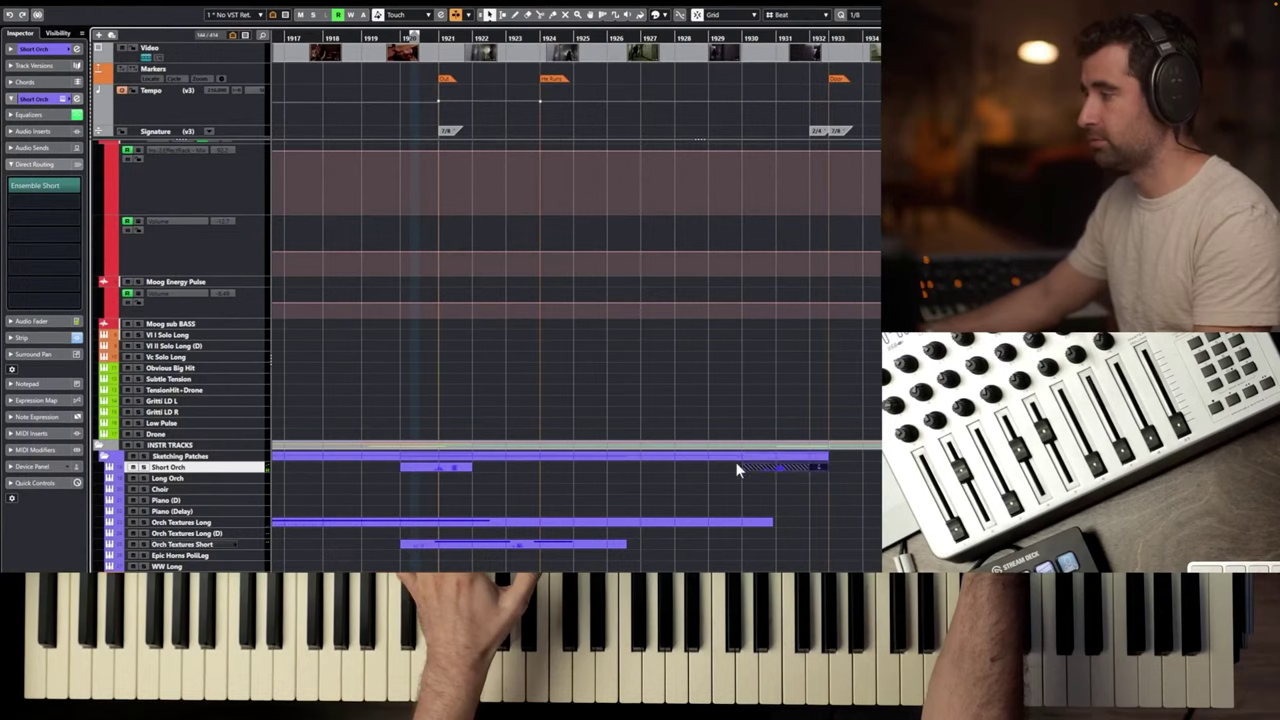
key(space)
Place the playhead shortly before bar 1920 and select the Undrs - High 4/4 L-ish track in Pulses Underscore.
scroll(725, 488, down, 4)
scroll(639, 474, down, 2)
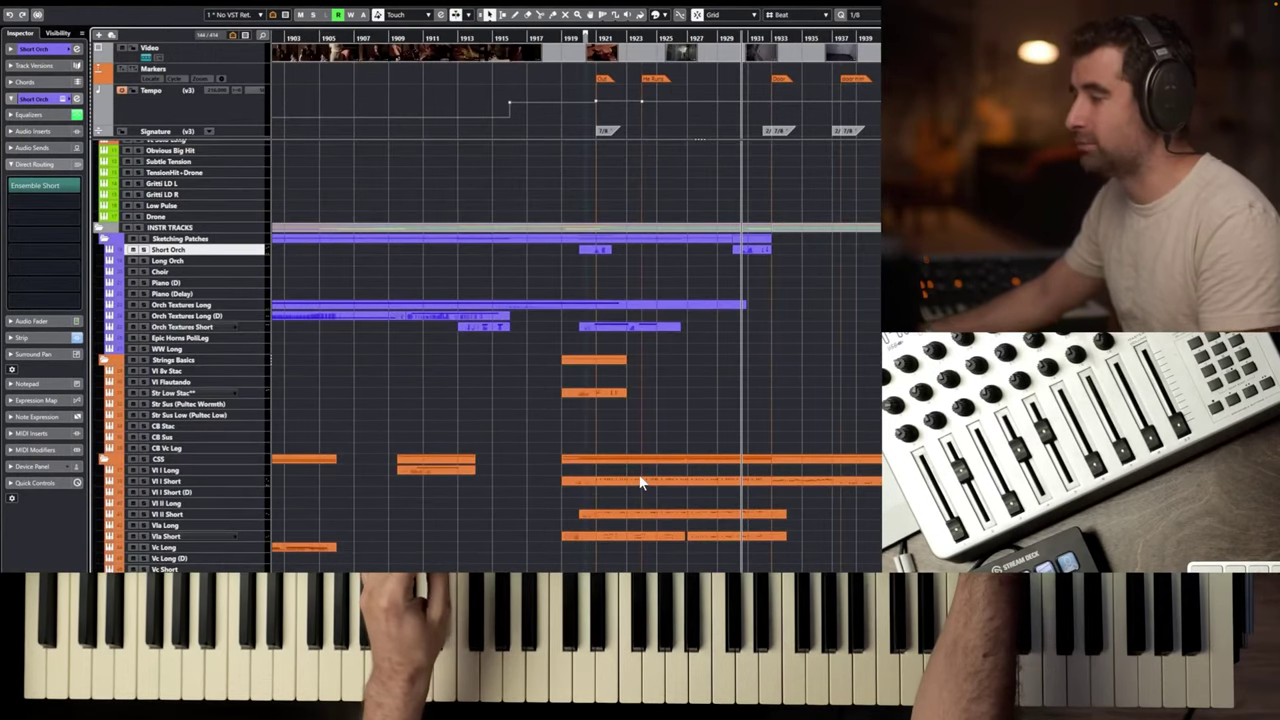
scroll(639, 476, down, 1)
drag(598, 35, 590, 35)
scroll(517, 414, down, 4)
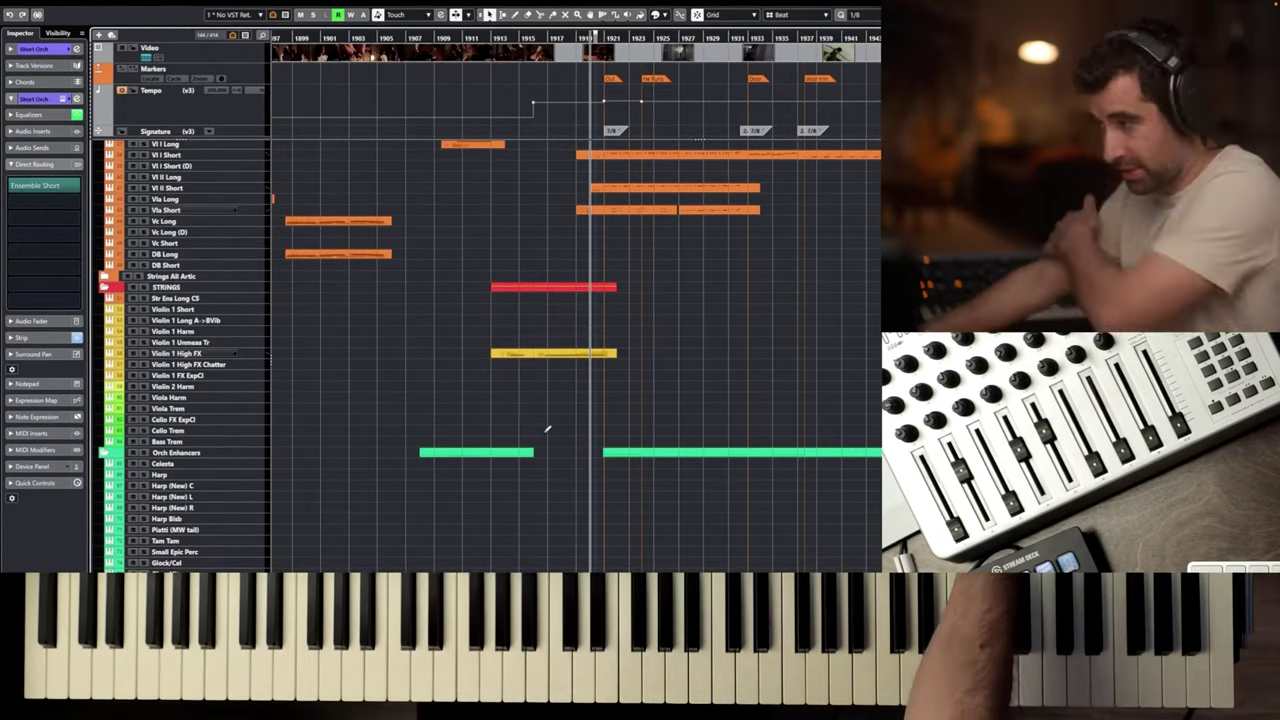
scroll(525, 446, up, 3)
scroll(200, 532, up, 15)
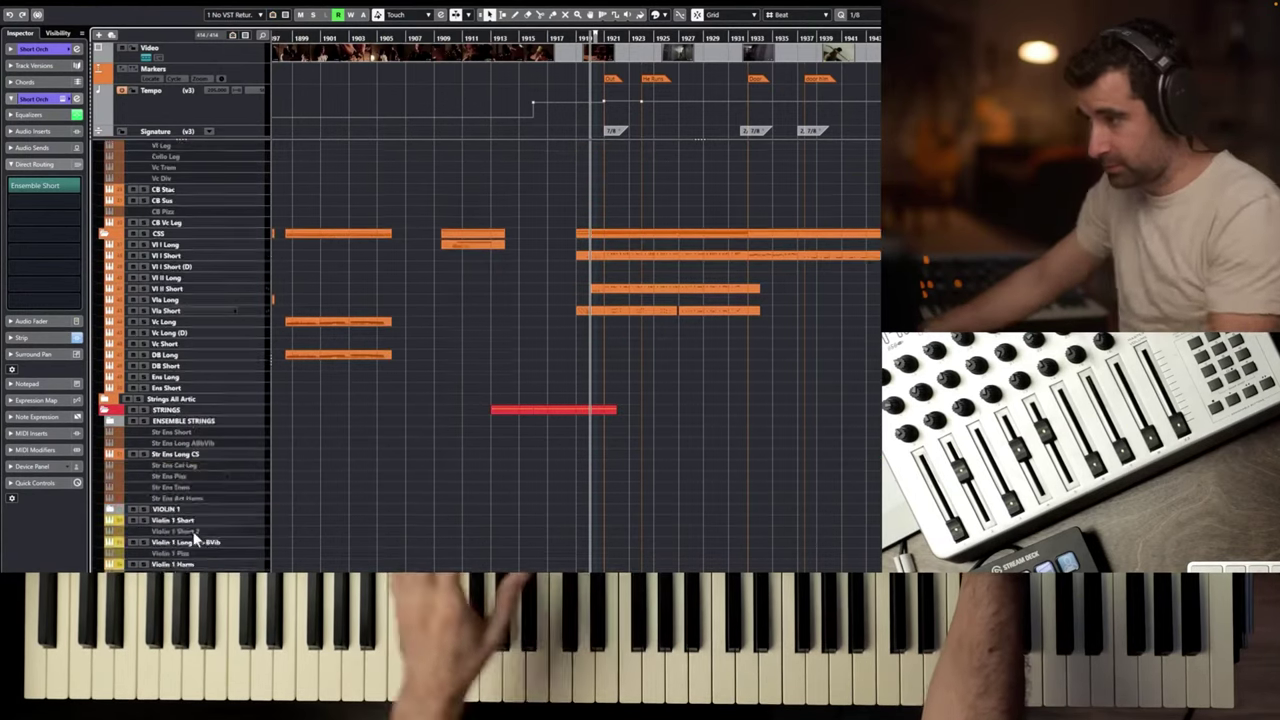
scroll(200, 532, down, 15)
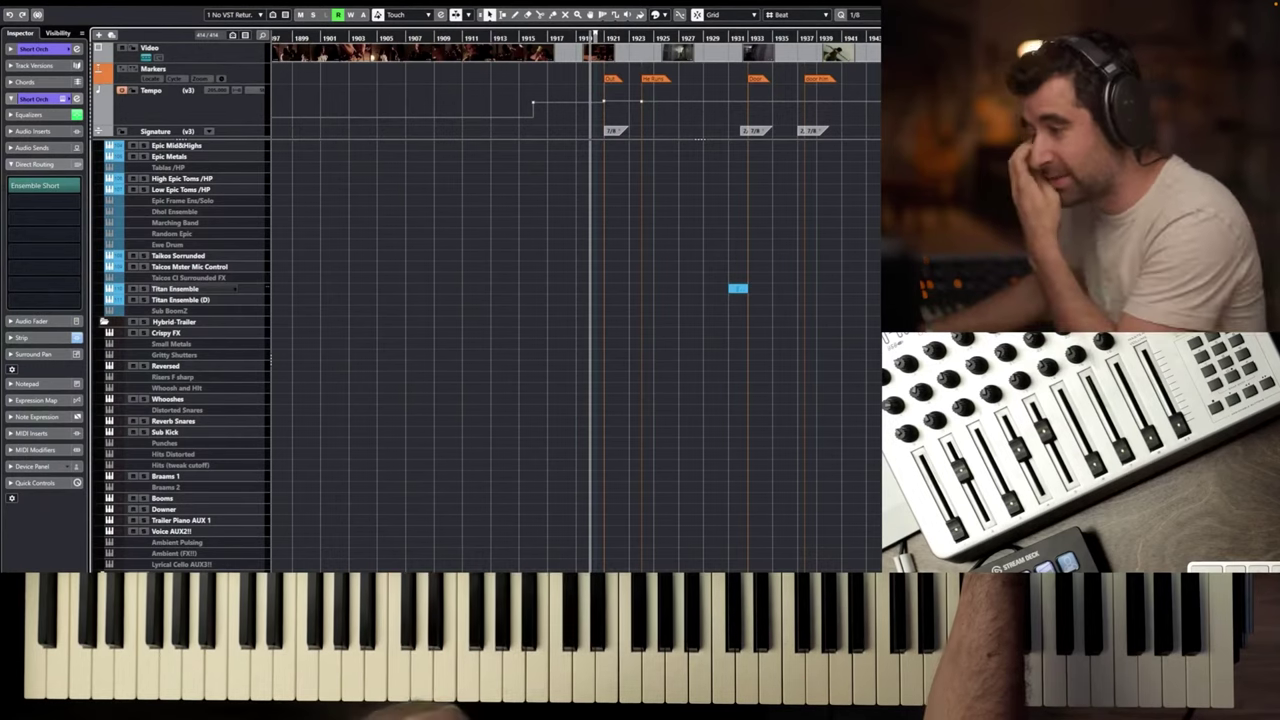
scroll(183, 355, down, 3)
click(213, 523)
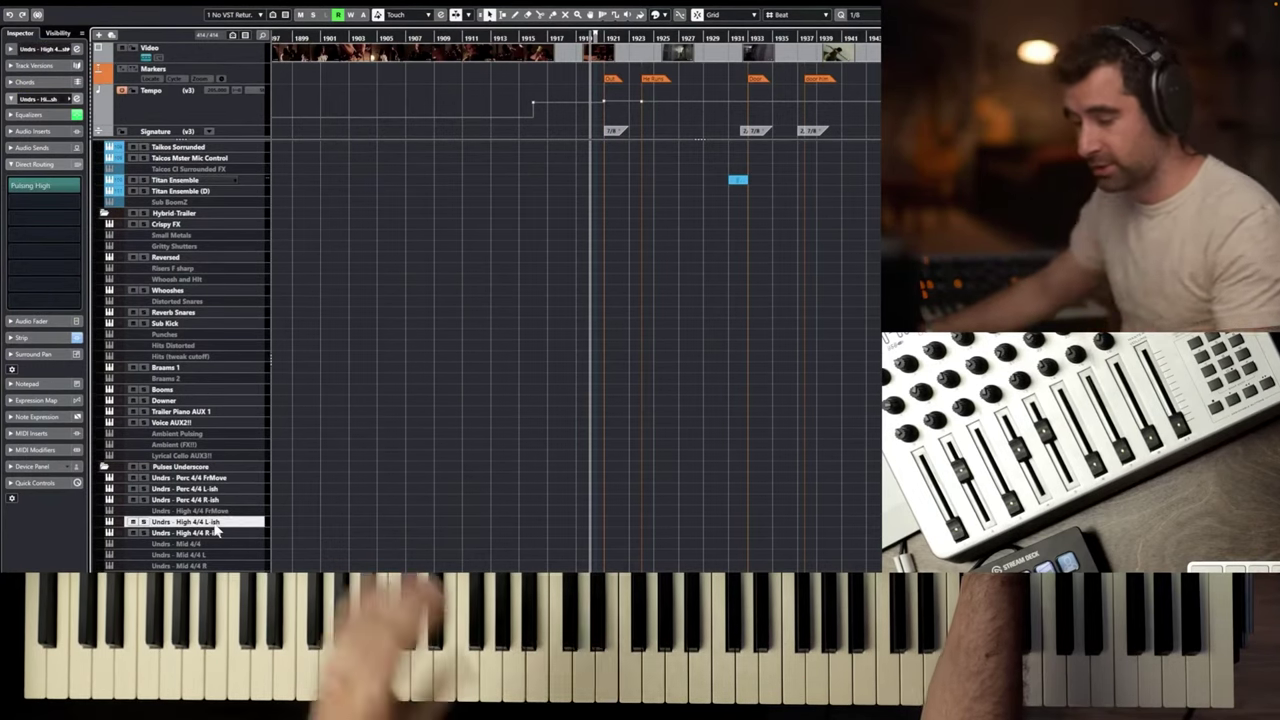
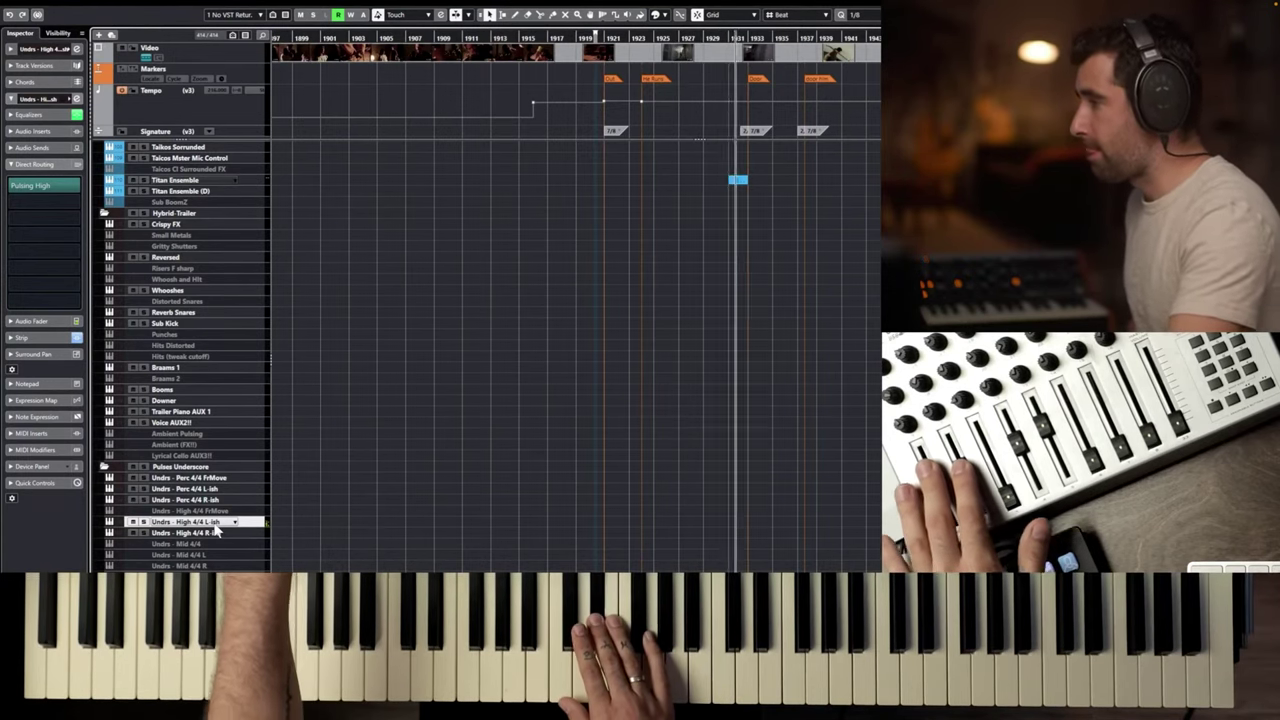
Try a first pulse take on Undrs - High 4/4 L-ish, compare with the R-ish track, and undo the take.
key(space)
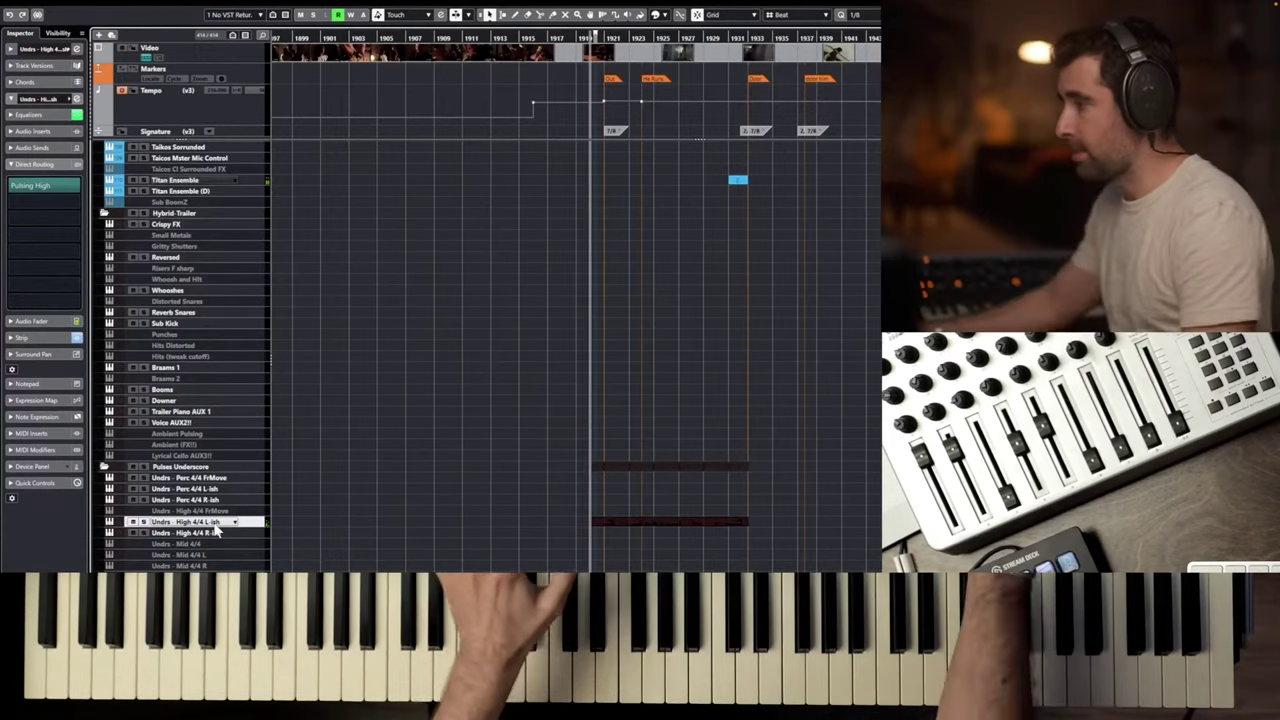
click(212, 532)
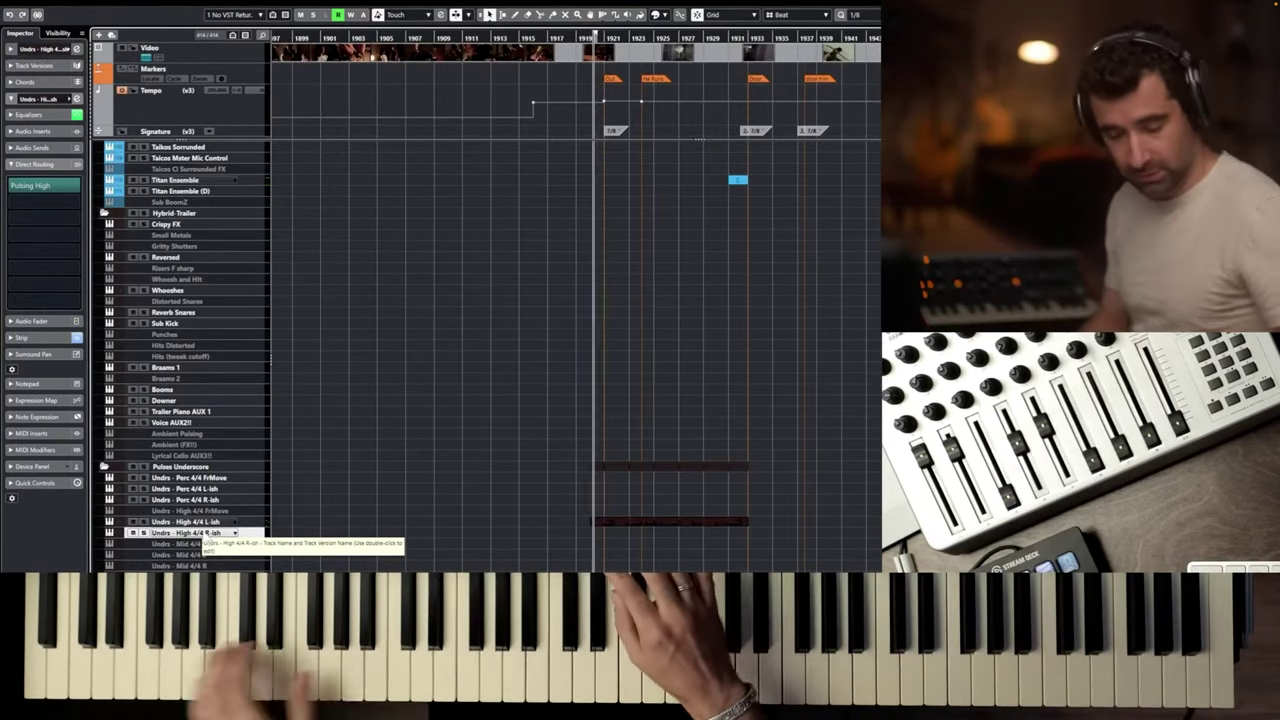
key(space)
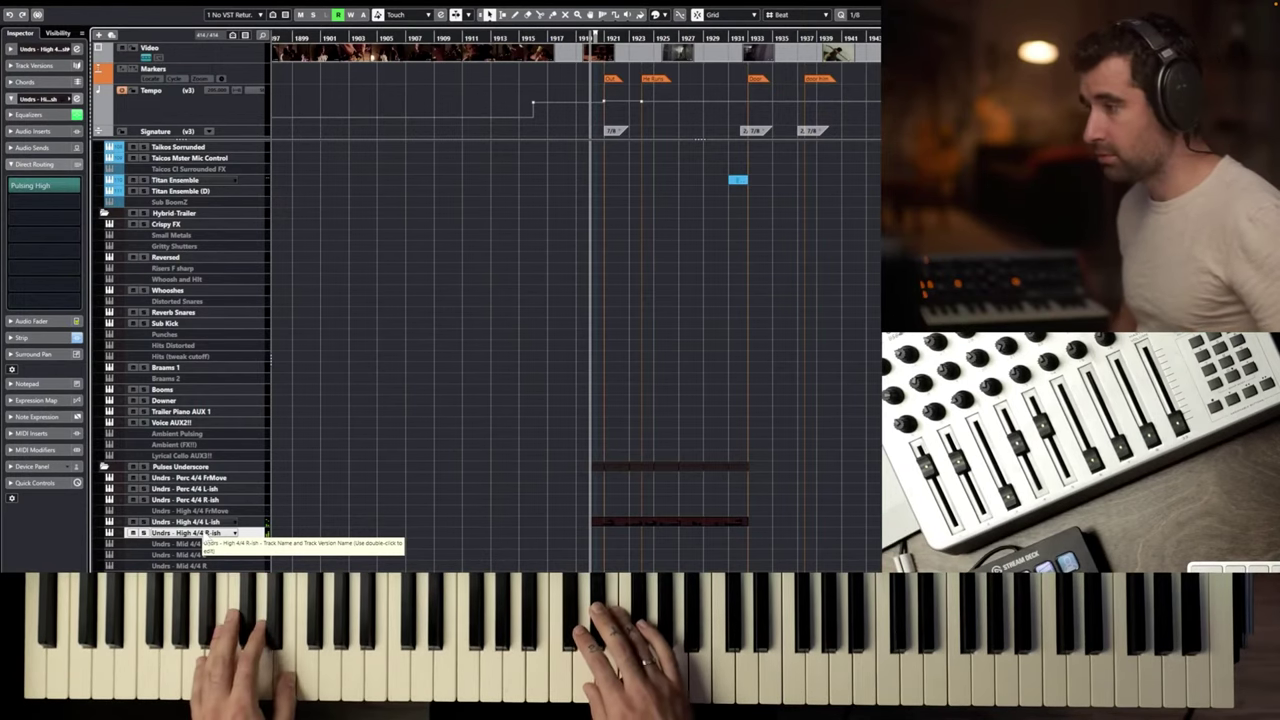
click(212, 525)
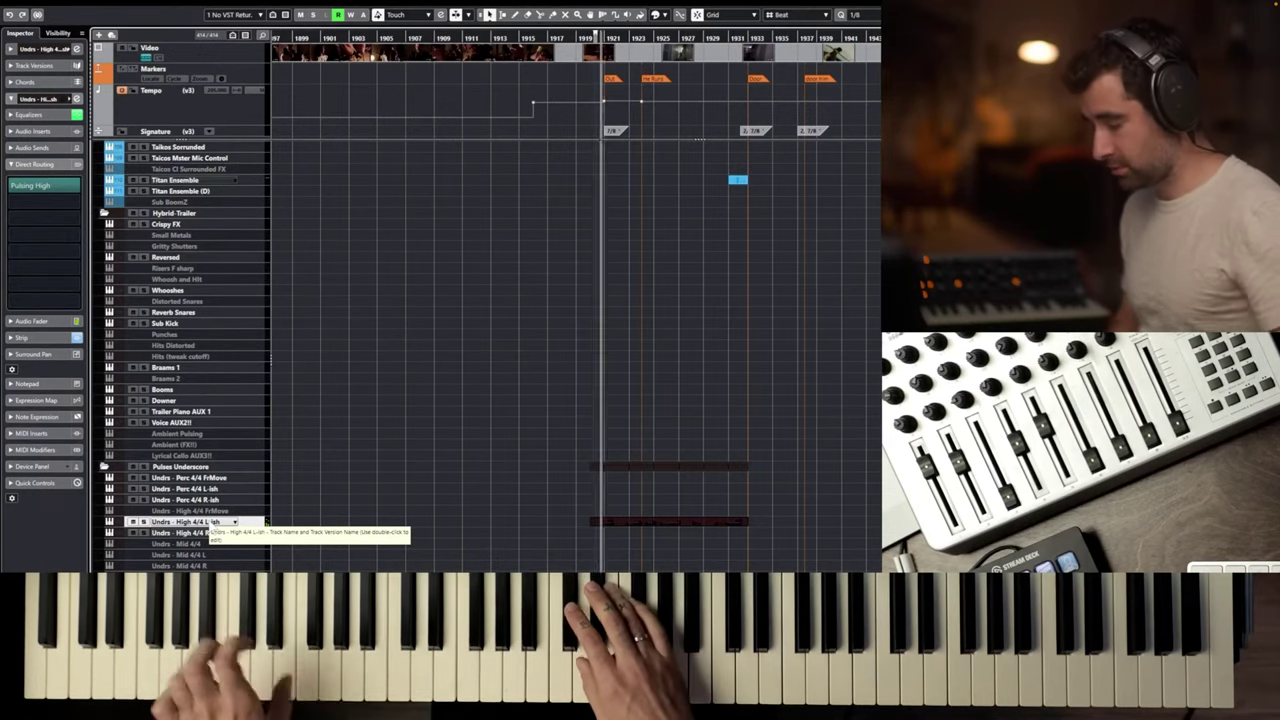
key(space)
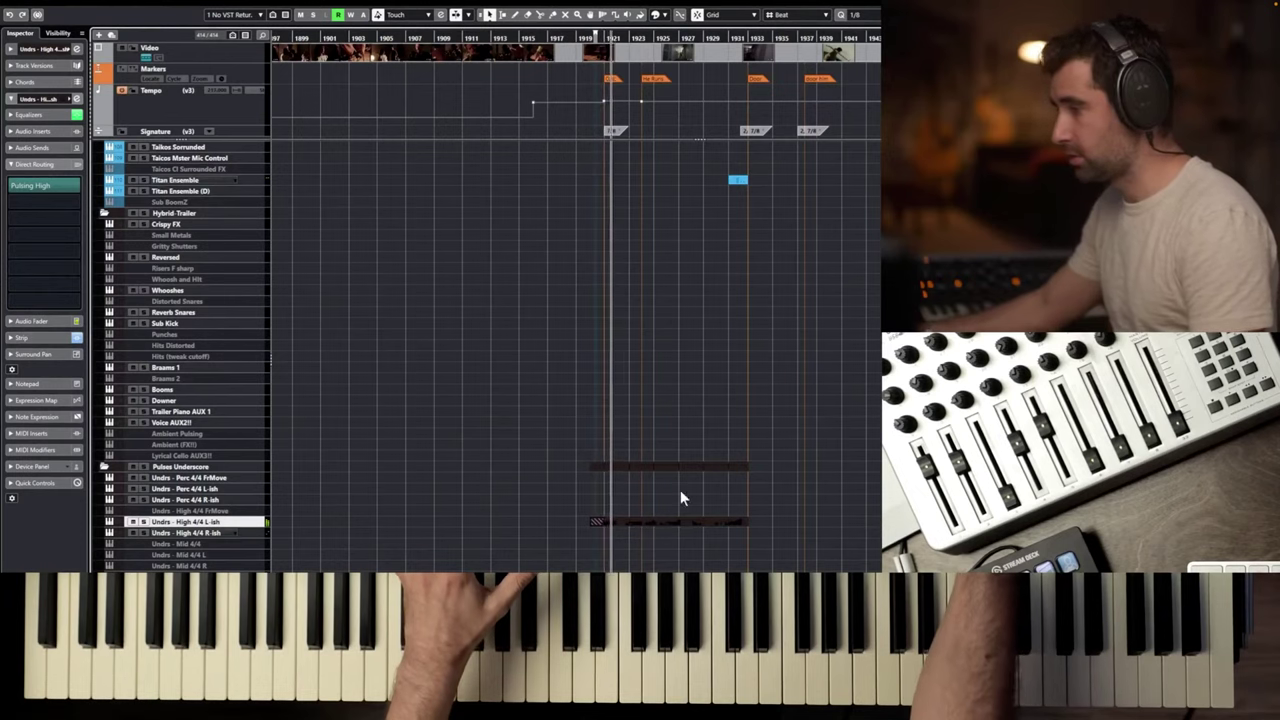
click(638, 518)
key(space)
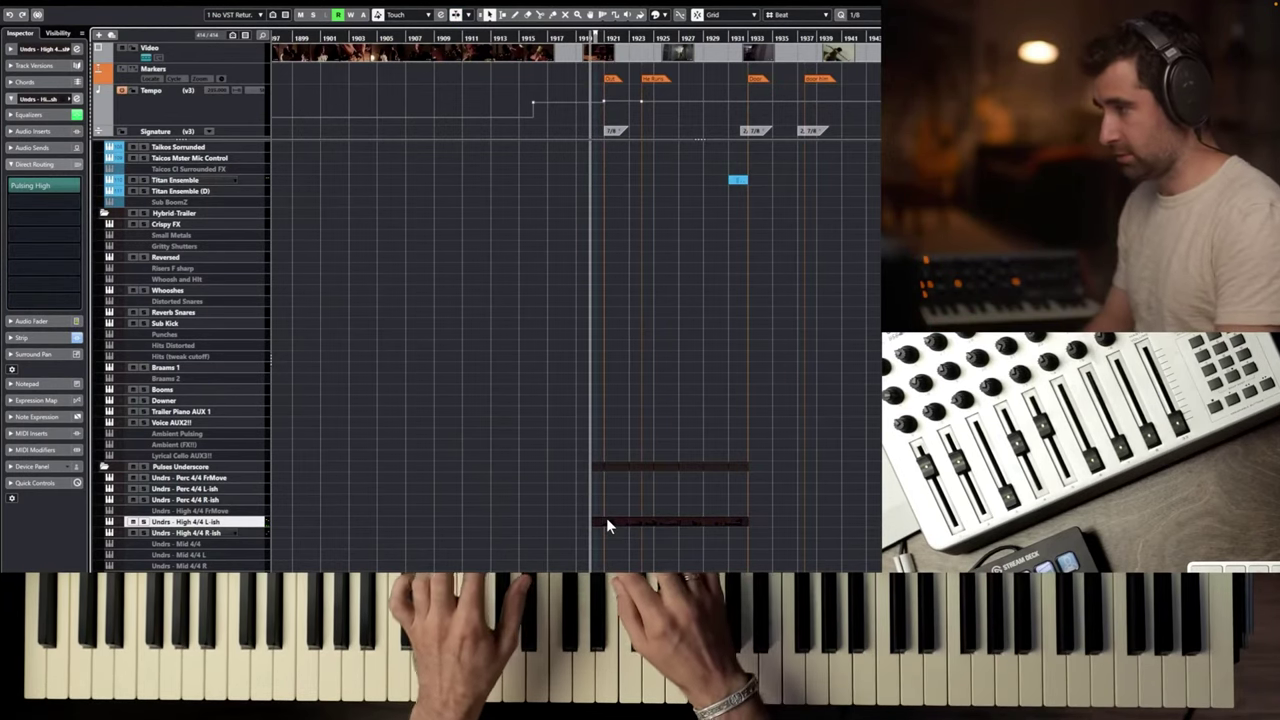
key(ctrl+z)
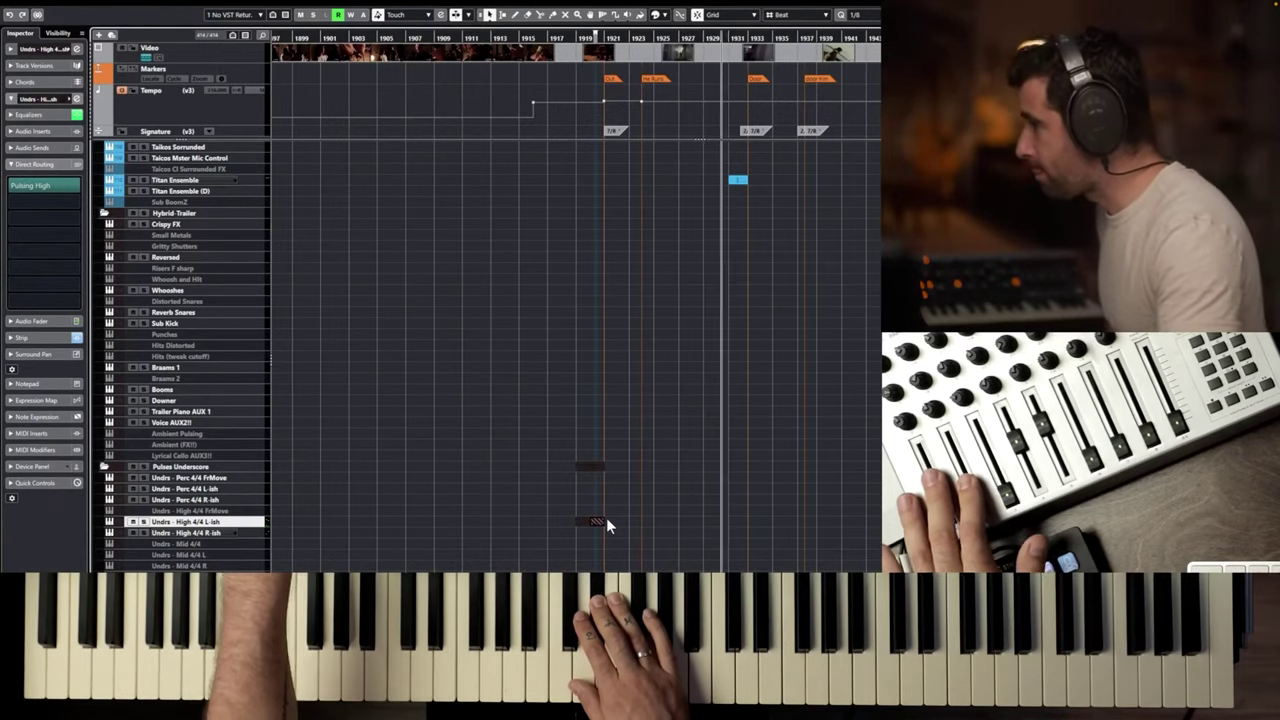
Record a new pulse take on Undrs - High 4/4 L-ish and extend its clip start back to the clip near bar 1921.
key(space)
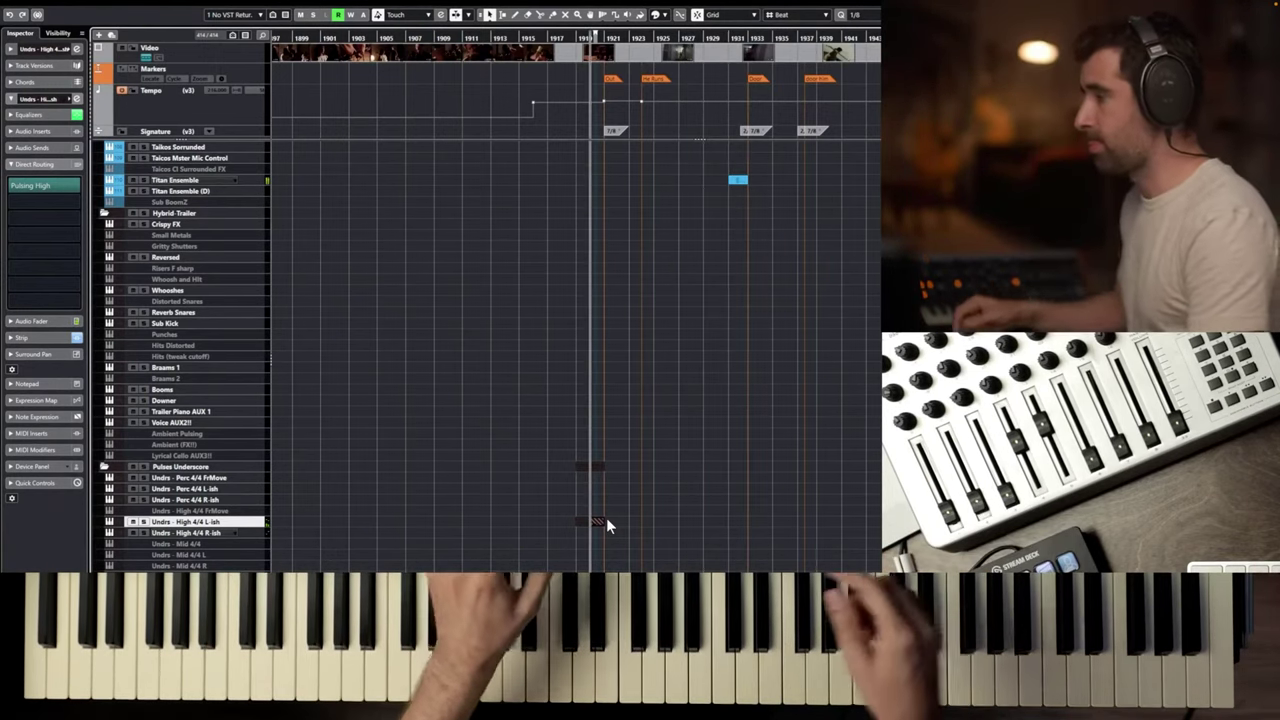
key(space)
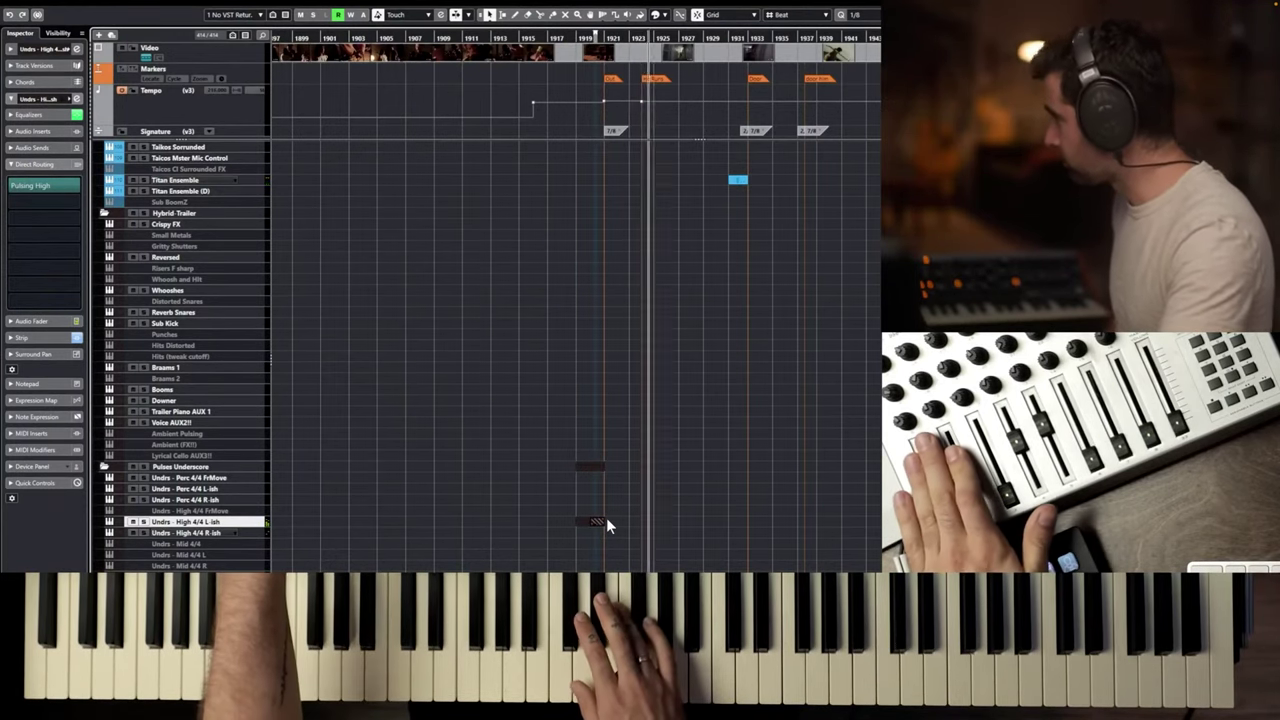
key(space)
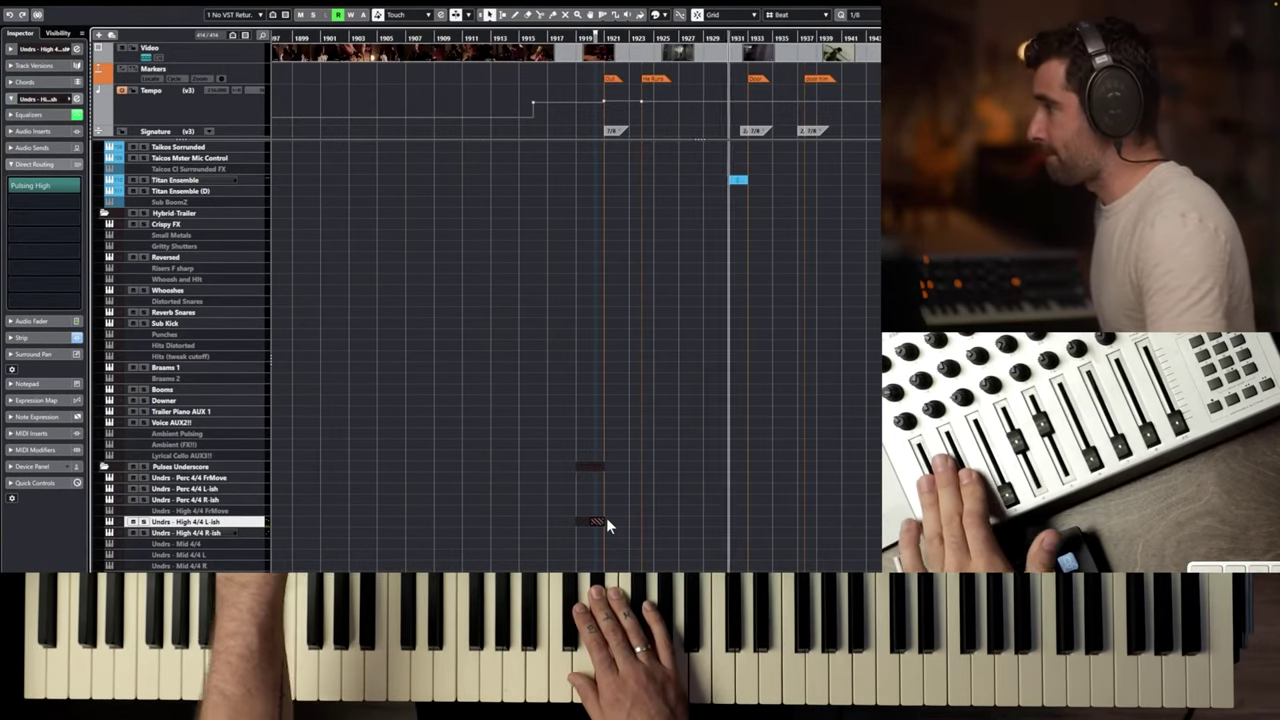
key(space)
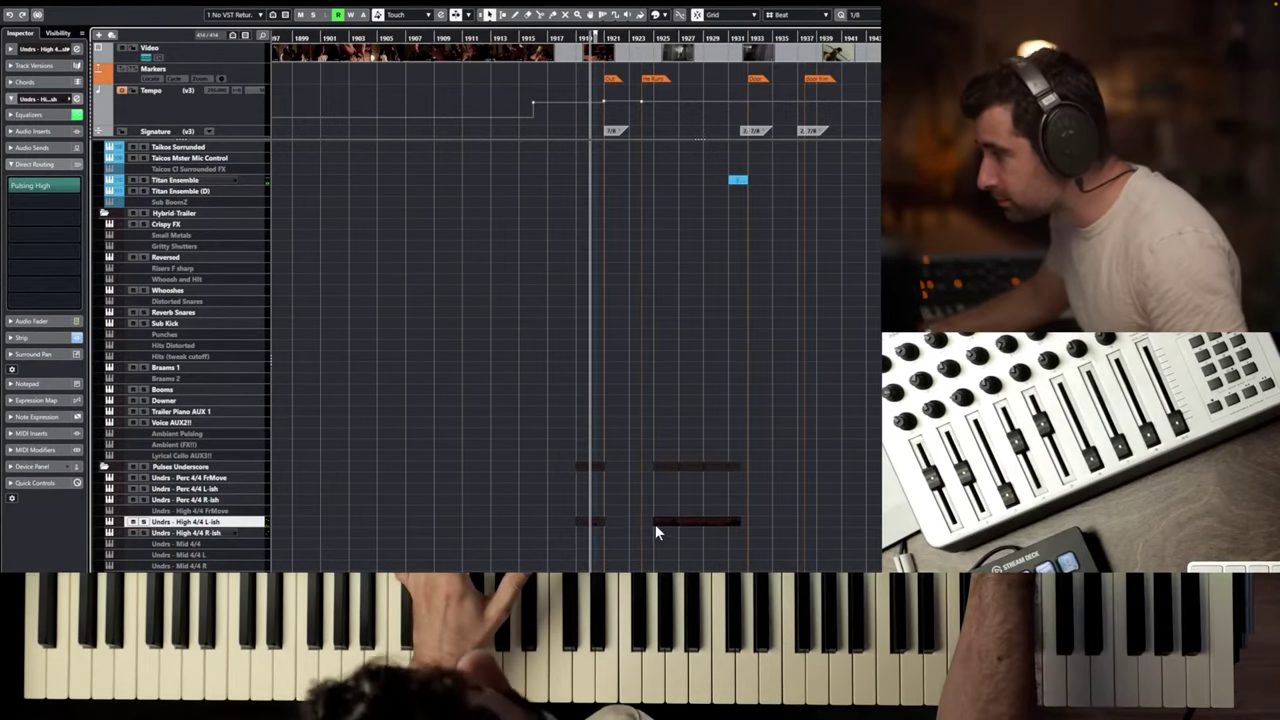
drag(655, 524, 597, 523)
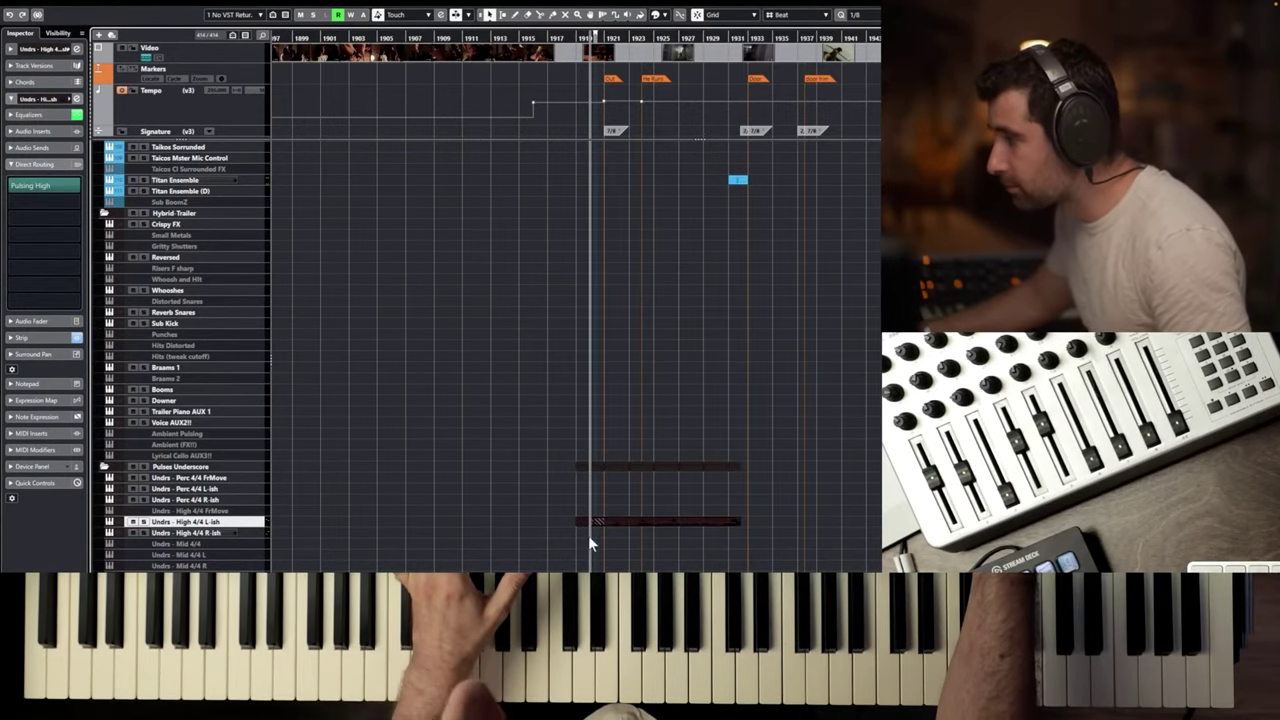
Split the long D#3 note in the Undrs - High 4/4 L-ish clip at bars 1923, 1925, 1927 and 1929.
double_click(623, 522)
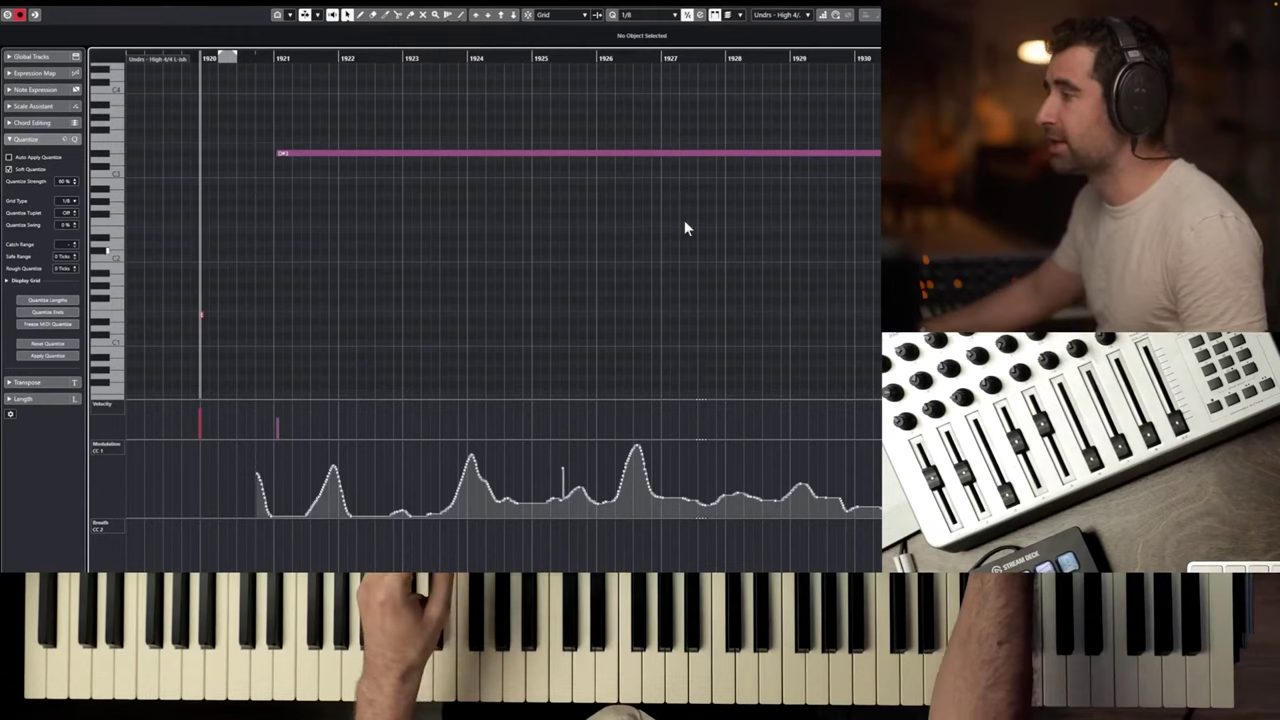
click(288, 152)
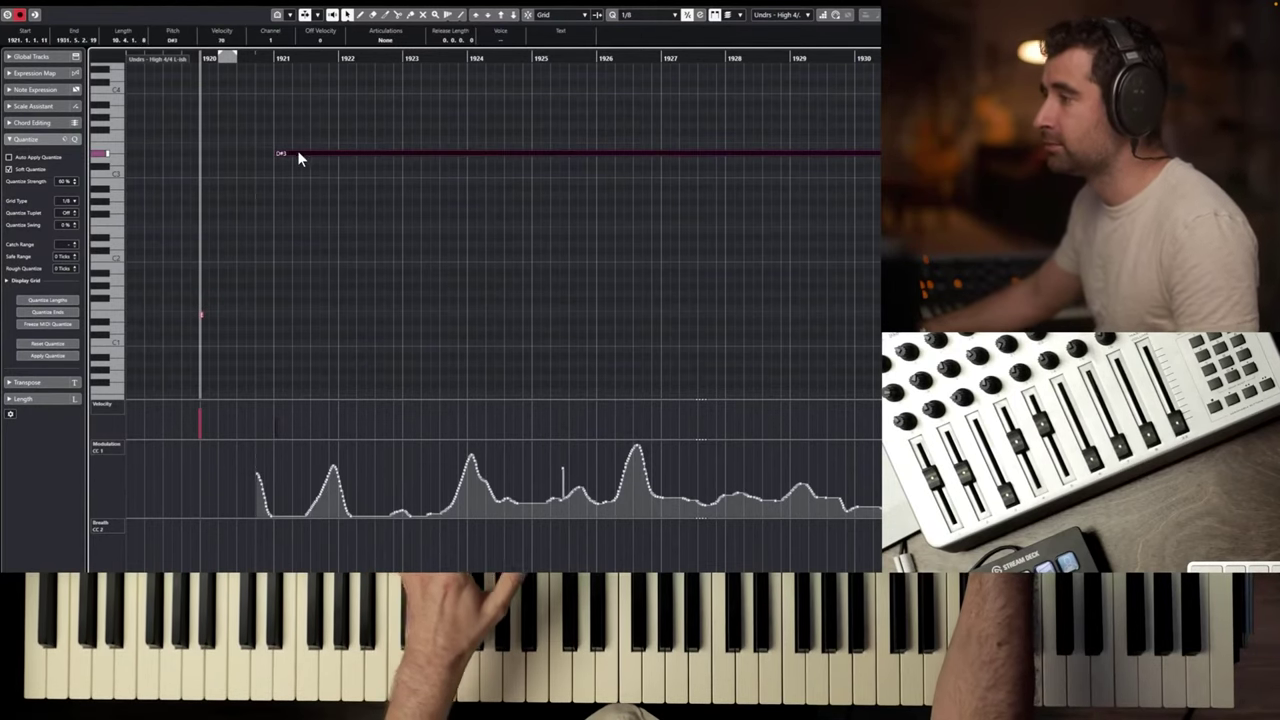
alt+click(403, 152)
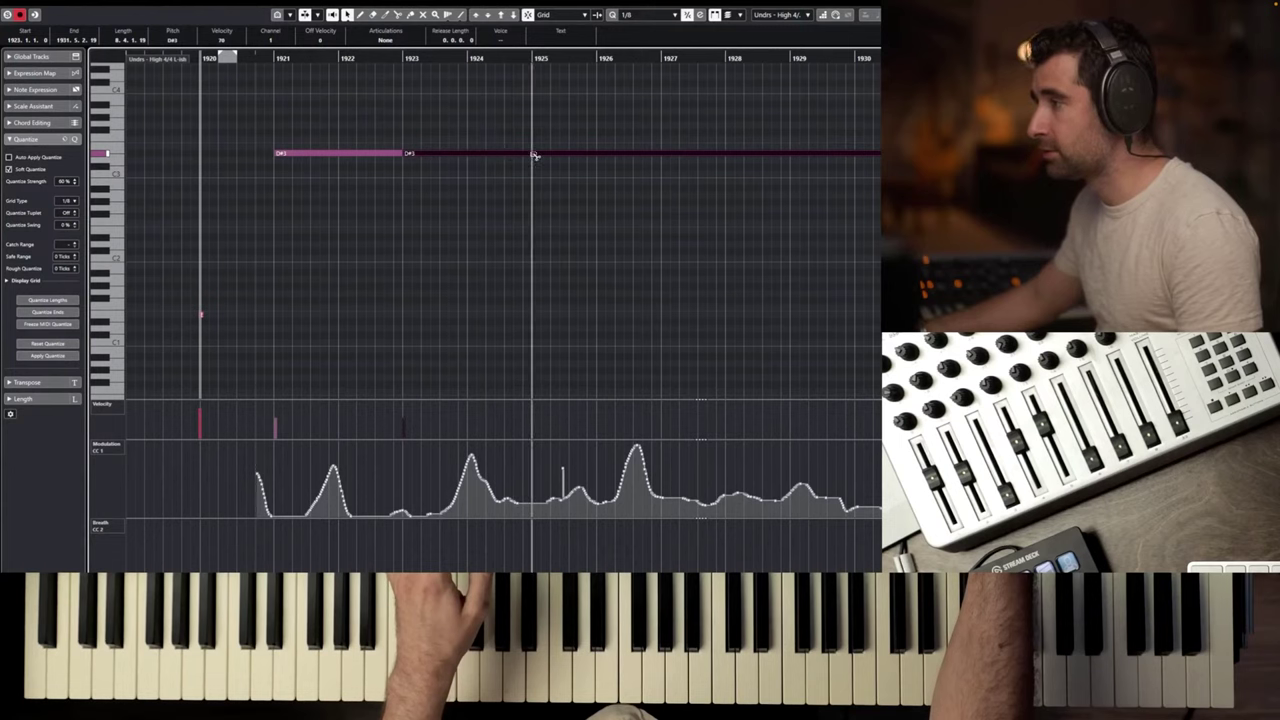
alt+click(665, 153)
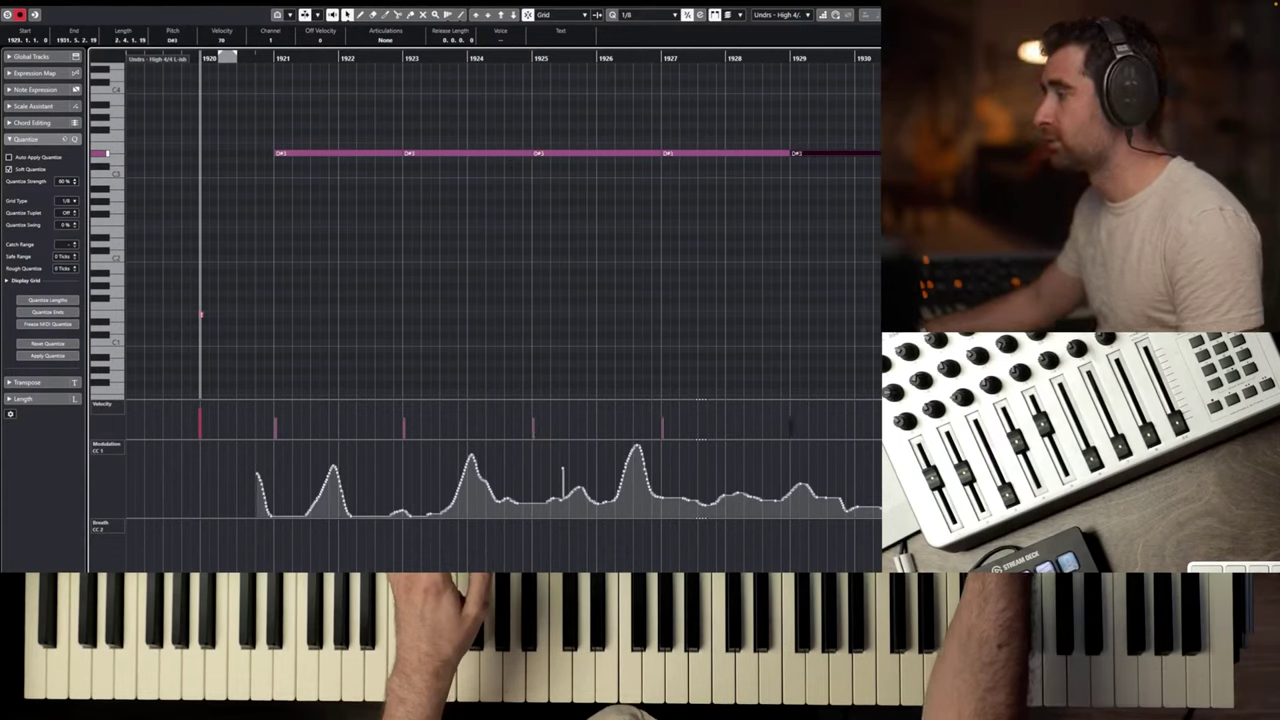
key(space)
click(806, 232)
key(Return)
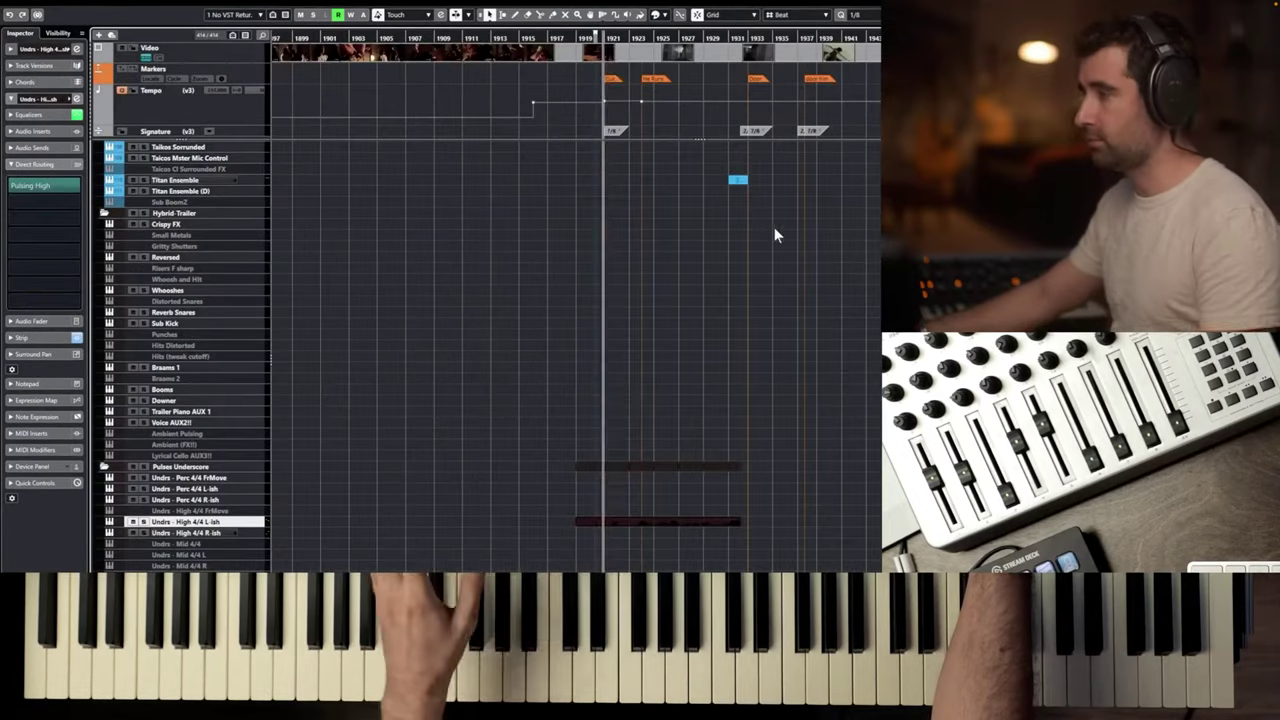
Review the split D#3 notes and modulation curve during playback, and return to the arrangement's track list.
double_click(633, 520)
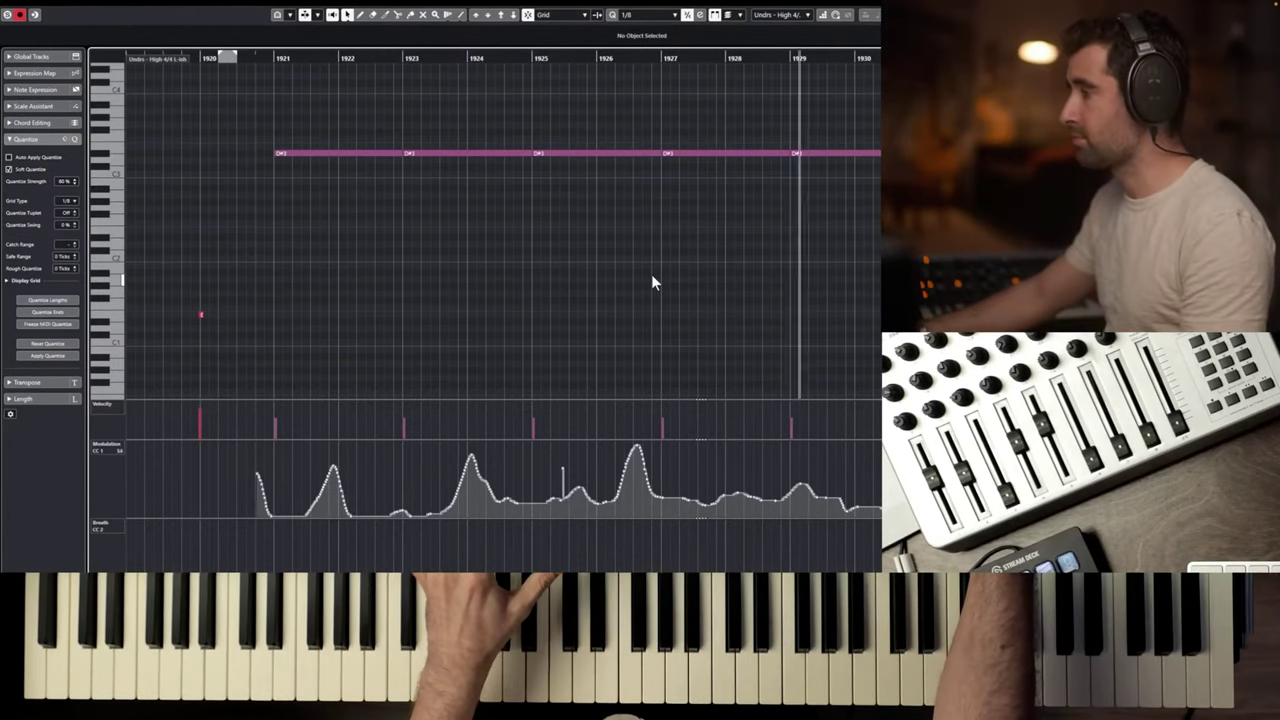
click(650, 273)
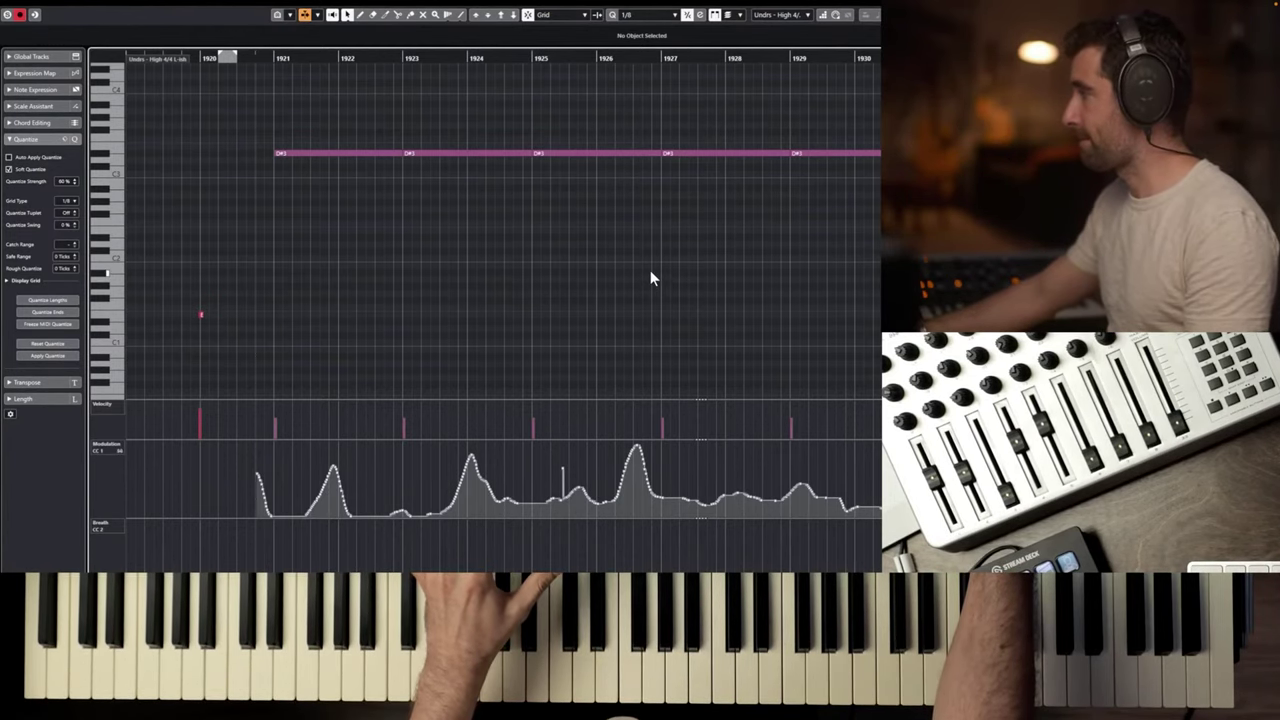
key(space)
key(Return)
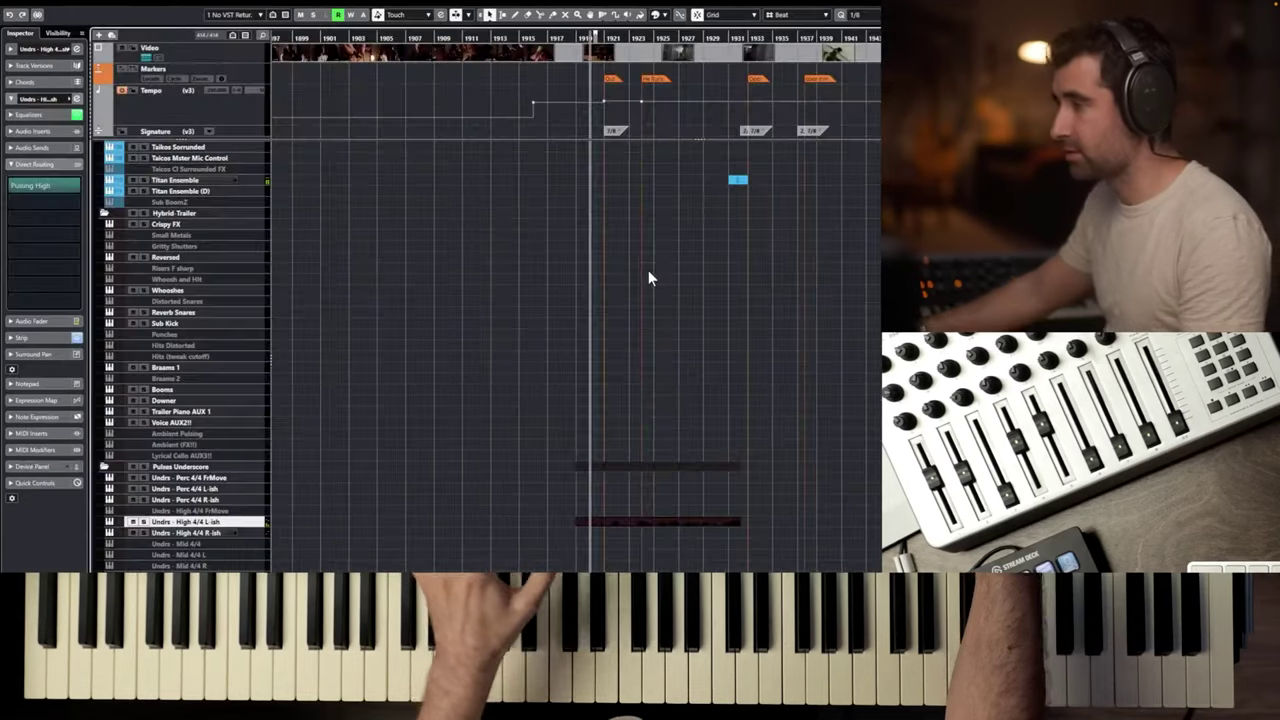
scroll(210, 288, up, 3)
scroll(212, 292, up, 5)
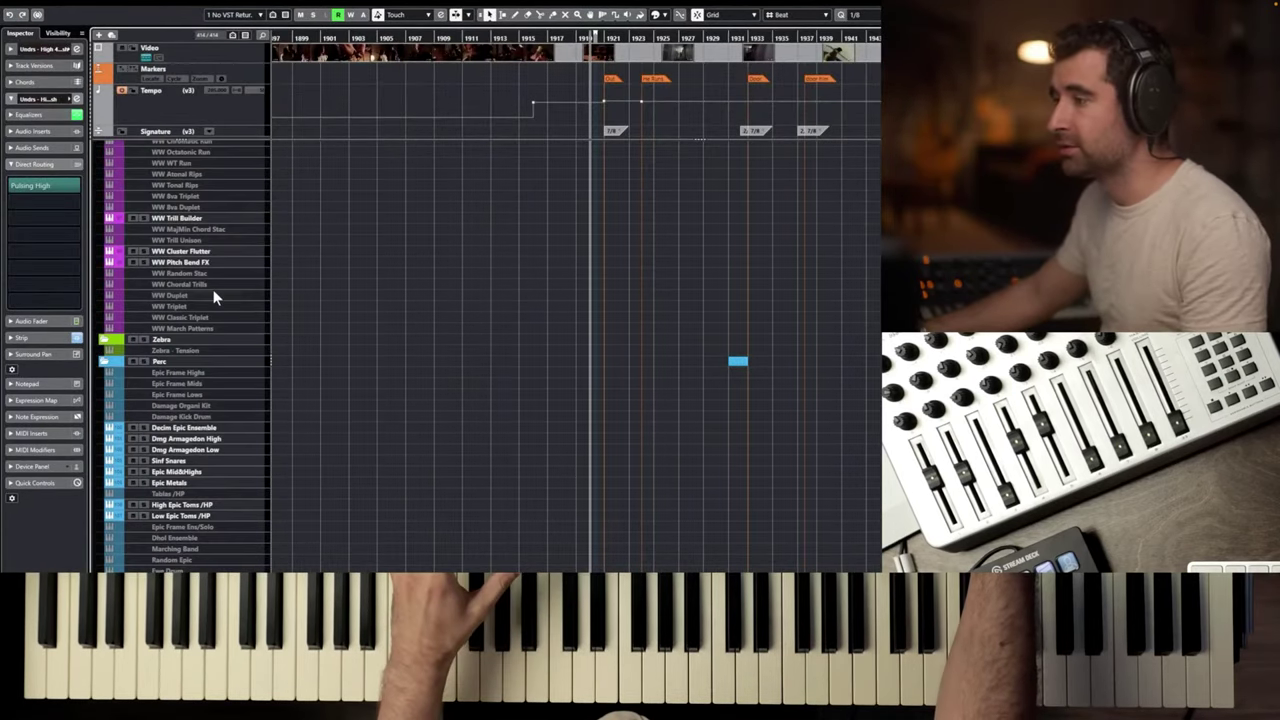
Play back the cue around bar 1921 with the disabled tracks hidden, and show all tracks again.
key(space)
scroll(637, 265, up, 5)
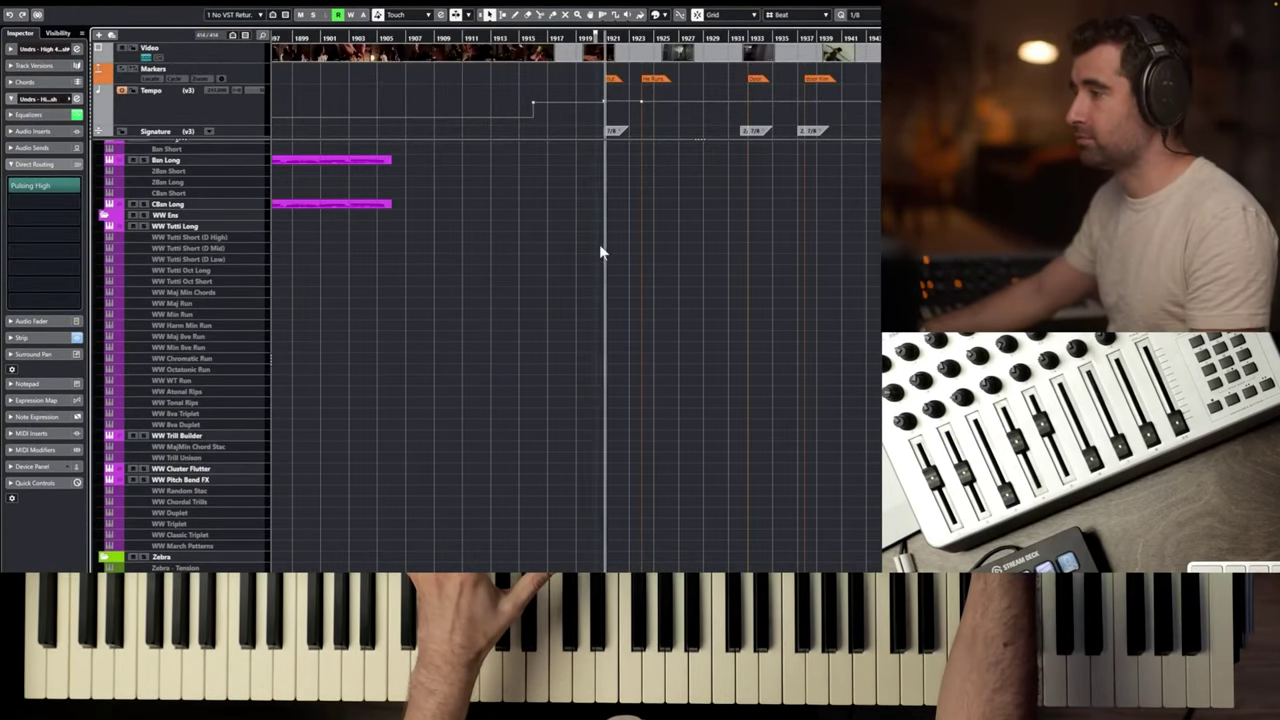
click(555, 248)
key(ctrl+alt+d)
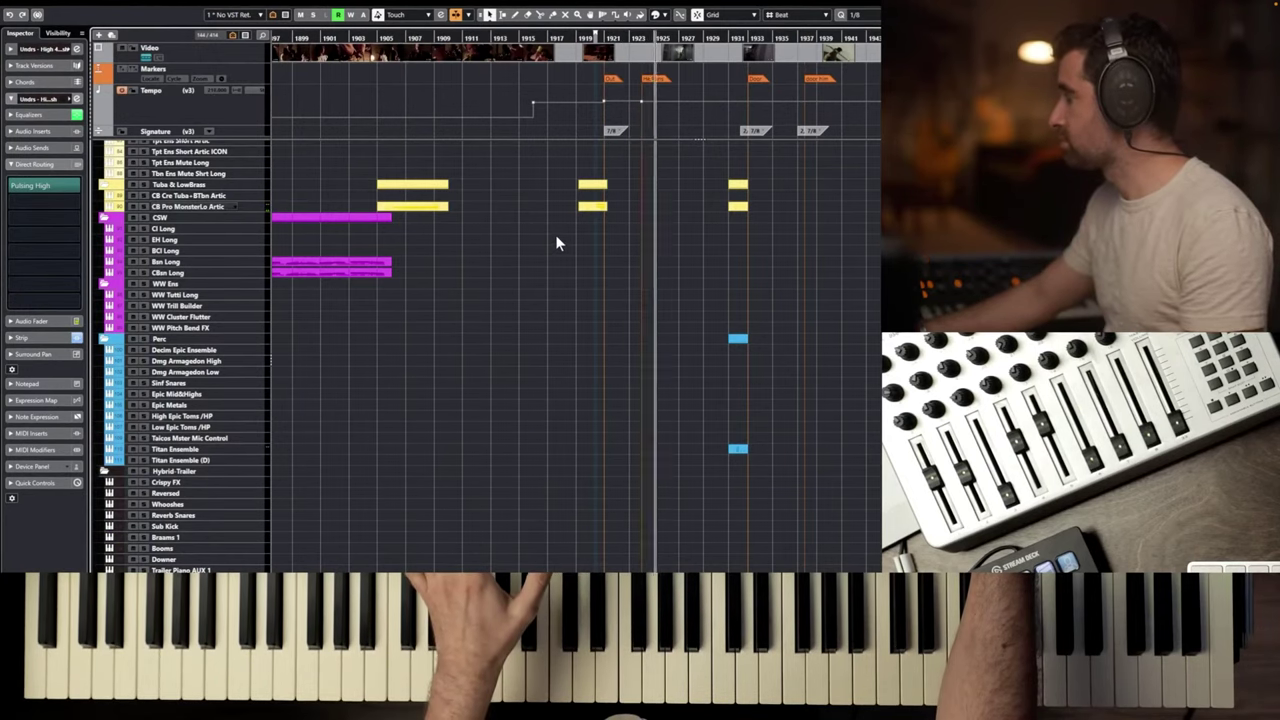
key(space)
key(space)
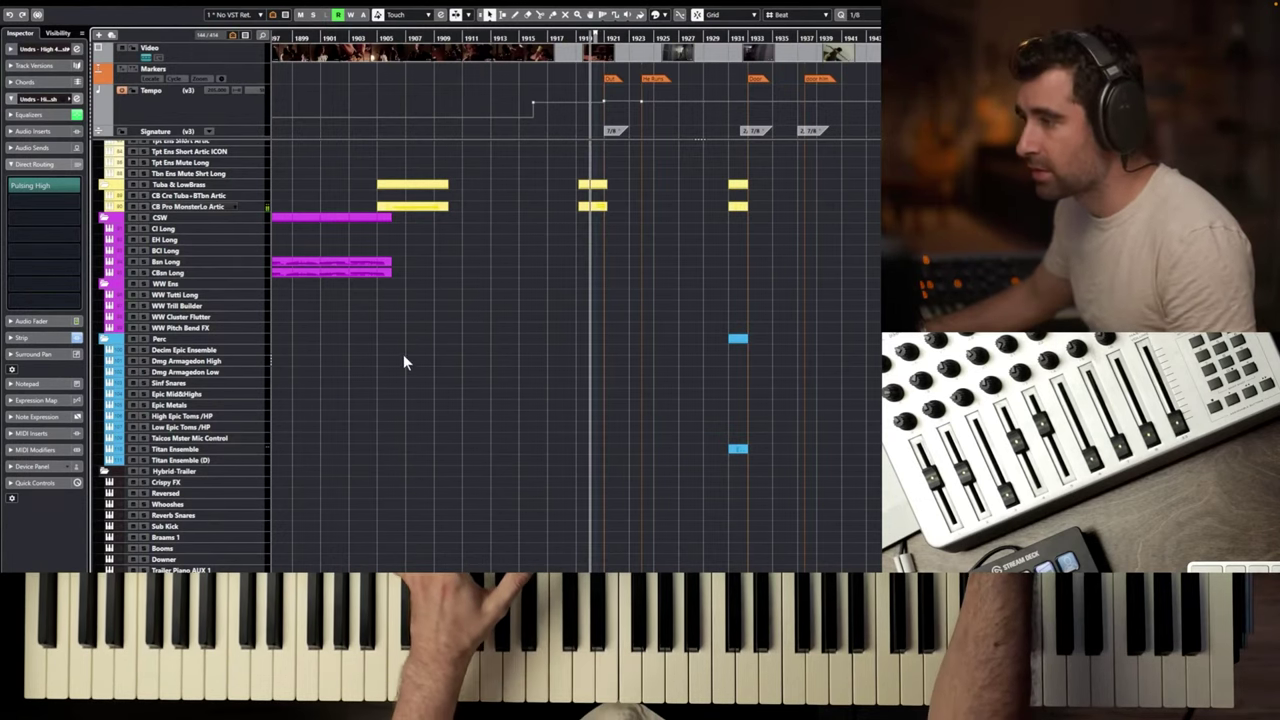
key(ctrl+shift+a)
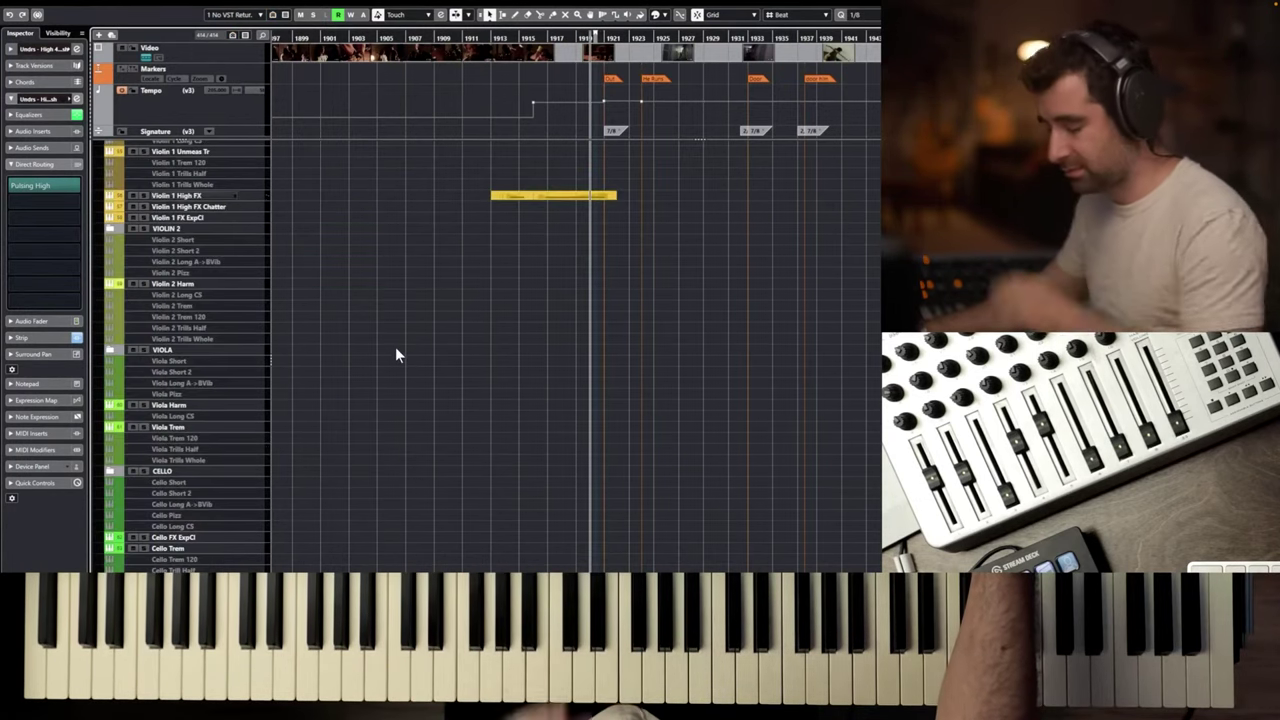
Record a woodwind rip on the WW Atonal Rips track from about bar 1920 to just past bar 1921.
scroll(395, 346, up, 15)
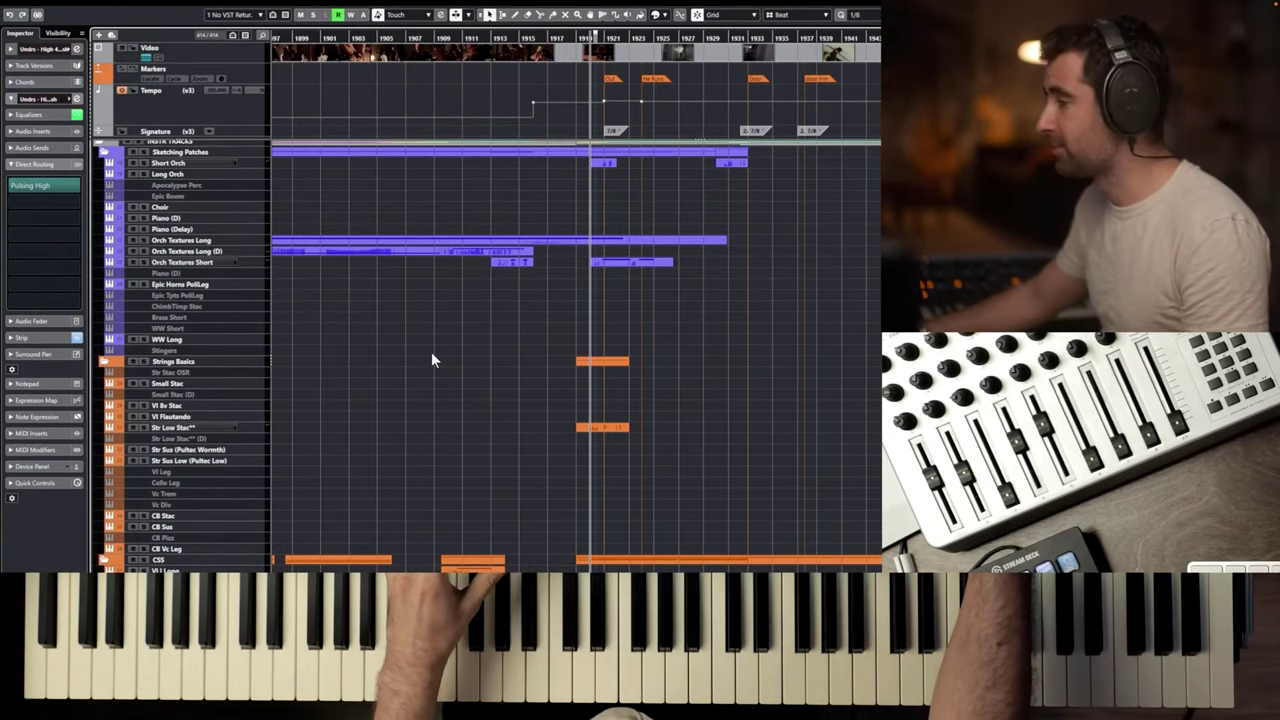
scroll(196, 426, down, 15)
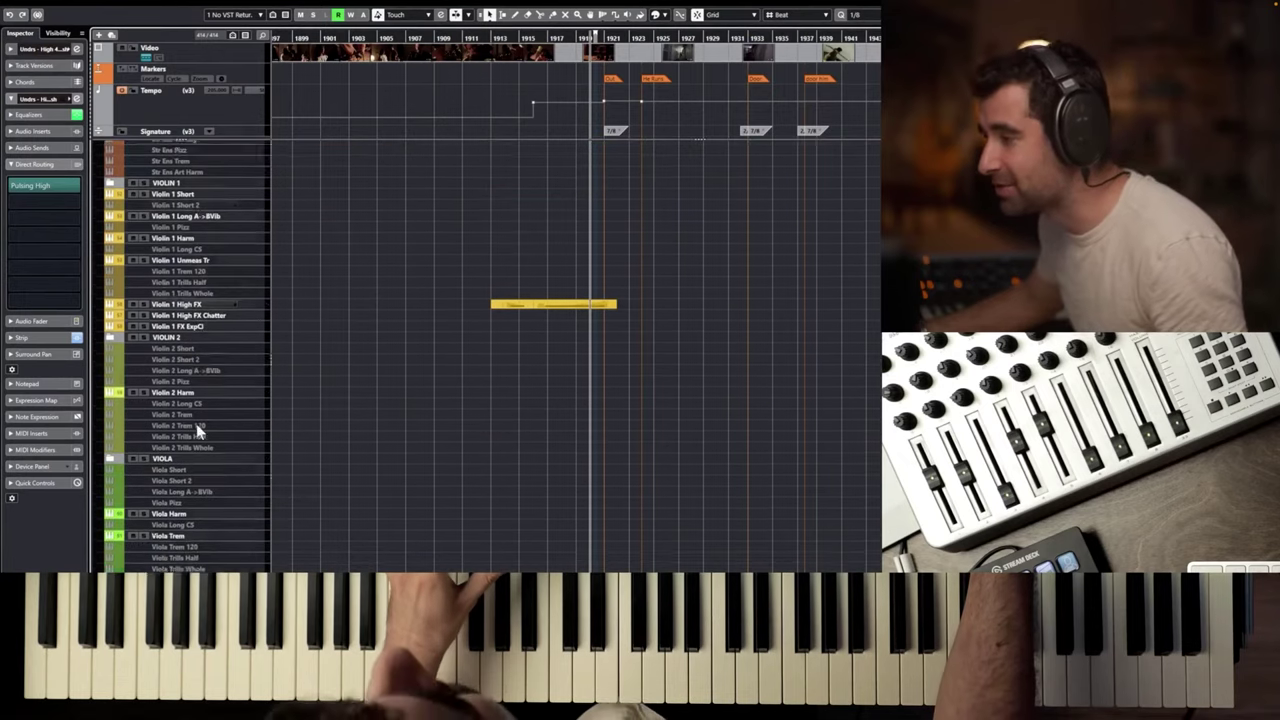
scroll(197, 426, down, 15)
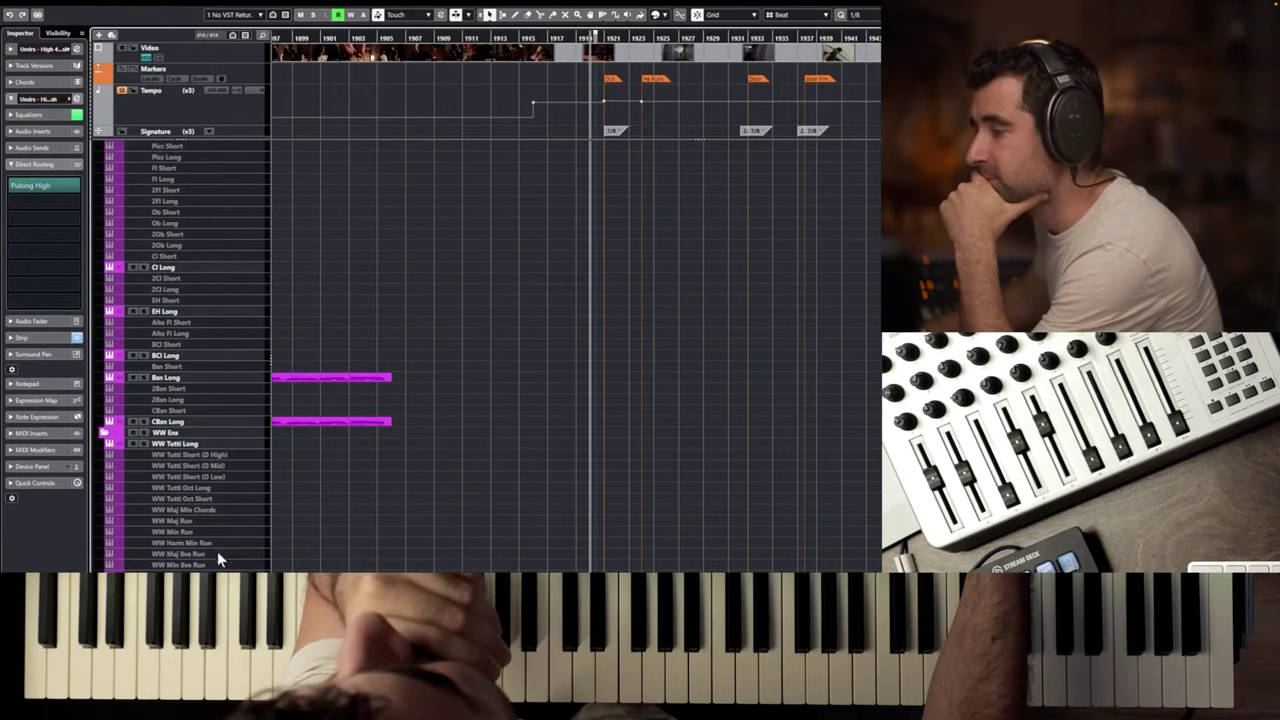
click(190, 587)
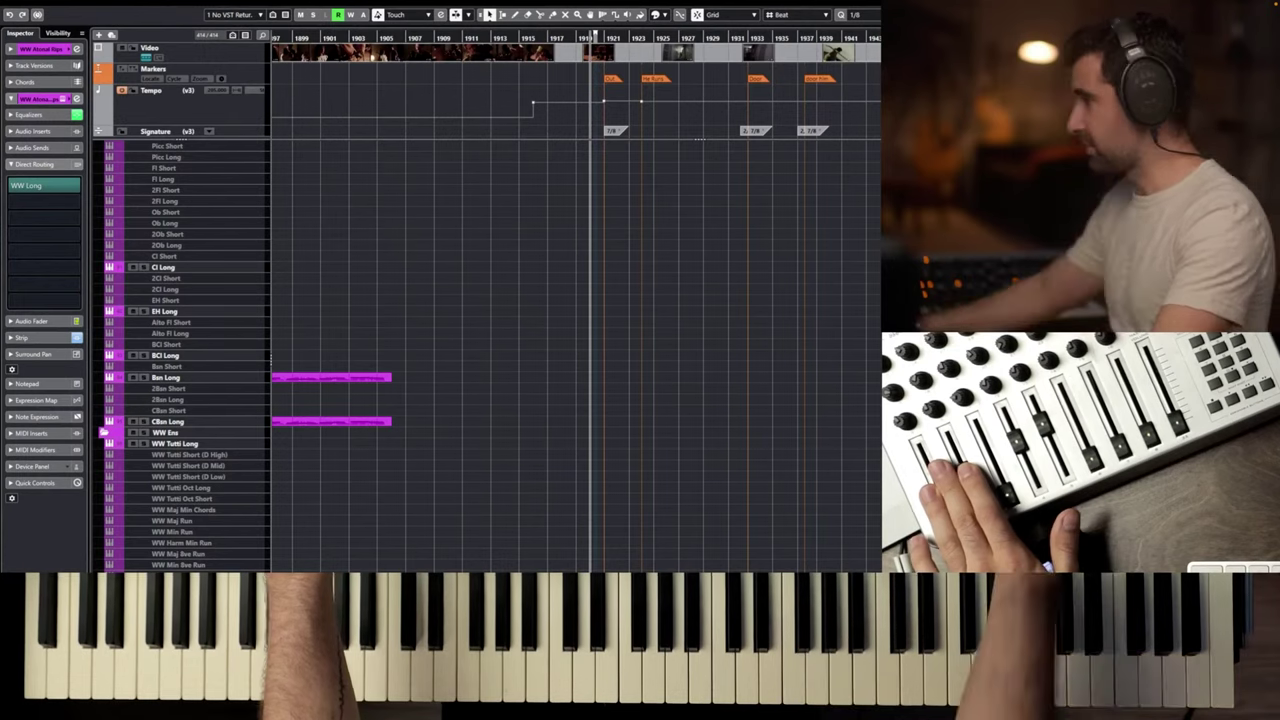
click(621, 37)
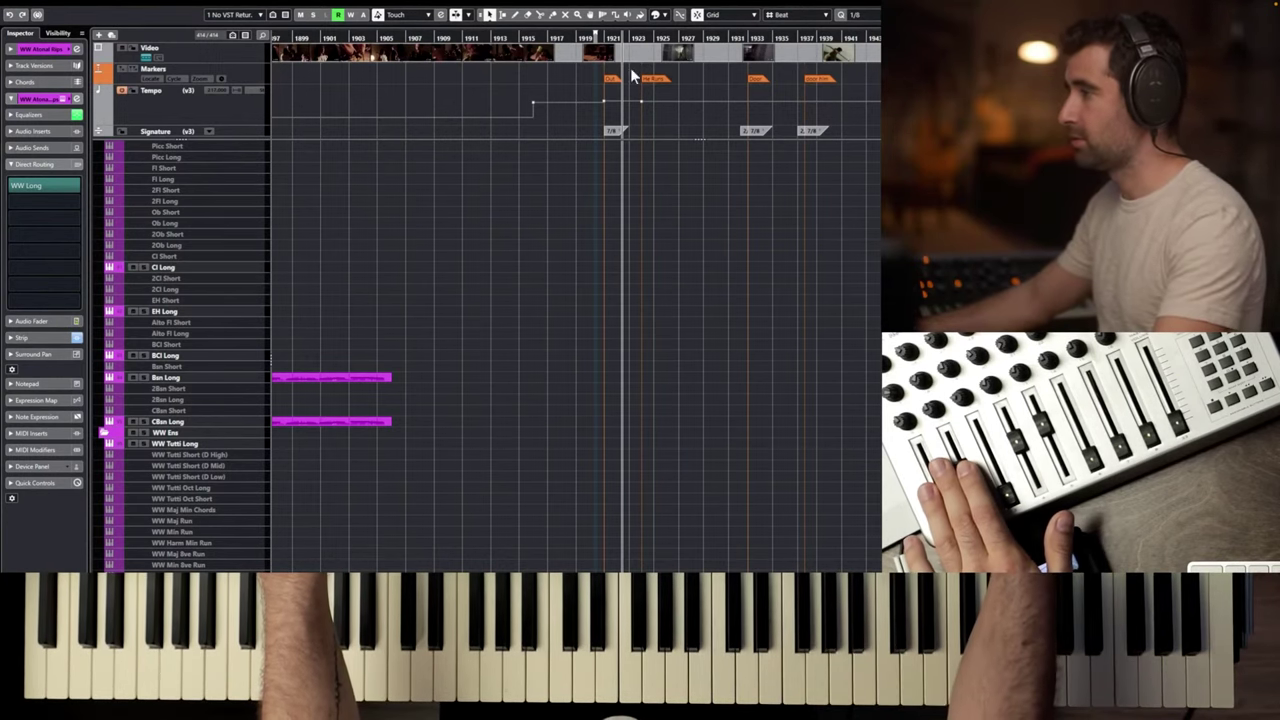
drag(611, 39, 595, 35)
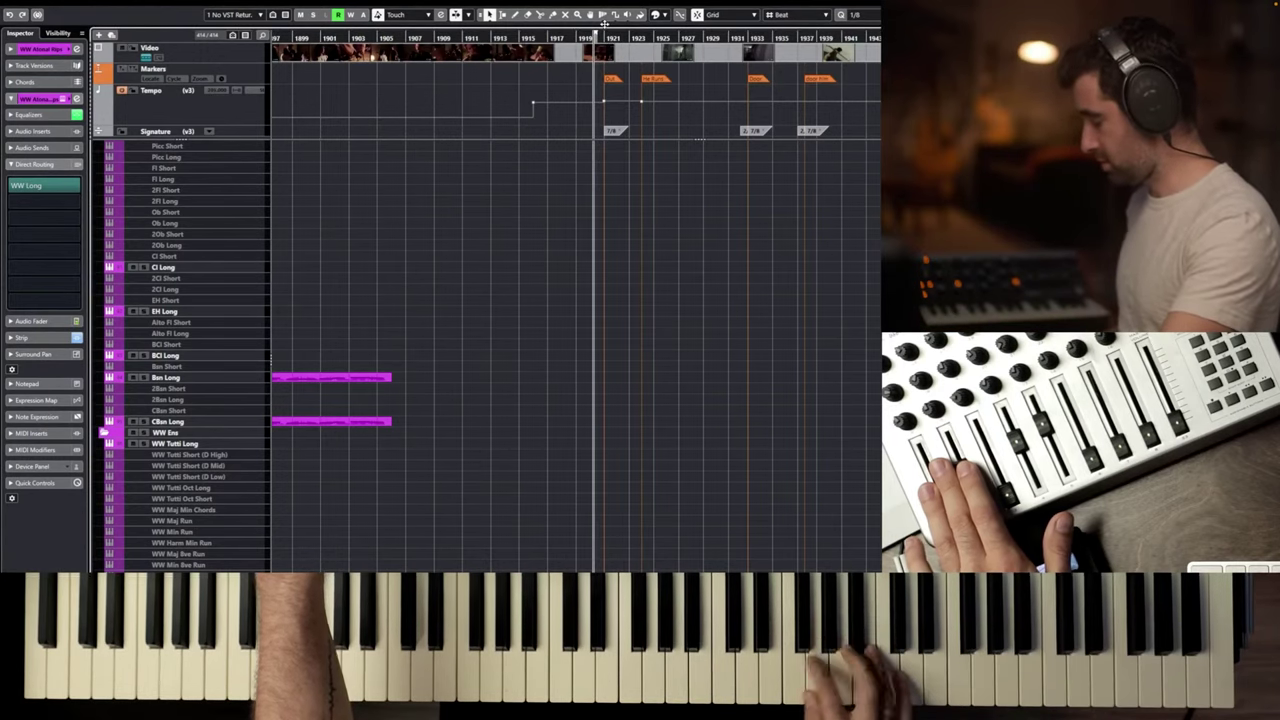
key(space)
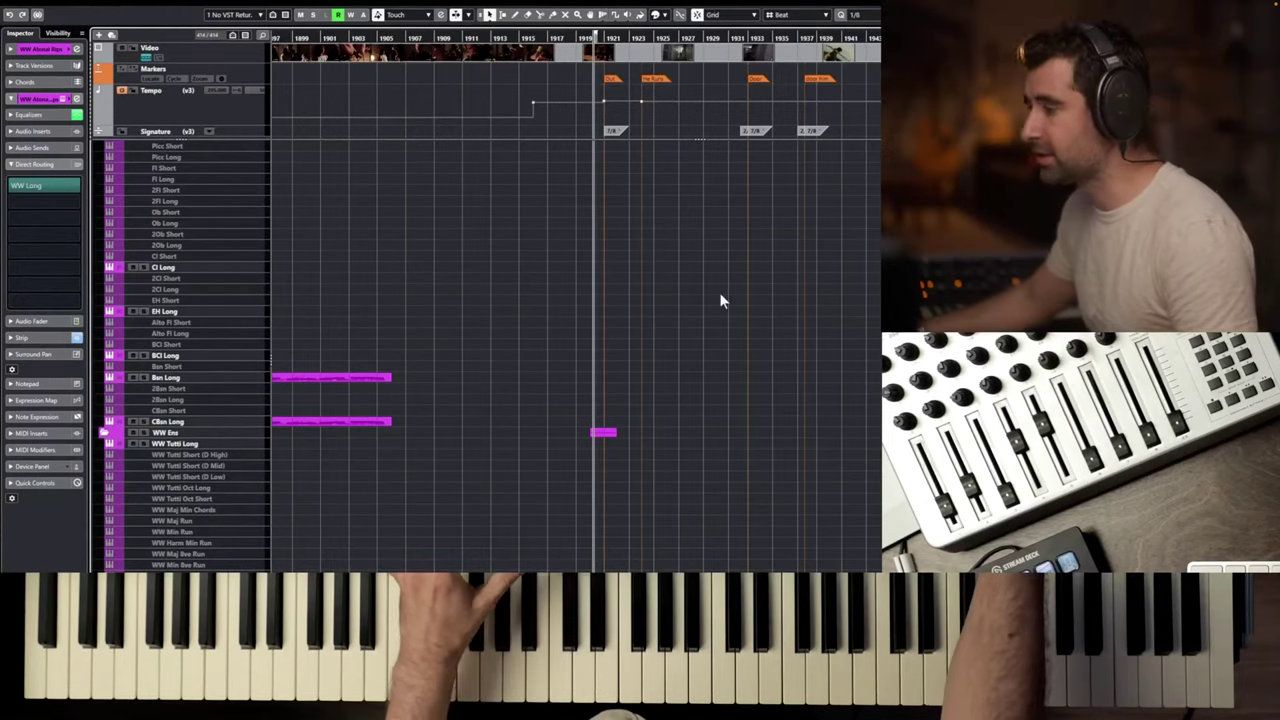
Hide the disabled tracks and play back the new woodwind rip together with the orchestra around bar 1921.
key(ctrl+shift+d)
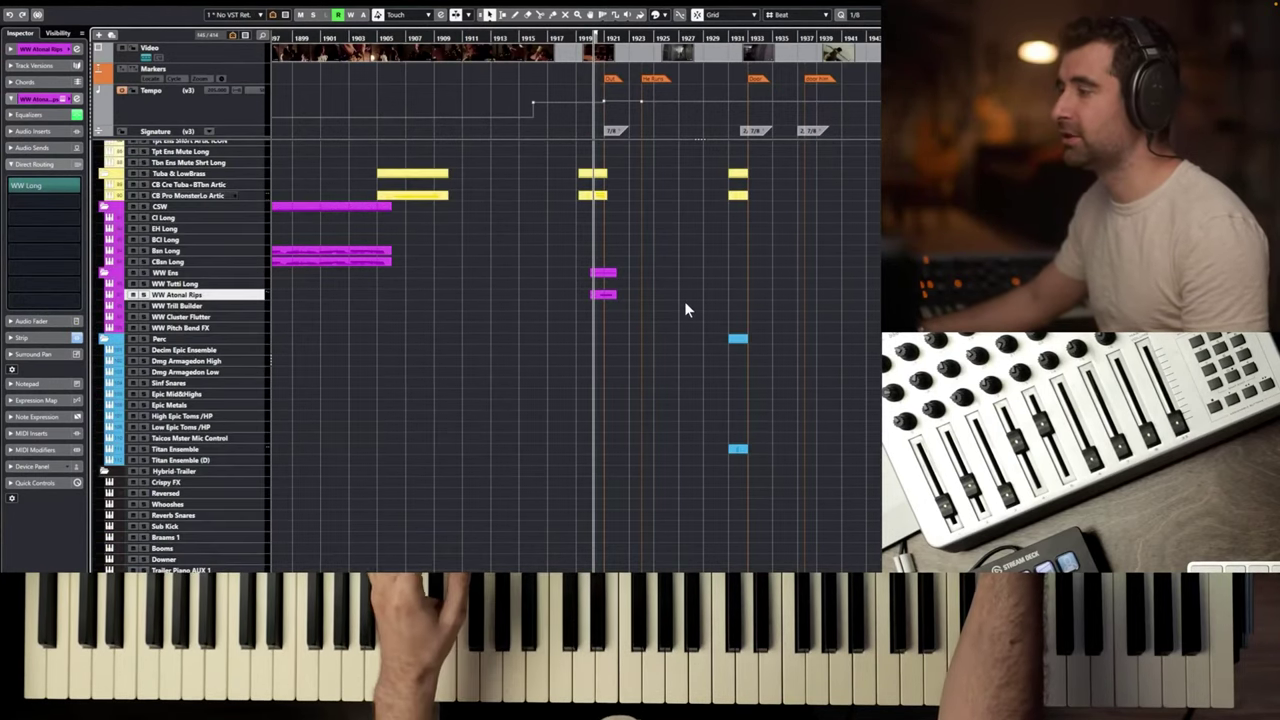
scroll(641, 203, up, 3)
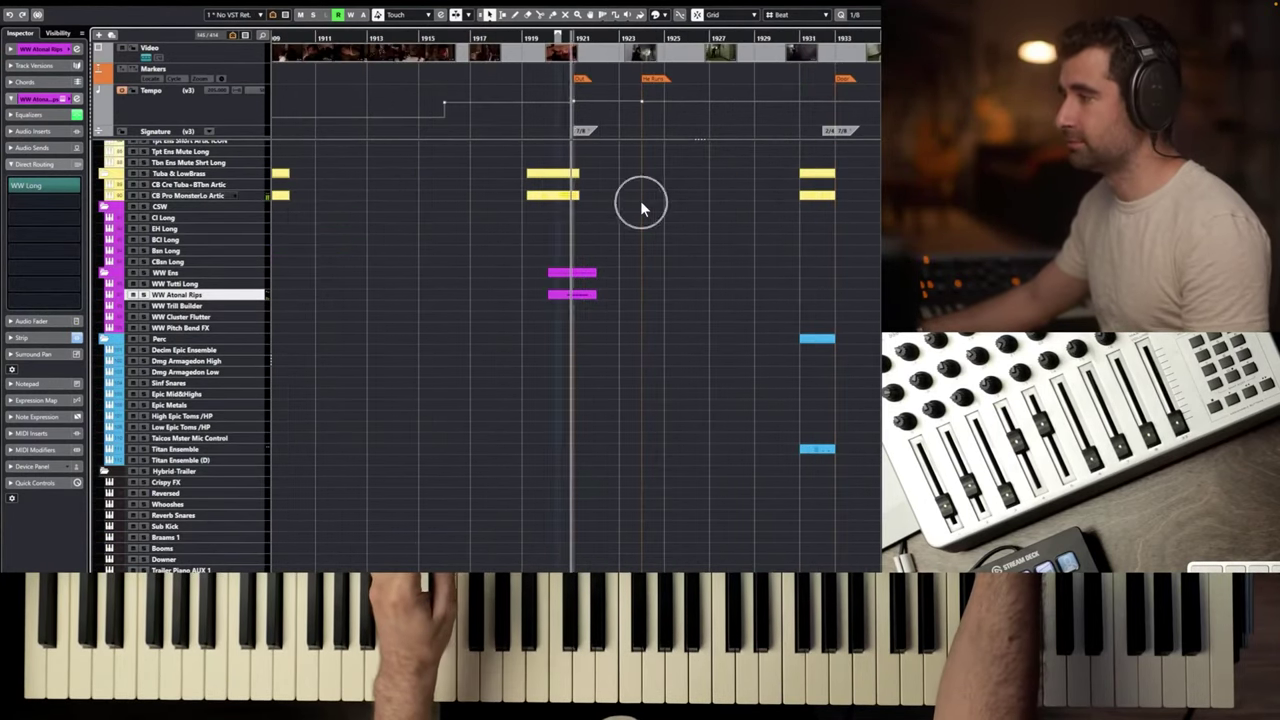
scroll(640, 201, up, 8)
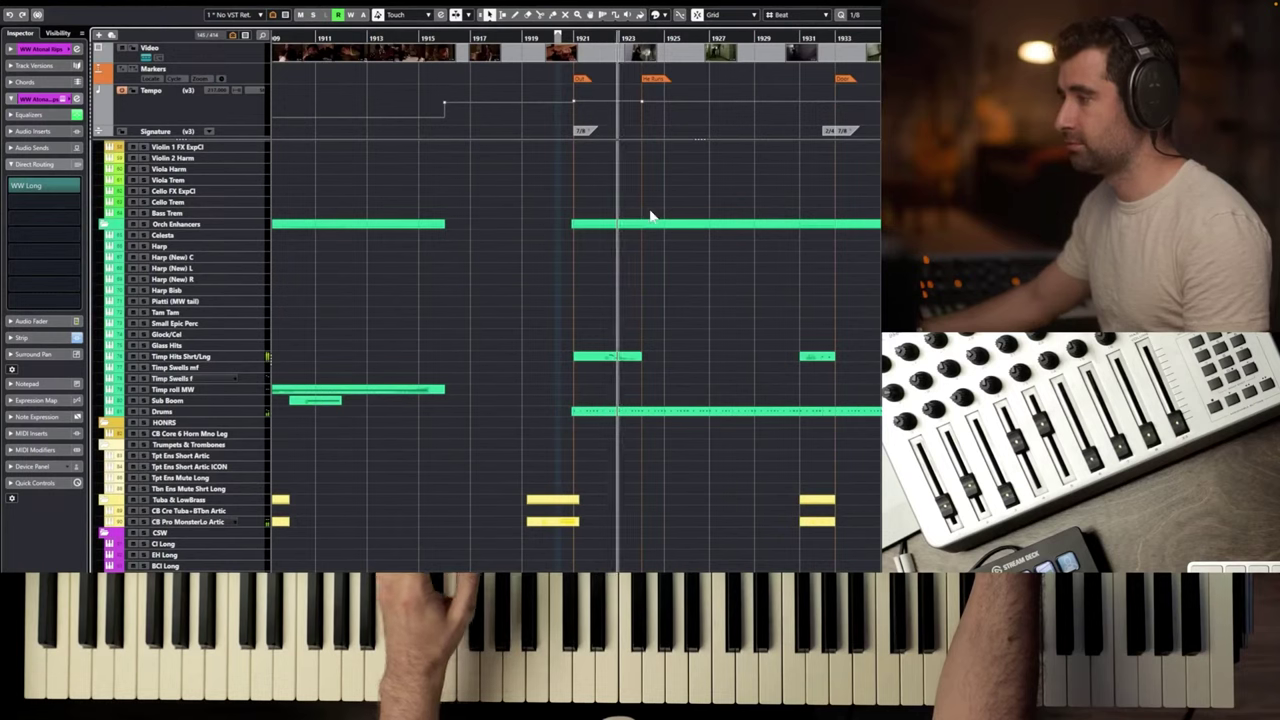
key(space)
Rehearse and record a Tam Tam part from about bar 1920 up to the marker at bar 1921.
click(212, 312)
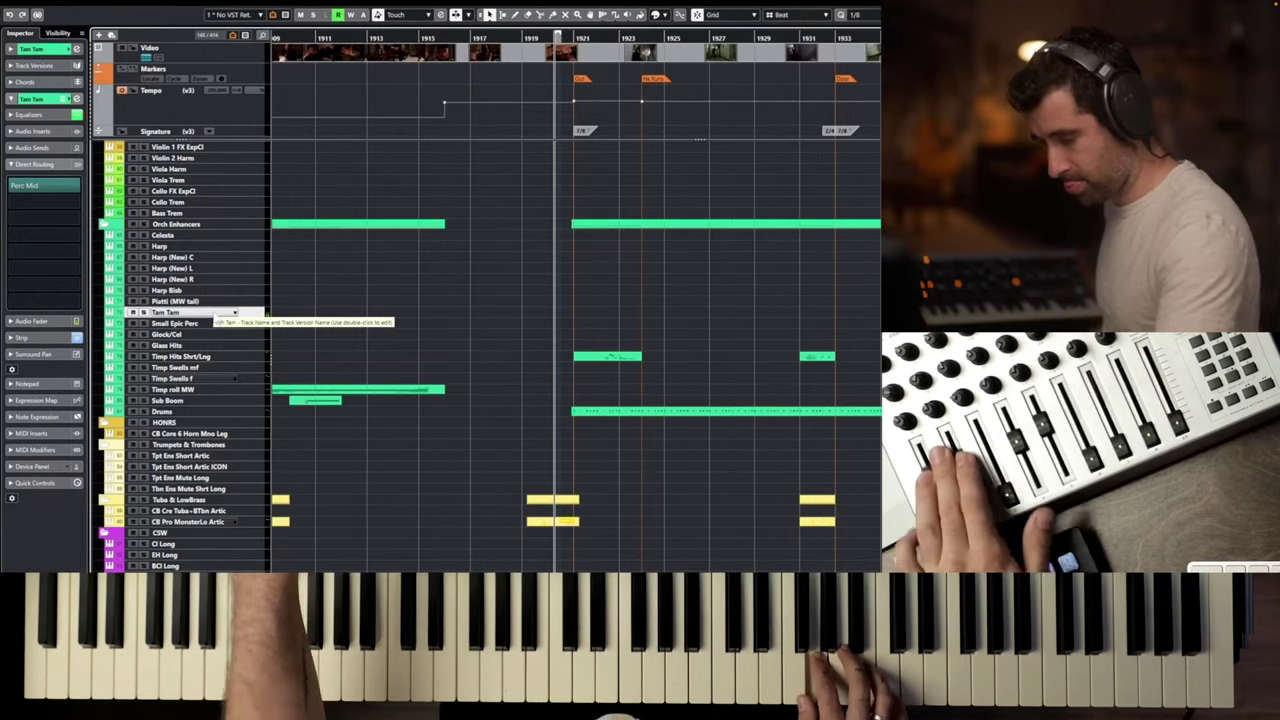
key(space)
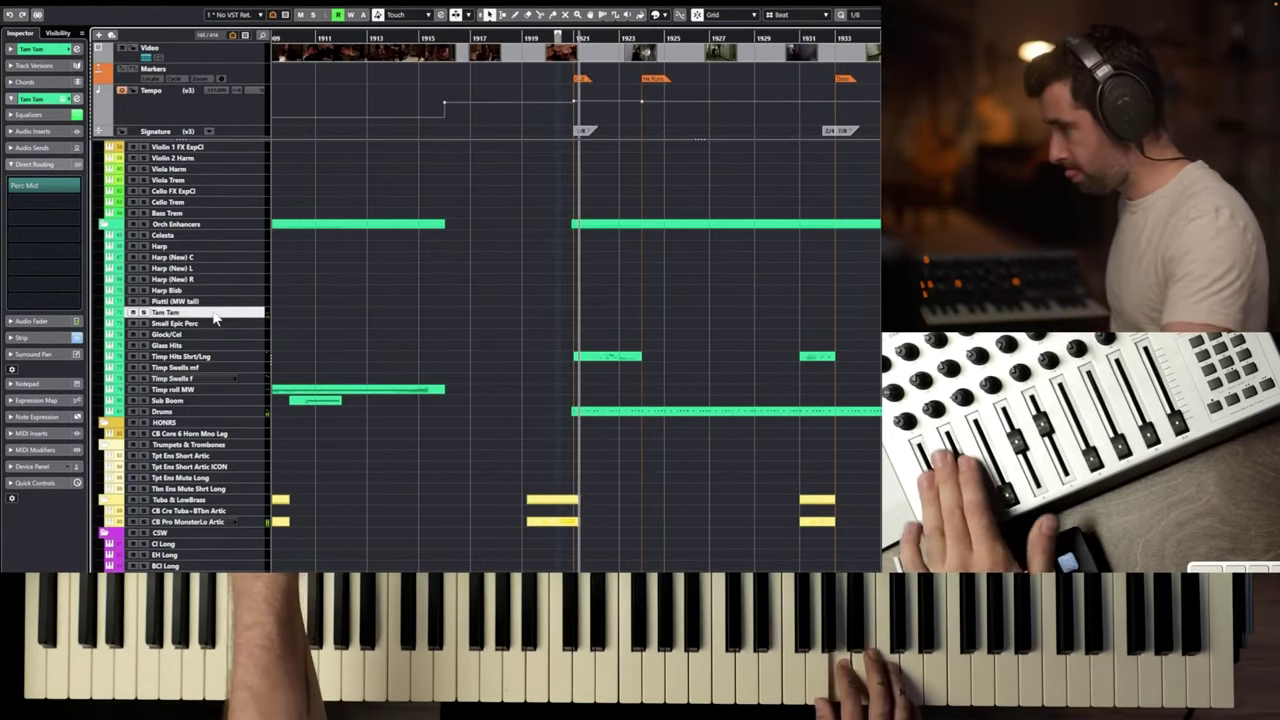
key(space)
key(space)
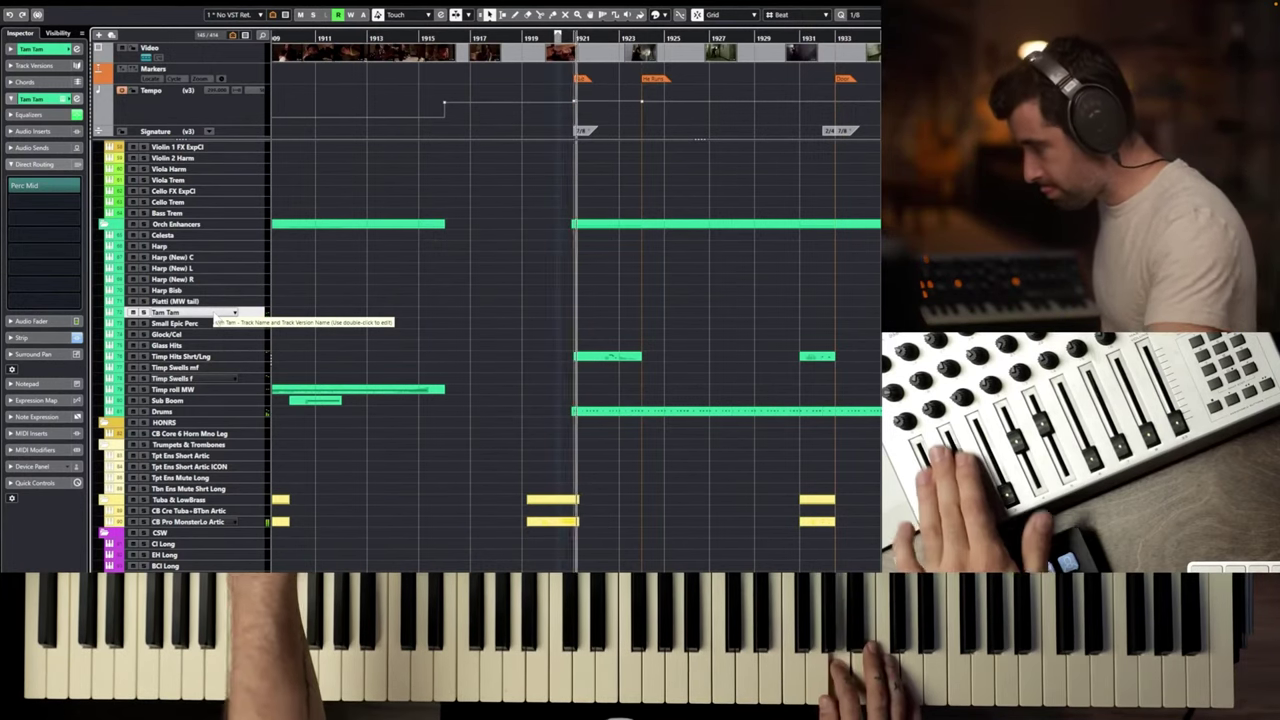
key(space)
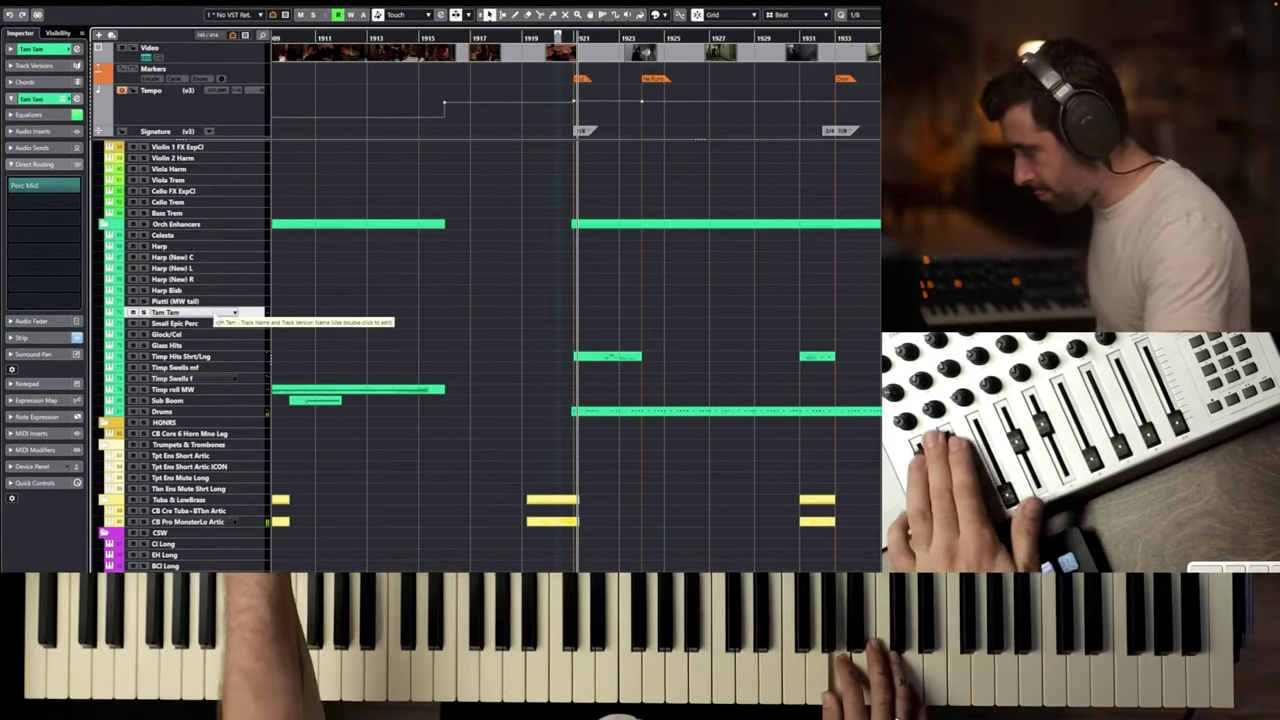
key(space)
key(shift+KP_Multiply)
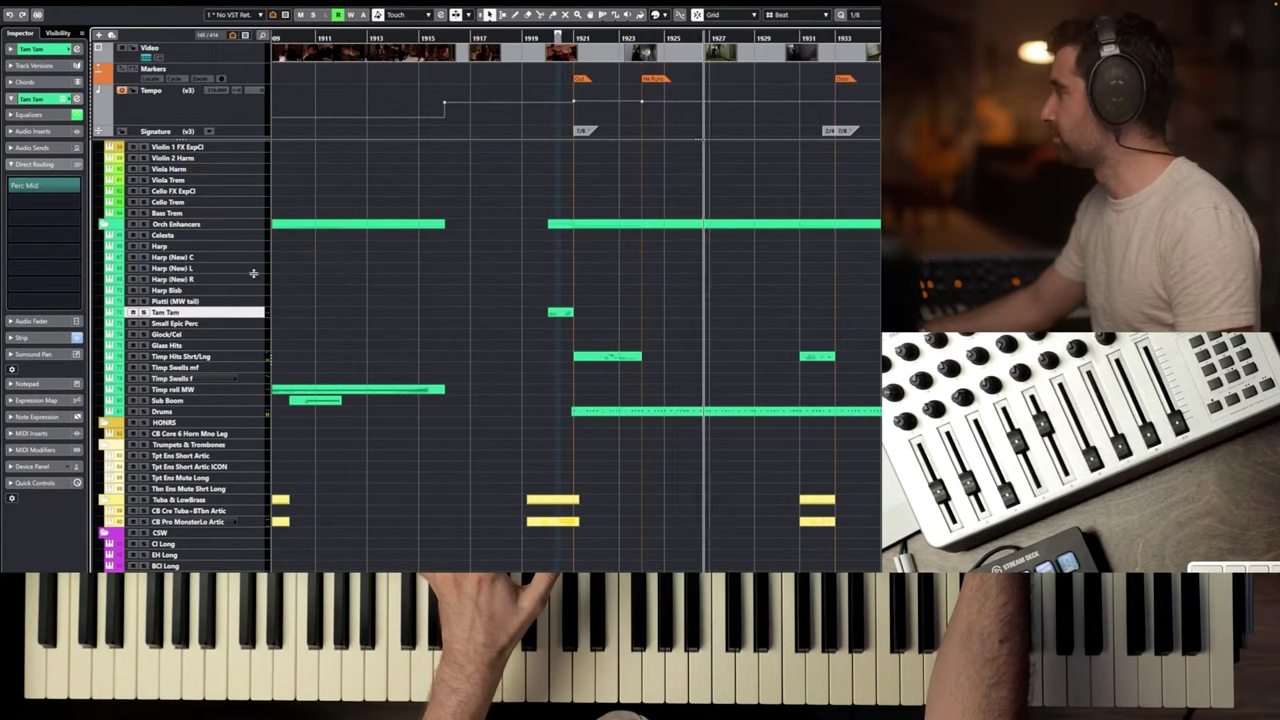
Play back the Tam Tam part leading into the timpani and drums at bar 1921, and check the brass and woodwind clips below.
key(space)
scroll(632, 283, right, 3)
key(space)
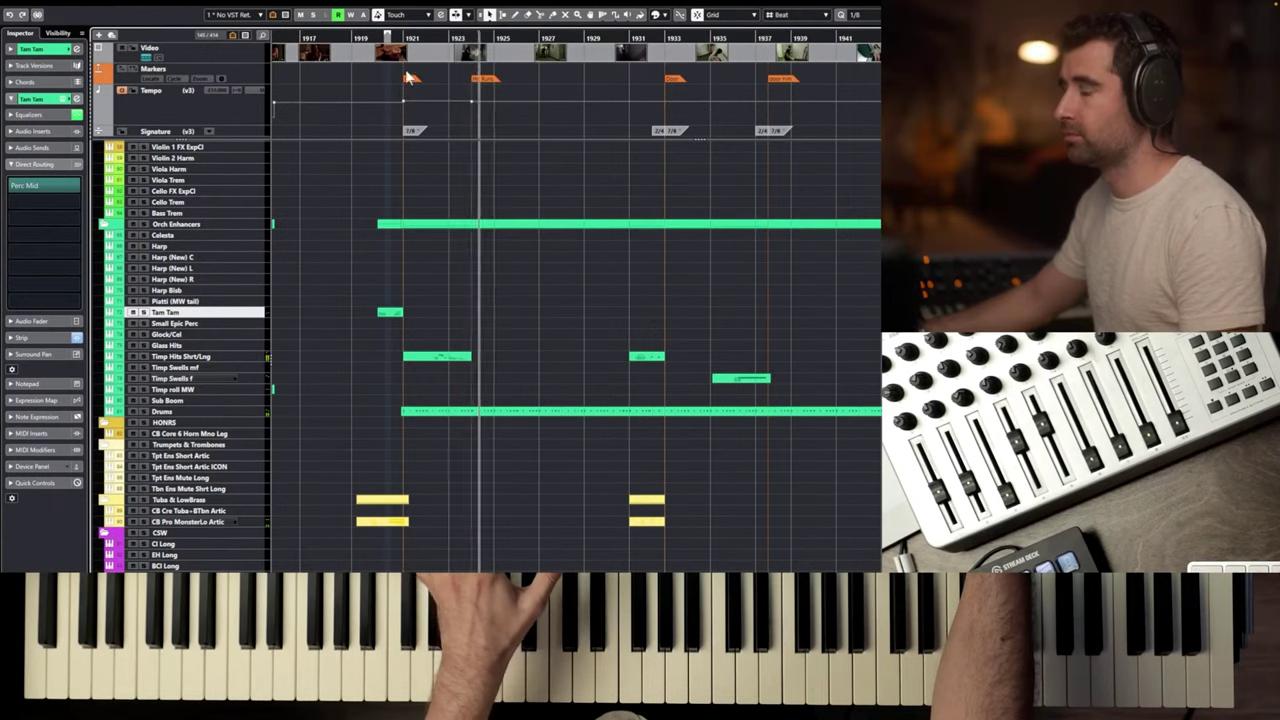
key(space)
scroll(329, 285, down, 4)
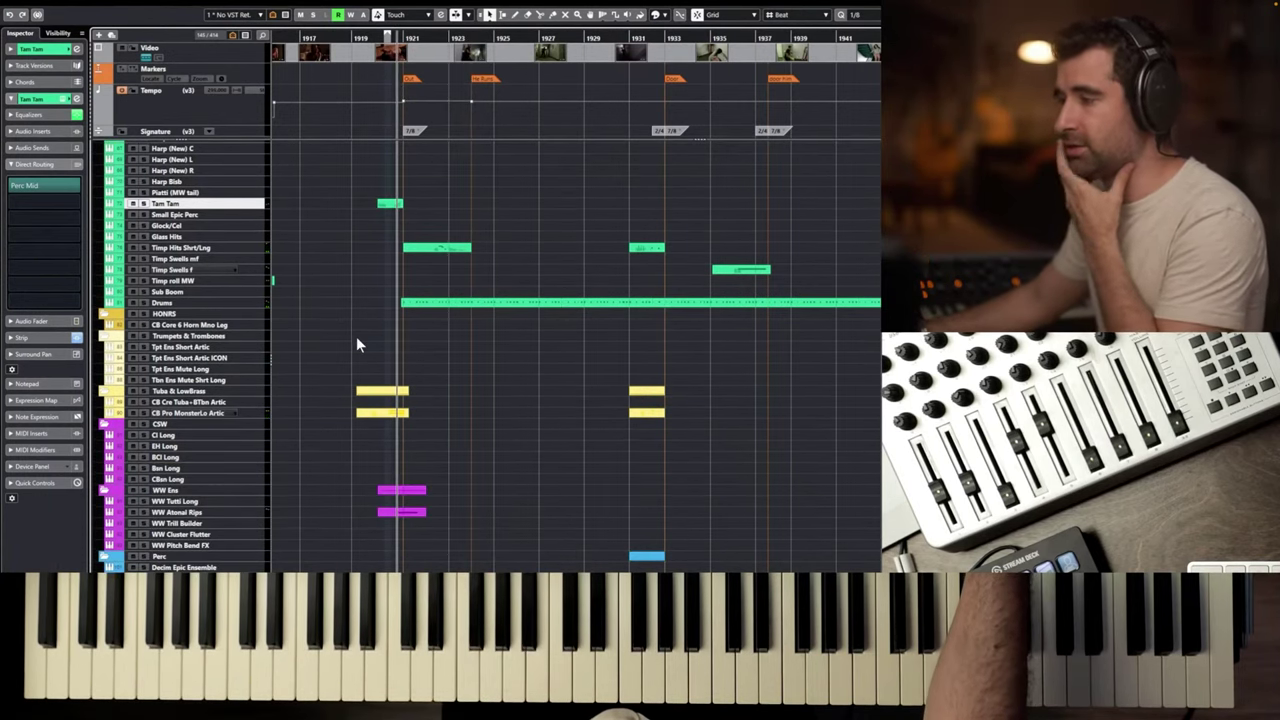
Show all tracks and record a sustained muted trombone part on Tbn Ens Mute Shrt Long from about bar 1920 to 1931.
key(ctrl+shift+a)
scroll(253, 386, down, 15)
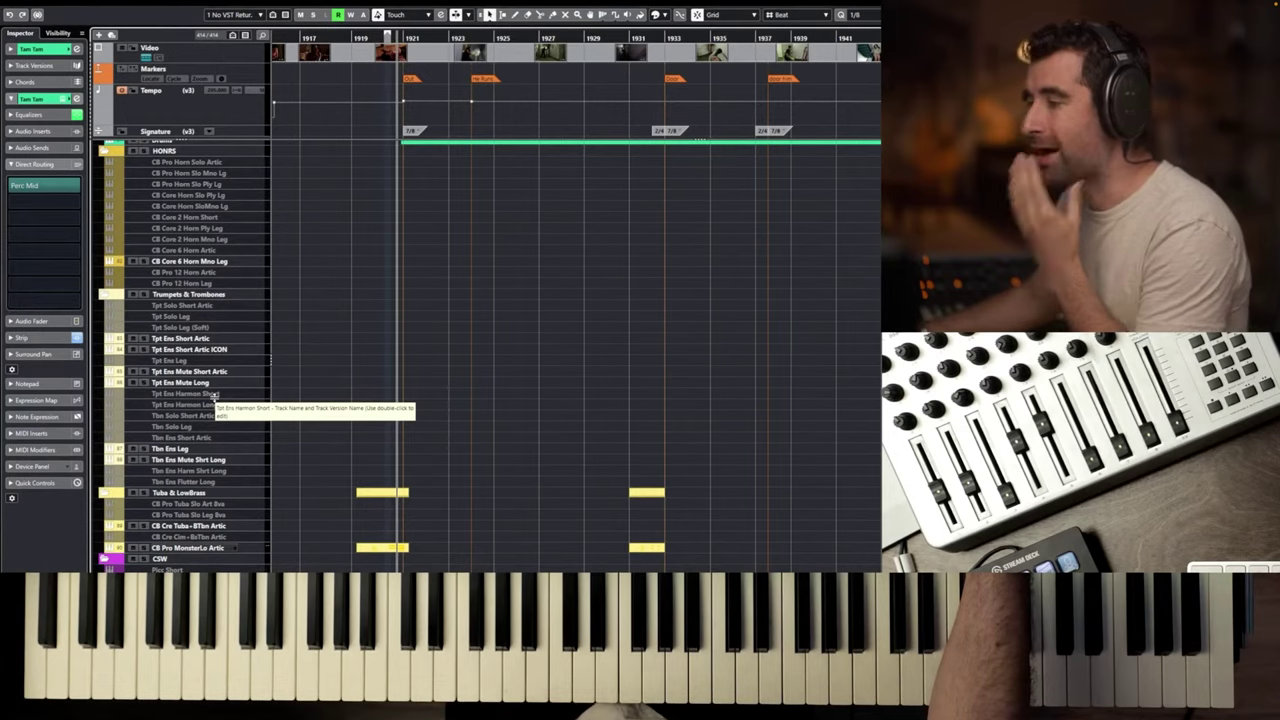
scroll(214, 390, up, 5)
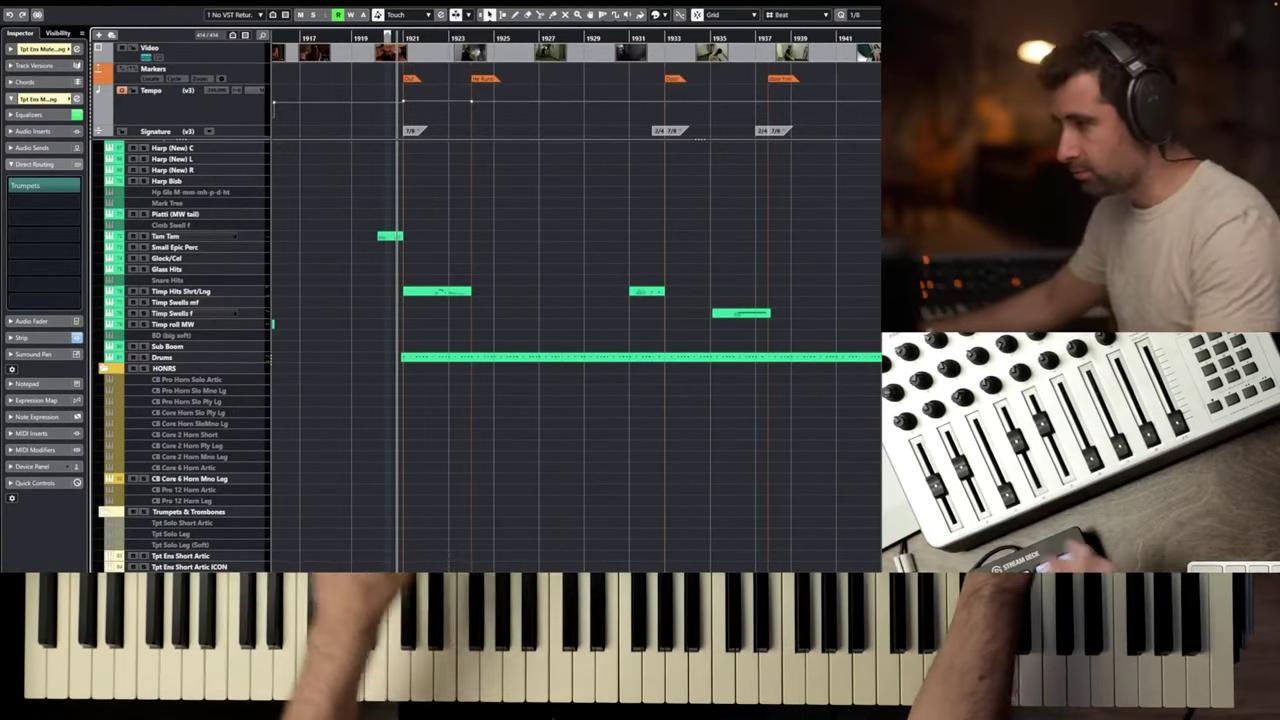
scroll(576, 356, down, 5)
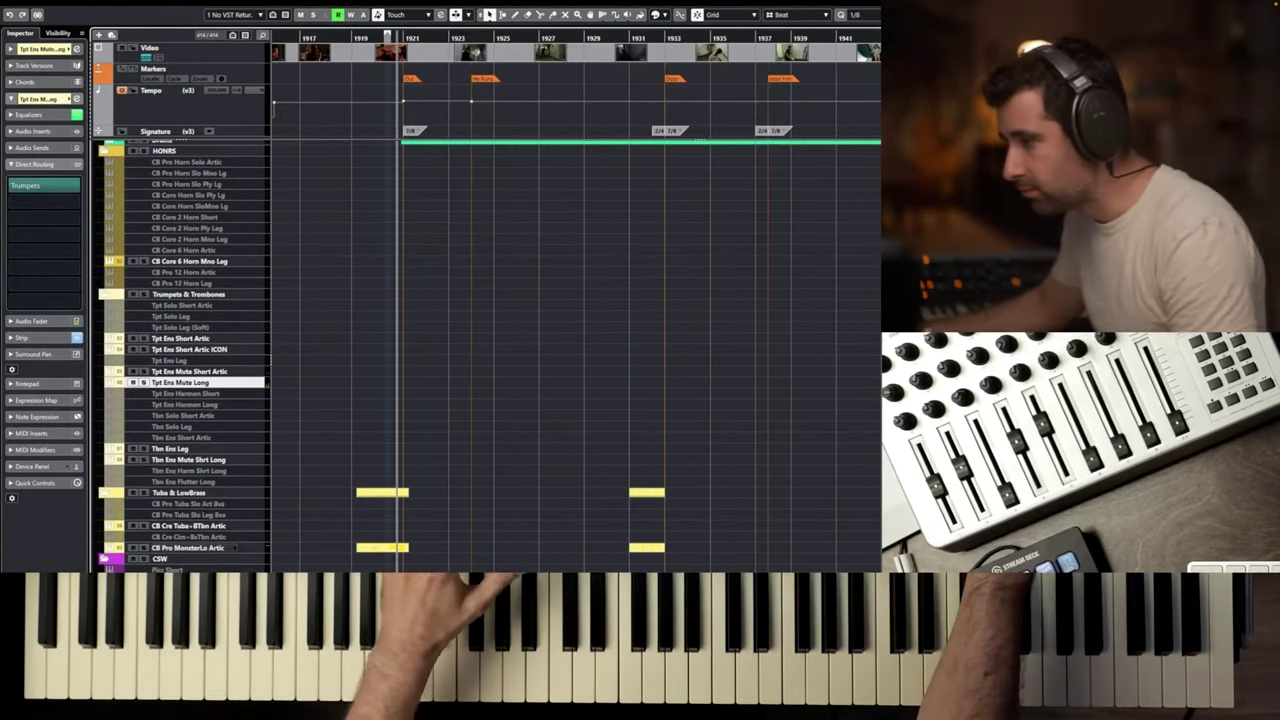
click(215, 460)
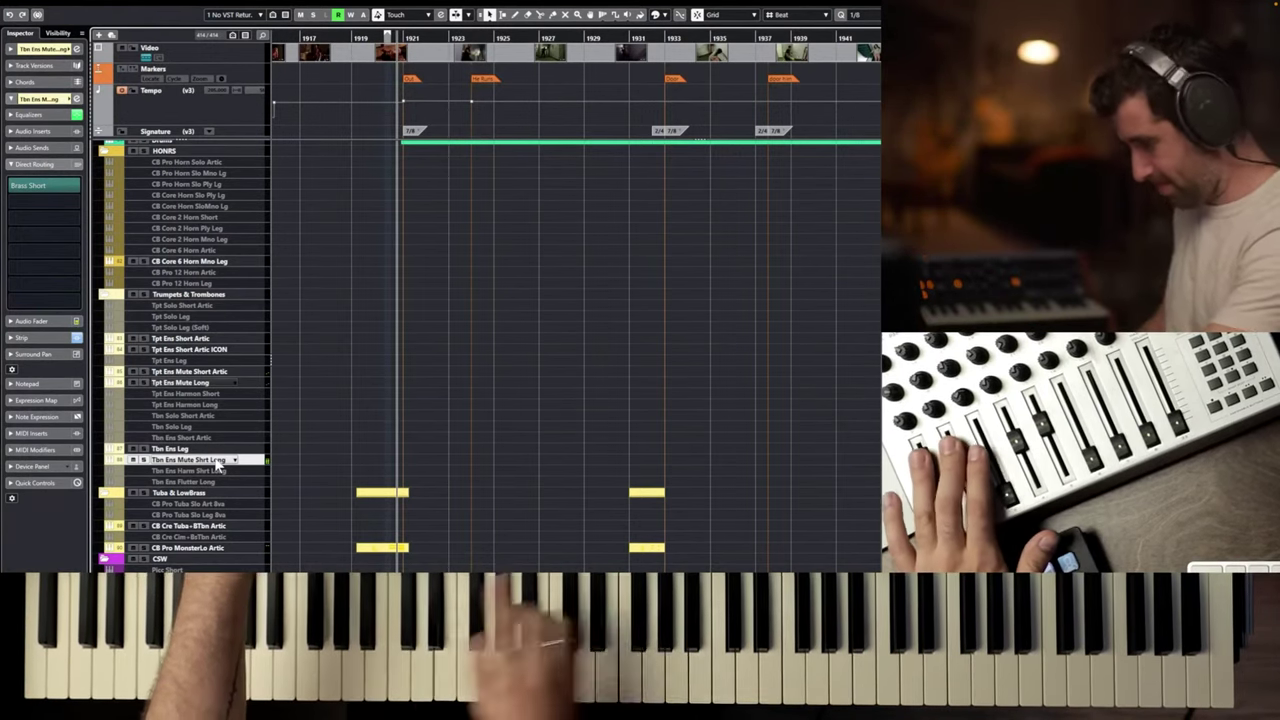
key(space)
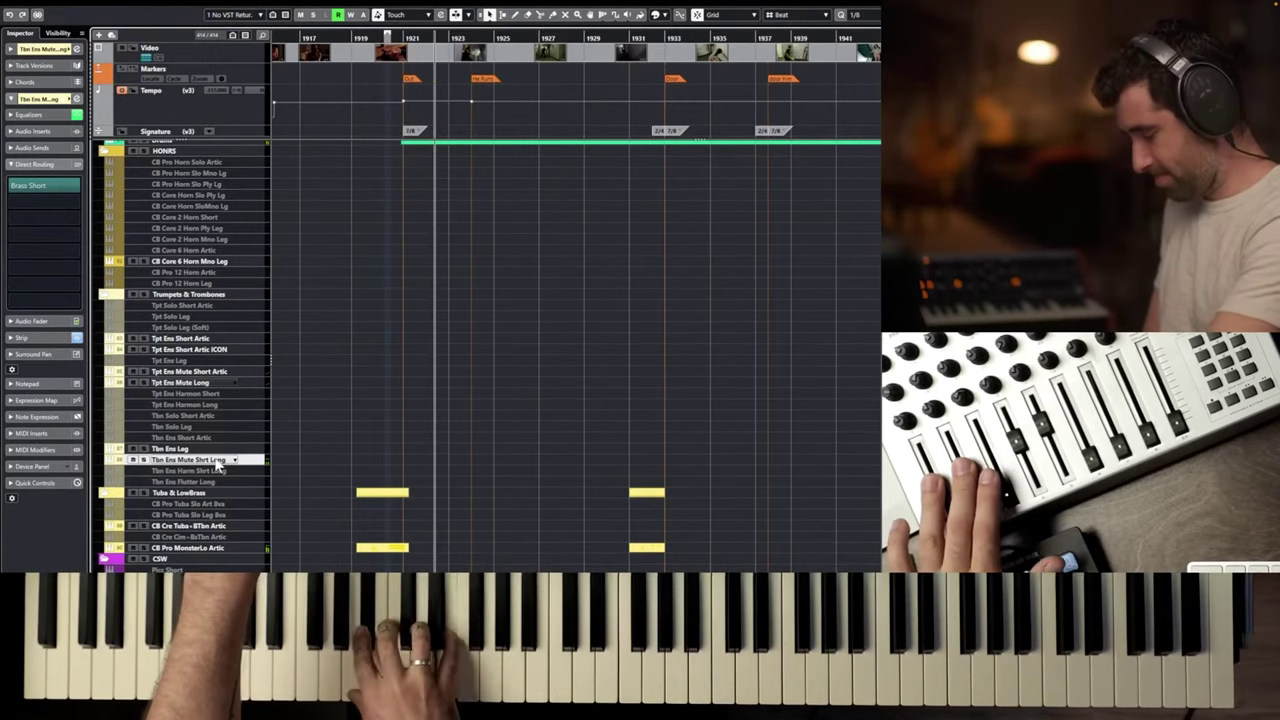
key(space)
key(space)
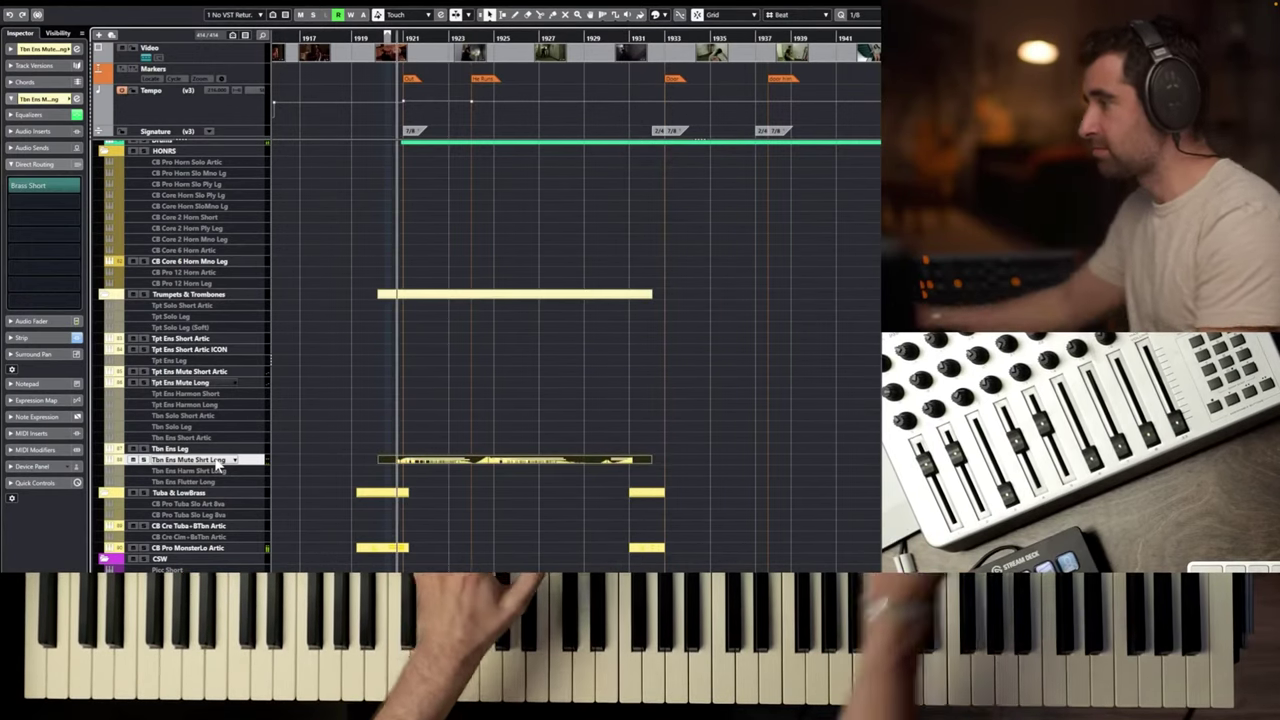
Review the muted trombone clip's notes and modulation curve, and trim the clip's end to just before bar 1929.
double_click(620, 463)
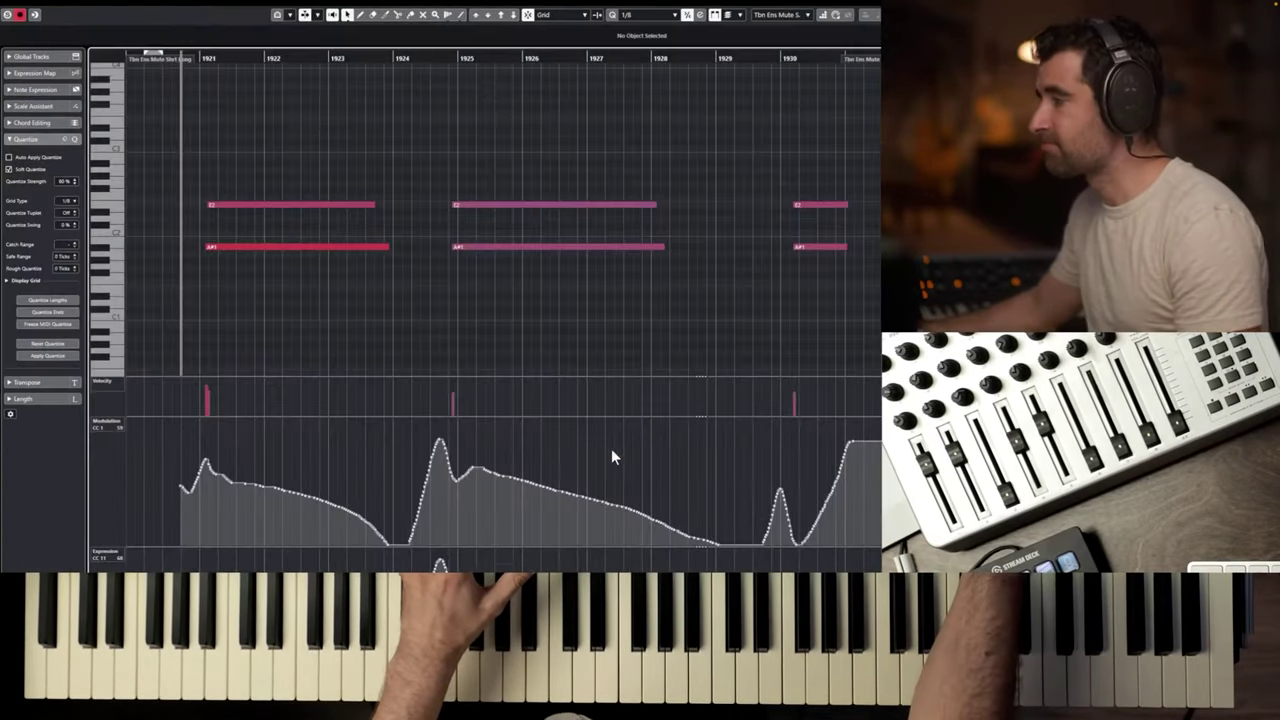
key(Return)
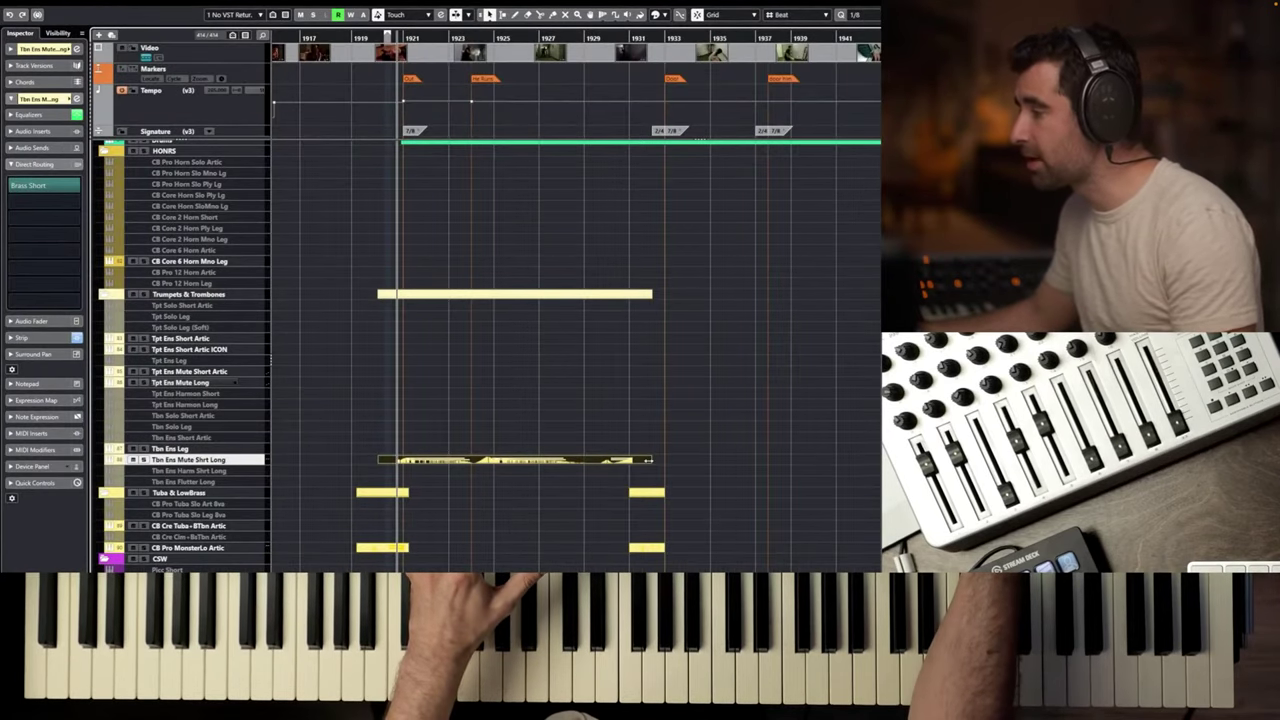
drag(590, 462, 584, 462)
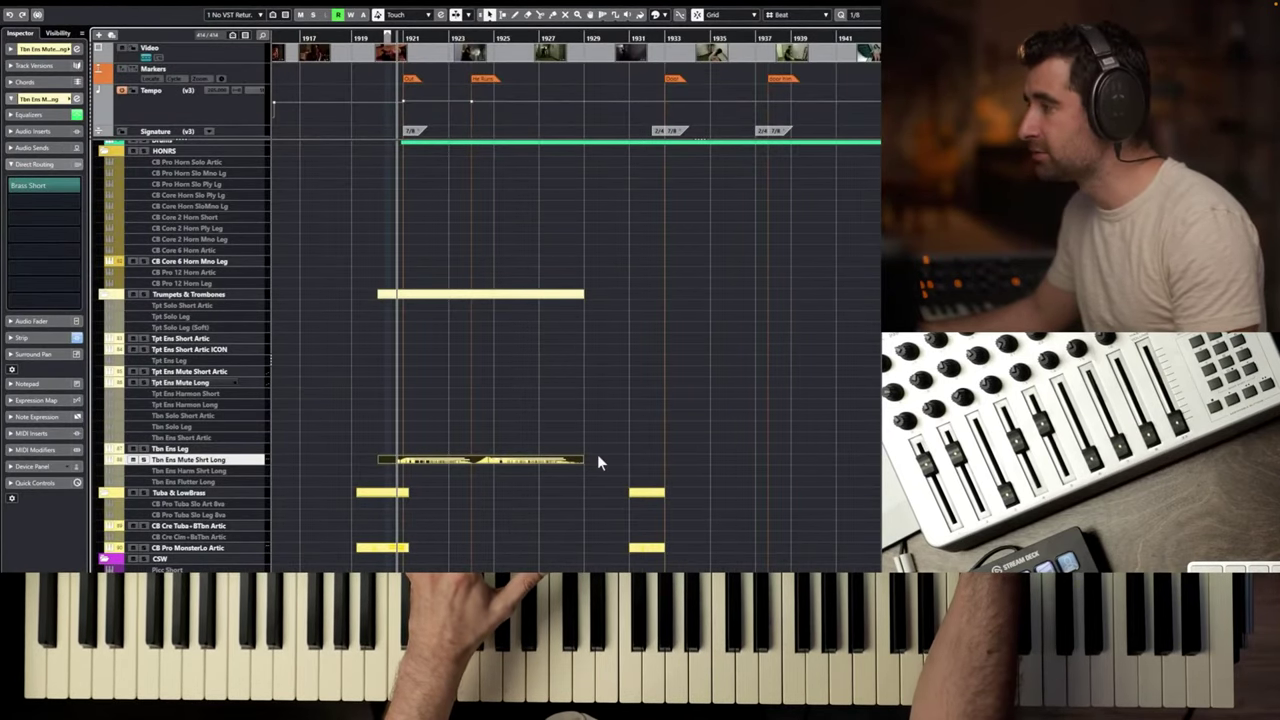
Record a second muted trombone clip on Tbn Ens Mute Shrt Long from just before bar 1930 to about bar 1933.
click(607, 38)
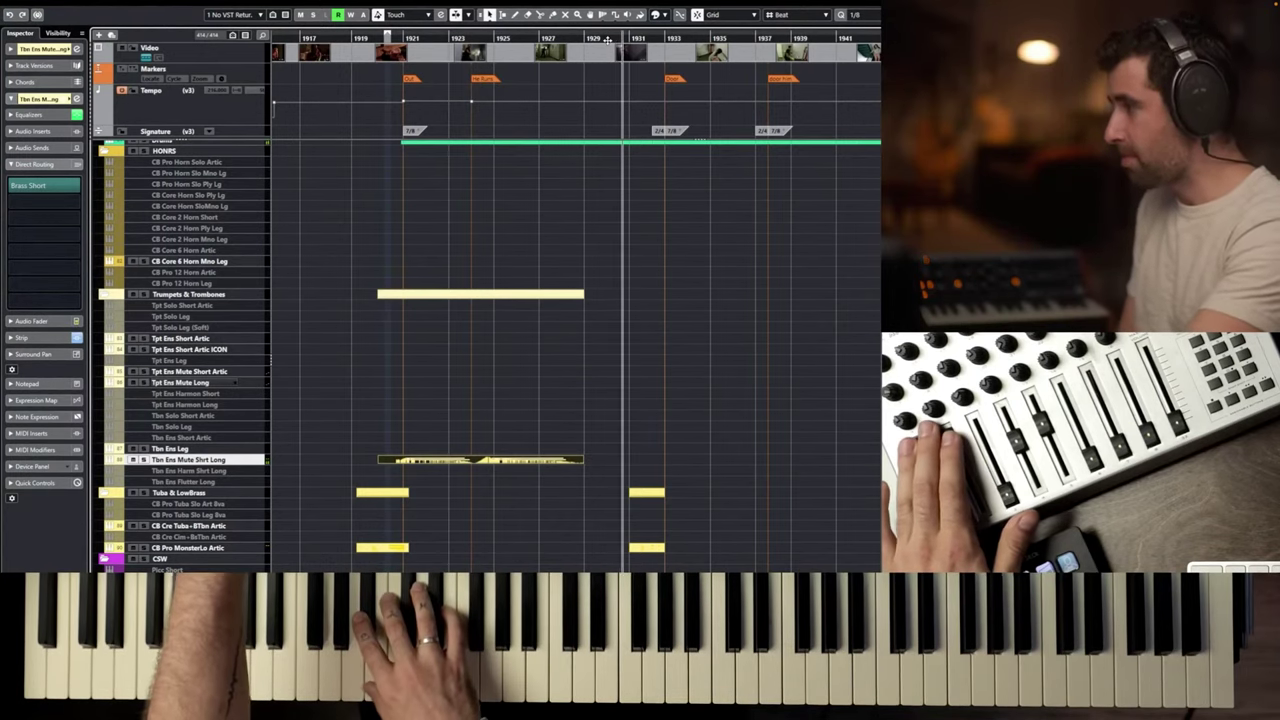
click(607, 40)
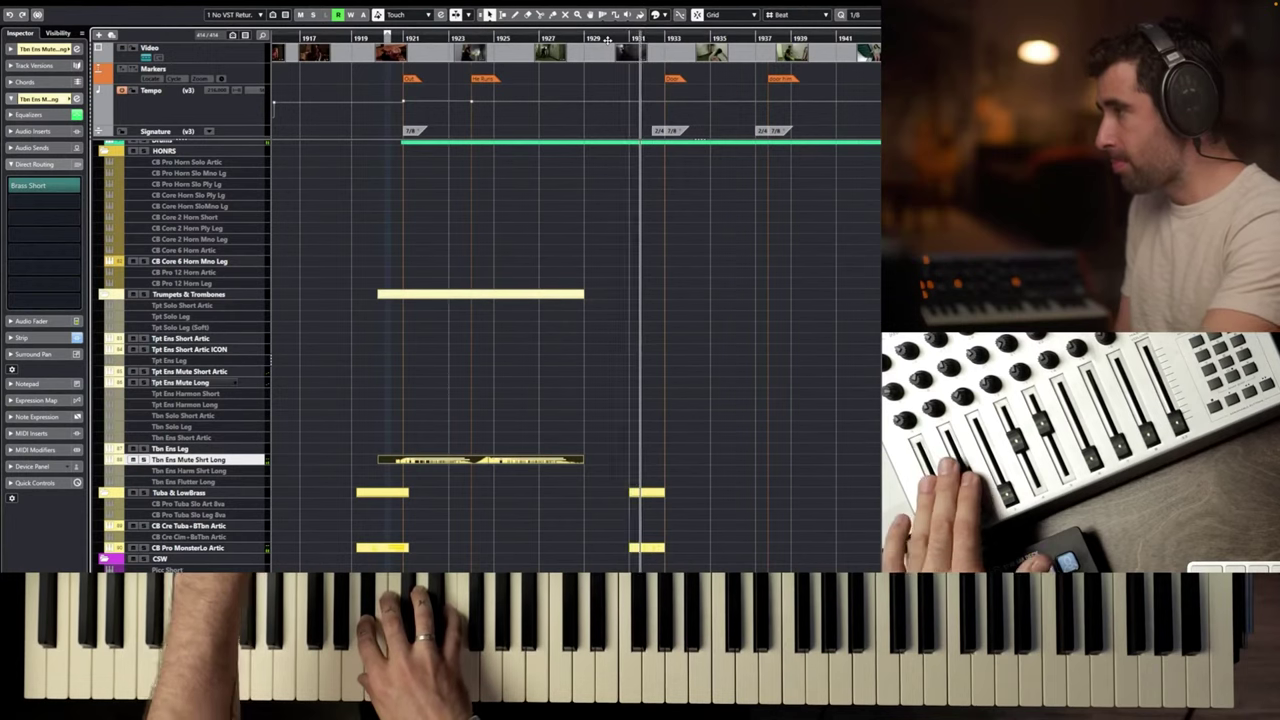
key(space)
key(shift+KP_Multiply)
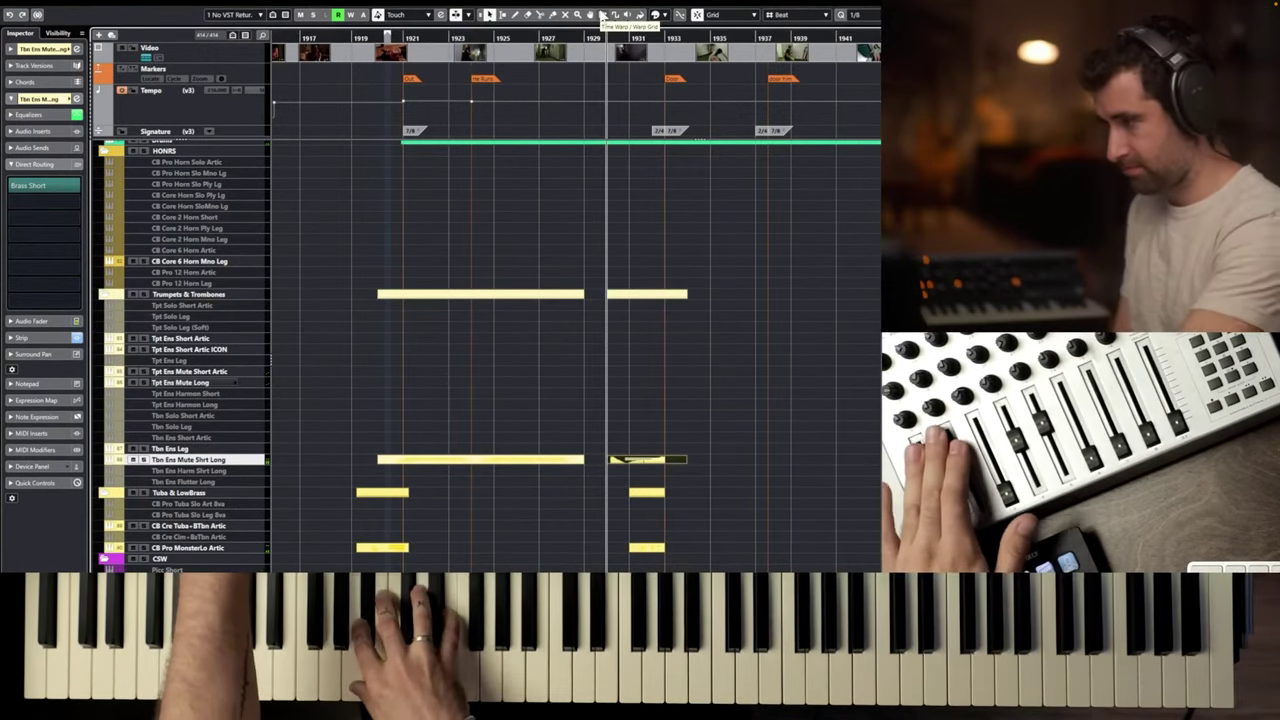
Record an added low-brass part on CB Pro MonsterLo Artic between about bars 1930 and 1933, and play back from bar 1921.
click(201, 549)
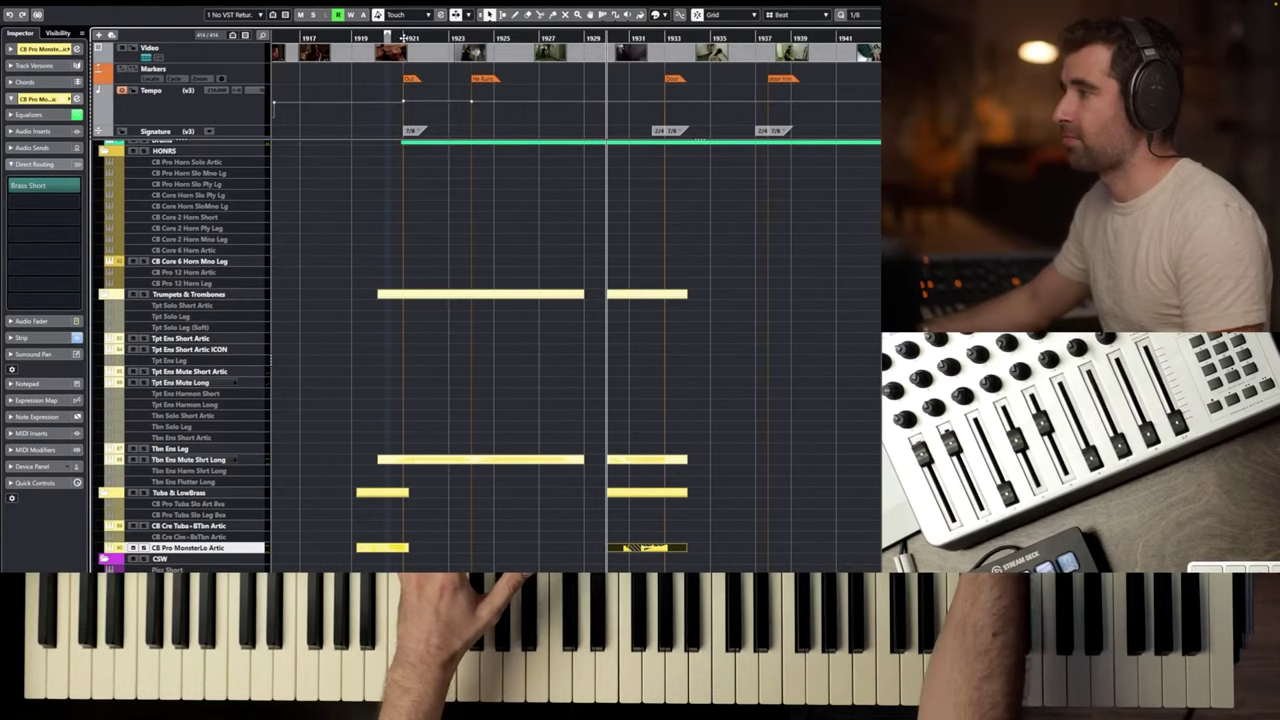
click(403, 37)
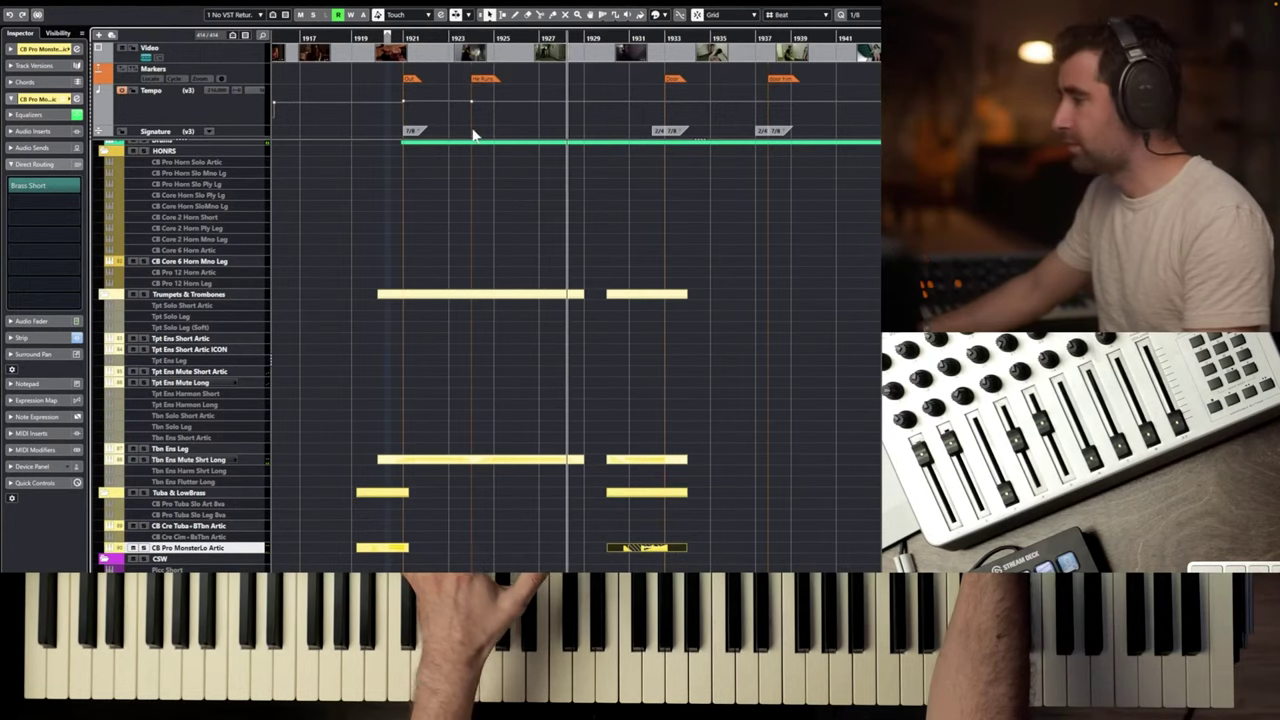
Stop playback, select the Tbn Ens Mute Shrt Long track and record another muted trombone pass.
key(space)
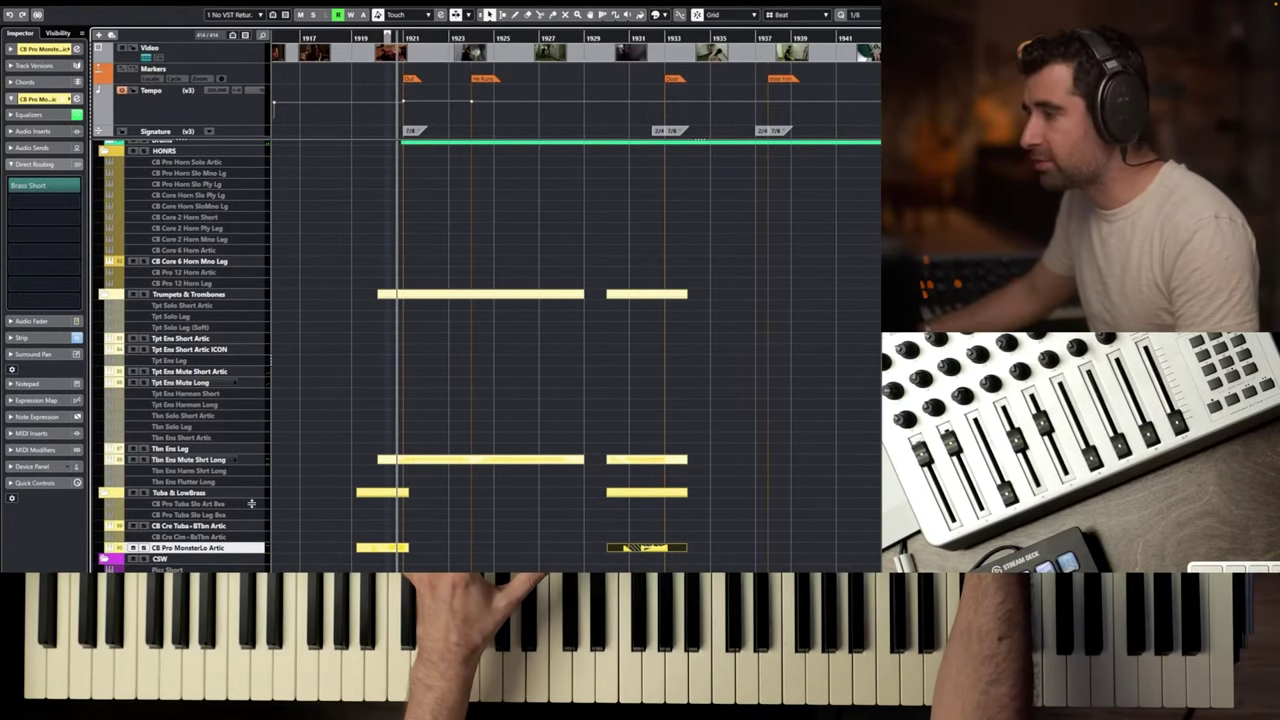
click(233, 466)
click(234, 460)
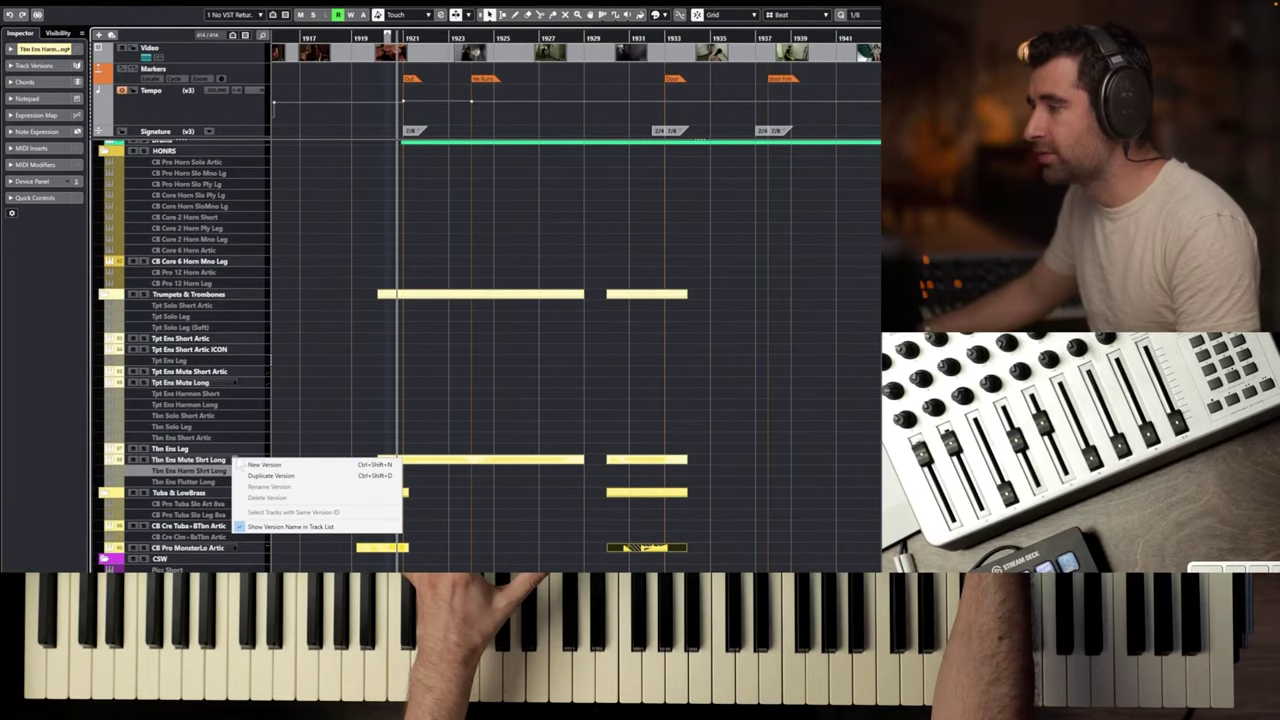
click(218, 459)
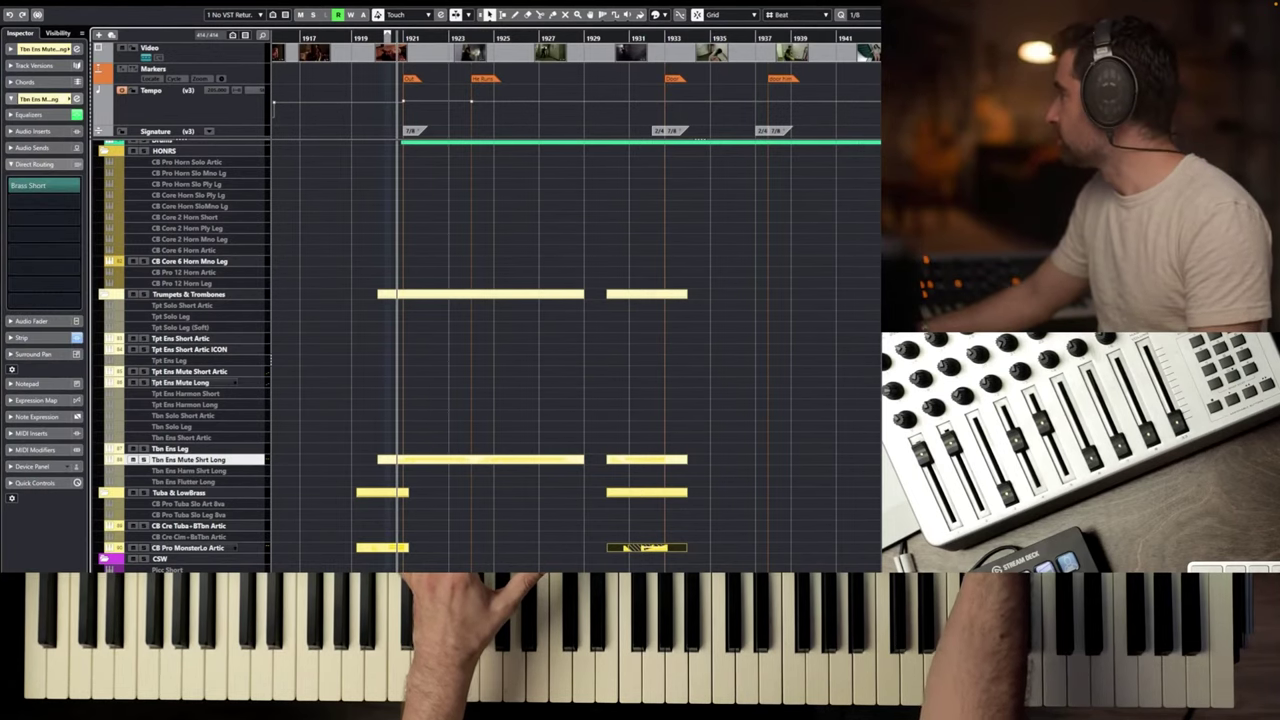
key(KP_Multiply)
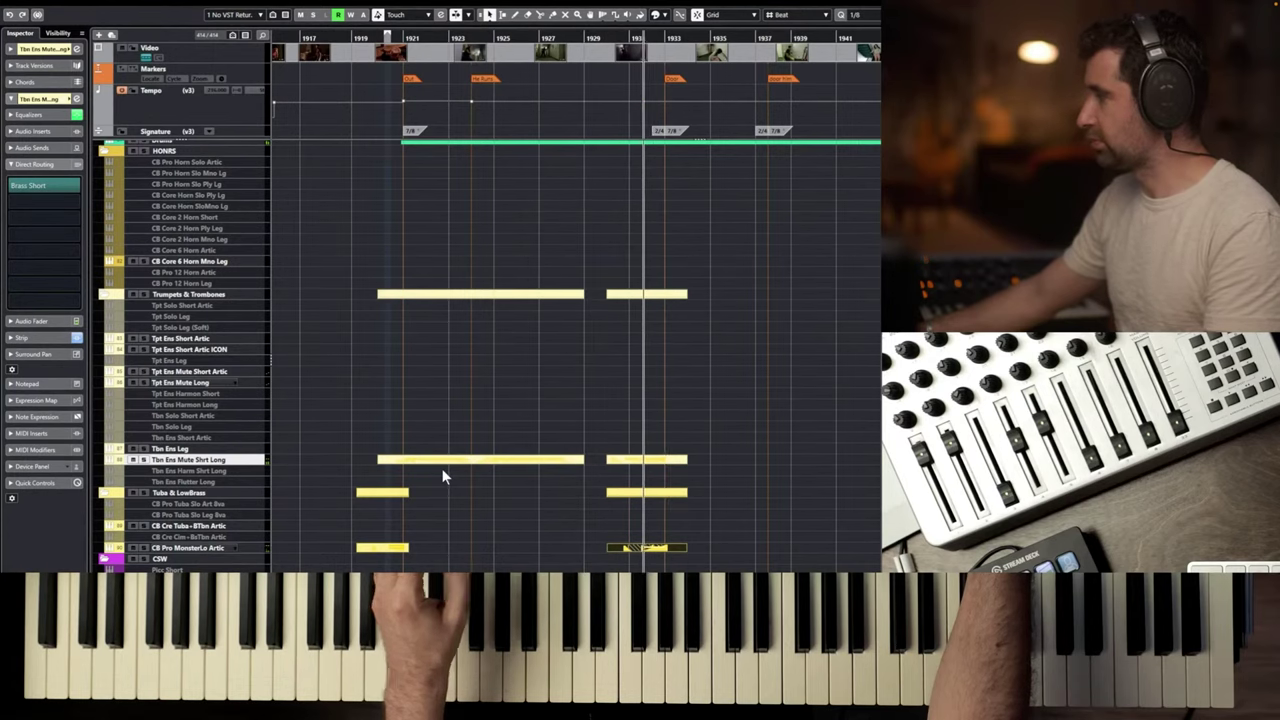
Play back the cue from about bar 1918 and again from bar 1921, reviewing the string, percussion and brass layers.
click(331, 38)
key(h)
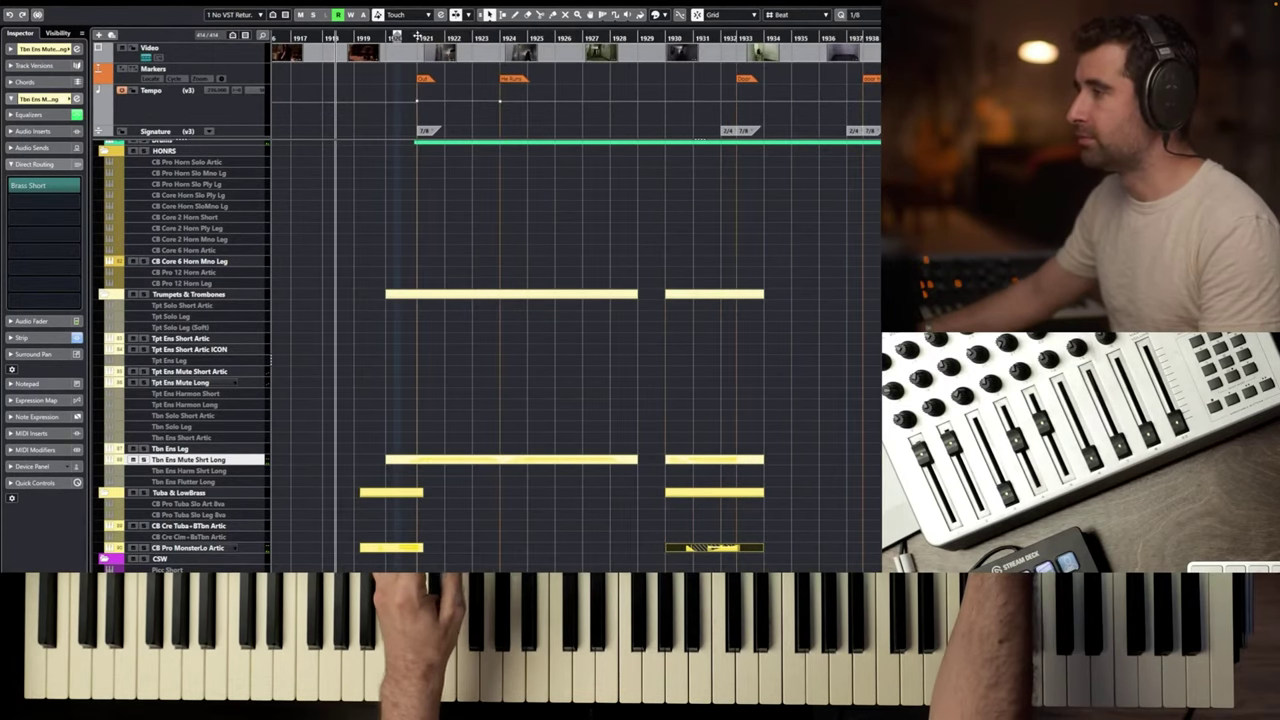
click(418, 37)
scroll(444, 200, up, 5)
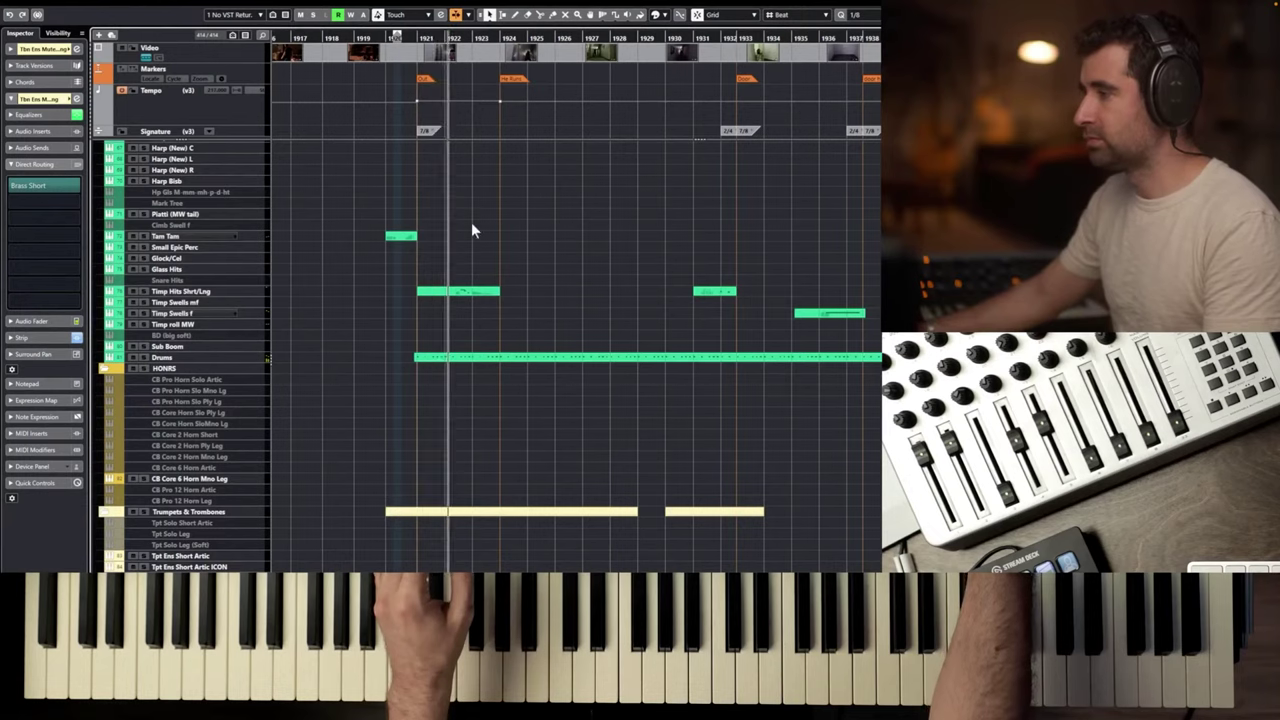
scroll(471, 222, up, 8)
scroll(471, 220, down, 3)
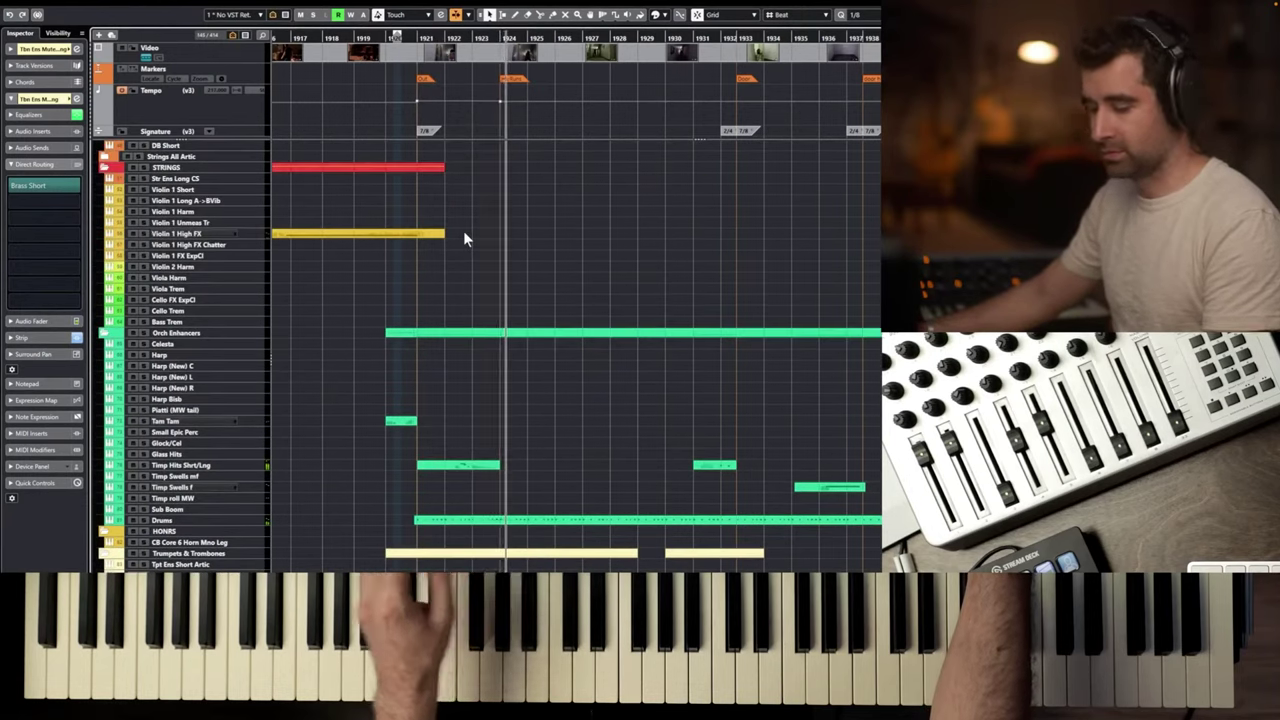
key(g)
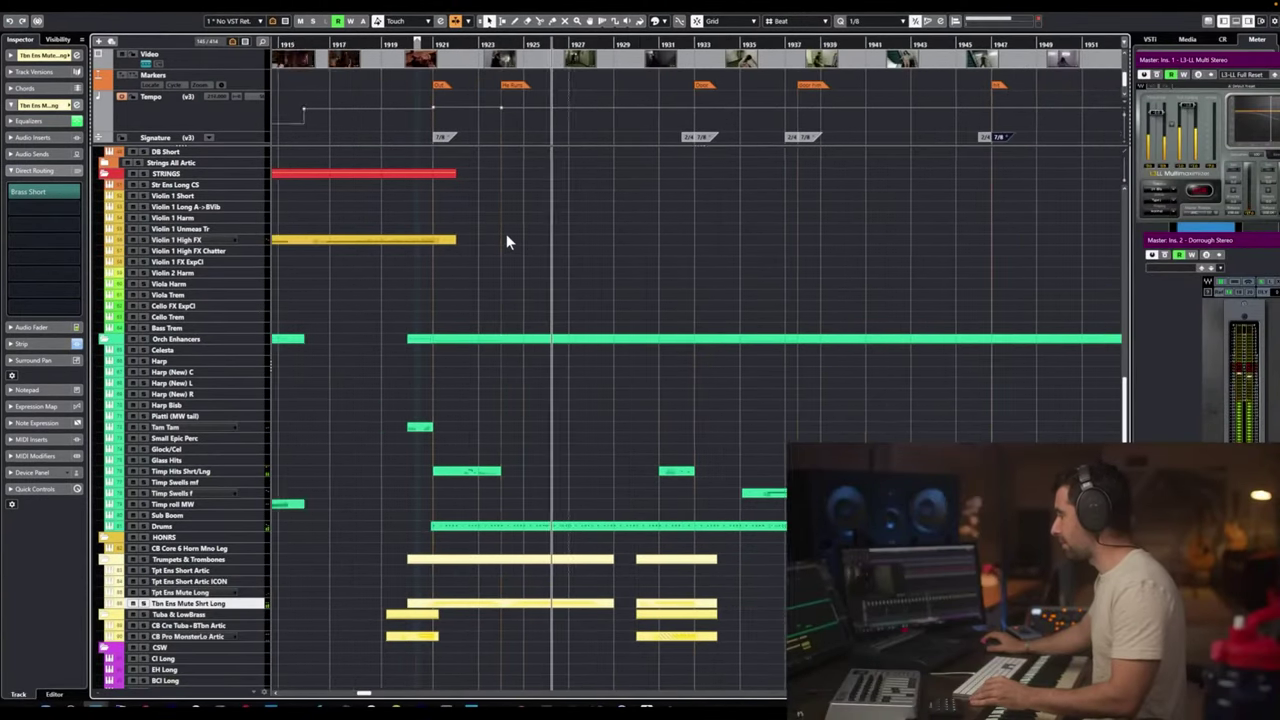
key(g)
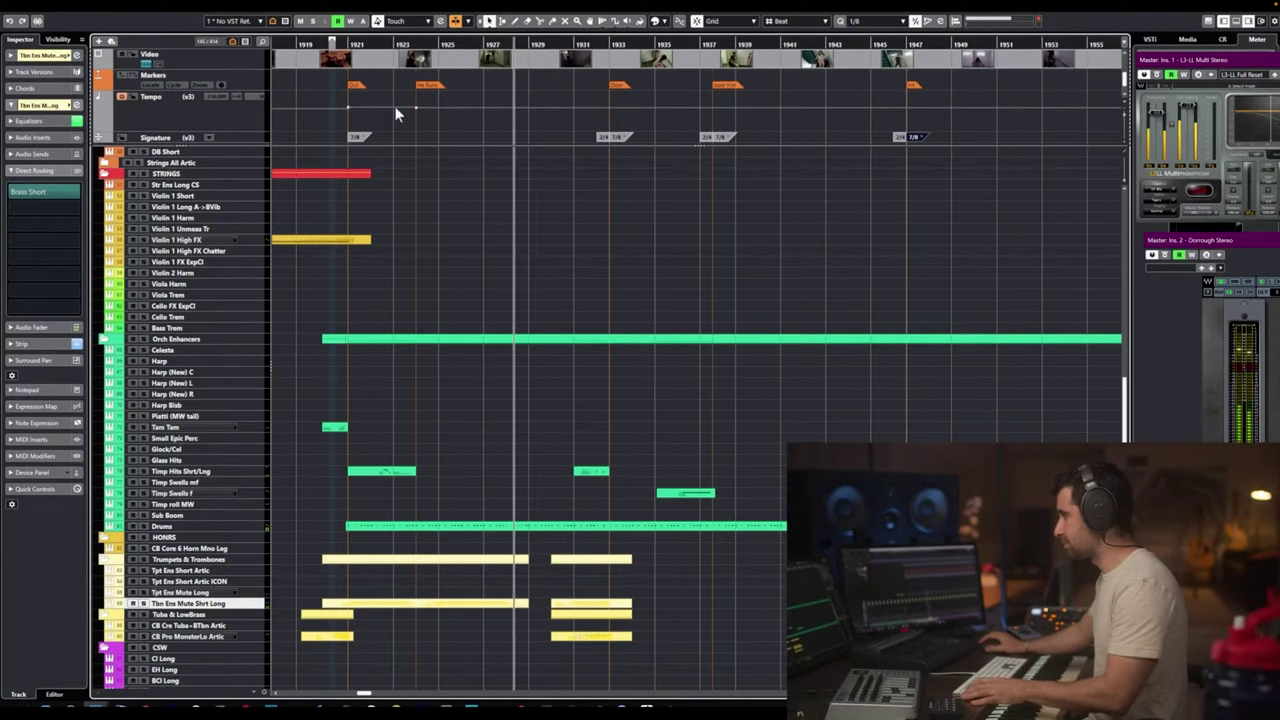
click(347, 44)
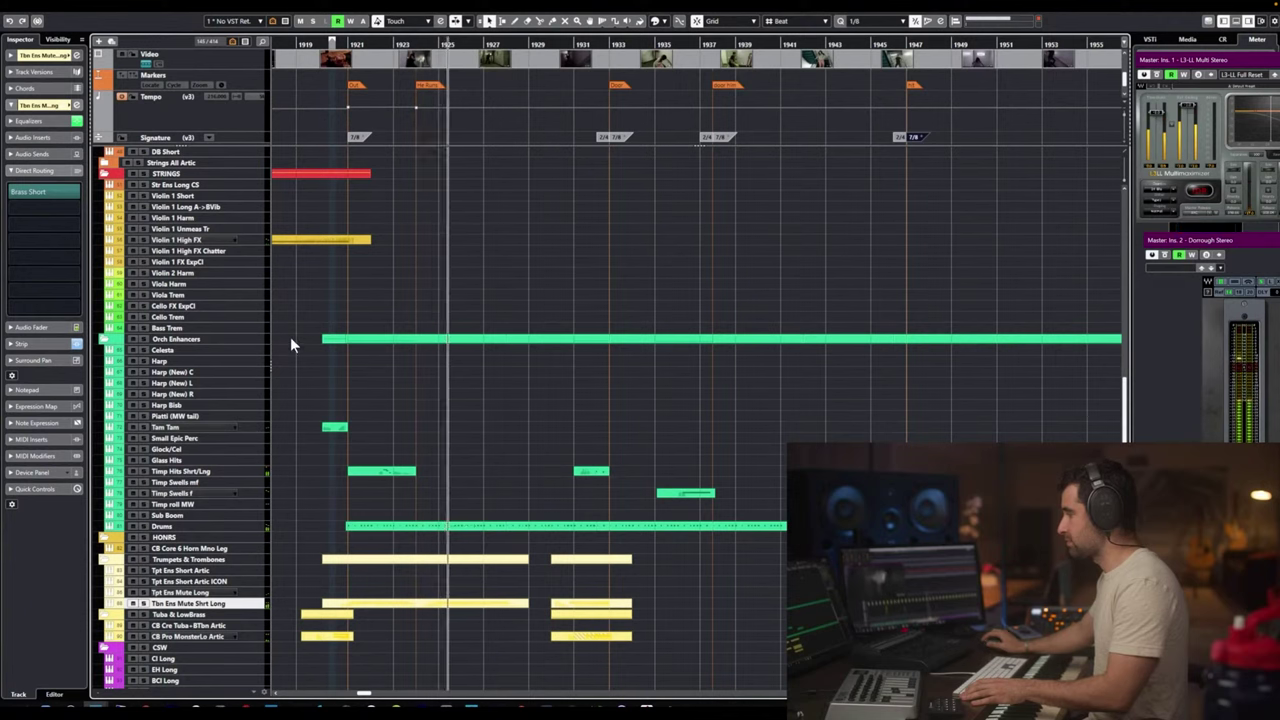
key(space)
Show all tracks, including the disabled ones, and enable the Snare Hits track.
scroll(210, 415, down, 5)
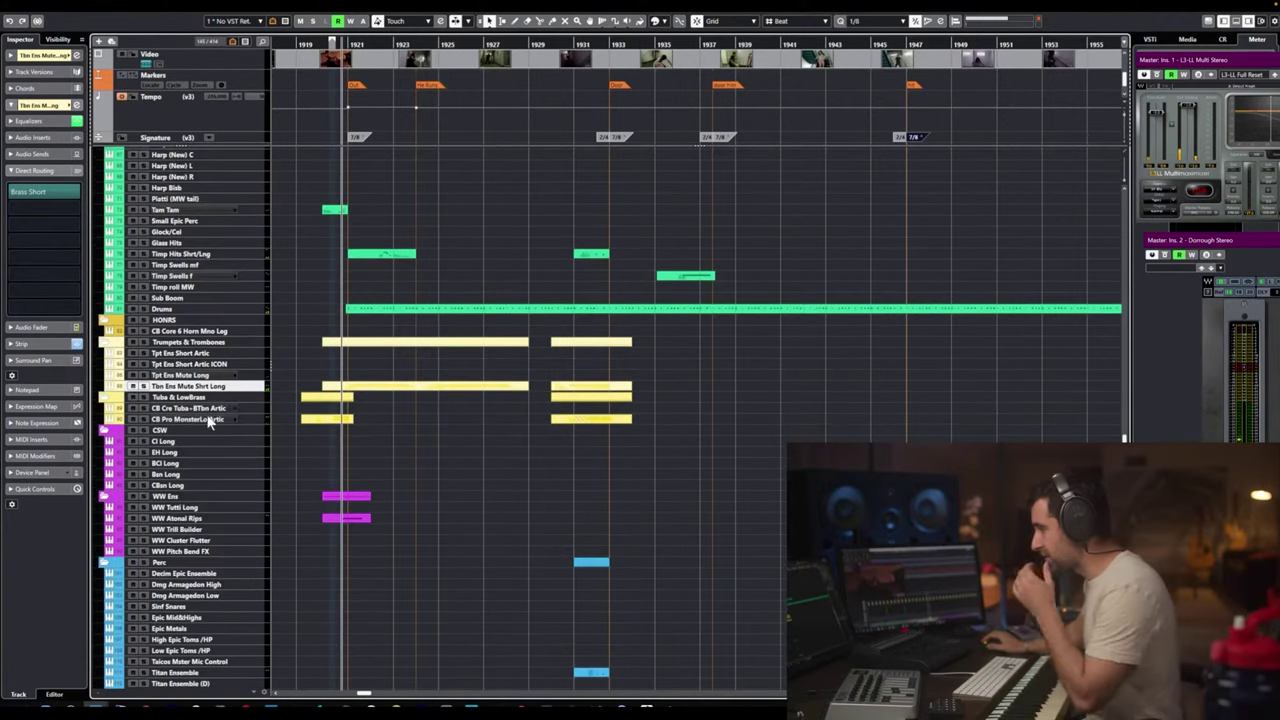
click(200, 485)
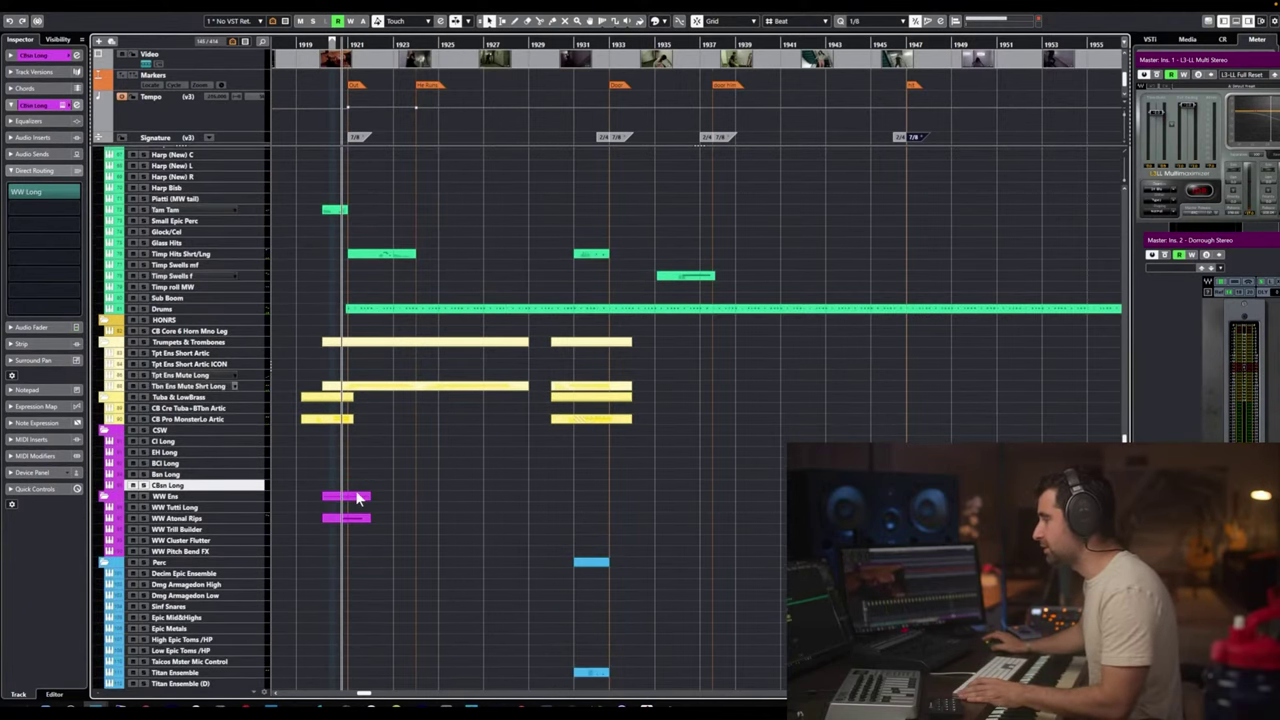
key(shift+a)
scroll(199, 450, down, 15)
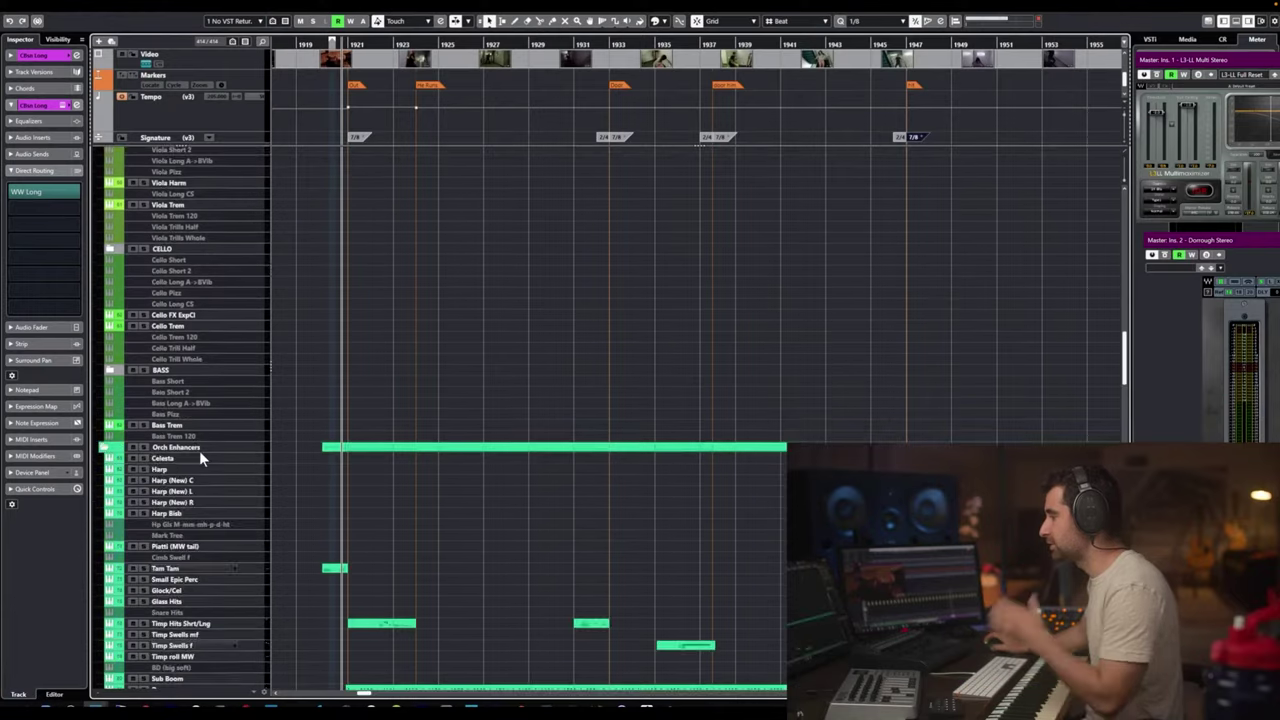
scroll(200, 456, down, 15)
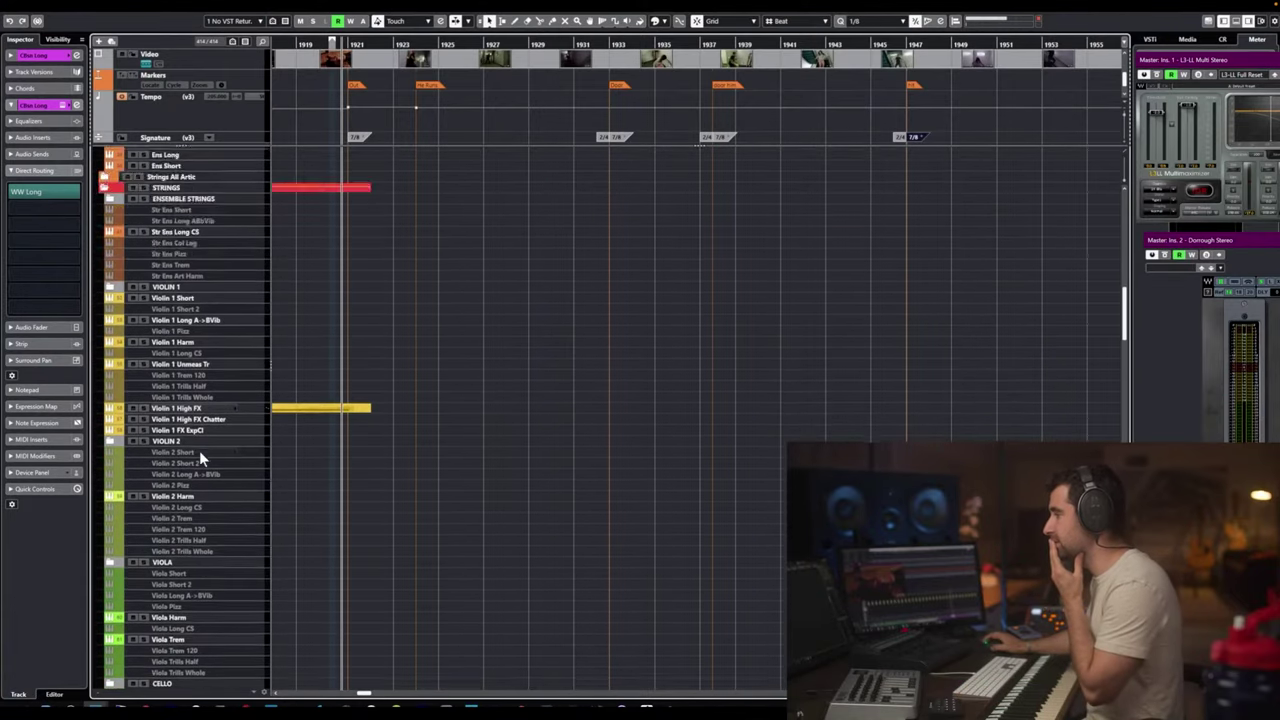
scroll(199, 458, down, 15)
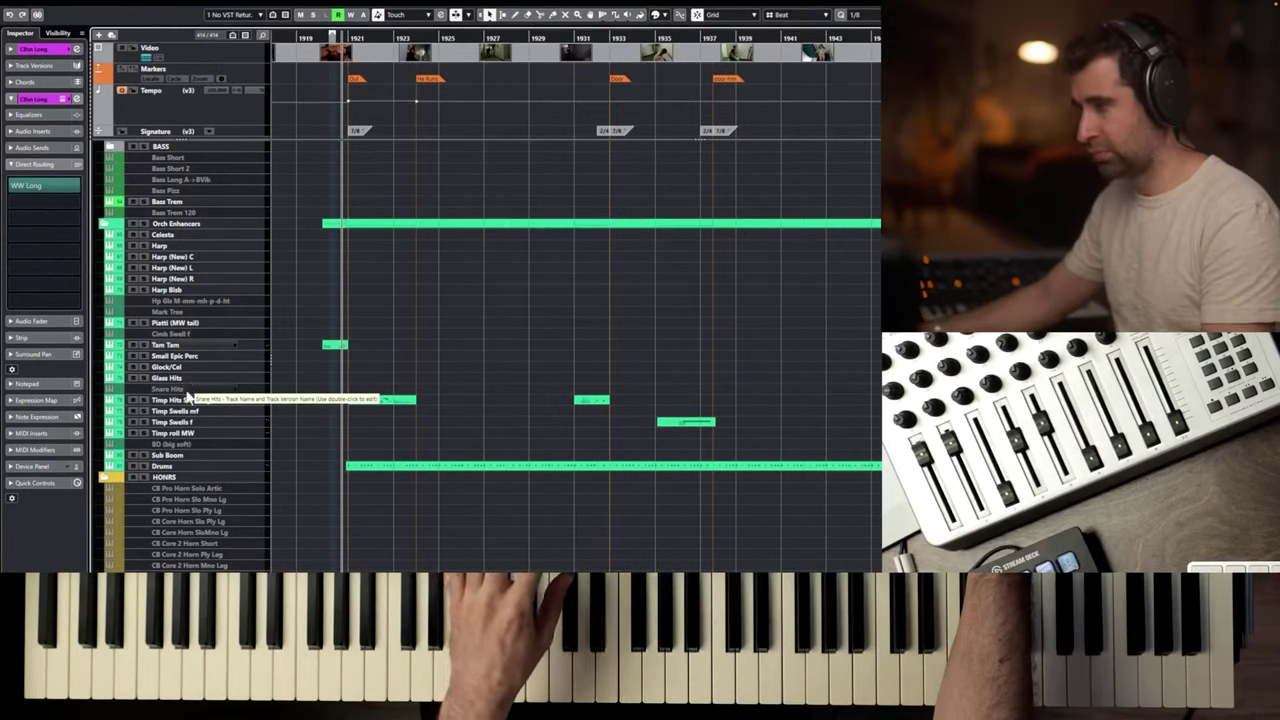
click(186, 391)
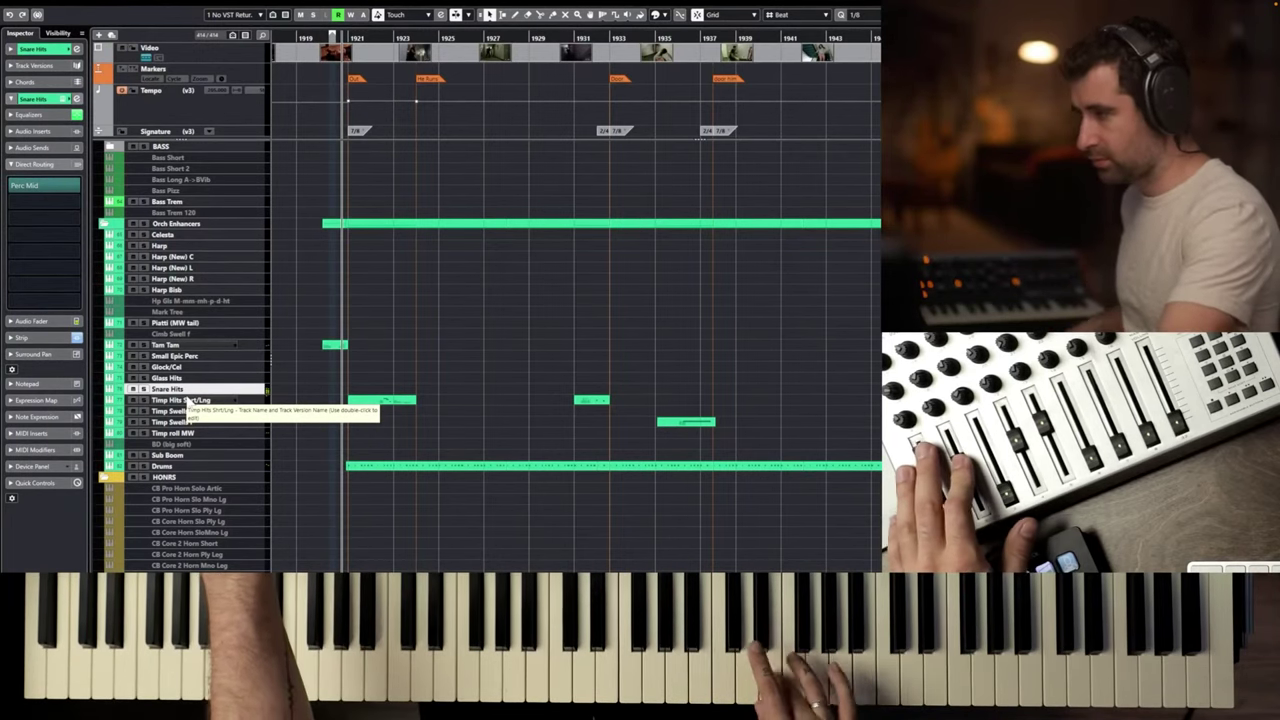
Rehearse and record snare hits on Snare Hits from bar 1921 to 1923, with another short clip at about bar 1925.
key(space)
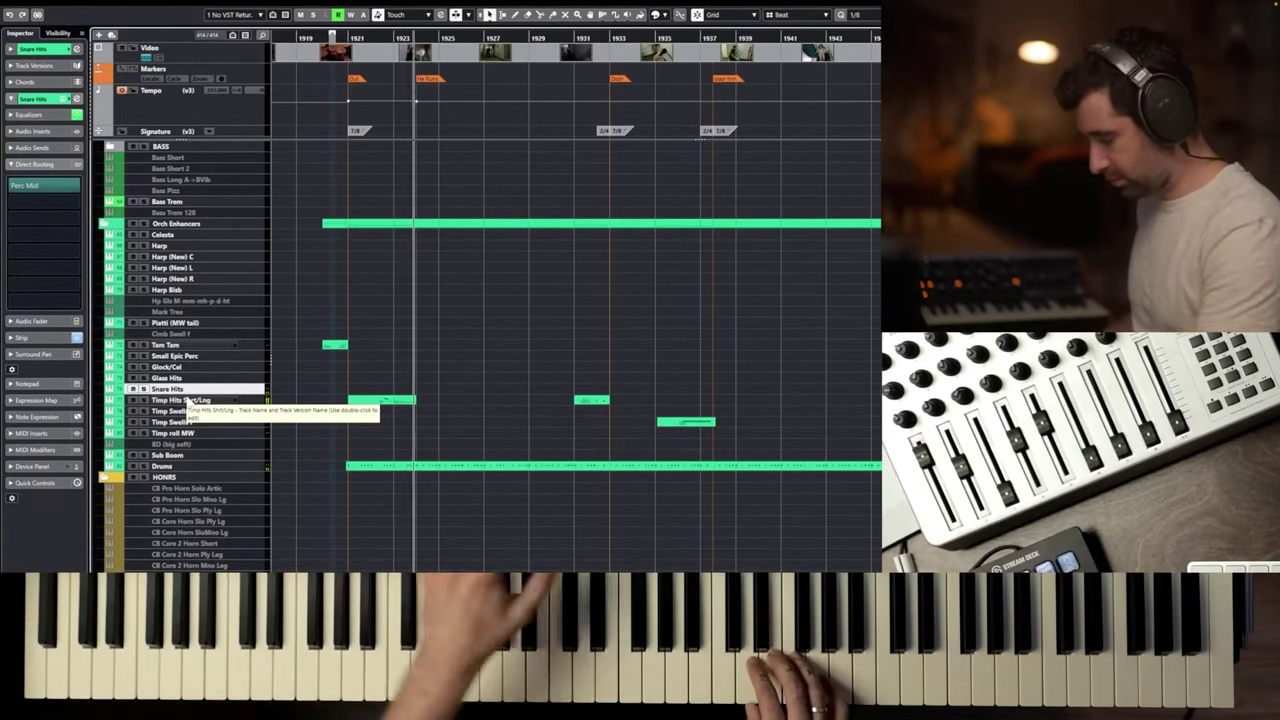
key(space)
key(space)
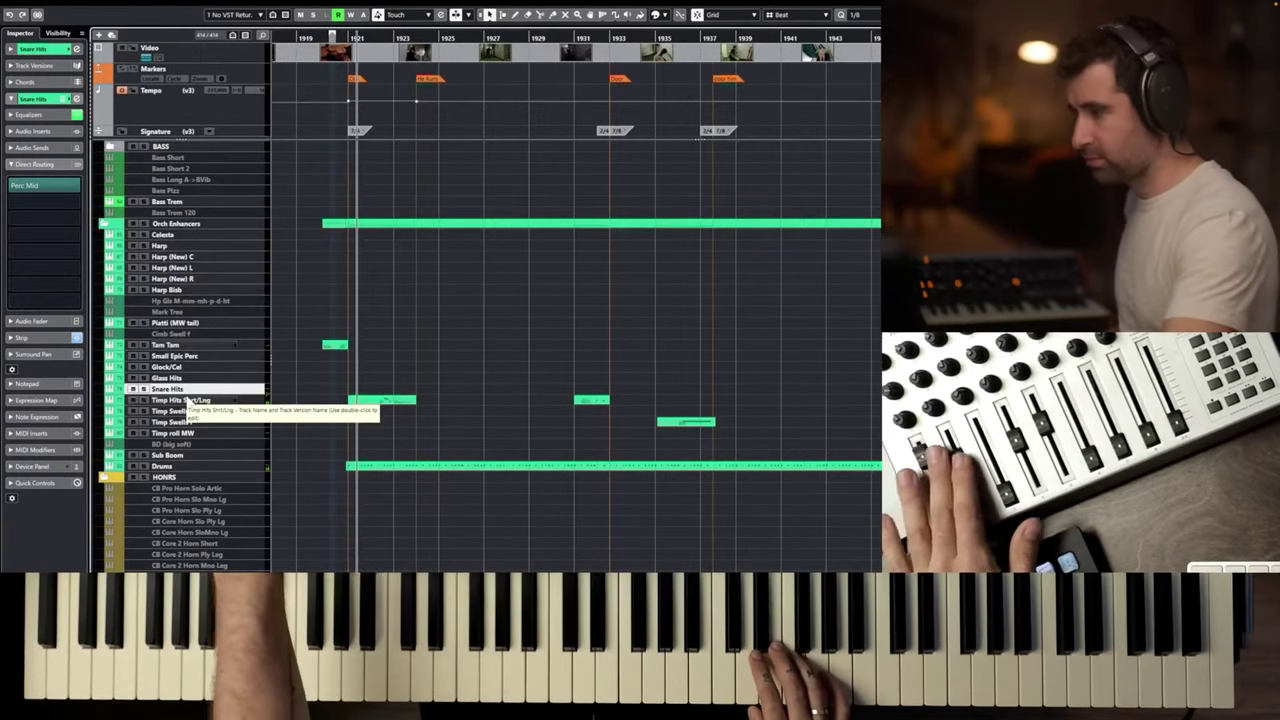
key(space)
key(space)
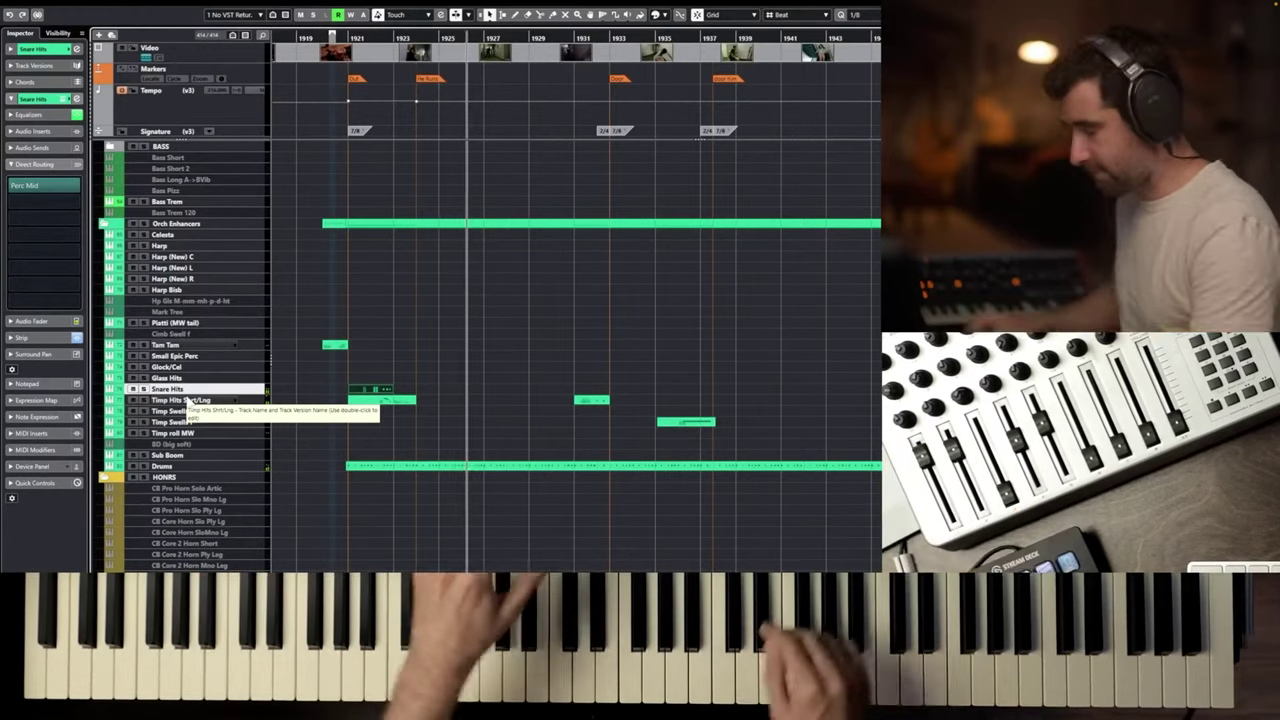
key(space)
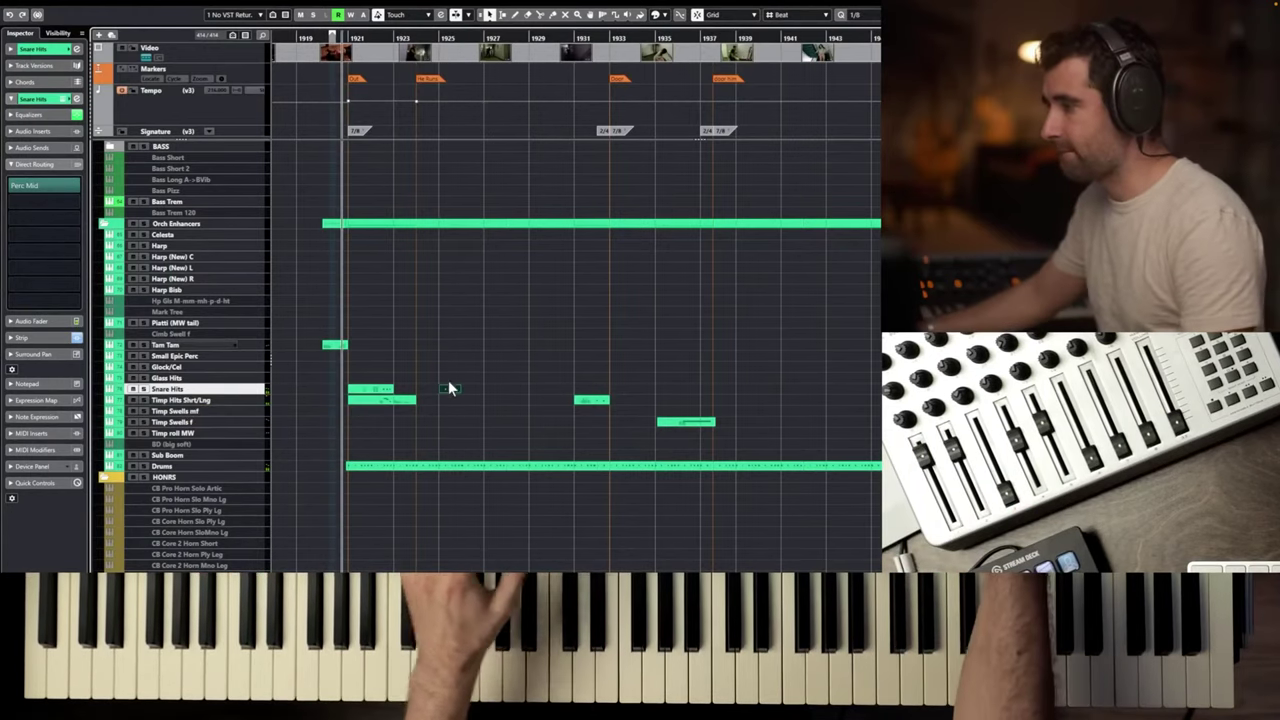
Open the first Snare Hits clip, select its three notes late in bar 1922, and play the hits back in context.
double_click(383, 388)
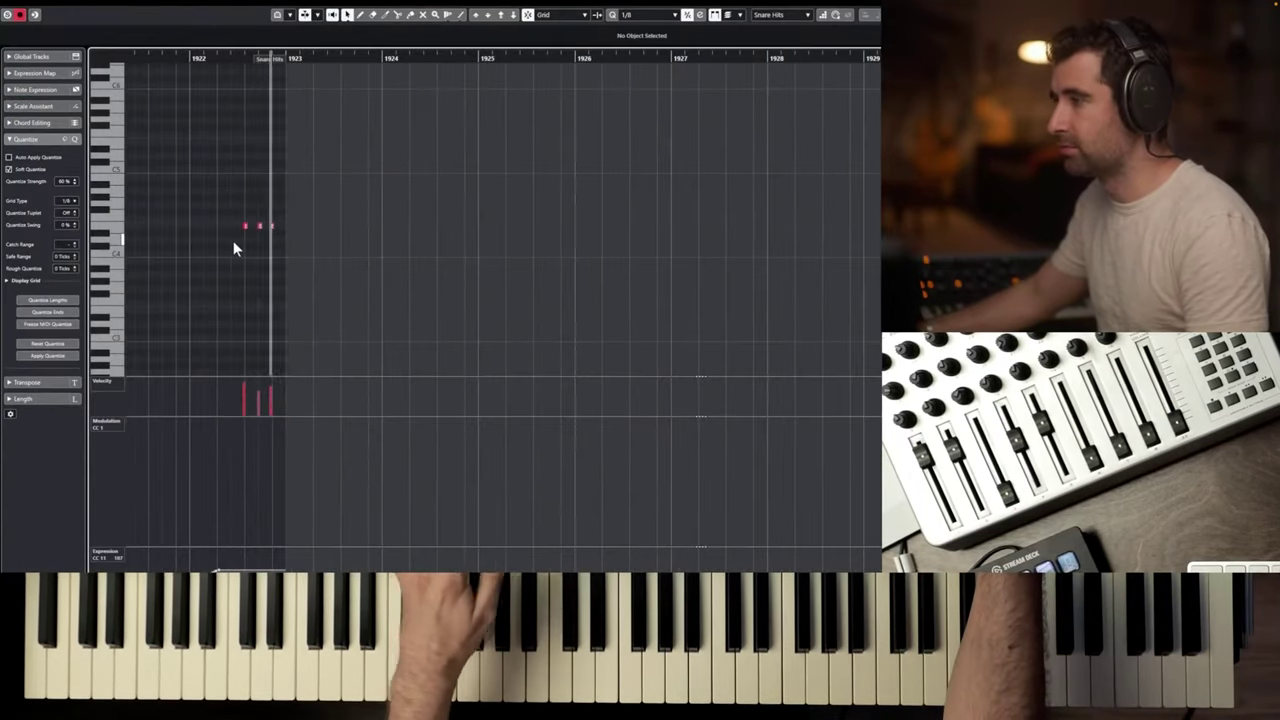
drag(280, 215, 234, 237)
key(Return)
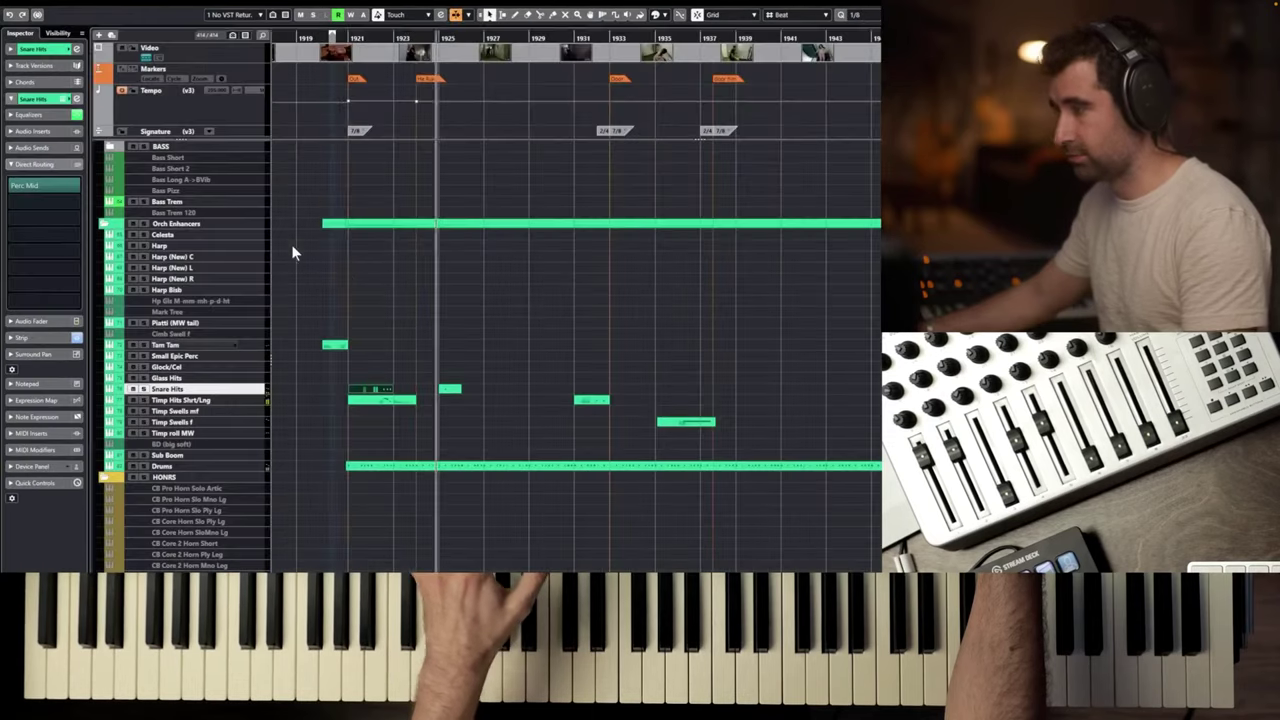
key(space)
key(space)
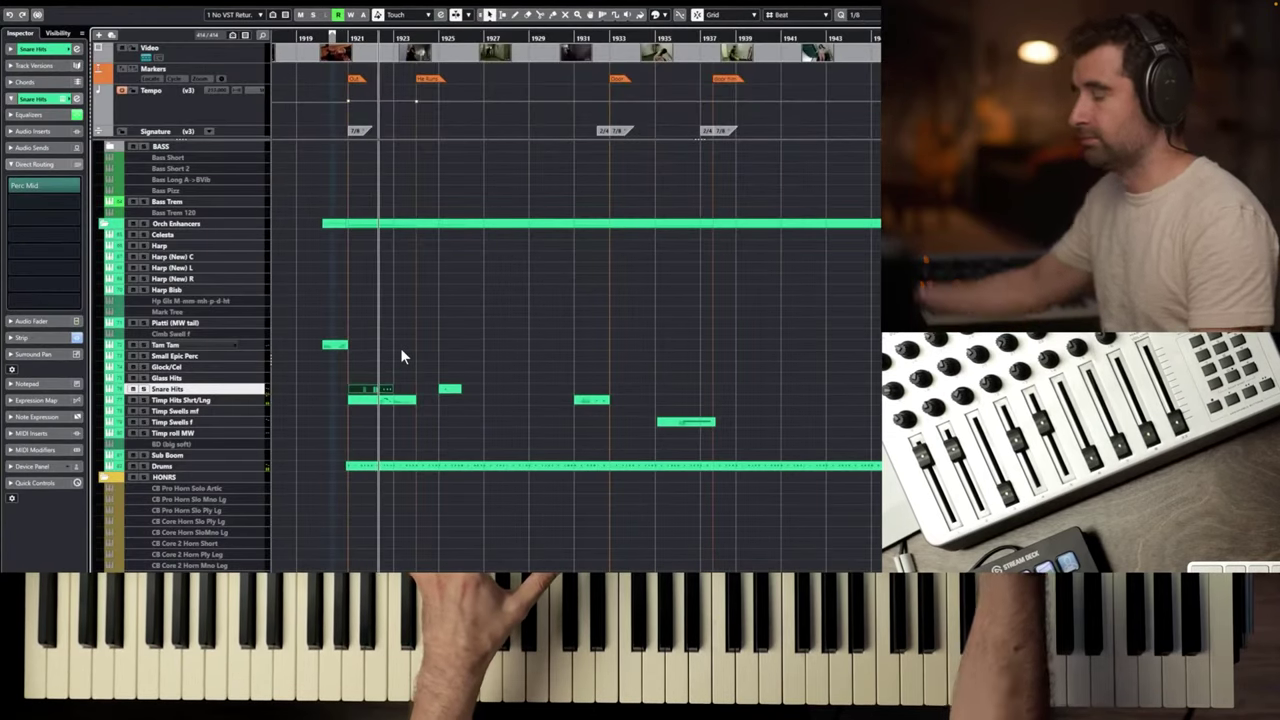
Enable the CB Core 2 Horn Short track and record a short horn figure between bars 1921 and 1923.
scroll(177, 516, down, 10)
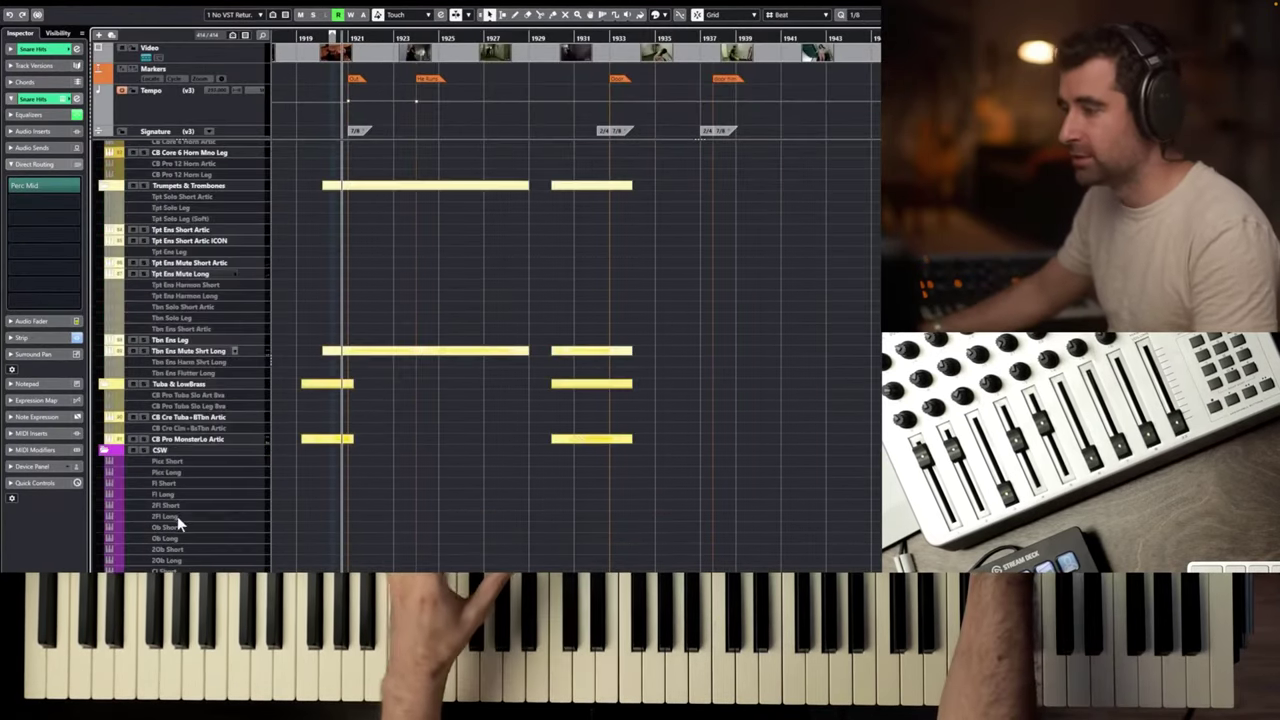
scroll(191, 497, up, 5)
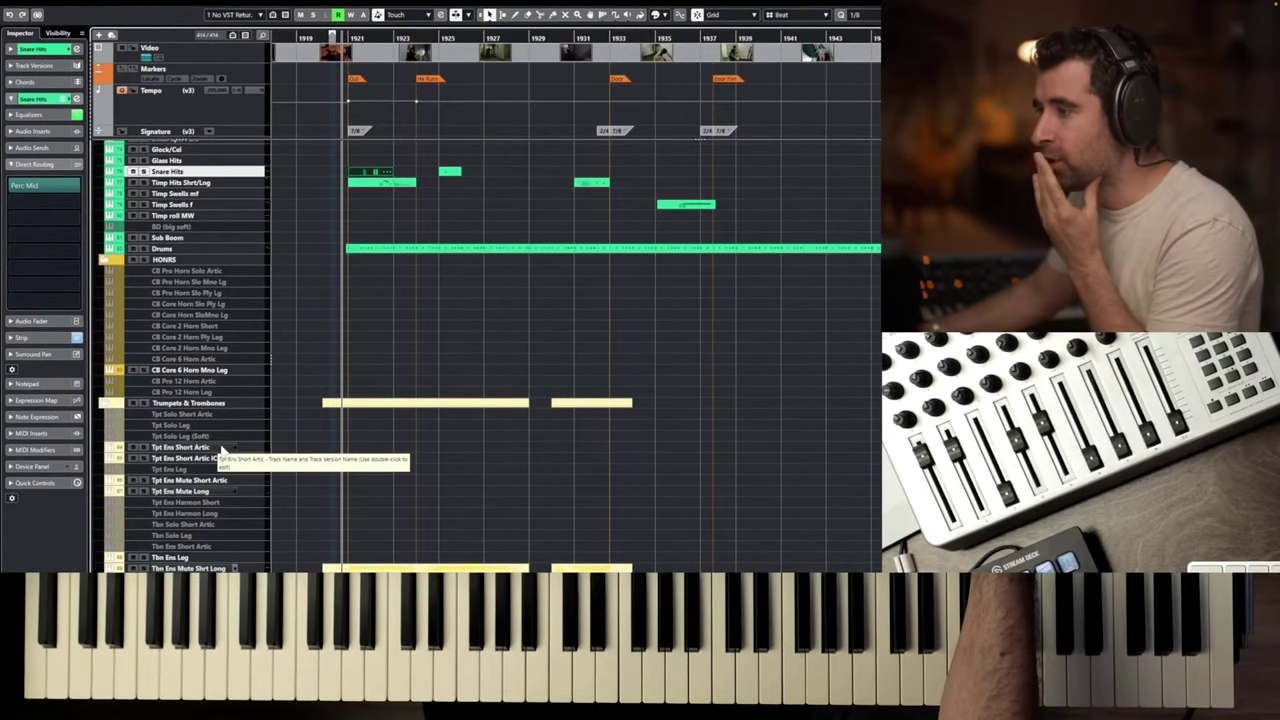
click(218, 325)
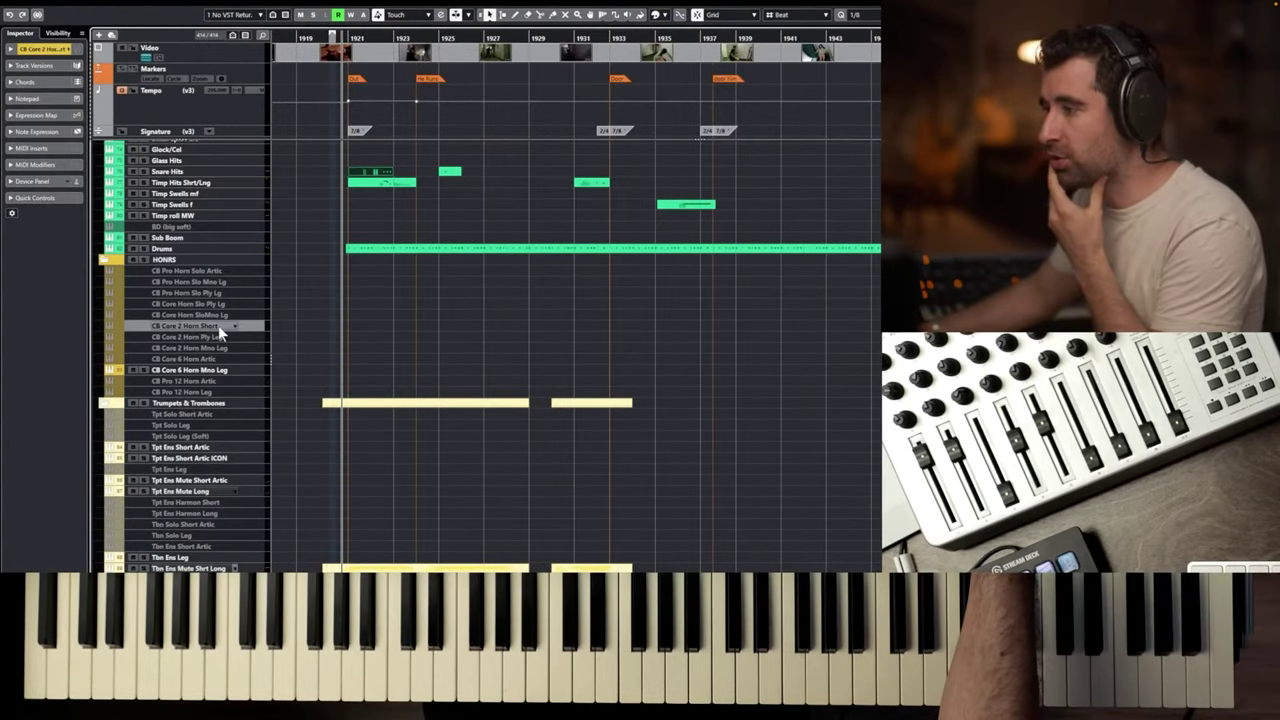
key(shift+d)
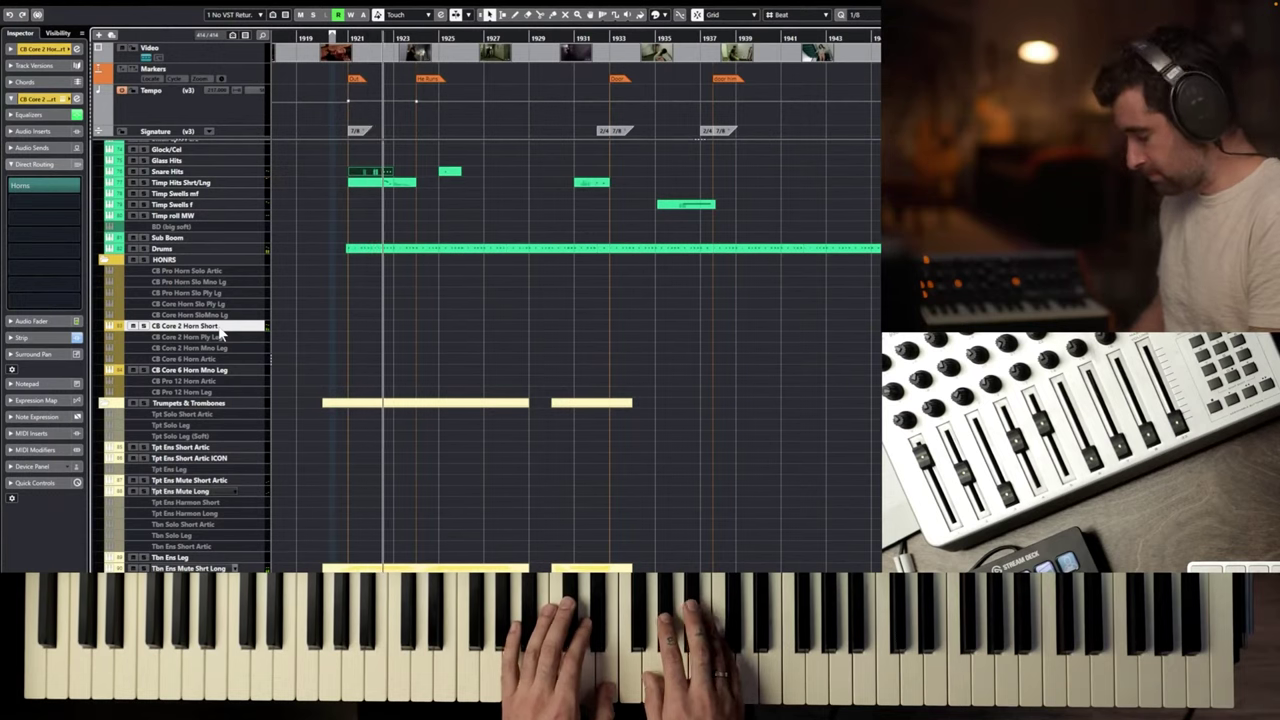
key(space)
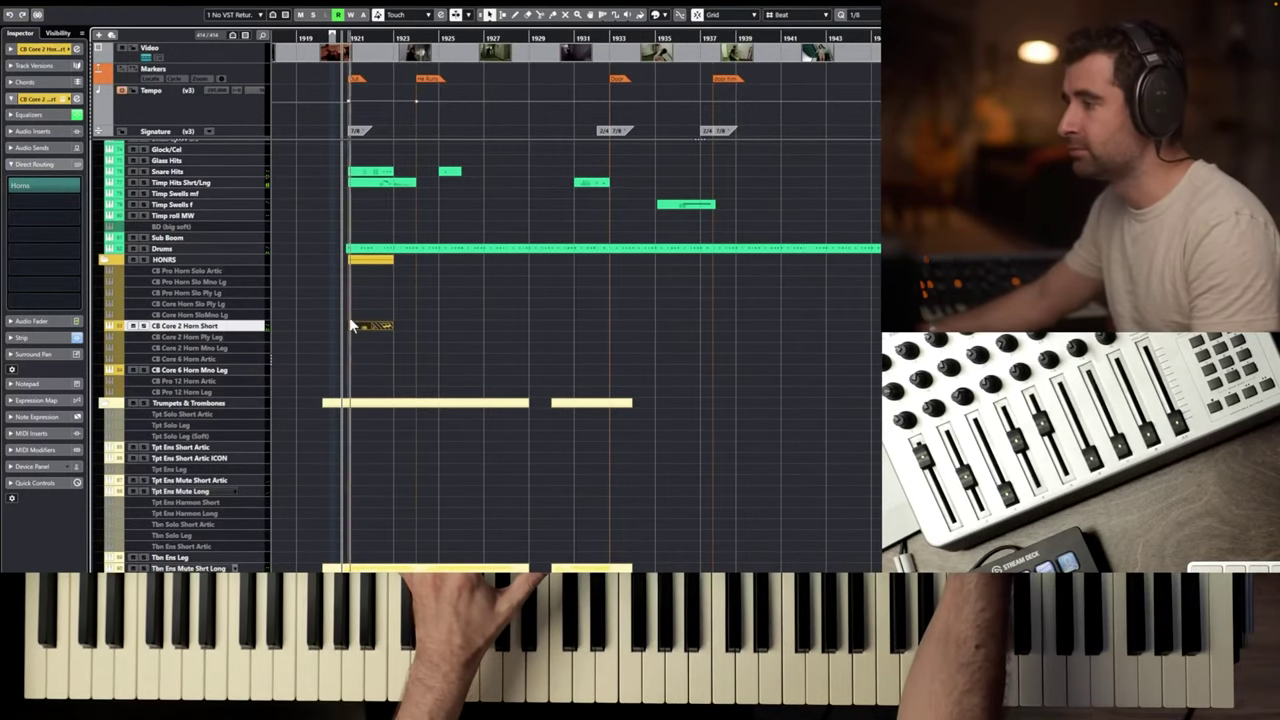
In the CB Core 2 Horn Short clip, raise the middle of the three F# notes in bar 1922 to G3 and audition it.
double_click(379, 326)
scroll(282, 234, up, 3)
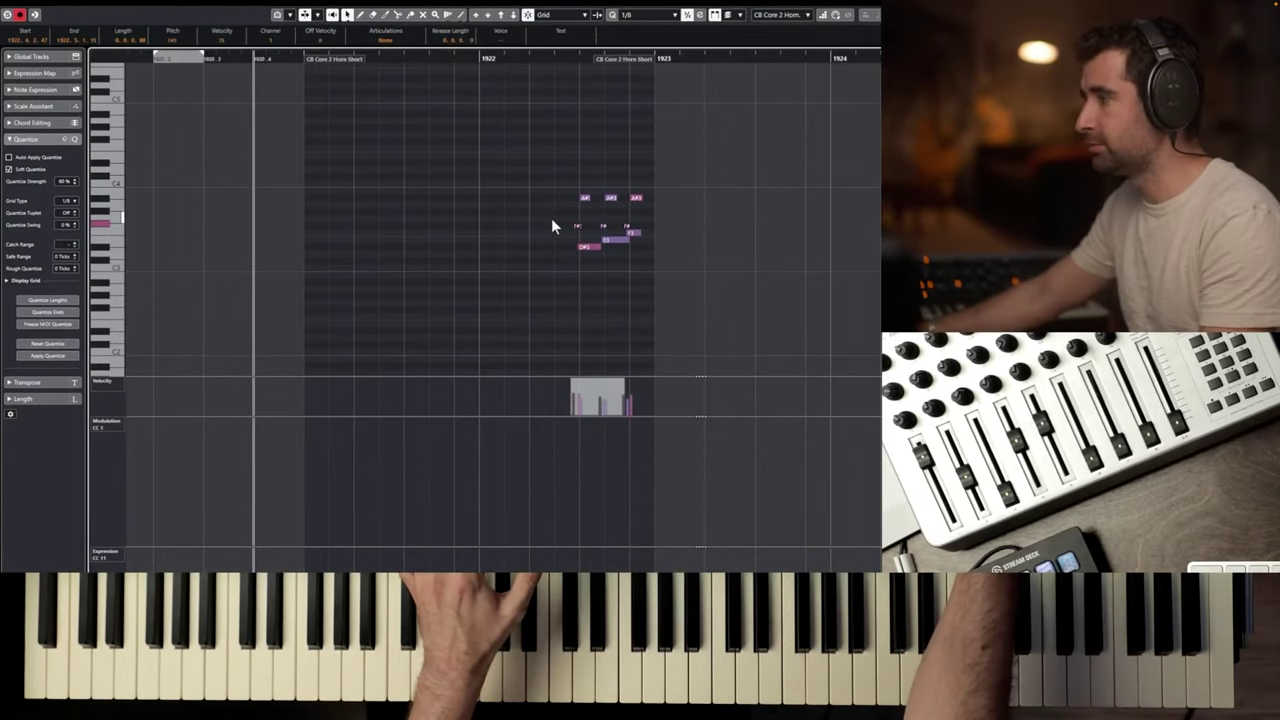
click(614, 227)
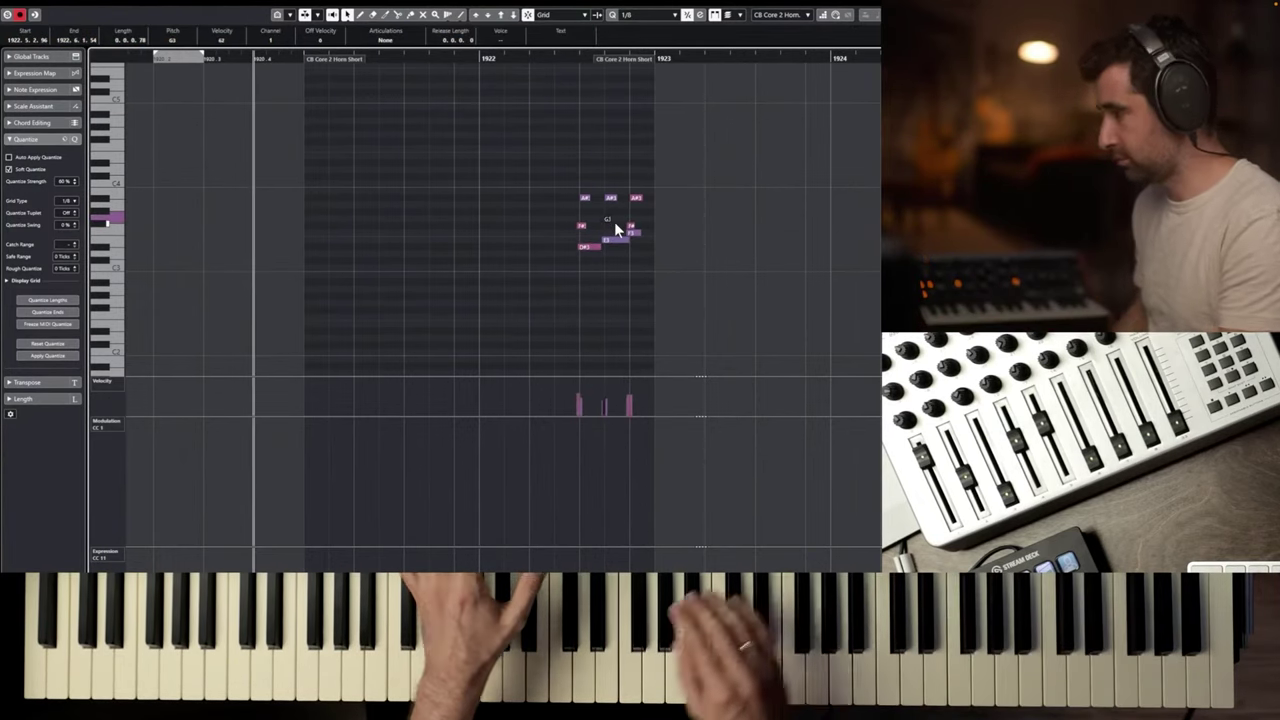
click(563, 62)
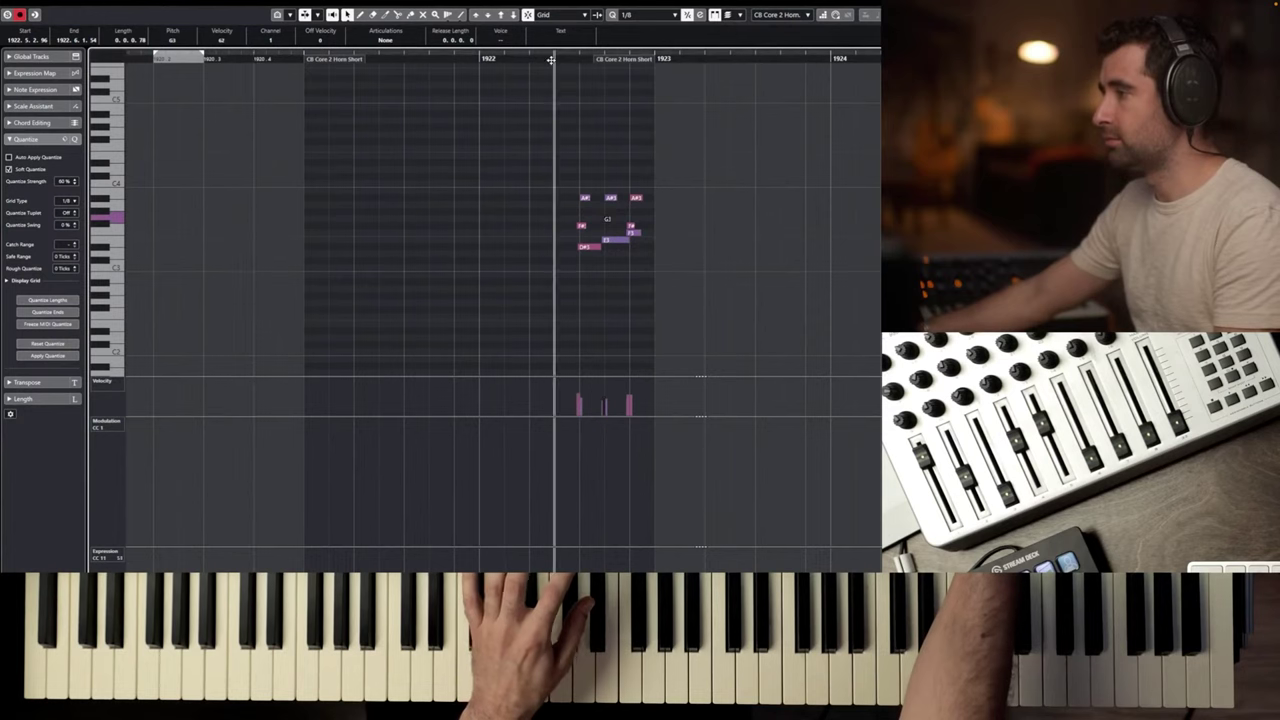
click(552, 61)
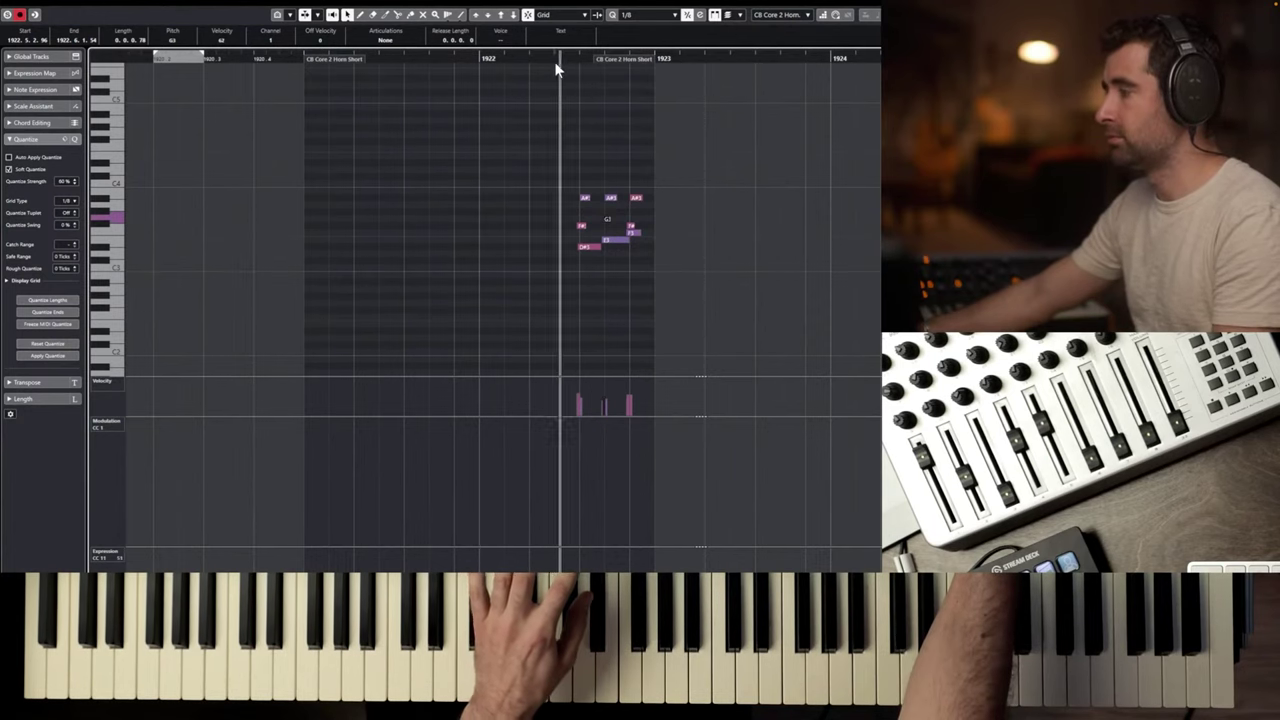
key(space)
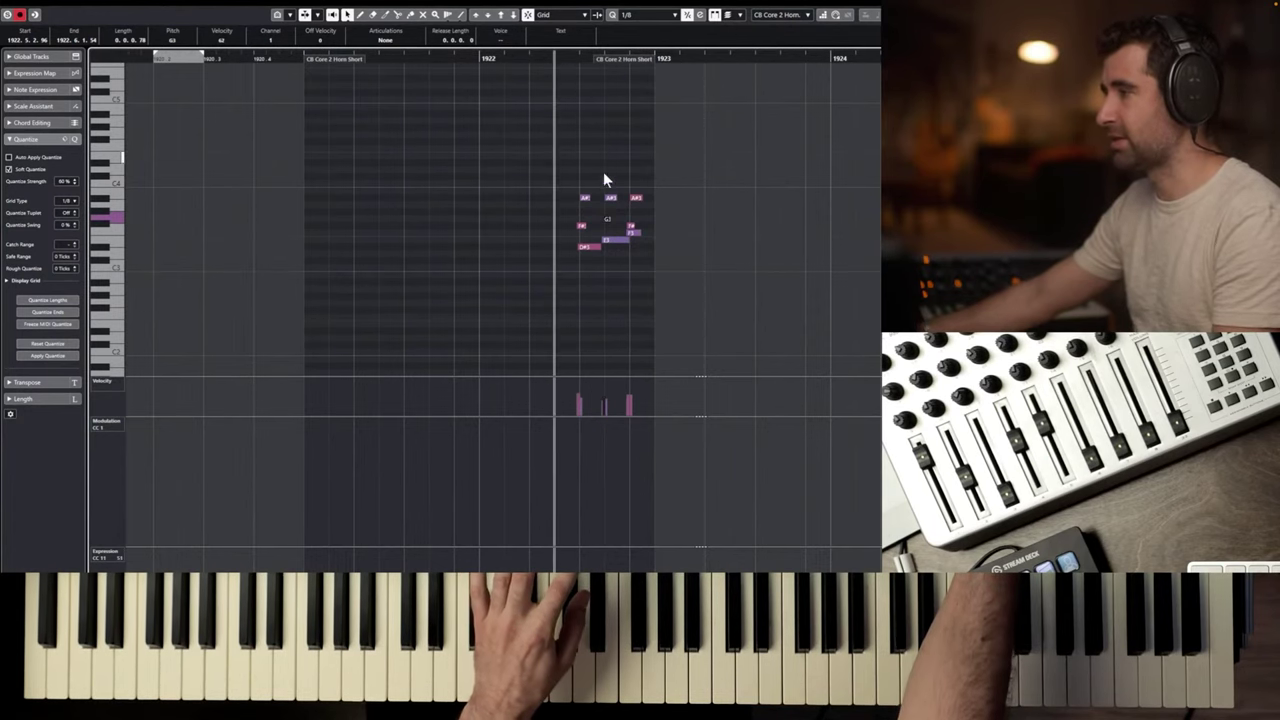
Select the inner-voice F# and G3 horn notes late in bar 1922, audition the figure, and close the editor.
drag(564, 211, 645, 228)
key(space)
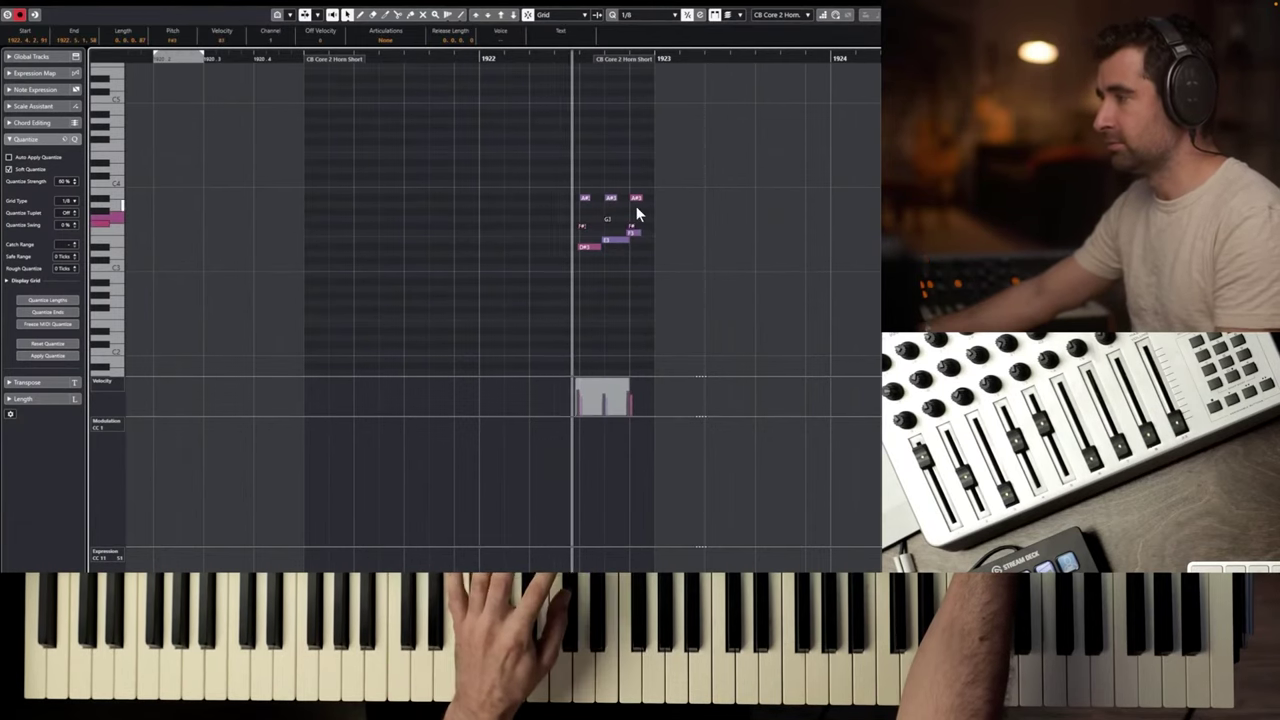
key(space)
key(Escape)
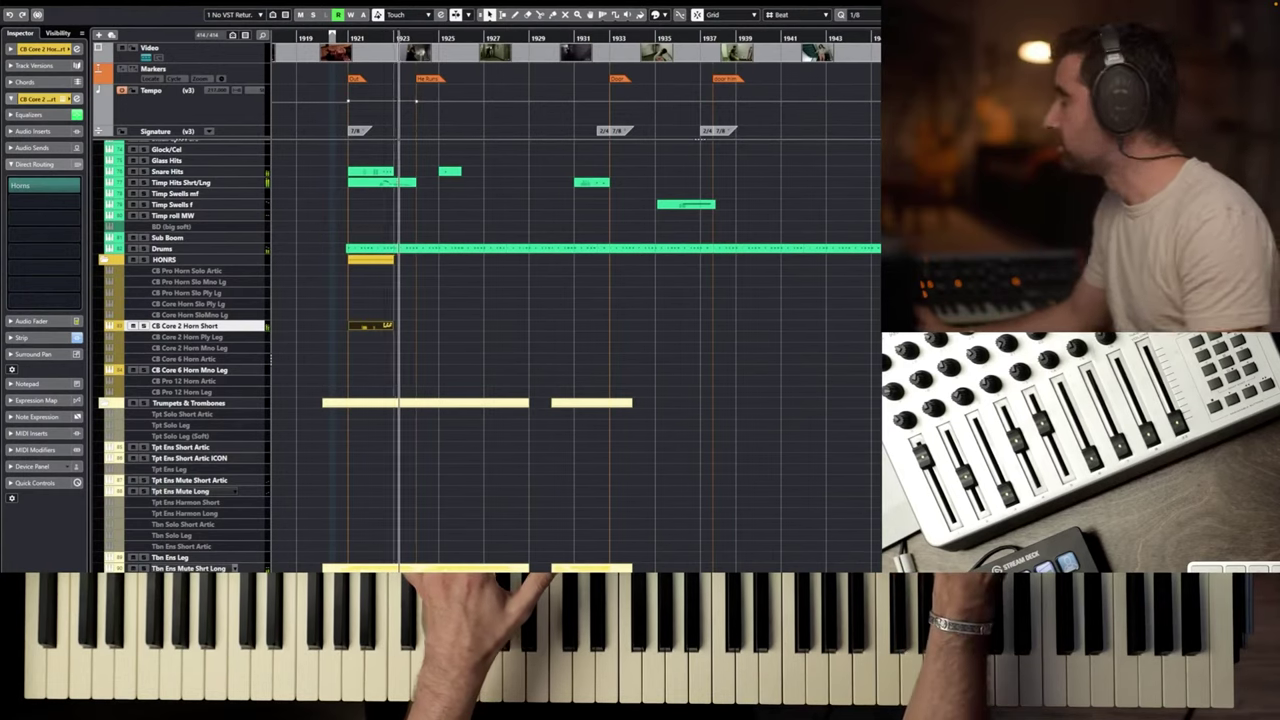
Open the CB Core 2 Horn Short clip, select all the horn notes late in bar 1922, and audition the figure.
key(KP_Subtract)
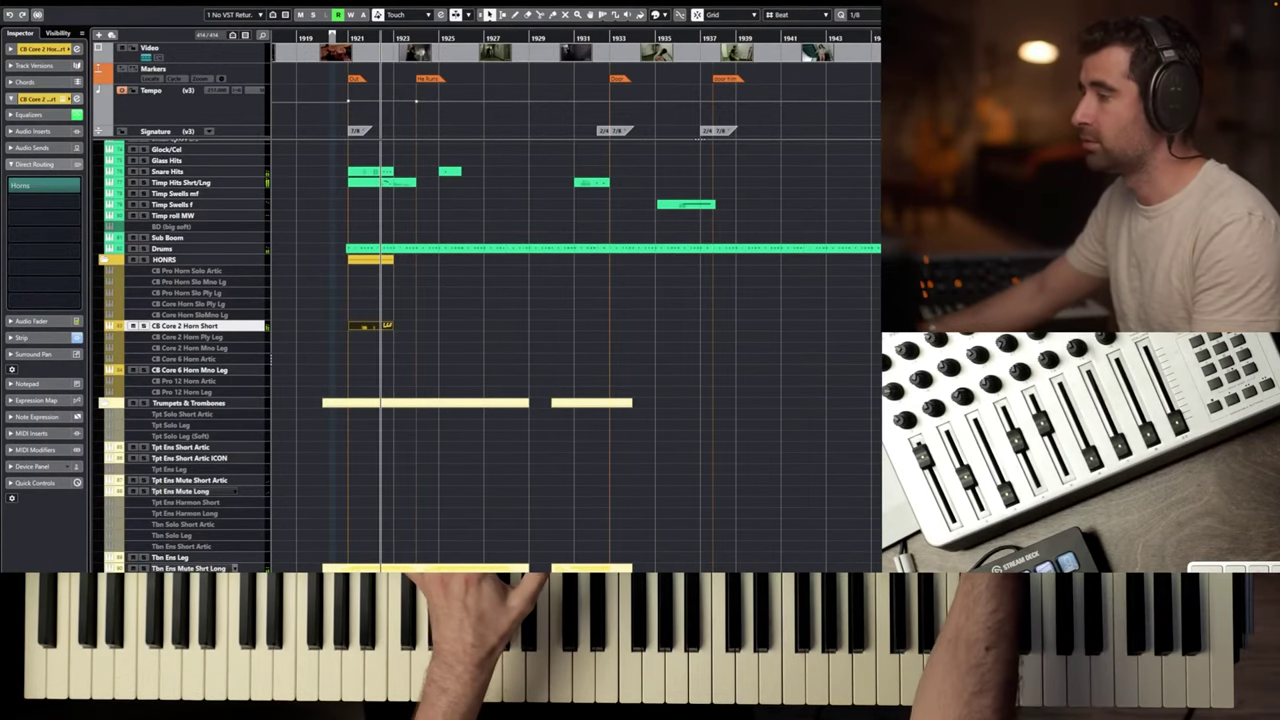
double_click(356, 323)
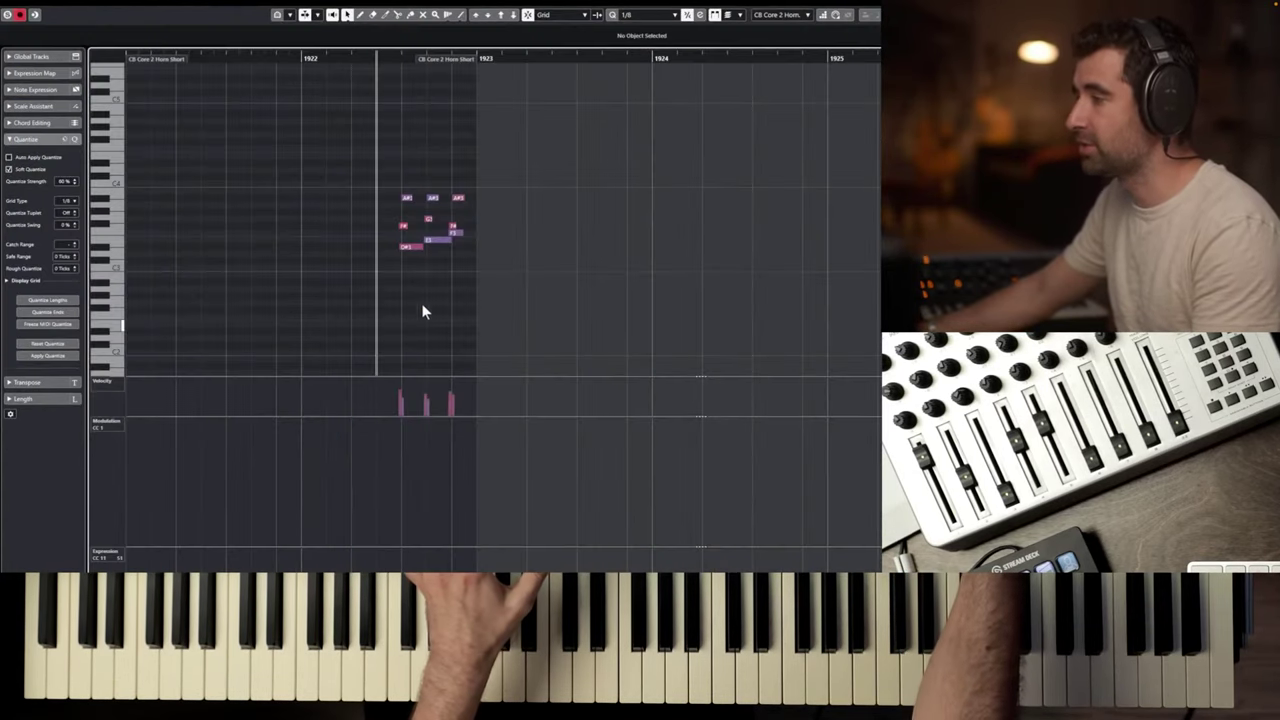
drag(384, 263, 386, 262)
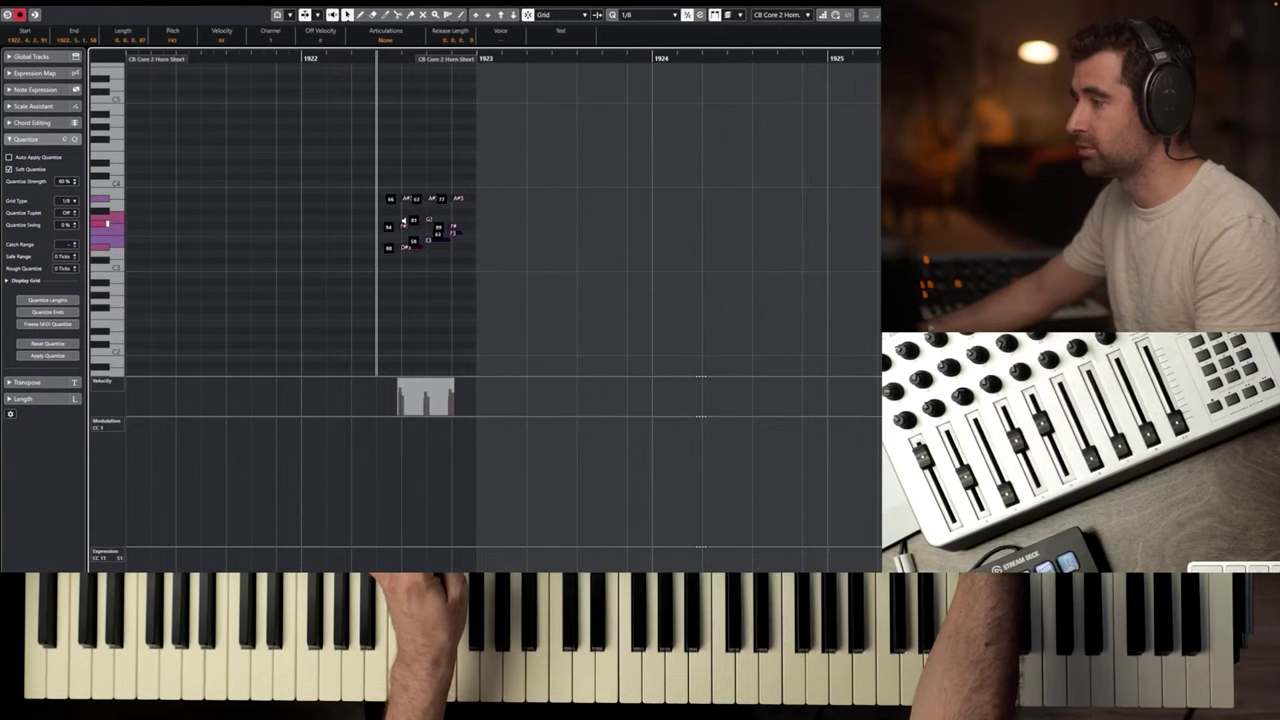
key(space)
key(space)
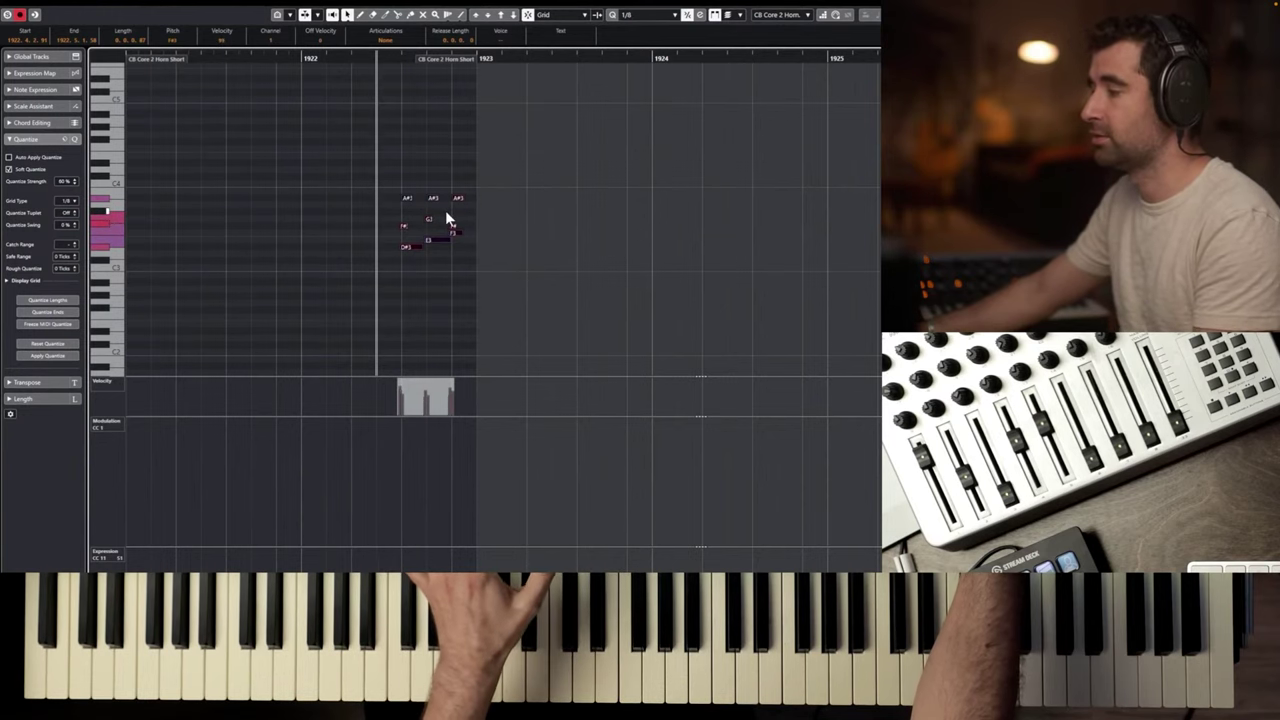
key(space)
key(space)
Delete the CC 11 expression data before the horn figure in the CB Core 2 Horn Short clip and close the editor.
drag(232, 580, 330, 570)
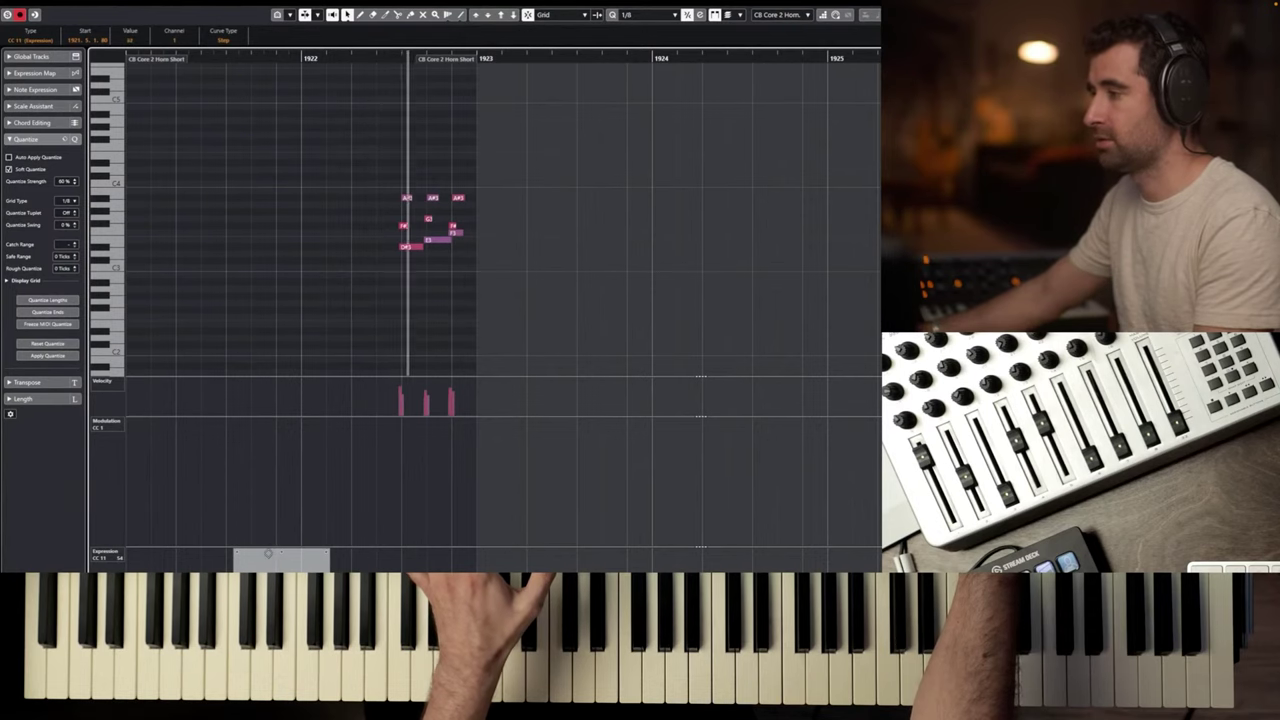
key(space)
key(Delete)
key(Return)
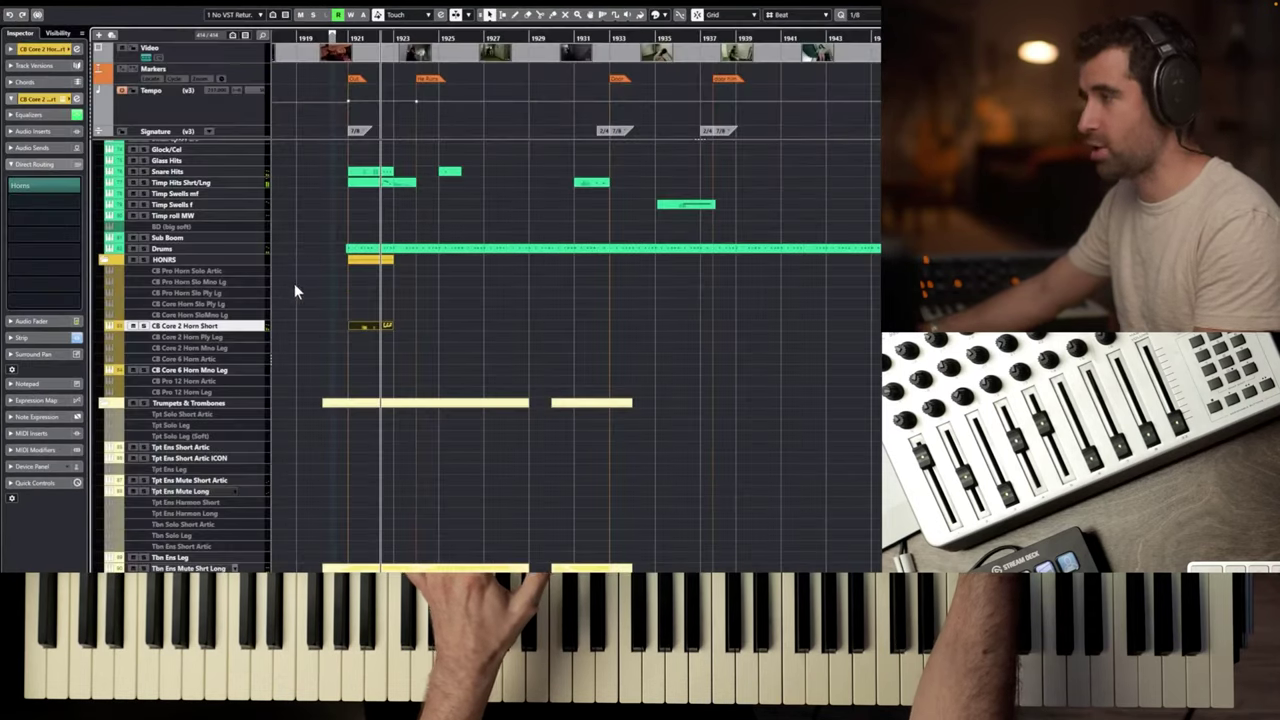
Play the cue in context from just before bar 1921, restart it from there, and return to bar 1921.
scroll(343, 287, down, 1)
click(340, 38)
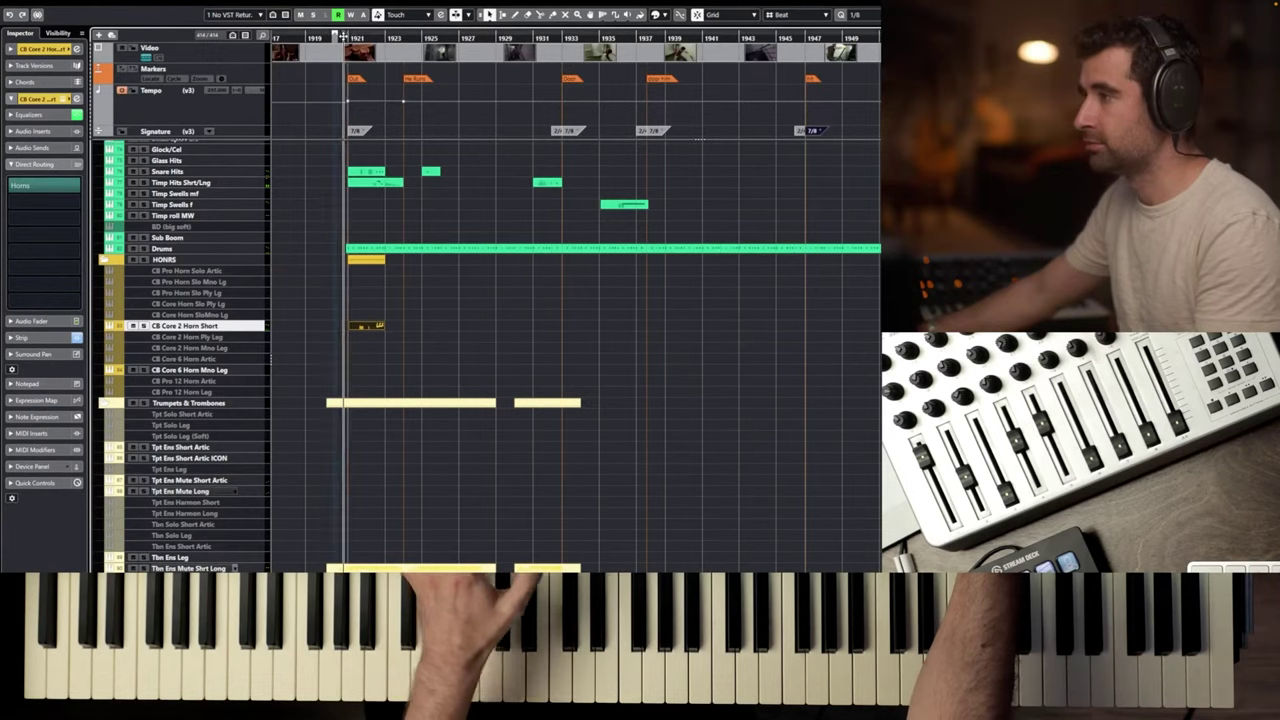
key(space)
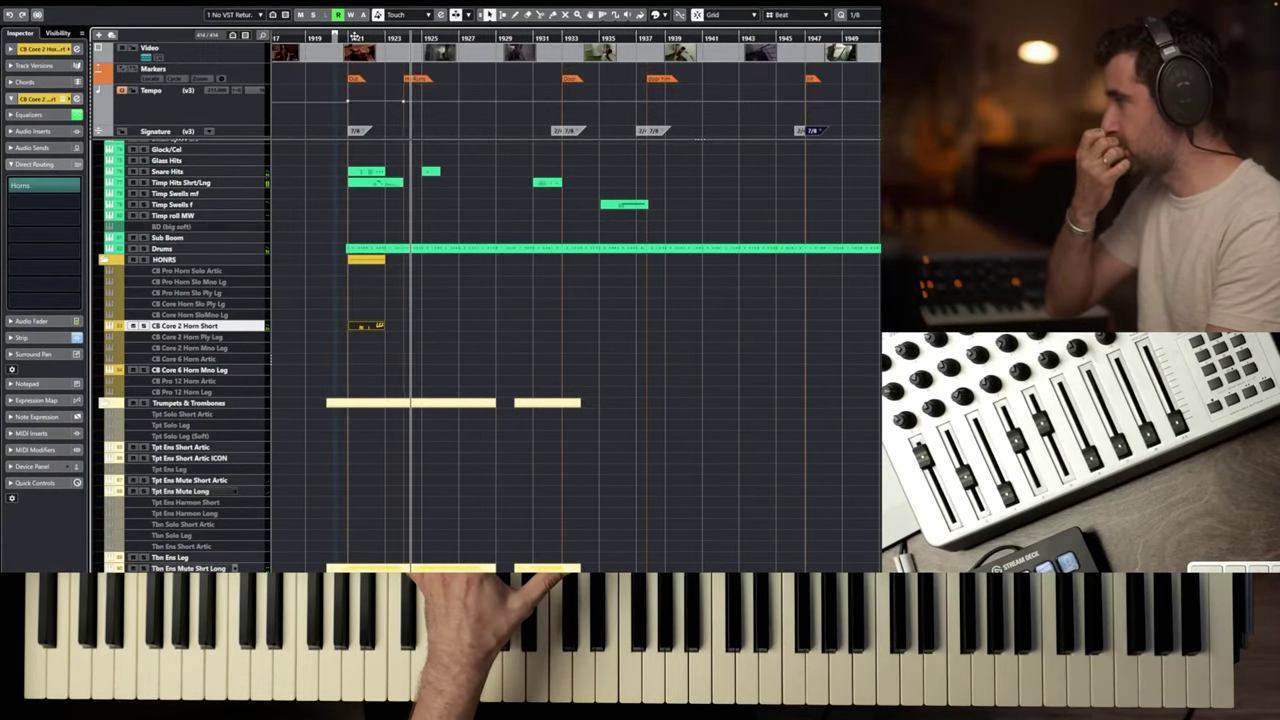
key(KP_1)
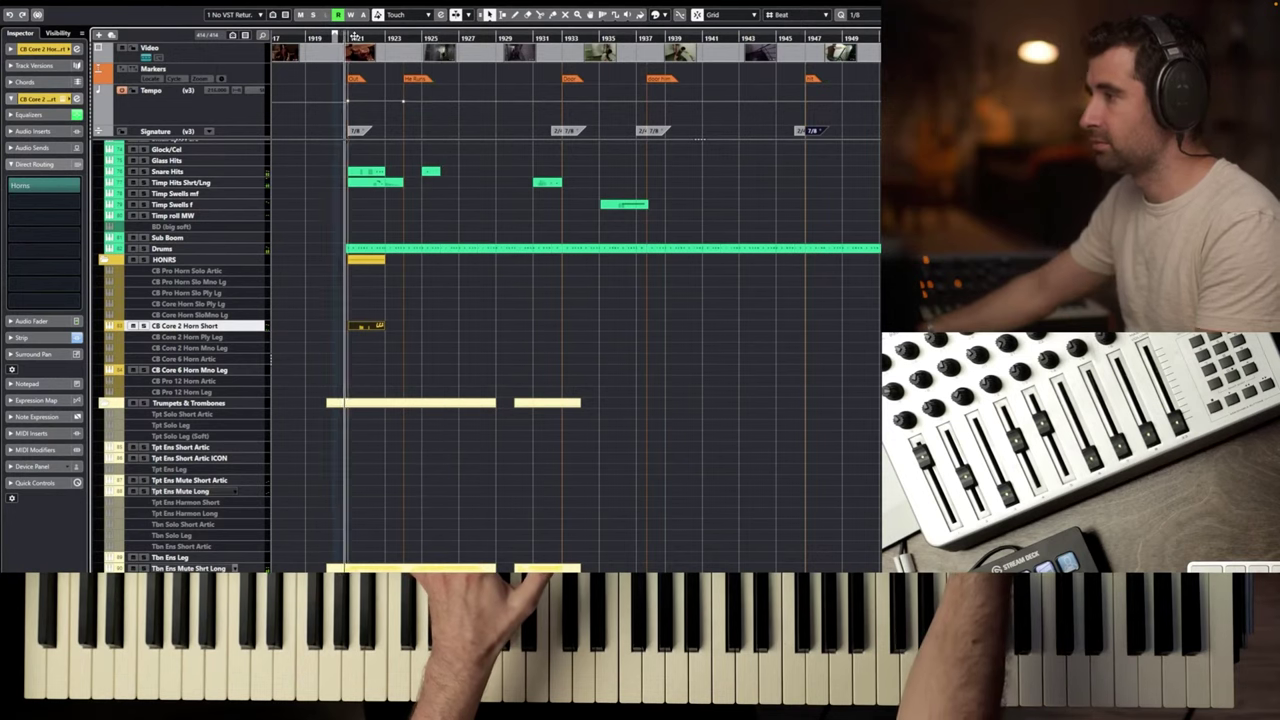
key(space)
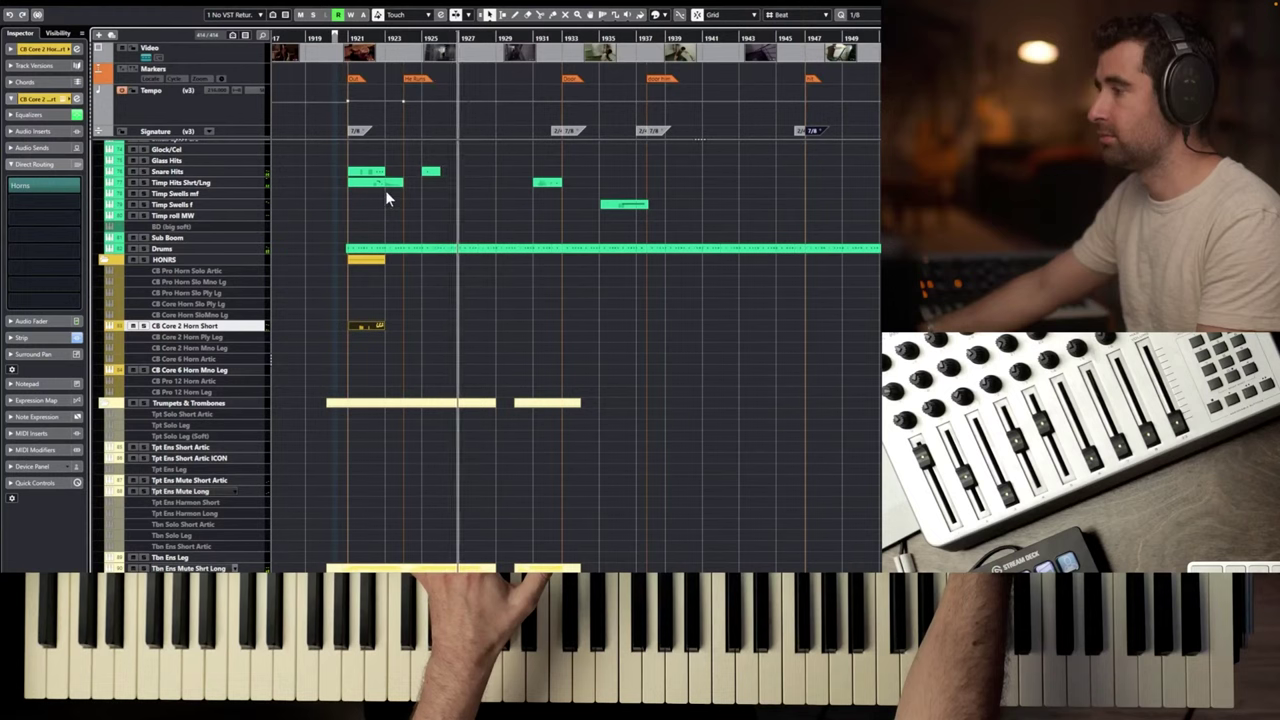
click(349, 37)
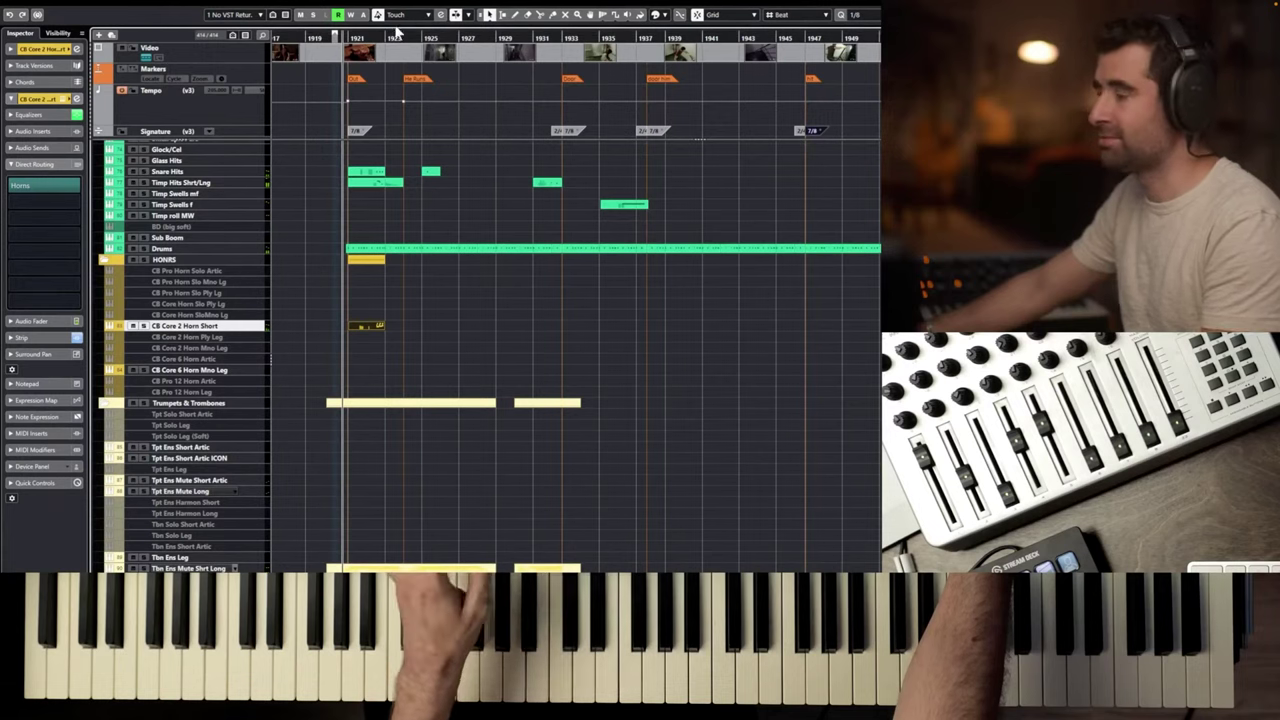
Place the playback cursor at the bar 1924 marker and hide the disabled tracks from the track list.
click(398, 37)
click(402, 37)
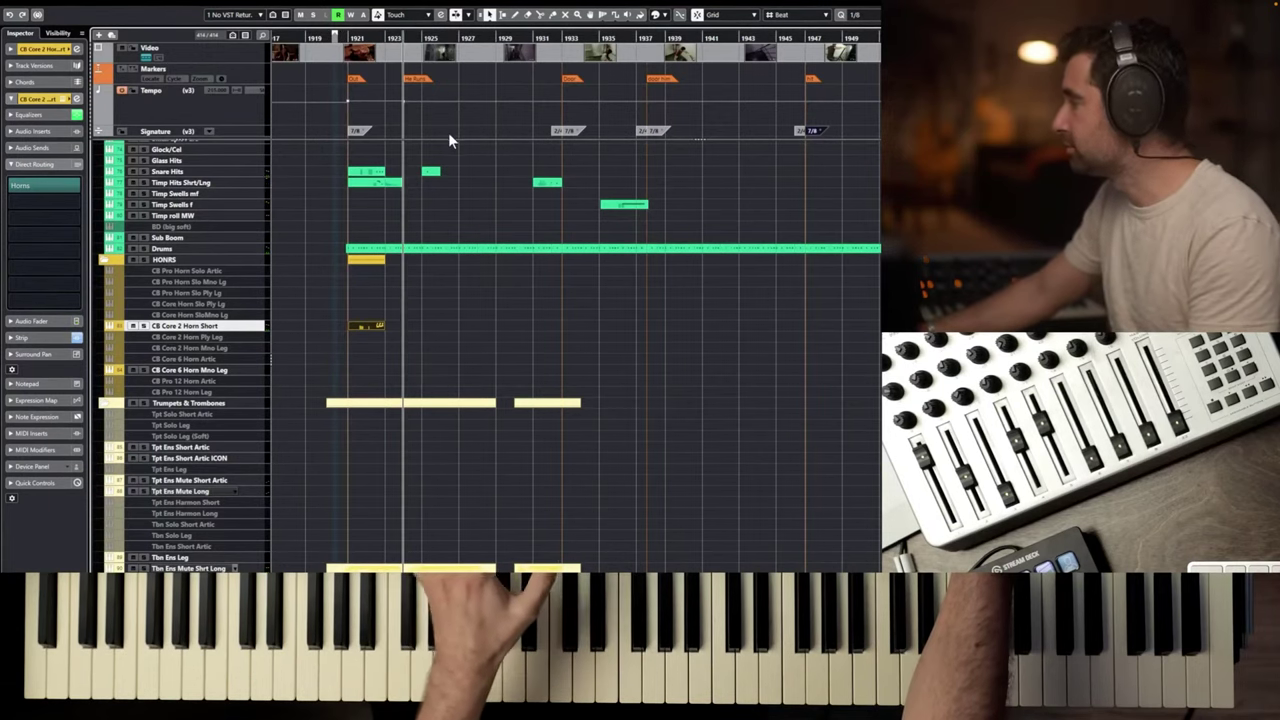
scroll(383, 272, up, 3)
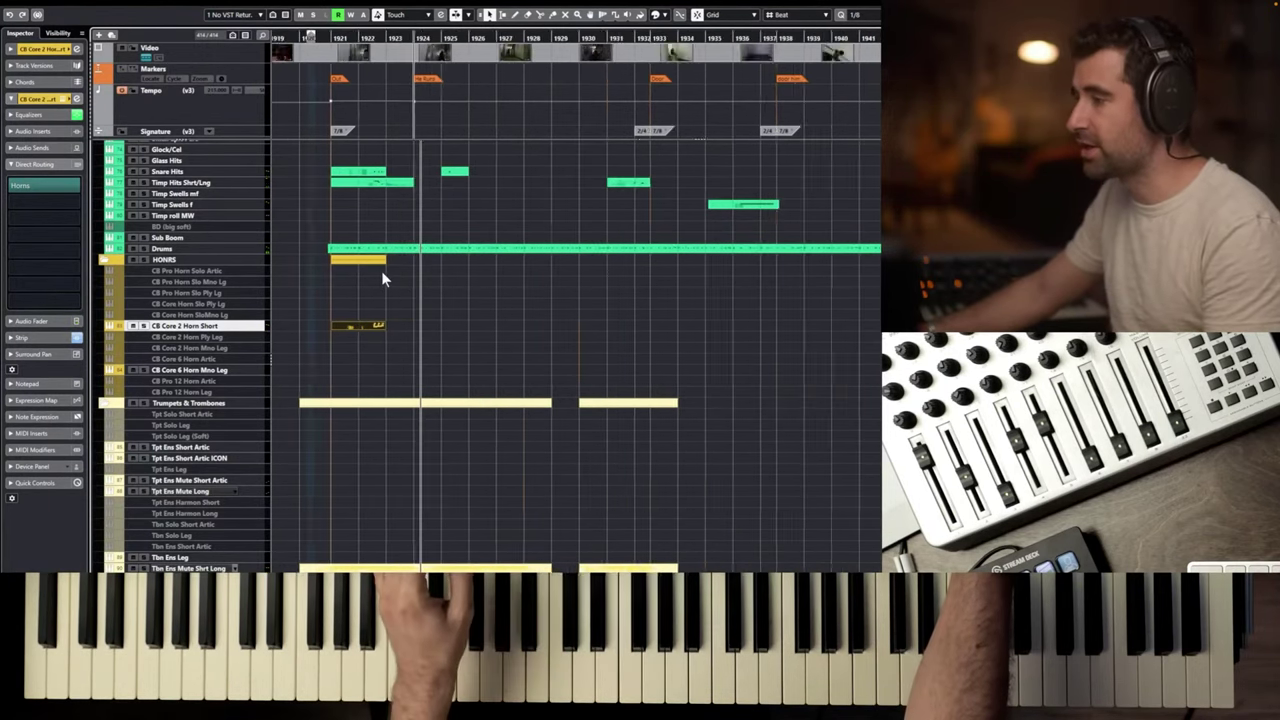
scroll(238, 354, down, 10)
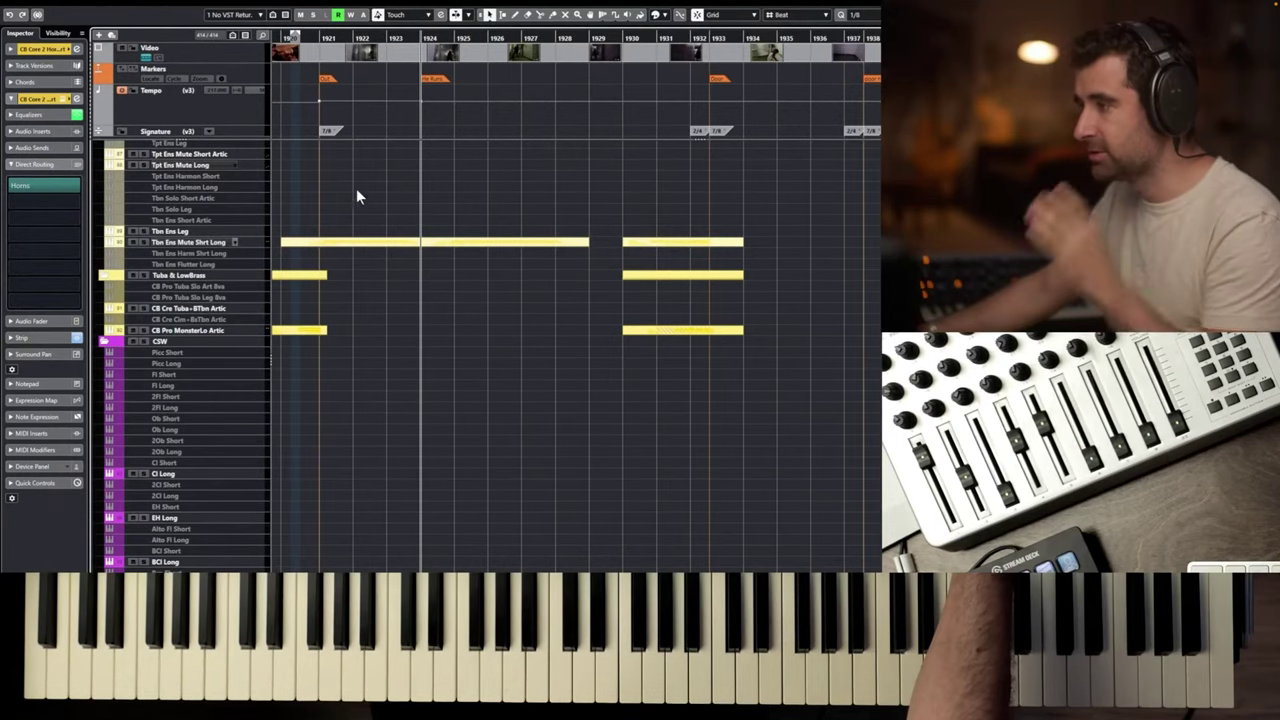
scroll(370, 175, up, 15)
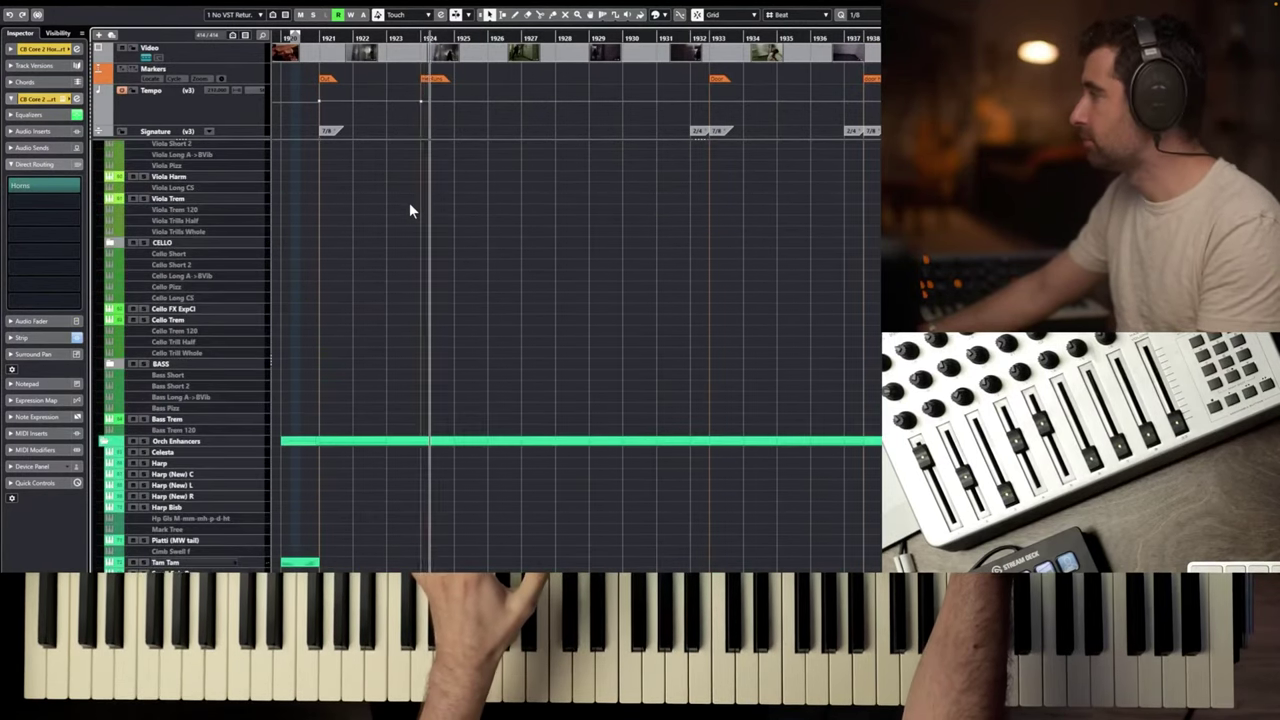
scroll(411, 243, down, 15)
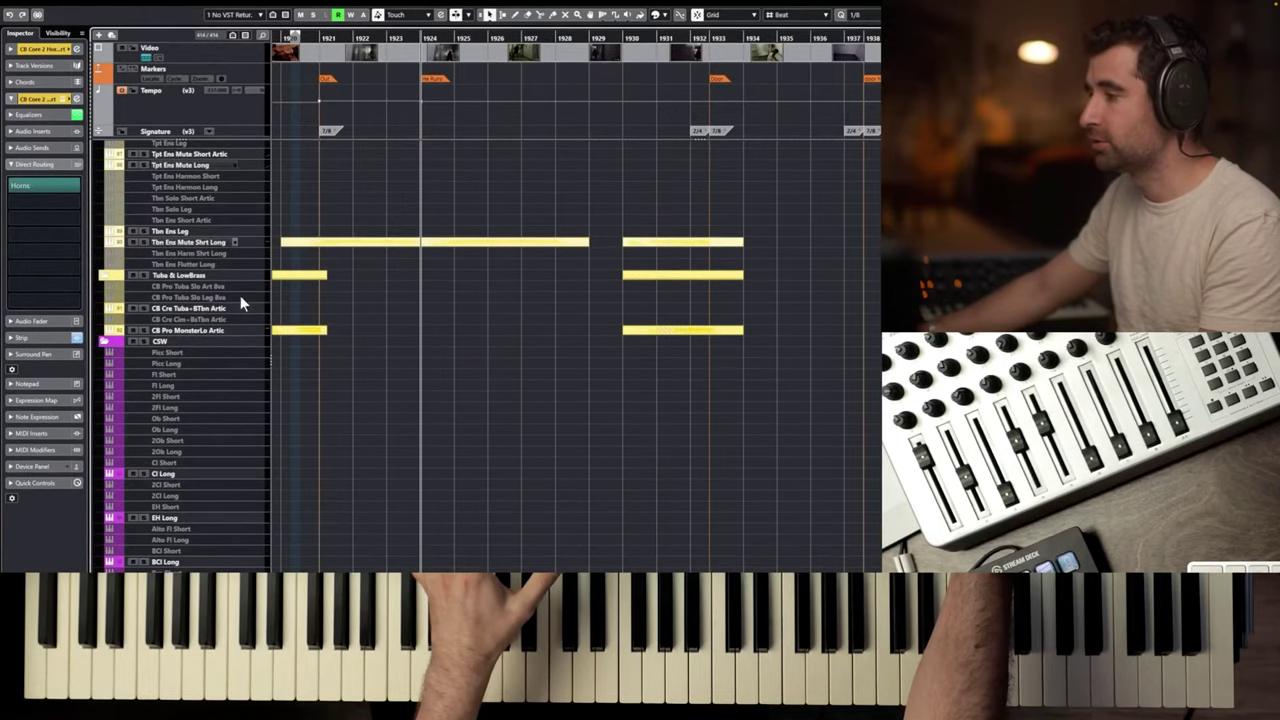
scroll(183, 410, down, 12)
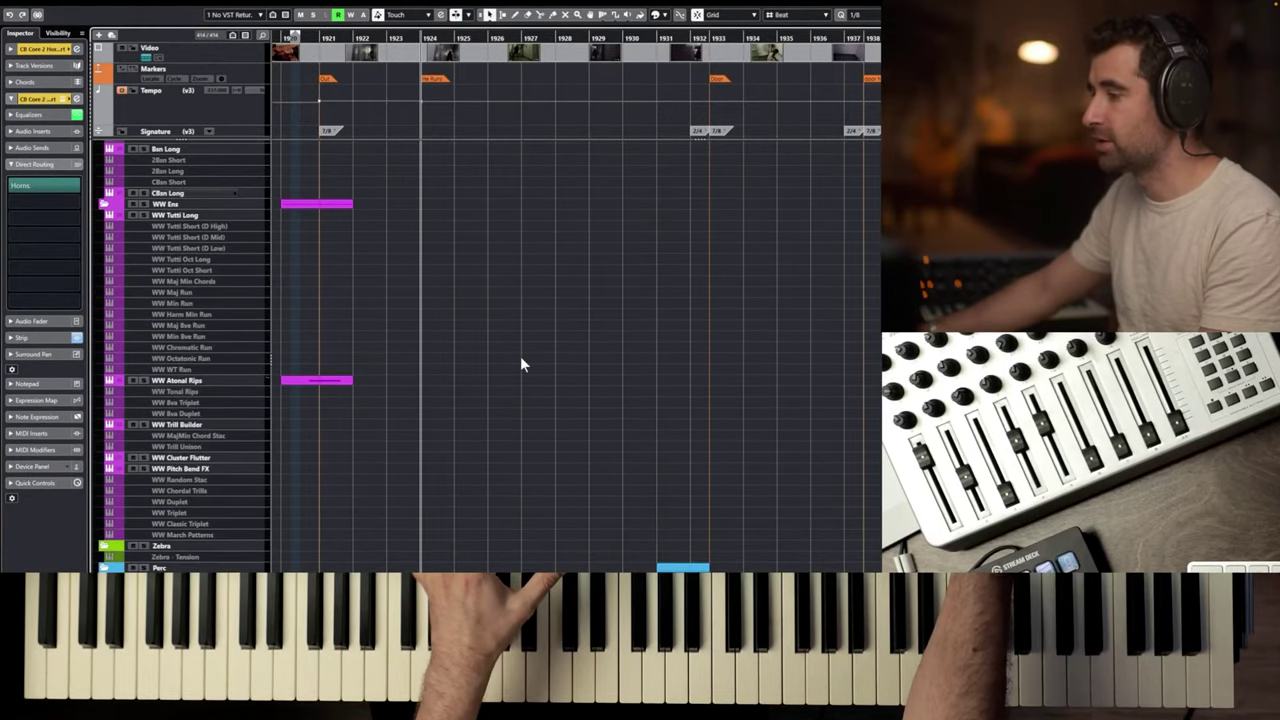
key(ctrl+h)
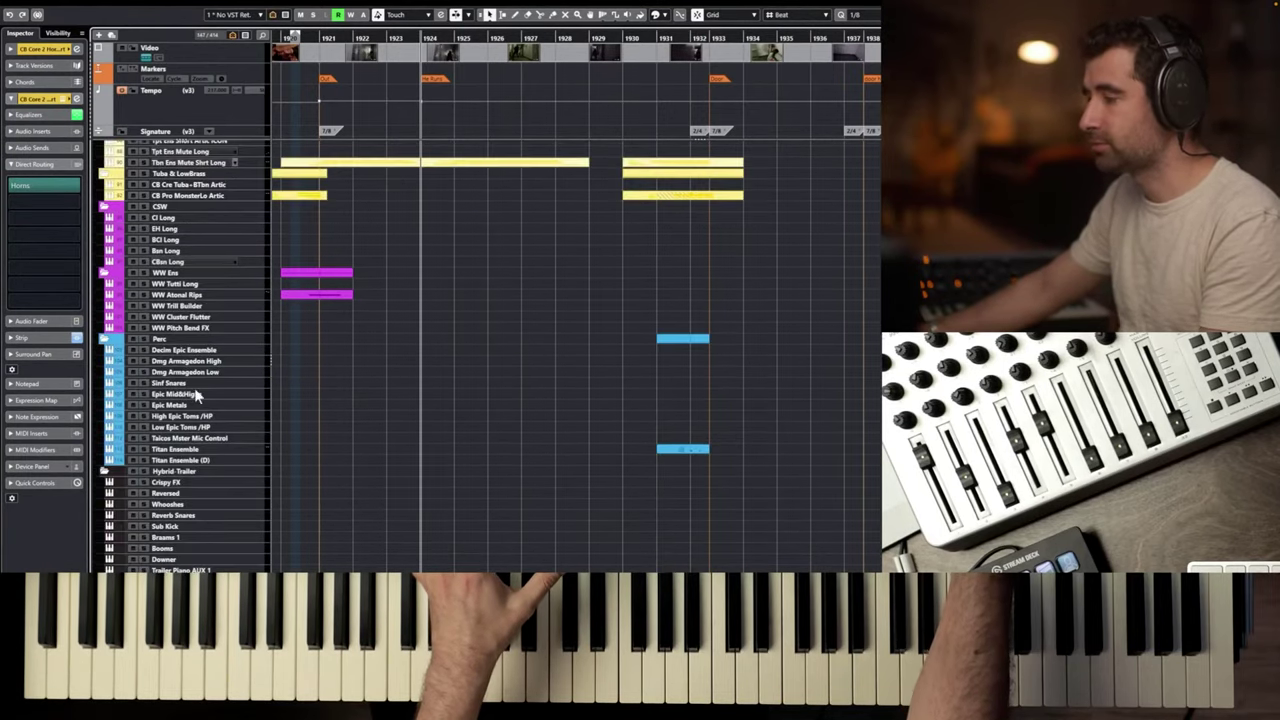
Record a sustained F2 with an expression swell on the Titan Ensemble track between bars 1922 and 1926, and audition it in the editor.
click(198, 450)
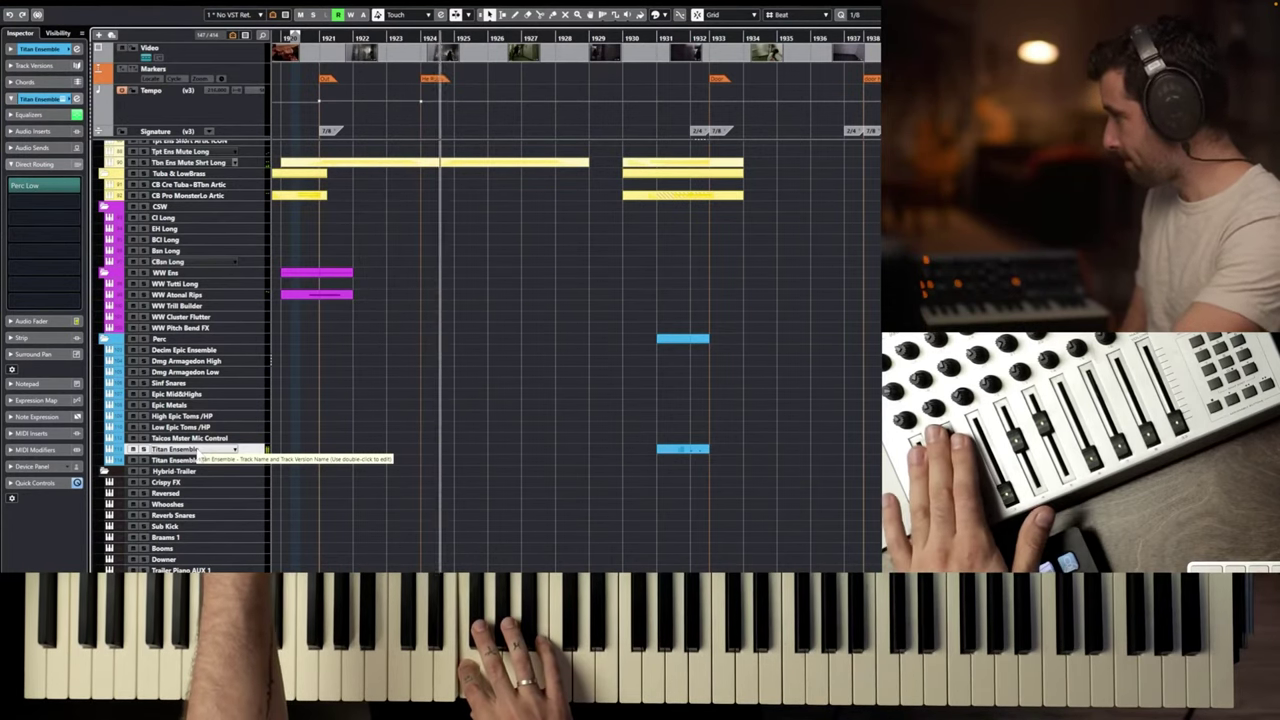
key(space)
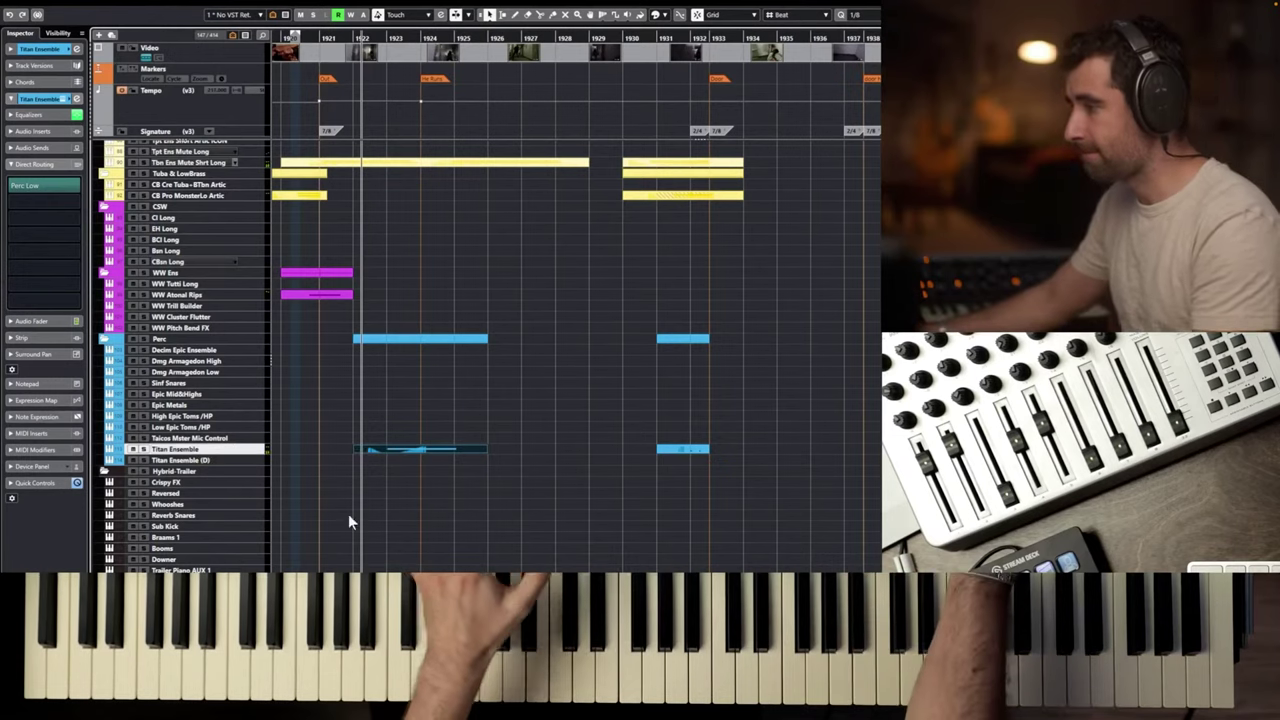
double_click(421, 448)
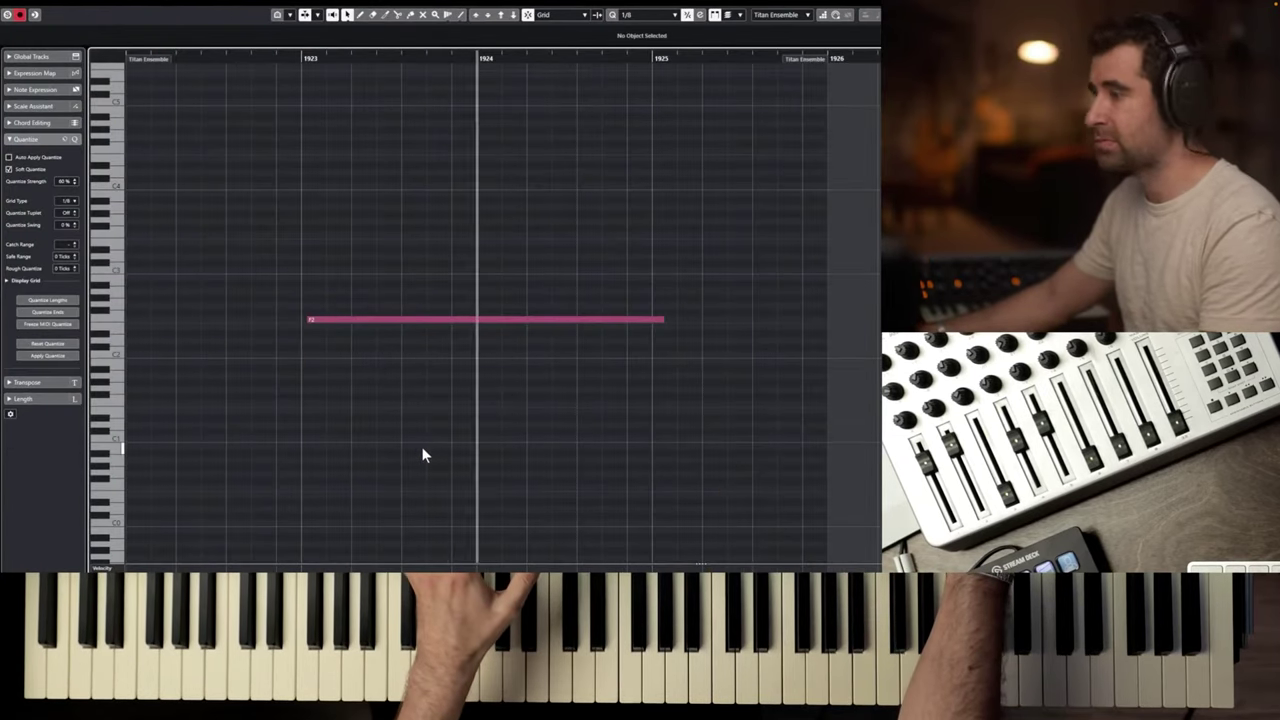
key(space)
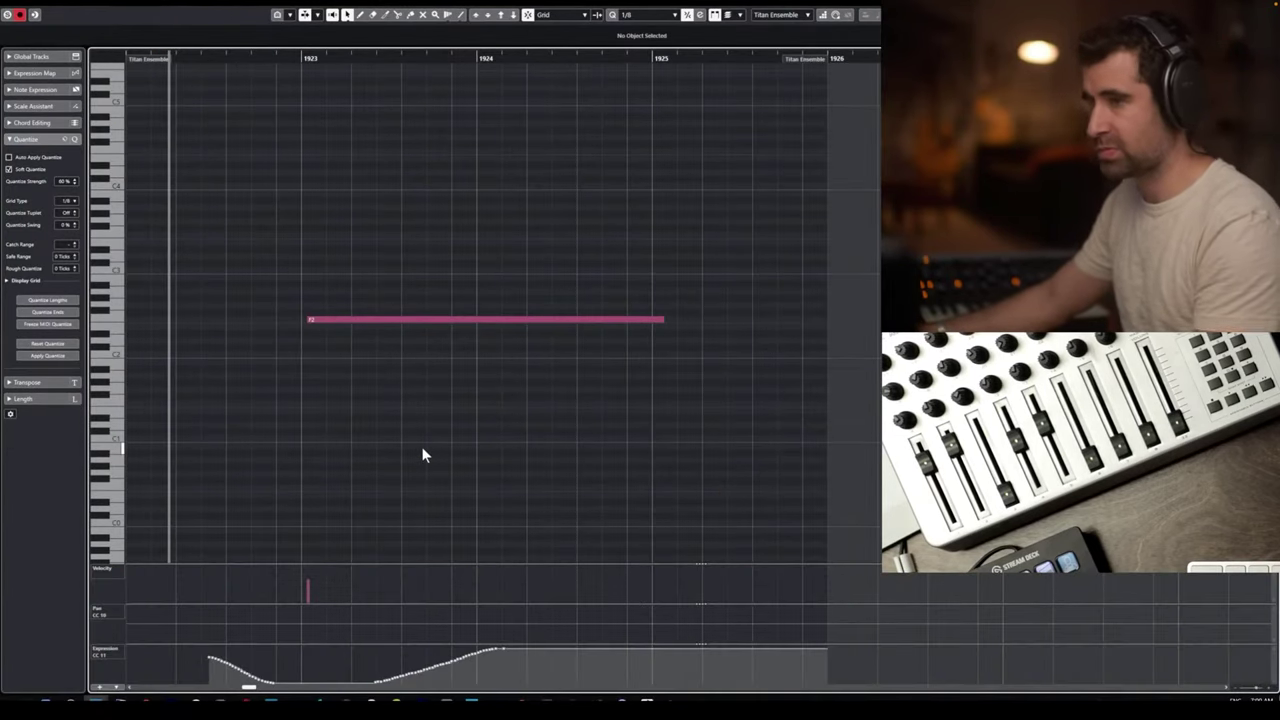
key(space)
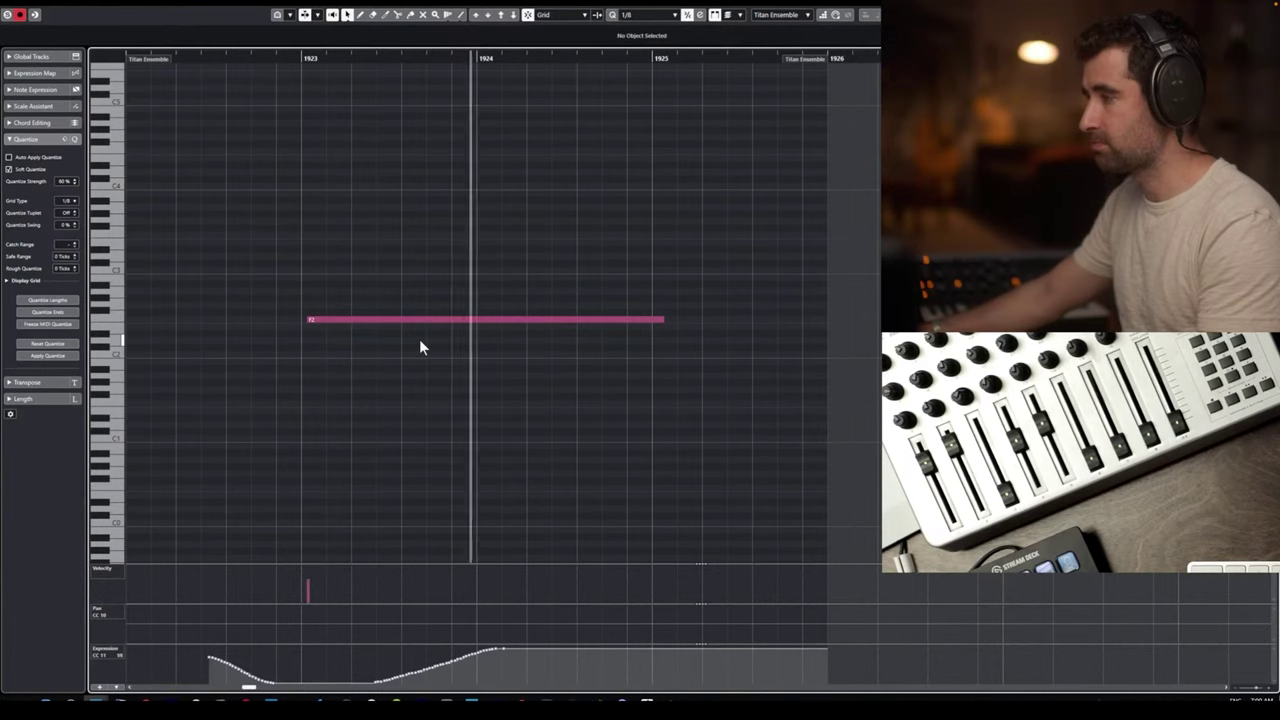
key(space)
Move the start of the Titan Ensemble F2 note to the downbeat of bar 1923 and audition it.
click(308, 320)
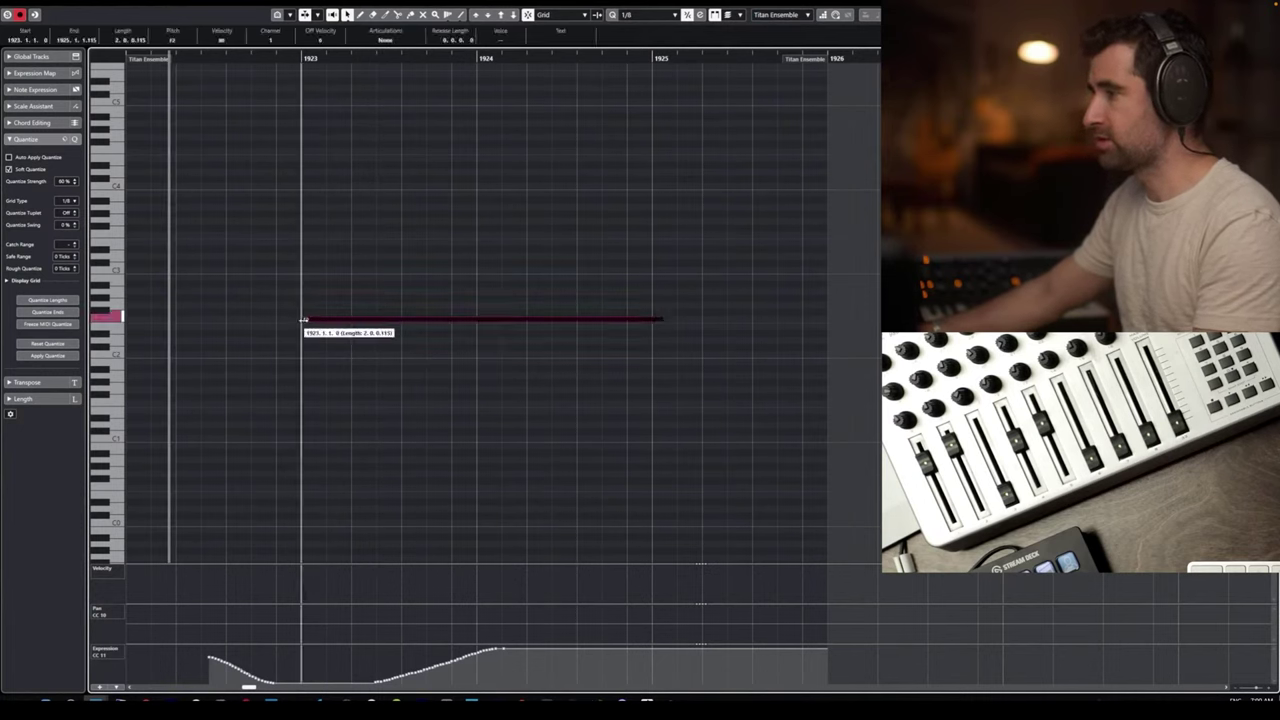
key(space)
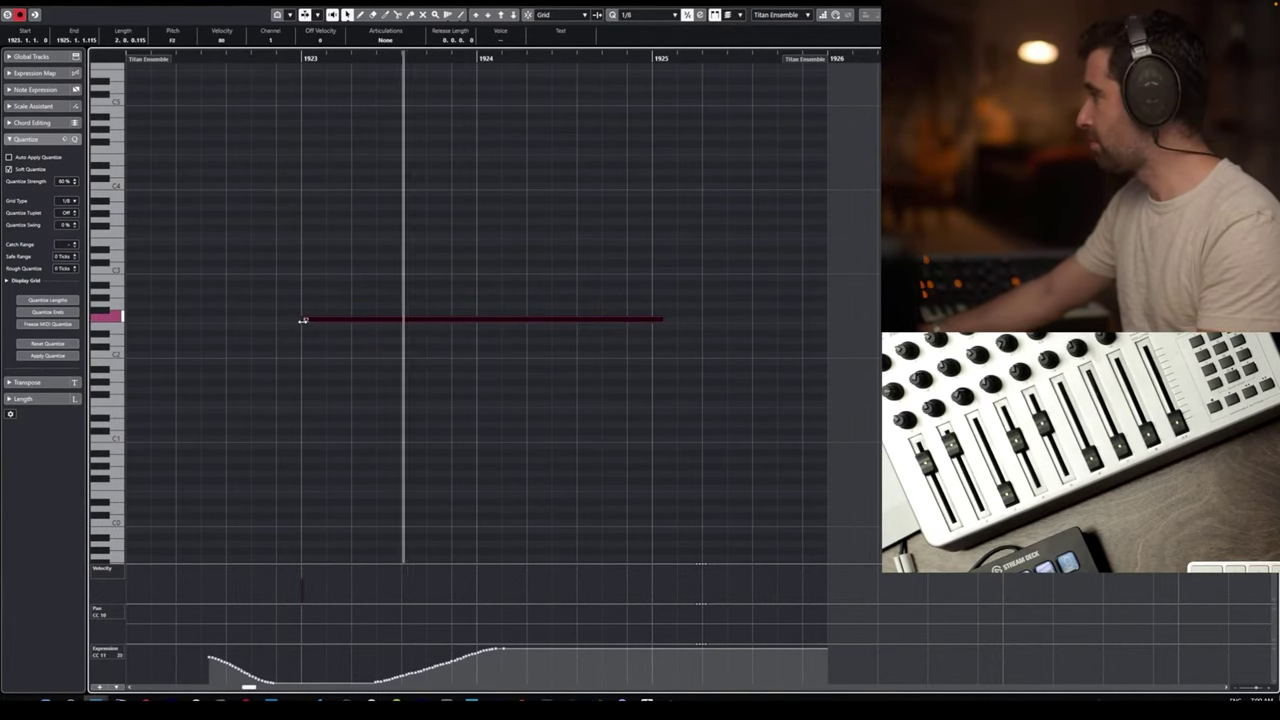
key(space)
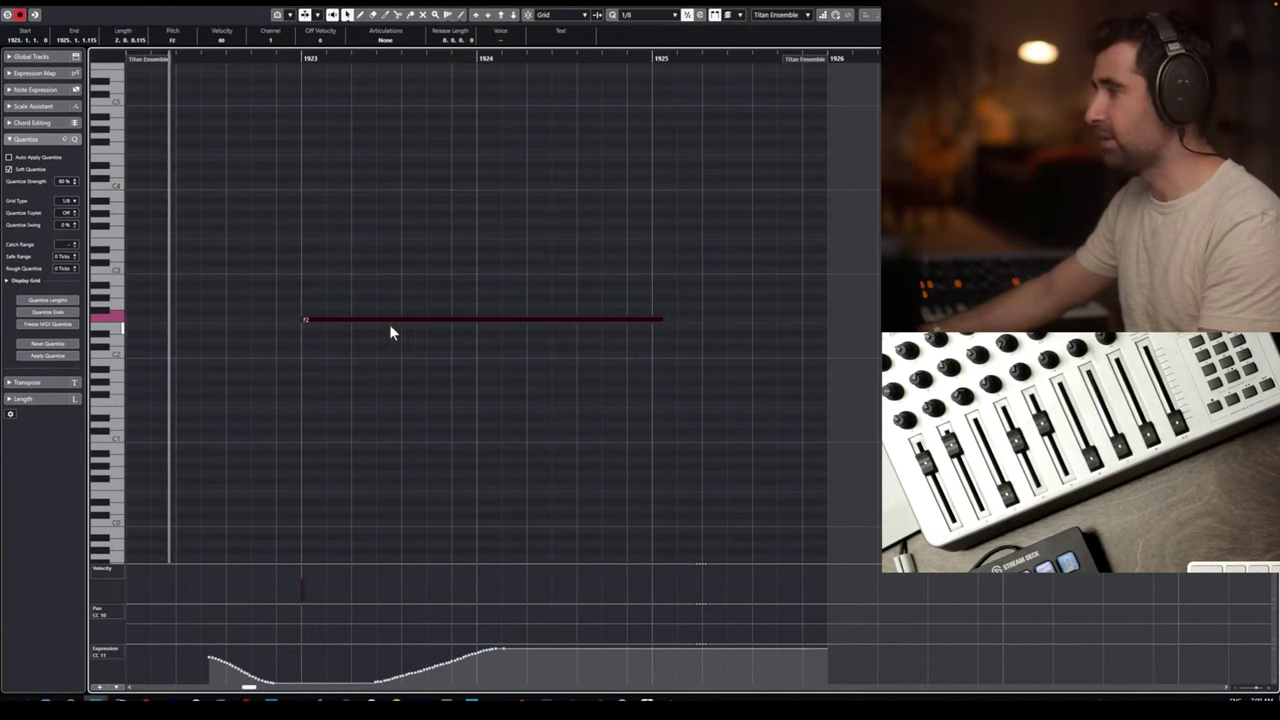
Try overdubbing a CC 11 expression fade-out after bar 1924 on the Titan Ensemble note, and play it back from just before bar 1923.
drag(463, 58, 449, 59)
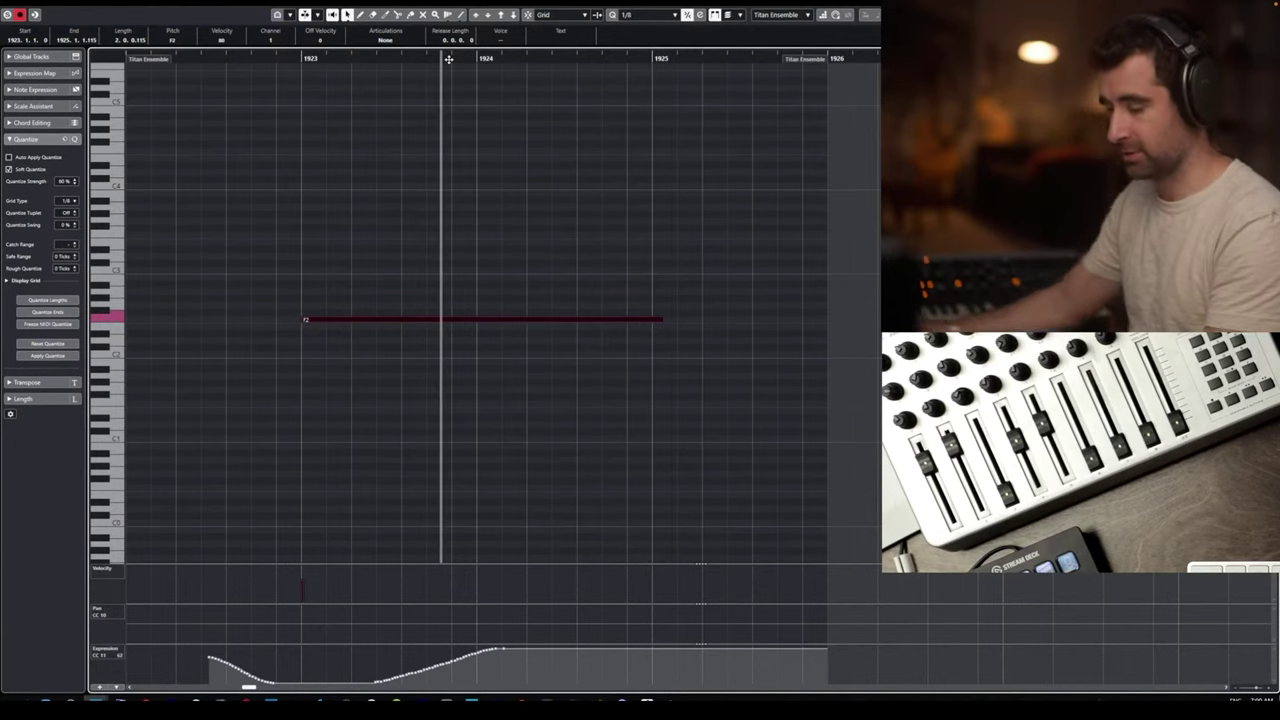
key(space)
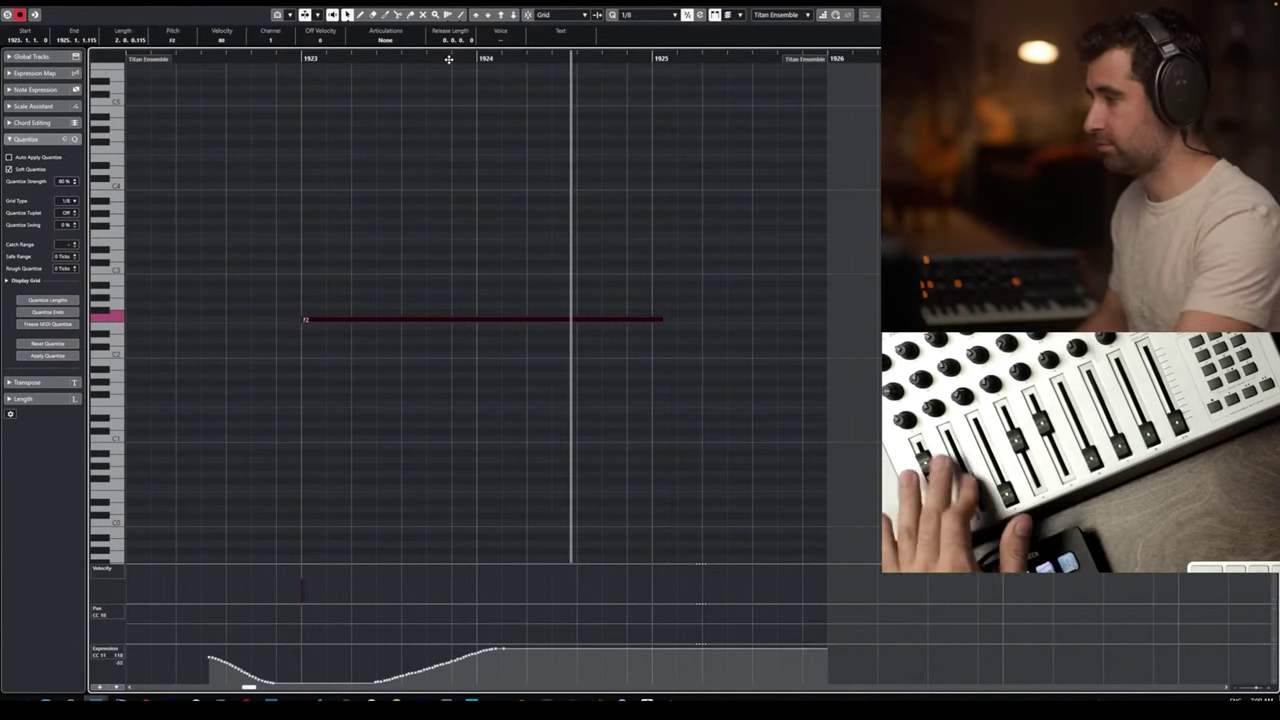
key(space)
key(space)
key(space)
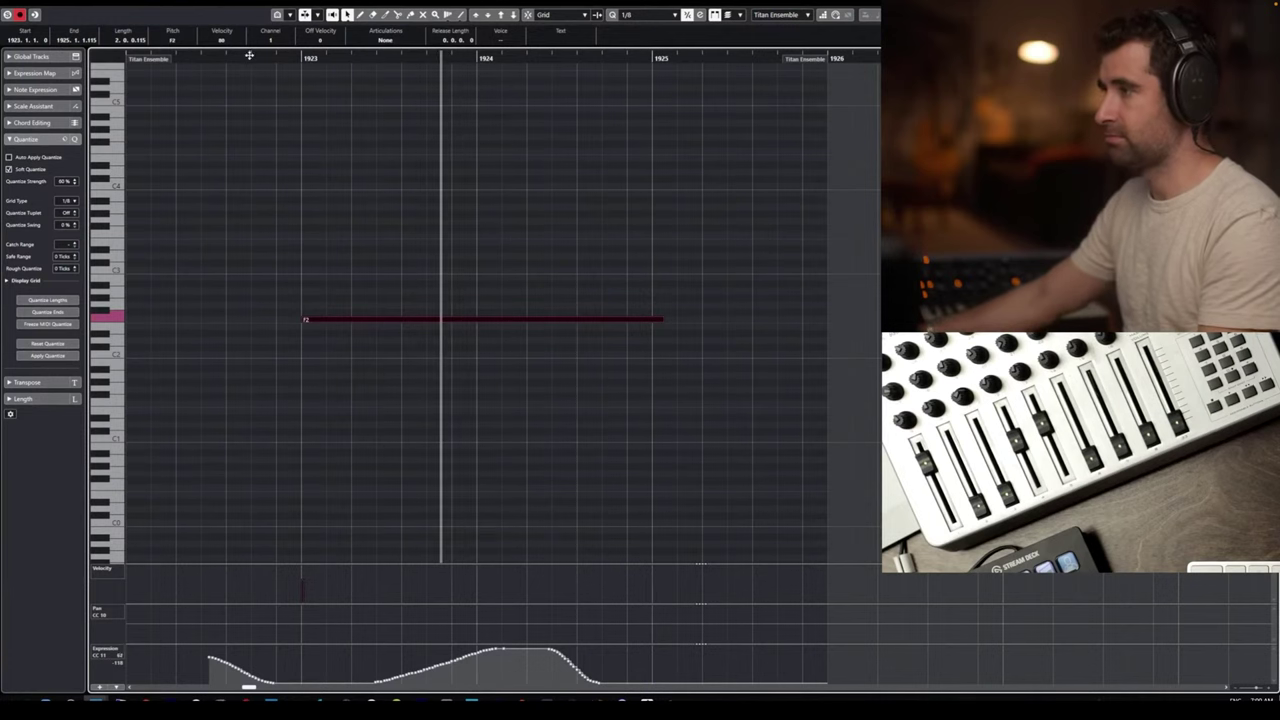
click(270, 55)
key(space)
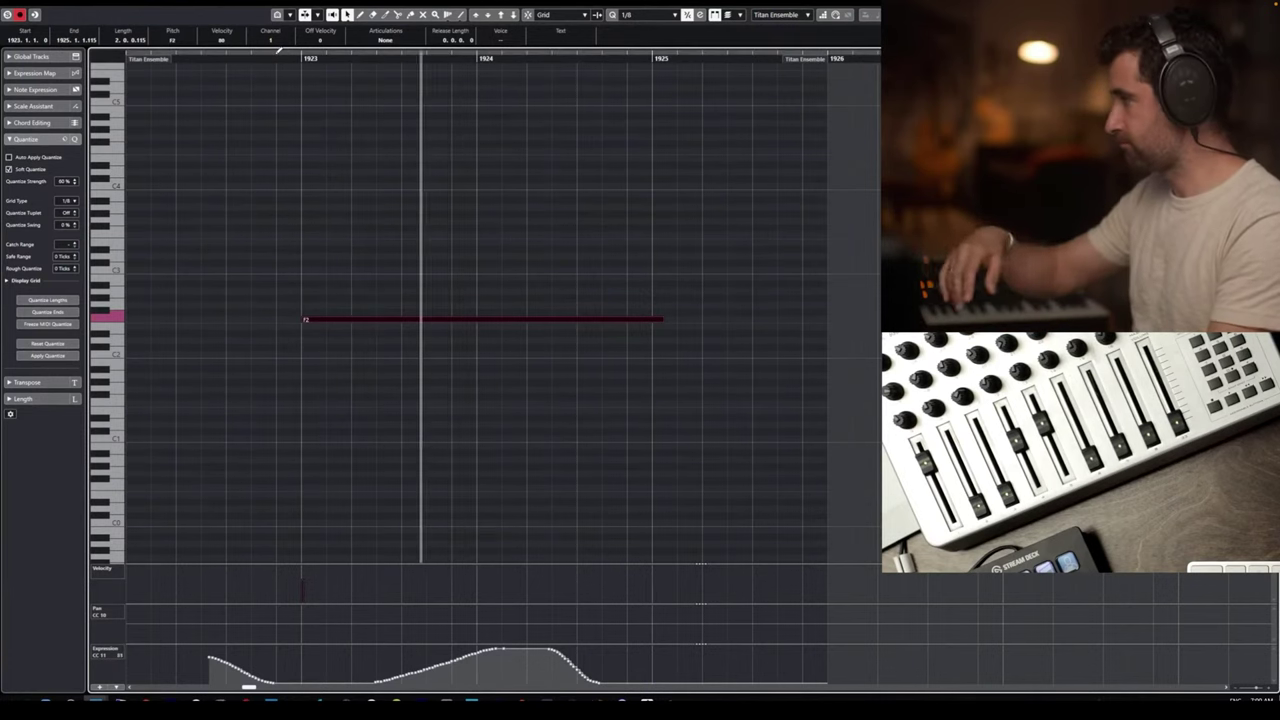
key(space)
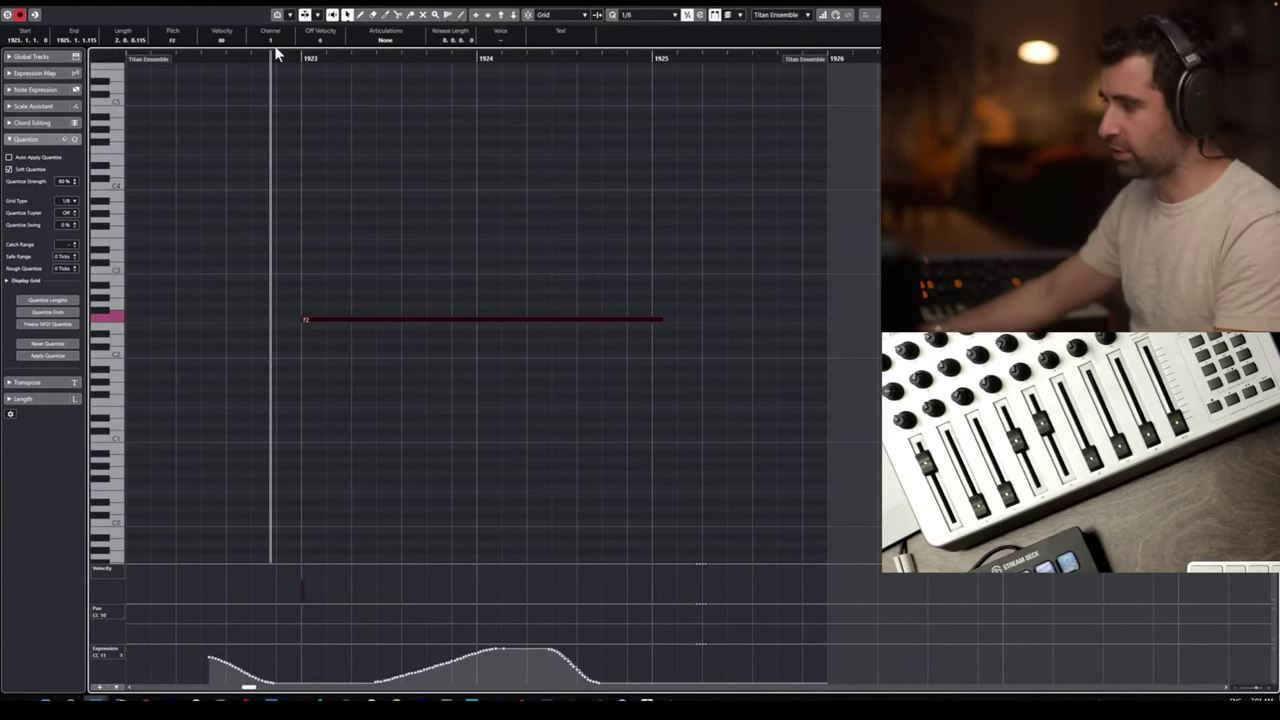
Overdub a new CC 11 expression ride on the Titan Ensemble note from just before bar 1923, easing down after bar 1924.
key(space)
key(space)
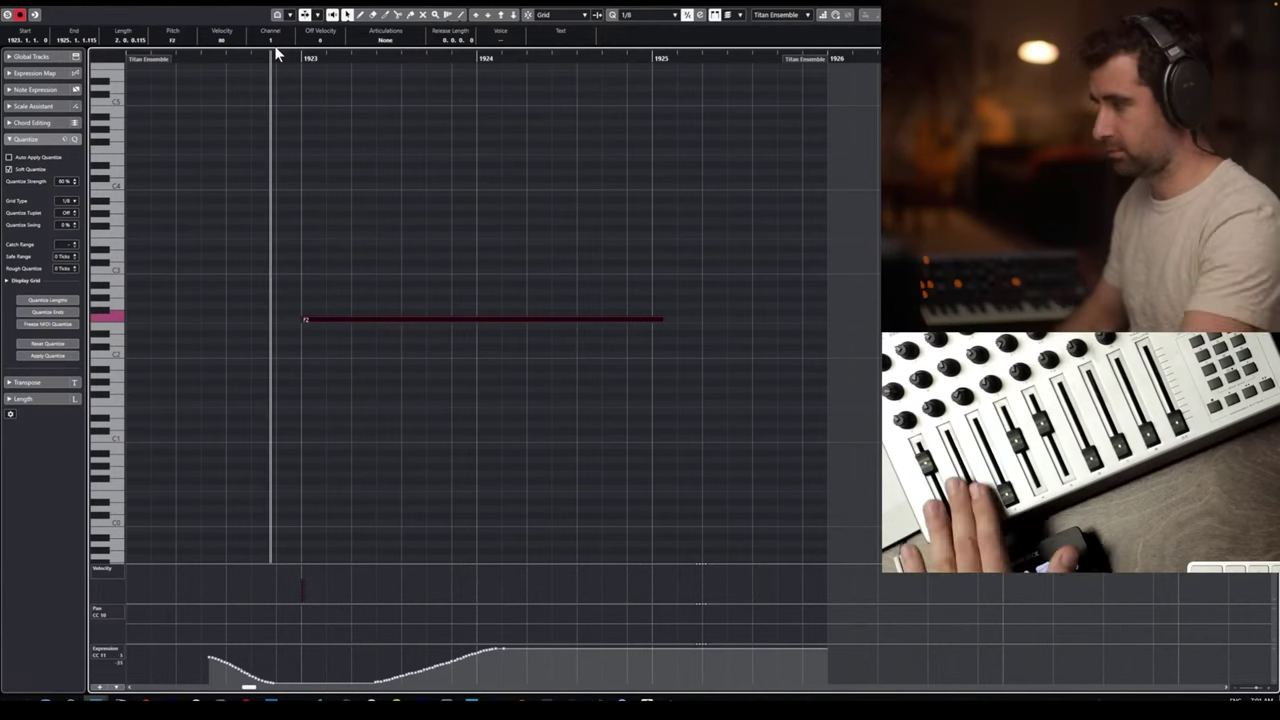
key(space)
key(space)
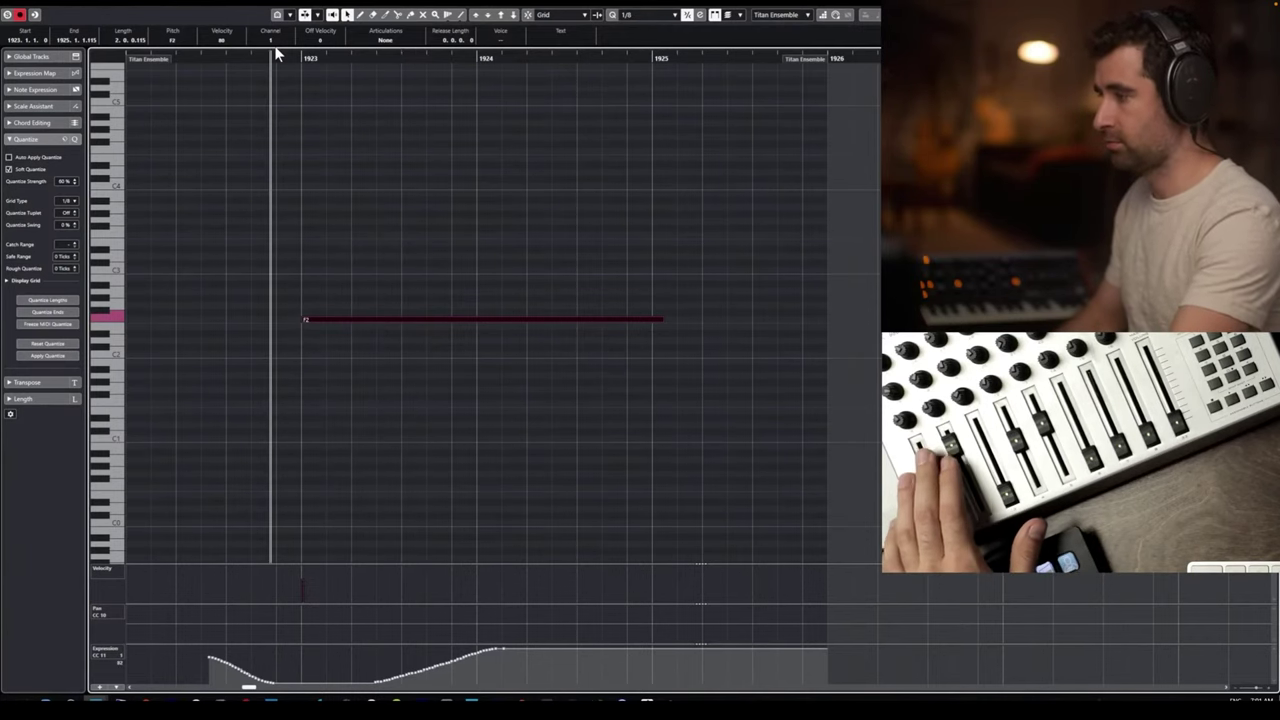
key(space)
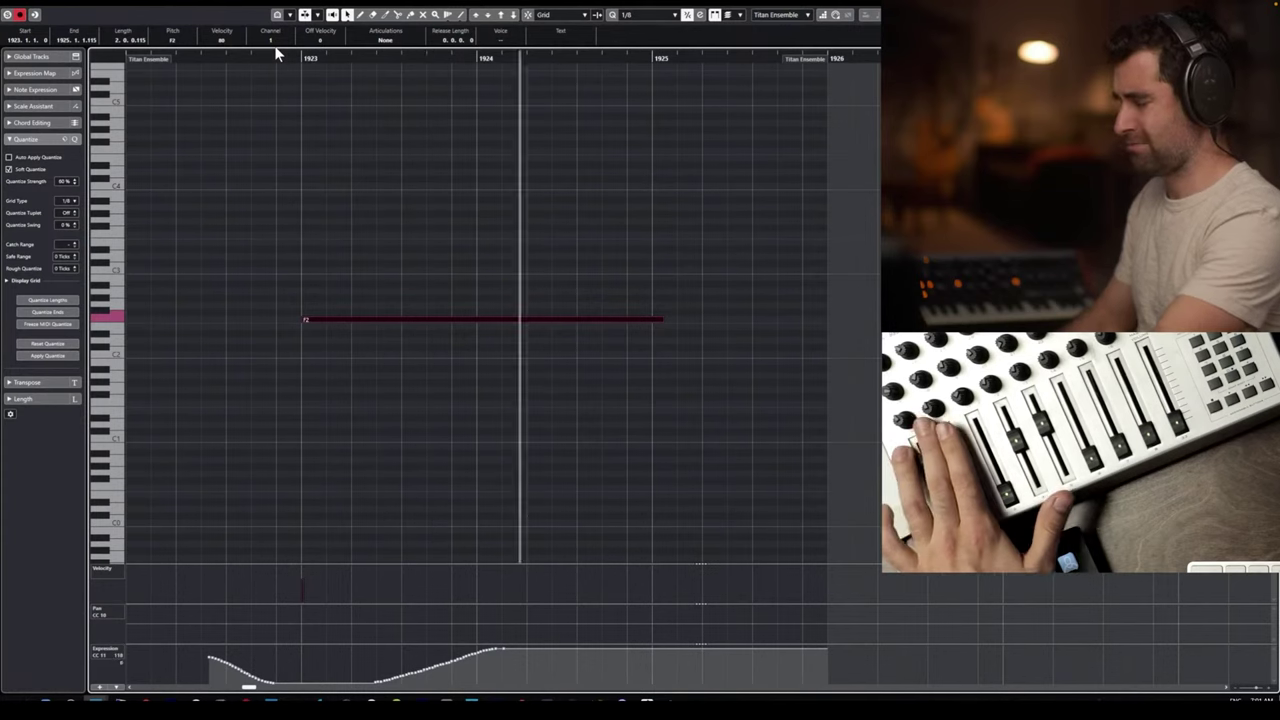
key(space)
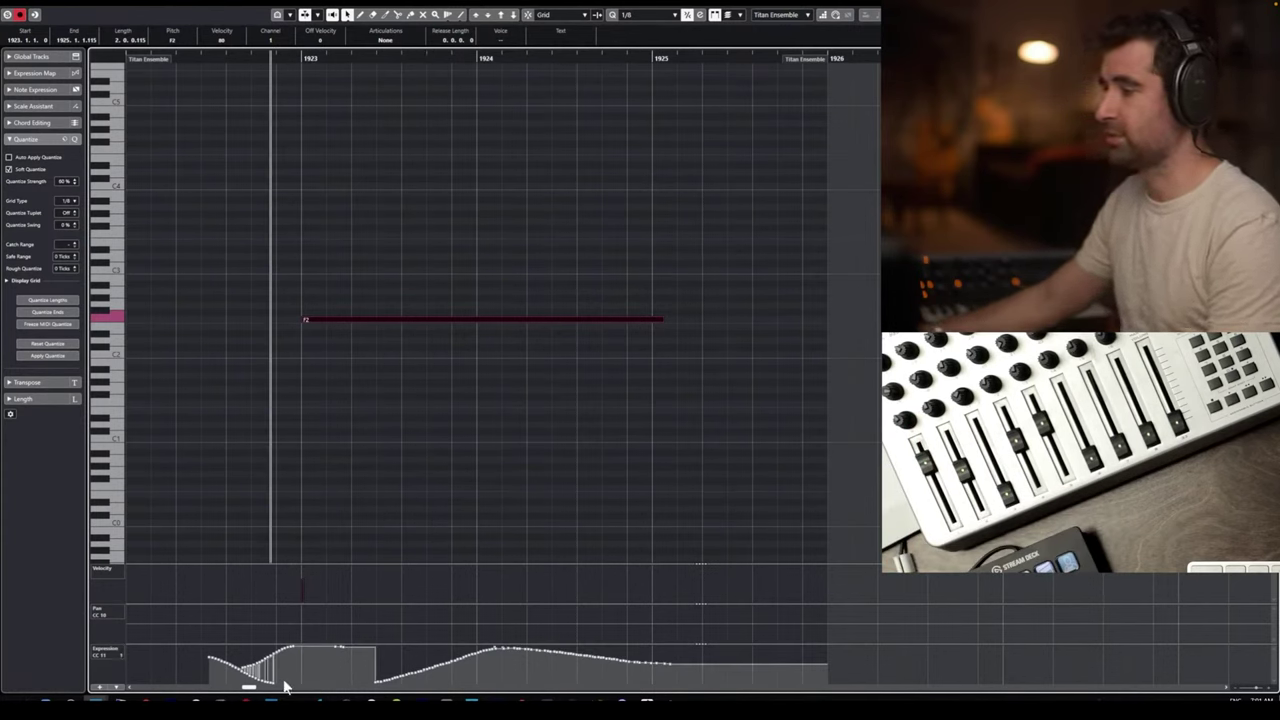
Erase the CC 11 expression dip just before bar 1923 on the Titan Ensemble note, audition it and leave the editor.
drag(286, 682, 265, 662)
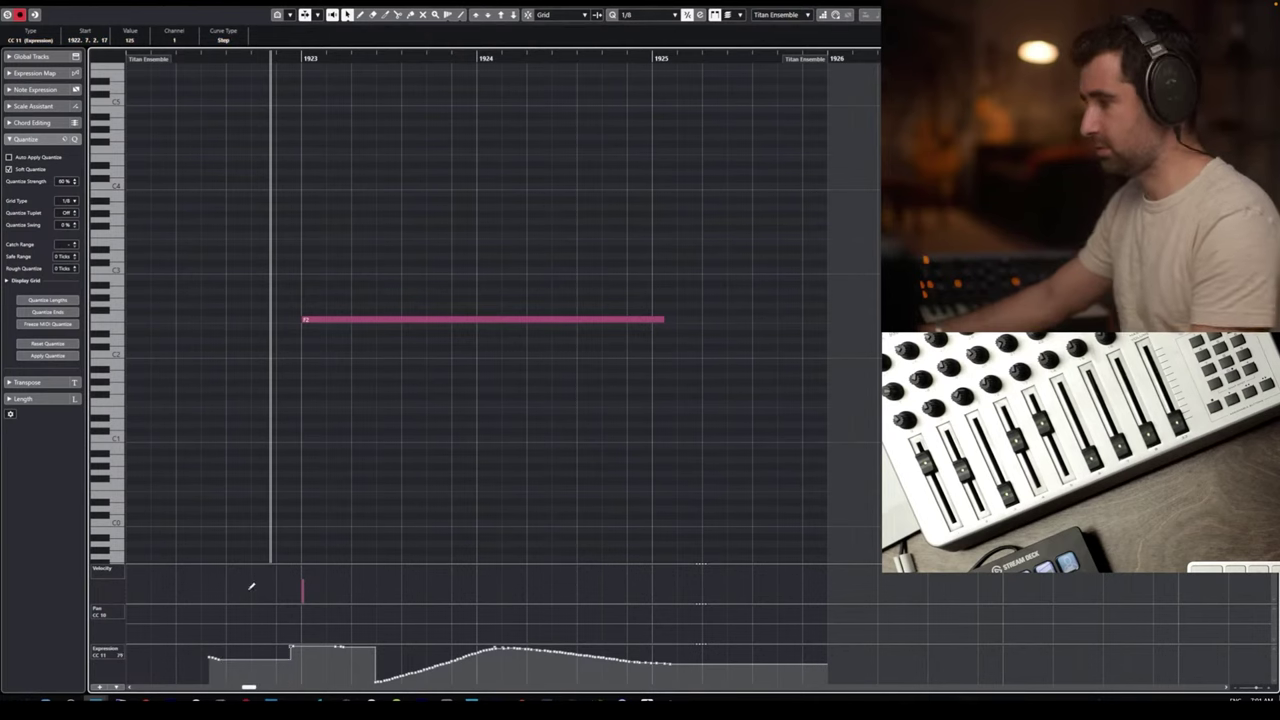
key(space)
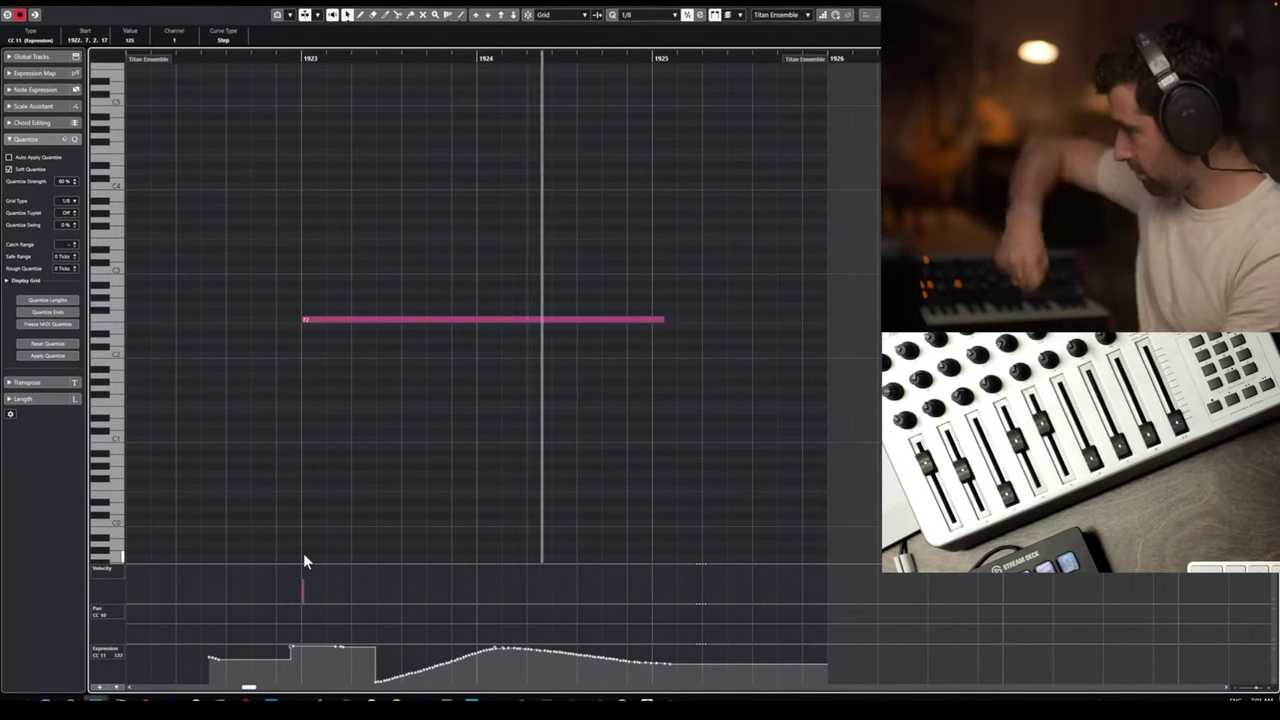
key(Escape)
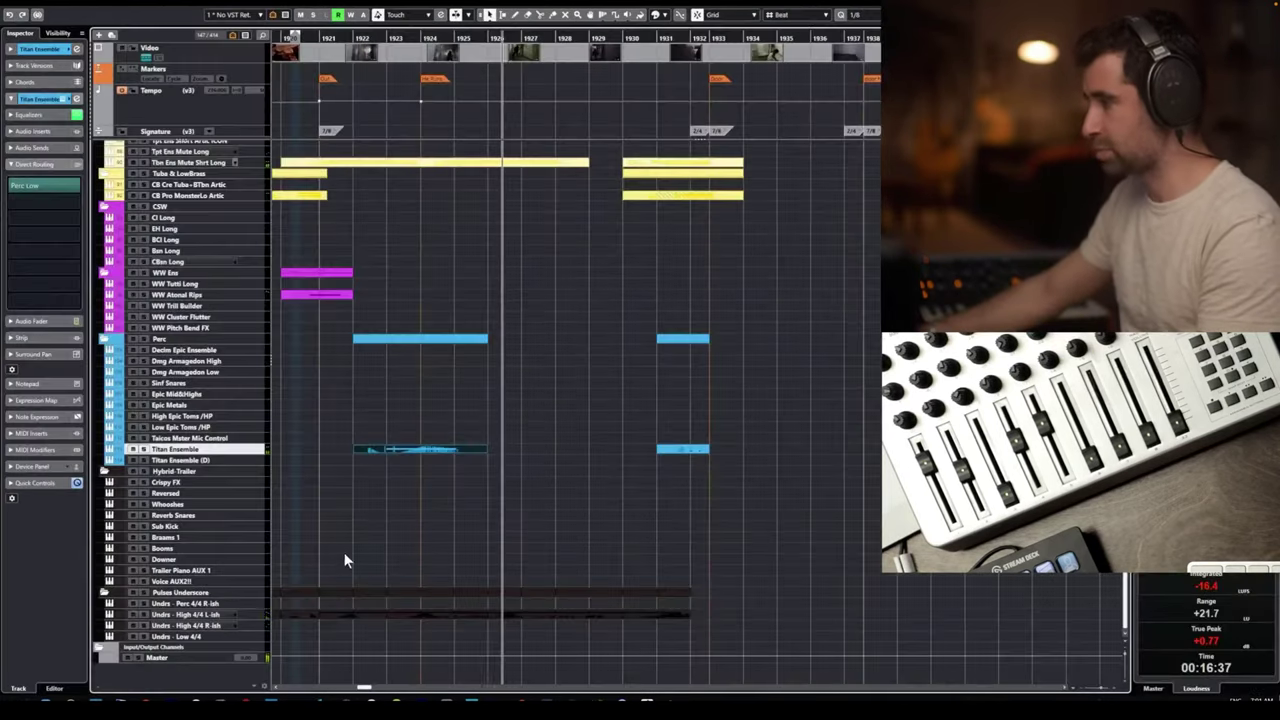
Play the cue back from about bar 1920 through bar 1925 and return the playhead to about bar 1923.
key(space)
scroll(382, 250, down, 2)
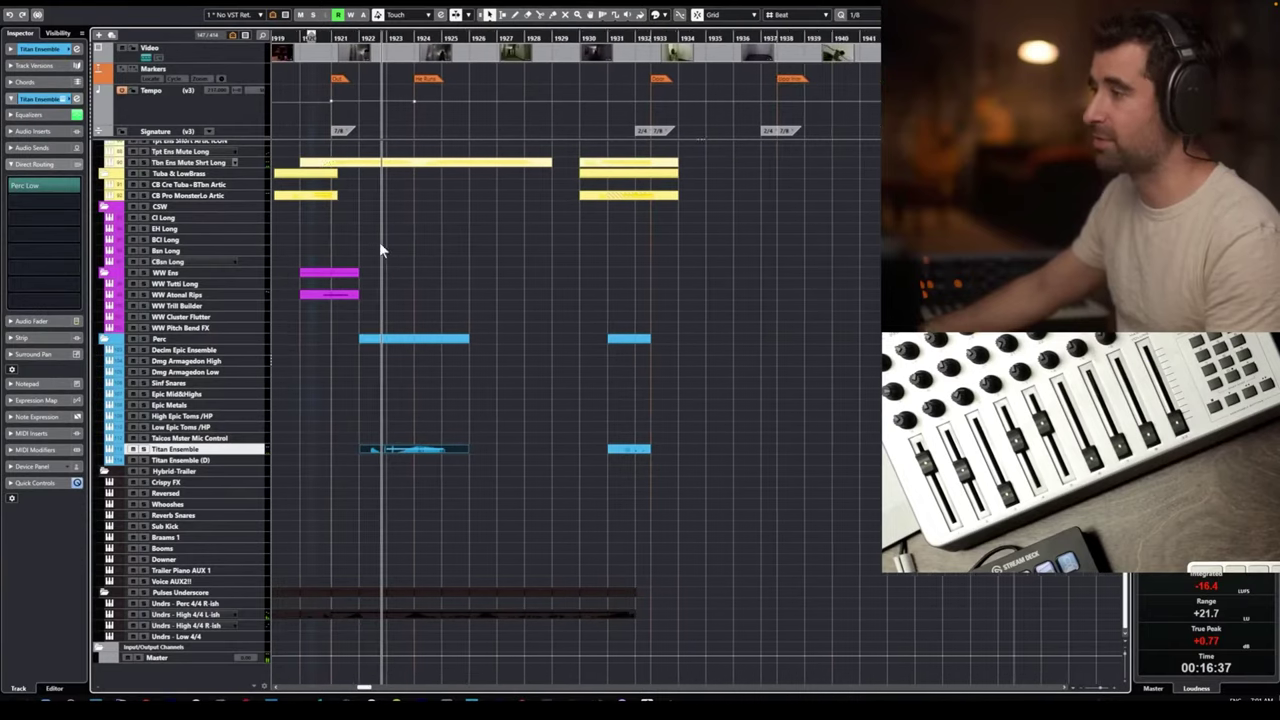
scroll(379, 242, left, 1)
click(390, 37)
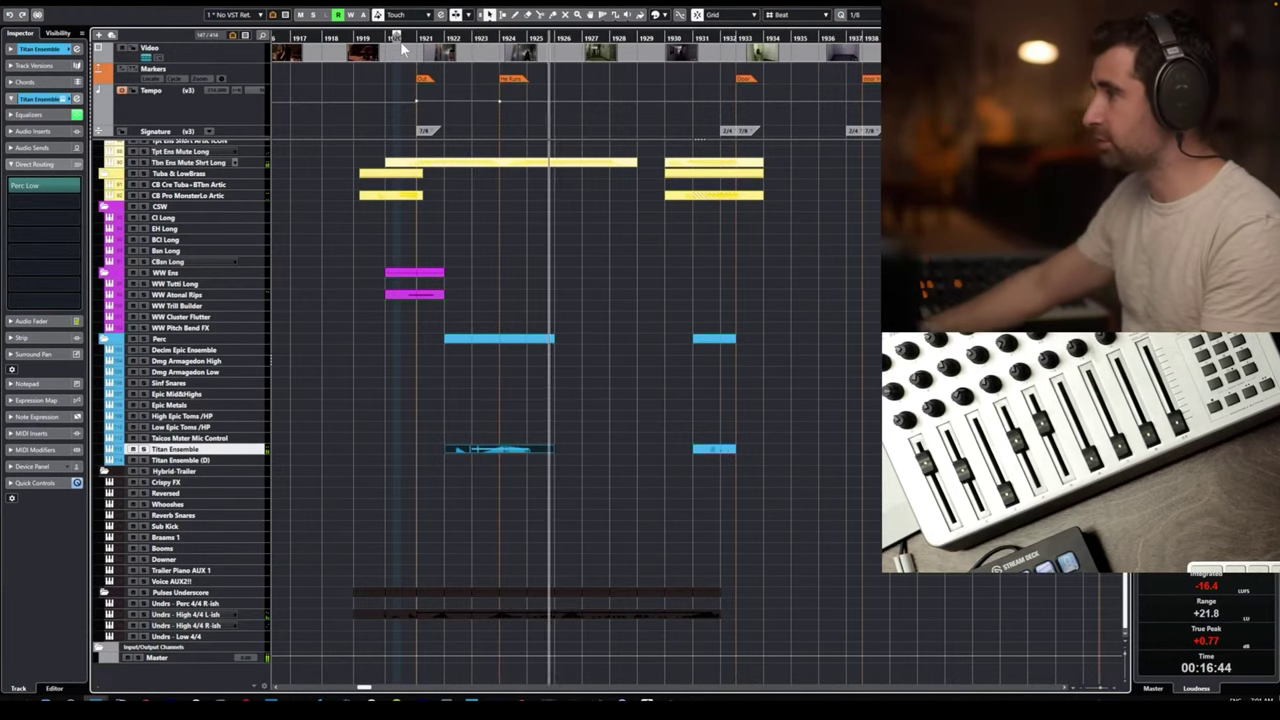
key(space)
click(487, 37)
Record a cello line on the Vc Long (D) track between bars 1923 and 1928 and glue its two parts together.
scroll(540, 230, up, 4)
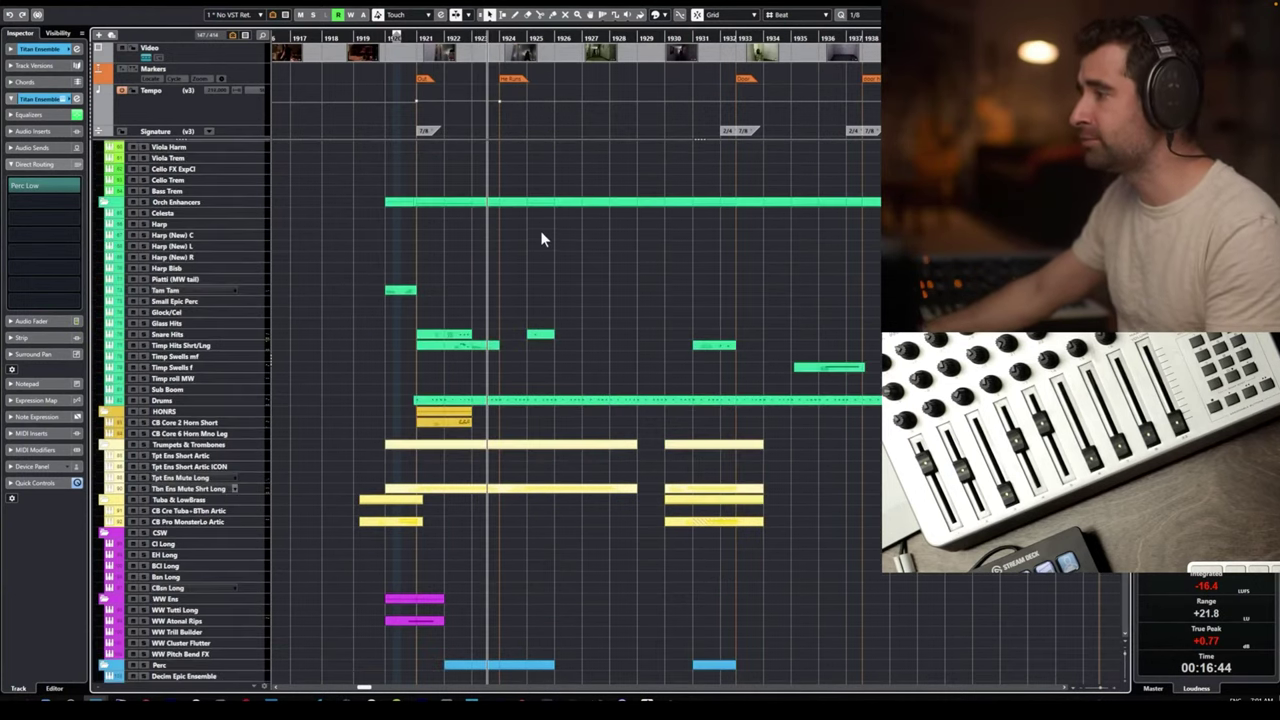
scroll(541, 270, down, 2)
scroll(563, 375, up, 10)
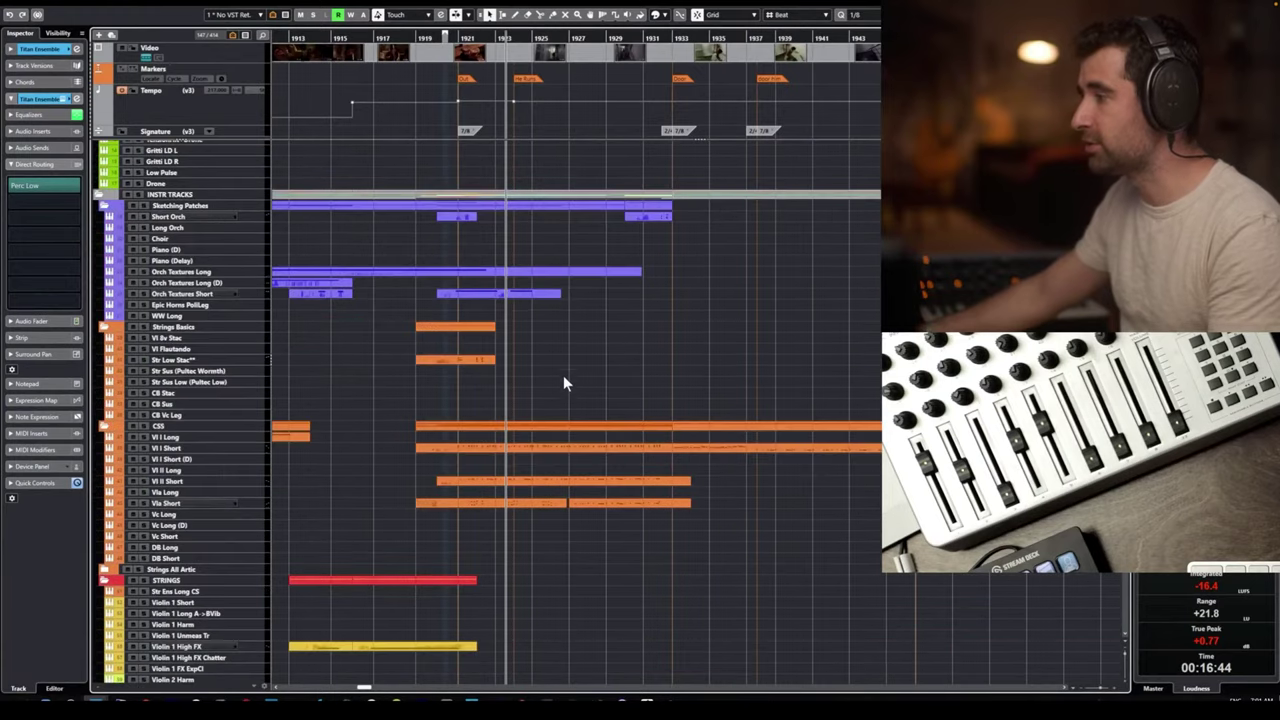
ctrl+scroll(574, 392, down, 2)
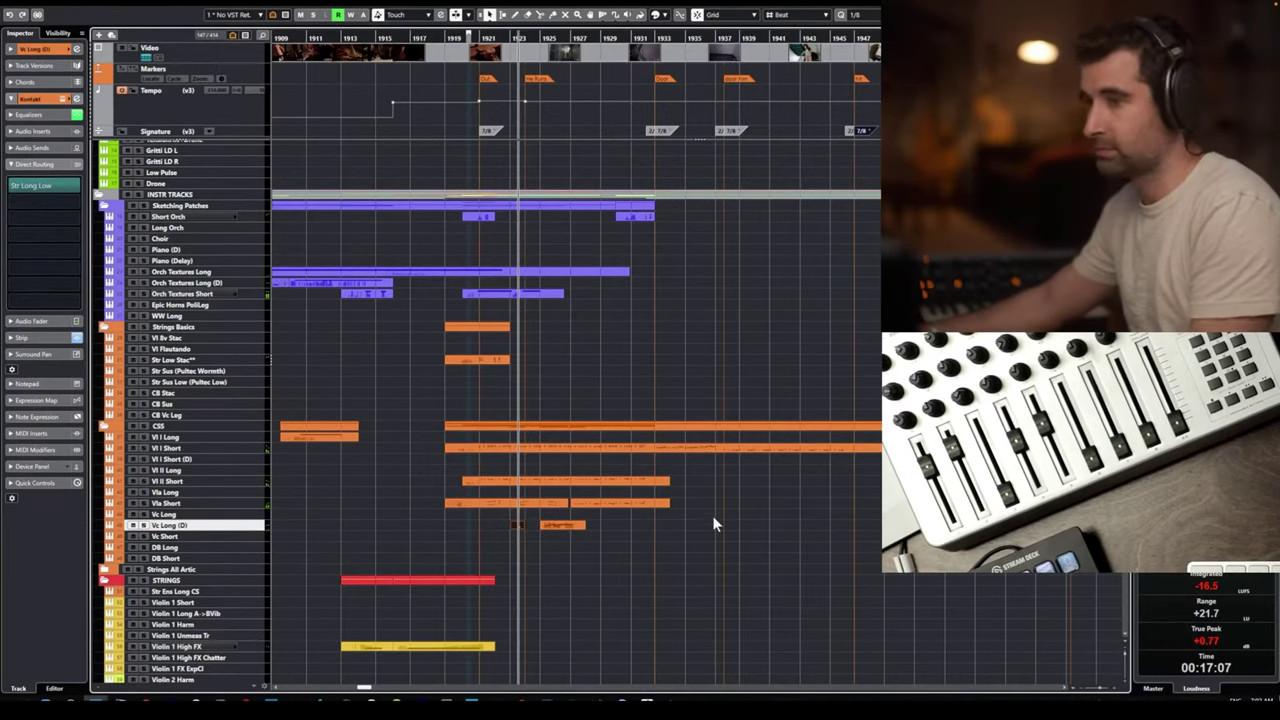
drag(467, 524, 465, 522)
key(g)
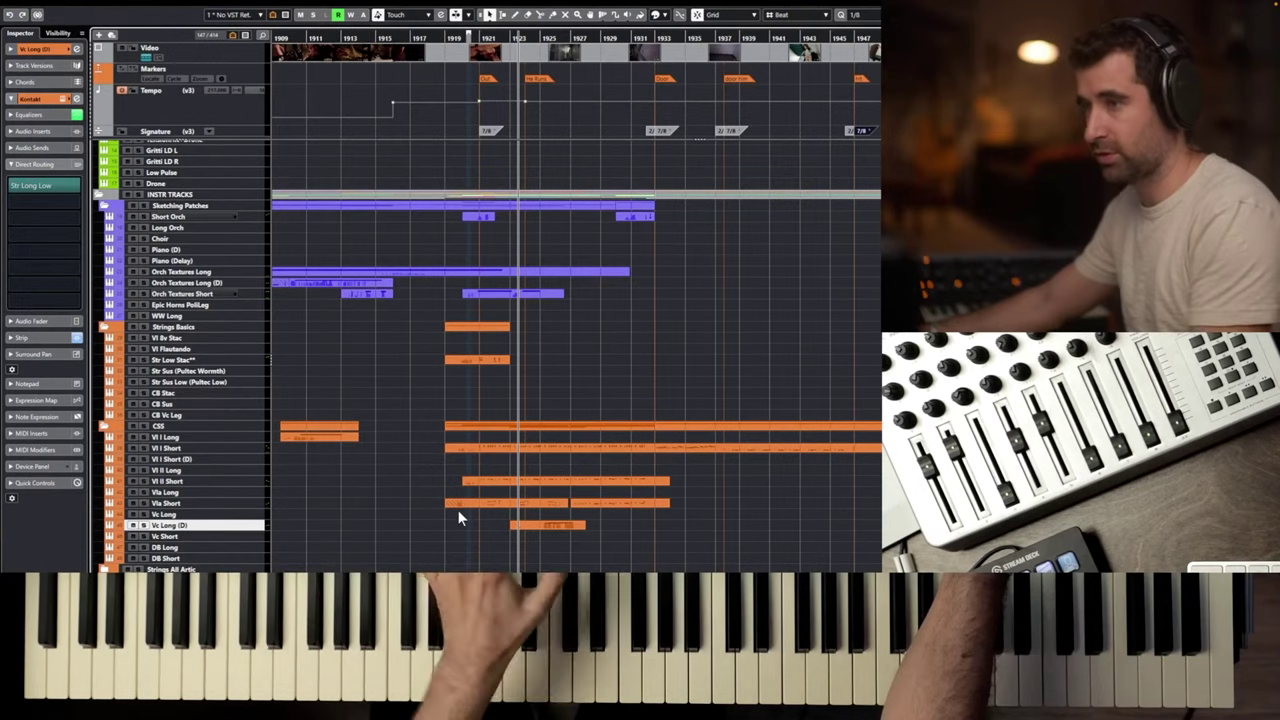
key(space)
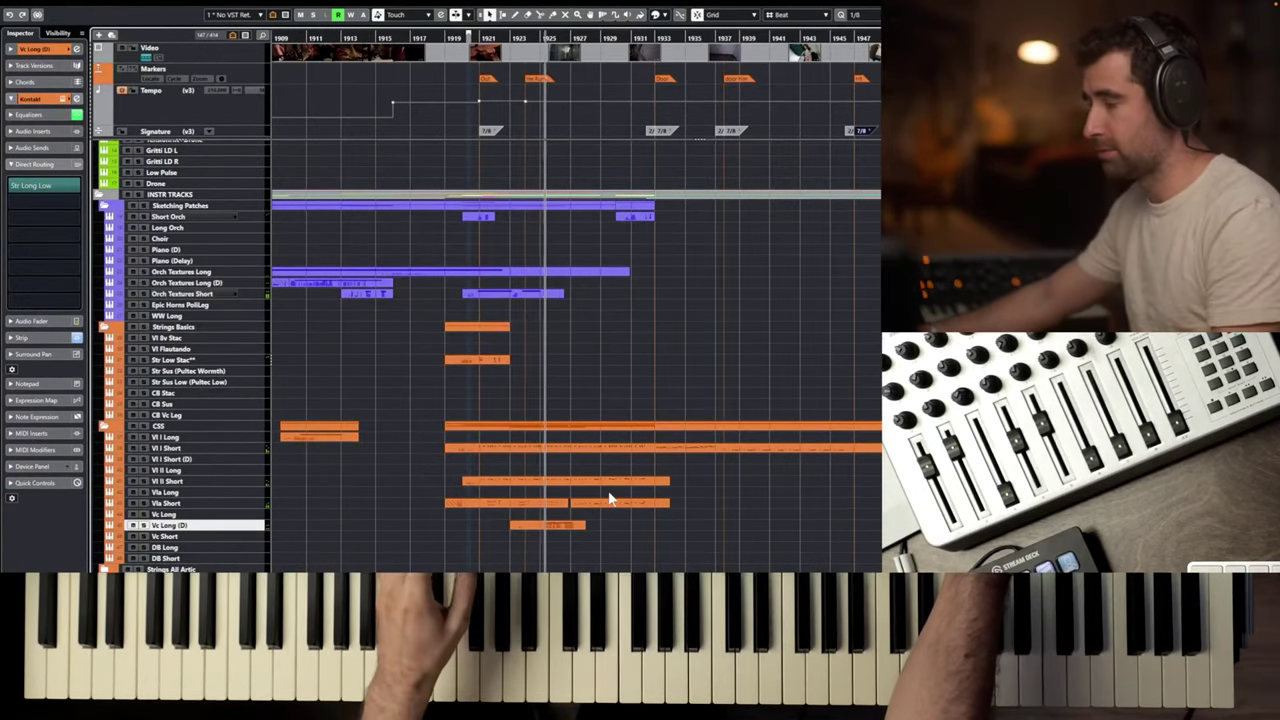
Examine the Vc Long (D) cello notes in the editor and audition them from just before bar 1925.
double_click(556, 523)
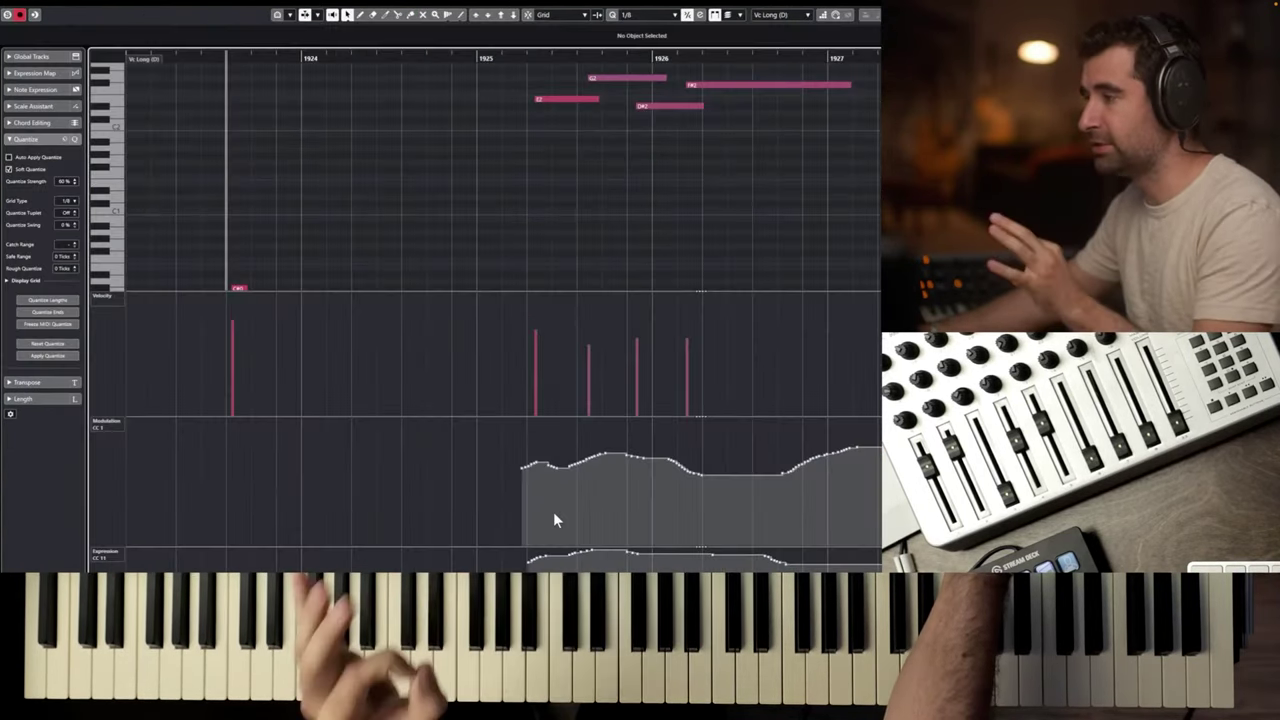
scroll(714, 126, up, 2)
scroll(714, 126, down, 1)
scroll(714, 126, right, 1)
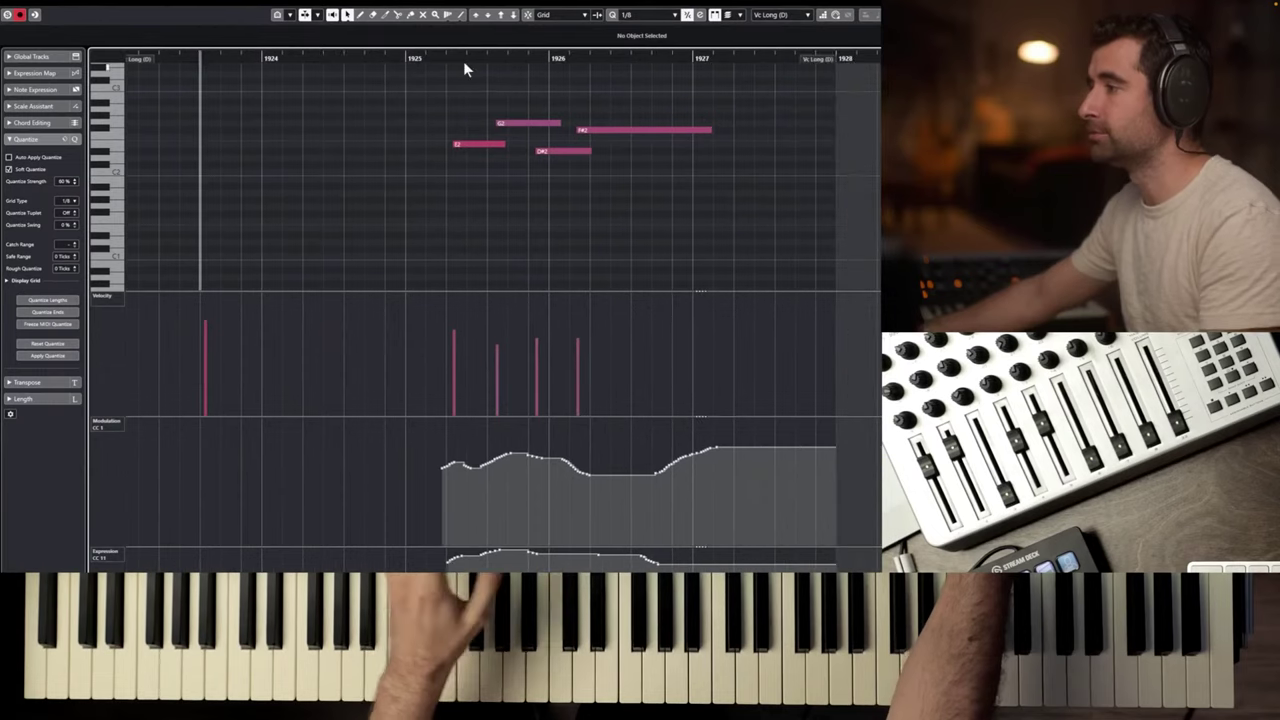
click(390, 58)
drag(389, 58, 355, 59)
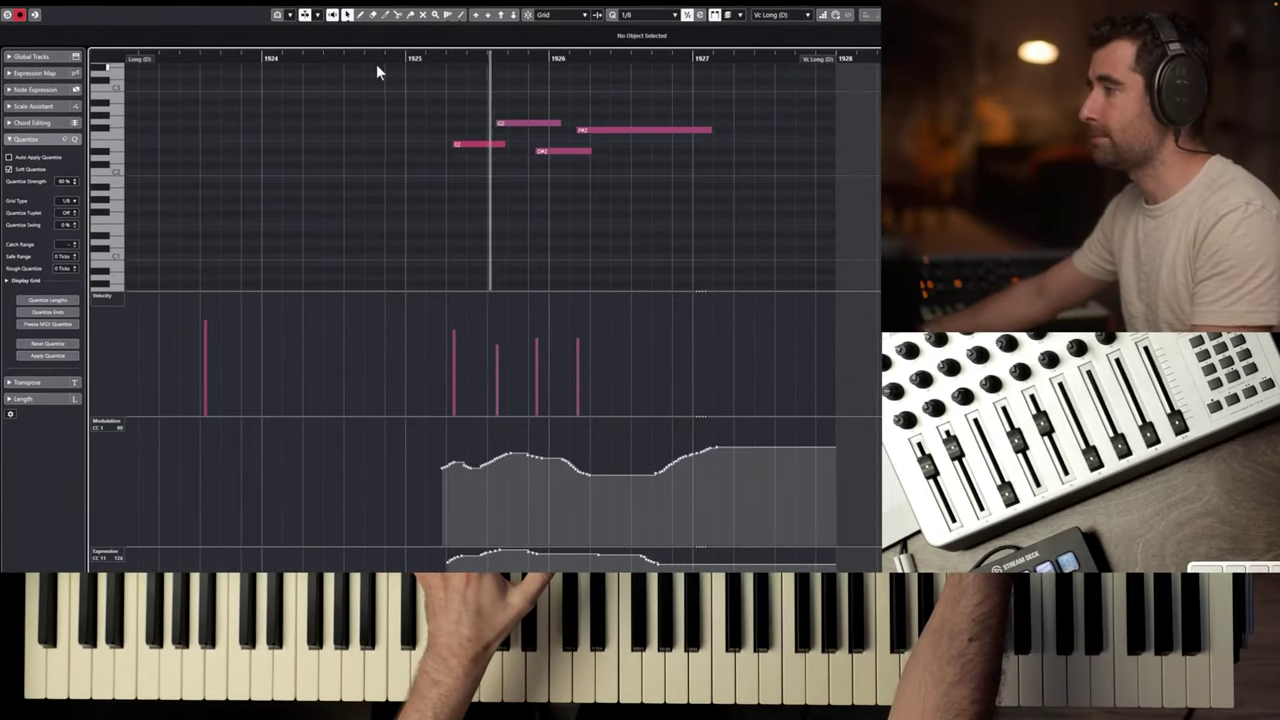
key(space)
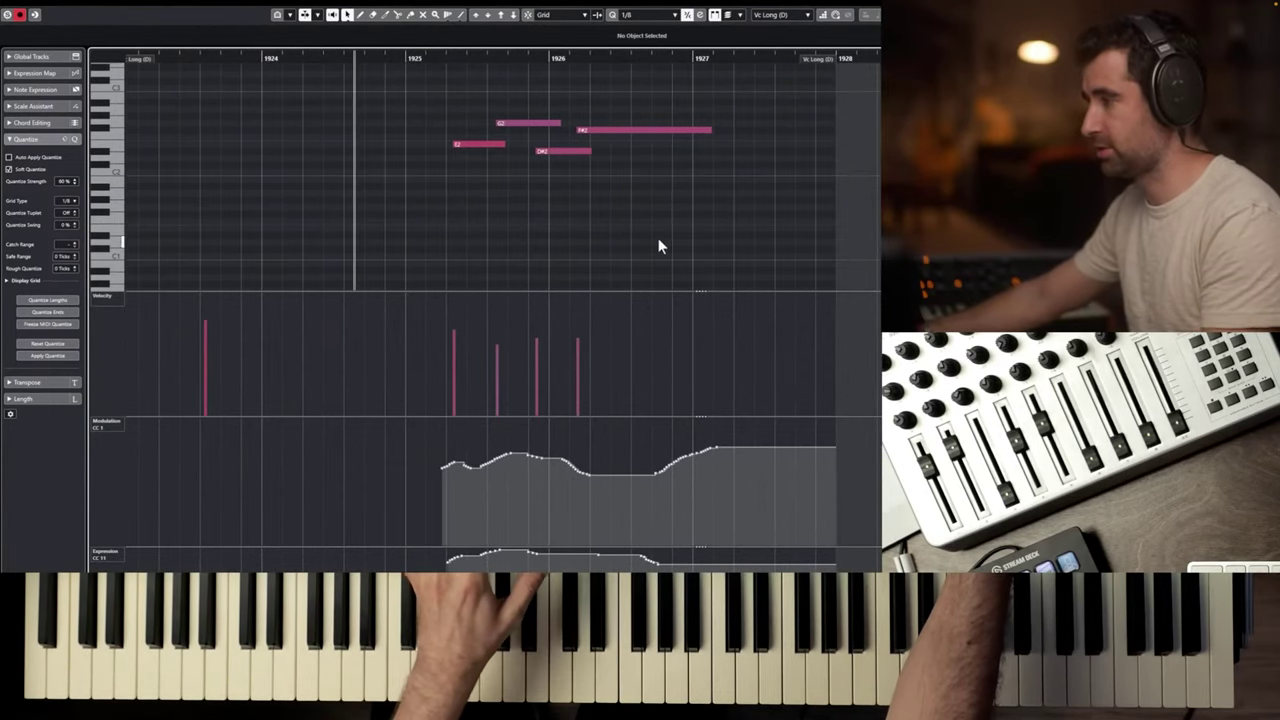
Delete the Vc Long (D) takes and record a fresh cello line between bars 1924 and 1927.
key(Return)
click(558, 542)
scroll(559, 542, up, 2)
click(543, 522)
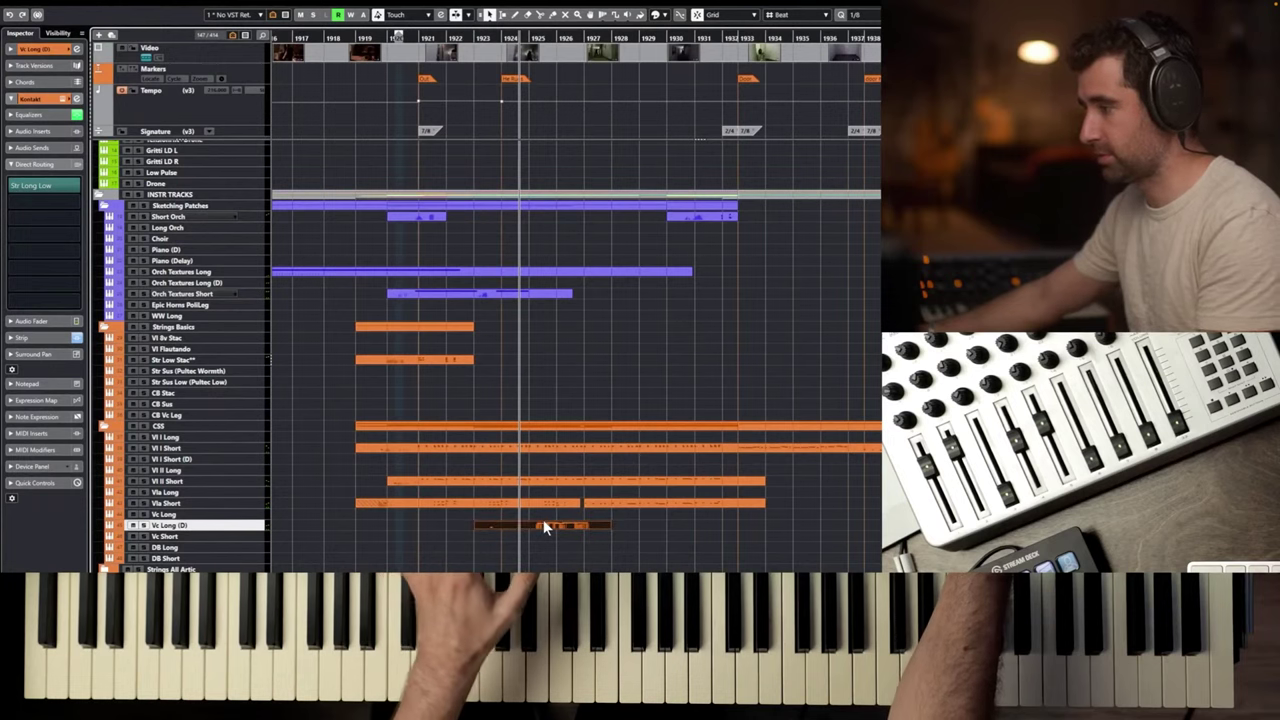
key(space)
key(space)
key(Delete)
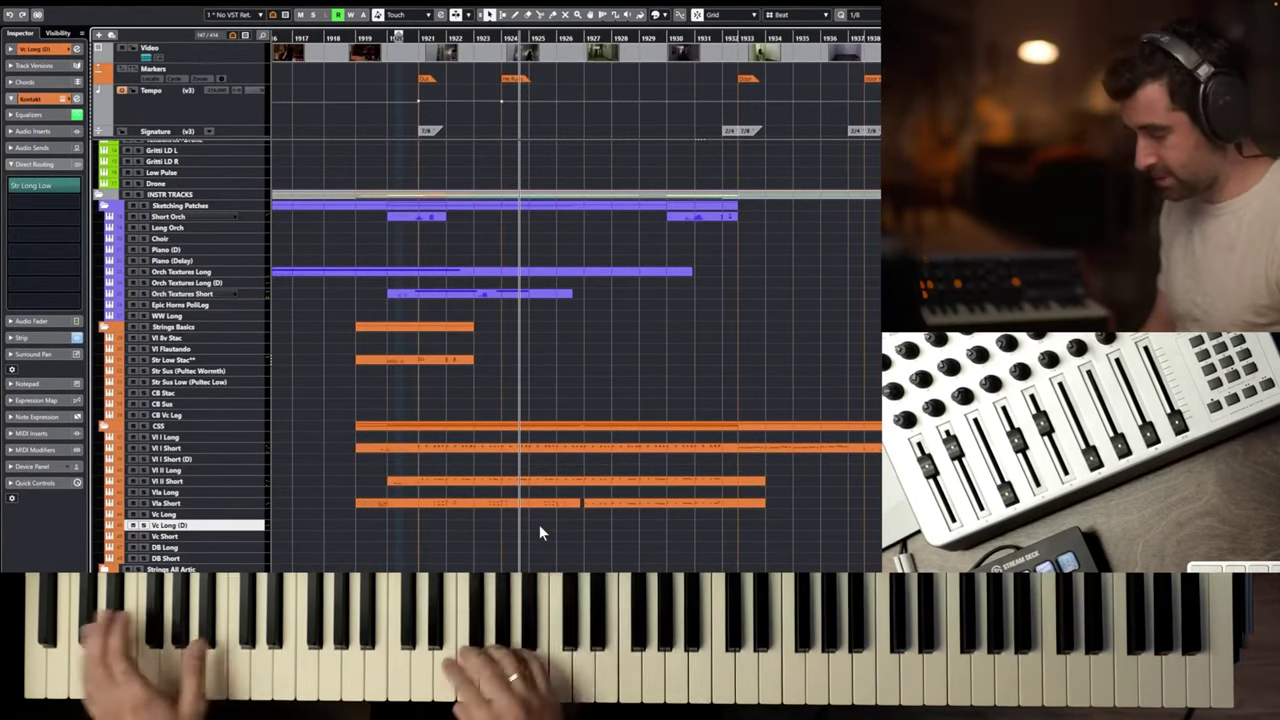
key(ctrl+z)
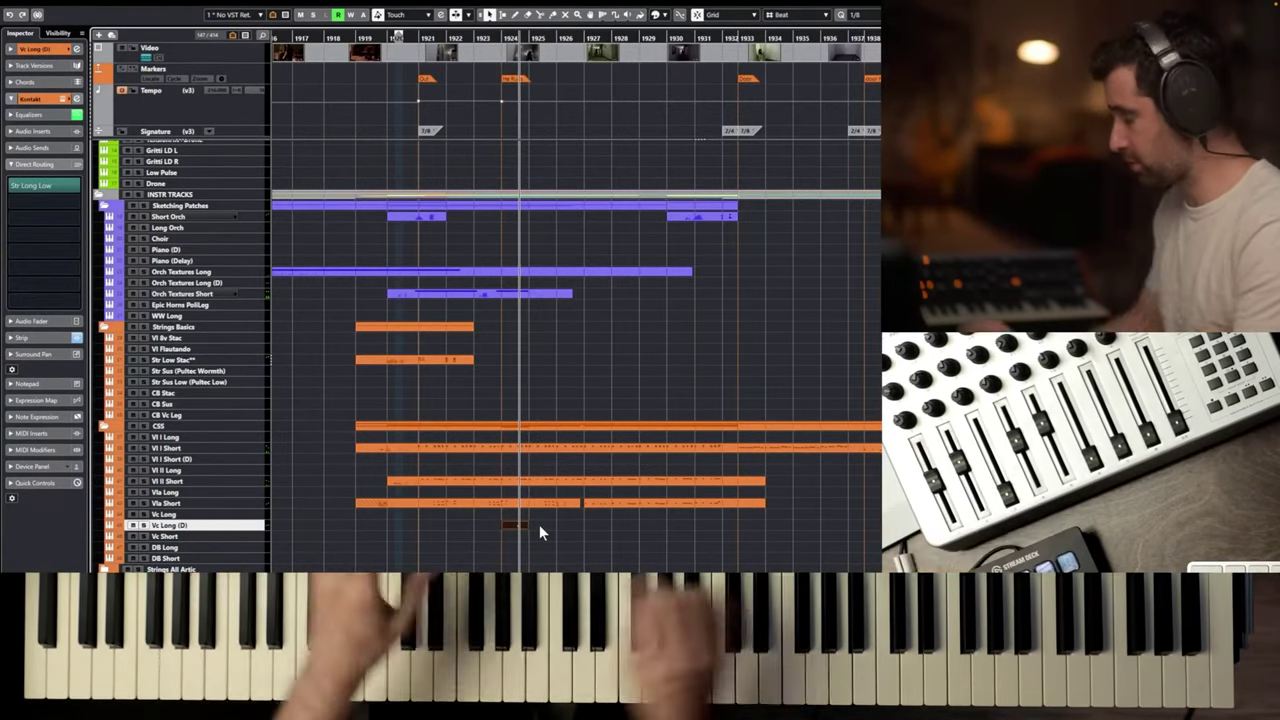
drag(600, 517, 471, 541)
key(Delete)
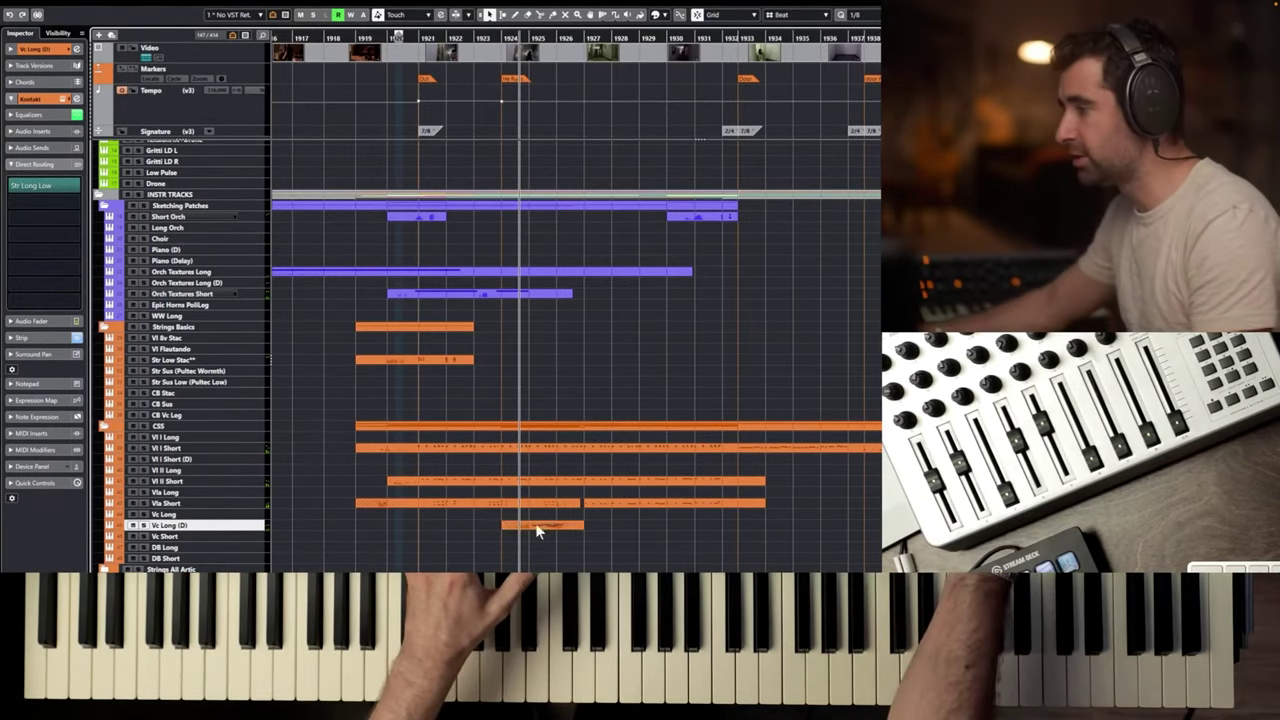
Open the new Vc Long (D) part in the editor and audition its four notes from E2 to F#2.
double_click(542, 524)
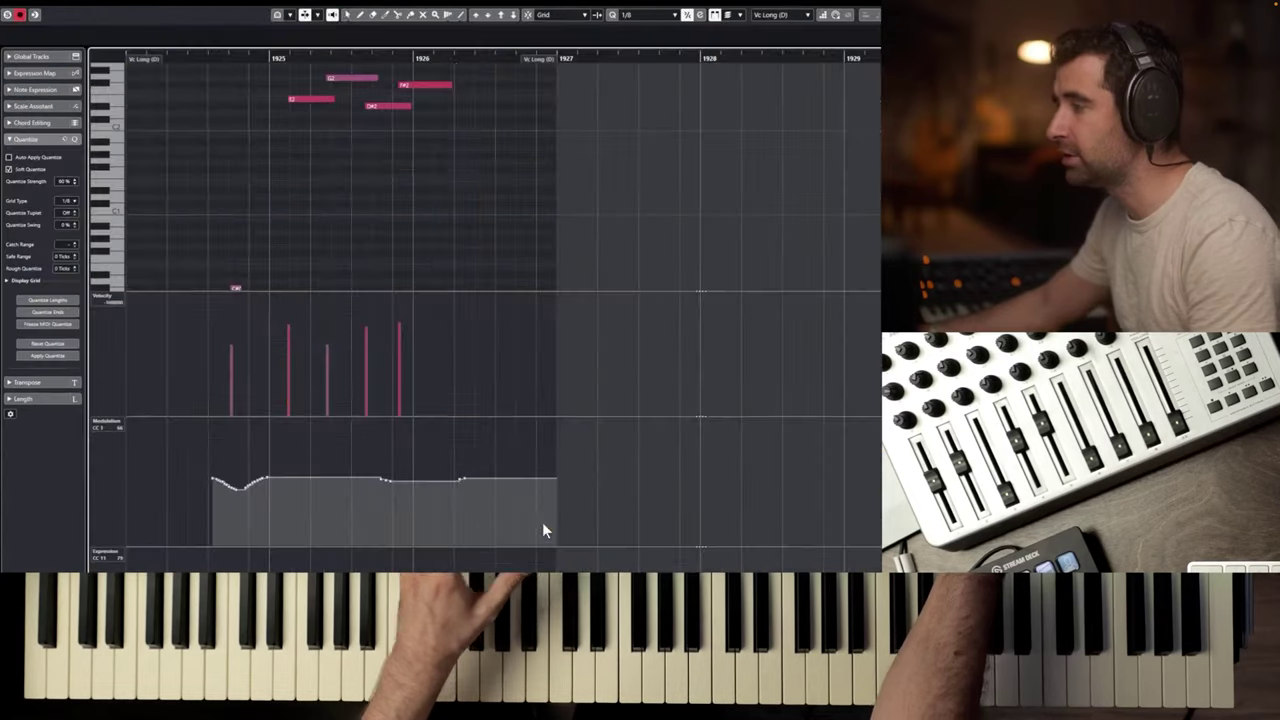
key(space)
scroll(325, 176, up, 3)
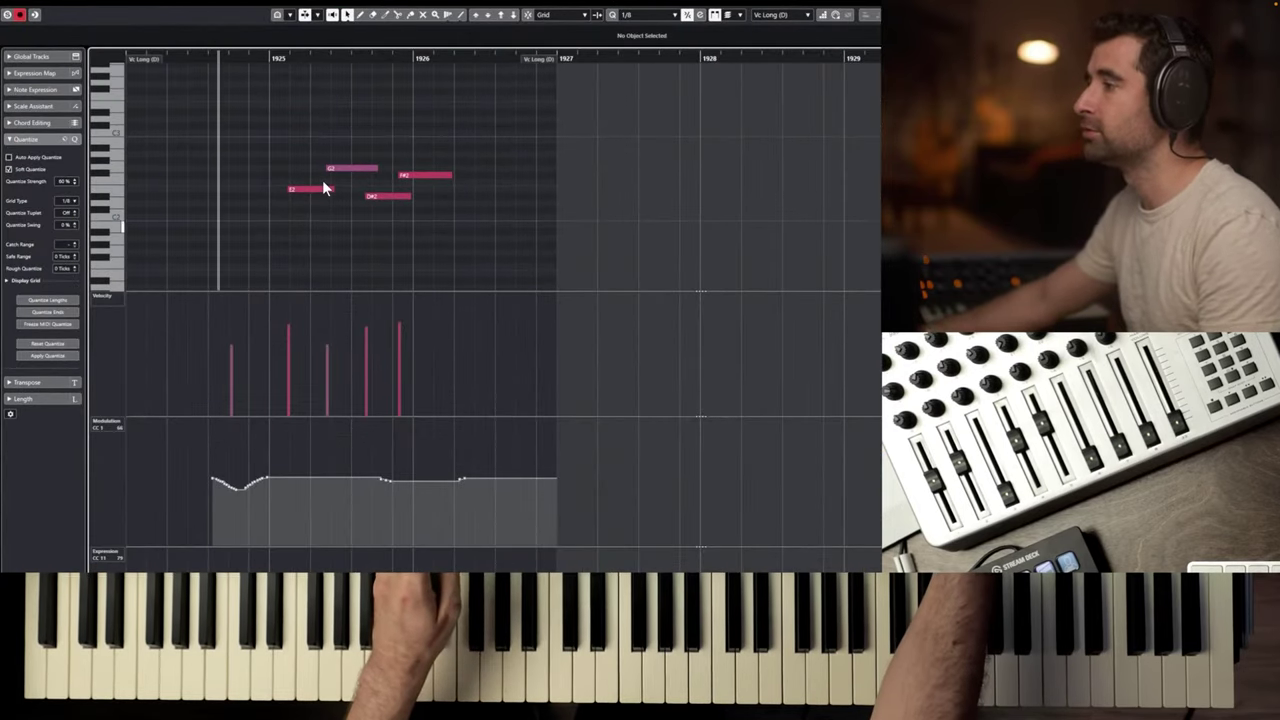
key(space)
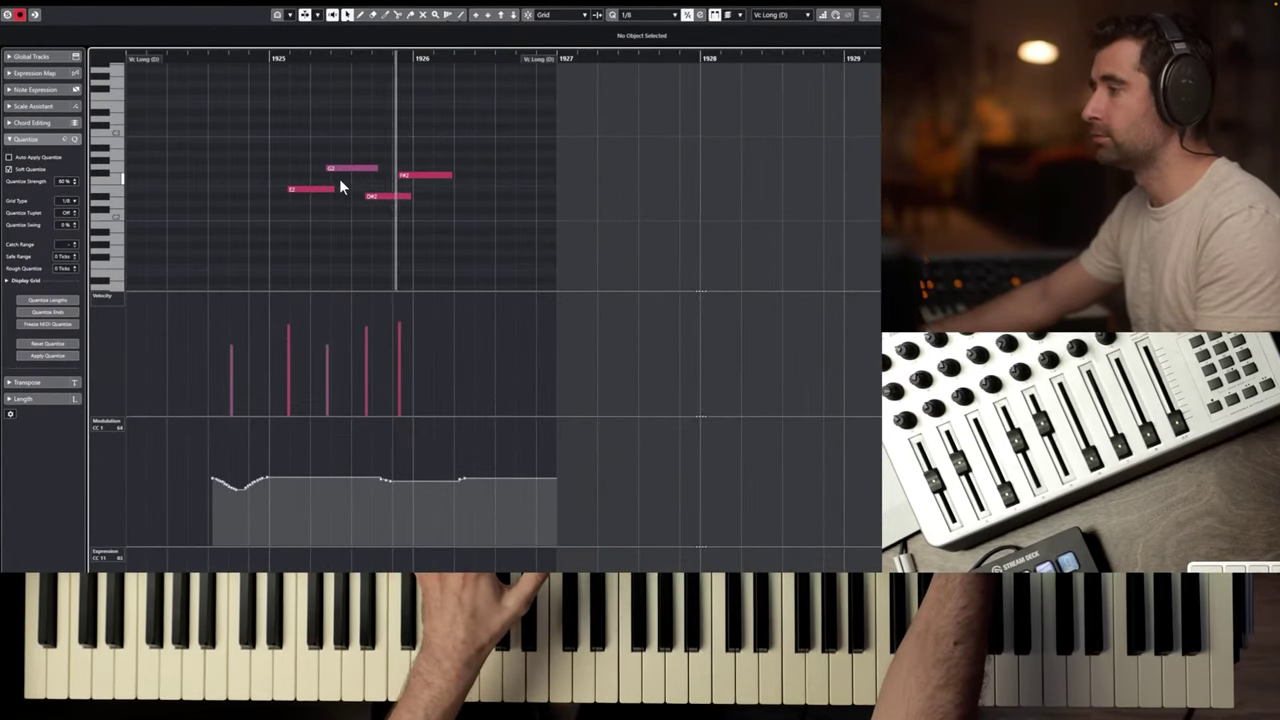
key(space)
drag(455, 141, 300, 217)
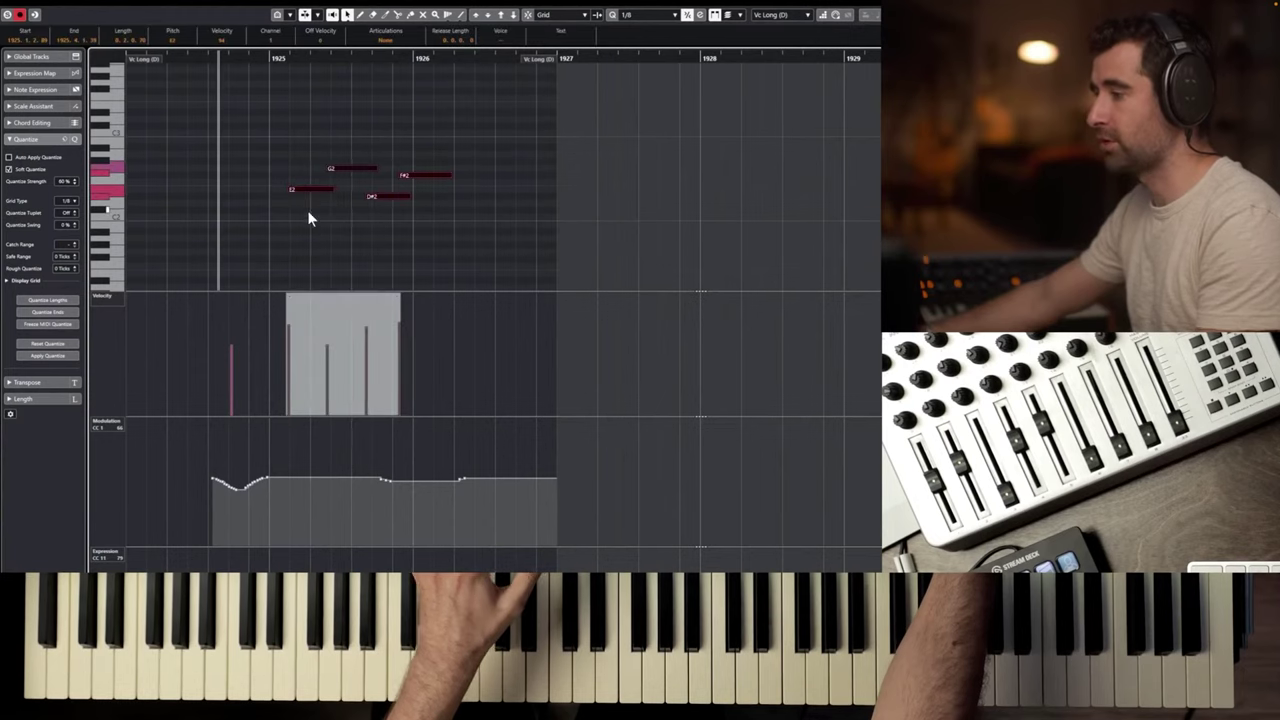
Erase the CC 1 modulation curve on the Vc Long (D) part and overdub a new modulation ride from bar 1925.
drag(494, 432, 164, 506)
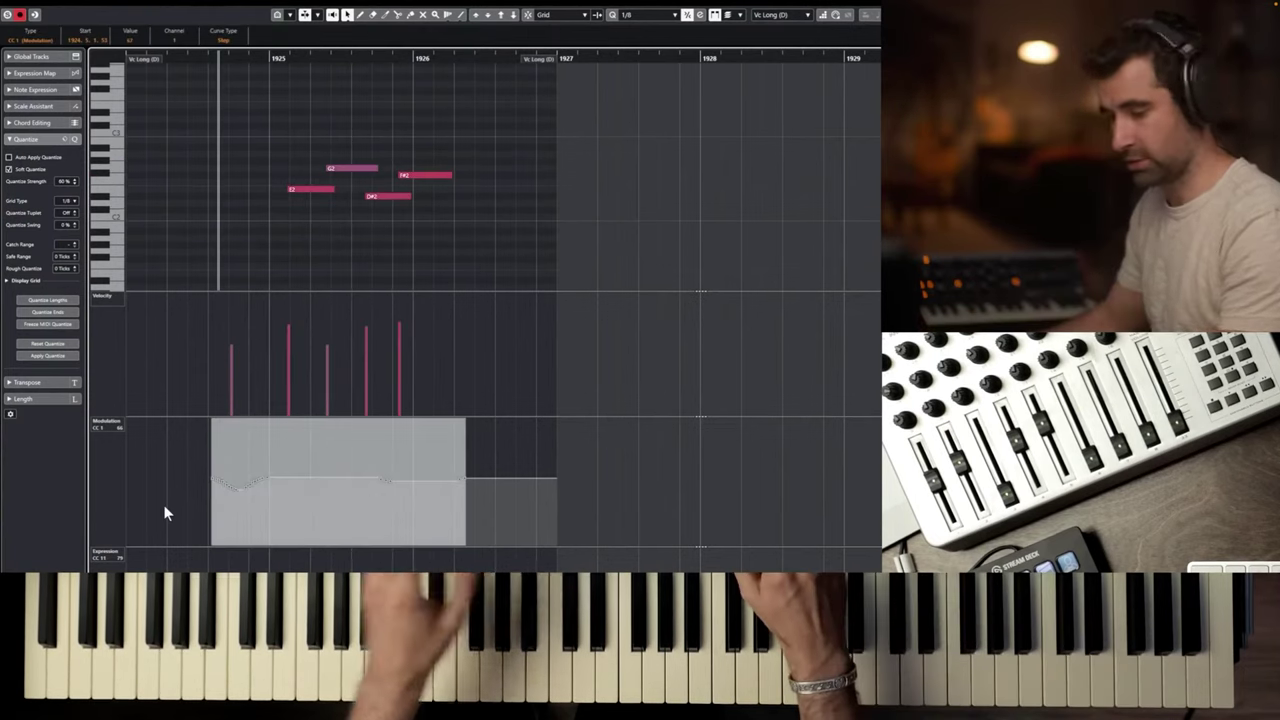
key(Delete)
key(space)
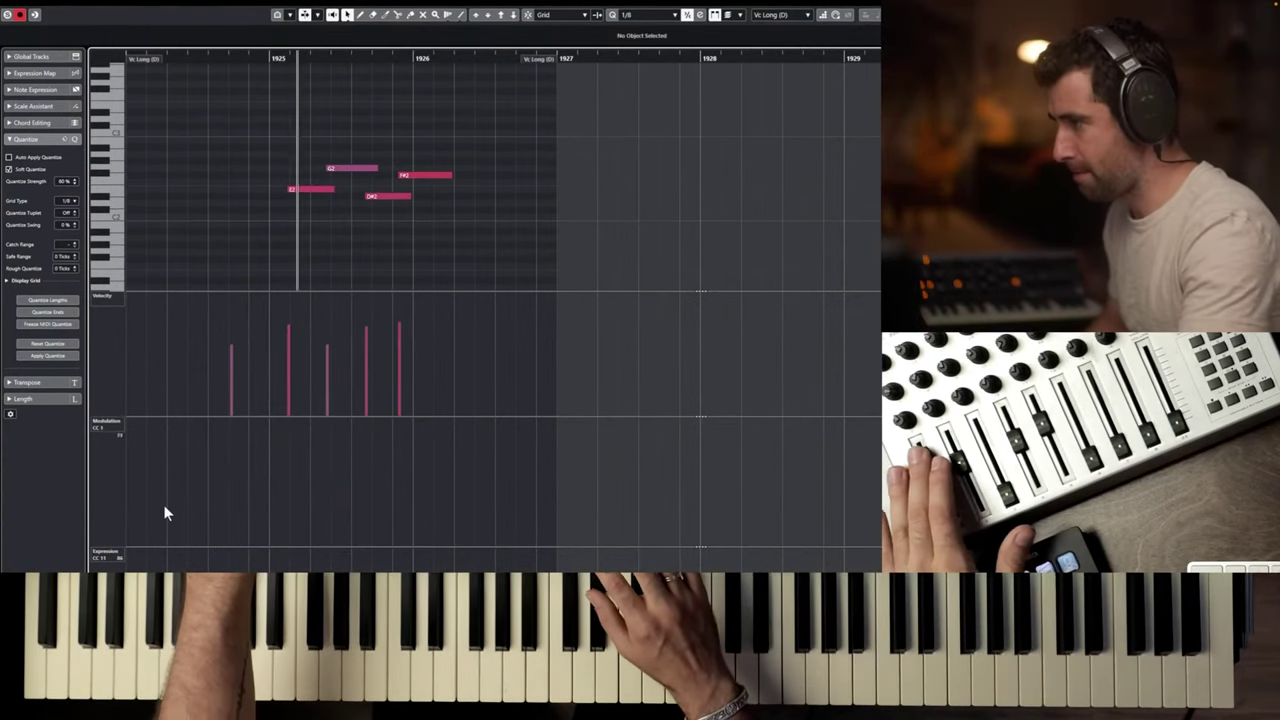
key(space)
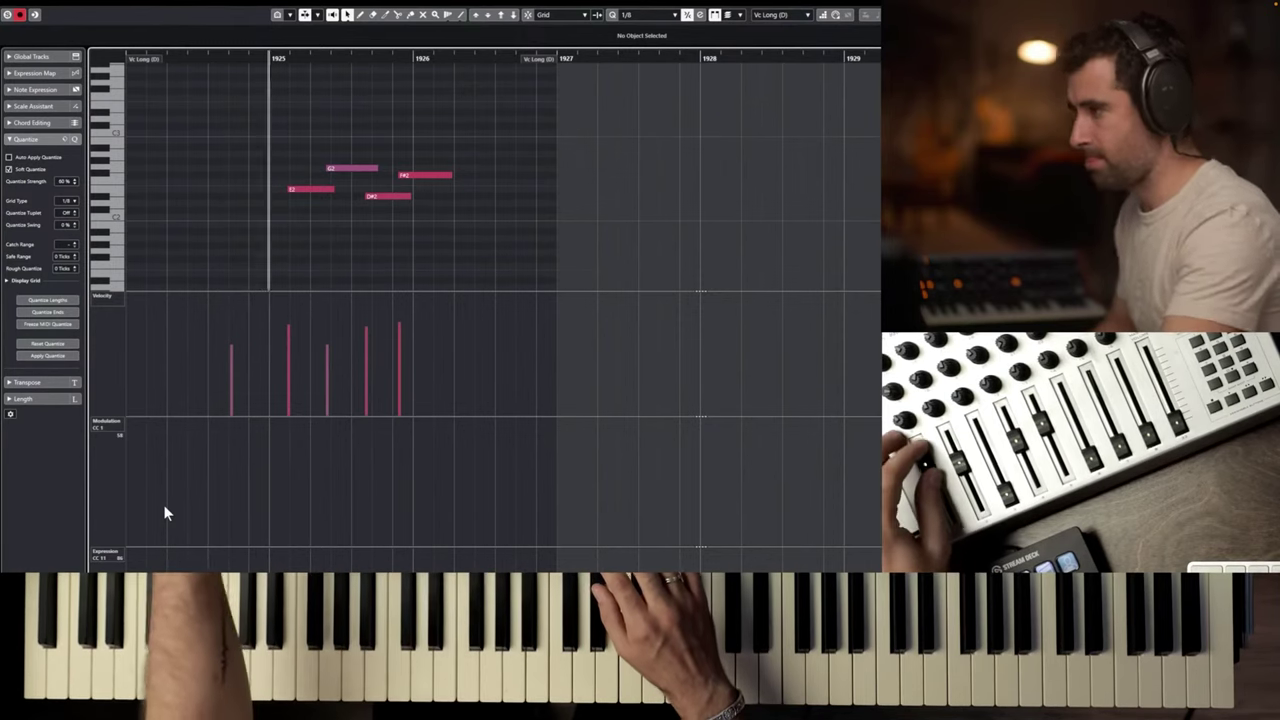
key(space)
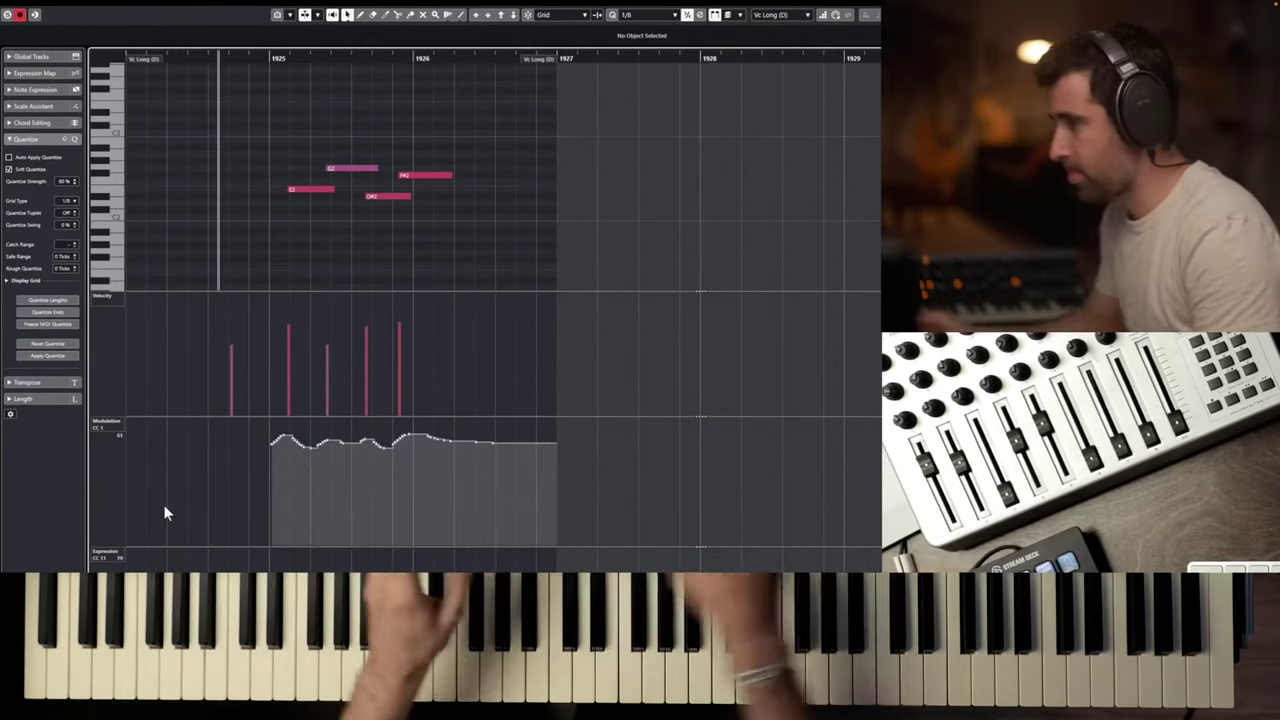
key(Return)
Try shifting the Vc Long (D) part slightly ahead of bar 1924 and audition its timing.
scroll(523, 548, up, 3)
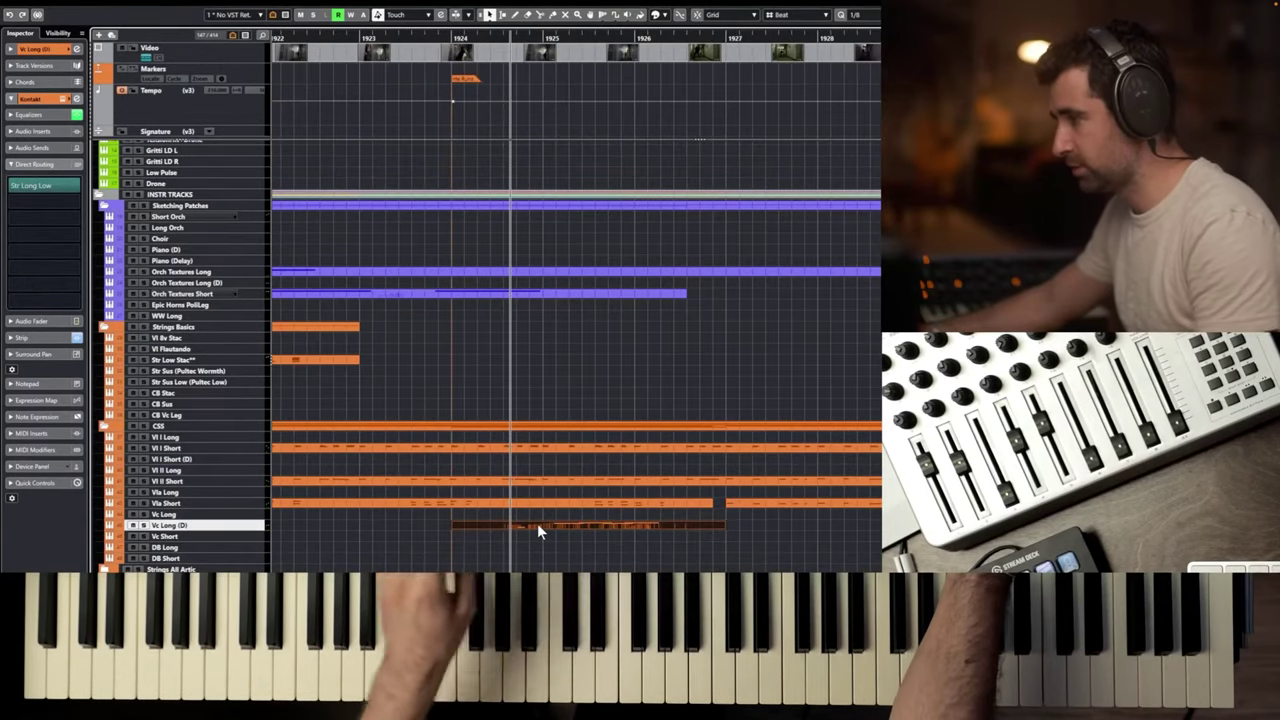
mouse_move(538, 525)
mouse_down()
mouse_move(548, 531)
mouse_move(531, 526)
mouse_up()
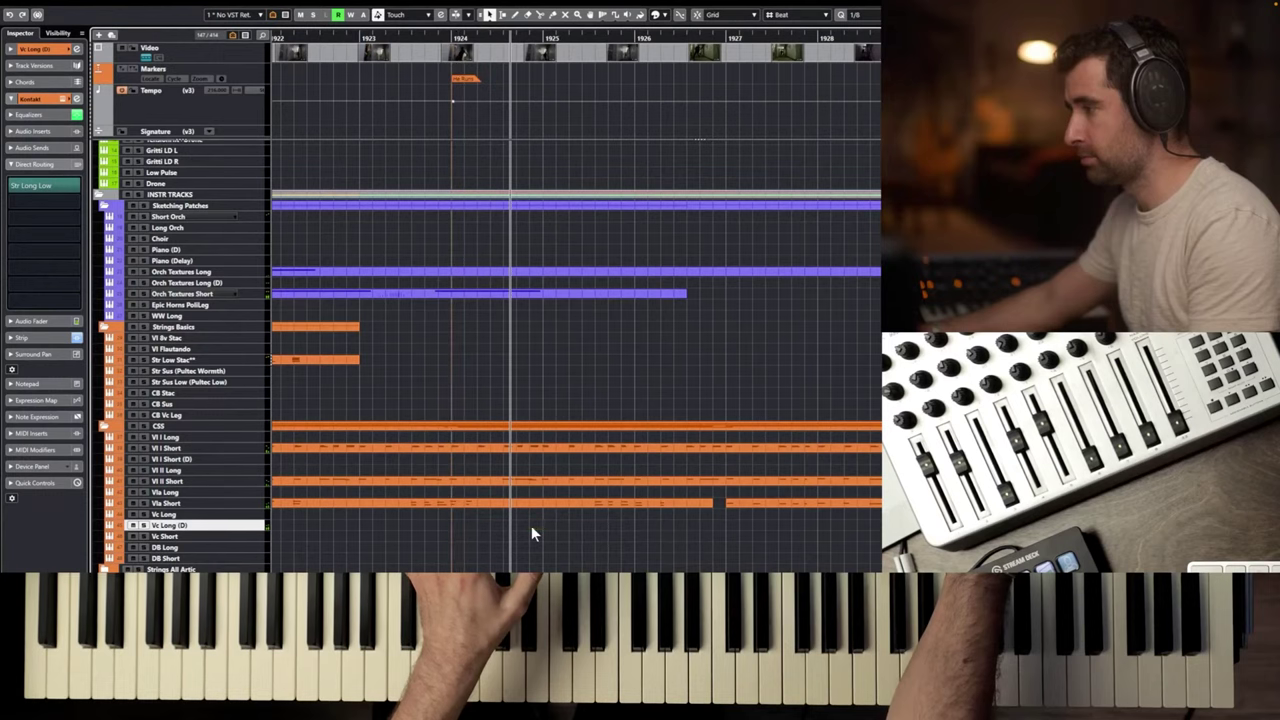
key(space)
key(space)
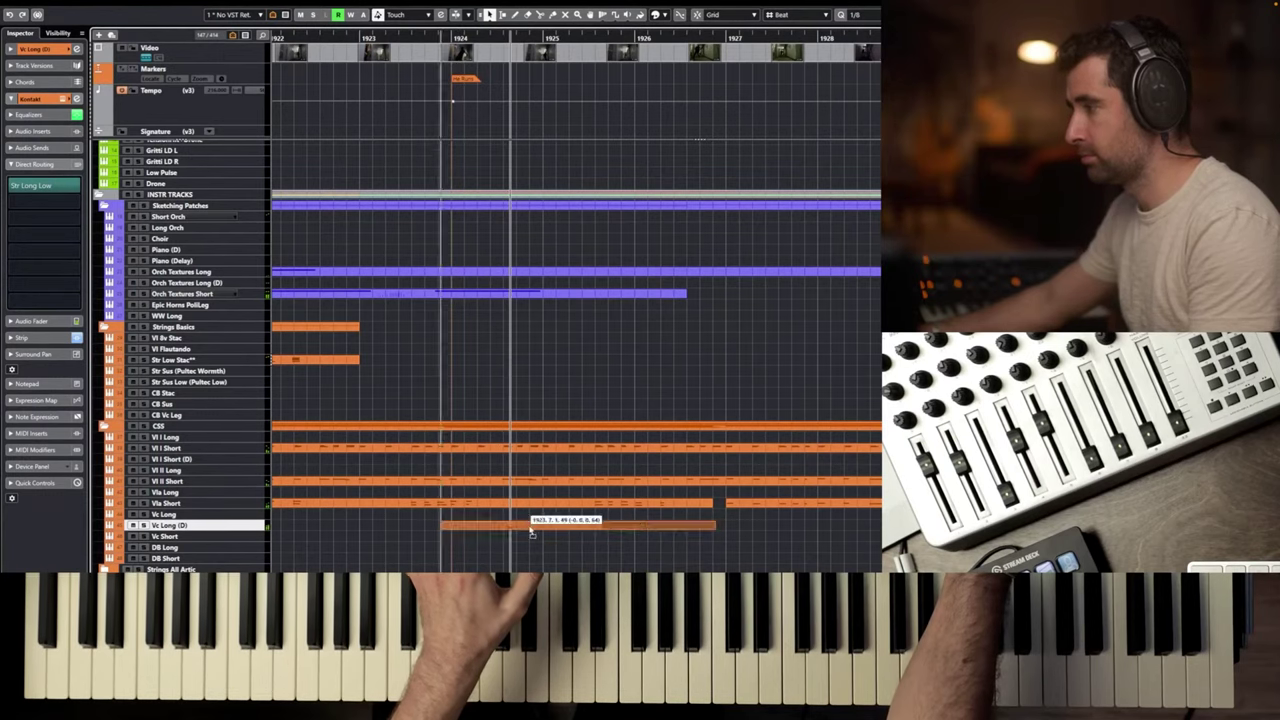
key(space)
key(space)
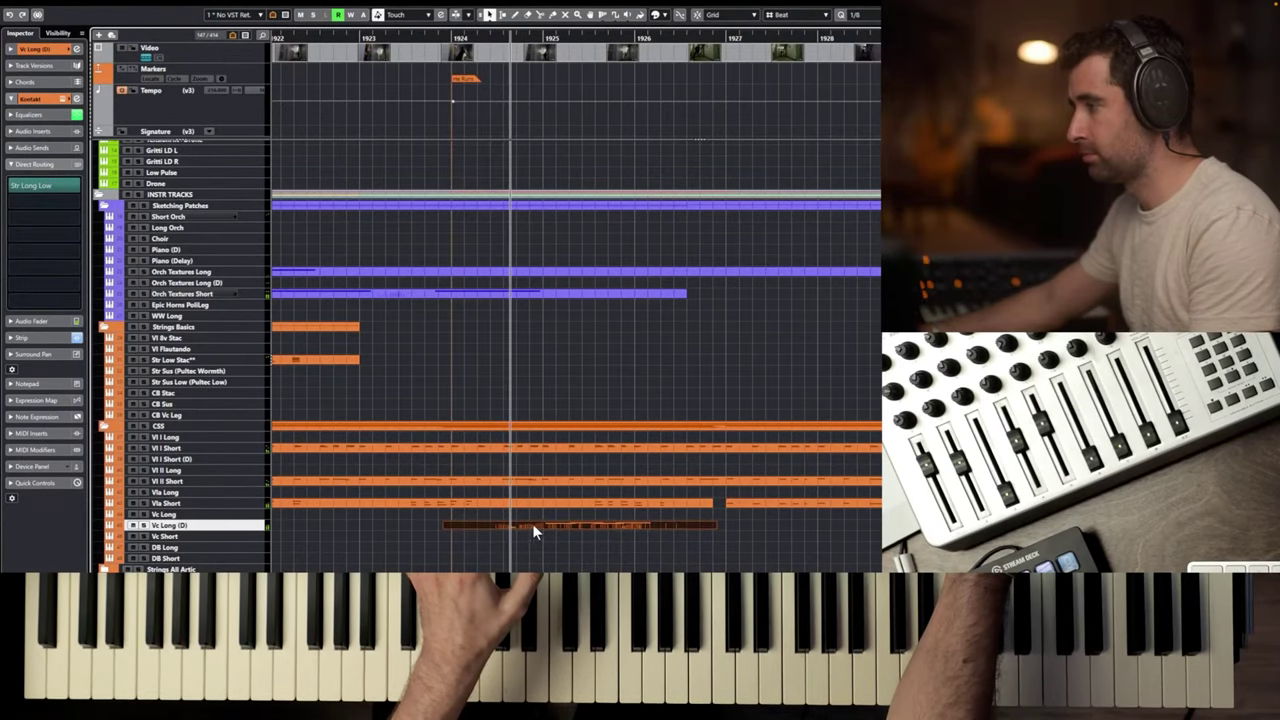
Move the Vc Long (D) part slightly later so it starts just after bar 1924, and audition it.
drag(532, 527, 545, 527)
key(space)
key(space)
key(space)
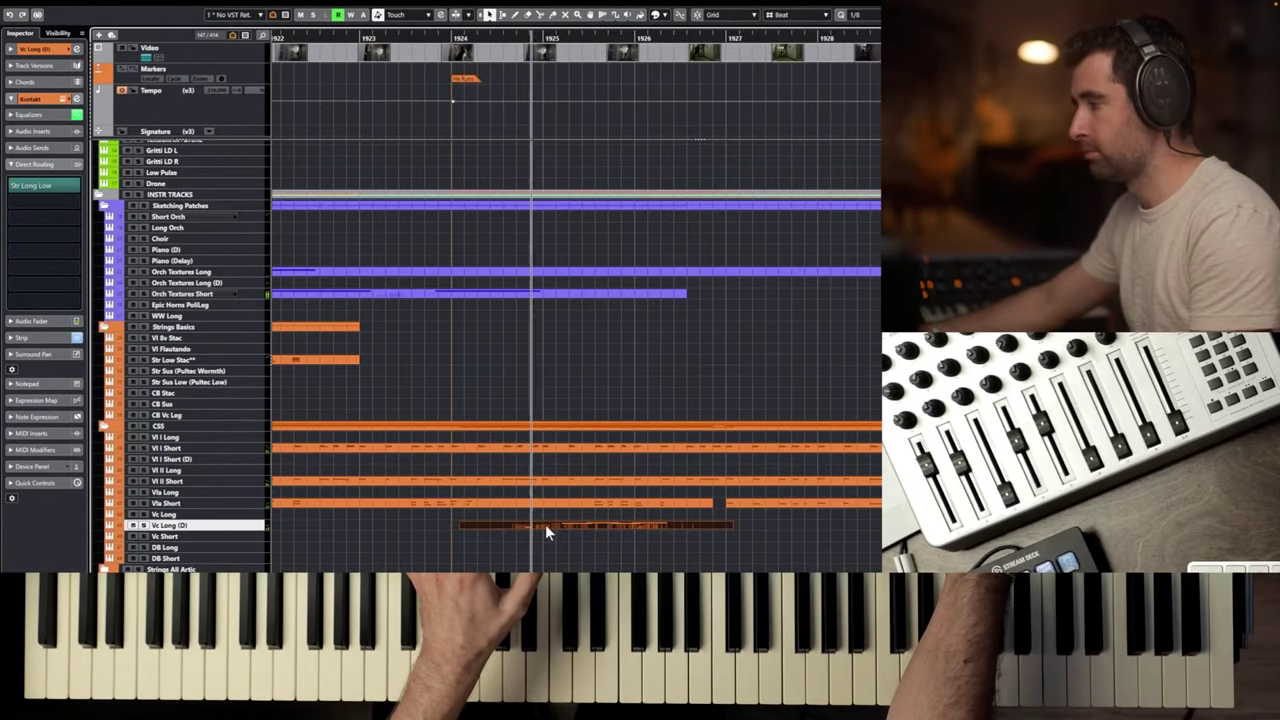
key(space)
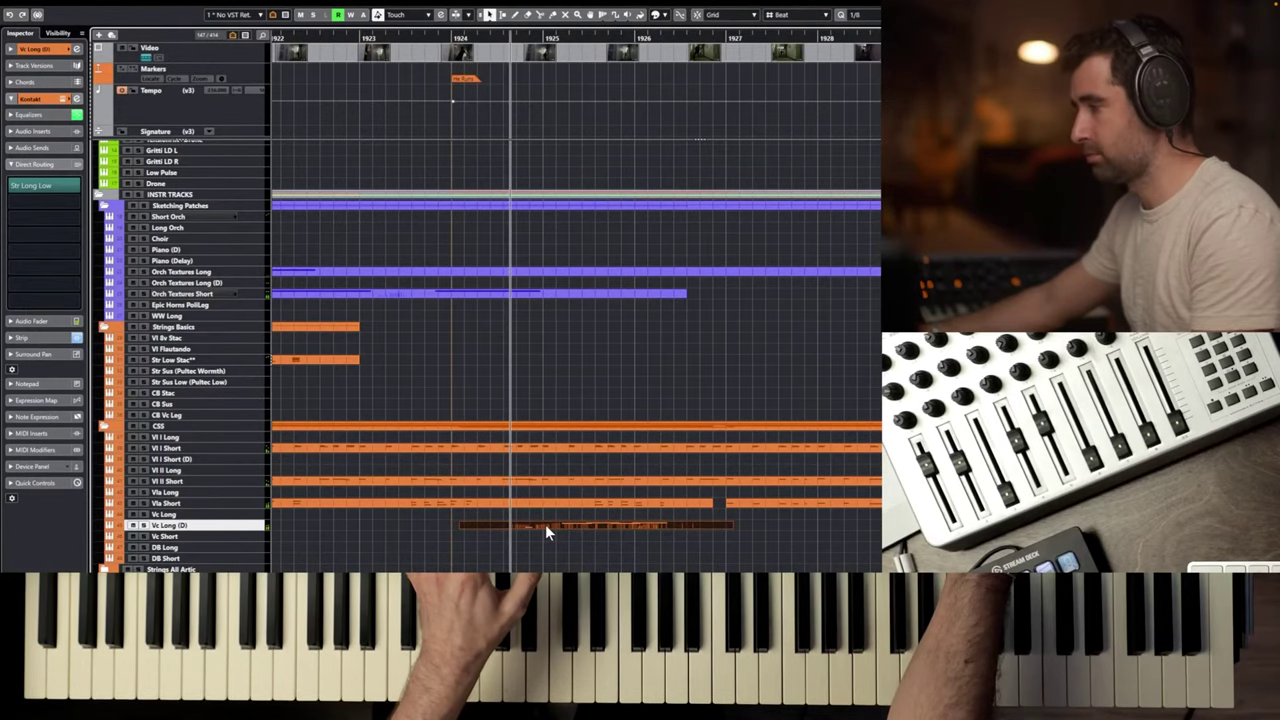
Extend the start of the E2 note slightly earlier in the Vc Long (D) part, audition it and leave the editor.
double_click(545, 525)
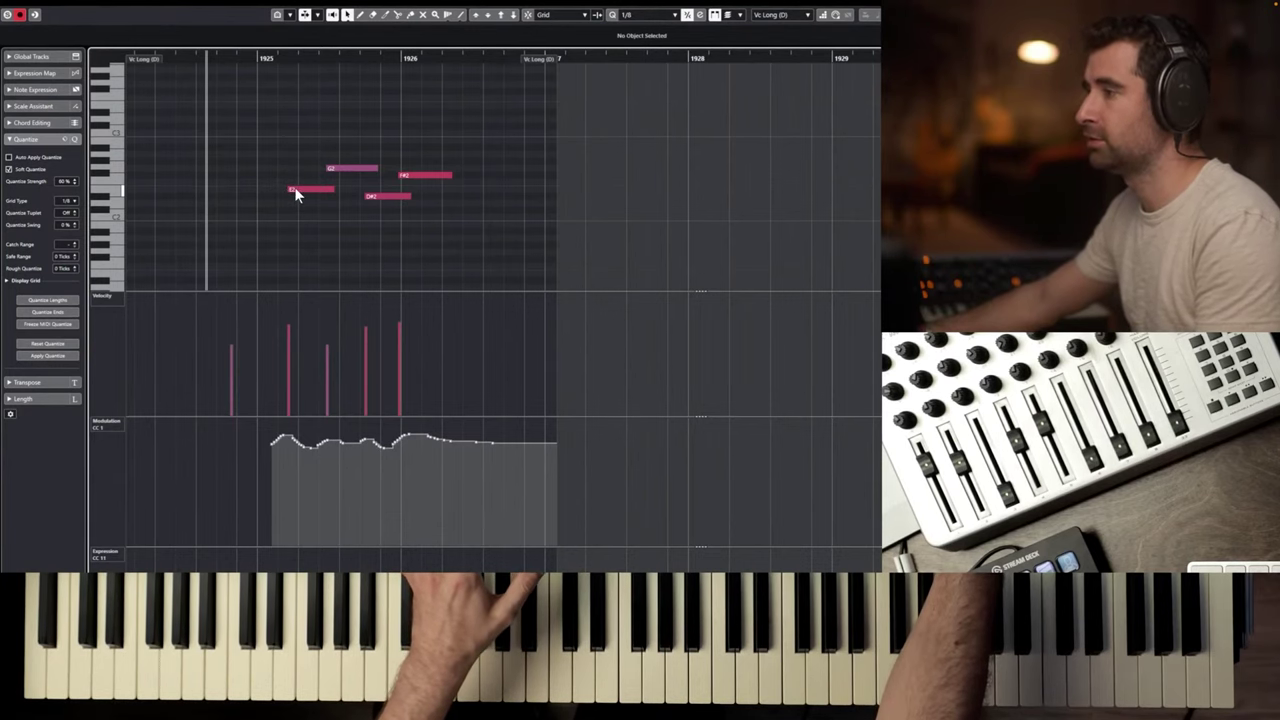
key(space)
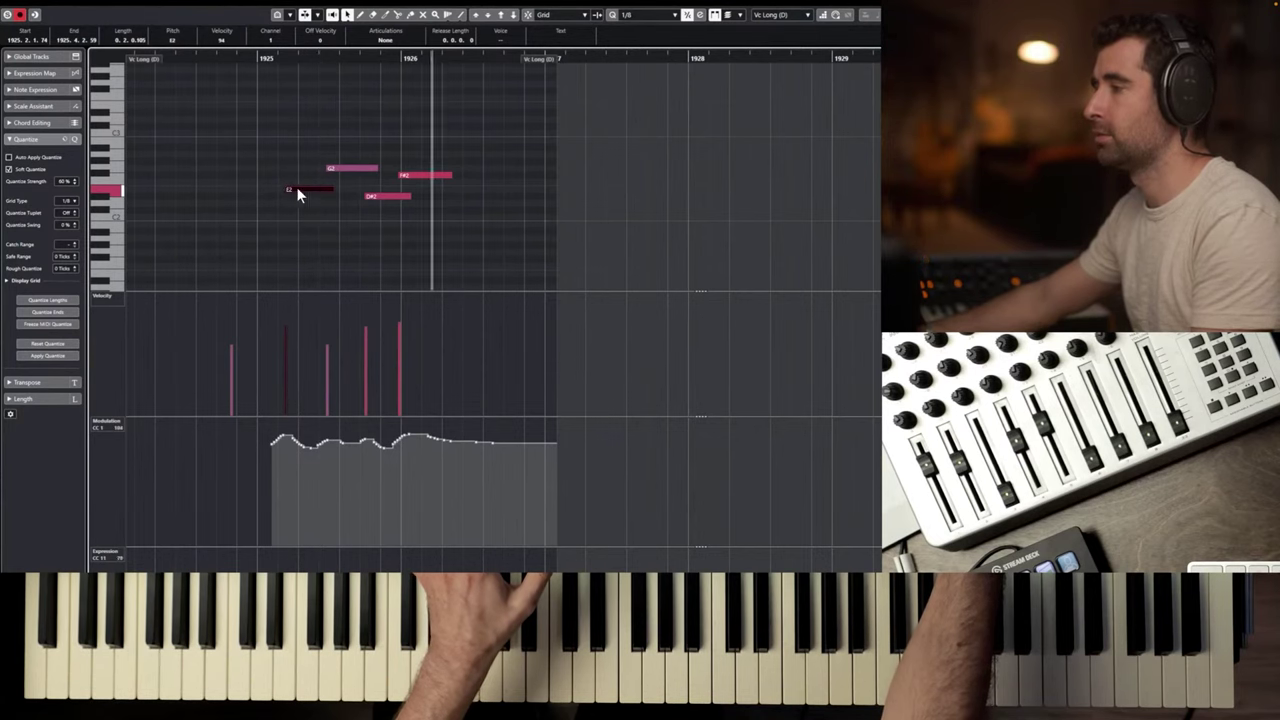
key(space)
key(Return)
scroll(539, 332, down, 2)
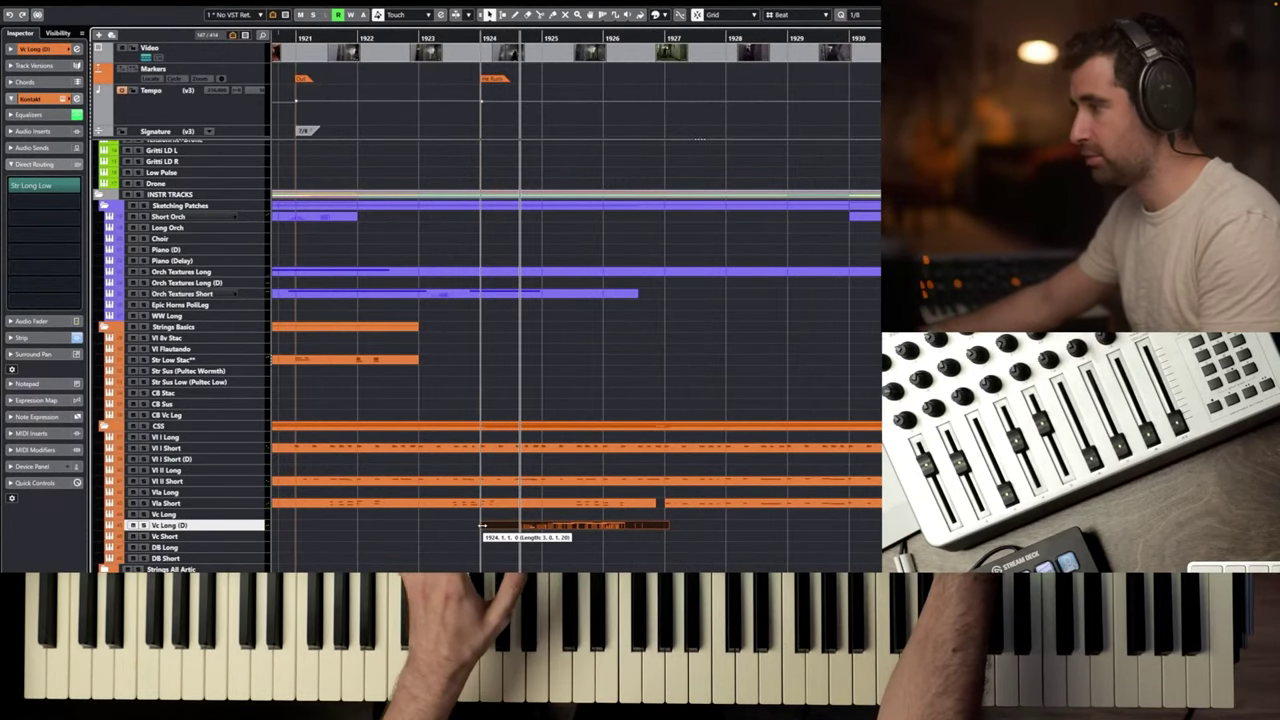
Copy the Vc Long (D) part starting at bar 1924 onto the DB Long track and audition the doubling.
drag(505, 528, 509, 555)
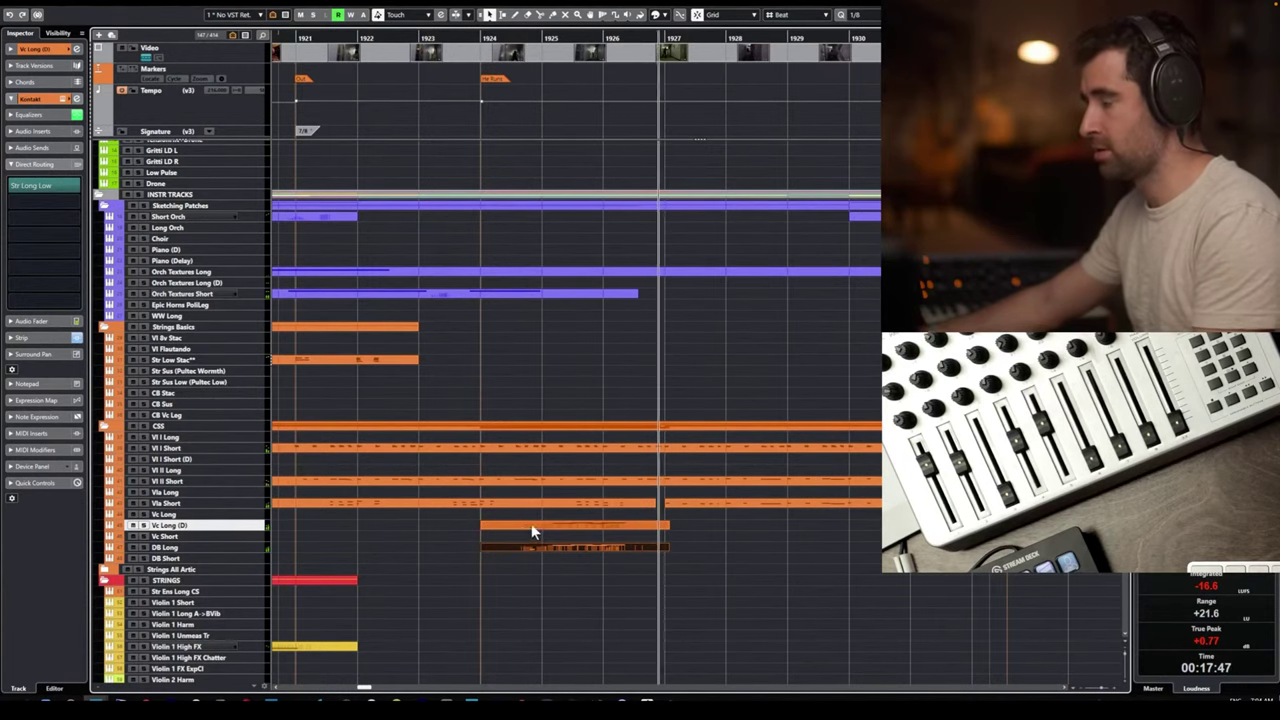
key(space)
Try pasting the copied low-string part onto Bsn Long and CBsn Long midway through bar 1924, and audition it.
scroll(518, 457, down, 5)
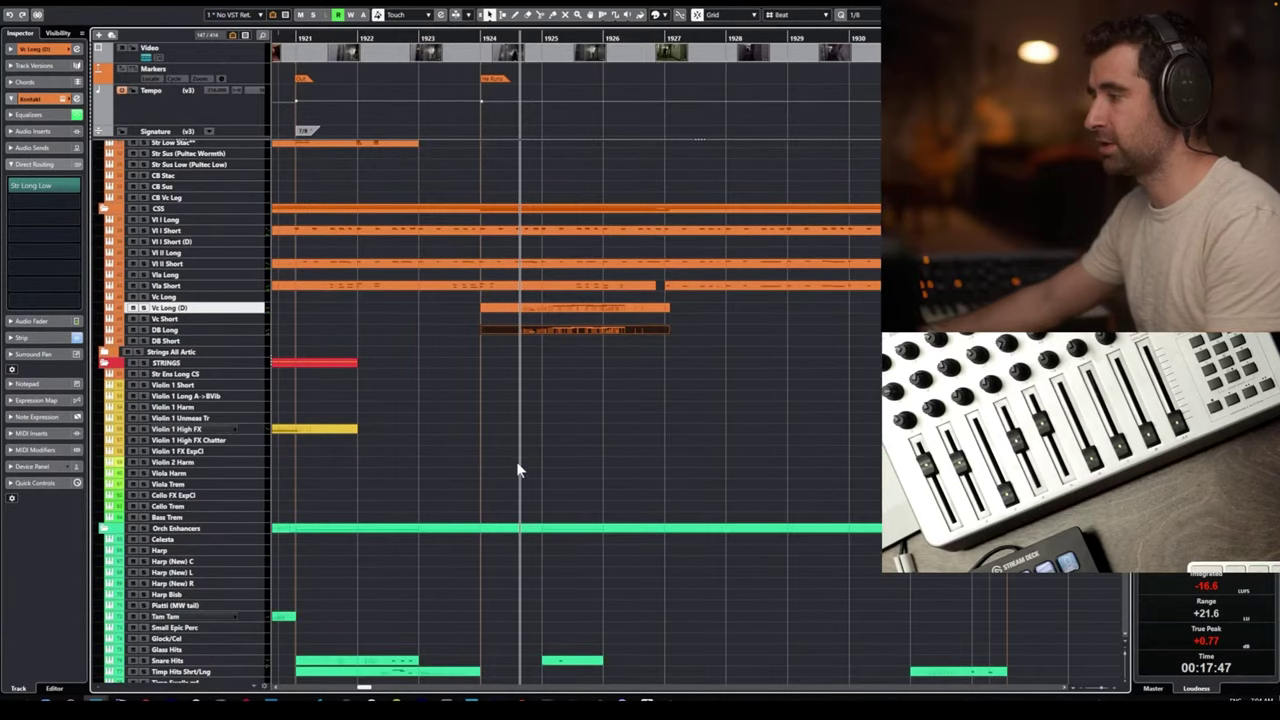
scroll(551, 396, down, 10)
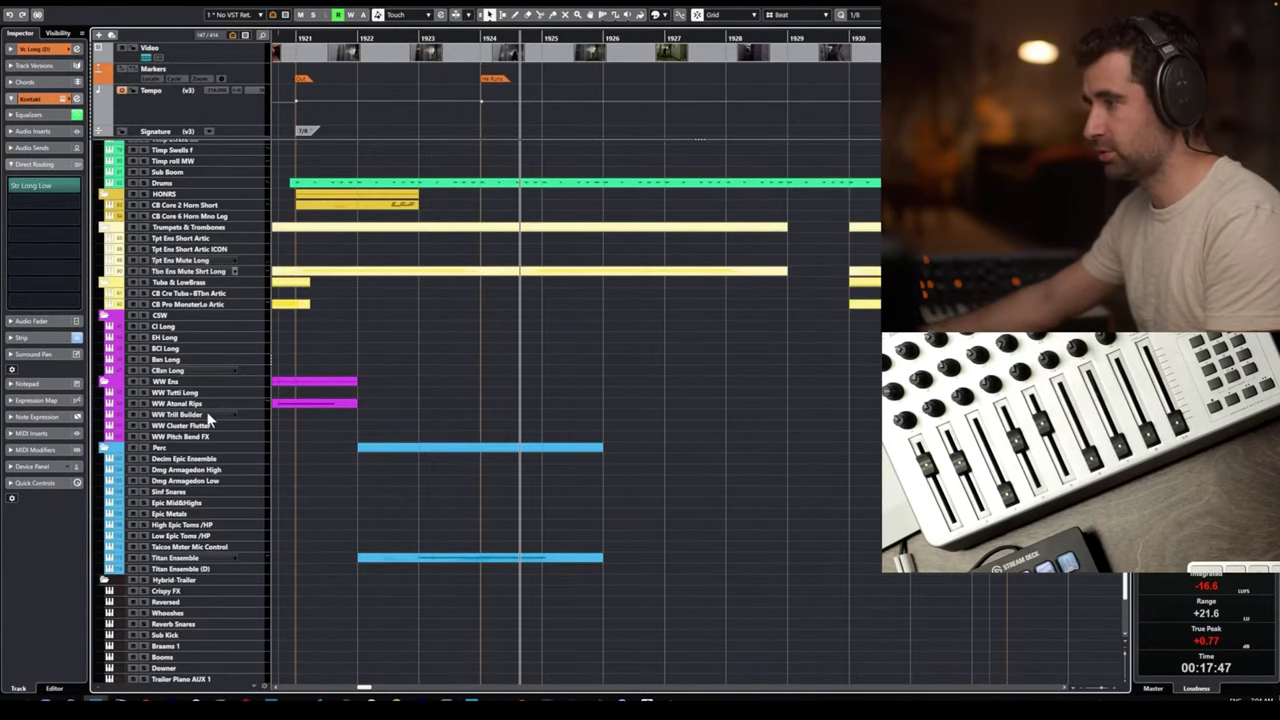
scroll(212, 430, down, 3)
scroll(216, 422, up, 3)
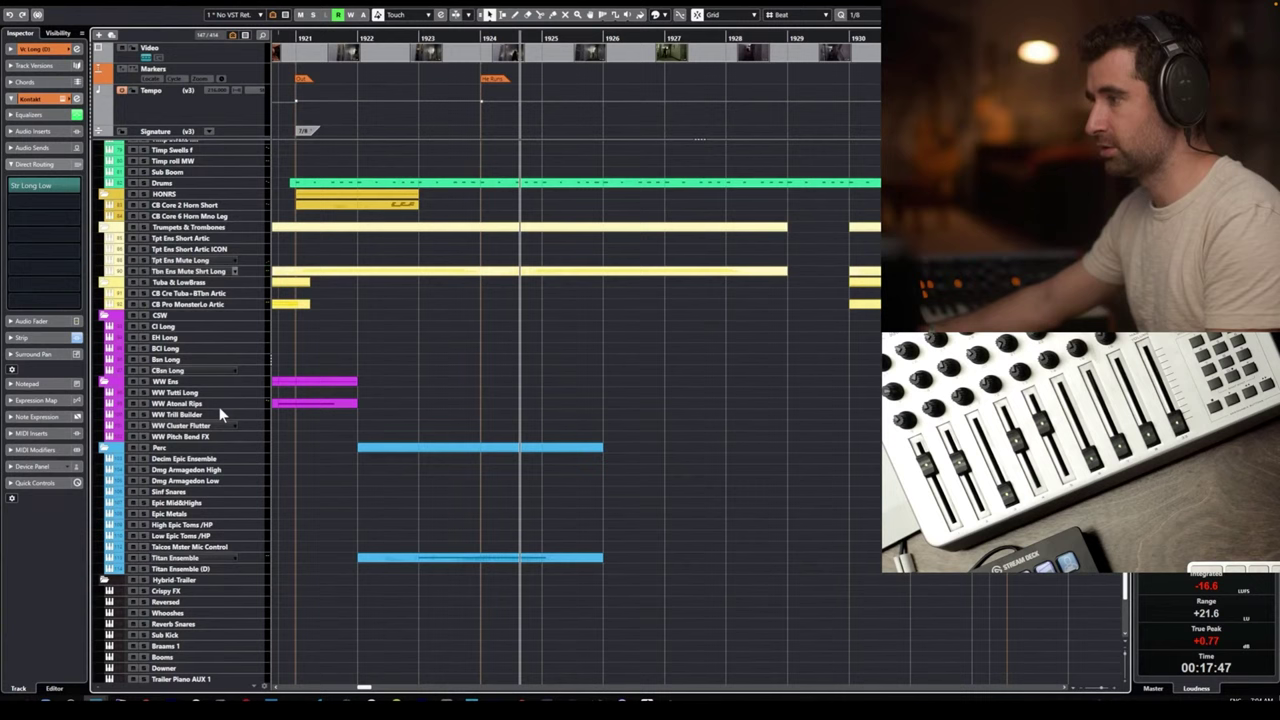
click(205, 358)
key(ctrl+v)
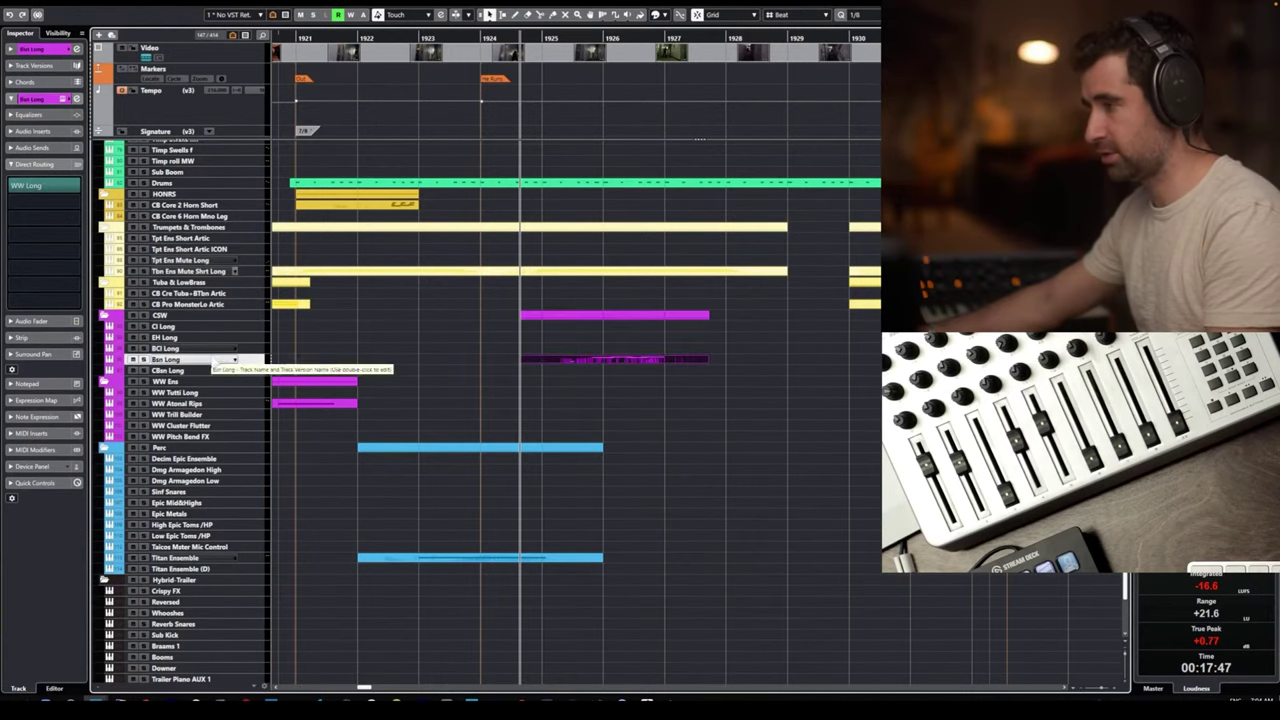
click(210, 370)
key(ctrl+b)
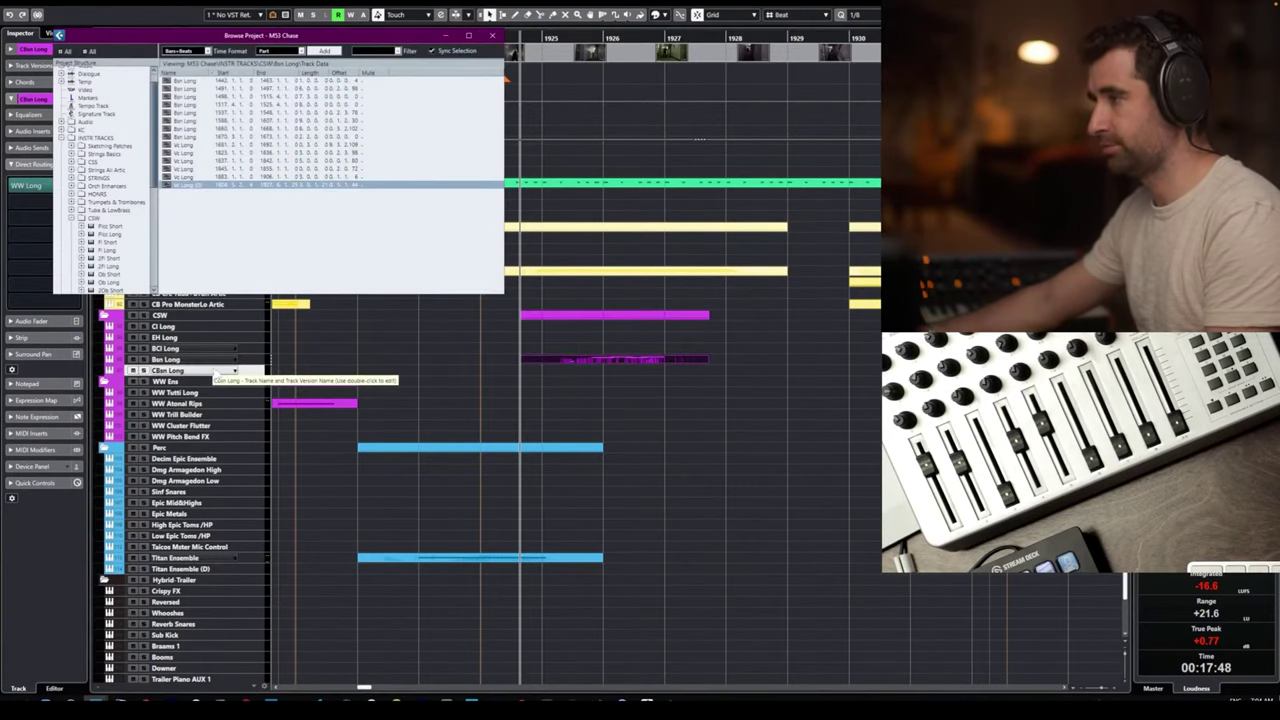
click(491, 36)
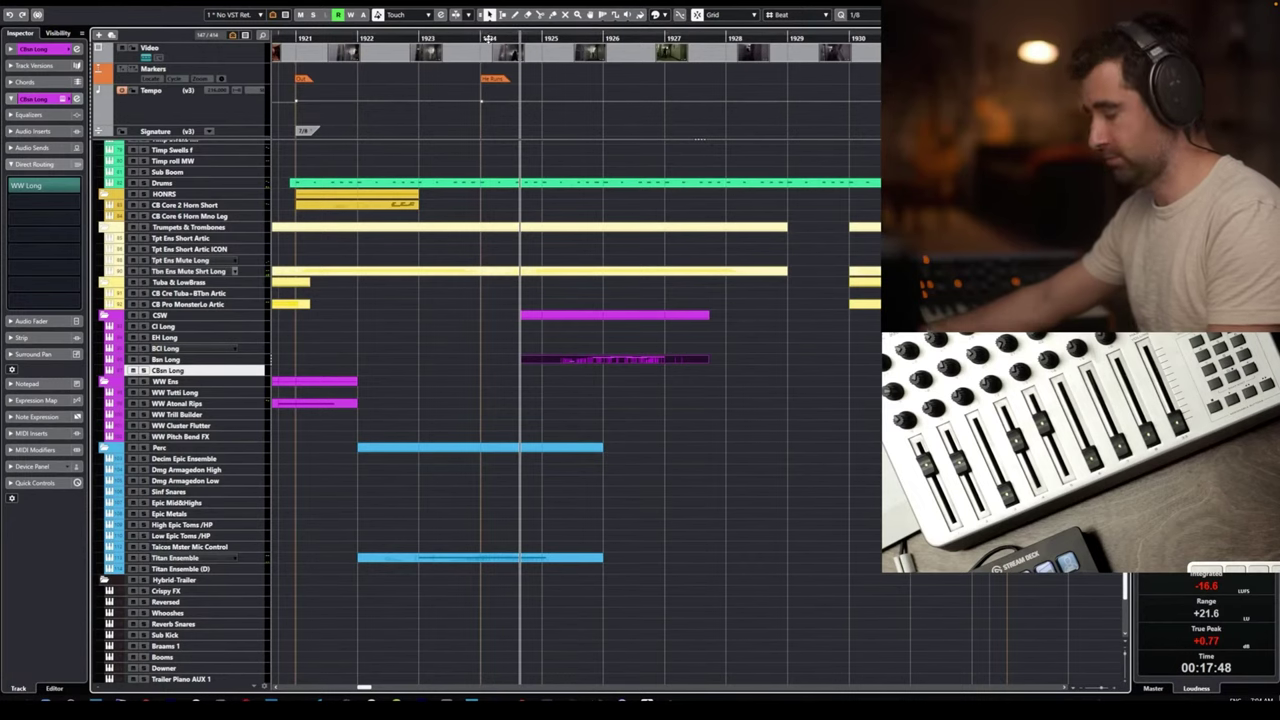
key(ctrl+v)
key(space)
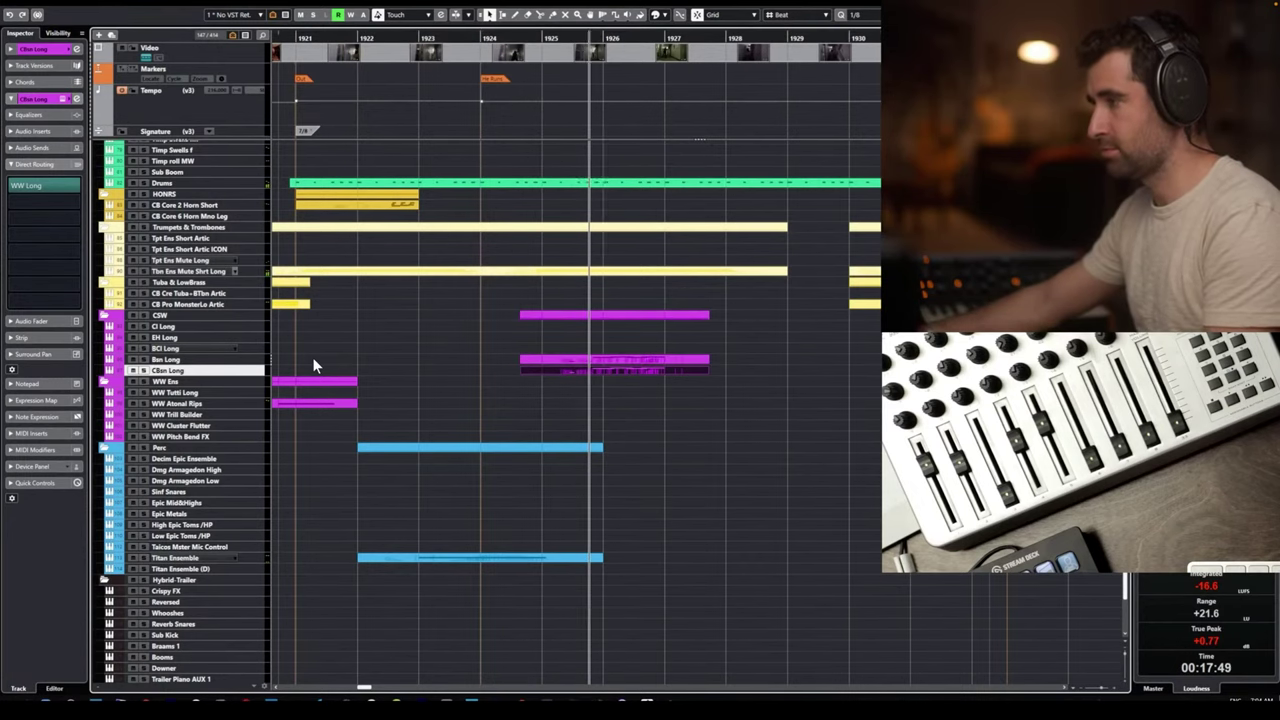
key(space)
key(ctrl+z)
Paste the copied low-string part at bar 1924 onto the CBsn Long and Bsn Long tracks and audition the doubling.
scroll(581, 368, up, 10)
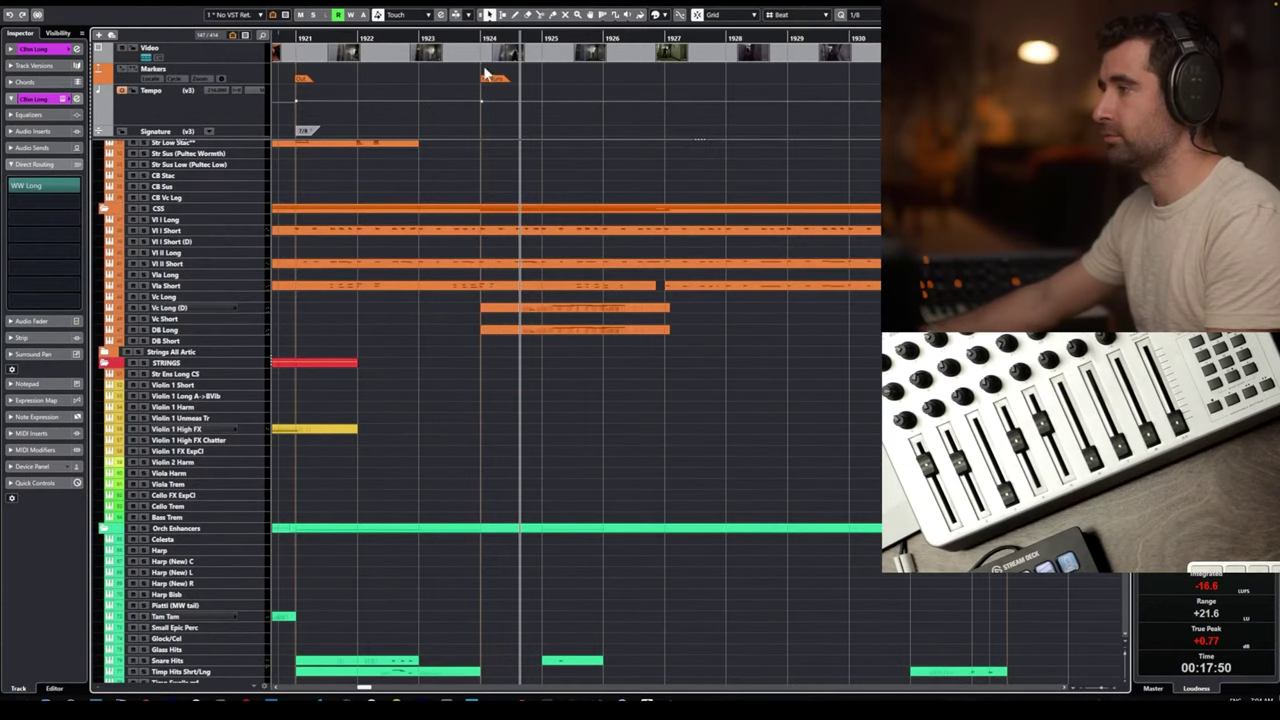
click(483, 37)
scroll(506, 377, down, 10)
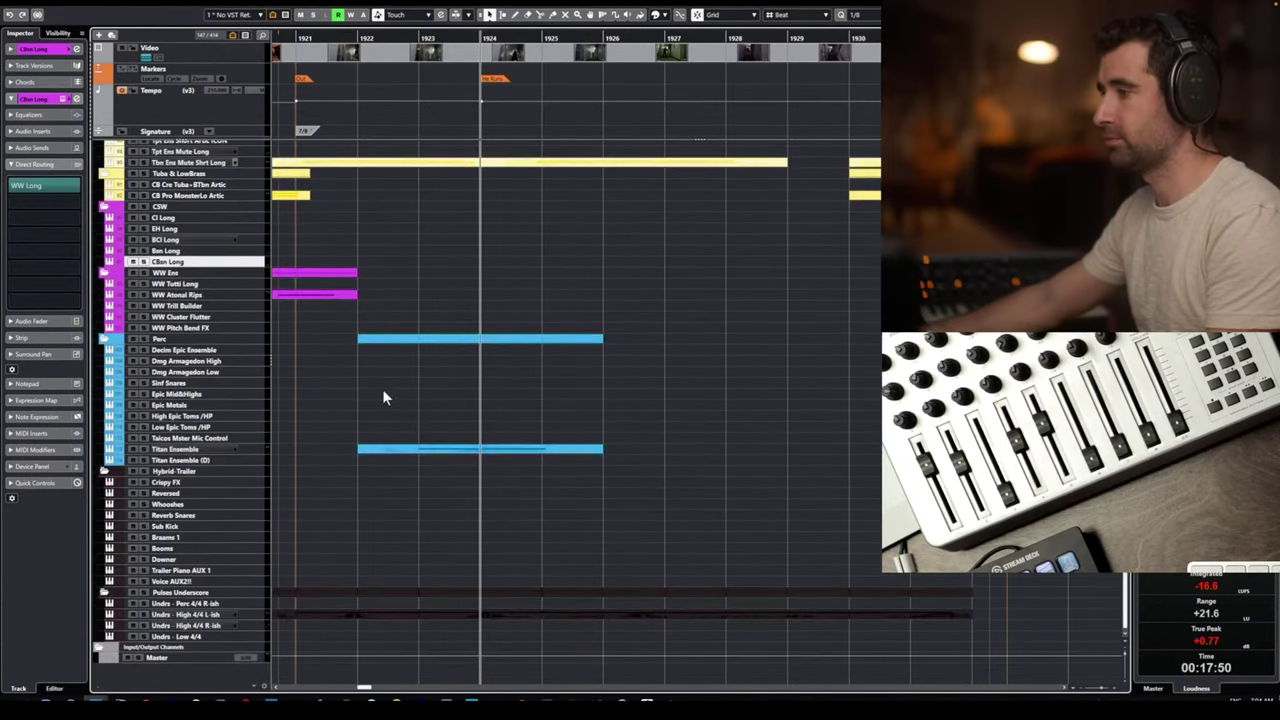
key(ctrl+v)
click(232, 251)
key(ctrl+v)
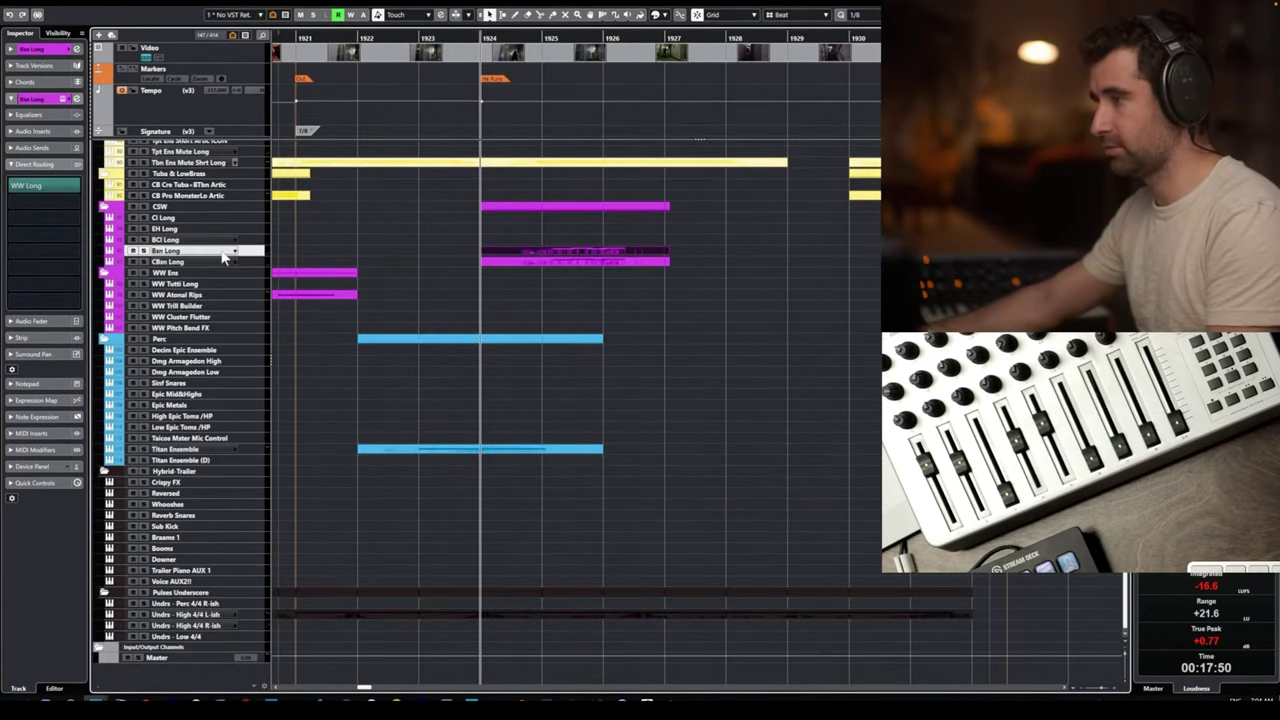
key(space)
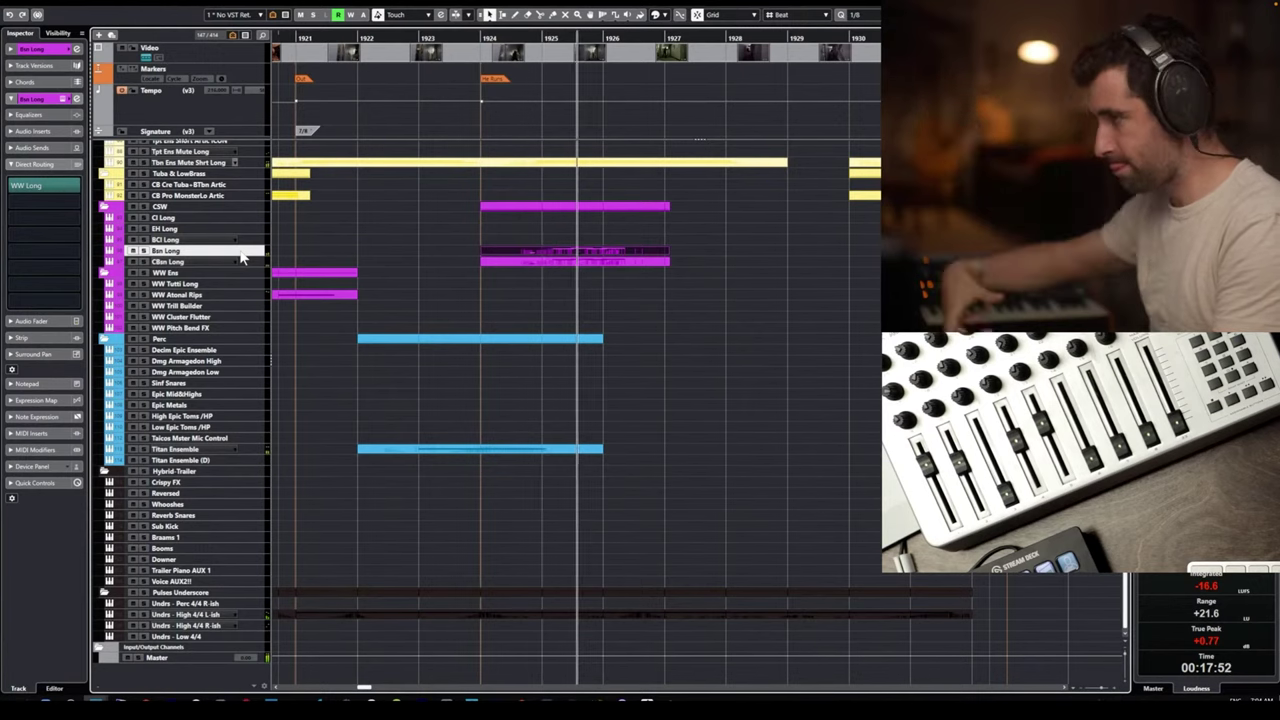
key(space)
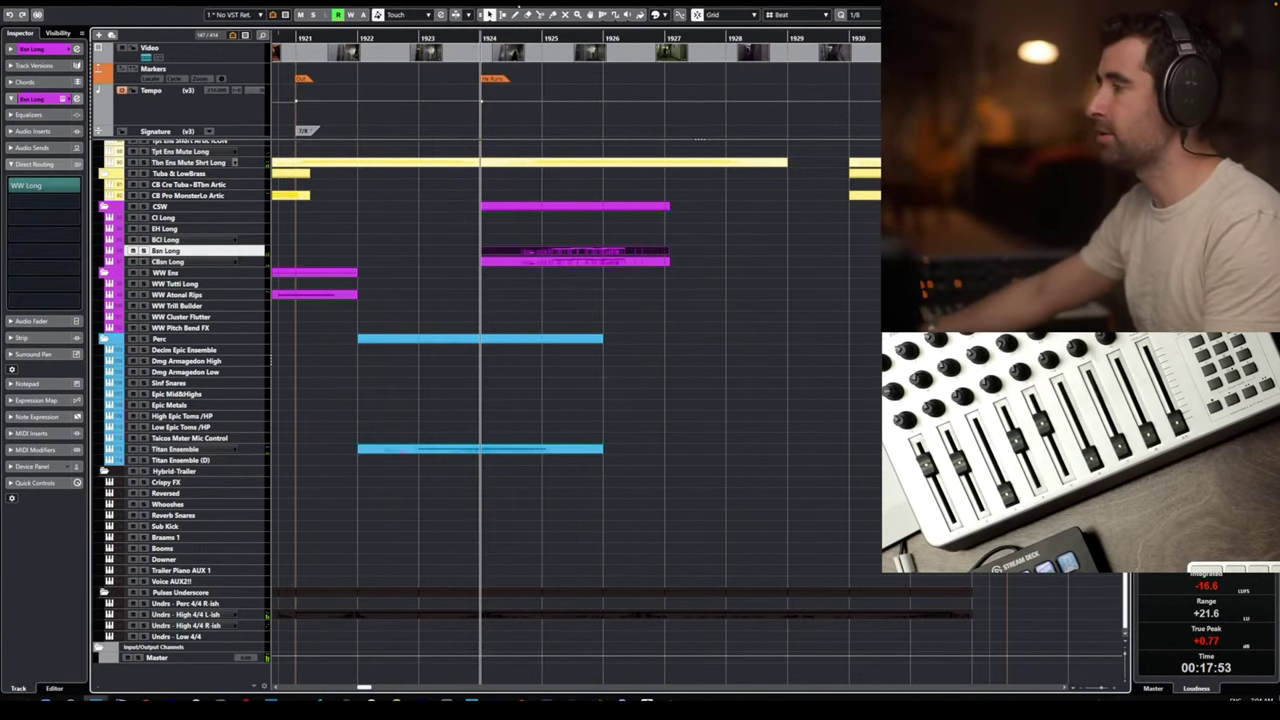
Select the Str Low Stac** track and audition the passage leading into bar 1926.
click(592, 37)
scroll(601, 153, up, 15)
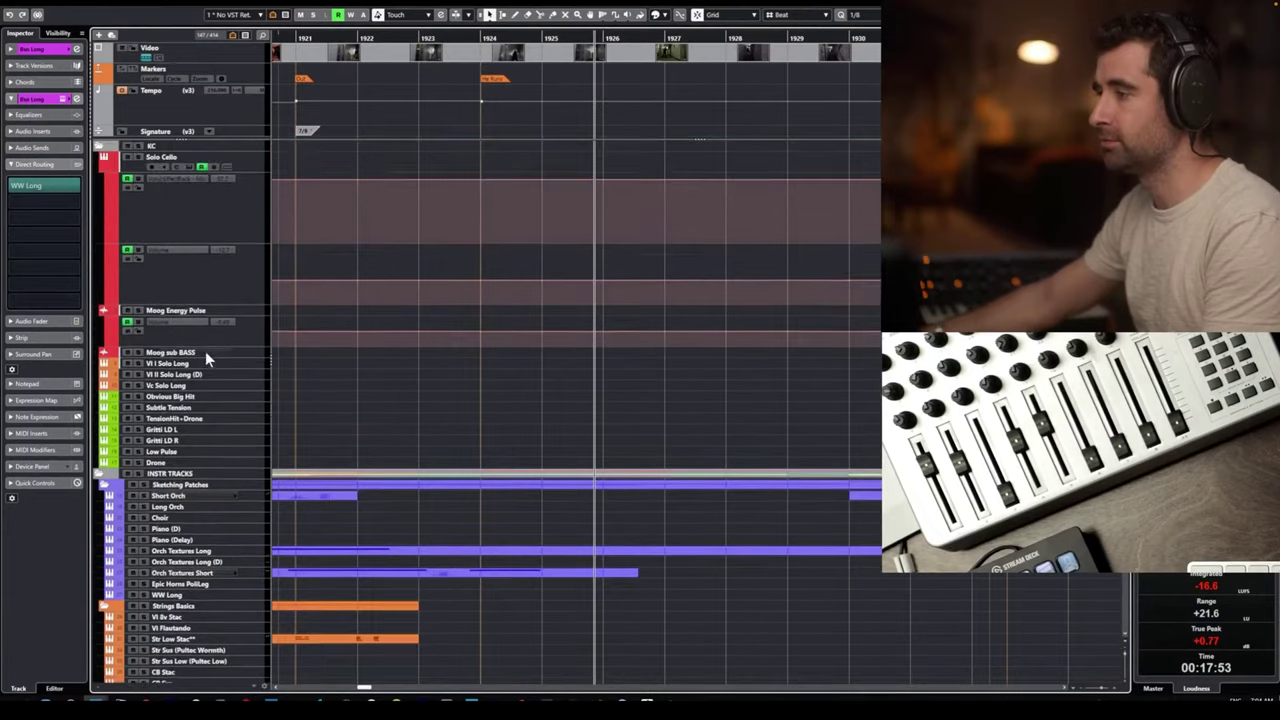
scroll(205, 351, down, 8)
click(199, 316)
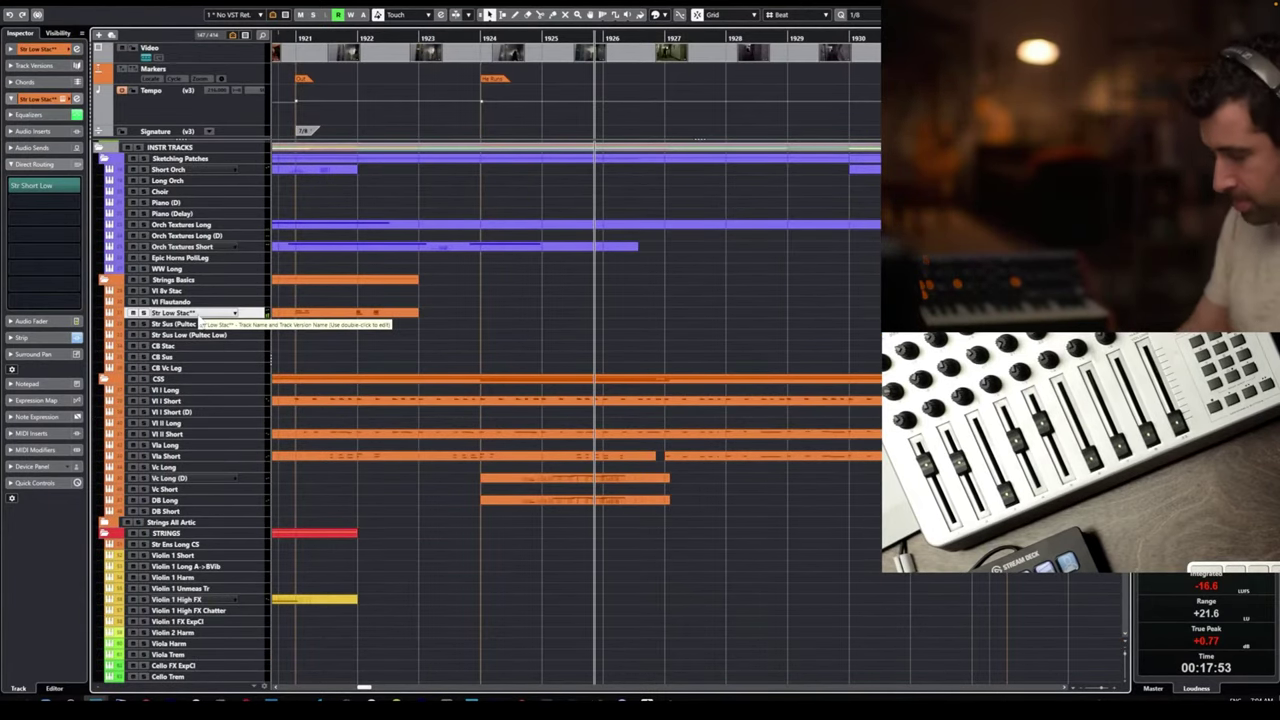
key(space)
key(space)
key(minus)
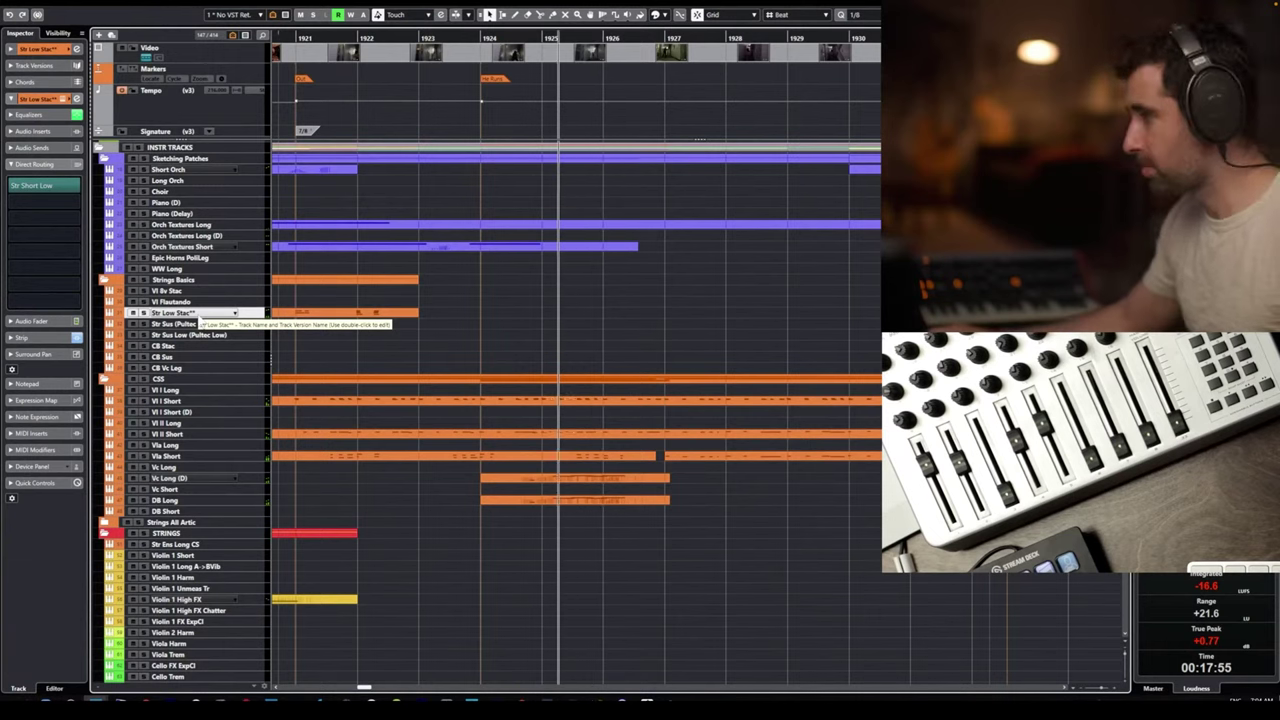
Try recording a low staccato phrase in bar 1926 on the Str Low Stac** track.
key(minus)
key(minus)
key(space)
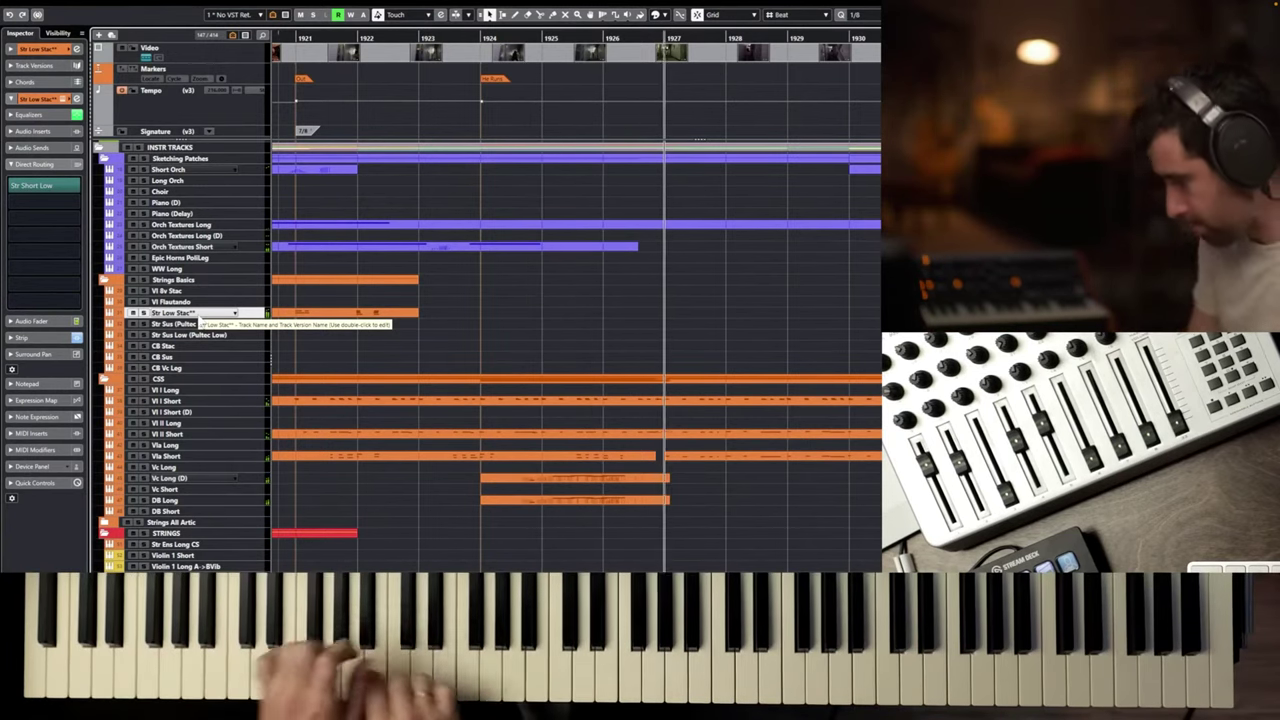
key(space)
key(shift+KP_Multiply)
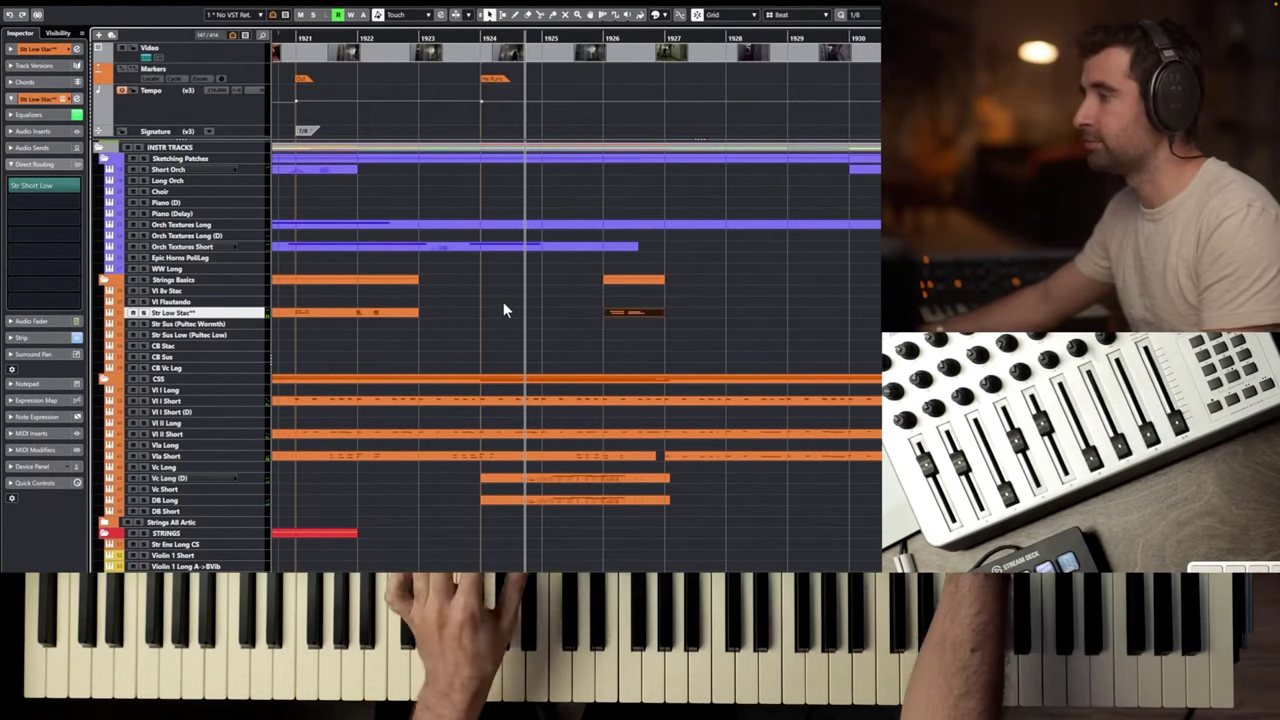
key(ctrl+z)
Record a new low staccato phrase in bar 1926 on Str Low Stac**, play it back and check its notes in the editor.
key(space)
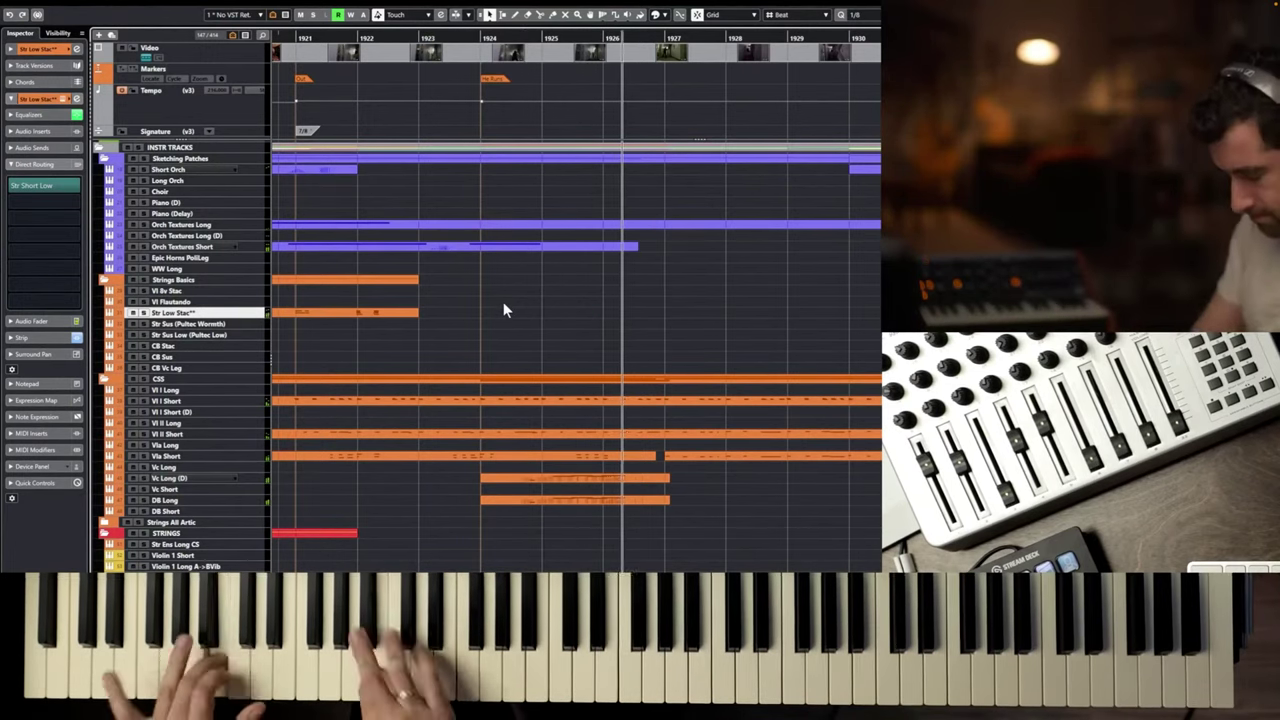
key(space)
key(space)
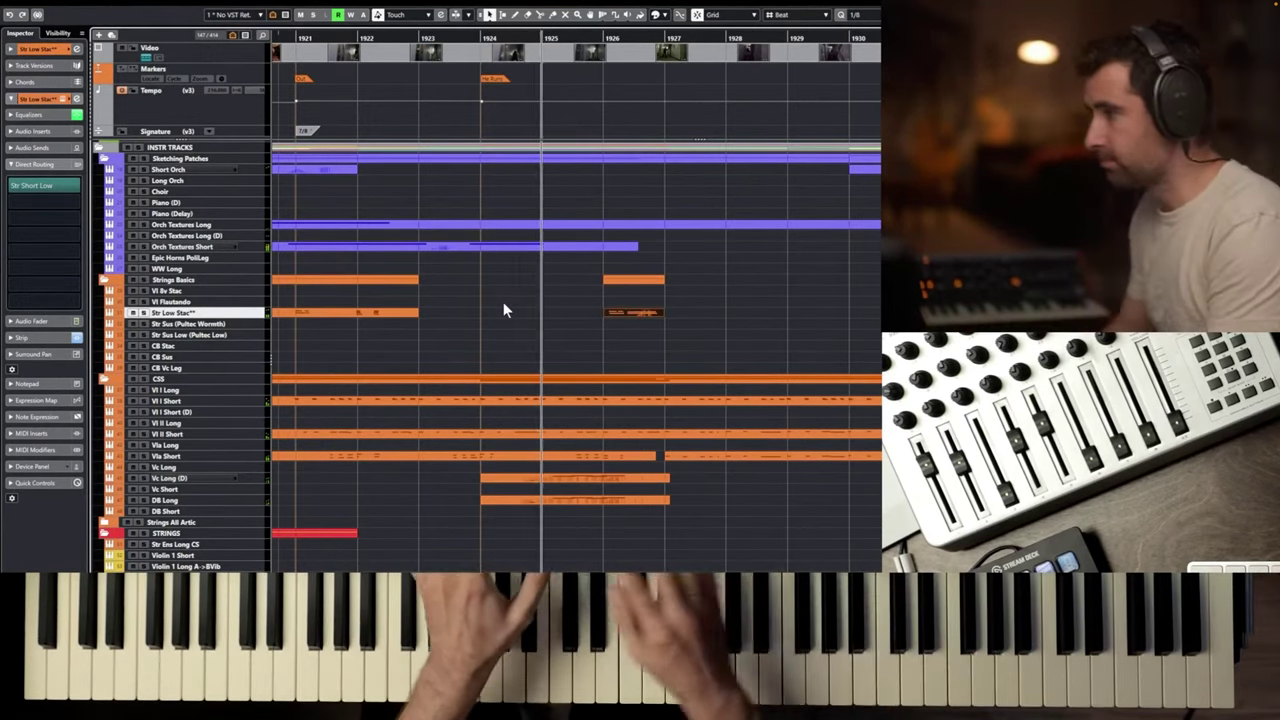
key(space)
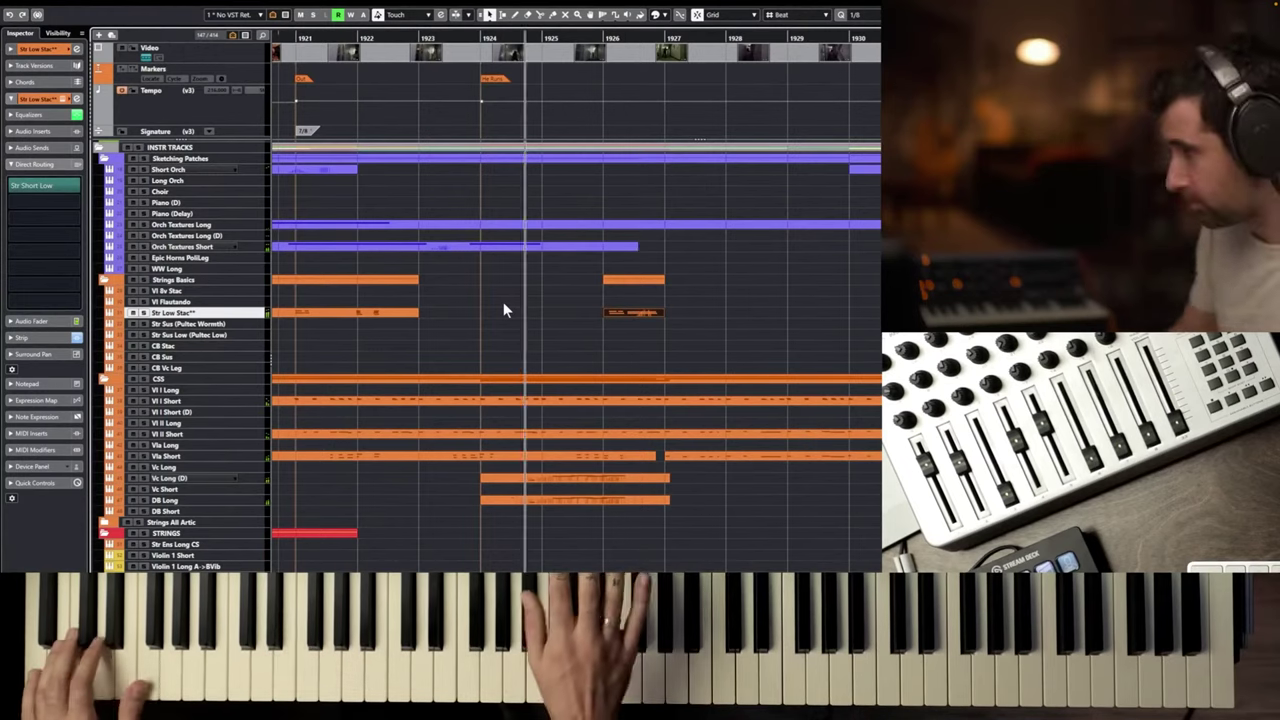
key(space)
key(space)
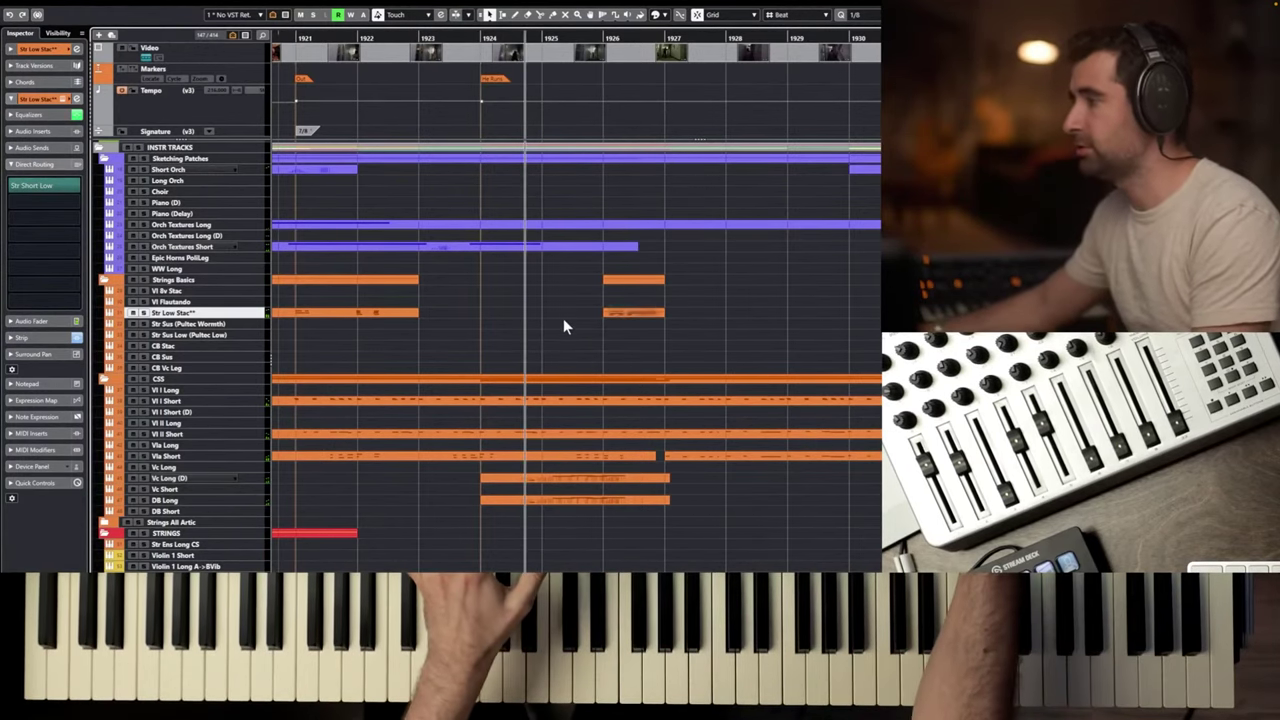
double_click(612, 311)
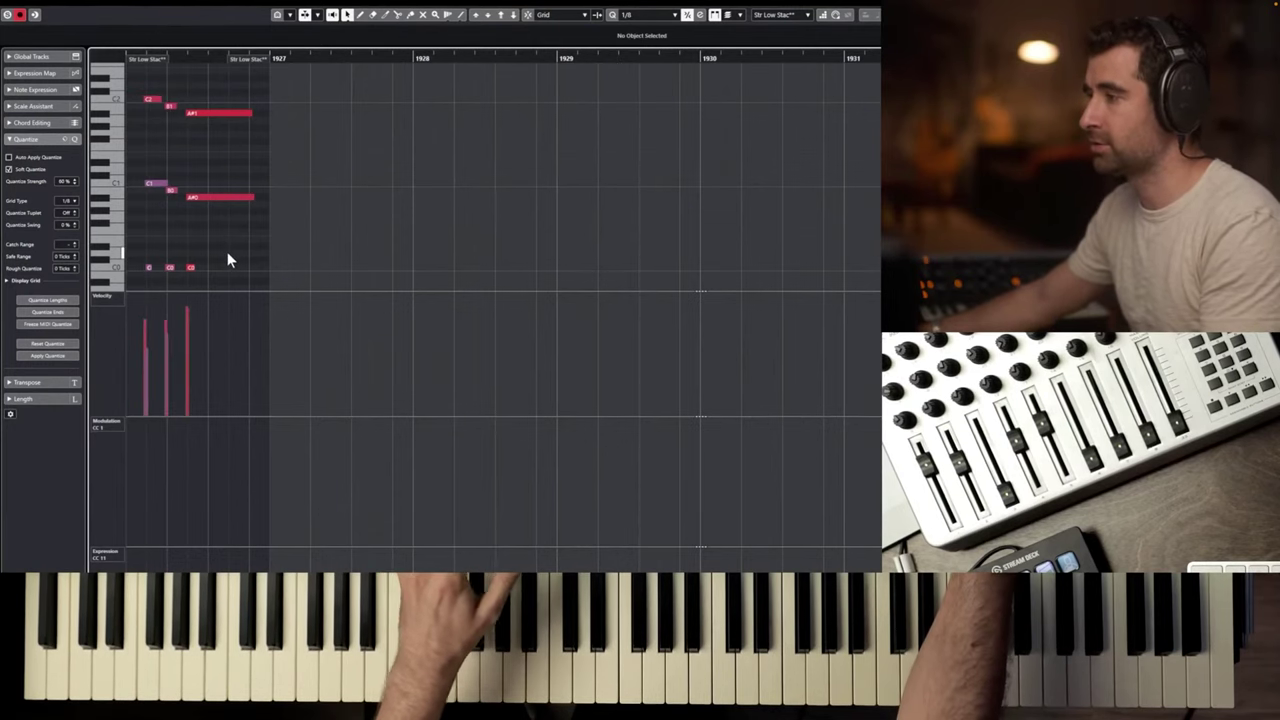
key(space)
key(space)
key(Return)
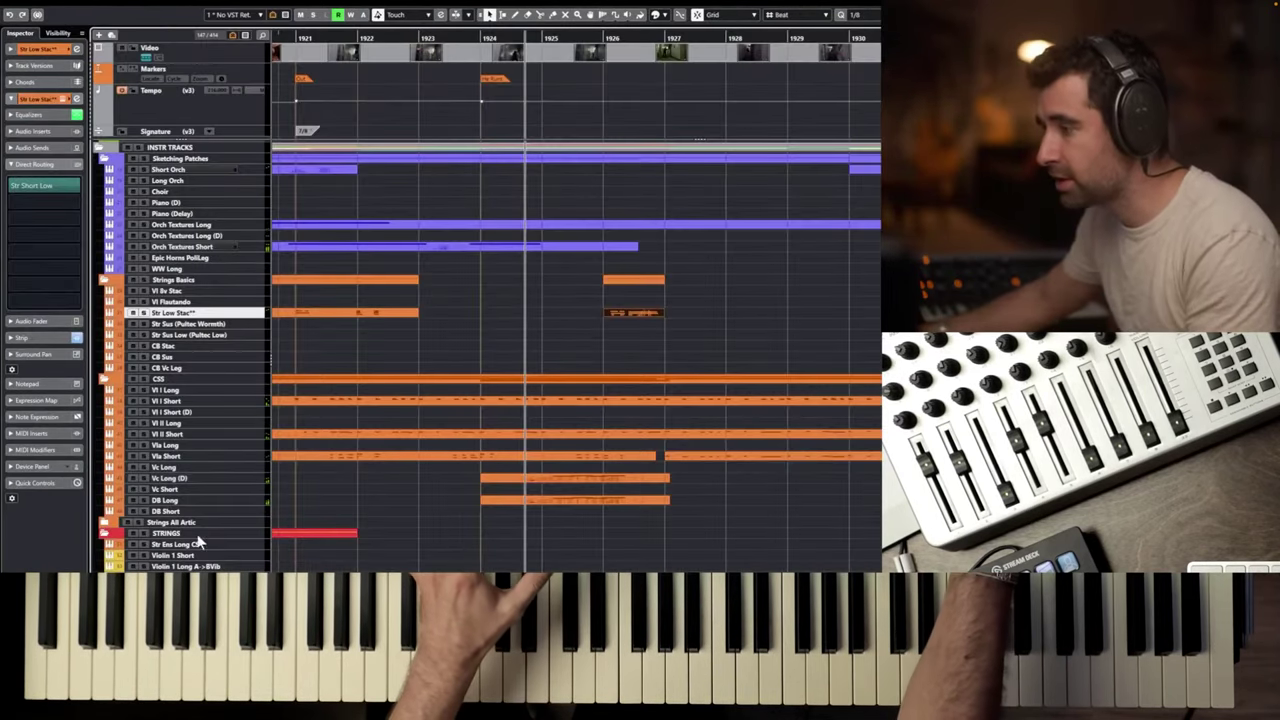
Record snare hits into bar 1926 on Snare Hits, move the E4 hit to beat 4 of bar 1925 at velocity 92, and audition.
scroll(201, 510, down, 7)
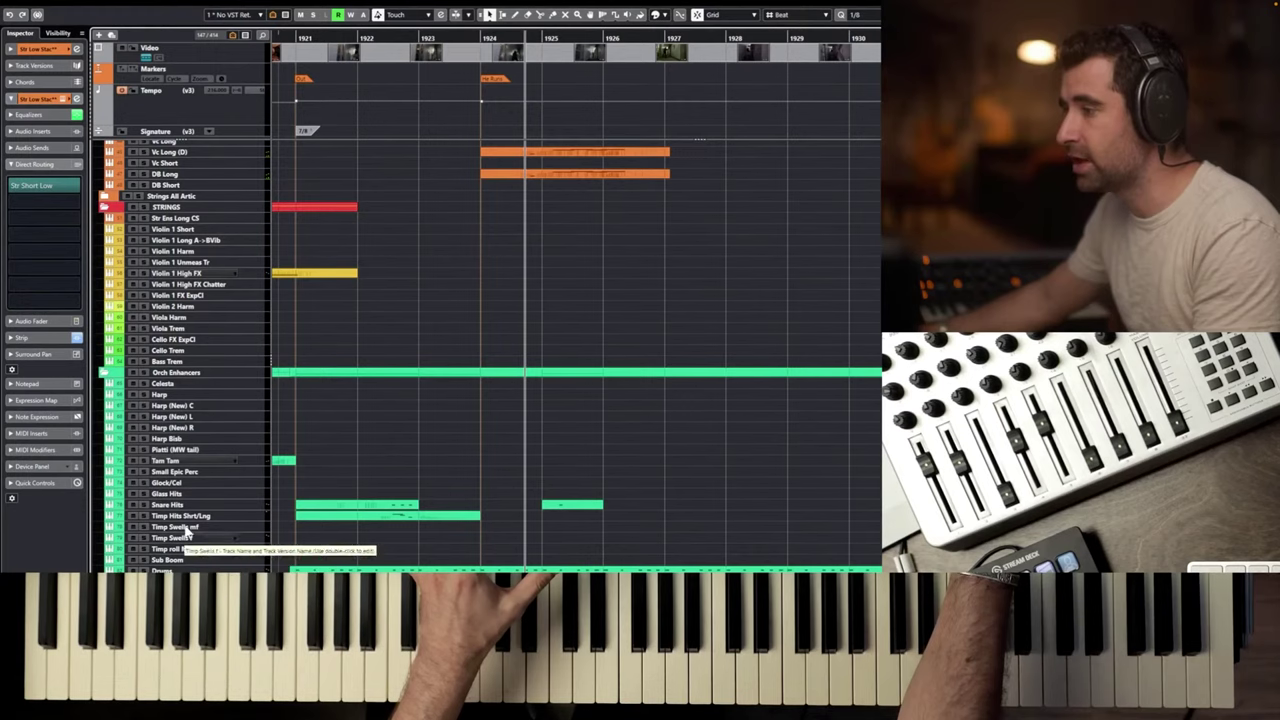
click(185, 506)
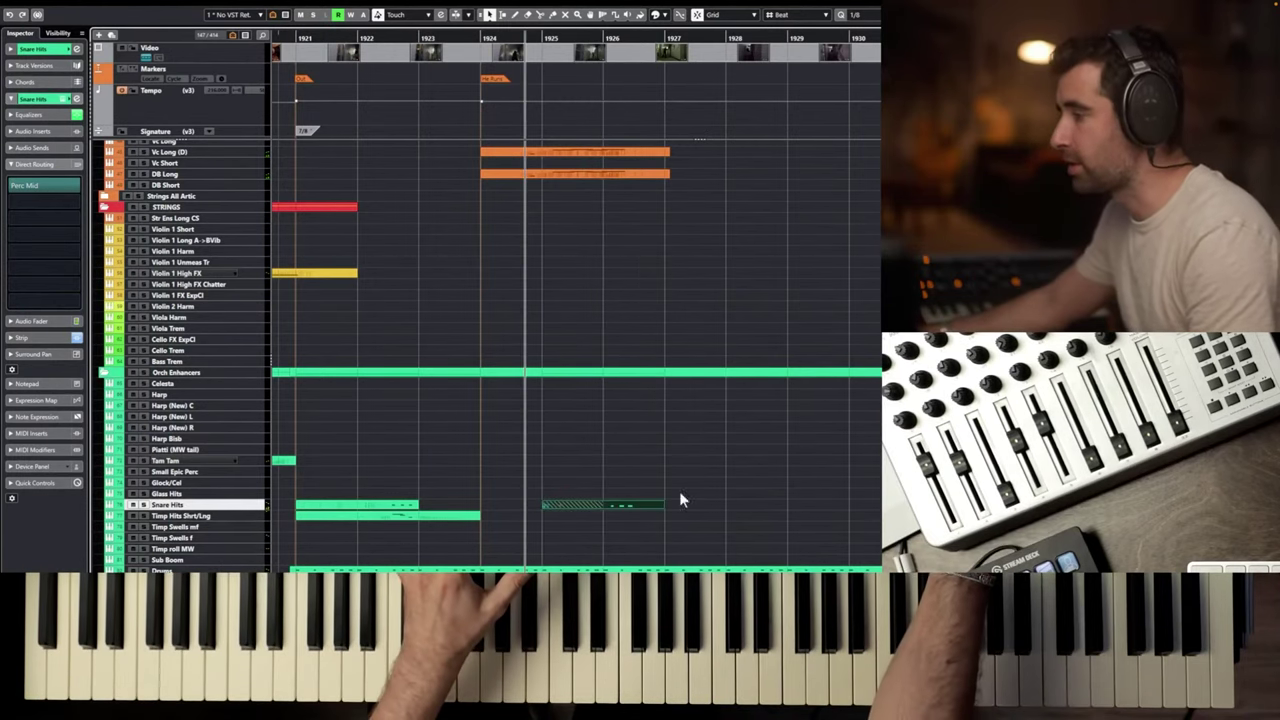
double_click(573, 506)
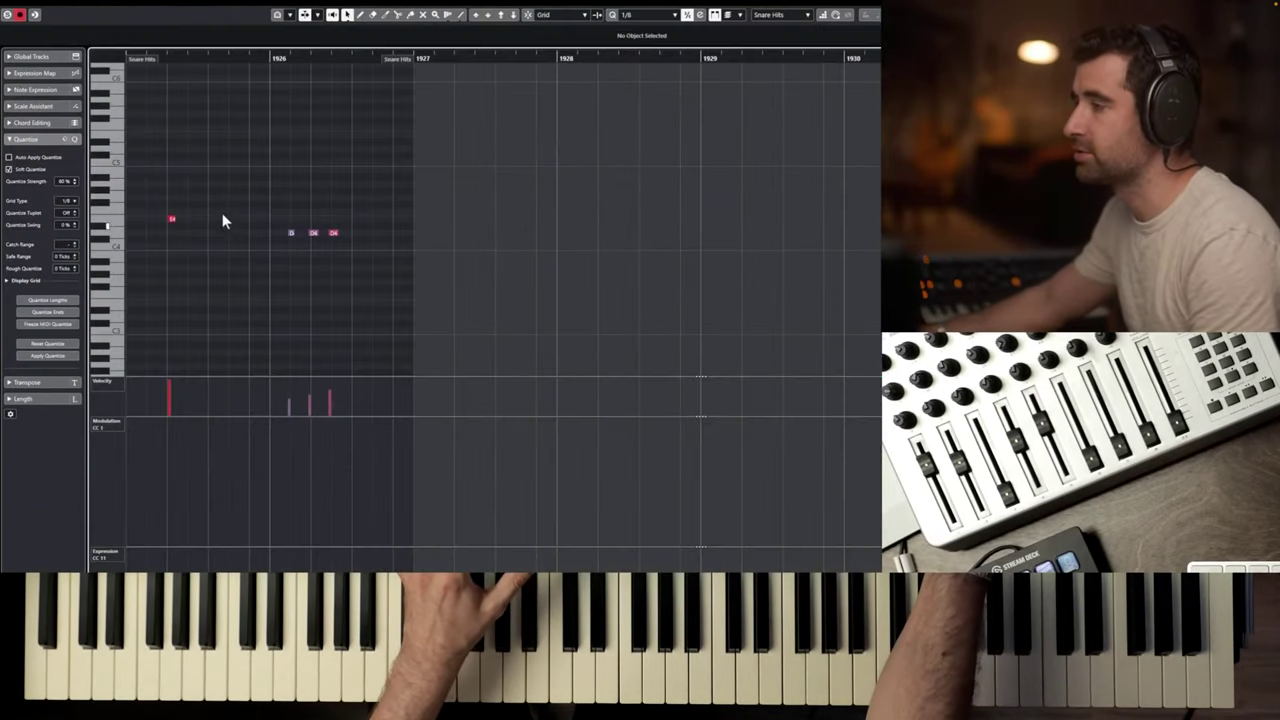
drag(172, 219, 190, 219)
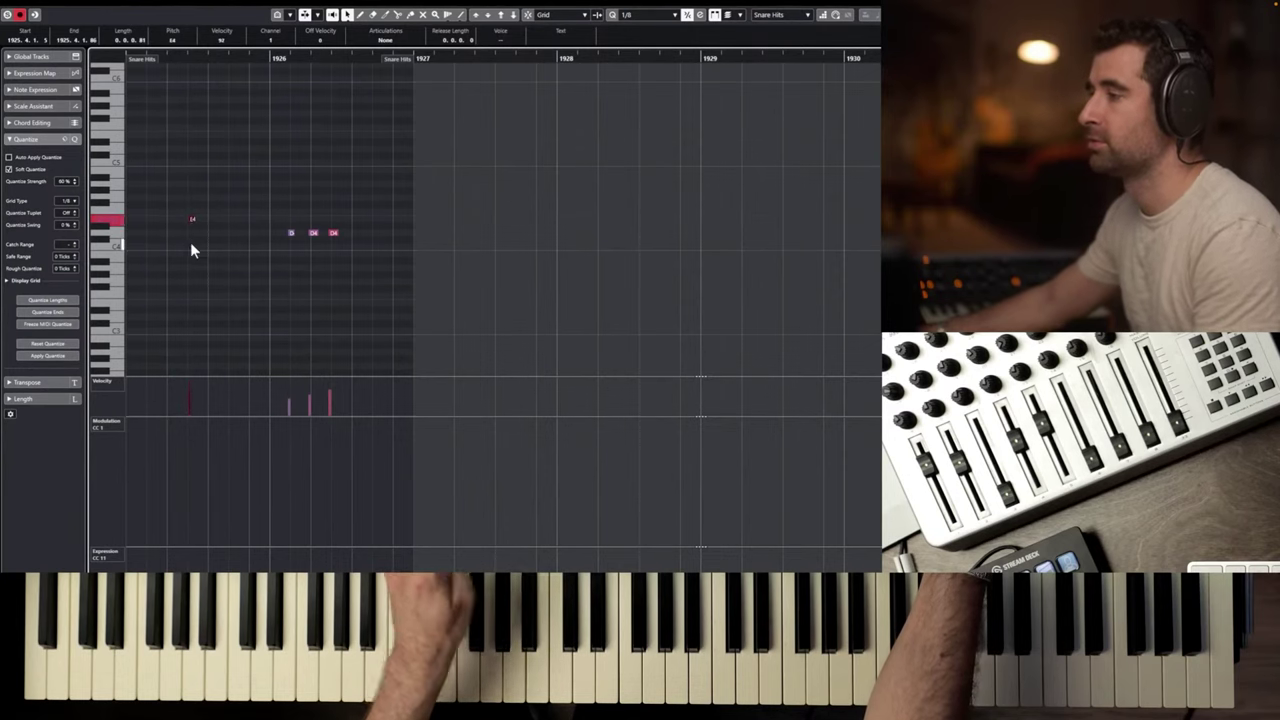
click(190, 242)
scroll(190, 239, left, 1)
key(space)
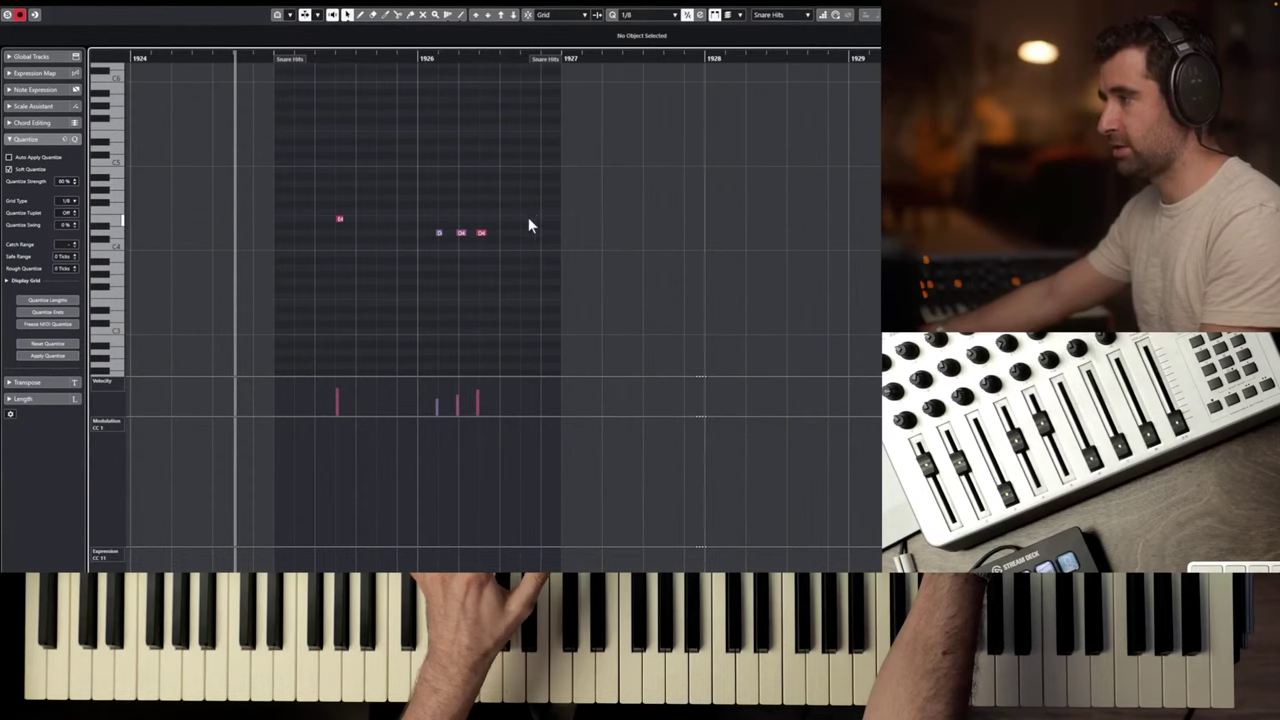
key(Return)
Record a muted trombone line from bar 1924 to 1927 on the Tbn Ens Mute Shrt Long track.
scroll(634, 253, down, 2)
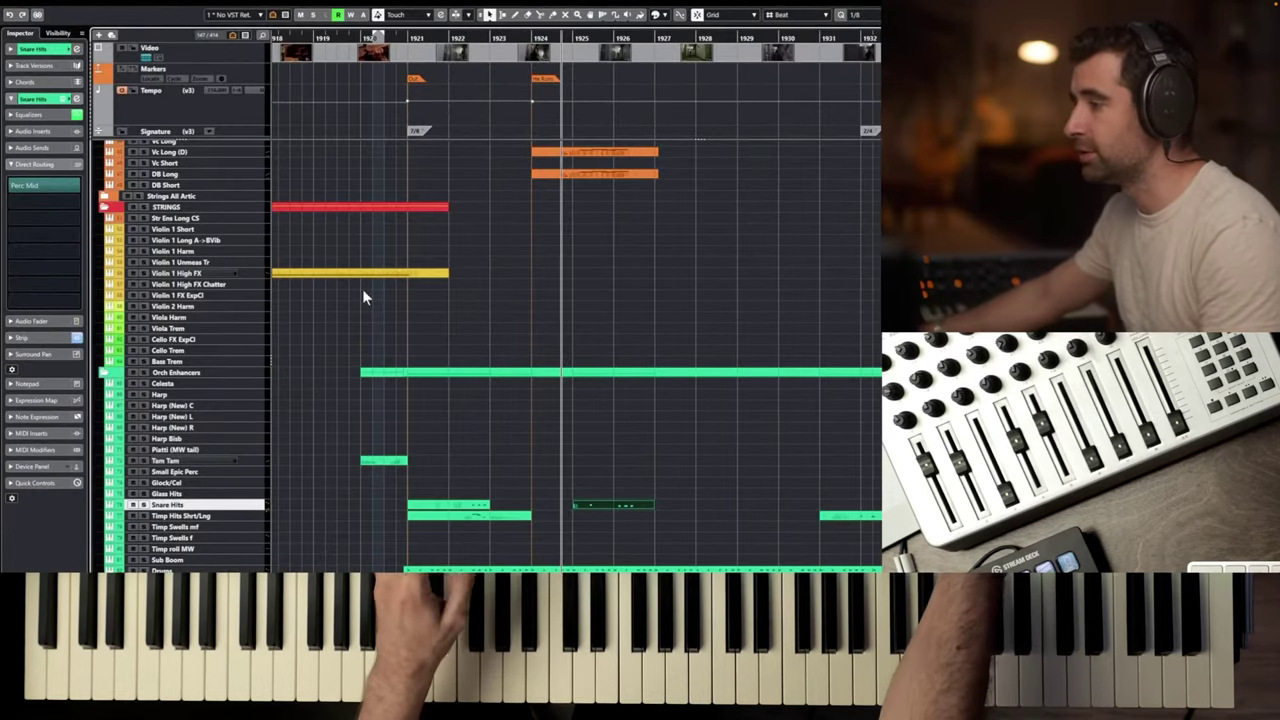
scroll(212, 400, down, 4)
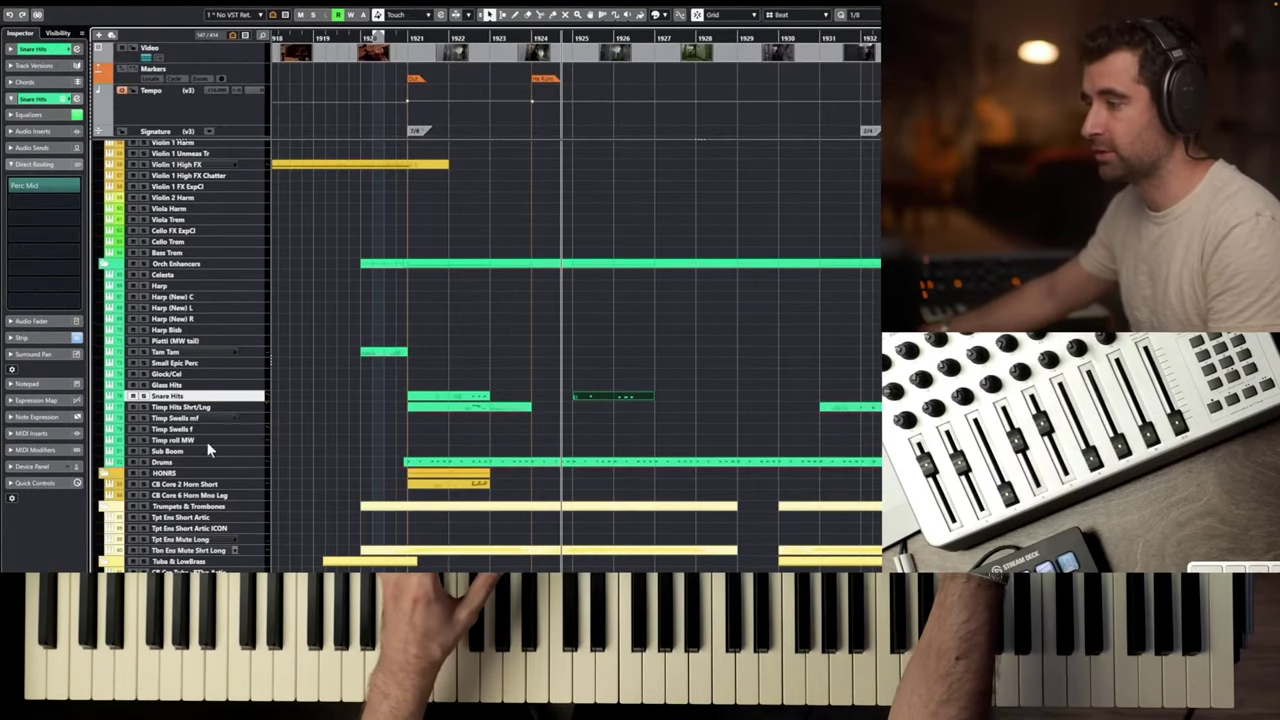
click(205, 551)
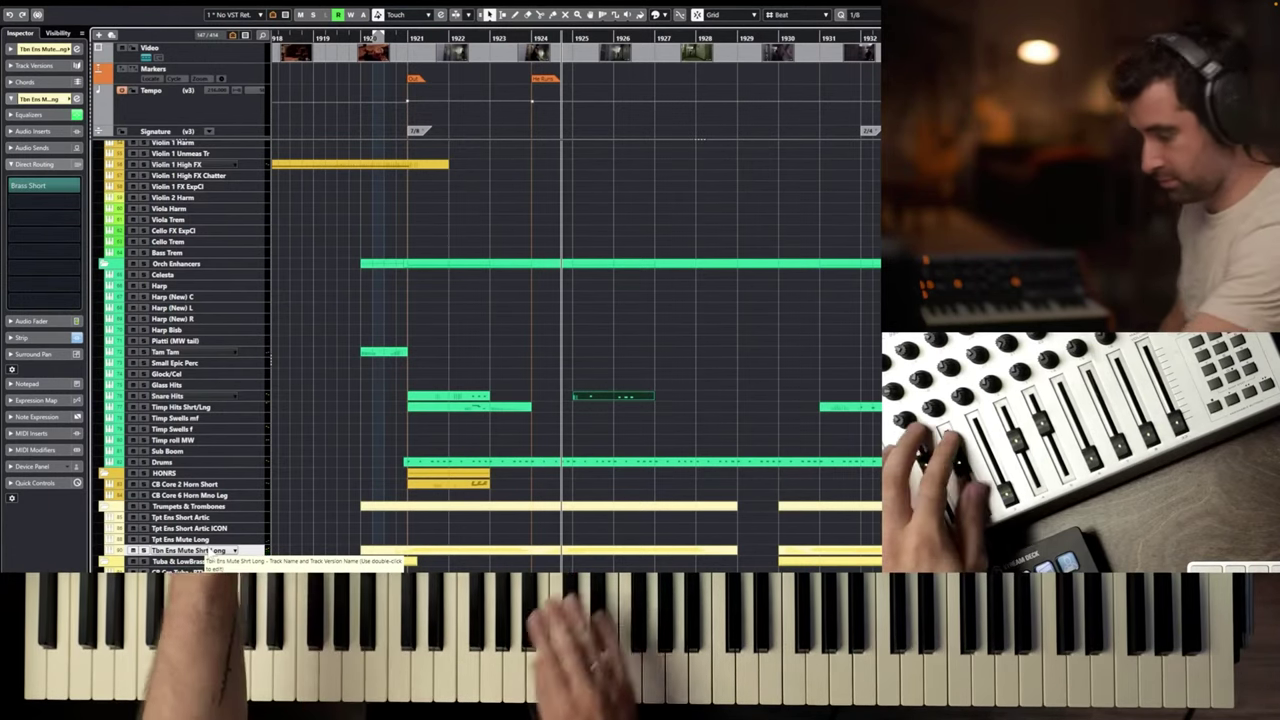
key(space)
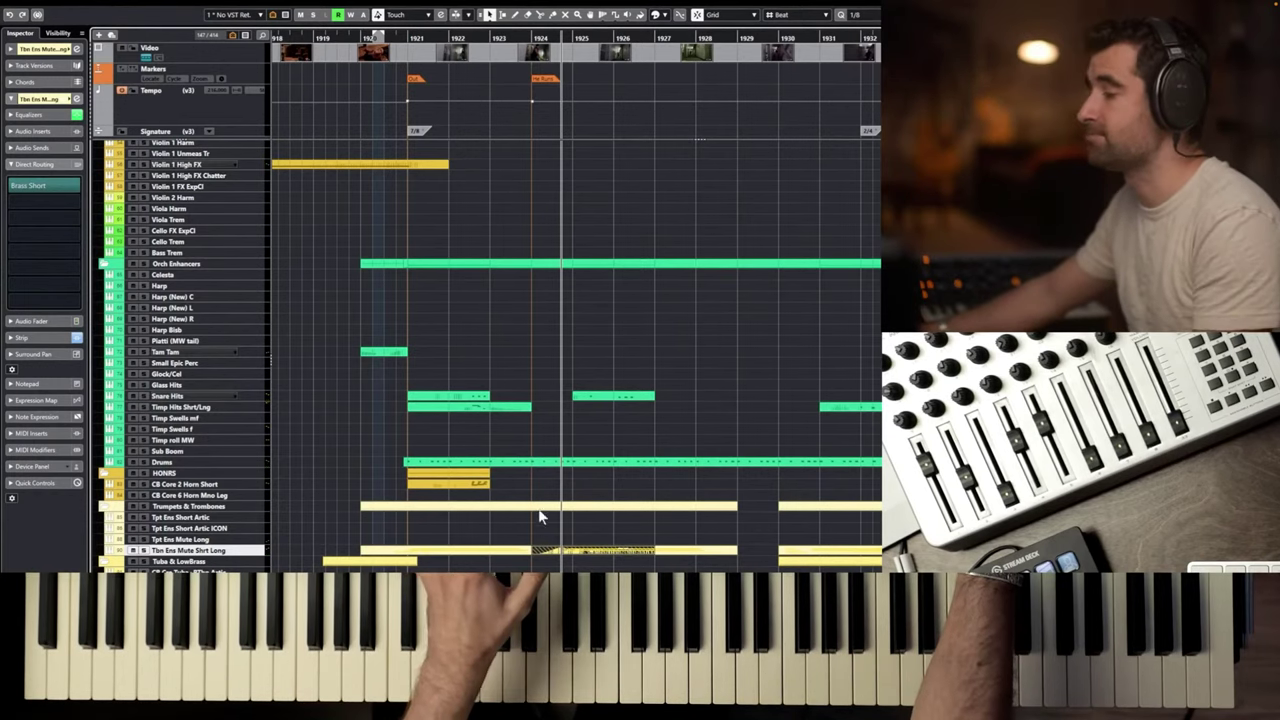
Duplicate the Tbn Ens Mute Shrt Long track and rename the two tracks Tbn Ens Mute Shrt and Tbn Ens Mute Long.
scroll(548, 522, down, 2)
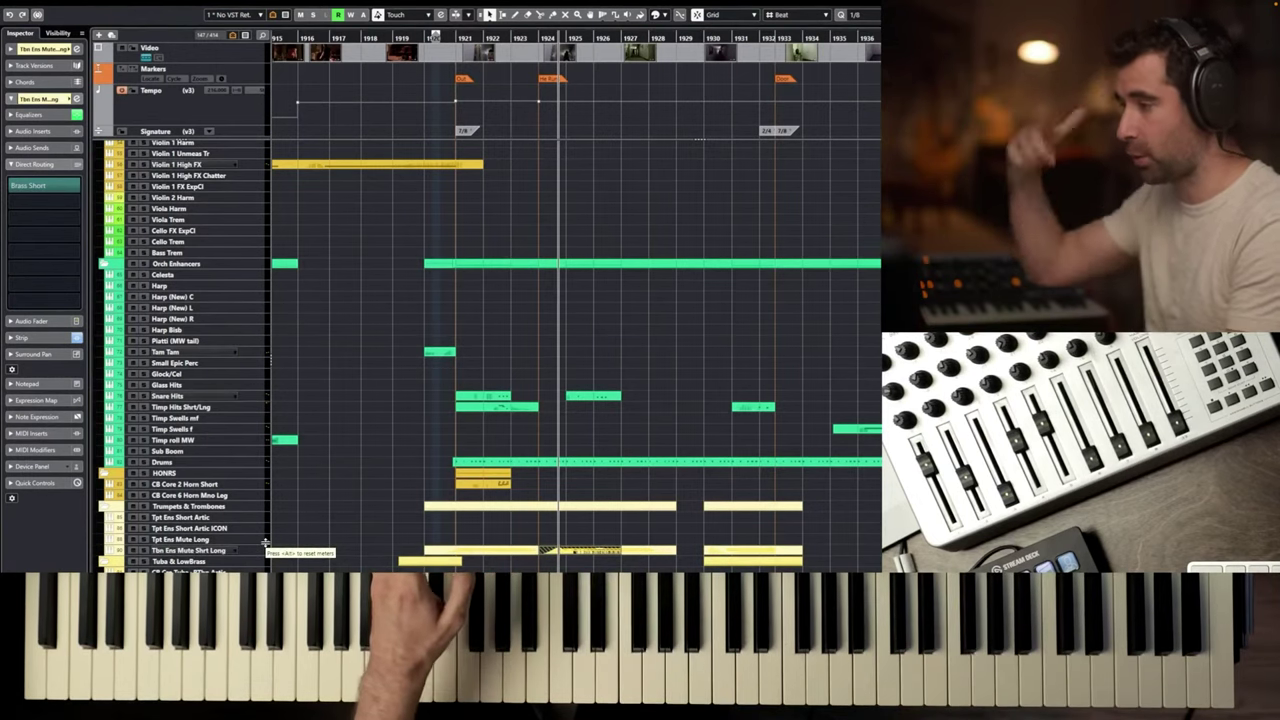
click(774, 562)
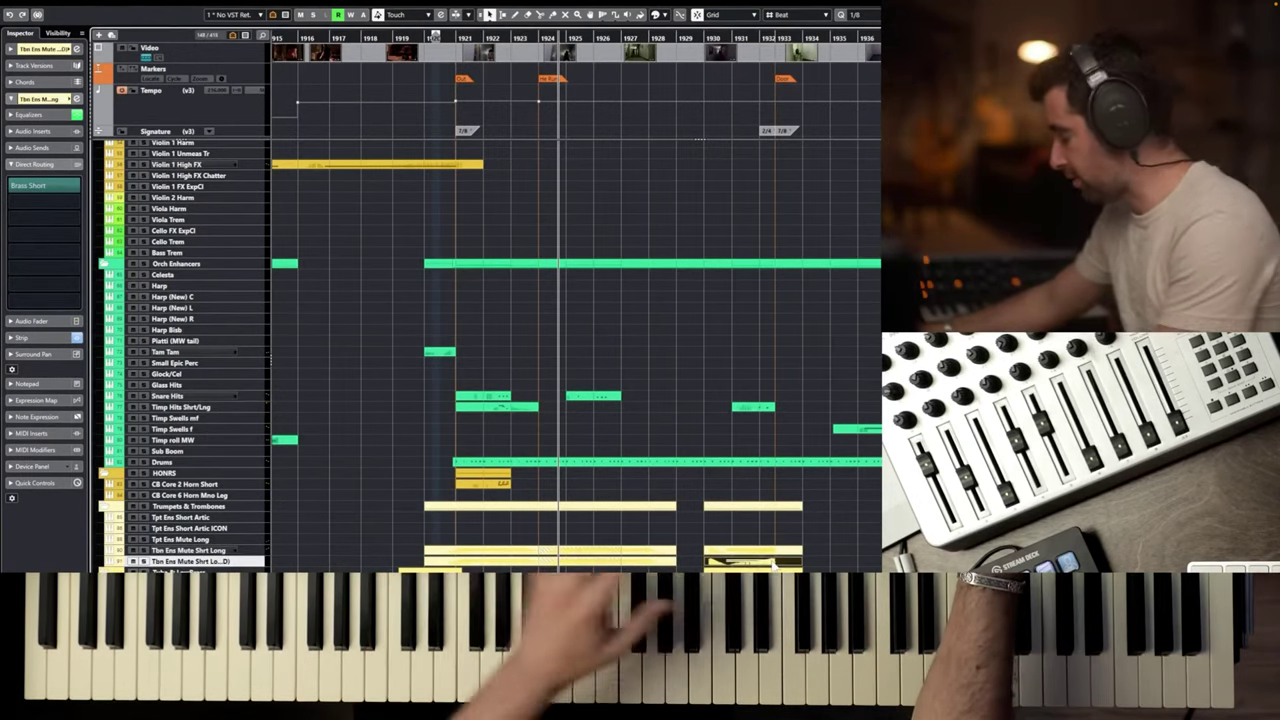
key(Delete)
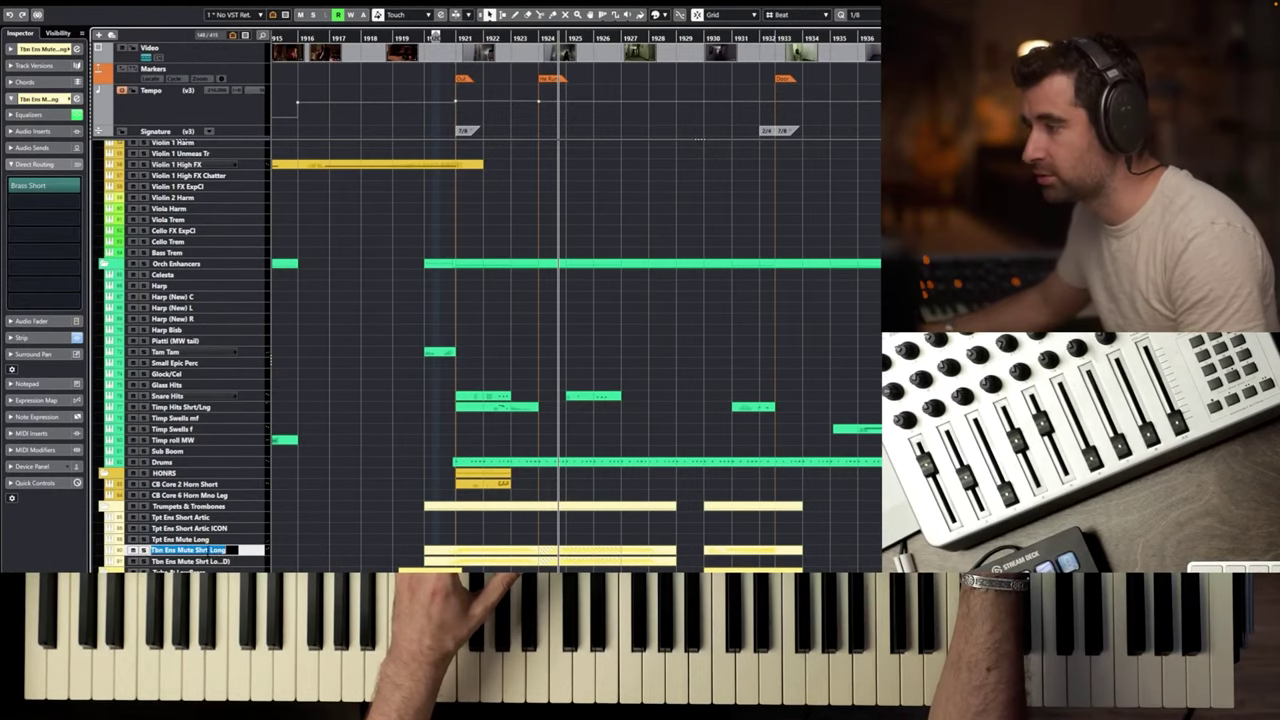
key(BackSpace)
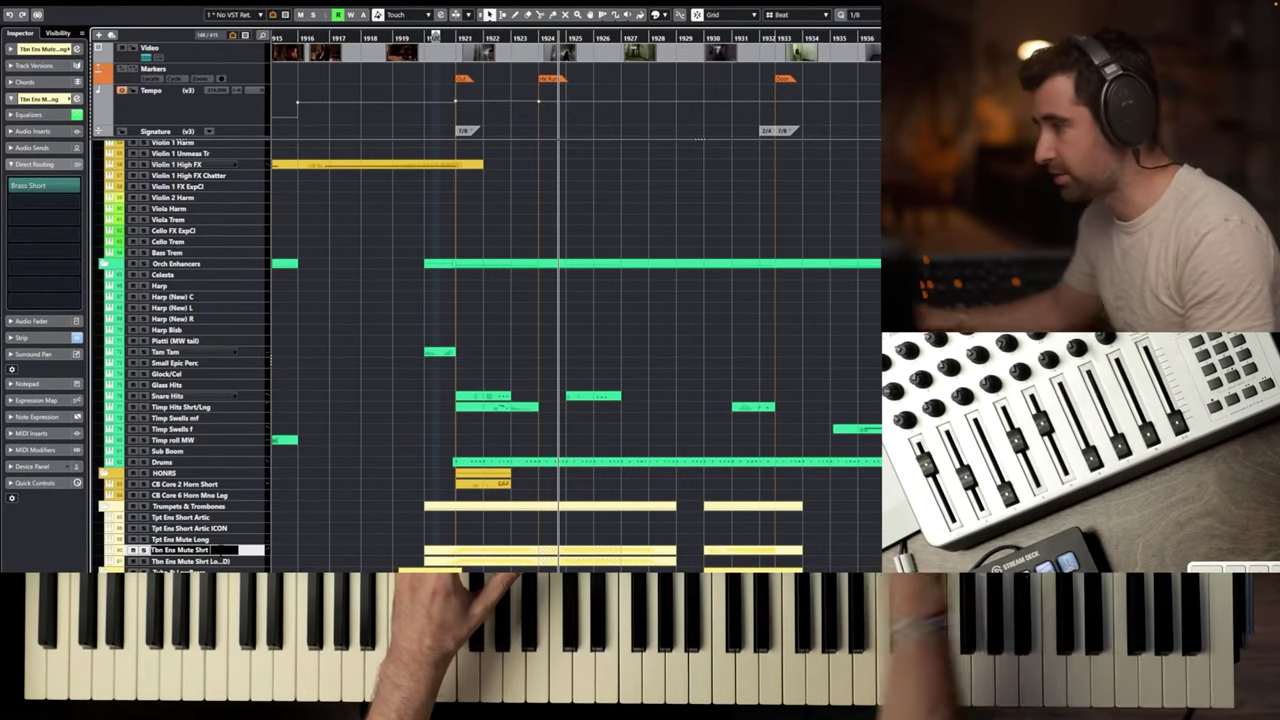
double_click(201, 561)
key(BackSpace)
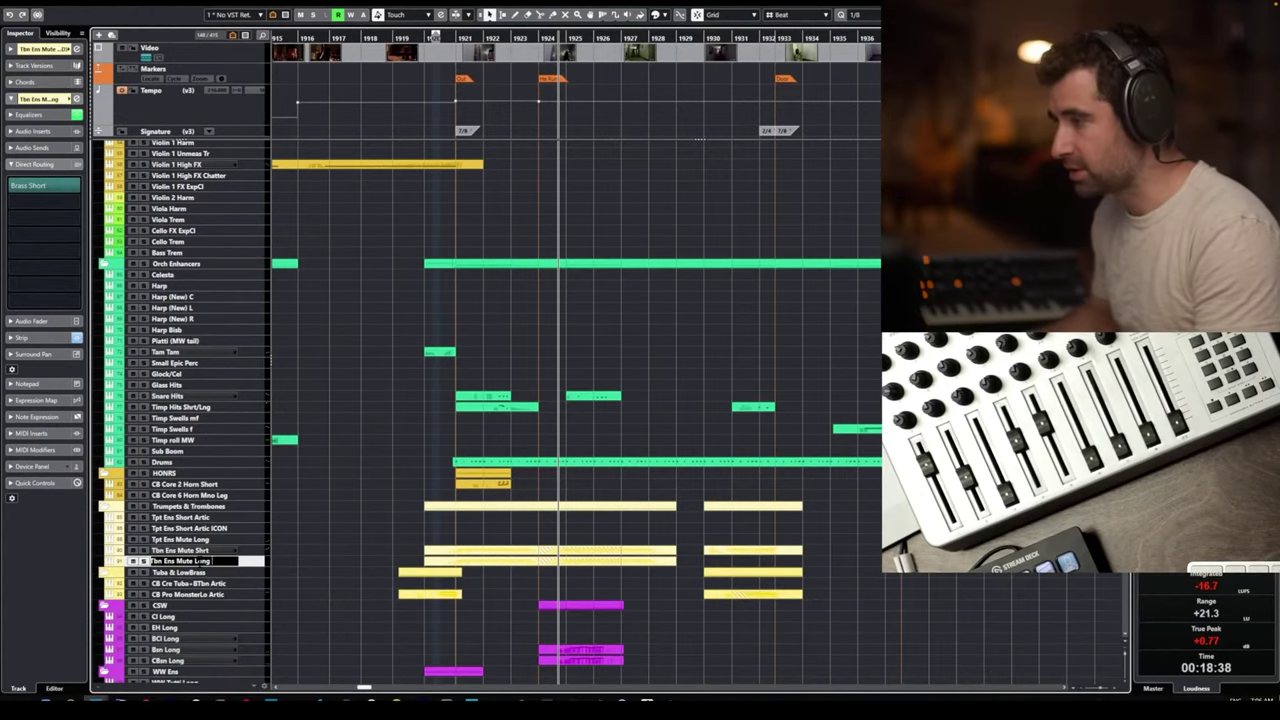
key(Return)
Route the Tbn Ens Mute Long track to the Brass Long group.
click(203, 550)
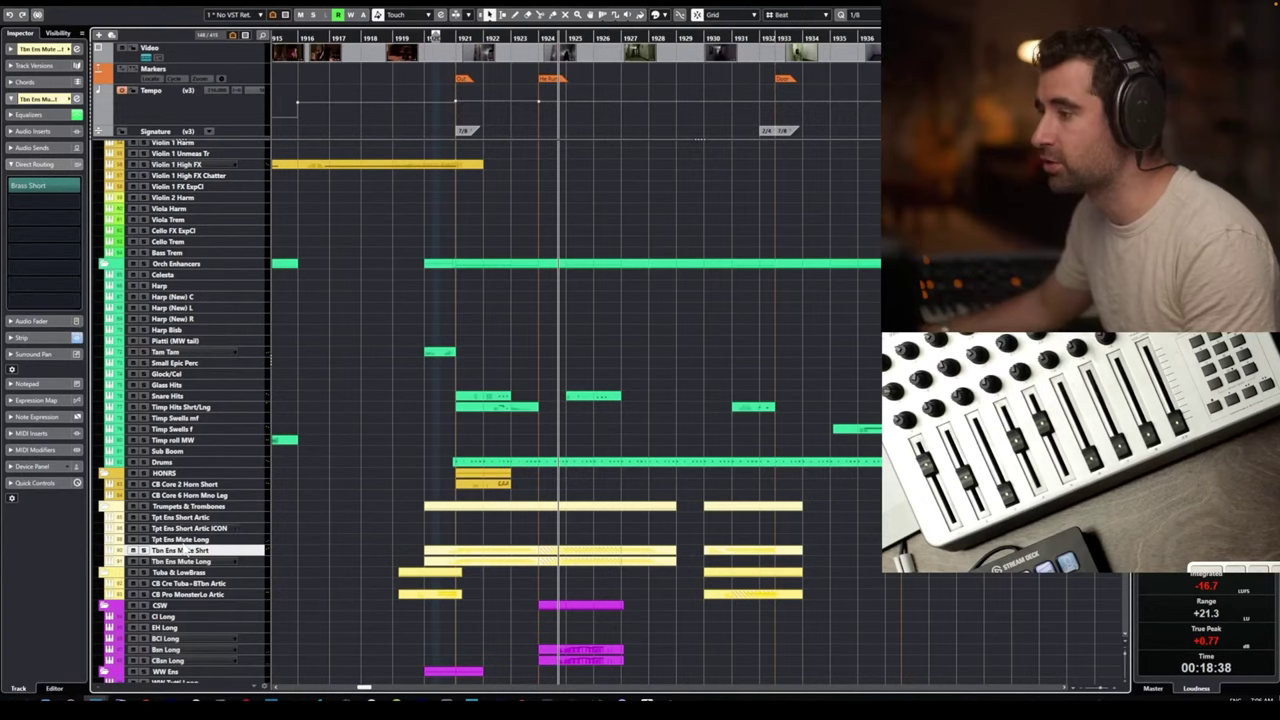
click(183, 562)
click(79, 193)
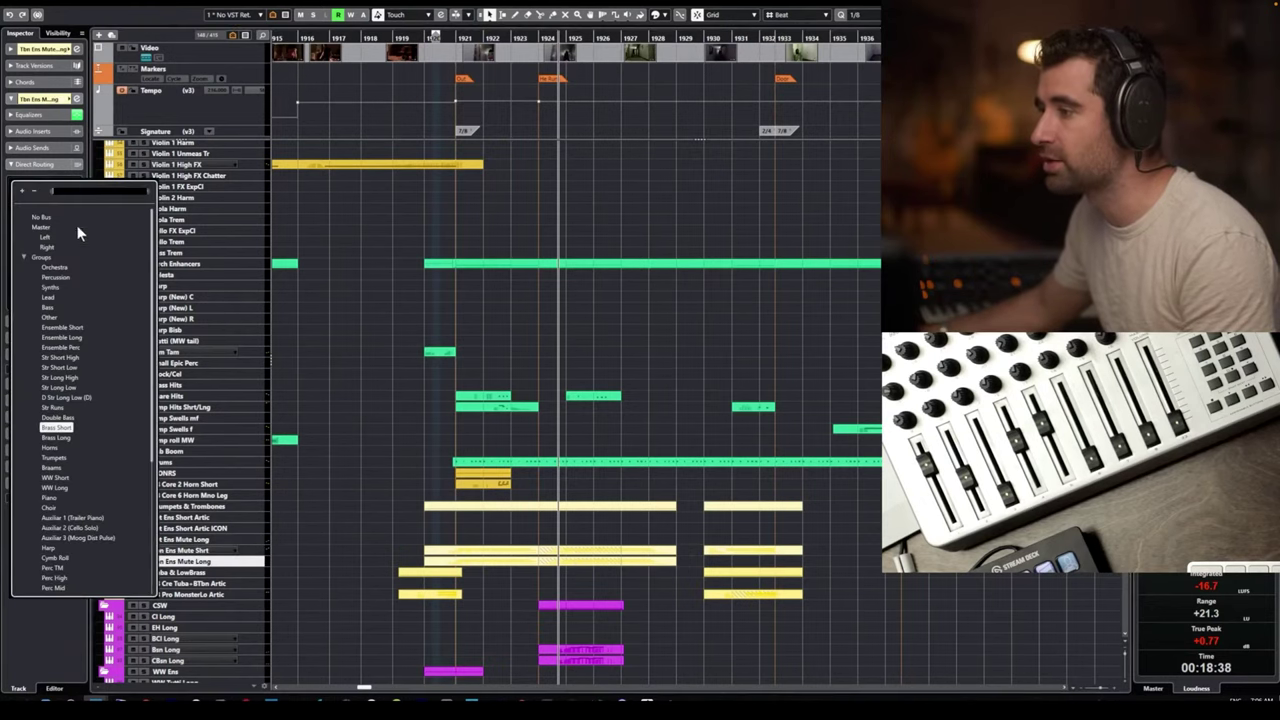
key(Return)
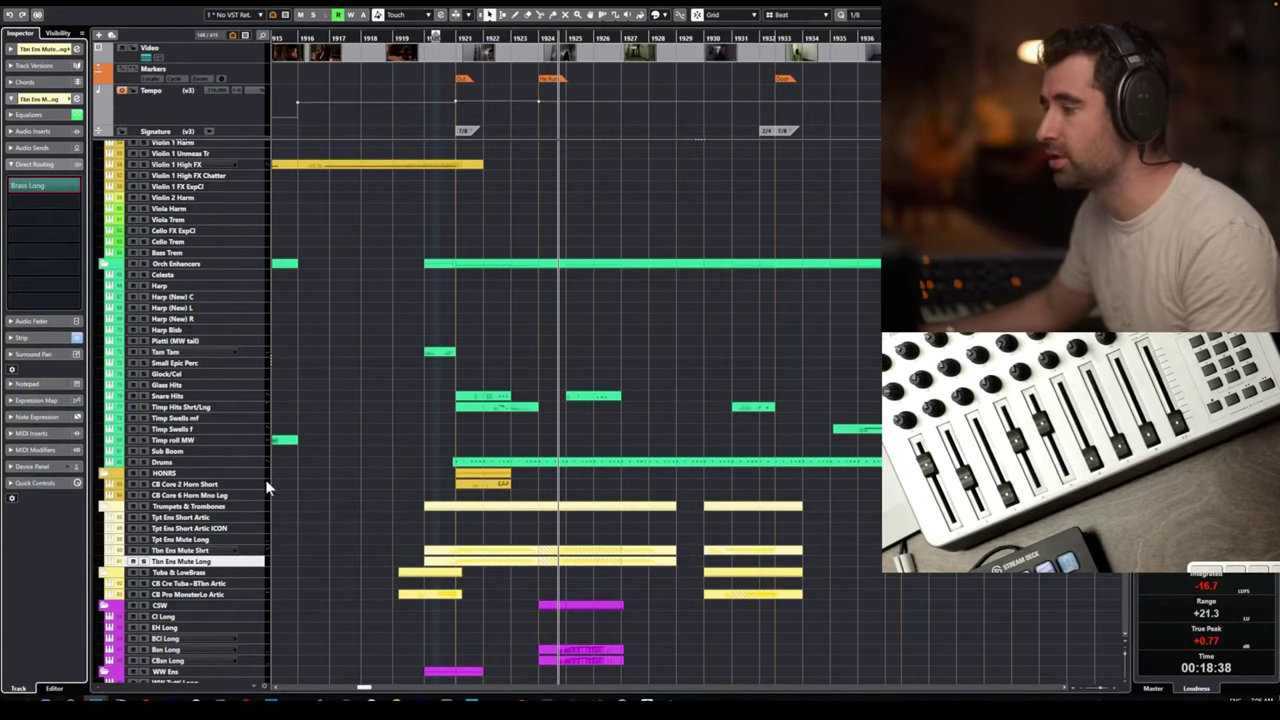
Strip Tbn Ens Mute Shrt down to its part from bar 1924 to 1927, moving its part at bar 1930 to Tbn Ens Mute Long.
click(253, 552)
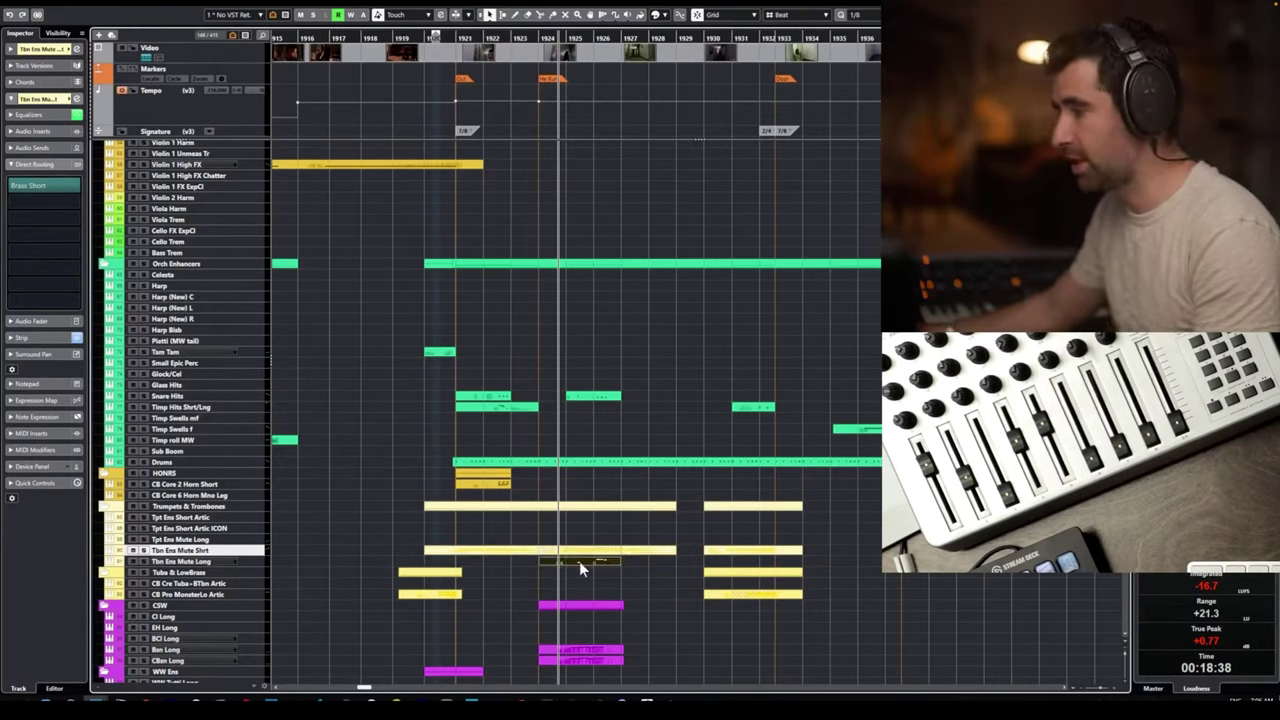
key(ctrl+z)
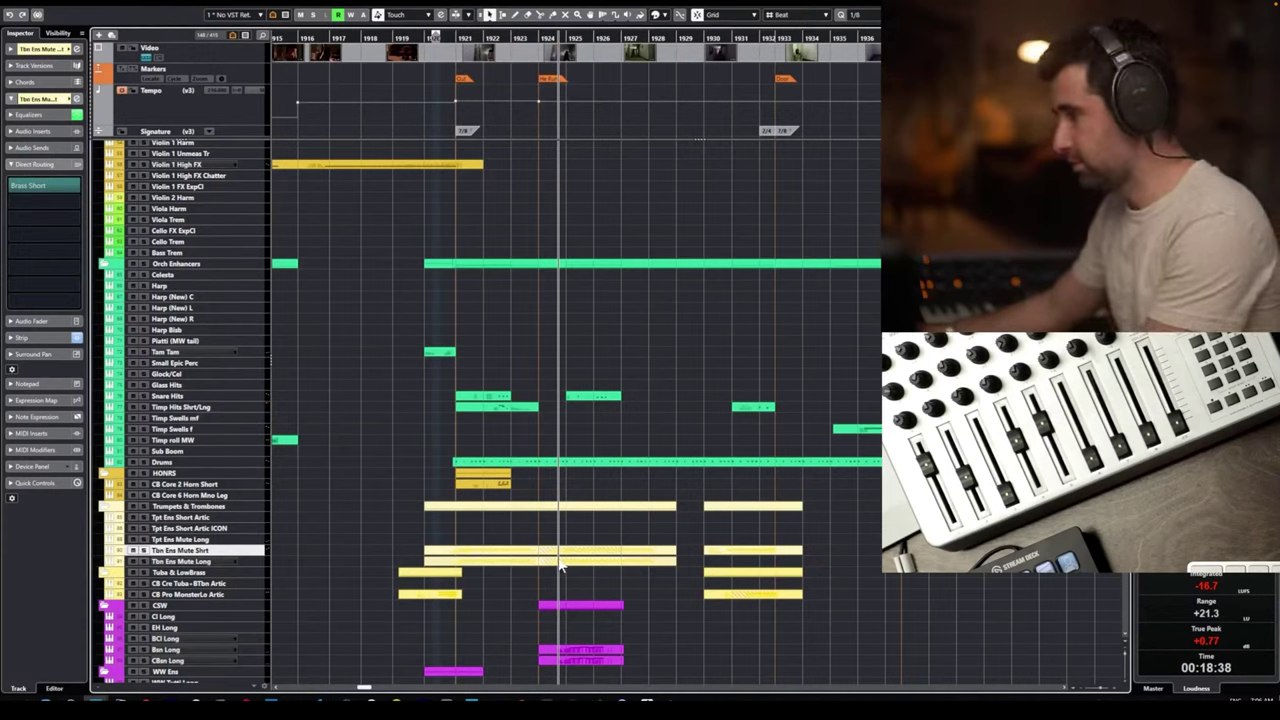
key(Delete)
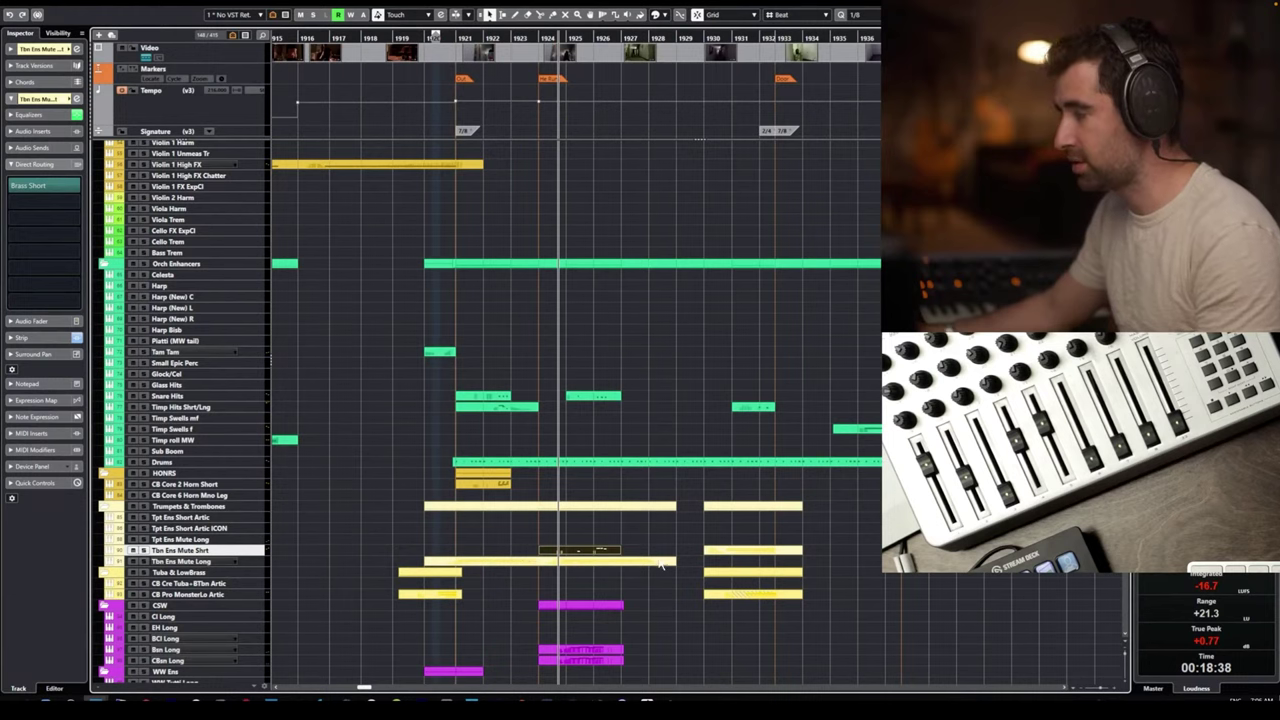
drag(741, 551, 743, 562)
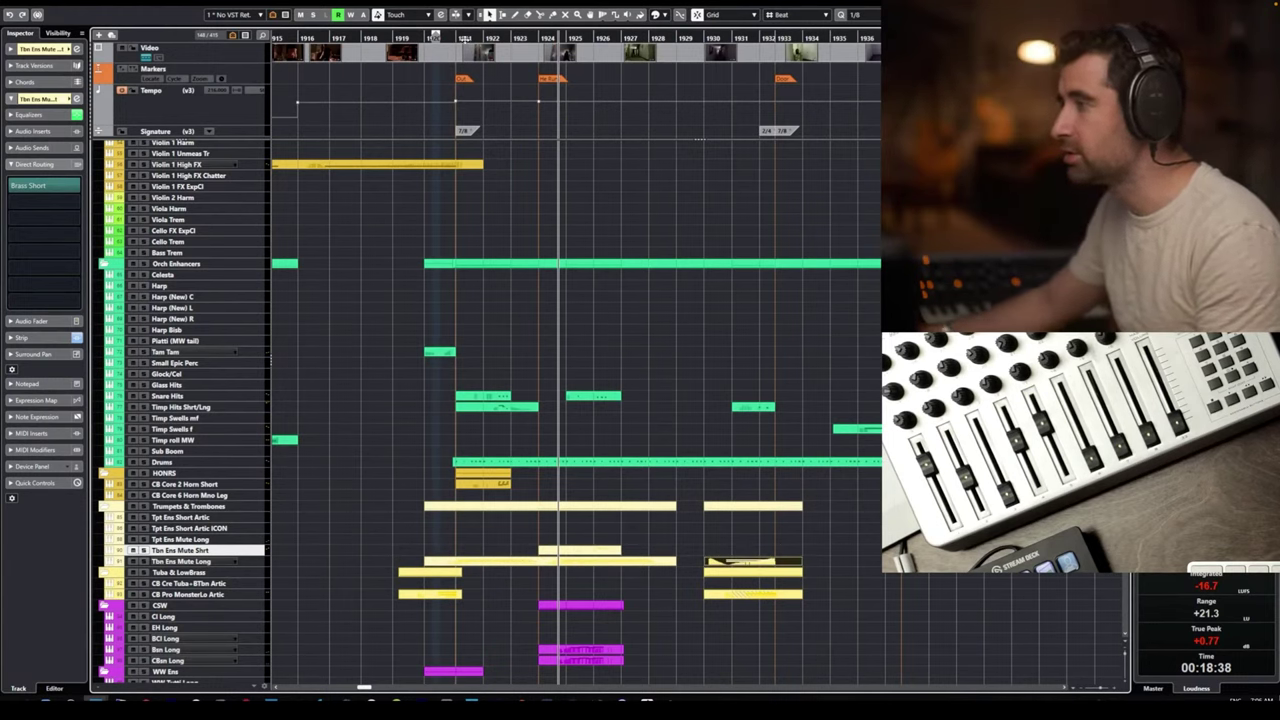
Audition the muted trombone parts from bar 1920 with Tbn Ens Mute Shrt and Tbn Ens Mute Long selected in turn.
click(451, 38)
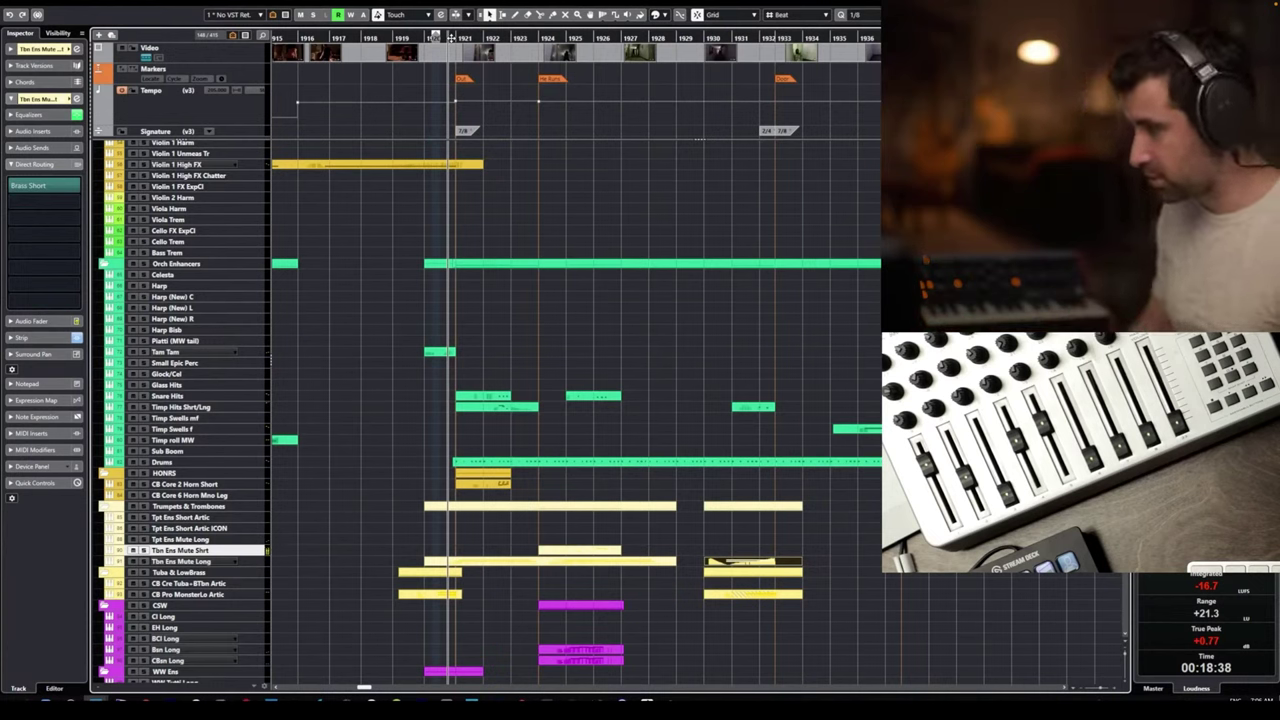
key(space)
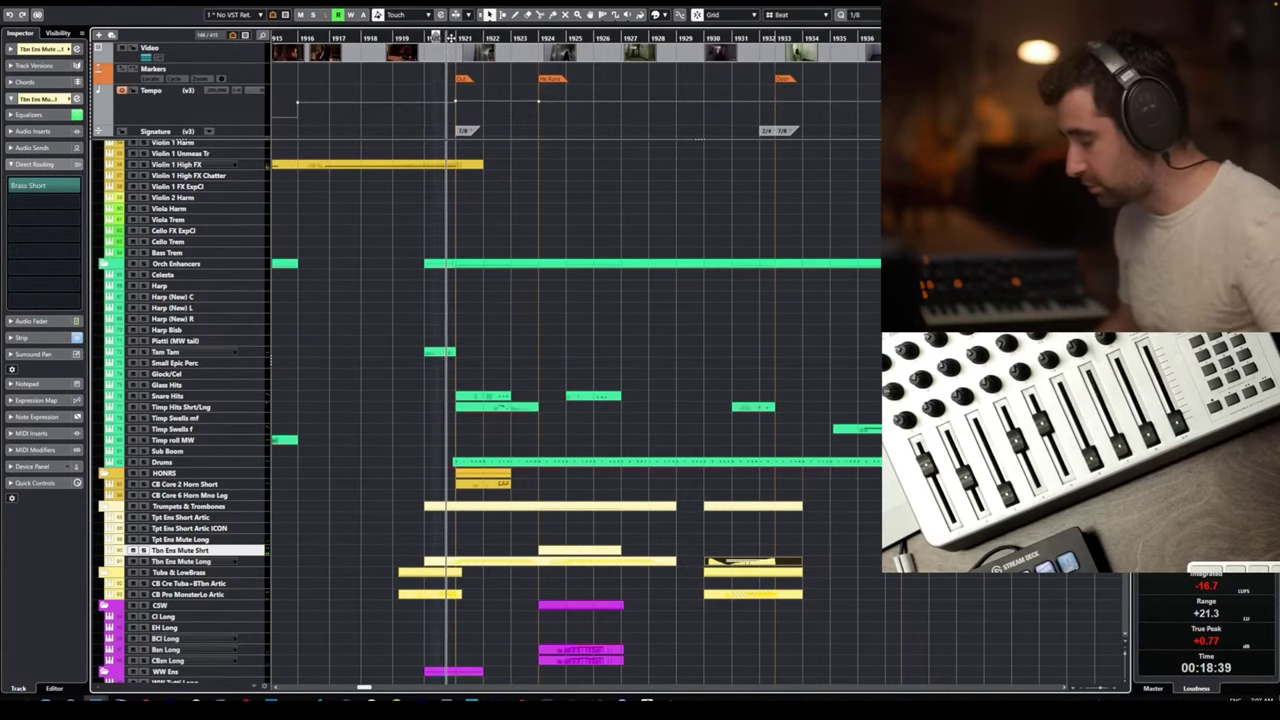
key(space)
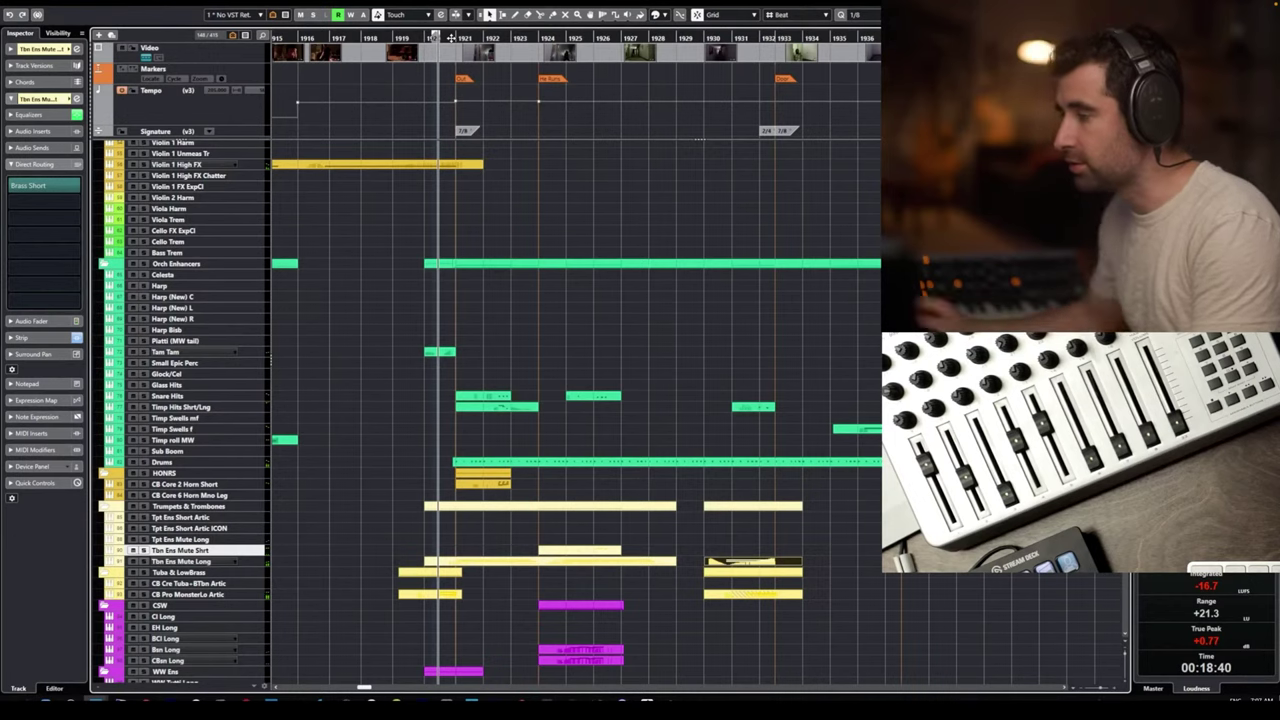
right_click(451, 37)
click(247, 564)
click(247, 564)
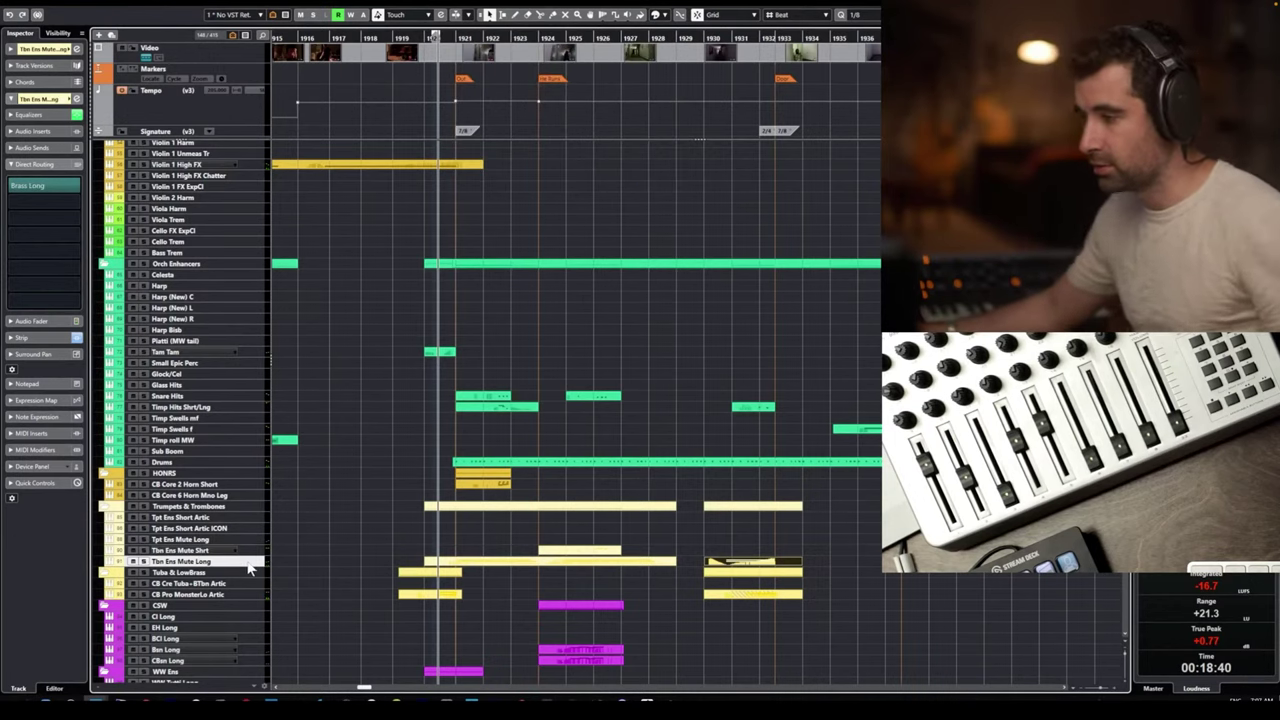
key(space)
key(space)
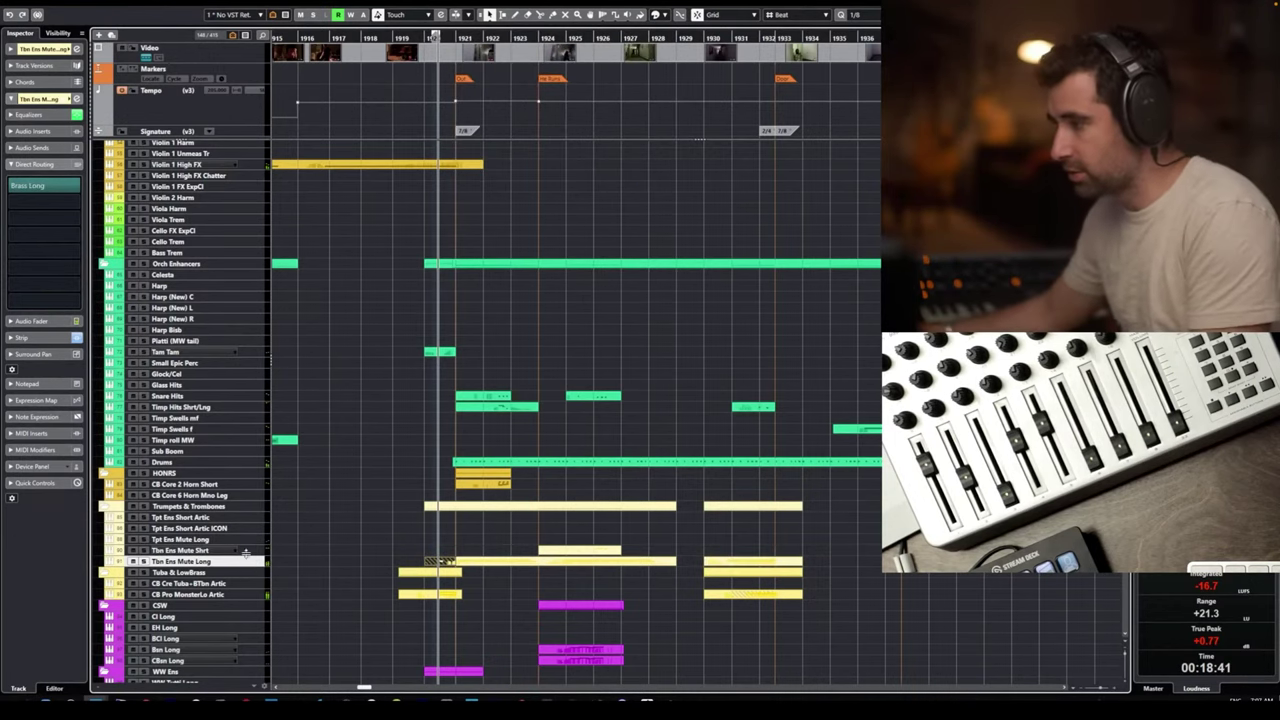
Add short muted trombone parts at bar 1920 and across bars 1923 to 1924 on Tbn Ens Mute Shrt, joining everything up to bar 1927.
click(255, 550)
key(alt+v)
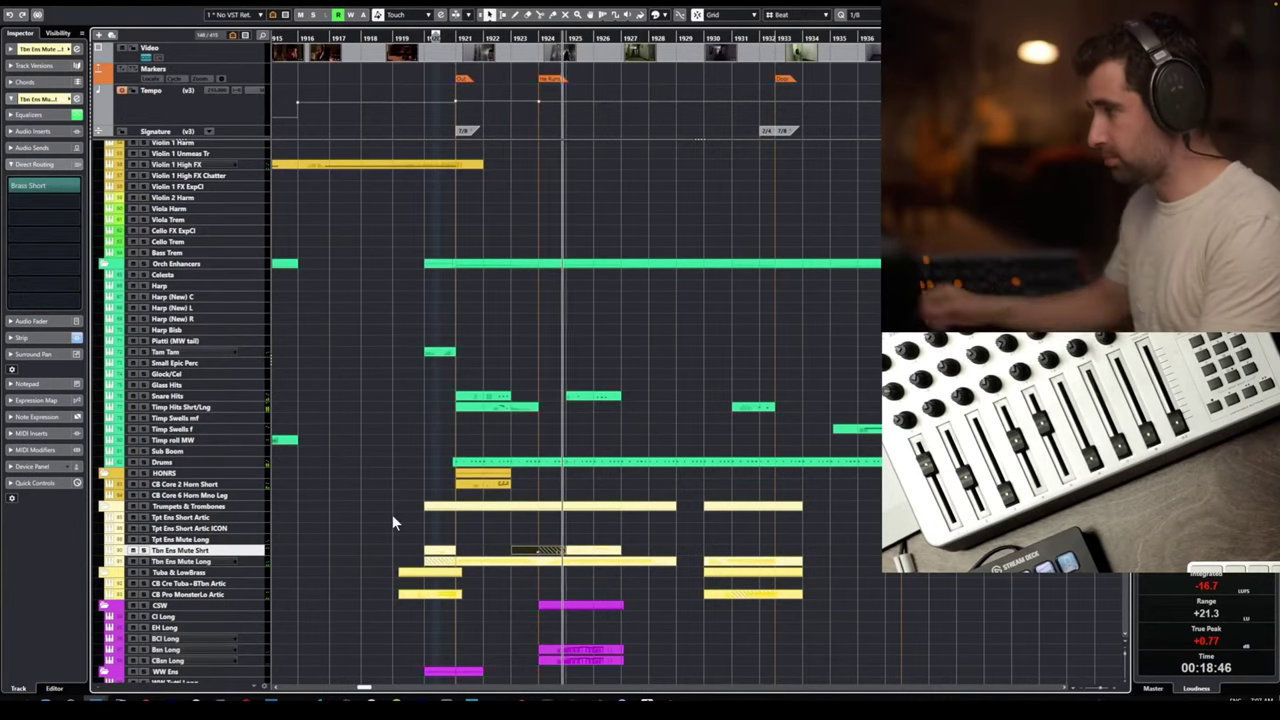
drag(606, 548, 432, 549)
key(g)
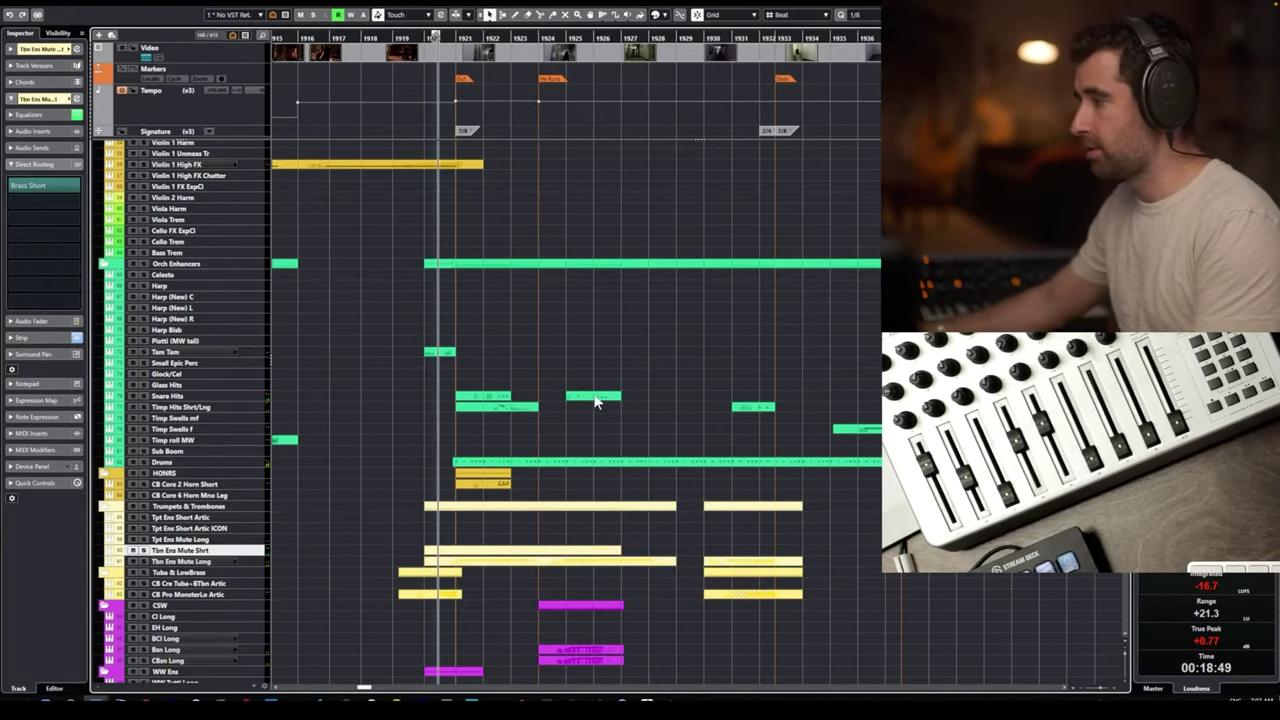
Delete the early snare hit in bar 1925 from the Snare Hits part and play the passage back.
double_click(585, 396)
drag(165, 237, 172, 254)
key(Delete)
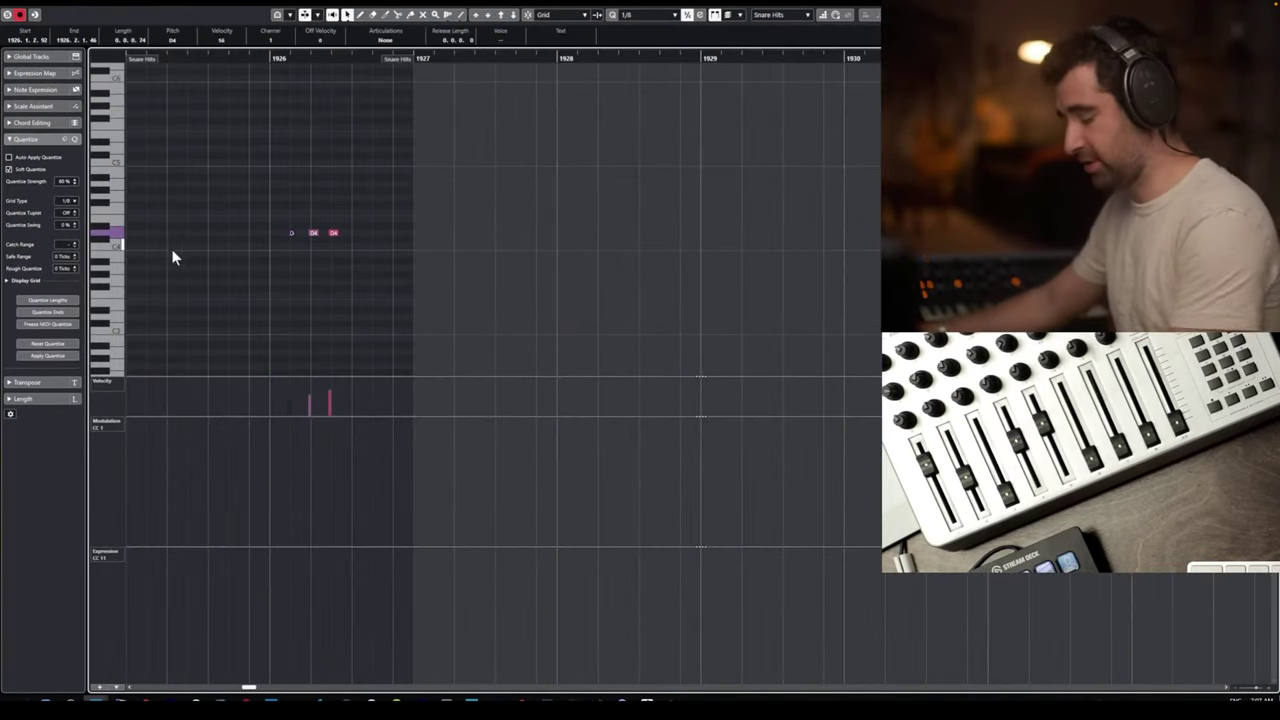
key(Return)
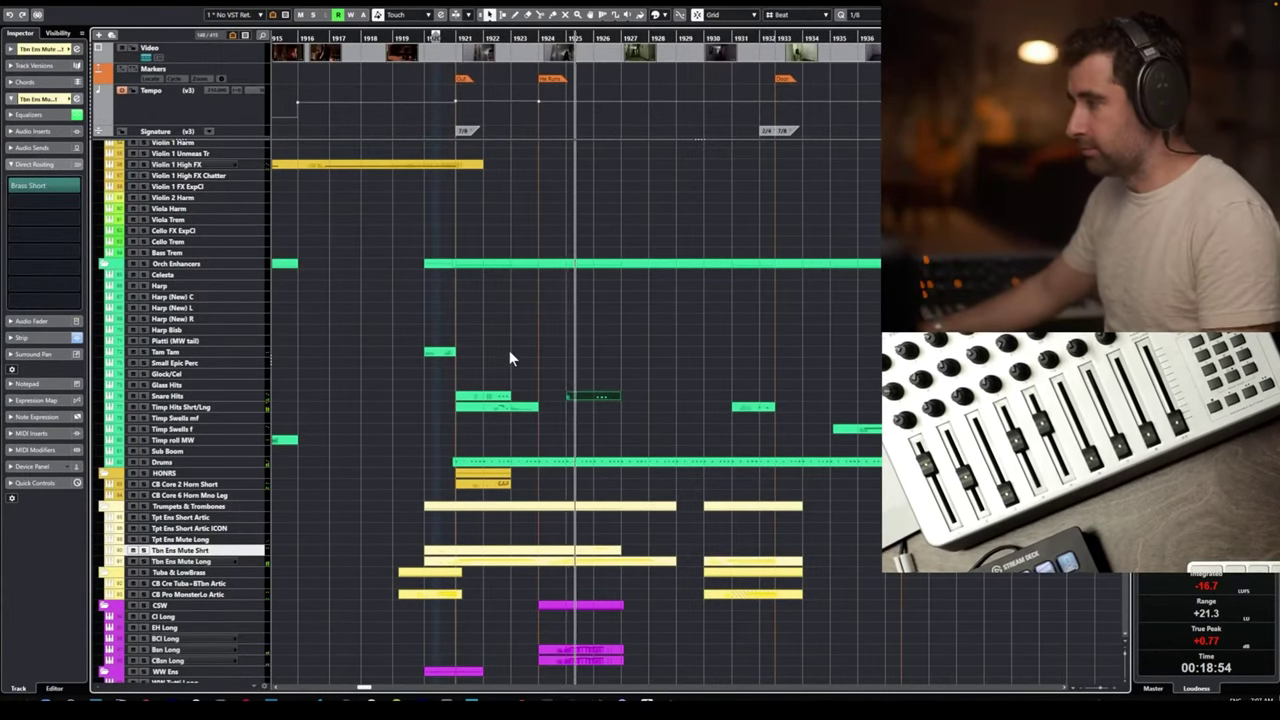
key(space)
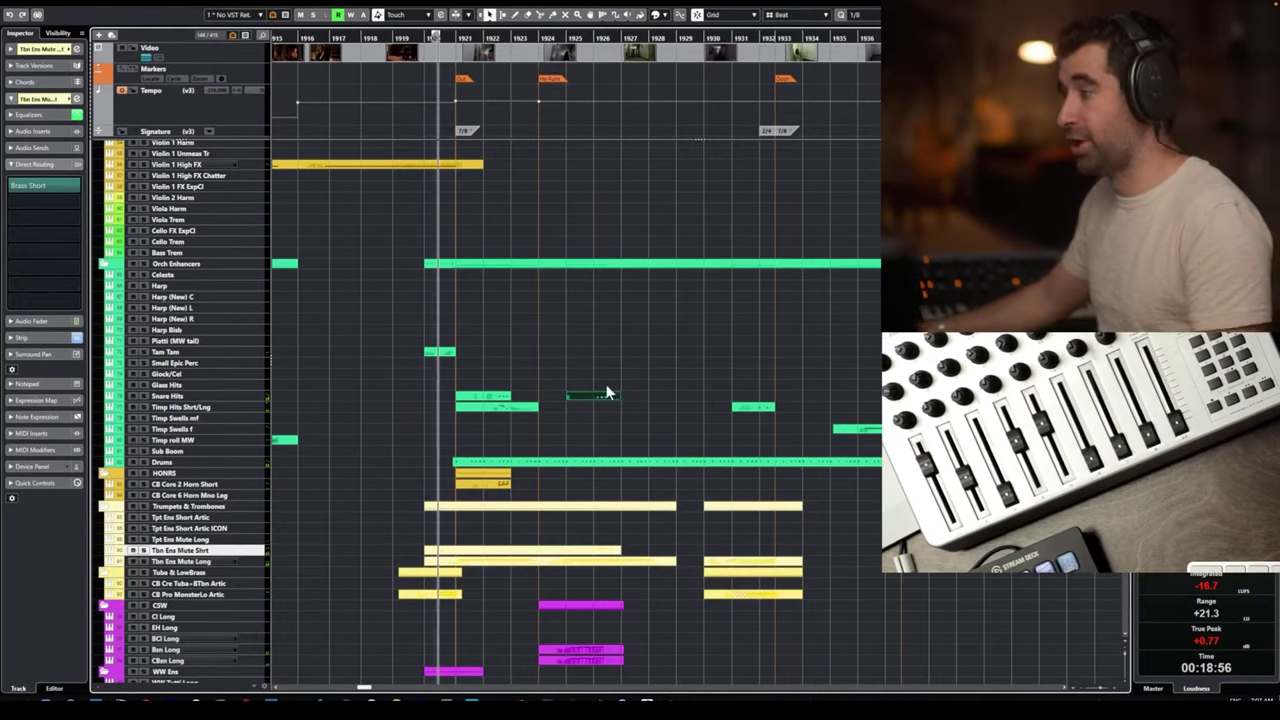
Try moving the three D4 snare hits in bar 1926 earlier to the downbeat, audition them, and undo the move.
scroll(609, 395, up, 3)
double_click(609, 396)
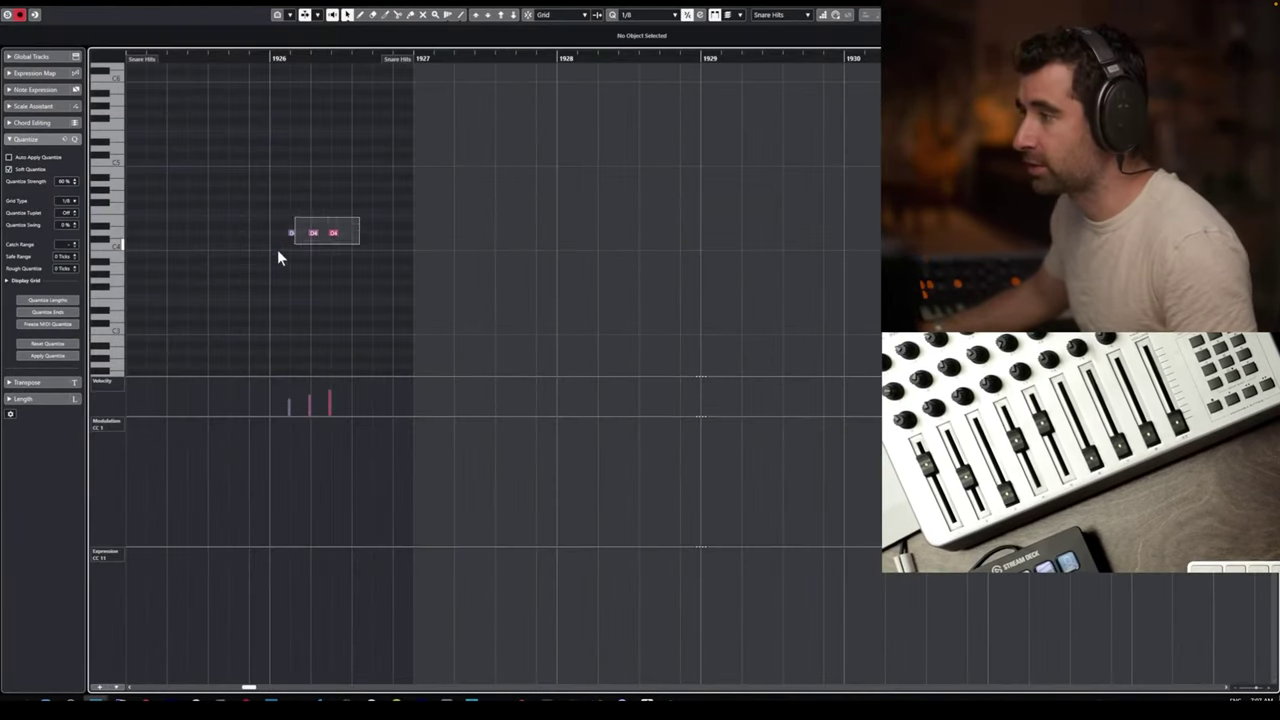
drag(277, 257, 279, 237)
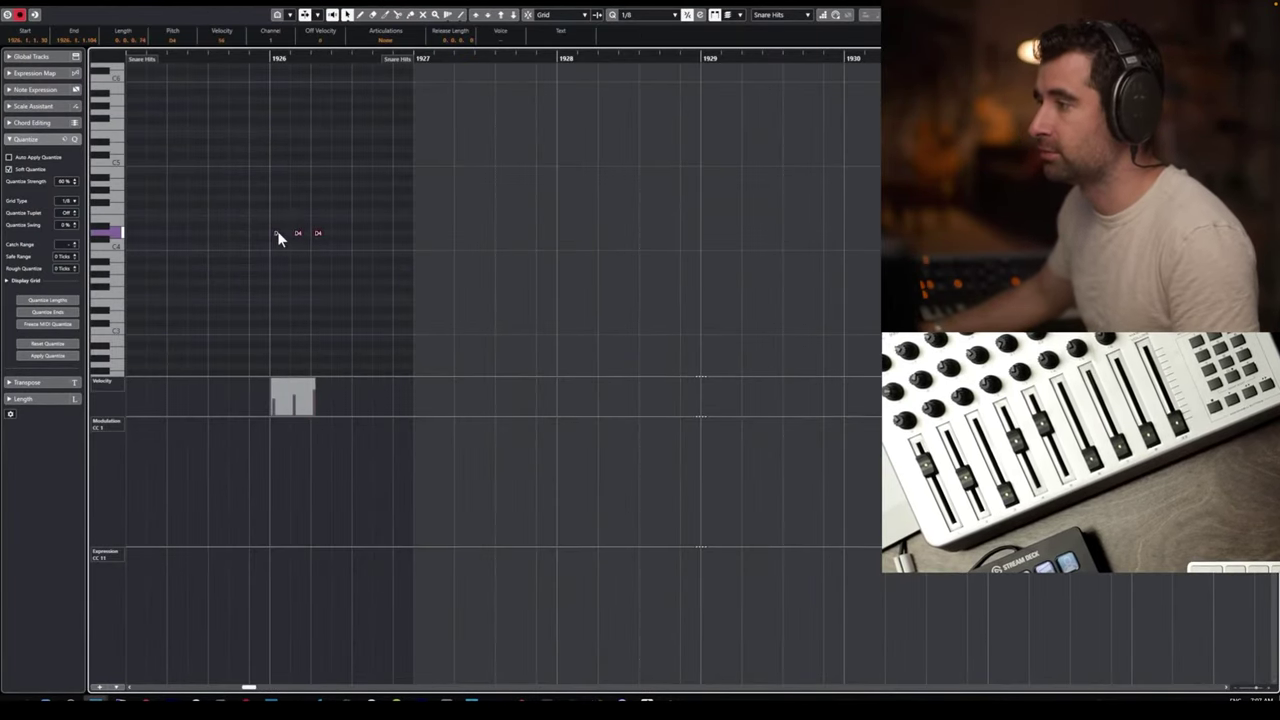
click(224, 61)
key(space)
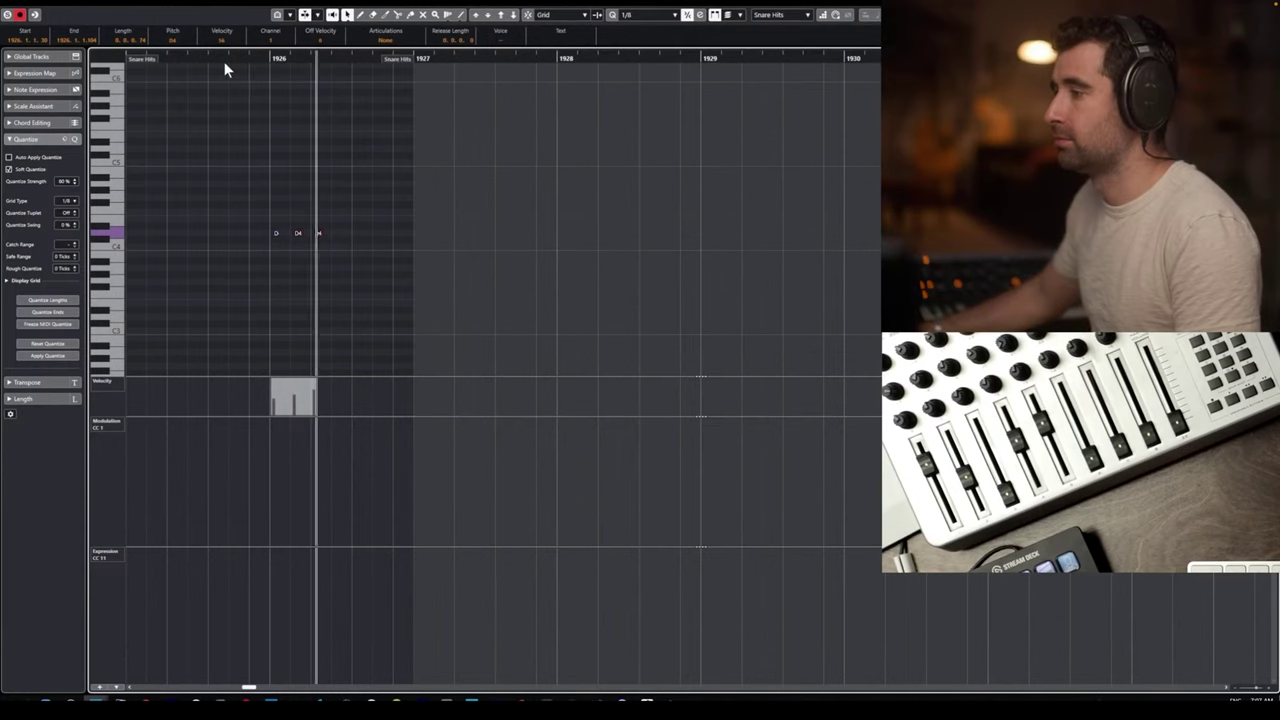
key(ctrl+z)
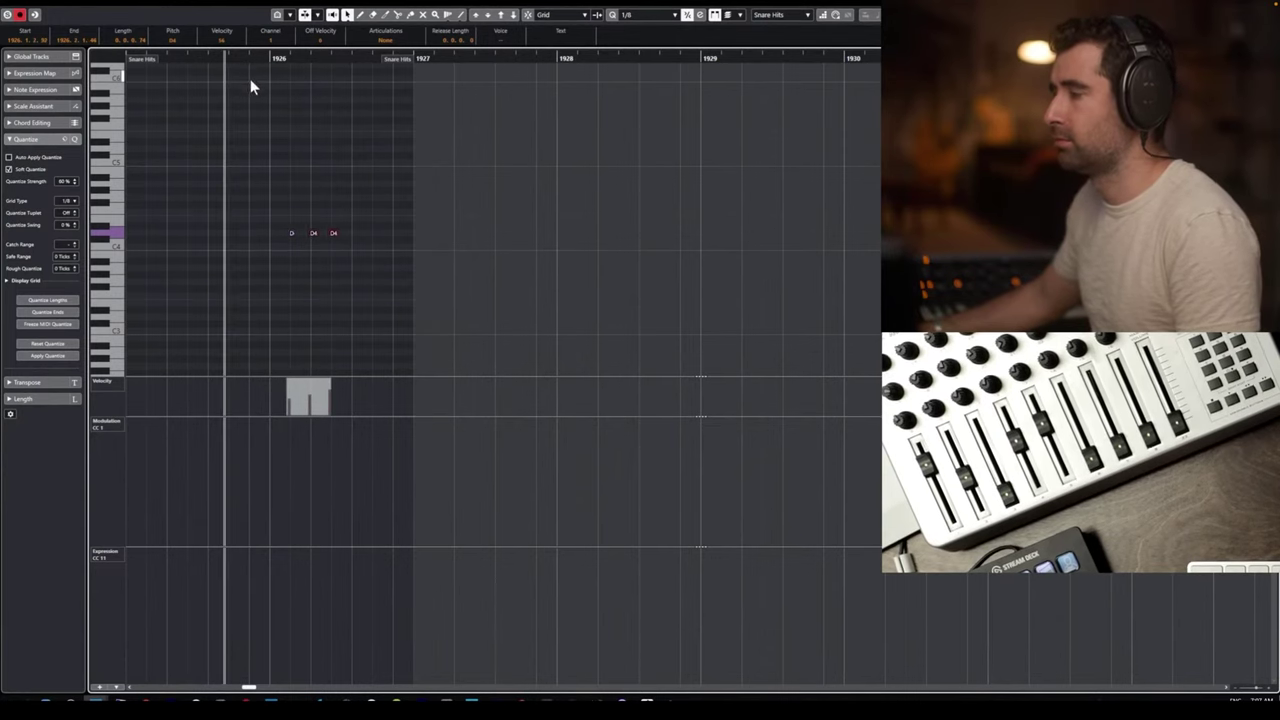
key(Return)
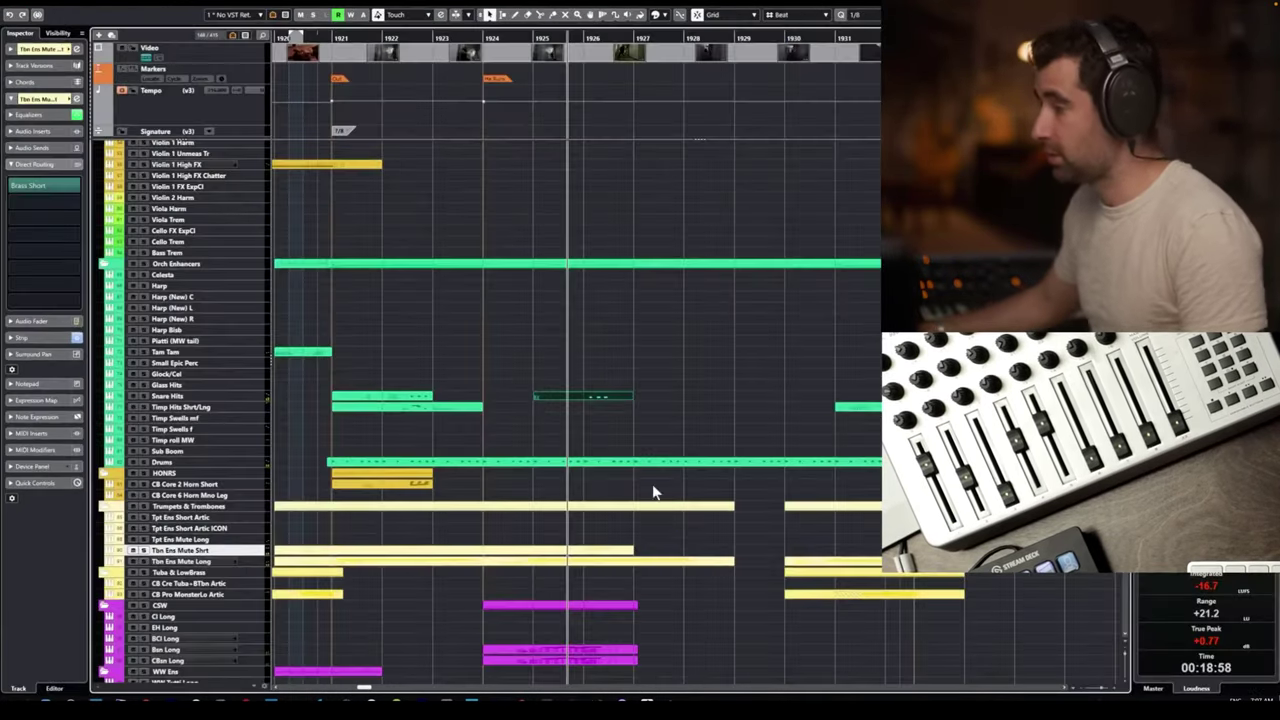
Examine the Str Low Stac** phrase in bar 1926 against playback and look through the other tracks' parts around that bar.
scroll(591, 385, up, 10)
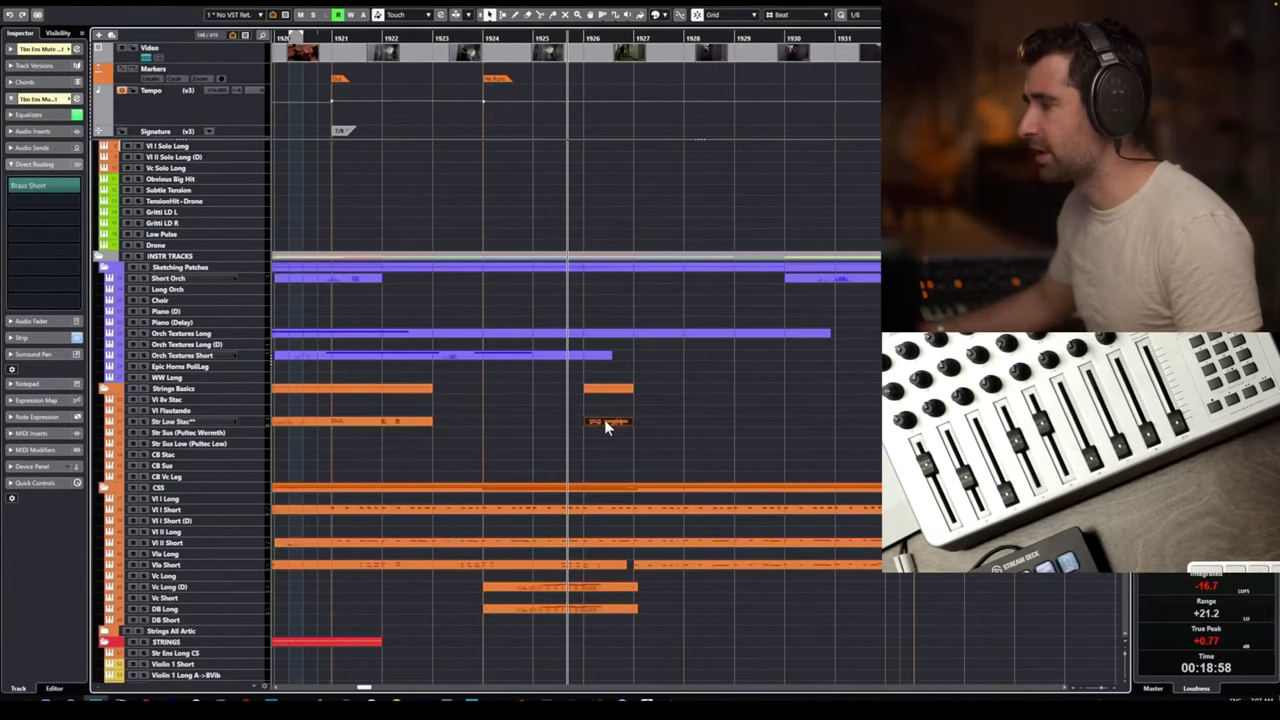
double_click(604, 419)
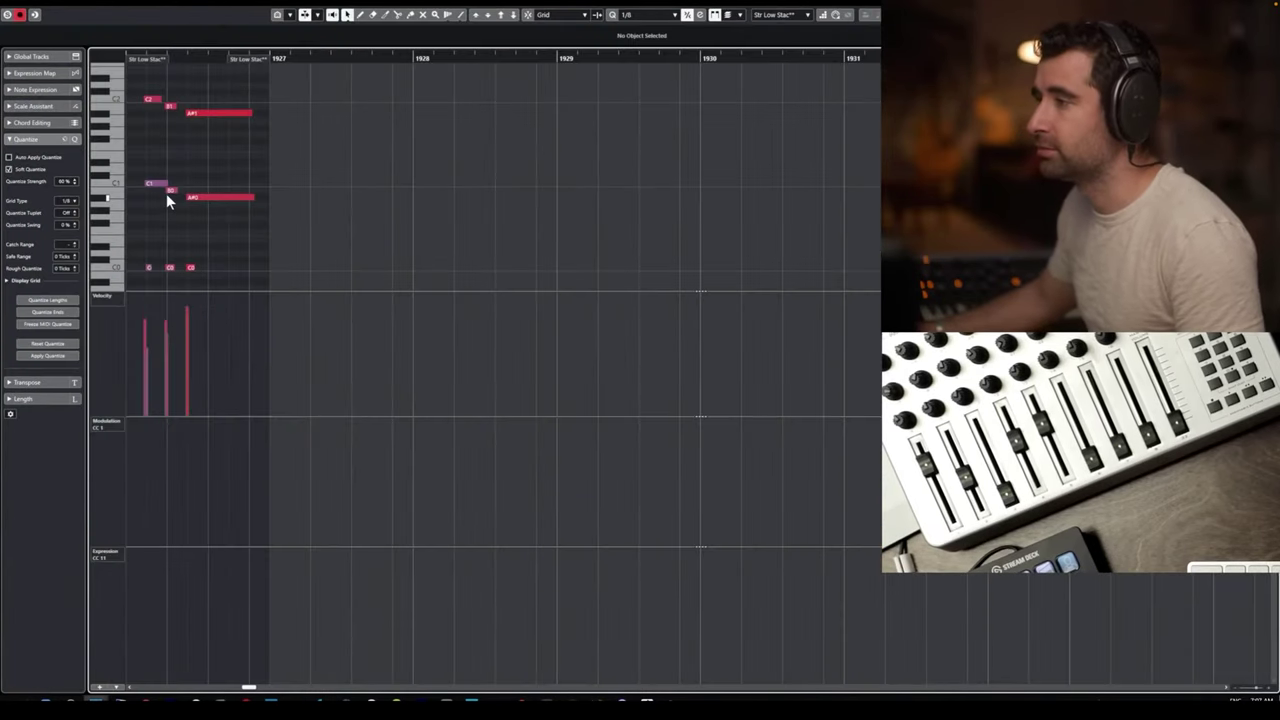
key(space)
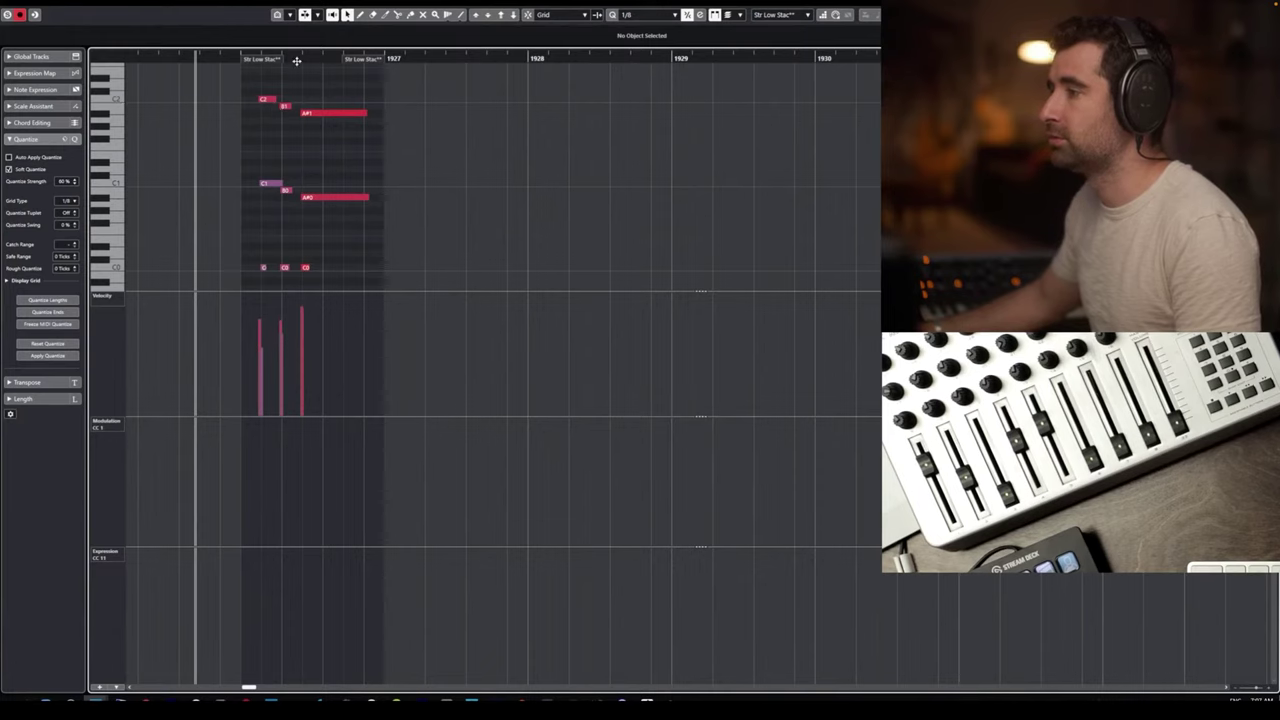
key(Escape)
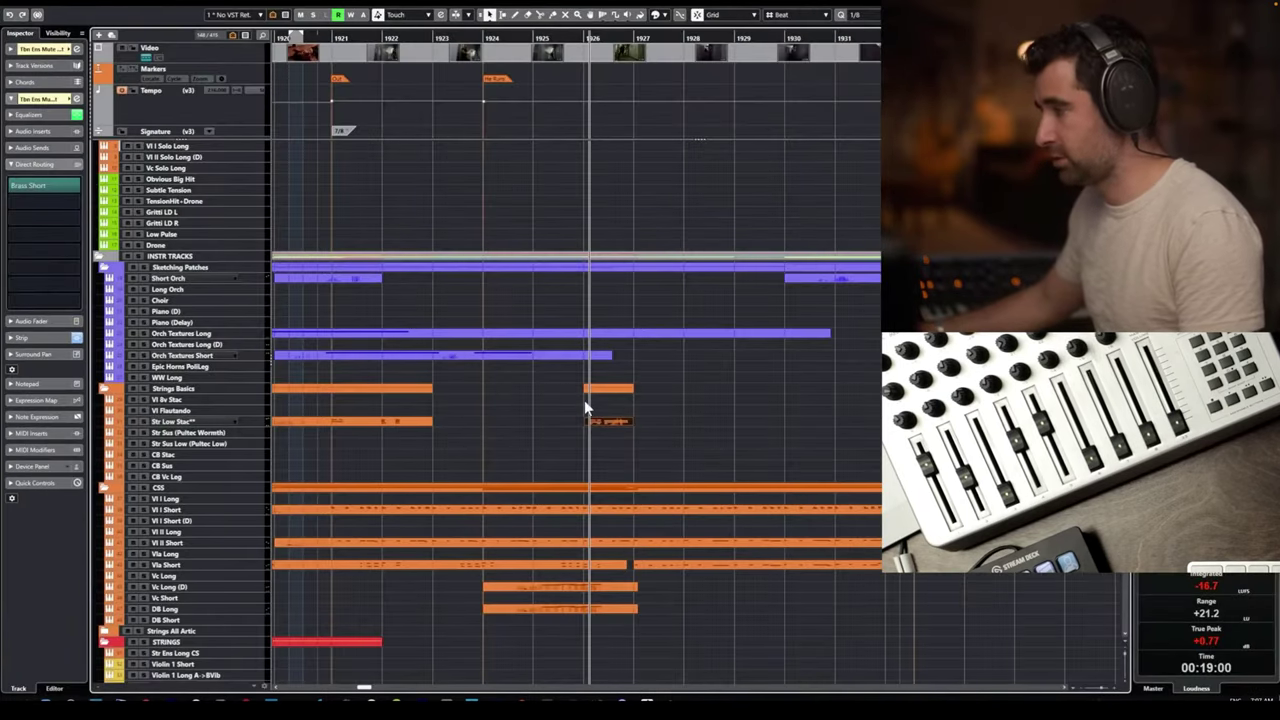
scroll(598, 486, down, 10)
double_click(602, 503)
key(Escape)
scroll(540, 430, down, 8)
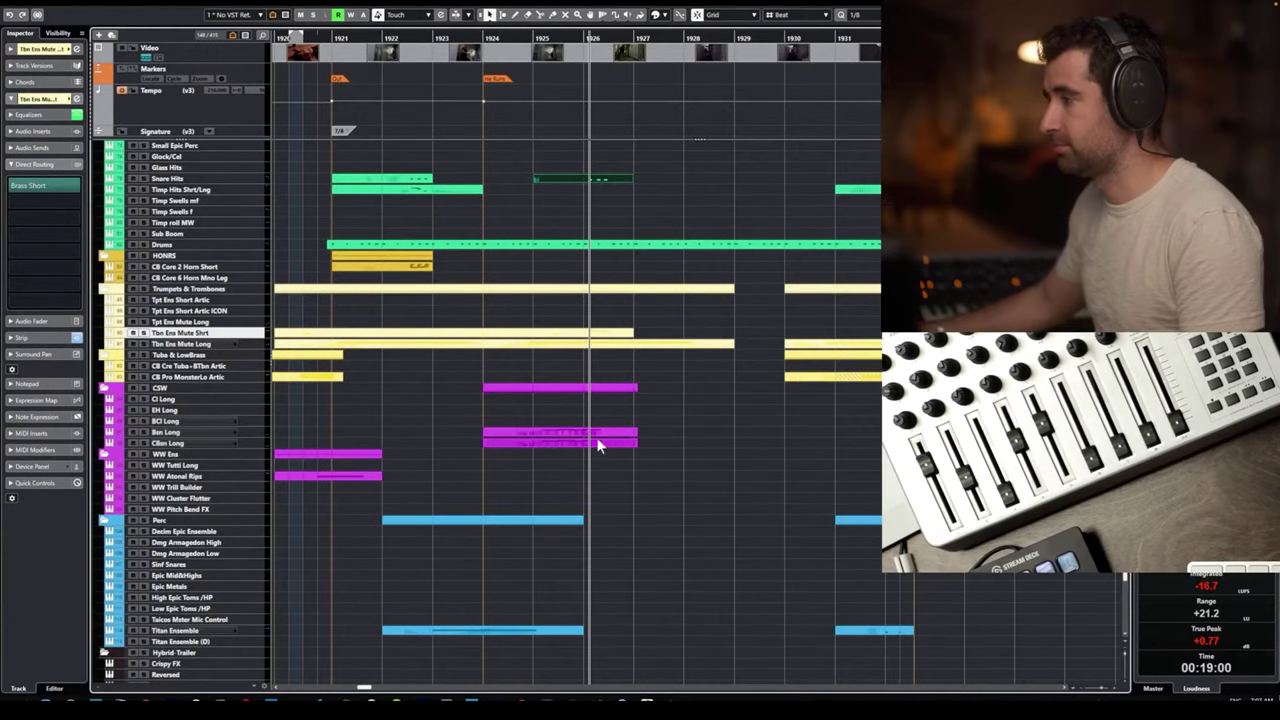
scroll(600, 442, down, 4)
scroll(600, 442, up, 5)
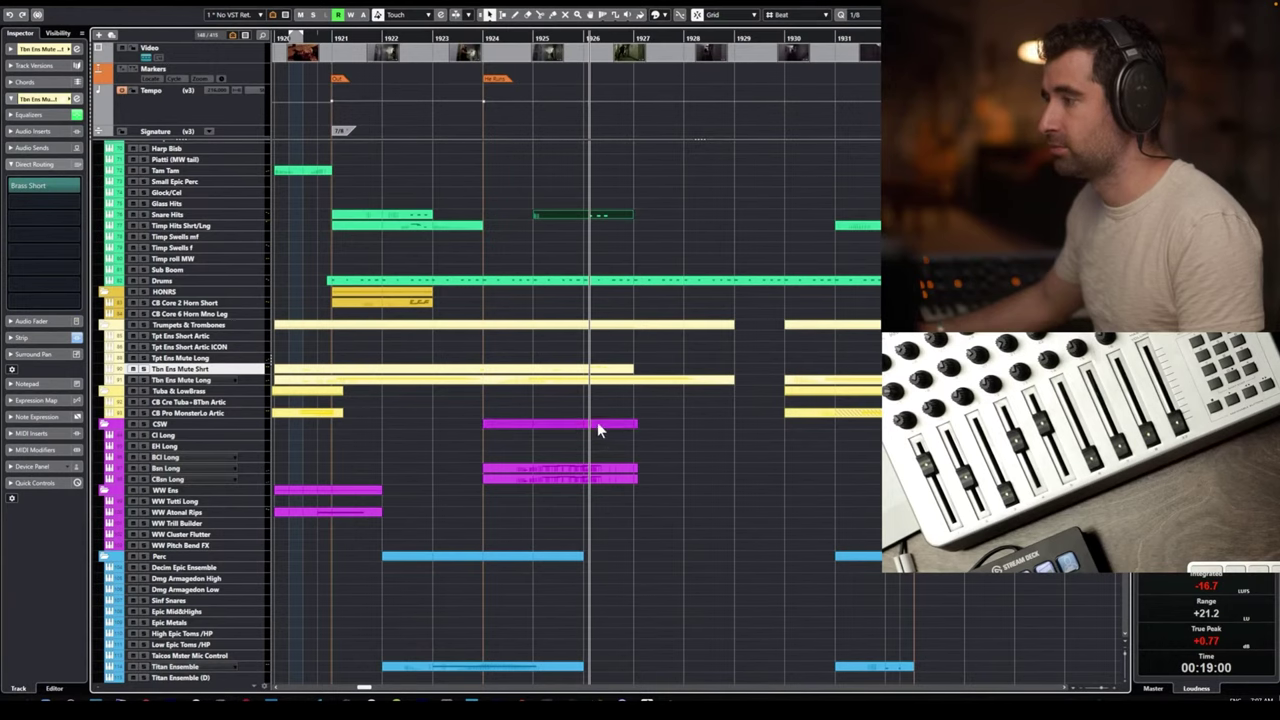
Play back the arrangement around bar 1926 with the wider section from bar 1913 to 1939 in view.
key(g)
key(g)
key(g)
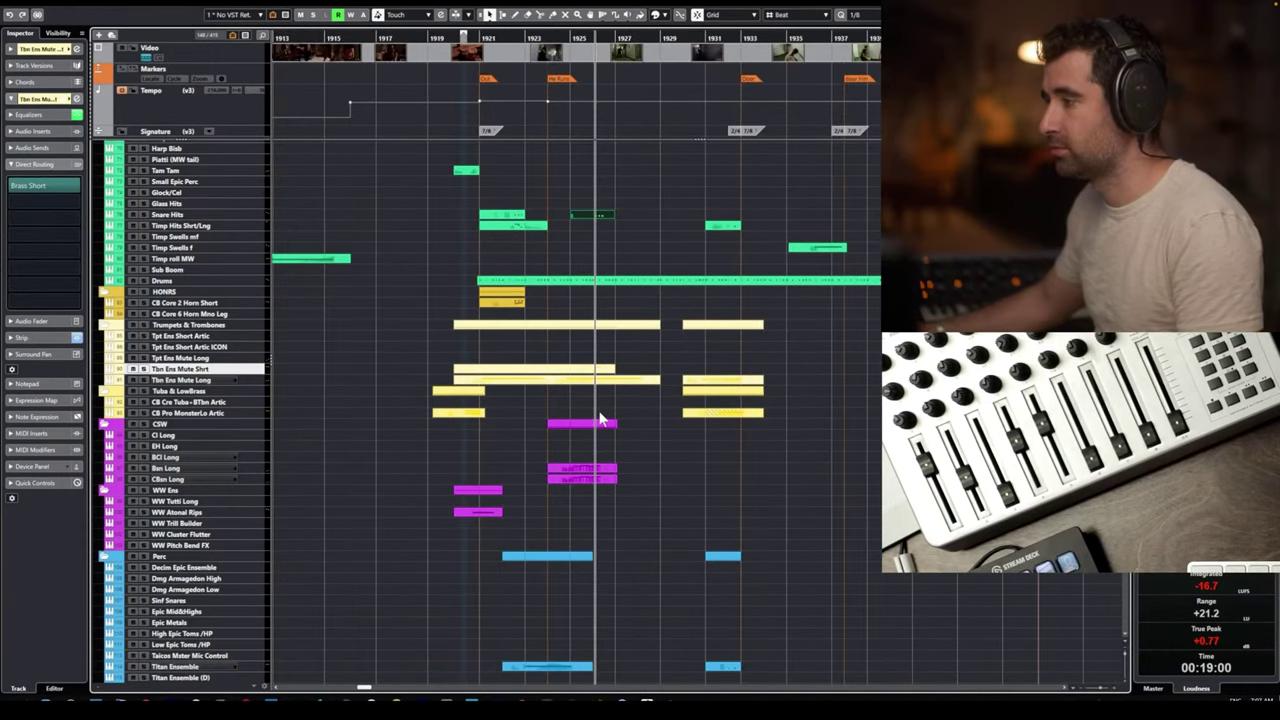
key(space)
key(space)
key(space)
key(space)
Examine the Tbn Ens Mute Shrt notes from bar 1925 to 1926 in the editor while repeatedly auditioning the descending C2, B1, A#1 figure.
double_click(598, 373)
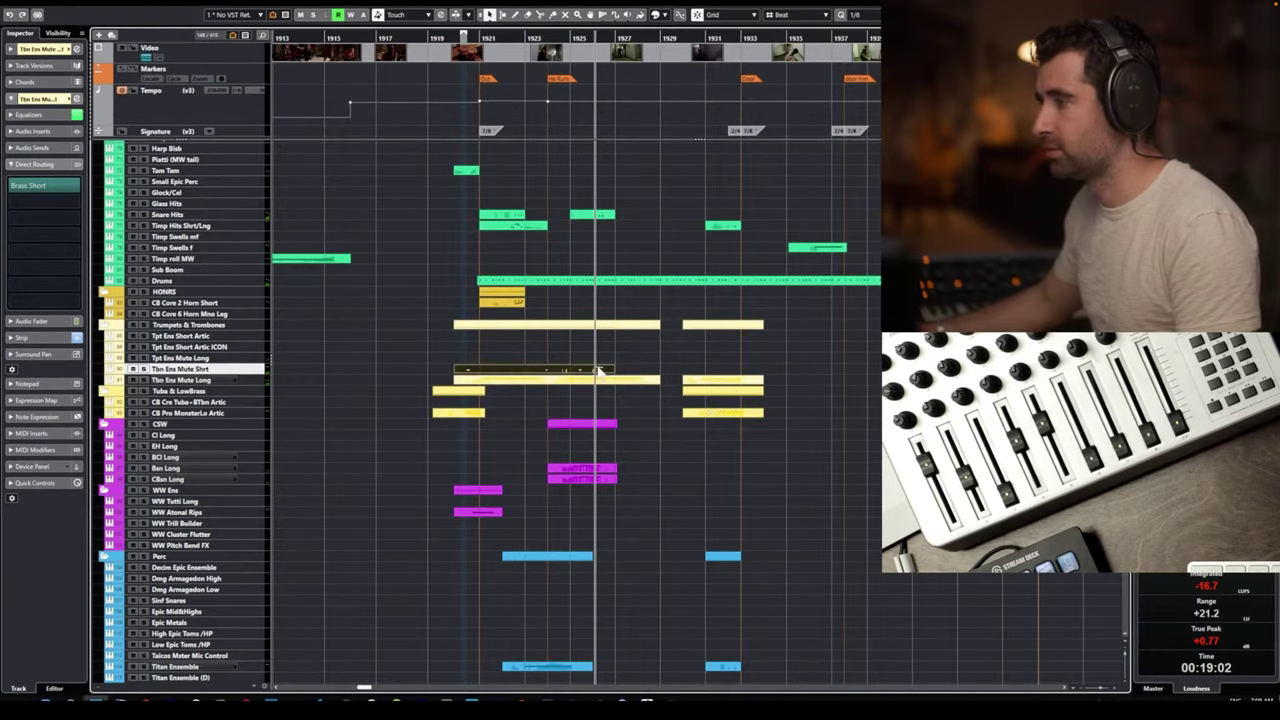
scroll(762, 303, right, 2)
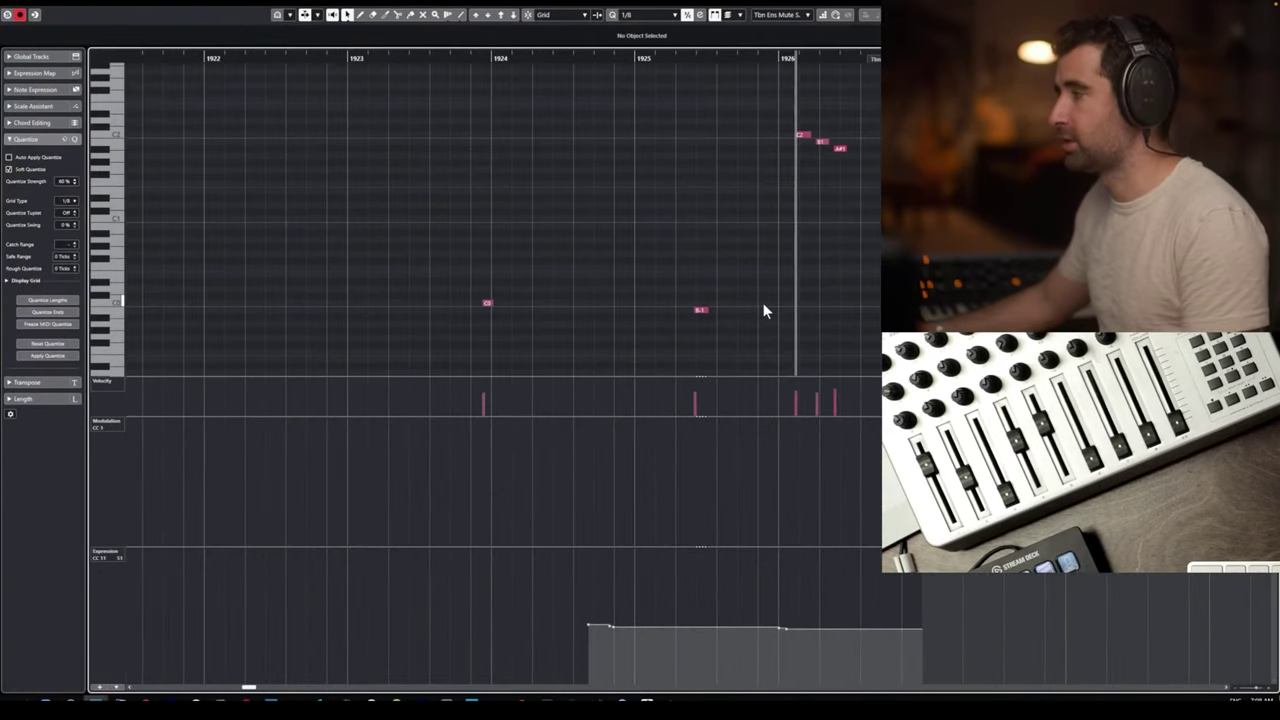
scroll(826, 260, up, 3)
key(space)
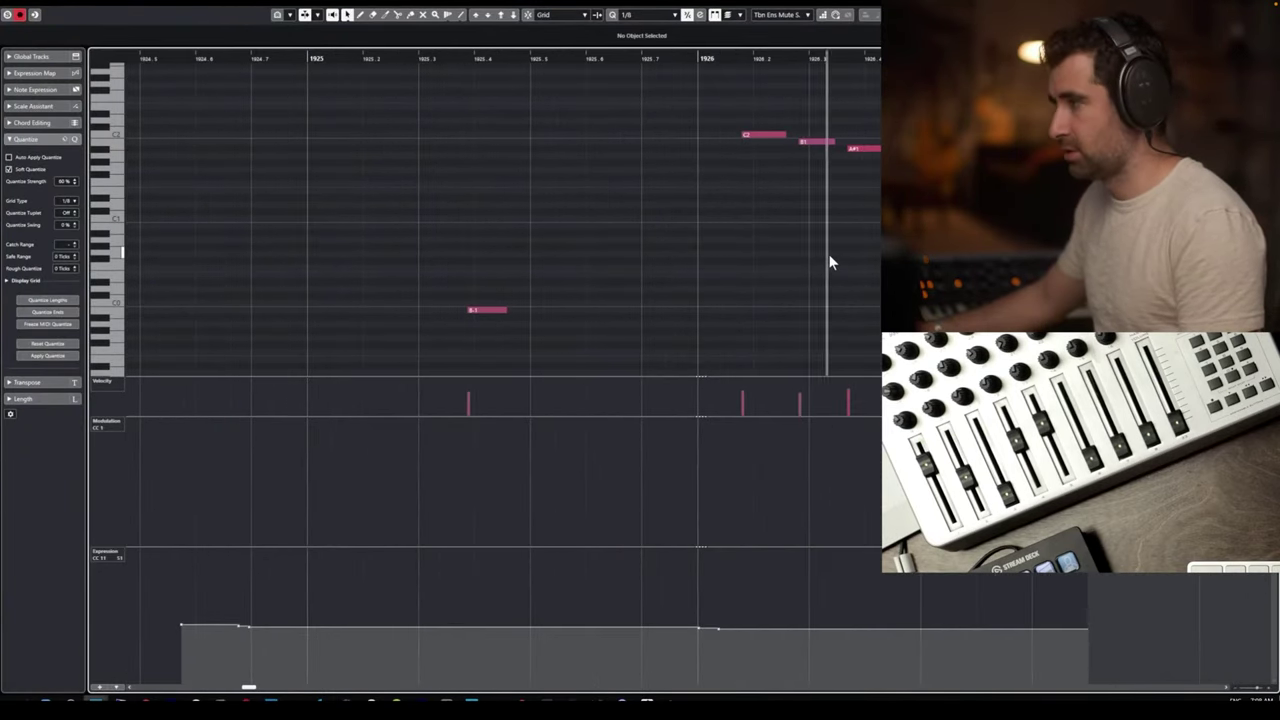
key(space)
key(space)
key(space)
key(space)
key(space)
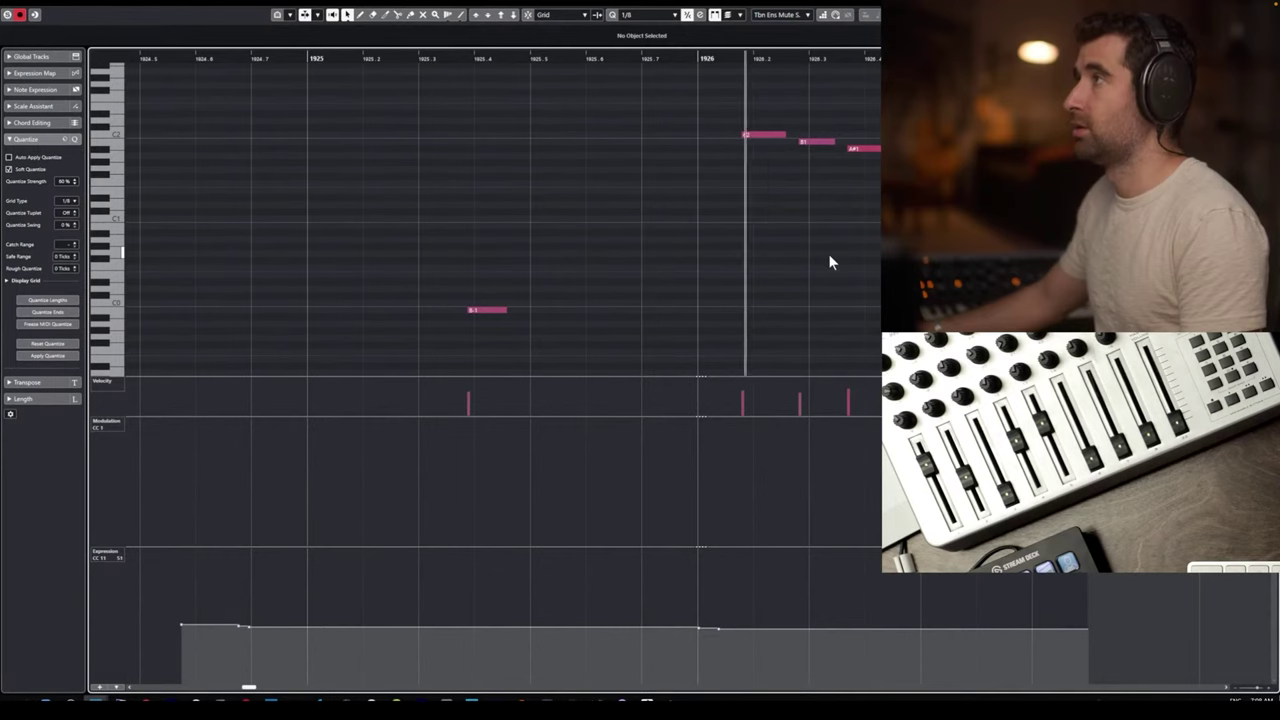
Play back the muted short trombone notes around bar 1926 to check their timing.
key(space)
key(space)
key(space)
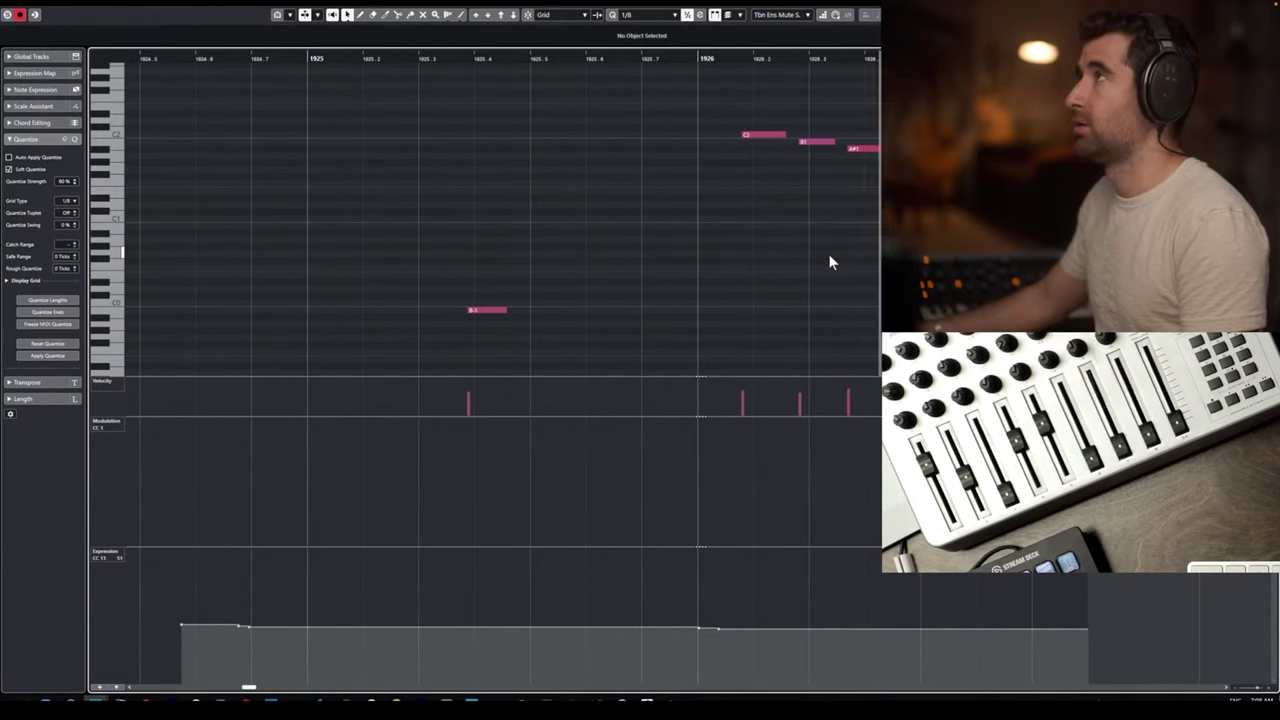
key(space)
key(space)
key(space)
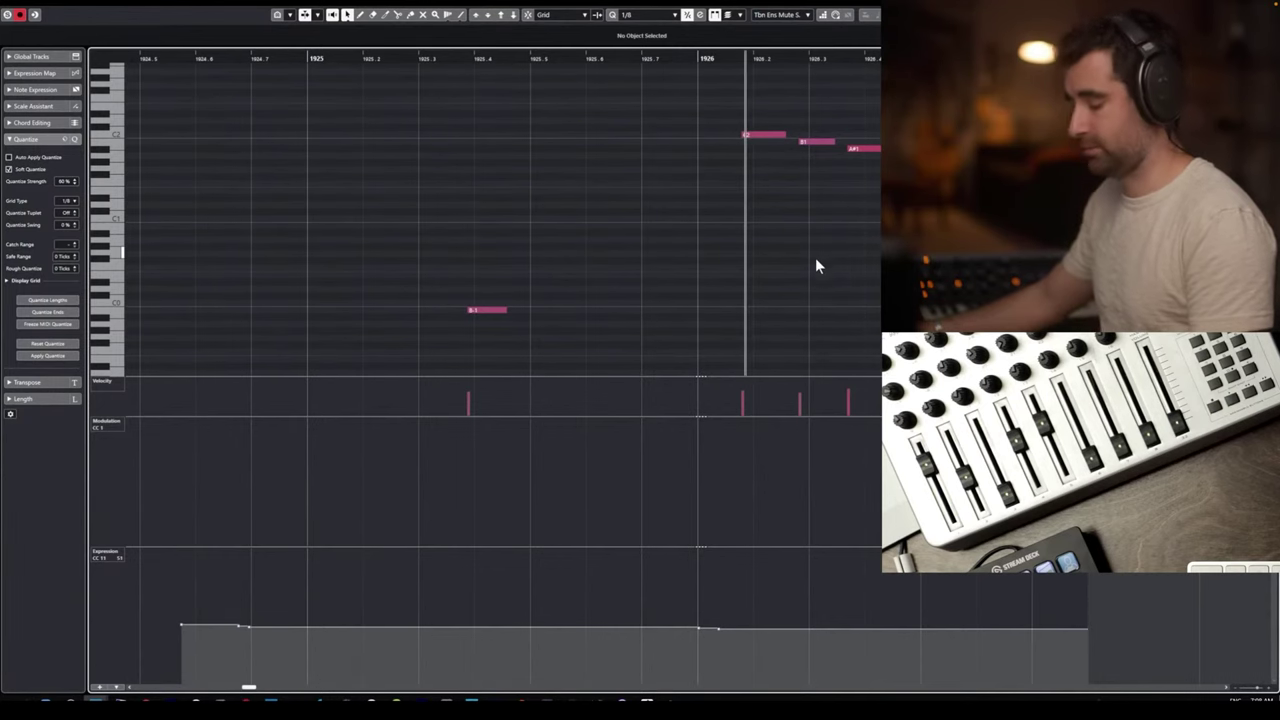
Open the Str Low Stac** part at bar 1926 for note editing alongside the muted short trombone part.
key(Return)
scroll(590, 353, up, 3)
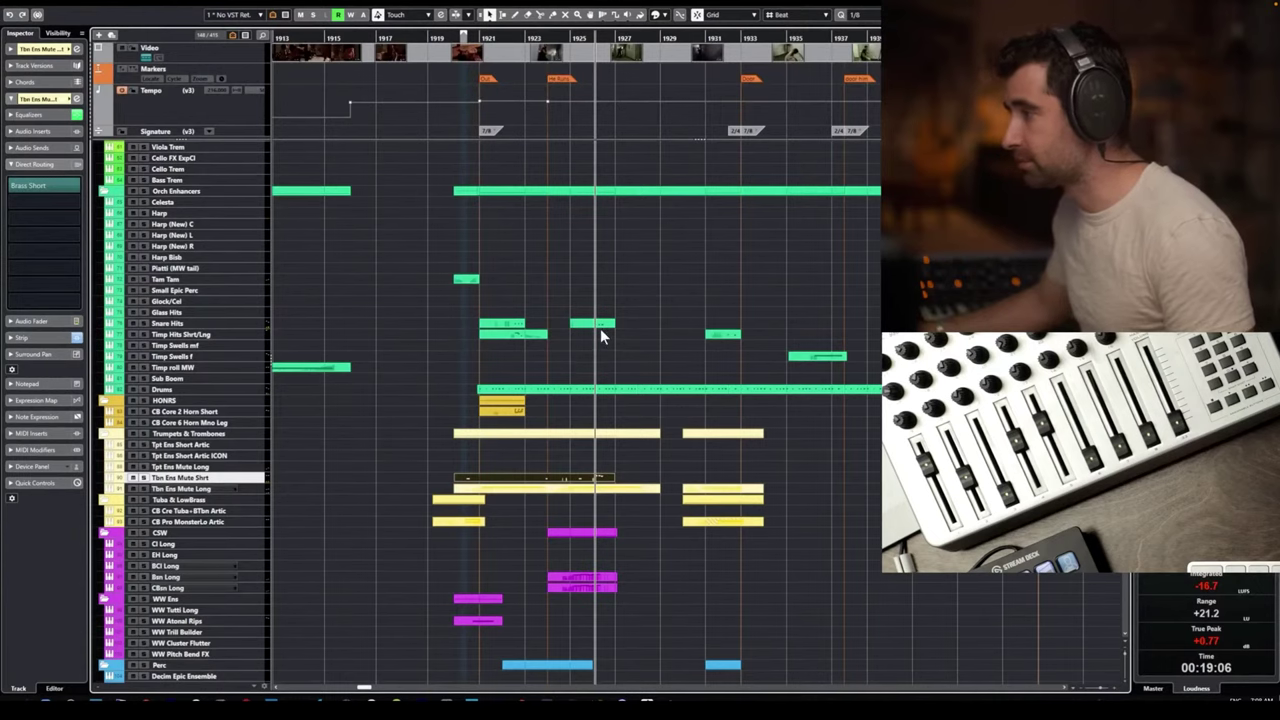
scroll(601, 325, up, 9)
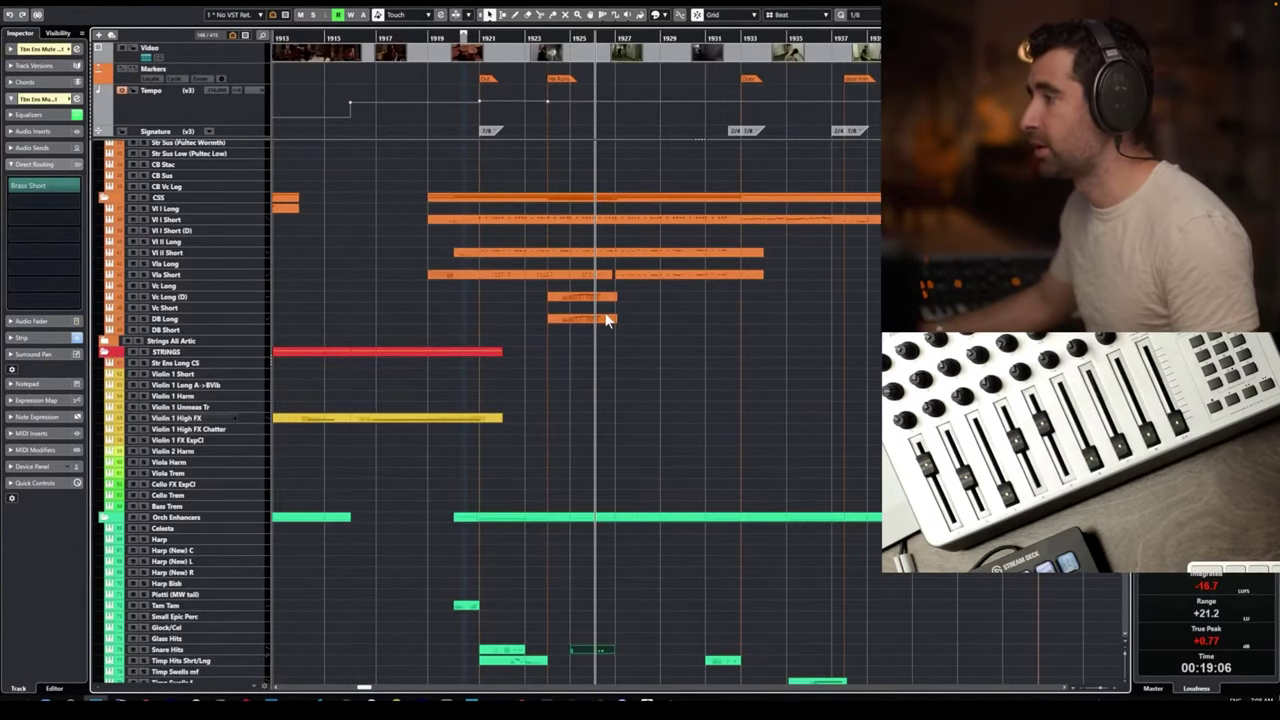
scroll(606, 320, up, 3)
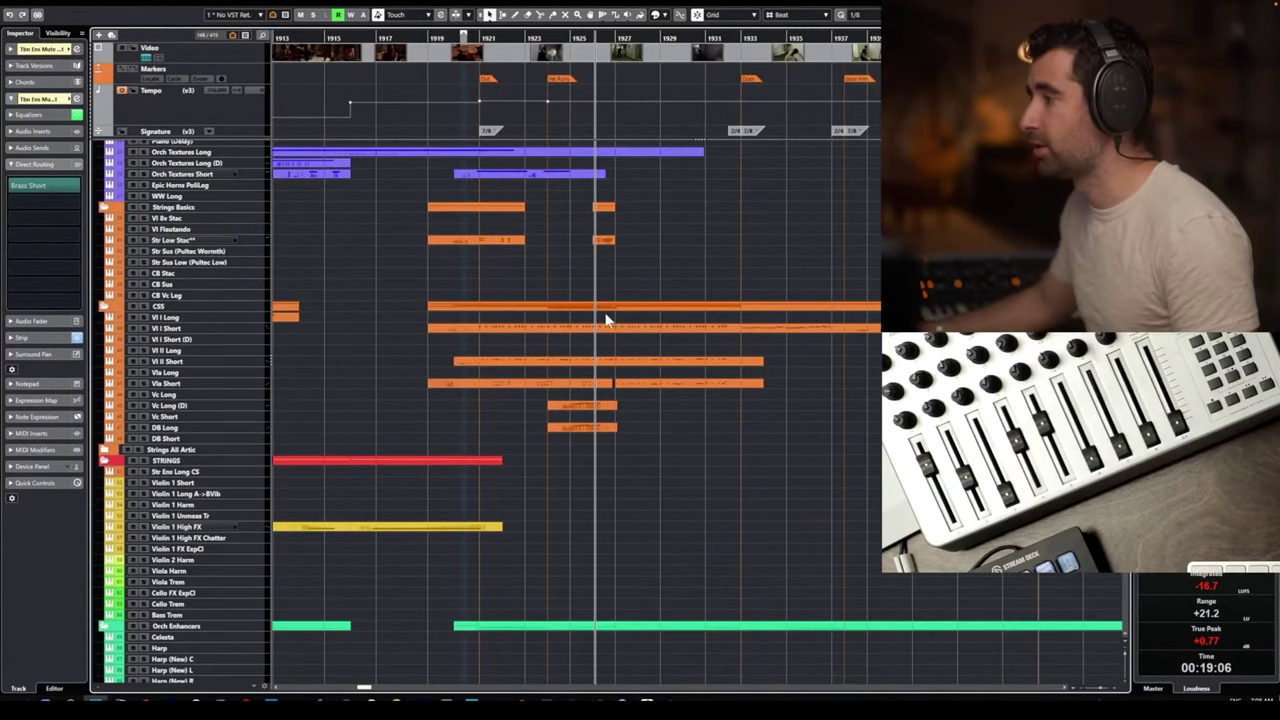
double_click(605, 238)
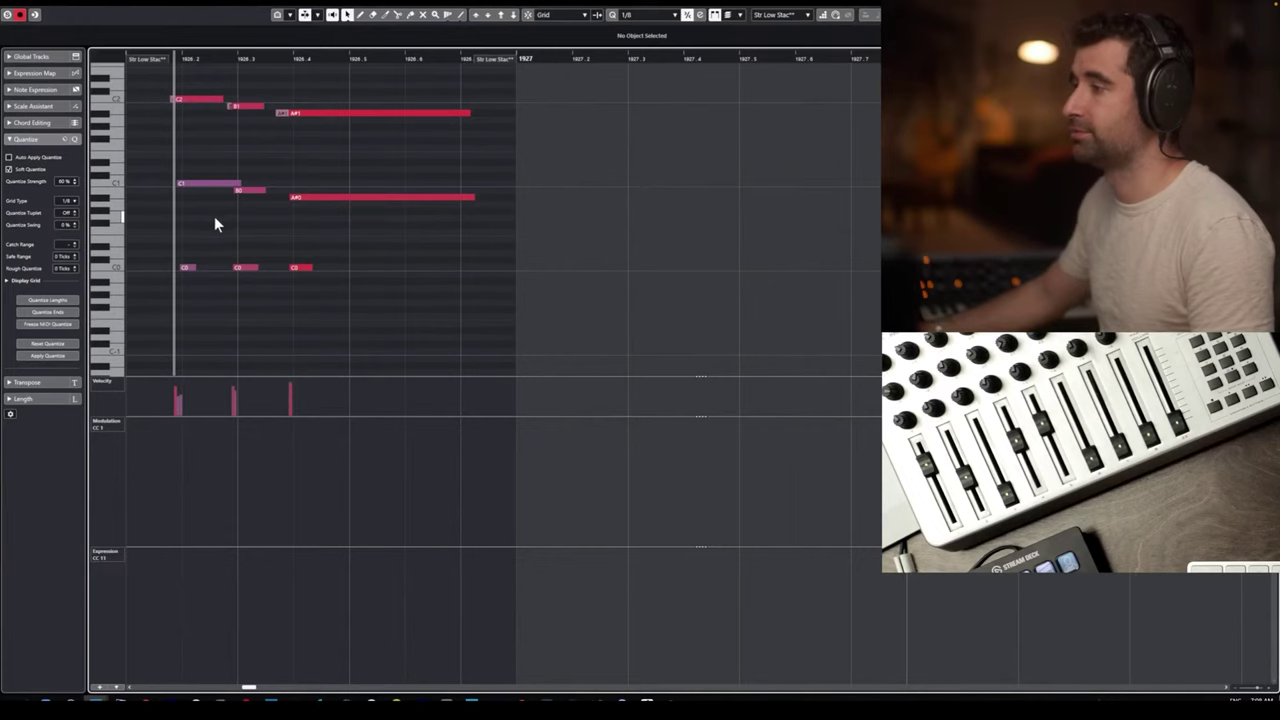
scroll(215, 218, left, 2)
scroll(485, 182, up, 4)
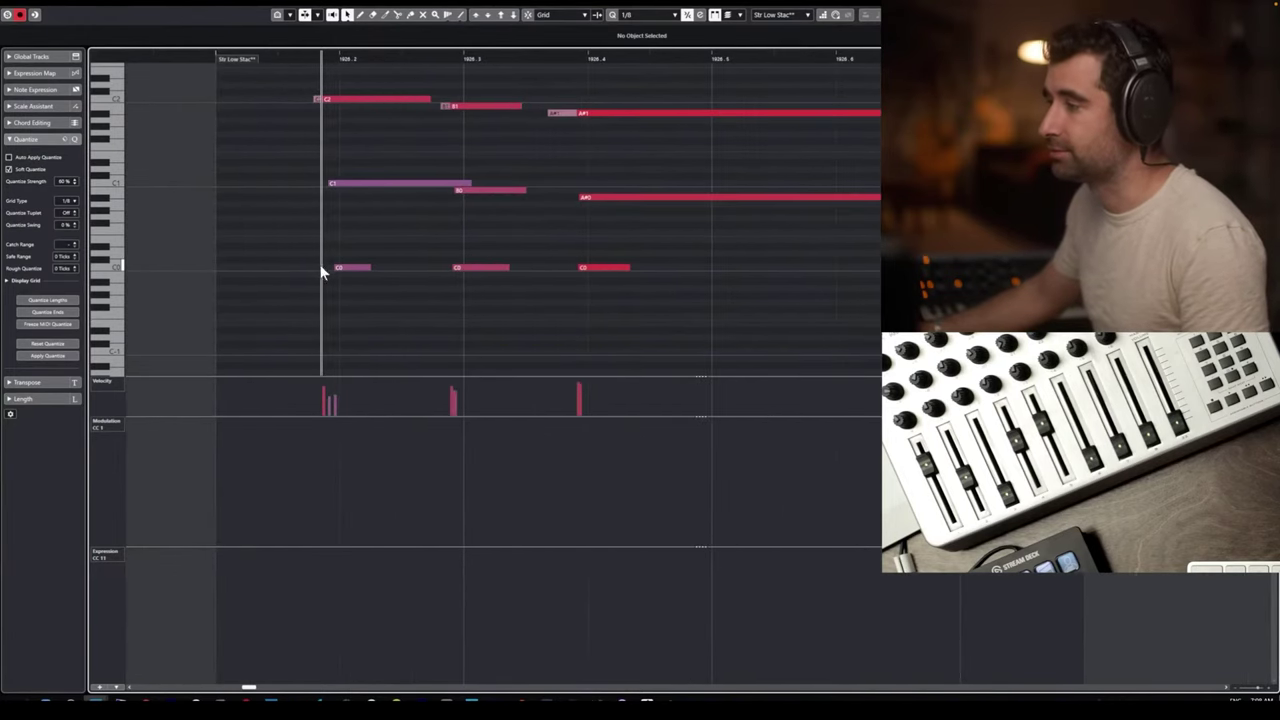
Shift the muted trombone A#1, B1 and C2 notes in bar 1926 slightly later to align with the low string notes.
click(345, 268)
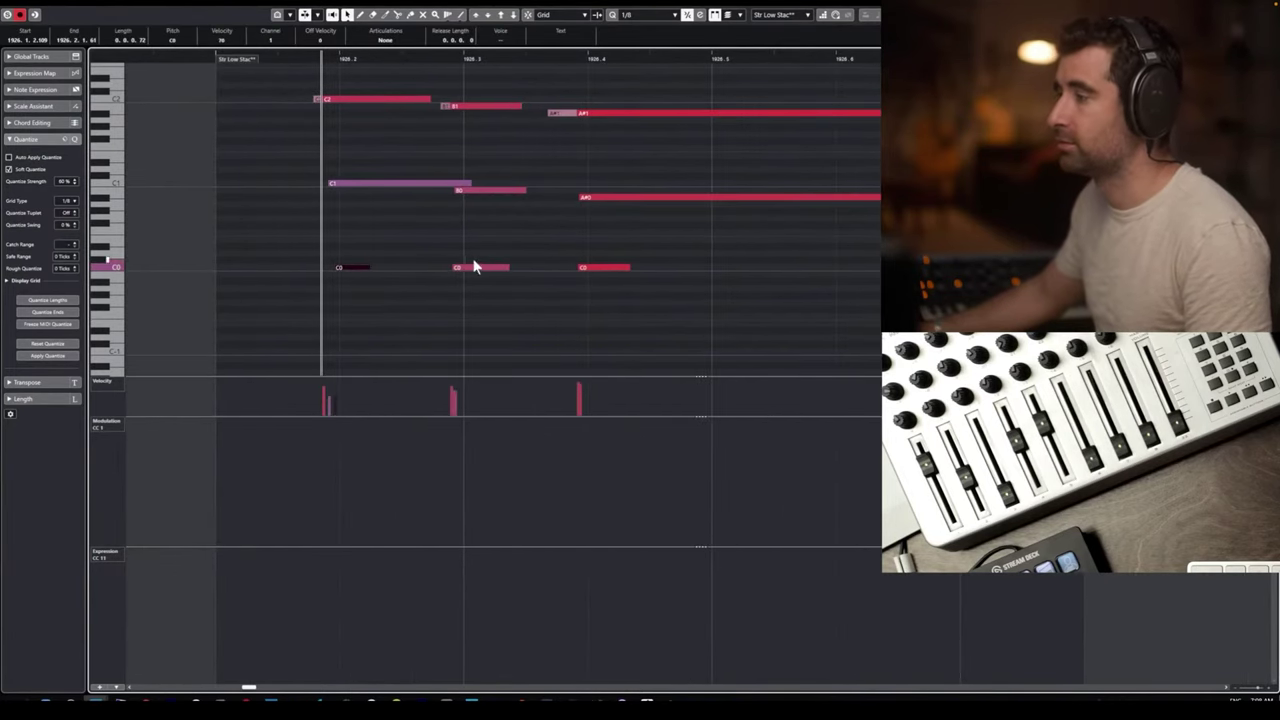
click(560, 114)
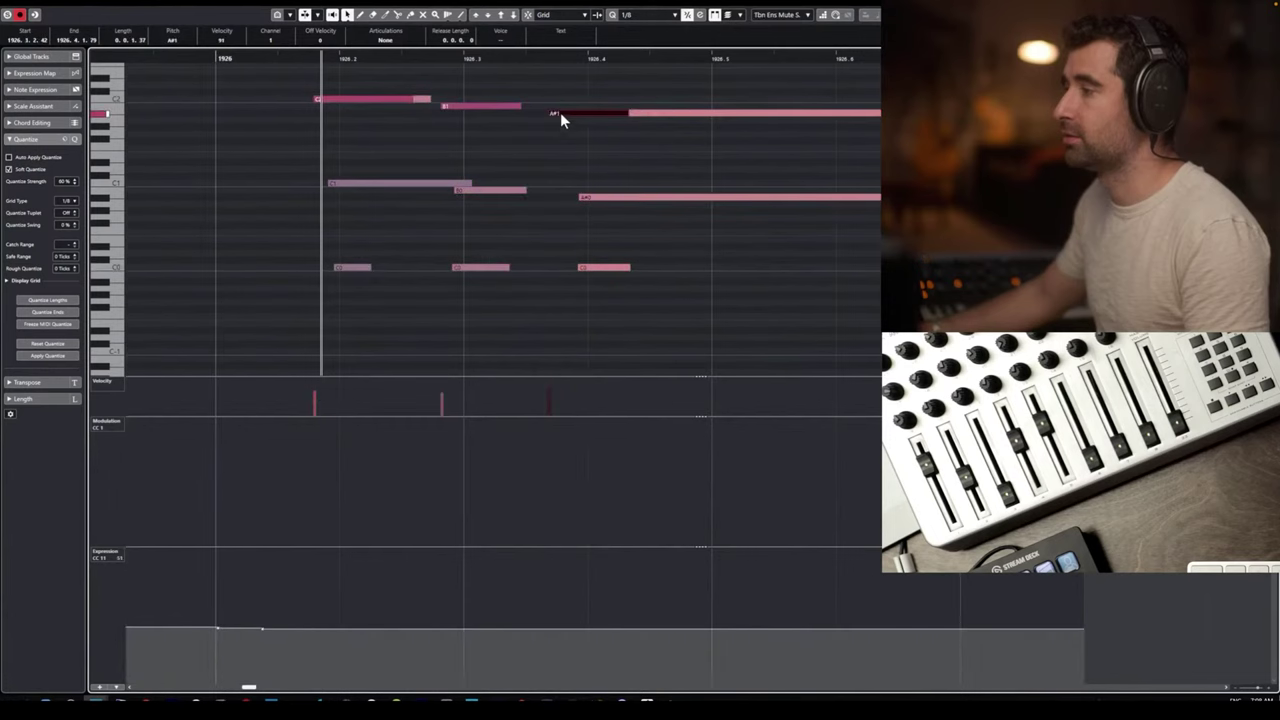
drag(590, 116, 601, 112)
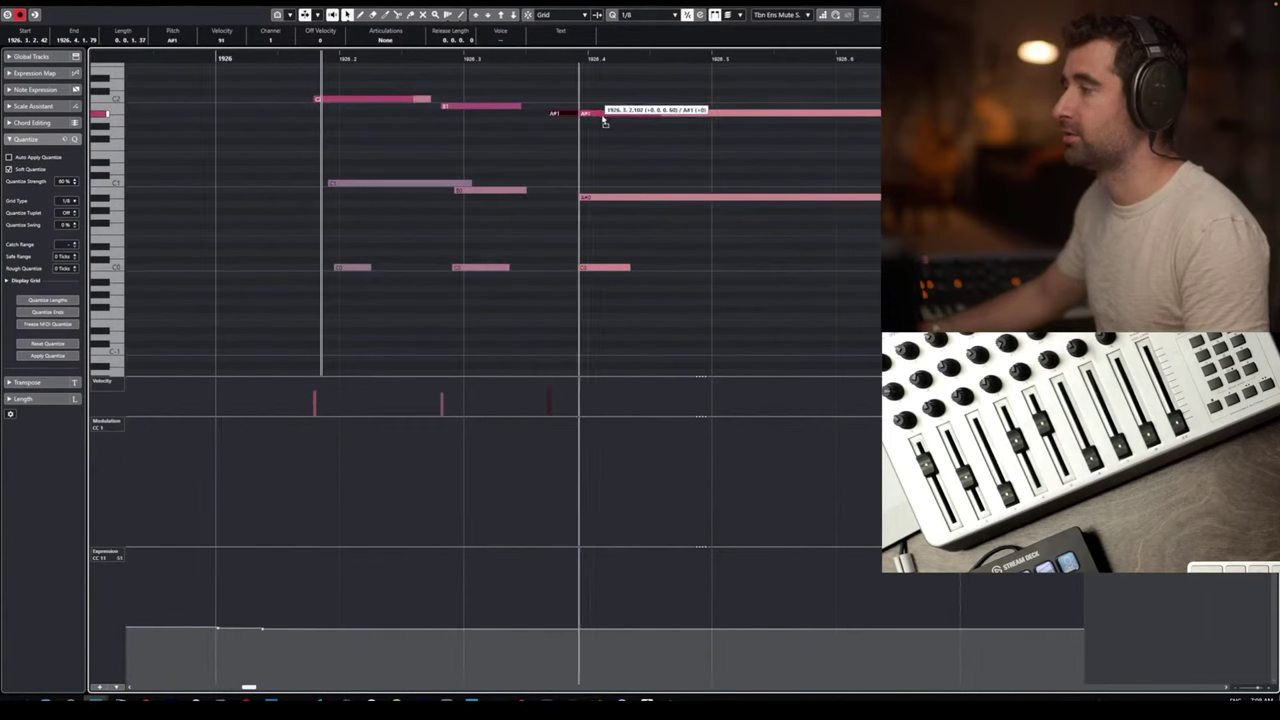
mouse_move(483, 103)
mouse_down()
mouse_move(494, 104)
mouse_move(470, 102)
mouse_up()
drag(365, 100, 387, 94)
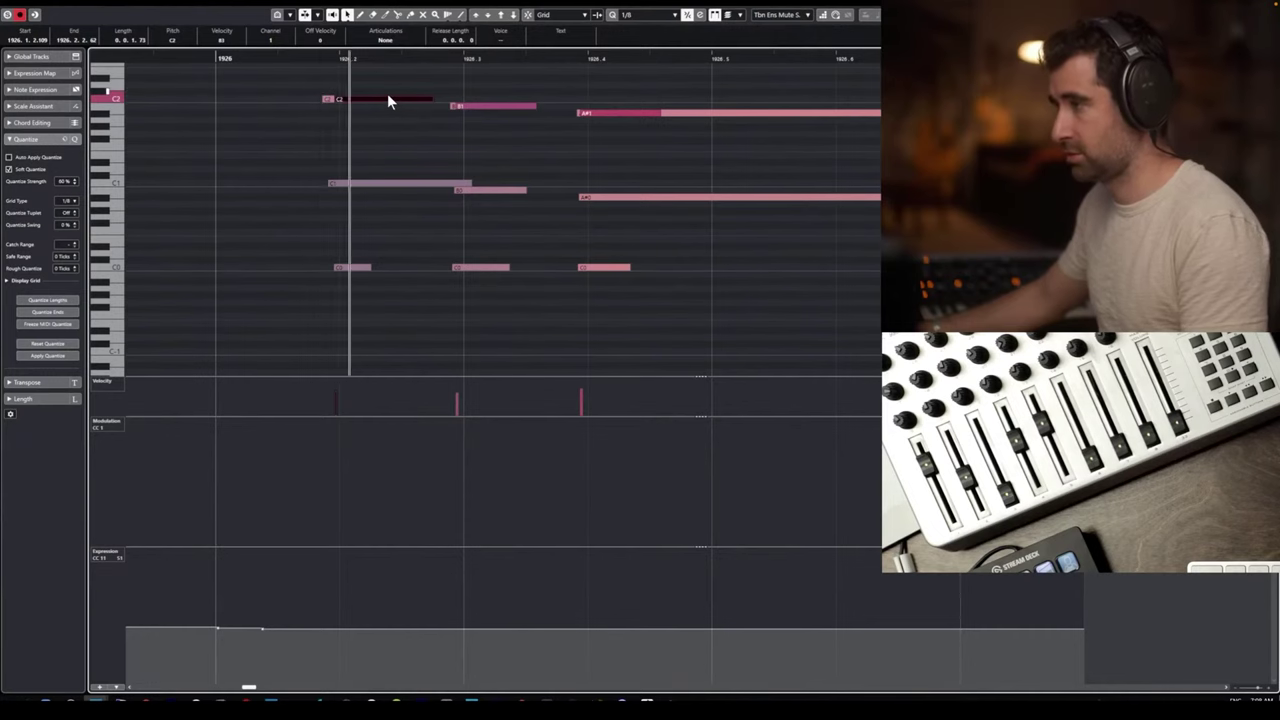
Check the track delay settings of the Tbn Ens Mute Shrt, Snare Hits and Str Low Stac** tracks.
key(Return)
scroll(550, 510, down, 15)
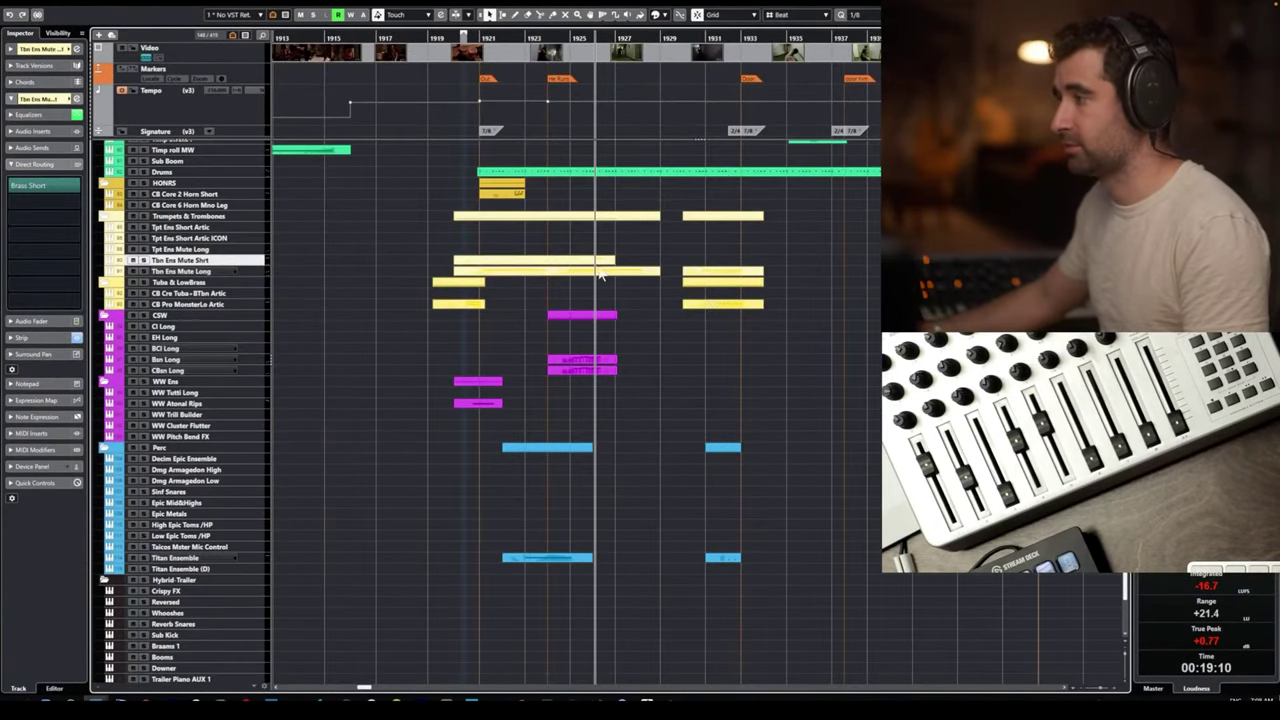
click(17, 50)
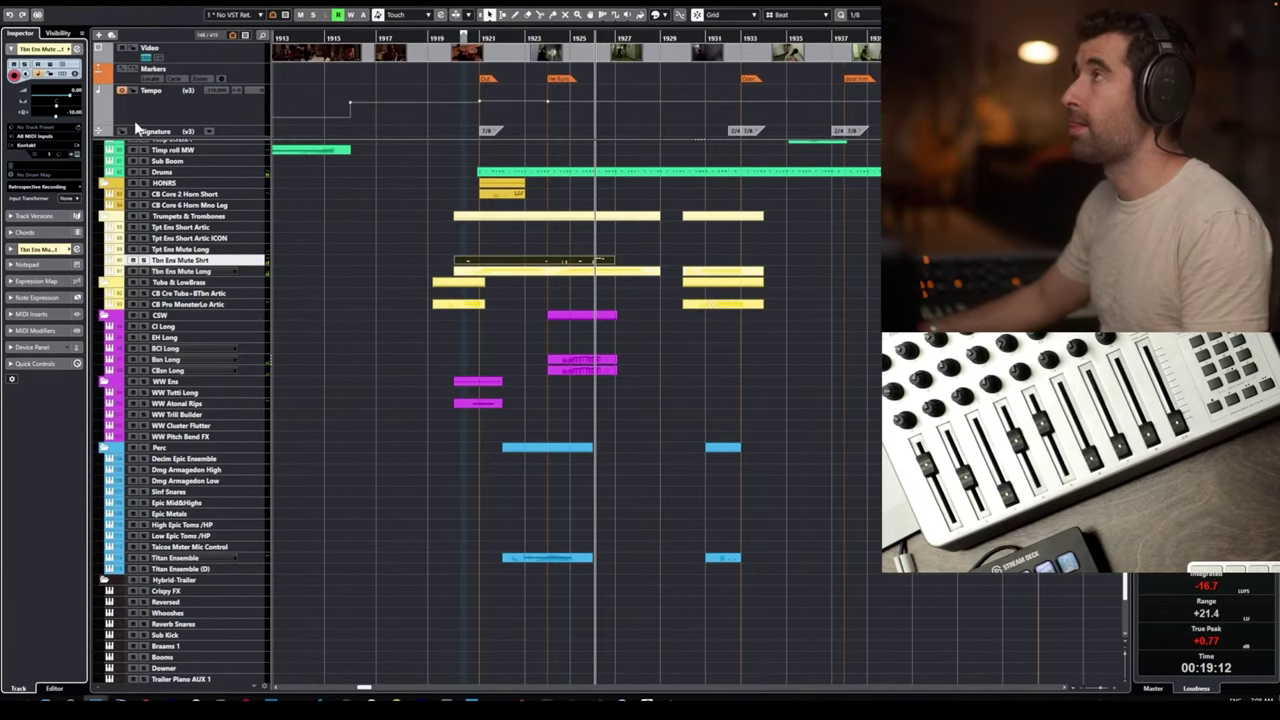
scroll(590, 248, up, 10)
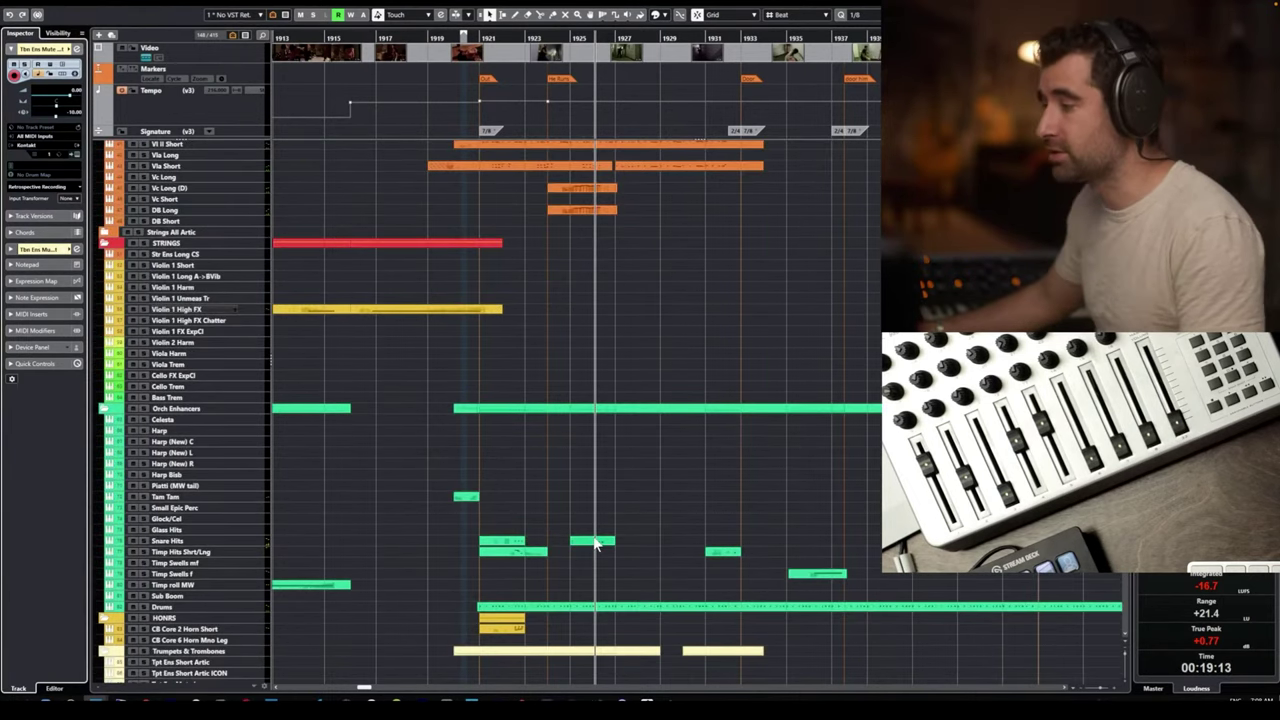
click(230, 541)
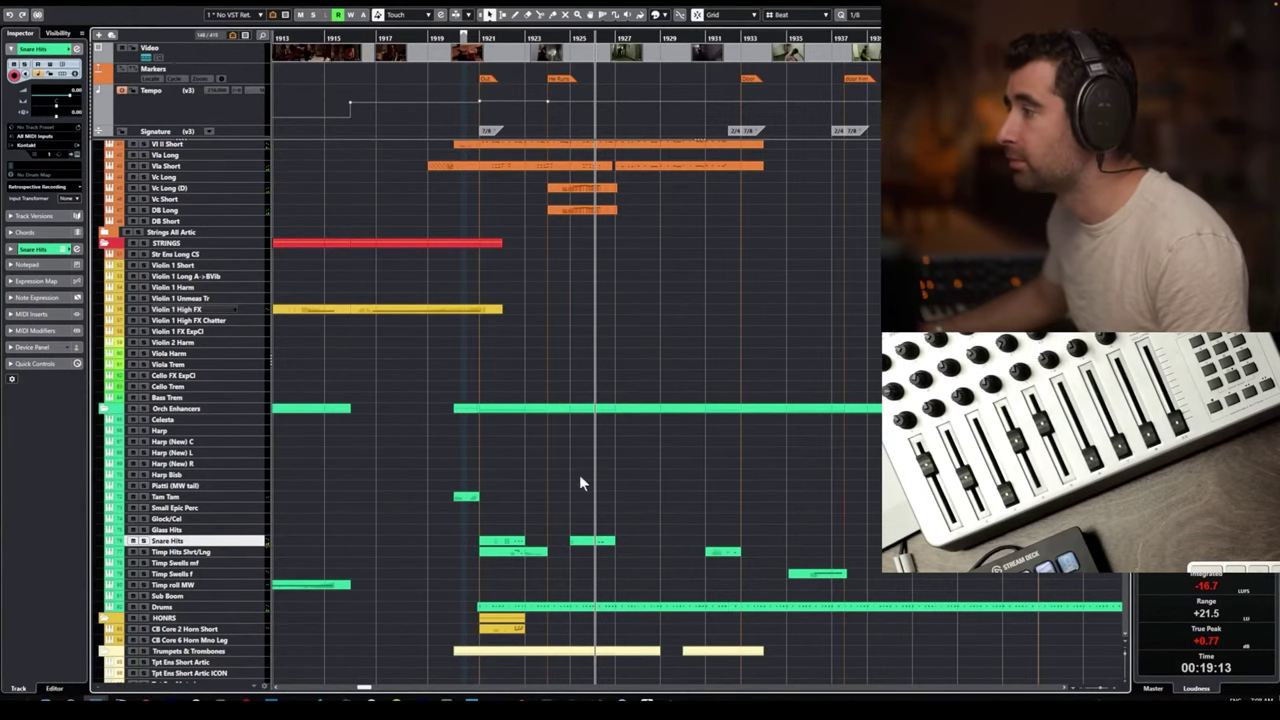
scroll(589, 468, up, 5)
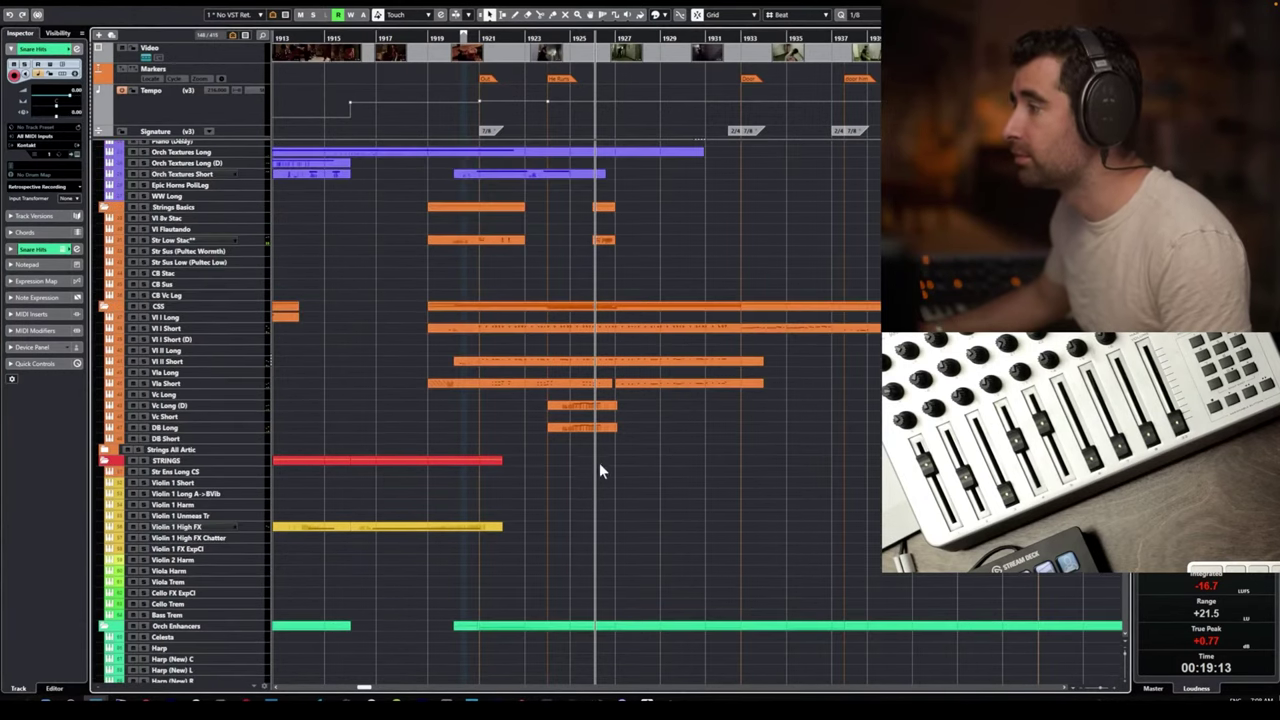
click(233, 240)
click(200, 243)
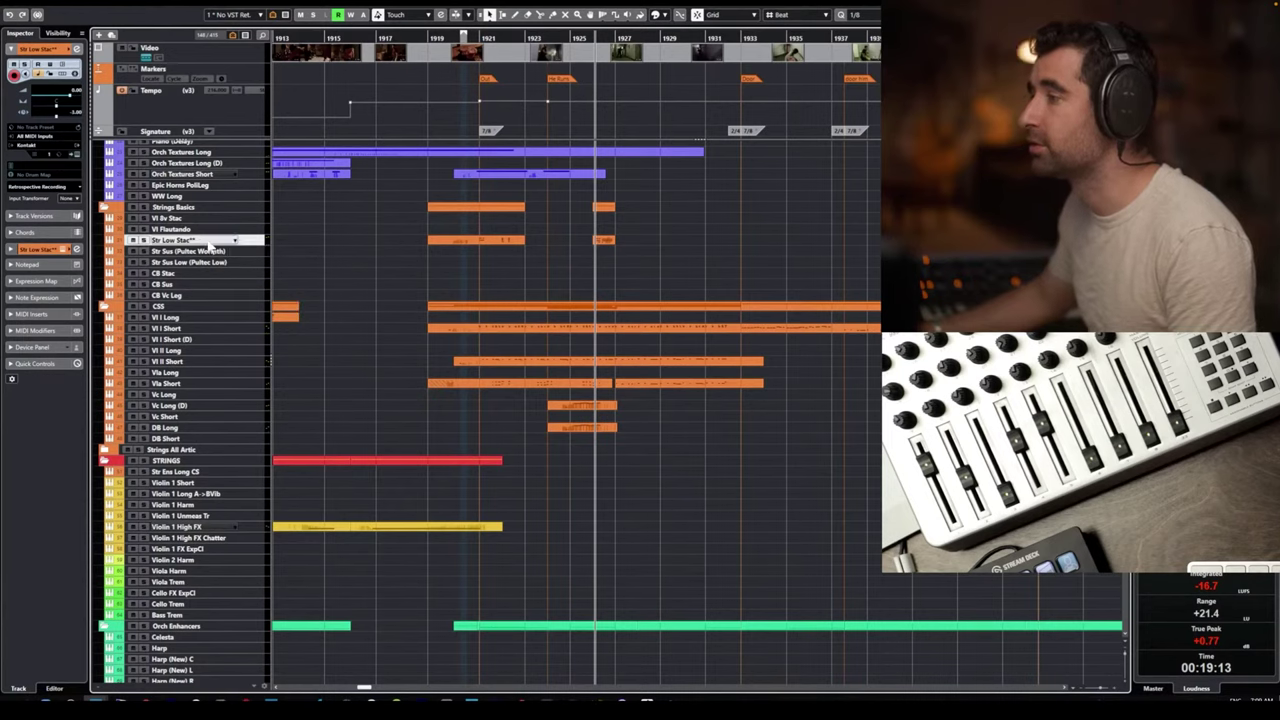
Audition the passage leading into bar 1926 from just before bar 1925, and place the playhead at the start of bar 1926.
scroll(596, 339, down, 12)
scroll(597, 343, down, 3)
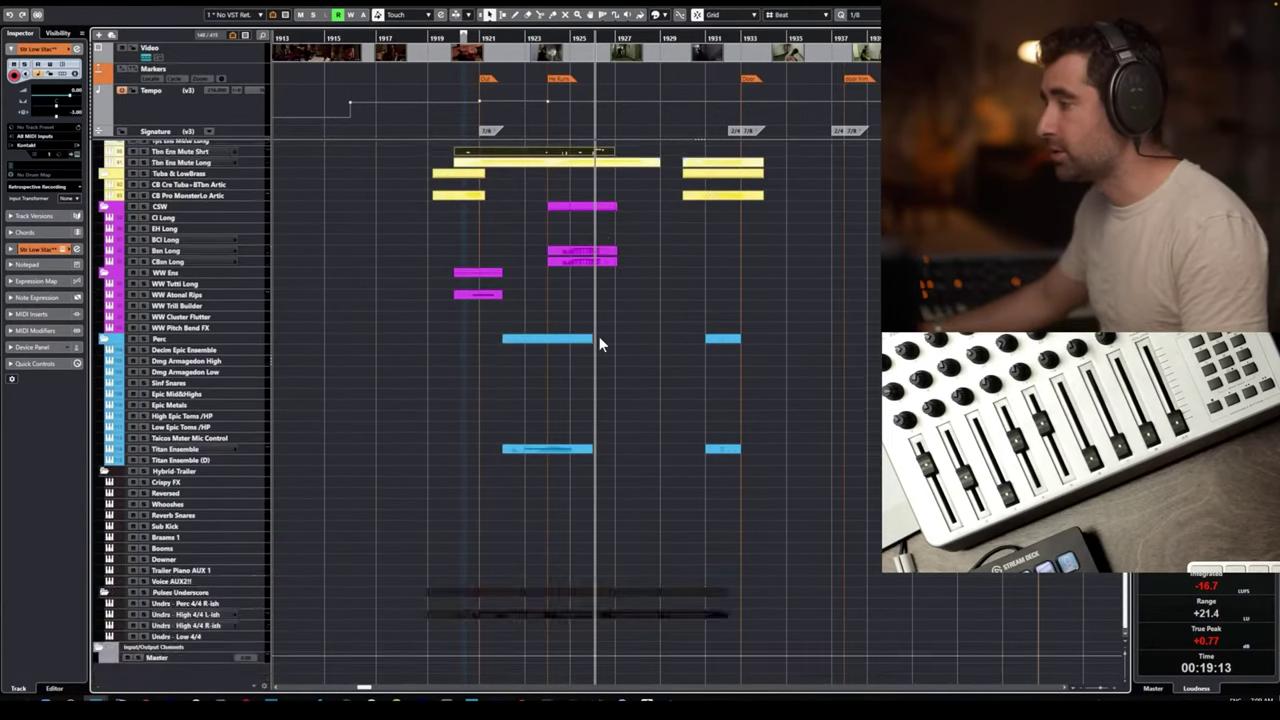
scroll(631, 374, up, 3)
ctrl+scroll(631, 372, up, 3)
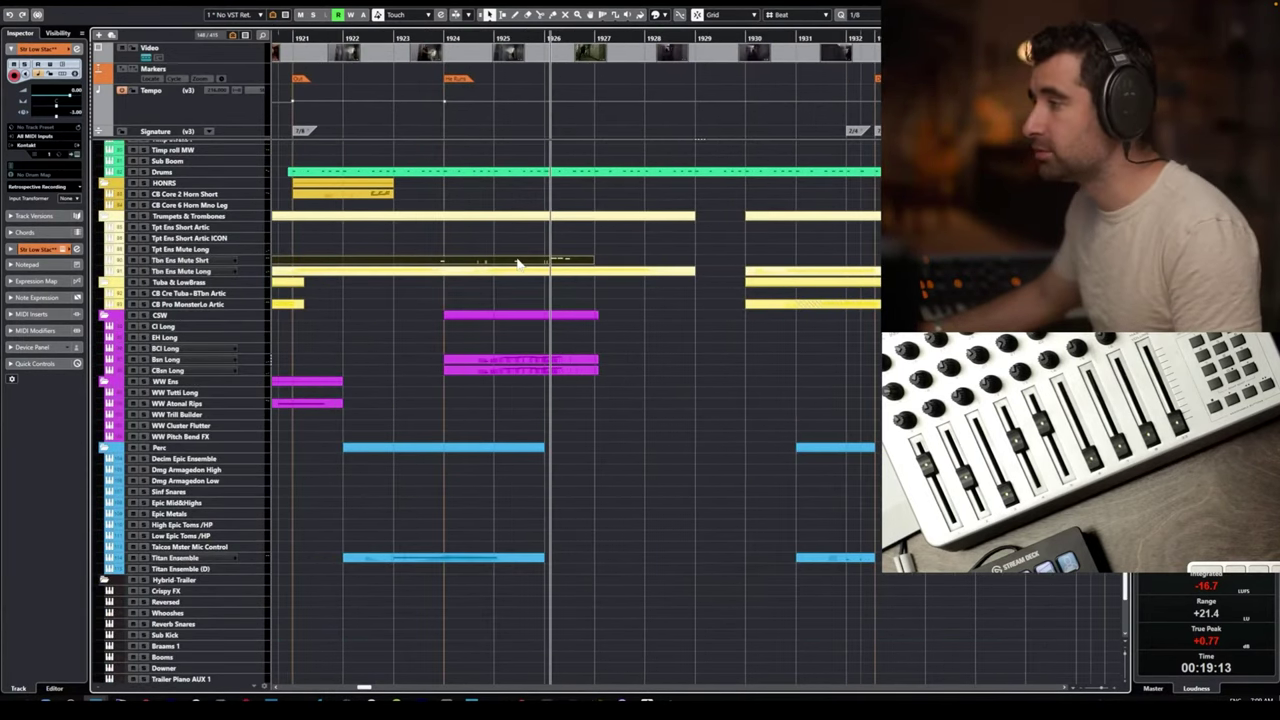
click(489, 38)
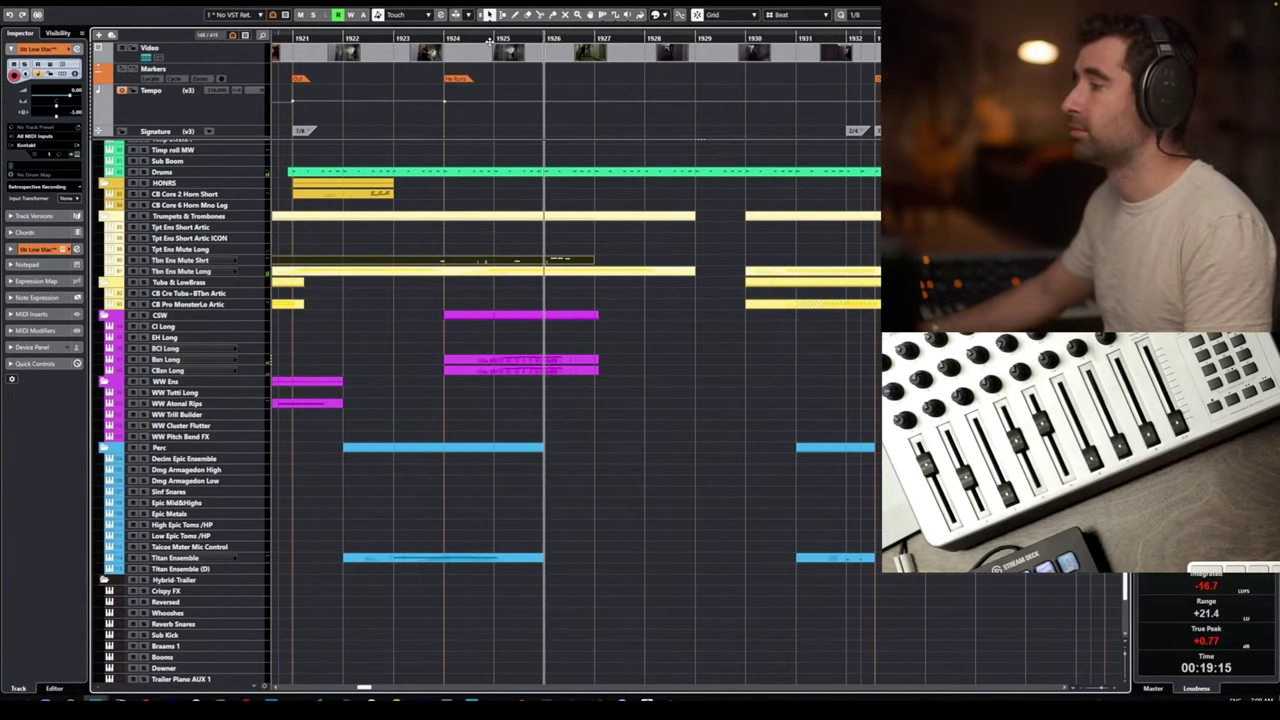
drag(489, 38, 570, 261)
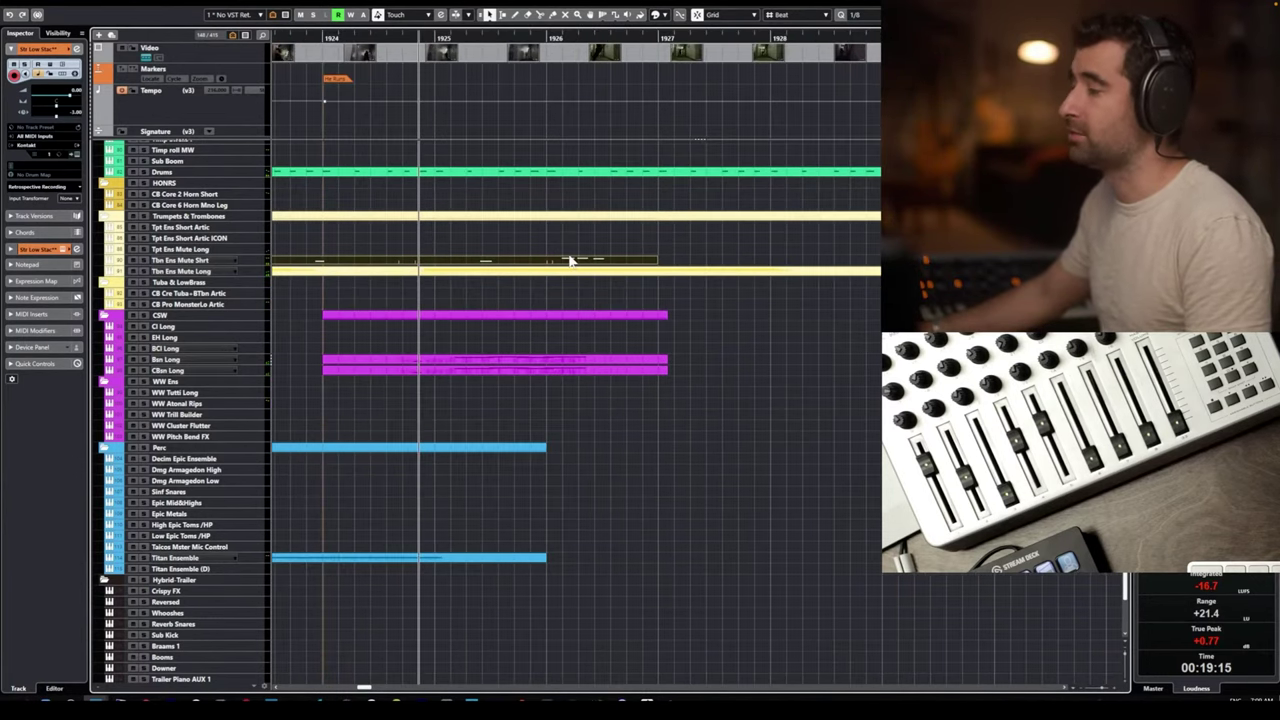
click(547, 38)
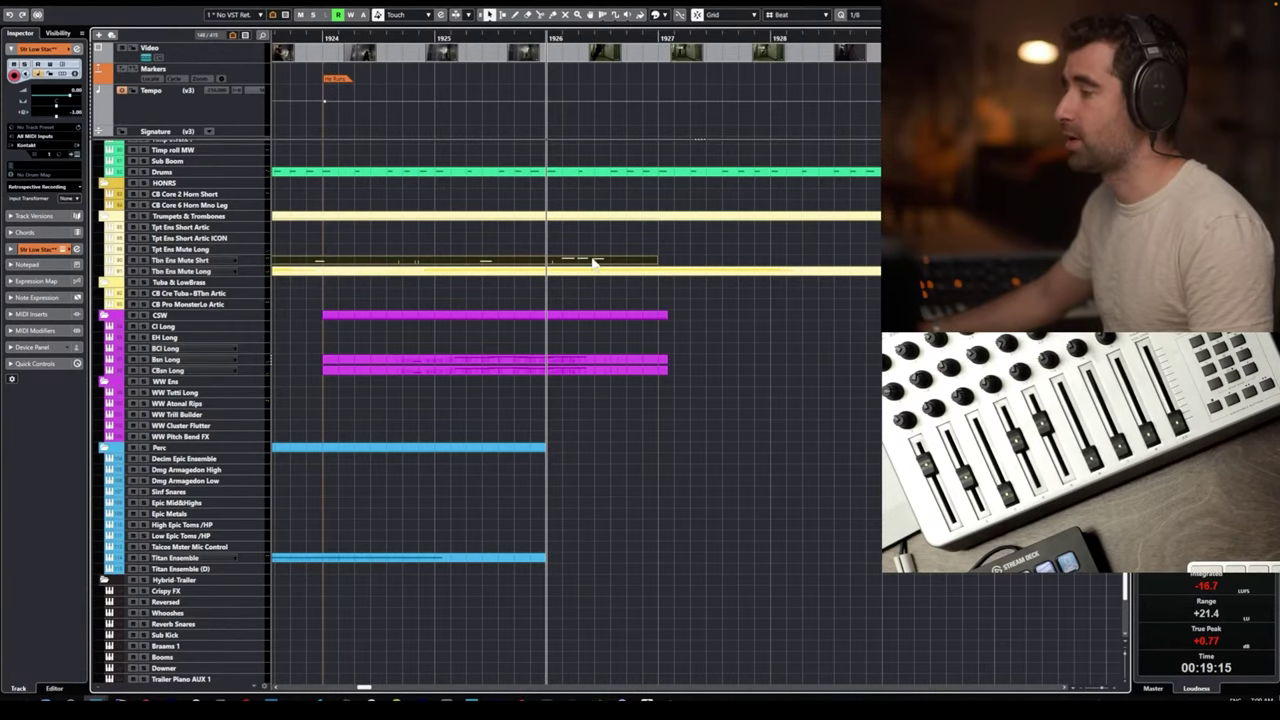
Find the Snare Hits and low string parts at bar 1926, and open the Str Low Stac** part for note editing.
scroll(593, 261, up, 5)
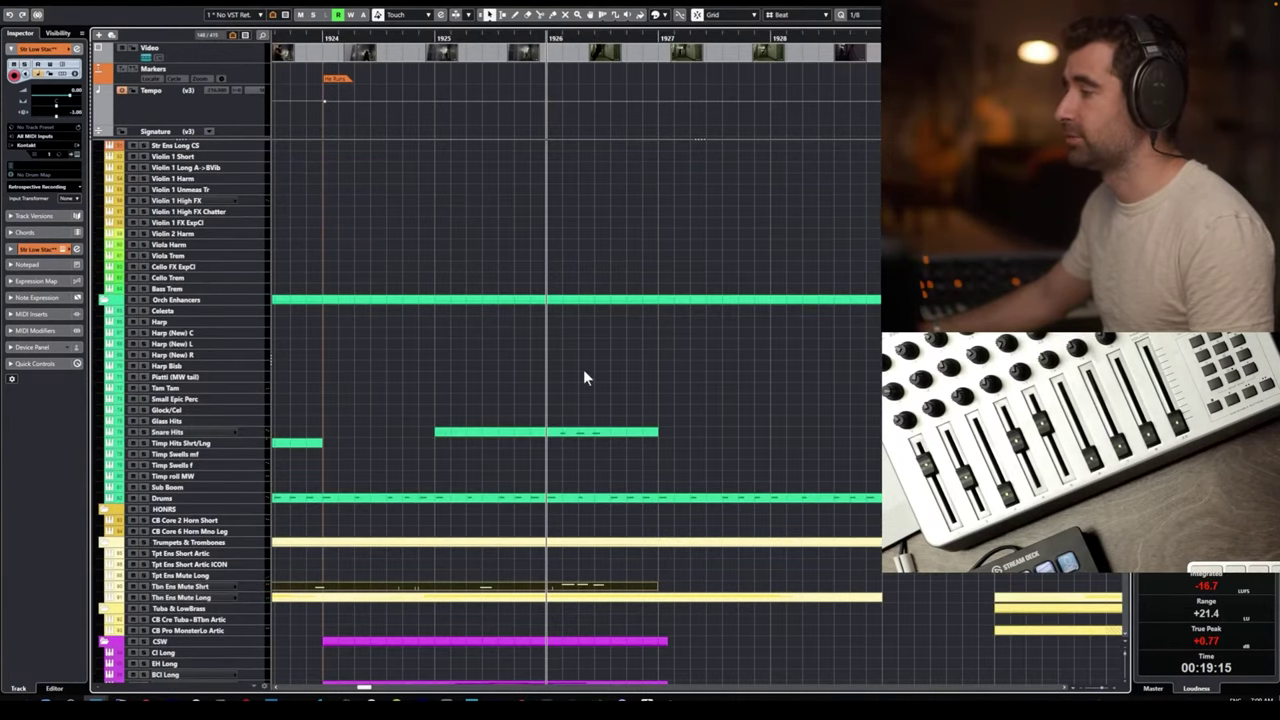
click(579, 436)
scroll(579, 432, up, 9)
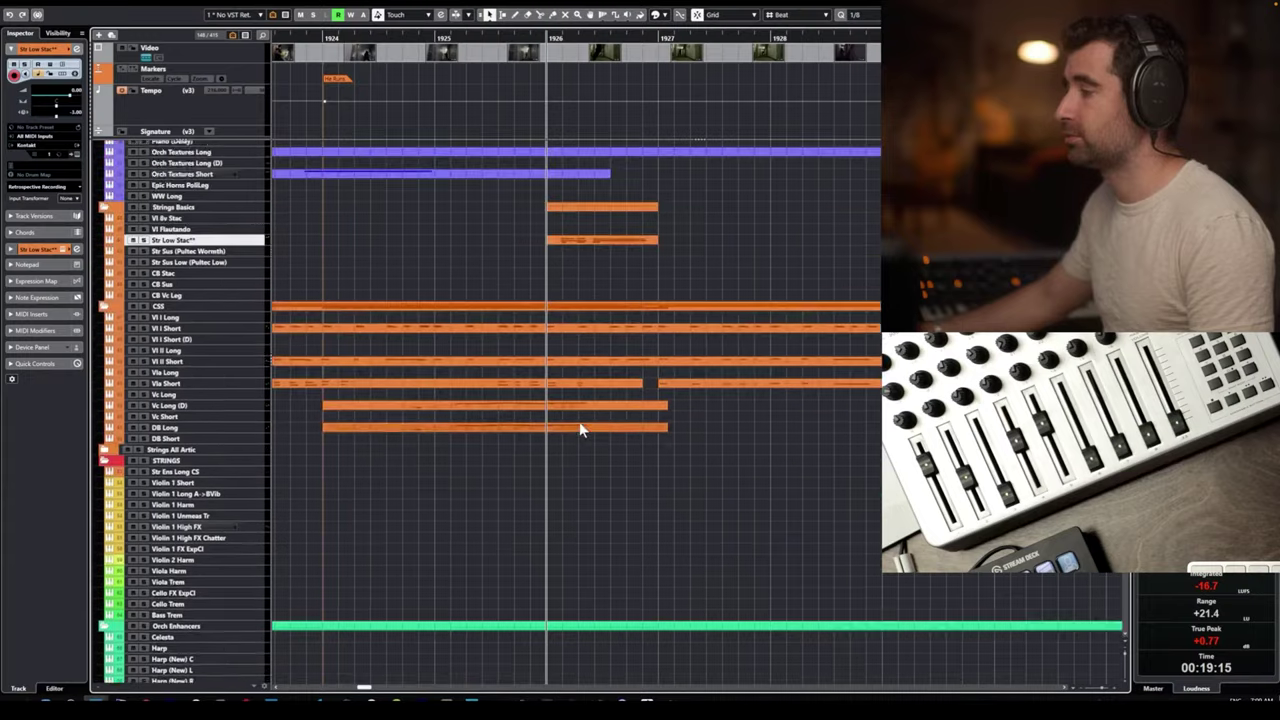
click(584, 564)
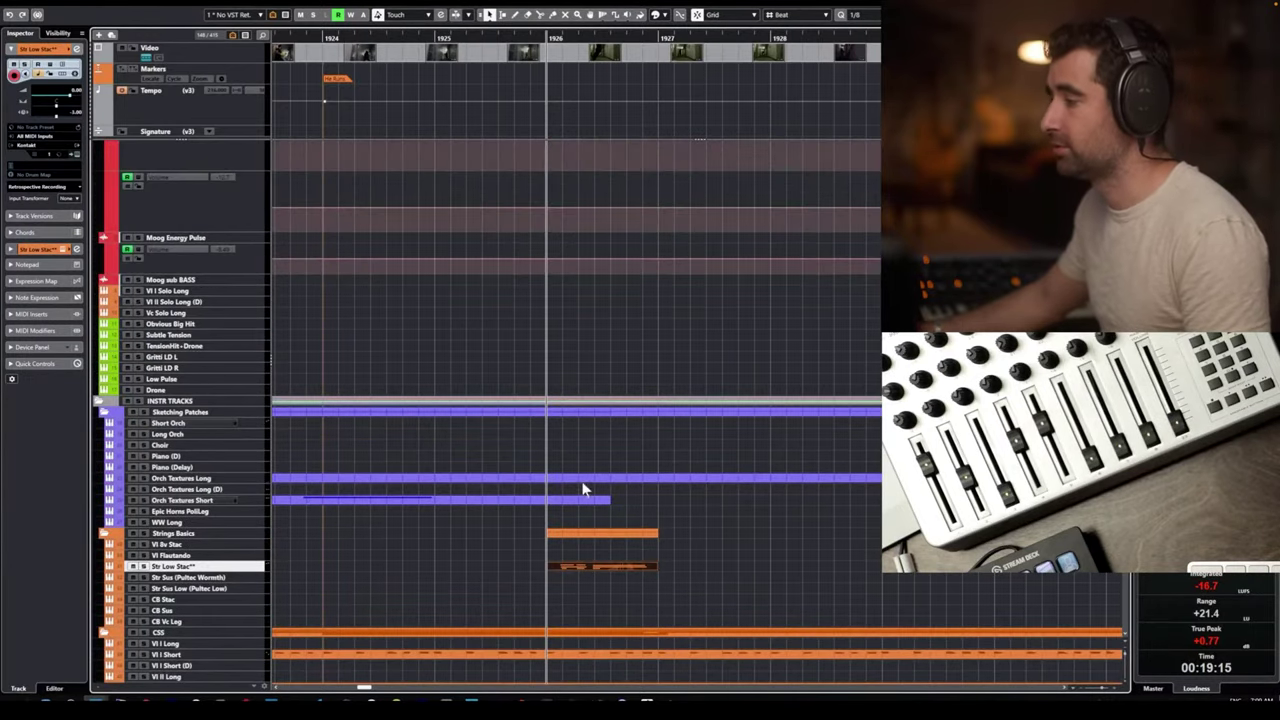
double_click(568, 566)
Move all Str Low Stac** notes in bar 1926 one eighth note earlier to the bar's start, keeping their pitches.
drag(587, 300, 263, 123)
scroll(263, 123, down, 2)
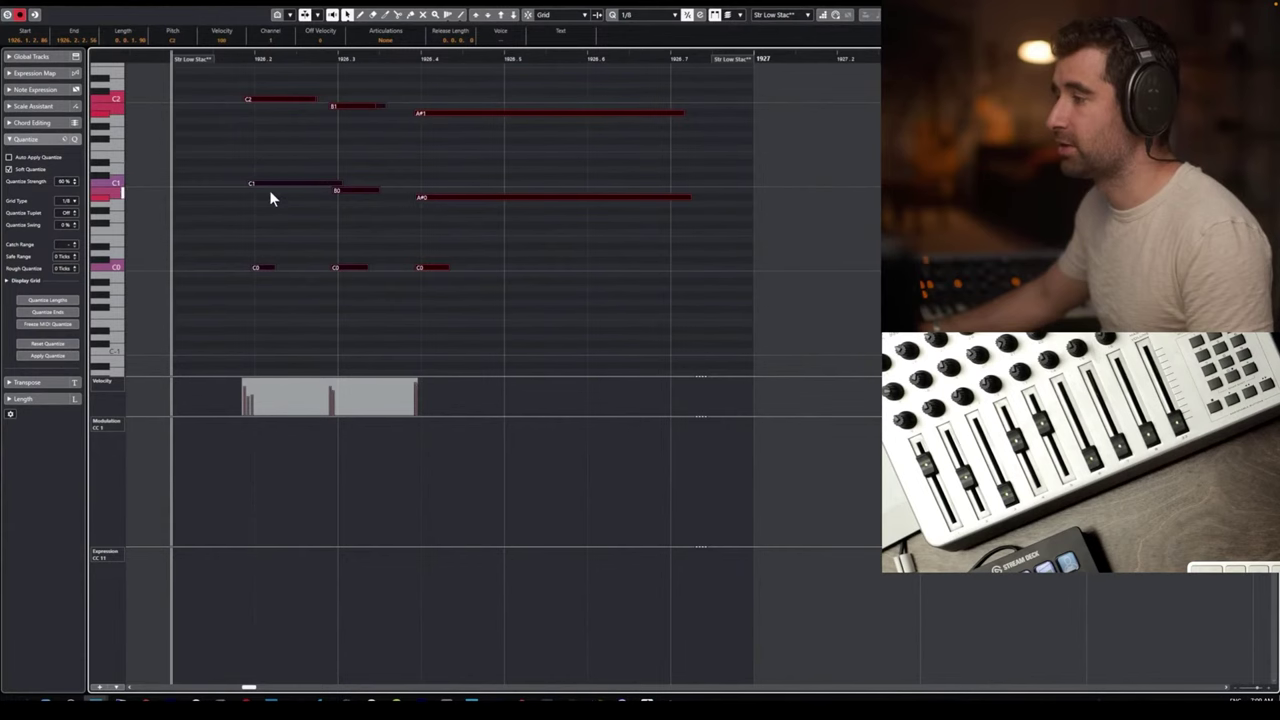
drag(274, 185, 201, 186)
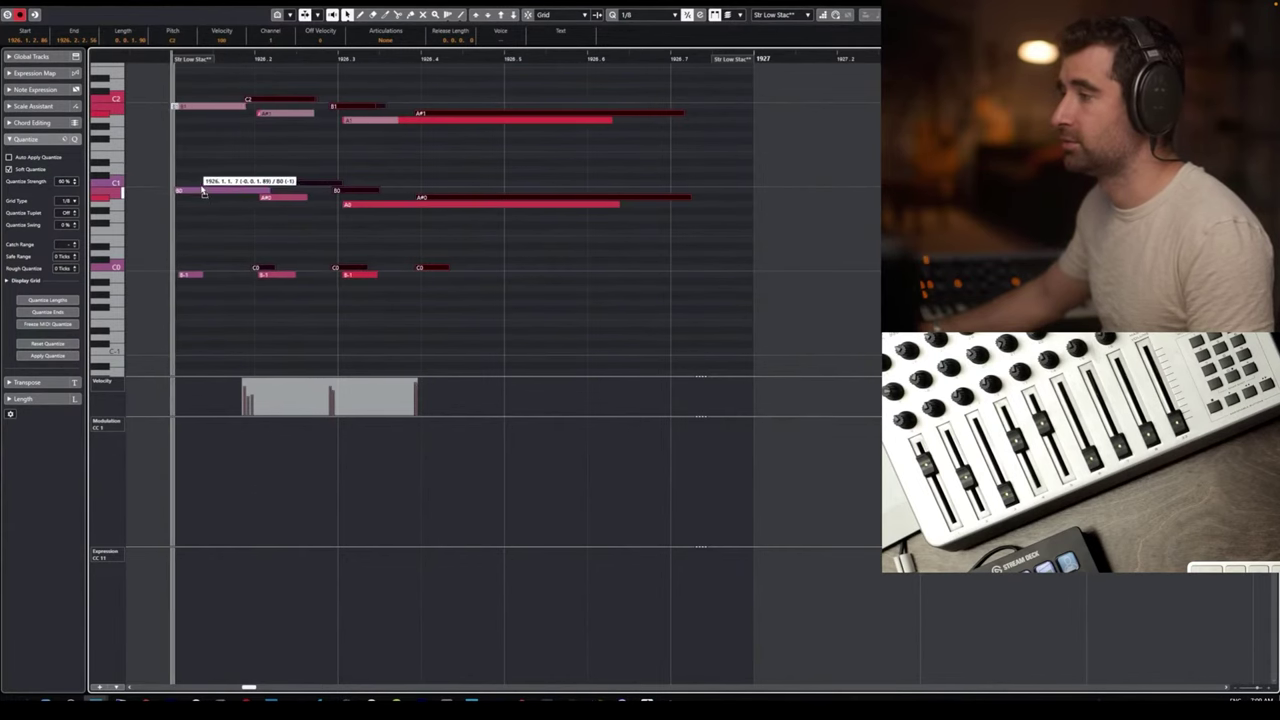
key(Escape)
Play back the passage from just before bar 1924 through bar 1926 to audition the moved low string notes.
key(space)
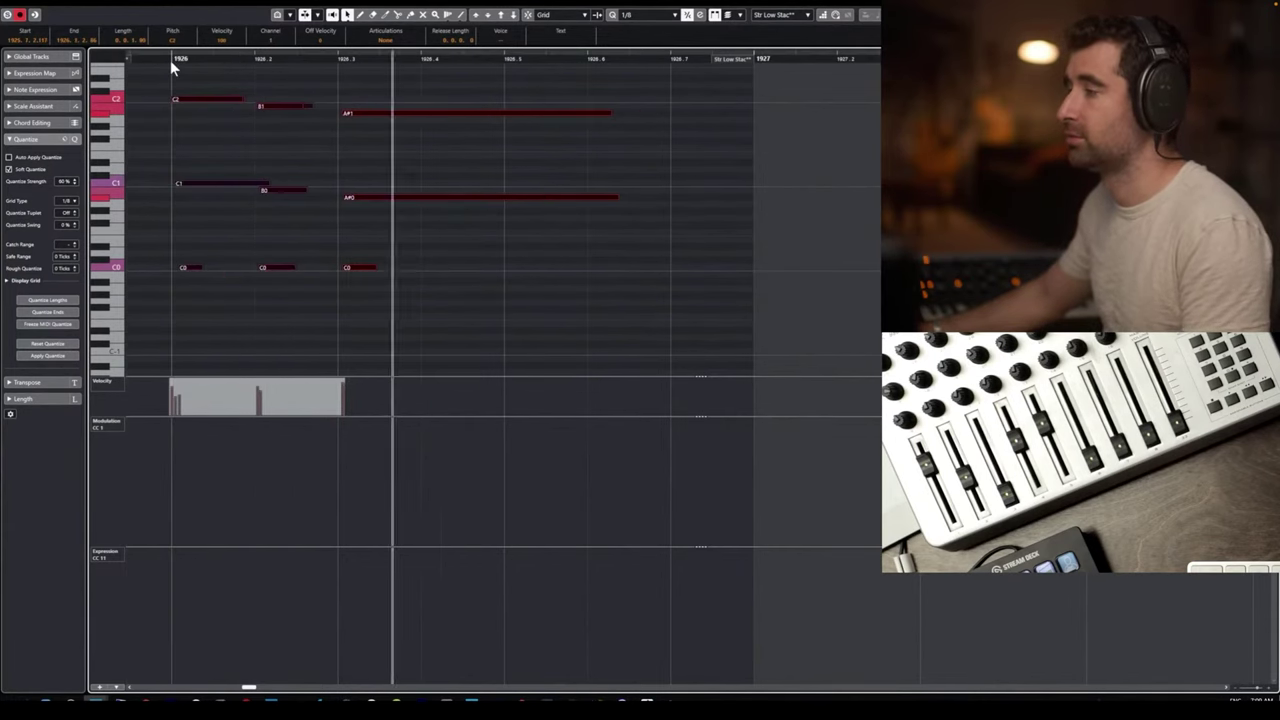
key(space)
key(Return)
key(space)
key(space)
scroll(607, 267, down, 2)
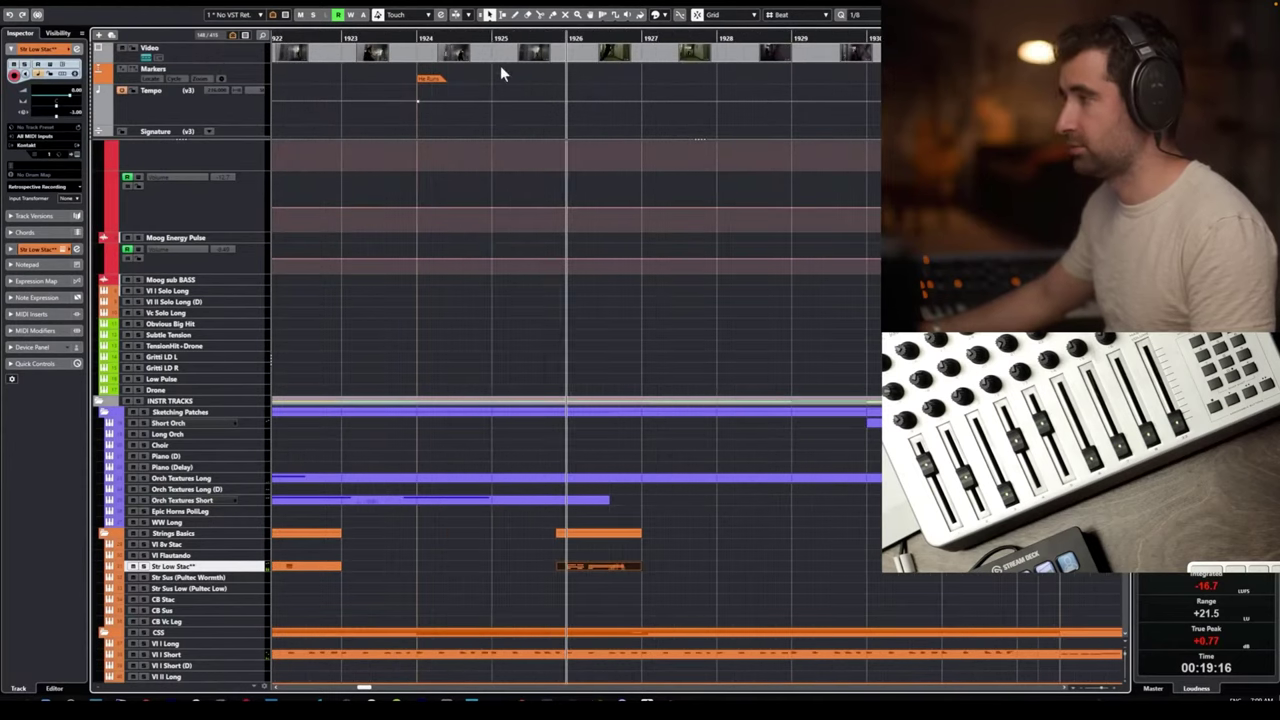
drag(488, 39, 469, 39)
key(space)
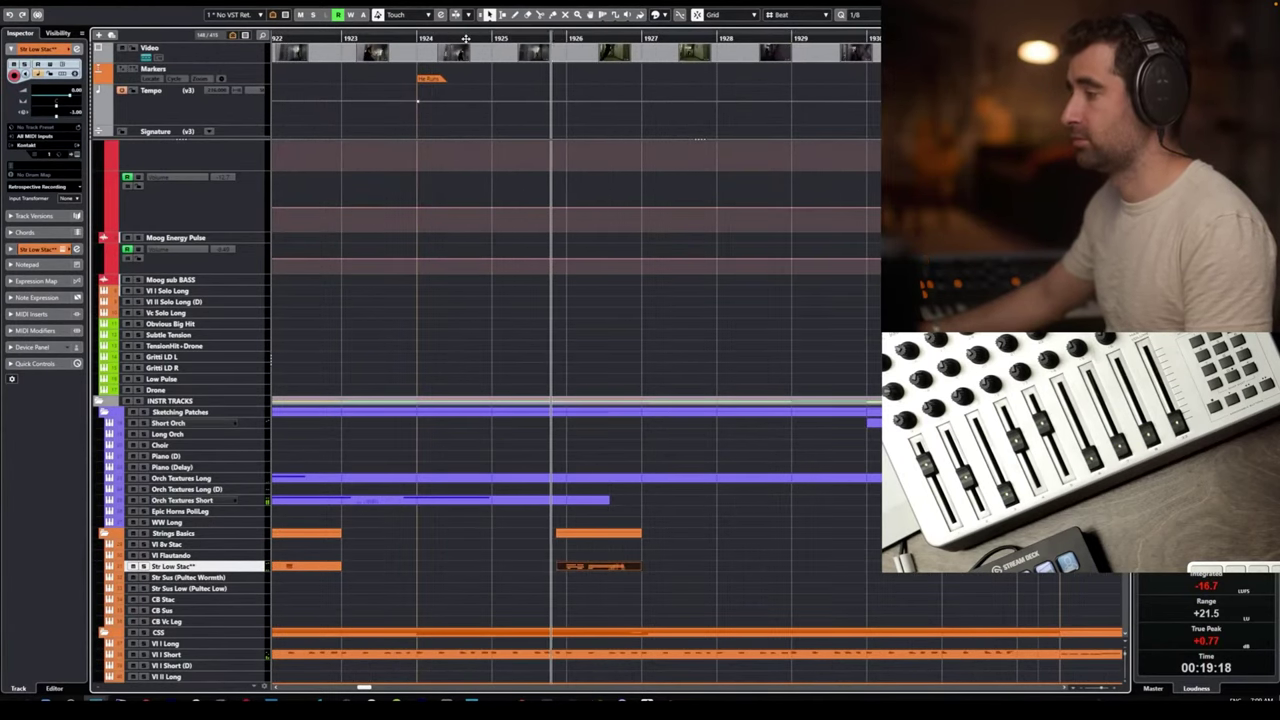
key(space)
click(395, 38)
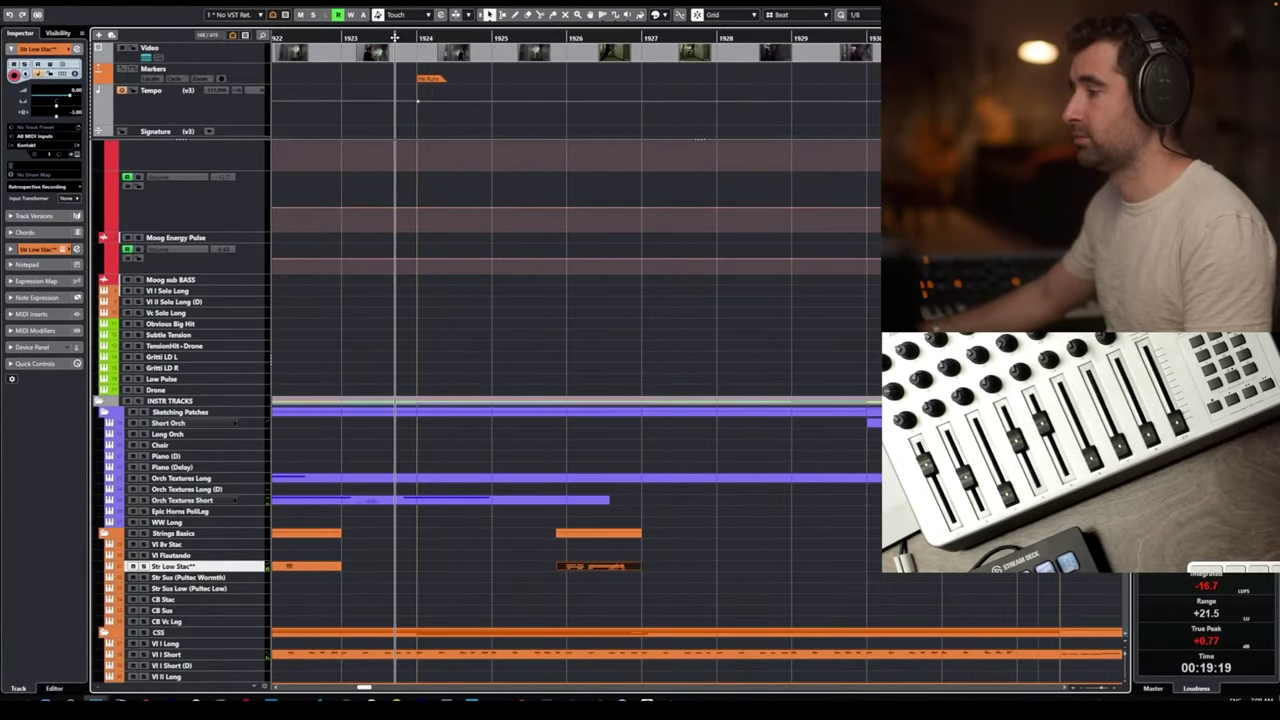
key(space)
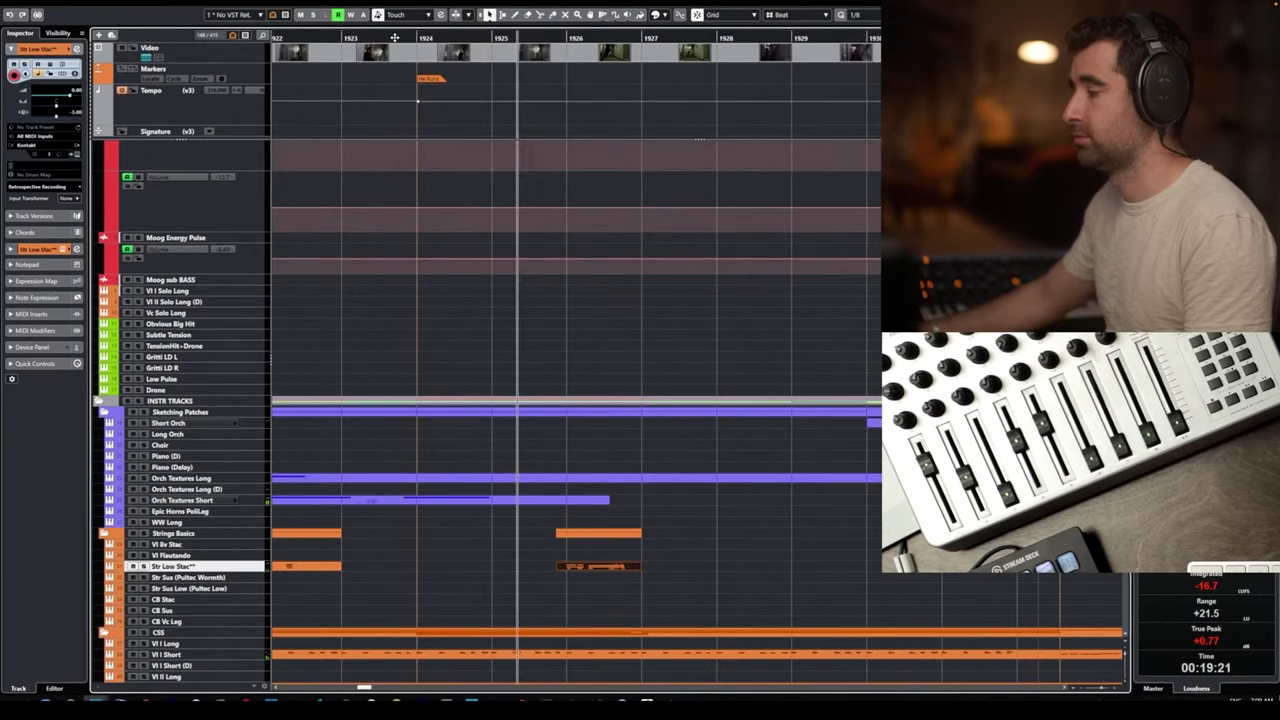
key(space)
Open the Snare Hits part spanning bars 1925 and 1926 for note editing.
scroll(544, 410, down, 5)
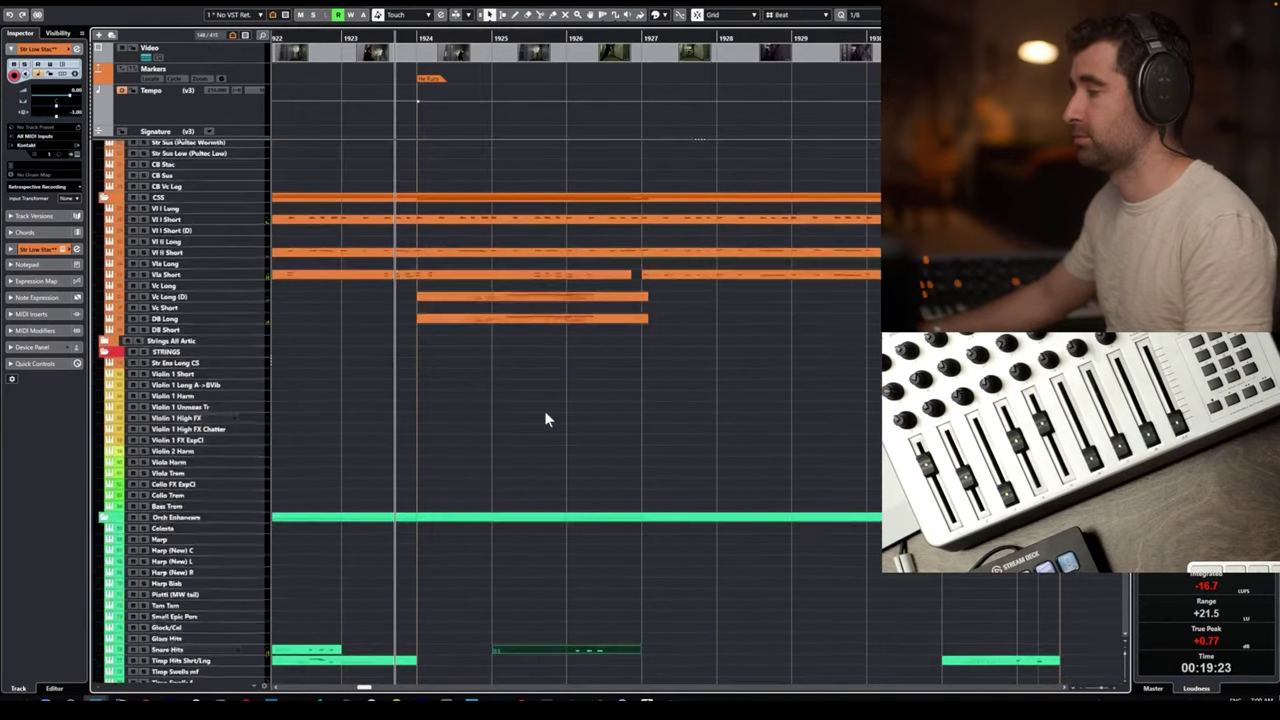
scroll(593, 535, down, 3)
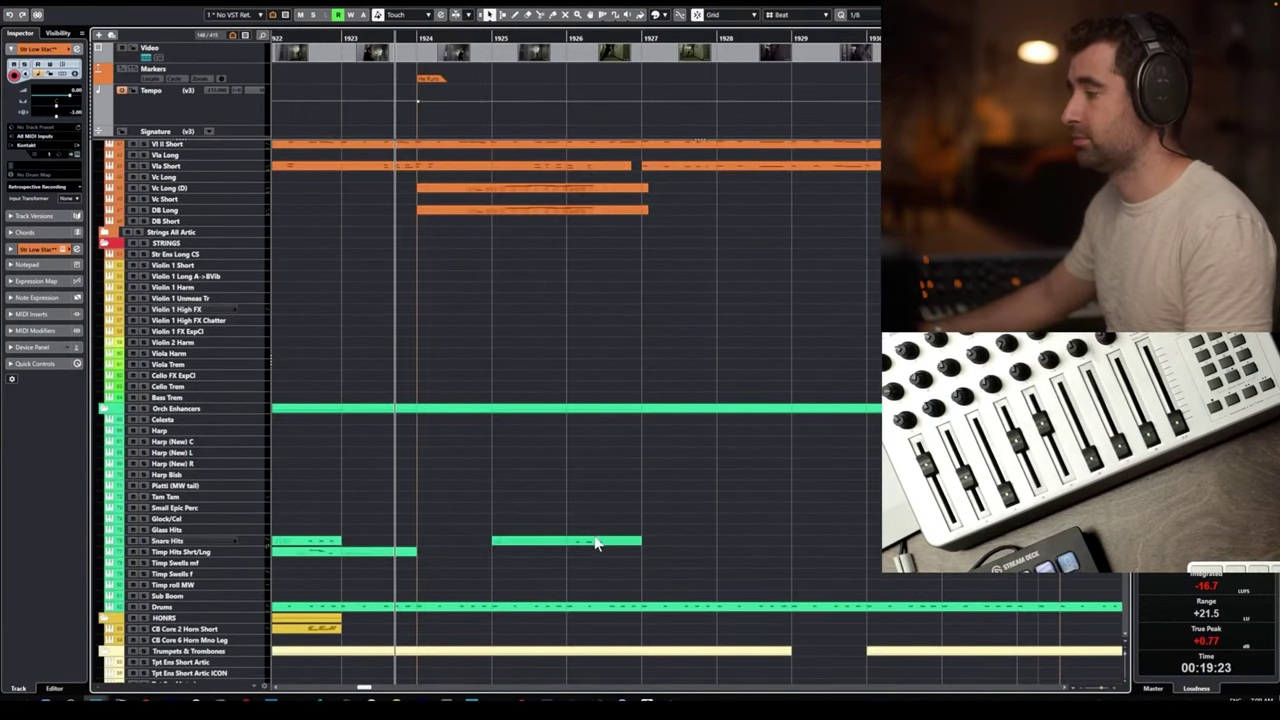
double_click(596, 543)
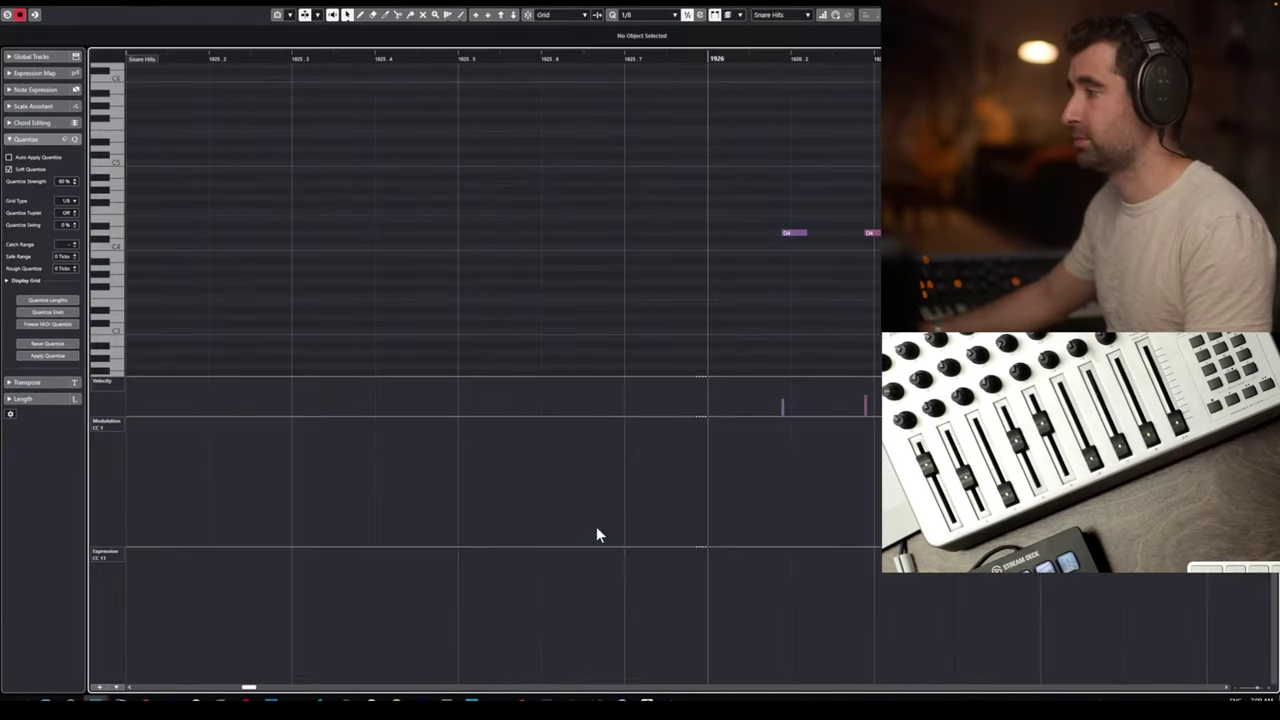
Move the three snare hits in bar 1926 one eighth note earlier to the bar's start and start playback.
click(791, 232)
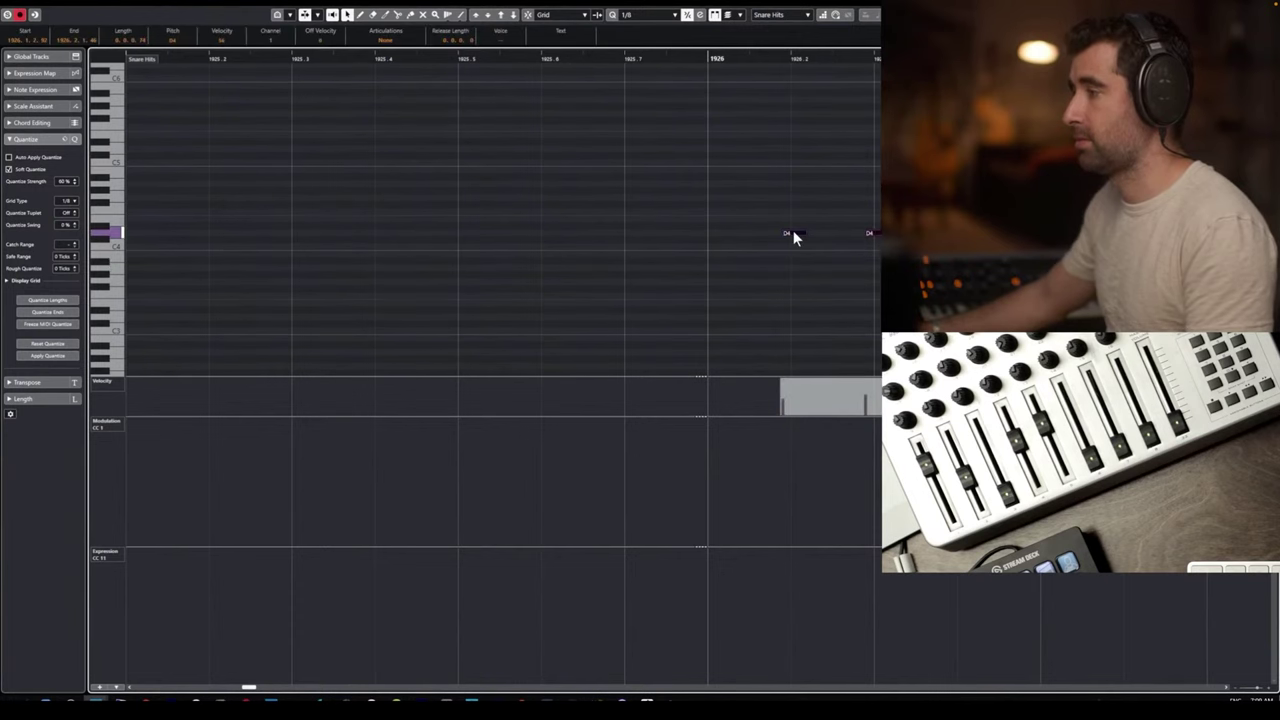
drag(793, 234, 714, 232)
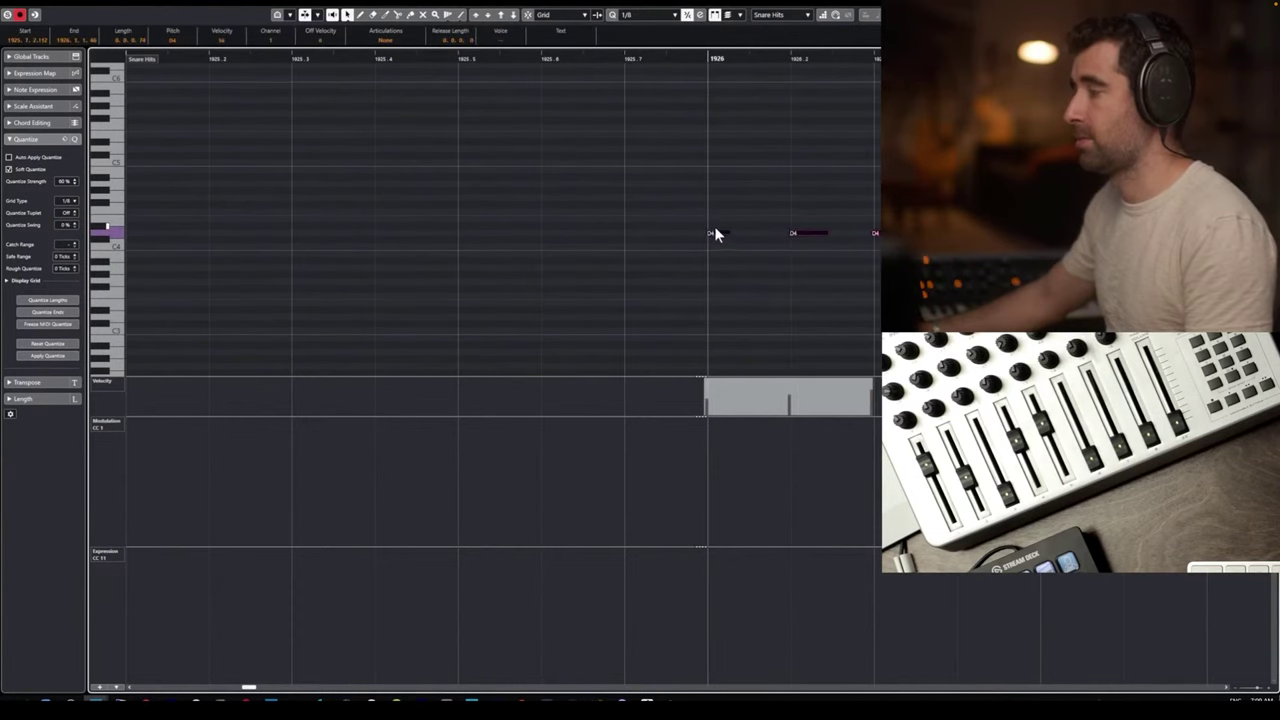
key(space)
scroll(788, 226, down, 1)
key(g)
scroll(763, 223, right, 3)
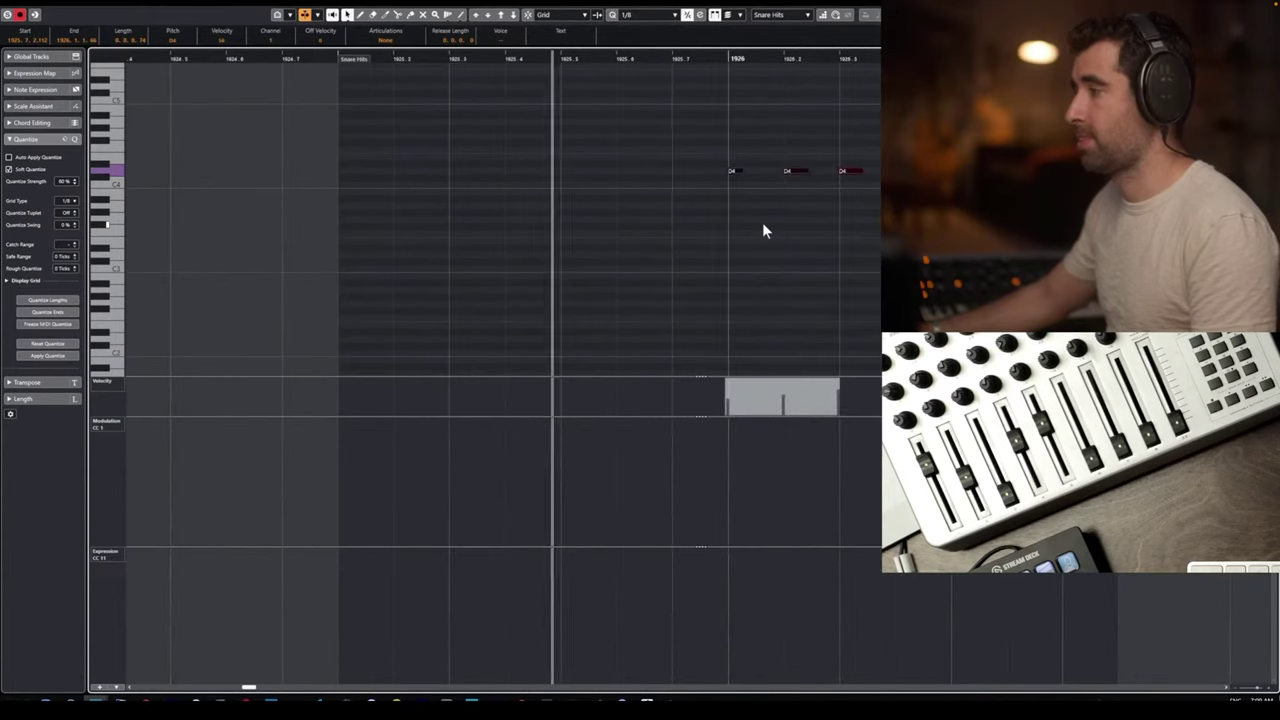
Play back the Snare Hits part from about the fourth eighth of bar 1925 to audition the moved hits.
click(751, 170)
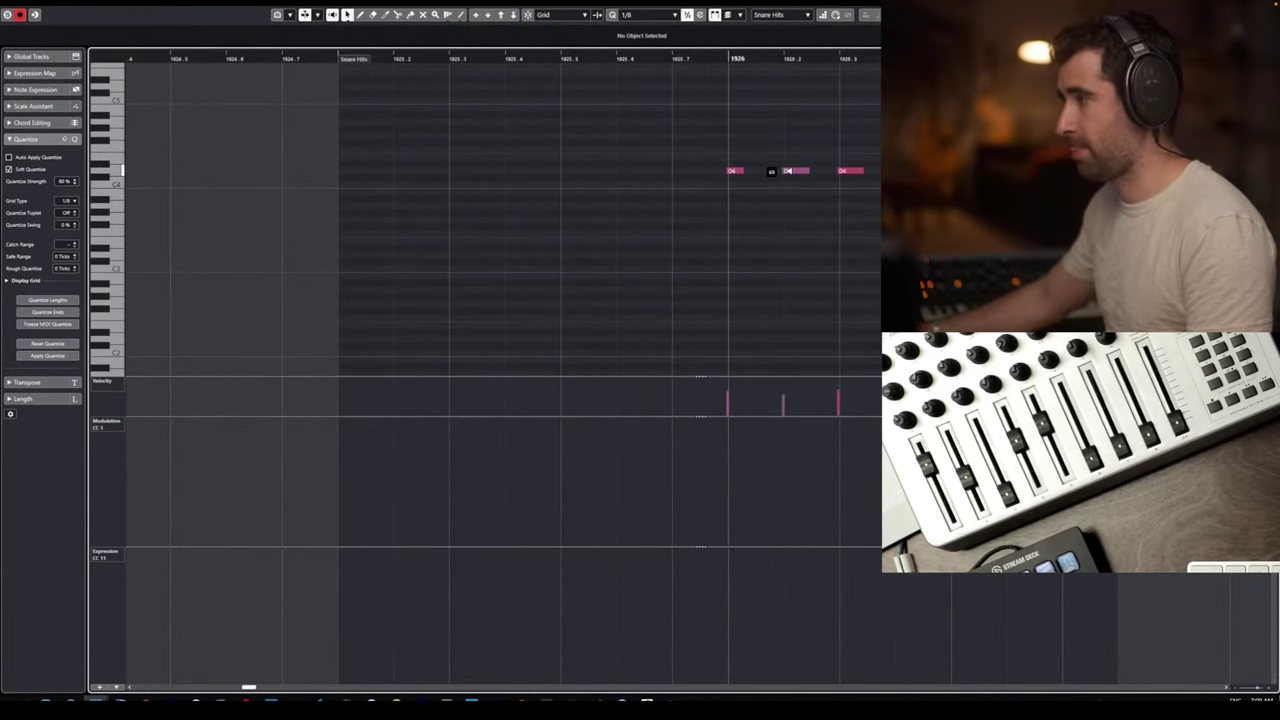
click(518, 59)
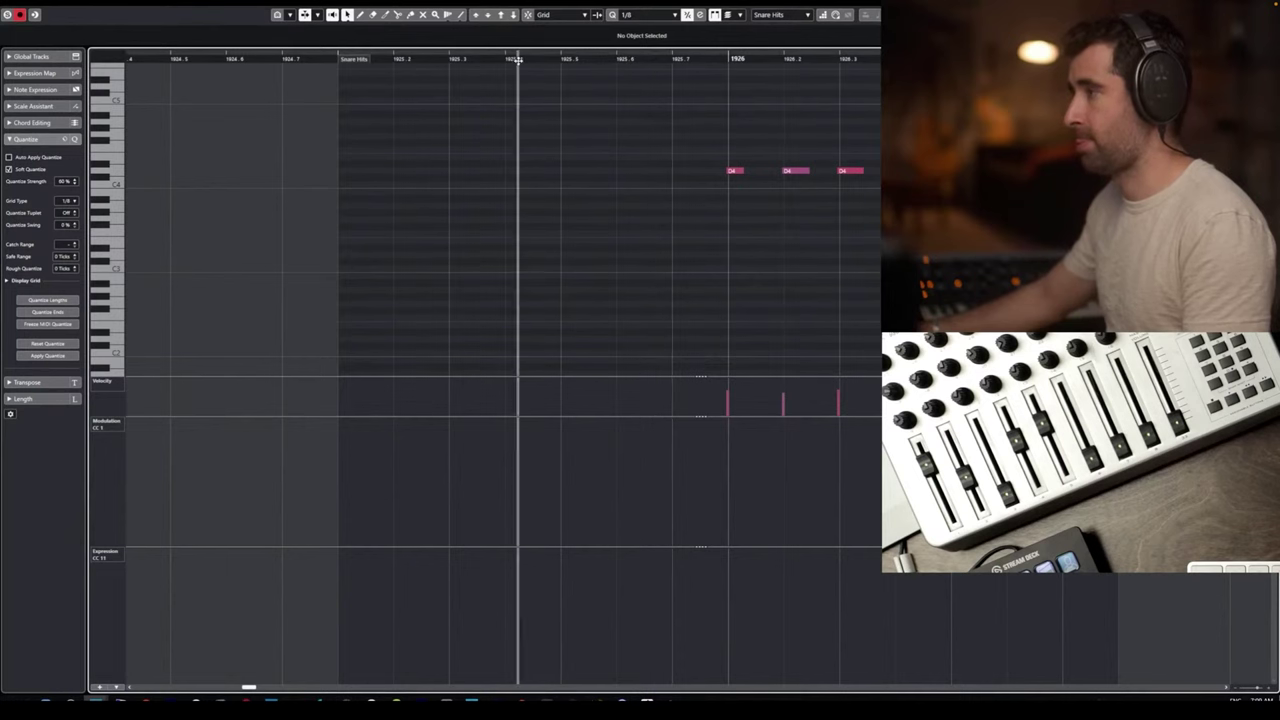
key(space)
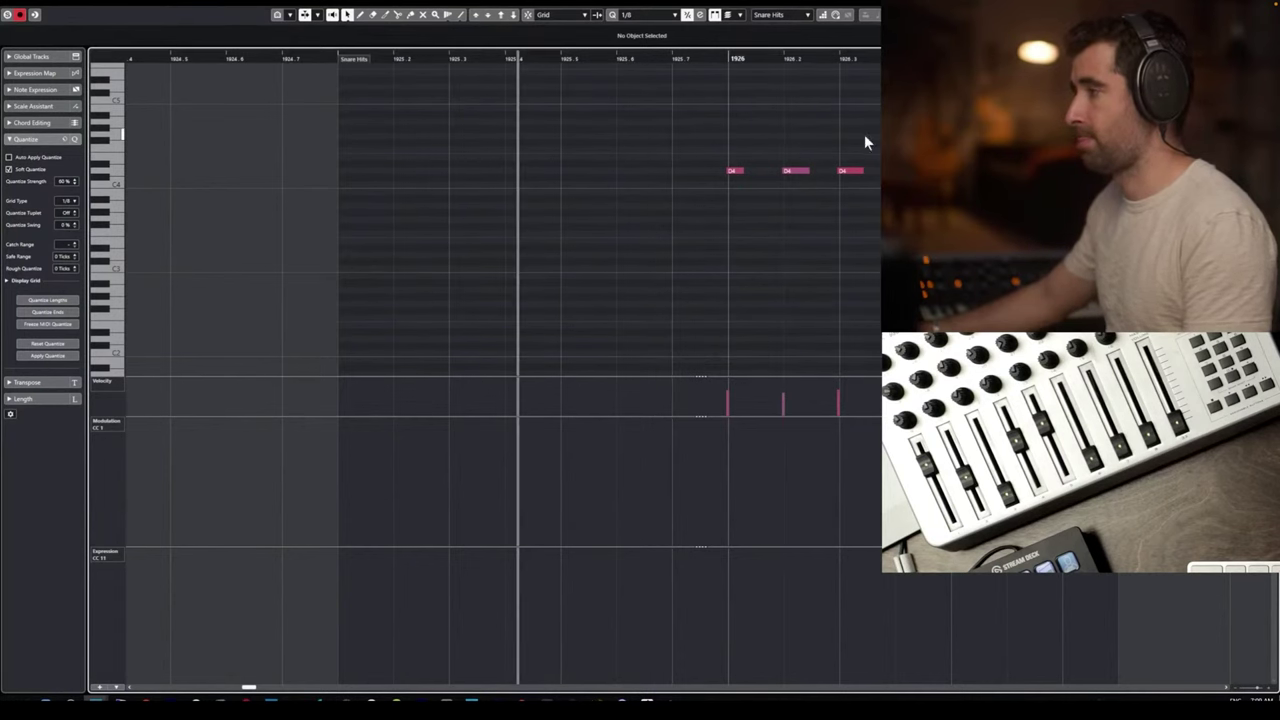
Transpose the three snare hits in bar 1926 up to F4 and play them back.
drag(864, 134, 713, 169)
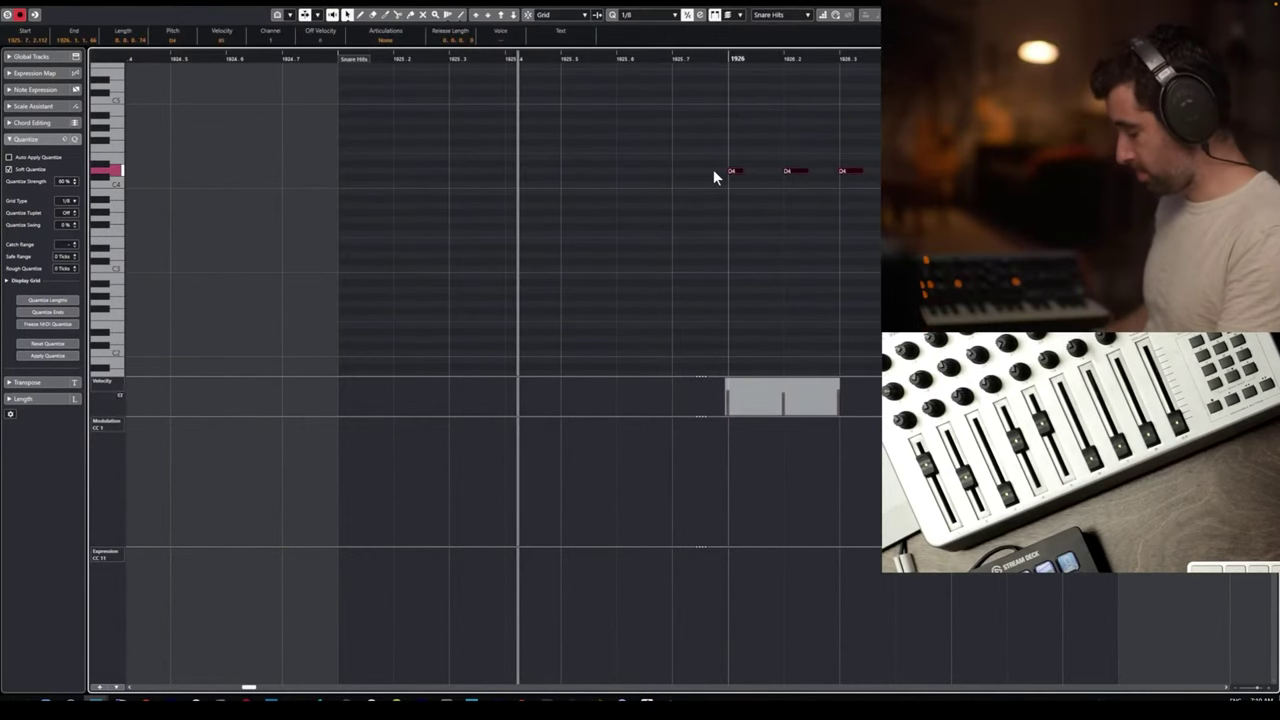
drag(713, 169, 880, 176)
key(space)
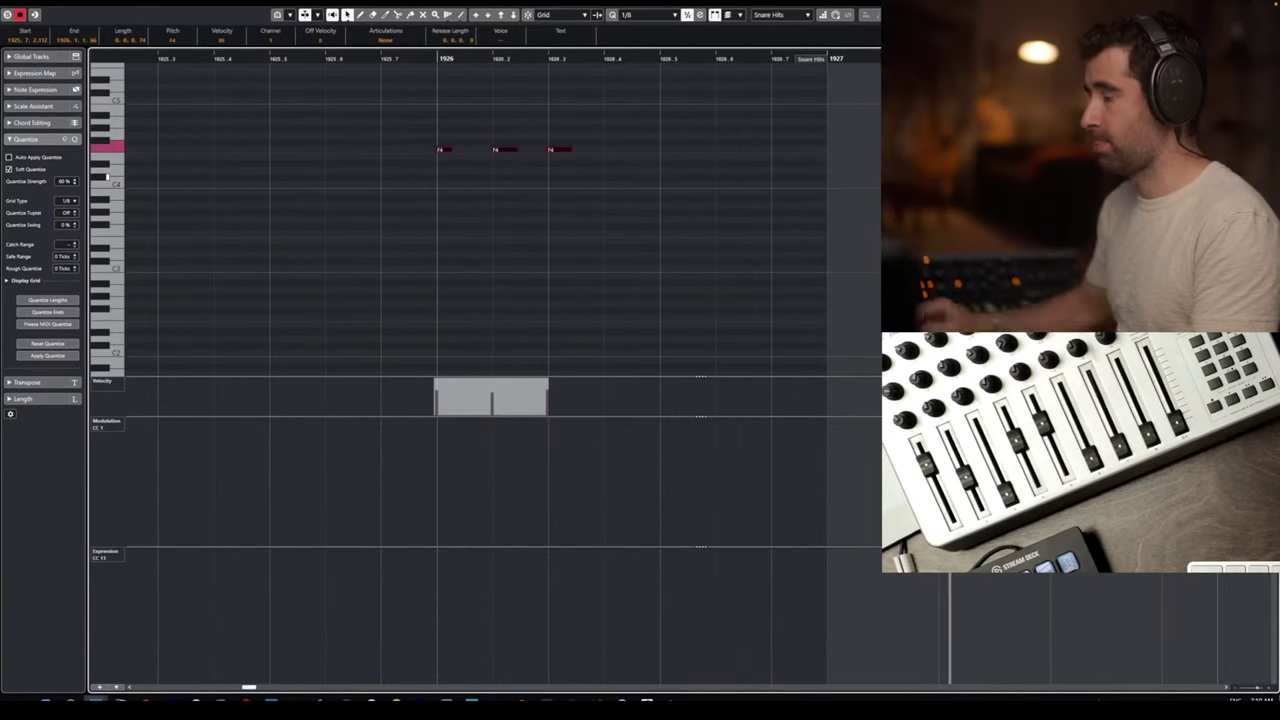
Return to the arrangement, find the Tbn Ens Mute Shrt part, and open it for note editing.
key(space)
key(Return)
key(g)
scroll(567, 385, down, 5)
scroll(664, 381, down, 4)
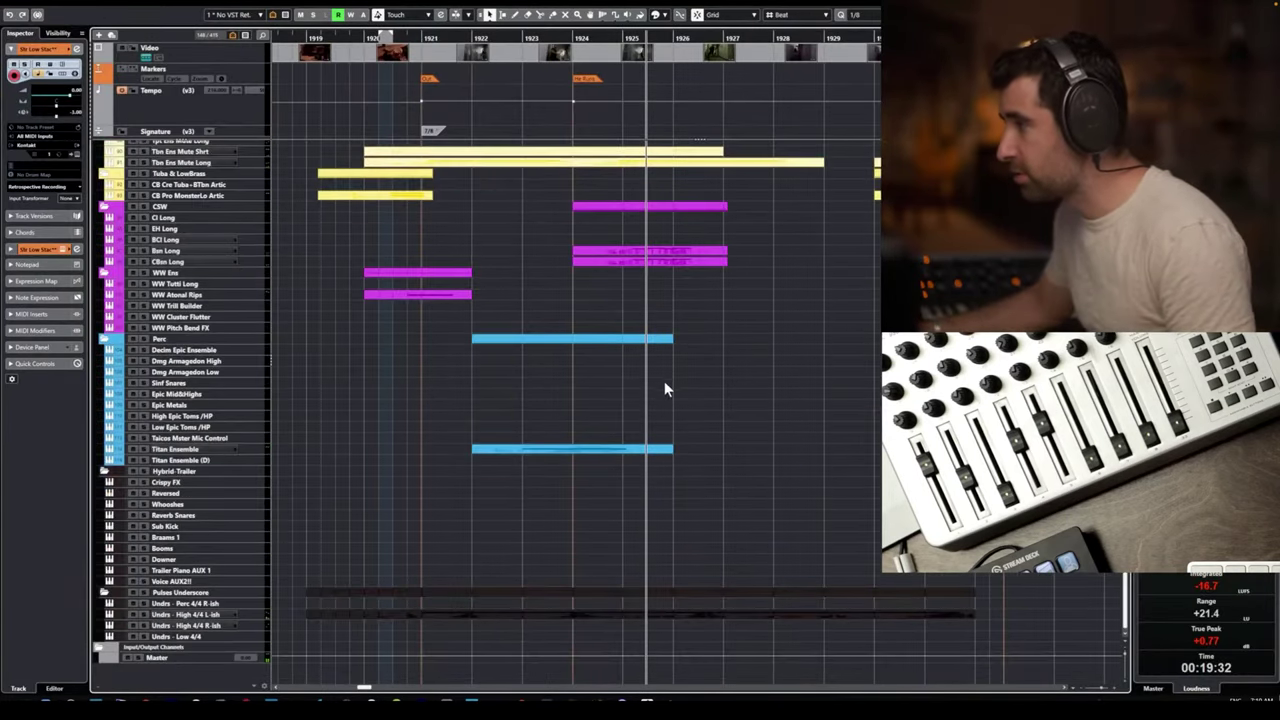
scroll(664, 381, up, 2)
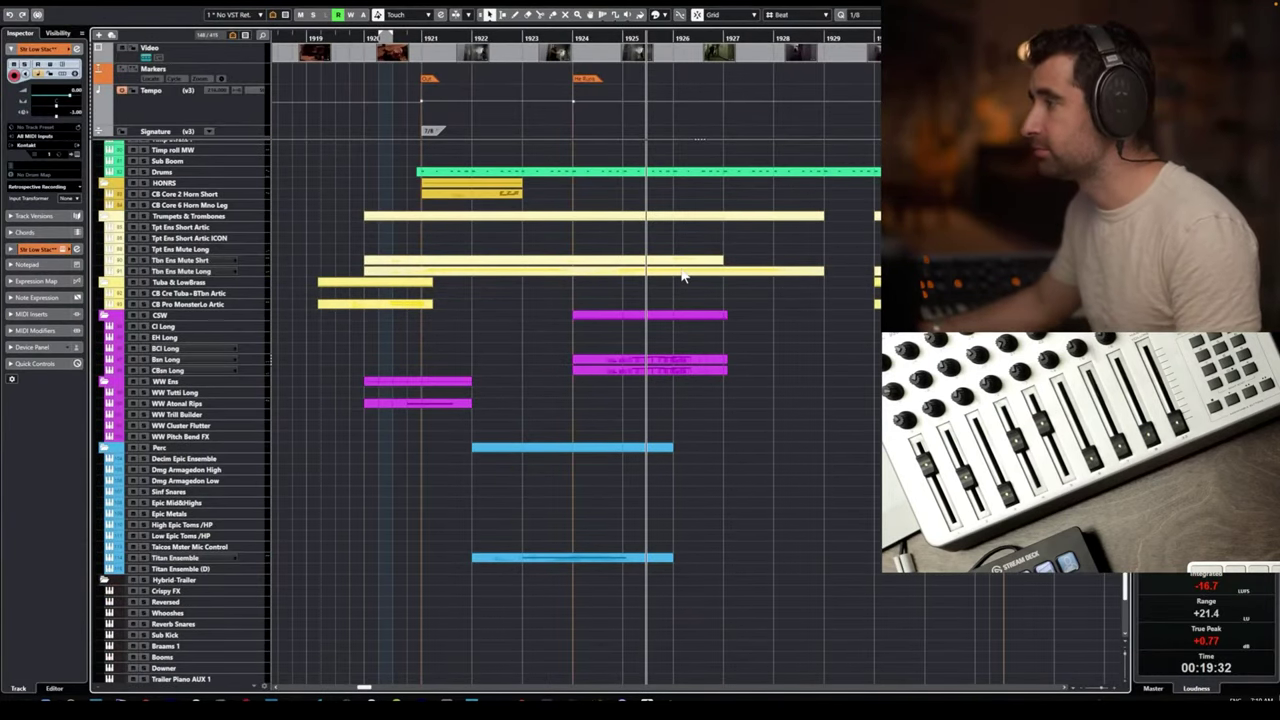
scroll(680, 277, down, 2)
scroll(681, 271, up, 2)
ctrl+scroll(683, 280, down, 1)
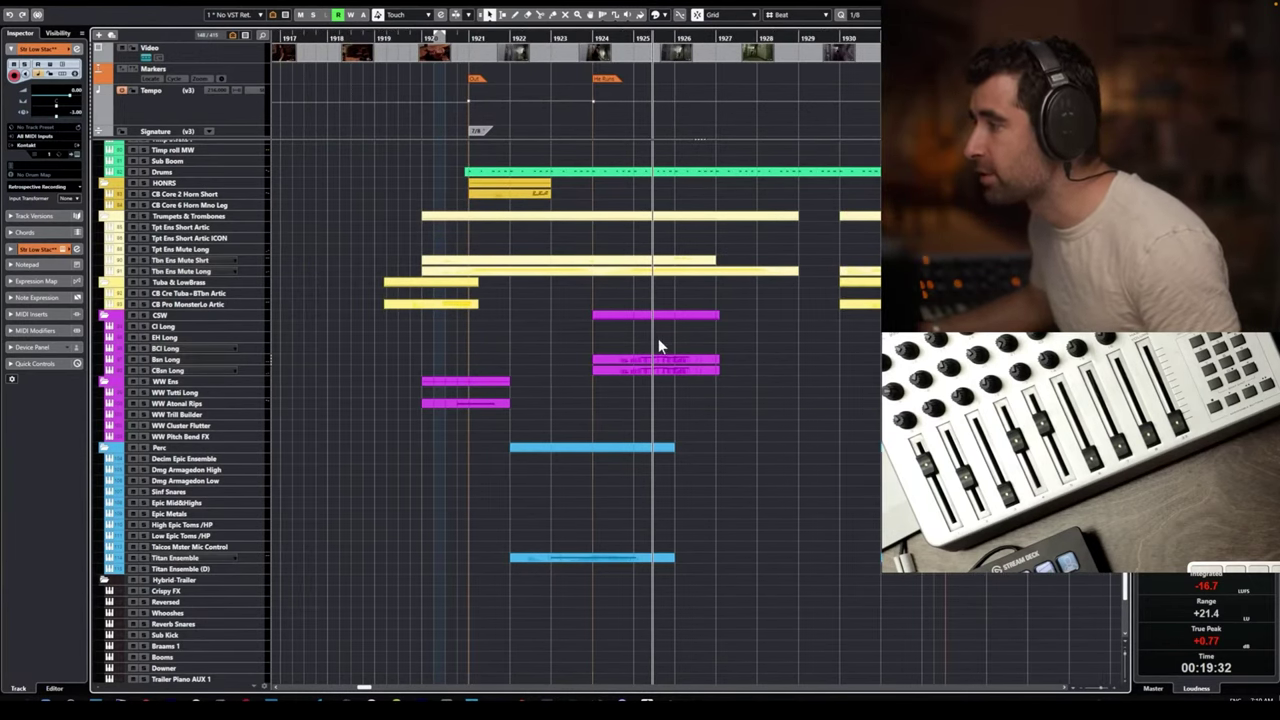
double_click(678, 261)
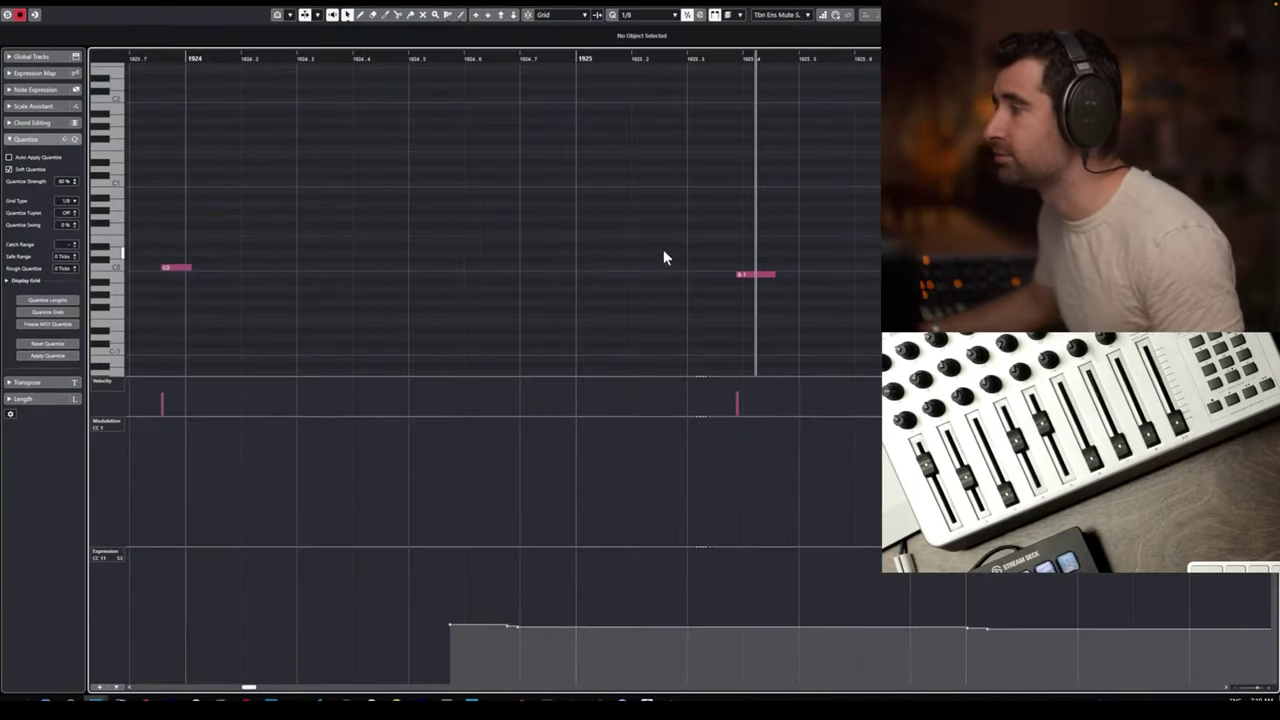
Nudge the C2, B1 and A#1 trombone notes slightly earlier so the C2 starts exactly at bar 1926.
ctrl+scroll(608, 222, down, 2)
scroll(792, 195, right, 1)
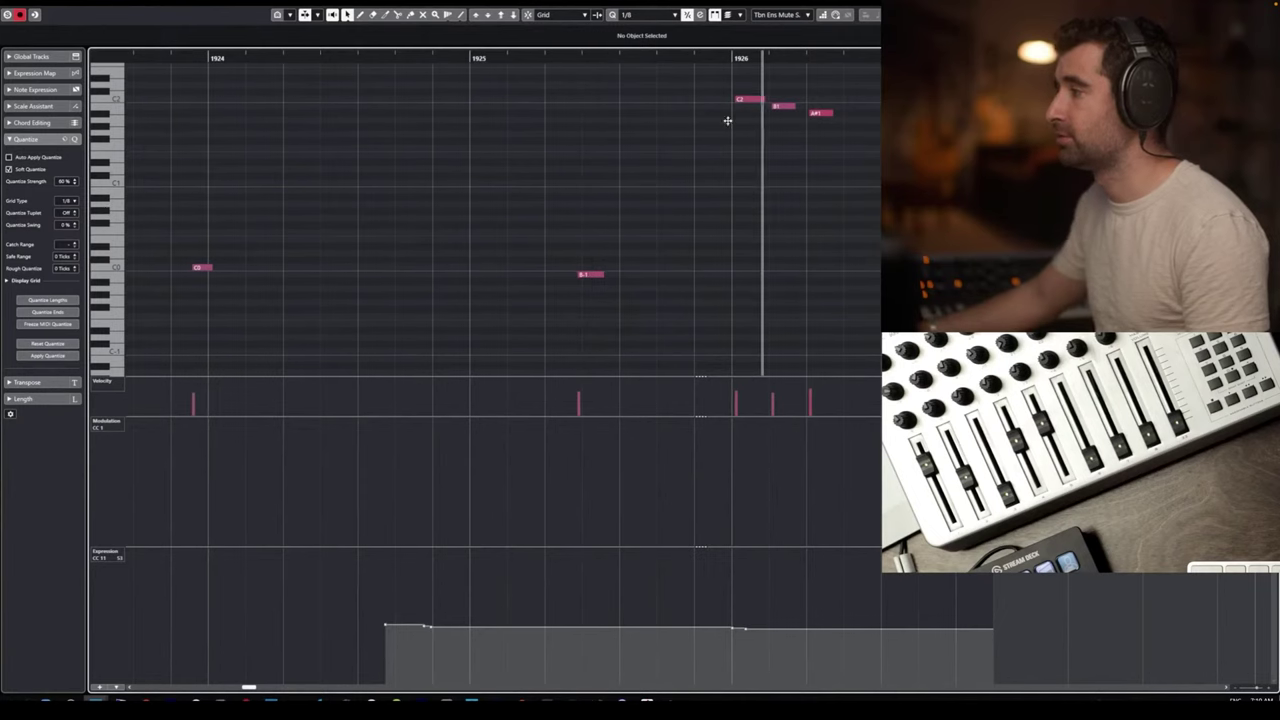
drag(871, 163, 711, 94)
ctrl+scroll(717, 100, up, 4)
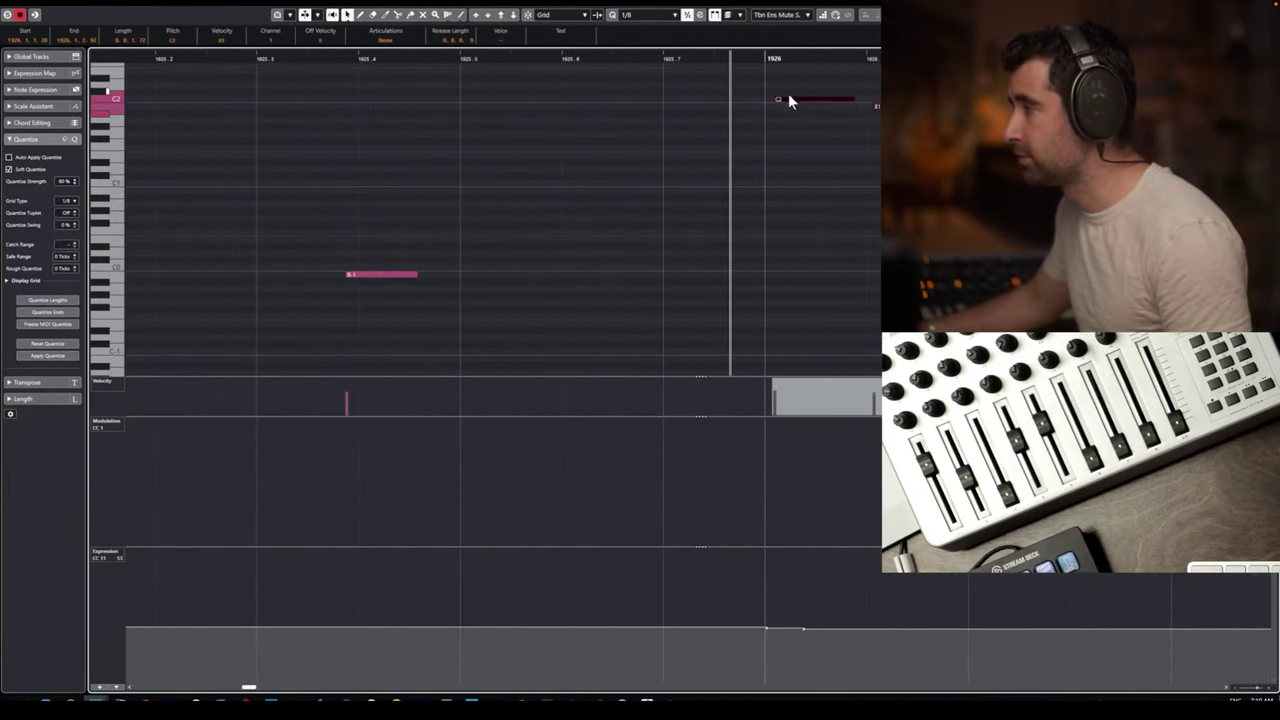
drag(792, 99, 781, 98)
key(space)
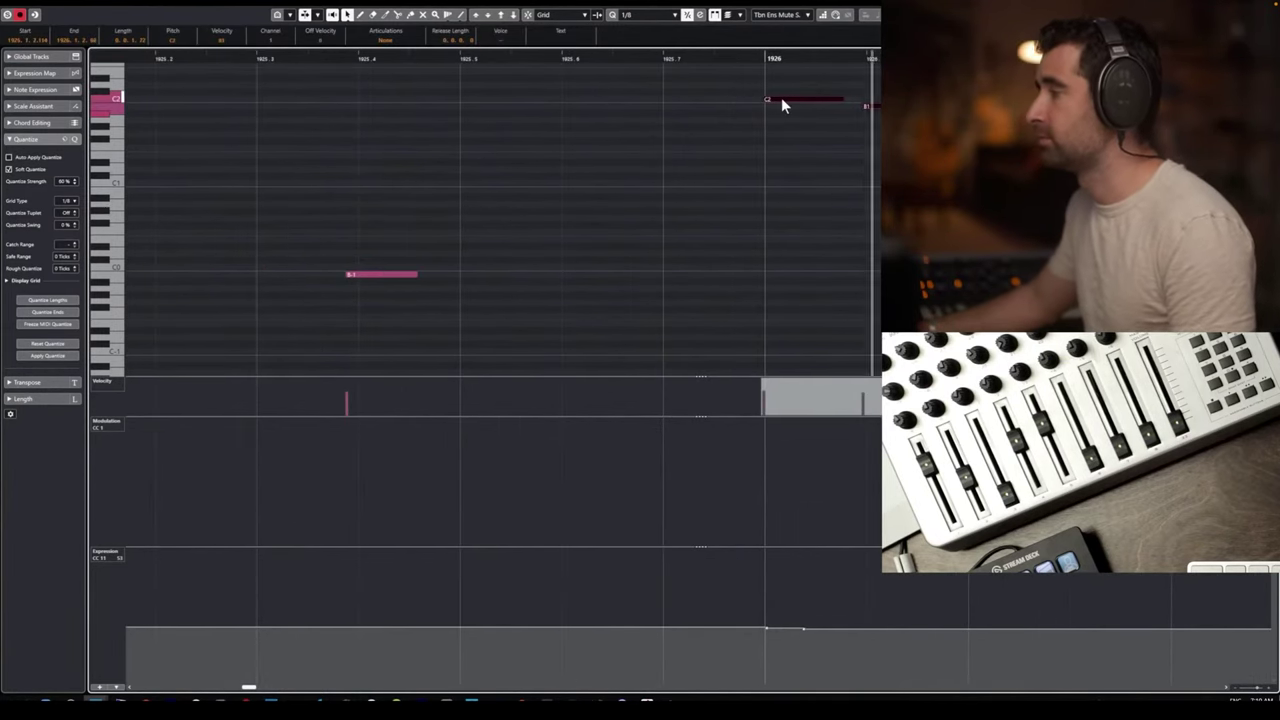
Return to the arrangement and play back from just before bar 1924 to audition the aligned hits.
key(space)
key(Return)
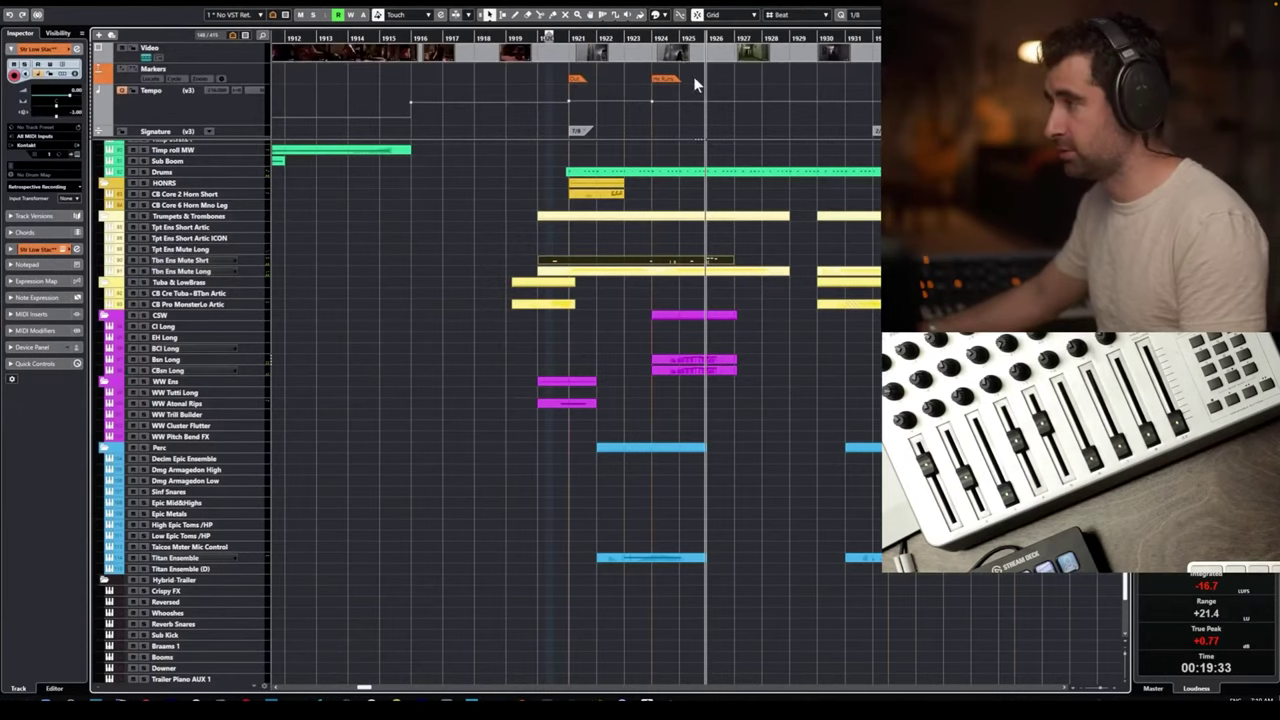
drag(692, 39, 670, 39)
key(space)
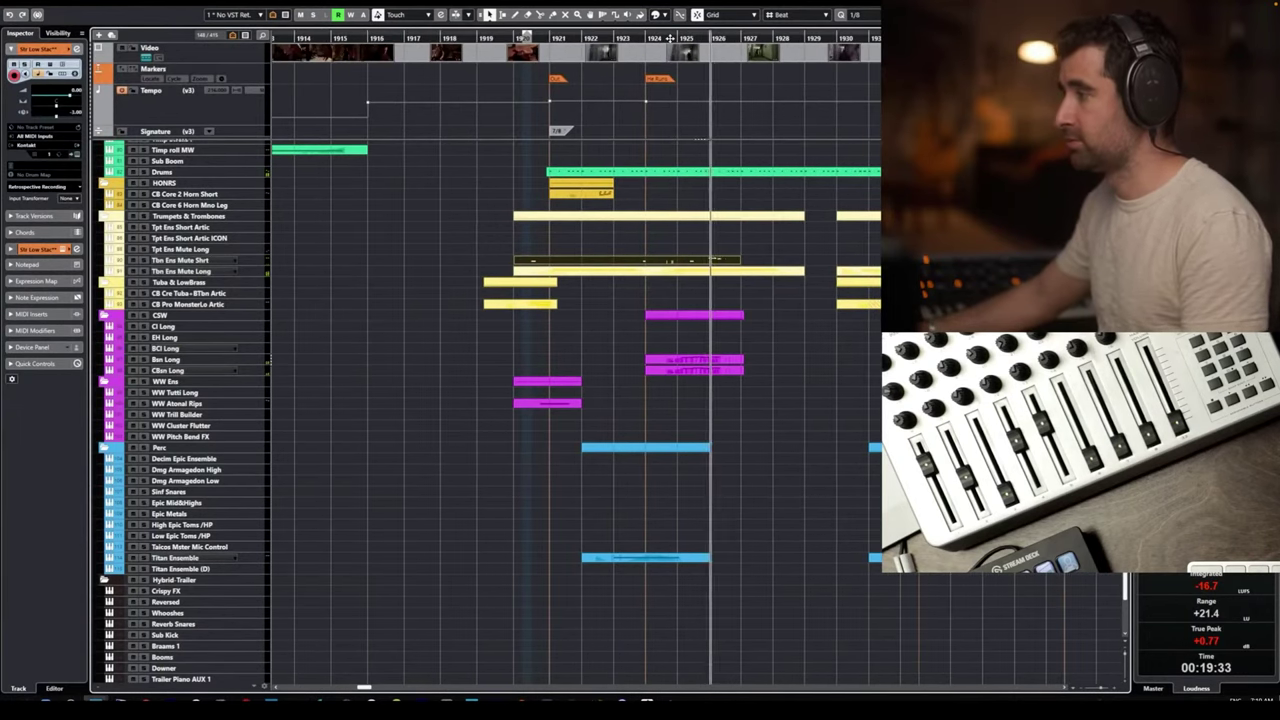
click(636, 37)
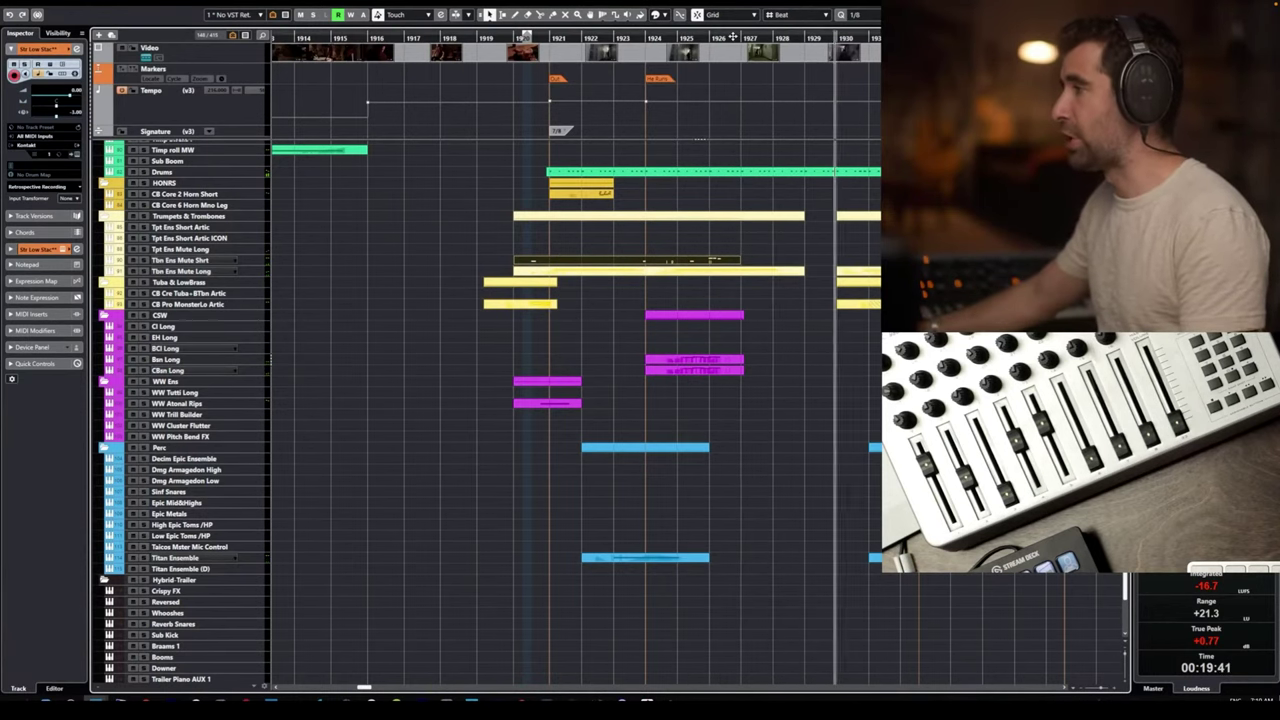
Place the playhead late in bar 1926 and select the Vc Short track for playing in a new part.
click(732, 37)
scroll(247, 337, up, 10)
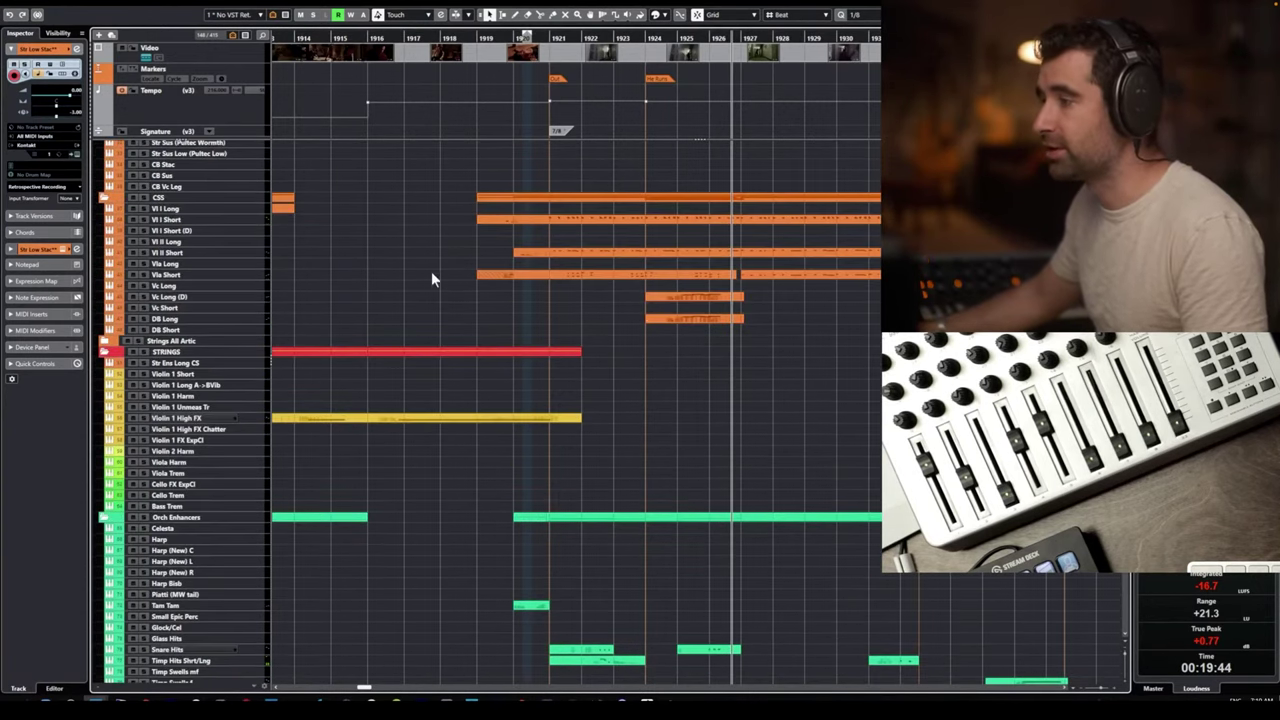
click(197, 276)
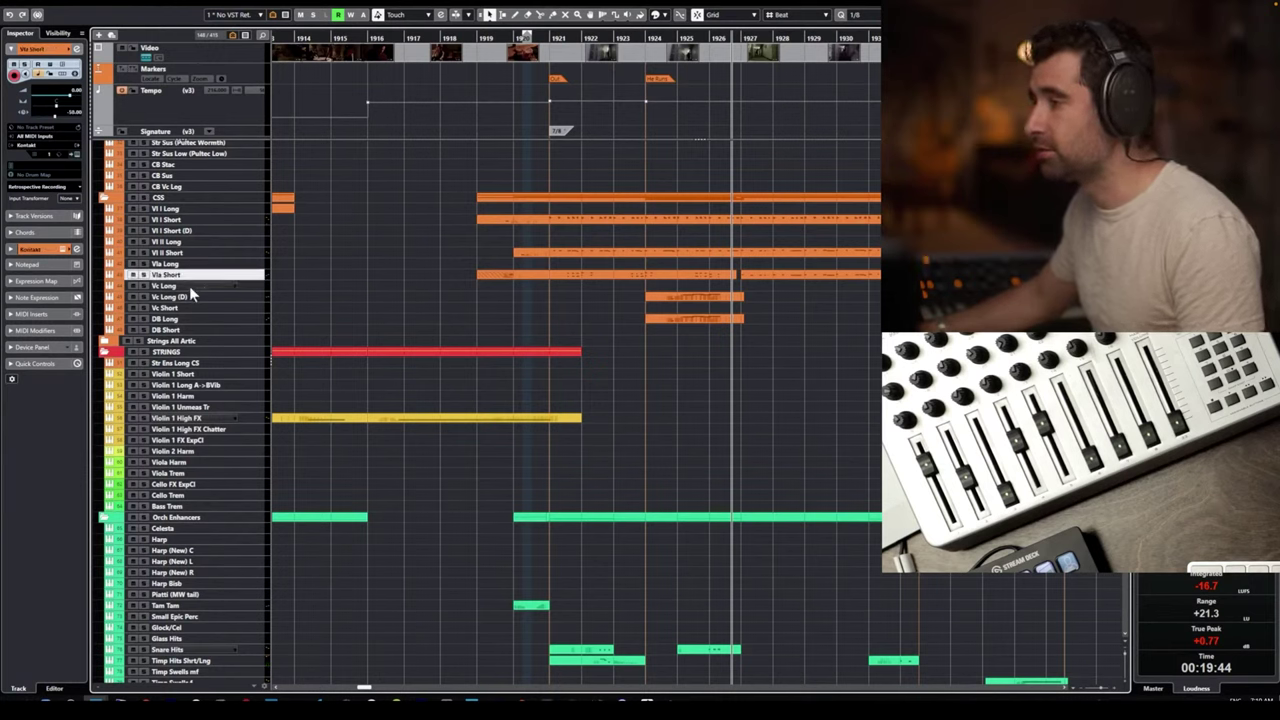
click(189, 286)
click(192, 308)
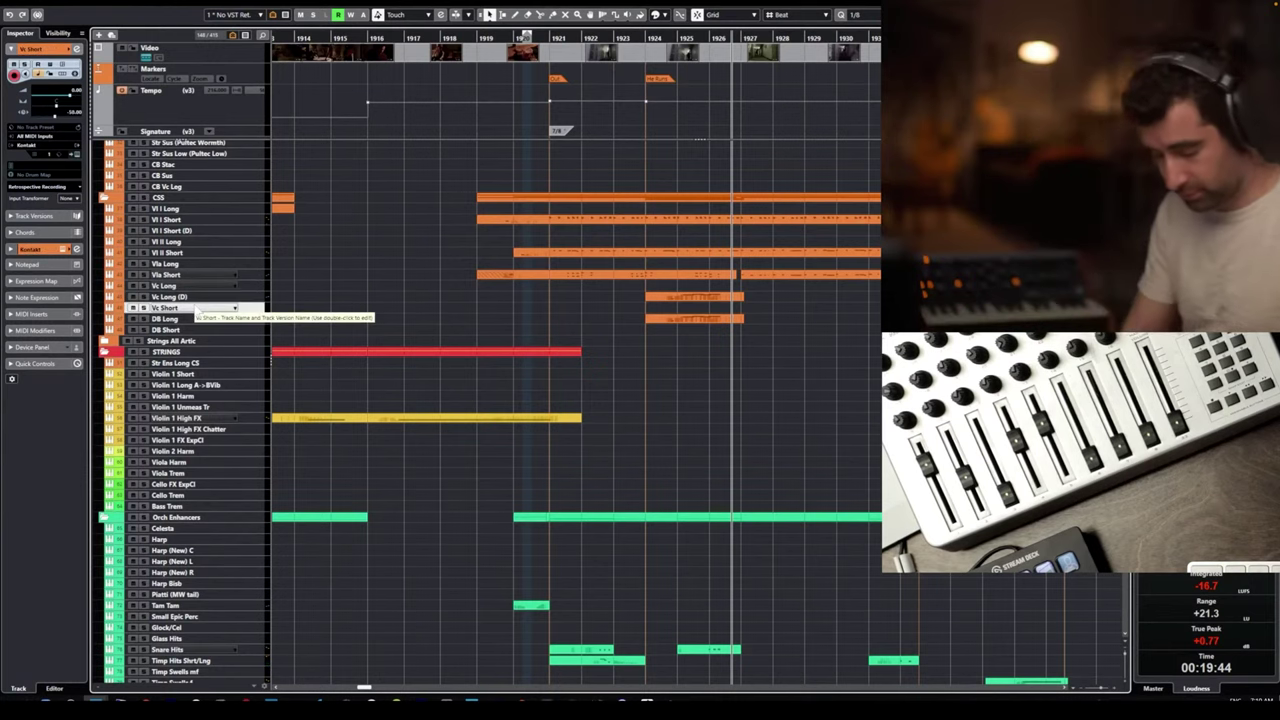
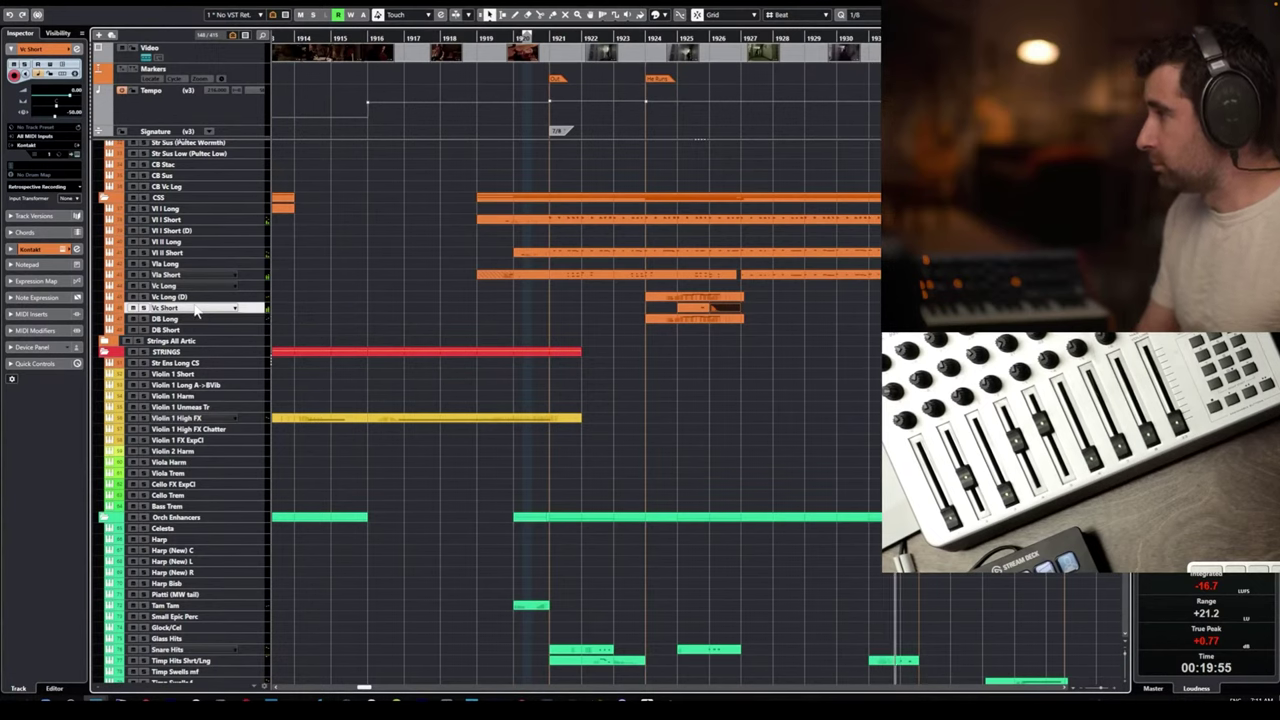
Insert the retrospectively captured Vc Short performance starting at bar 1927 and open the new part for note editing.
key(shift+KP_Multiply)
key(space)
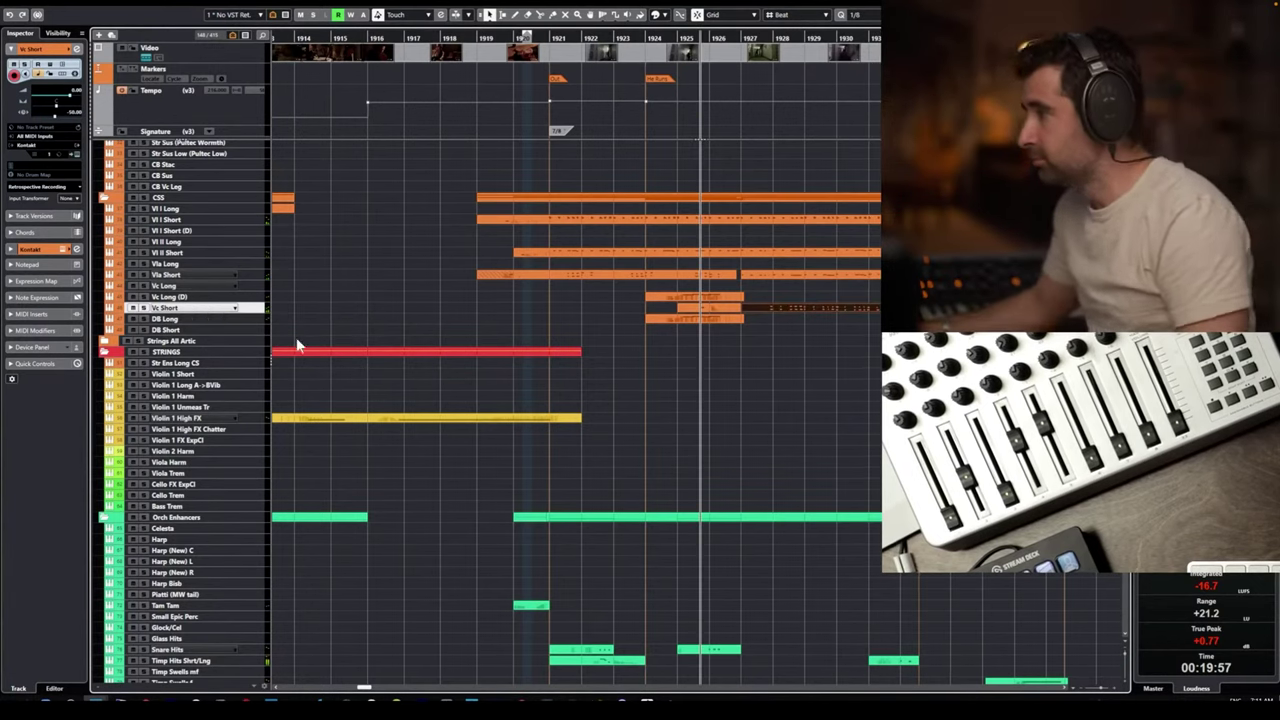
double_click(781, 306)
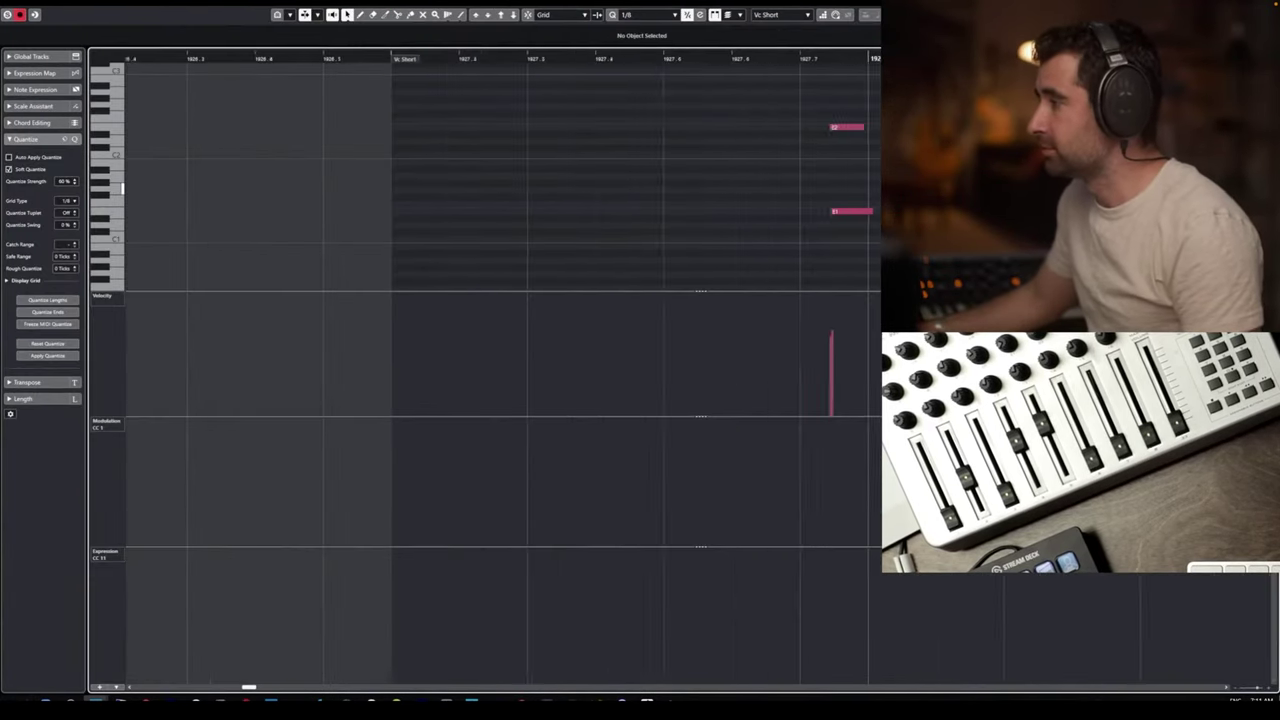
scroll(700, 370, down, 1)
scroll(700, 370, right, 2)
scroll(700, 370, down, 4)
scroll(700, 370, right, 2)
Select all the notes in the new Vc Short part and quantize them to the 1/8 grid.
drag(878, 100, 330, 240)
key(h)
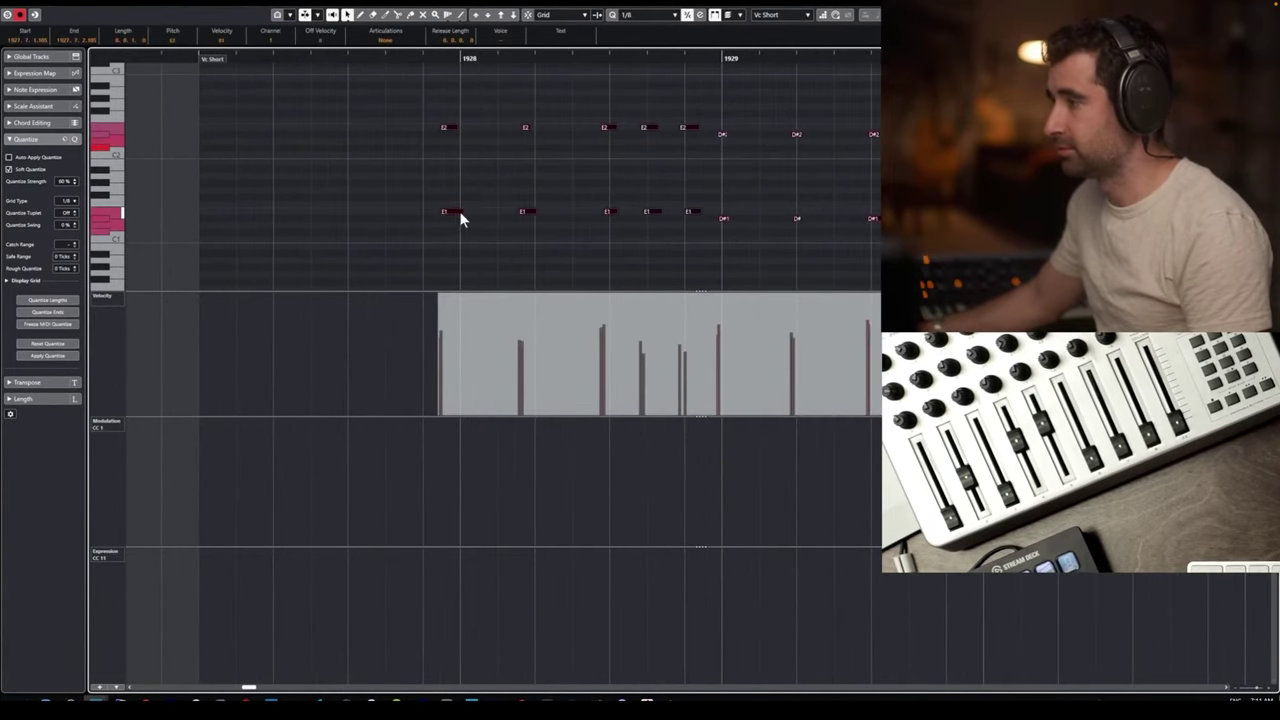
key(q)
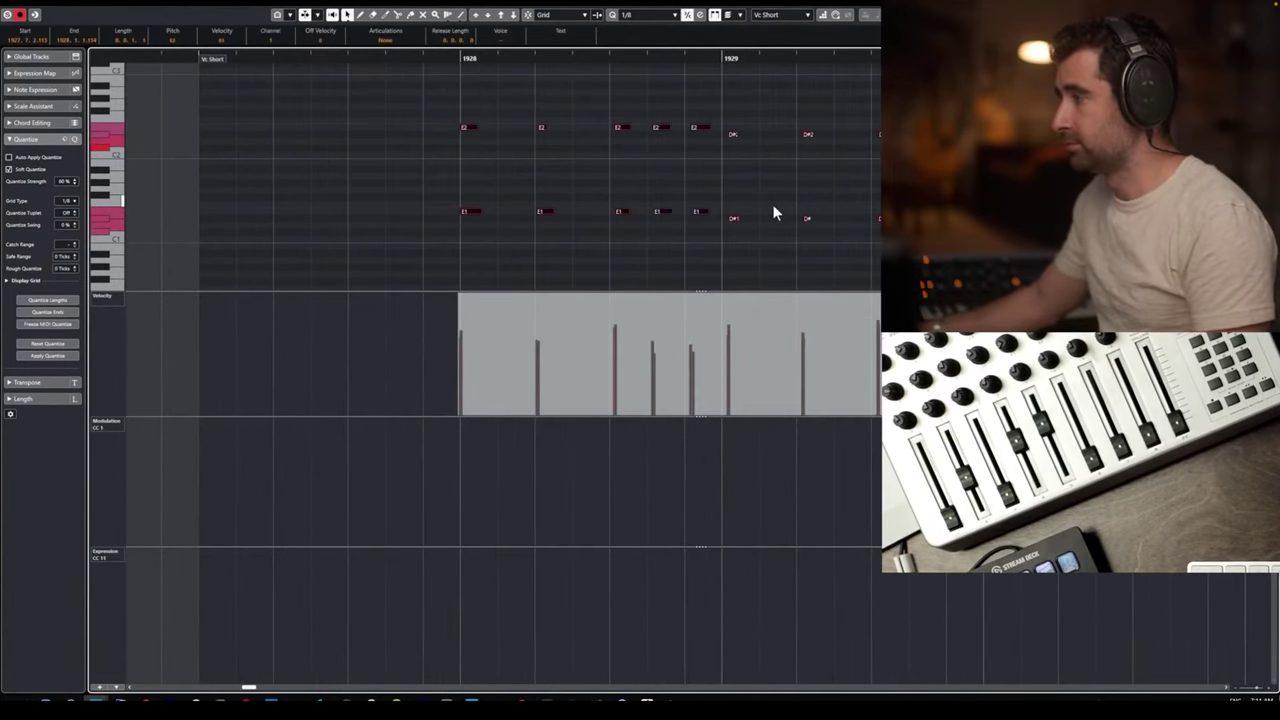
key(ctrl+z)
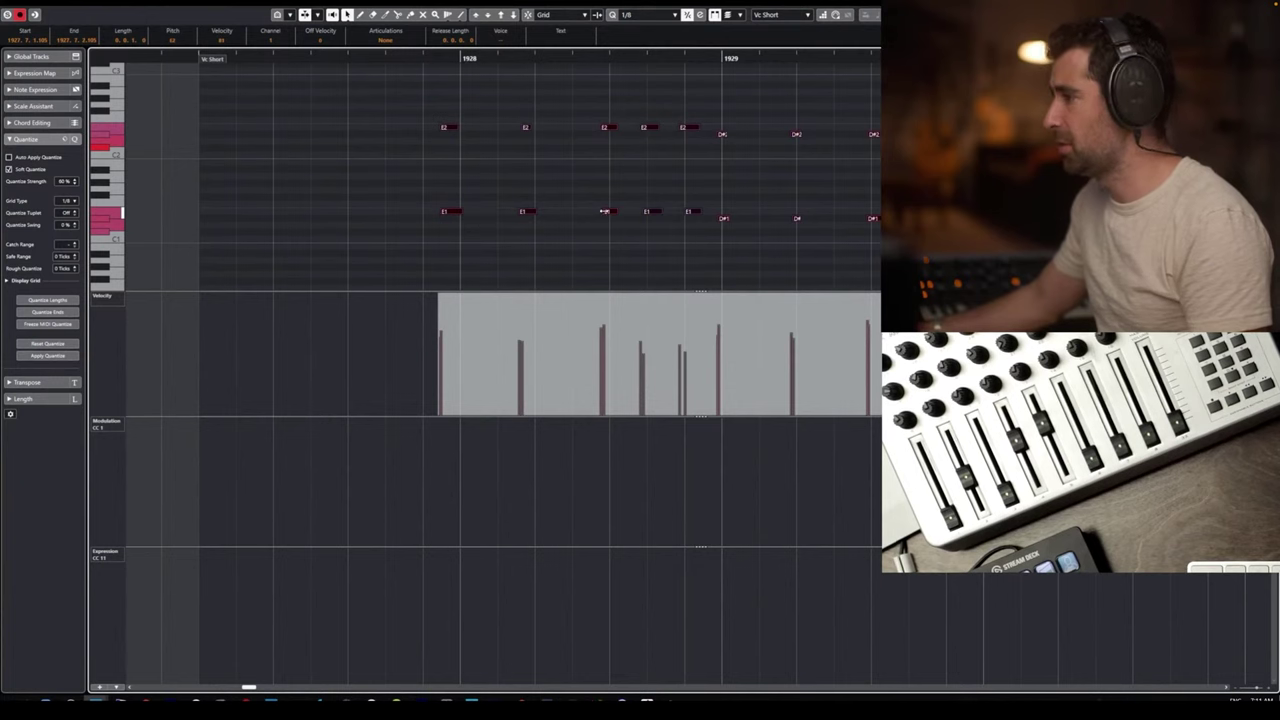
scroll(700, 218, down, 1)
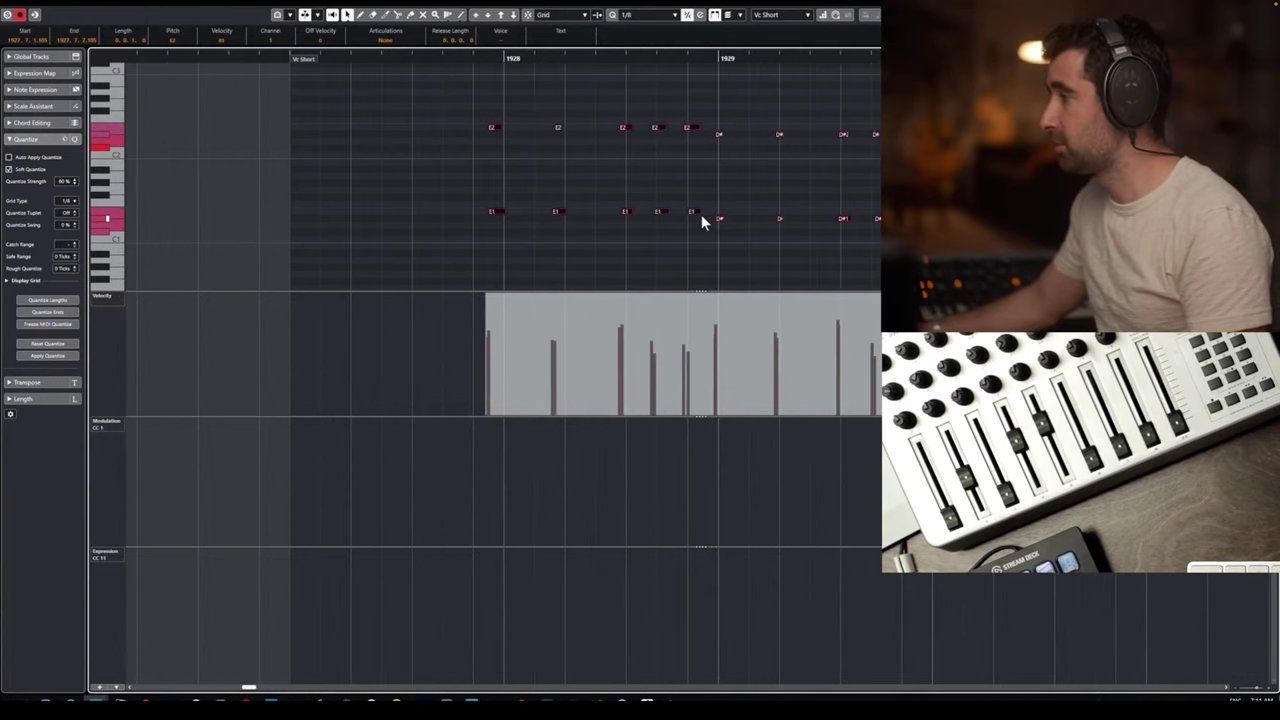
key(q)
Place the first E1 and E2 notes of the Vc Short part at the start of bar 1928.
click(497, 145)
mouse_move(510, 210)
mouse_down()
mouse_move(488, 217)
mouse_move(510, 210)
mouse_up()
scroll(572, 202, left, 1)
scroll(578, 200, down, 1)
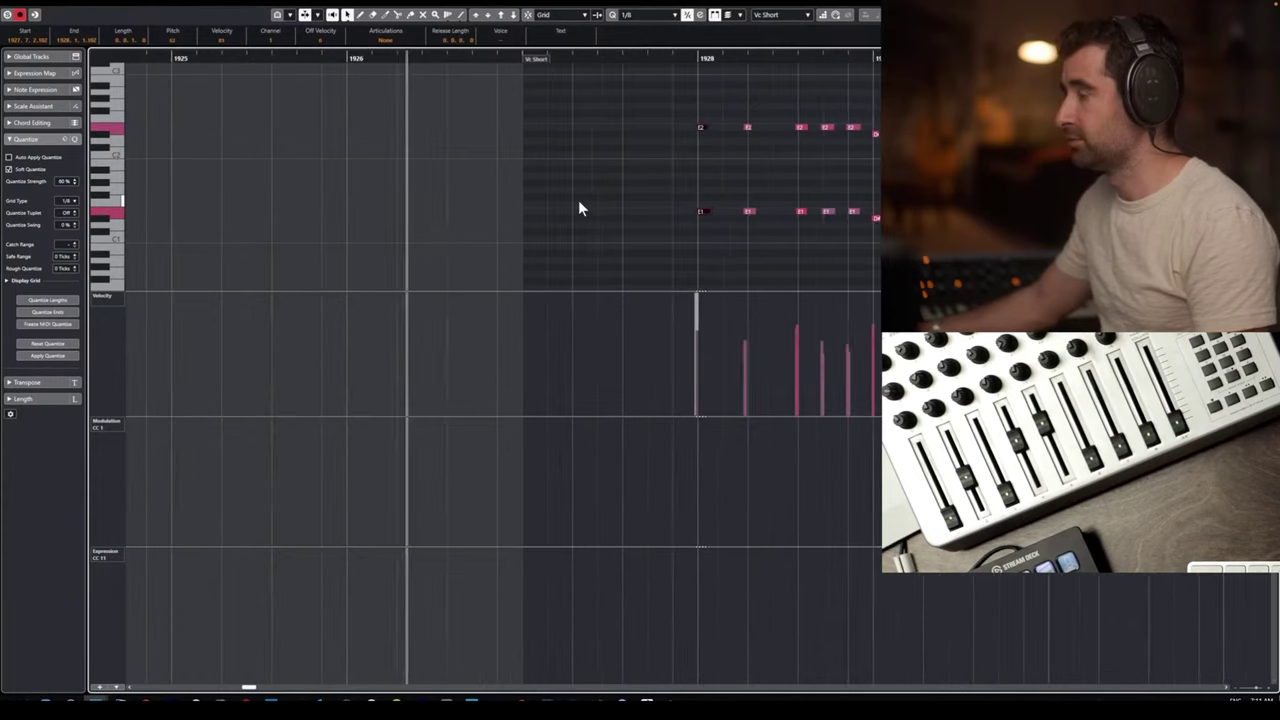
Play back the quantized Vc Short part through bar 1928 and return to the arrangement.
scroll(578, 200, right, 1)
key(space)
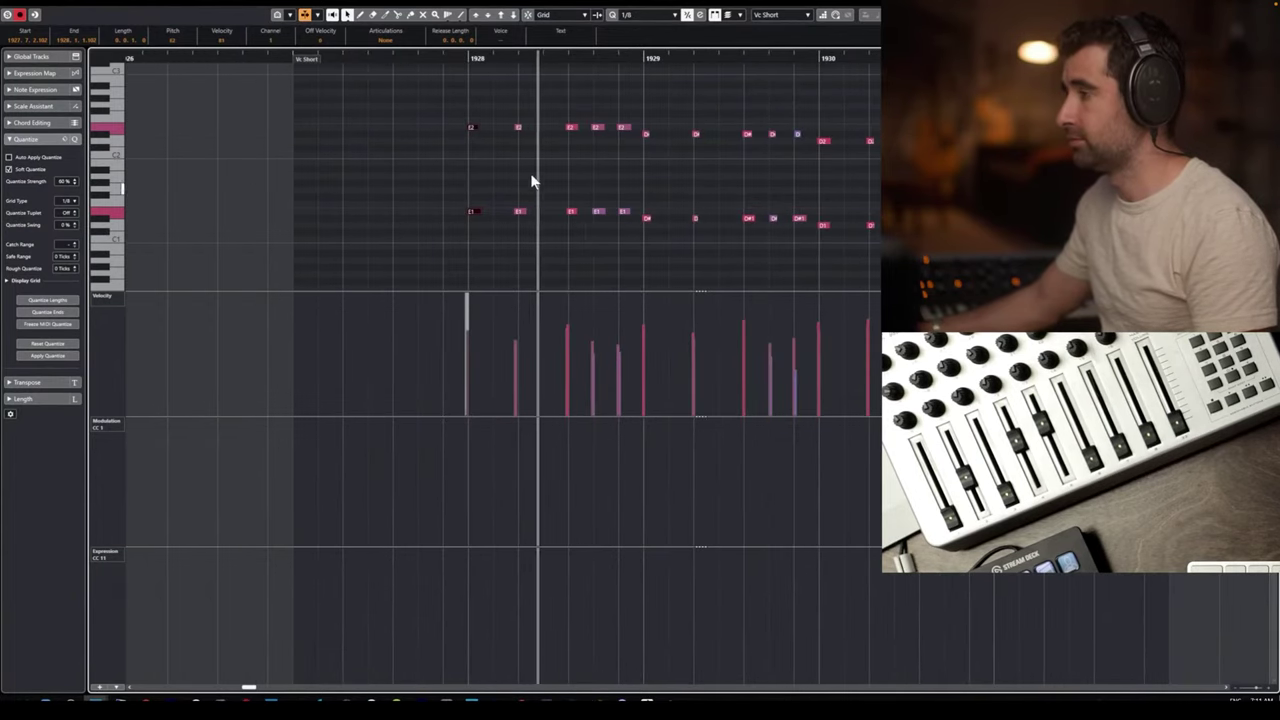
scroll(525, 141, down, 1)
scroll(531, 143, right, 2)
key(Return)
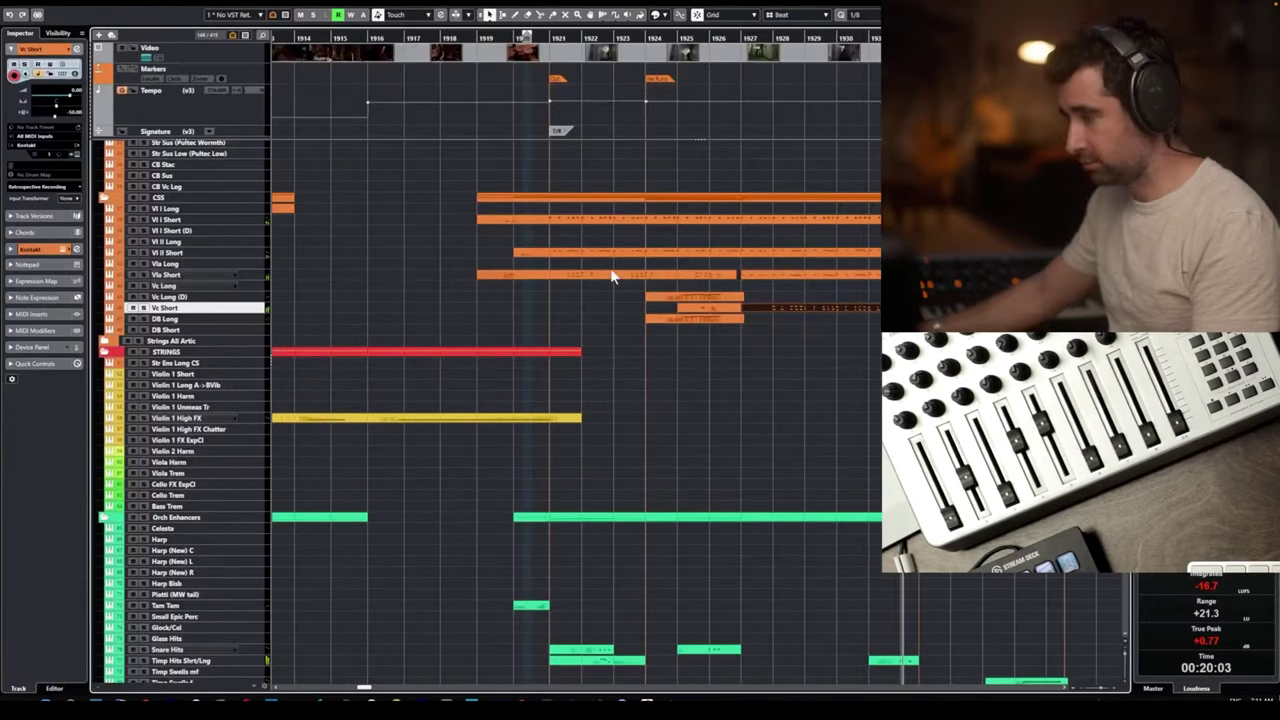
Move the playhead to the marker at bar 1933 and select the Downer track in the Hybrid-Trailer group.
click(700, 37)
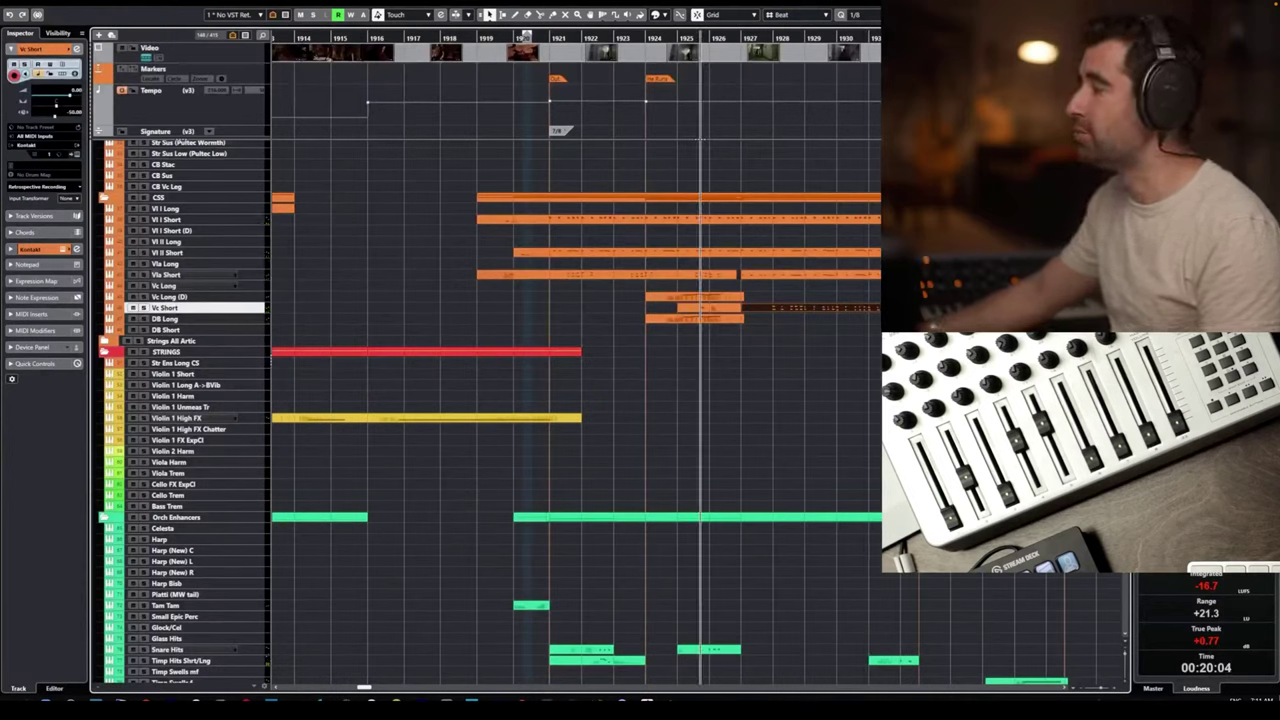
key(shift+n)
key(g)
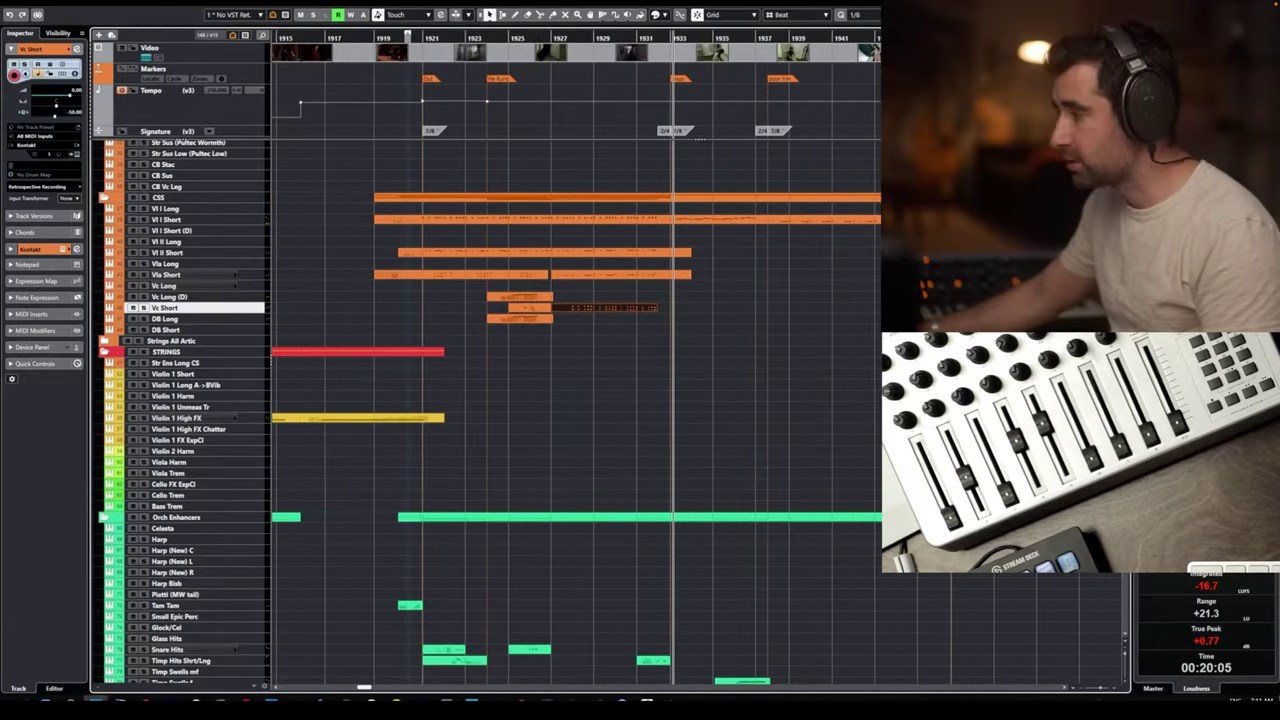
scroll(571, 420, down, 15)
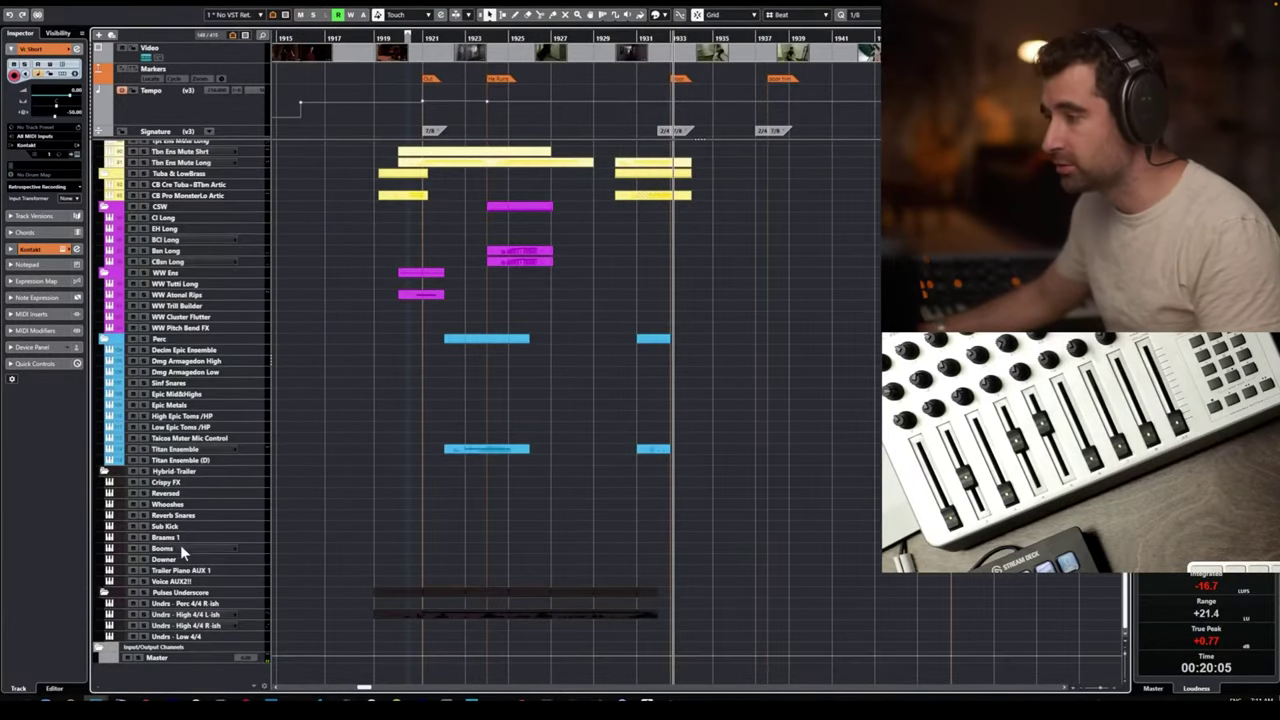
click(190, 561)
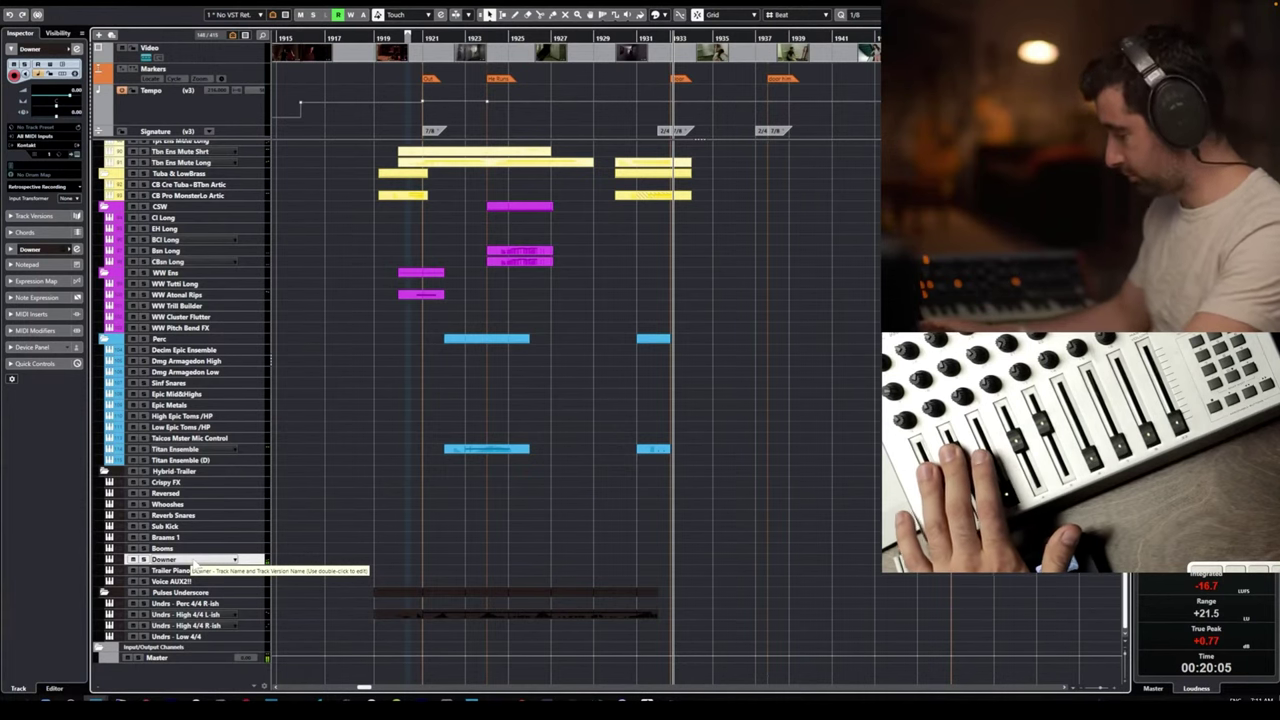
Record a Downer part leading across the marker at bar 1933.
key(KP_Subtract)
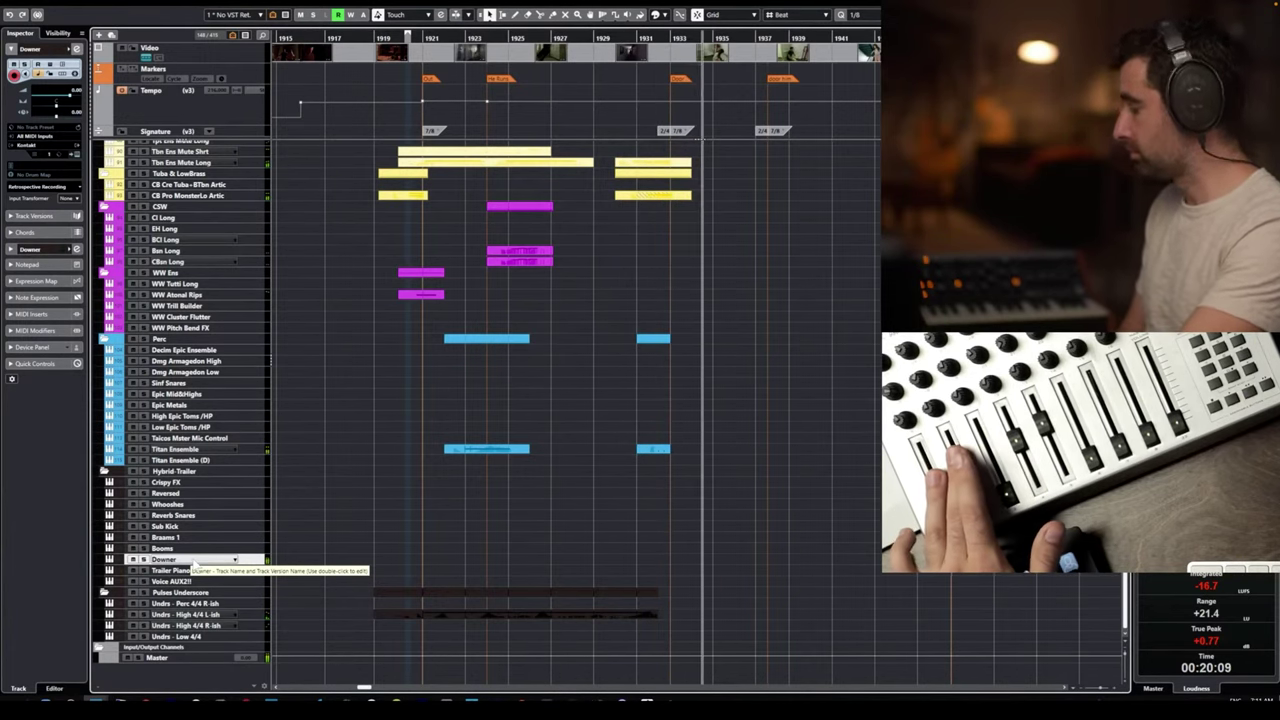
key(space)
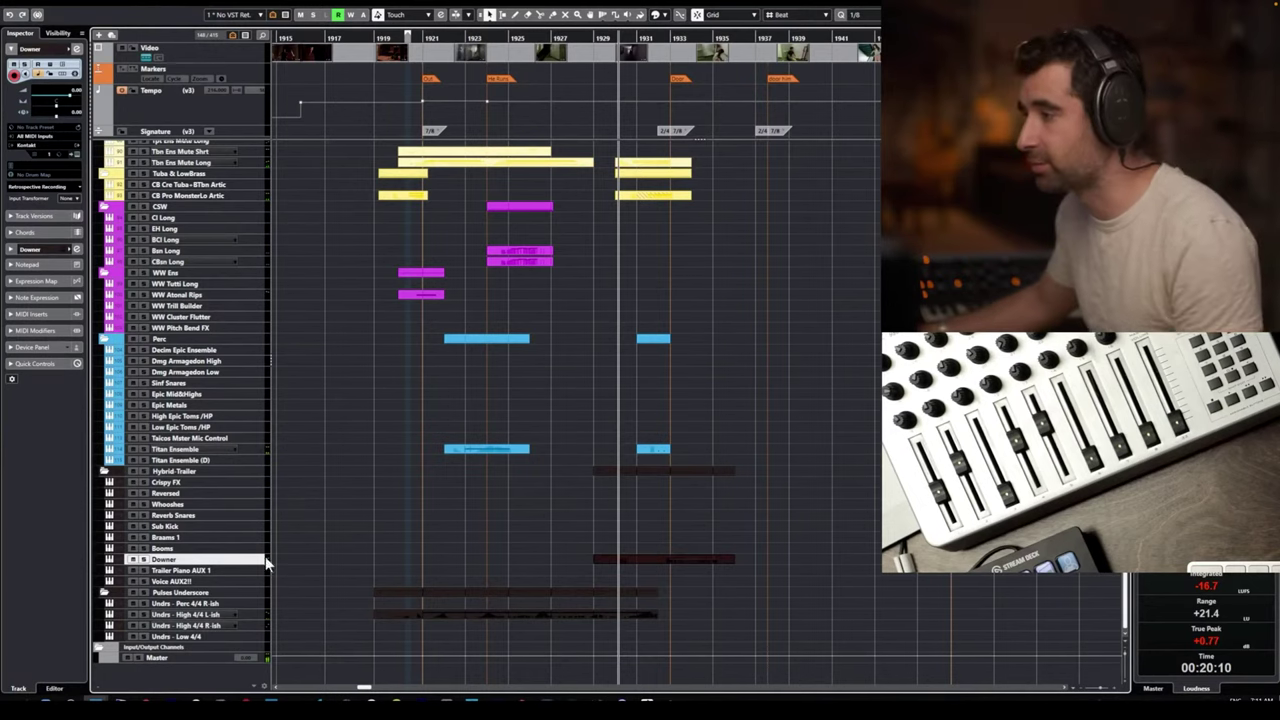
Record a hit on the Sub Boom track around the marker at bar 1921.
scroll(456, 220, up, 5)
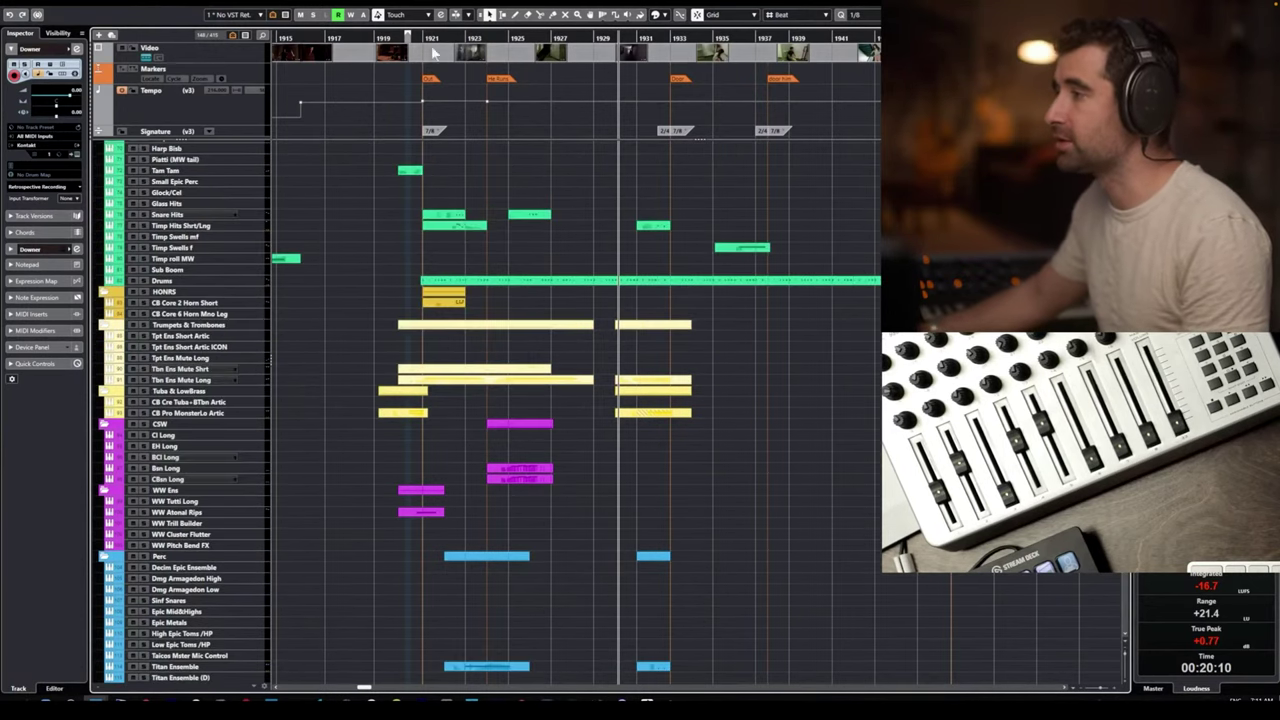
key(space)
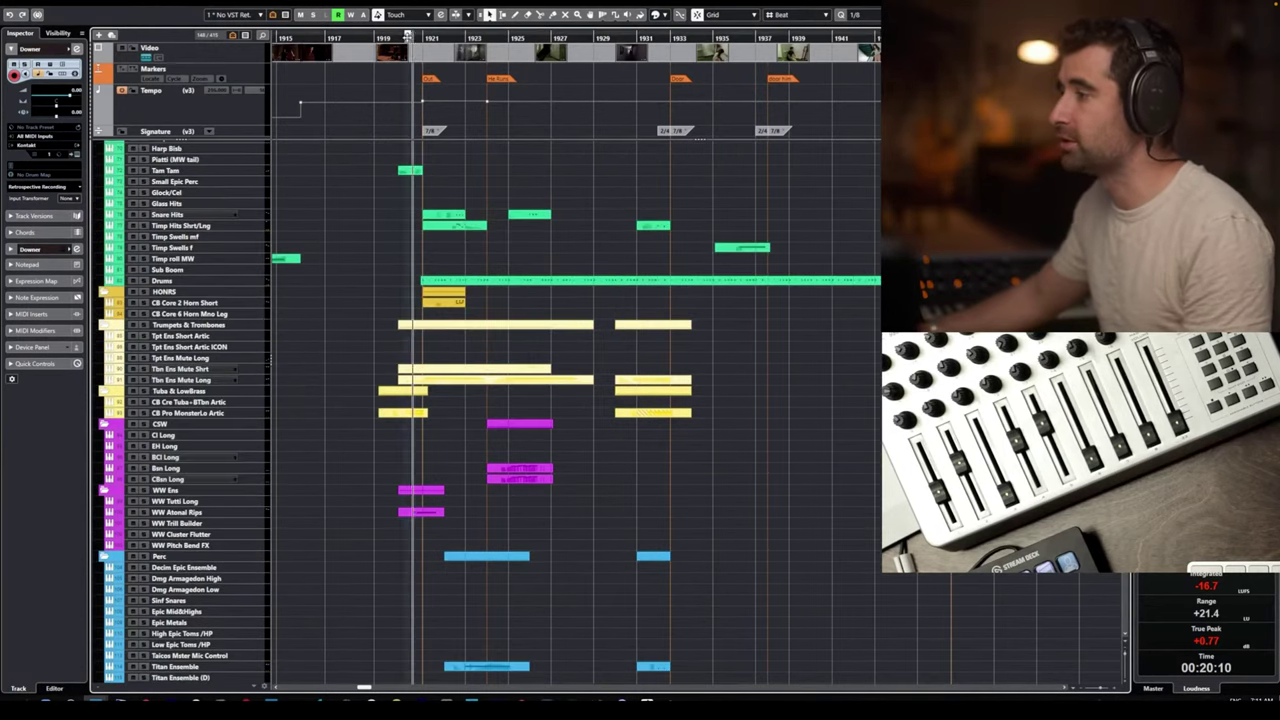
key(space)
click(186, 279)
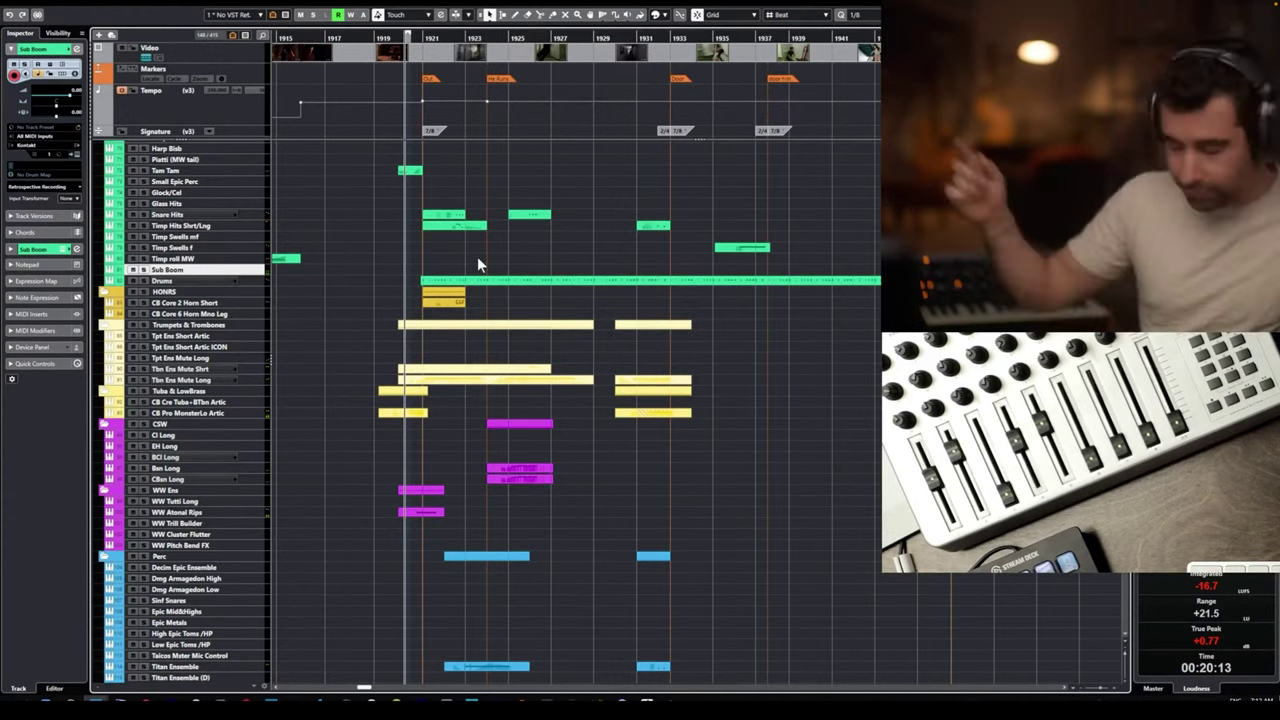
key(space)
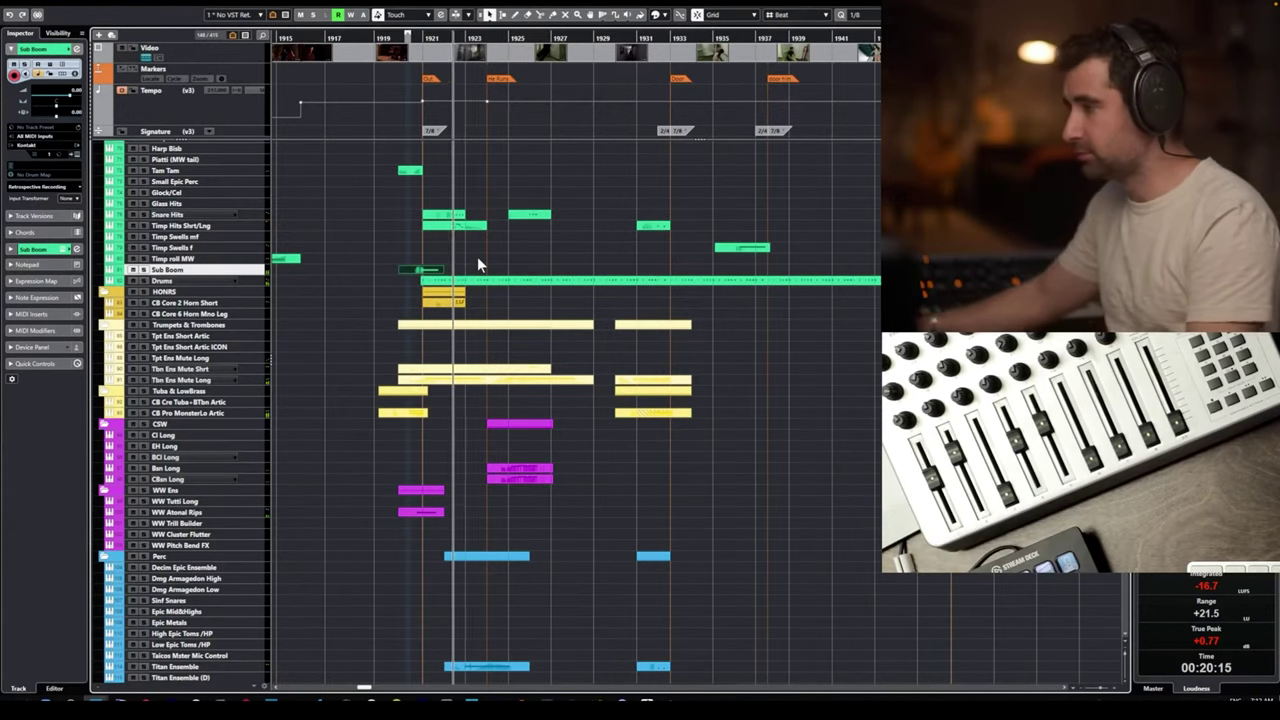
Play back the new Sub Boom hit in context with the rest of the arrangement.
key(space)
click(454, 256)
key(space)
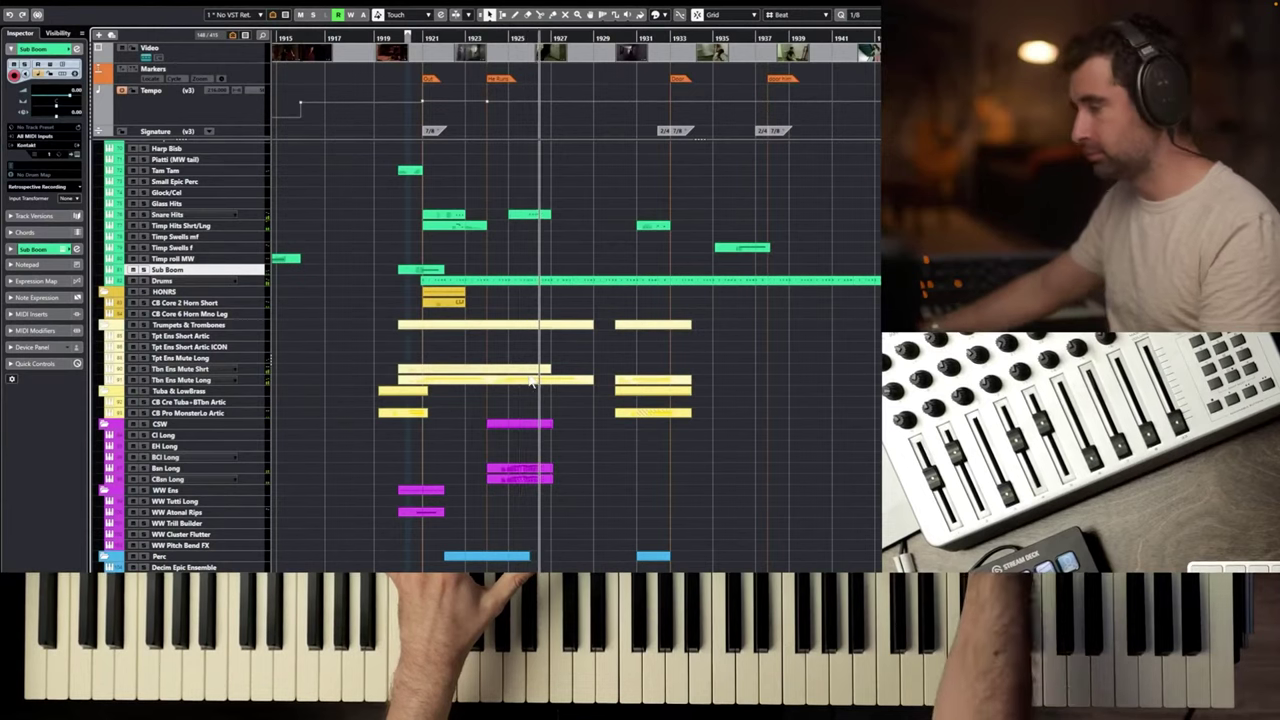
key(space)
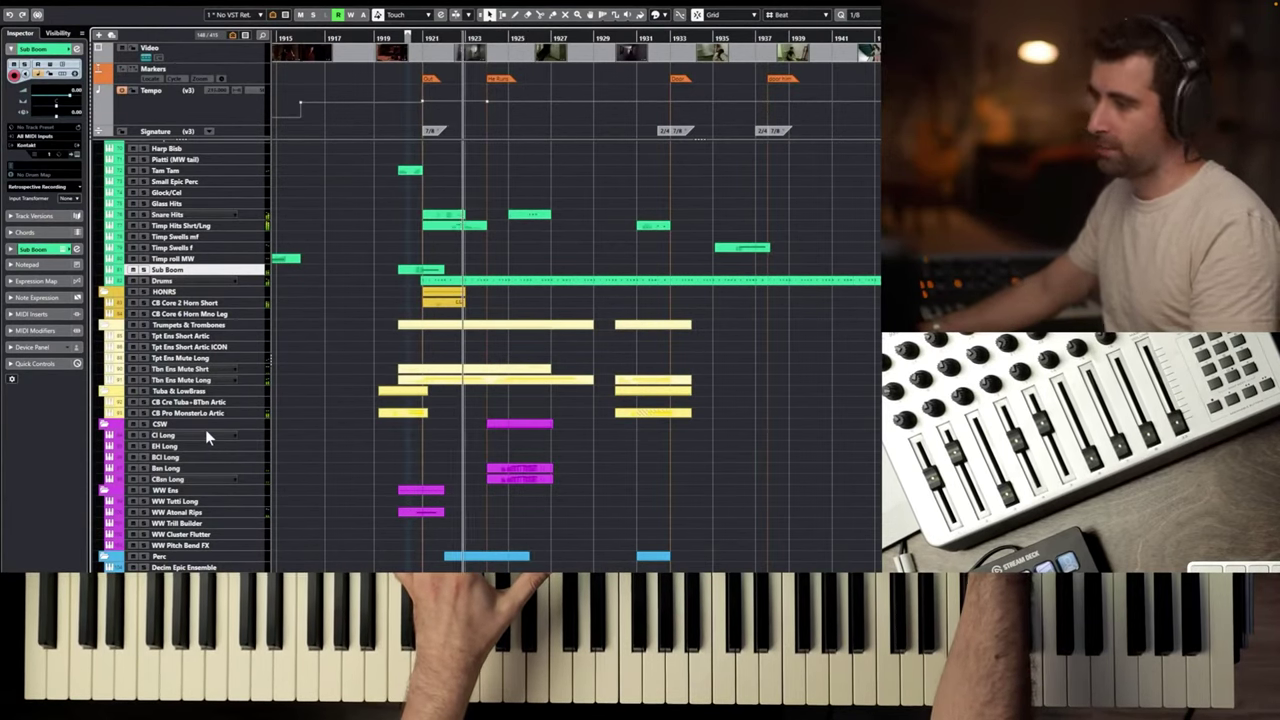
Record a part on the Cl Long track from bar 1920 to about bar 1925.
key(space)
click(206, 437)
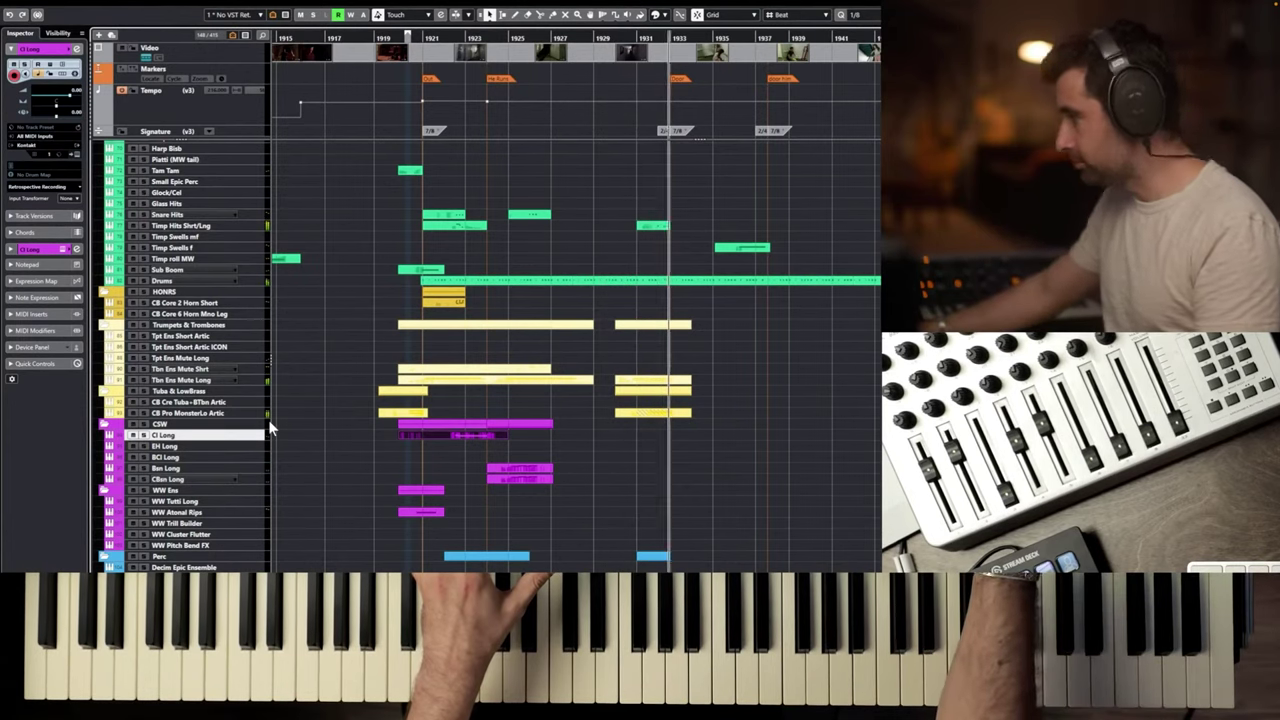
key(space)
Play back the cue from just before bar 1927 and review the parts up to the string tracks.
click(545, 39)
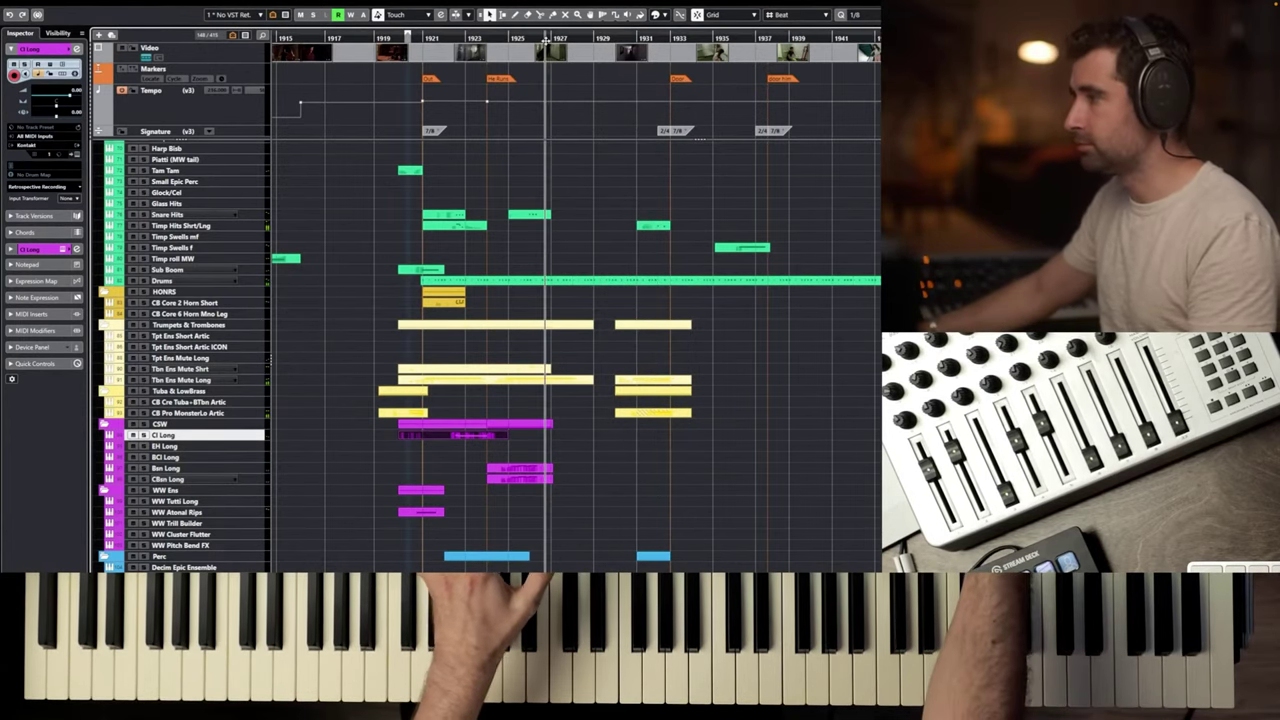
key(space)
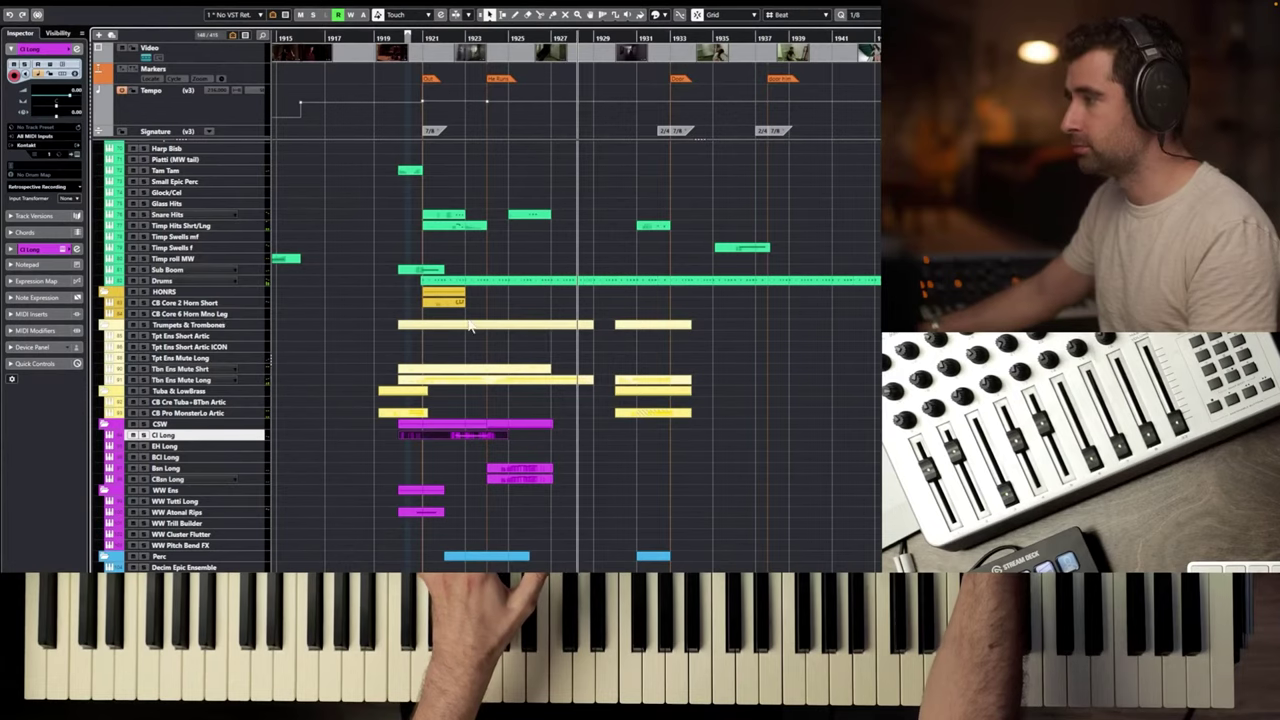
scroll(474, 318, down, 5)
scroll(530, 308, up, 10)
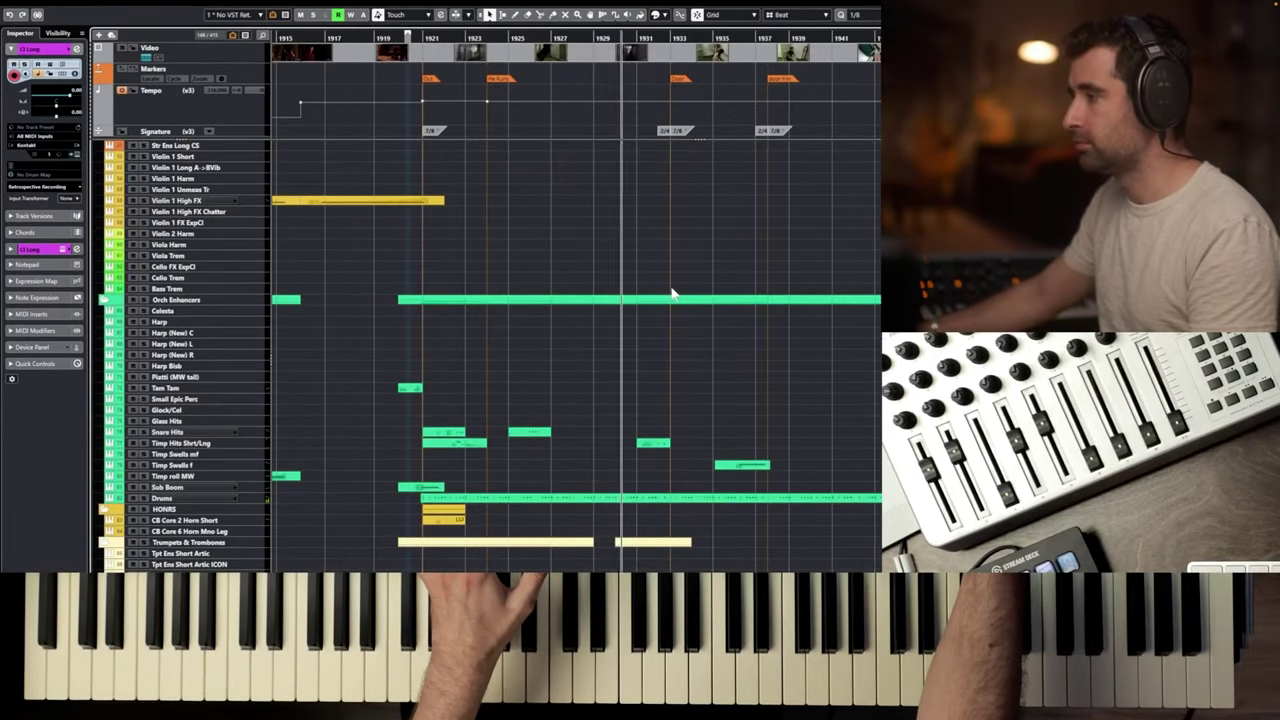
scroll(671, 290, up, 10)
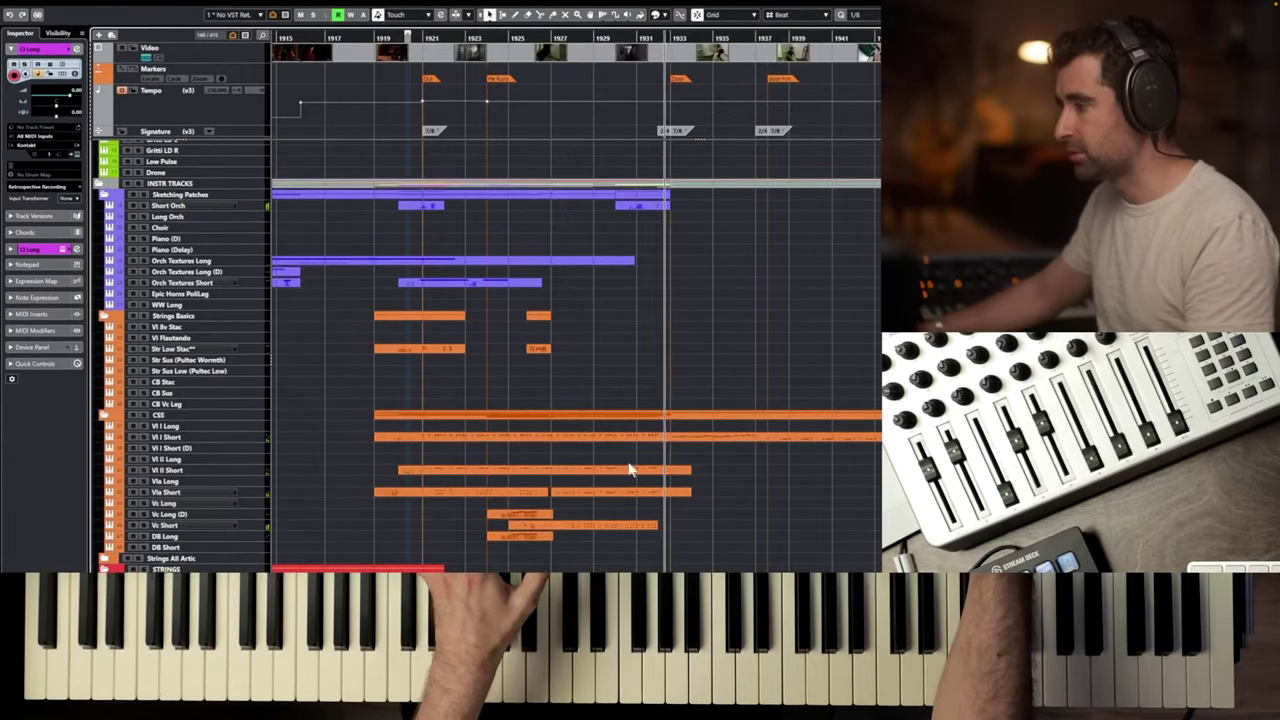
Copy the Vc Short part onto the DB Short track at the same position.
key(space)
click(195, 546)
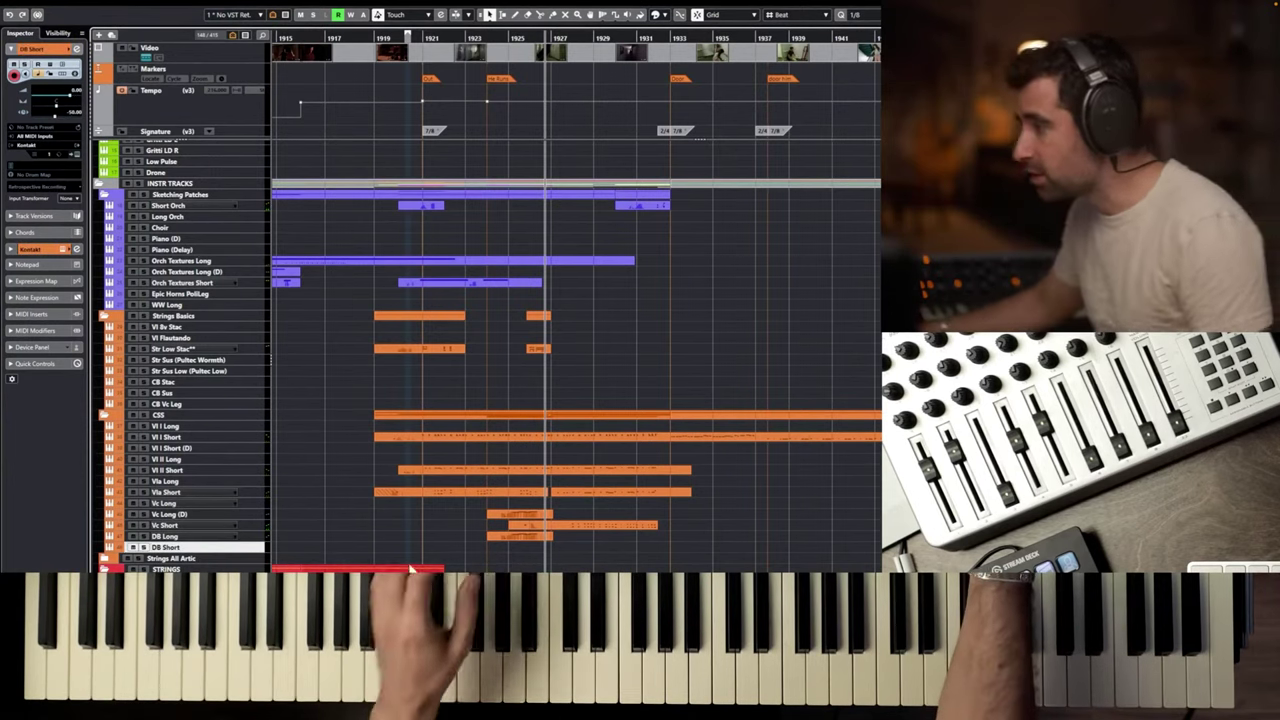
drag(516, 529, 511, 523)
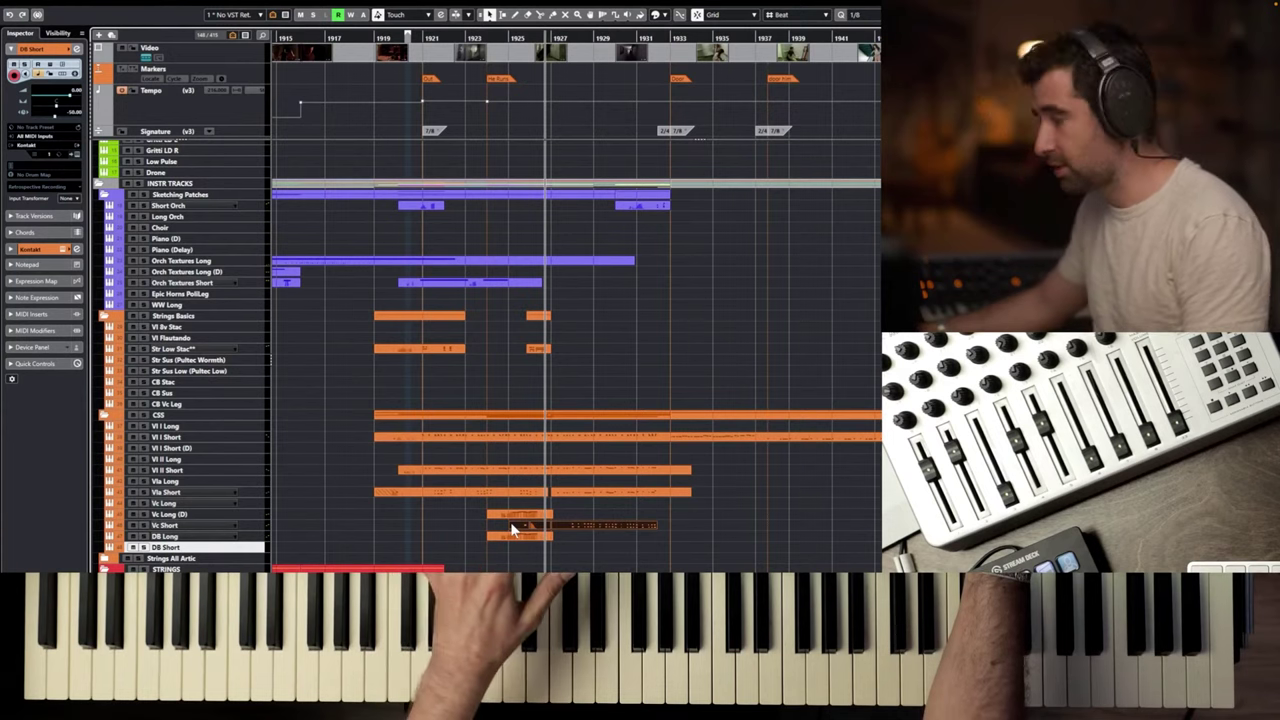
click(519, 525)
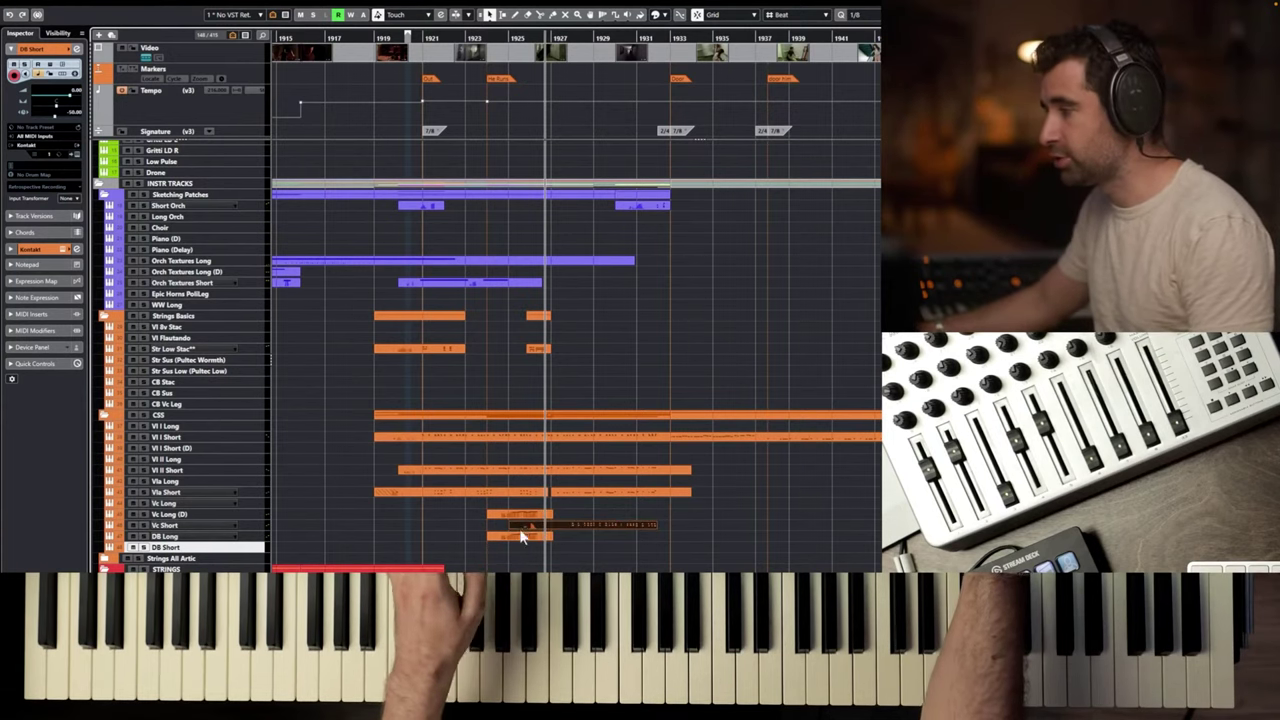
drag(520, 537, 521, 546)
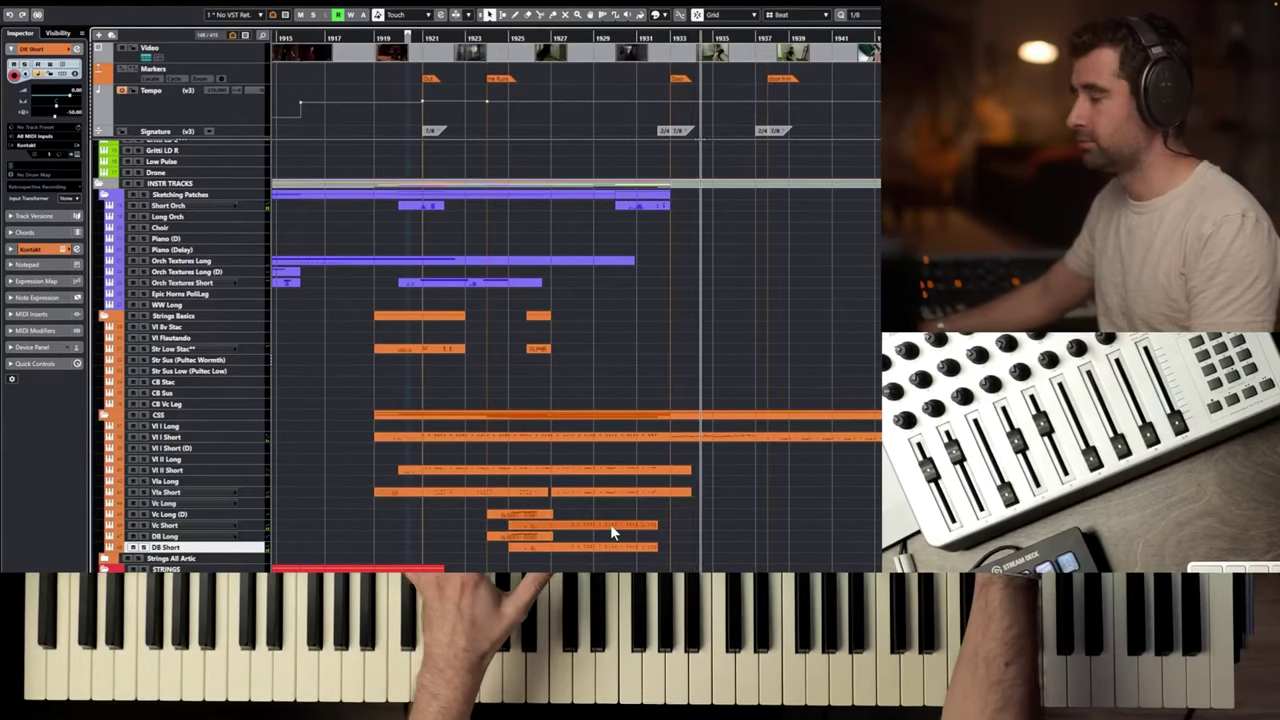
Play back the cue from about bar 1926 with the doubled DB Short part.
key(space)
click(524, 39)
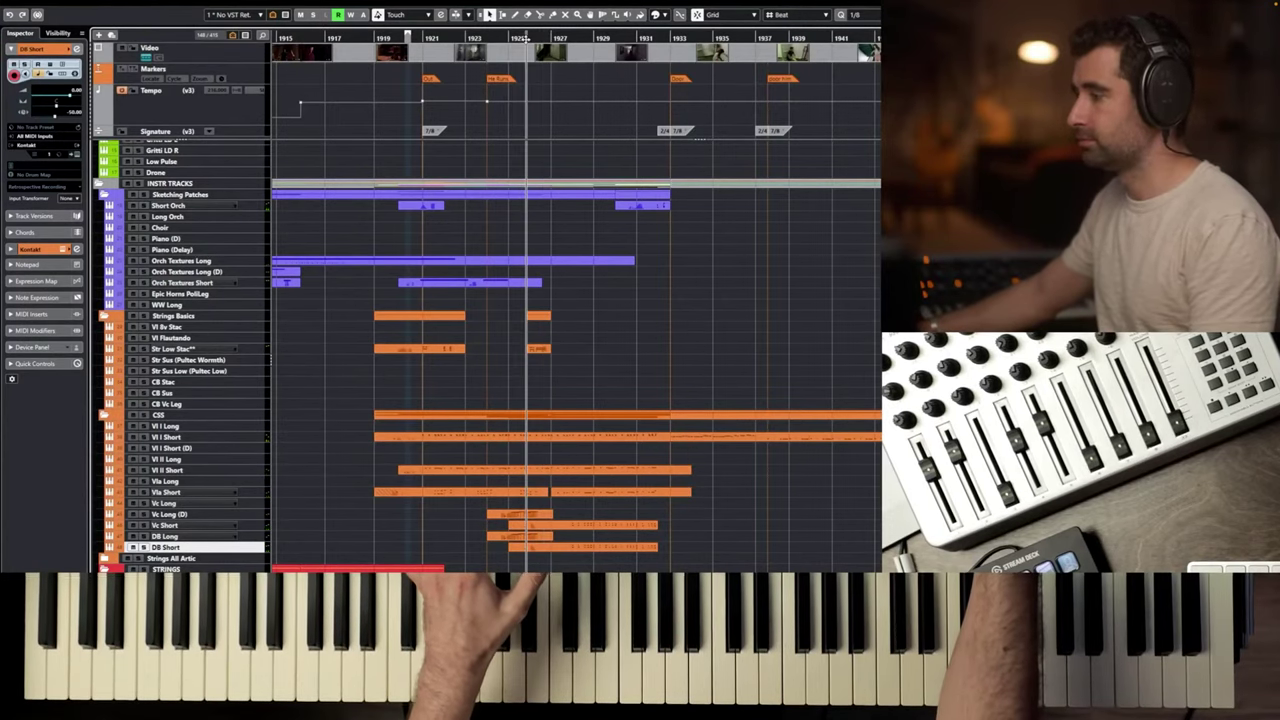
key(space)
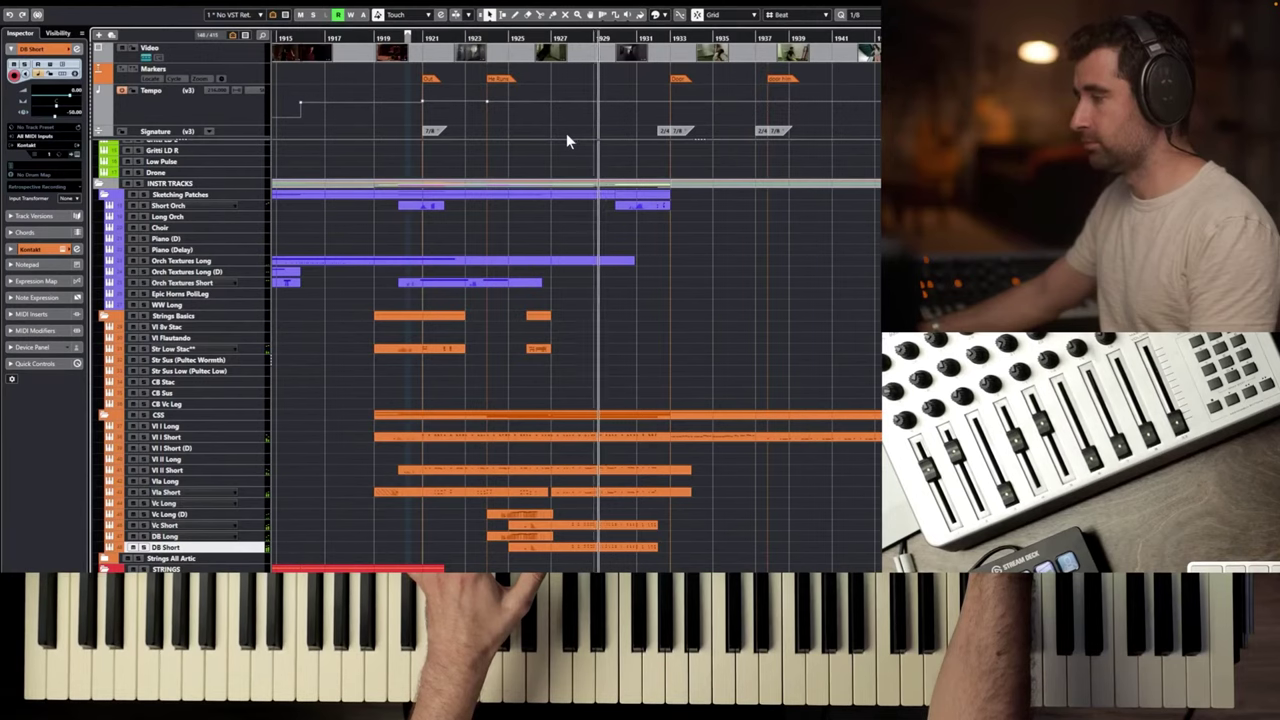
key(space)
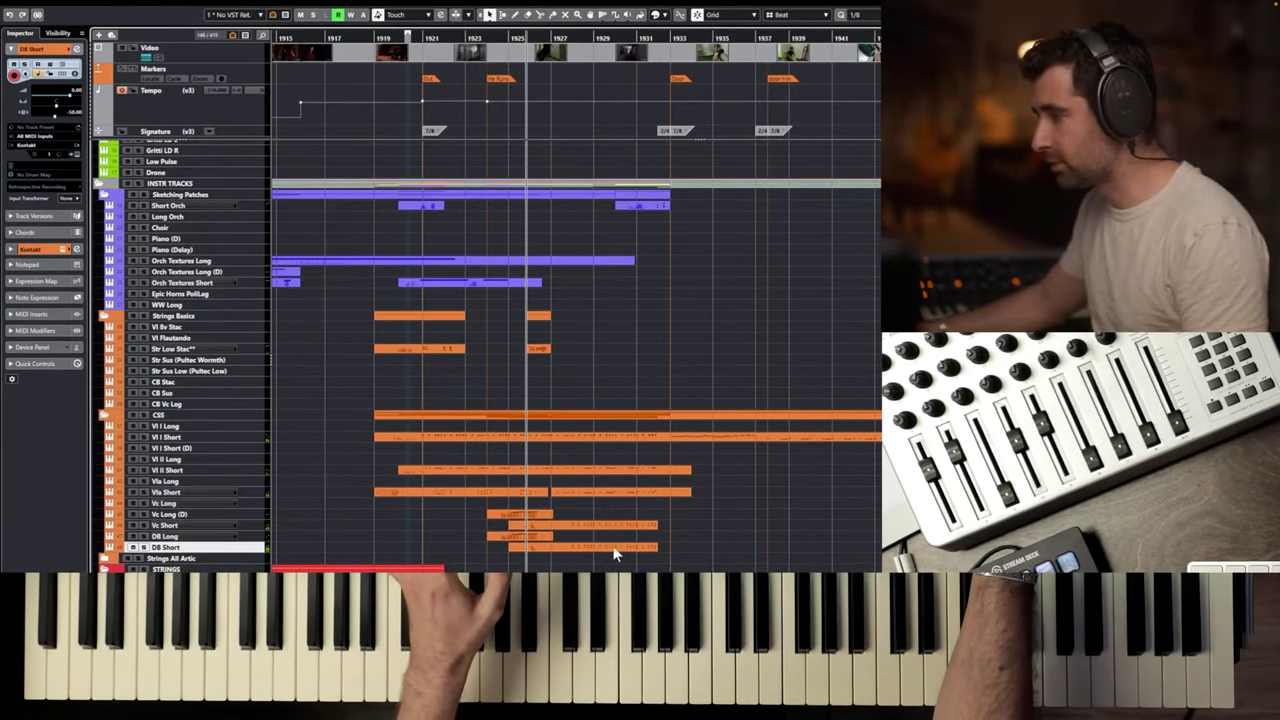
Open the DB Short part for note editing and play it back from just before bar 1928.
click(615, 547)
double_click(614, 547)
scroll(780, 180, up, 3)
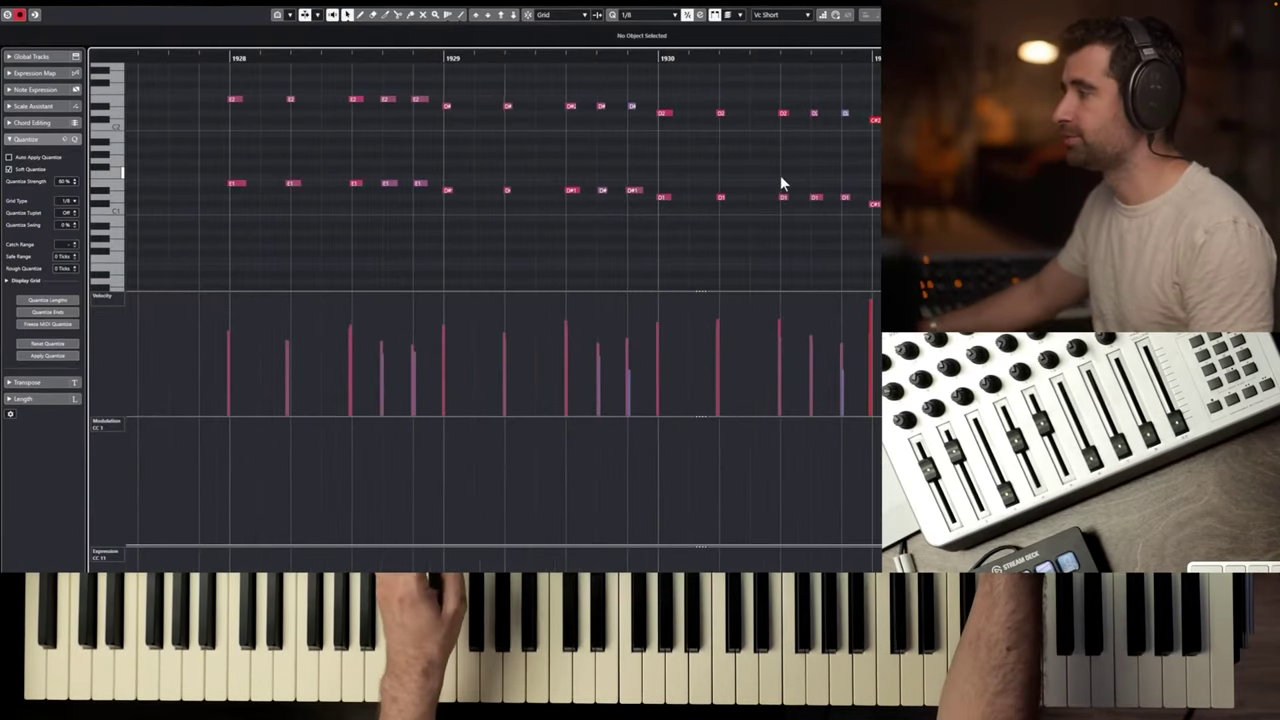
drag(250, 58, 229, 58)
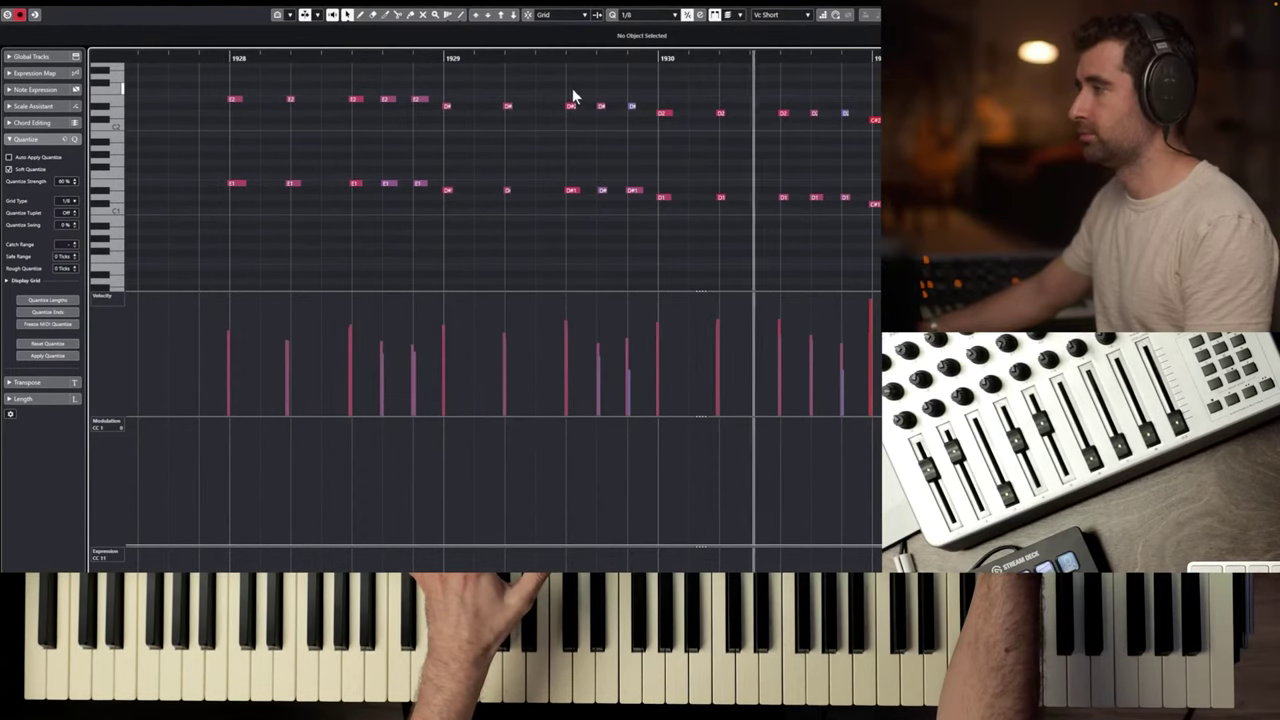
key(space)
key(space)
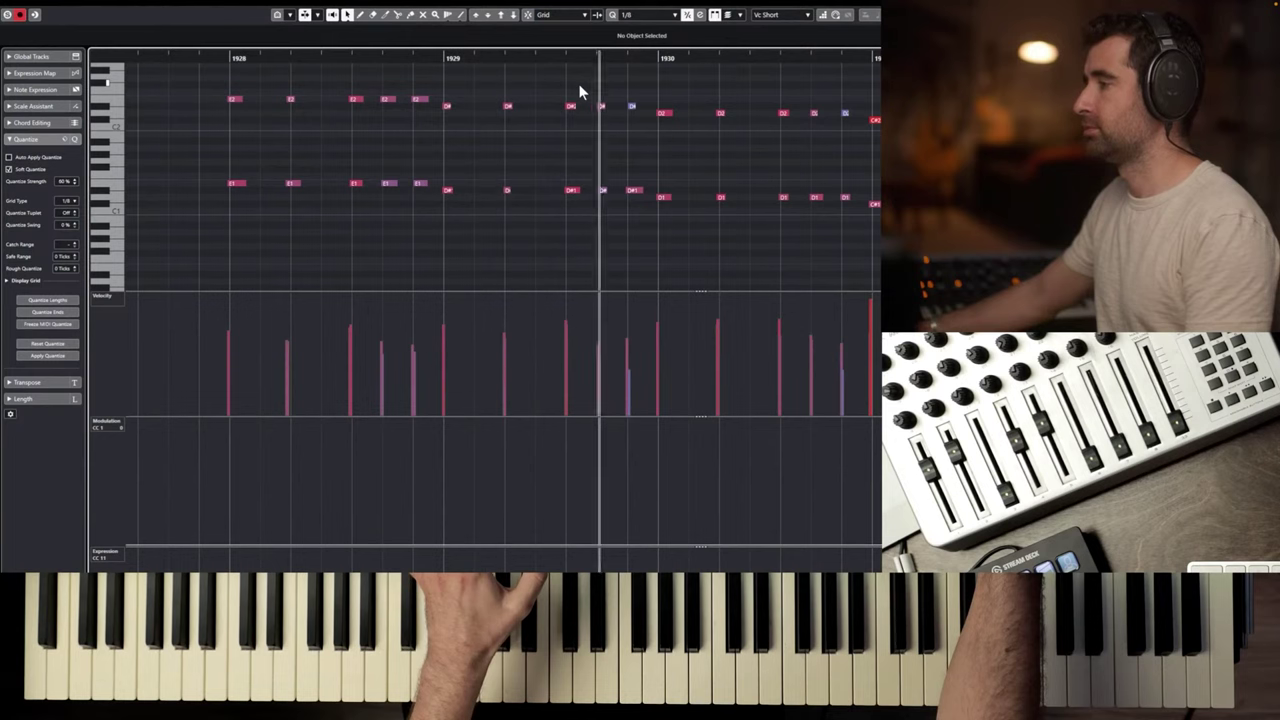
Delete the last two D#1 and D#2 pairs of bar 1929 and the first two D1 and D2 pairs of bar 1930.
key(space)
drag(586, 84, 677, 217)
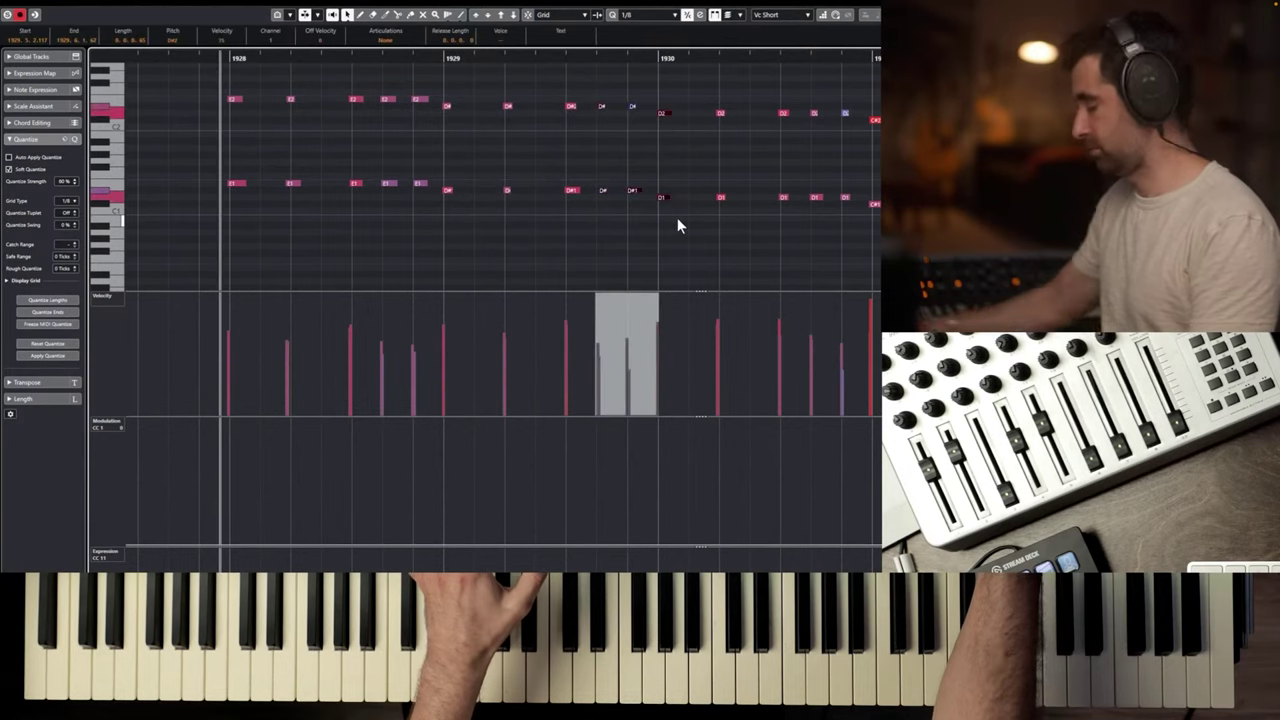
key(Delete)
key(space)
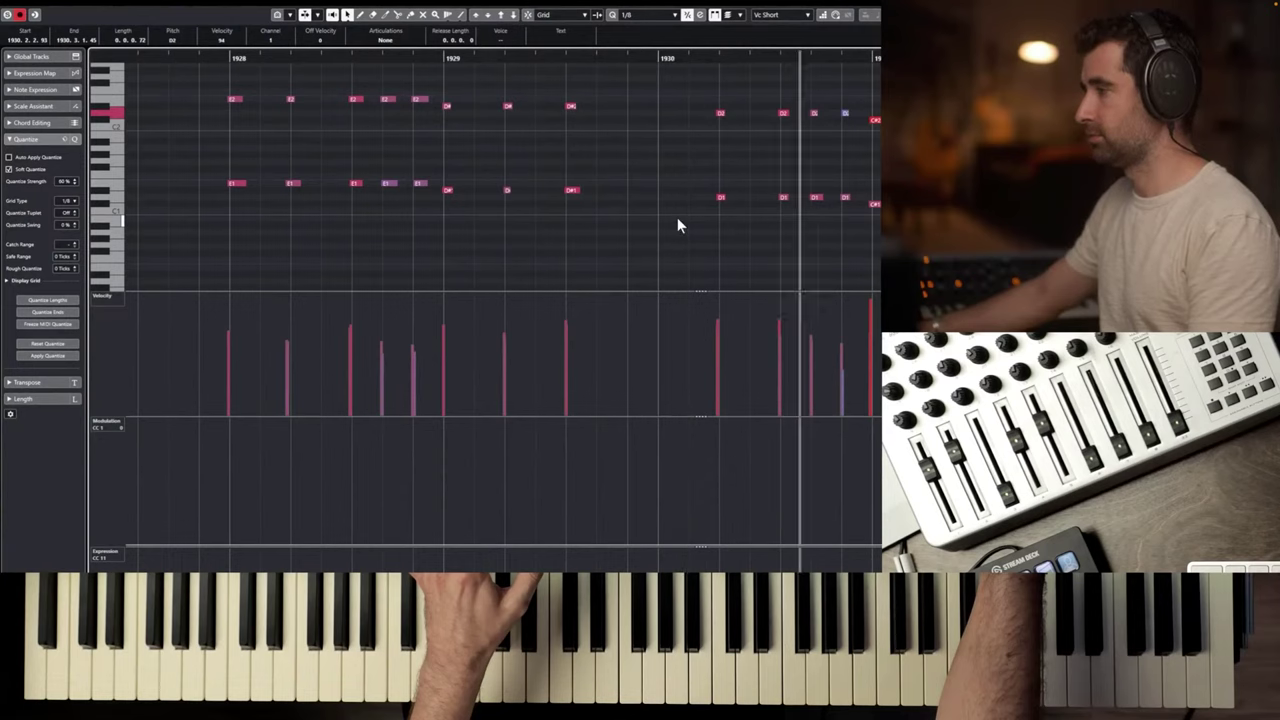
key(space)
drag(697, 85, 736, 209)
key(Delete)
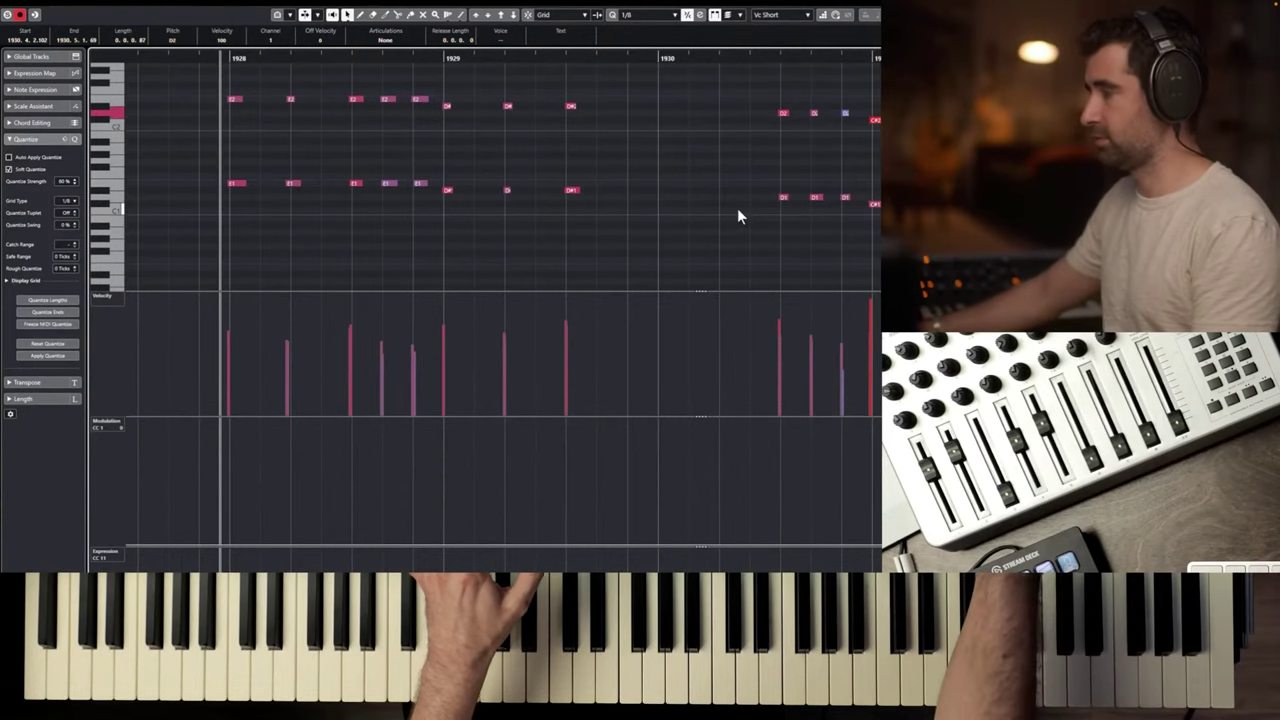
Play back the thinned-out short string part and return to the arrangement.
key(space)
key(space)
drag(617, 59, 595, 59)
key(Return)
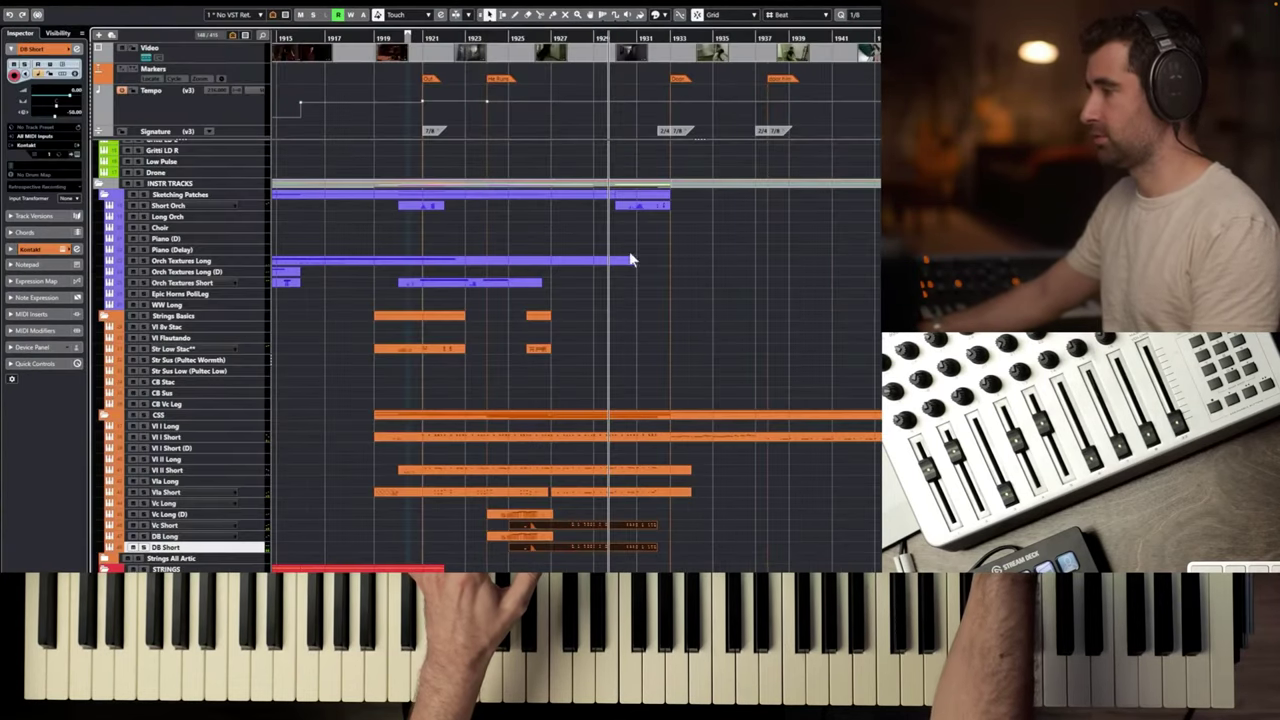
Record timpani hits on the Timp Hits Shrt/Lng track around bar 1930, starting playback from bar 1927.
click(560, 38)
scroll(250, 488, down, 10)
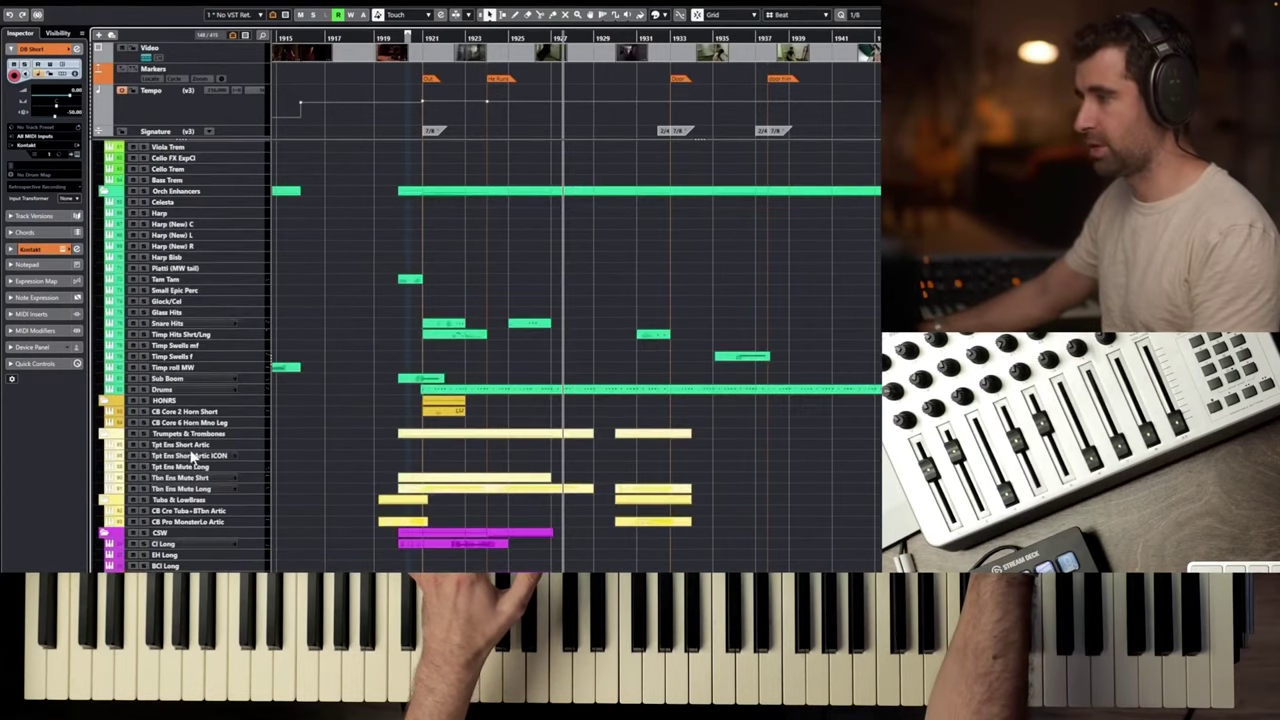
scroll(192, 456, up, 6)
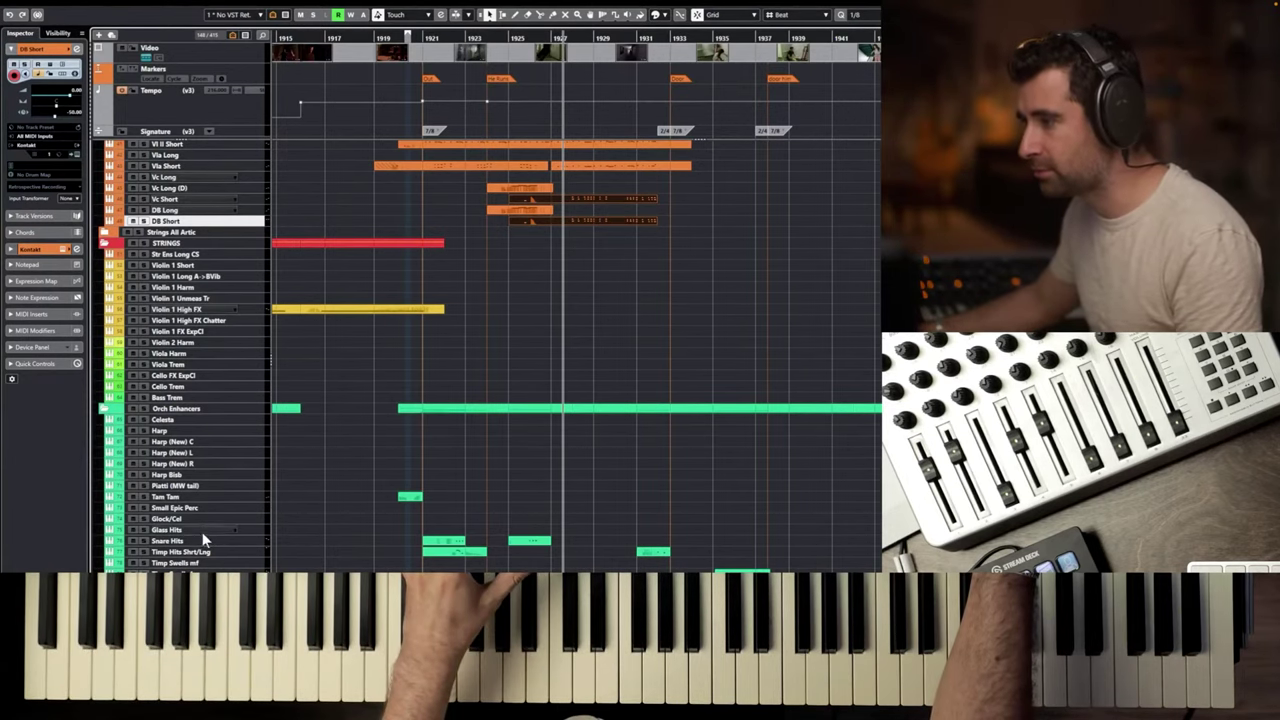
click(200, 551)
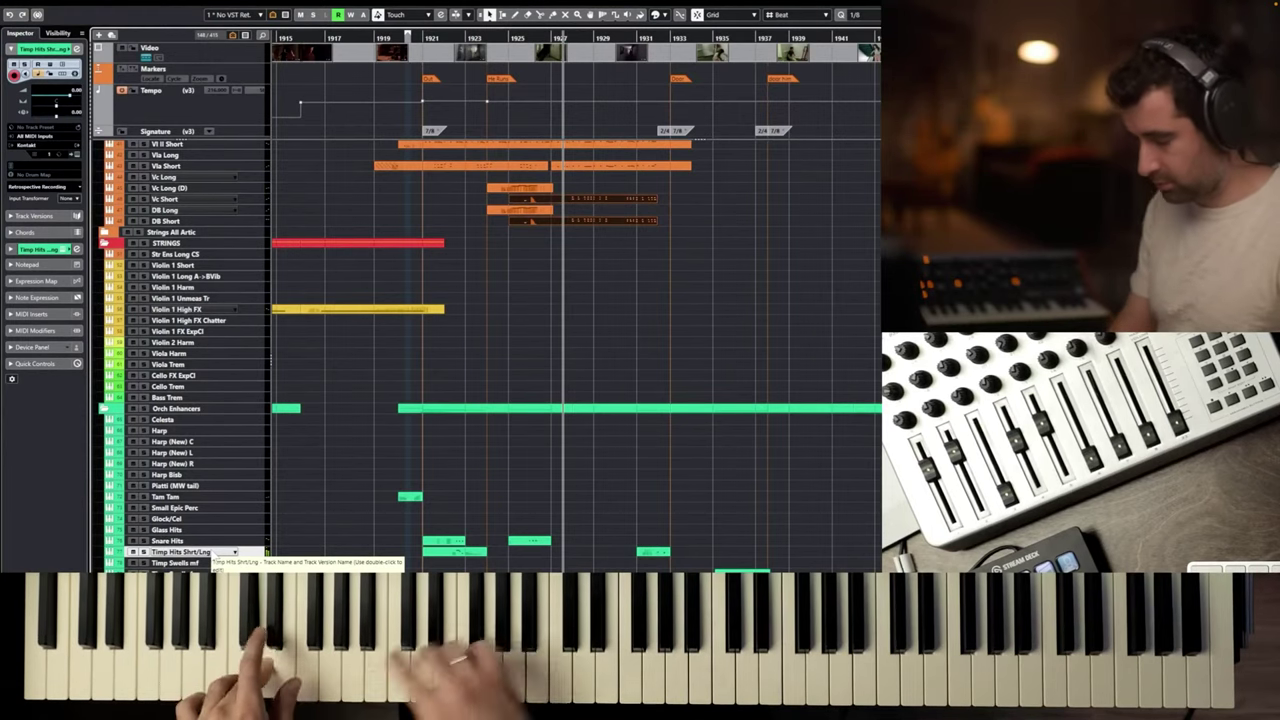
key(space)
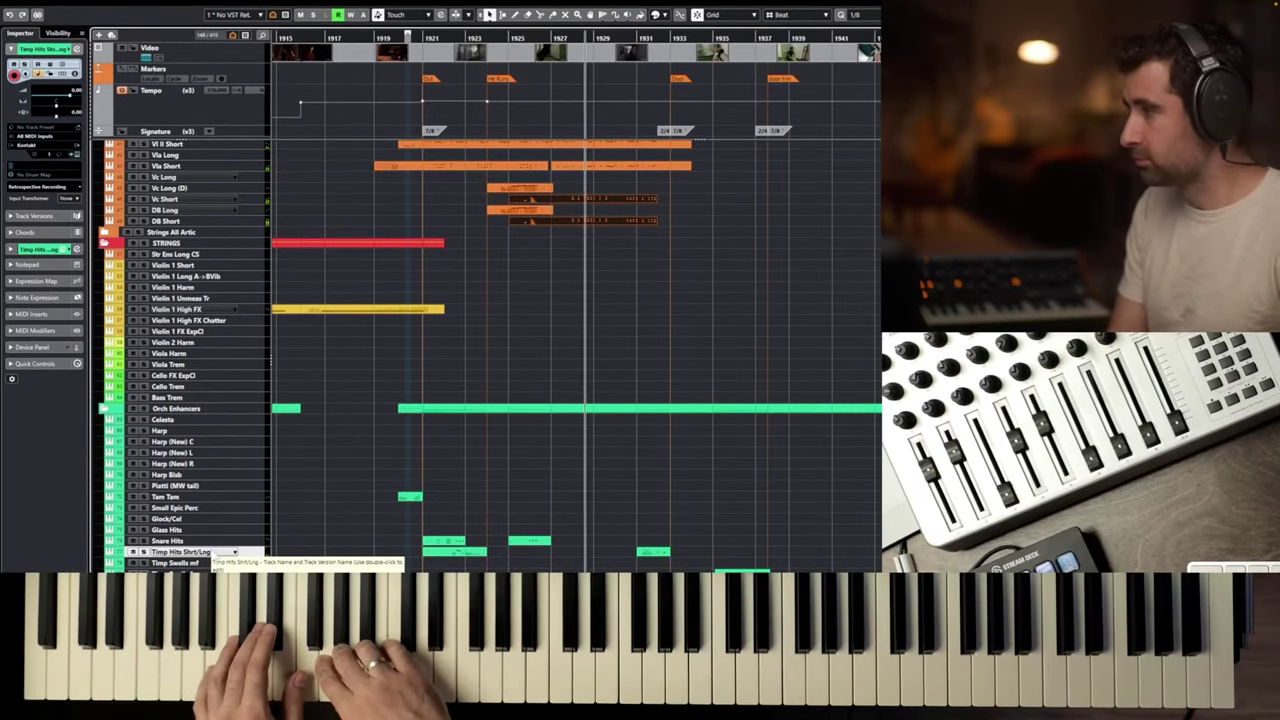
key(space)
key(space)
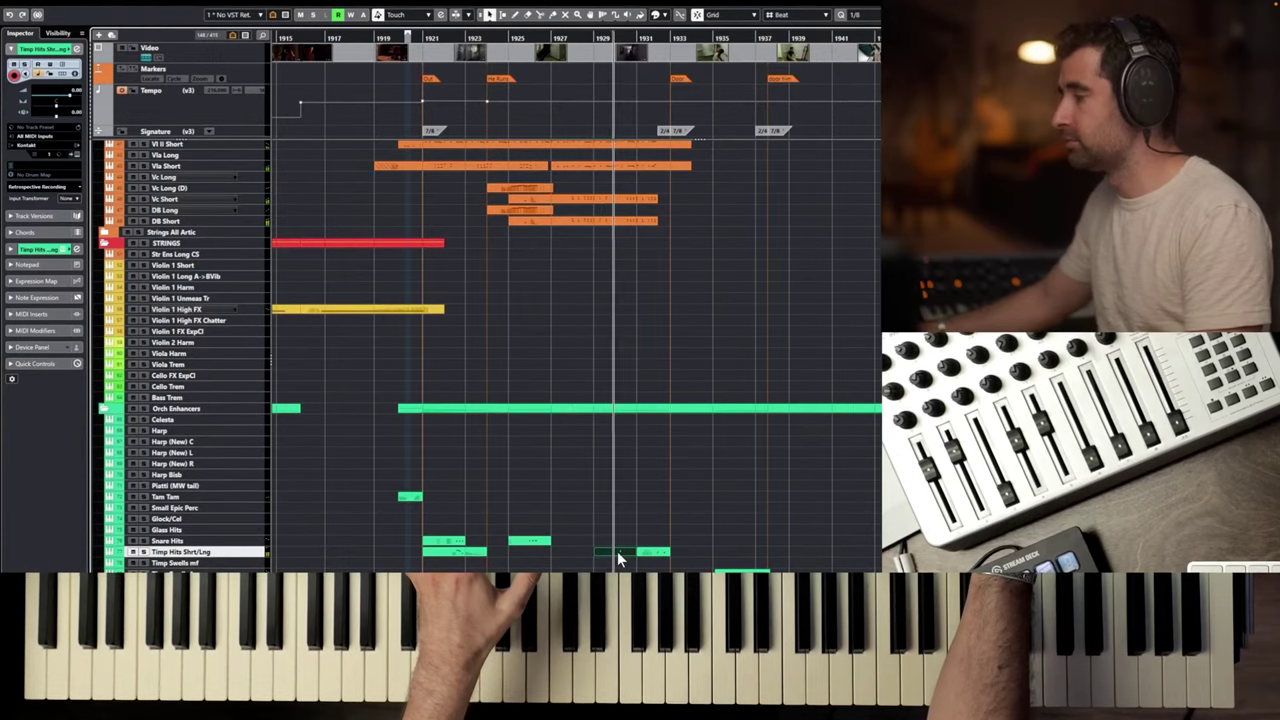
Retime the D#1 and G1 notes around bar 1930 in the Timp Hits Shrt/Lng part and play them back.
double_click(617, 552)
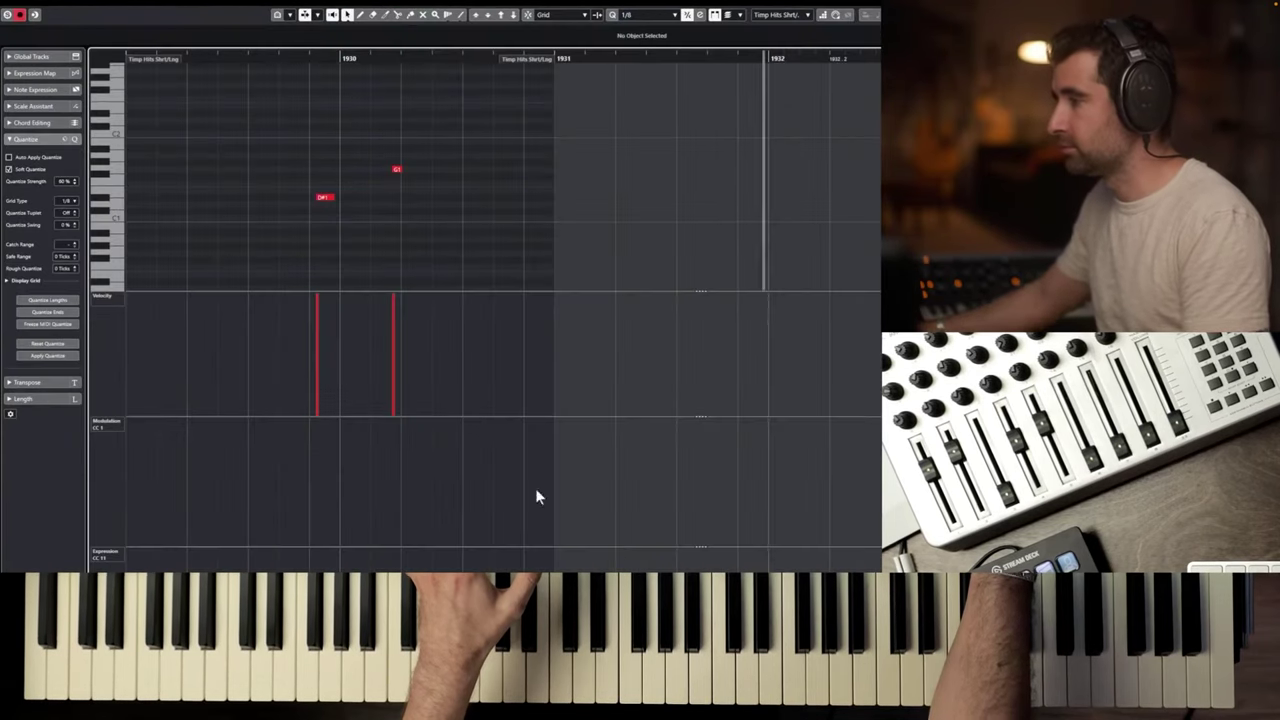
key(space)
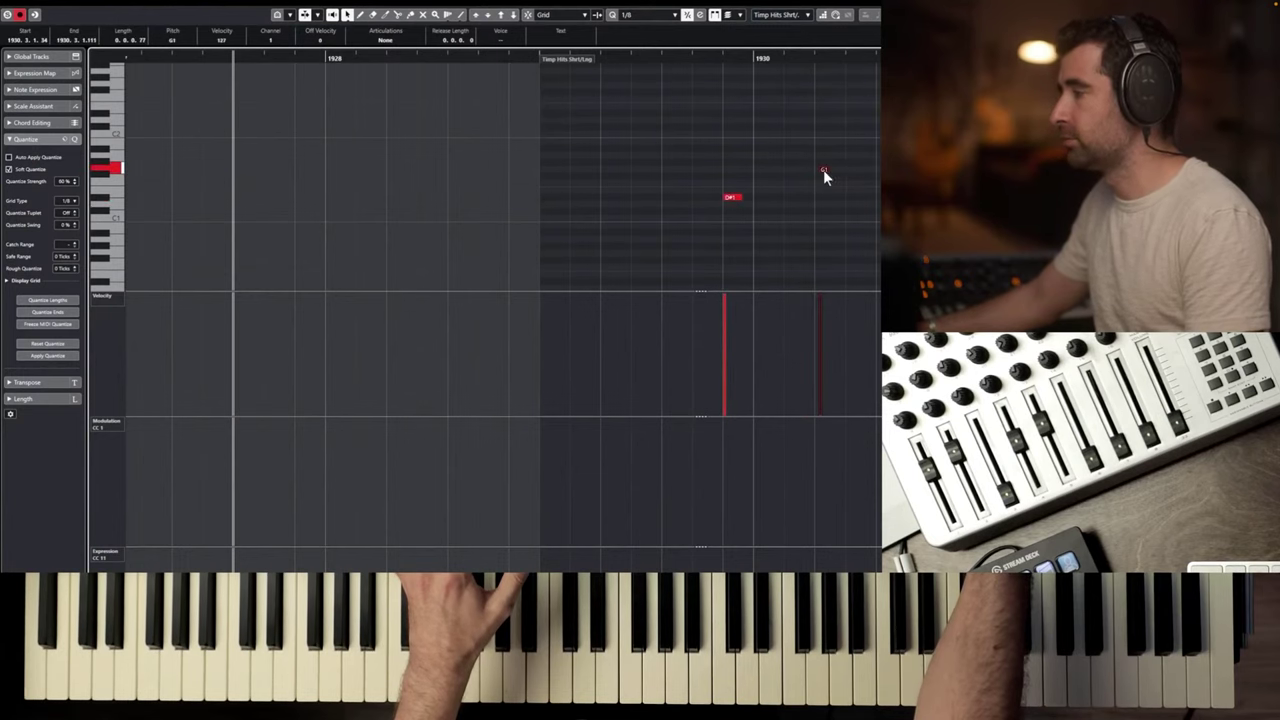
drag(846, 158, 713, 226)
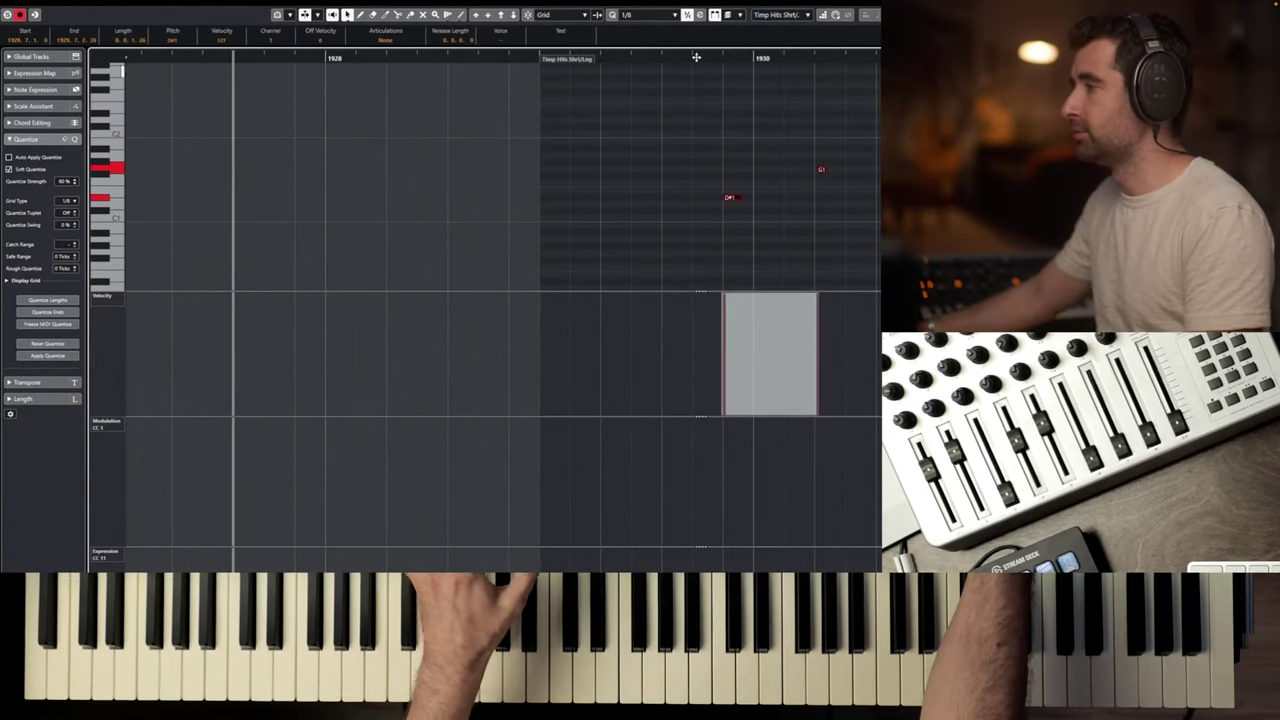
click(514, 57)
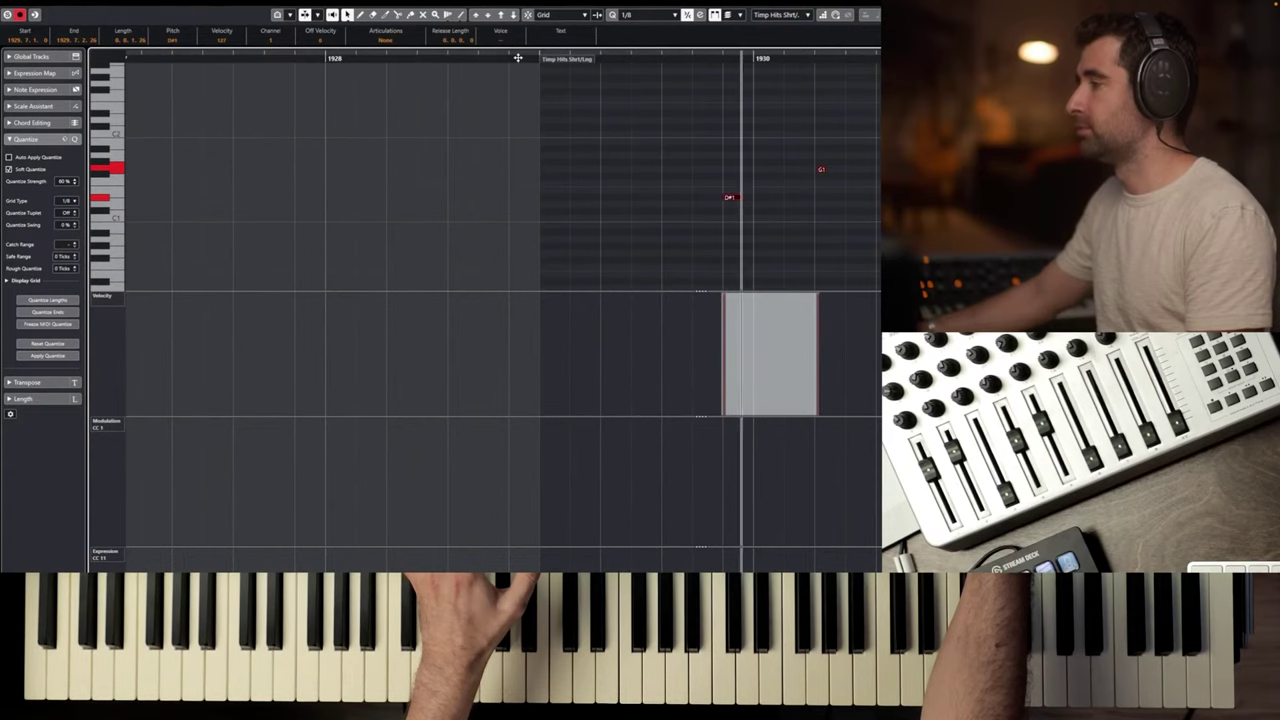
key(Return)
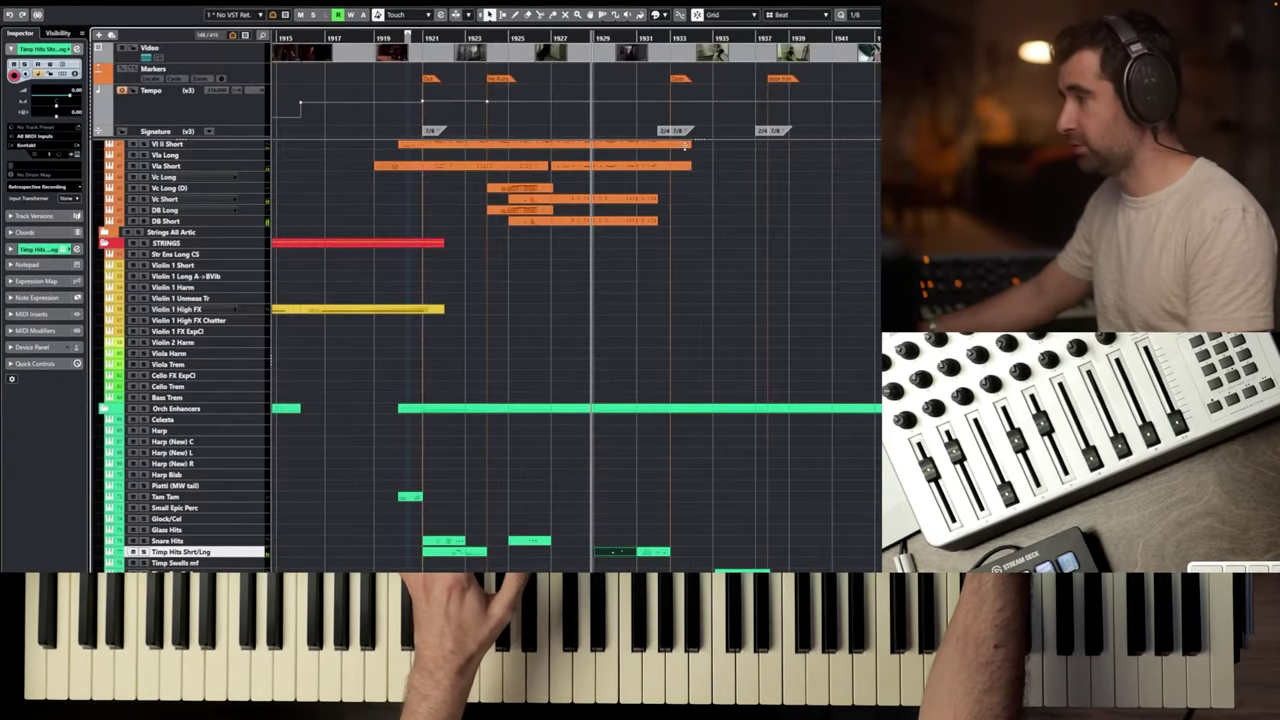
Audition the Timp Swells f and Timp roll MW tracks, playing the arrangement from bar 1931.
click(180, 570)
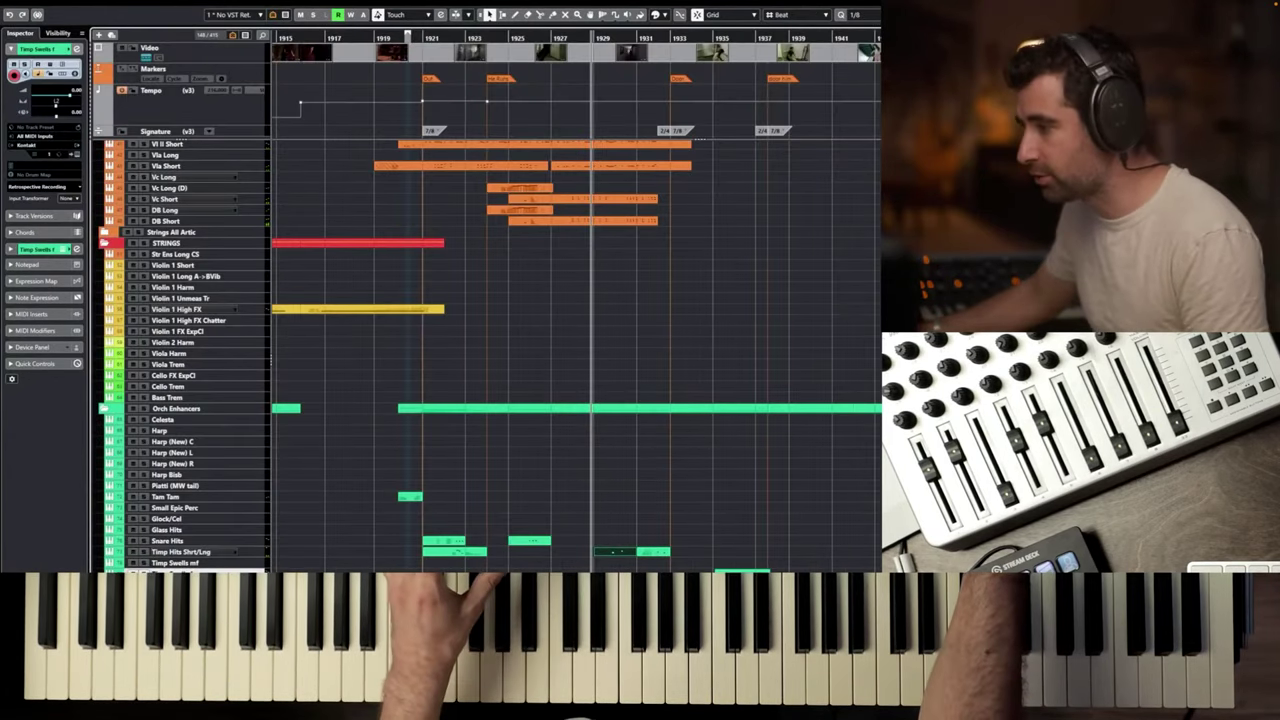
key(Down)
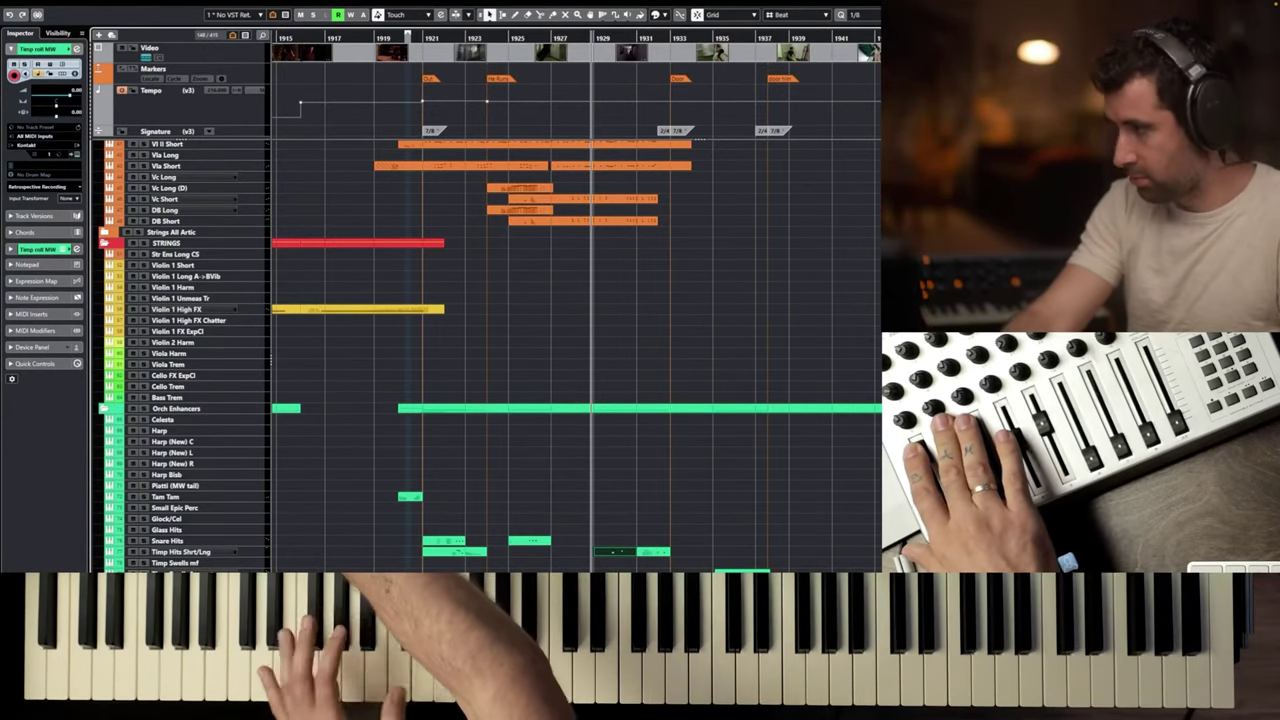
key(Up)
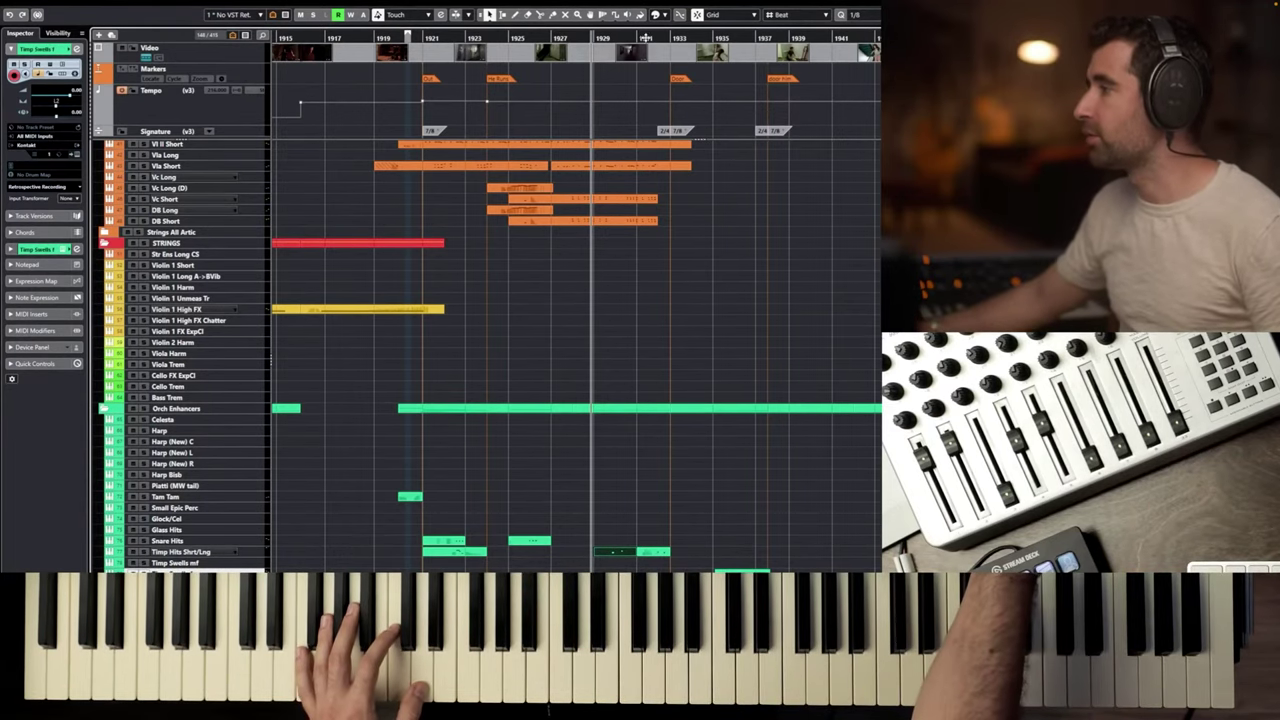
click(646, 37)
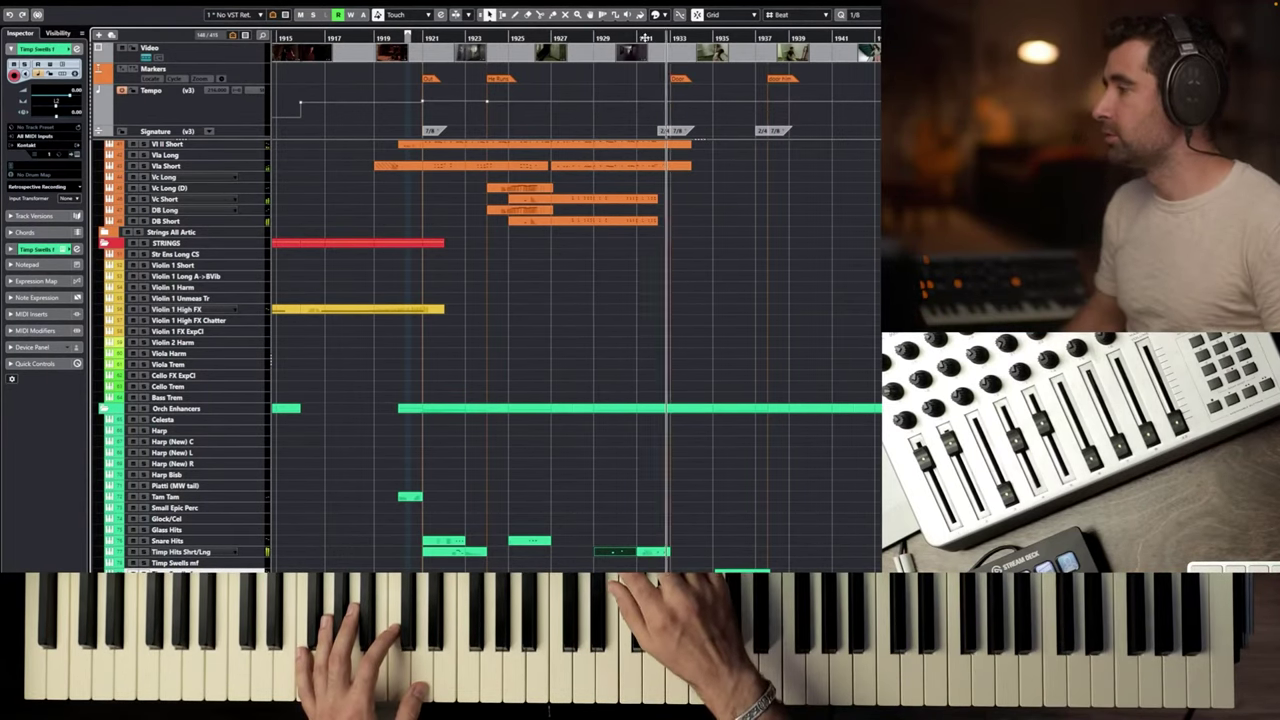
key(space)
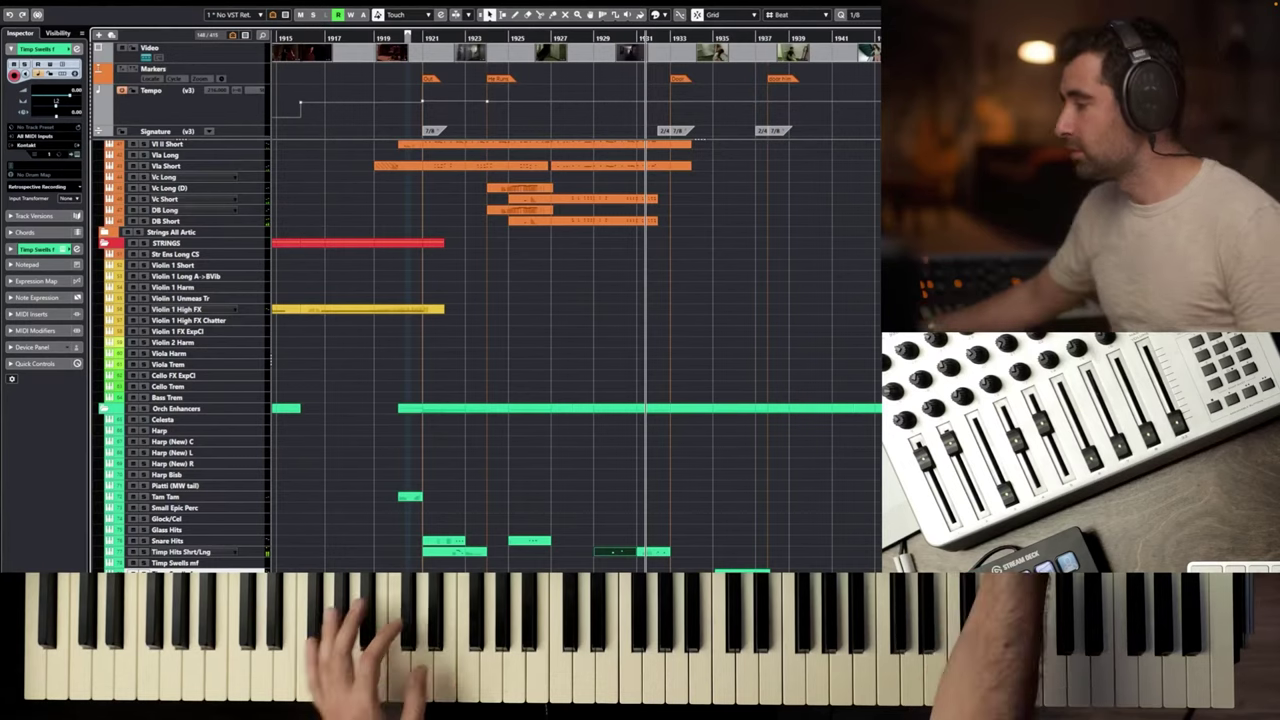
Open the Timp Hits Shrt/Lng notes of bars 1929 to 1932, play them back from bar 1929 and return to the arrangement.
double_click(615, 552)
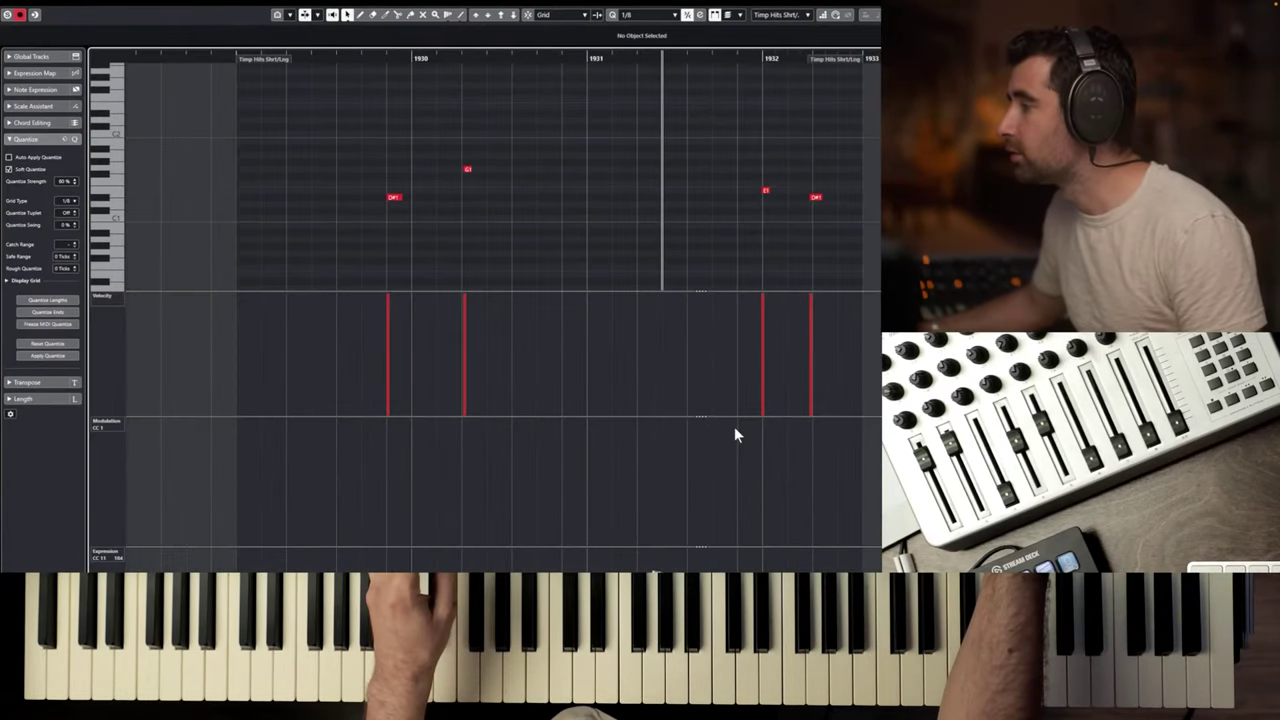
scroll(734, 426, down, 1)
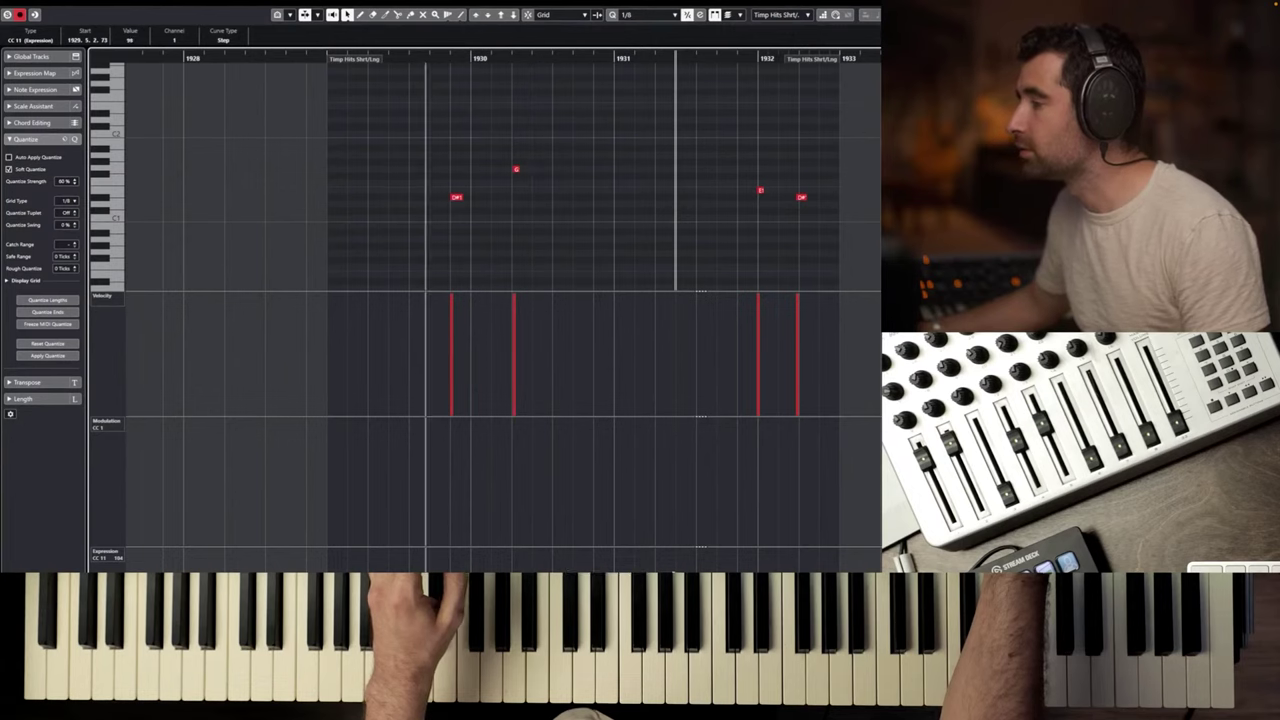
click(347, 58)
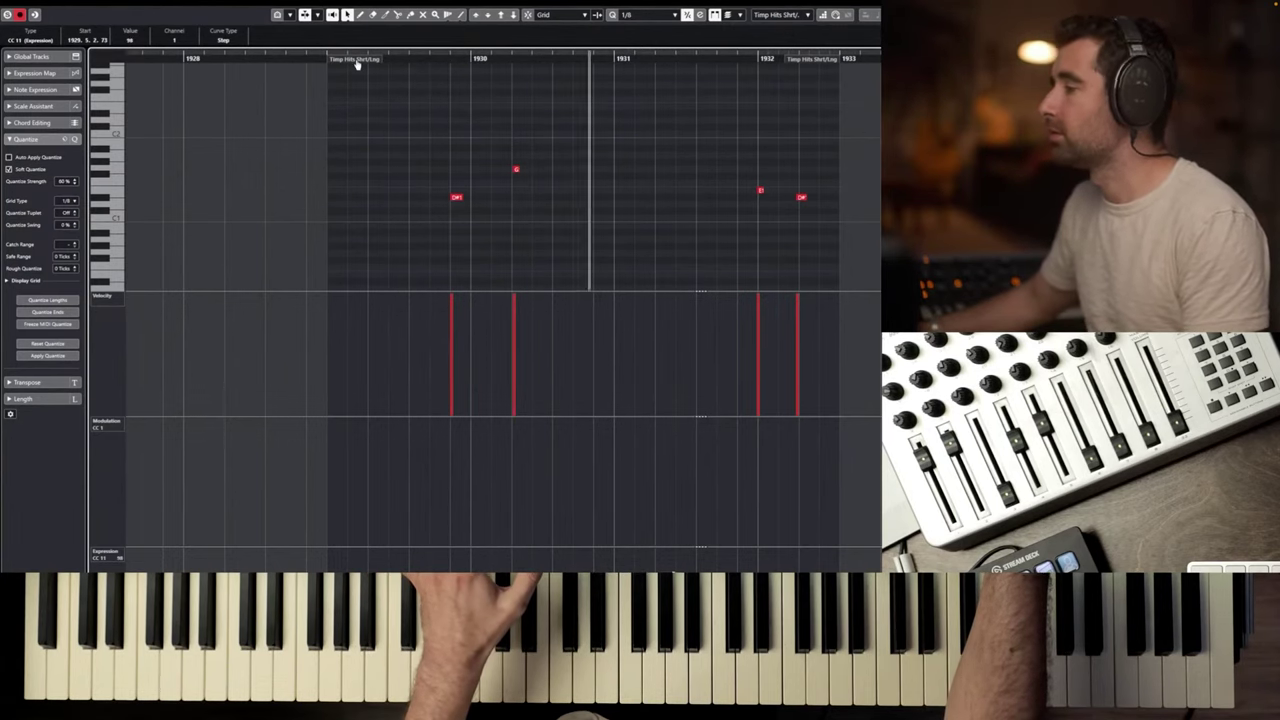
click(356, 62)
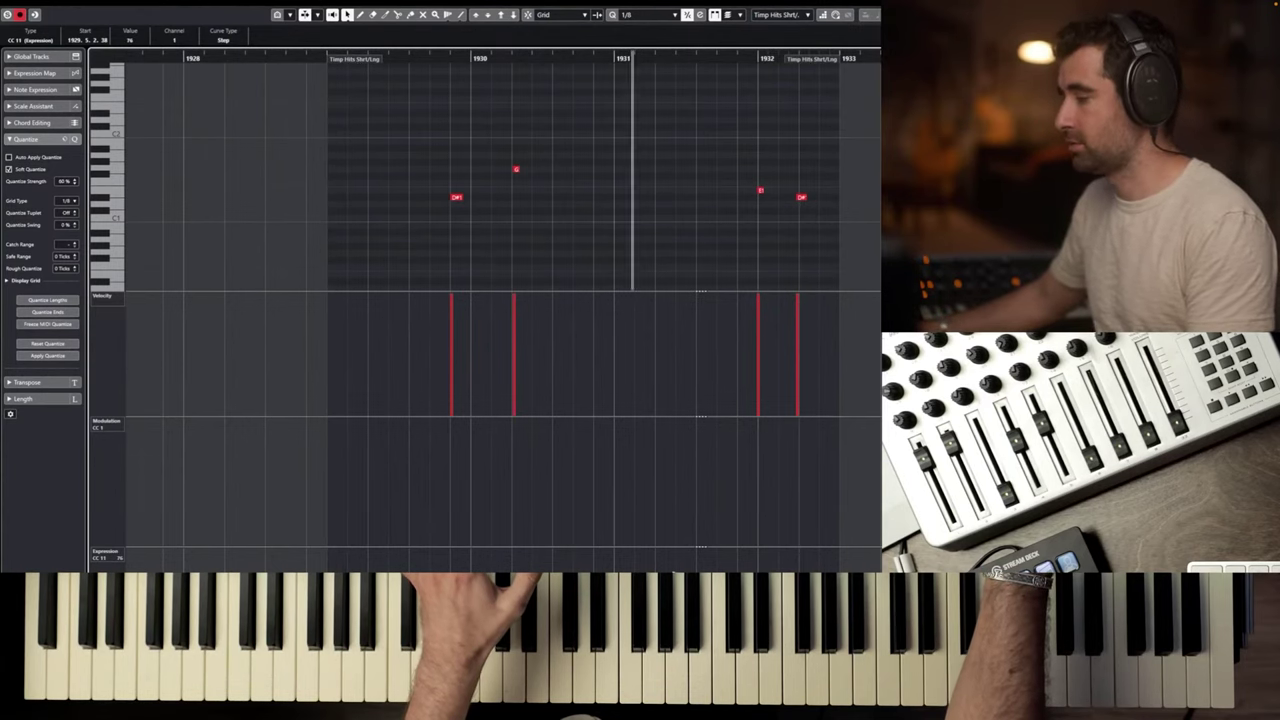
key(space)
key(Return)
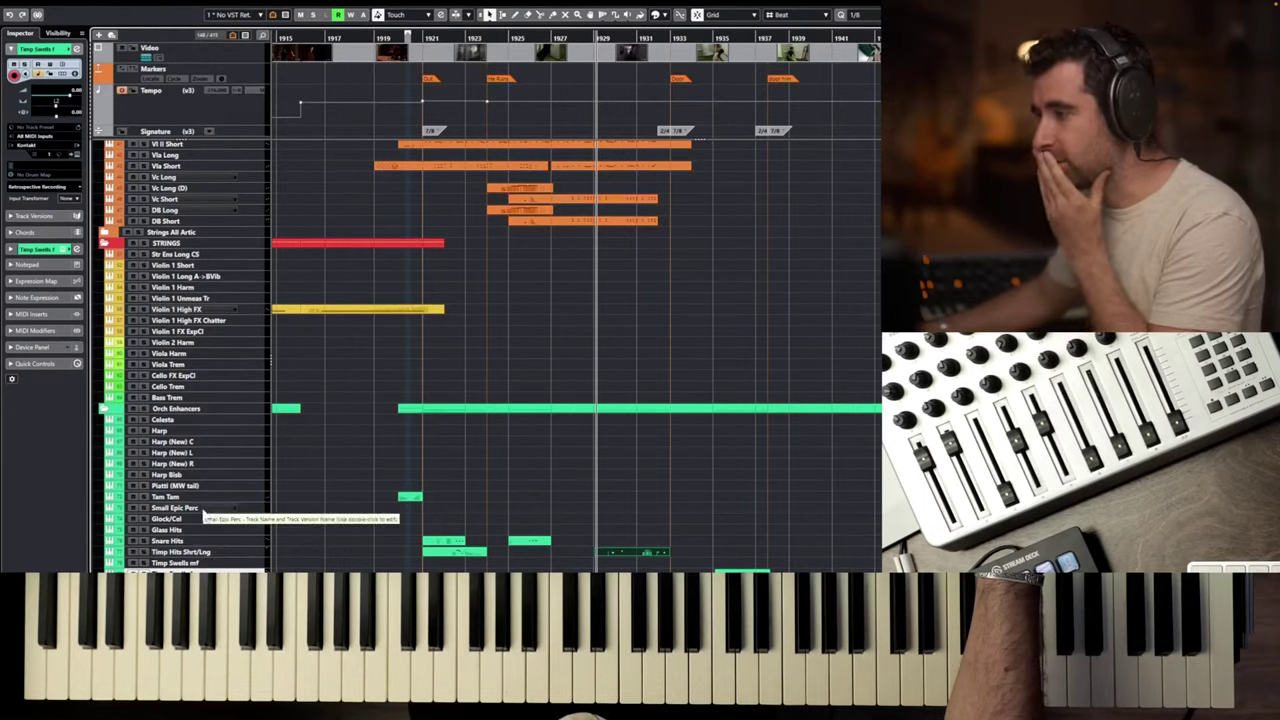
Record a snare hit on the Snare Hits track around bar 1930.
click(195, 541)
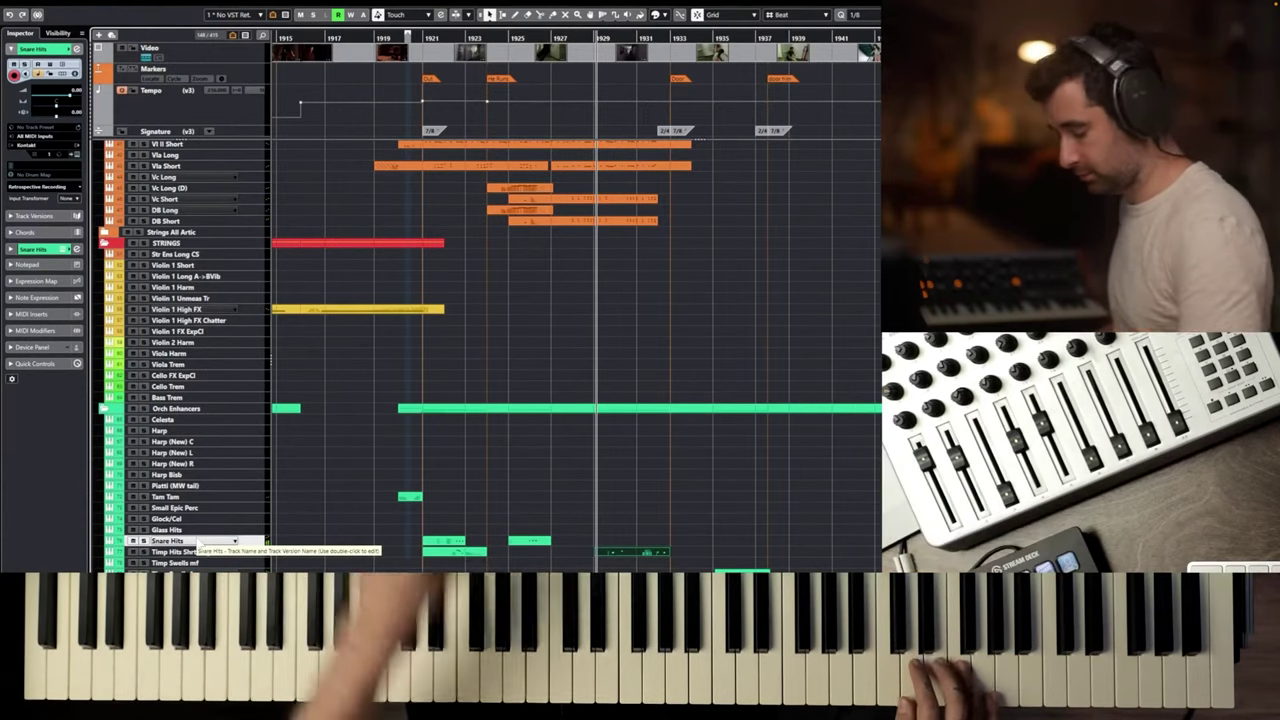
key(space)
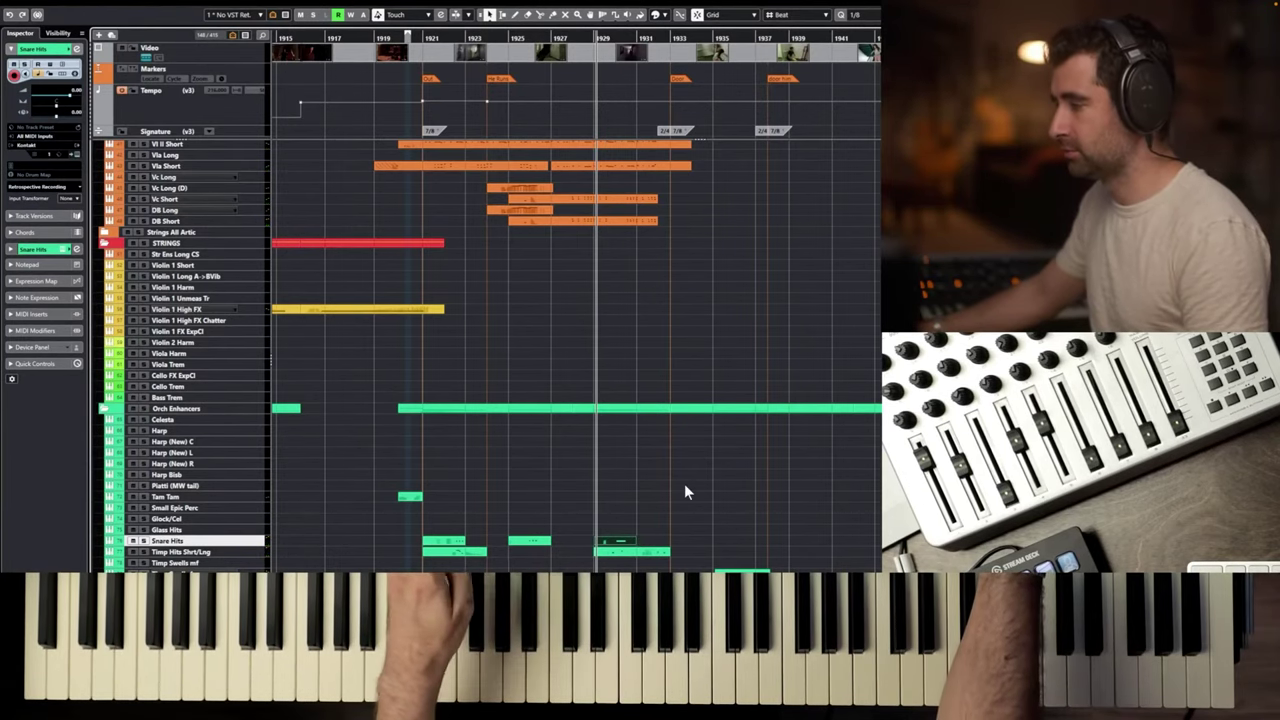
Move the snare note just after bar 1930 slightly later and check it in playback against the timpani hits.
scroll(685, 484, up, 3)
double_click(558, 540)
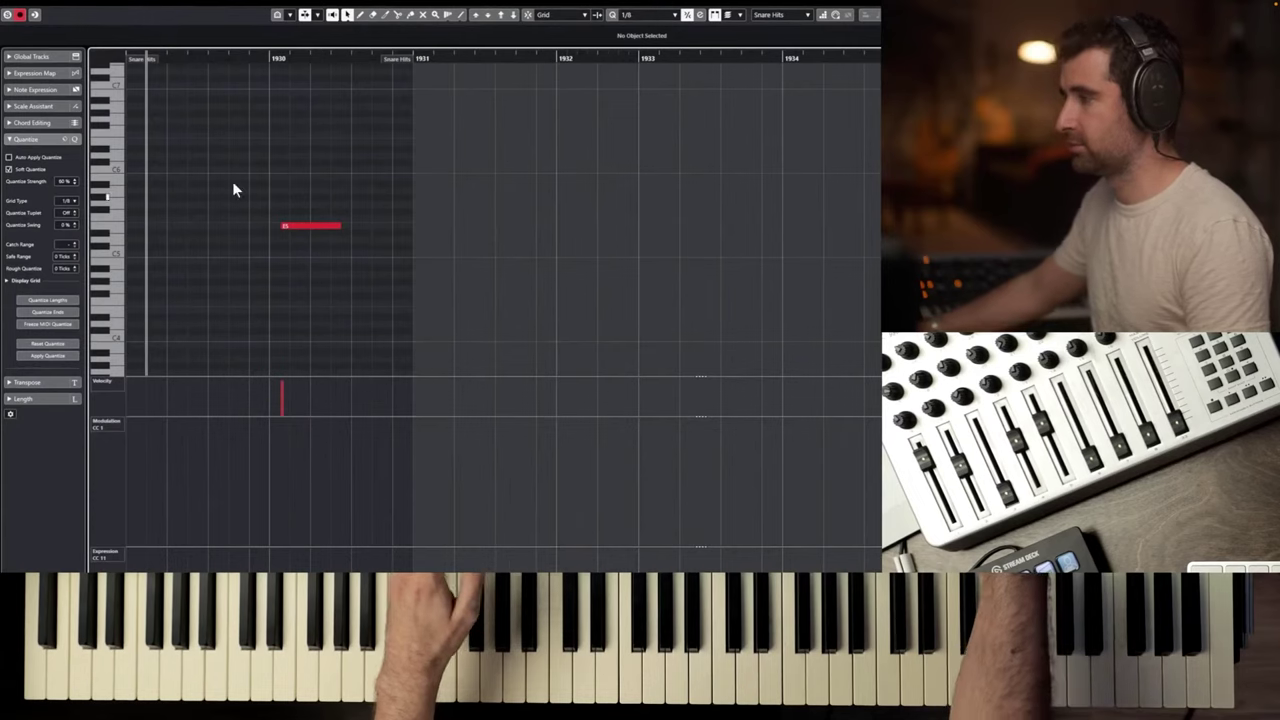
key(Return)
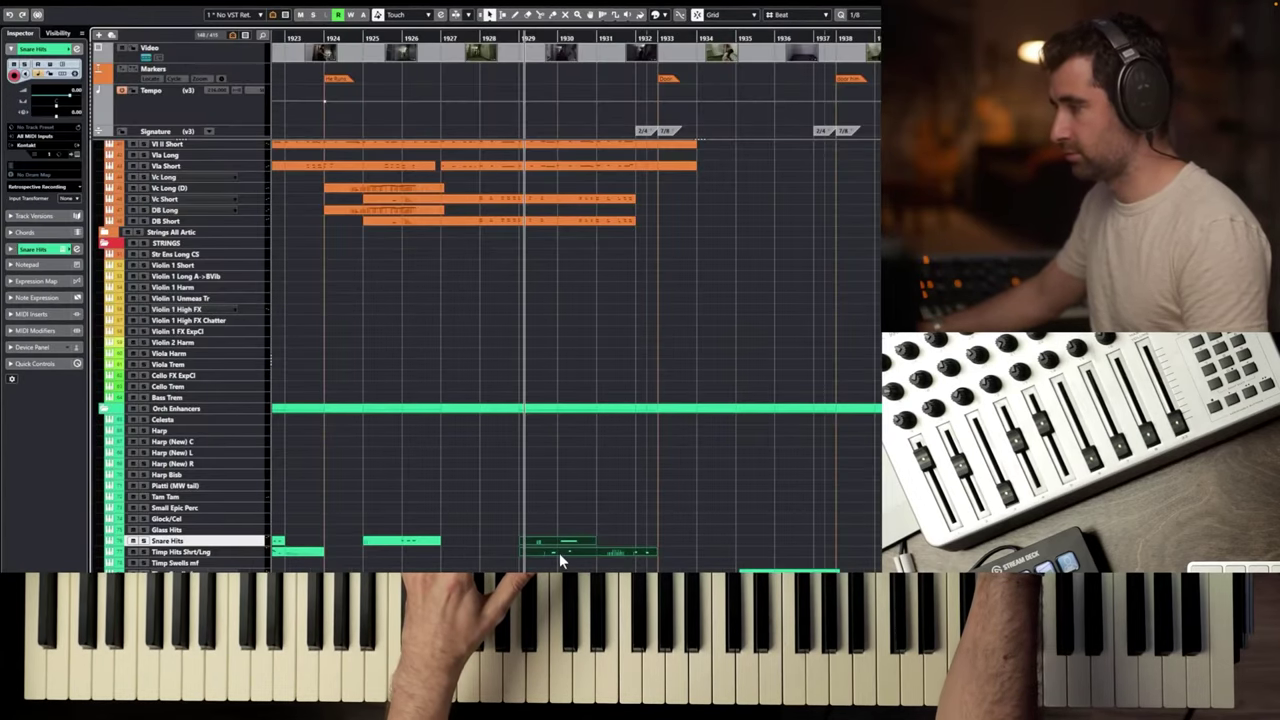
double_click(559, 551)
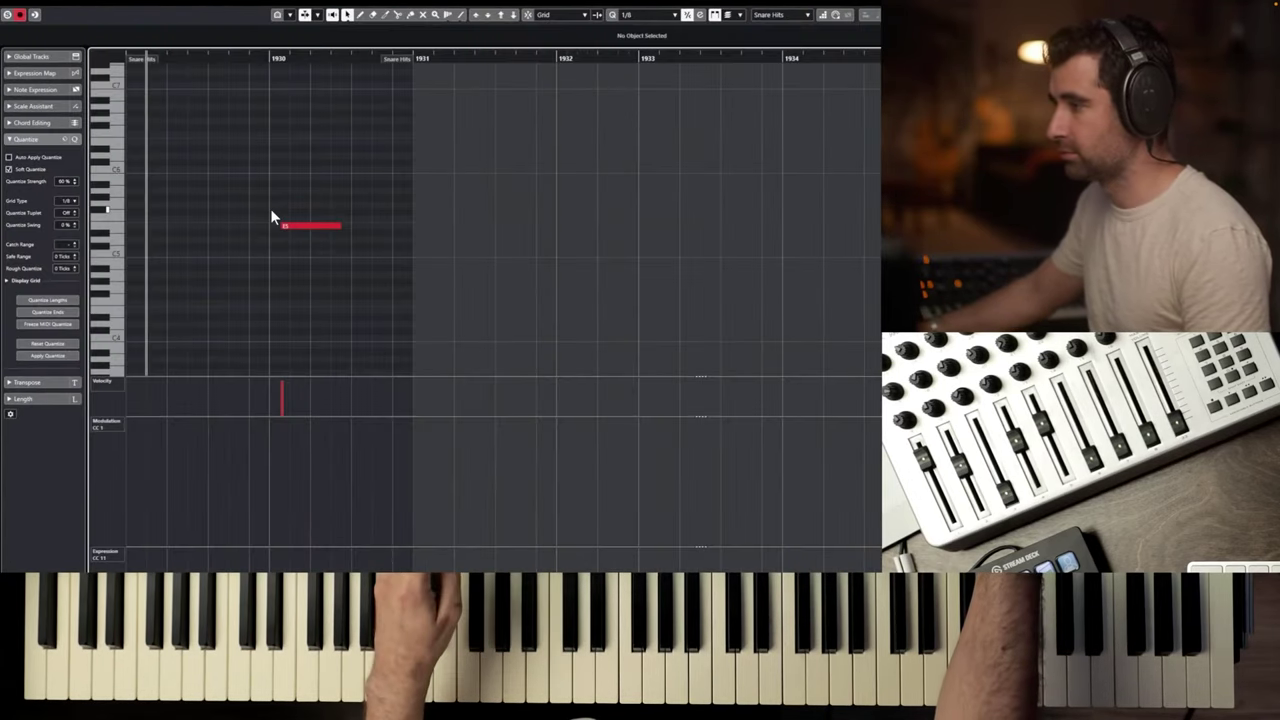
scroll(270, 211, up, 3)
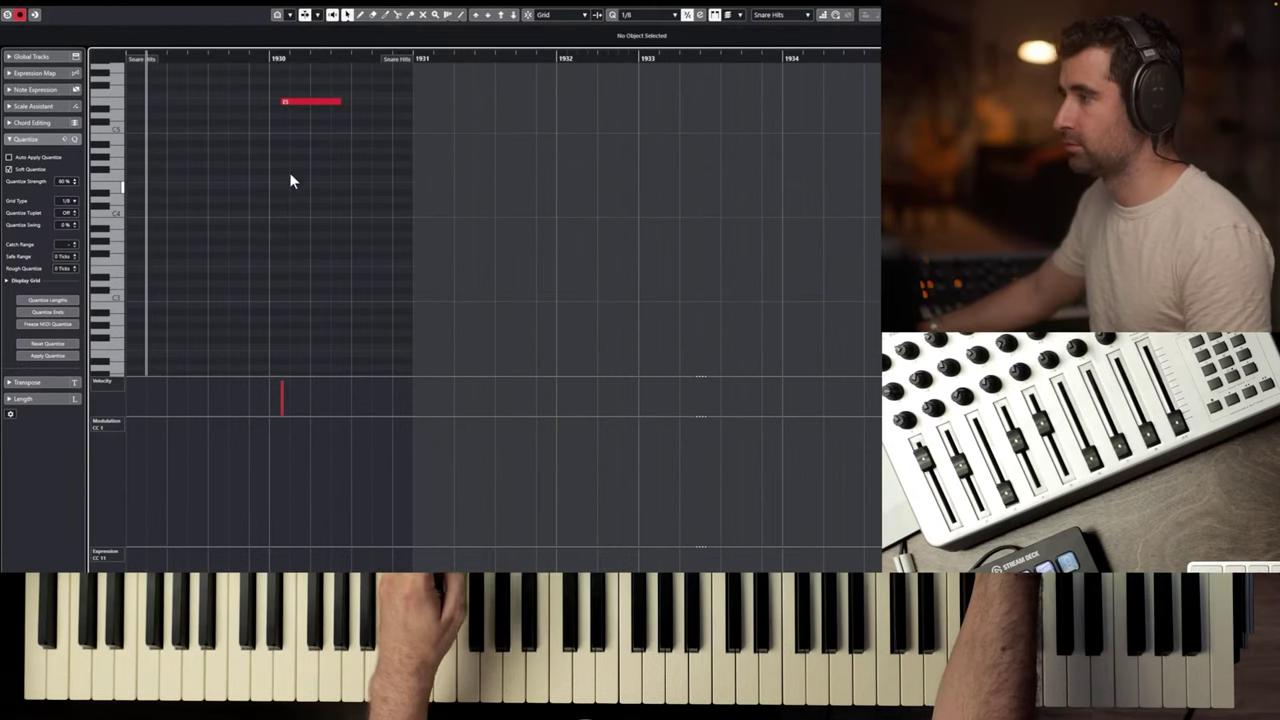
drag(282, 102, 286, 107)
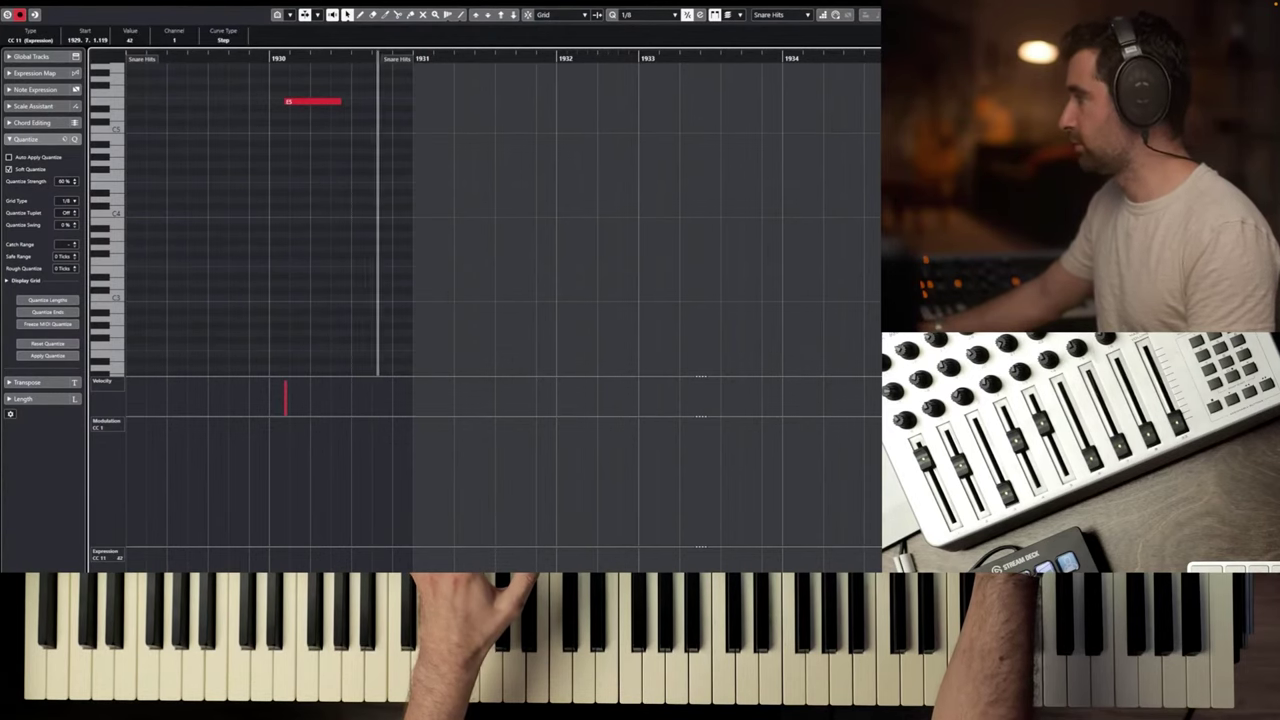
key(space)
key(Return)
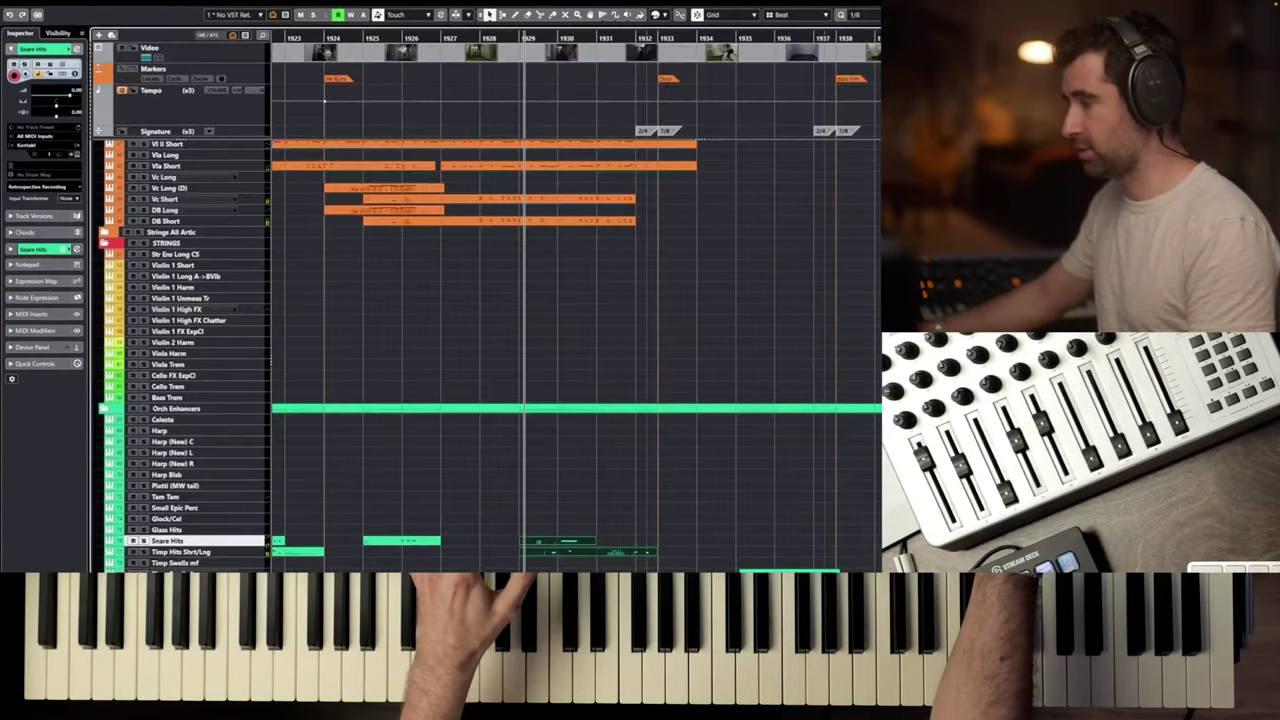
double_click(554, 552)
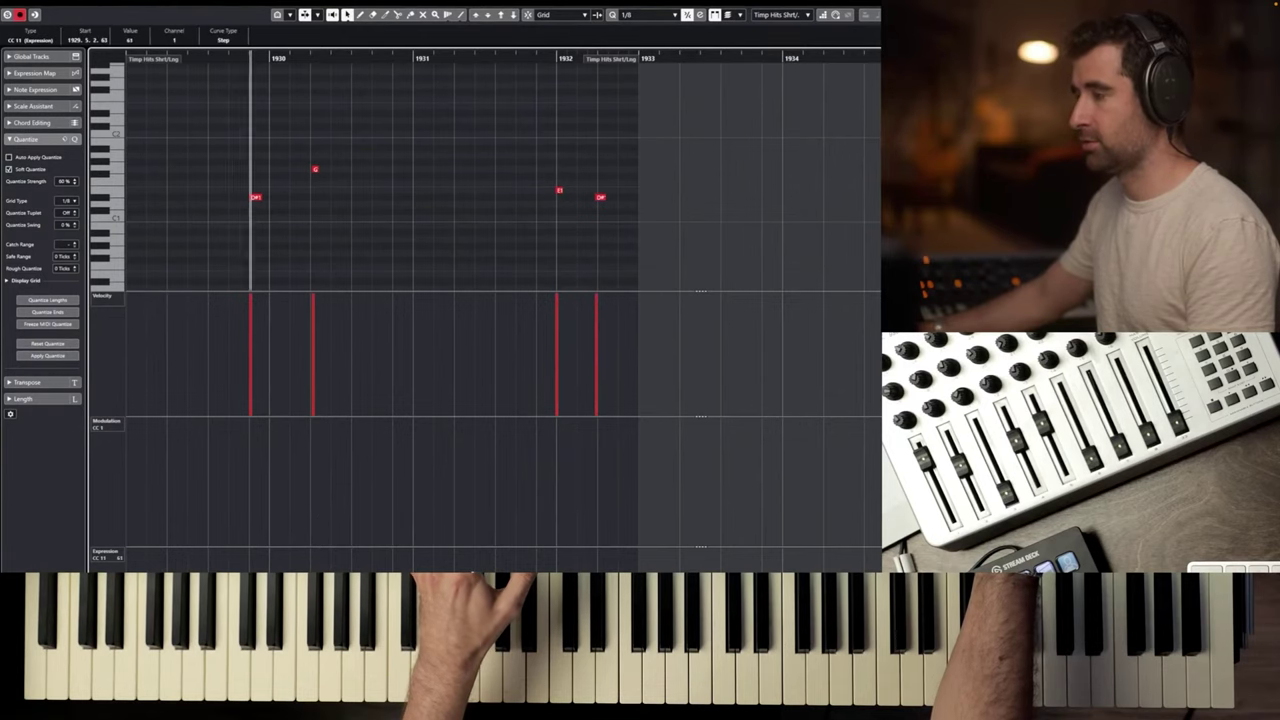
key(ctrl+w)
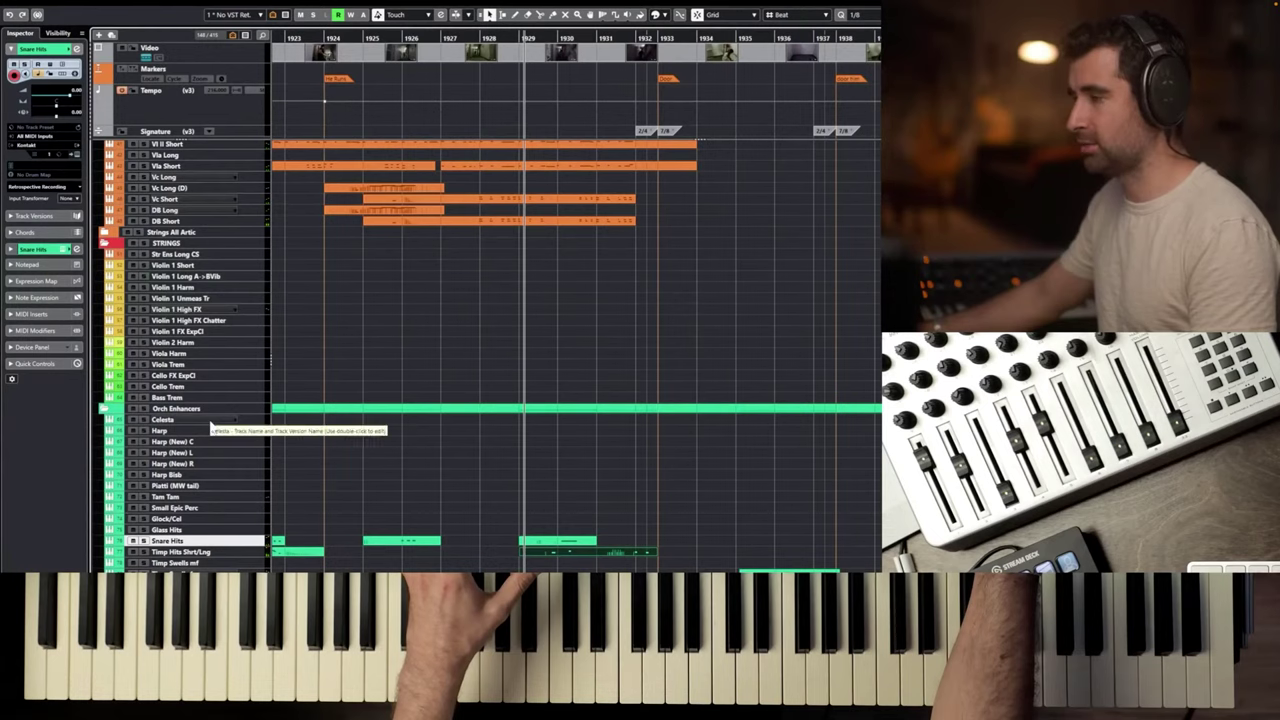
Record additional short orchestral hits on the Short Orch track around bar 1930, before its existing notes.
scroll(214, 343, up, 10)
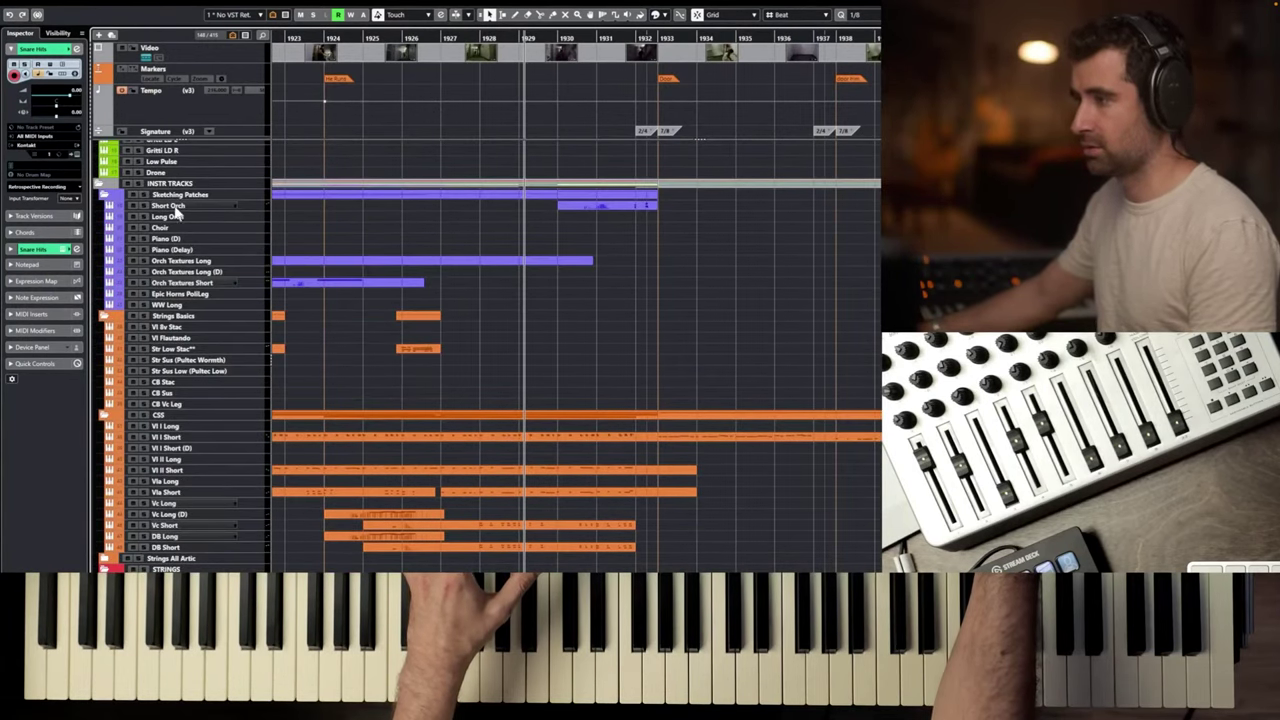
click(173, 209)
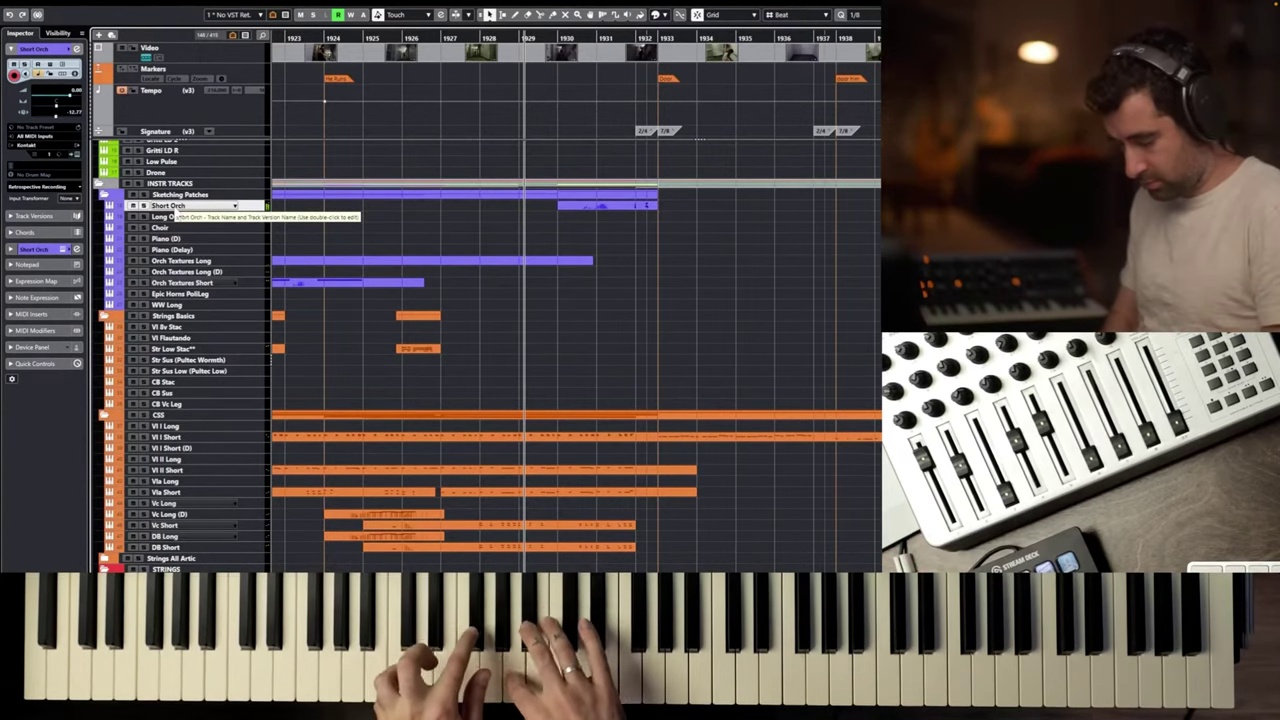
key(space)
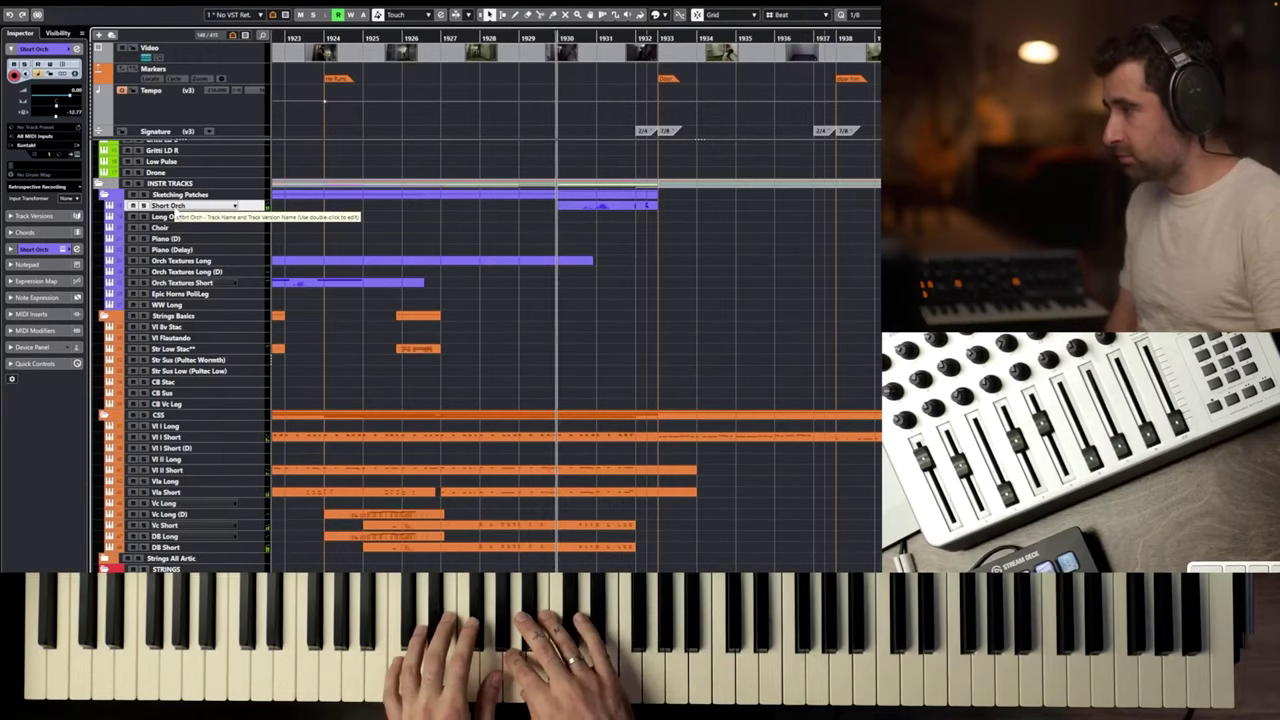
key(space)
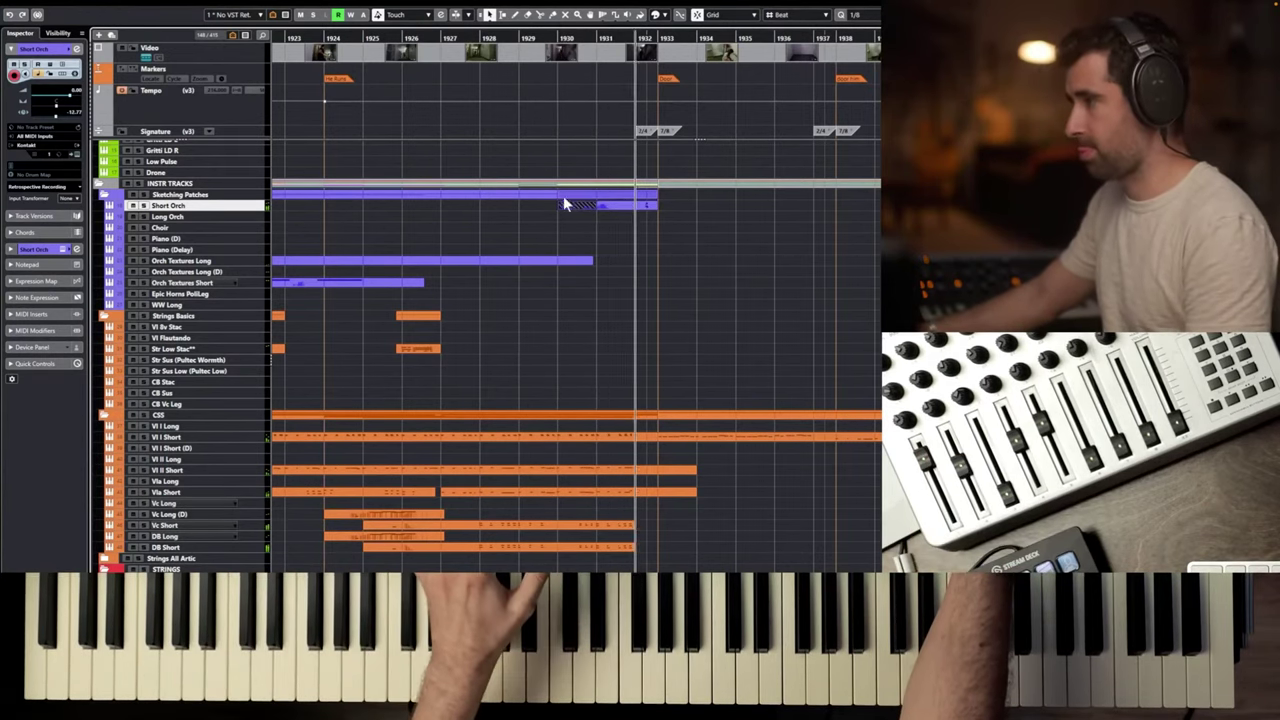
key(space)
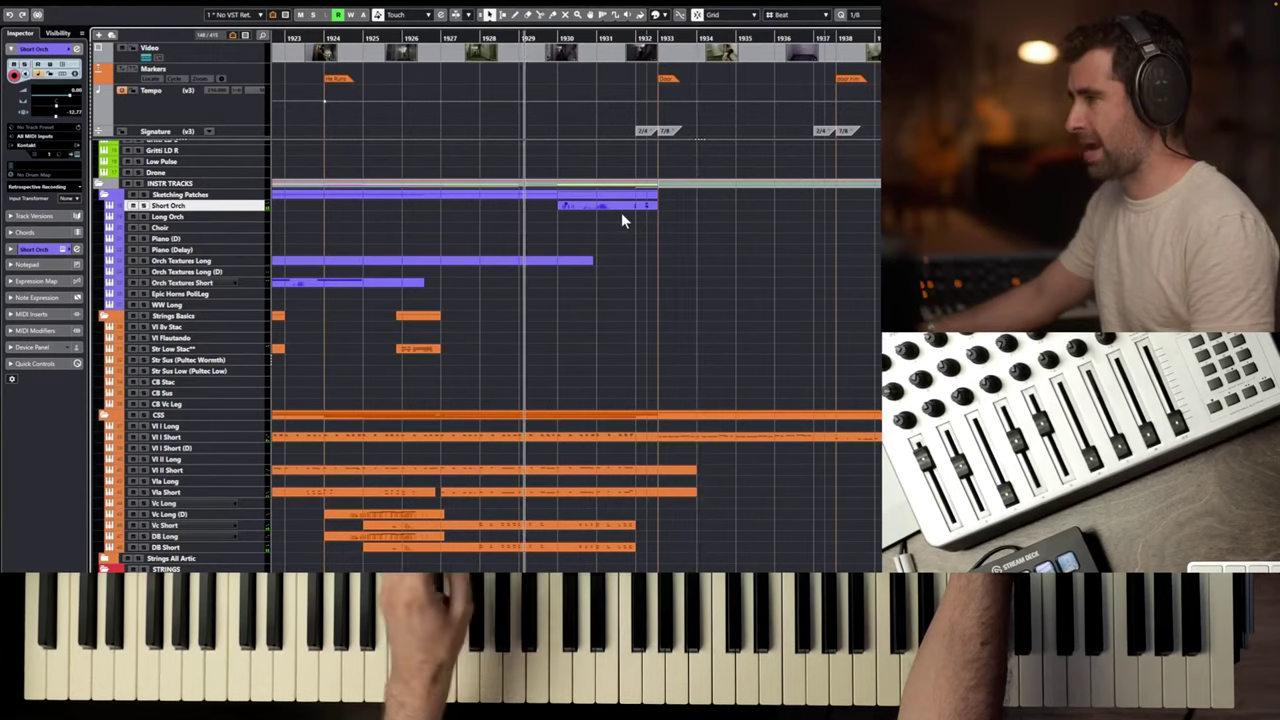
Record an orchestral texture on the Orch Textures Long (D) track between bars 1928 and 1931.
scroll(621, 212, down, 2)
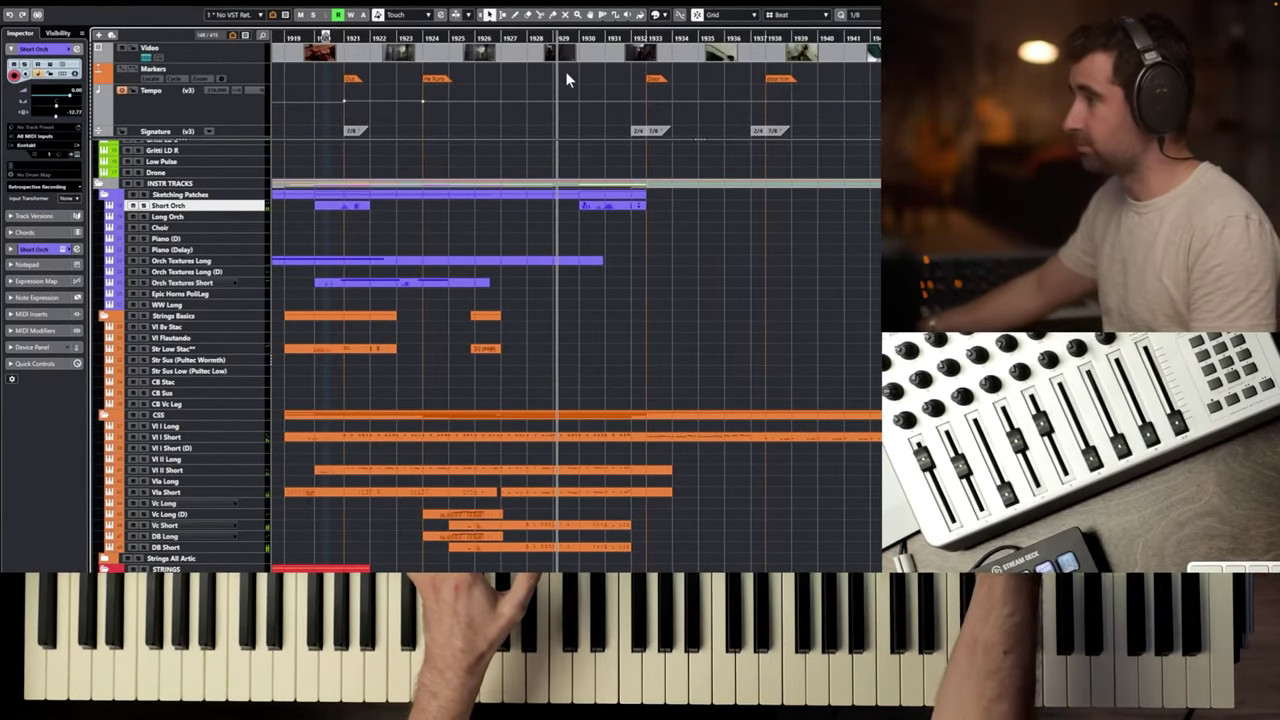
scroll(347, 237, up, 5)
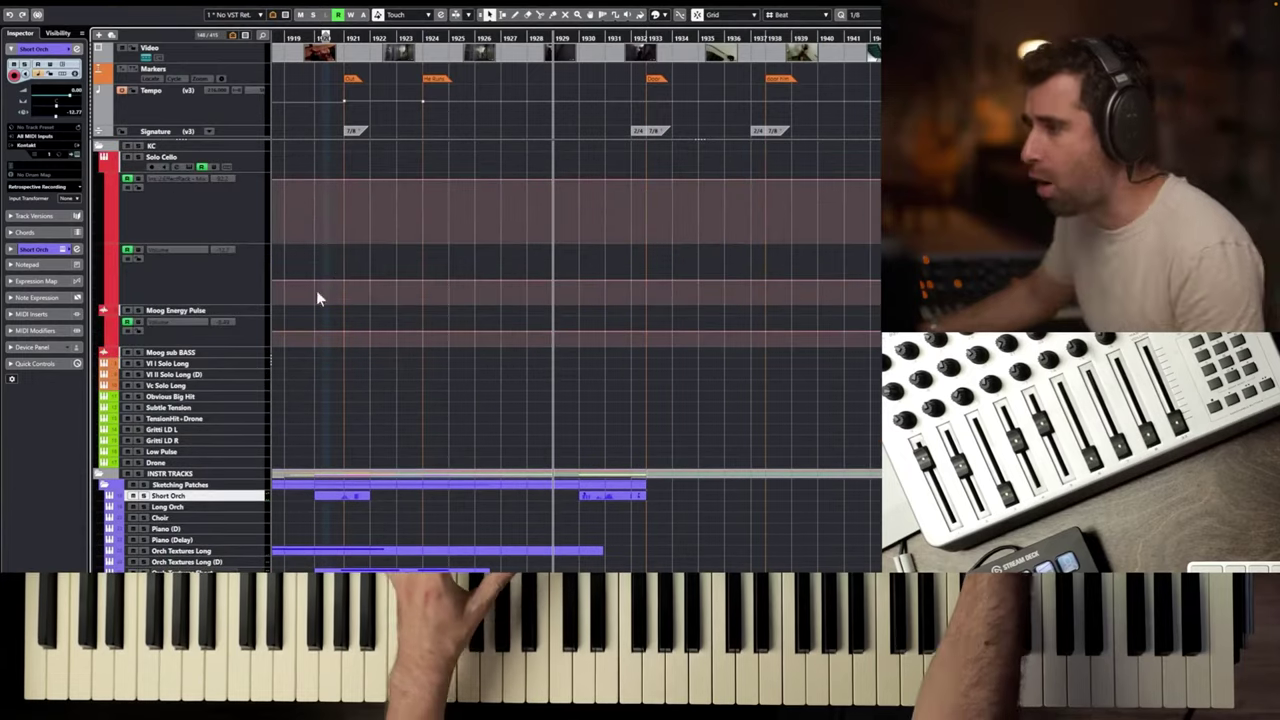
click(198, 563)
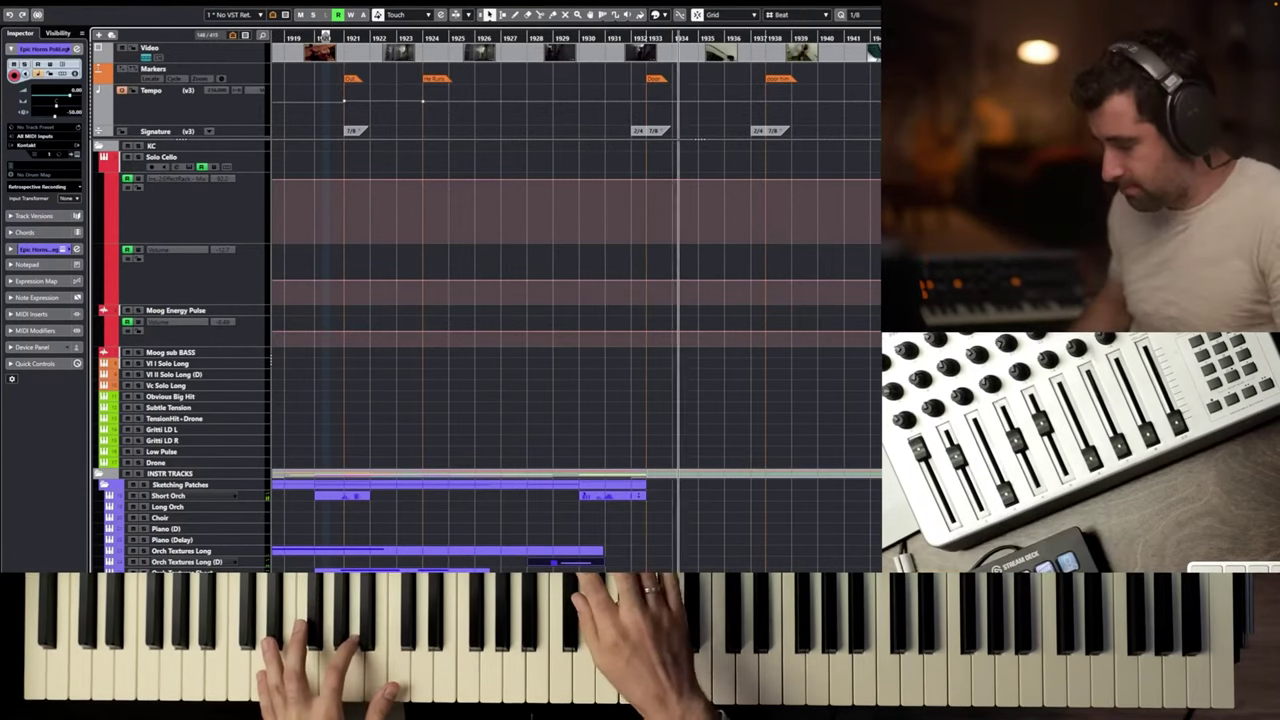
Record a horn part on the Epic Horns PoliLeg track from bar 1930 to bar 1934.
key(space)
scroll(581, 570, down, 5)
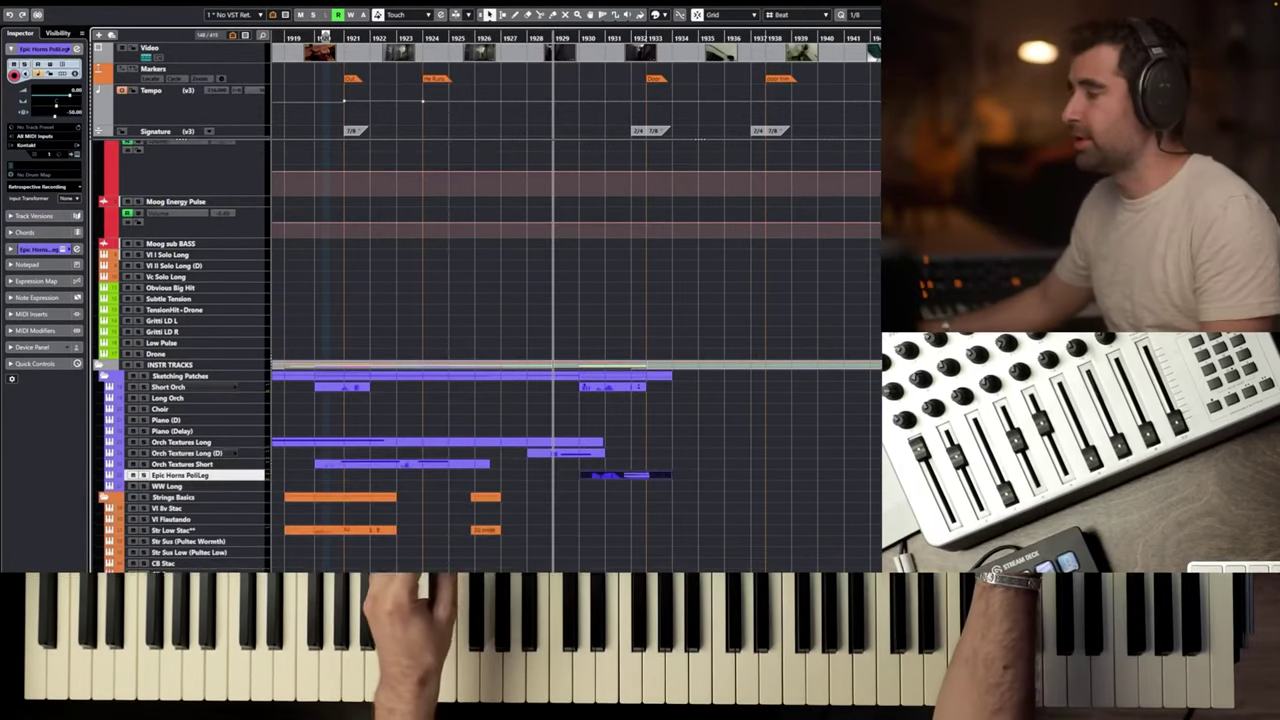
scroll(581, 570, down, 2)
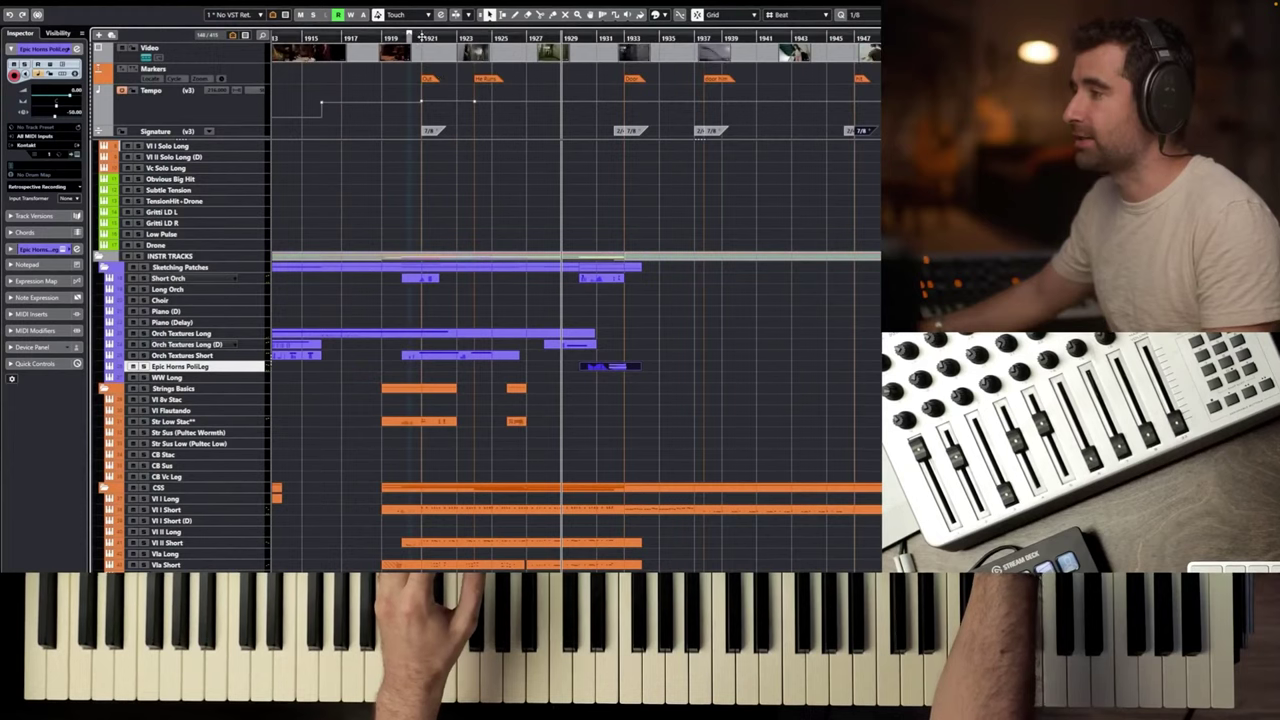
Play back the cue from about bar 1920 and look over the parts on the lower orchestral tracks.
click(411, 37)
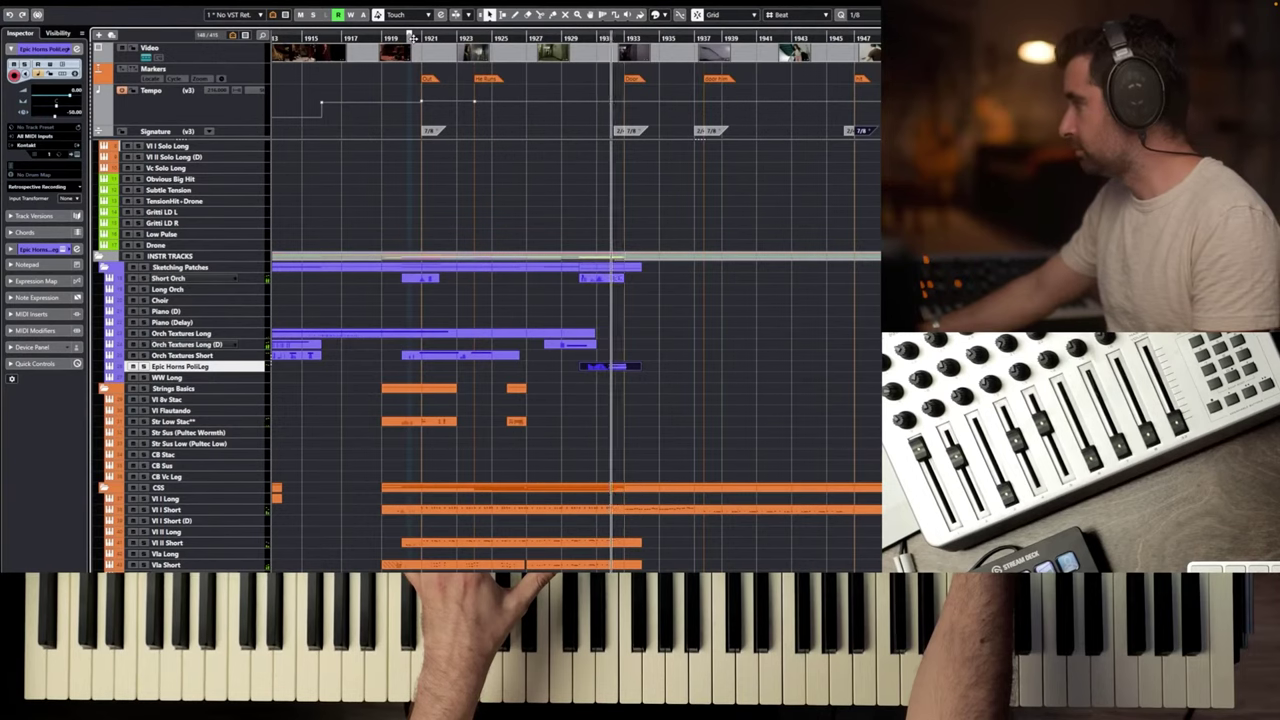
click(412, 37)
scroll(444, 148, down, 15)
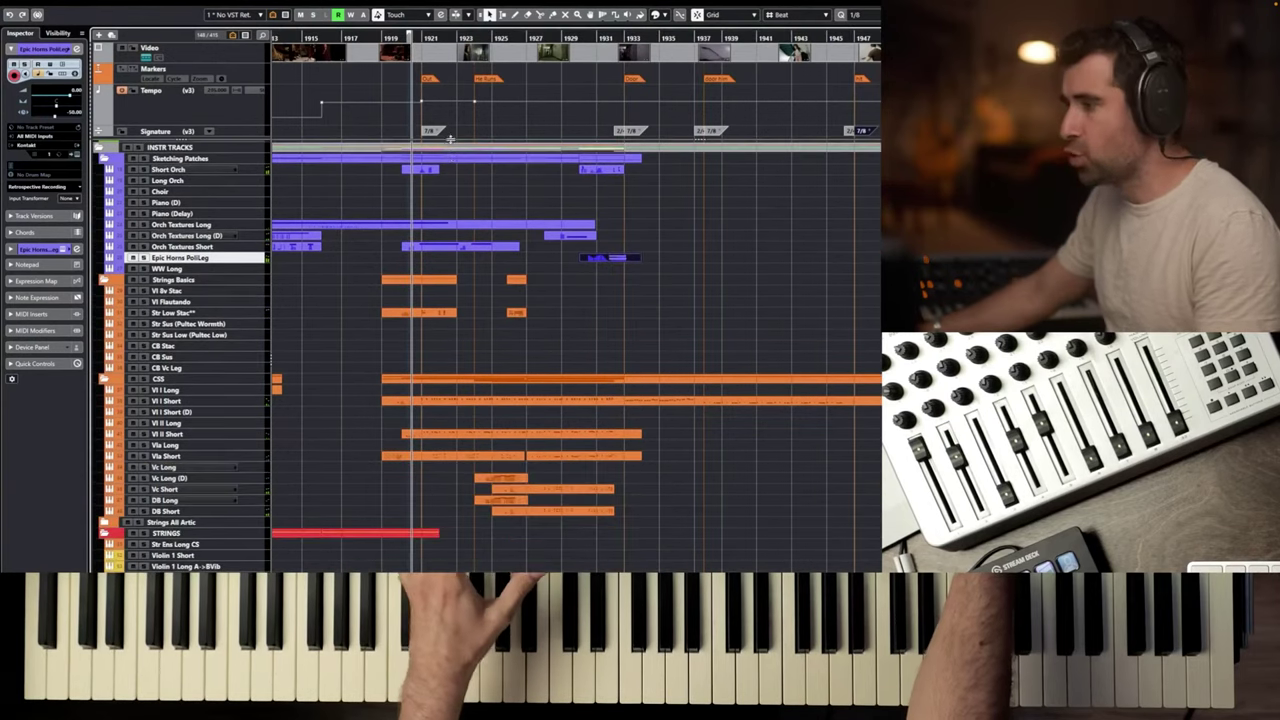
scroll(474, 212, down, 8)
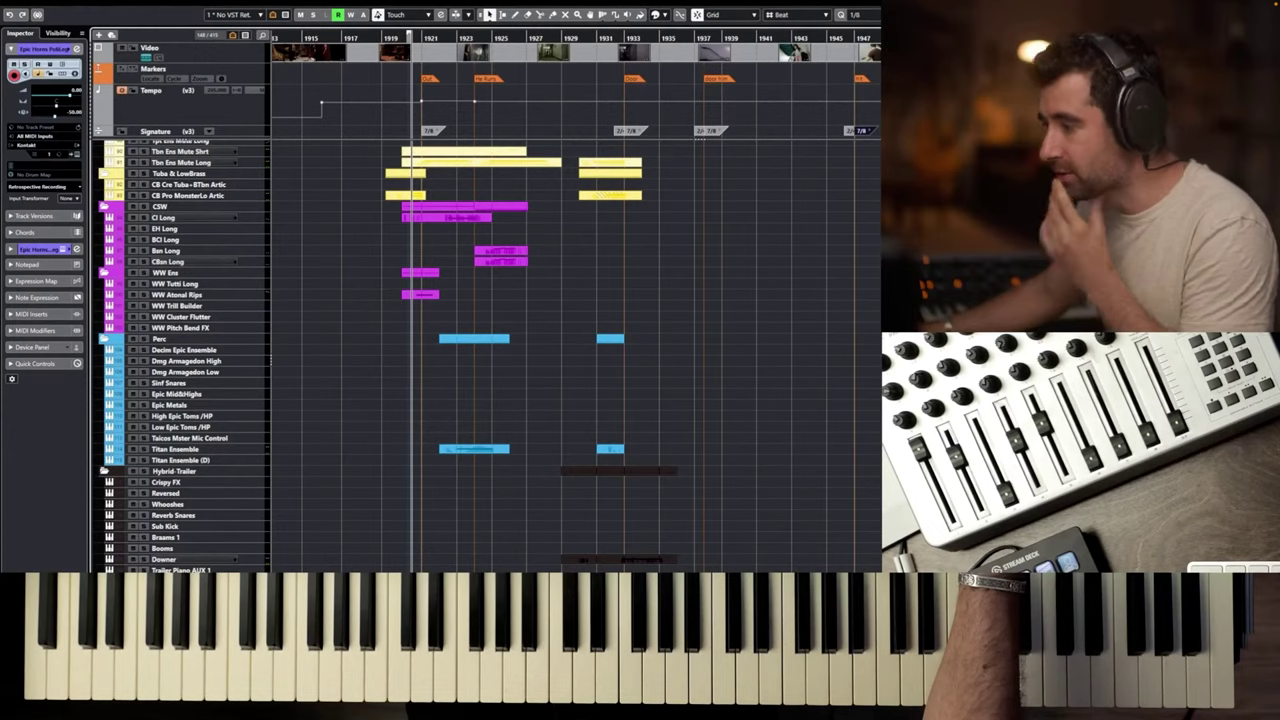
Record long swelling C4 notes on the Undrs - High track from about bar 1922 and open the part for note editing.
key(Up)
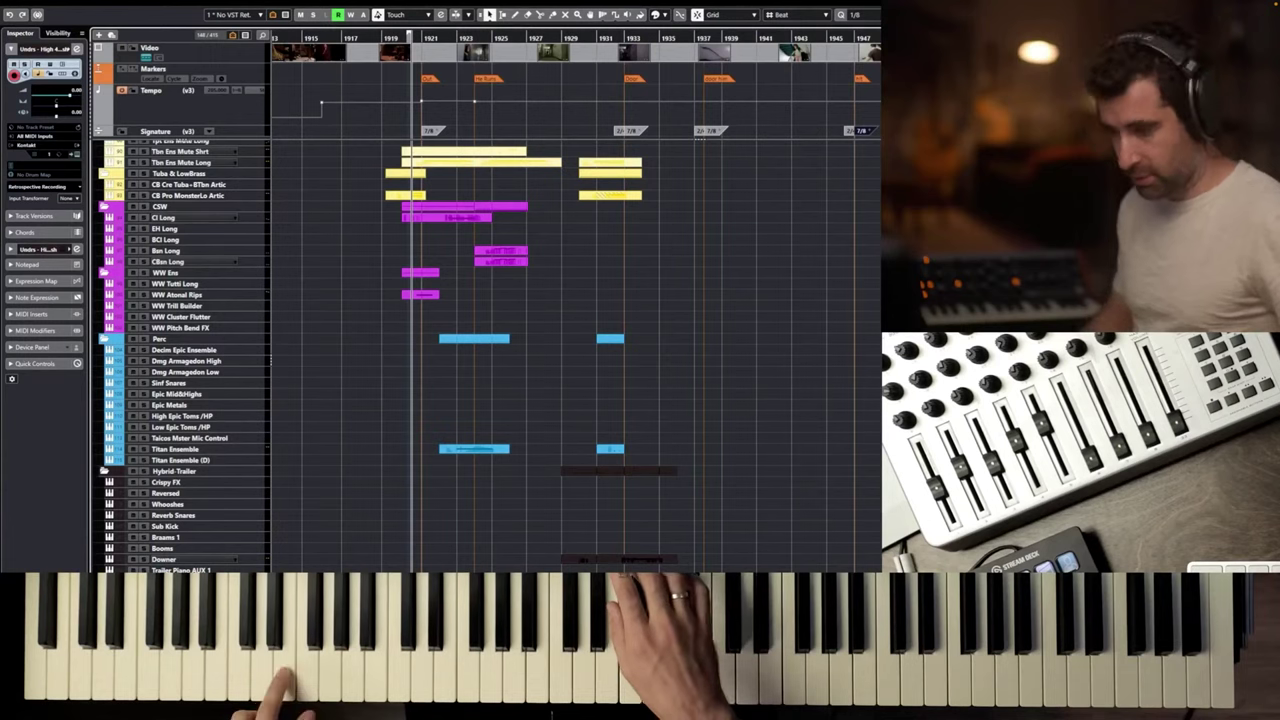
key(KP_Subtract)
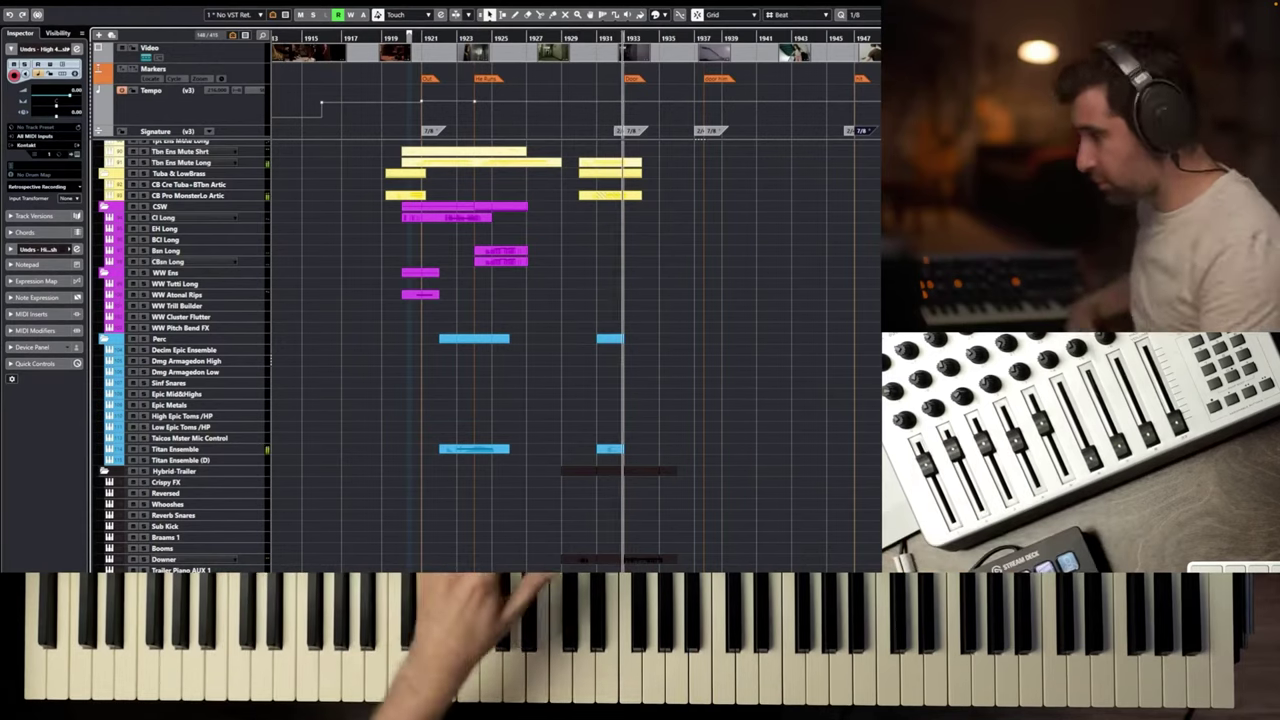
key(space)
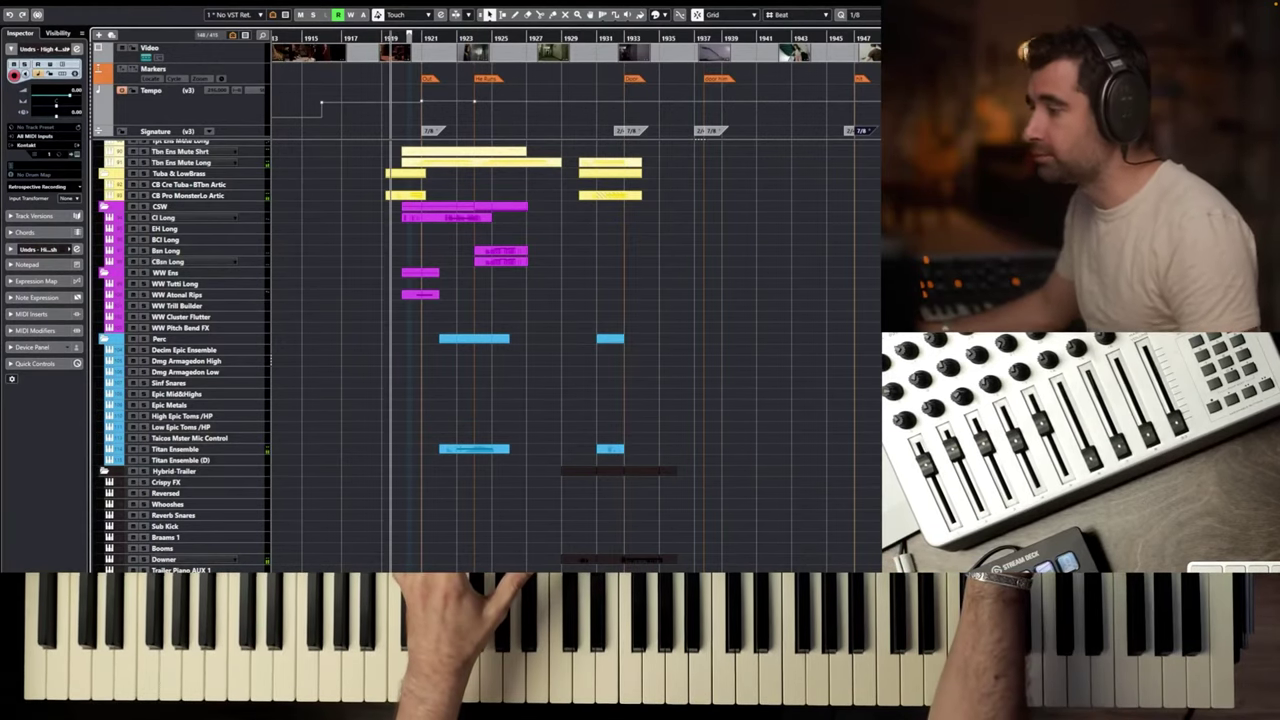
key(Return)
scroll(486, 291, down, 3)
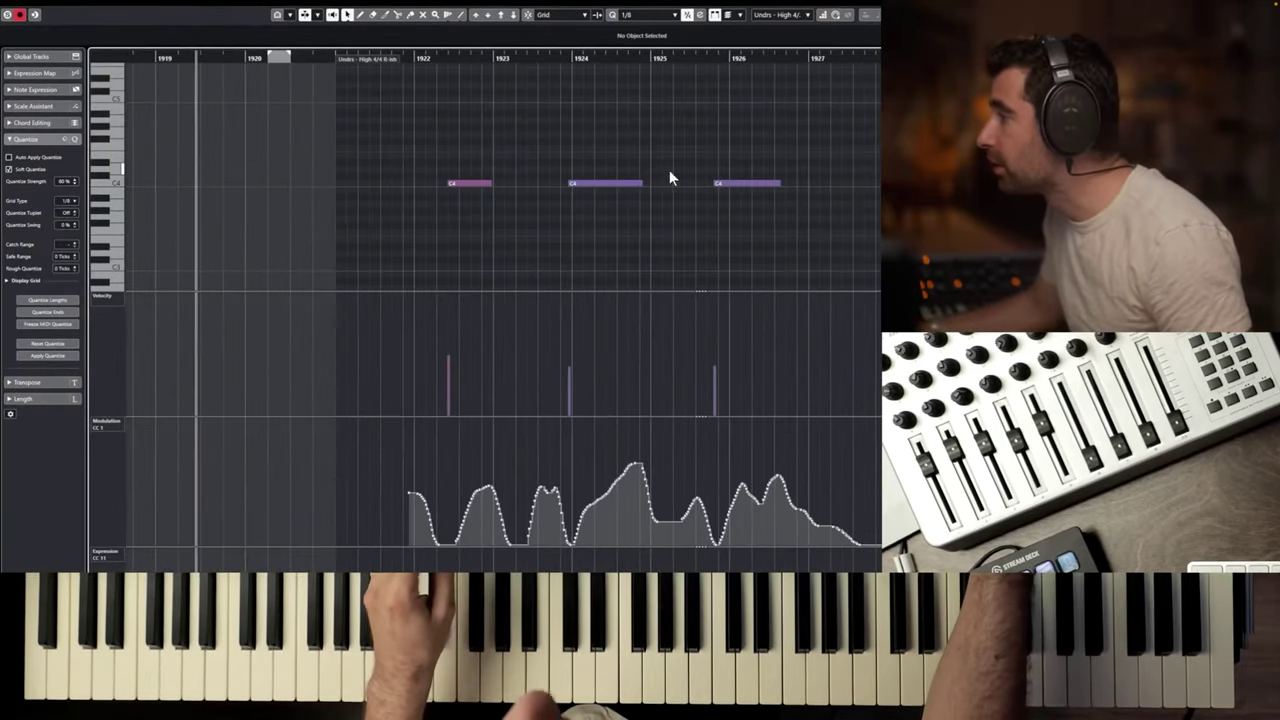
Tighten the timing of the recorded Undrs - High C4 notes by shifting them slightly later, and check them in playback from about bar 1920.
drag(878, 148, 440, 200)
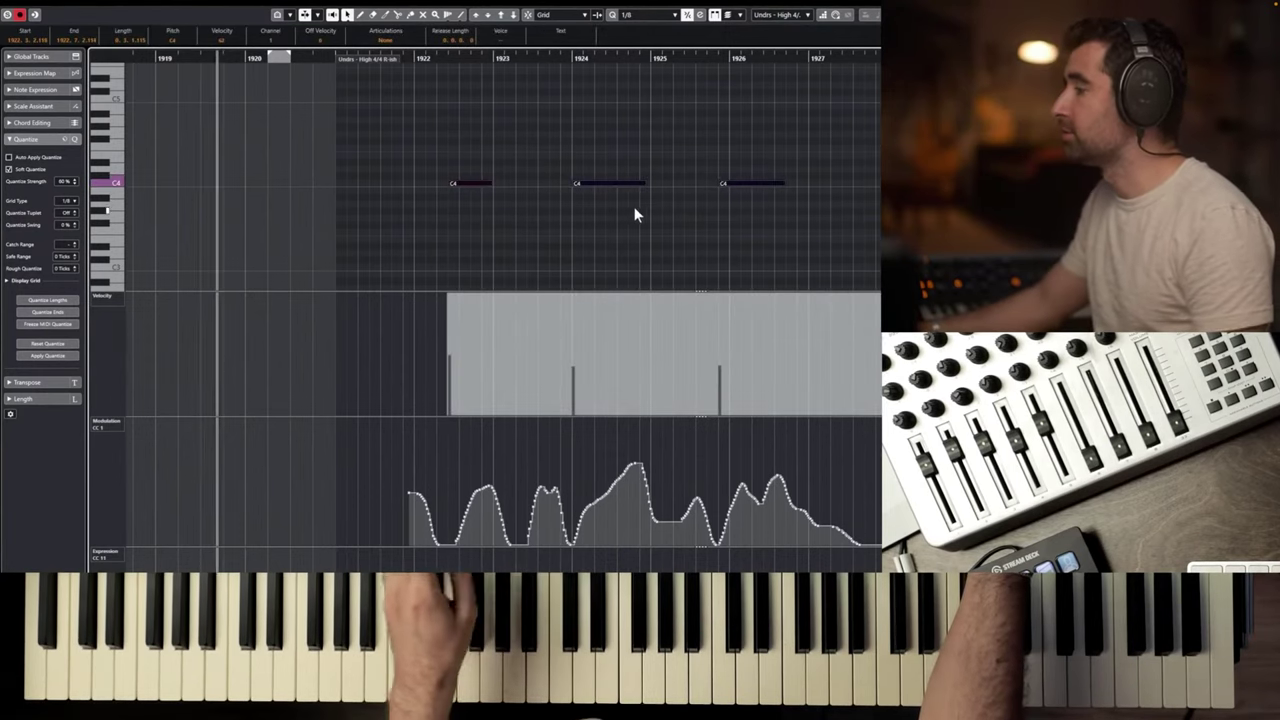
scroll(649, 206, down, 2)
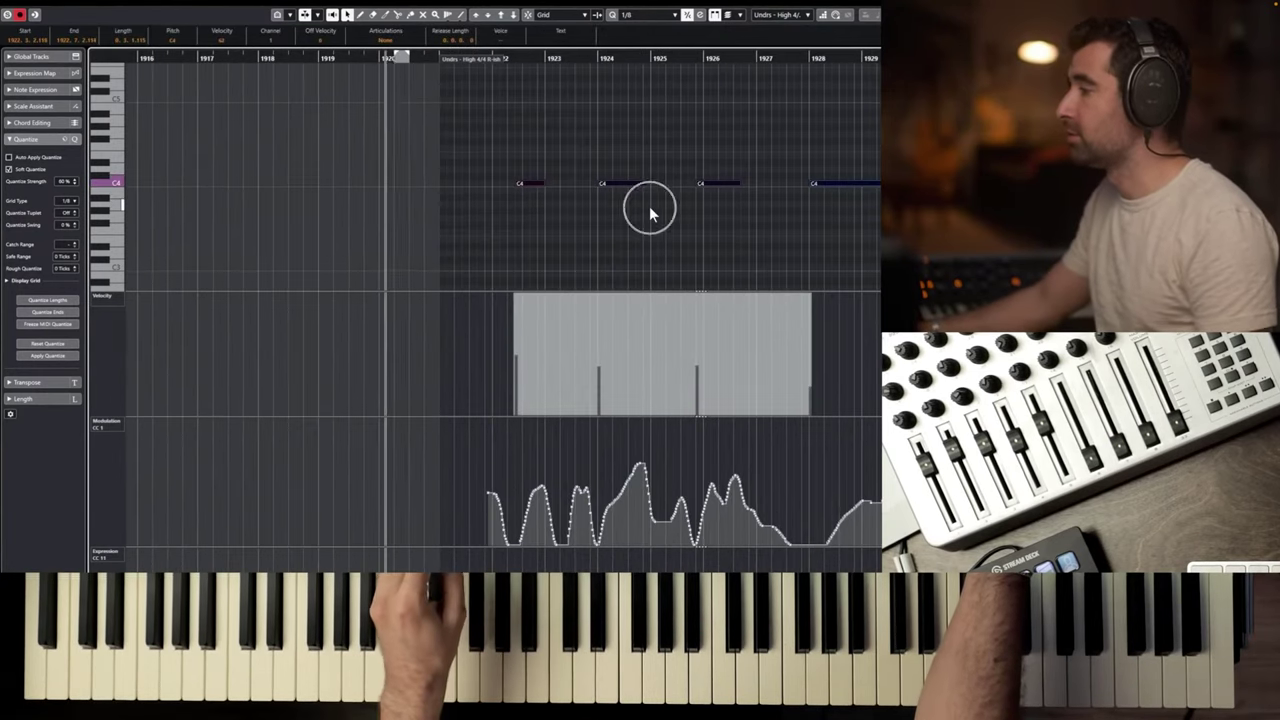
click(585, 223)
key(Return)
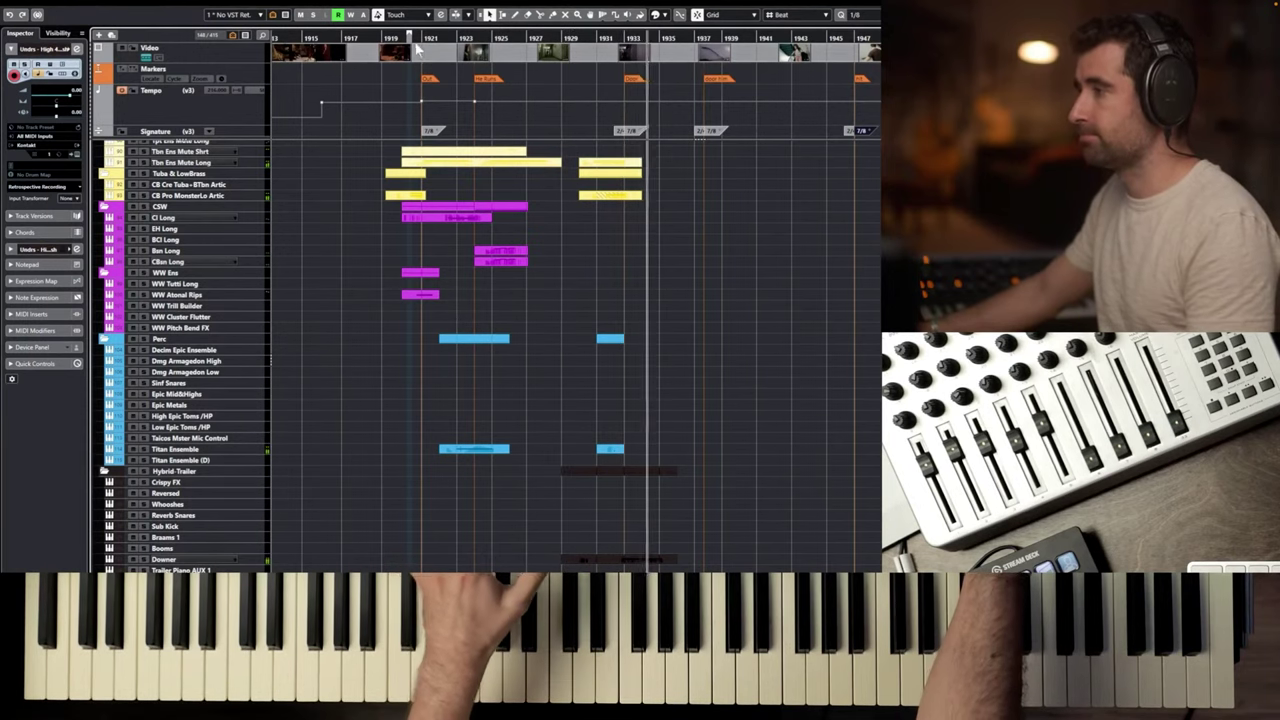
key(space)
key(space)
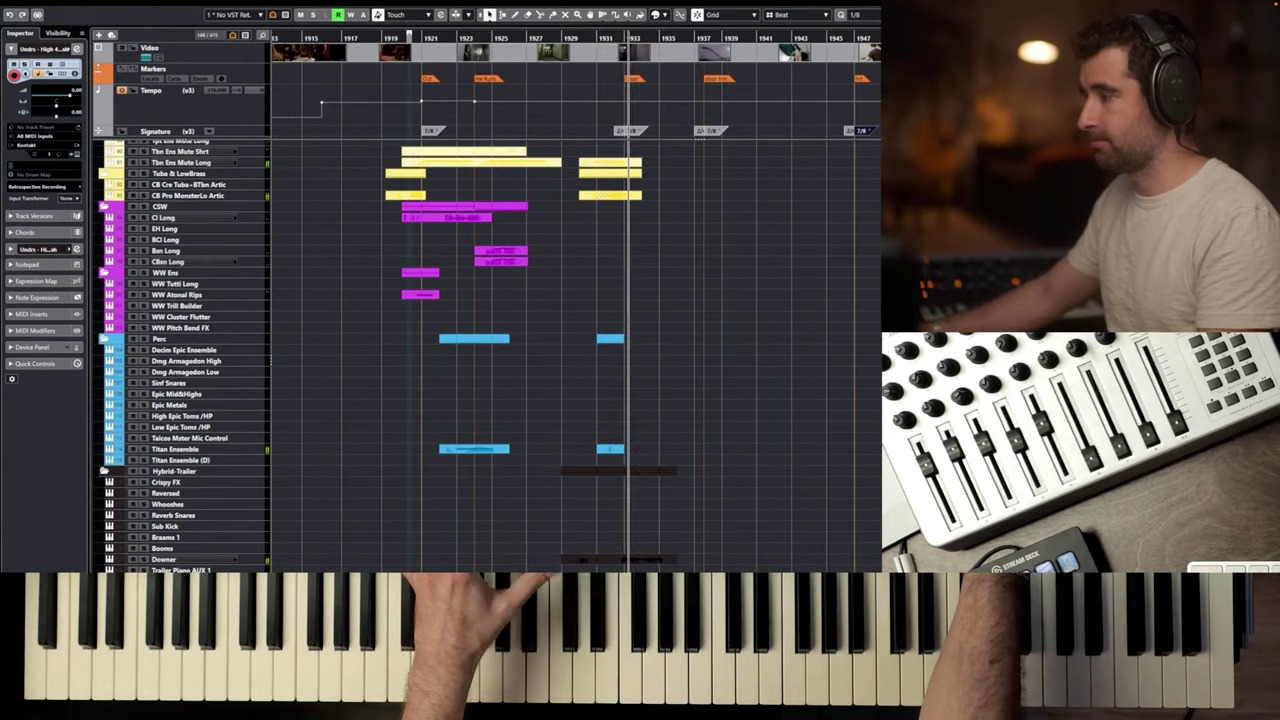
Delete the Drums track's parts before bar 1933 and listen to the passage from about bar 1920.
scroll(494, 414, up, 5)
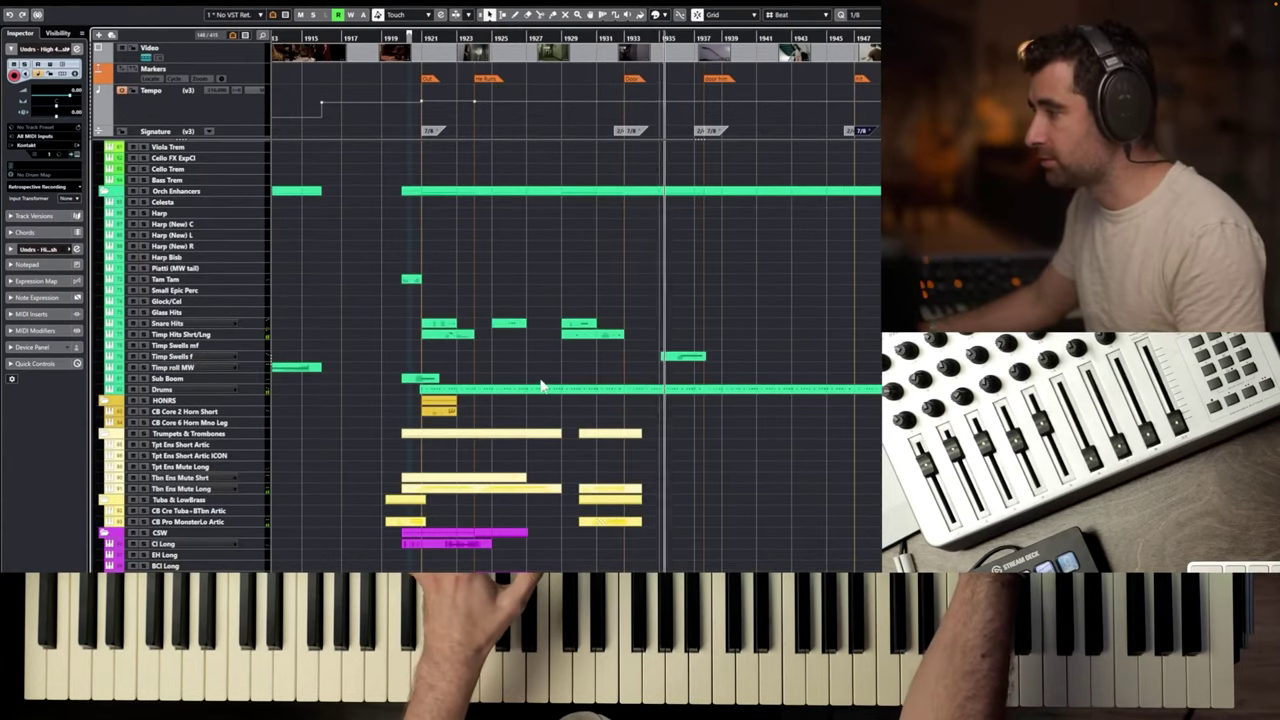
key(space)
key(Delete)
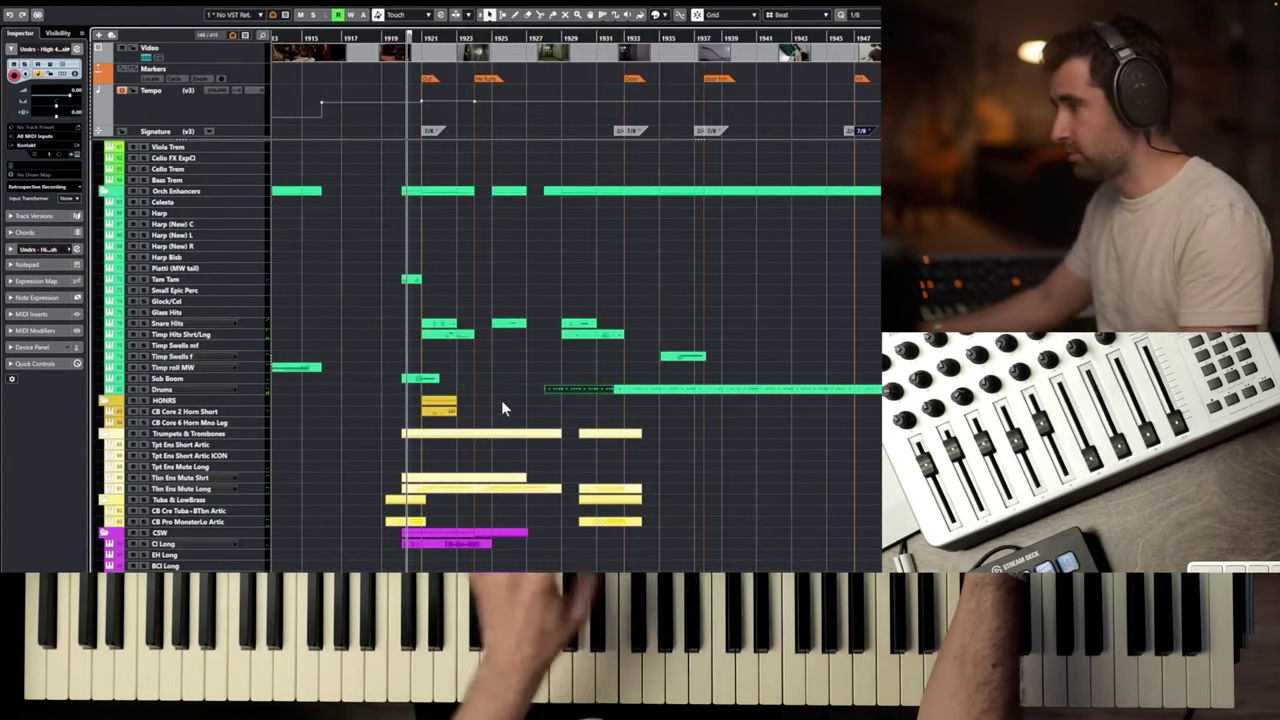
key(space)
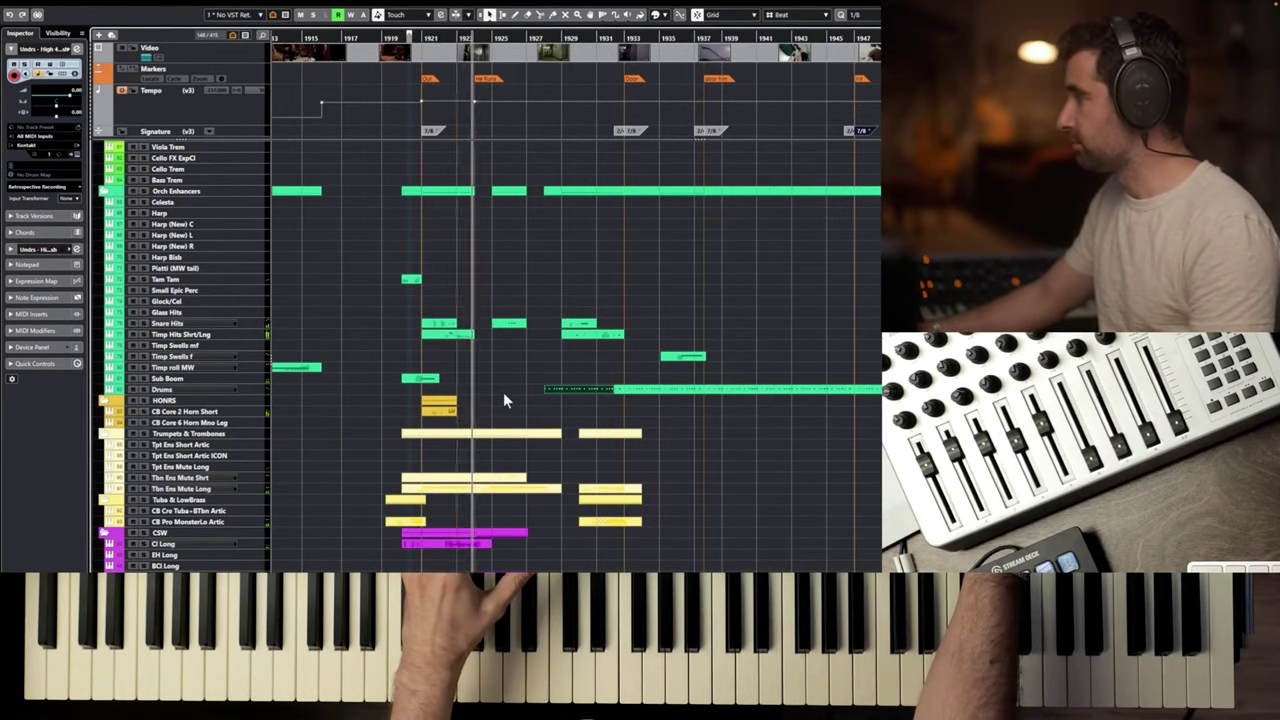
click(570, 382)
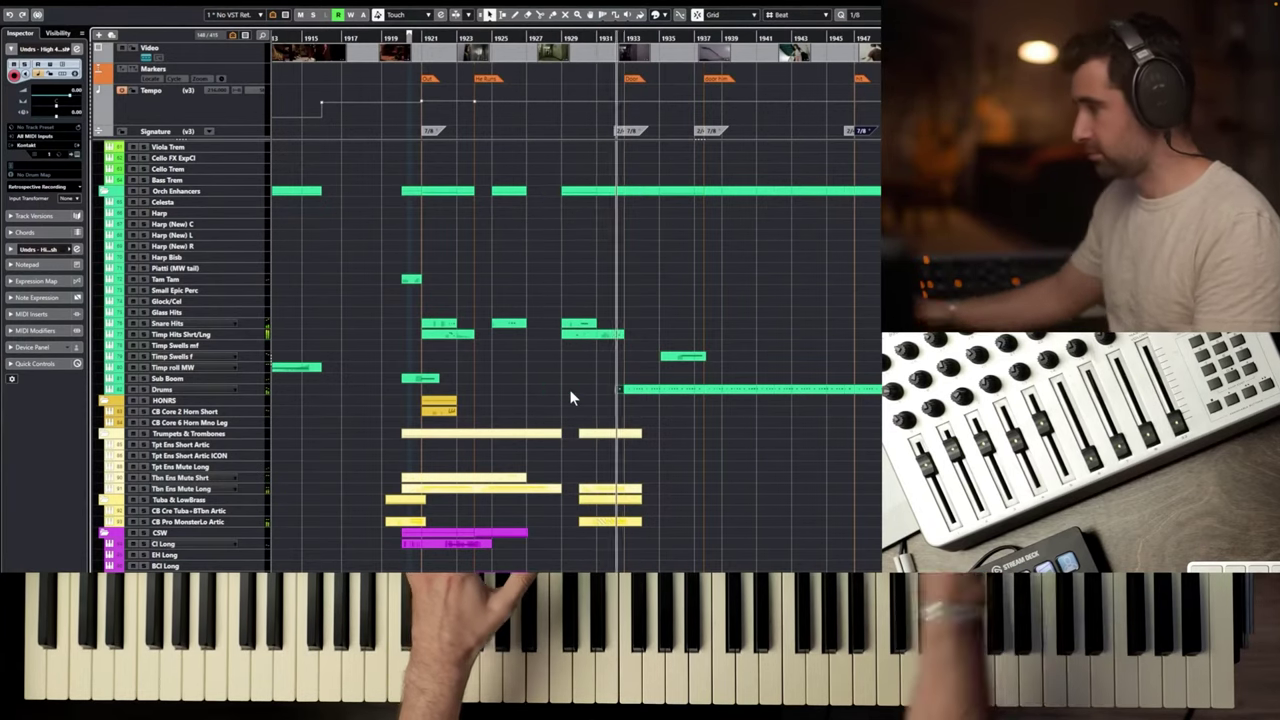
key(space)
Record percussion hits on the Epic Mid&Highs track between bars 1921 and 1923 and check them in playback.
scroll(487, 370, down, 6)
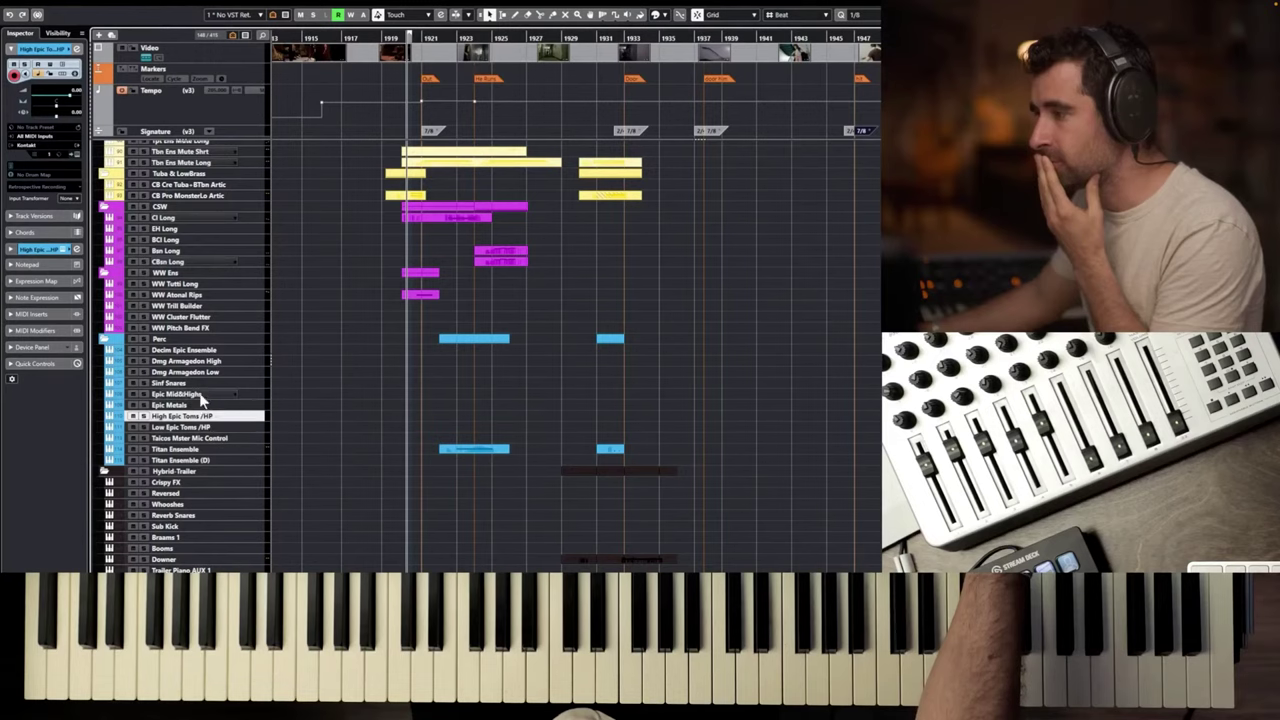
click(190, 394)
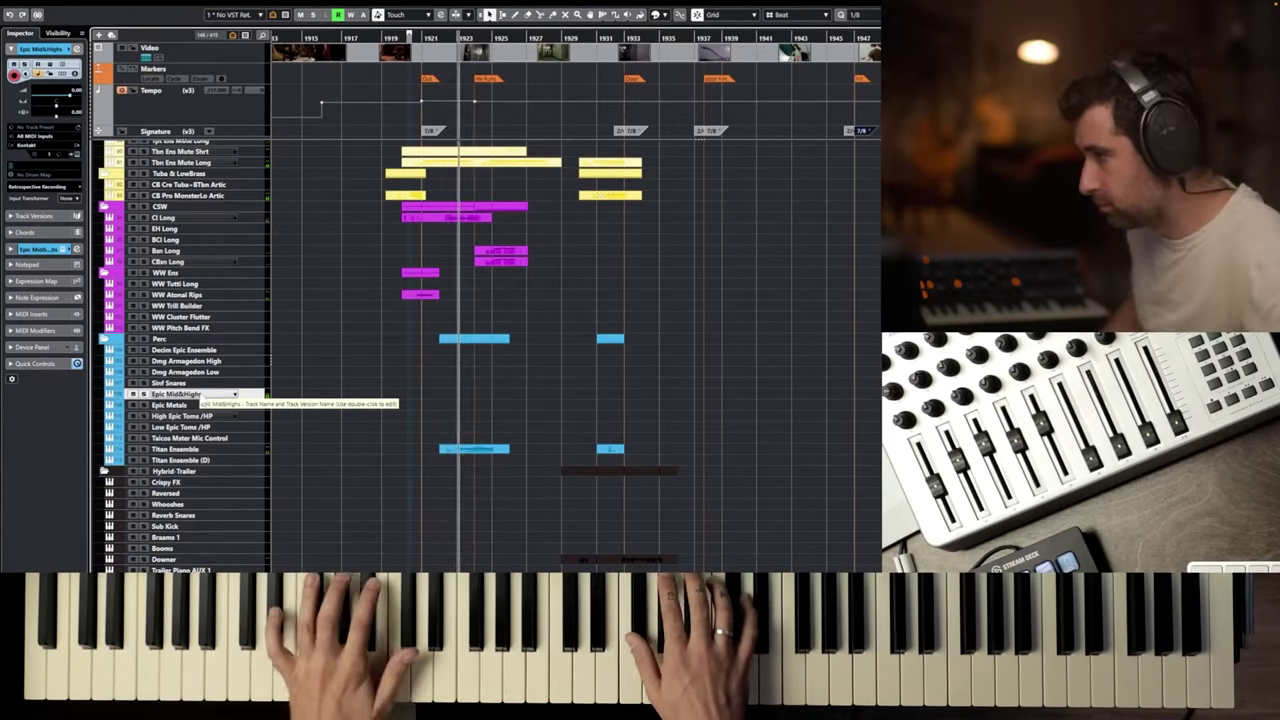
key(space)
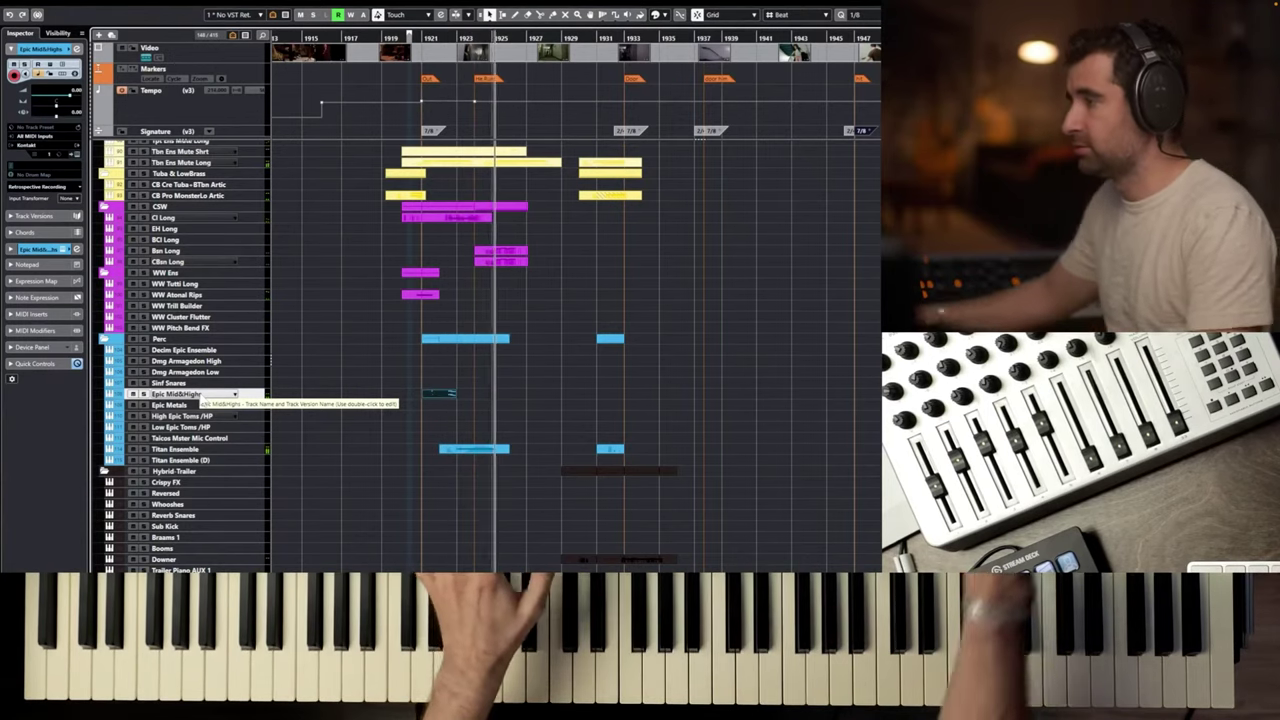
key(h)
key(space)
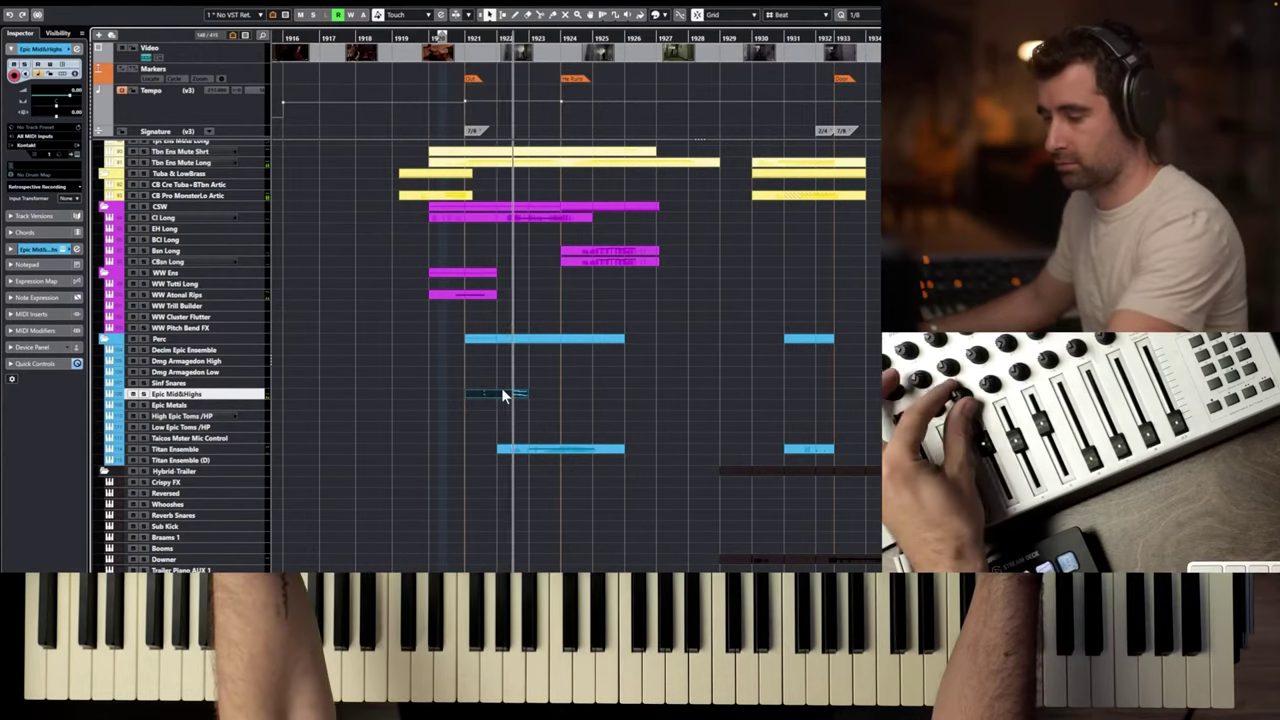
key(space)
key(space)
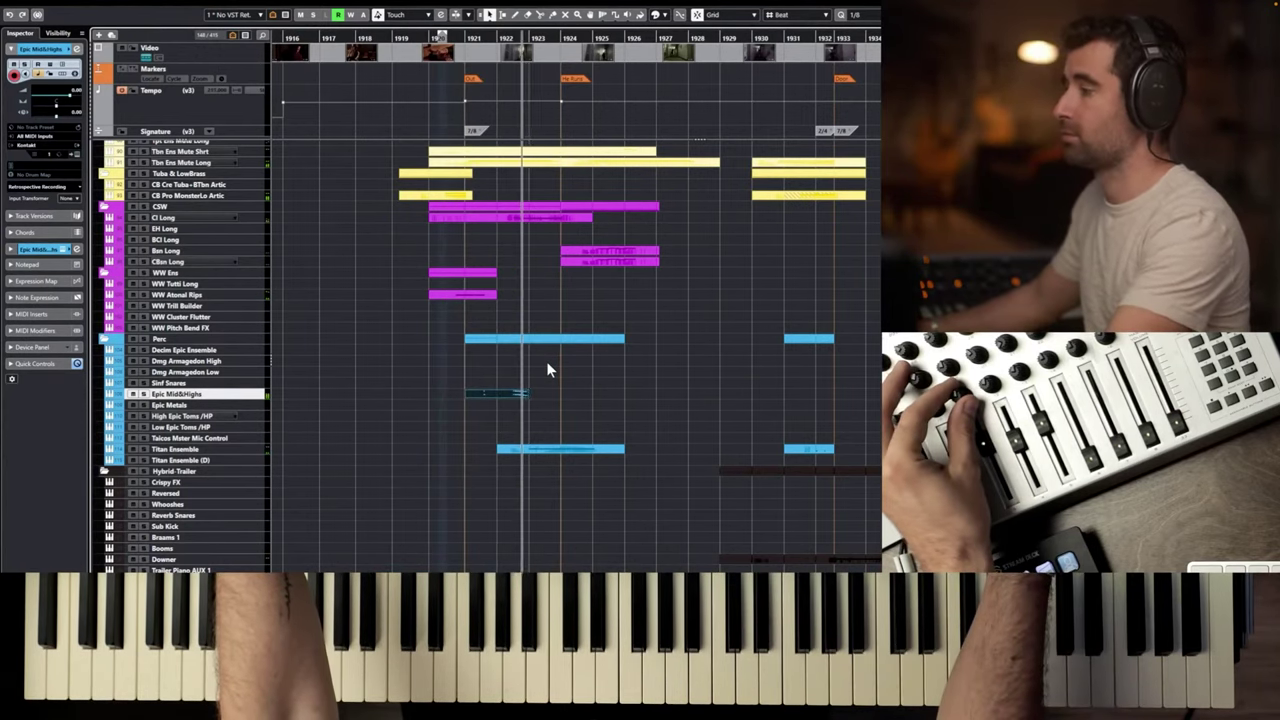
Delete the stray short notes just before bar 1922 from the Epic Mid&Highs recording.
key(space)
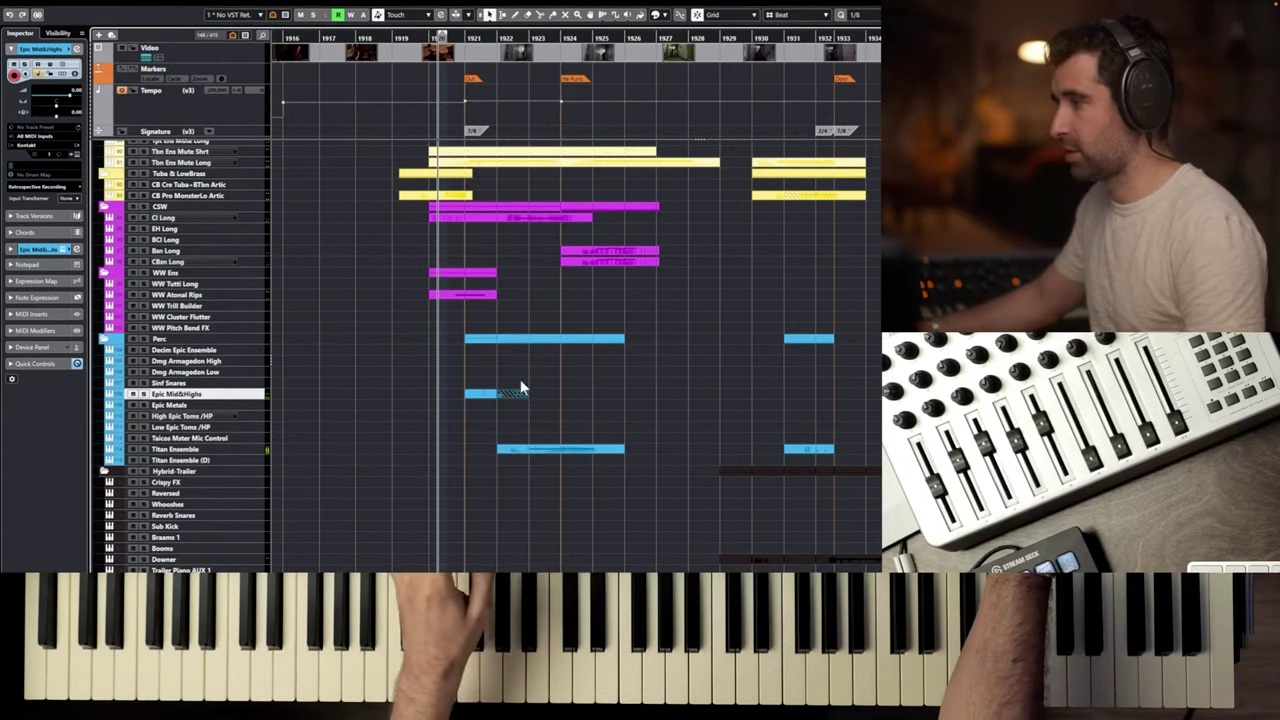
double_click(481, 398)
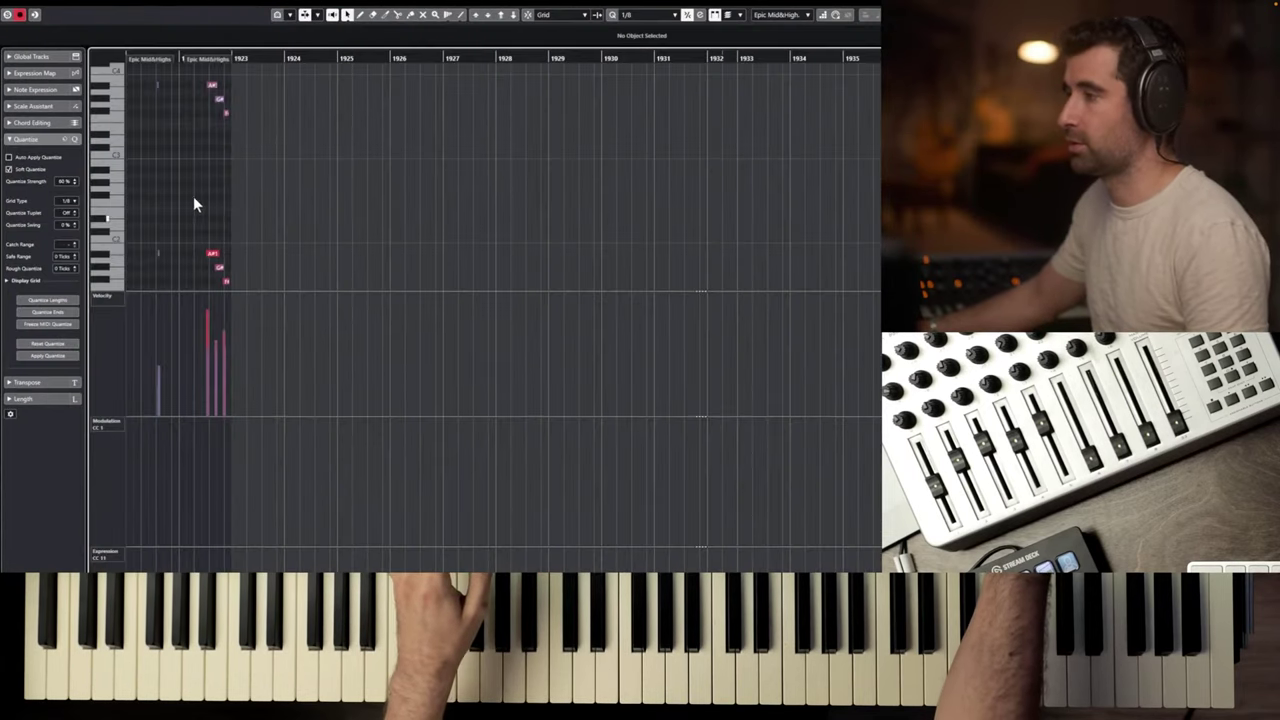
ctrl+scroll(143, 188, up, 3)
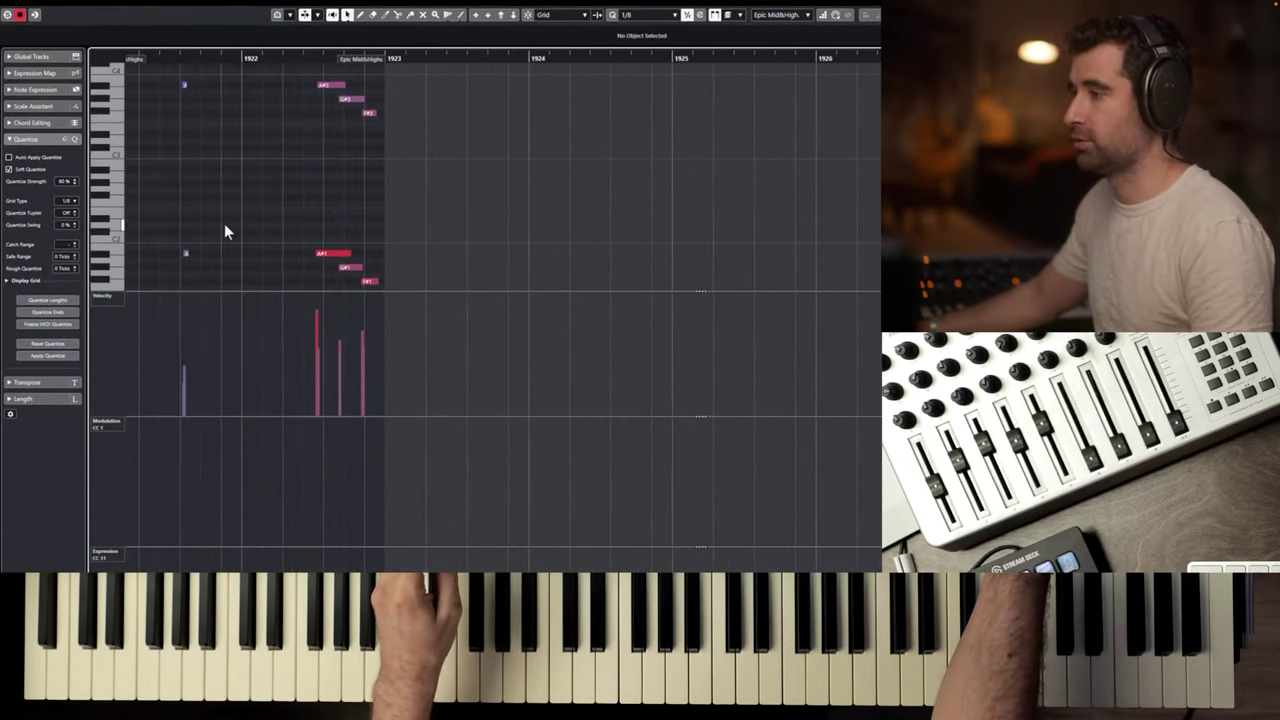
drag(200, 262, 160, 88)
key(Delete)
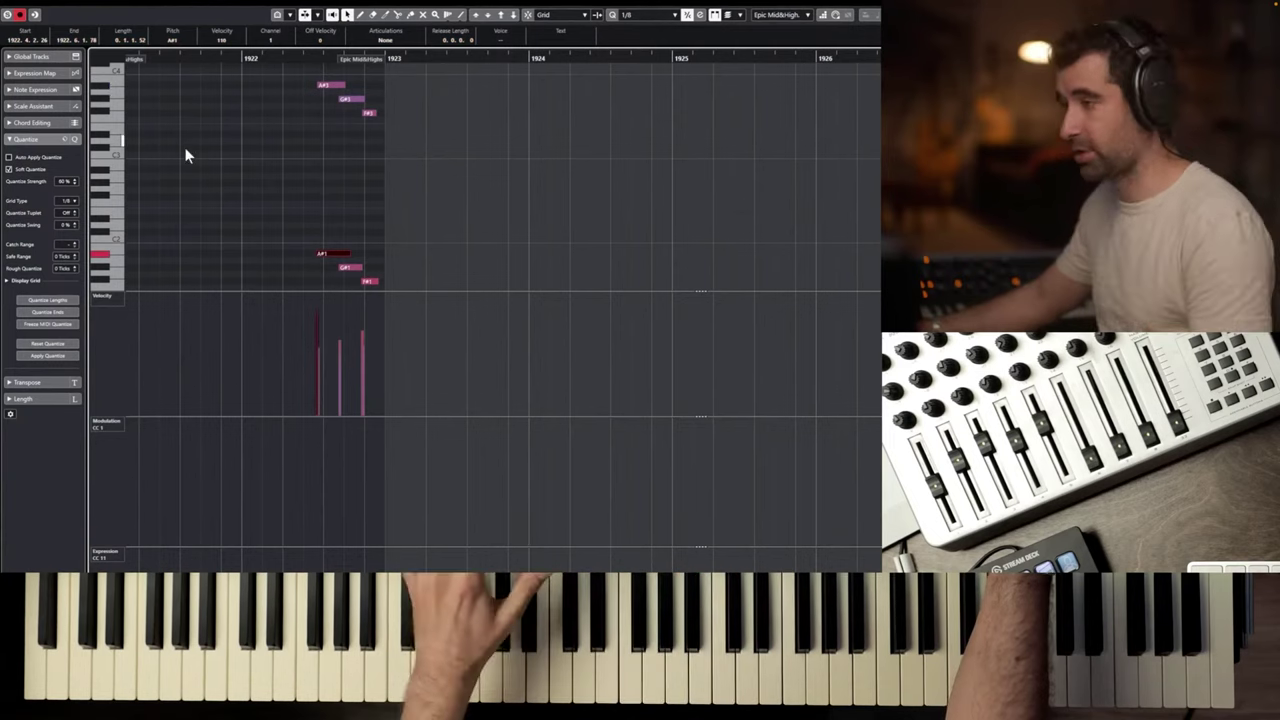
Move the descending Epic Mid&Highs notes A#, G# and F# in bar 1922 slightly later in both octaves and check them in playback.
key(space)
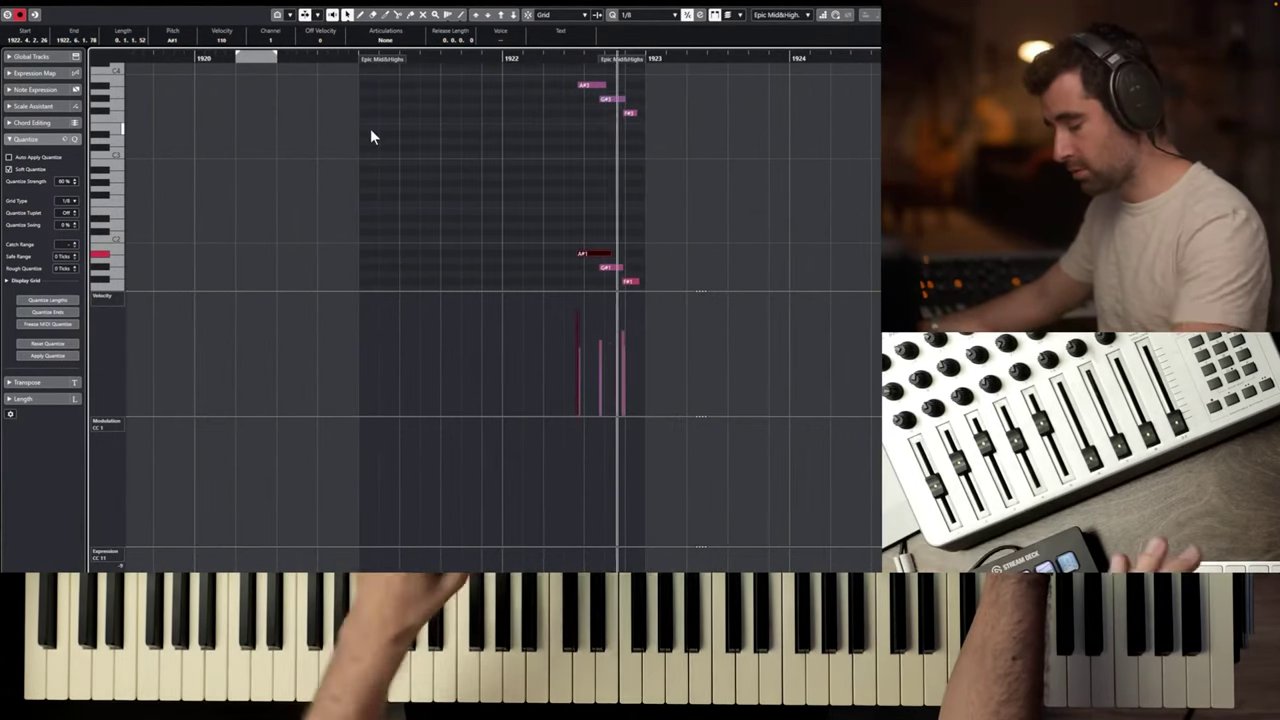
drag(557, 73, 653, 289)
key(space)
key(space)
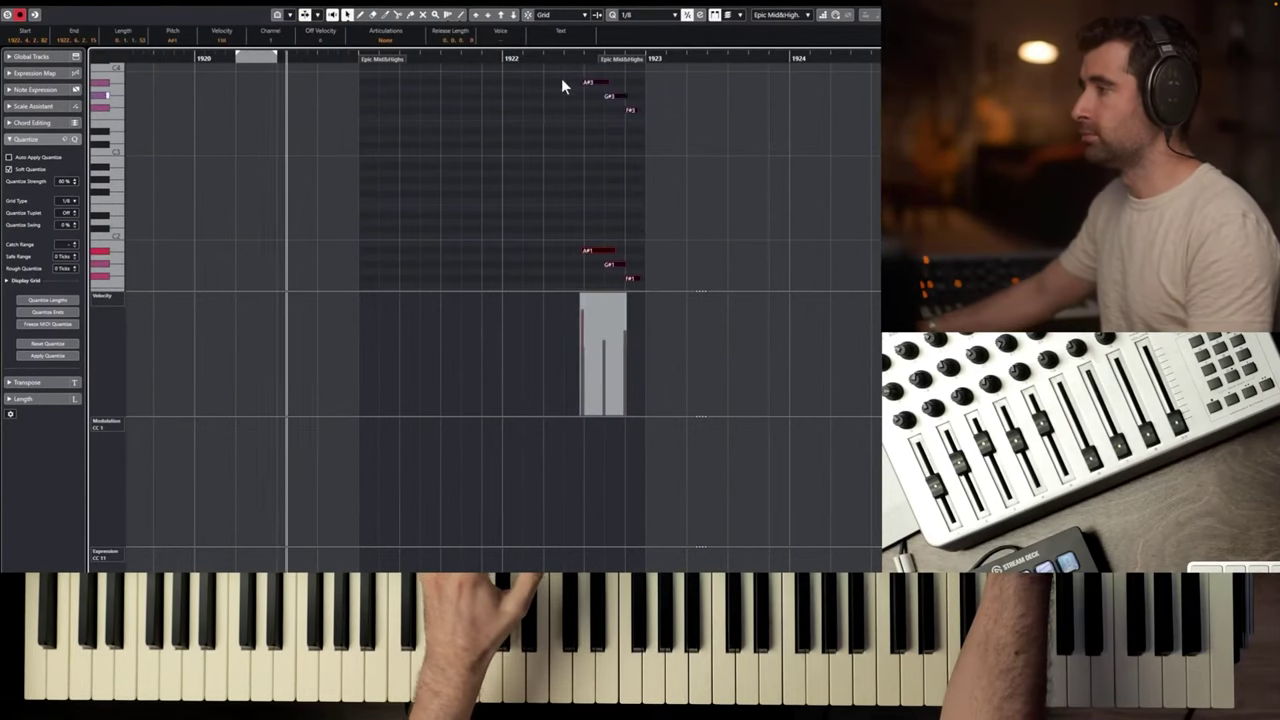
key(space)
drag(490, 60, 456, 63)
key(space)
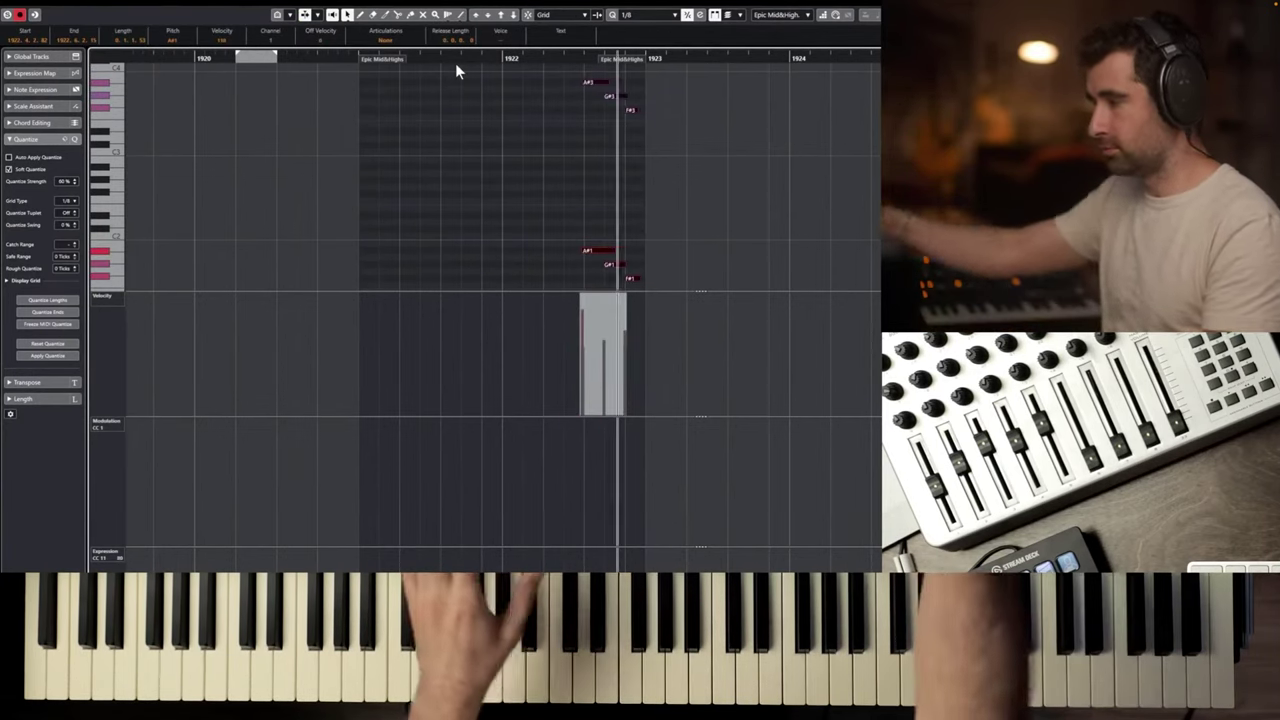
key(Escape)
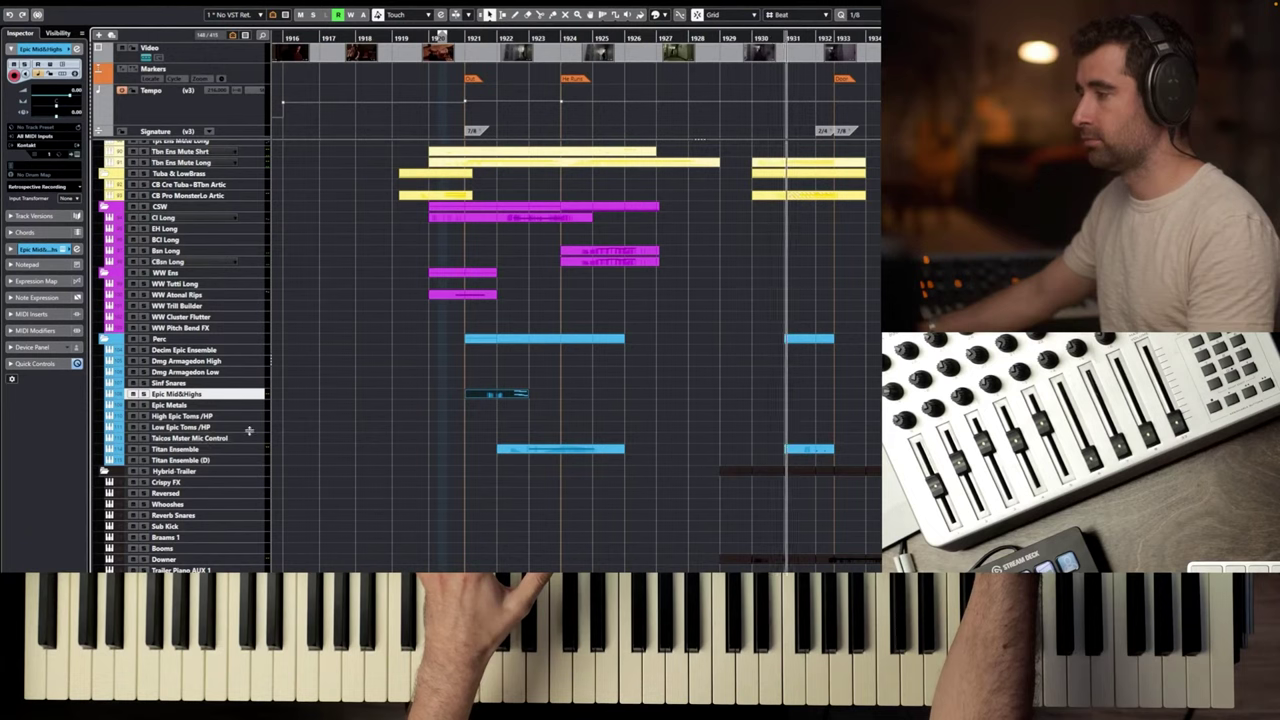
Audition the Epic Metals and Sinf Snares sounds against the passage from bar 1927.
click(664, 37)
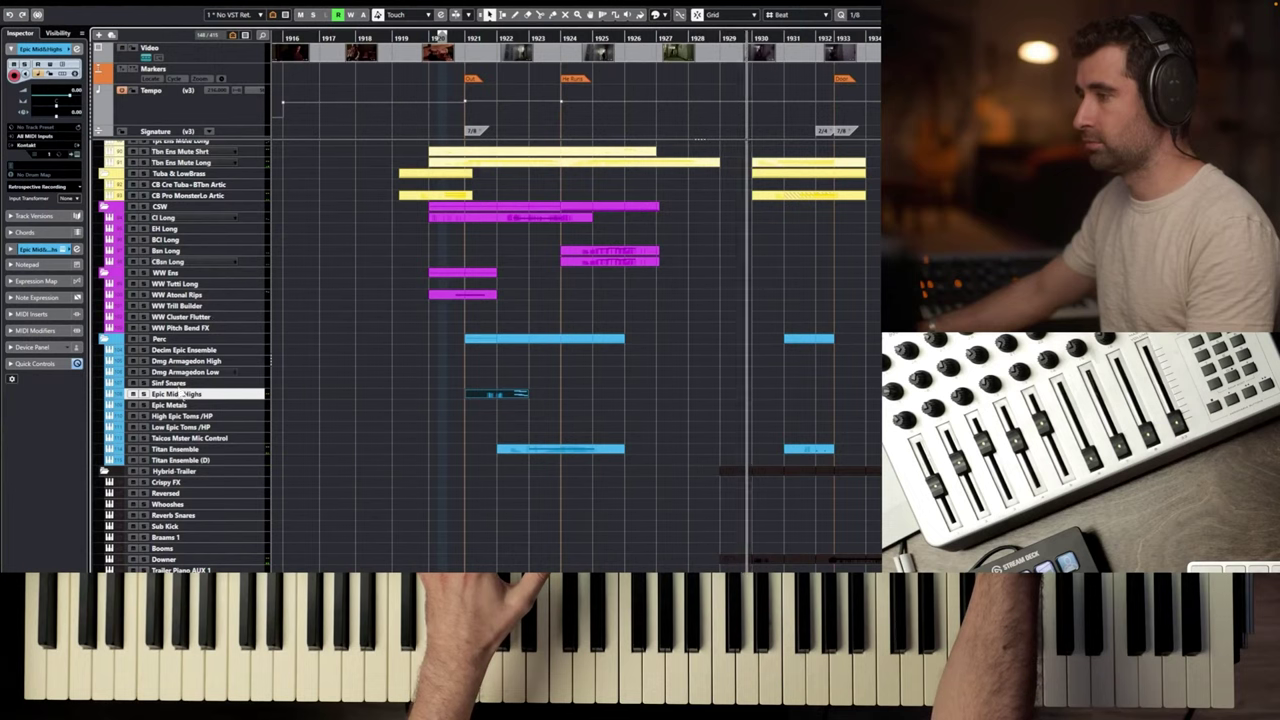
key(space)
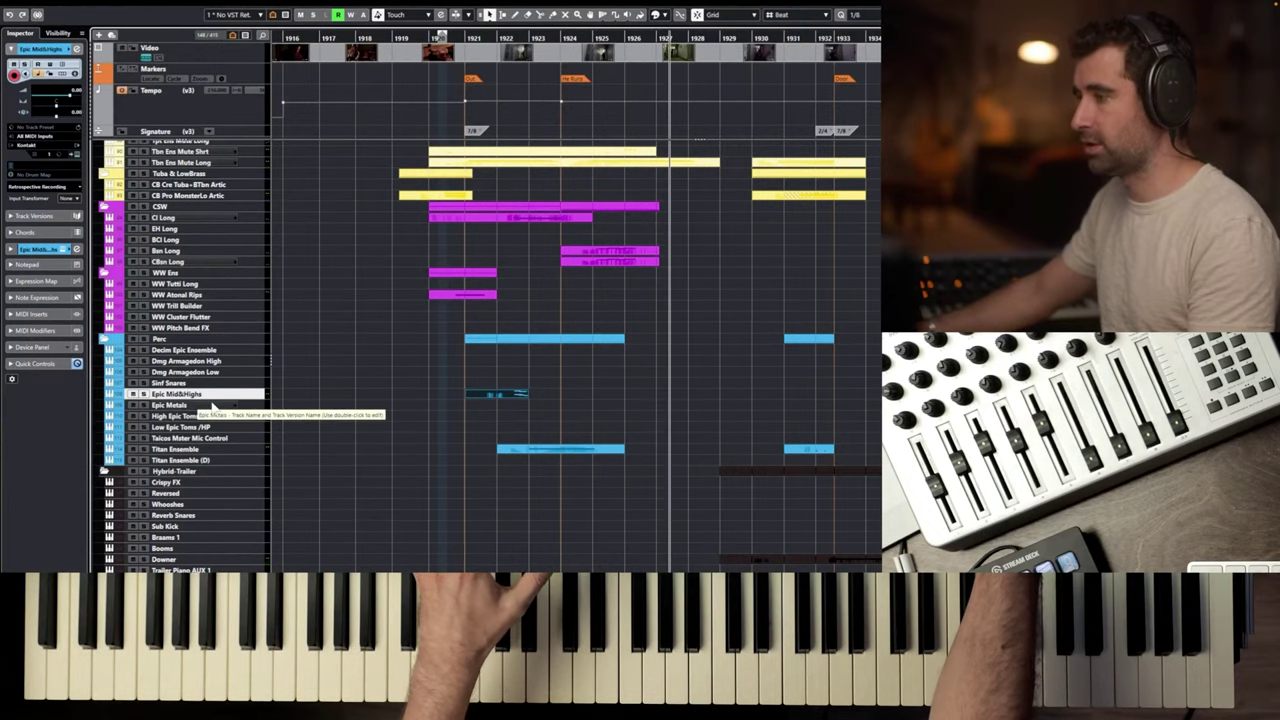
click(212, 405)
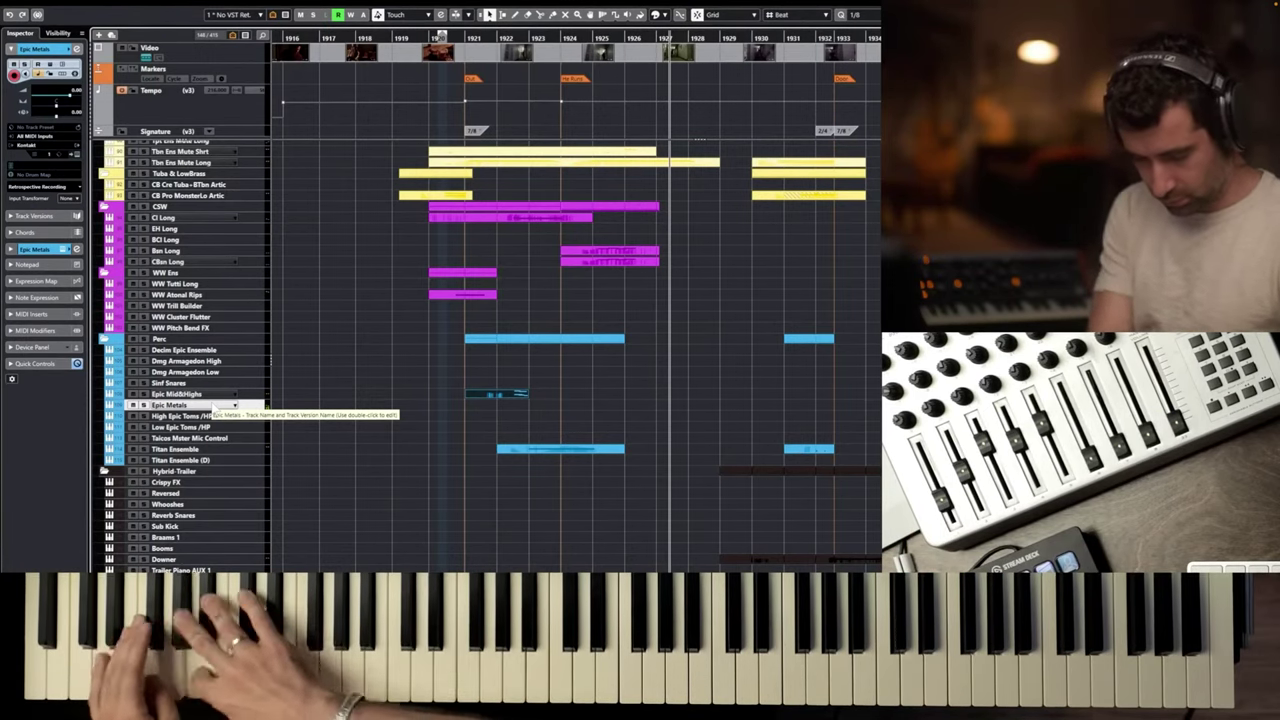
key(space)
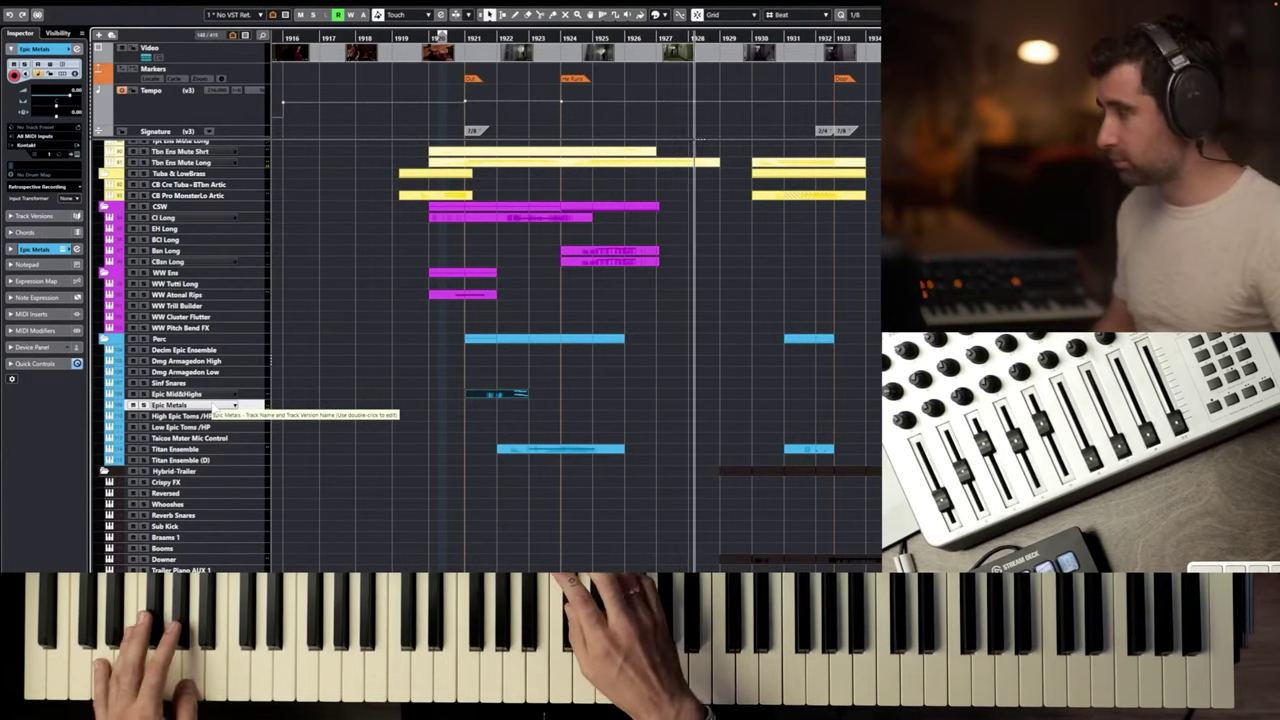
key(space)
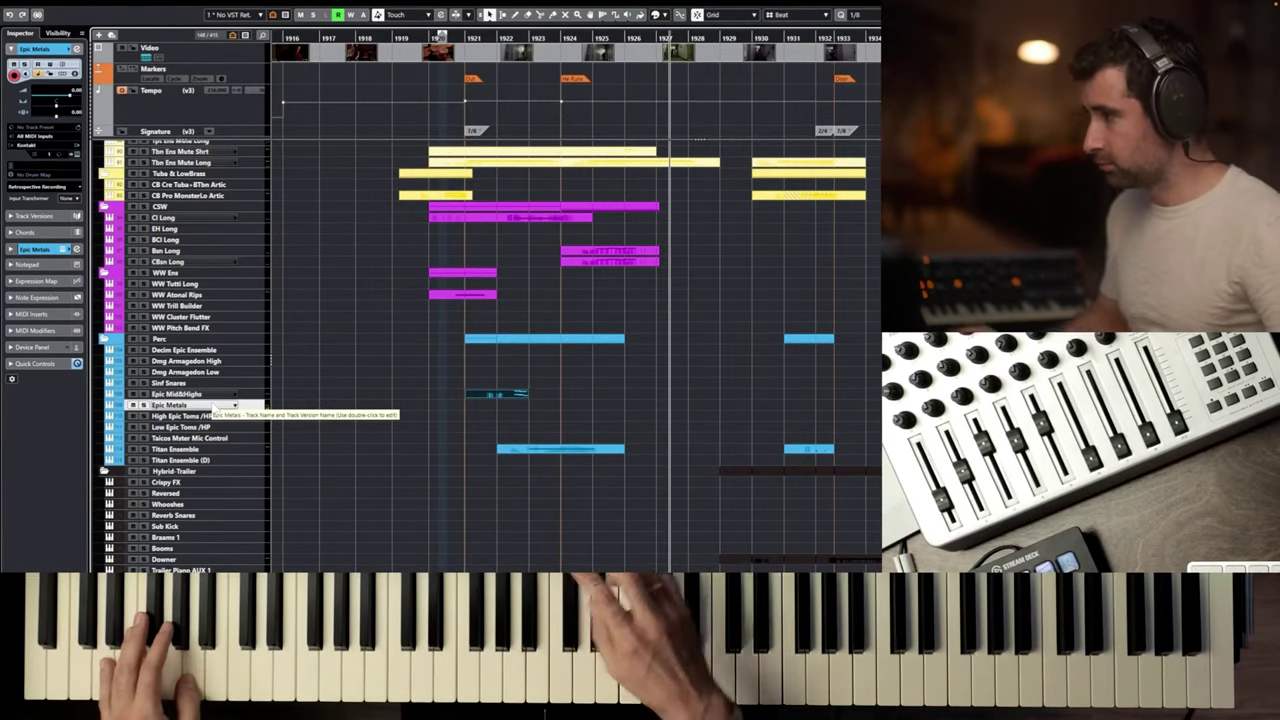
click(193, 385)
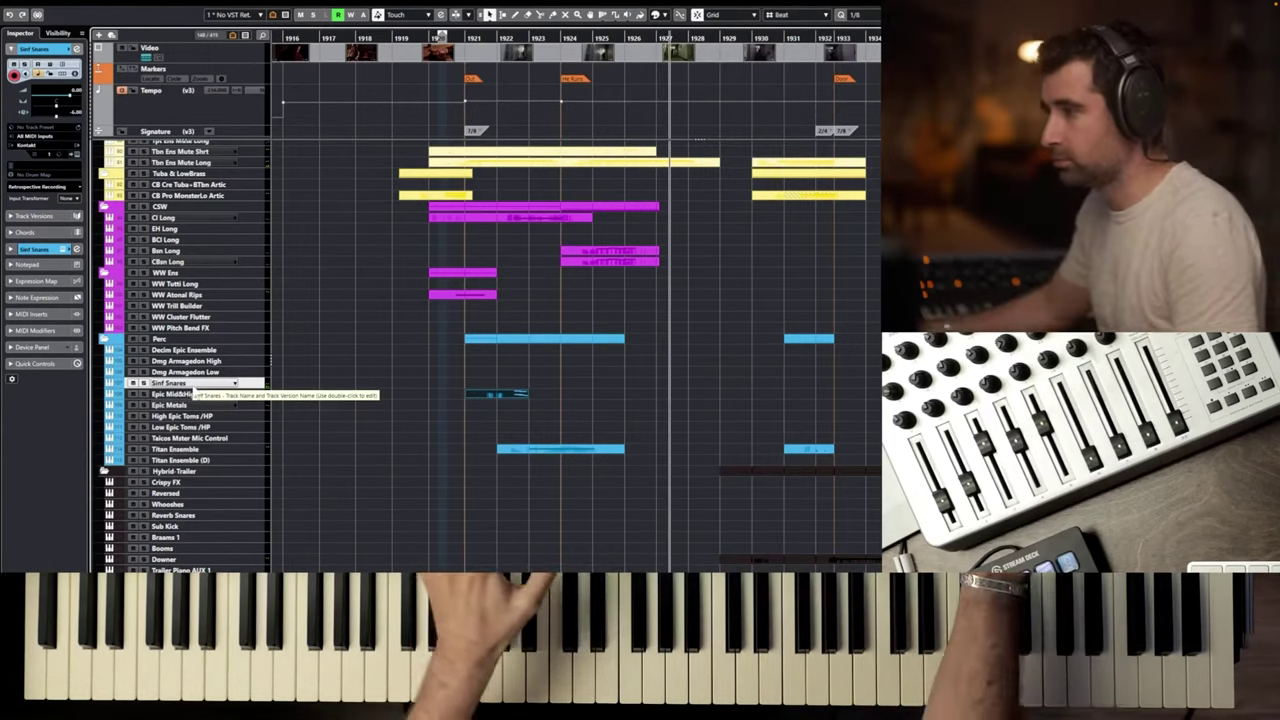
Record low percussion hits on the Dmg Armagedon Low track between bars 1927 and 1932.
click(200, 372)
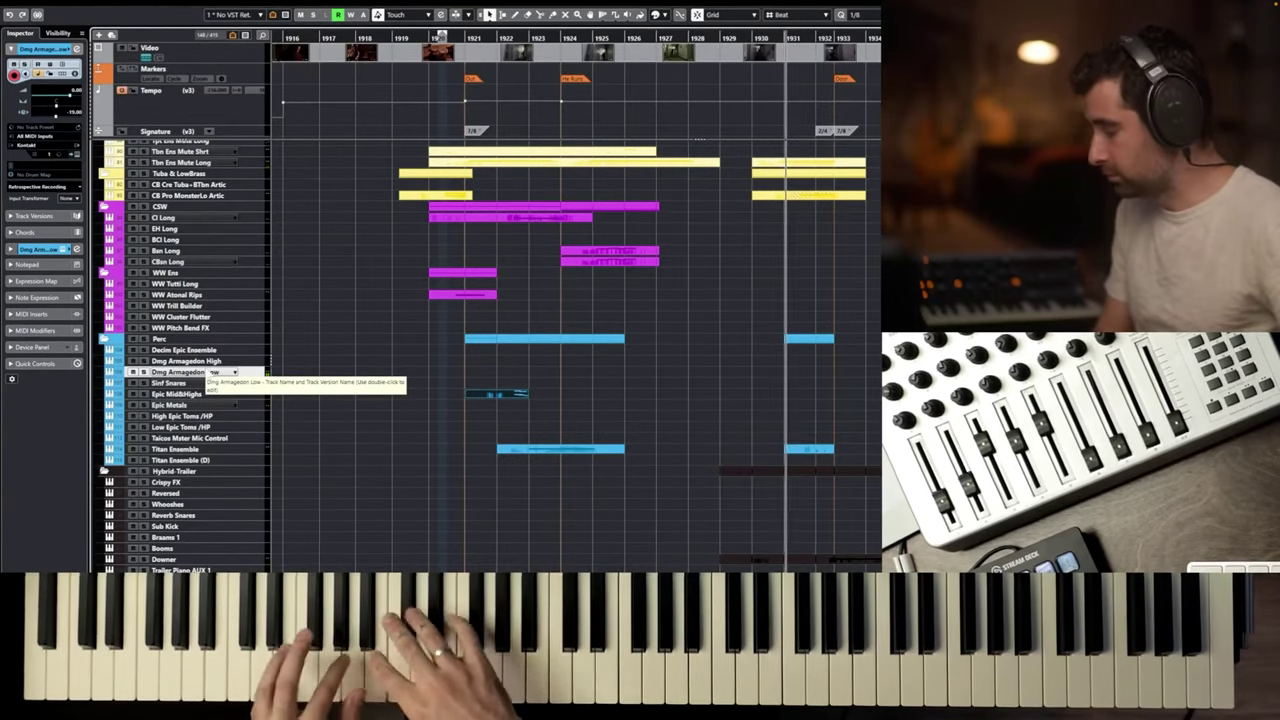
scroll(337, 266, up, 15)
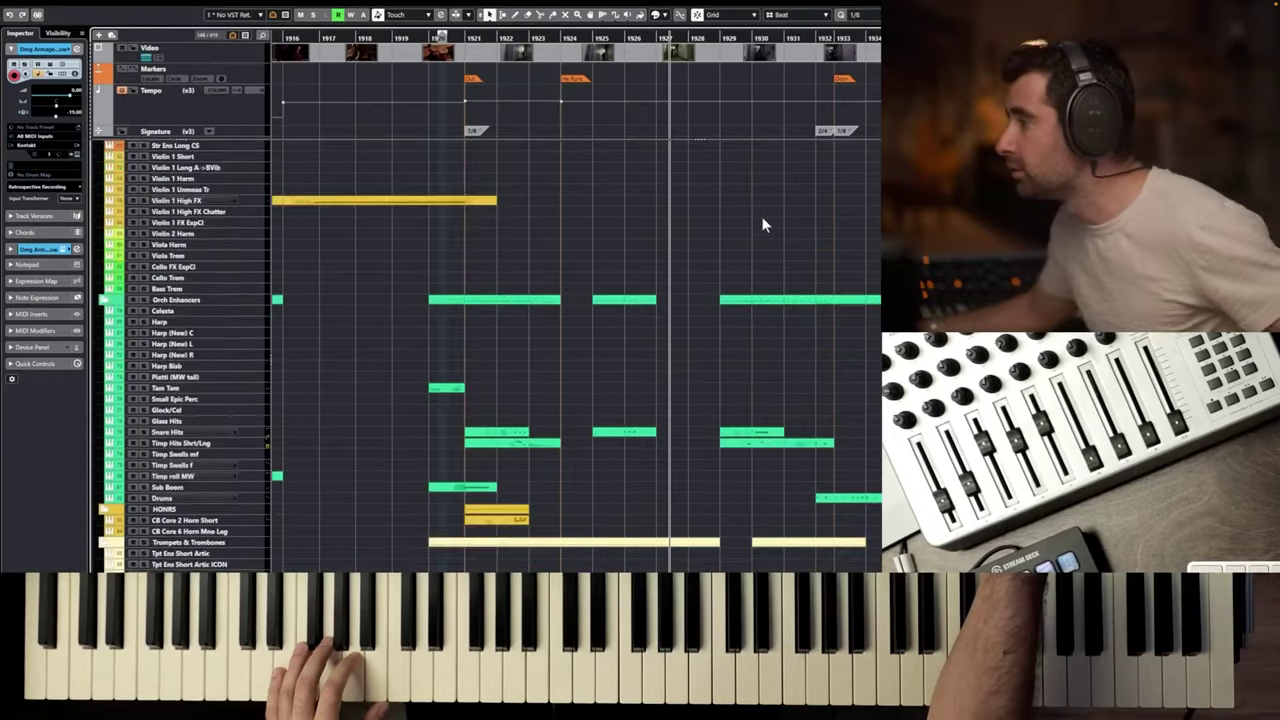
key(space)
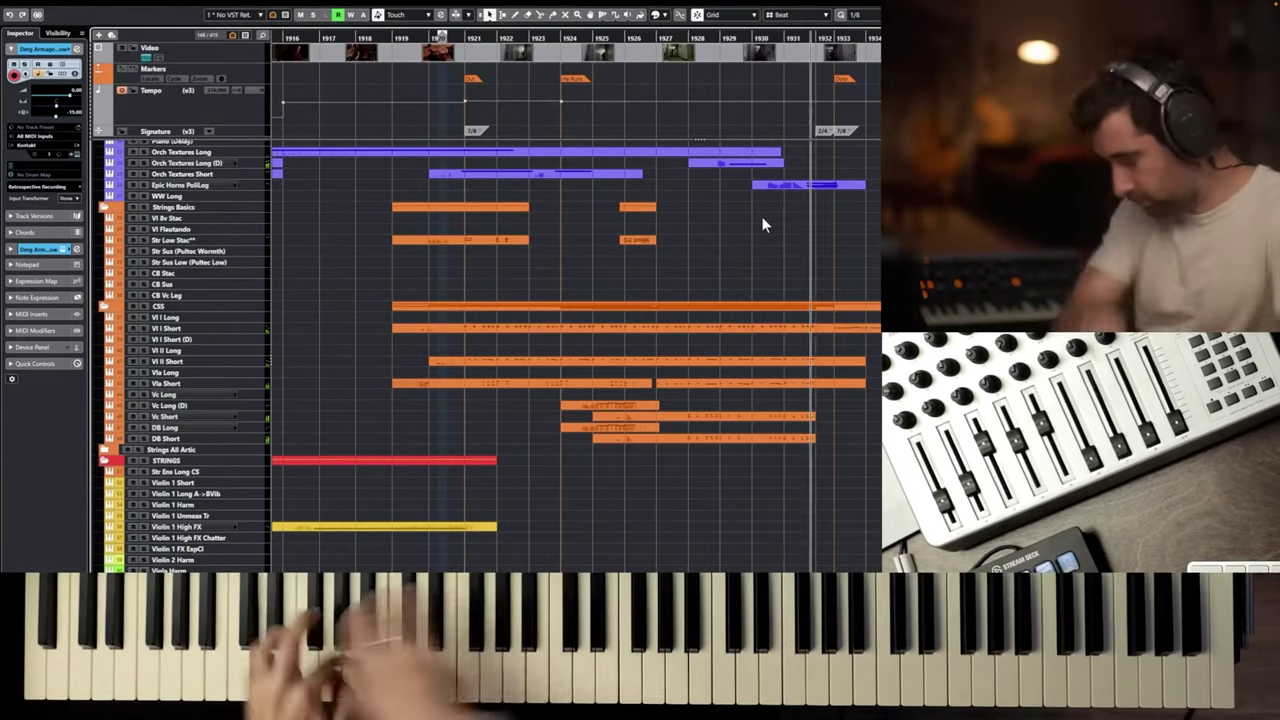
key(space)
scroll(800, 270, down, 10)
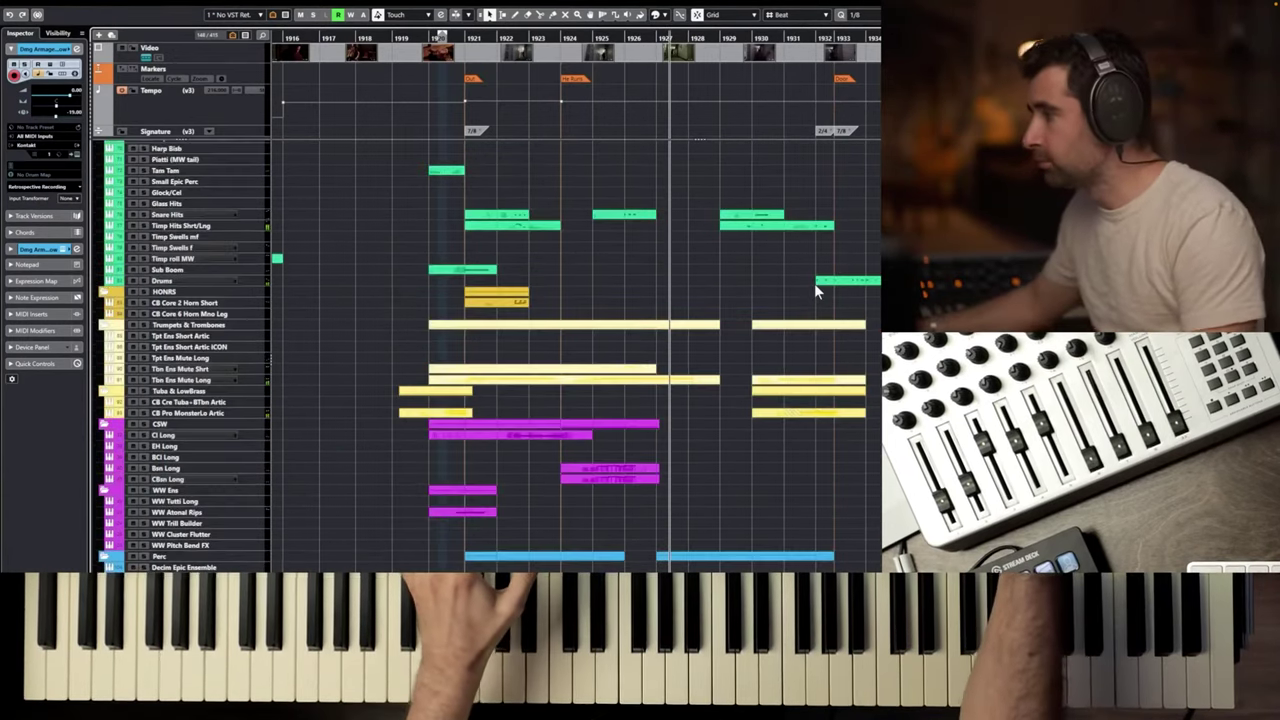
Open the new Dmg Armagedon Low part, quantize all its notes to the 1/8 grid and listen to the result.
double_click(740, 372)
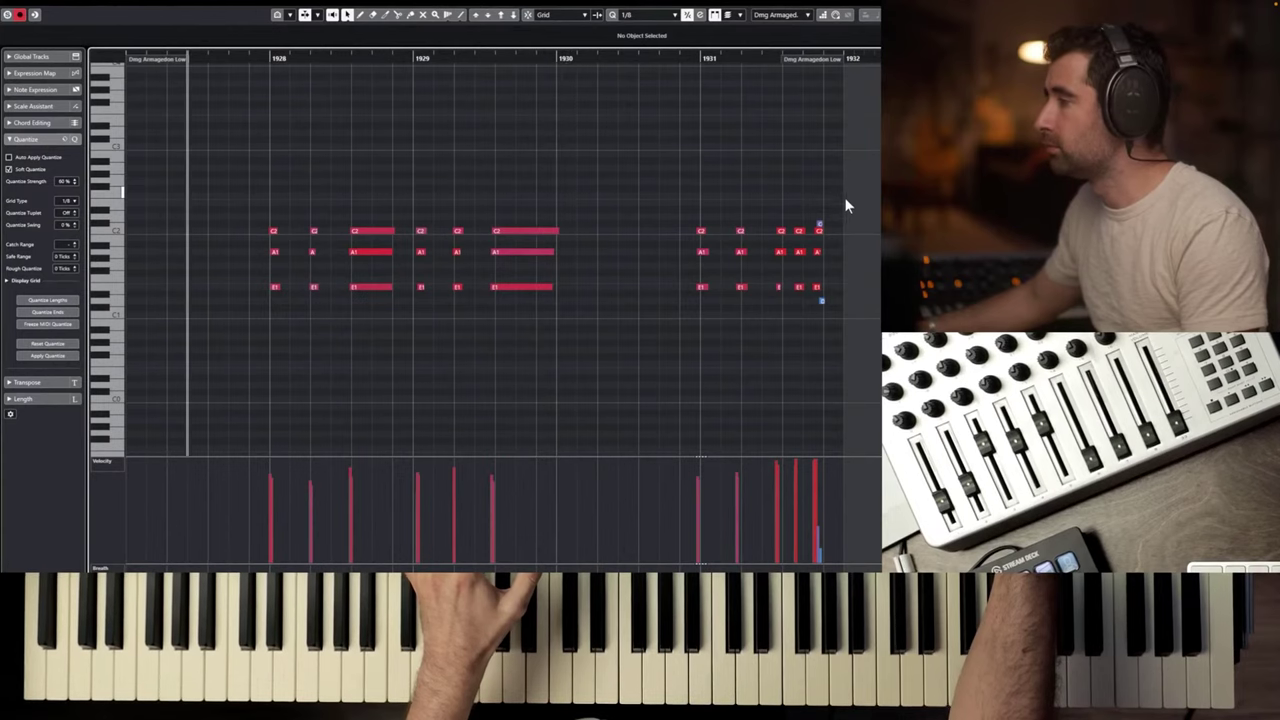
drag(836, 194, 262, 360)
key(q)
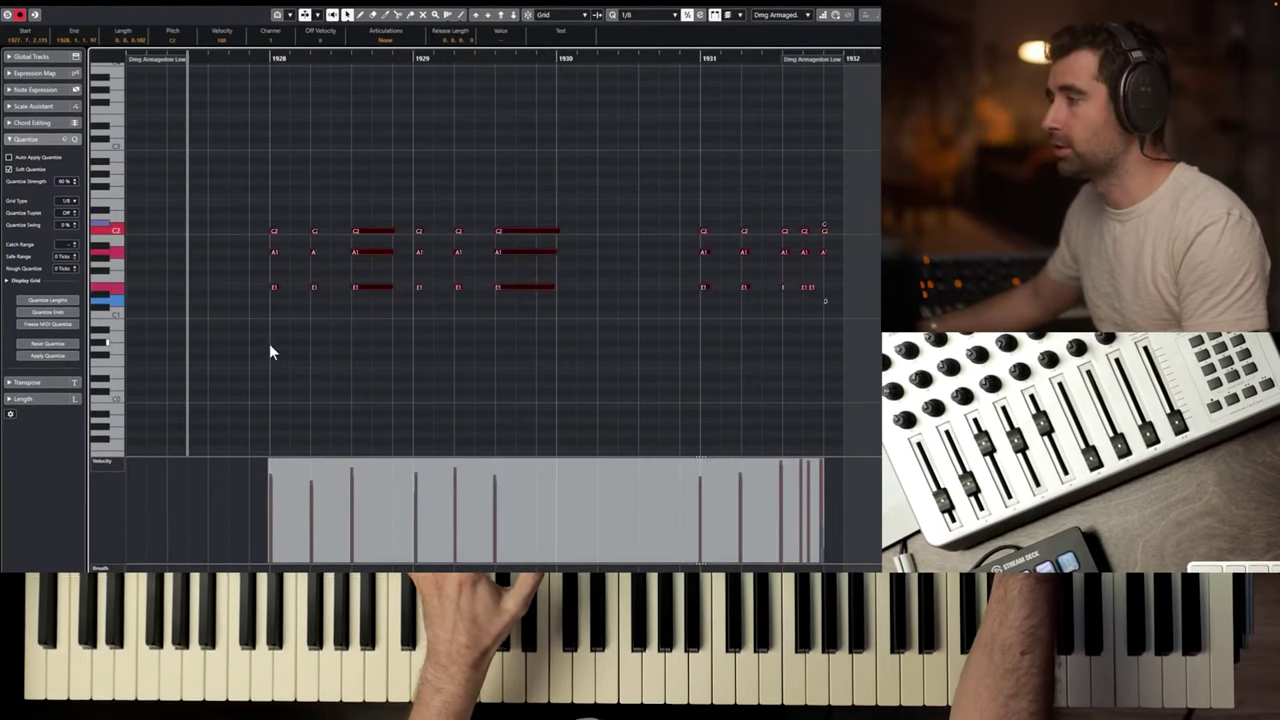
key(space)
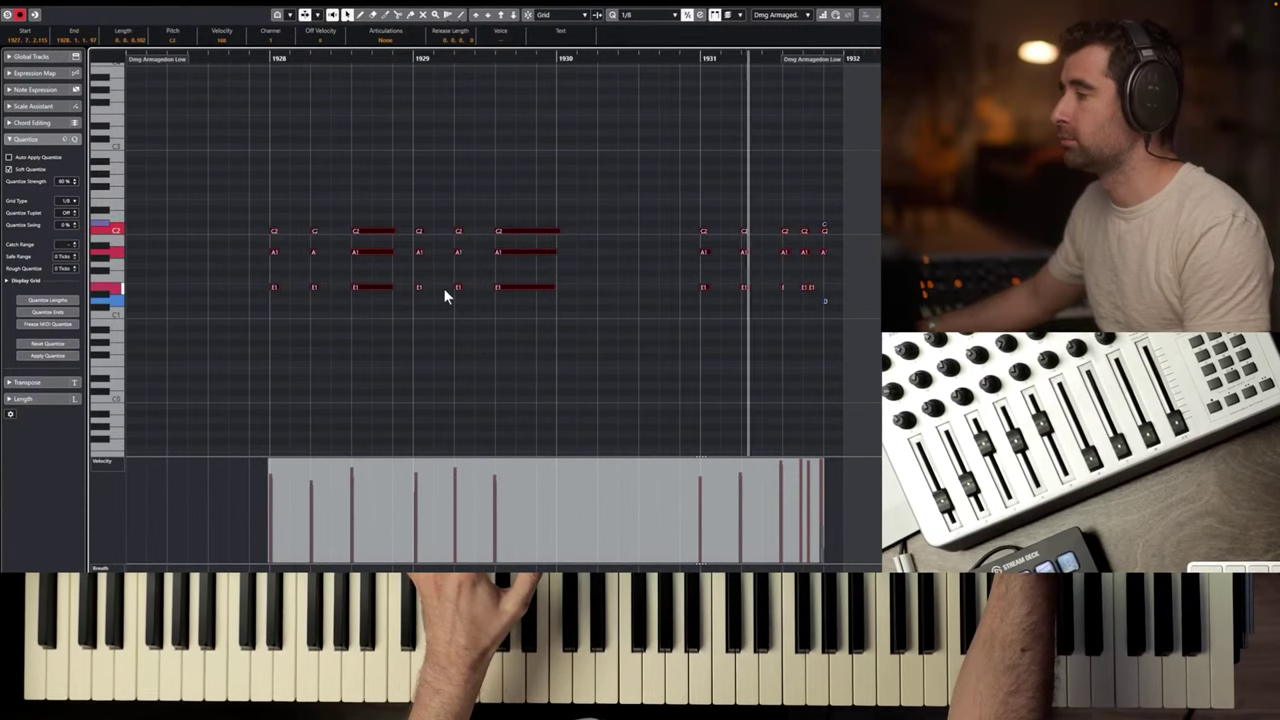
Revert the quantize, shift all Dmg Armagedon Low notes slightly later, and quantize them to 1/8 again with a playback check.
key(q)
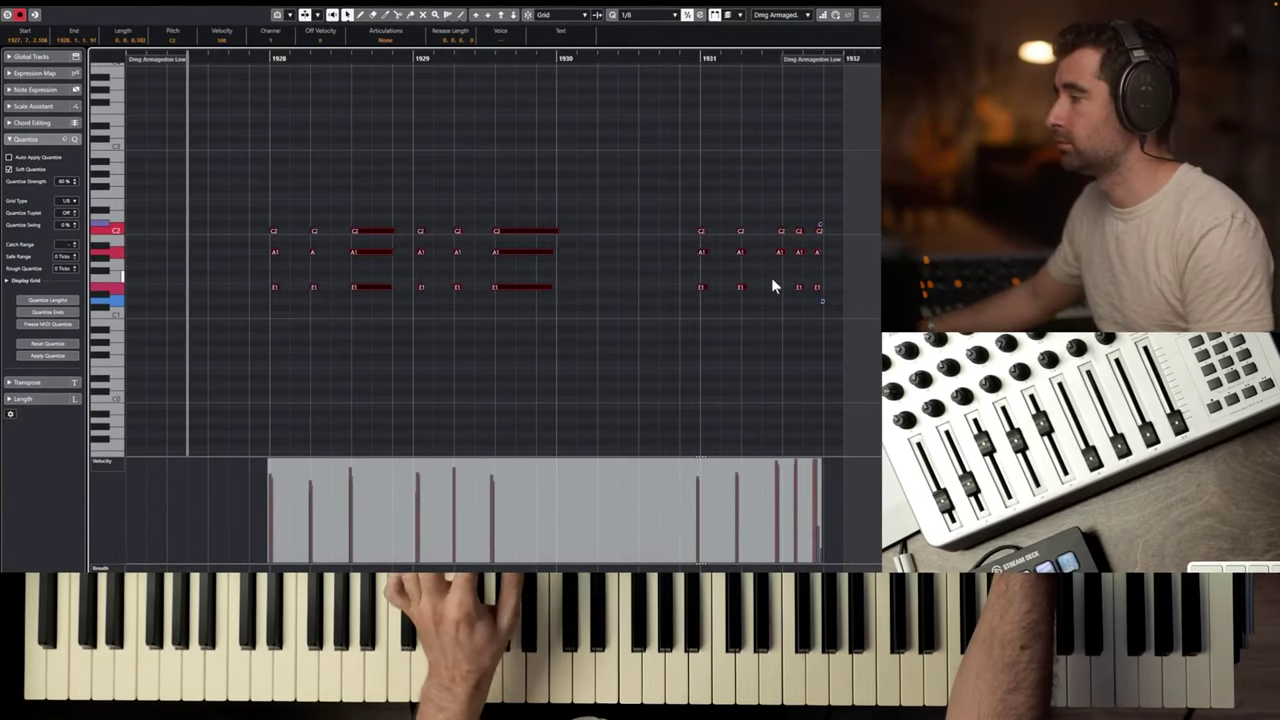
key(q)
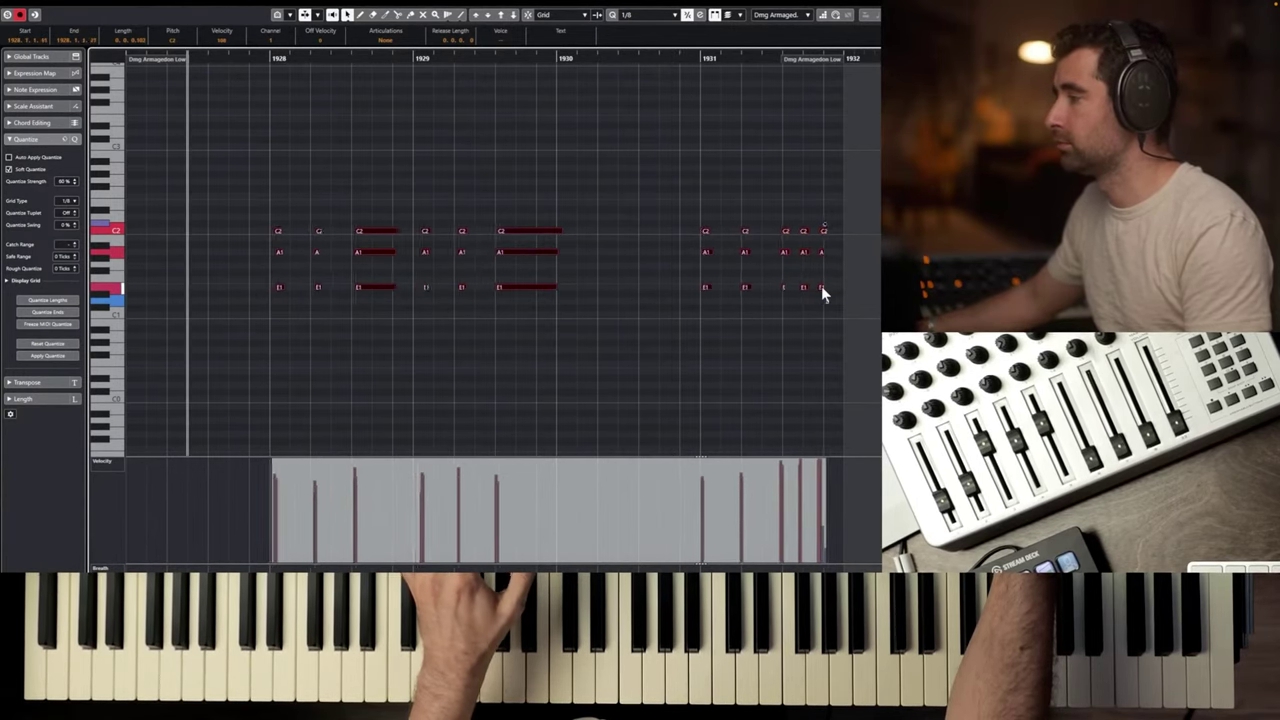
key(q)
key(space)
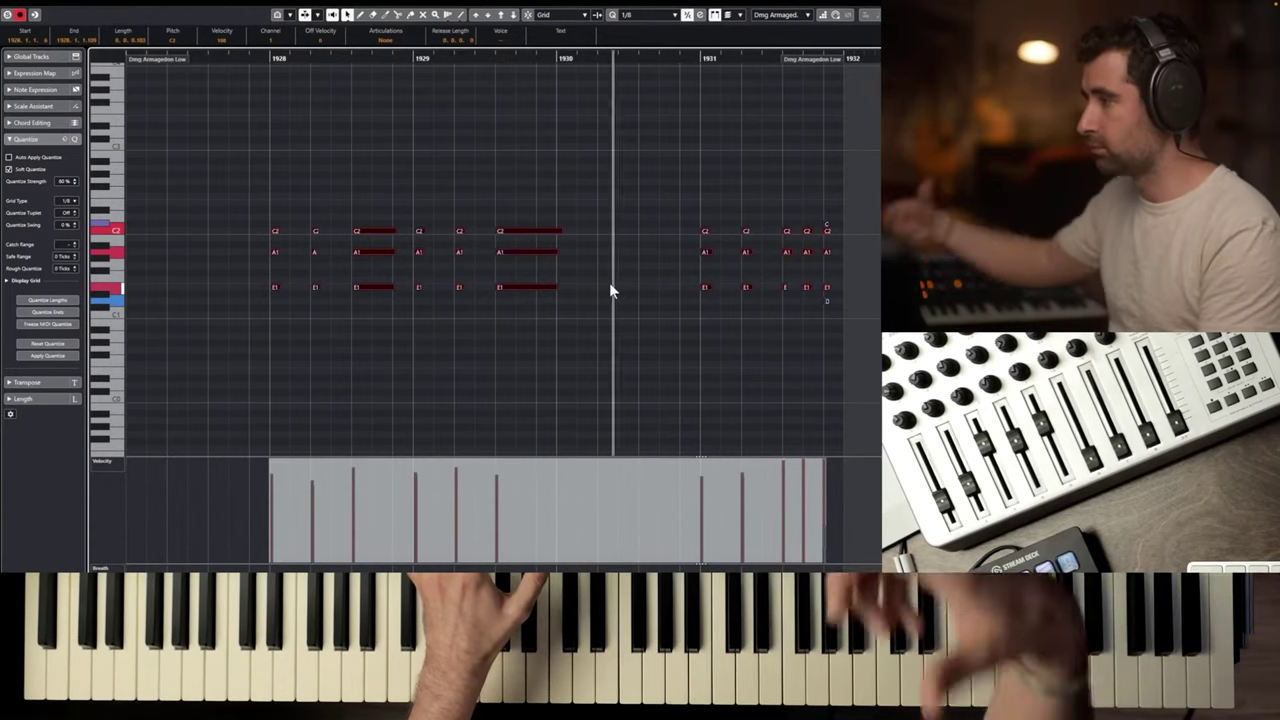
key(space)
Copy the long E1, A1 and C2 hit at the end of bar 1929 to beat 5 of bar 1930 and check it in playback.
click(570, 60)
click(524, 130)
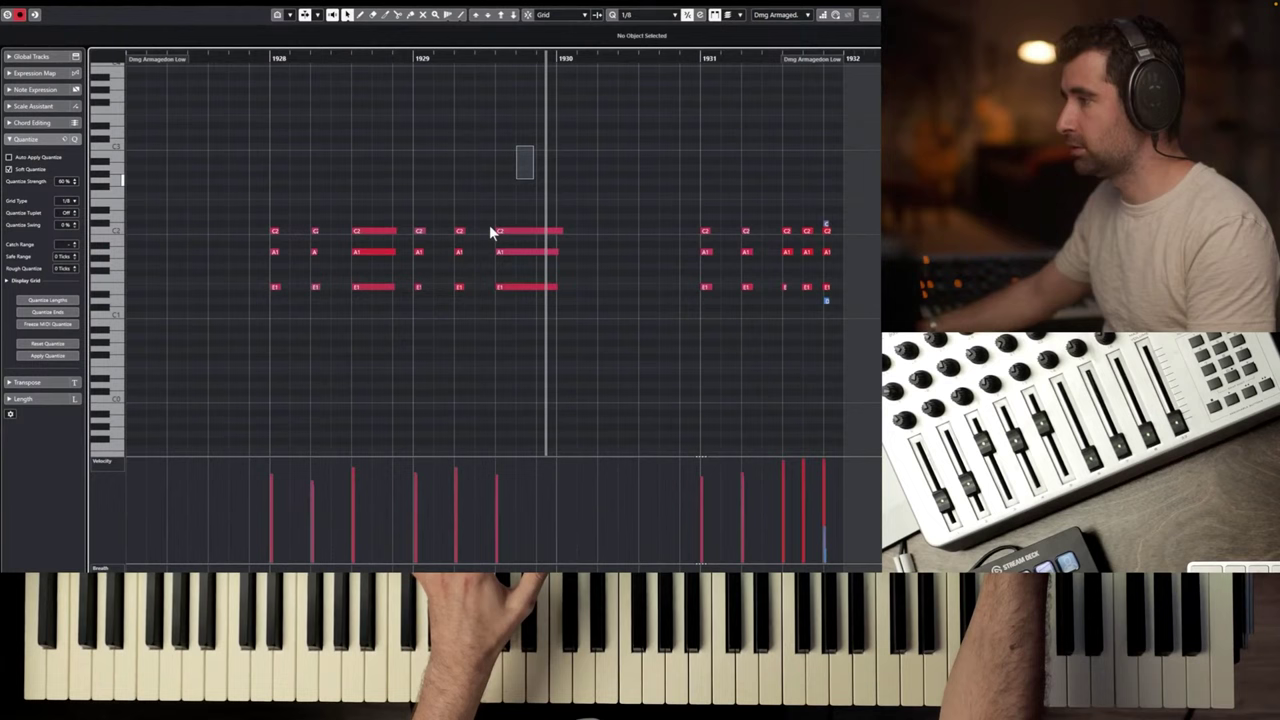
click(507, 287)
drag(507, 287, 634, 291)
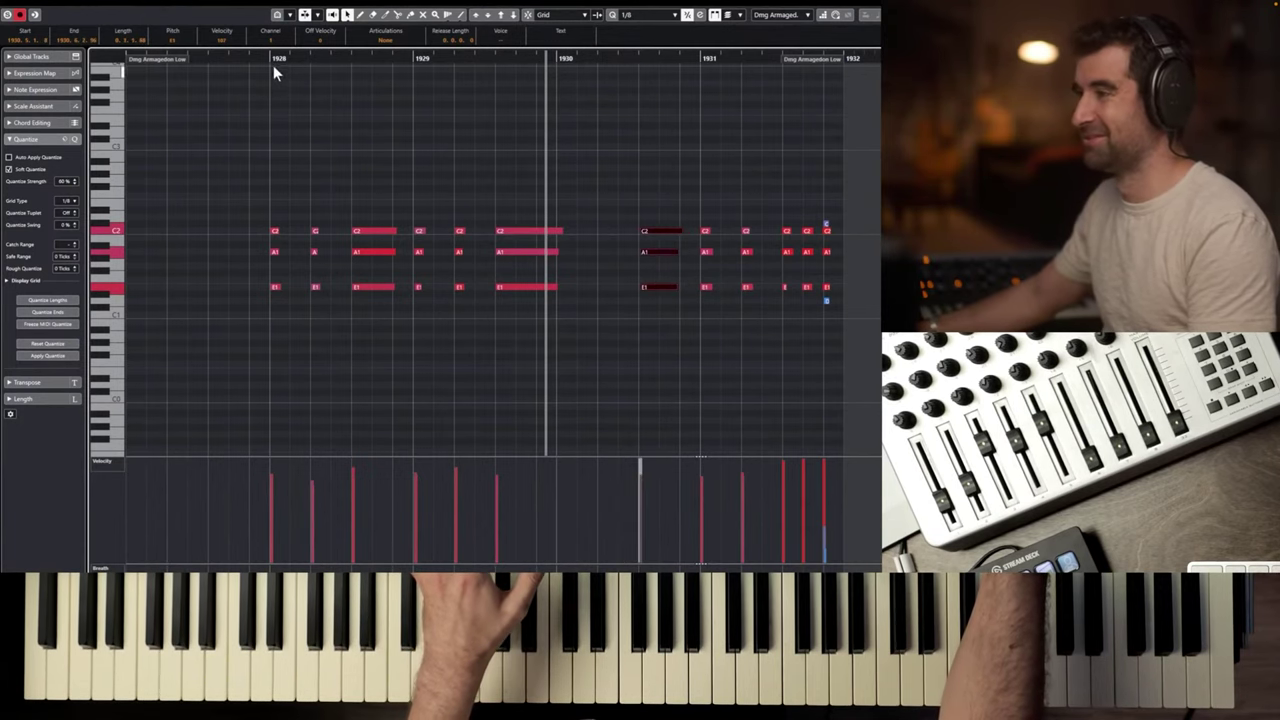
click(224, 61)
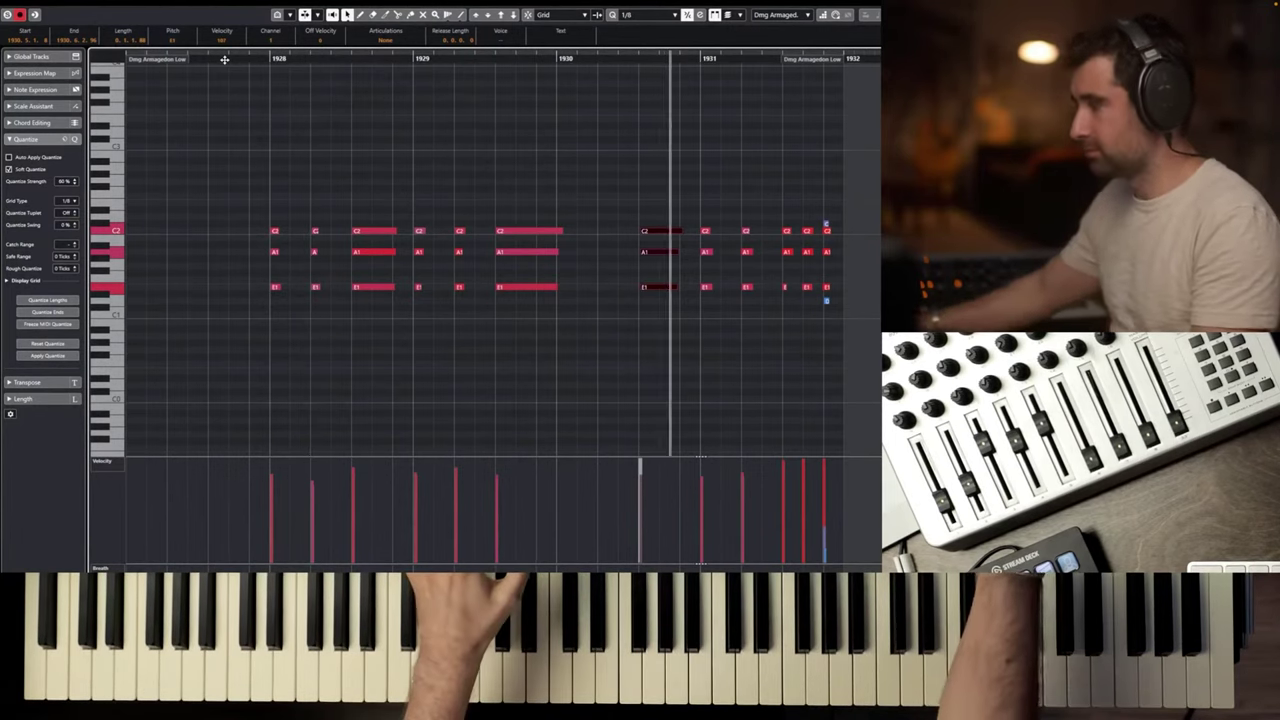
key(Escape)
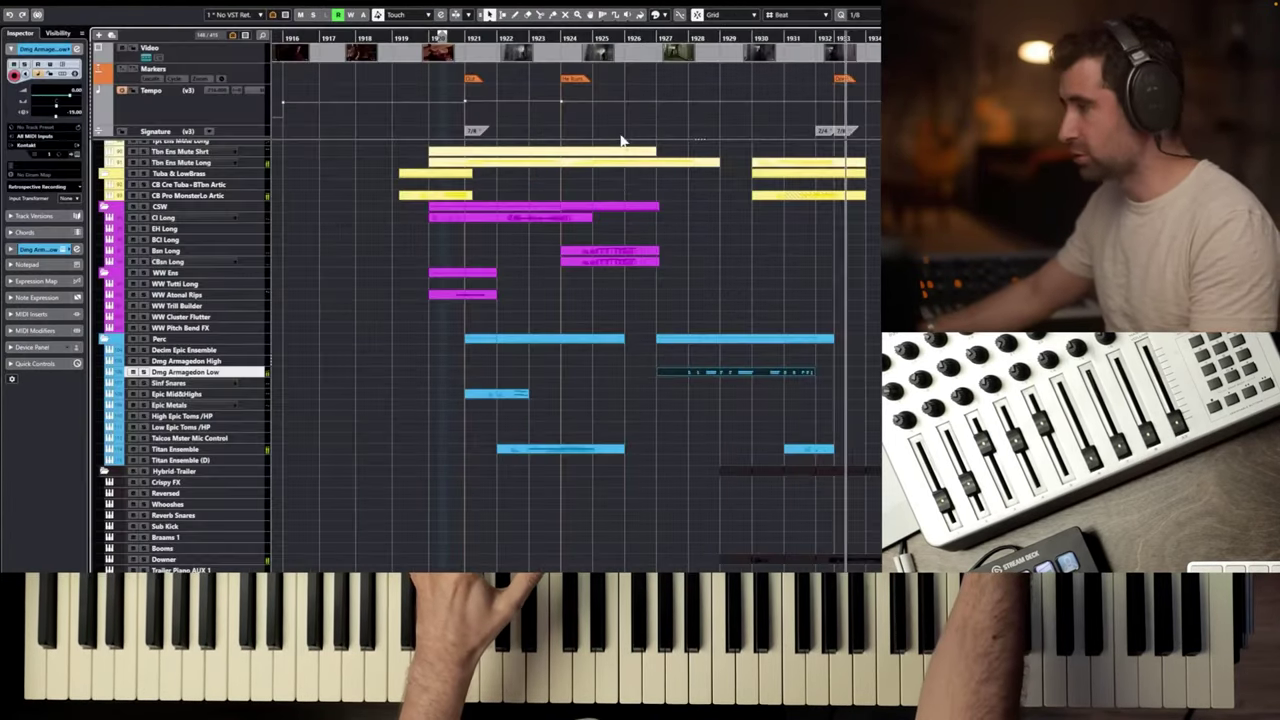
Listen to the arrangement from about bar 1920 with the new percussion.
scroll(681, 200, down, 2)
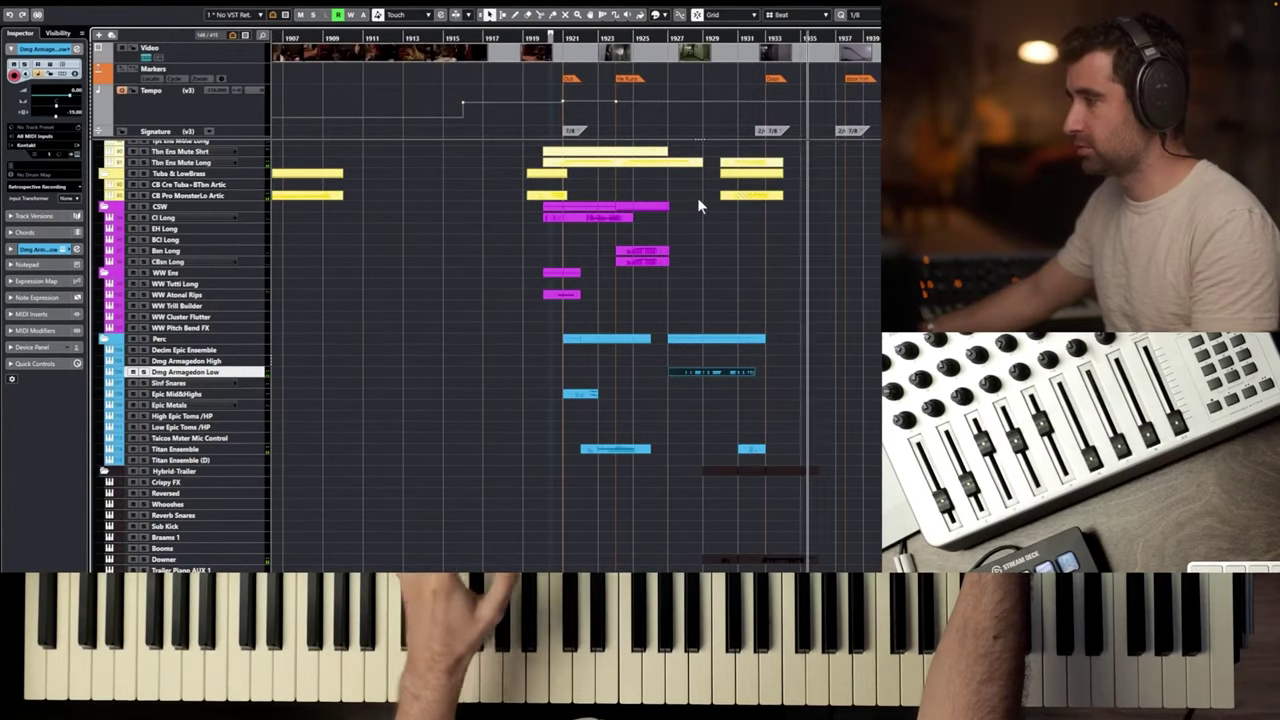
key(space)
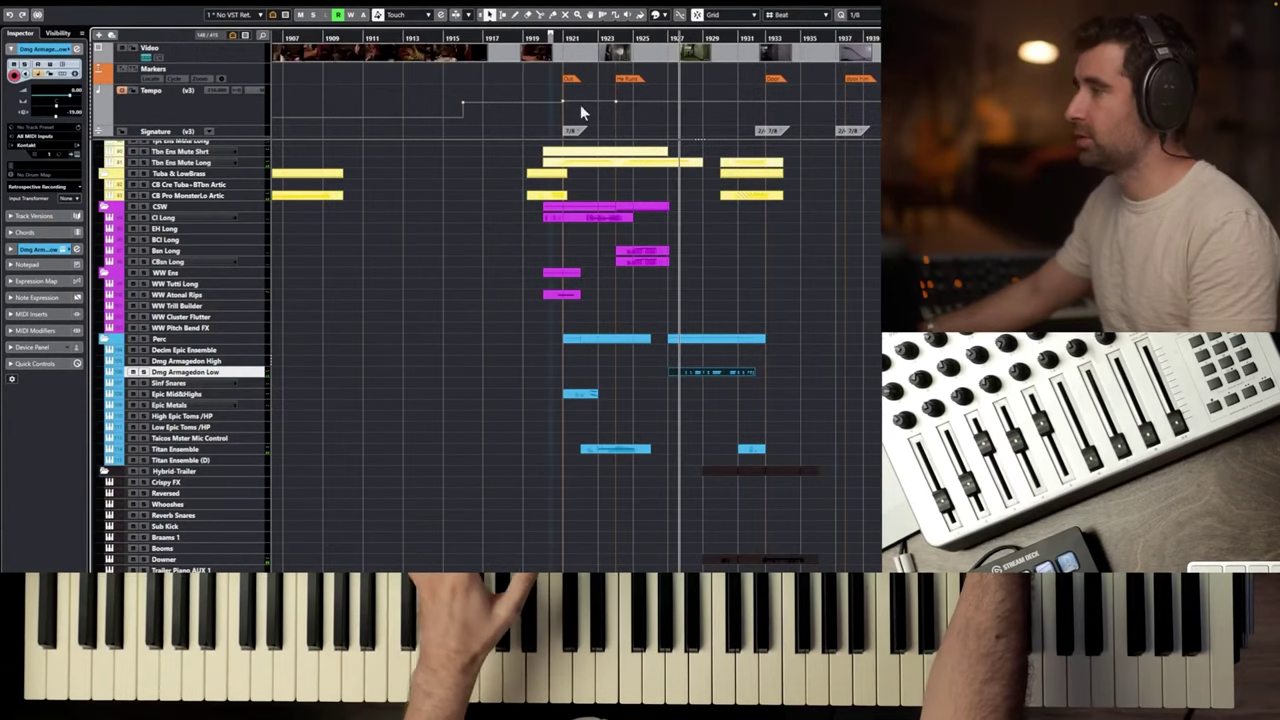
click(541, 39)
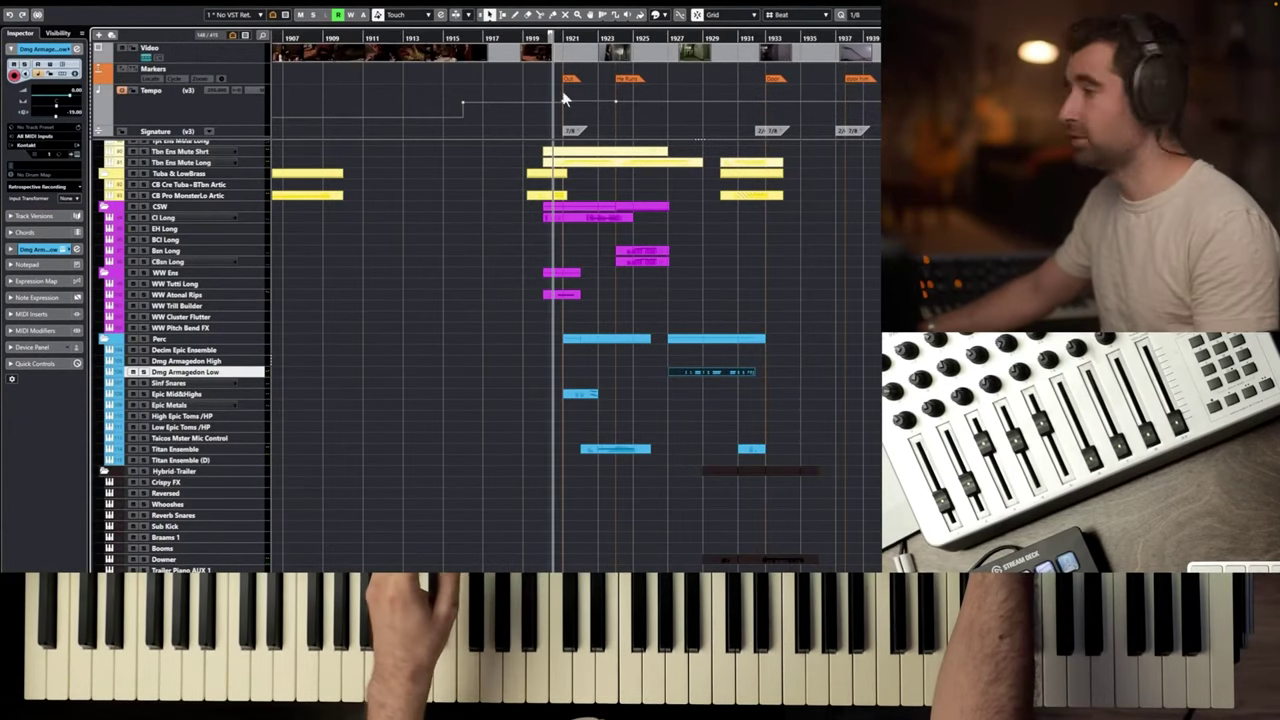
scroll(590, 251, up, 4)
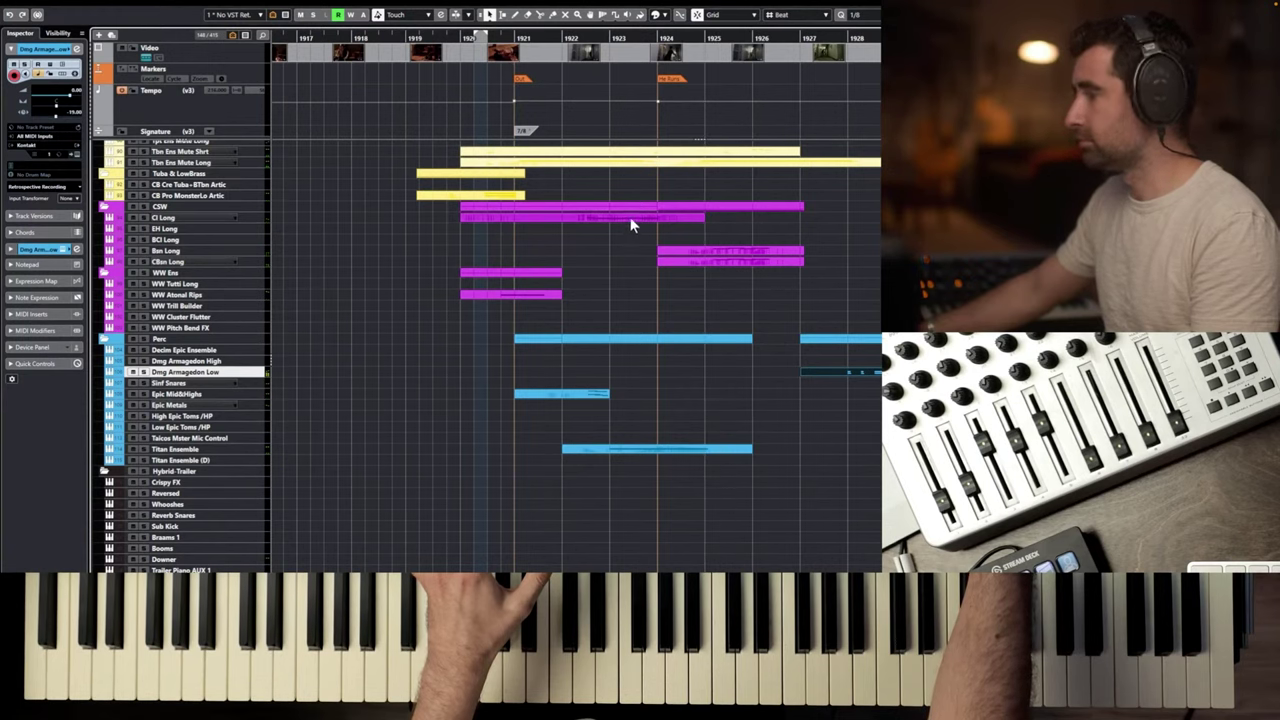
key(space)
Open the Dmg Armagedon Low part and play its hits repeatedly from just before bar 1928.
double_click(838, 371)
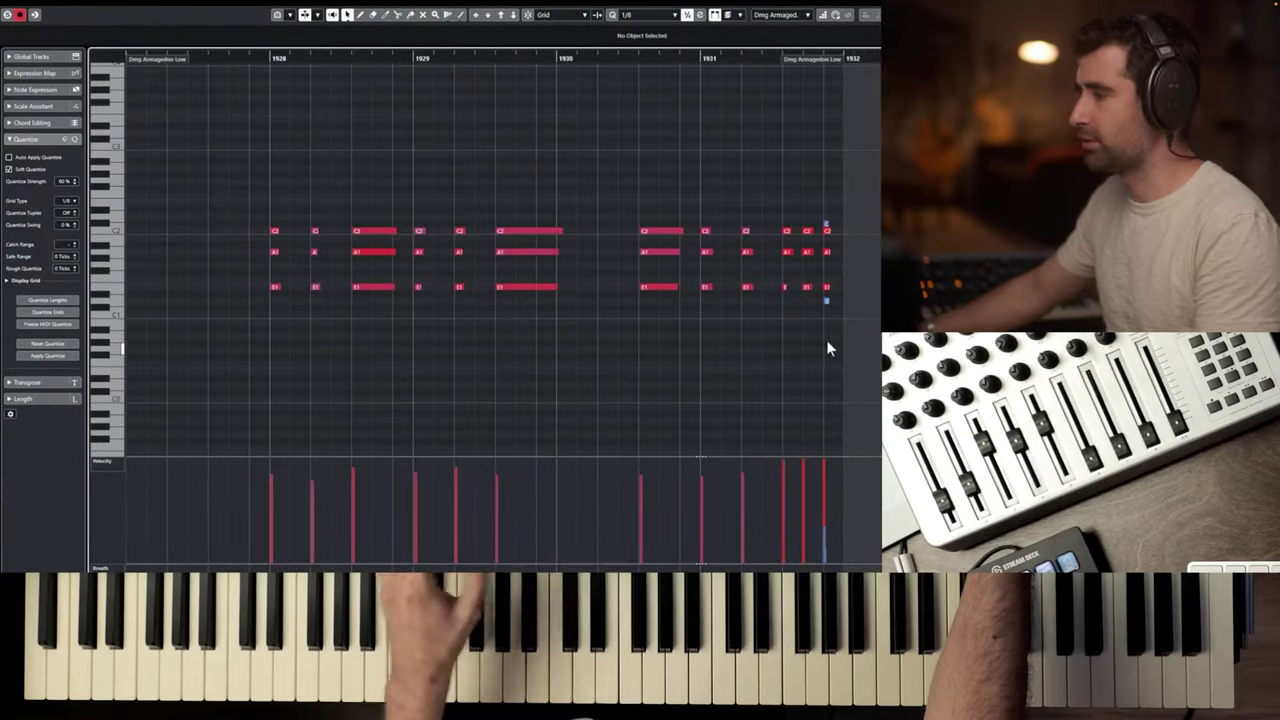
click(204, 62)
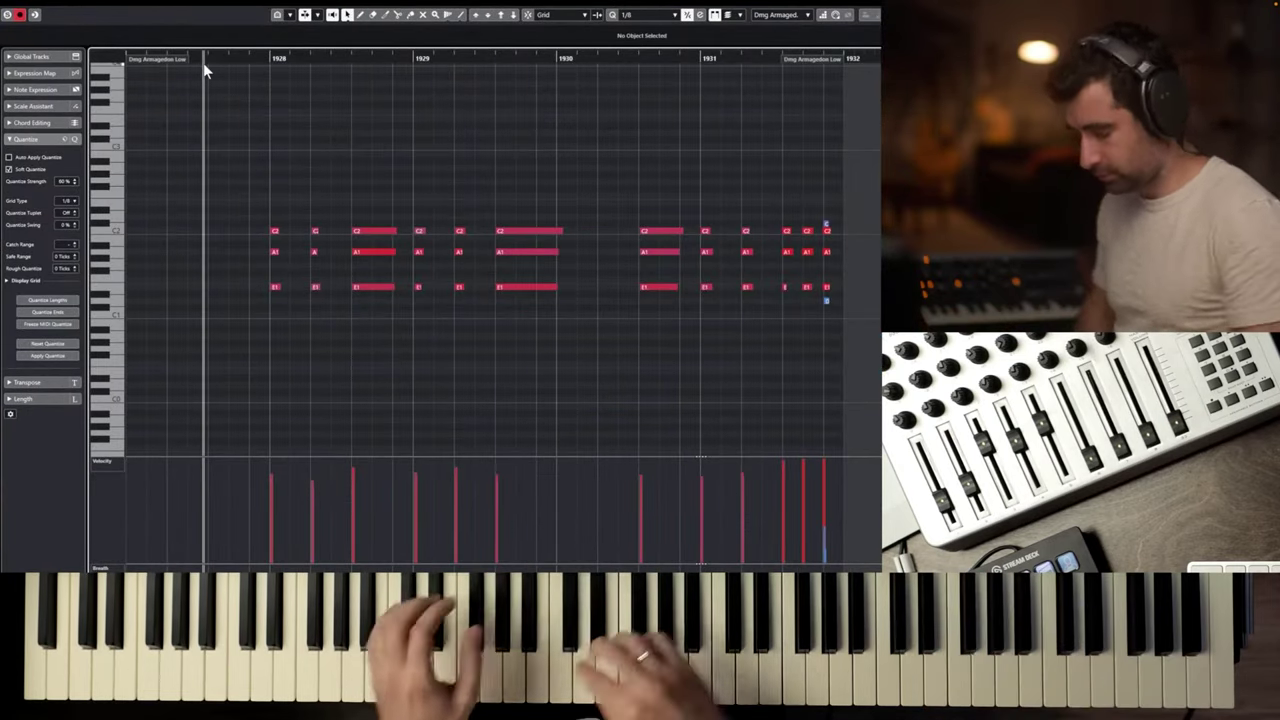
key(space)
key(space)
key(space)
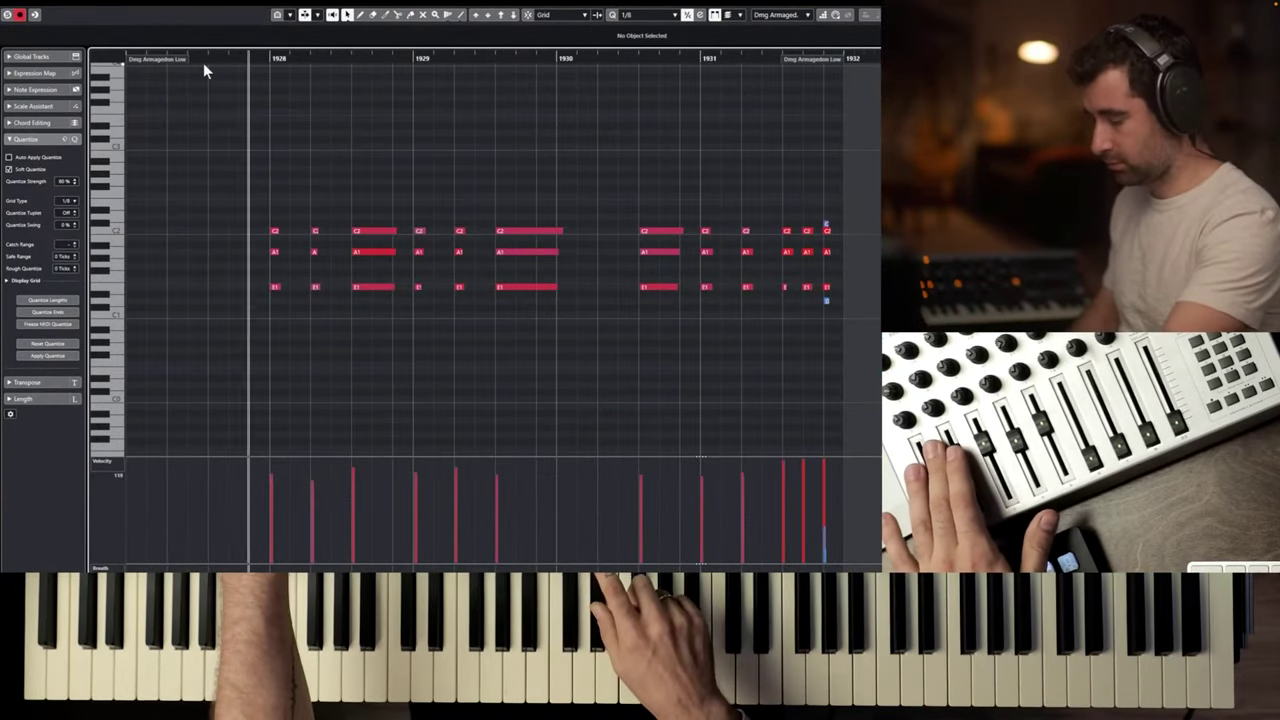
key(space)
key(space)
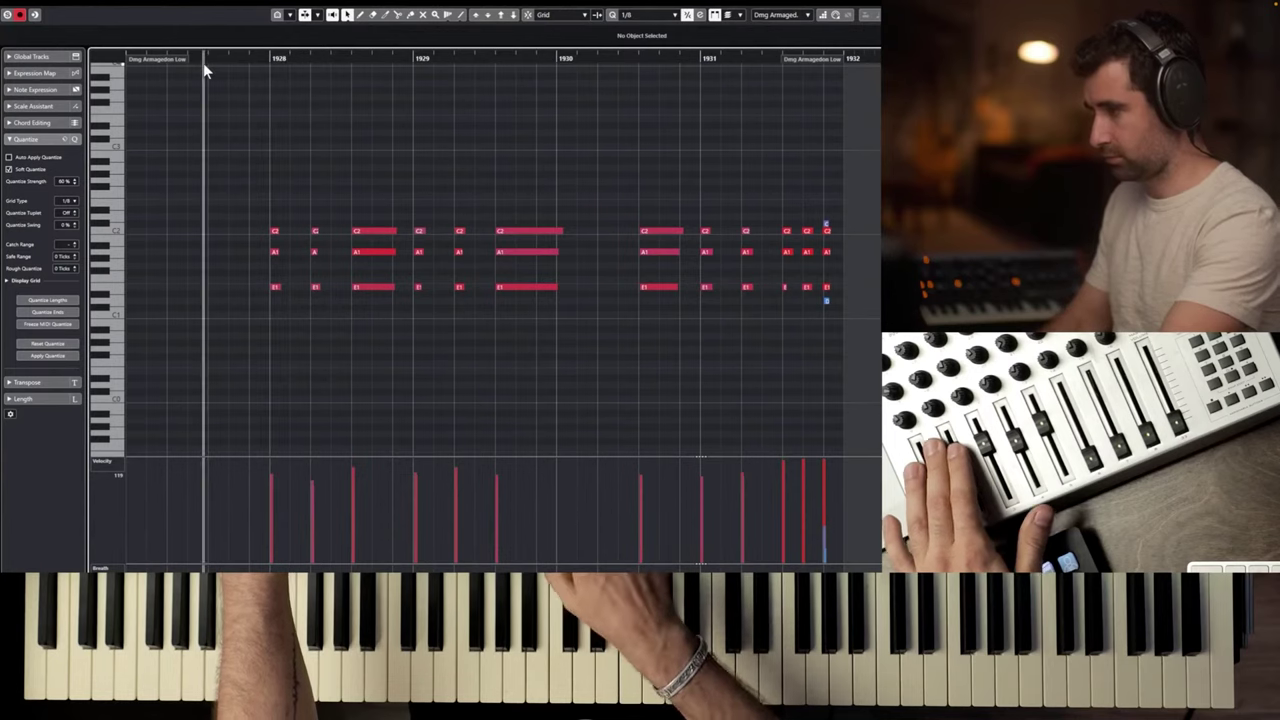
key(space)
Even out the velocities of all Dmg Armagedon Low notes and delete the stray lowest note at the end of bar 1931.
drag(838, 170, 243, 323)
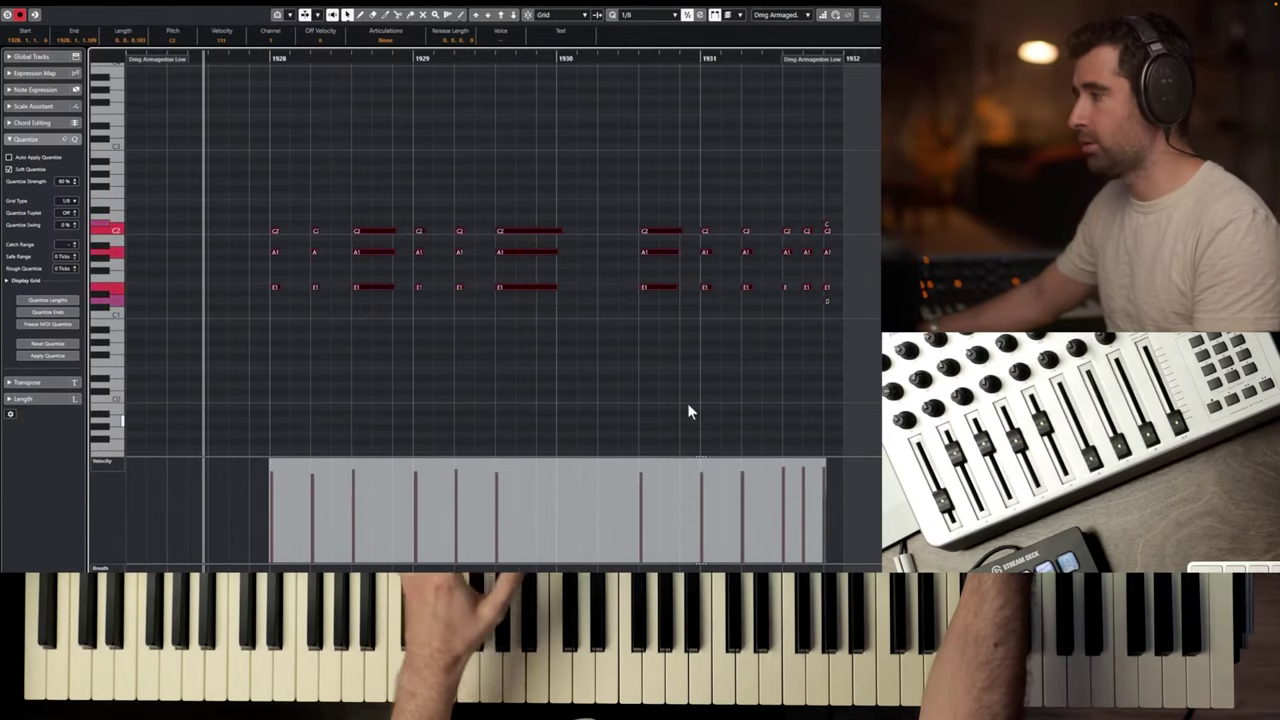
click(824, 323)
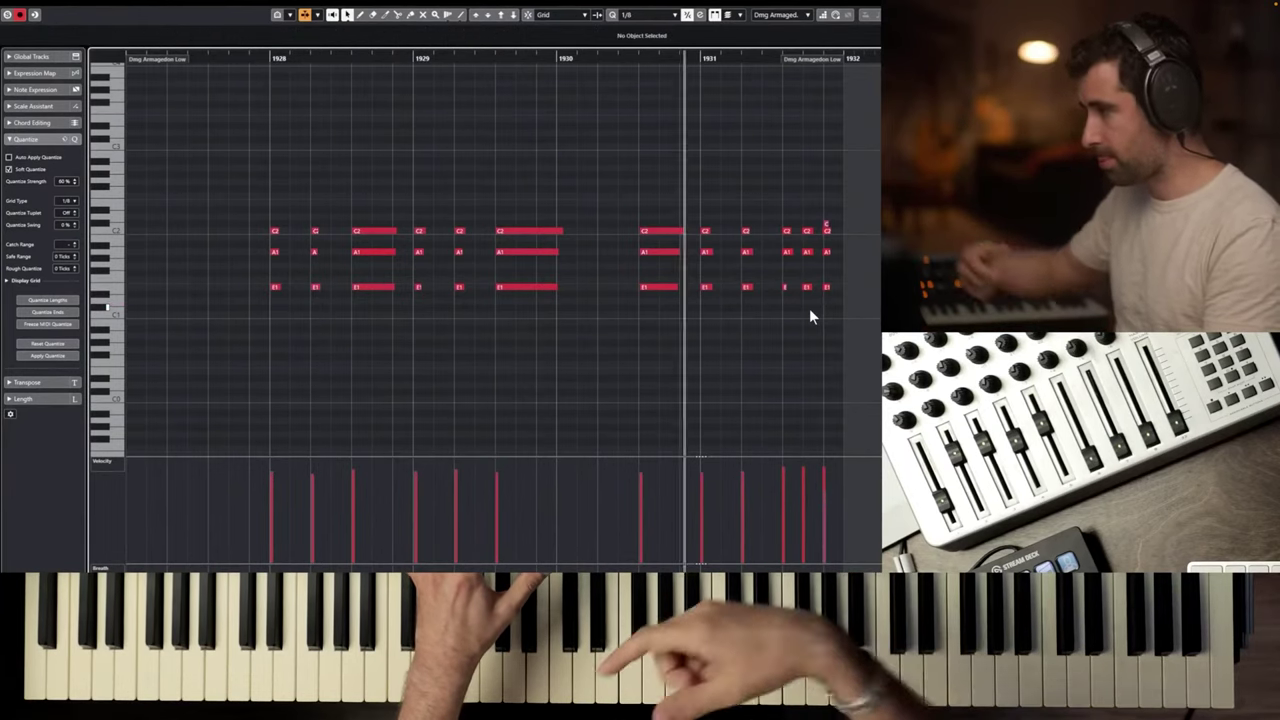
key(space)
key(Return)
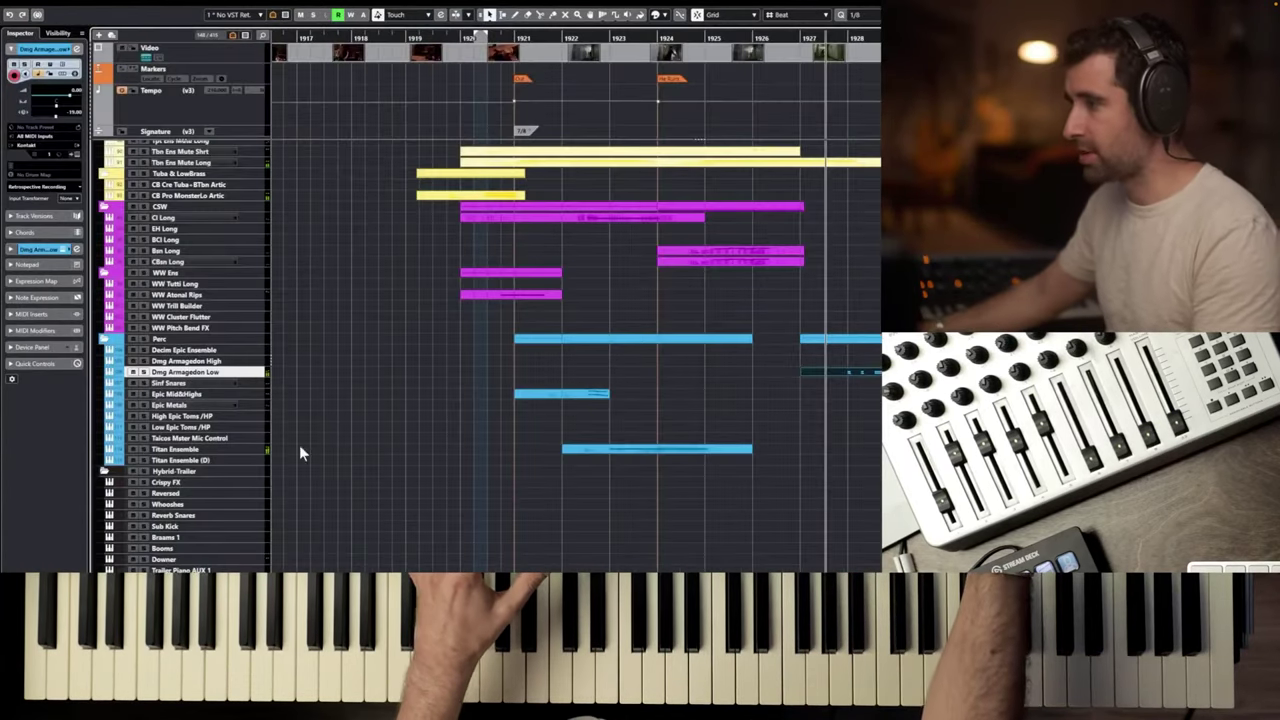
Record percussion hits on the Titan Ensemble (D) track across bars 1928–1931 and open the recorded part for editing.
click(180, 460)
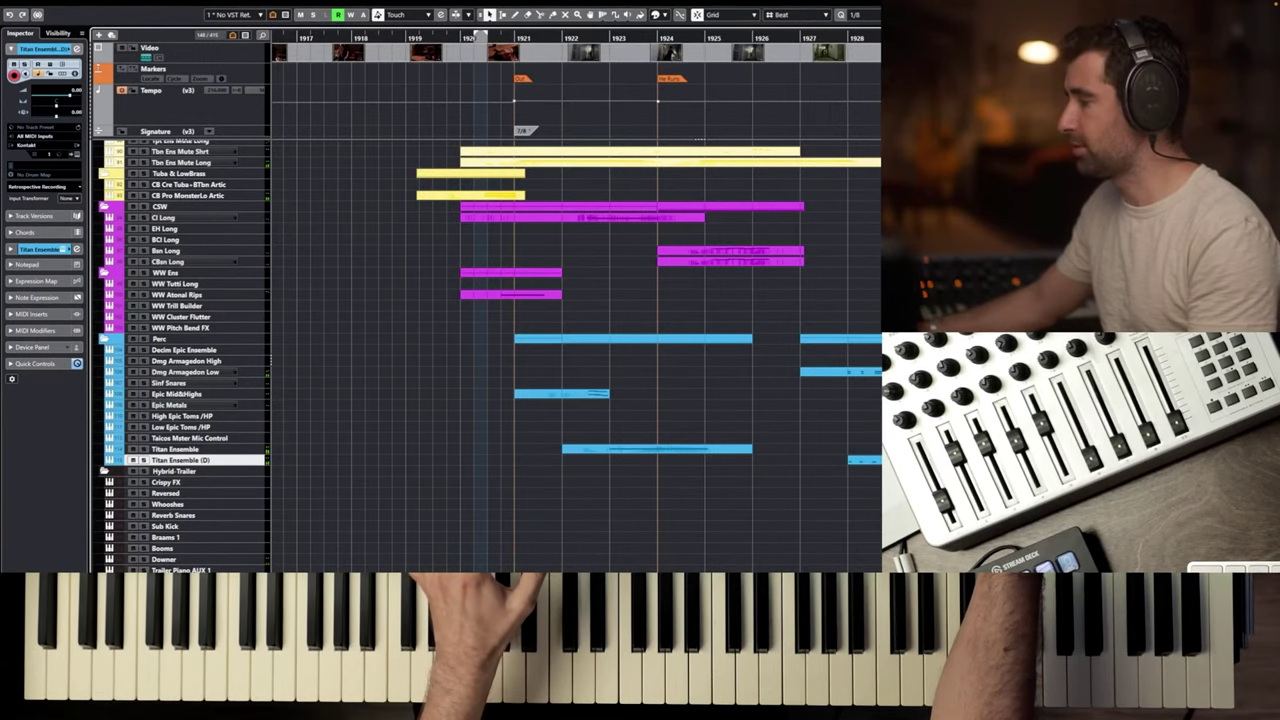
key(Return)
scroll(597, 217, down, 2)
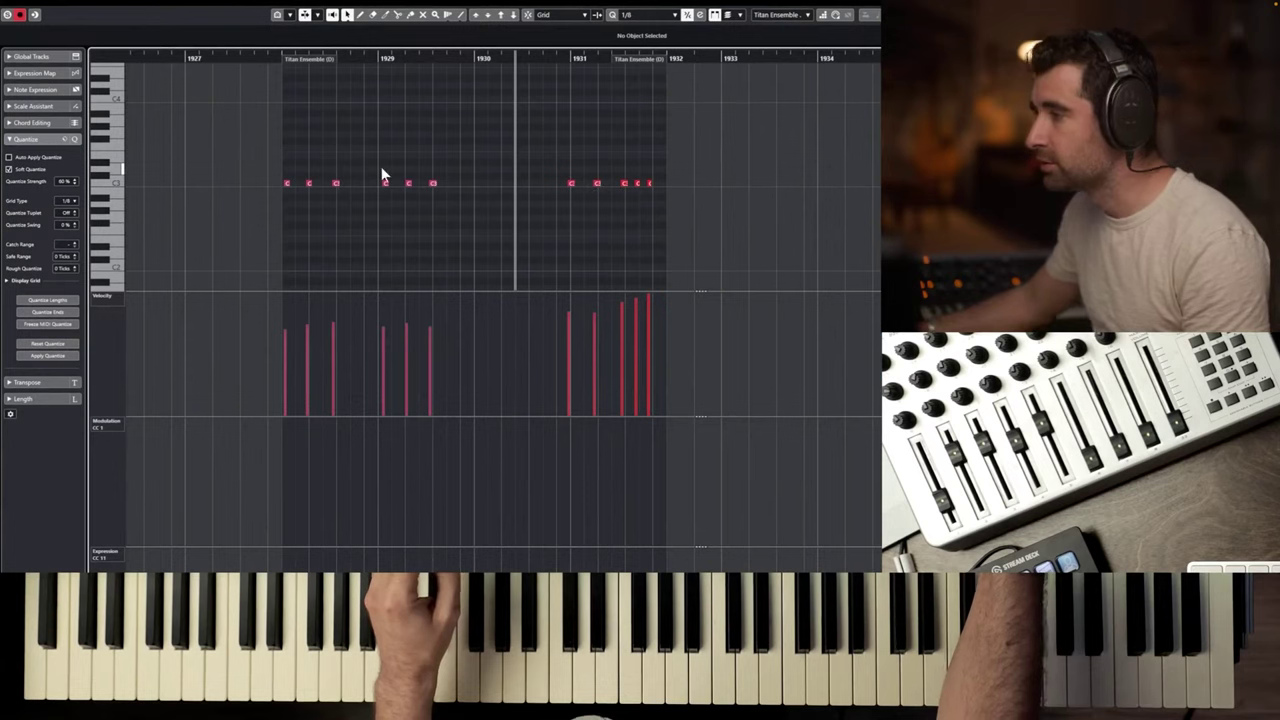
Overdub expression (CC 11) on the Titan Ensemble (D) part, starting from around the middle of bar 1927.
drag(298, 64, 247, 59)
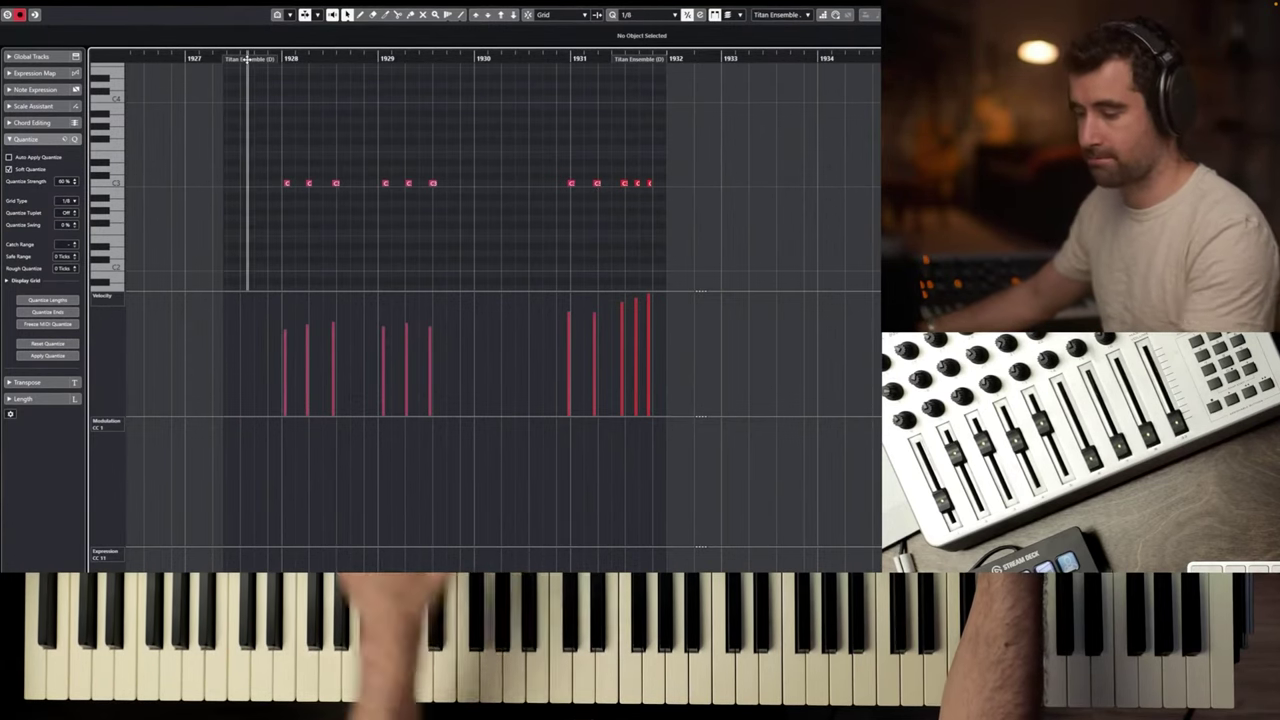
key(space)
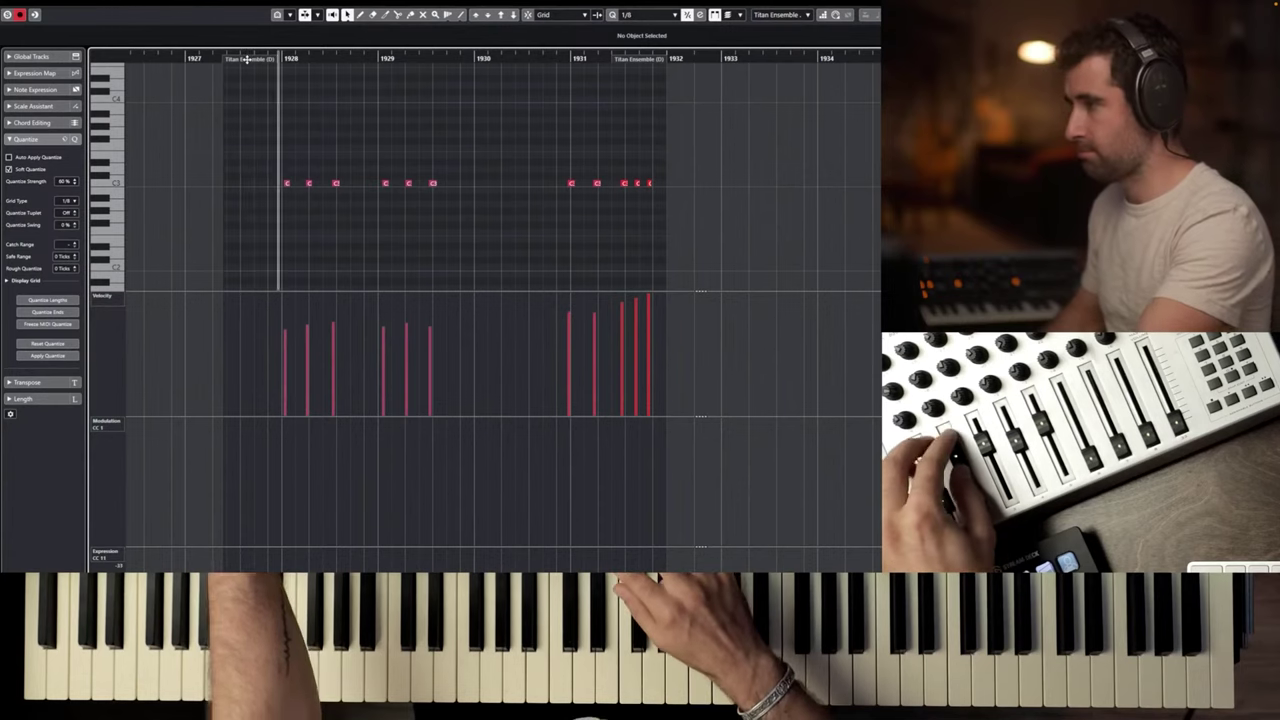
click(246, 59)
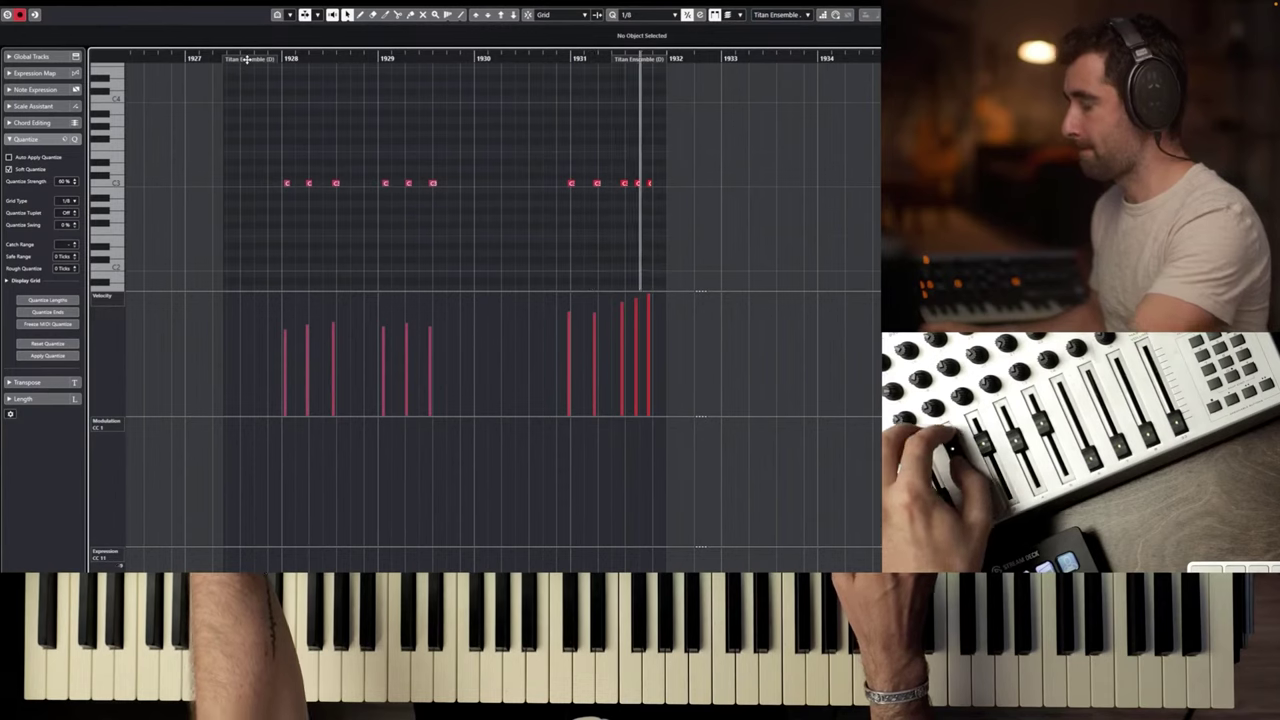
click(247, 57)
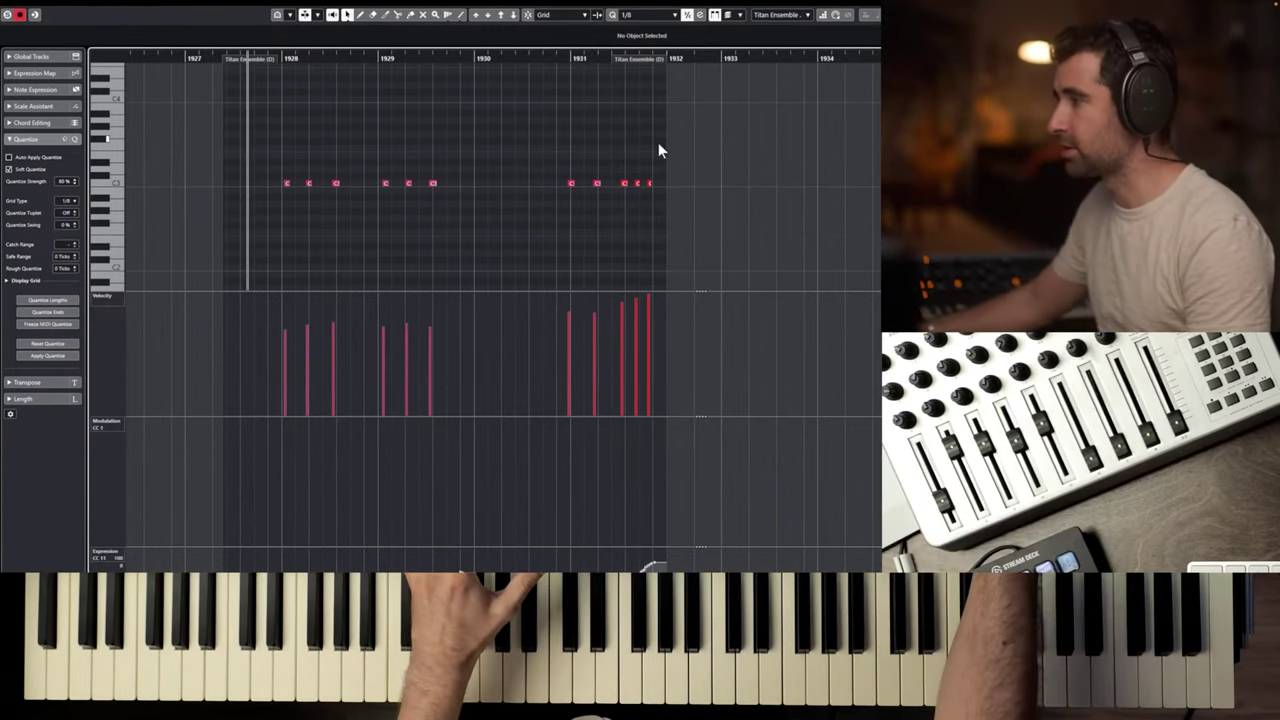
Soft-quantize both groups of Titan Ensemble (D) C3 hits to the 1/8 grid, check them in playback and close the part.
drag(658, 142, 587, 183)
scroll(570, 182, up, 2)
scroll(440, 152, down, 3)
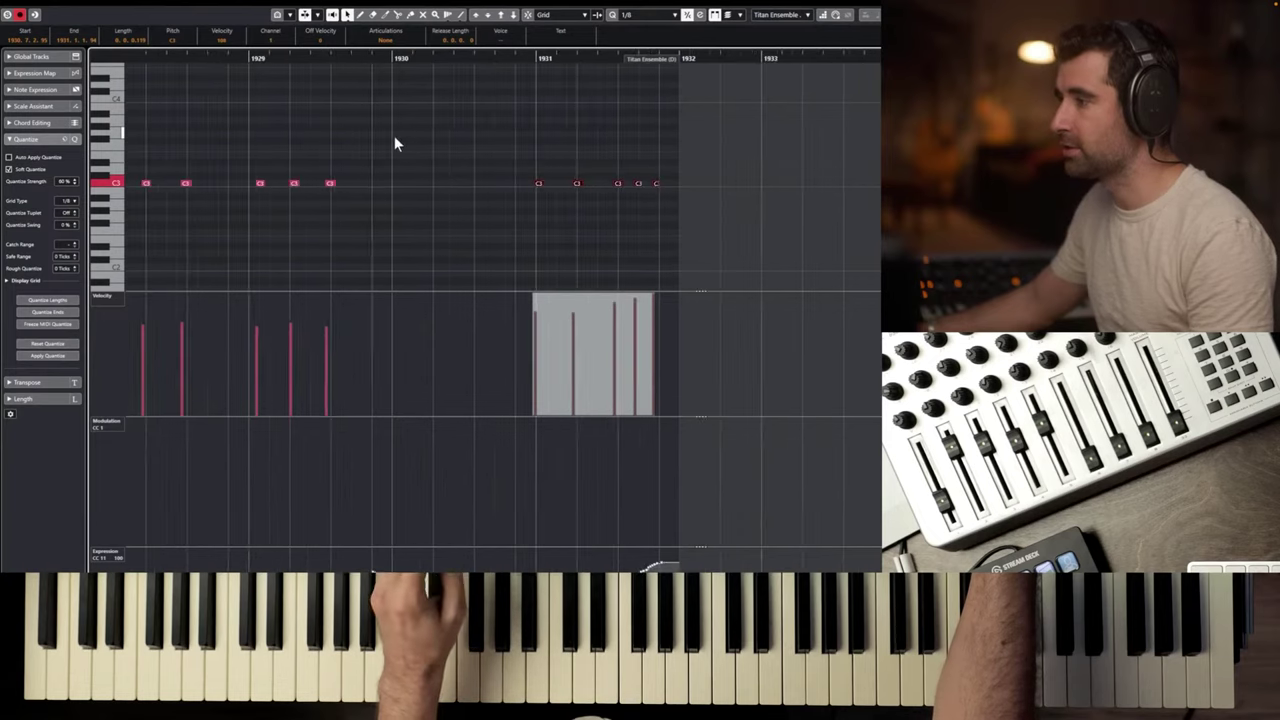
scroll(365, 132, right, 2)
scroll(365, 132, left, 2)
drag(399, 128, 136, 209)
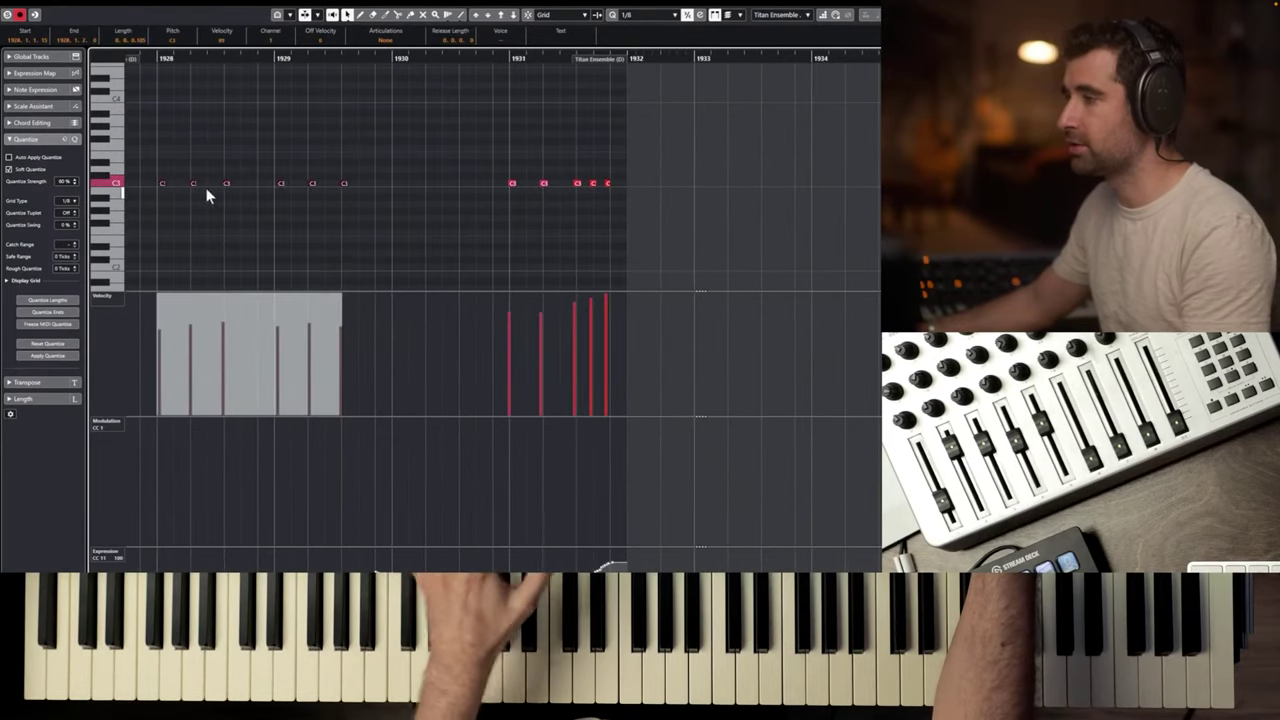
key(space)
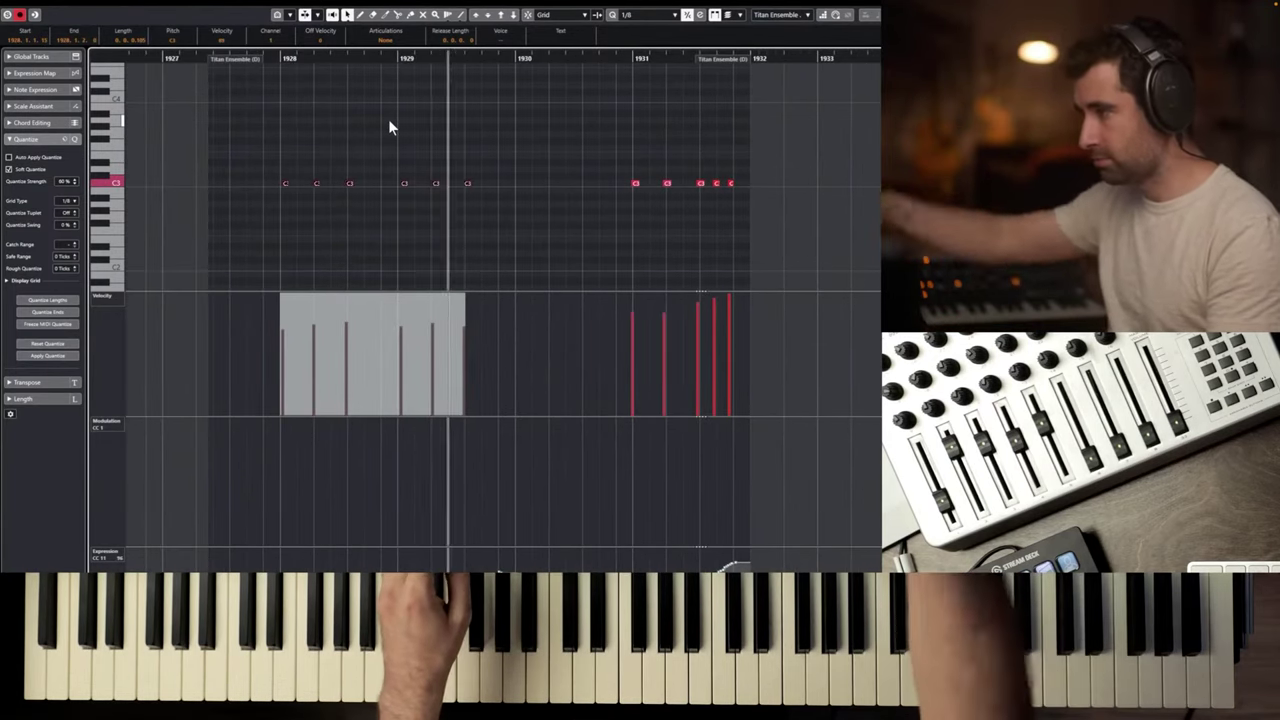
scroll(388, 122, down, 3)
key(Return)
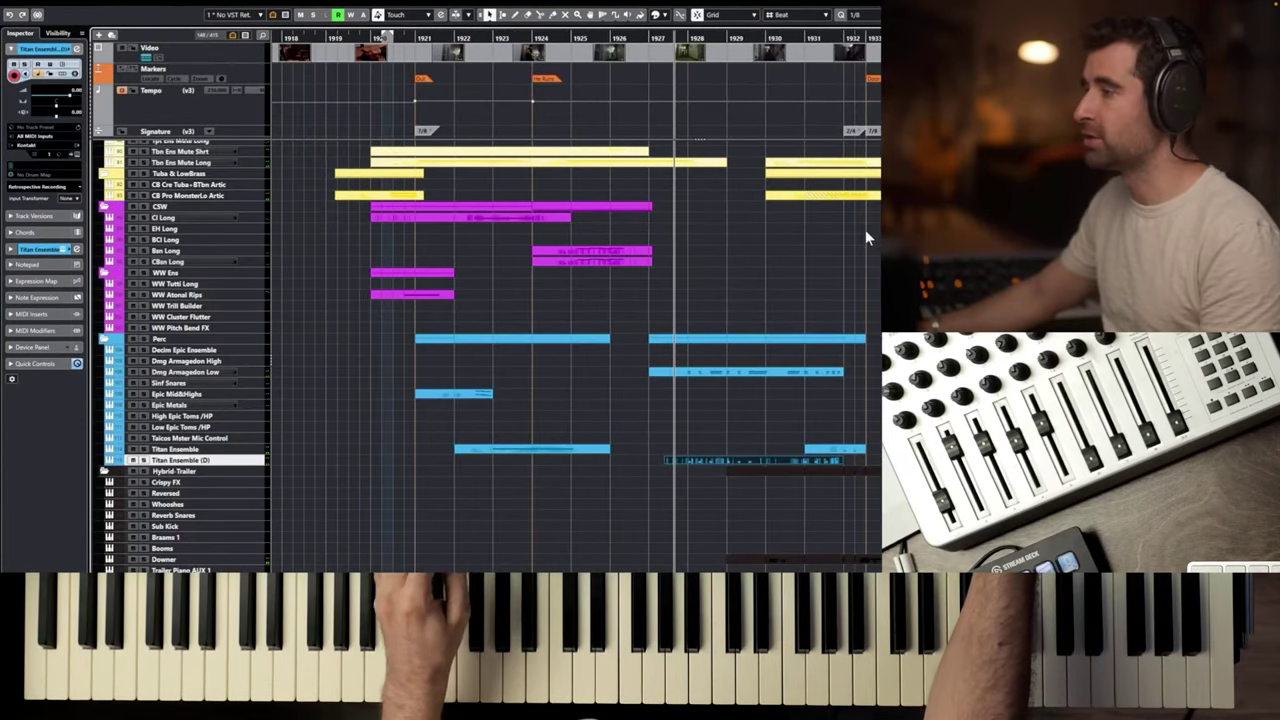
Start from about bar 1920 and record a Crispy FX part in bar 1922.
click(392, 37)
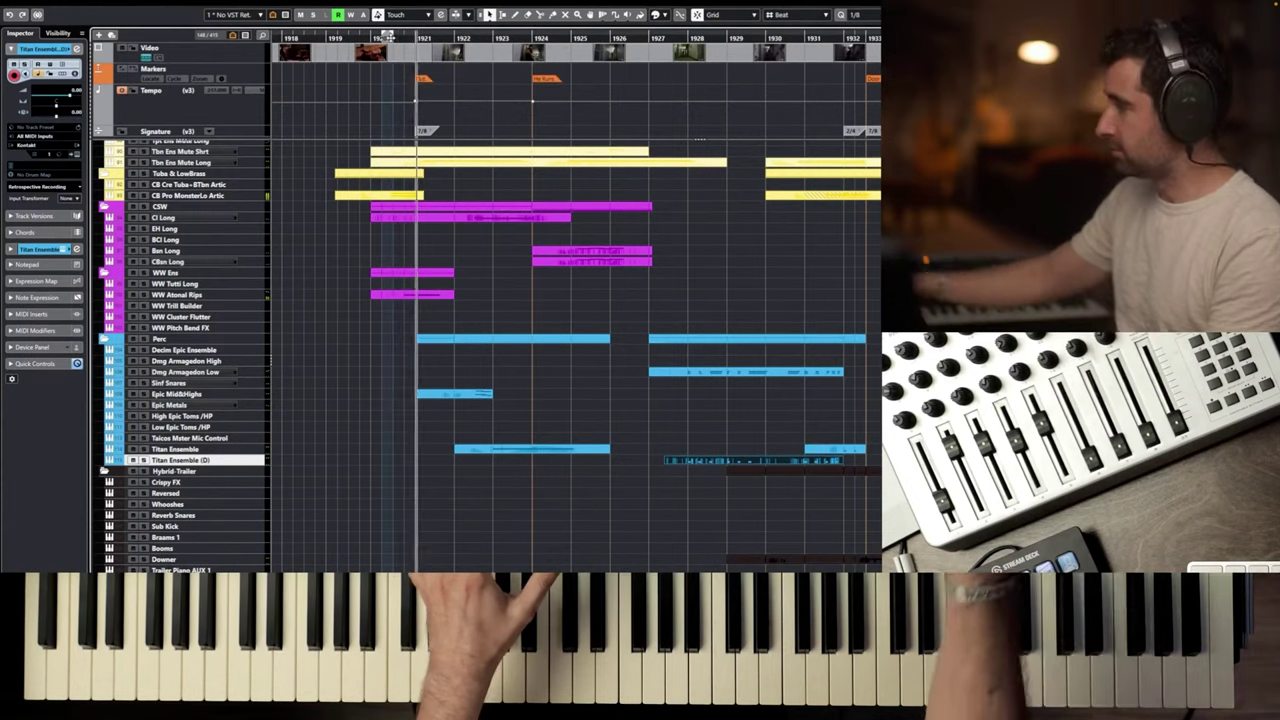
click(170, 482)
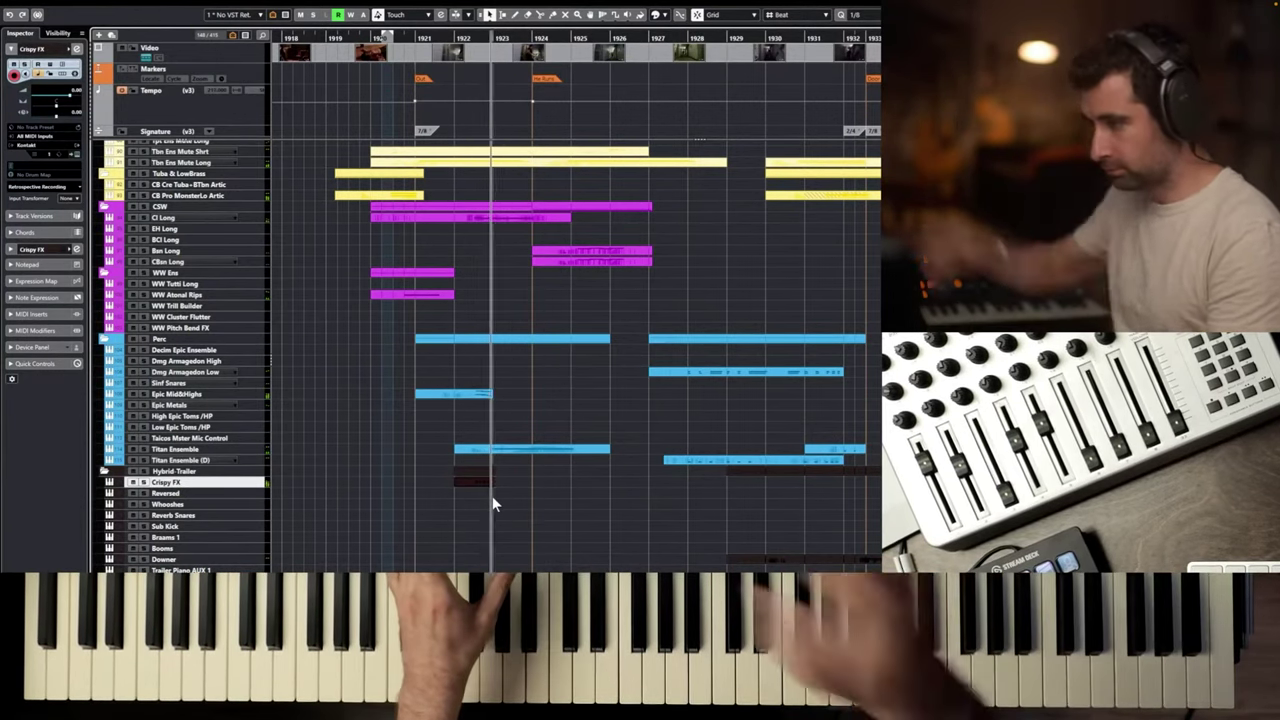
Record reversed effects on the Reversed track from bar 1921 through bar 1931 and play the result.
click(198, 492)
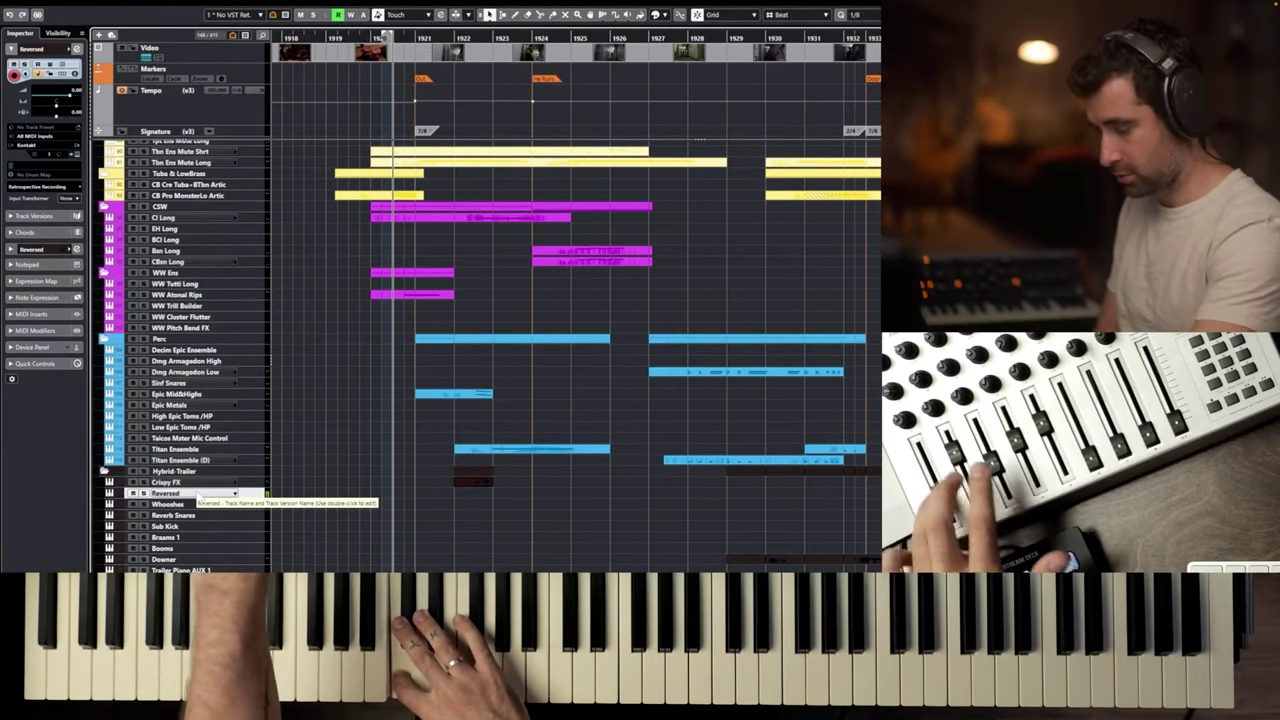
key(space)
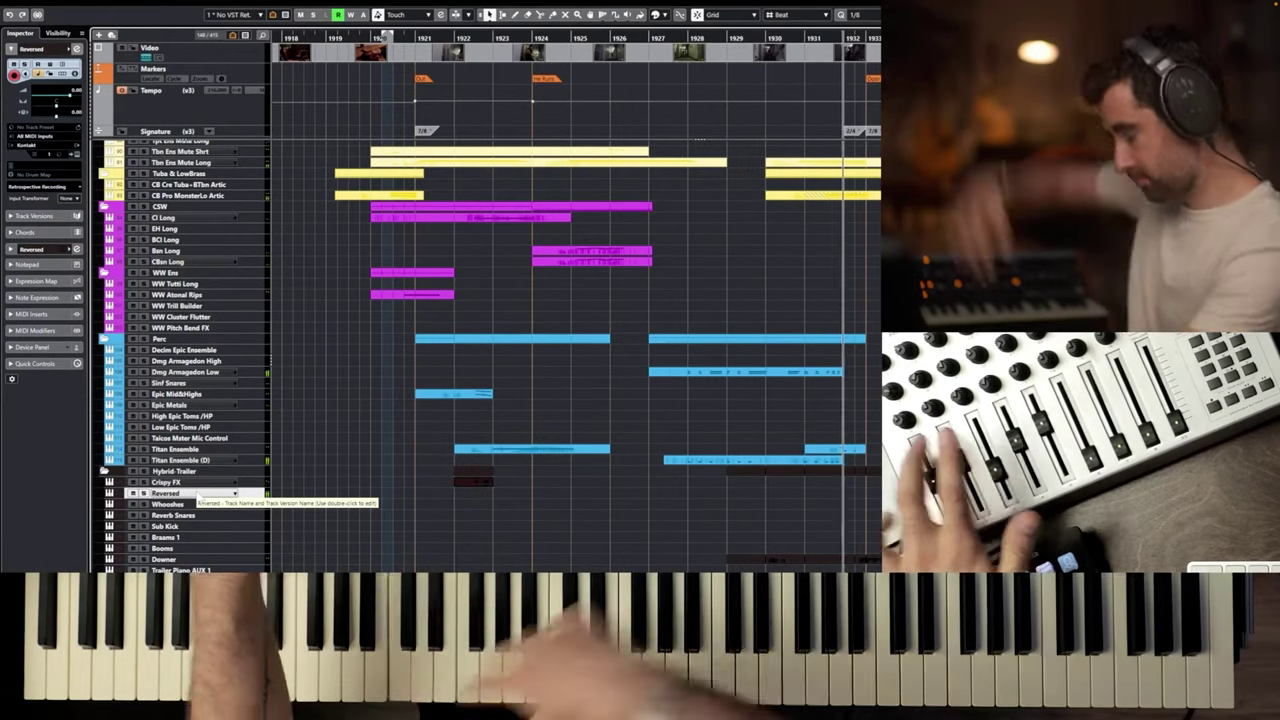
key(space)
key(shift+KP_Multiply)
key(space)
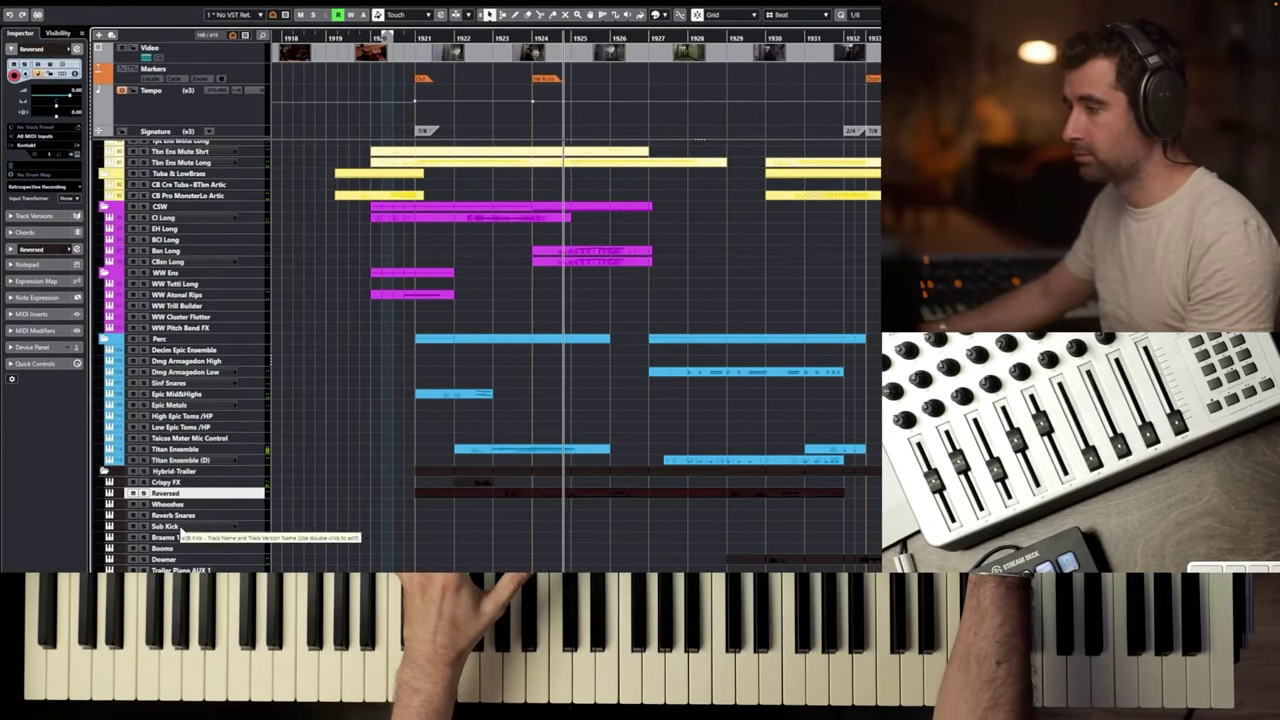
Record a Sub Kick part from bar 1926 through bar 1931, replacing the first take with a new one.
click(179, 528)
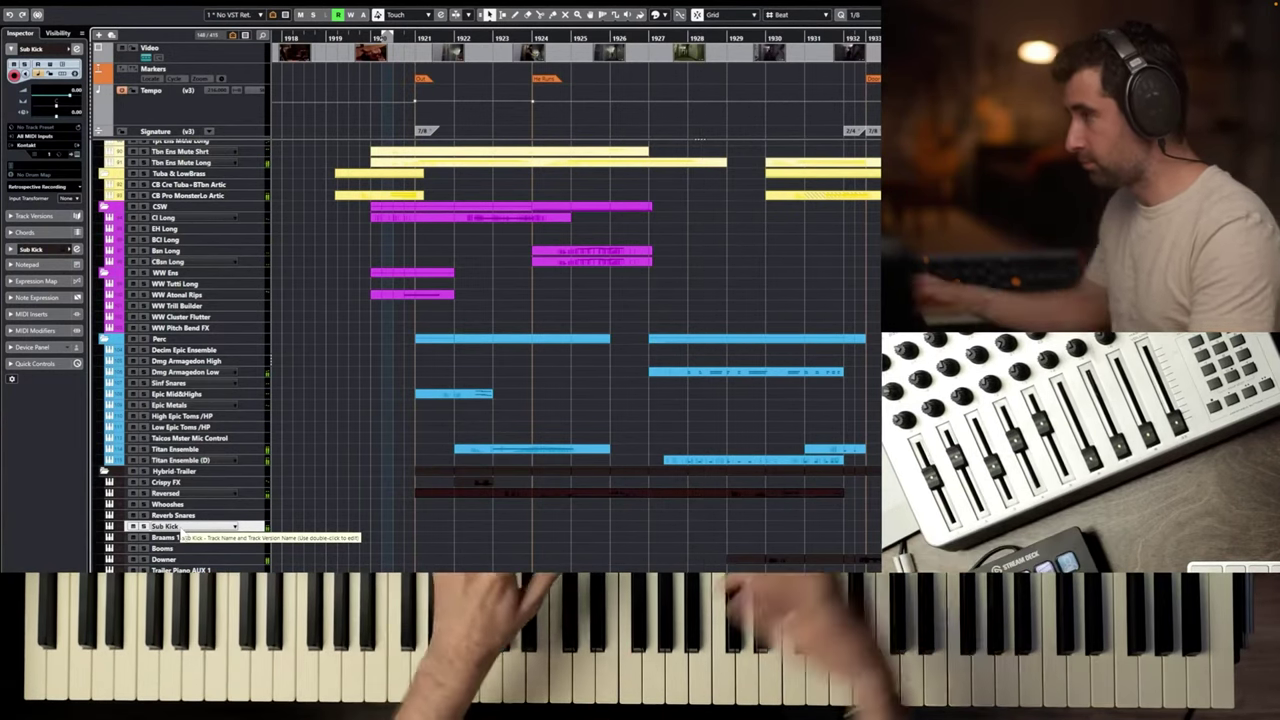
key(space)
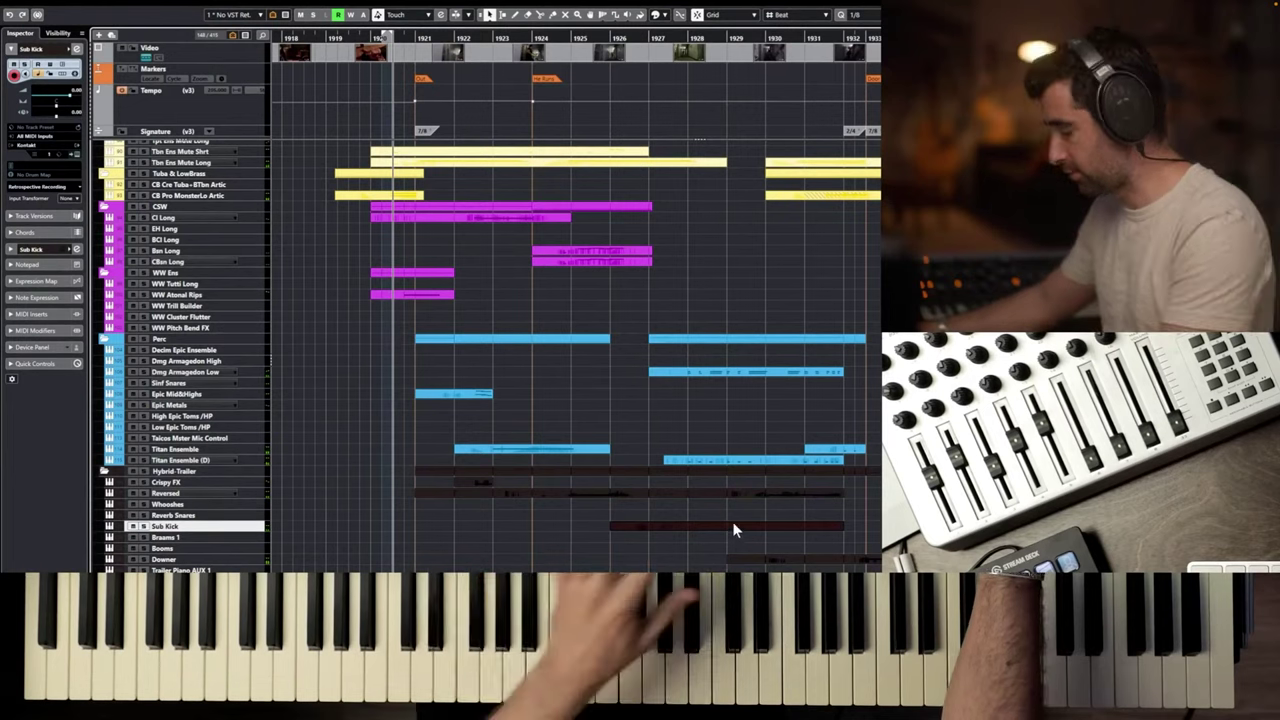
click(609, 37)
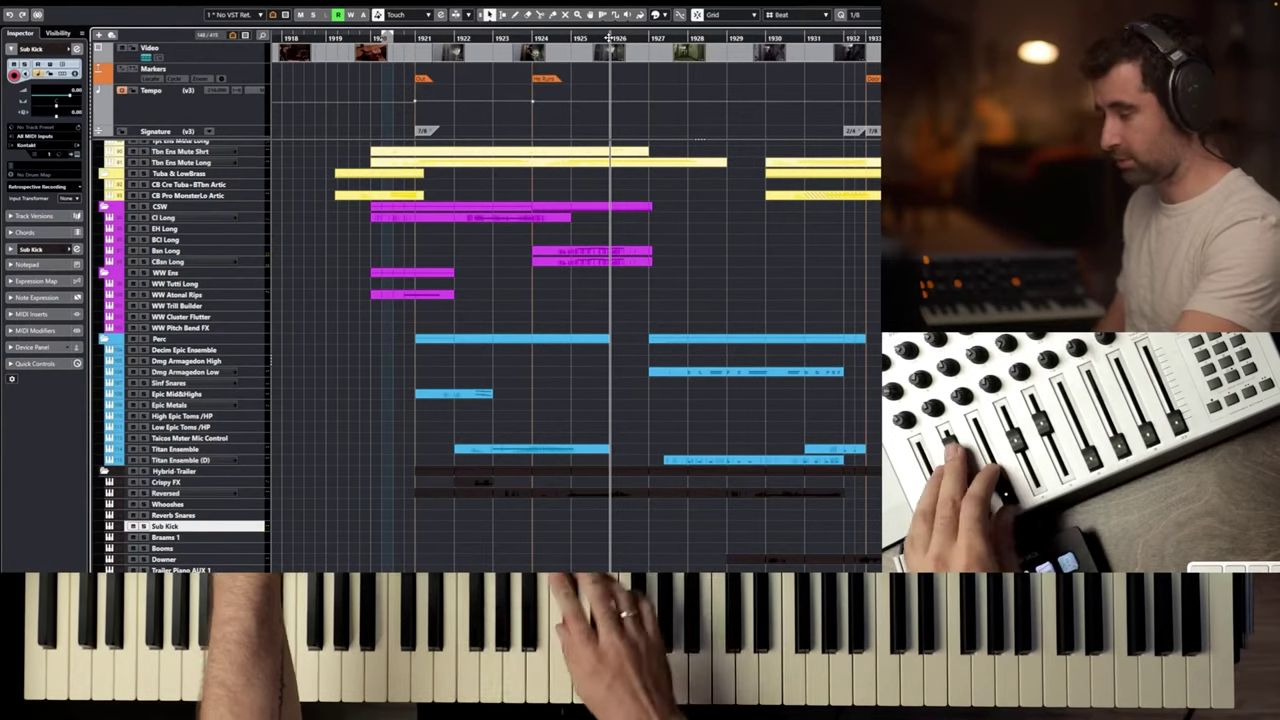
key(space)
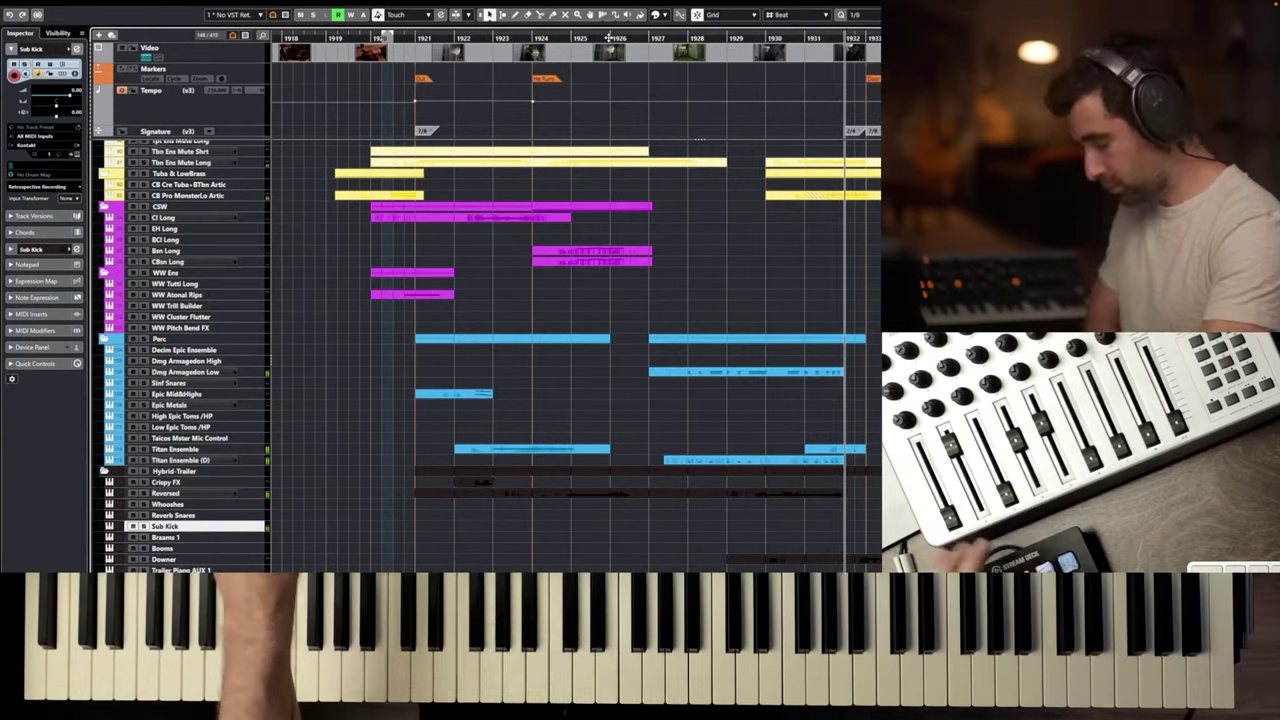
key(space)
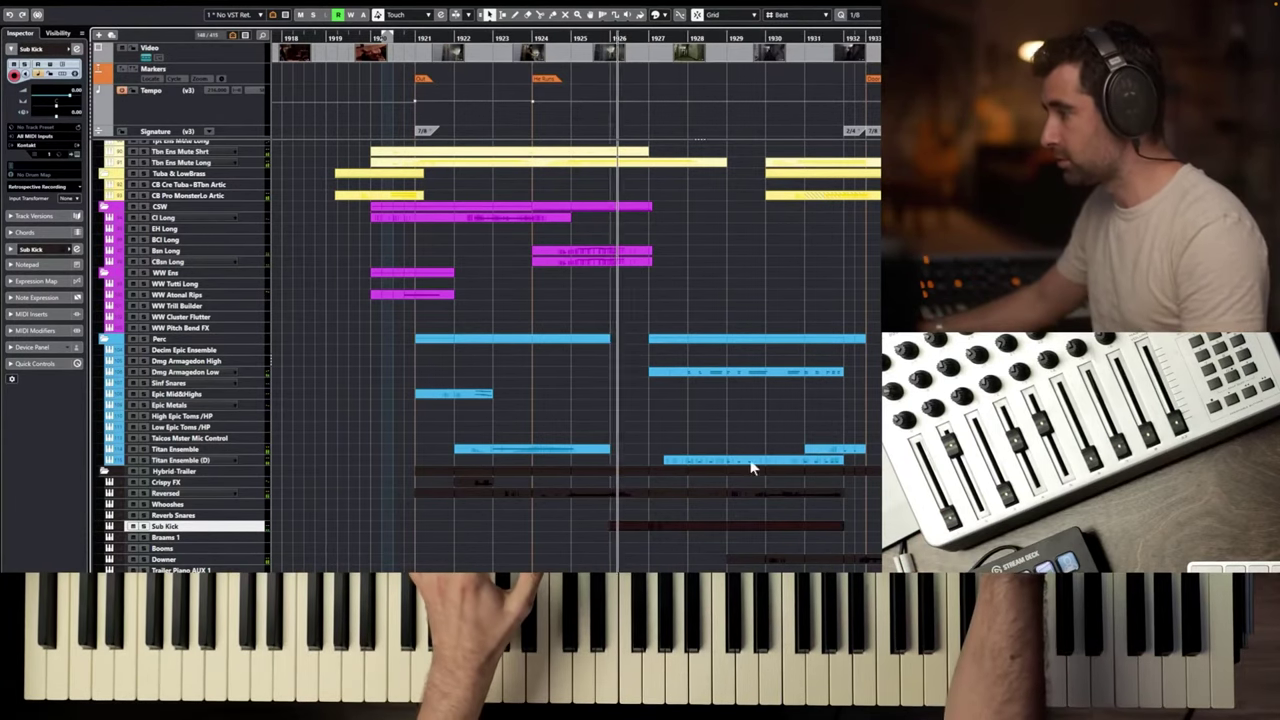
Open the Sub Kick part, quantize all its F2 notes to the 1/8 grid, play it back and close it.
double_click(716, 526)
drag(544, 114, 249, 200)
key(alt+s)
drag(352, 184, 358, 184)
drag(361, 188, 362, 181)
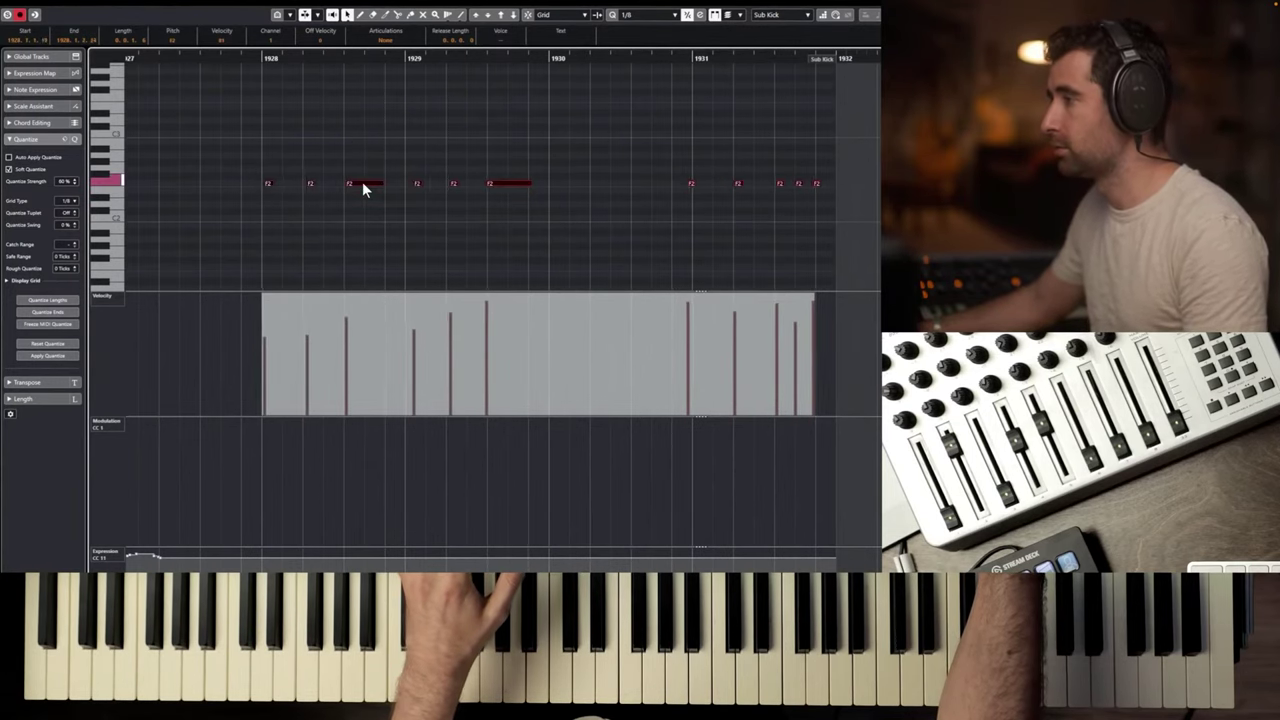
key(q)
key(space)
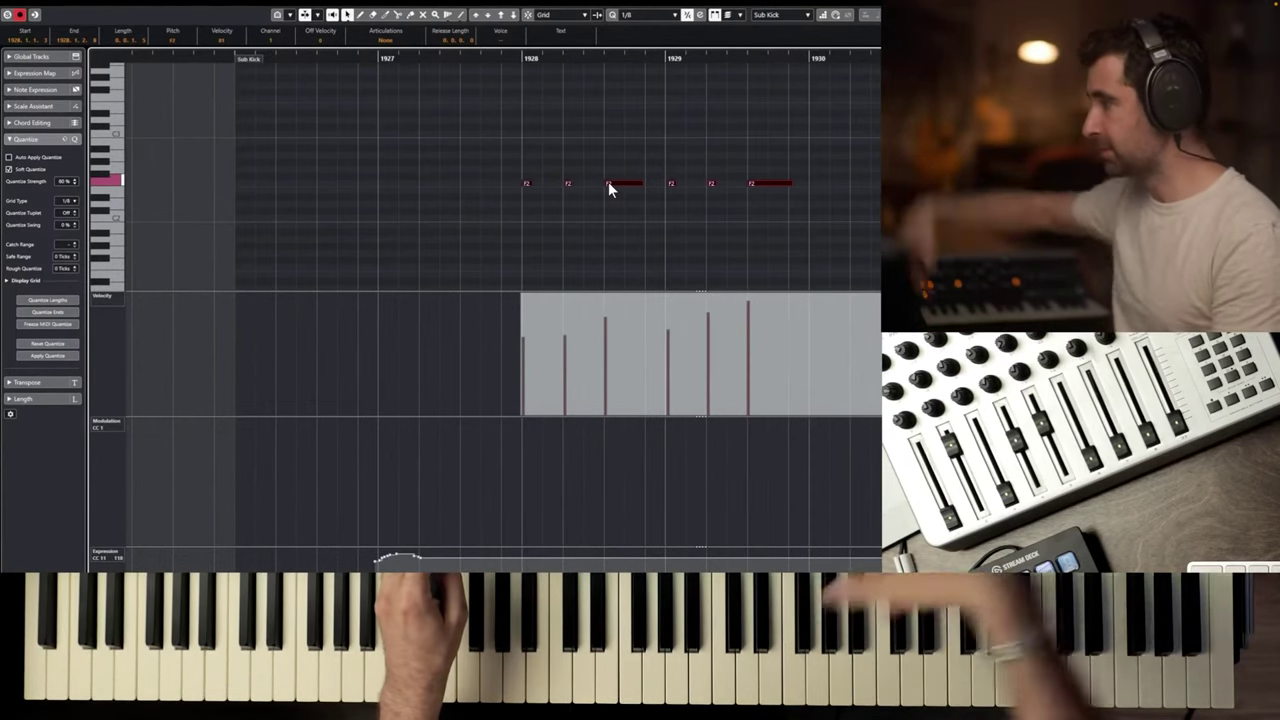
key(Return)
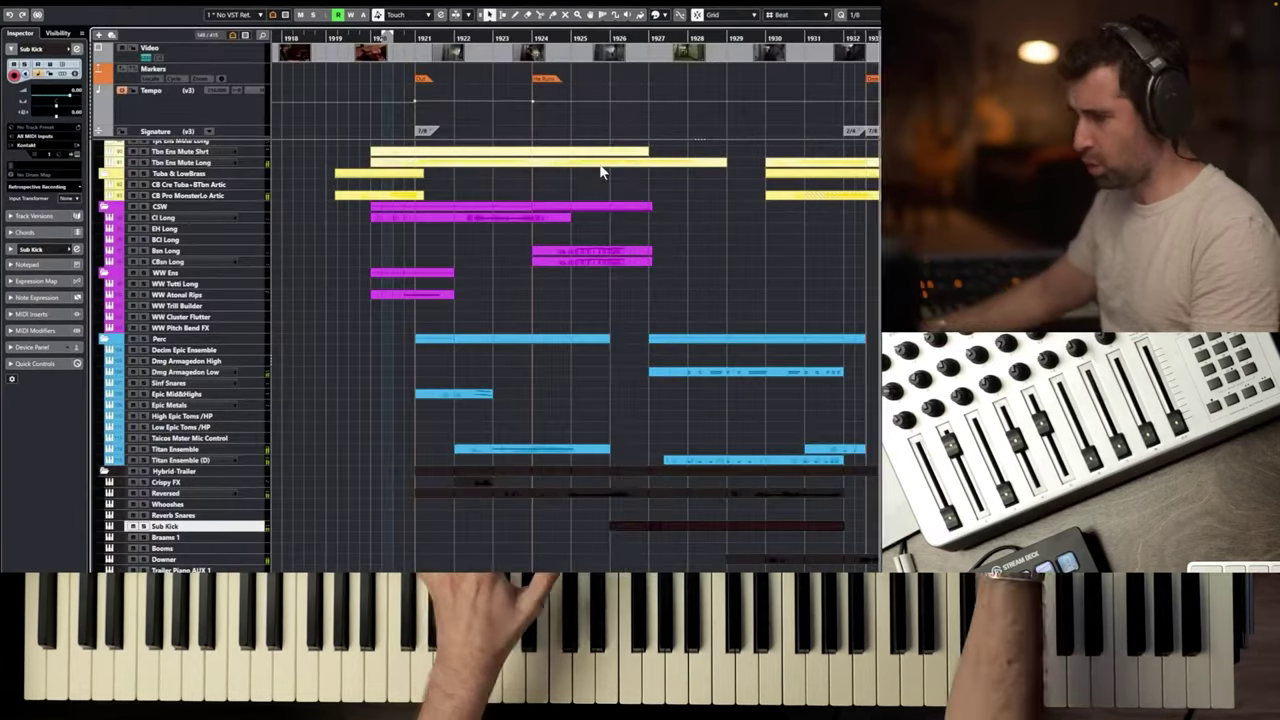
Abandon the Braams 1 take at bar 1926 and record the part from bar 1921 to the end of bar 1932 instead.
key(space)
click(182, 536)
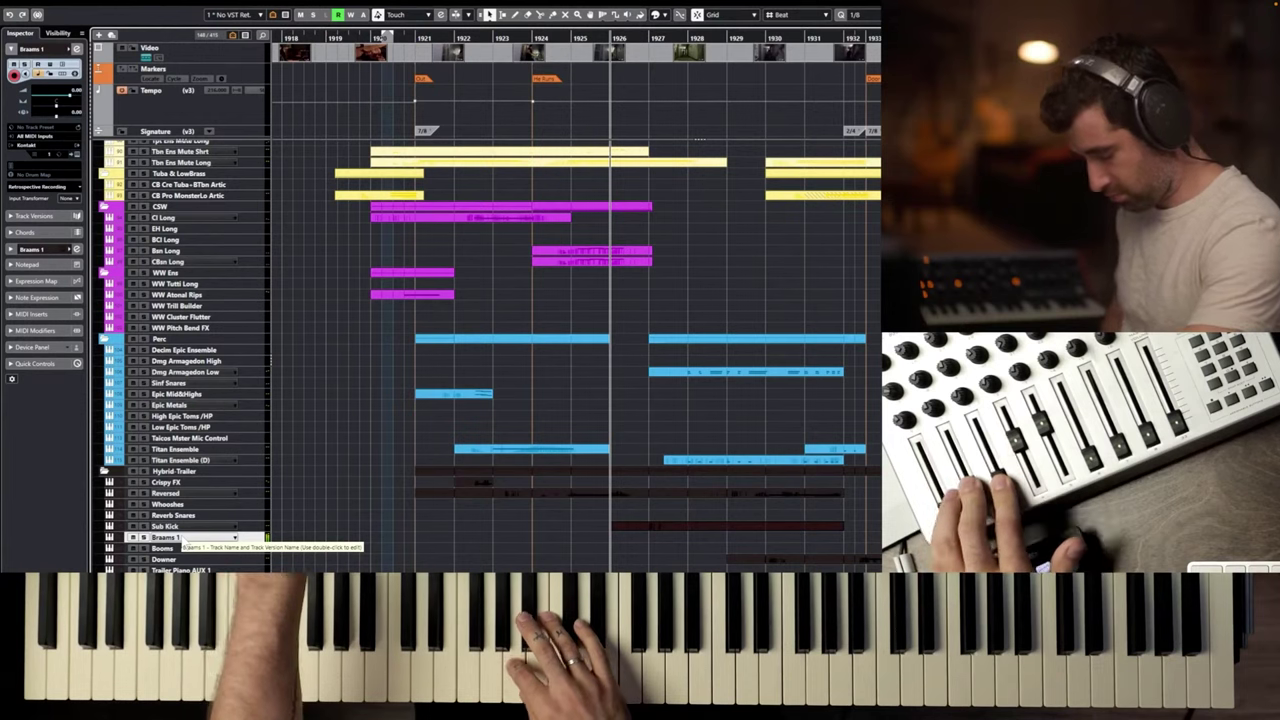
key(space)
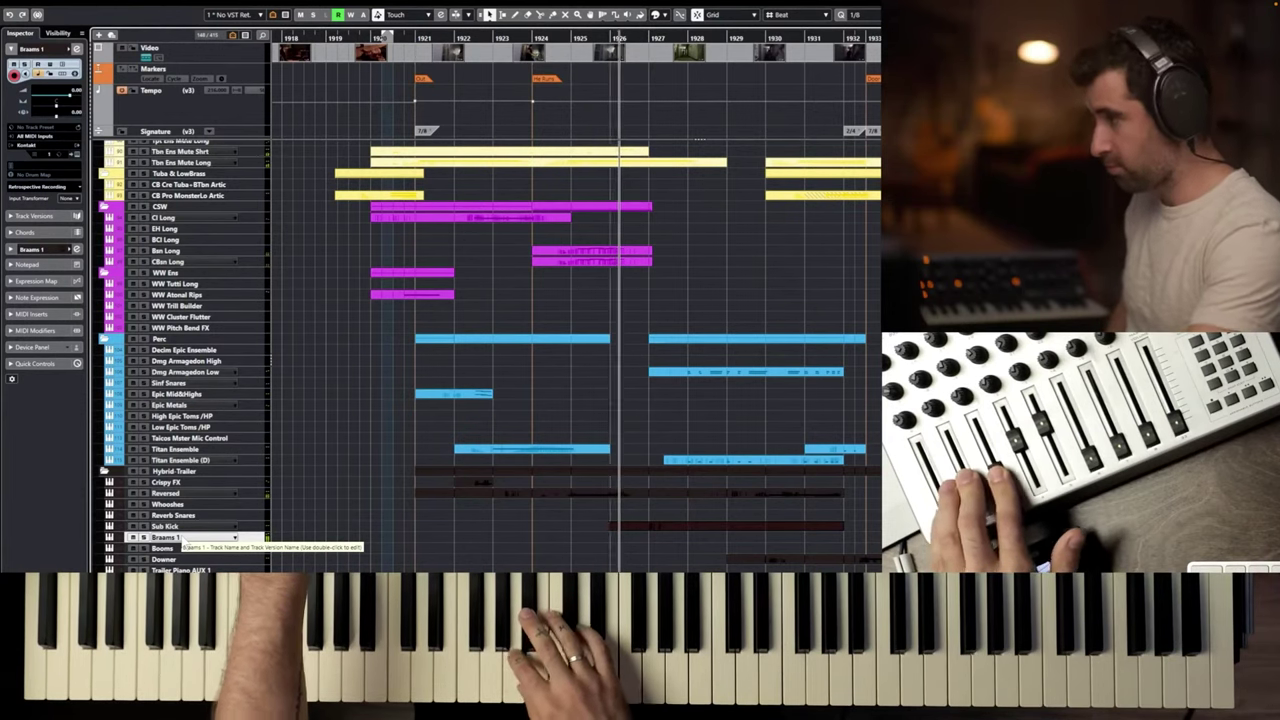
key(space)
key(KP_Subtract)
key(KP_Subtract)
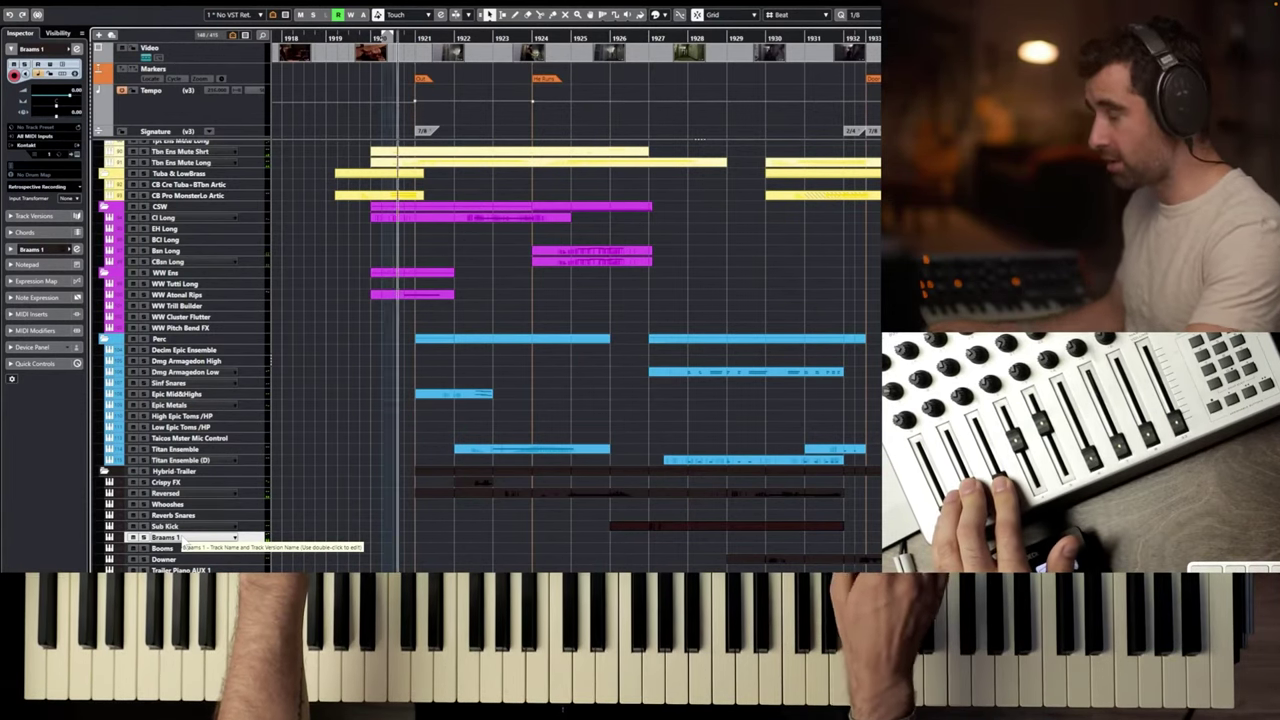
key(space)
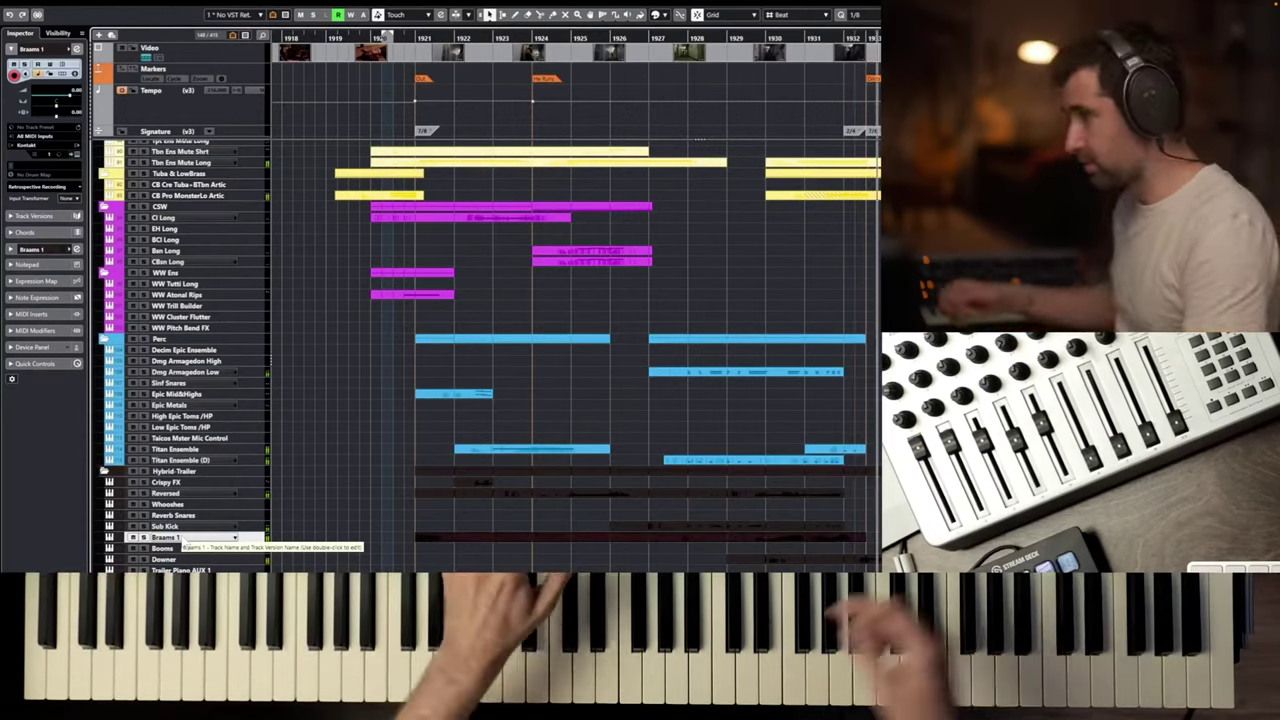
Go to the marker at bar 1933 and review the video and markers of the section that follows.
key(space)
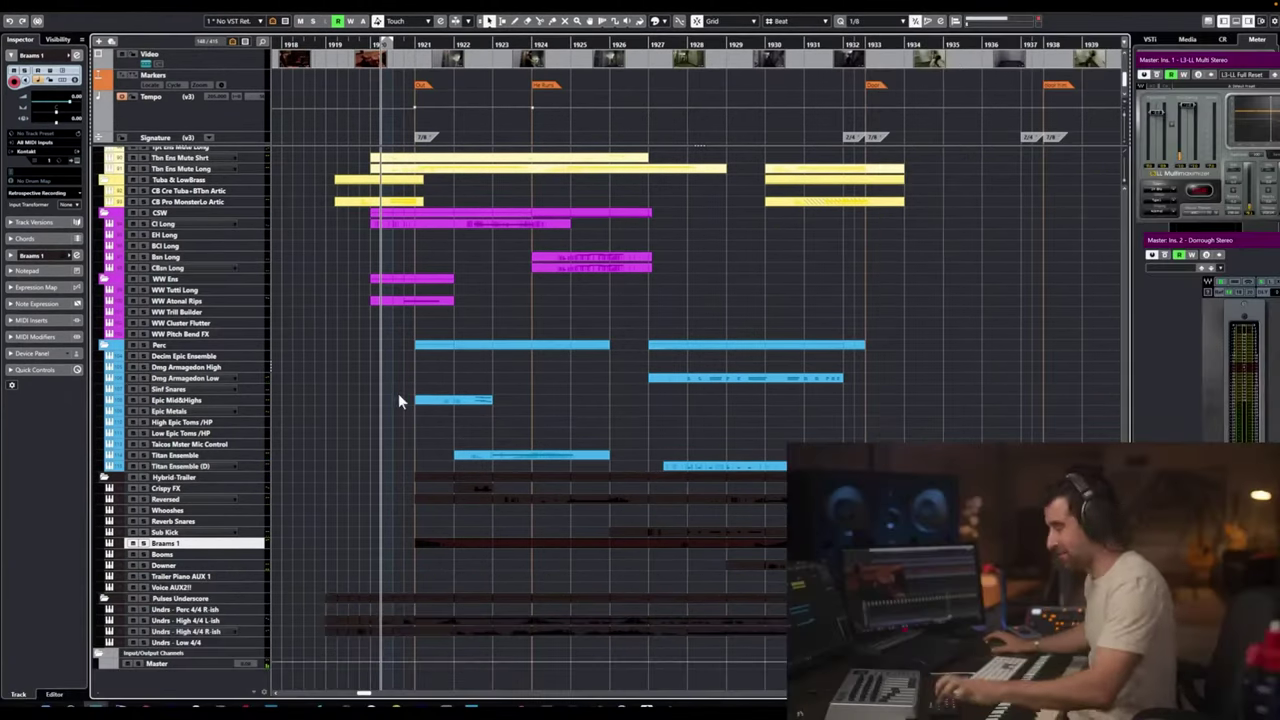
drag(395, 43, 842, 75)
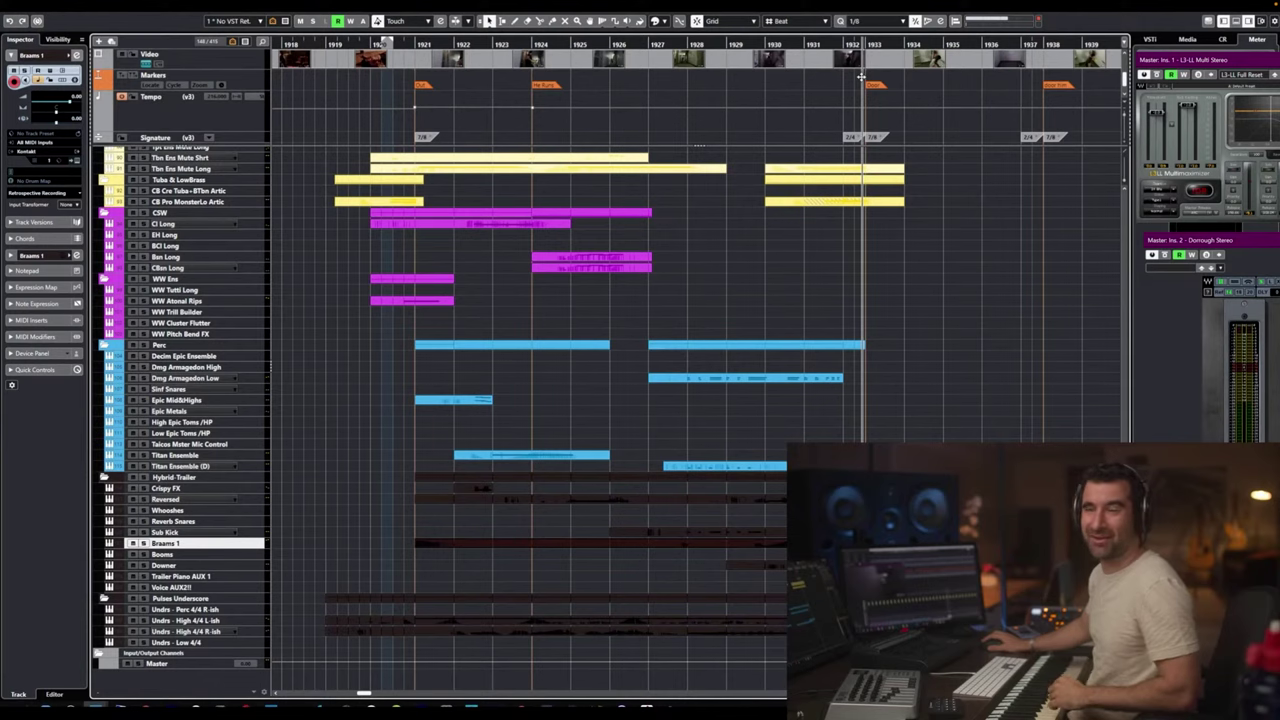
drag(861, 76, 864, 82)
scroll(660, 232, down, 2)
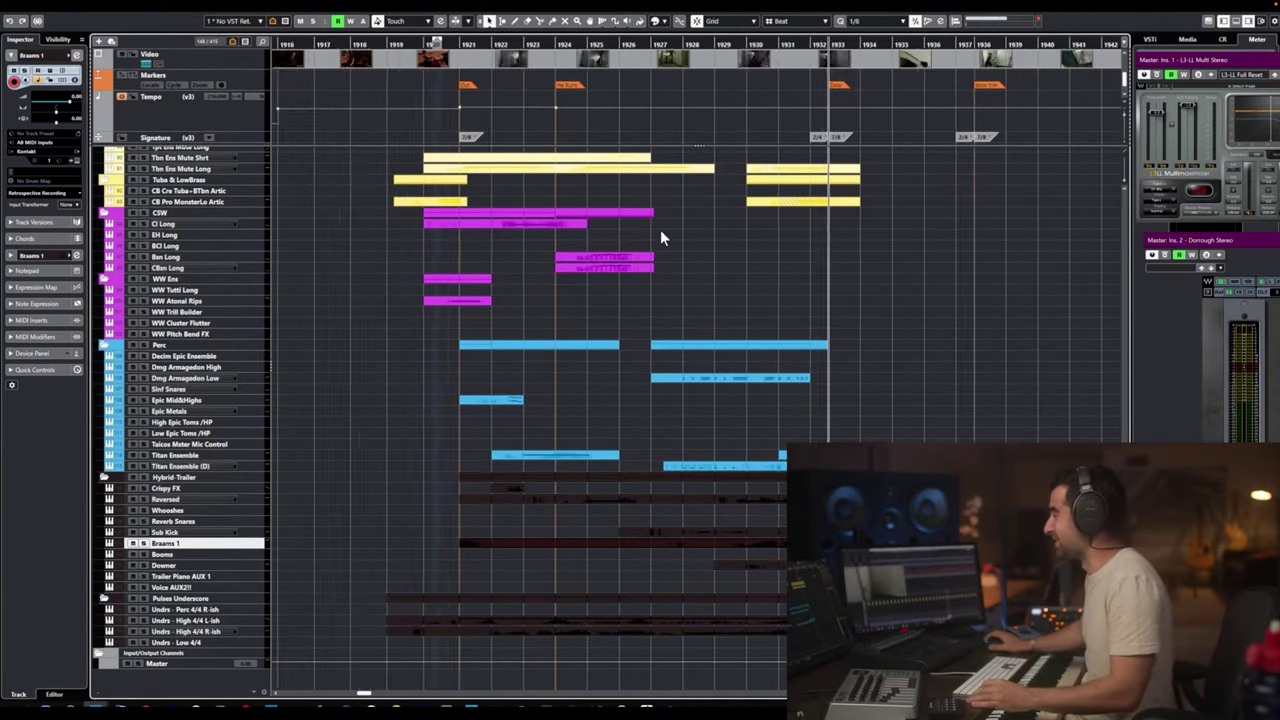
scroll(640, 191, right, 2)
Replay the full arrangement from about bar 1920 and bring the temp audio track into view.
click(304, 44)
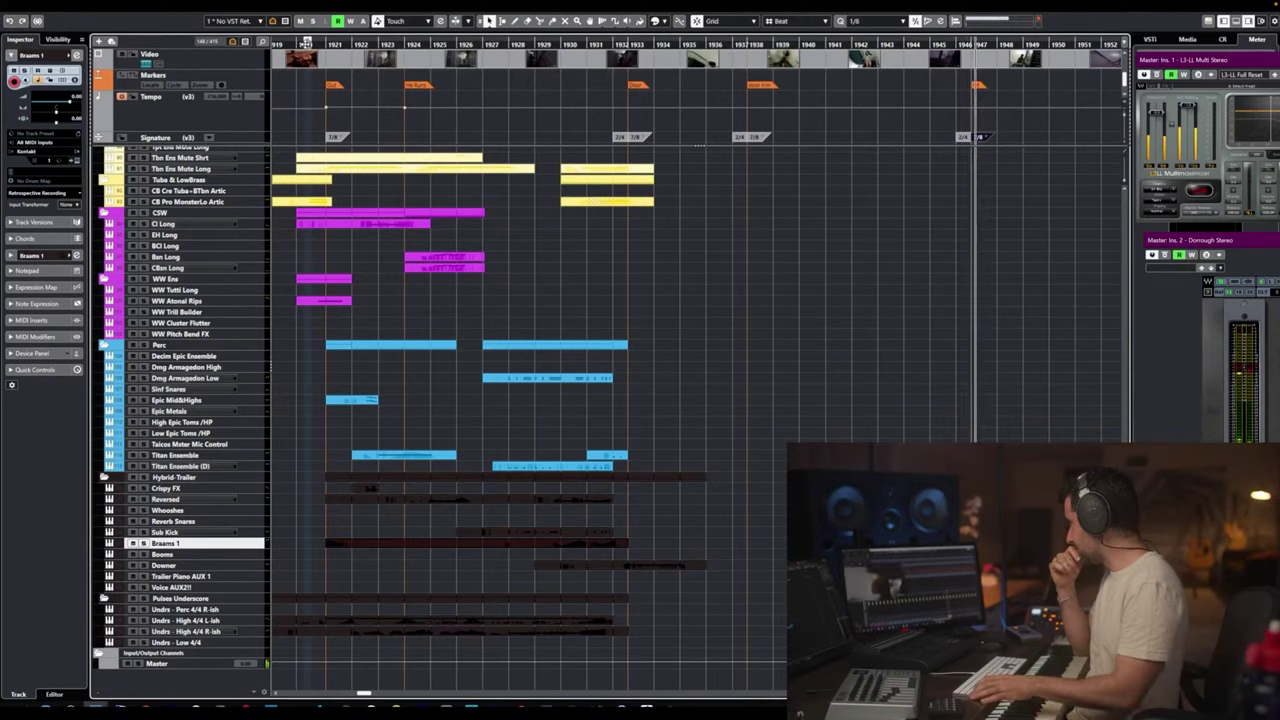
key(space)
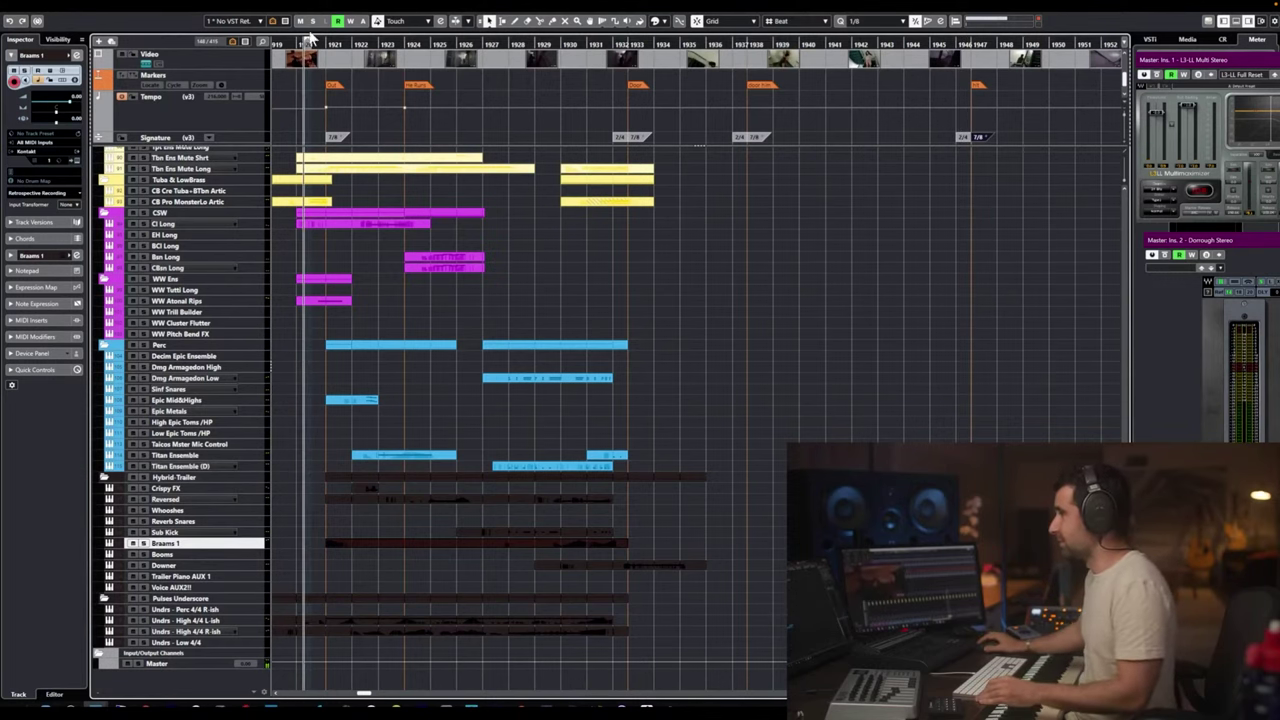
drag(310, 43, 309, 42)
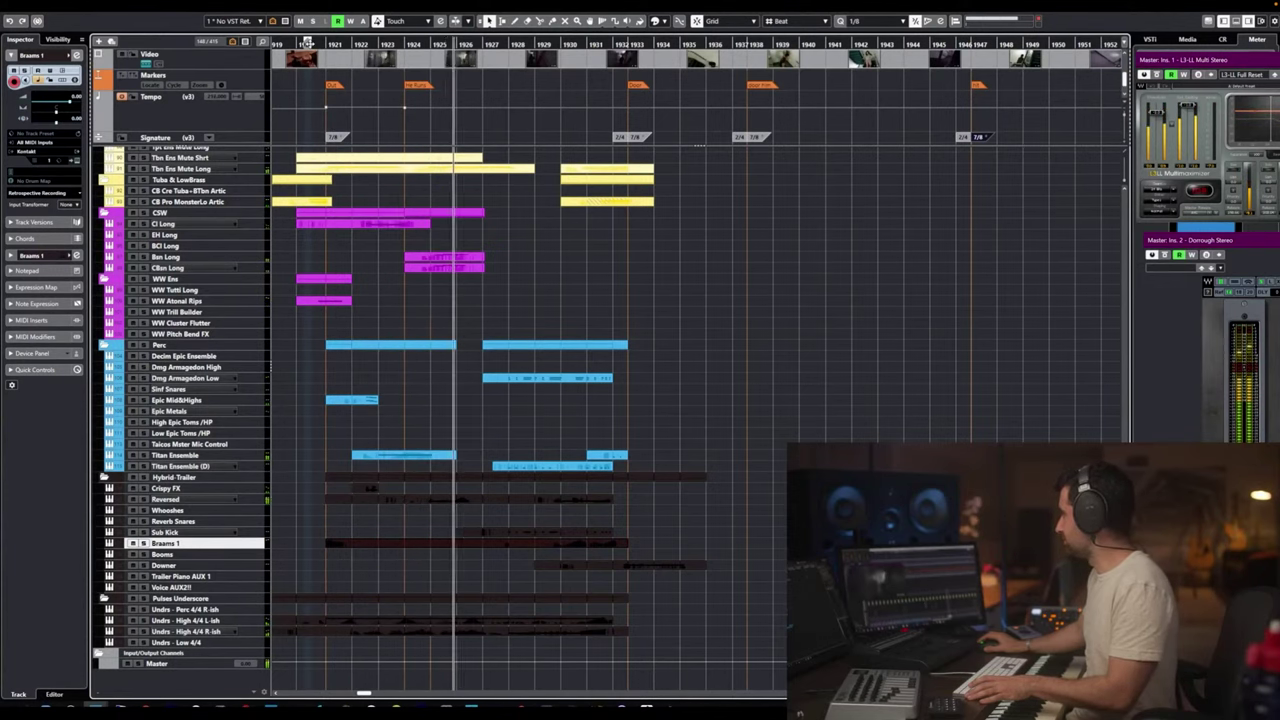
key(space)
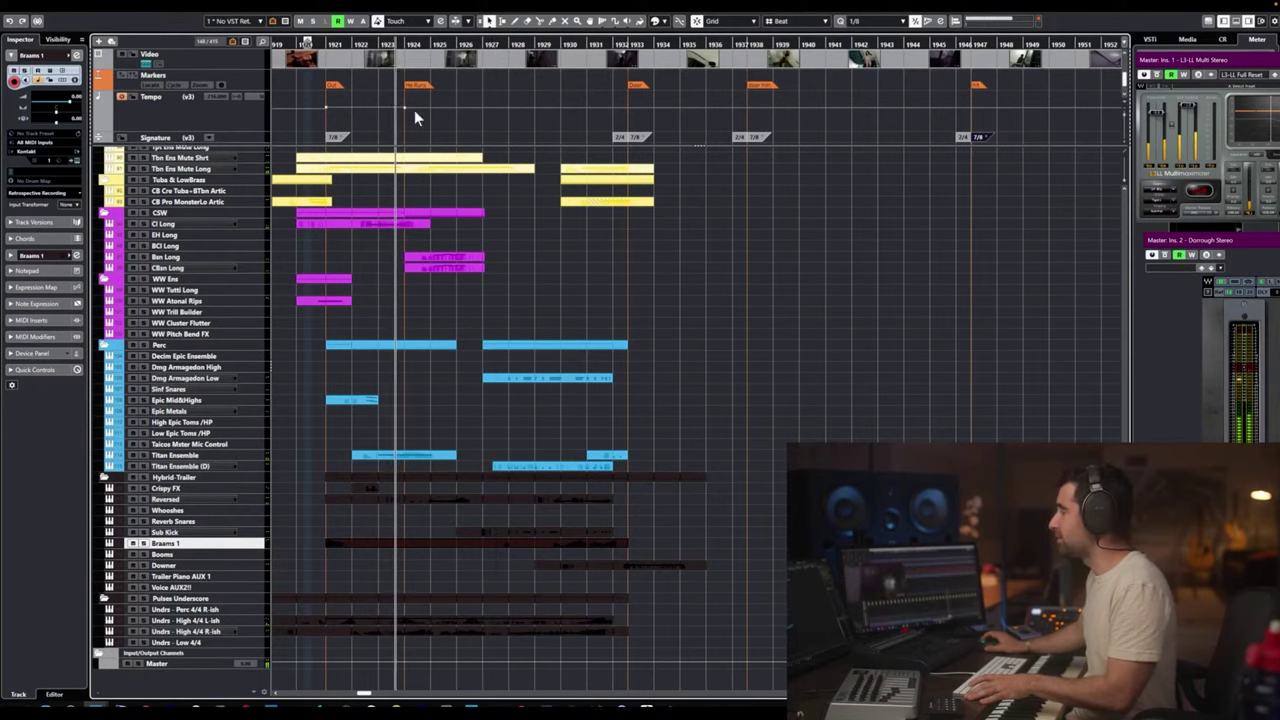
scroll(414, 110, up, 2)
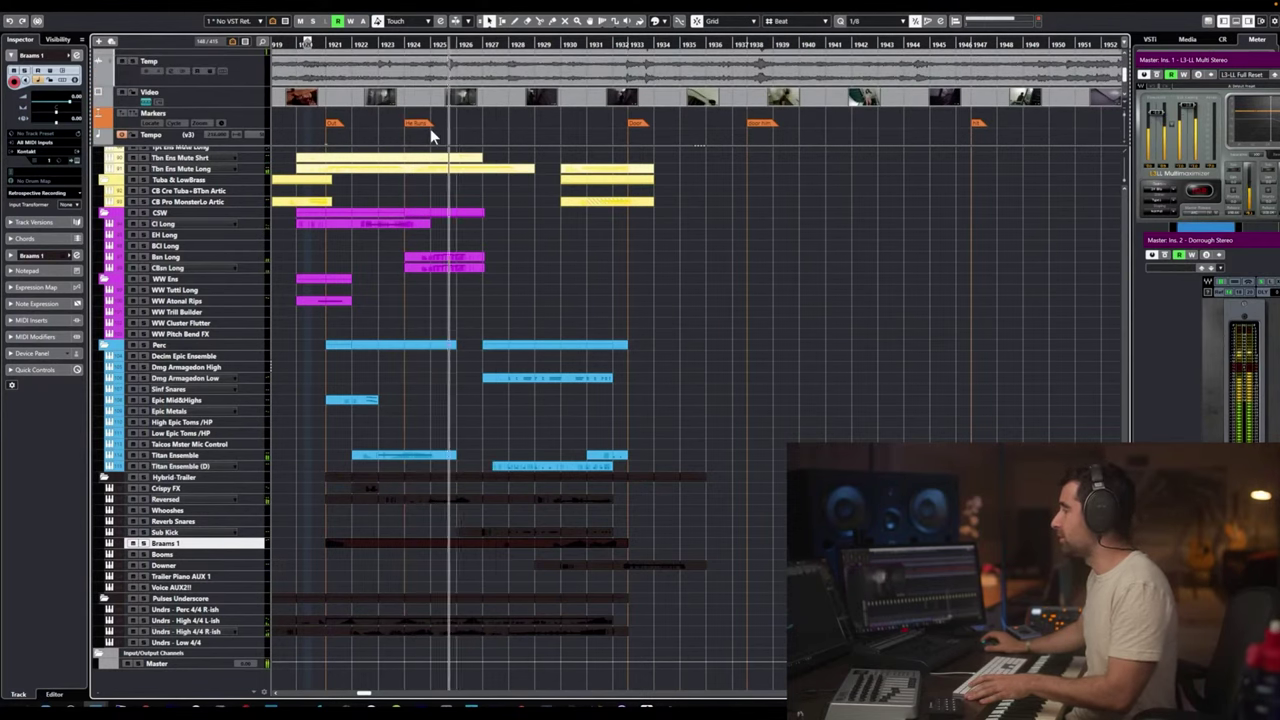
Play the arrangement against picture from bar 1924, from about bar 1931 and from about bar 1937 to review the section after bar 1933.
click(423, 43)
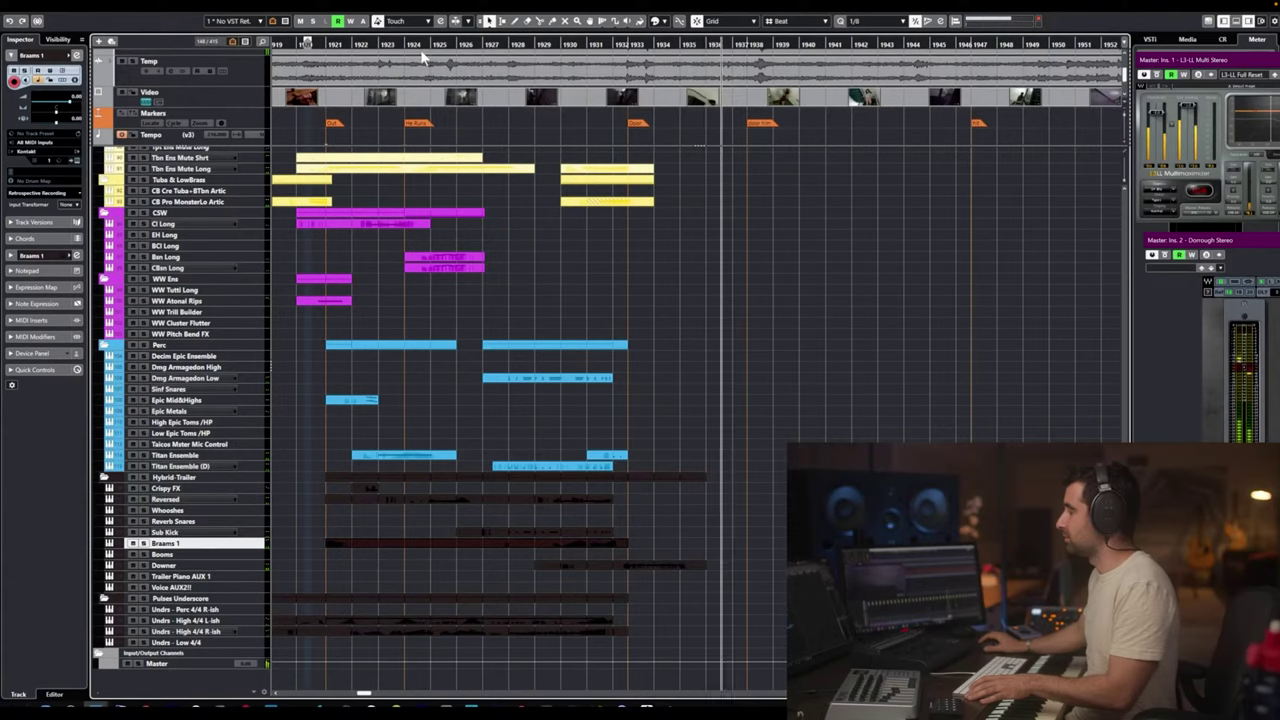
key(space)
scroll(708, 206, up, 8)
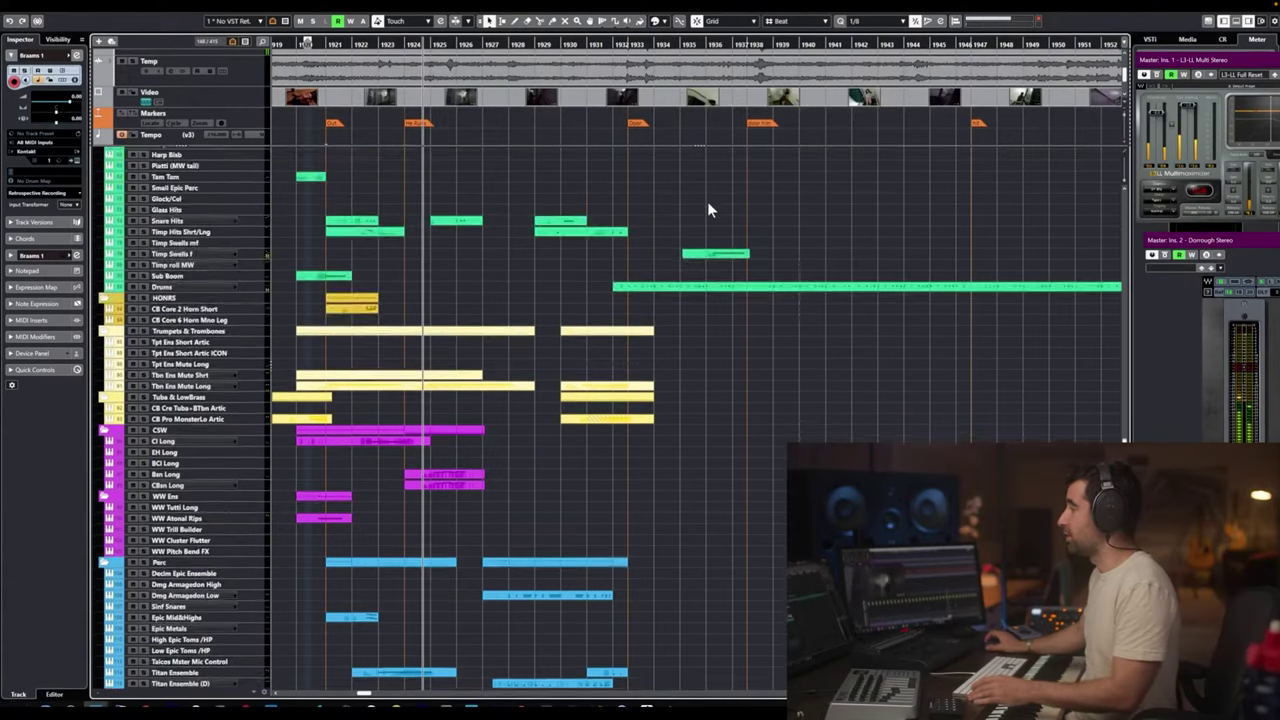
ctrl+scroll(731, 340, up, 2)
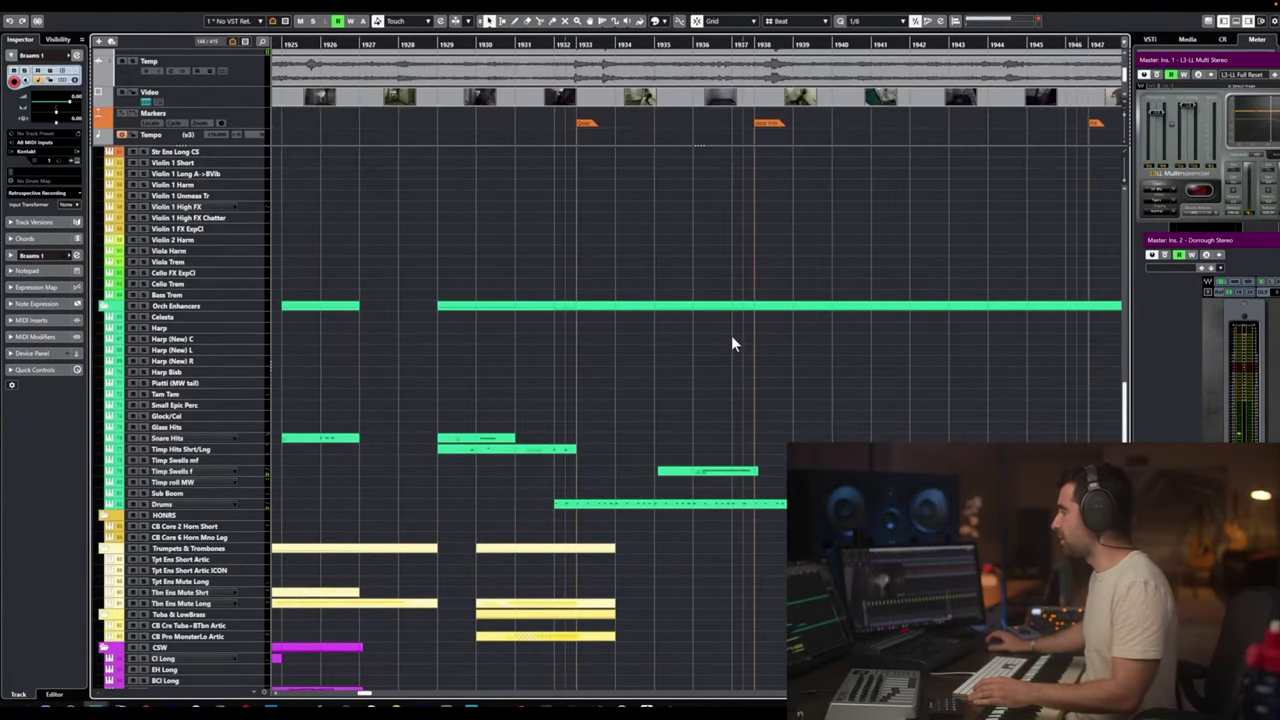
click(531, 45)
key(space)
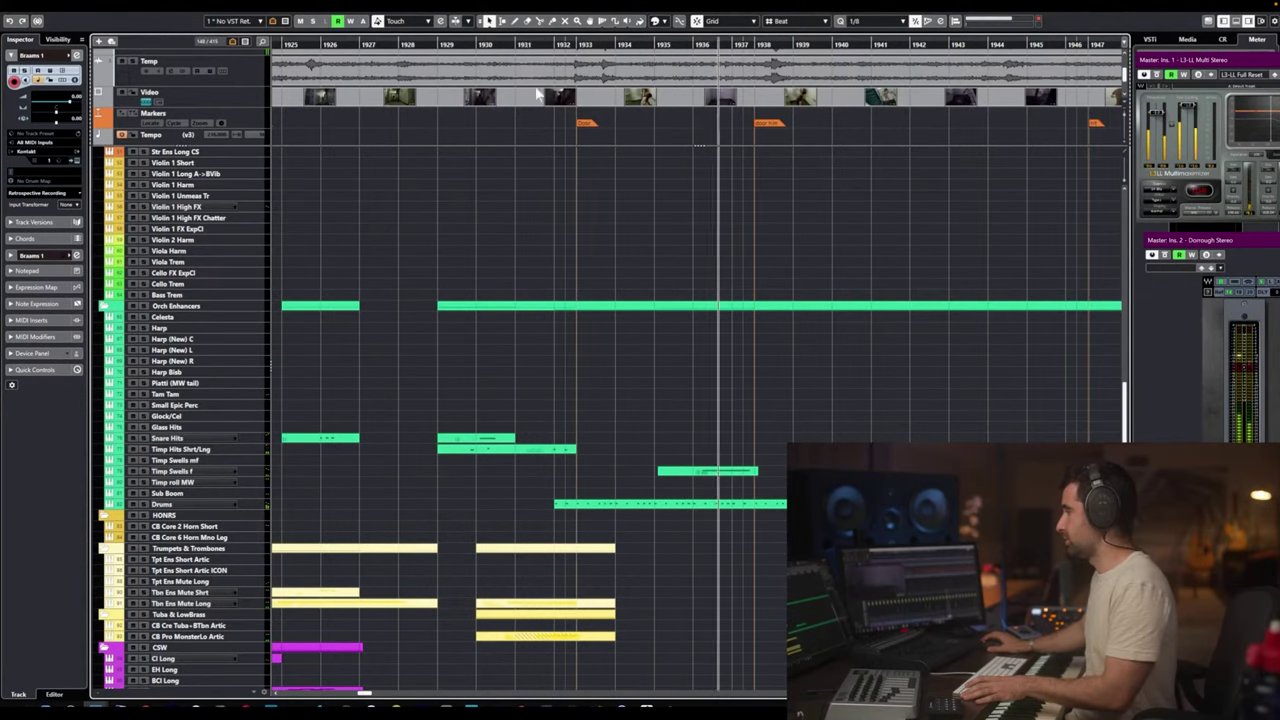
key(space)
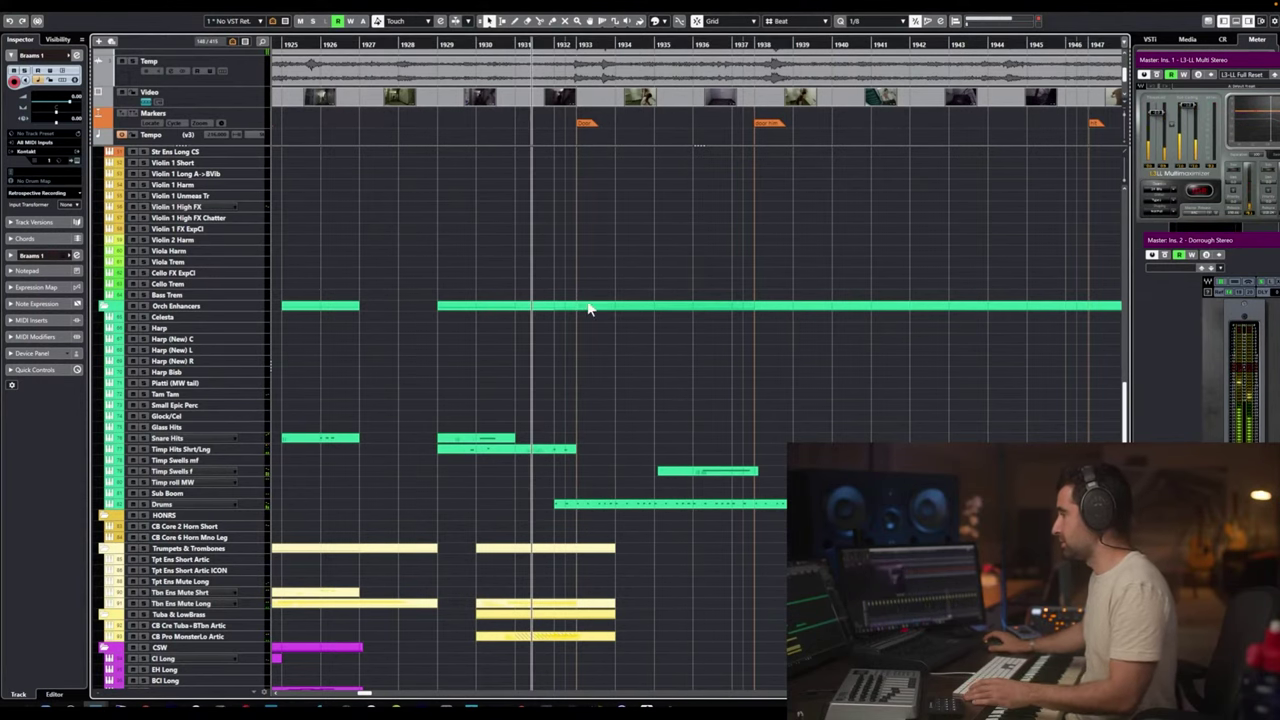
click(729, 44)
key(space)
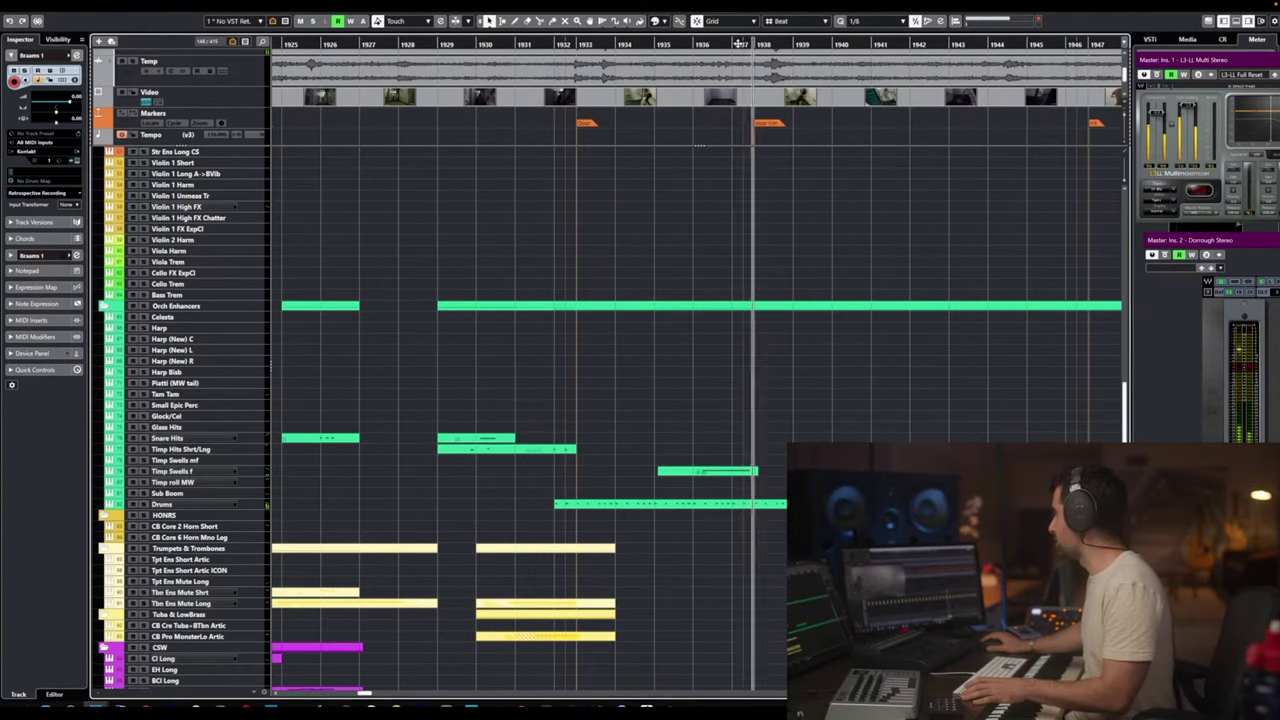
key(space)
Delete the section of the Drums part that begins at bar 1933 while playing the transition from about bar 1931.
ctrl+scroll(712, 451, up, 3)
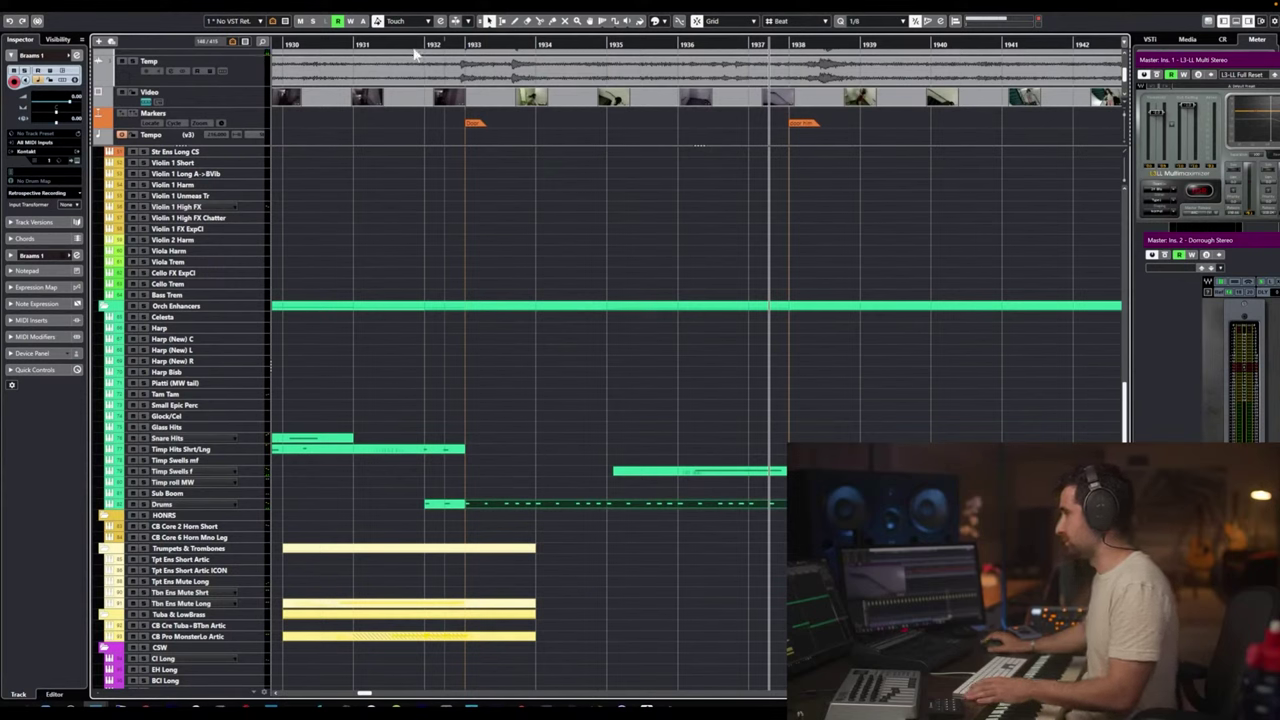
drag(414, 47, 394, 45)
key(space)
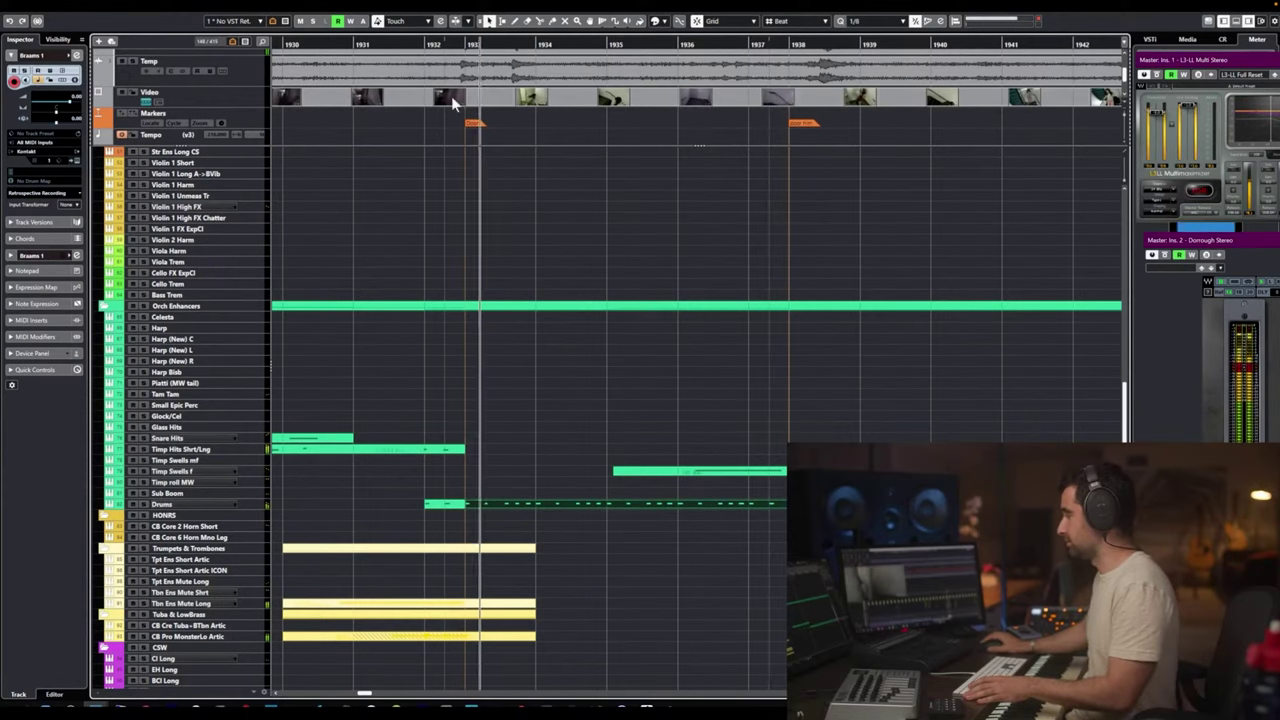
key(Delete)
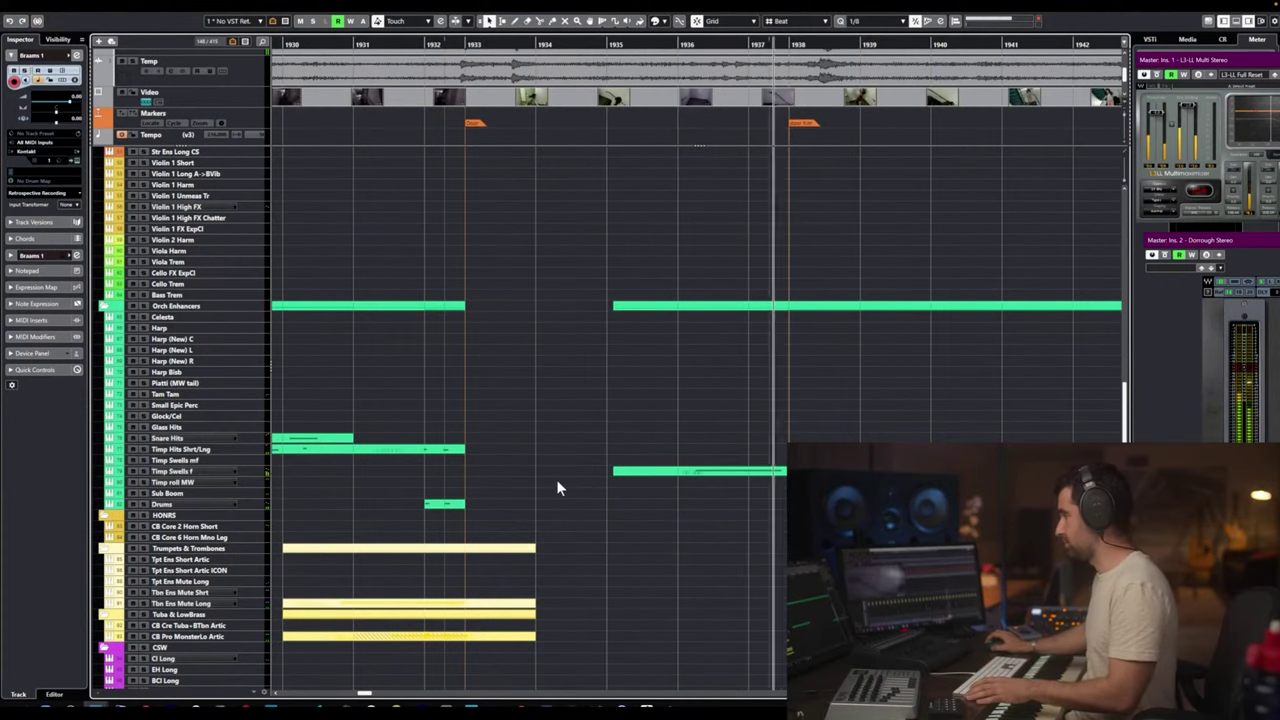
key(space)
Split the VI I Short part at bar 1933 and just after bar 1937 to isolate that section.
scroll(540, 450, up, 8)
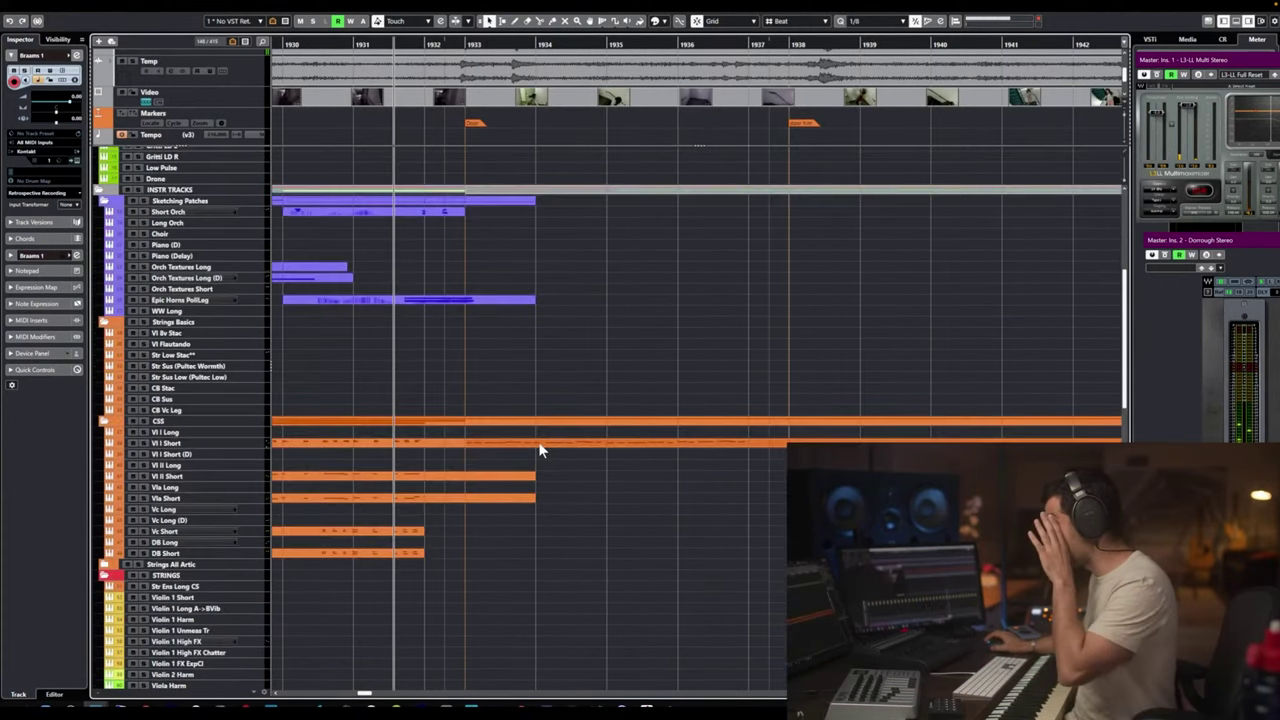
scroll(543, 448, up, 6)
scroll(546, 489, down, 3)
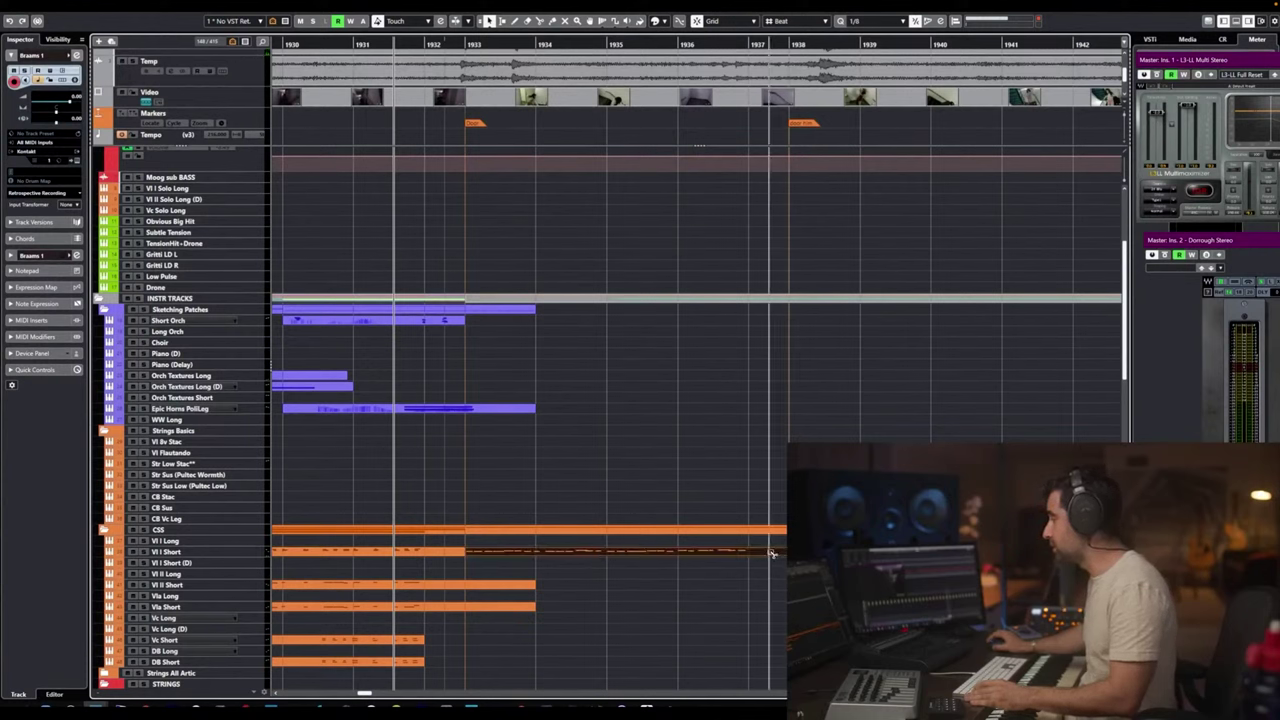
drag(771, 553, 770, 553)
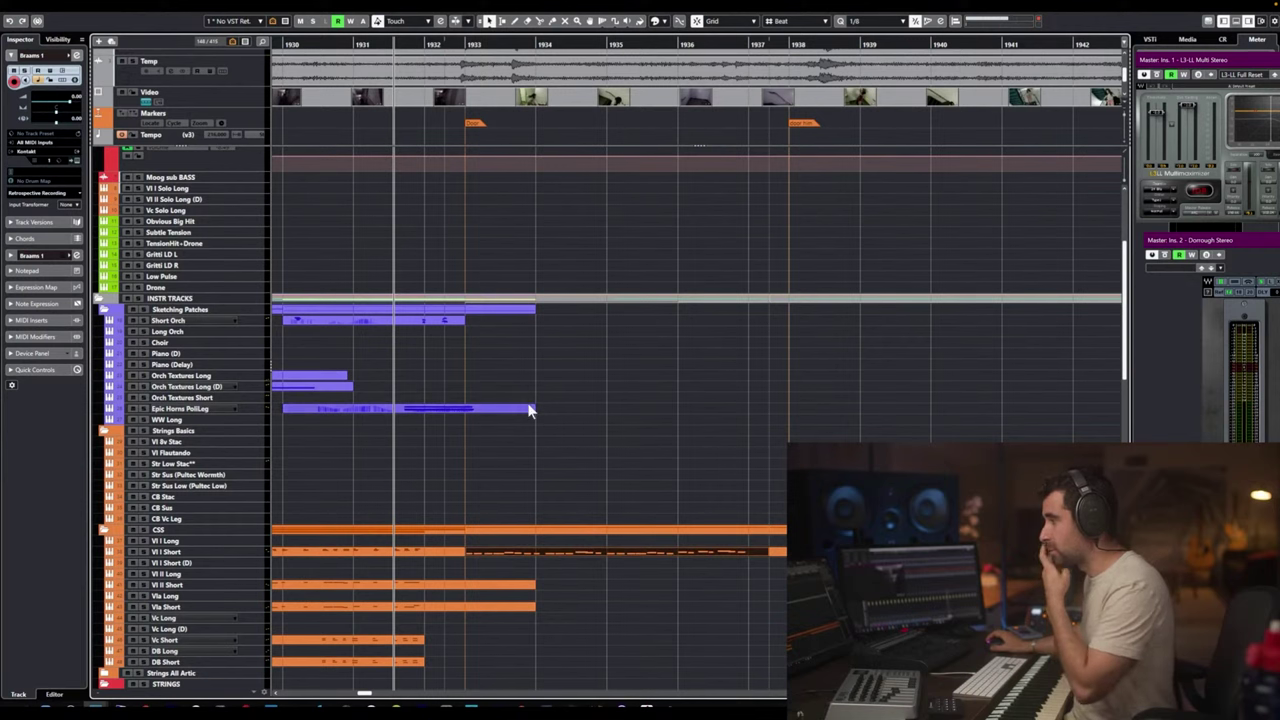
Audition the WW Long track in solo and inspect its Kontakt instrument.
click(217, 421)
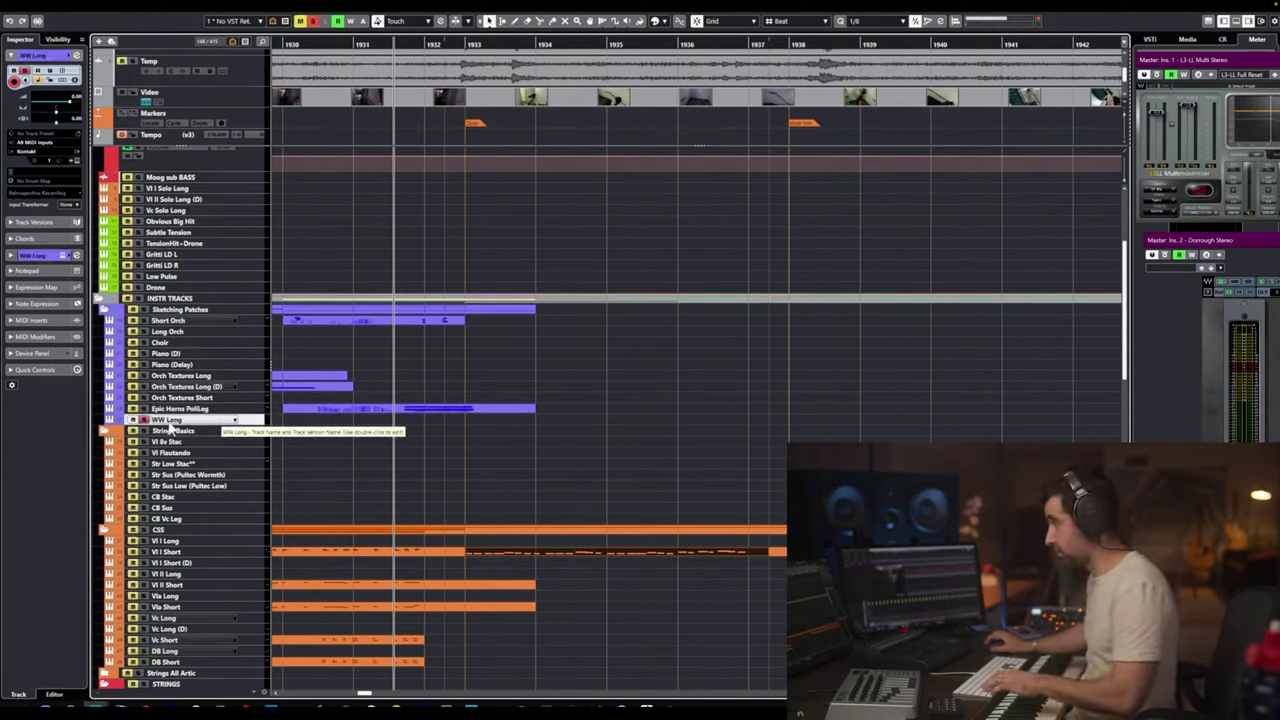
click(143, 420)
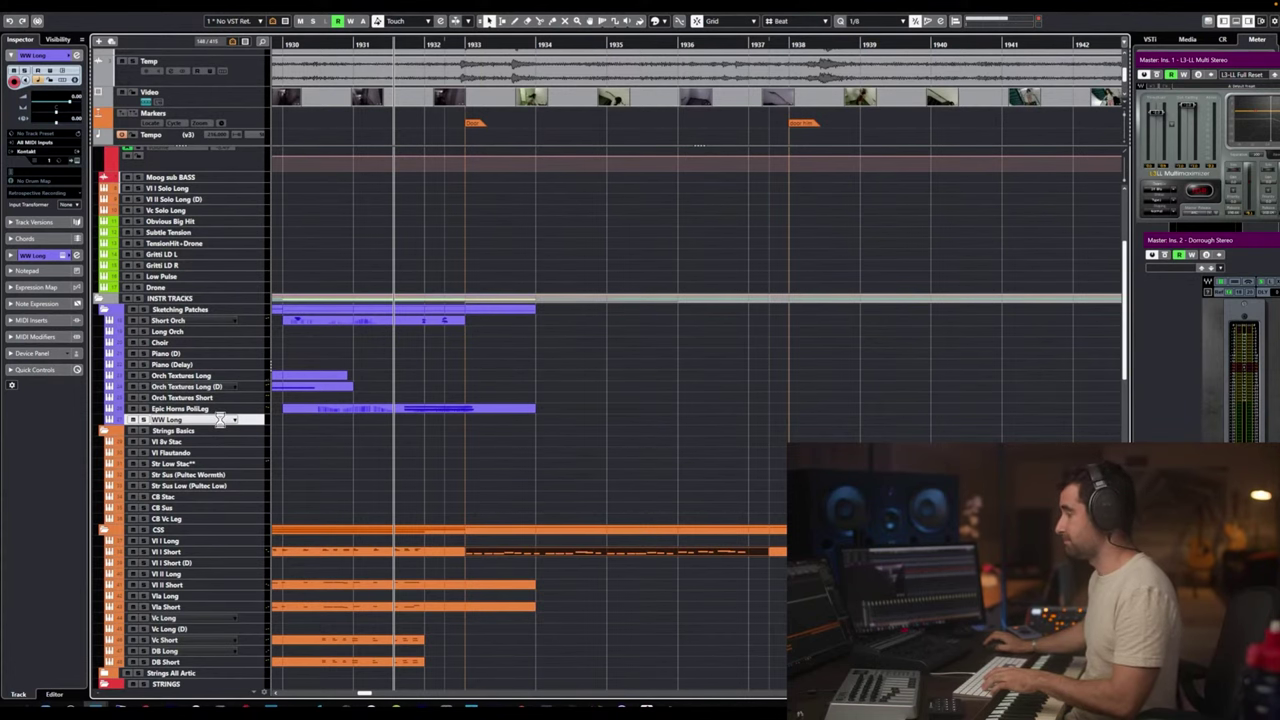
click(220, 419)
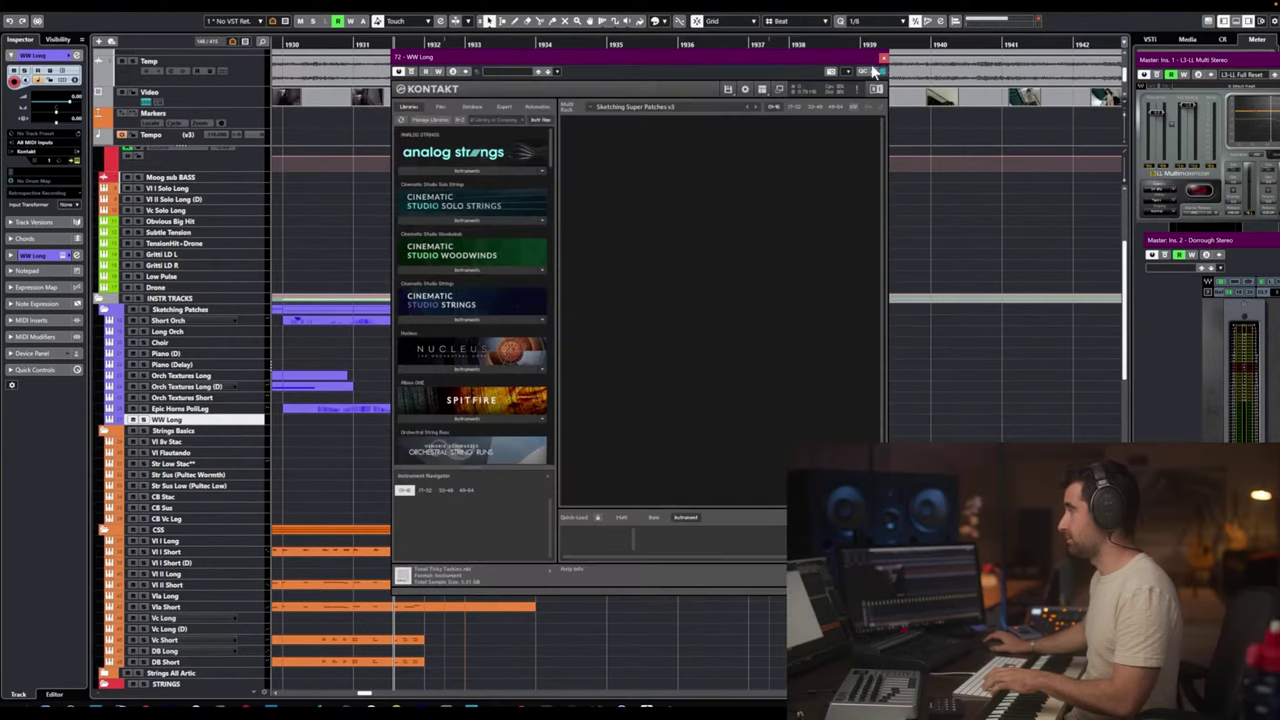
click(883, 62)
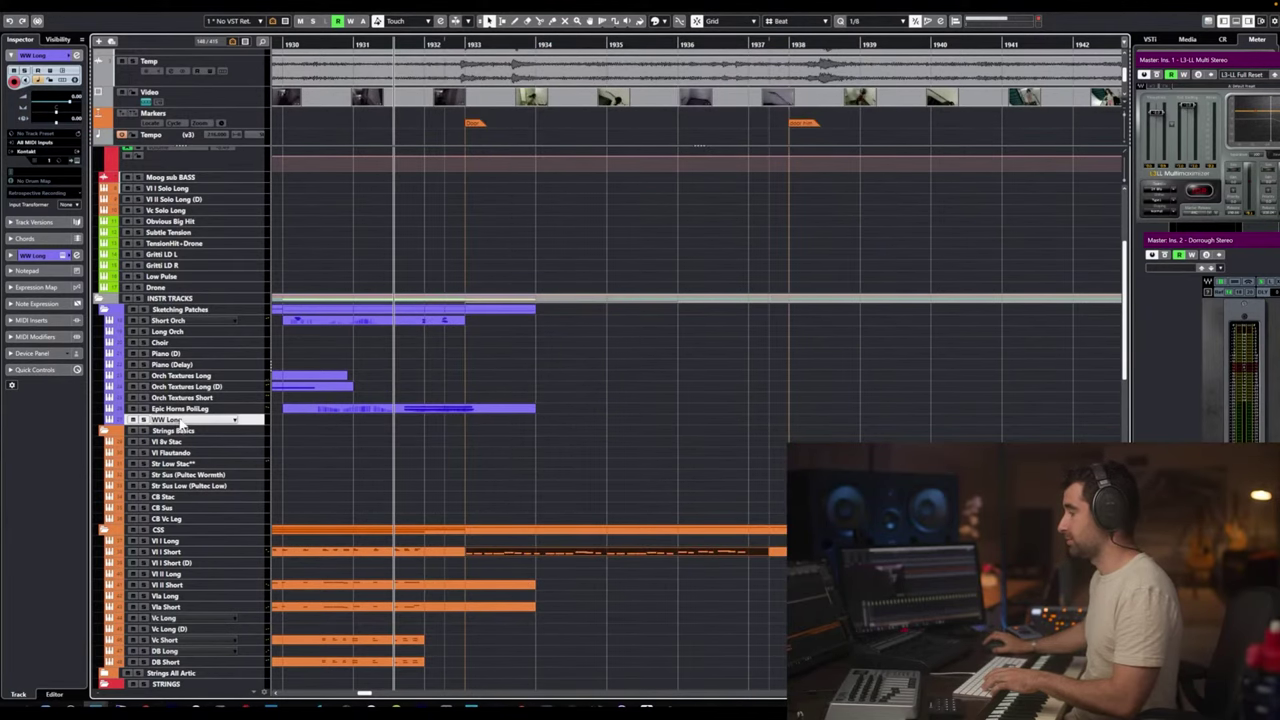
Show the hidden disabled tracks and enable the WW Short track in Sketching Patches.
key(shift+a)
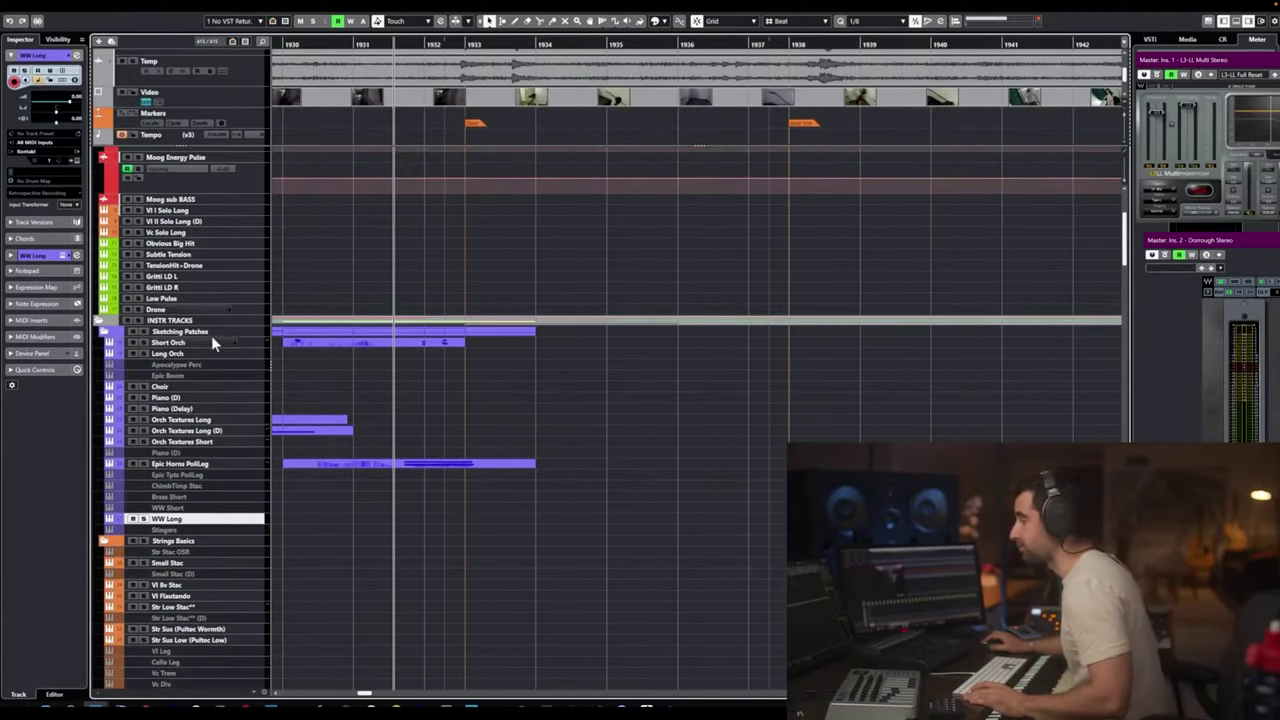
click(190, 509)
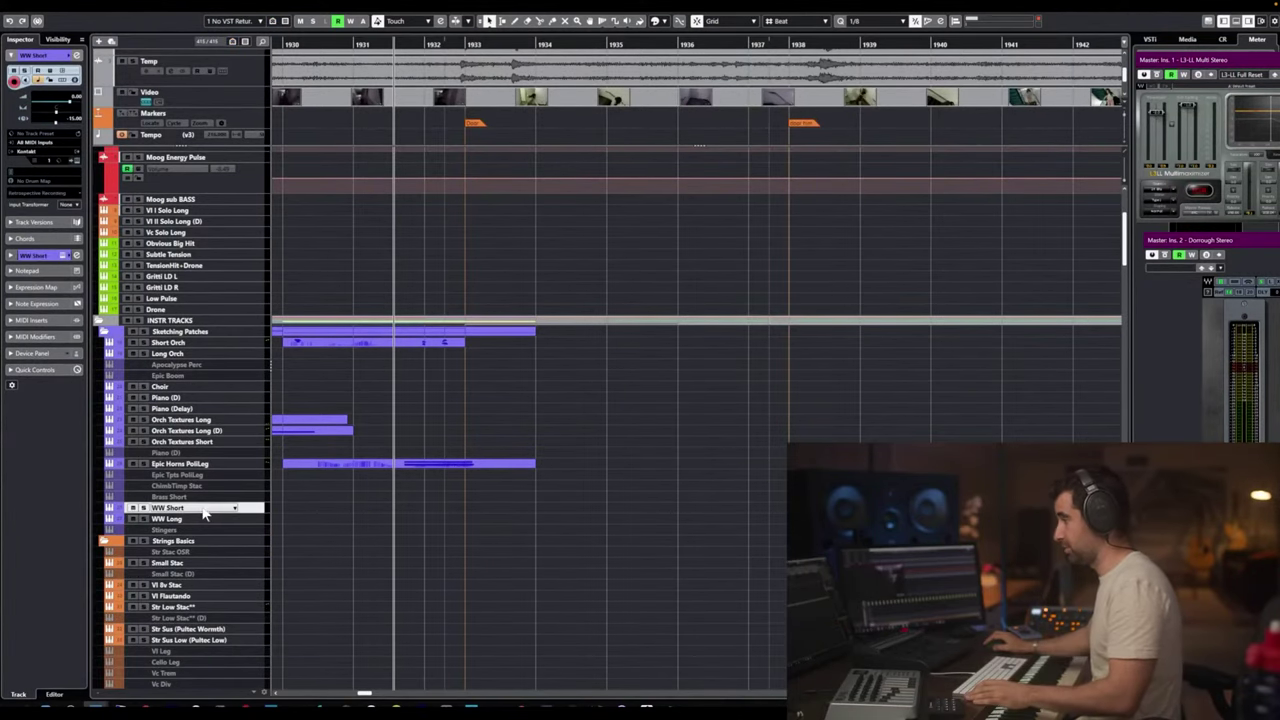
scroll(410, 495, down, 10)
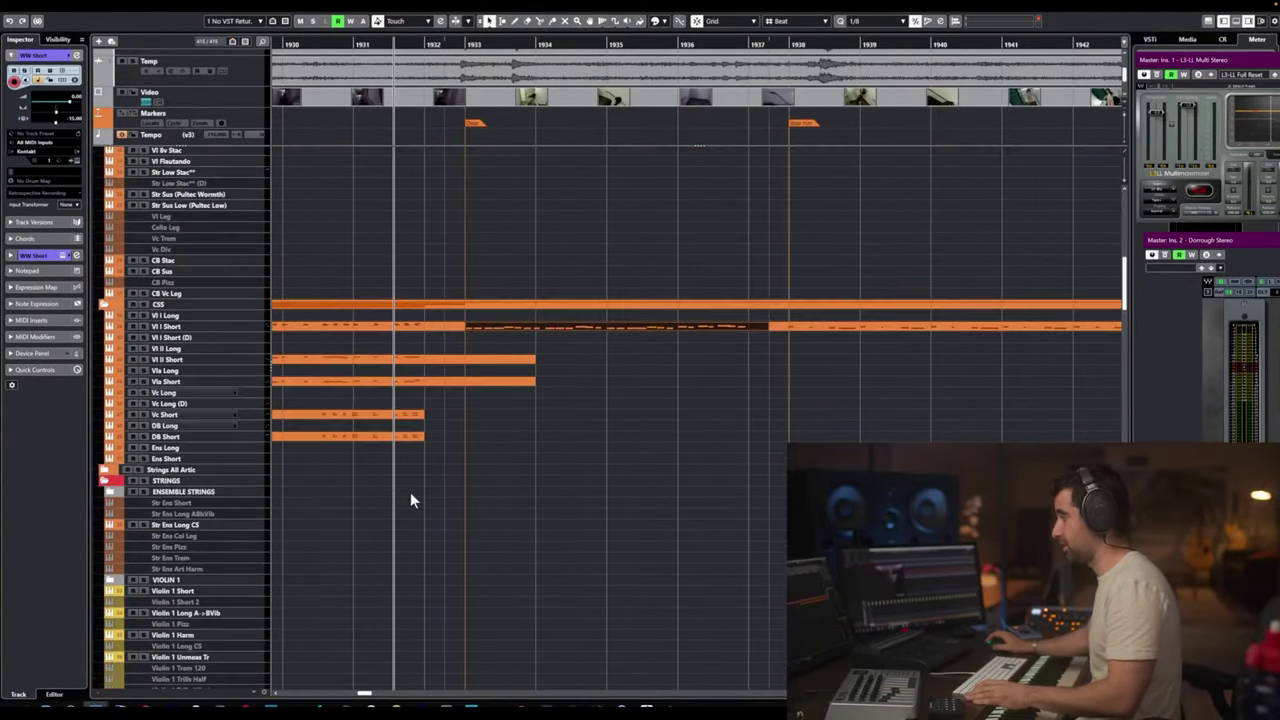
Paste a copy of the isolated VI I Short section onto the WW Short track at bar 1933.
click(466, 43)
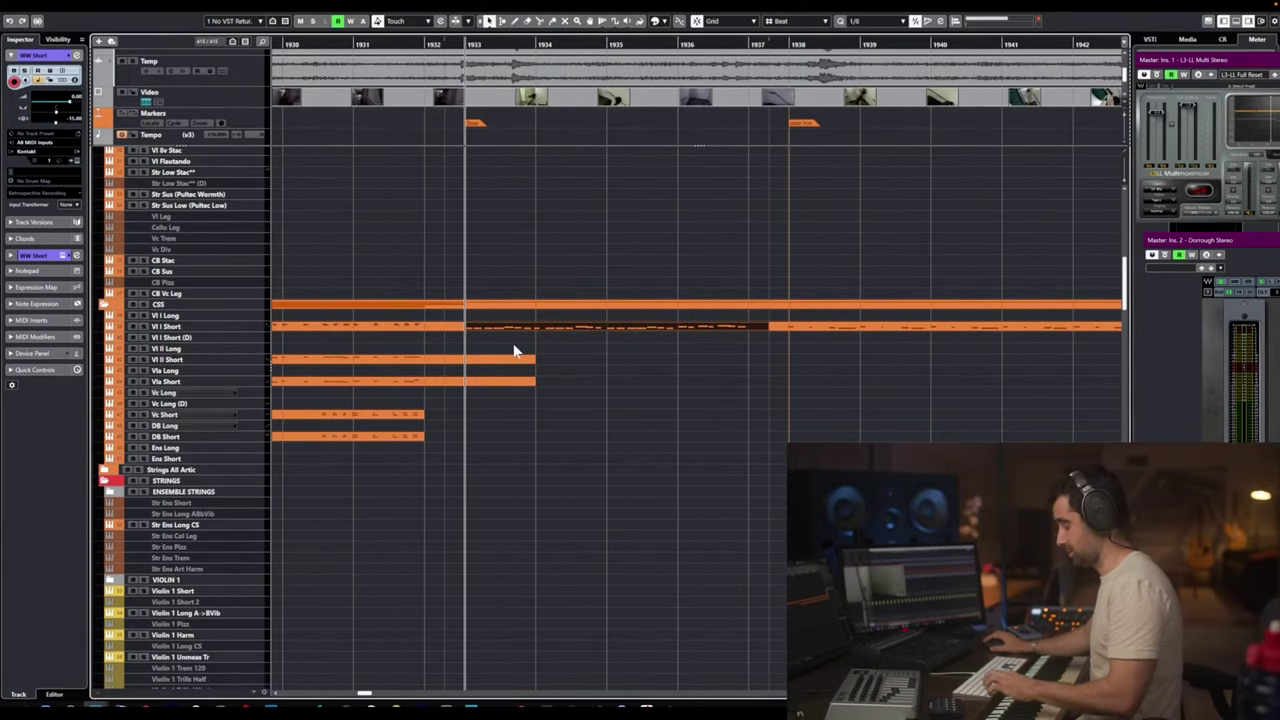
scroll(279, 341, up, 8)
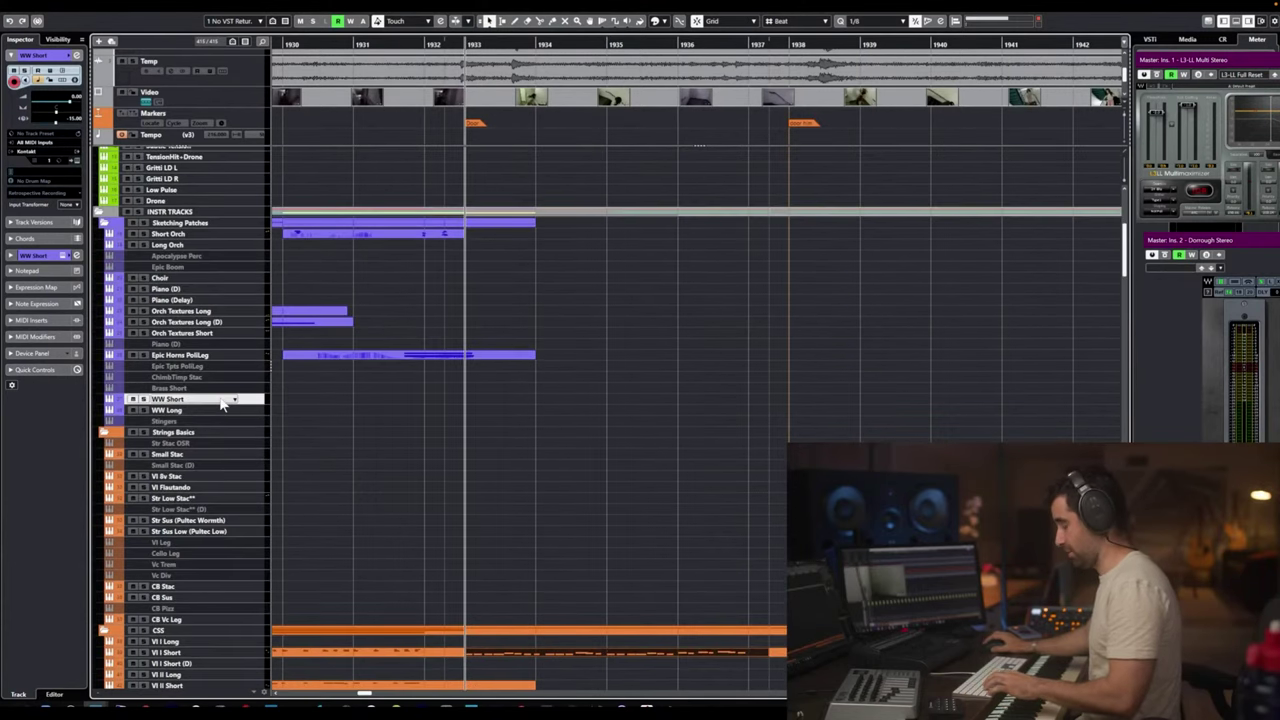
key(ctrl+v)
Play the section from bar 1933 several times to hear the woodwinds doubling the violins.
key(space)
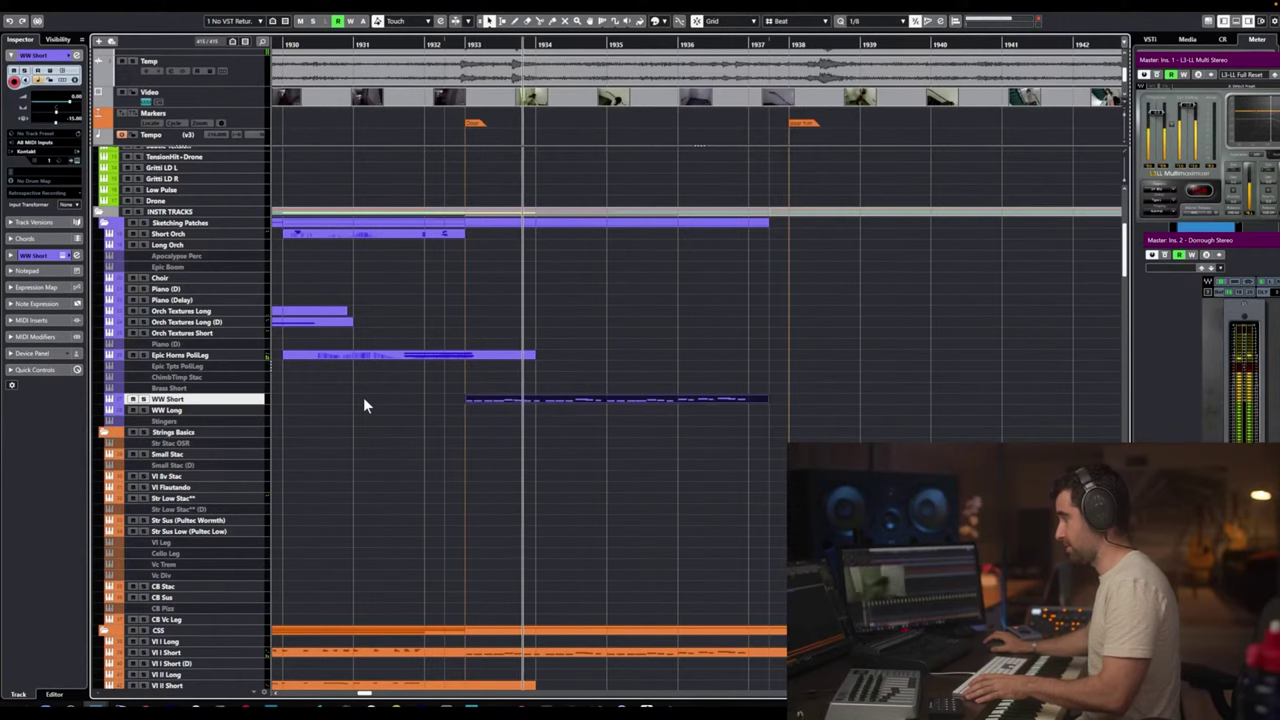
key(space)
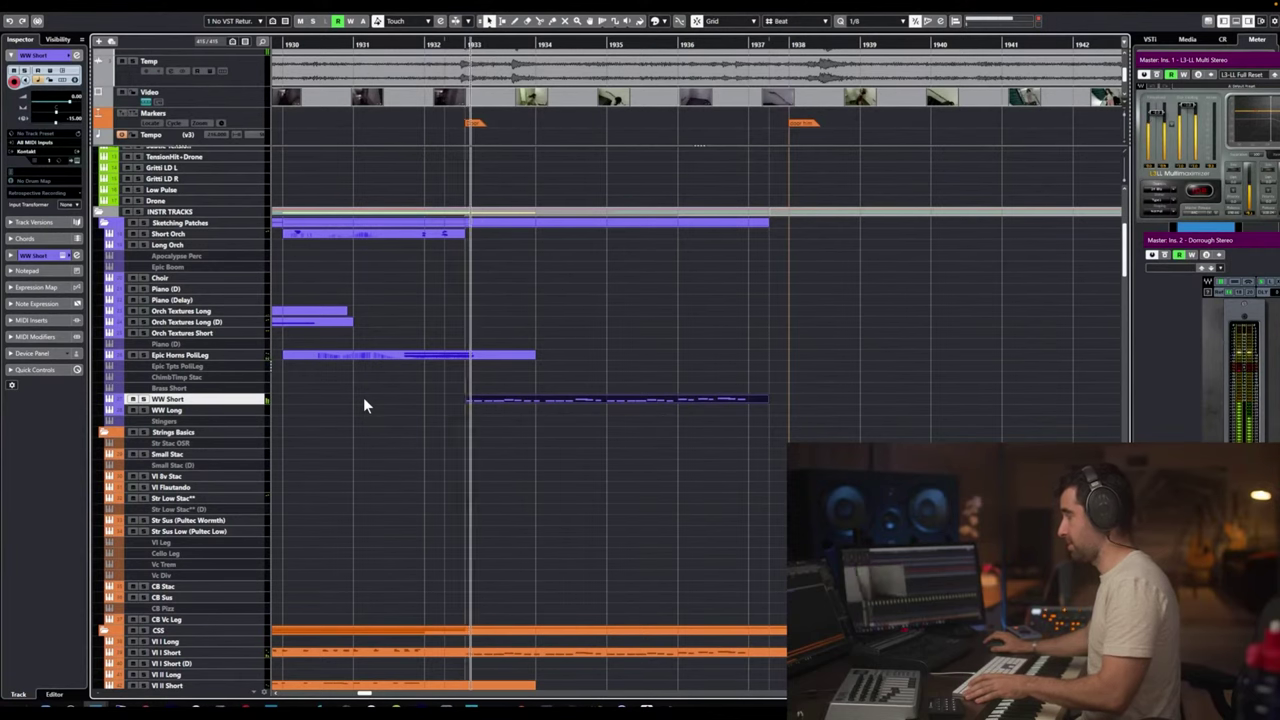
key(space)
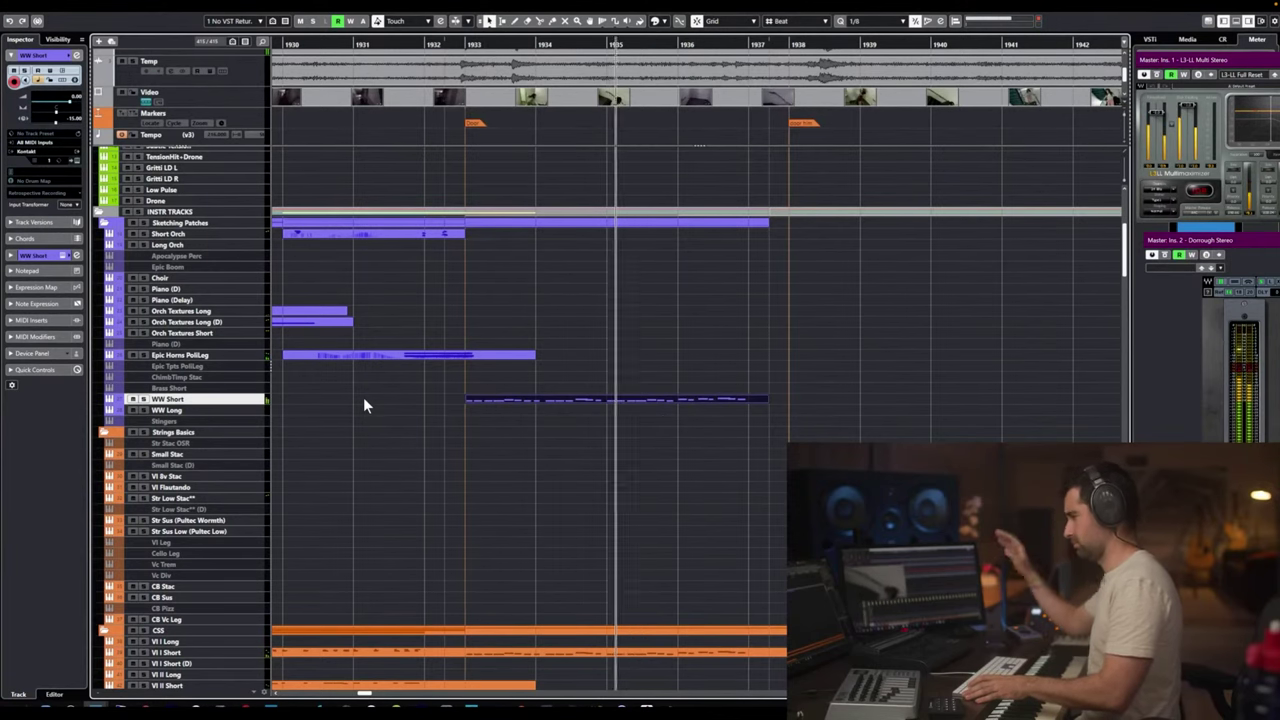
key(space)
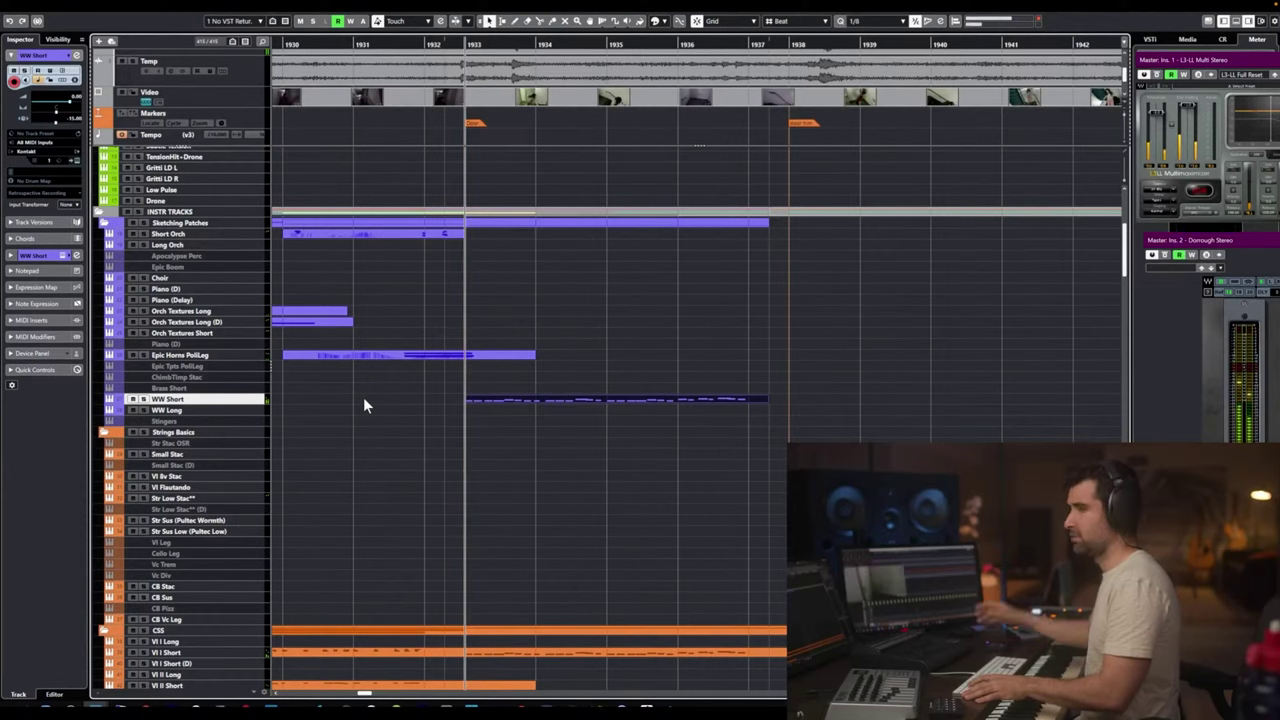
key(space)
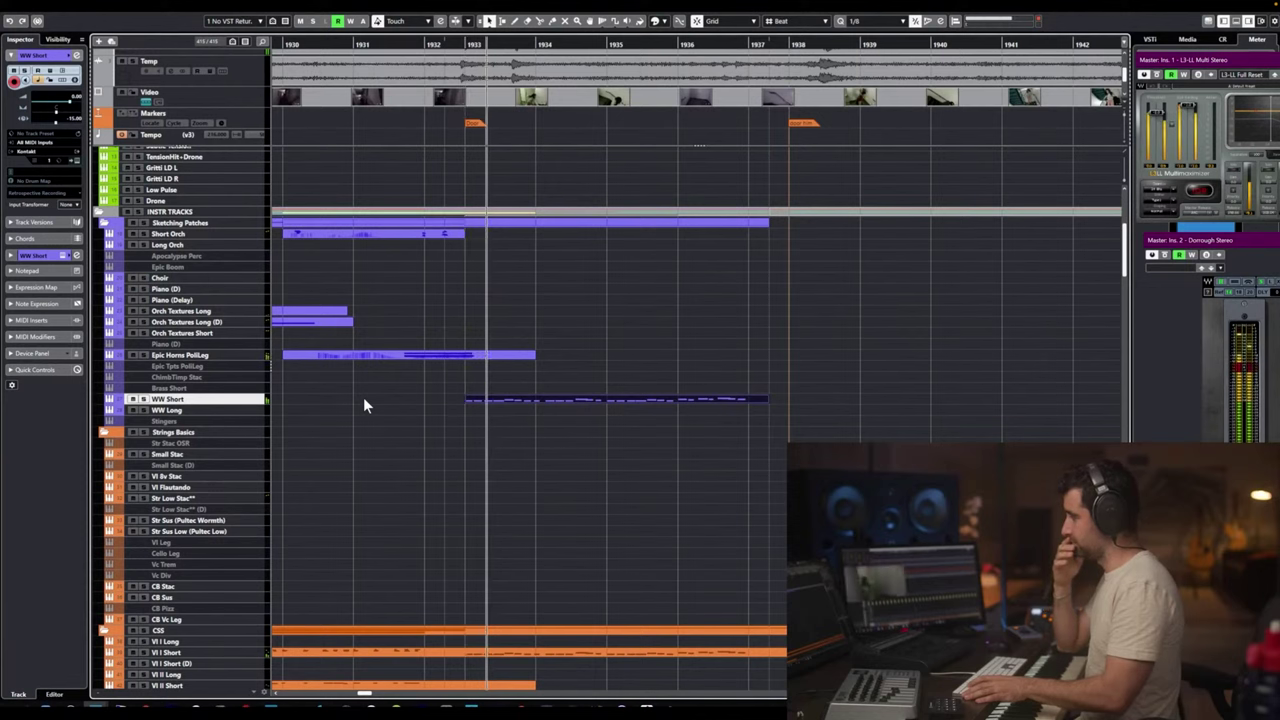
key(space)
key(space)
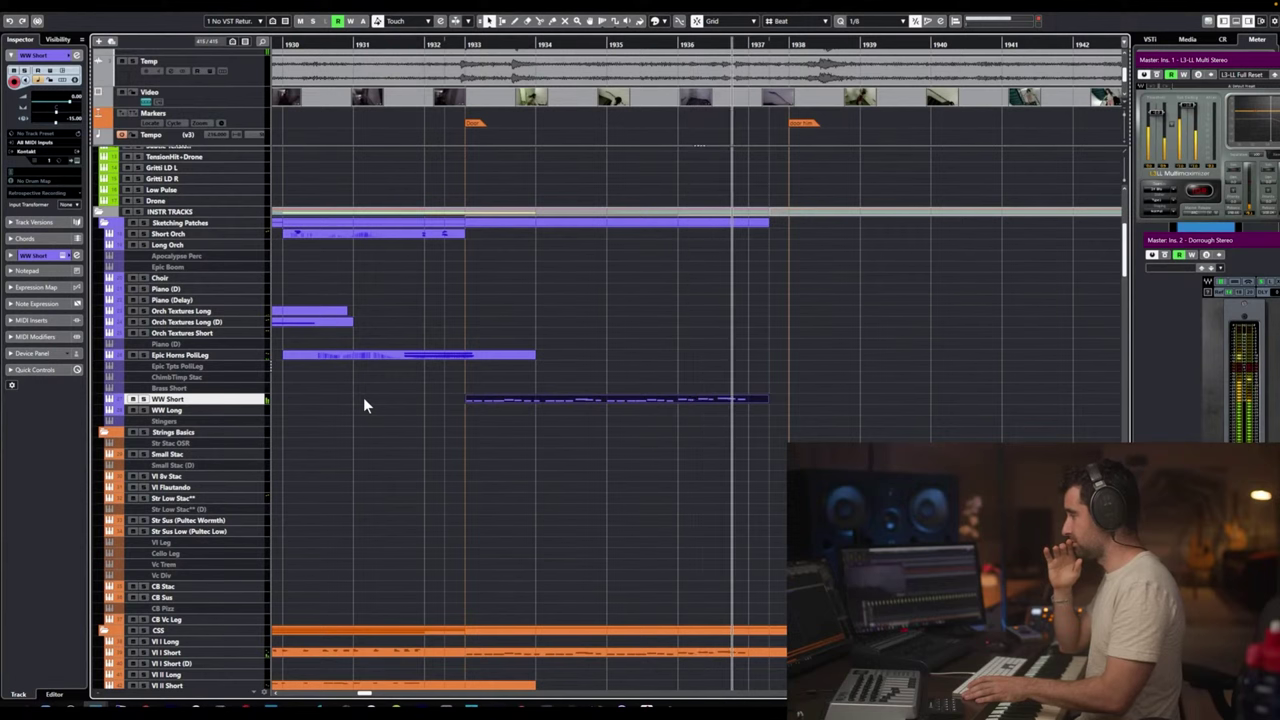
key(space)
Open the WW Short part, transpose all its notes up one octave, play it back and close it.
double_click(524, 400)
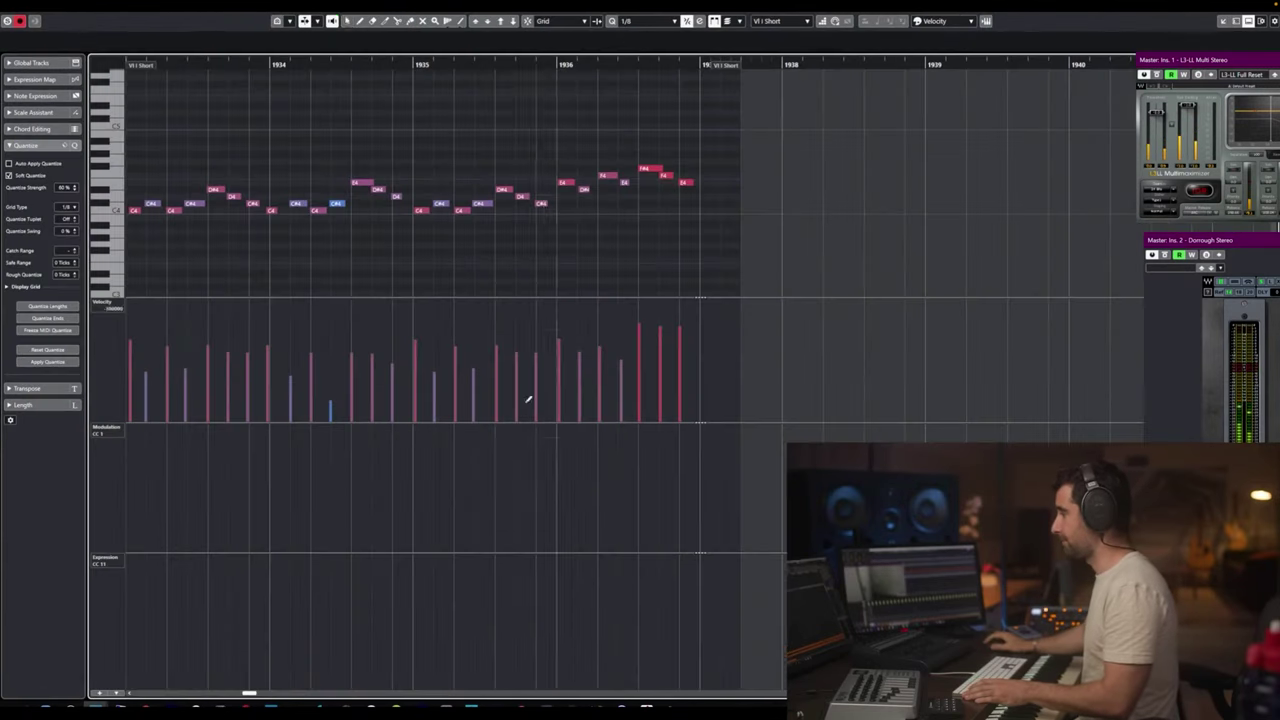
scroll(656, 204, down, 2)
key(ctrl+a)
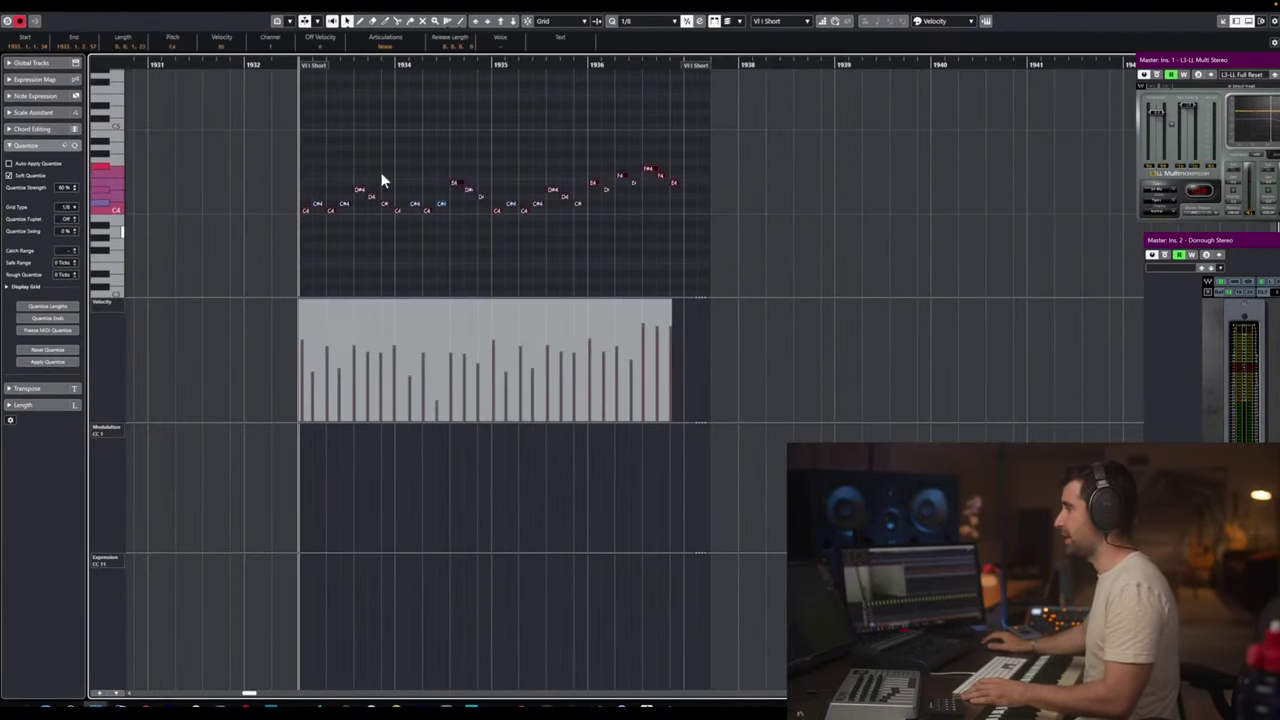
click(512, 21)
key(space)
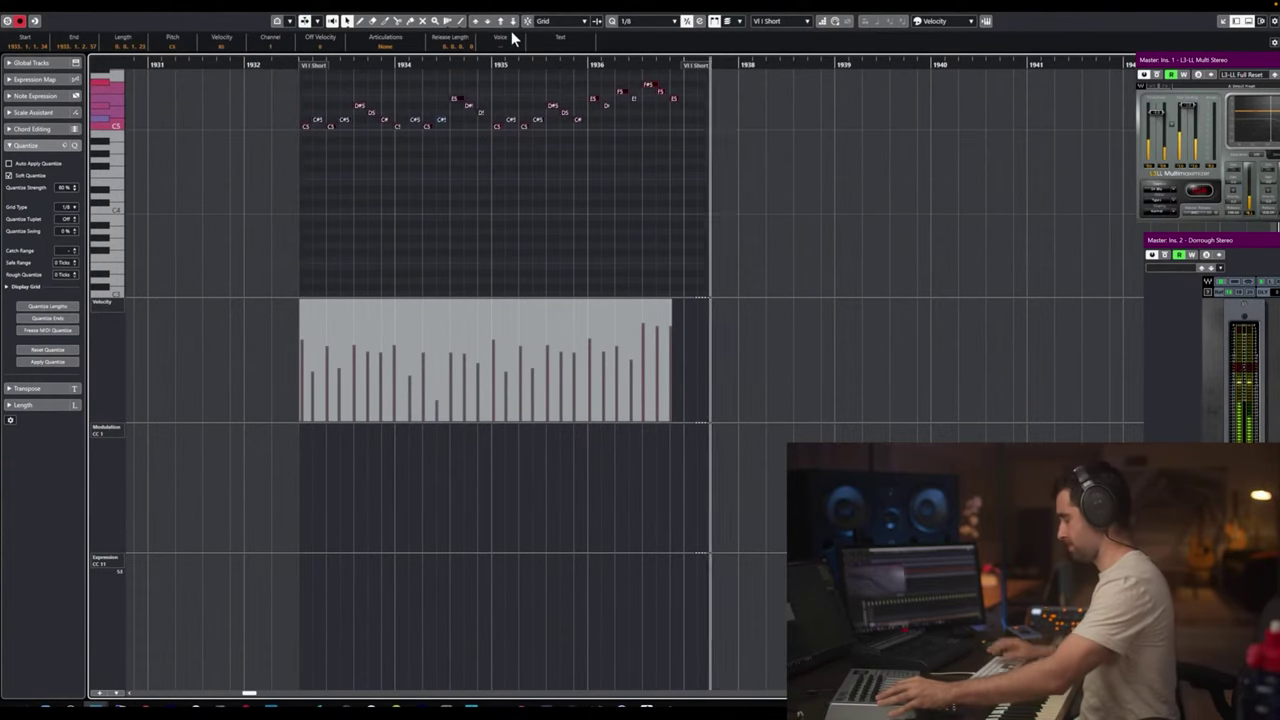
key(space)
key(Return)
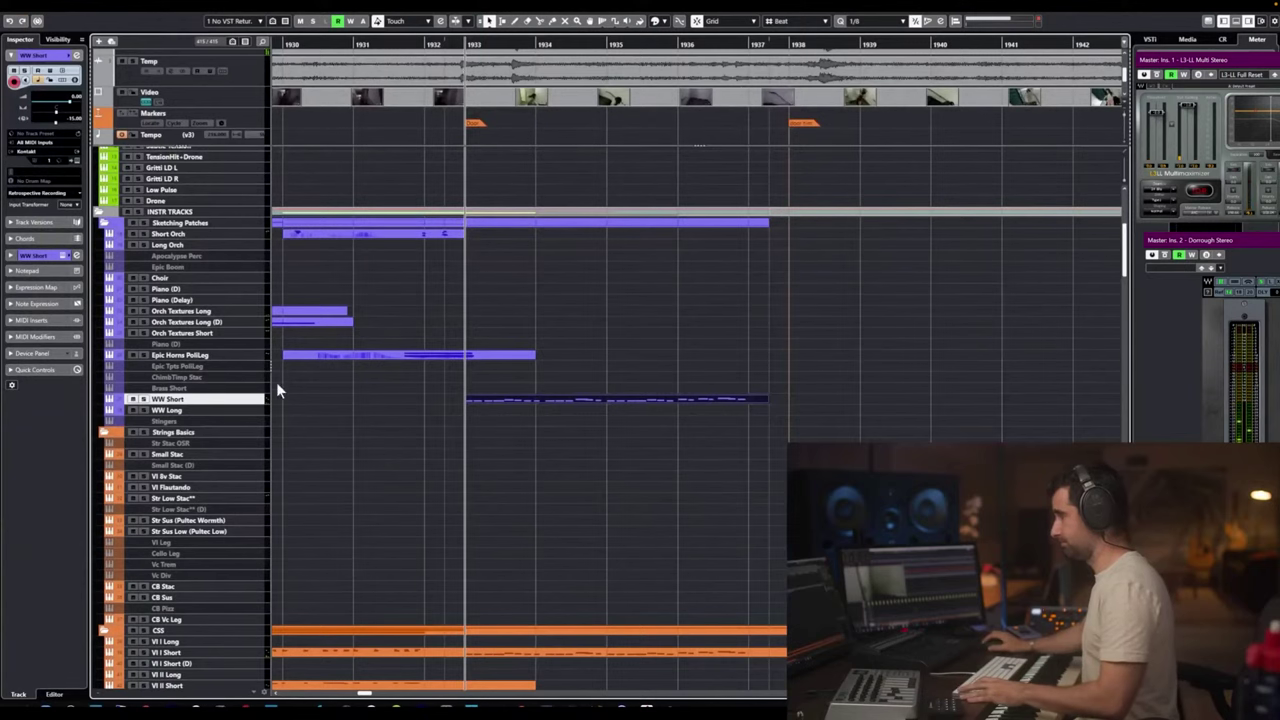
Open the WW Short track's Kontakt instrument, reload all purged samples of its Albion woodwind patches and close it.
key(alt+e)
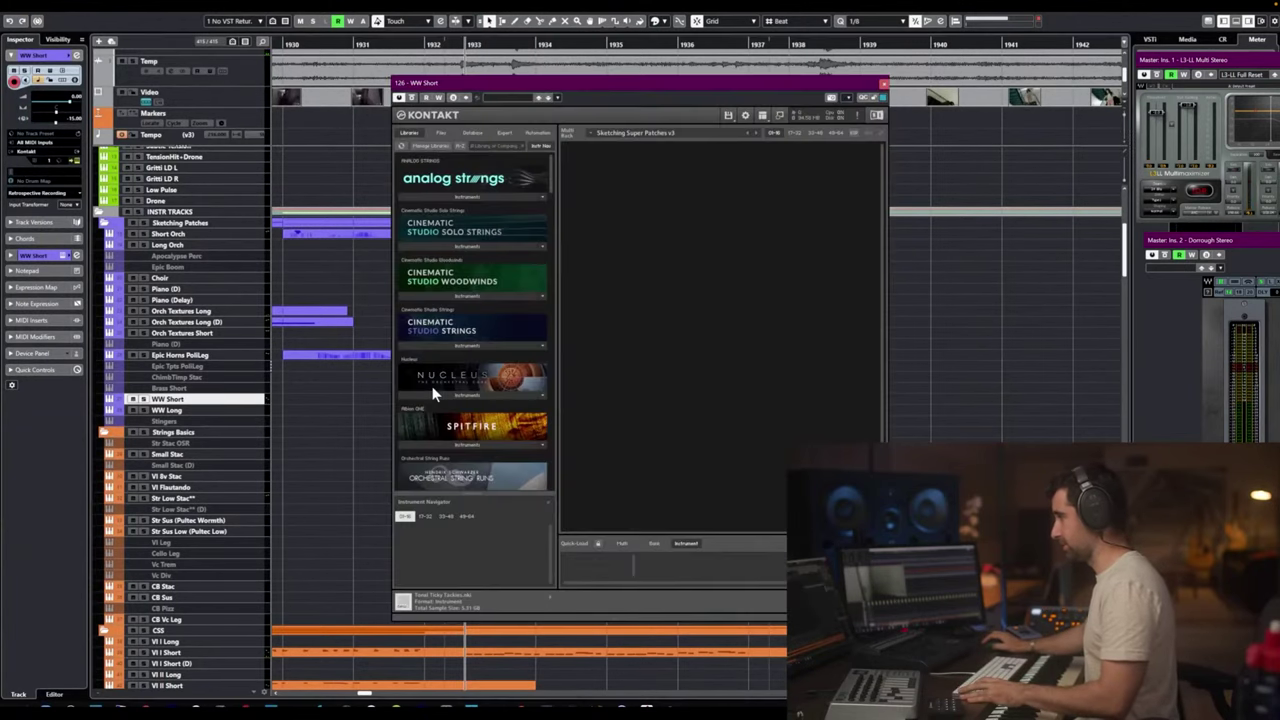
click(812, 131)
click(833, 132)
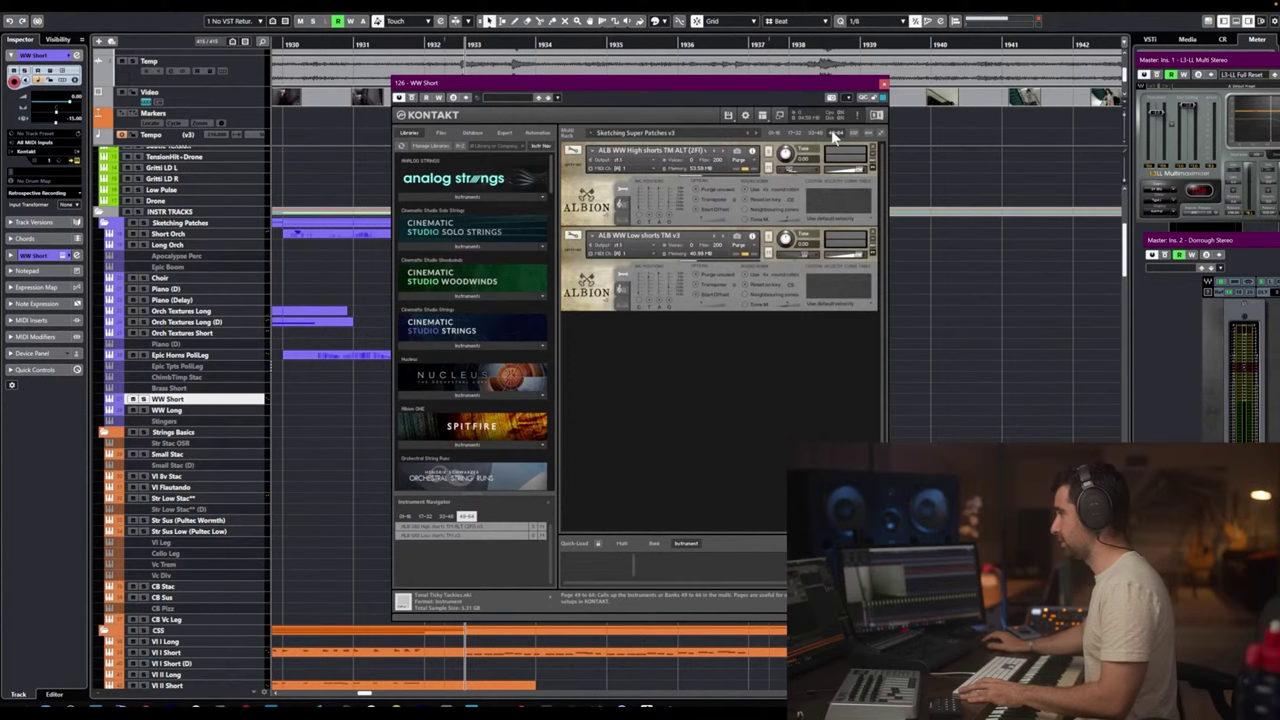
click(739, 160)
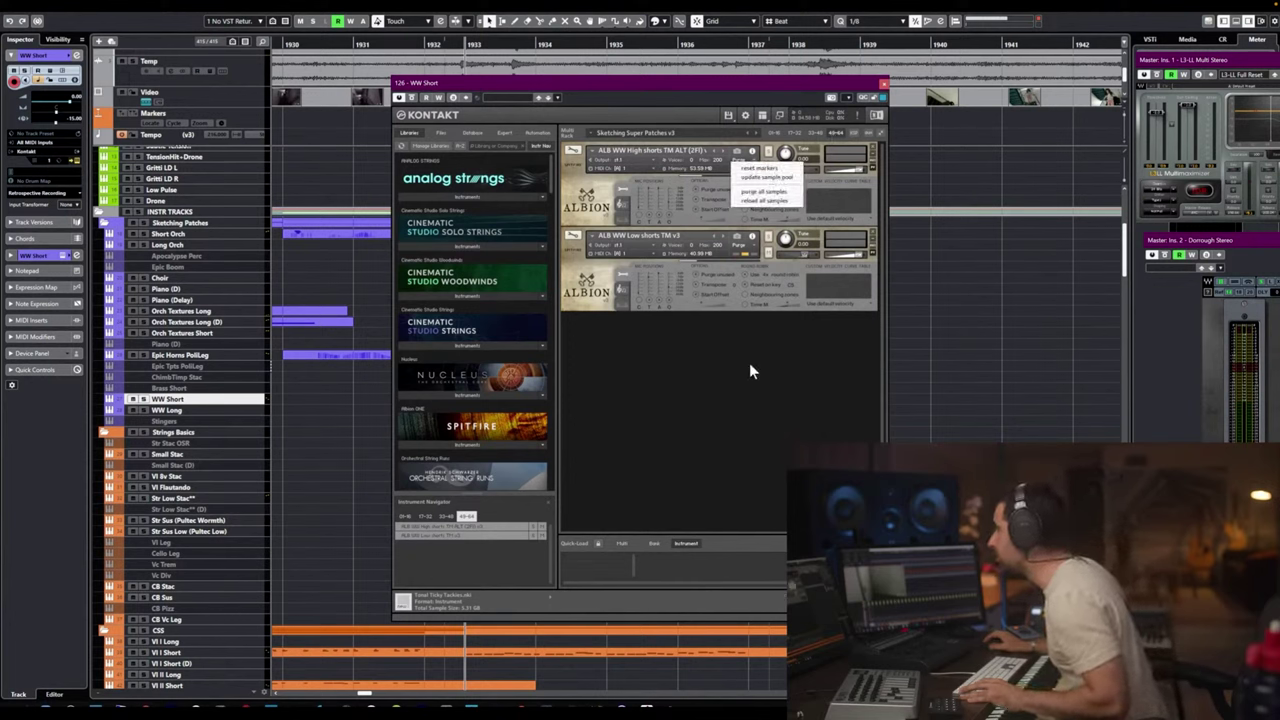
click(729, 116)
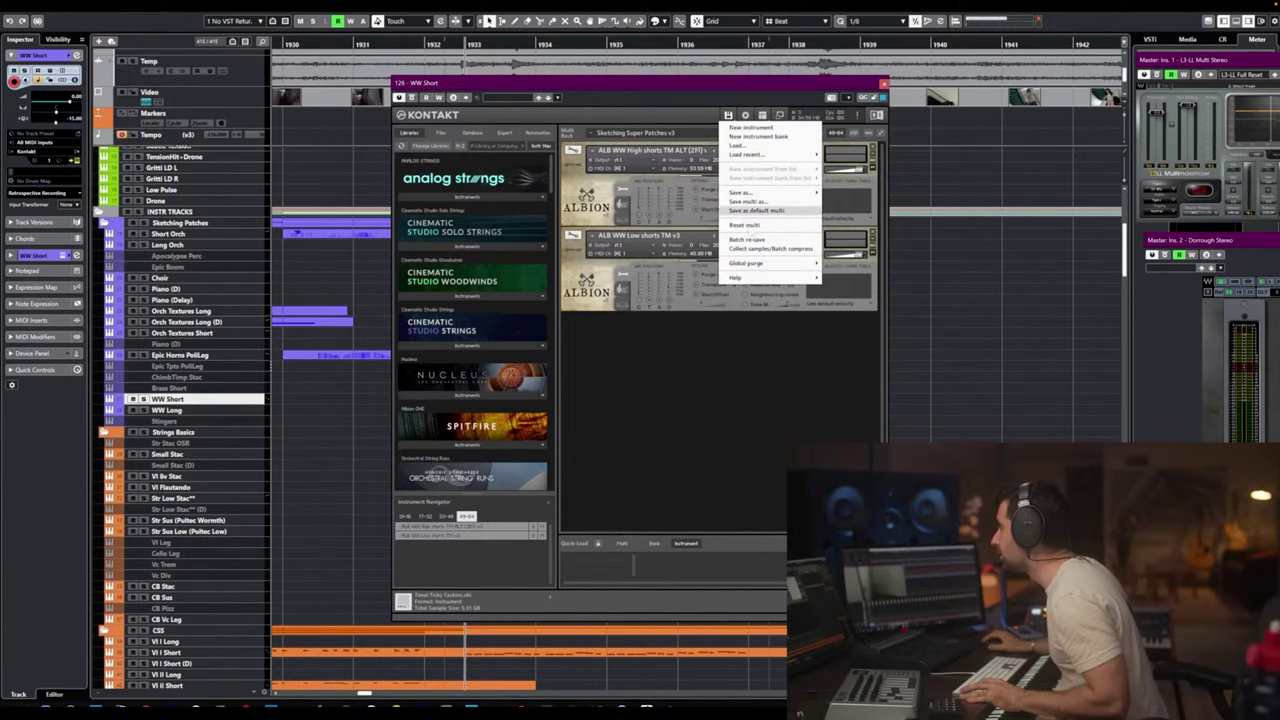
mouse_move(775, 266)
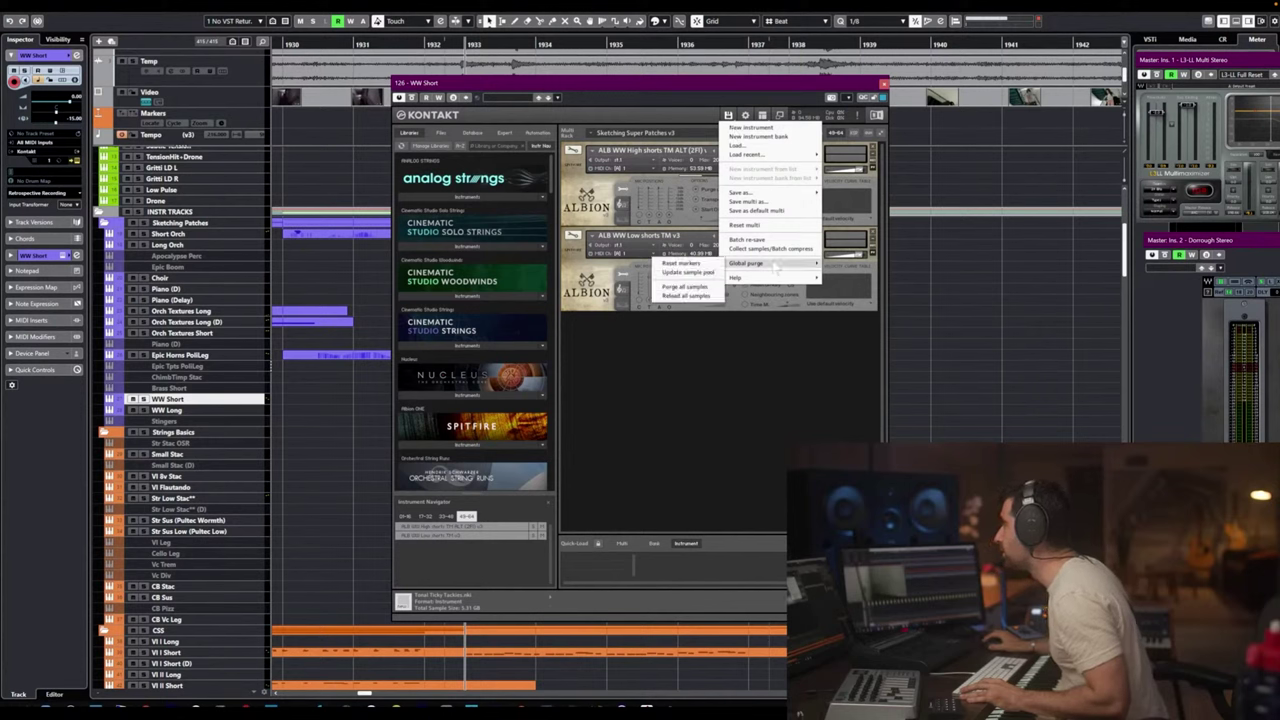
click(691, 296)
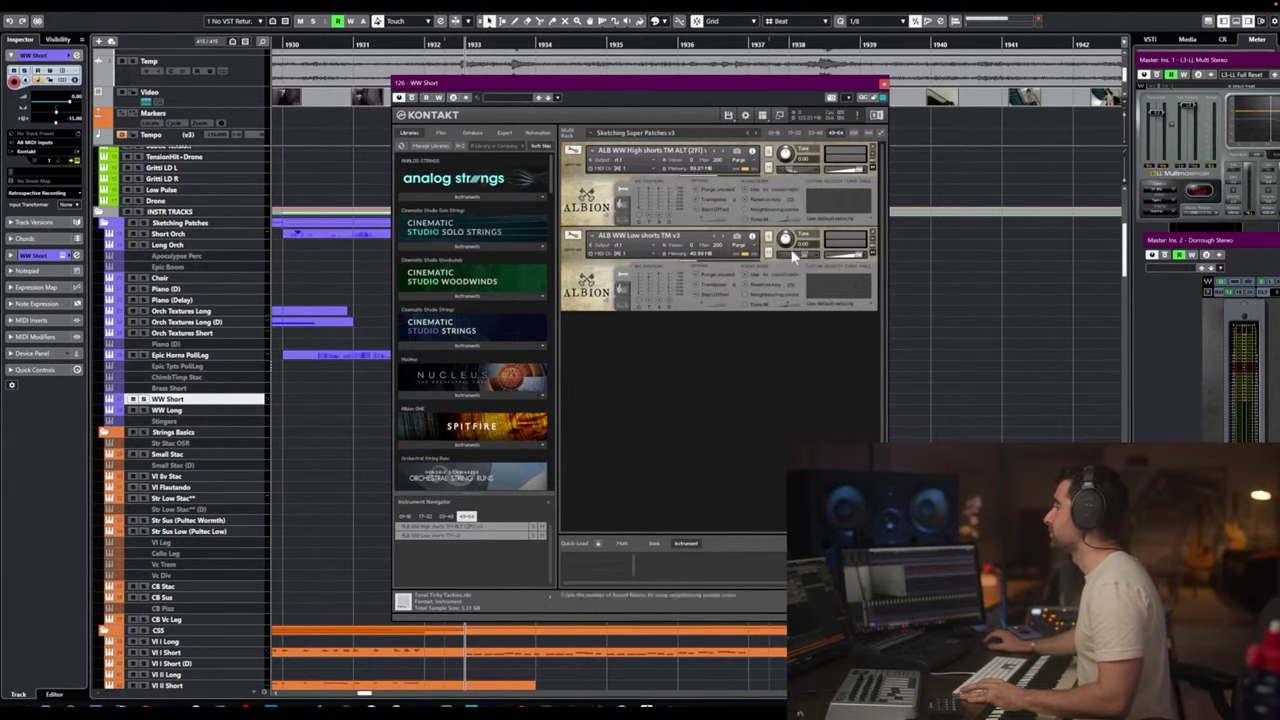
click(883, 82)
Play the section from bar 1933 twice to hear the reloaded short woodwinds doubling the violins.
key(space)
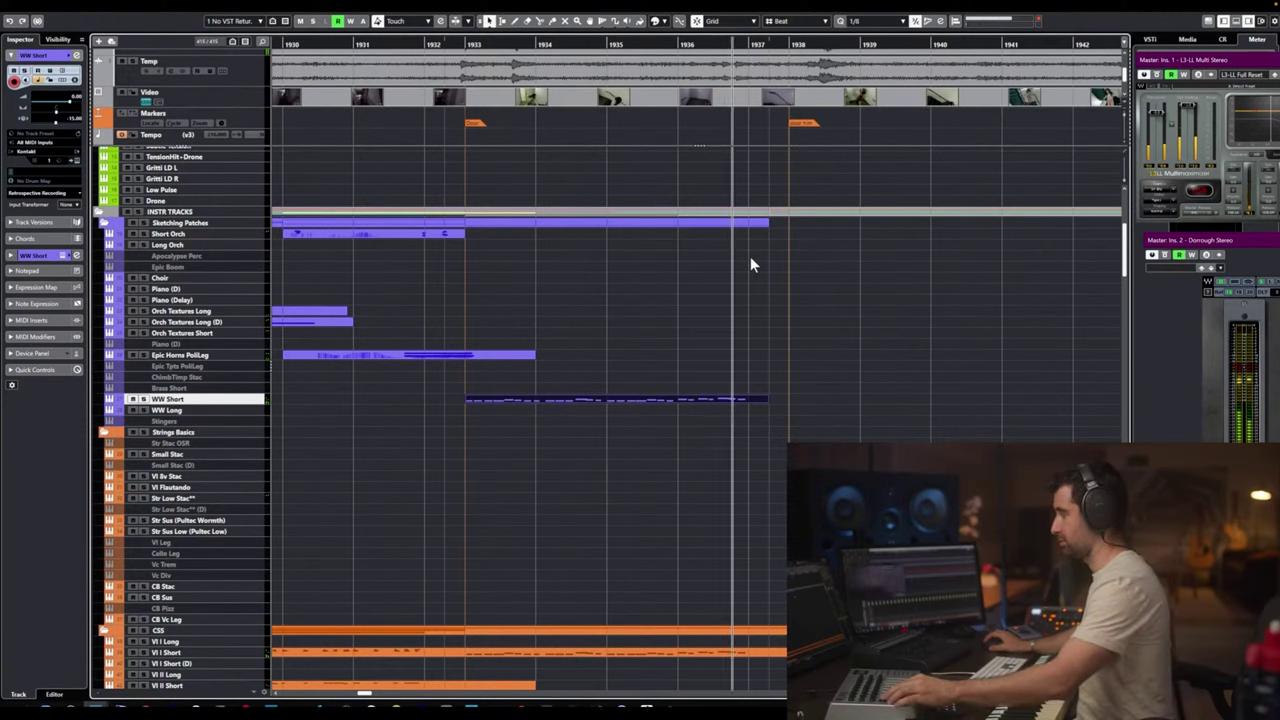
key(space)
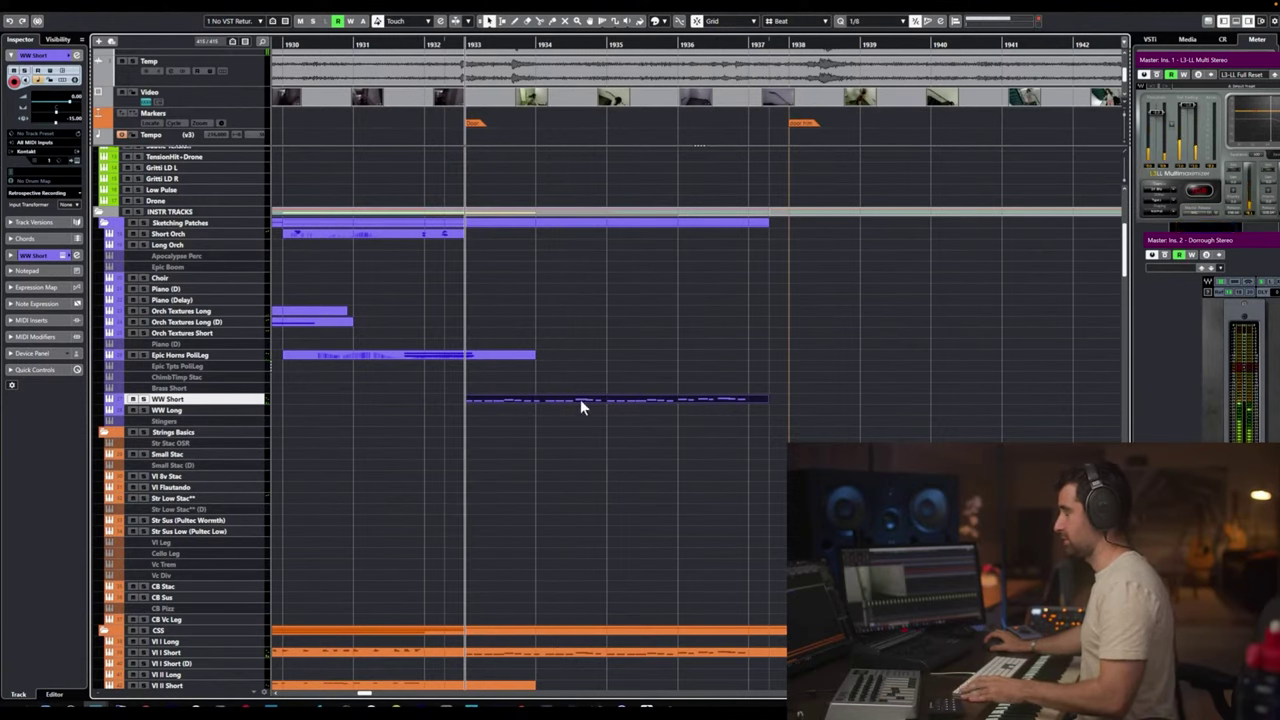
key(space)
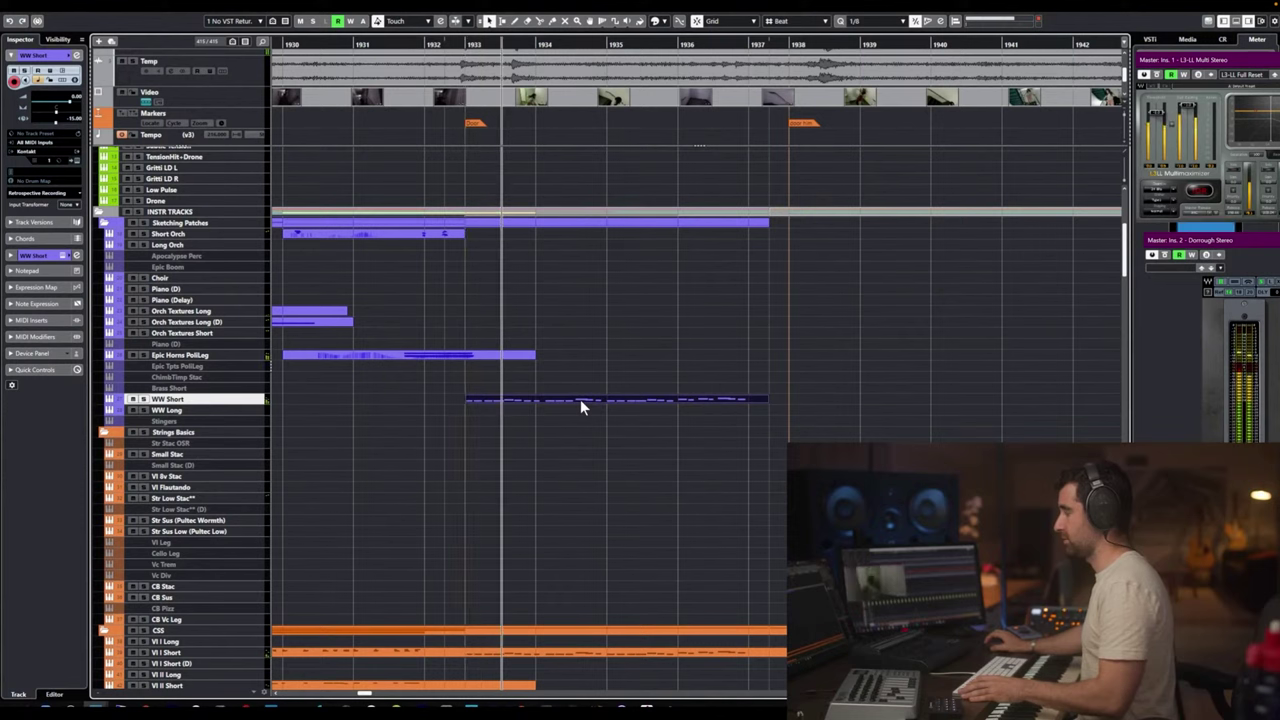
key(space)
drag(571, 376, 589, 399)
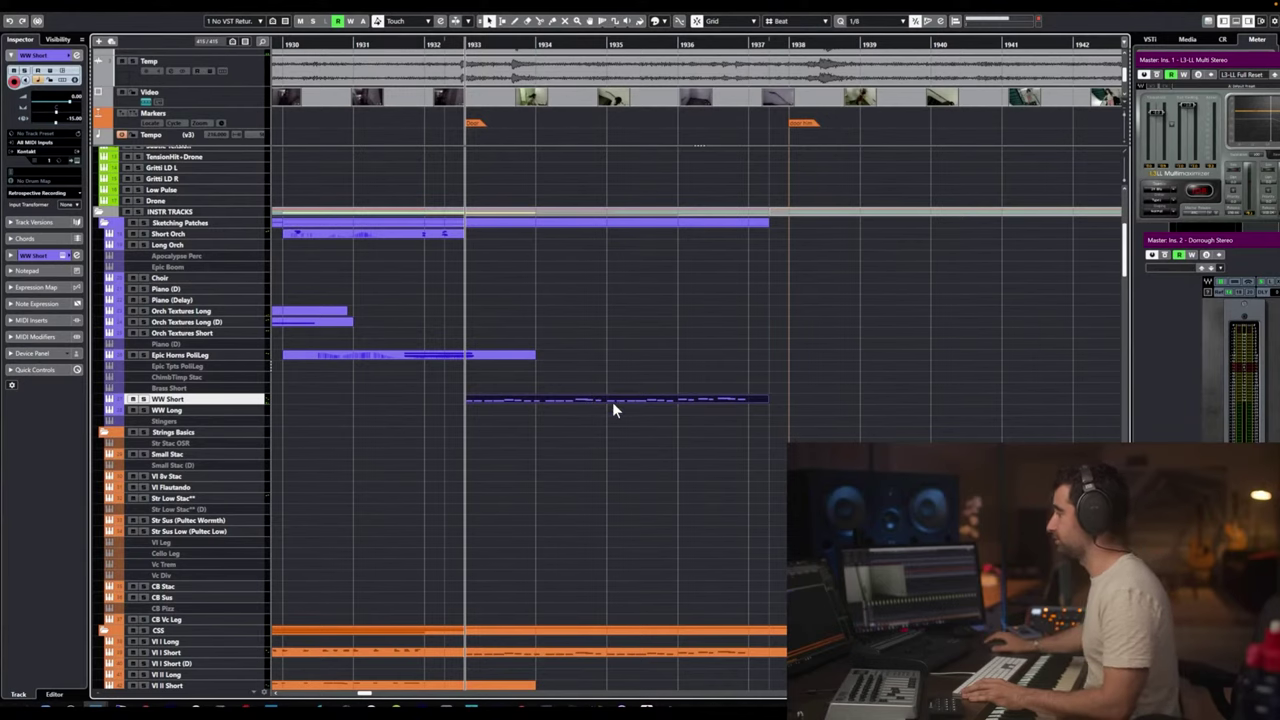
double_click(614, 400)
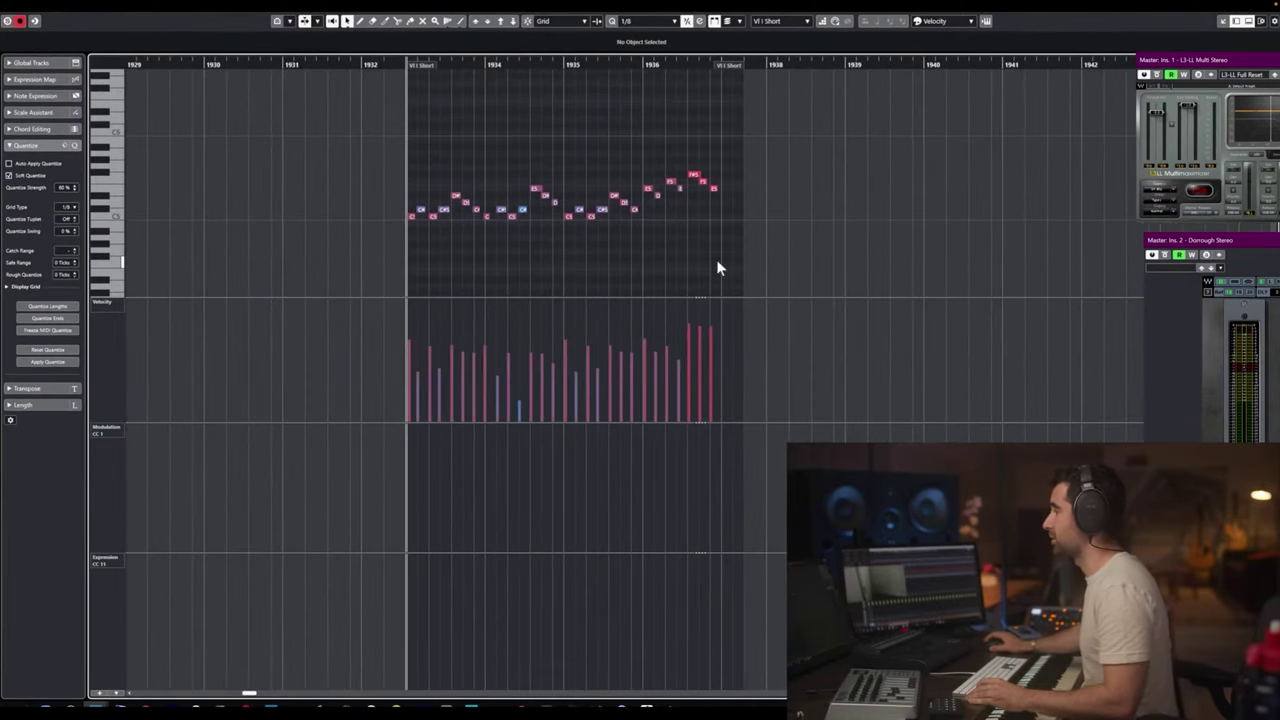
drag(742, 246, 374, 153)
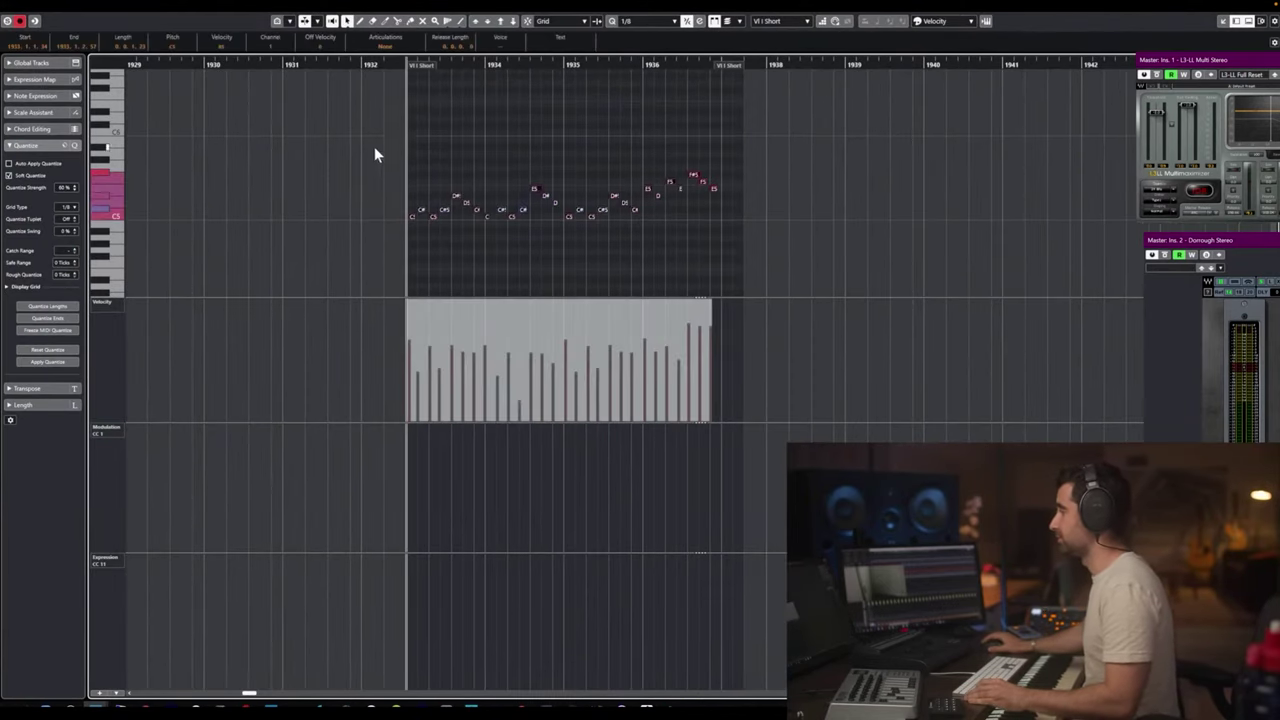
key(Escape)
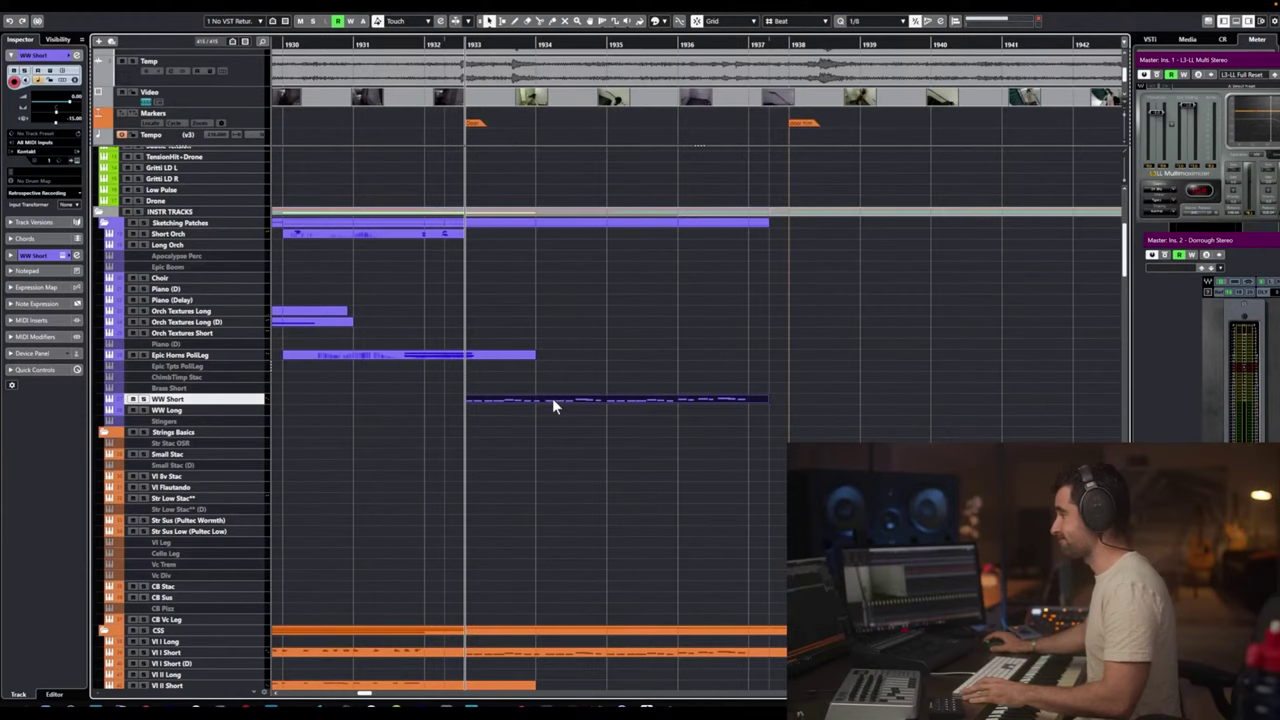
Enable the WW Tutti Short (D High) track in WW Ens and paste a copy of the WW Short part at bar 1933.
scroll(479, 412, down, 15)
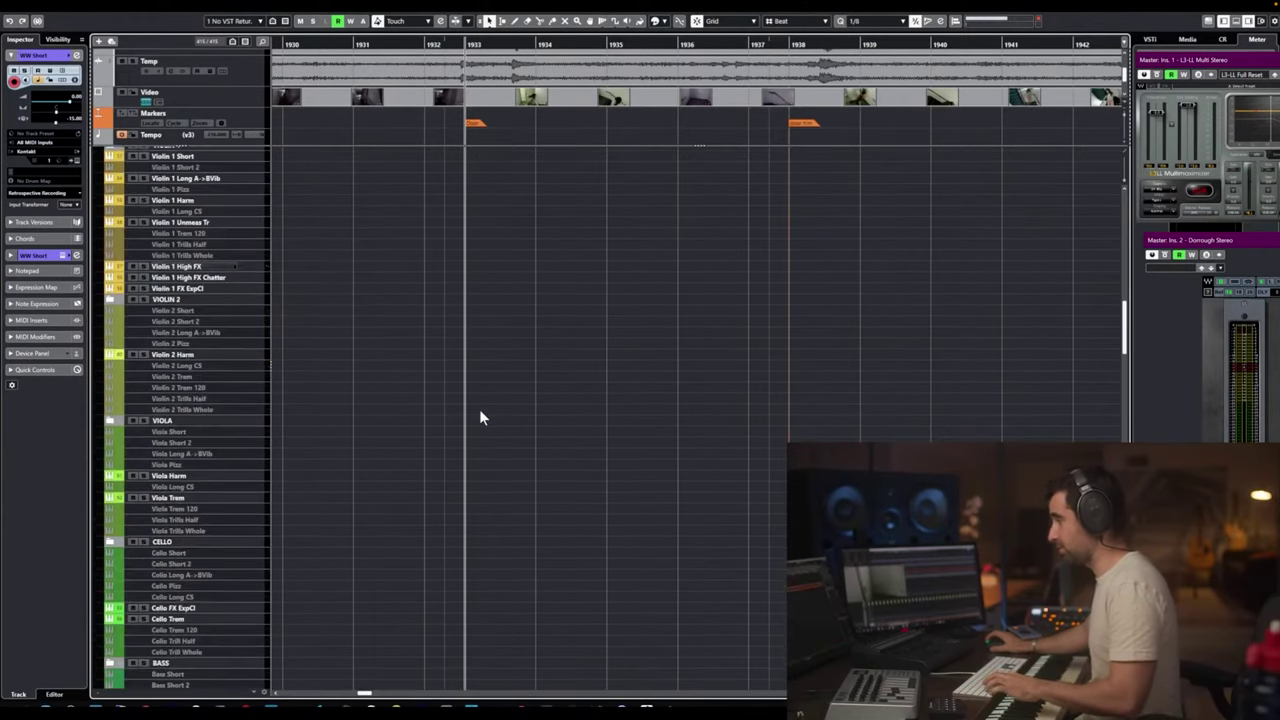
scroll(485, 411, down, 2)
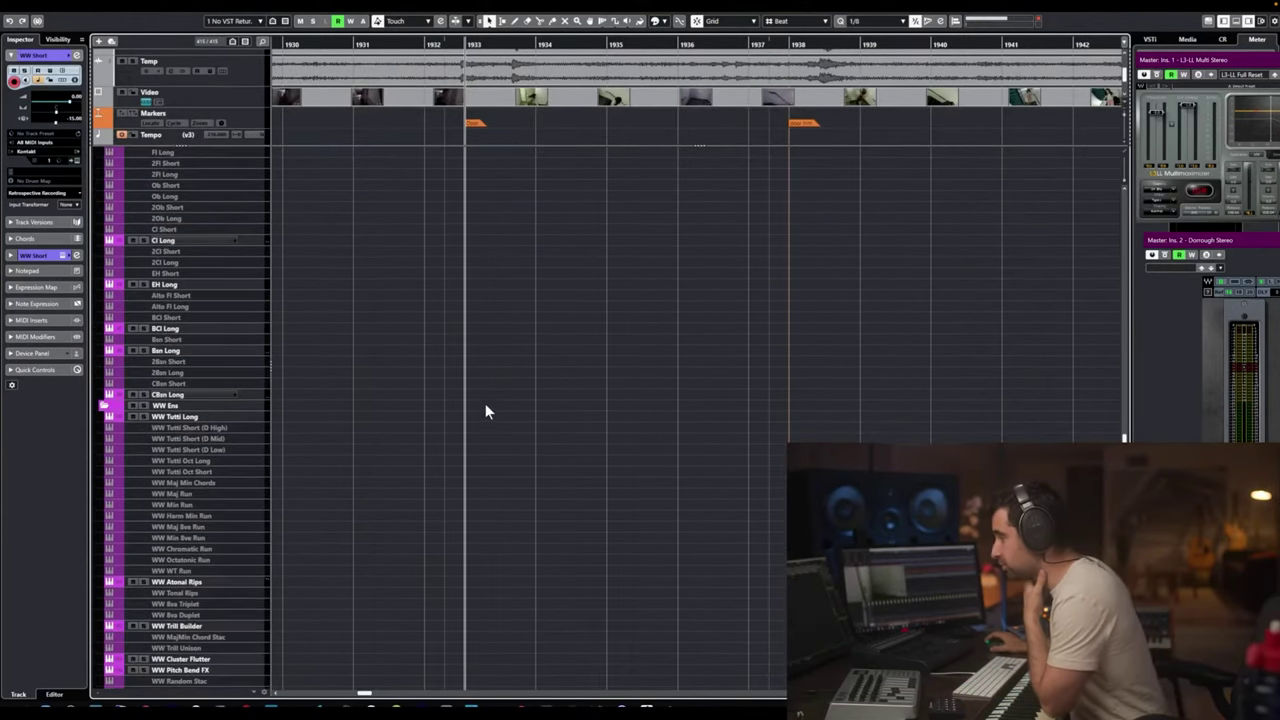
click(223, 428)
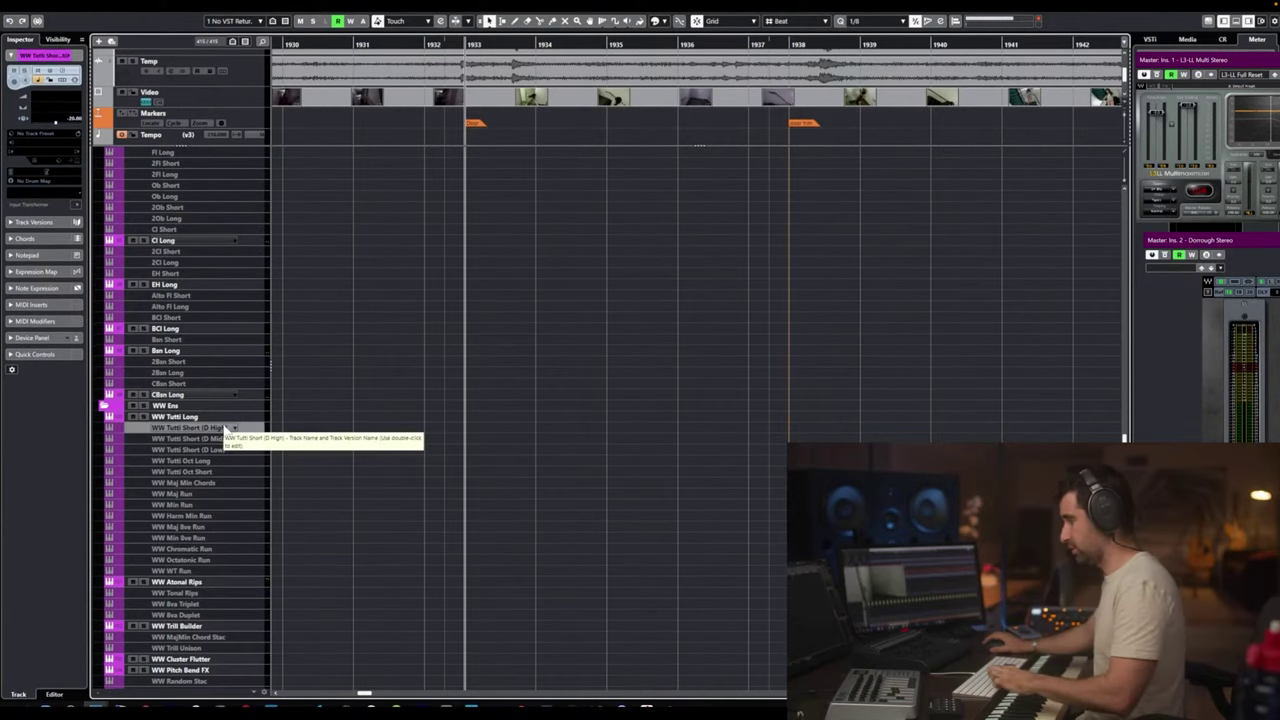
click(224, 428)
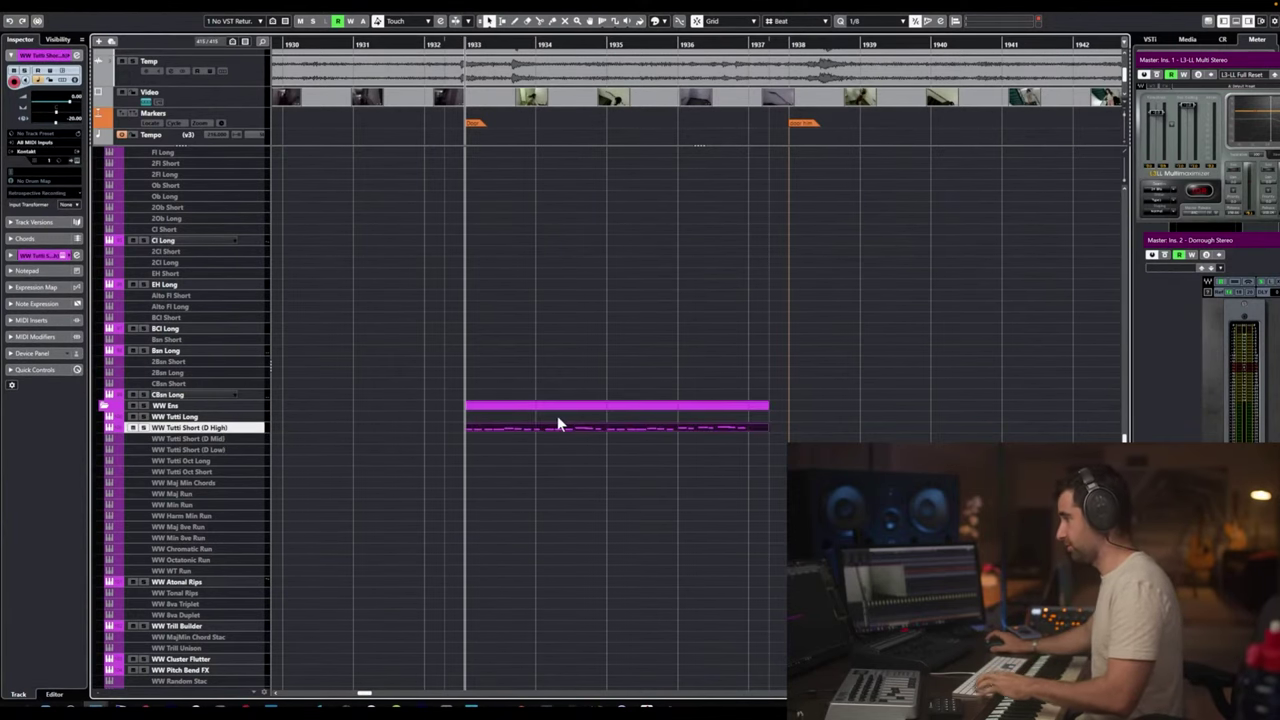
Play the section from bar 1933 to hear the WW Tutti Short (D High) part in the mix.
scroll(559, 414, down, 10)
scroll(560, 416, up, 10)
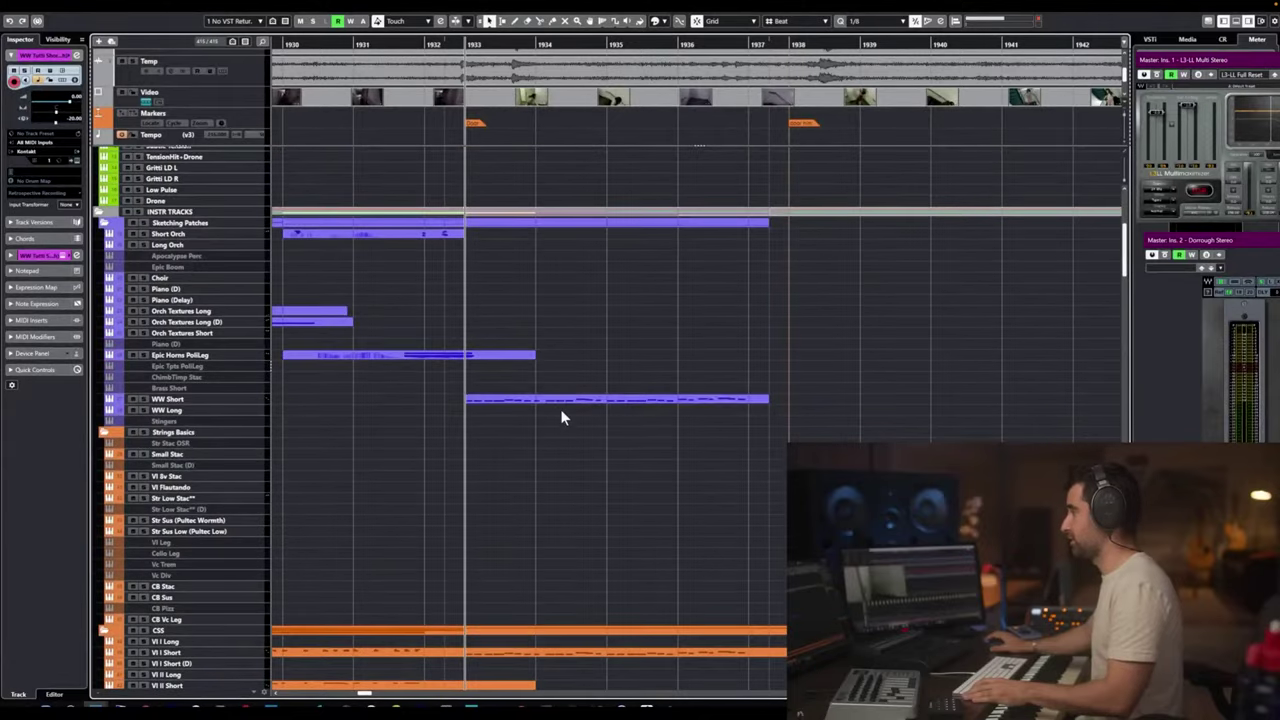
click(560, 400)
scroll(561, 402, up, 15)
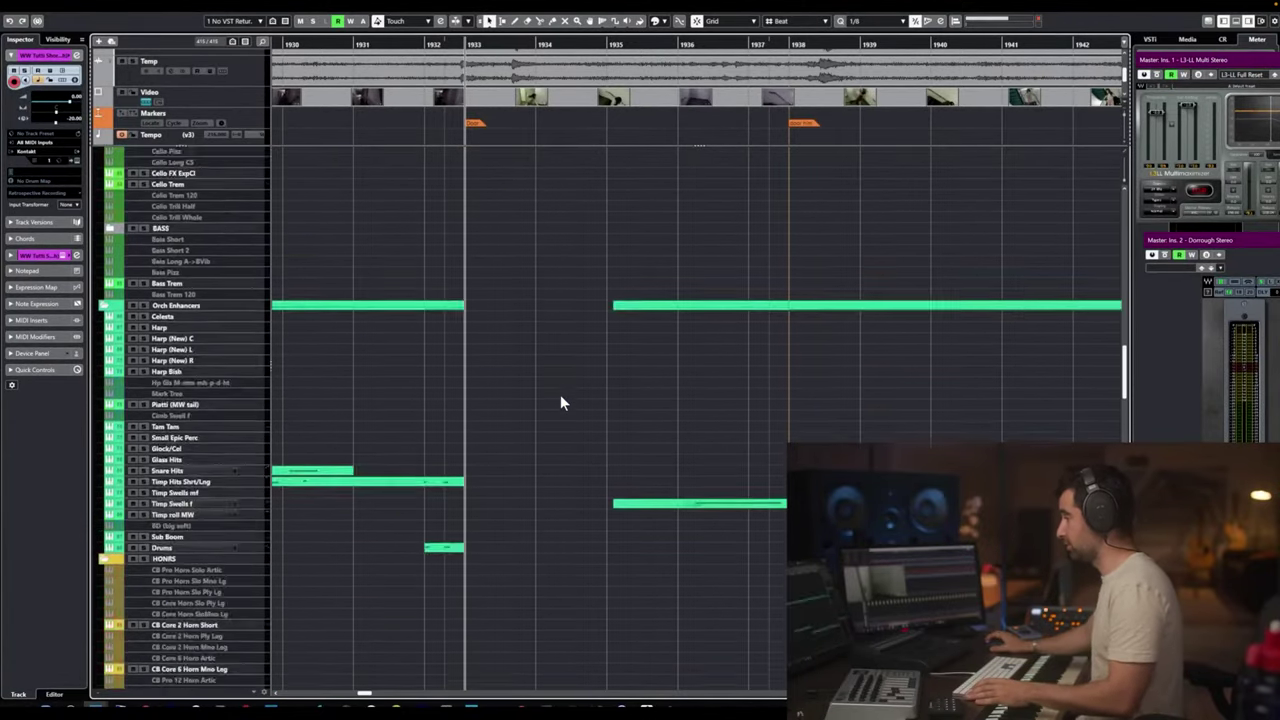
key(space)
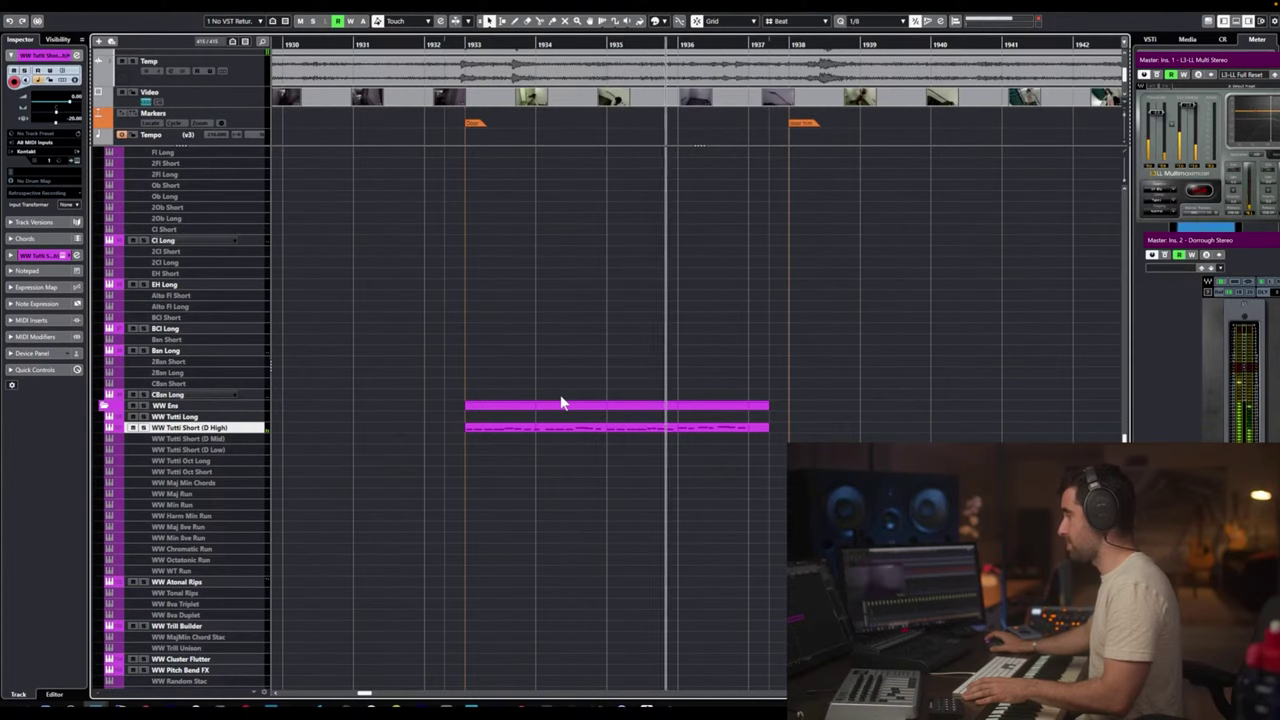
key(space)
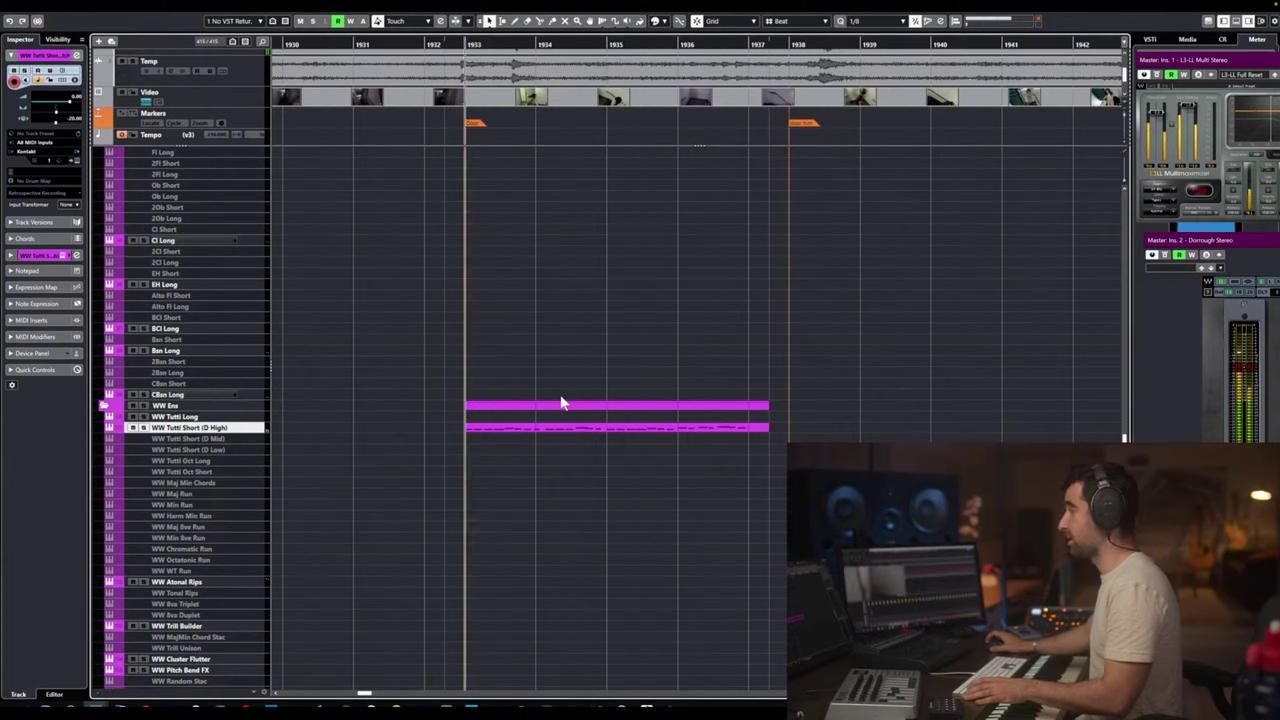
Rehearse a woodwind lead-in on WW Tutti Short (D High) over playback from just before bar 1933.
click(447, 44)
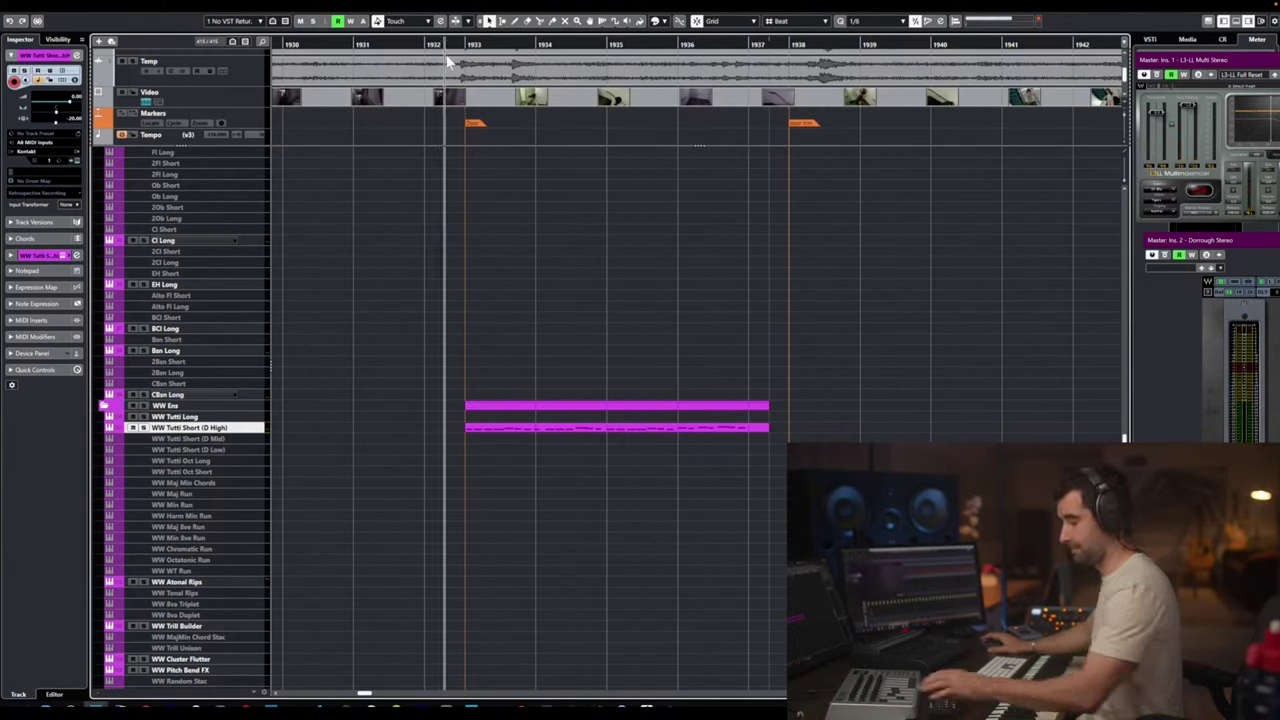
key(space)
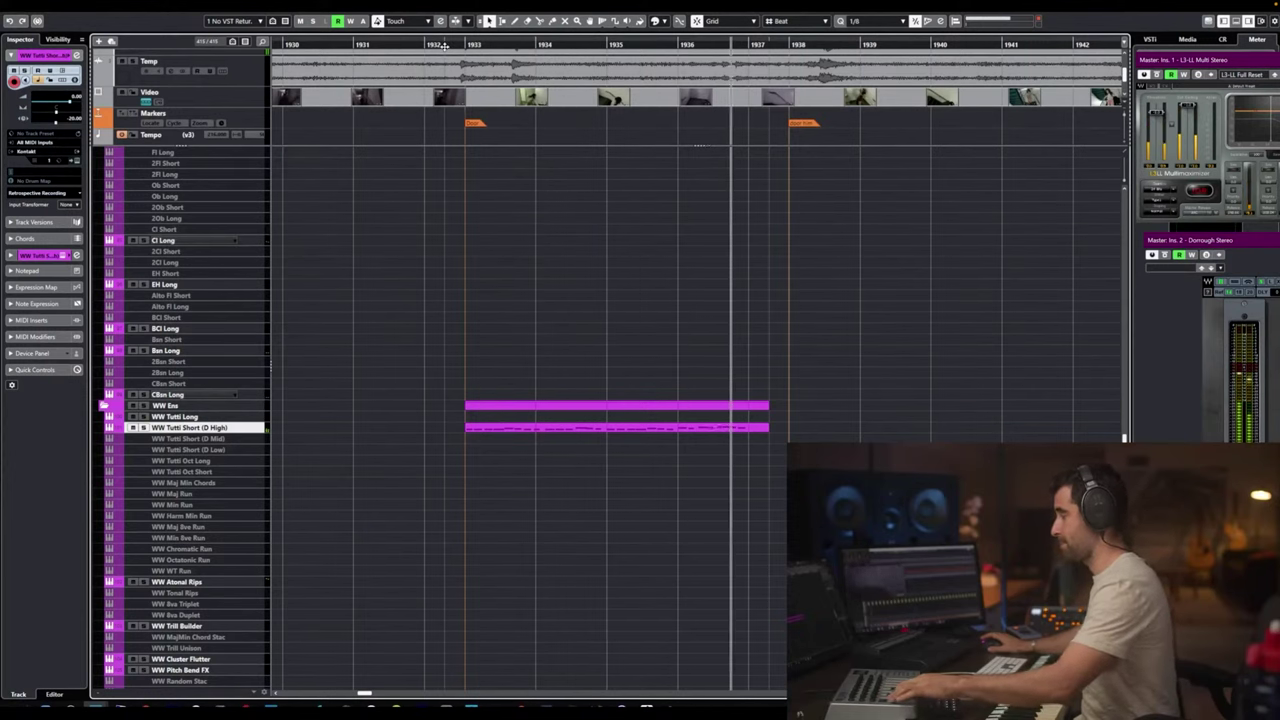
click(447, 44)
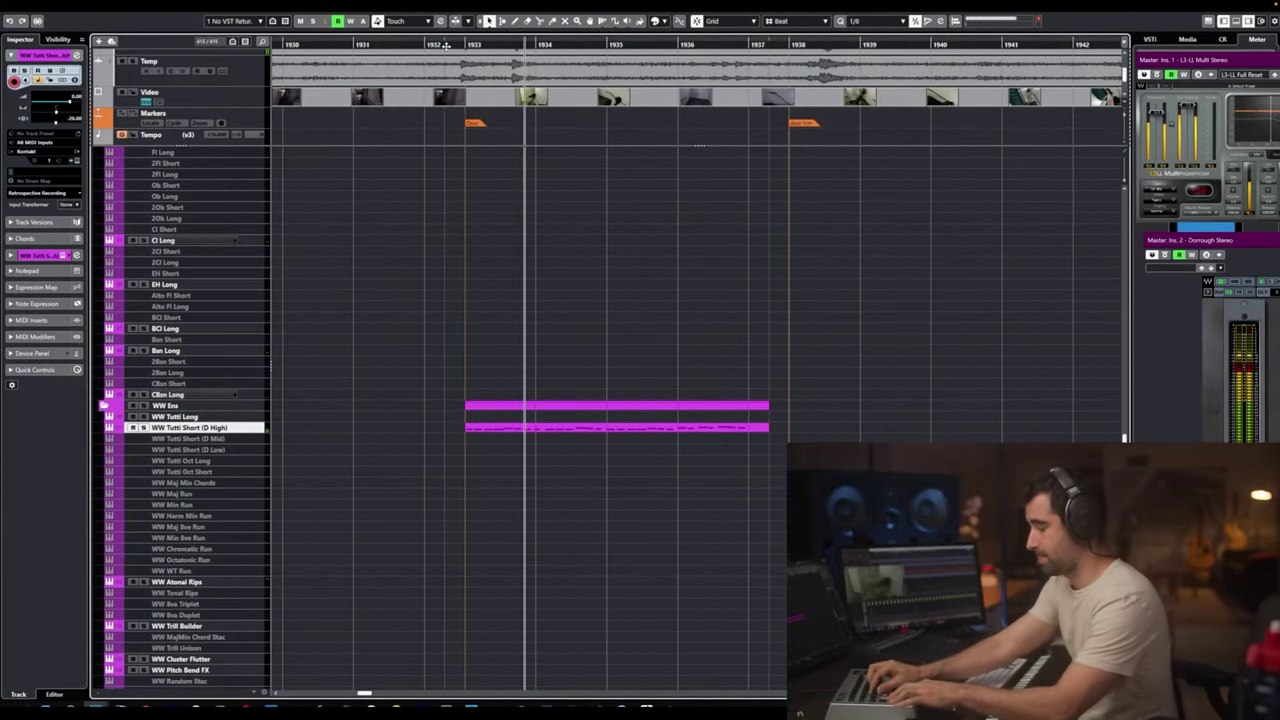
click(447, 44)
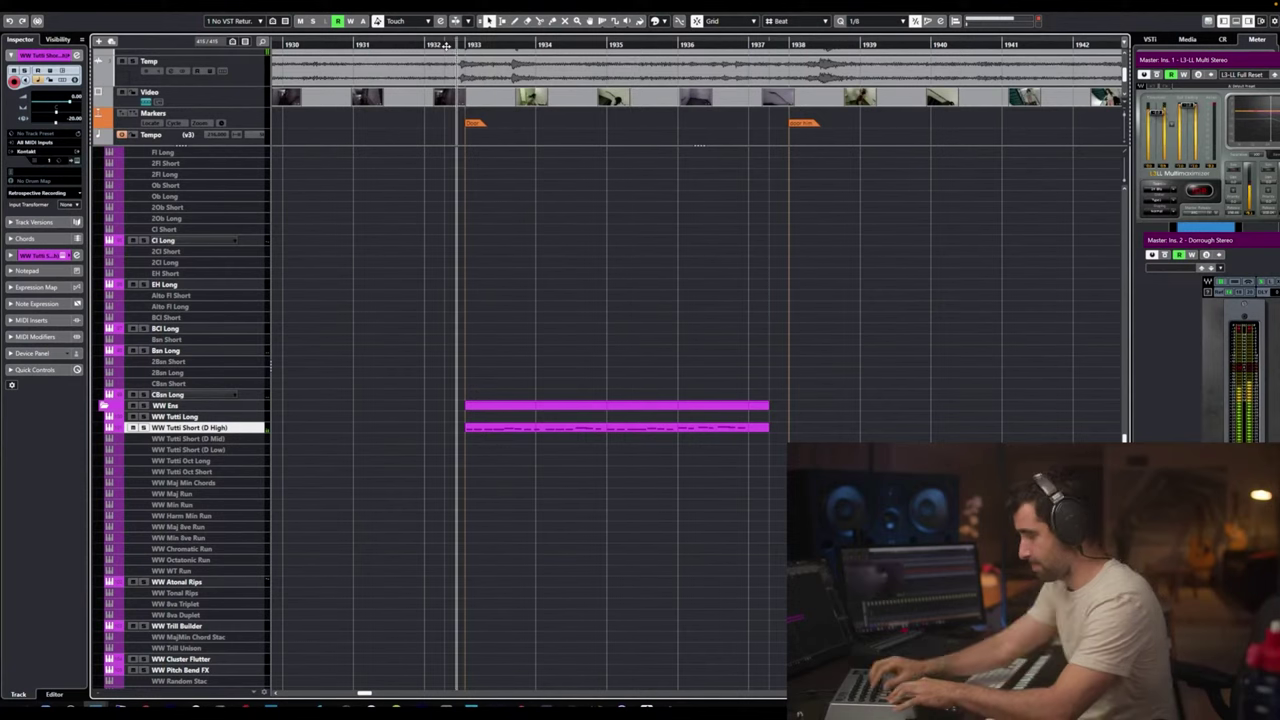
key(space)
key(KP_Subtract)
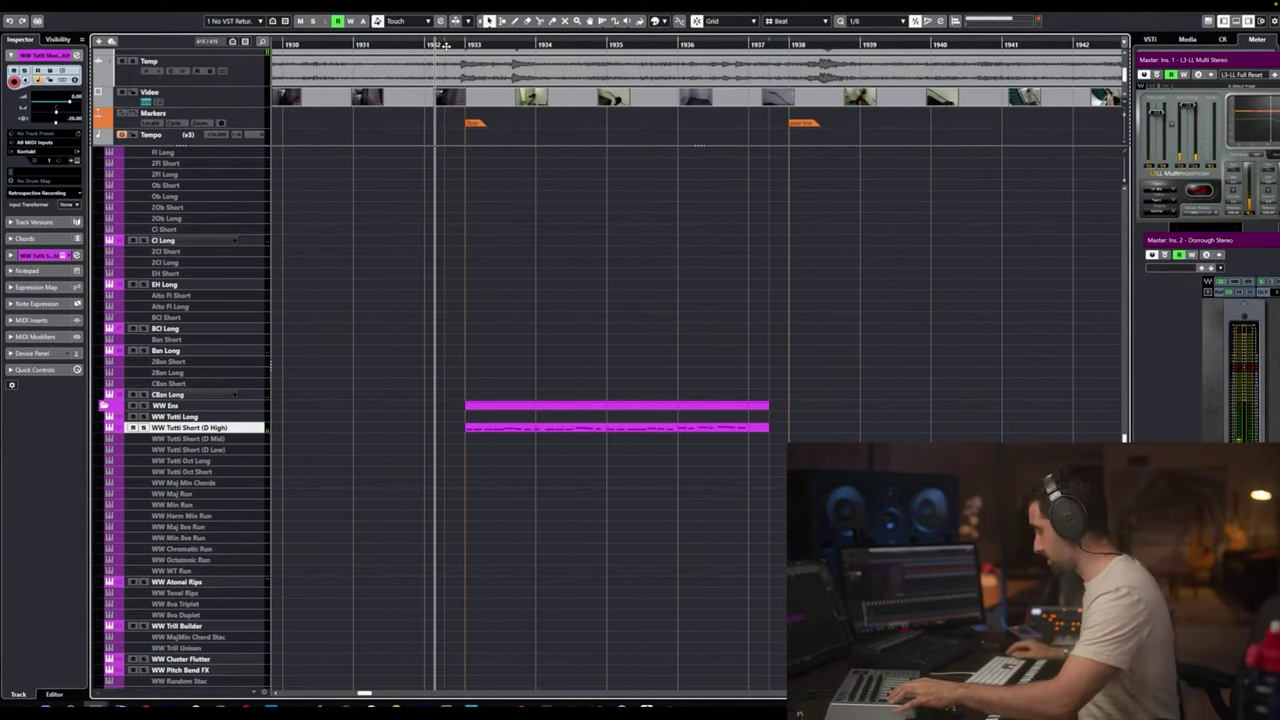
Perform the woodwind lead-in over playback and capture it with Retrospective Recording on WW Tutti Short (D High) from bar 1931 to 1933.
key(space)
key(space)
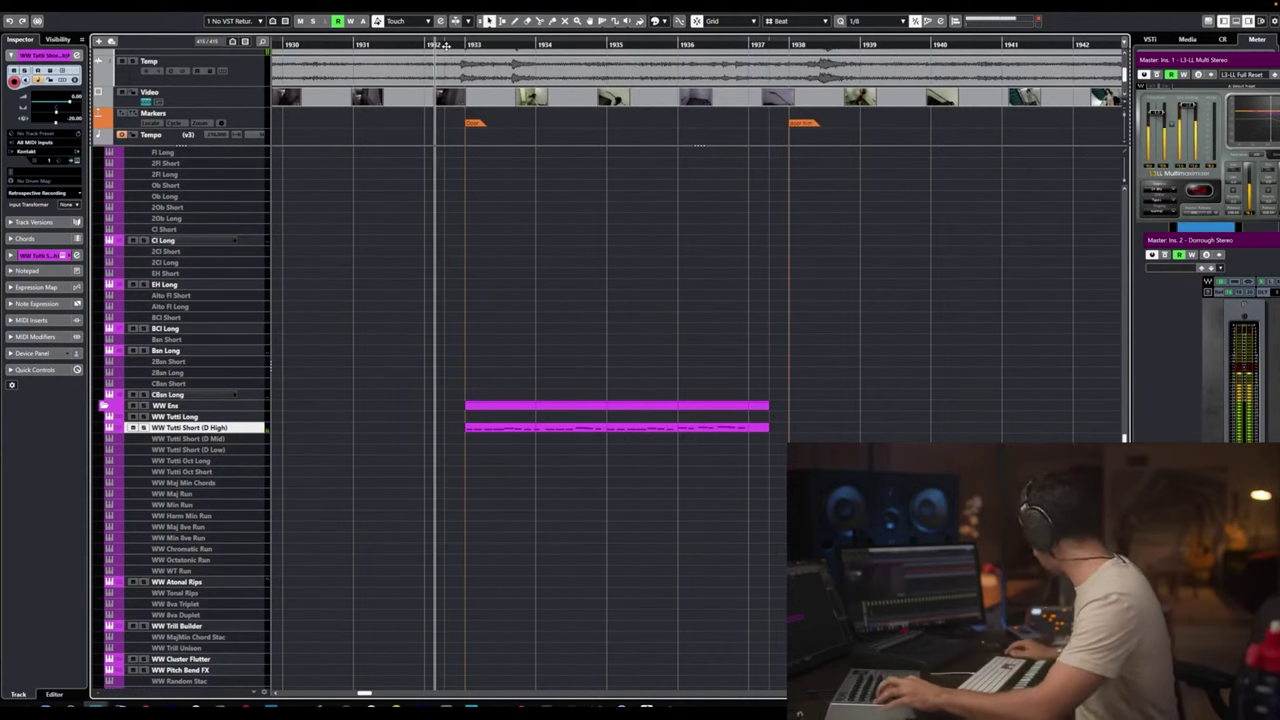
key(KP_Subtract)
key(space)
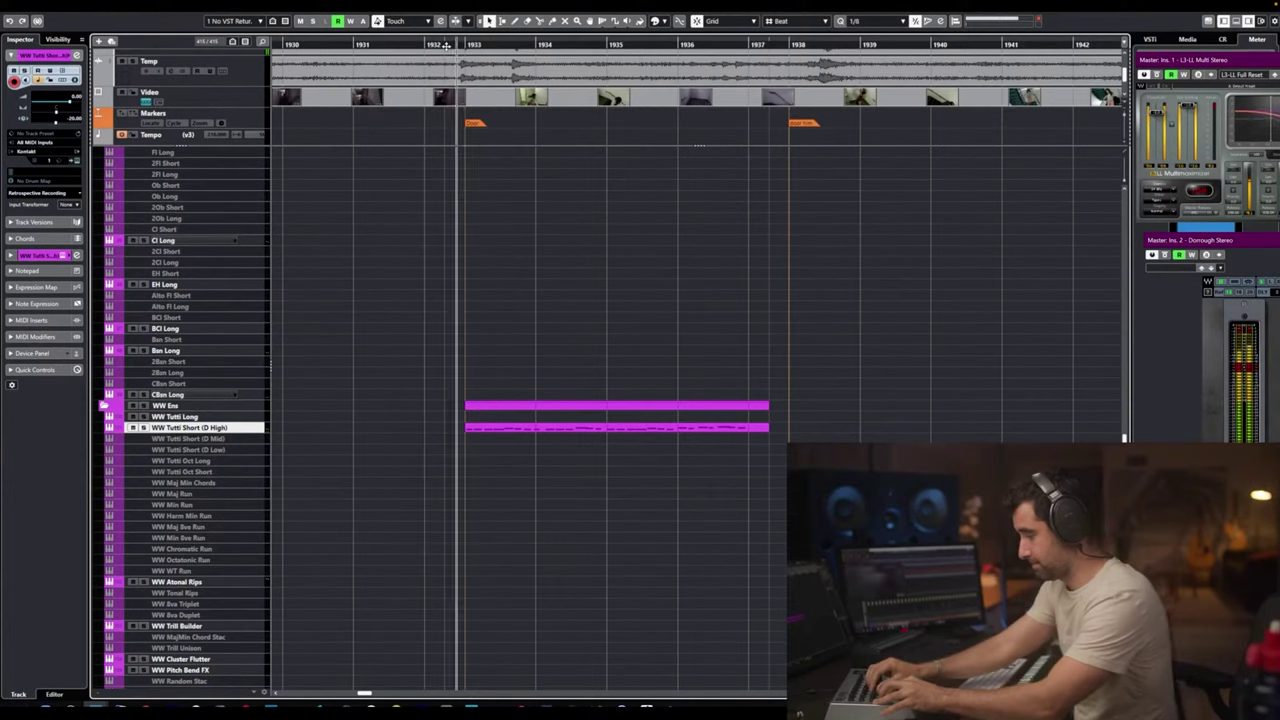
key(space)
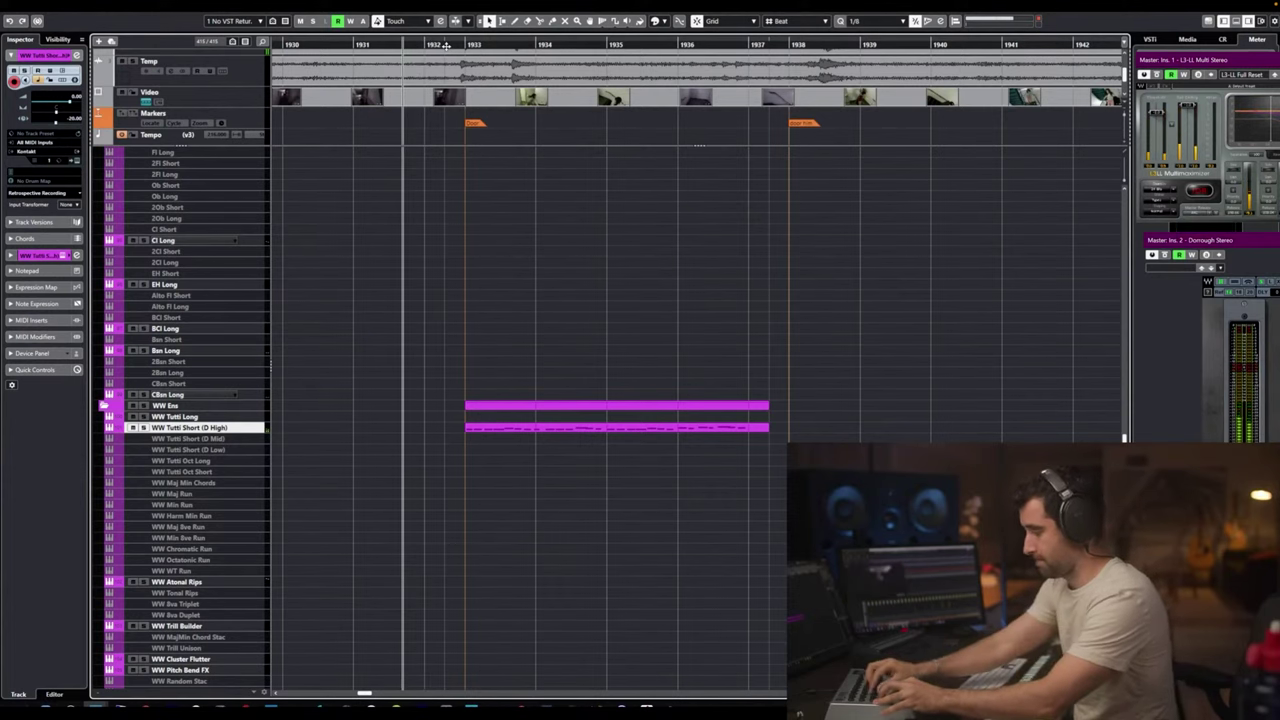
key(space)
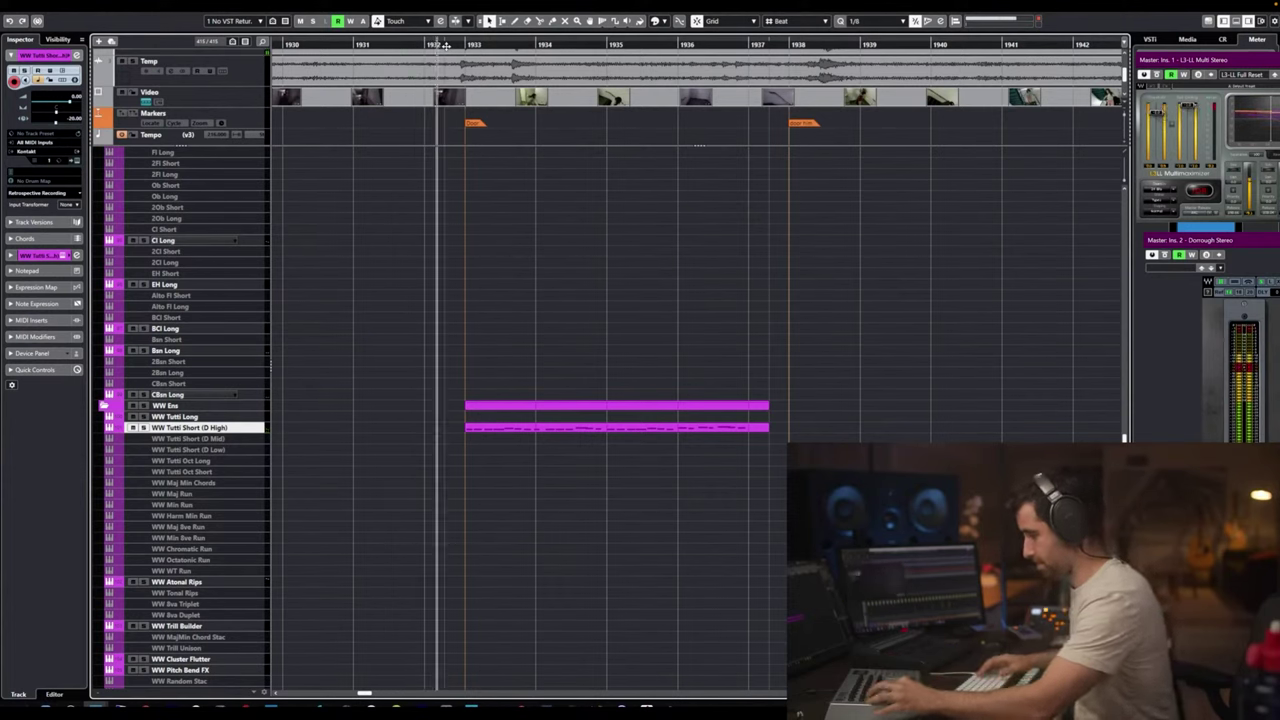
key(shift+KP_Multiply)
key(space)
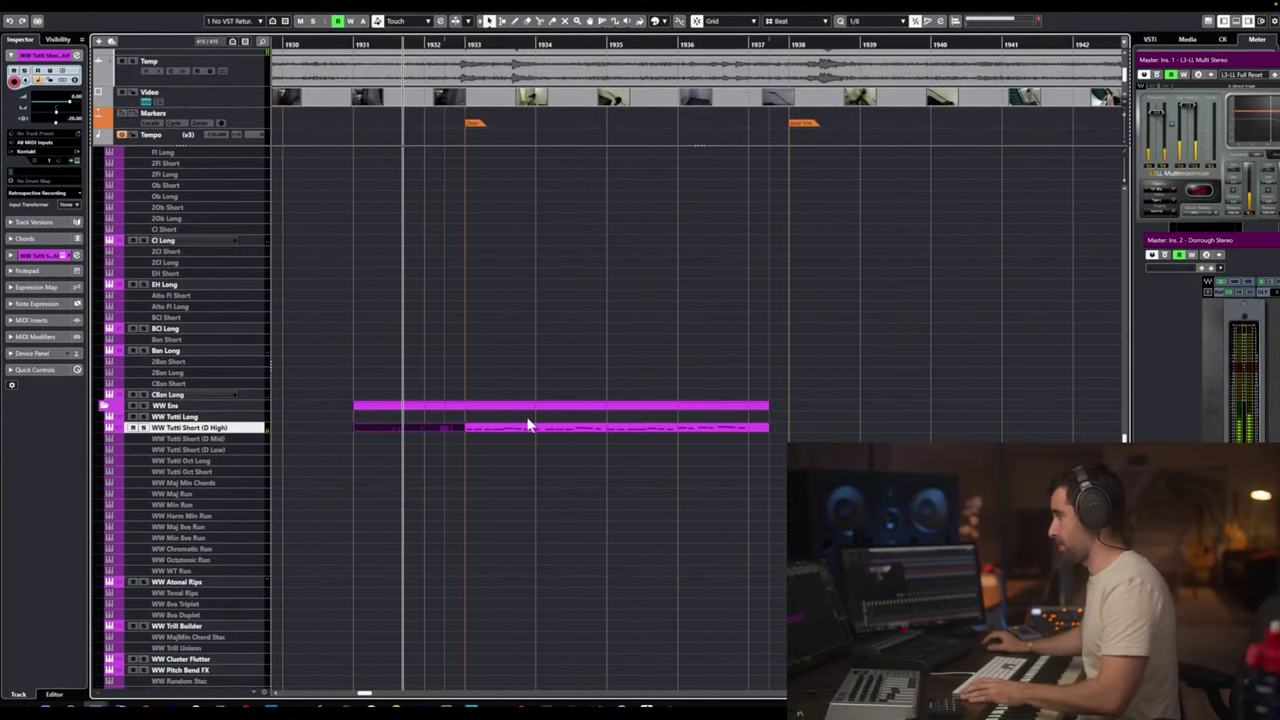
Play the transition into bar 1933 with the wider arrangement to hear the new woodwind lead-in.
scroll(548, 360, up, 15)
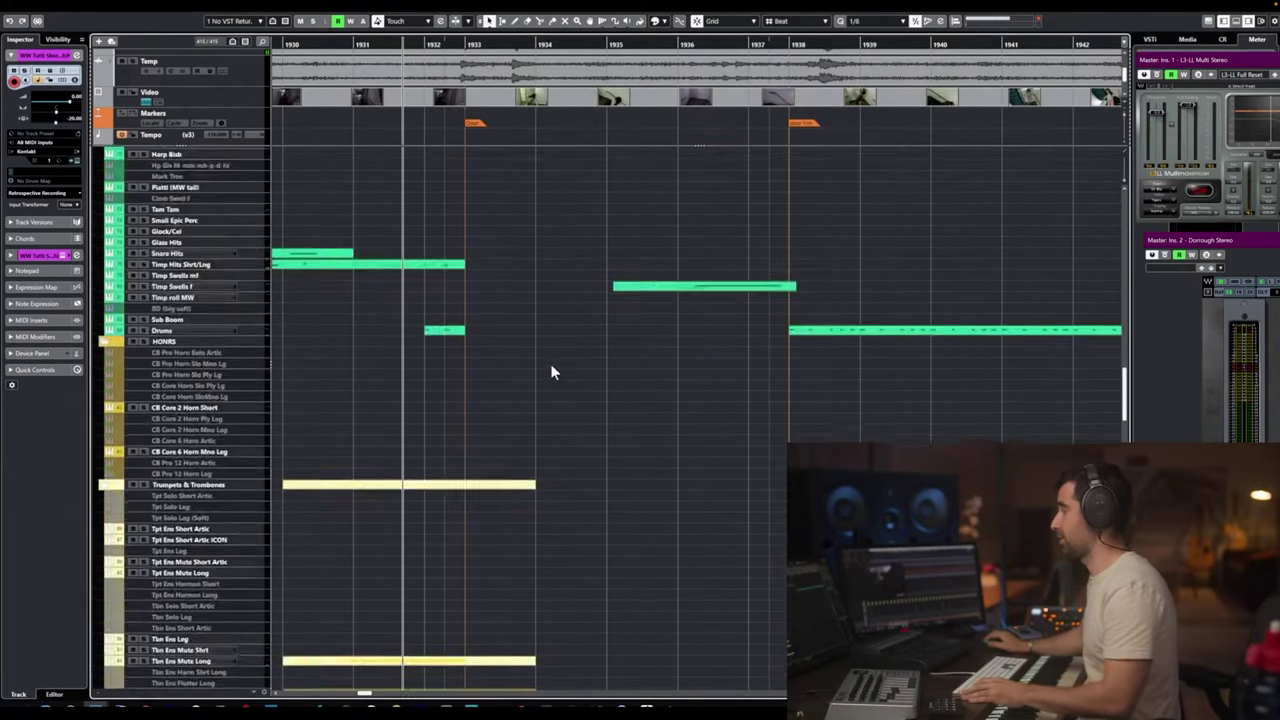
scroll(546, 355, up, 15)
scroll(546, 345, down, 8)
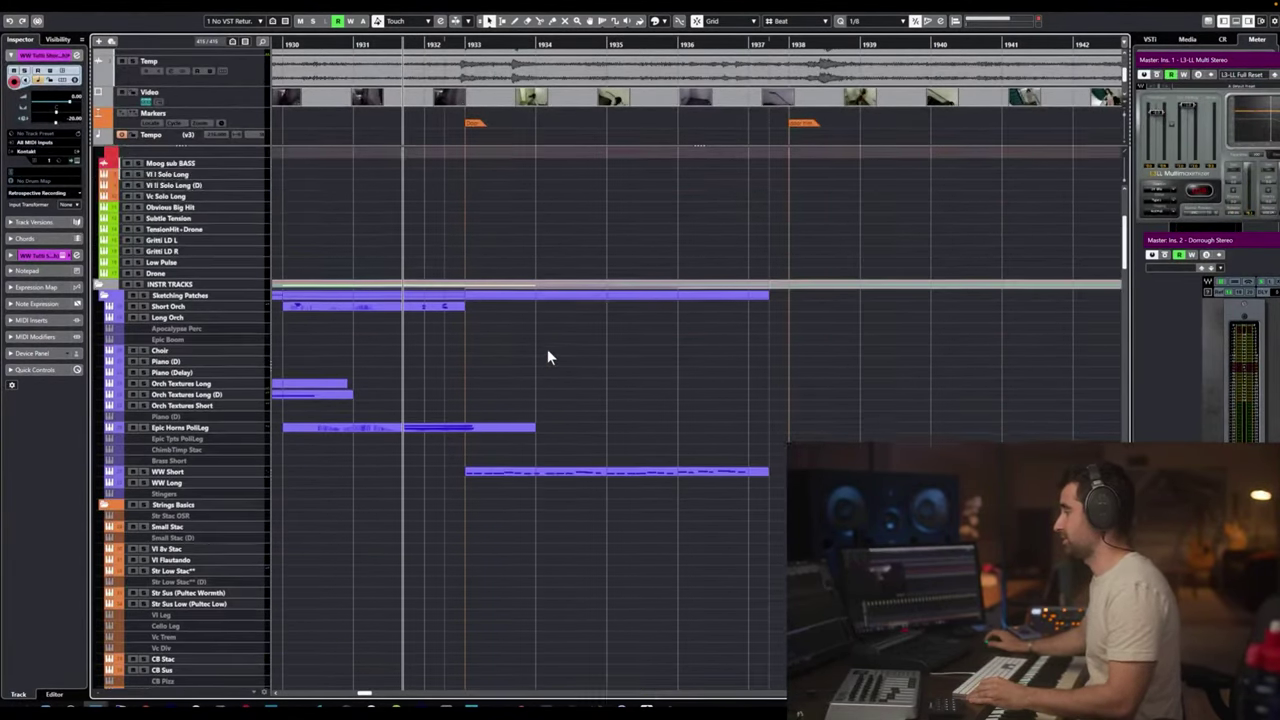
key(g)
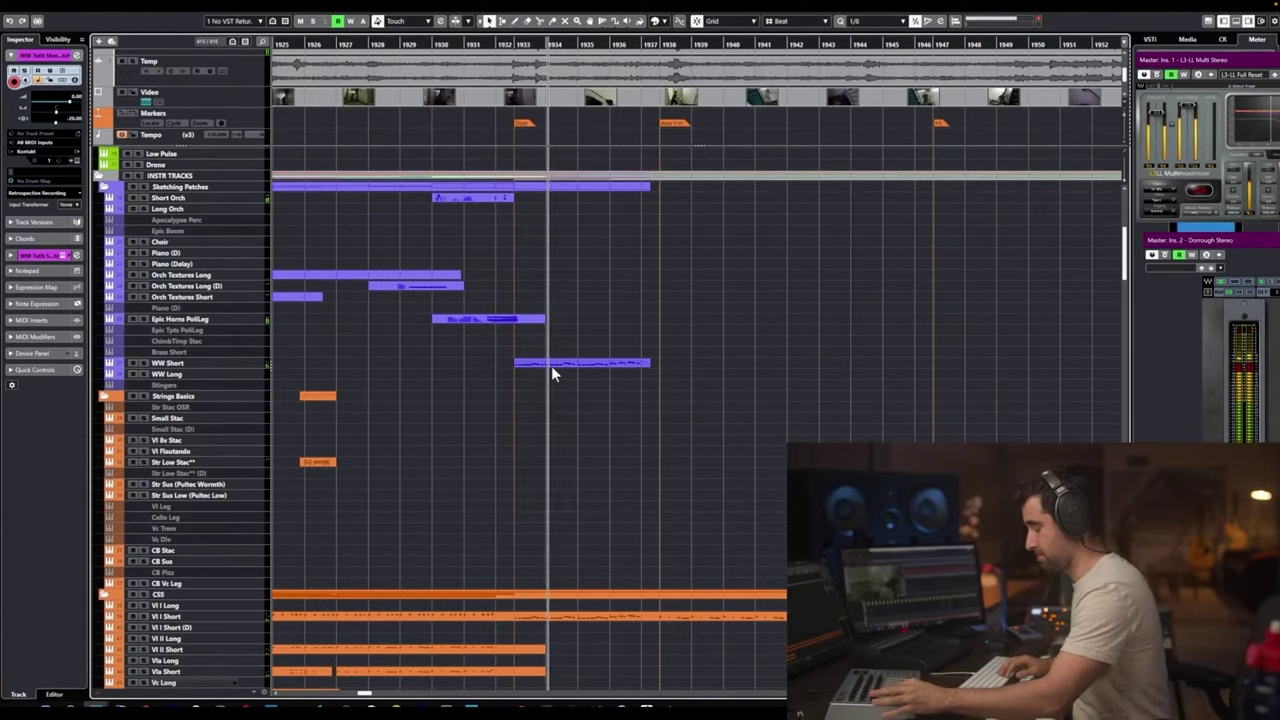
key(space)
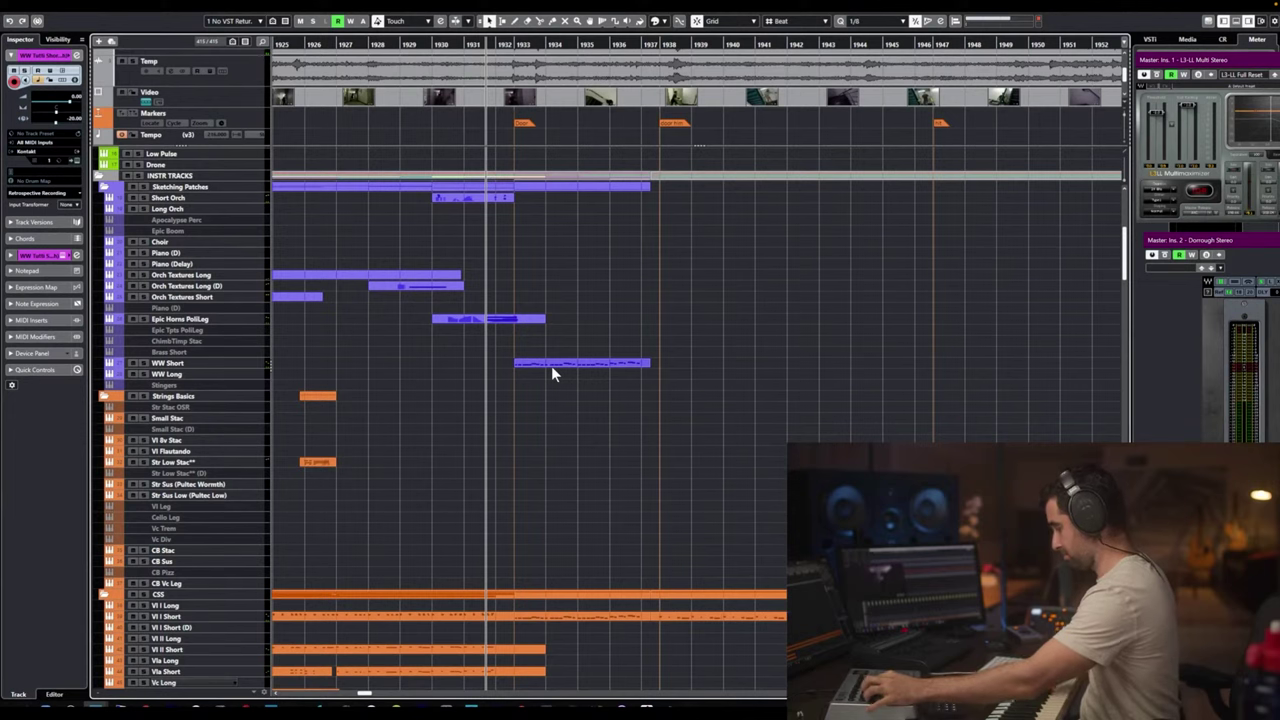
Replay the passage from just before bar 1932 to check the woodwind lead-in into bar 1933.
key(space)
key(space)
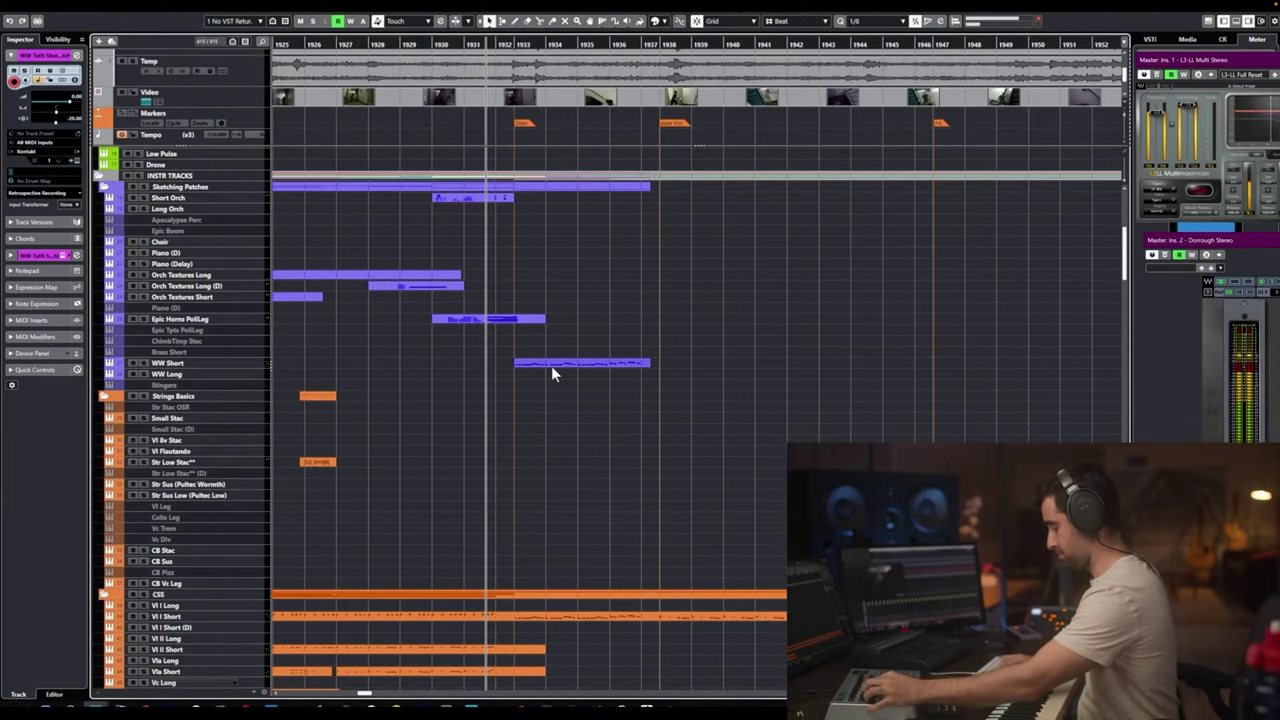
key(space)
key(space)
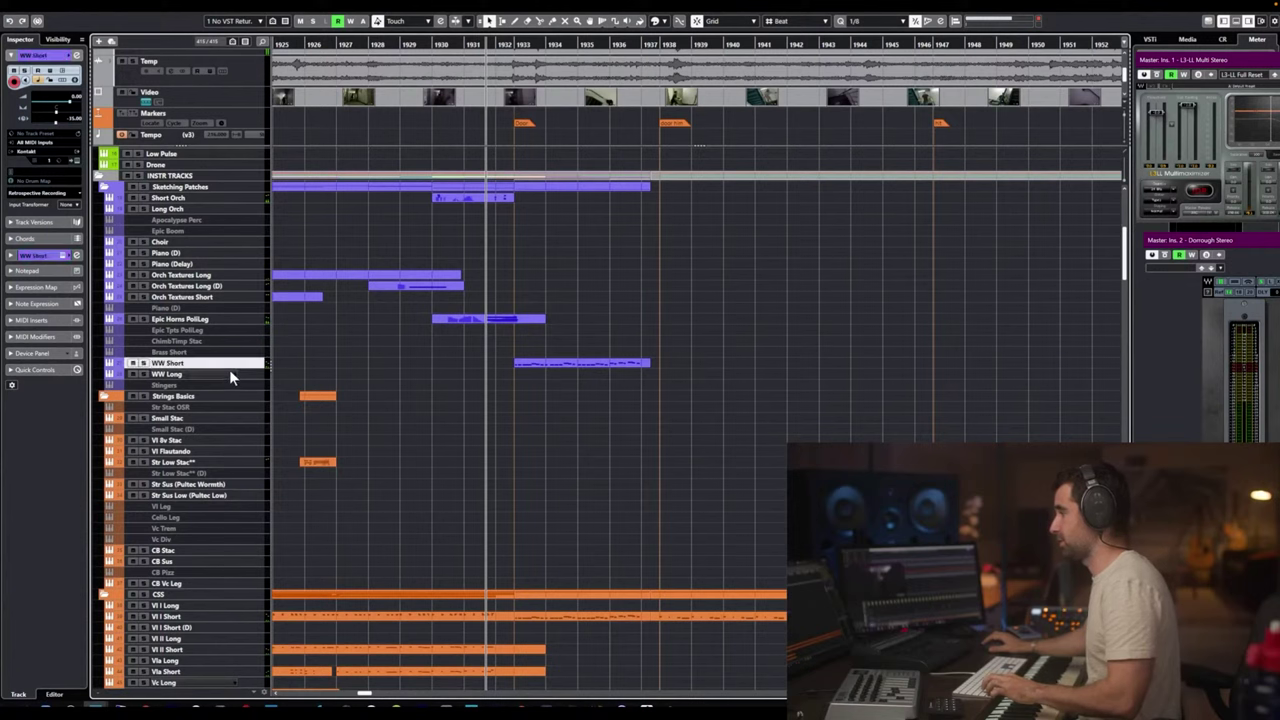
Rehearse a doubling lead-in on the WW Short track over playback from just before bar 1932.
key(space)
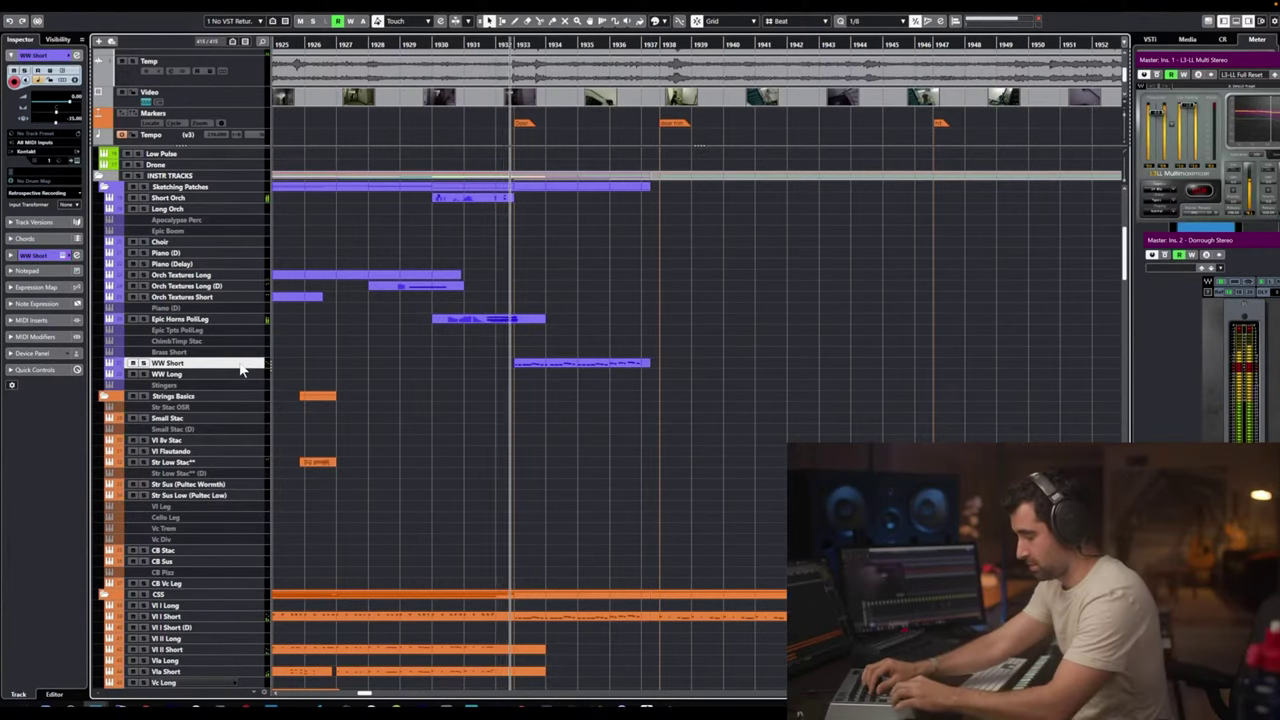
key(space)
key(space)
key(space)
key(space)
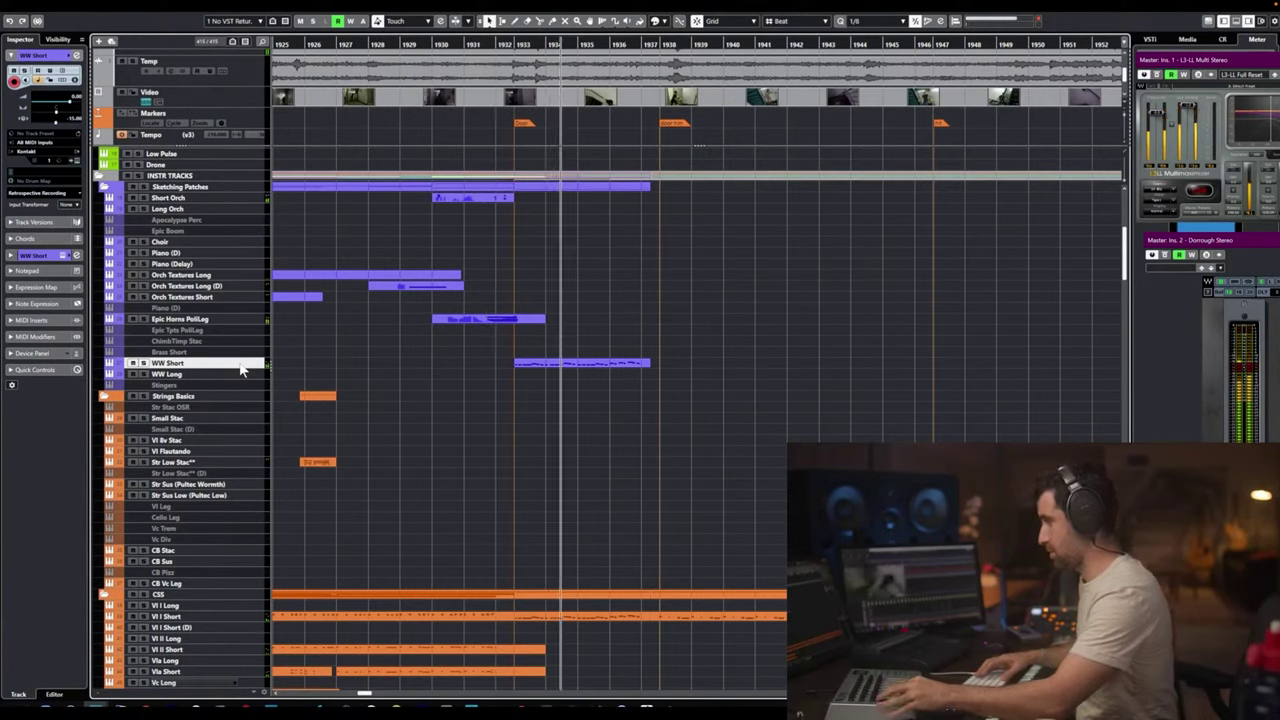
key(space)
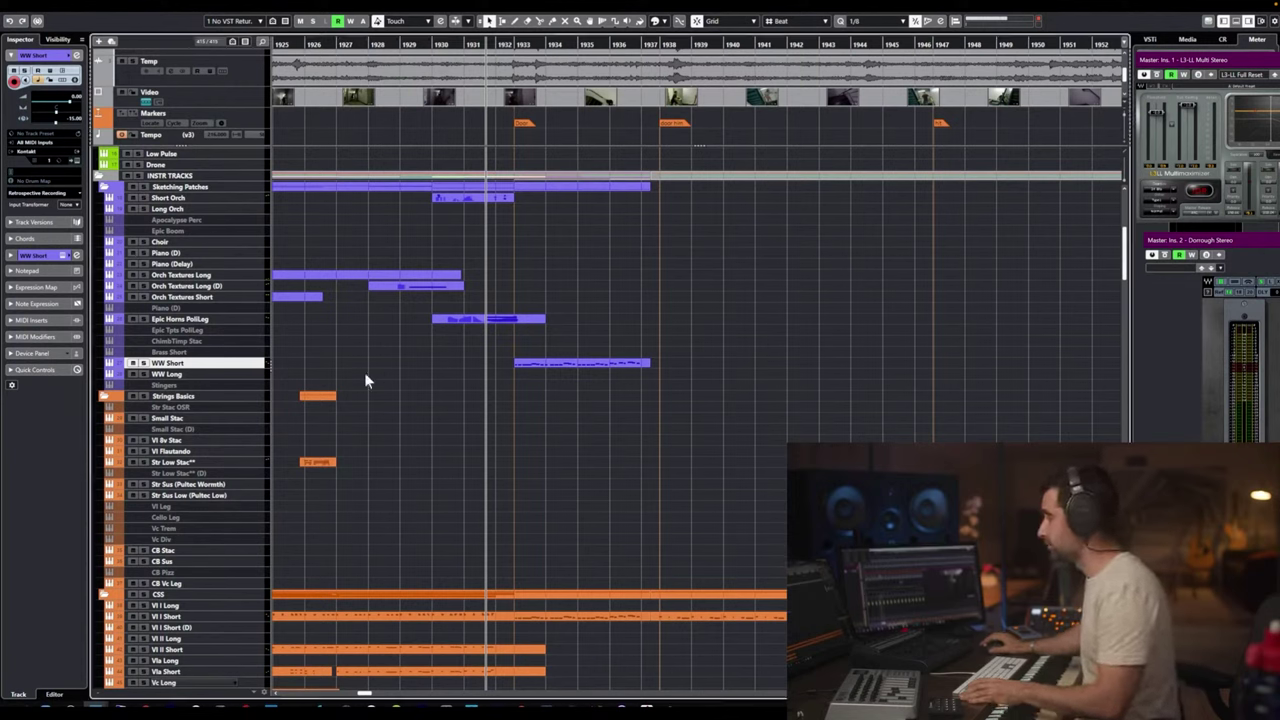
key(space)
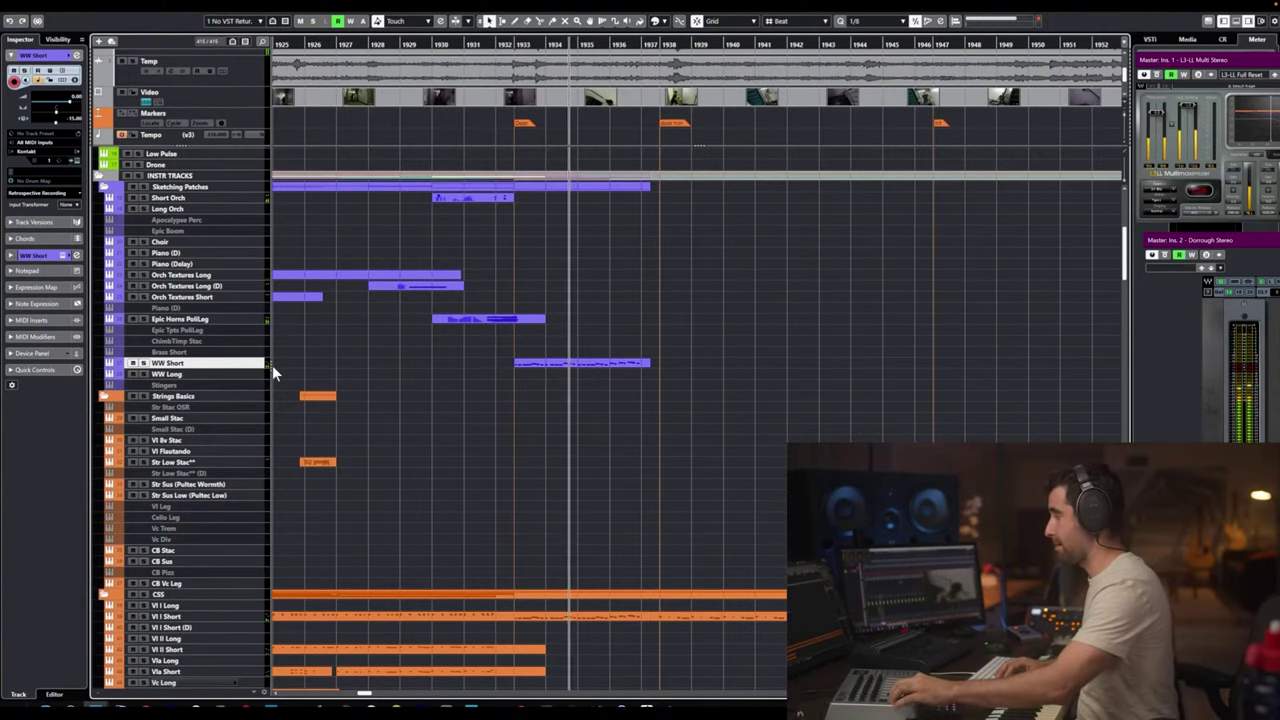
Capture the performed lead-in on WW Short just before bar 1933 and glue it to the track's existing event.
key(space)
key(space)
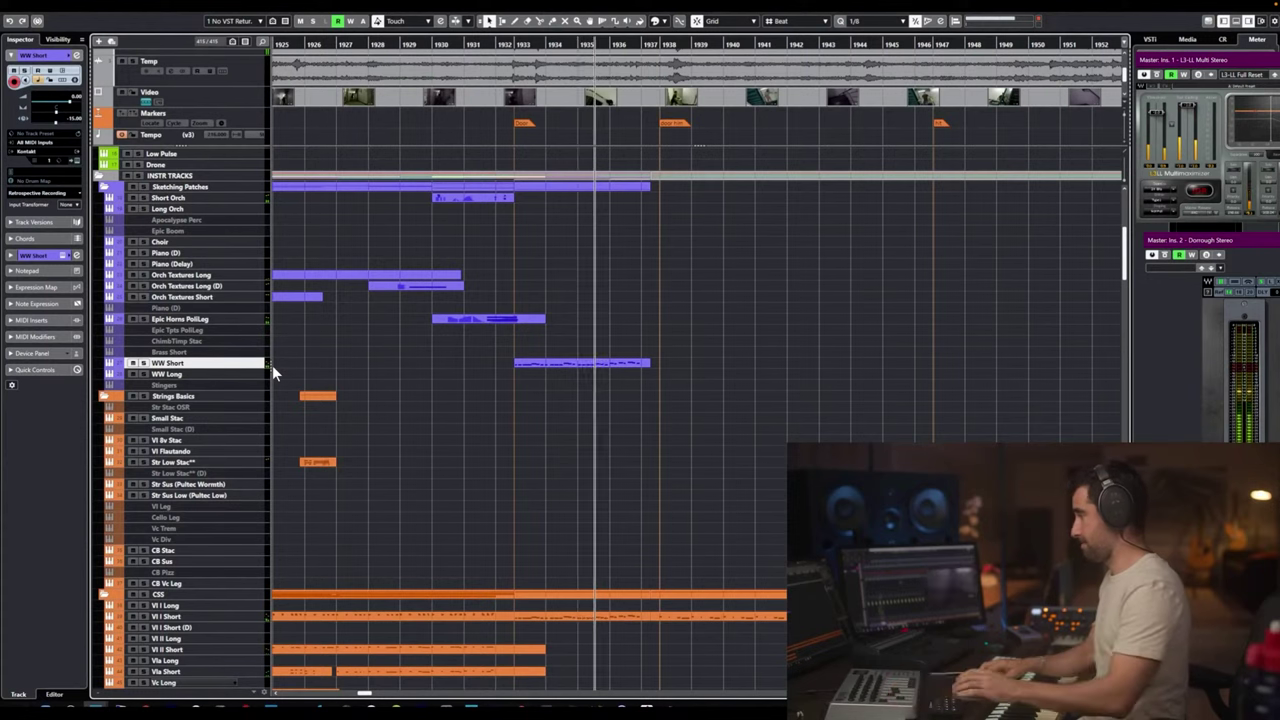
key(space)
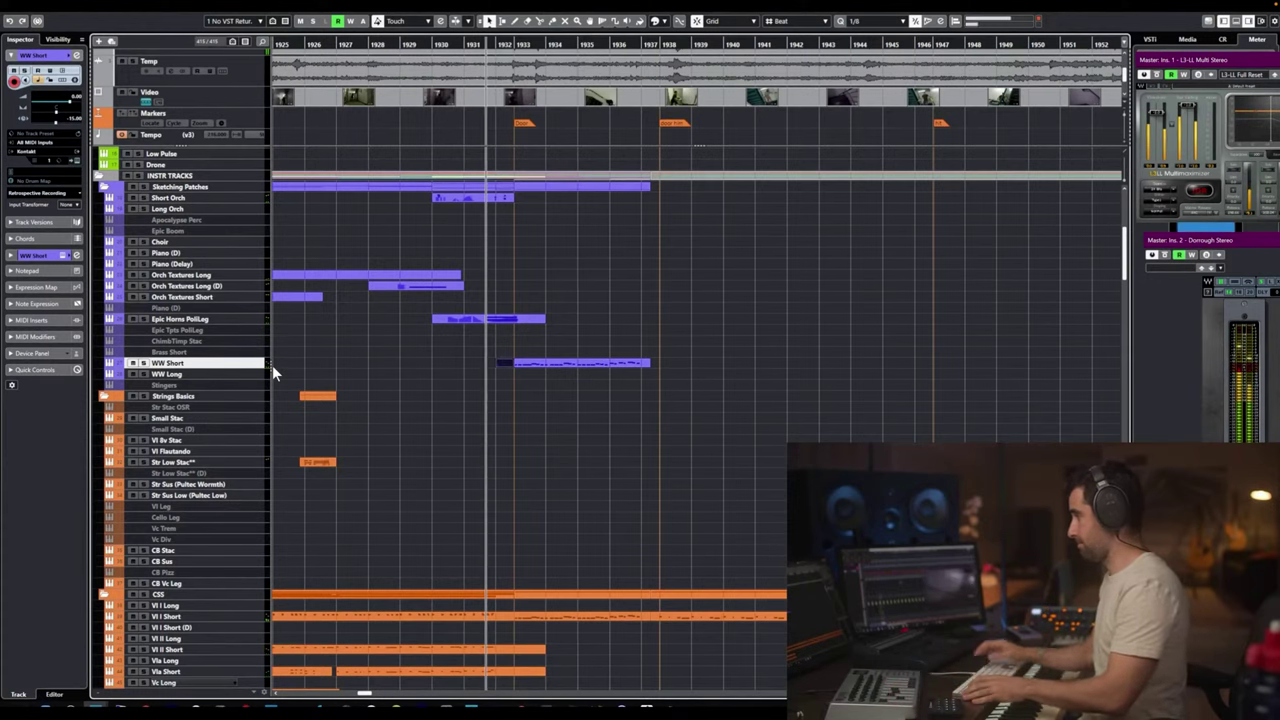
drag(545, 335, 497, 370)
key(g)
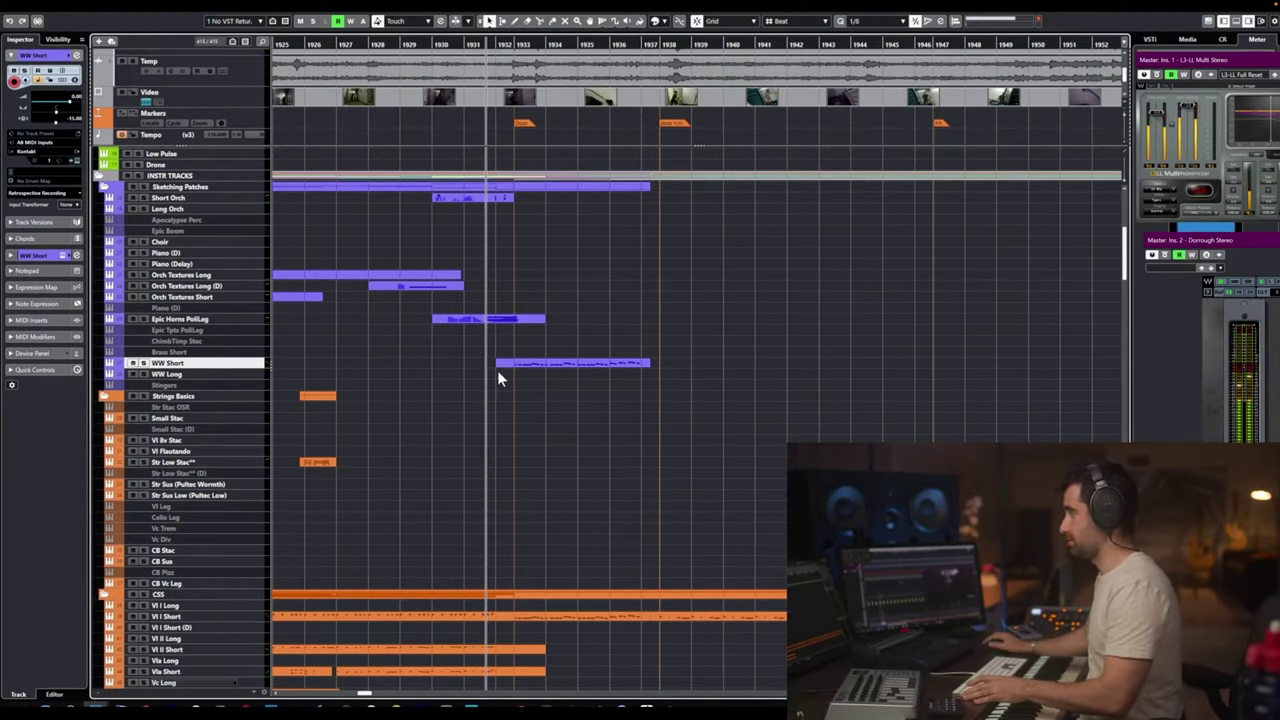
Play the joined WW Short part through bar 1935 to hear it in the arrangement.
key(space)
key(space)
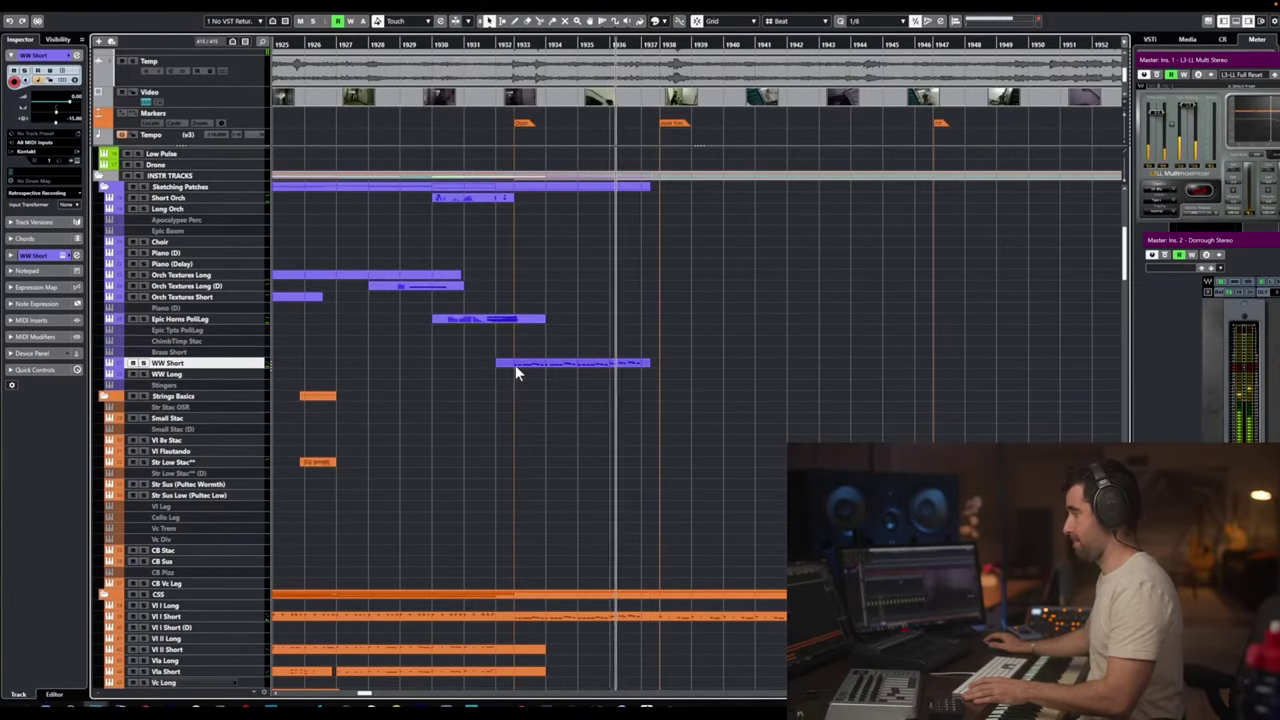
key(space)
Copy the WW Tutti Short (D High) event onto the WW Tutti Oct Short track at bar 1931.
scroll(540, 372, down, 10)
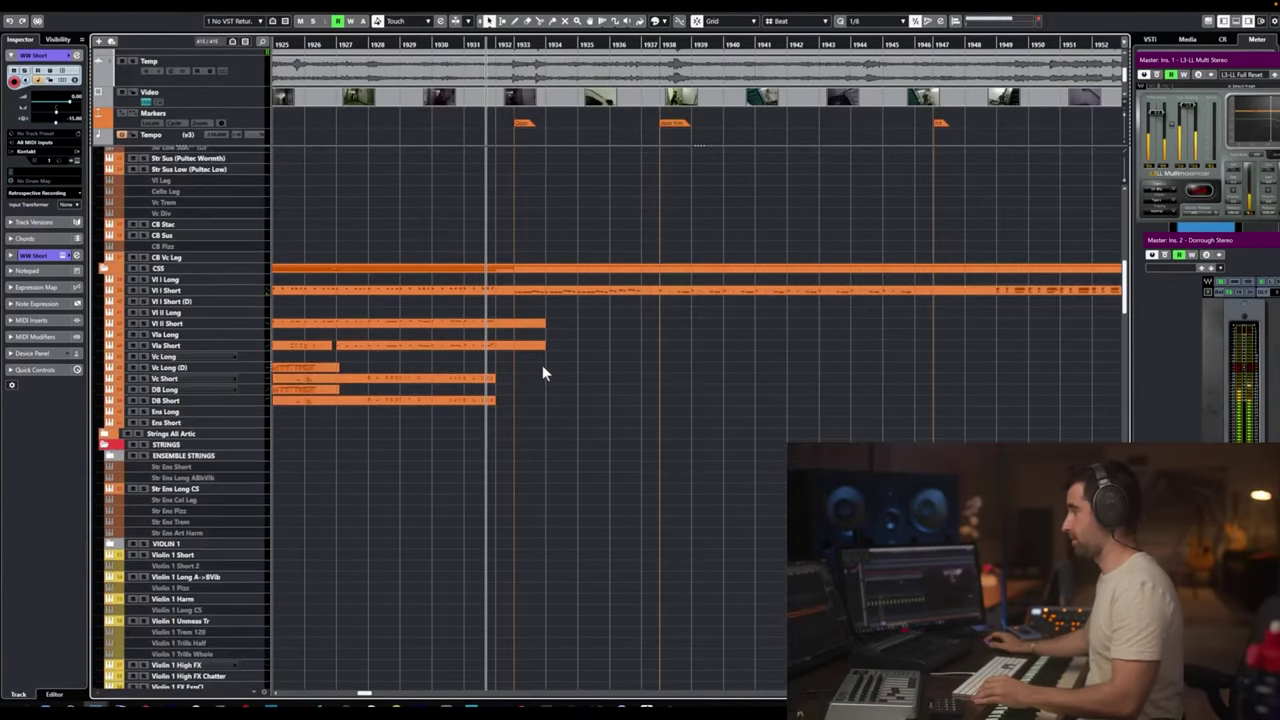
scroll(542, 365, down, 3)
scroll(546, 373, down, 12)
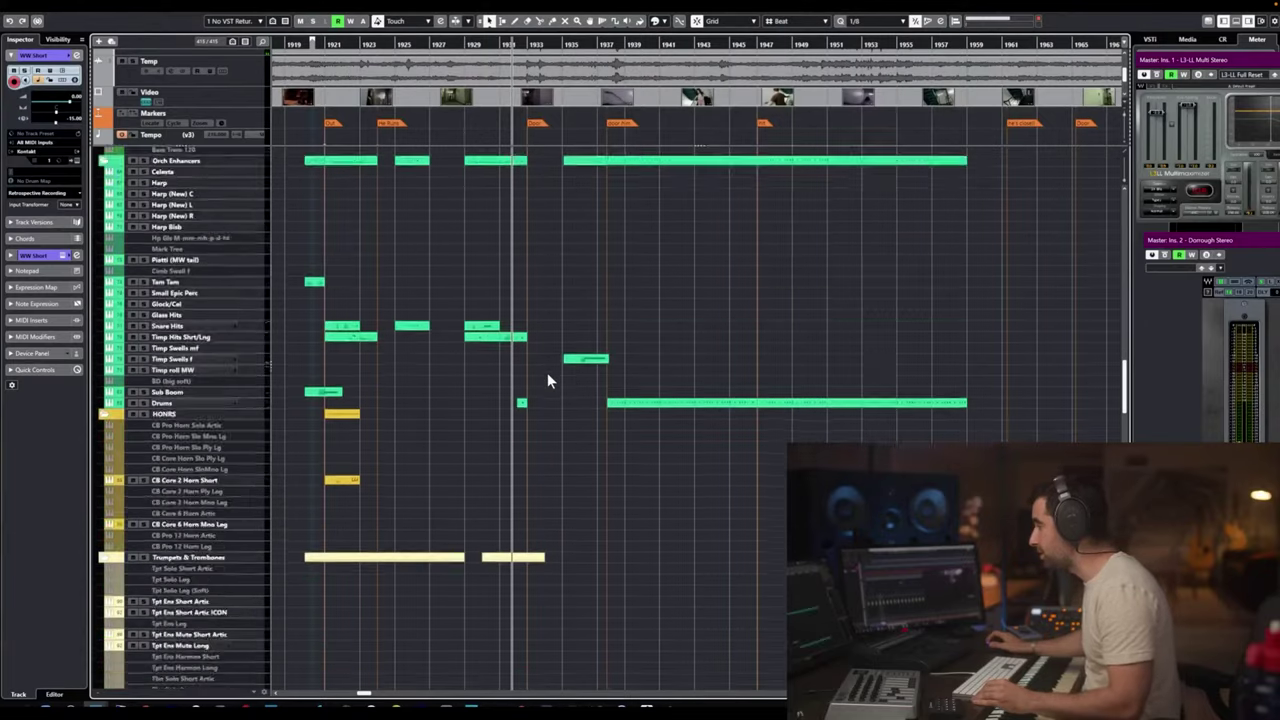
scroll(547, 372, down, 10)
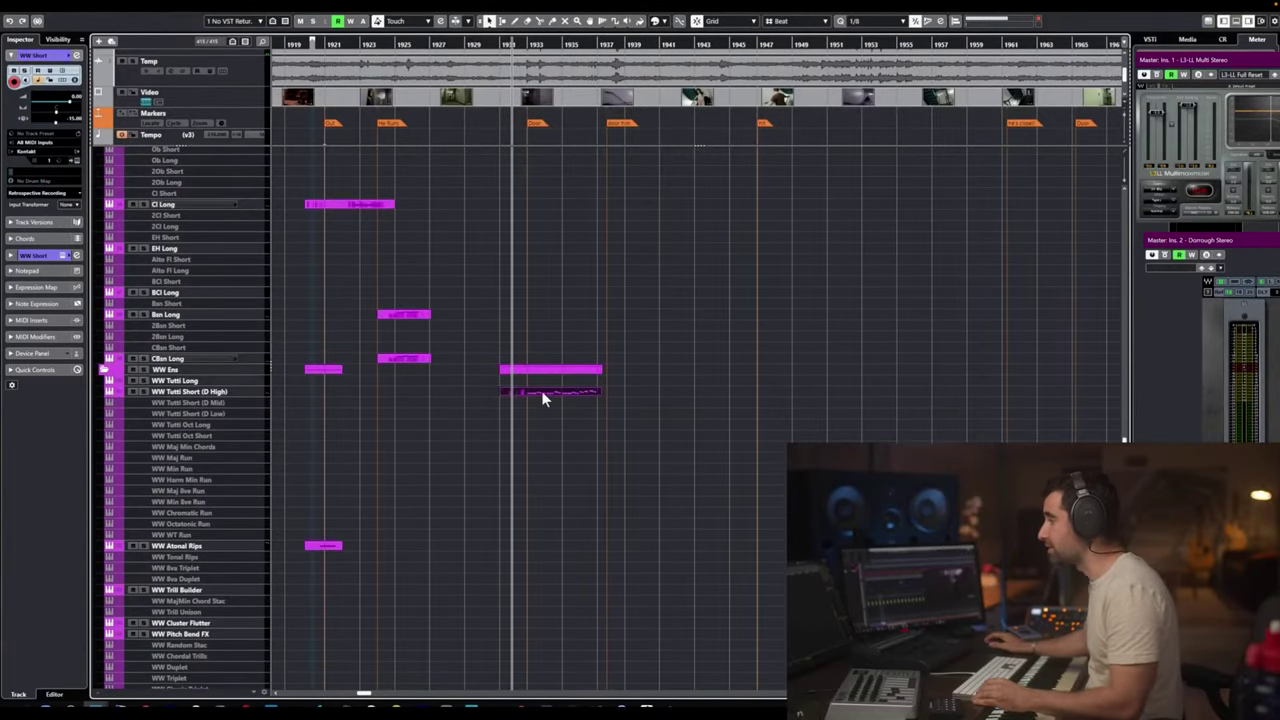
click(229, 435)
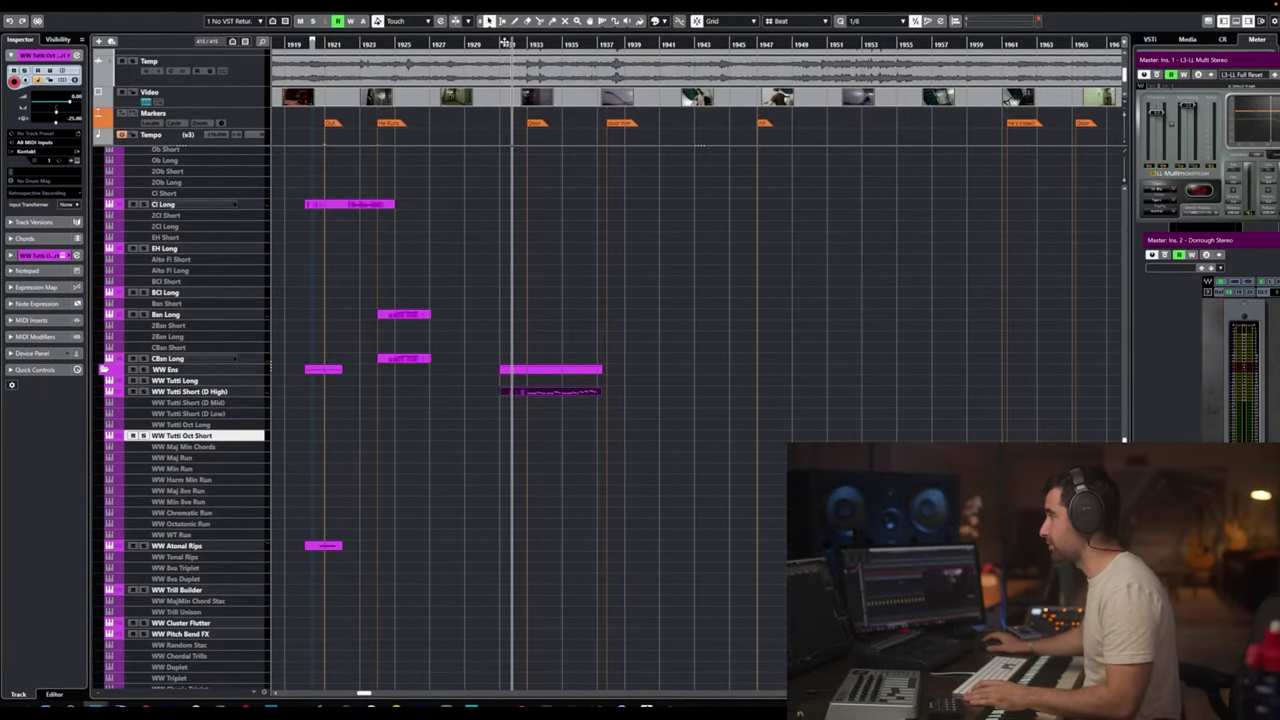
drag(507, 44, 478, 62)
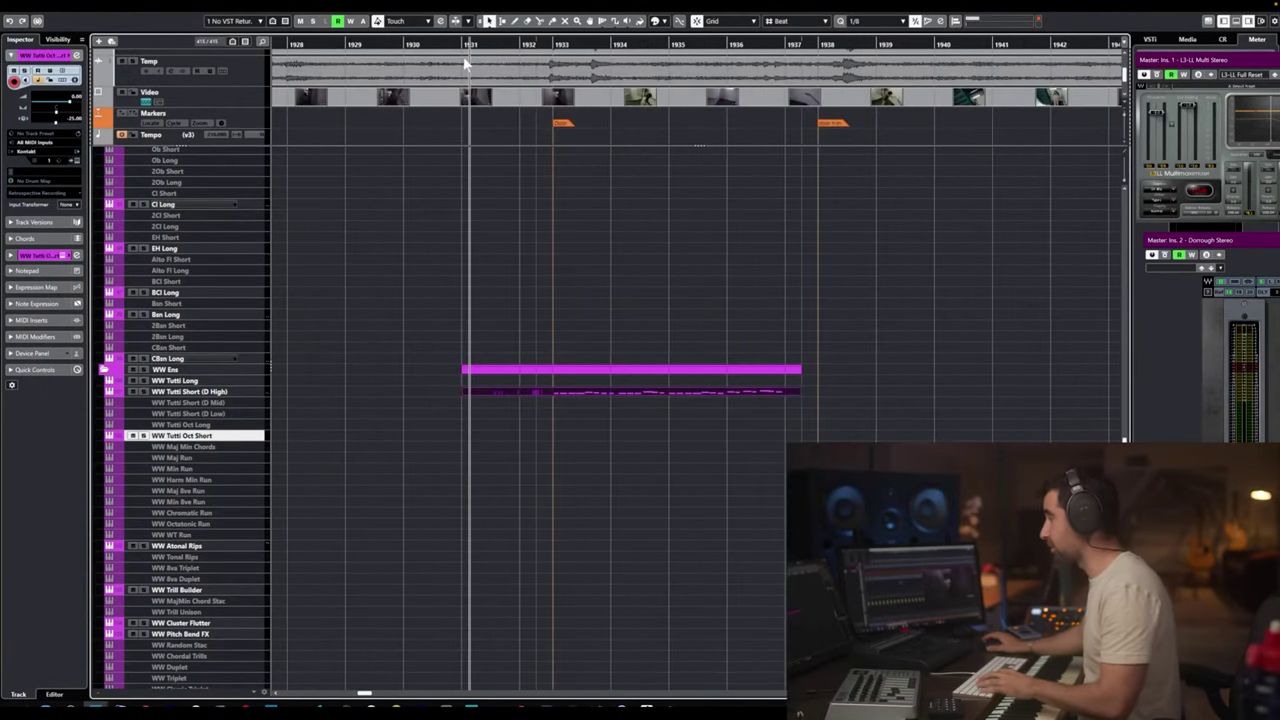
click(462, 43)
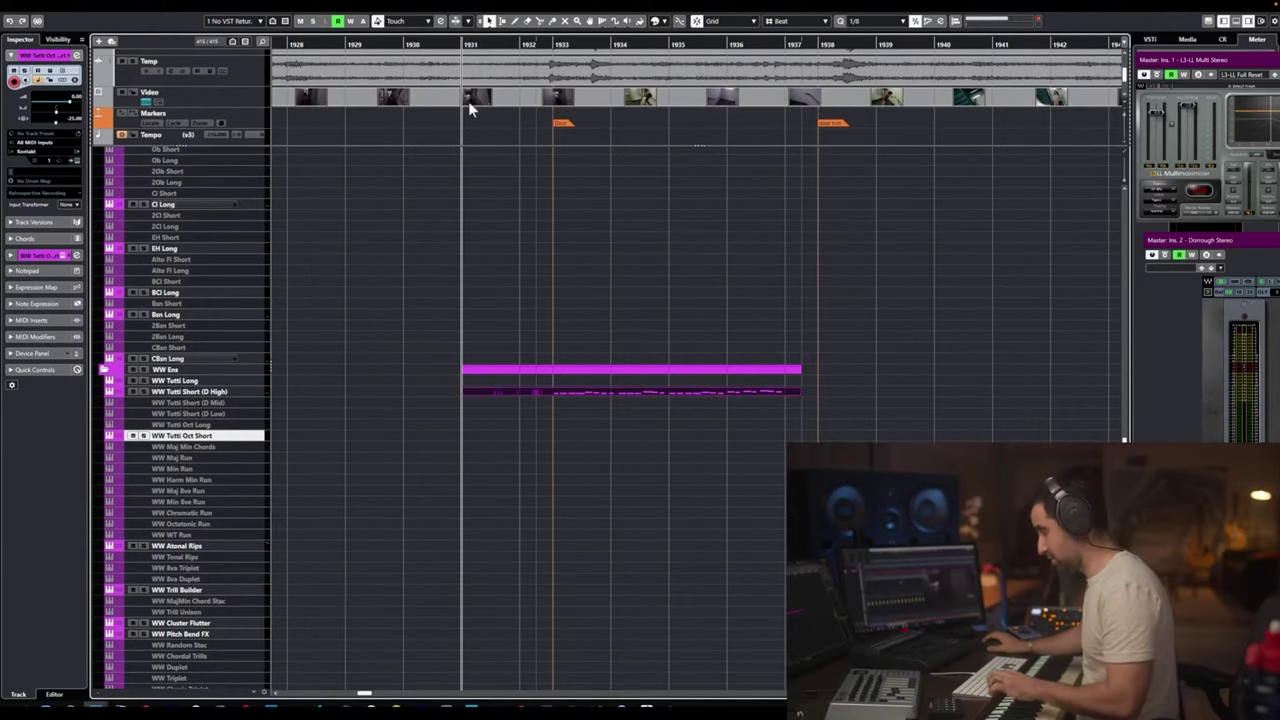
key(ctrl+v)
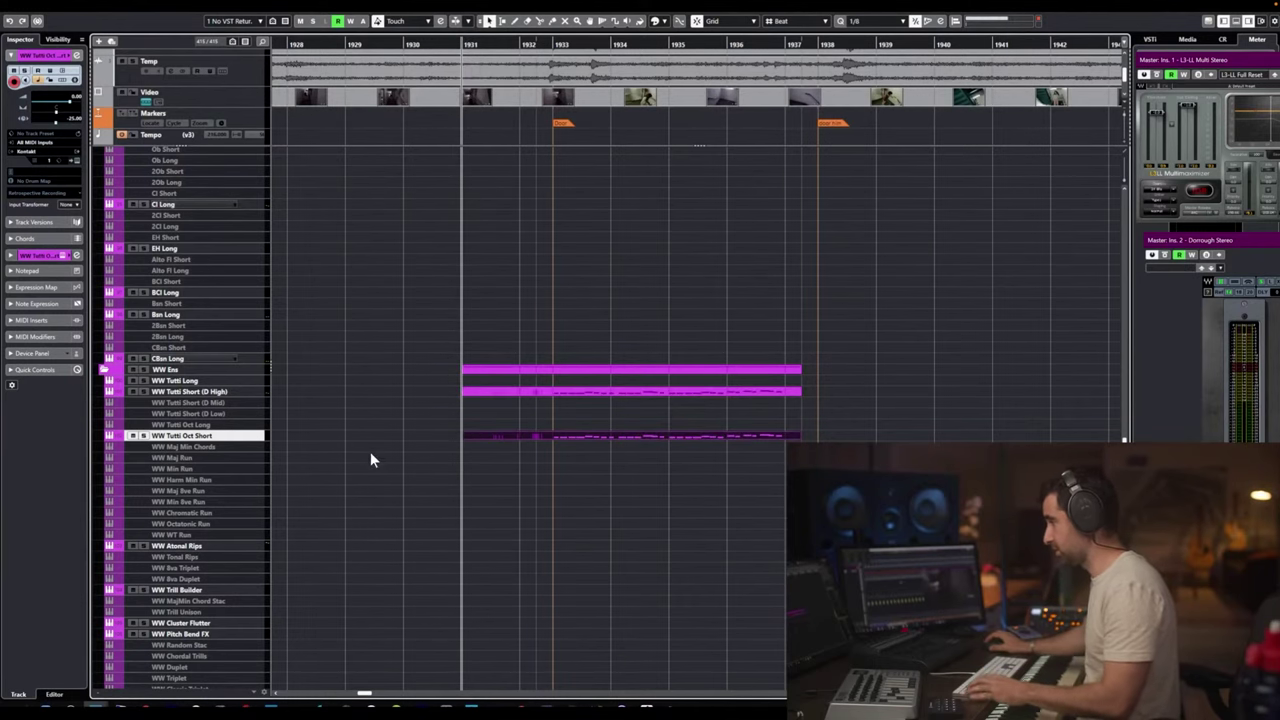
Transpose the notes from bar 1933 onward in the WW Tutti Oct Short event down one octave.
double_click(471, 437)
drag(598, 155, 241, 228)
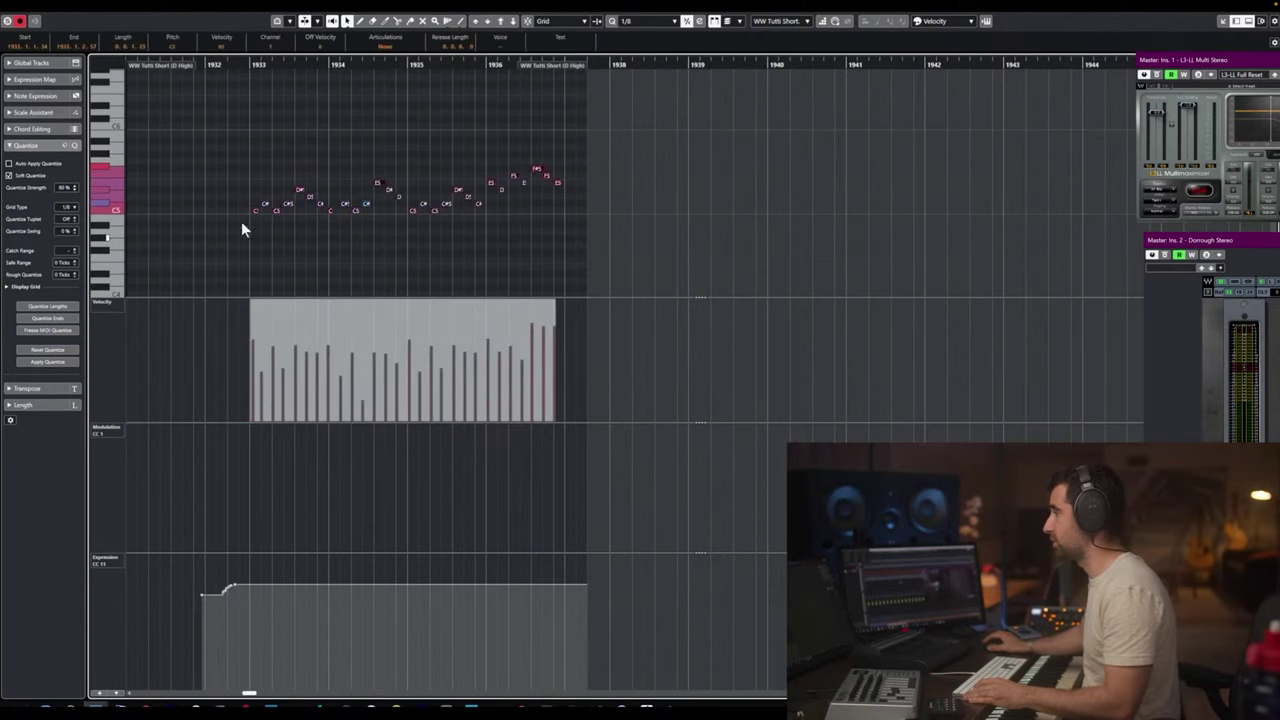
key(shift+Down)
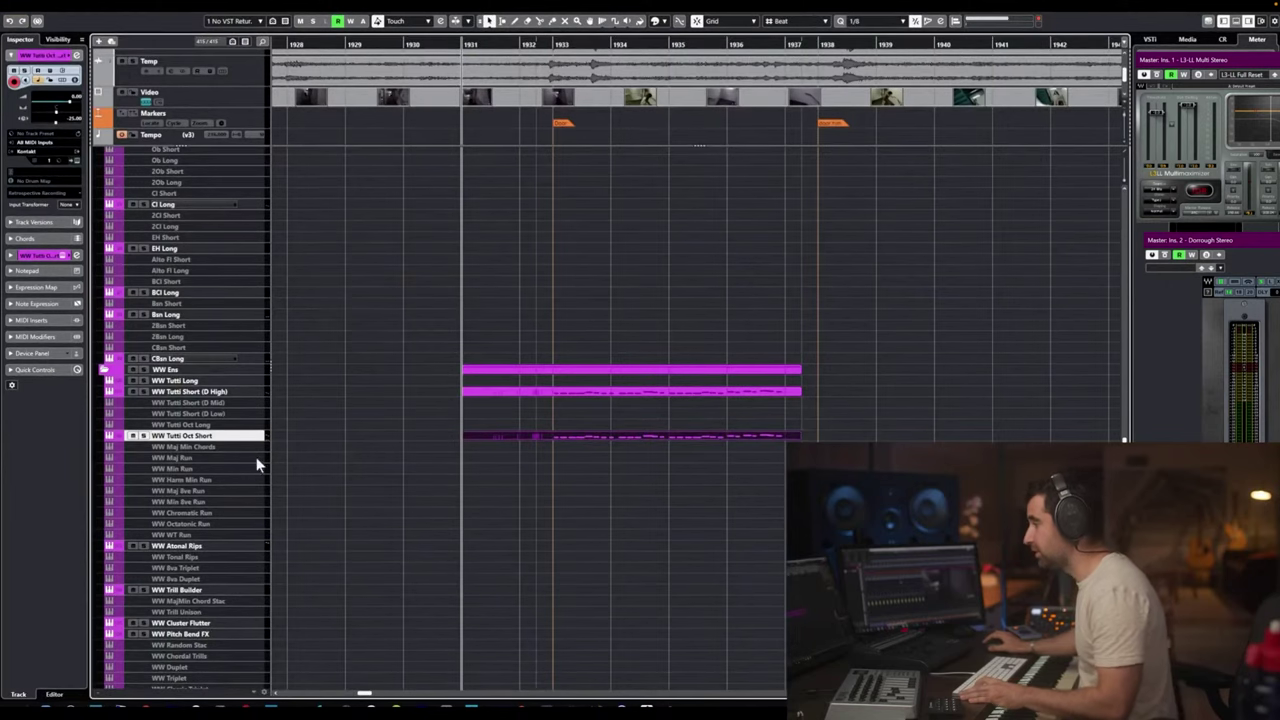
Switch between WW Tutti Short (D High) and WW Tutti Oct Short to compare the two tracks' instruments.
click(212, 394)
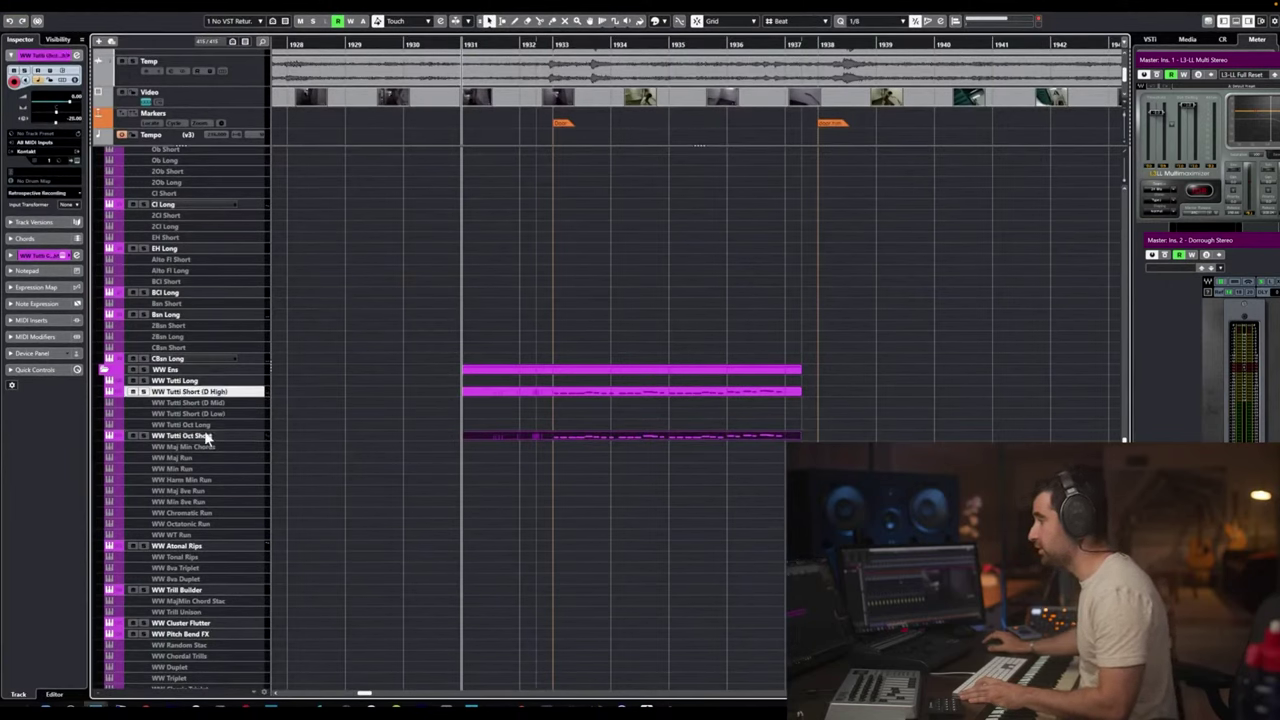
click(208, 439)
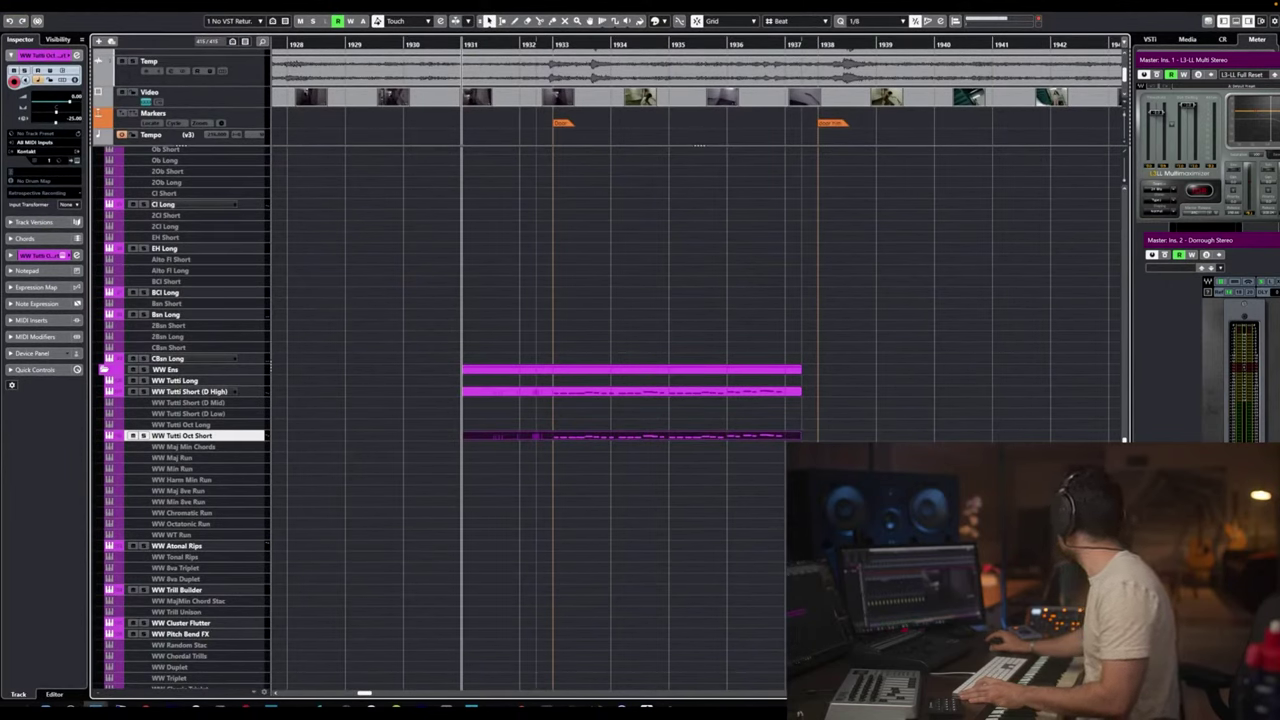
key(KP_Subtract)
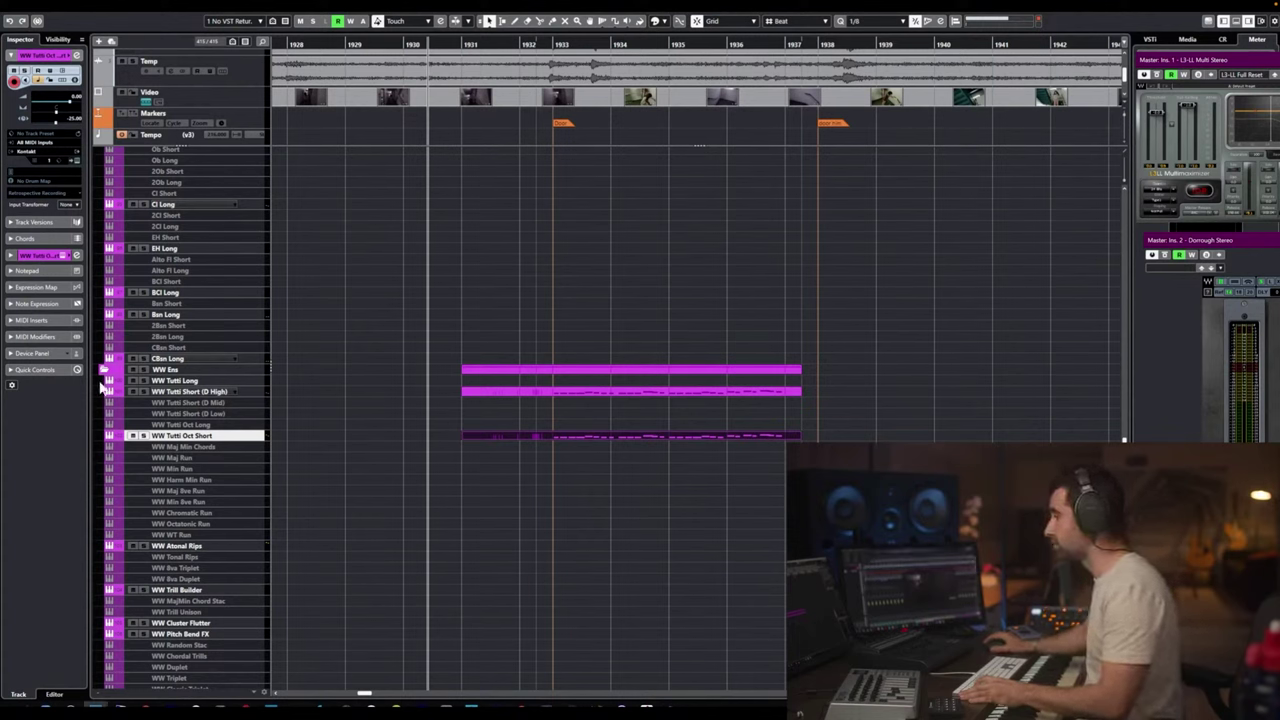
click(170, 394)
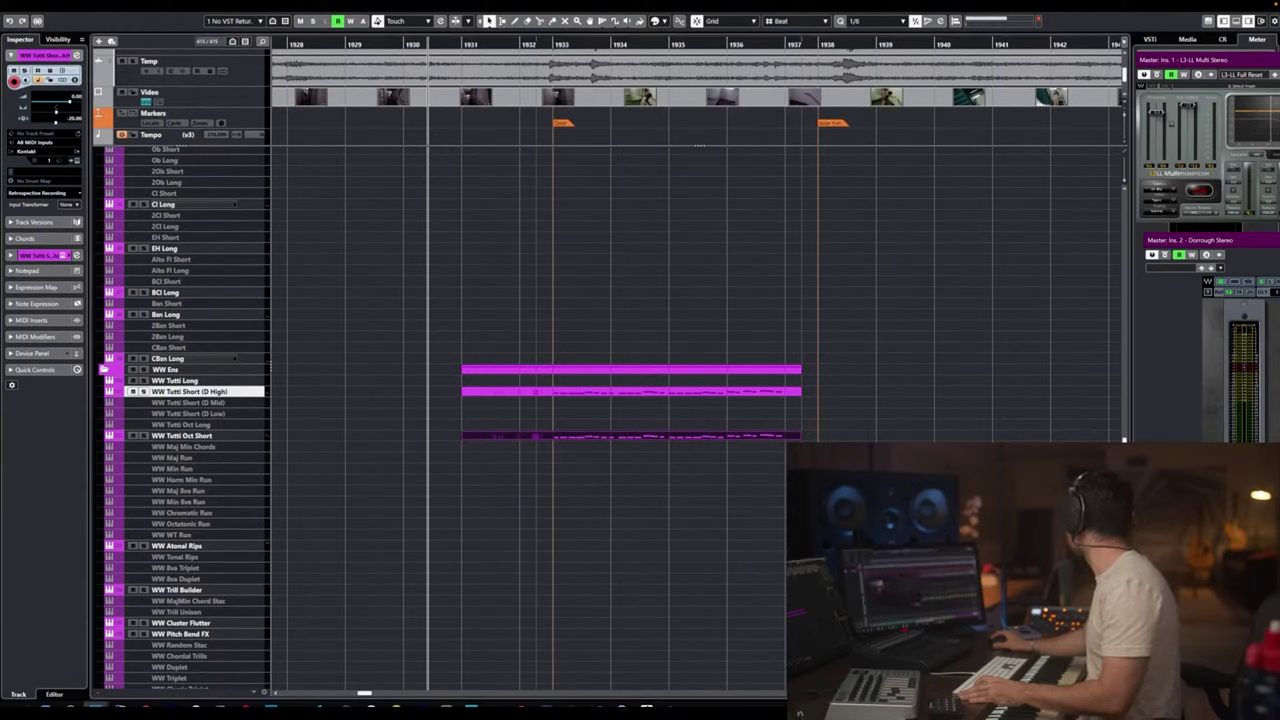
key(Down)
key(Down)
key(Down)
key(Down)
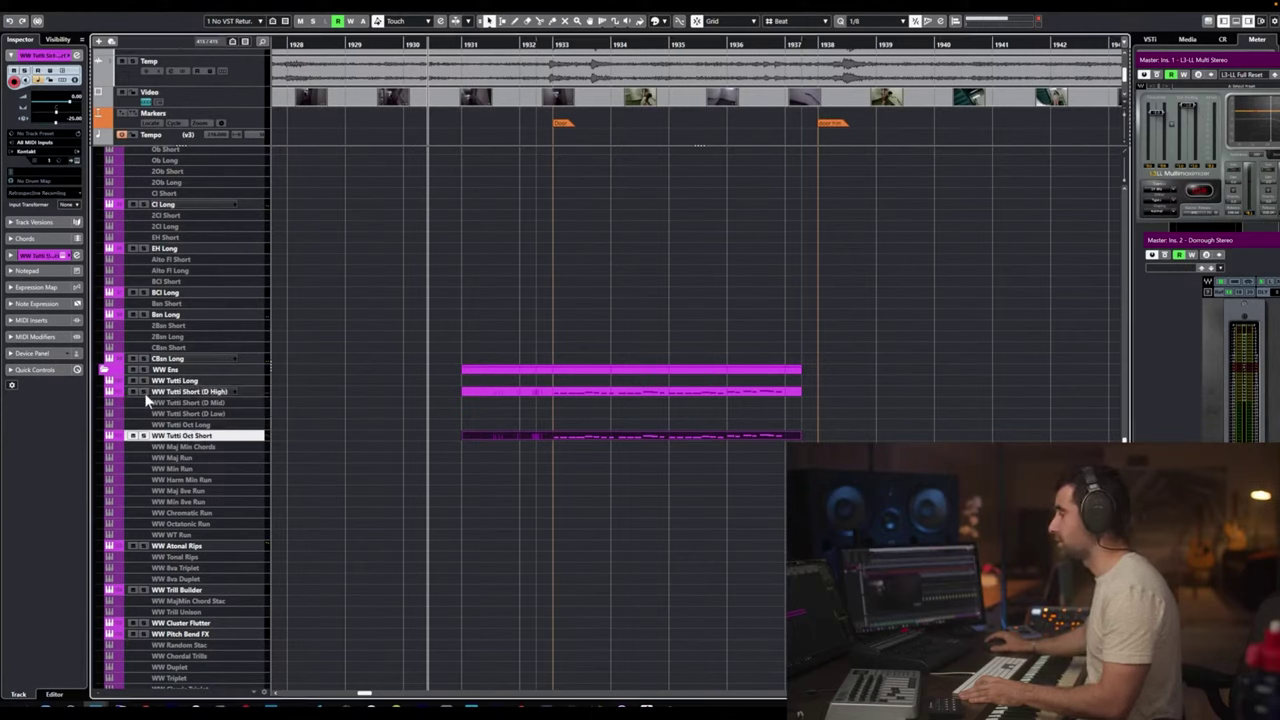
Solo WW Tutti Short (D High) and WW Tutti Oct Short together and play them from just before bar 1933.
click(144, 392)
key(space)
key(space)
click(532, 46)
key(space)
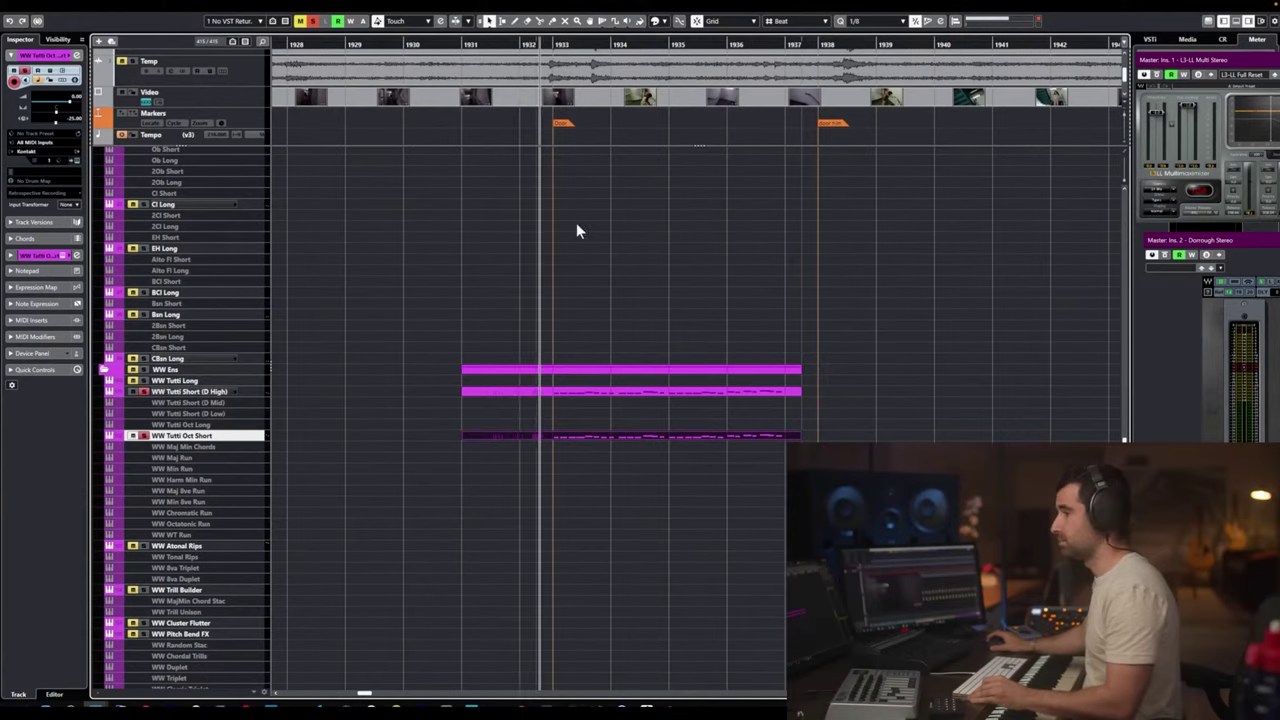
scroll(573, 223, right, 1)
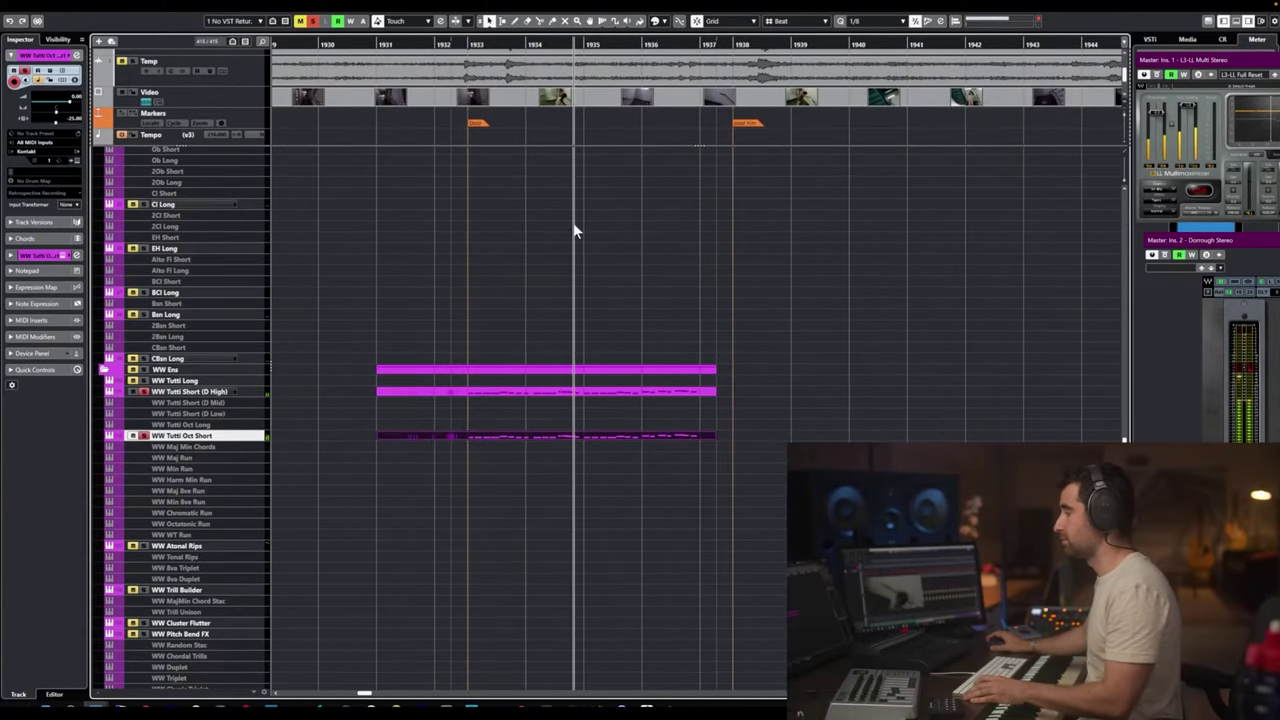
key(space)
Alternate the solo between WW Tutti Oct Short and WW Tutti Short (D High), playing from bar 1932 to compare them.
key(space)
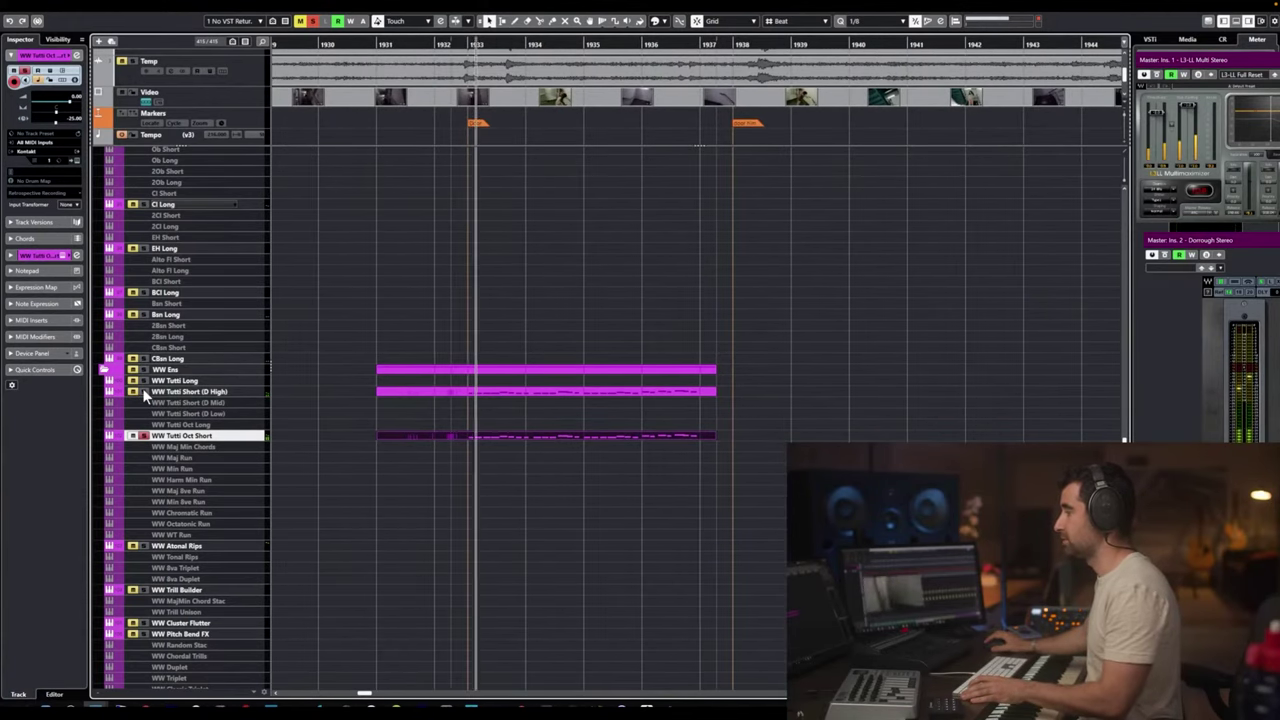
key(space)
click(142, 436)
click(146, 391)
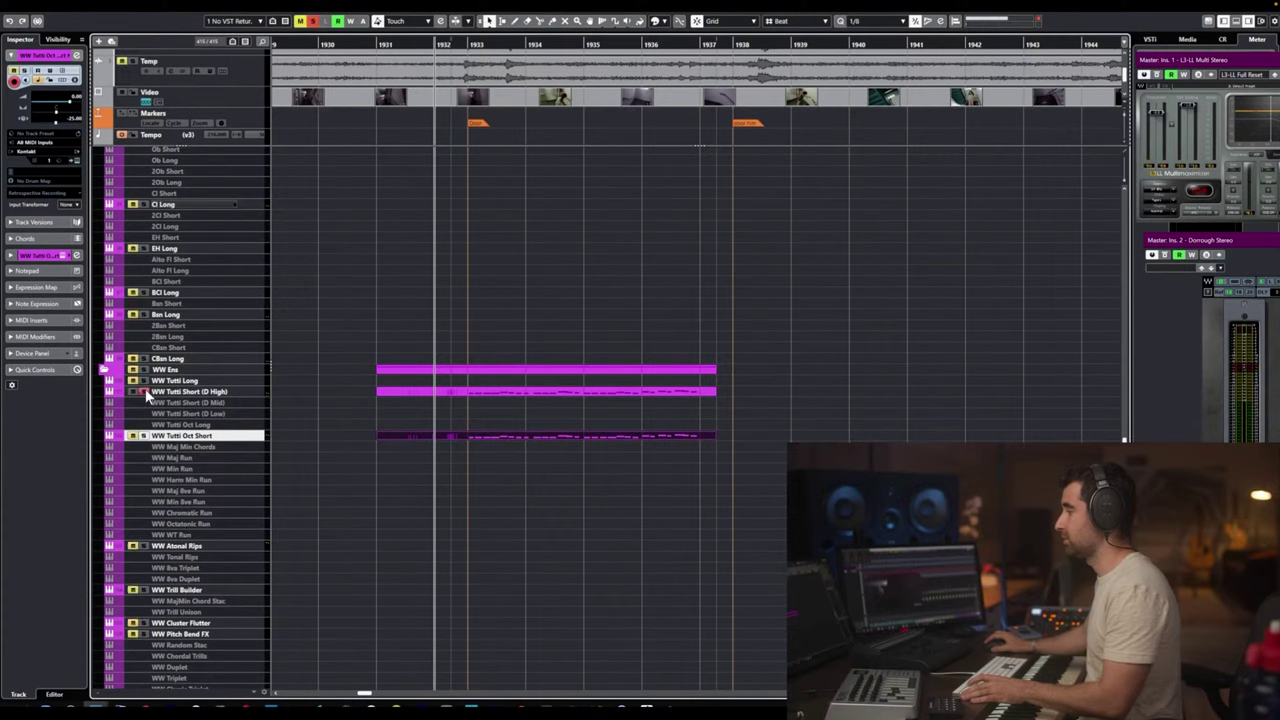
key(space)
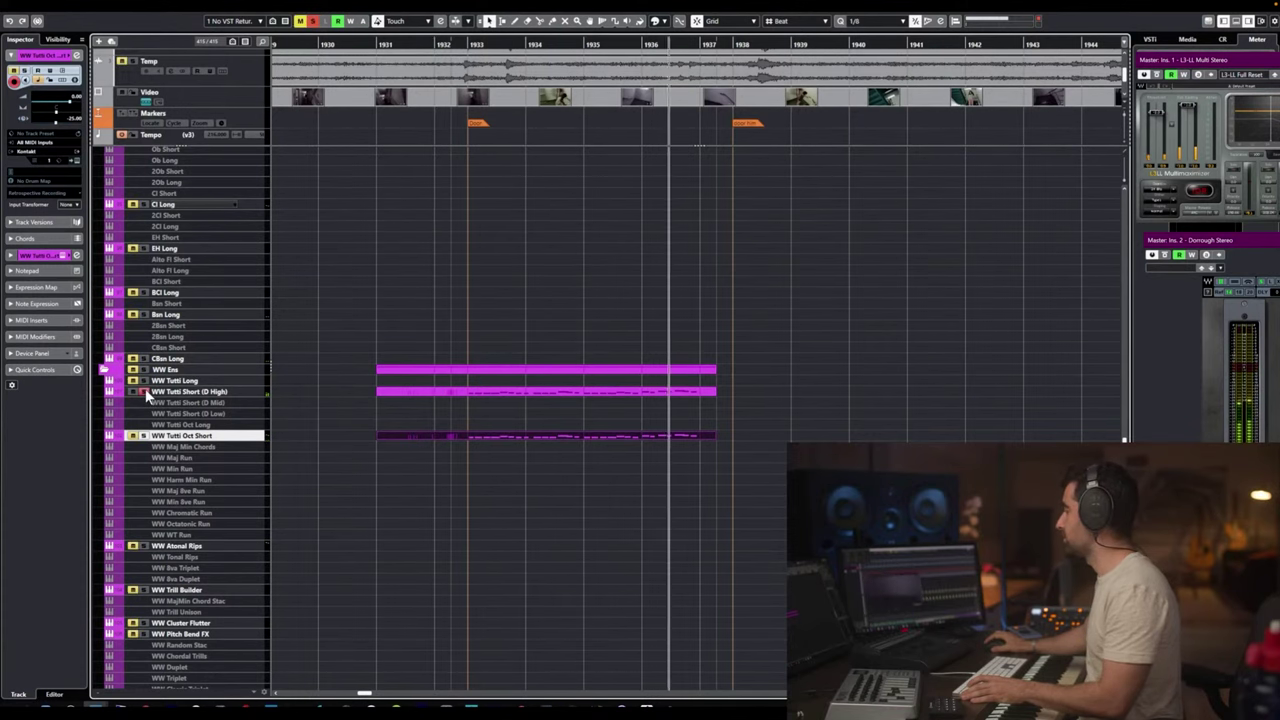
key(space)
click(146, 392)
click(144, 434)
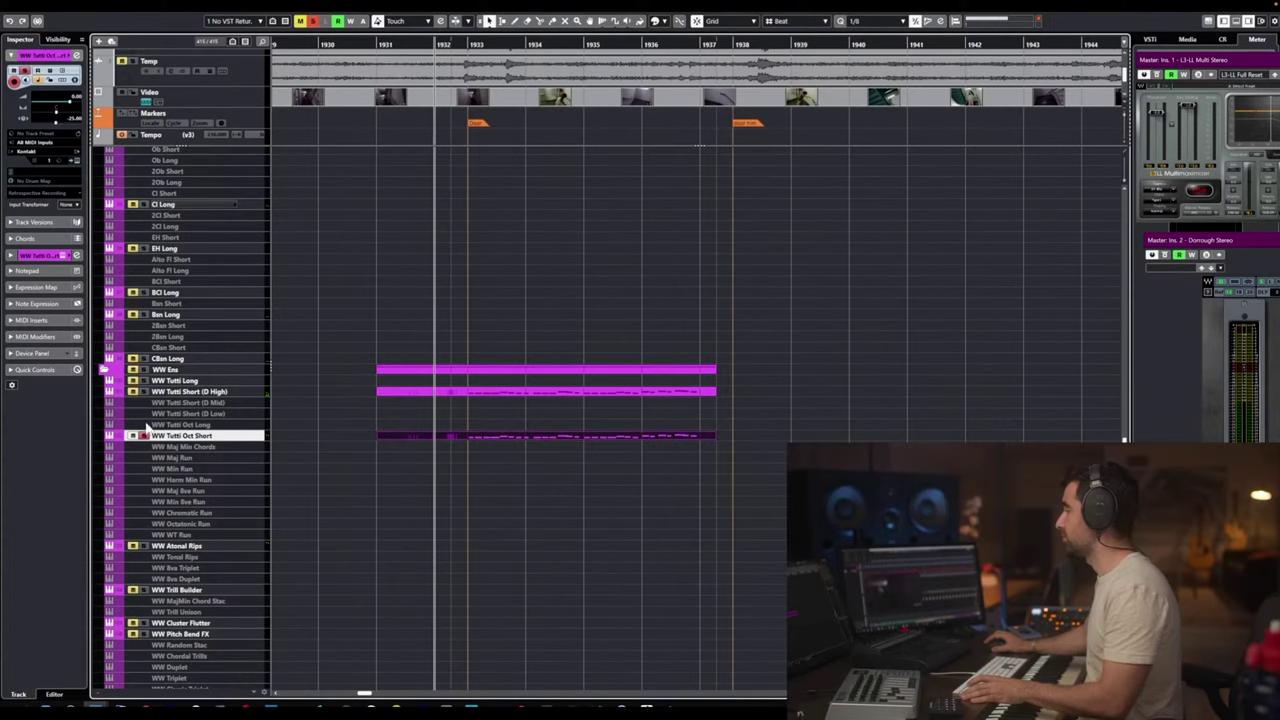
key(space)
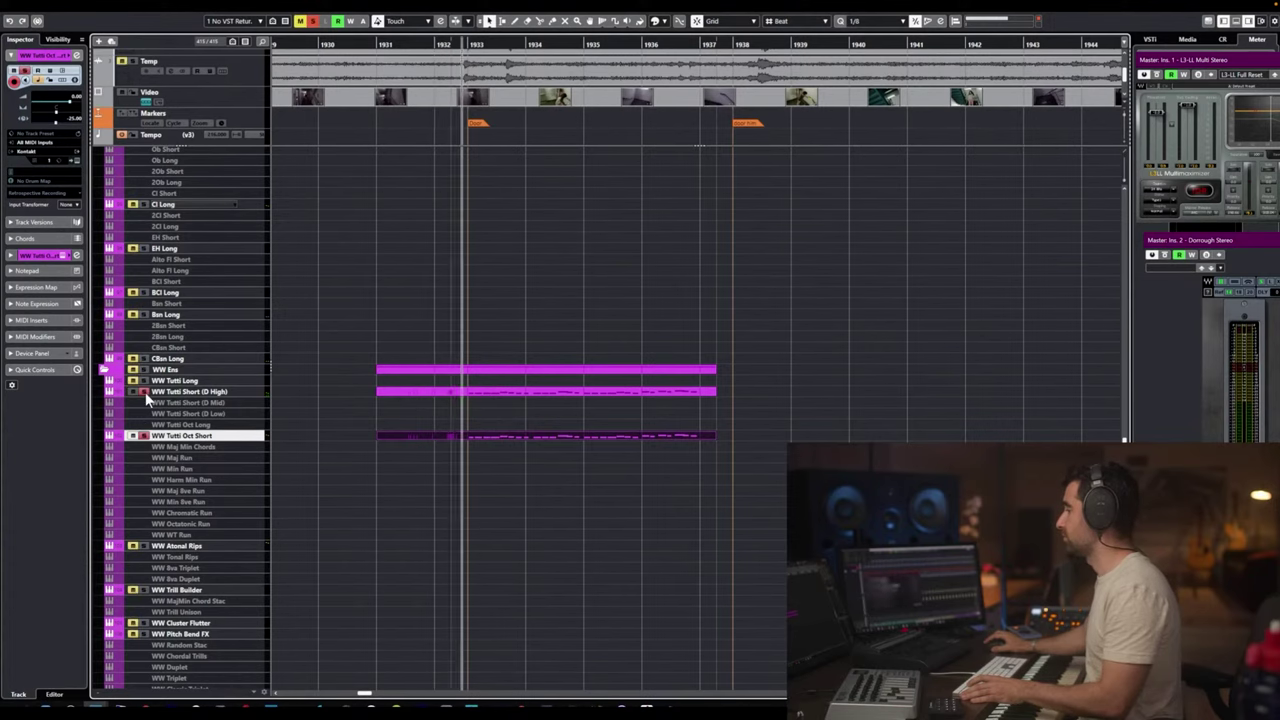
Remove the expression (CC 11) rise just after bar 1932 in the WW Tutti Oct Short event, leaving a level curve.
double_click(456, 433)
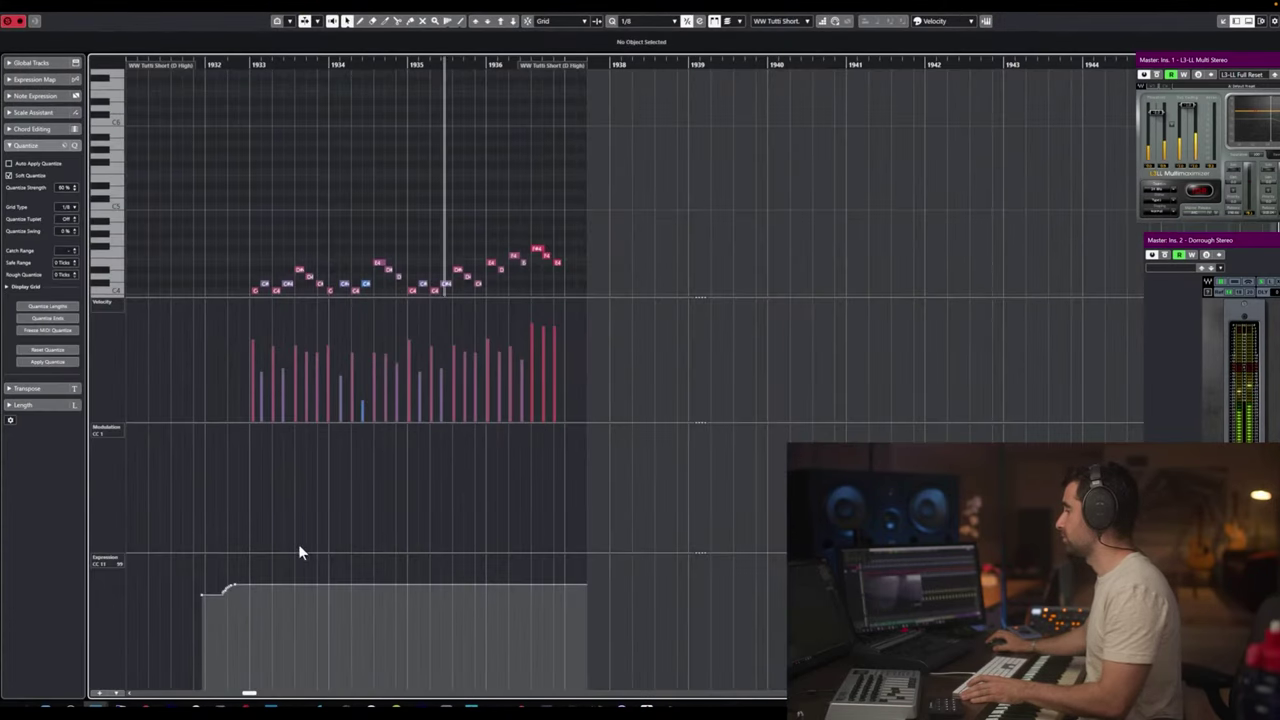
key(space)
drag(267, 561, 220, 603)
drag(228, 557, 228, 595)
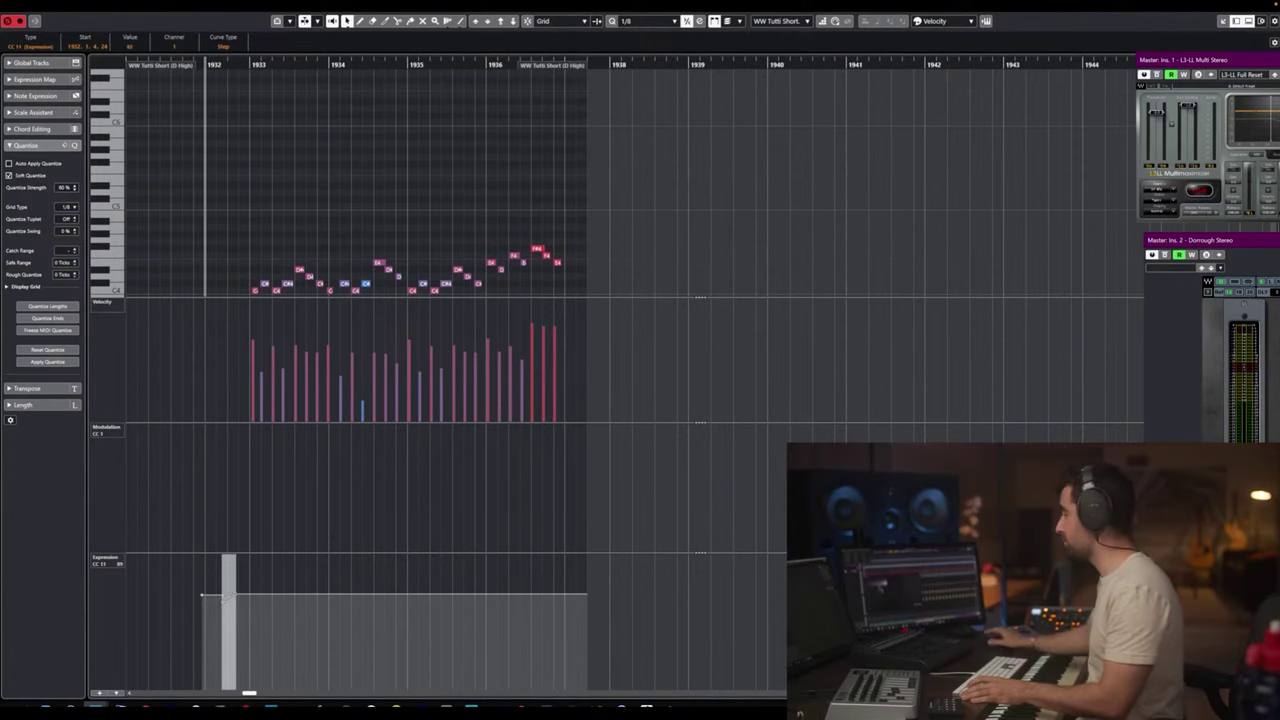
click(474, 182)
key(Return)
Play both short tutti woodwind tracks soloed, and clear the solos to hear them in the full mix.
key(space)
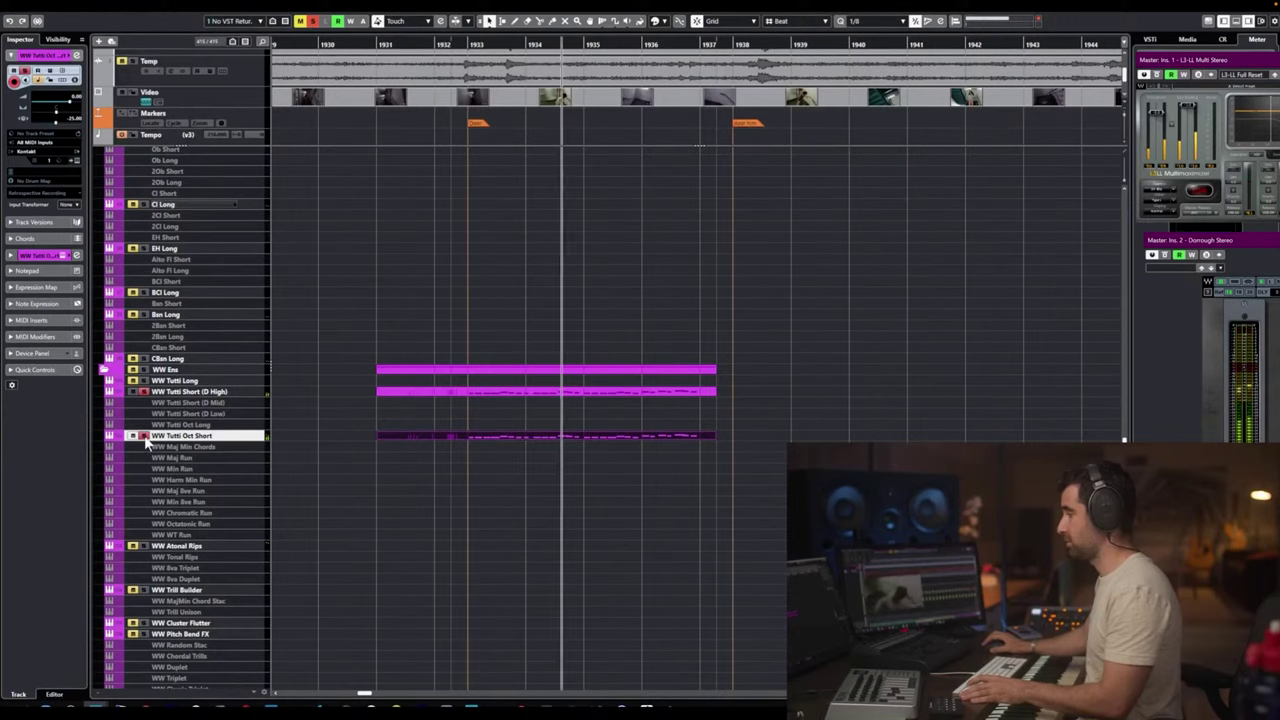
key(space)
key(space)
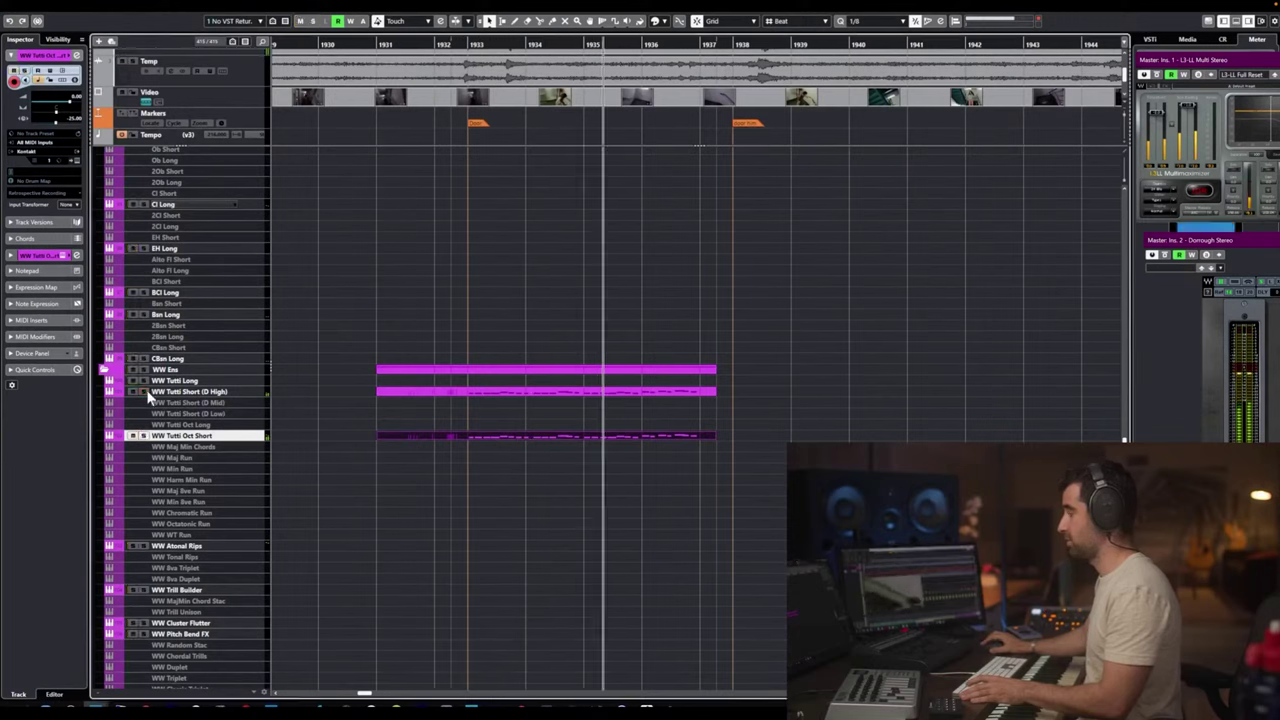
Play the passage from bar 1932 with both short tutti woodwind tracks in the full mix.
key(space)
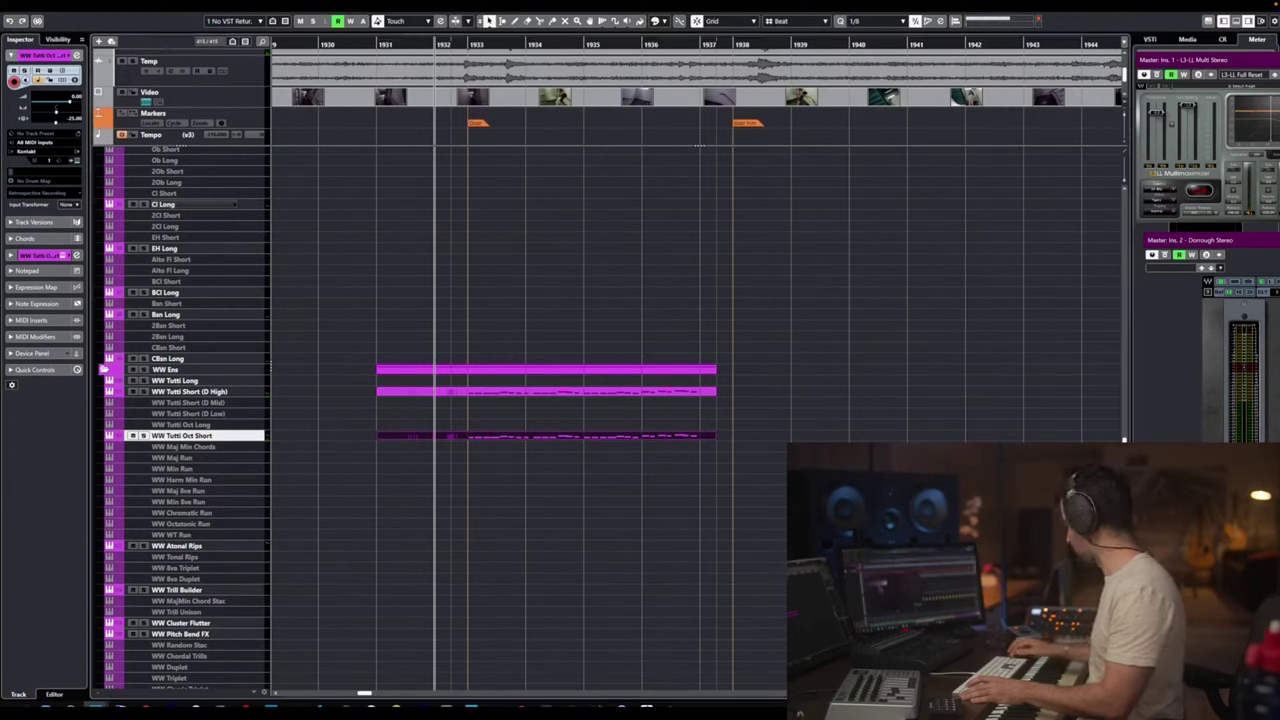
key(space)
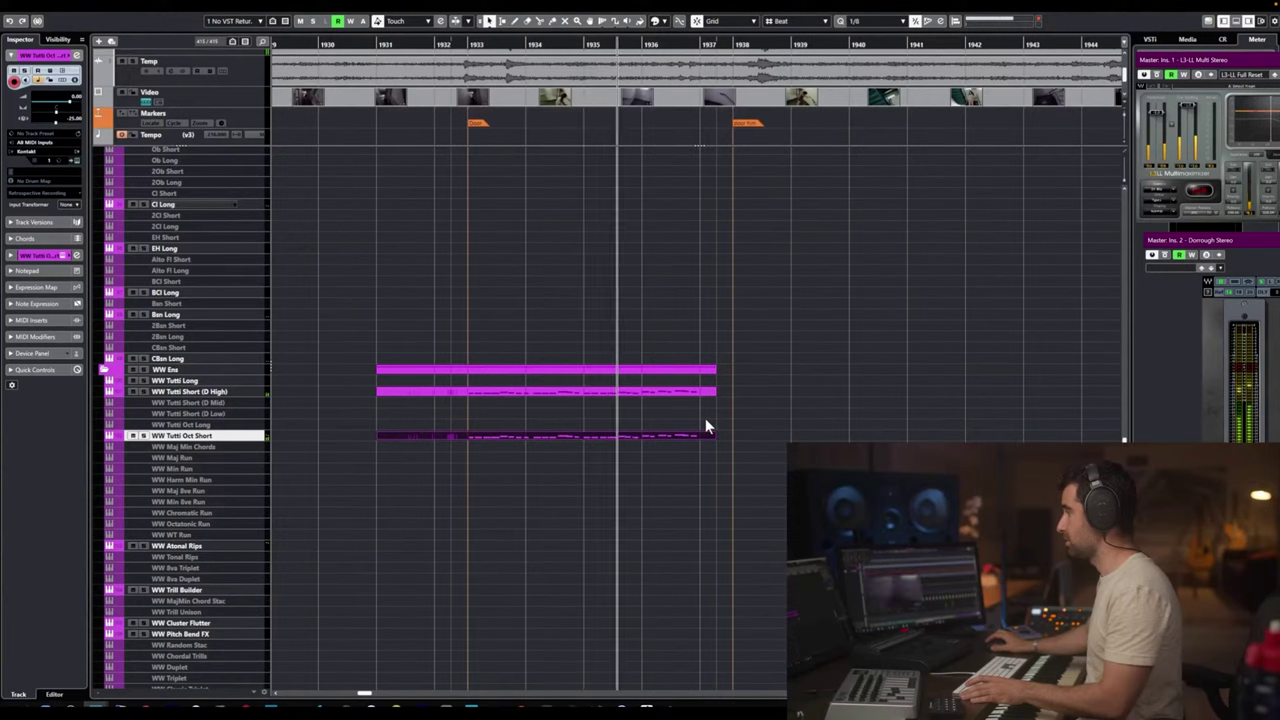
key(space)
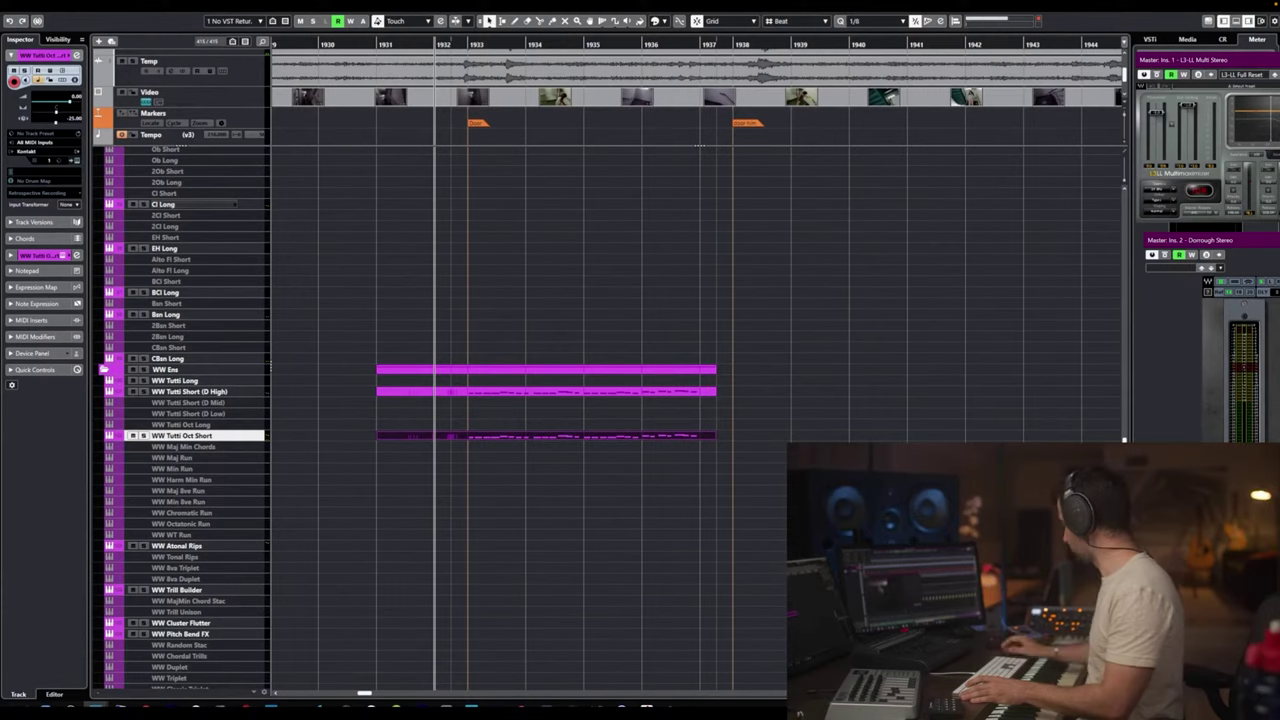
Inspect the Kontakt instrument of WW Tutti Oct Short, close it, and play the passage from bar 1932.
click(616, 468)
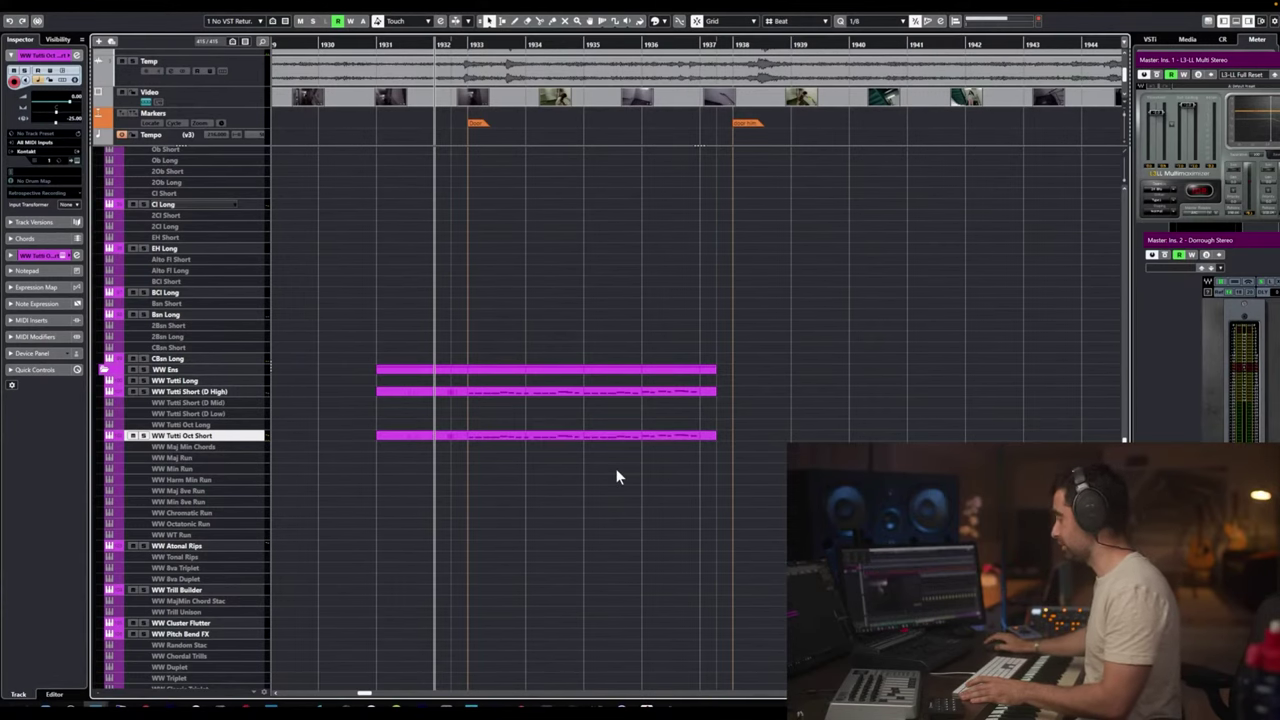
key(e)
key(space)
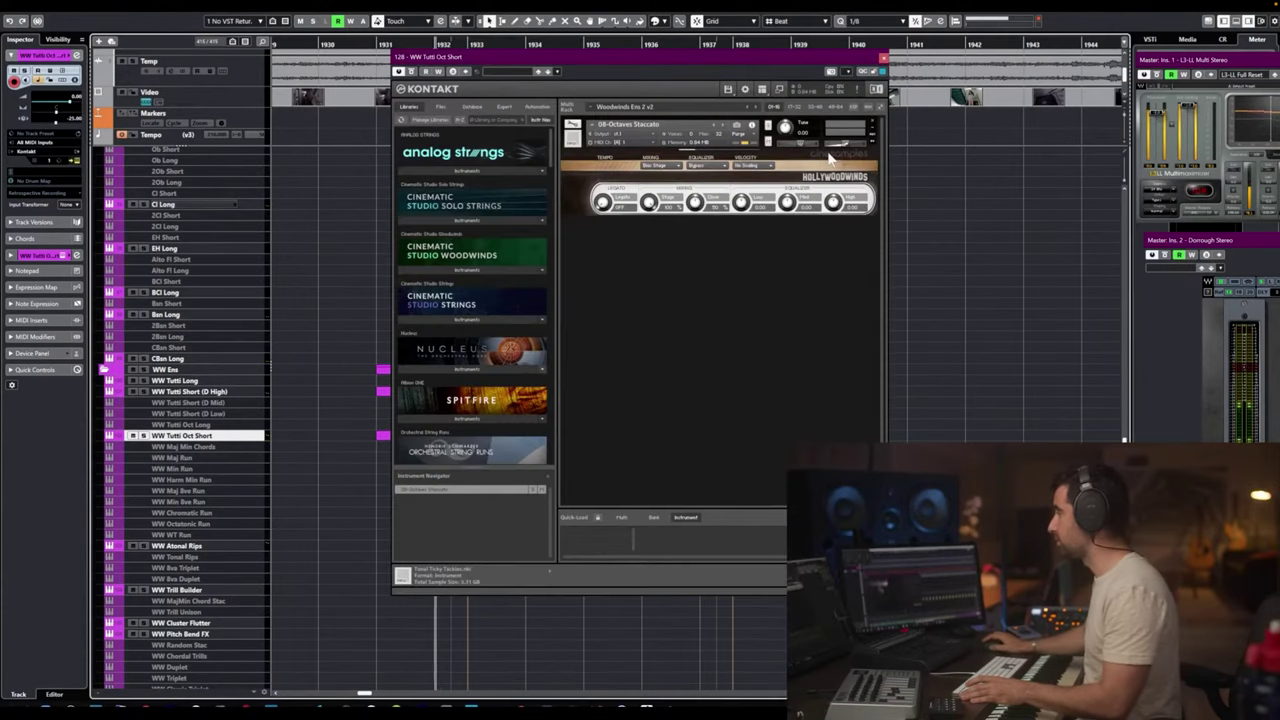
click(883, 57)
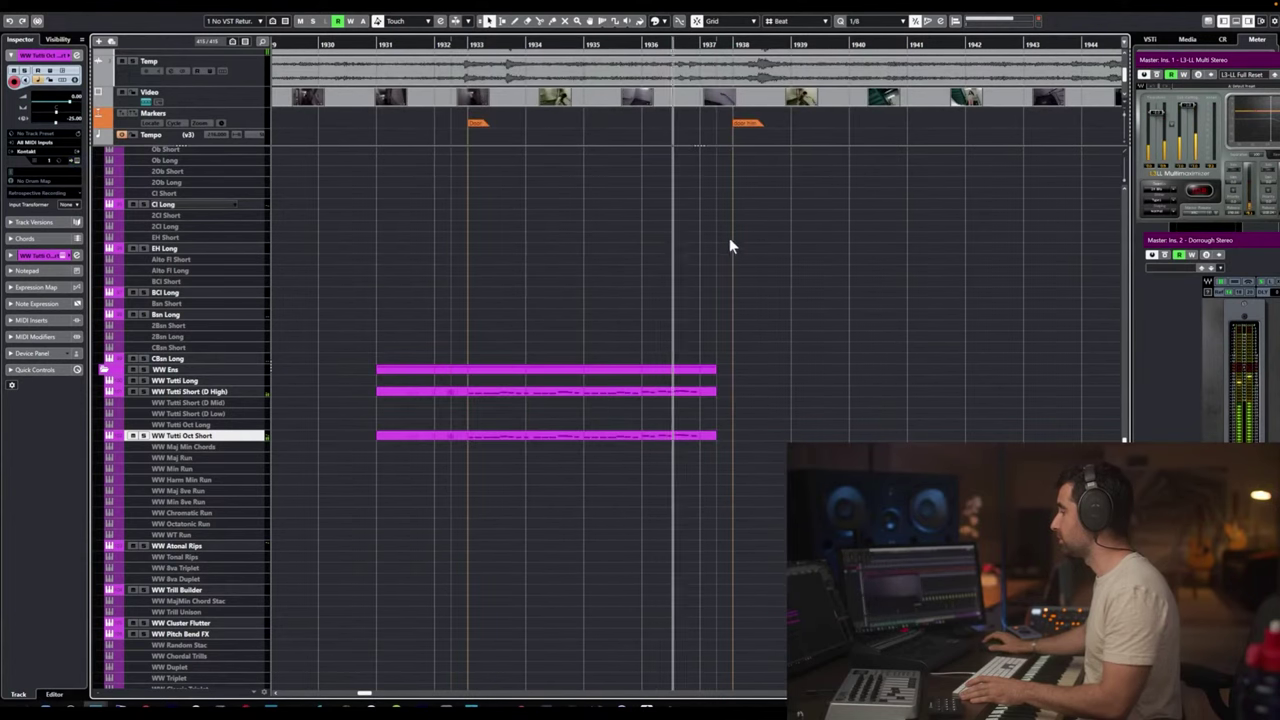
key(space)
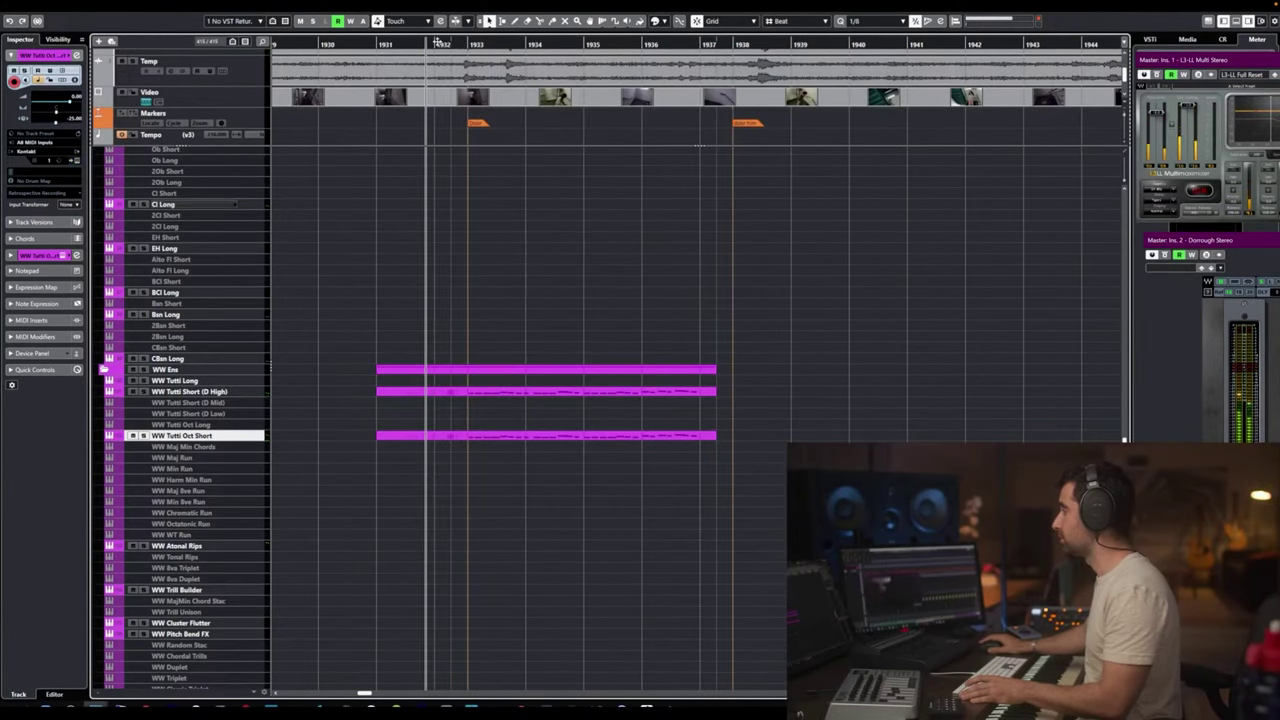
Lower the expression (CC 11) values around the small dip near bar 1932 in the WW Tutti Oct Short event.
key(space)
click(394, 437)
double_click(394, 437)
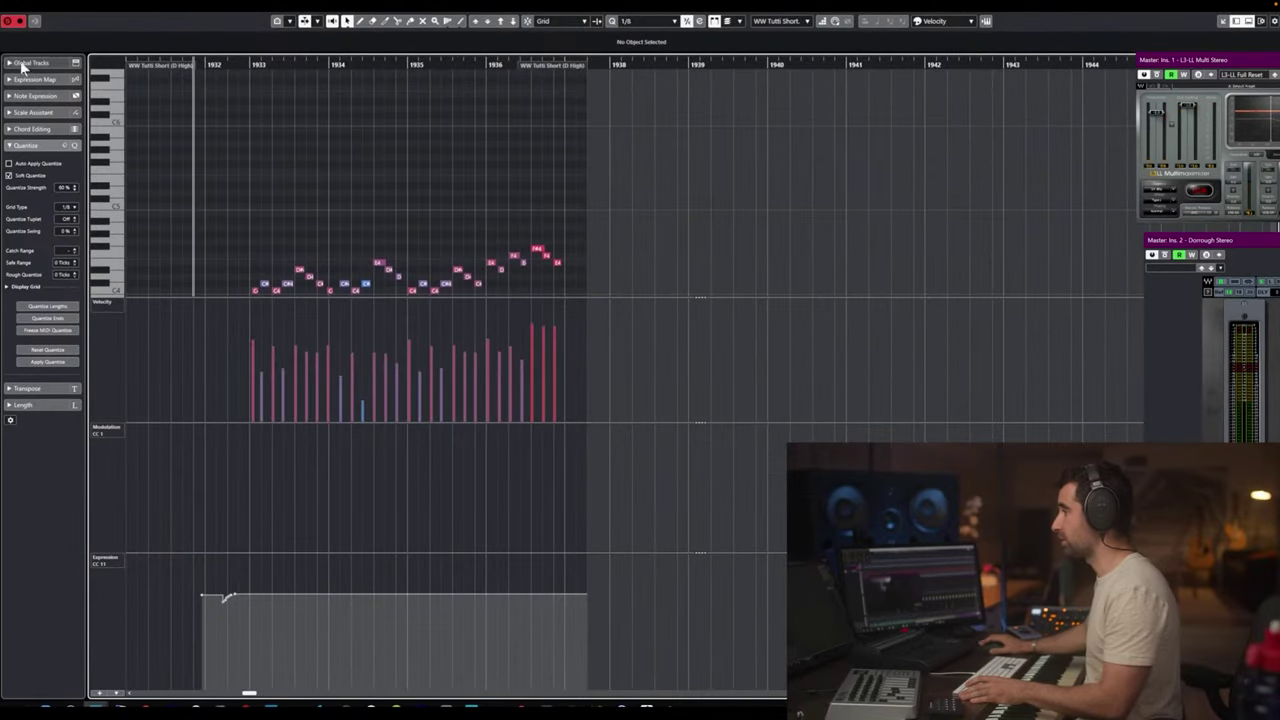
click(224, 594)
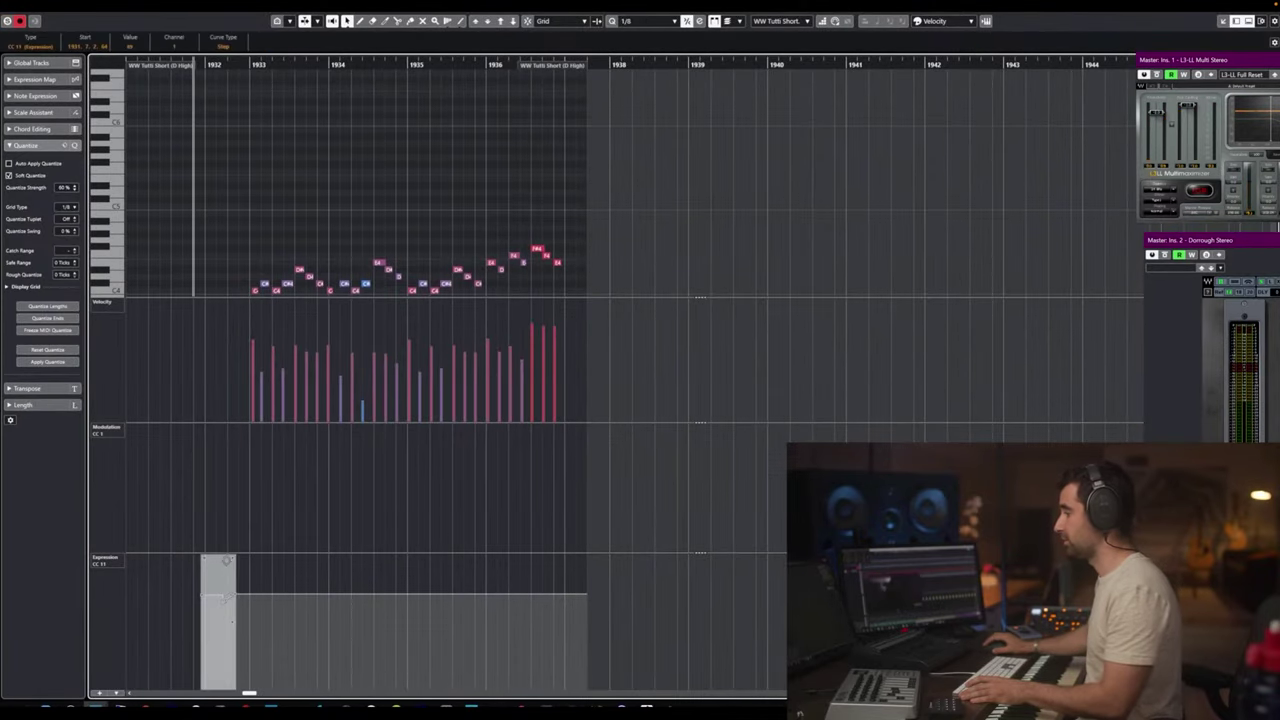
drag(216, 557, 217, 580)
Play the short woodwind passage from just before bar 1932 in the arrangement, and show a wider range of bars.
key(space)
key(Return)
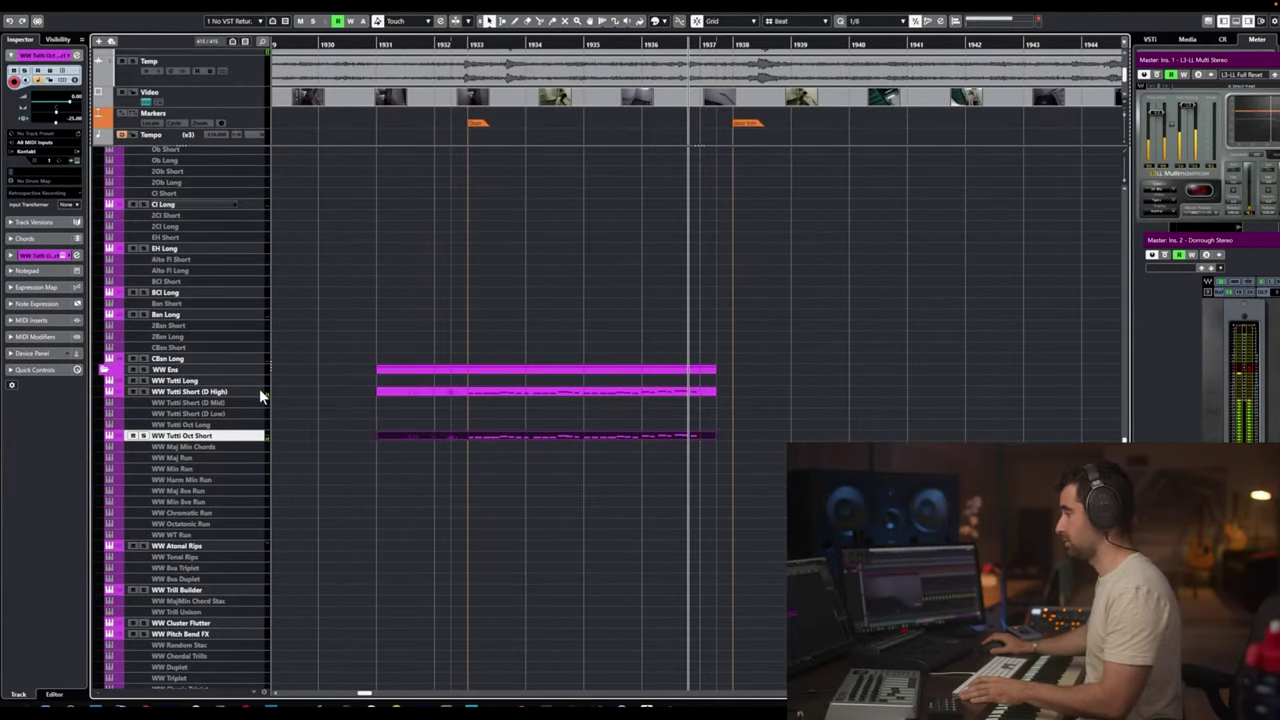
key(space)
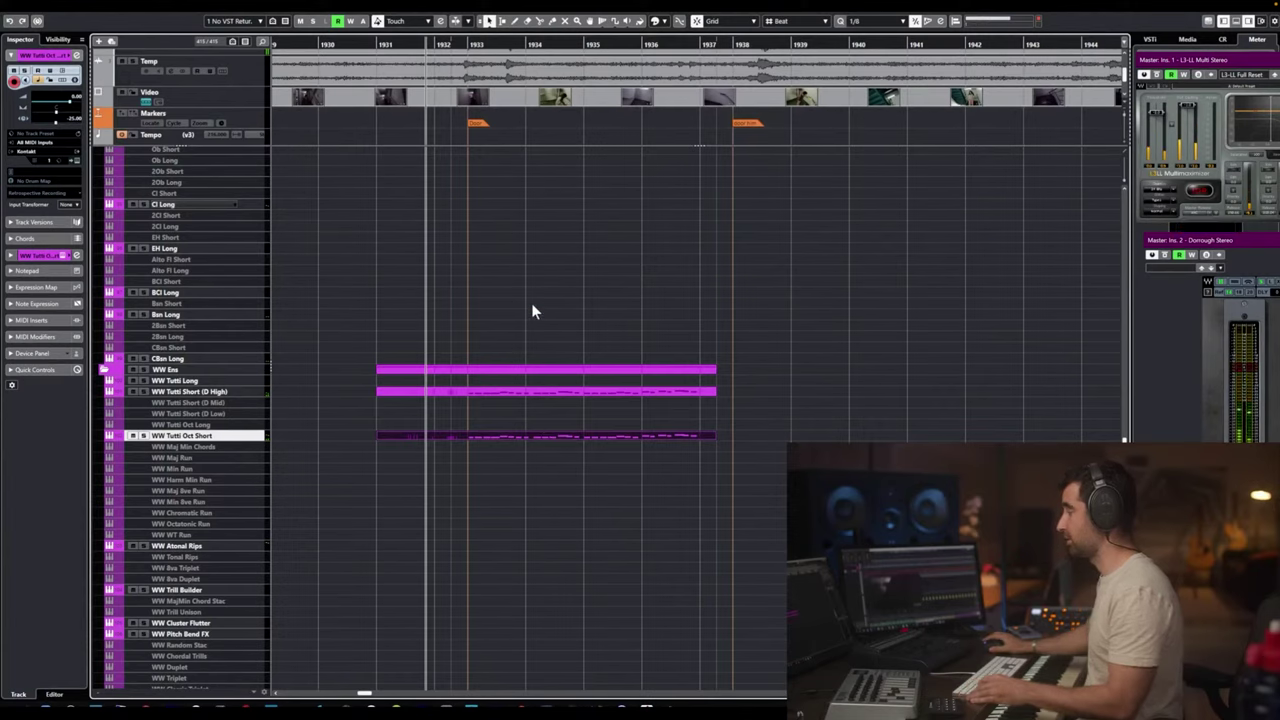
scroll(531, 304, down, 3)
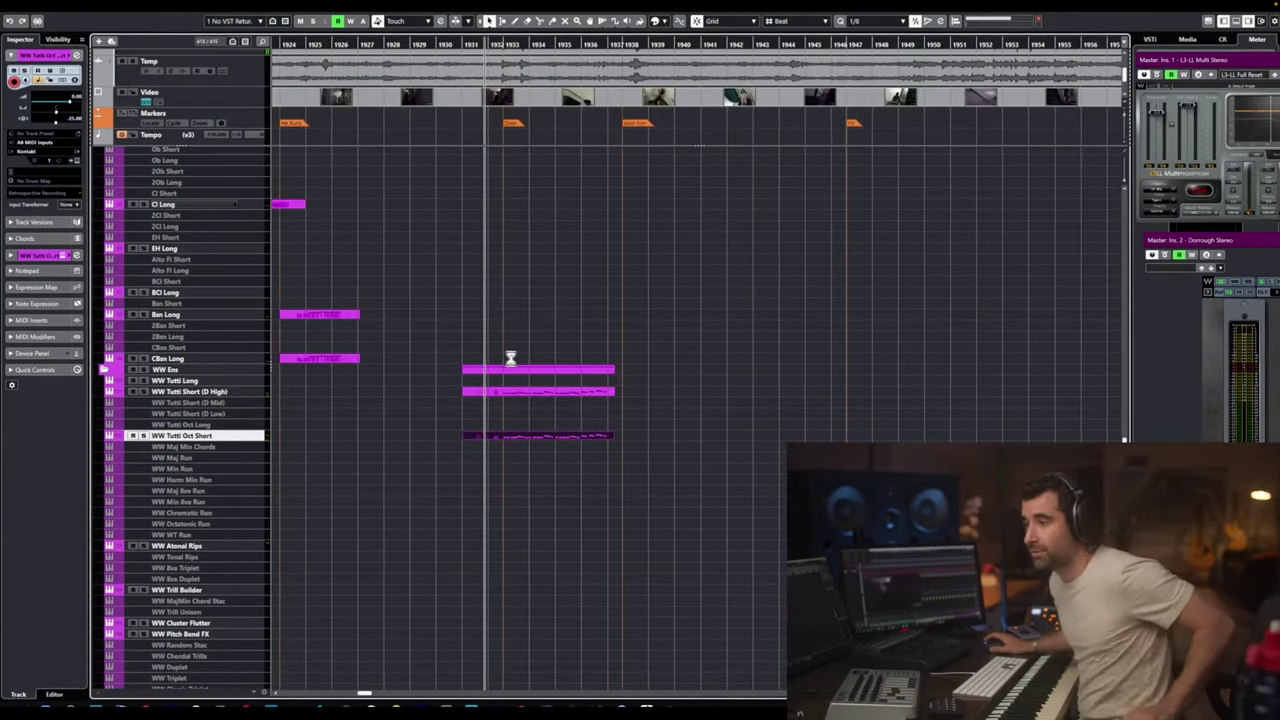
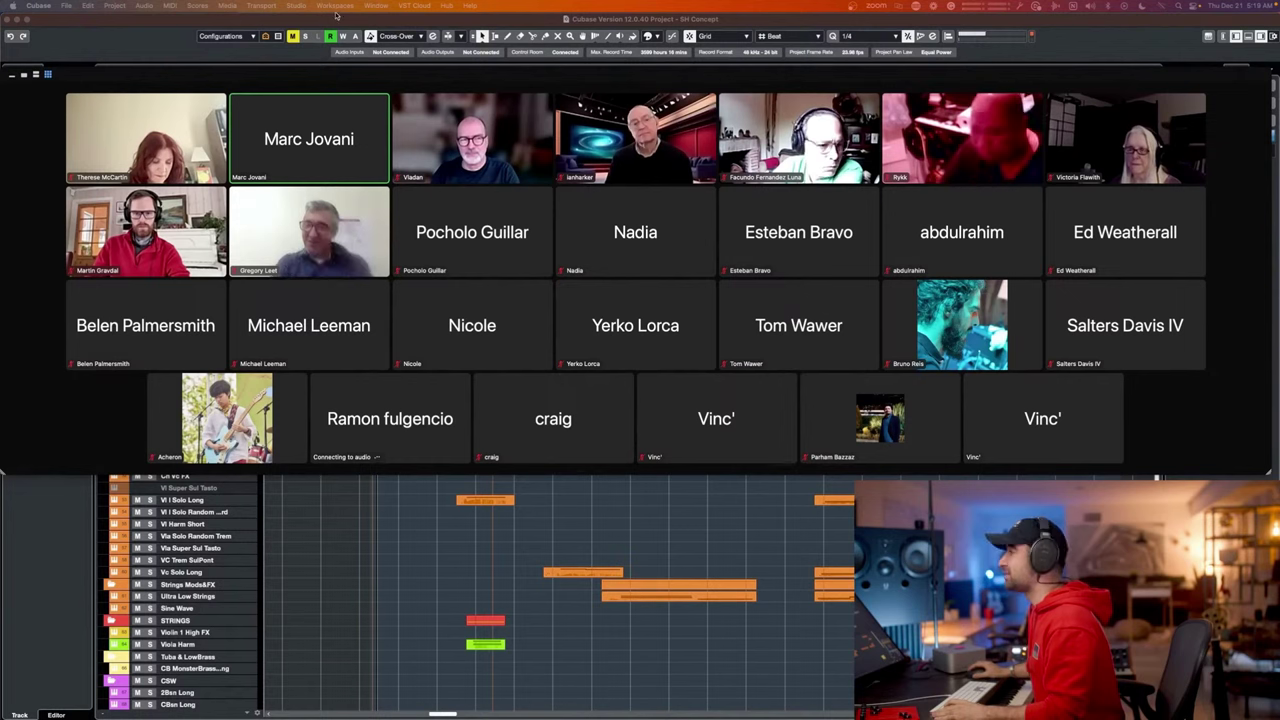
Clear the Zoom participant window off the Cubase project, and select the events on DB Long and the tracks below it.
click(38, 76)
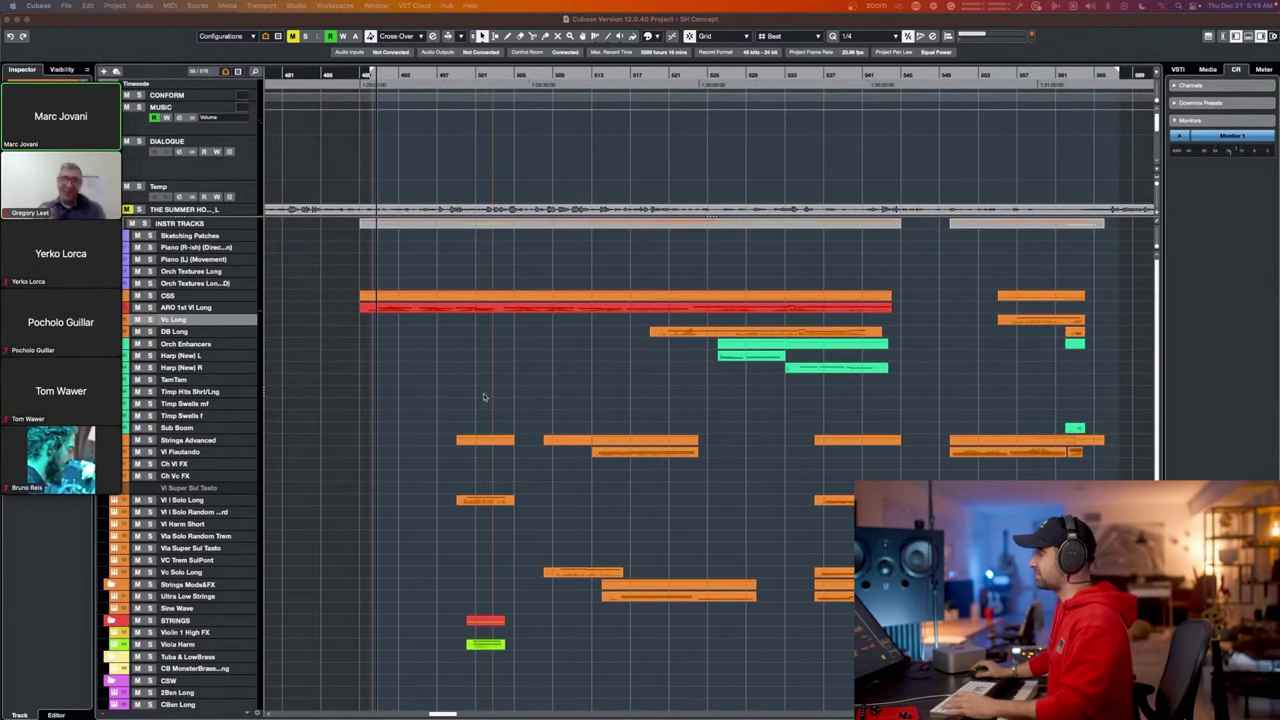
scroll(489, 369, down, 1)
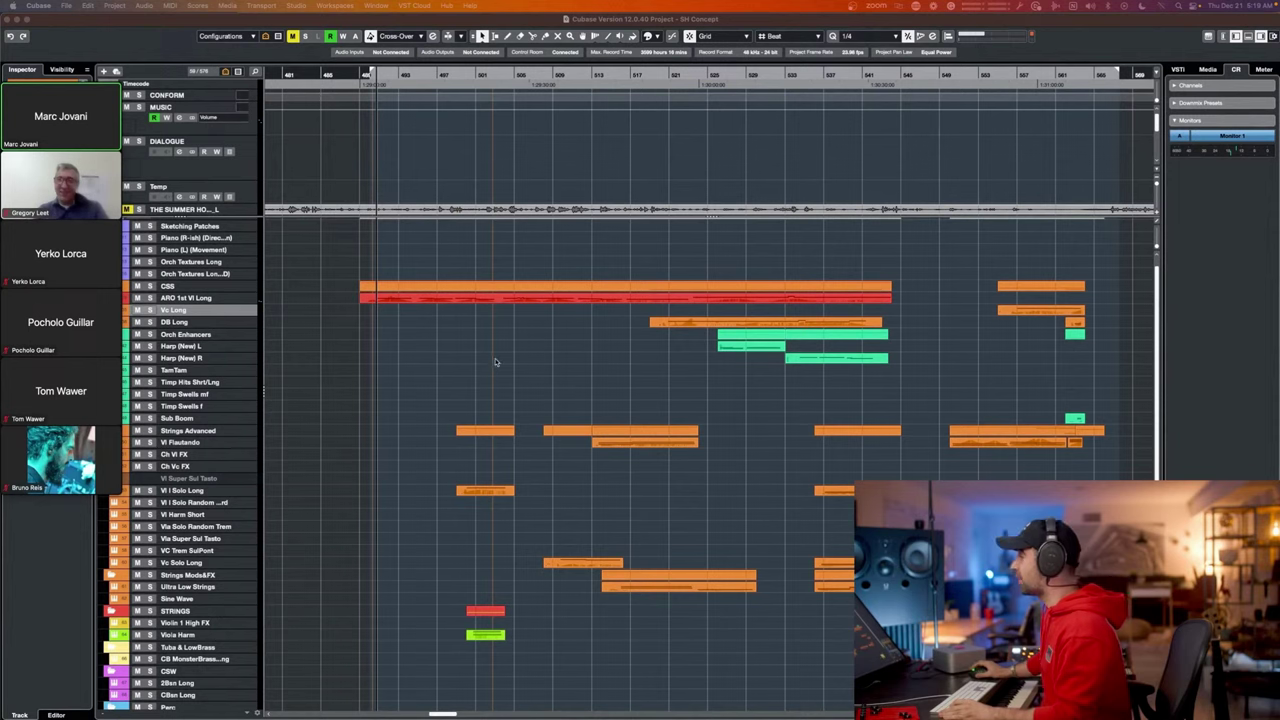
drag(415, 319, 854, 678)
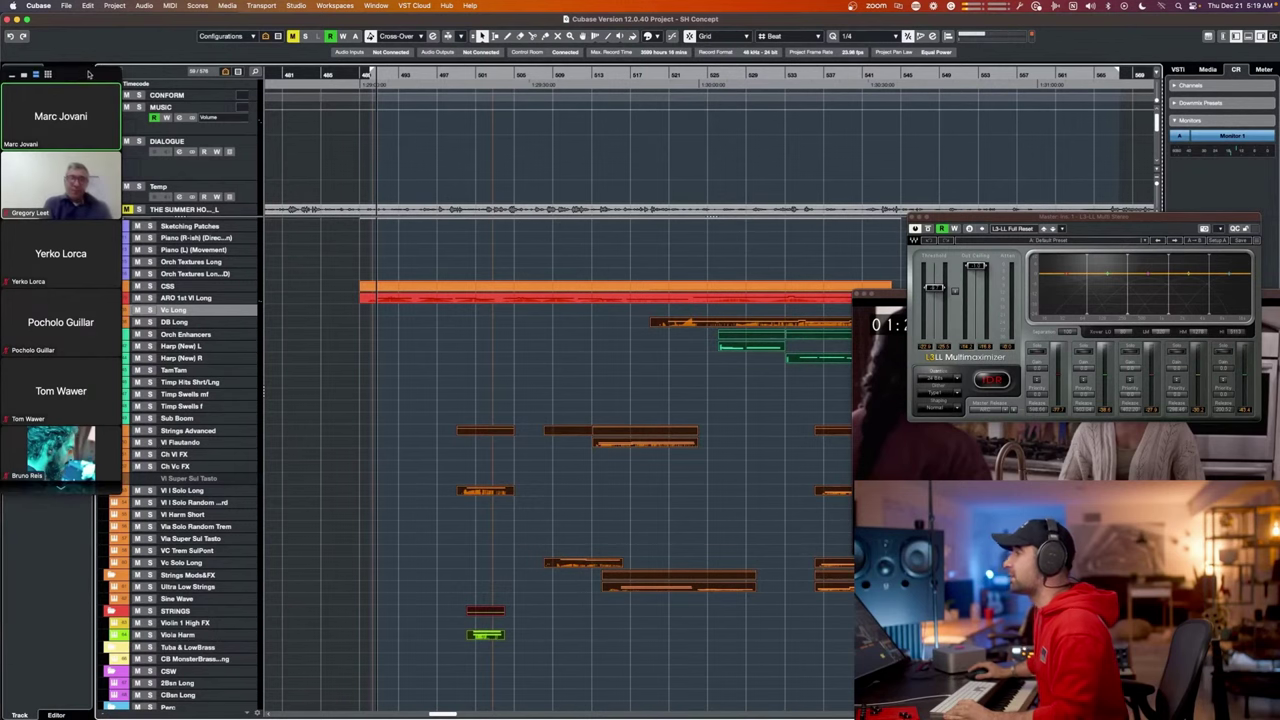
drag(84, 75, 0, 75)
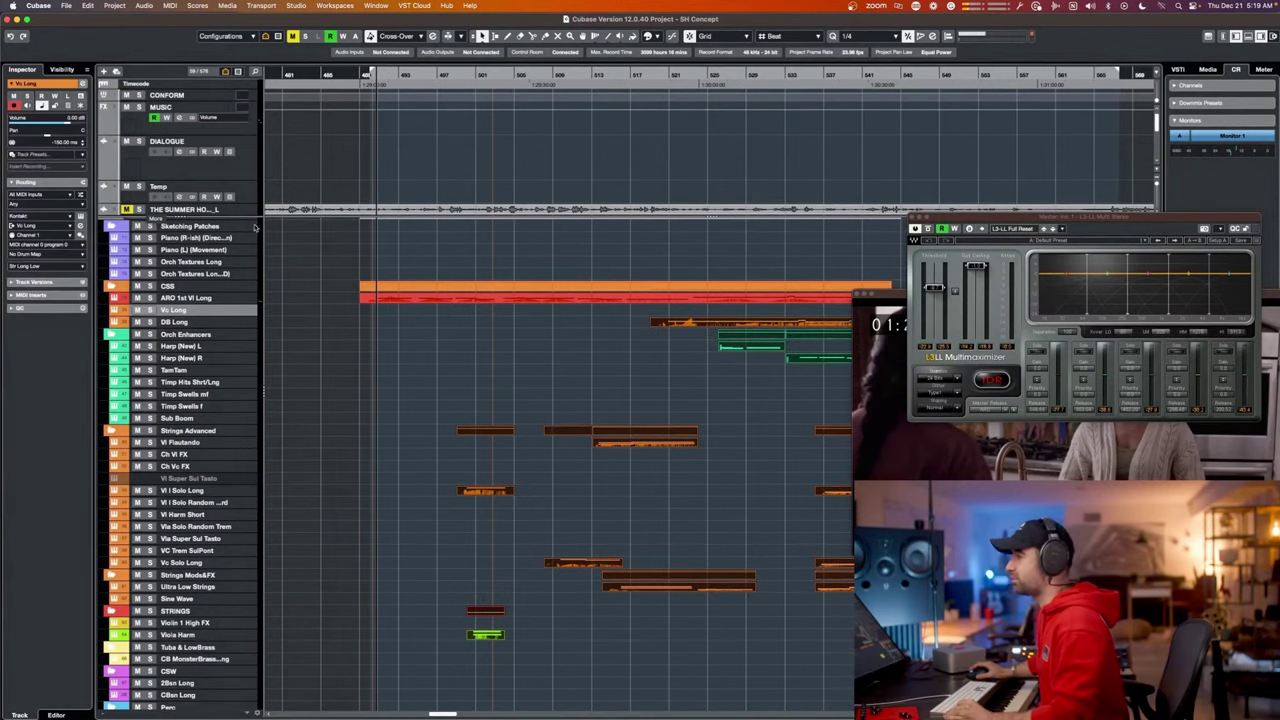
Mute the Orch Enhancers and Strings Advanced tracks.
drag(137, 334, 137, 418)
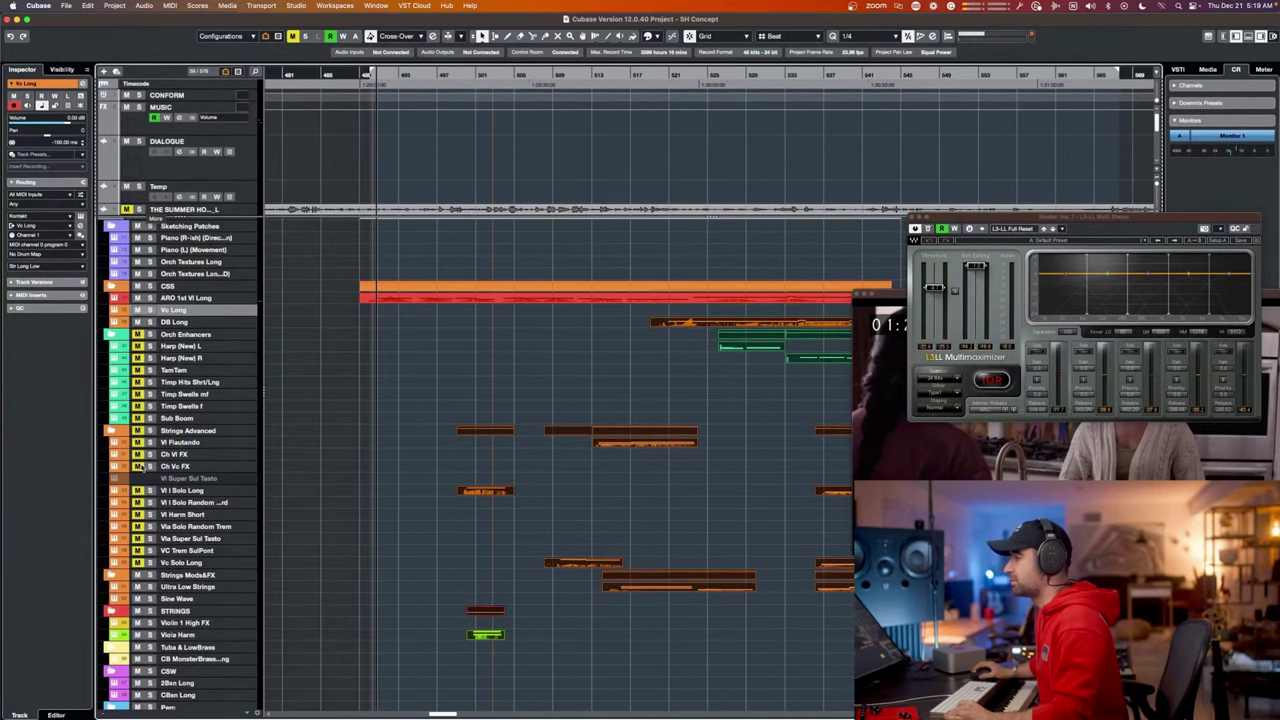
Switch to QuickTime Player, move the Summer House spotting session recording to the scene at 01:09:47:14 and reposition its window.
key(super+Tab)
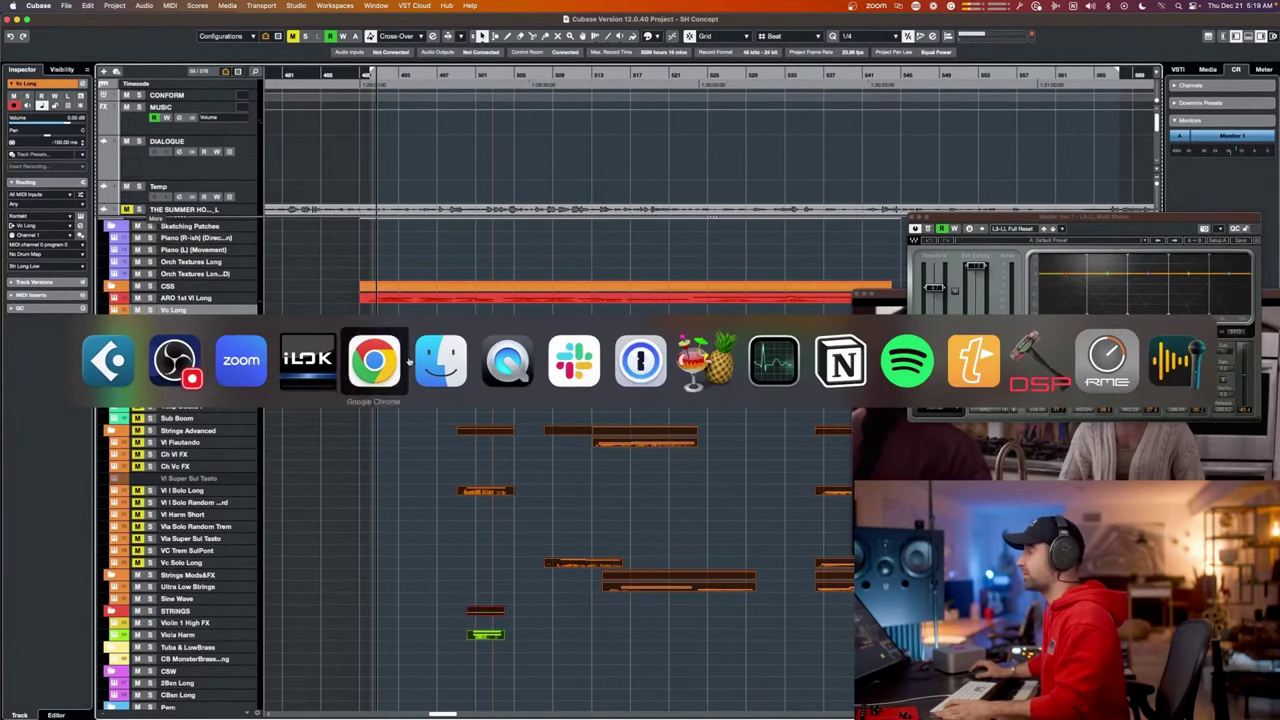
click(523, 364)
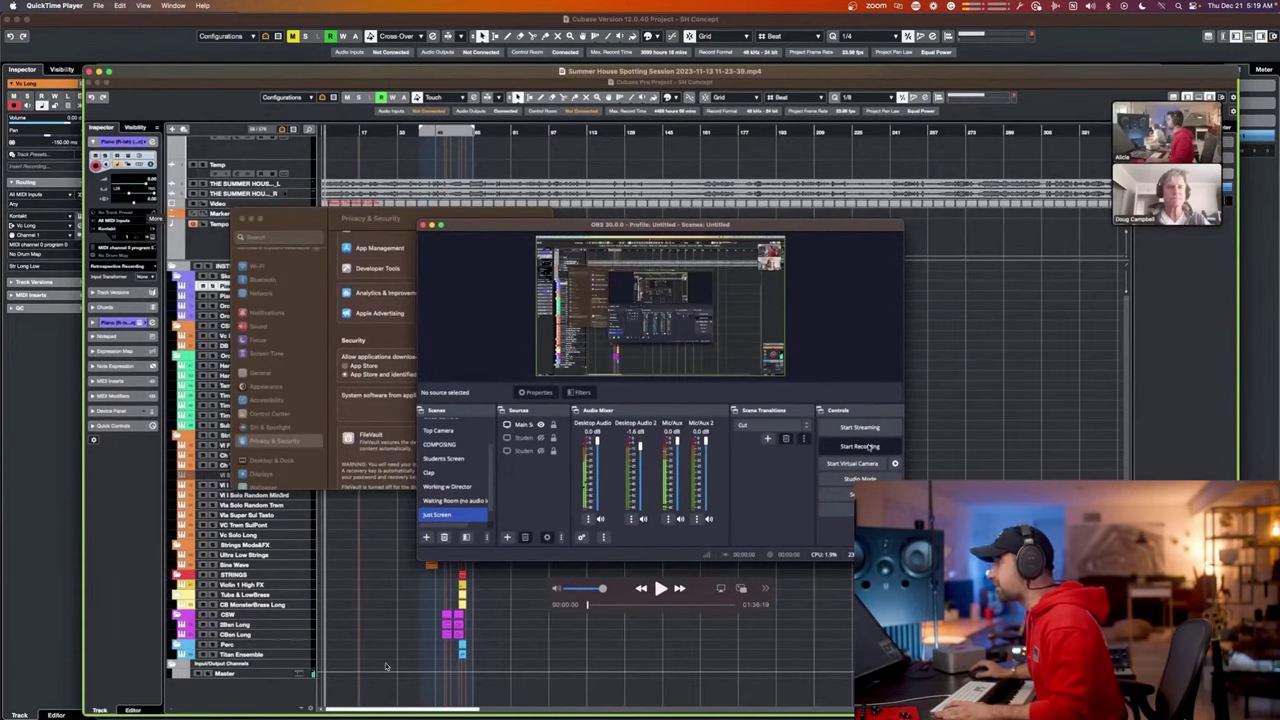
drag(592, 605, 618, 605)
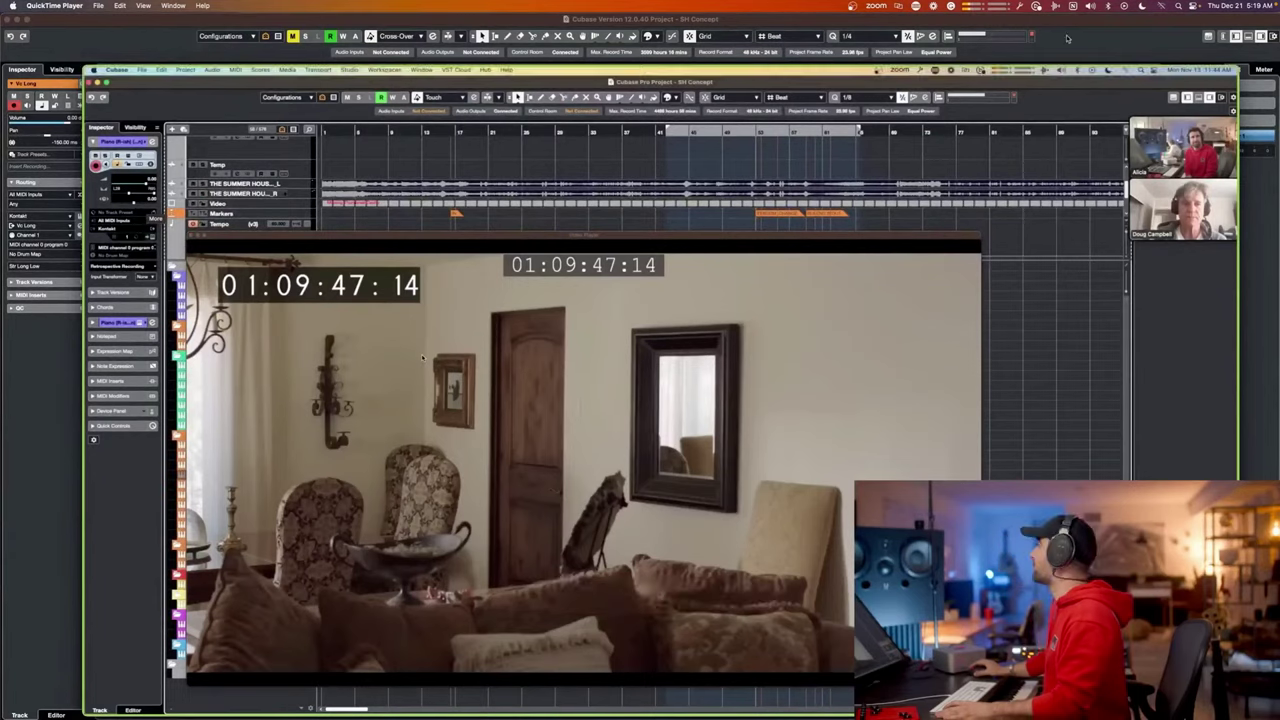
drag(228, 75, 254, 63)
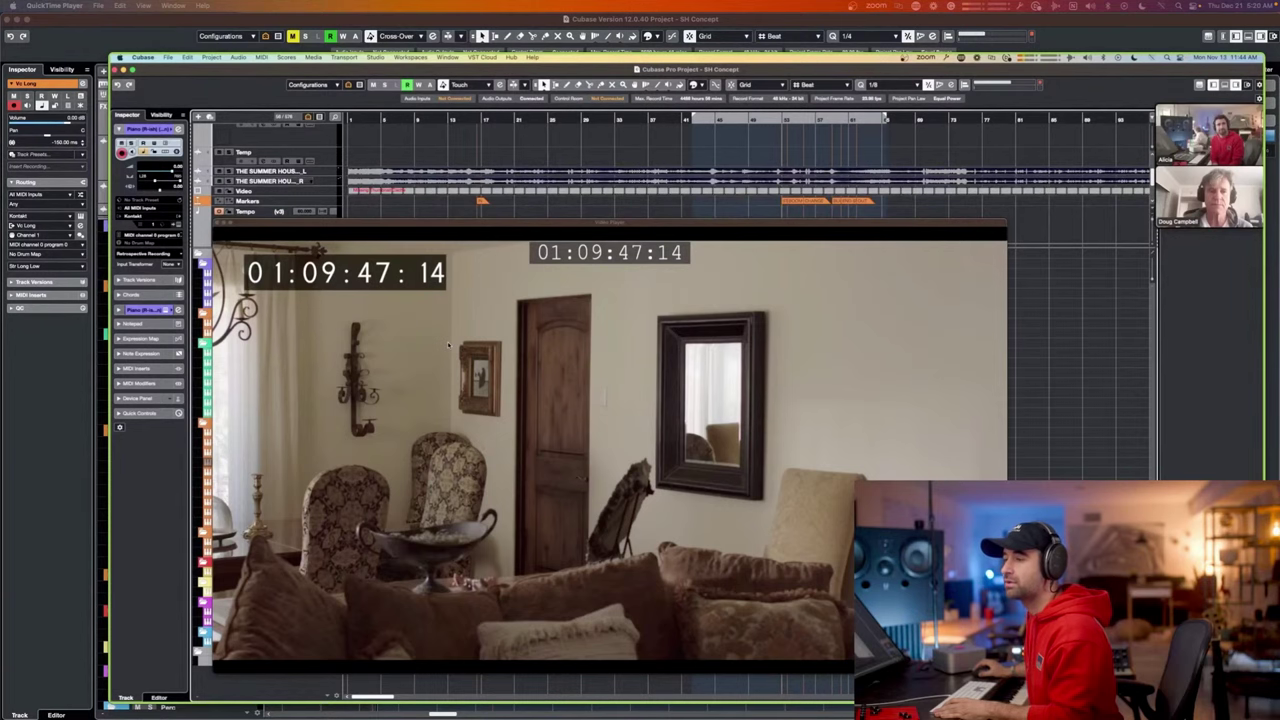
Advance the spotting session recording to about 1:11:18 and play the kitchen scene around 01:30:40.
mouse_move(382, 601)
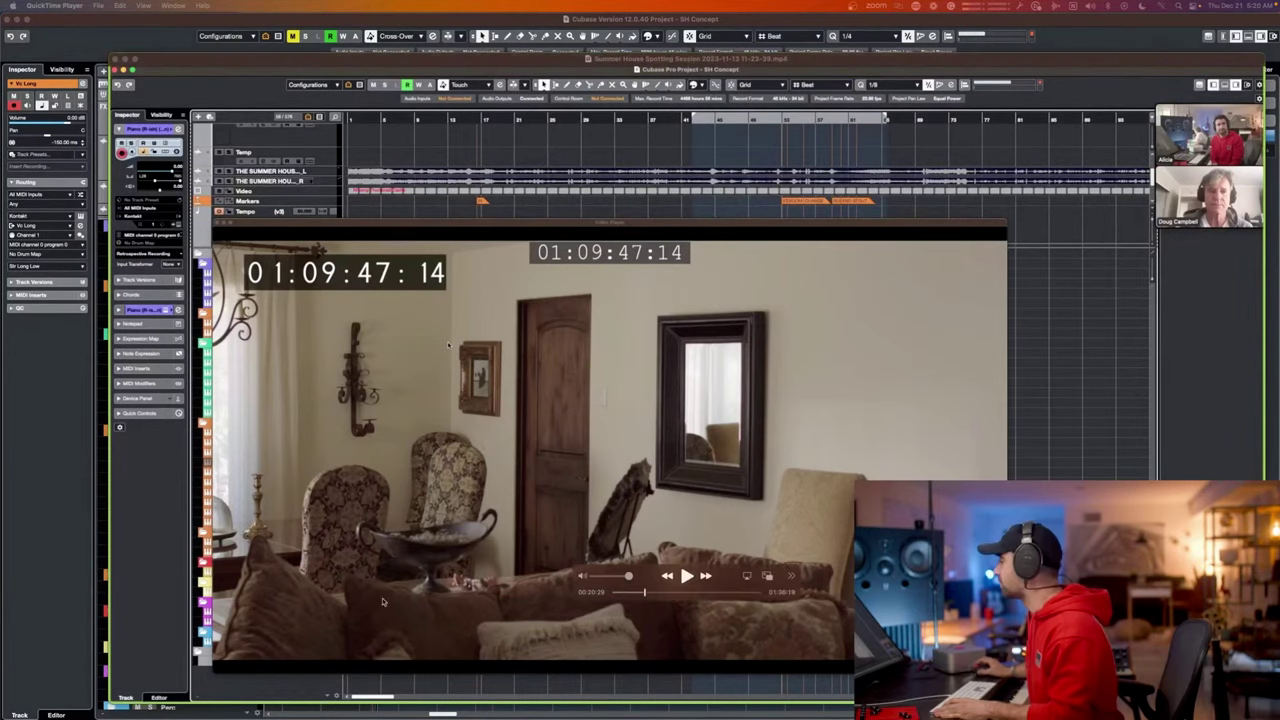
drag(651, 597, 722, 596)
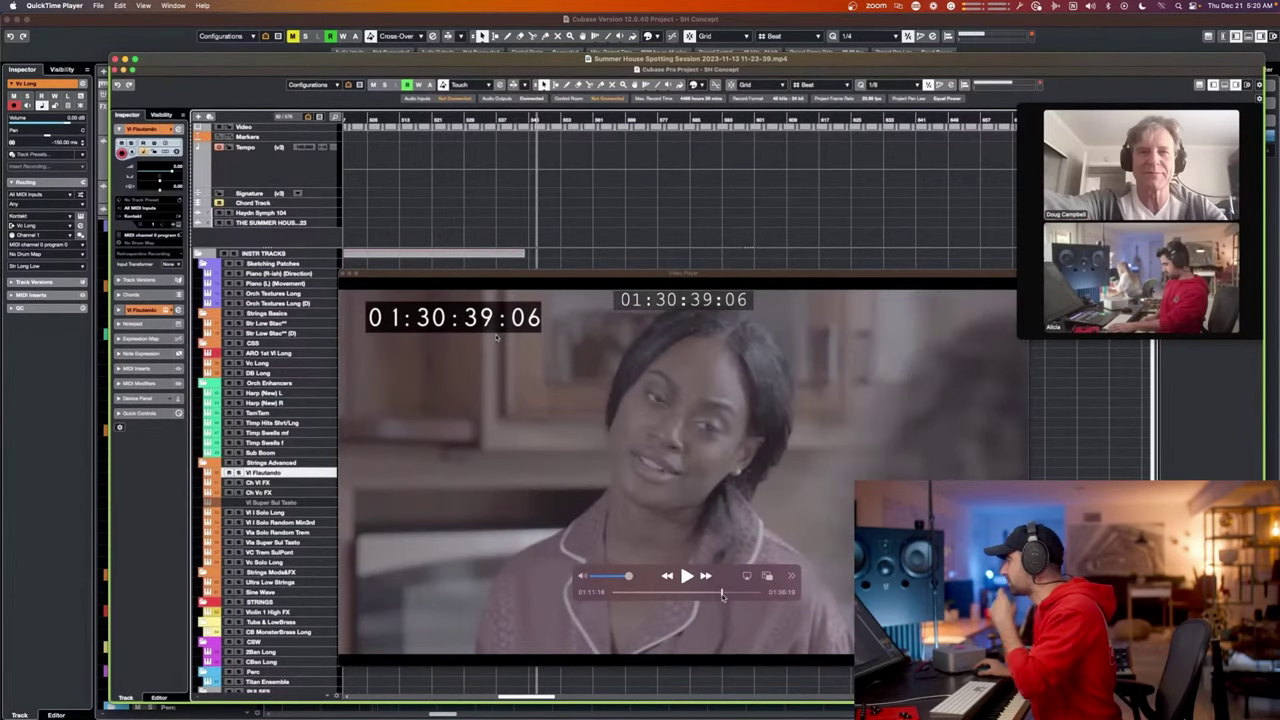
key(space)
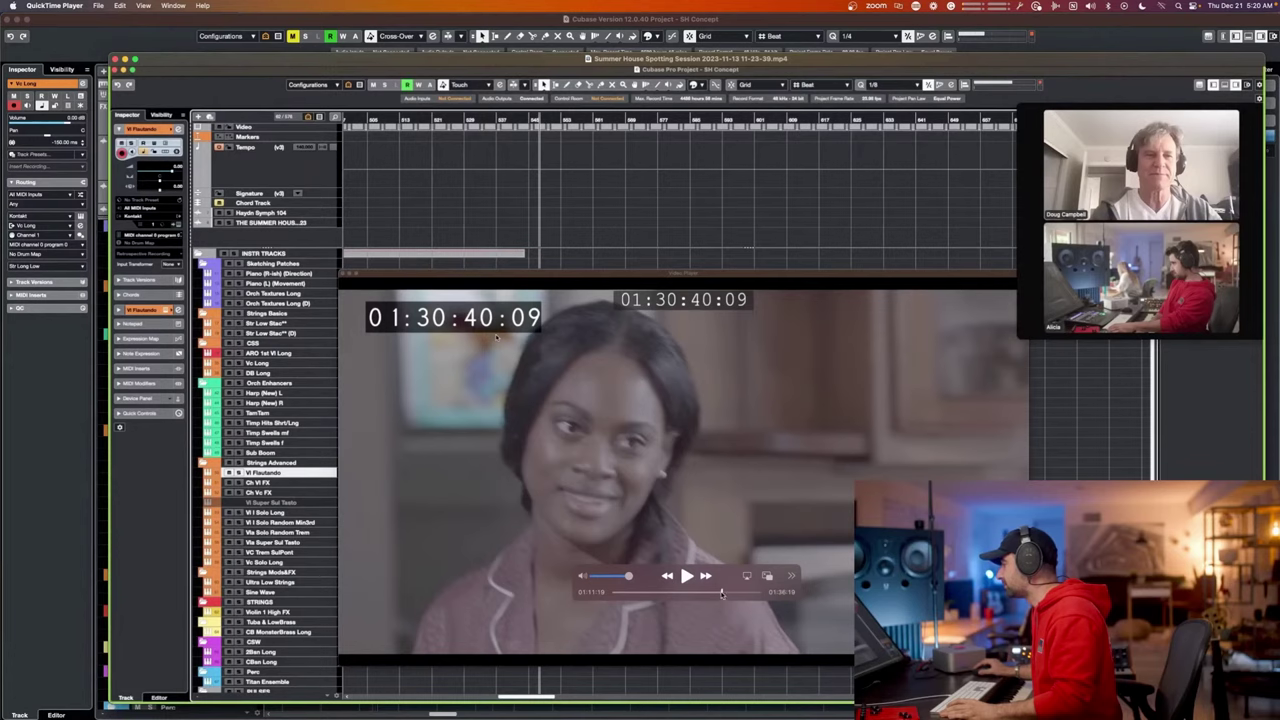
click(722, 593)
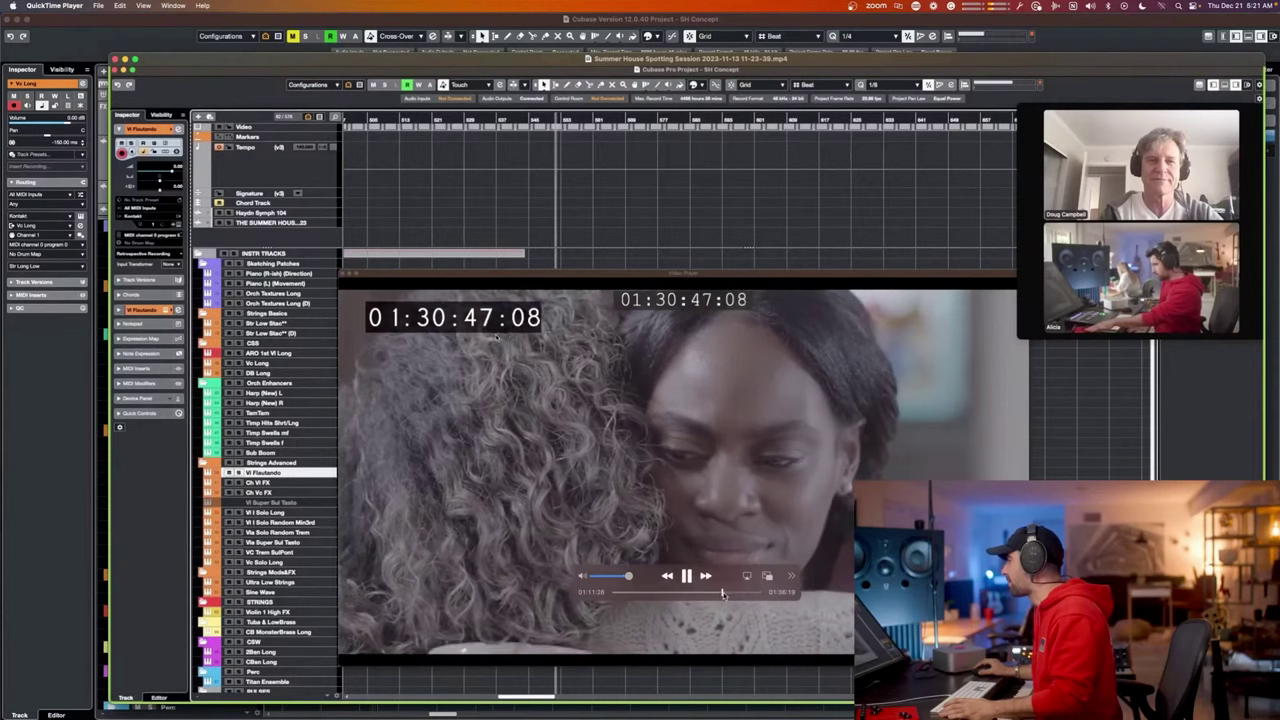
Rewind the recording to about 1:07:58, play the scene from 01:29:00:10 and lower the player window.
drag(723, 594, 716, 594)
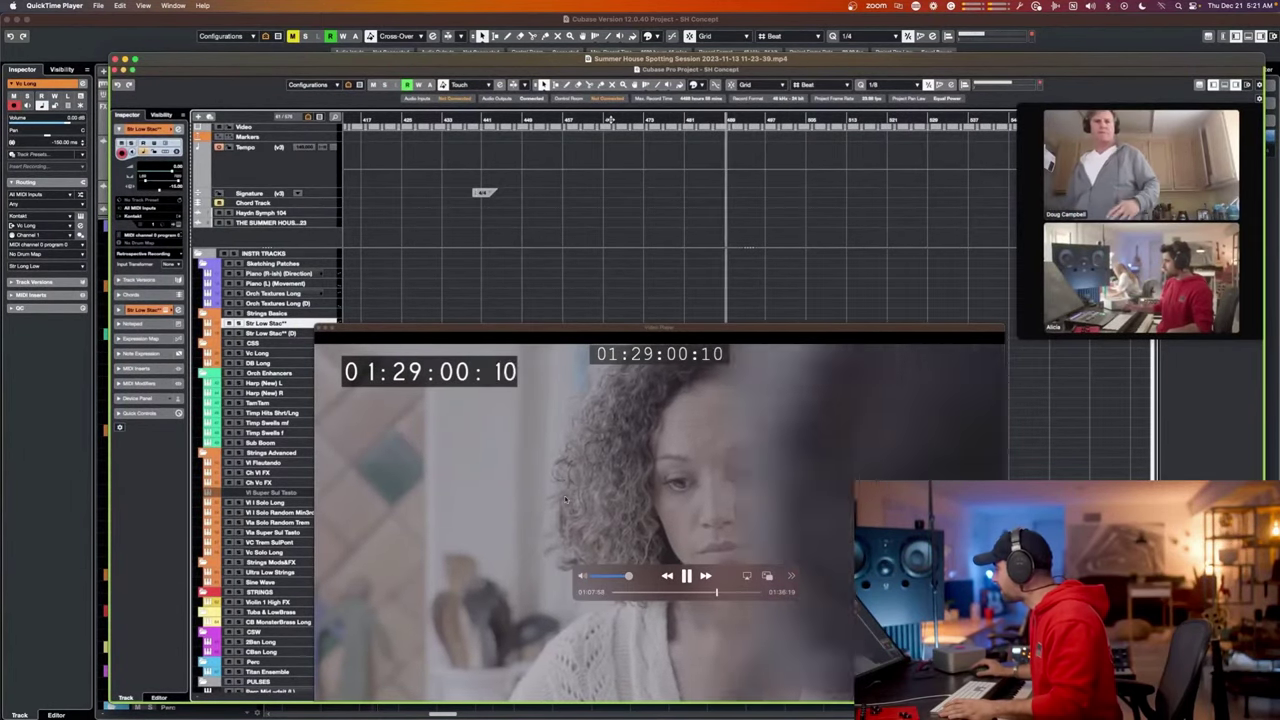
drag(703, 320, 677, 342)
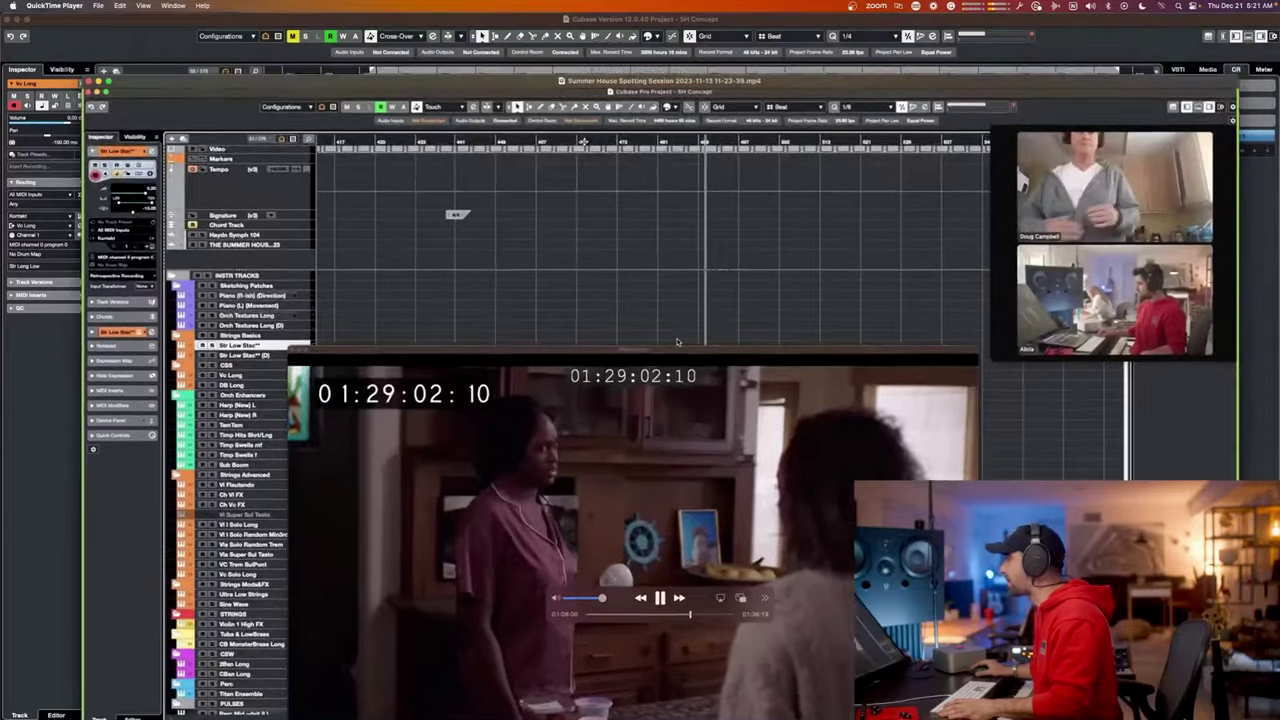
key(space)
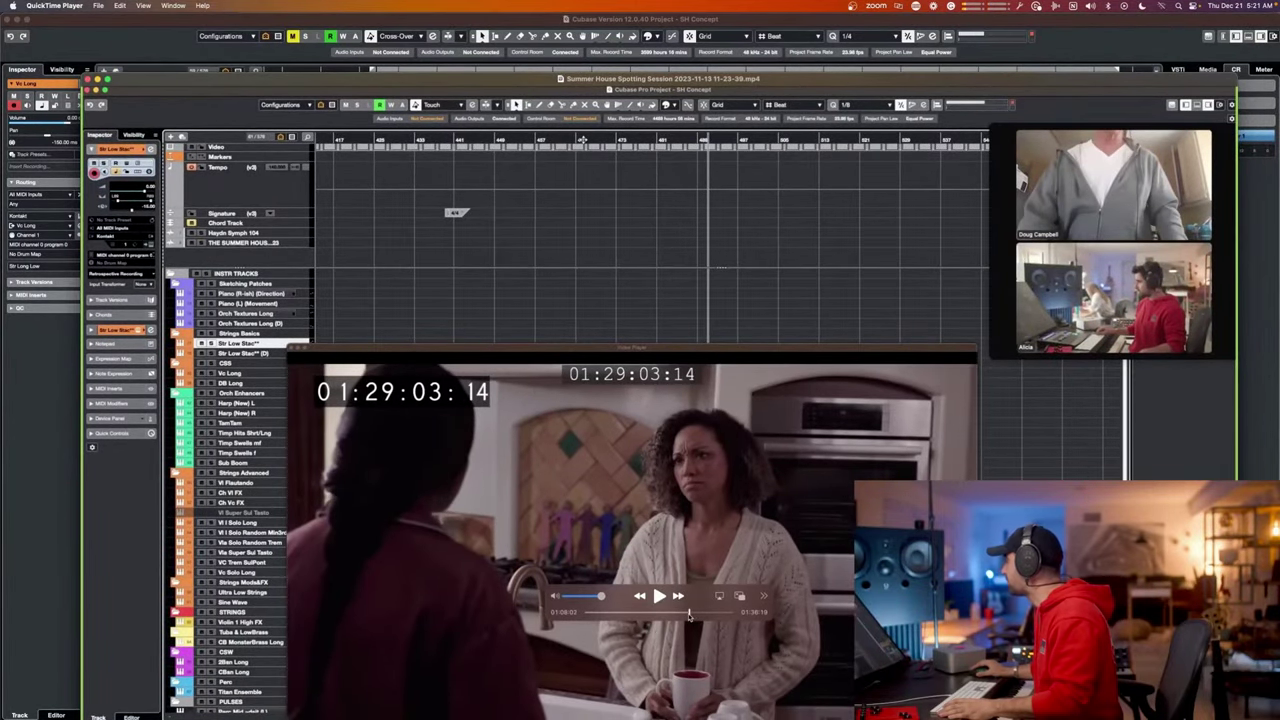
Play the recording from about 1:08:15, then rewind it and play the discussion at scene timecode 01:27:57:19.
drag(688, 614, 690, 614)
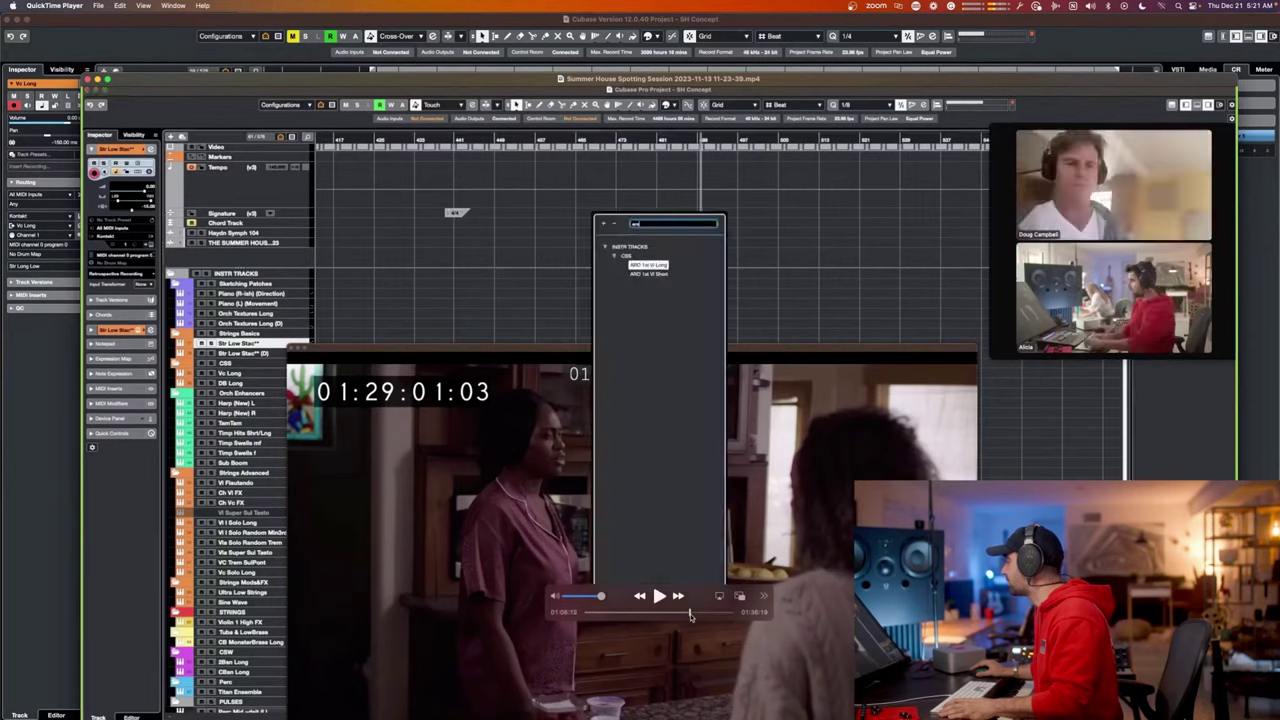
key(space)
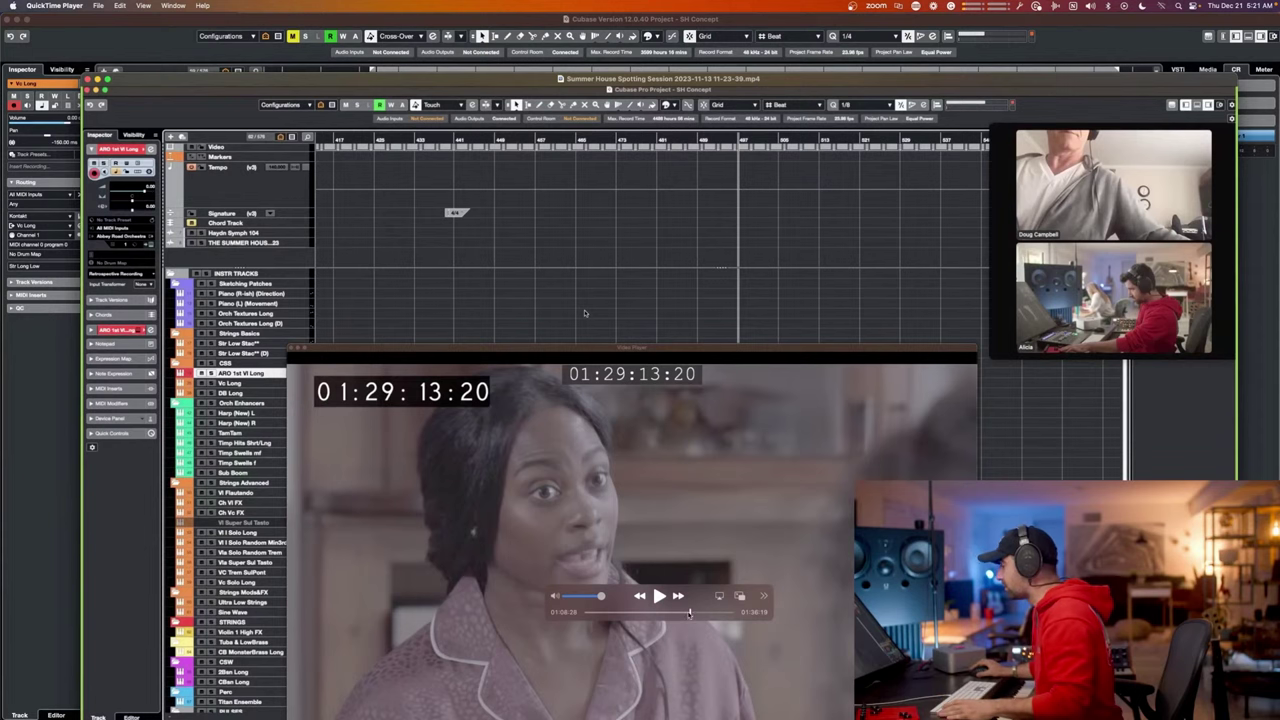
drag(690, 612, 689, 612)
key(space)
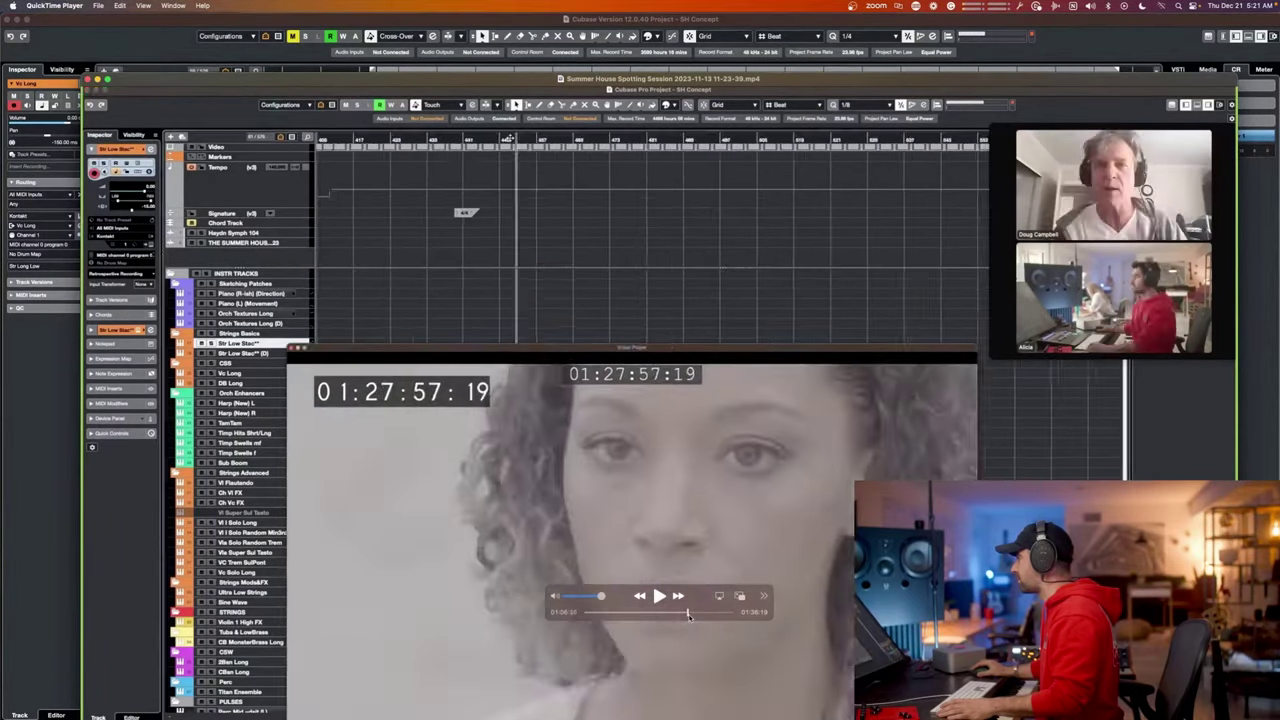
Play the recording from about 1:08:07, where the ARO 1st Vl Long track is chosen, through the reaction at 01:30:37:06.
drag(688, 616, 690, 617)
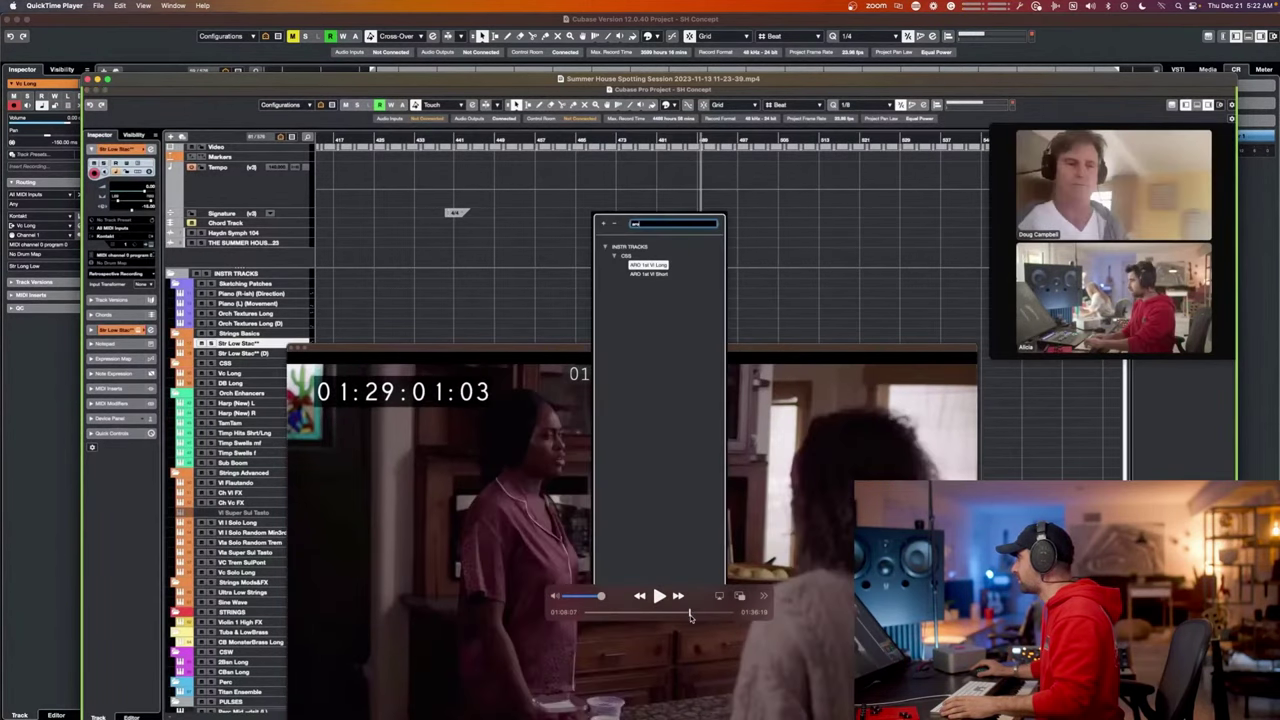
key(space)
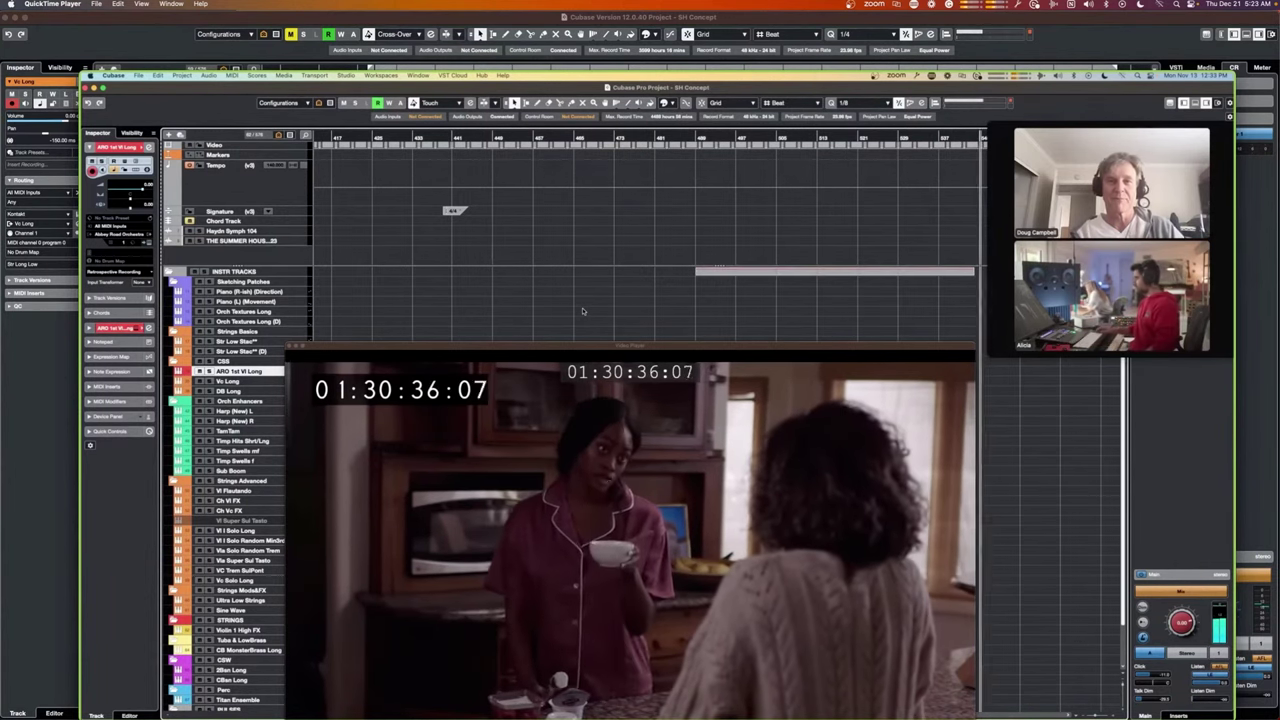
key(space)
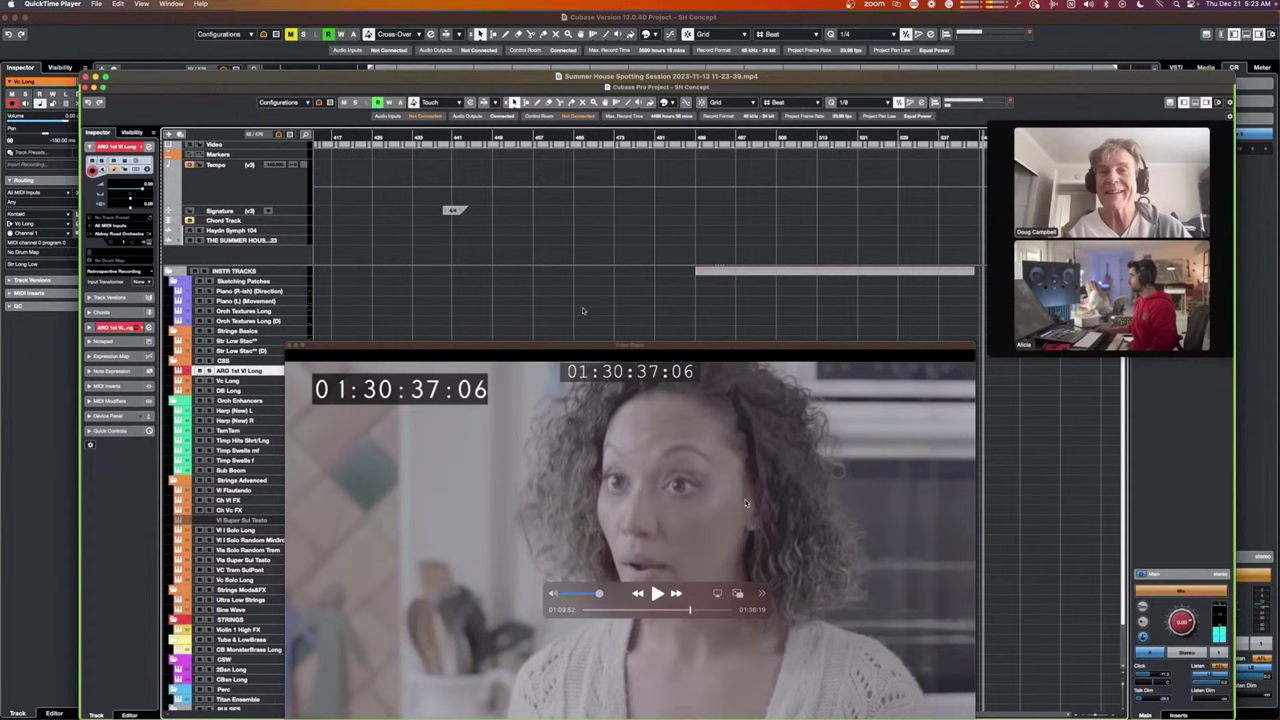
key(space)
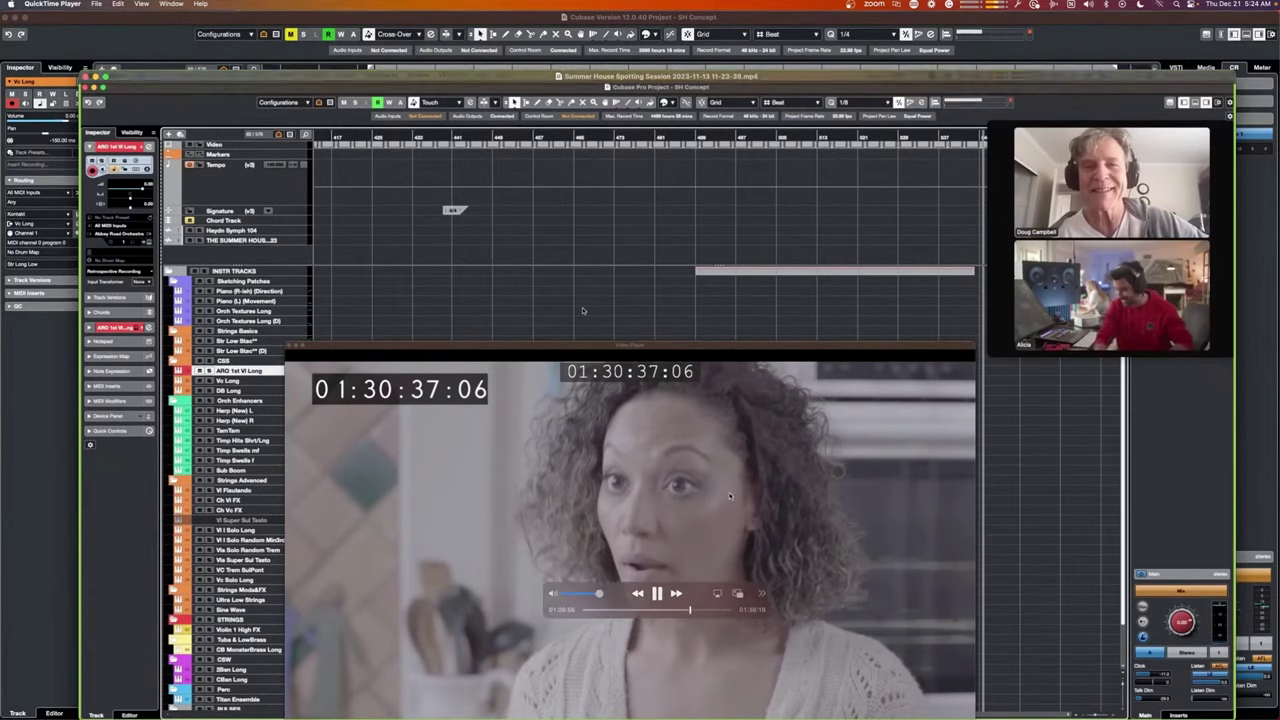
key(space)
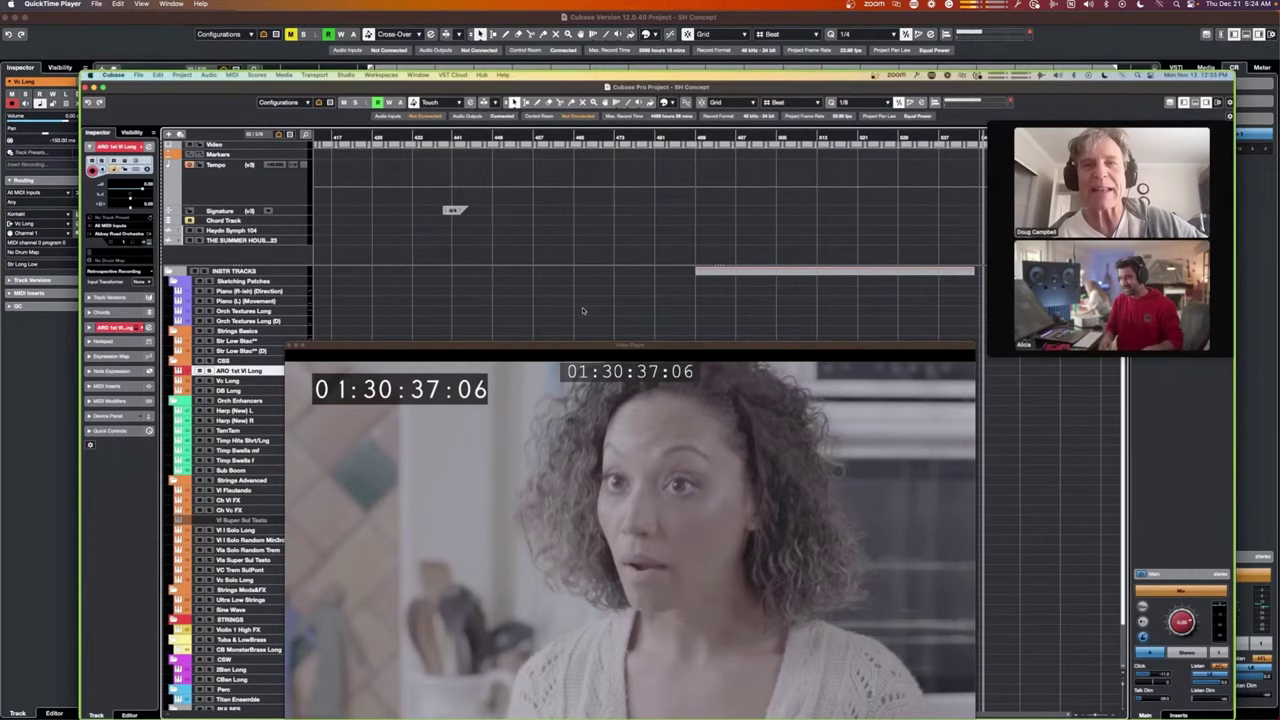
Switch back to Cubase and zoom out the arrangement to show more of the cue.
key(super+Tab)
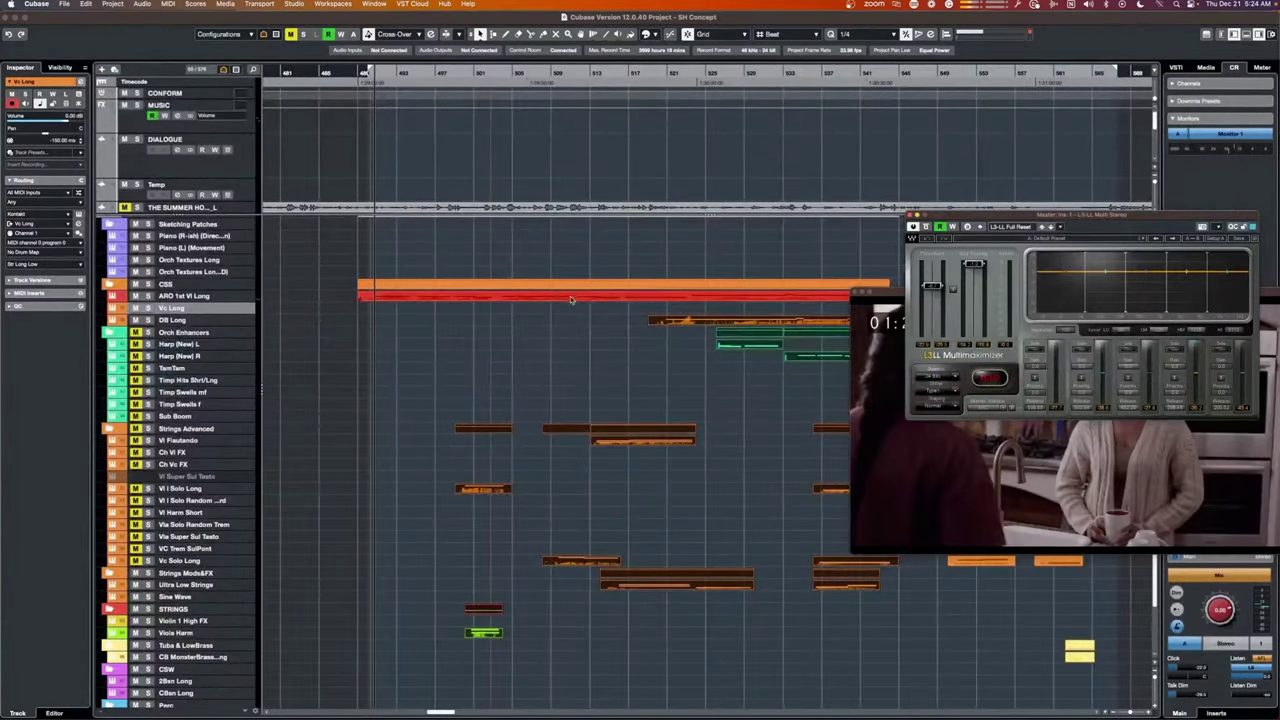
scroll(728, 361, down, 1)
scroll(728, 361, down, 2)
scroll(674, 358, right, 2)
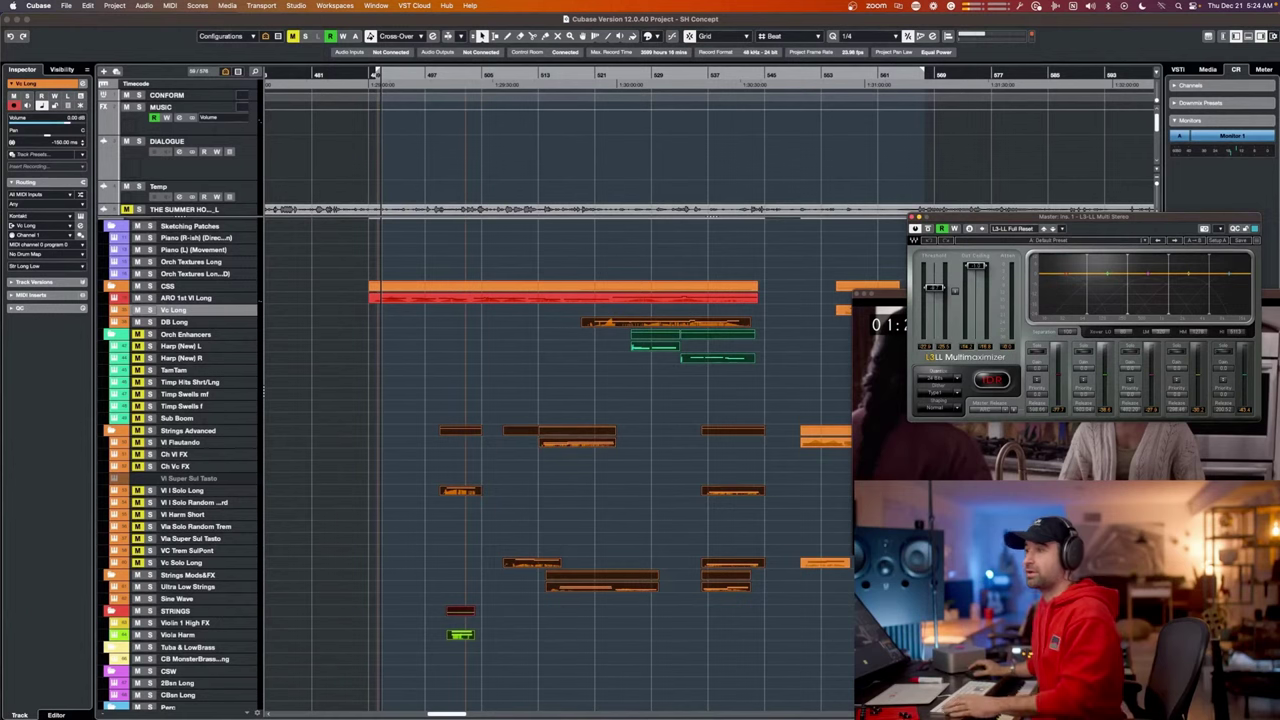
Unmute the darkened string, harp and viola parts in the arrangement and move the Zoom participant strip off the screen.
drag(0, 156, 129, 123)
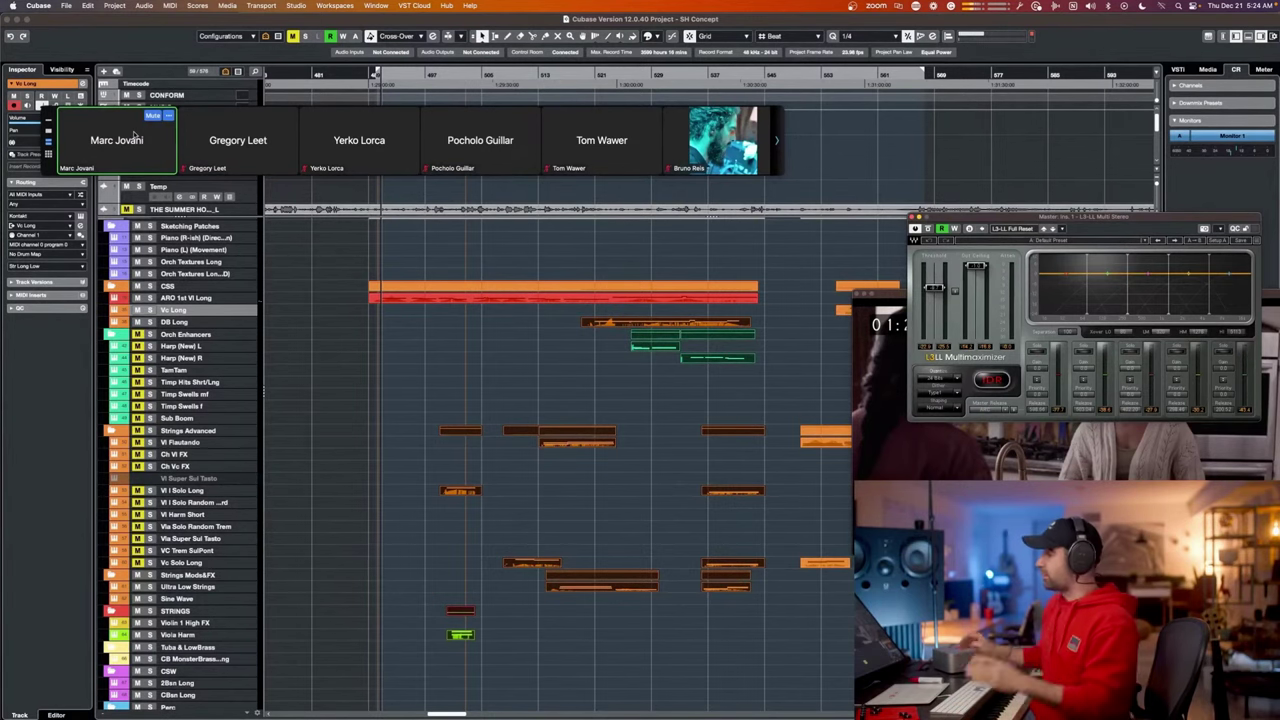
click(431, 322)
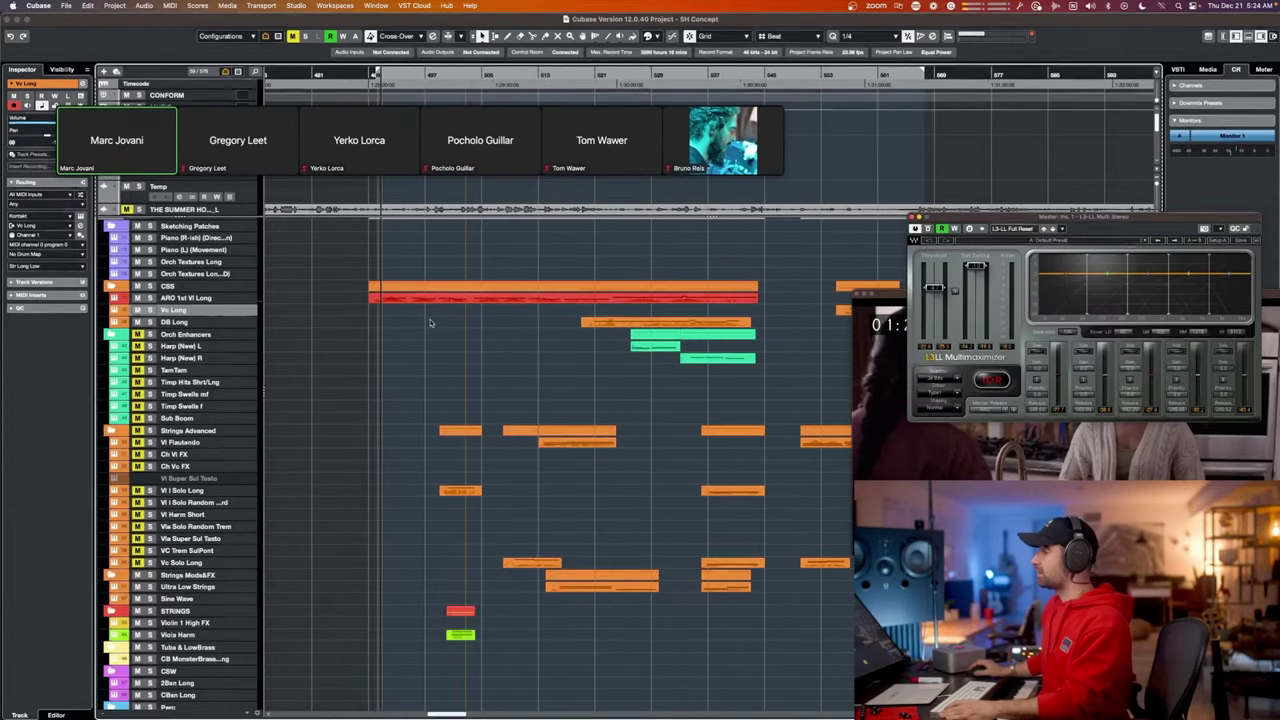
drag(445, 127, 0, 322)
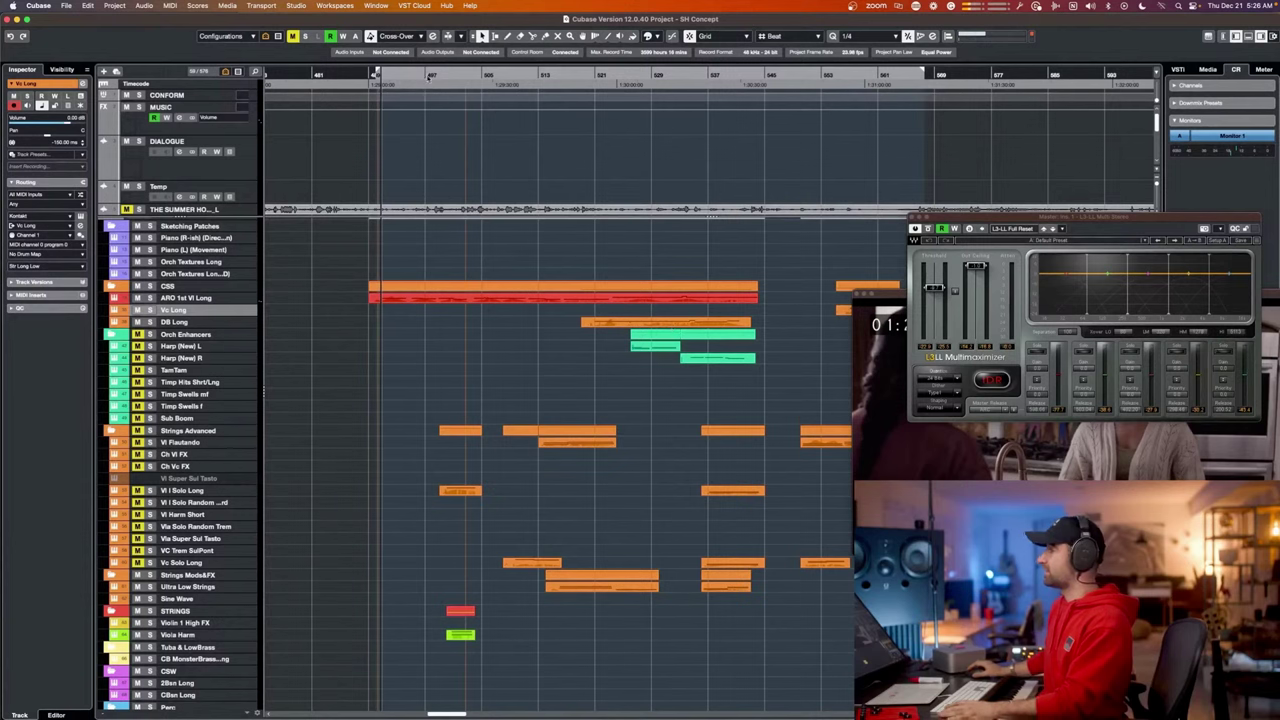
Play the cue from its start with the film's audio tracks unmuted.
drag(396, 73, 387, 73)
click(376, 76)
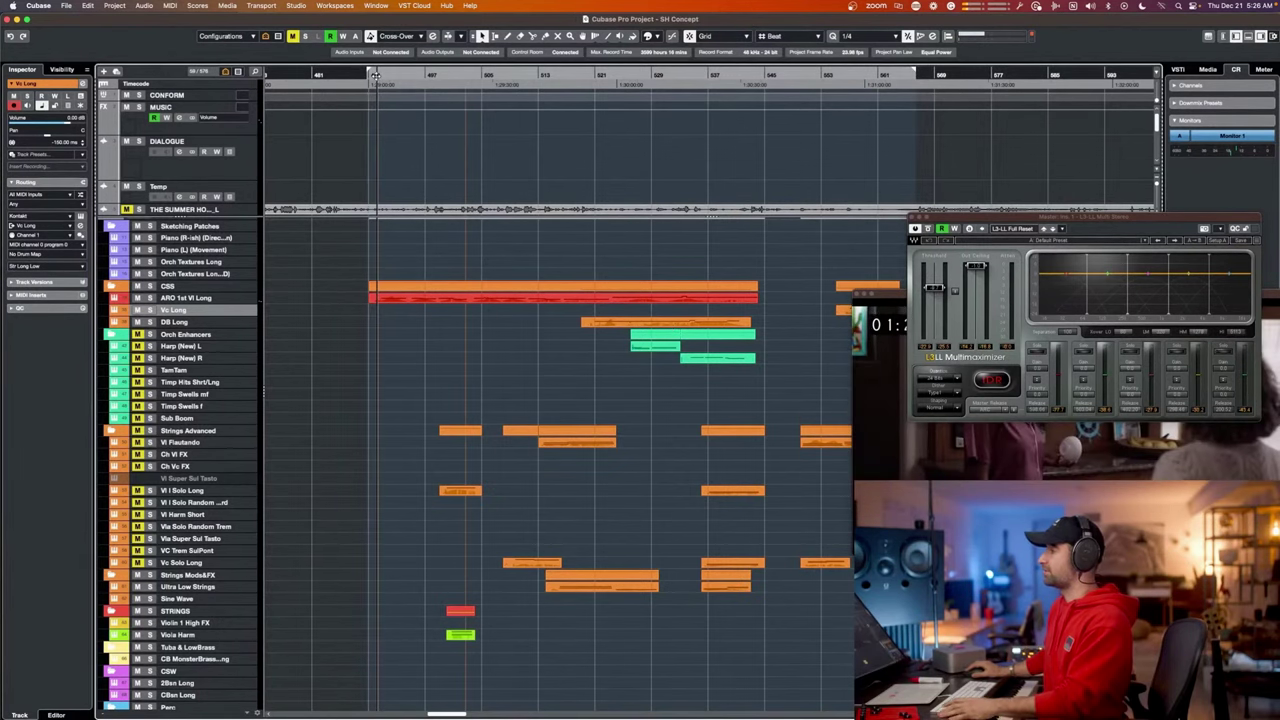
key(space)
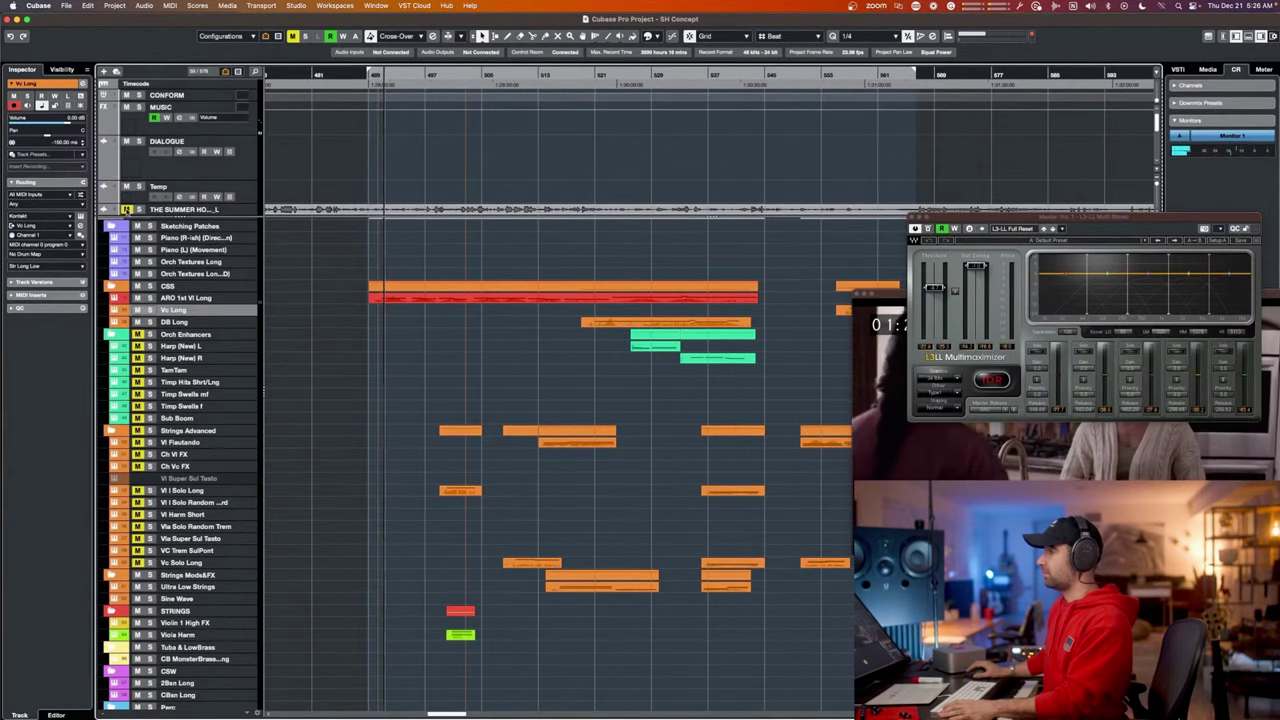
scroll(150, 195, down, 2)
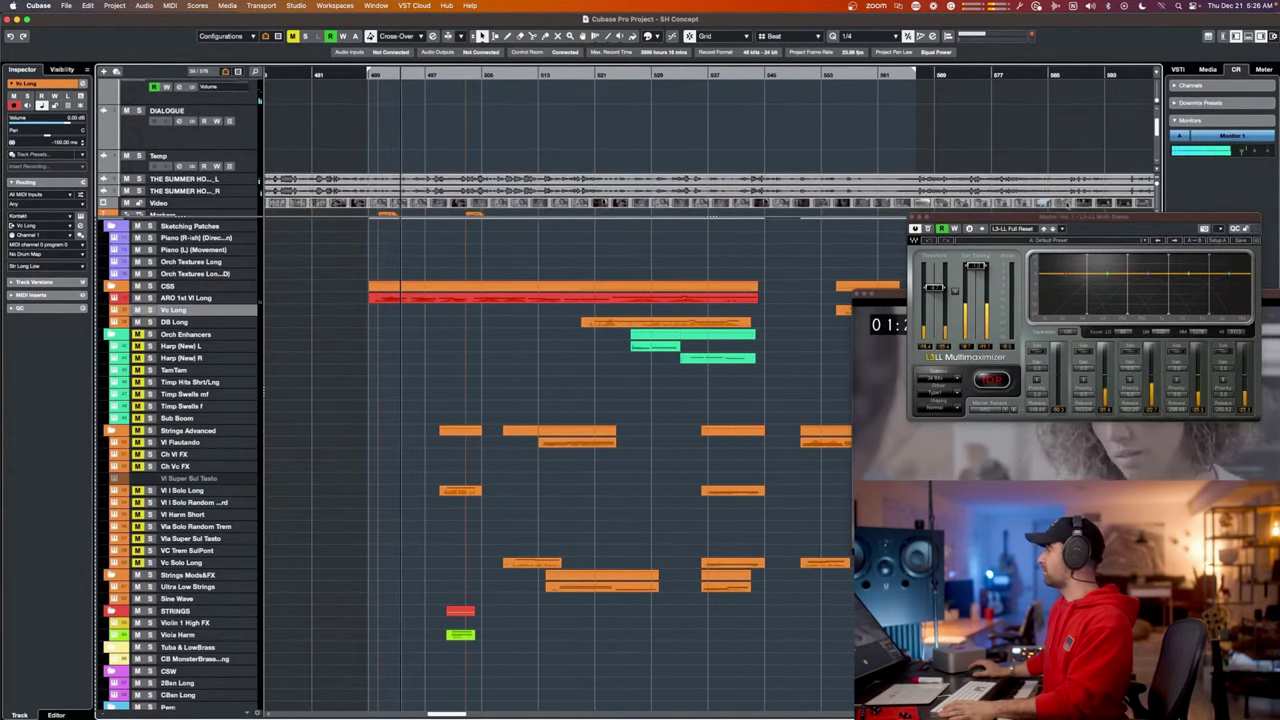
Move the L3-LL Multimaximizer and video player windows apart so the picture is visible, and stop playback at 01:29:32:15.
drag(1075, 218, 1279, 298)
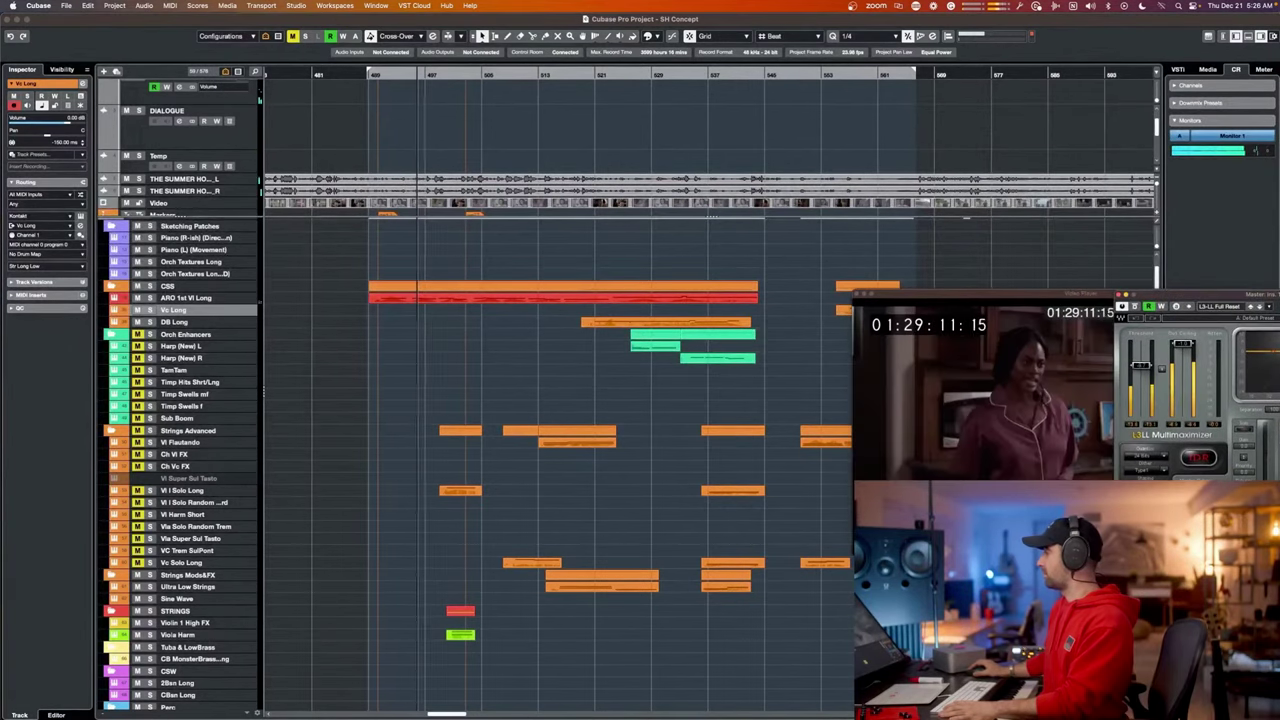
drag(1103, 289, 1062, 291)
click(1274, 311)
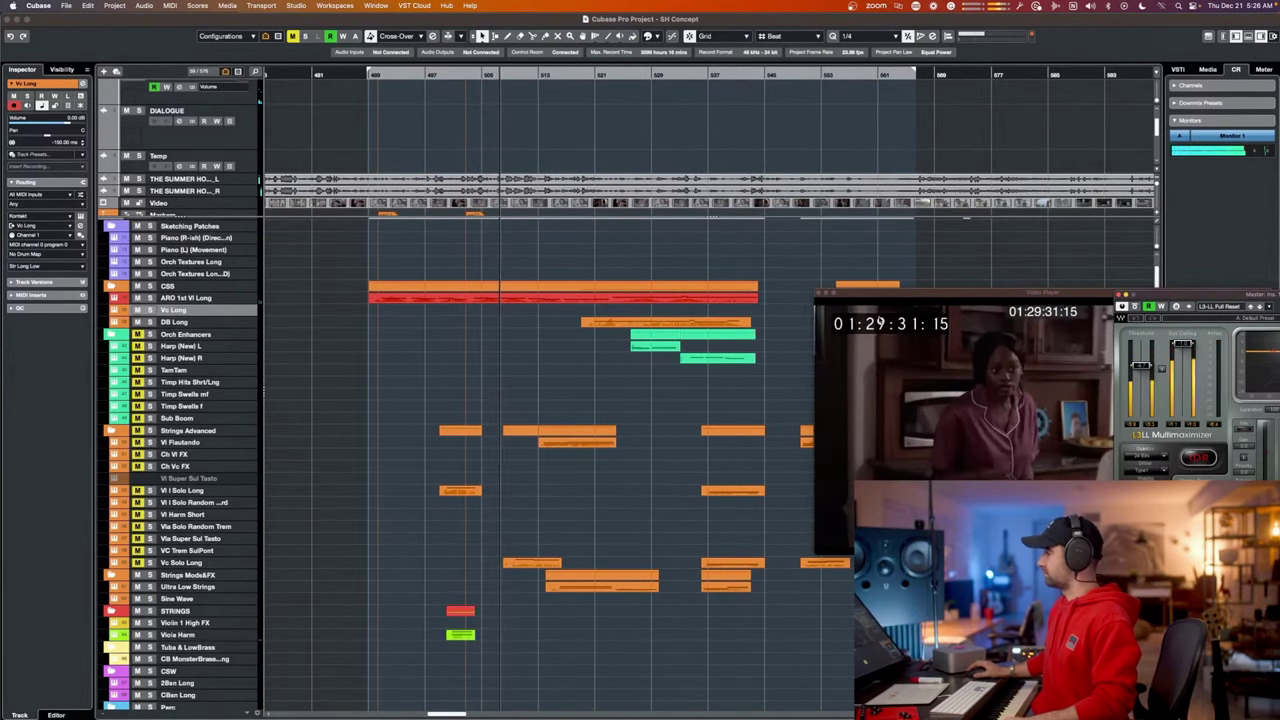
key(space)
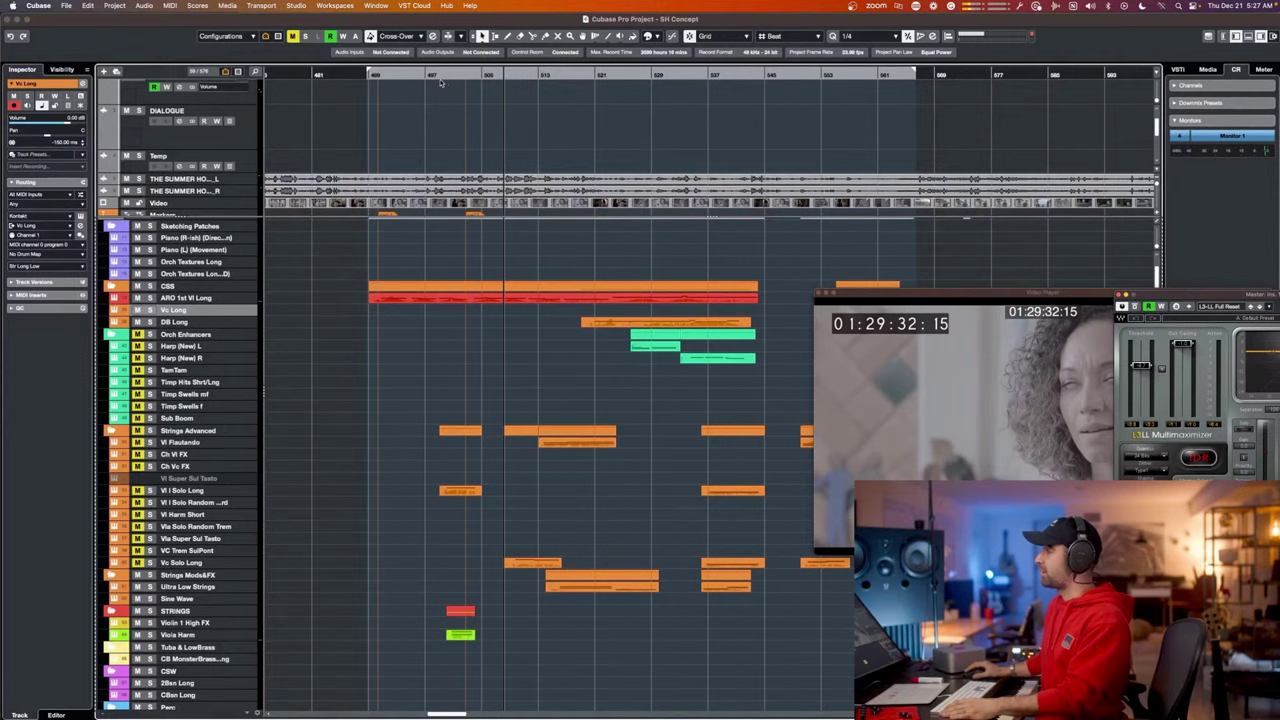
Return the playhead to the start of the cue and select the ARO 1st Vl Long track.
click(432, 300)
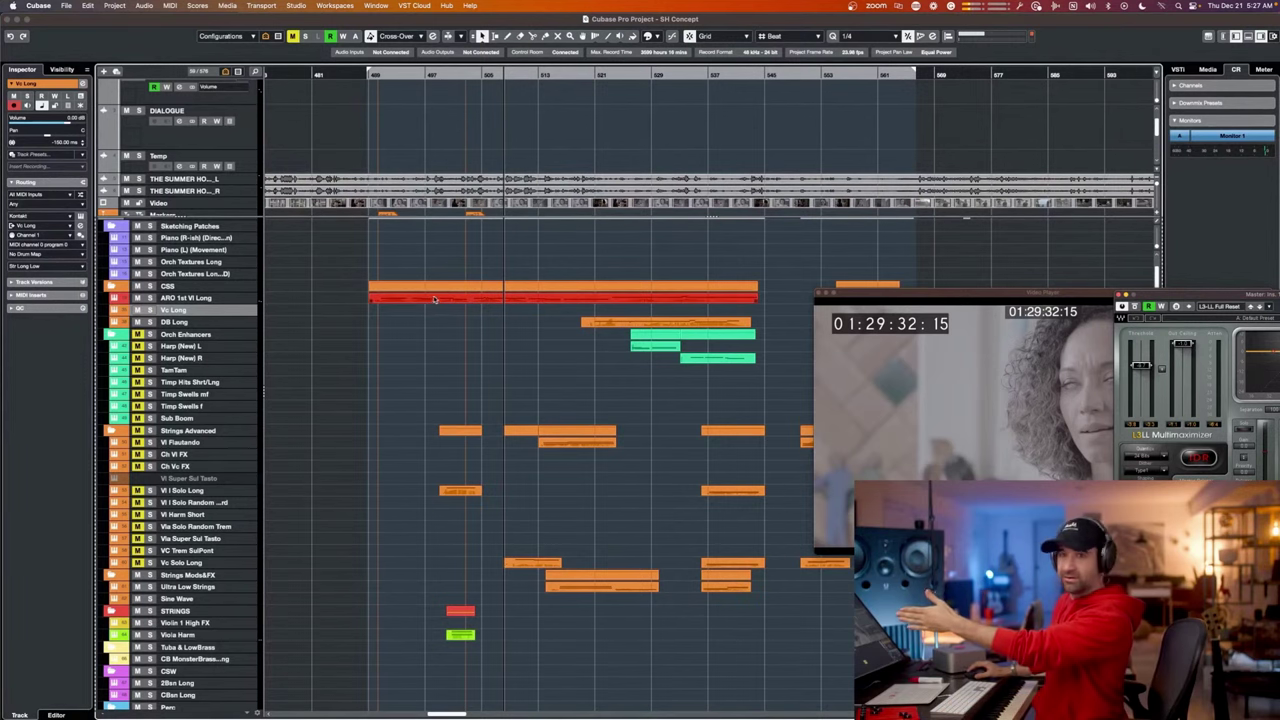
click(528, 296)
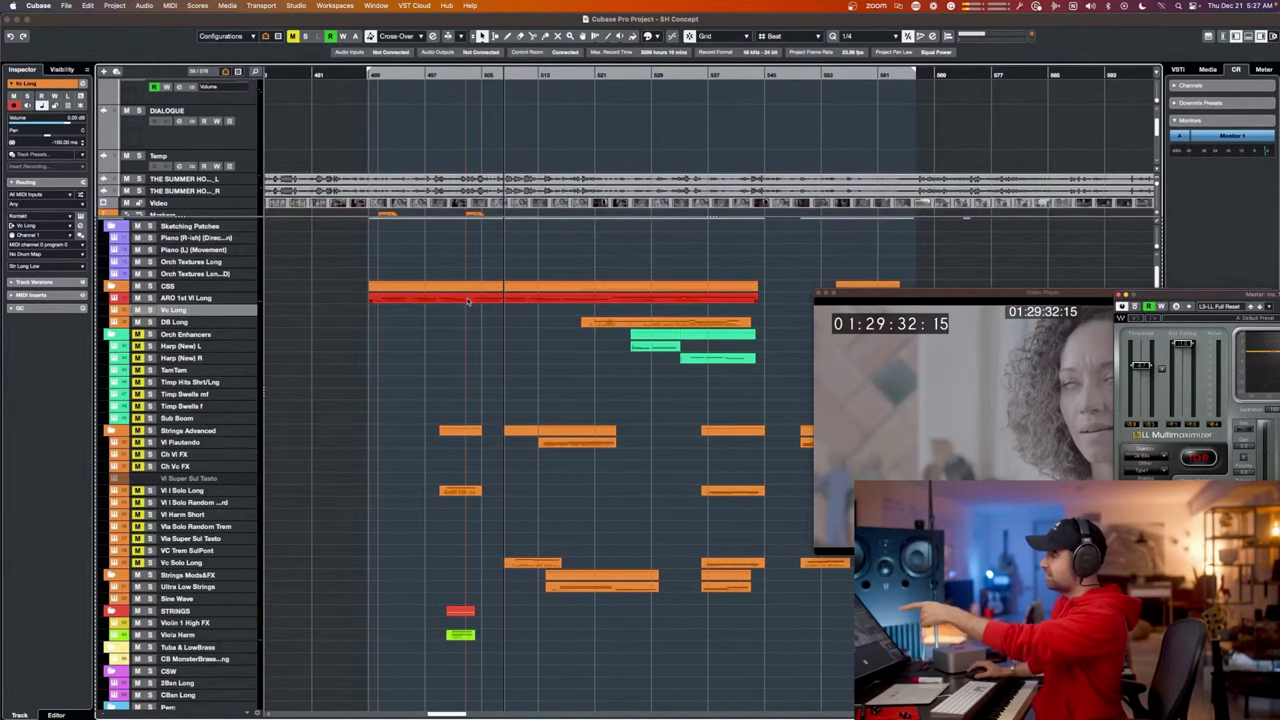
click(407, 355)
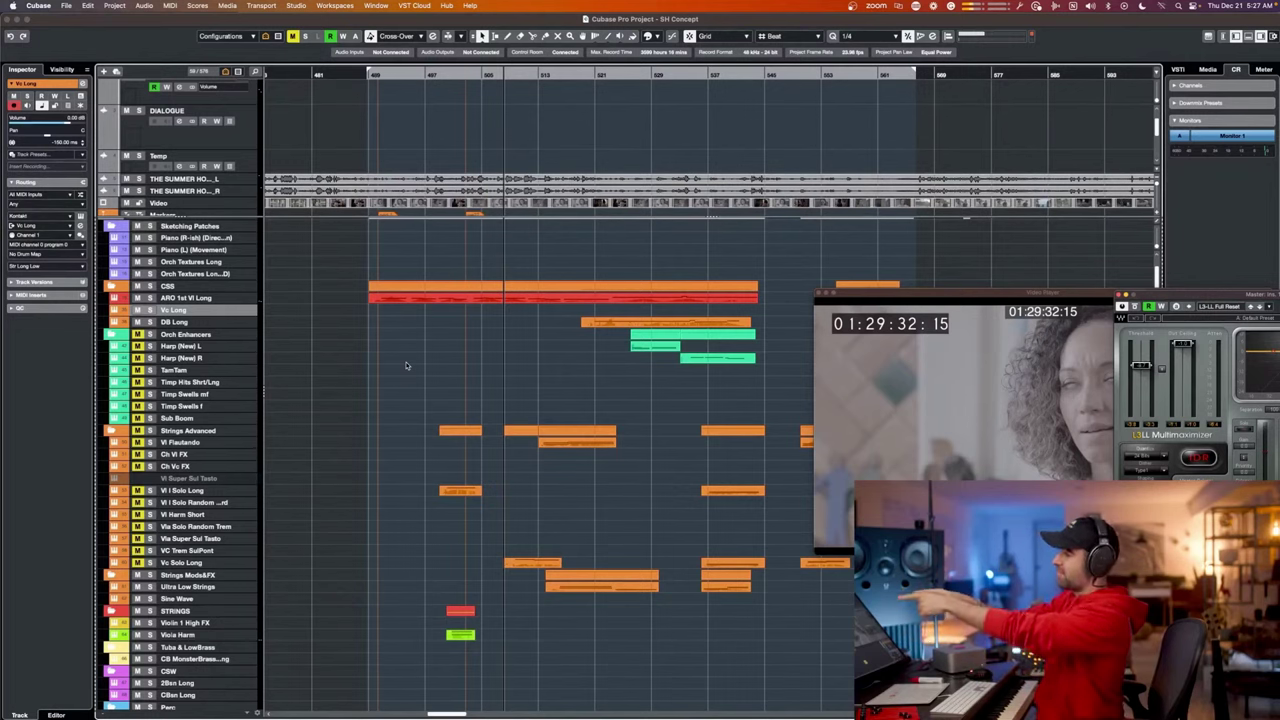
drag(398, 80, 375, 75)
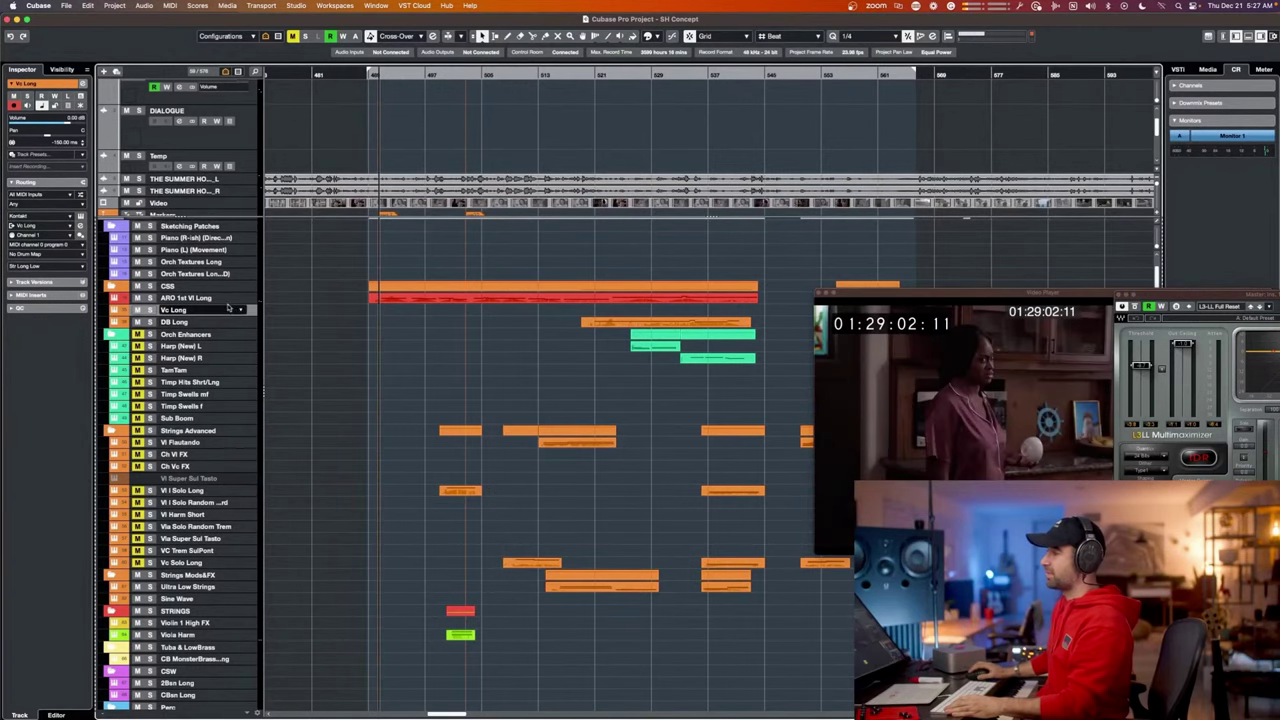
click(228, 299)
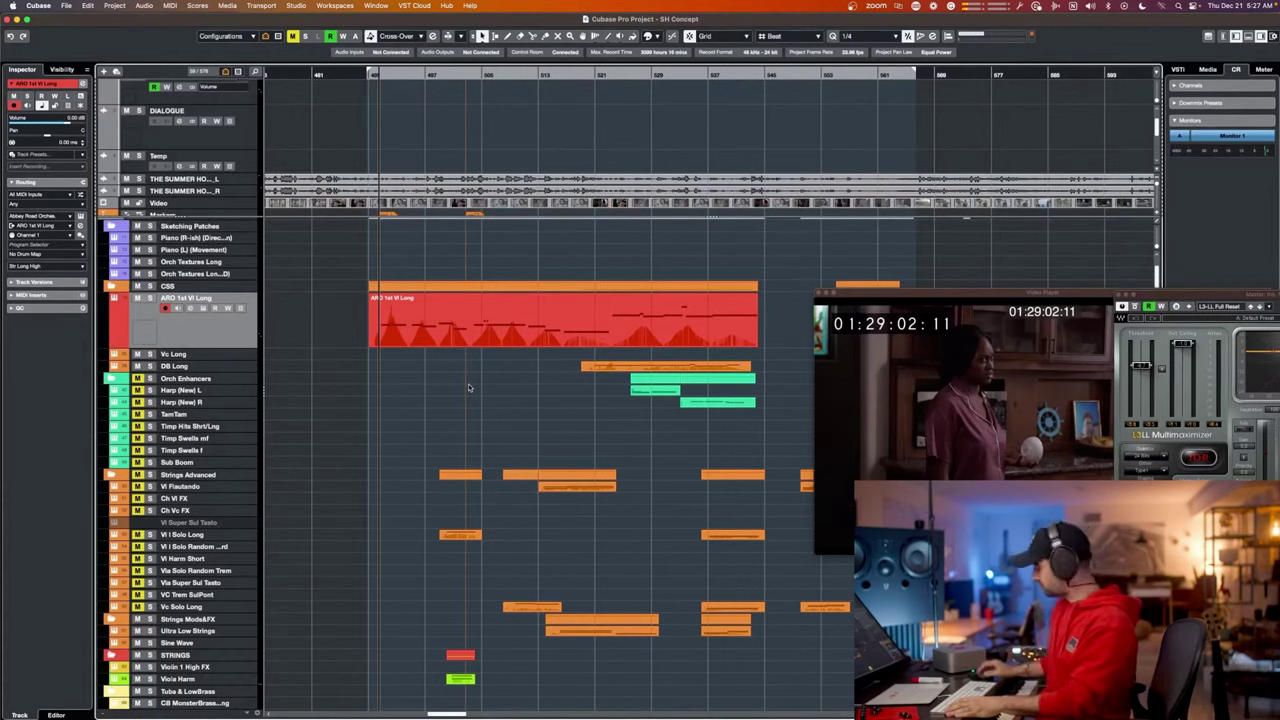
Play the string cue from its start through to the end of the ARO 1st Vl Long part and stop.
key(space)
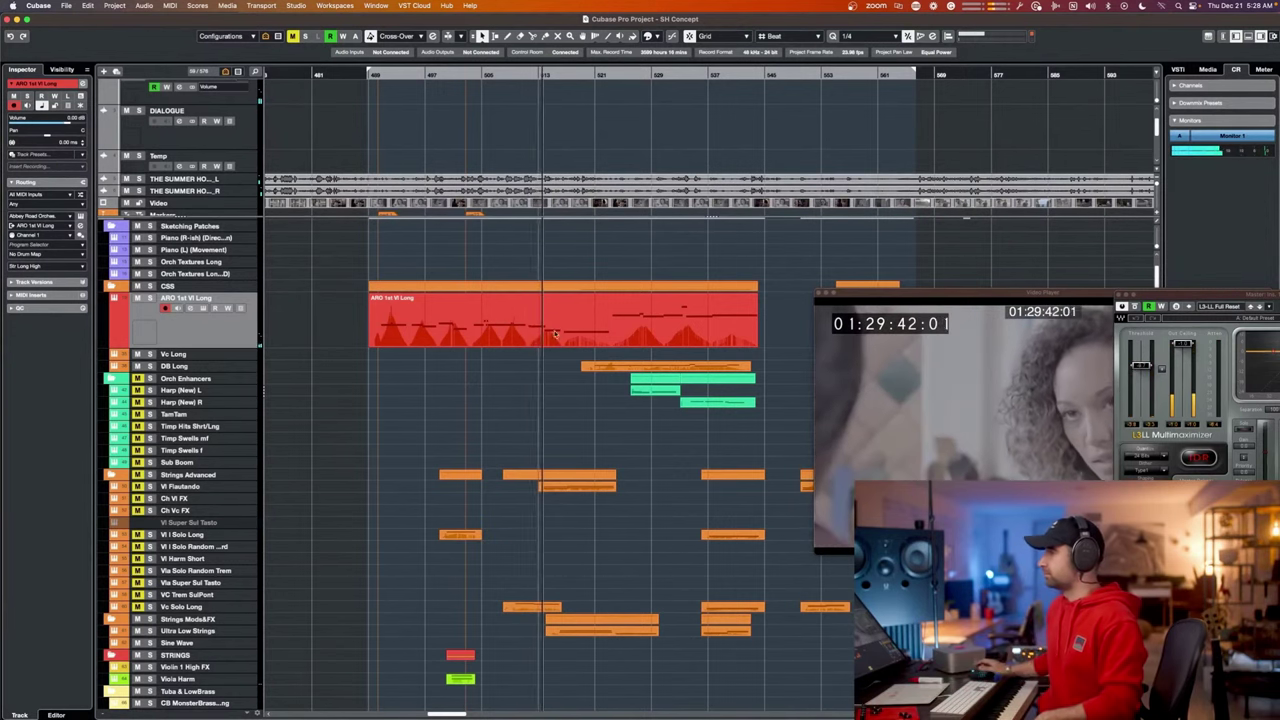
click(521, 308)
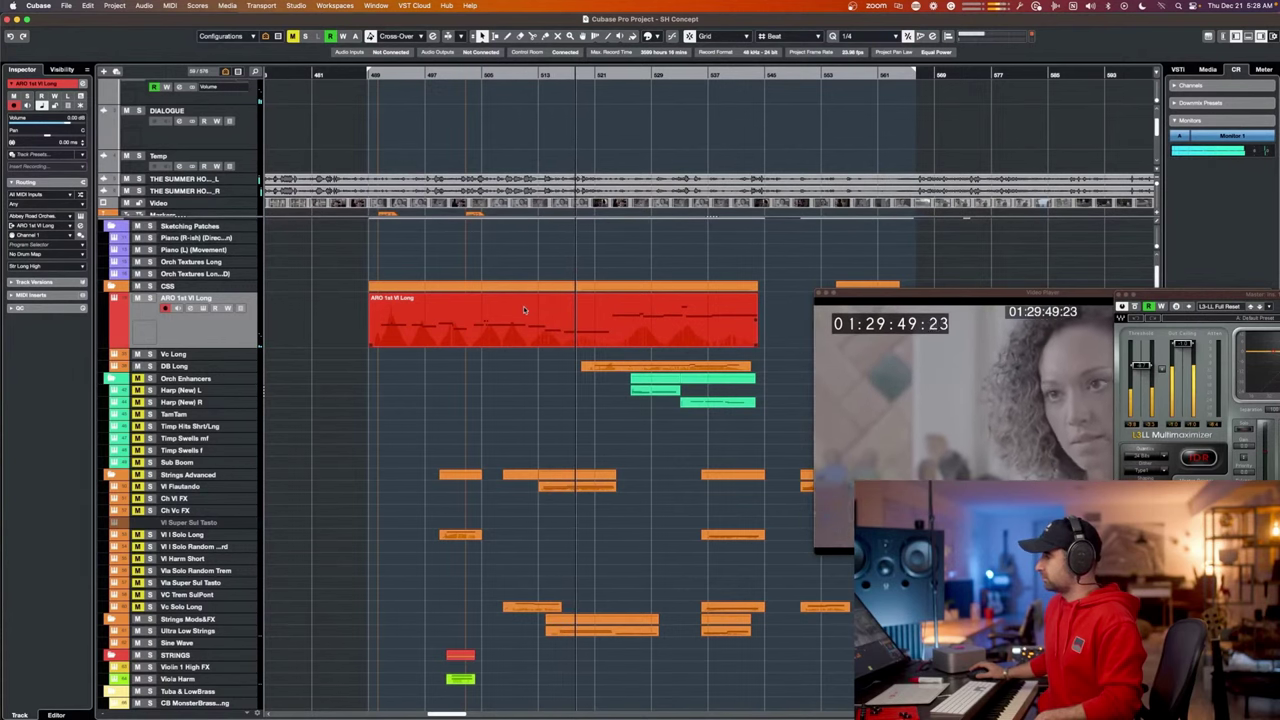
click(520, 568)
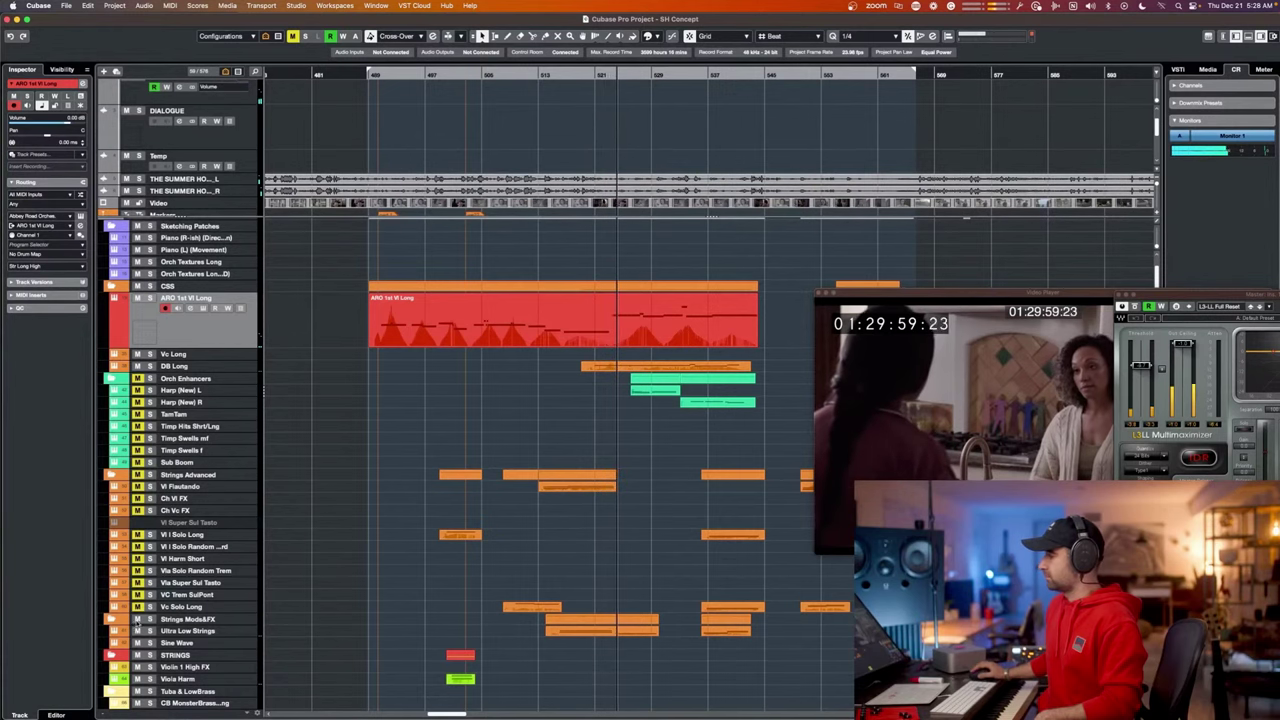
scroll(427, 650, down, 3)
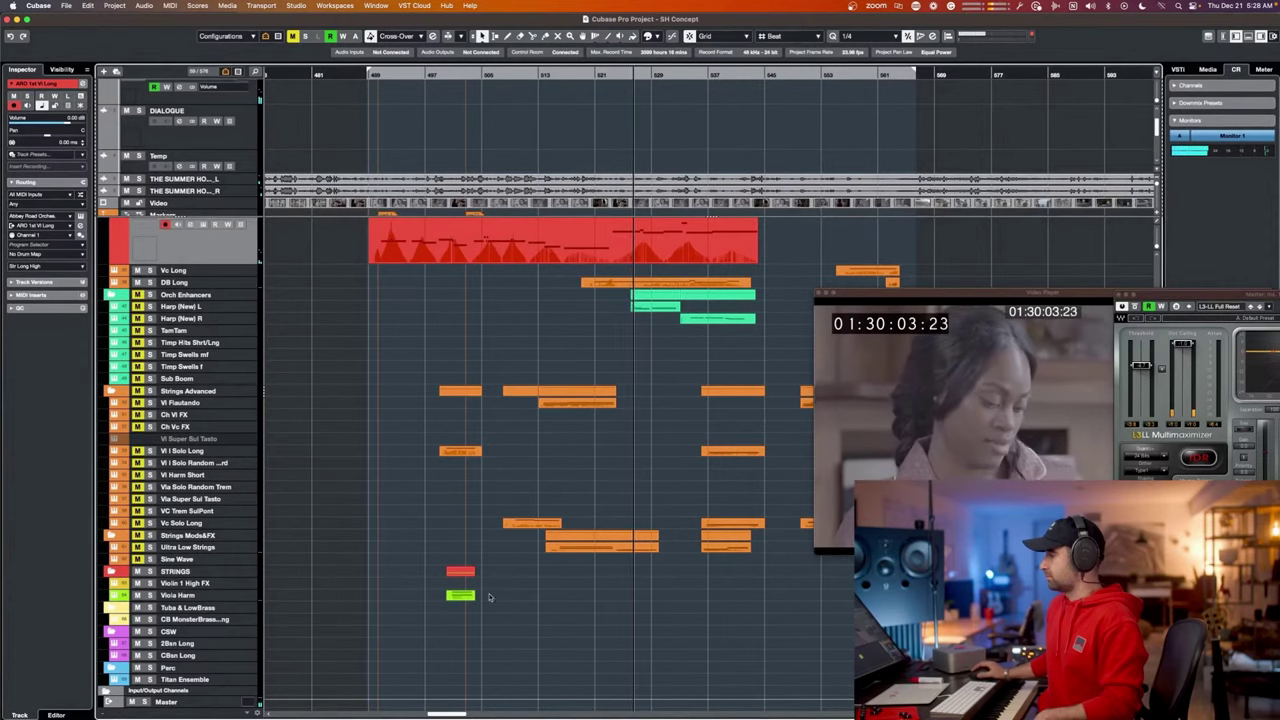
scroll(605, 436, up, 3)
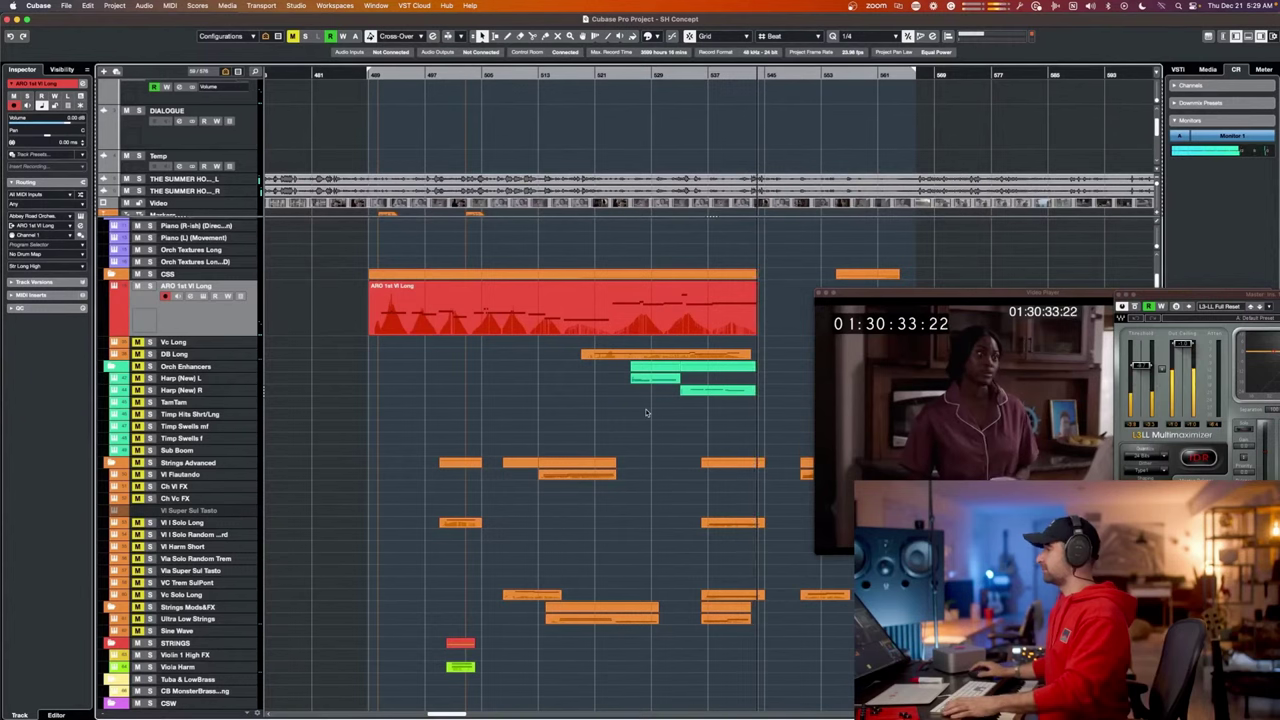
key(space)
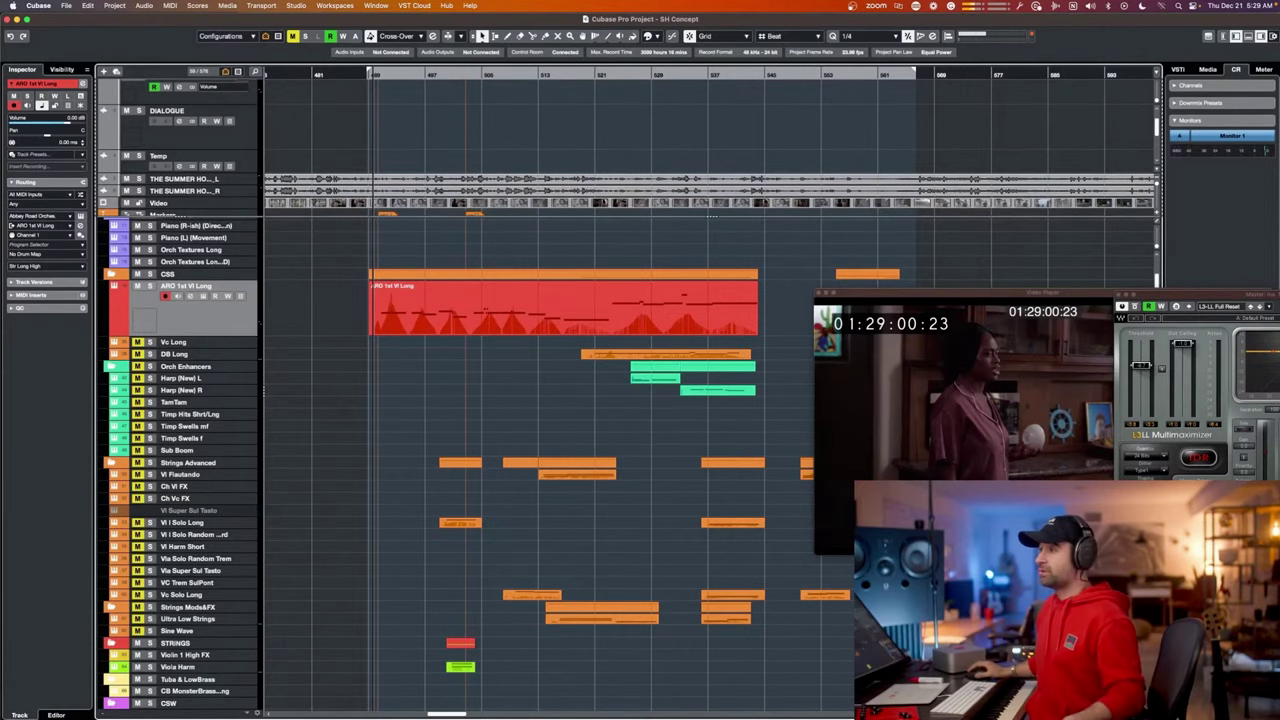
Bring the Zoom participant strip back on screen, checking all participants in grid view before returning to thumbnails.
drag(285, 138, 449, 84)
drag(169, 78, 153, 71)
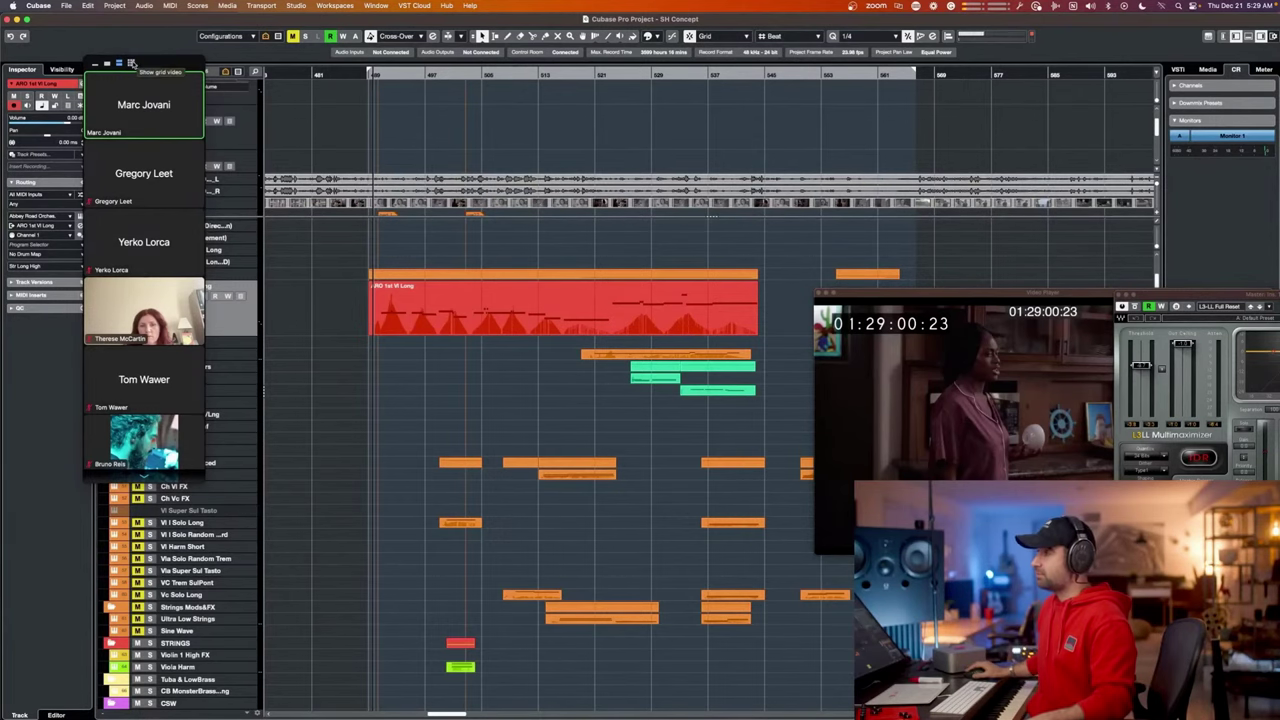
click(131, 63)
drag(213, 60, 212, 25)
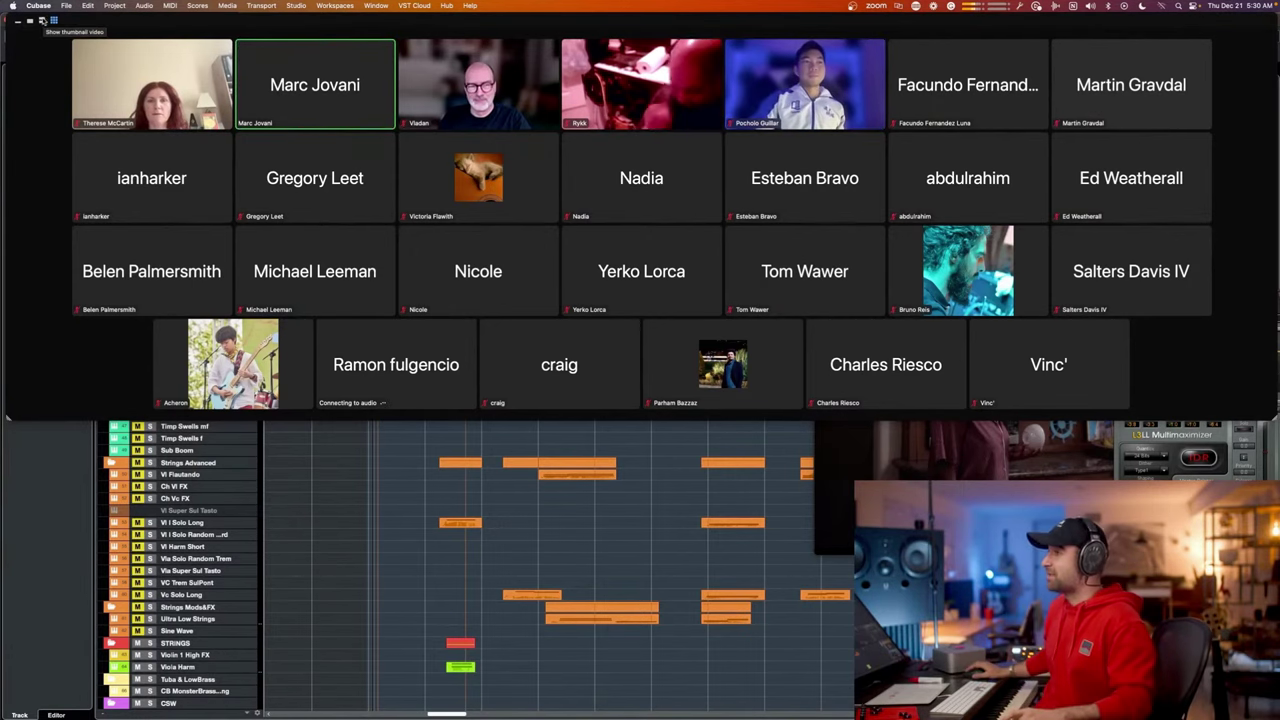
click(42, 20)
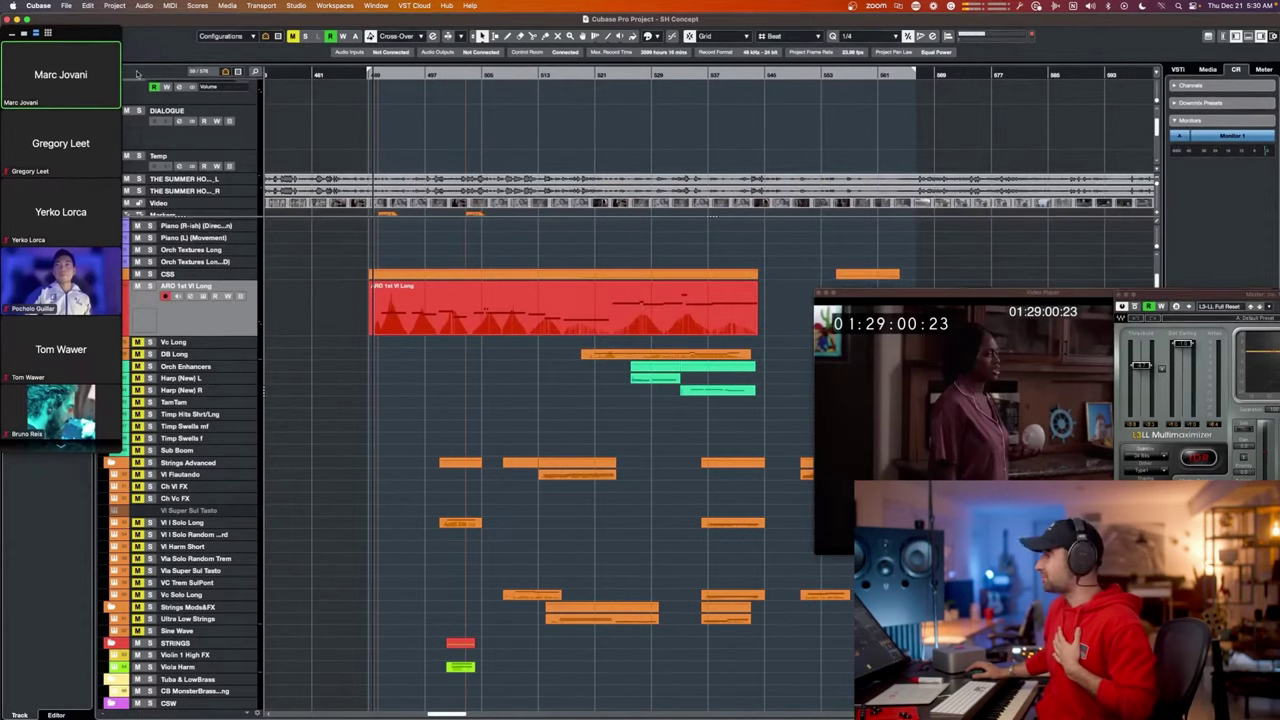
Play the opening of the string cue from the start of the ARO 1st Vl Long part and stop.
click(428, 303)
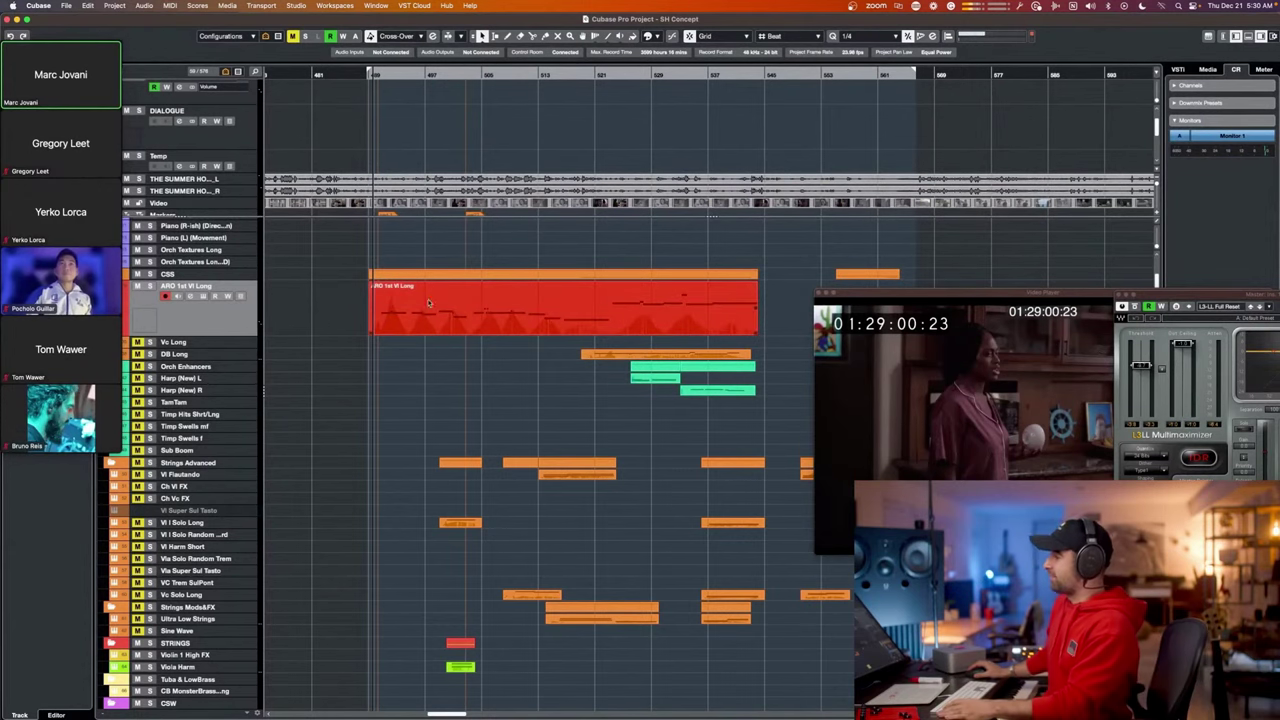
scroll(472, 310, up, 5)
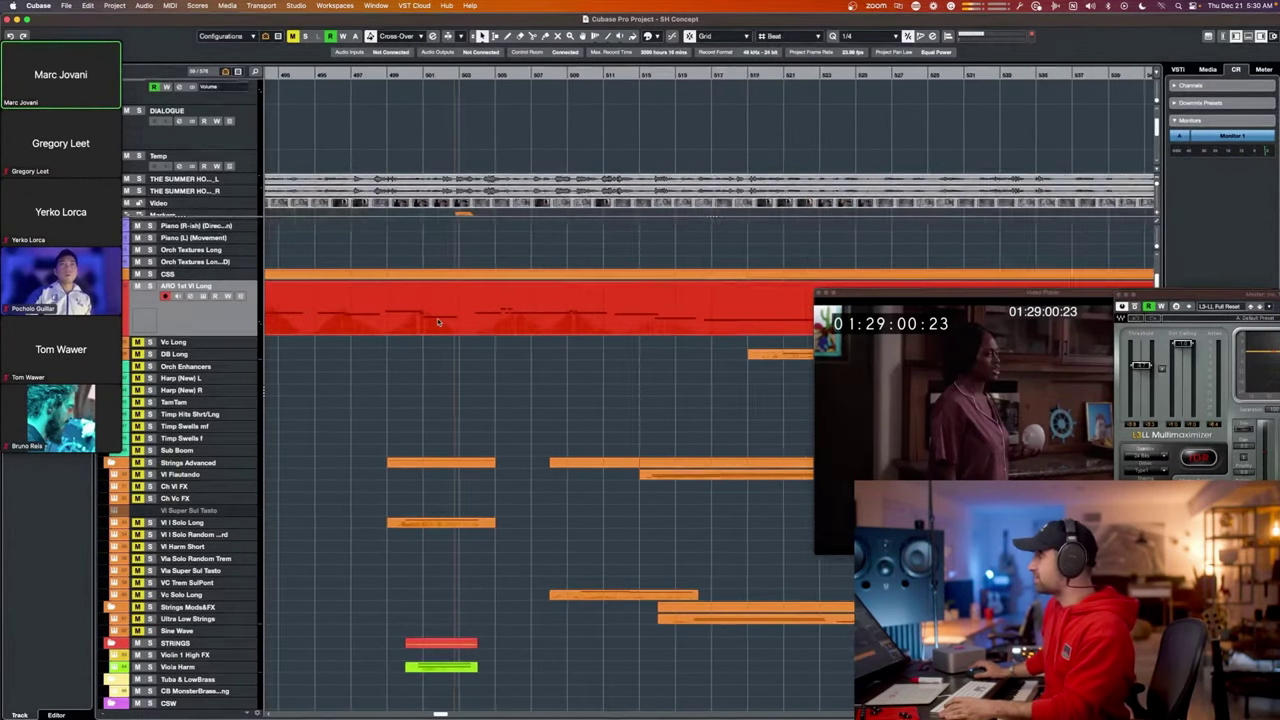
scroll(440, 318, down, 2)
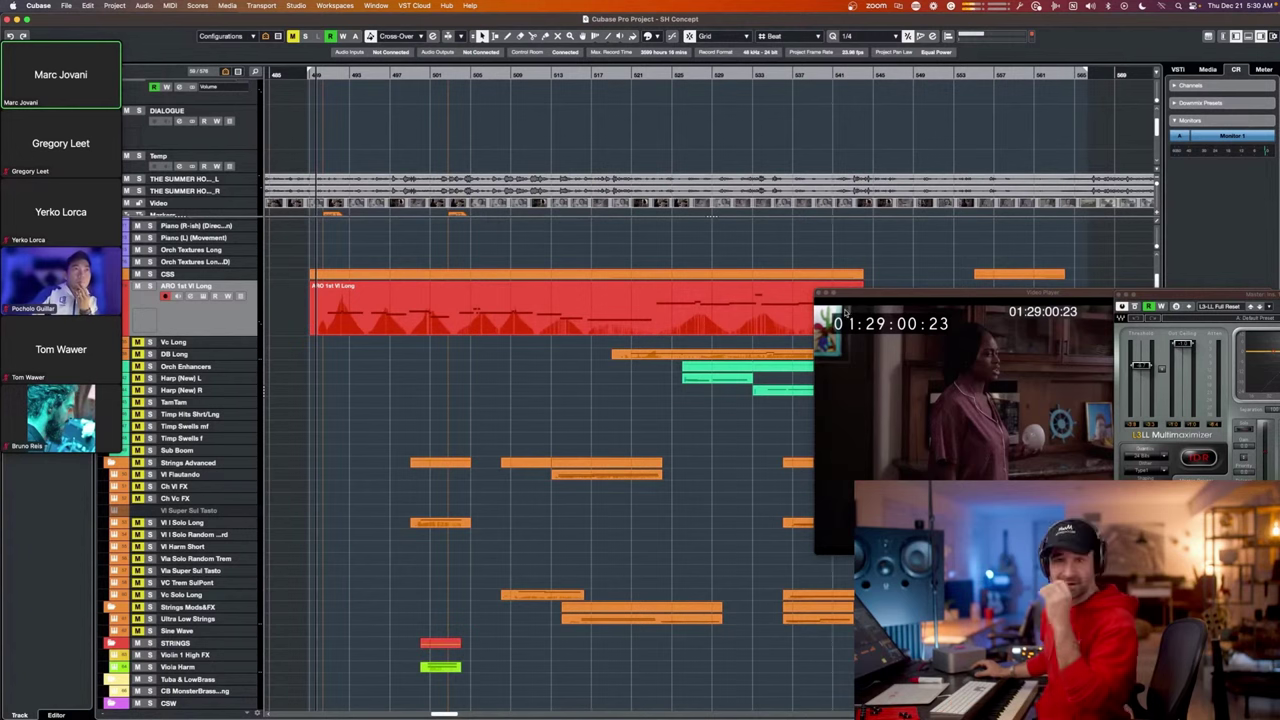
click(315, 78)
key(space)
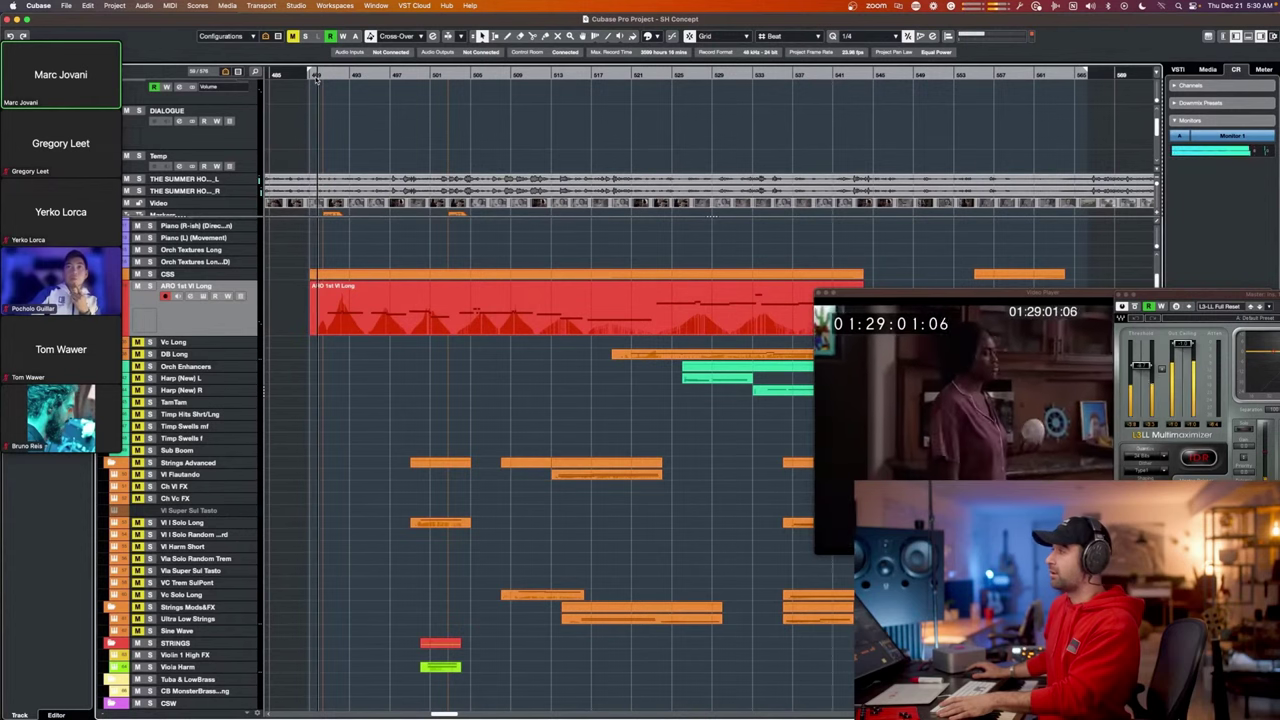
key(space)
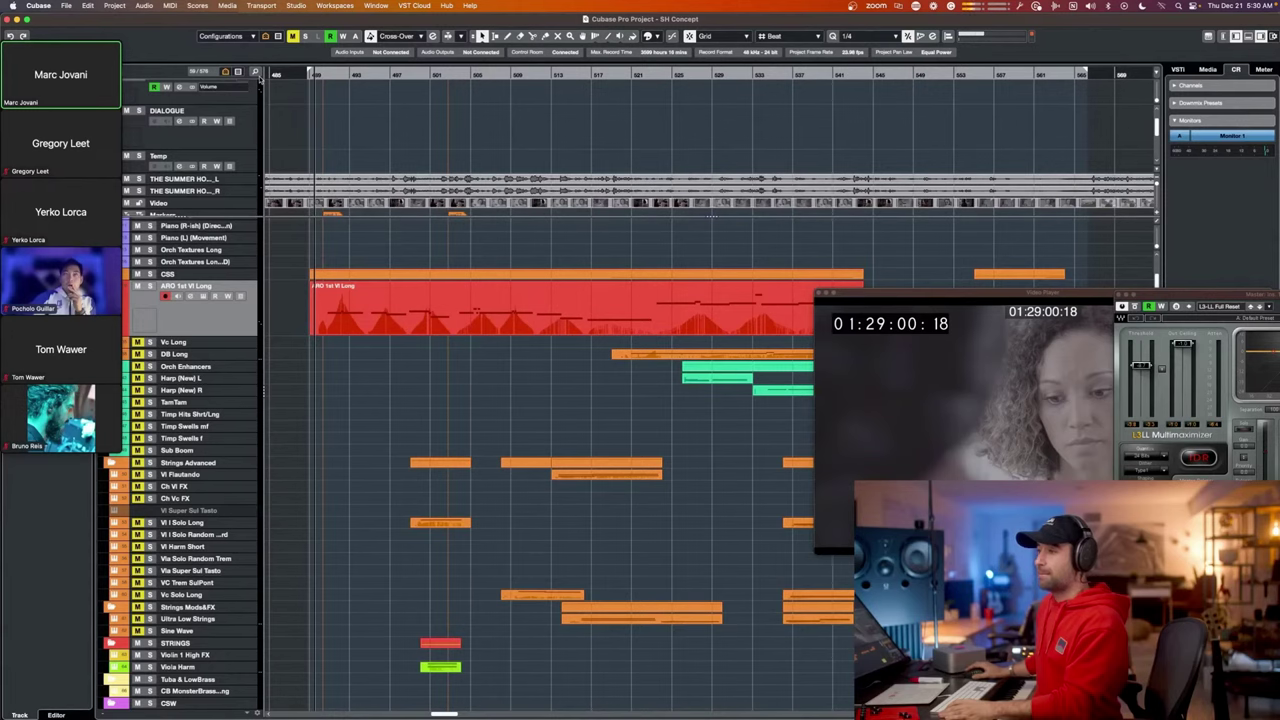
Locate the earlier cue near the beginning of the project and play it from 01:03:19:19.
scroll(439, 228, down, 10)
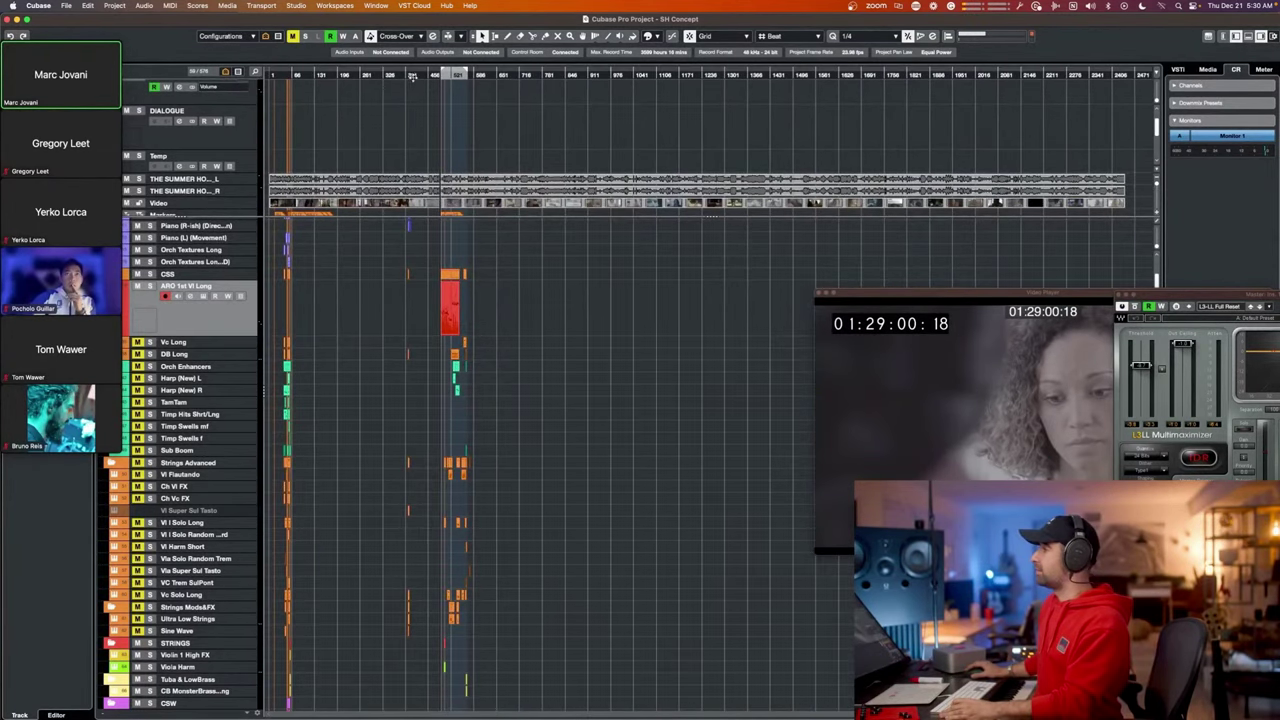
drag(435, 76, 287, 78)
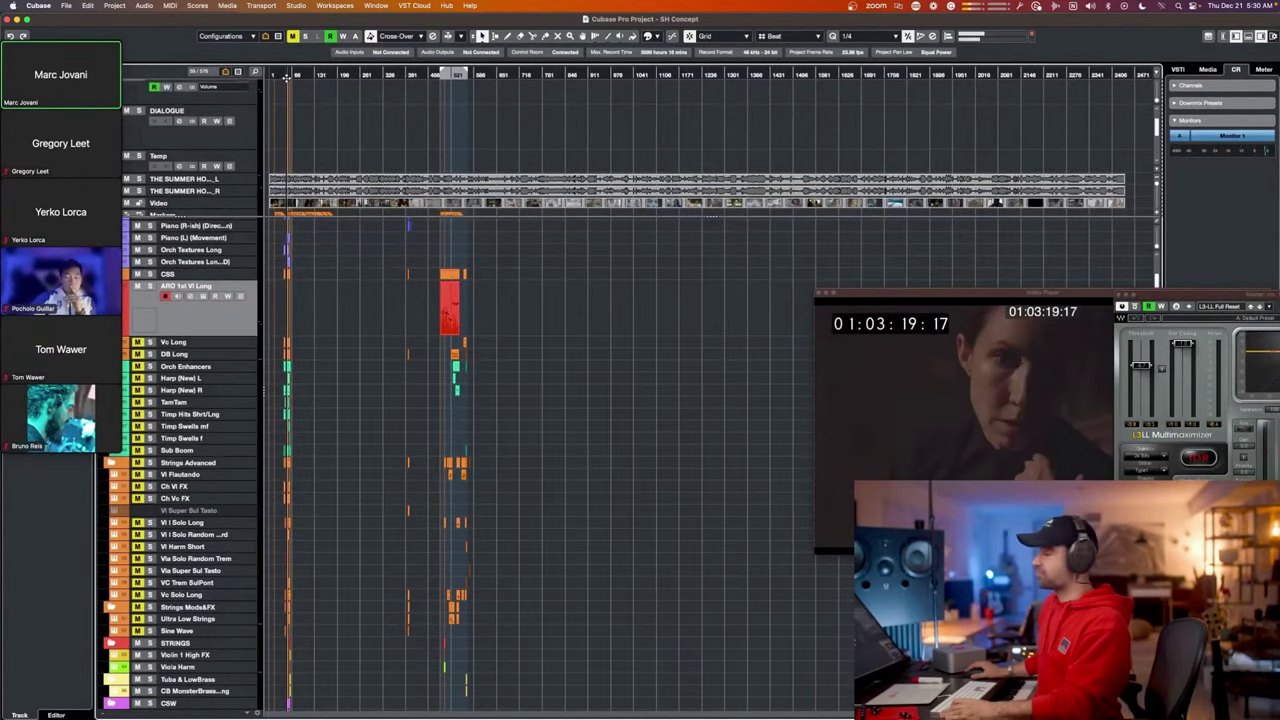
drag(287, 77, 288, 77)
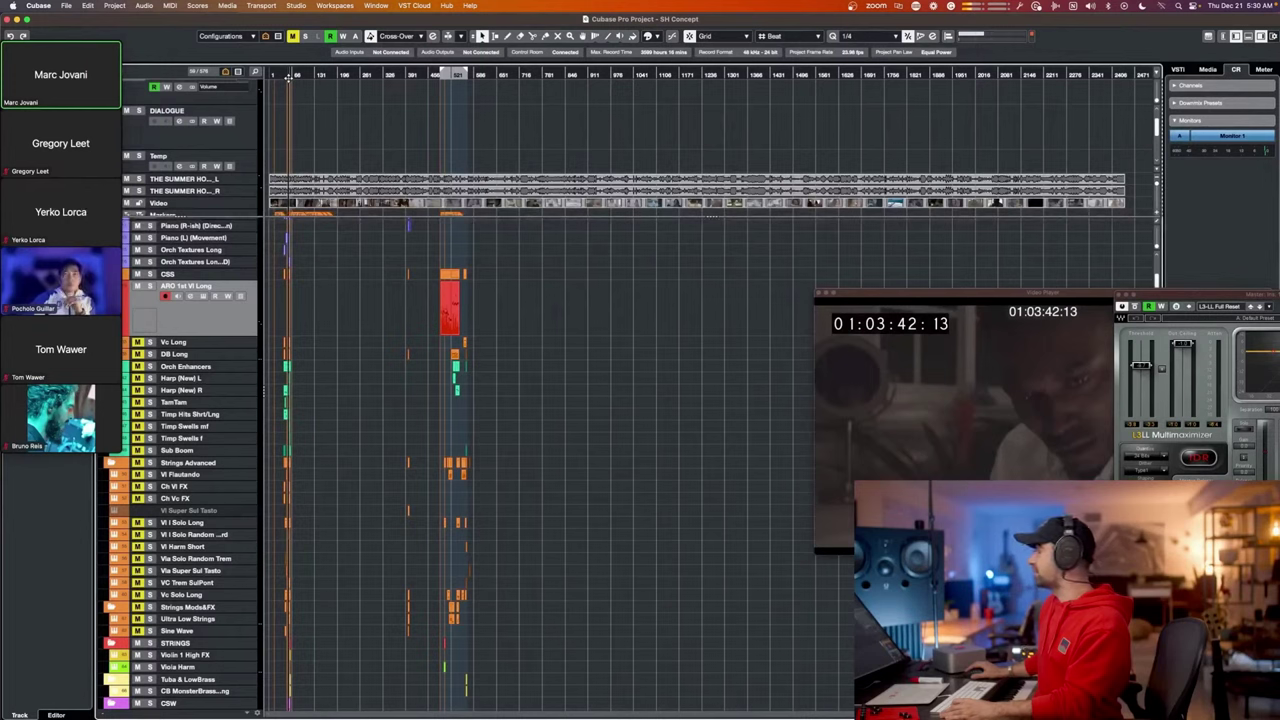
key(space)
drag(283, 74, 287, 76)
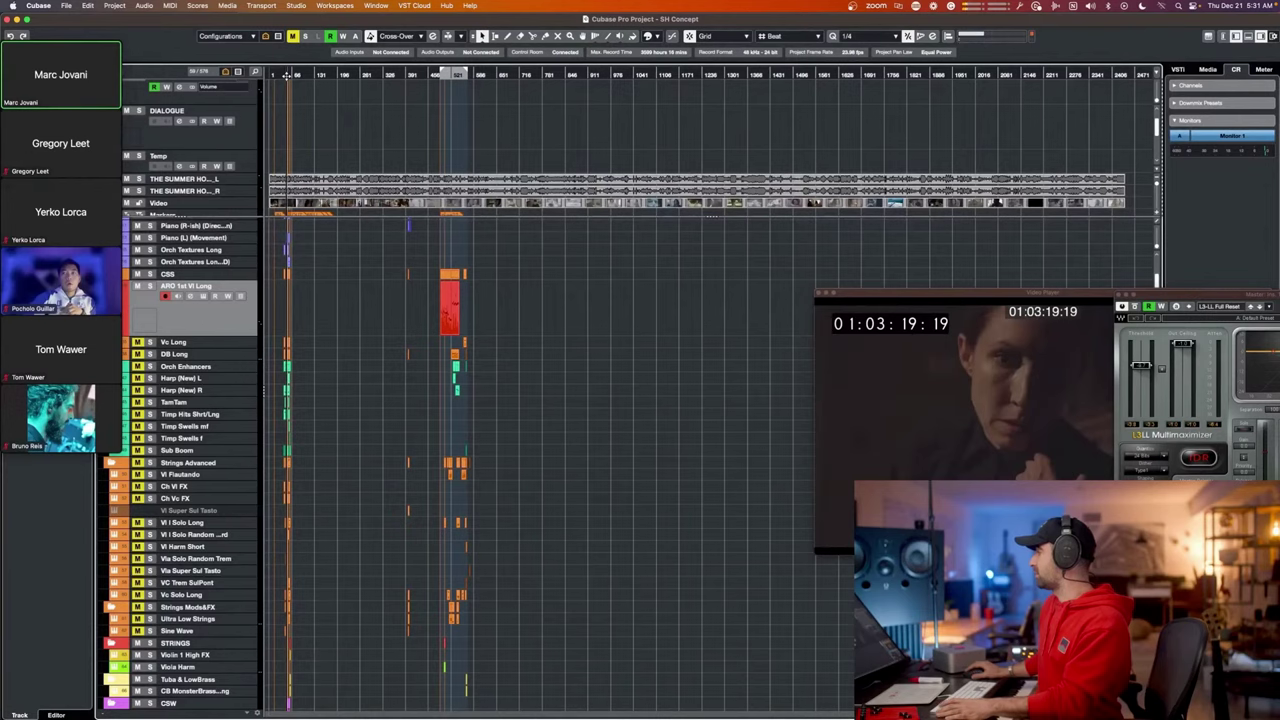
key(space)
Replay the earlier cue from 01:03:08:19 against picture and stop.
scroll(287, 76, up, 5)
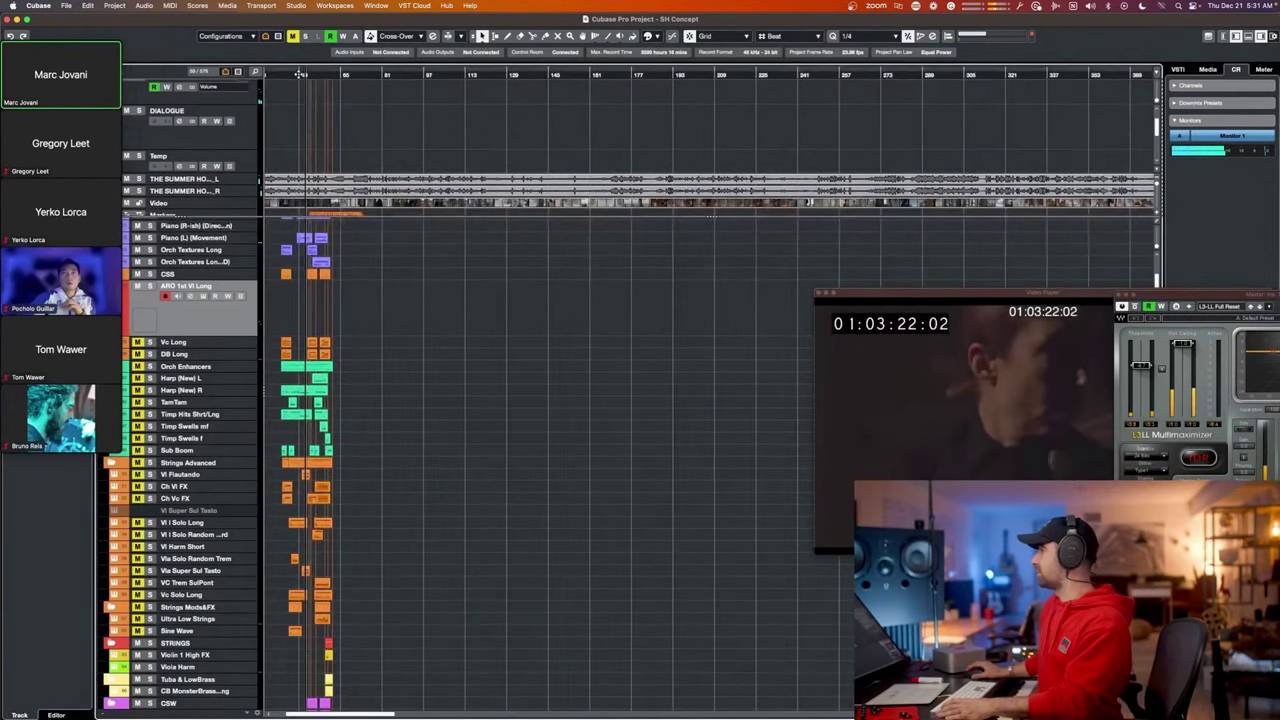
drag(302, 76, 297, 75)
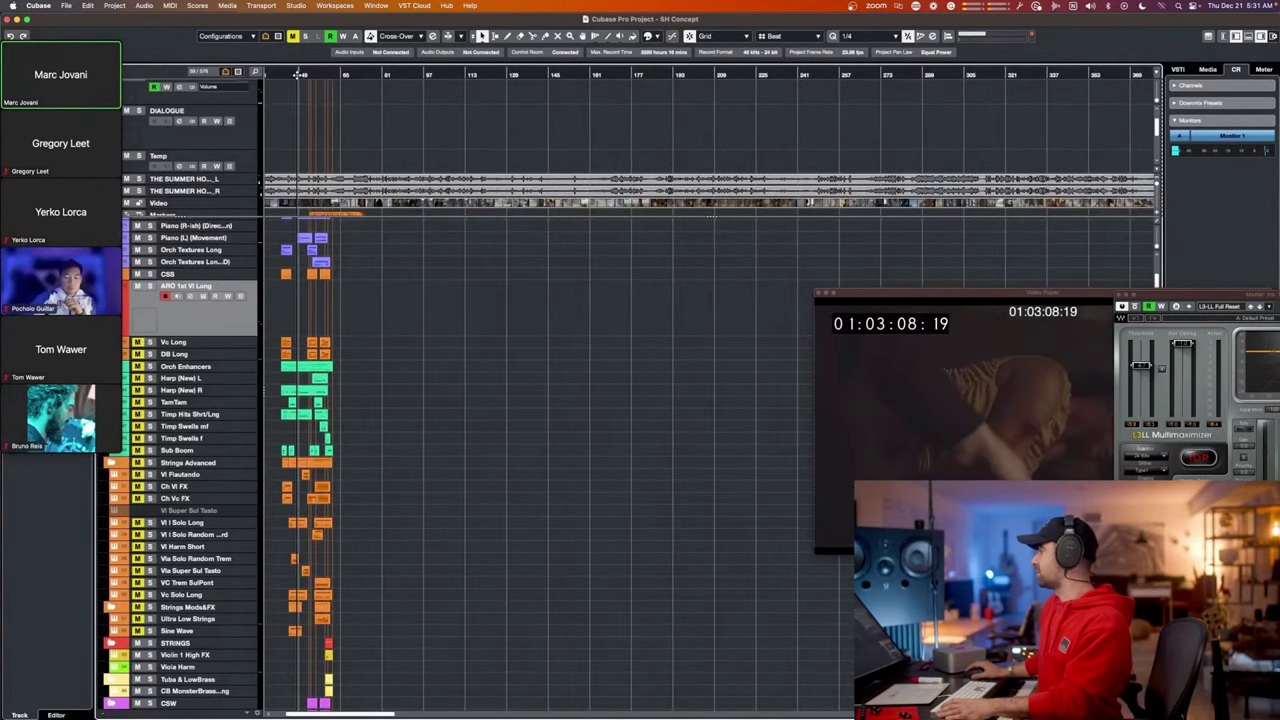
key(space)
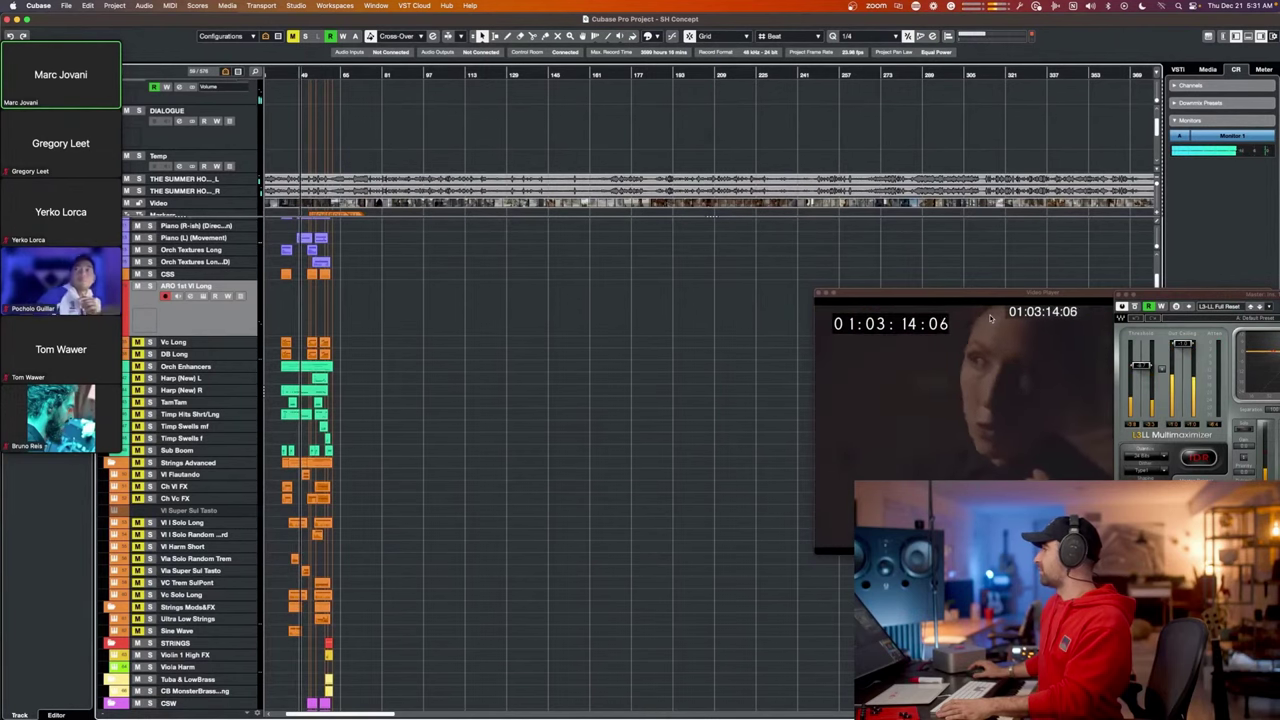
key(space)
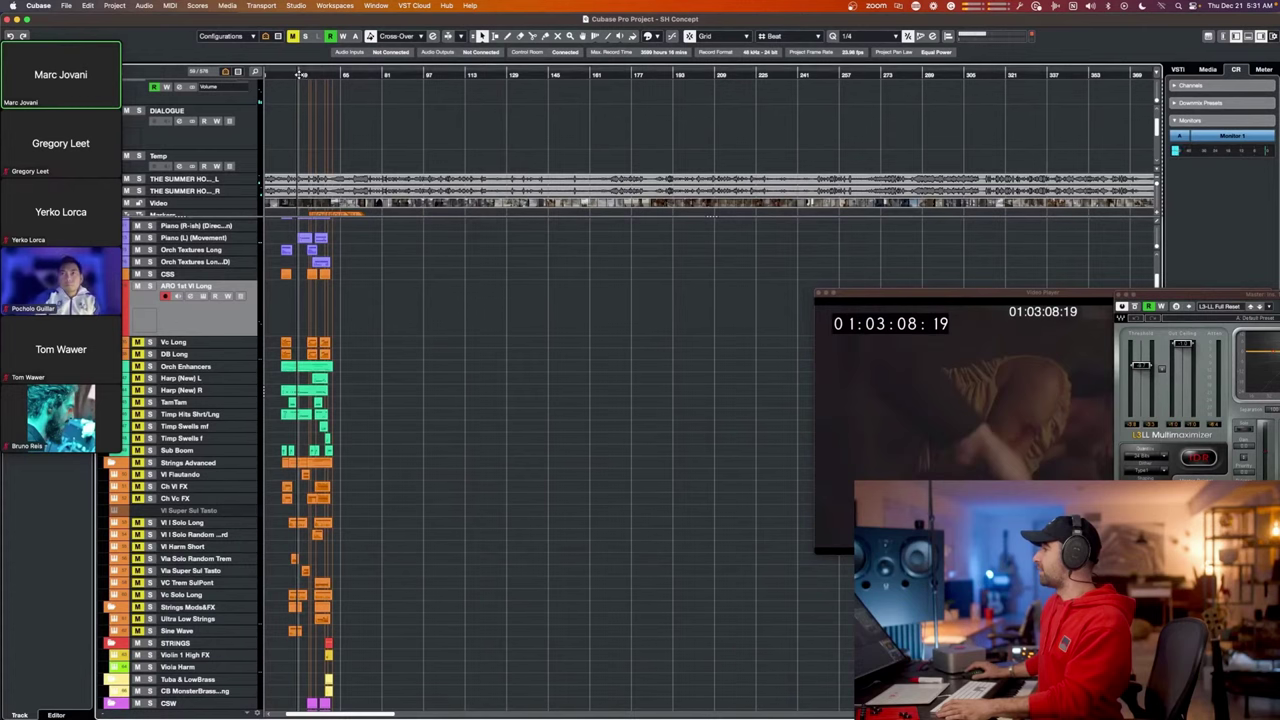
Return the playhead to the string cue at 01:29:04:15 and frame the whole ARO 1st Vl Long part.
drag(300, 74, 600, 263)
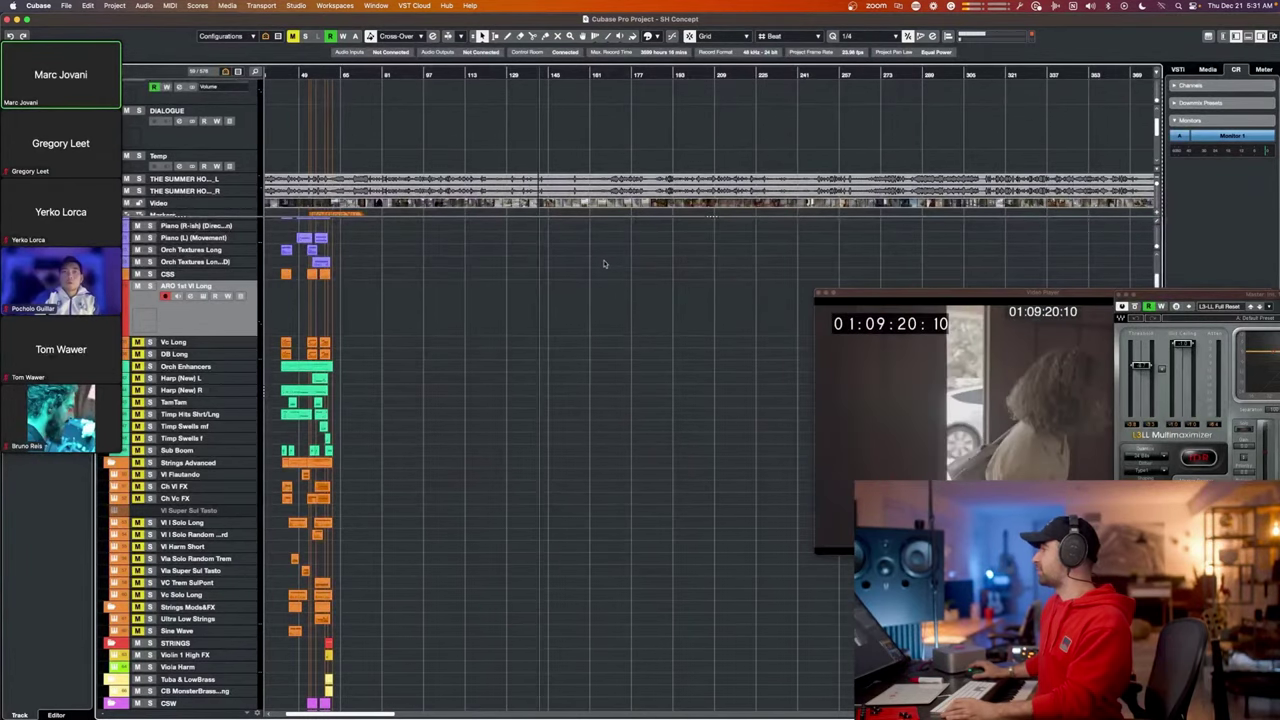
scroll(603, 263, right, 10)
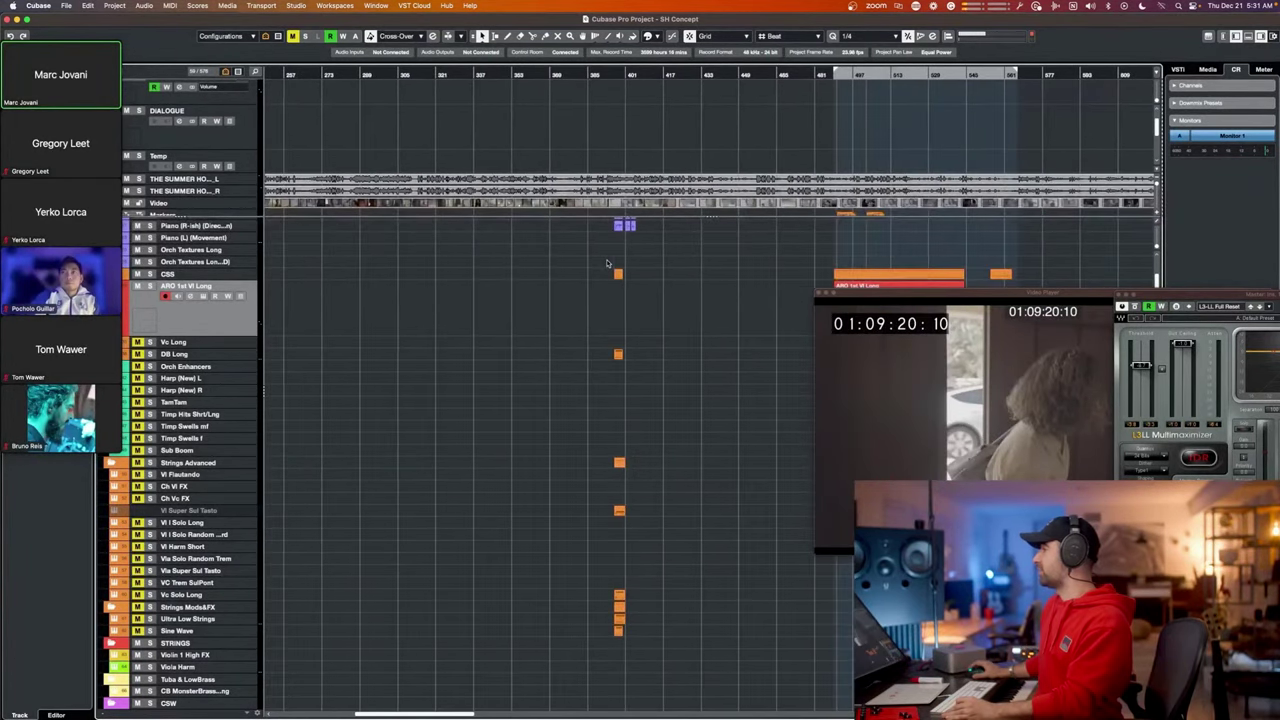
scroll(606, 263, right, 5)
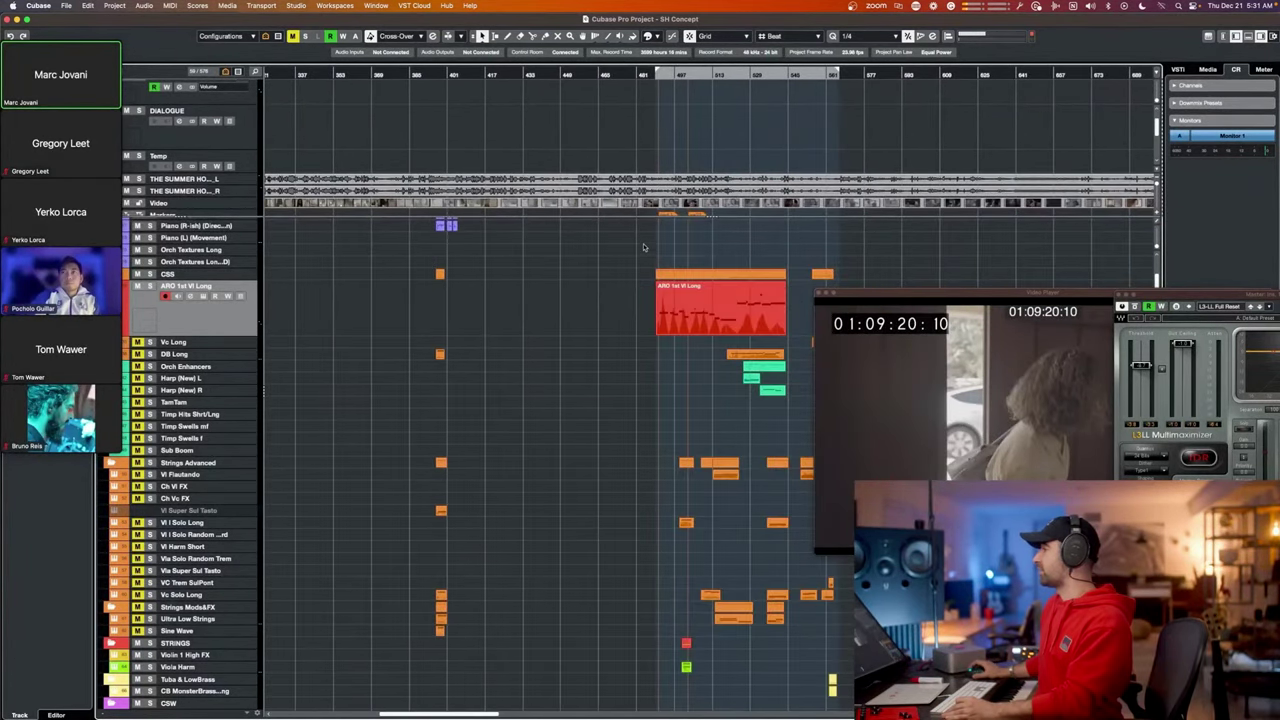
click(663, 76)
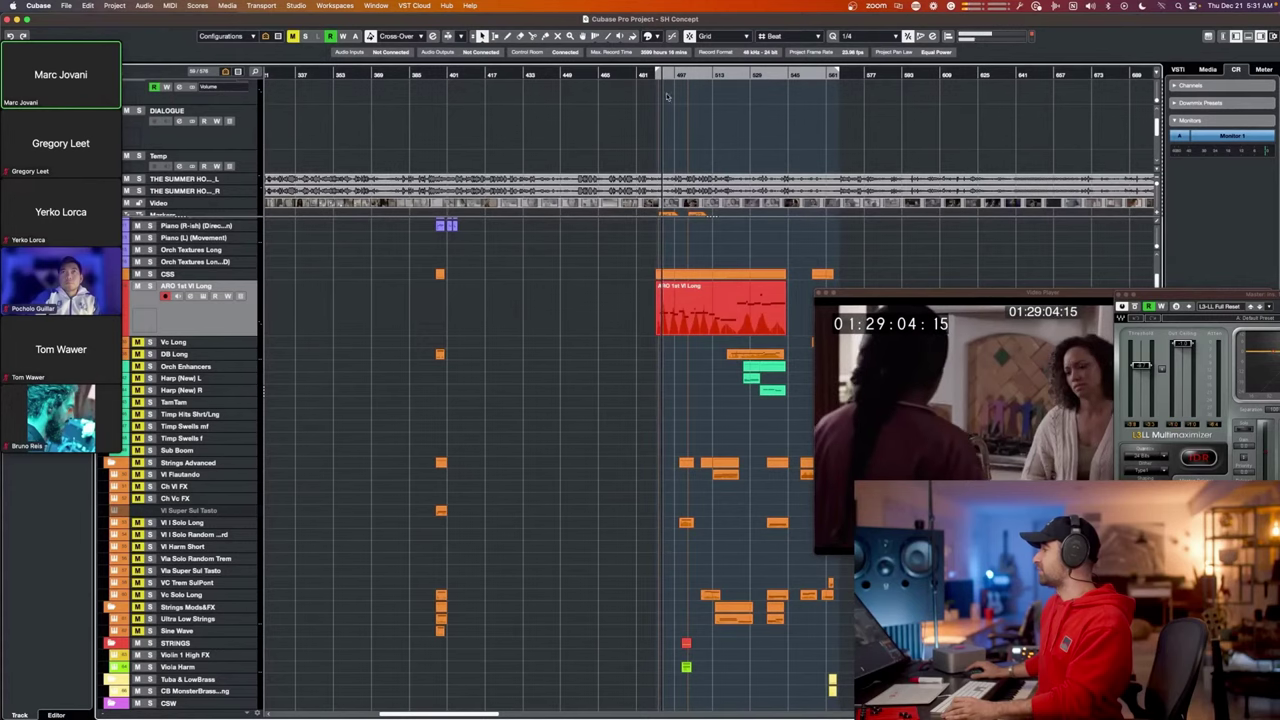
click(708, 297)
scroll(708, 297, up, 5)
scroll(708, 297, right, 5)
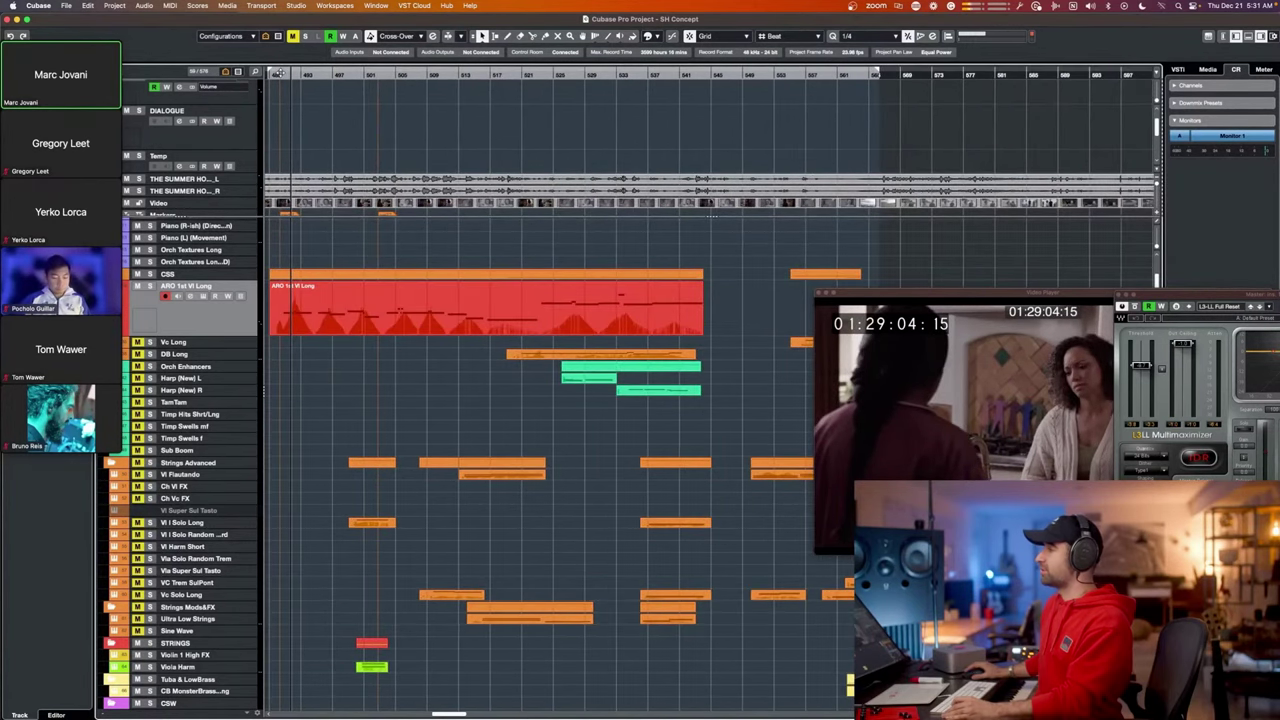
Set the playhead to 01:29:00:18 and play the string cue's opening up to 01:29:25:19.
click(276, 74)
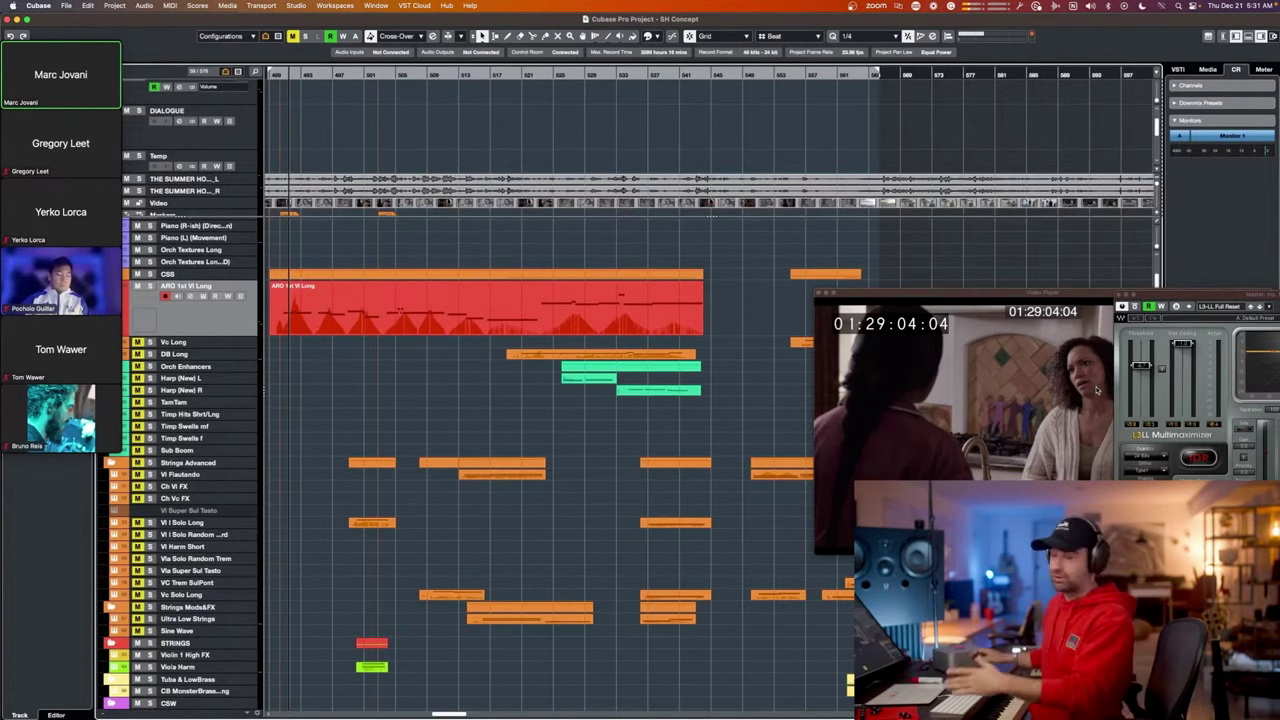
click(285, 75)
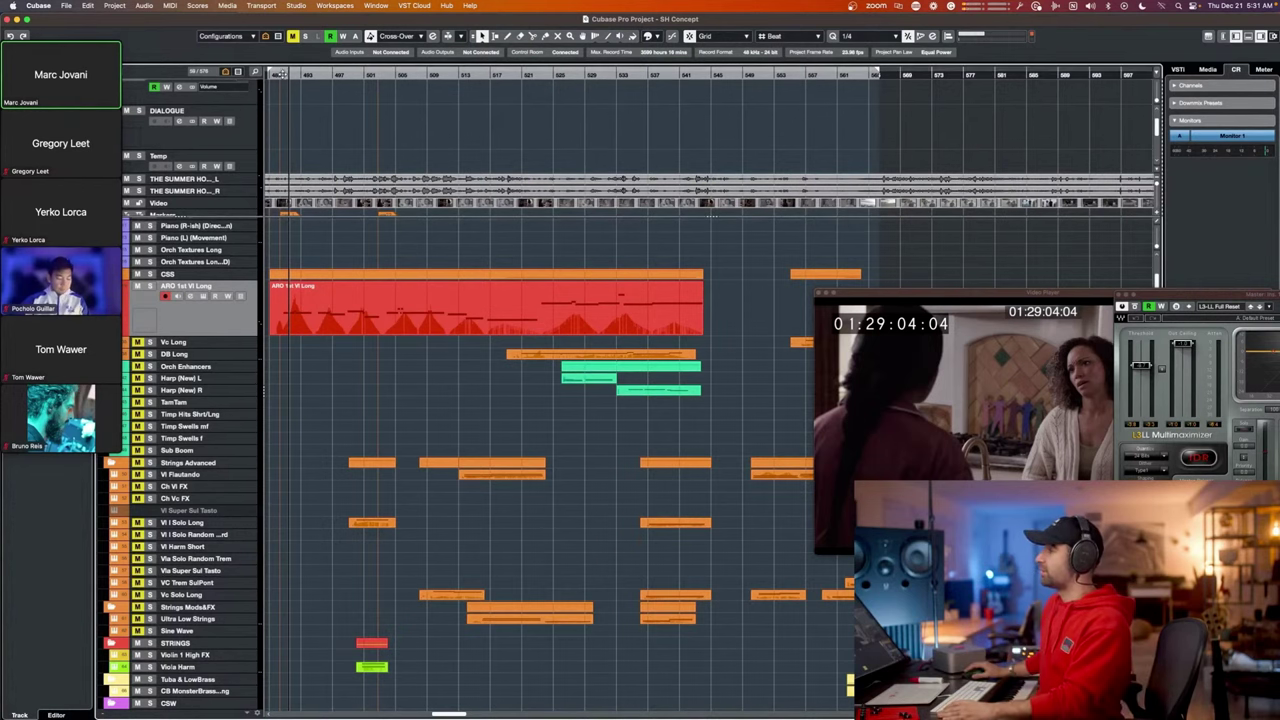
click(657, 287)
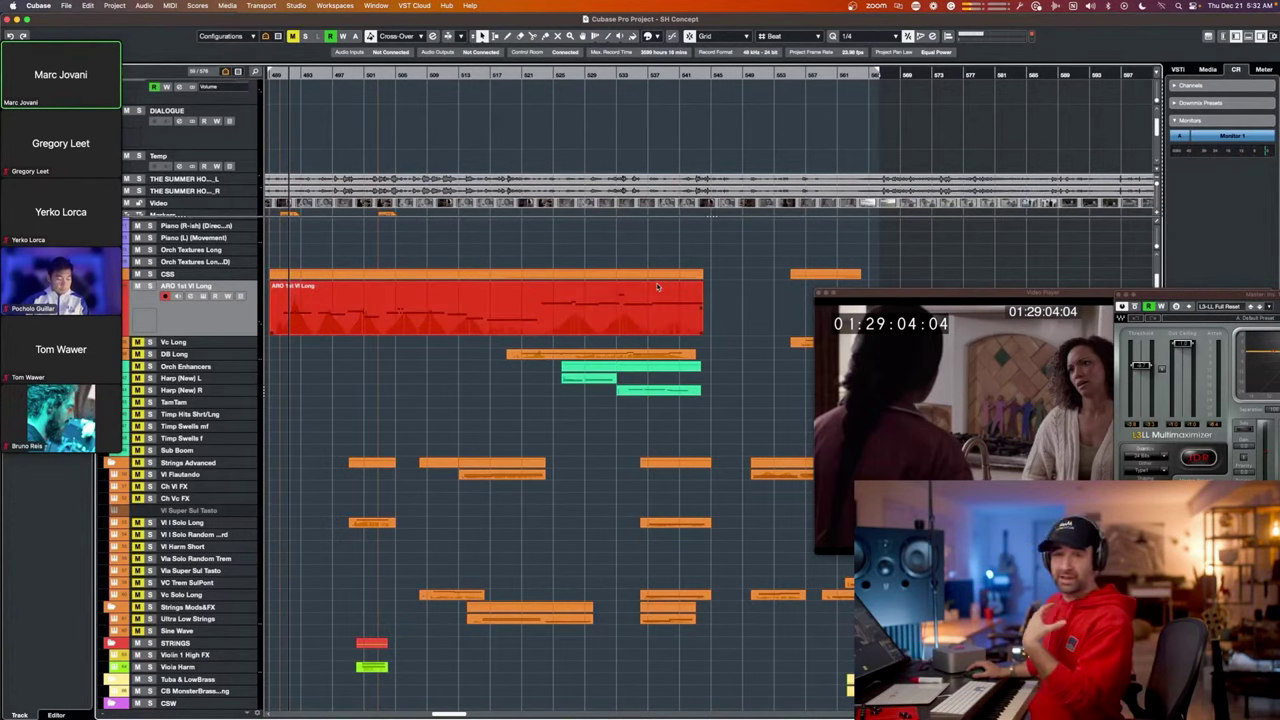
click(880, 300)
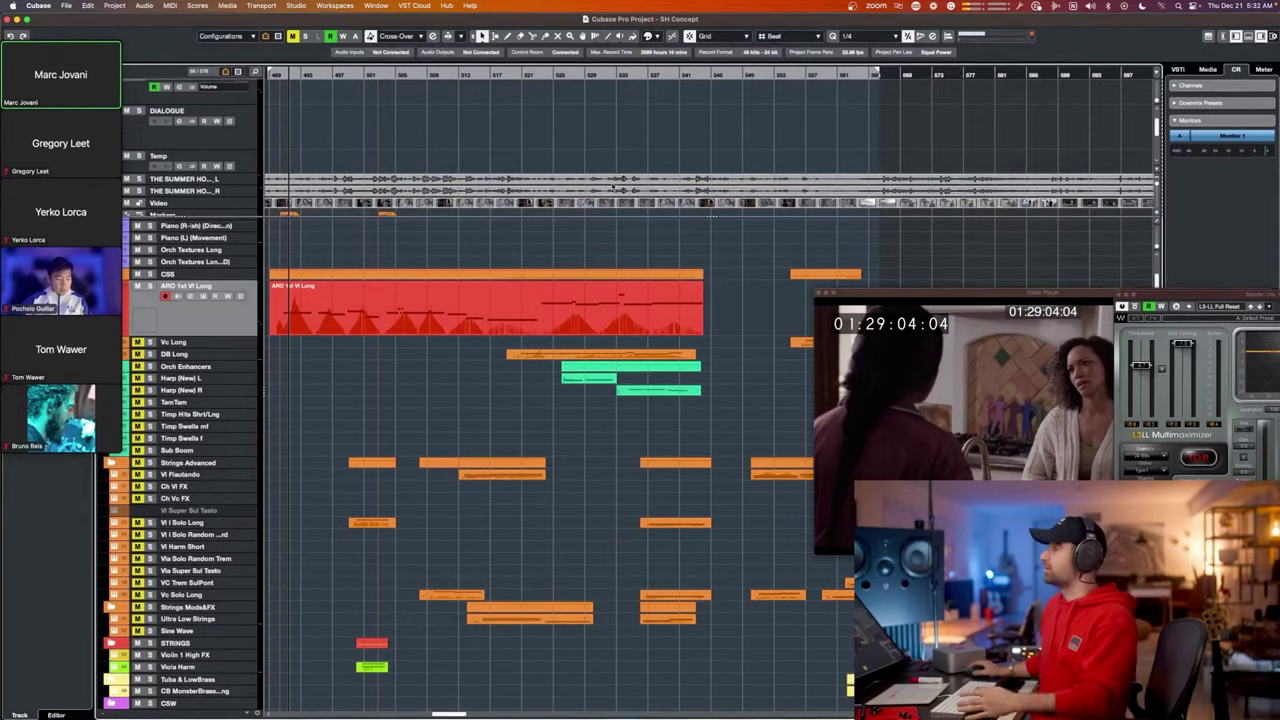
click(276, 76)
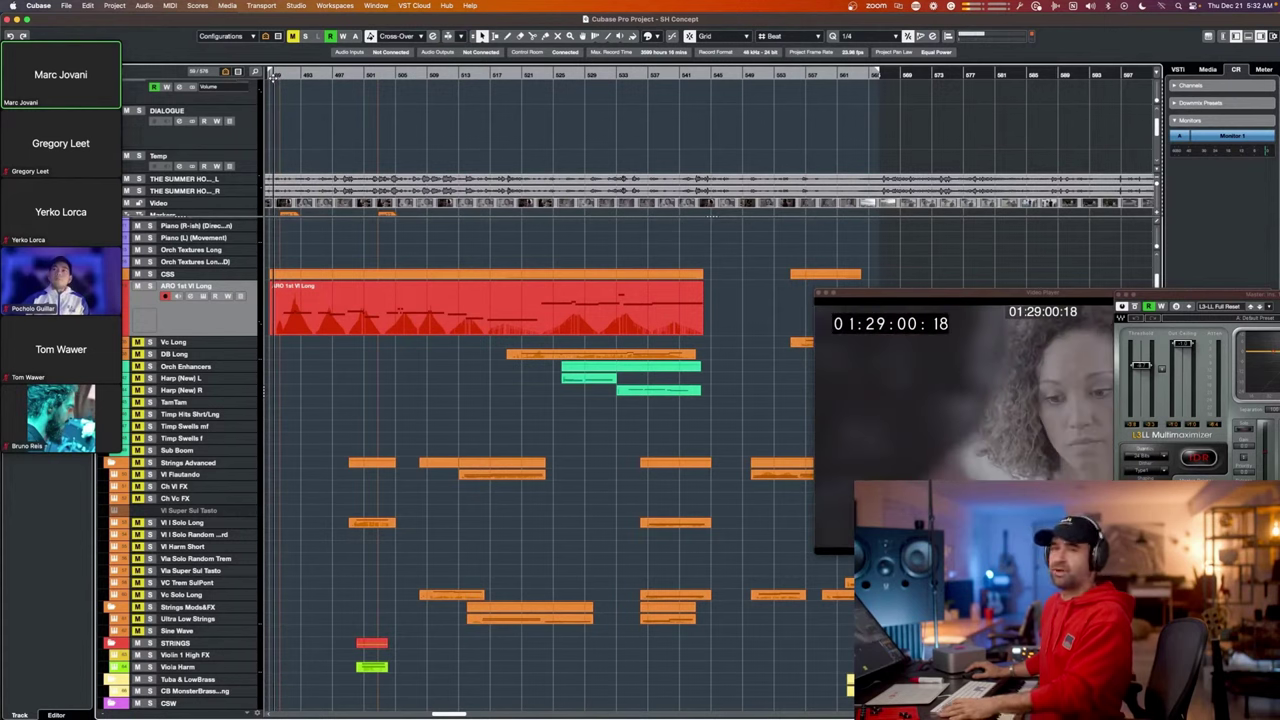
key(space)
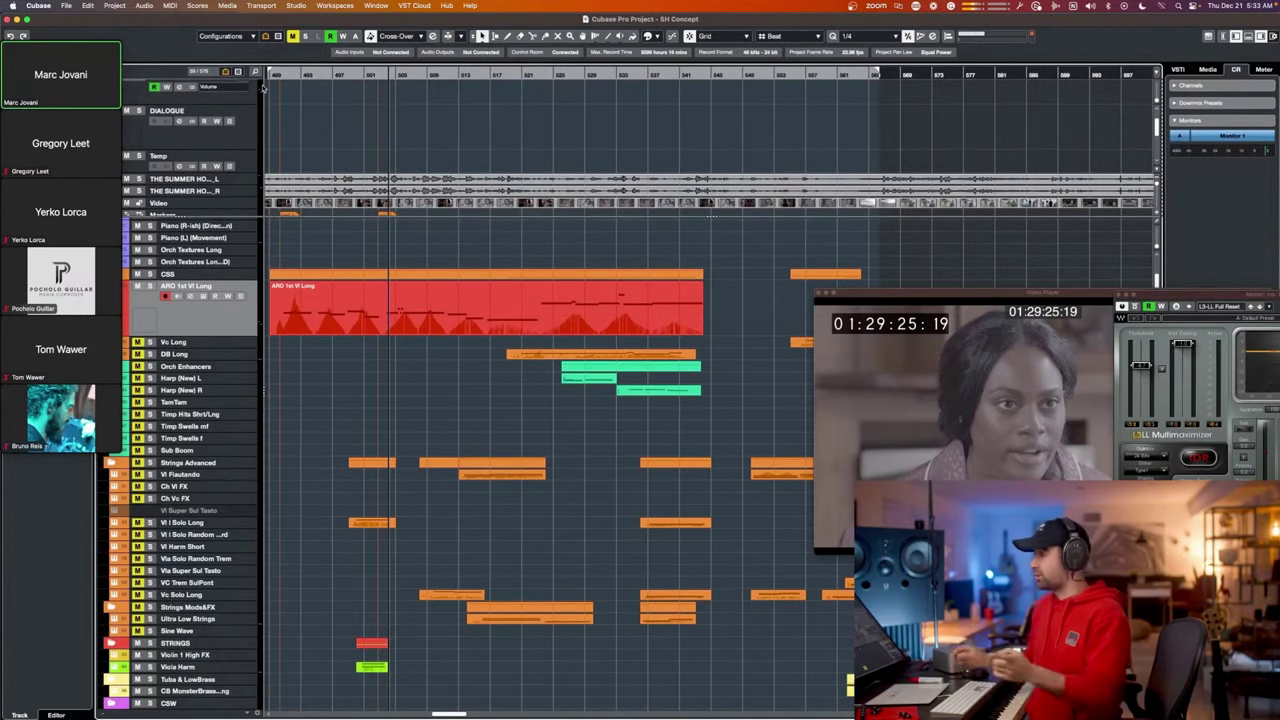
Open the ARO 1st Vl Long part in the Key Editor with its notes and modulation and expression curves in view.
double_click(328, 320)
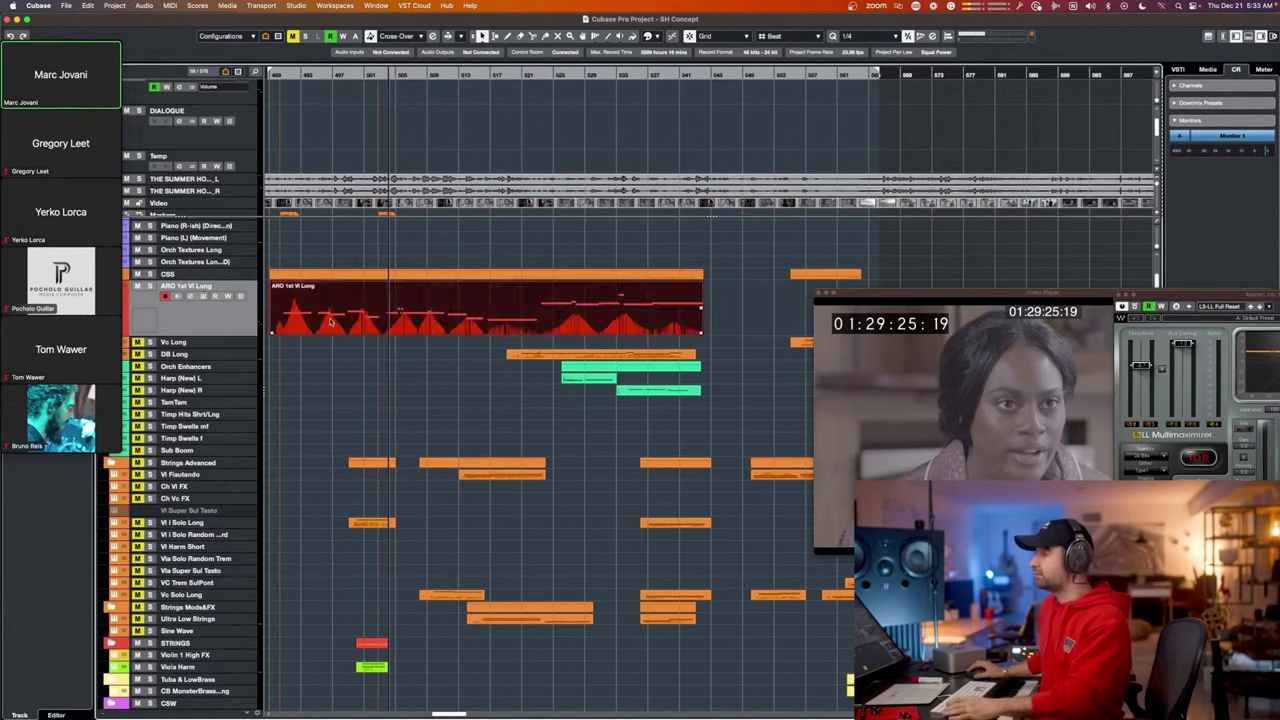
scroll(421, 289, down, 5)
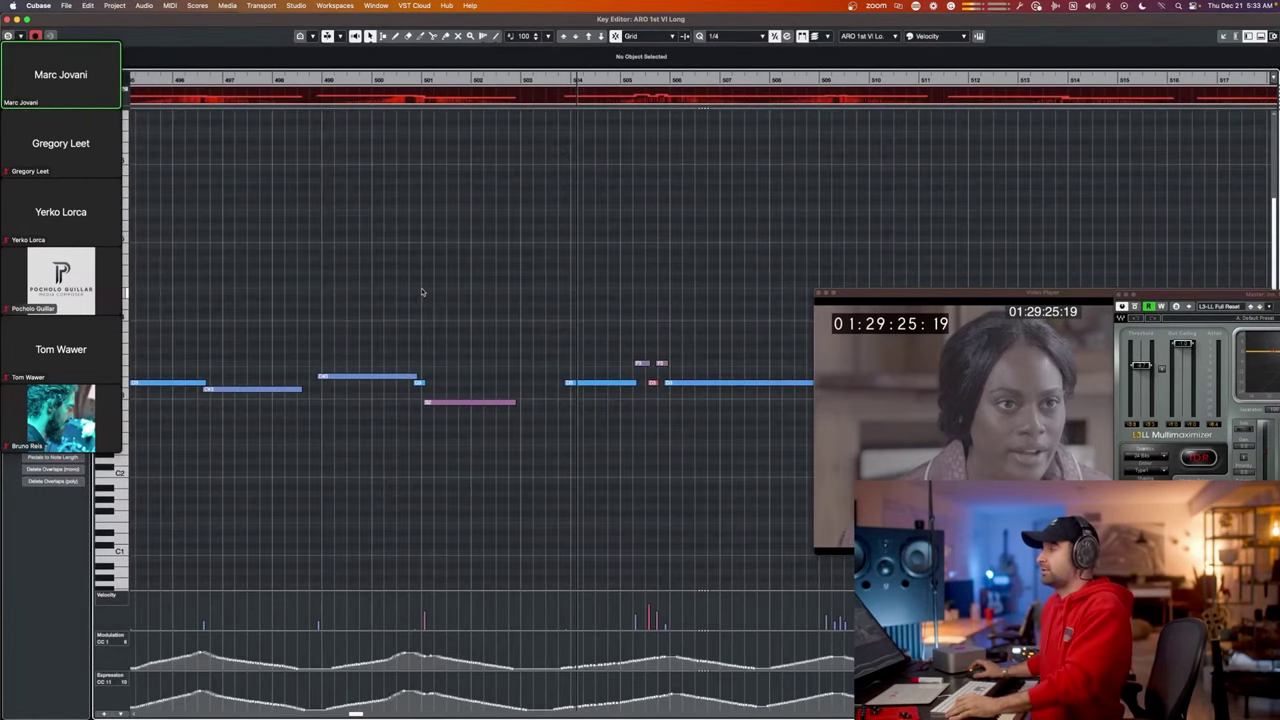
Go back to the start of the first violin part, set the playhead to 01:29:02:11 and play its opening up to 01:29:22:07.
scroll(394, 286, left, 5)
scroll(388, 280, down, 1)
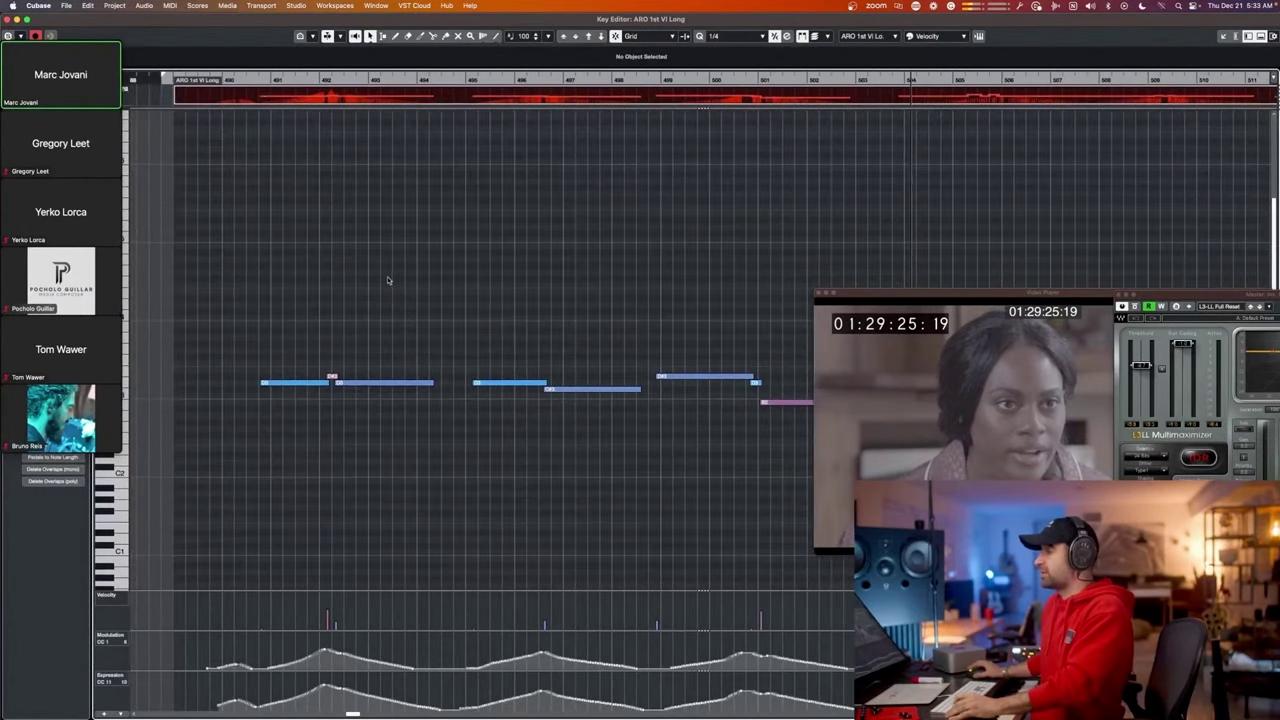
click(250, 80)
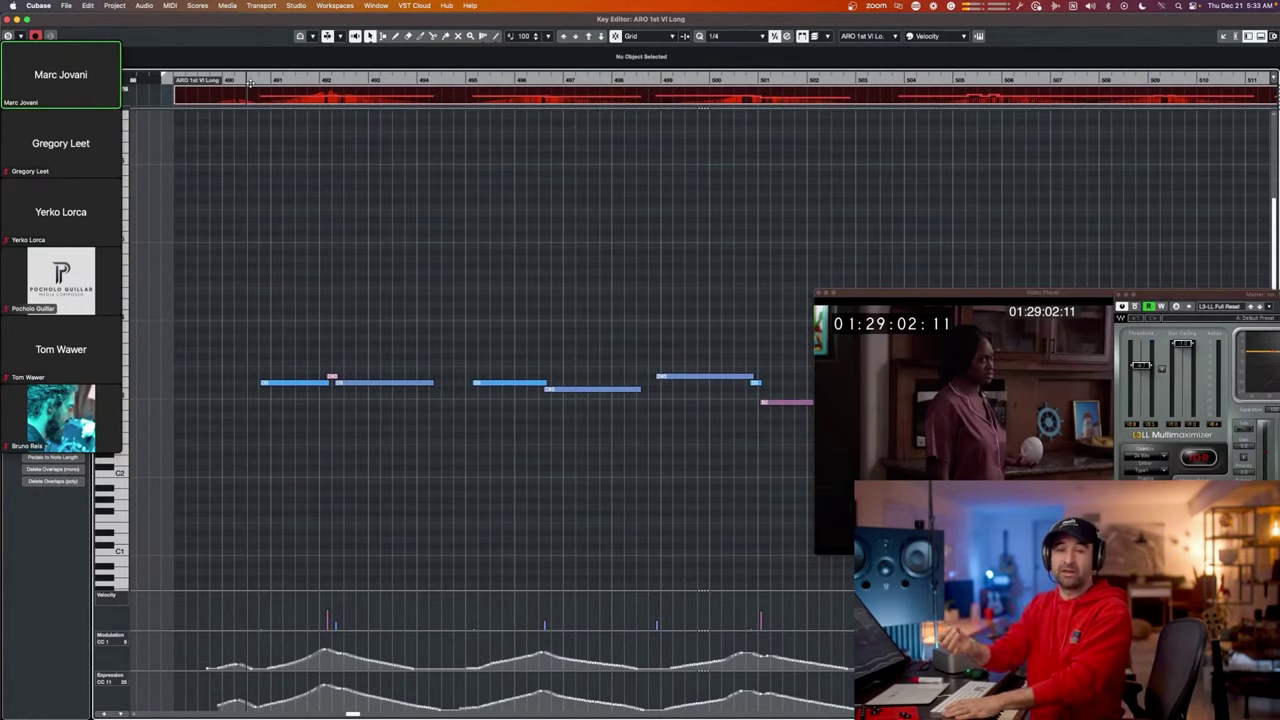
key(space)
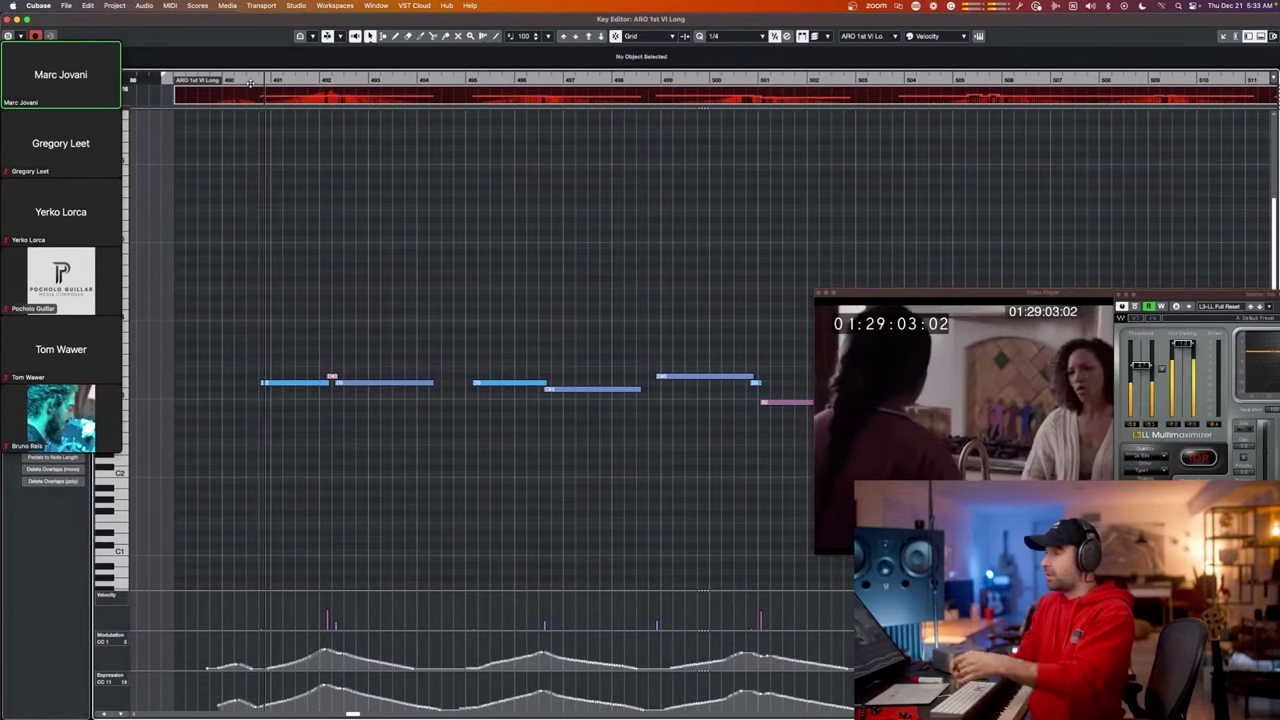
key(space)
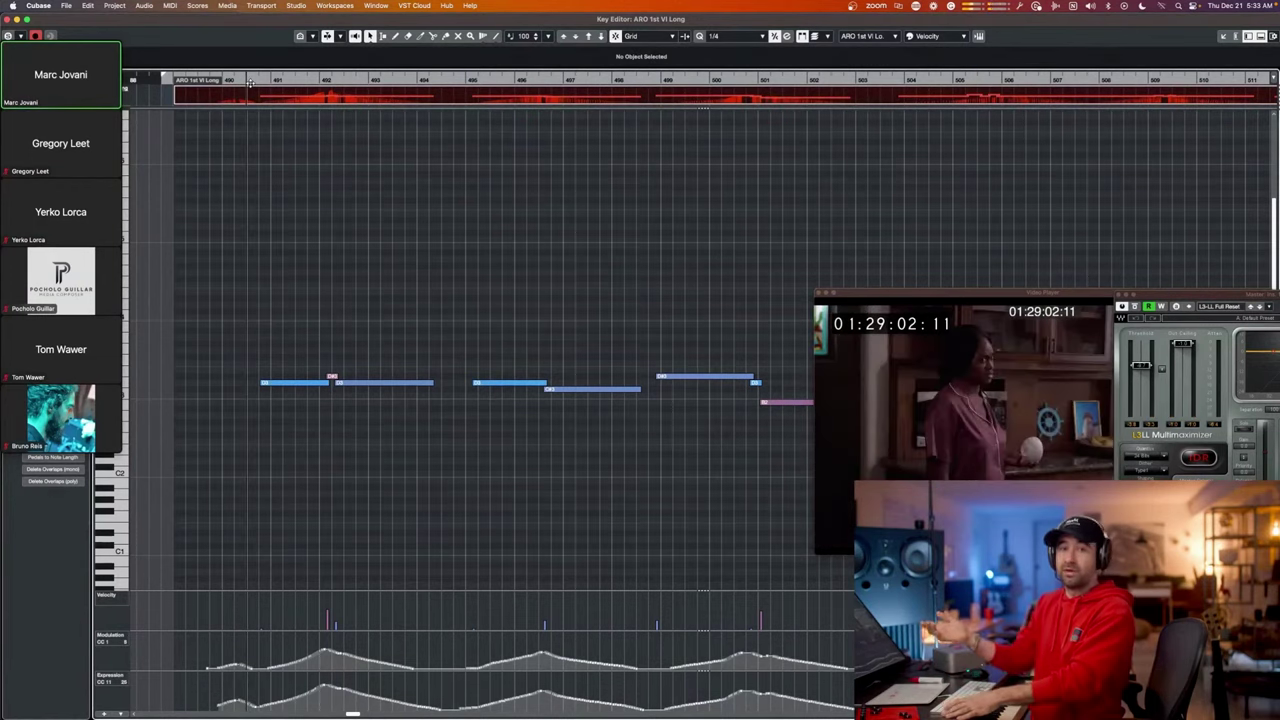
key(space)
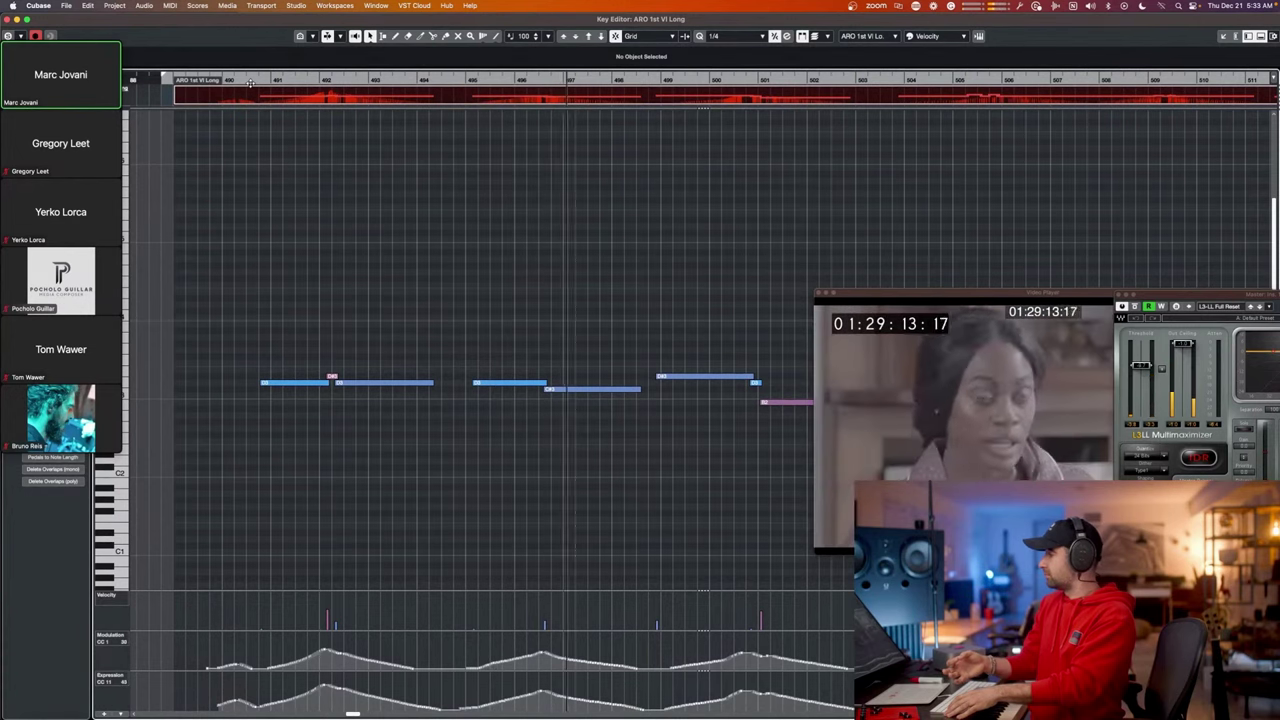
scroll(372, 149, down, 3)
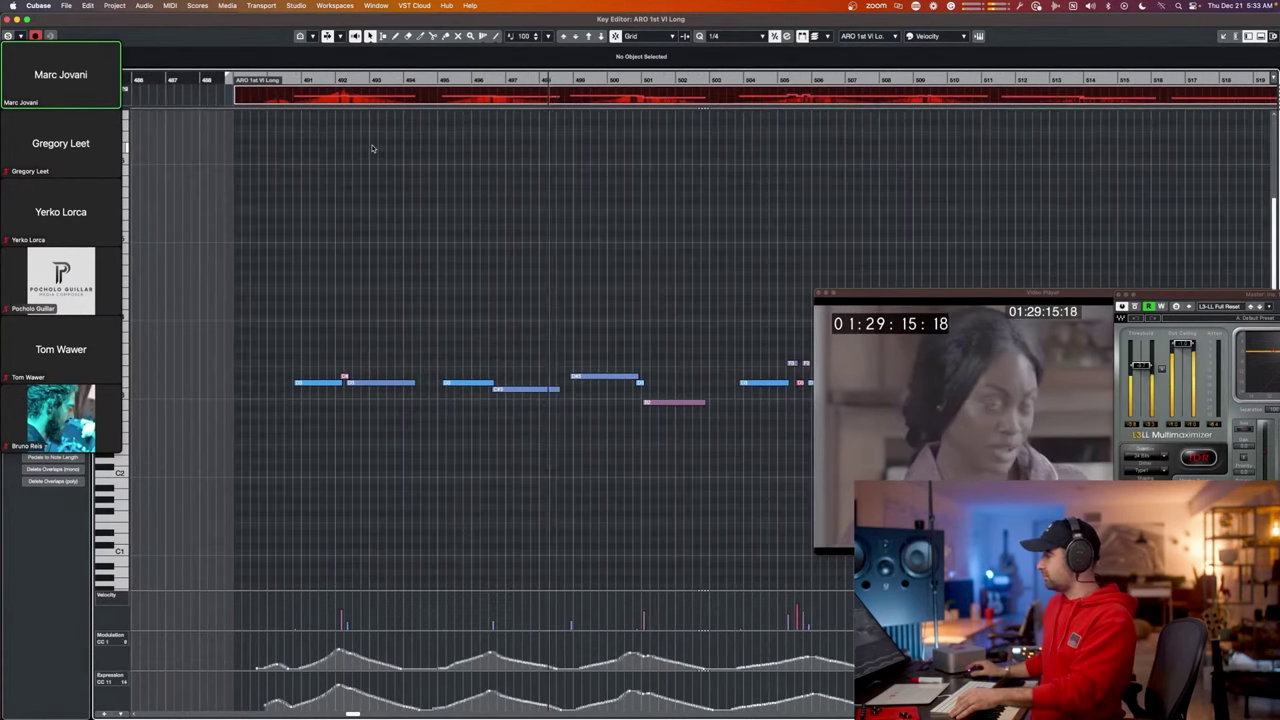
scroll(372, 149, right, 4)
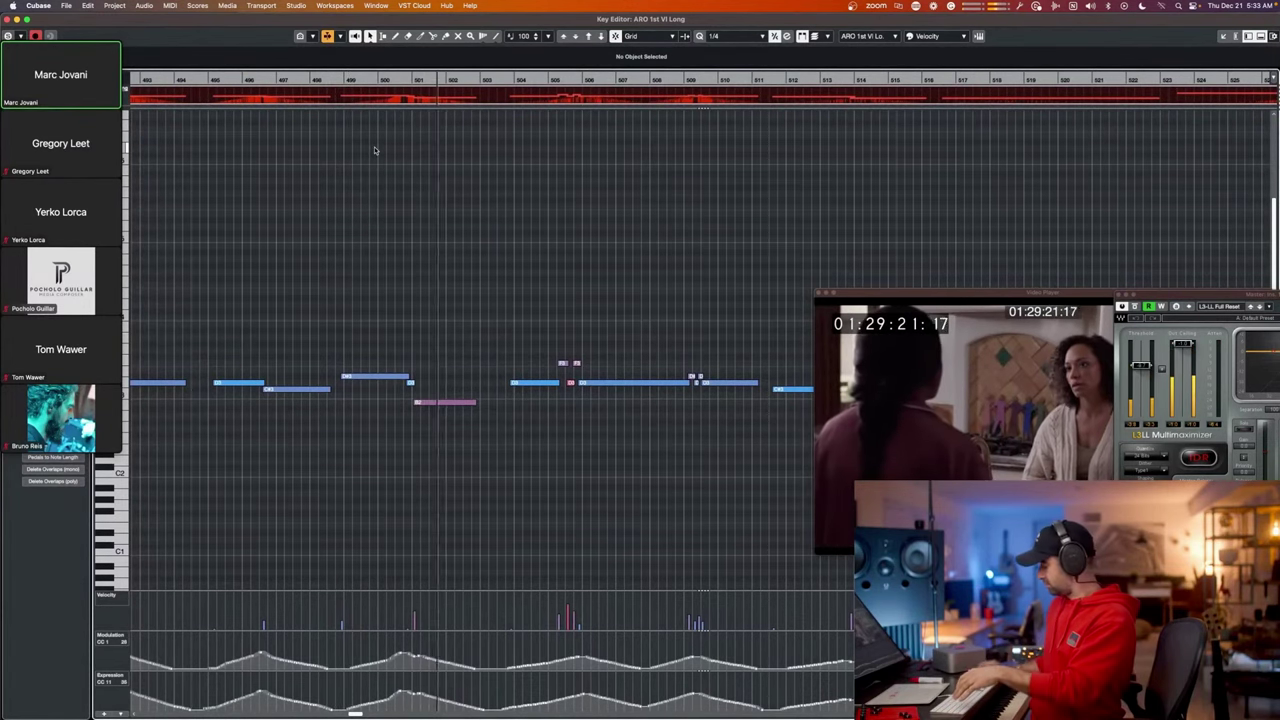
key(space)
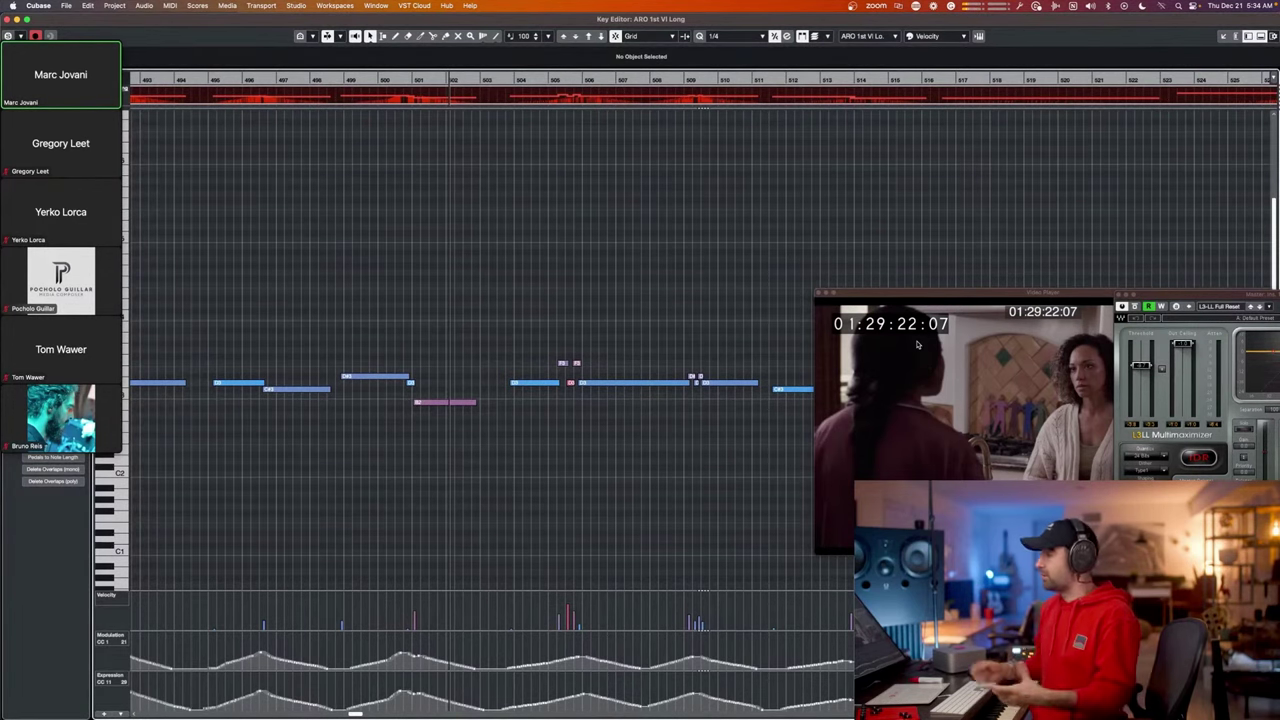
Play the first violin part on past 01:29:51:09, and replay the lead-in to its long low note from 01:29:45:07.
key(space)
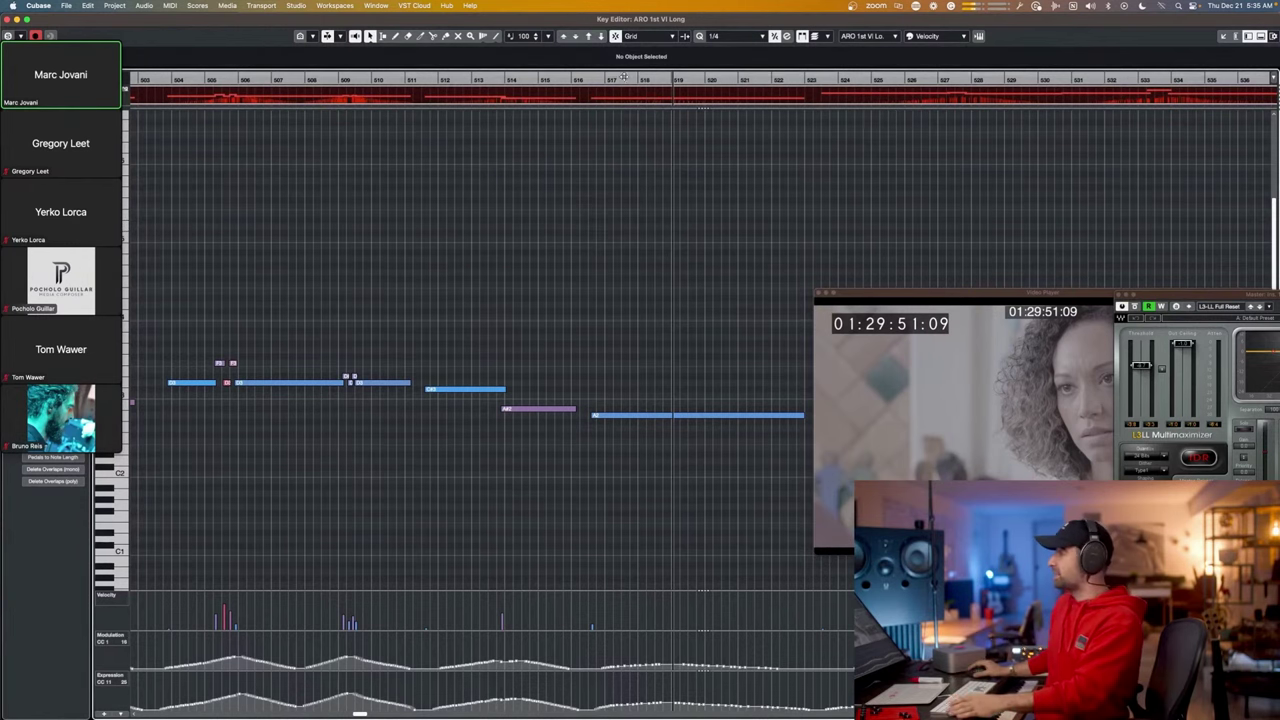
drag(623, 80, 588, 80)
key(space)
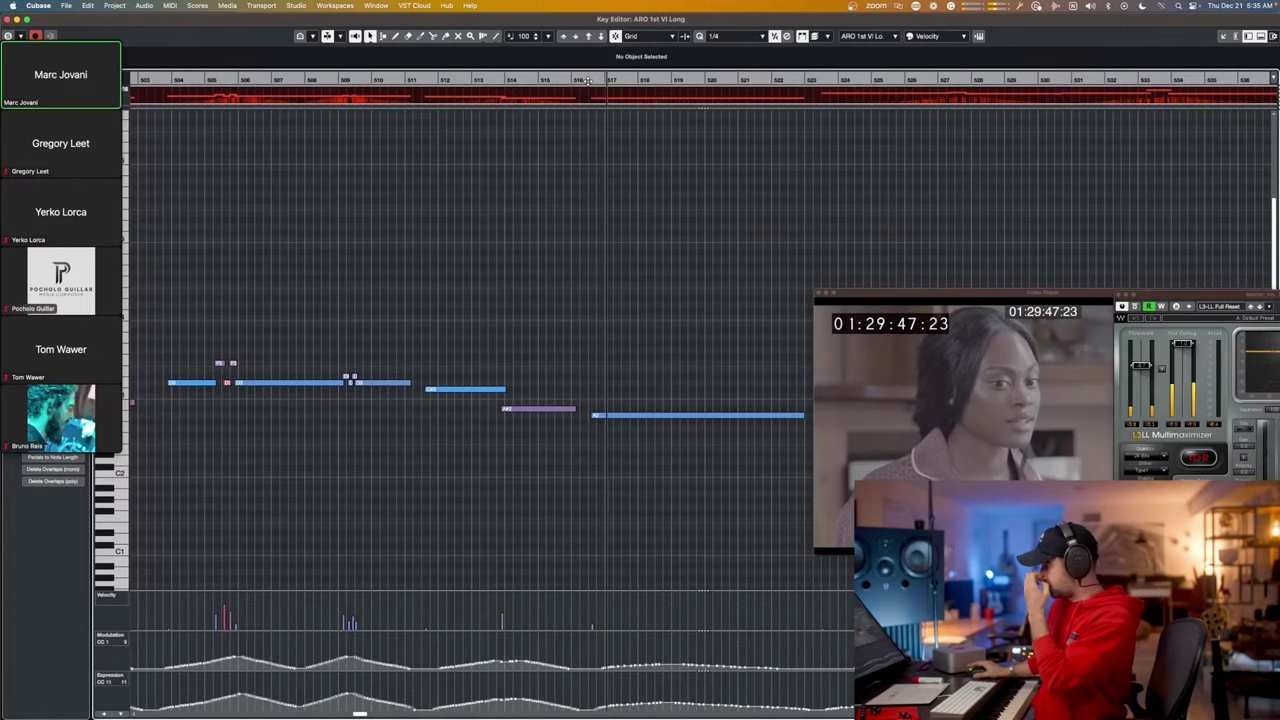
click(555, 80)
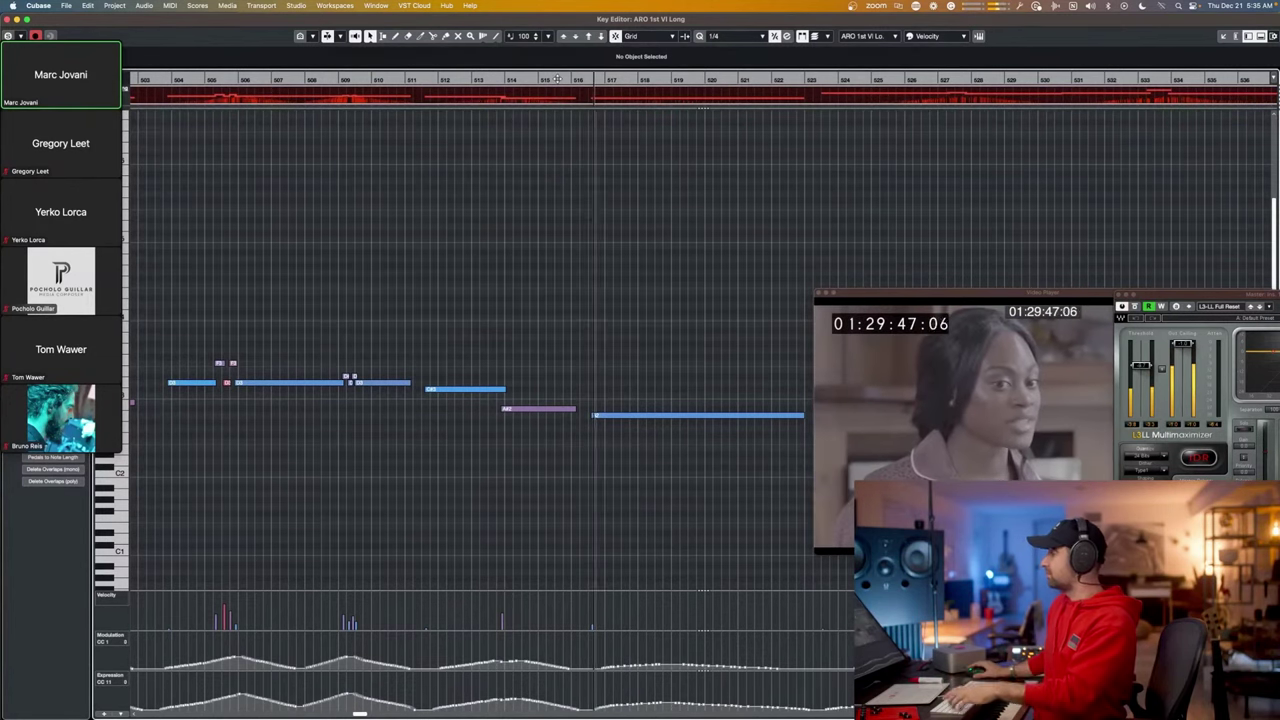
key(space)
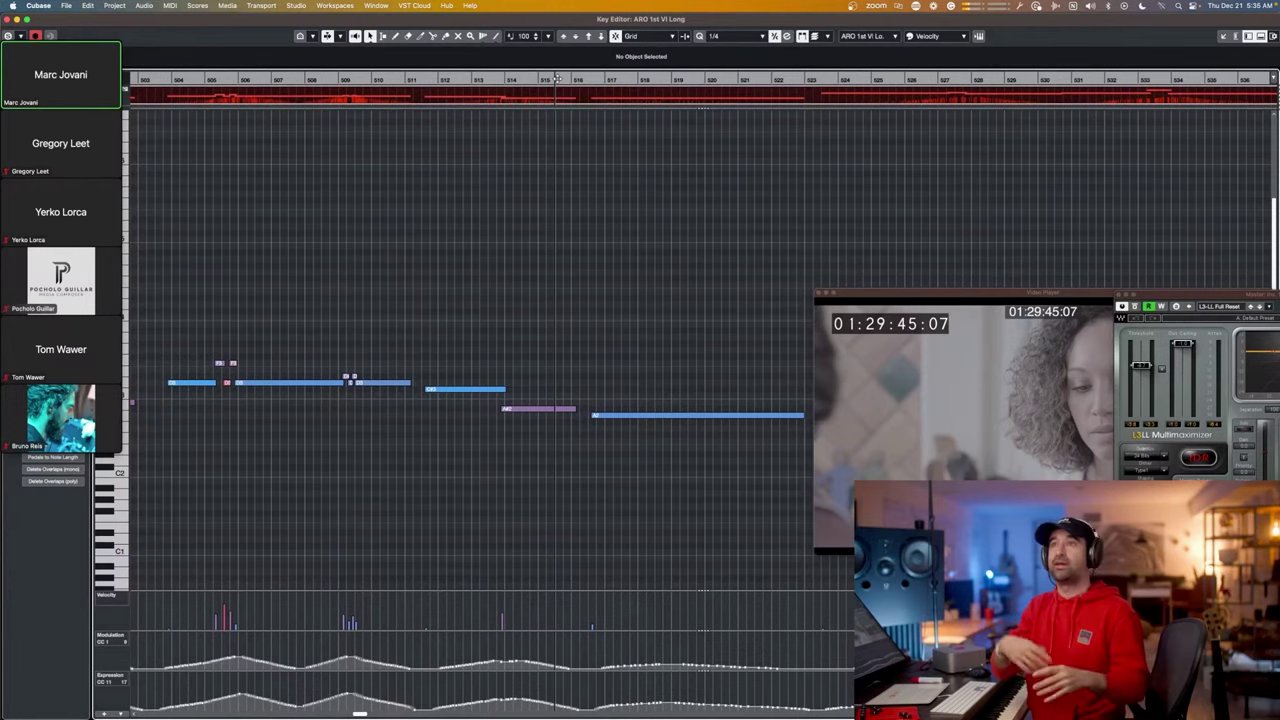
Return the playhead to 01:29:25:04, and replay the transition into the long low note from 01:29:44:00.
drag(255, 82, 163, 81)
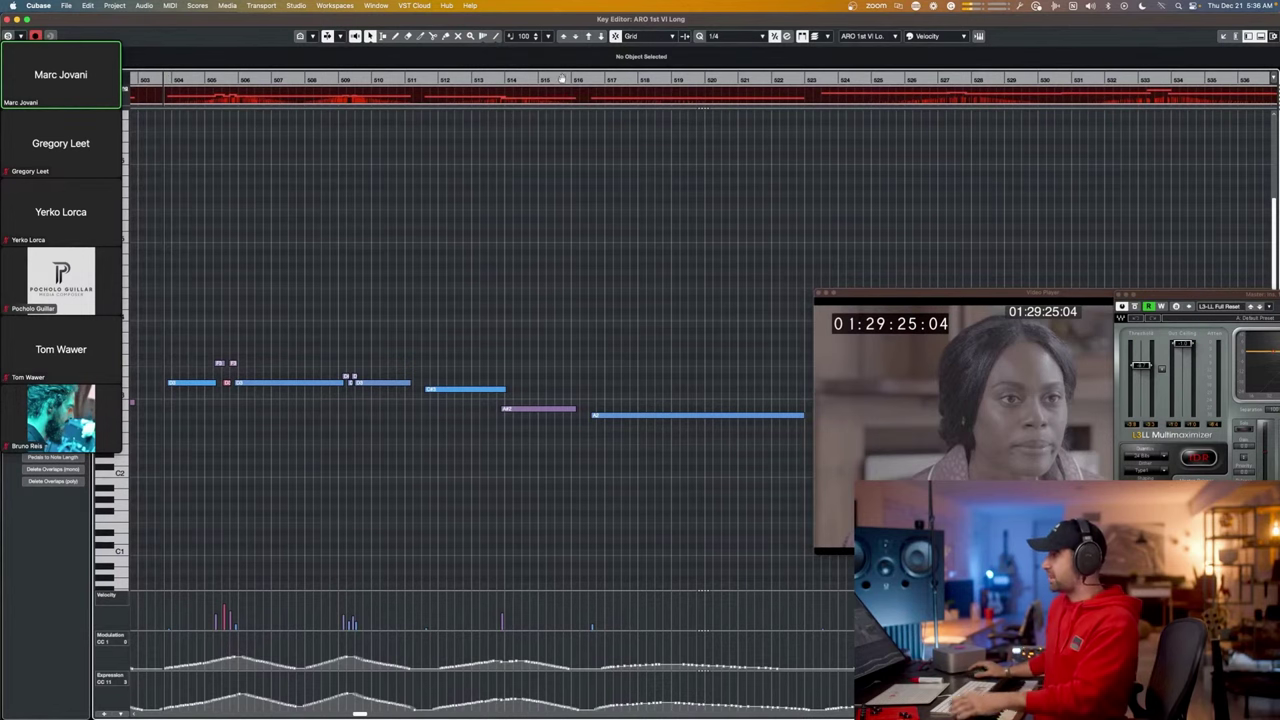
drag(562, 78, 532, 80)
key(space)
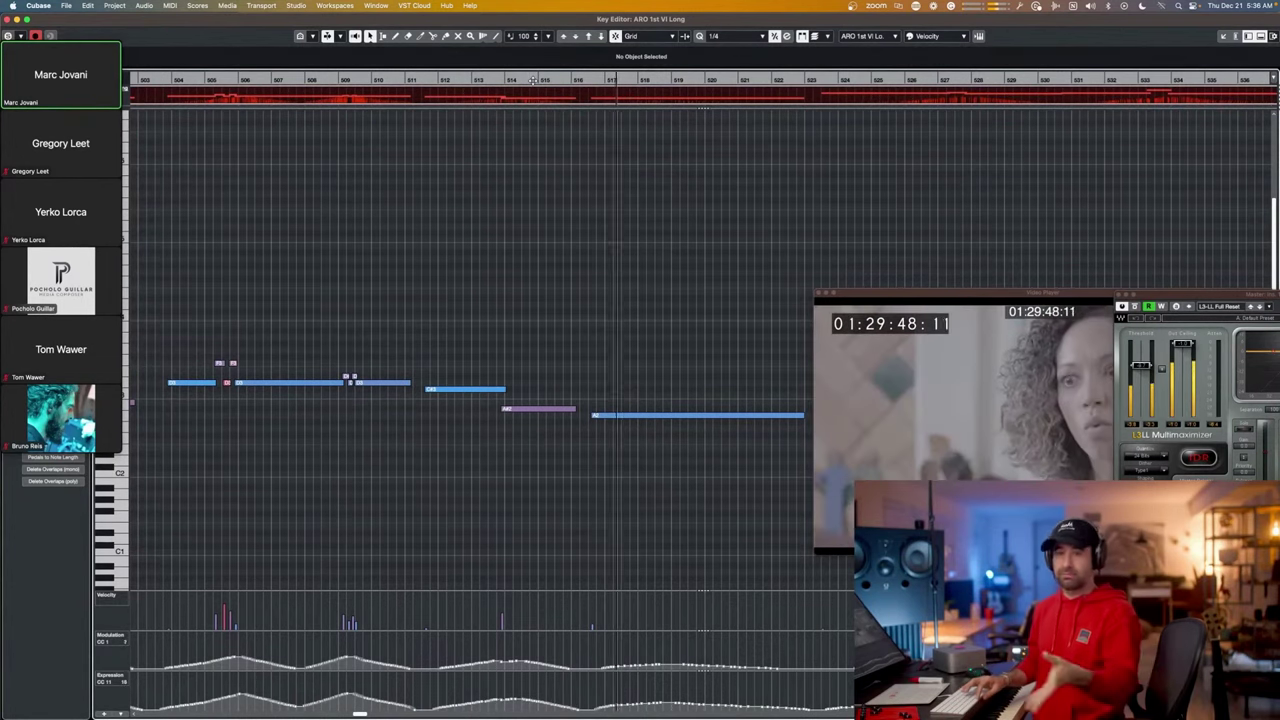
key(space)
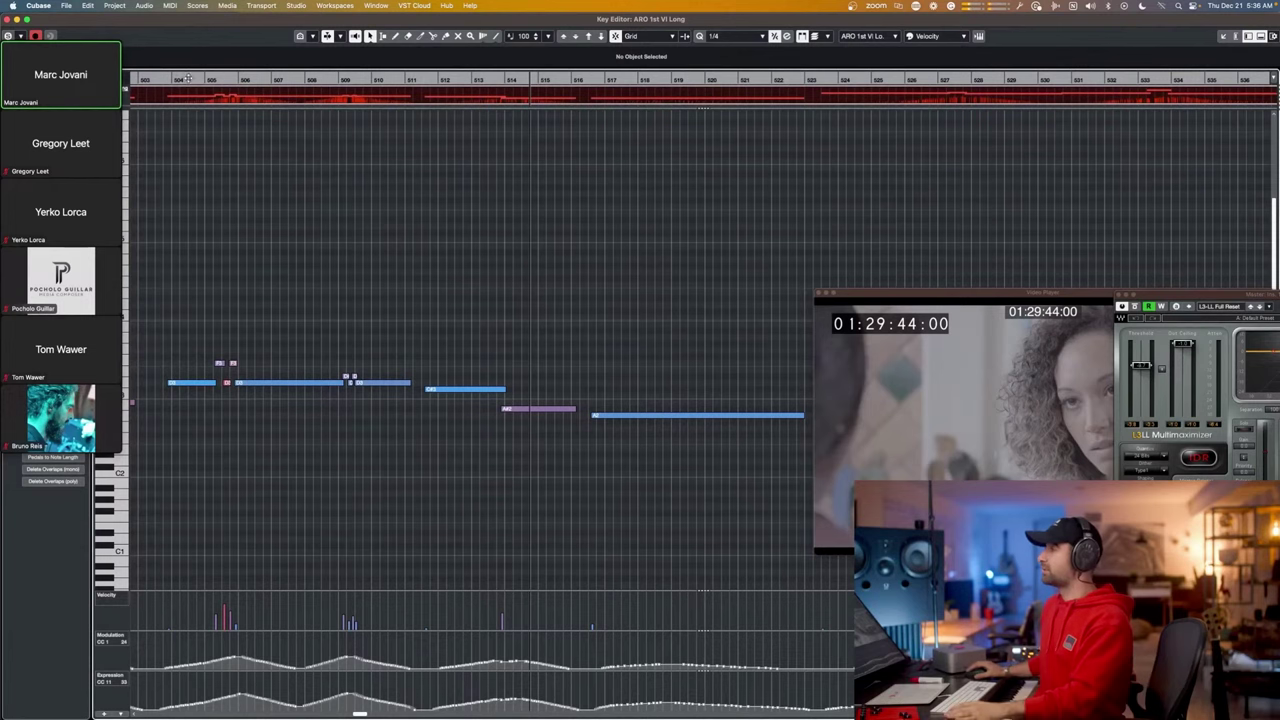
Replay the middle phrase against picture from 01:29:25:04 and again from 01:29:32:21.
click(165, 79)
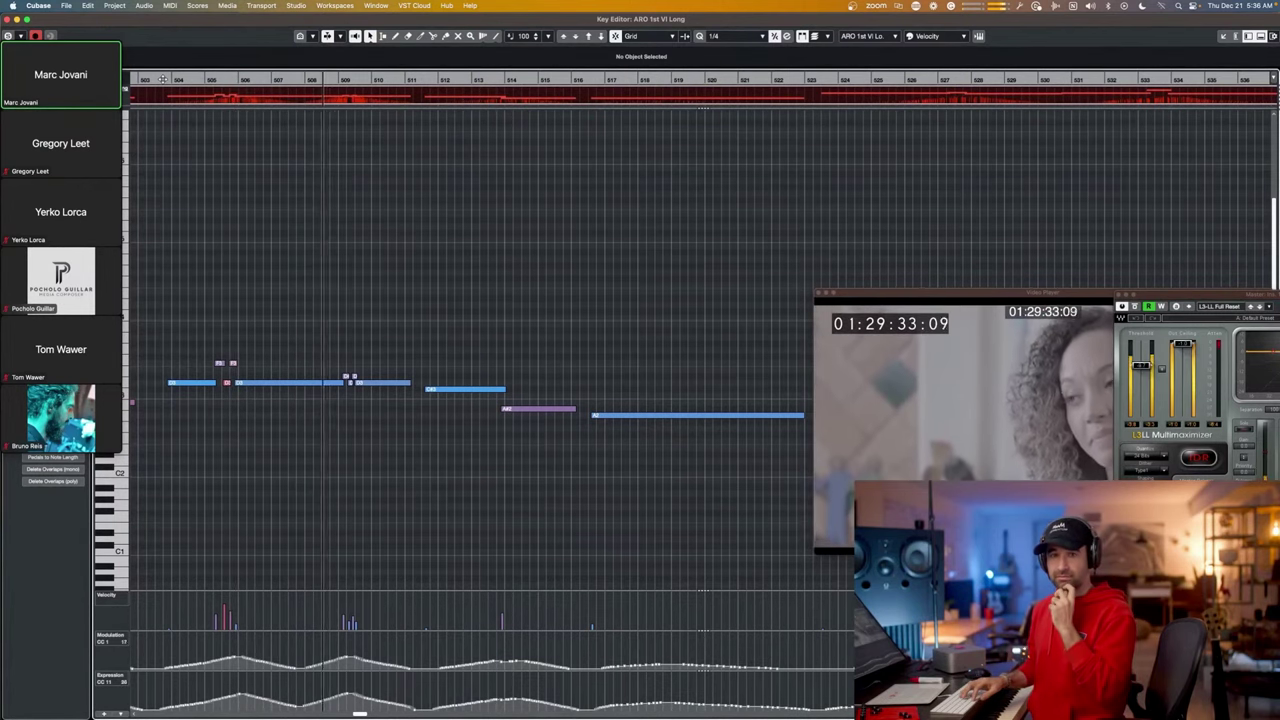
key(space)
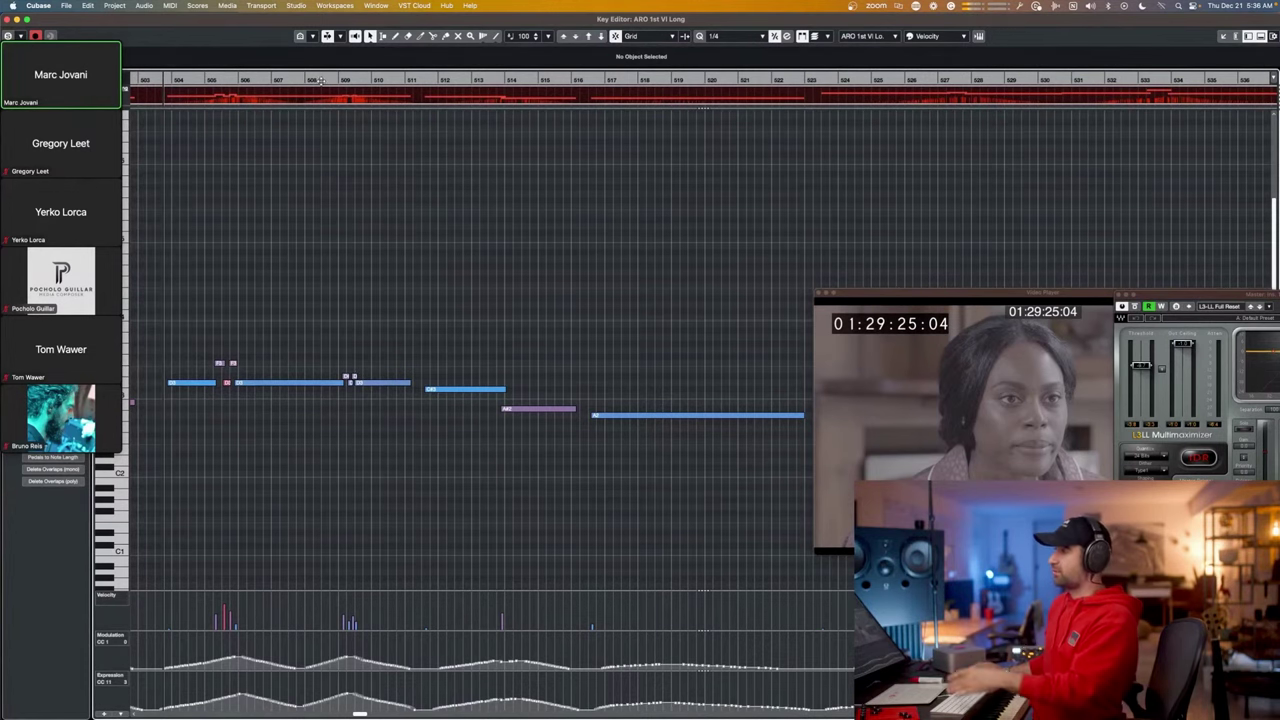
click(311, 79)
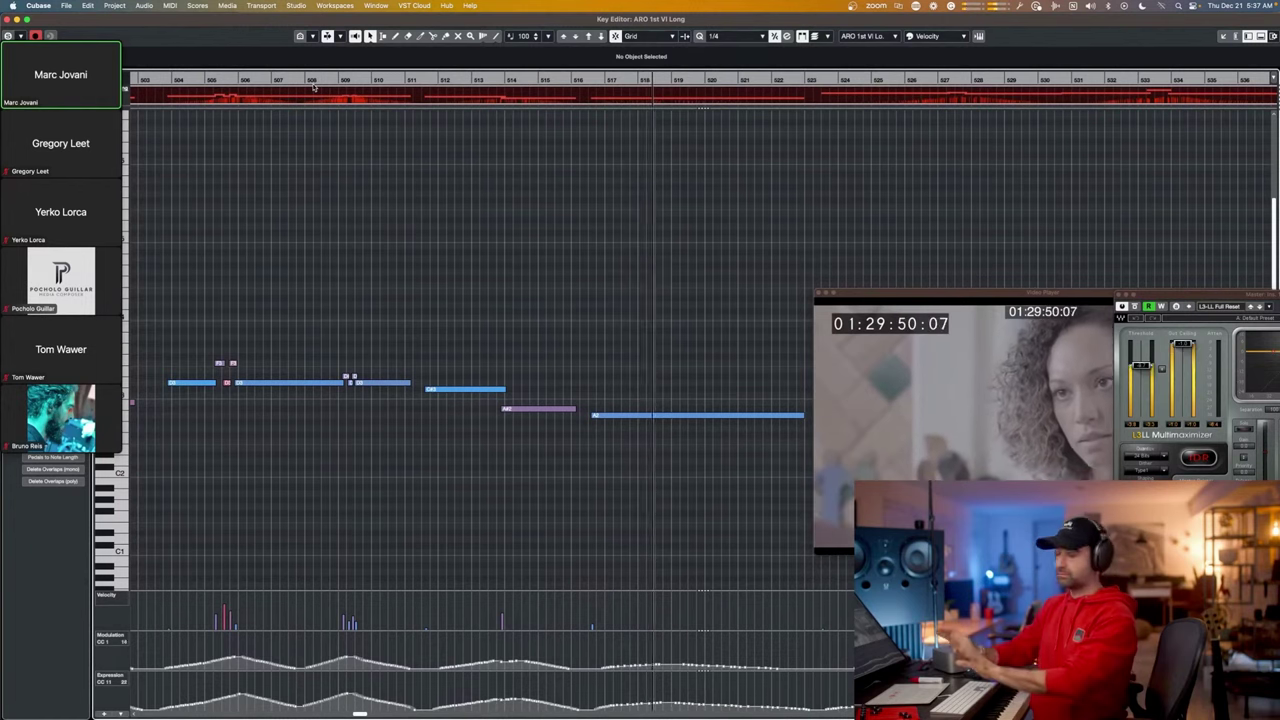
key(space)
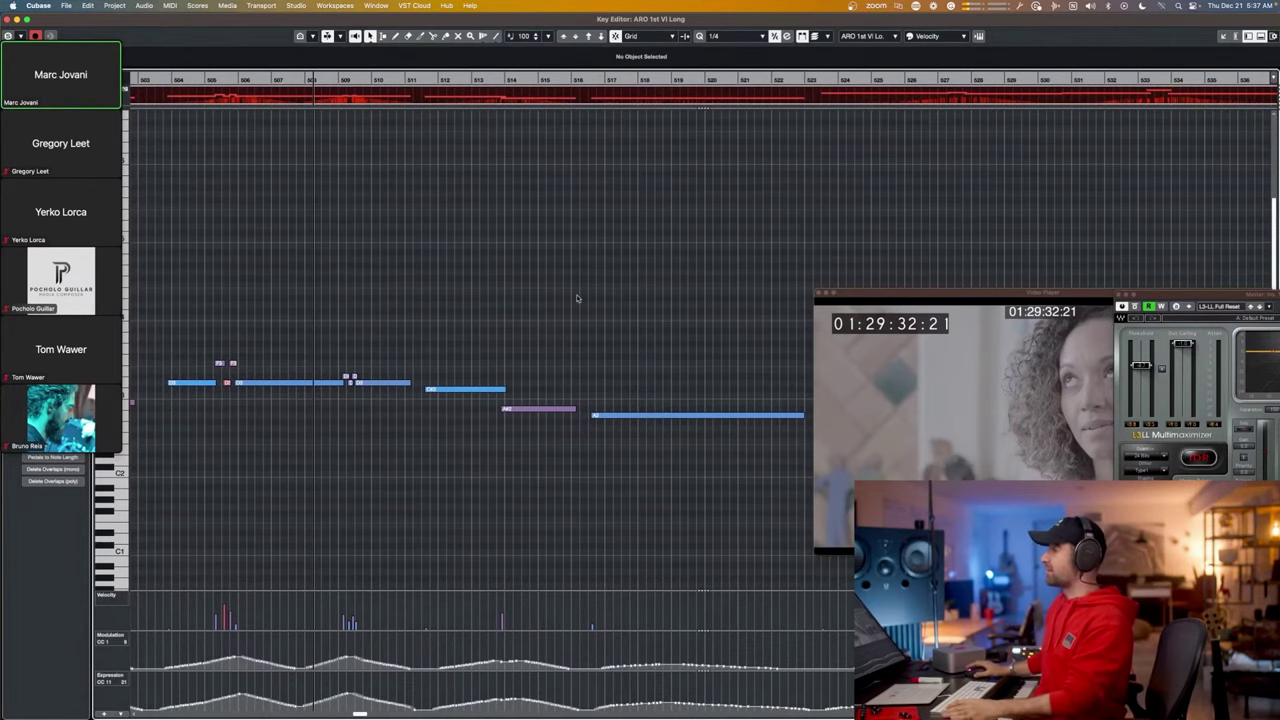
Examine the first violin part's later notes through to its end and compare them with the opening phrases.
scroll(577, 296, down, 5)
scroll(578, 278, right, 3)
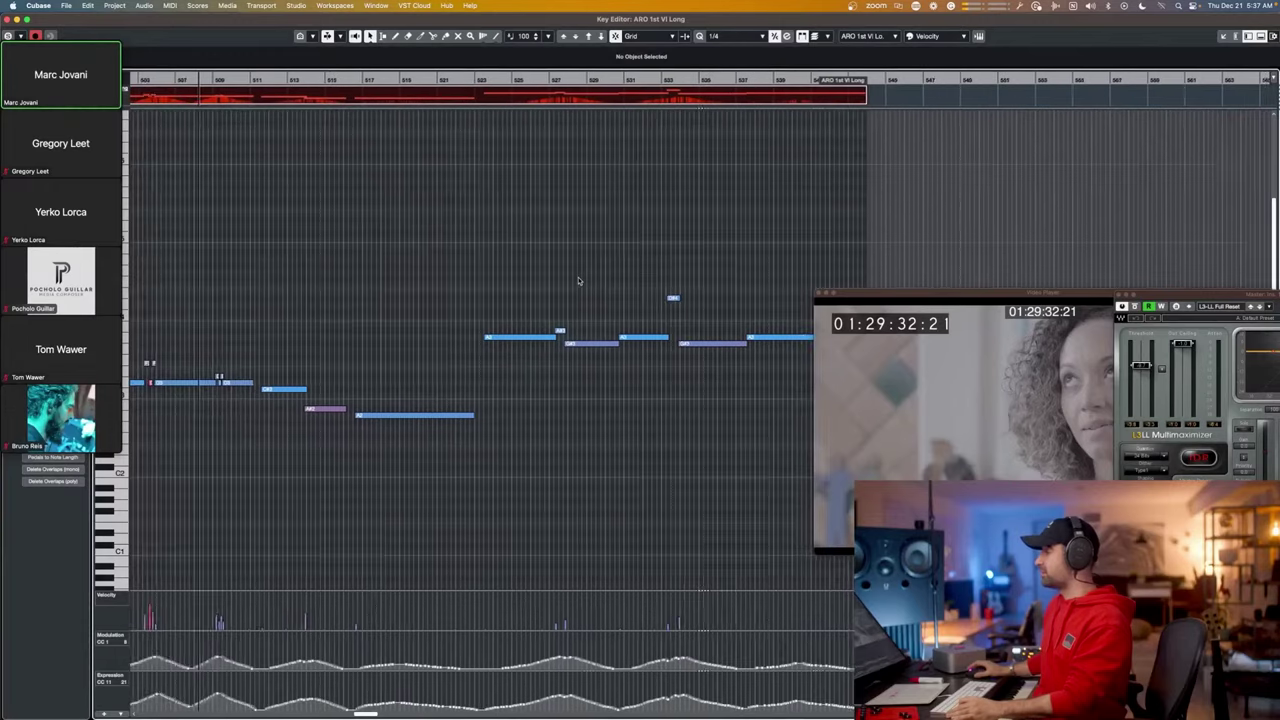
scroll(578, 281, right, 3)
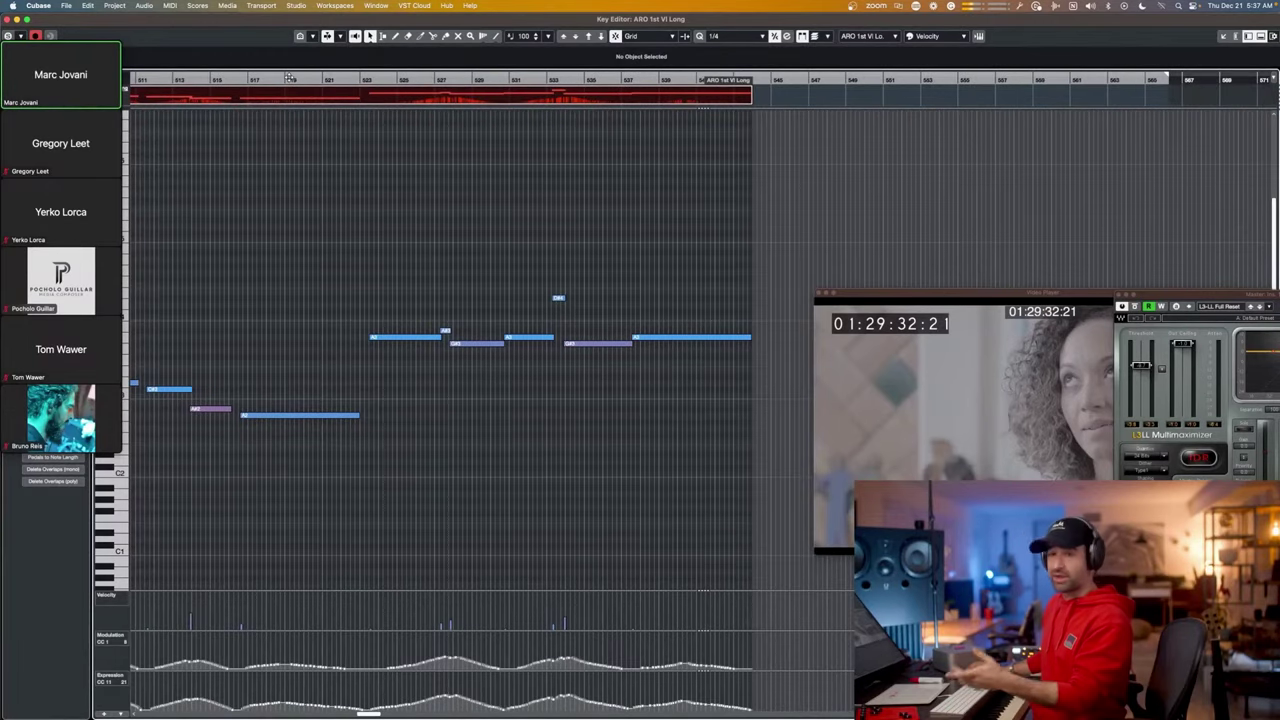
scroll(300, 150, left, 15)
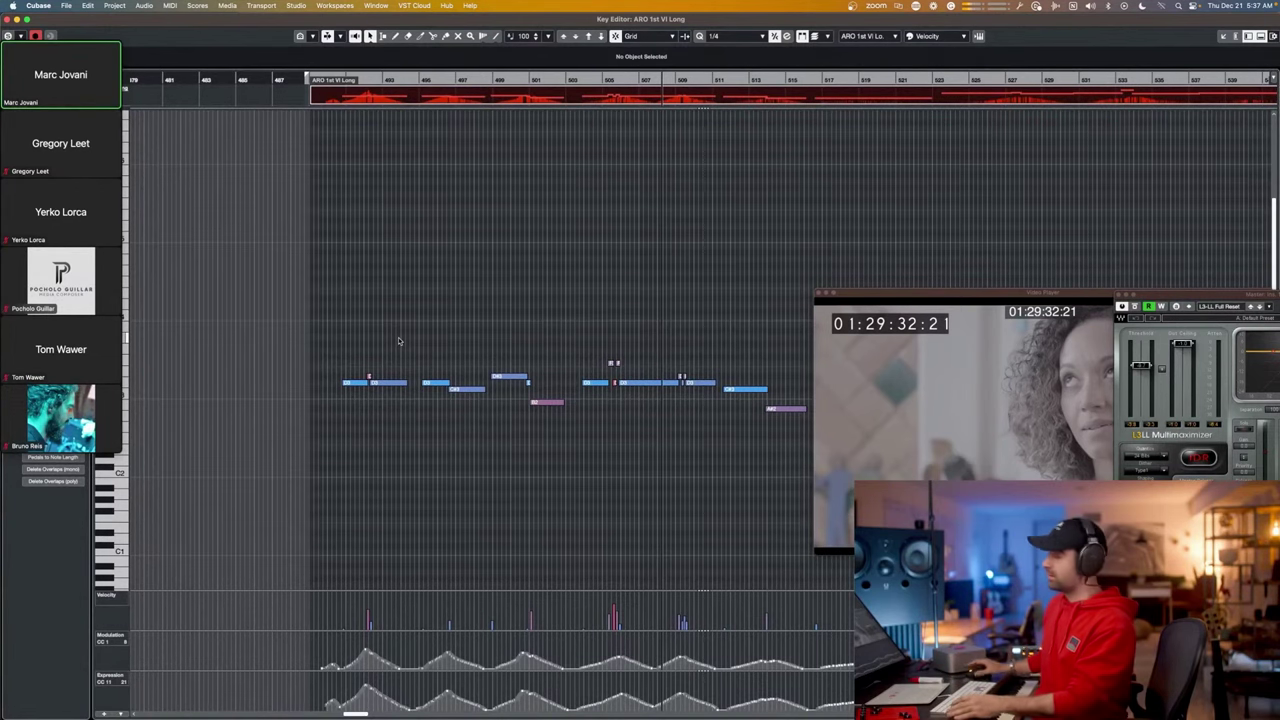
scroll(398, 341, right, 9)
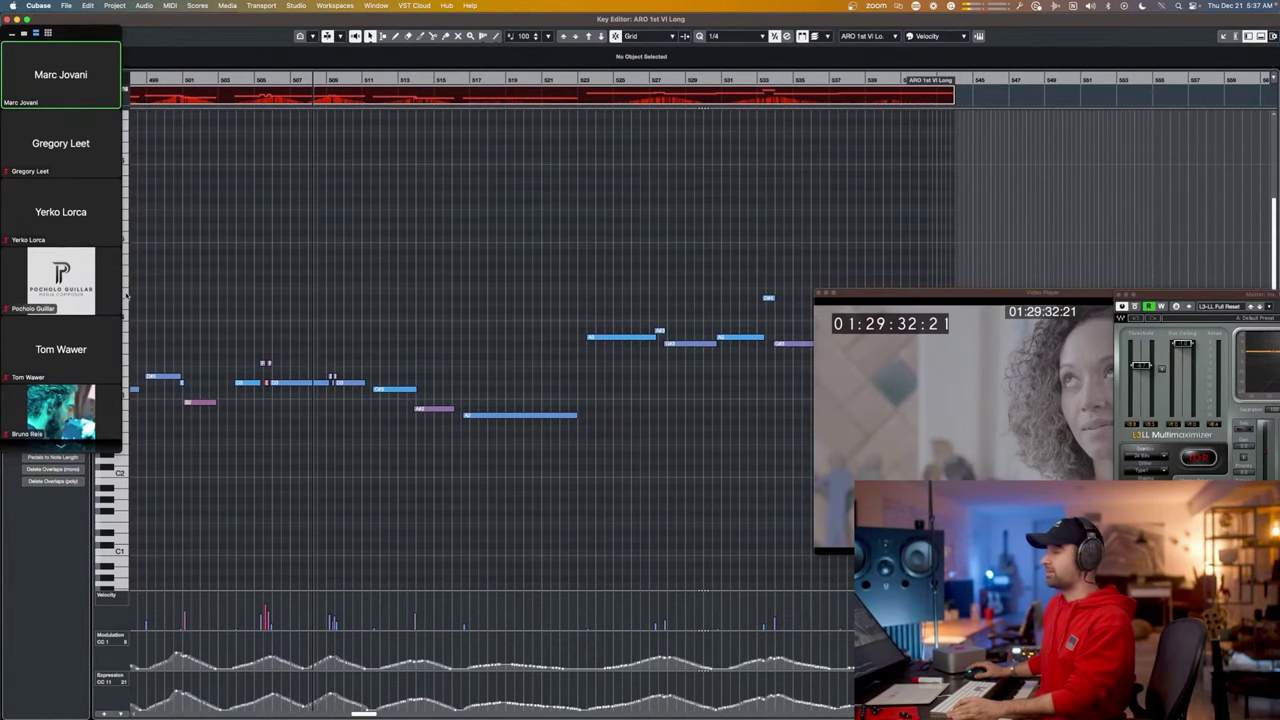
scroll(394, 363, right, 5)
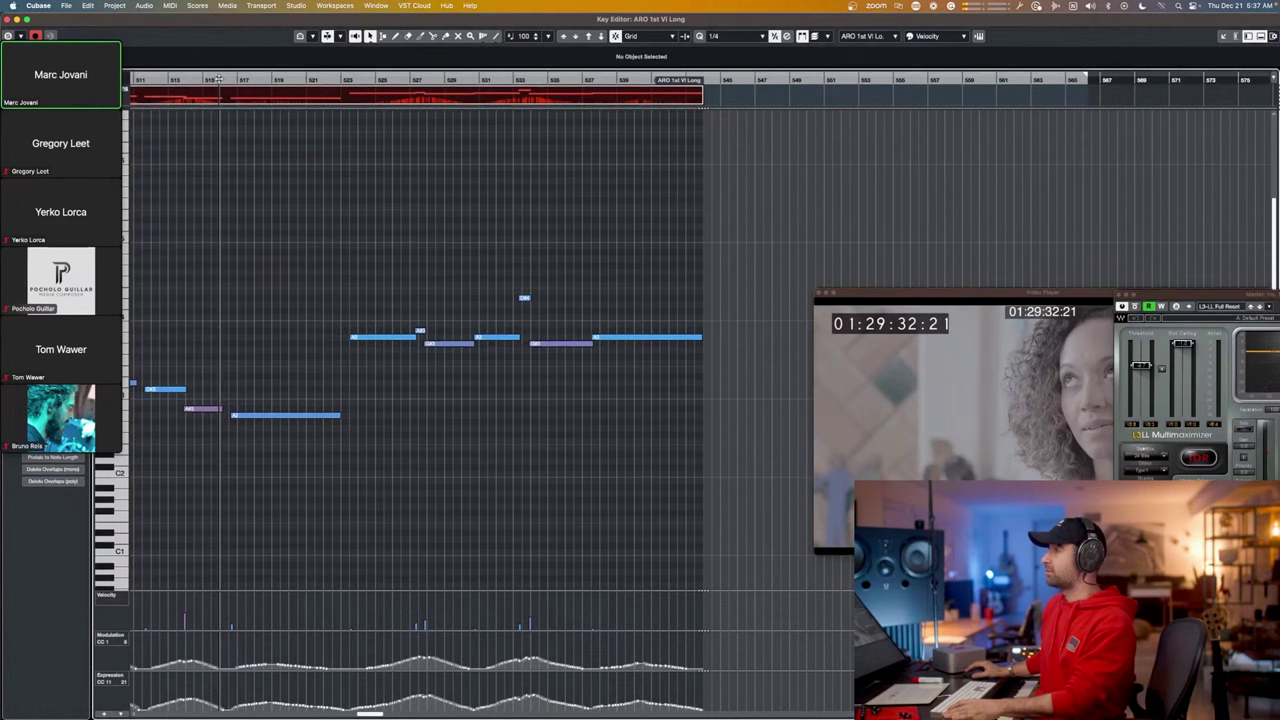
Move the playhead back to about 01:29:43 and play the transition into the higher phrase up to 01:29:59:15.
click(210, 80)
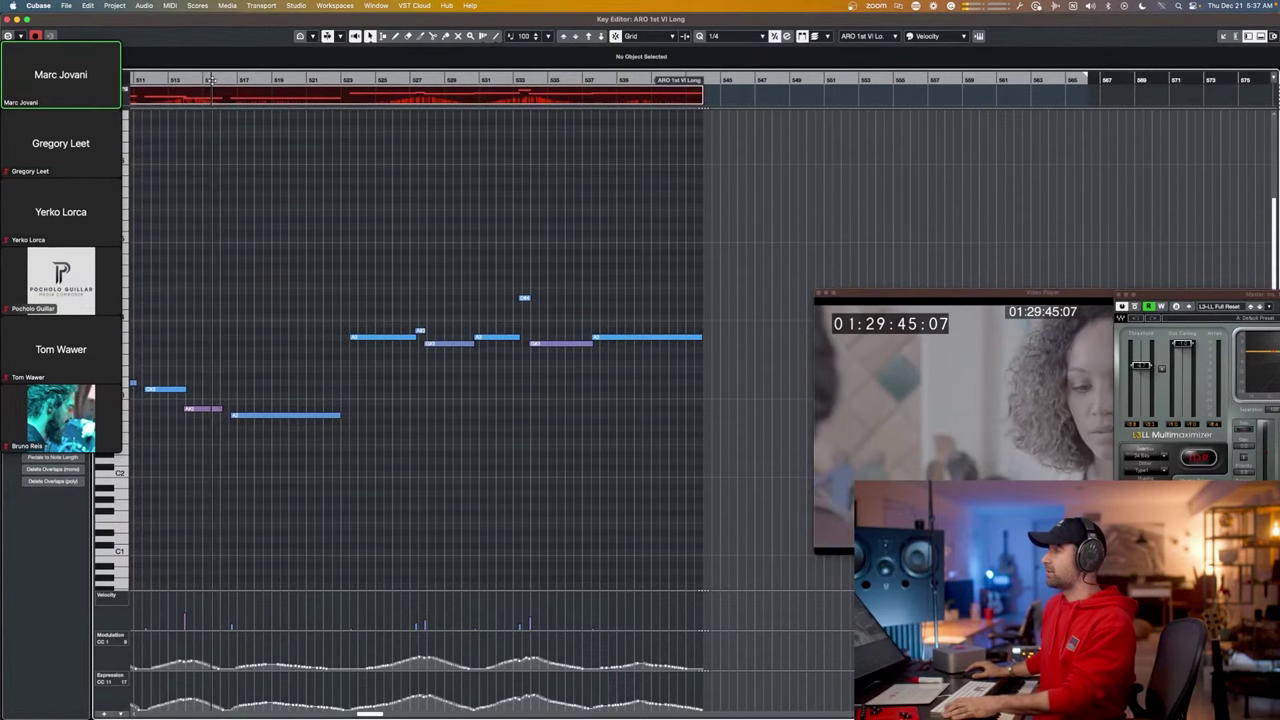
click(193, 80)
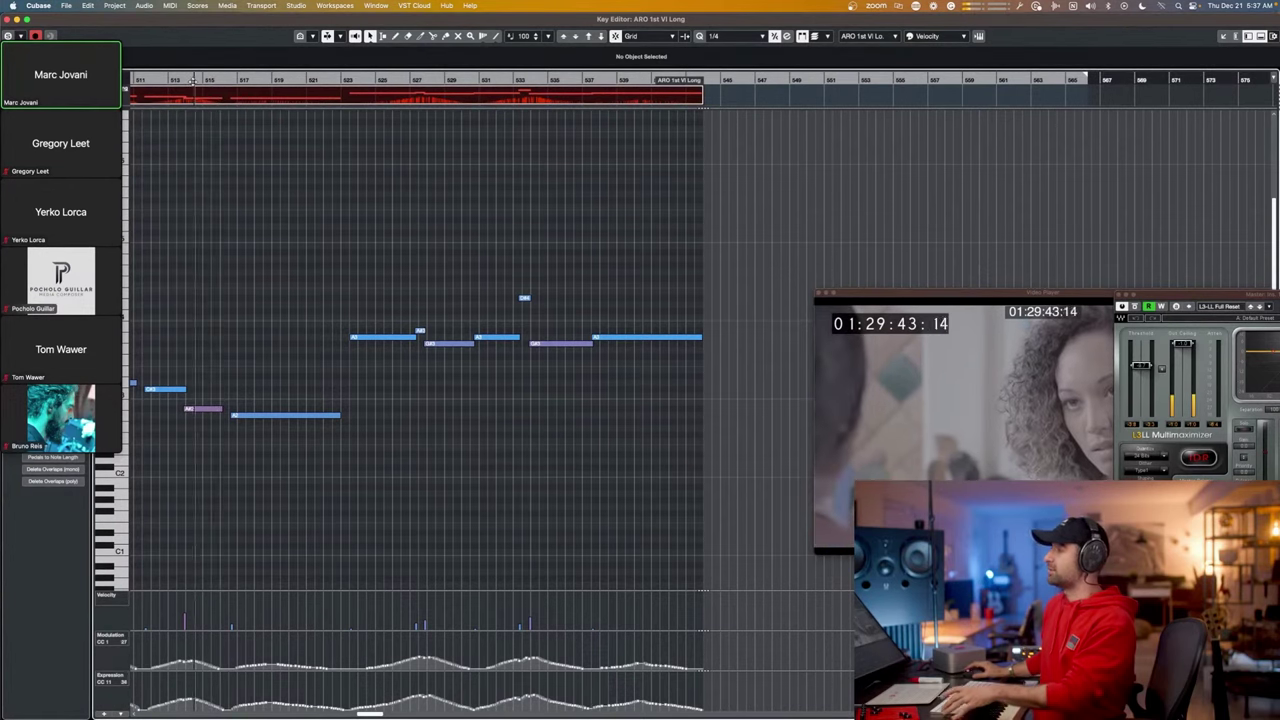
key(space)
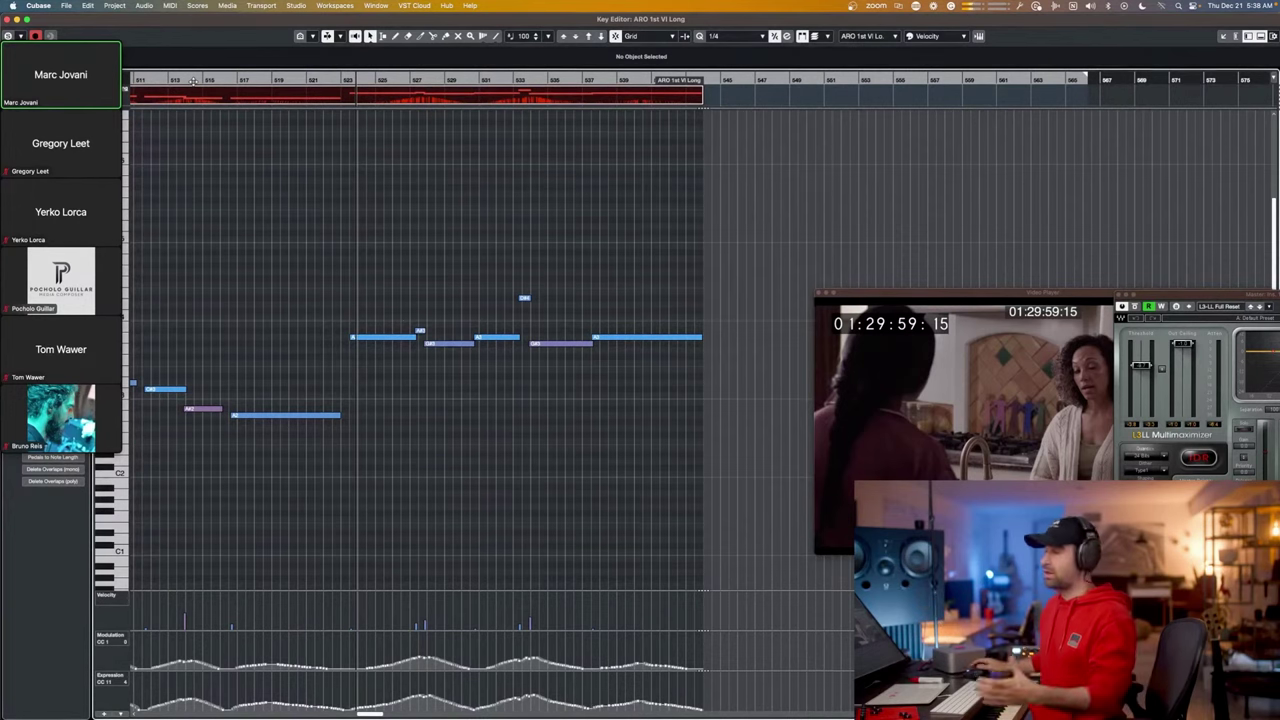
Set the playhead to 01:29:53:00 and play the higher phrase against picture nearly to the part's end, stopping around 01:30:32.
click(322, 80)
click(289, 80)
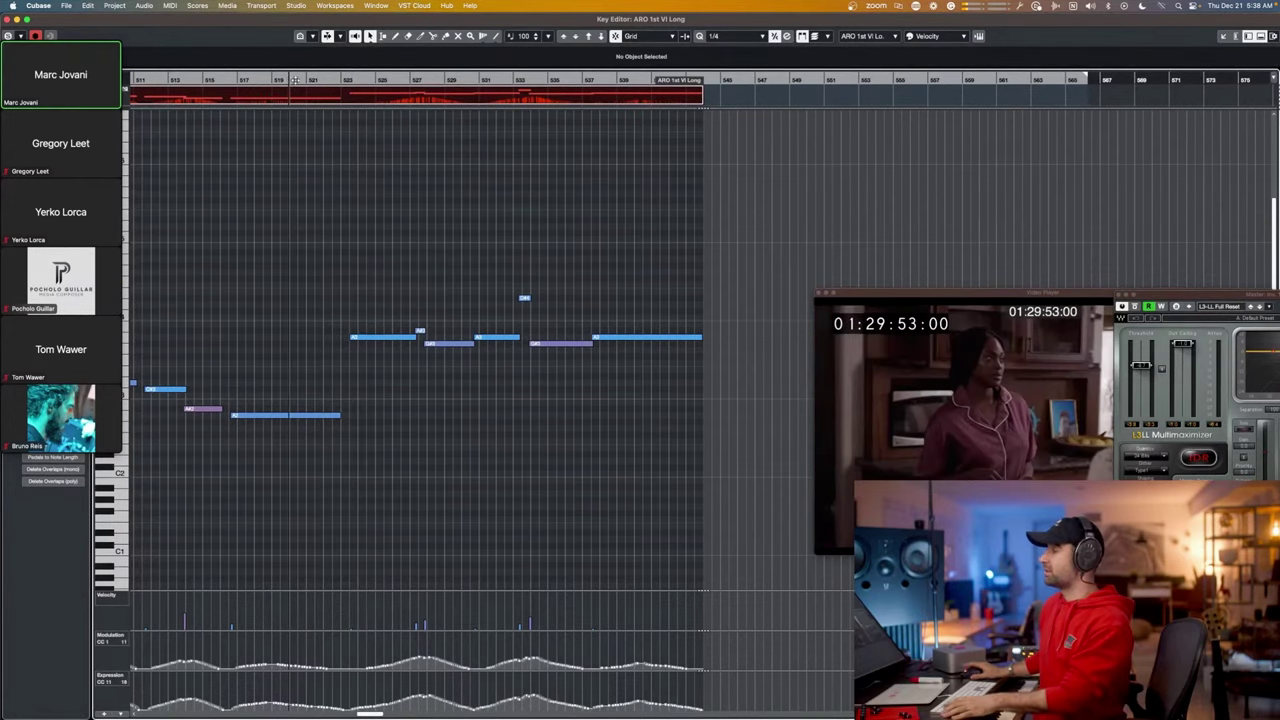
key(space)
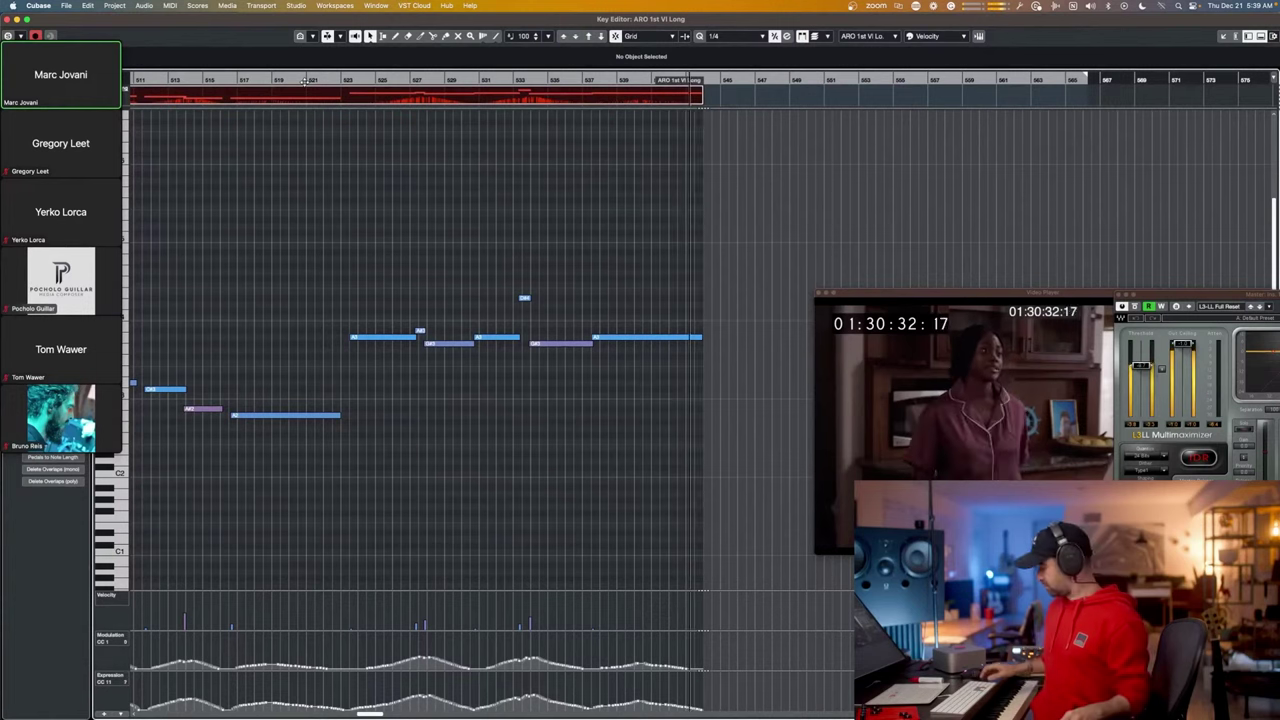
key(space)
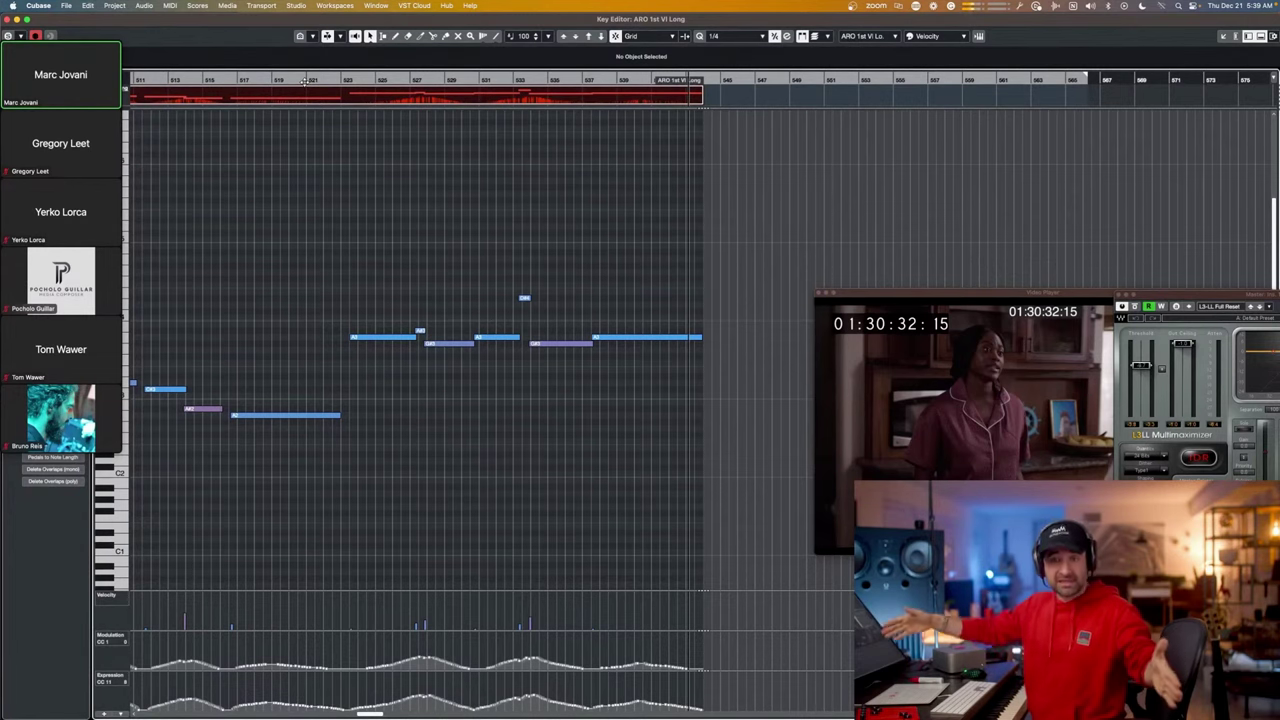
Switch to the Summer House Spotting Session recording in QuickTime Player and play it from the scene at 01:29:01:03.
key(super+Tab)
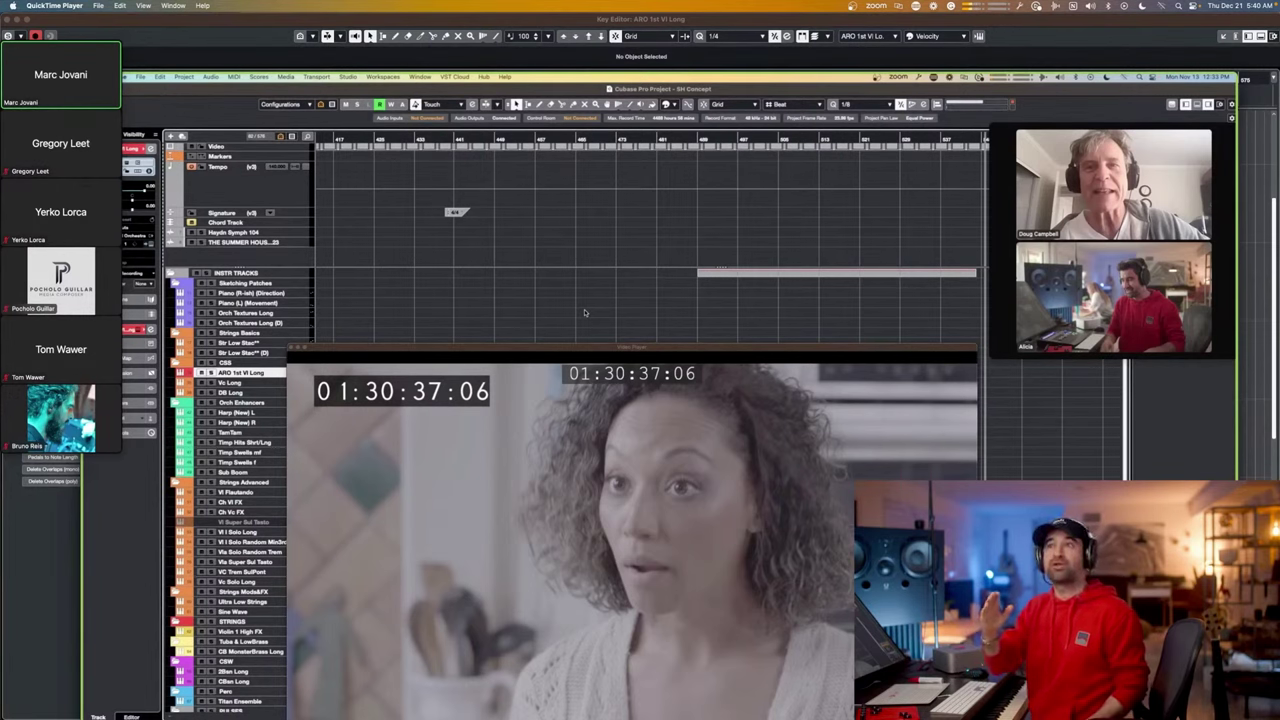
mouse_move(681, 600)
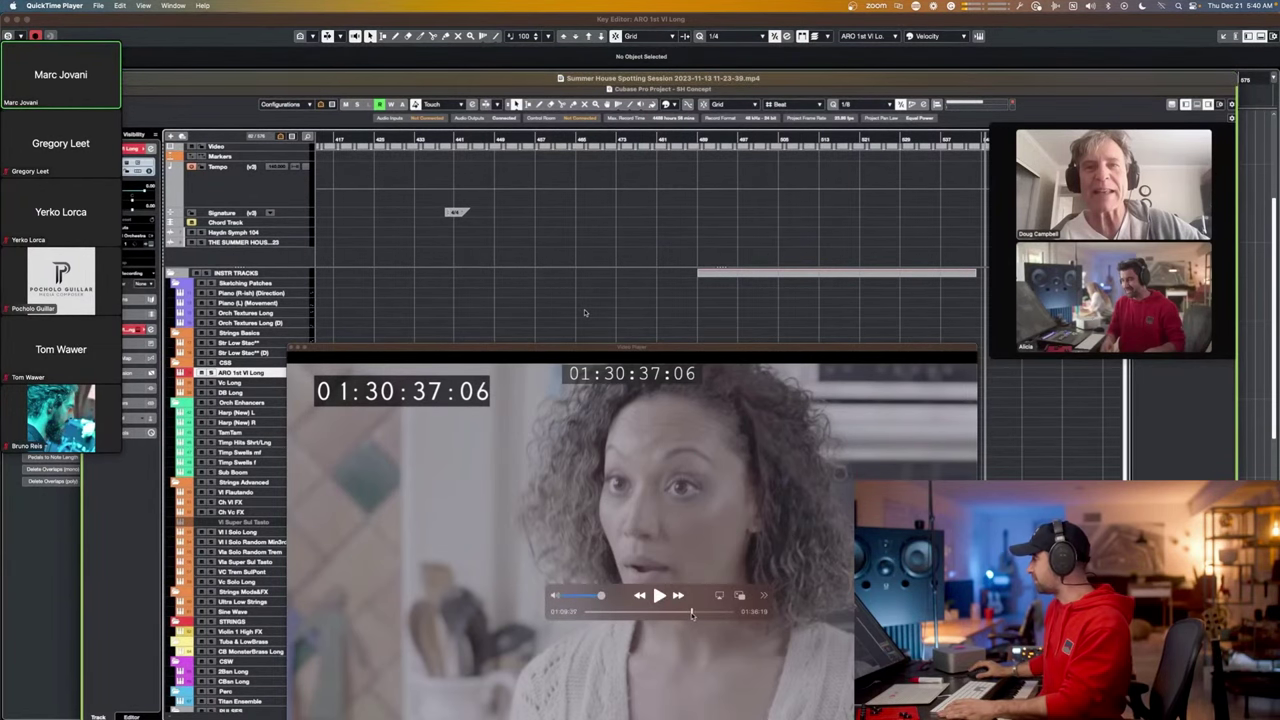
drag(691, 614, 689, 615)
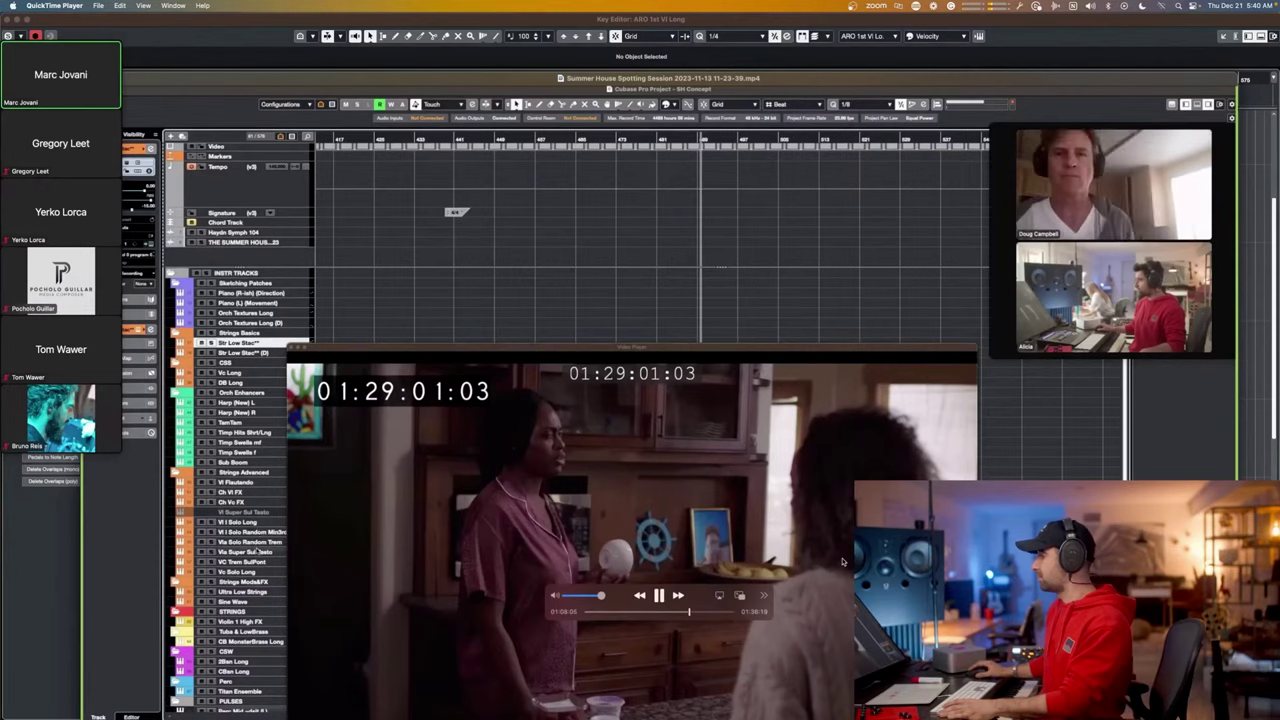
key(super+f)
text(aro)
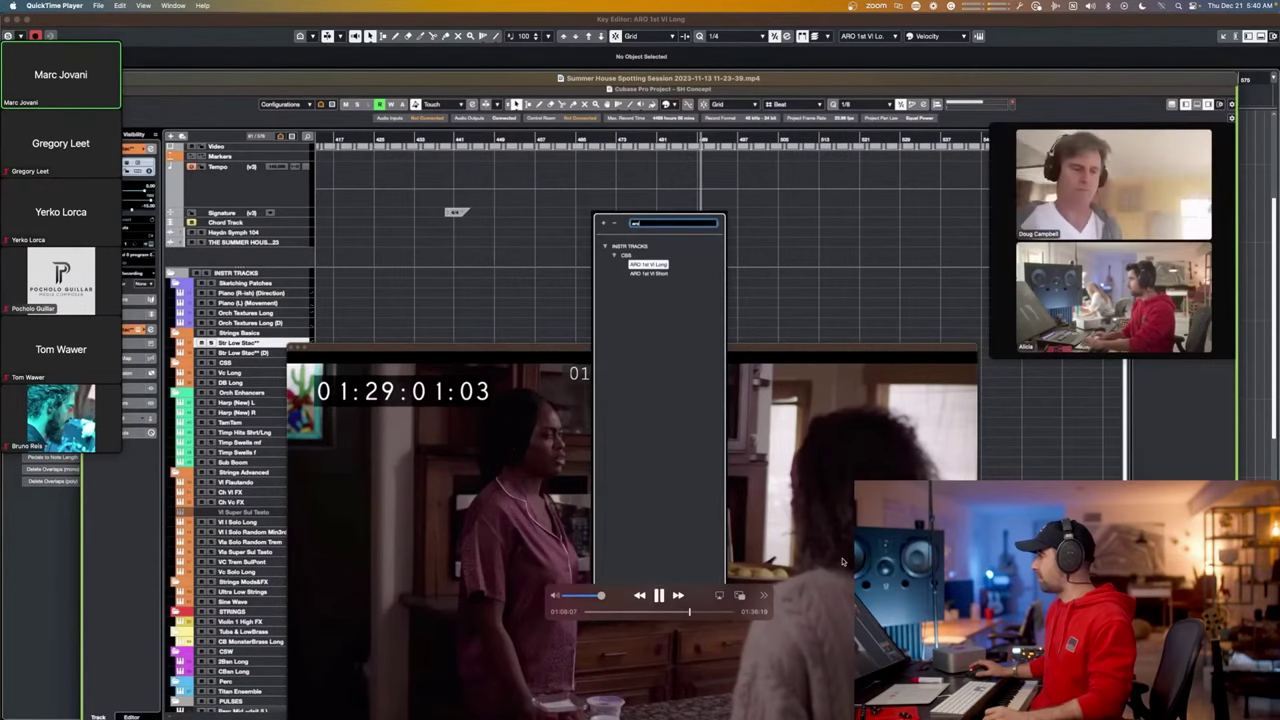
key(Return)
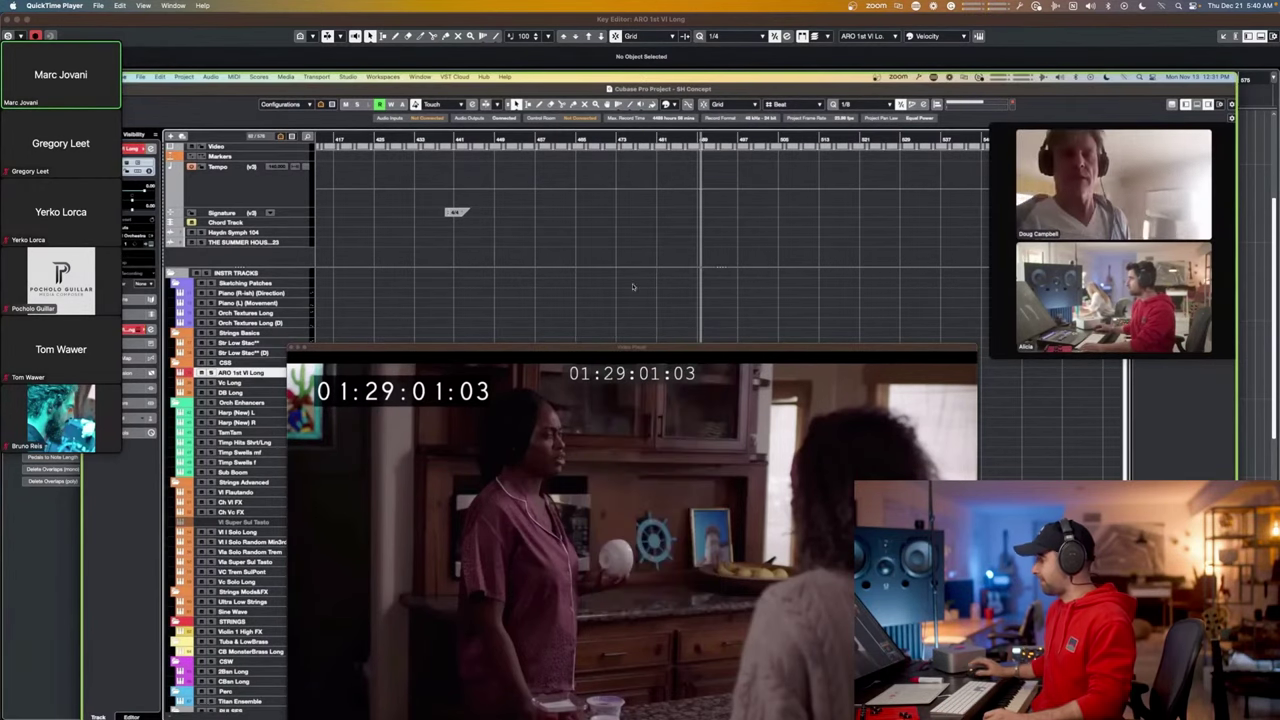
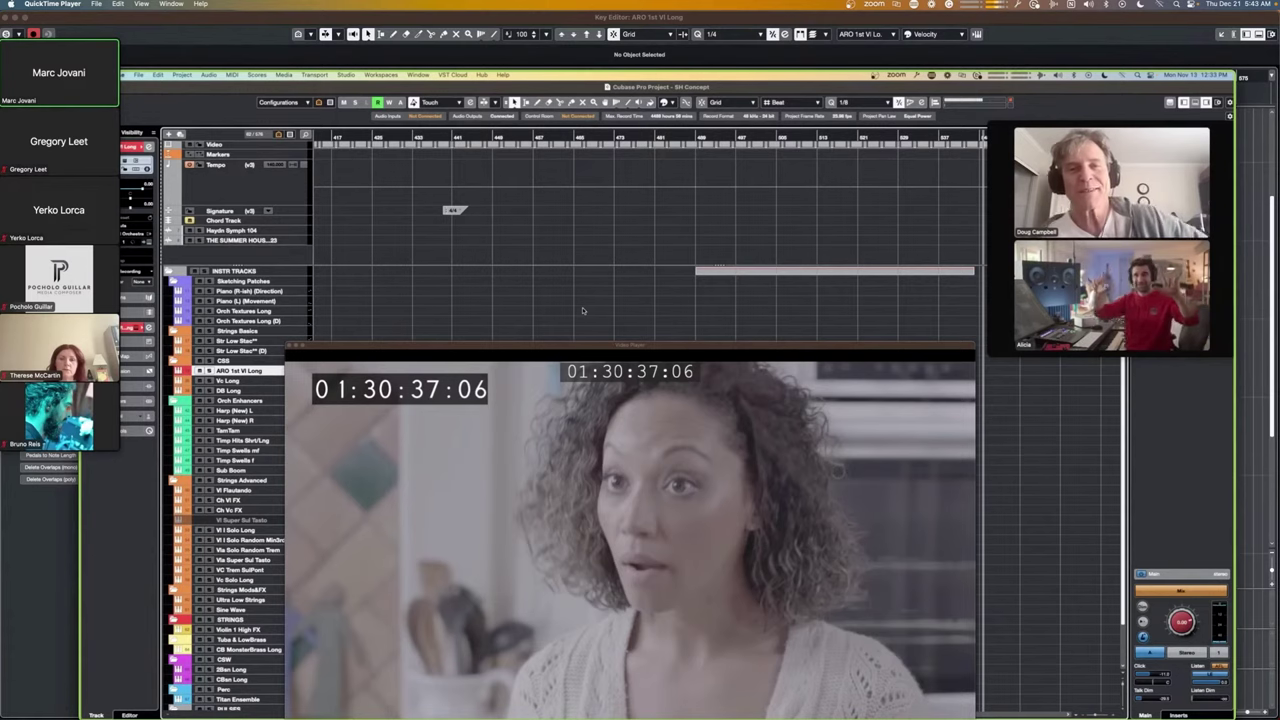
Pause the spotting session recording, switch back to the Cubase project window and clear the meeting participants from the track inspector.
mouse_move(702, 445)
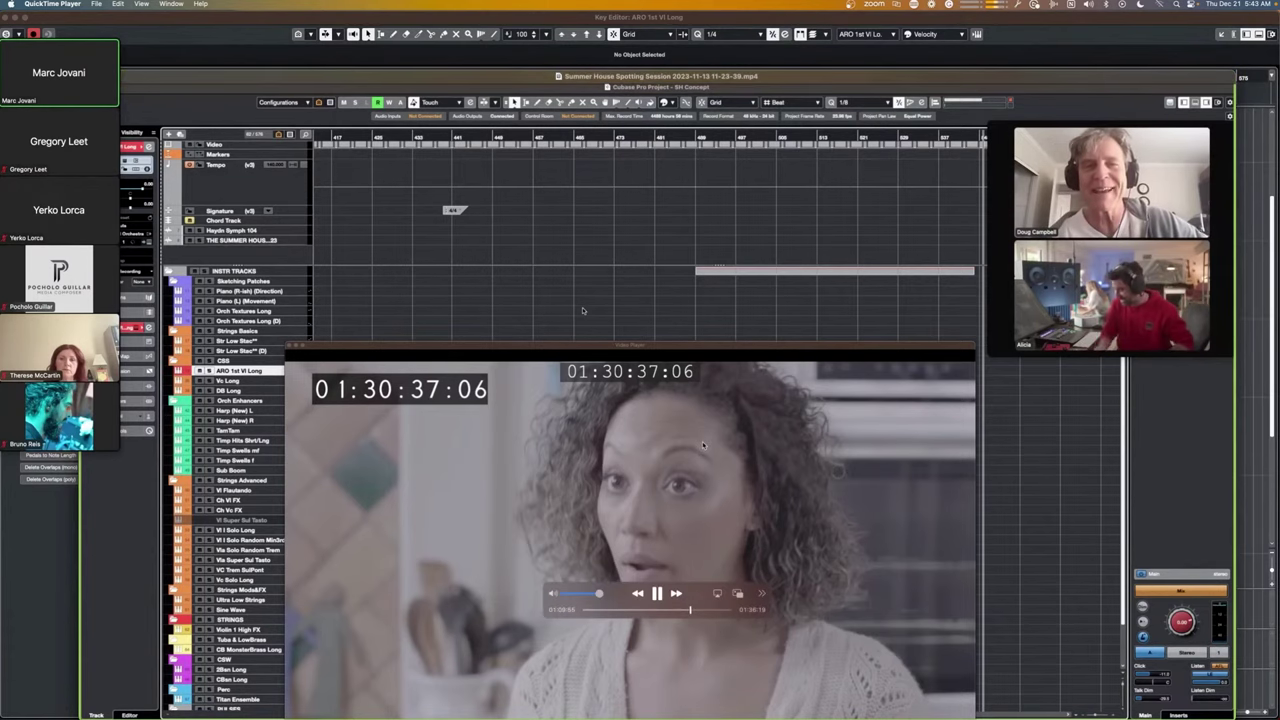
key(space)
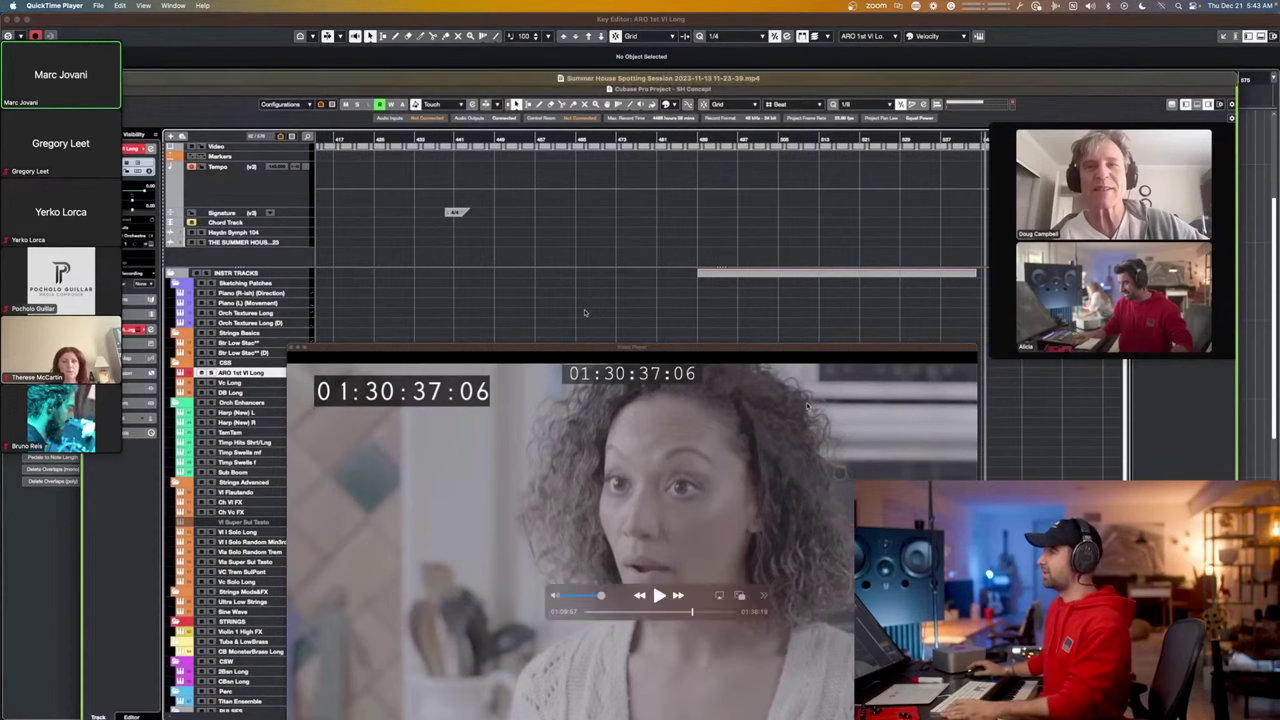
key(super+Tab)
key(super+Tab)
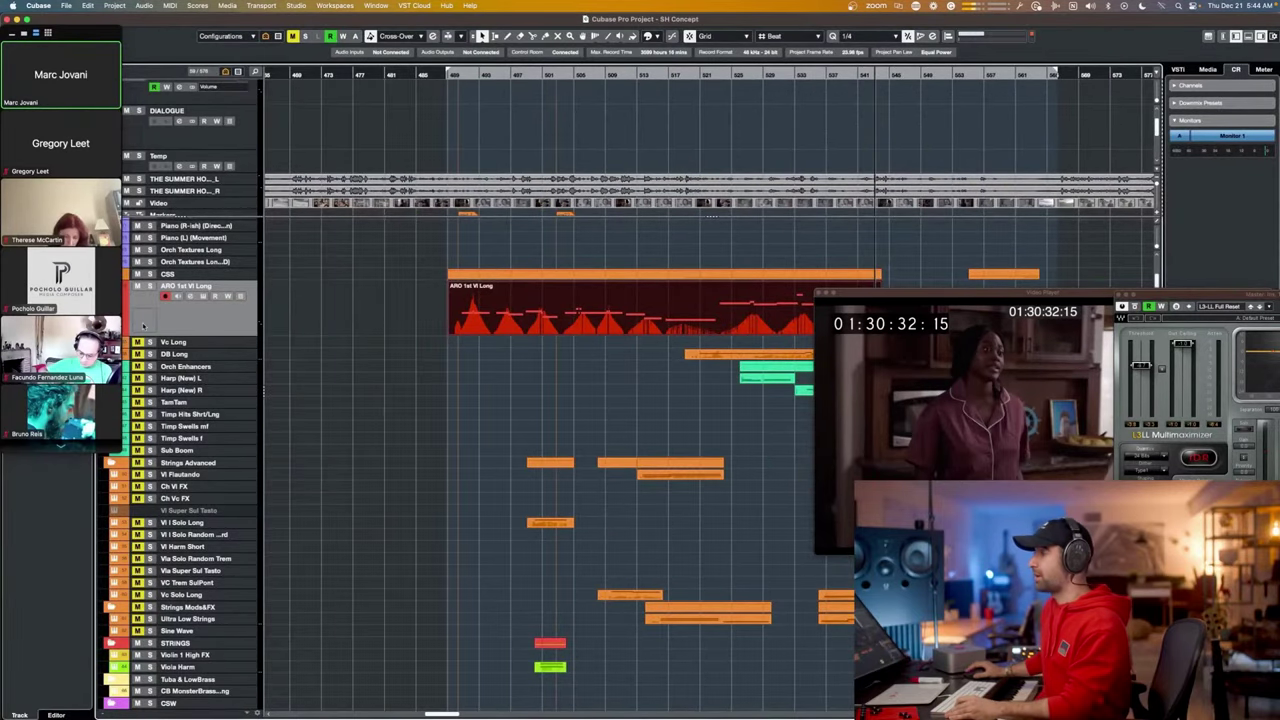
drag(89, 40, 0, 40)
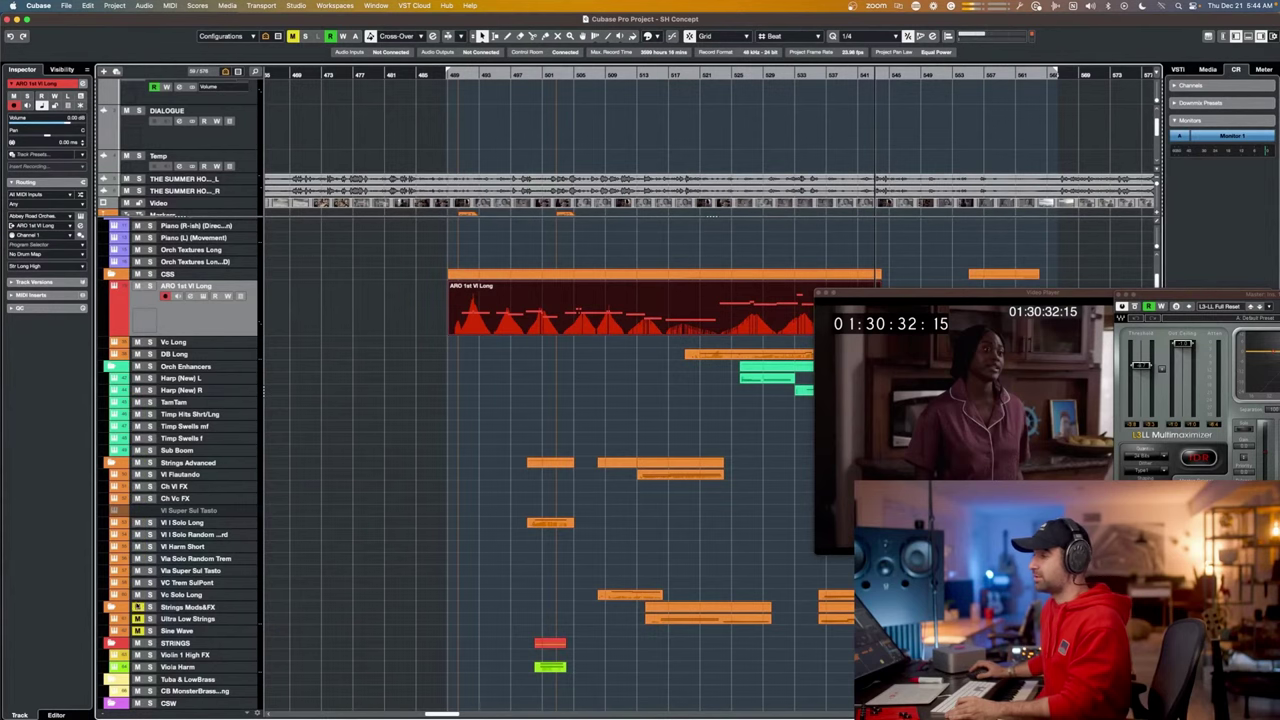
Unmute all the cue's tracks, set the playhead to 01:29:02:01 and play the full arrangement against picture.
scroll(551, 543, down, 3)
scroll(551, 537, up, 3)
scroll(551, 535, down, 1)
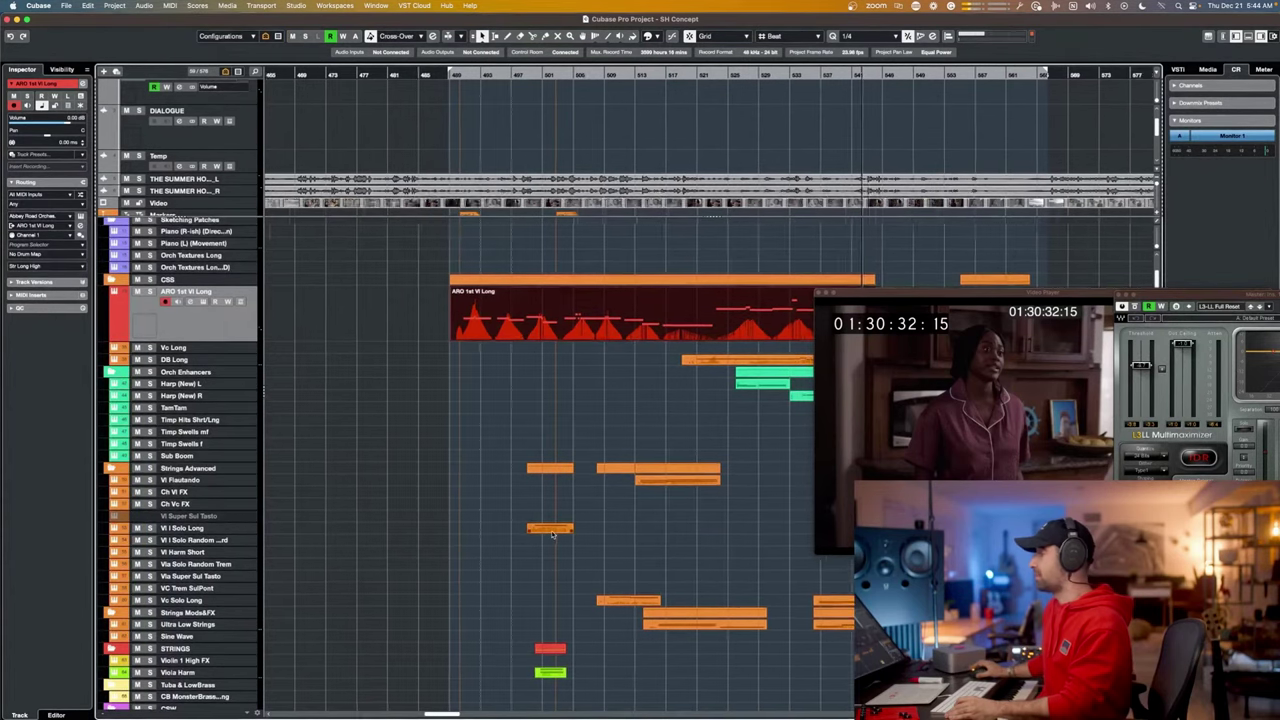
scroll(553, 532, right, 3)
scroll(553, 531, left, 3)
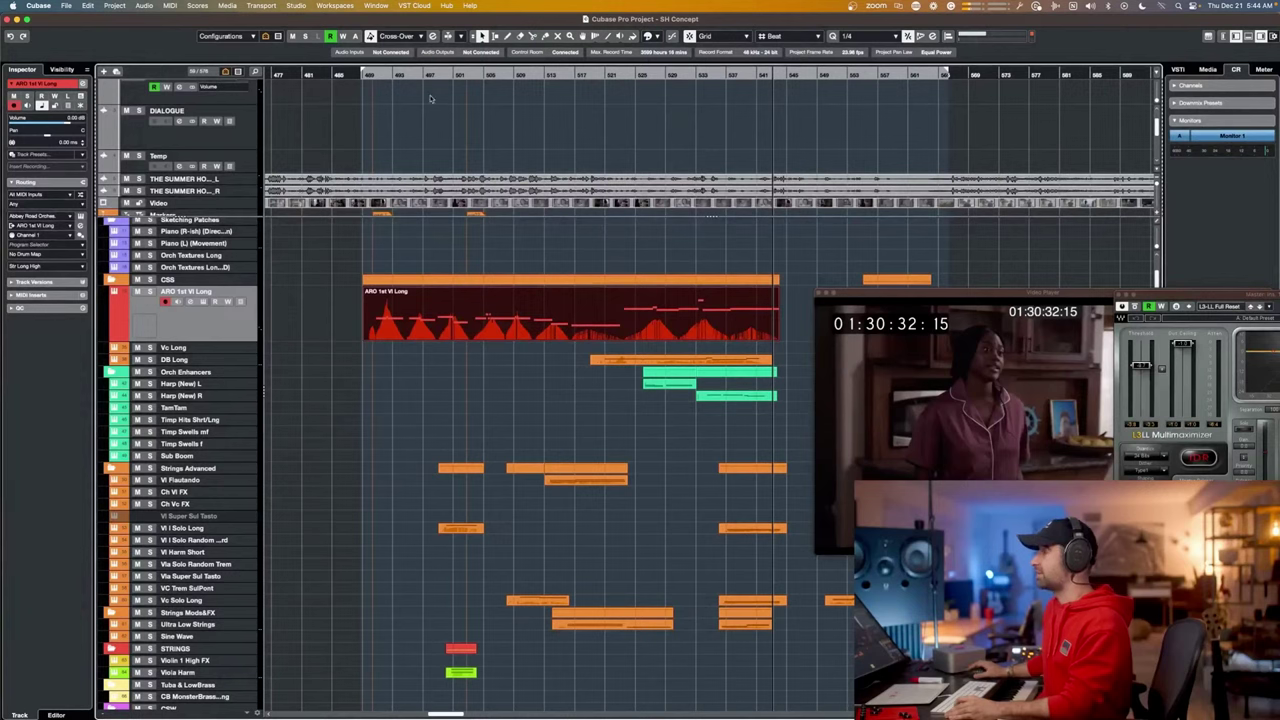
click(371, 76)
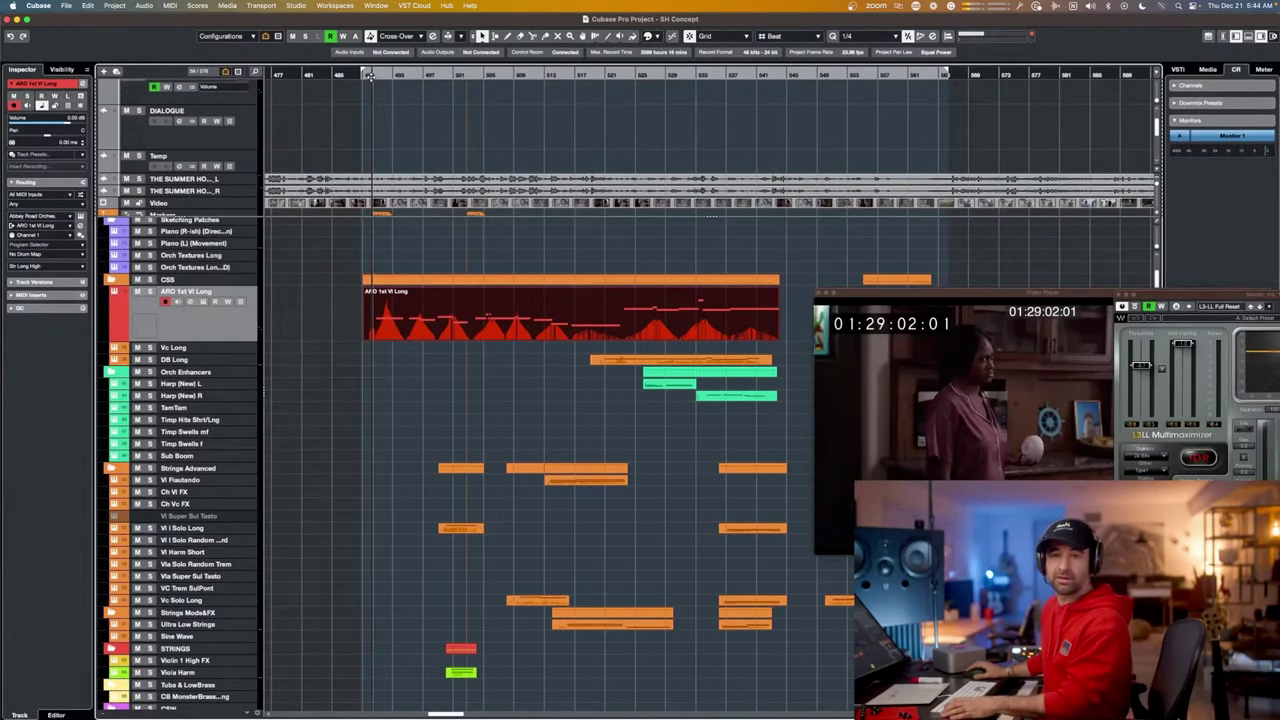
mouse_move(1173, 297)
mouse_down()
mouse_move(1138, 292)
mouse_move(1156, 295)
mouse_up()
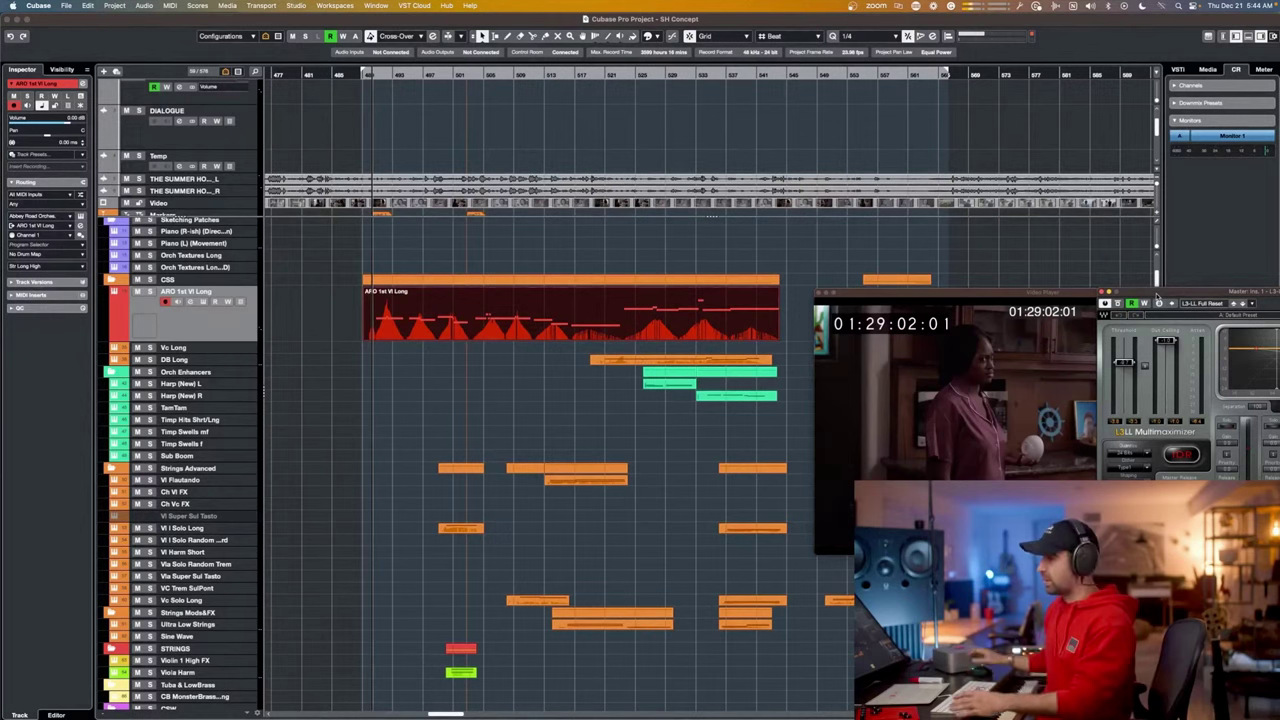
click(392, 374)
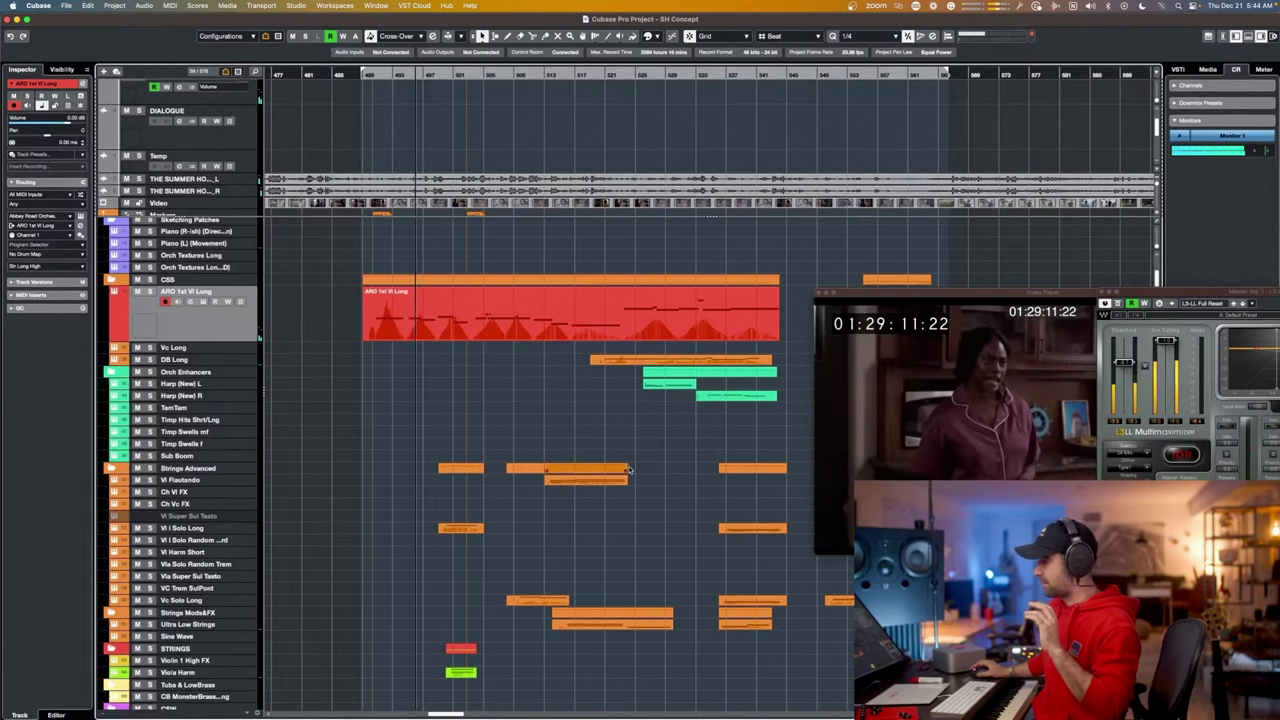
Show only the tracks with data between the locators while the cue keeps playing.
scroll(632, 472, down, 2)
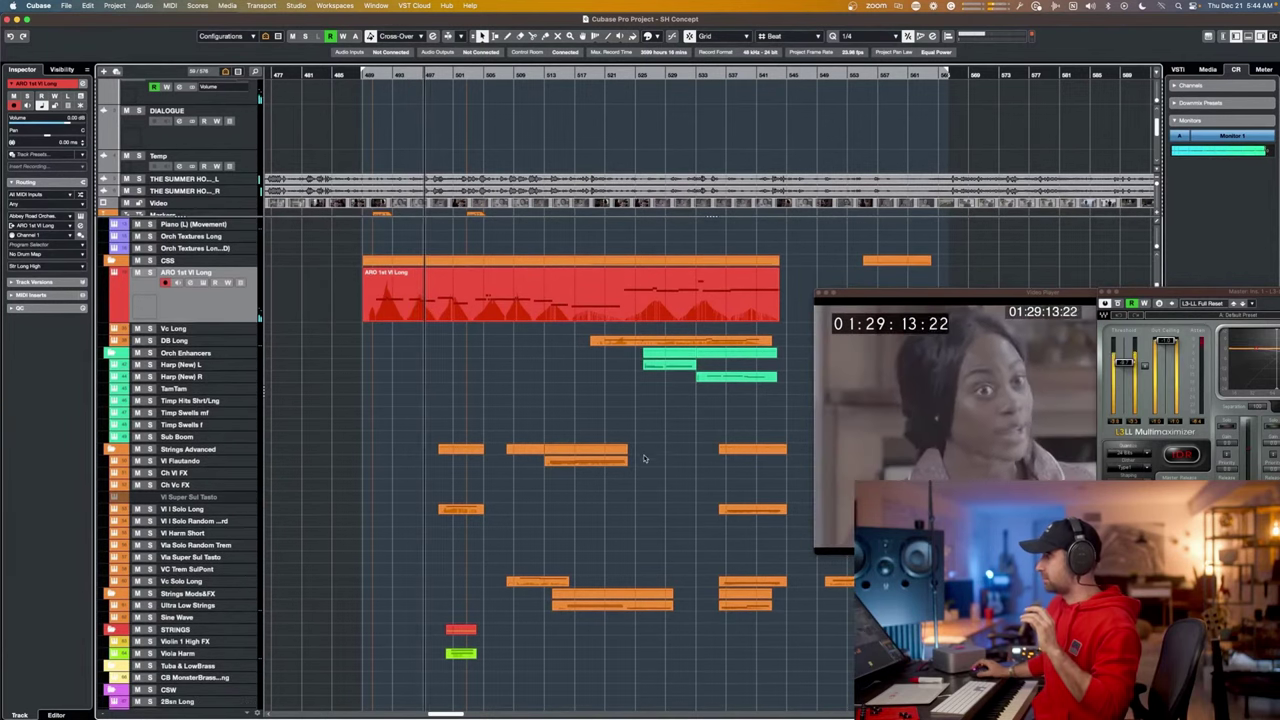
click(254, 37)
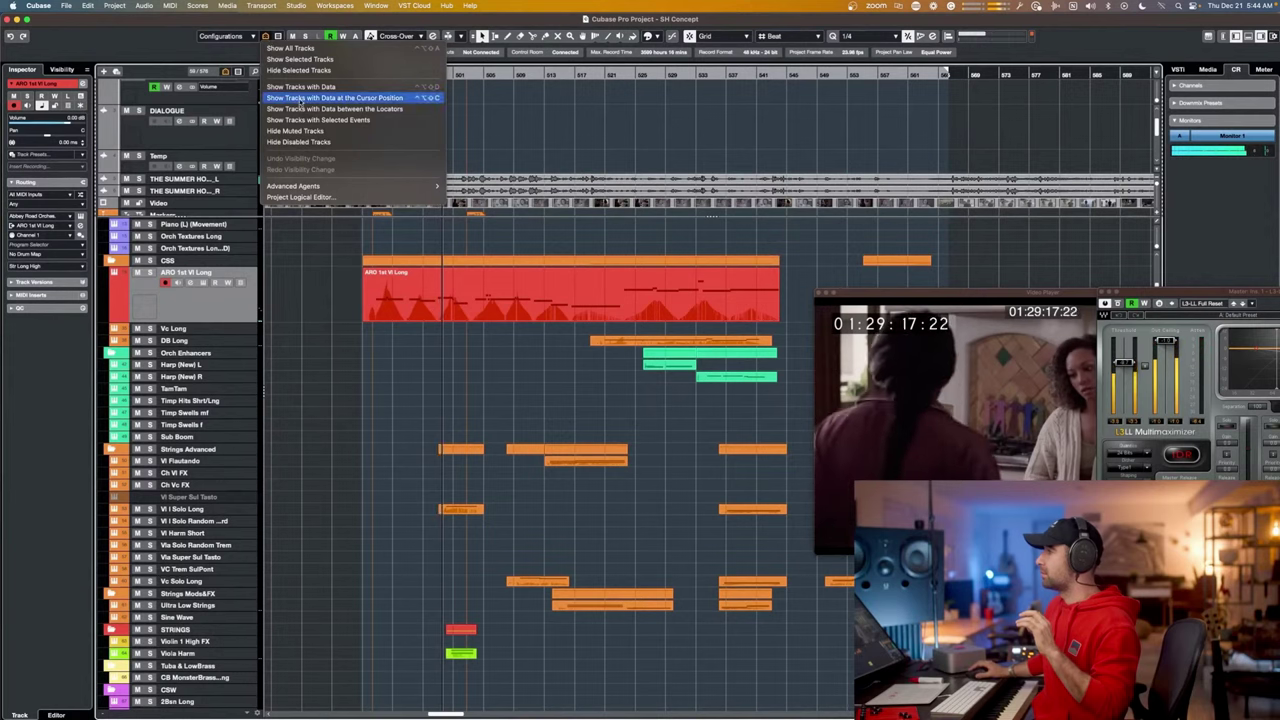
click(300, 107)
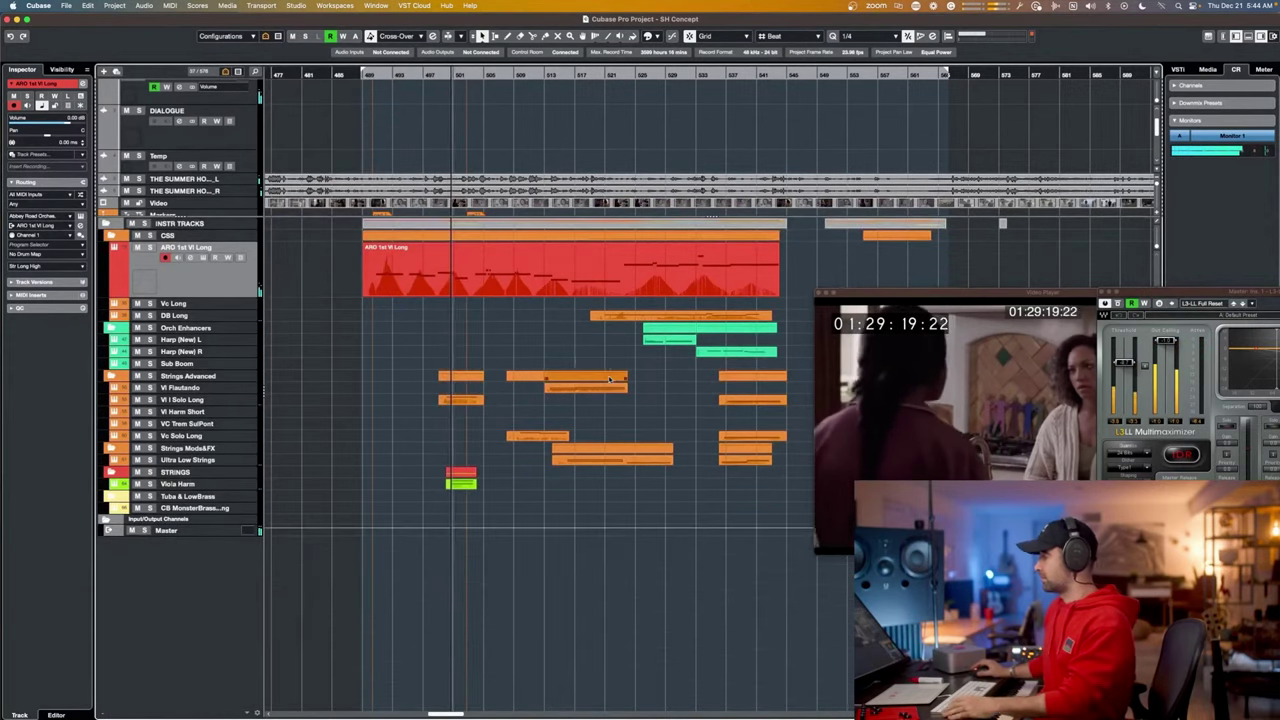
scroll(614, 374, right, 3)
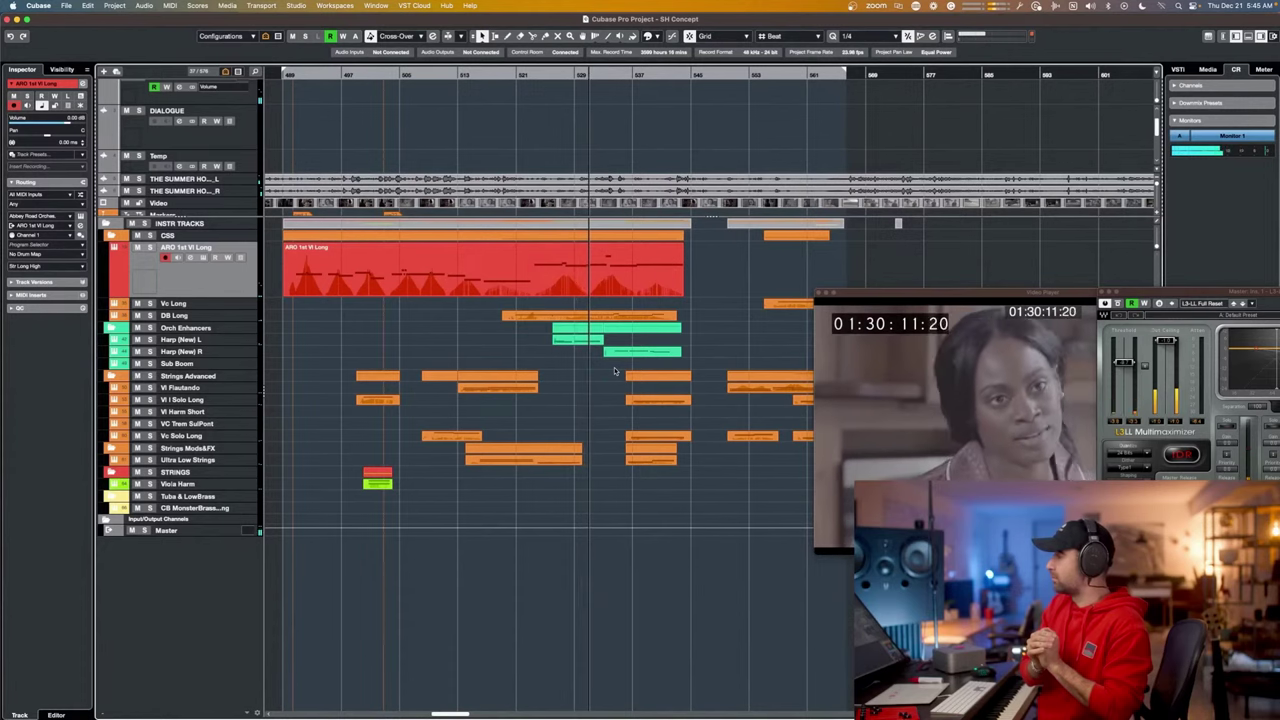
View the Harp (New) R track's Kontakt instrument and its part's notes in the Key Editor, and close both during playback.
click(210, 353)
key(e)
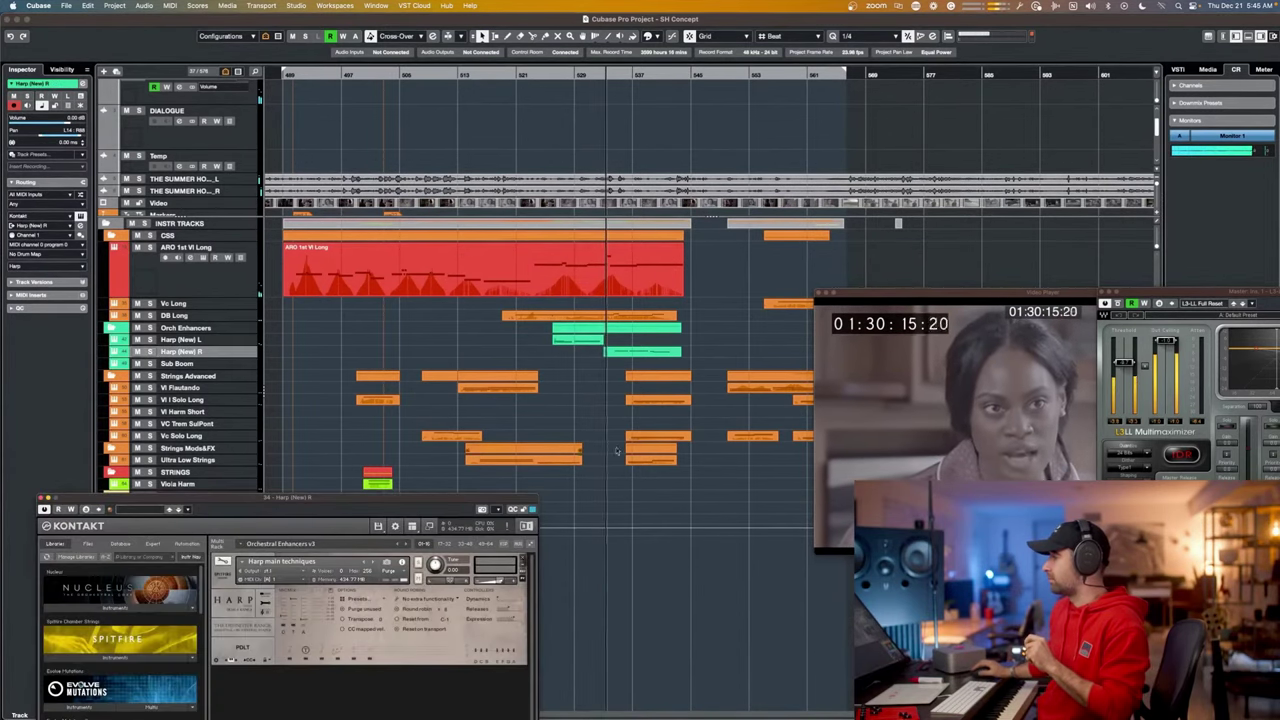
click(652, 354)
double_click(651, 354)
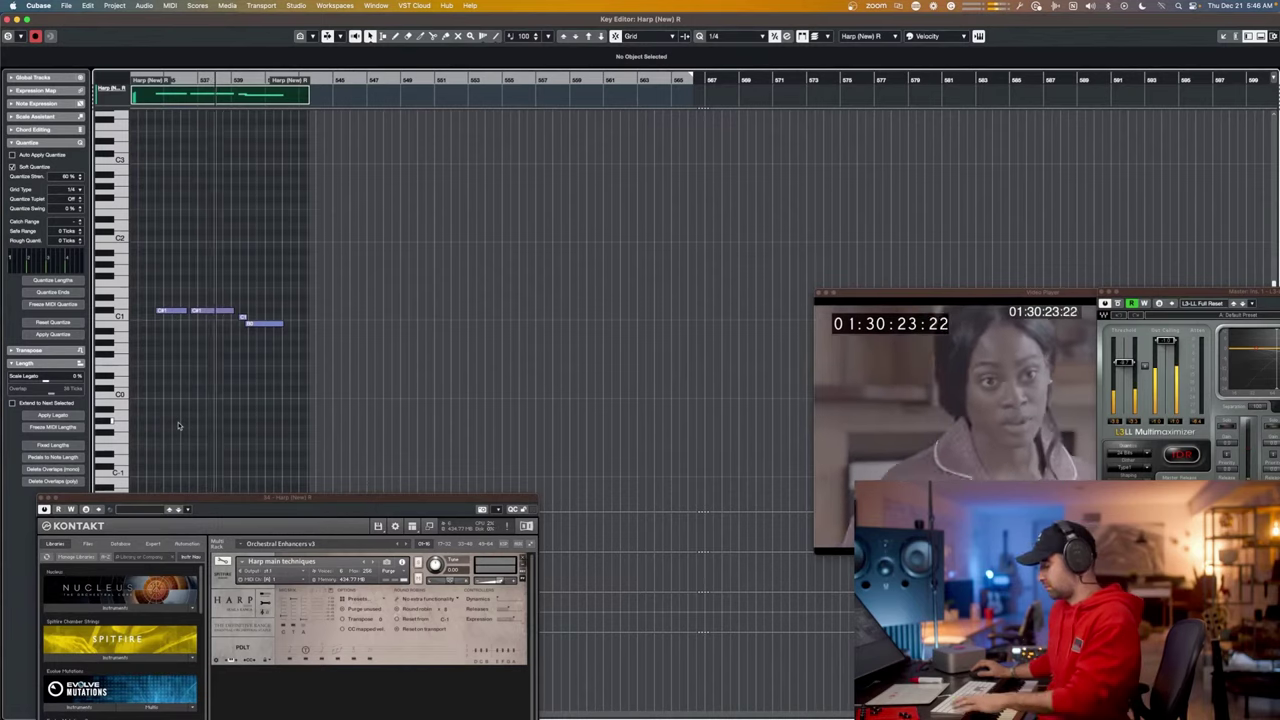
key(Return)
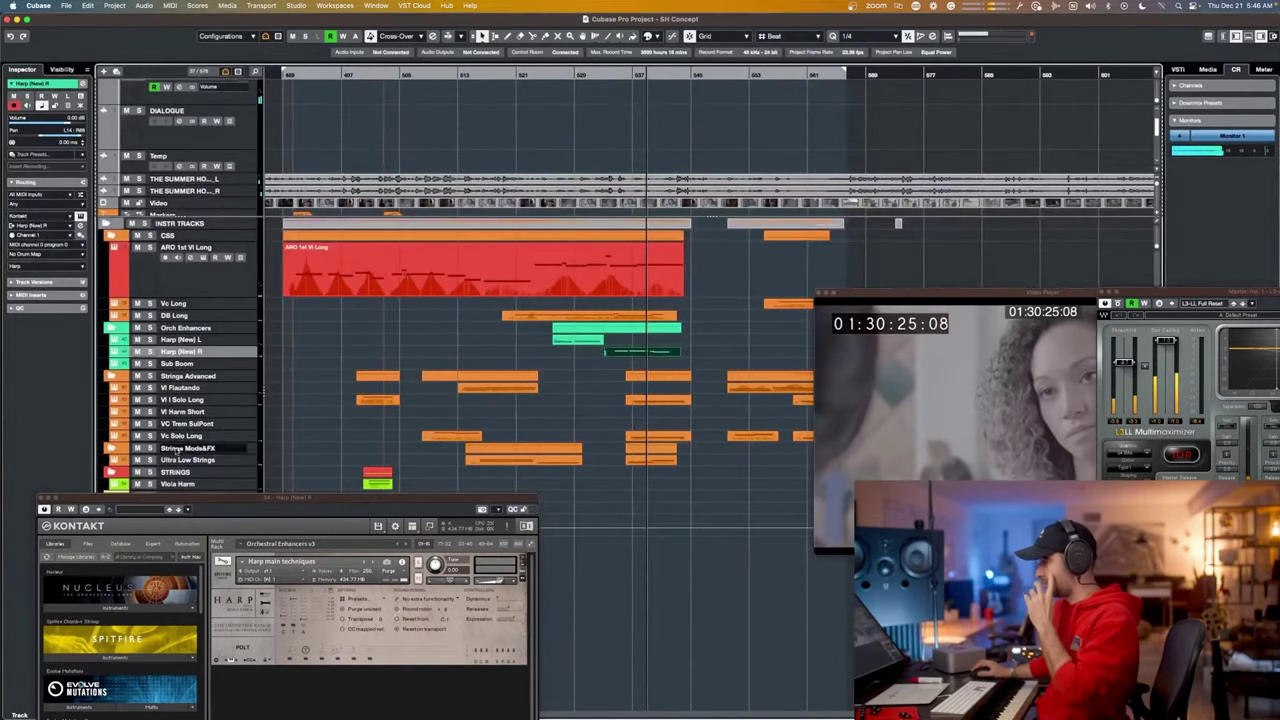
click(41, 497)
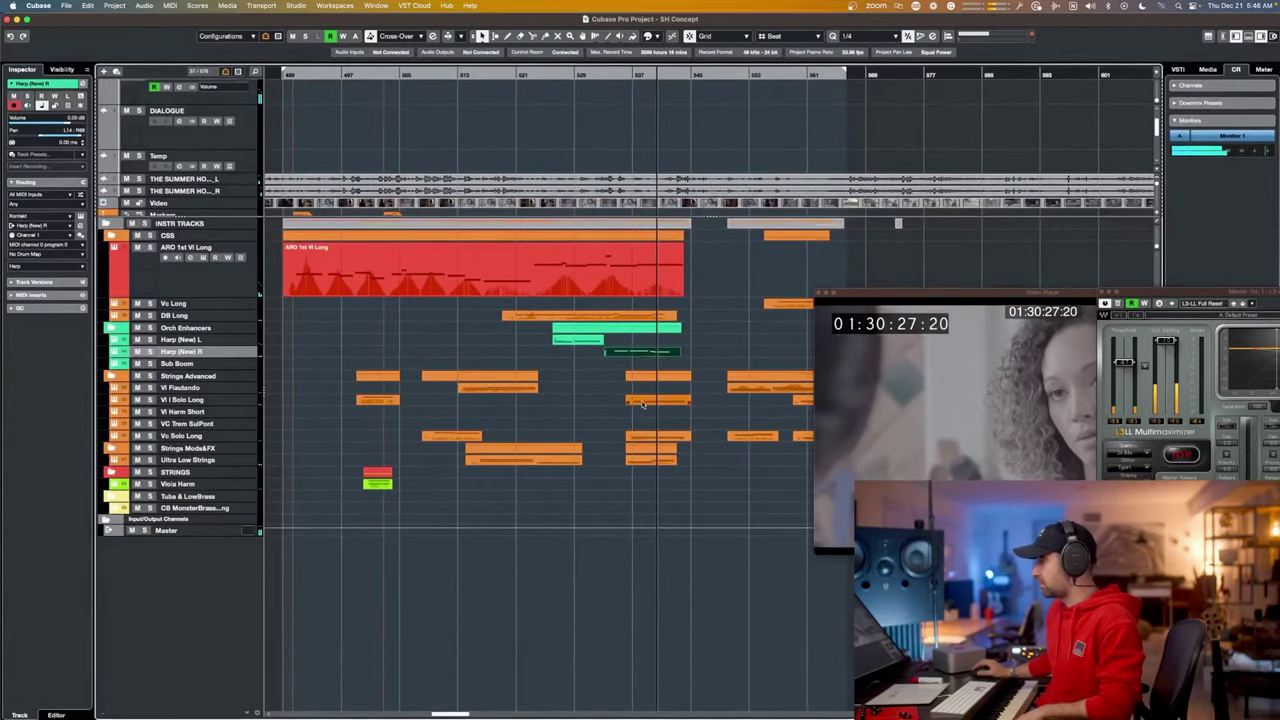
Select the later Vc Solo Long part and its track, listen to the rest of the cue and stop playback.
click(642, 438)
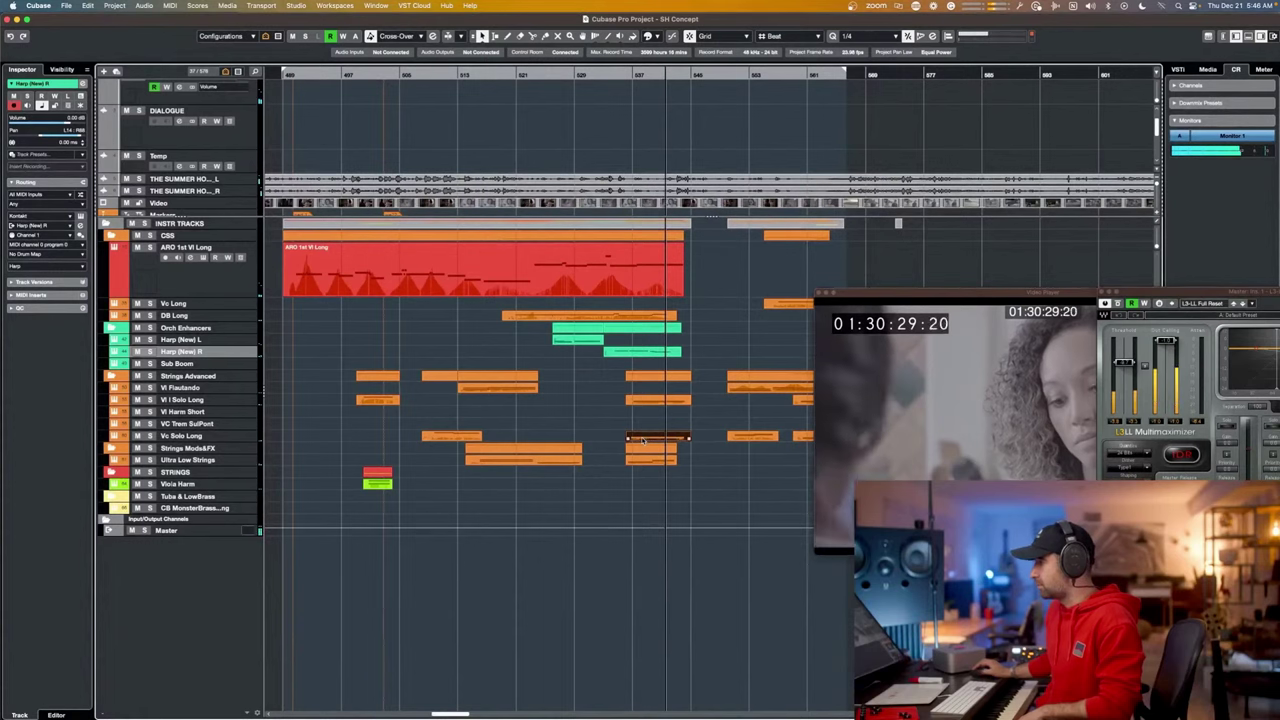
click(207, 437)
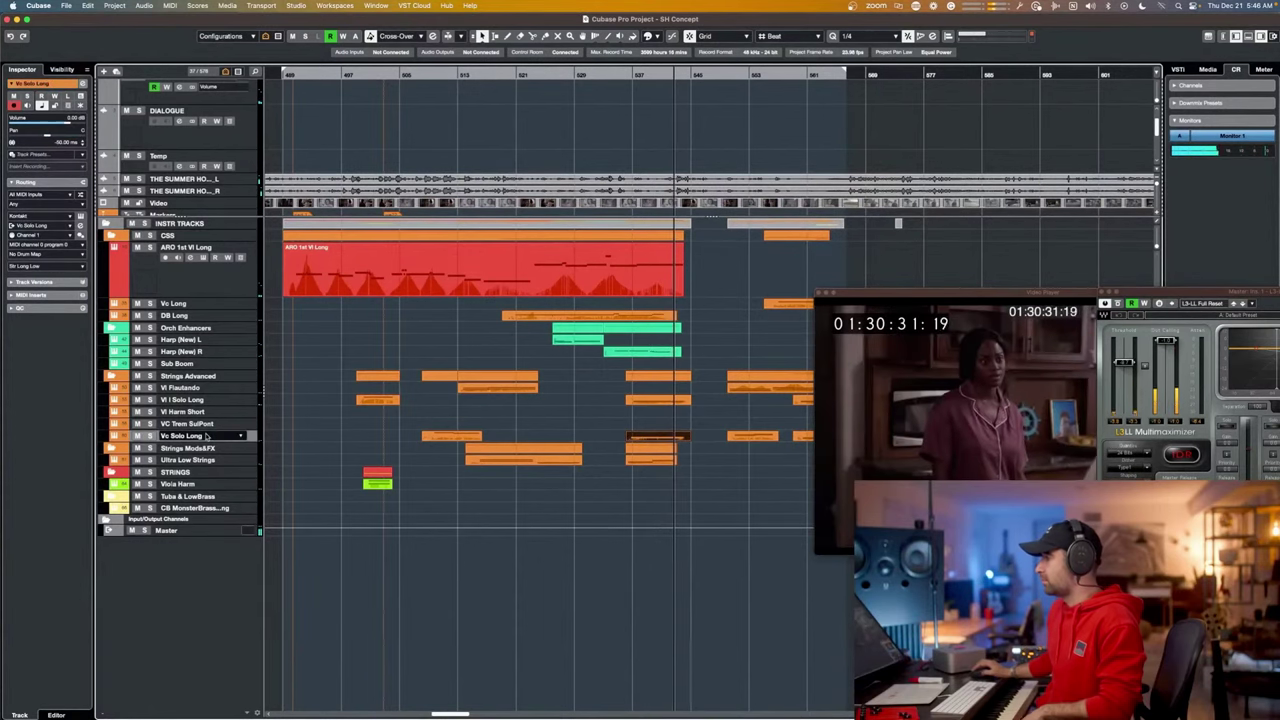
click(533, 500)
key(space)
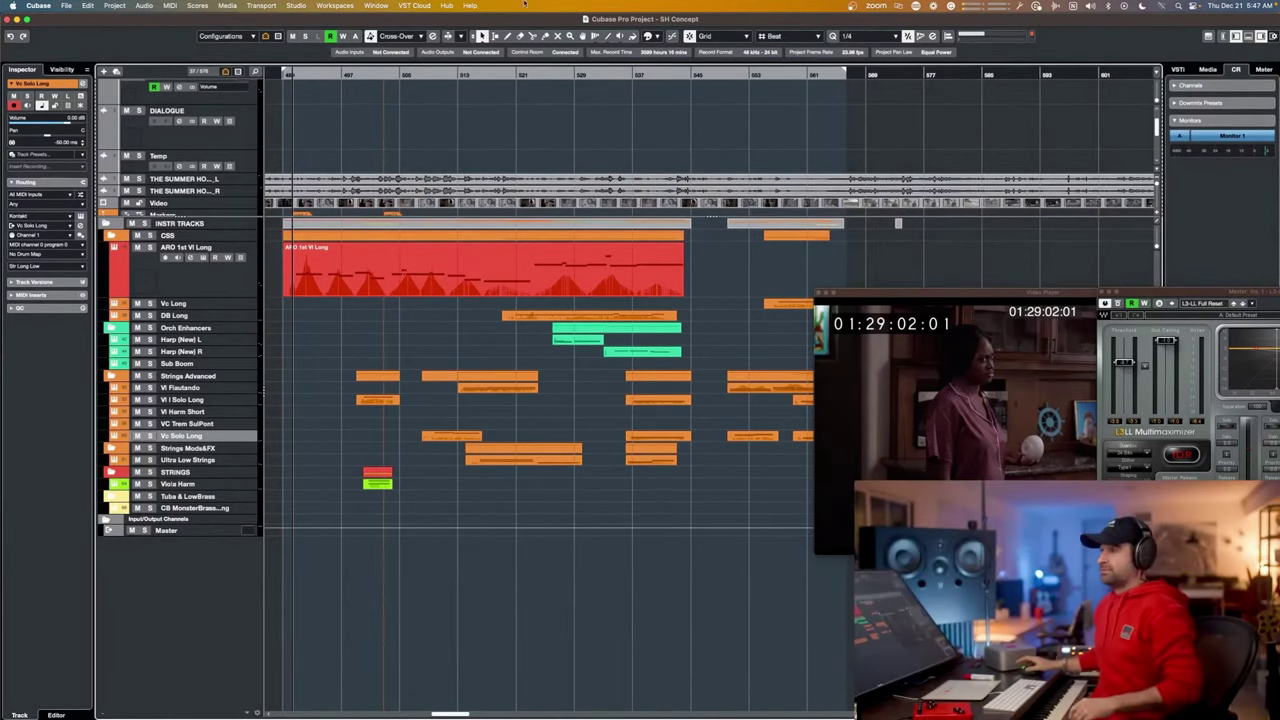
View all meeting participants in Zoom's gallery view, and return them to the compact vertical strip beside the project.
drag(440, 124, 120, 8)
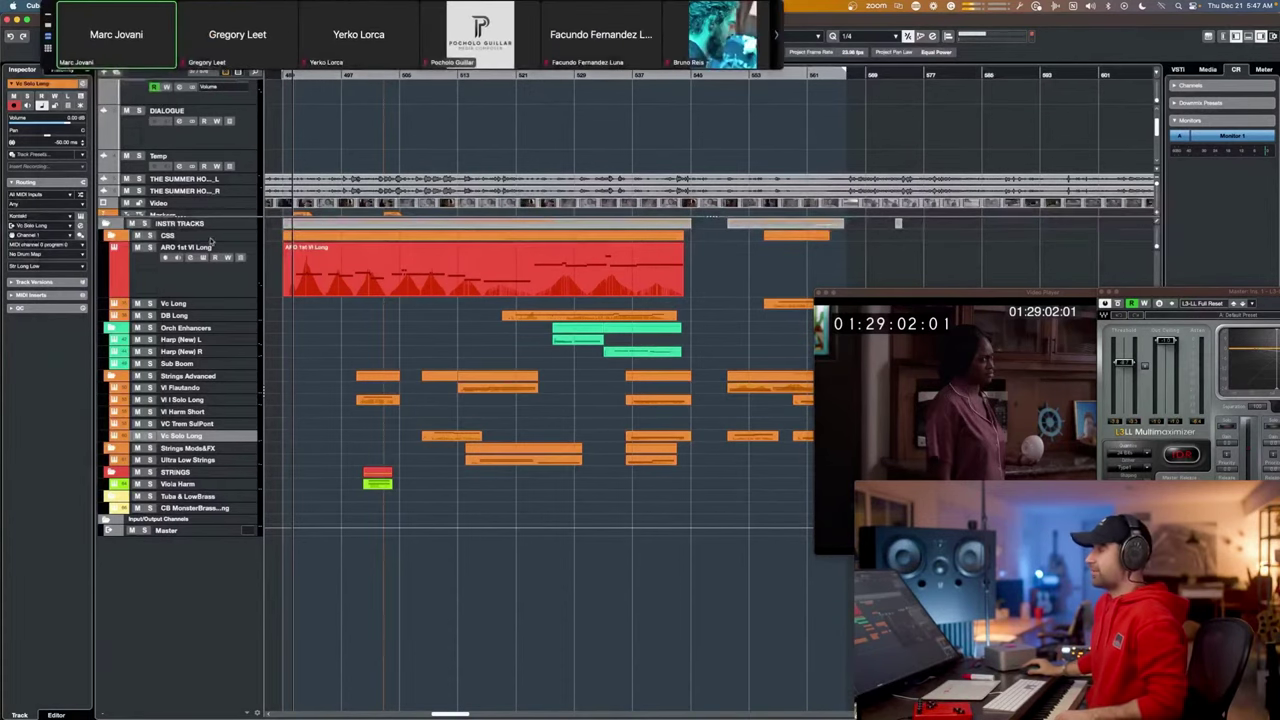
drag(210, 36, 191, 58)
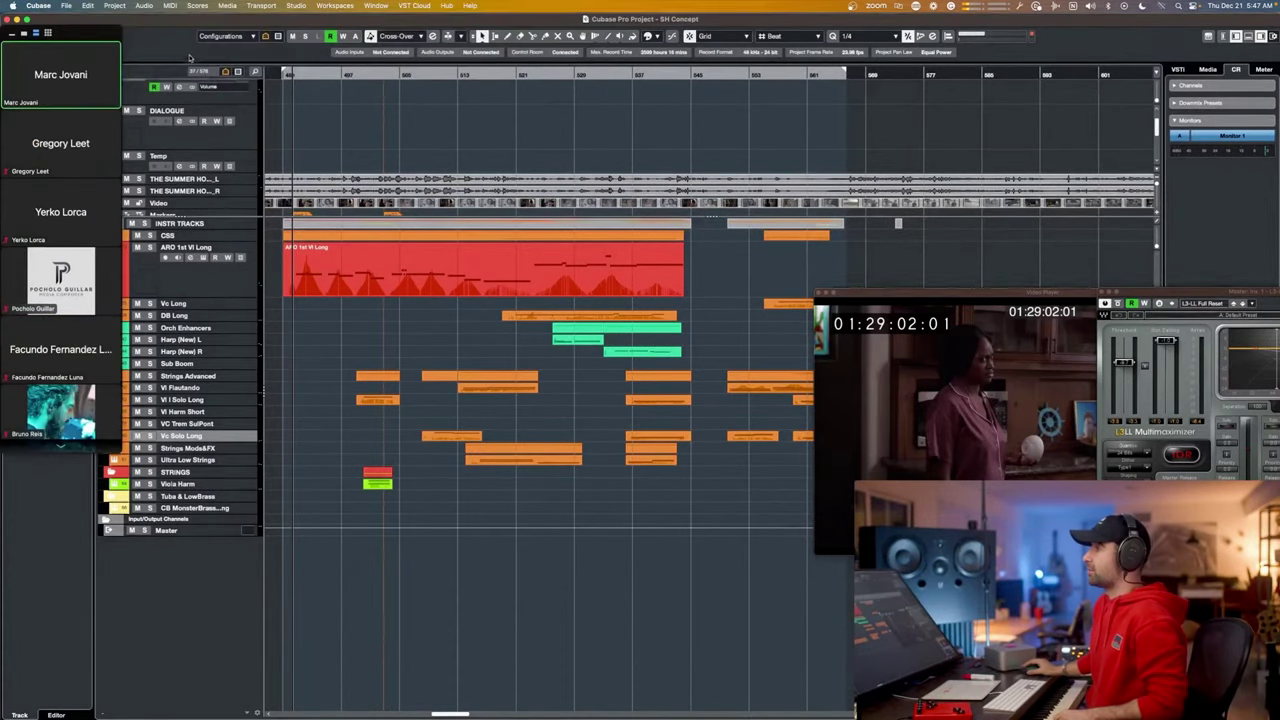
click(47, 33)
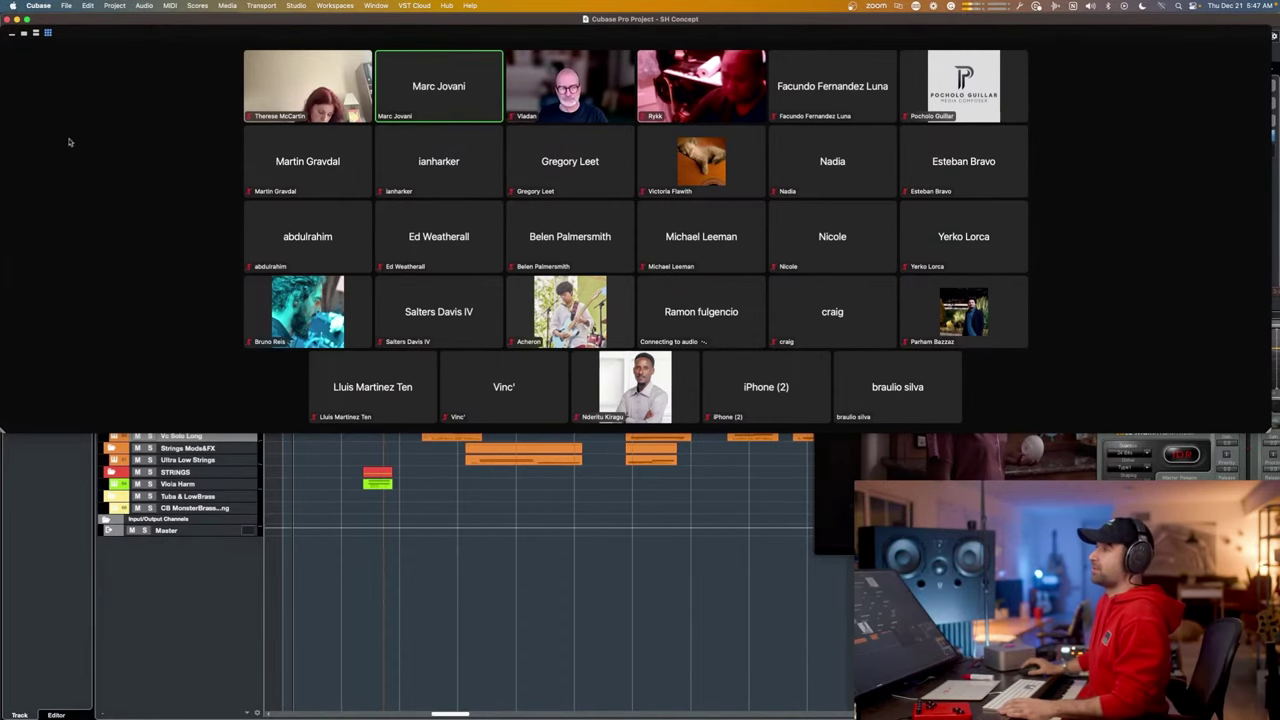
click(35, 33)
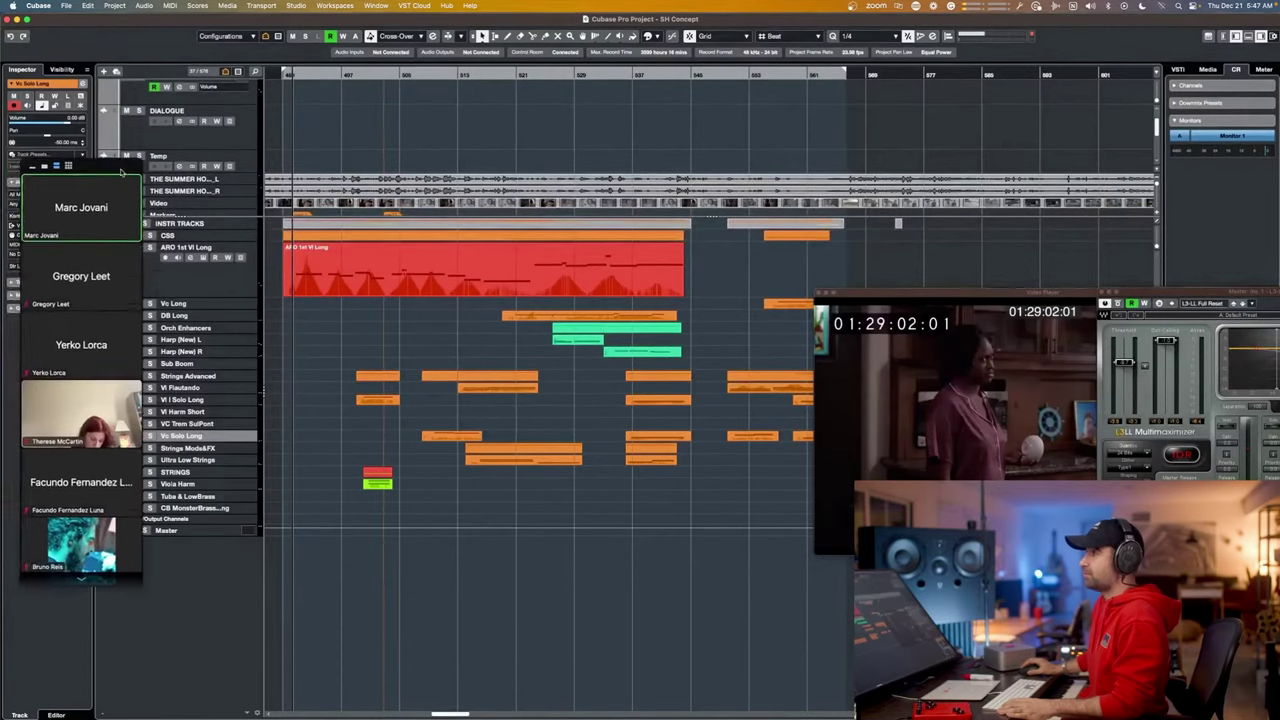
Close the SH Concept project without saving it.
click(67, 6)
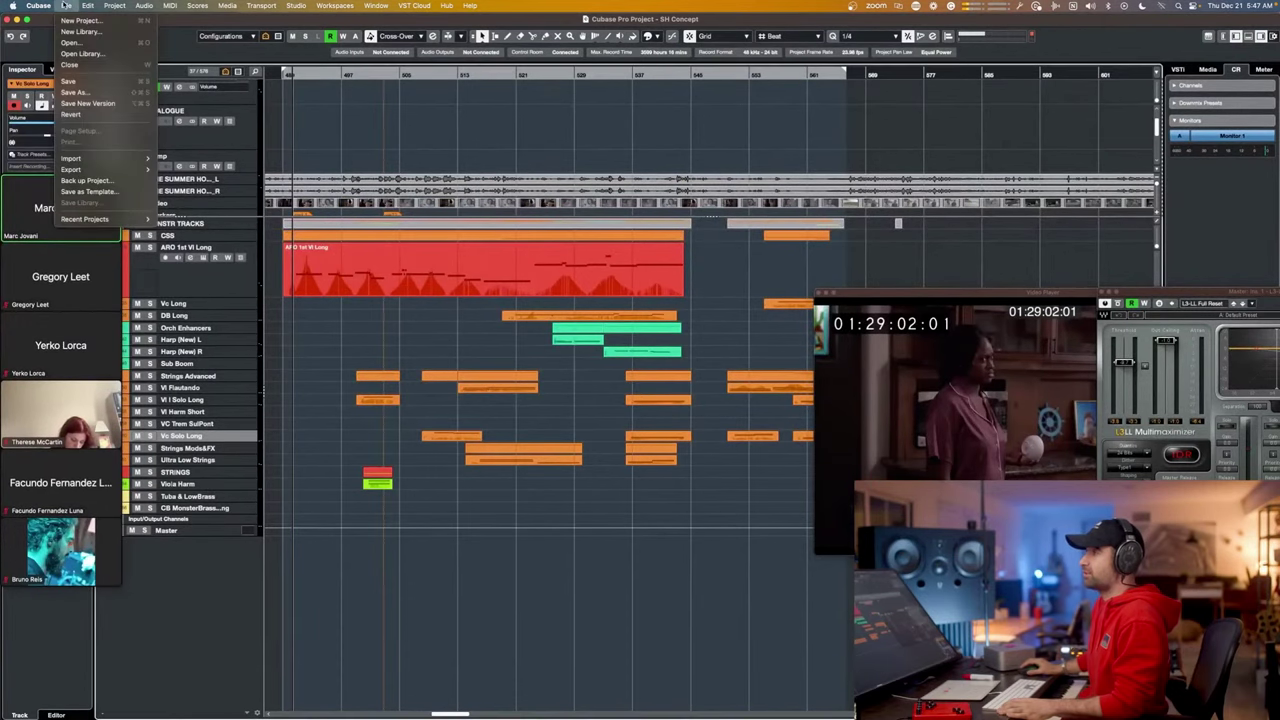
click(90, 66)
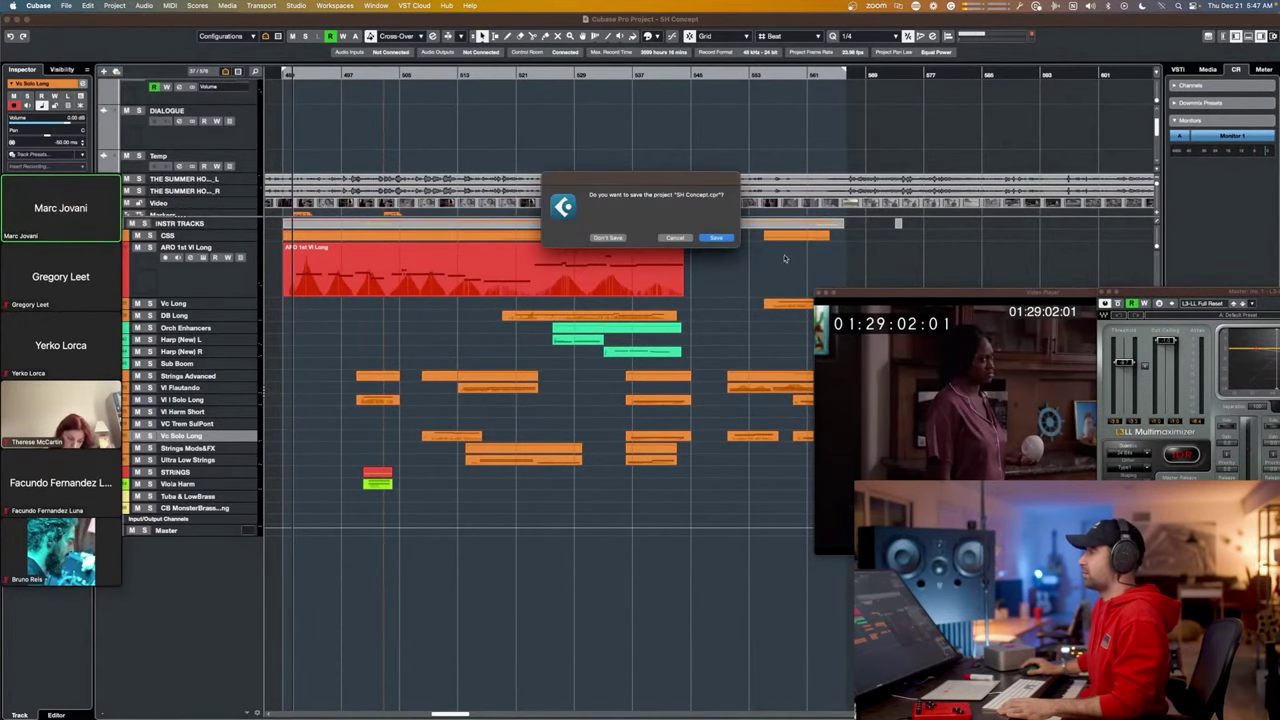
click(612, 241)
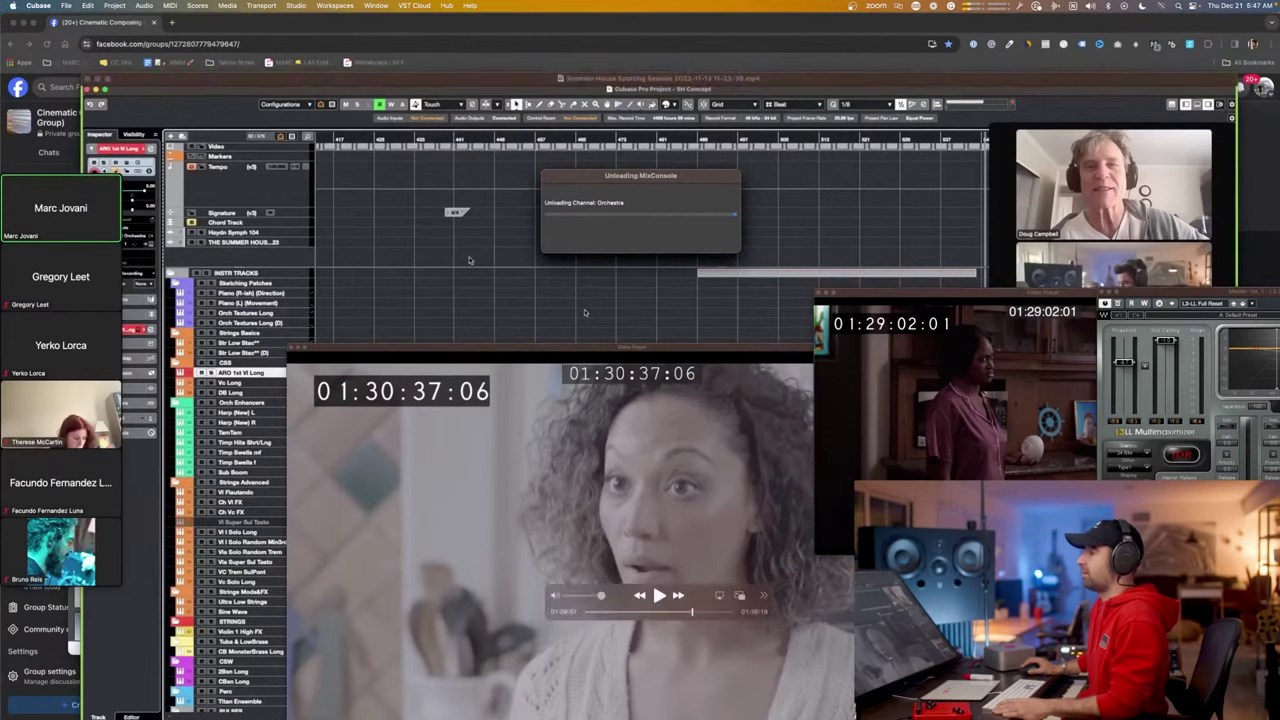
Switch to Finder, replace its open windows with a new one and browse to Summer House > Cues > M4 YouNeedABreak.
key(super+Tab)
key(super+Tab)
key(super+Tab)
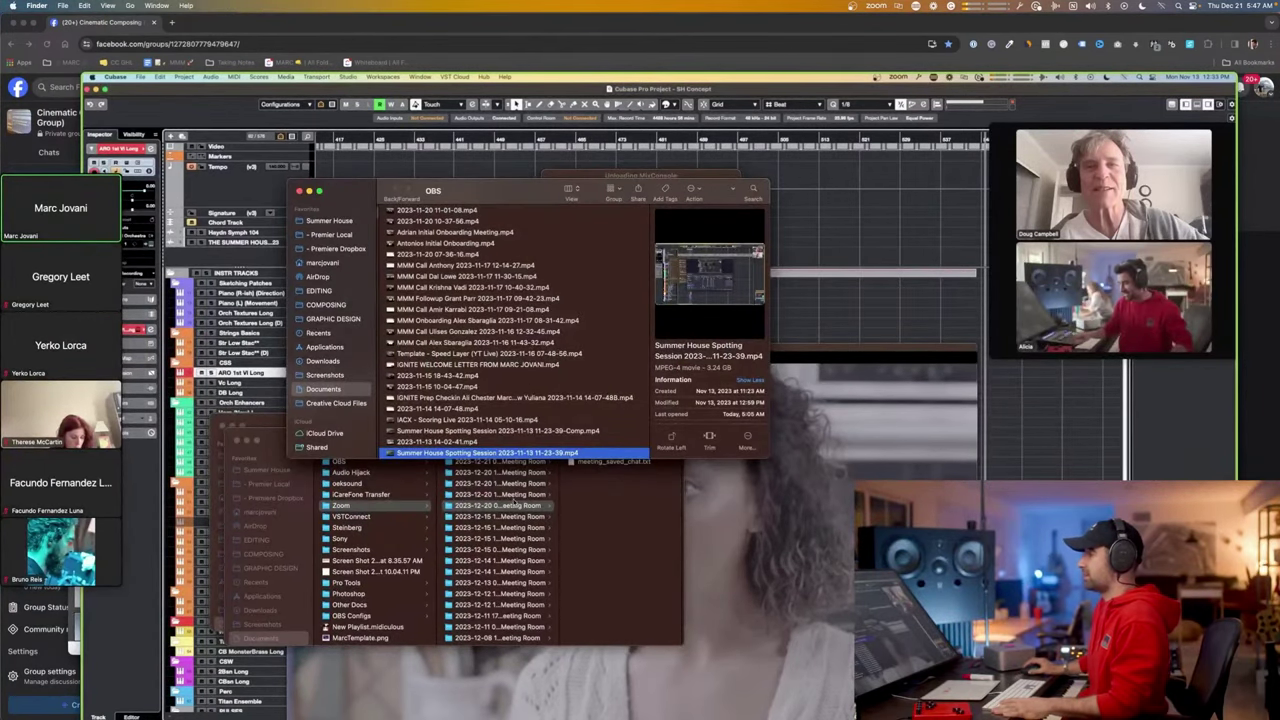
key(super+alt+w)
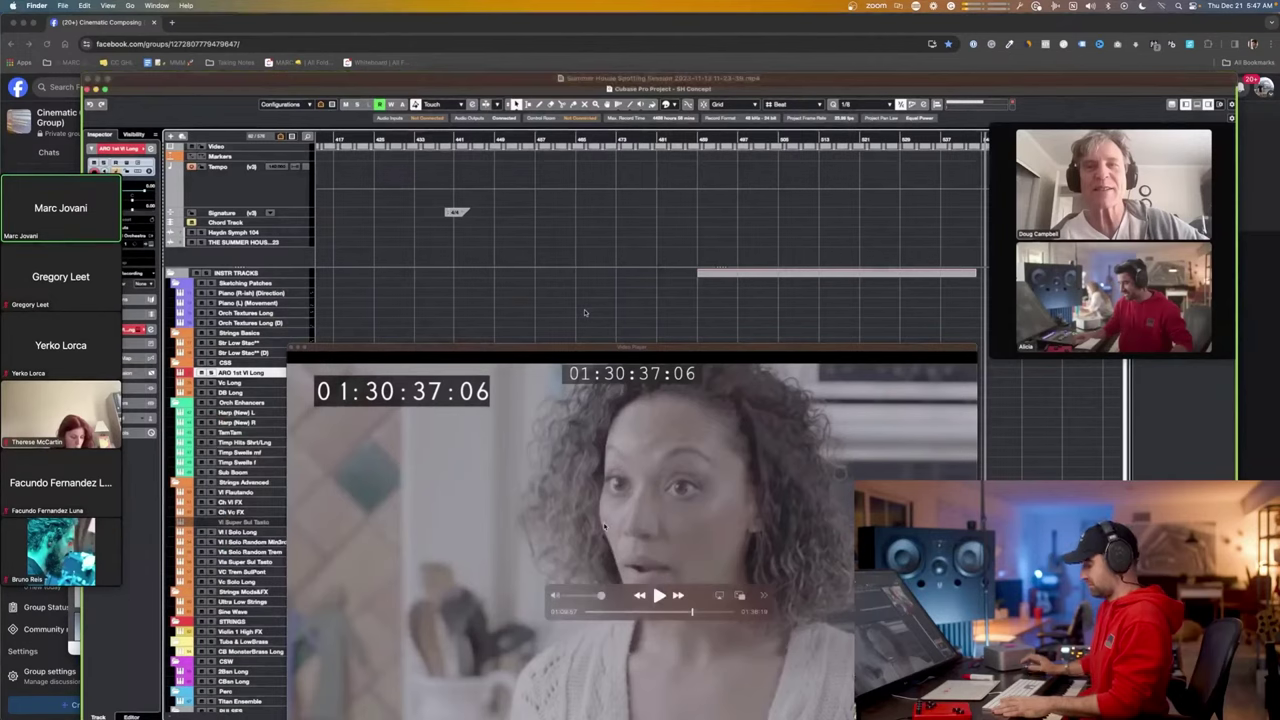
key(super+n)
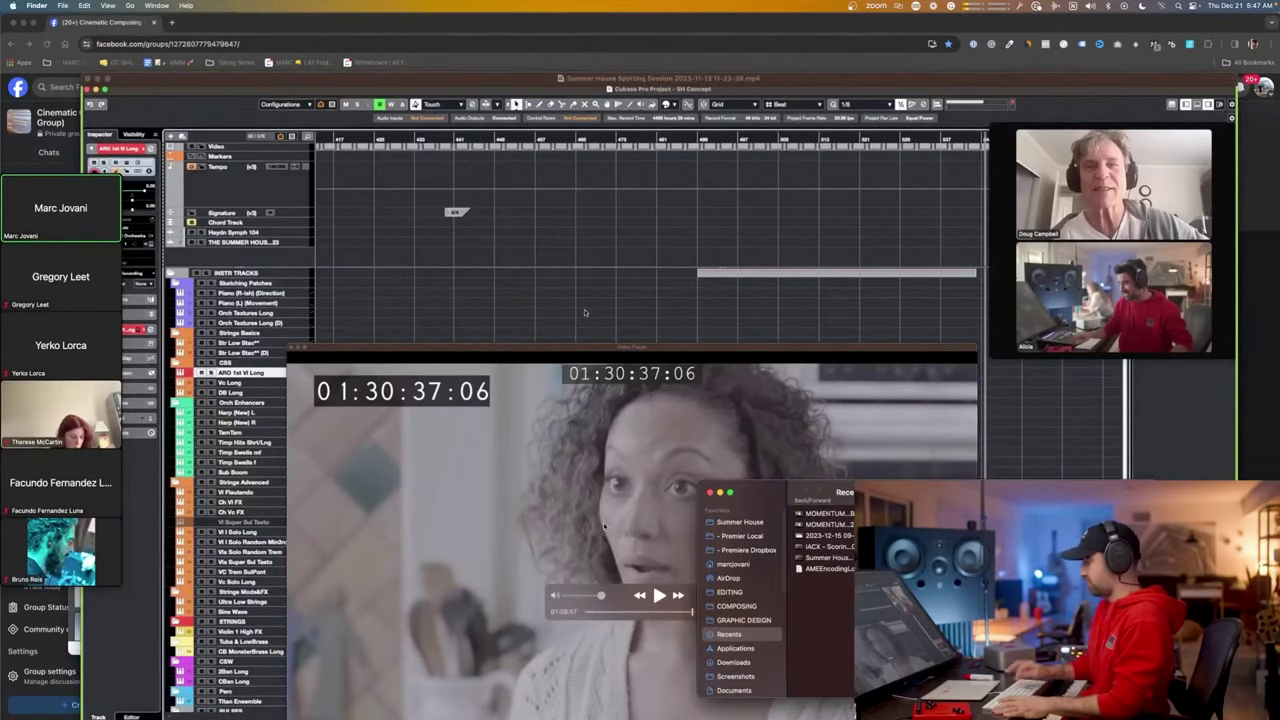
click(742, 521)
drag(774, 499, 472, 409)
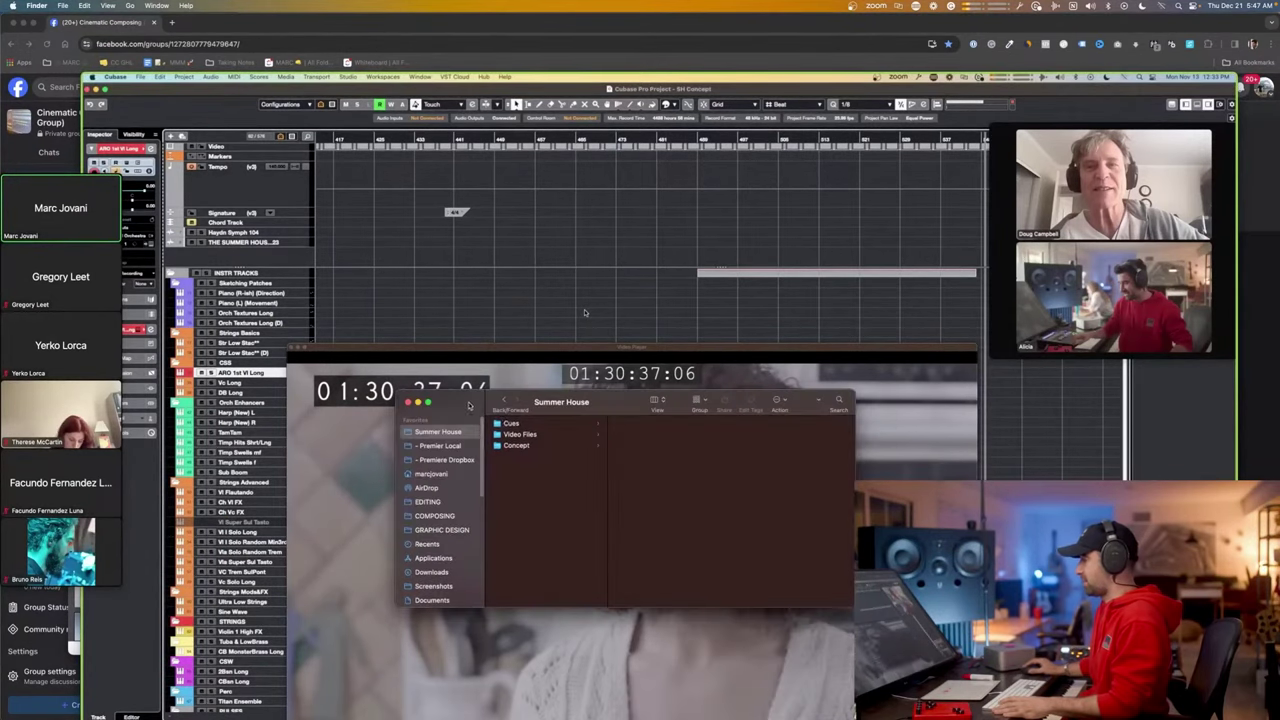
click(527, 427)
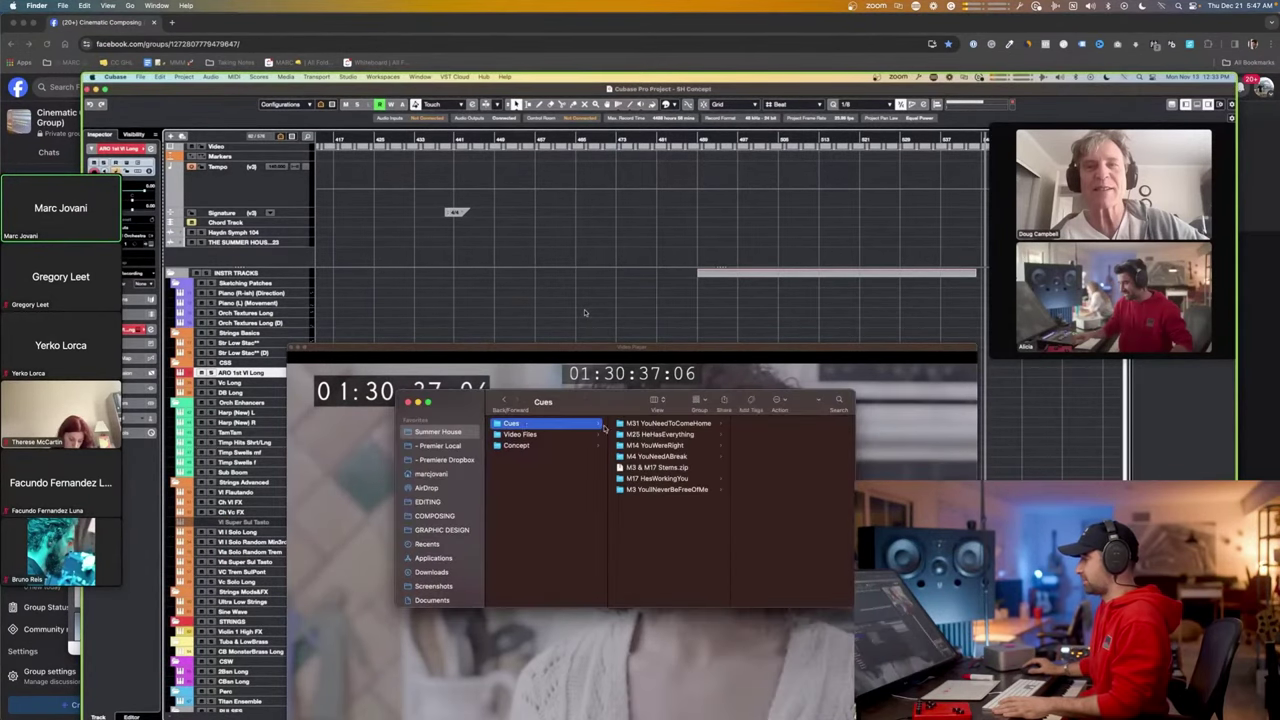
click(660, 457)
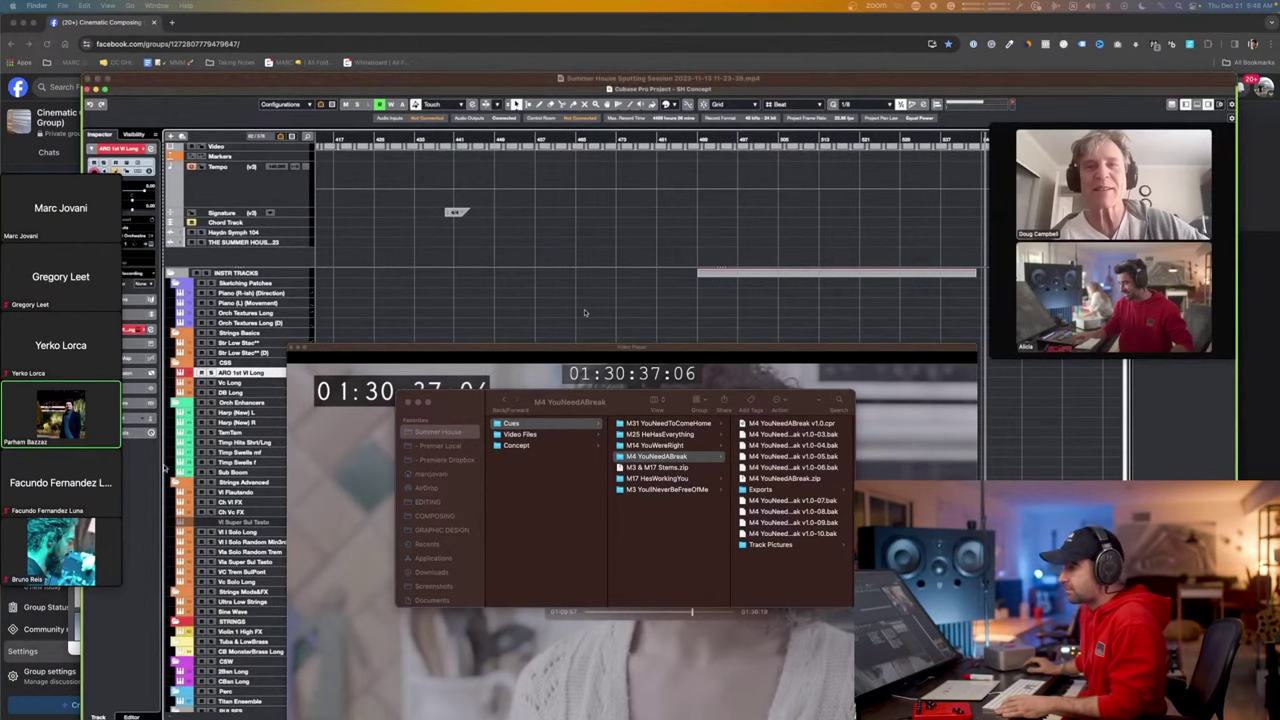
View all class participants in Zoom's gallery layout and restore the compact vertical strip.
right_click(91, 417)
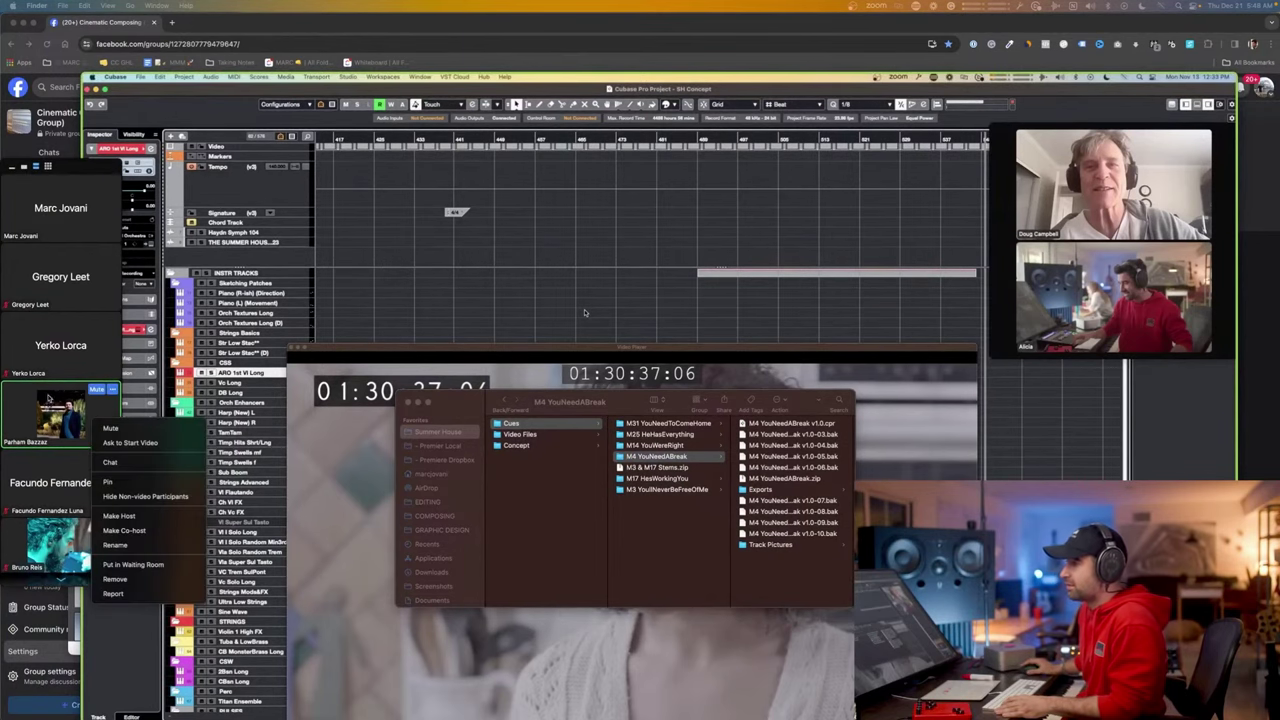
click(47, 167)
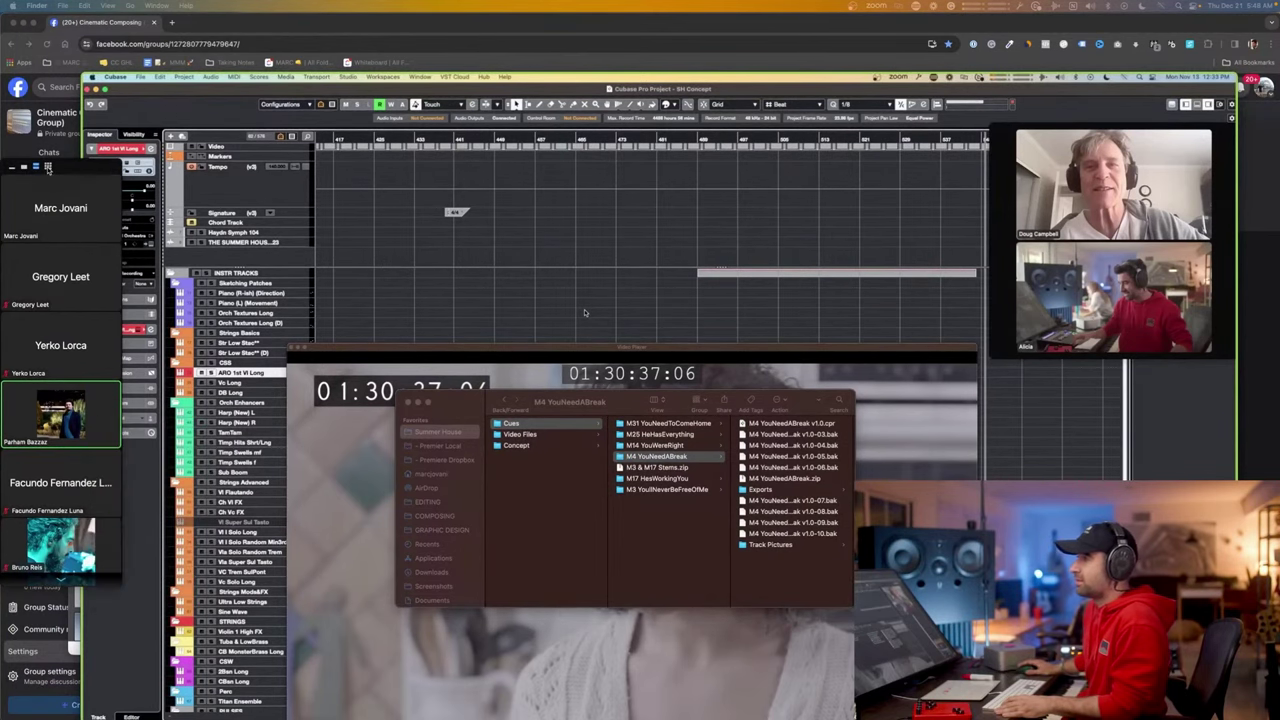
click(48, 167)
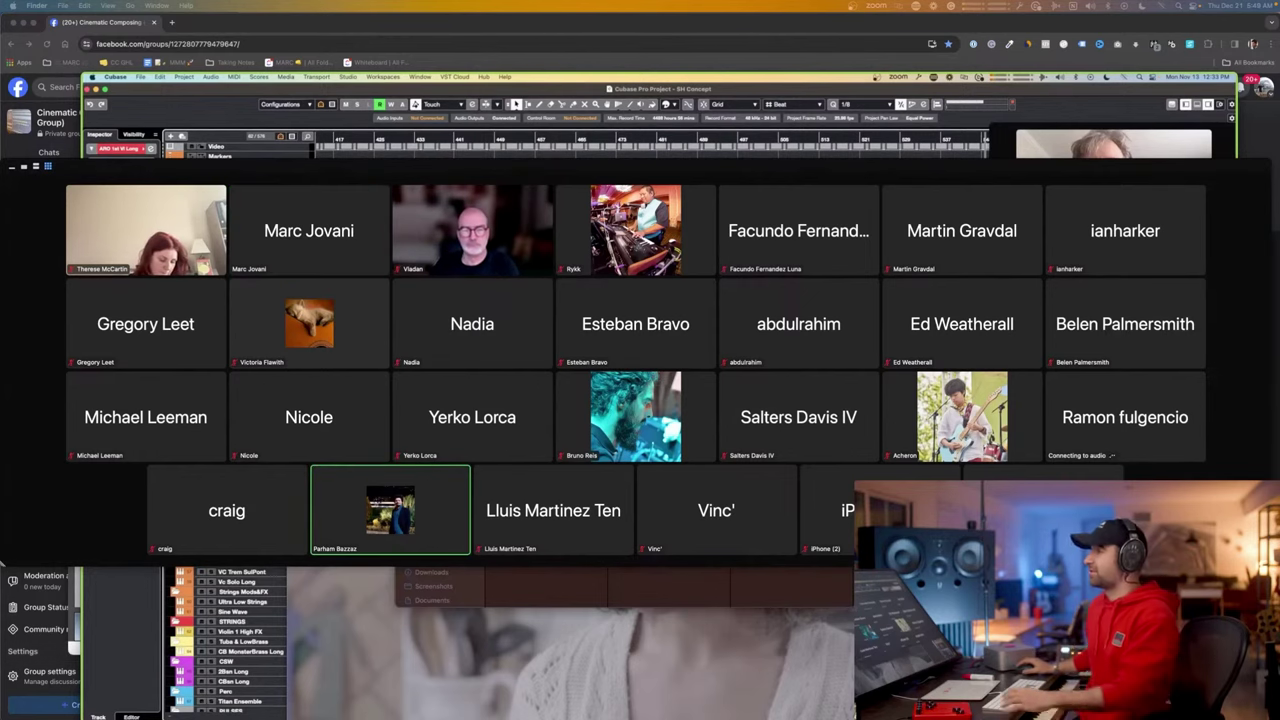
click(35, 167)
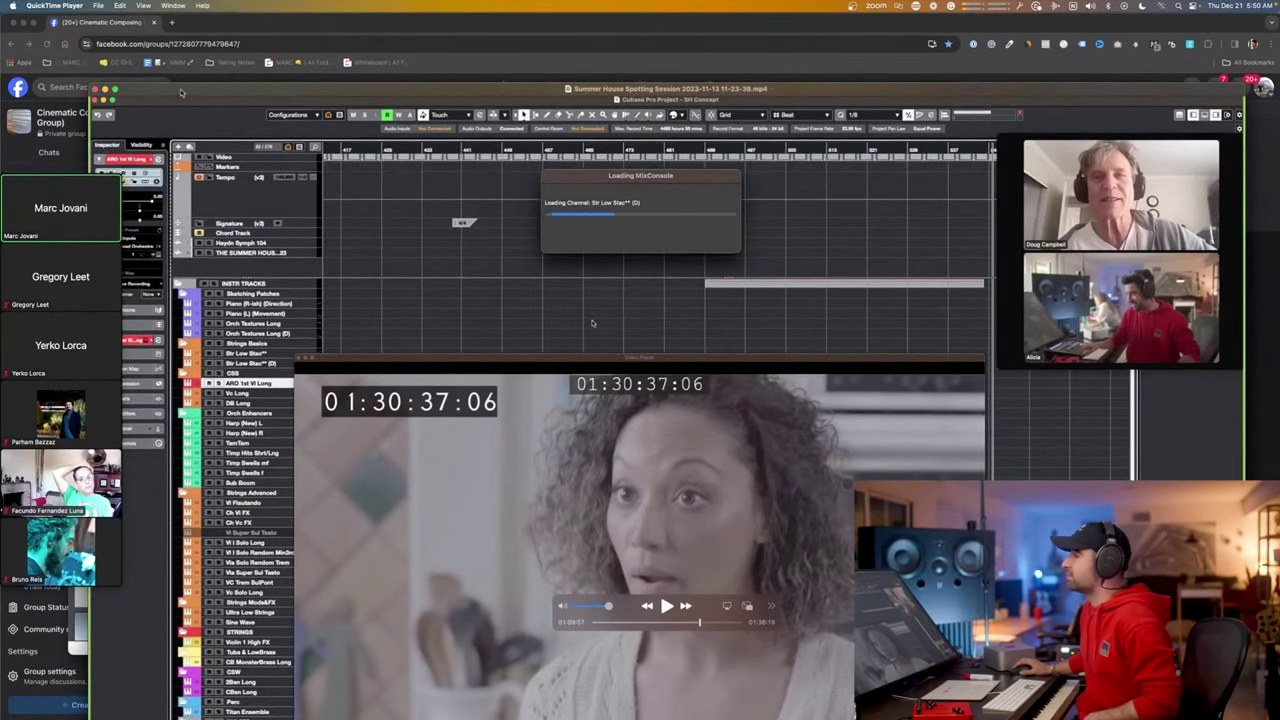
Move the spotting session video window out of view, place the Meeting Chat beside the participant strip and make it taller.
drag(181, 93, 0, 112)
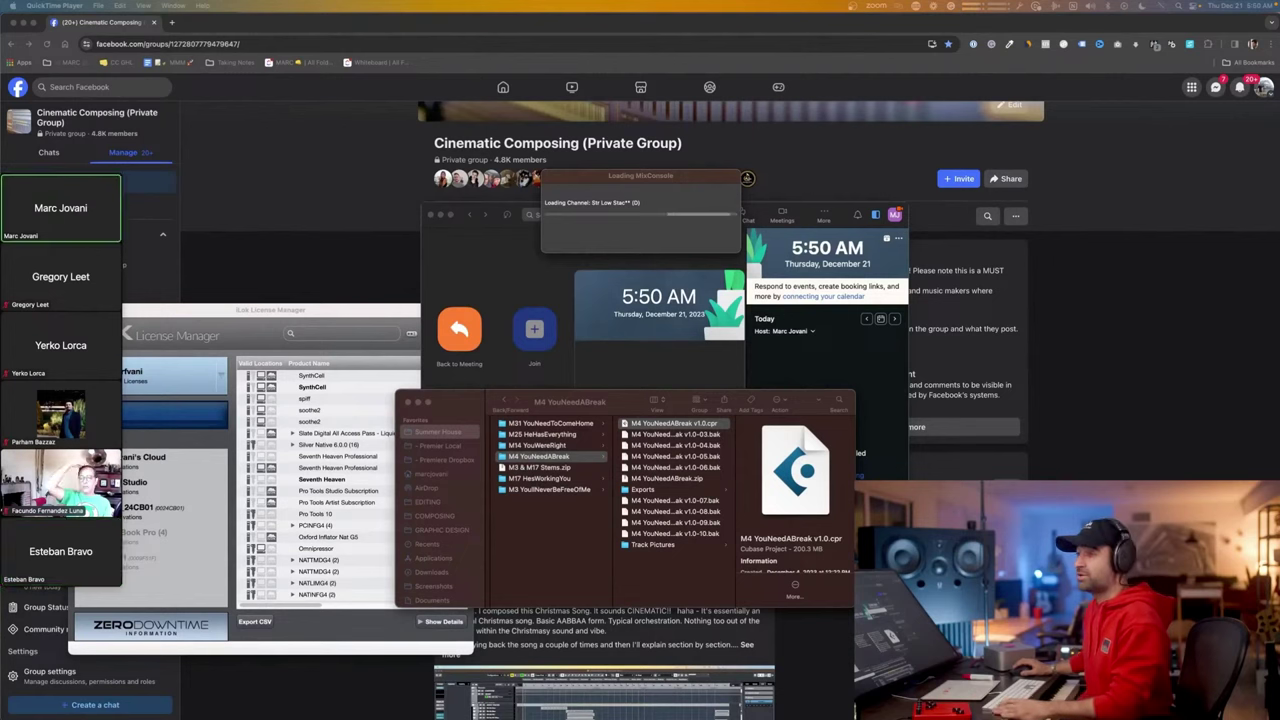
drag(380, 385, 310, 107)
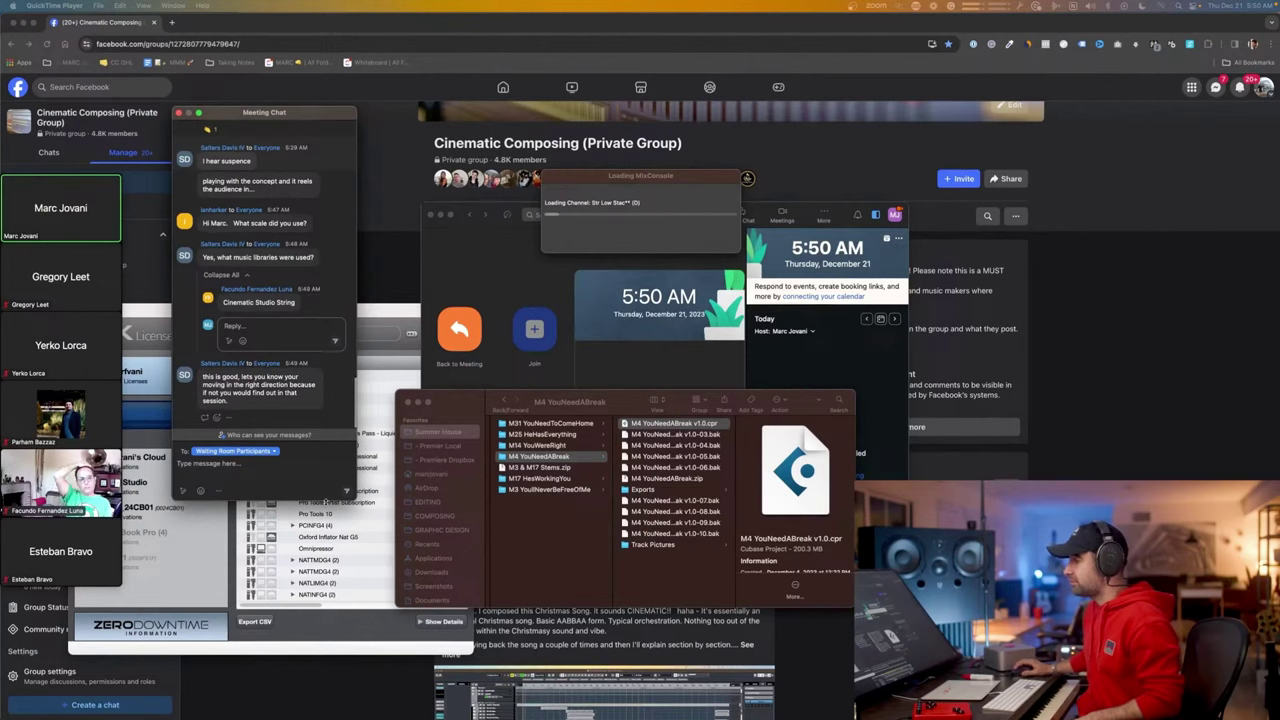
drag(329, 497, 330, 598)
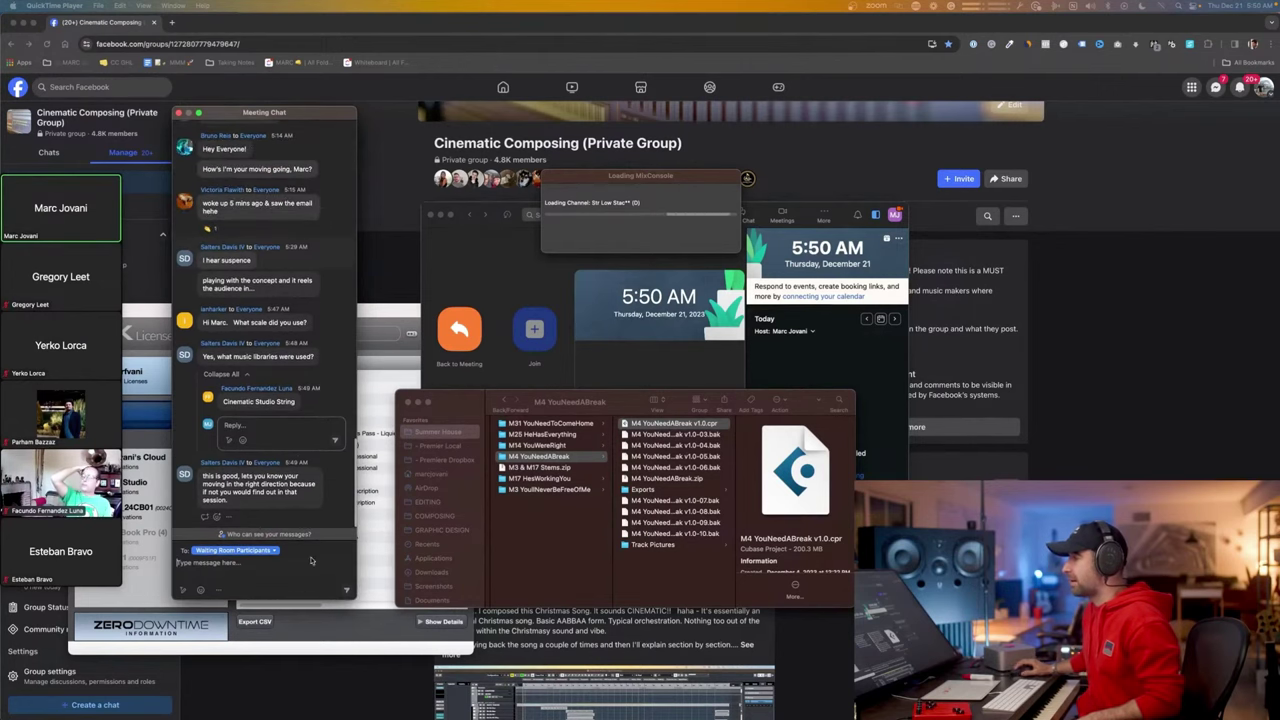
Read through the Meeting Chat history, from the waiting room messages to the questions about scales and music libraries.
scroll(287, 431, up, 15)
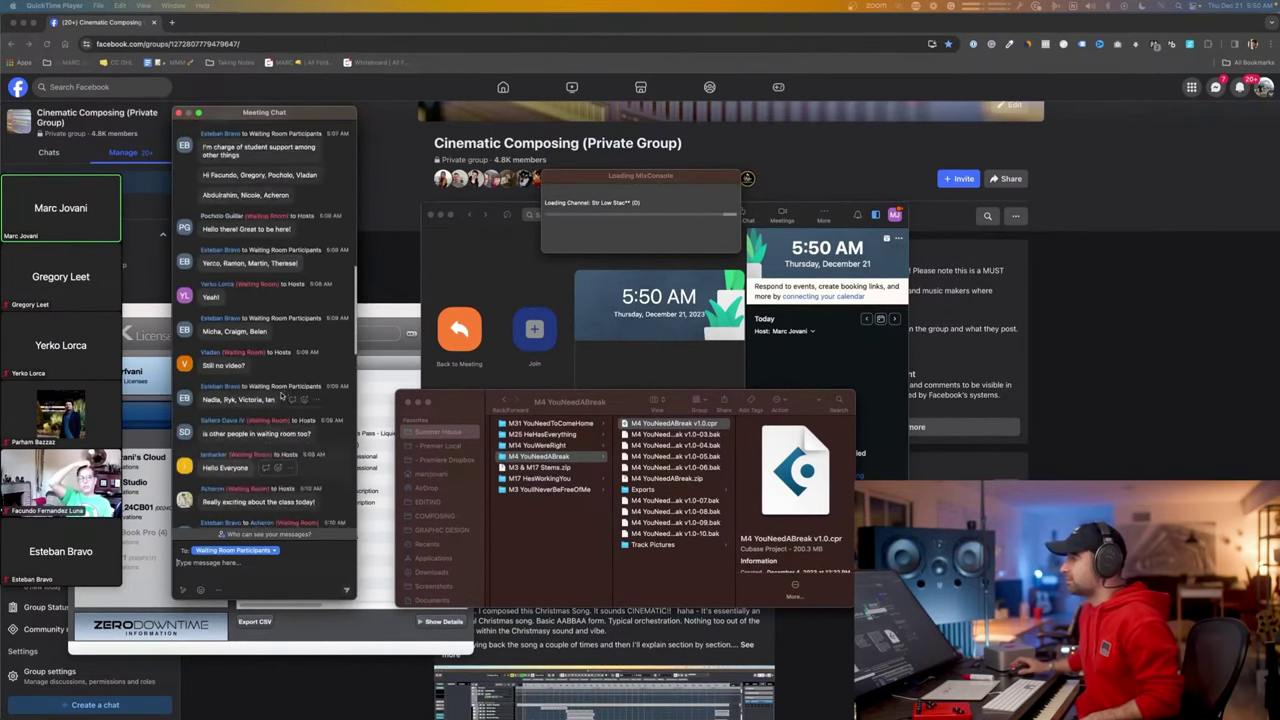
scroll(284, 390, down, 3)
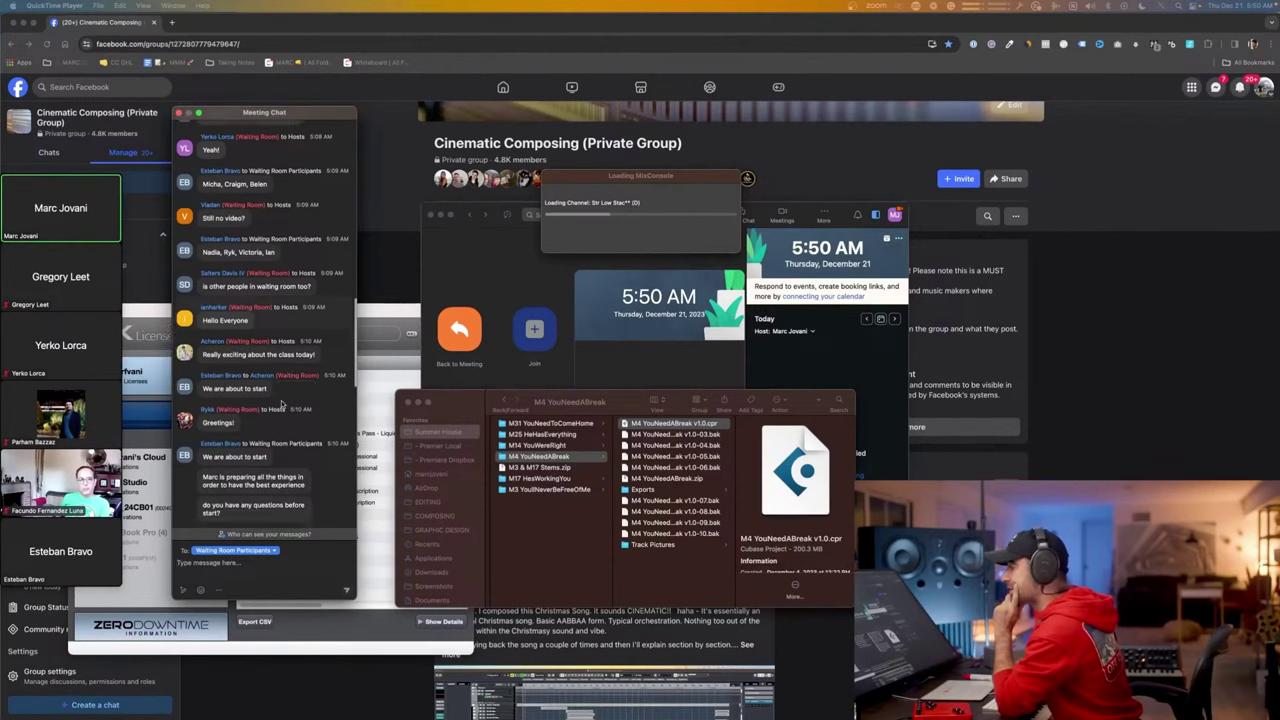
scroll(283, 405, down, 5)
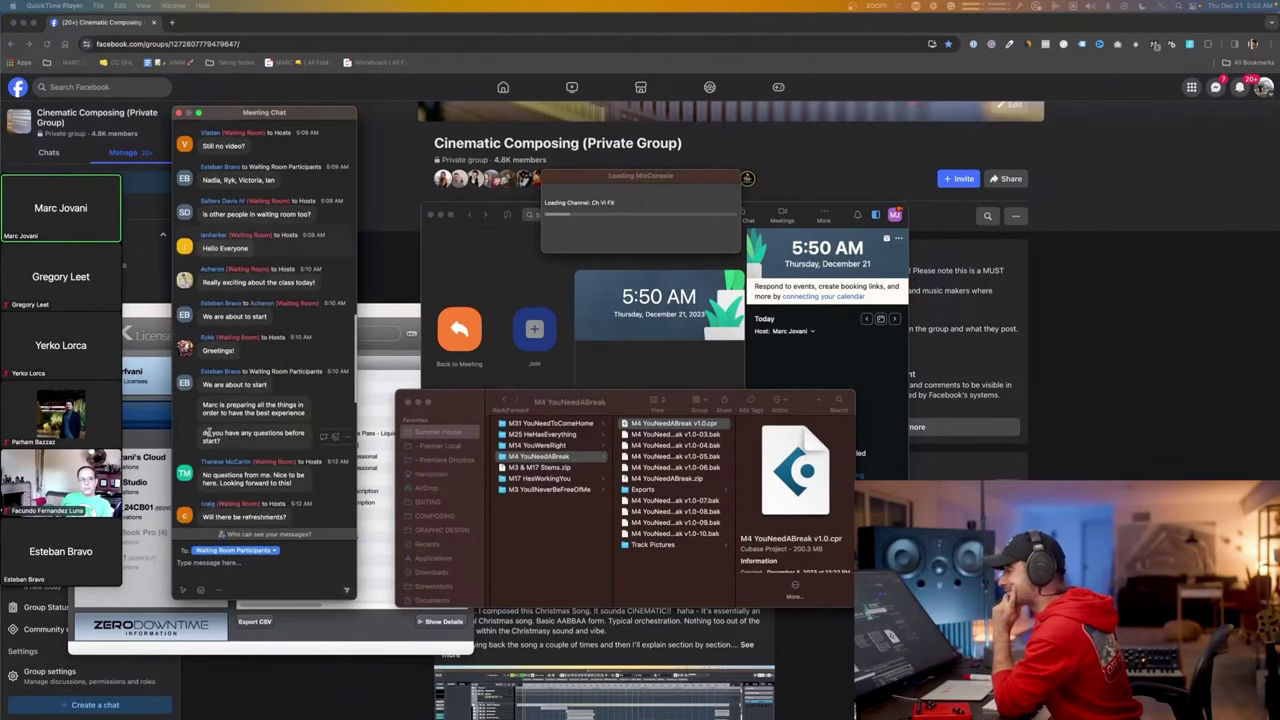
scroll(212, 434, down, 6)
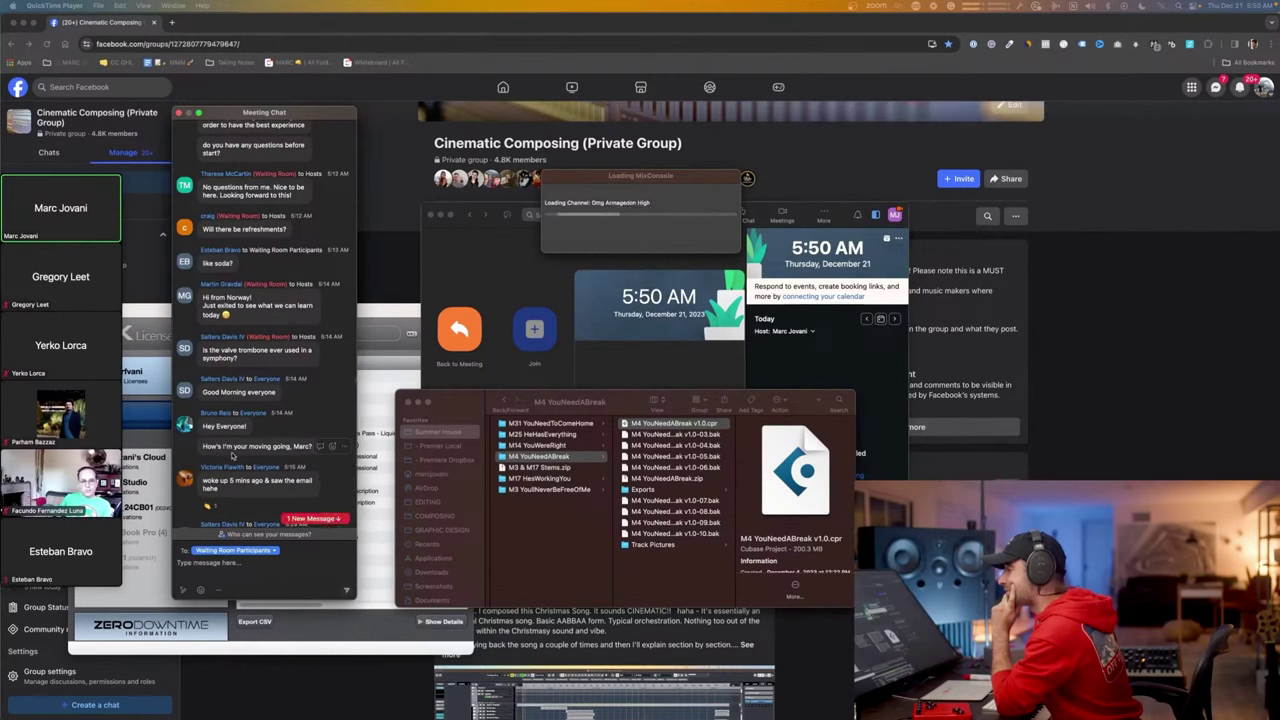
scroll(232, 454, down, 3)
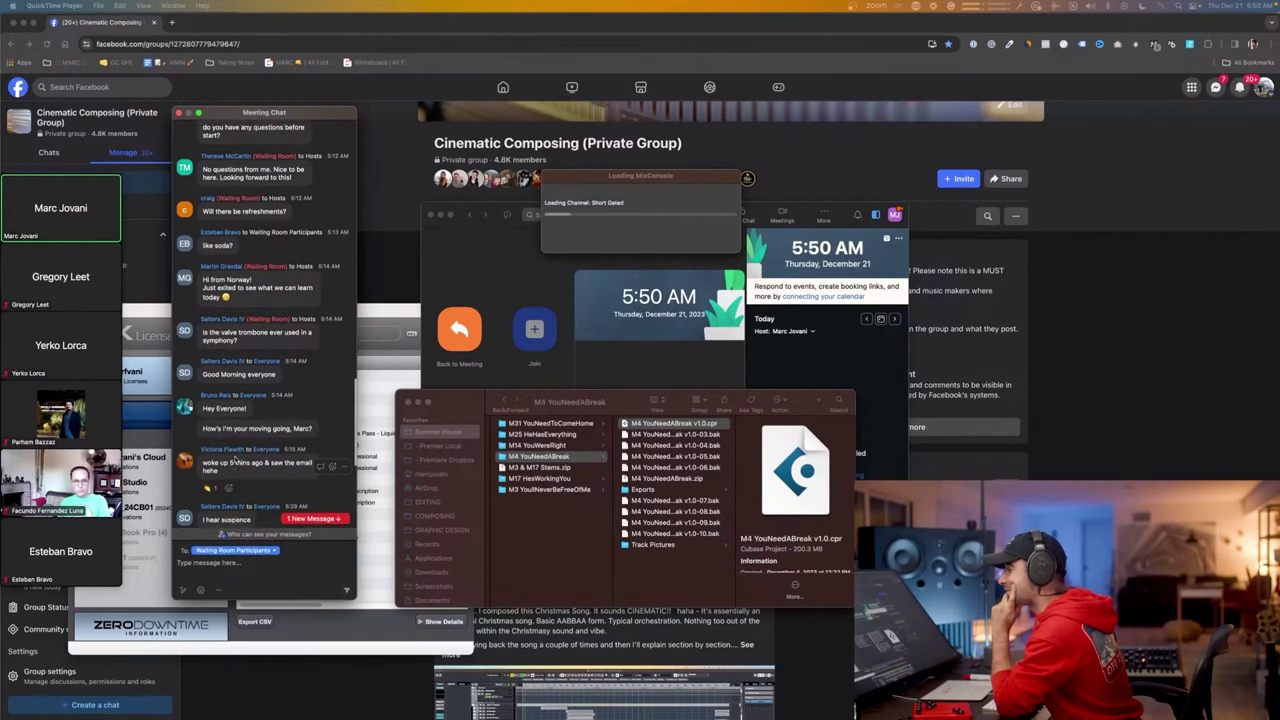
scroll(237, 454, down, 2)
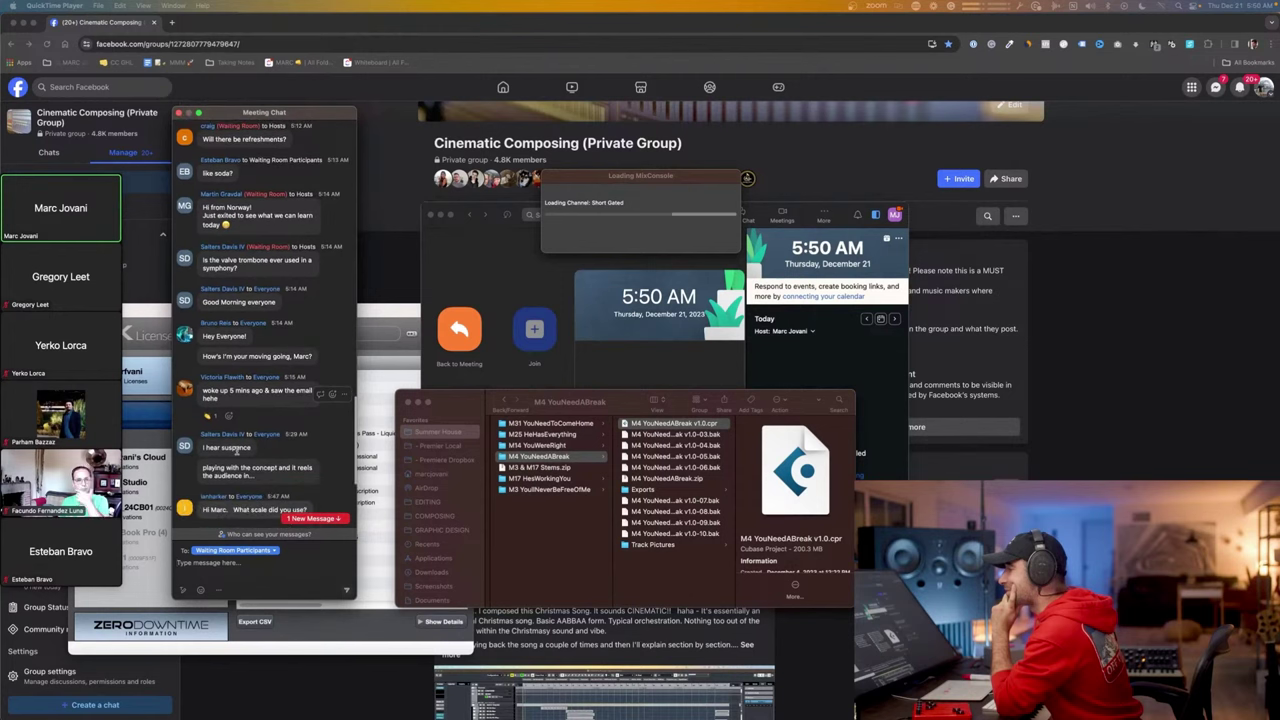
scroll(236, 450, down, 1)
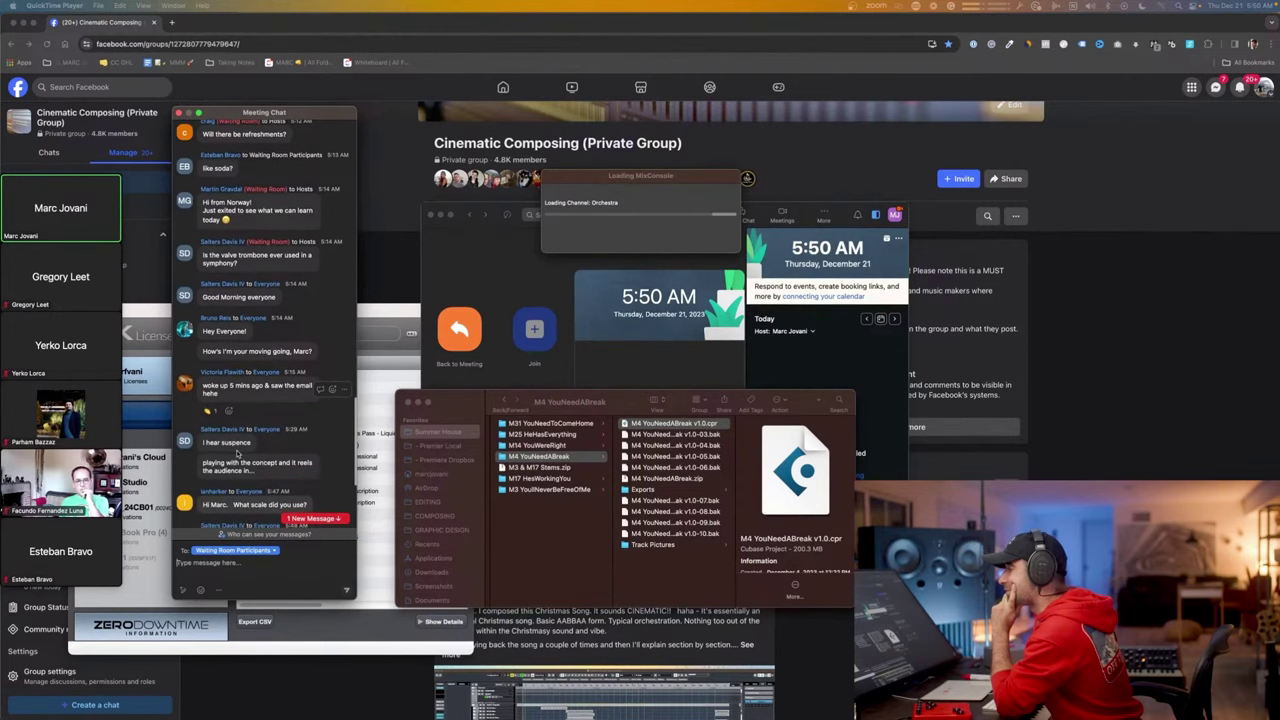
scroll(237, 453, down, 5)
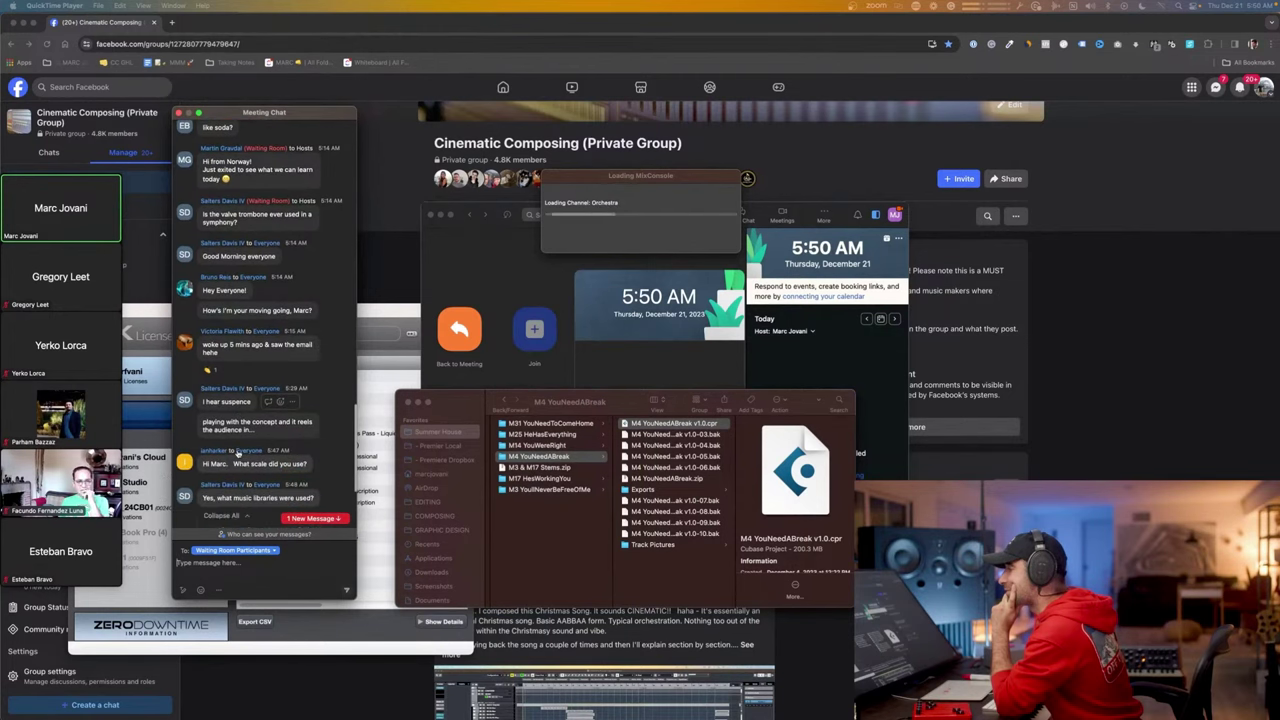
scroll(237, 453, down, 2)
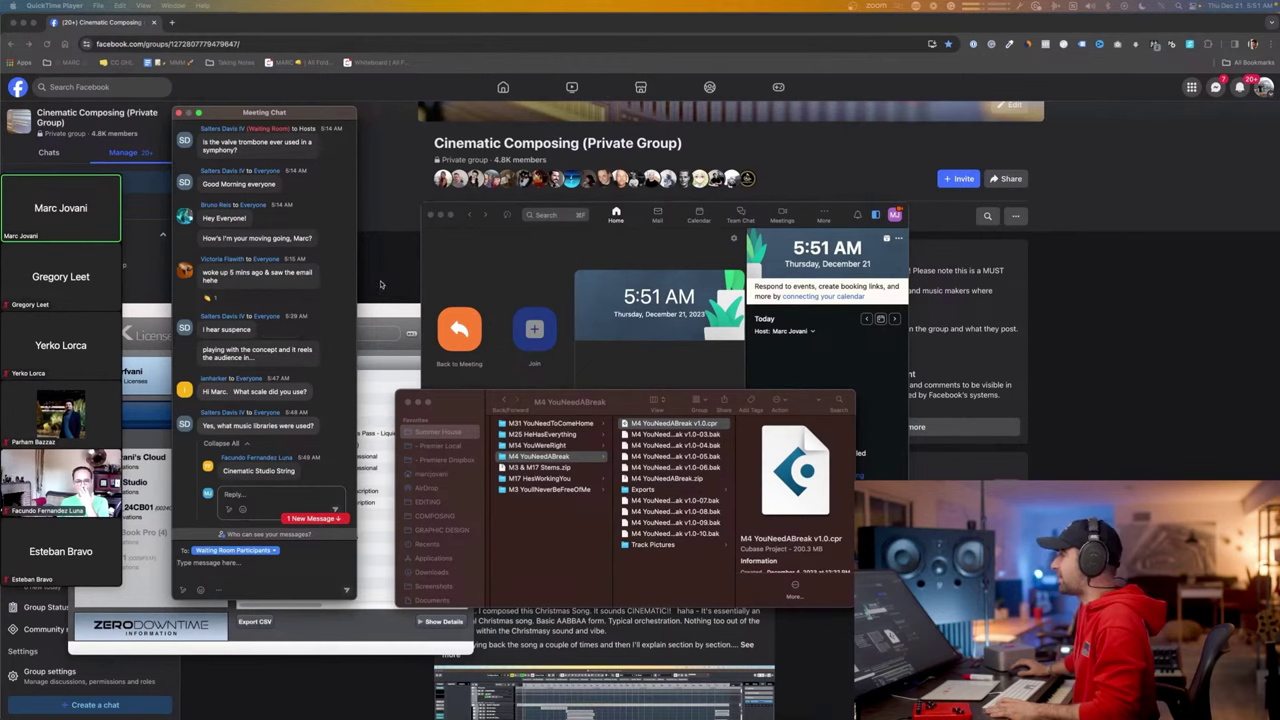
Switch to Chrome, open a new tab and move it out of the Facebook group's window.
key(super+Tab)
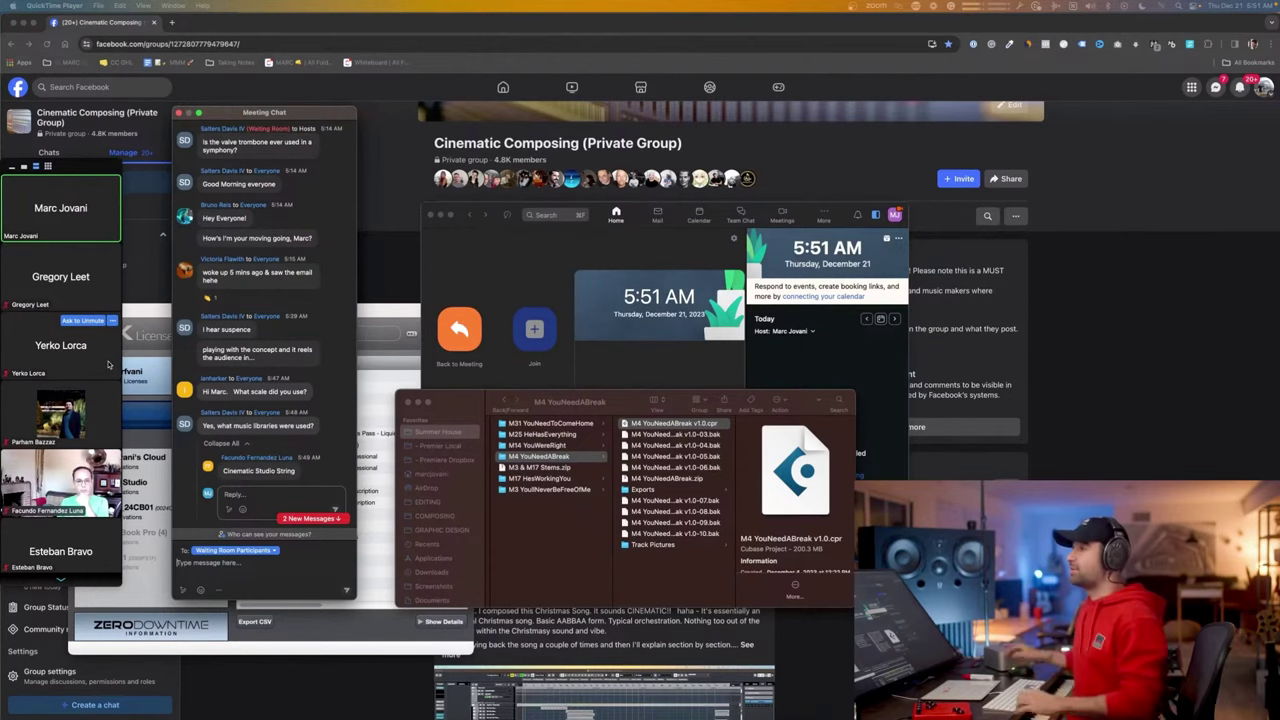
click(106, 25)
click(172, 22)
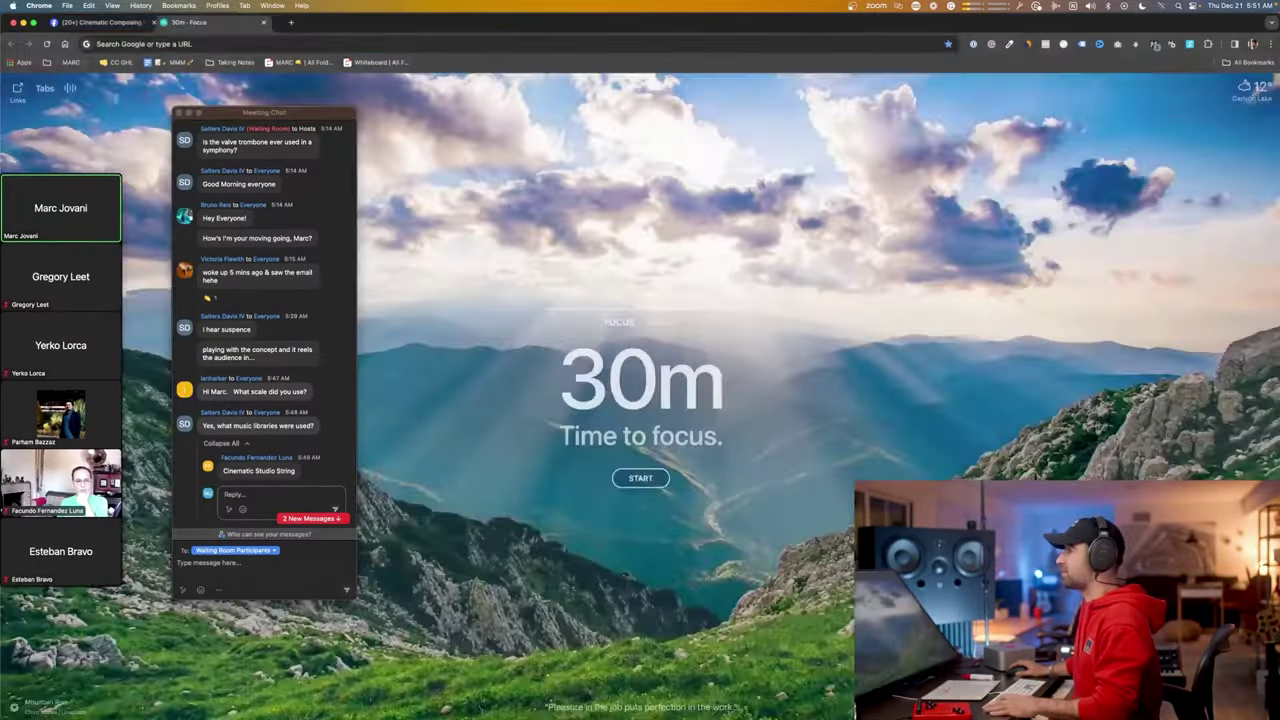
drag(208, 22, 208, 2)
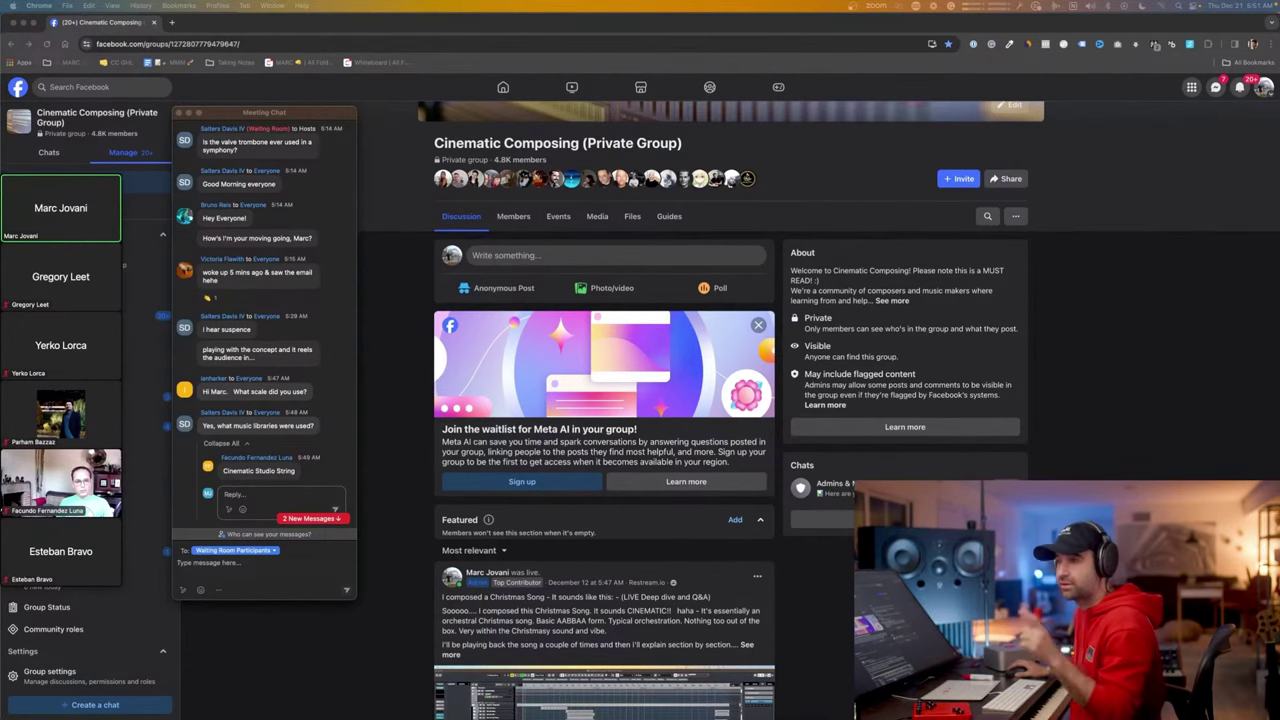
Hide Chrome's bookmarks bar and reload the Cinematic Composing group page to read the comments under the live Film Scoring post.
key(shift+super+b)
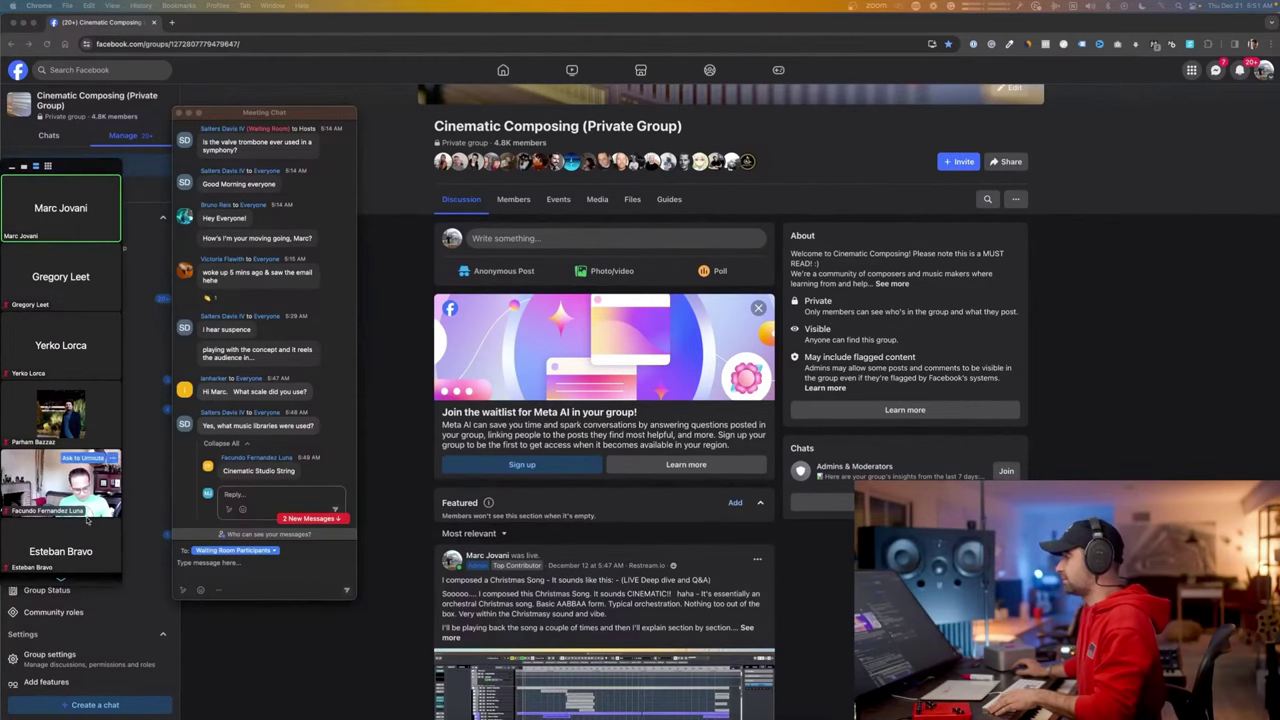
key(super+r)
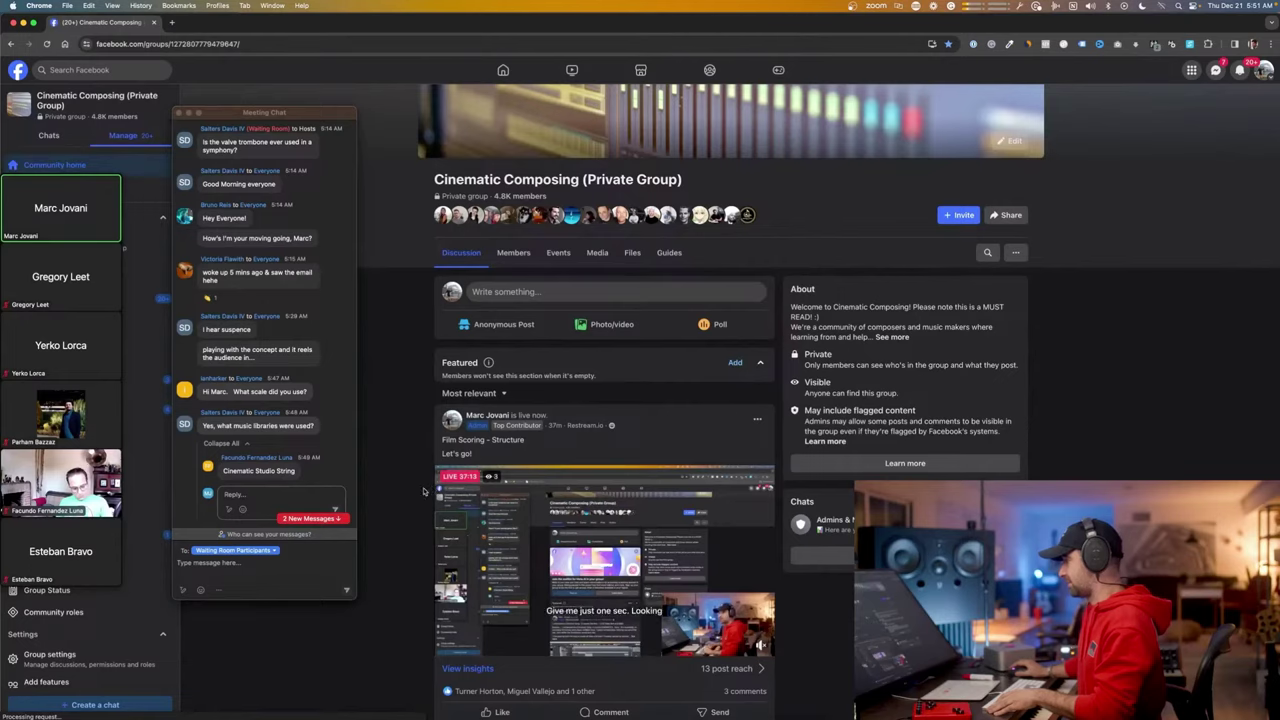
scroll(430, 490, down, 5)
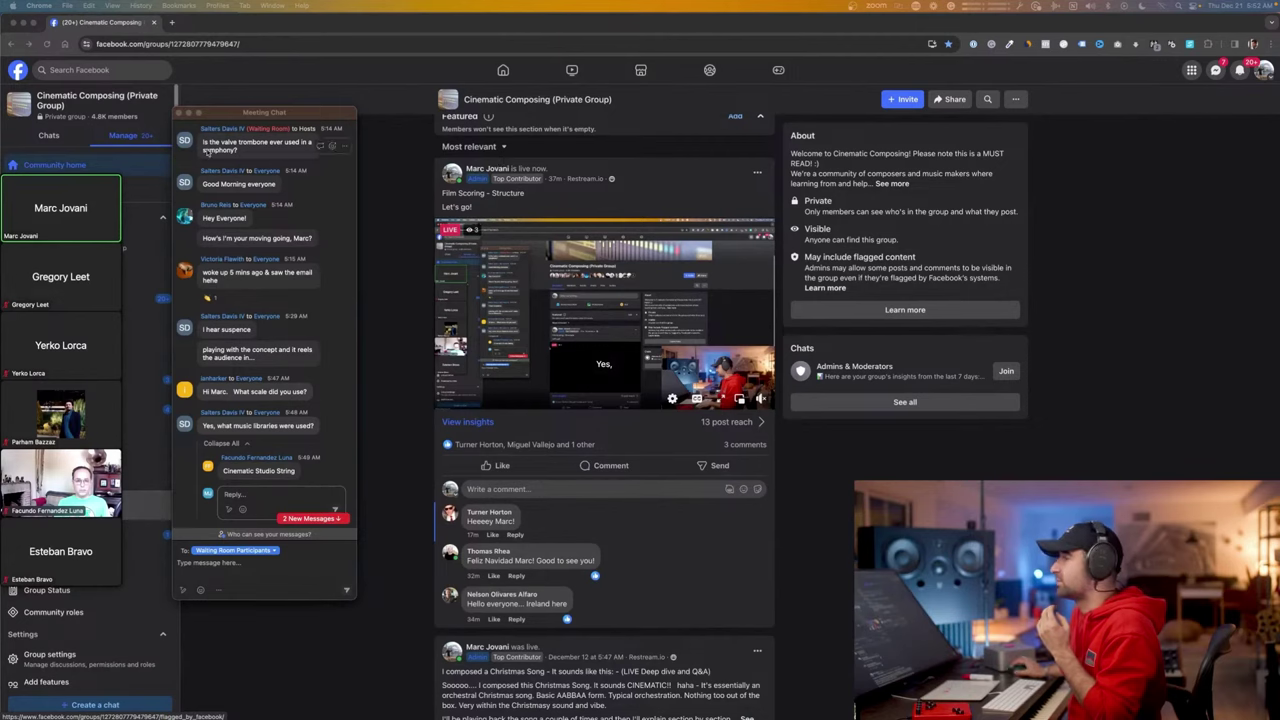
Bring the ClickUp Summer House document into the Chrome window, placing its tab after the Facebook group tab.
key(super+grave)
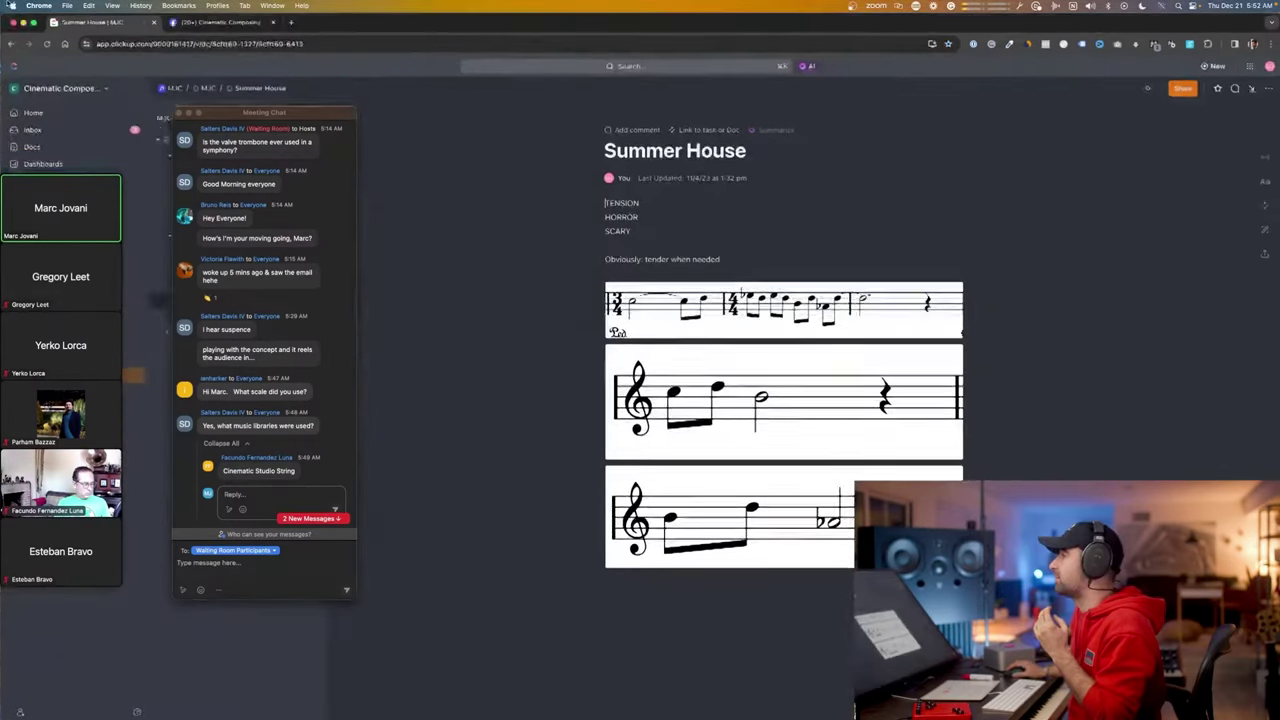
drag(90, 22, 200, 22)
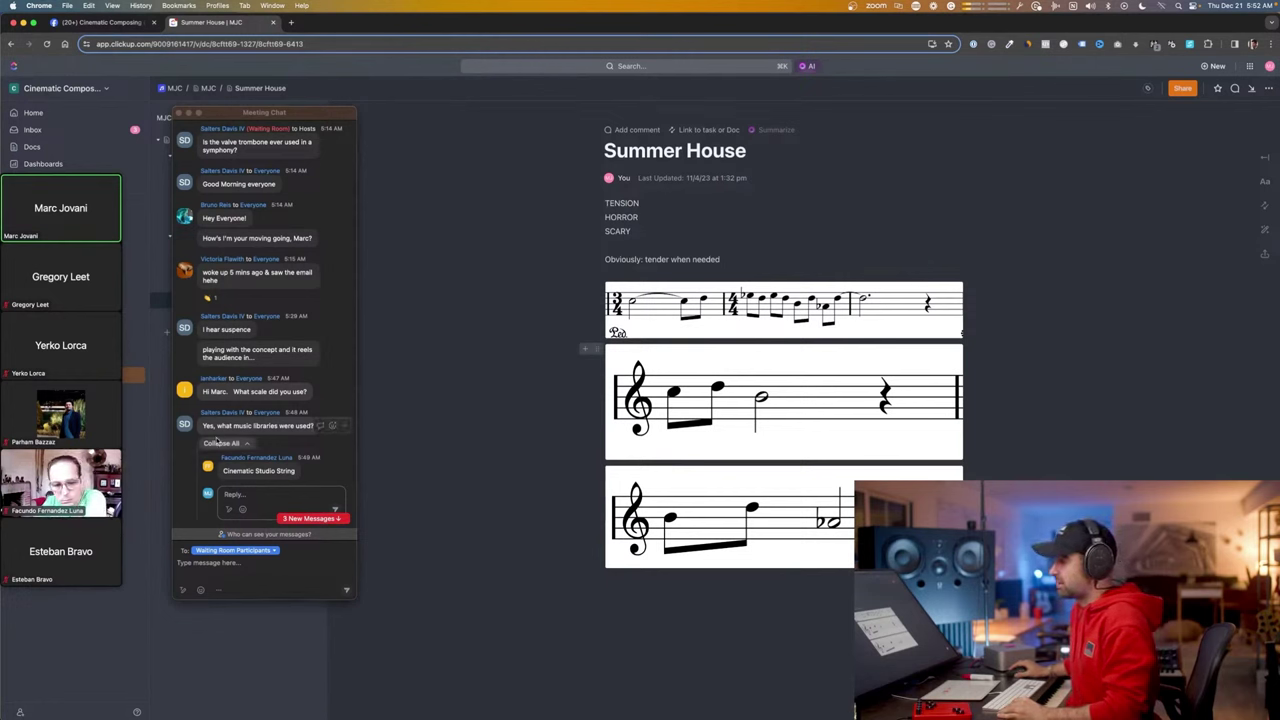
Read the newer messages in the Meeting Chat beside the Summer House document.
scroll(262, 440, down, 1)
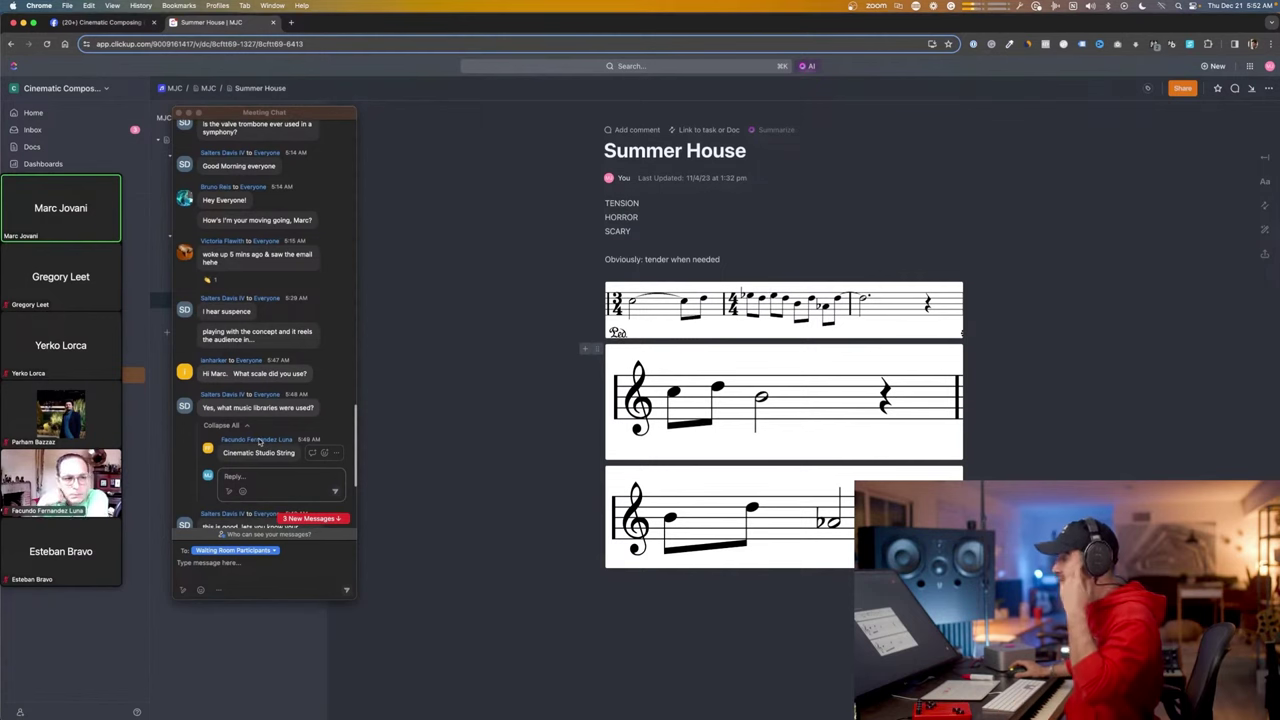
scroll(262, 436, down, 2)
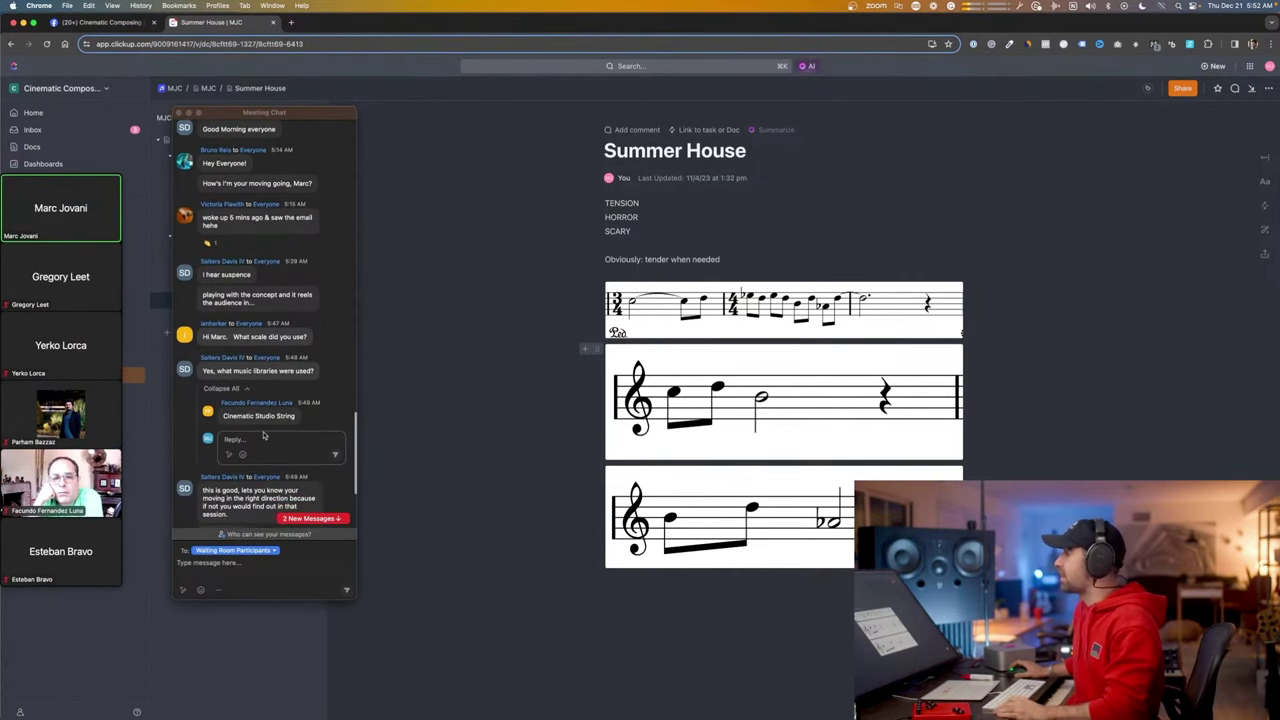
scroll(265, 438, down, 2)
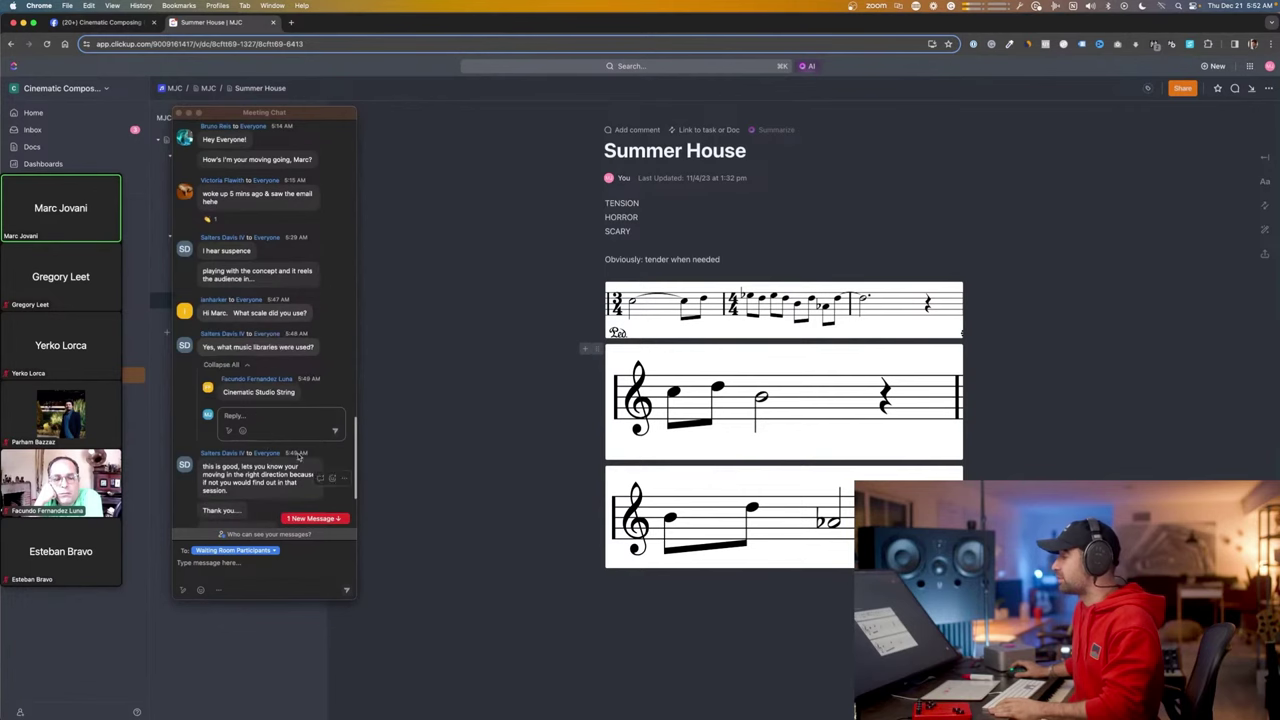
Switch to Cubase and bring the M4 YouNeedABreak v1.0 project window to the front.
key(super+Tab)
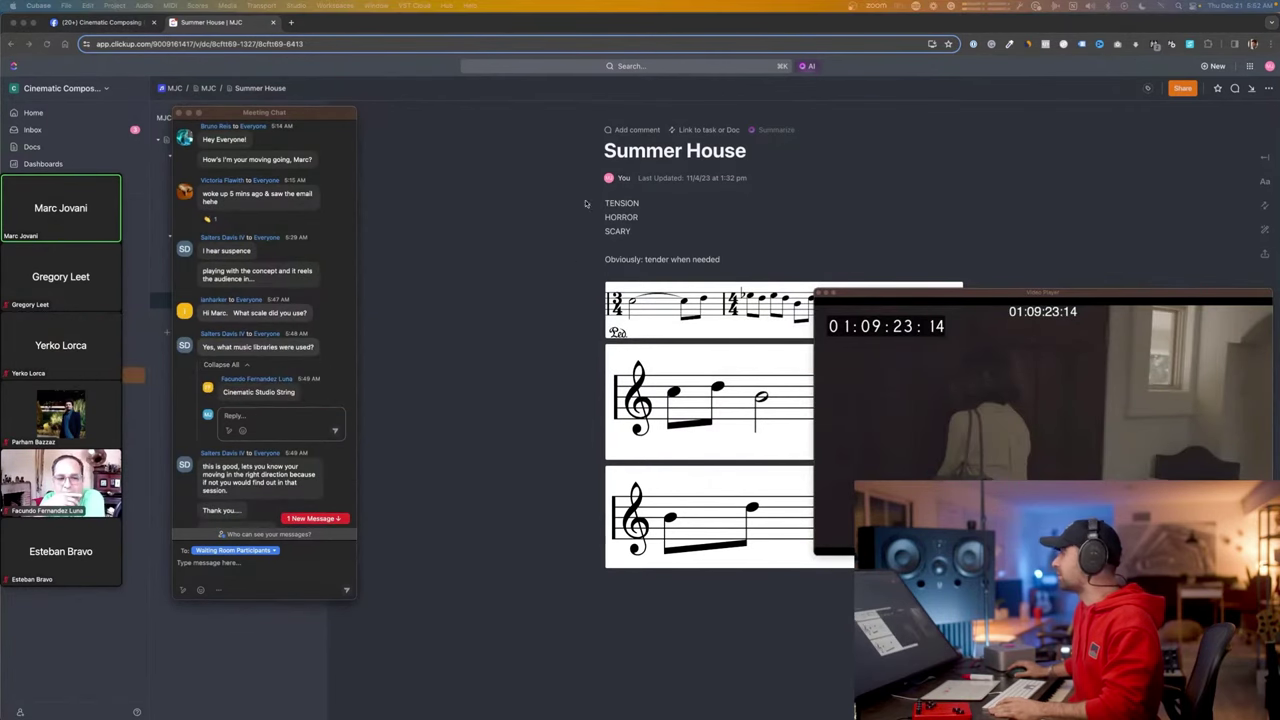
click(40, 5)
mouse_move(66, 6)
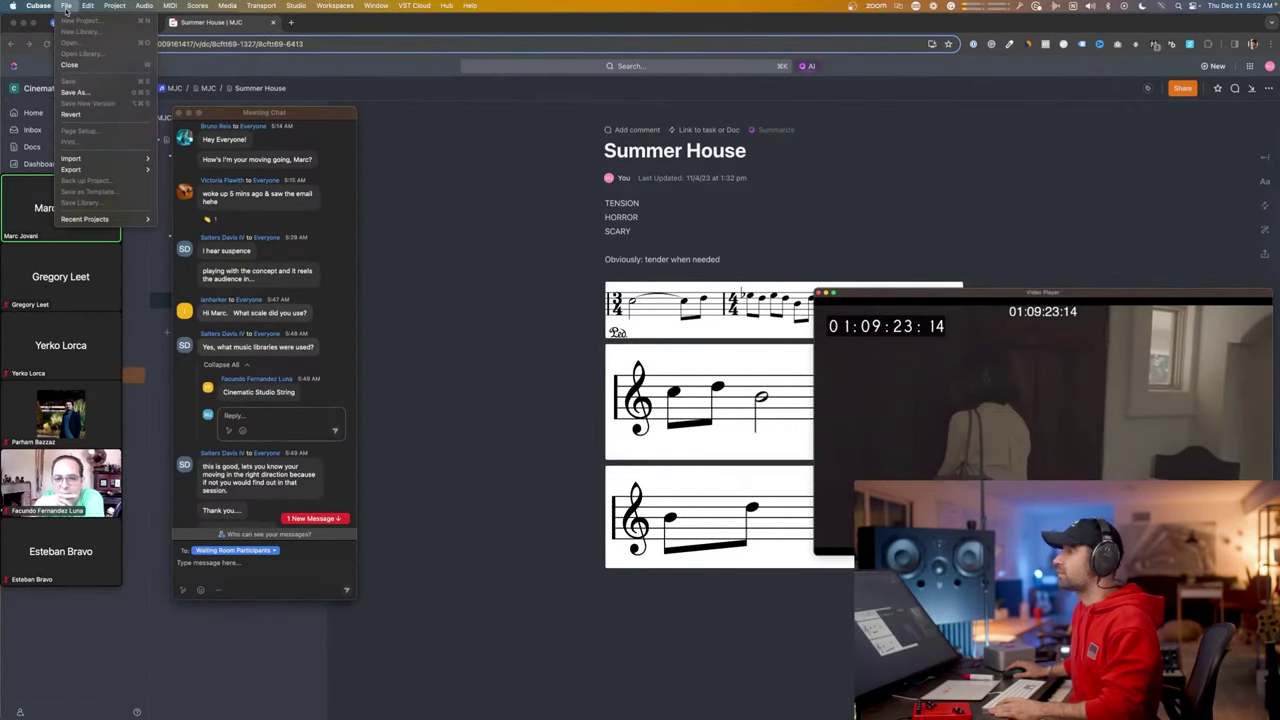
key(Escape)
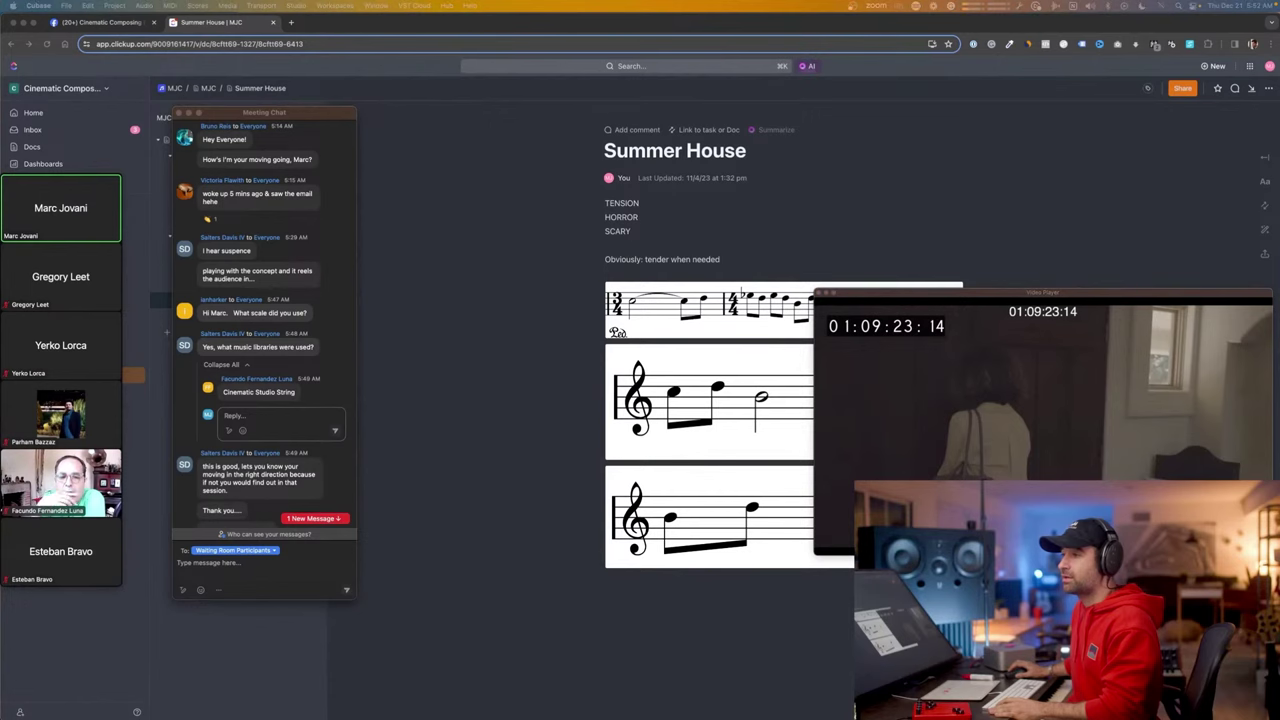
key(super+Tab)
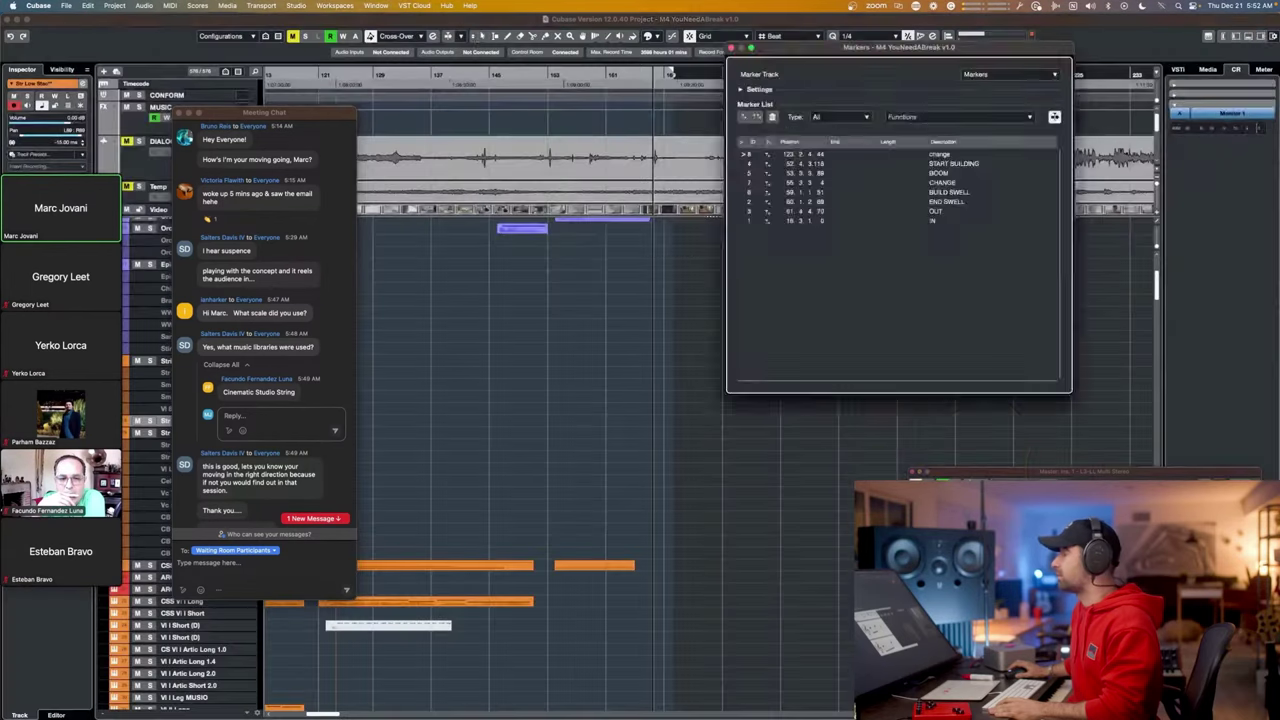
Show the M4 project's whole timeline without the Markers window and move the Meeting Chat window off the tracks.
key(g)
key(g)
key(g)
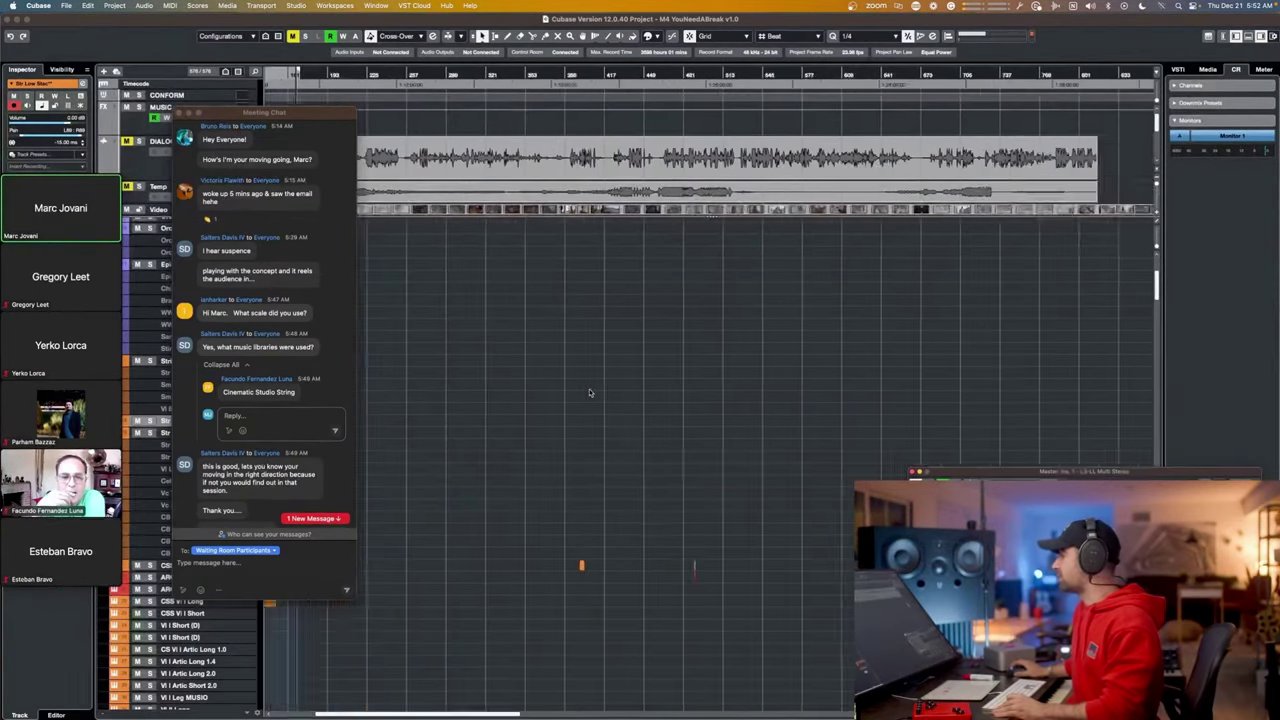
key(g)
key(g)
key(g)
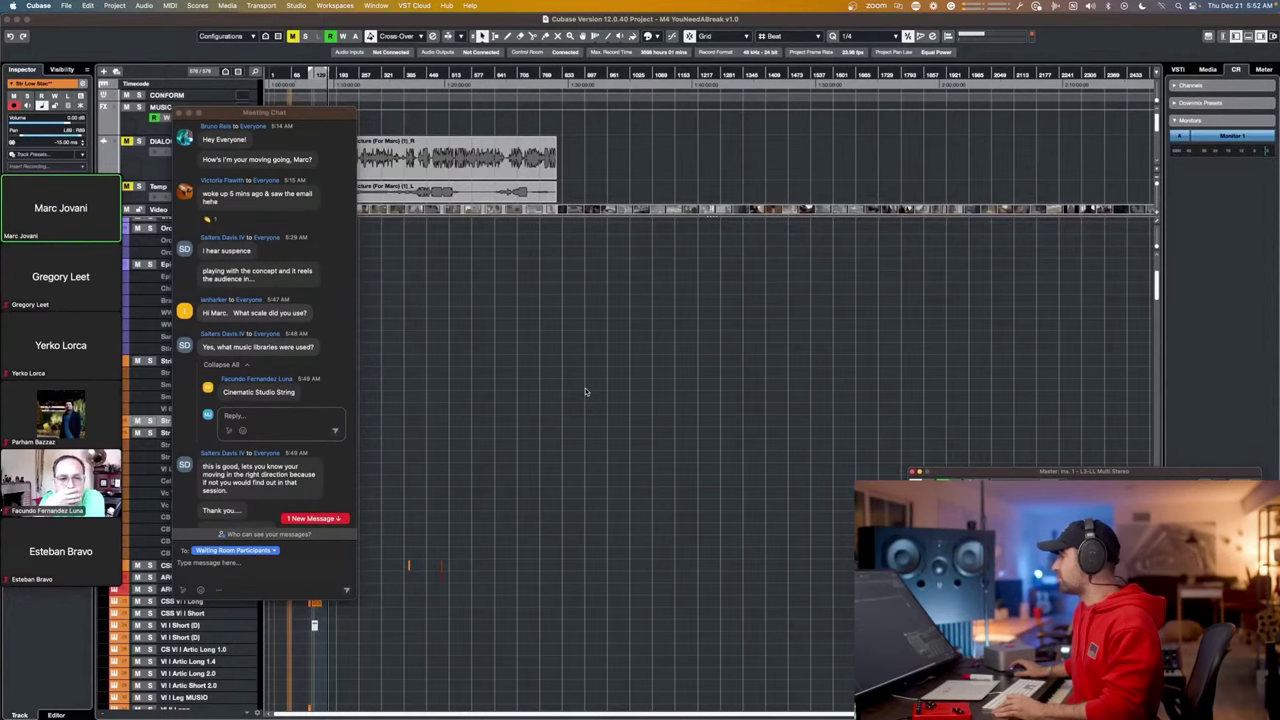
drag(250, 113, 4, 250)
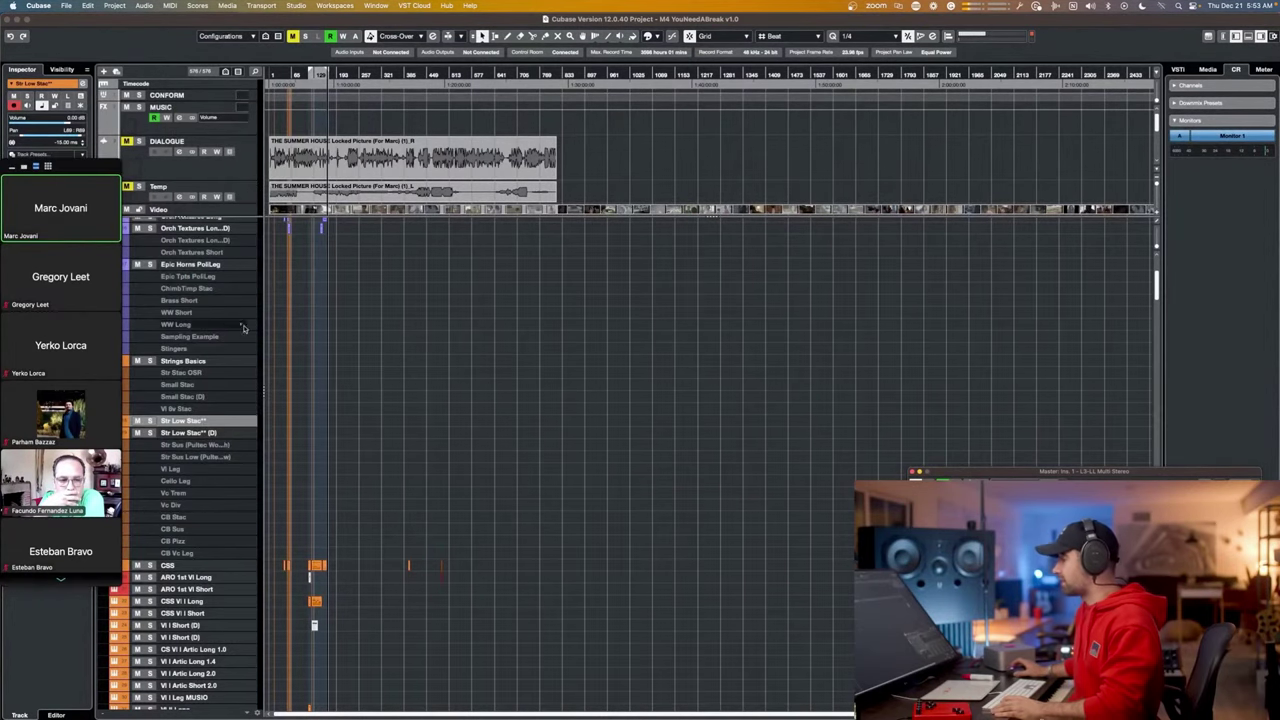
Look along the whole M4 timeline for where the instrument events sit against the dialogue and picture.
scroll(375, 483, up, 6)
scroll(556, 466, right, 5)
key(h)
key(h)
key(h)
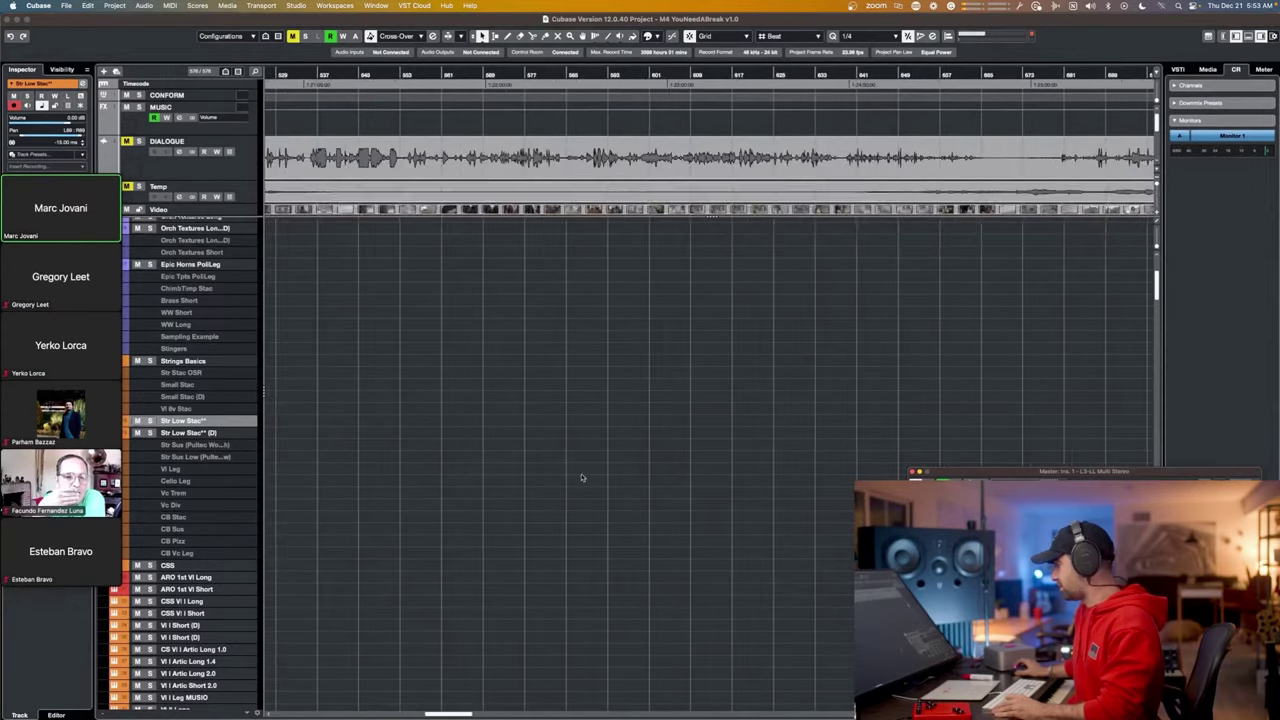
scroll(559, 481, left, 5)
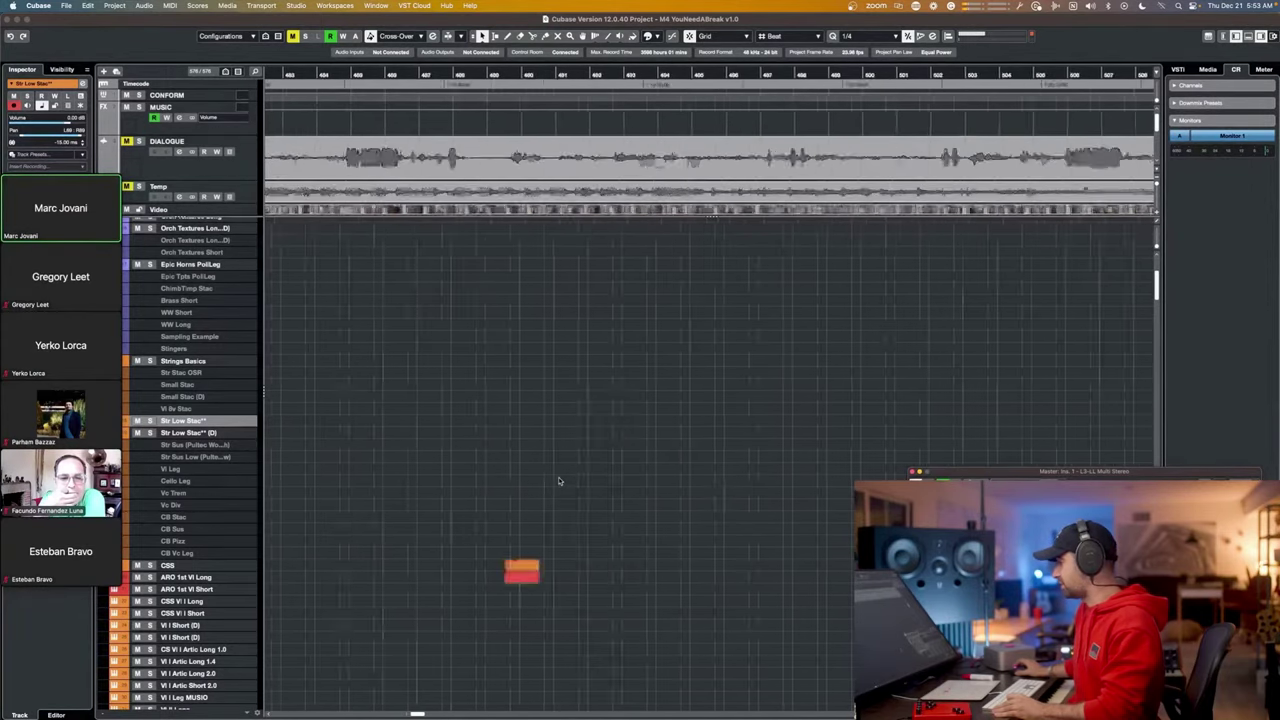
scroll(557, 477, right, 2)
scroll(554, 475, left, 2)
key(g)
key(g)
key(g)
key(g)
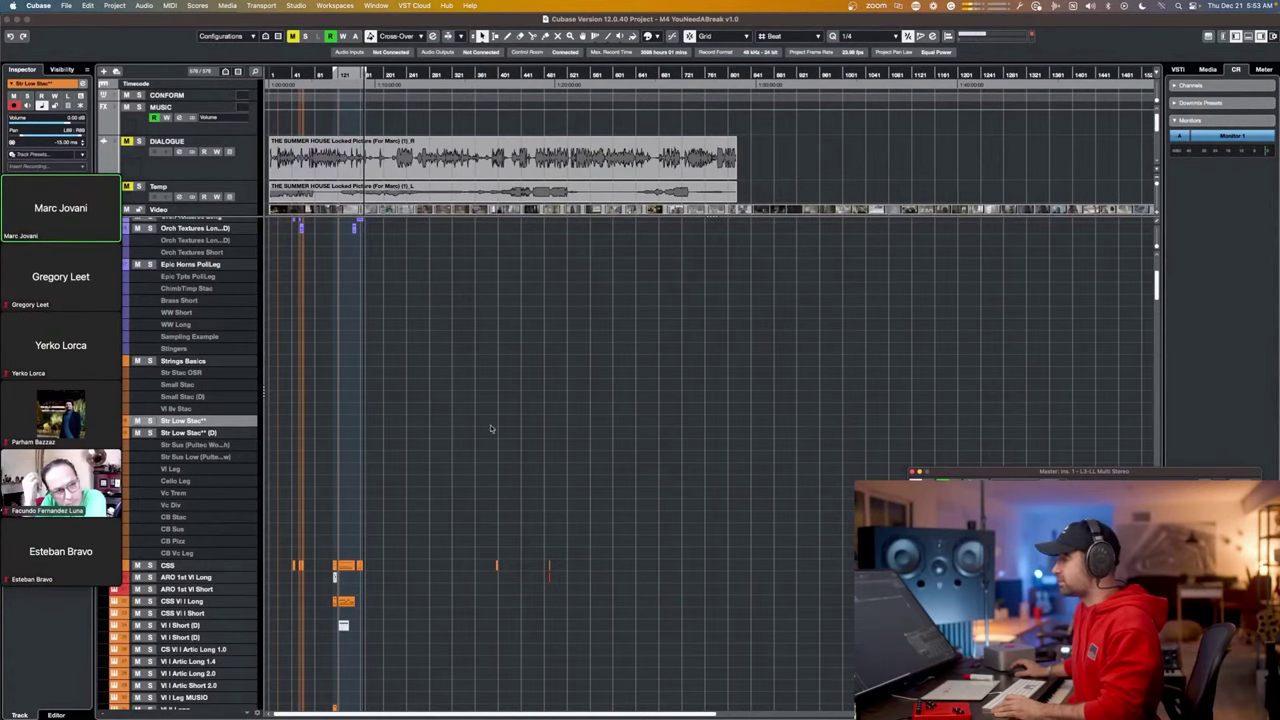
Reduce the track list to the instrument tracks that contain data and view them against the dialogue.
key(ctrl+shift+d)
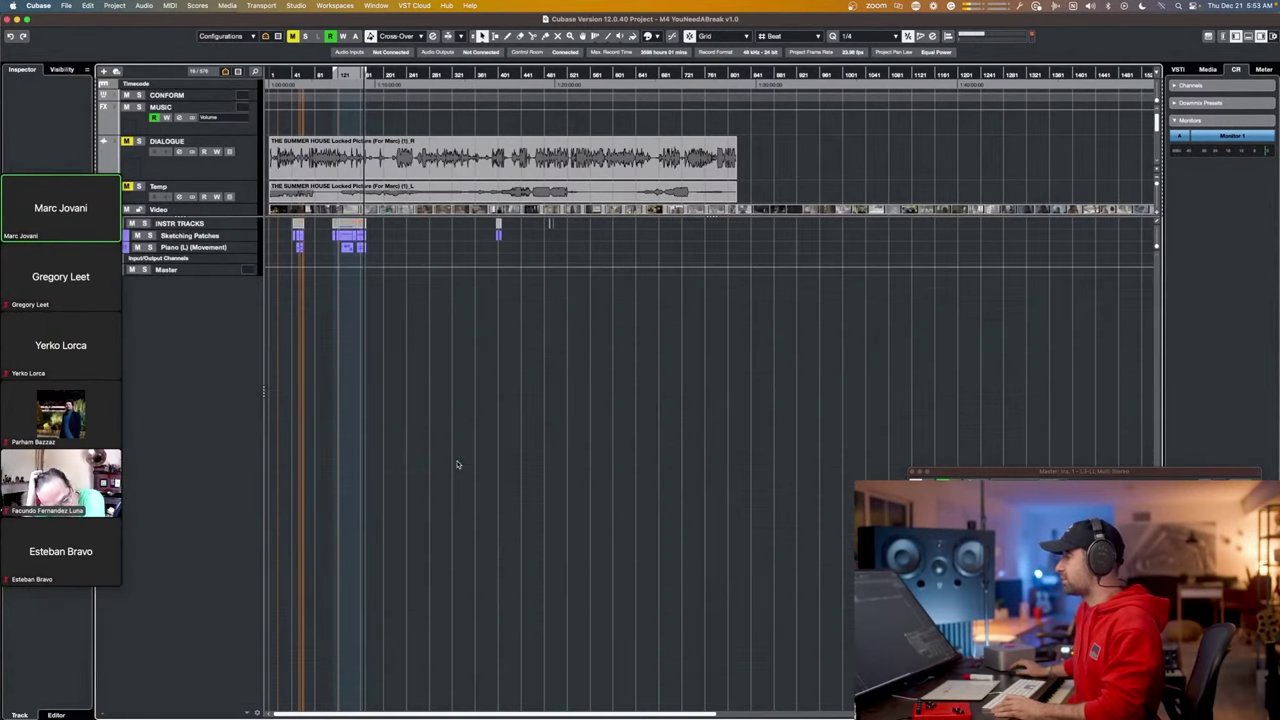
scroll(400, 466, up, 3)
scroll(520, 450, right, 3)
scroll(484, 451, down, 5)
scroll(483, 451, up, 5)
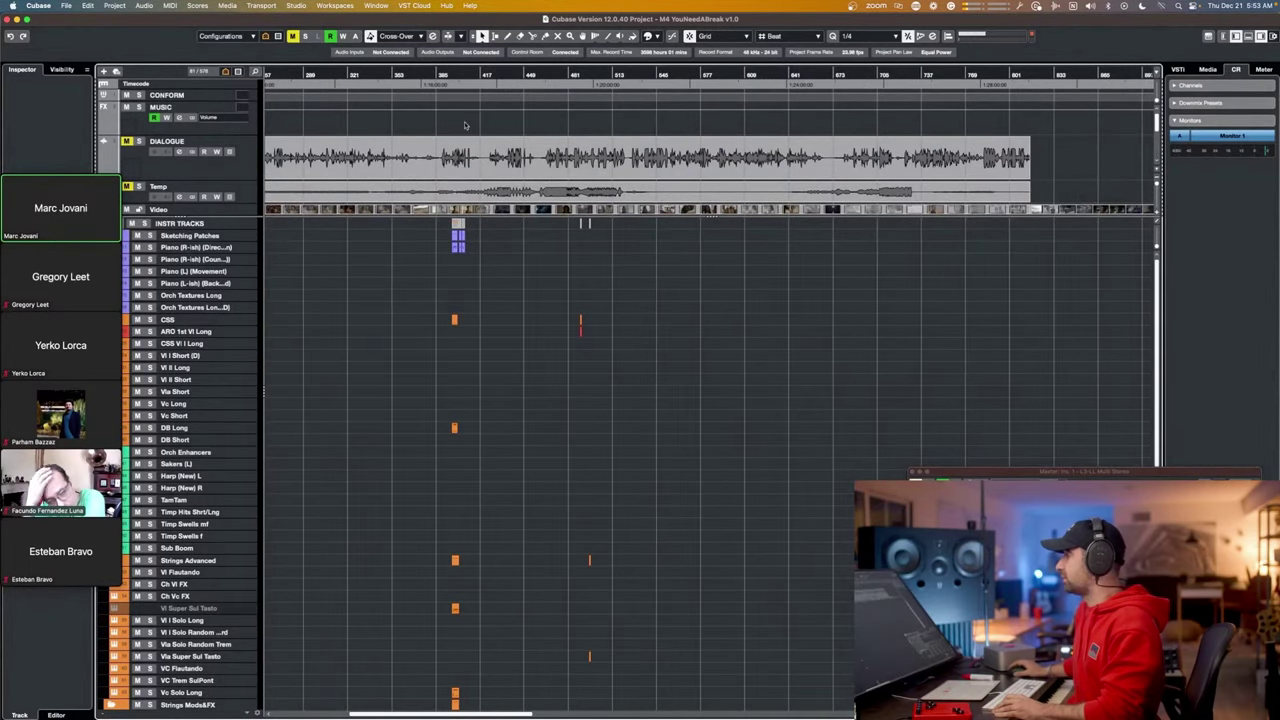
Show the Video Player and move the playhead forward through the picture to 01:24:37:04.
click(456, 75)
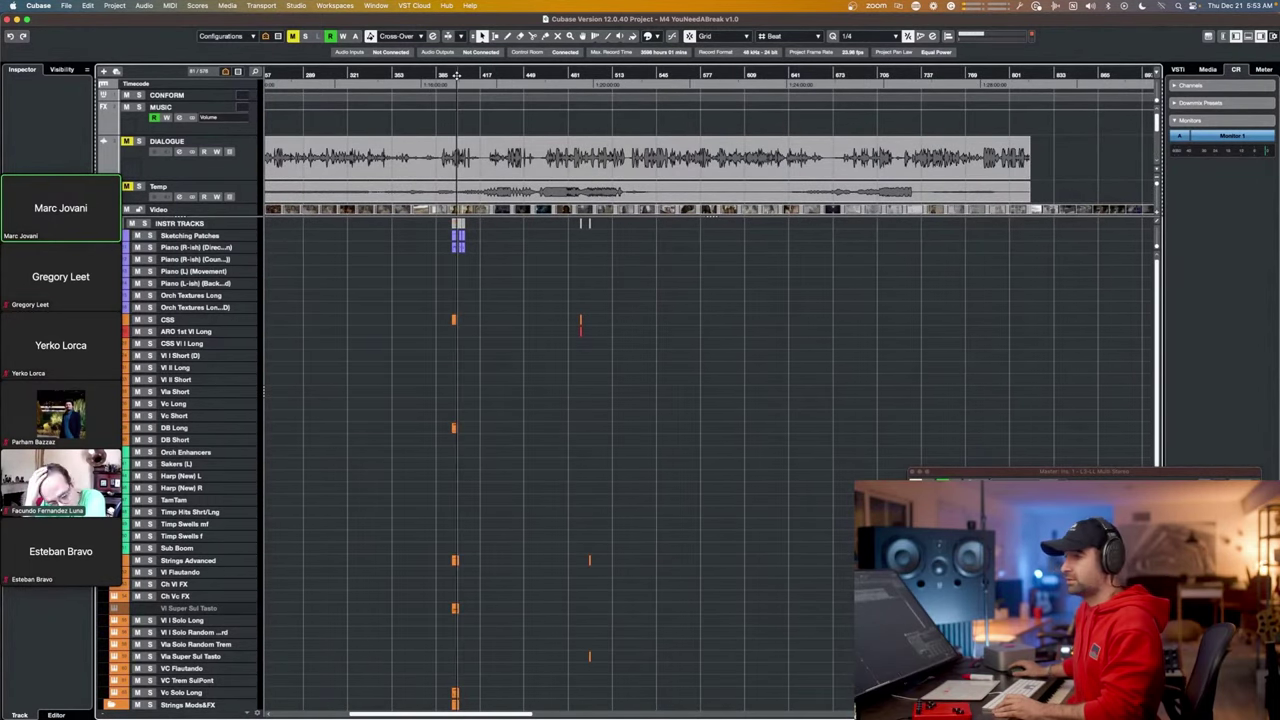
key(space)
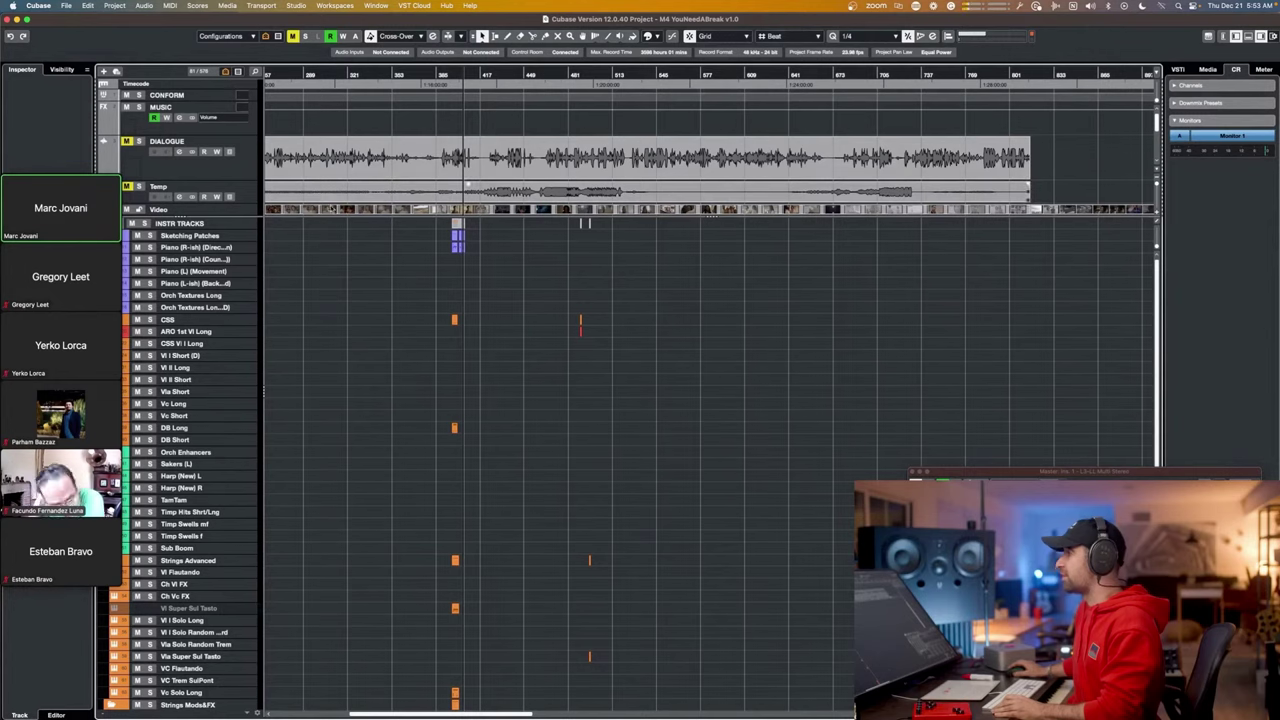
key(F8)
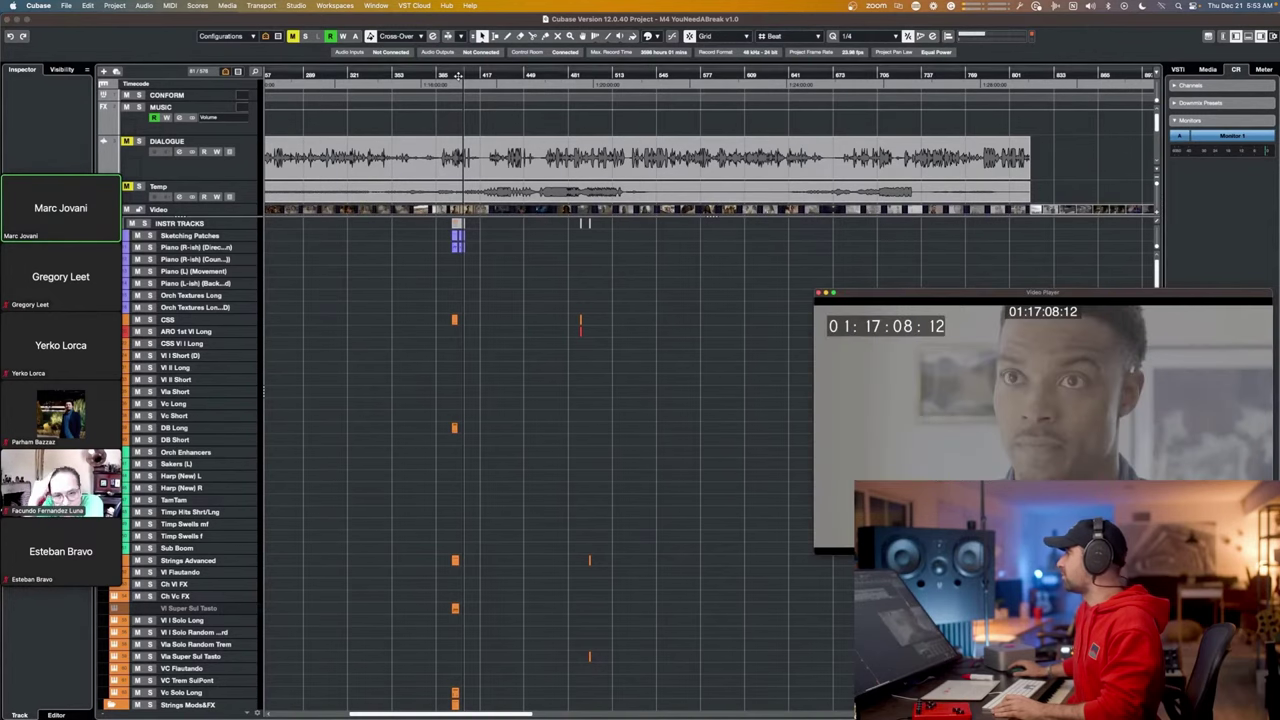
drag(462, 77, 818, 94)
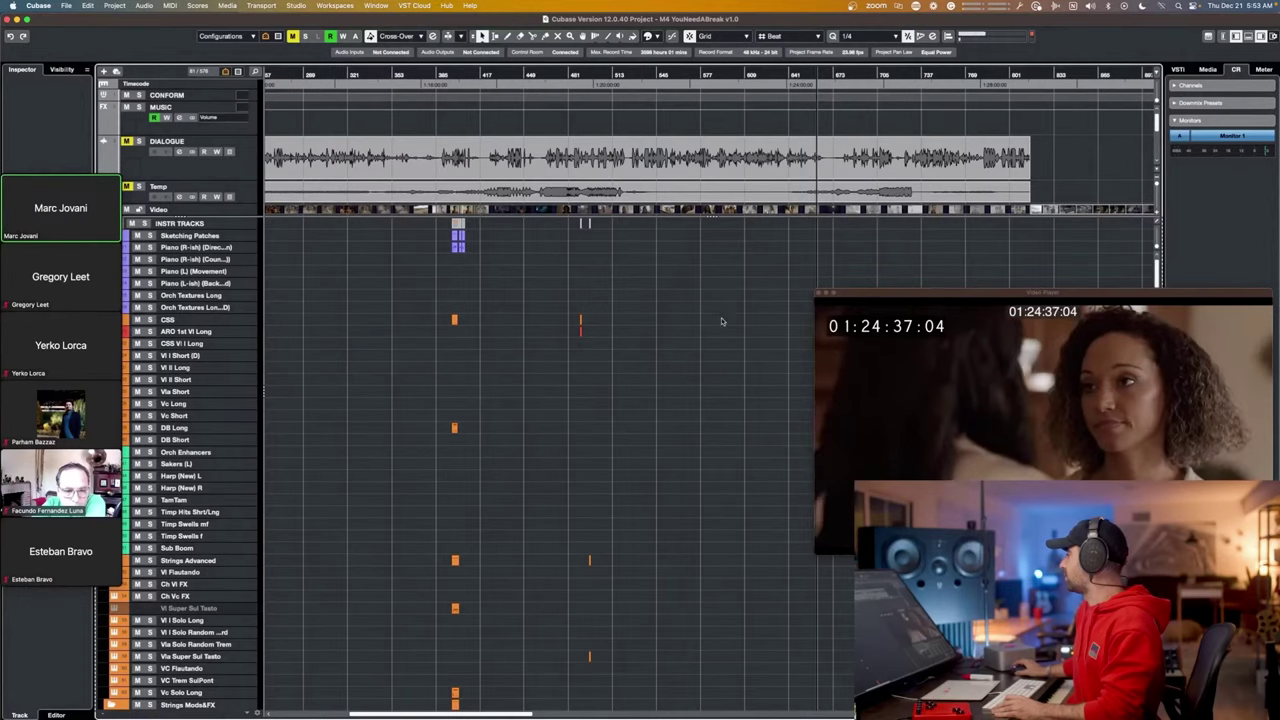
View the instruments on the ARO 1st Vl Long and Vc Solo Long tracks, closing each instrument window when done.
scroll(729, 323, down, 5)
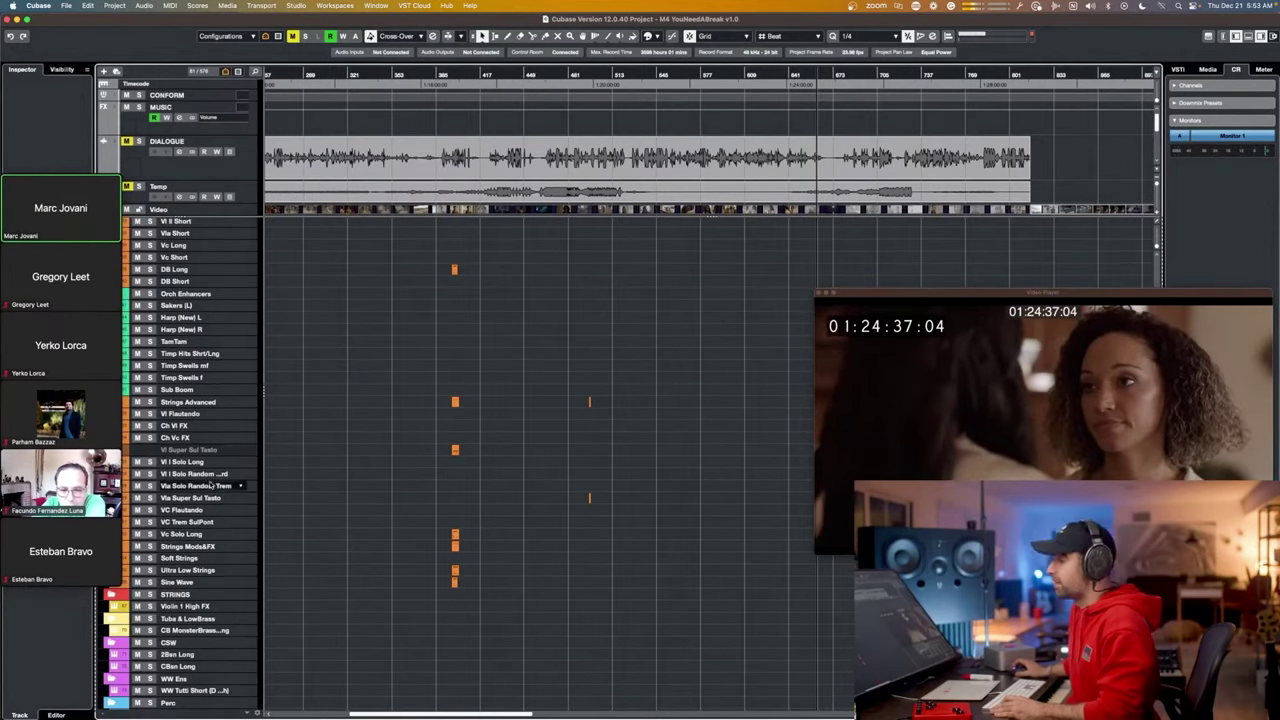
scroll(205, 462, up, 5)
click(192, 333)
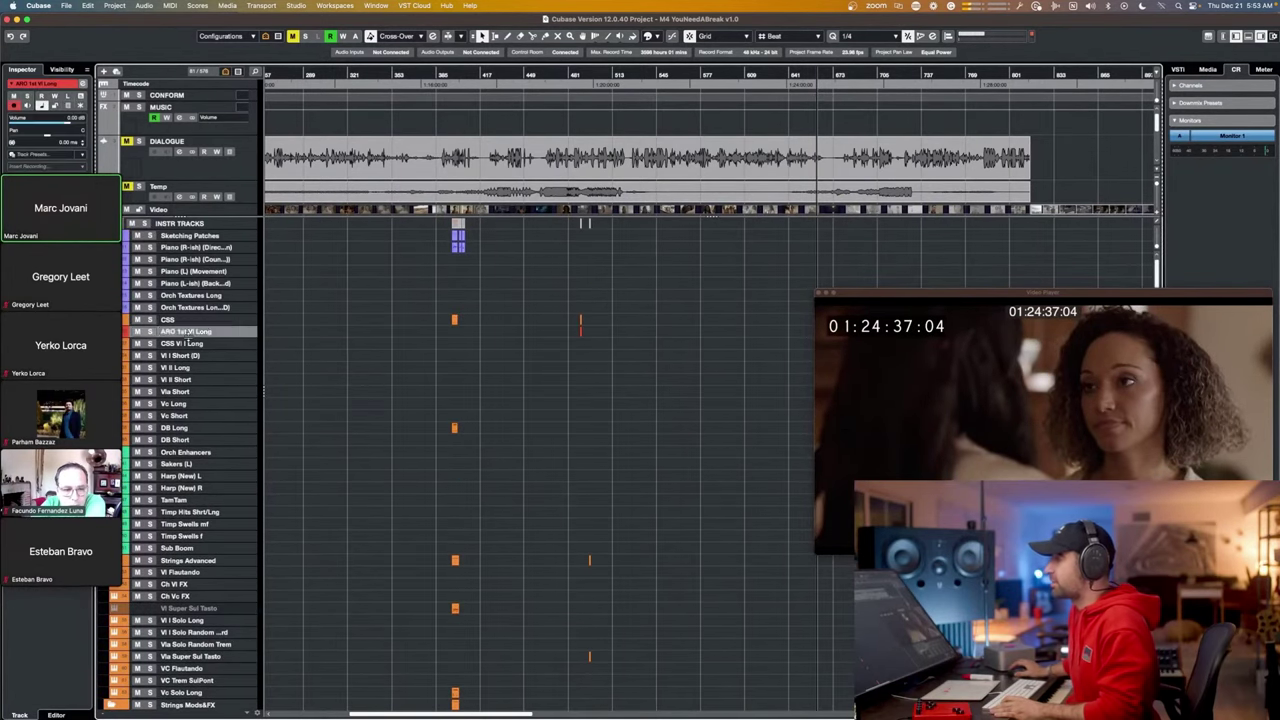
key(e)
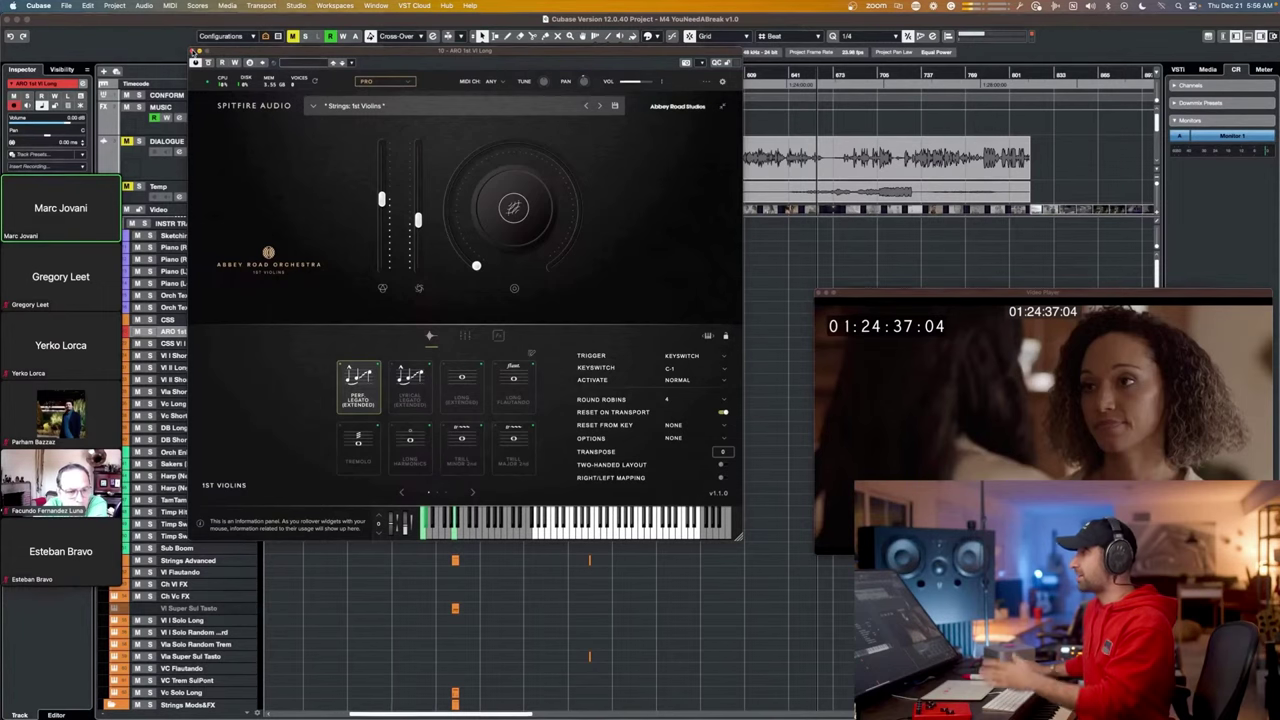
click(194, 50)
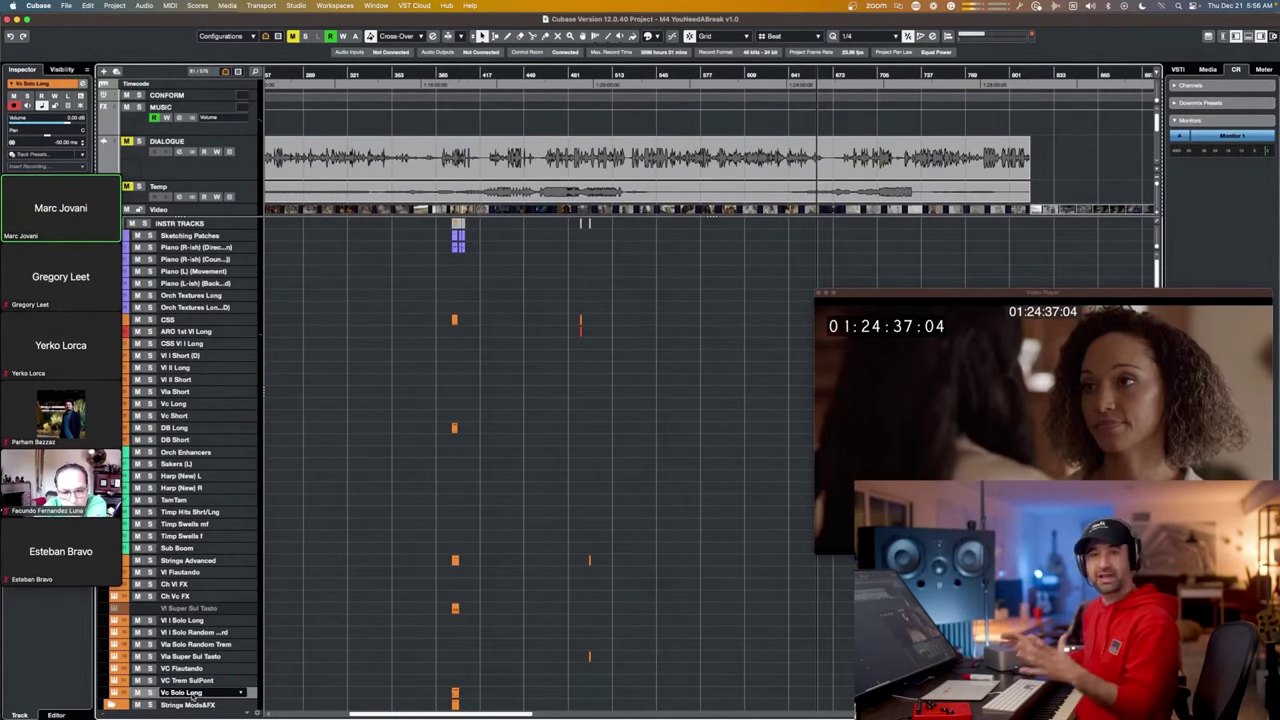
key(e)
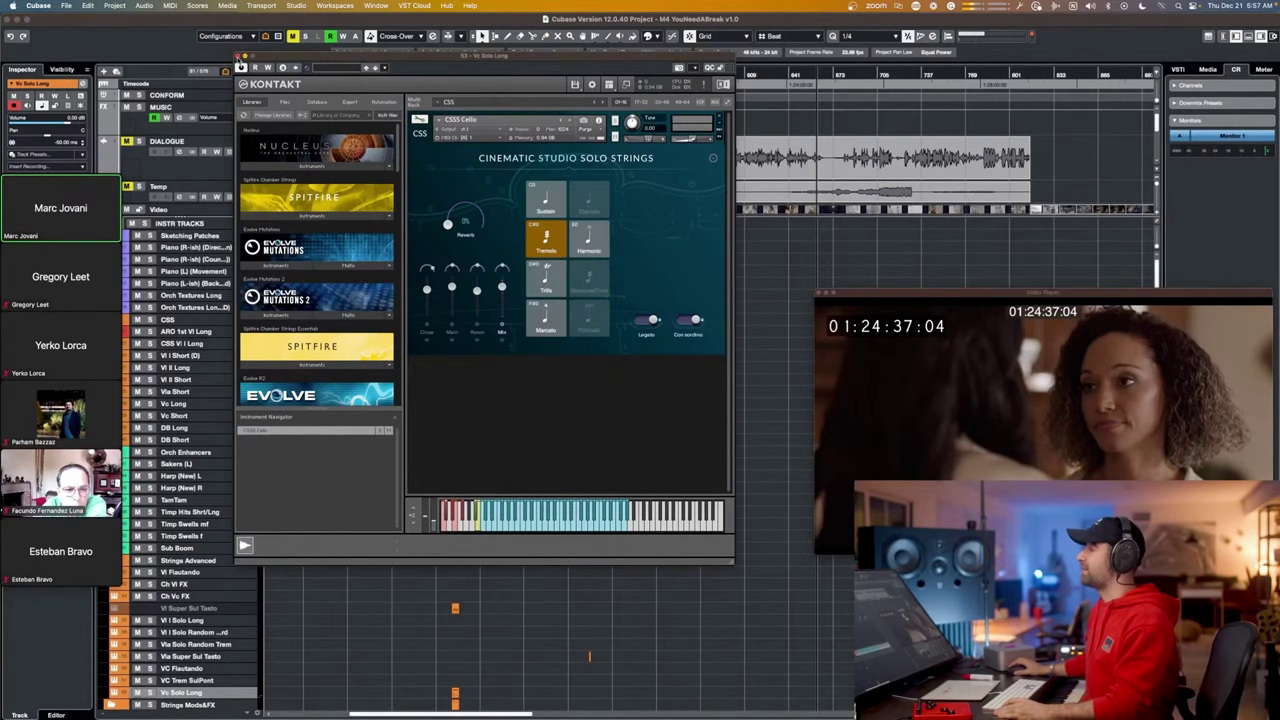
click(240, 67)
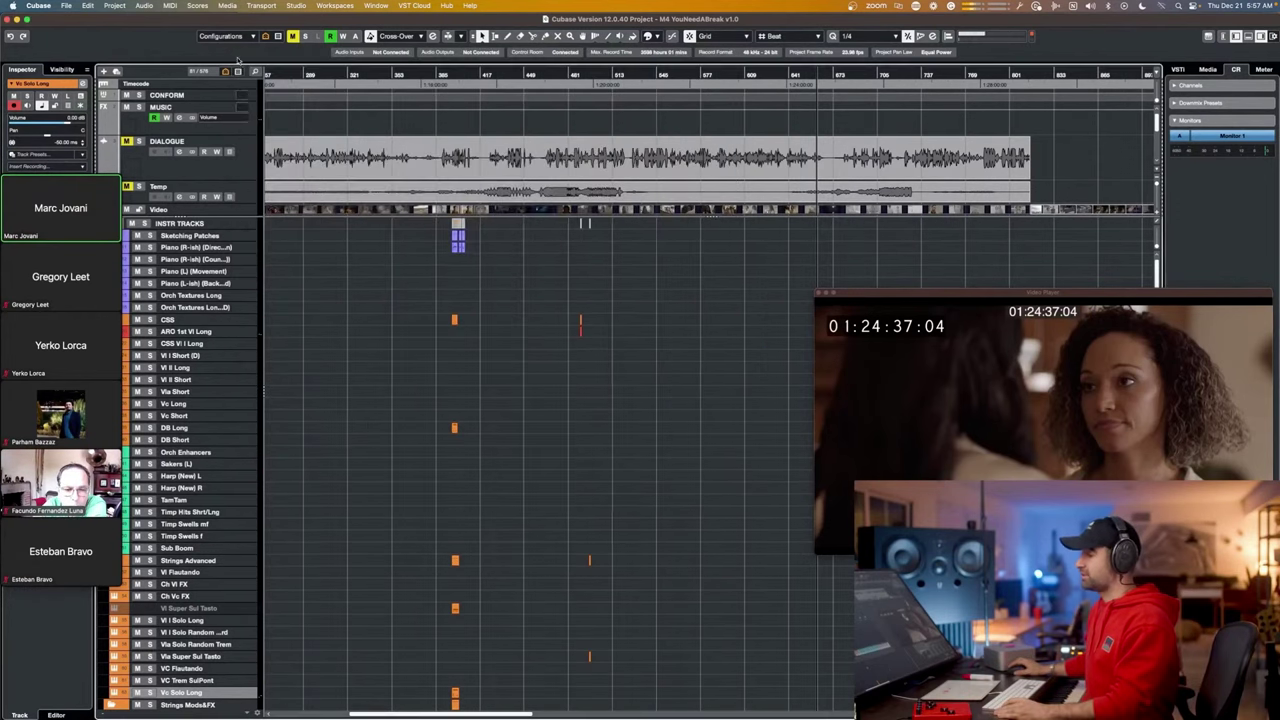
Show the Soft String Textures patches on the Soft Strings and Ultra Low Strings tracks, closing each instrument window when done.
scroll(220, 478, down, 5)
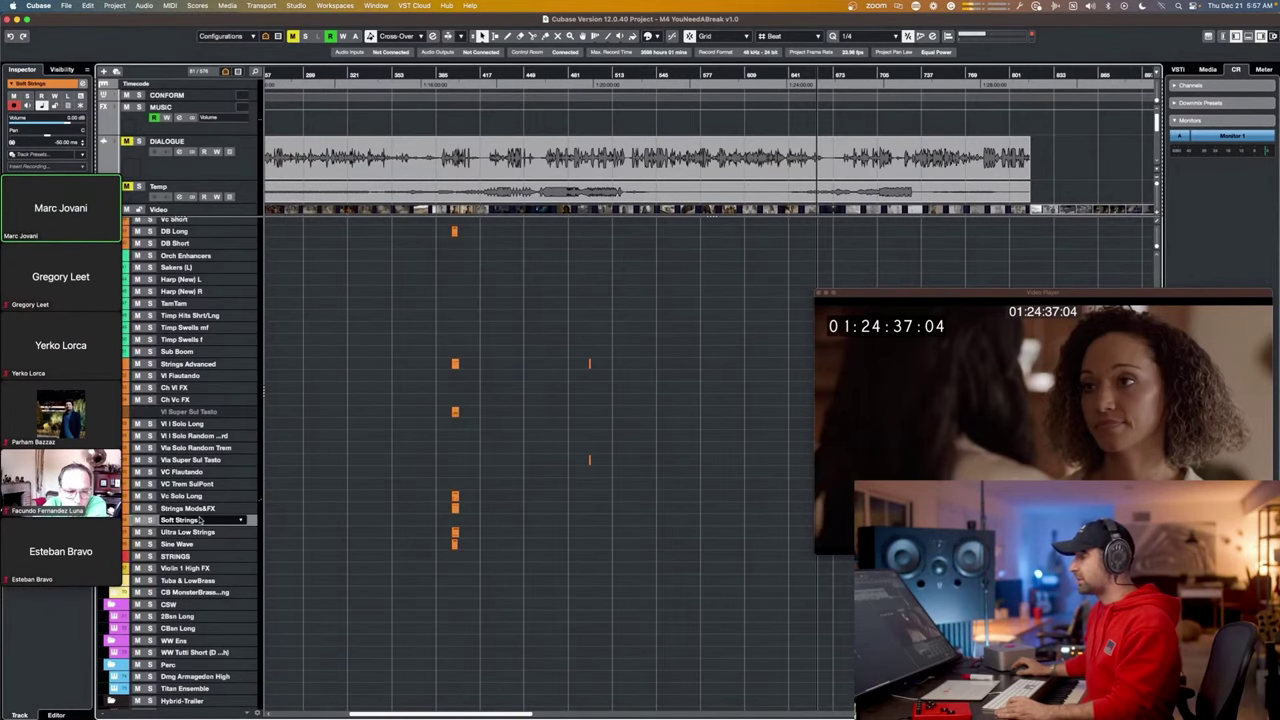
click(205, 520)
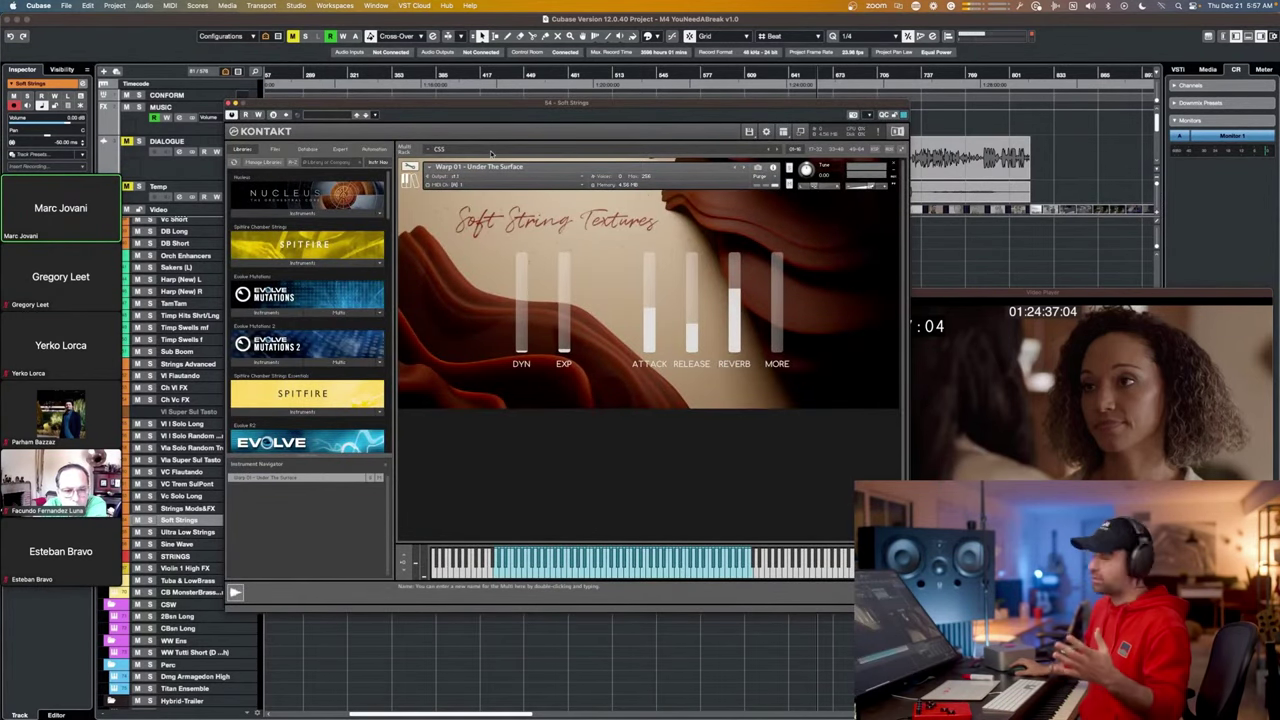
drag(486, 102, 531, 130)
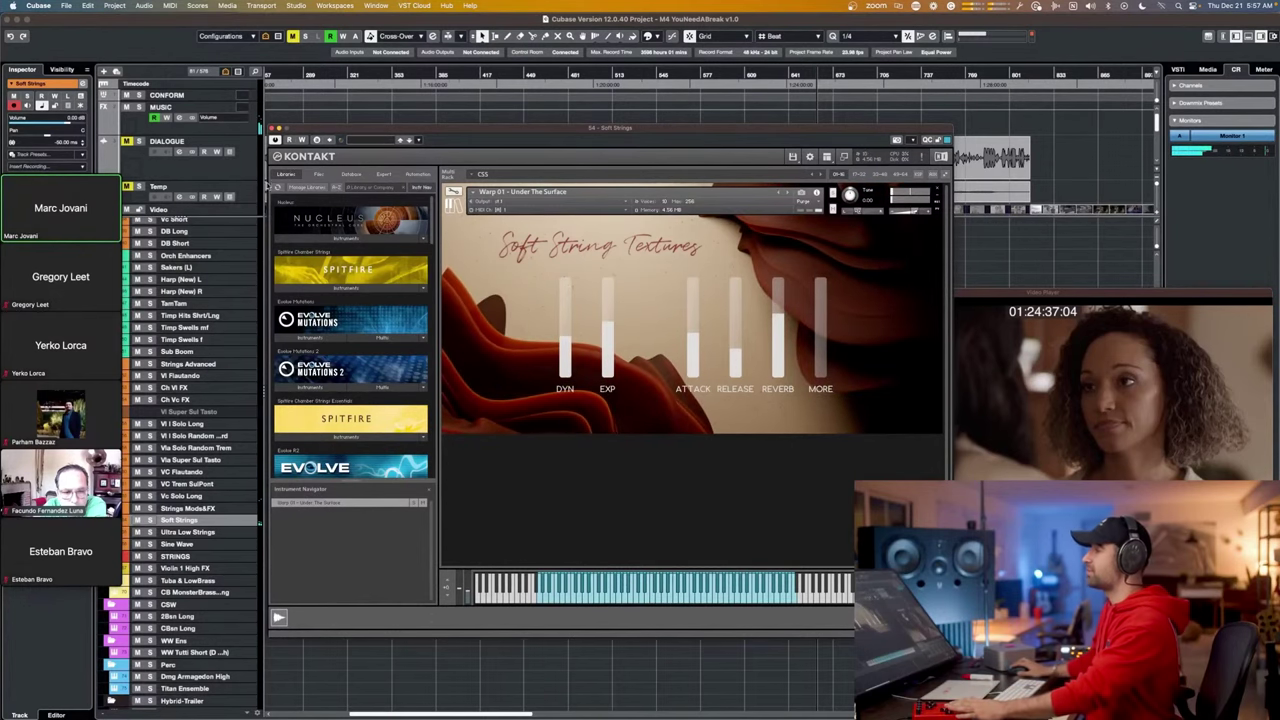
click(273, 129)
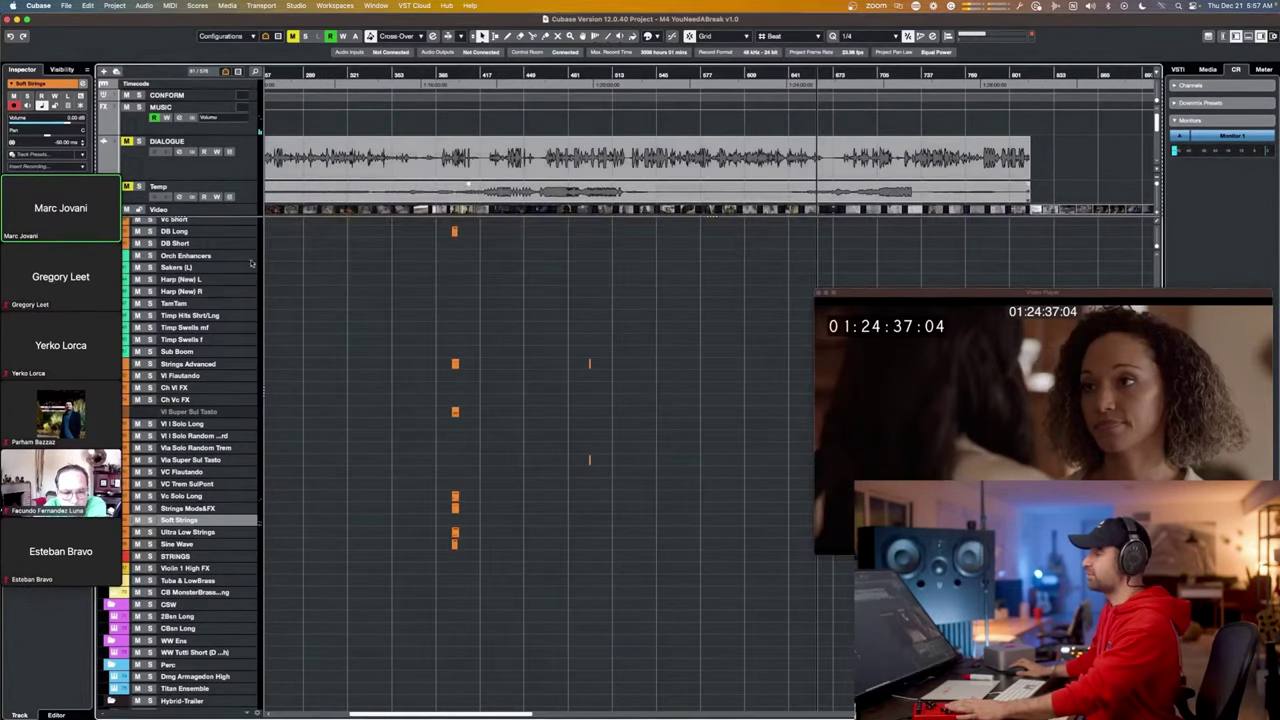
click(185, 532)
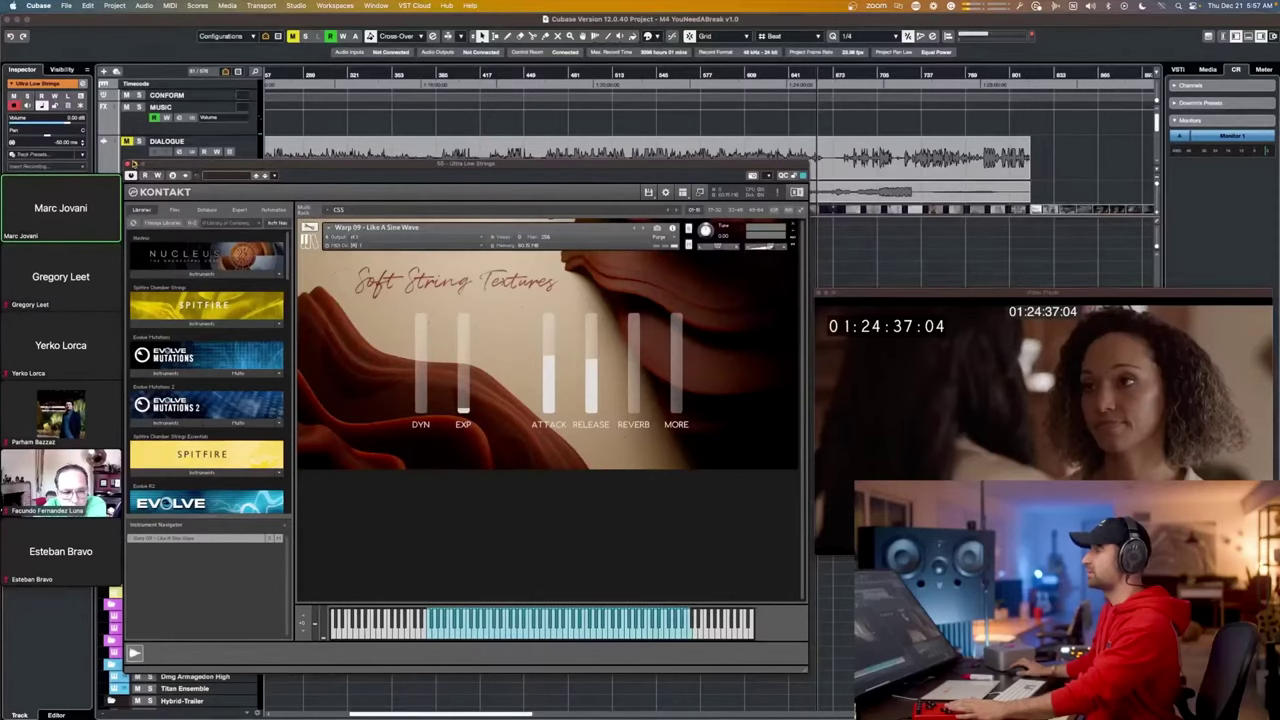
drag(84, 172, 0, 236)
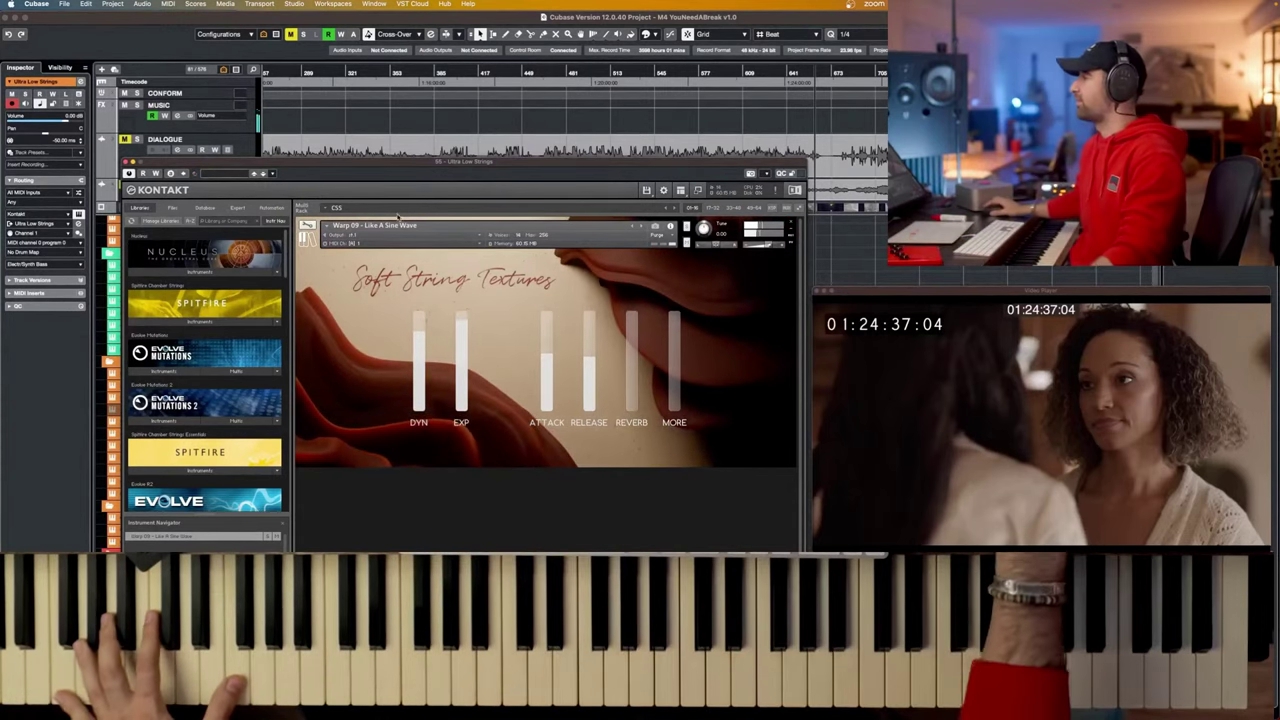
click(127, 163)
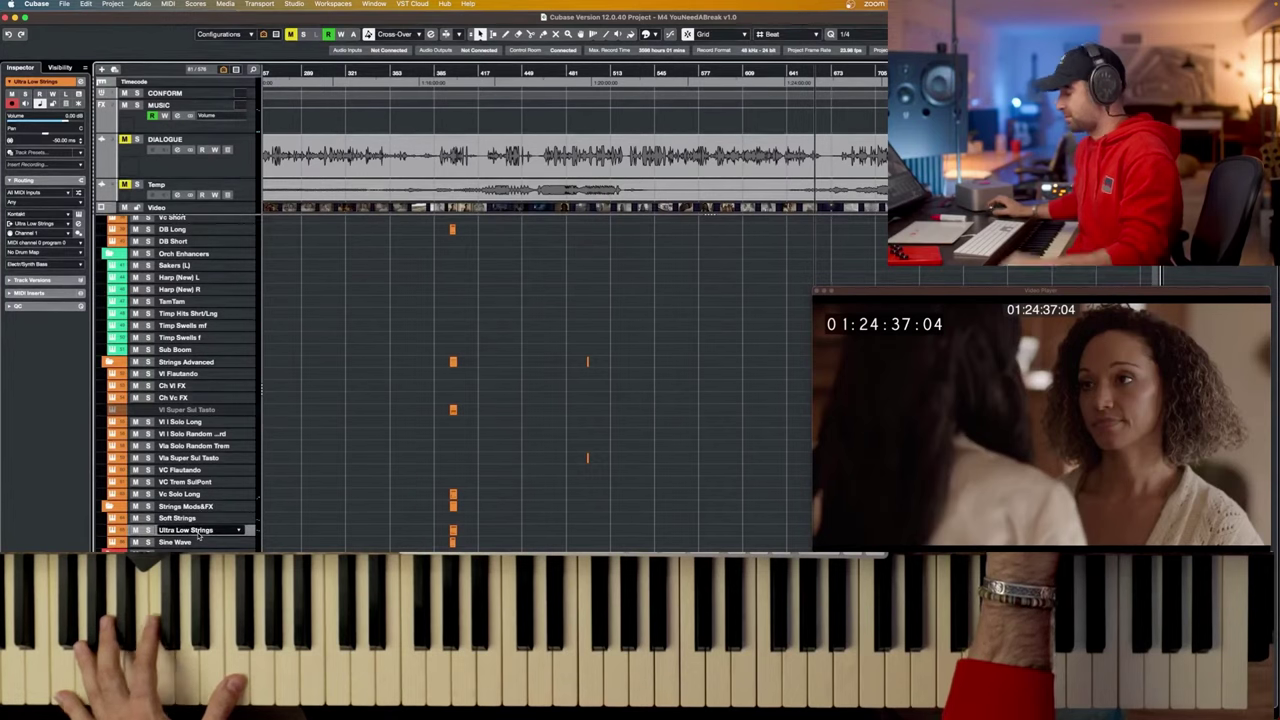
Search the tracks for "wo", select the Wobbling Strings track and enable it.
text(fwo)
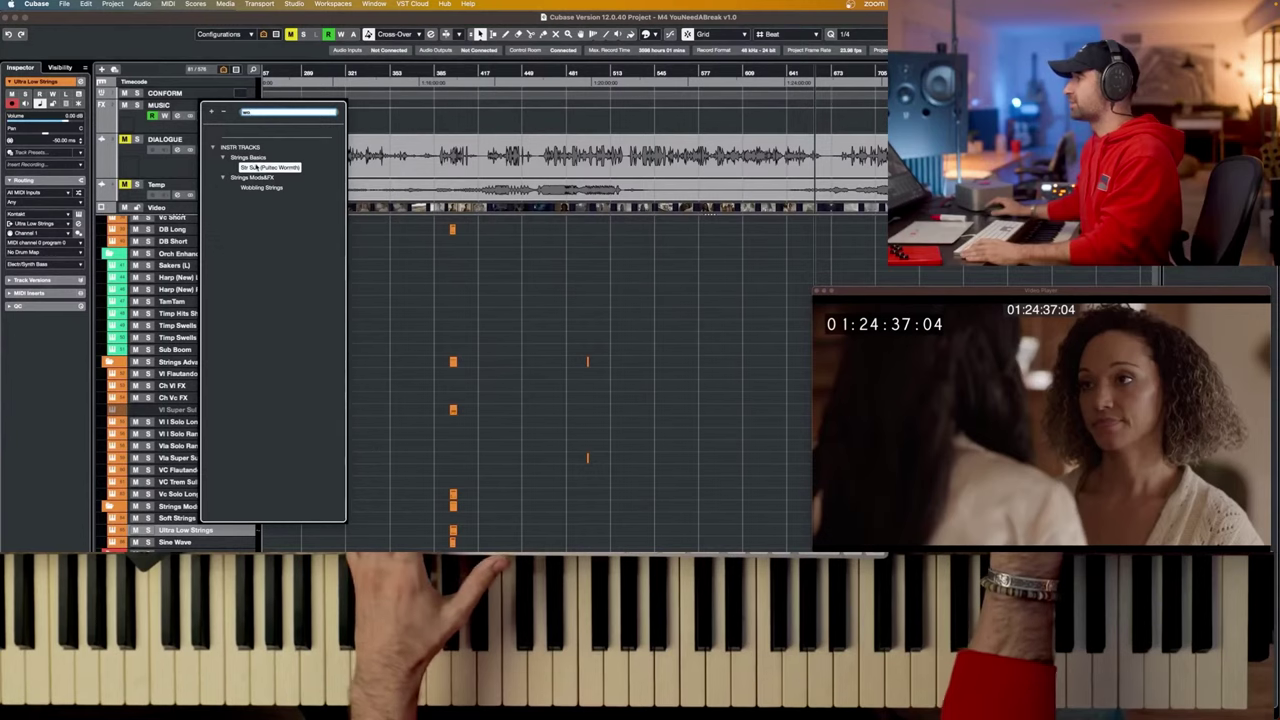
click(262, 188)
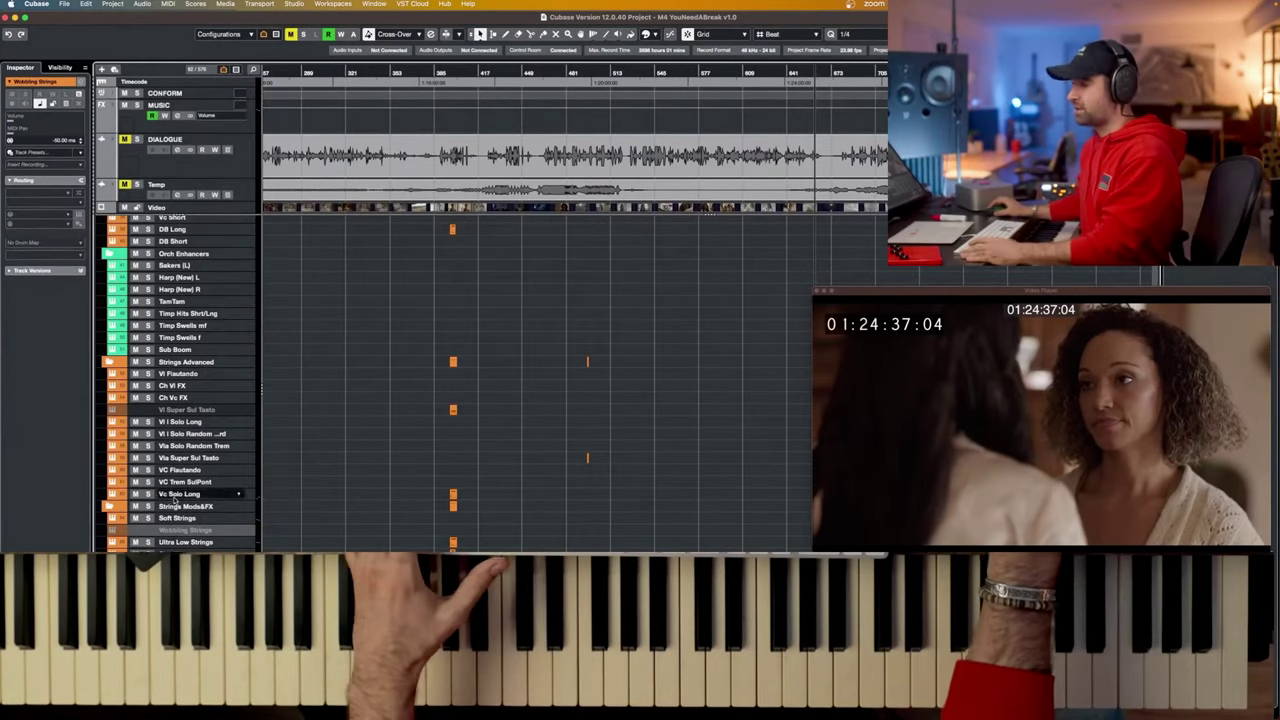
key(shift+d)
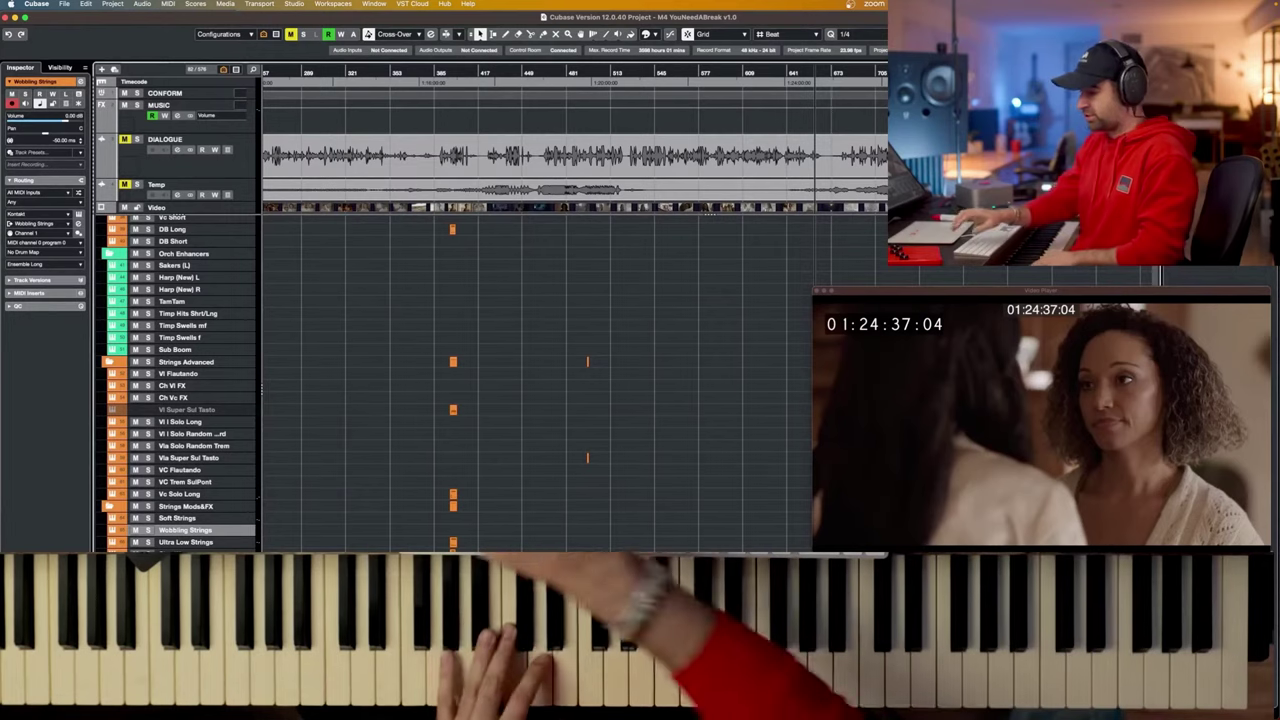
Open the Wobbling Strings track's Kontakt instrument, show the Warp 03 - 1982 patch and close the window.
key(e)
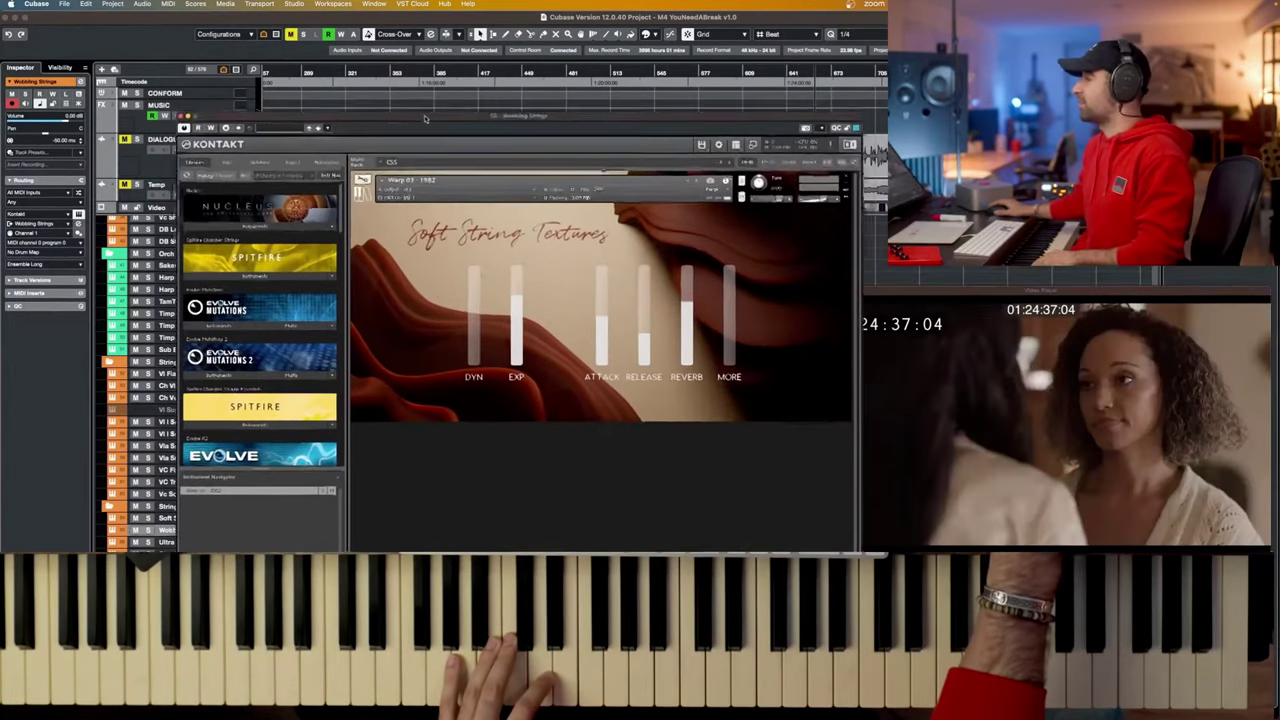
drag(368, 93, 379, 53)
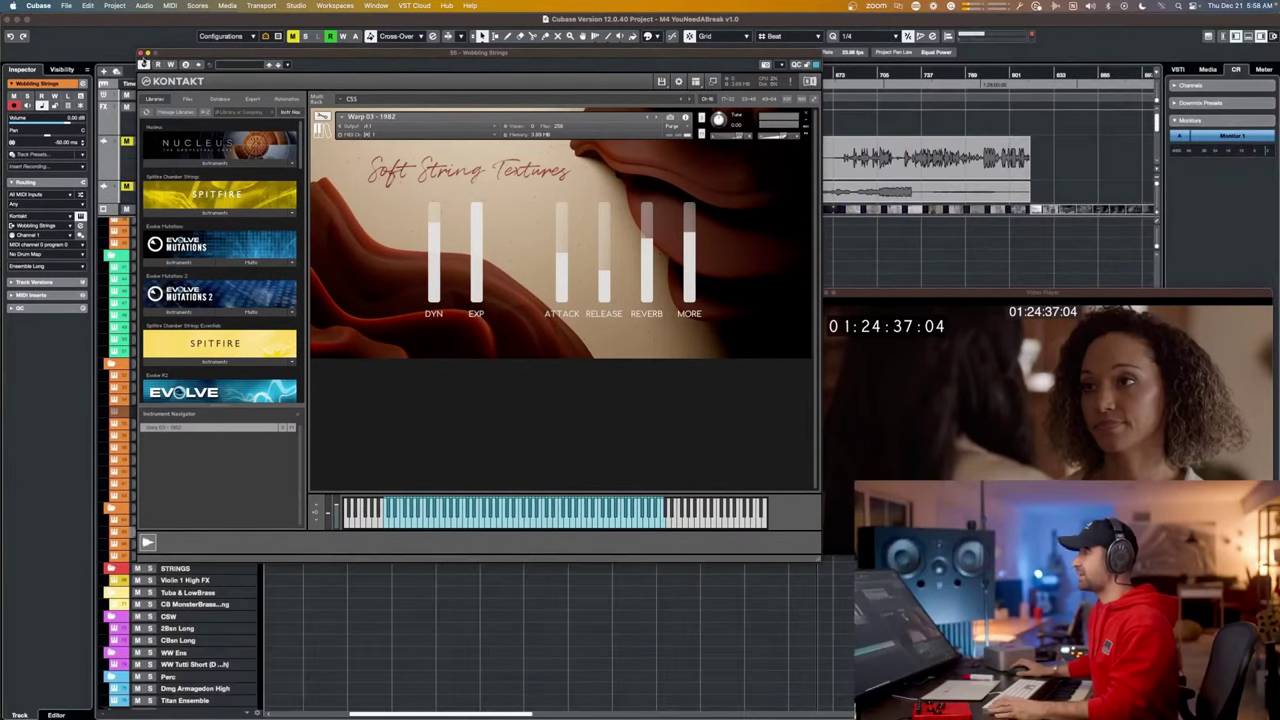
click(143, 53)
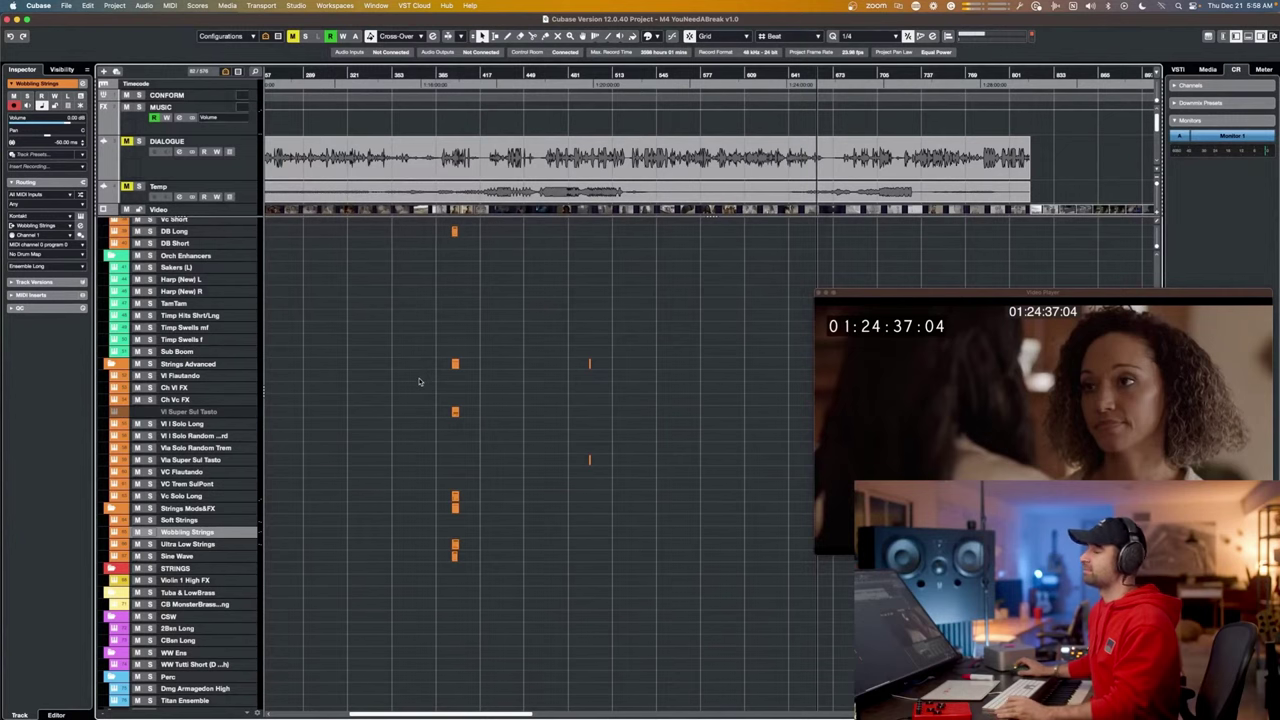
Bring the cue starting near bar 113 into view with its tempo track and place the playhead at 01:07:29:13.
scroll(422, 377, left, 10)
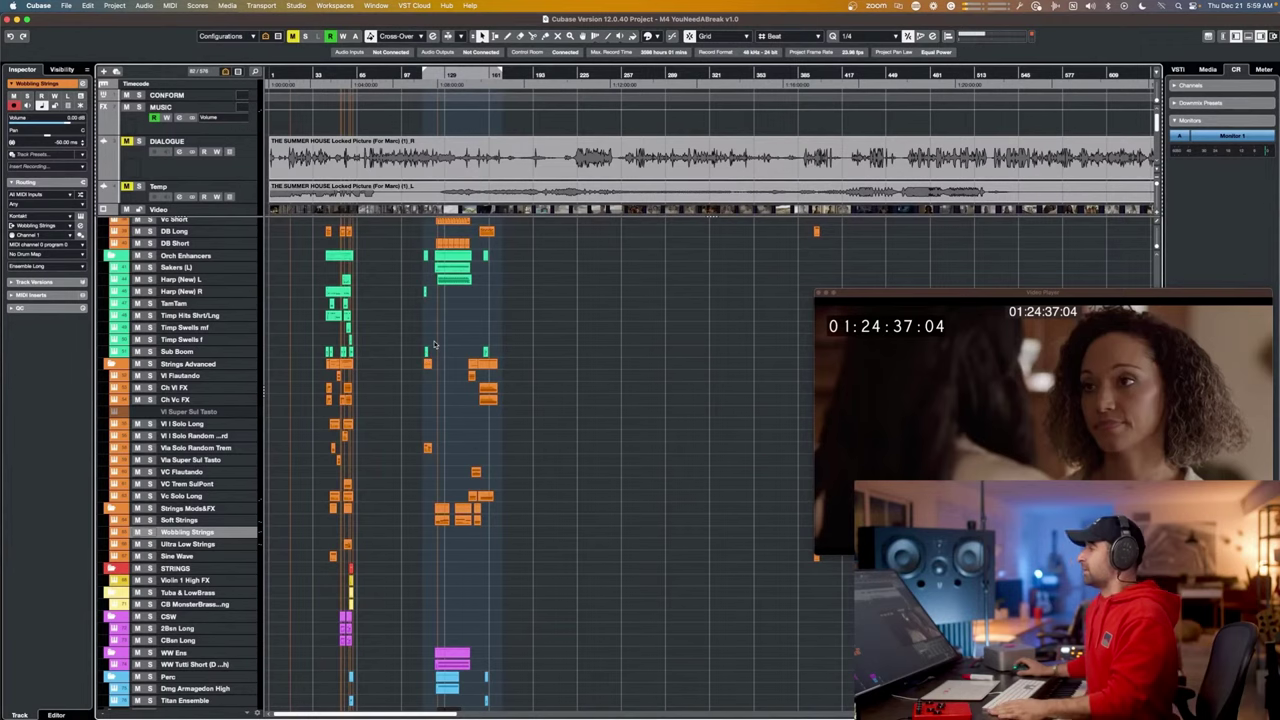
scroll(434, 345, up, 8)
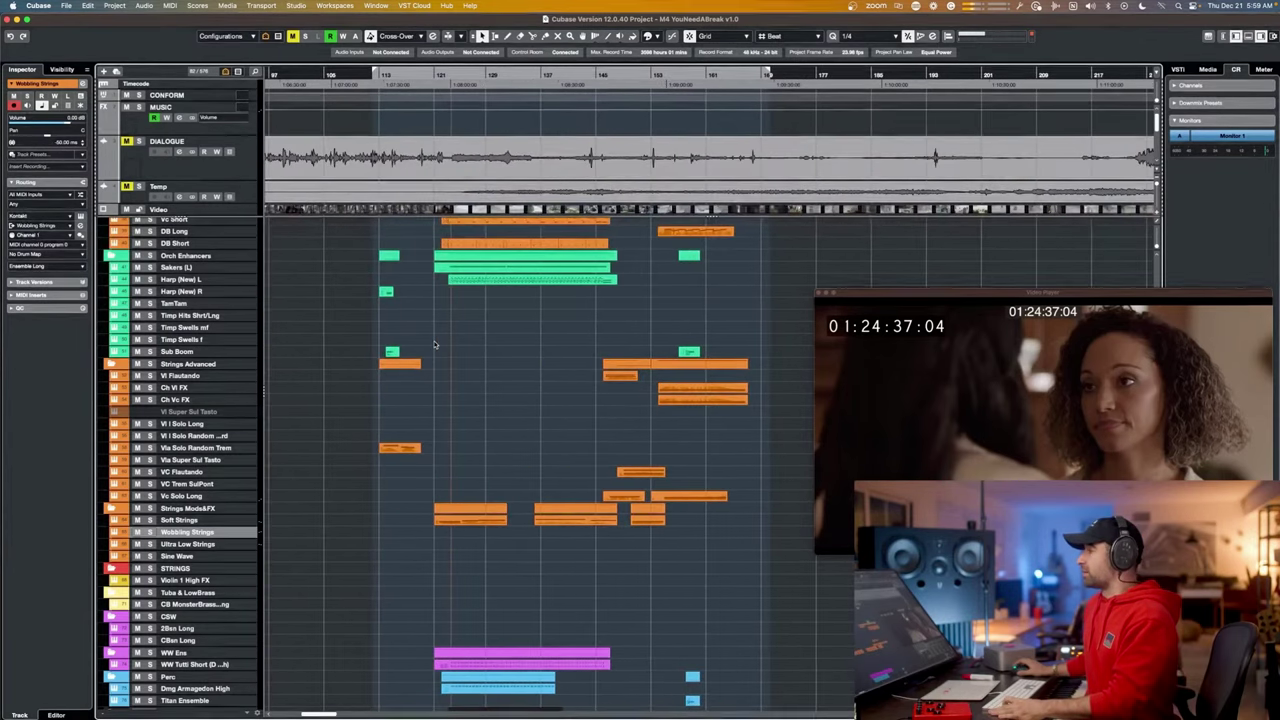
scroll(434, 345, up, 2)
scroll(434, 349, up, 5)
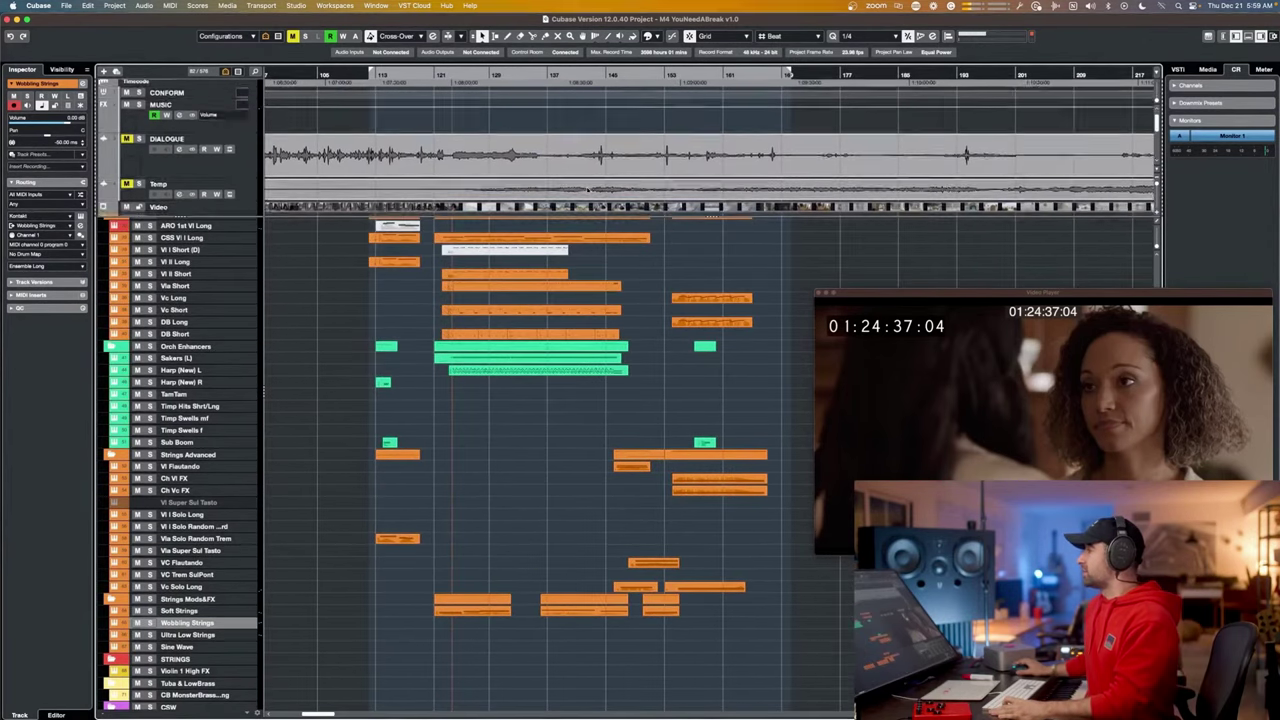
scroll(586, 186, down, 5)
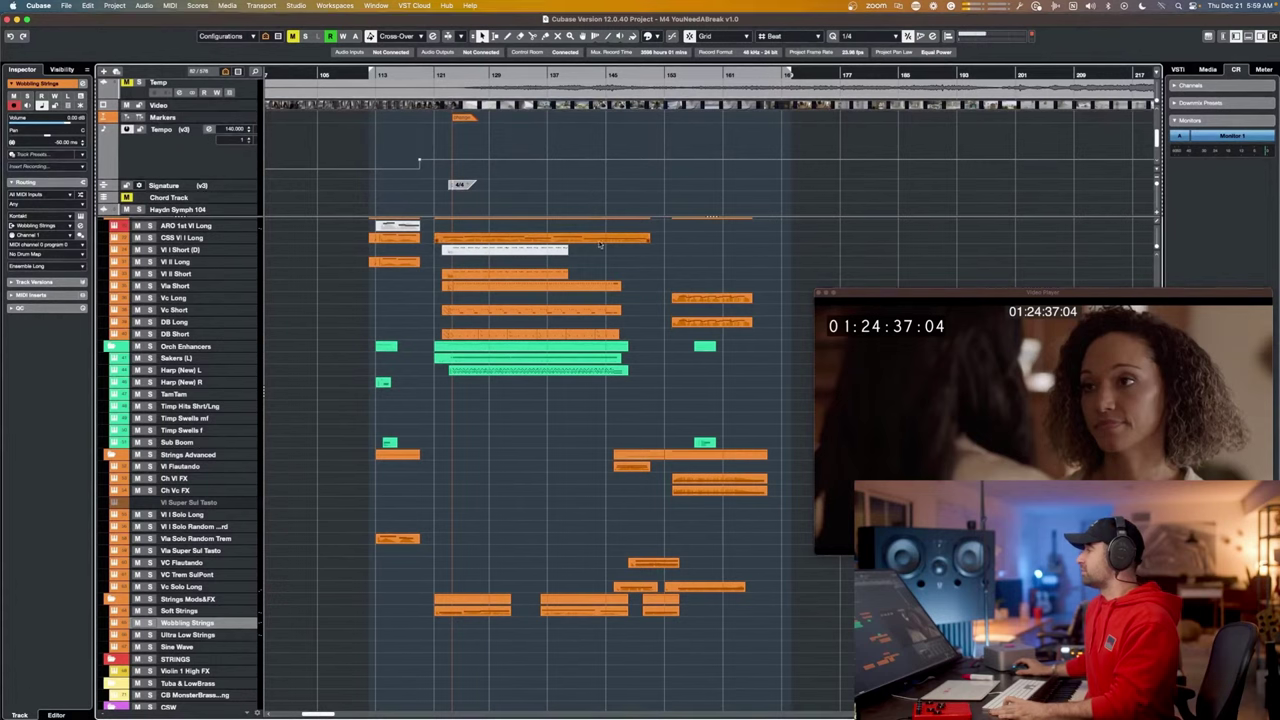
click(372, 74)
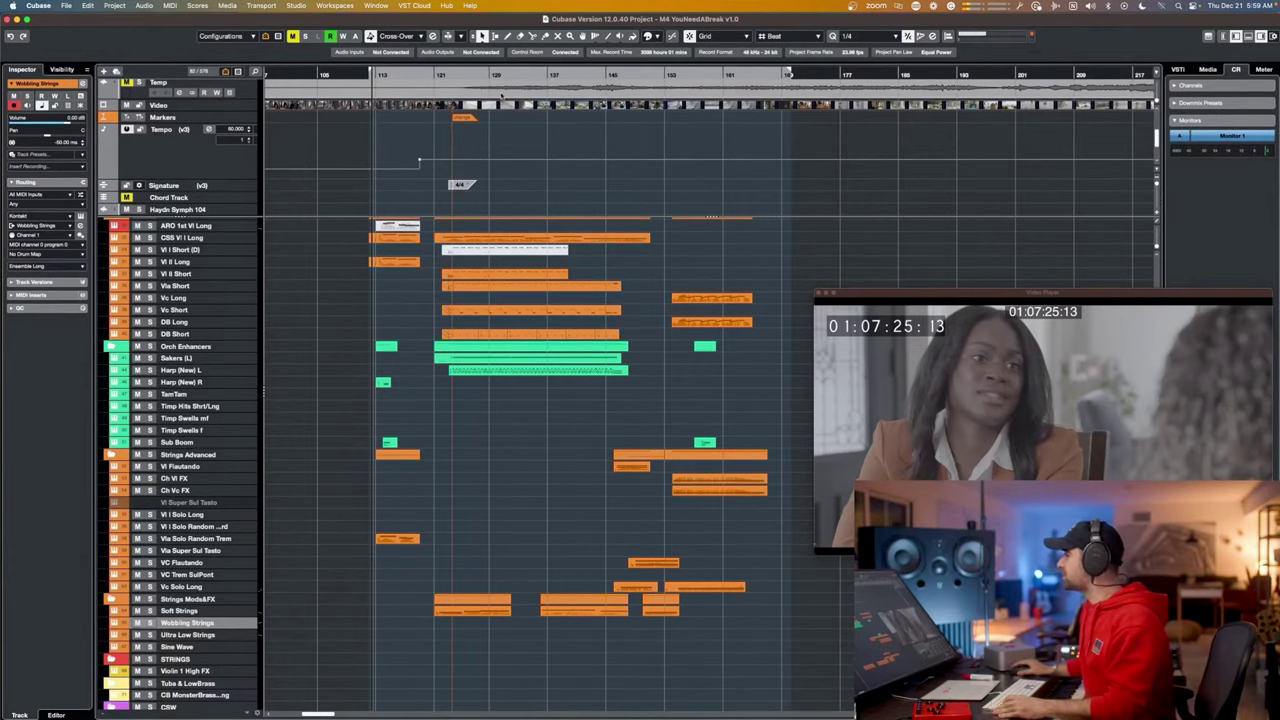
click(388, 75)
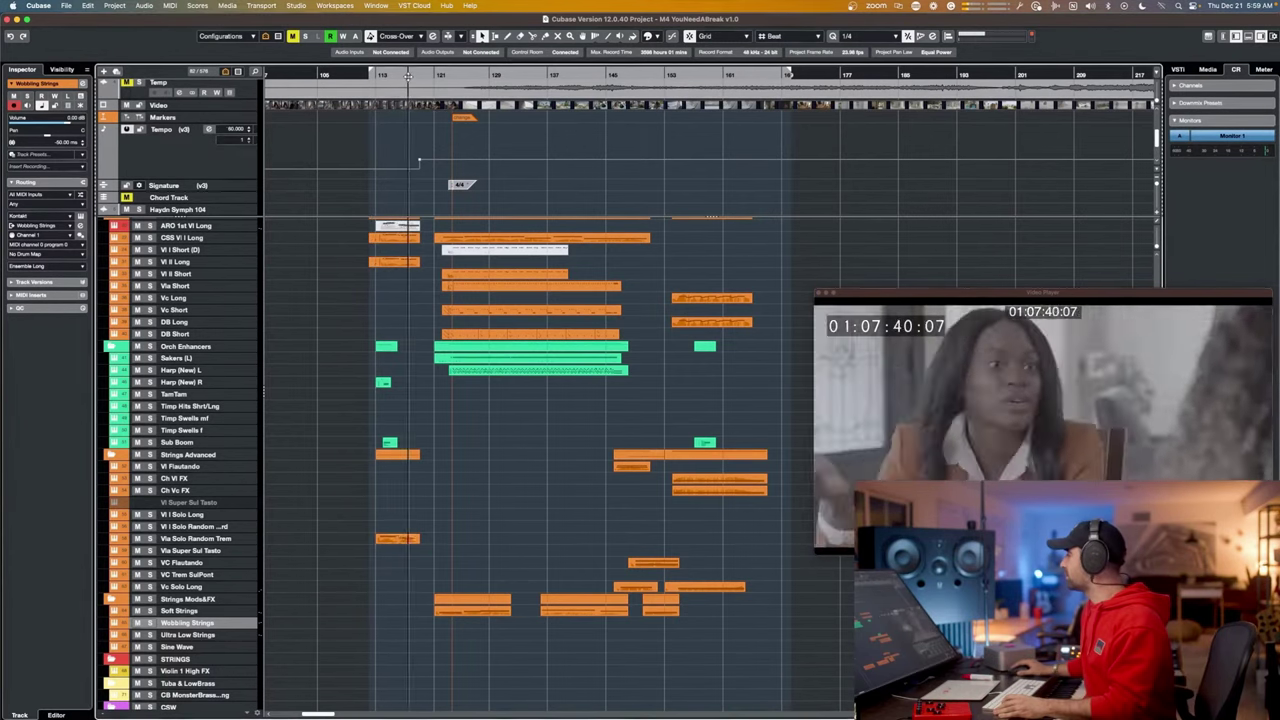
drag(408, 75, 381, 75)
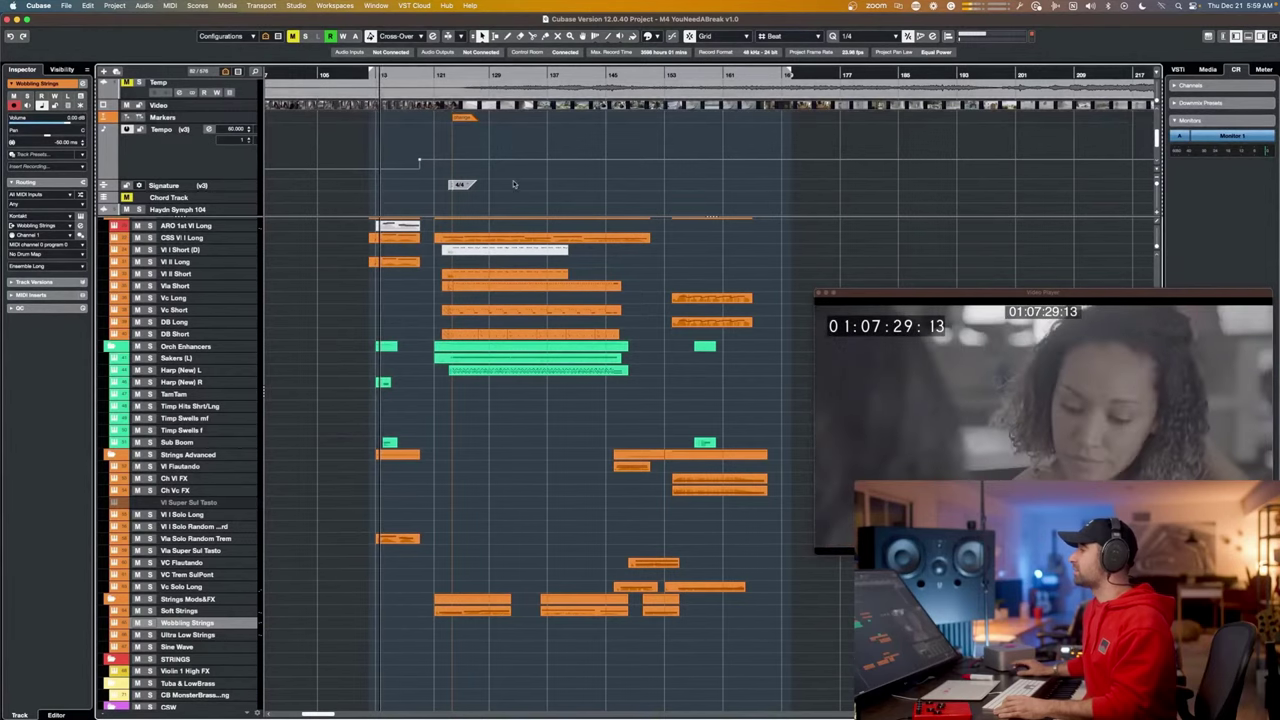
Bring the Dialogue track into view and play the scene leading into the cue from 01:07:24:13.
scroll(514, 176, up, 4)
scroll(516, 179, up, 3)
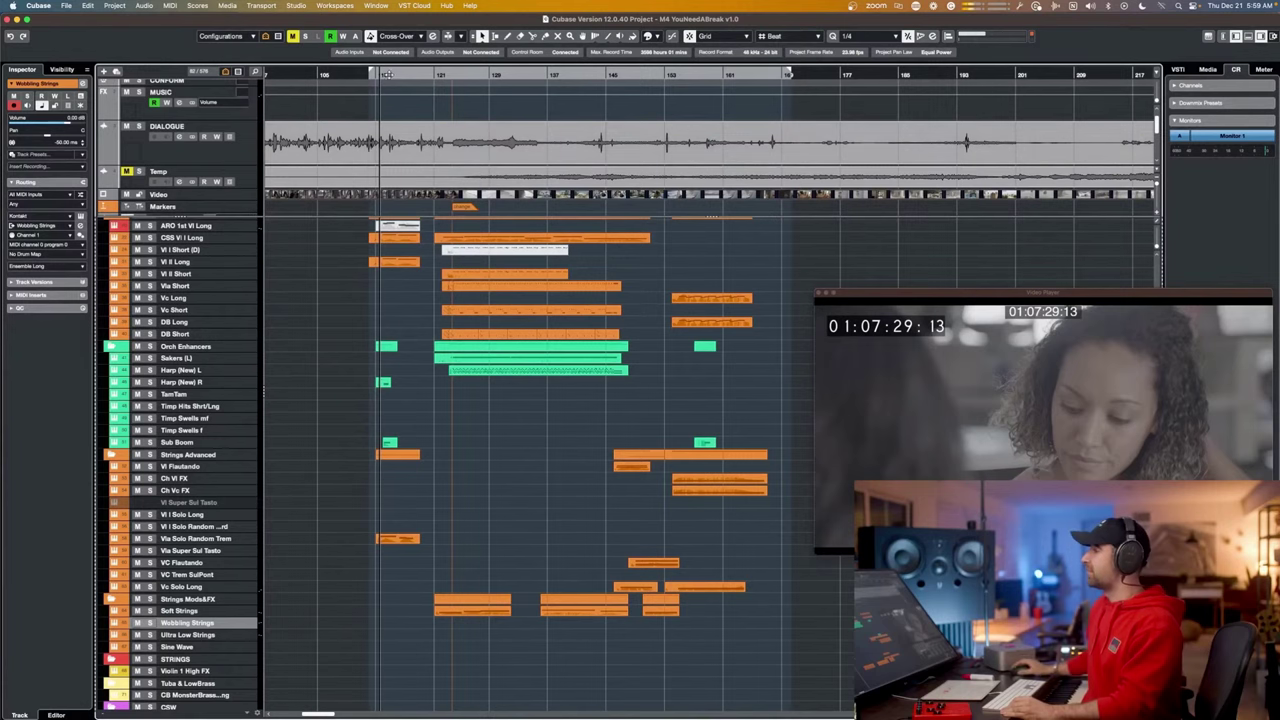
drag(388, 74, 371, 73)
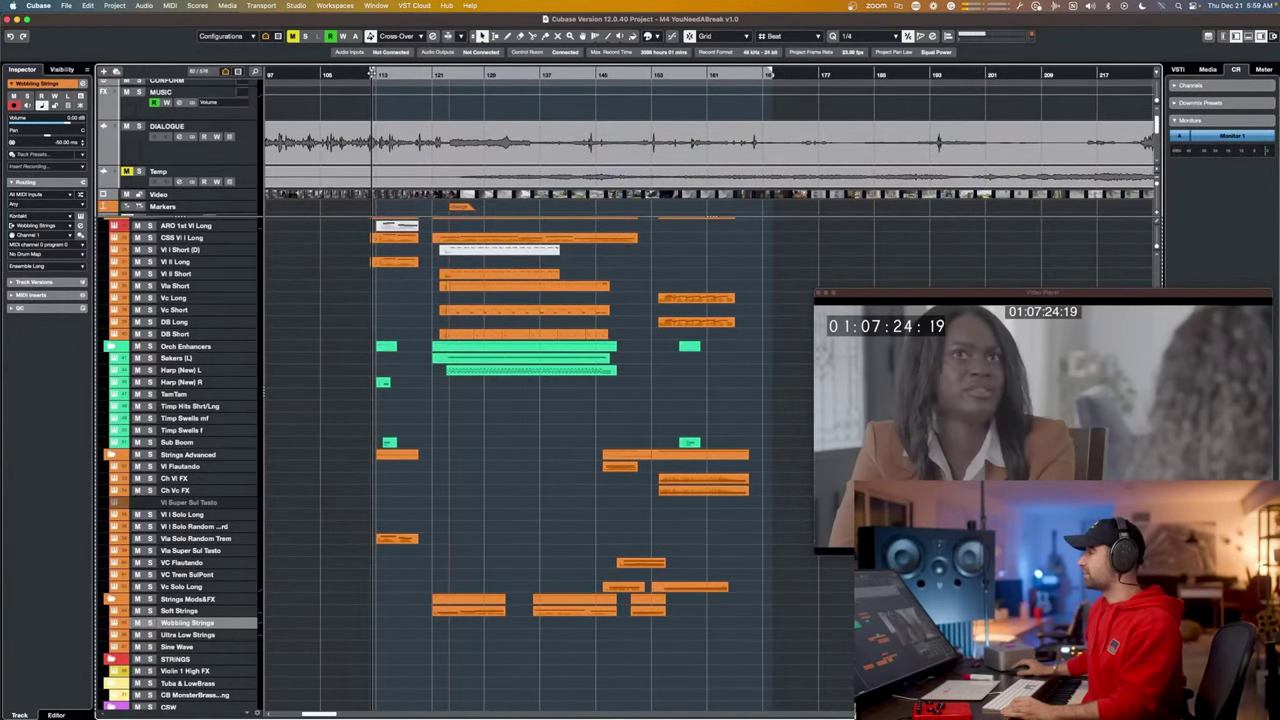
click(371, 73)
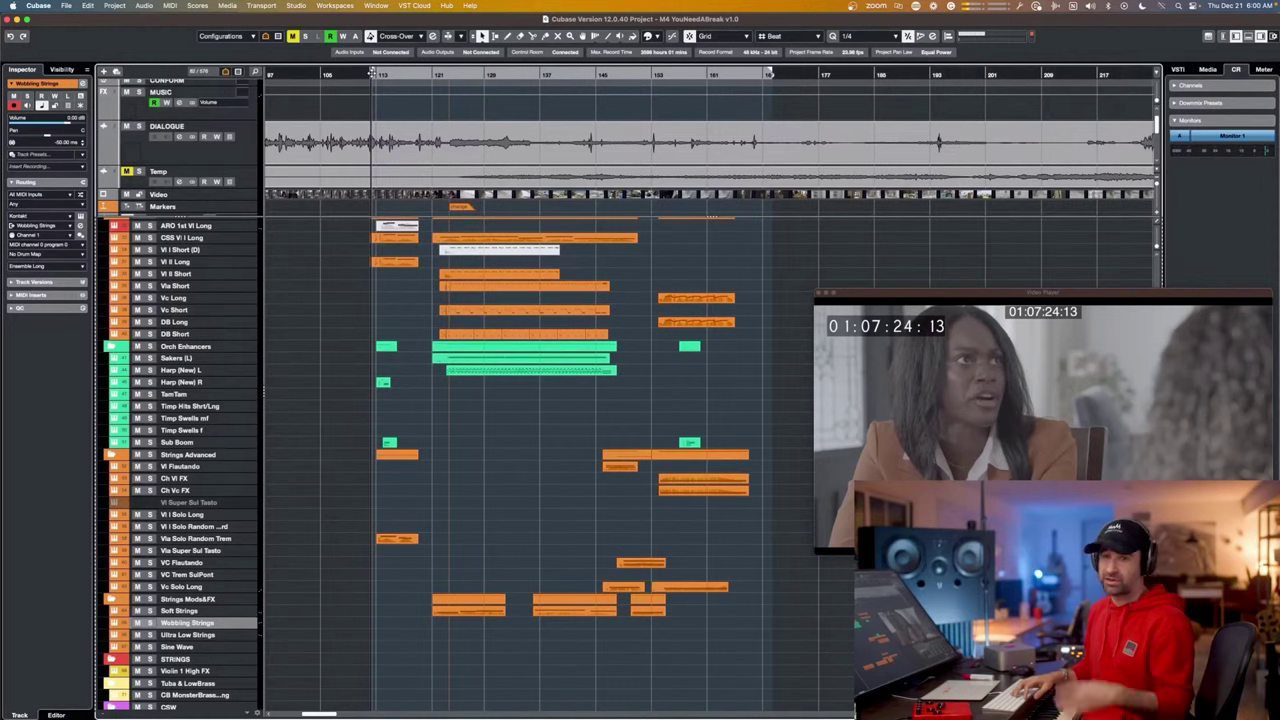
key(space)
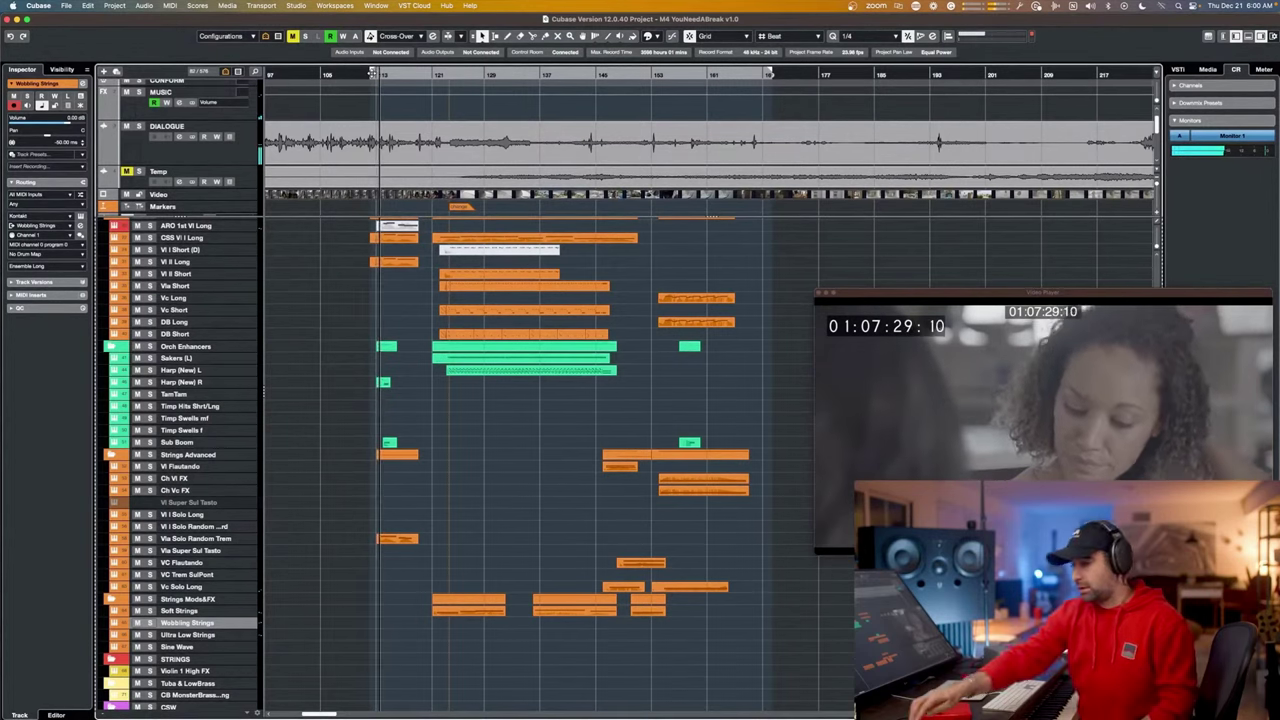
Stop playback, rewind to about 01:07:20 and play the cue's opening against picture.
key(space)
key(KP_Subtract)
key(space)
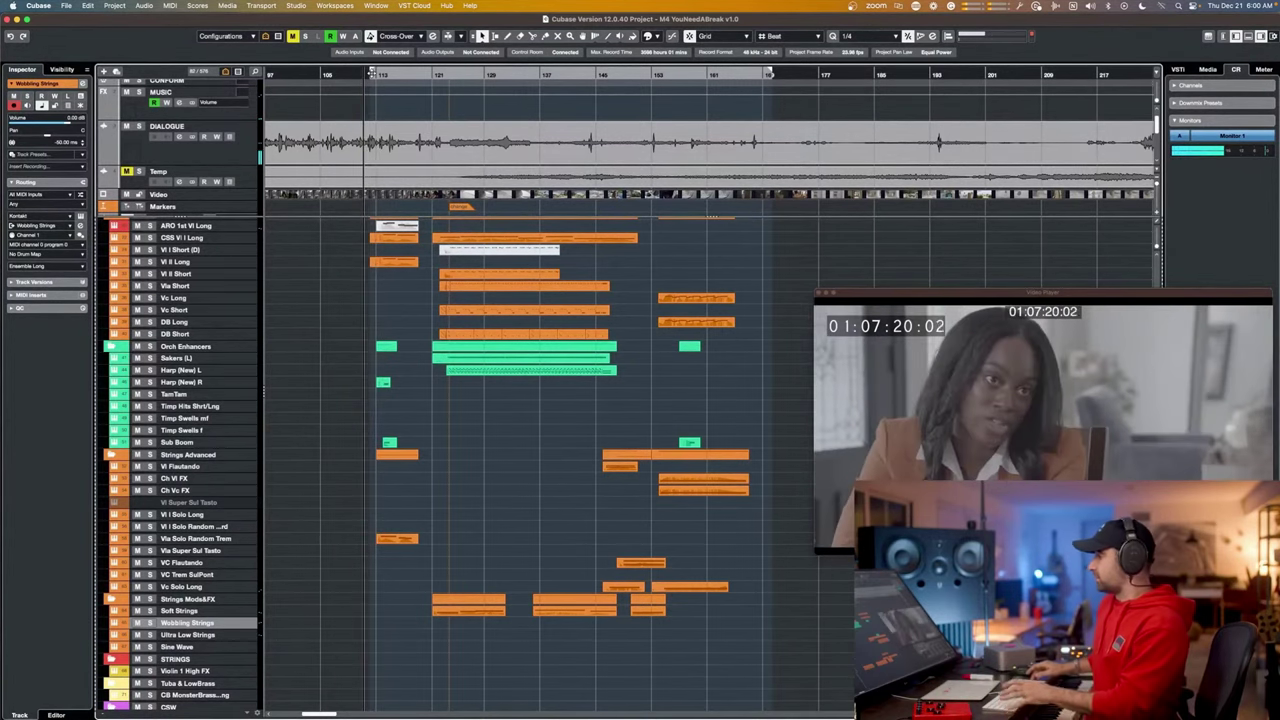
key(space)
key(KP_Subtract)
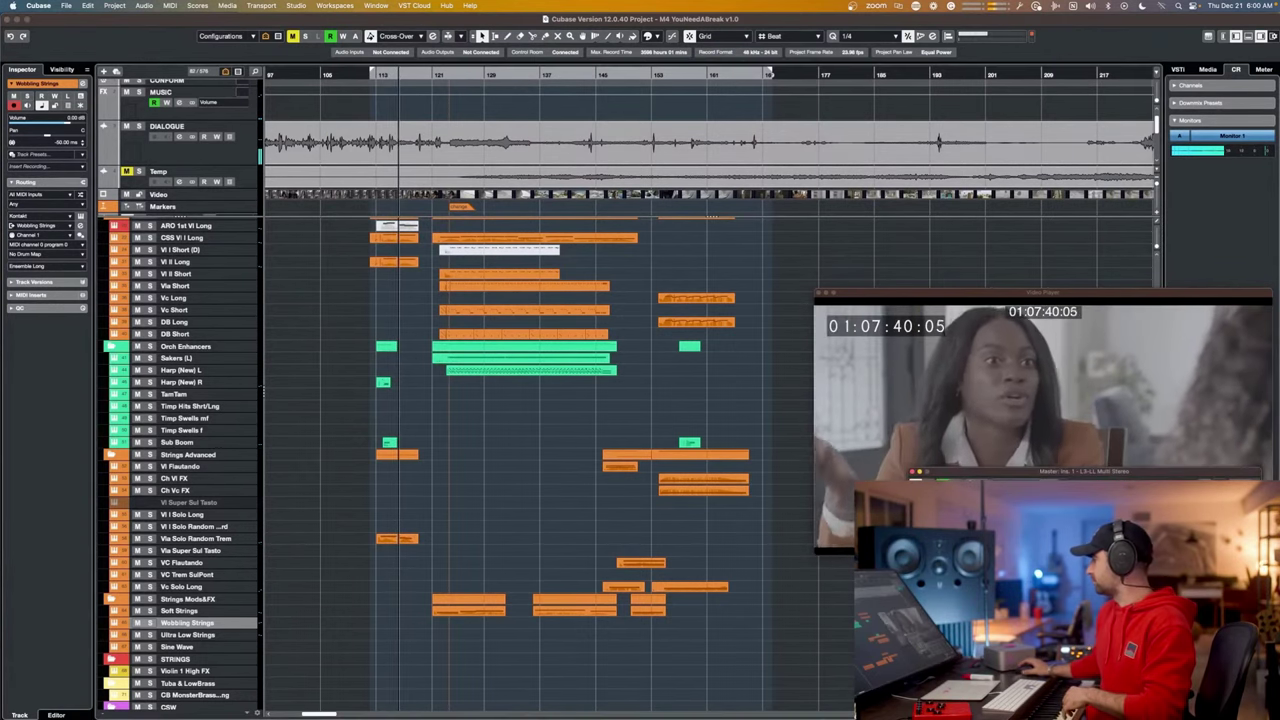
Move the L3-LL Multi Stereo window up from the lower picture area and play through the cue, toggling the Dialogue track's mute.
drag(1068, 471, 1068, 170)
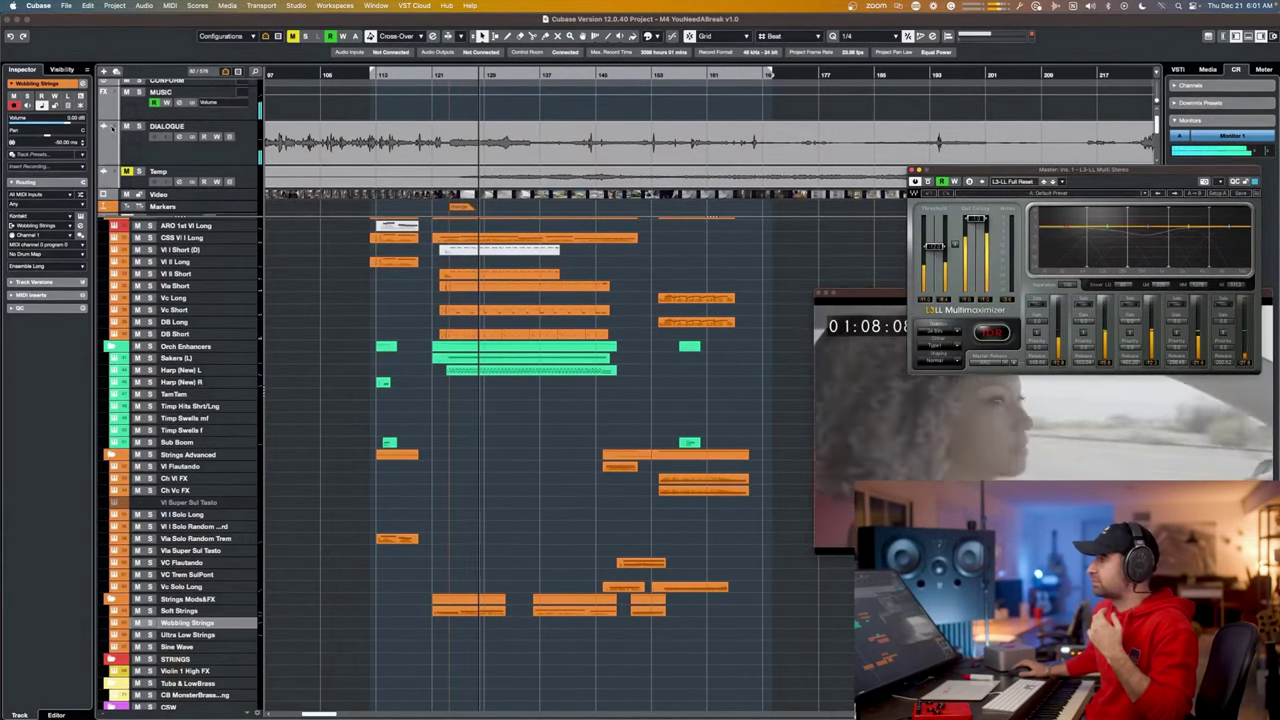
click(127, 126)
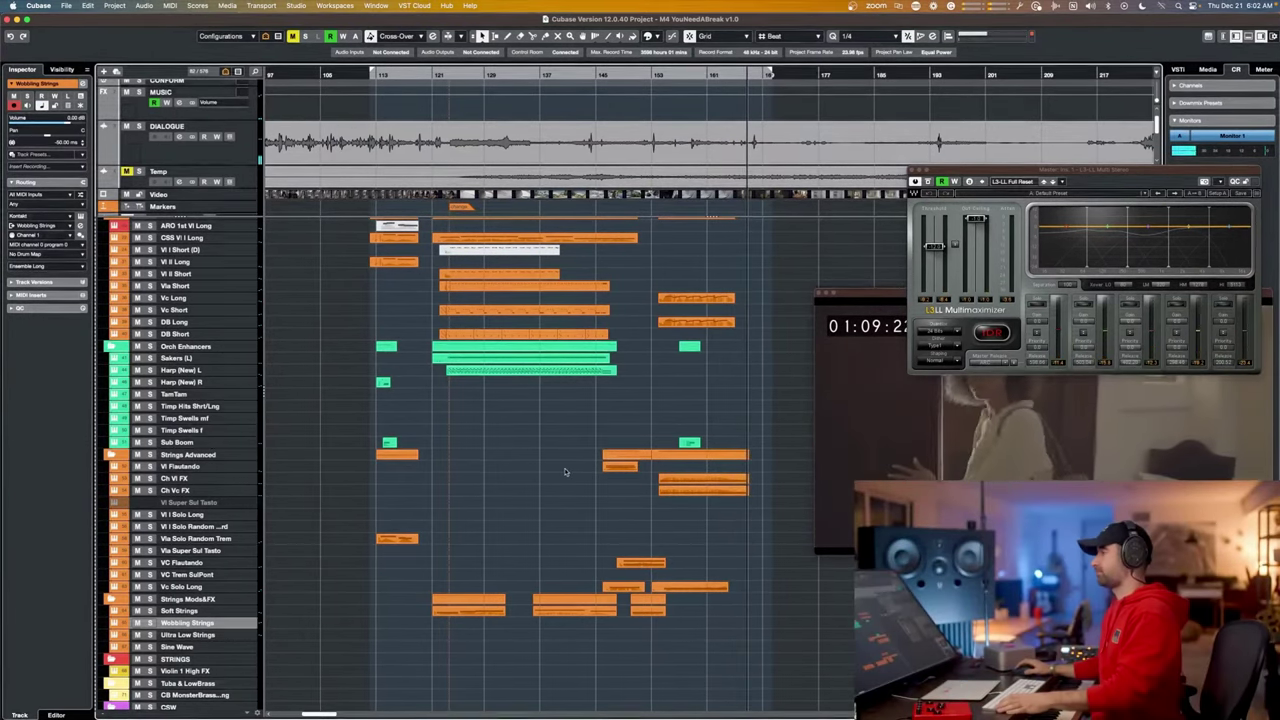
key(space)
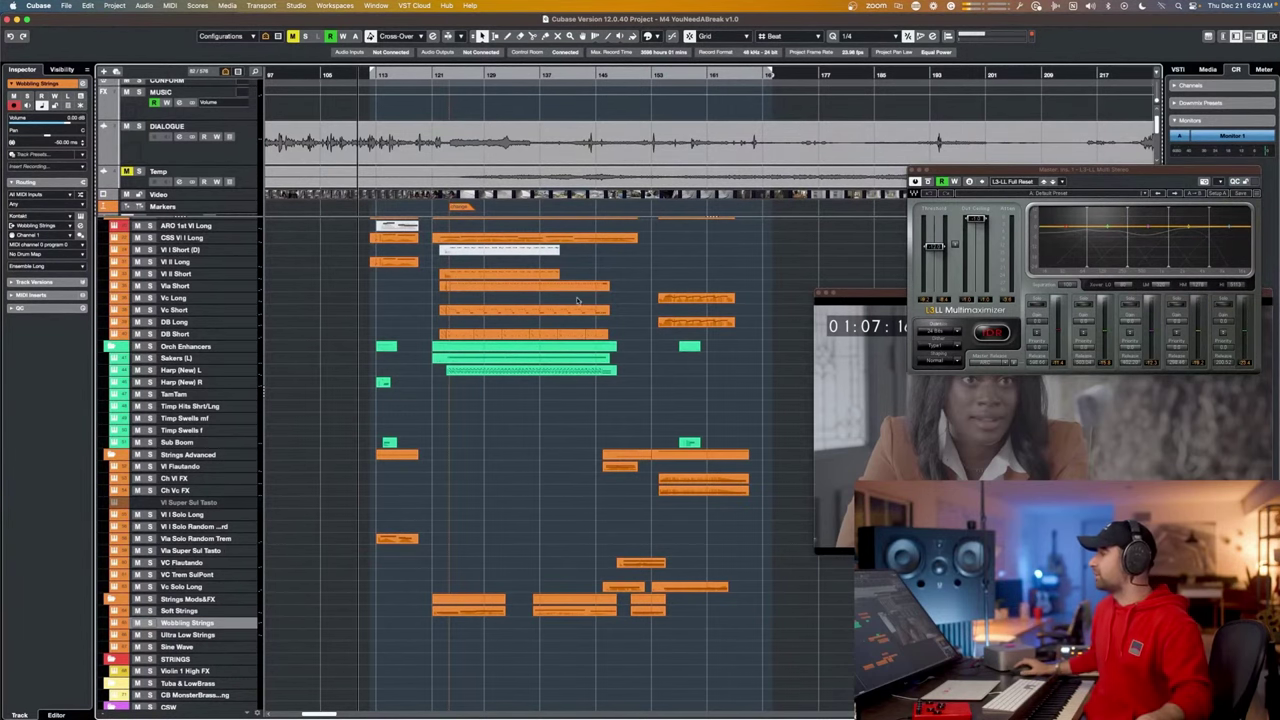
Scrub the playhead across the cue to the car shot near bar 145 and return to the cue's start near bar 113.
click(391, 74)
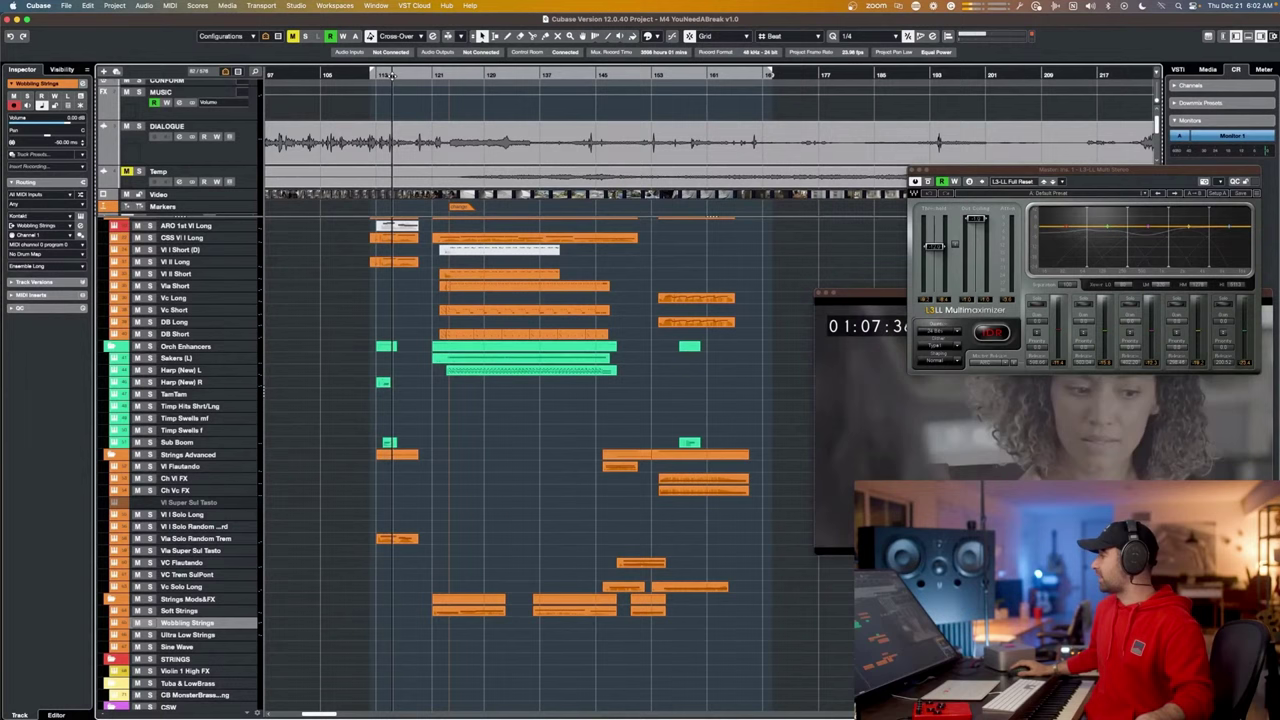
drag(392, 75, 401, 74)
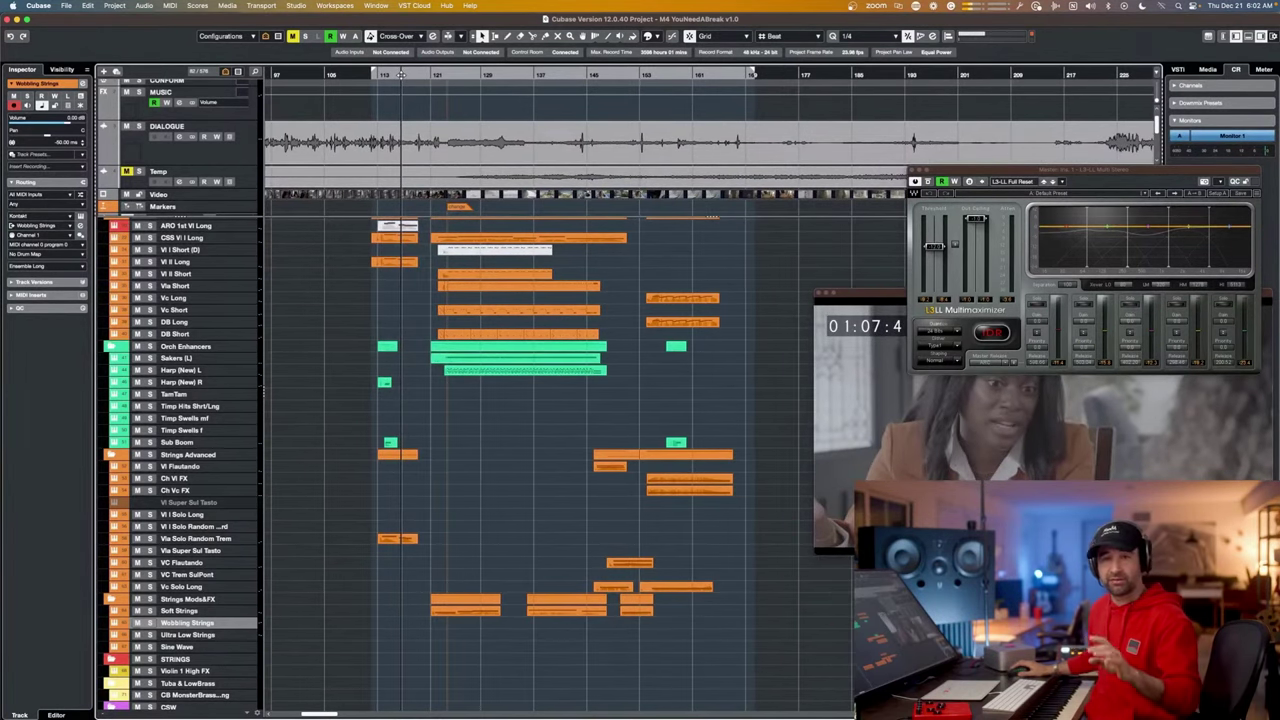
key(g)
drag(424, 72, 578, 88)
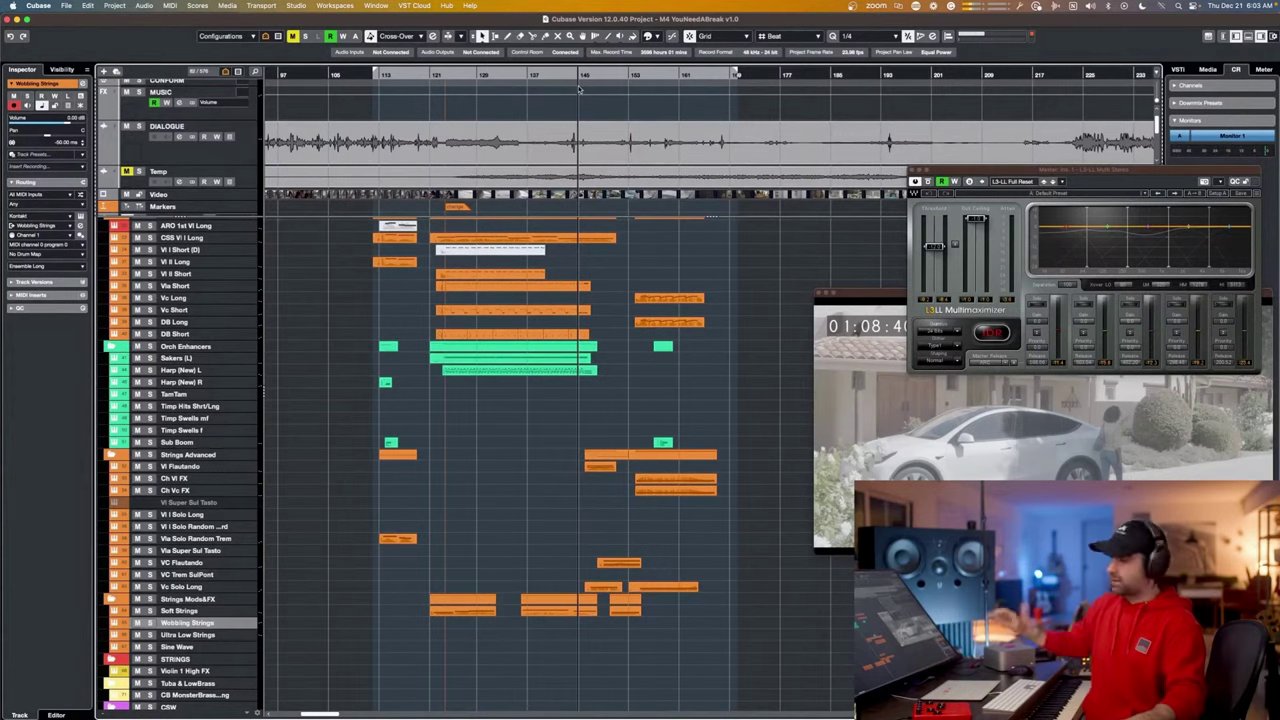
click(380, 72)
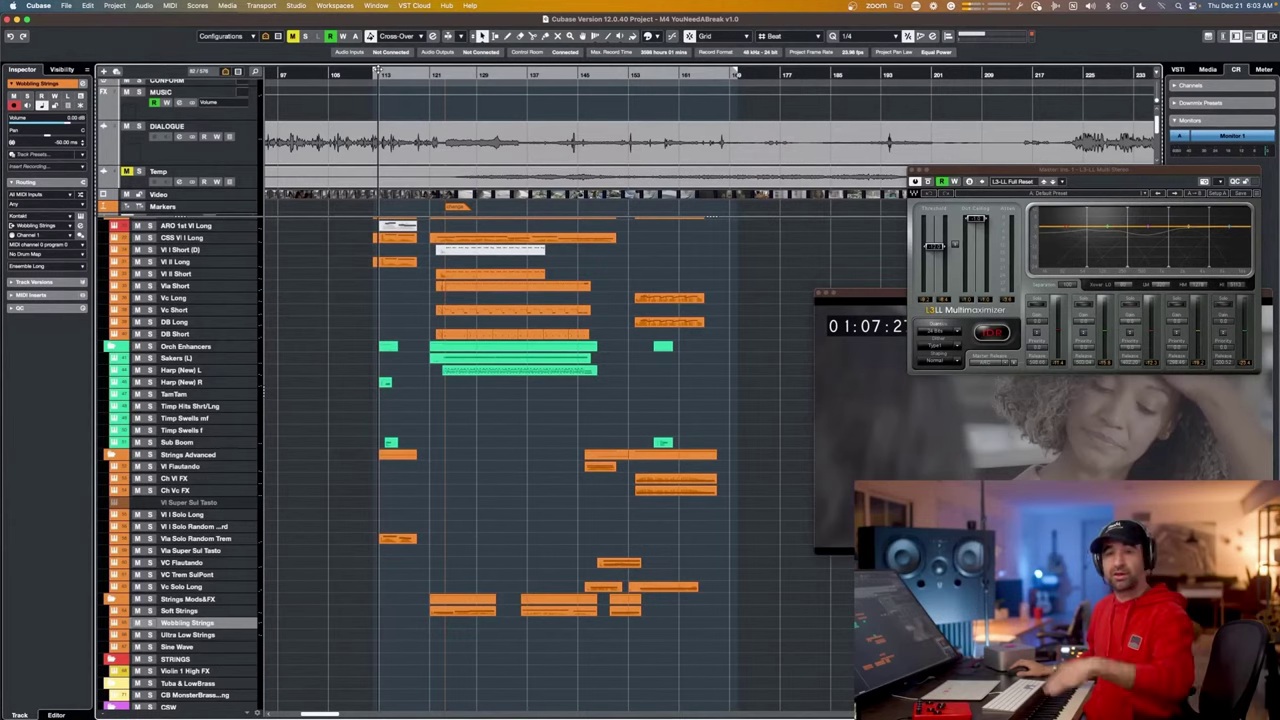
Move the playhead to the cue's last section near 01:09:00, play it and stop.
drag(377, 71, 640, 93)
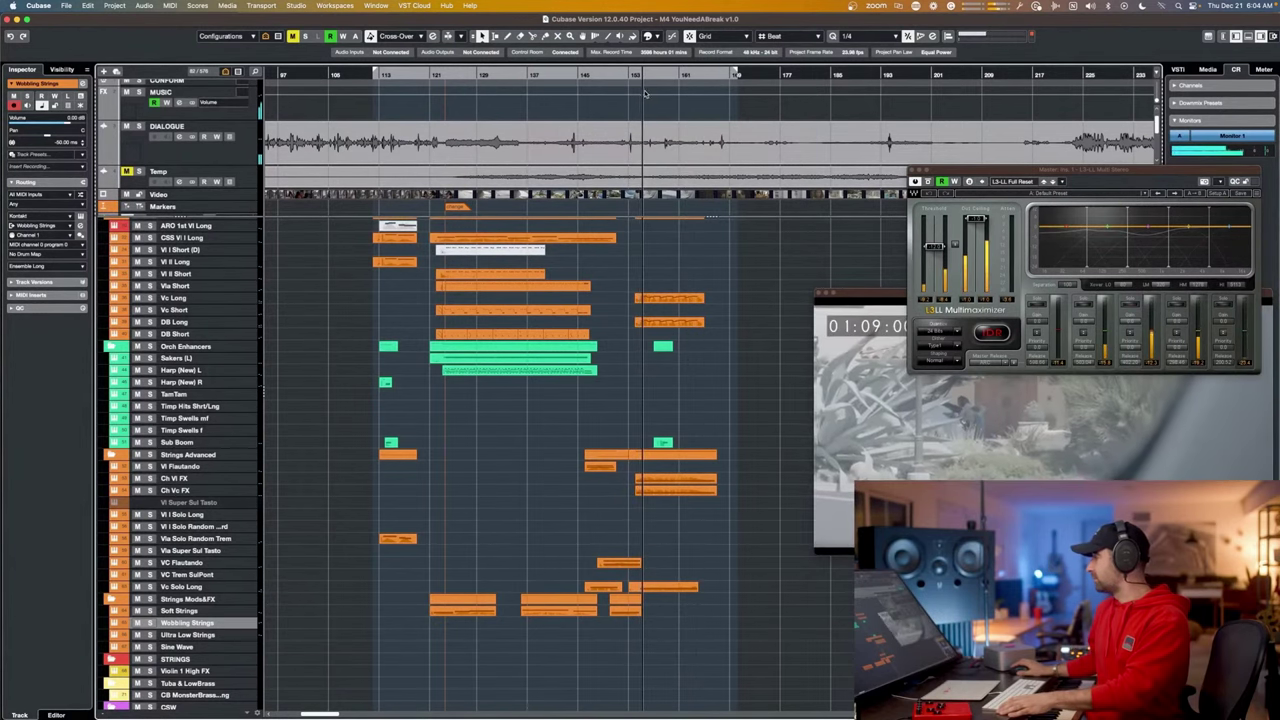
drag(646, 94, 651, 90)
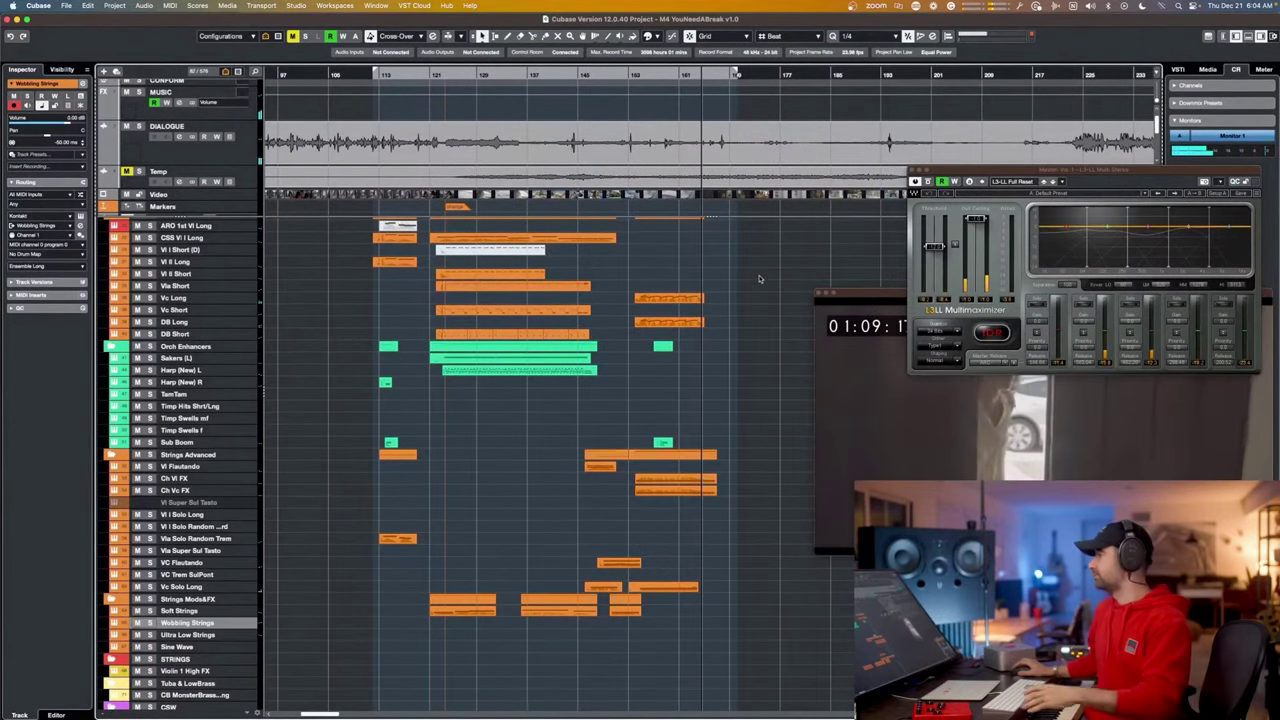
key(space)
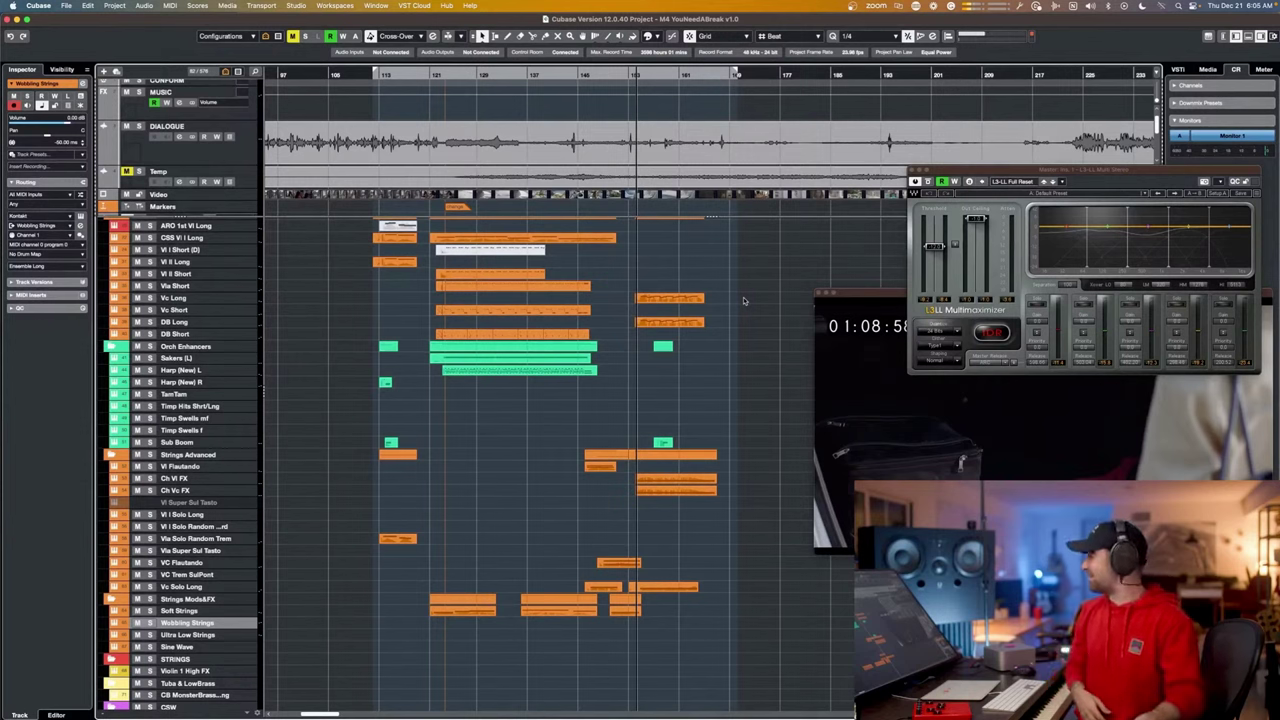
Switch to Zoom, expand the participant strip to the gallery grid and bring the meeting chat window into view.
click(517, 274)
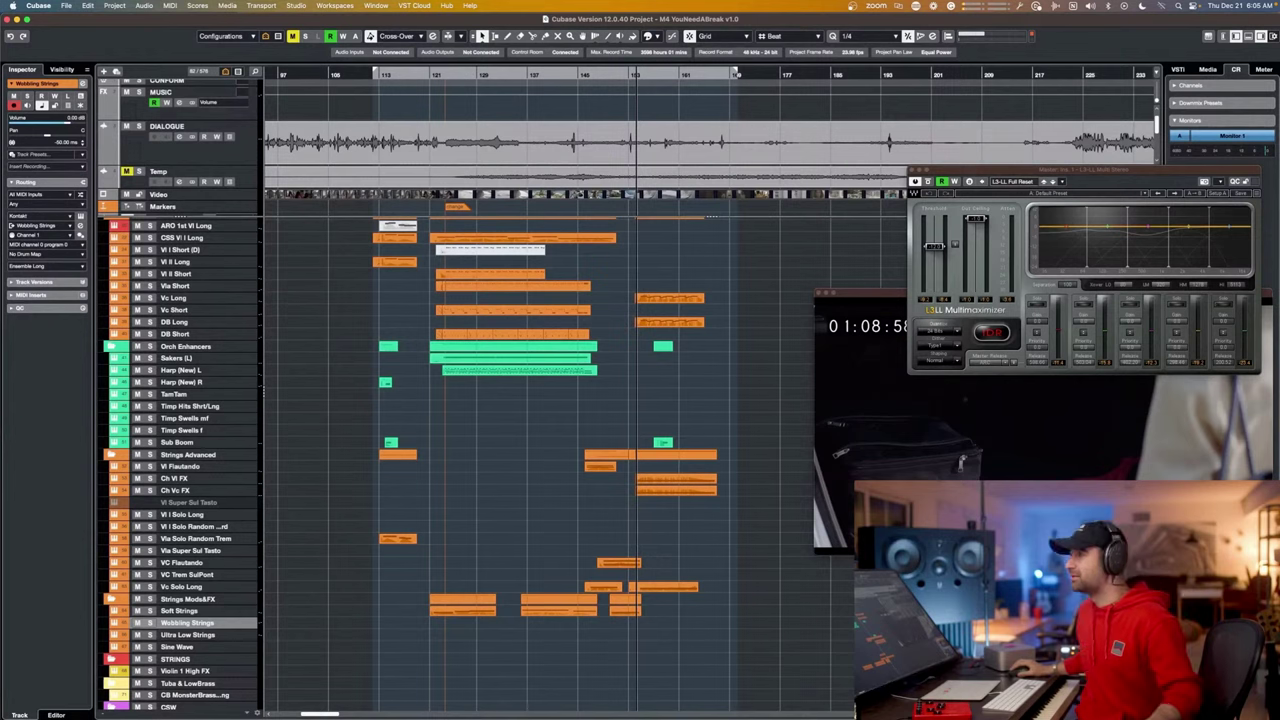
drag(500, 130, 89, 79)
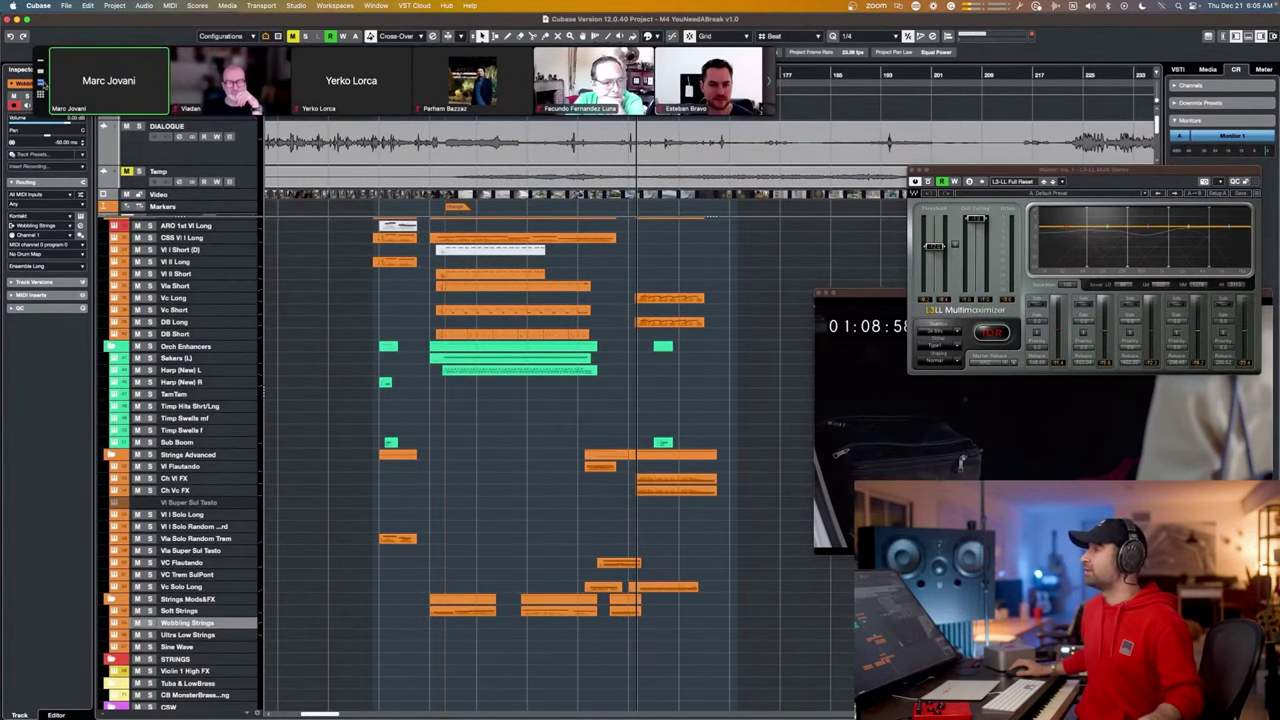
click(41, 95)
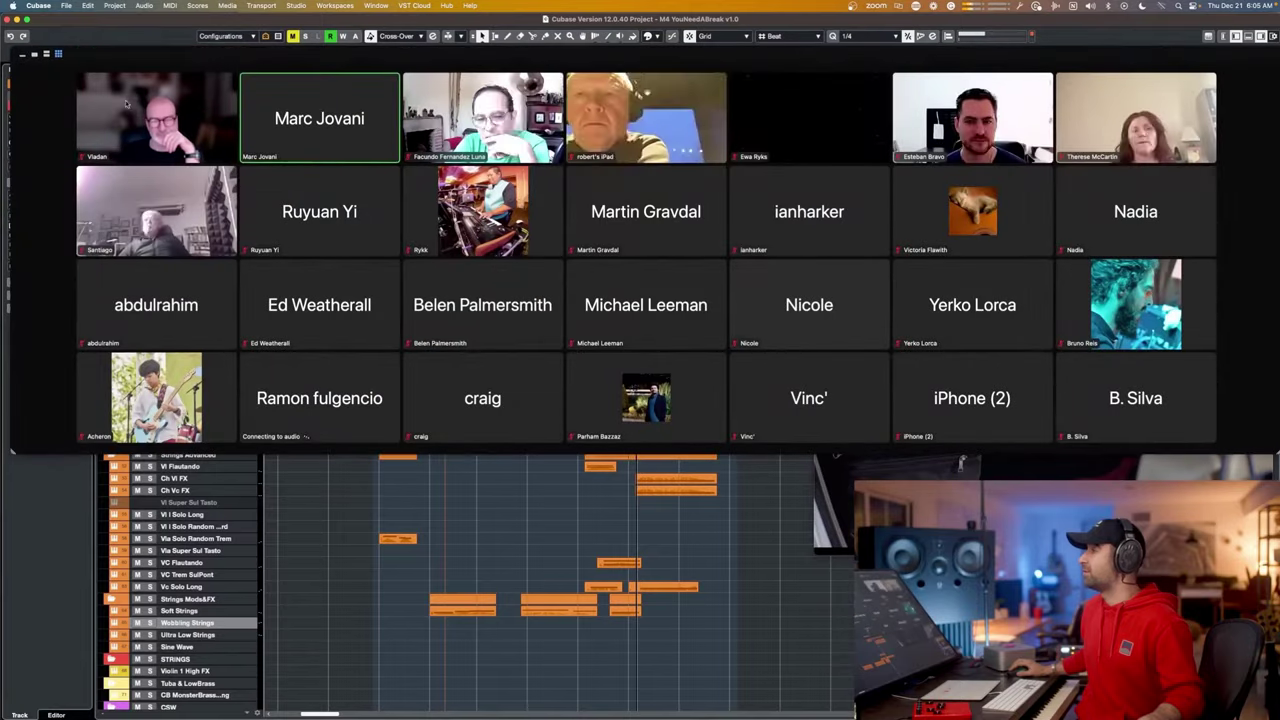
drag(600, 52, 591, 16)
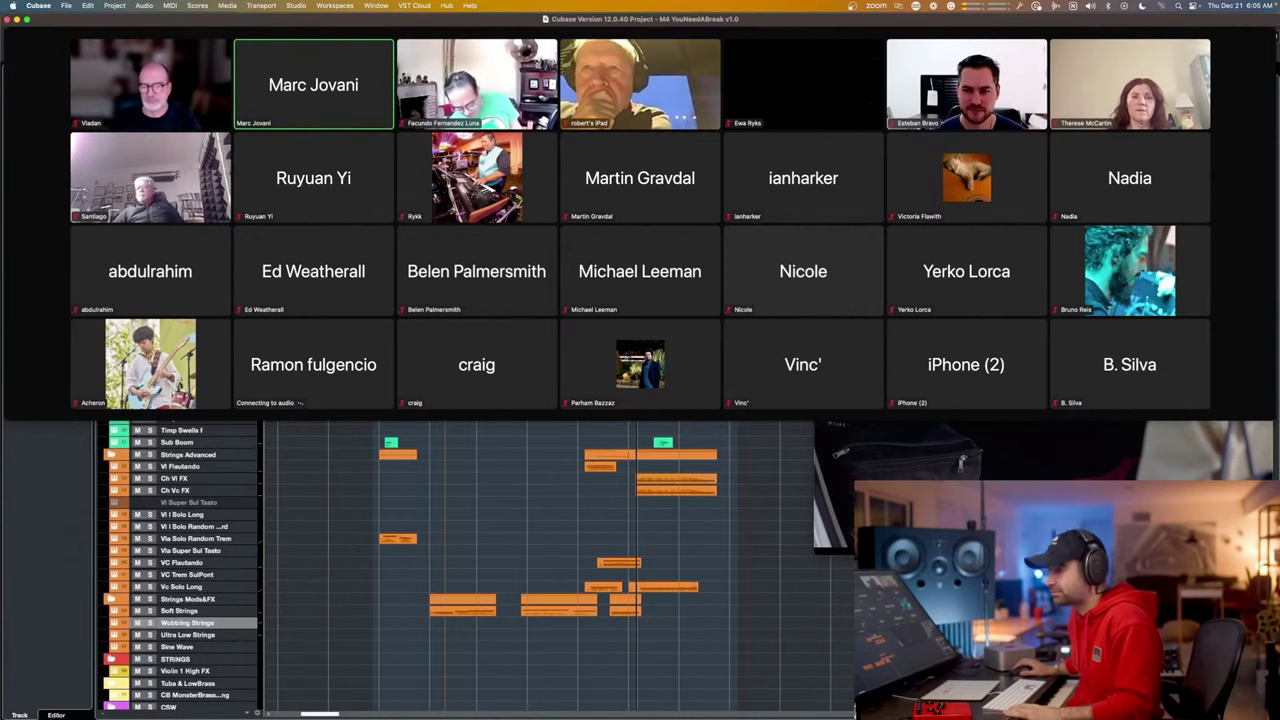
drag(546, 719, 400, 196)
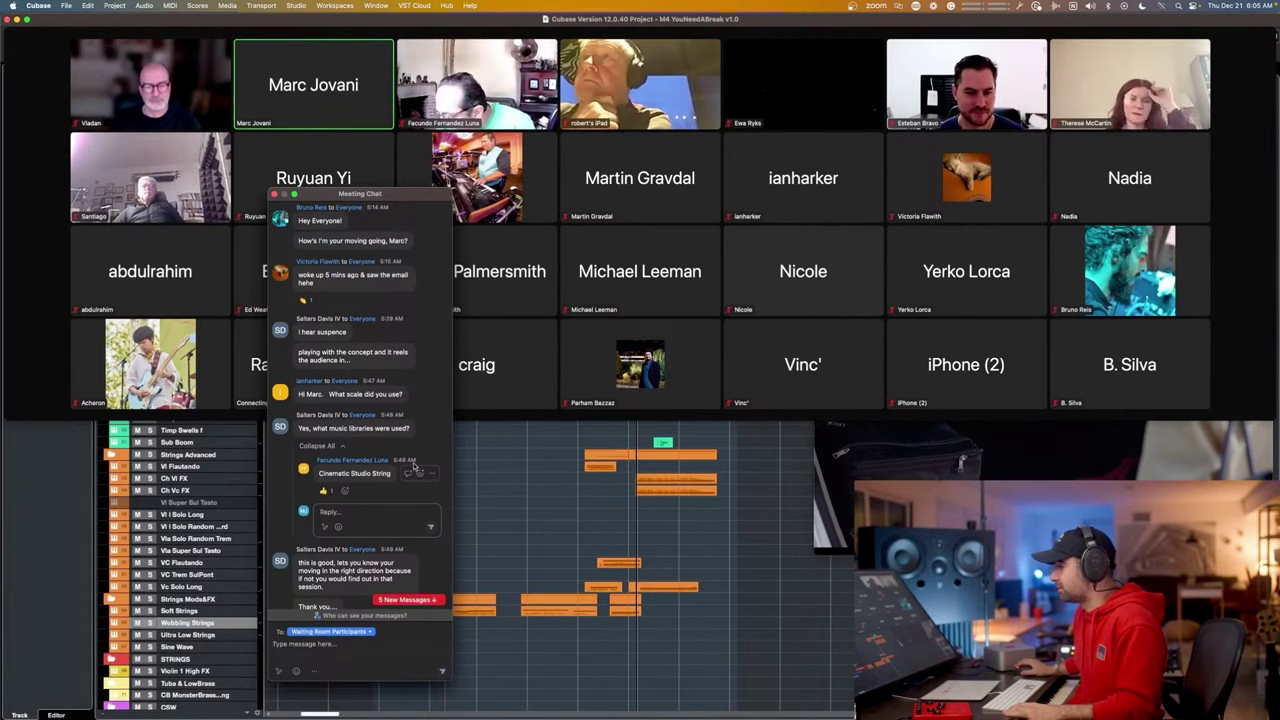
Read through the meeting chat and highlight the question about placing rests around the dialogue.
scroll(413, 466, down, 1)
scroll(413, 466, down, 1)
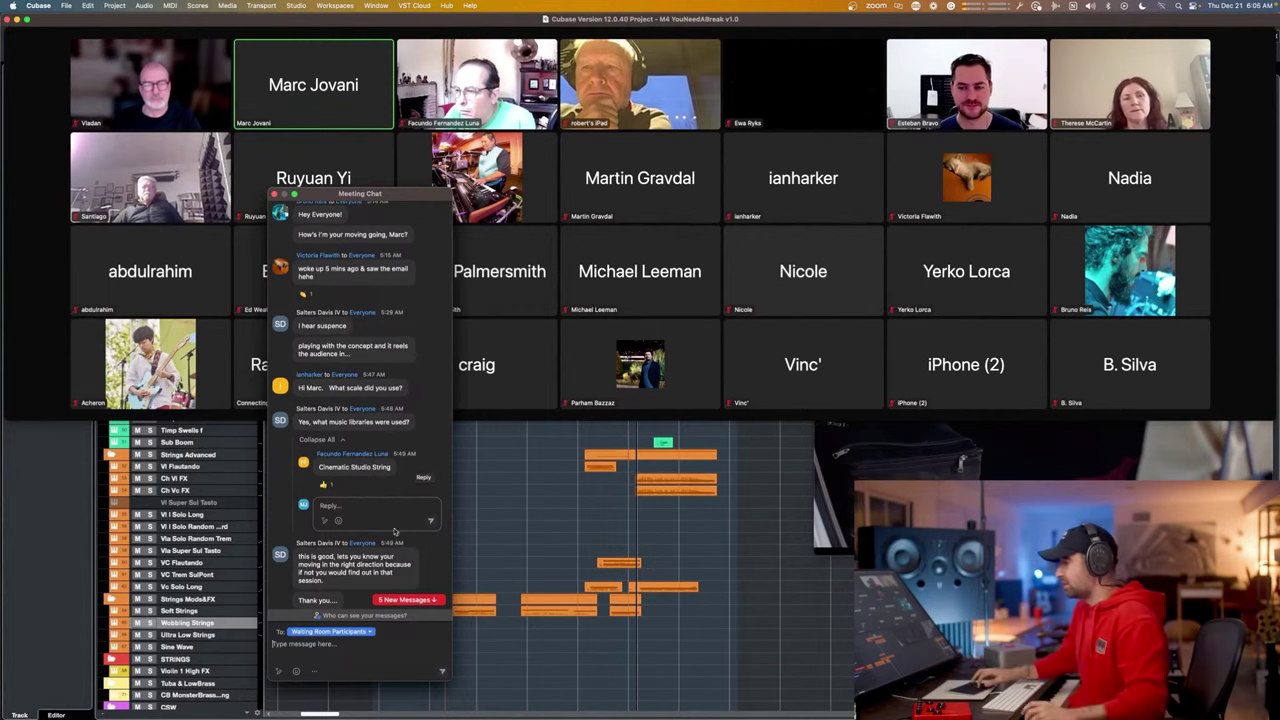
scroll(394, 532, down, 3)
scroll(394, 532, down, 3)
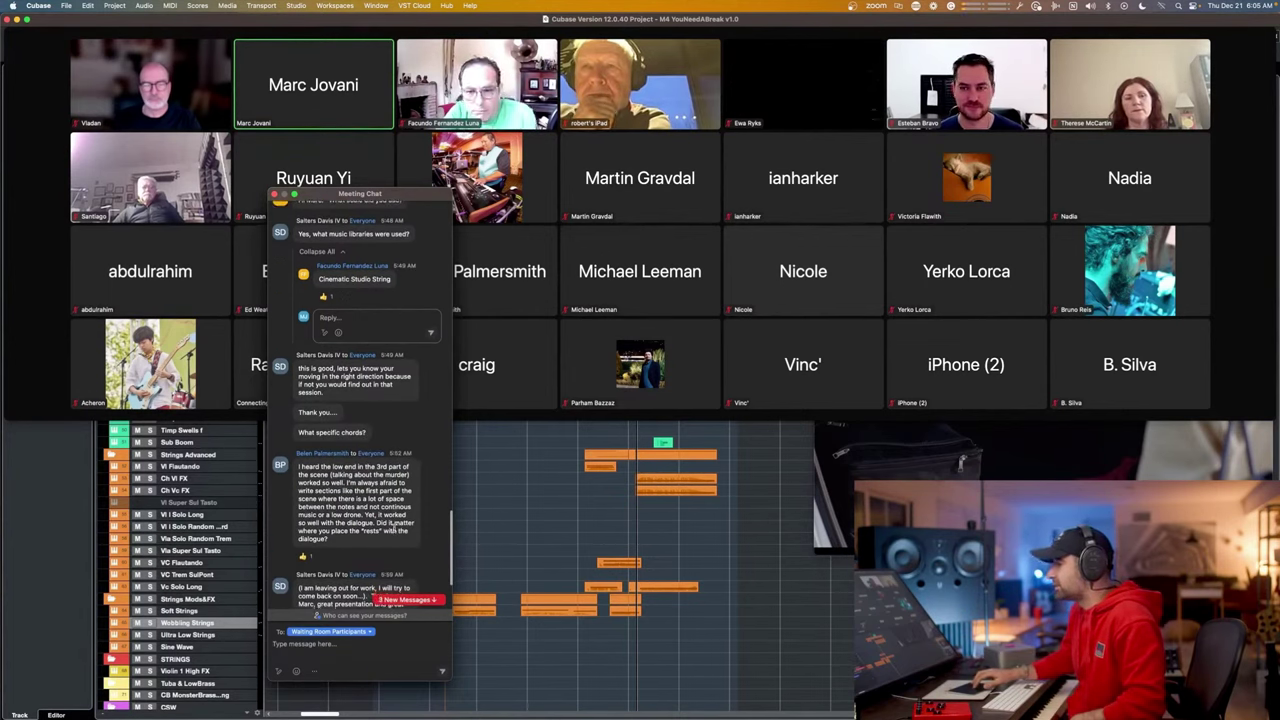
scroll(393, 533, down, 1)
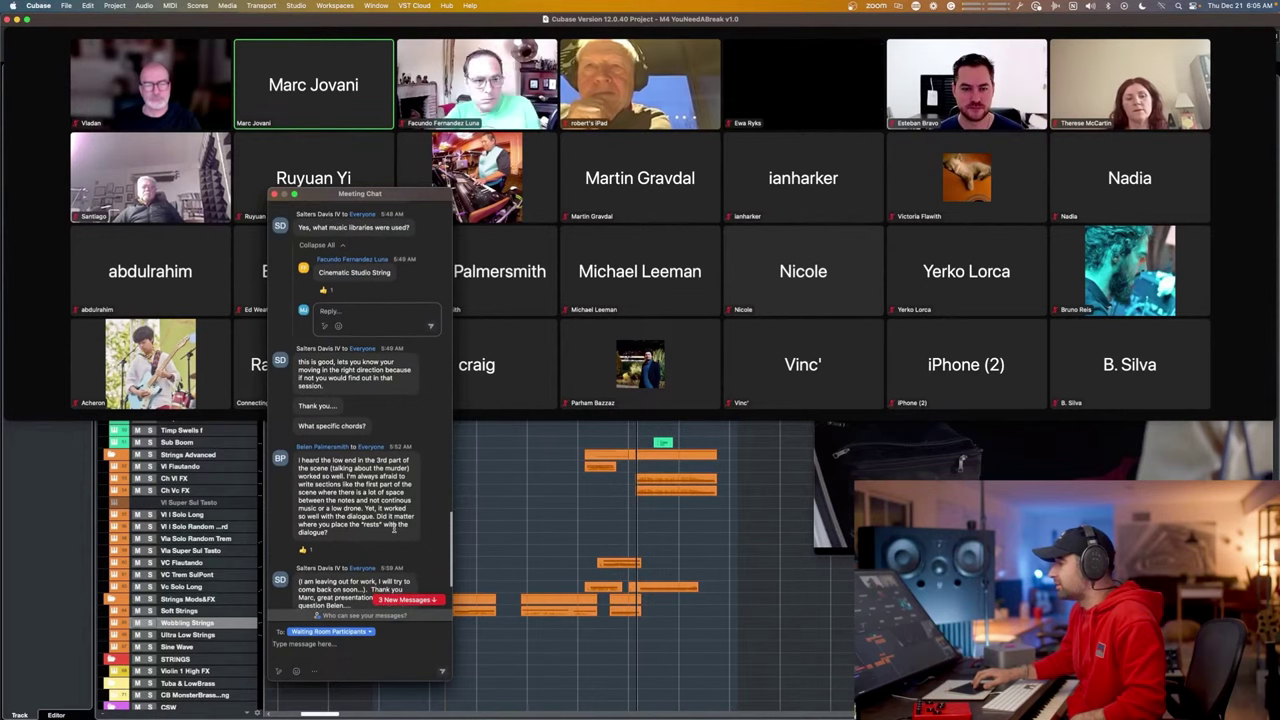
scroll(393, 531, down, 2)
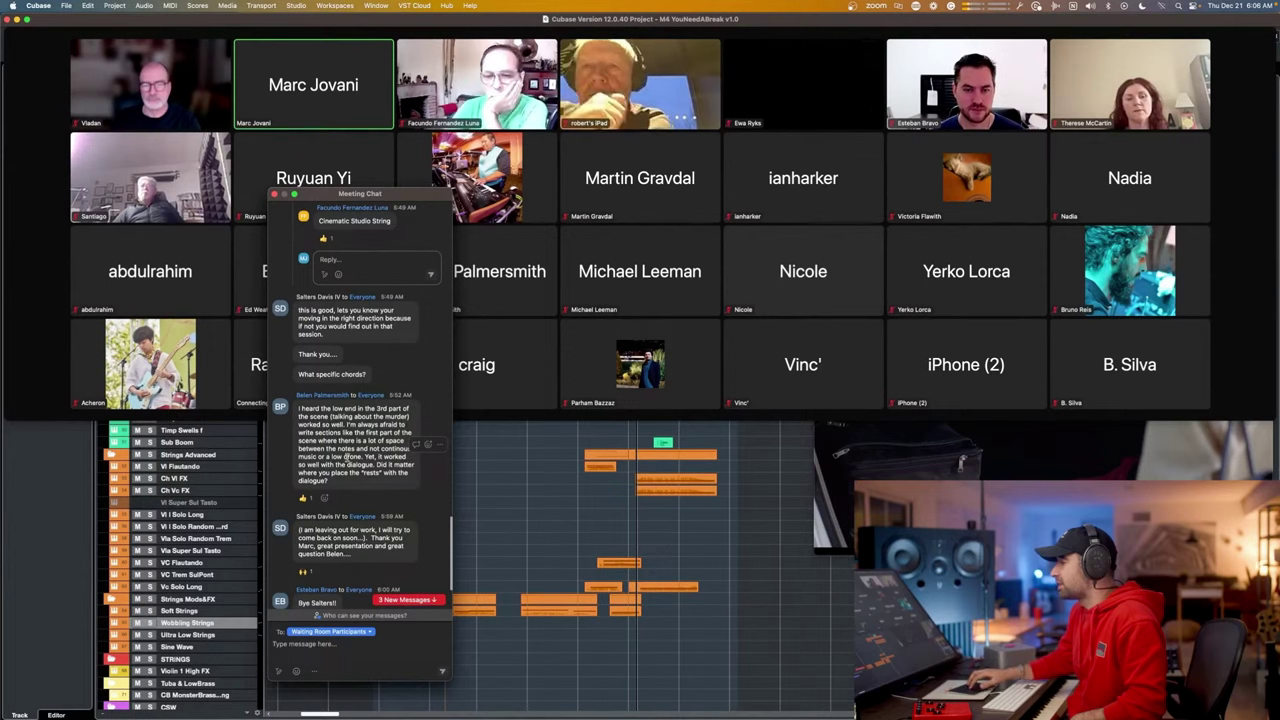
scroll(366, 450, down, 2)
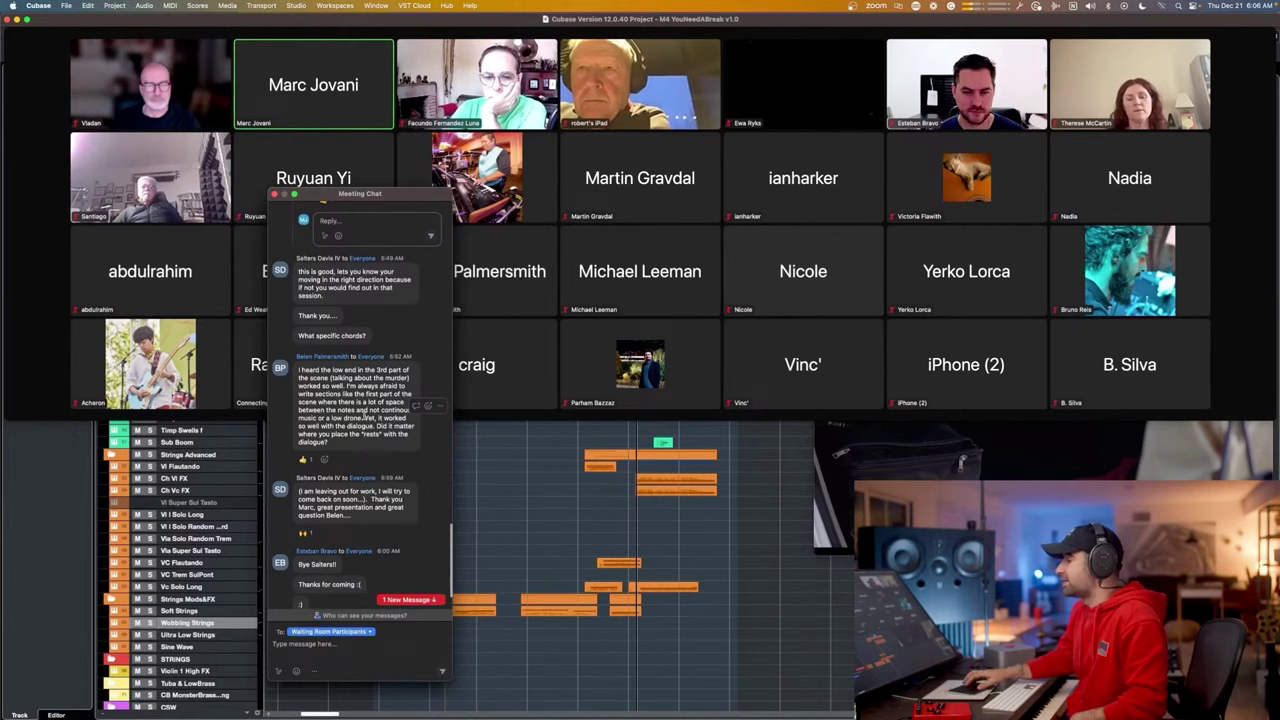
triple_click(364, 418)
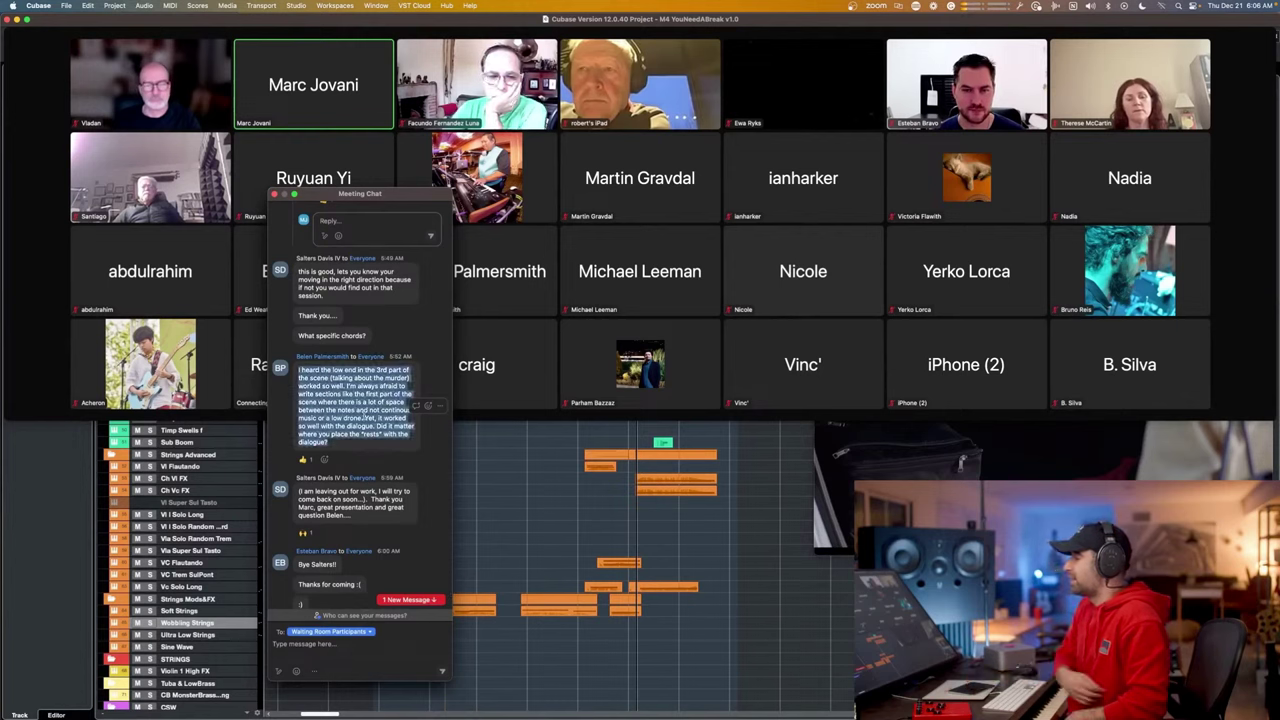
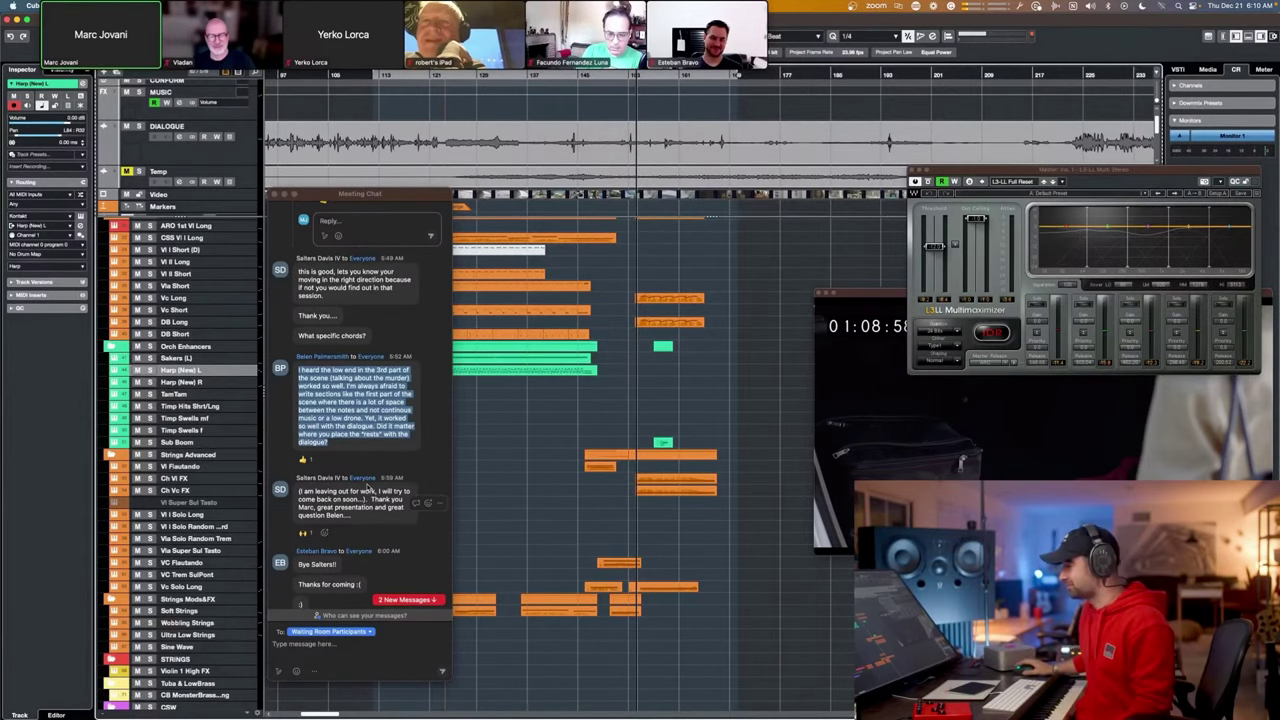
Show the newest chat questions and move the chat window over the track list, clear of the cue's events.
scroll(370, 488, down, 5)
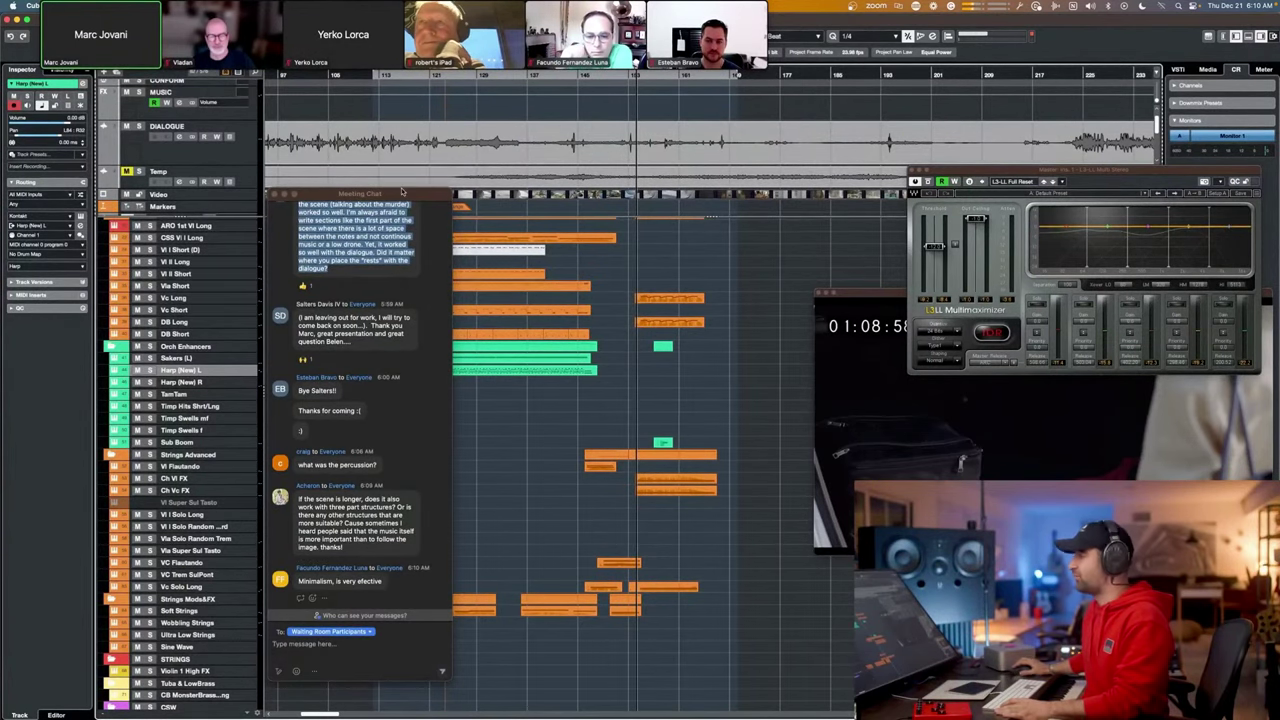
drag(403, 195, 247, 207)
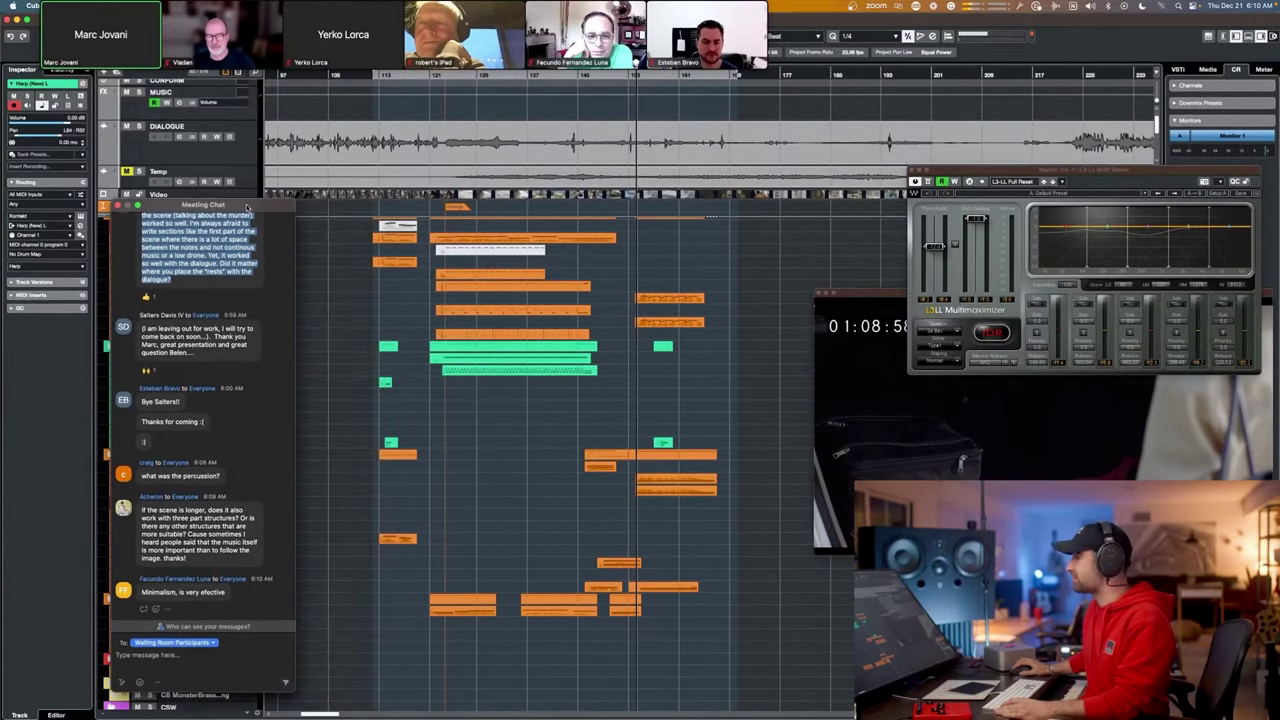
Cue the playhead near bar 121, just before the short strings and percussion, and move the Zoom windows off the project.
click(446, 76)
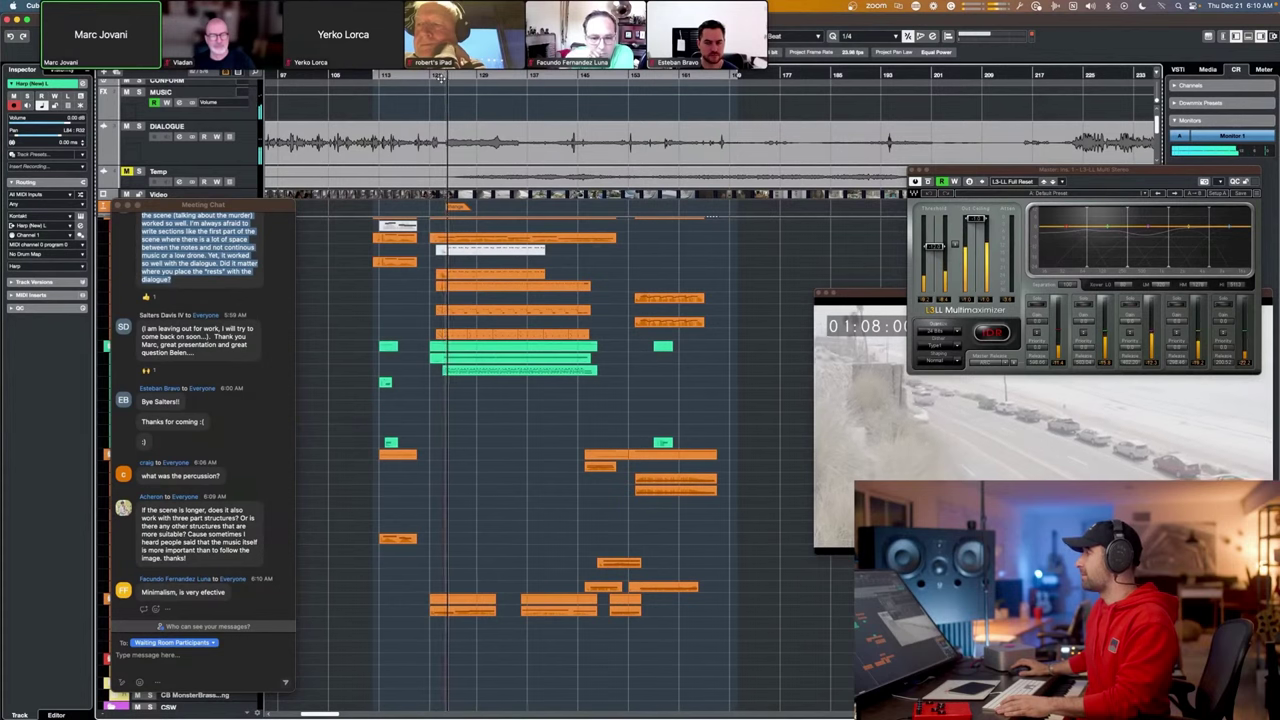
click(440, 78)
drag(360, 14, 21, 233)
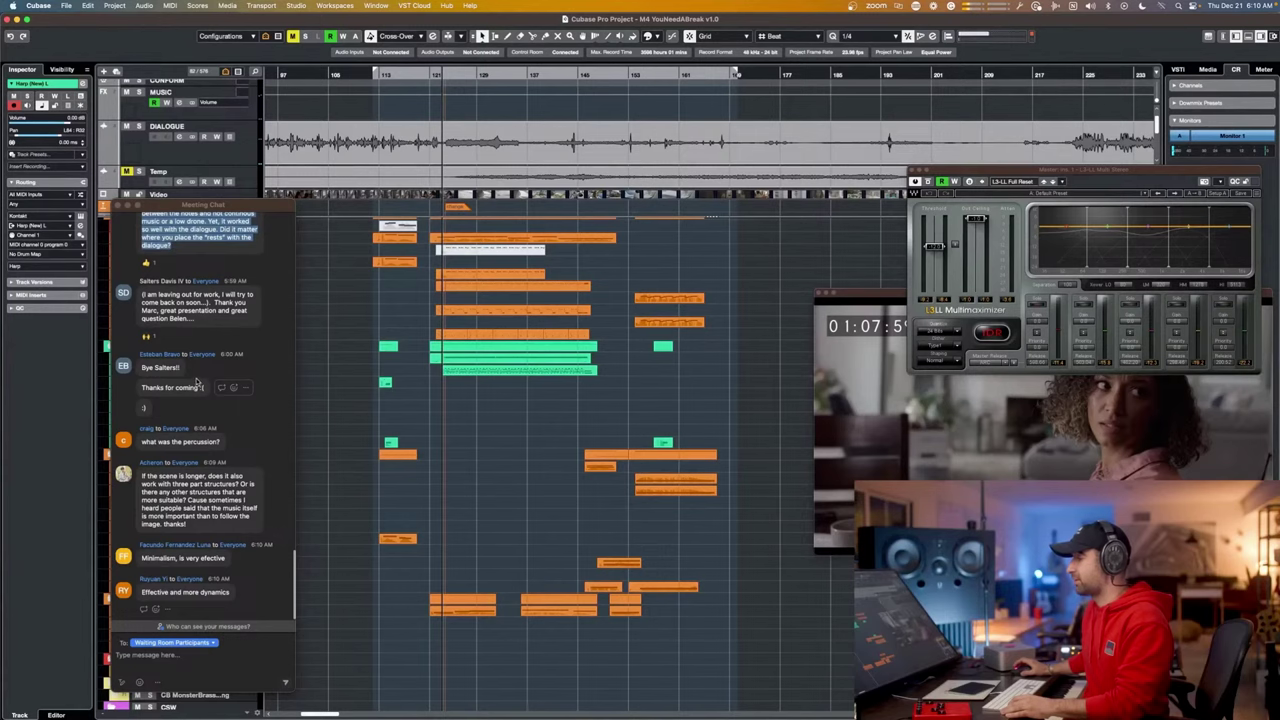
drag(217, 206, 0, 236)
Bring the Sketching Patches through Strings Advanced tracks into view and briefly play the passage near bar 121.
scroll(452, 307, up, 4)
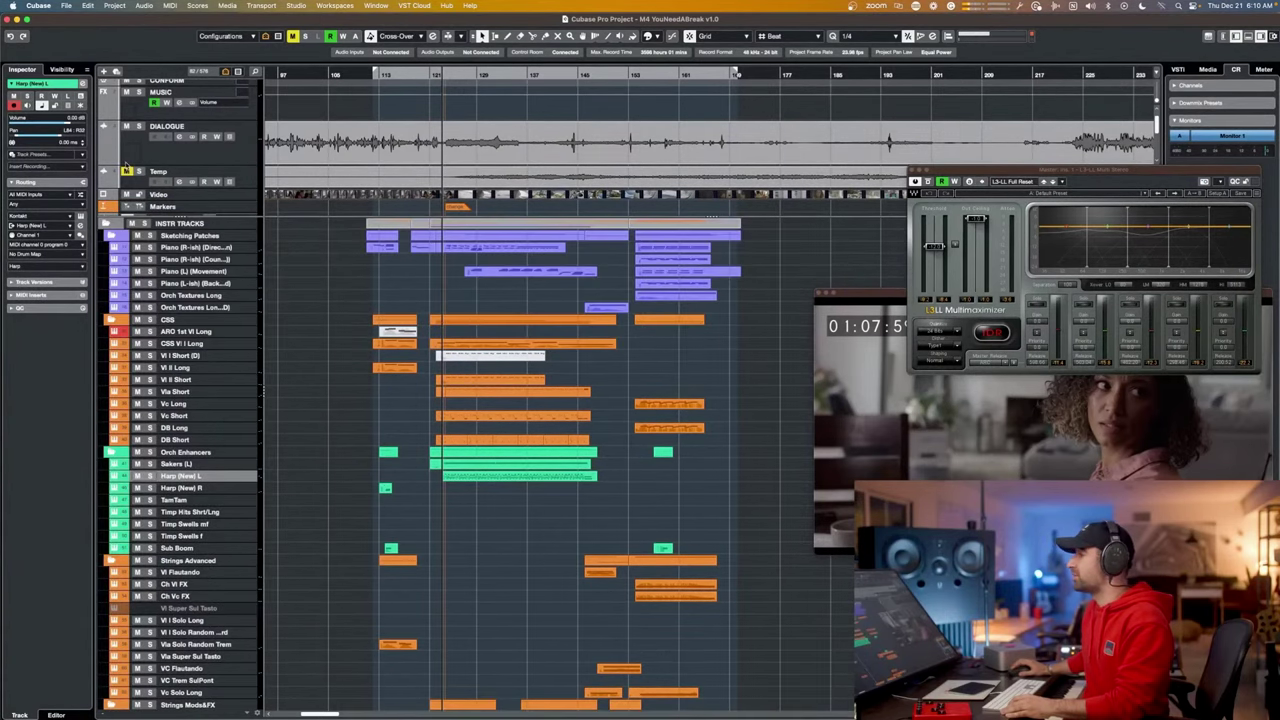
key(space)
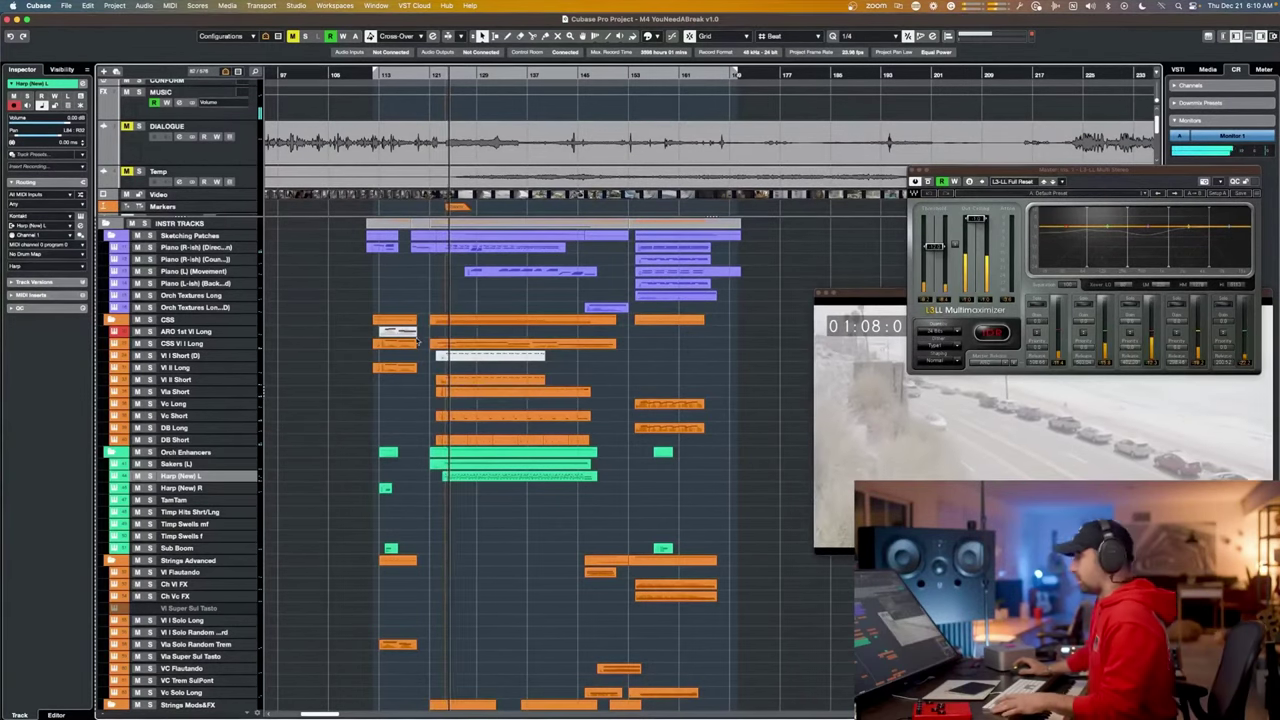
key(space)
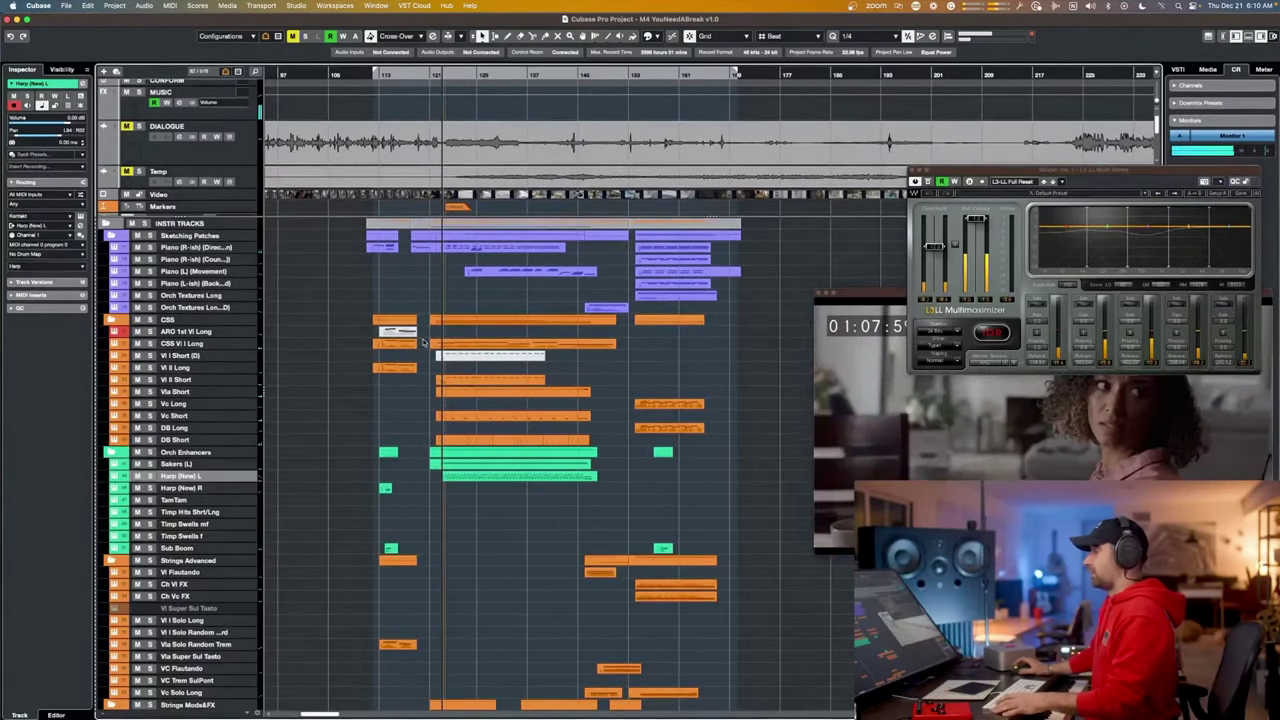
Set the locators around about bars 122 to 149, show only the tracks with events there, and start playing the passage.
scroll(423, 342, up, 3)
scroll(436, 338, right, 5)
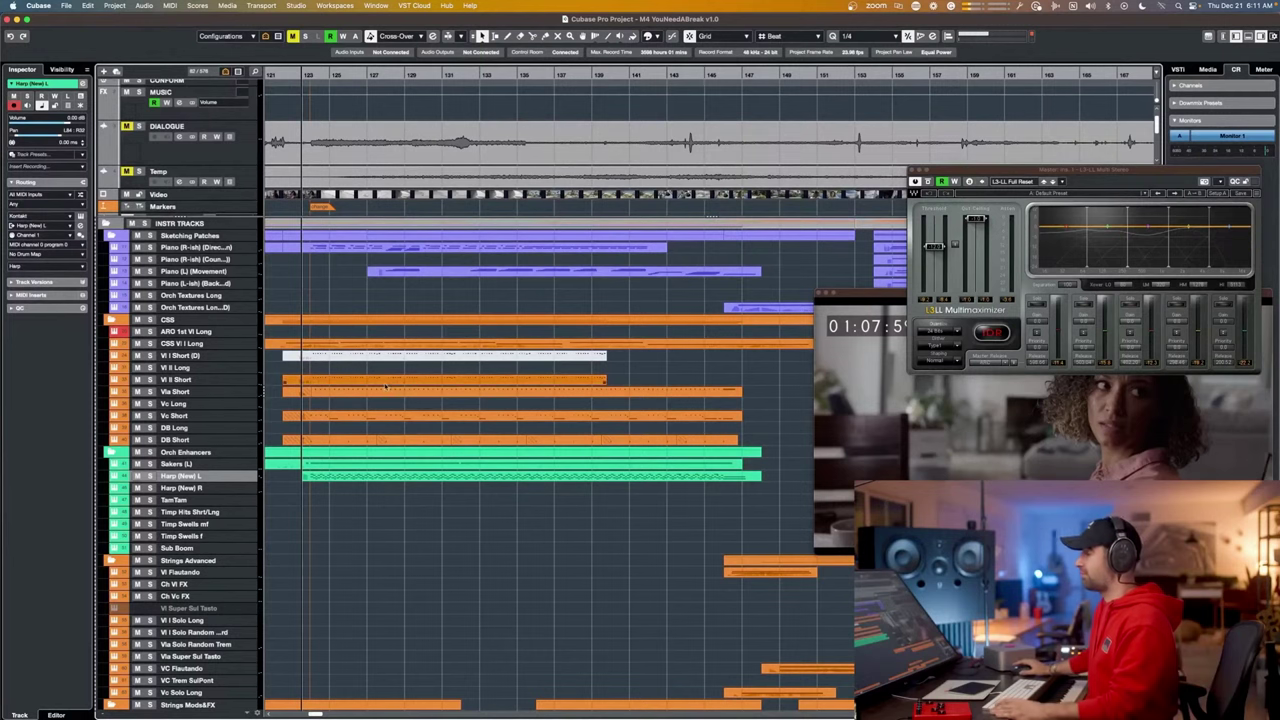
click(310, 75)
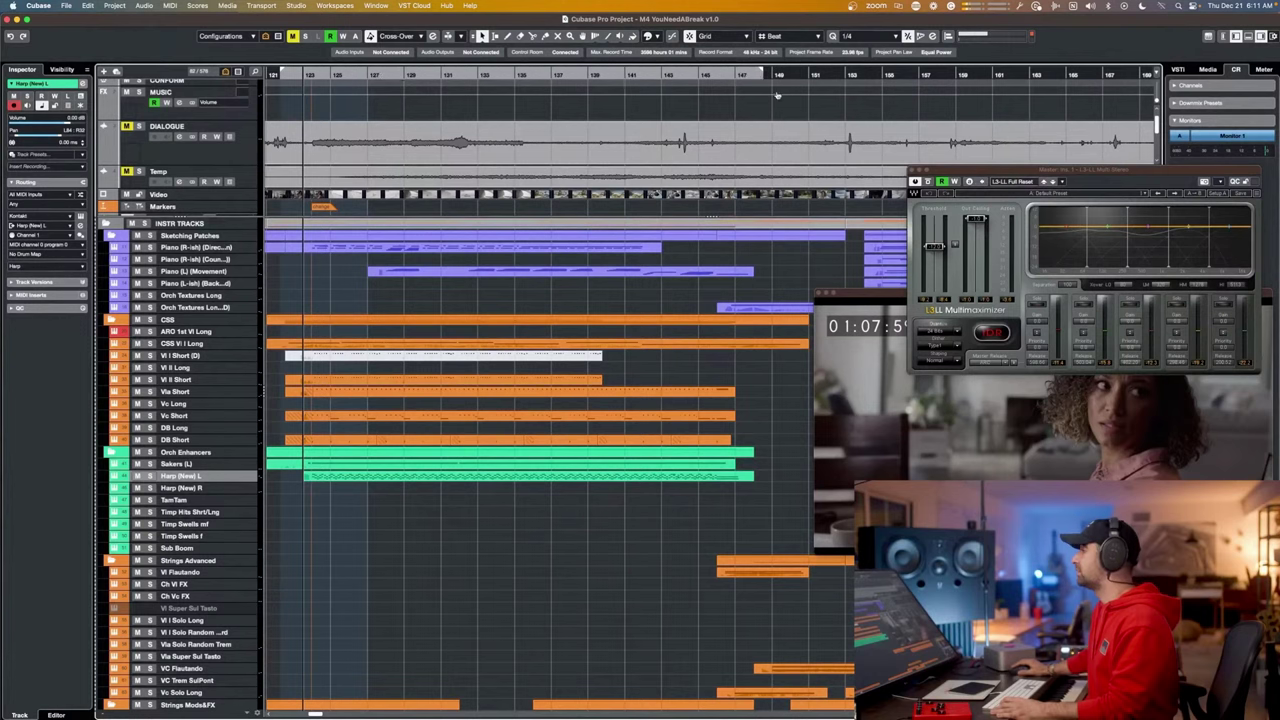
click(226, 73)
click(253, 146)
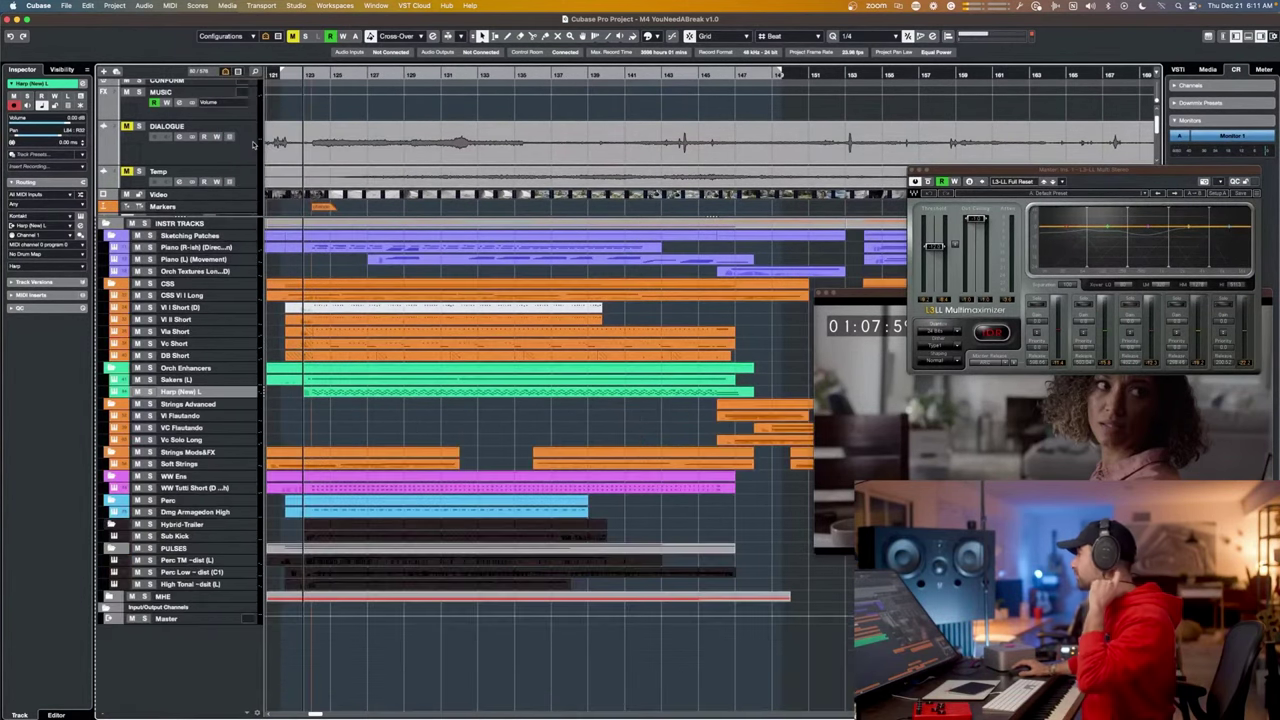
key(space)
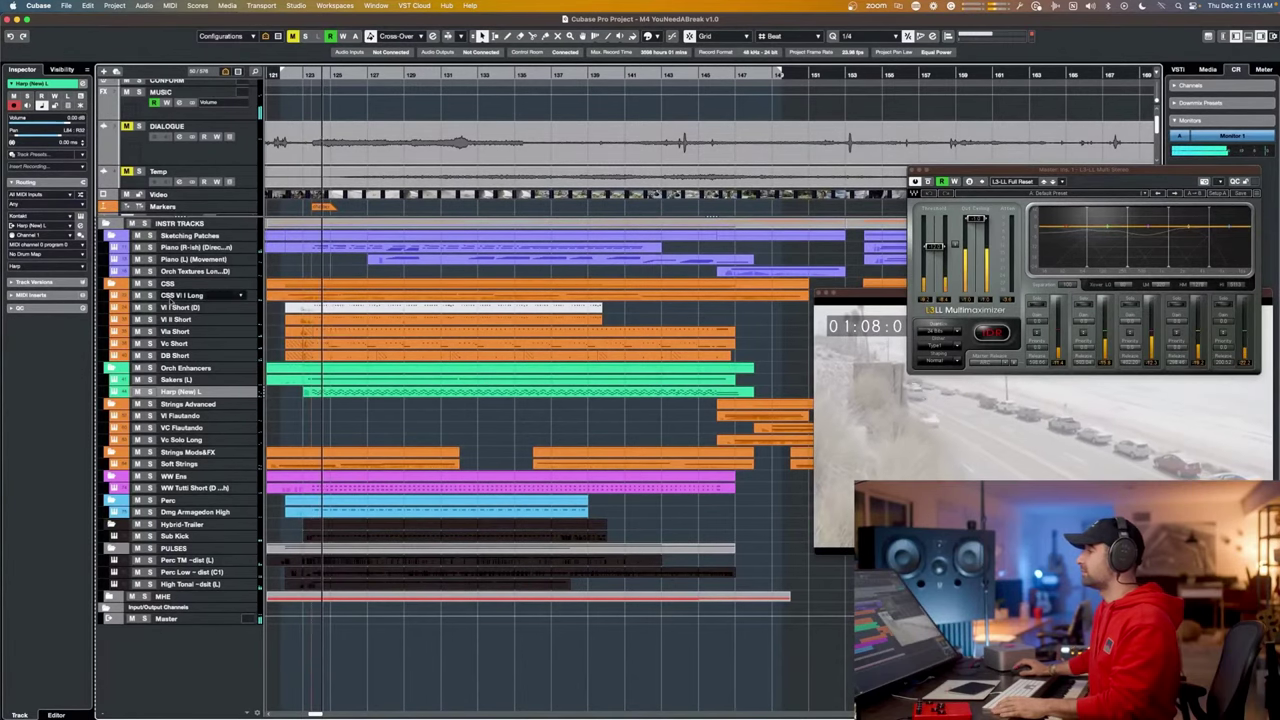
Solo the CSS Vl I Long track and play it near bar 123.
key(space)
click(150, 295)
key(space)
key(e)
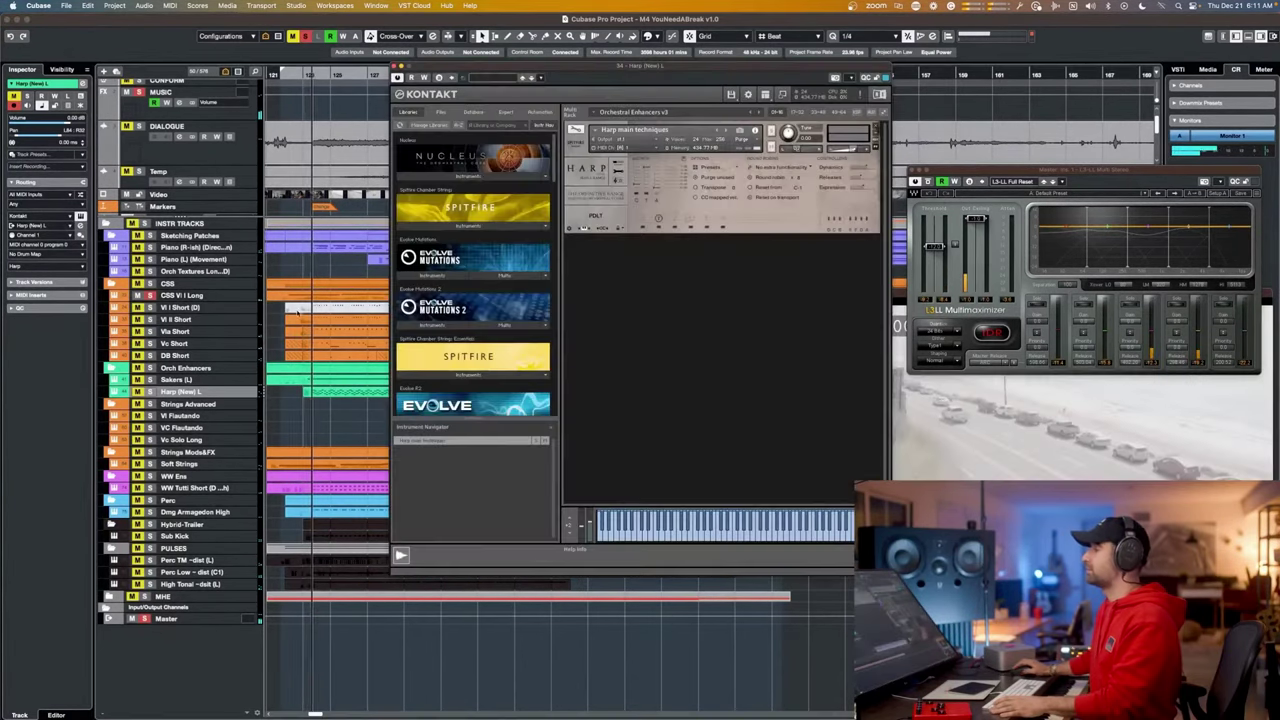
key(space)
click(396, 66)
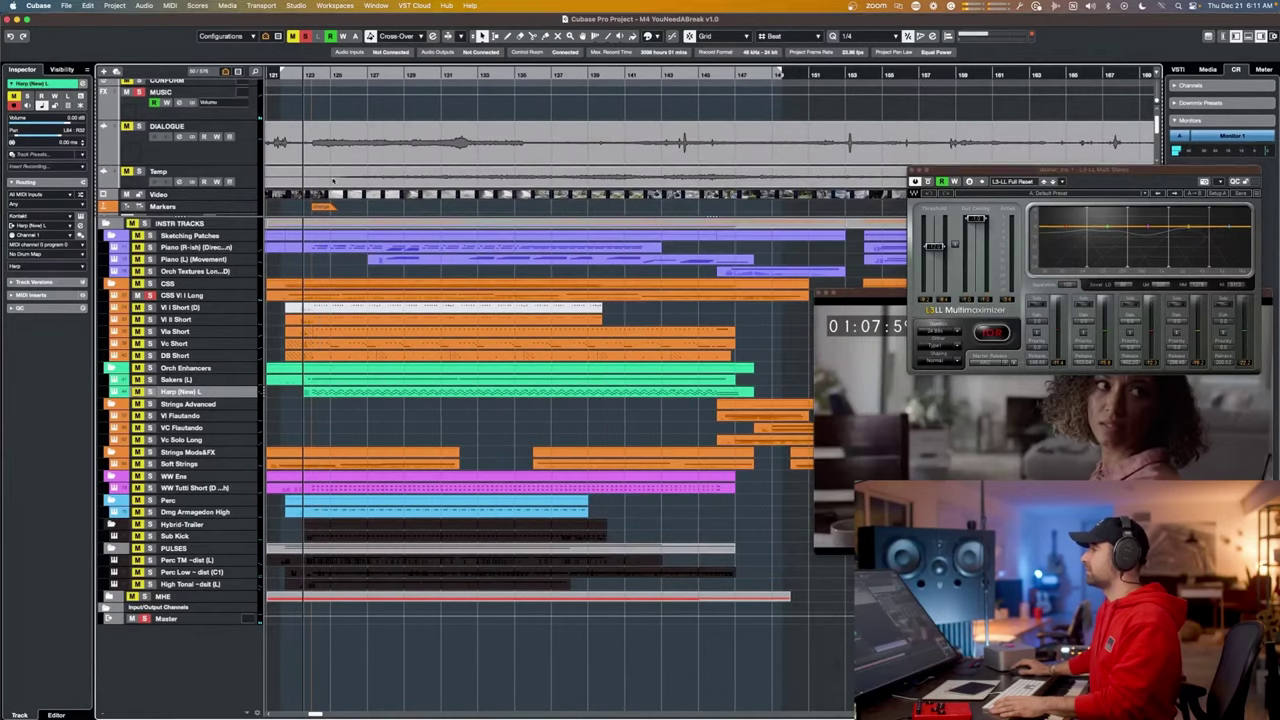
Show the Kontakt instrument of the CSS Vl I Long track during playback, close it, and stop.
click(178, 295)
key(e)
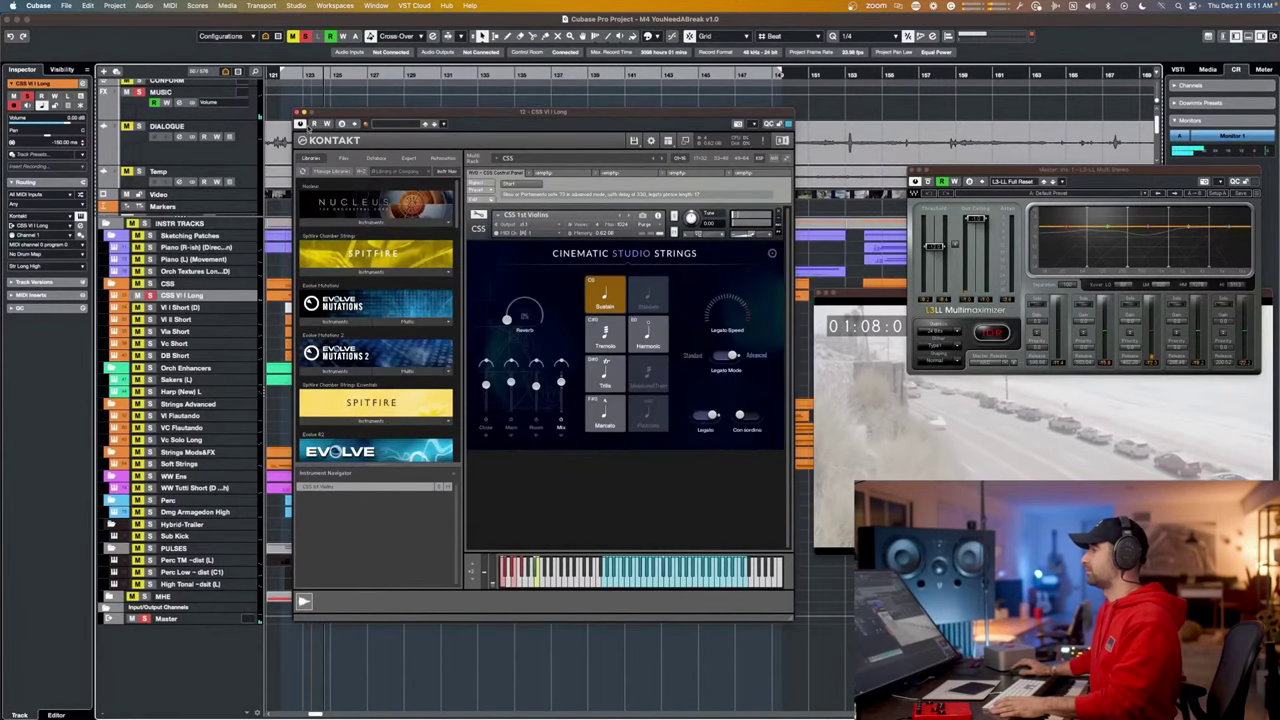
key(e)
key(space)
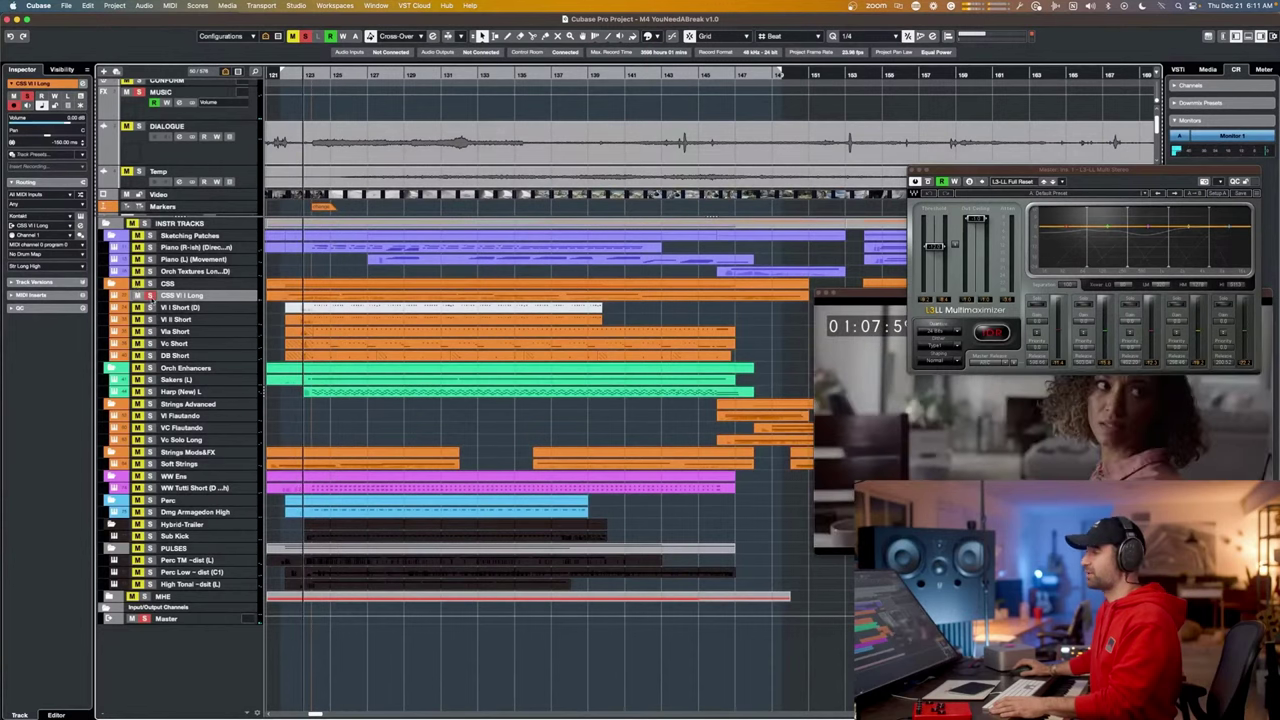
Unsolo CSS Vl I Long, solo the Vl II, Vla, Vc and DB Short tracks, and play them together.
click(151, 296)
click(149, 318)
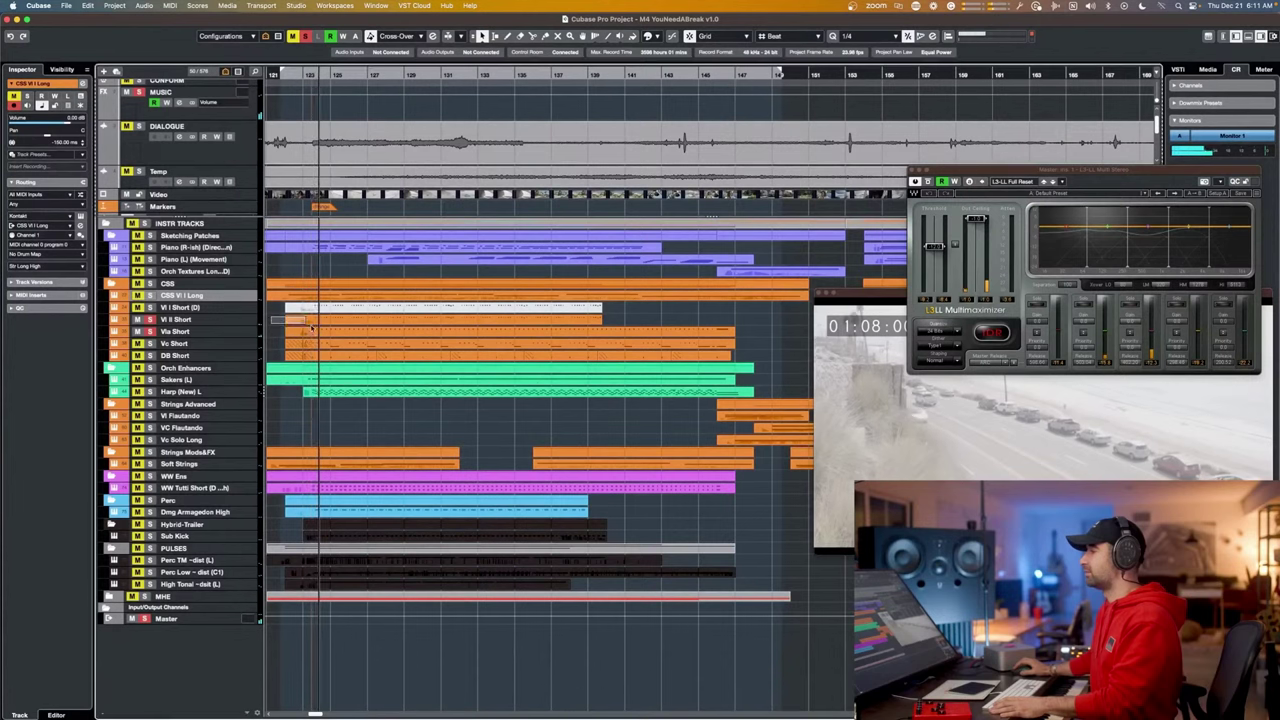
key(space)
click(154, 356)
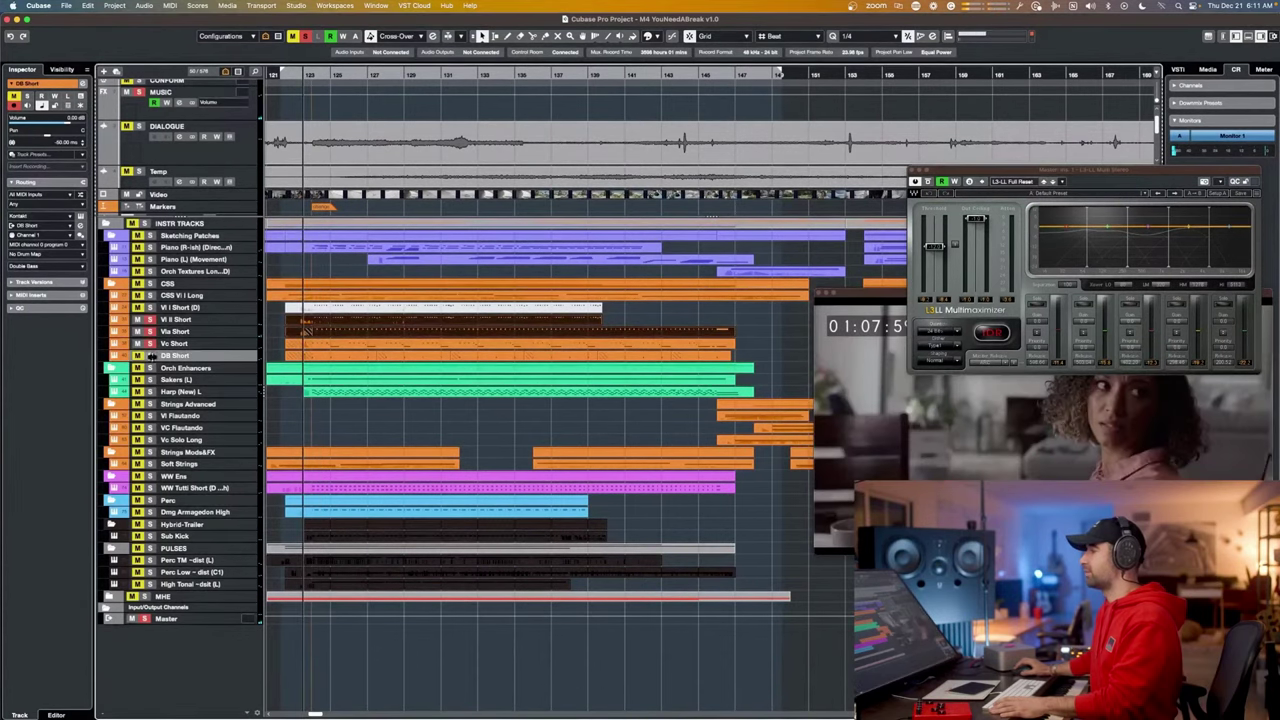
click(150, 356)
key(space)
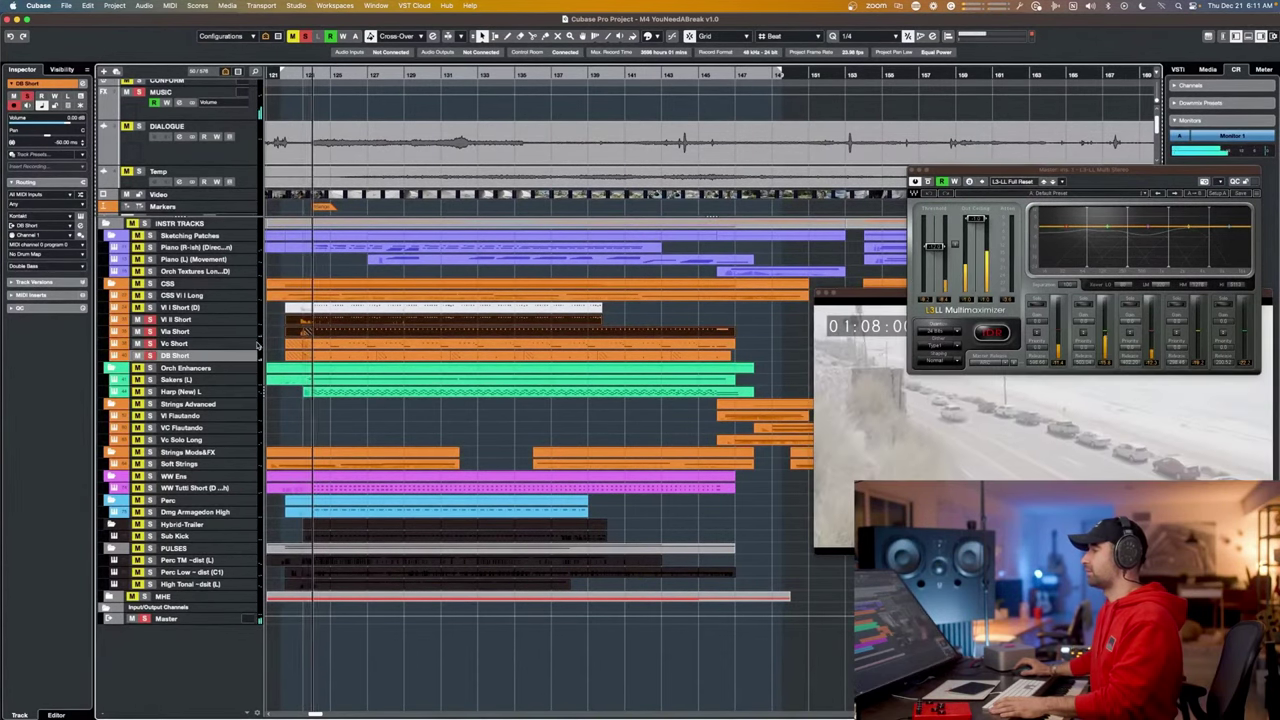
Select the first DB Short event and inspect the track's Kontakt instrument and articulation settings.
drag(326, 355, 332, 356)
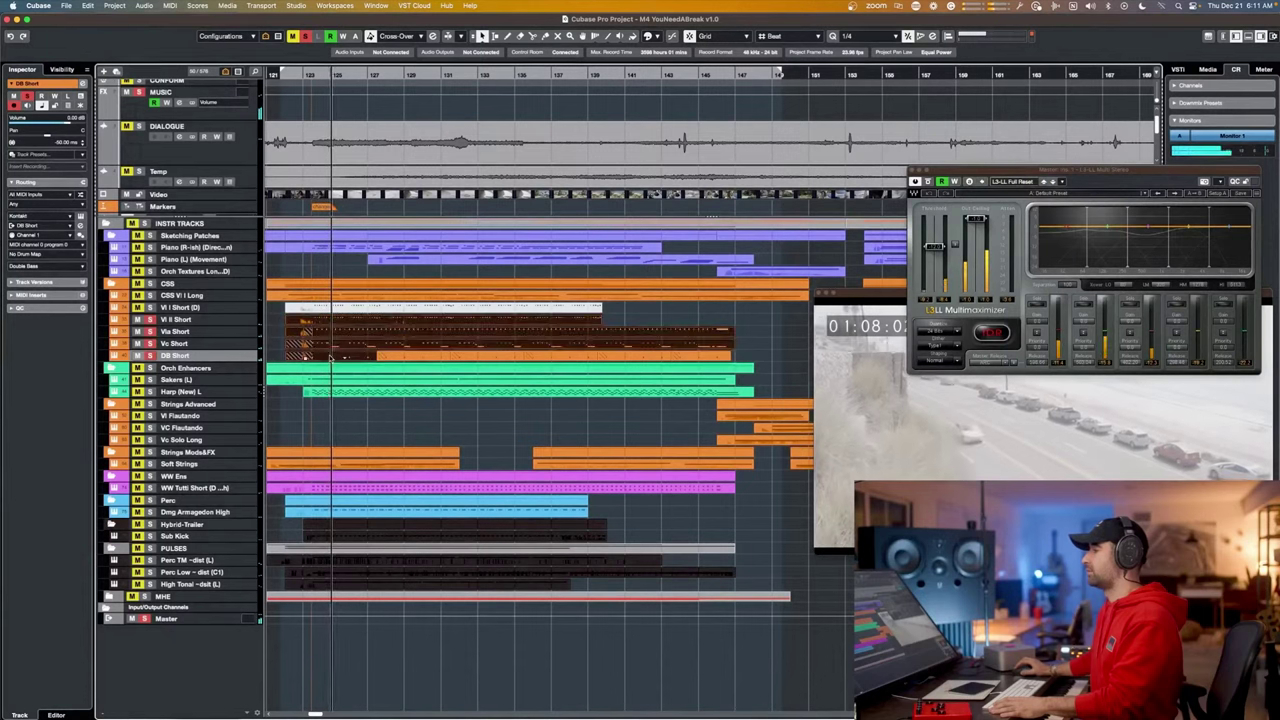
key(e)
key(space)
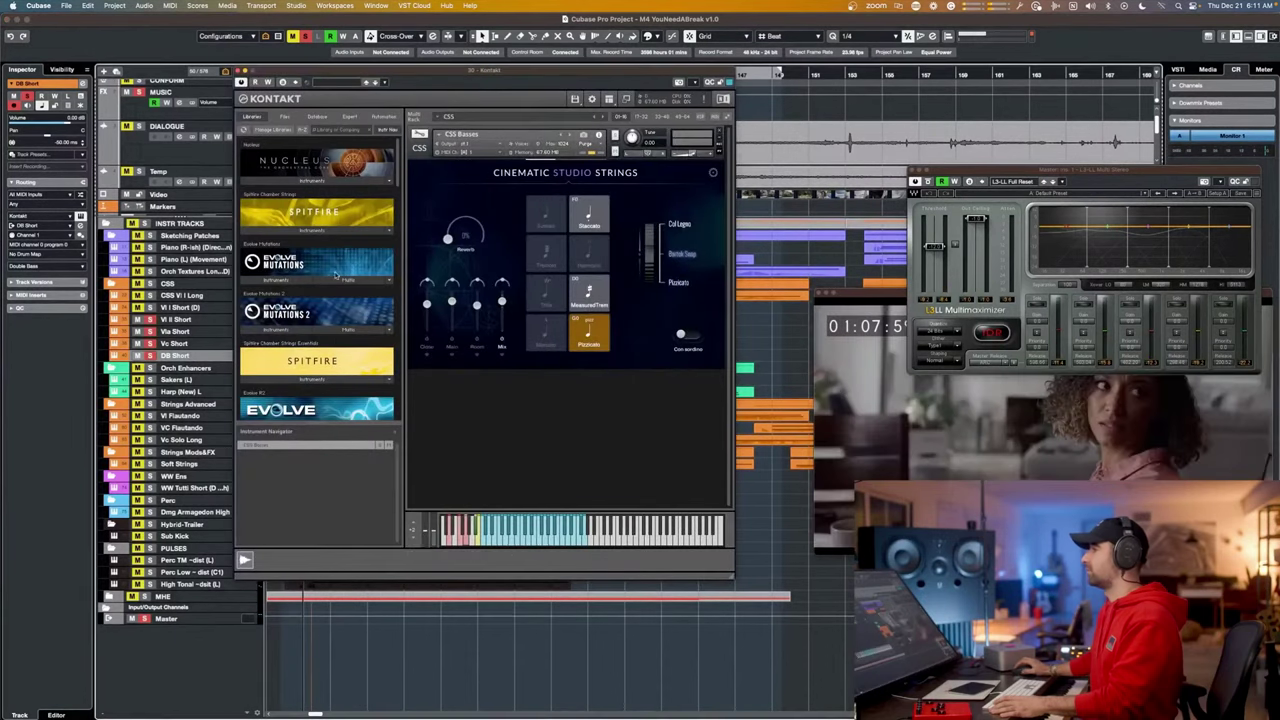
key(e)
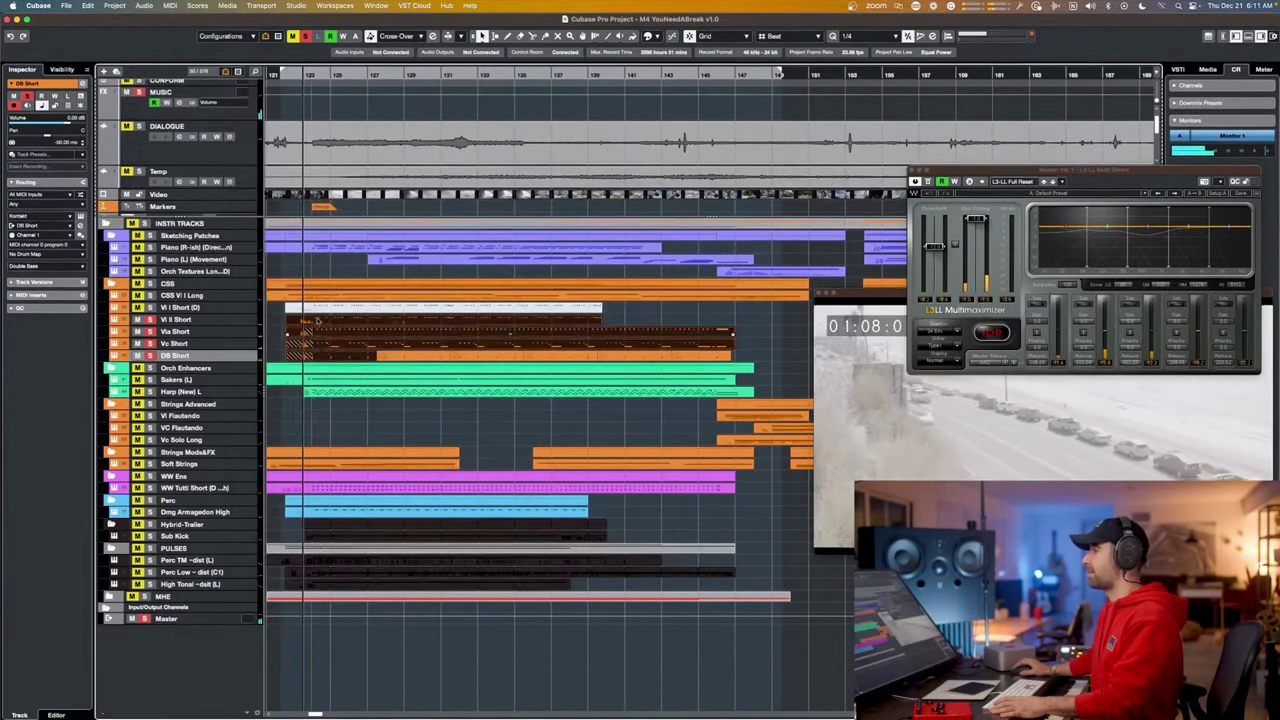
Open the short string parts together in the Key Editor, examine their notes from about bar 123 during playback, and close the editor.
drag(276, 320, 422, 362)
key(Return)
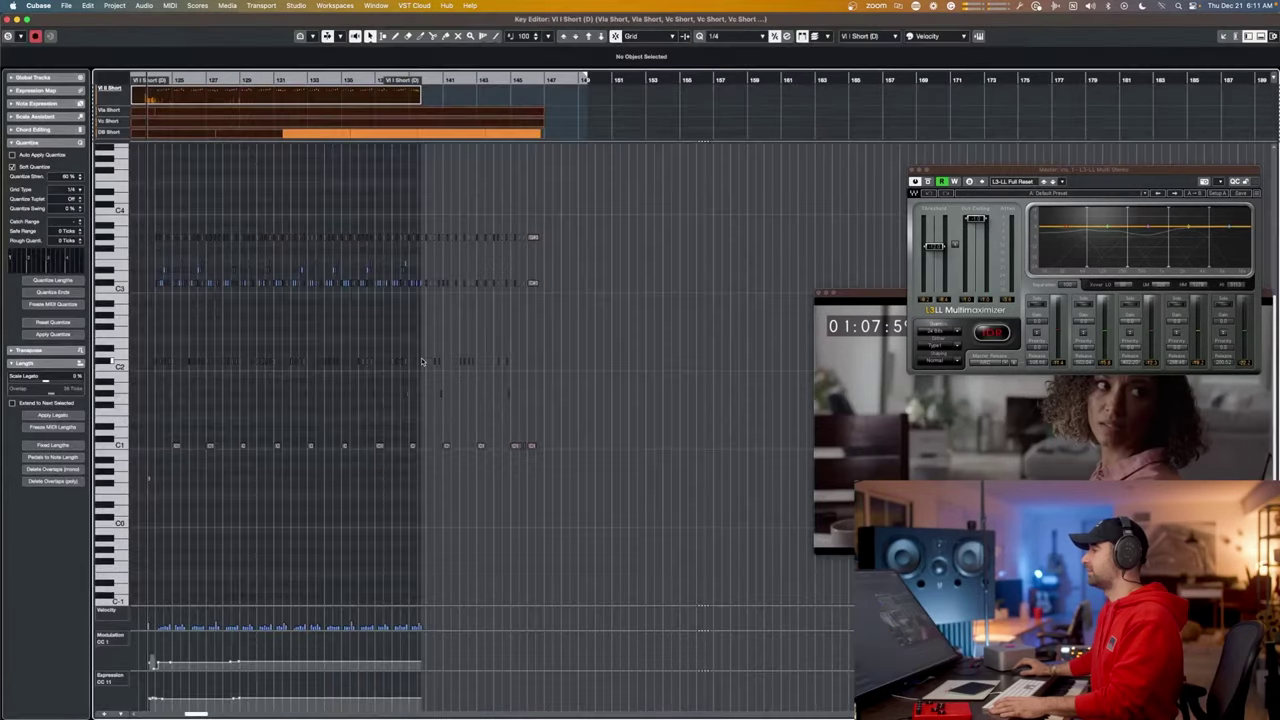
key(h)
key(h)
key(h)
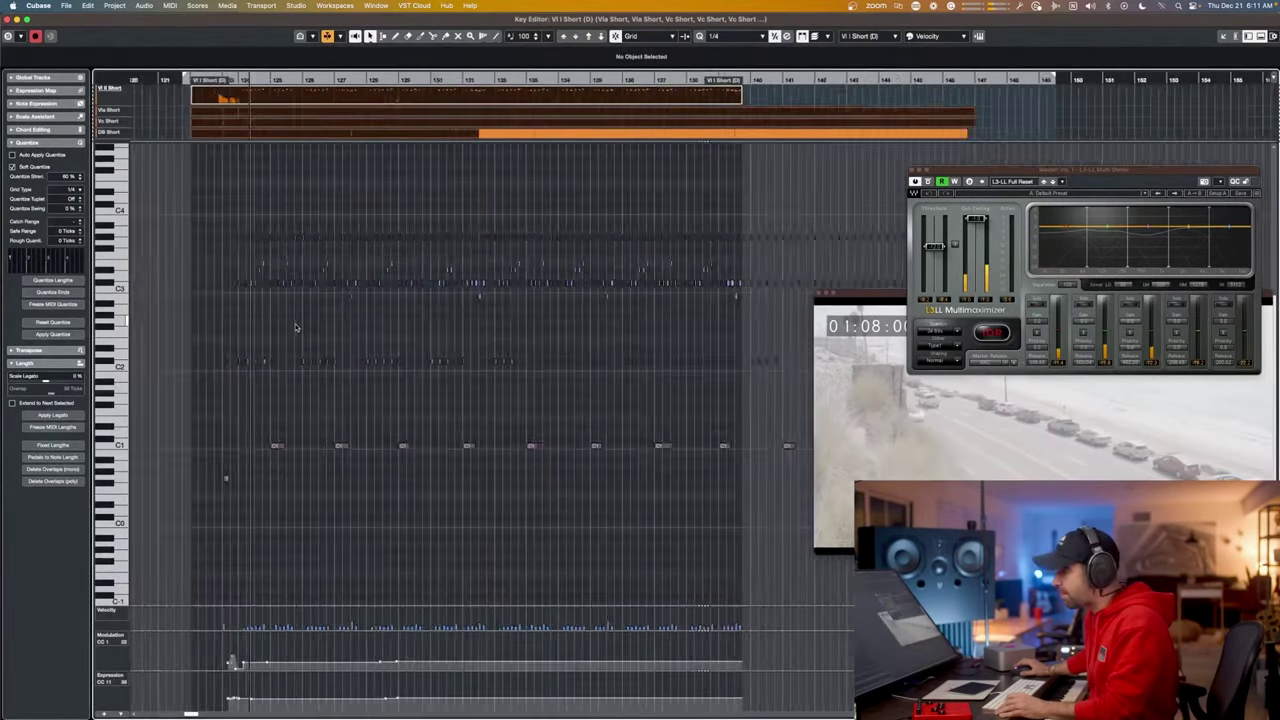
scroll(275, 326, left, 2)
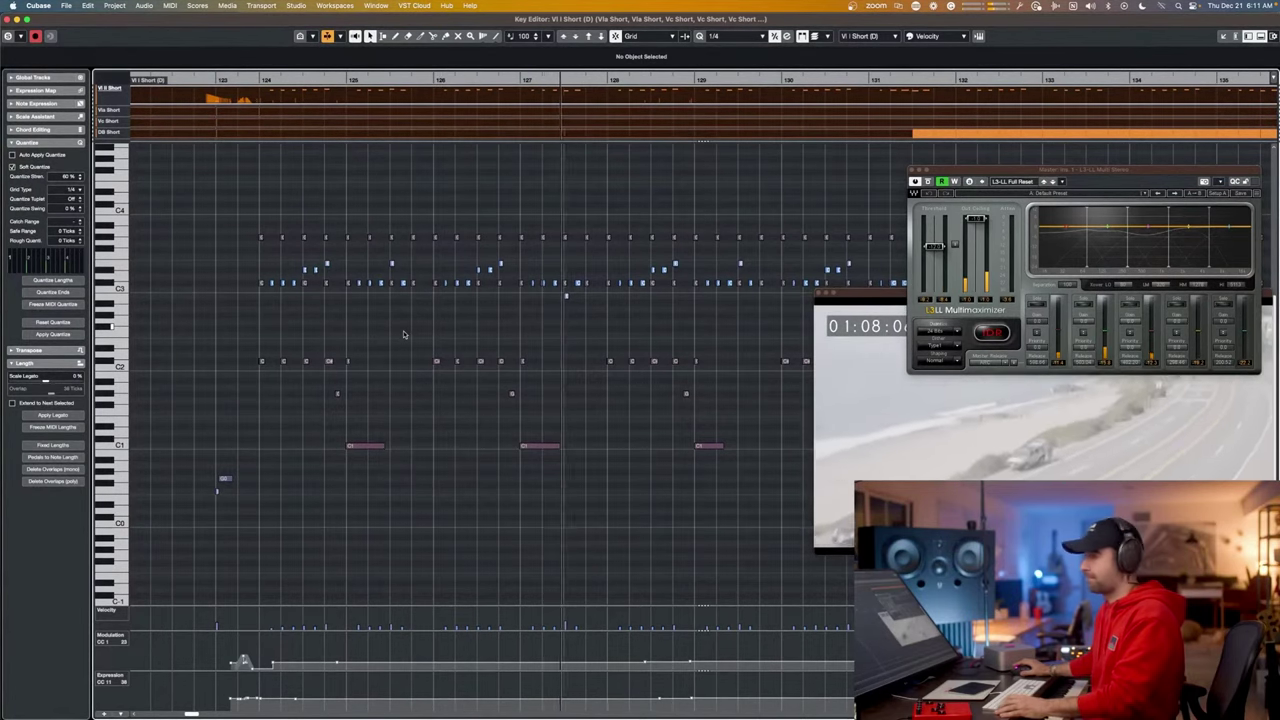
key(space)
key(Return)
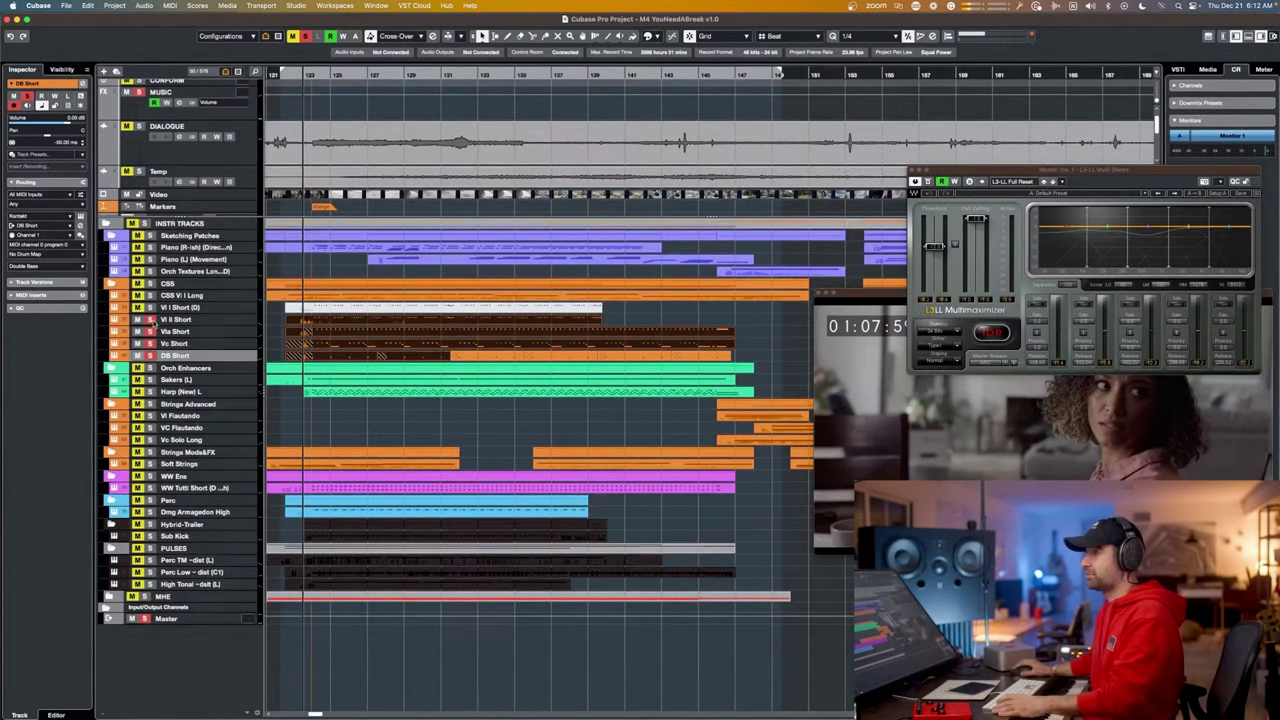
Clear the short string solos and audition the Vc Short and Vl II Short tracks one at a time.
click(150, 320)
click(150, 355)
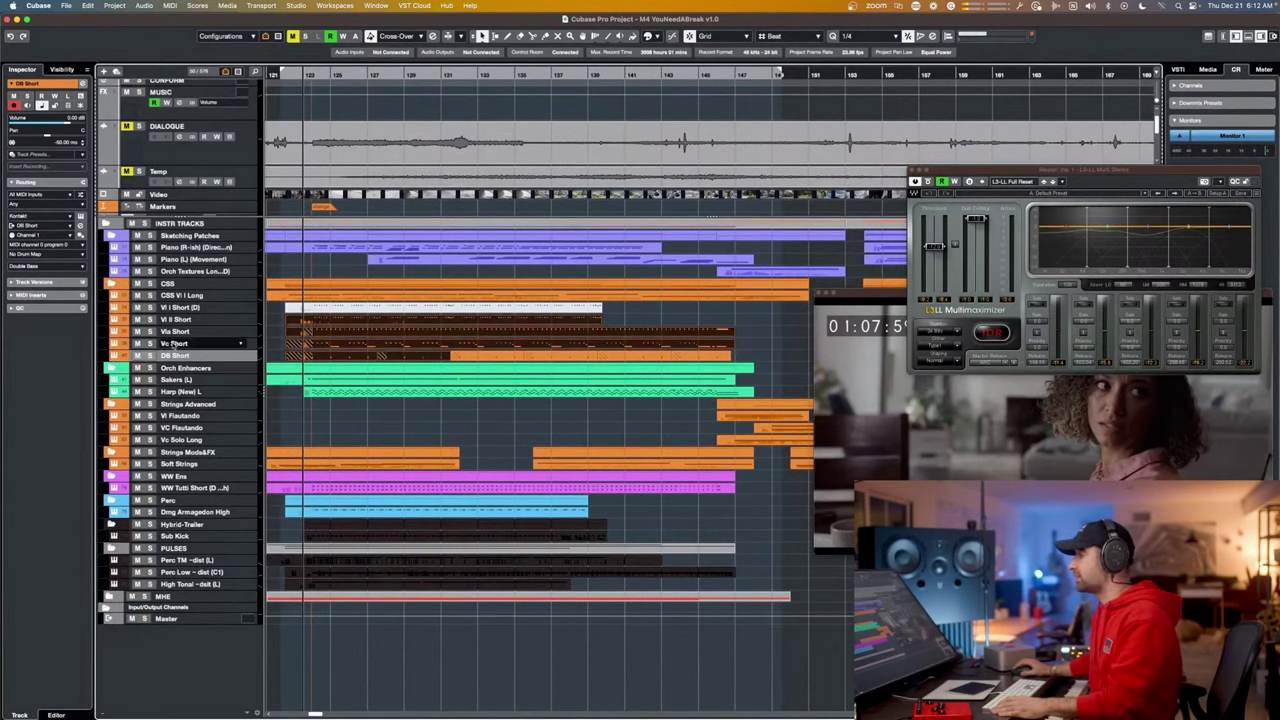
click(150, 343)
key(space)
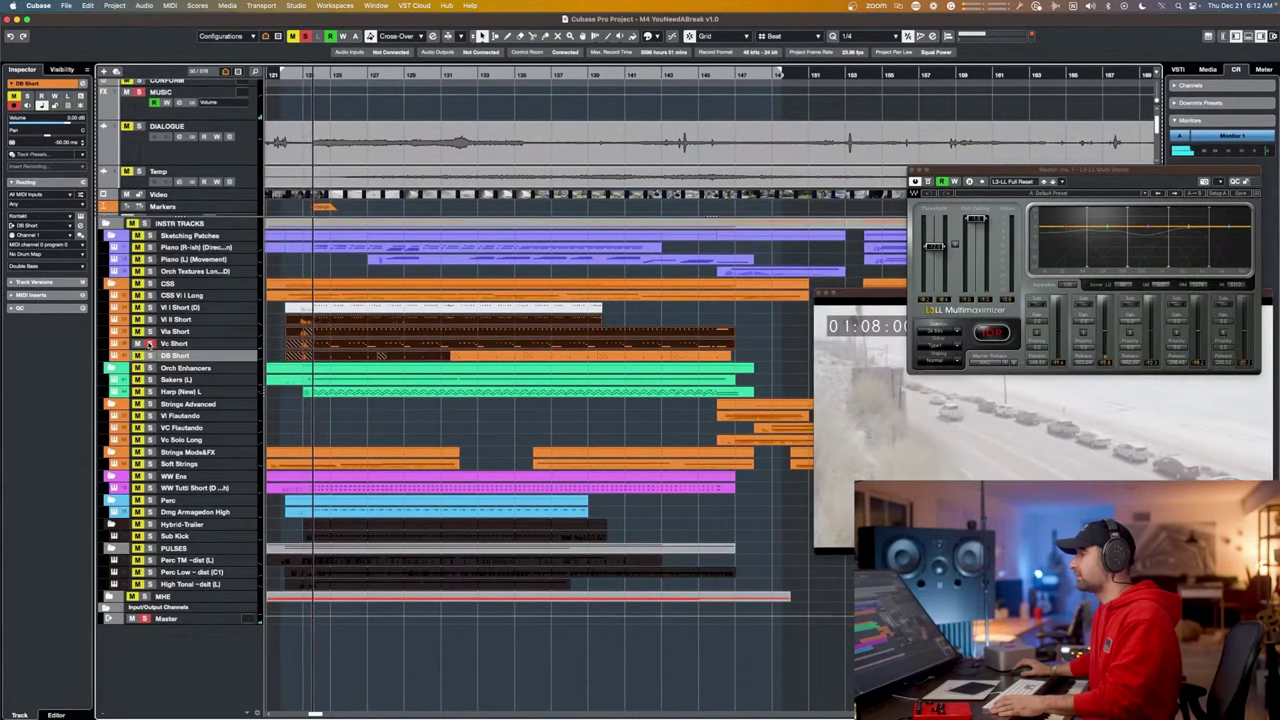
key(space)
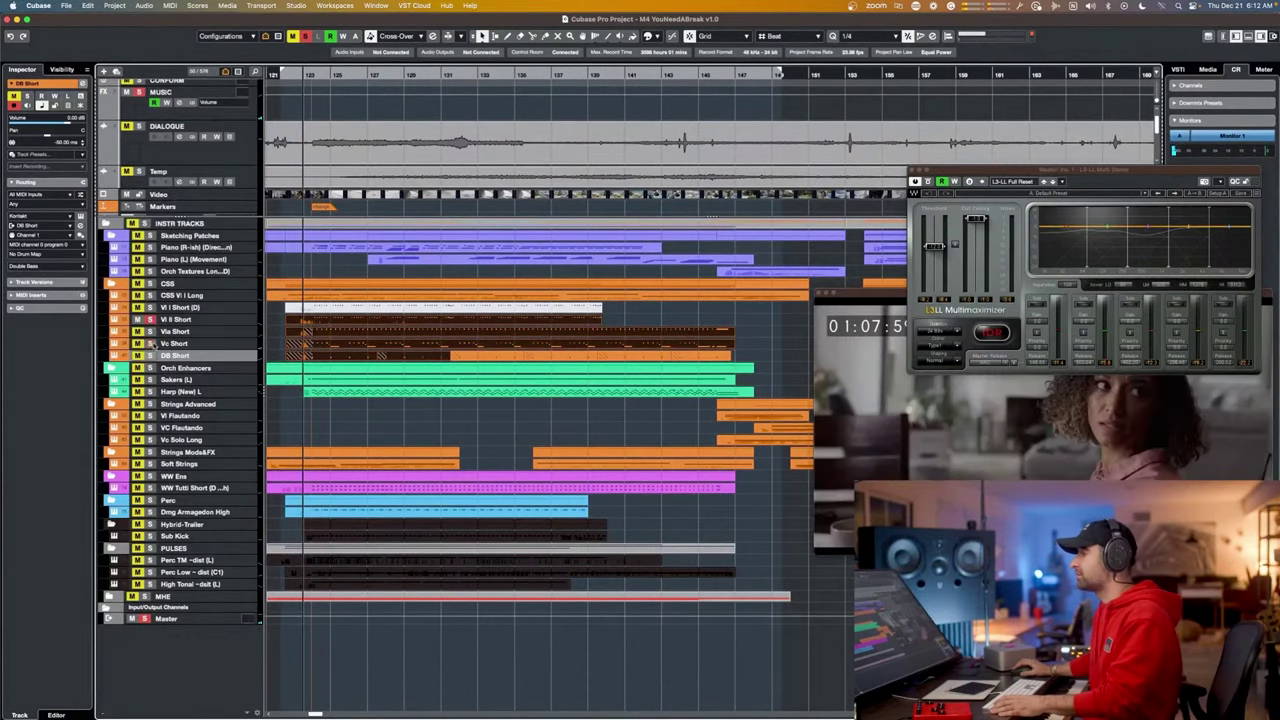
key(space)
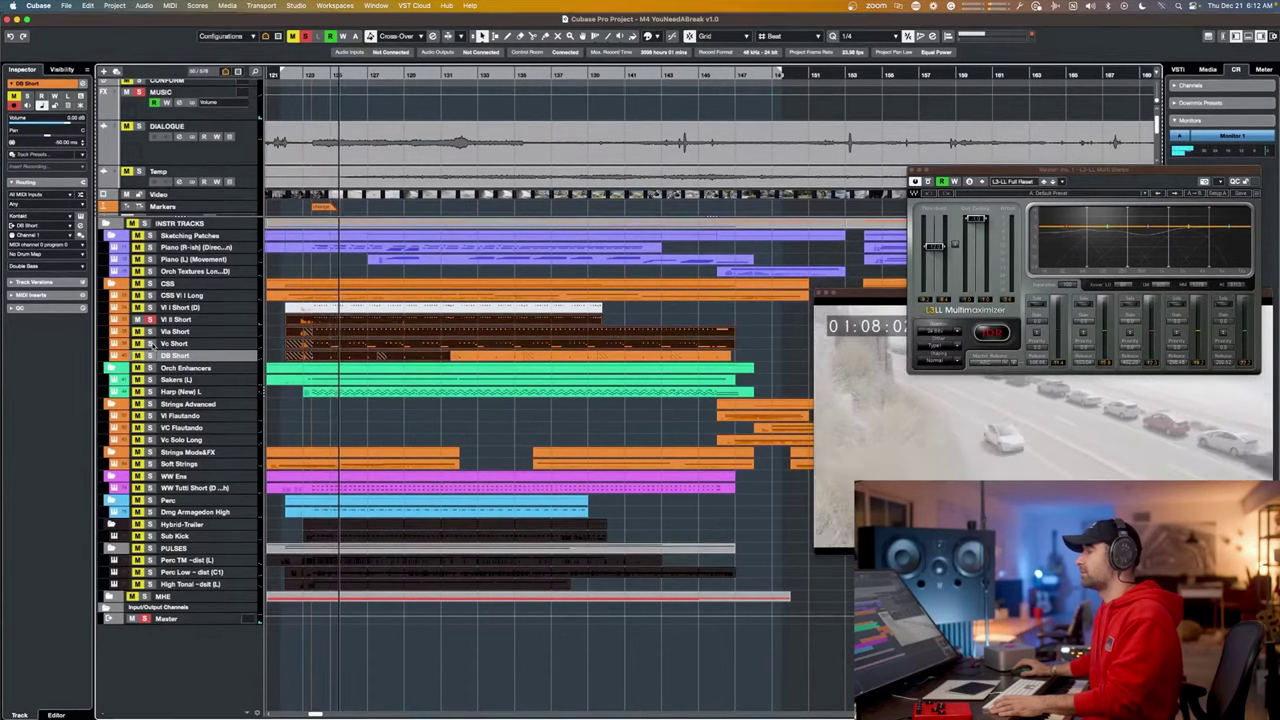
key(space)
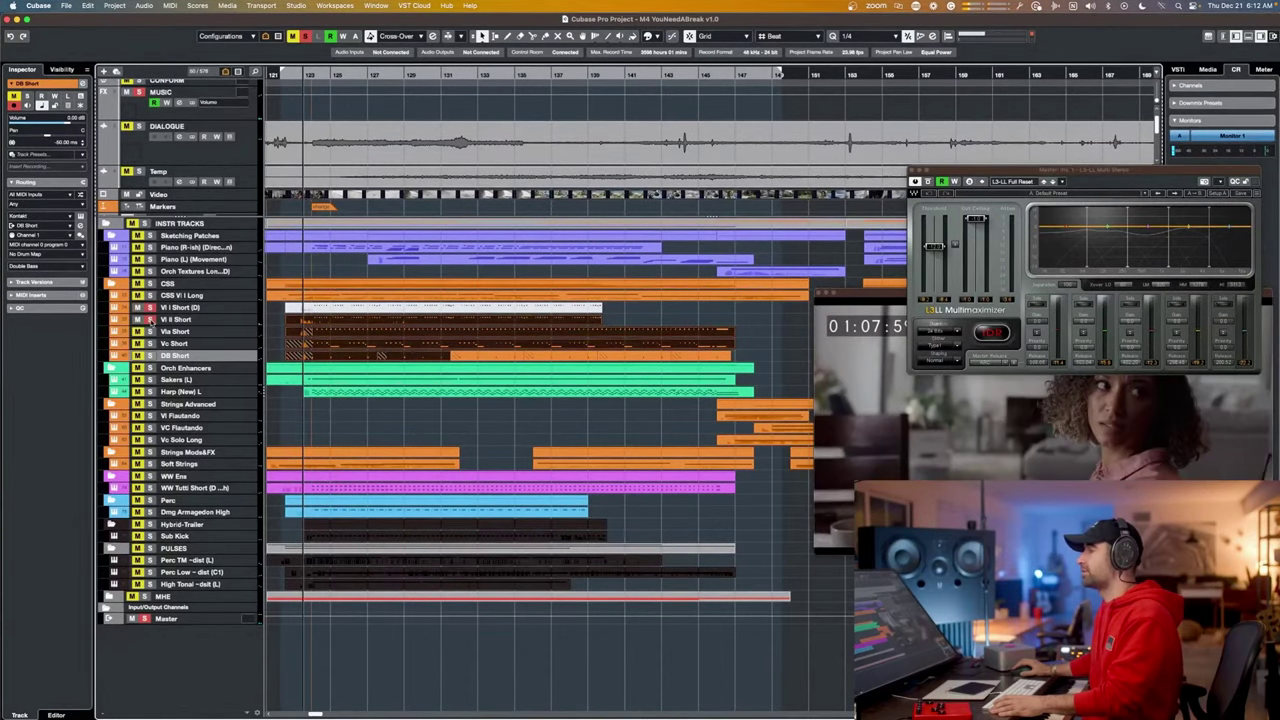
Solo all short string tracks from Vl I to DB together with CSS Vl I Long and play the passage.
click(150, 356)
key(space)
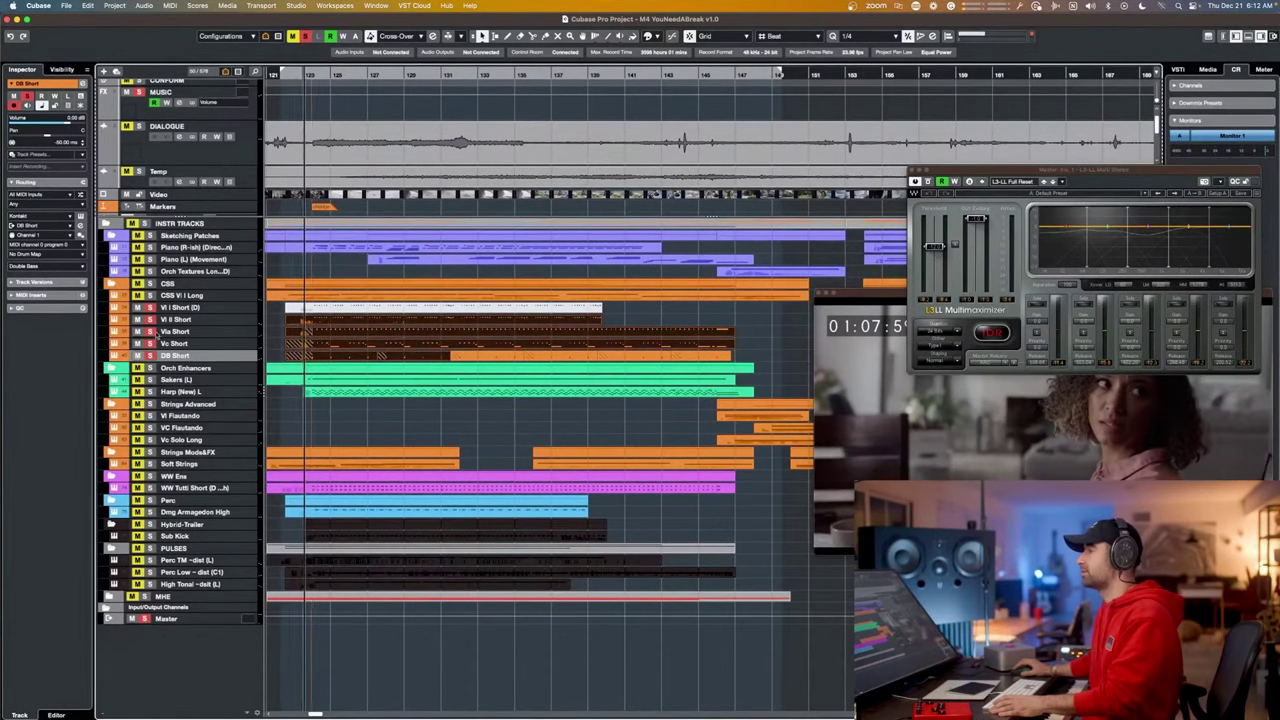
click(150, 296)
key(space)
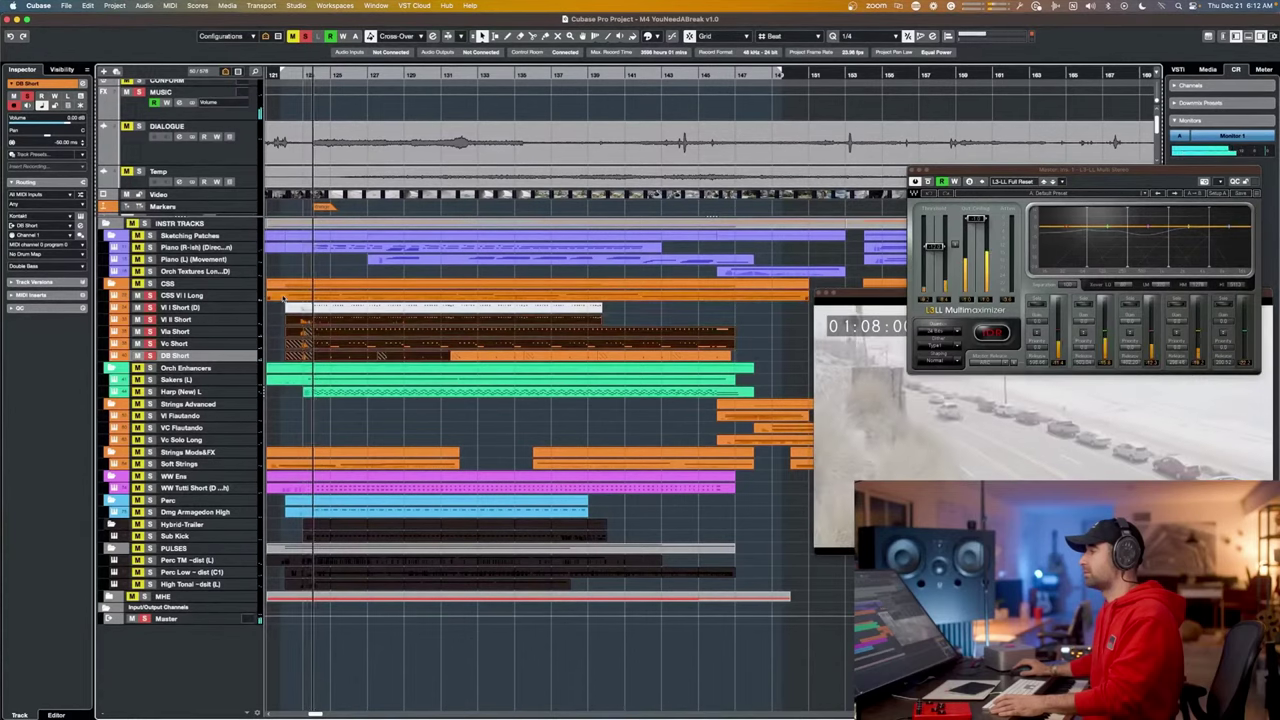
Highlight the short string events and the CSS Vl I Long event in alternation during playback, and stop.
click(322, 296)
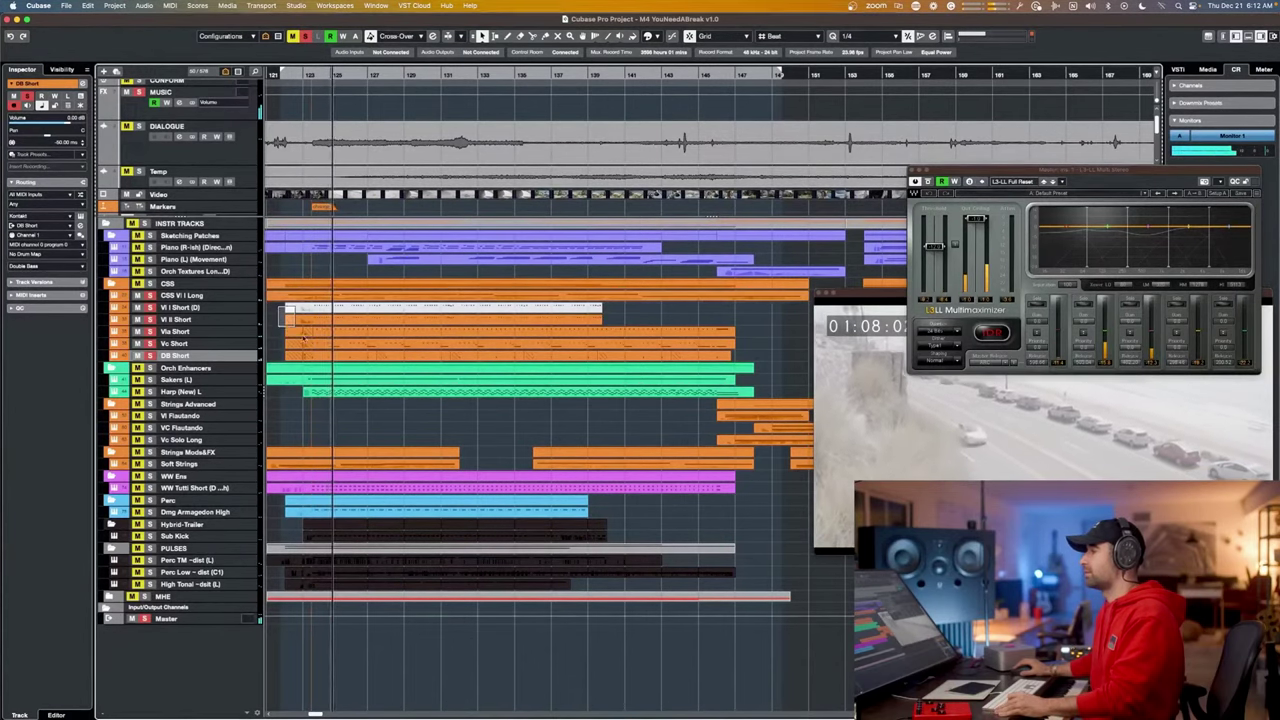
drag(279, 305, 323, 356)
shift+click(310, 296)
click(305, 296)
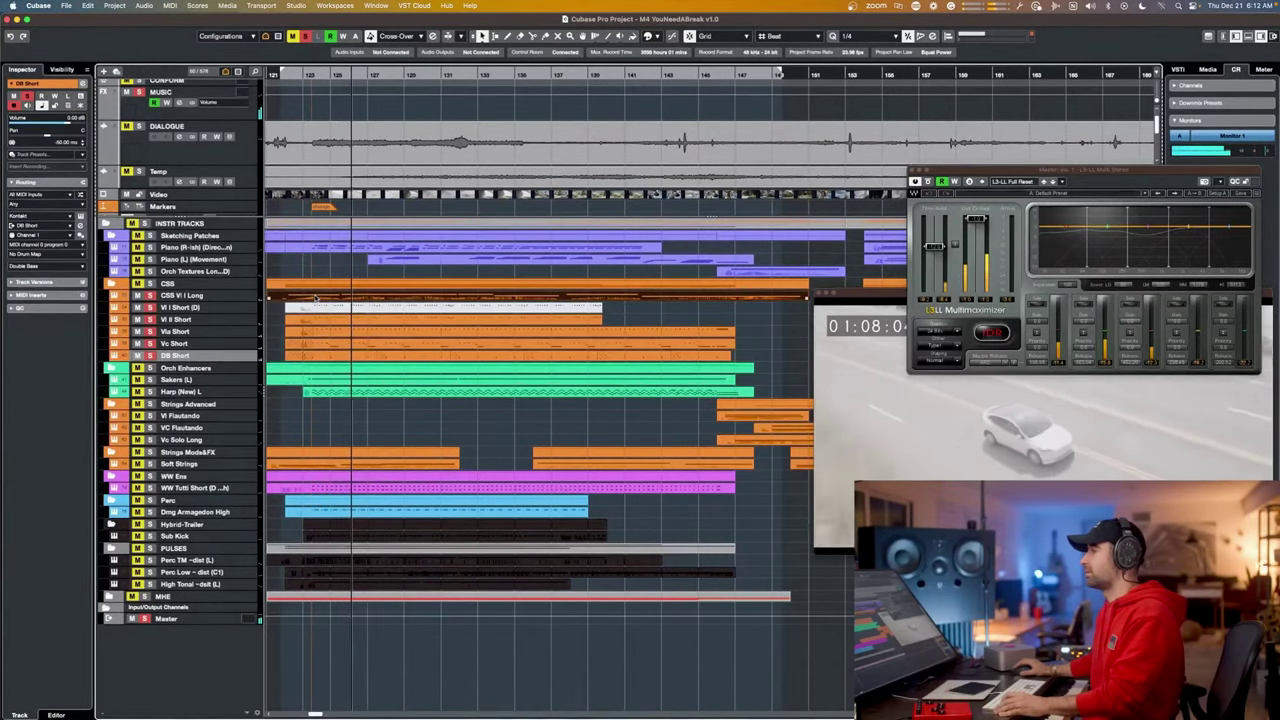
click(325, 297)
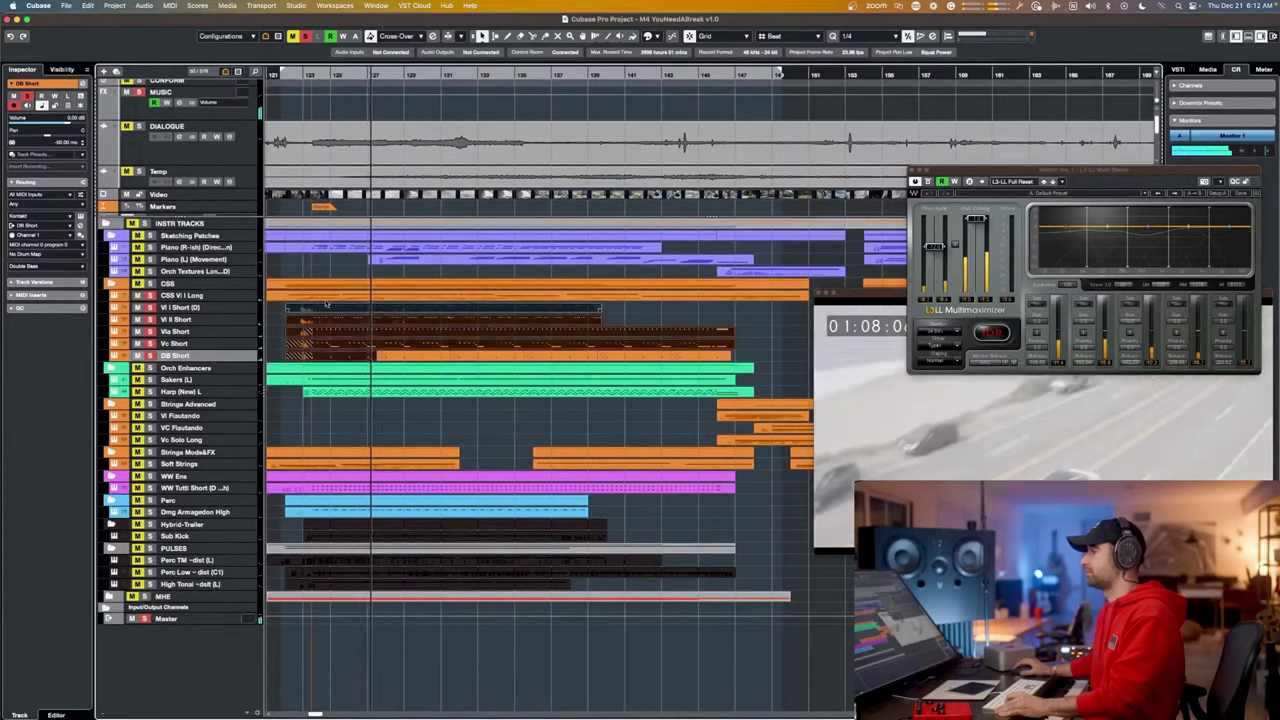
click(326, 297)
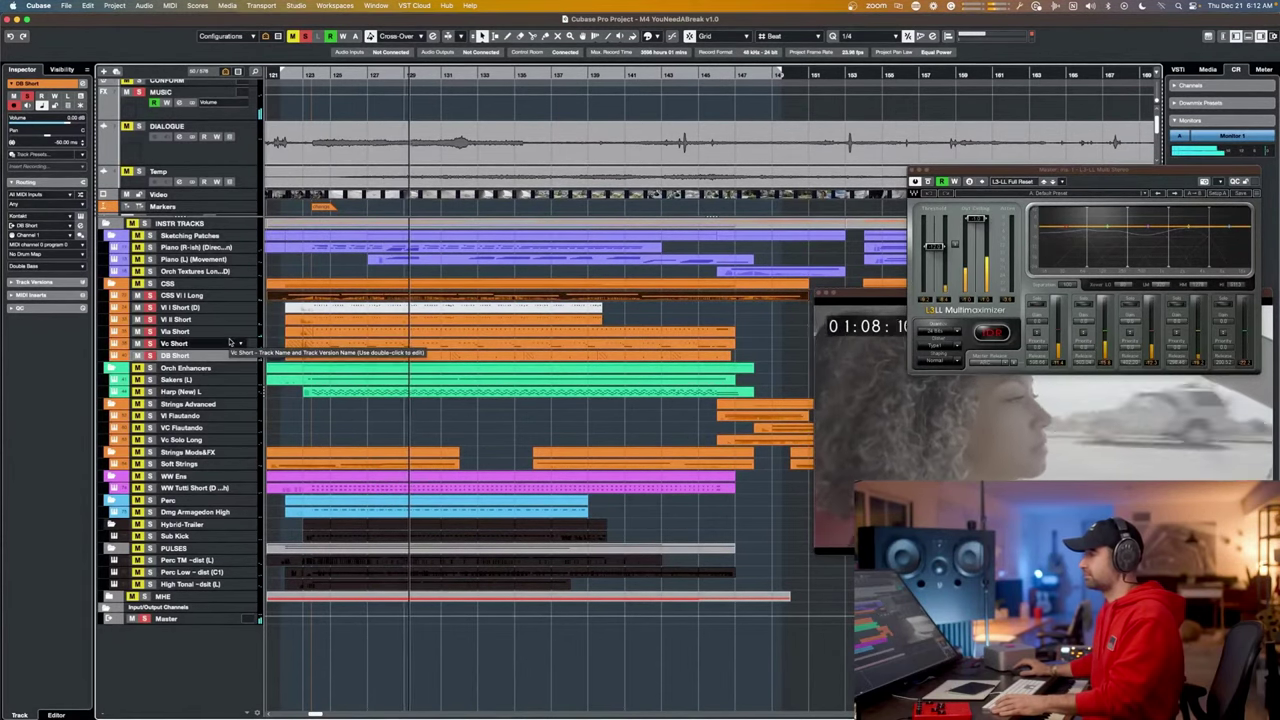
key(space)
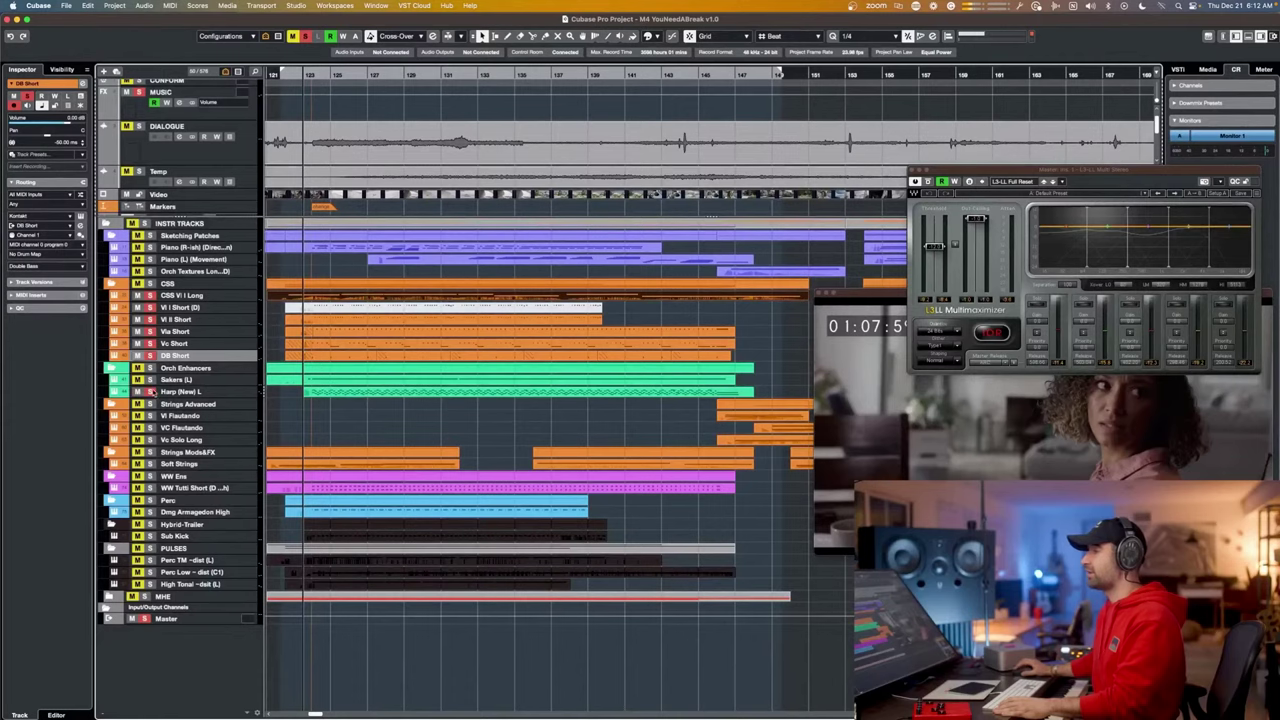
Open the Harp (New) L part in the Key Editor, play its pattern with editor solo enabled, and show the part's start.
double_click(330, 388)
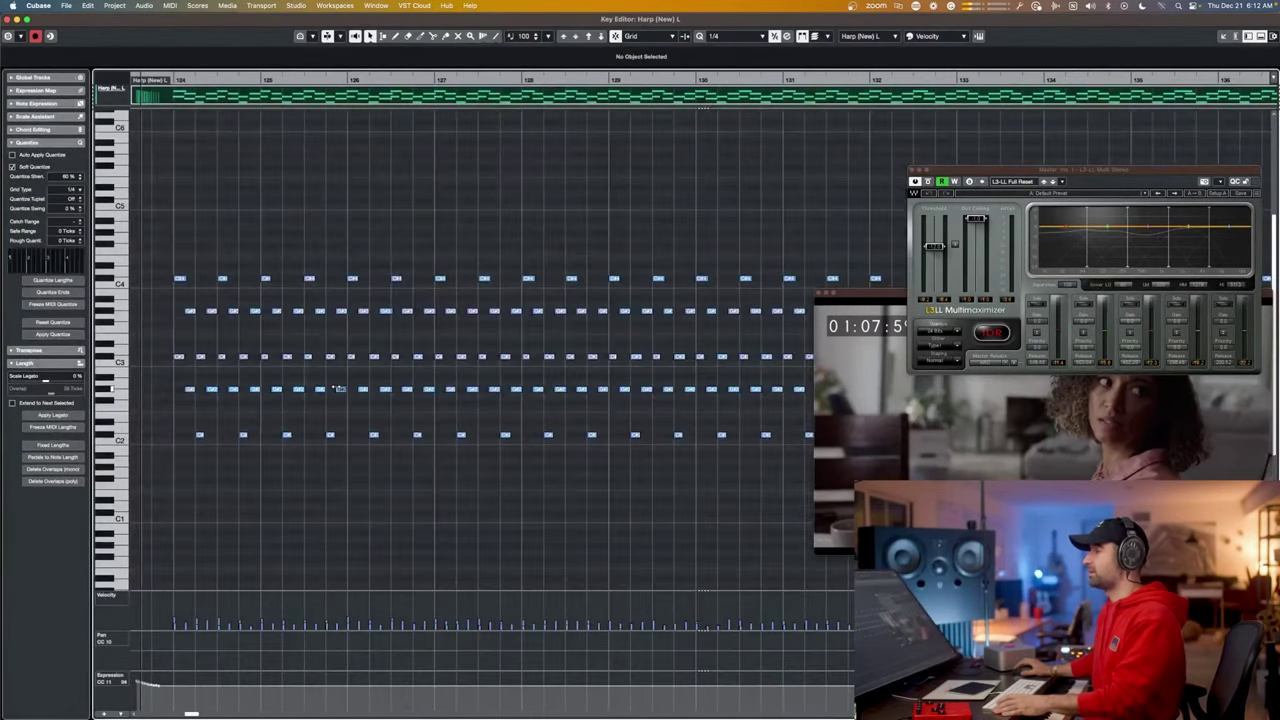
key(space)
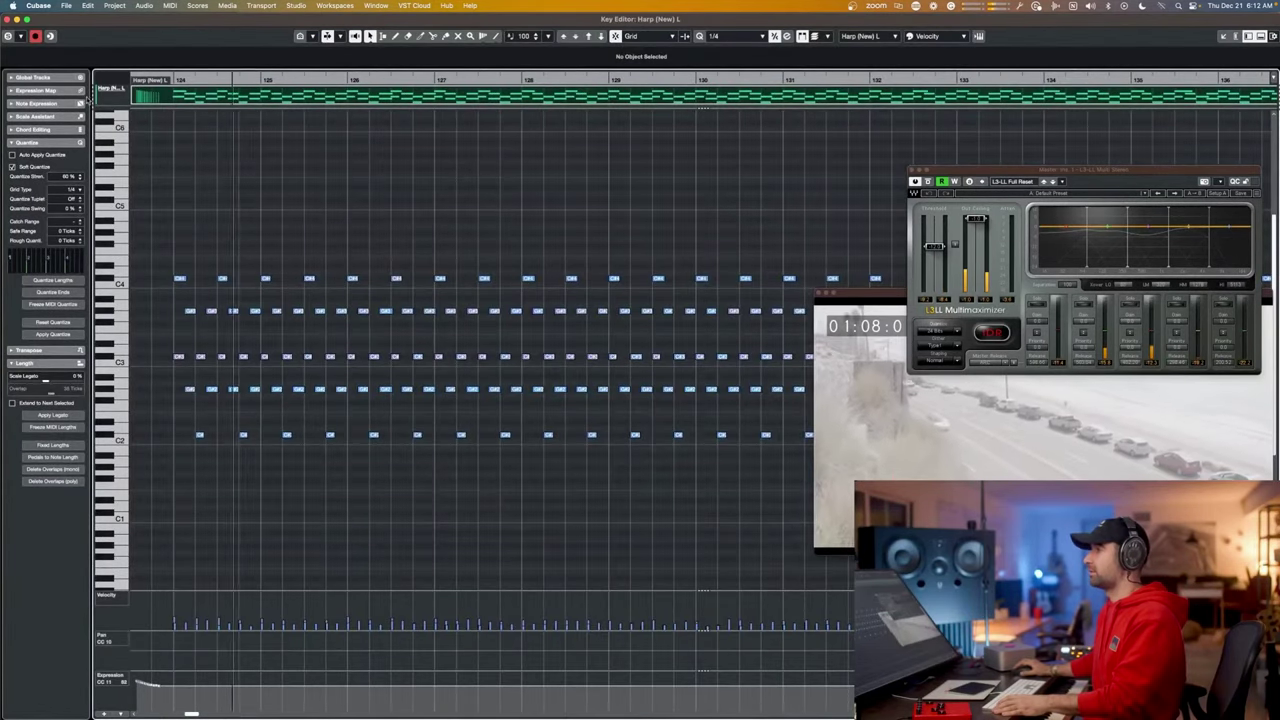
click(8, 36)
key(space)
key(space)
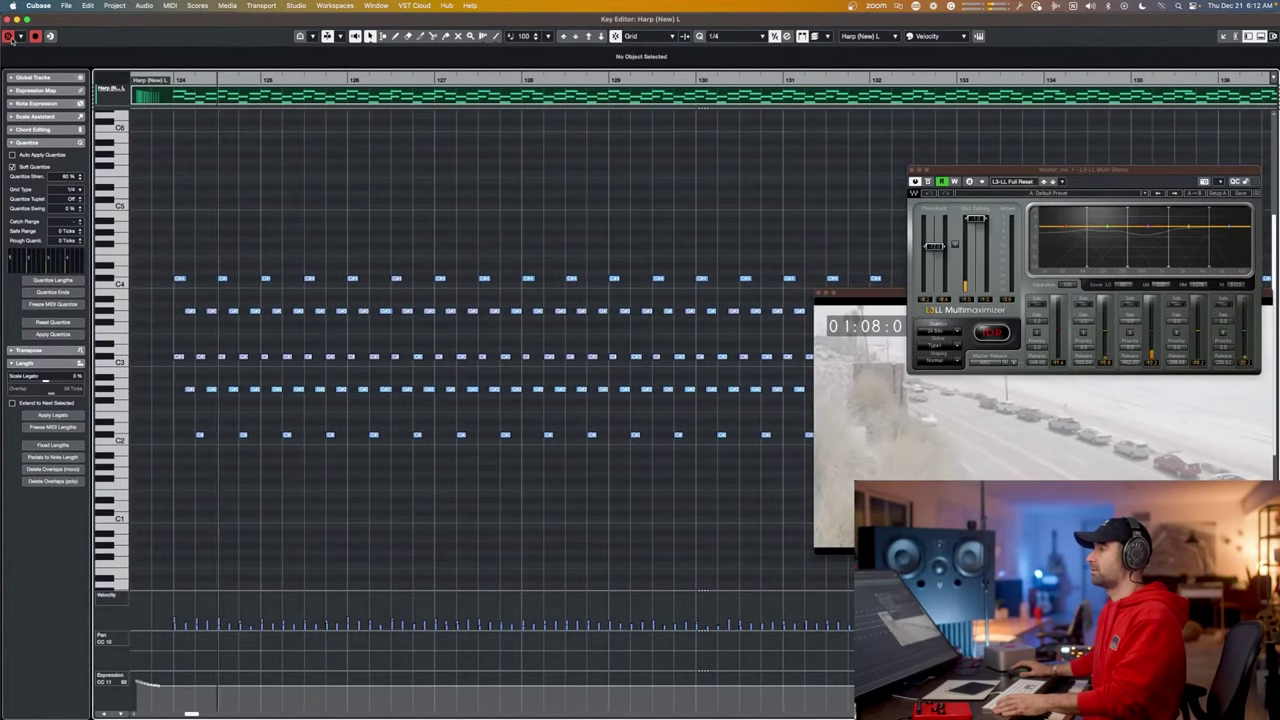
scroll(256, 263, left, 5)
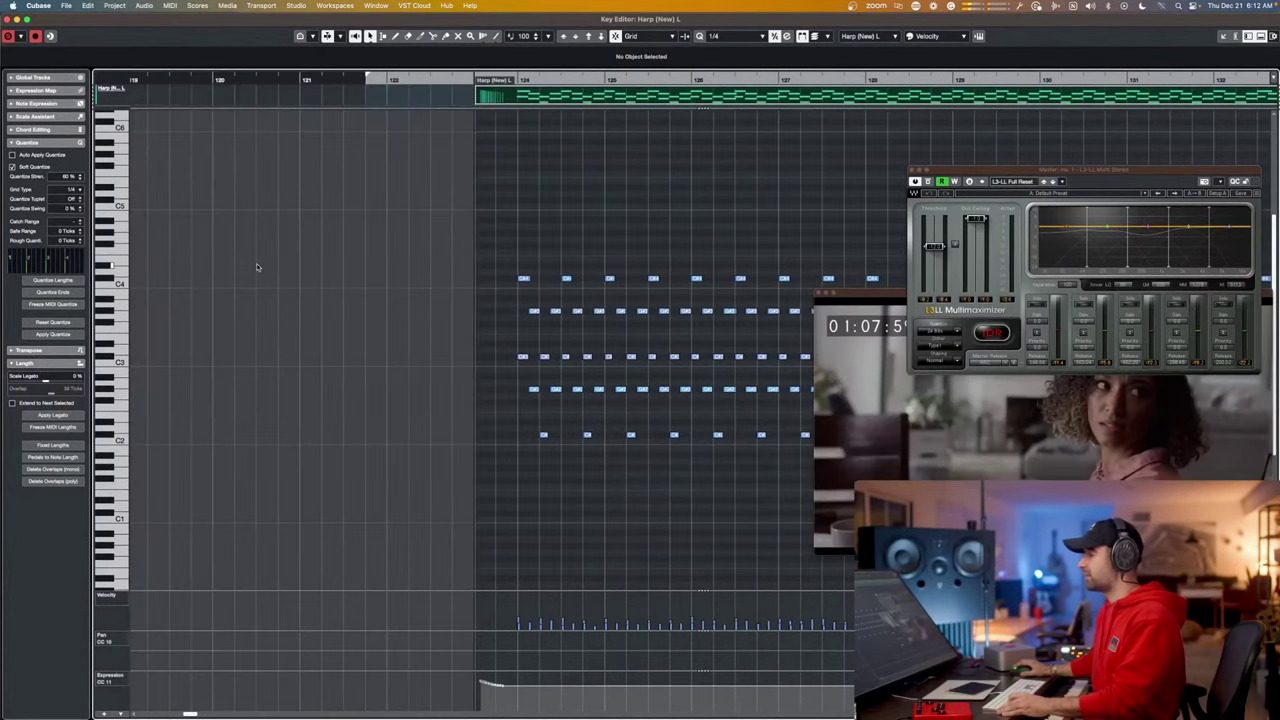
scroll(489, 281, up, 4)
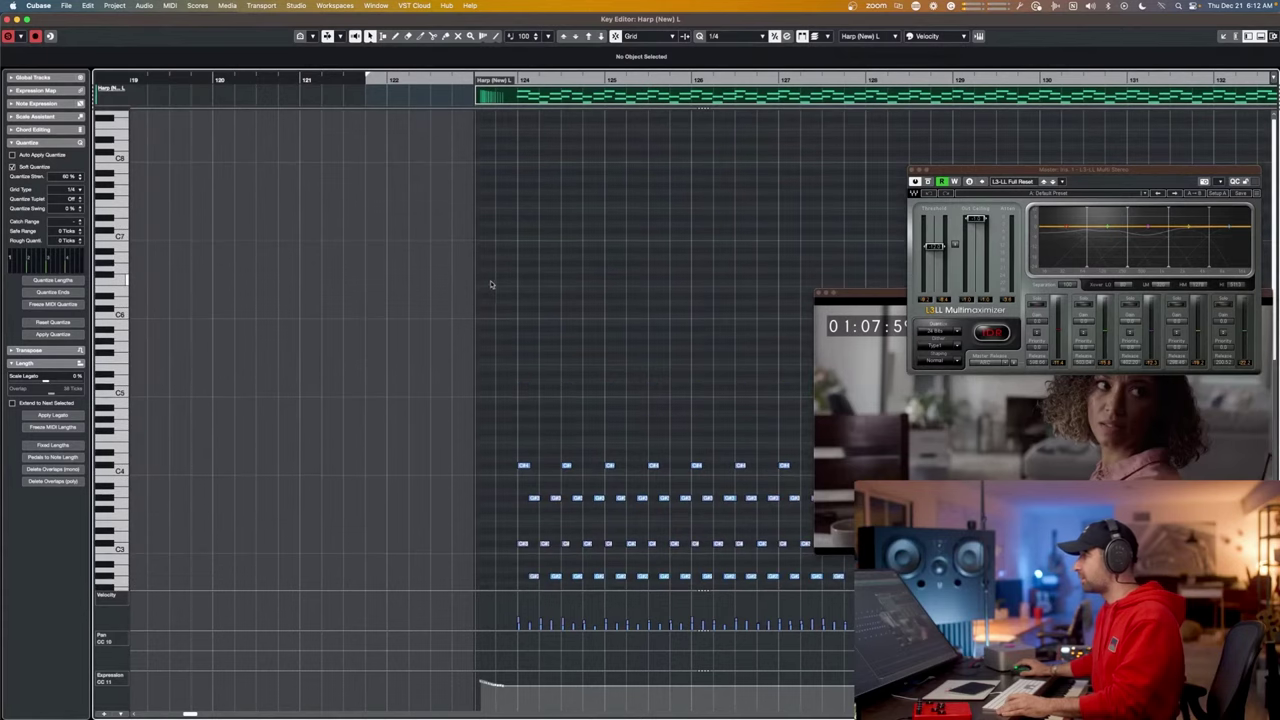
Bring the harp's lower notes into view and play the start of the pattern with editor solo enabled.
scroll(486, 281, down, 8)
scroll(486, 281, up, 6)
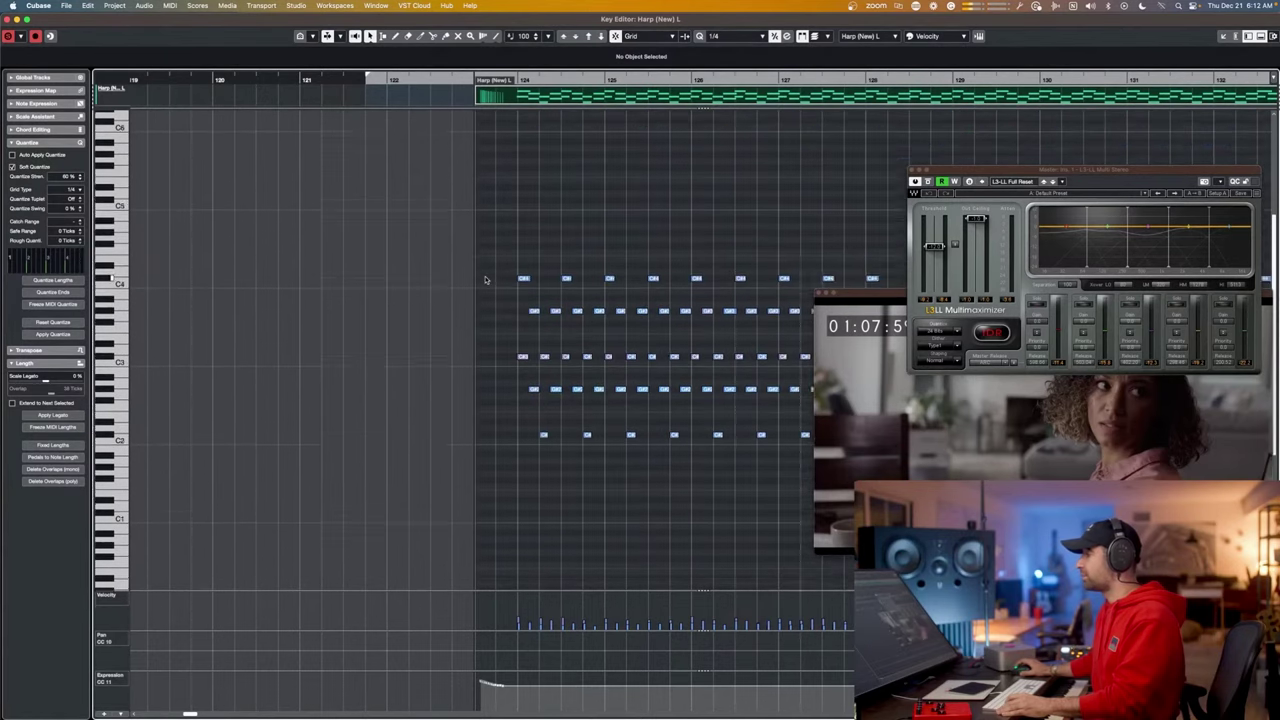
key(space)
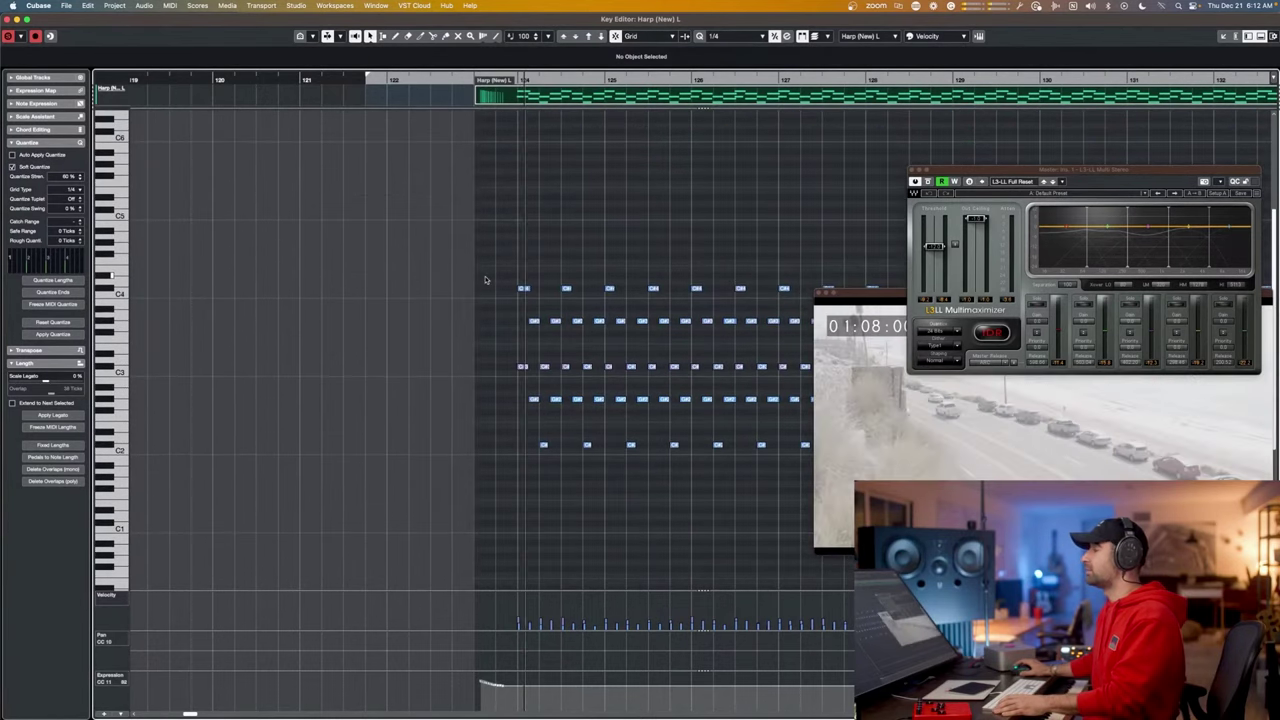
key(space)
Show the harp track's Harp main techniques patch in its Kontakt window, moving the window around the notes, and close it.
key(e)
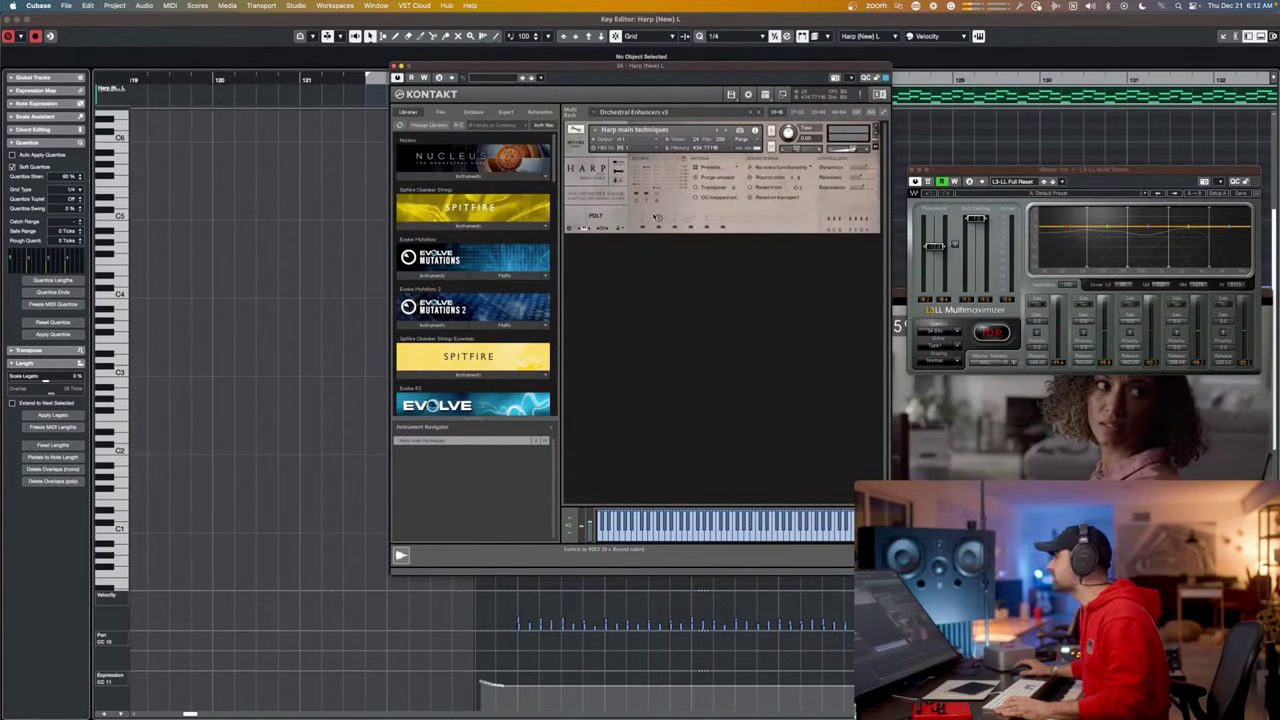
drag(706, 65, 456, 131)
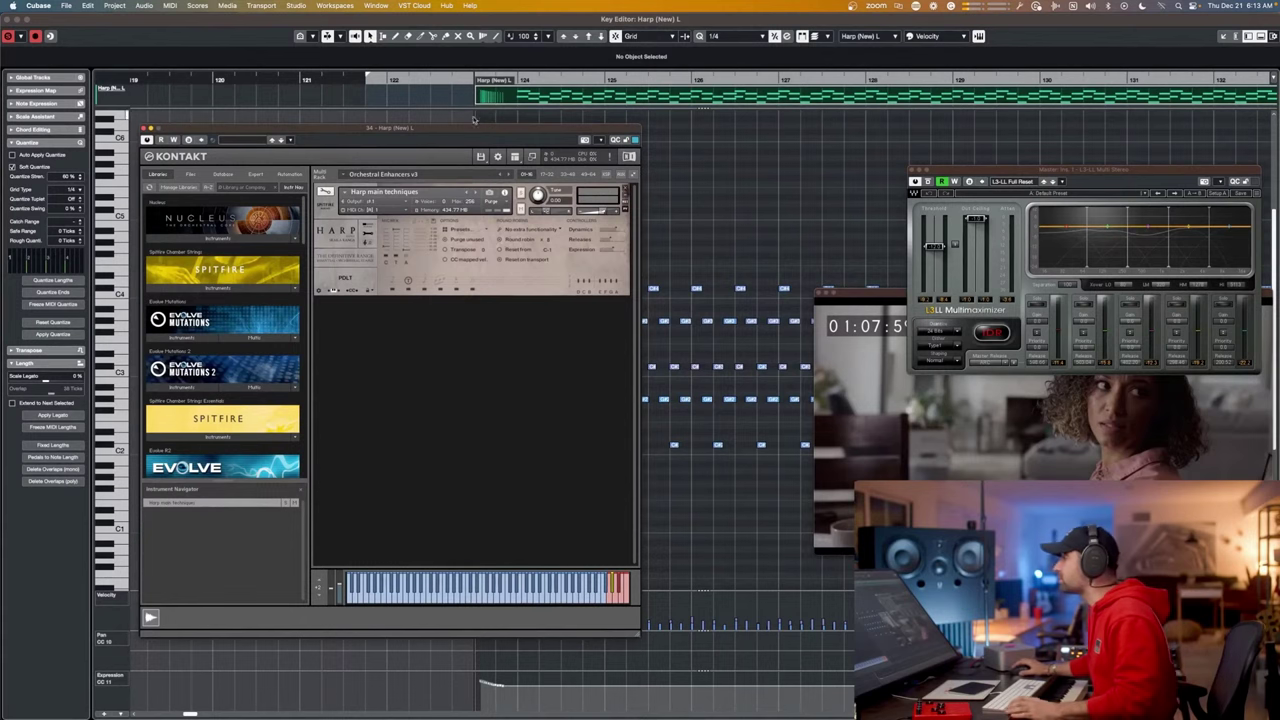
drag(482, 135, 1113, 132)
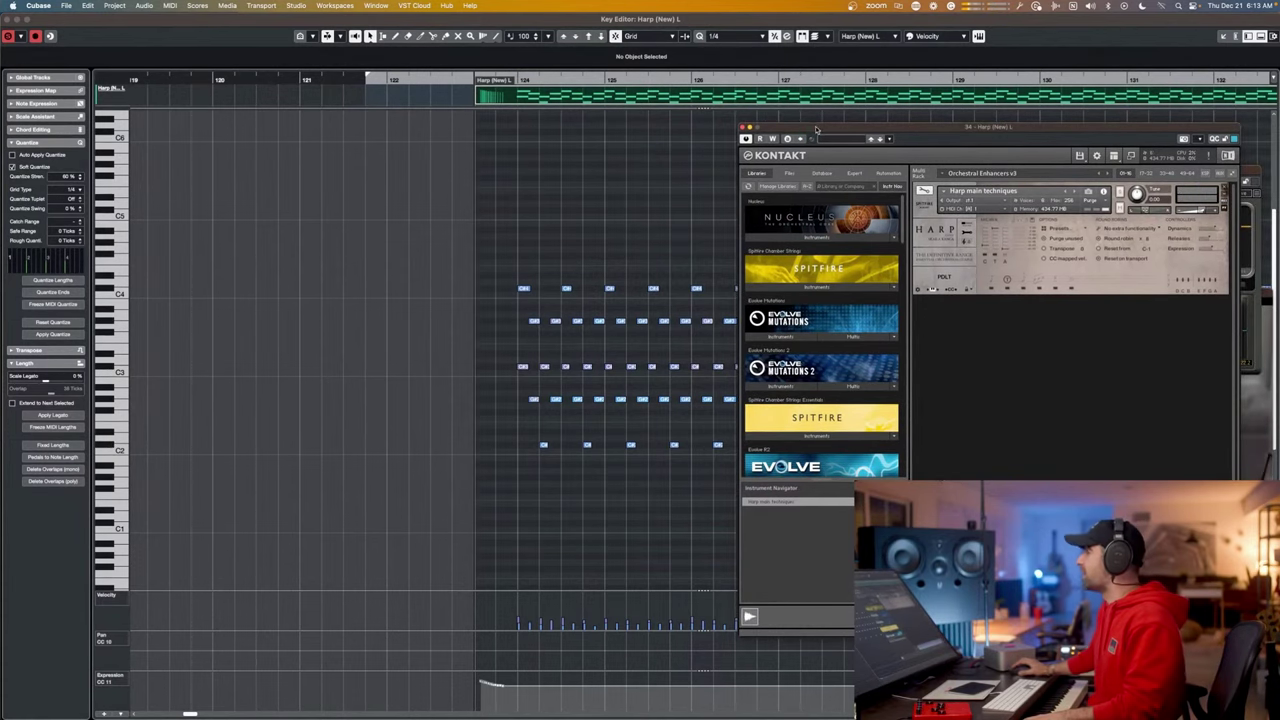
drag(823, 128, 208, 115)
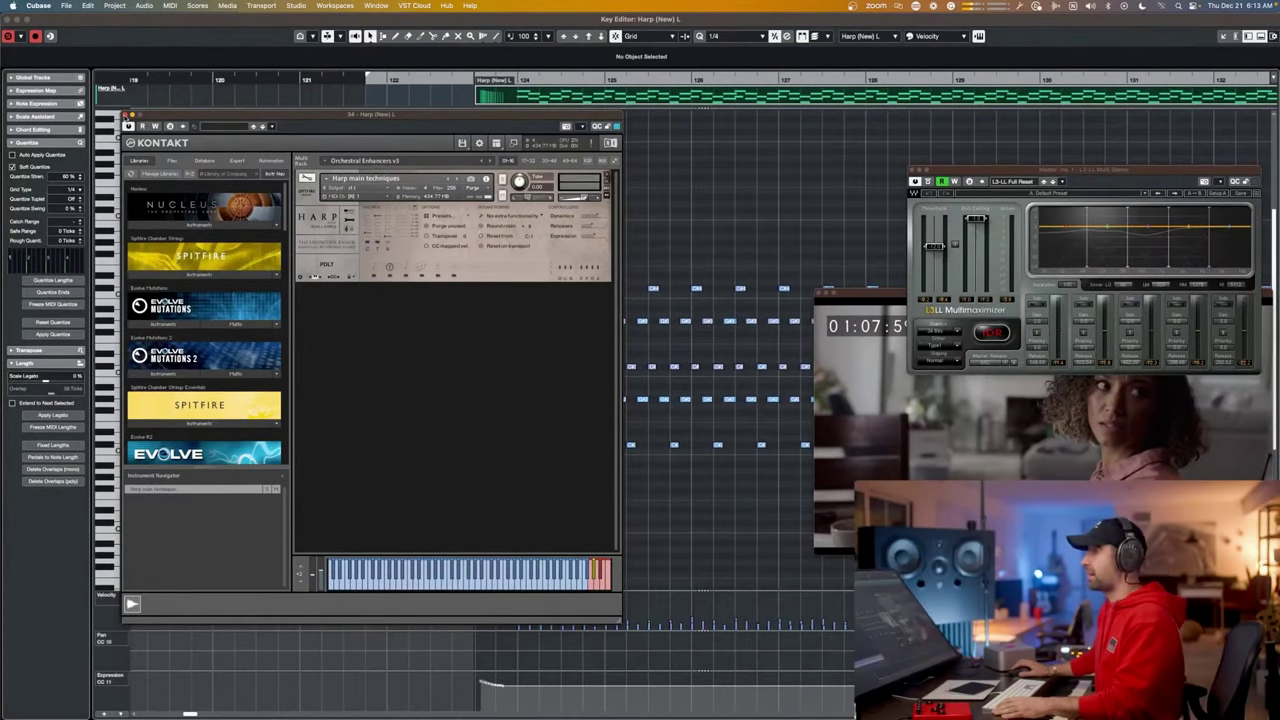
click(126, 116)
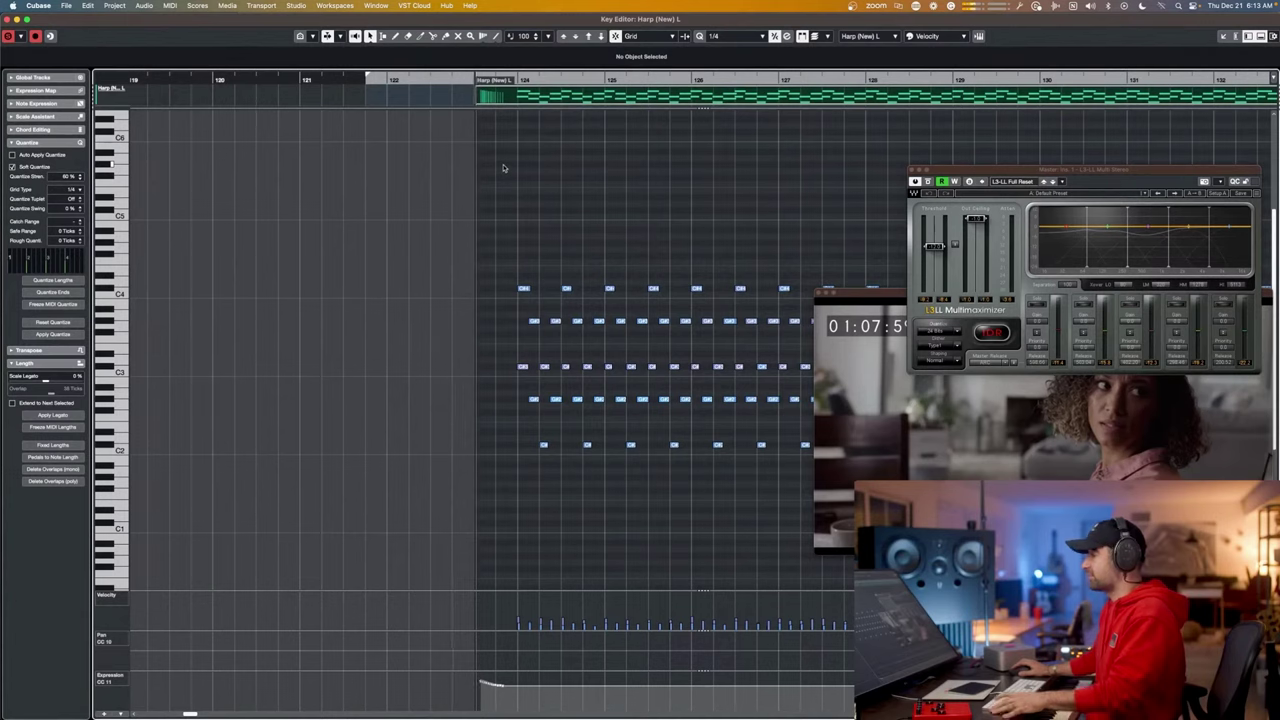
Play the harp pattern with editor solo turned off to hear it with the other soloed tracks, and return to the project.
key(space)
key(space)
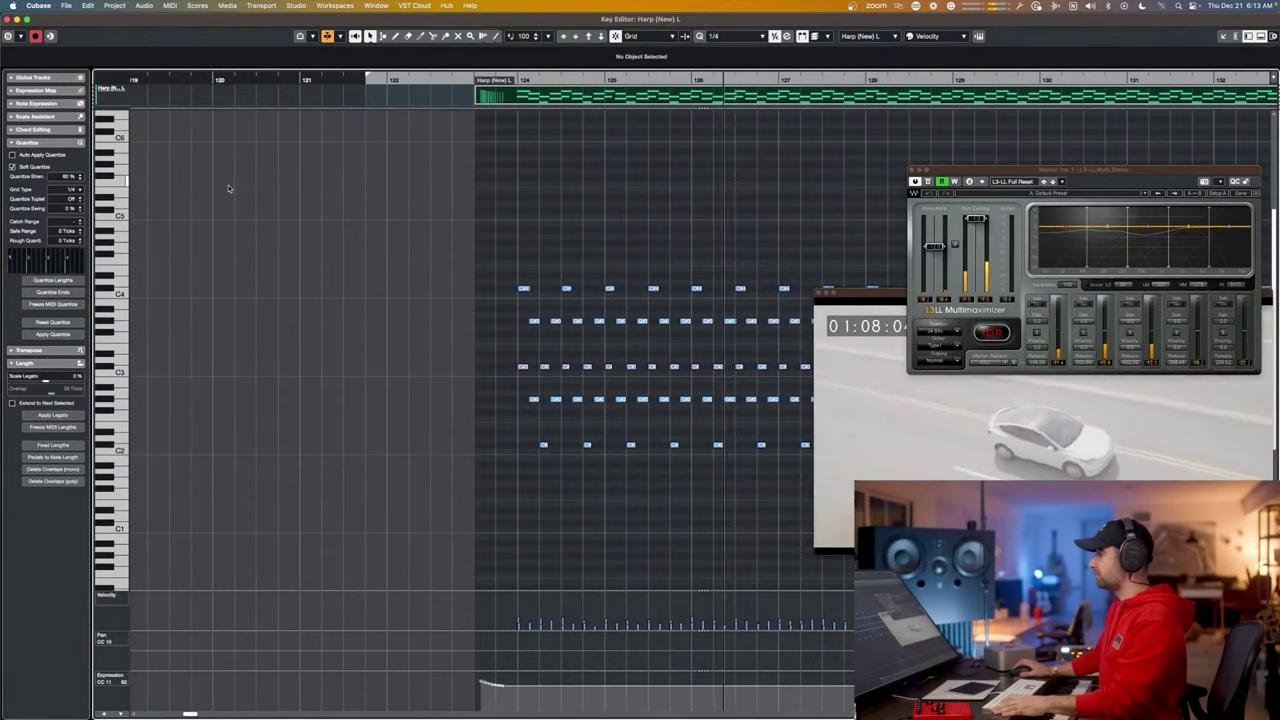
key(space)
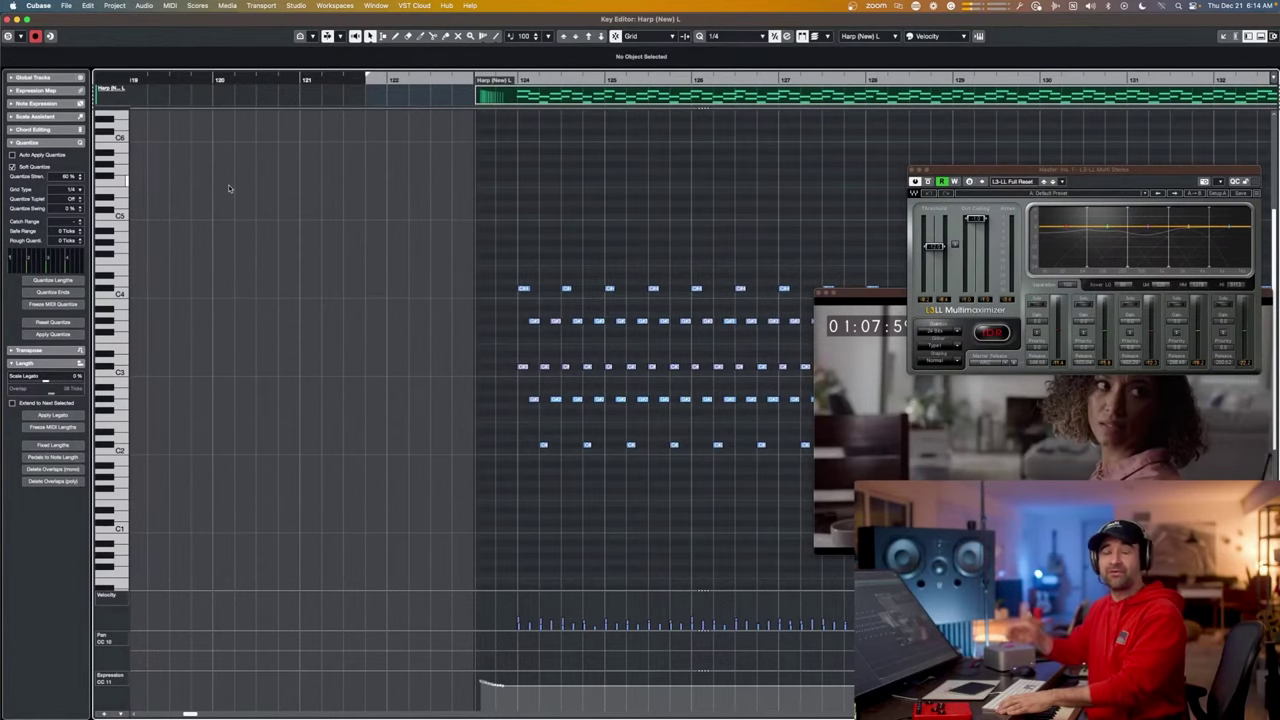
key(Return)
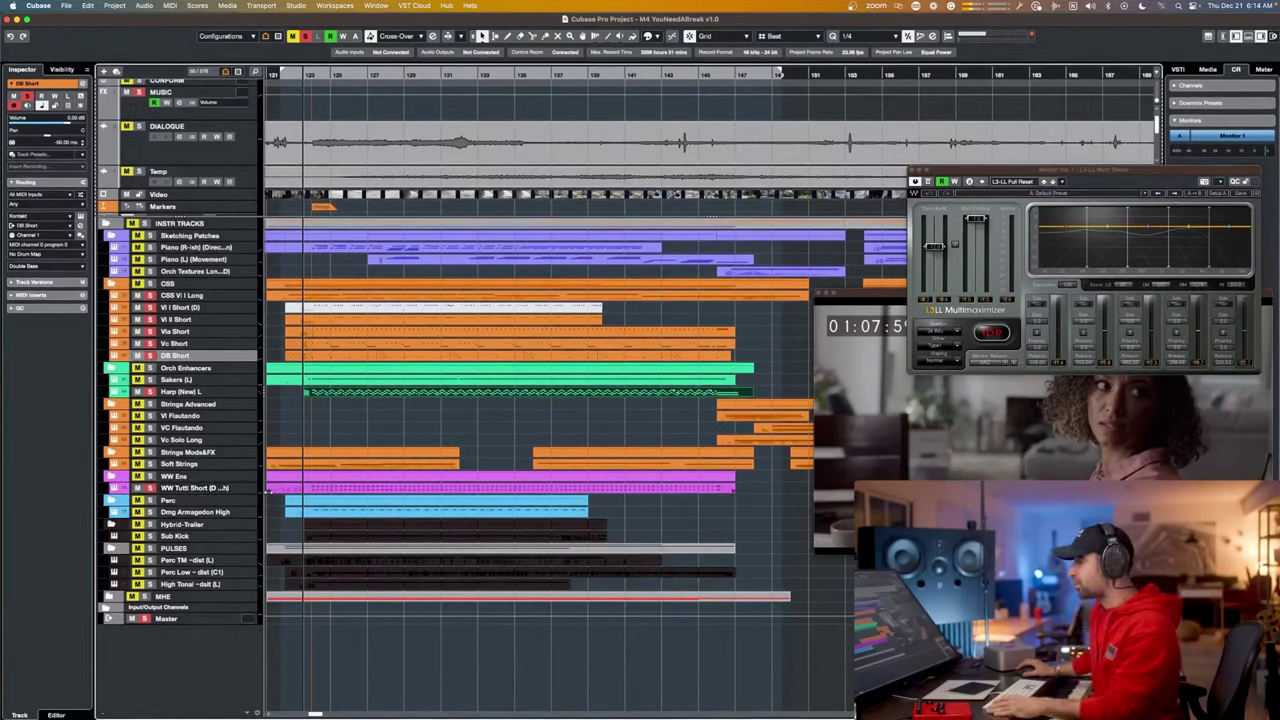
Open the WW Tutti Short (D High) part in the Key Editor, compare it with editor solo on and off, and return to the project.
click(320, 490)
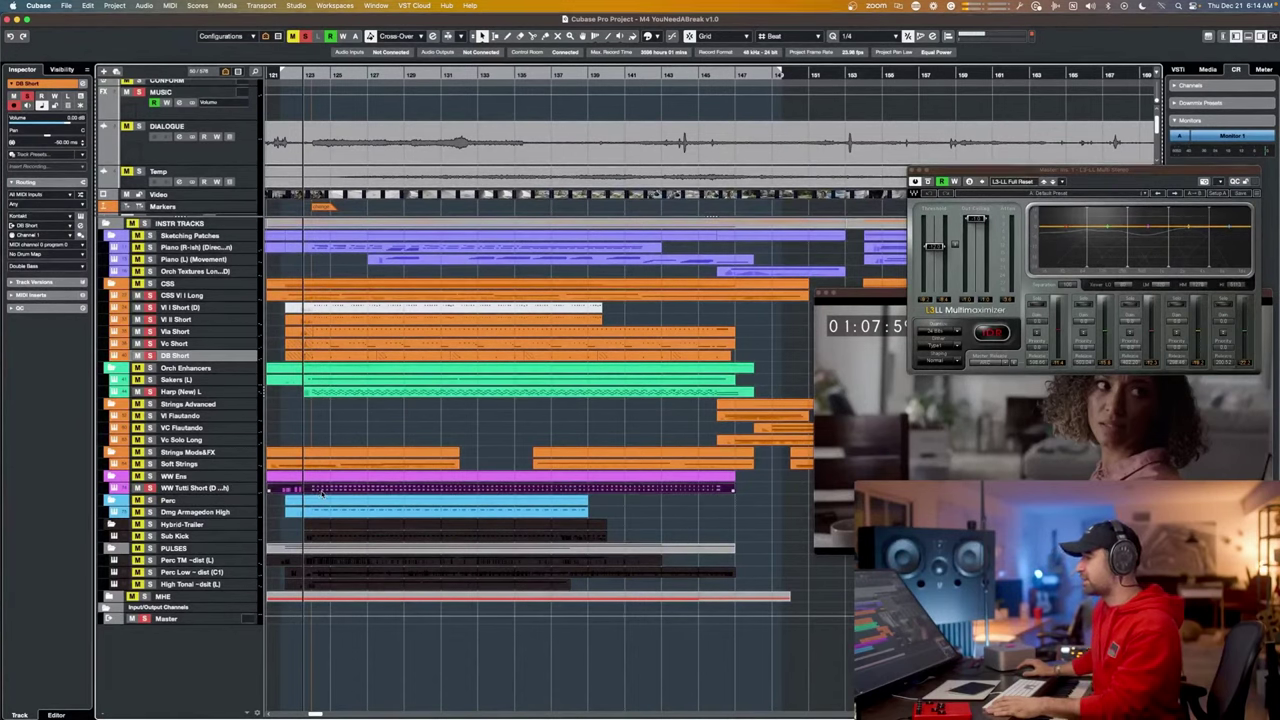
double_click(338, 490)
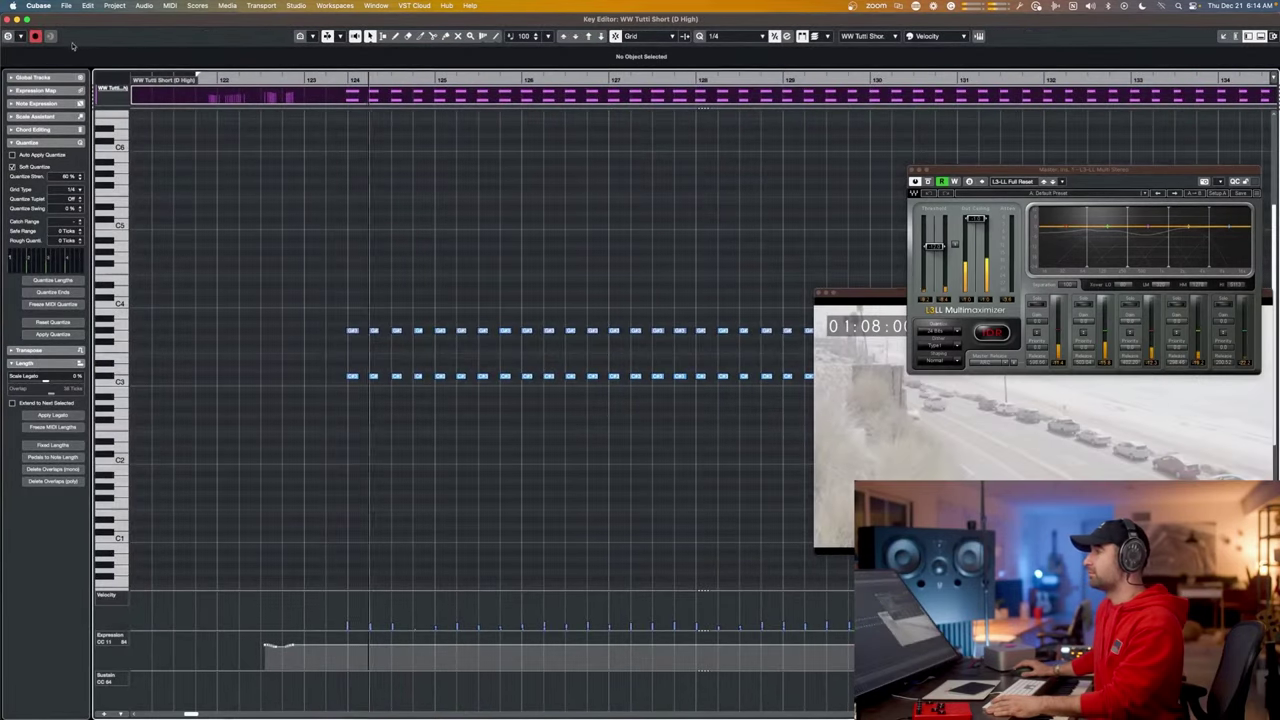
click(8, 36)
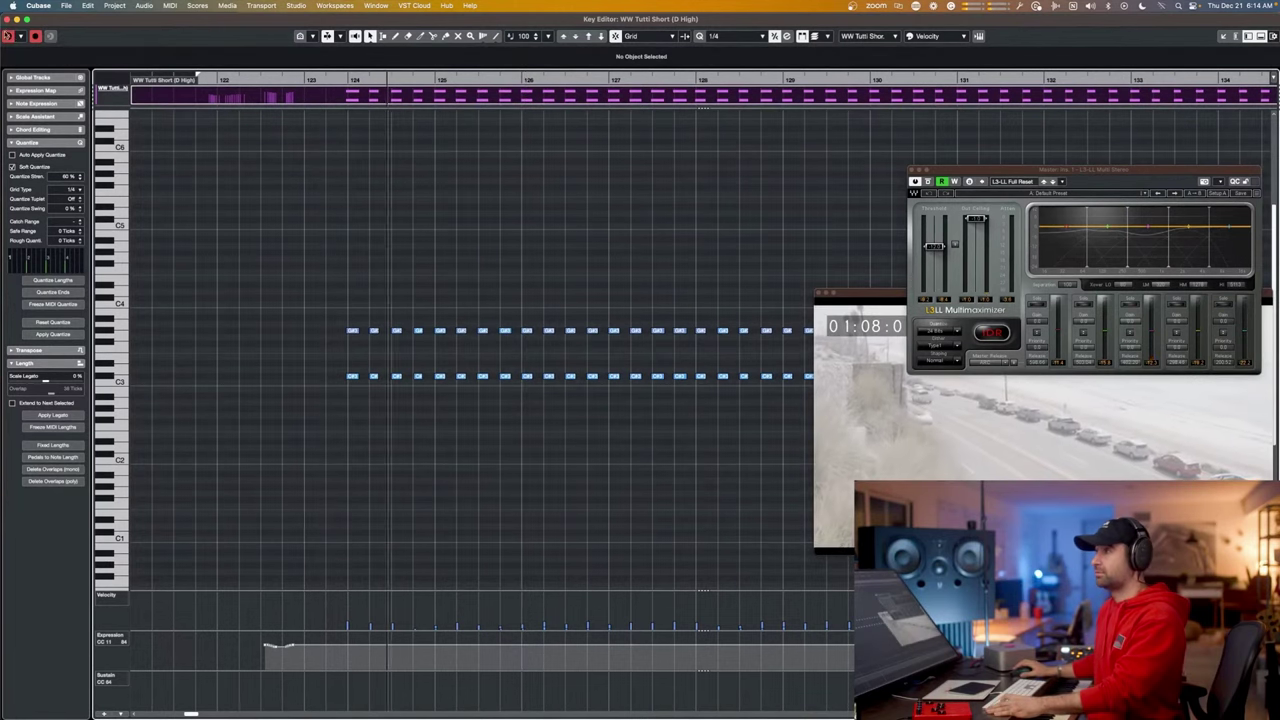
click(8, 36)
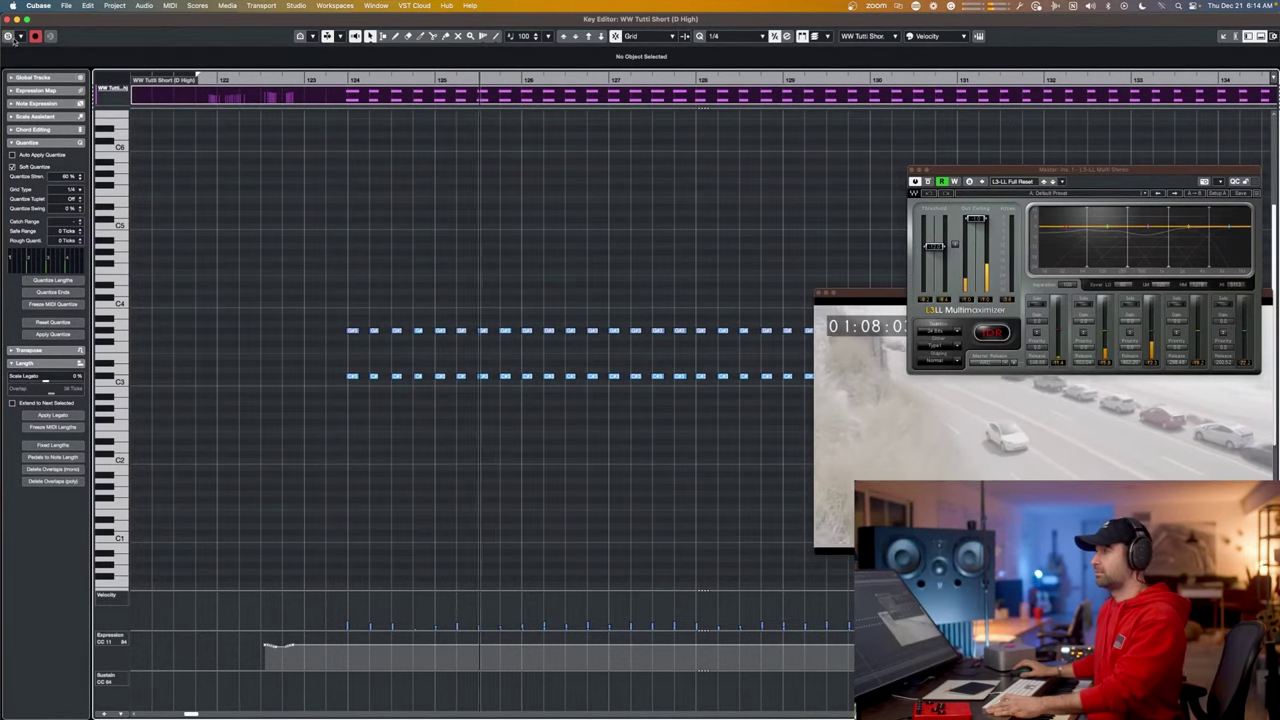
key(Return)
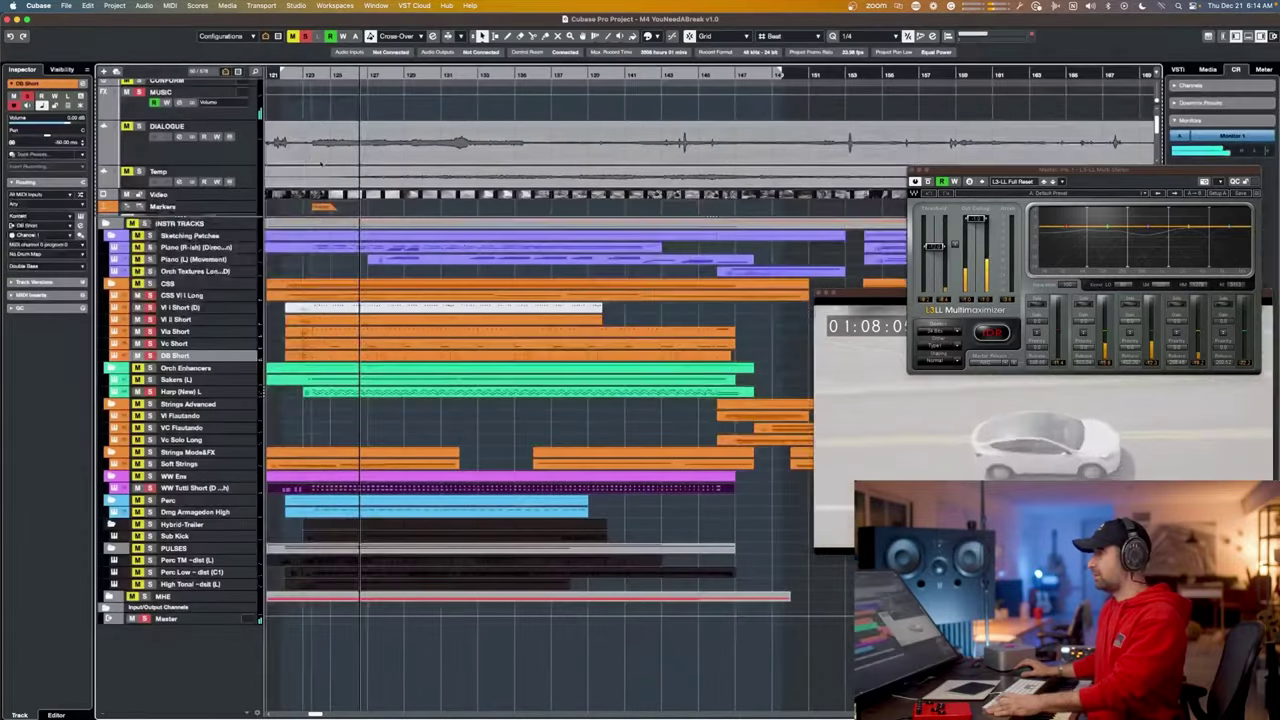
key(space)
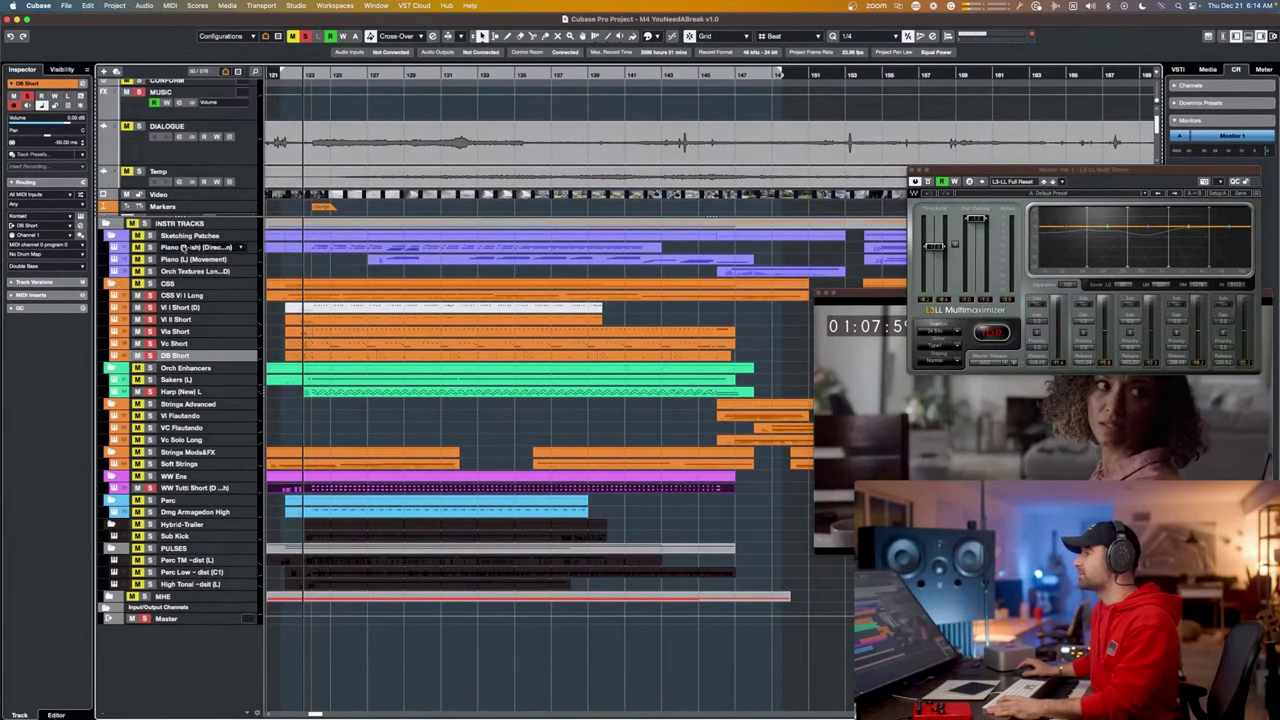
Solo Piano (L) (Movement) during playback and examine both piano parts together in the Key Editor before returning to the project.
key(space)
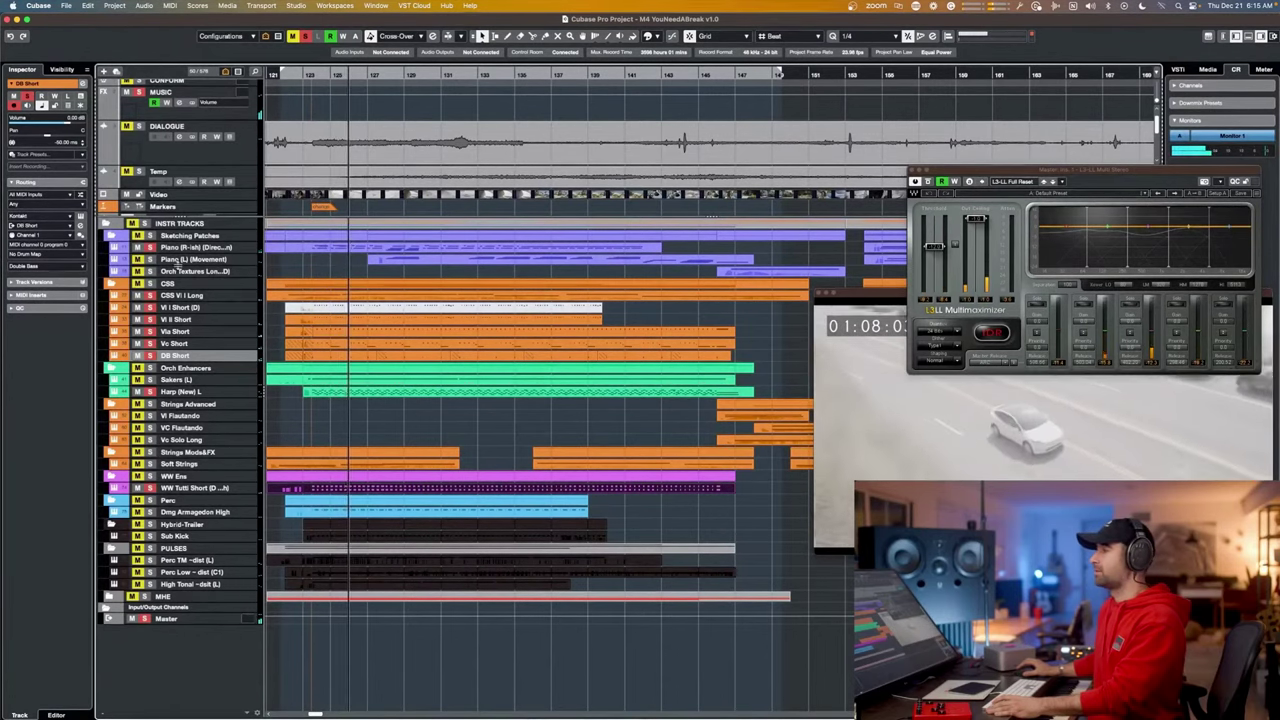
click(151, 261)
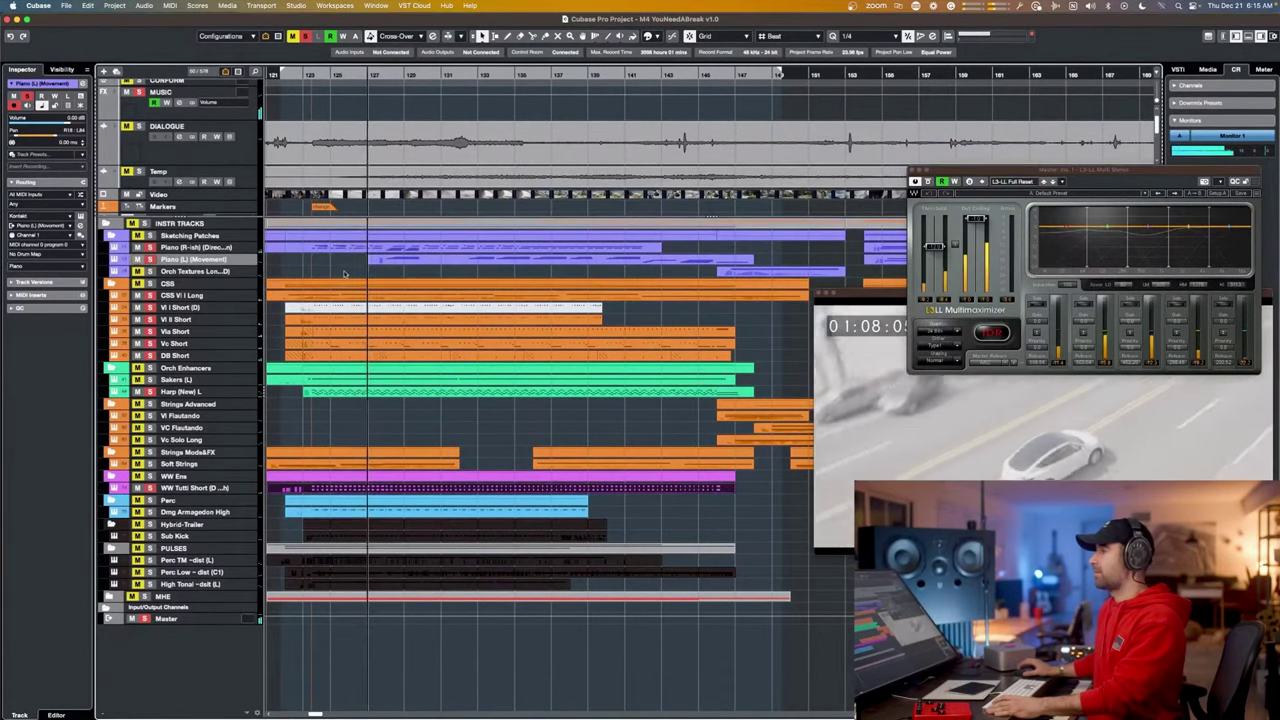
double_click(389, 252)
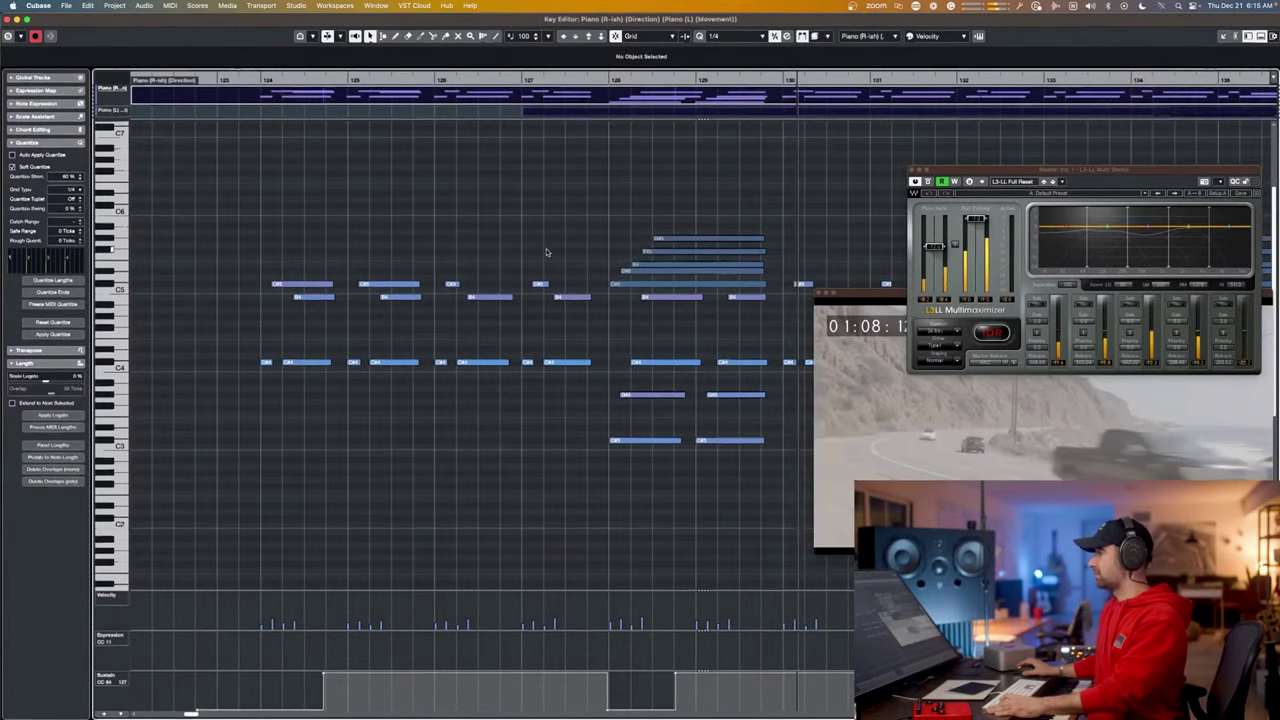
key(Return)
key(space)
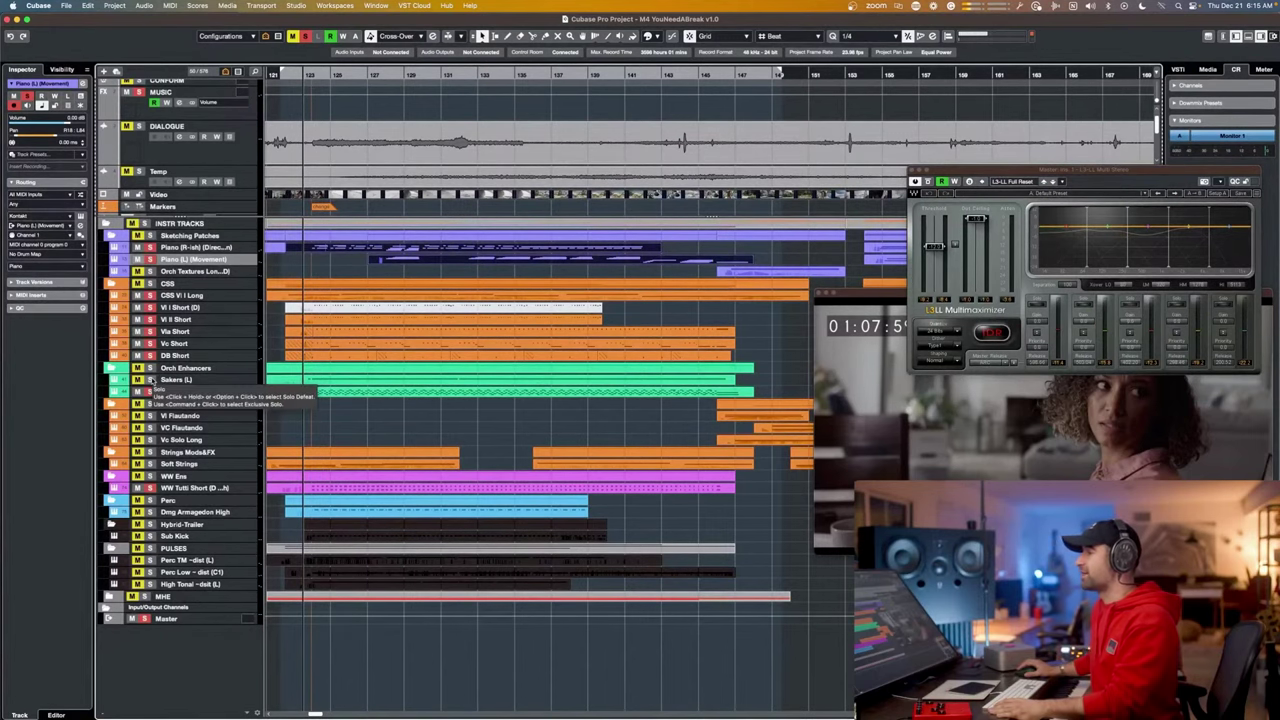
Play the Sakers (L) part in the Key Editor, show its Shimmer Shake Strike instrument, and close both windows.
double_click(370, 380)
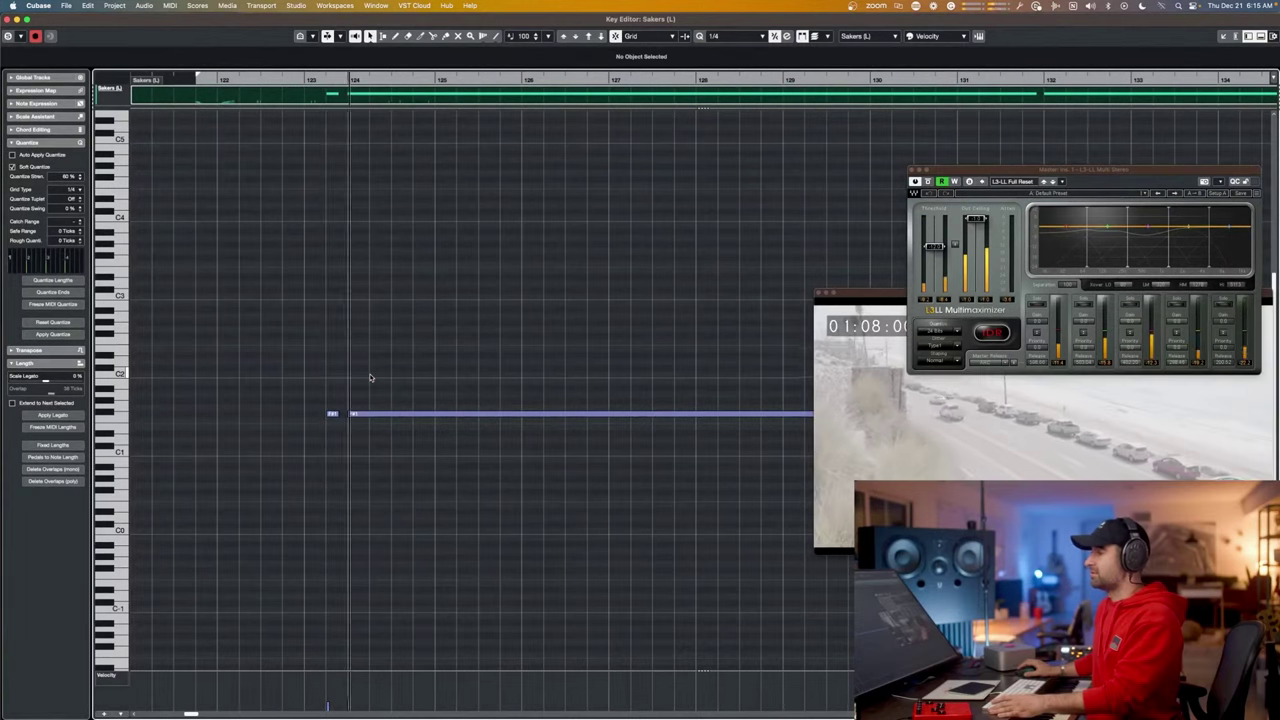
key(e)
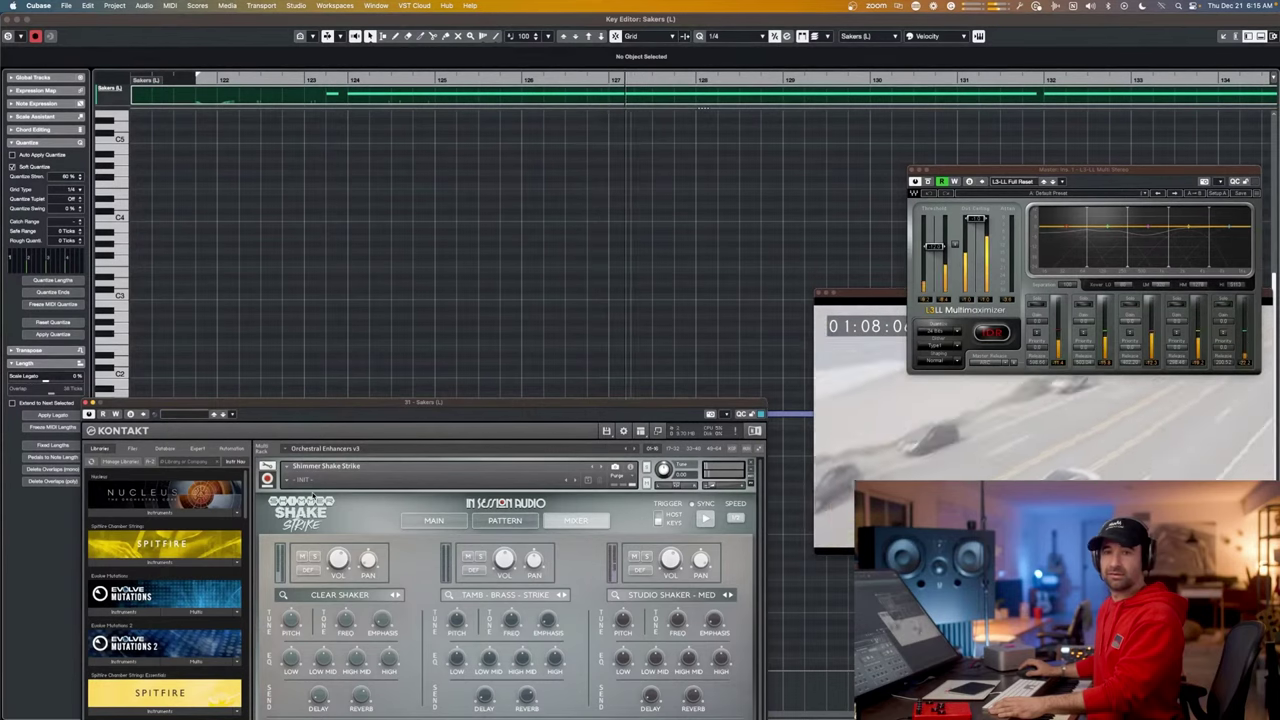
key(space)
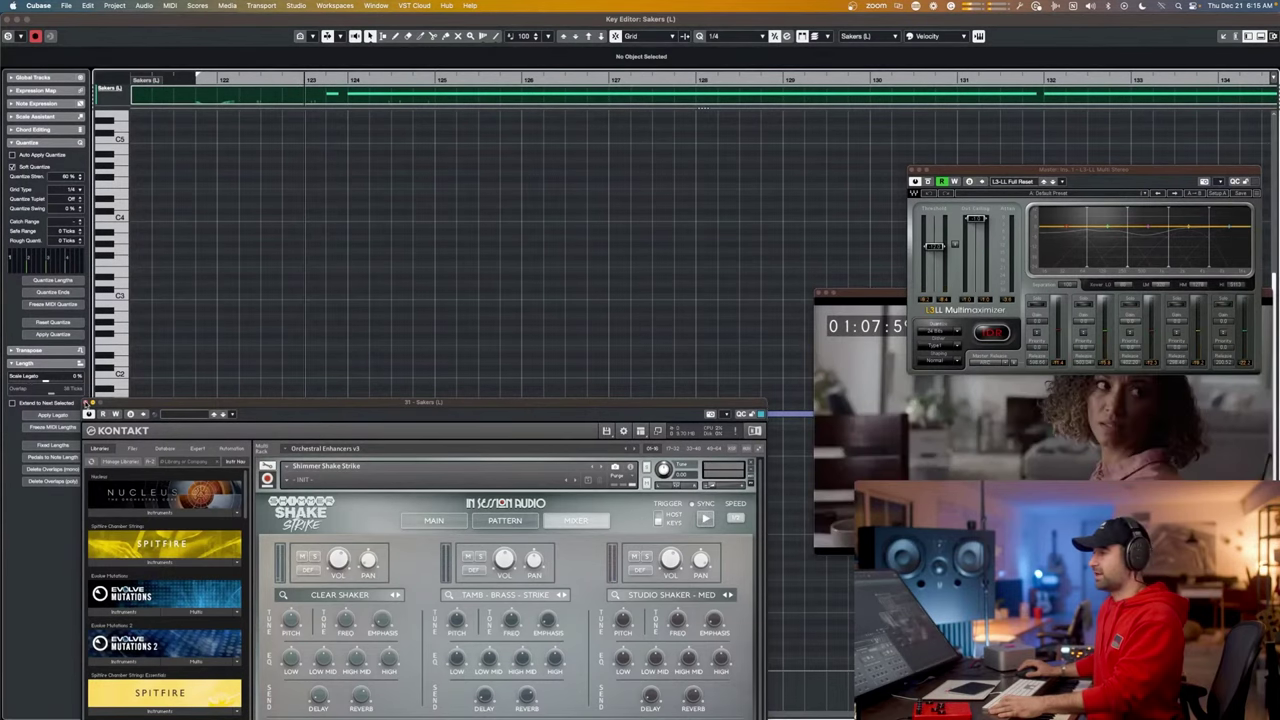
click(86, 403)
key(Return)
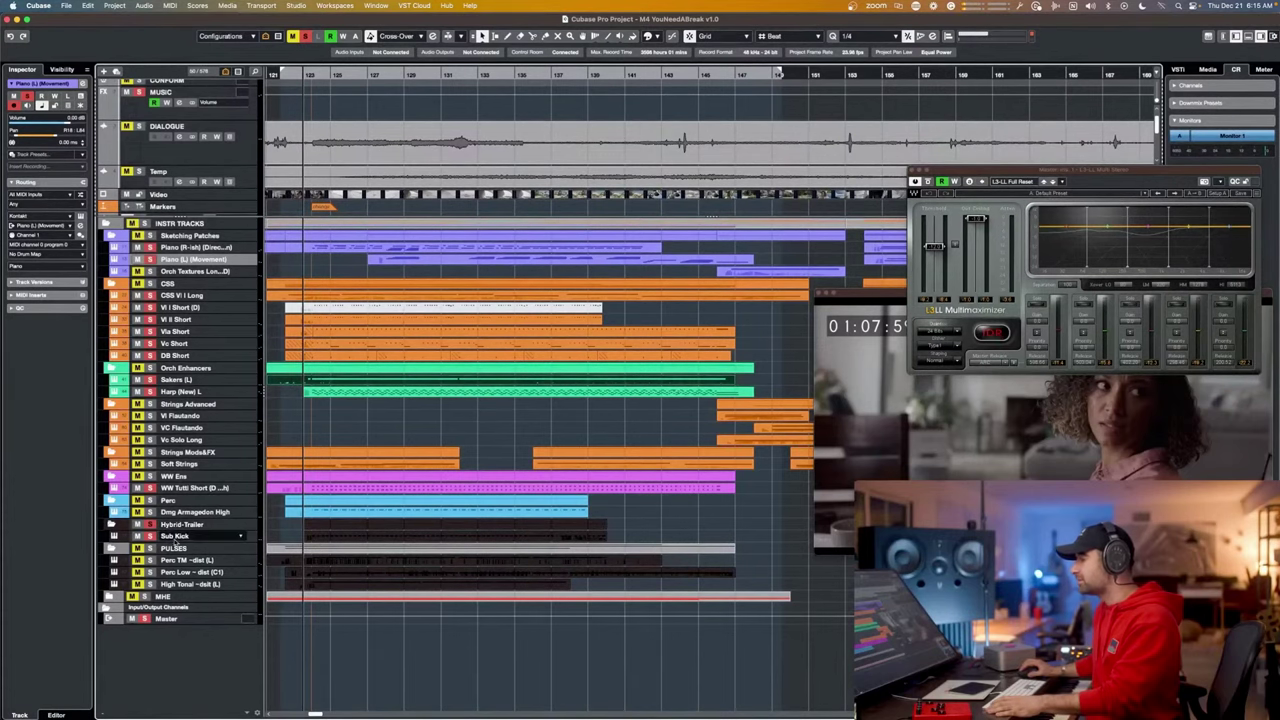
Audition the Sub Kick part with editor solo in the Key Editor, show its Sub Kicks instrument, and return to the project.
double_click(328, 537)
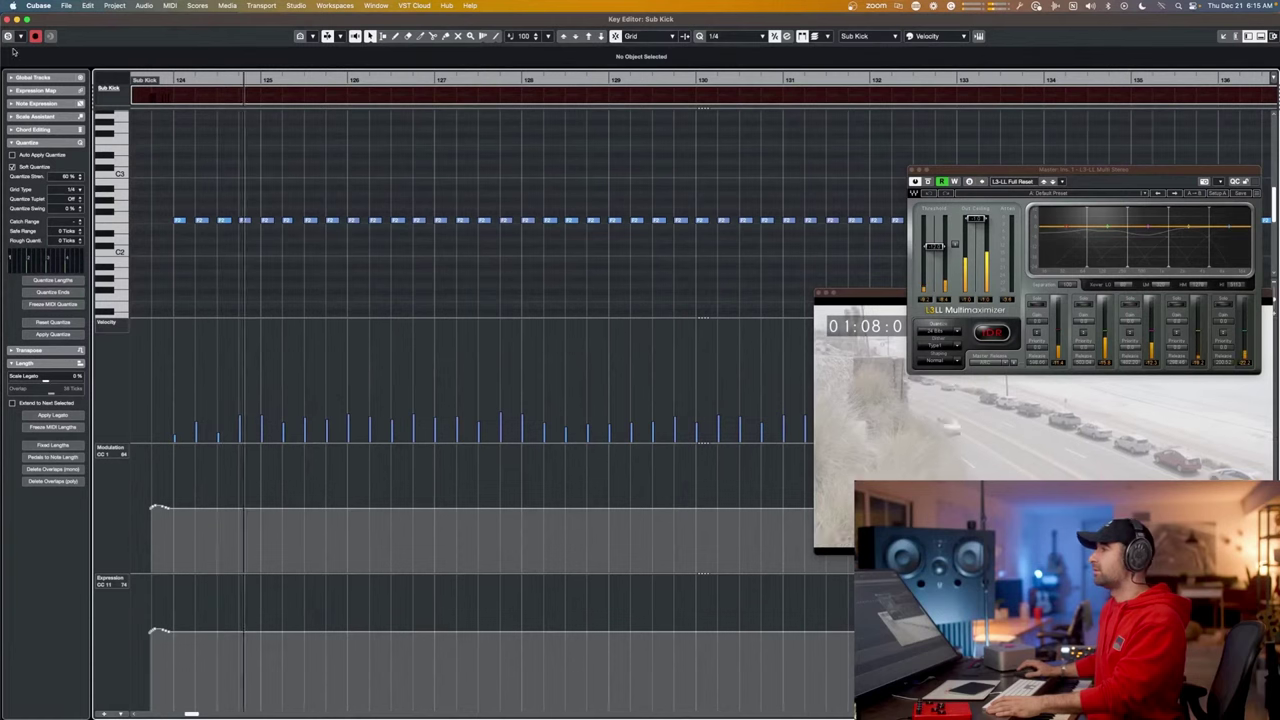
click(8, 36)
key(space)
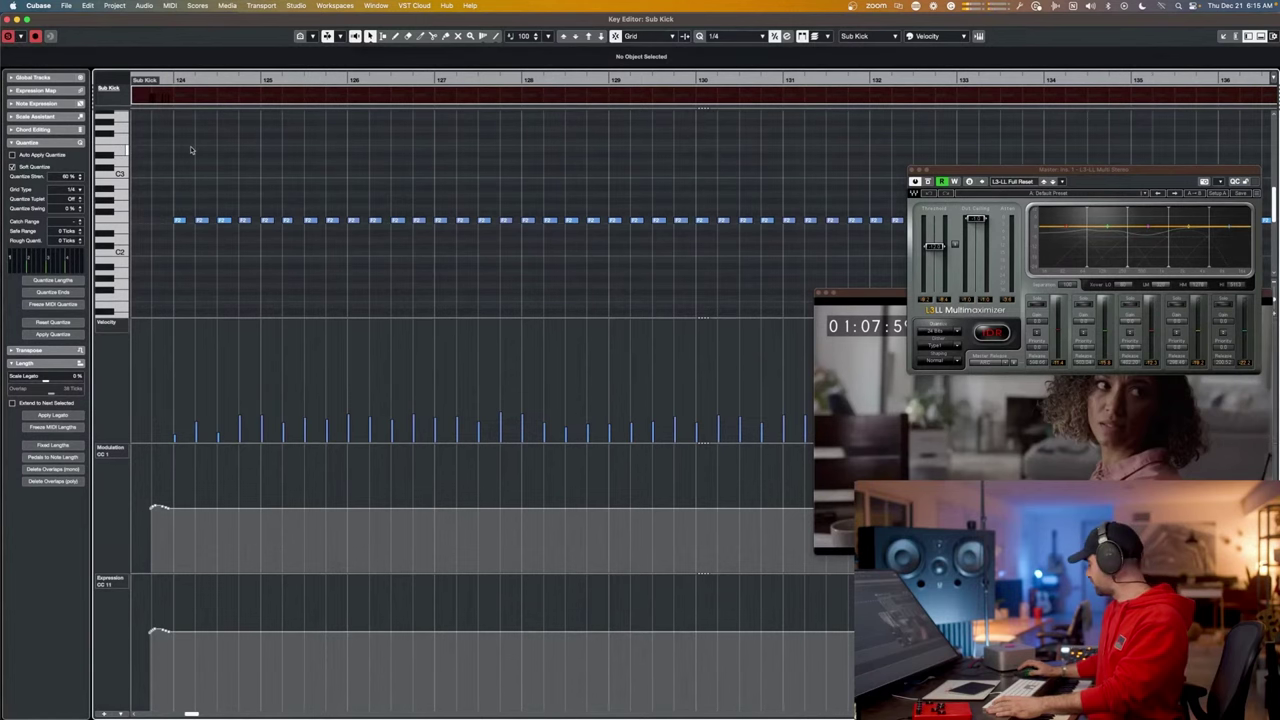
key(e)
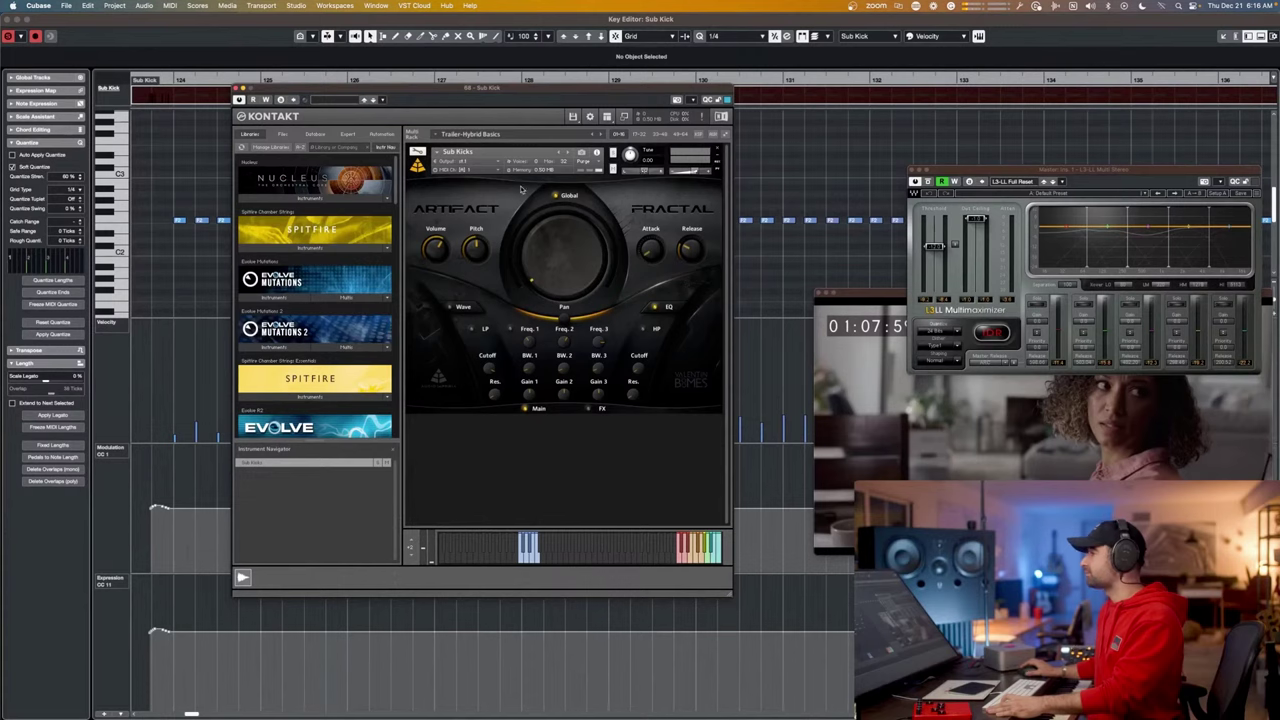
click(239, 89)
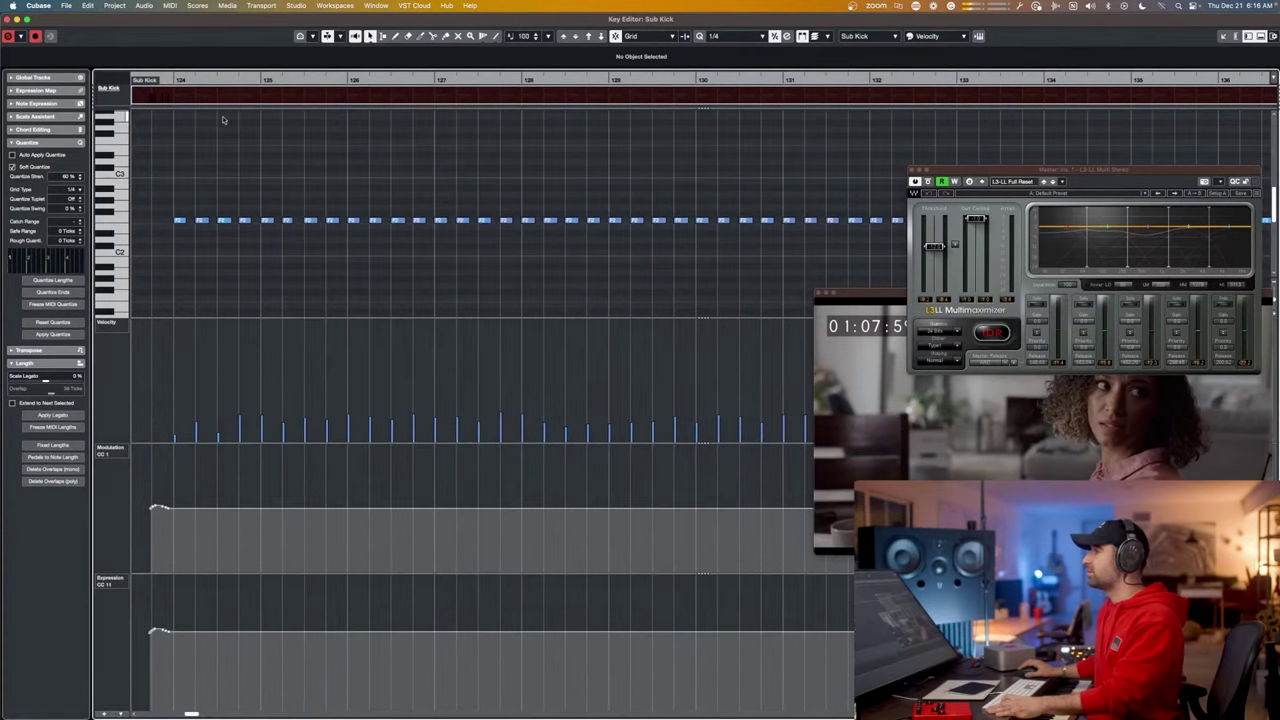
key(Return)
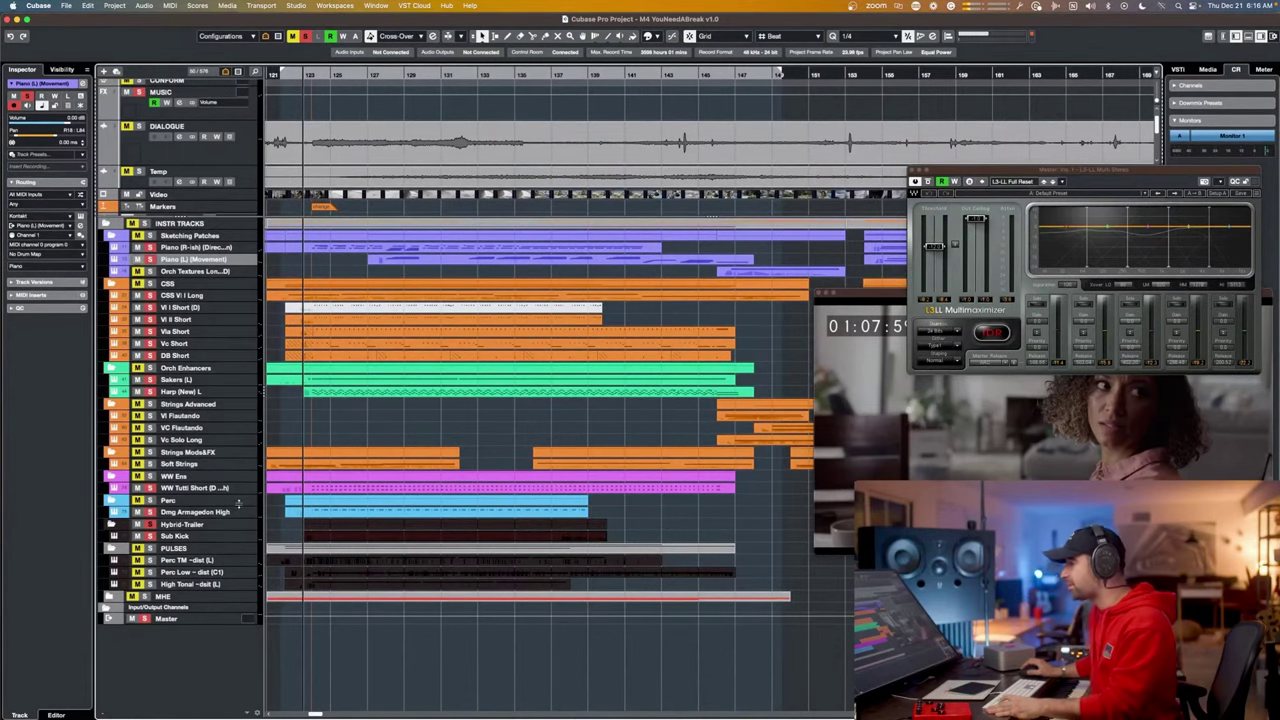
Open the Dmg Armagedon High instrument, show its drum position on the stage page, and move the window clear of the tracks.
click(228, 513)
click(238, 512)
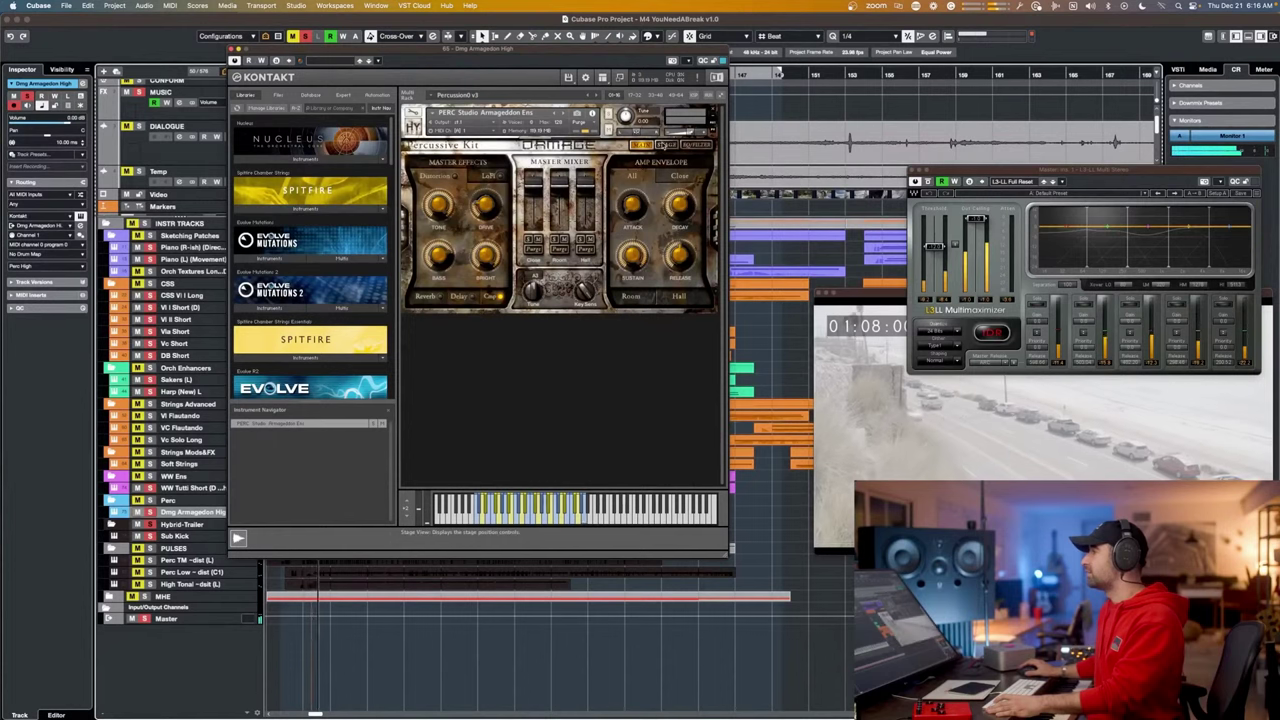
key(space)
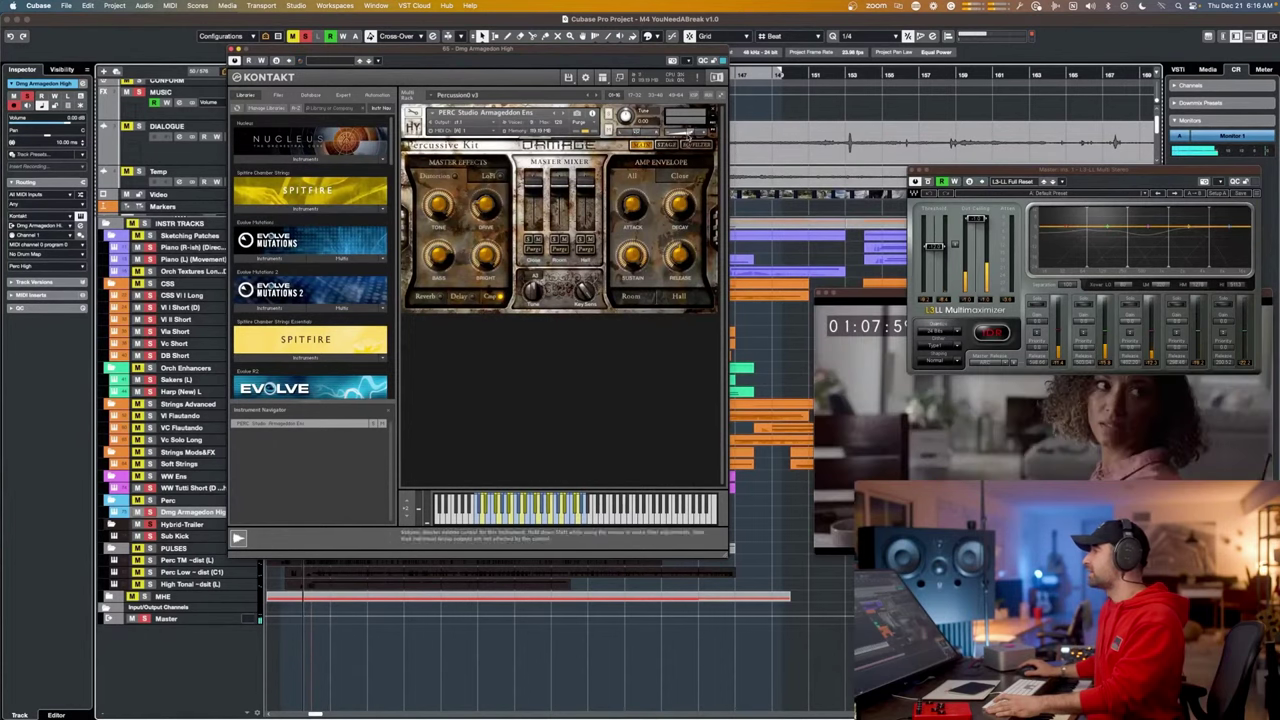
click(668, 145)
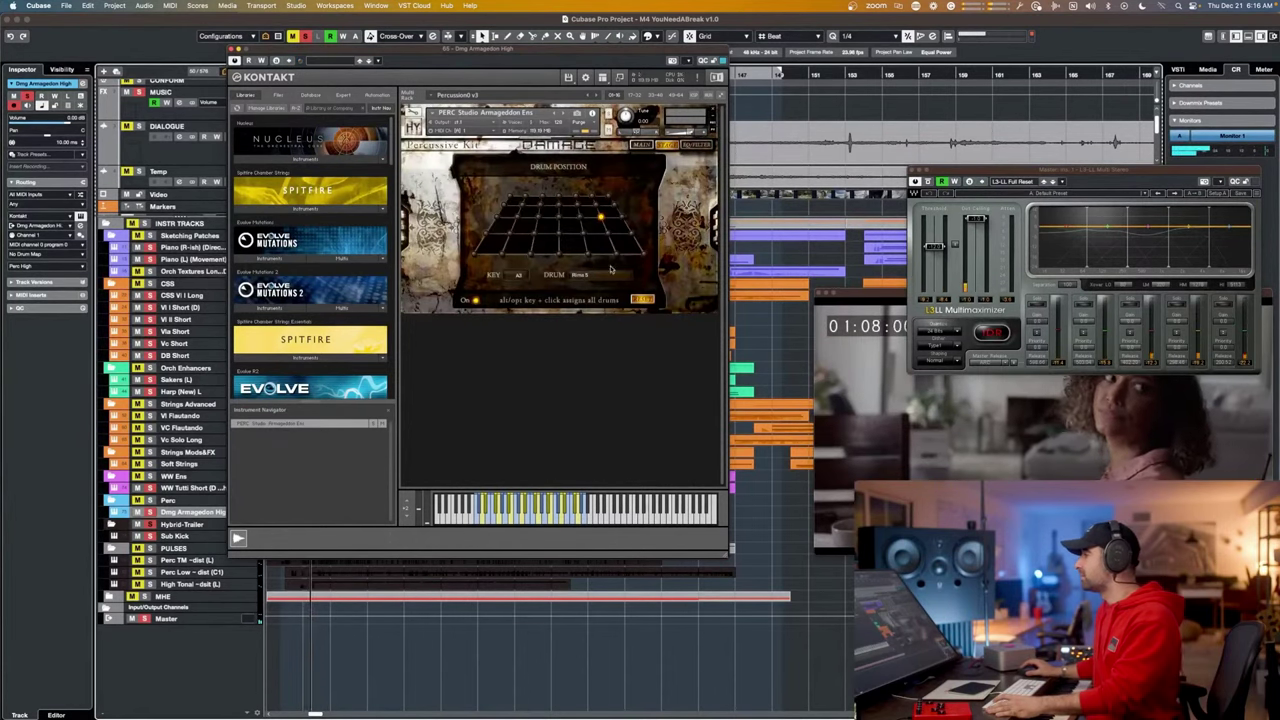
drag(418, 52, 683, 154)
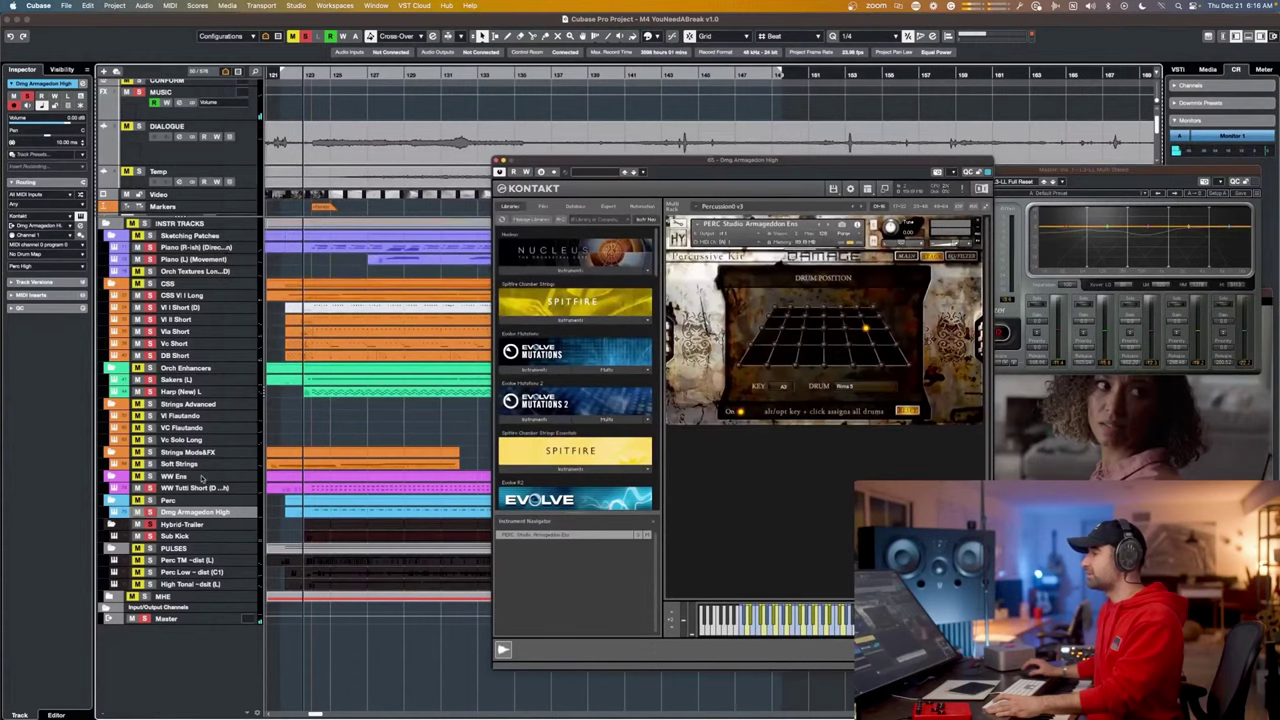
Play the Dmg Armagedon High part in the Key Editor and return to the project.
double_click(330, 510)
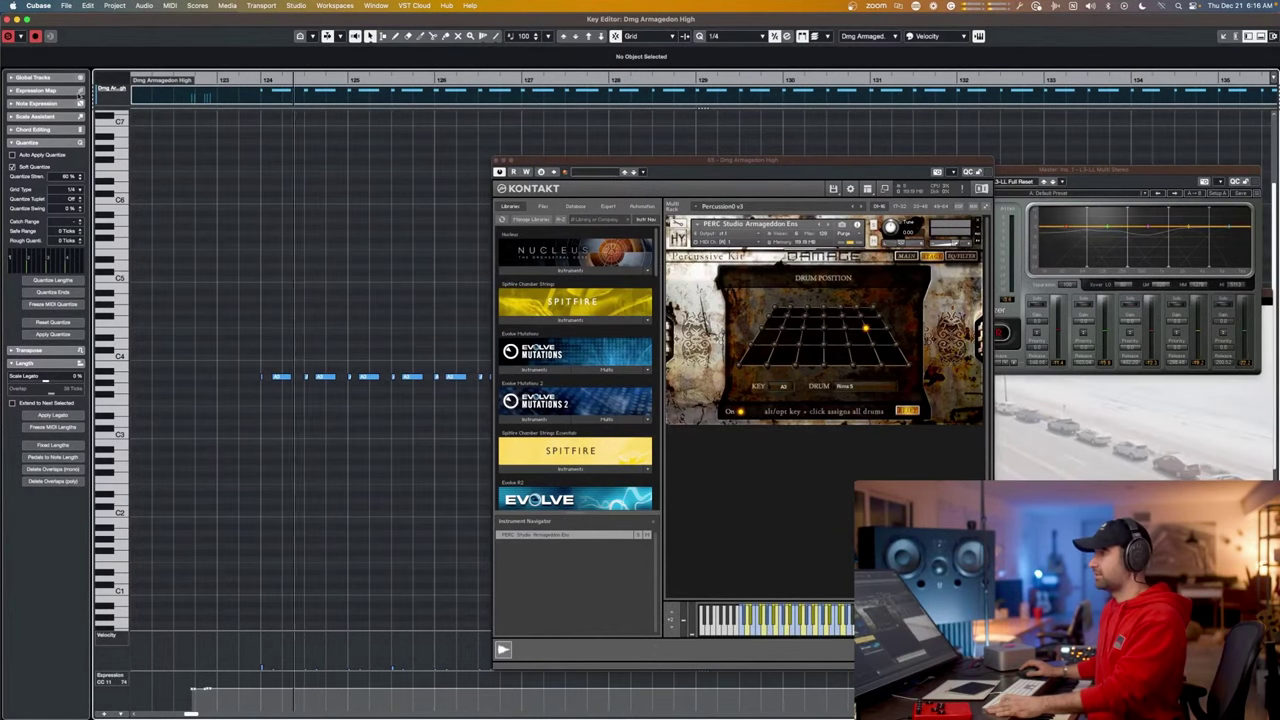
key(space)
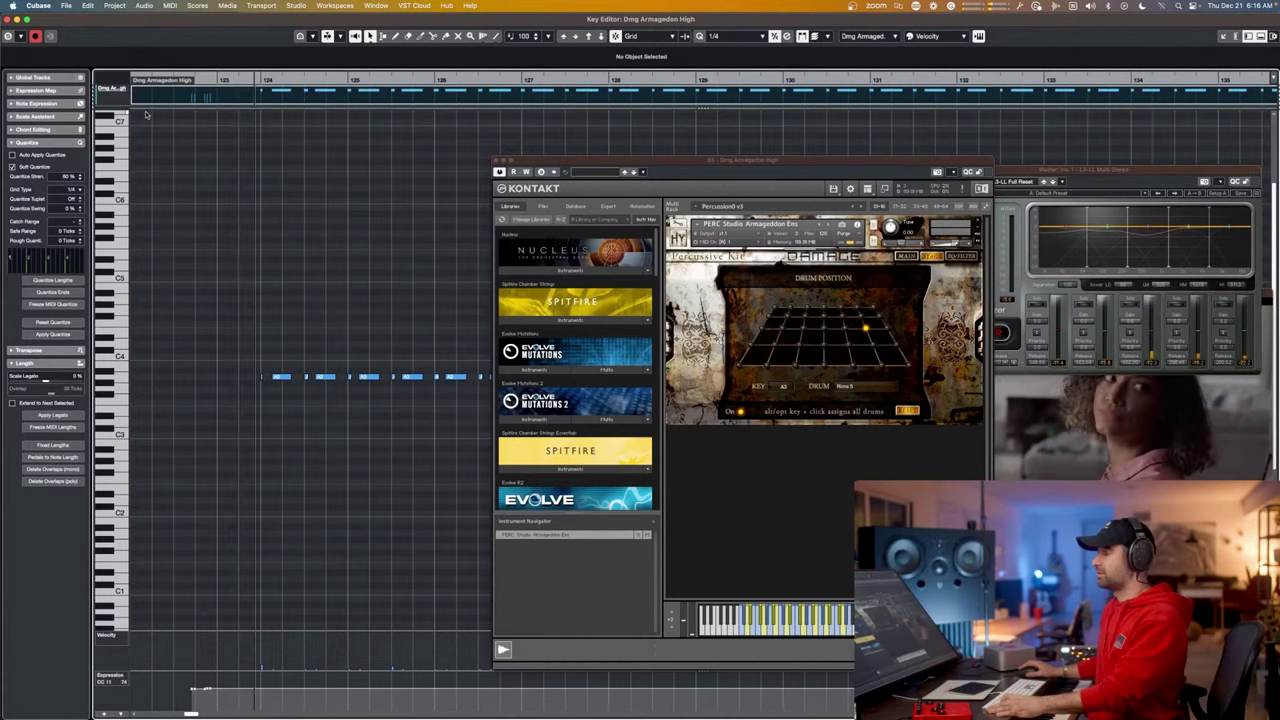
key(Return)
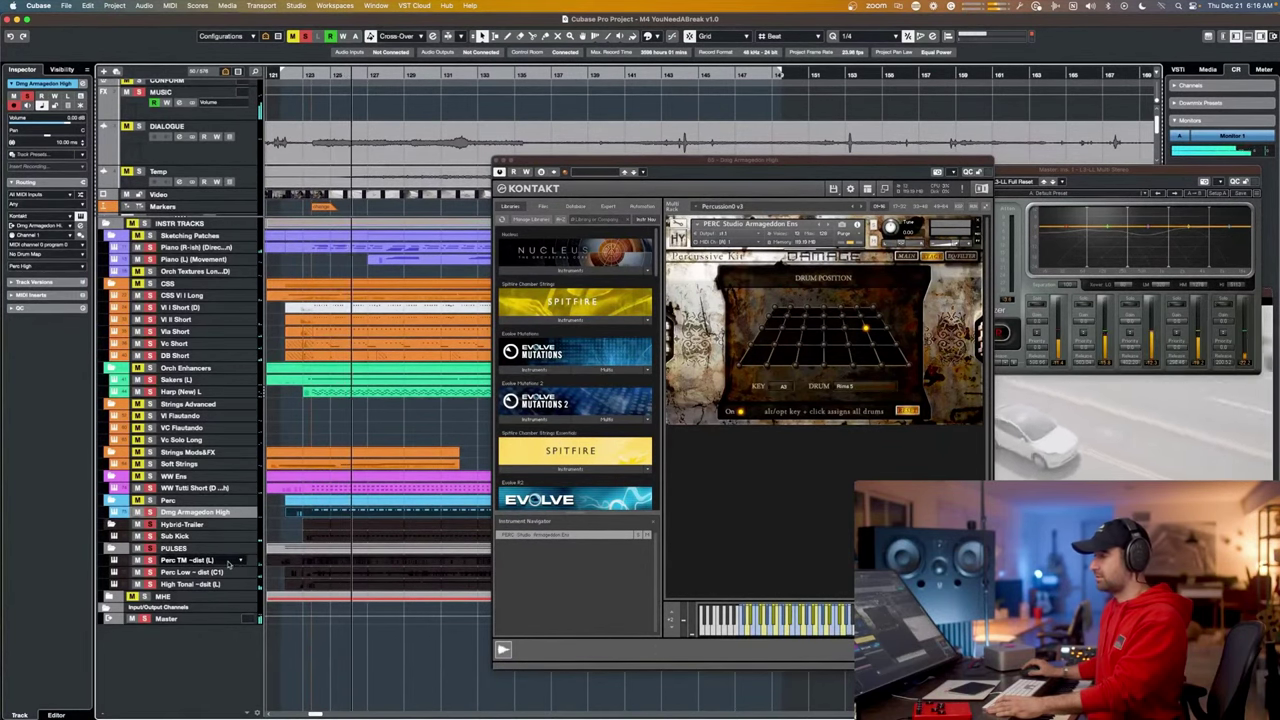
Open the Perc TM, Perc Low and High Tonal pulse parts together in the Key Editor and examine their notes.
click(227, 562)
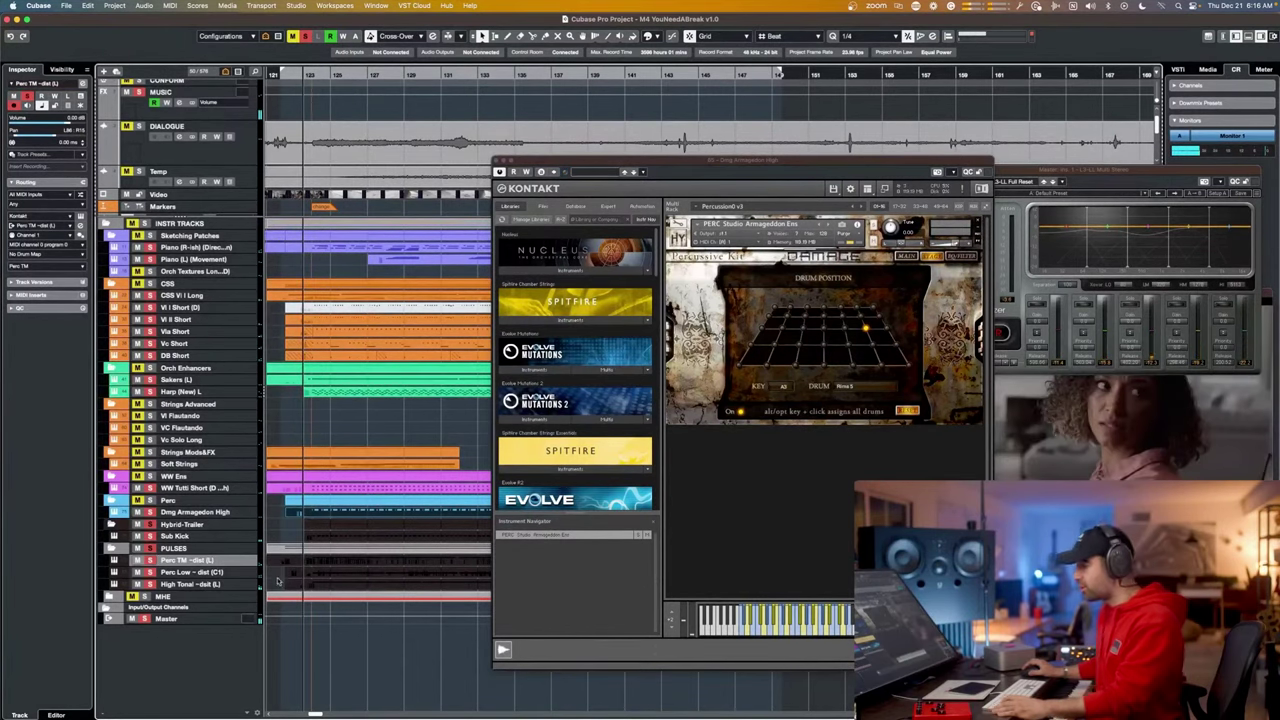
drag(278, 581, 298, 563)
key(Return)
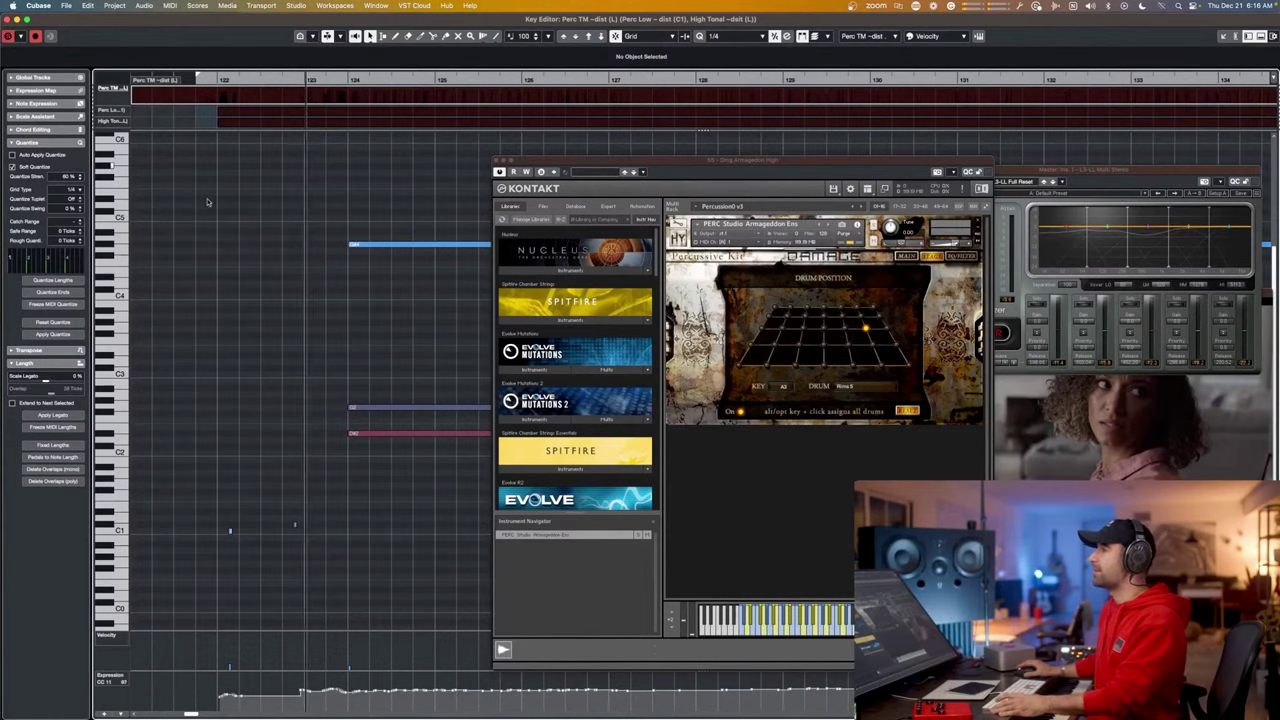
scroll(345, 306, right, 3)
scroll(345, 307, down, 3)
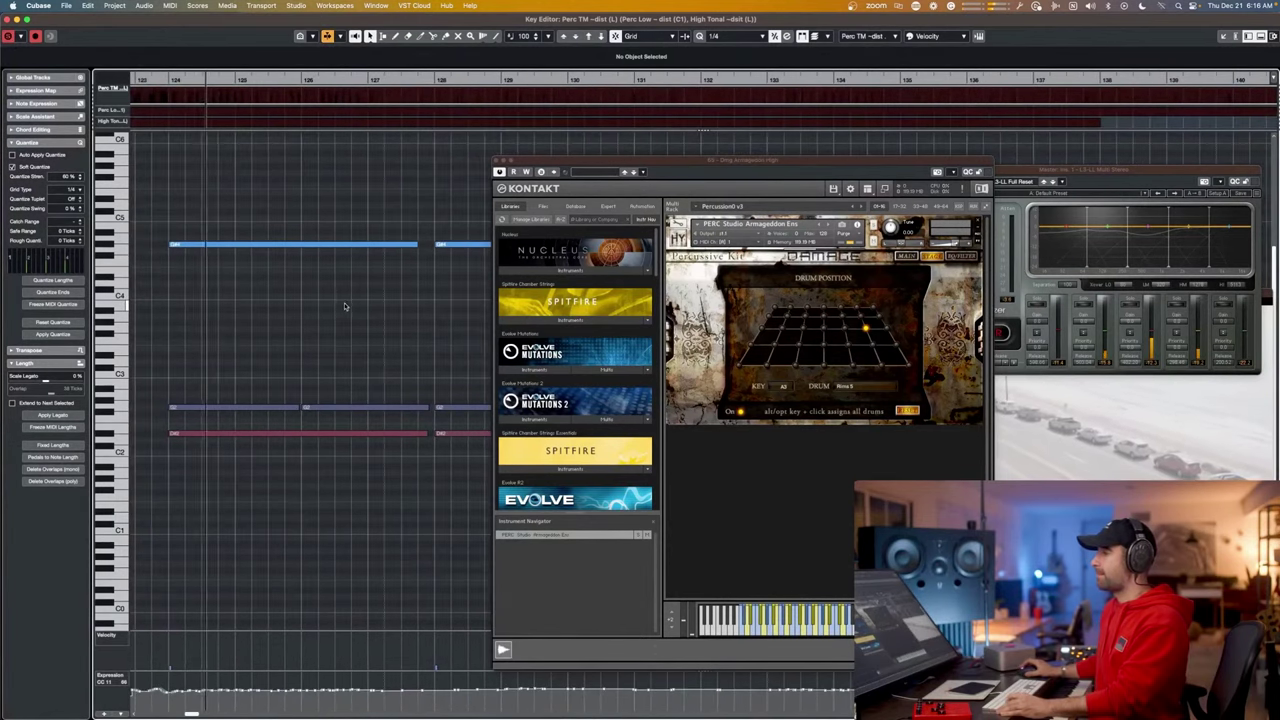
scroll(322, 310, down, 3)
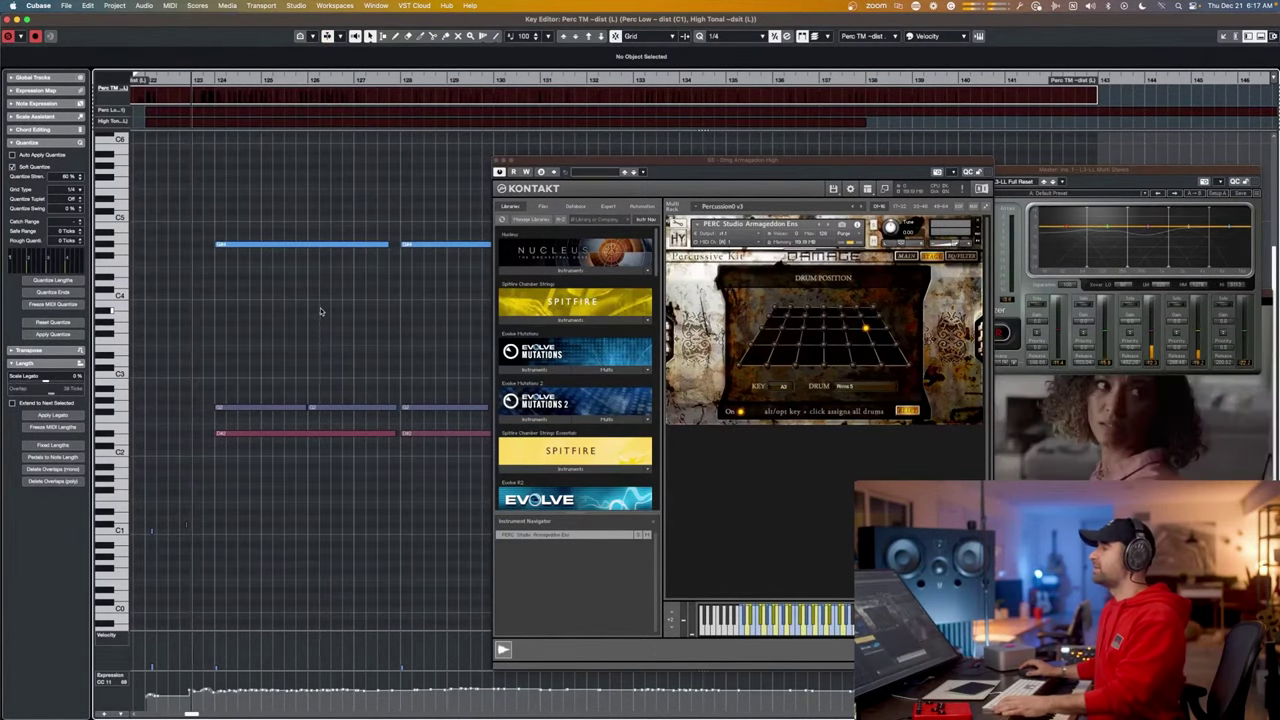
Switch to Chrome and look up "audio imperia legacy" in a new tab.
key(super+Tab)
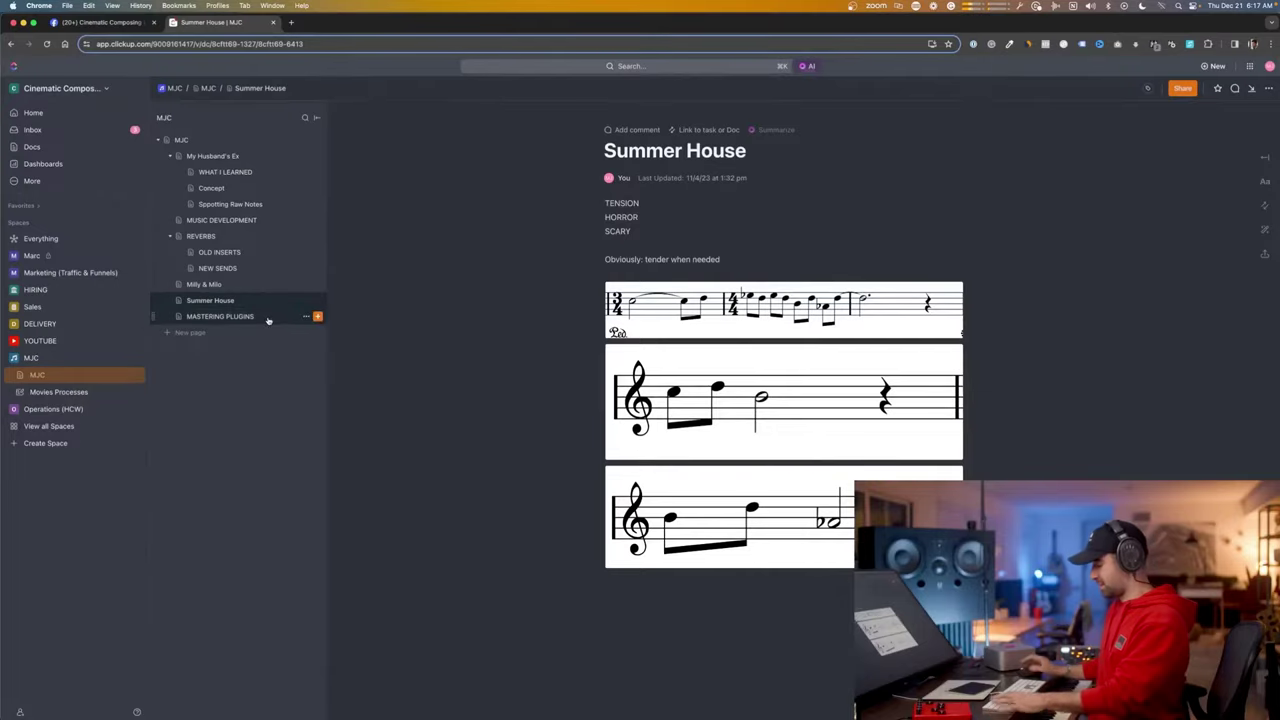
key(super+t)
text(audio imperia legacy)
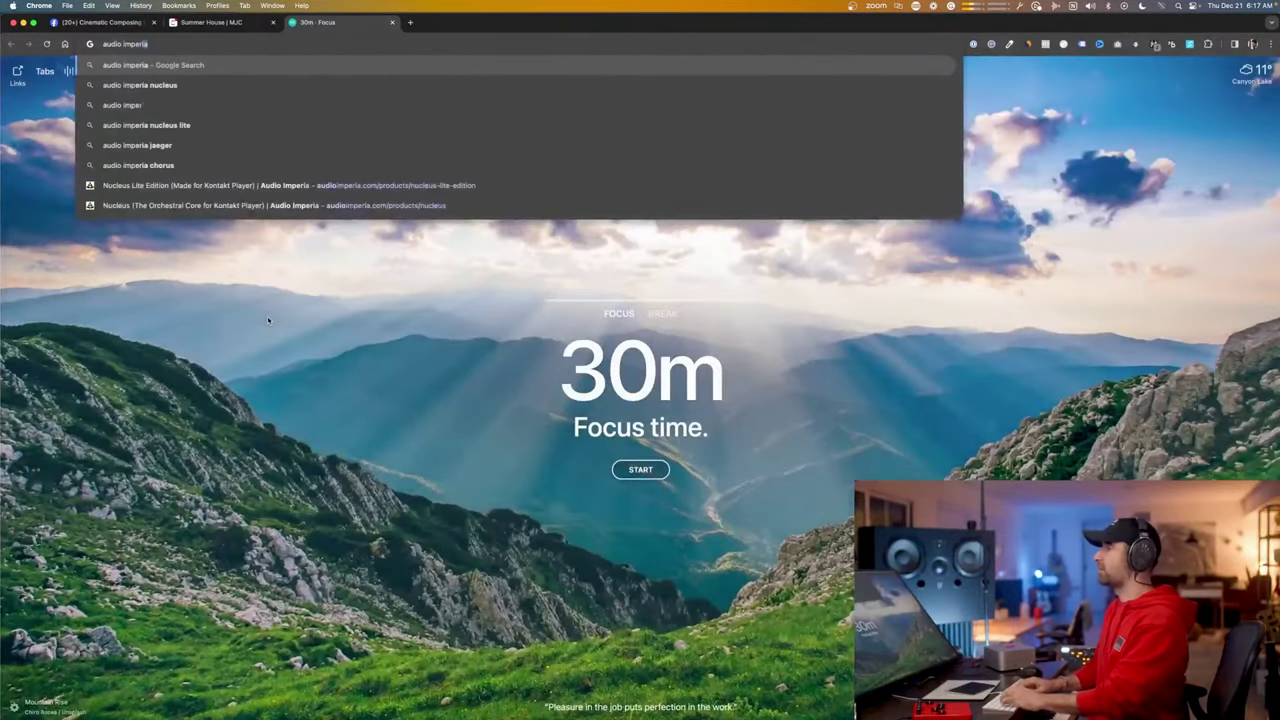
key(Return)
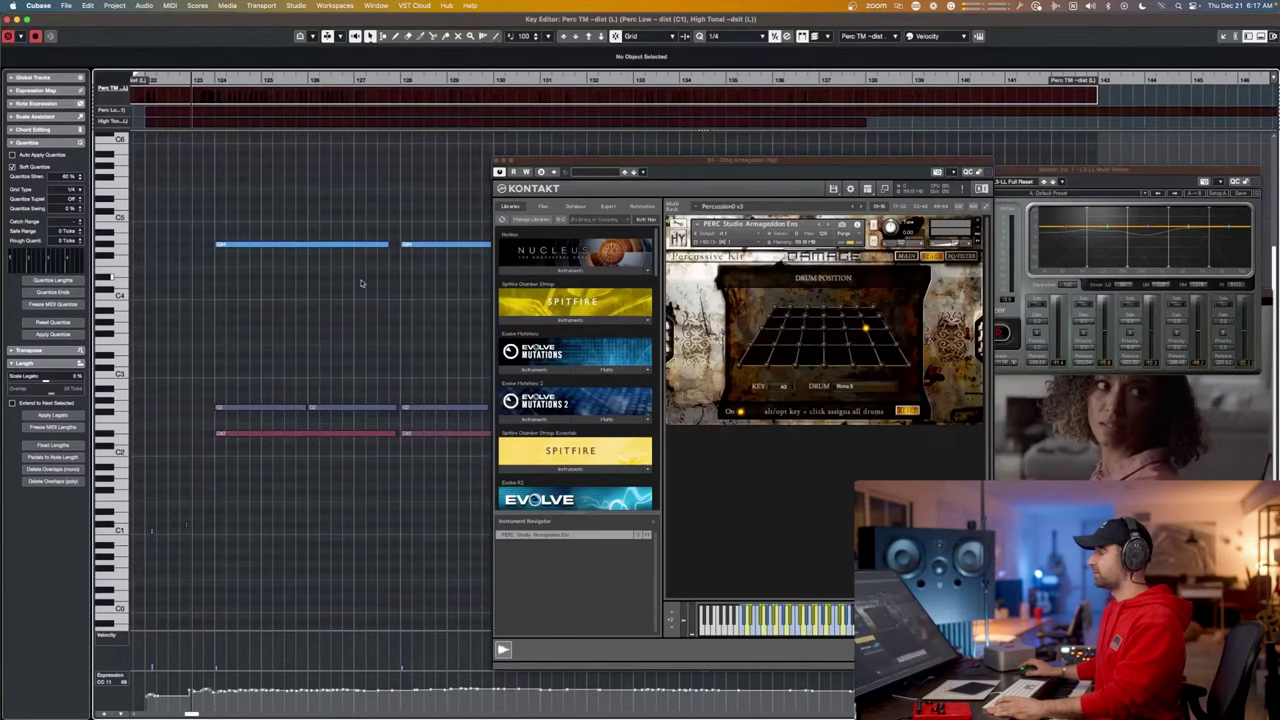
Leave the Key Editor, clear all solos and play the full arrangement.
key(Return)
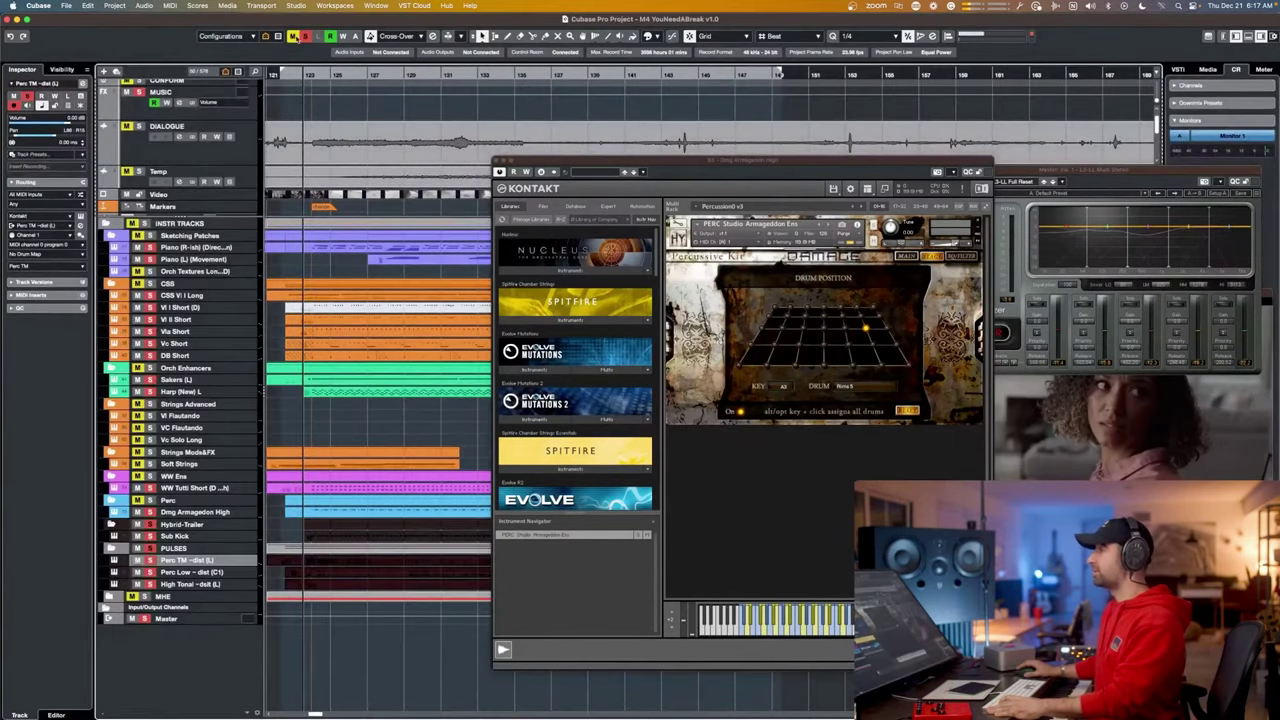
key(space)
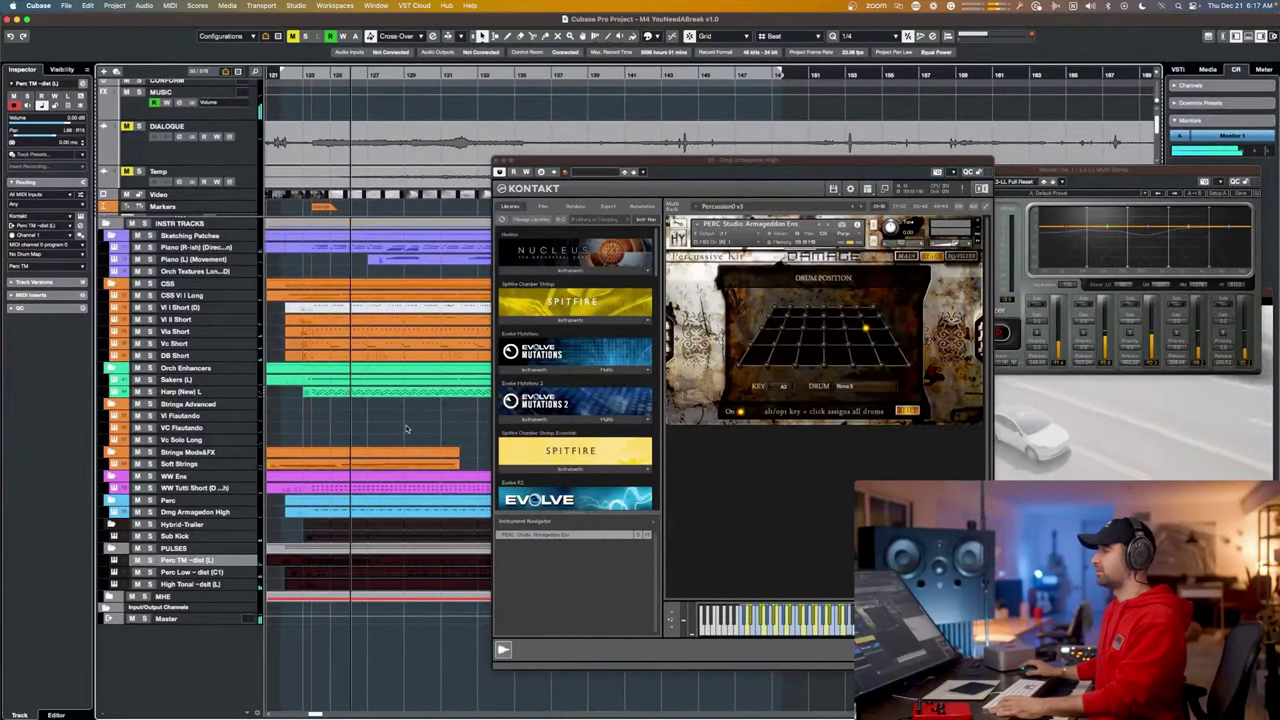
key(g)
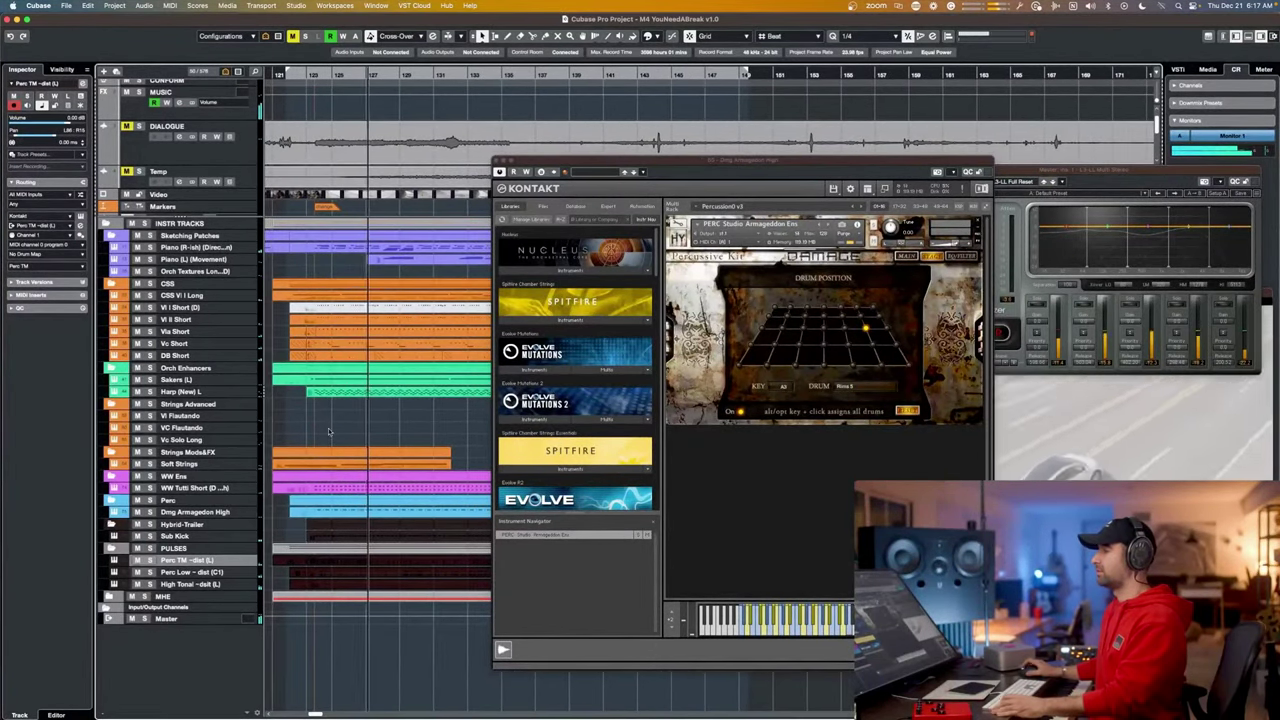
key(space)
Solo the Soft Strings track, play it with its Soft String Textures instrument open, and move the window clear of the tracks.
click(323, 463)
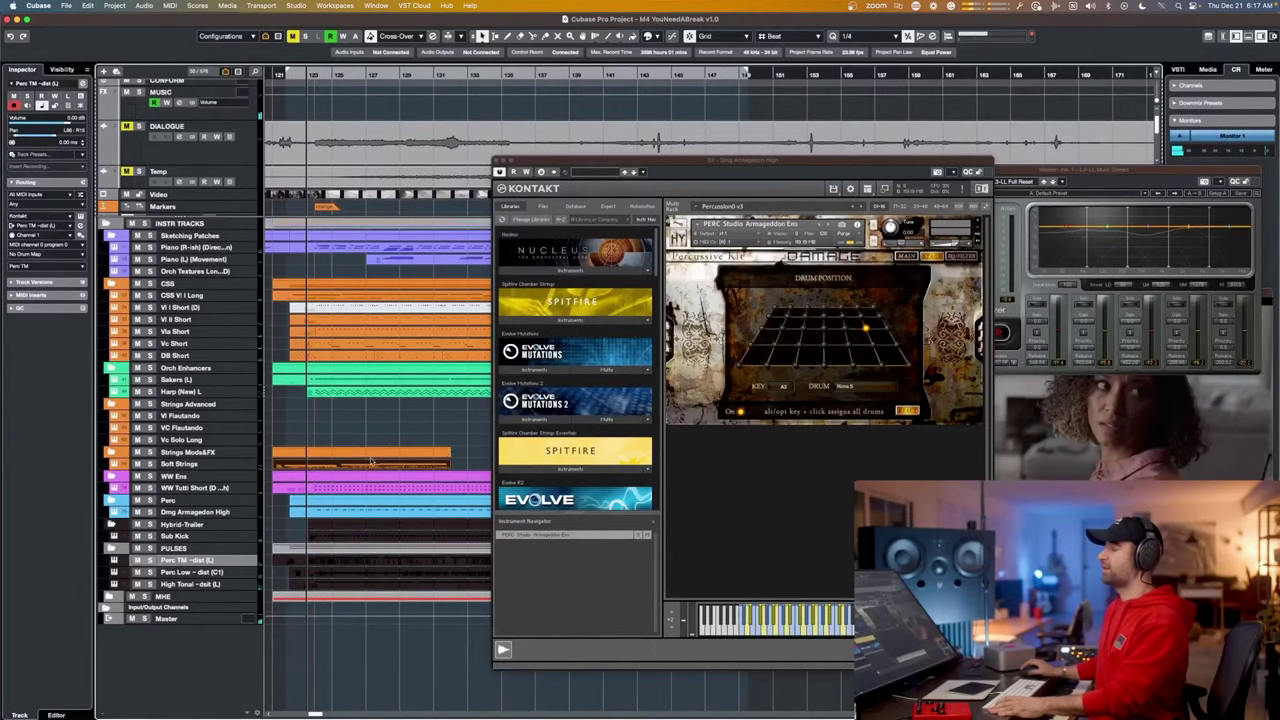
click(212, 467)
click(149, 464)
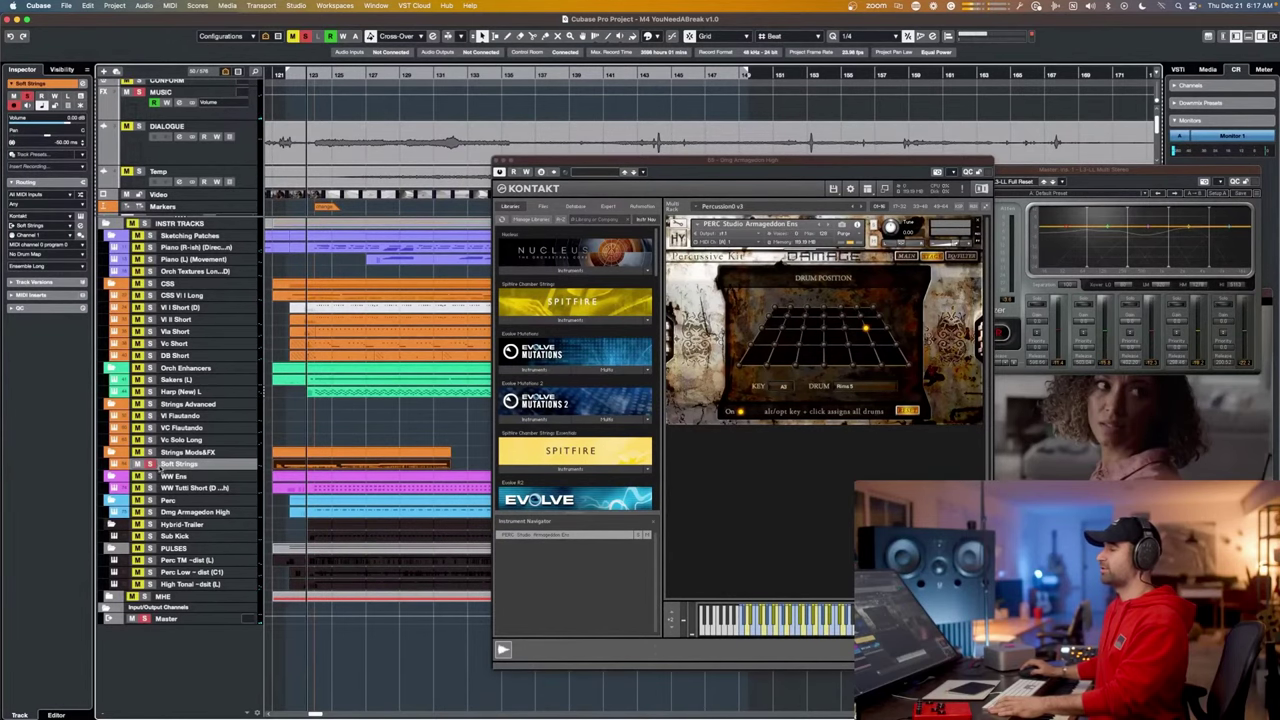
click(80, 216)
key(space)
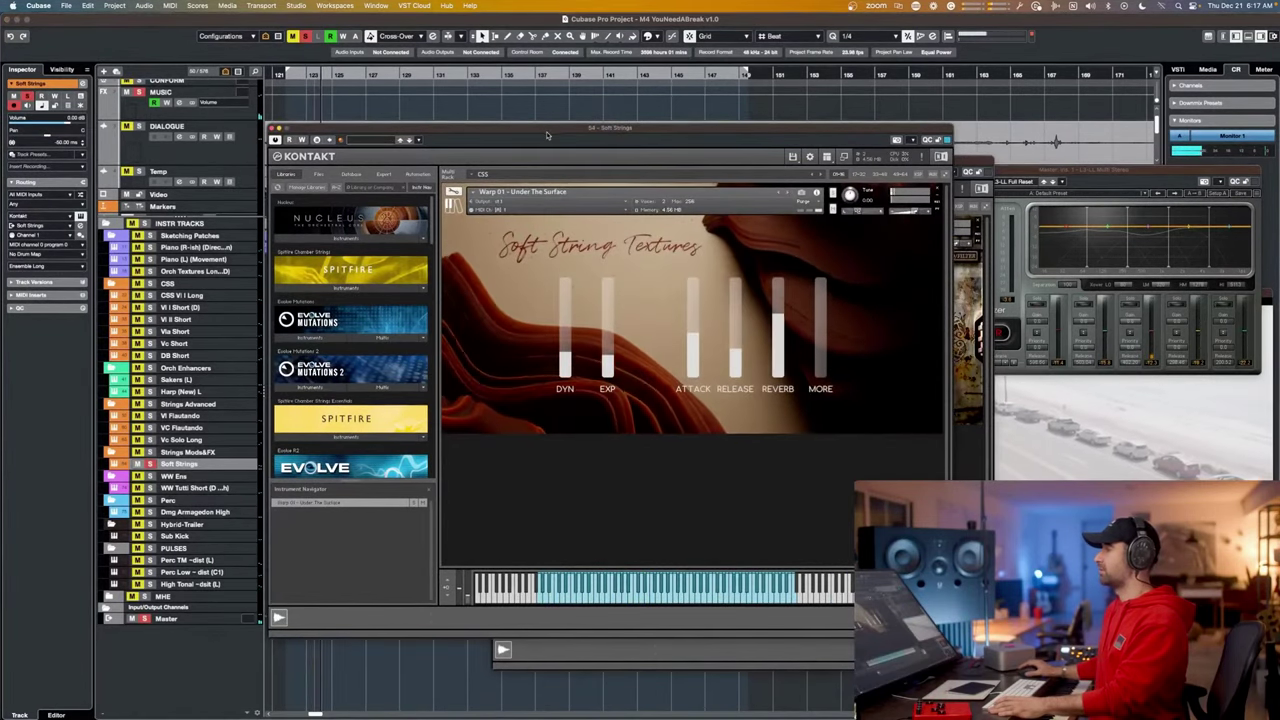
drag(546, 131, 782, 182)
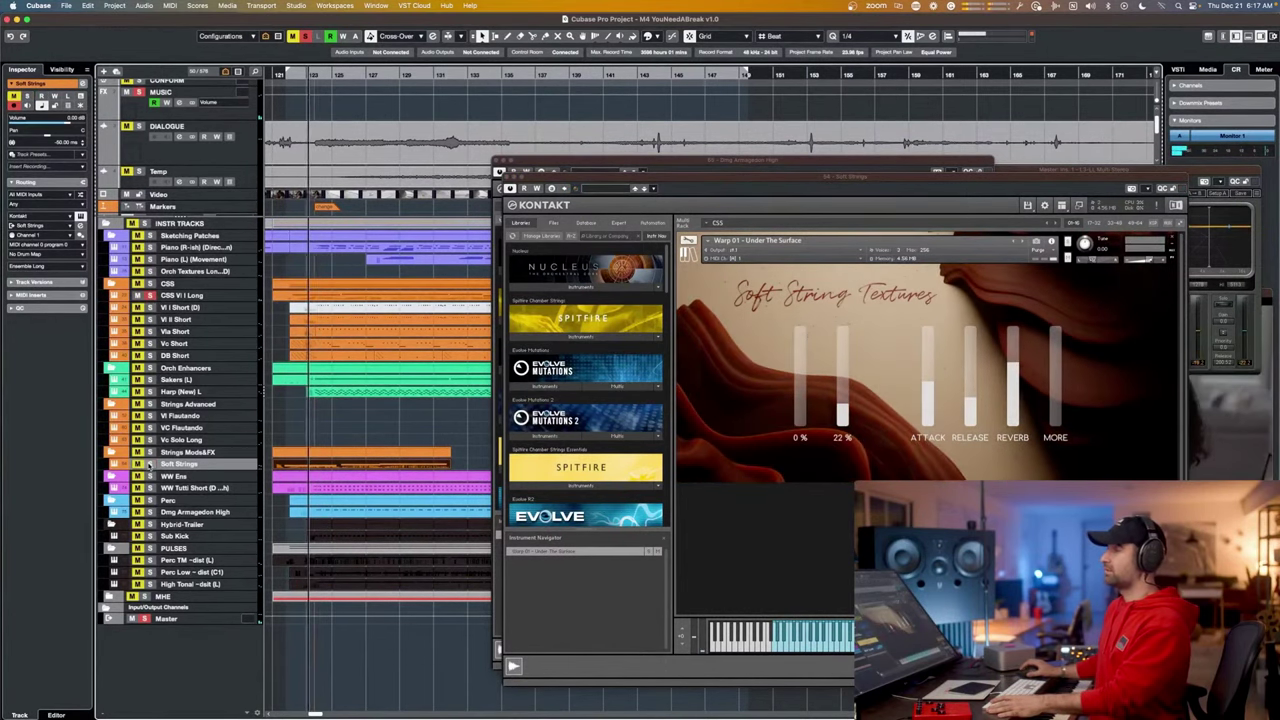
Audition the CSS VI I Long track in solo, then clear the solos and play all tracks.
key(space)
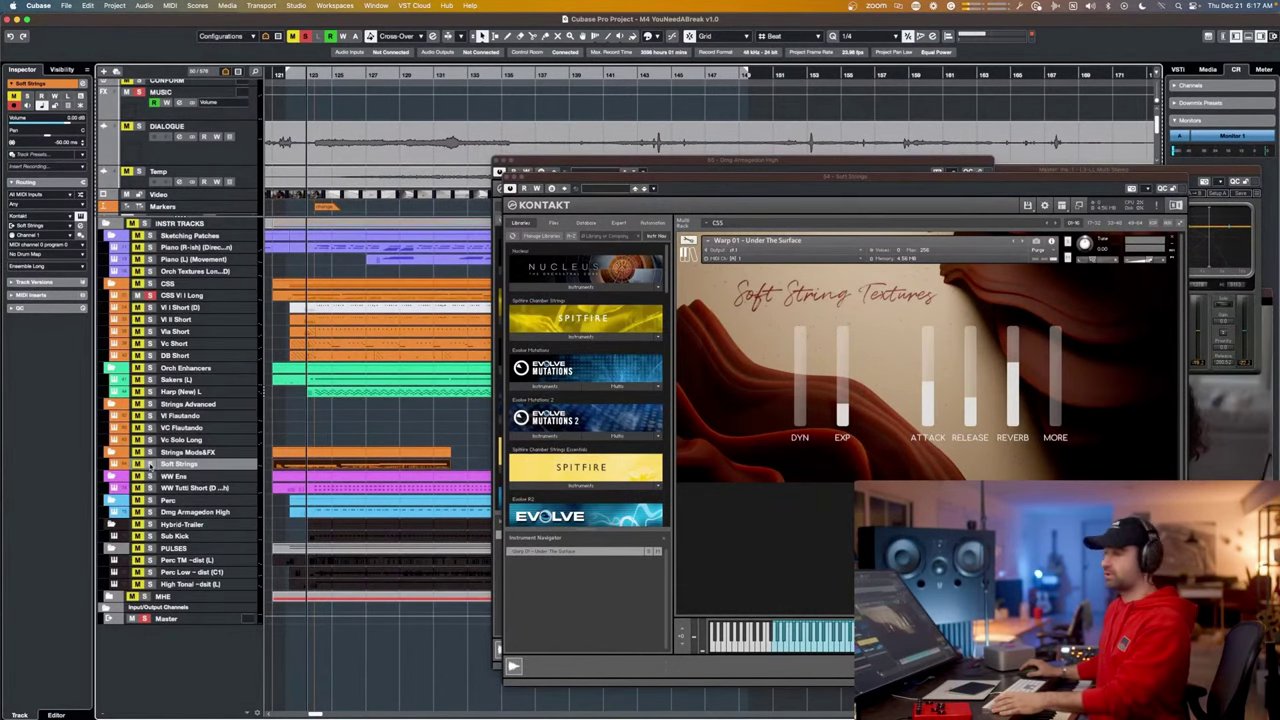
key(space)
key(space)
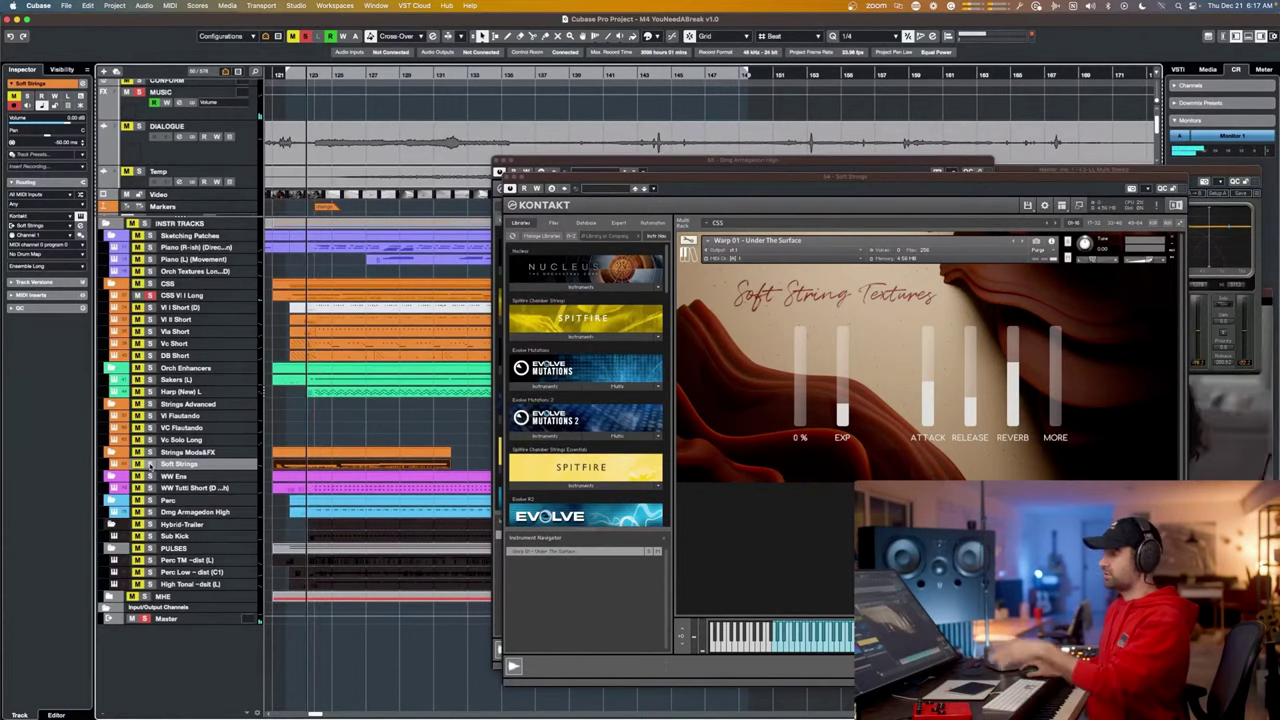
key(space)
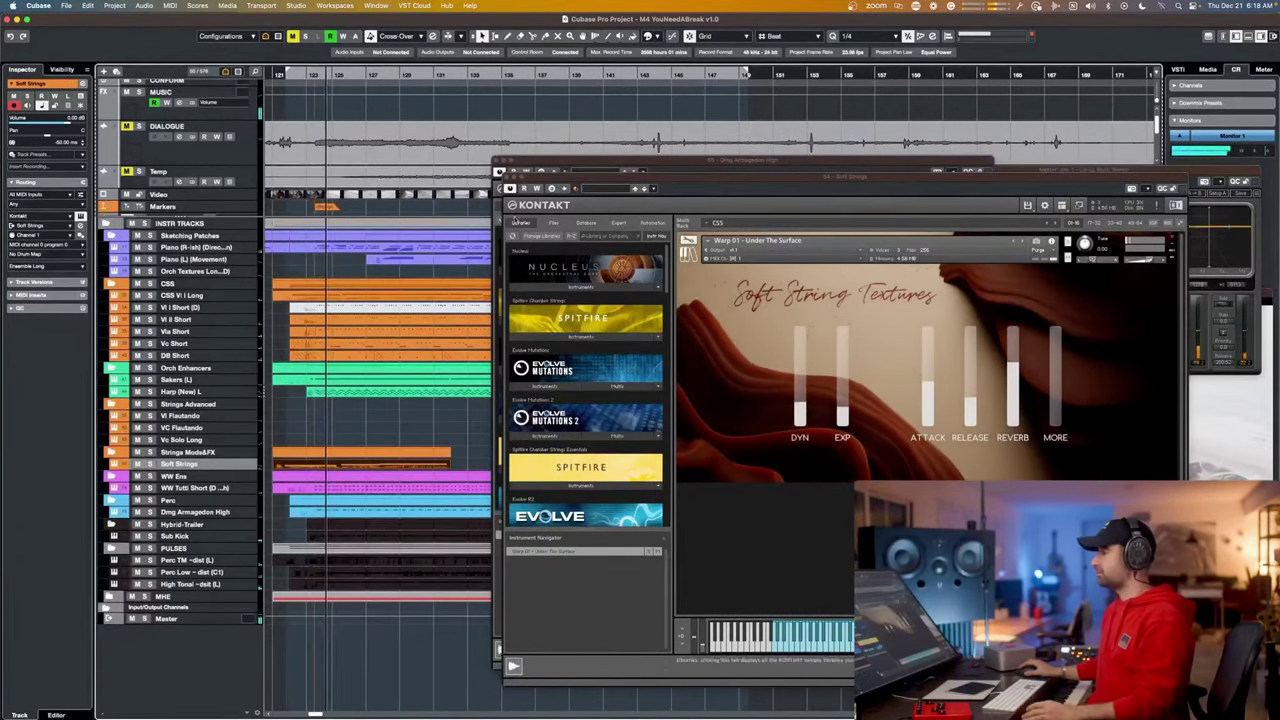
Close the Soft Strings and Dmg Armagedon High instrument windows and play the full cue.
click(508, 177)
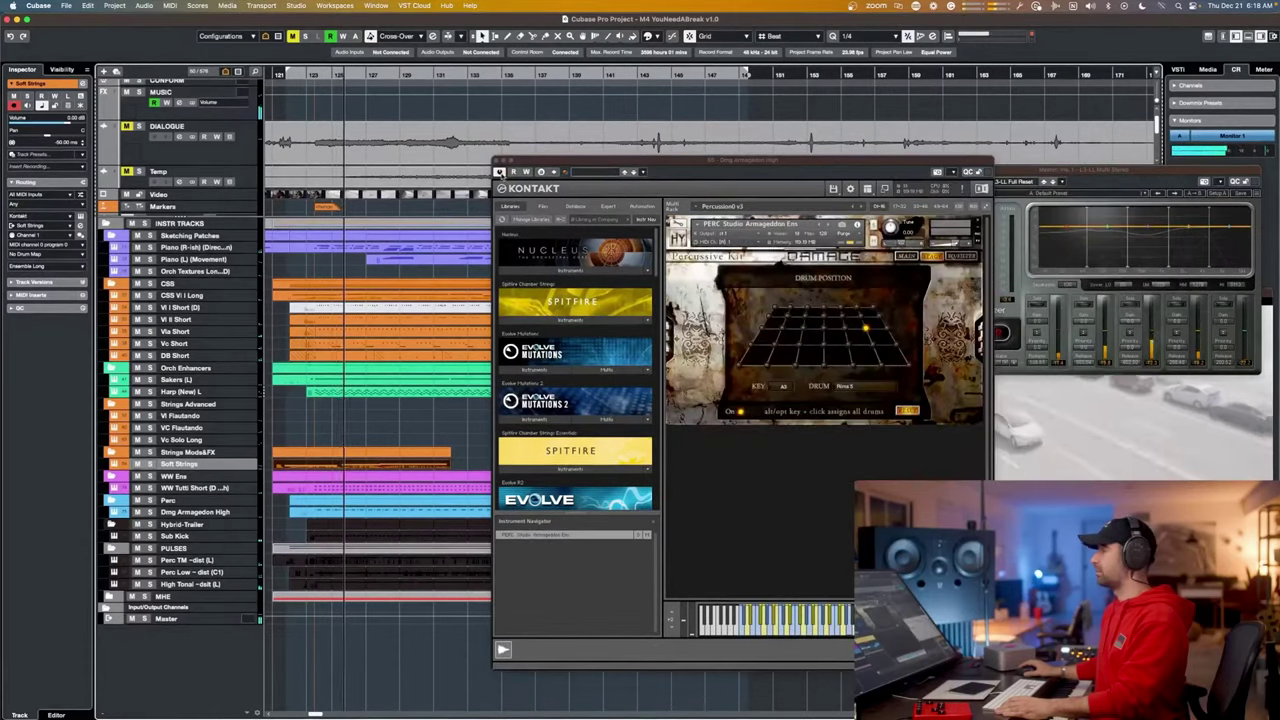
click(497, 161)
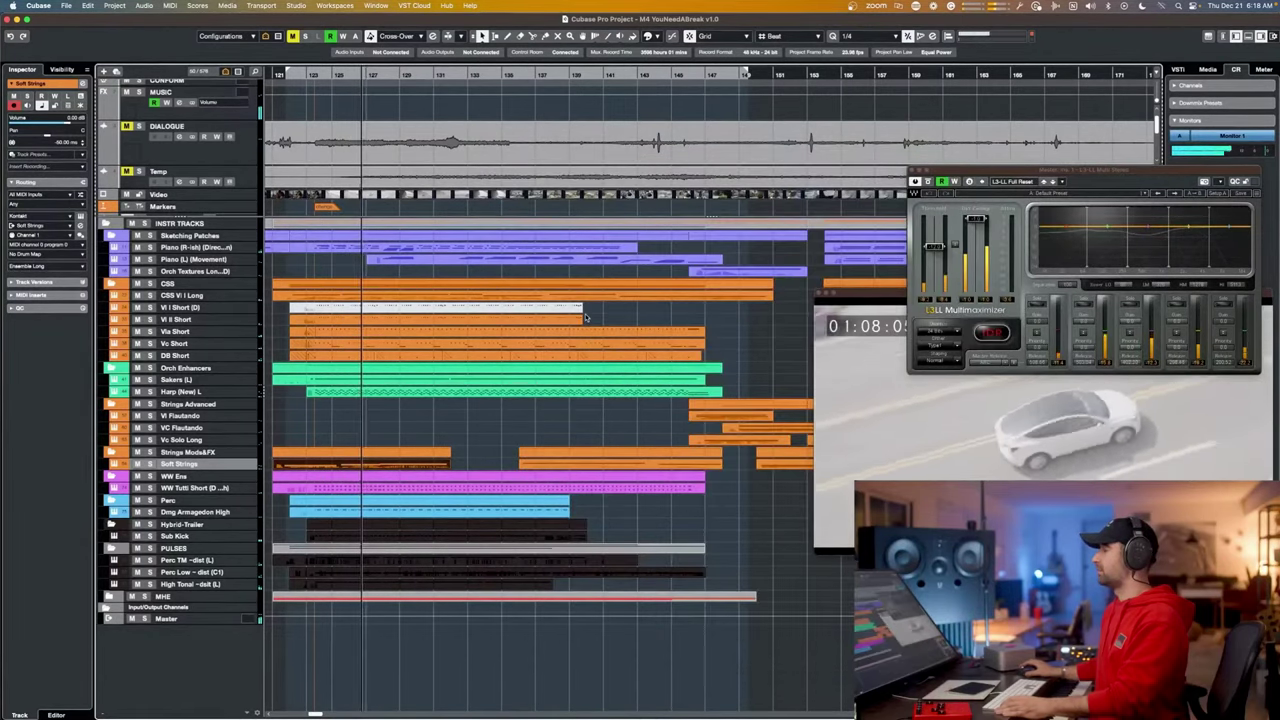
scroll(586, 318, down, 3)
scroll(586, 318, down, 2)
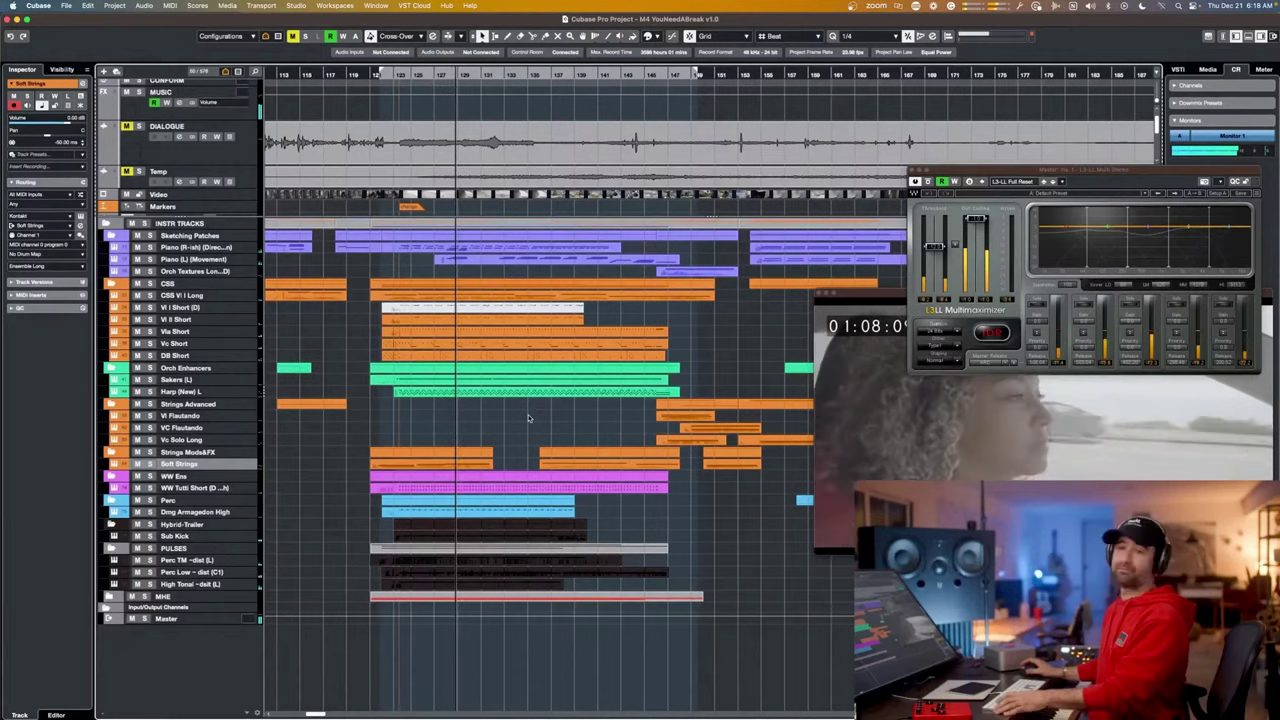
key(space)
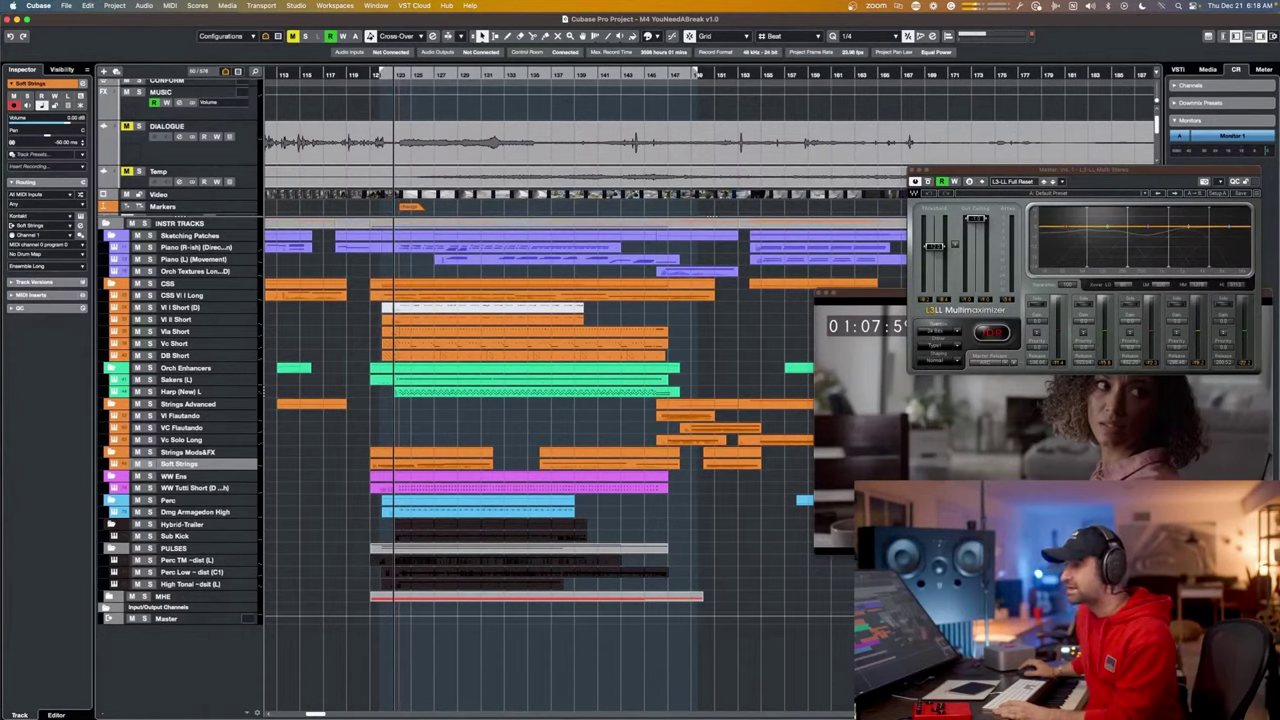
Bring the meeting chat over the project, check the participants in gallery view, and move the reduced participant strip off-screen.
drag(0, 200, 363, 187)
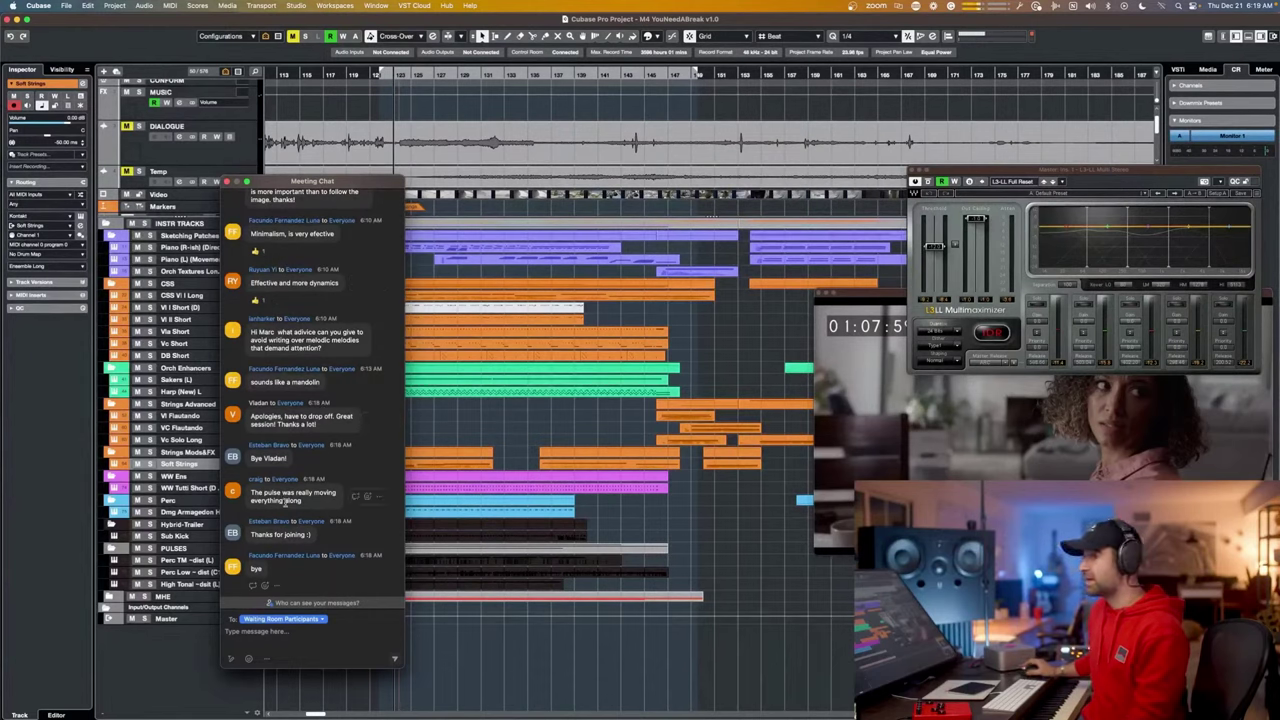
drag(385, 72, 140, 46)
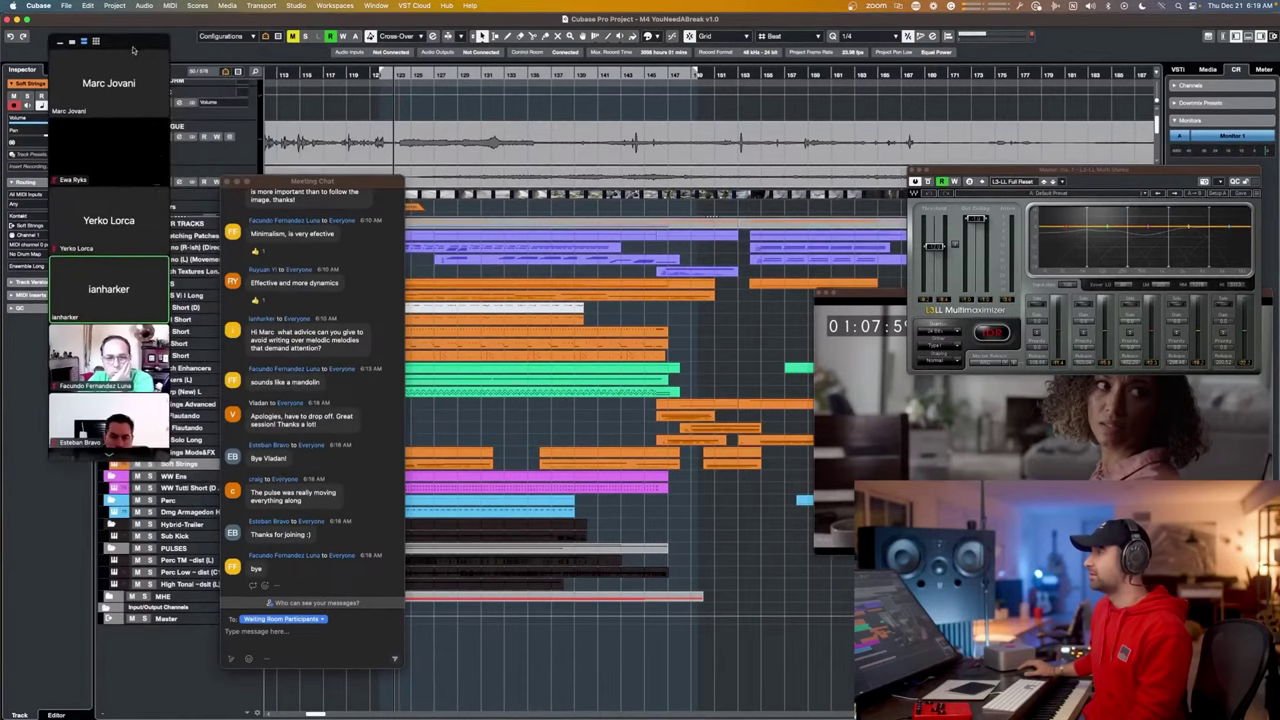
click(96, 42)
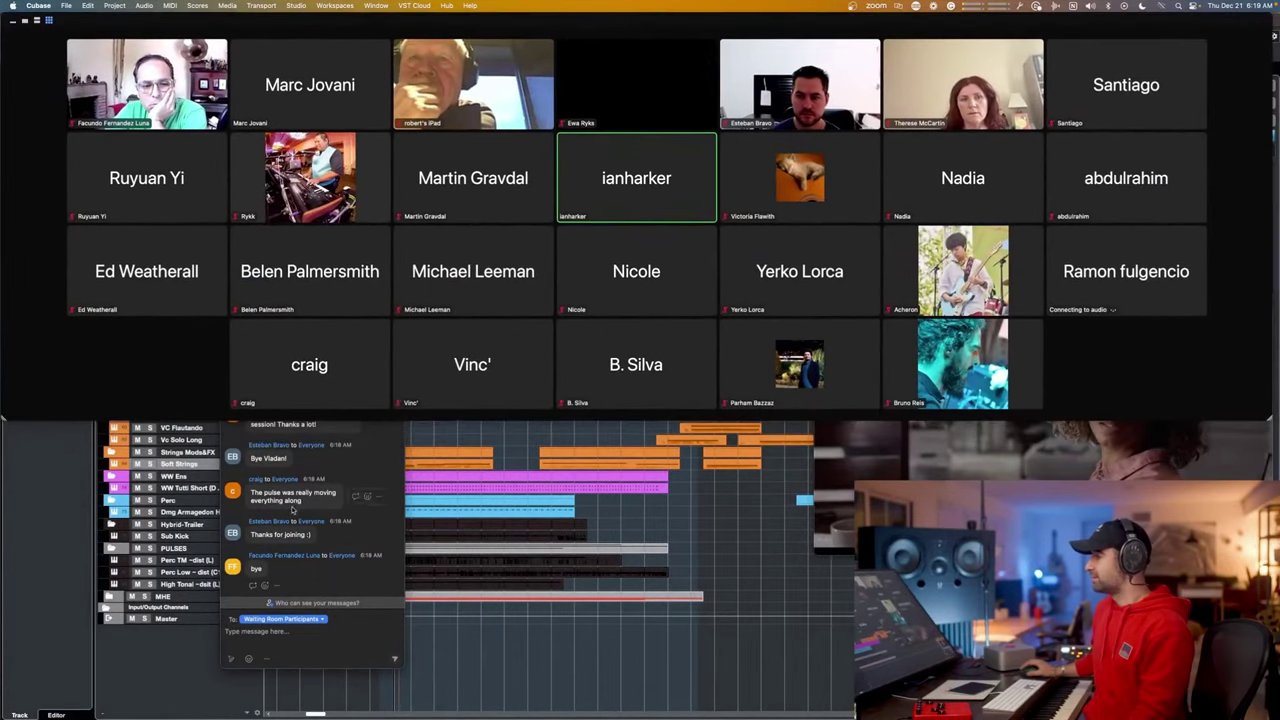
click(293, 511)
drag(315, 174, 157, 226)
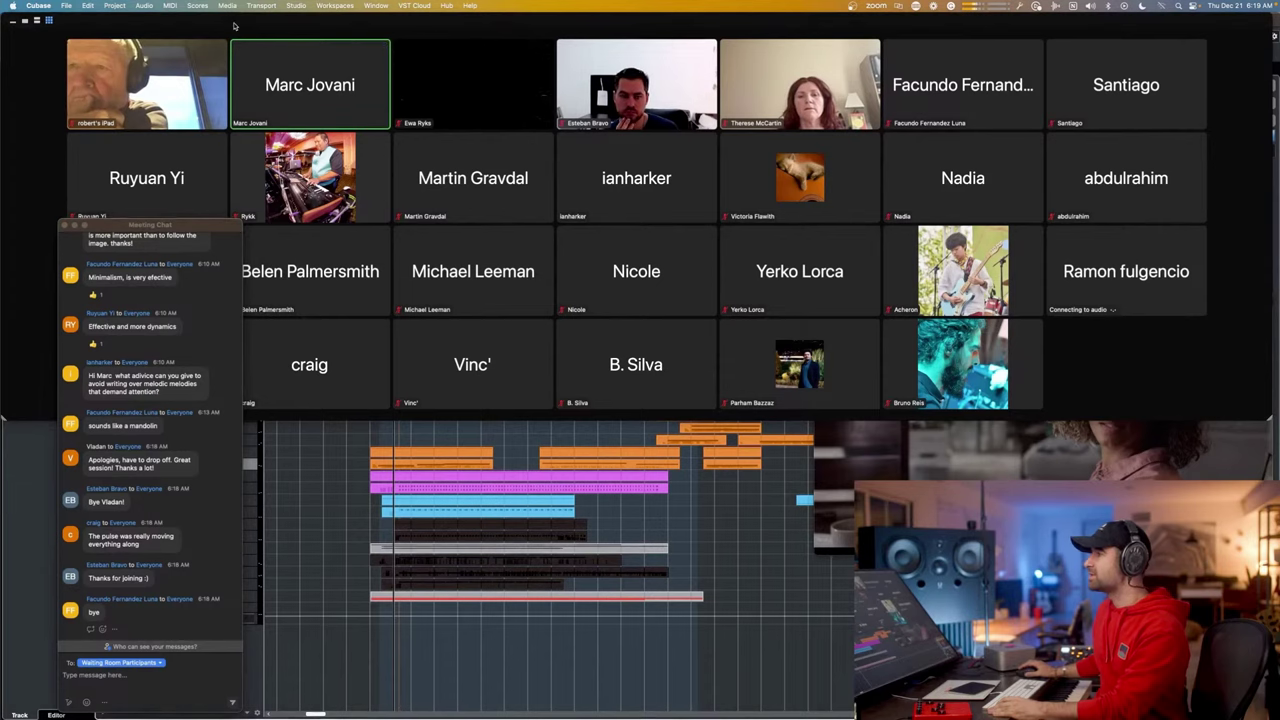
click(36, 20)
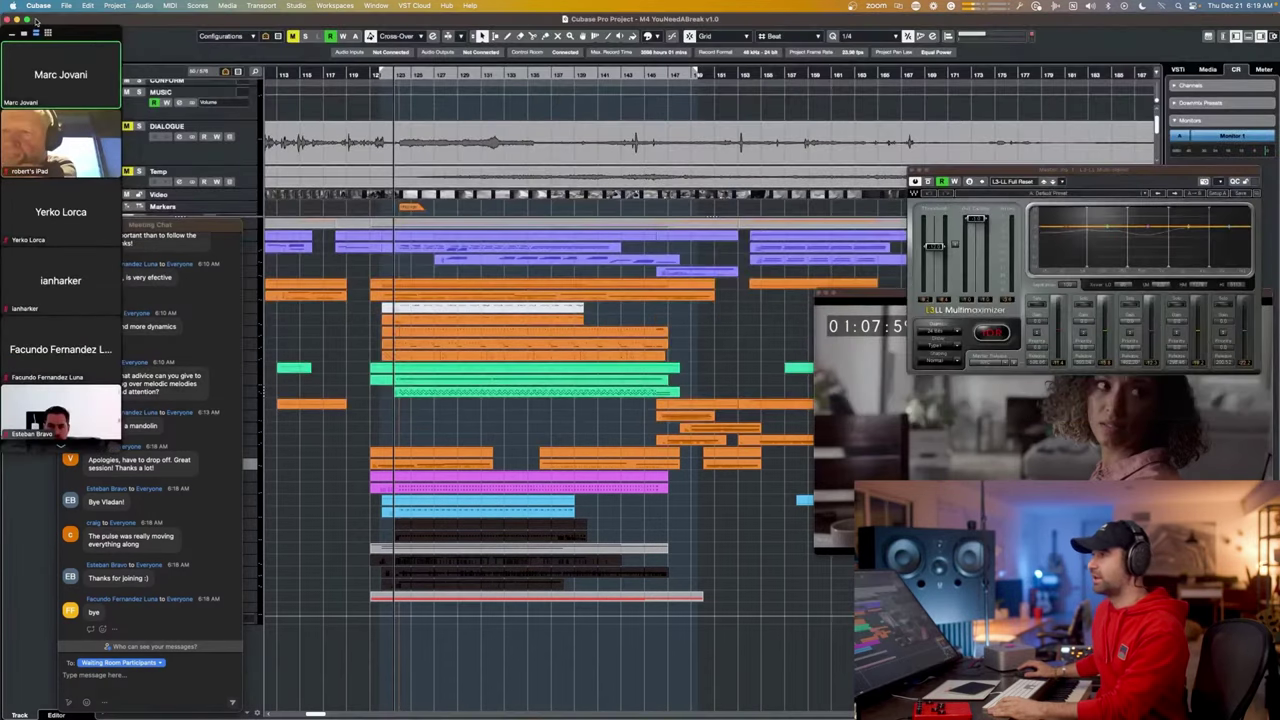
drag(102, 32, 0, 90)
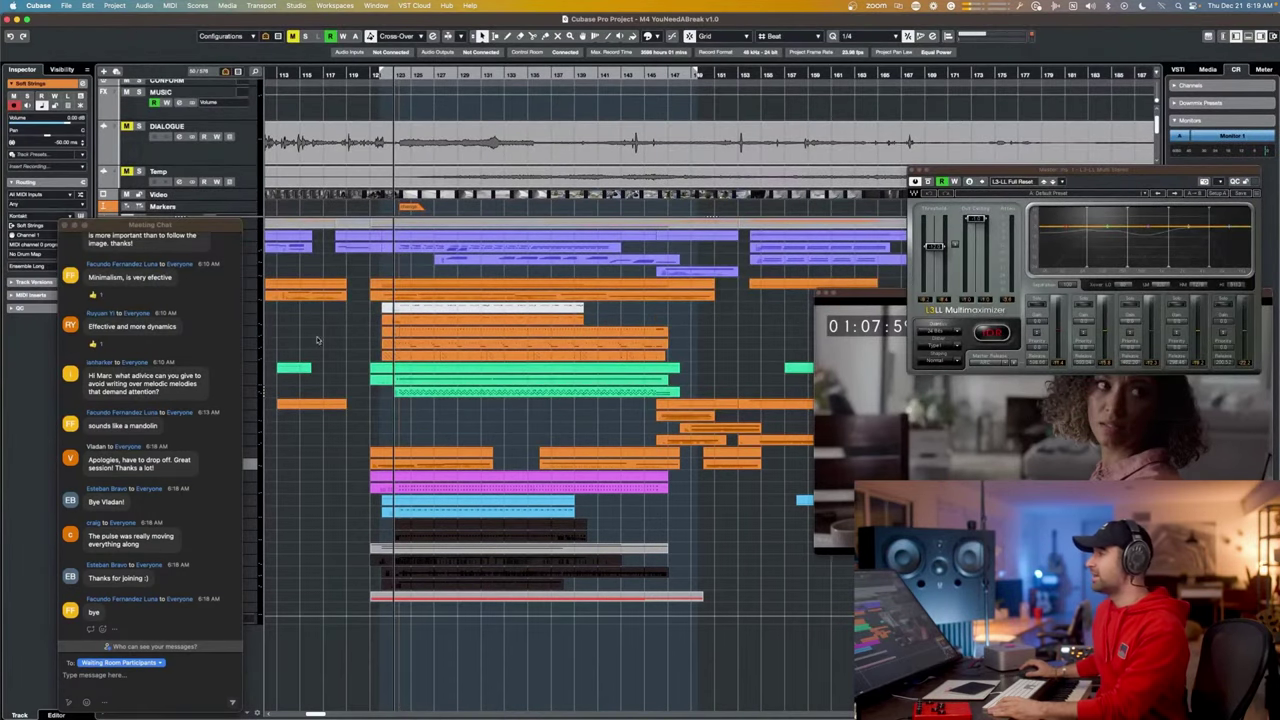
Close the M4 YouNeedABreak v1.0 project without saving it.
click(67, 6)
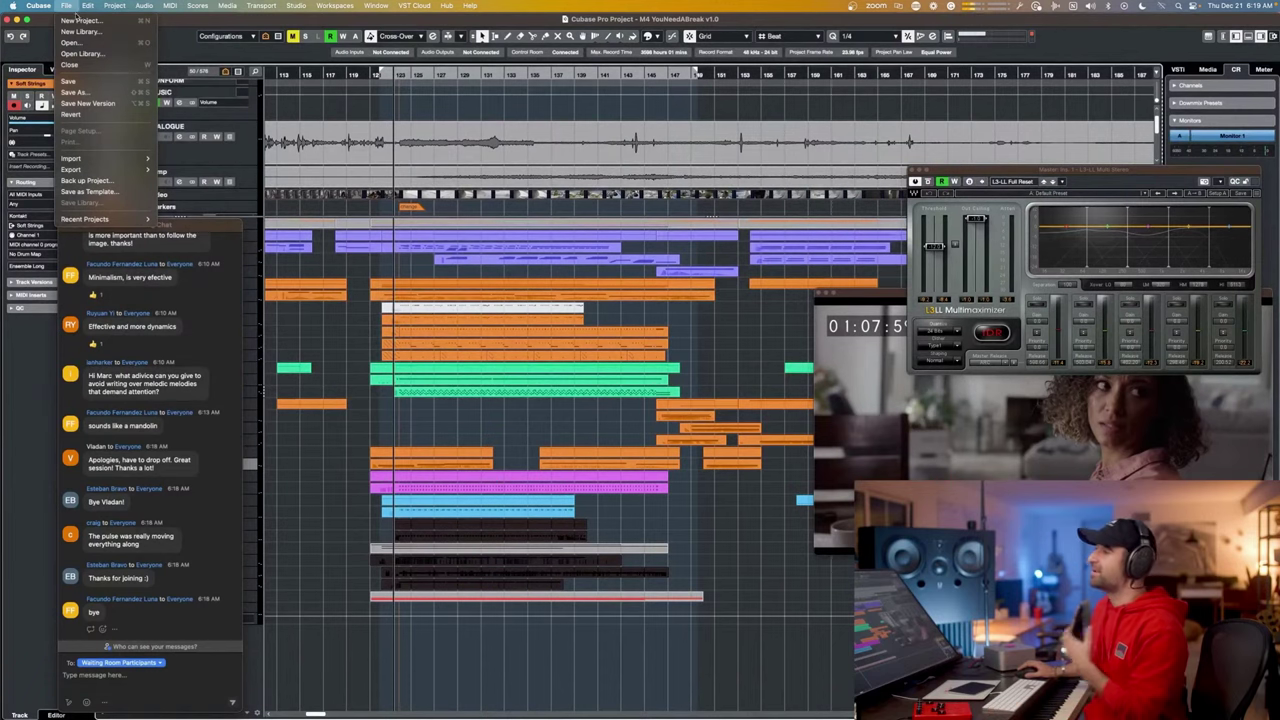
click(84, 65)
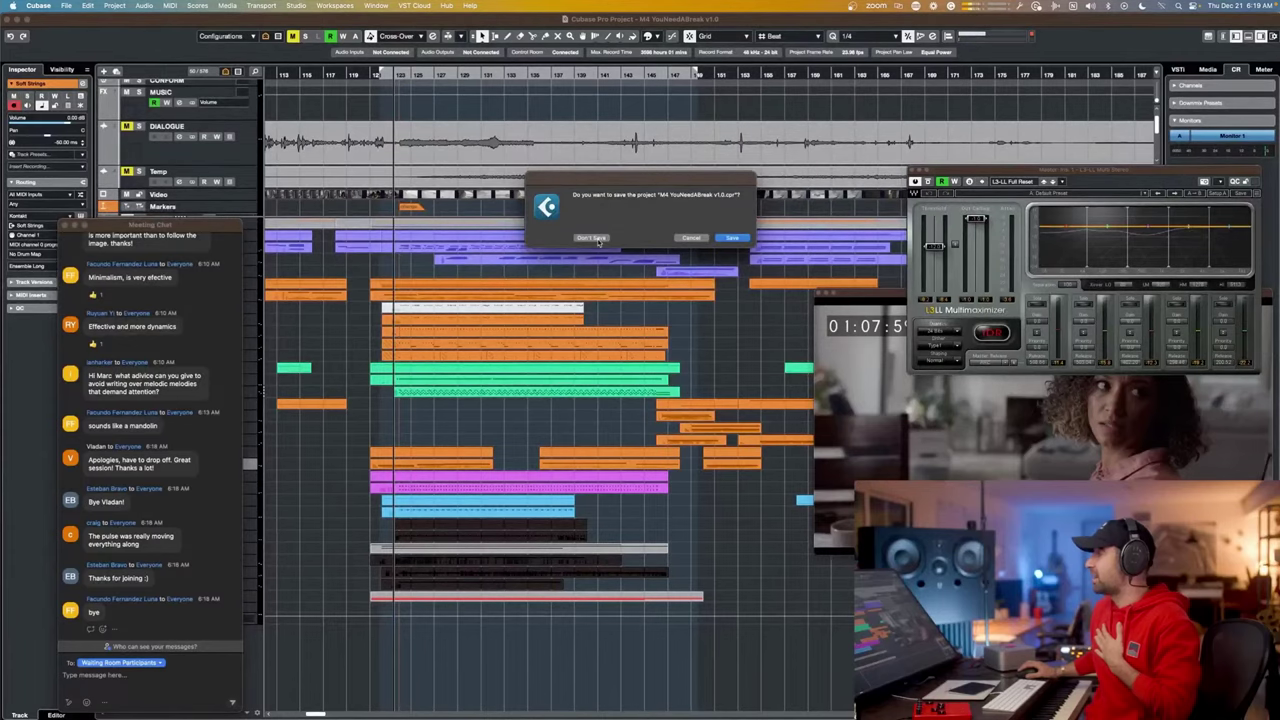
click(591, 238)
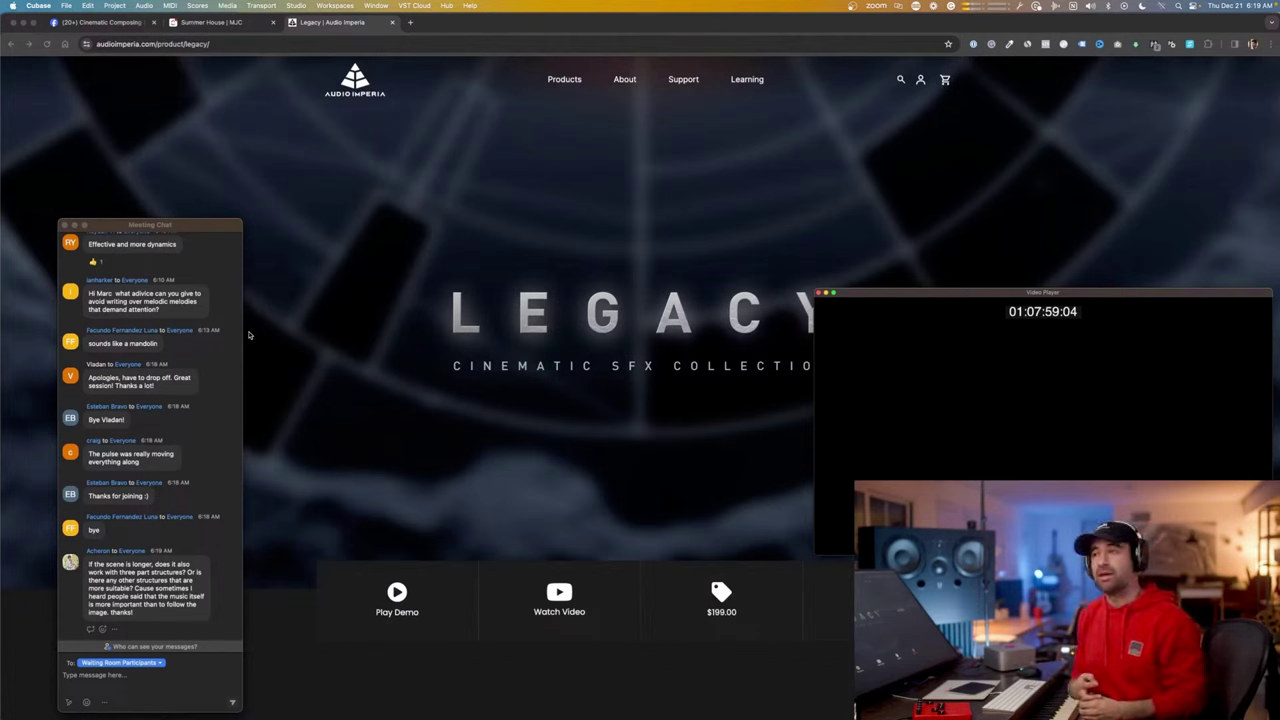
Open the recent project 01 Less.cpr and dismiss the missing plug-in warnings.
click(67, 6)
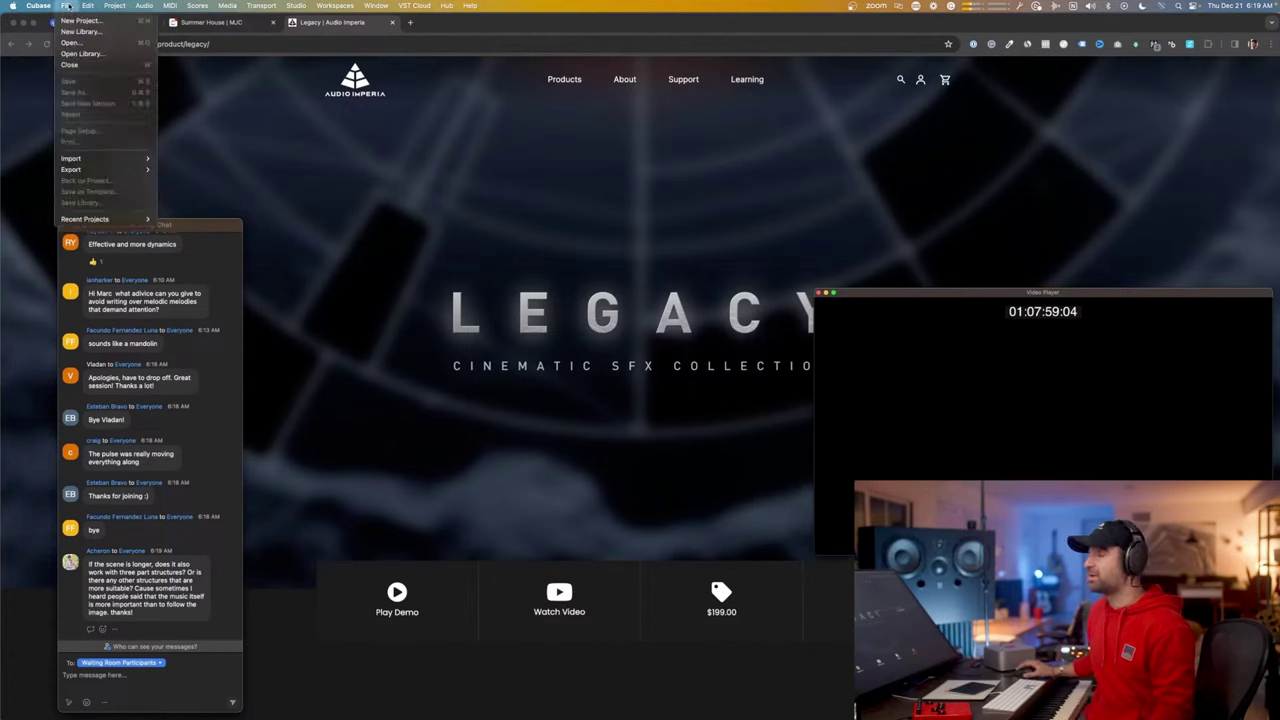
mouse_move(98, 219)
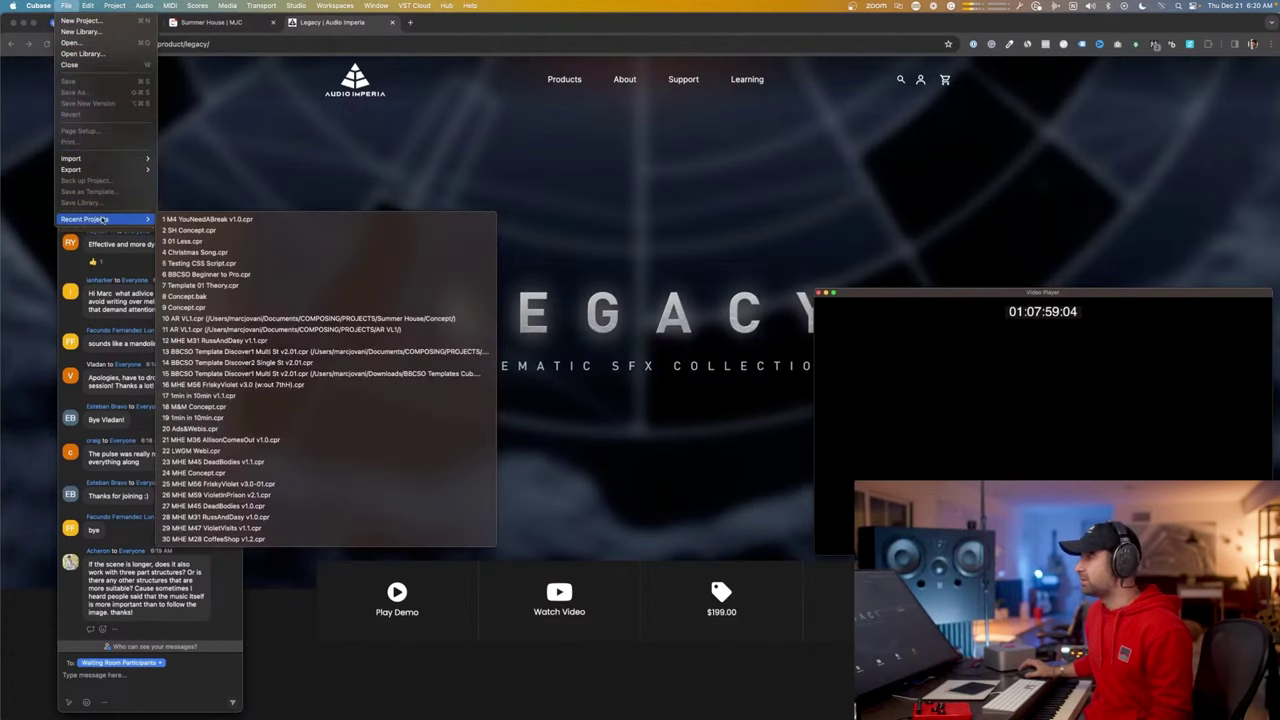
click(204, 241)
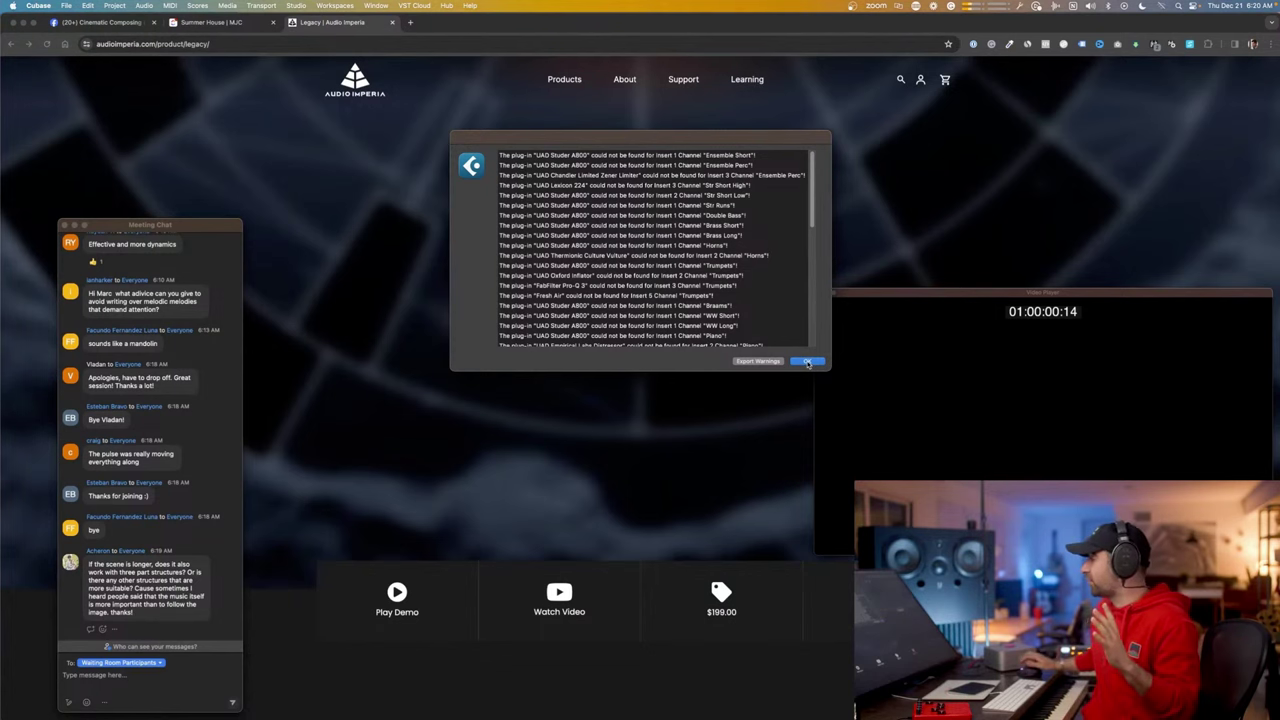
click(808, 363)
click(776, 331)
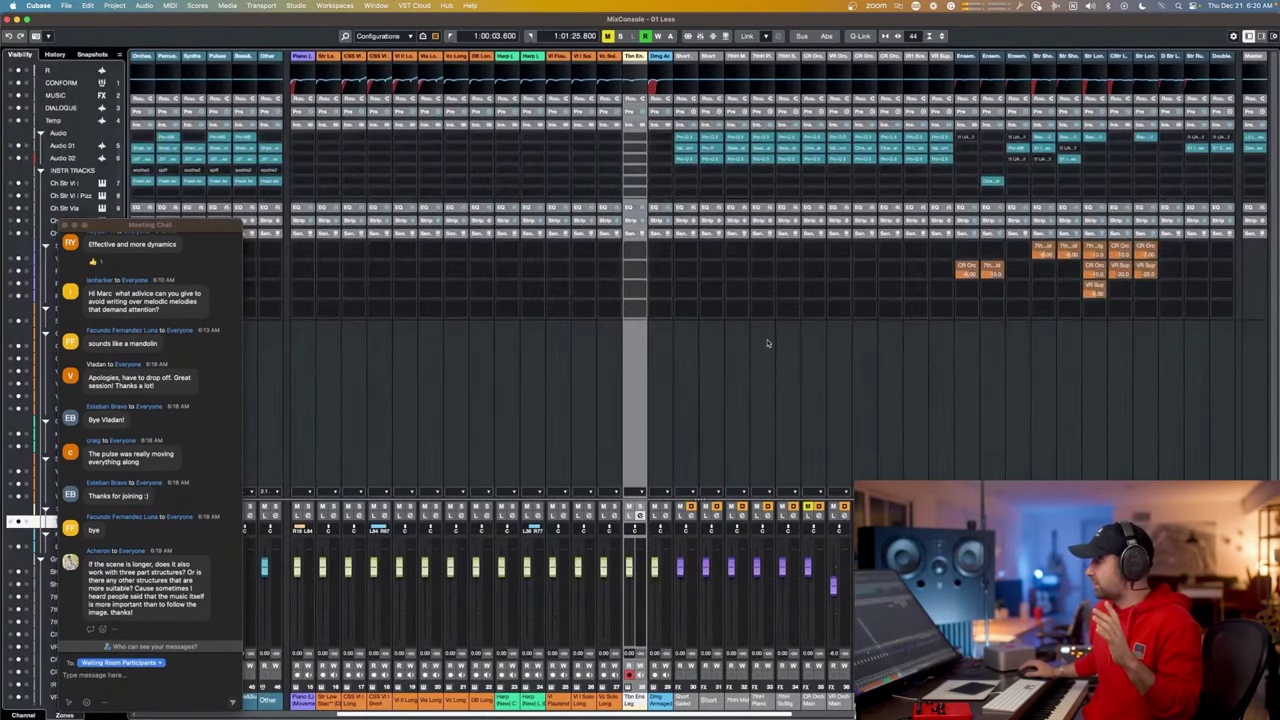
Show the 01 Less project window instead of the MixConsole and bring the meeting's participant strip back on screen.
click(741, 378)
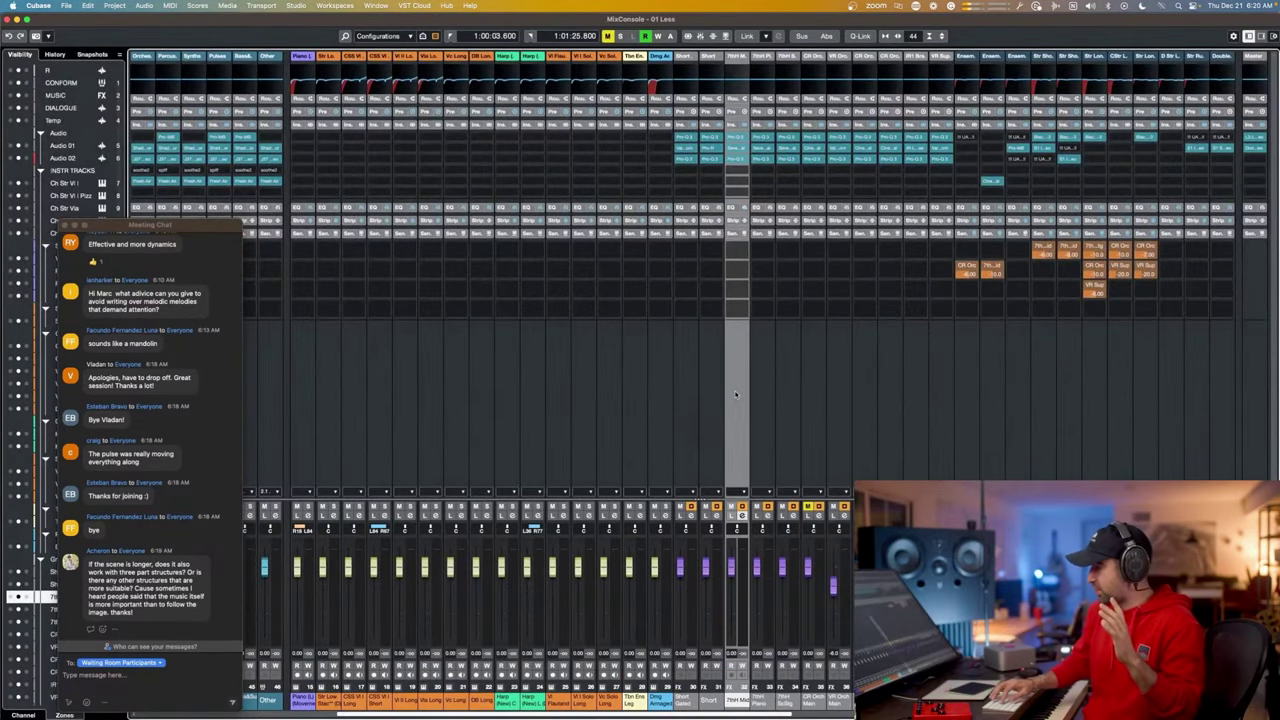
key(F3)
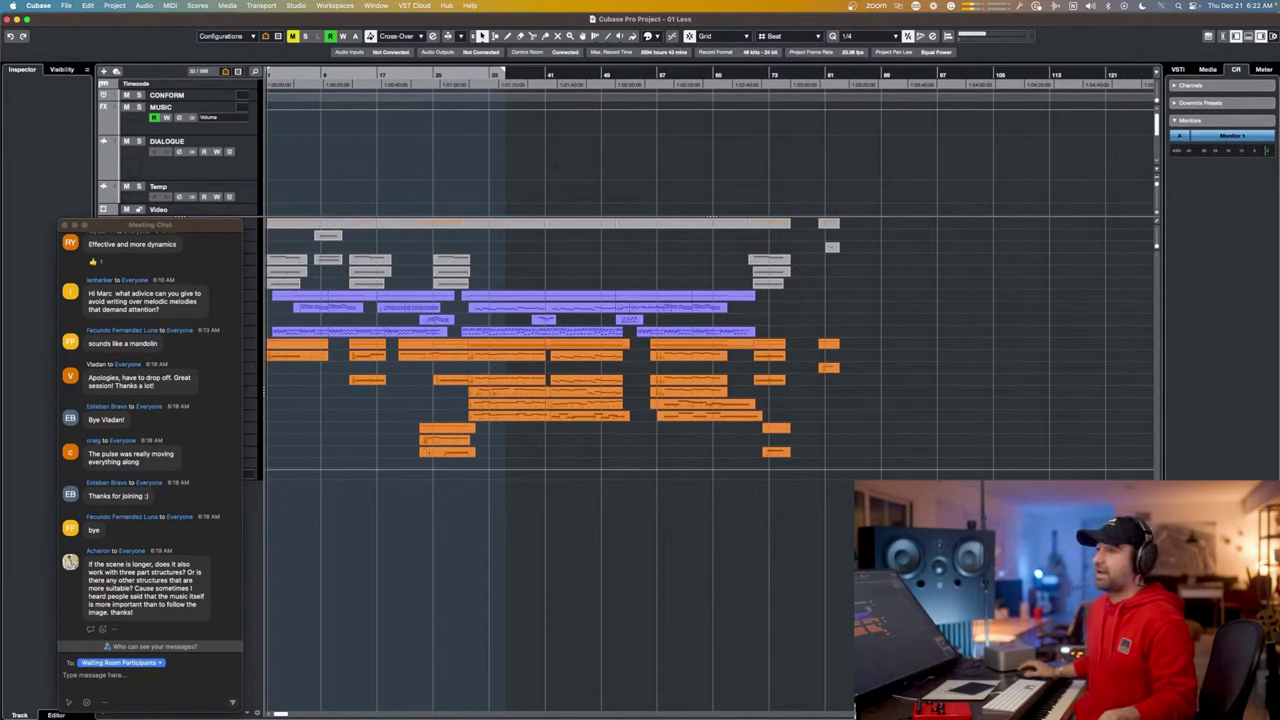
drag(2, 330, 96, 32)
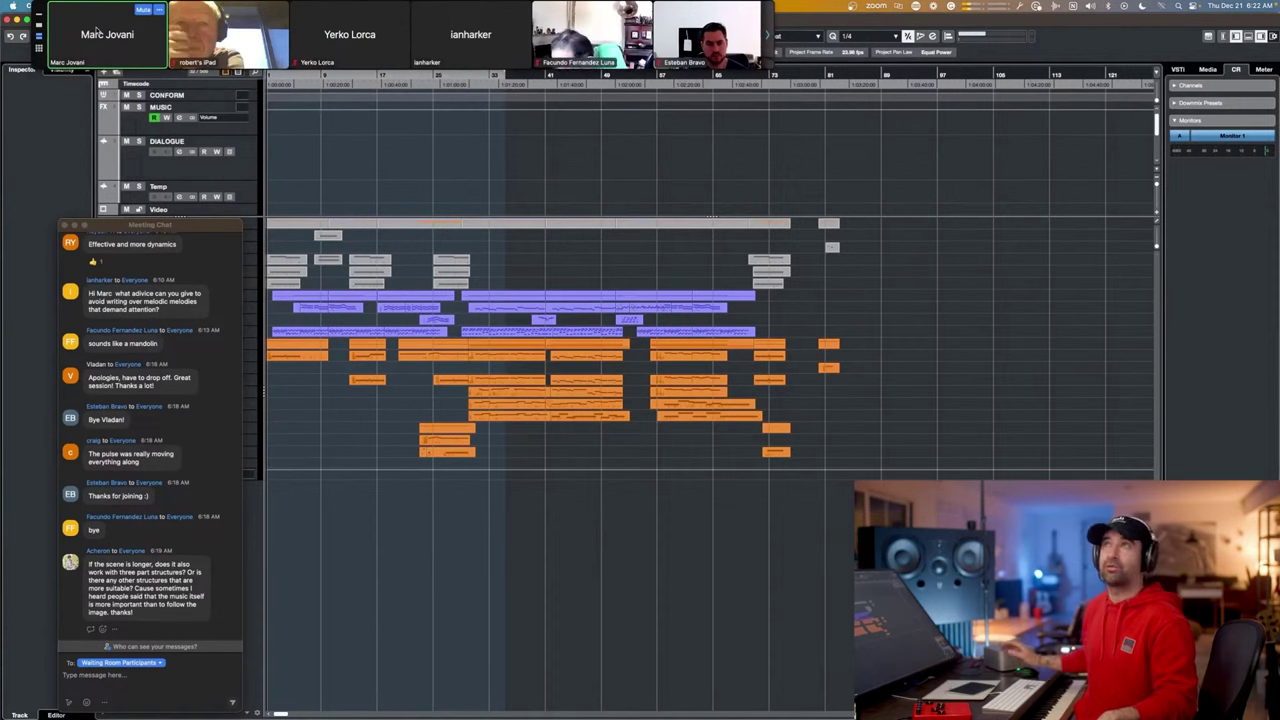